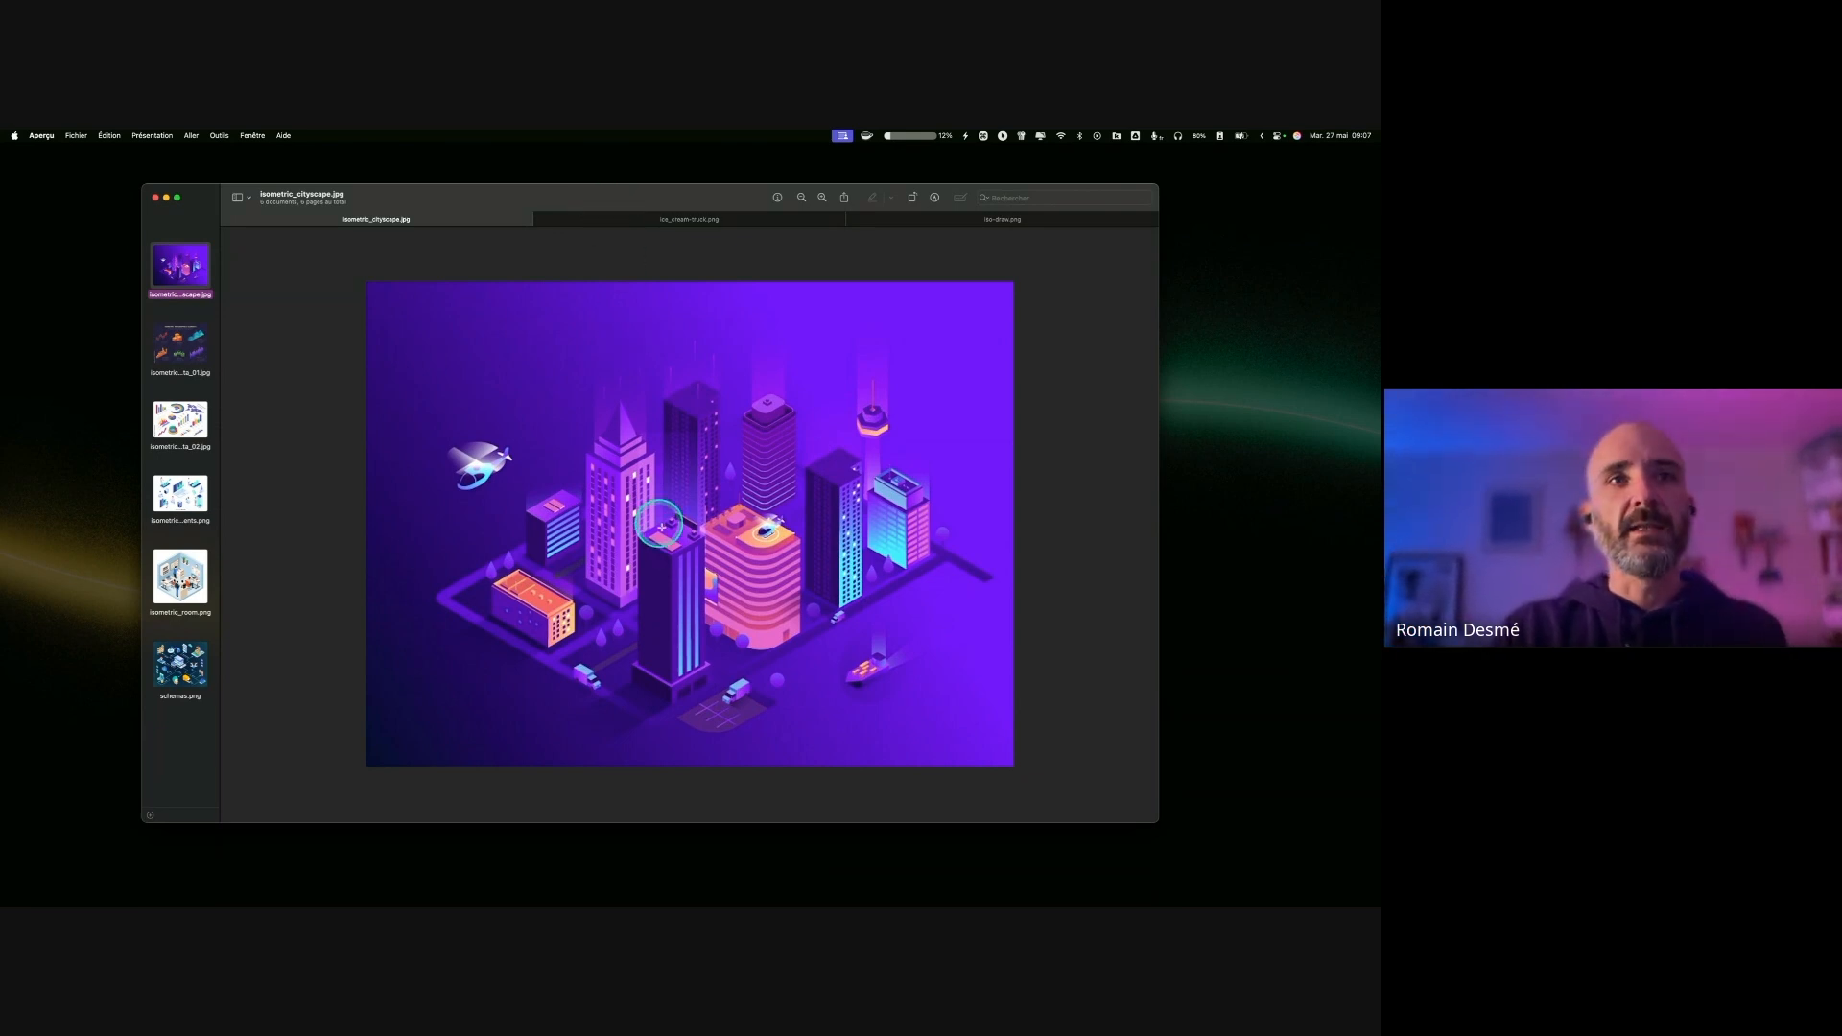
Step: Examine the dark tower and its rooftop in the isometric_cityscape.jpg illustration under magnification
key(ctrl)
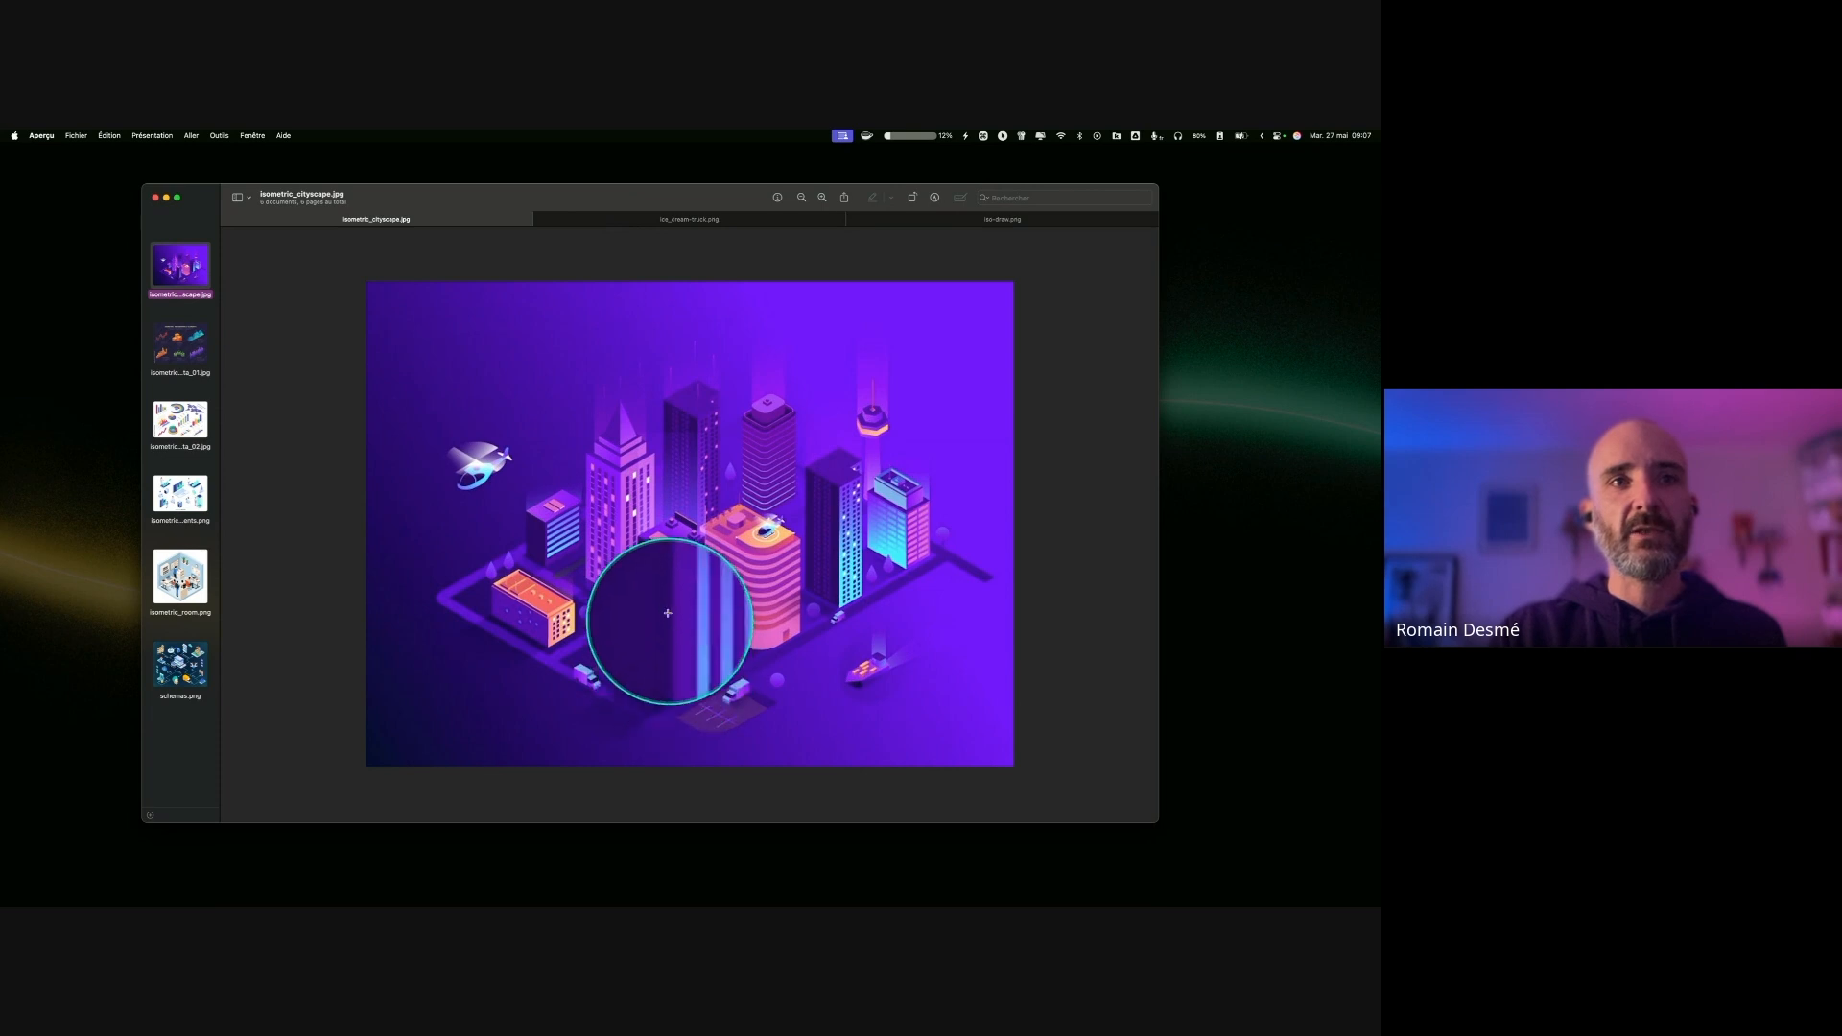
key(ctrl)
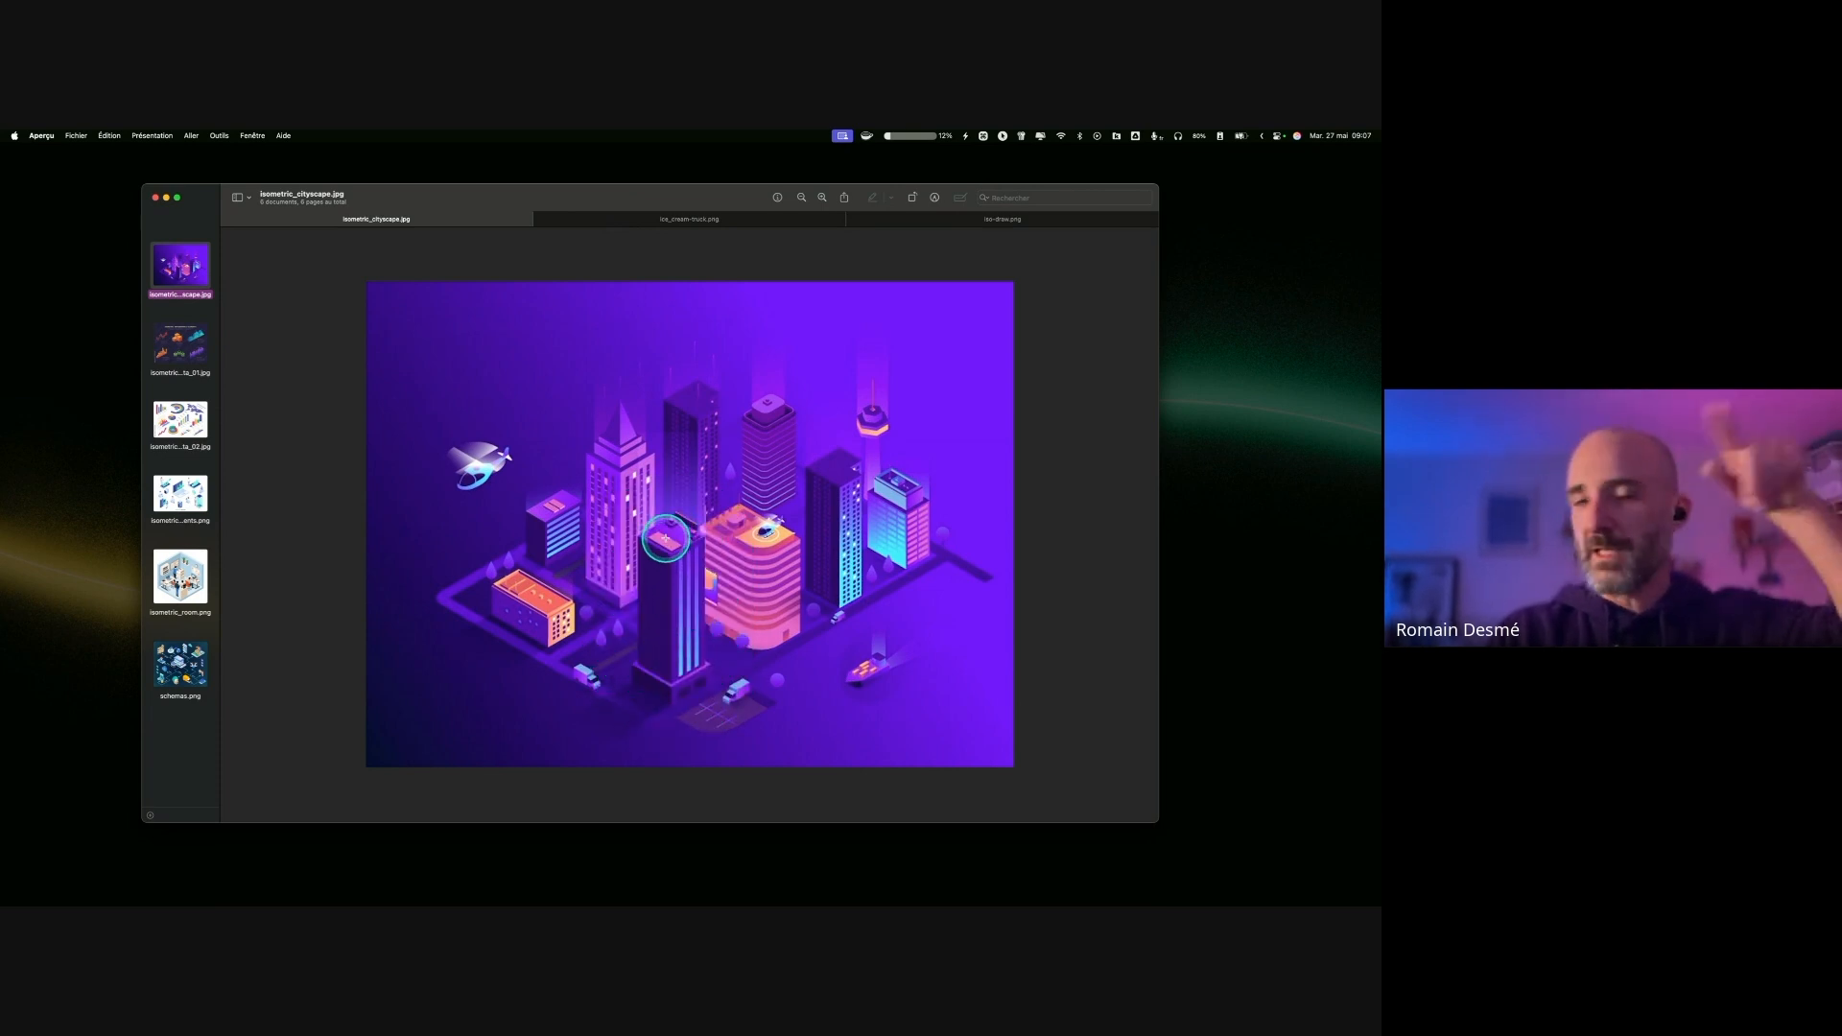
key(ctrl)
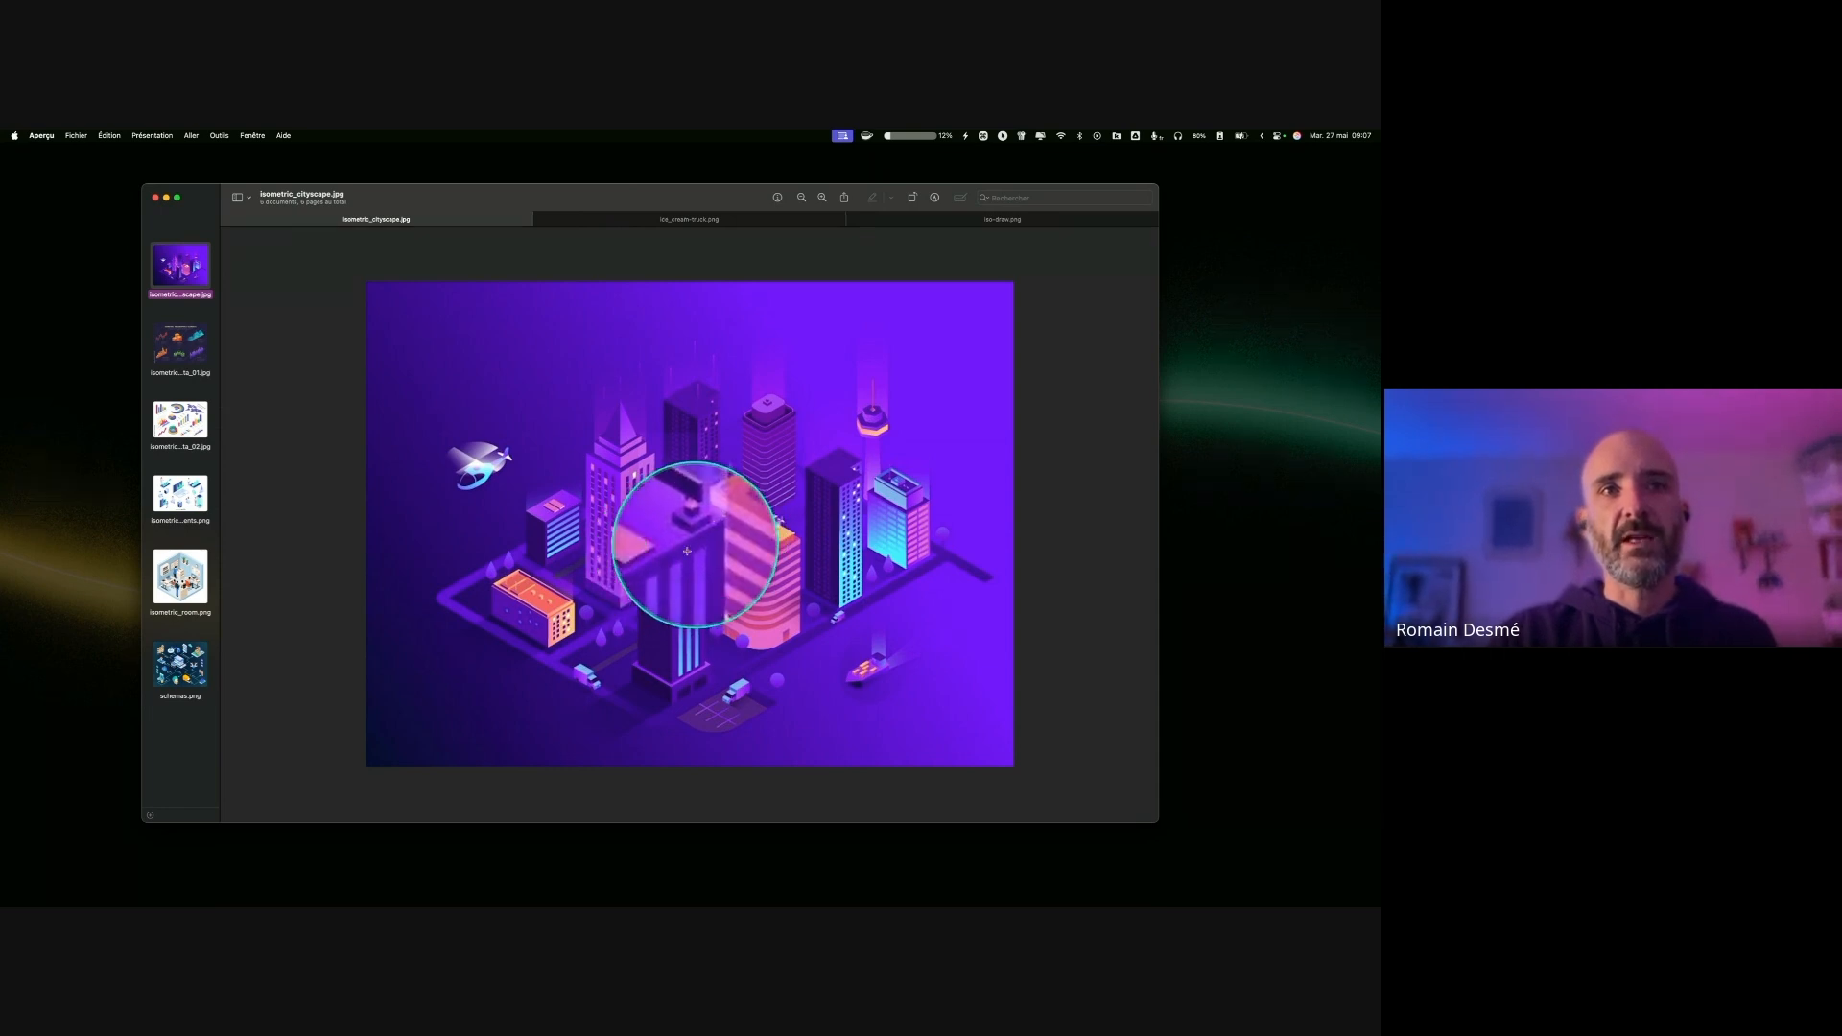
key(ctrl)
key(ctrl)
key(ctrl)
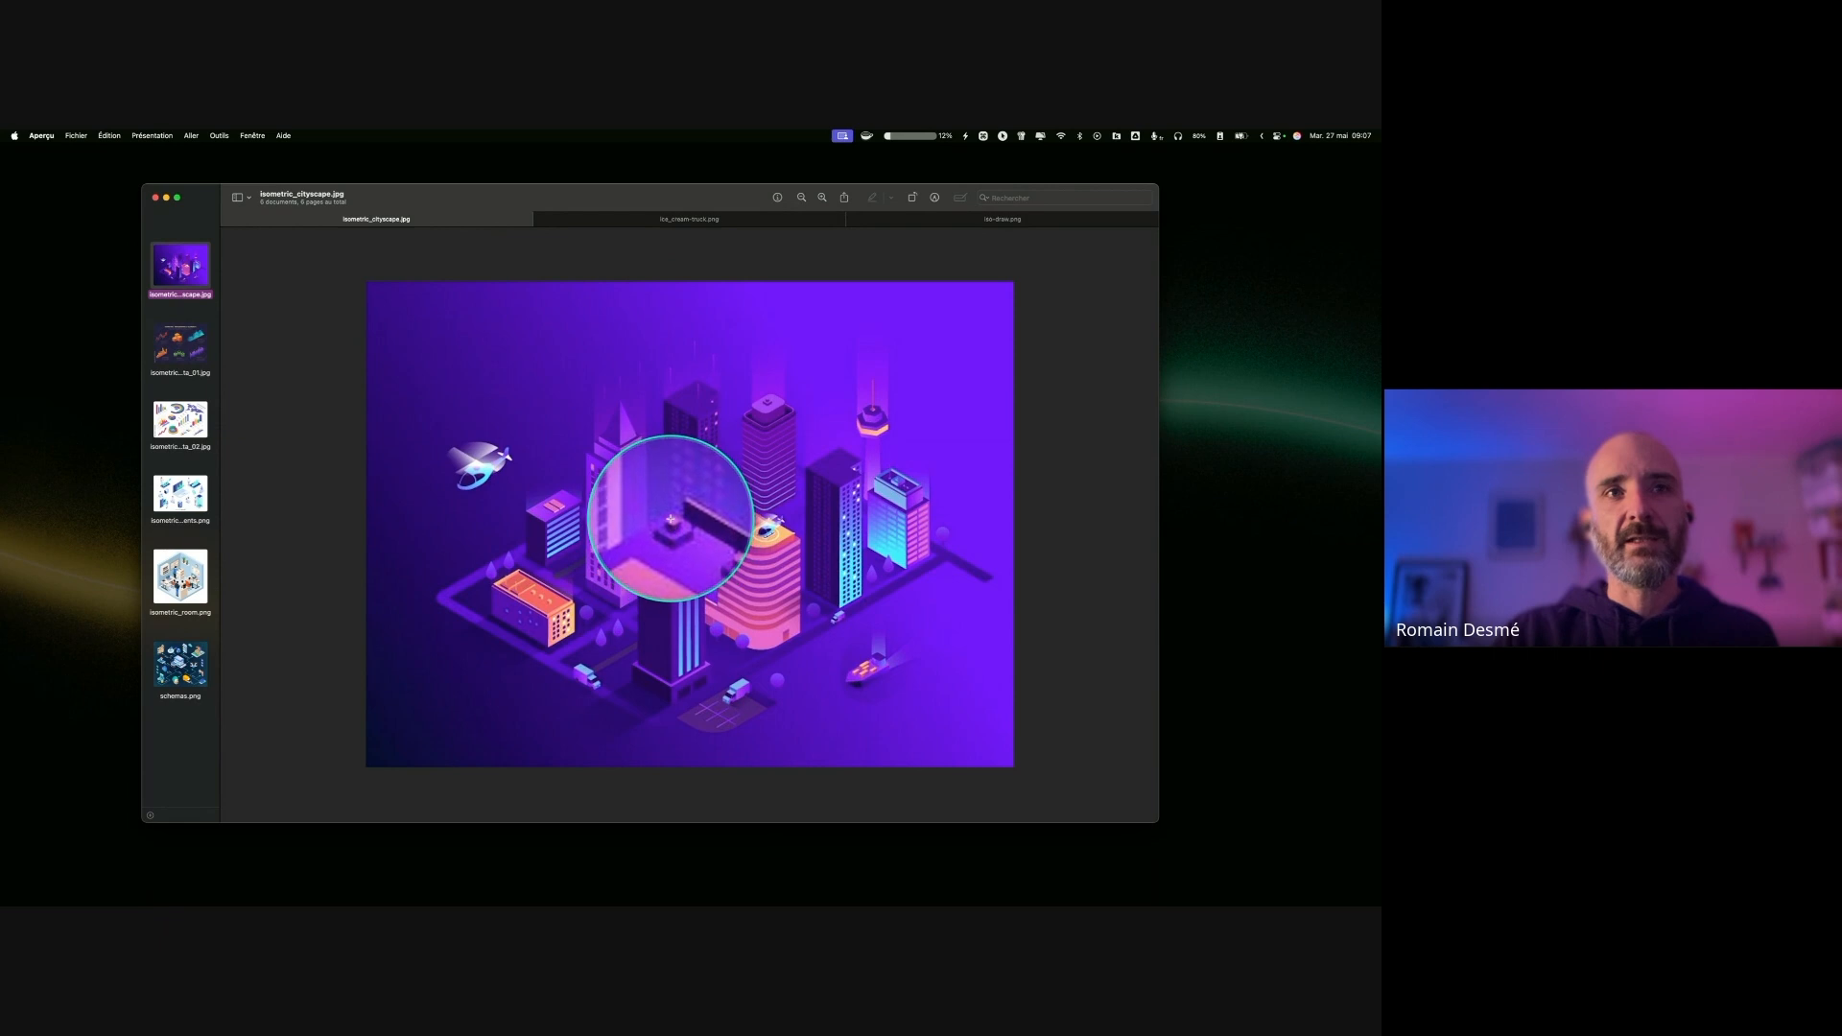
key(ctrl)
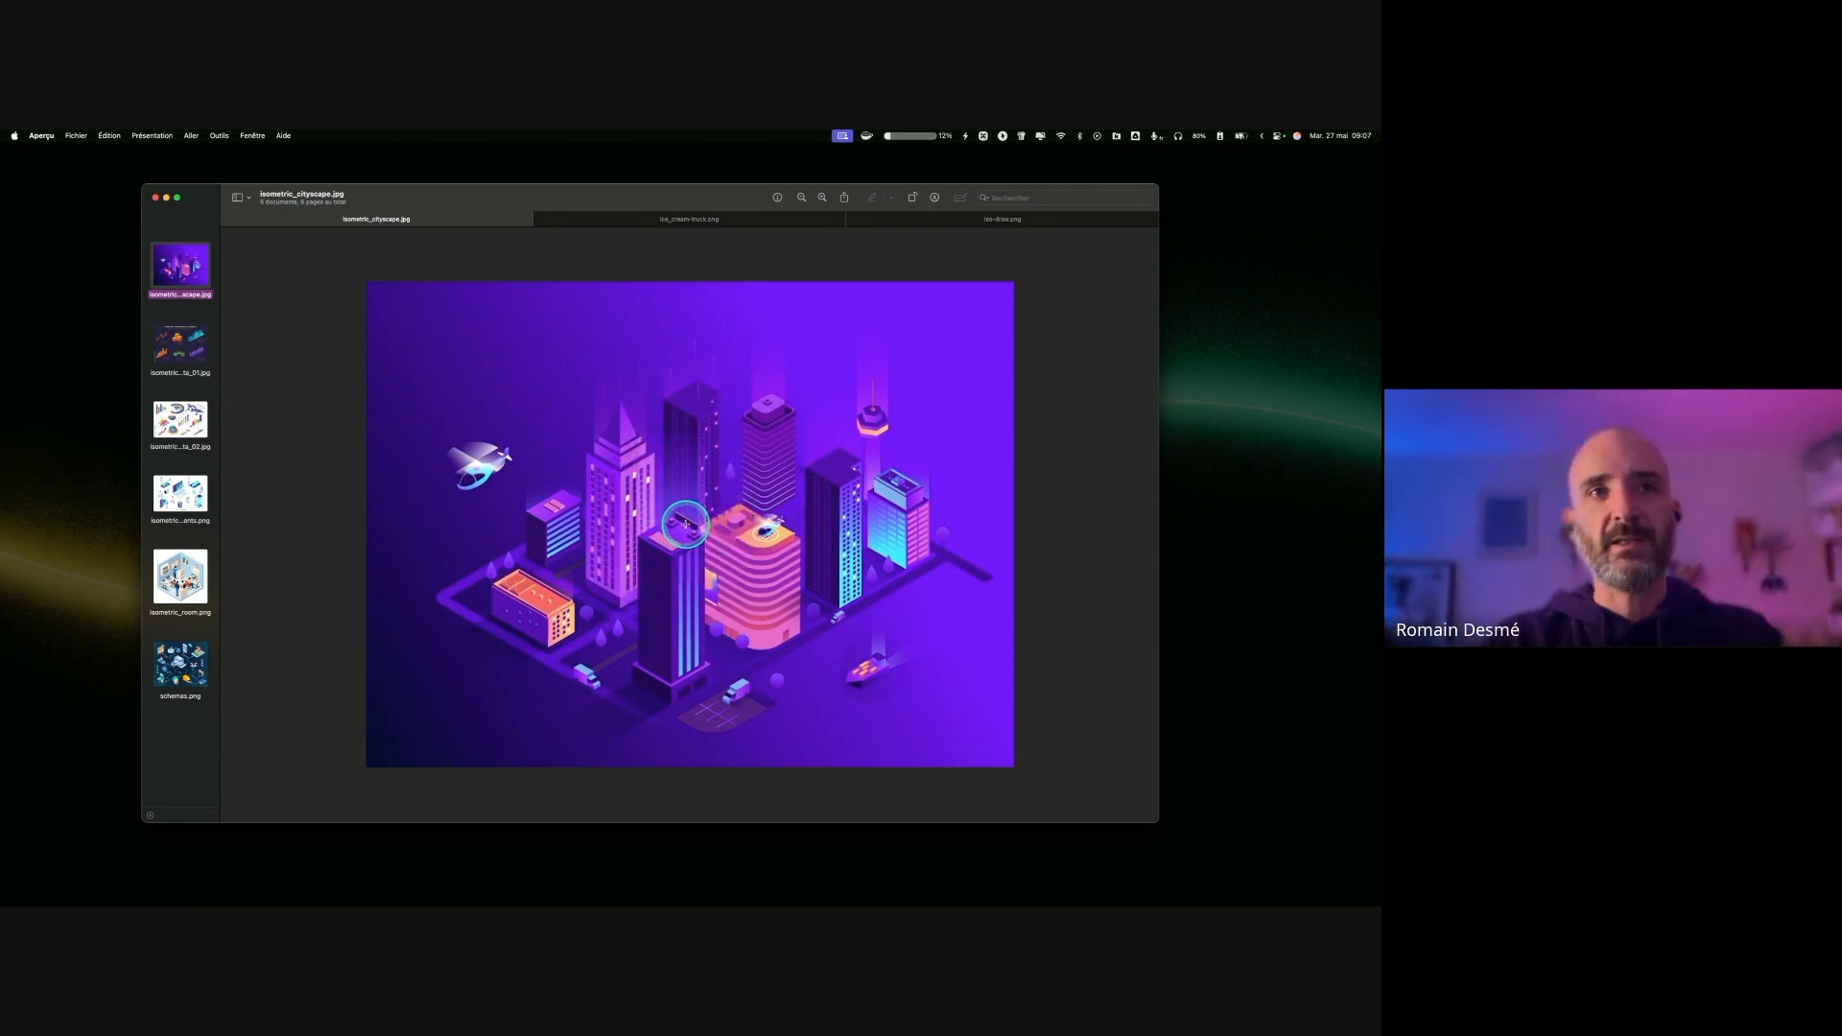
key(grave)
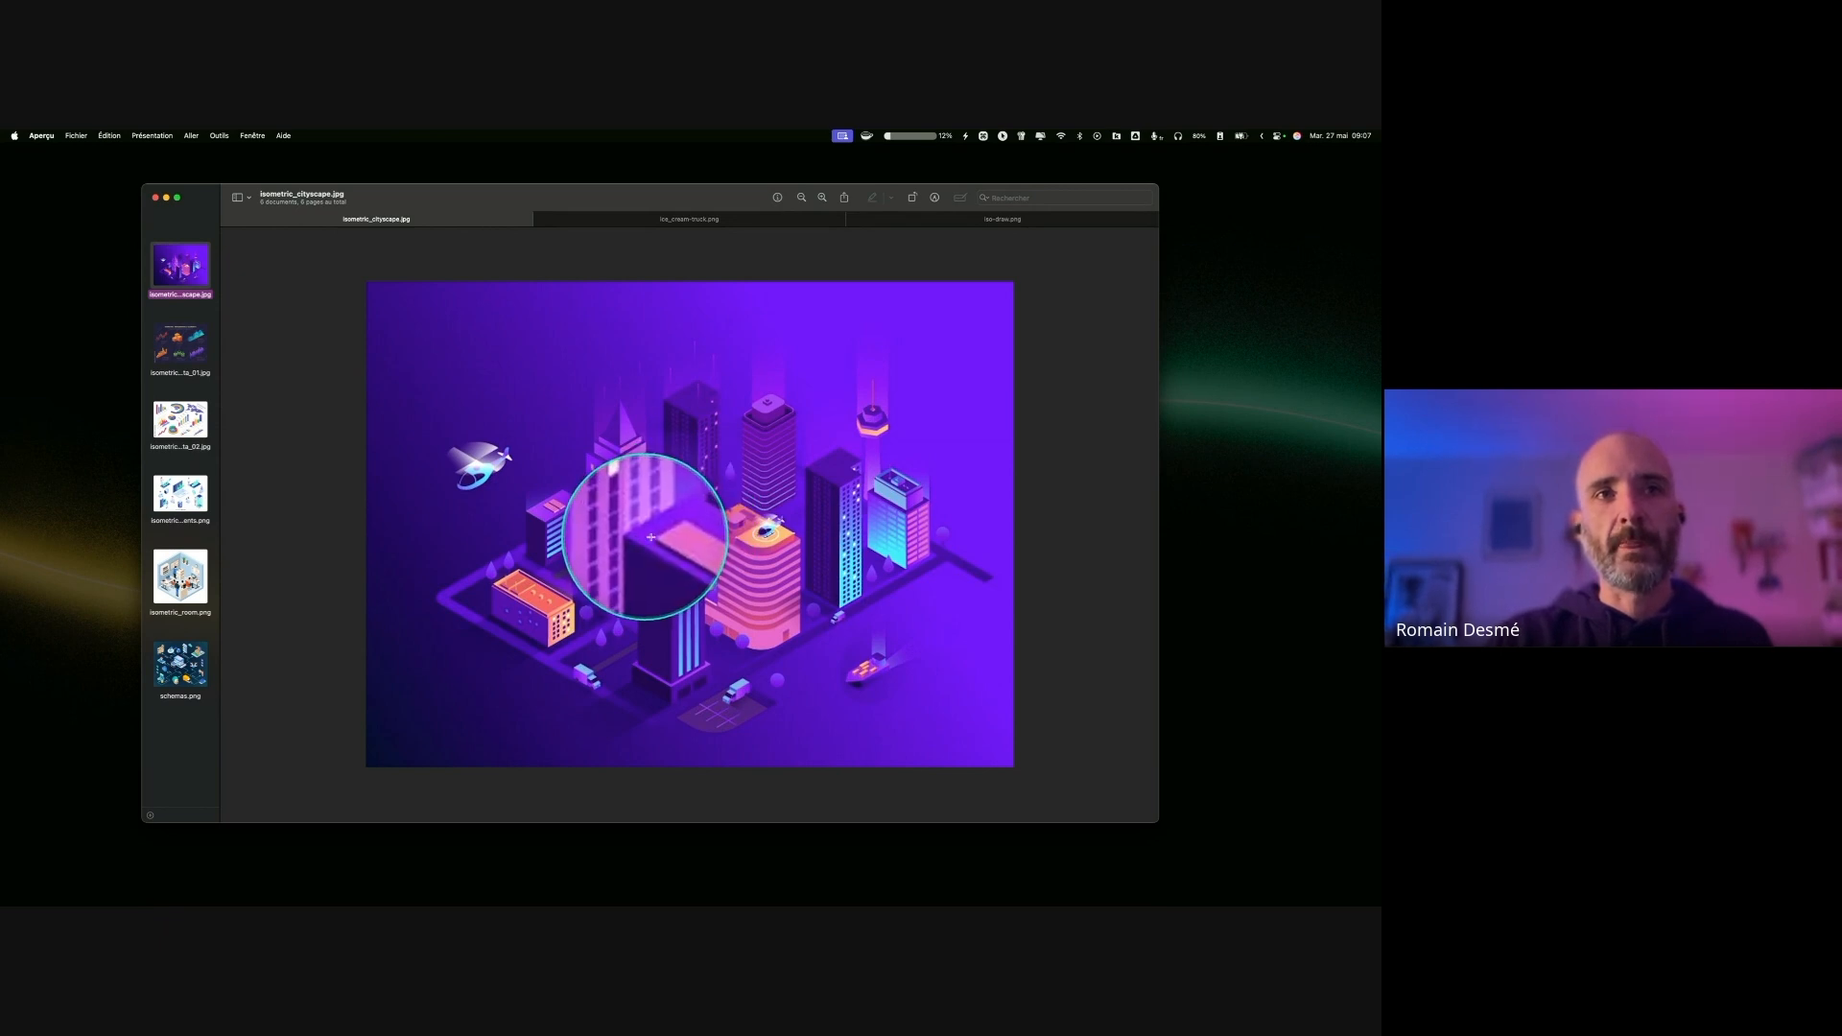
key(grave)
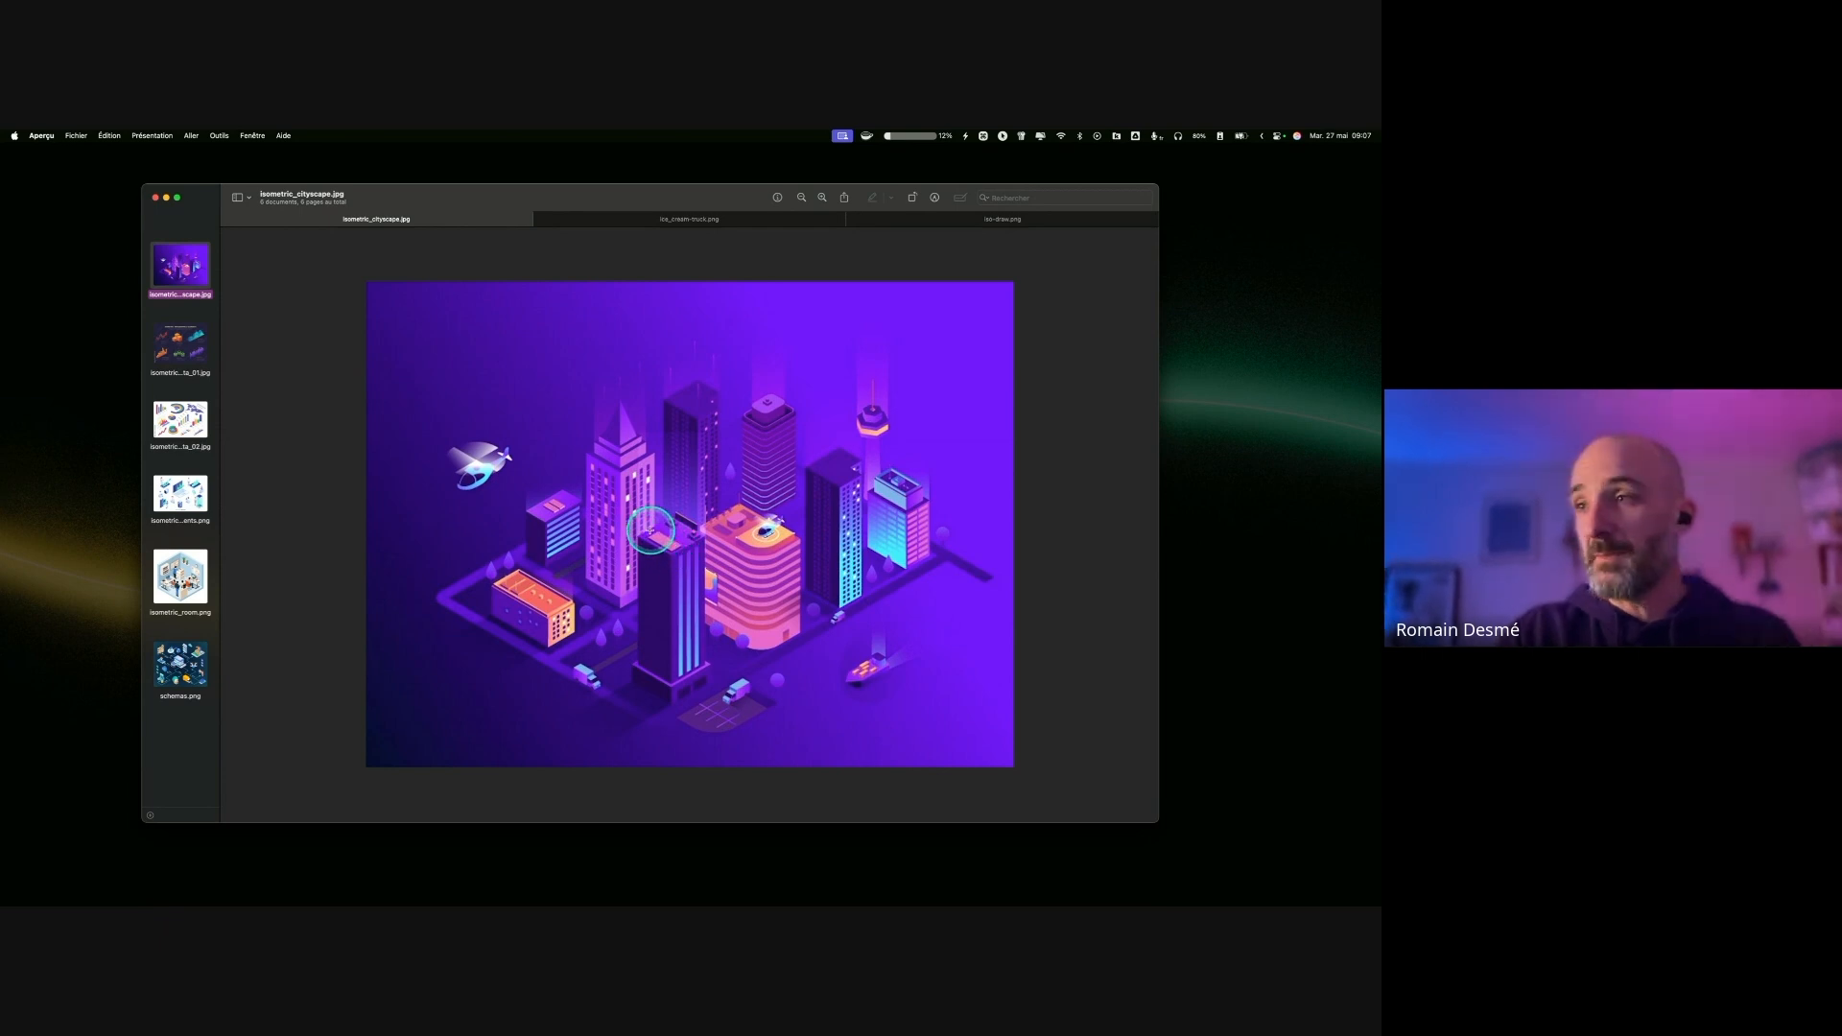
Step: View the other isometric reference images in turn: both infographic sheets, the tech elements, the office room and schemas.png
click(179, 347)
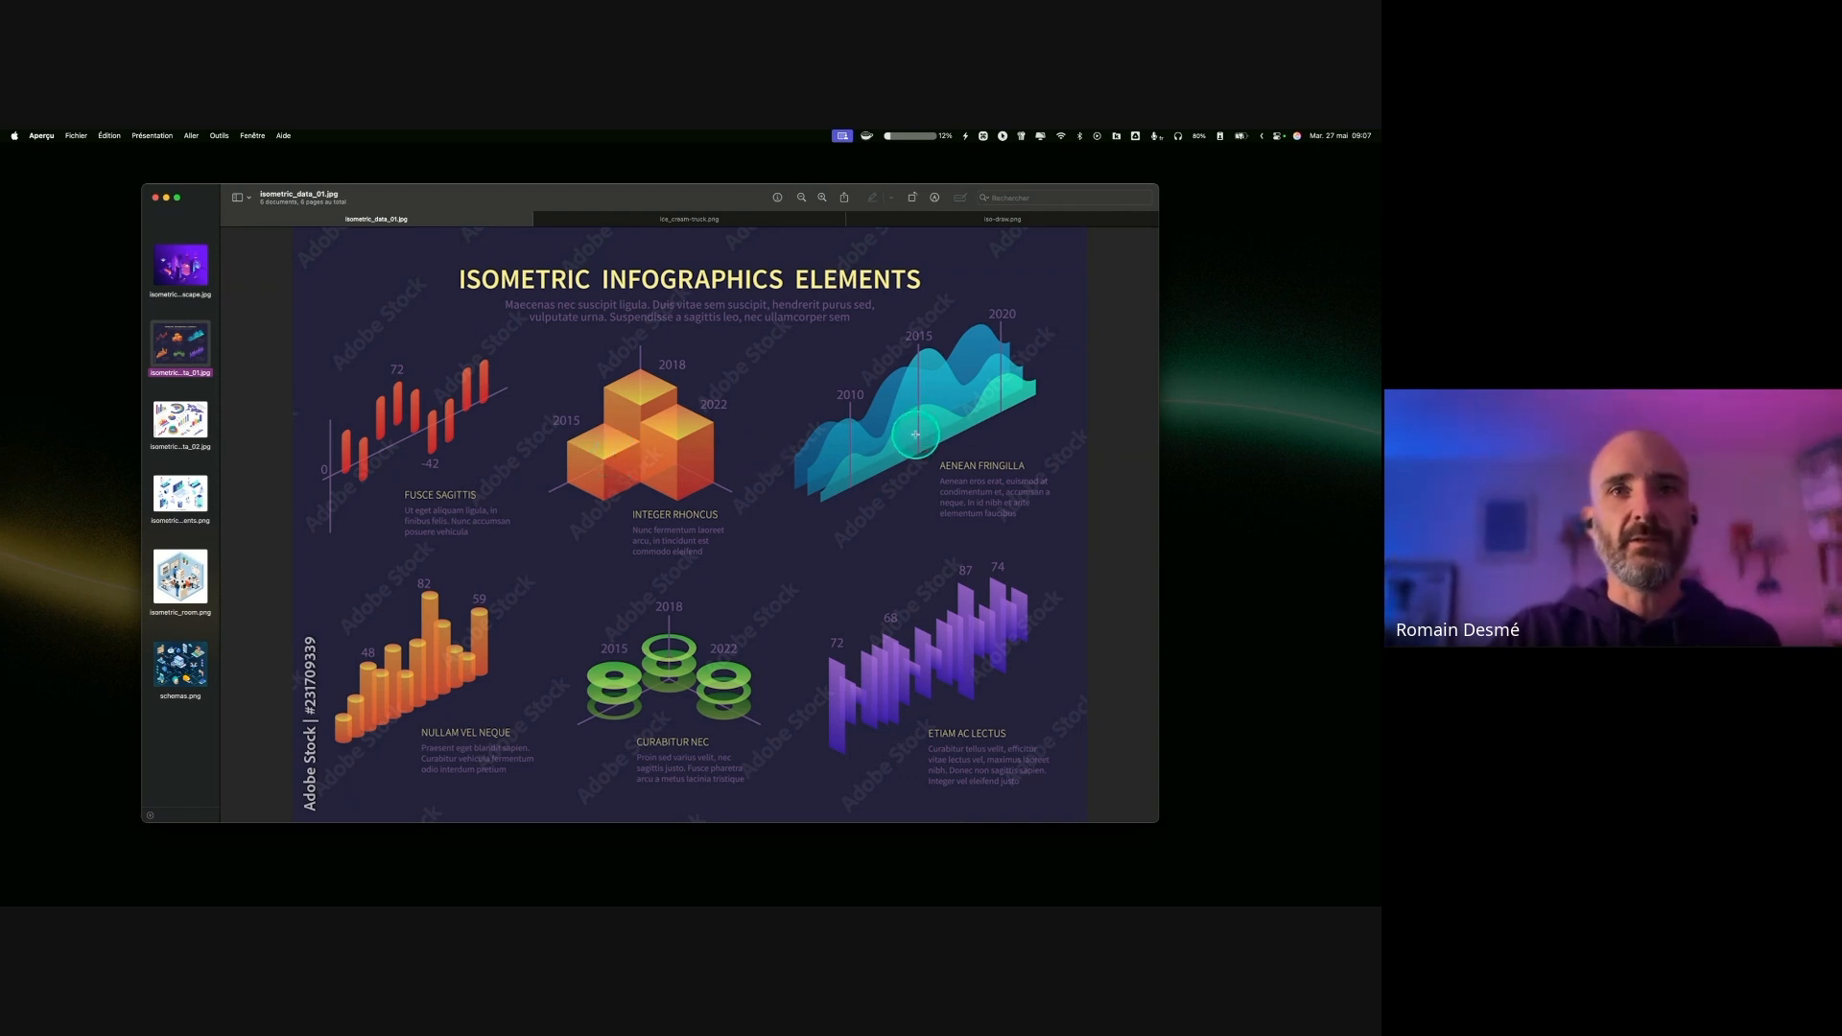
click(176, 419)
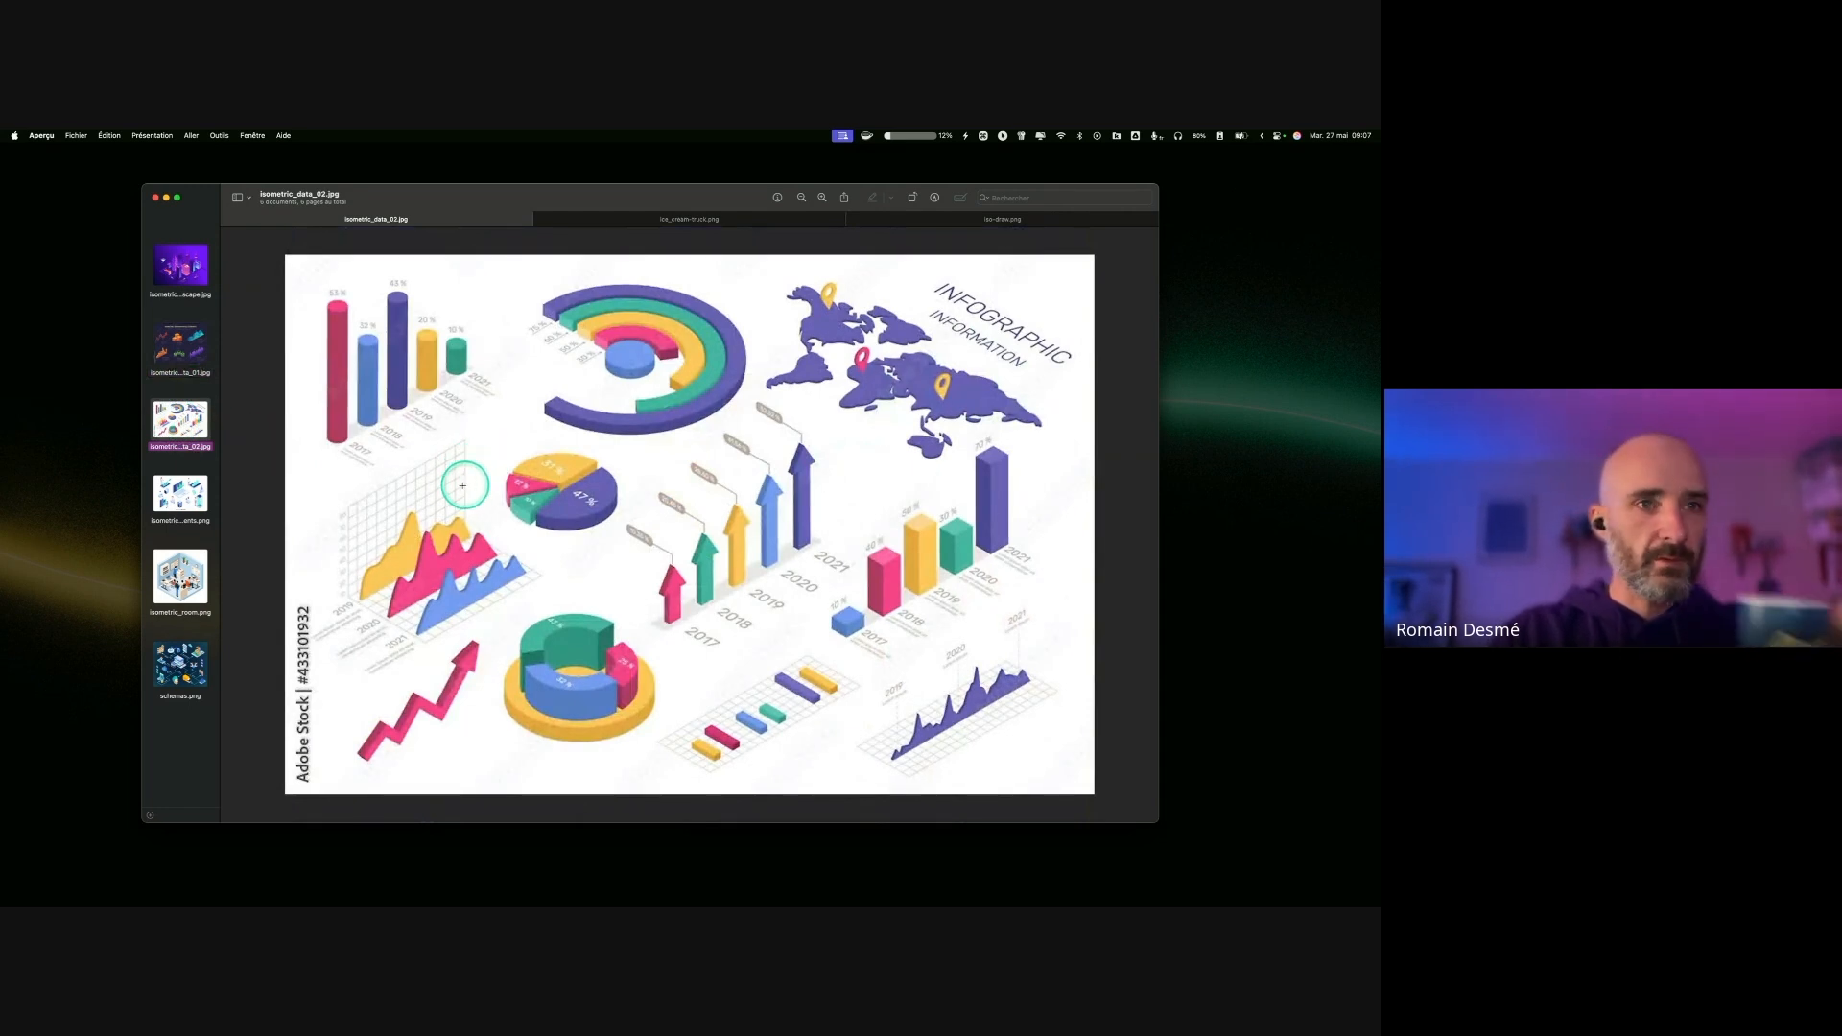
click(192, 498)
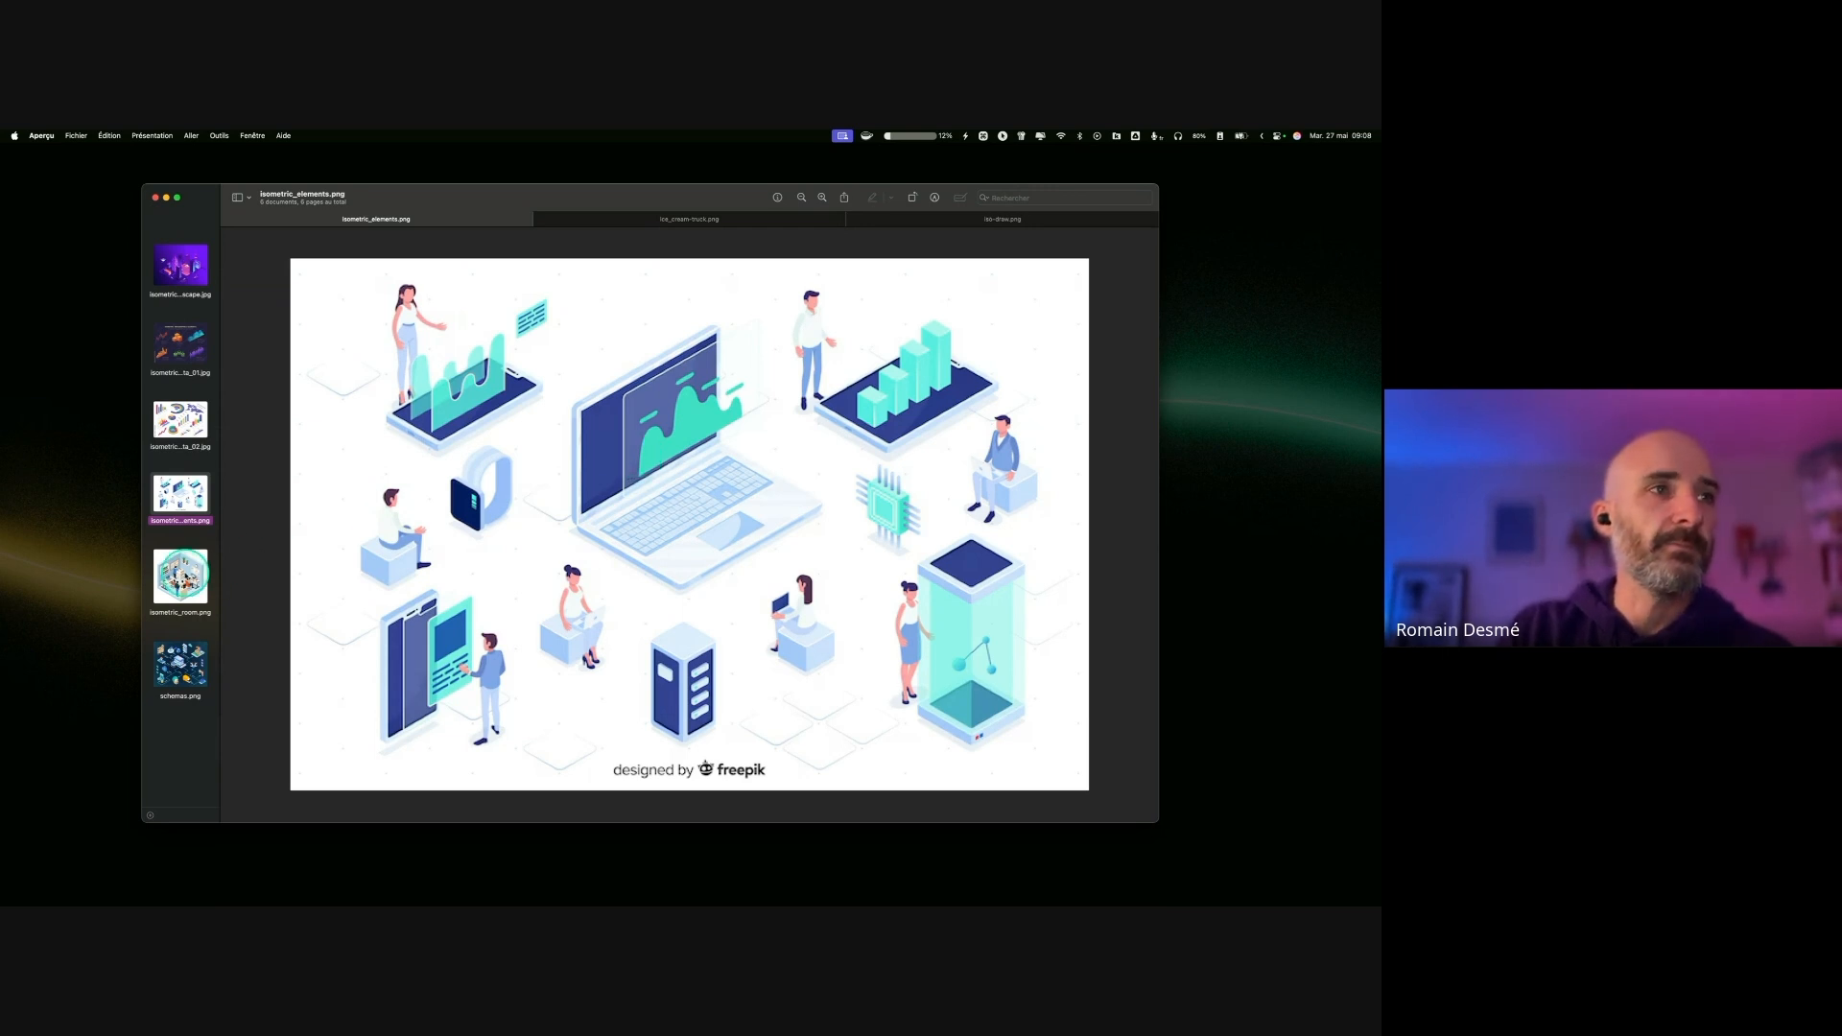
click(181, 574)
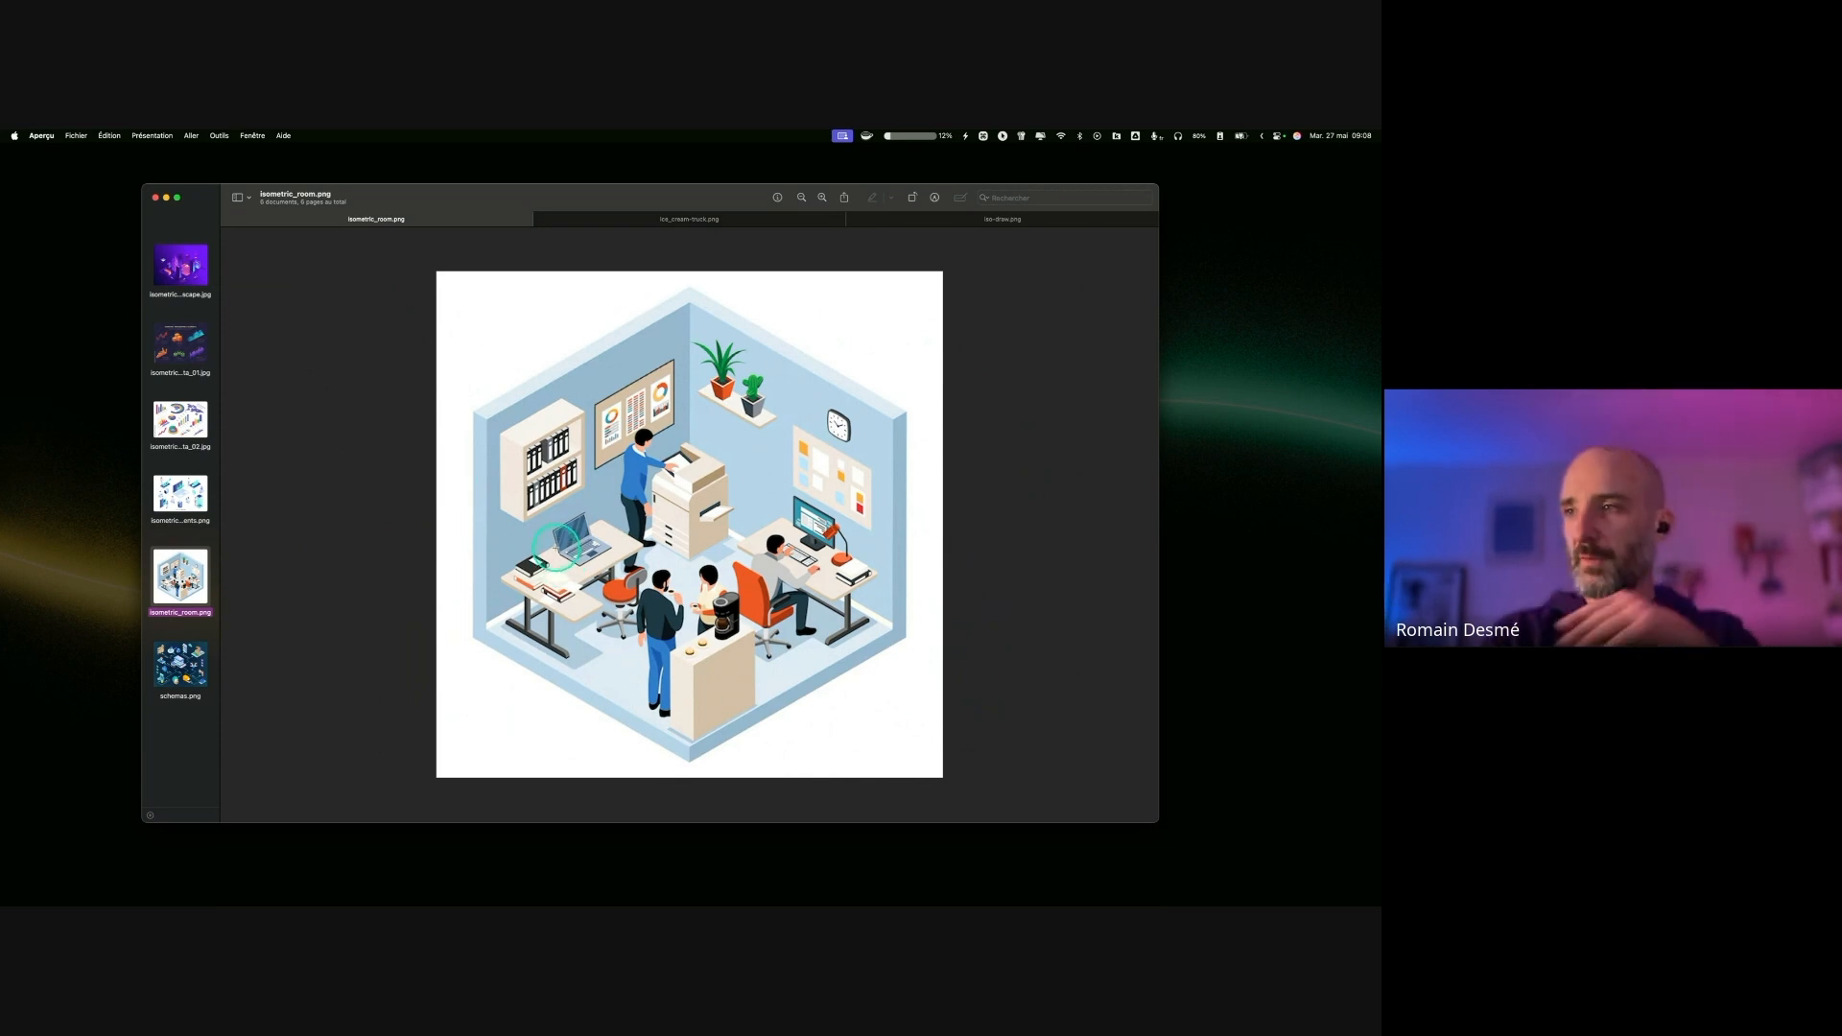
click(180, 664)
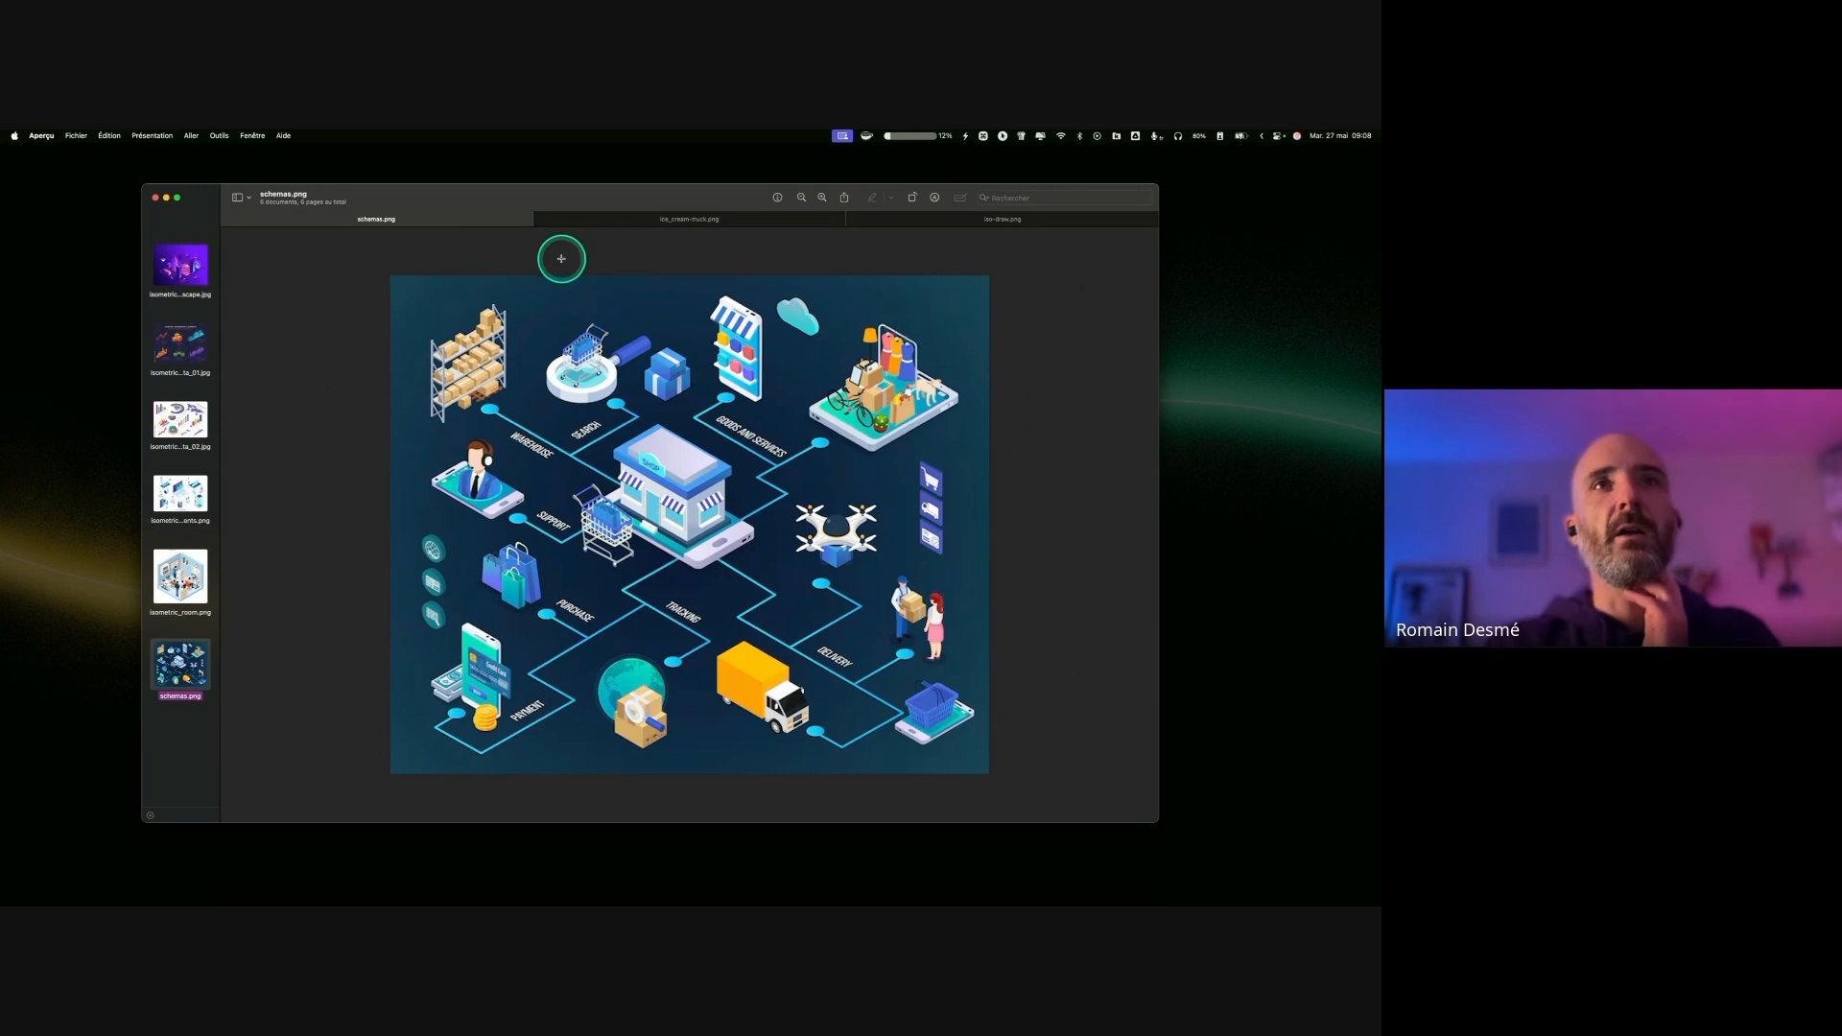
Step: View the pixel-art isometric references: the ice cream truck, the store and the characters
click(708, 221)
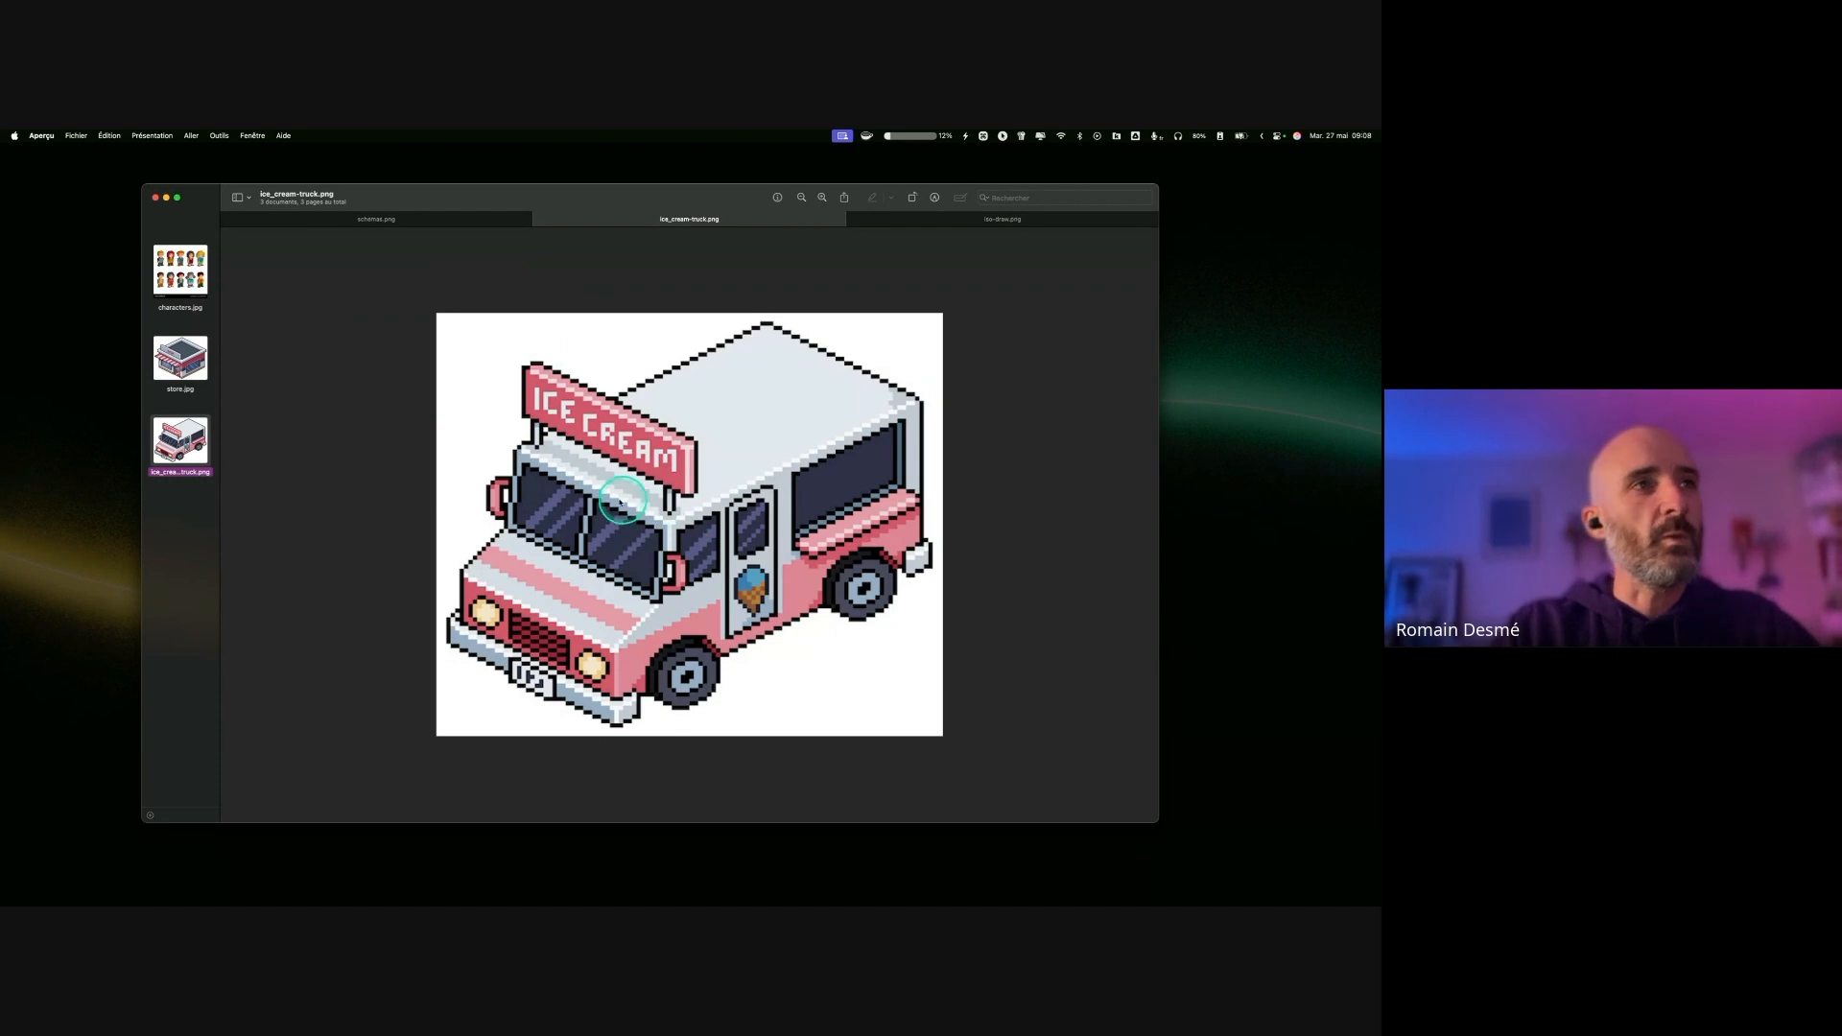
click(187, 358)
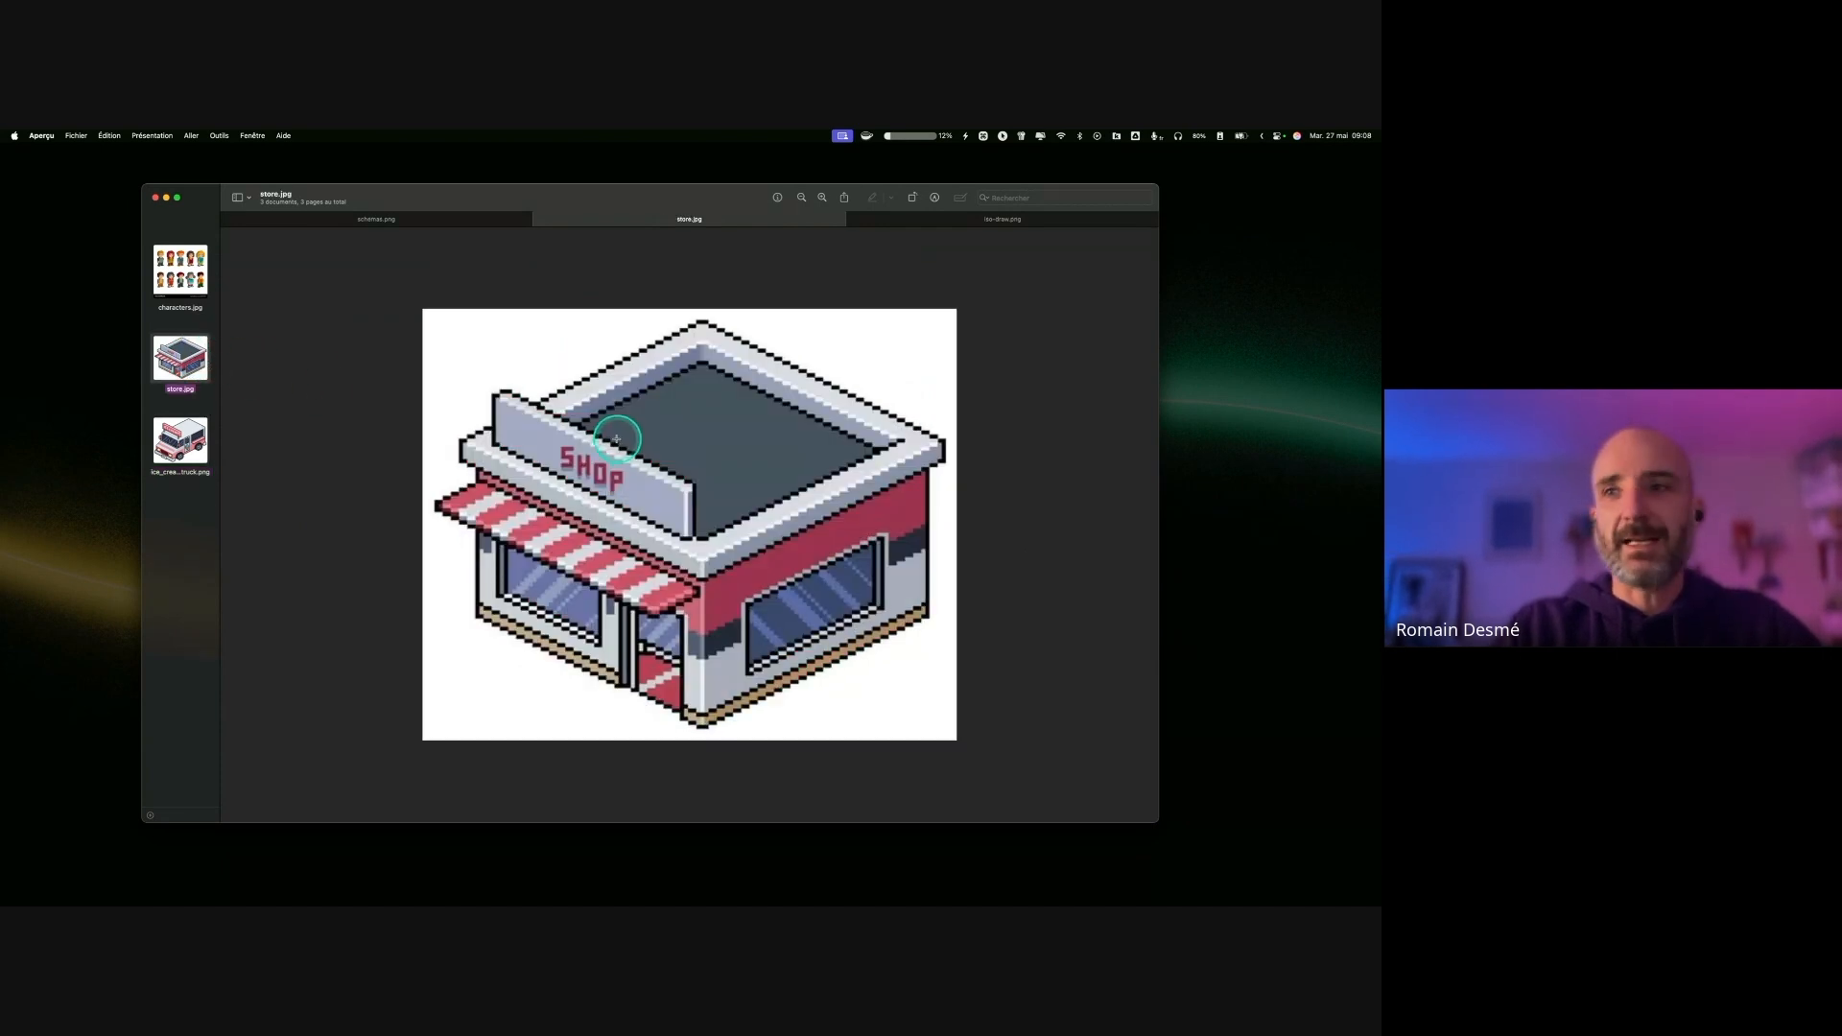
click(180, 270)
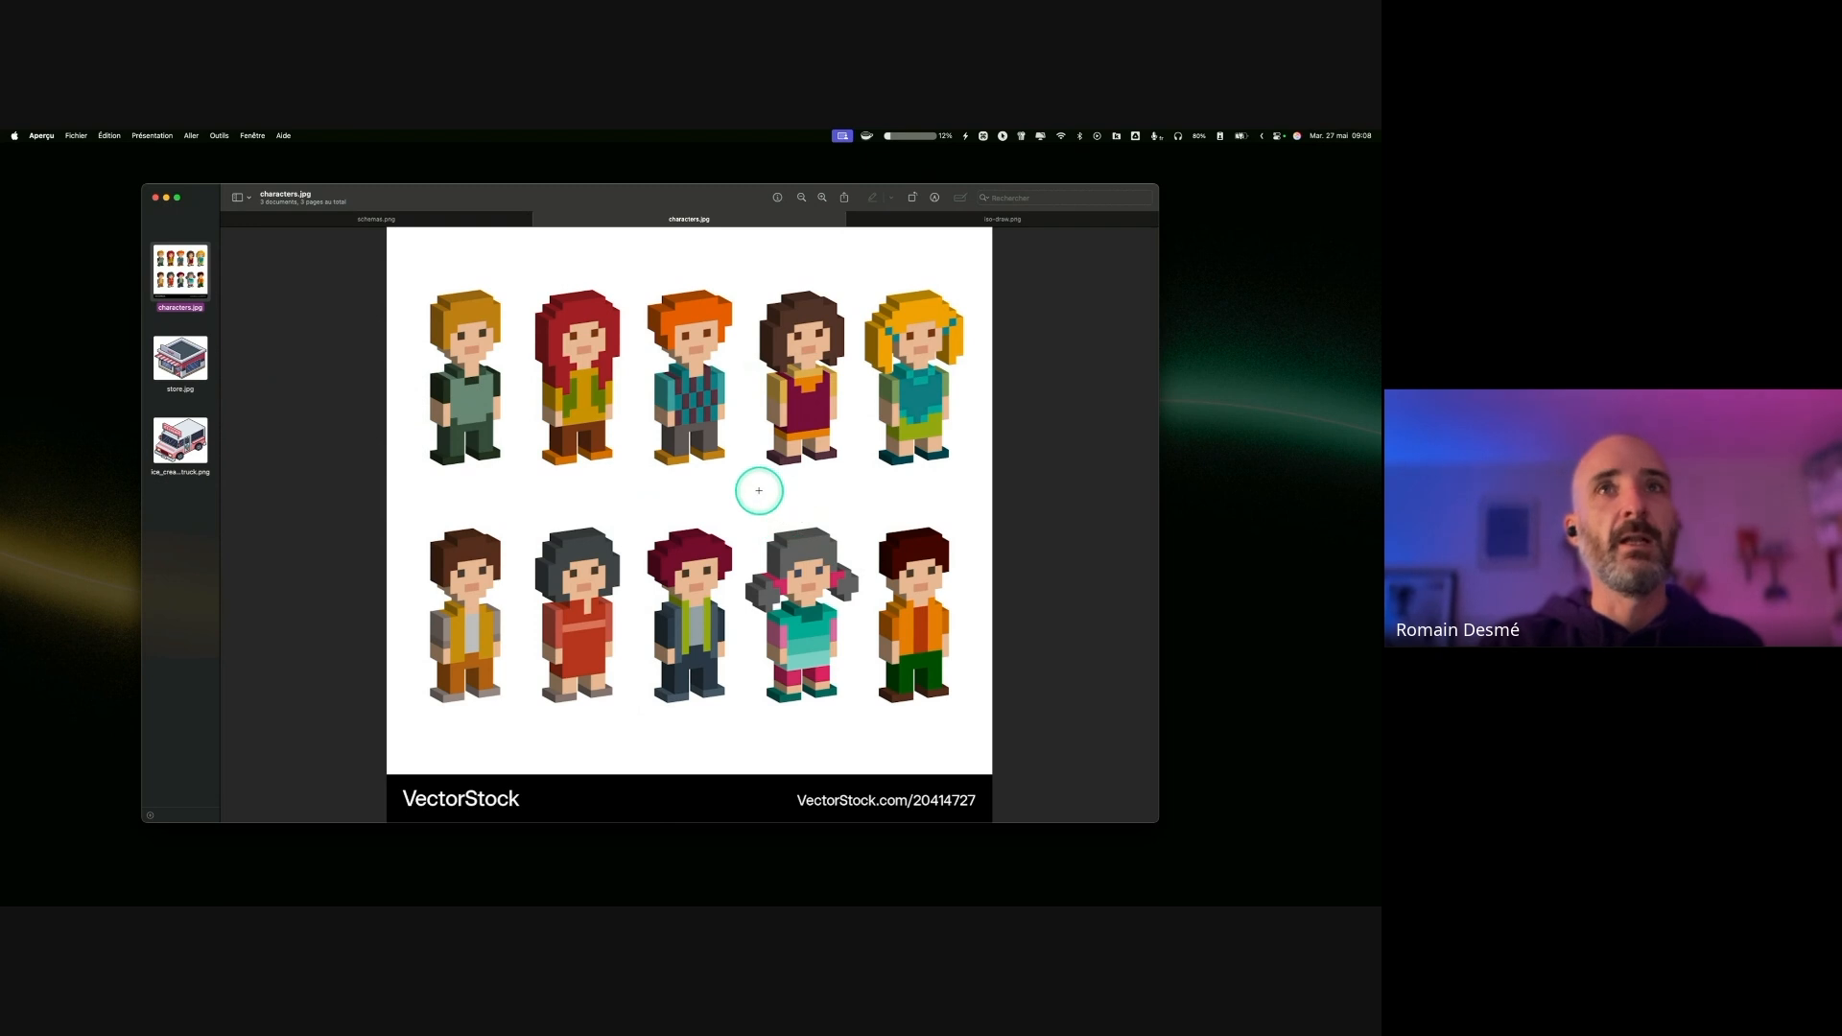
Step: View iso-draw.png, the axonometric city and where-is-waldo.jpg, inspecting the last one's details up close
click(970, 221)
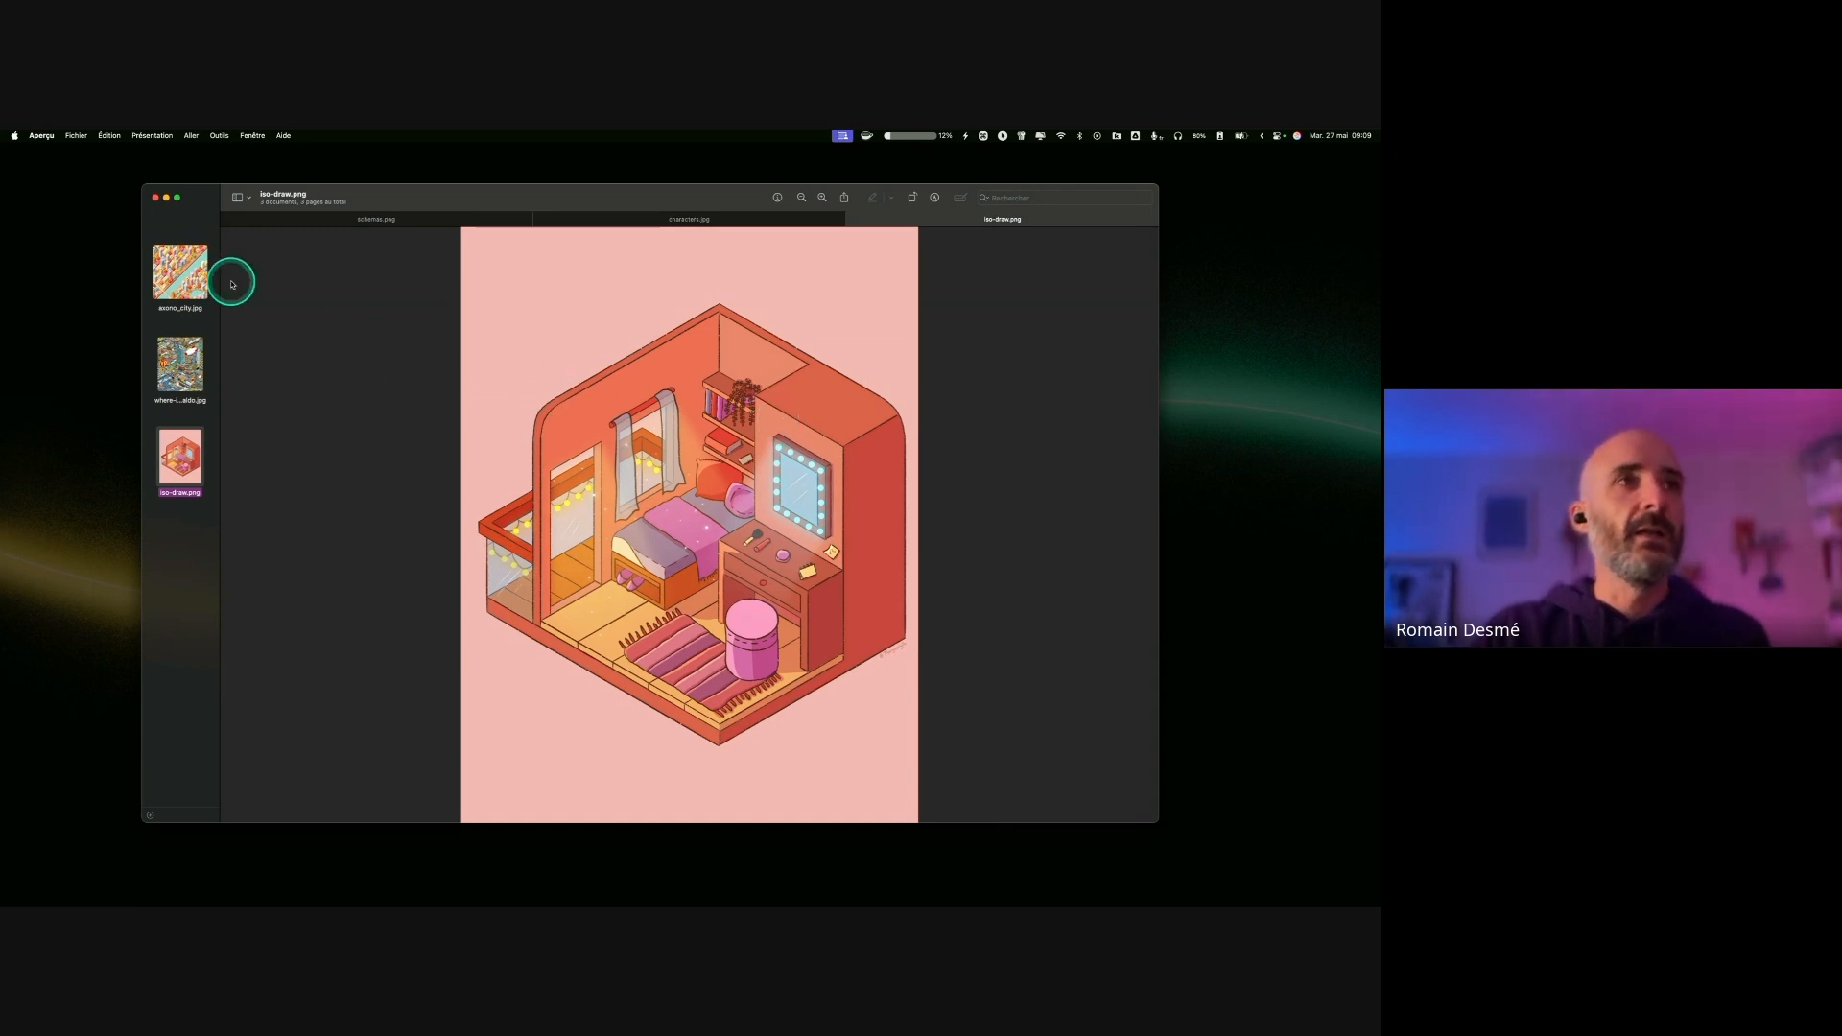
click(200, 278)
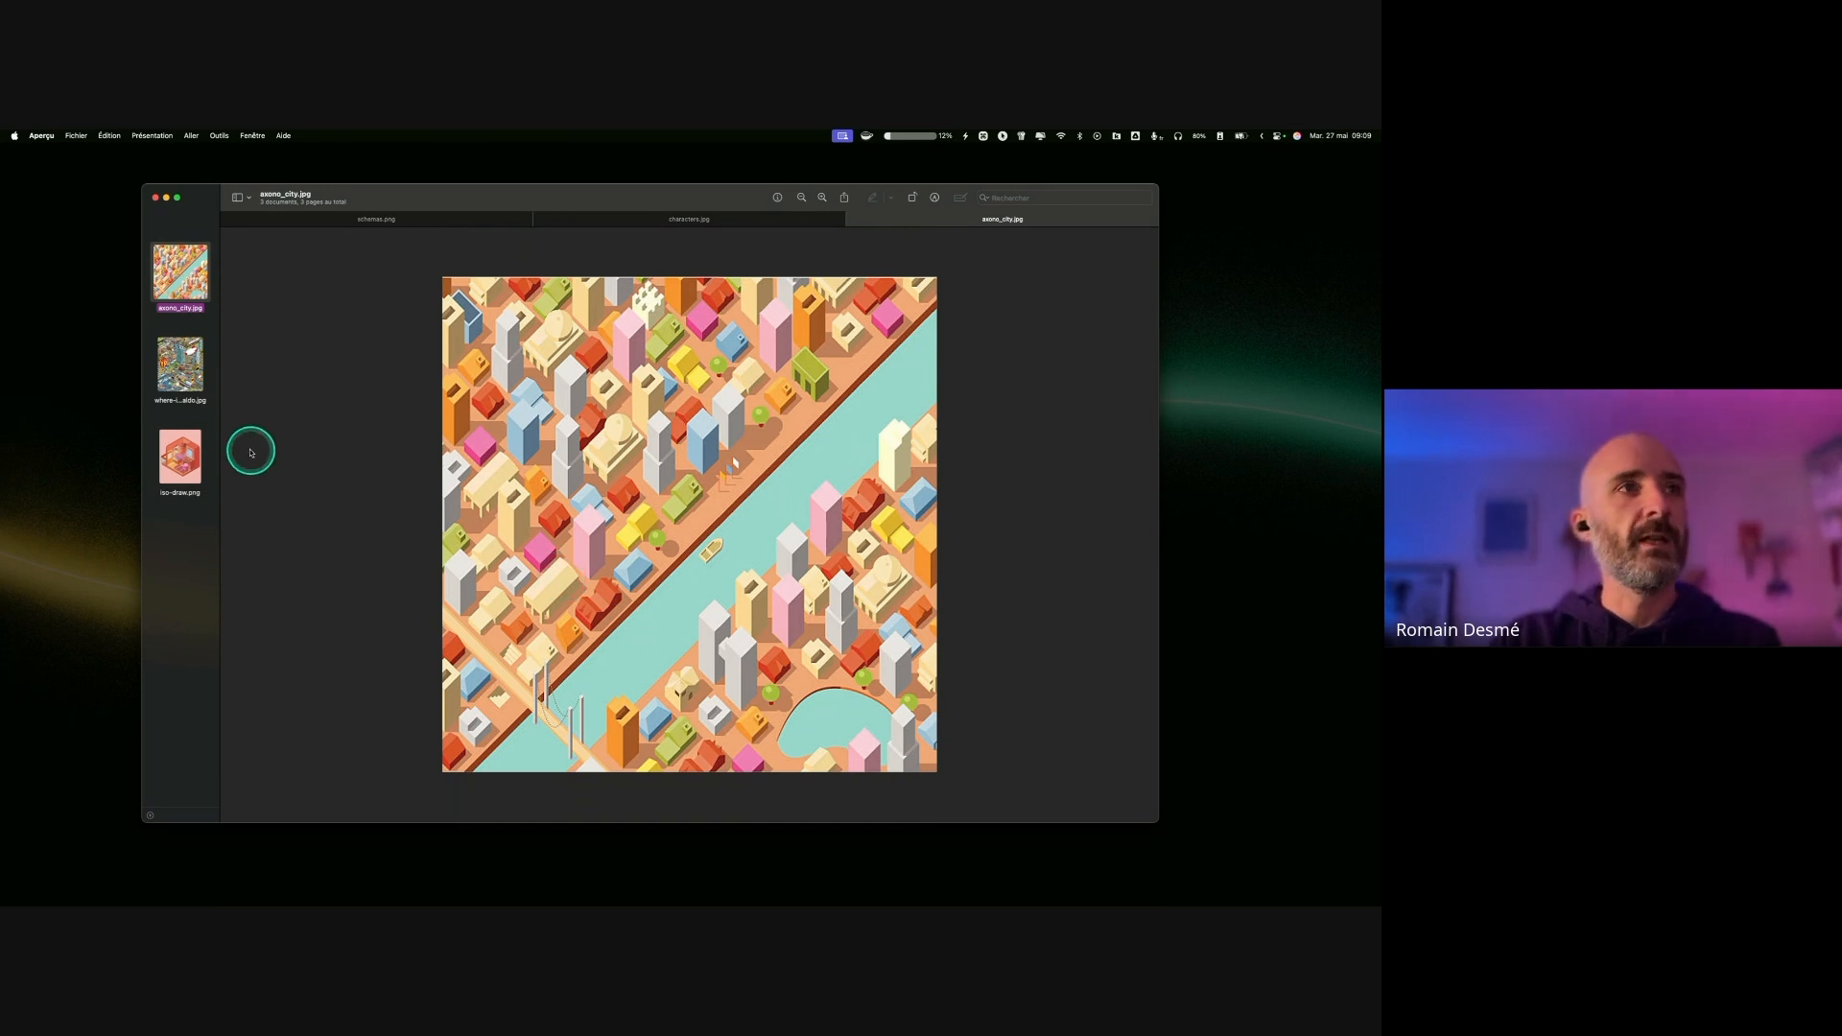
click(200, 372)
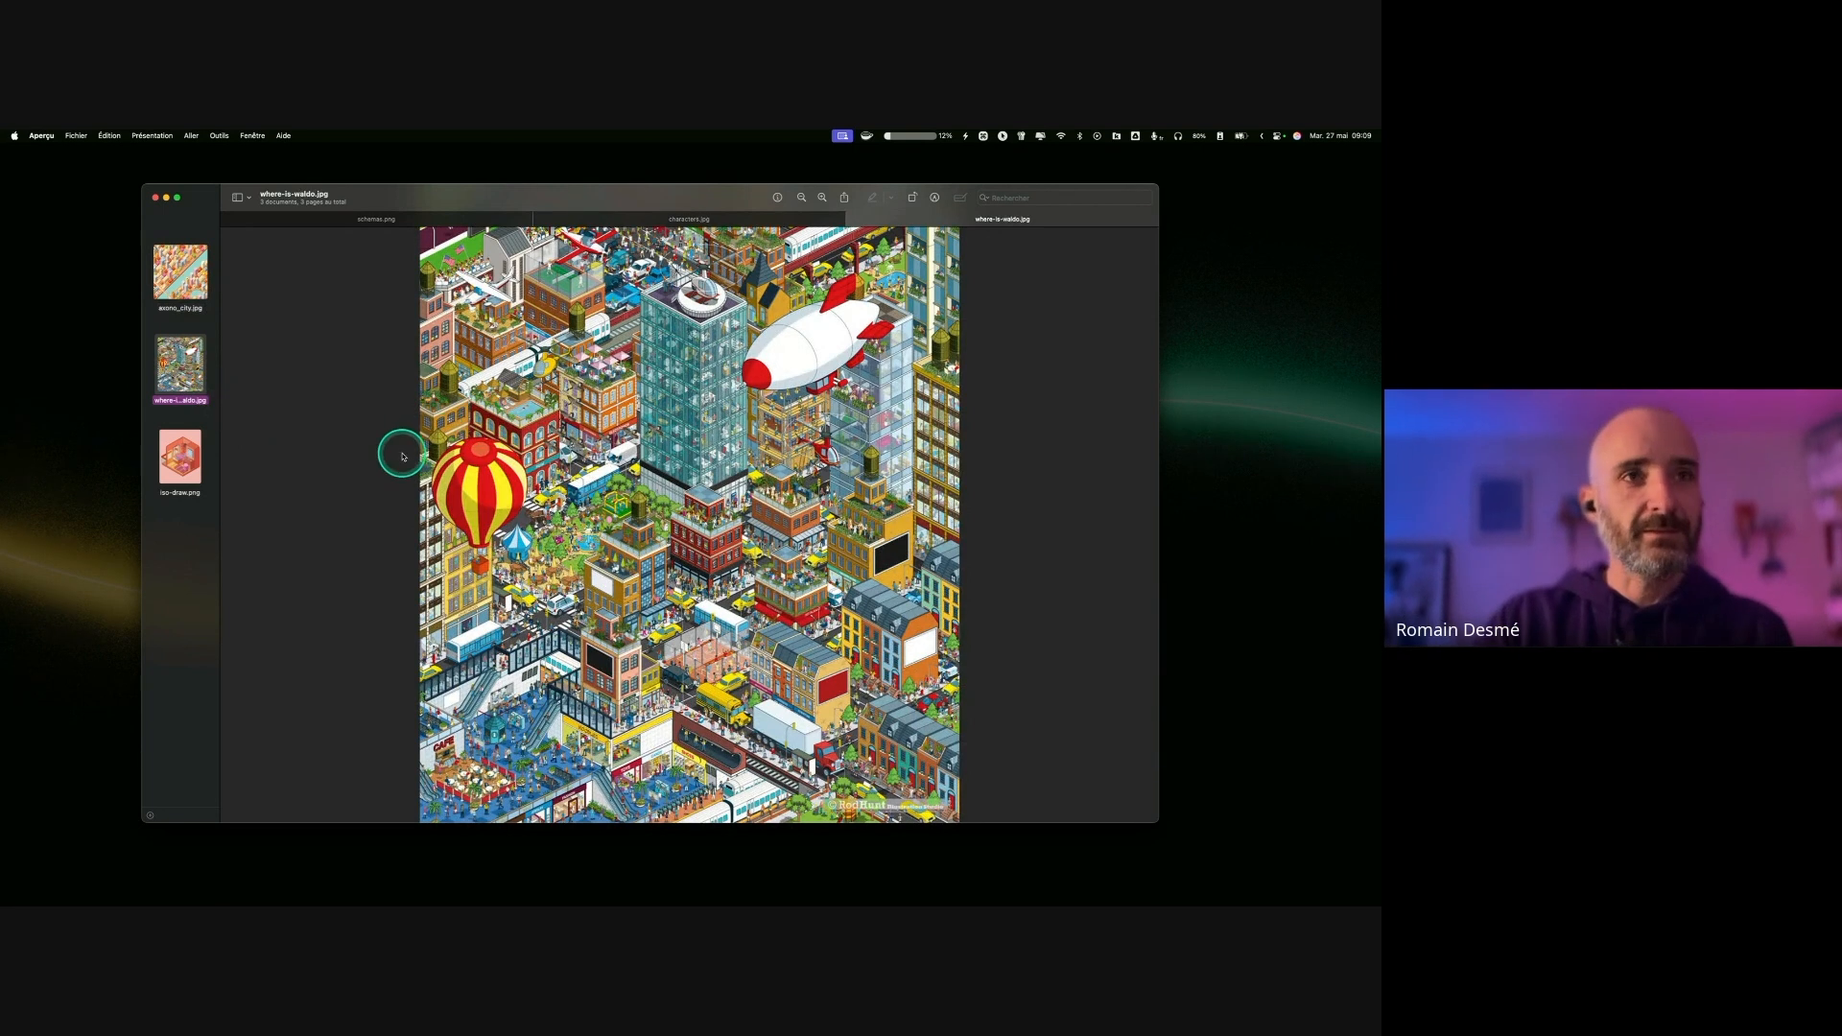
key(super+plus)
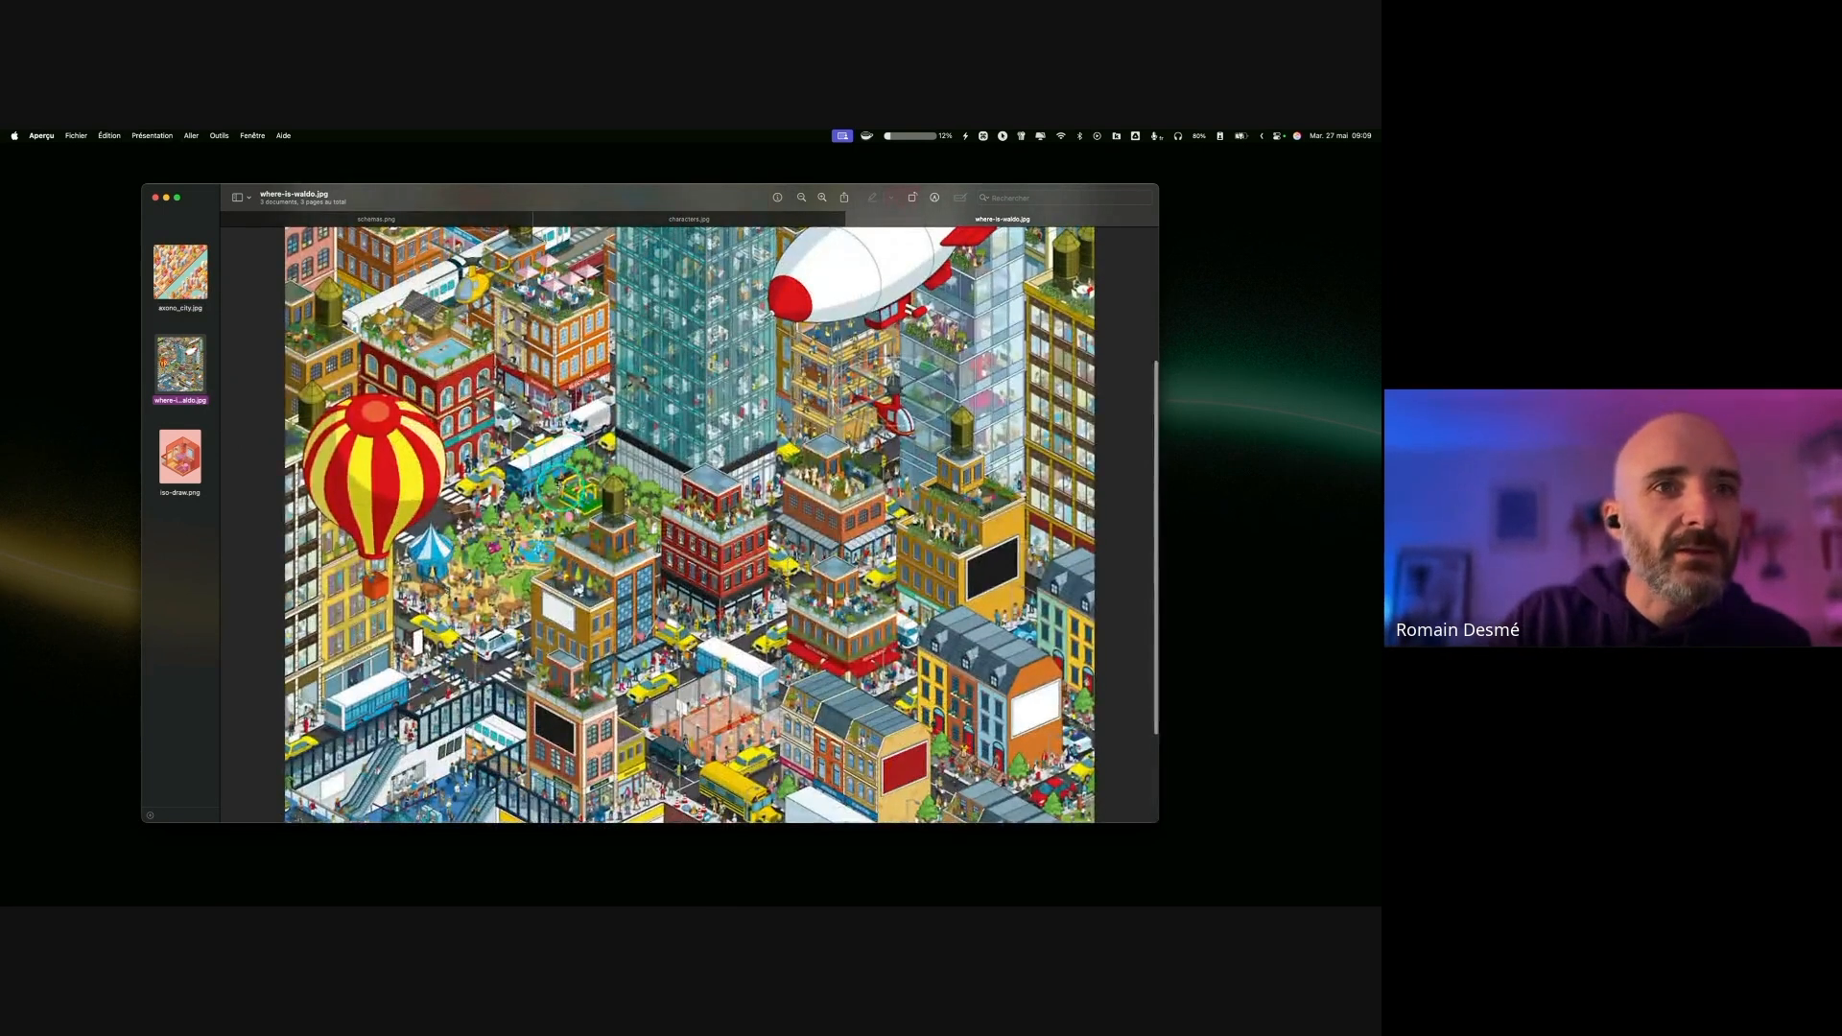
scroll(564, 451, up, 5)
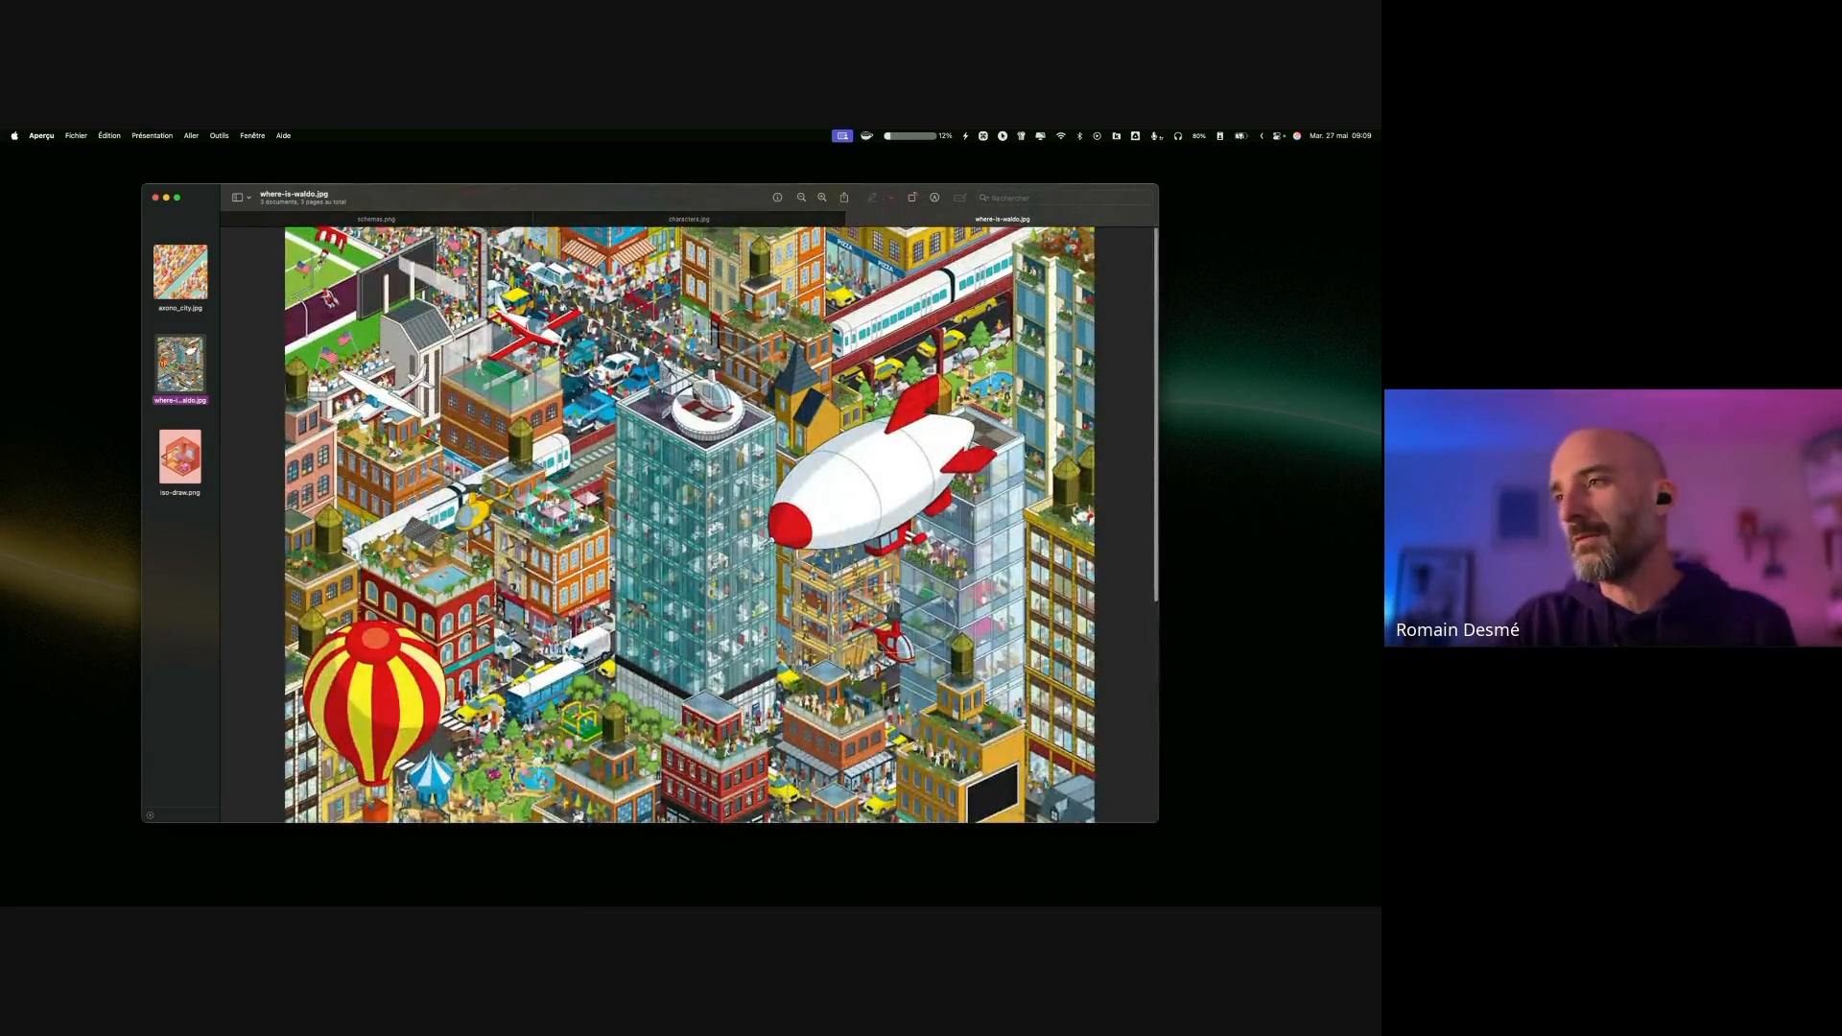
scroll(544, 511, down, 3)
key(super+minus)
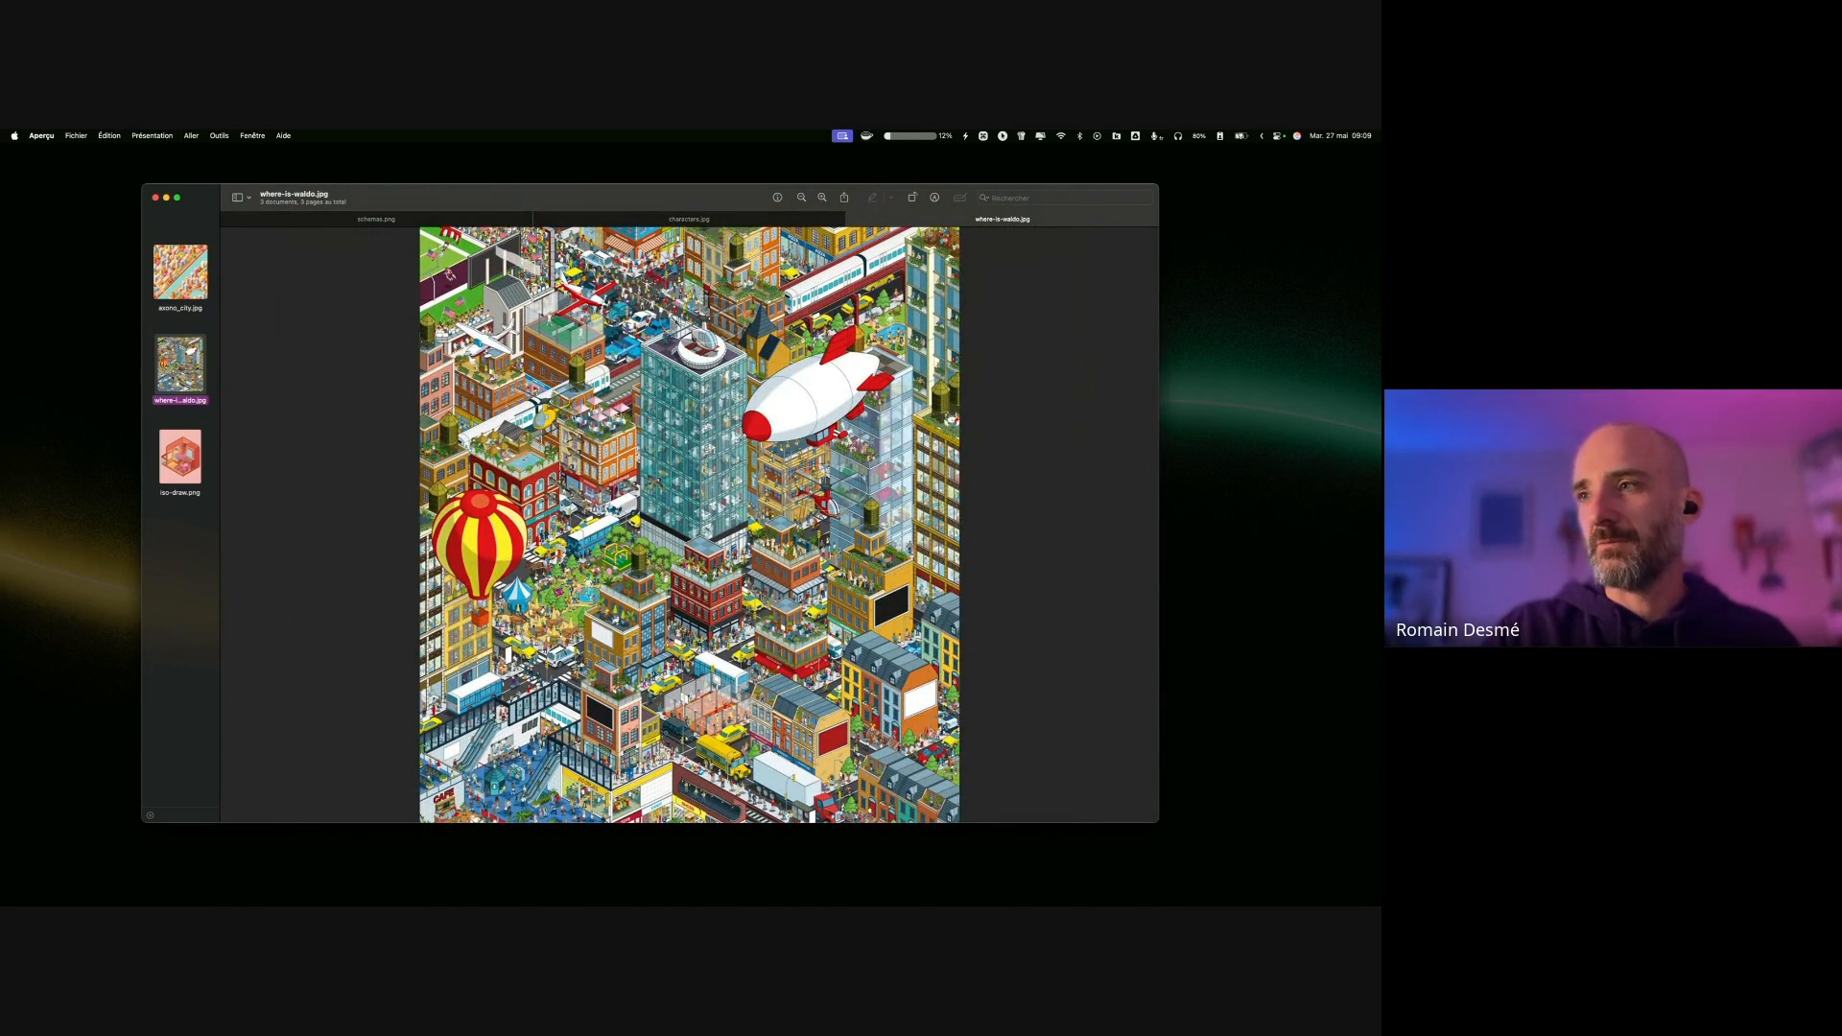
Step: Go back through the first set of isometric references, from the cityscape and infographic sheets to isometric_elements.png
click(322, 219)
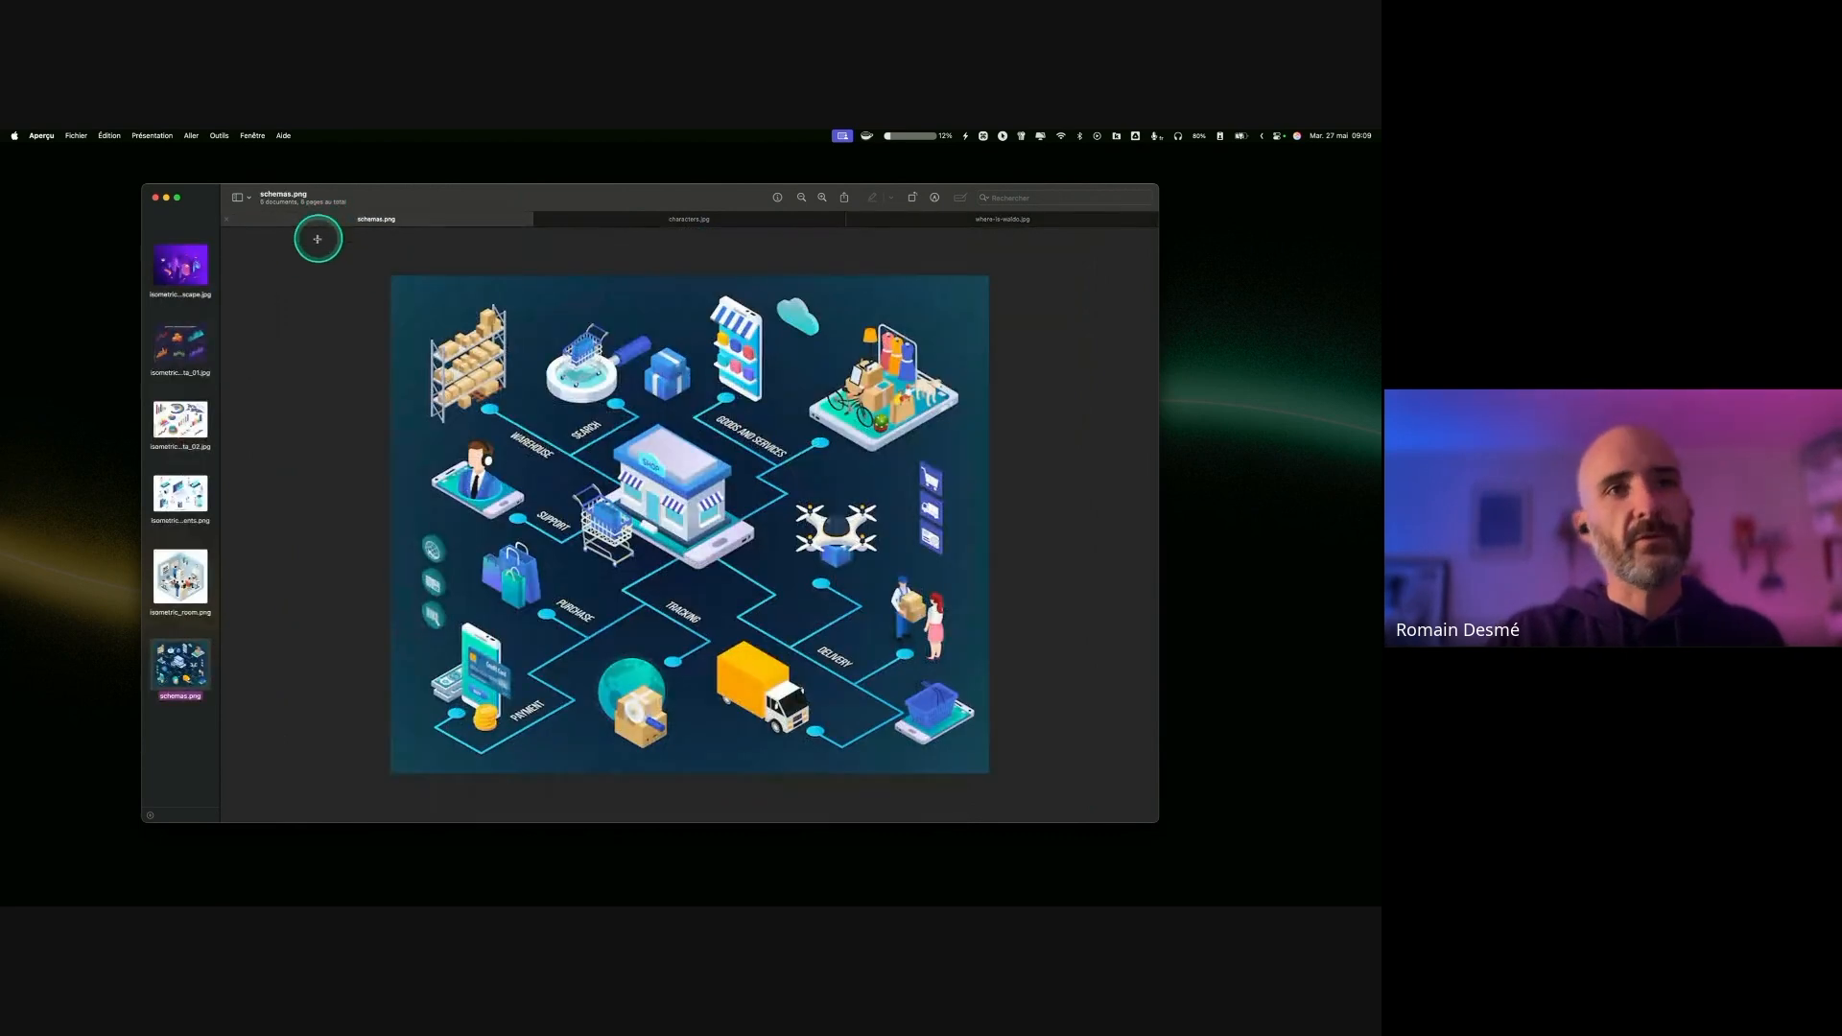
click(179, 265)
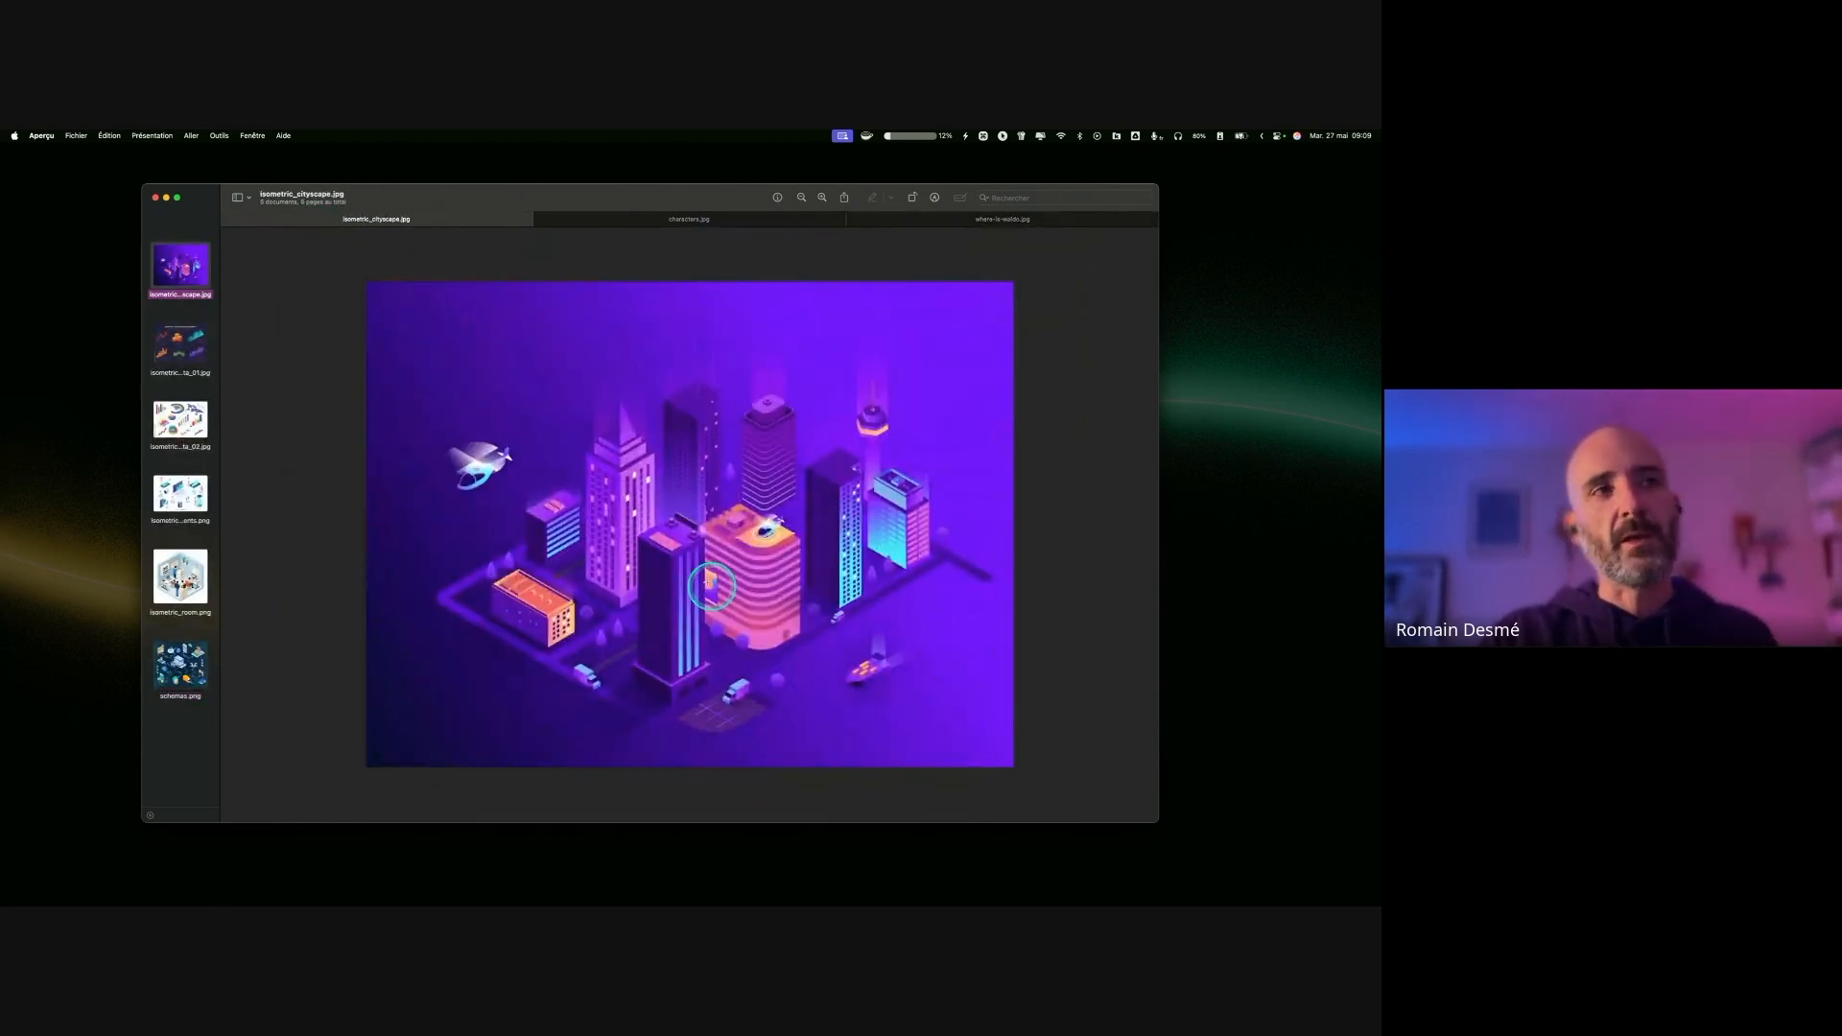
click(178, 345)
click(179, 417)
click(190, 518)
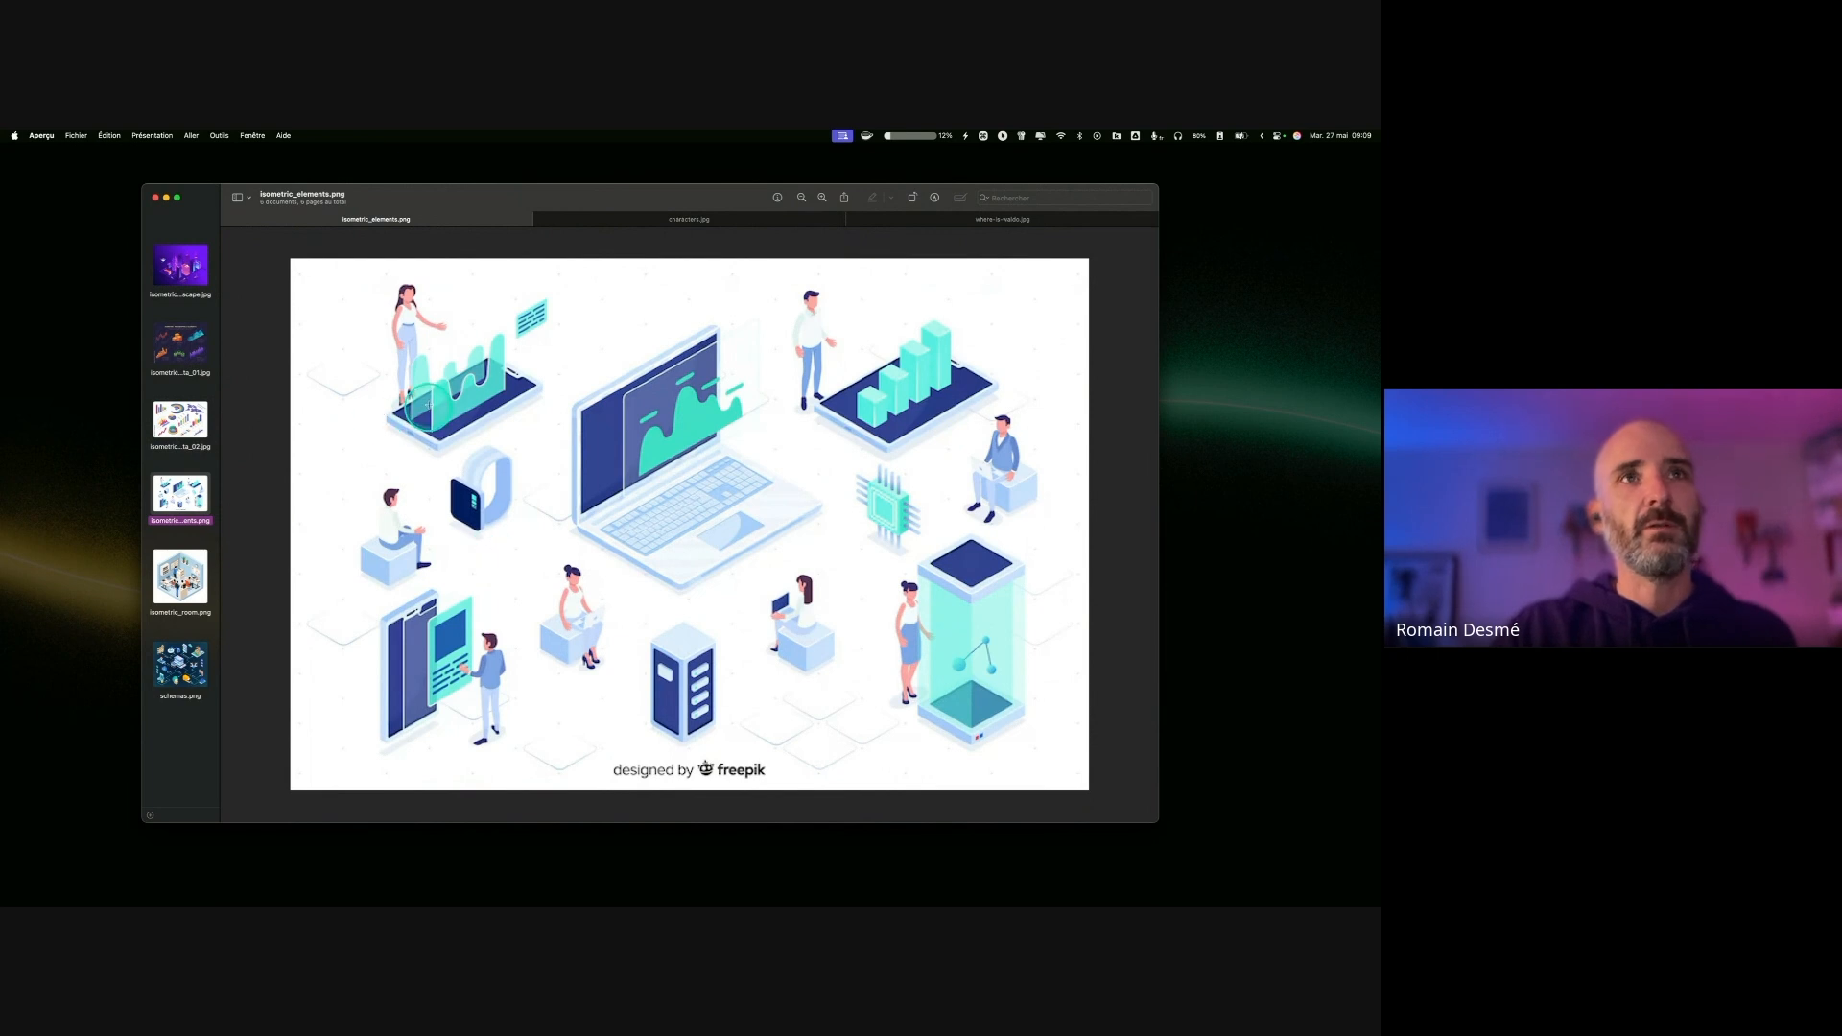
click(584, 198)
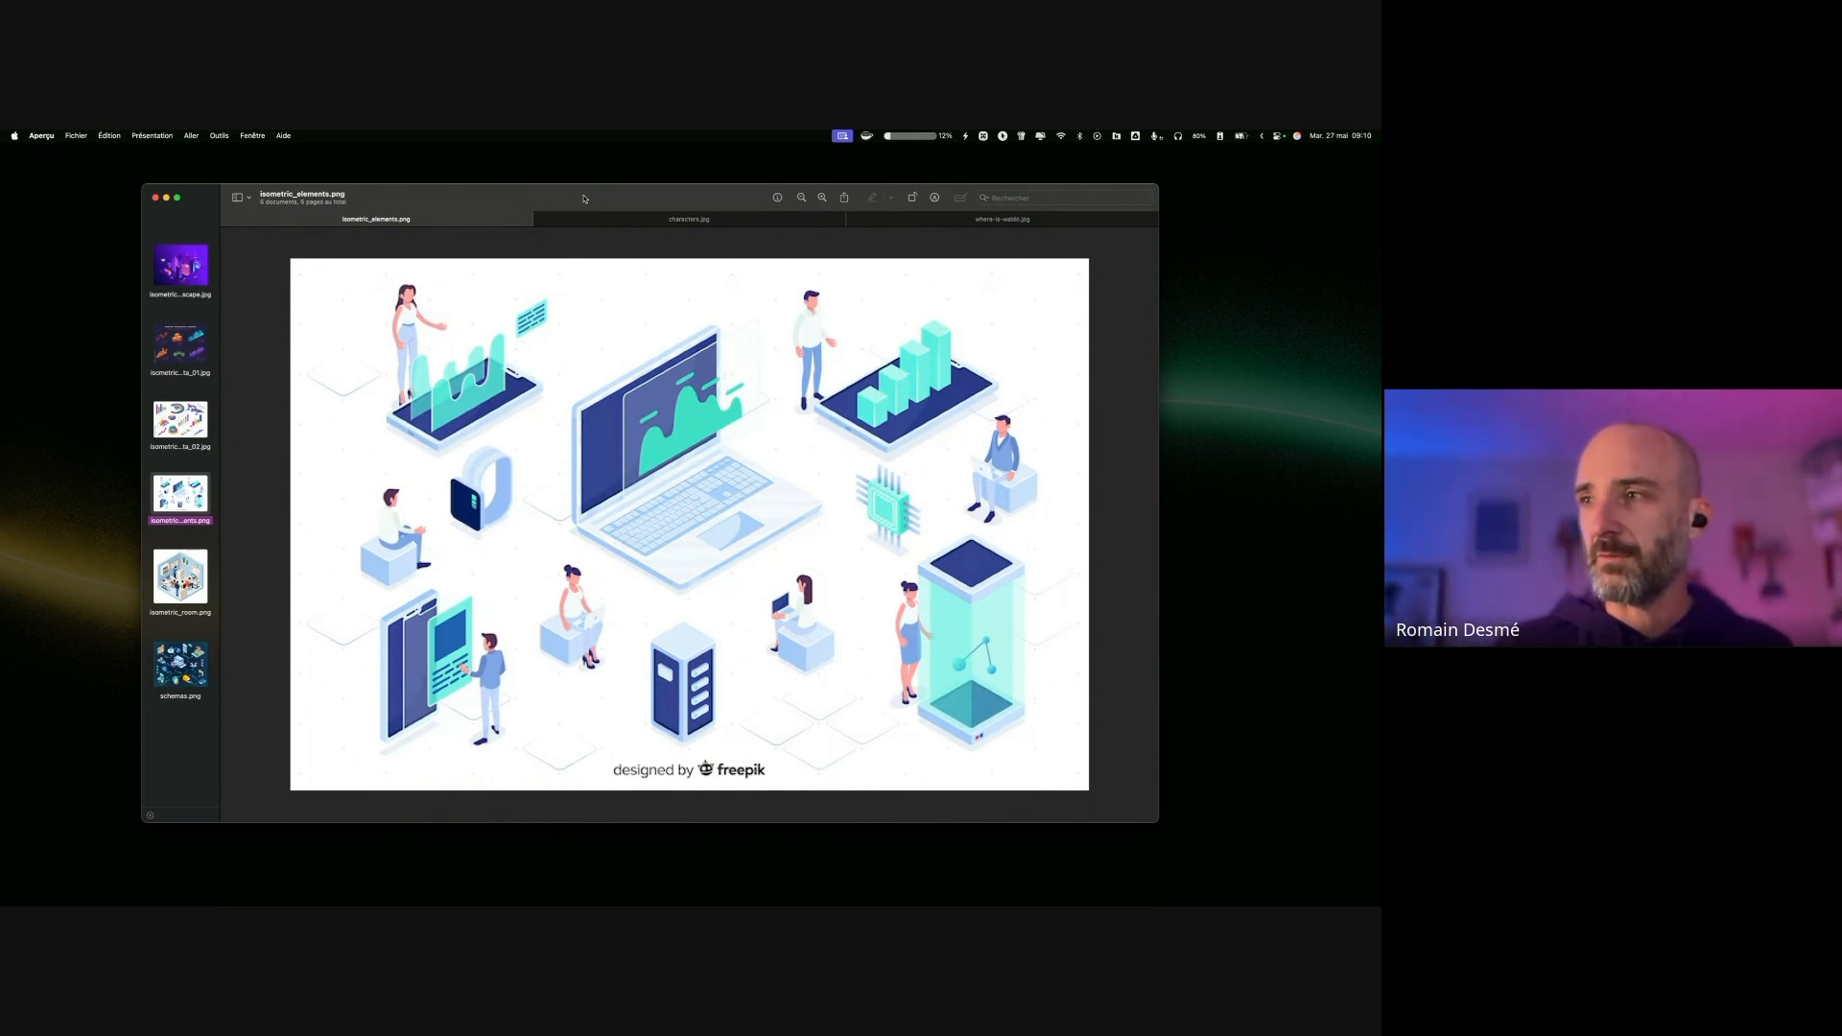
click(580, 196)
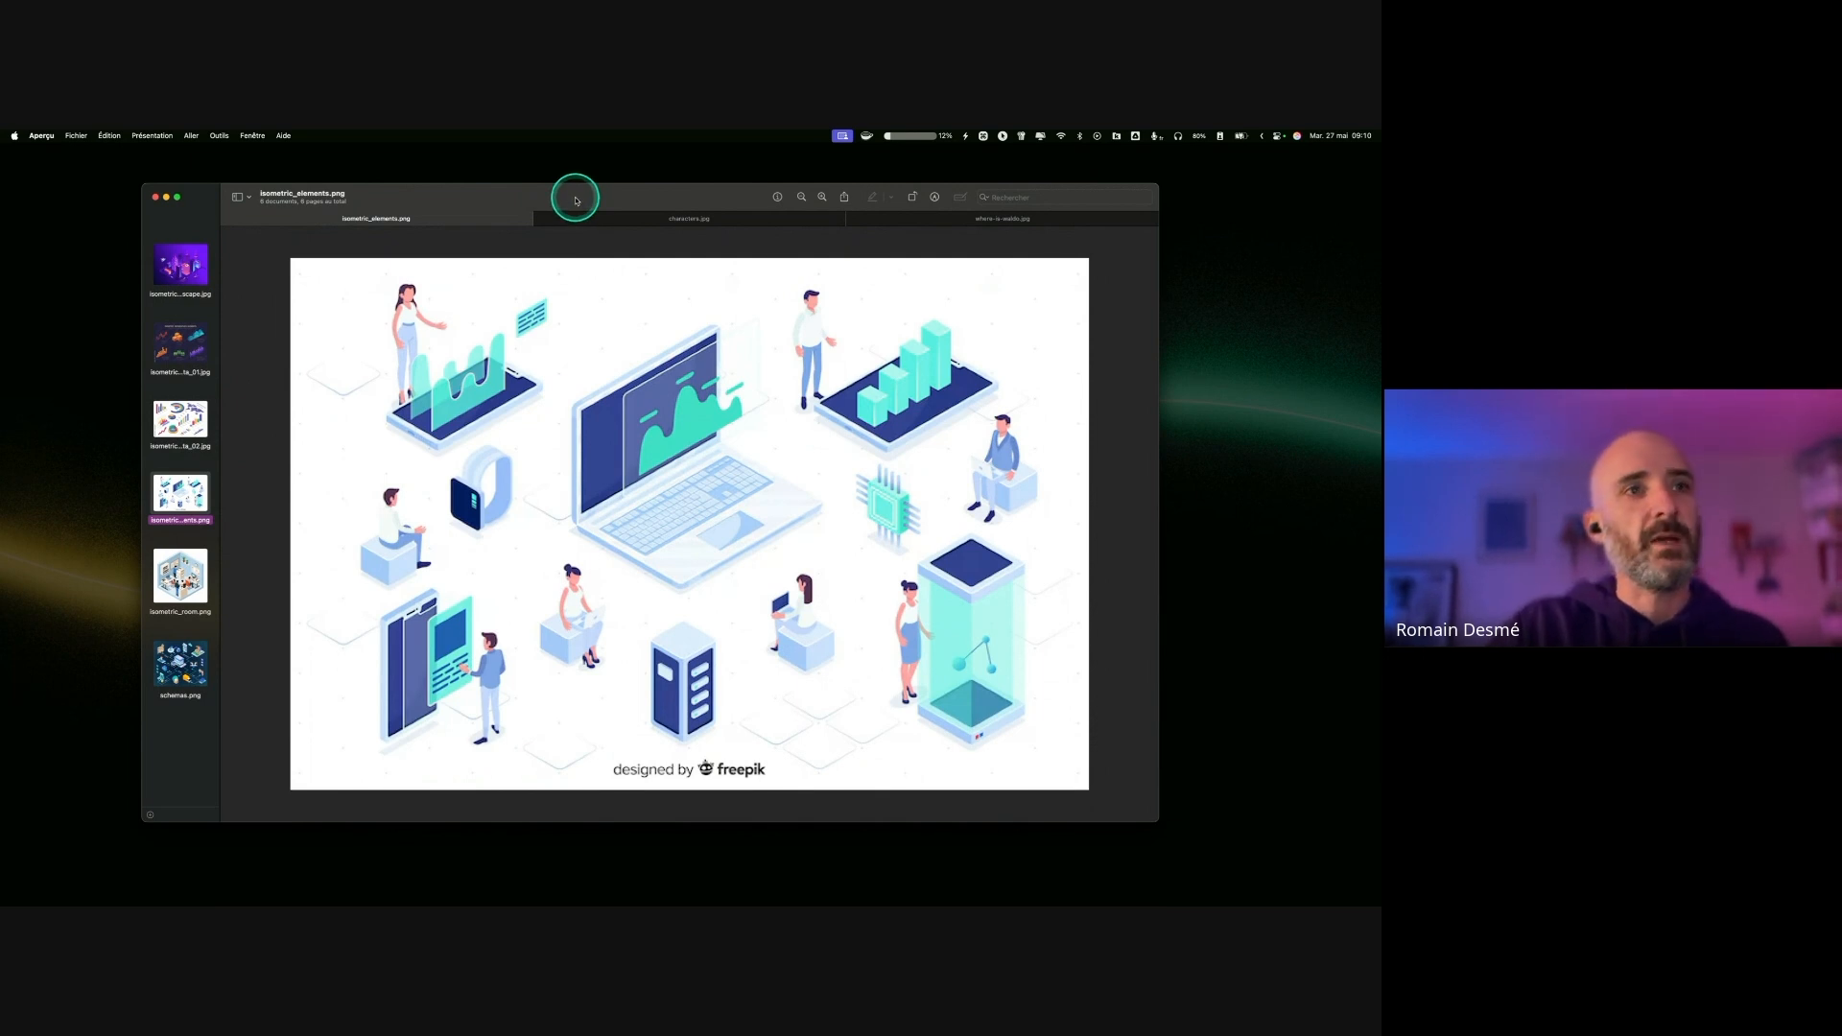
Step: Hide the reference images, switch to Affinity Designer 2 and create a new WXGA+ web document of 1440 × 900 px at 72 DPI
key(super+h)
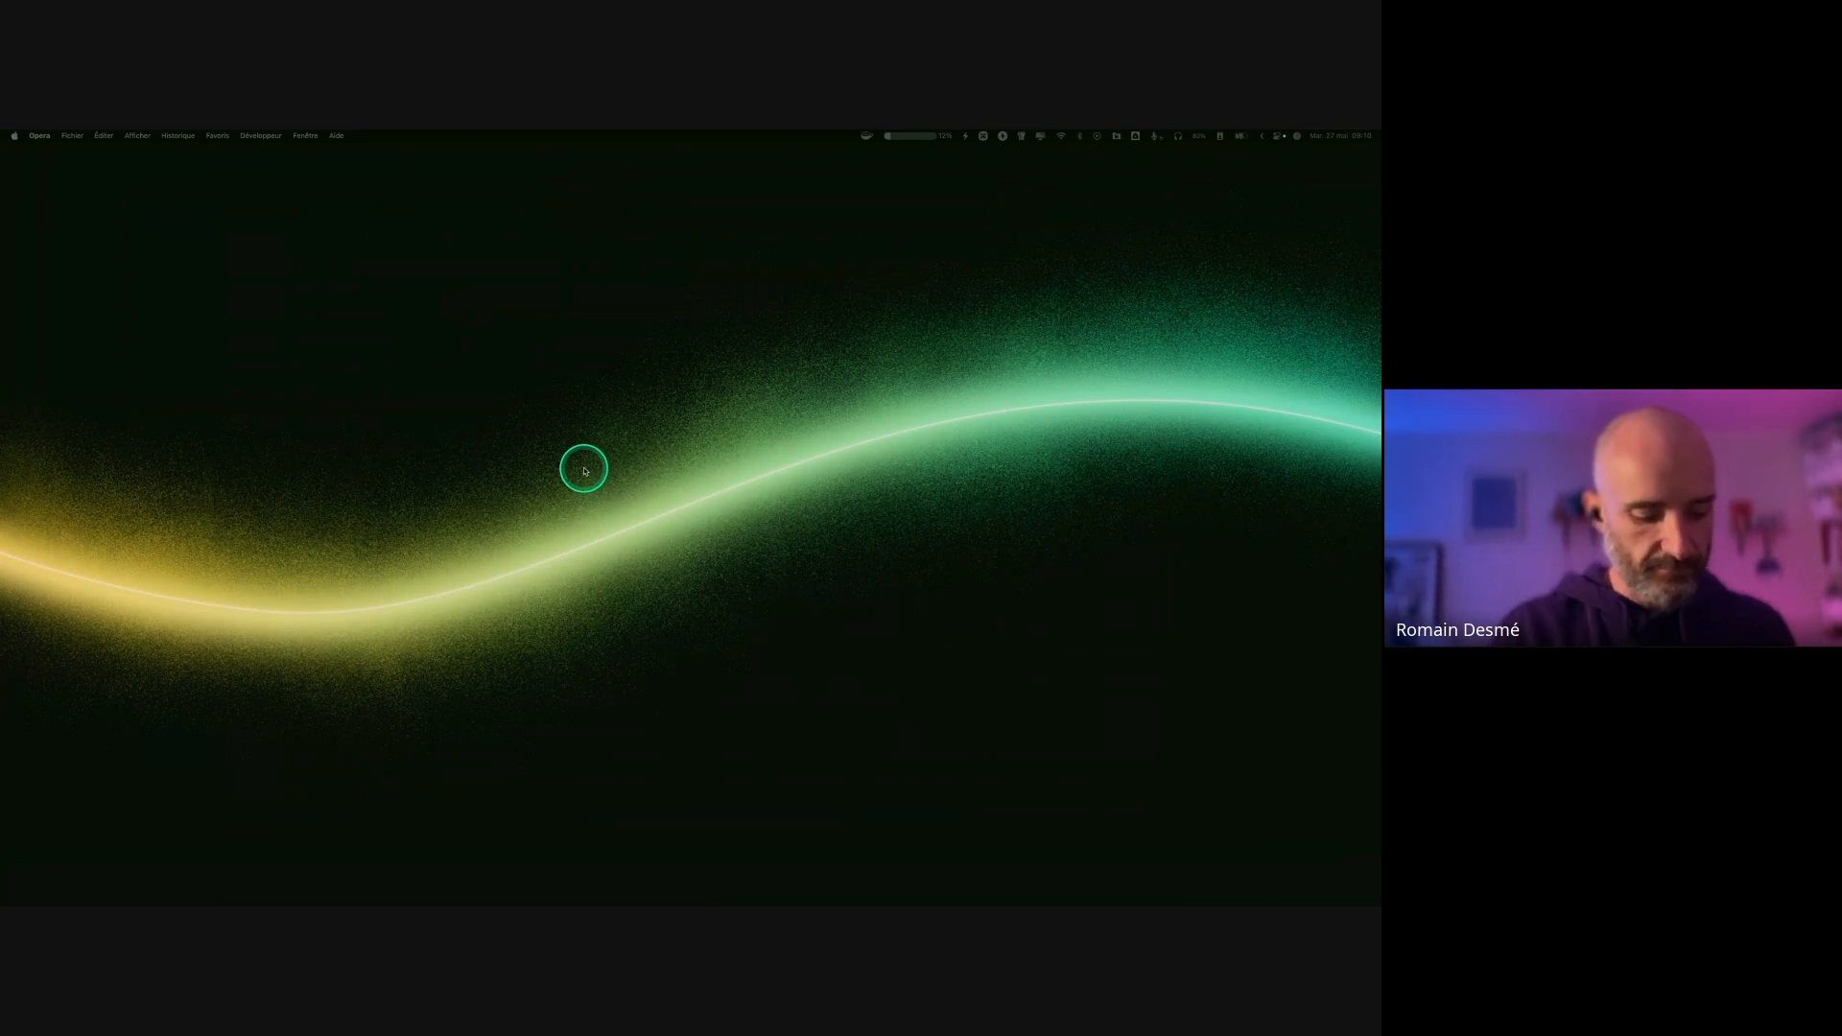
key(super+Tab)
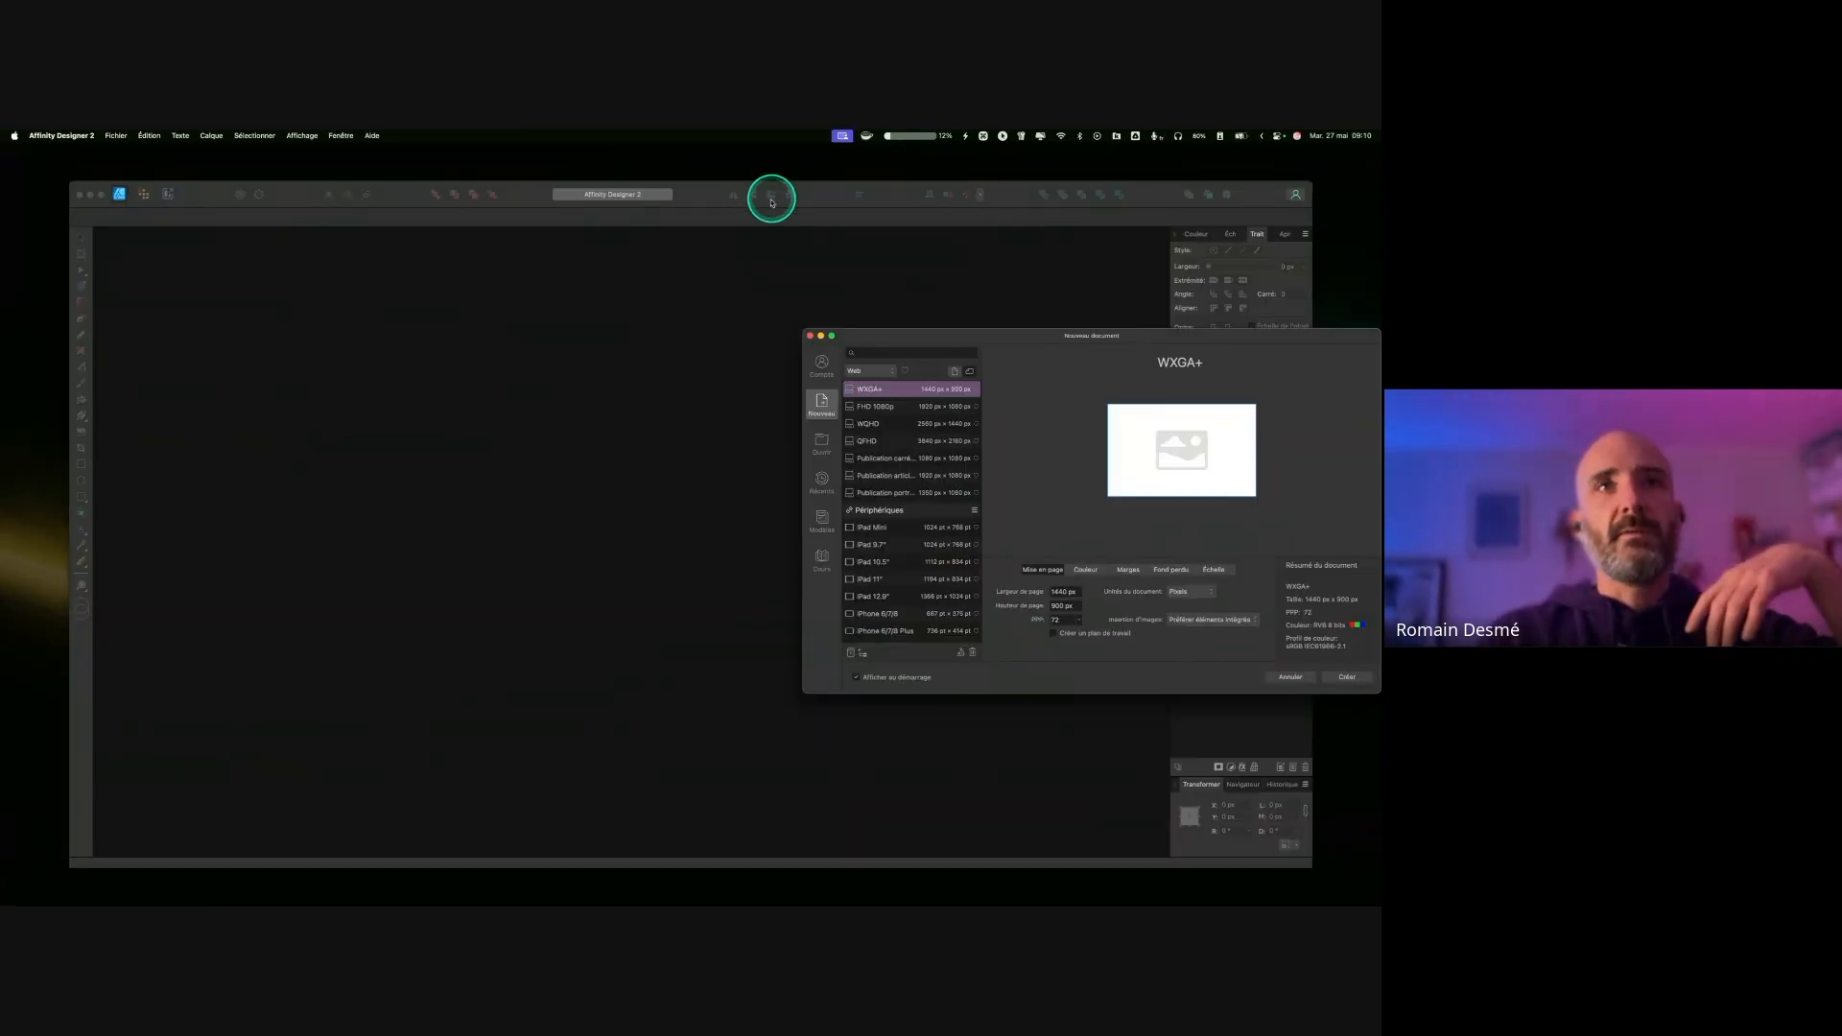
drag(1034, 340, 557, 284)
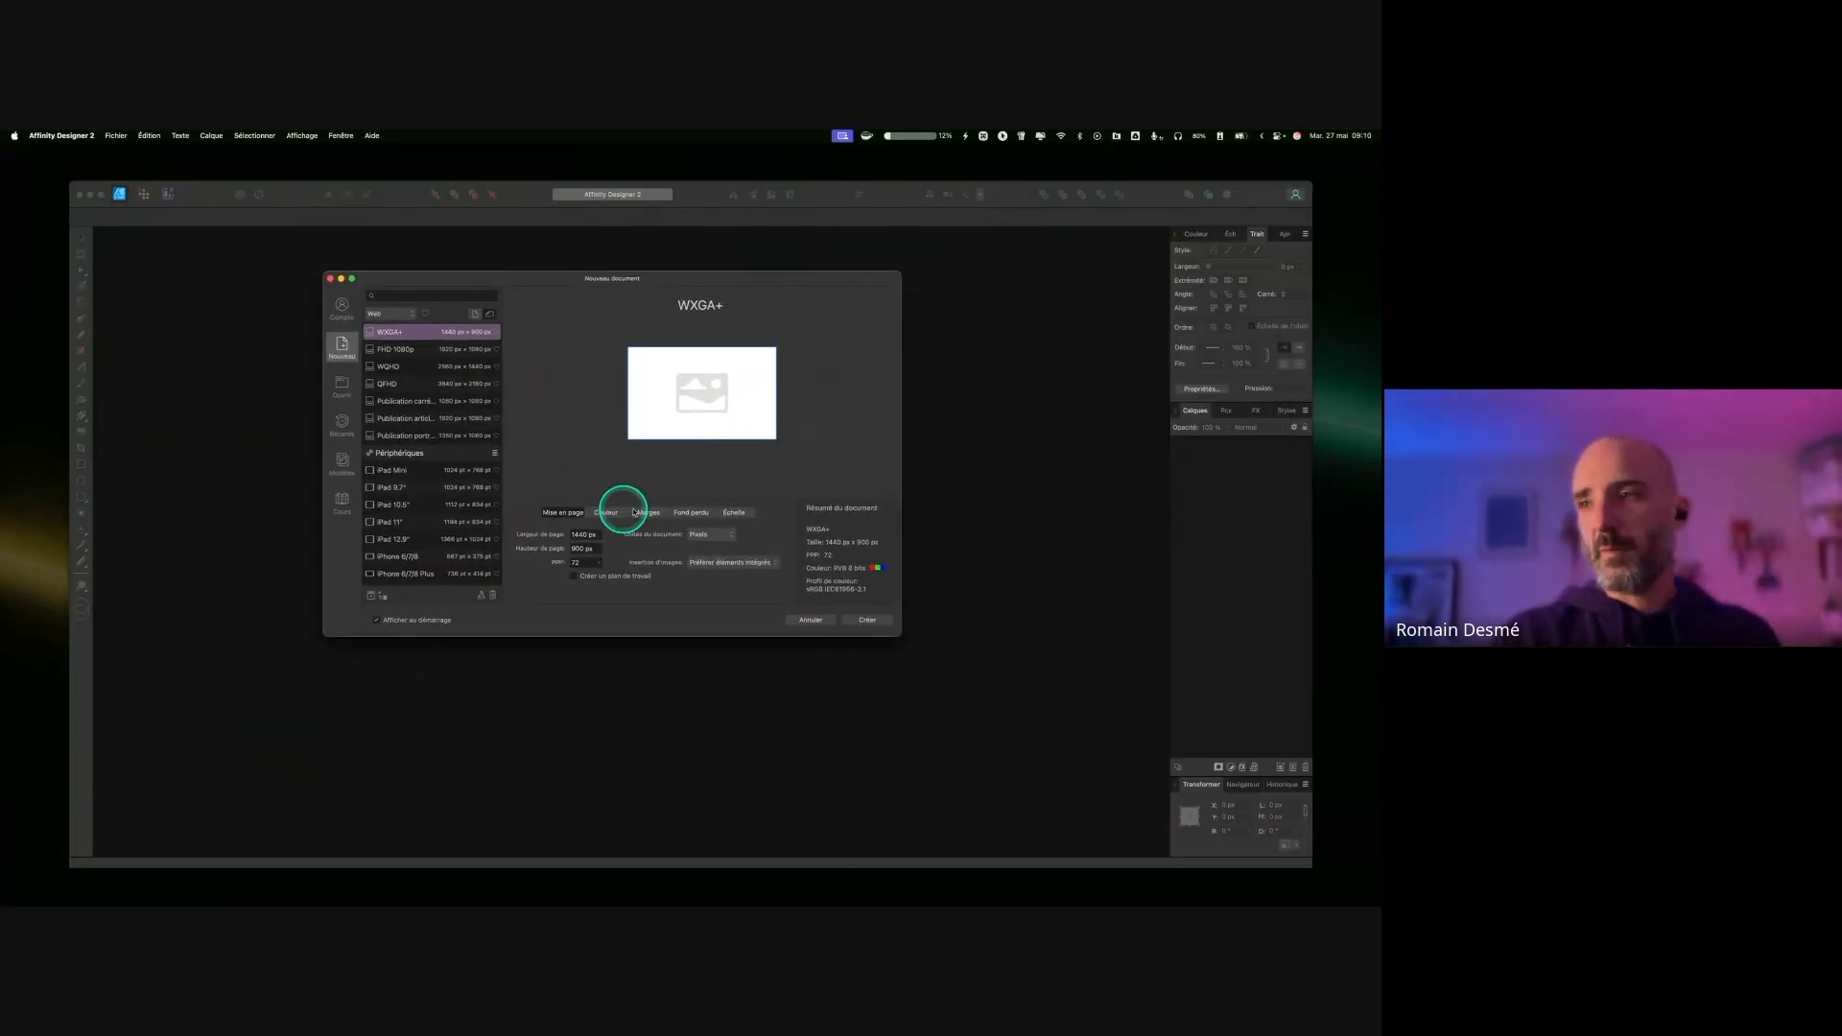
click(809, 620)
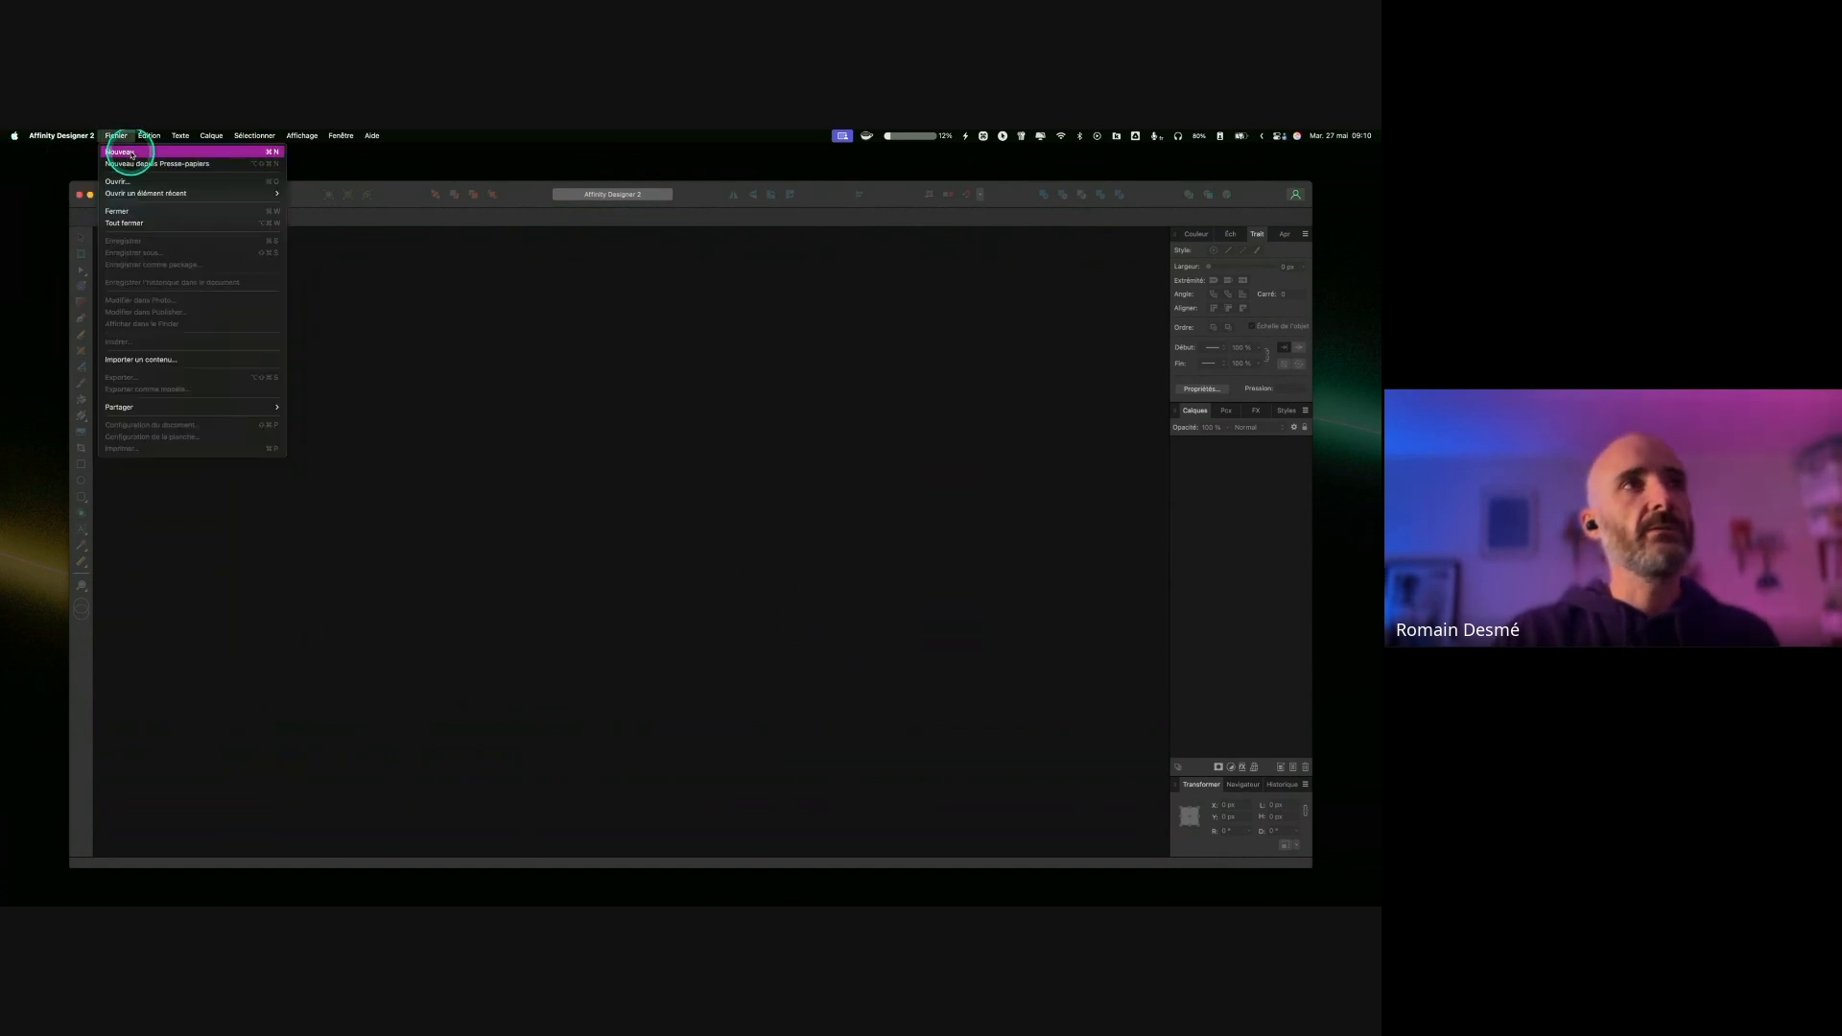
click(133, 153)
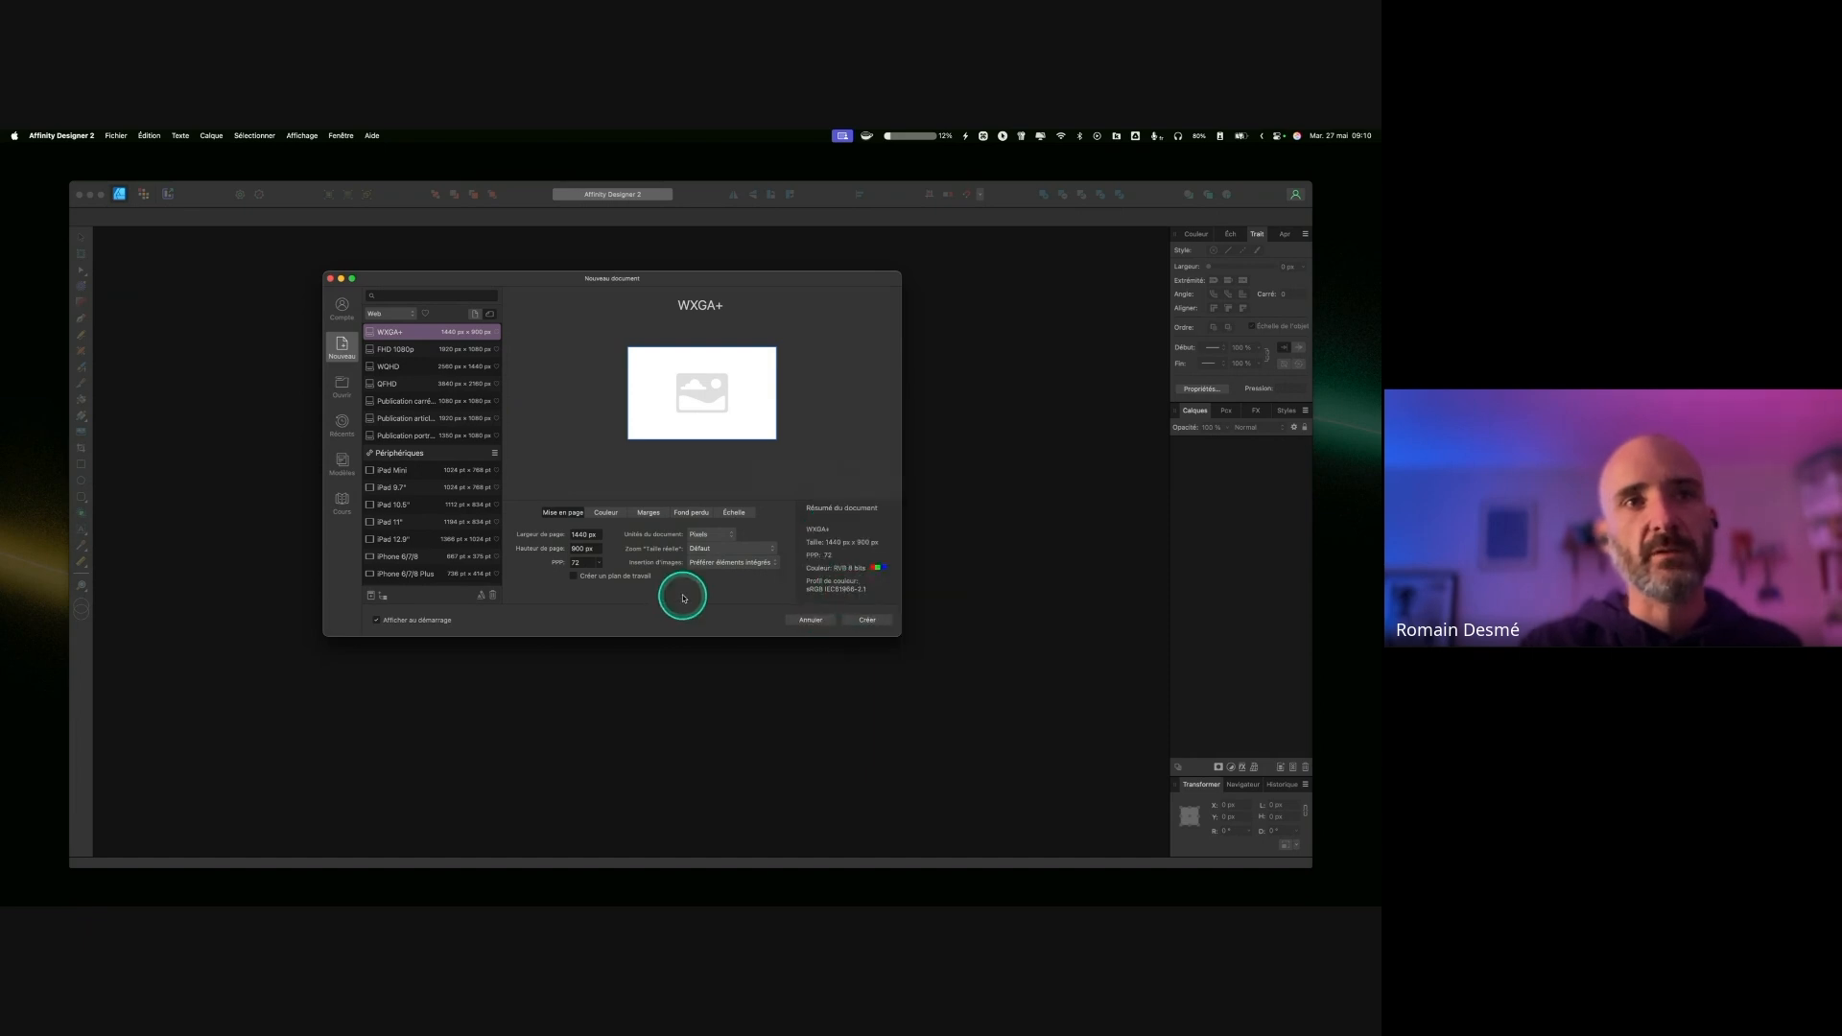
click(851, 619)
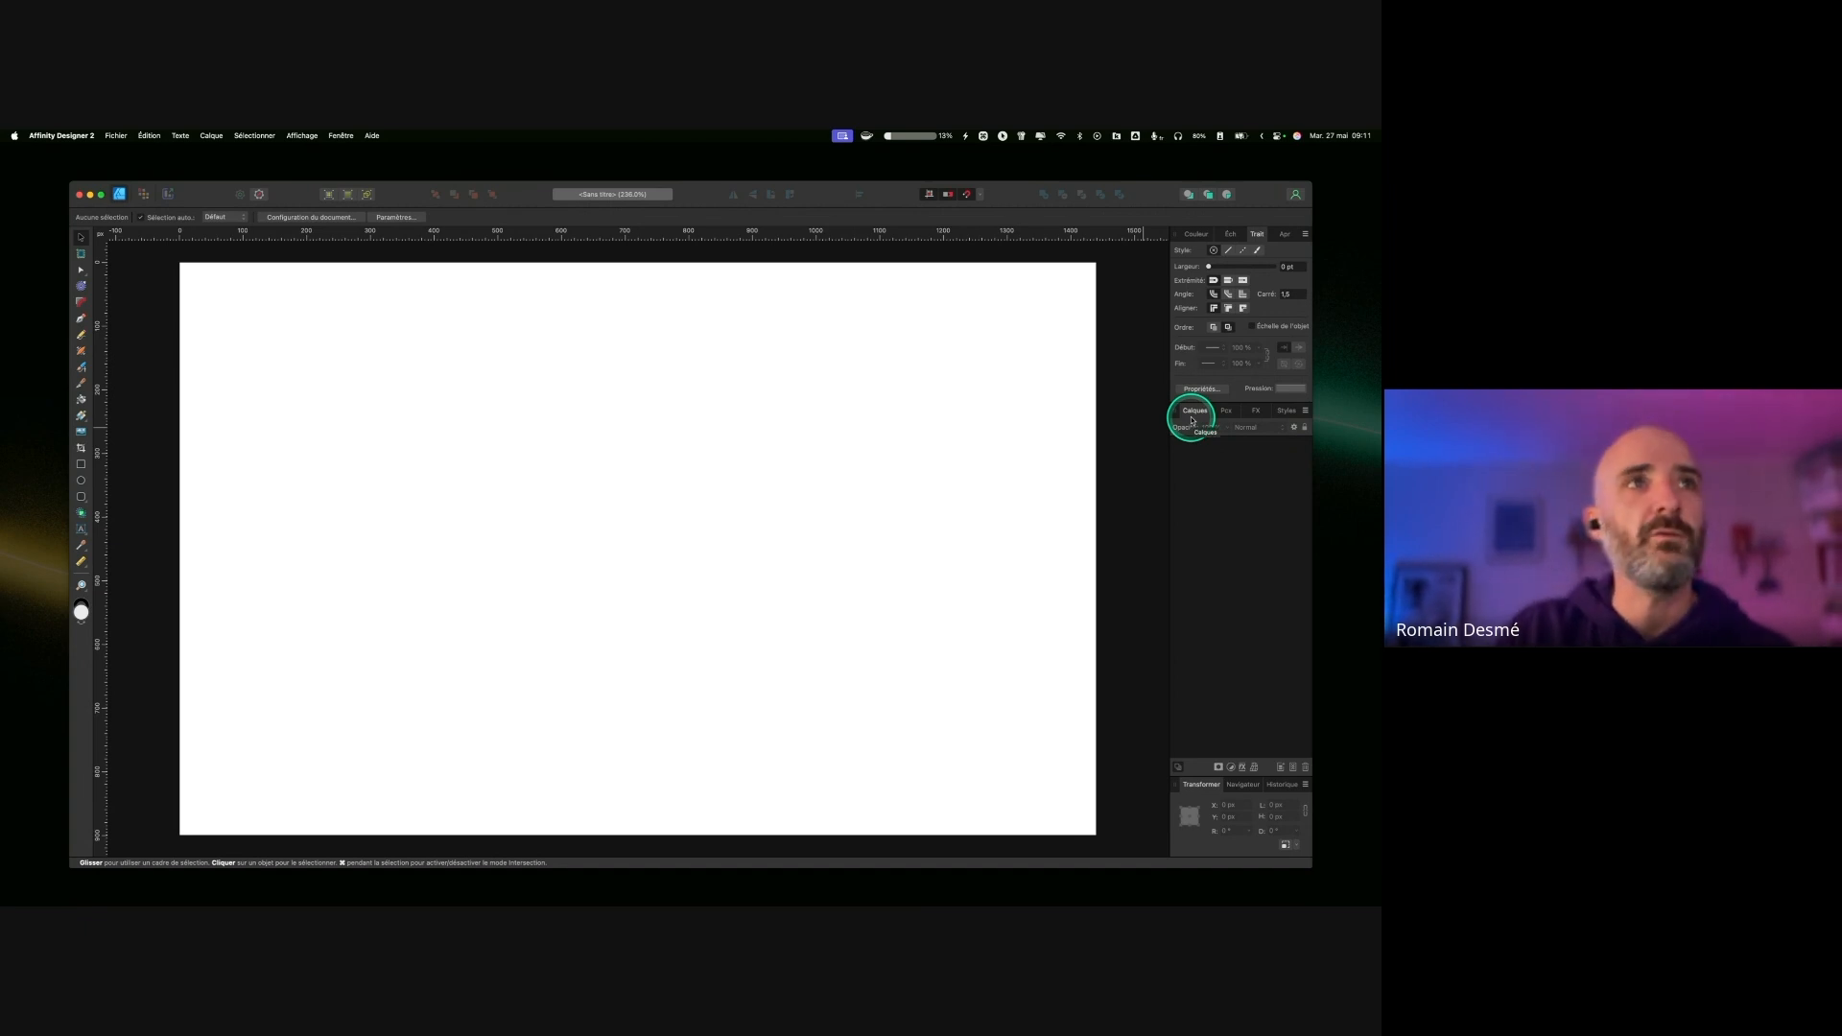
Step: Save the new document in the Downloads folder under the name isometrie
click(118, 136)
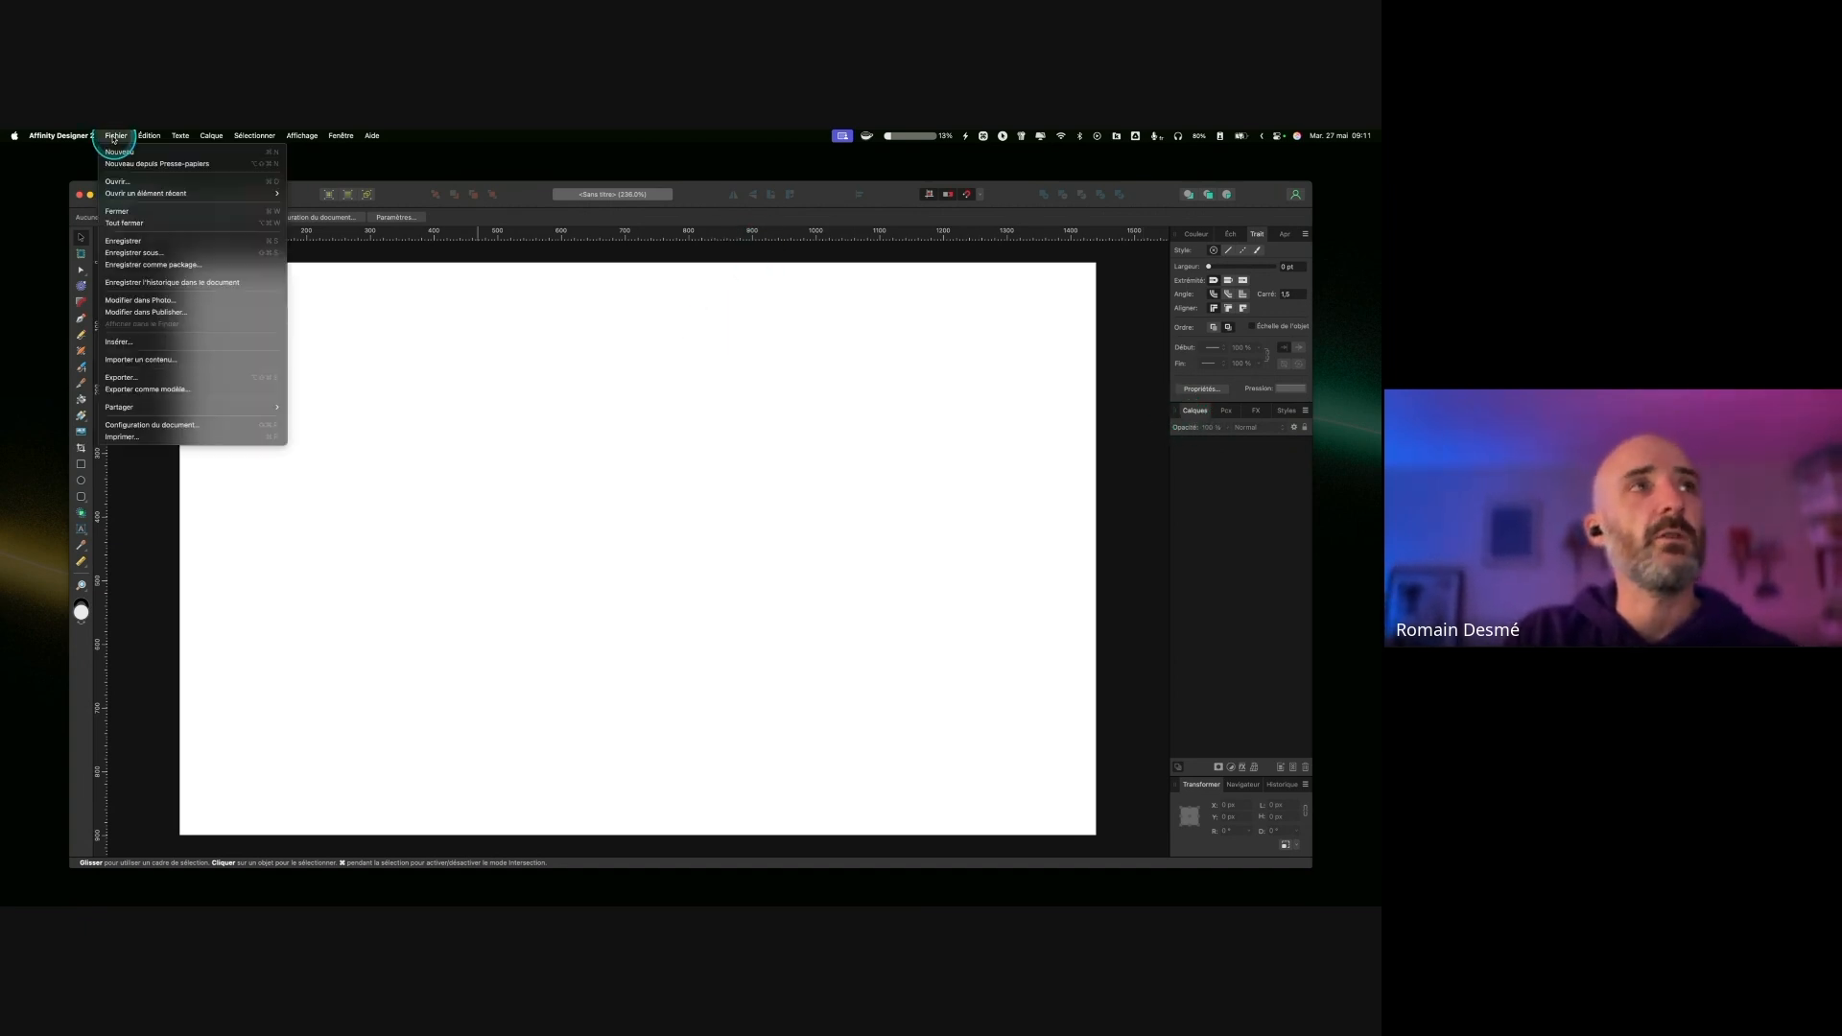
click(164, 242)
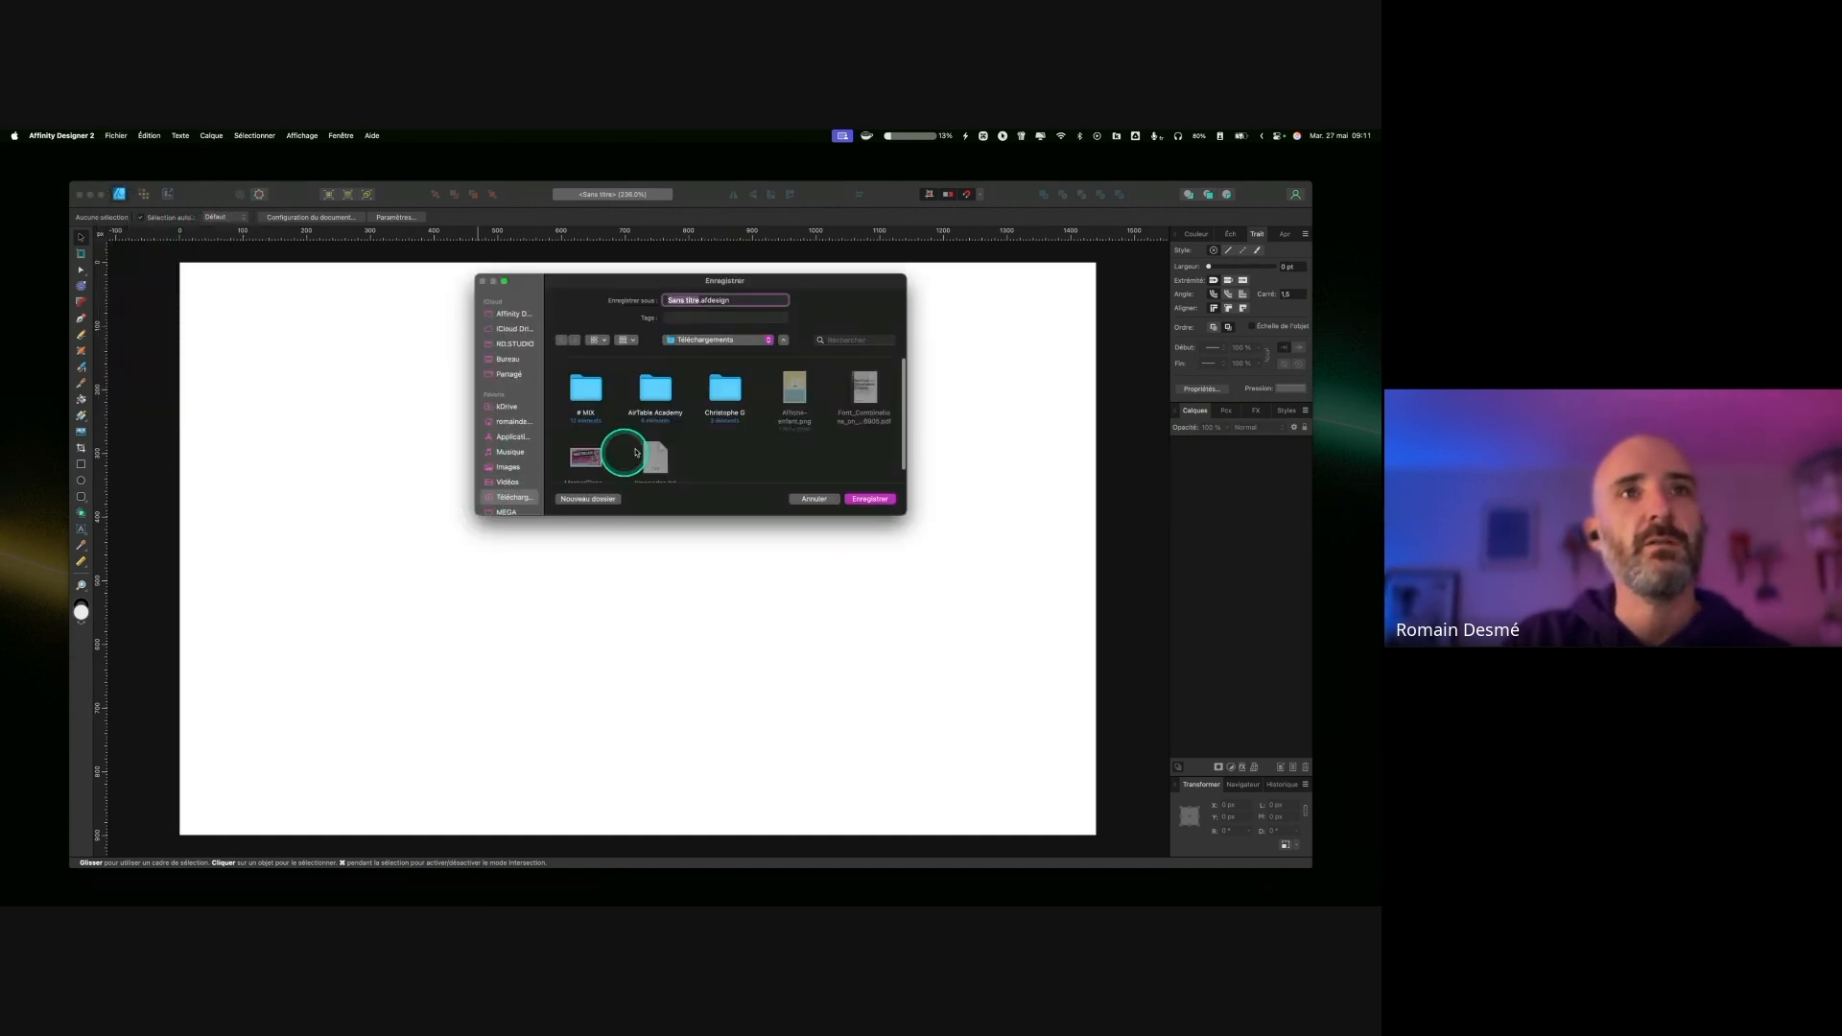
text(isom)
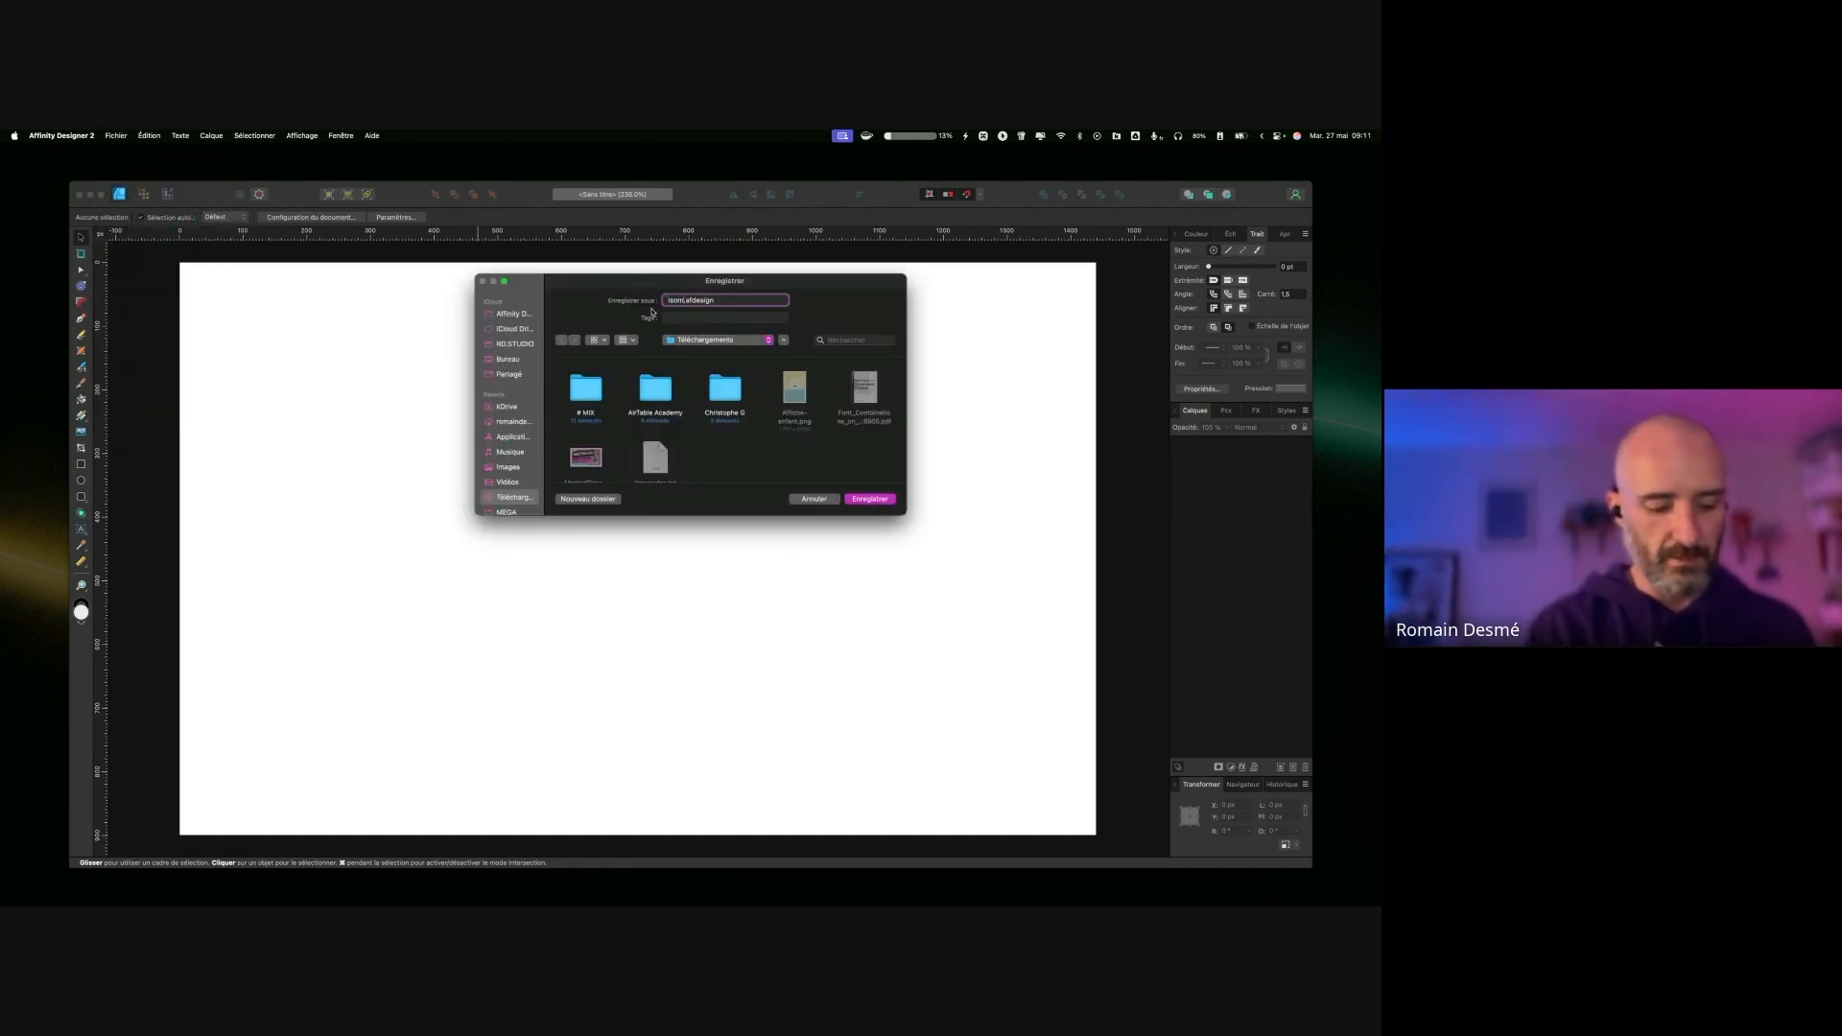
key(Return)
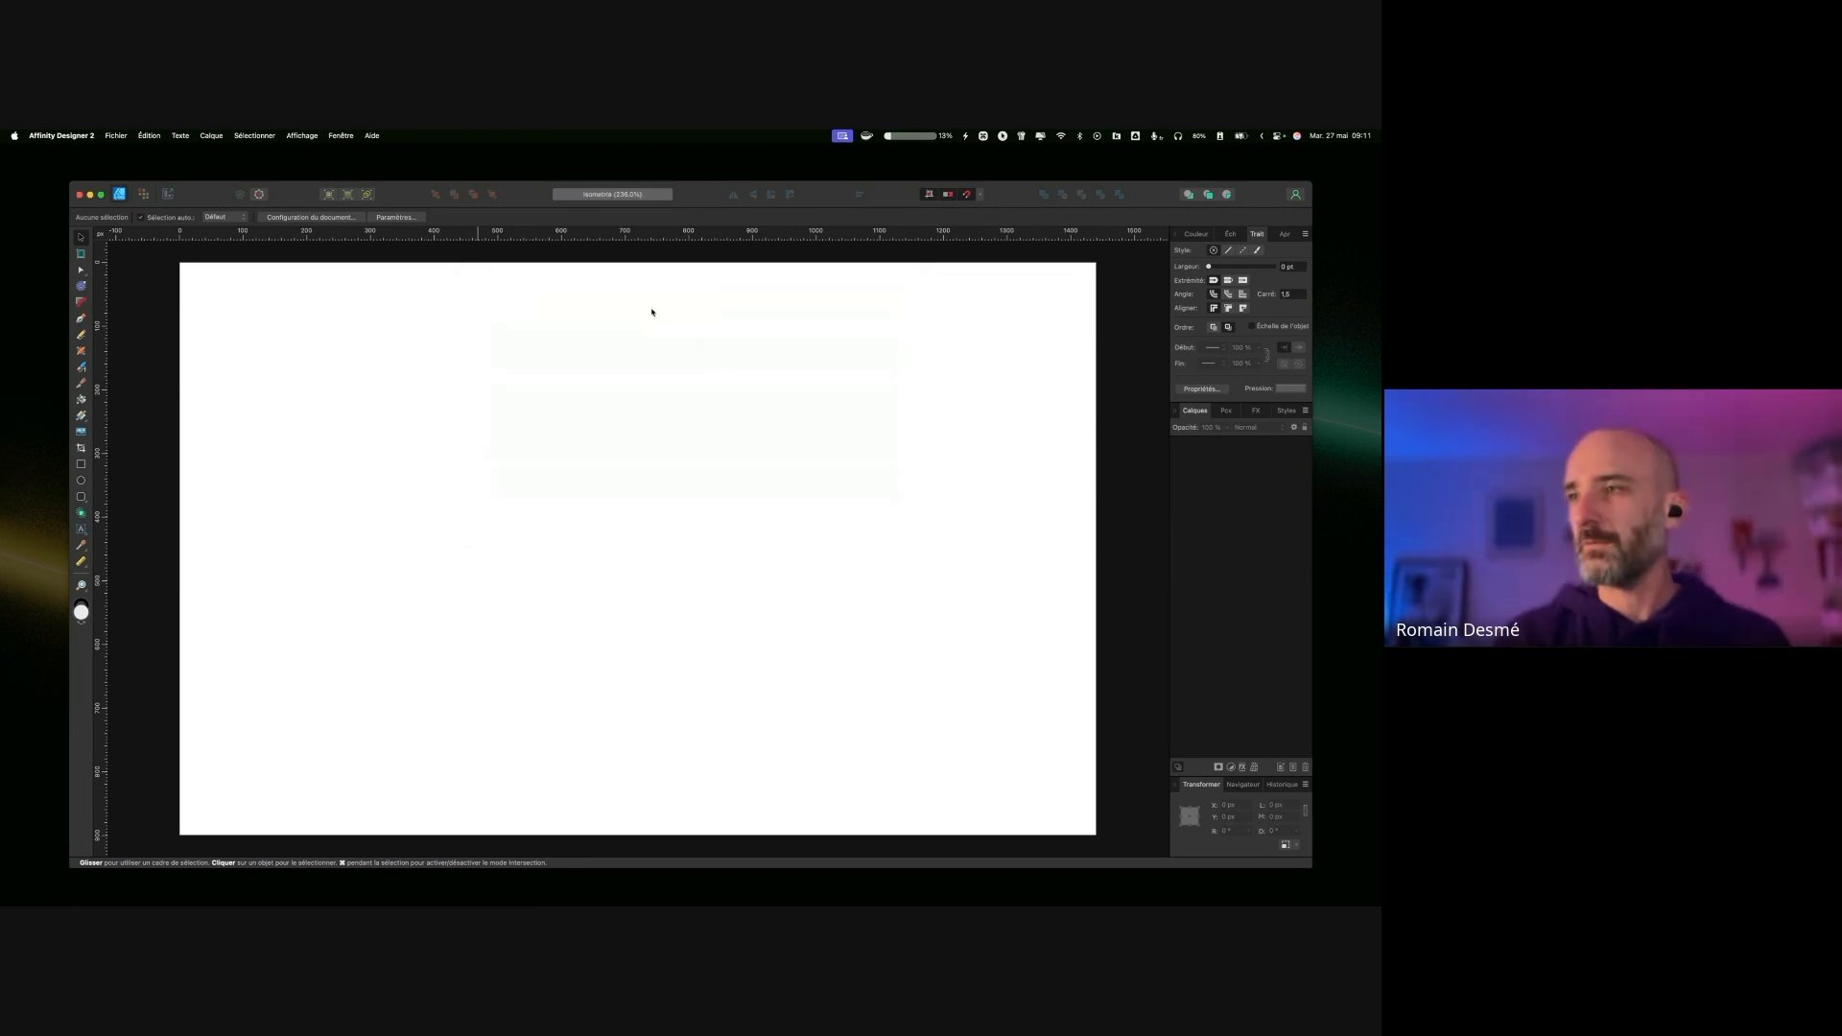
click(652, 312)
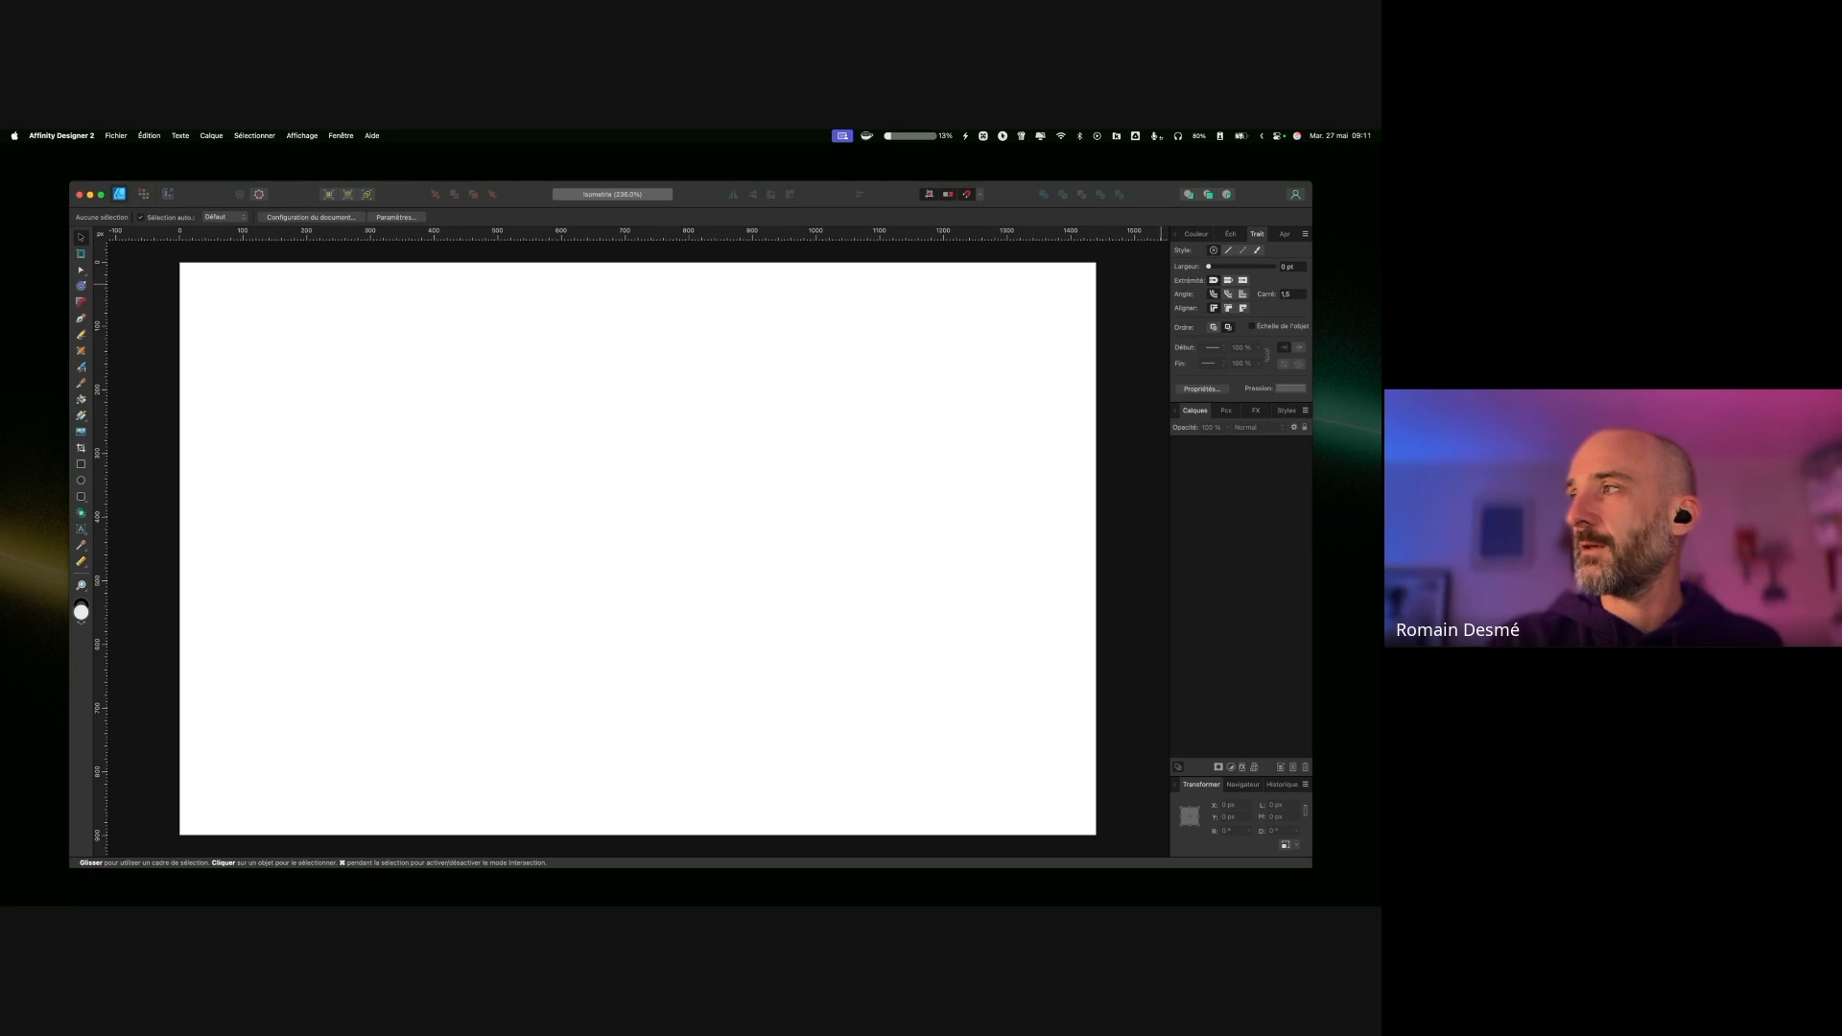
Step: Show the standard grid on the page and examine its squares up close
click(299, 137)
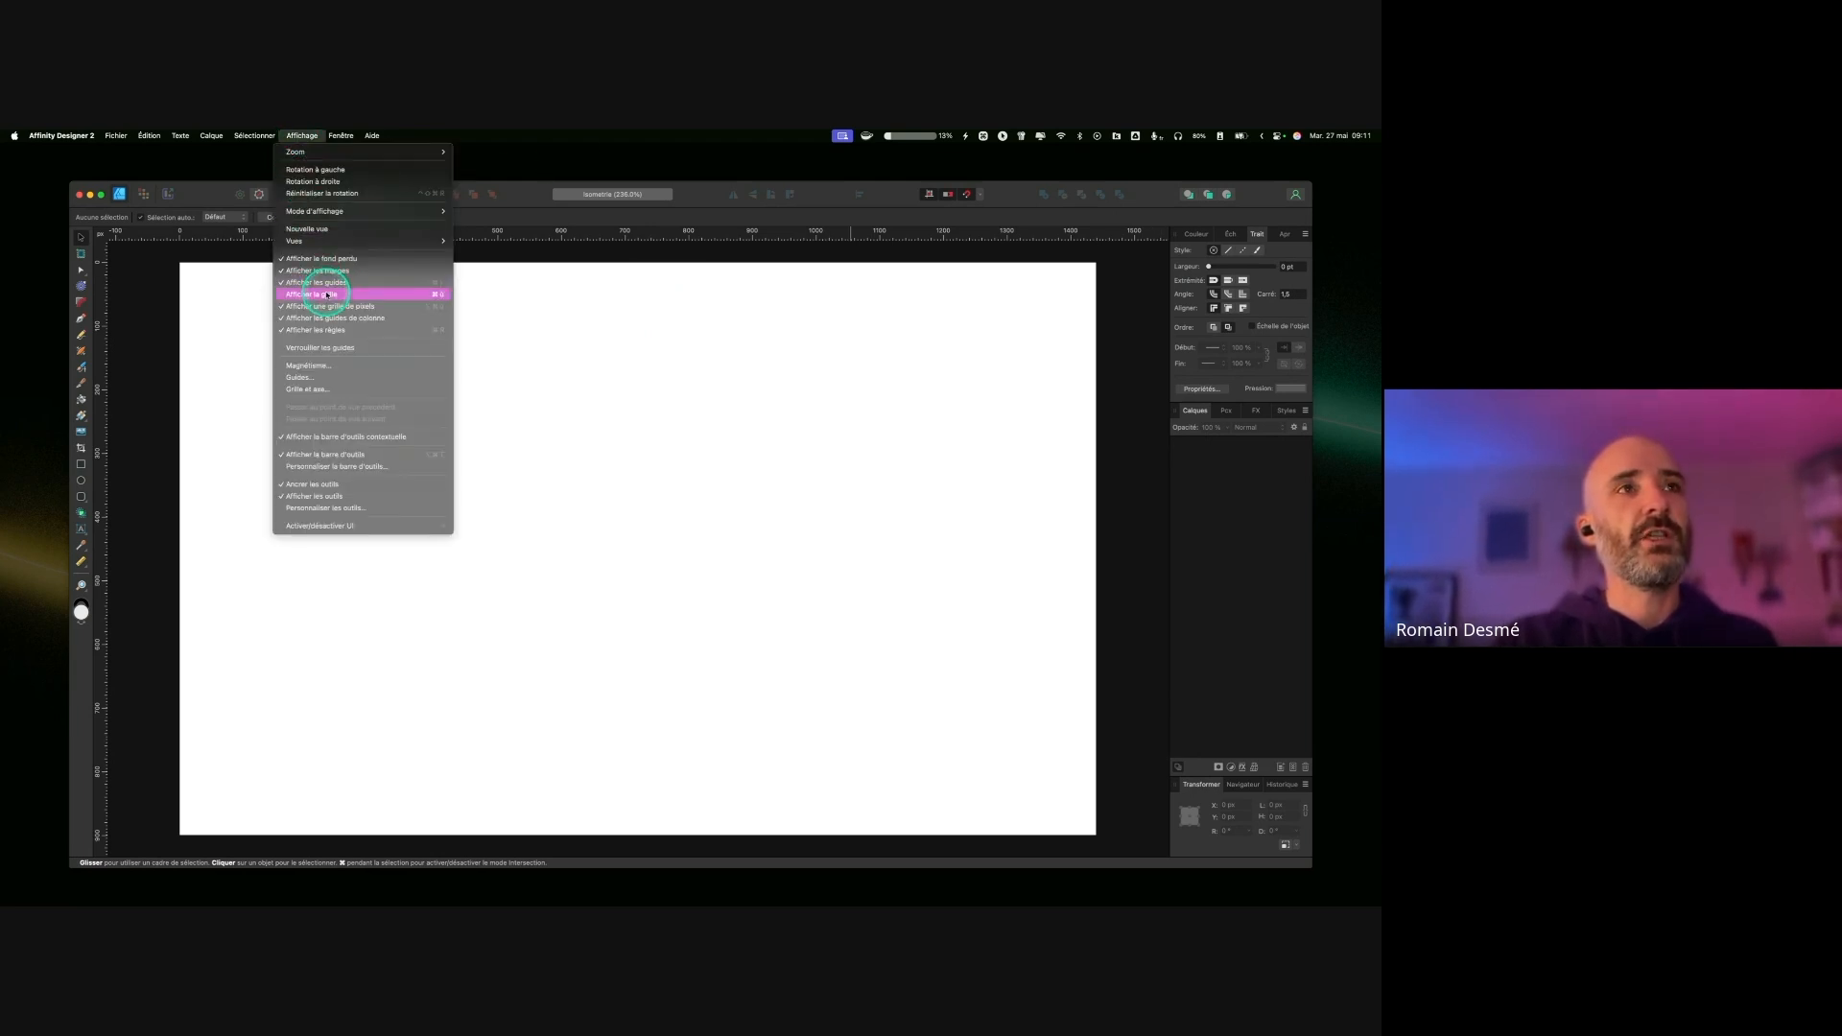
click(438, 300)
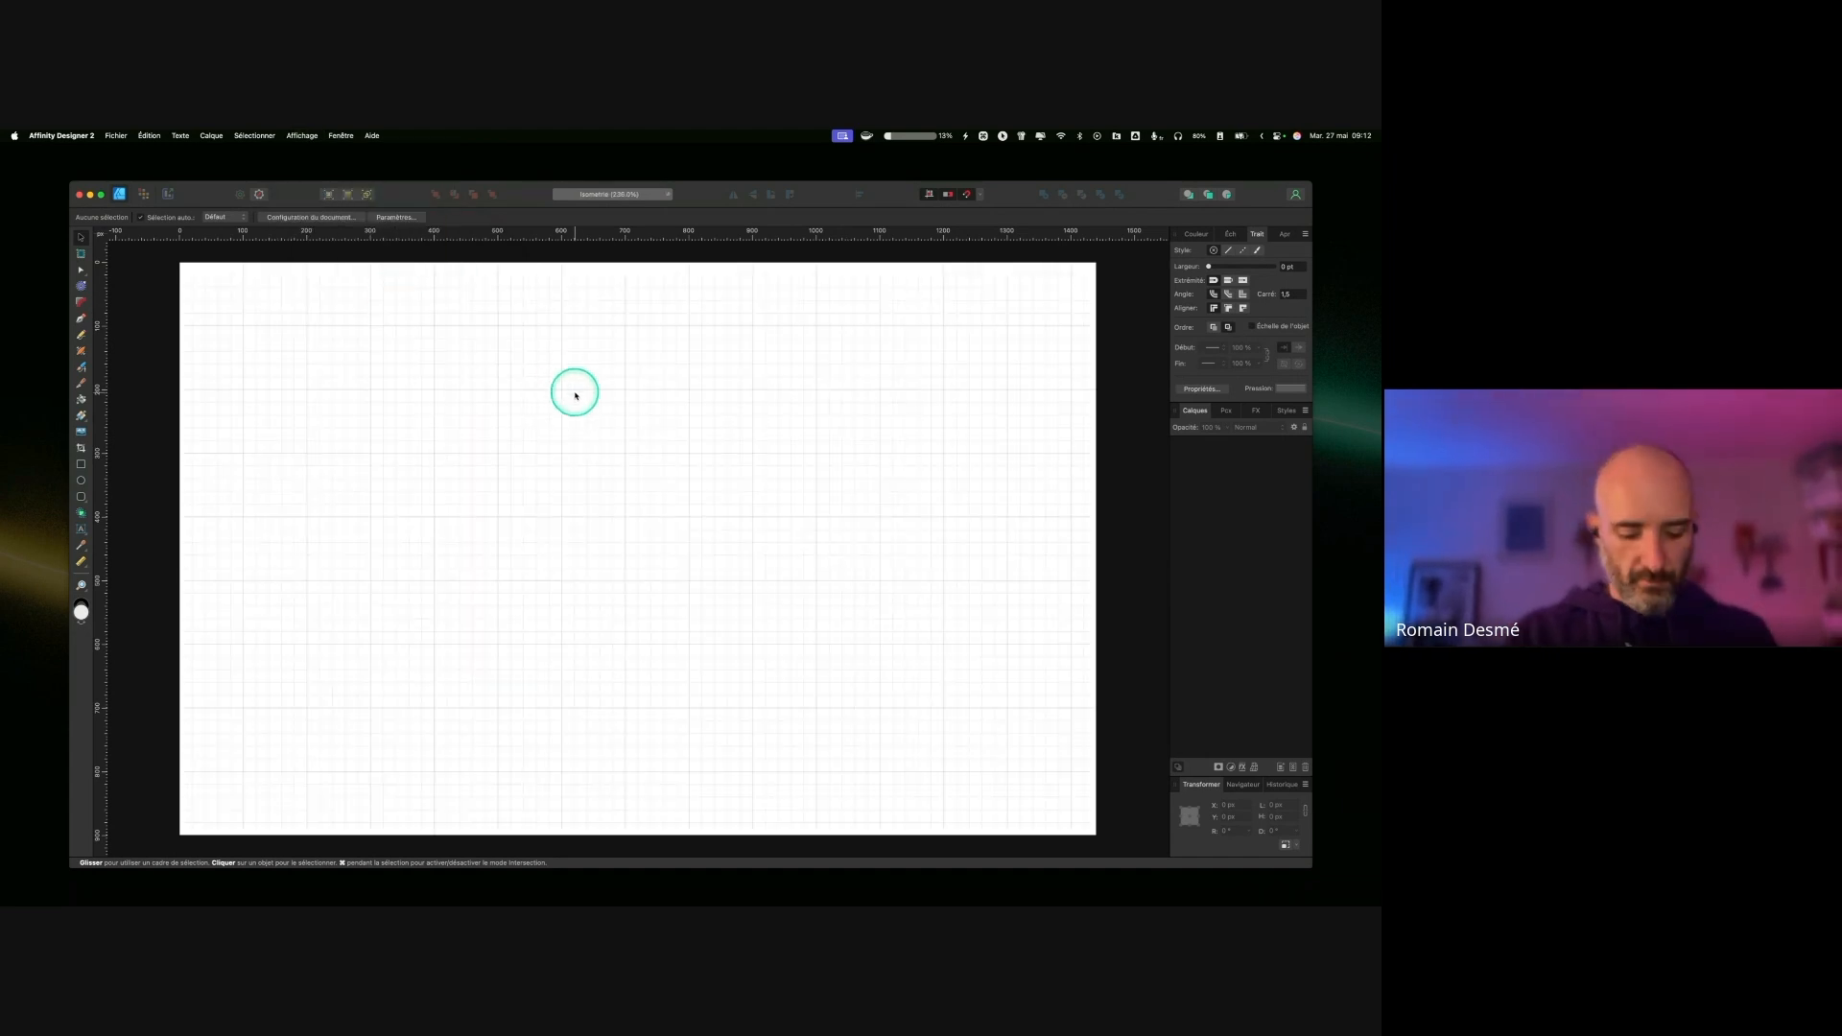
key(super+equal)
key(super+equal)
key(super+equal)
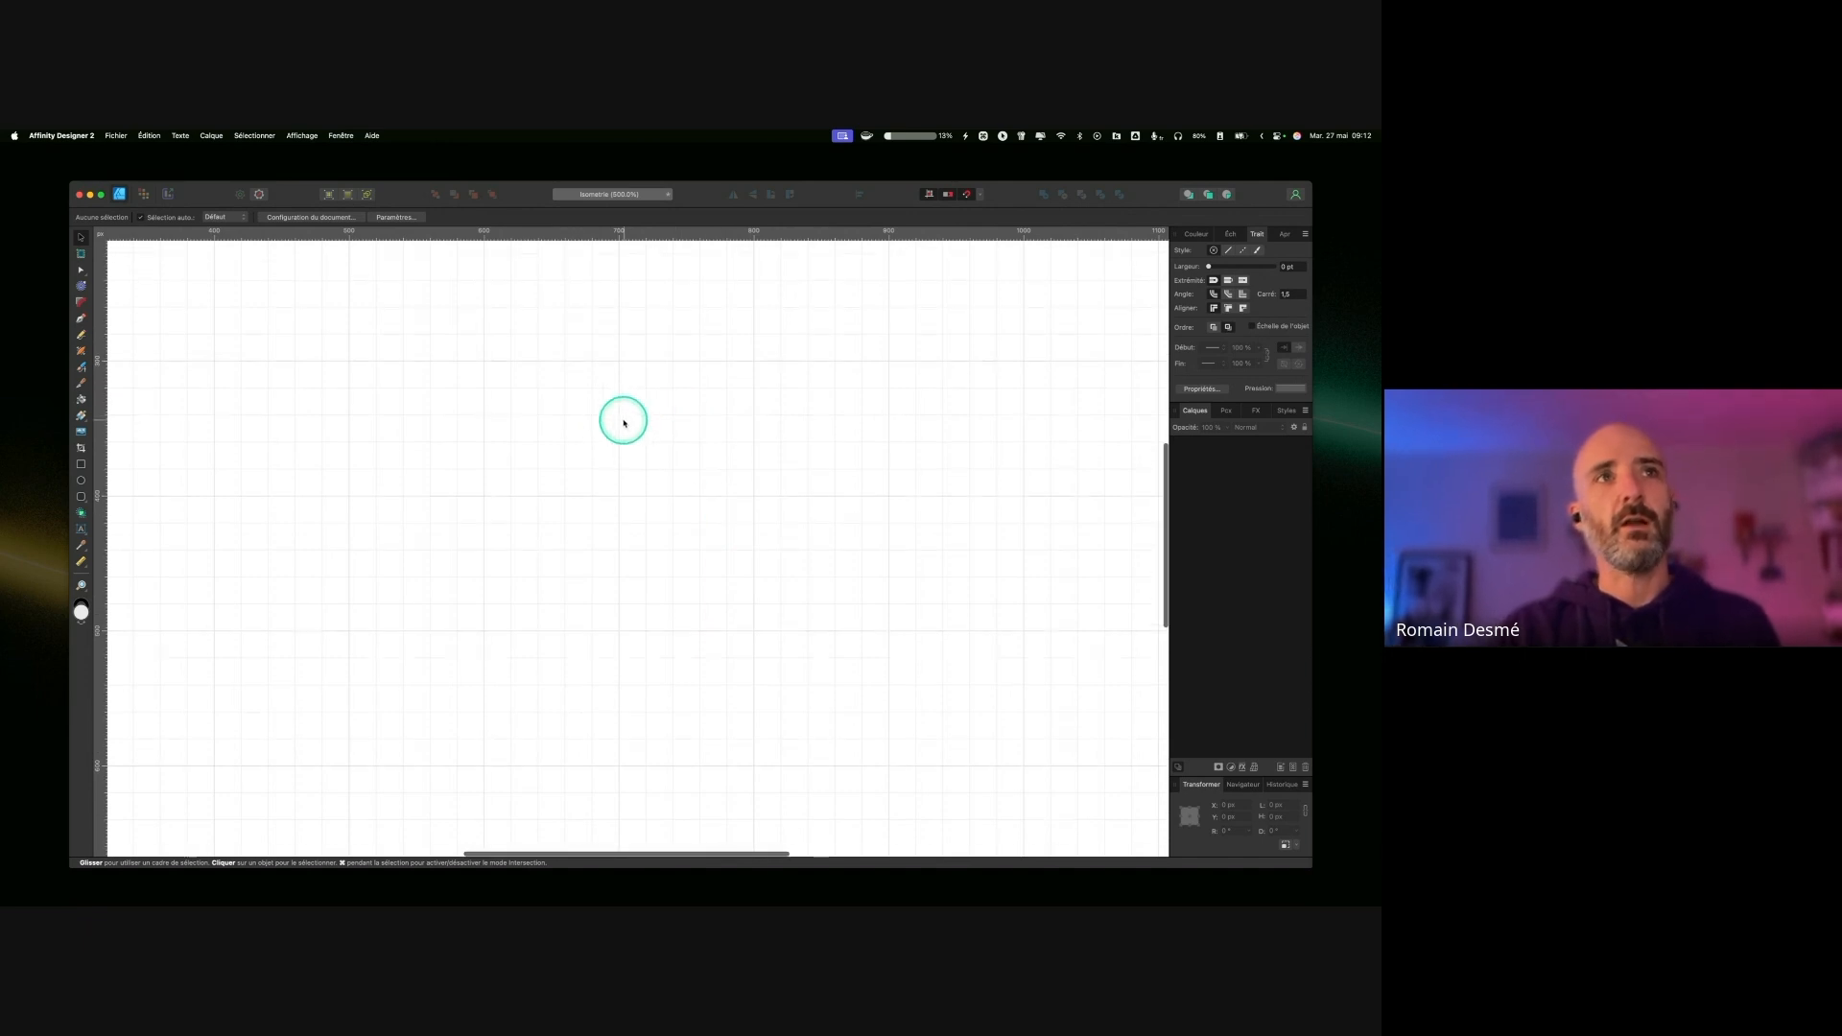
scroll(680, 421, up, 1)
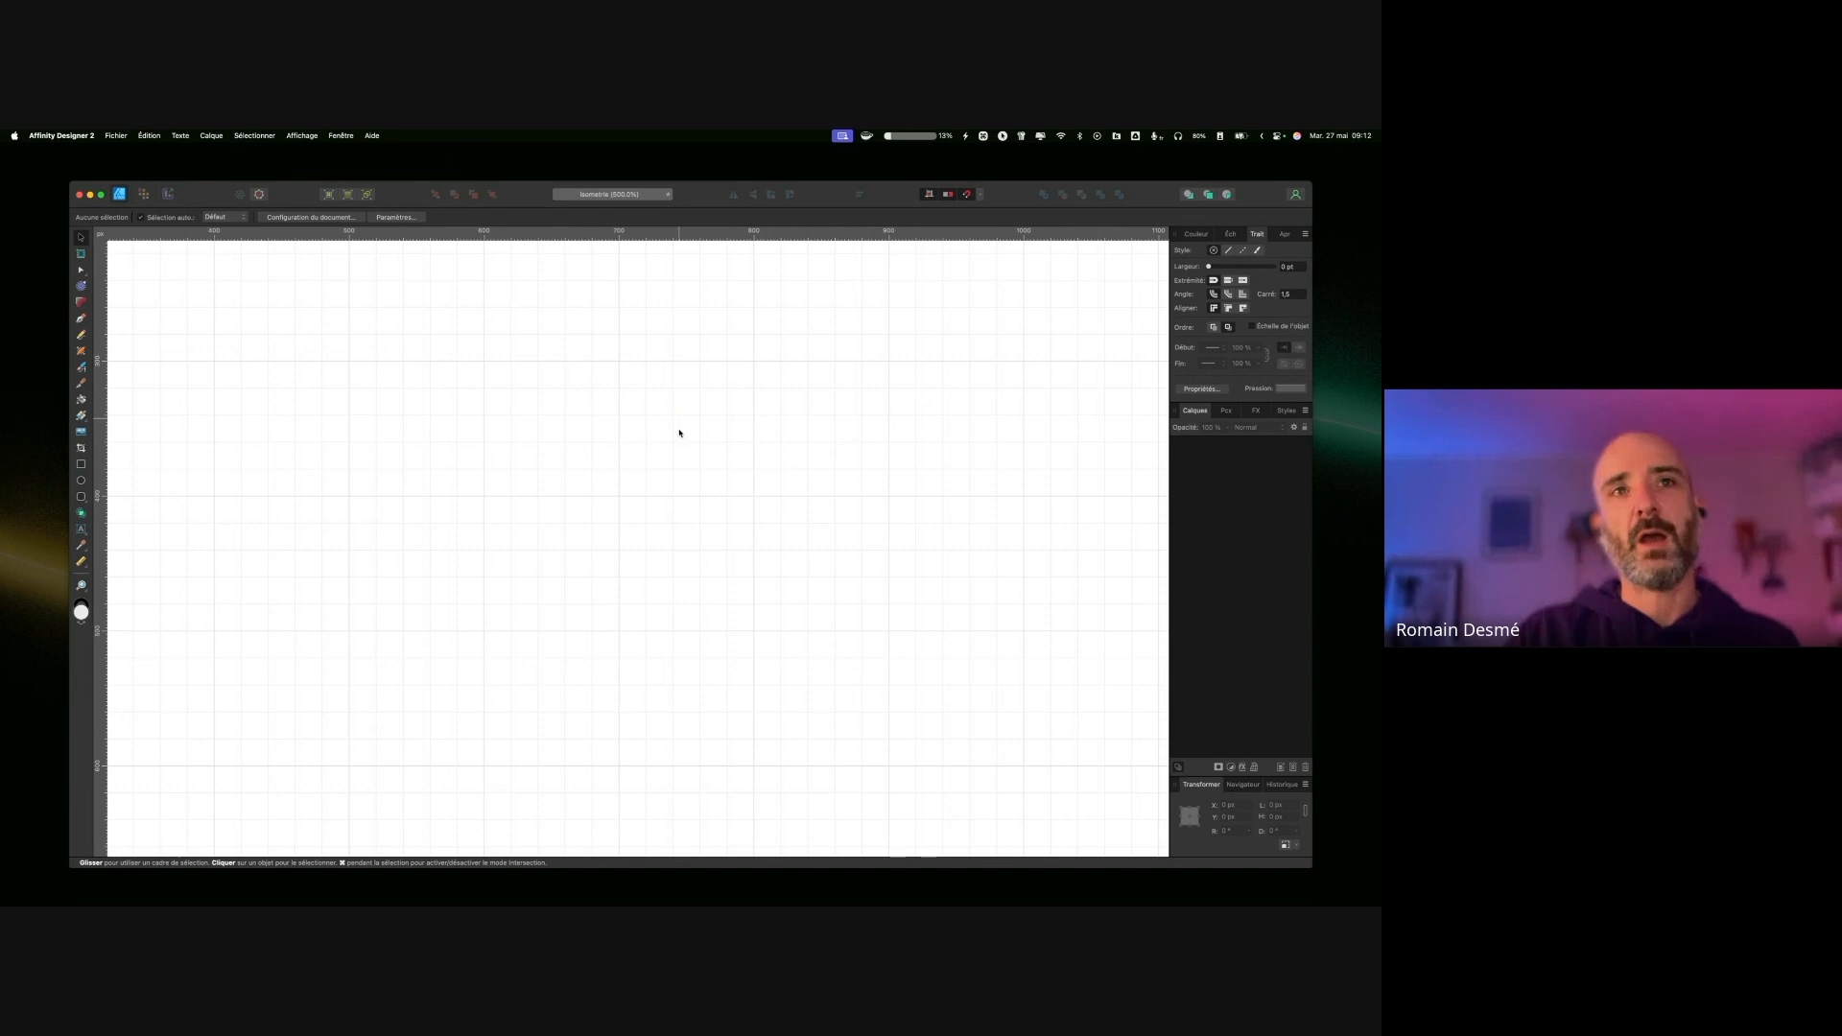
scroll(672, 454, up, 3)
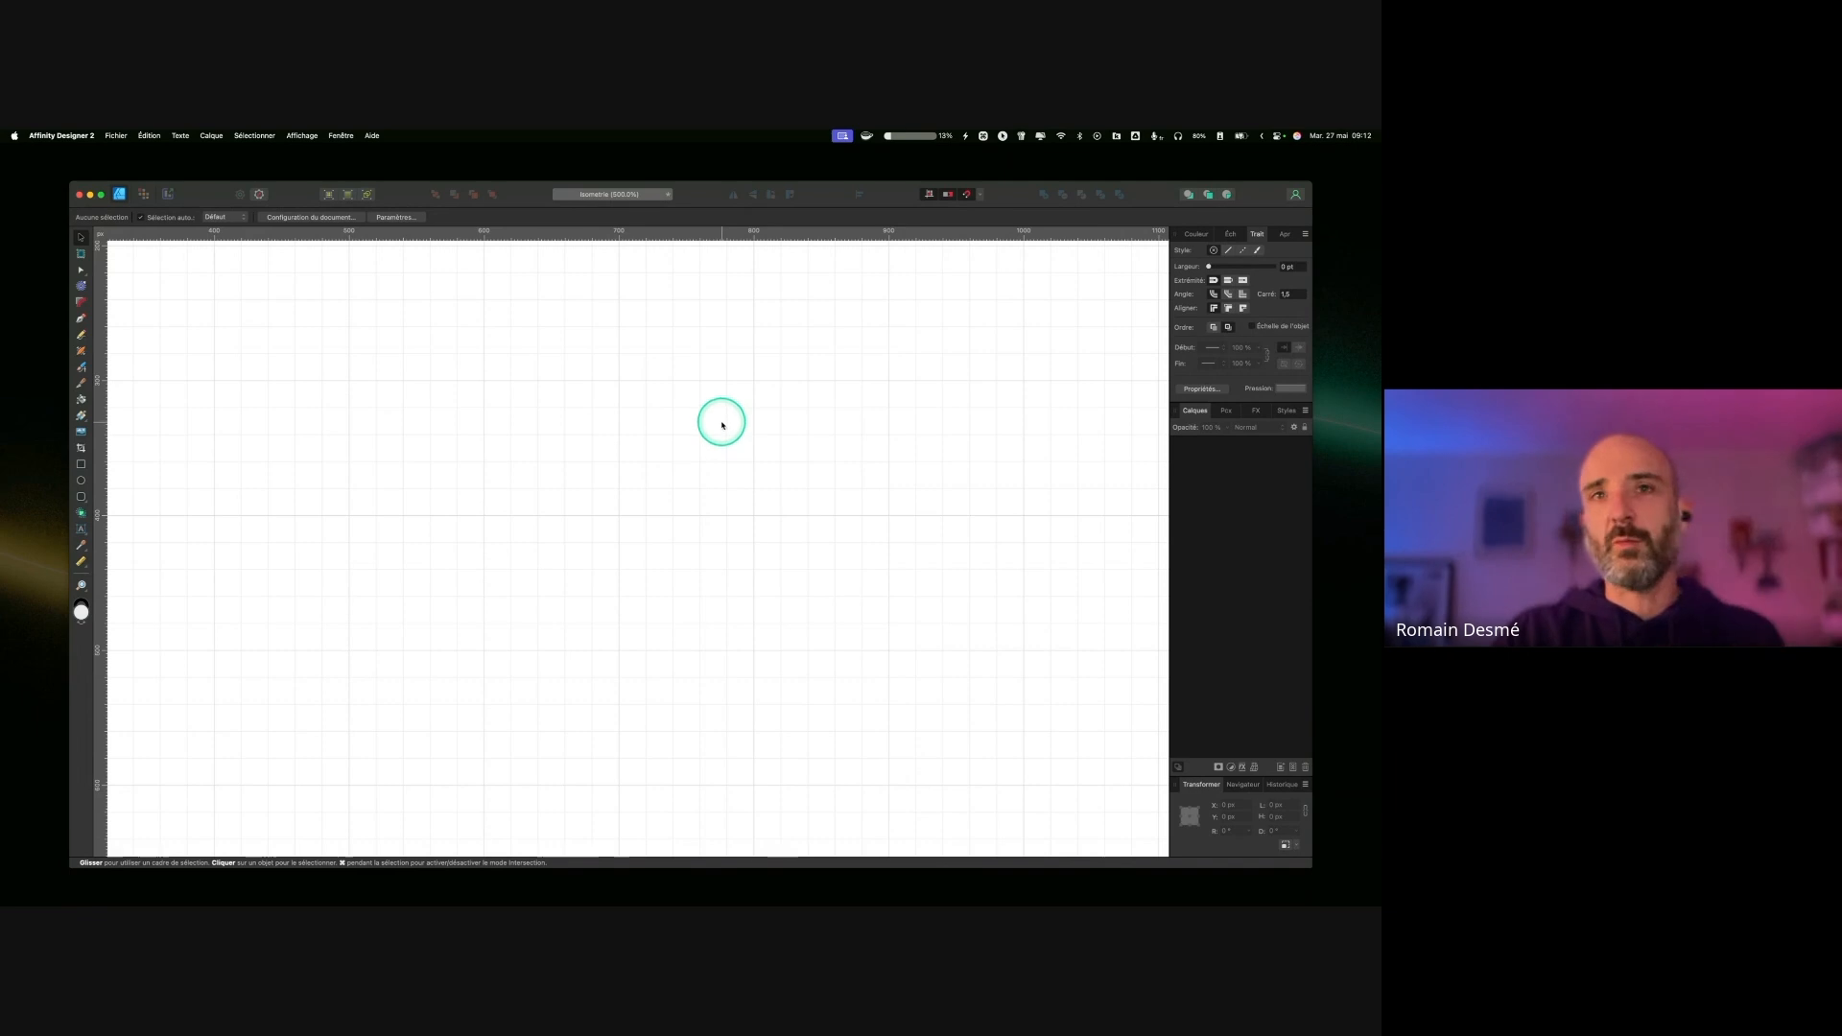
Step: Review the snapping options, including snapping to the grid
click(983, 197)
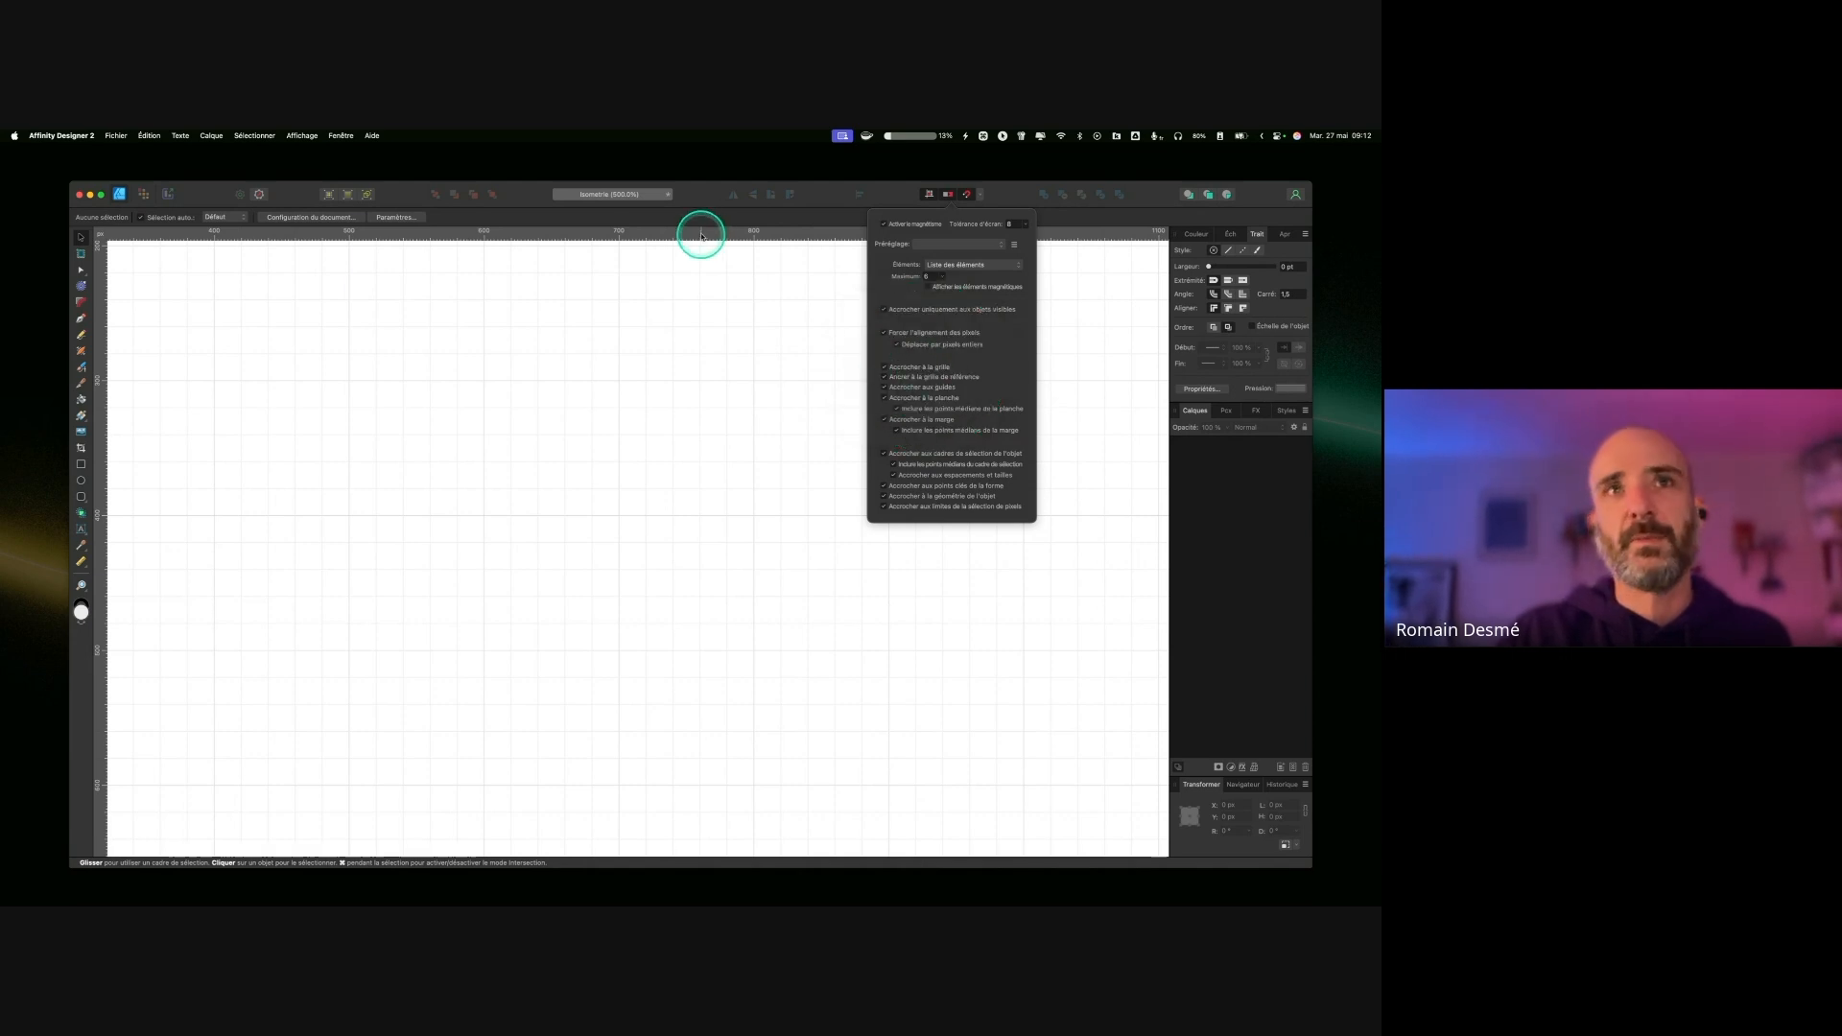
click(738, 227)
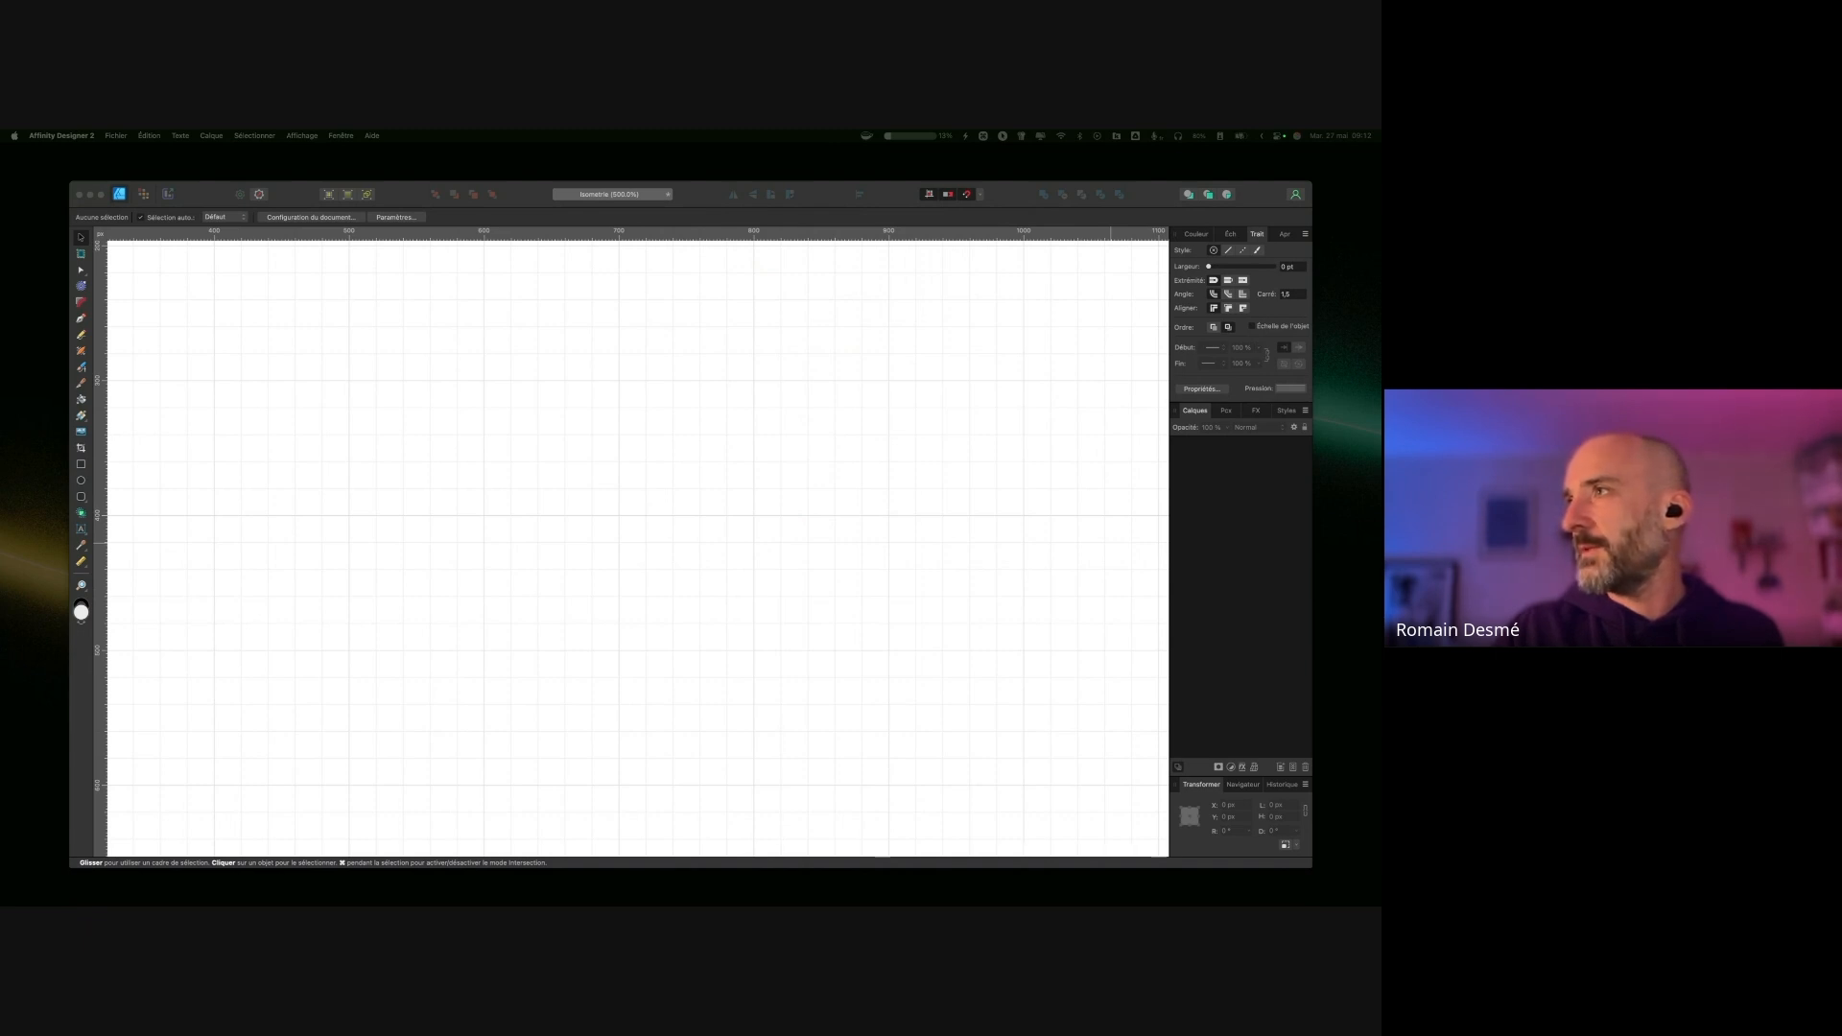
key(space)
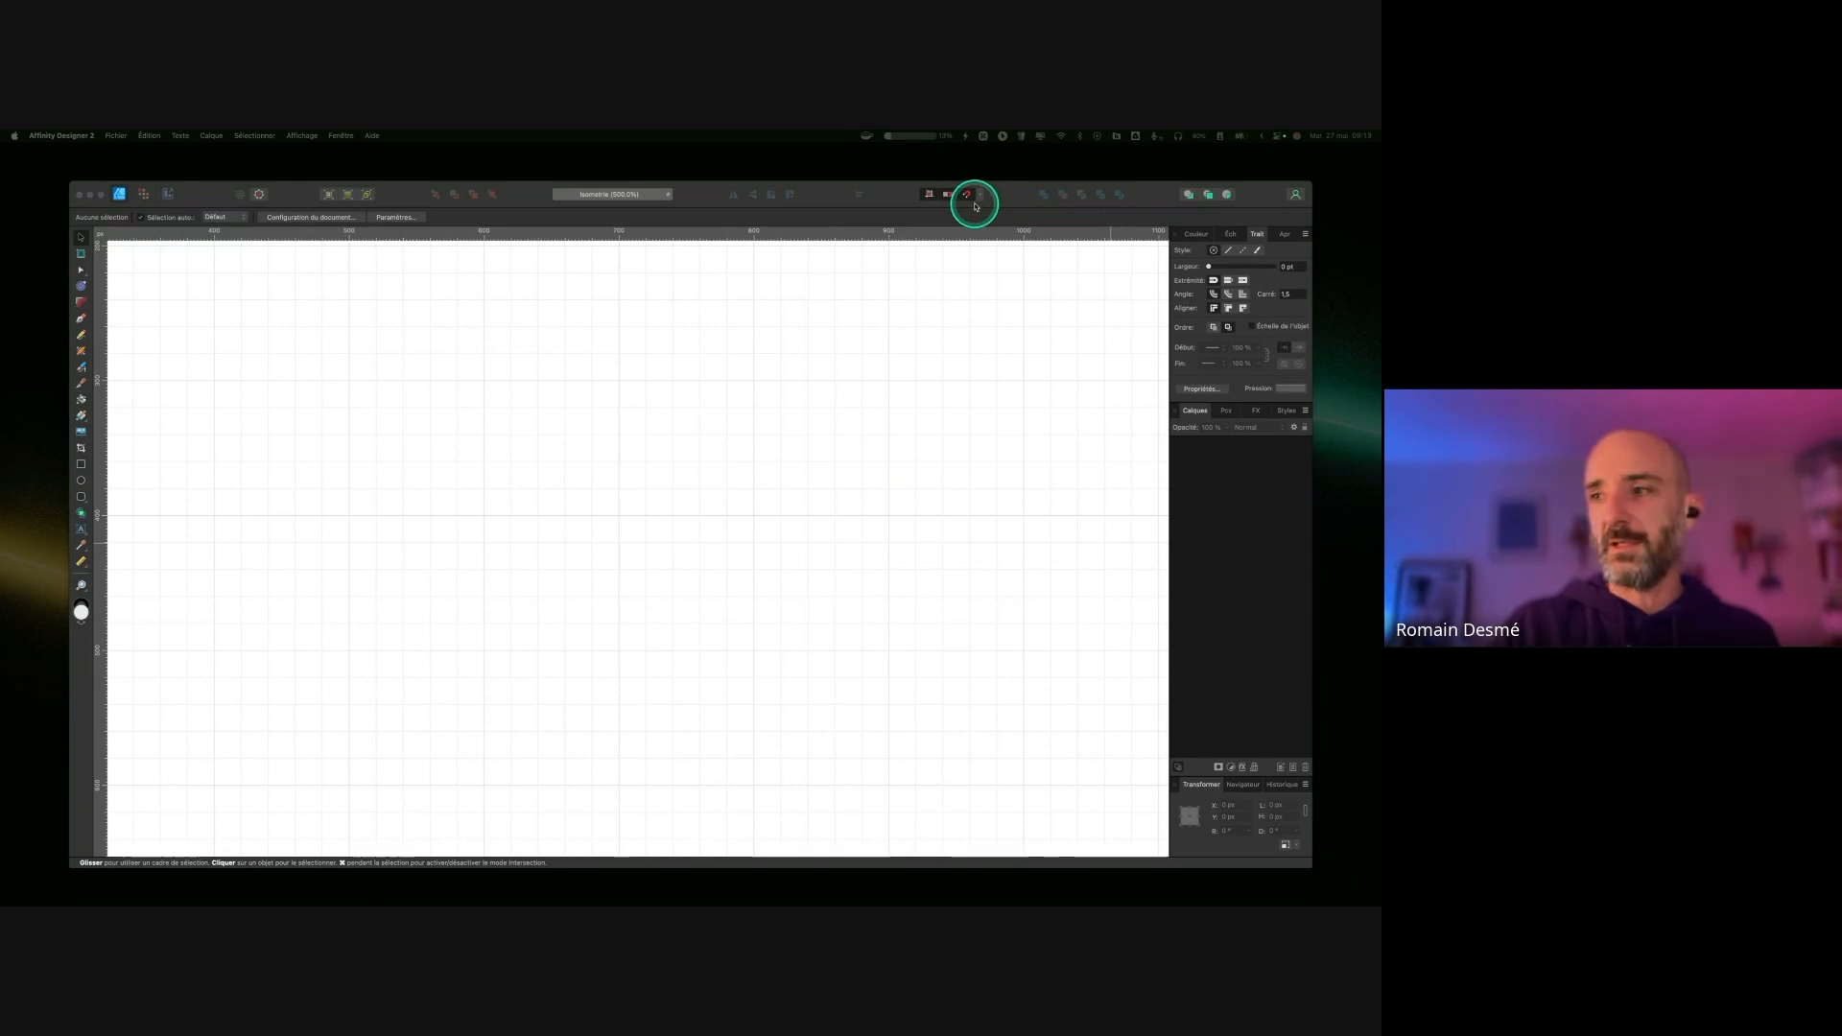
Step: Choose the Rectangle tool with a cyan fill and no stroke
click(82, 464)
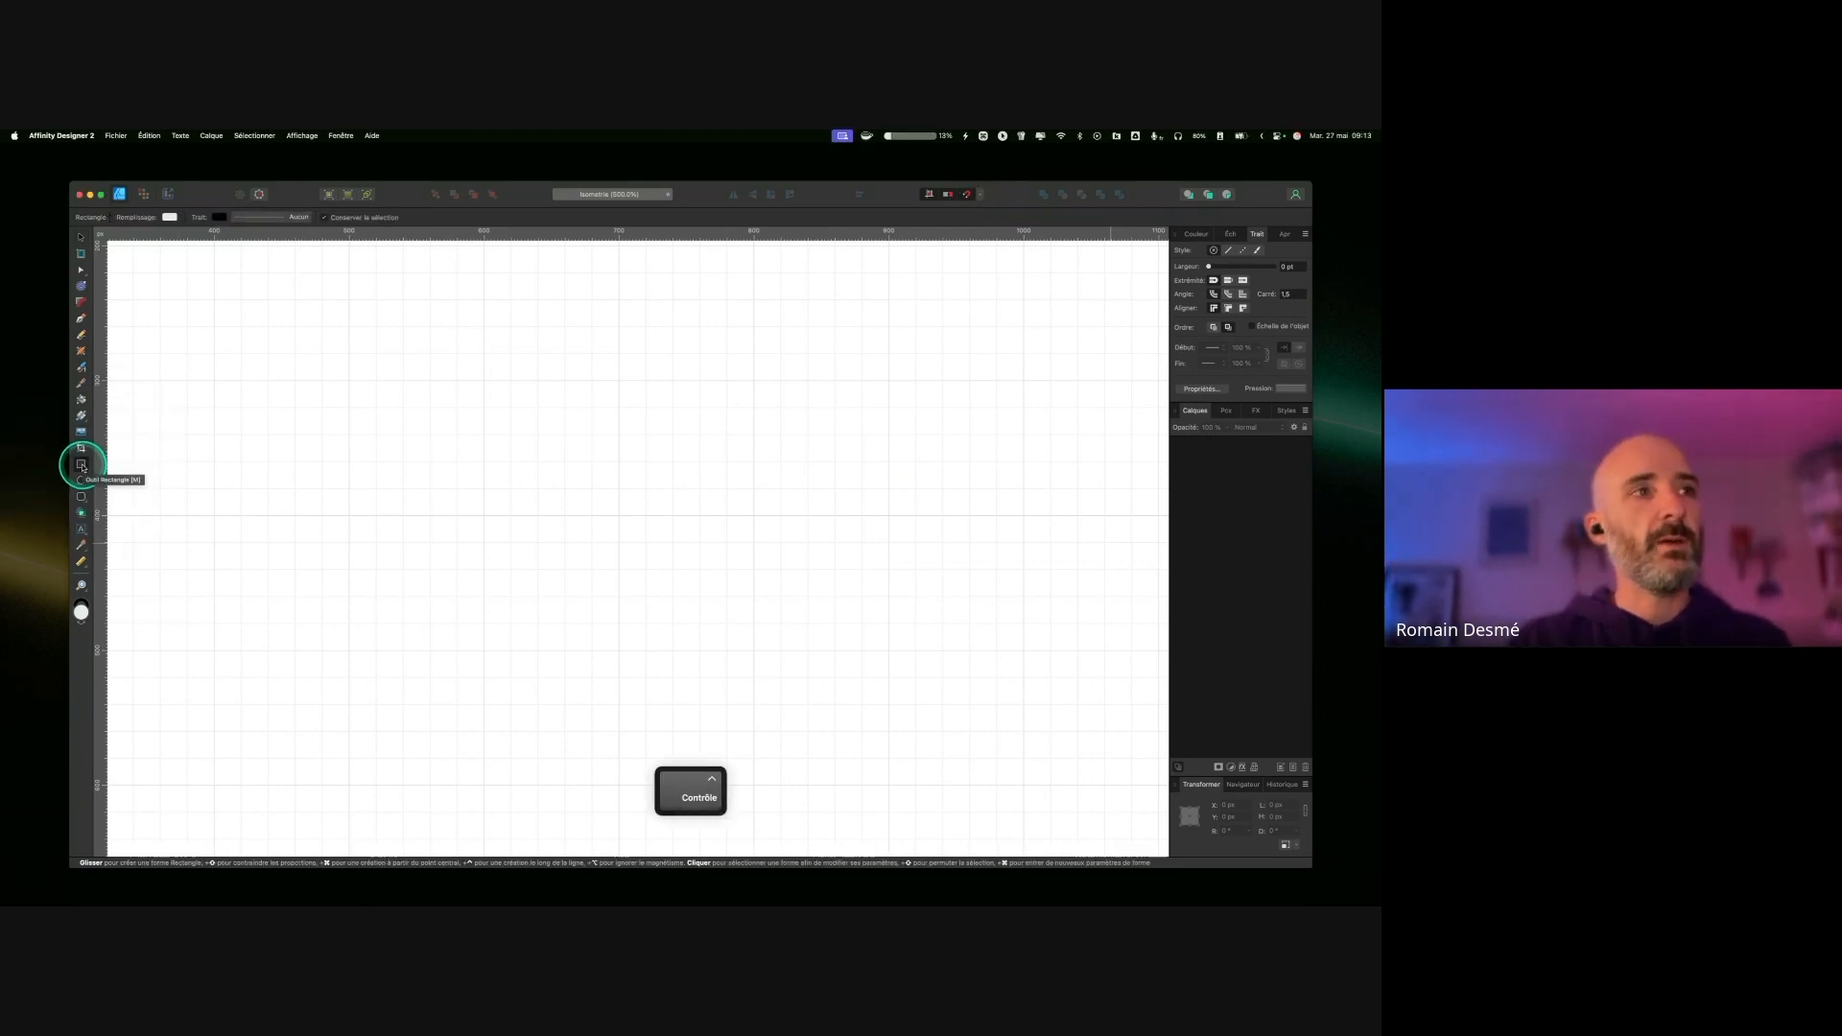
click(1193, 234)
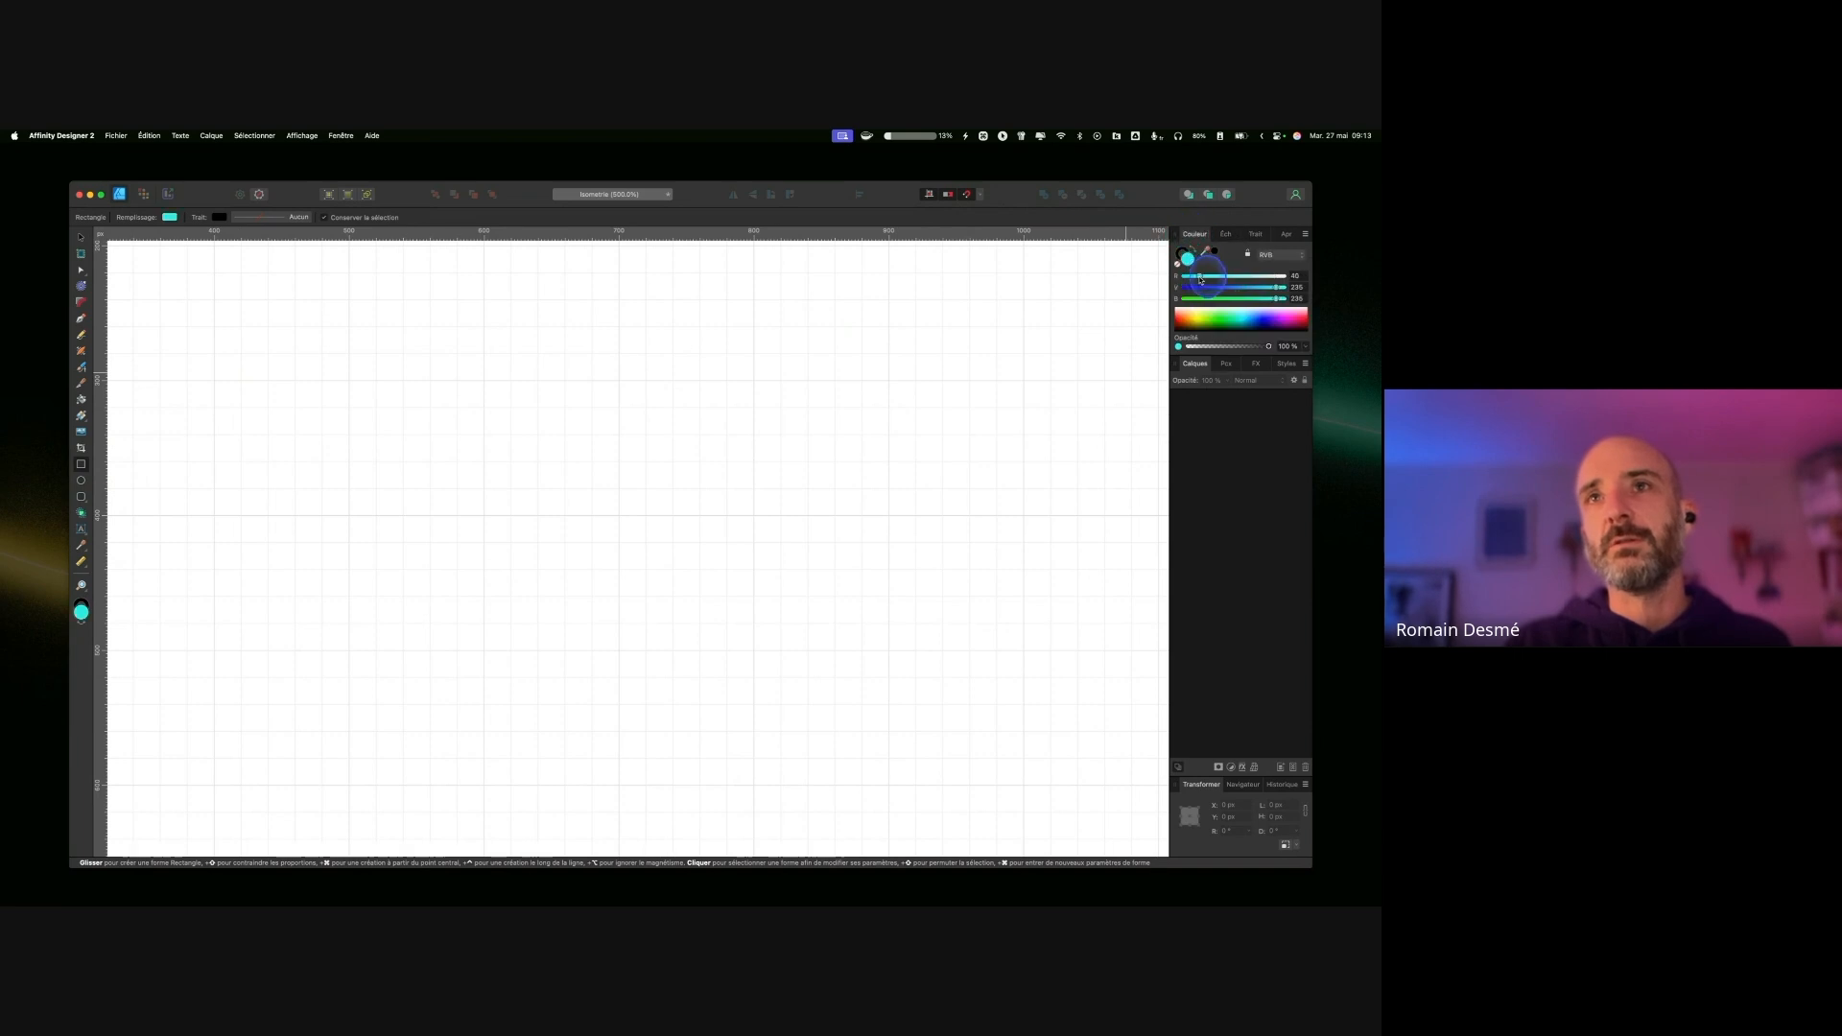
click(1180, 257)
click(1186, 258)
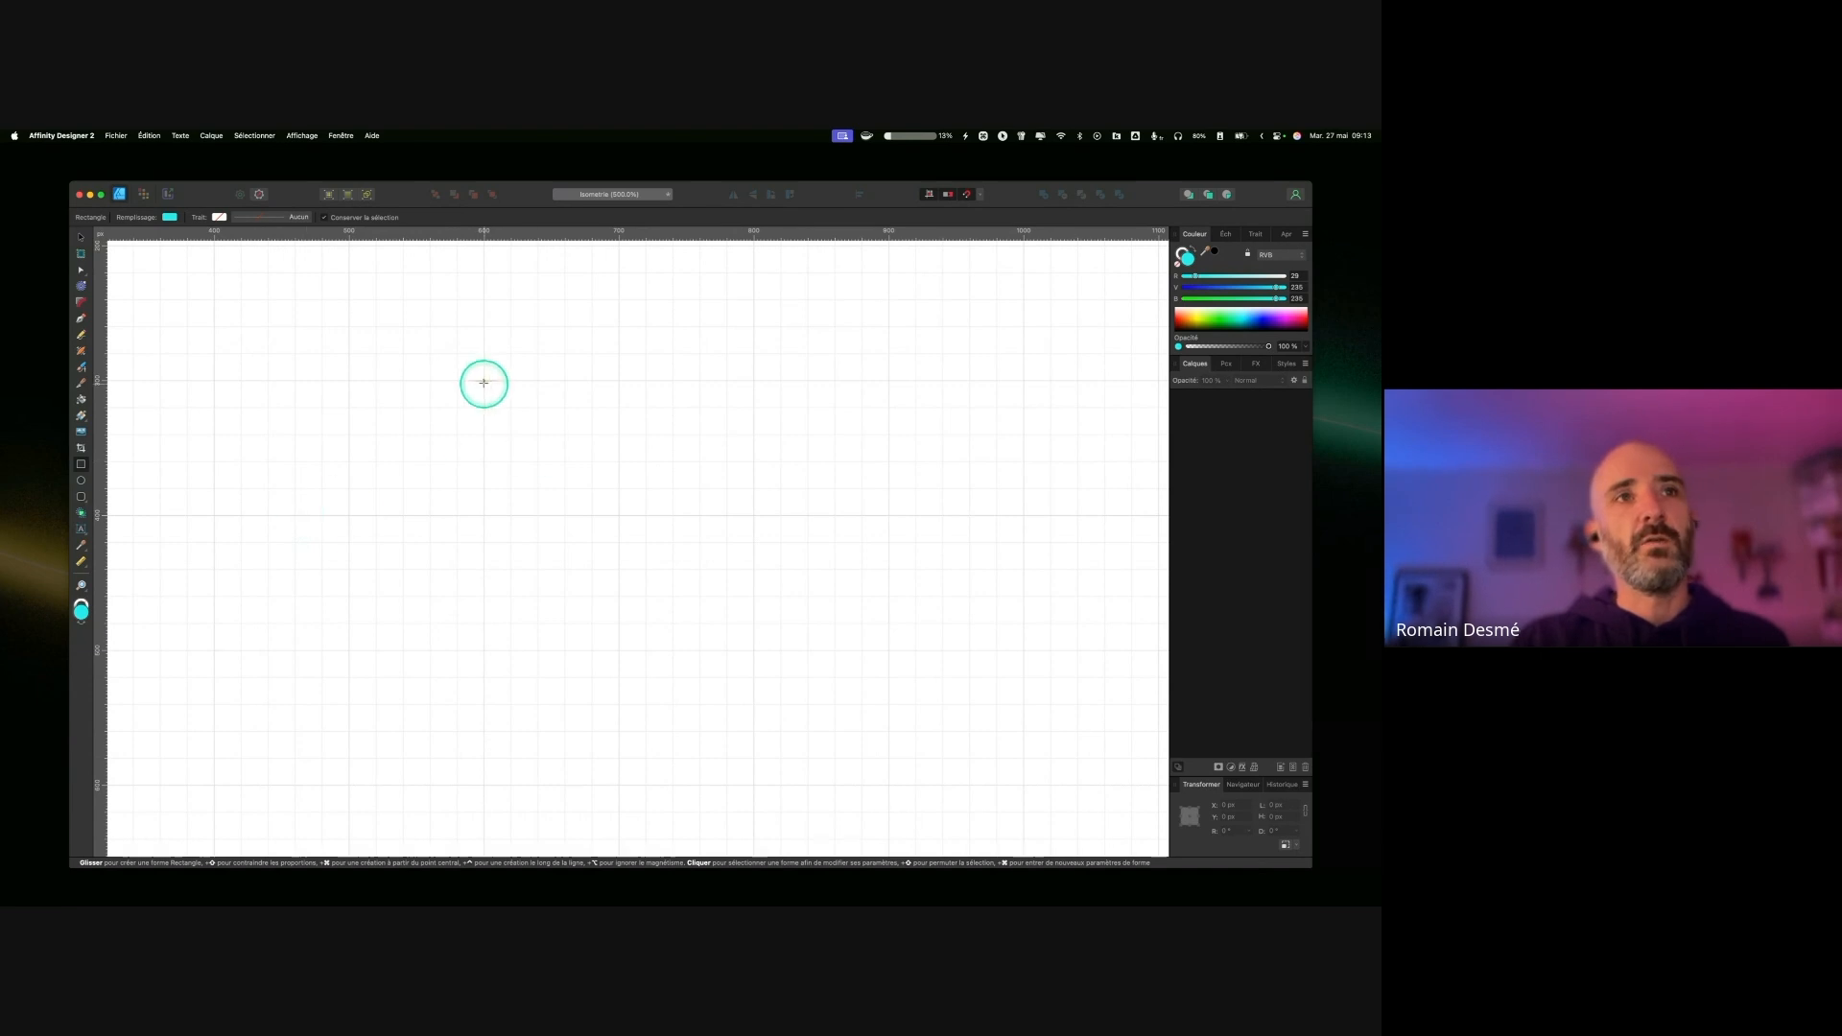
Step: Draw a 100 × 100 px square snapped to the grid, plus a 40 × 60 px and a 60 × 20 px rectangle beside it
key(ctrl)
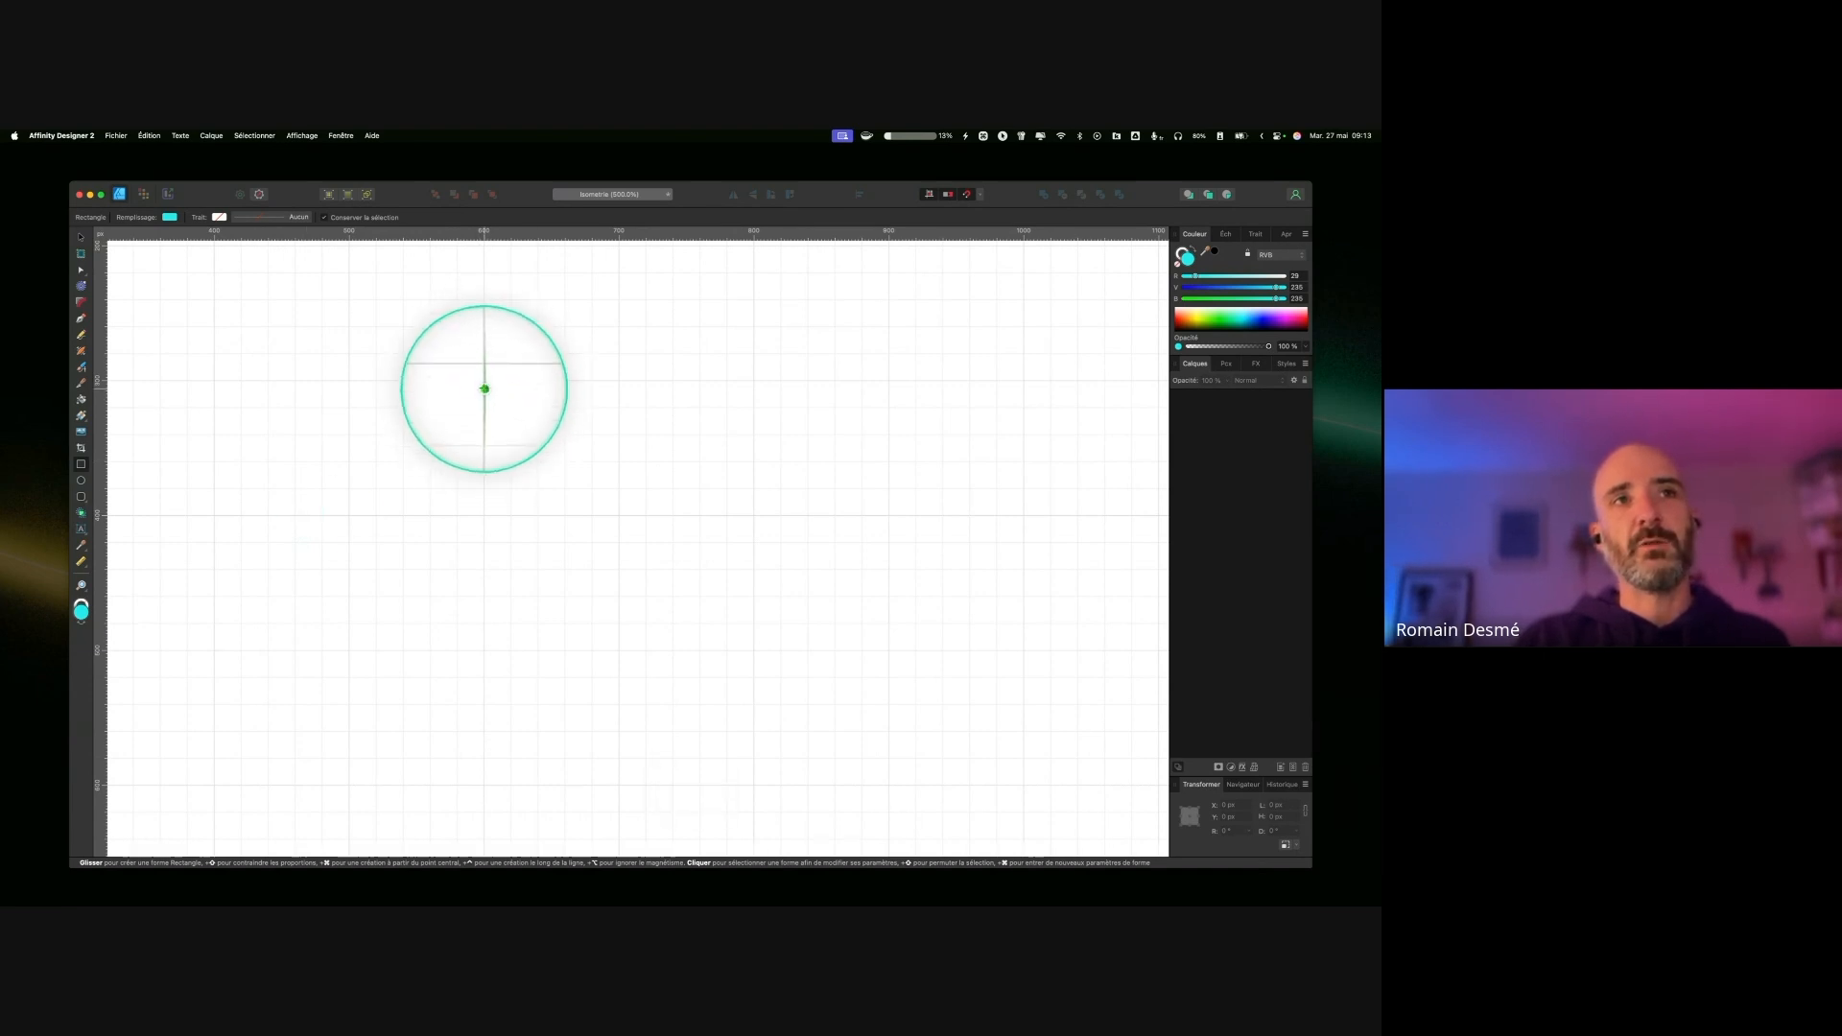
drag(484, 382, 620, 512)
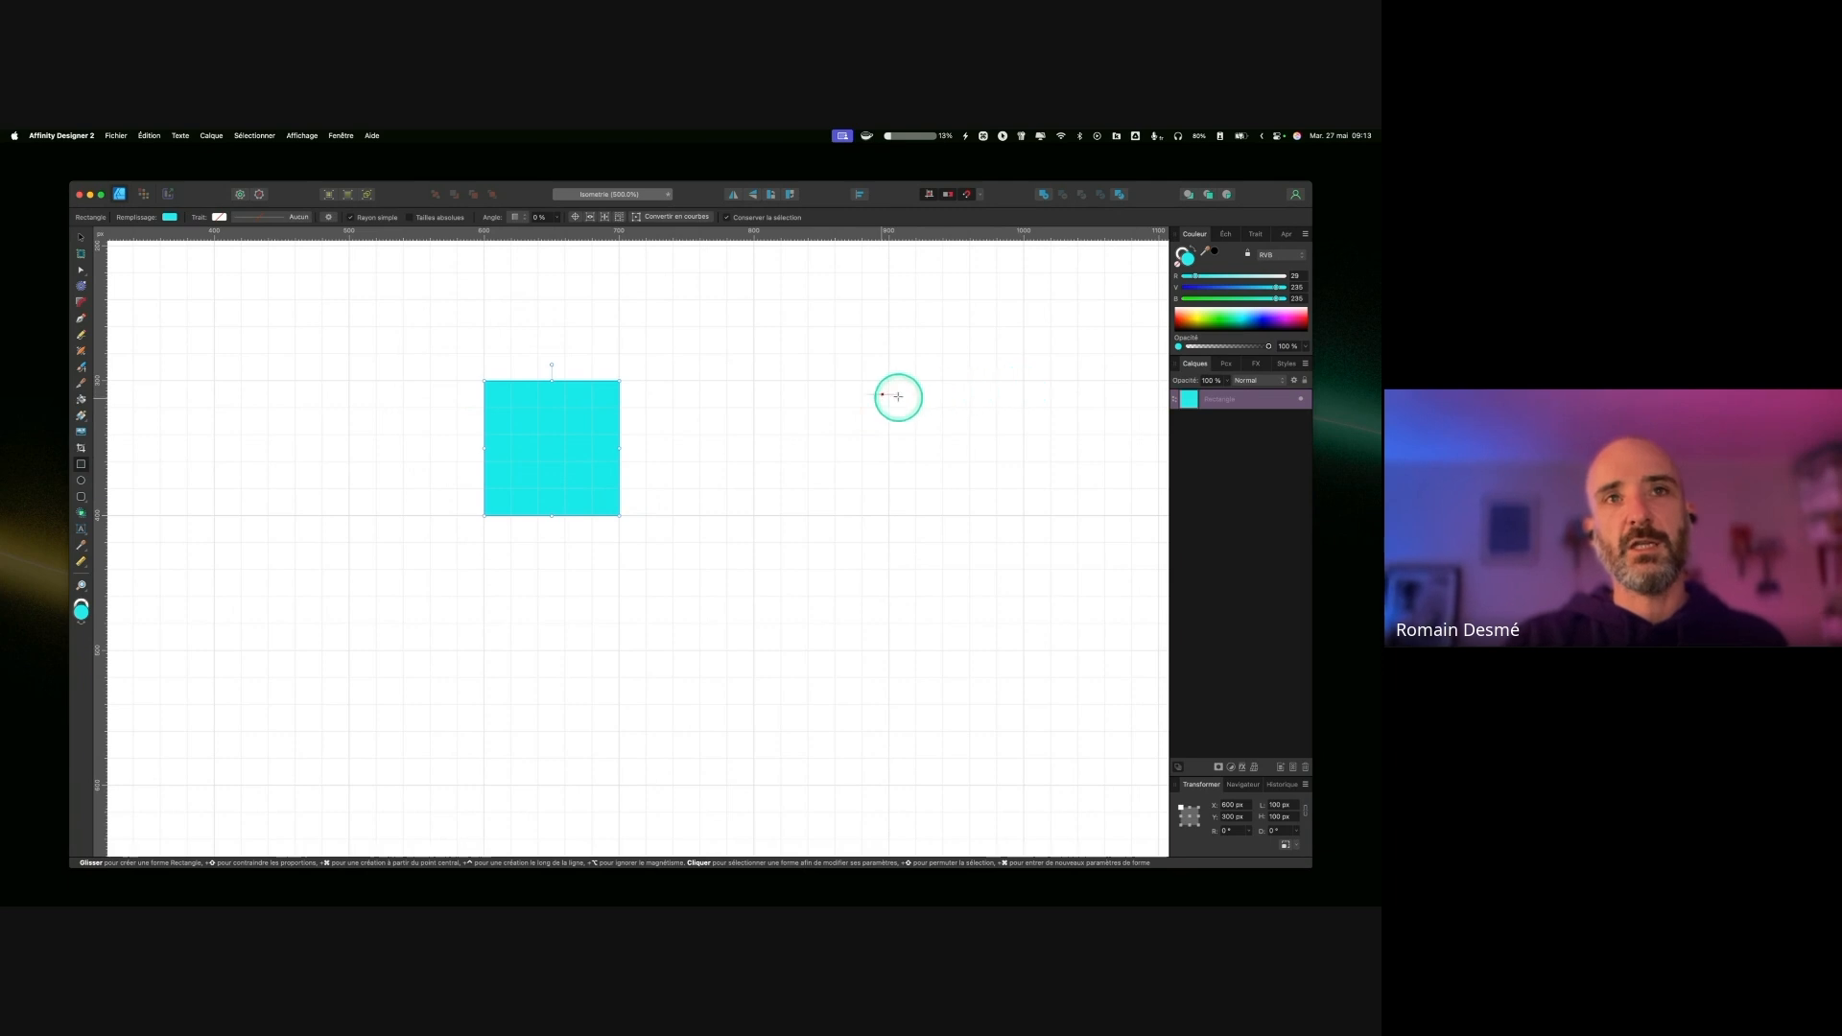
drag(755, 383, 860, 511)
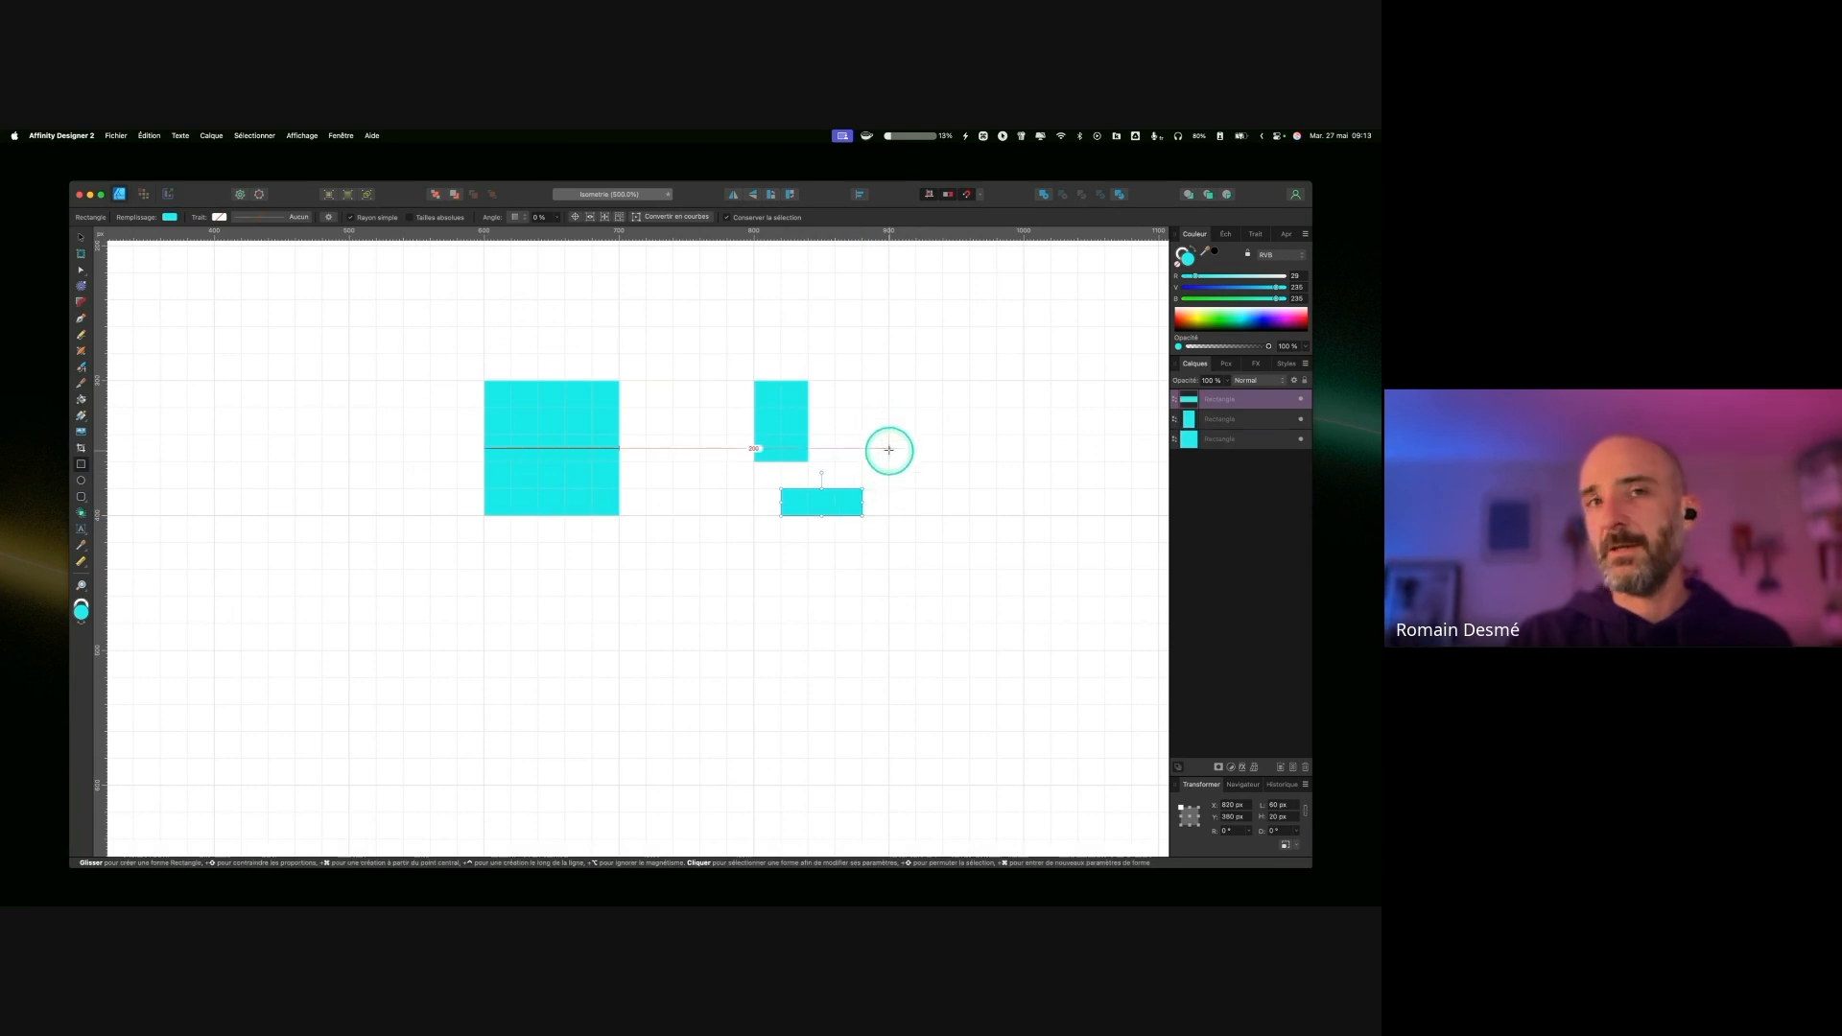
Step: Delete the large cyan square and the two smaller rectangles
click(80, 237)
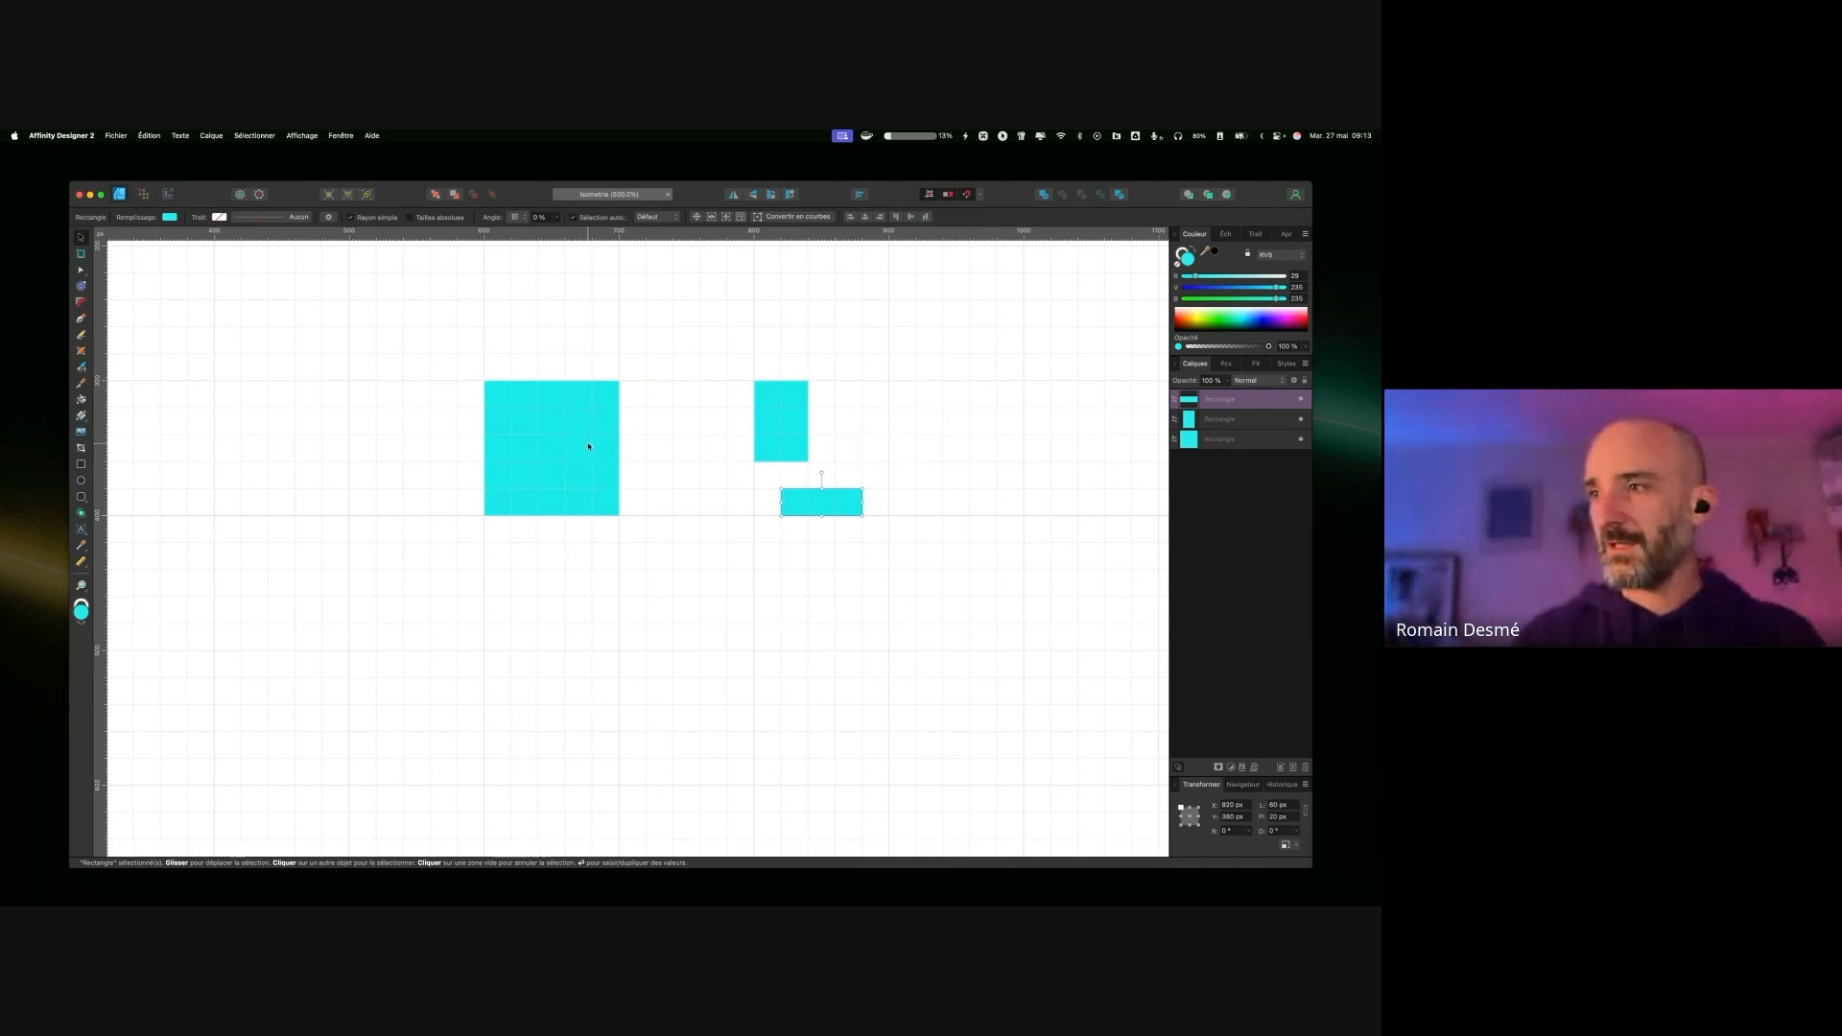
click(518, 422)
key(BackSpace)
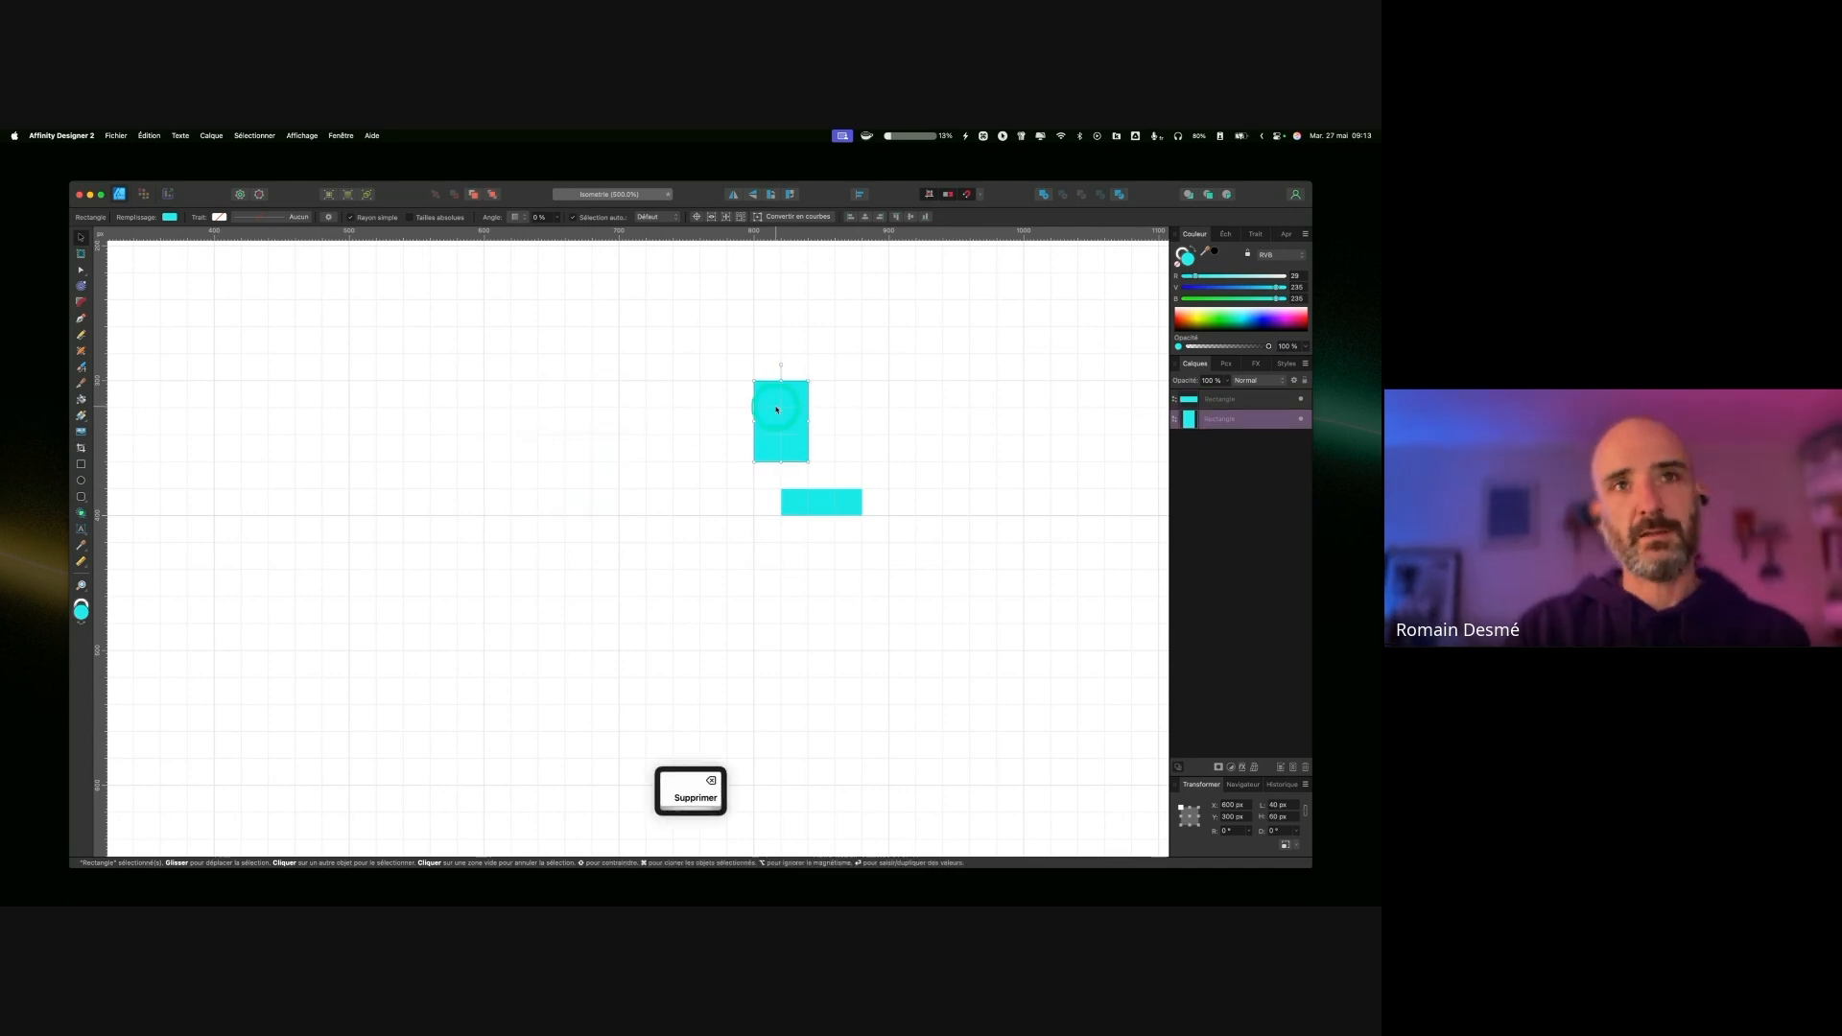
key(super+a)
key(BackSpace)
Step: Hide the grid and fit the whole page in view
click(302, 135)
click(370, 295)
key(super+0)
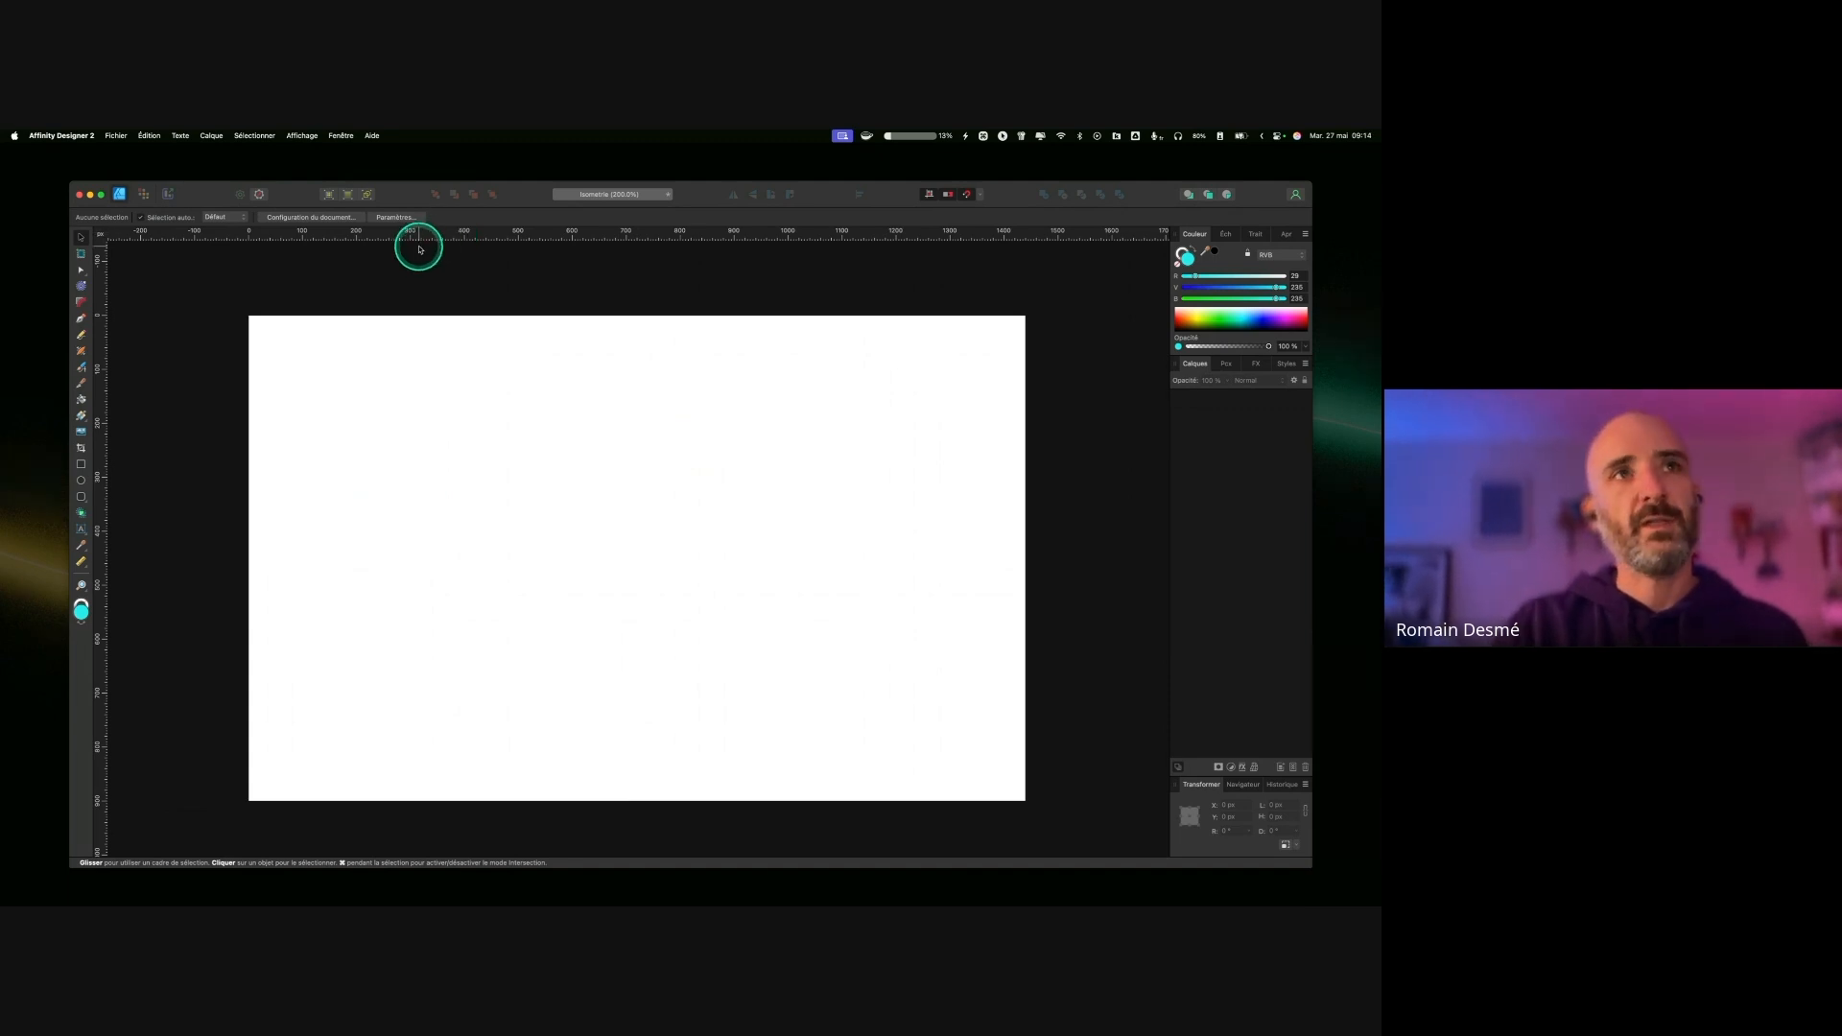
Step: Turn the rulers off and back on
key(super+r)
key(super+r)
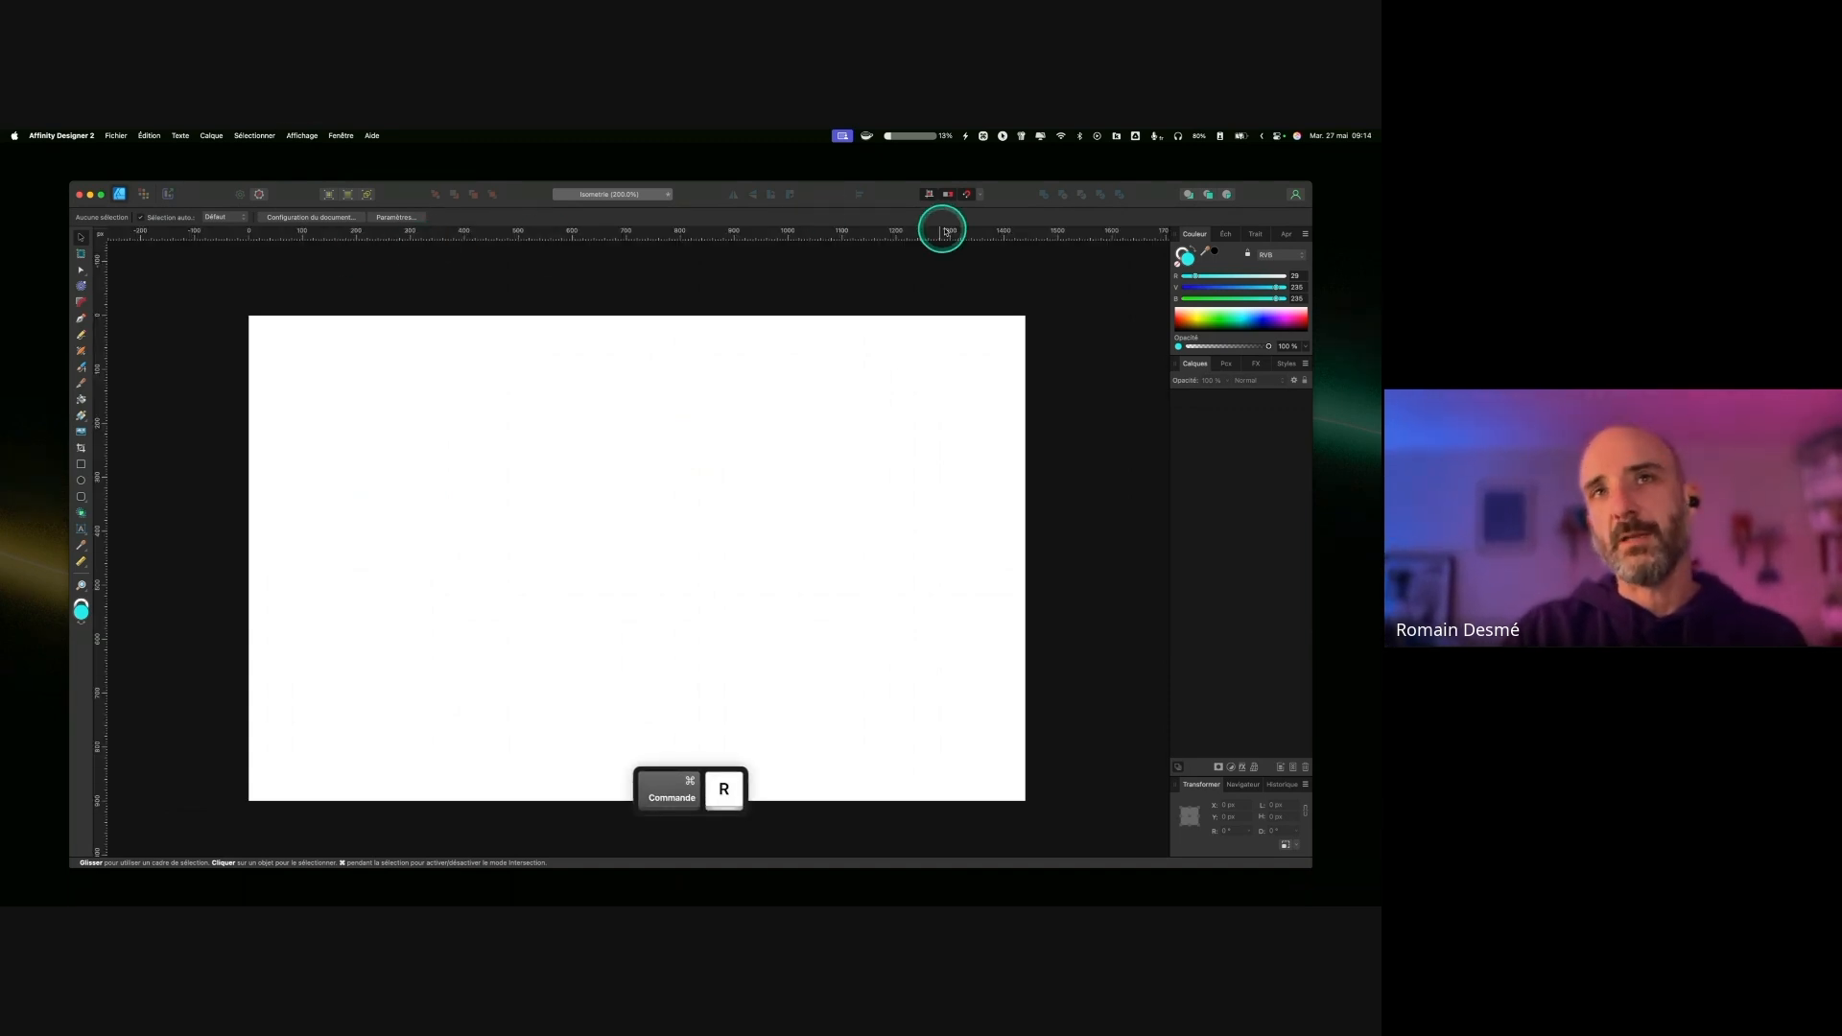
ctrl+click(993, 242)
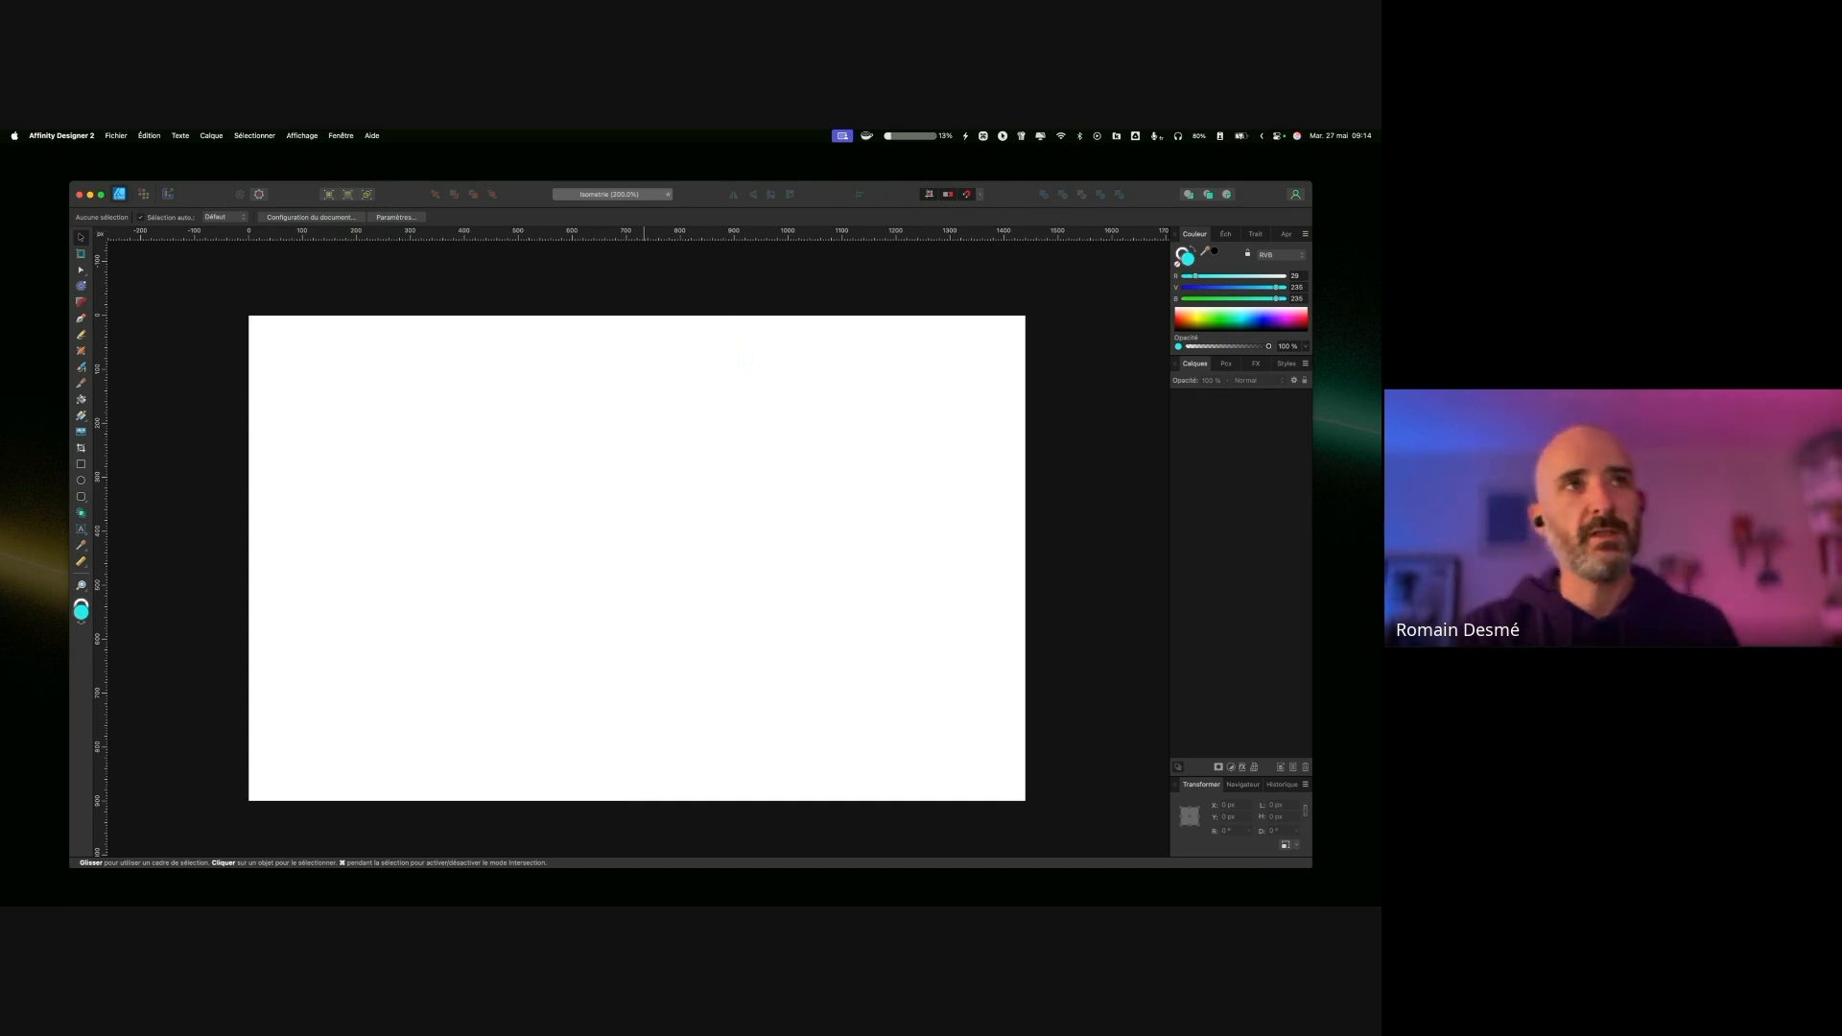
Step: Display the Isometric (Isométrique) panel
click(343, 137)
key(ctrl)
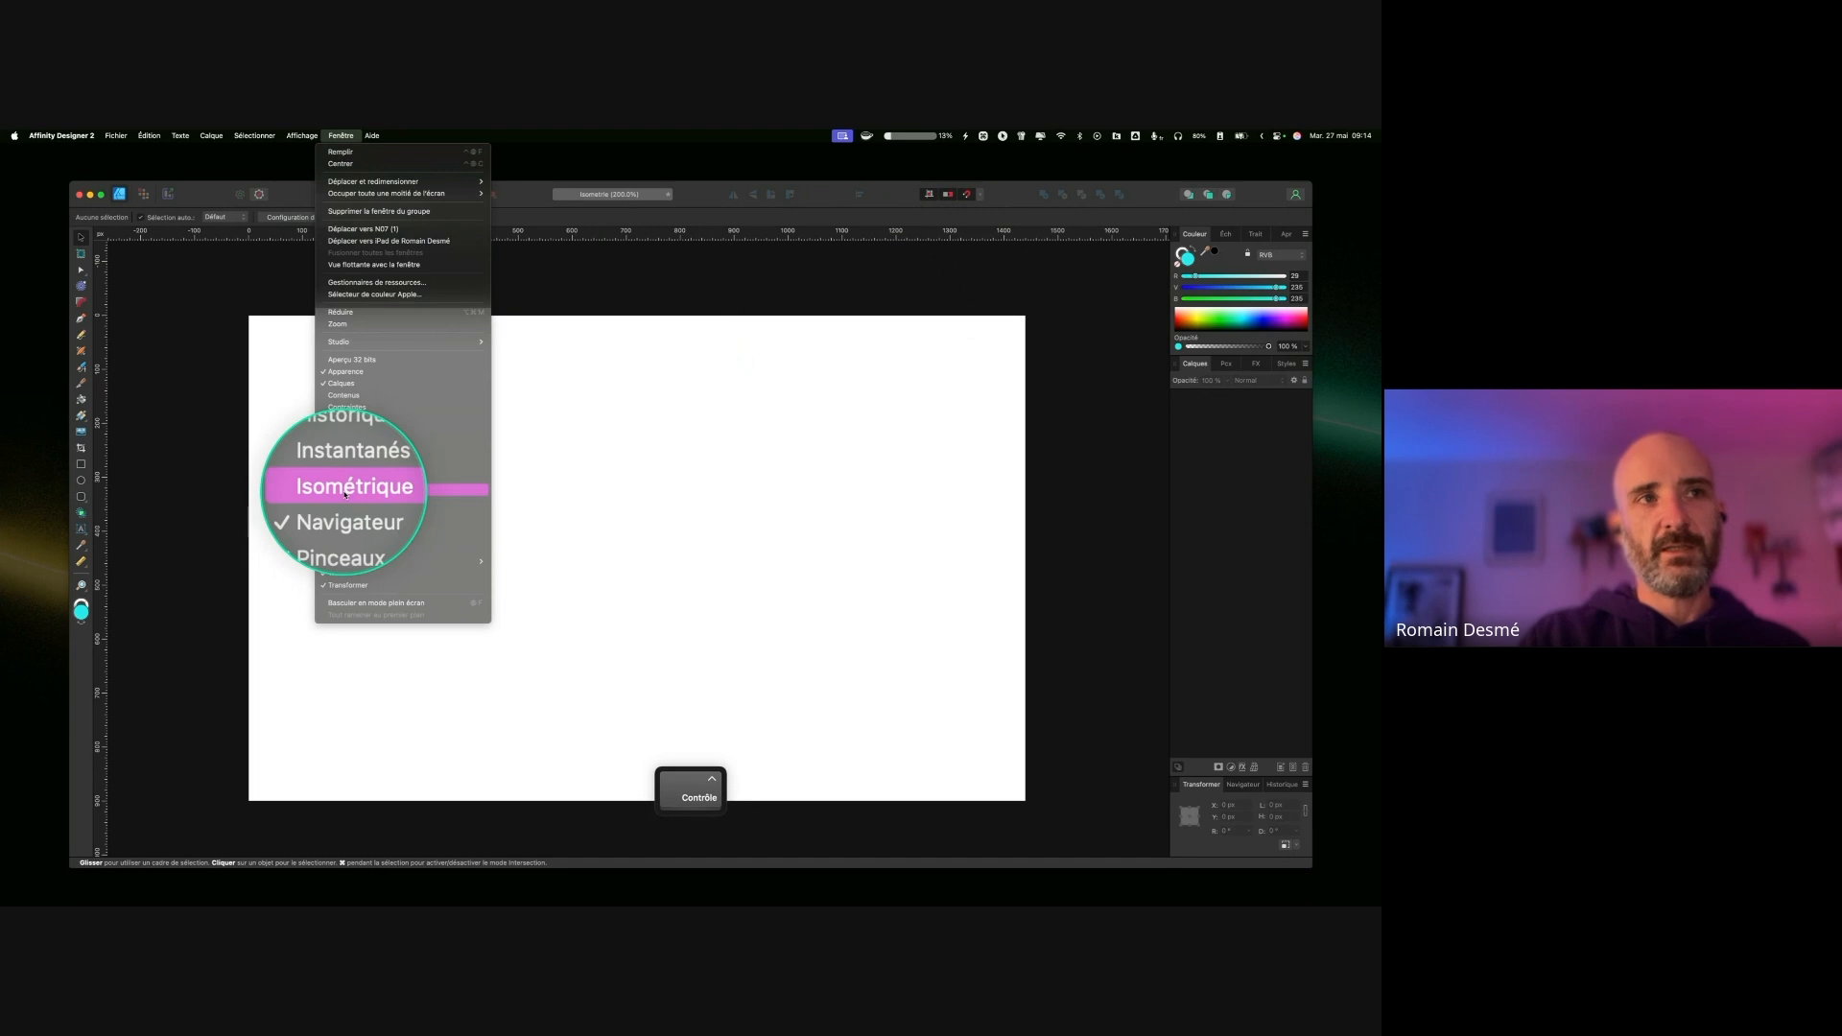
click(344, 492)
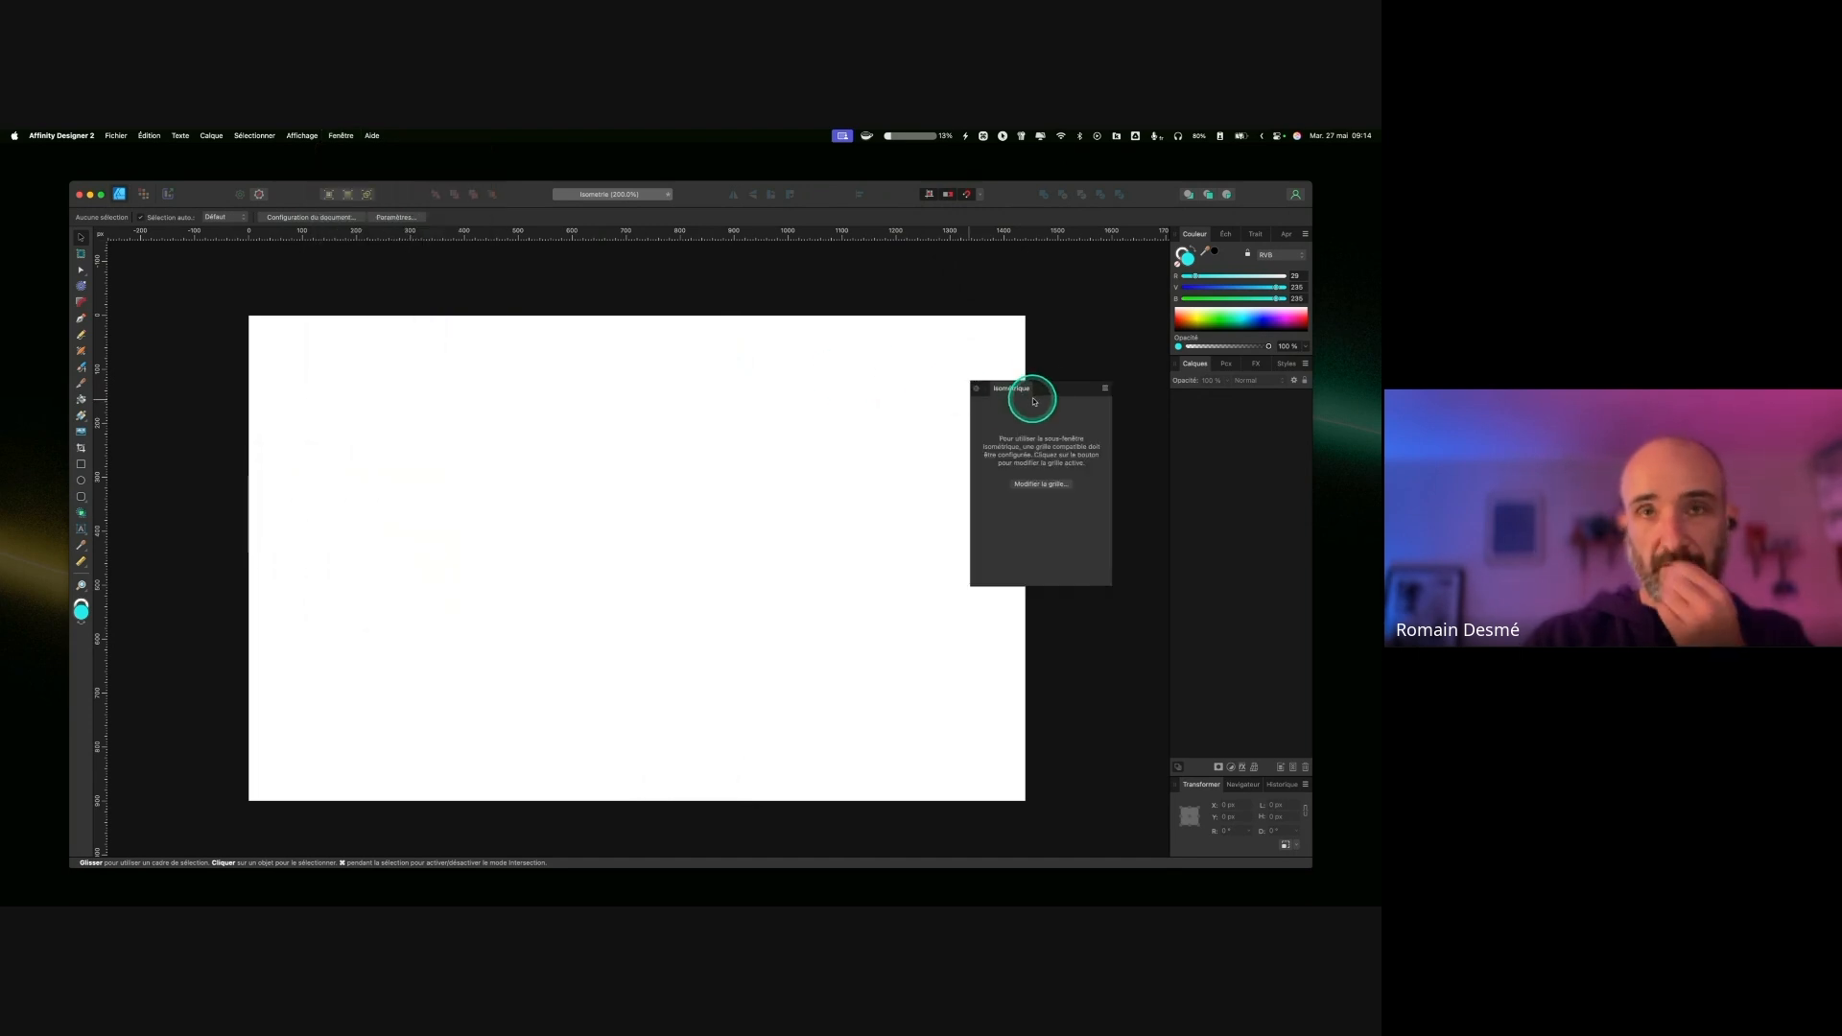
key(ctrl)
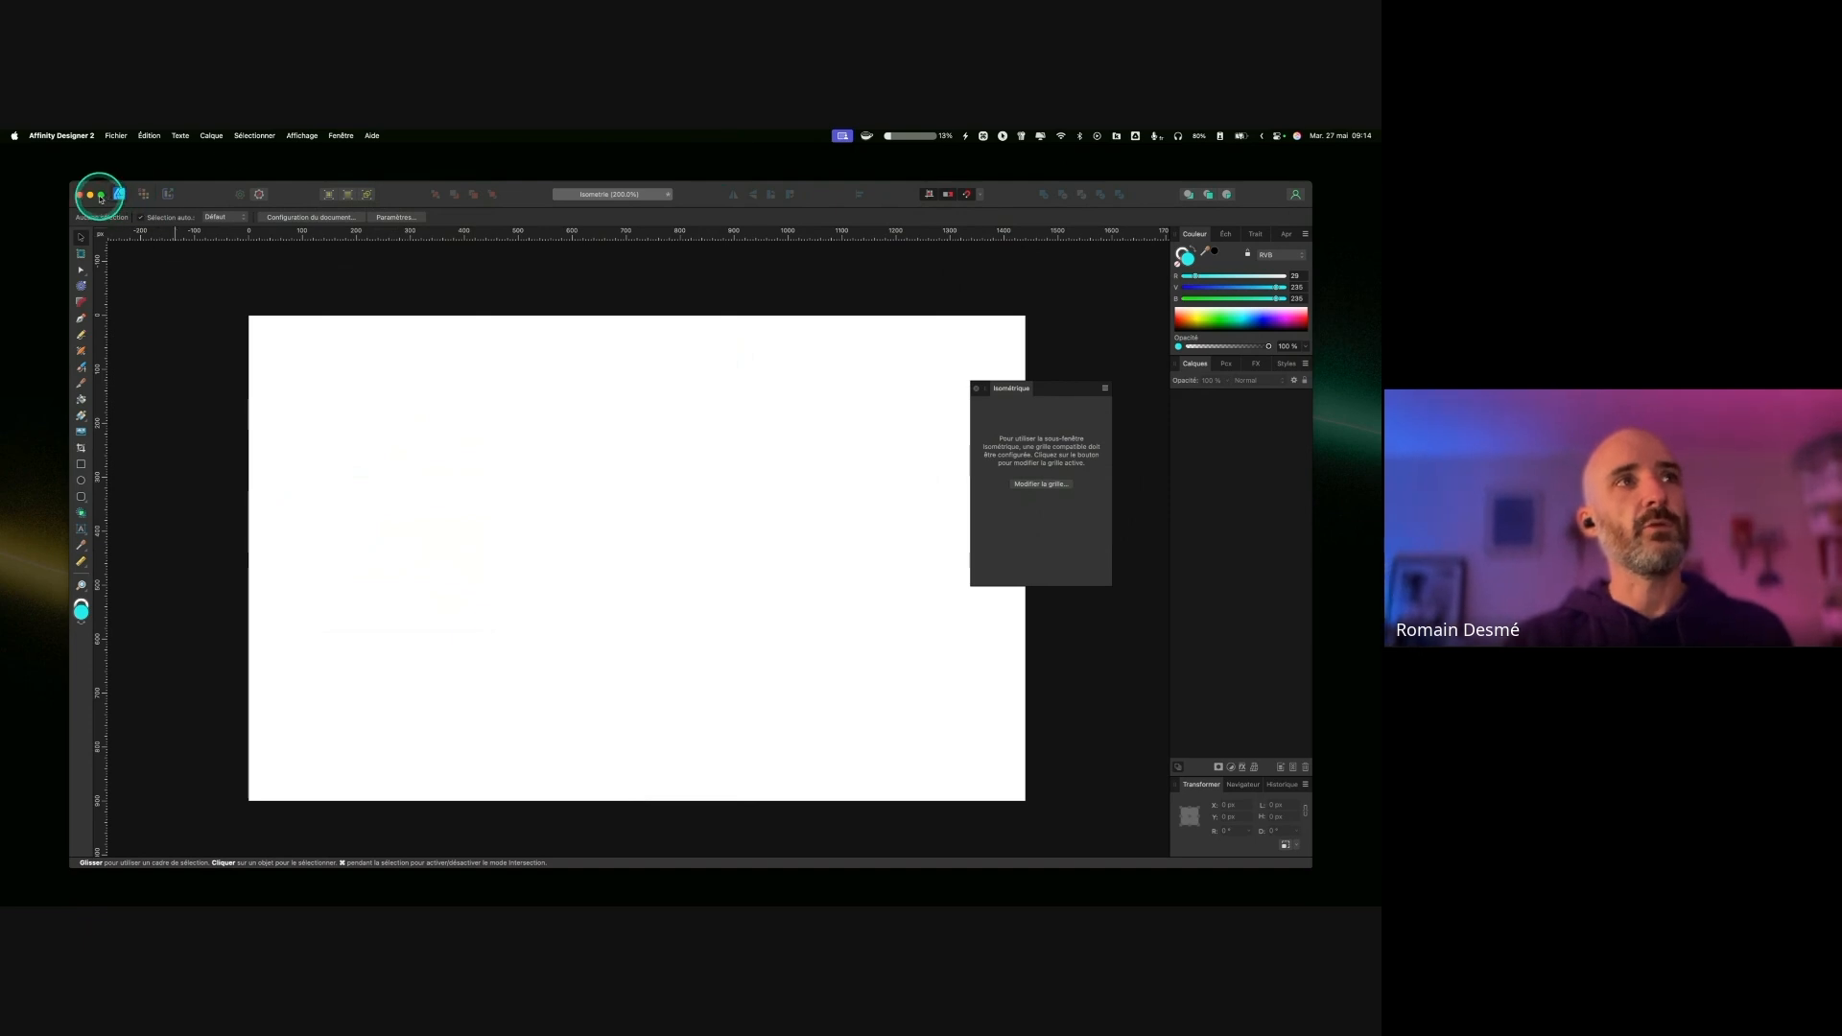
key(ctrl)
ctrl+click(102, 197)
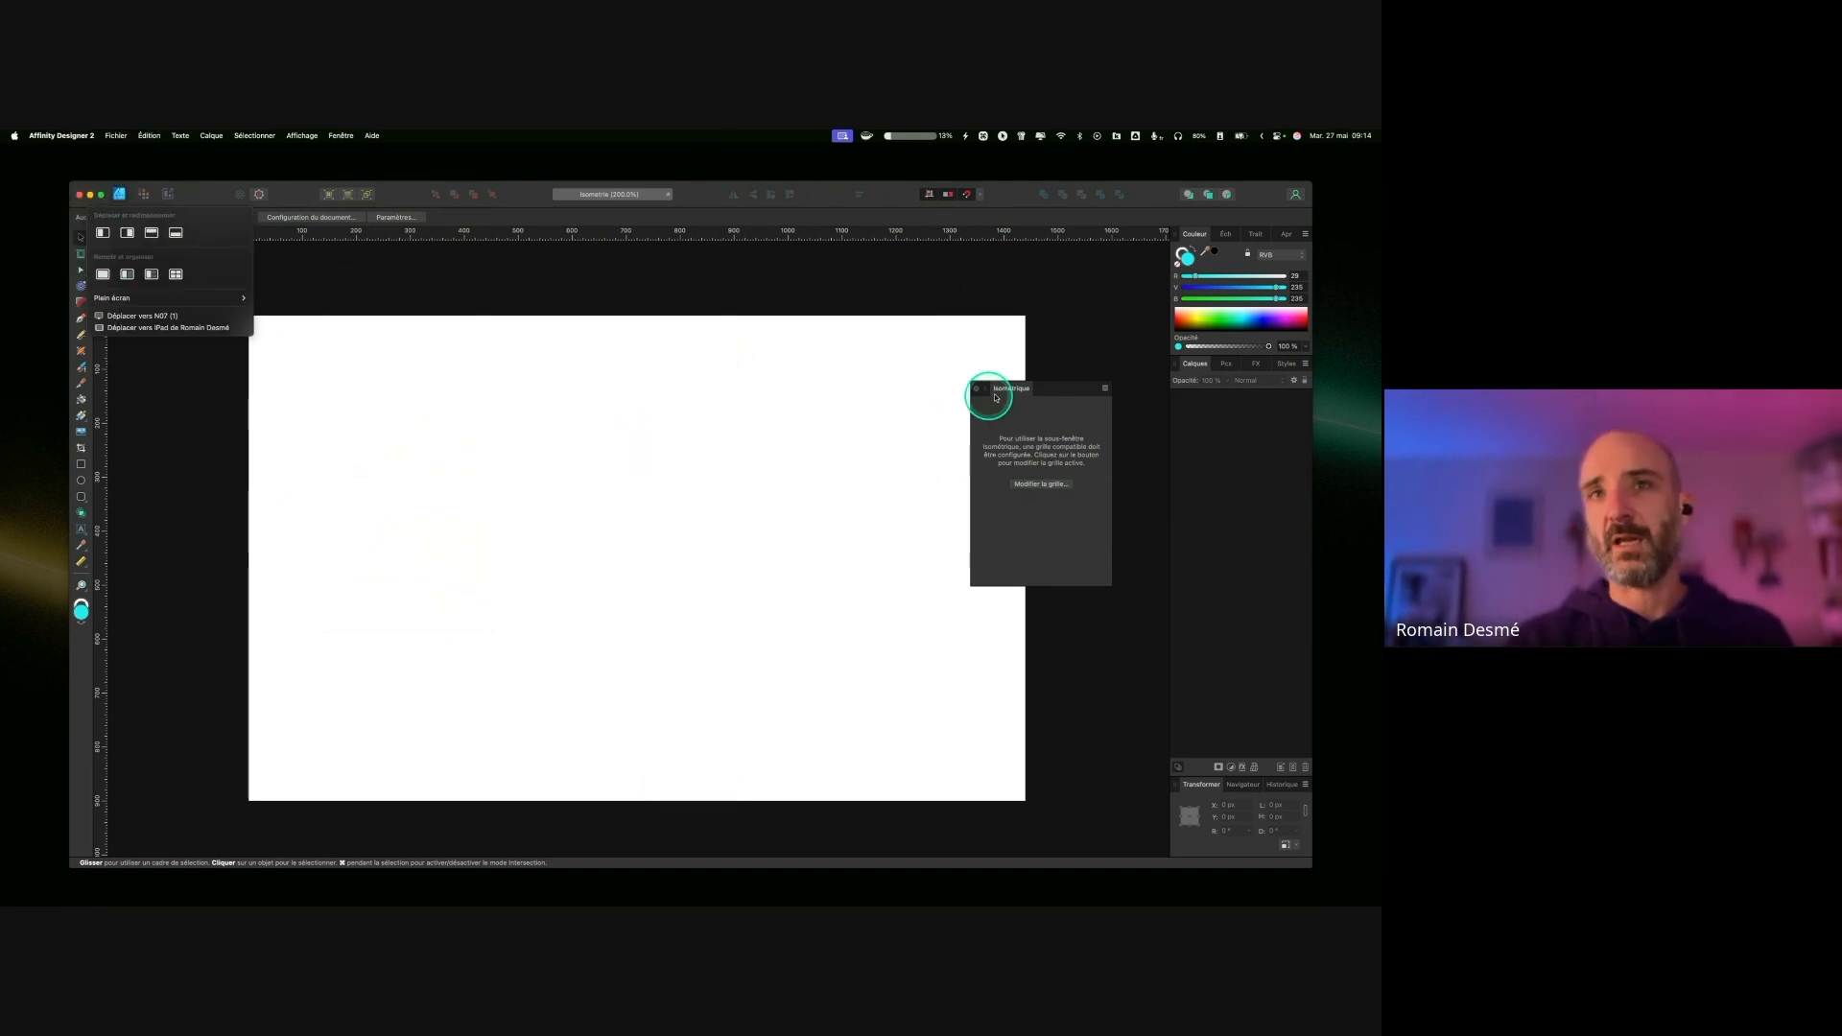
click(1064, 387)
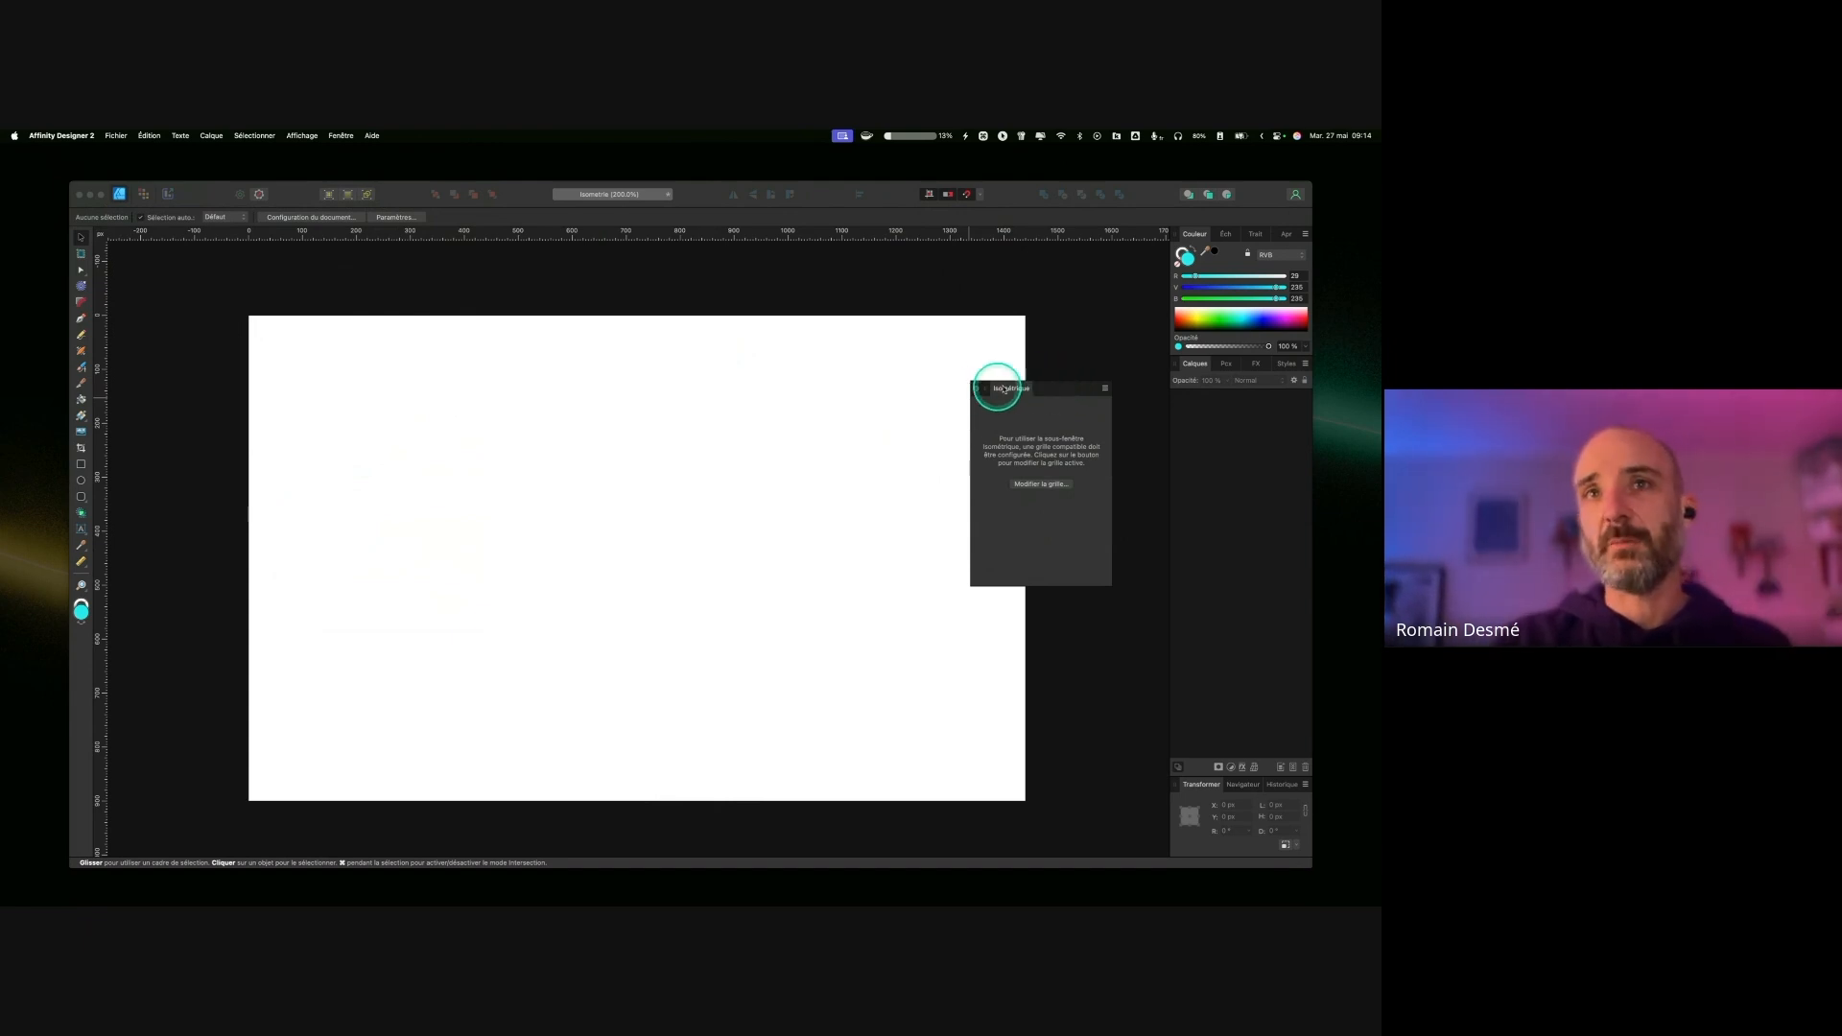
key(ctrl)
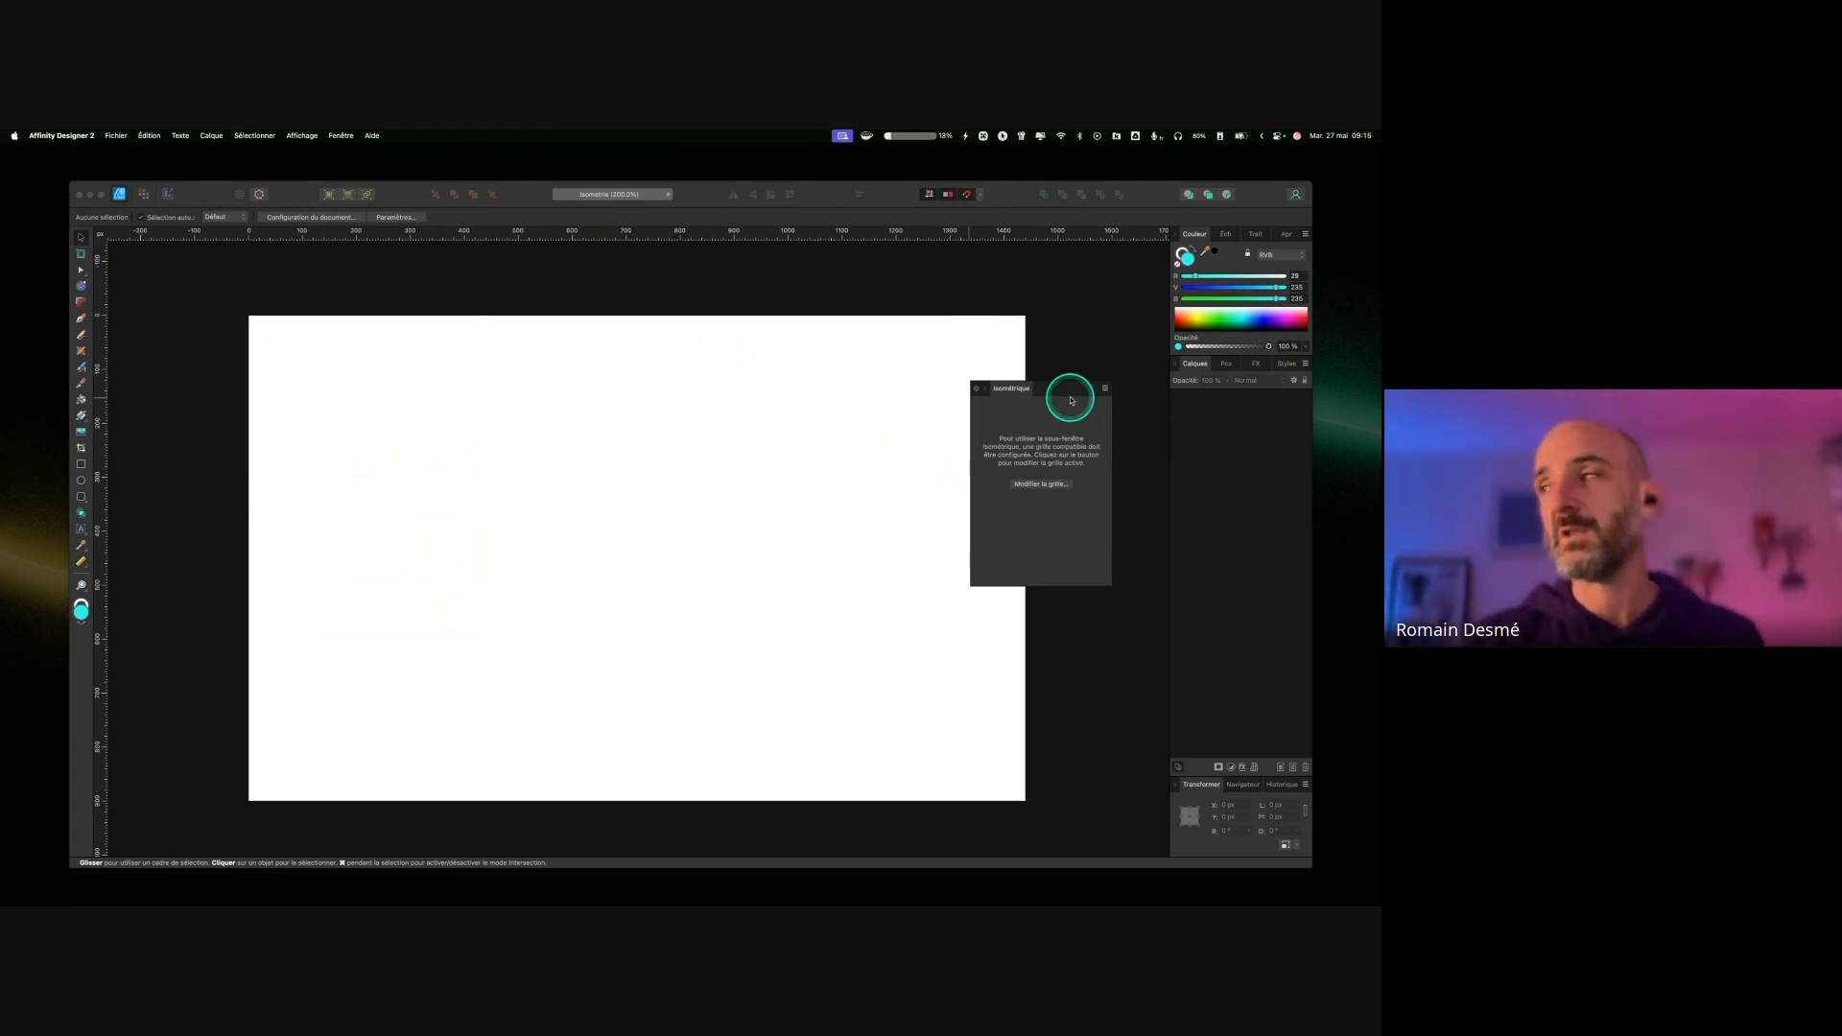
Step: Modify the grid through the isometric settings so that it becomes an Isométrique grid, and display it on the page
drag(1077, 386, 1066, 376)
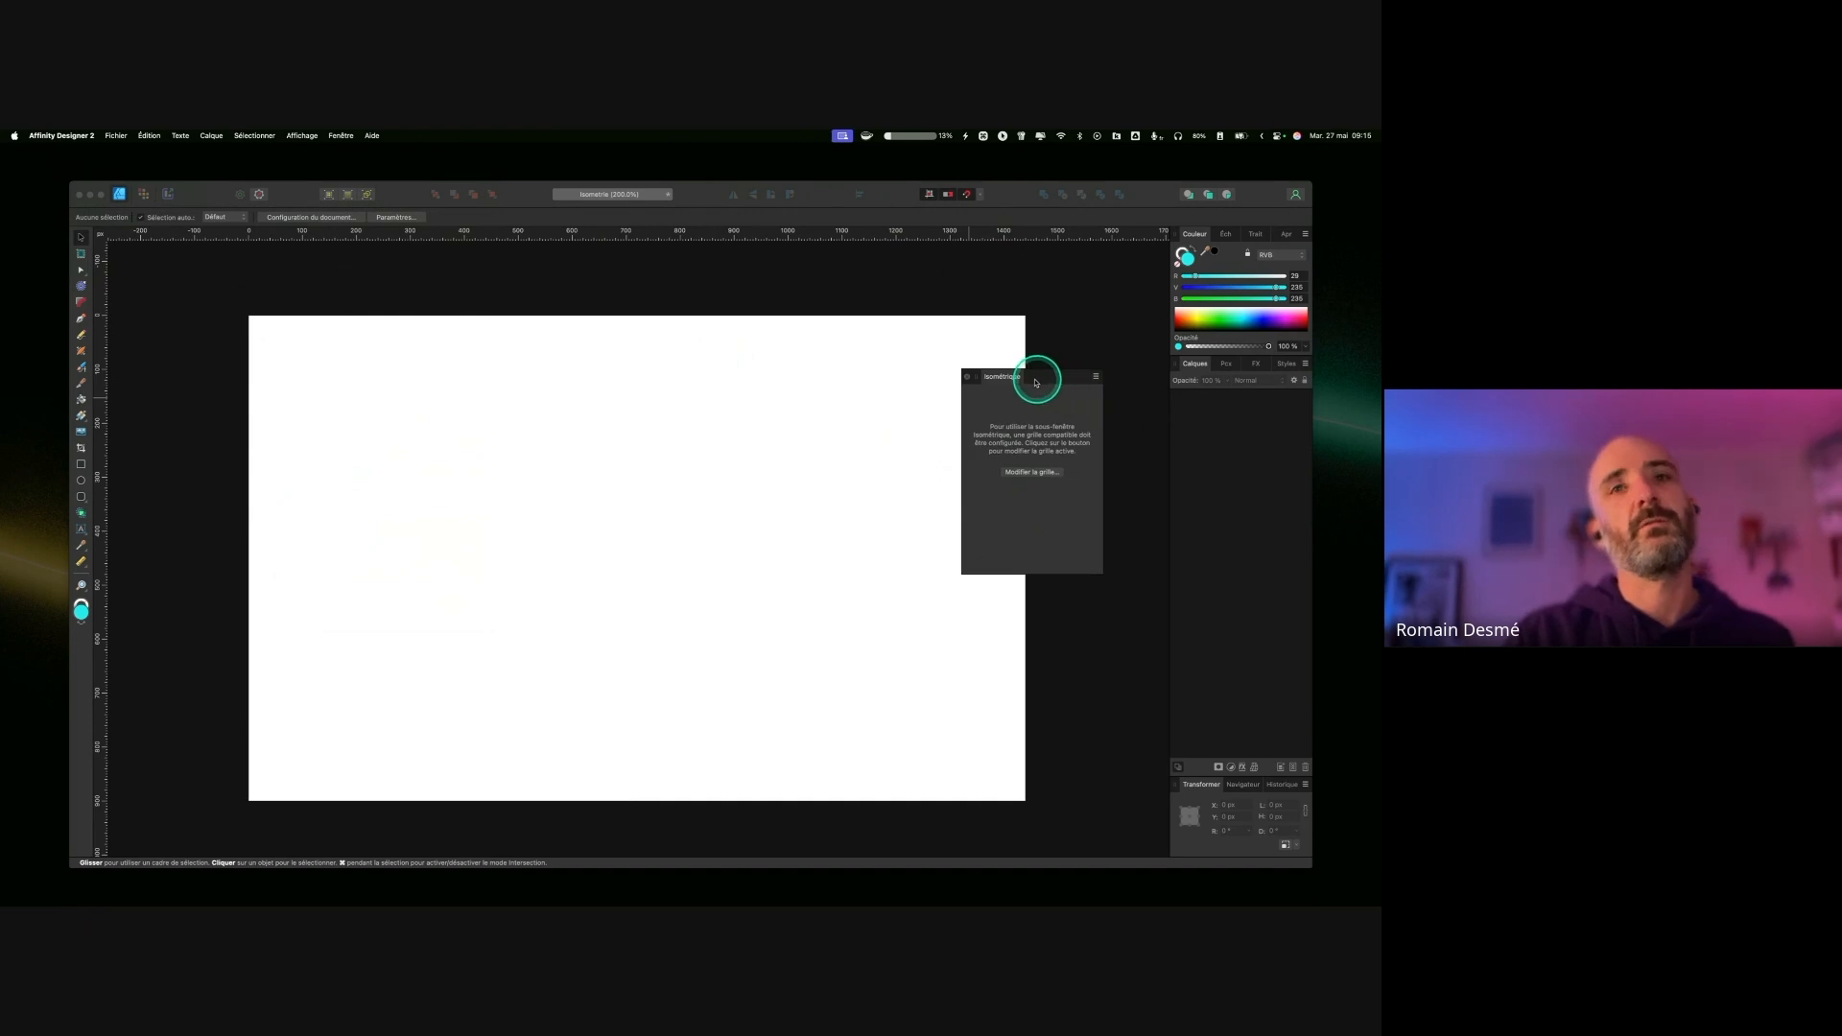
click(1036, 474)
drag(433, 156, 466, 300)
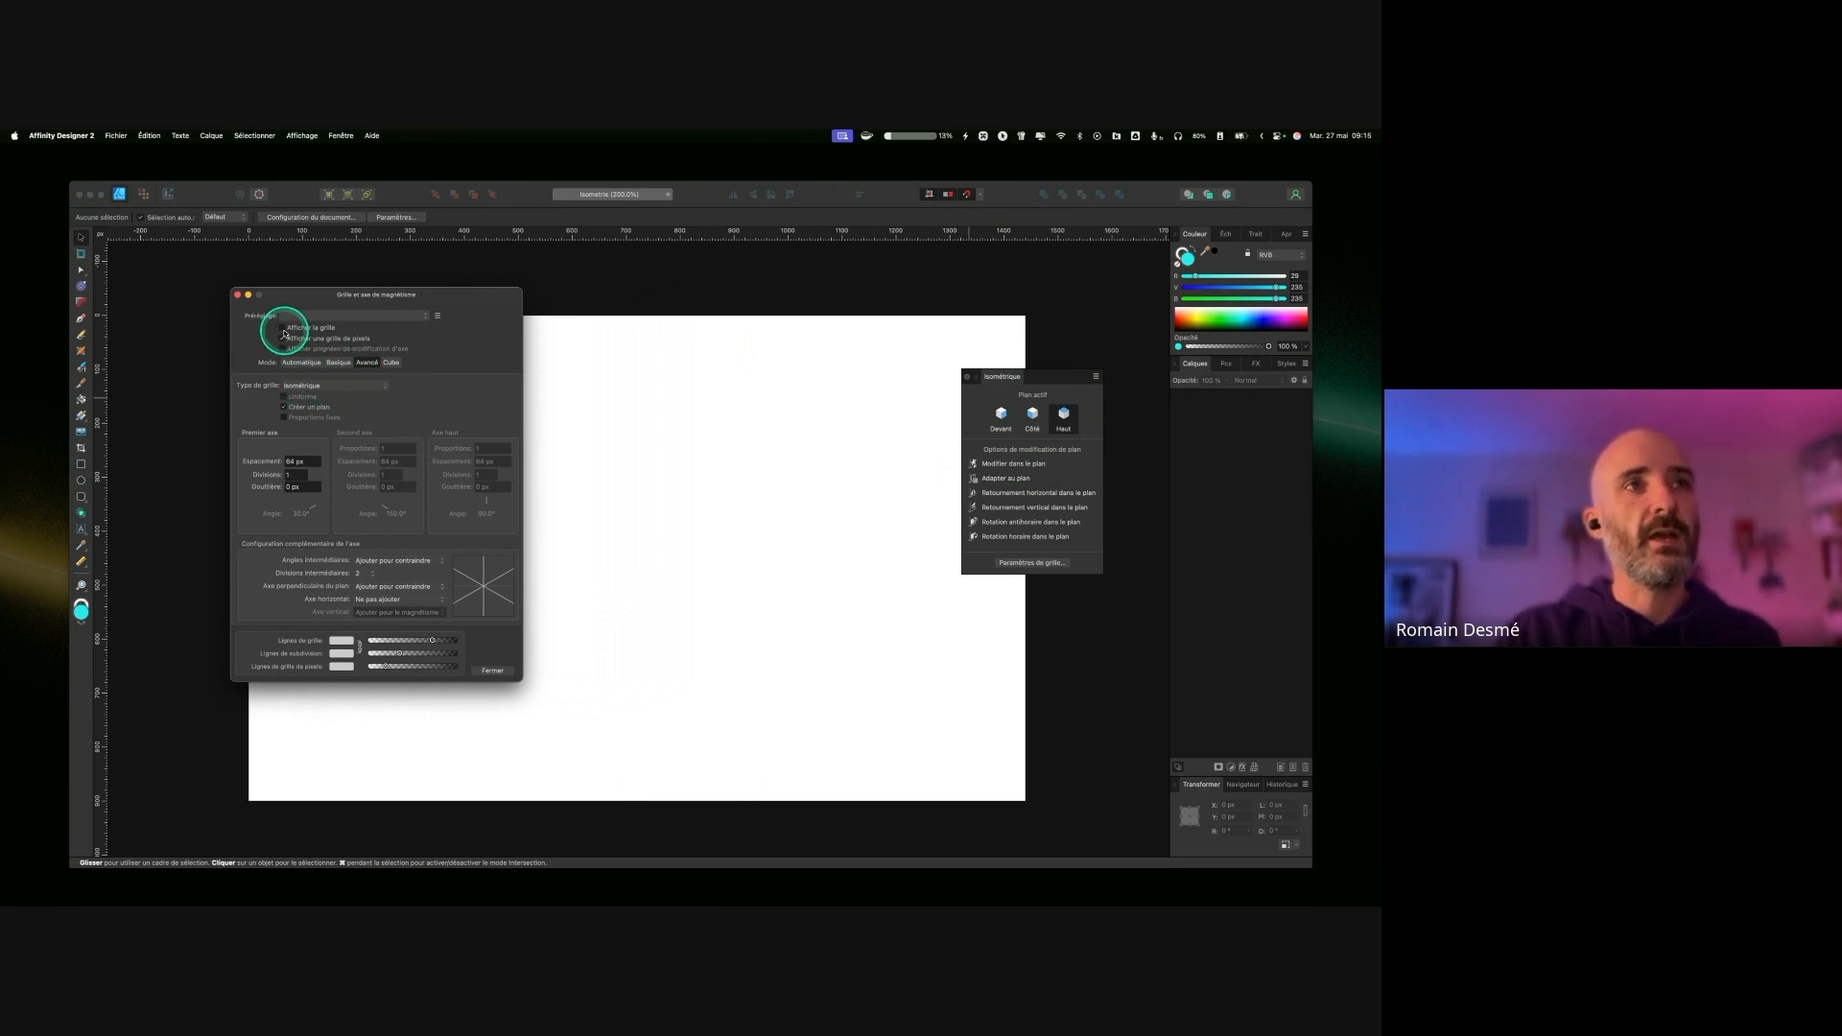
key(ctrl)
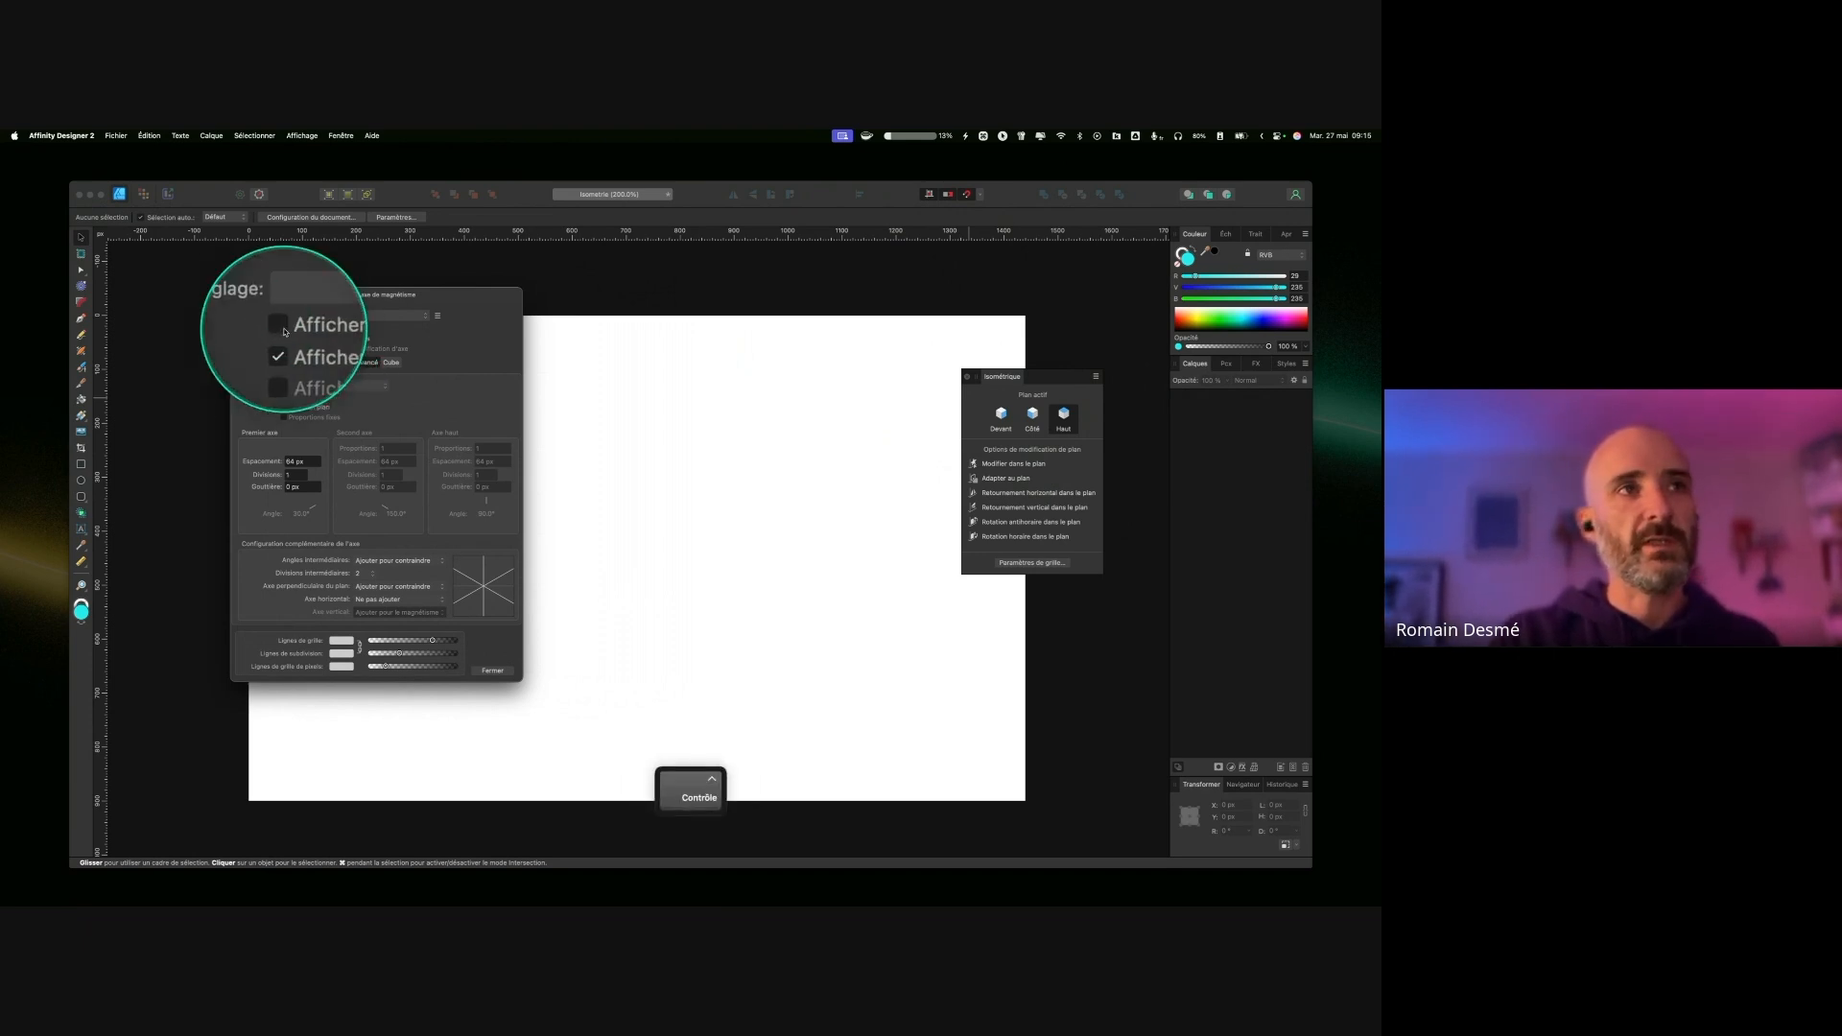
Step: Change the grid type to Standard in the grid and snapping axis settings
drag(456, 298, 498, 308)
click(376, 399)
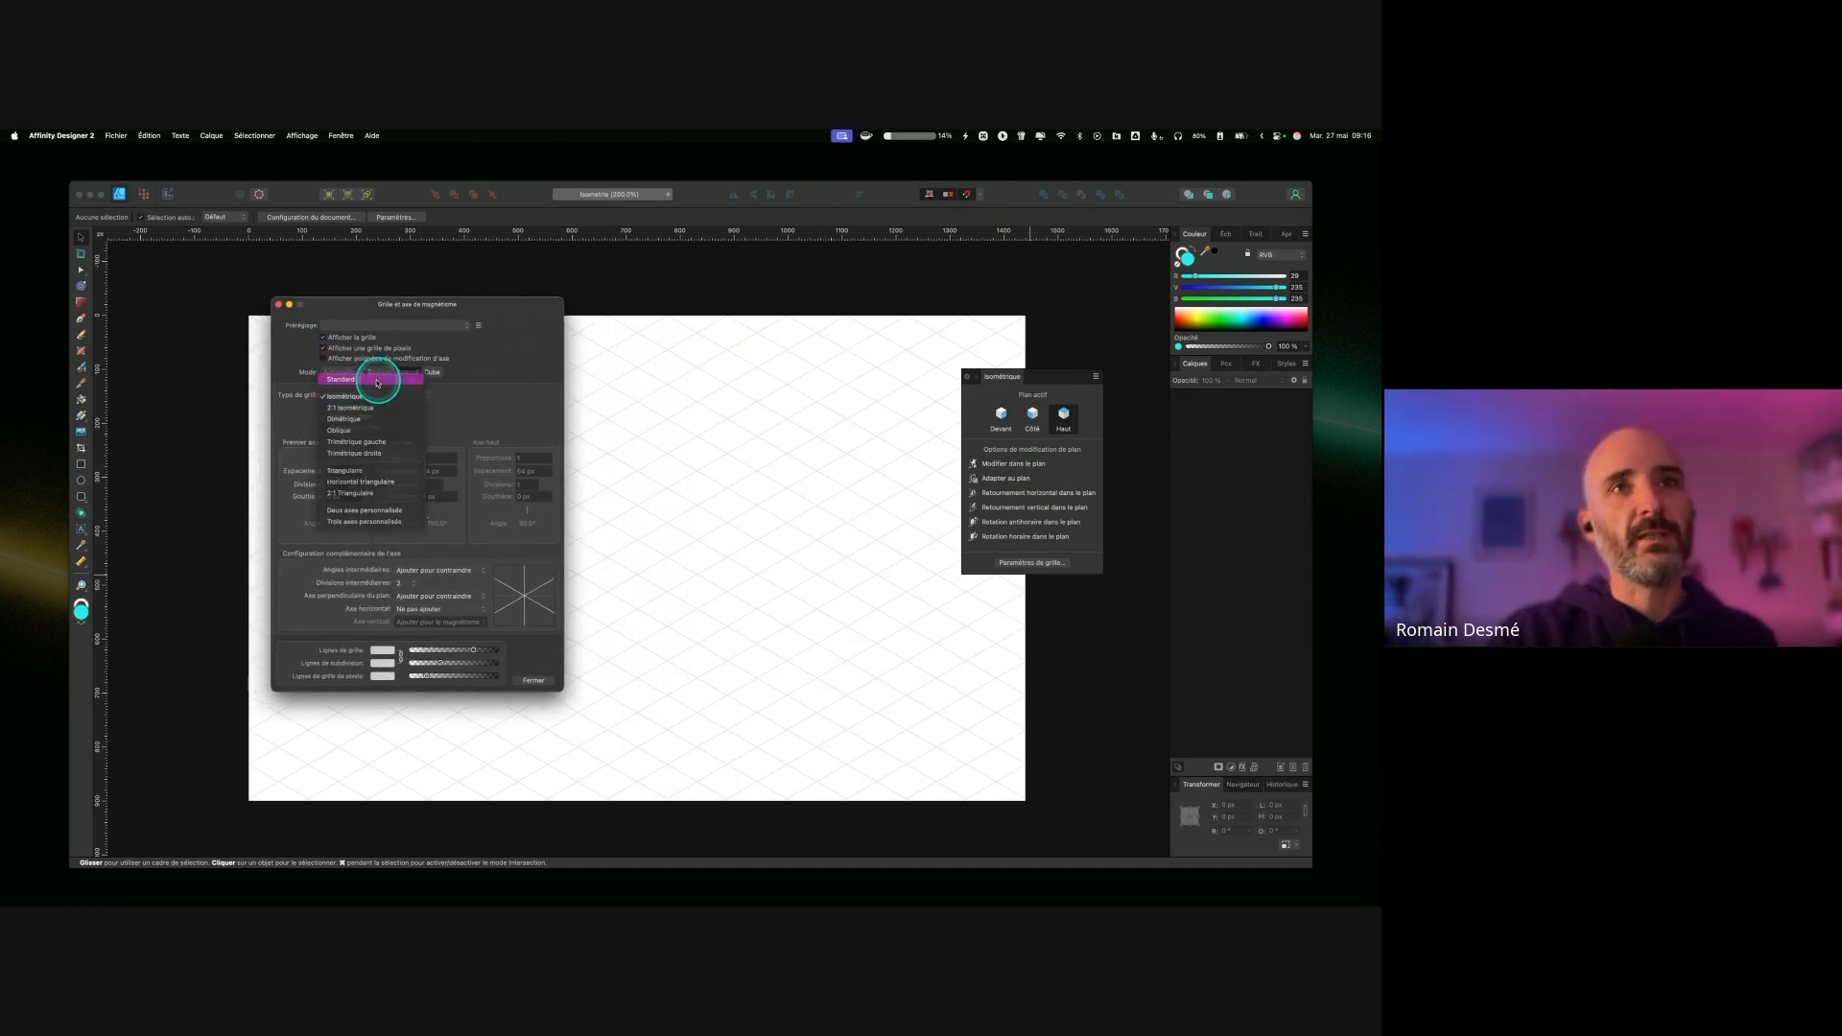
click(374, 379)
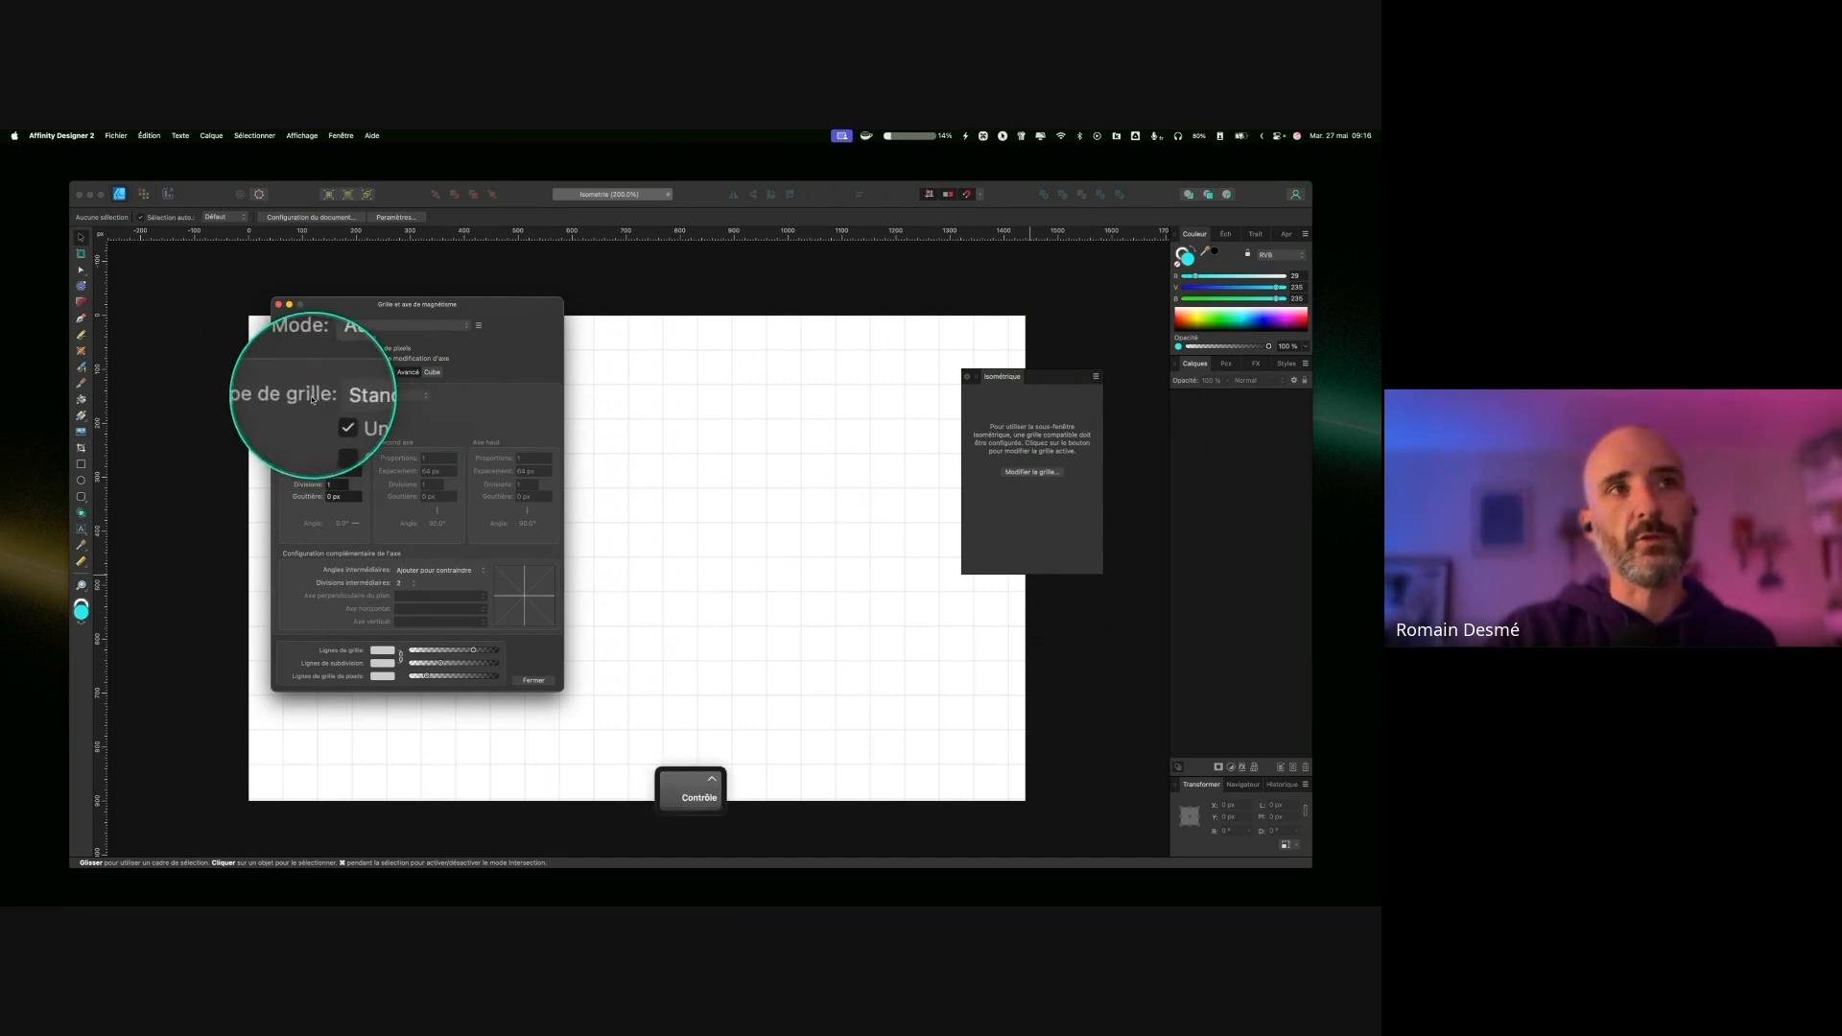
Step: Change the grid type to Isométrique in the grid and snapping axis settings
click(355, 396)
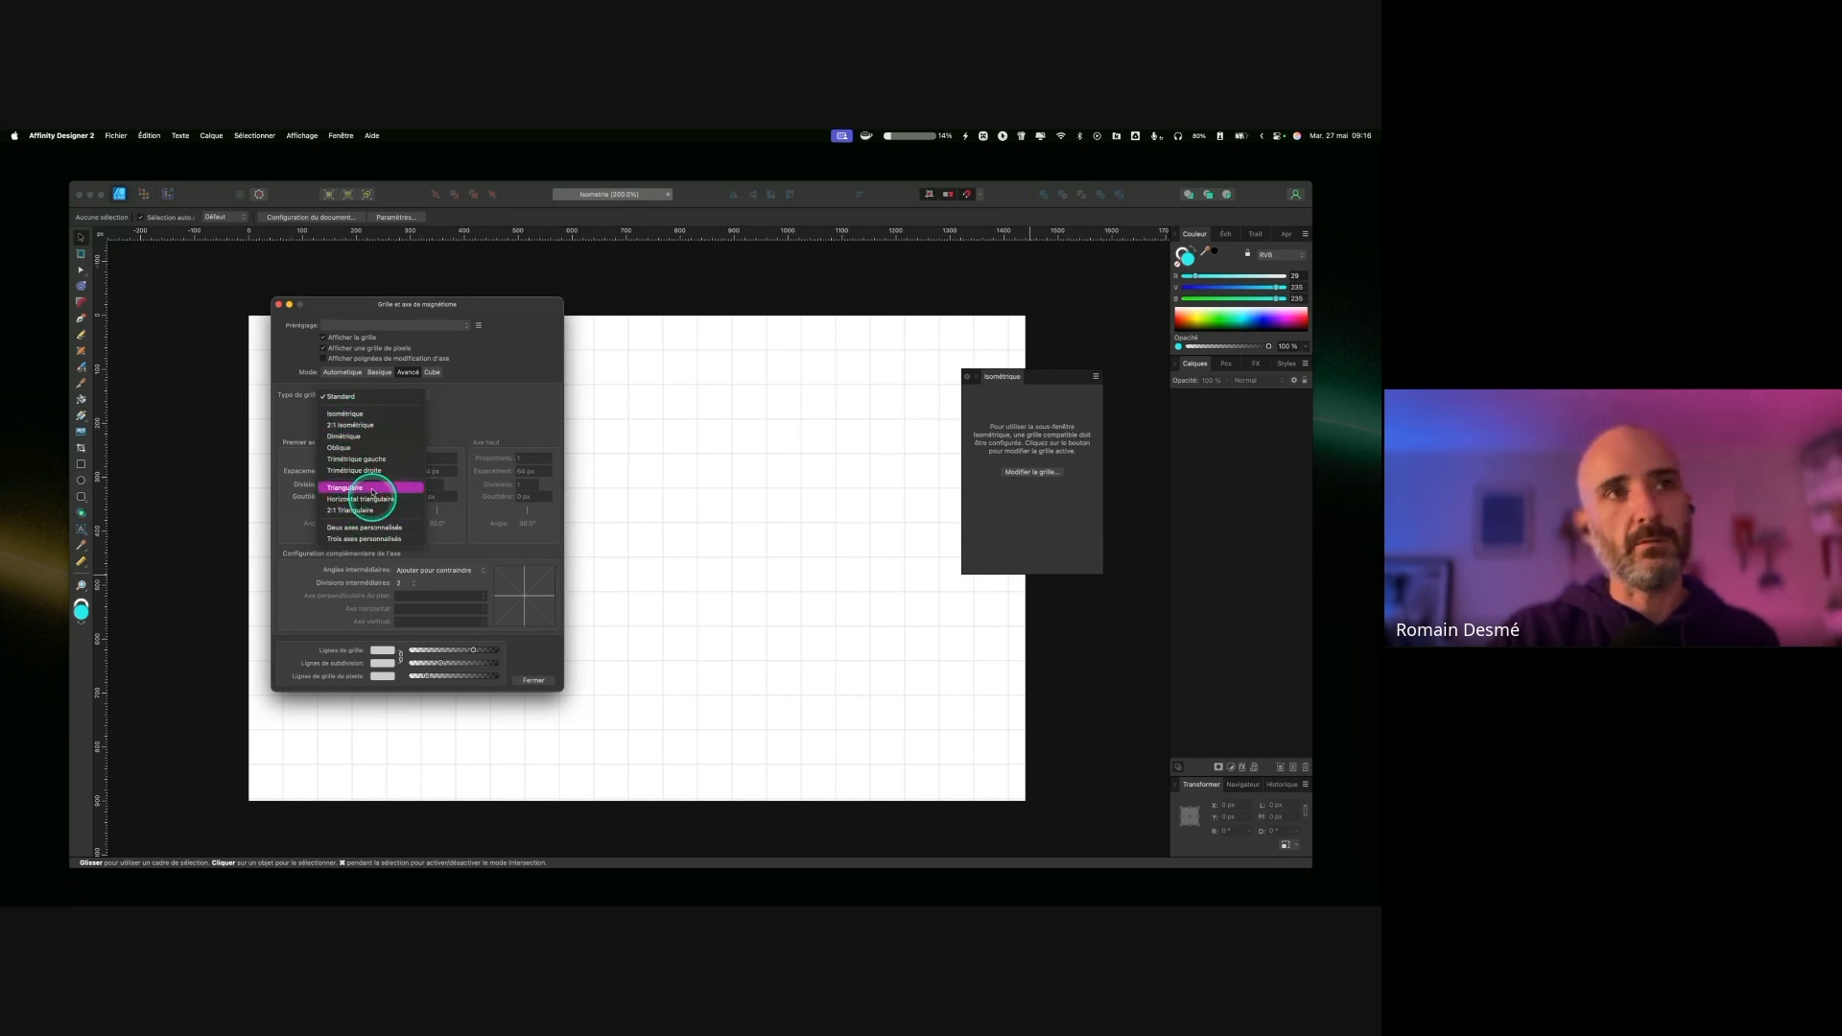
click(389, 418)
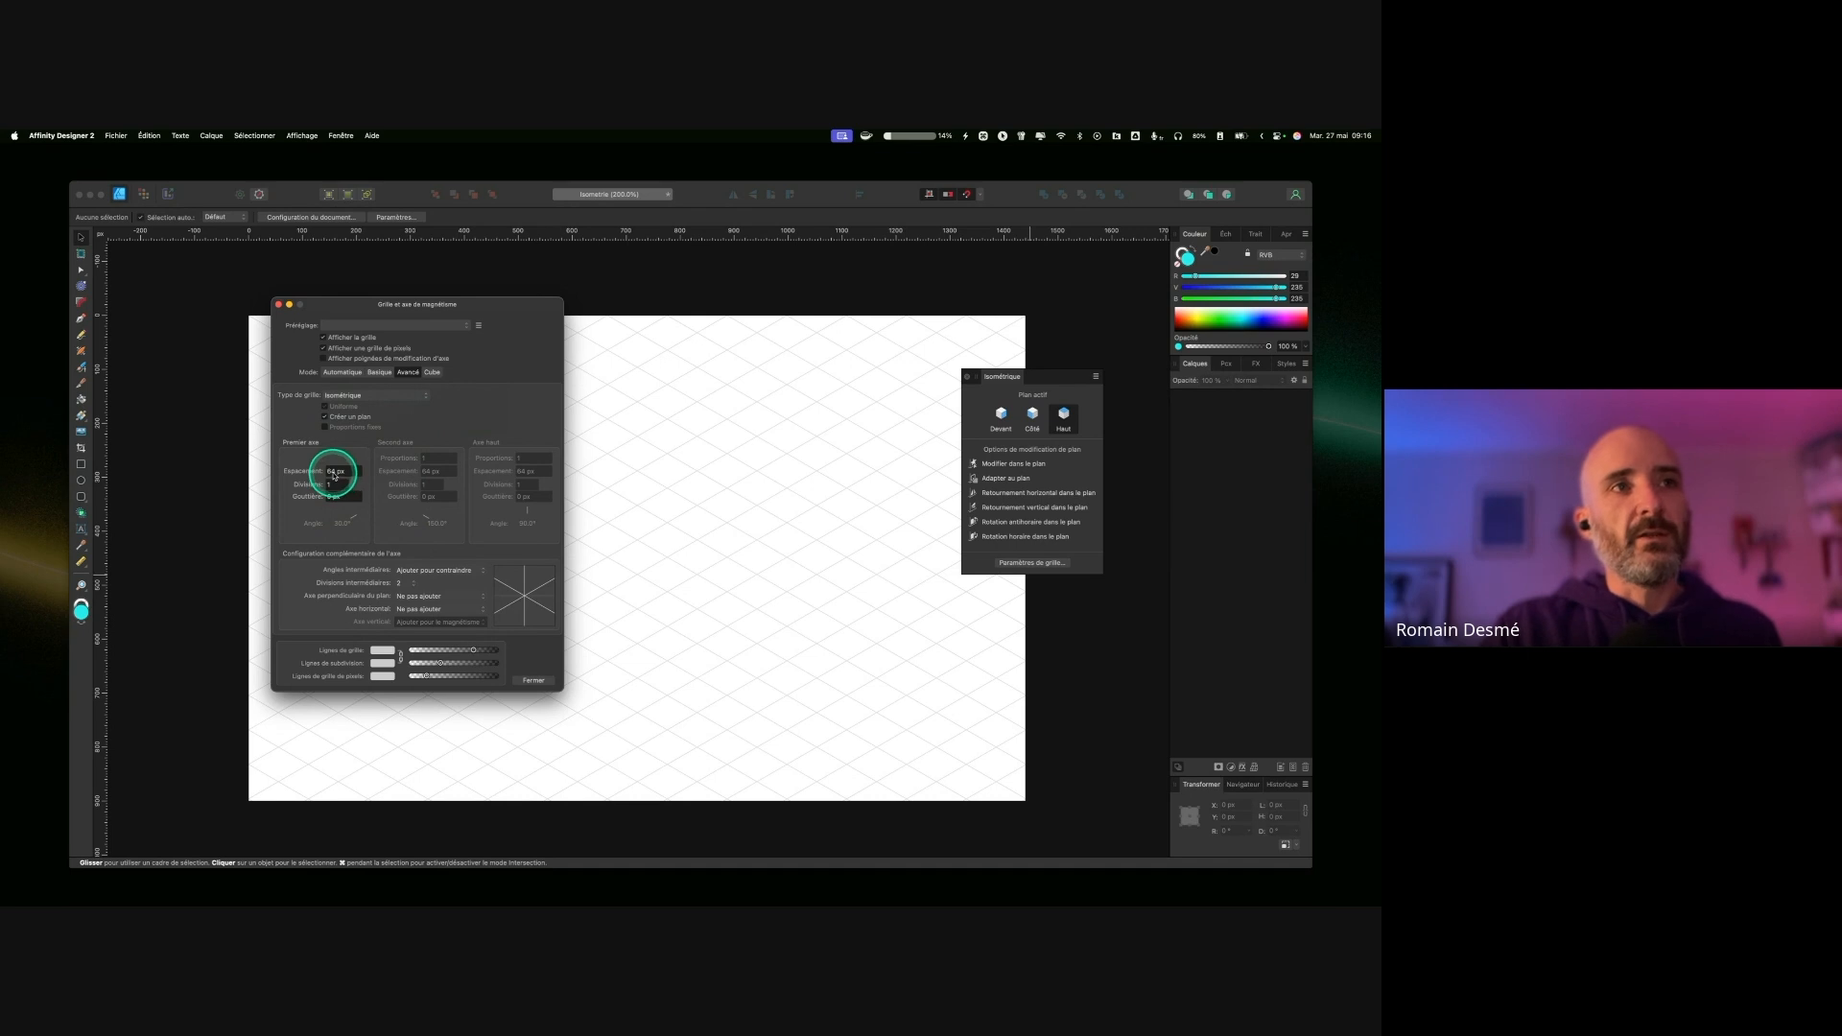
key(ctrl)
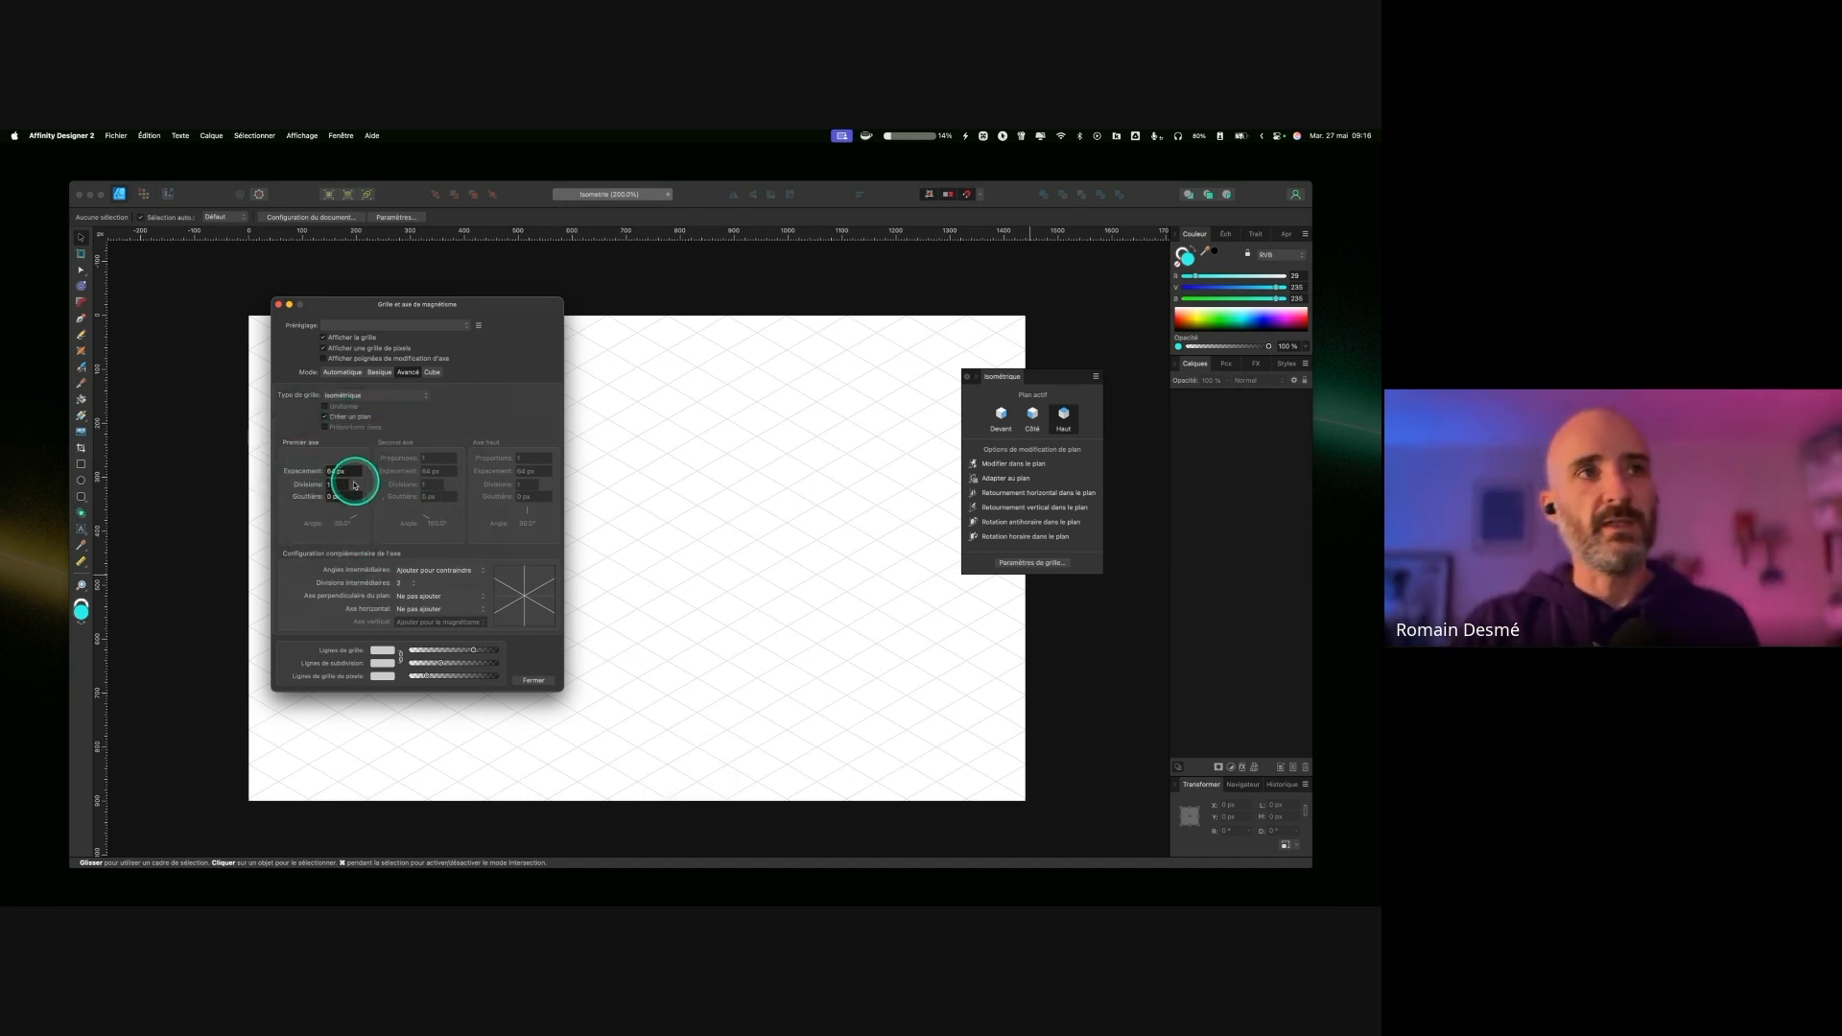
key(ctrl)
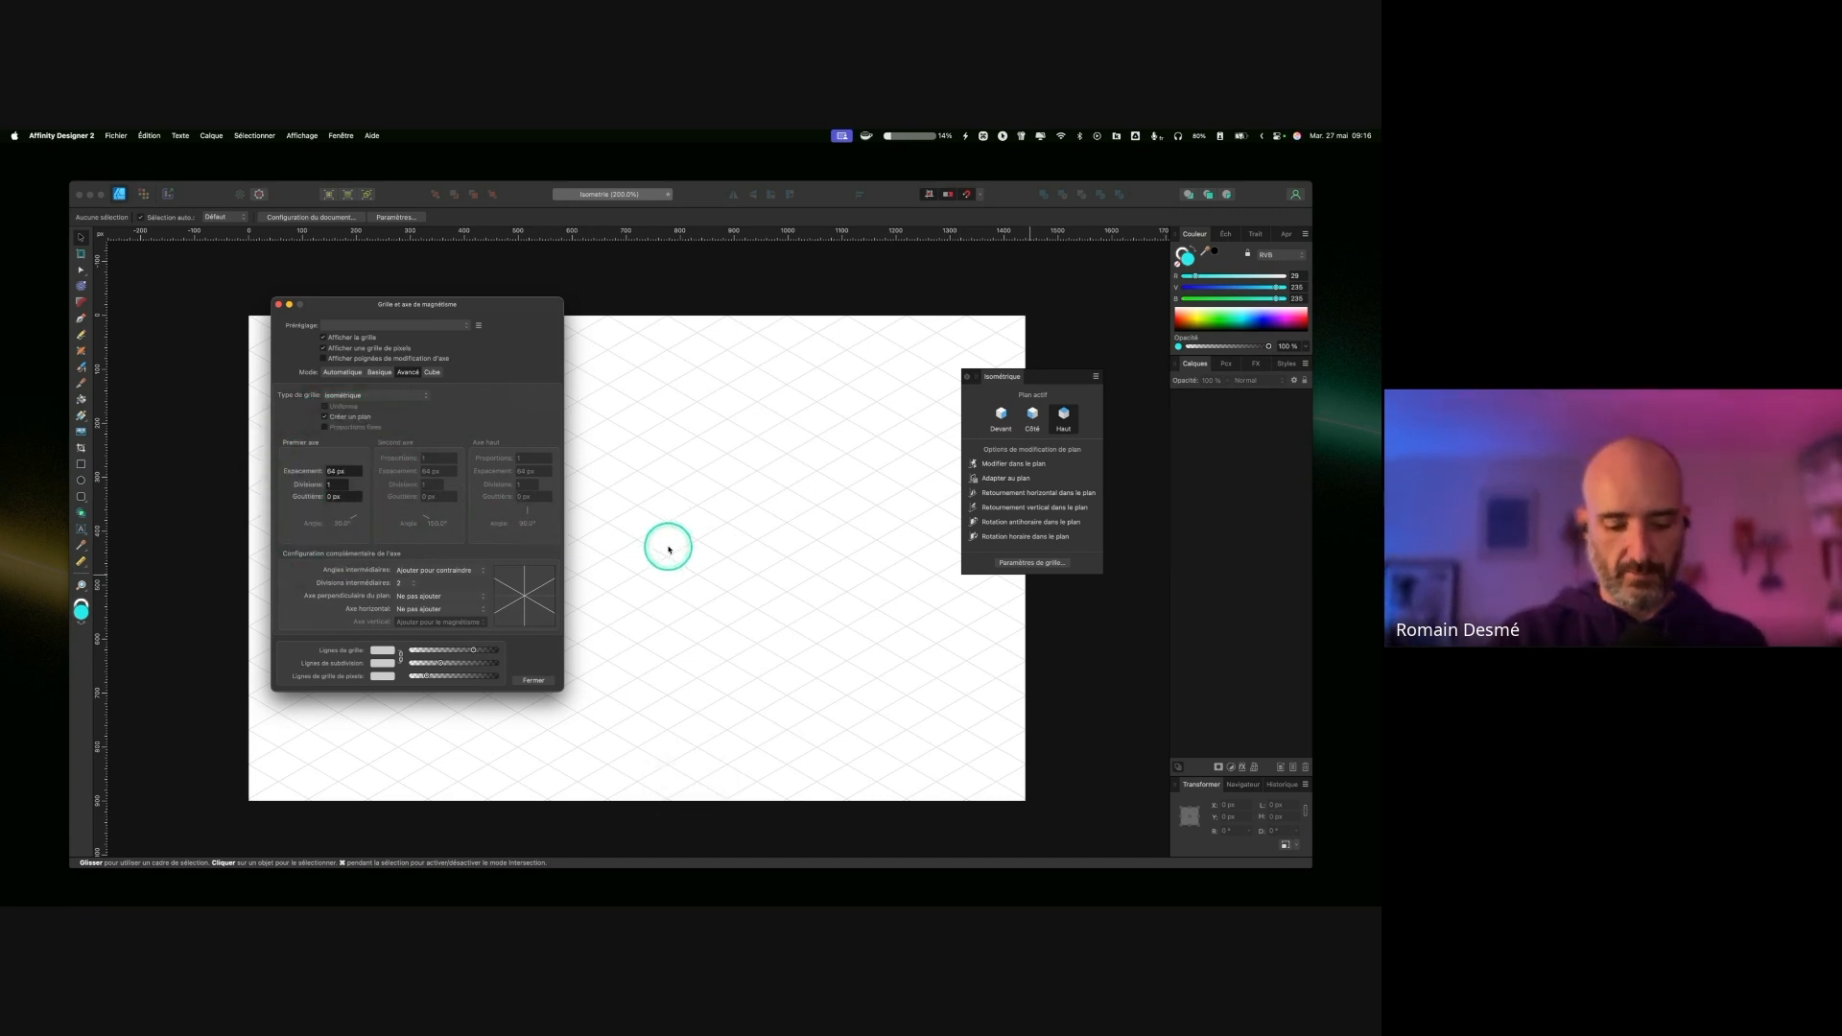
Step: Set the isometric grid's first-axis divisions to 4
key(super+plus)
key(ctrl)
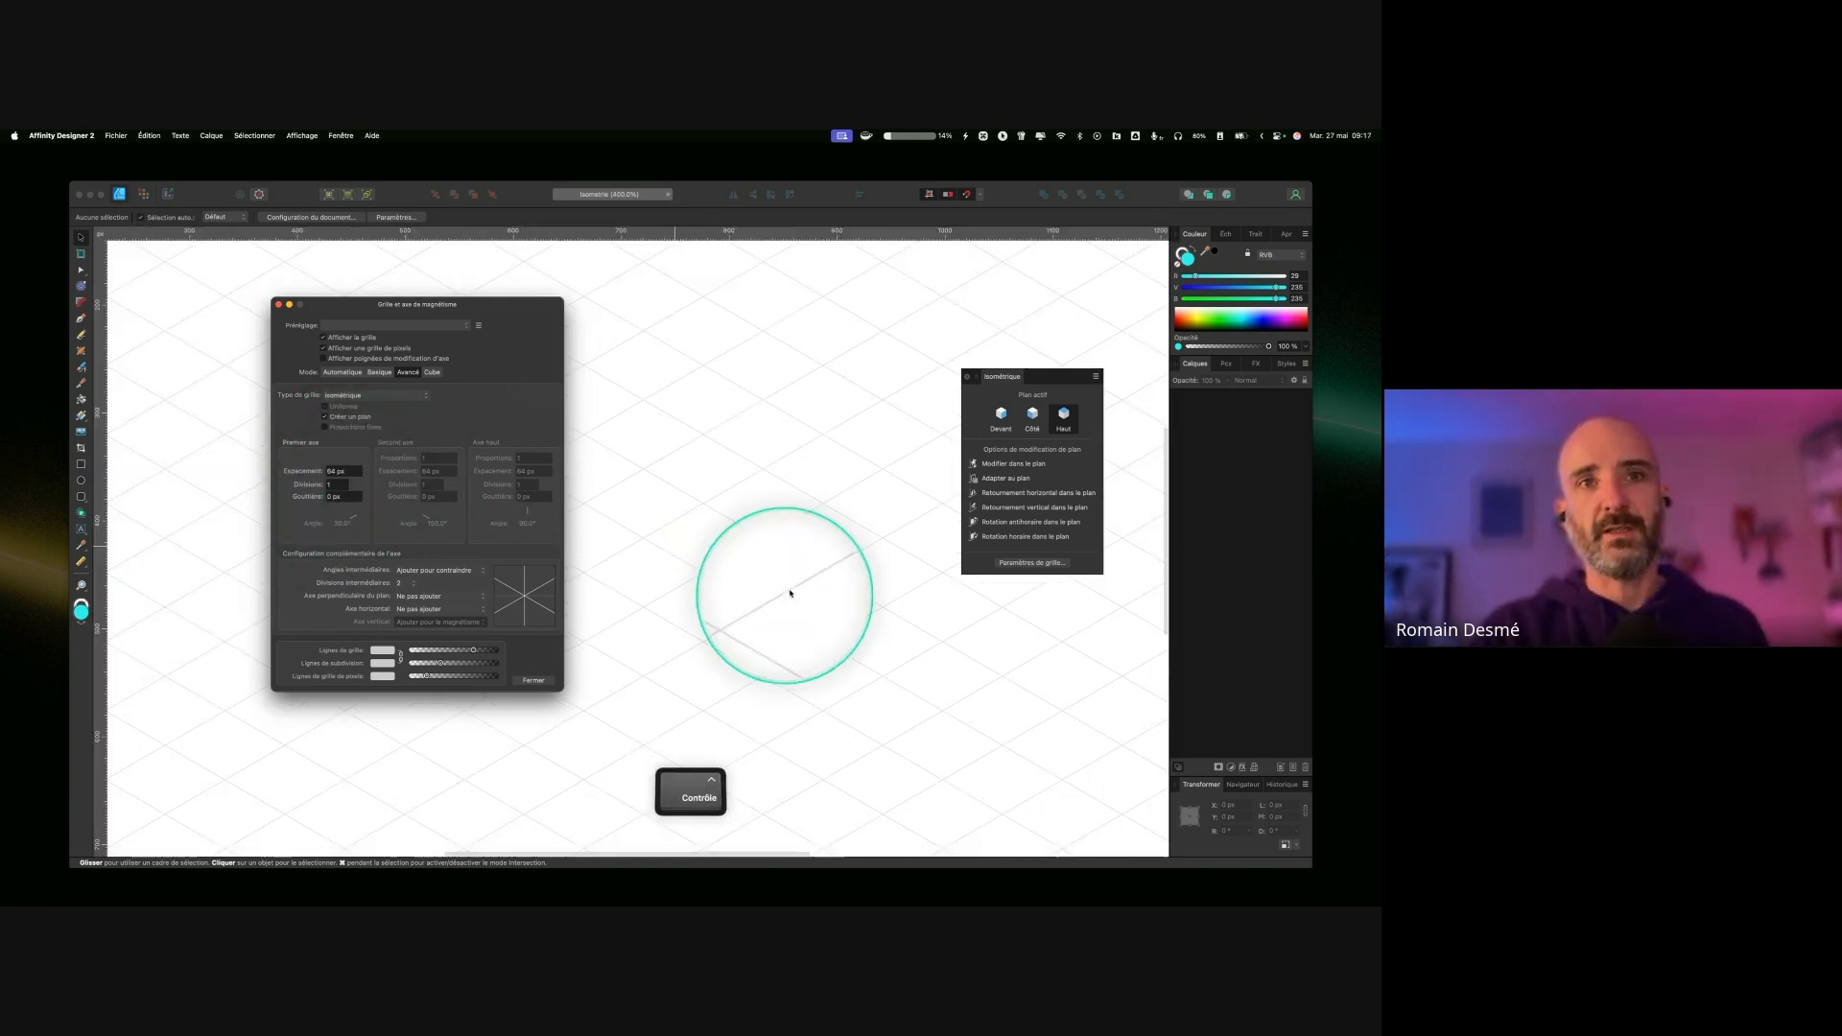
click(339, 484)
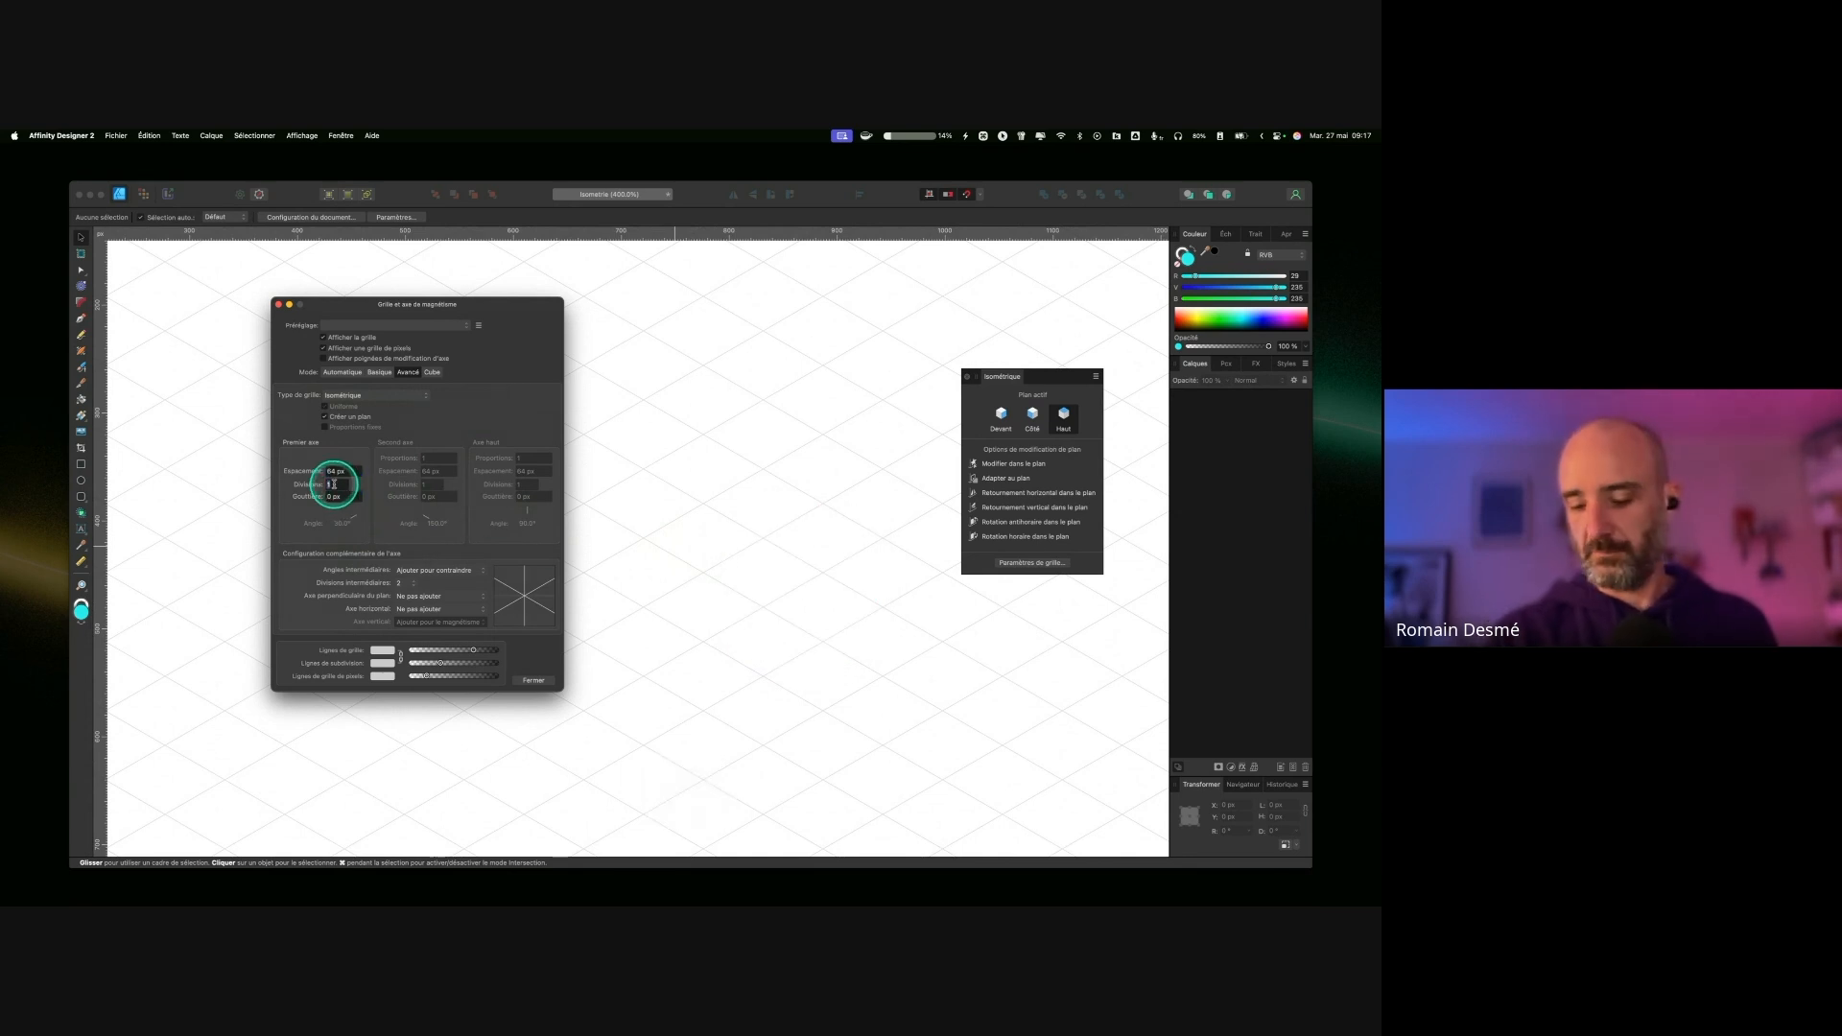
text(4)
key(Tab)
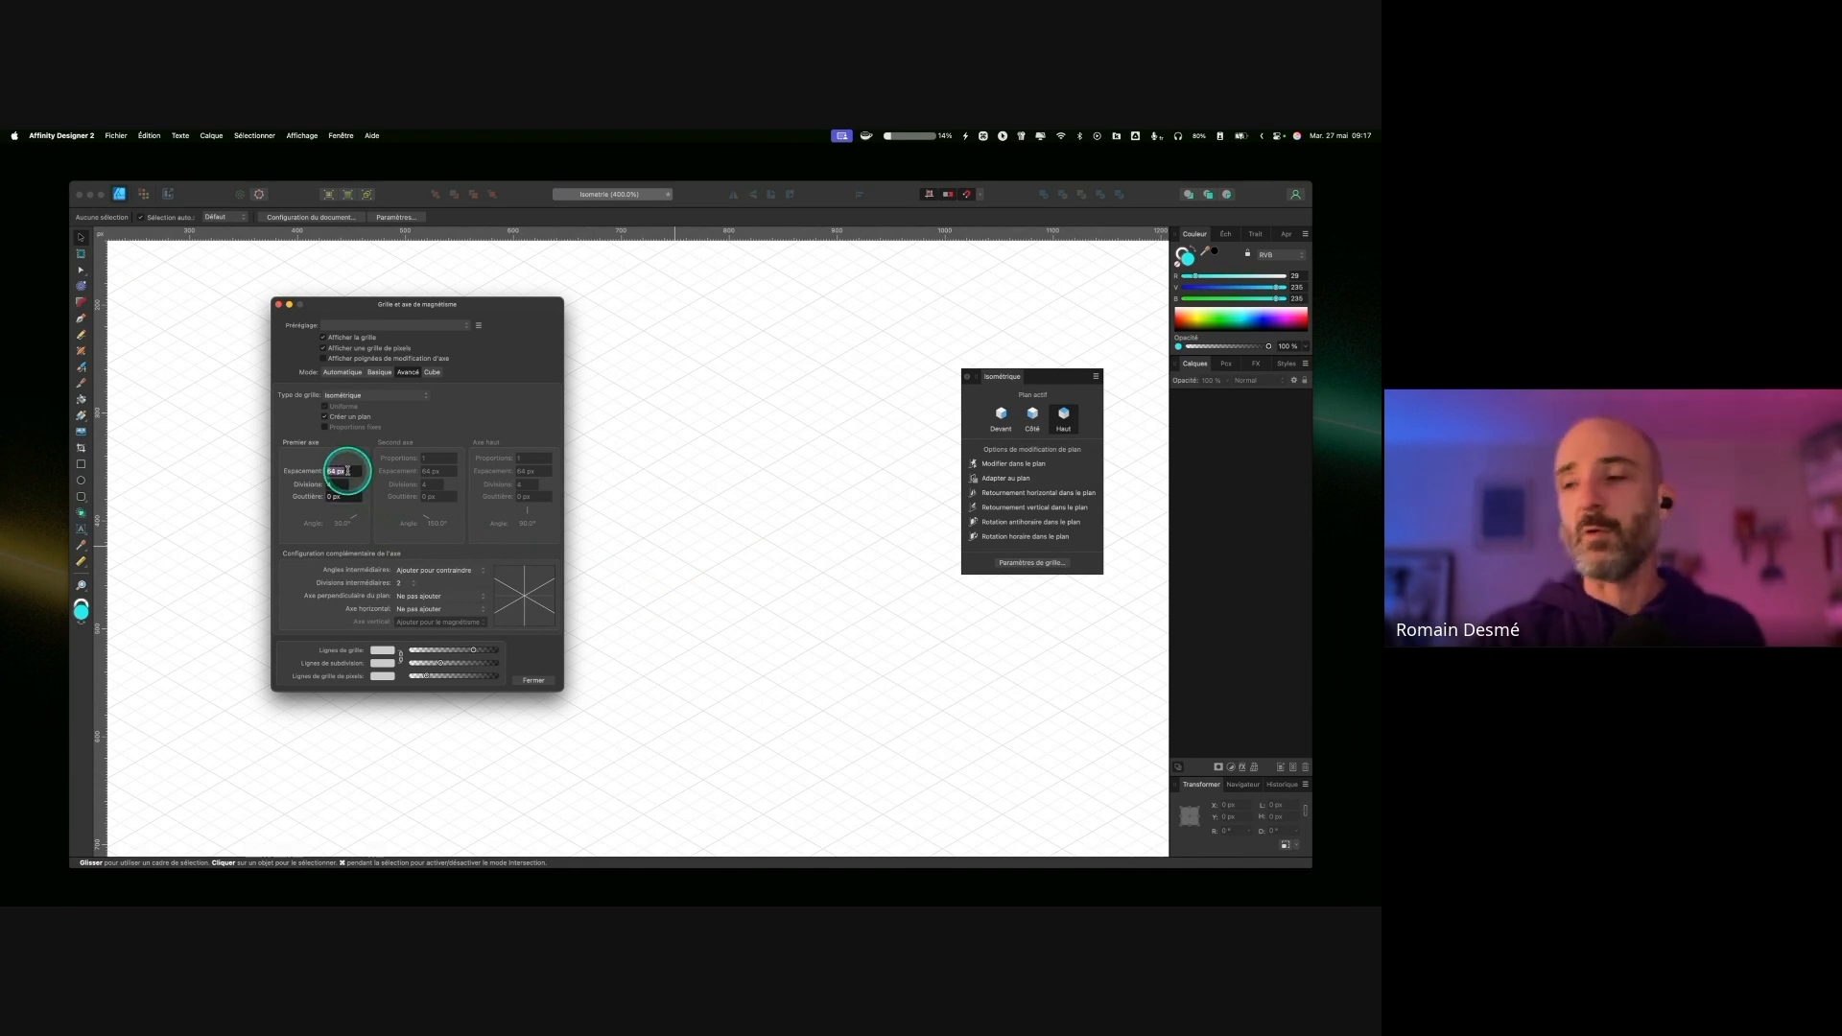
Step: Set the isometric grid's first-axis spacing to 100 px and its divisions to 5
text(100)
key(Tab)
text(5)
key(Tab)
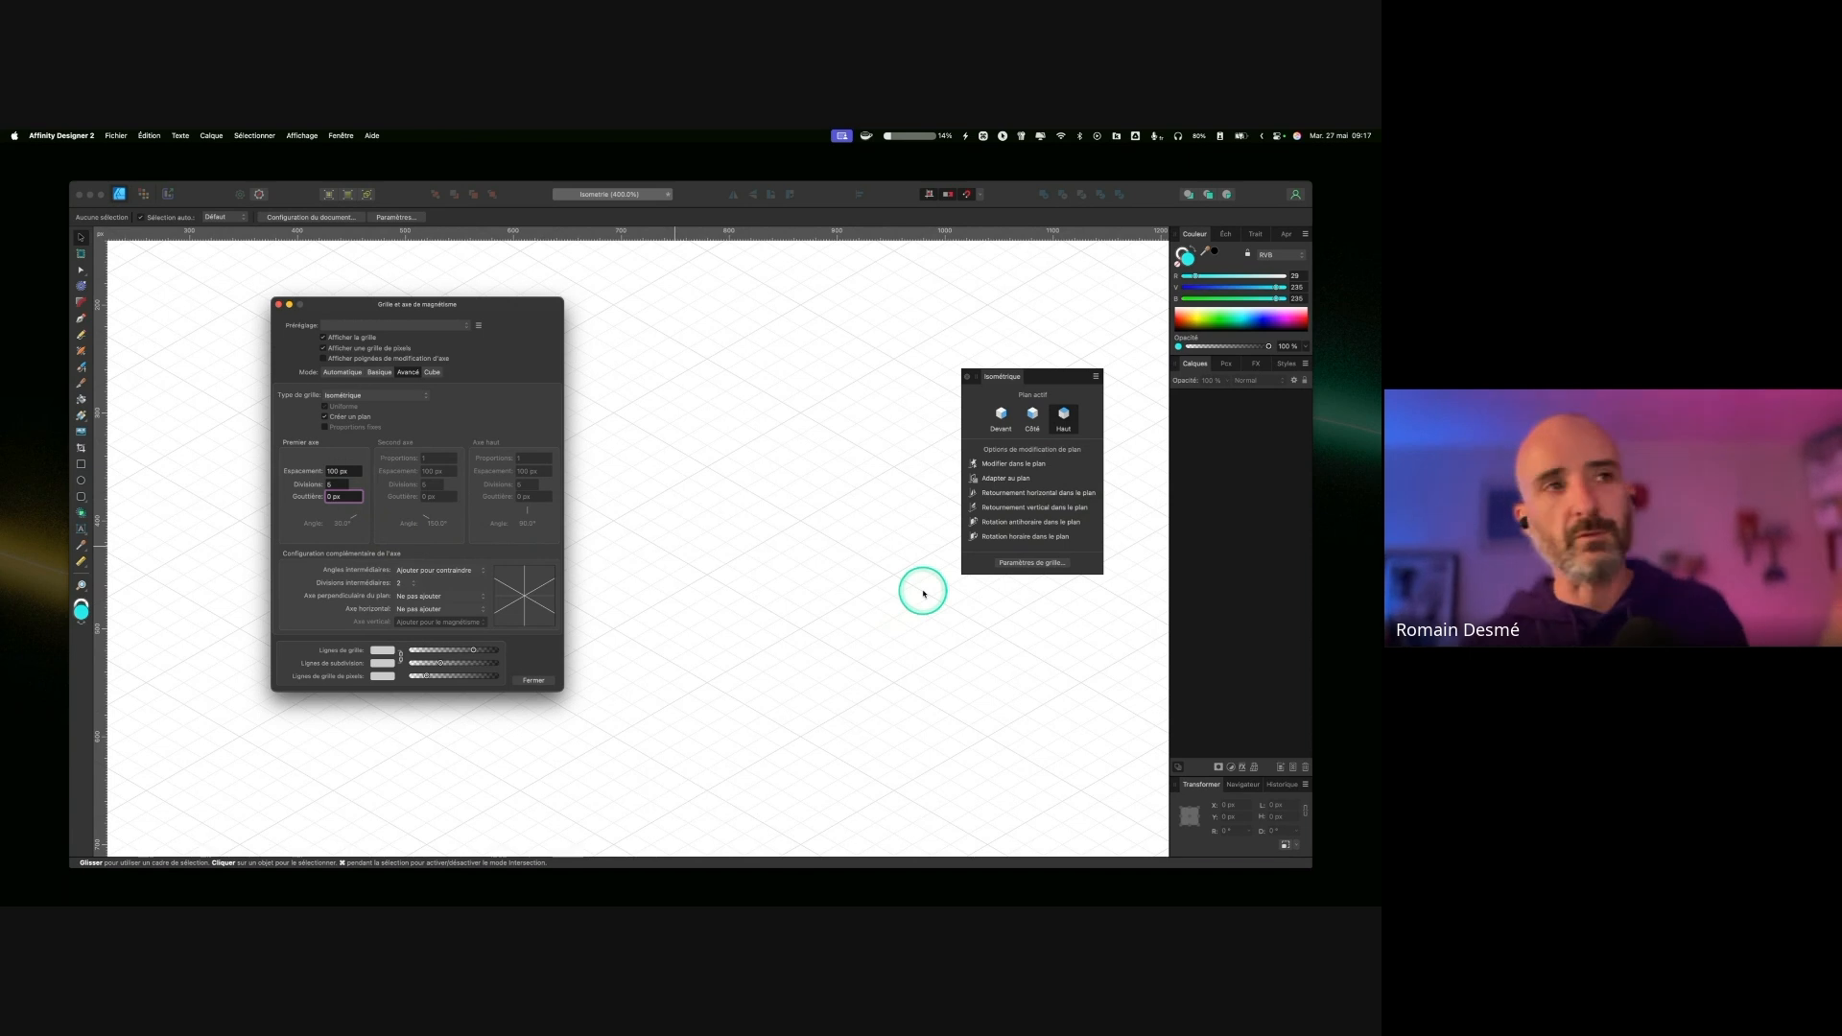
Step: Raise the grid lines' opacity to the maximum and increase that of the subdivision lines, closing the grid settings when done
click(664, 559)
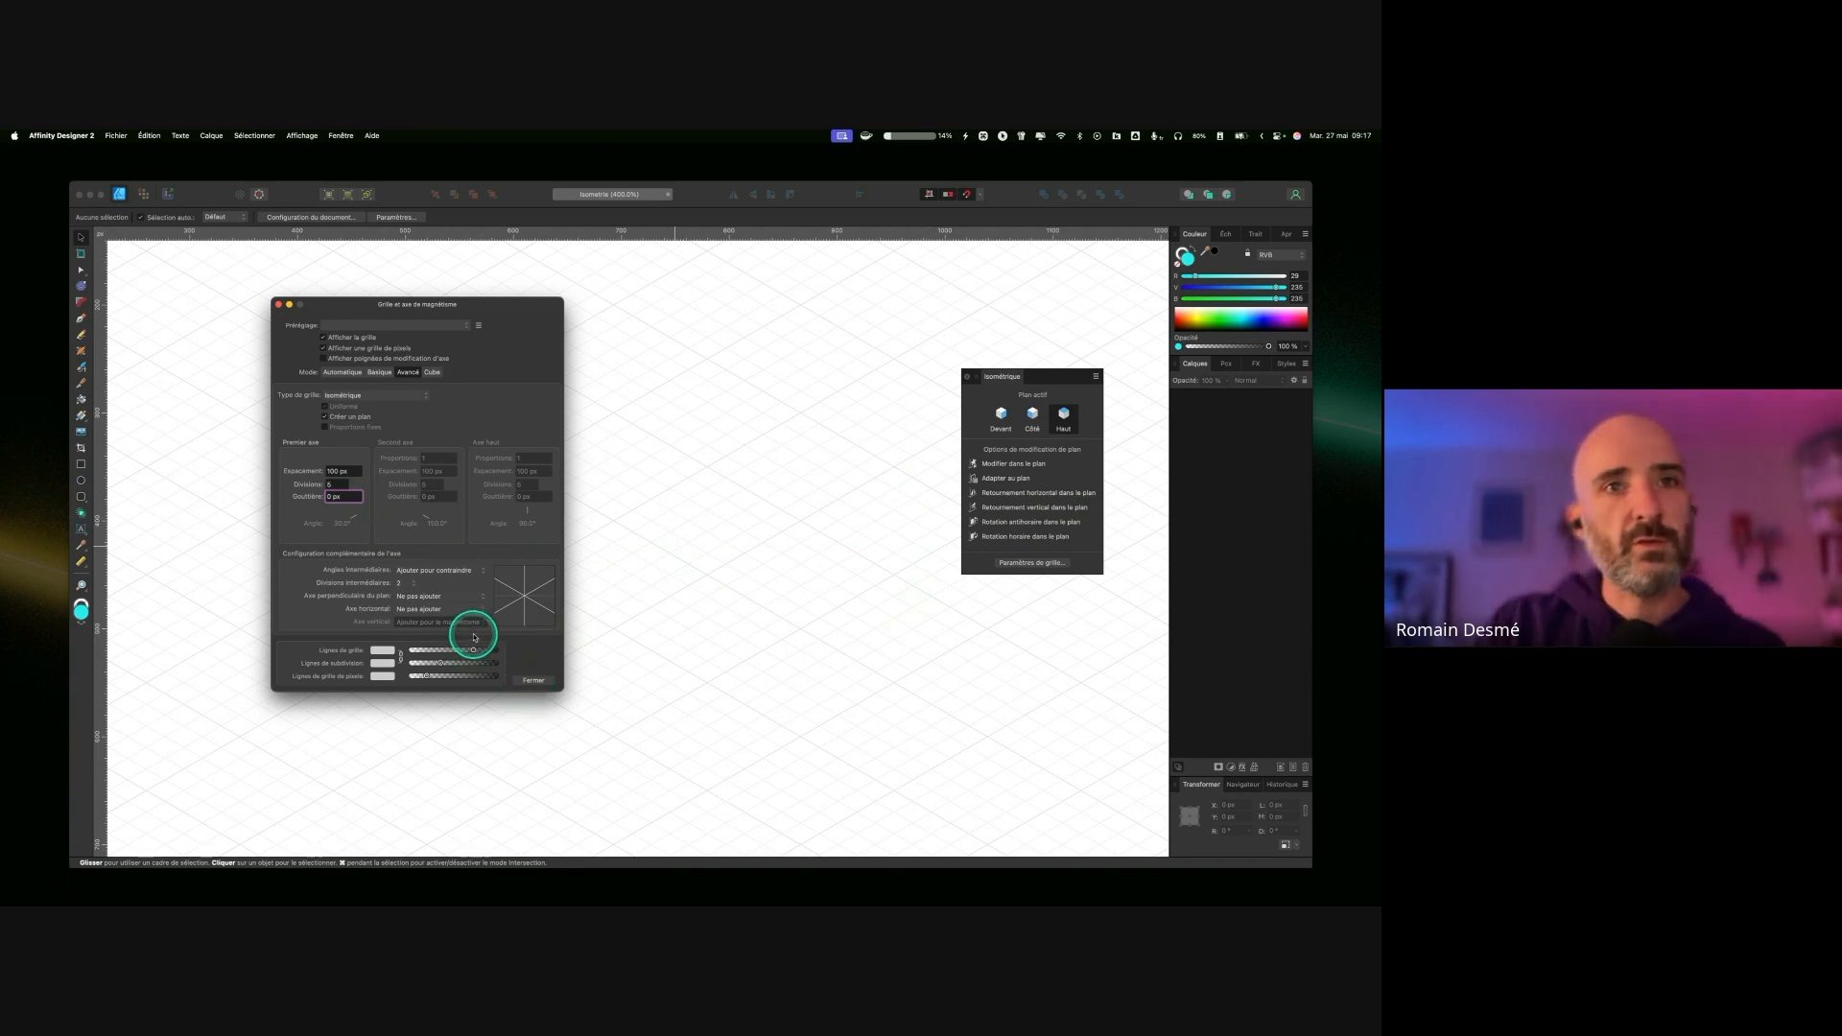
key(ctrl)
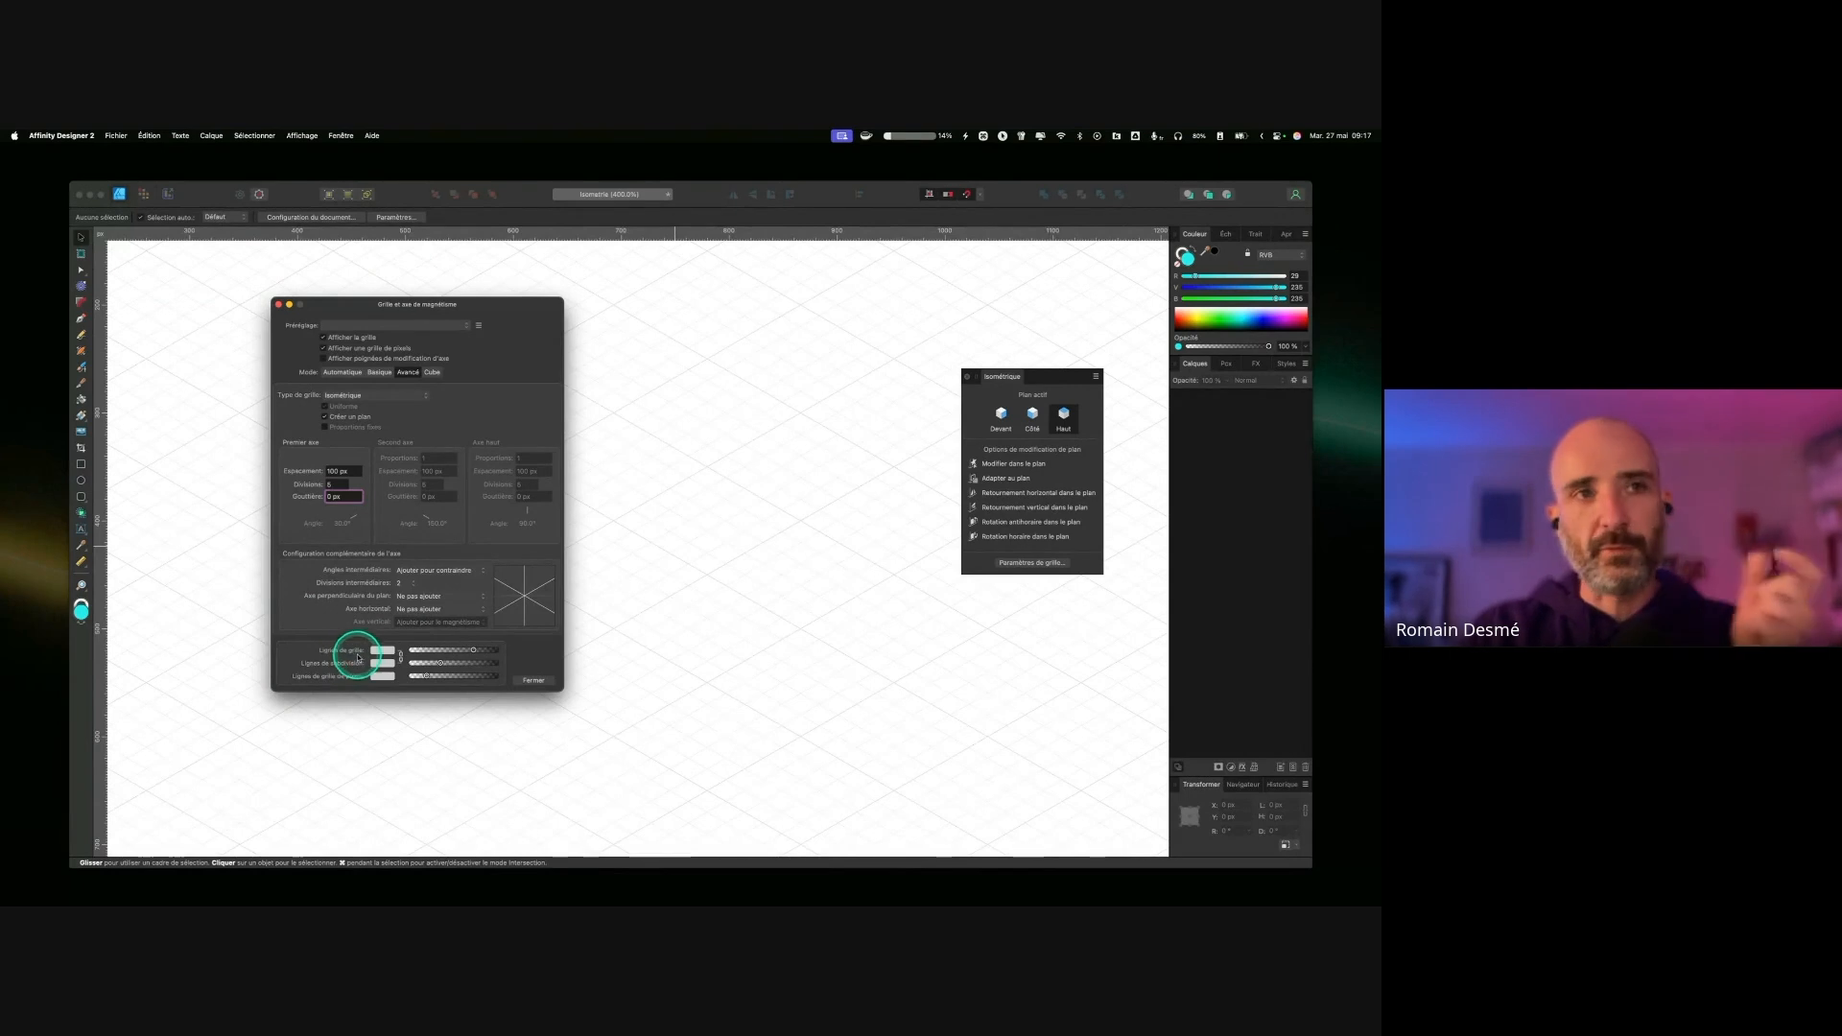
drag(477, 652, 513, 654)
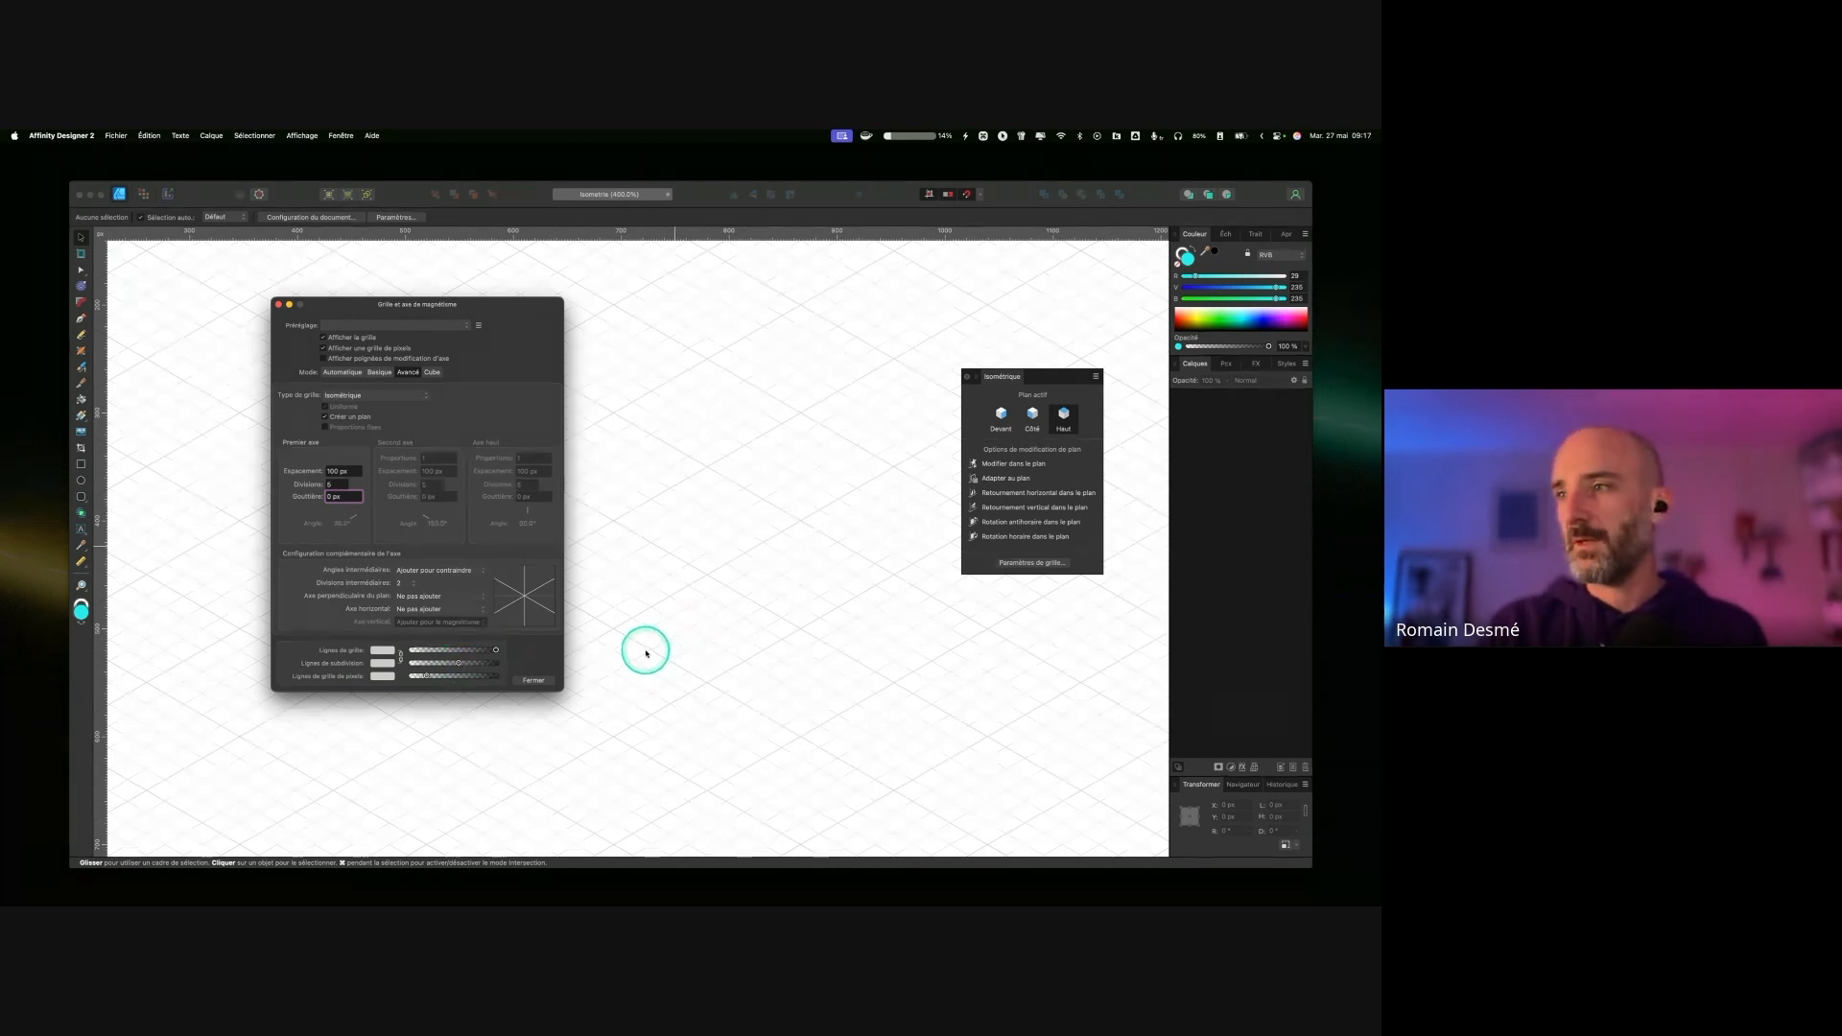
click(543, 681)
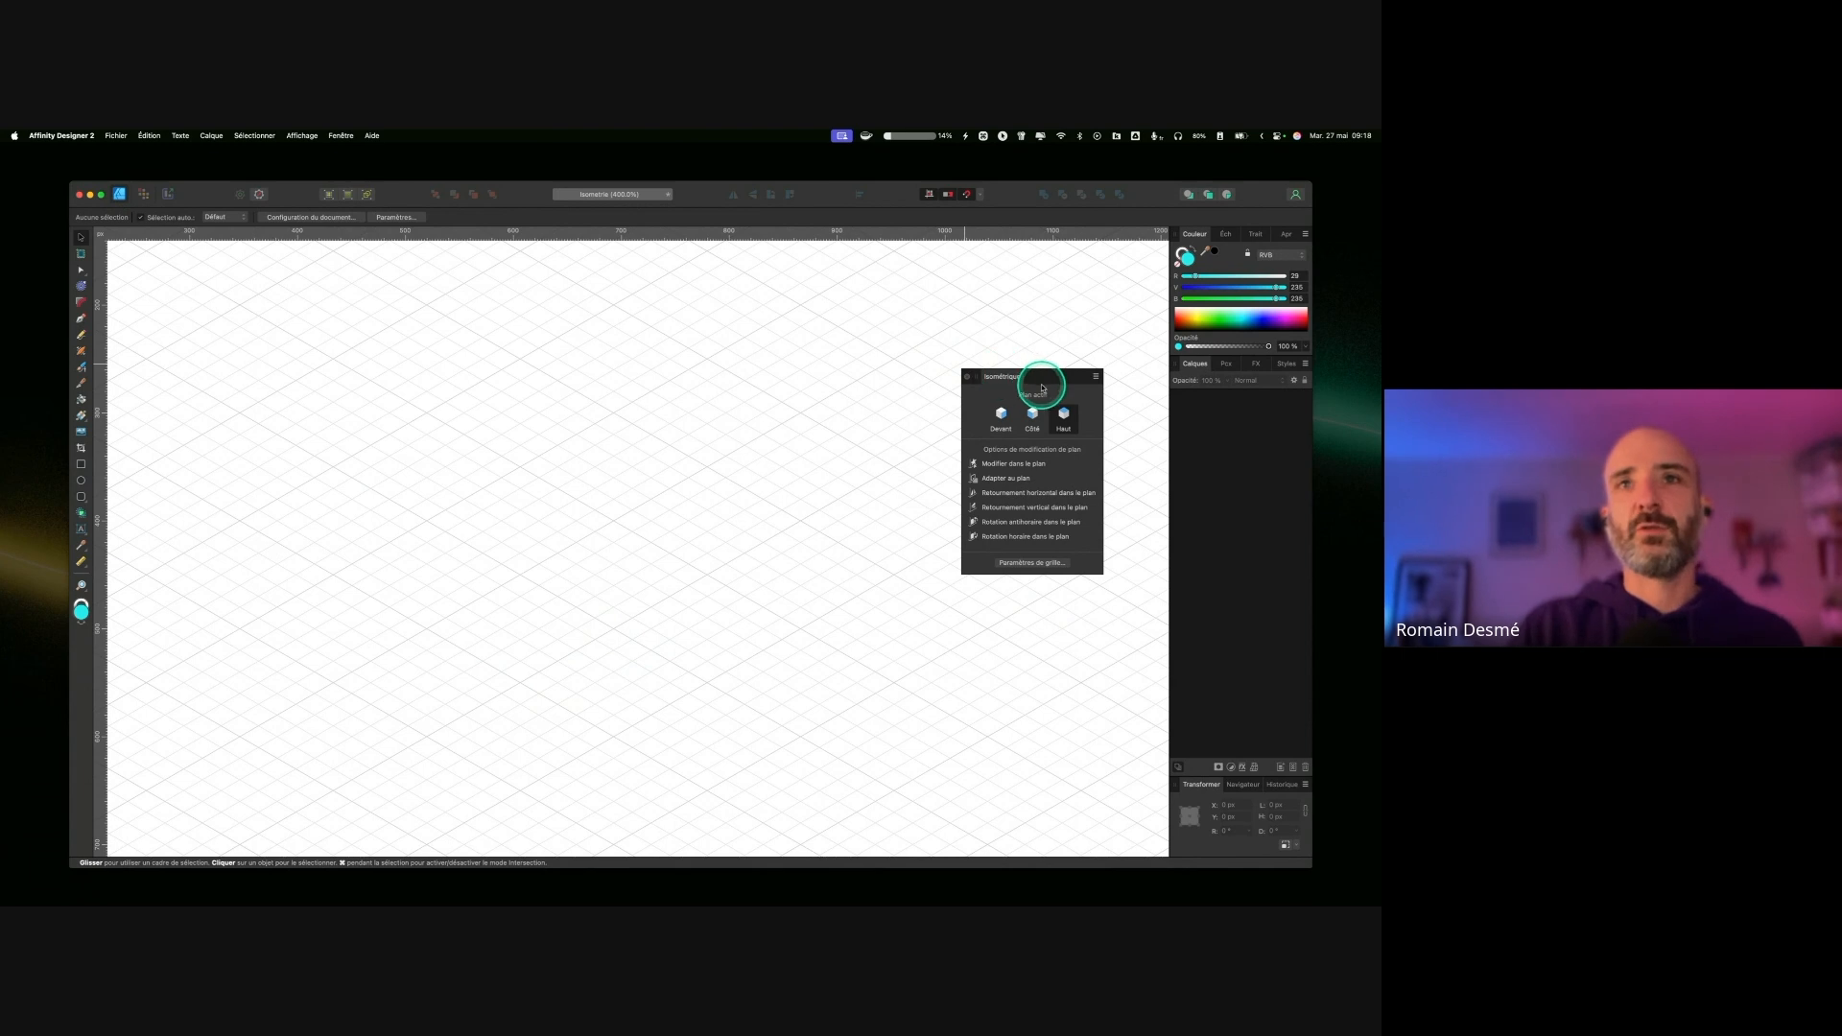
Step: Shift the Isométrique panel slightly toward the middle of the canvas and switch the active plane to Côté, then to Devant
drag(1039, 388, 1011, 376)
key(ctrl)
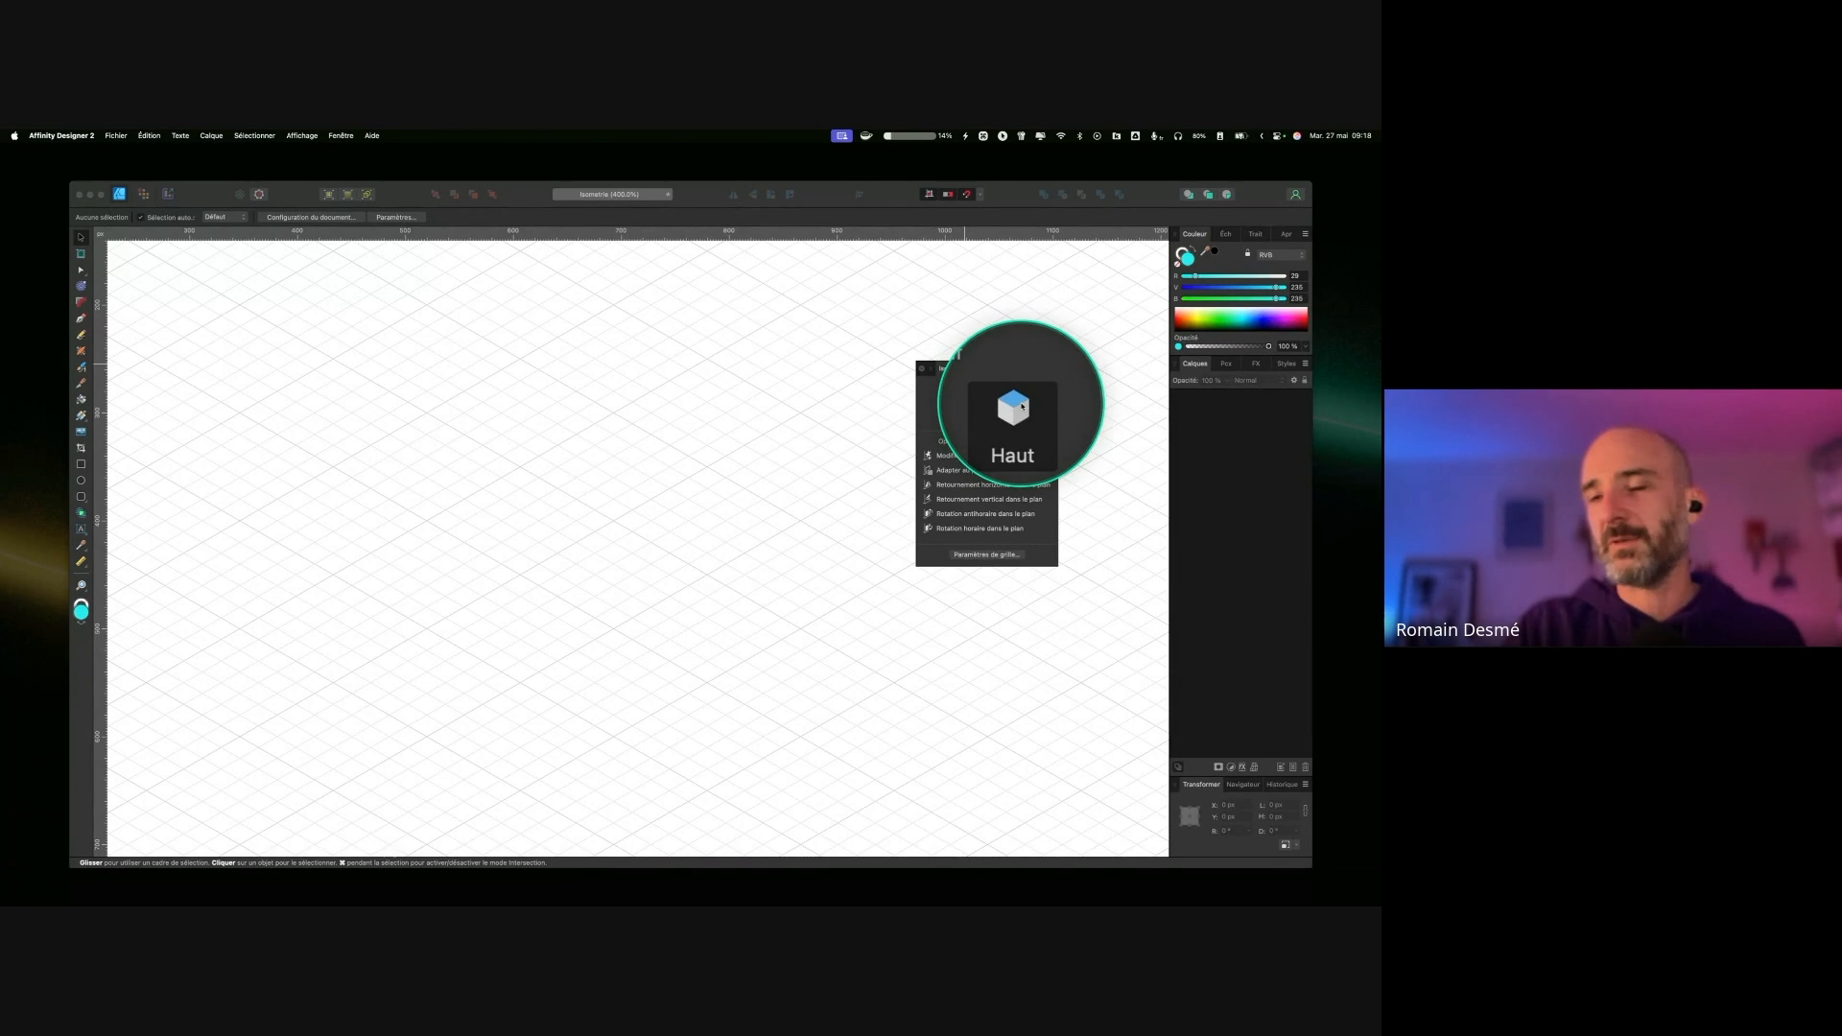
key(ctrl)
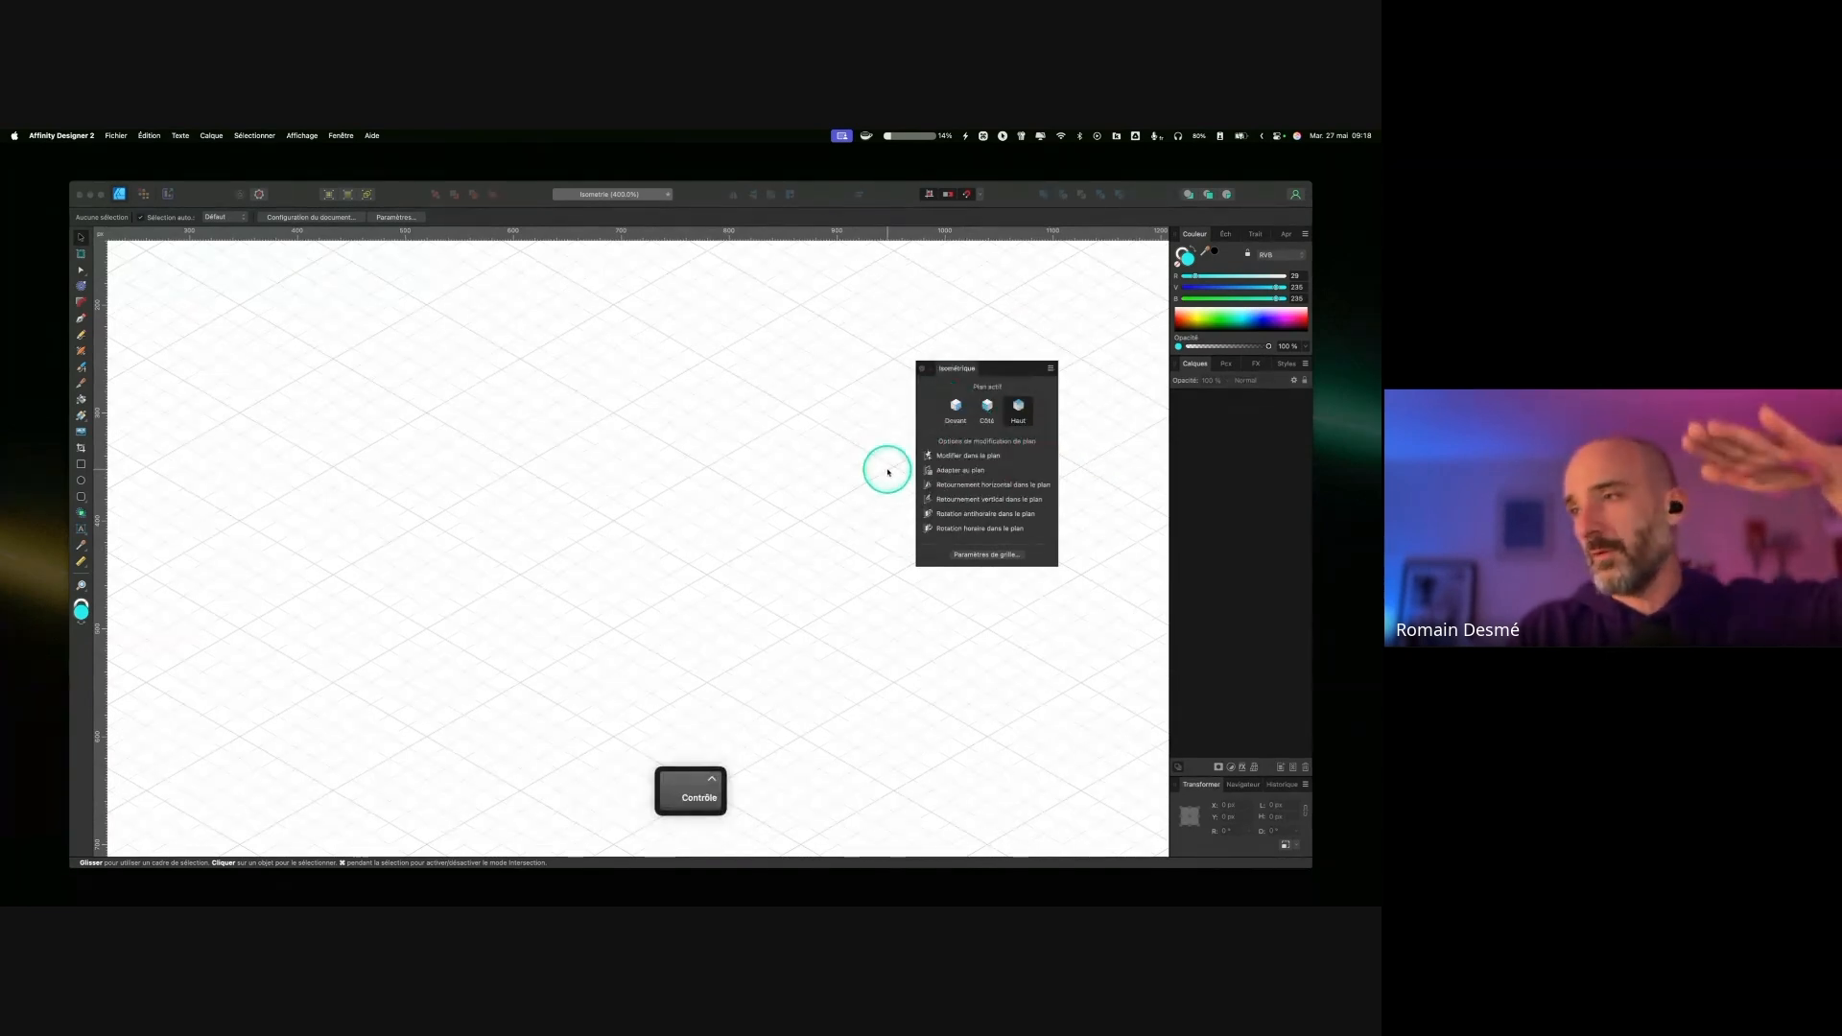
key(ctrl)
click(986, 410)
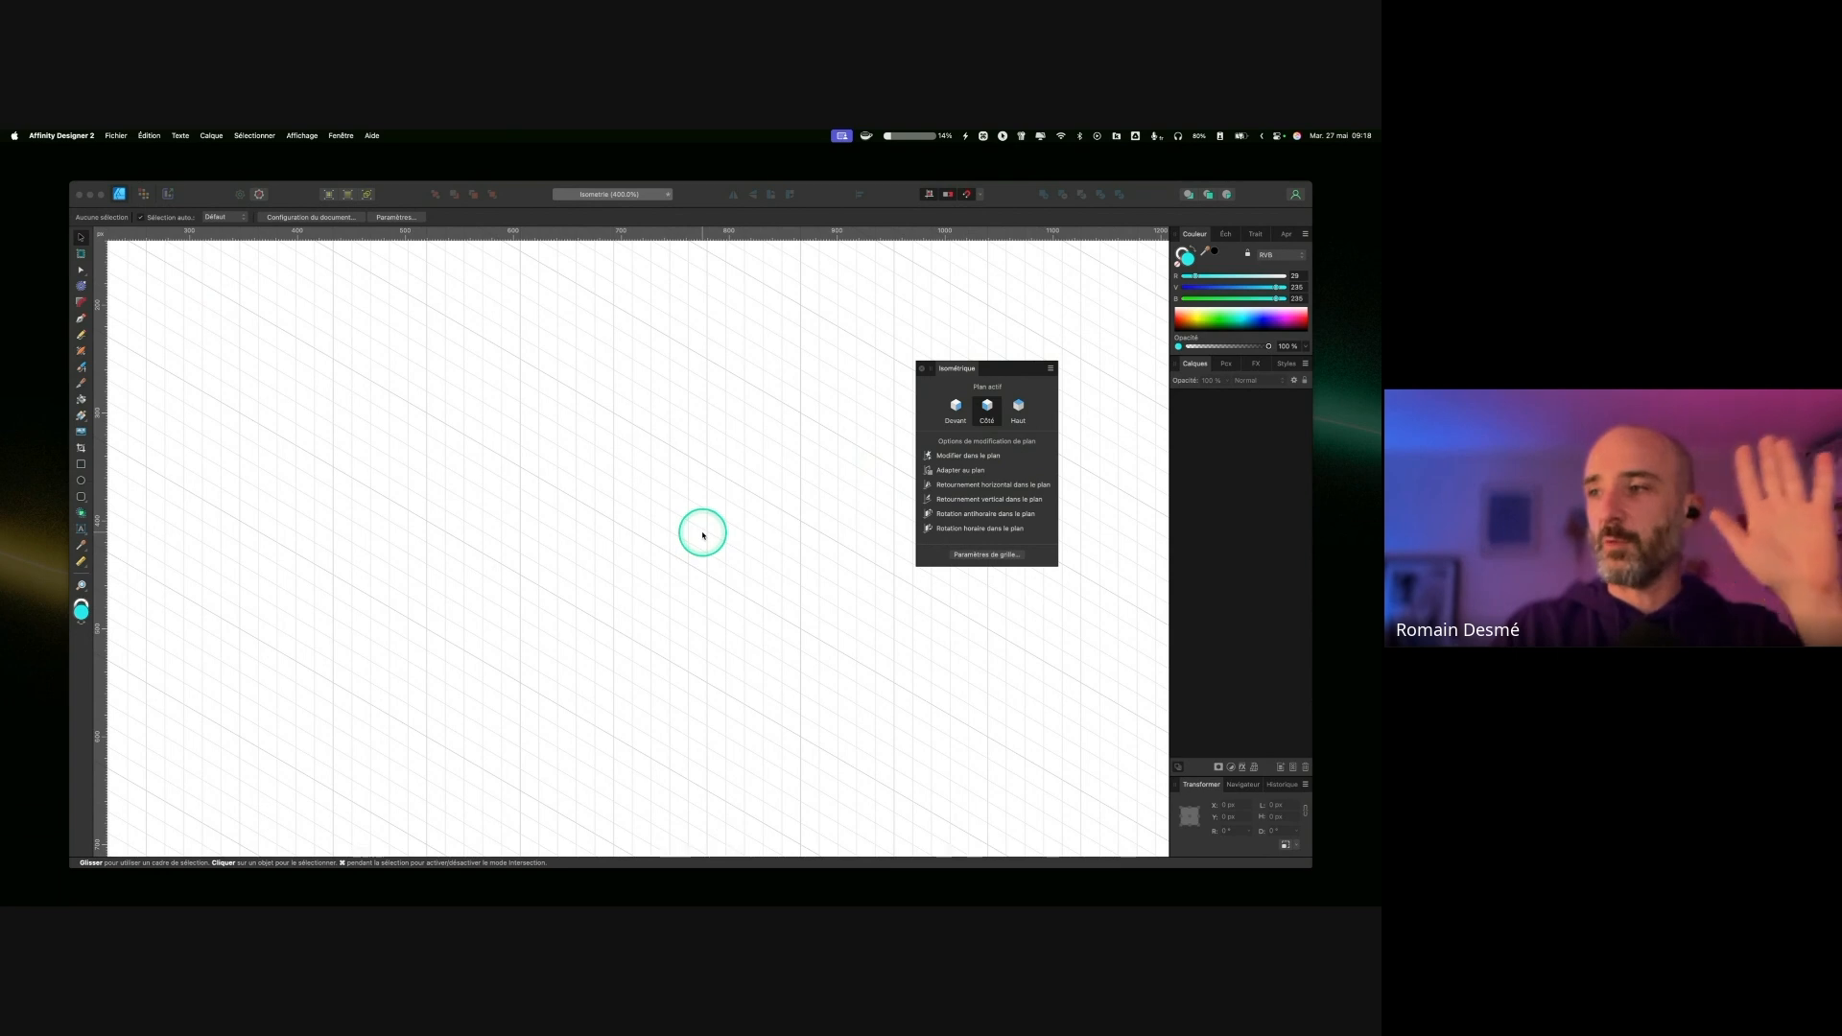
click(959, 409)
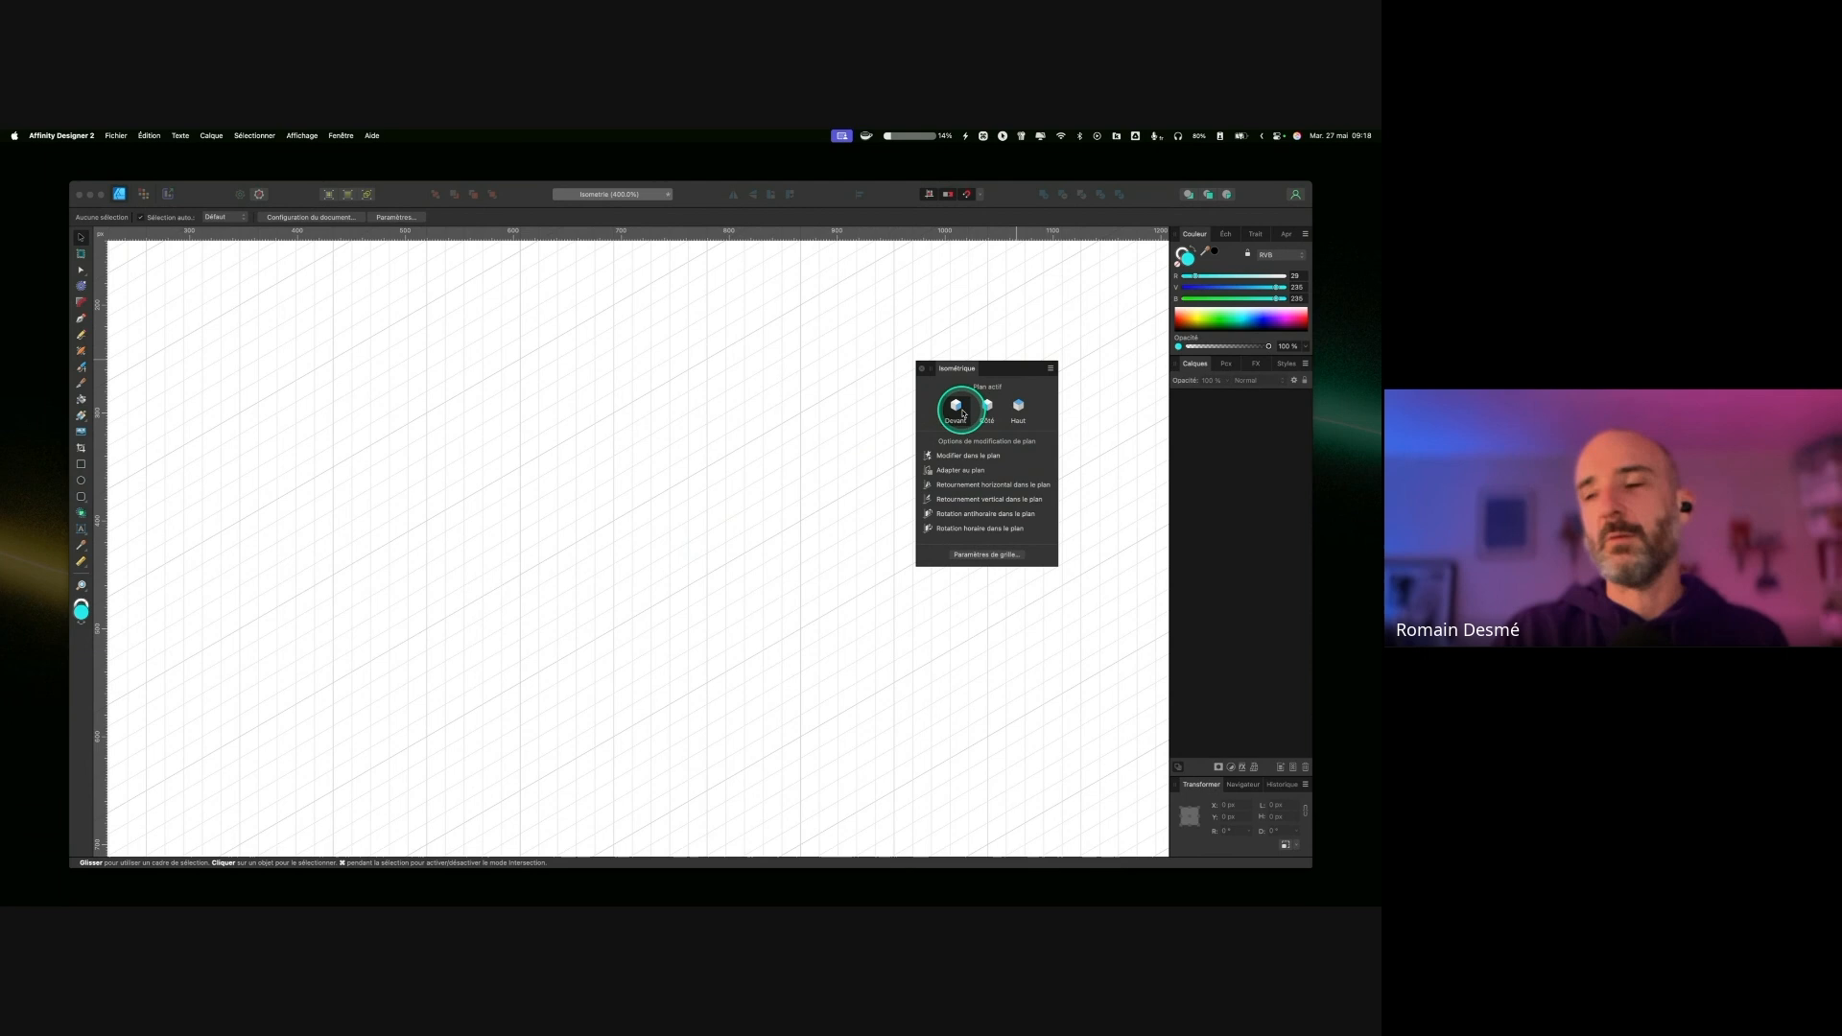
key(ctrl)
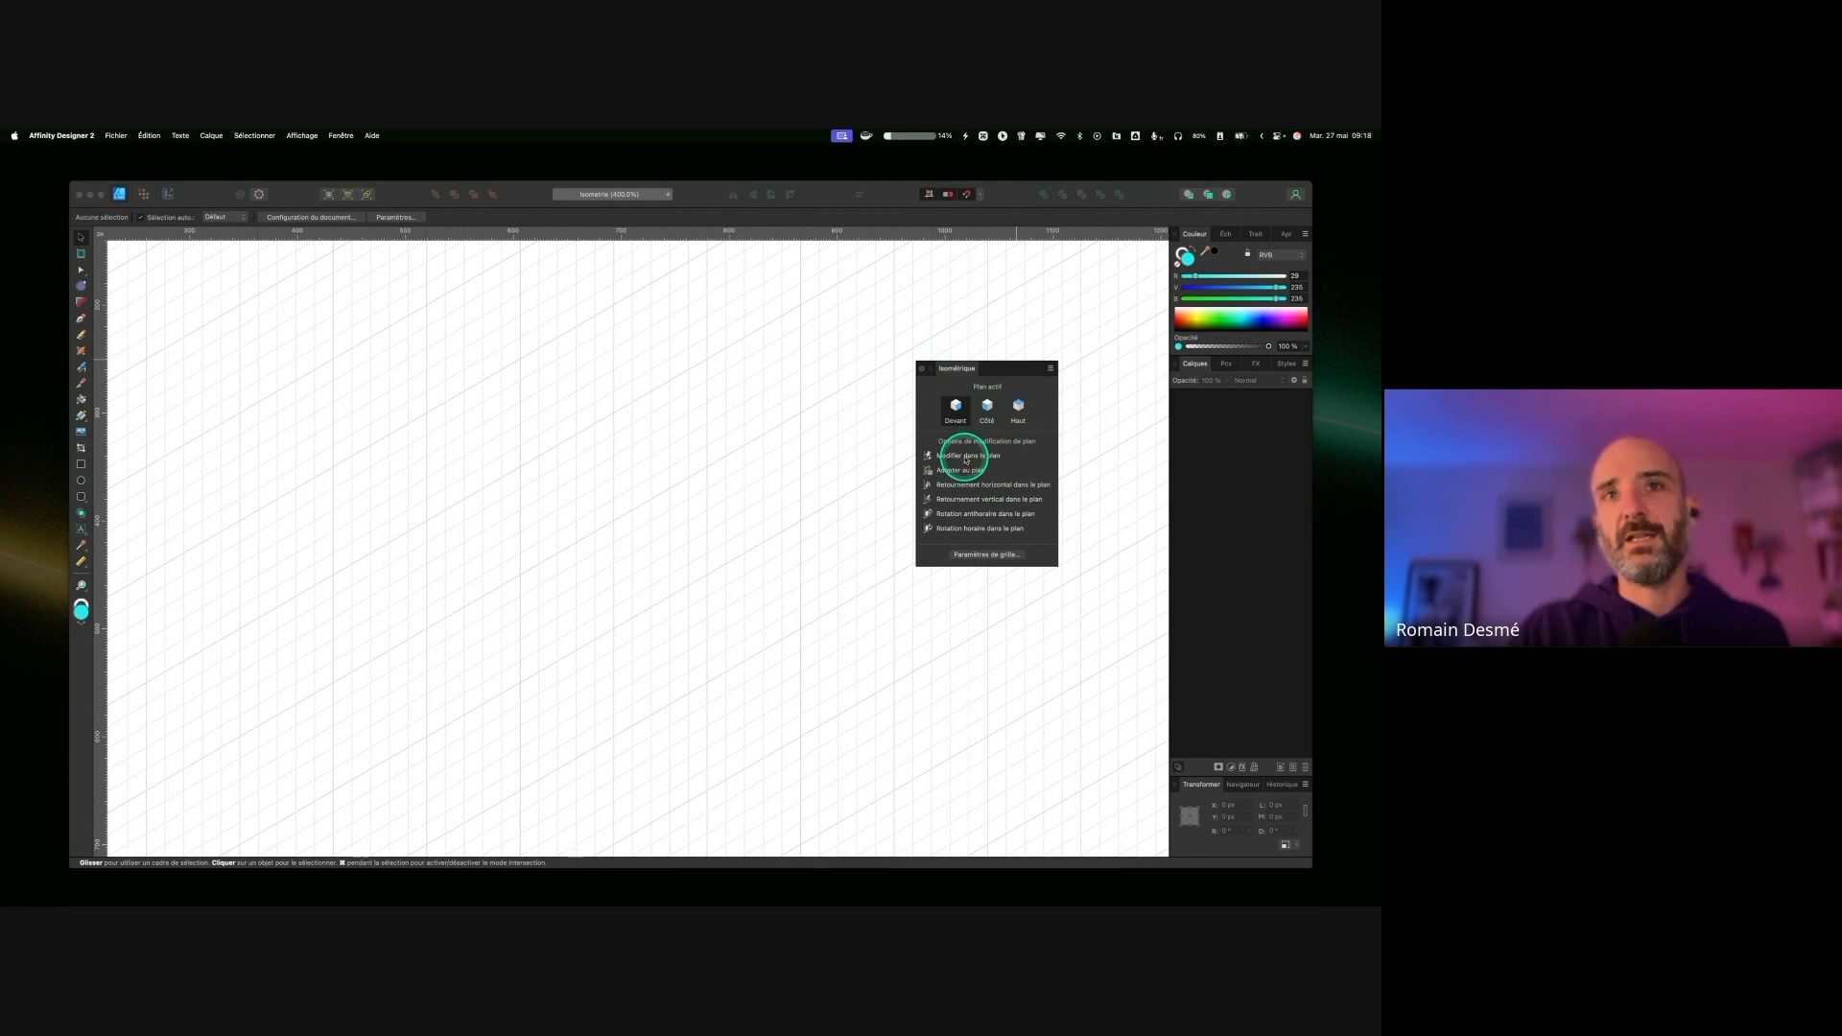
key(ctrl)
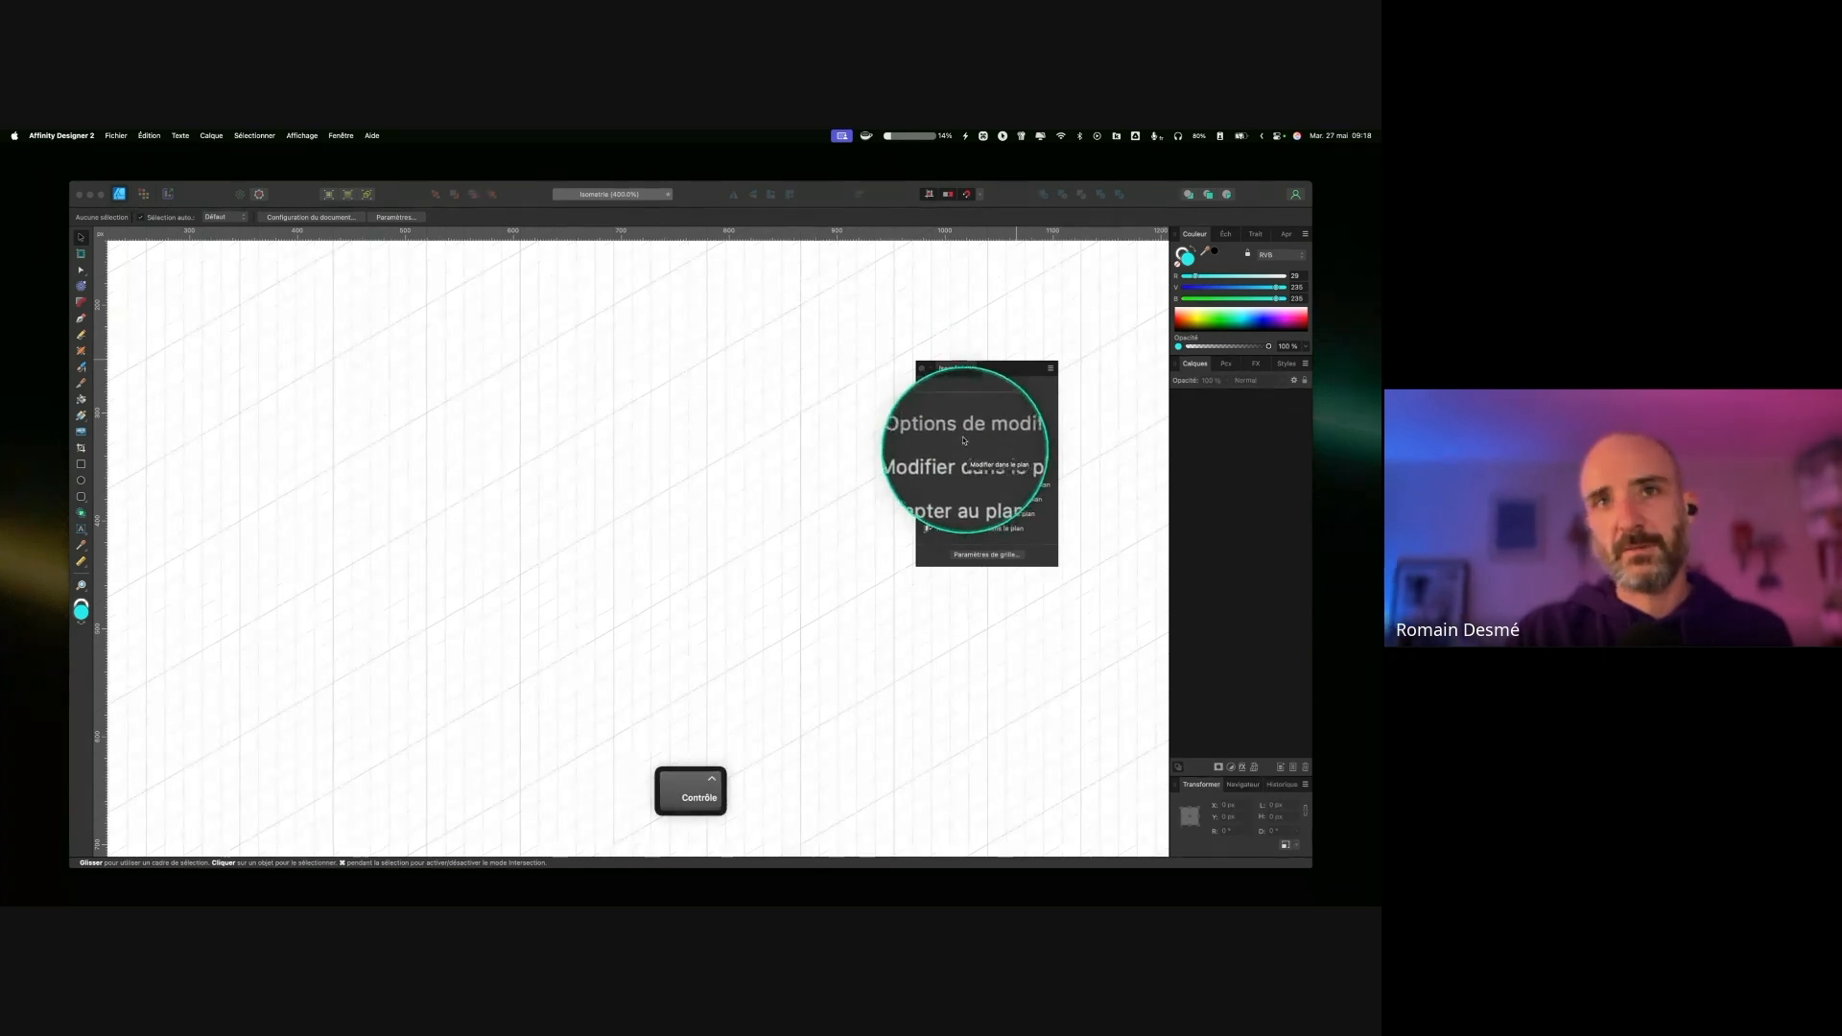
key(ctrl)
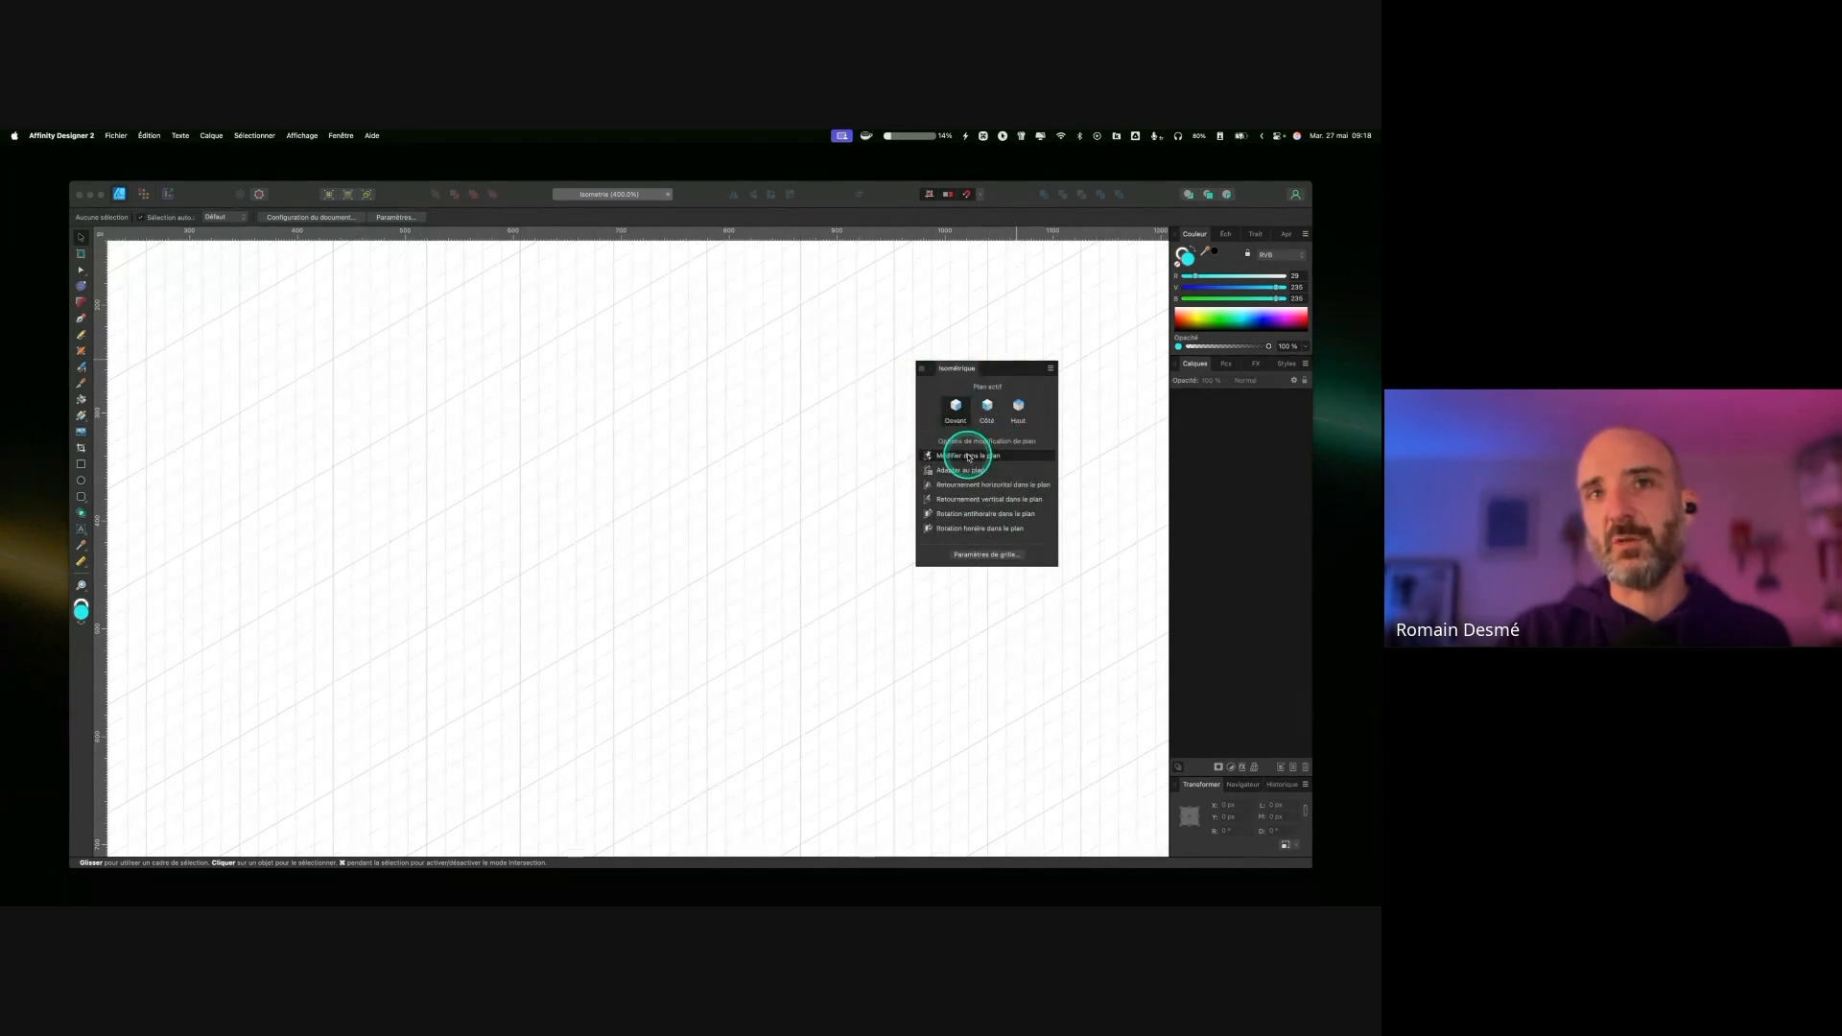
key(ctrl)
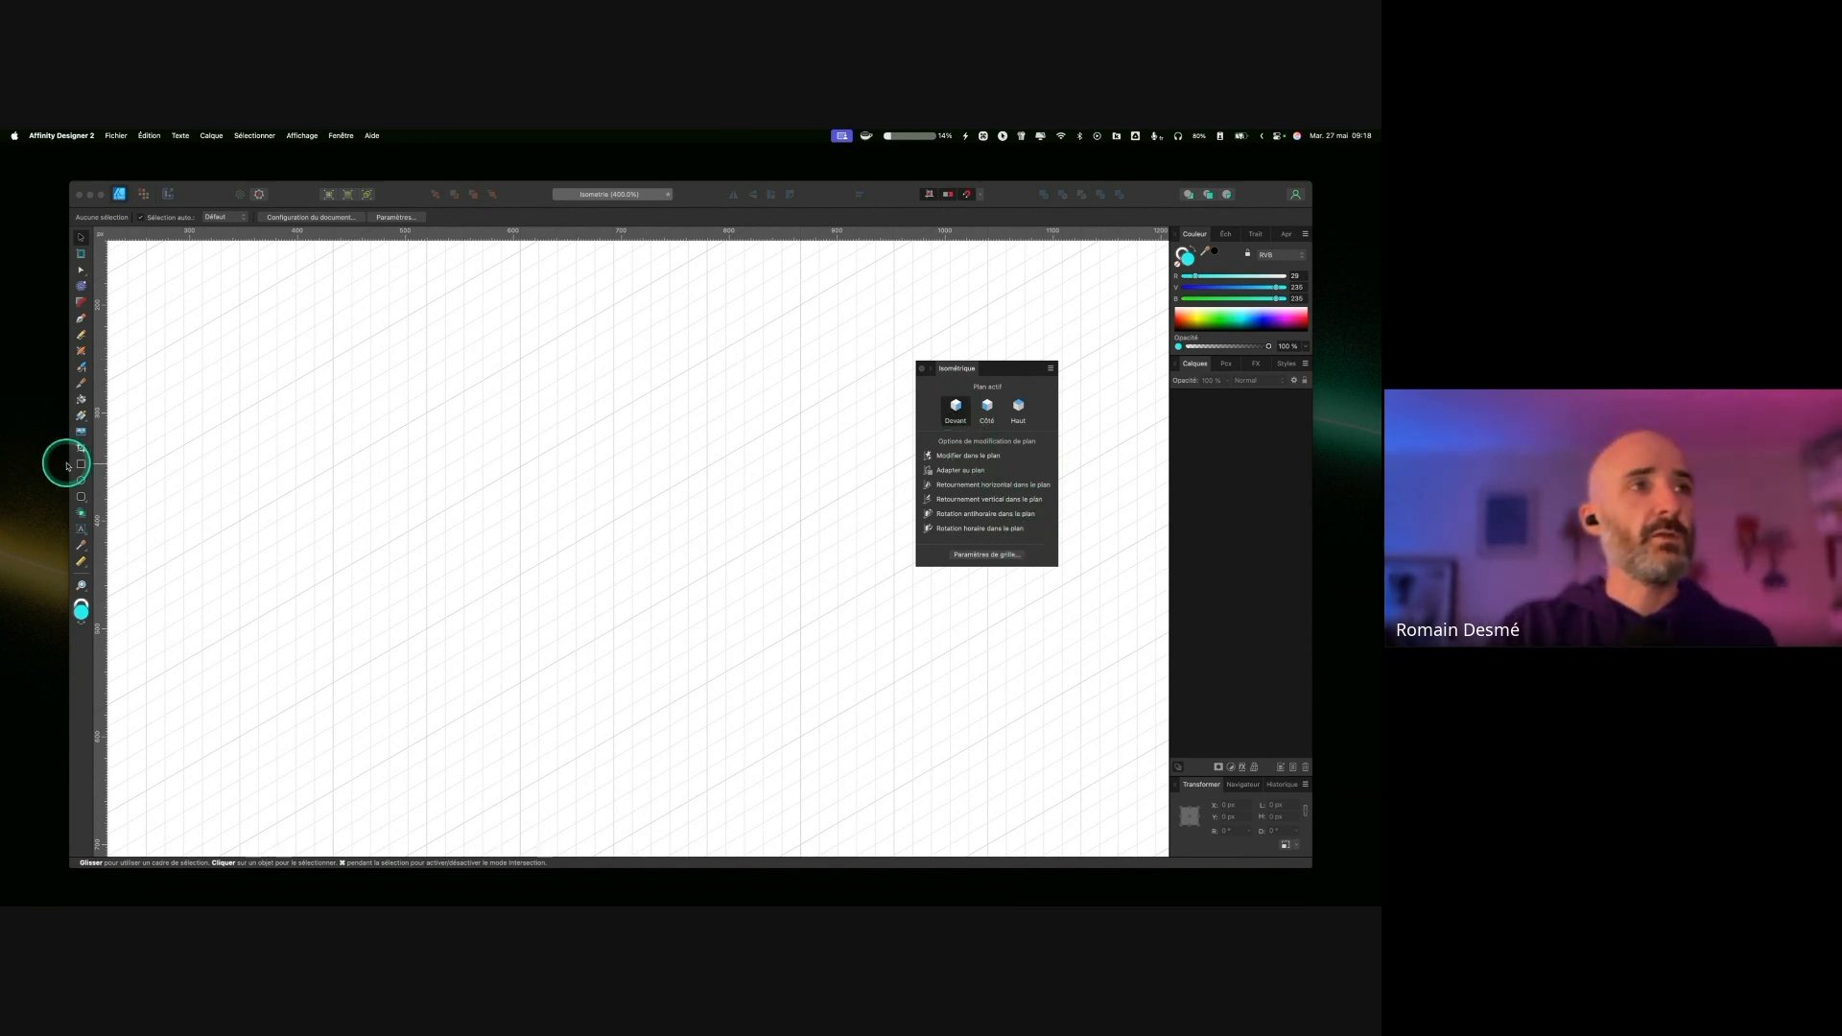
Step: Draw a flat rectangle about 198 × 177 px without in-plane editing, then delete it
click(81, 464)
drag(539, 444, 754, 634)
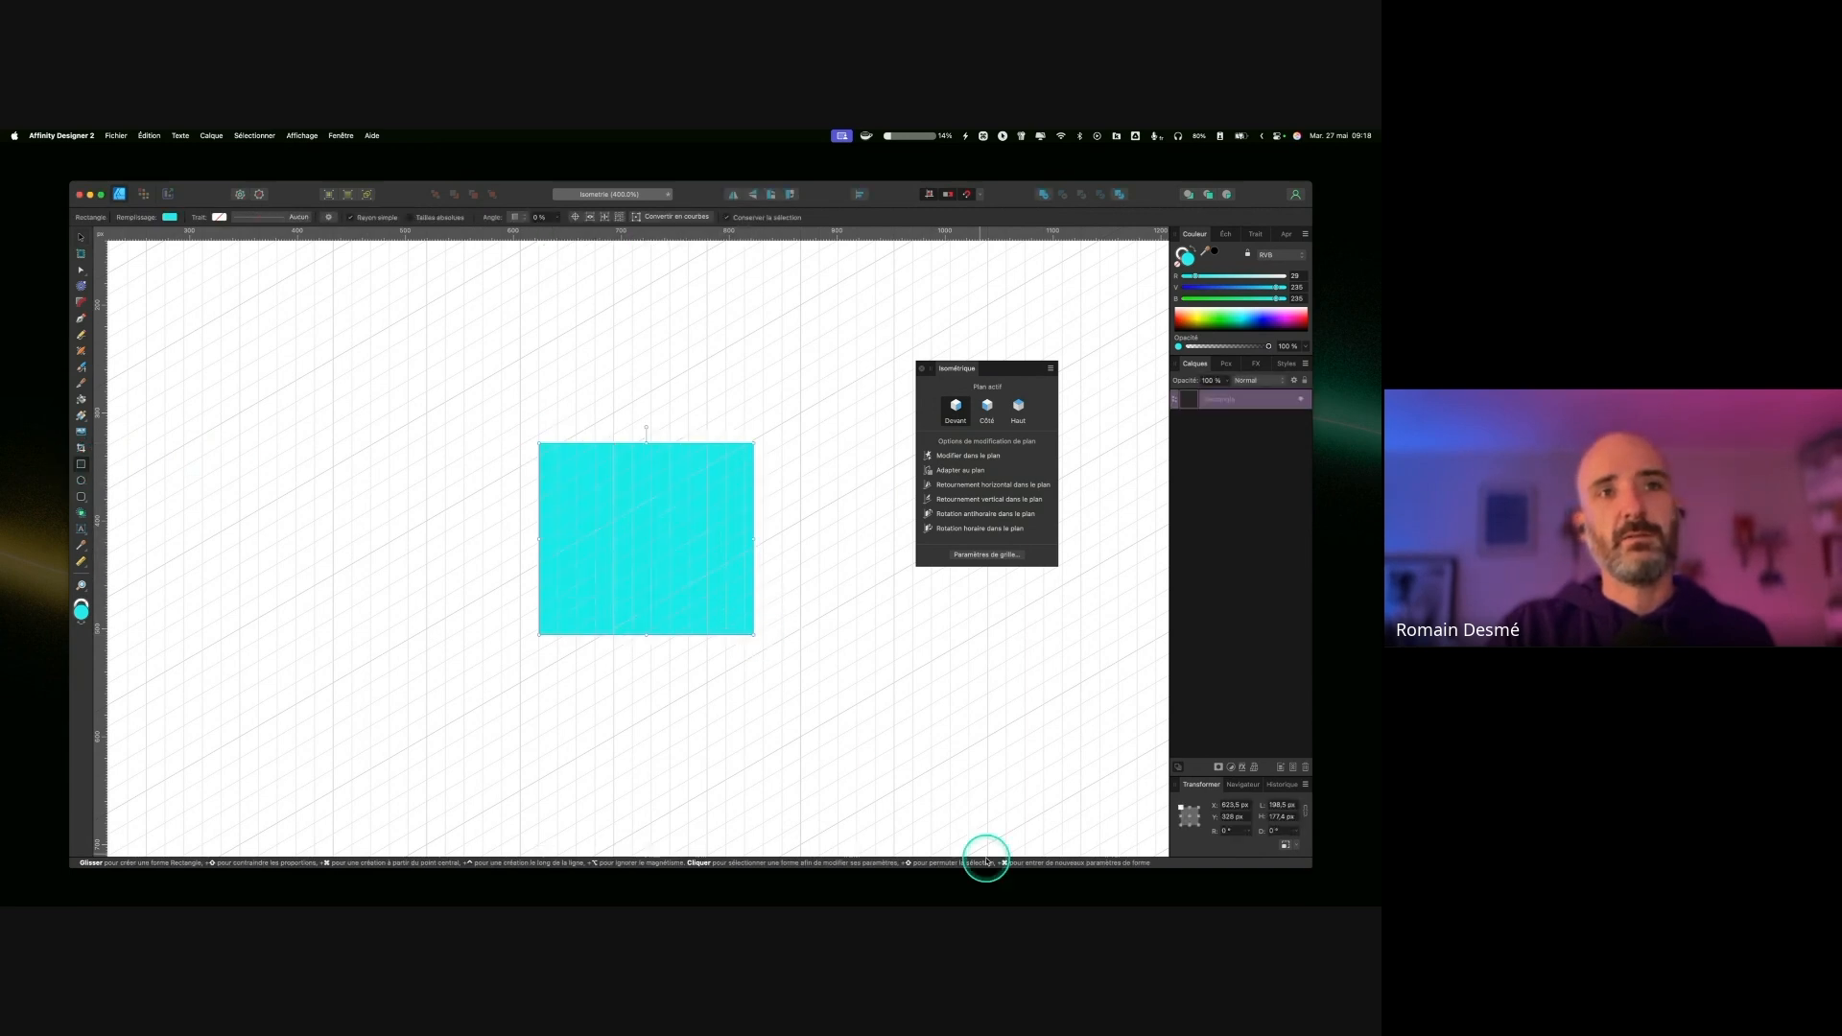
click(81, 237)
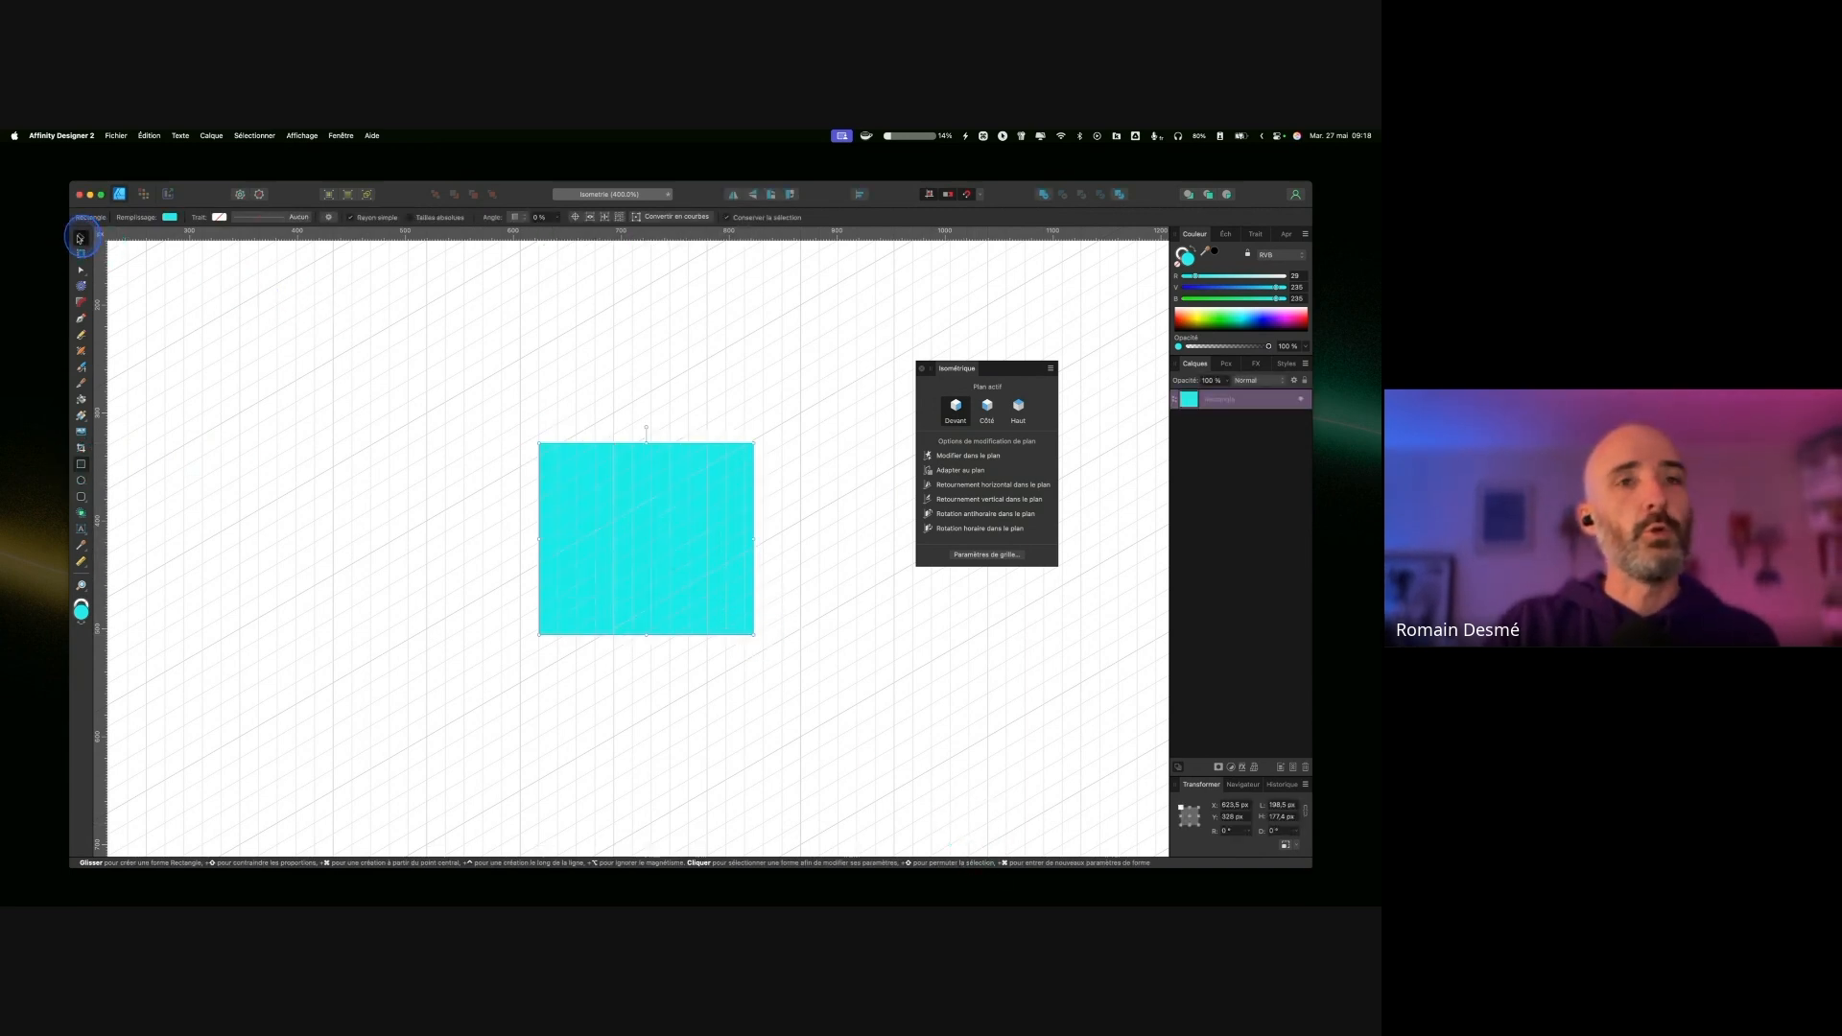
key(BackSpace)
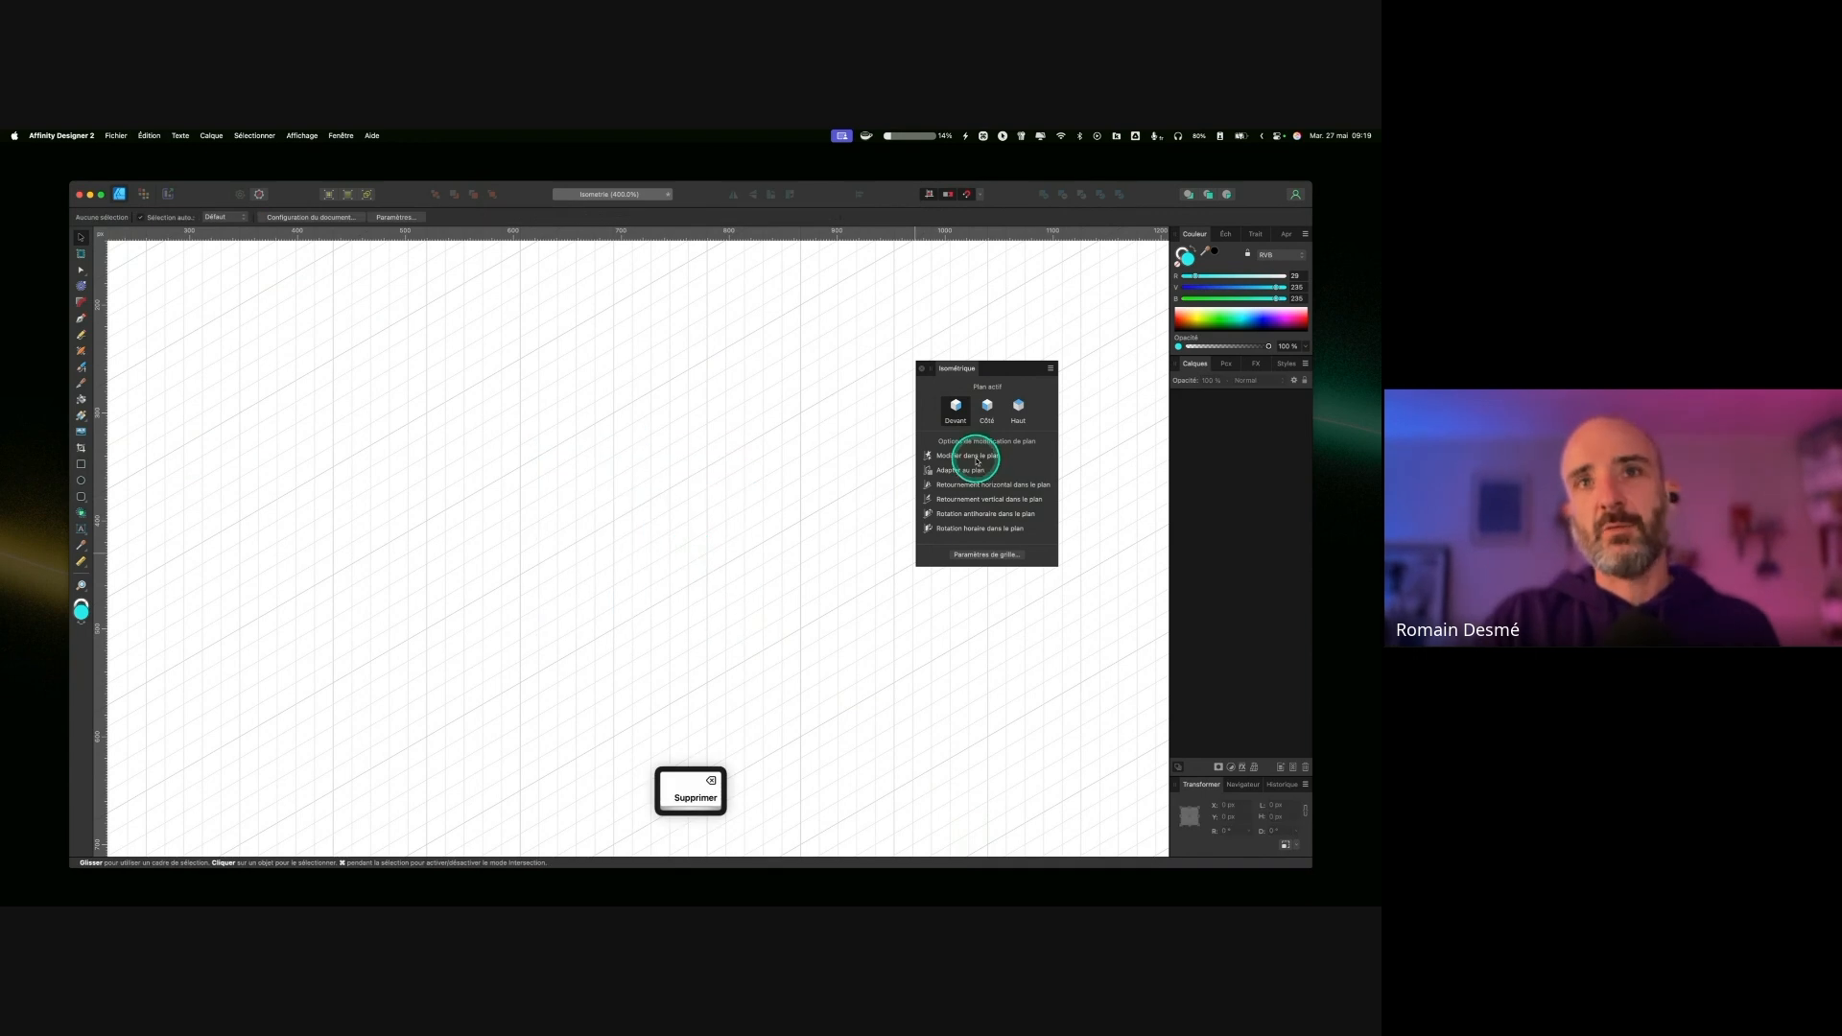
Step: Enable Modifier dans le plan and draw a 100 × 100 px rectangle on the Devant plane, snapped to the grid
key(ctrl)
key(ctrl)
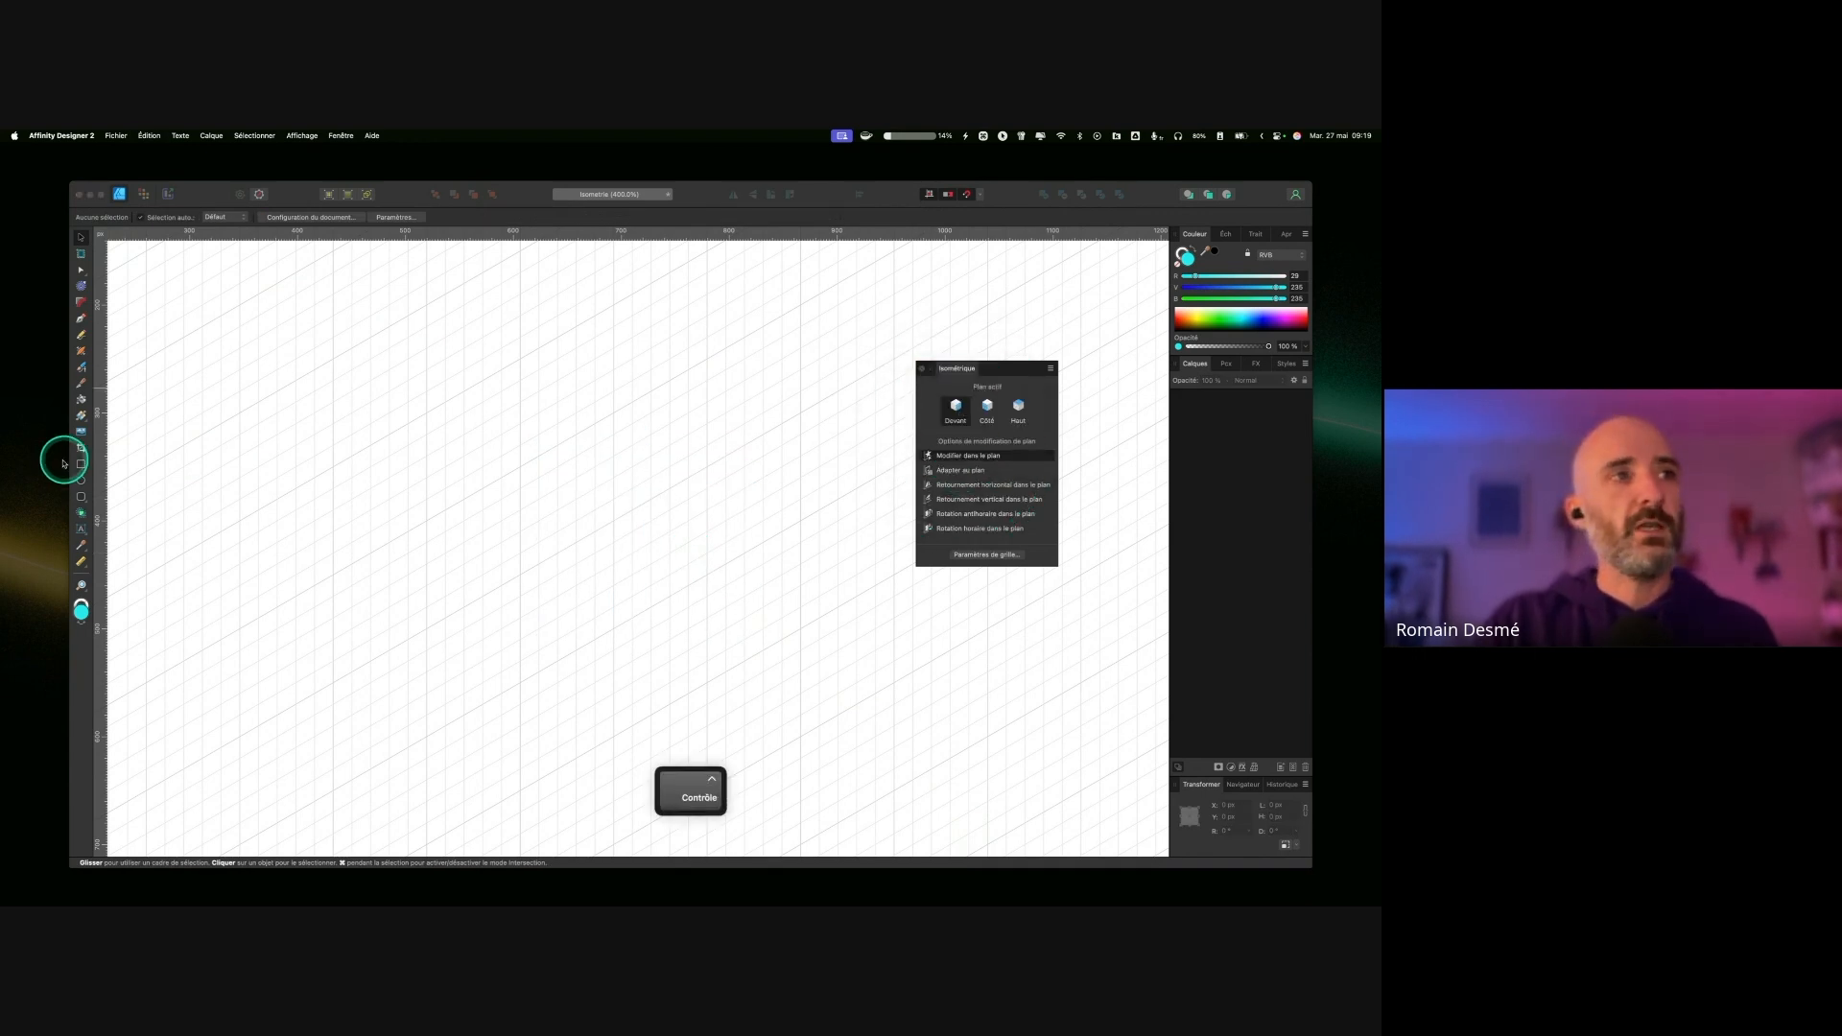
click(81, 464)
drag(611, 521, 706, 575)
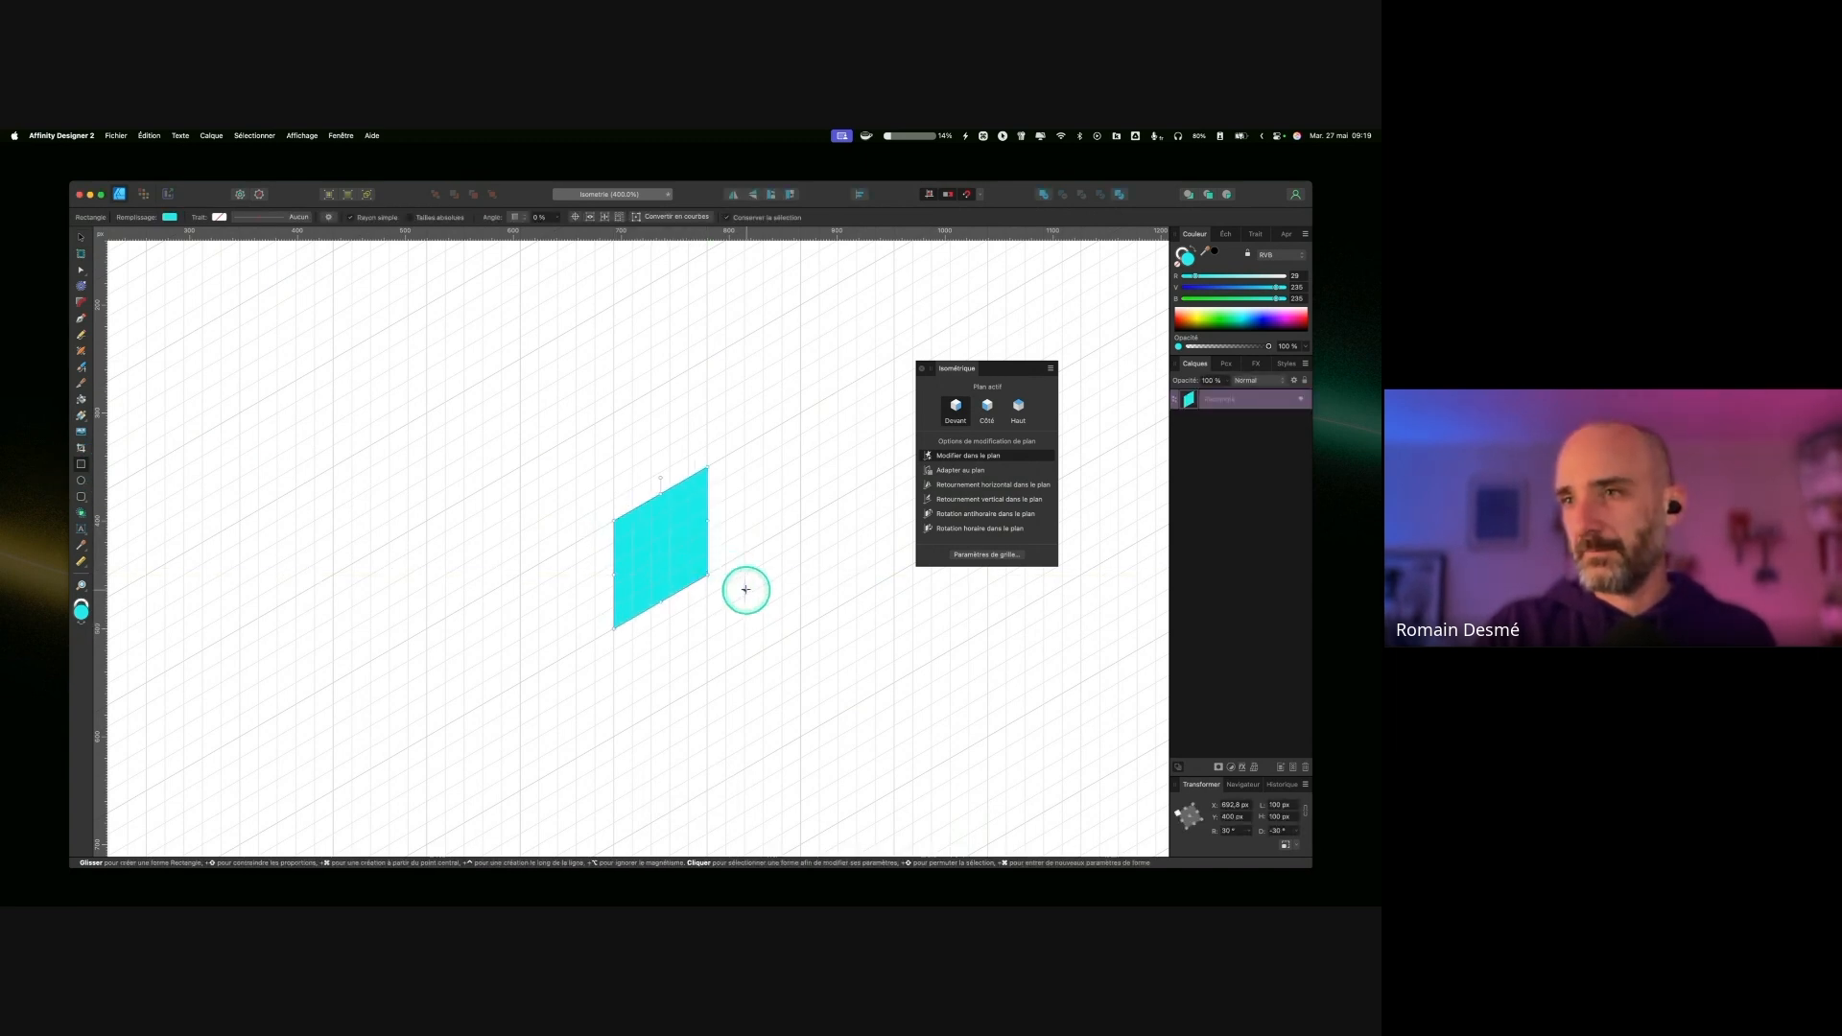
Step: Make Côté the active plane and recolour the Devant face from cyan to a medium blue
key(ctrl)
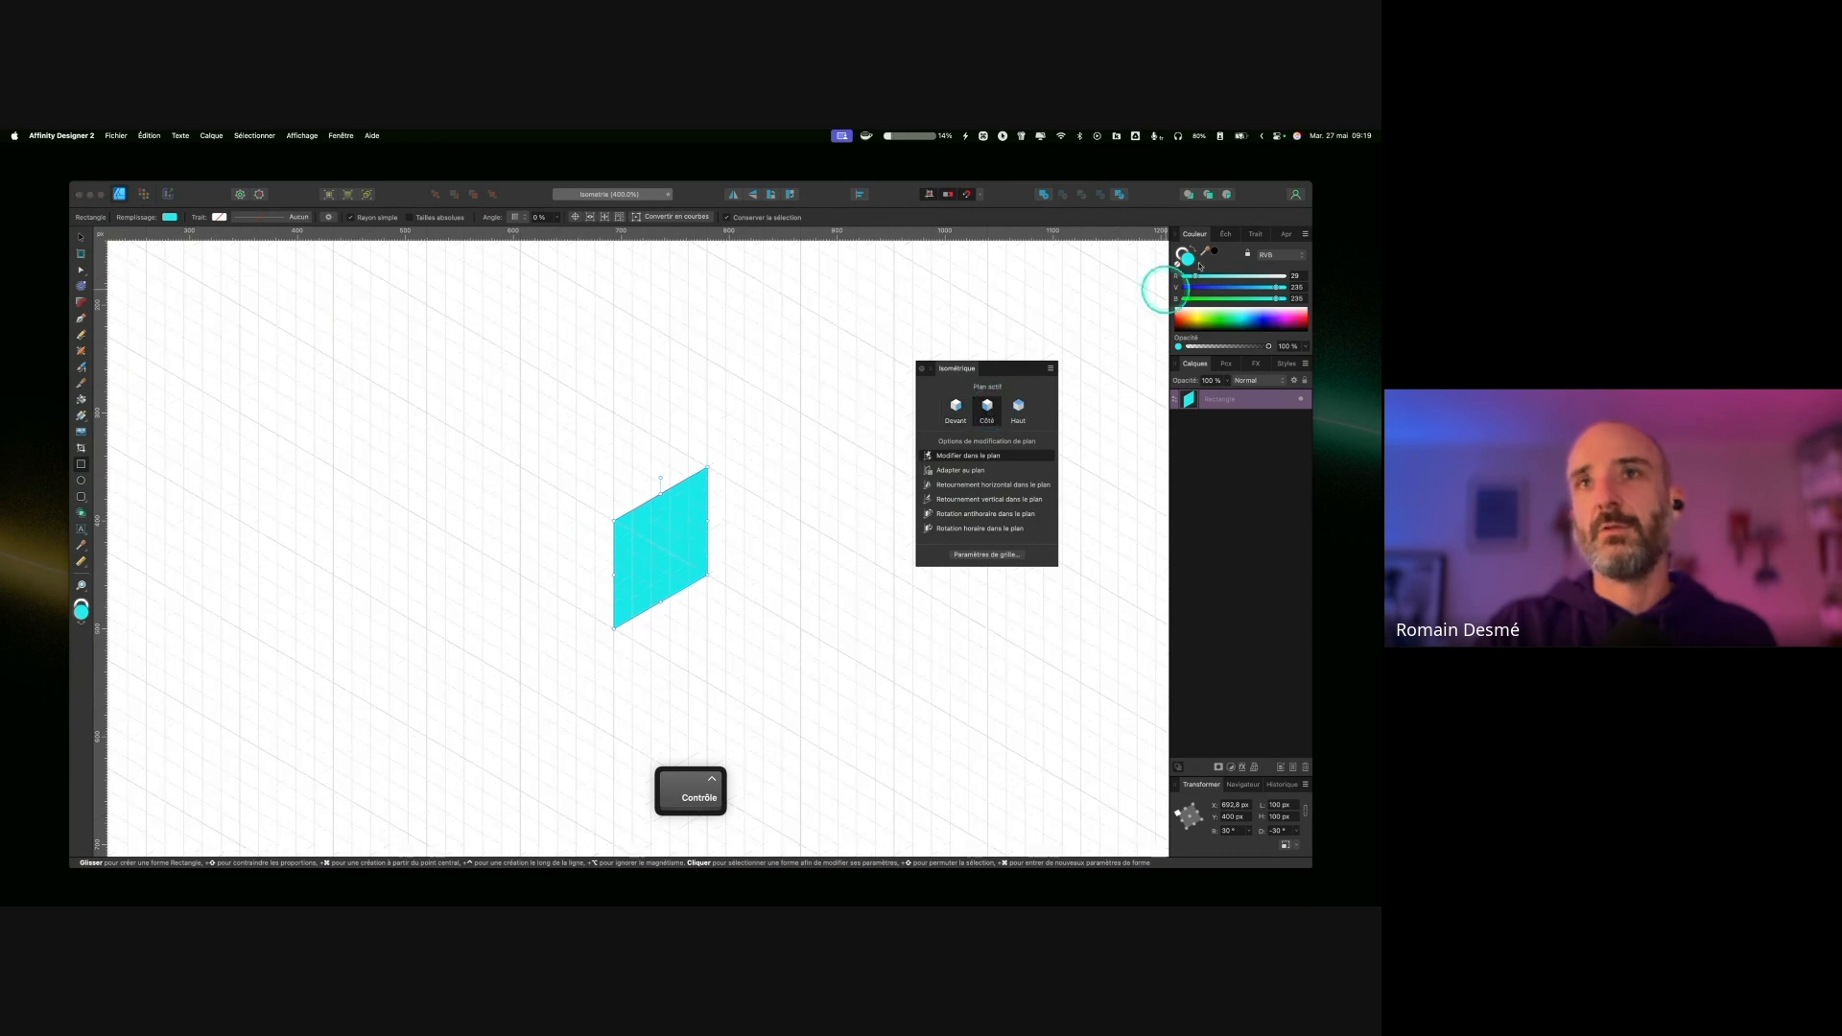
click(1221, 286)
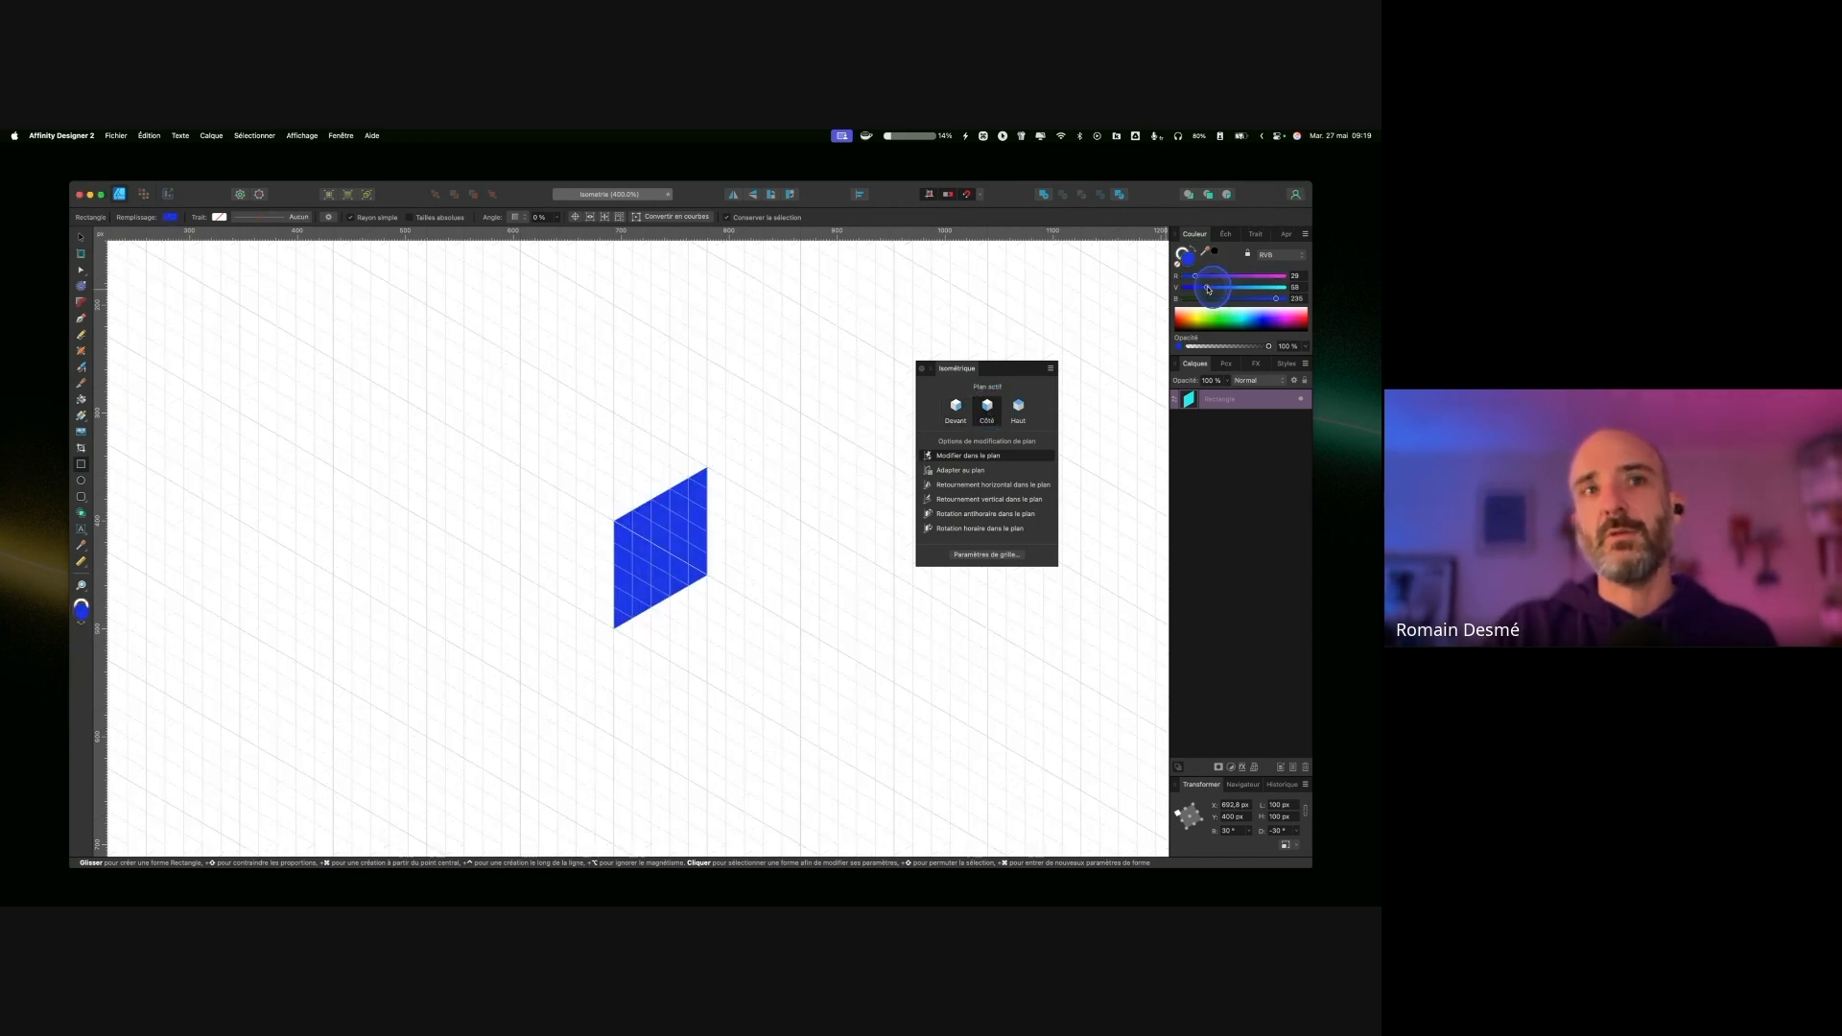
drag(1222, 289, 1247, 288)
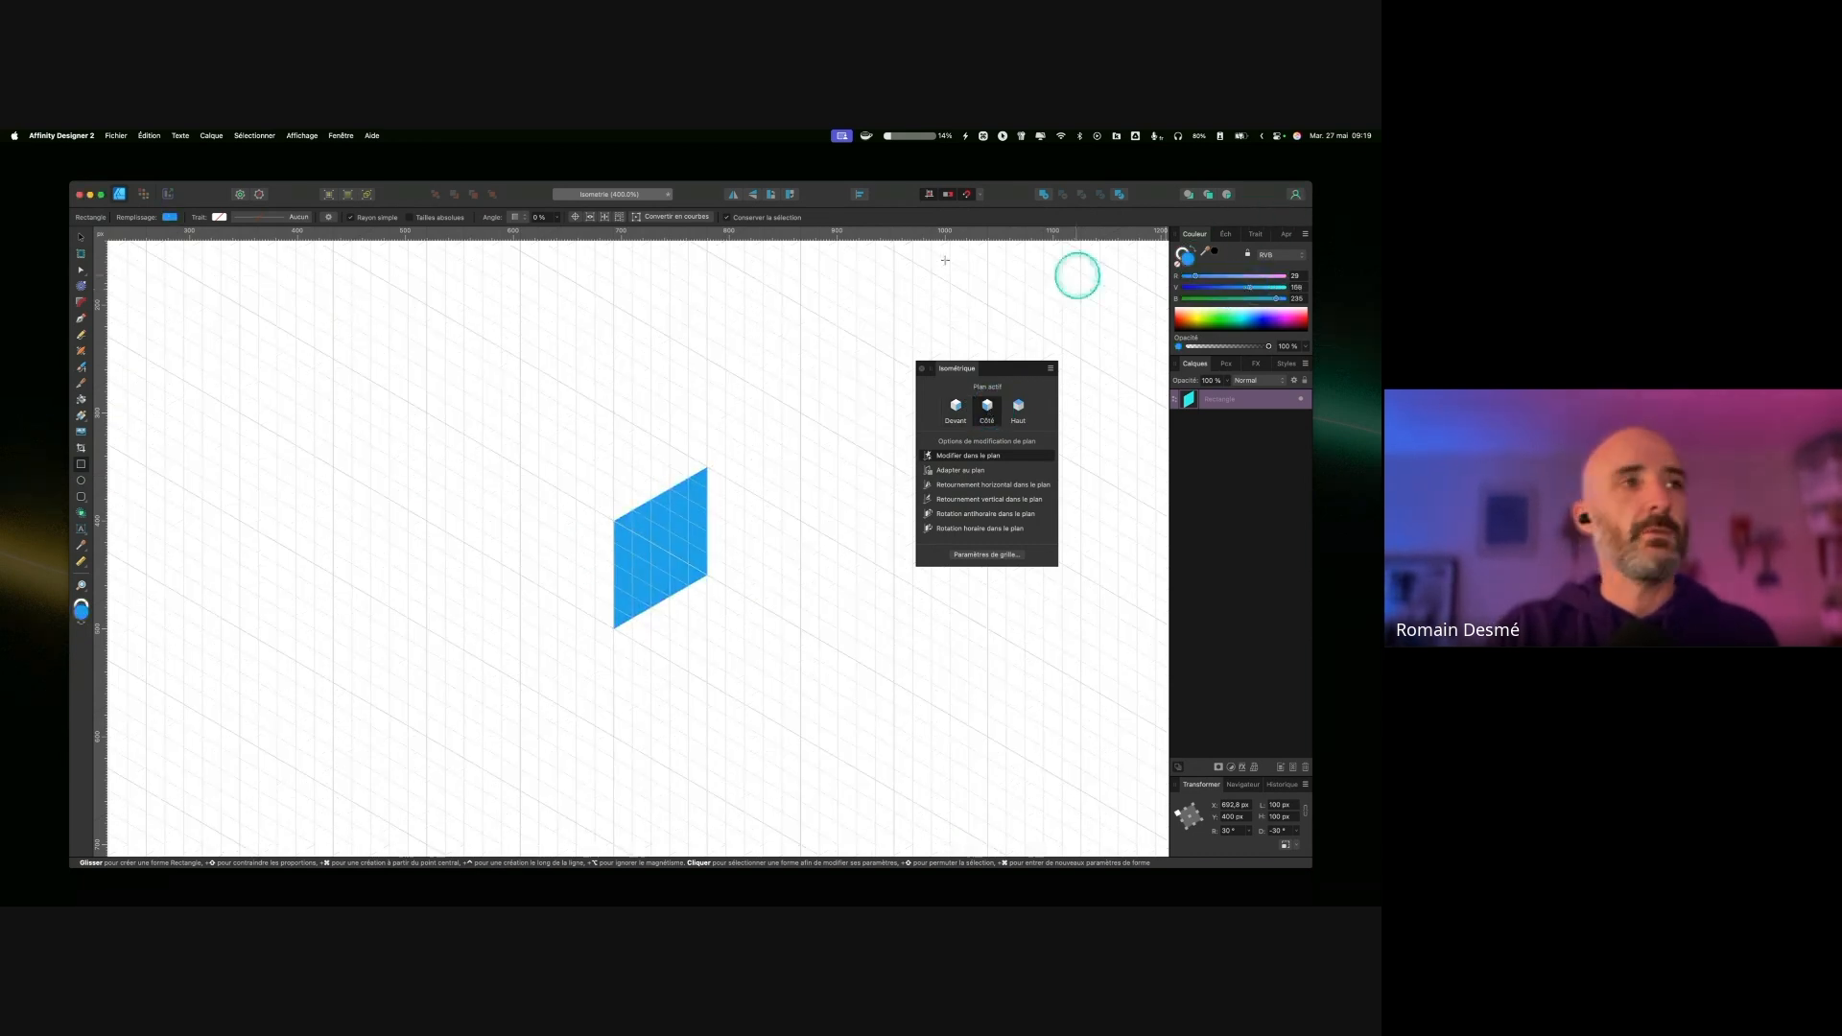
Step: Draw a 100 × 100 px rectangle on the Côté plane sharing the blue face's vertical edge, and fill it green
drag(519, 466, 615, 627)
drag(1196, 276, 1262, 277)
click(1228, 318)
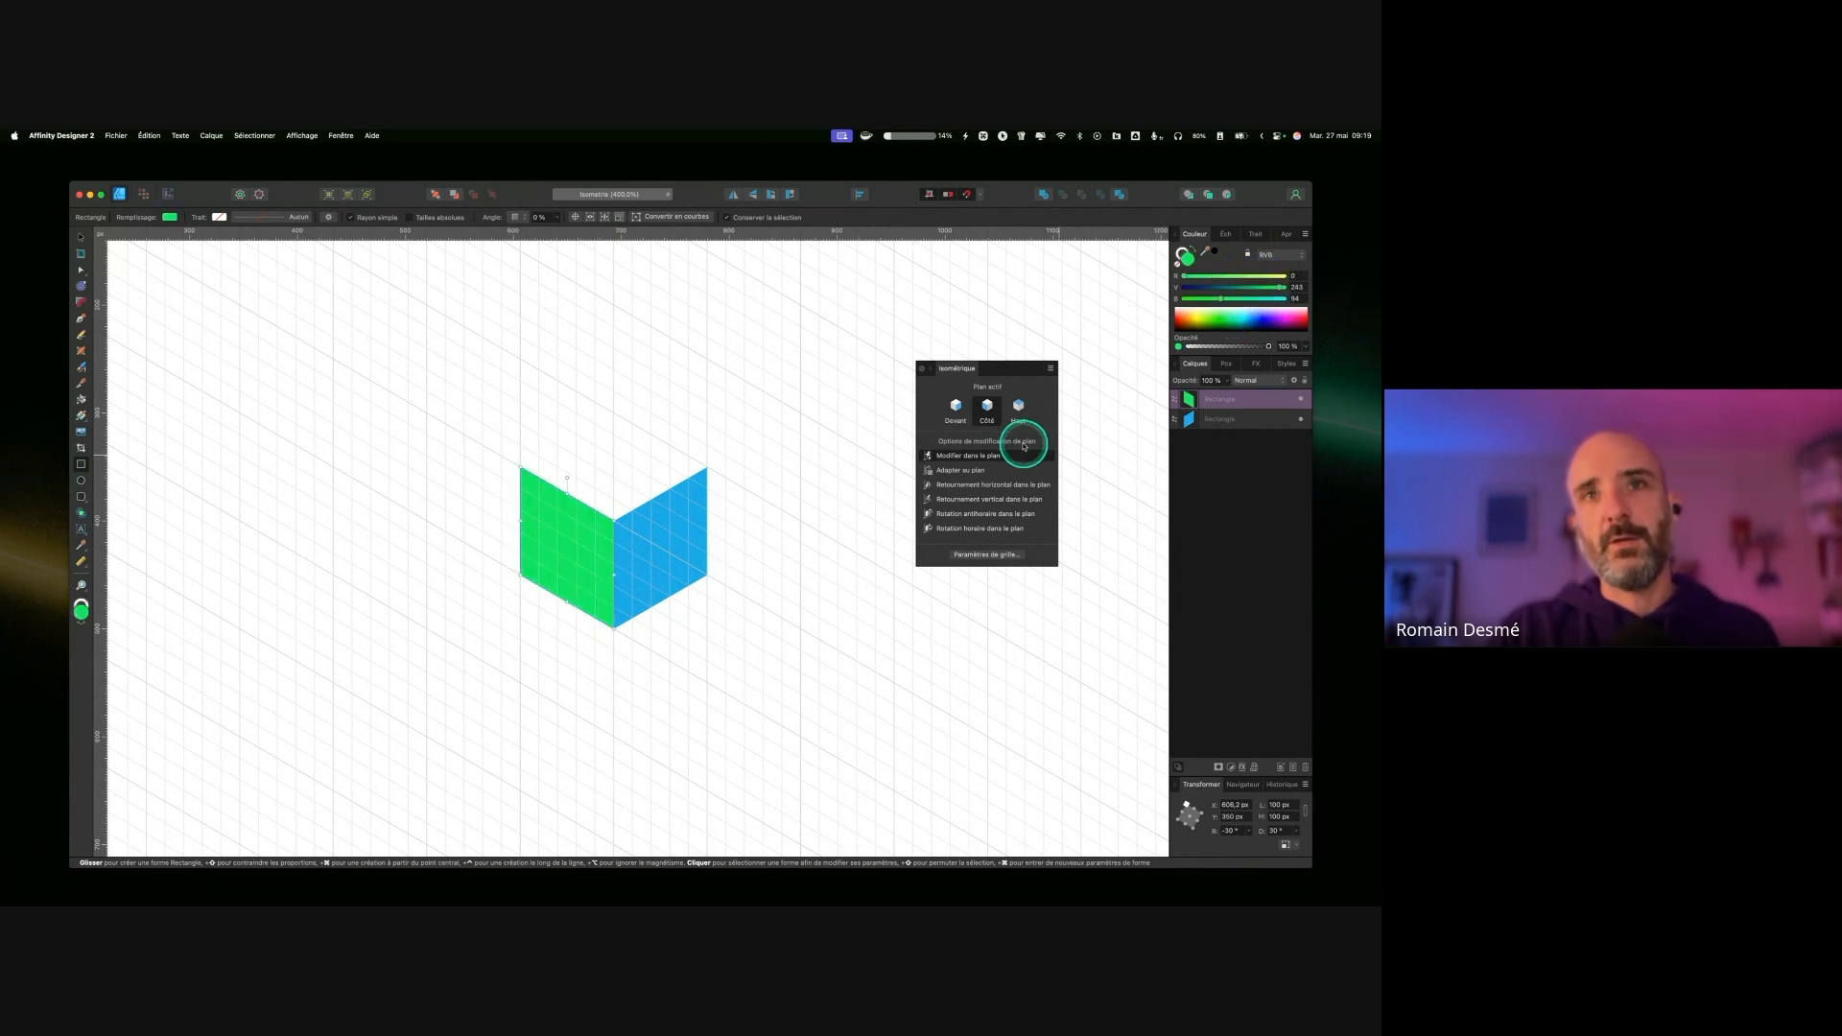
Step: Draw the cube's 100 × 100 px top face on the Haut plane and fill it orange
key(ctrl)
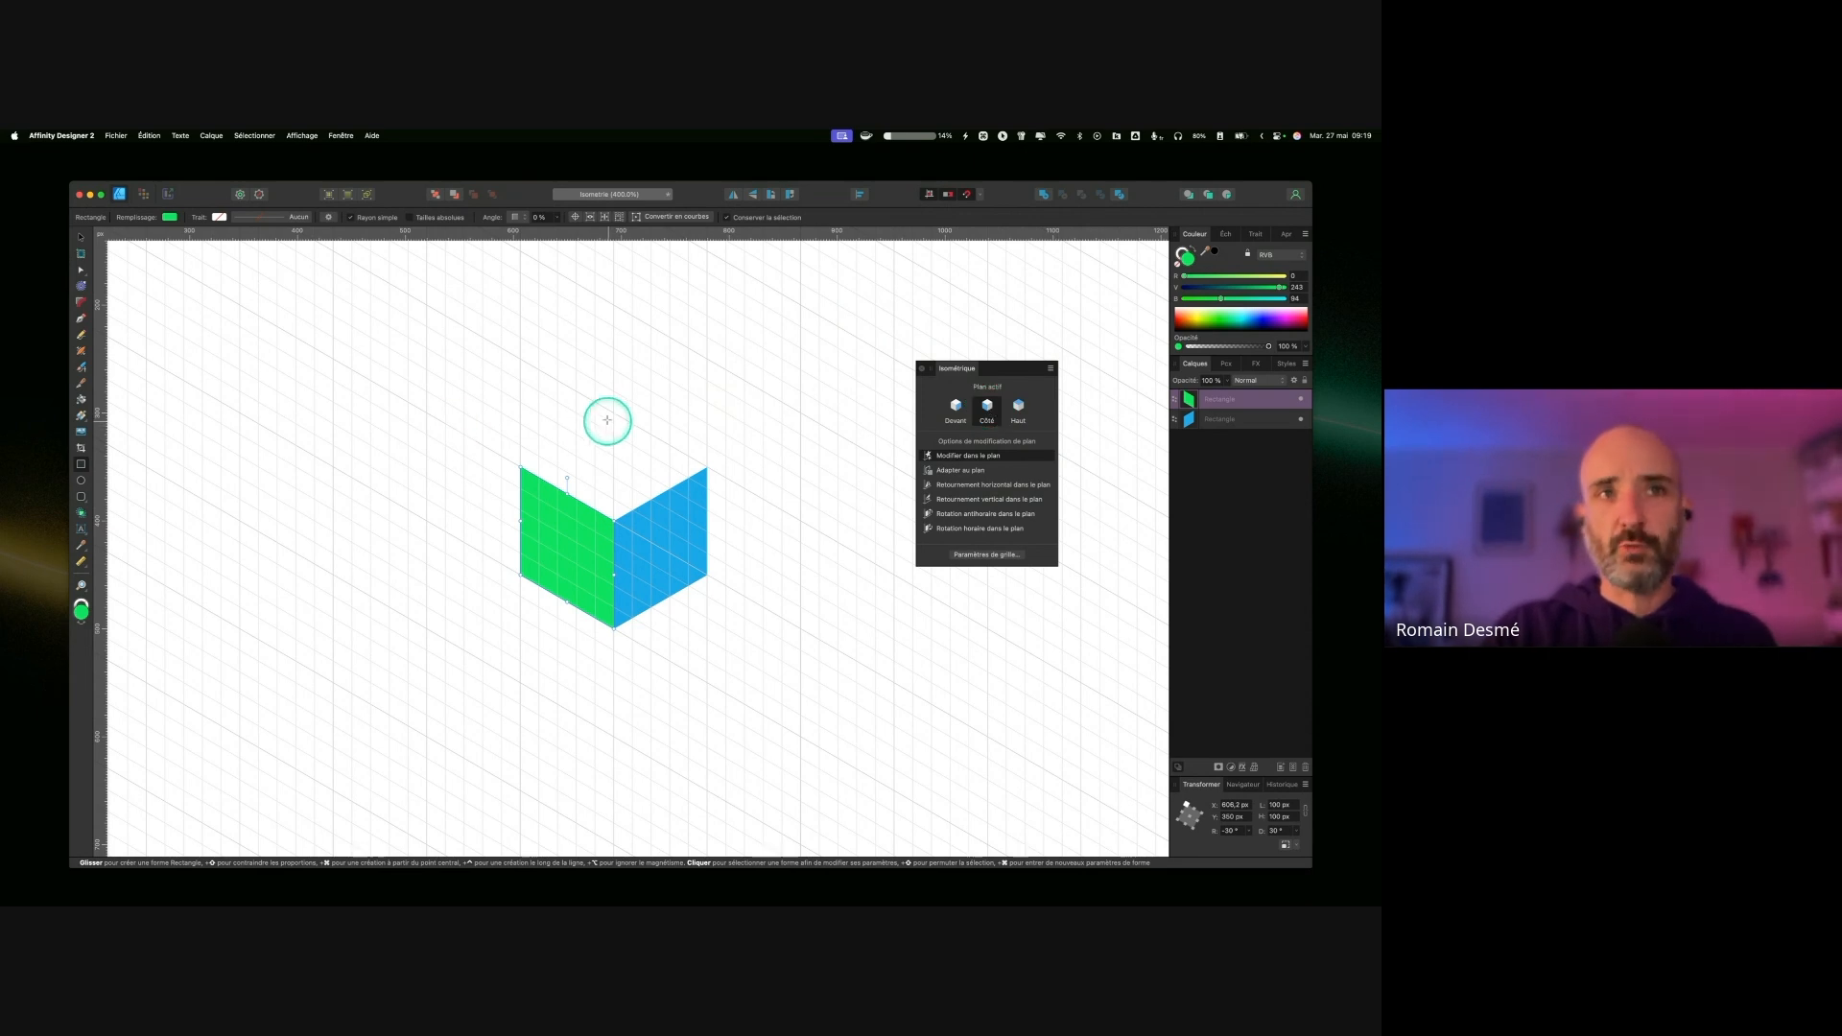
key(ctrl)
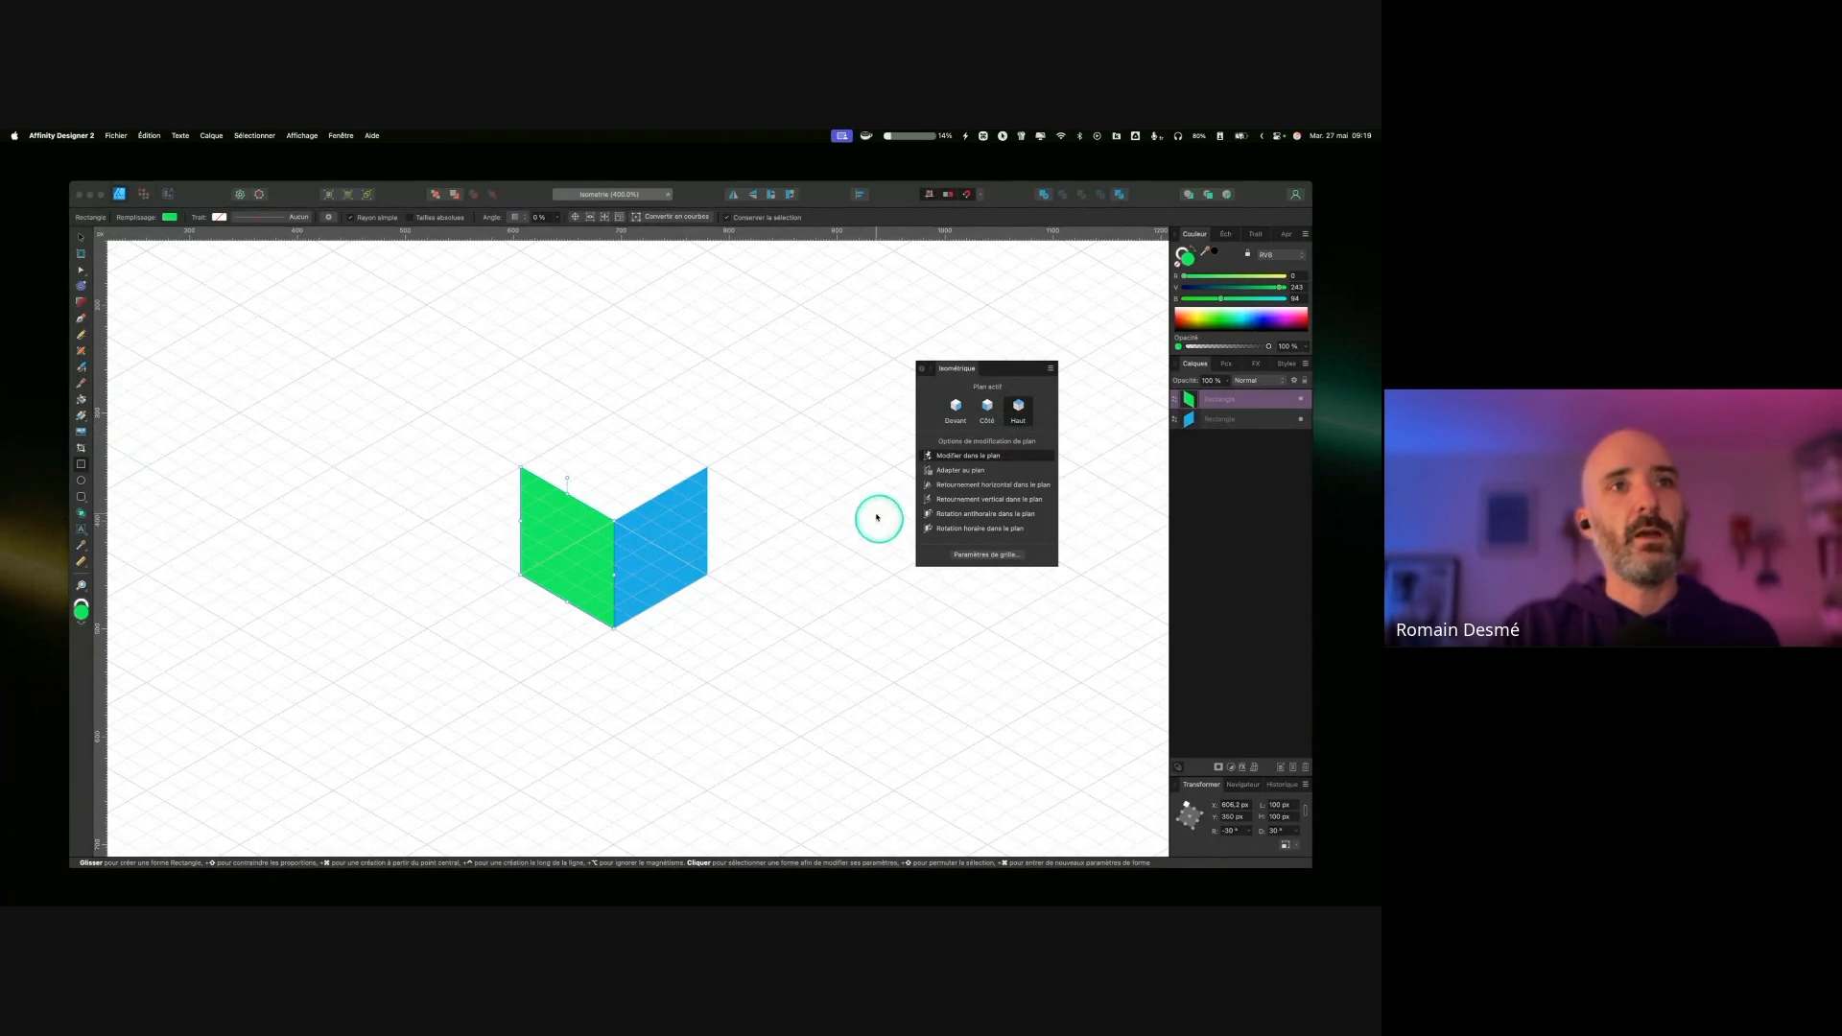
drag(613, 412, 614, 521)
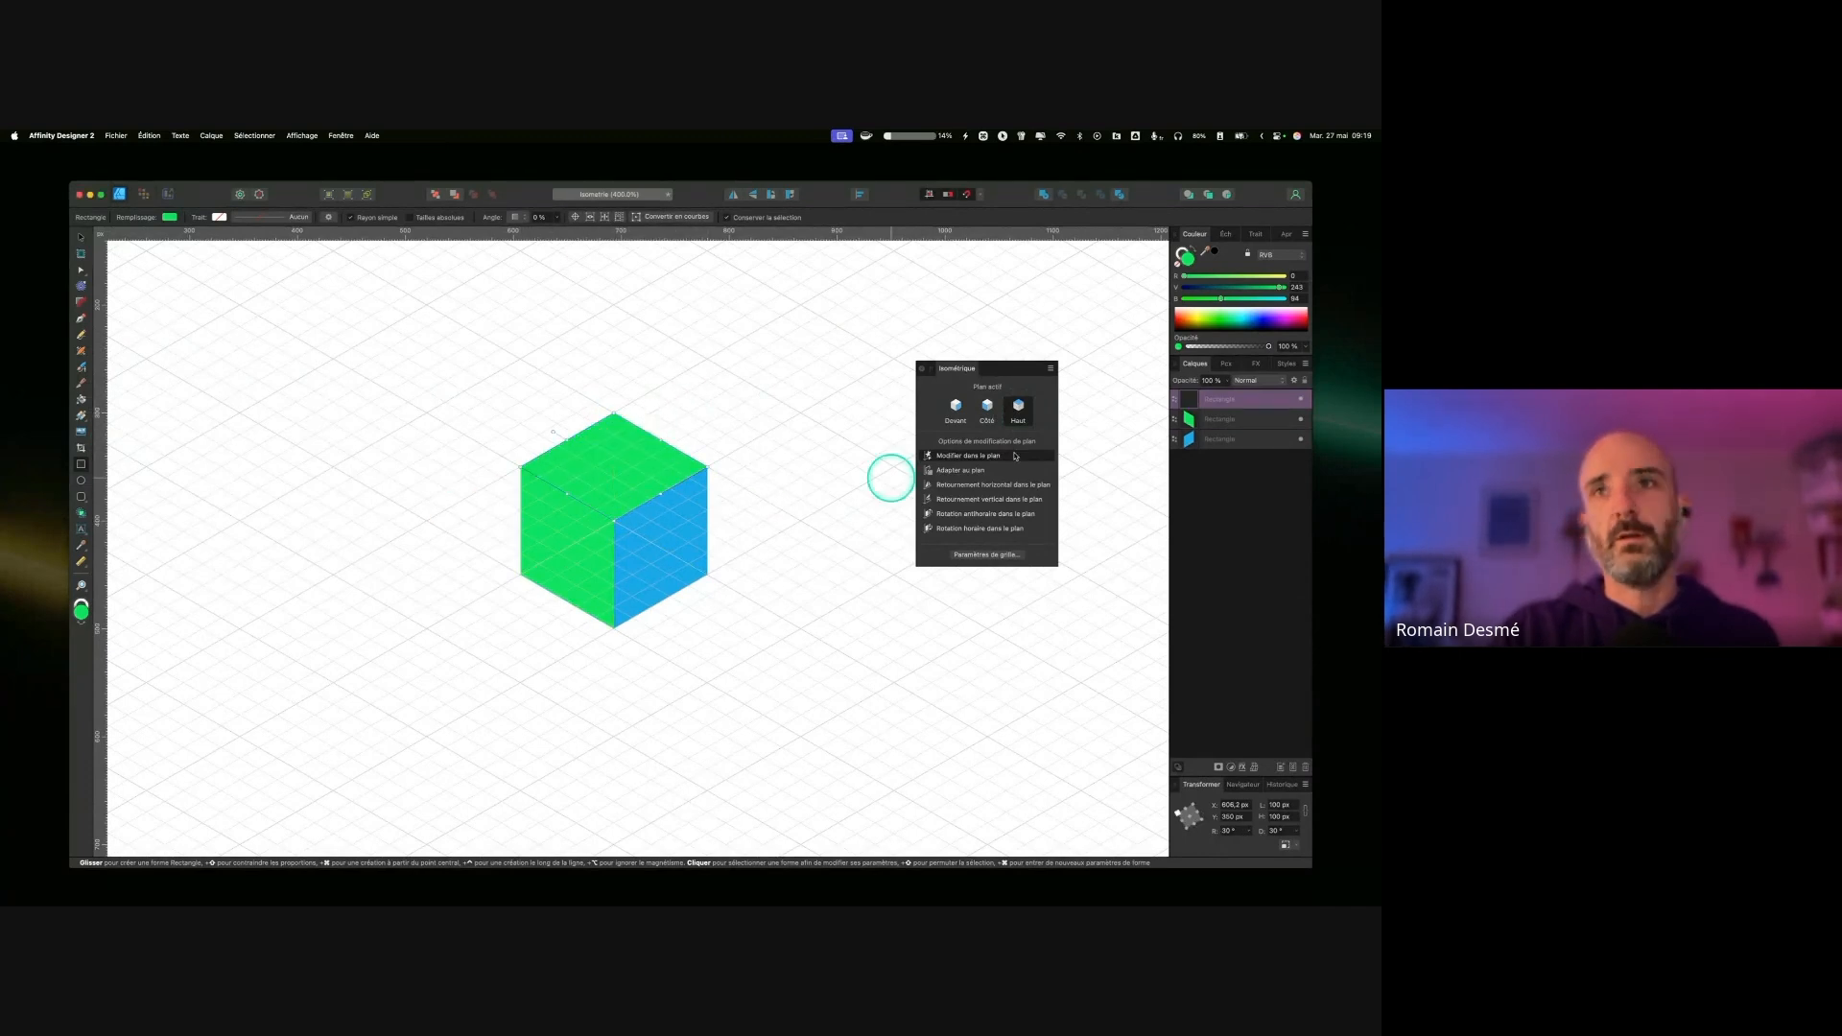
click(1186, 321)
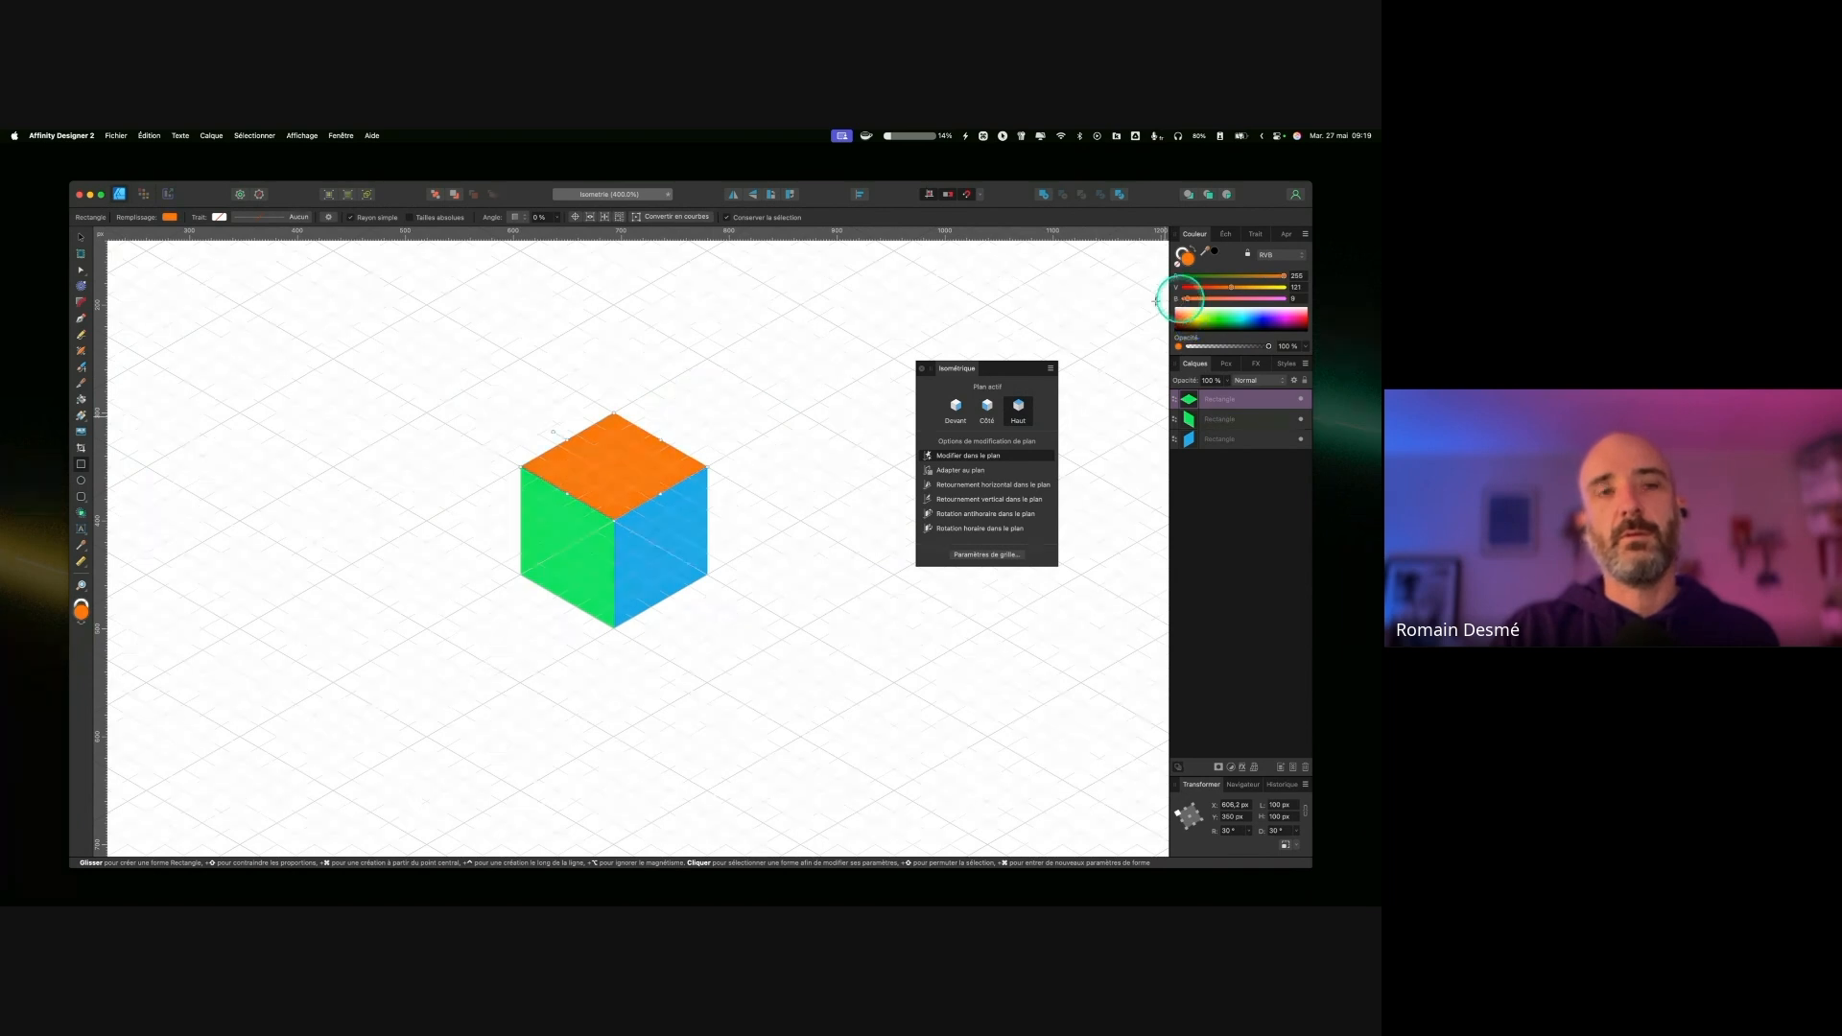
Step: Return to the Move tool and turn off Modifier dans le plan
click(81, 237)
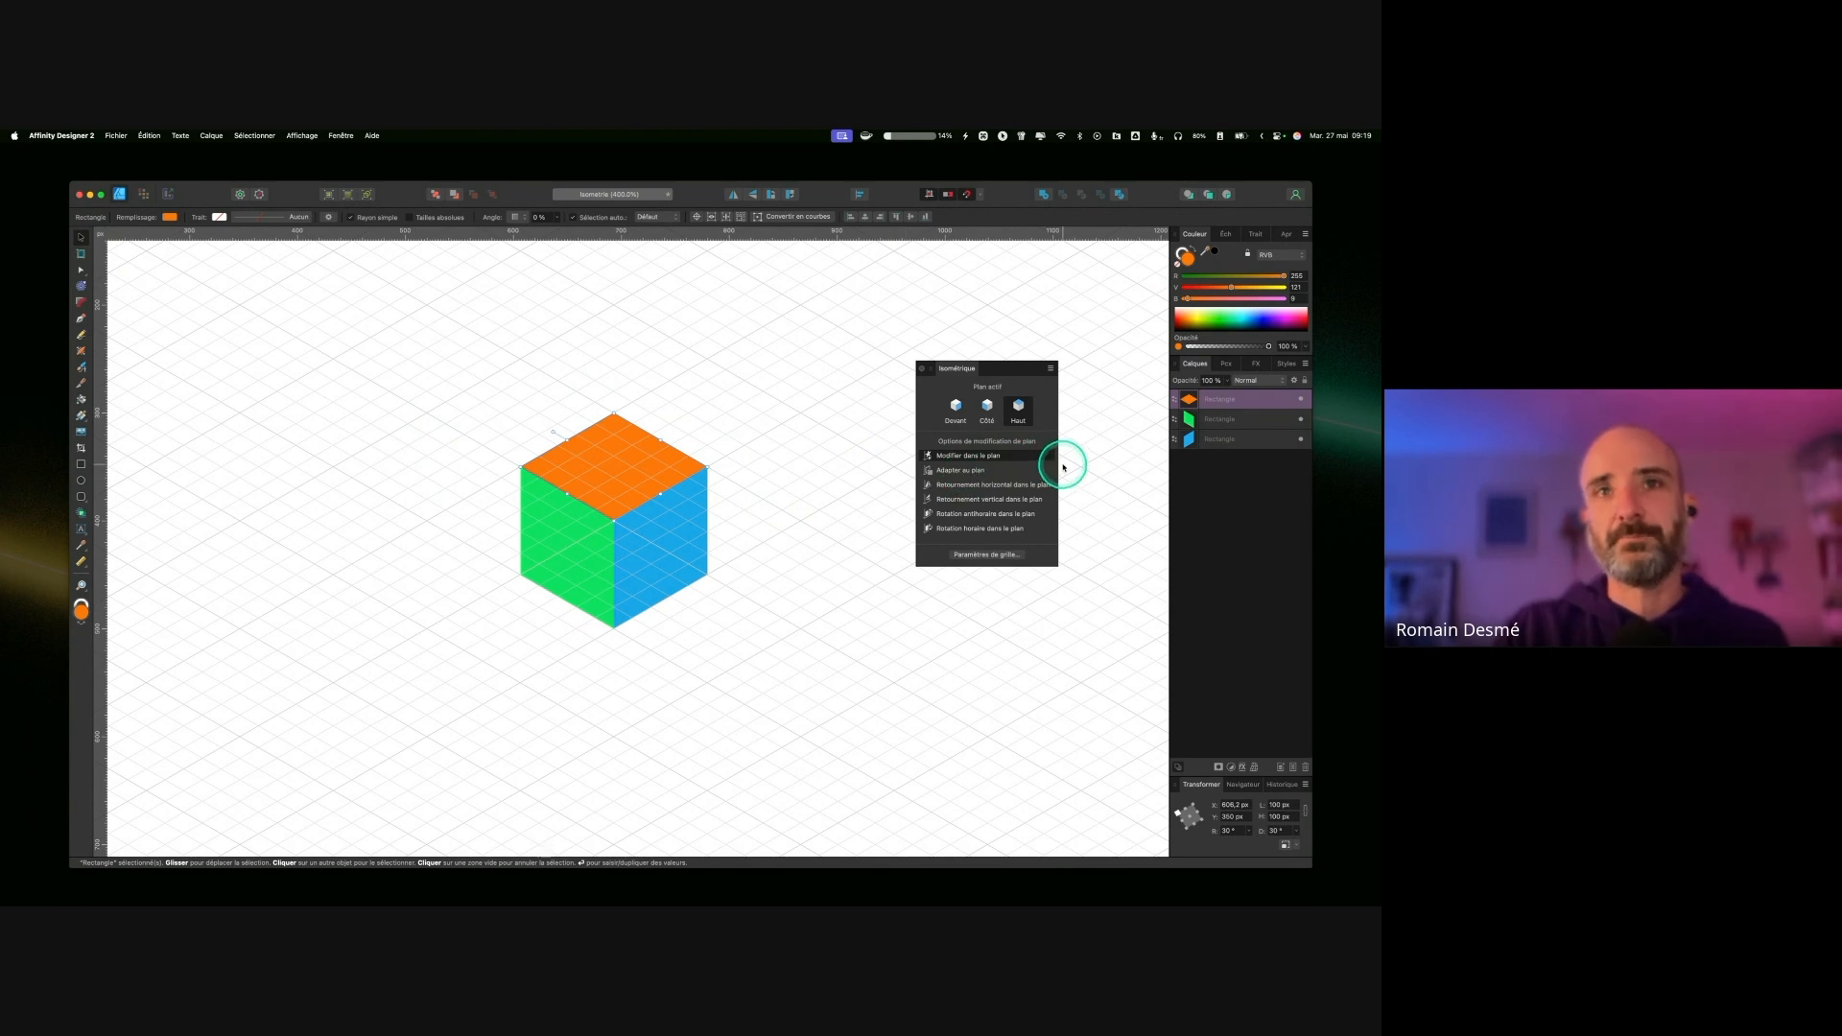
key(ctrl)
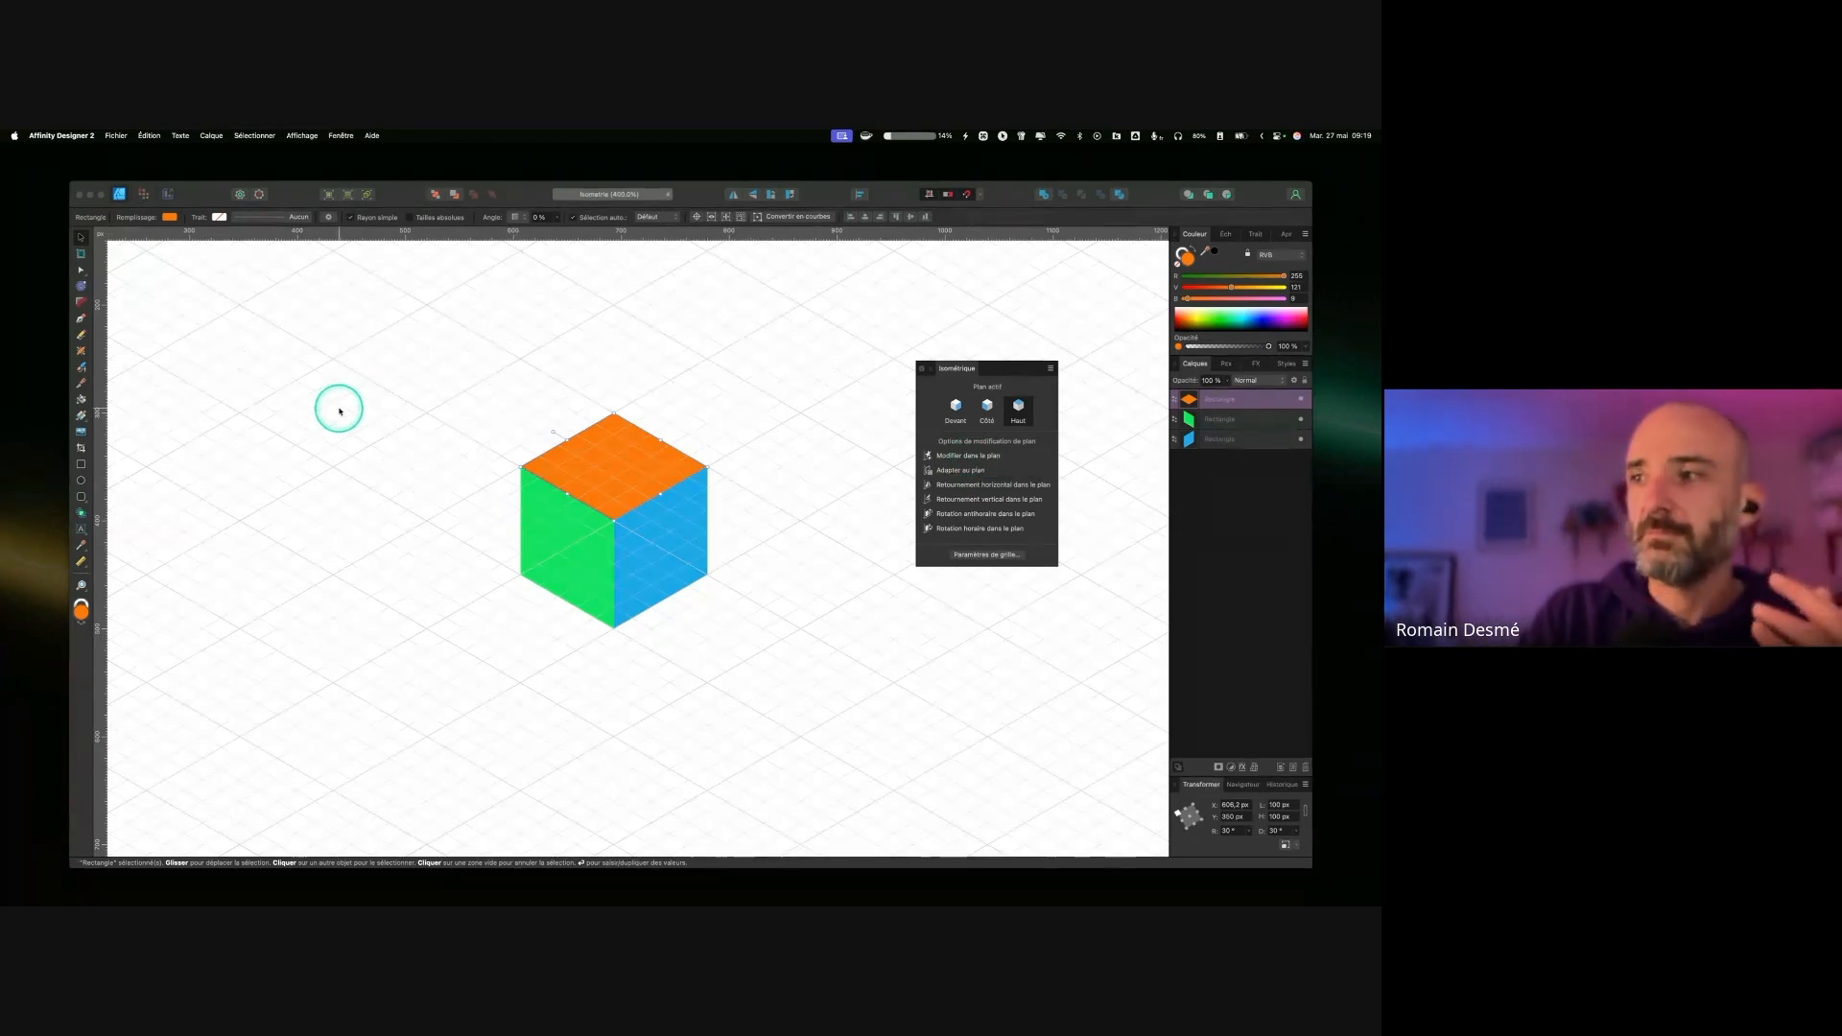
Step: Draw a flat rectangle of about 147 × 155 px beside the cube and fit it to the Haut plane
click(82, 464)
mouse_move(287, 396)
mouse_down()
mouse_move(436, 502)
mouse_move(446, 562)
mouse_up()
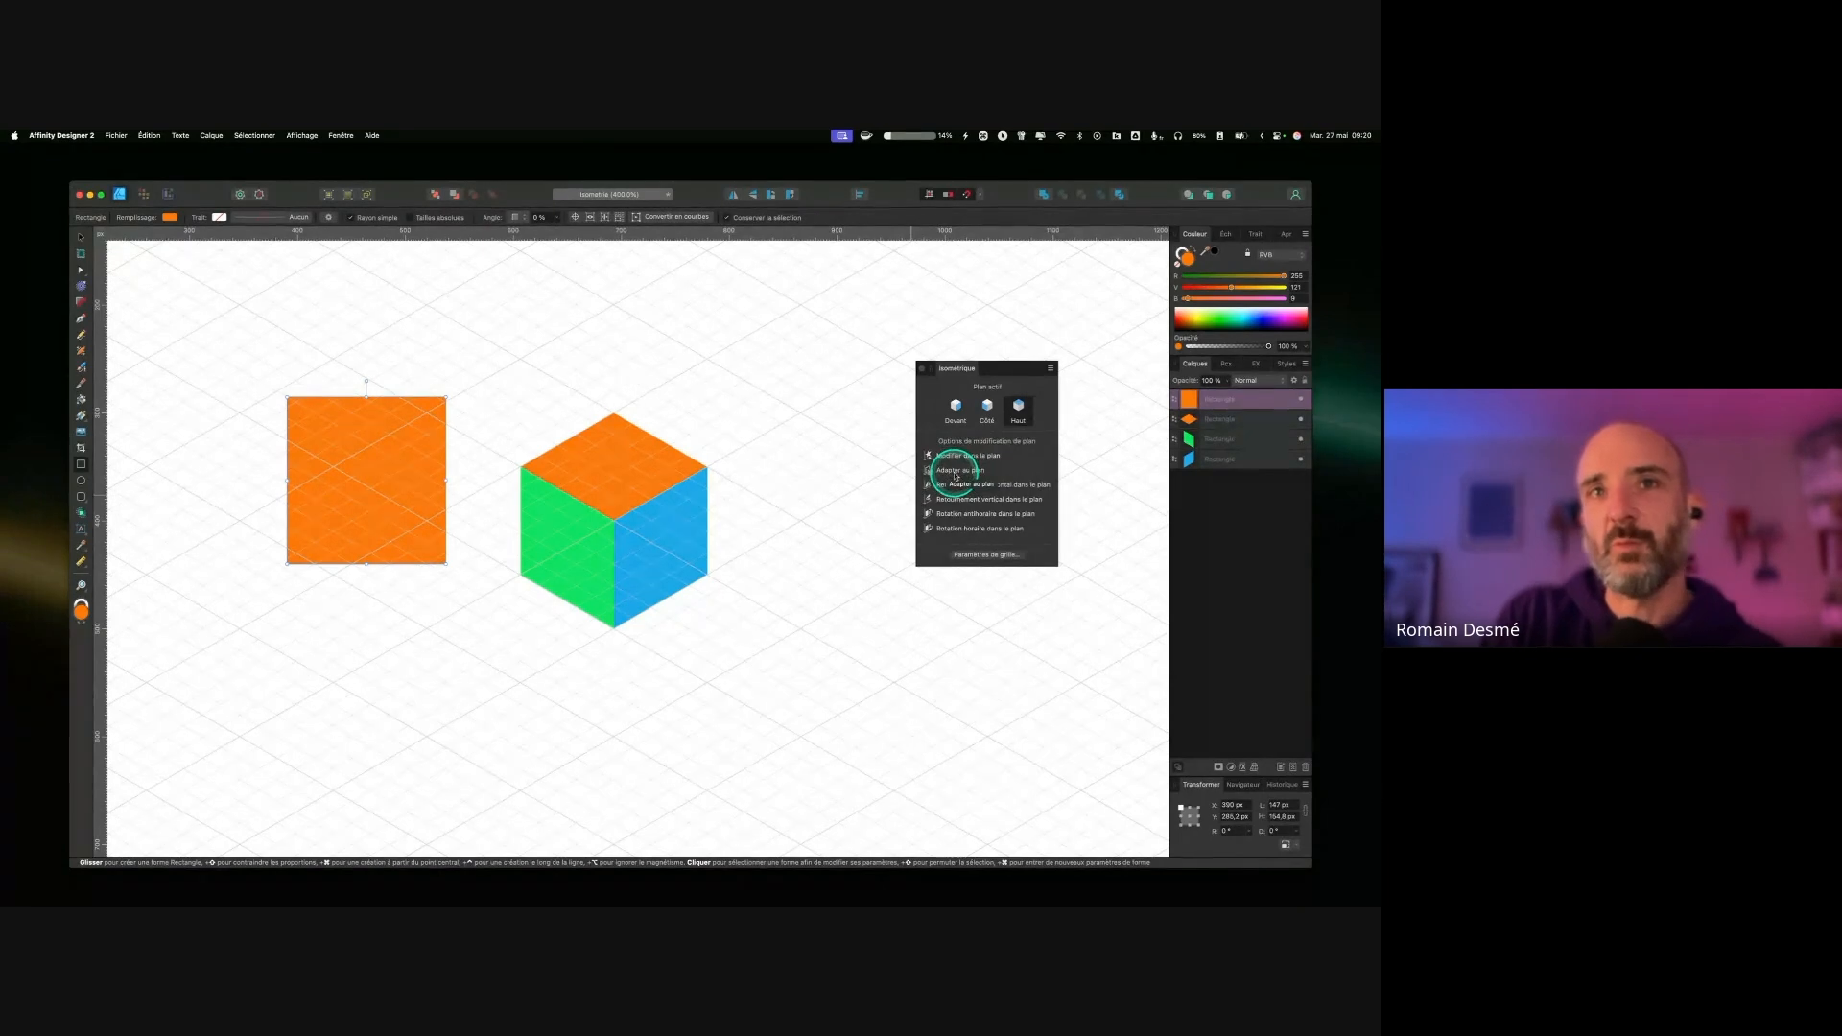
key(ctrl)
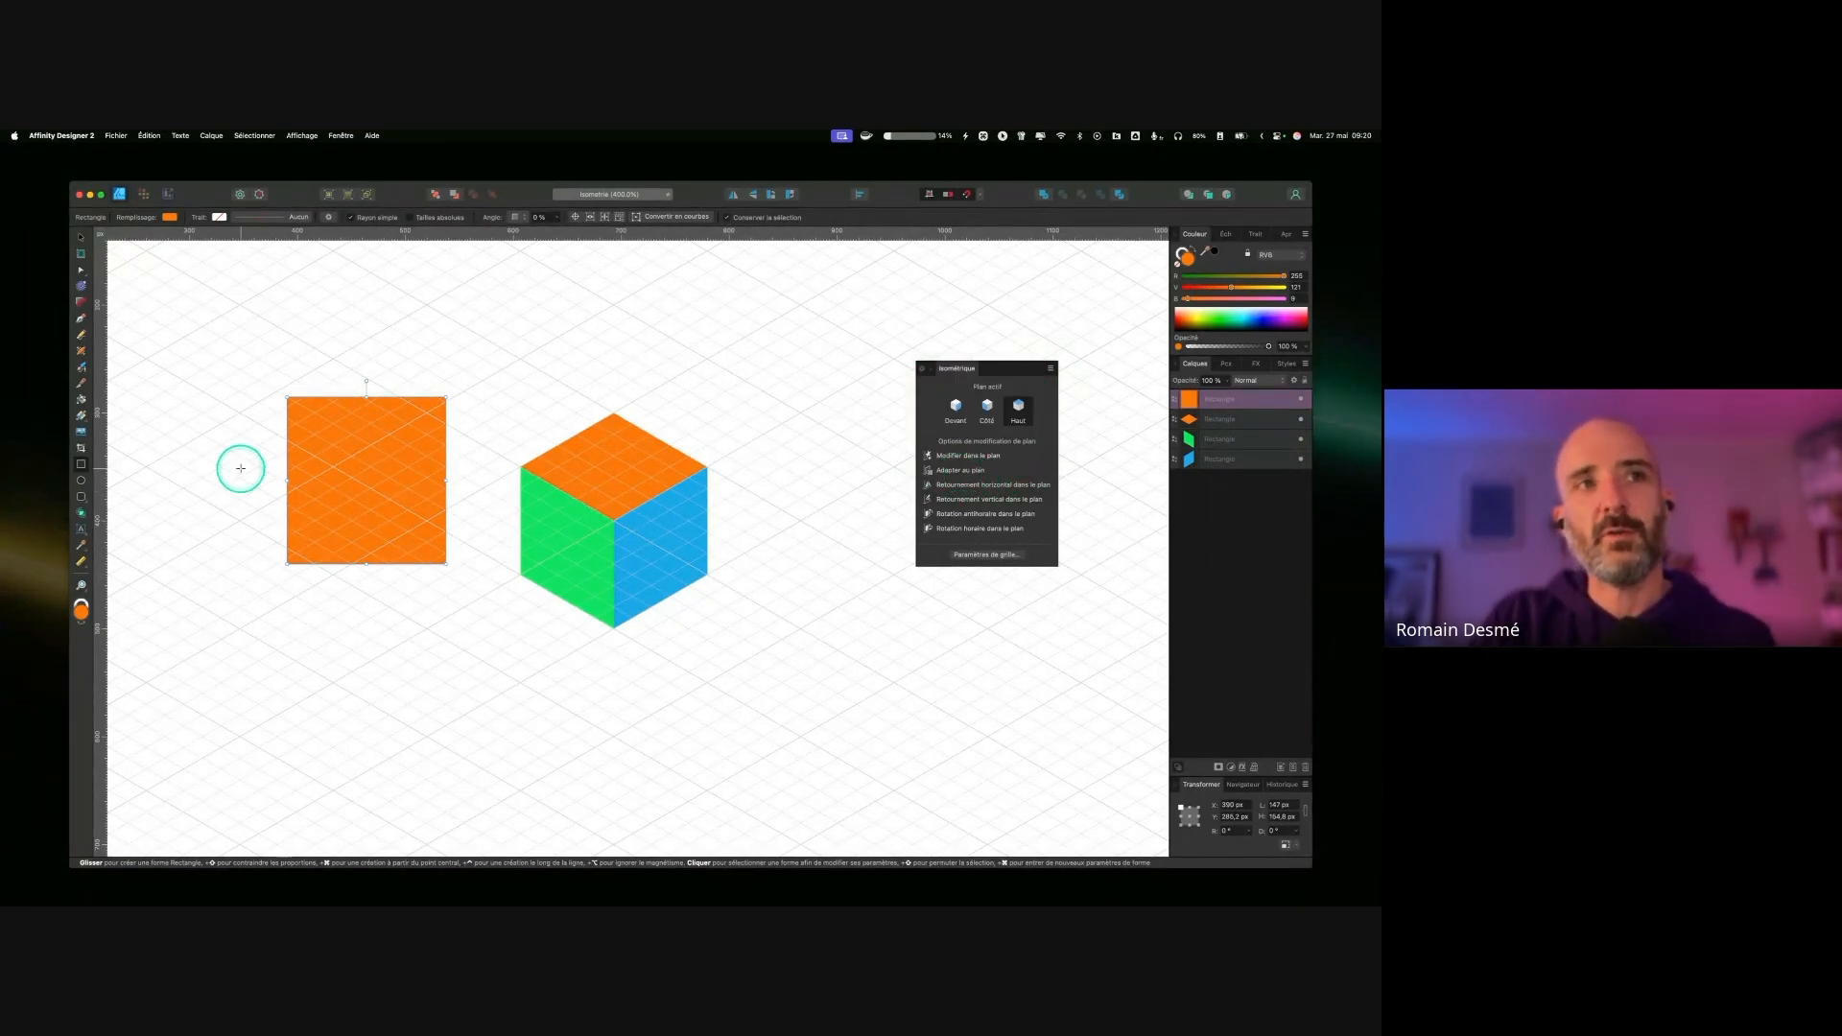
key(ctrl)
click(945, 470)
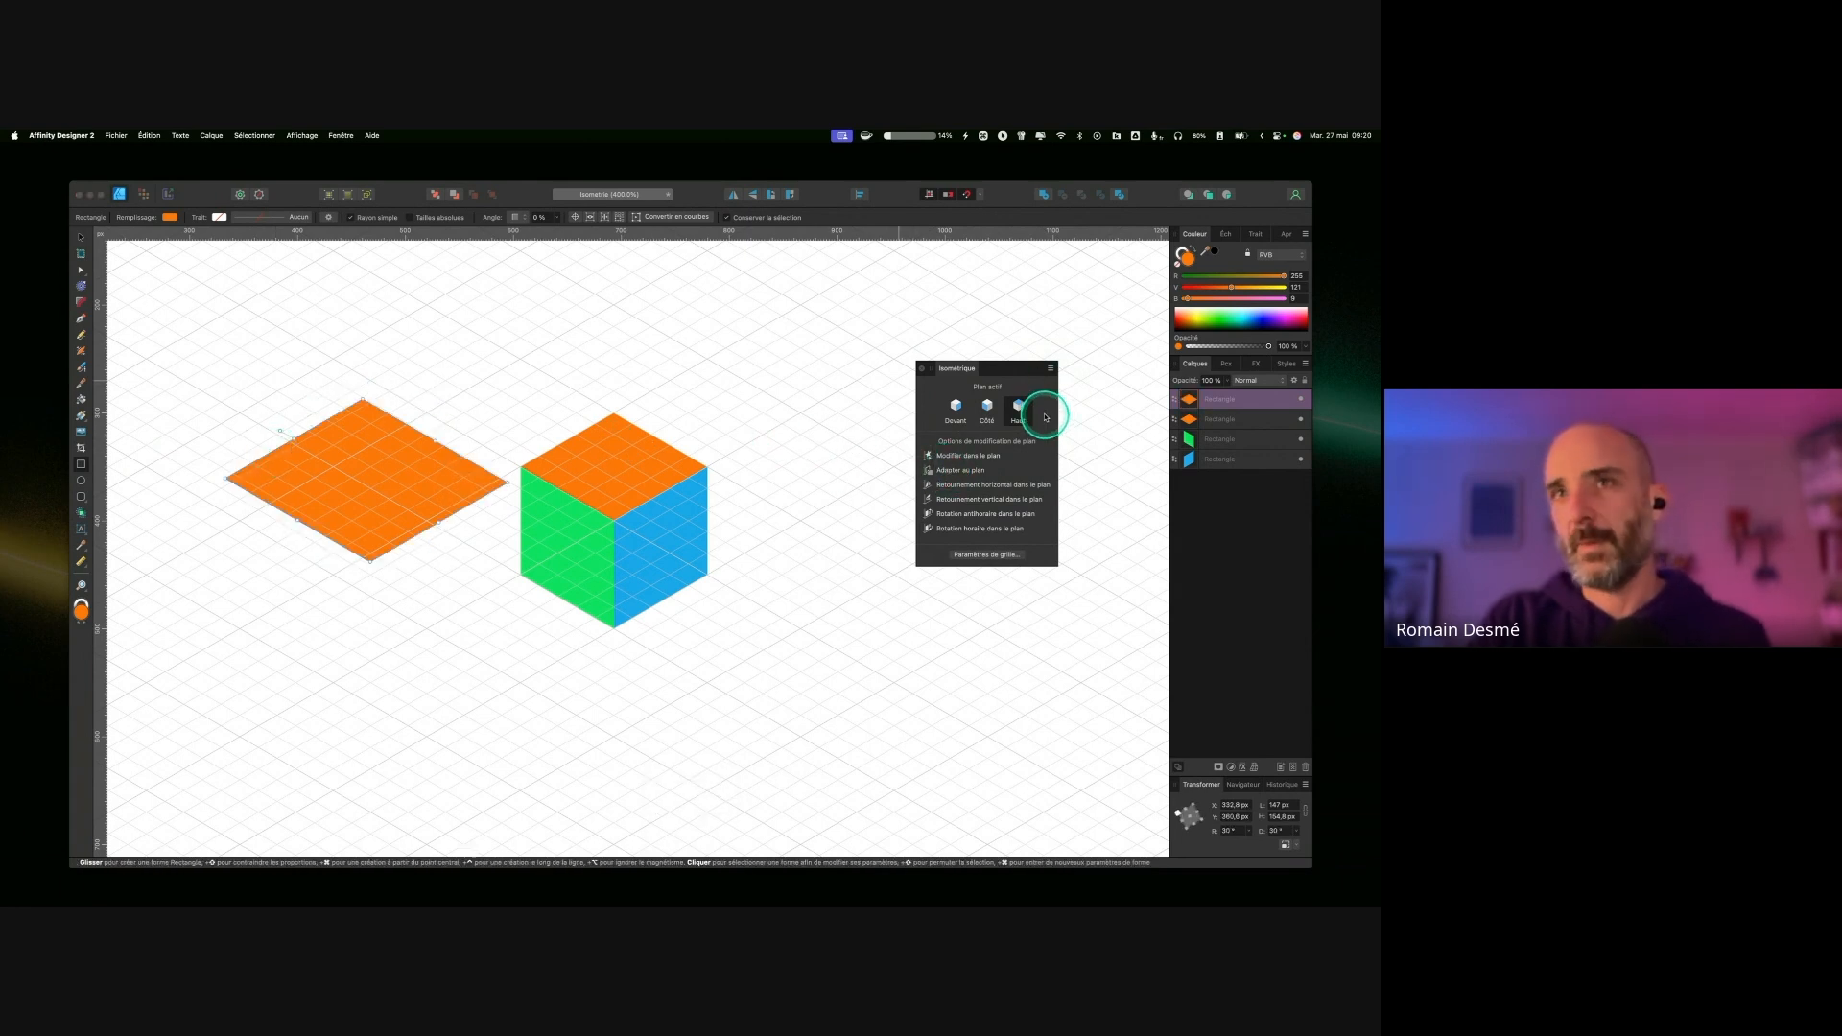
Step: Recolour the new Haut-plane rectangle yellow, move it up beside the cube and scale it down to about half size
click(1269, 288)
drag(1270, 291, 1266, 289)
click(83, 237)
drag(352, 477, 378, 412)
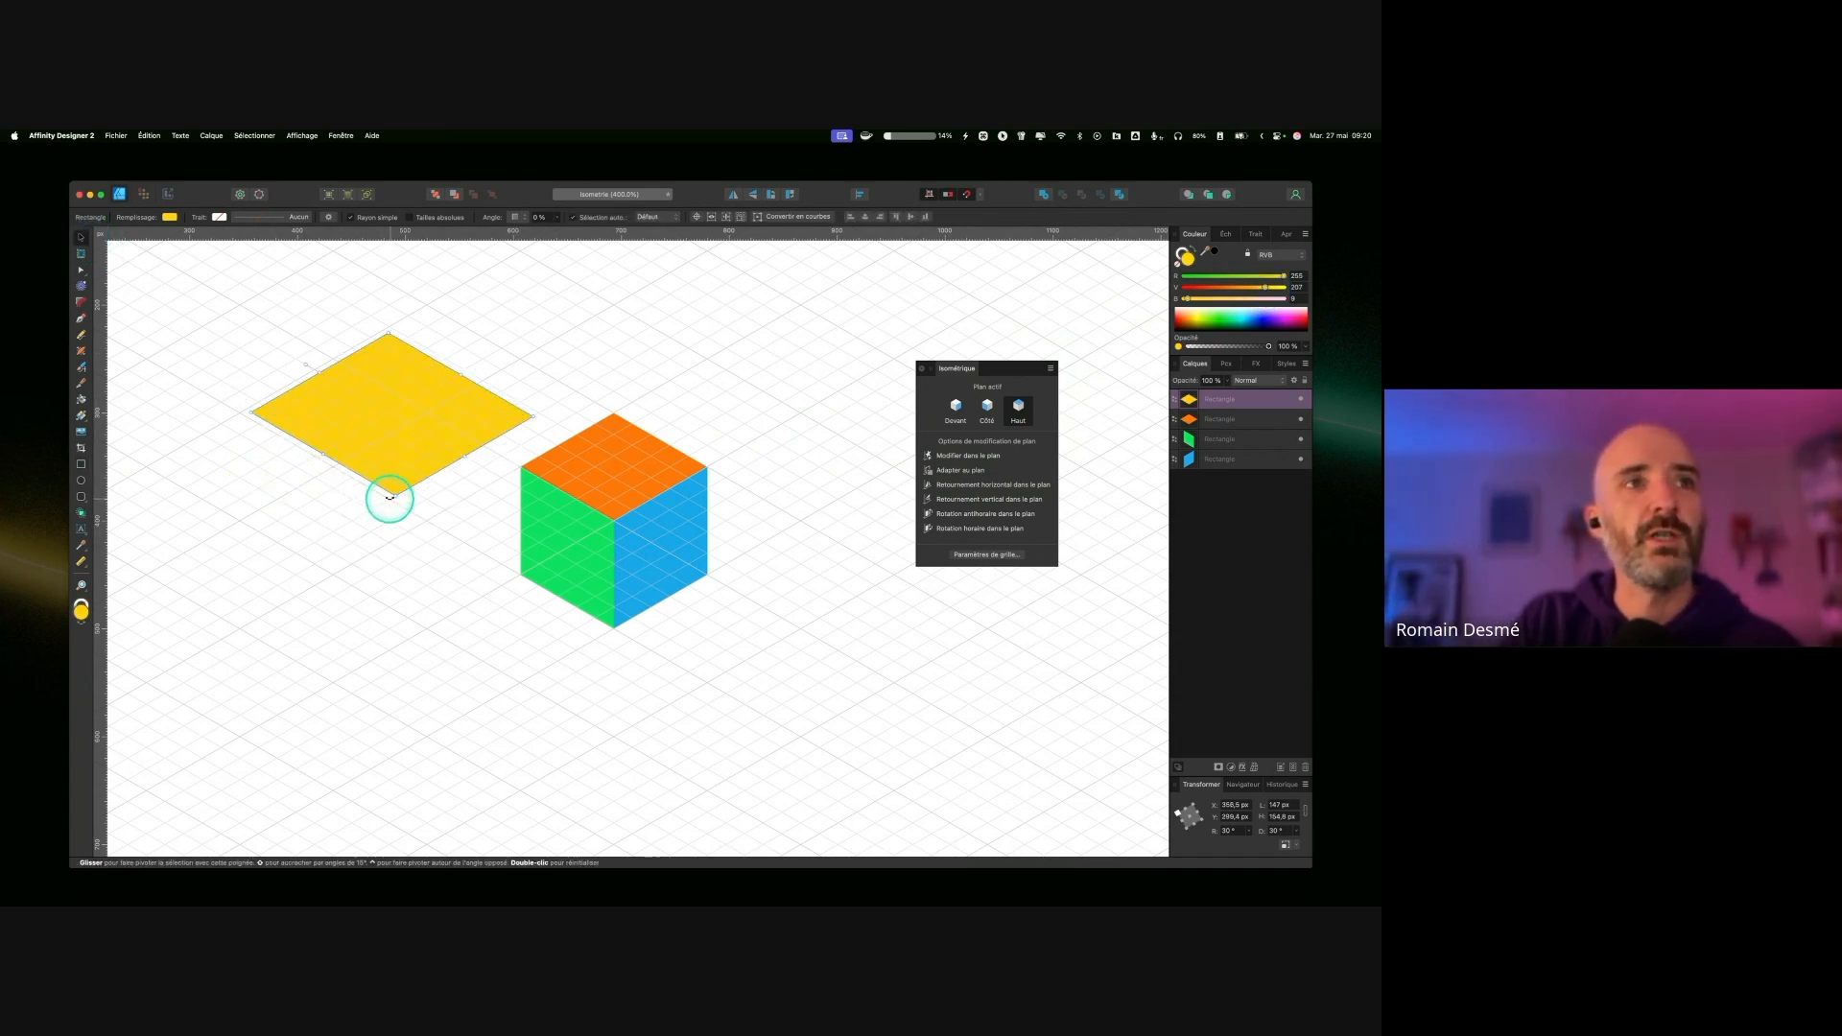
drag(382, 499, 338, 398)
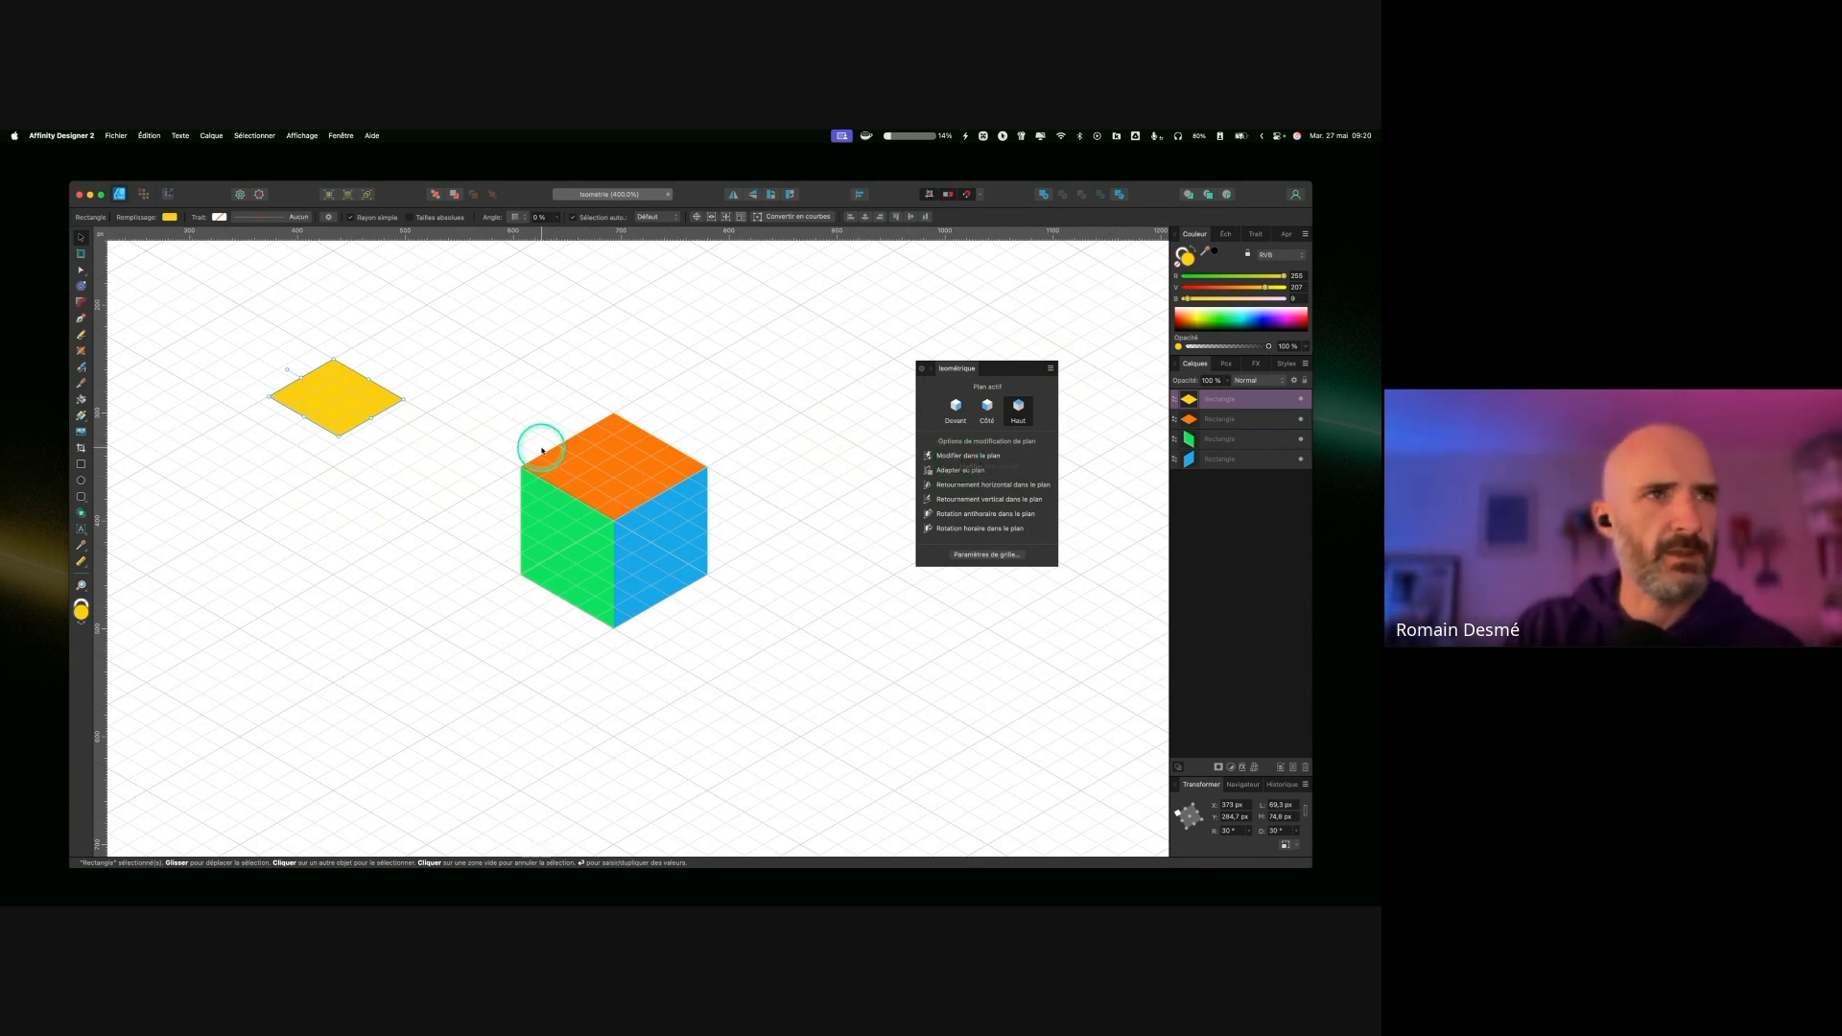
Step: Enlarge the cube's orange top face beyond its edges, convert it to curves, and bend the edge above the blue face inward
click(632, 452)
key(BackSpace)
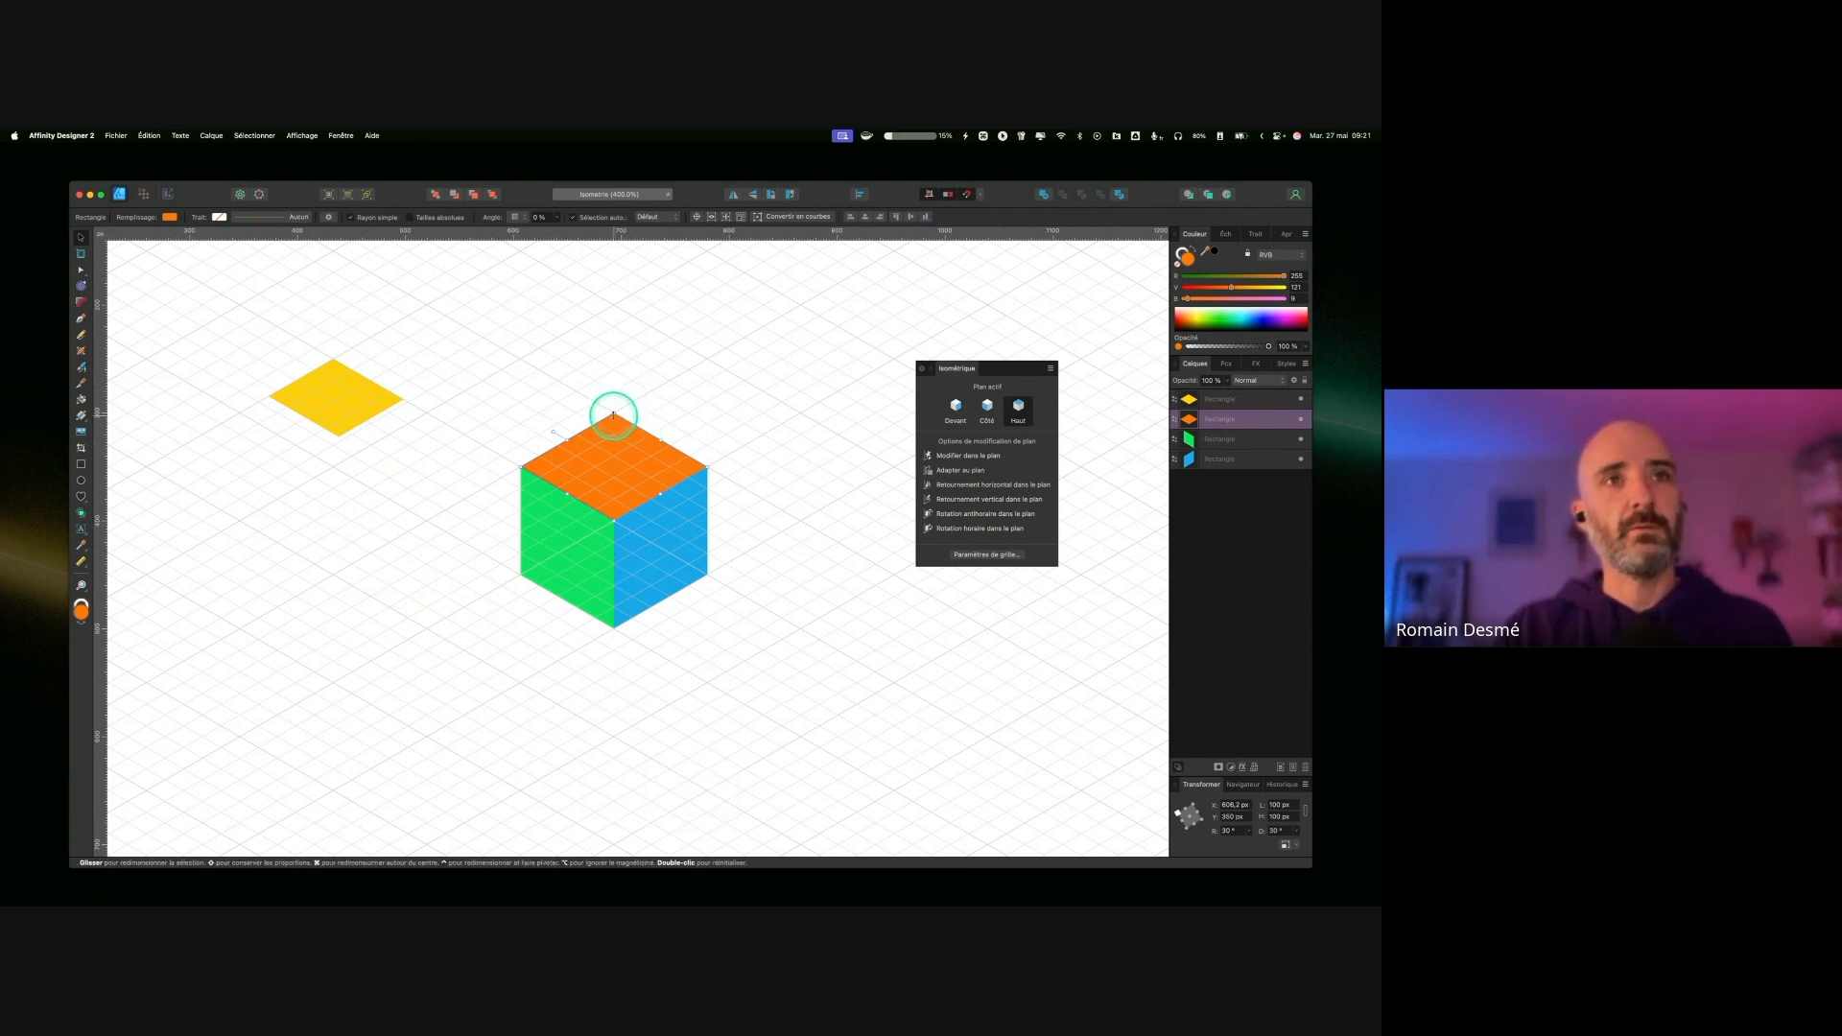
drag(614, 413, 618, 368)
right_click(634, 432)
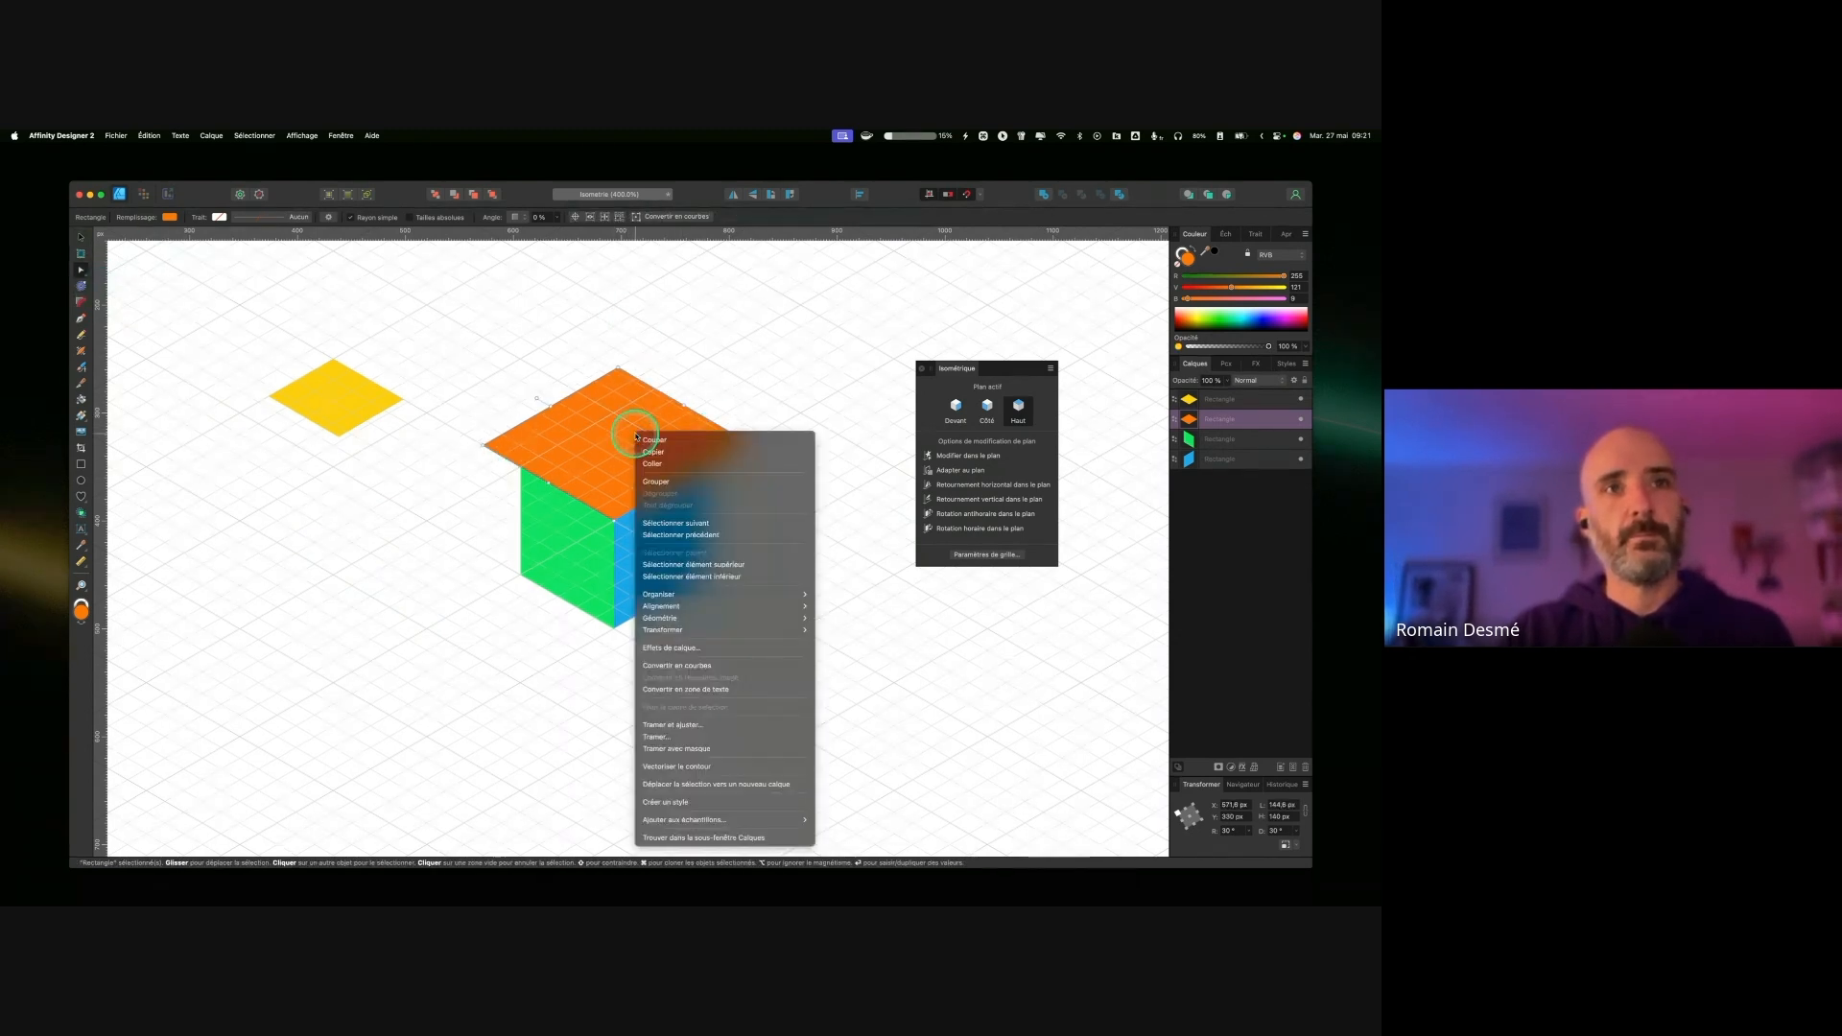
click(717, 665)
drag(679, 480, 671, 442)
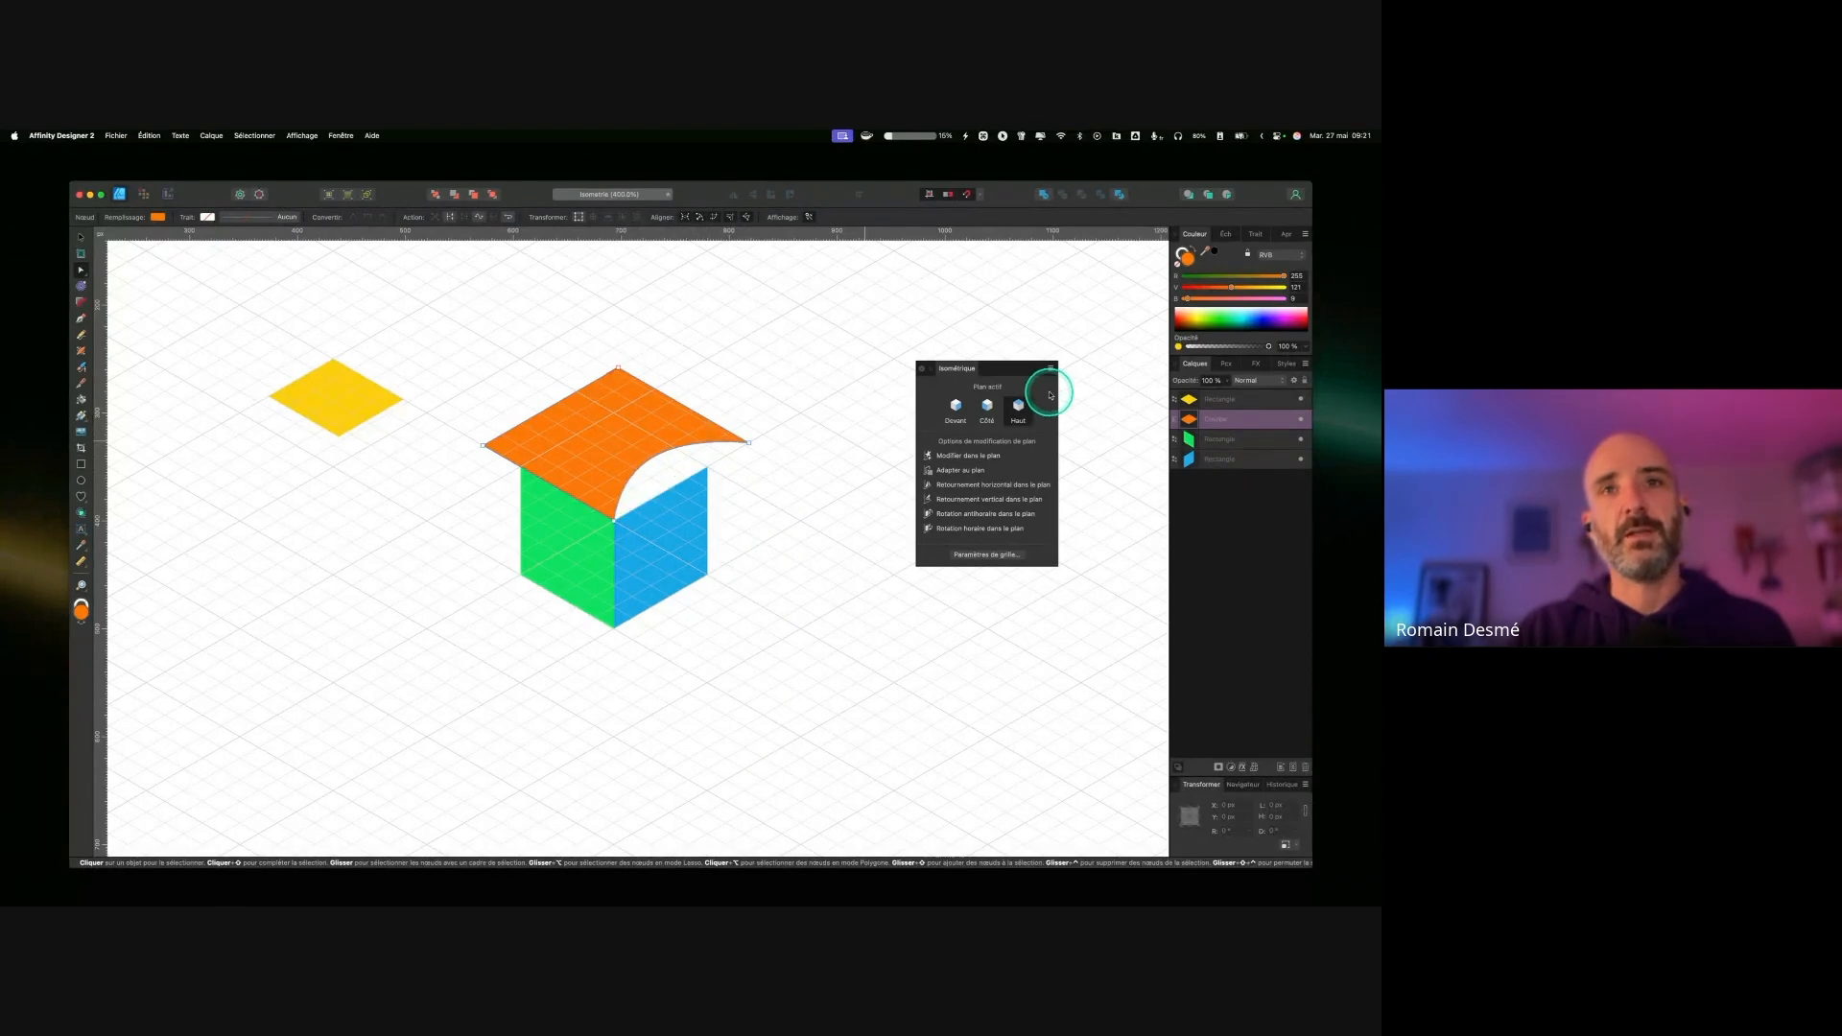
Step: Select the curved orange face with the Move tool and flip it within the Haut plane, horizontally and vertically
click(63, 240)
click(610, 415)
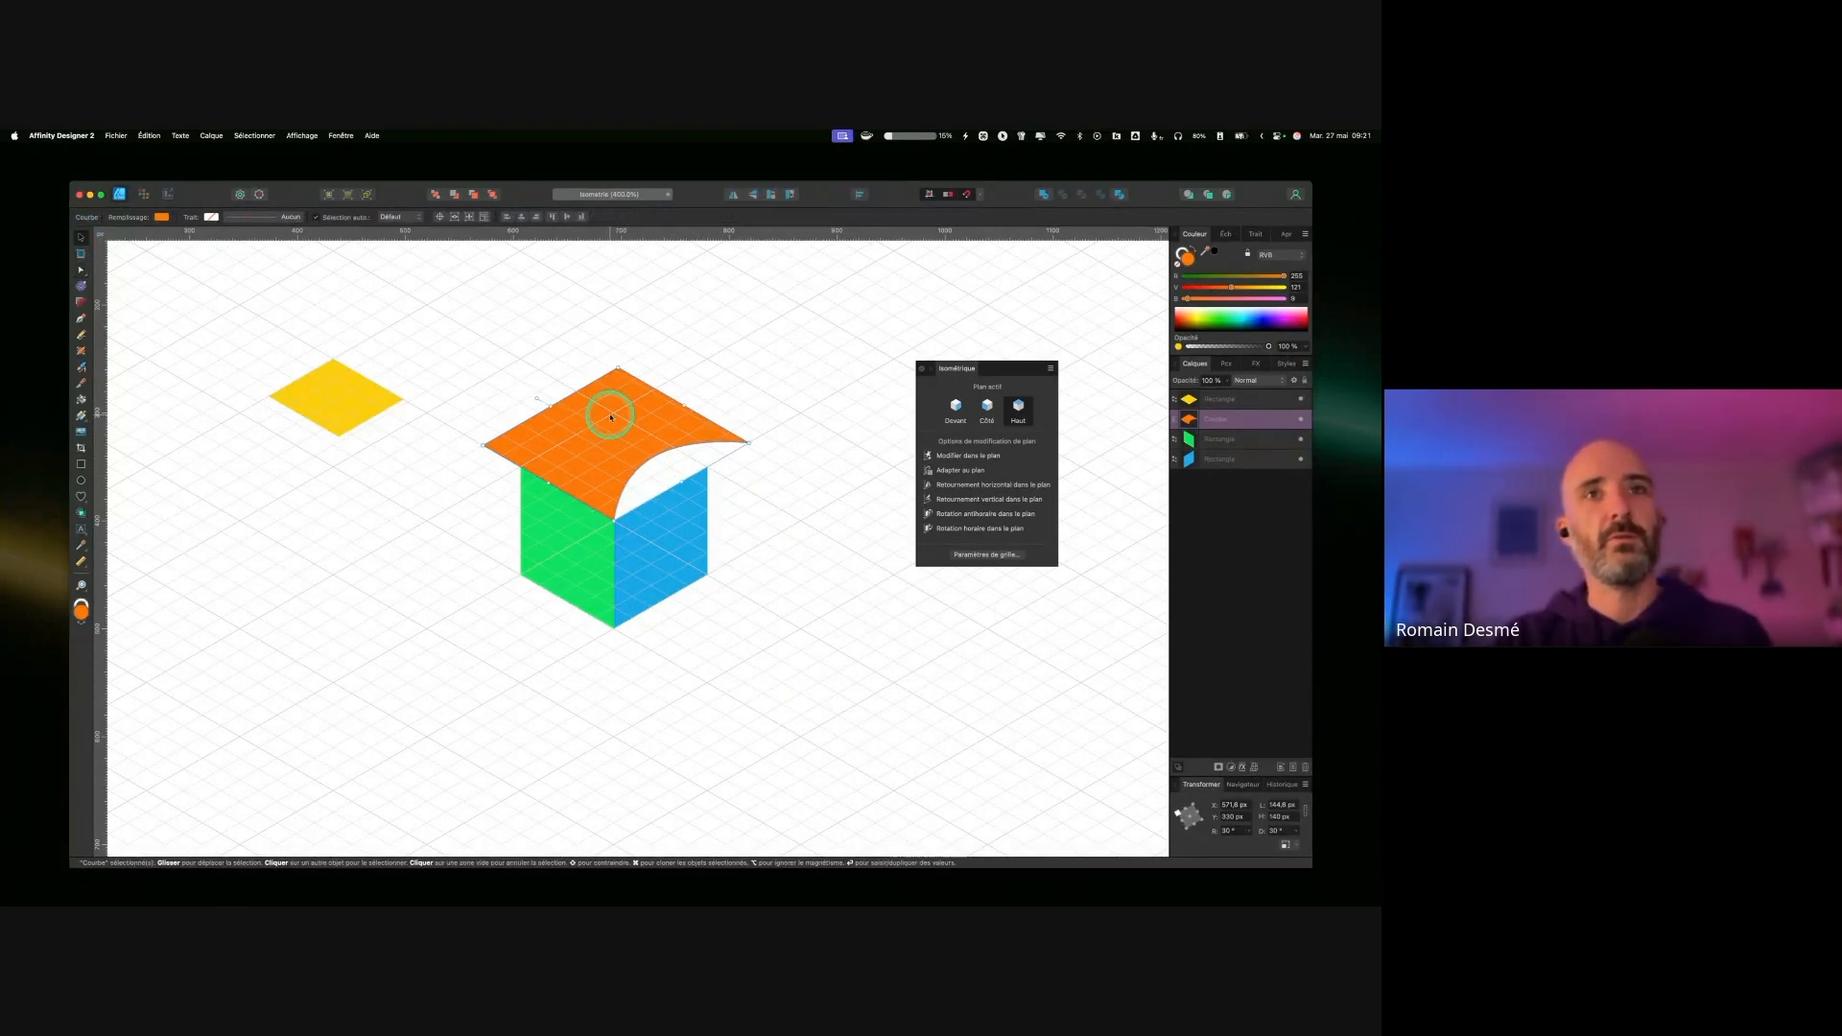
click(1000, 486)
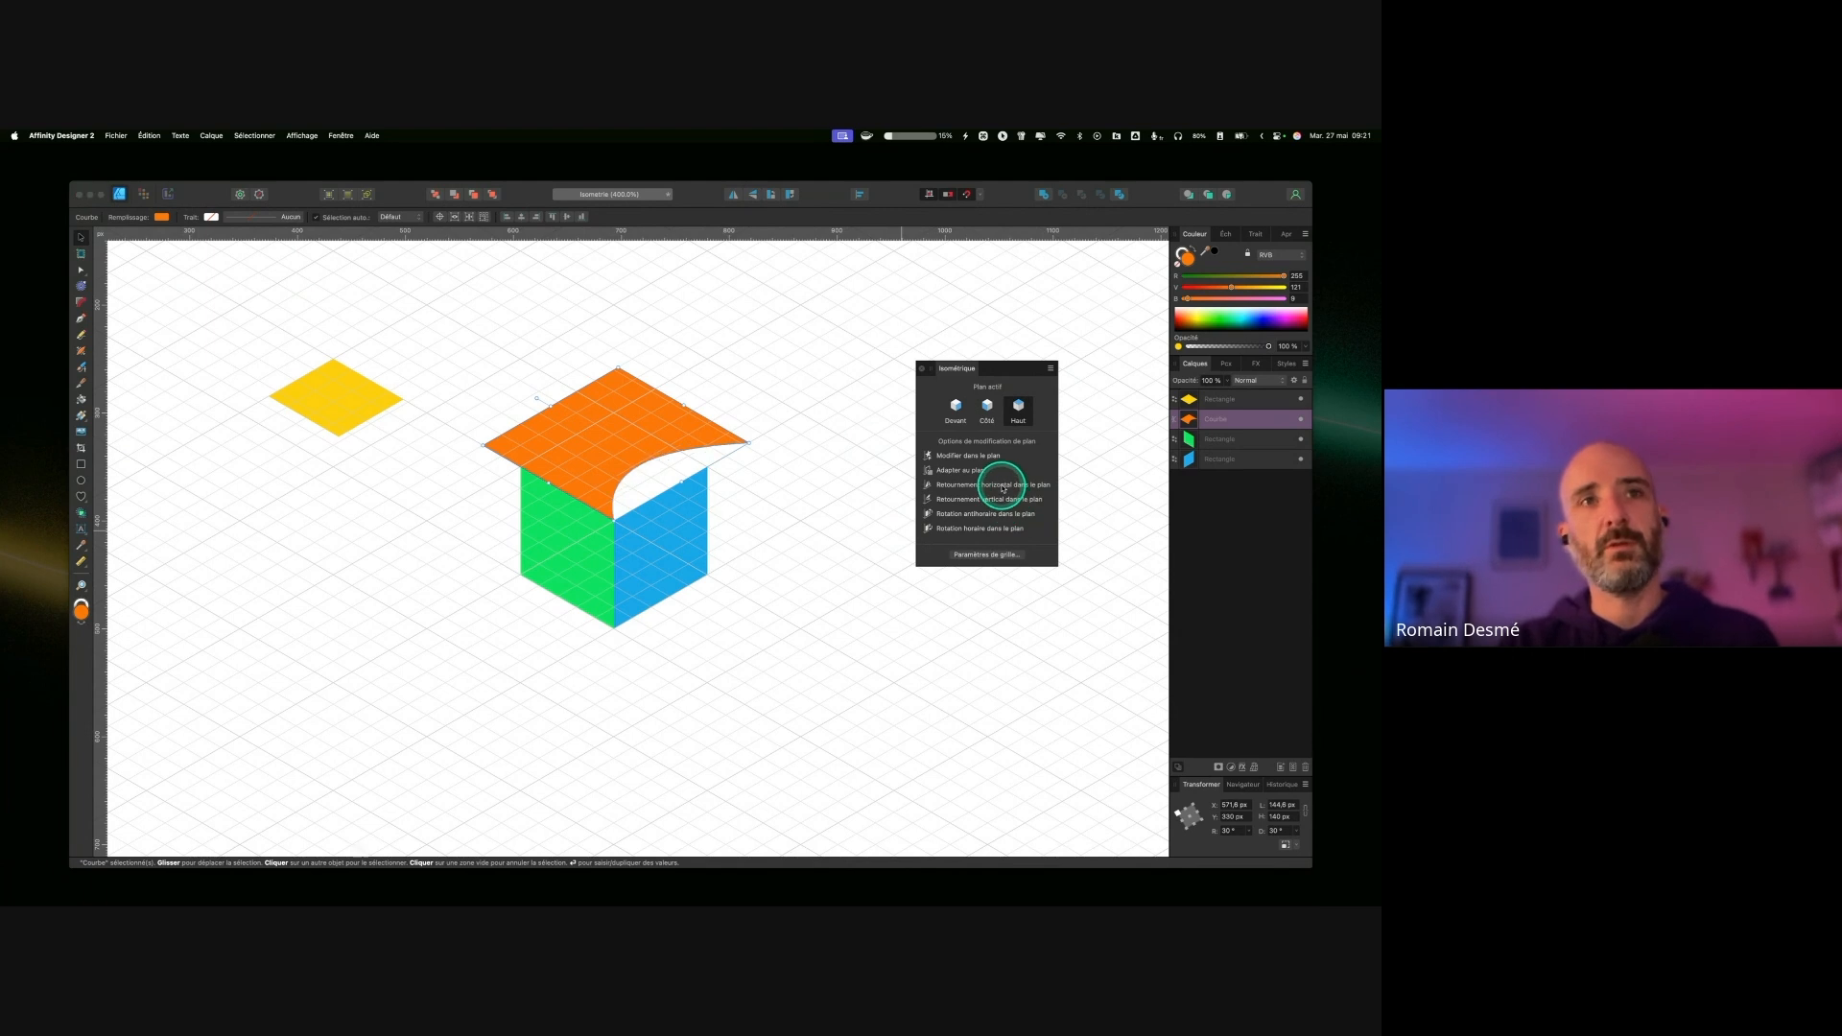
click(1003, 500)
click(1003, 500)
click(1002, 500)
click(1003, 500)
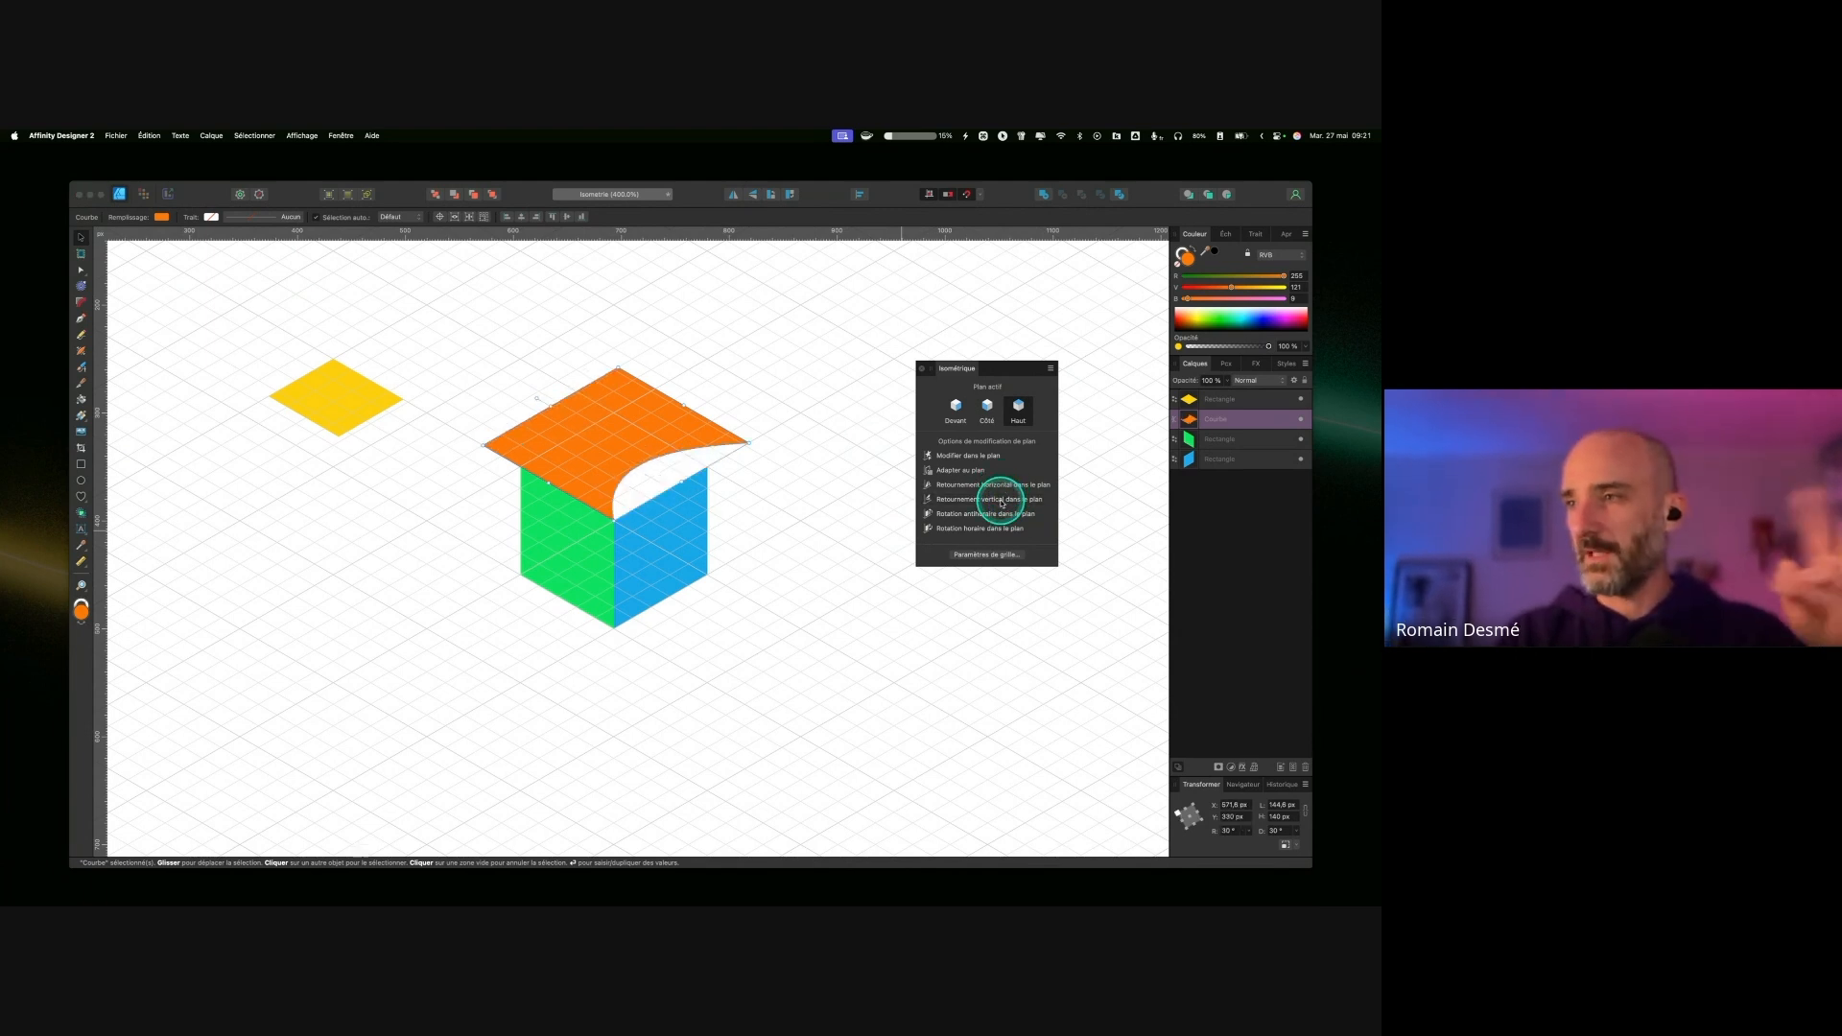
click(1002, 500)
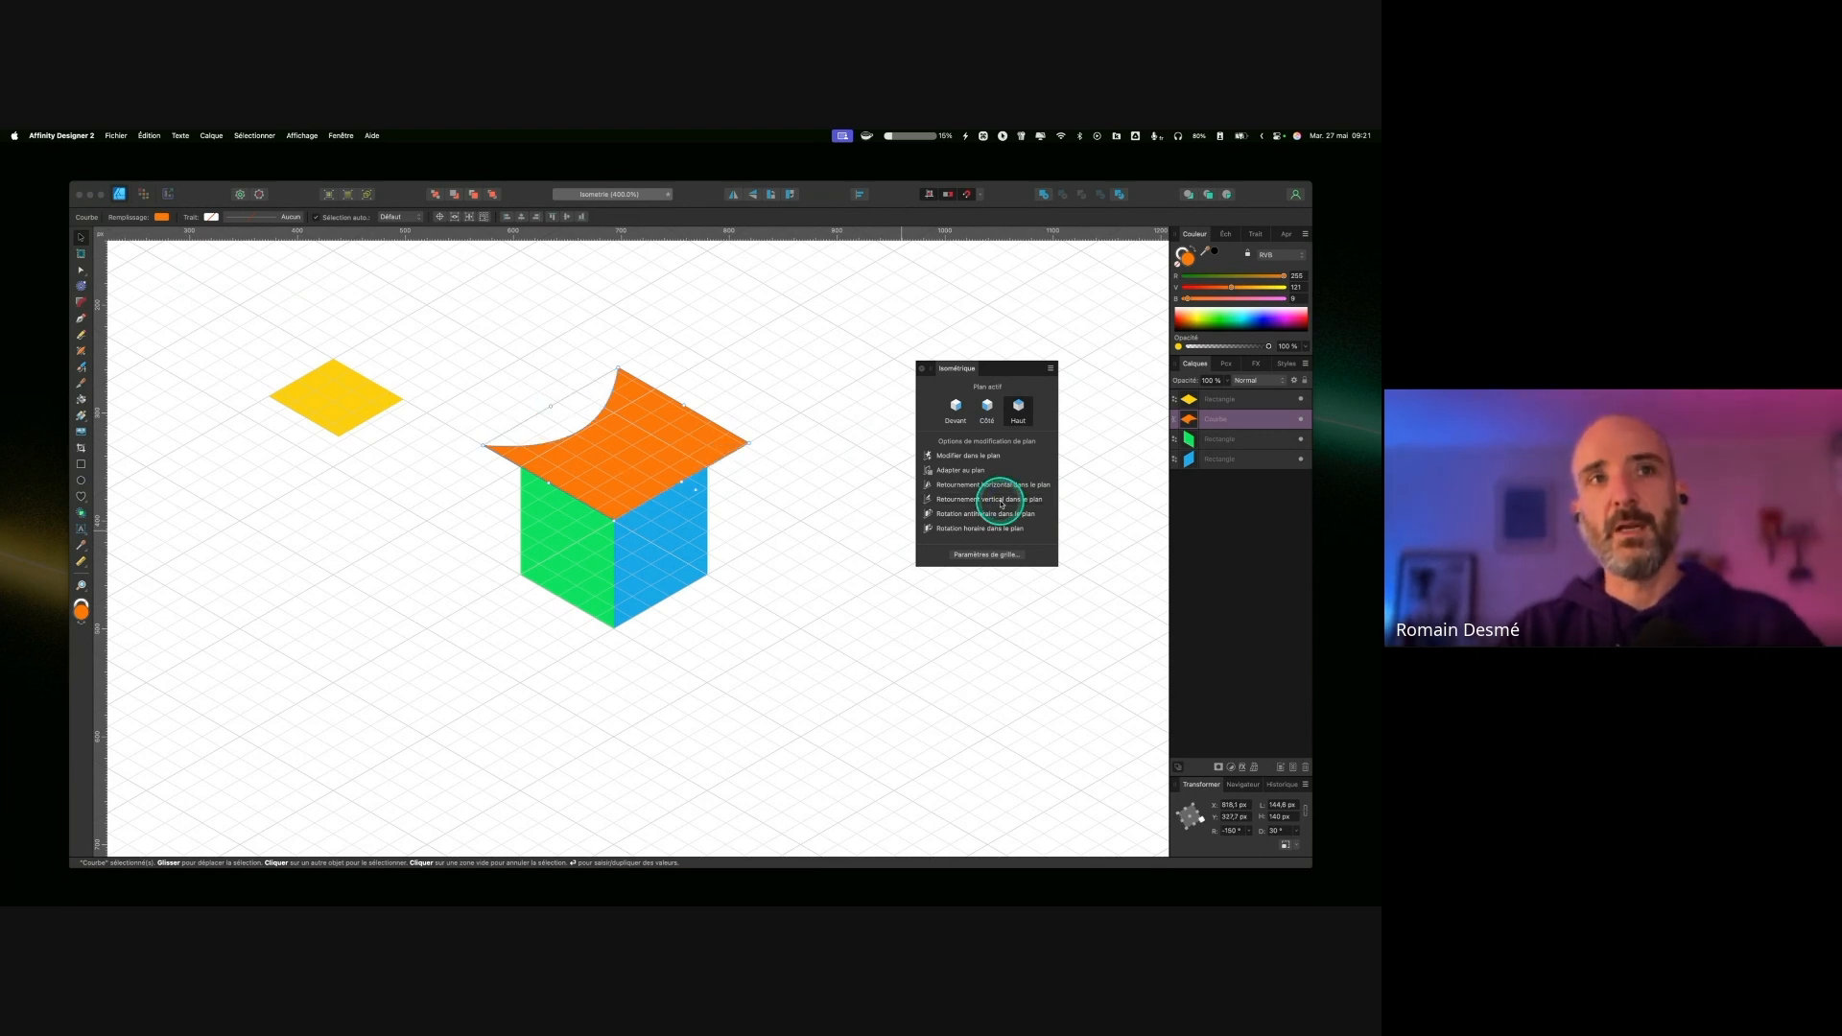
Step: Rotate the curved orange face within the Haut plane, repeatedly anticlockwise and clockwise
click(999, 515)
click(999, 516)
click(1000, 515)
click(1000, 516)
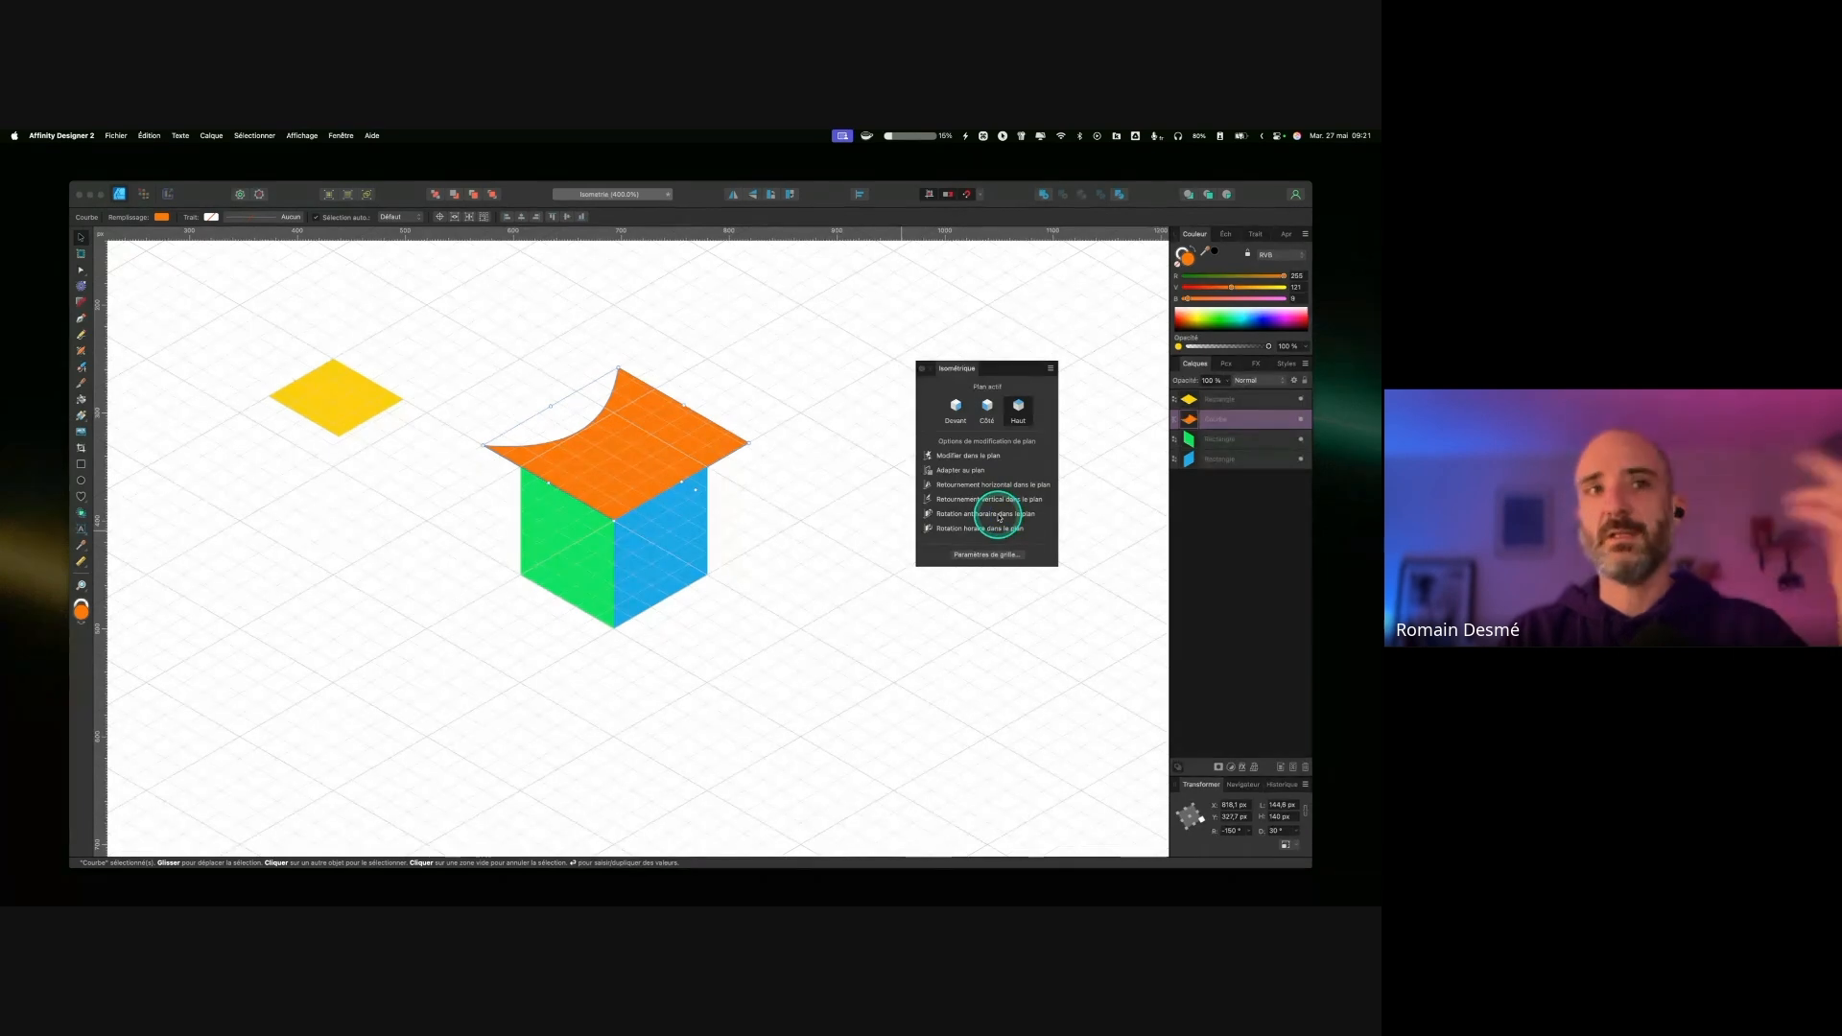
click(995, 530)
click(995, 530)
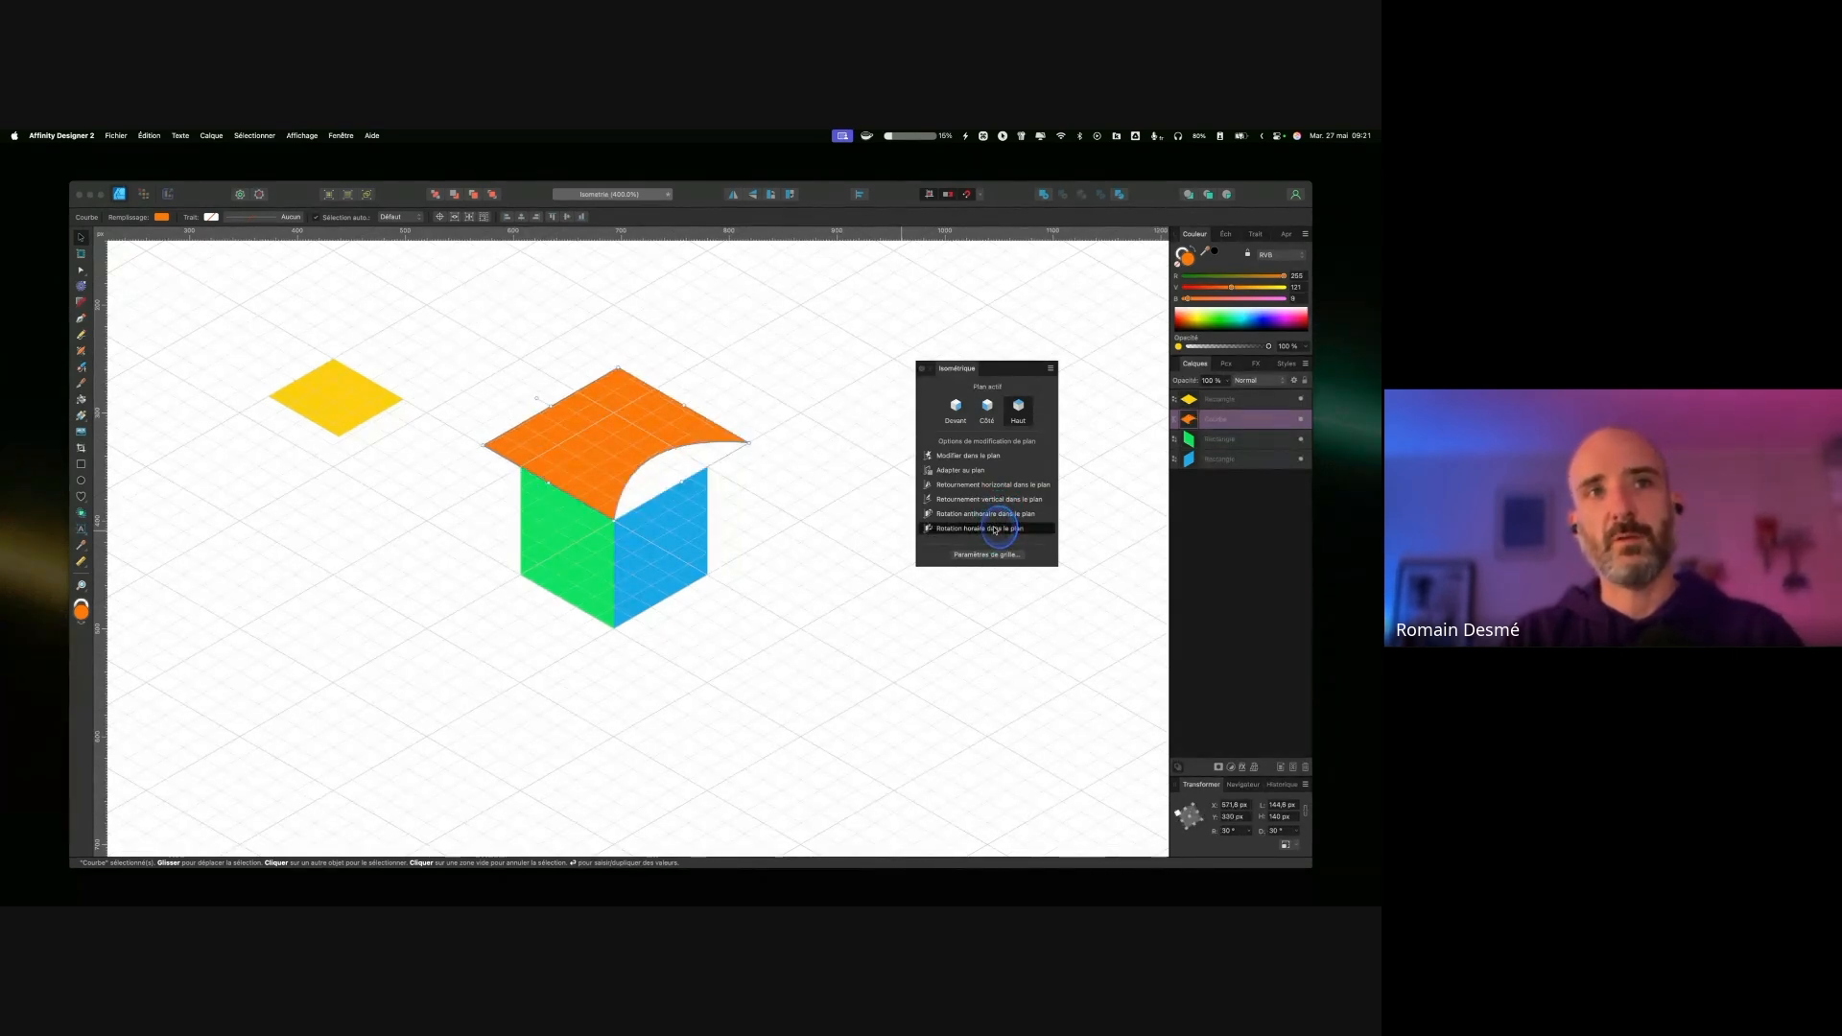
click(995, 530)
click(995, 529)
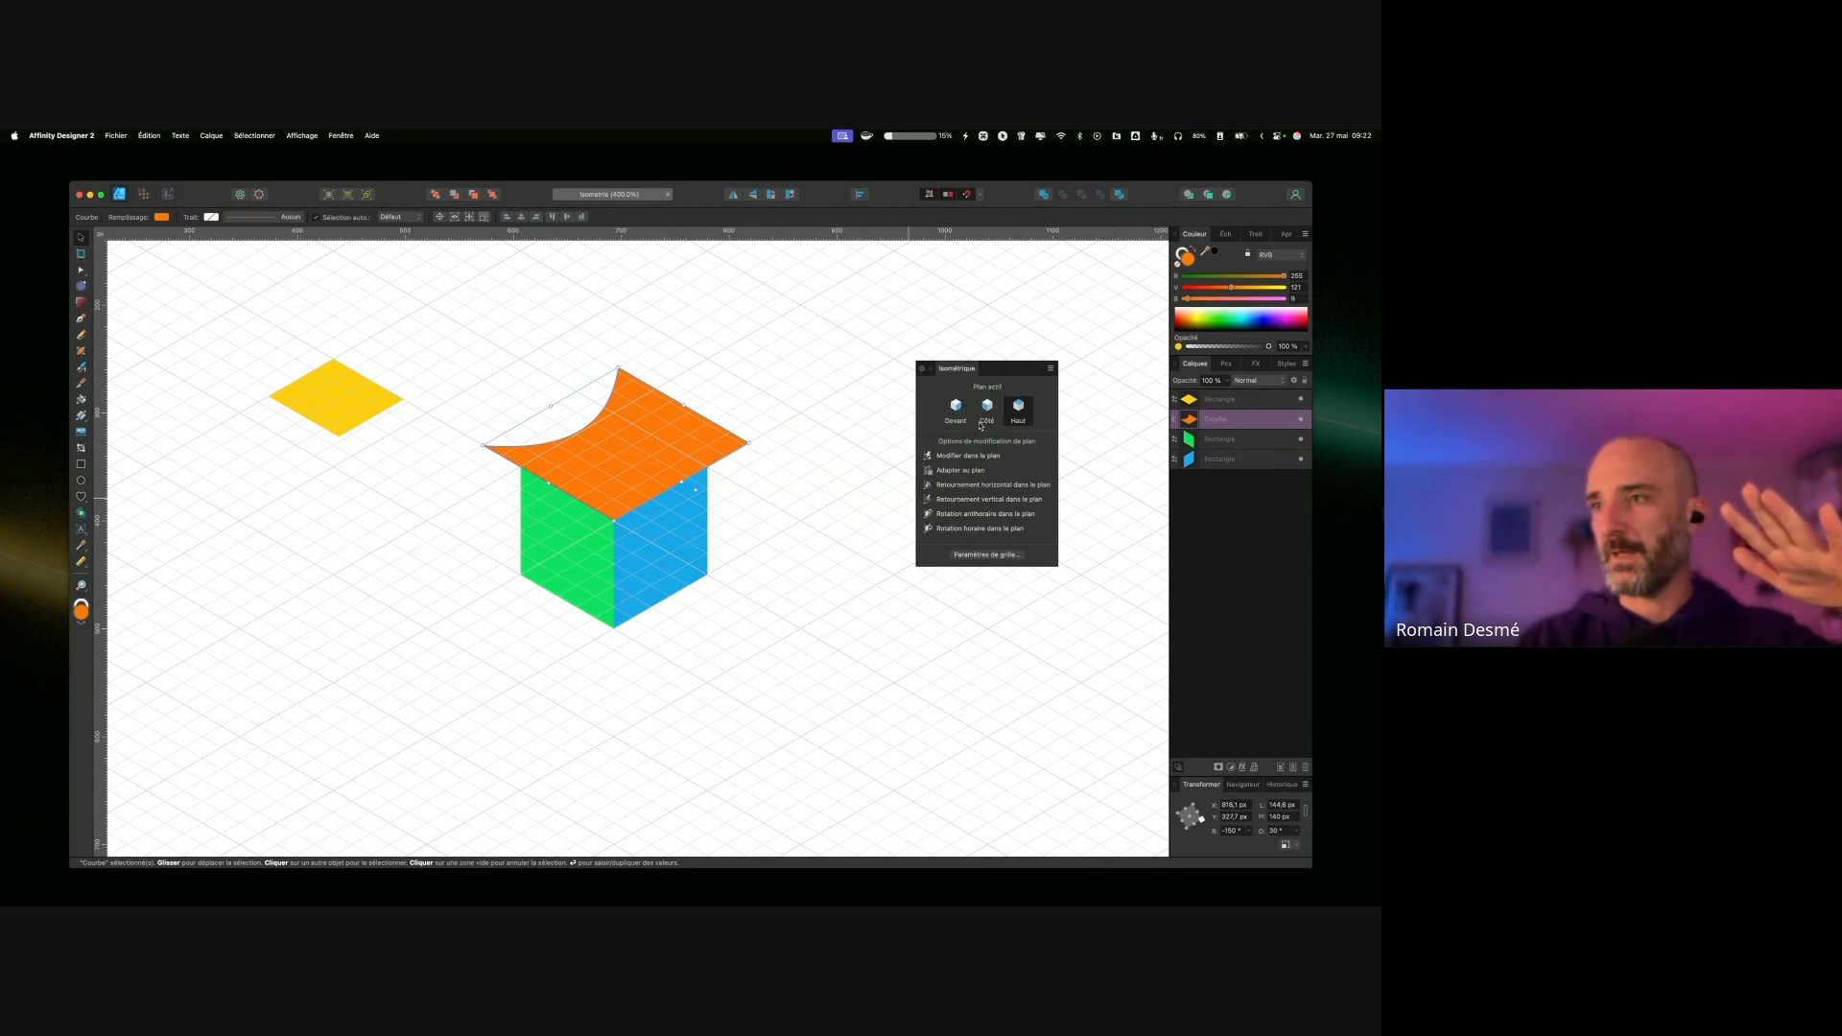
Step: Delete the curved orange top face from the cube
key(ctrl)
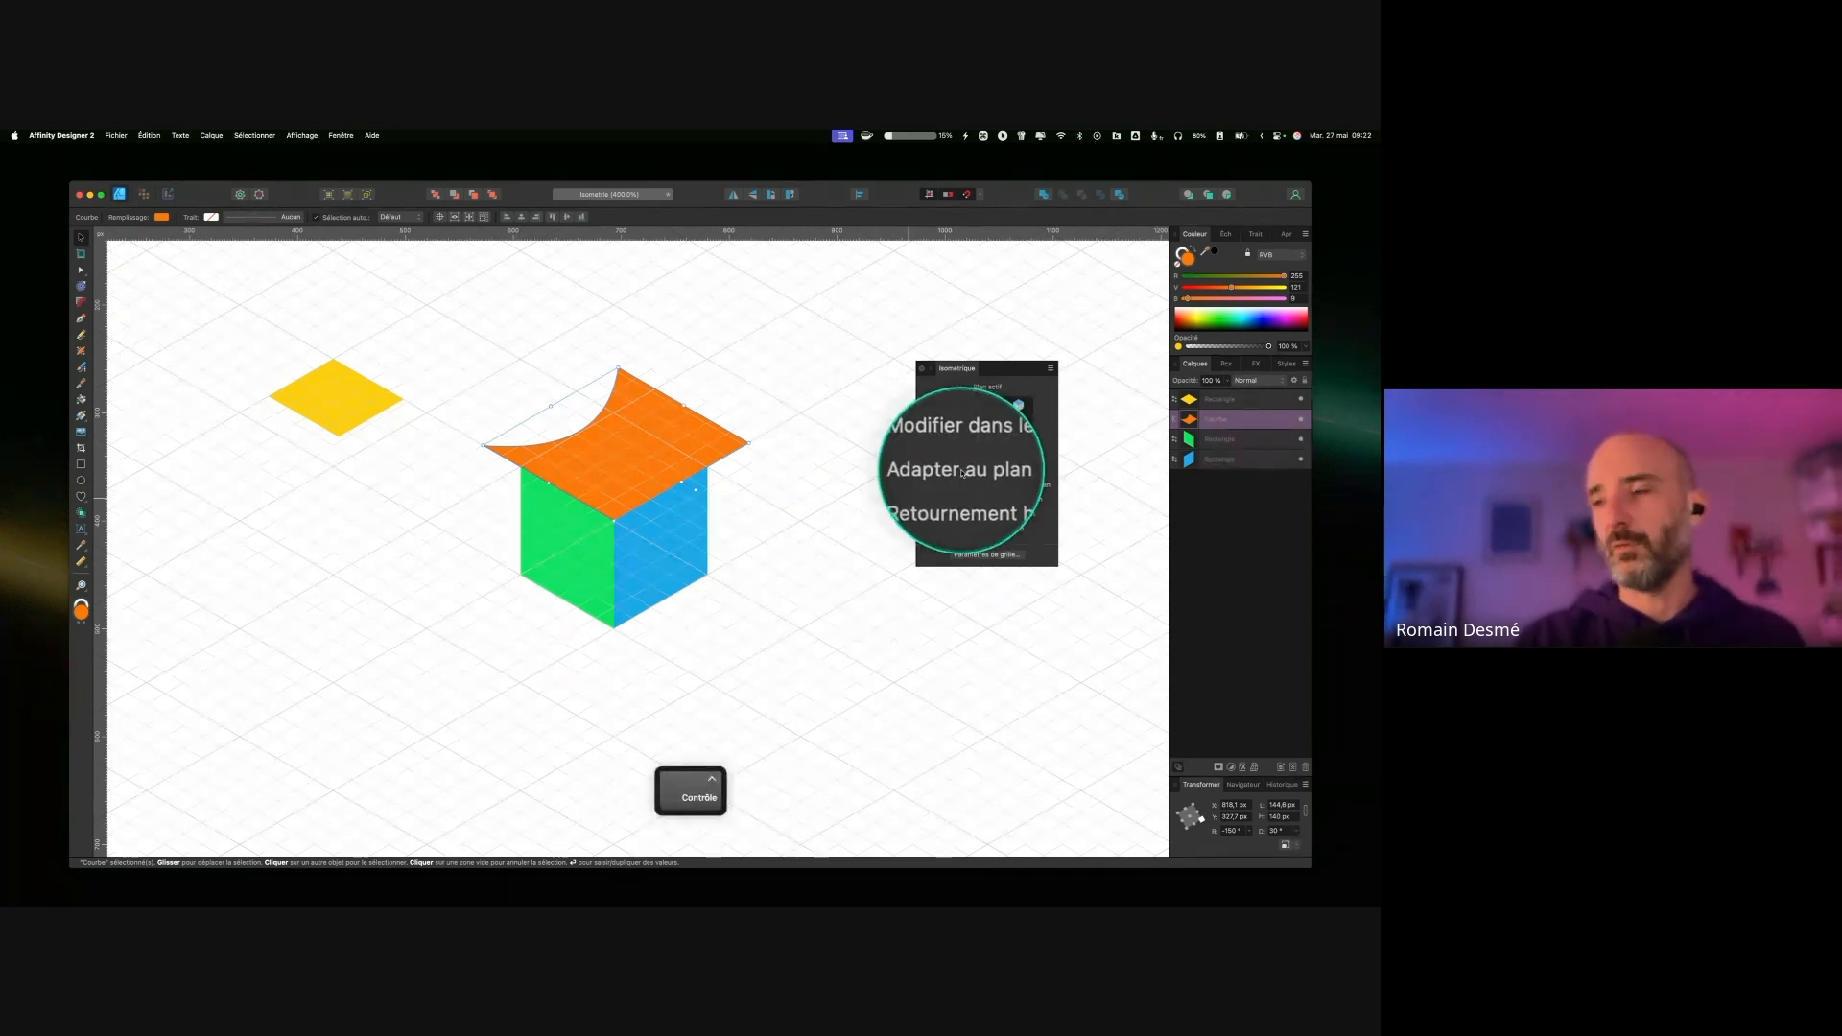
key(Delete)
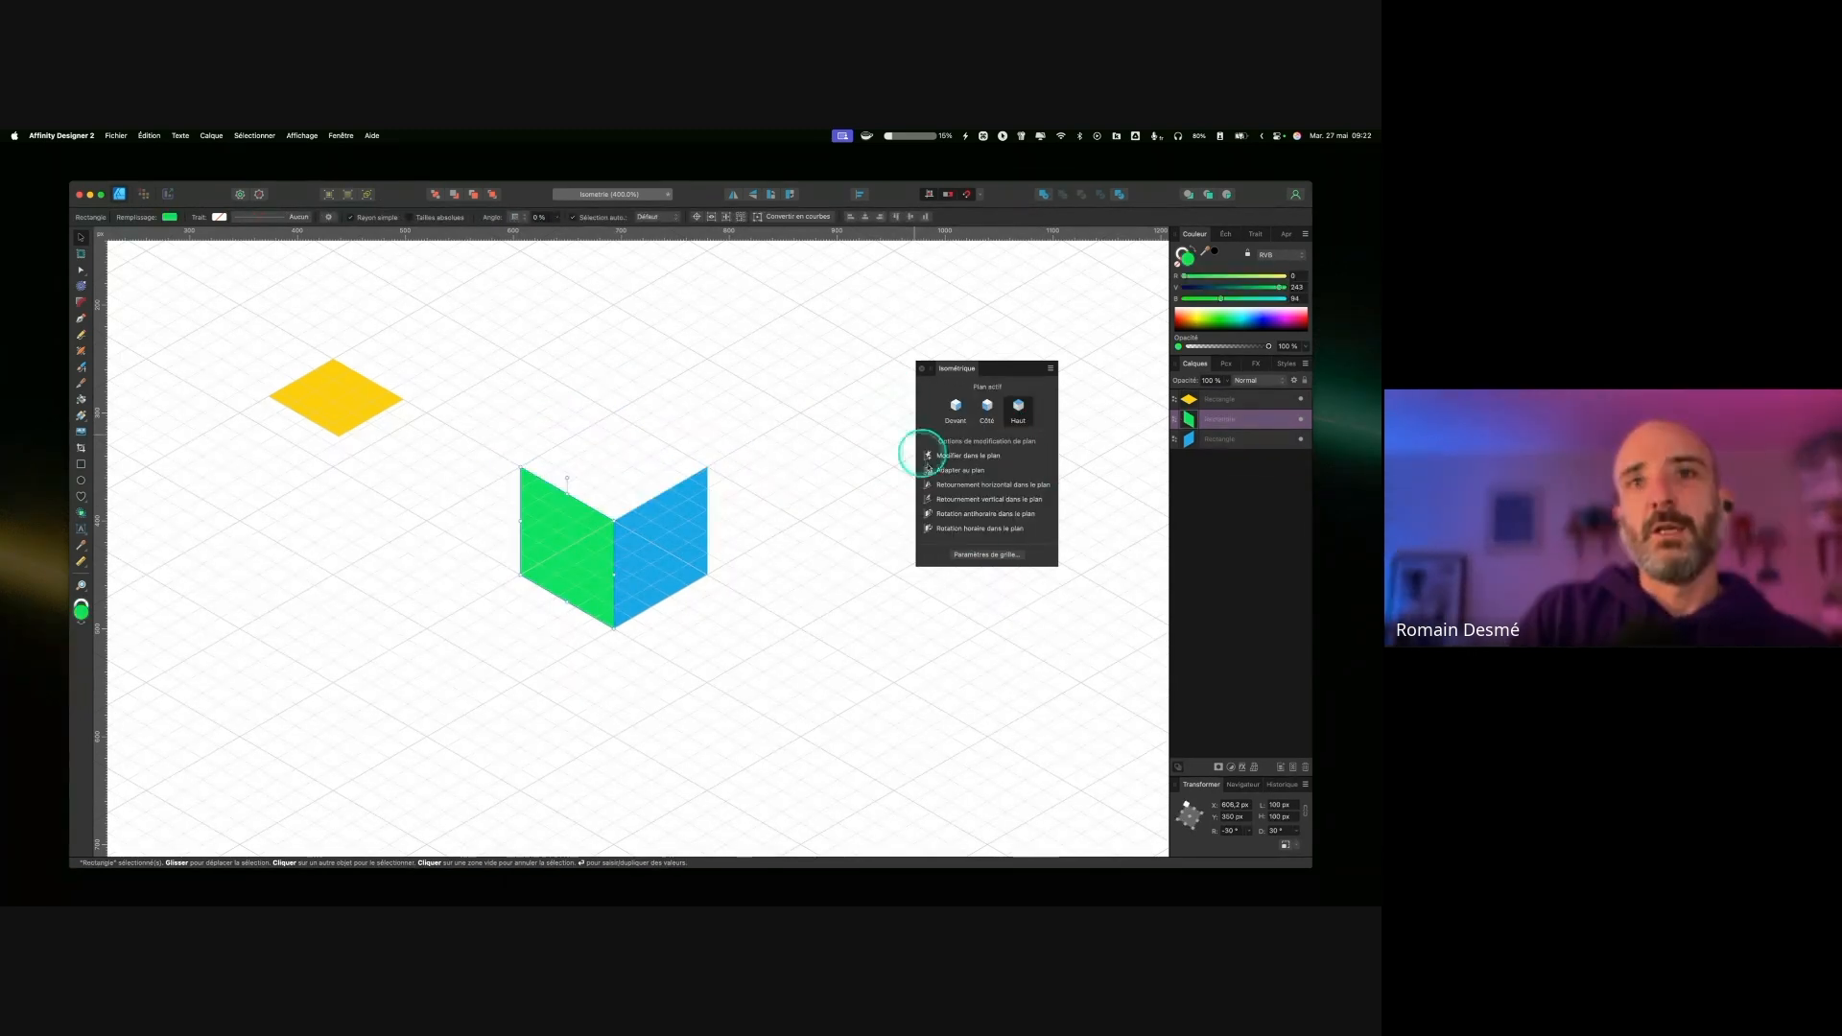
Step: Open the grid settings, try the Basique and Cube modes, and return to Avancé mode with the Isométrique grid type
click(988, 554)
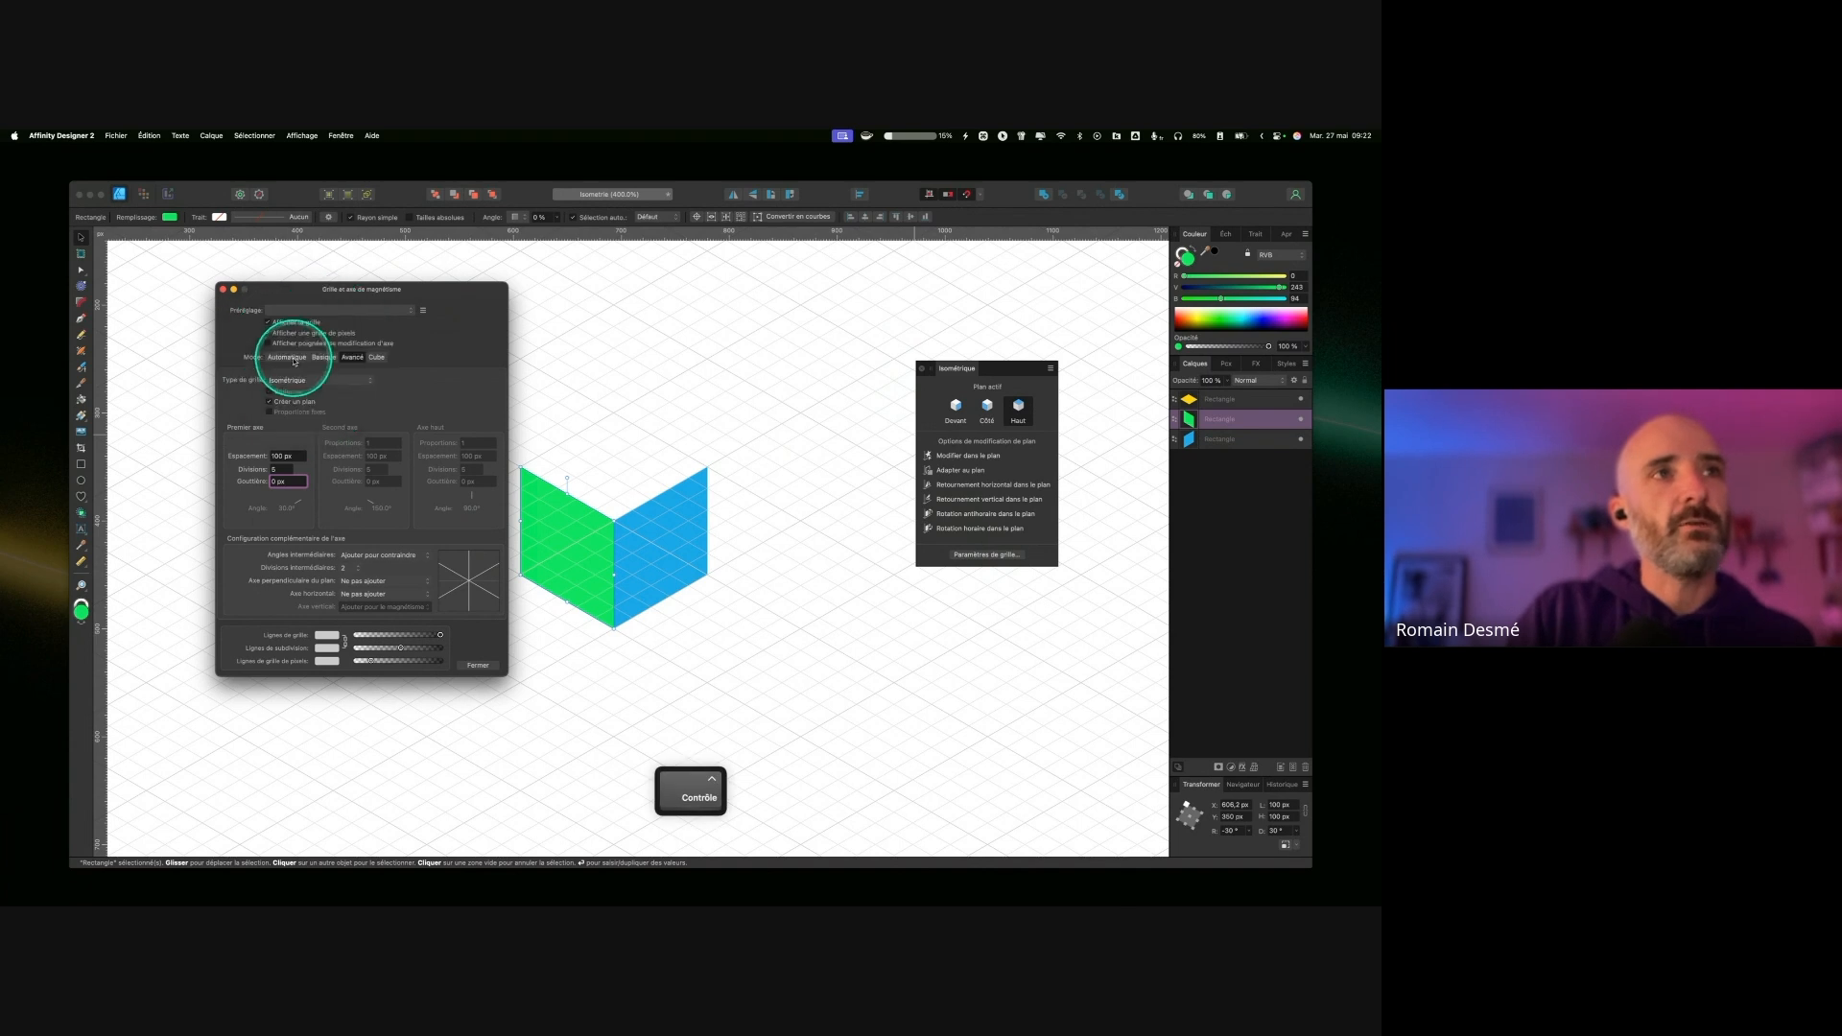
click(324, 357)
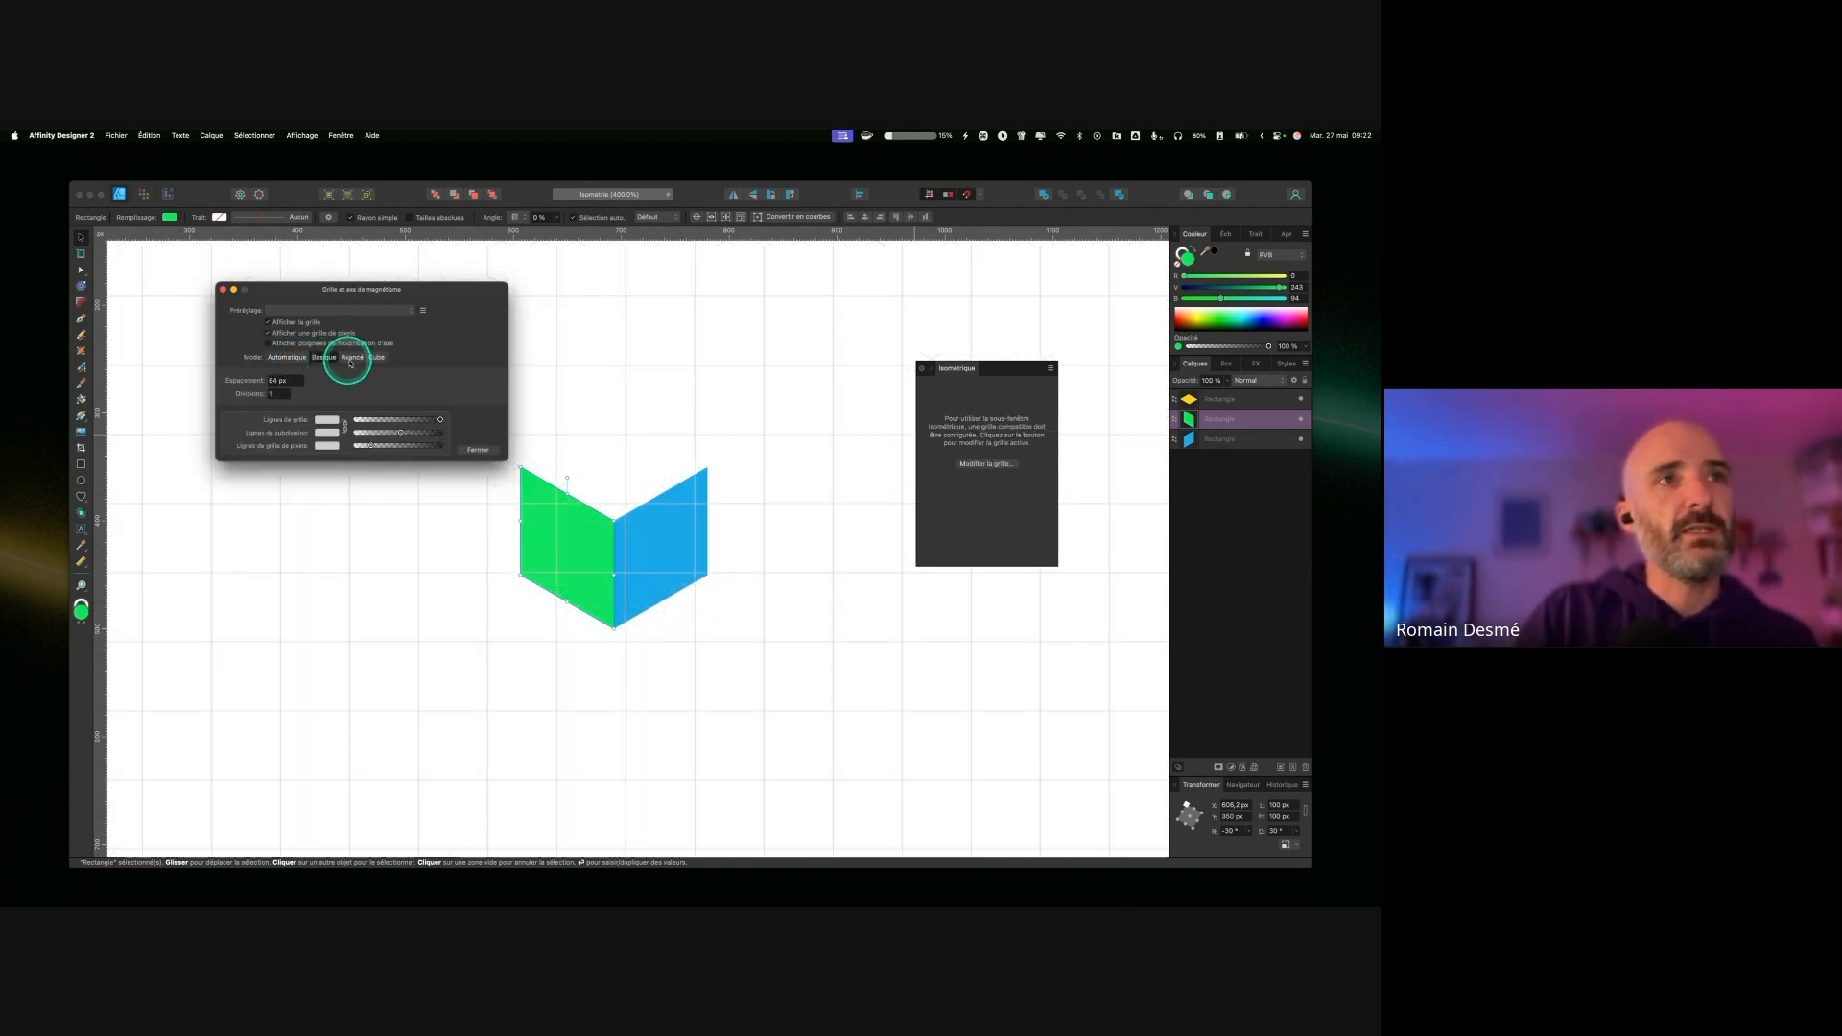
click(352, 357)
click(376, 357)
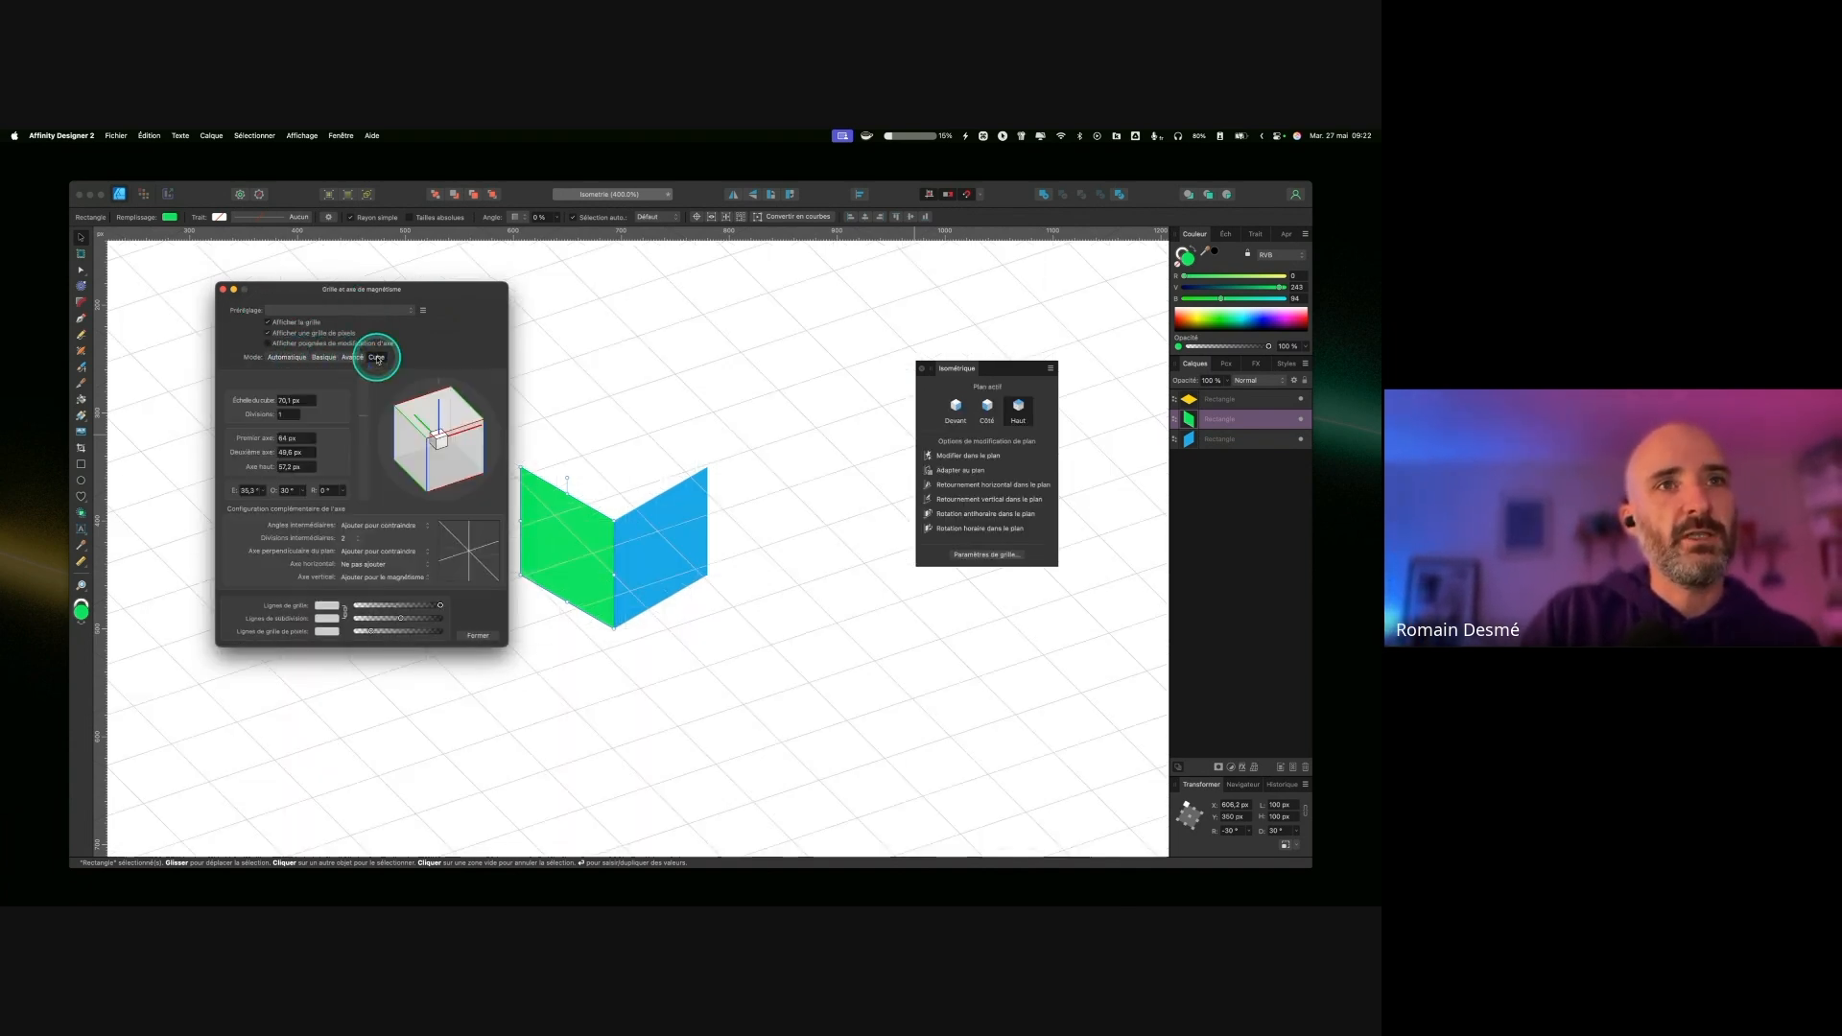
click(352, 357)
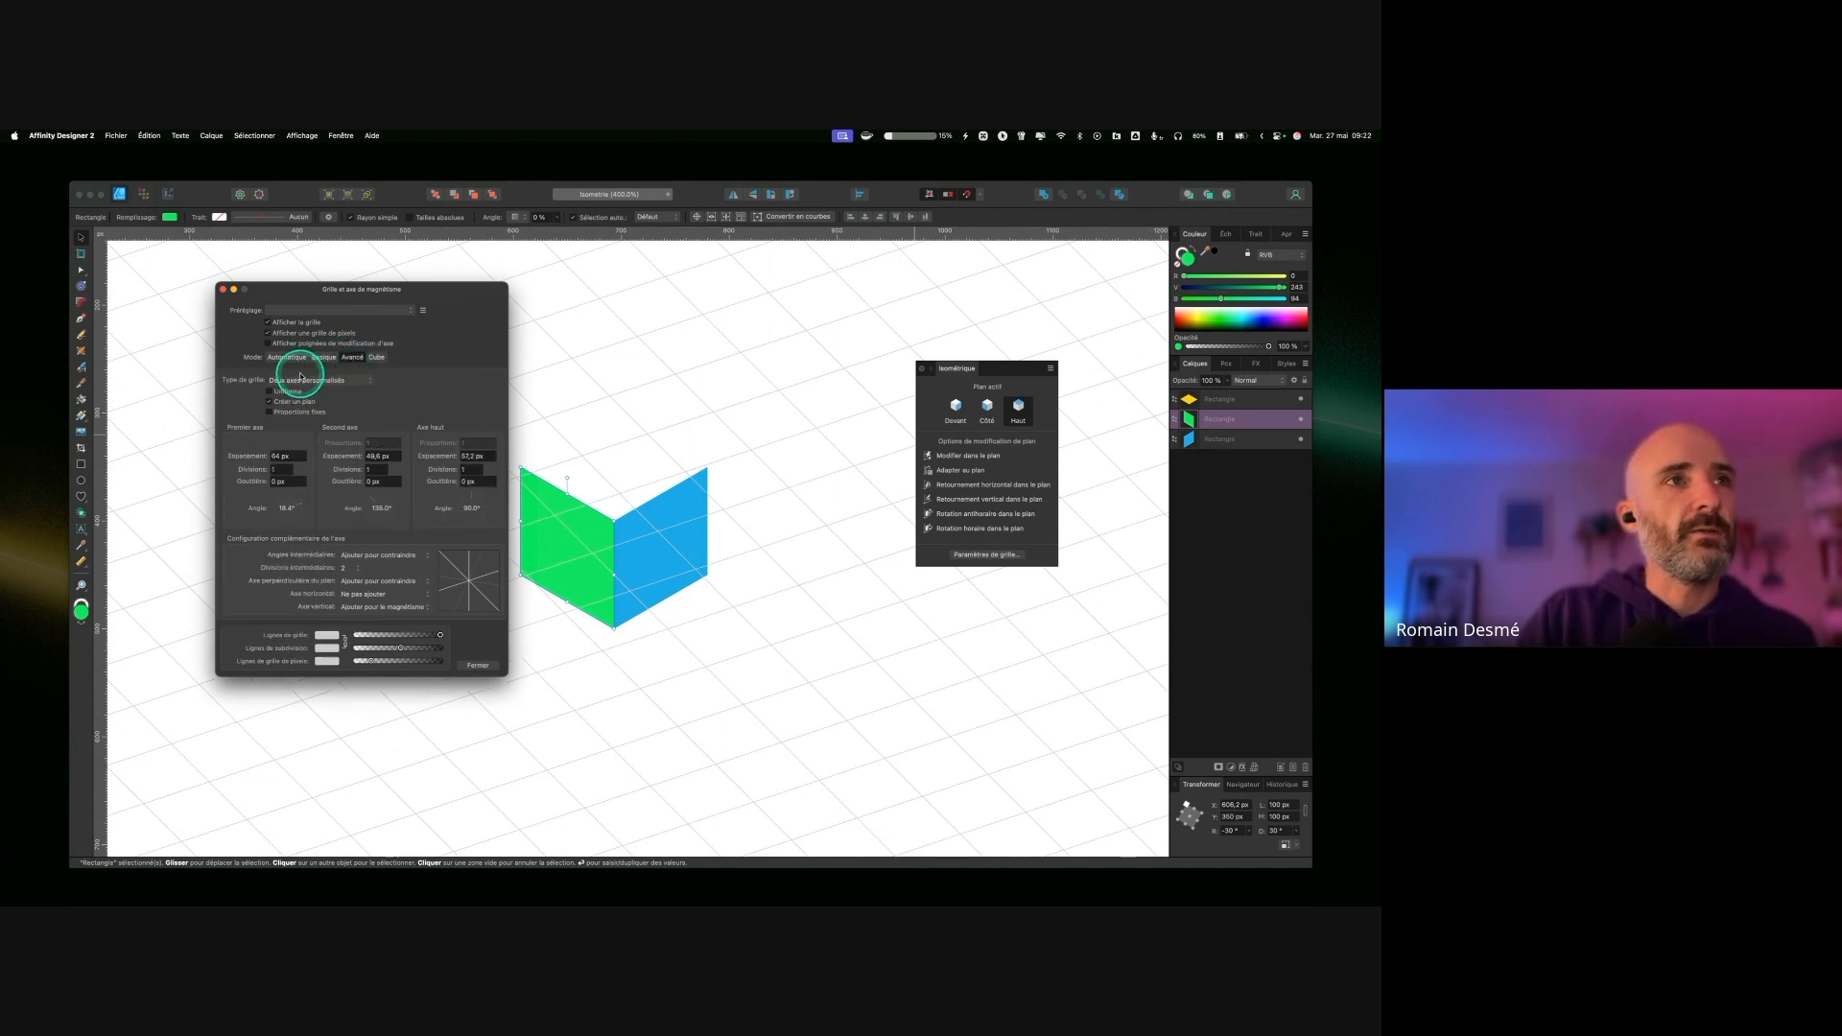
click(303, 381)
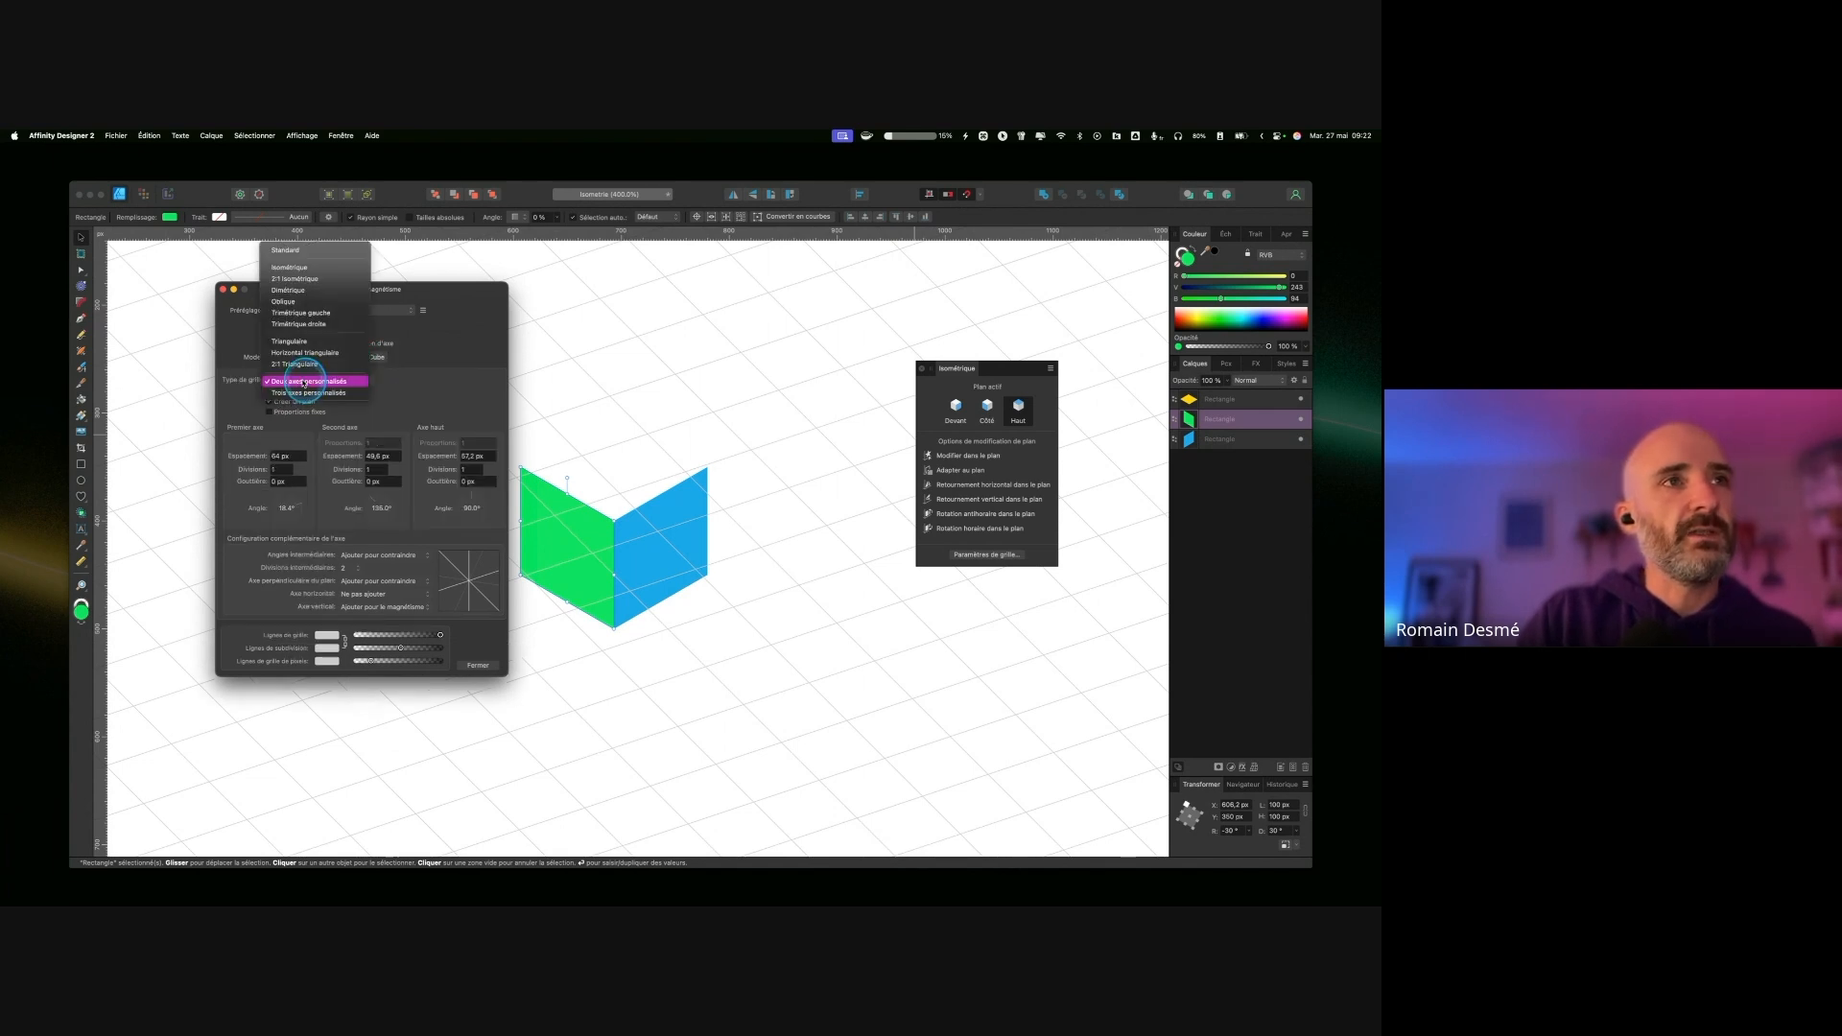
click(306, 268)
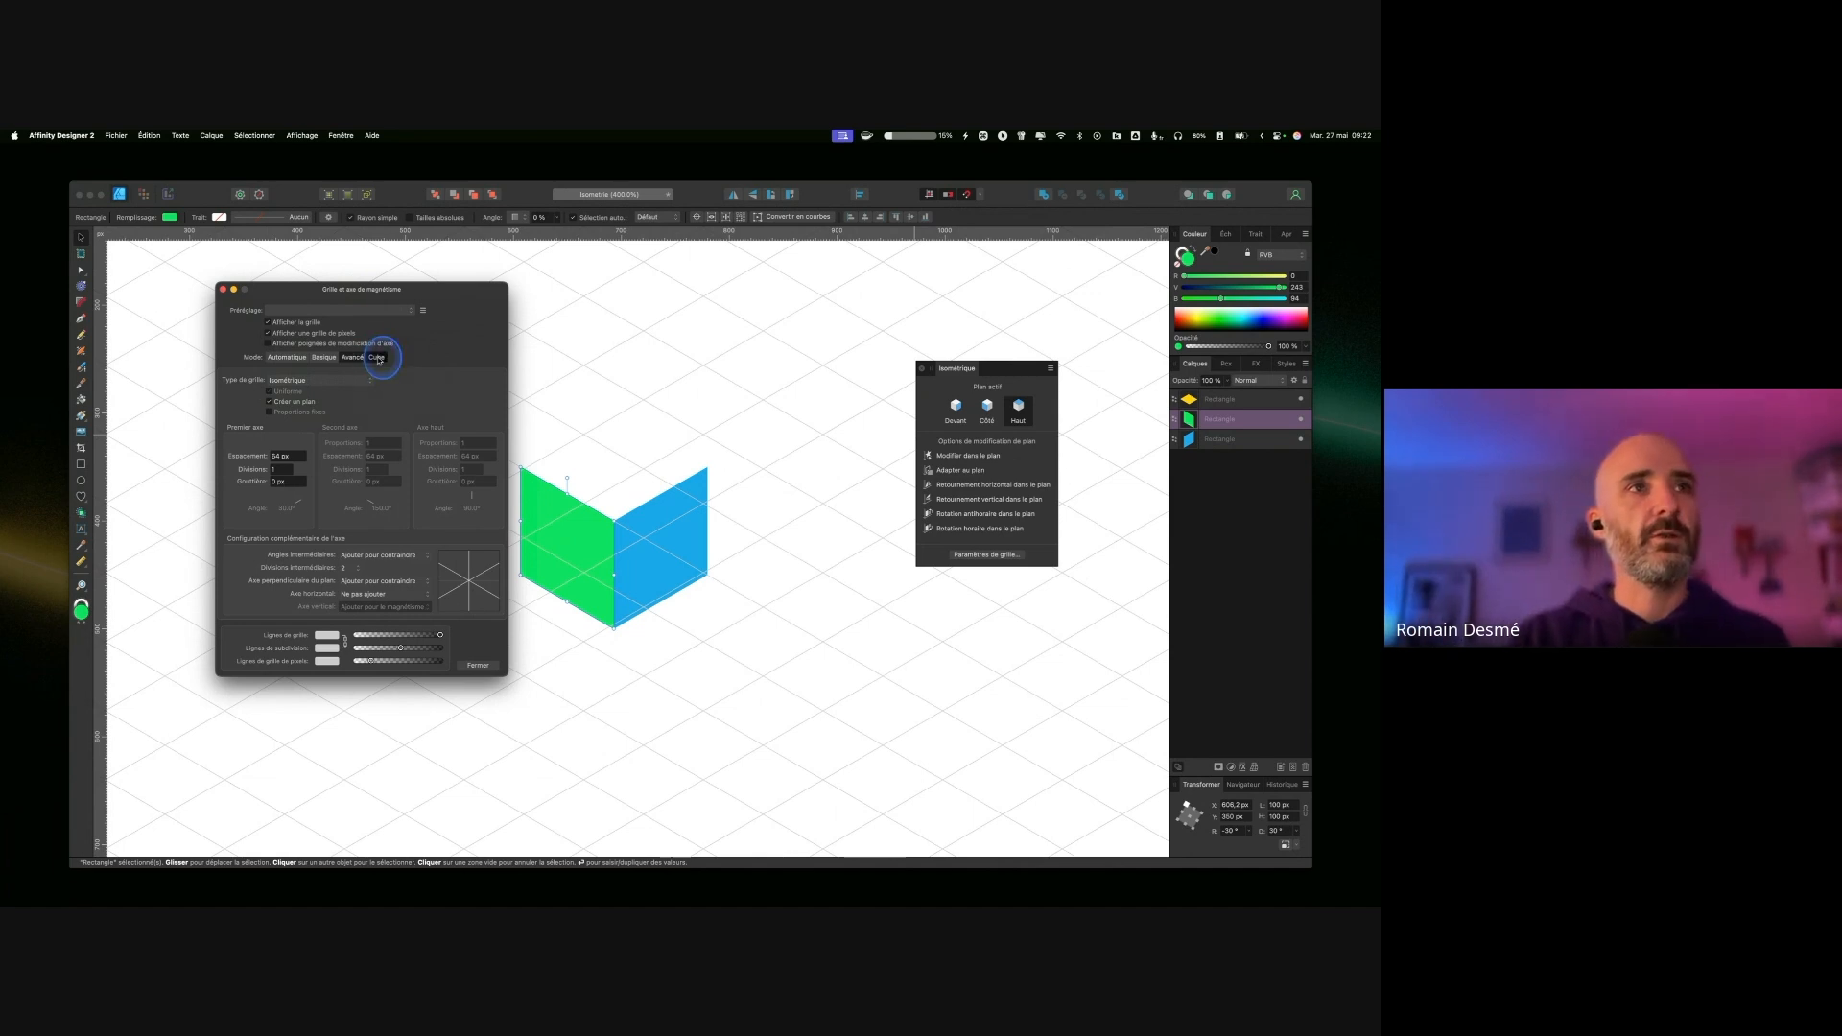
Step: Switch the grid to Cube mode and vary the reference cube's tilt and rotation to try other custom perspectives
click(377, 358)
click(433, 417)
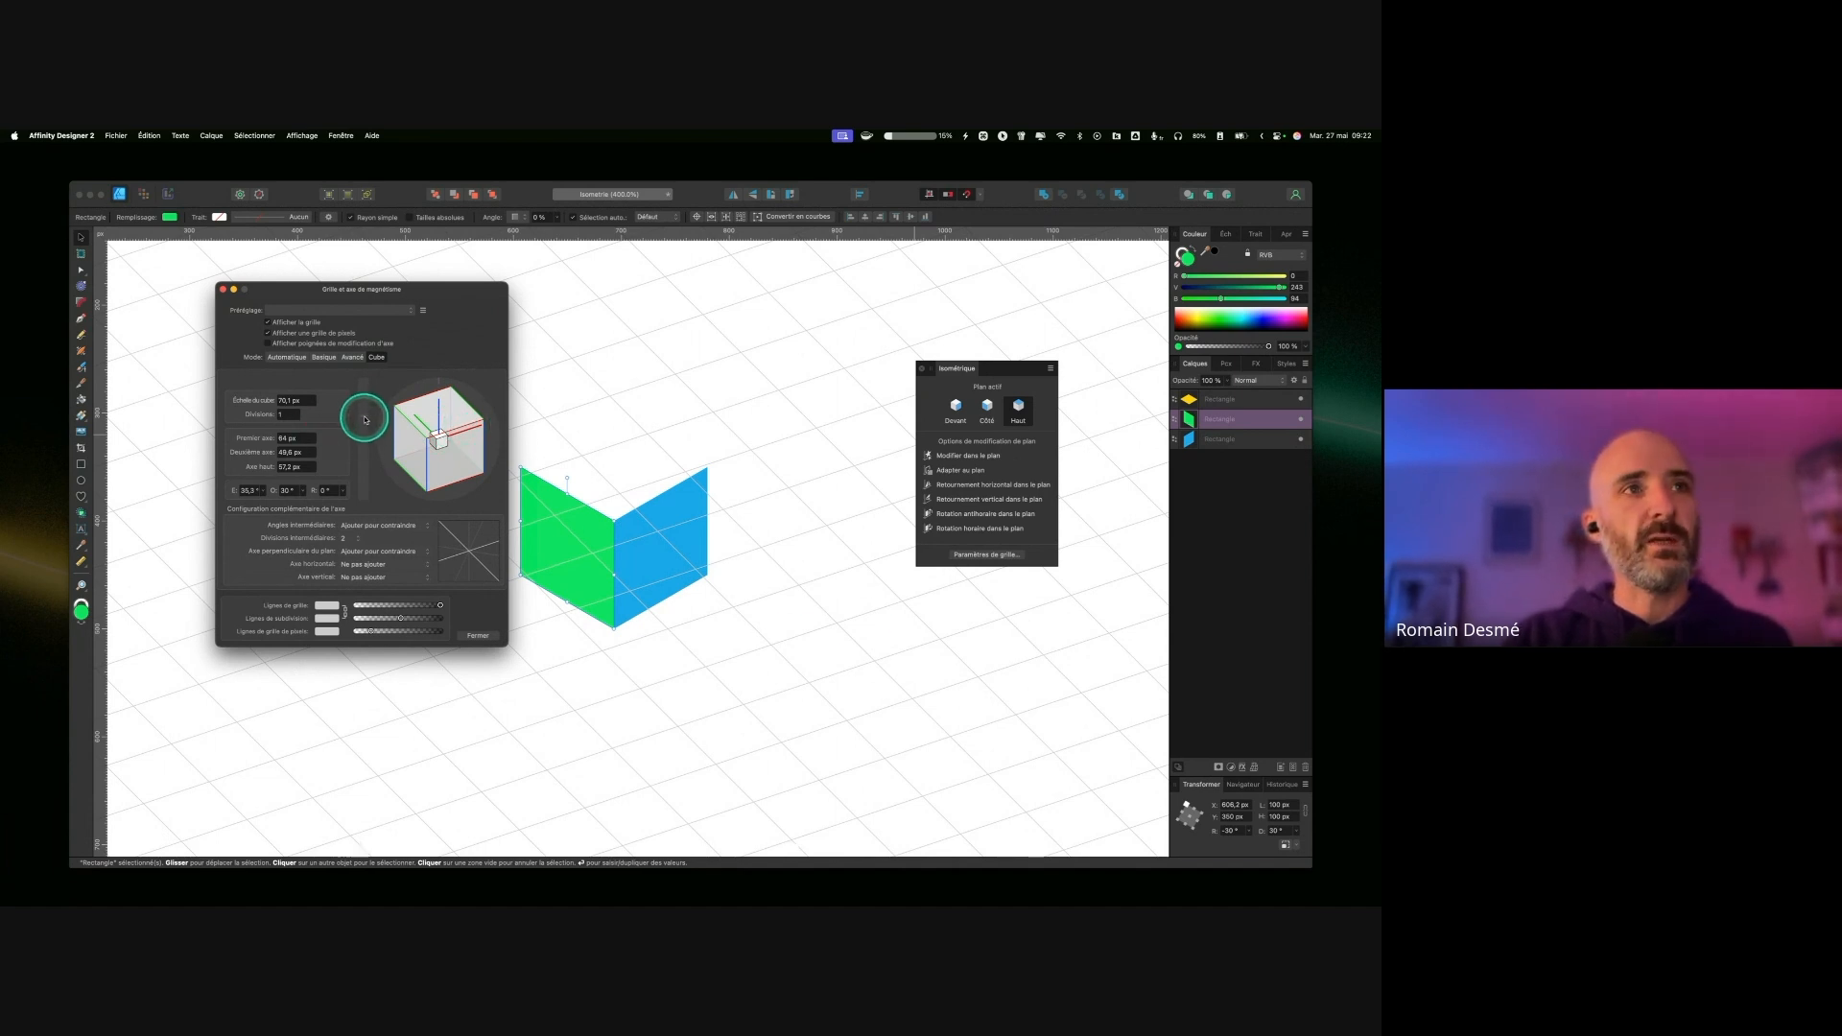
drag(366, 421, 372, 426)
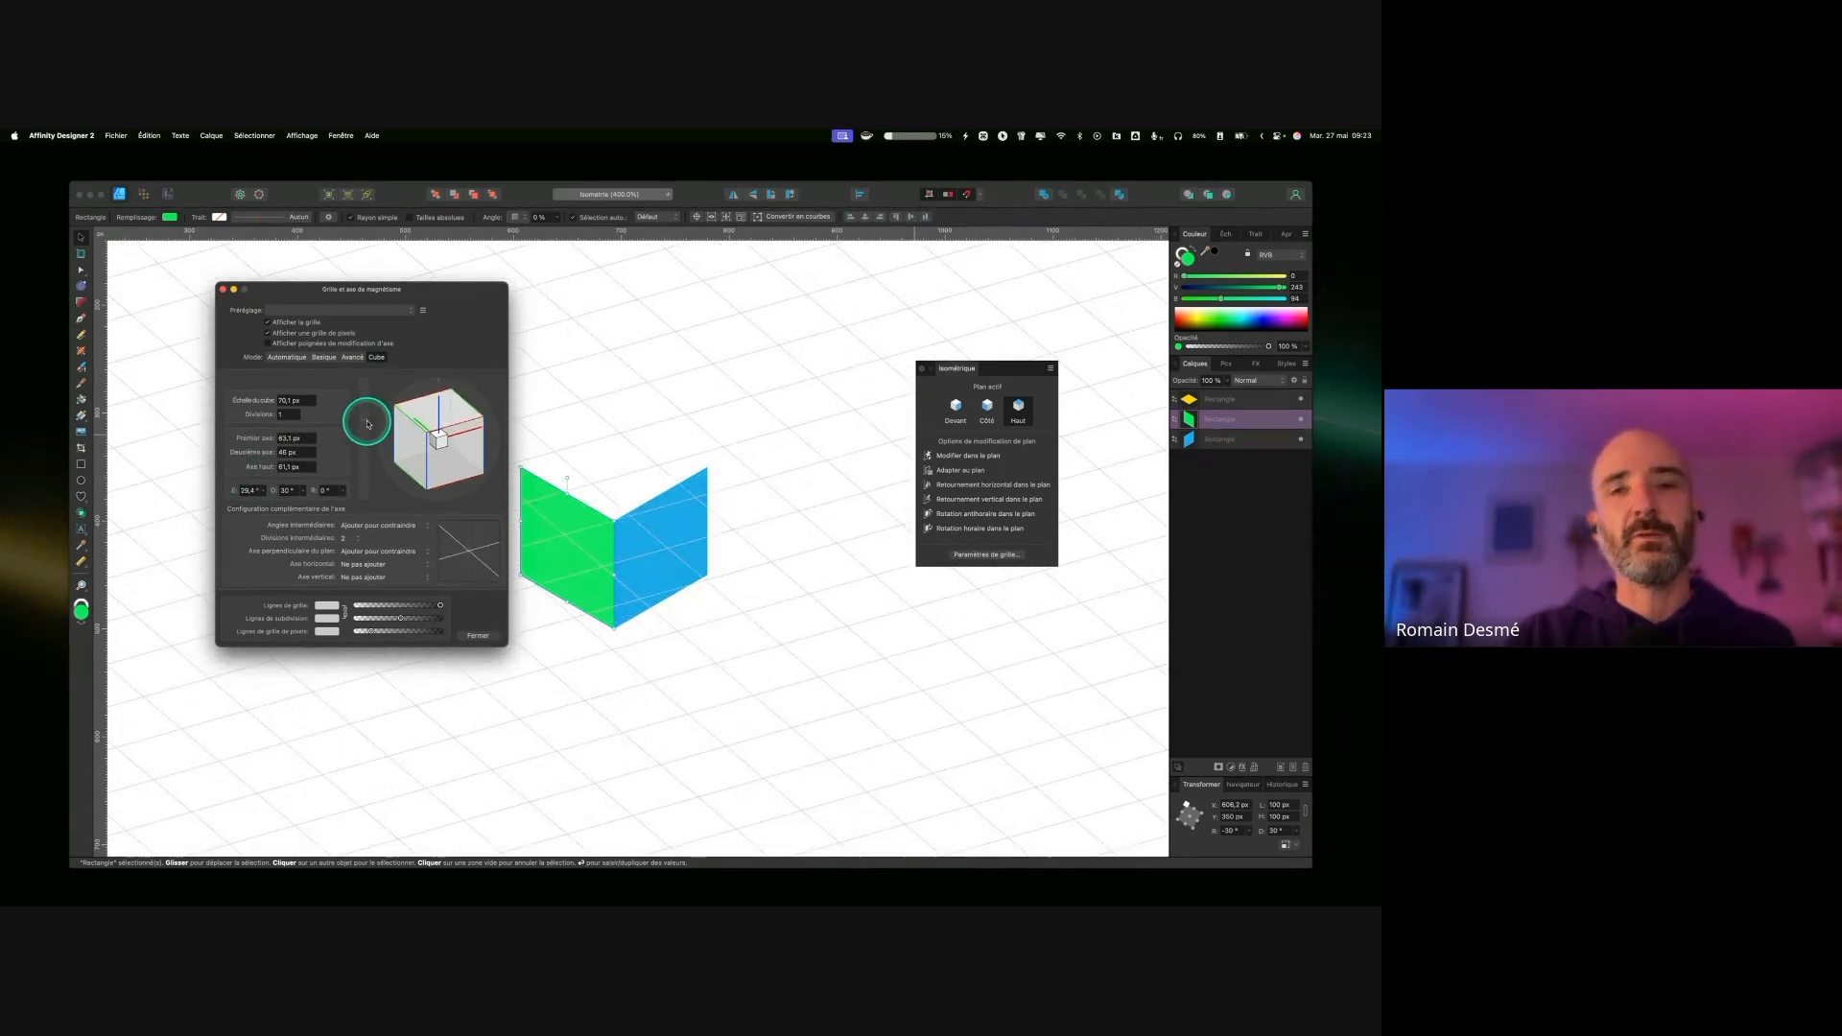
mouse_move(366, 416)
mouse_down()
mouse_move(372, 434)
mouse_move(370, 409)
mouse_up()
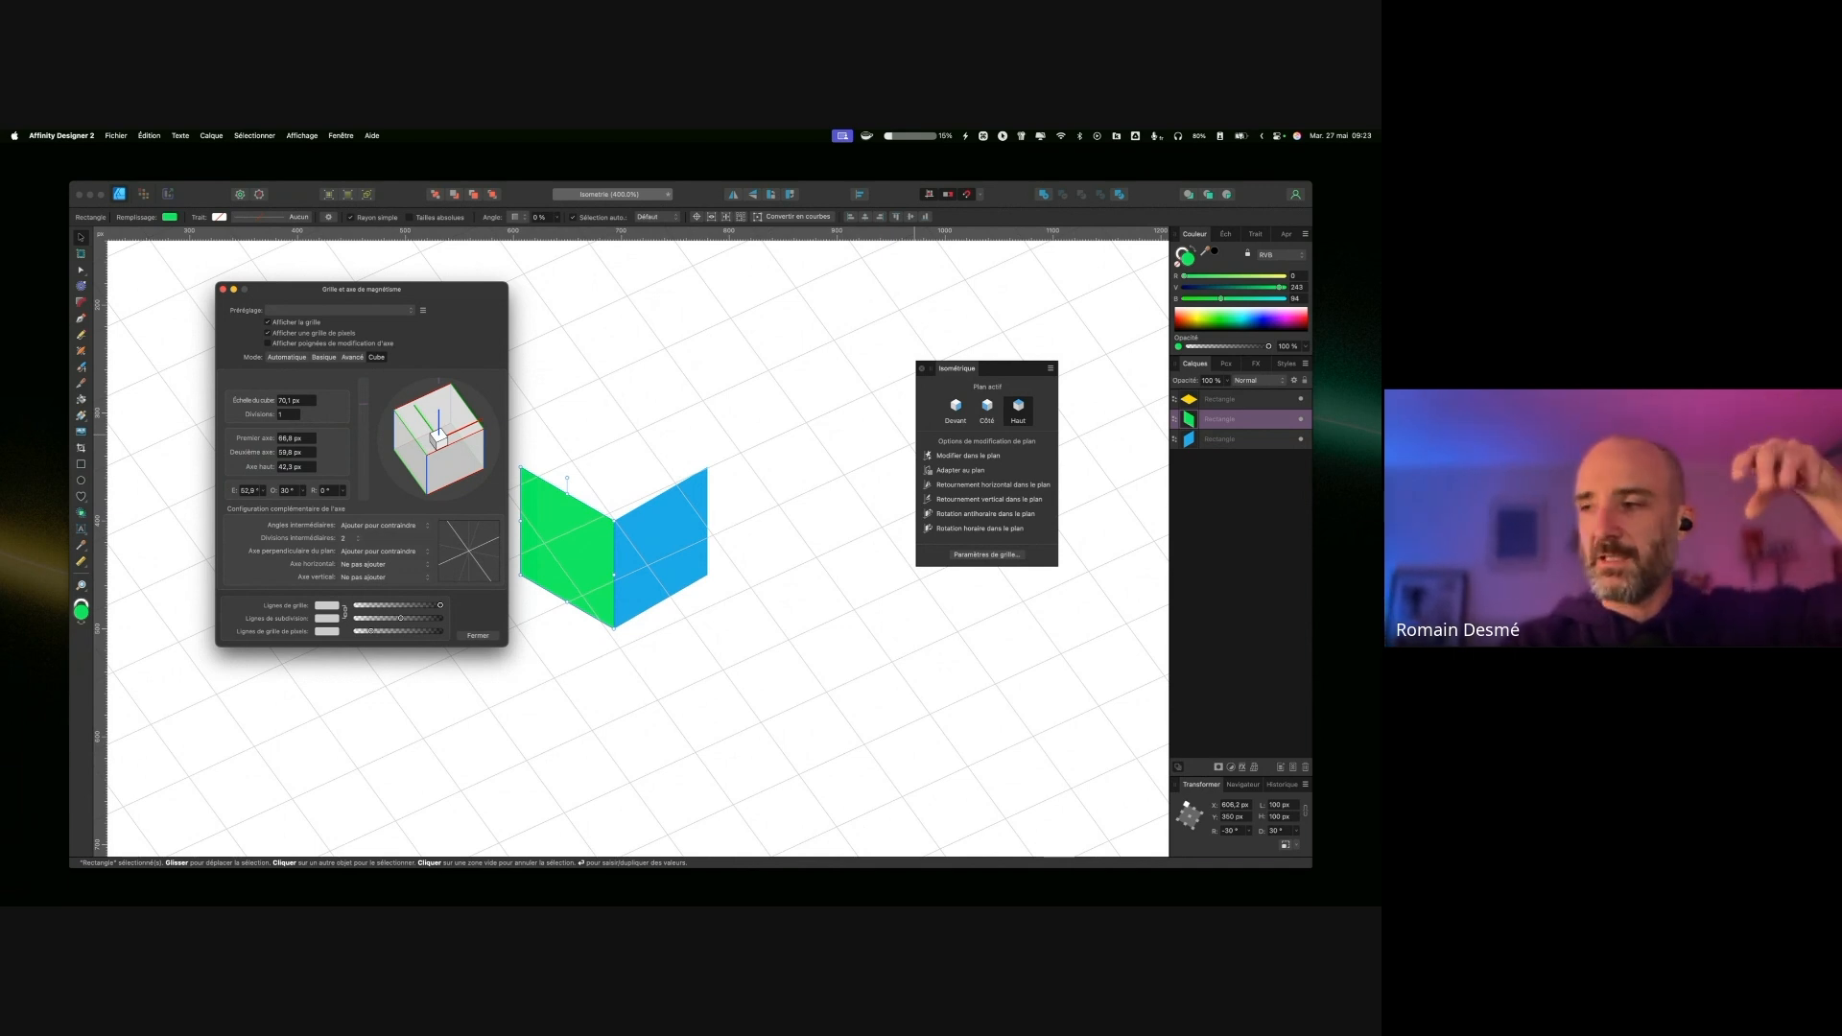
mouse_move(375, 432)
mouse_down()
mouse_move(362, 406)
mouse_move(368, 425)
mouse_up()
drag(453, 468, 409, 456)
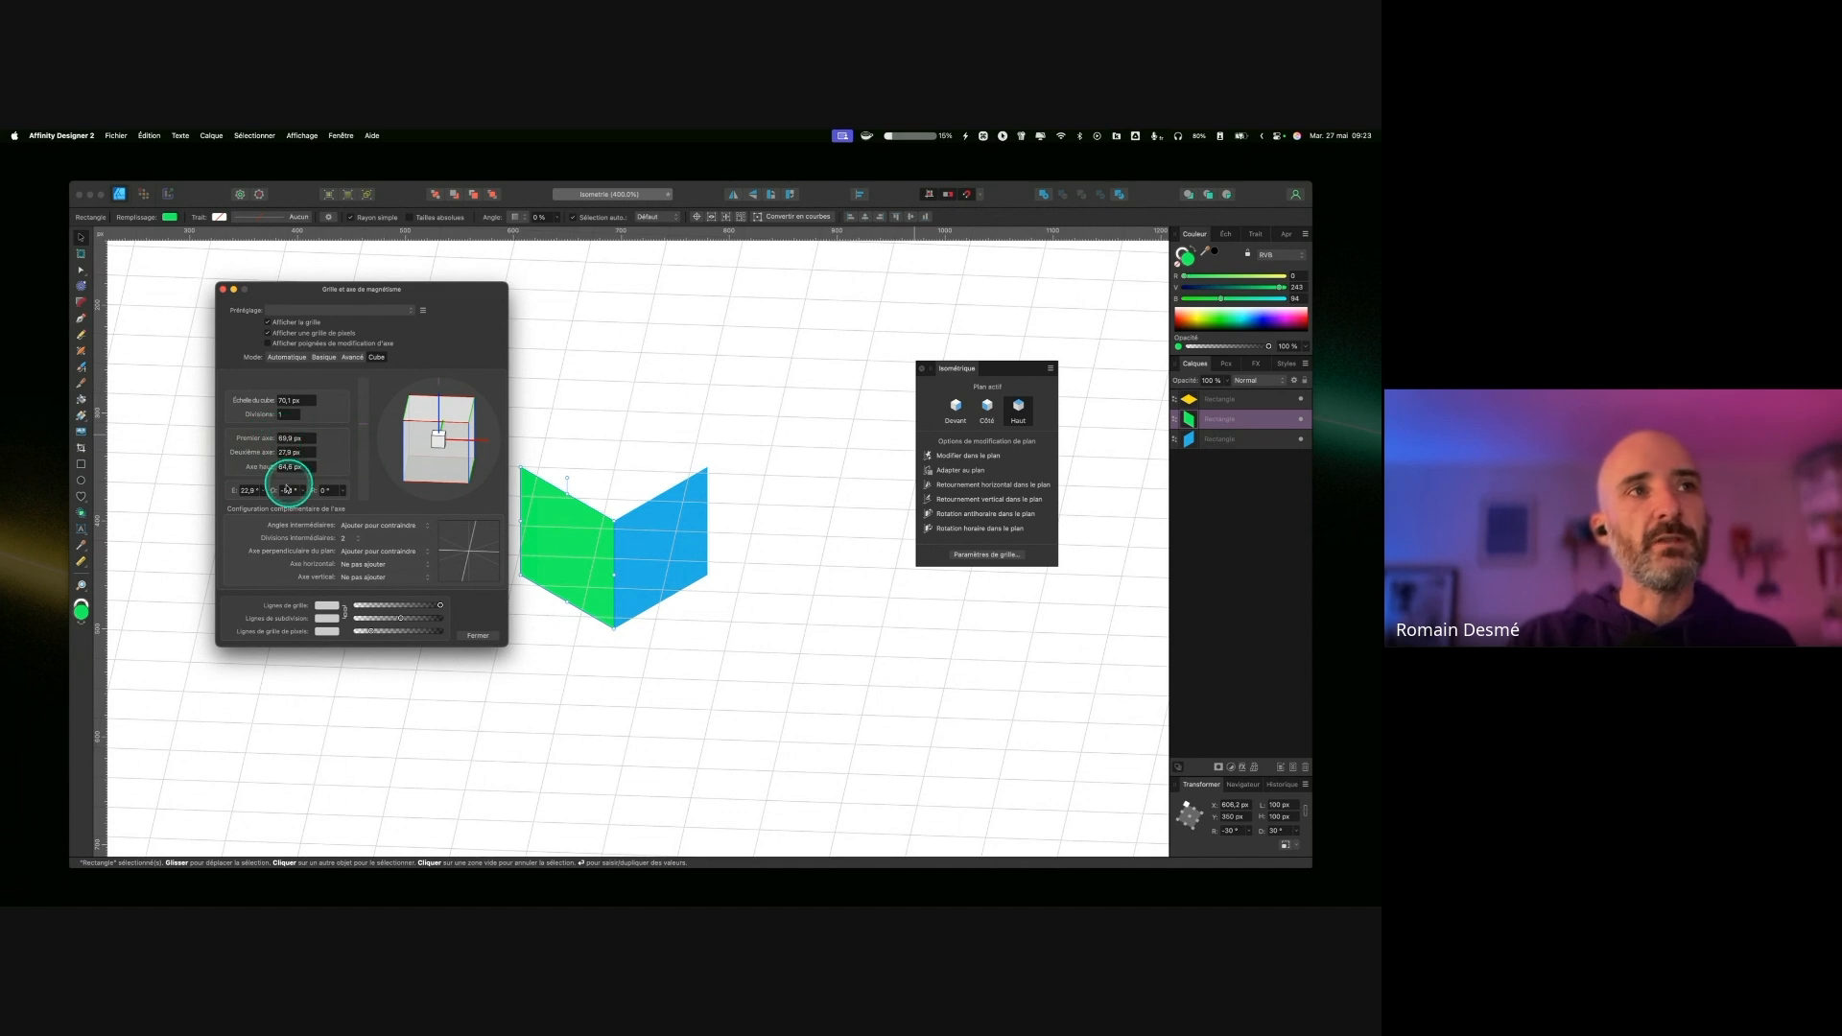
drag(445, 460, 450, 463)
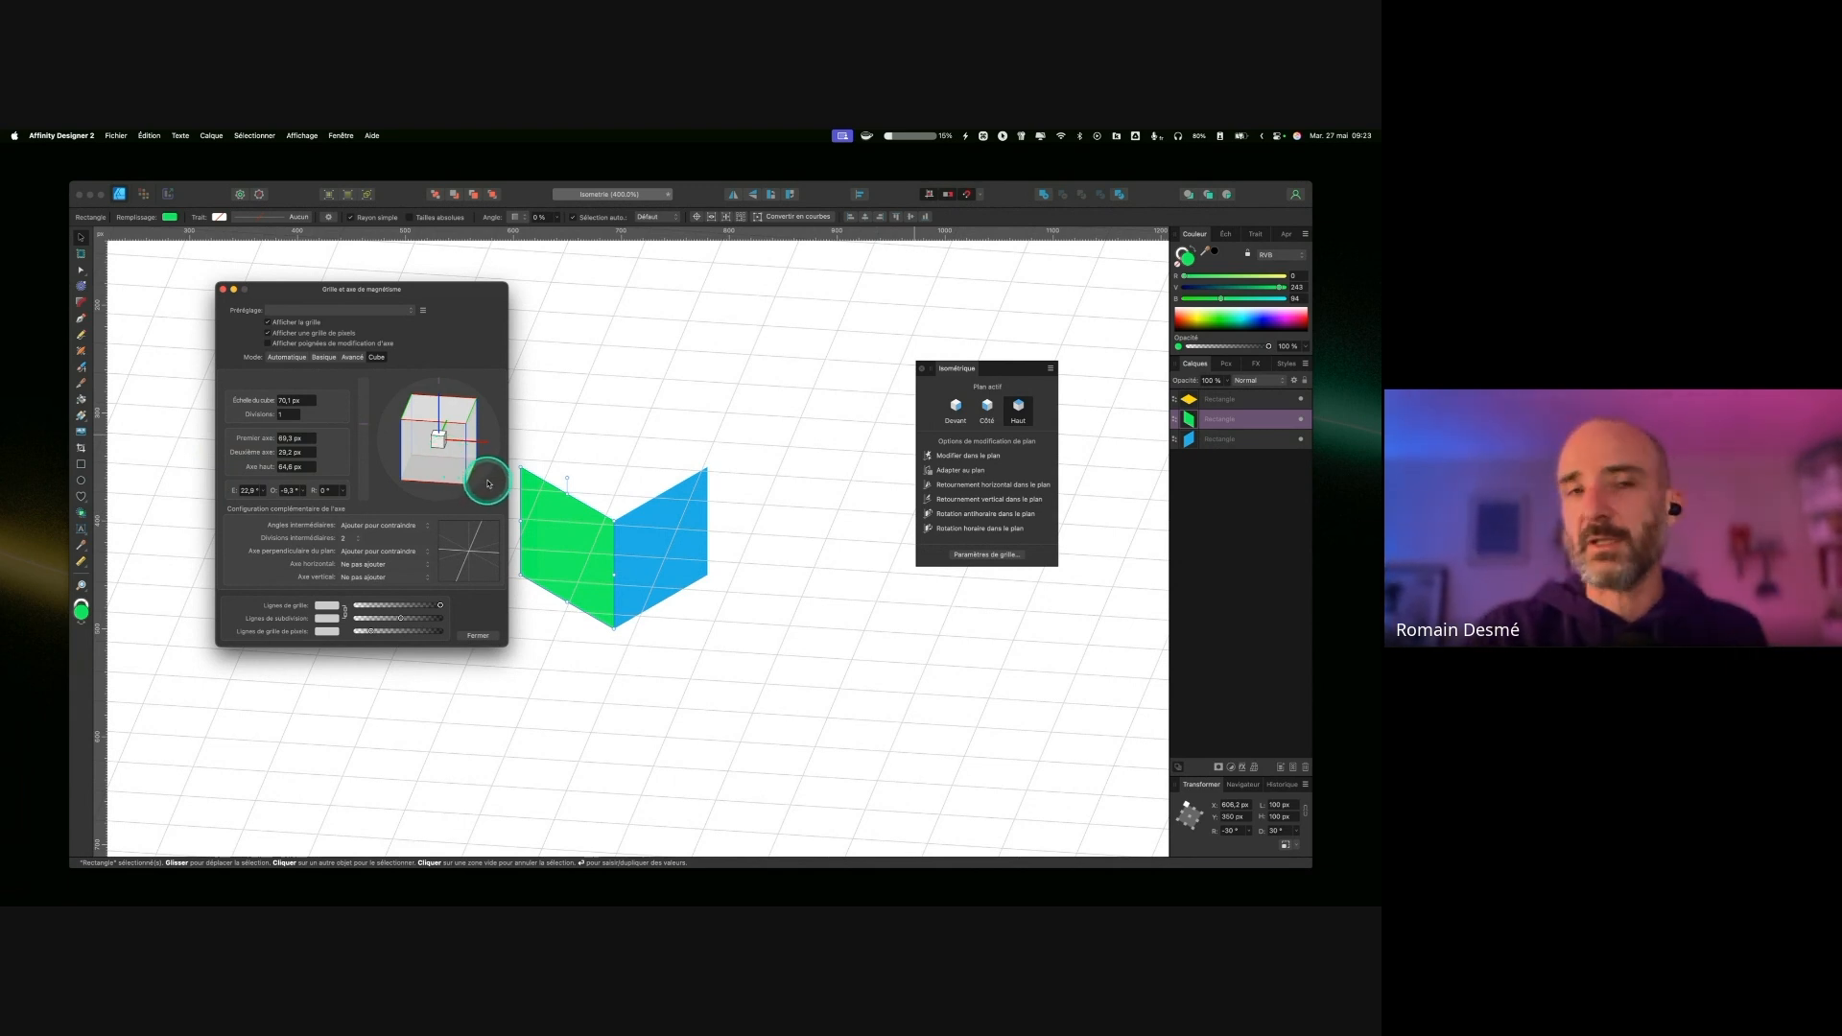
drag(427, 470, 410, 445)
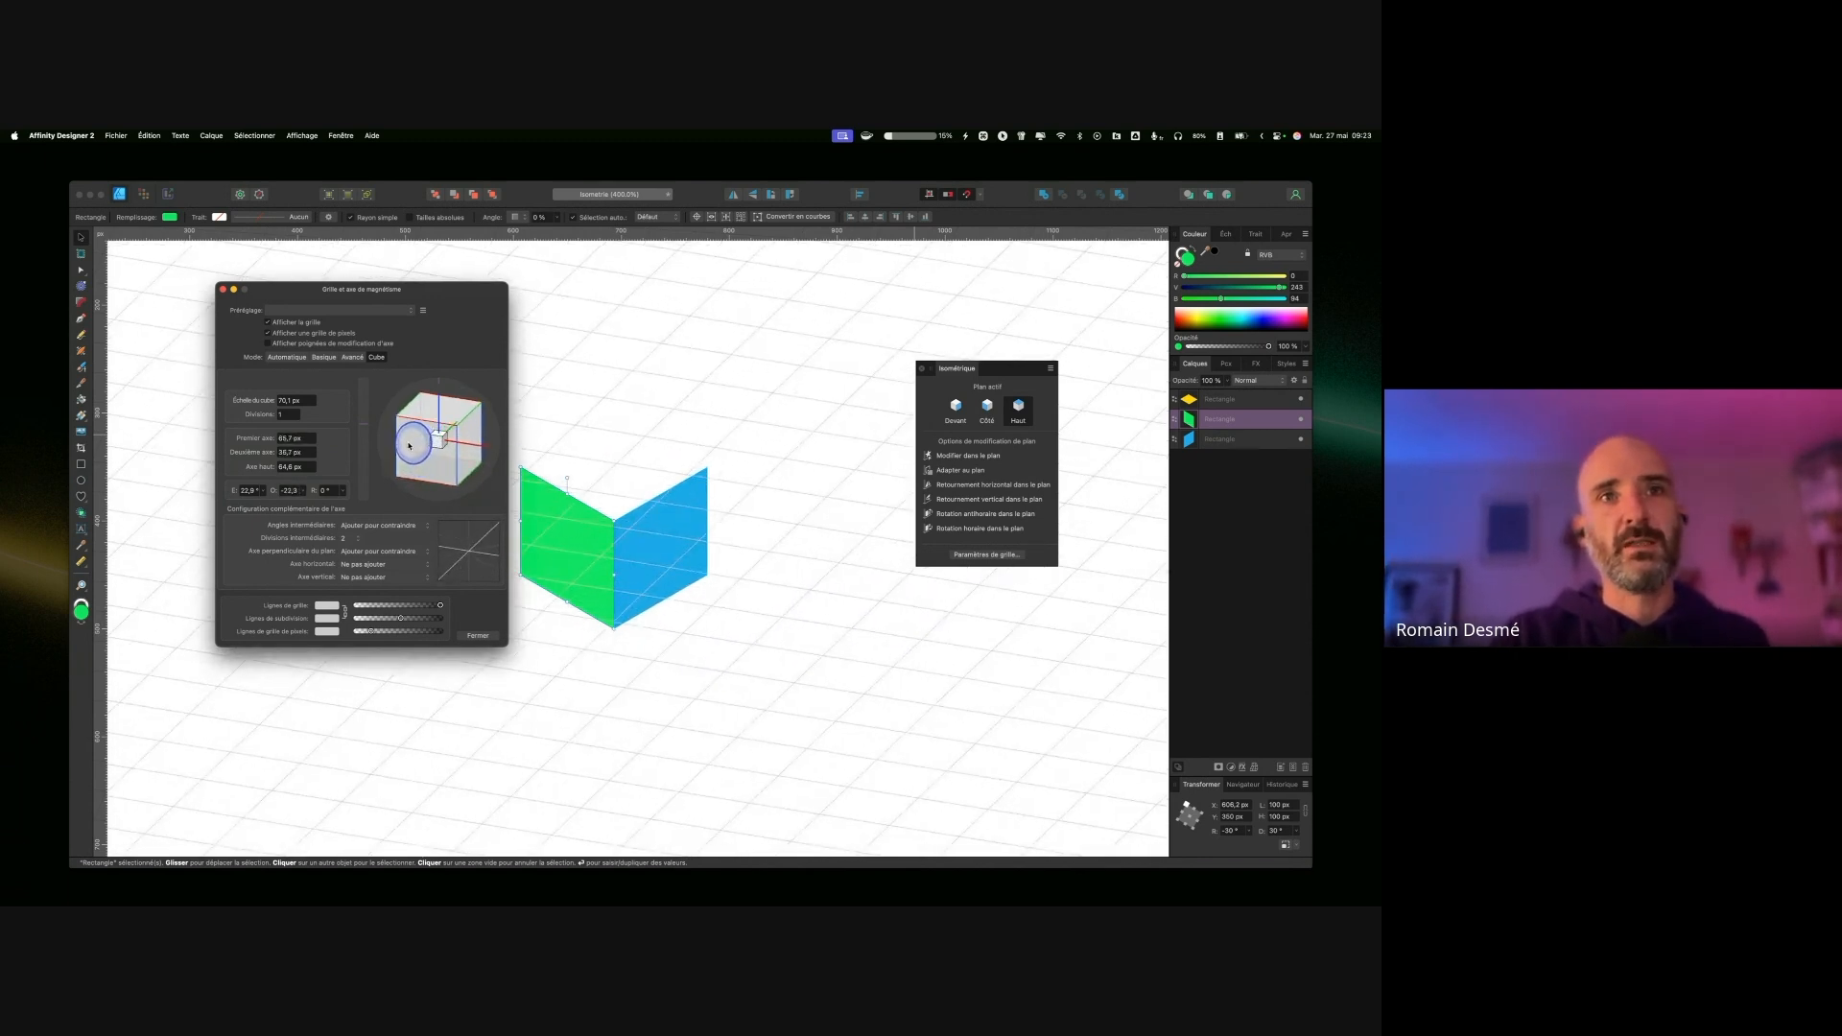
key(ctrl)
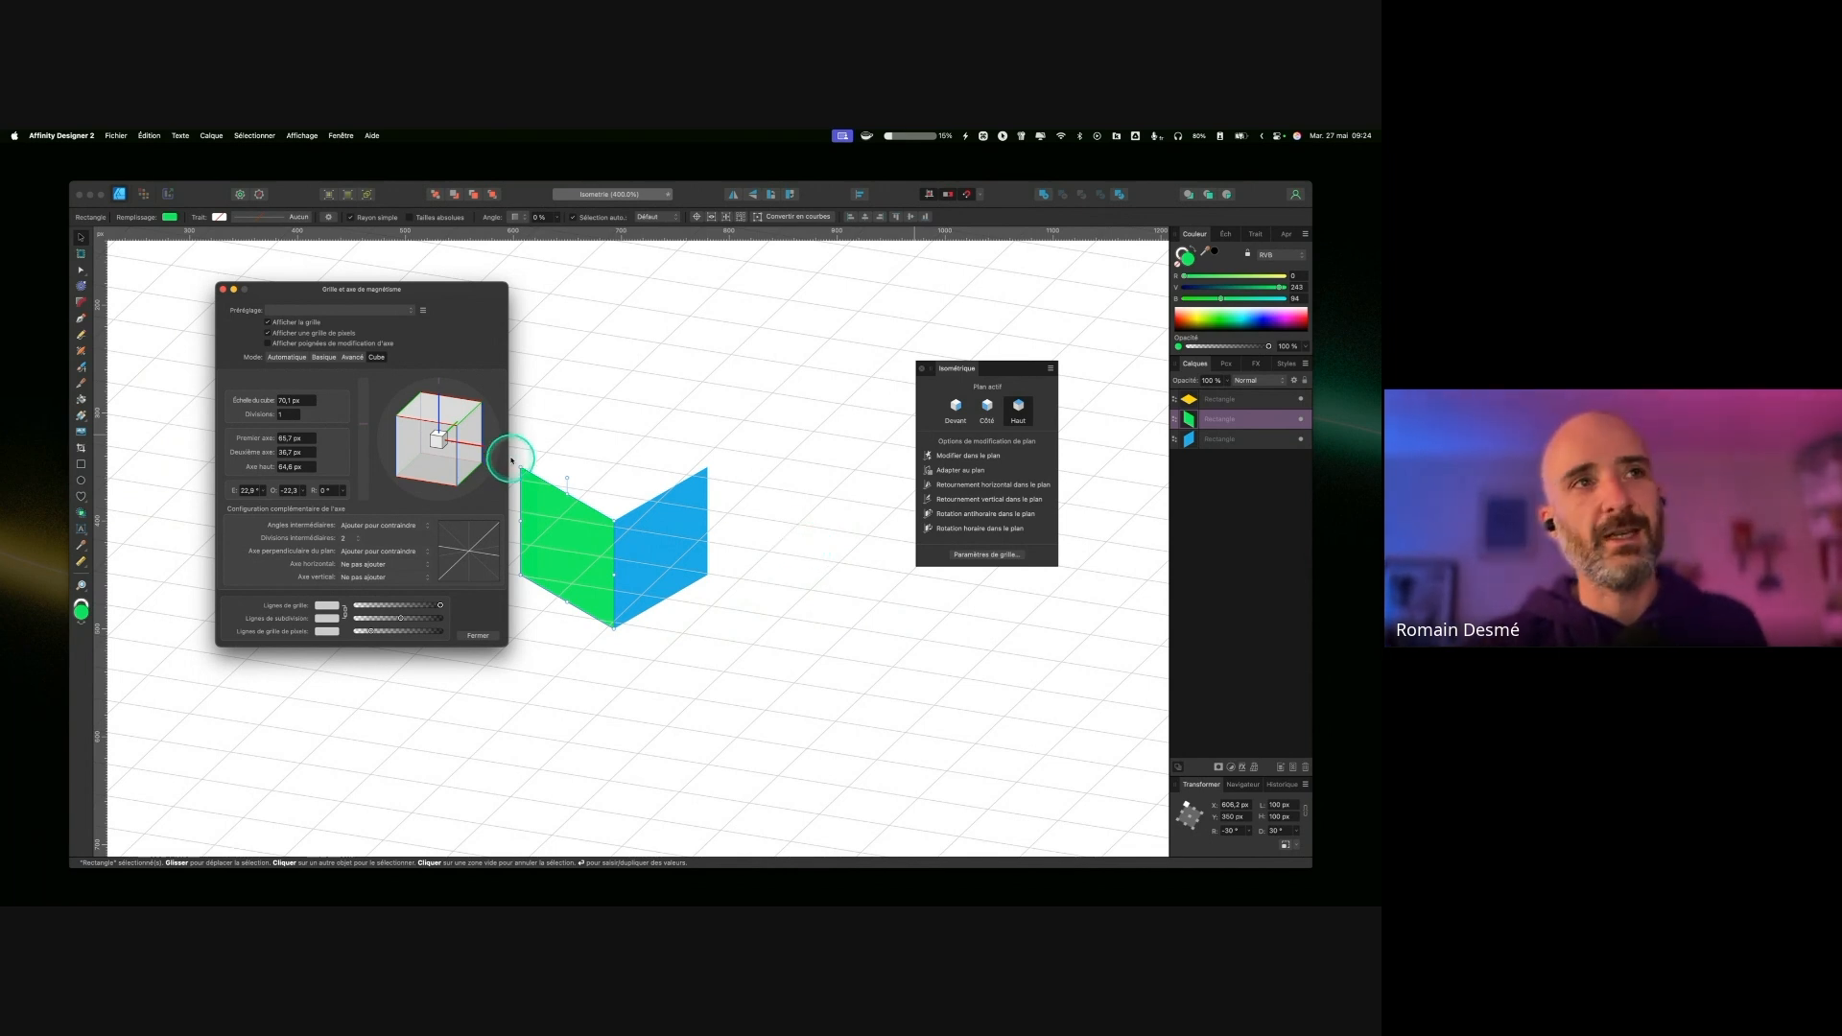
Step: Return the grid settings to Avancé mode with the Isométrique grid type
click(349, 361)
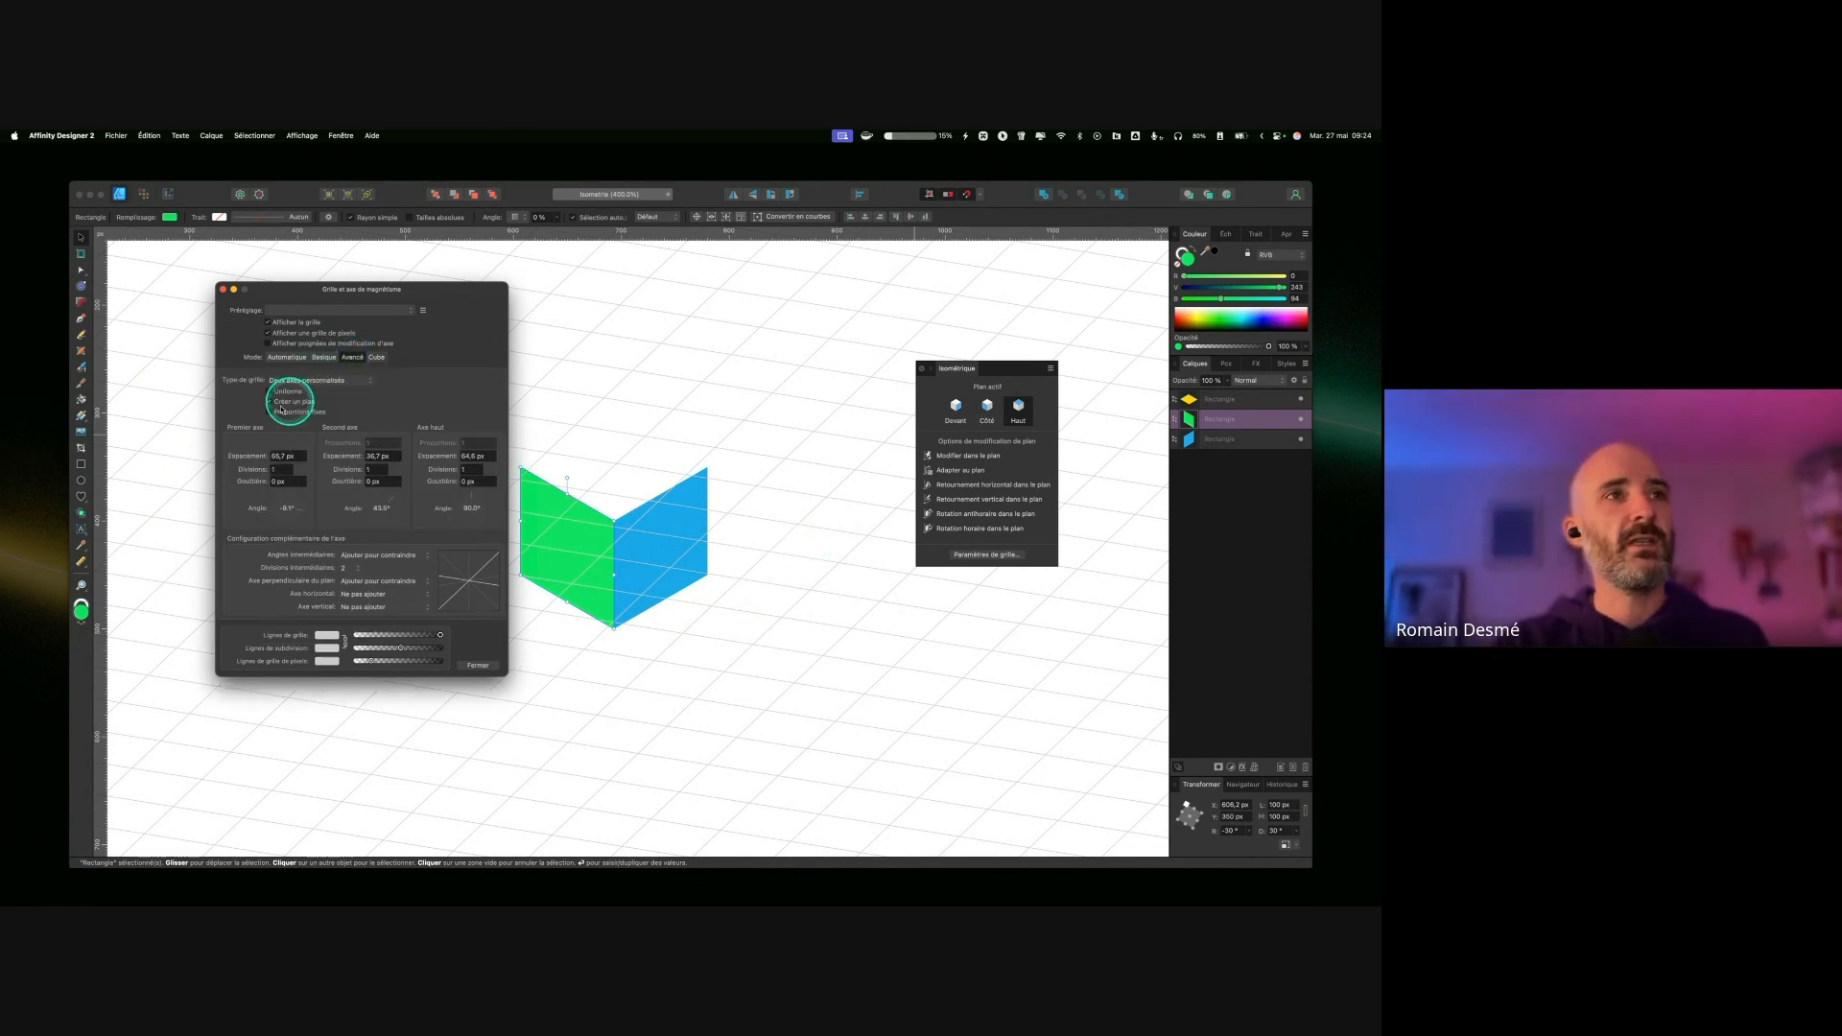
click(305, 380)
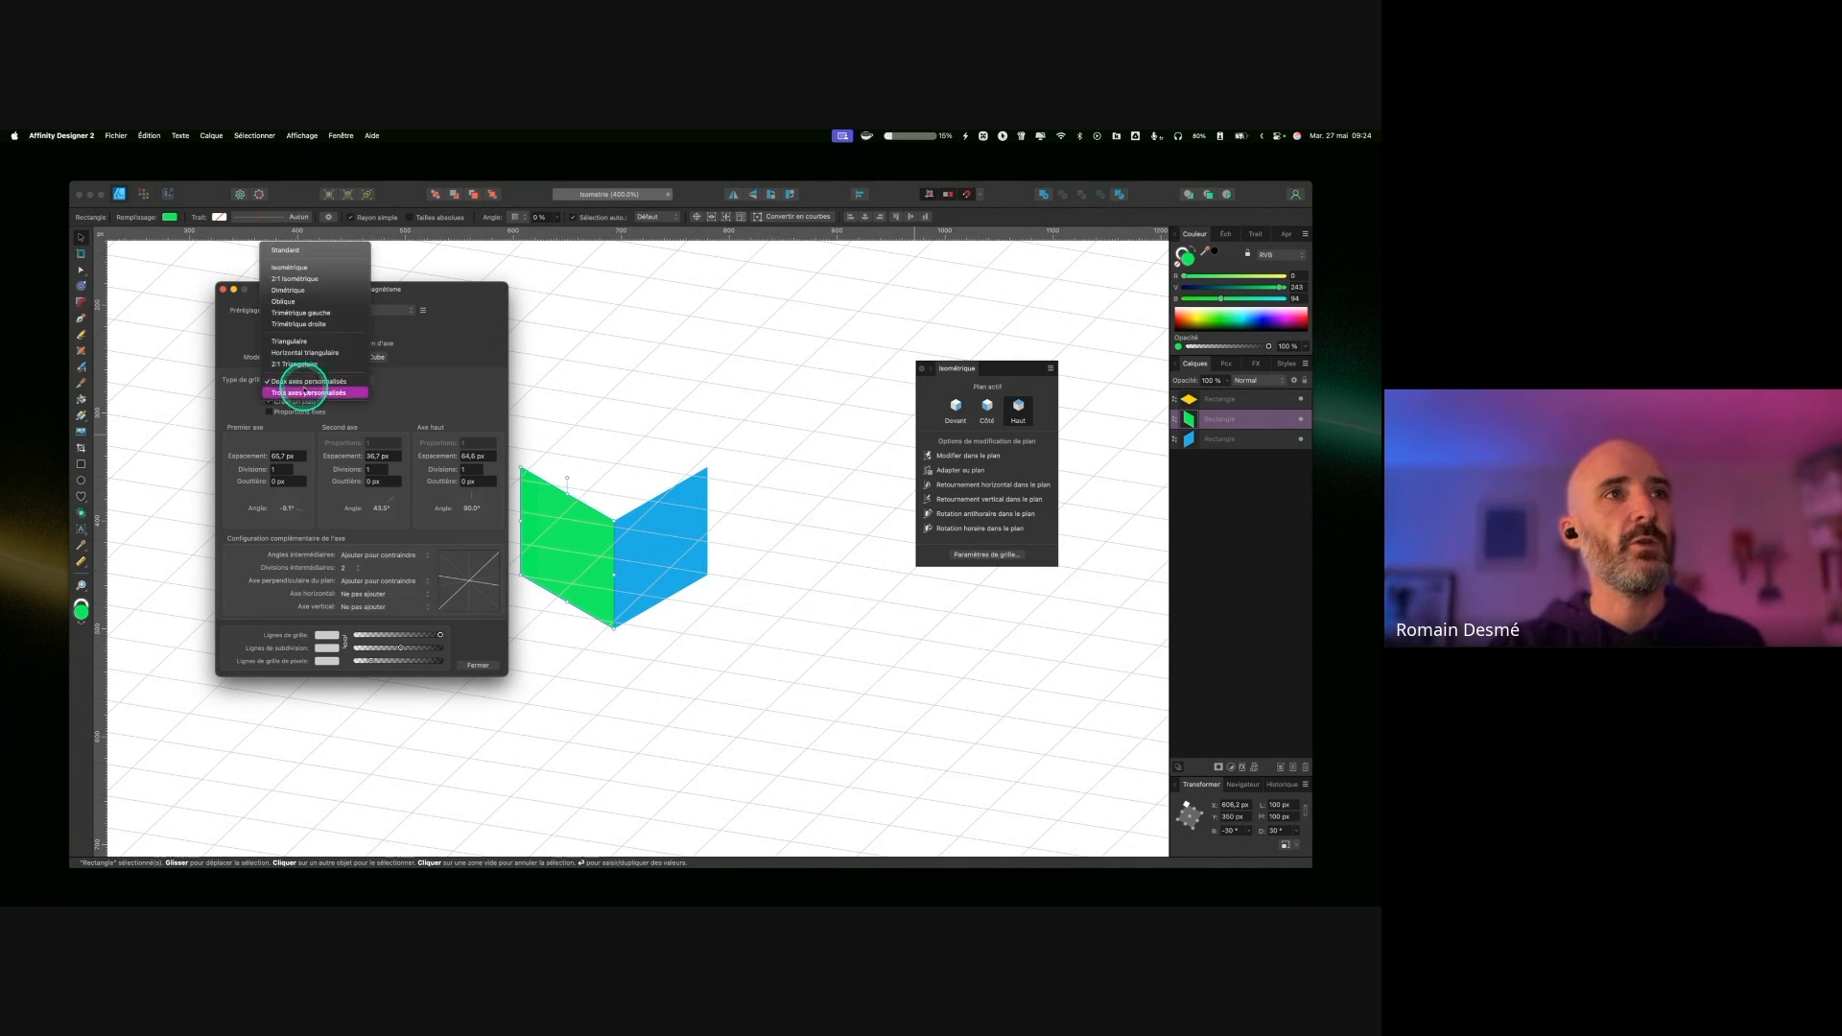
click(305, 269)
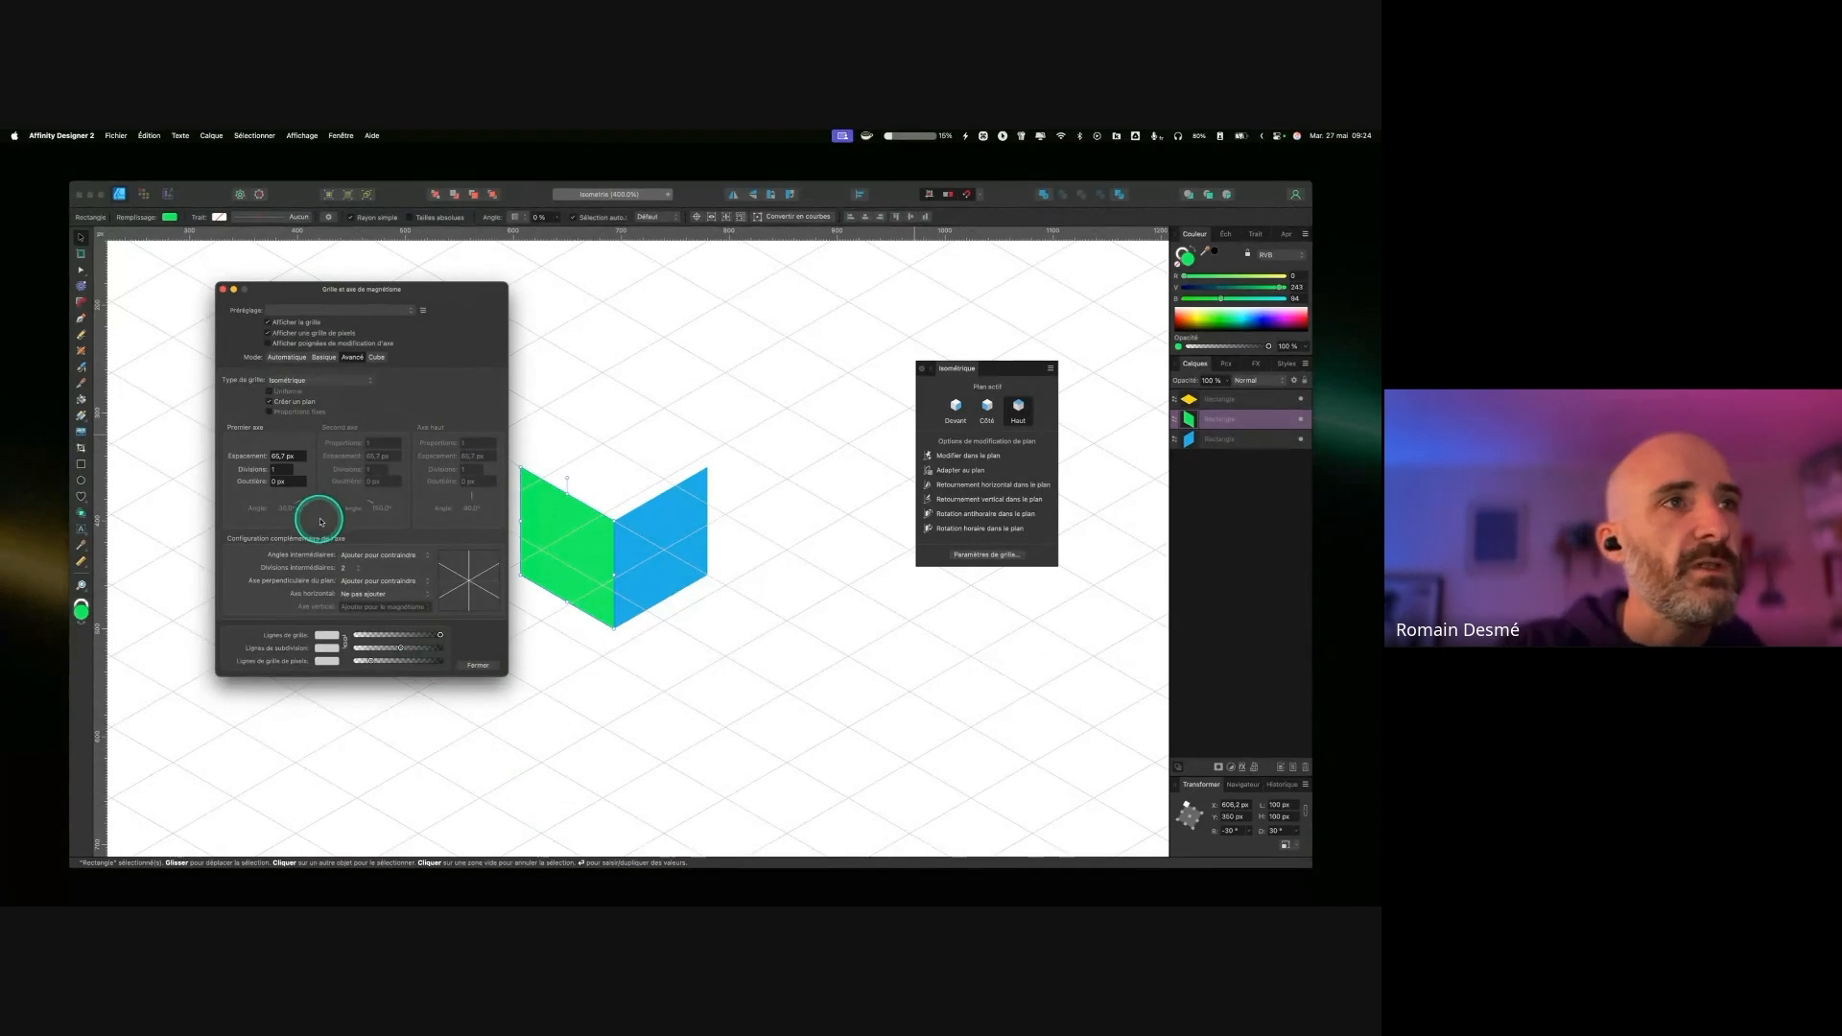
Step: Set the isometric grid's spacing to 100 px with 5 divisions and close the grid settings
click(292, 456)
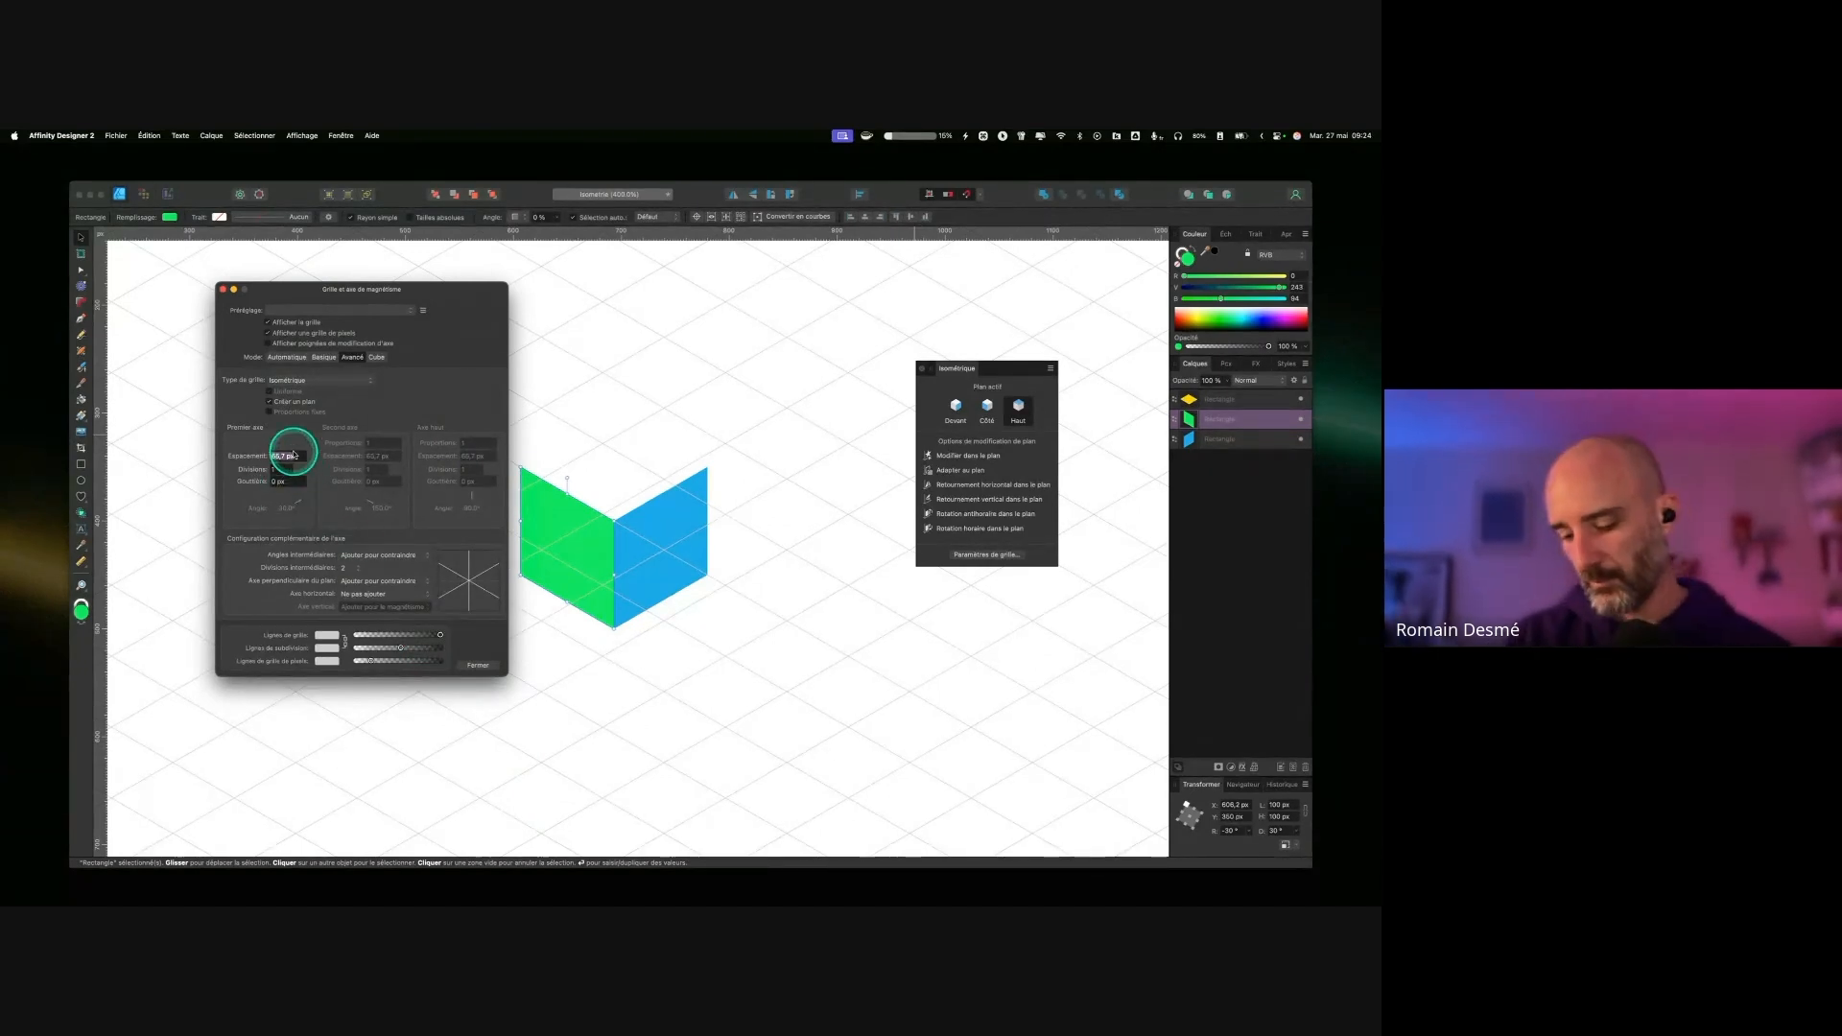
text(50)
key(Tab)
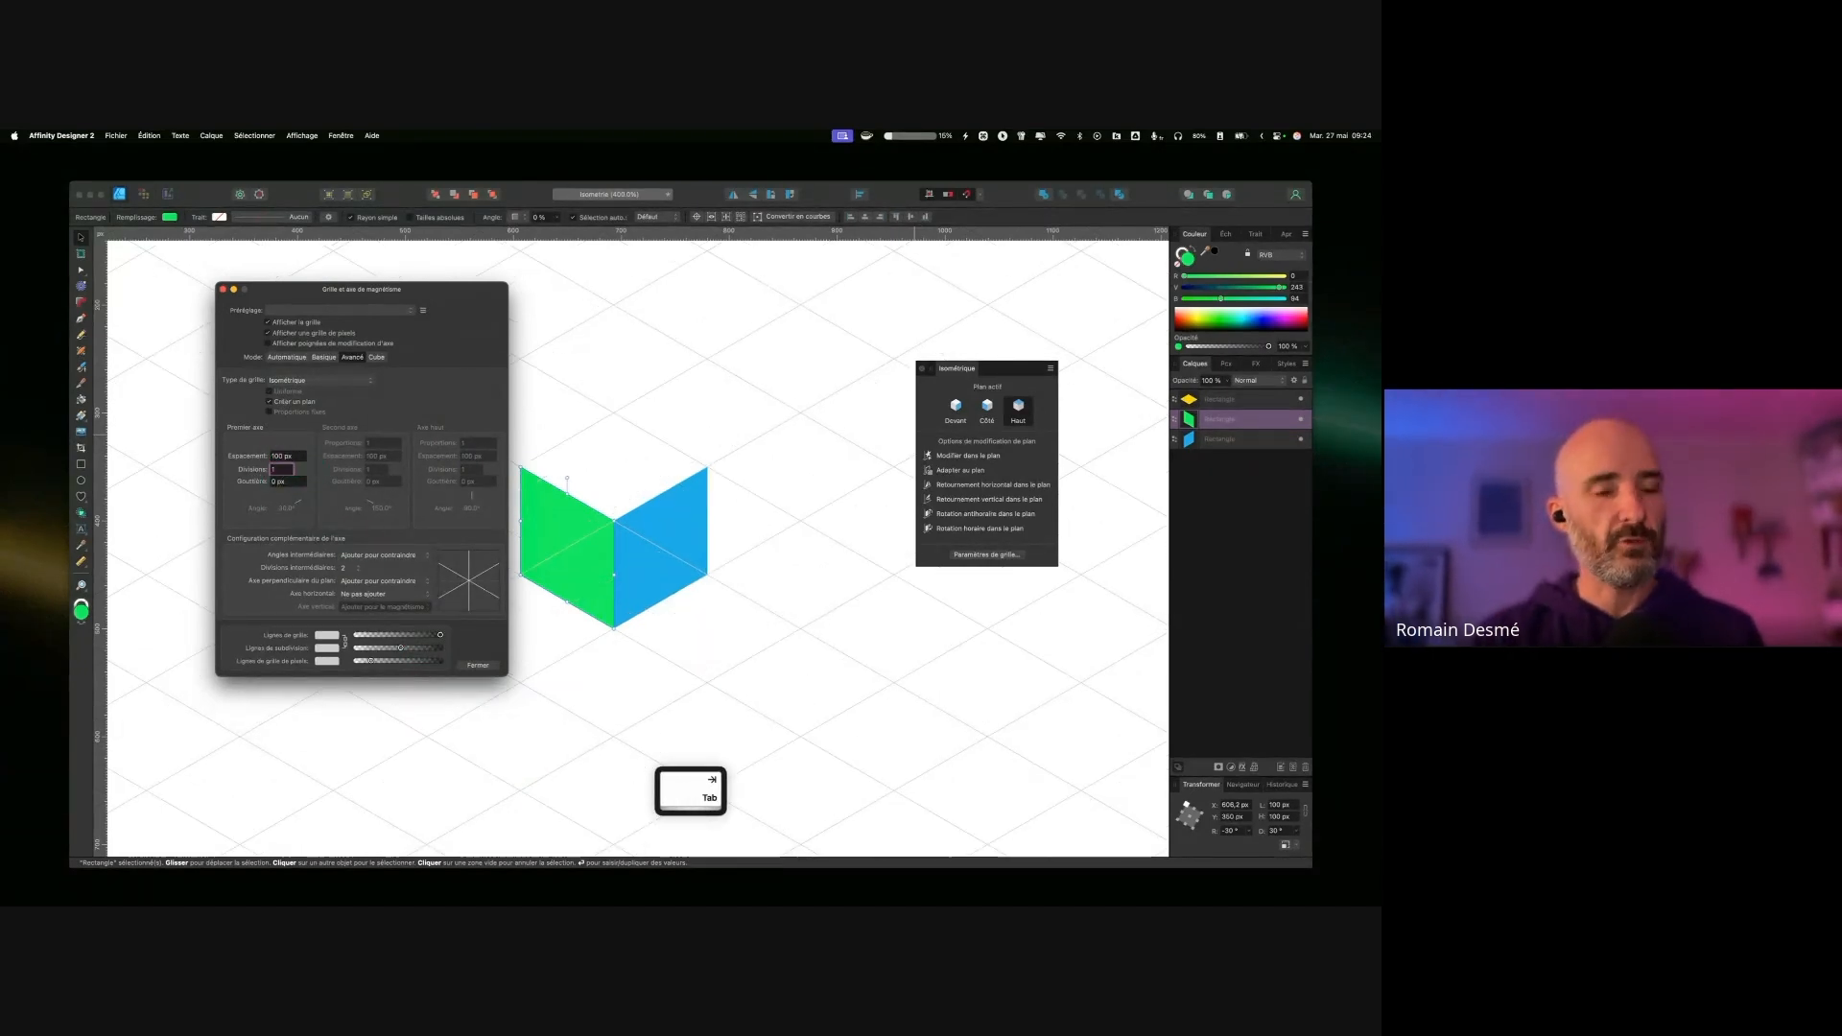
click(290, 472)
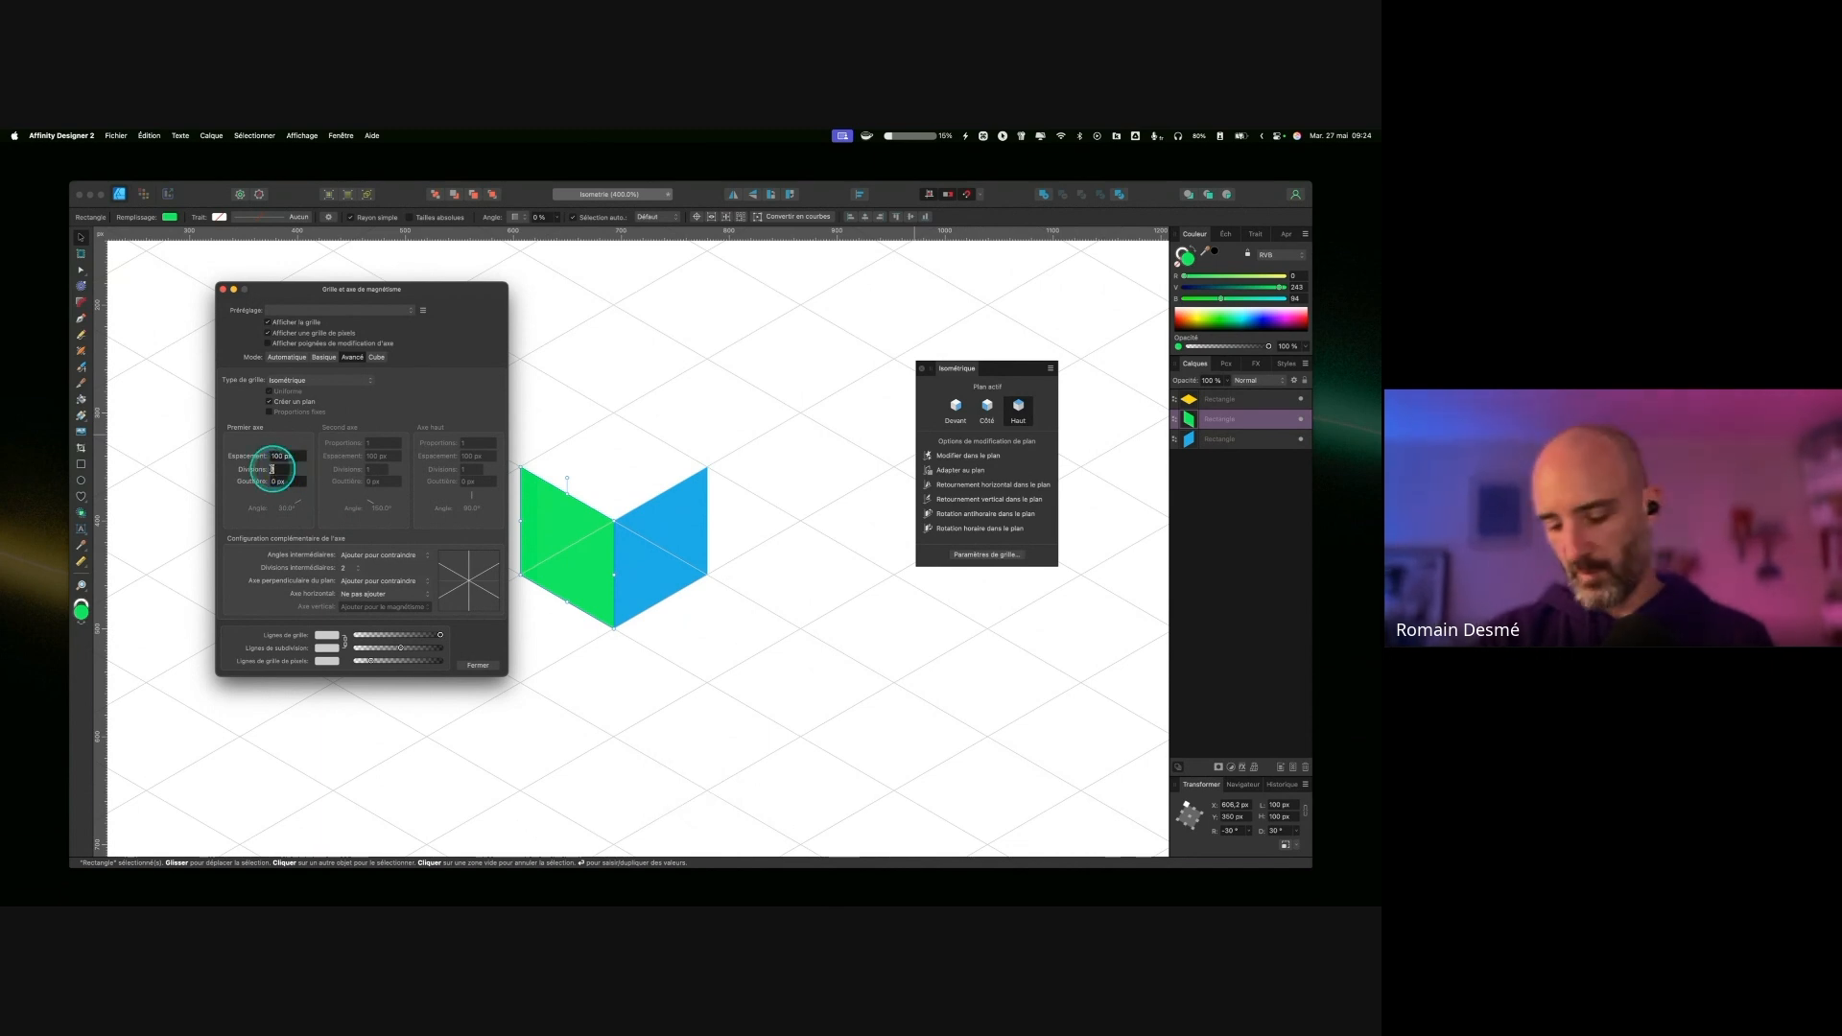
text(5)
key(Tab)
click(416, 626)
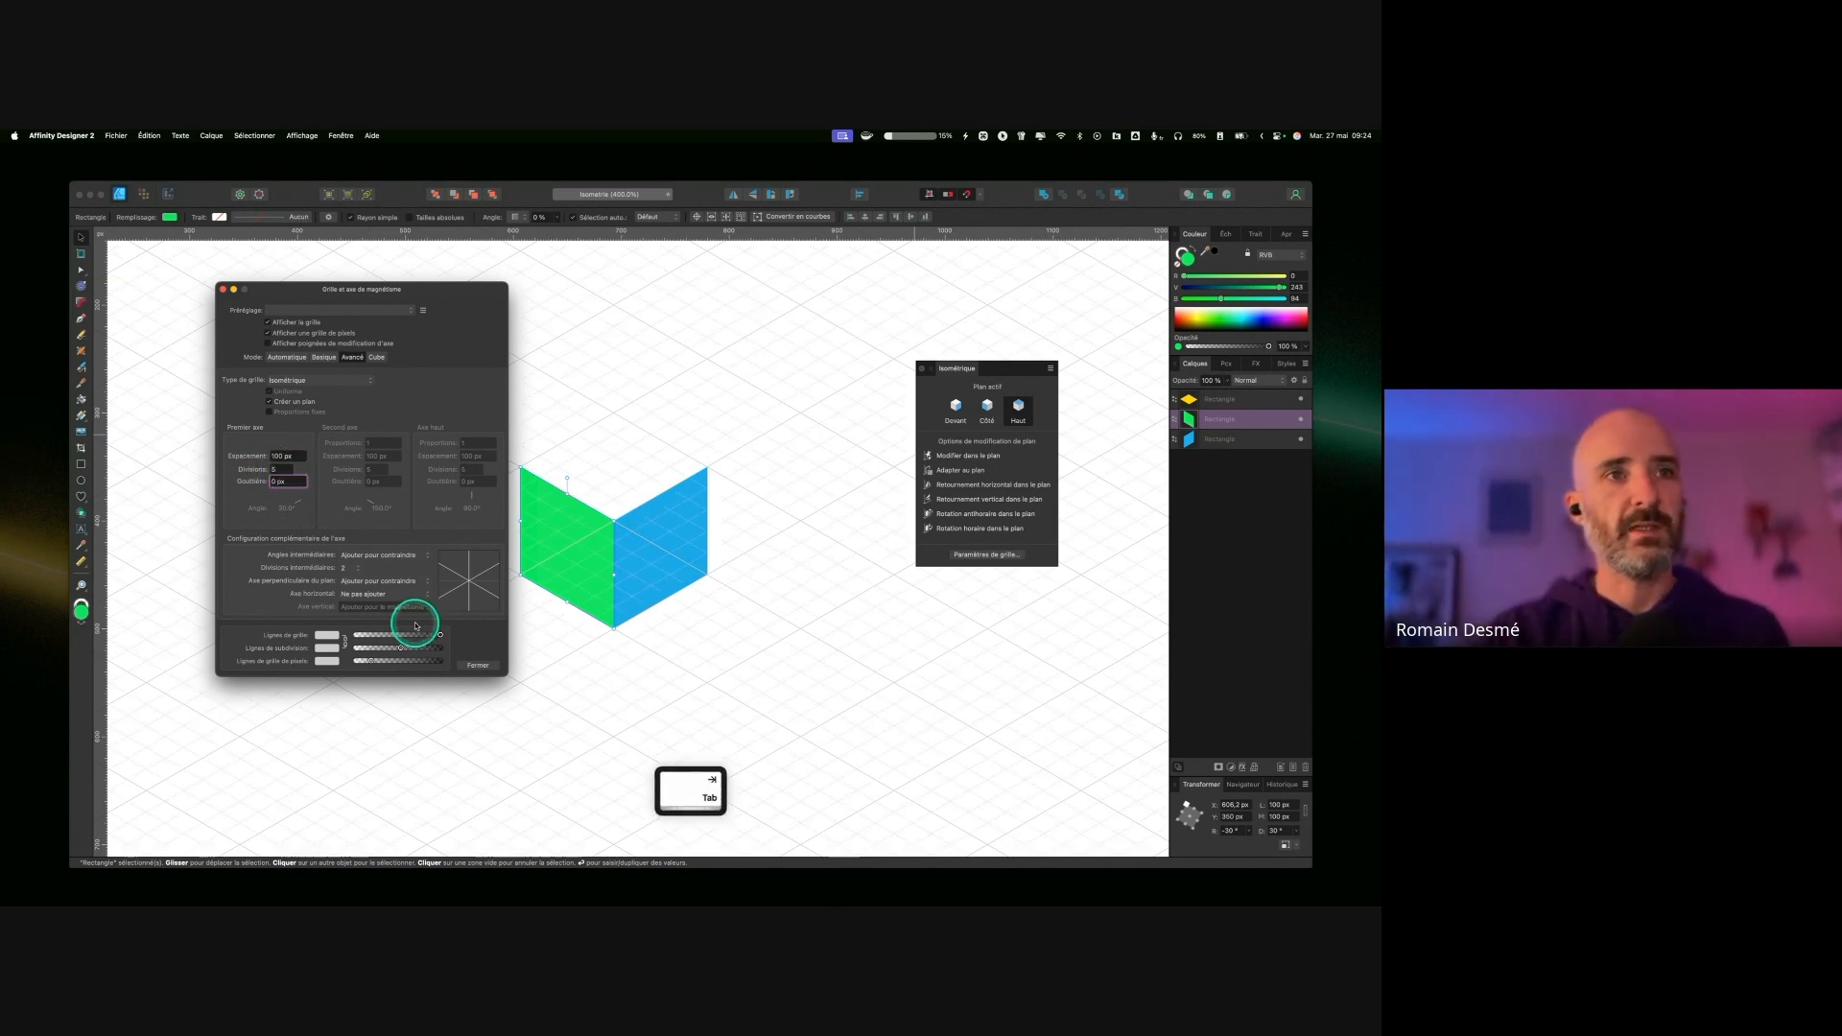
click(478, 665)
Step: Delete the remaining cube faces to empty the canvas and save the document
key(Delete)
click(605, 563)
key(Delete)
click(383, 386)
key(Delete)
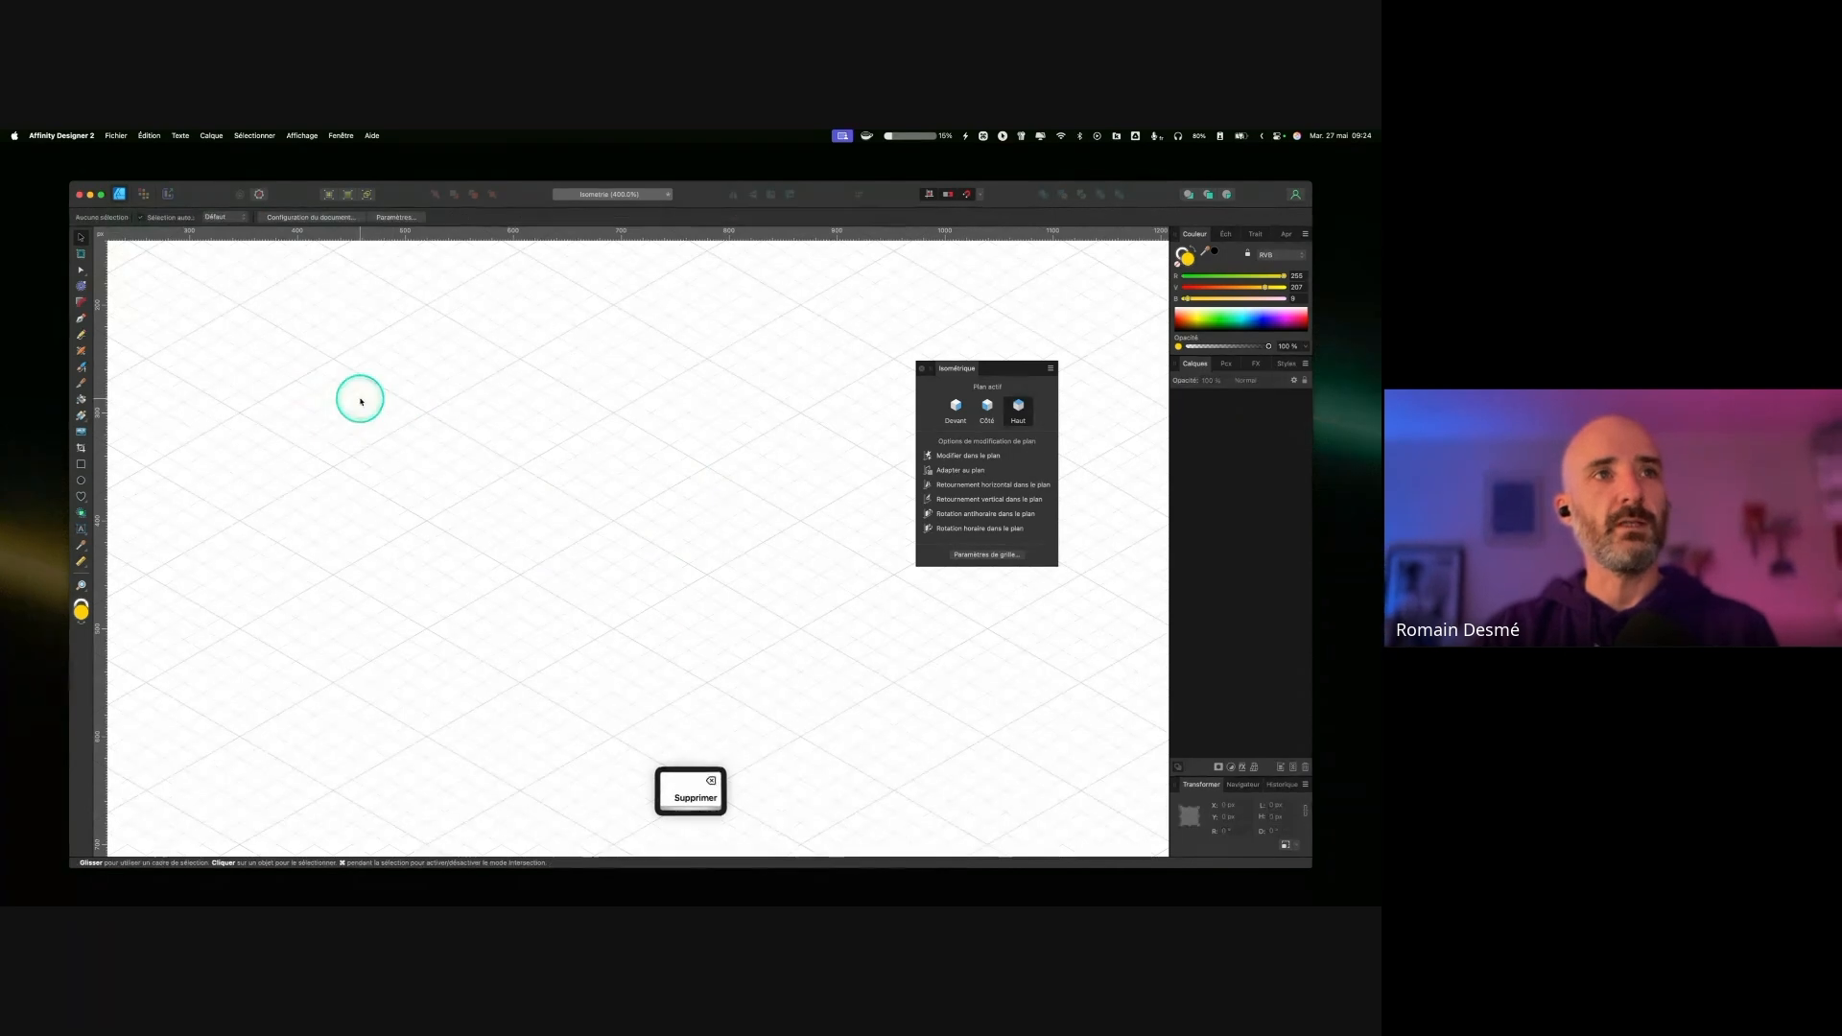
key(super)
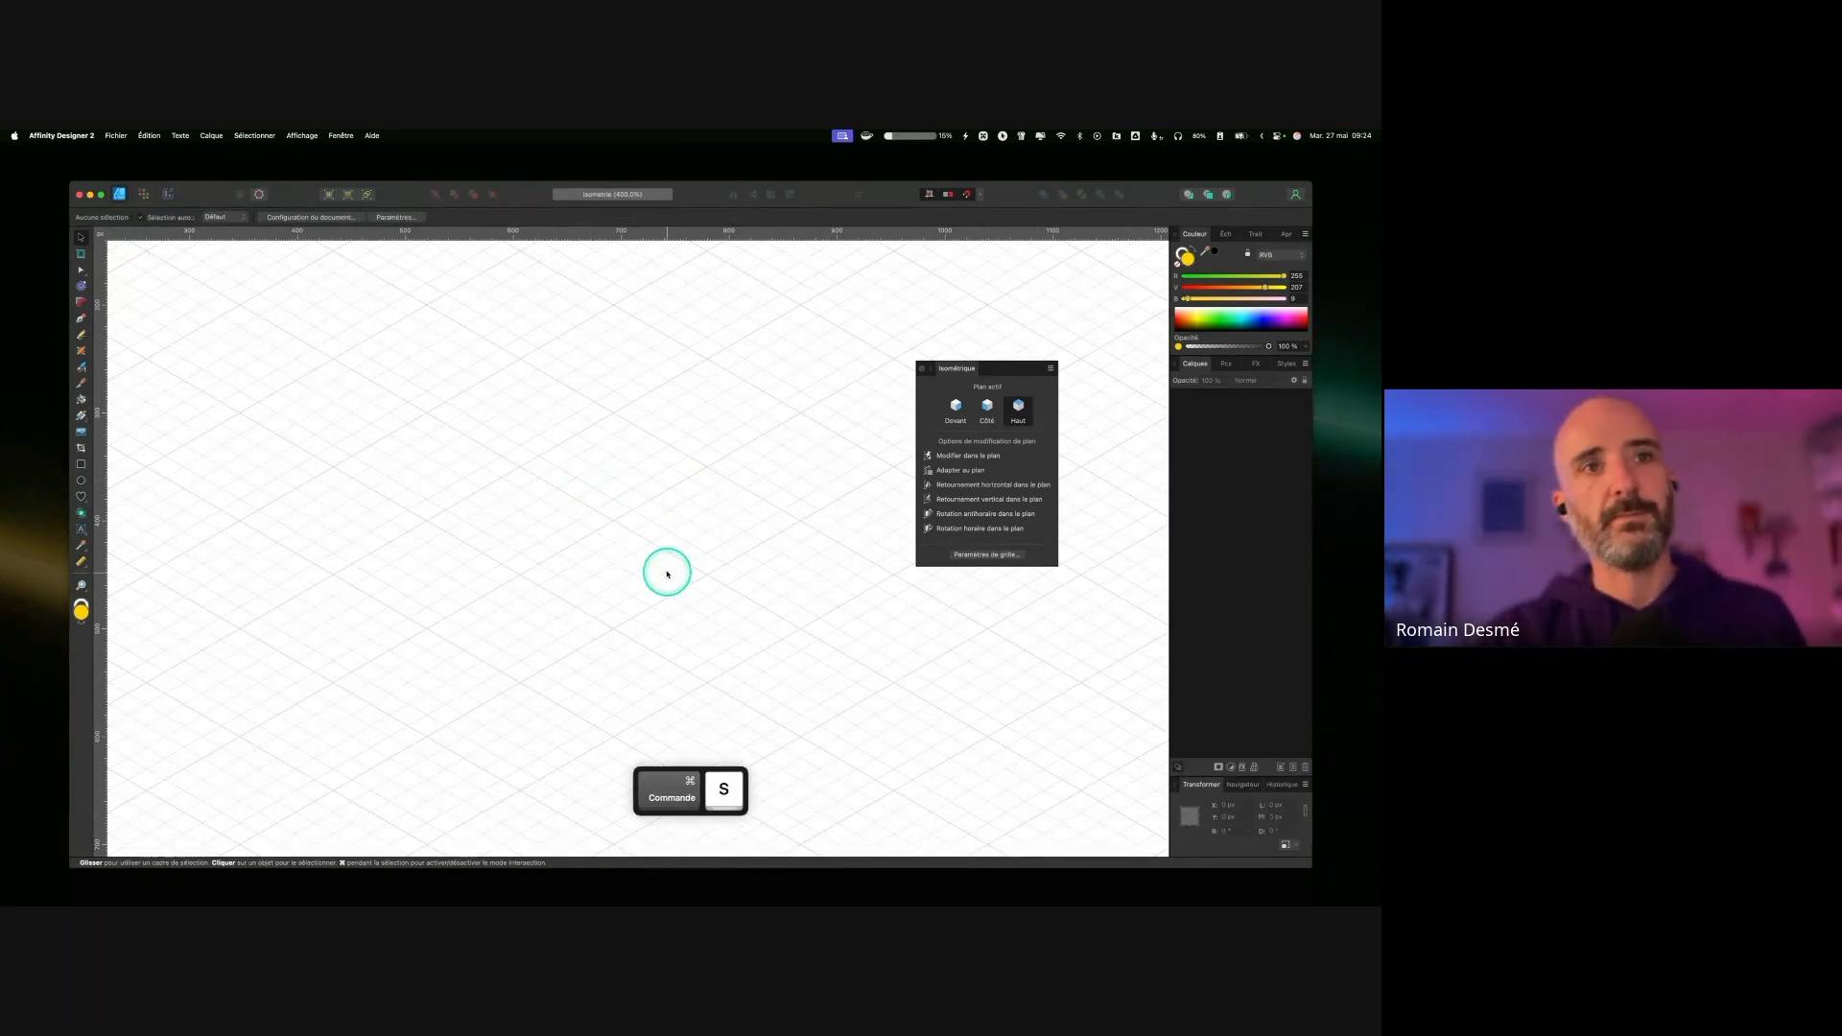
scroll(576, 572, down, 2)
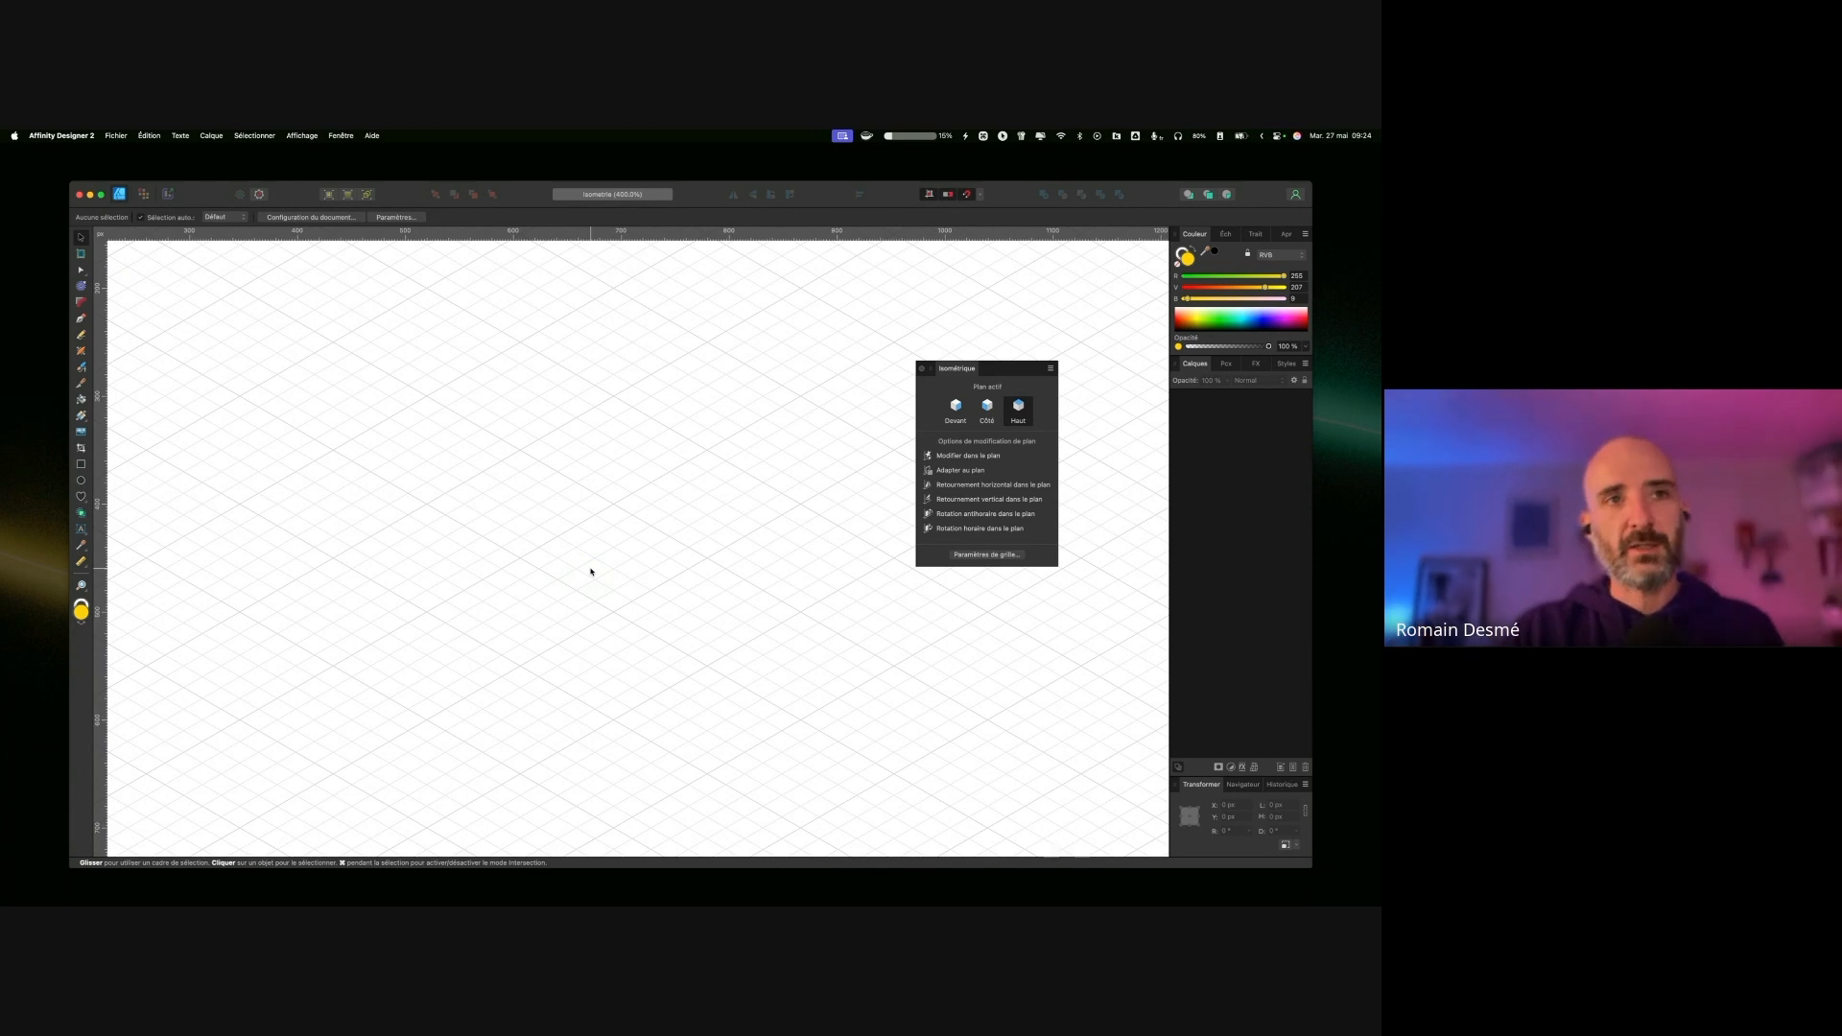
click(589, 566)
click(1303, 434)
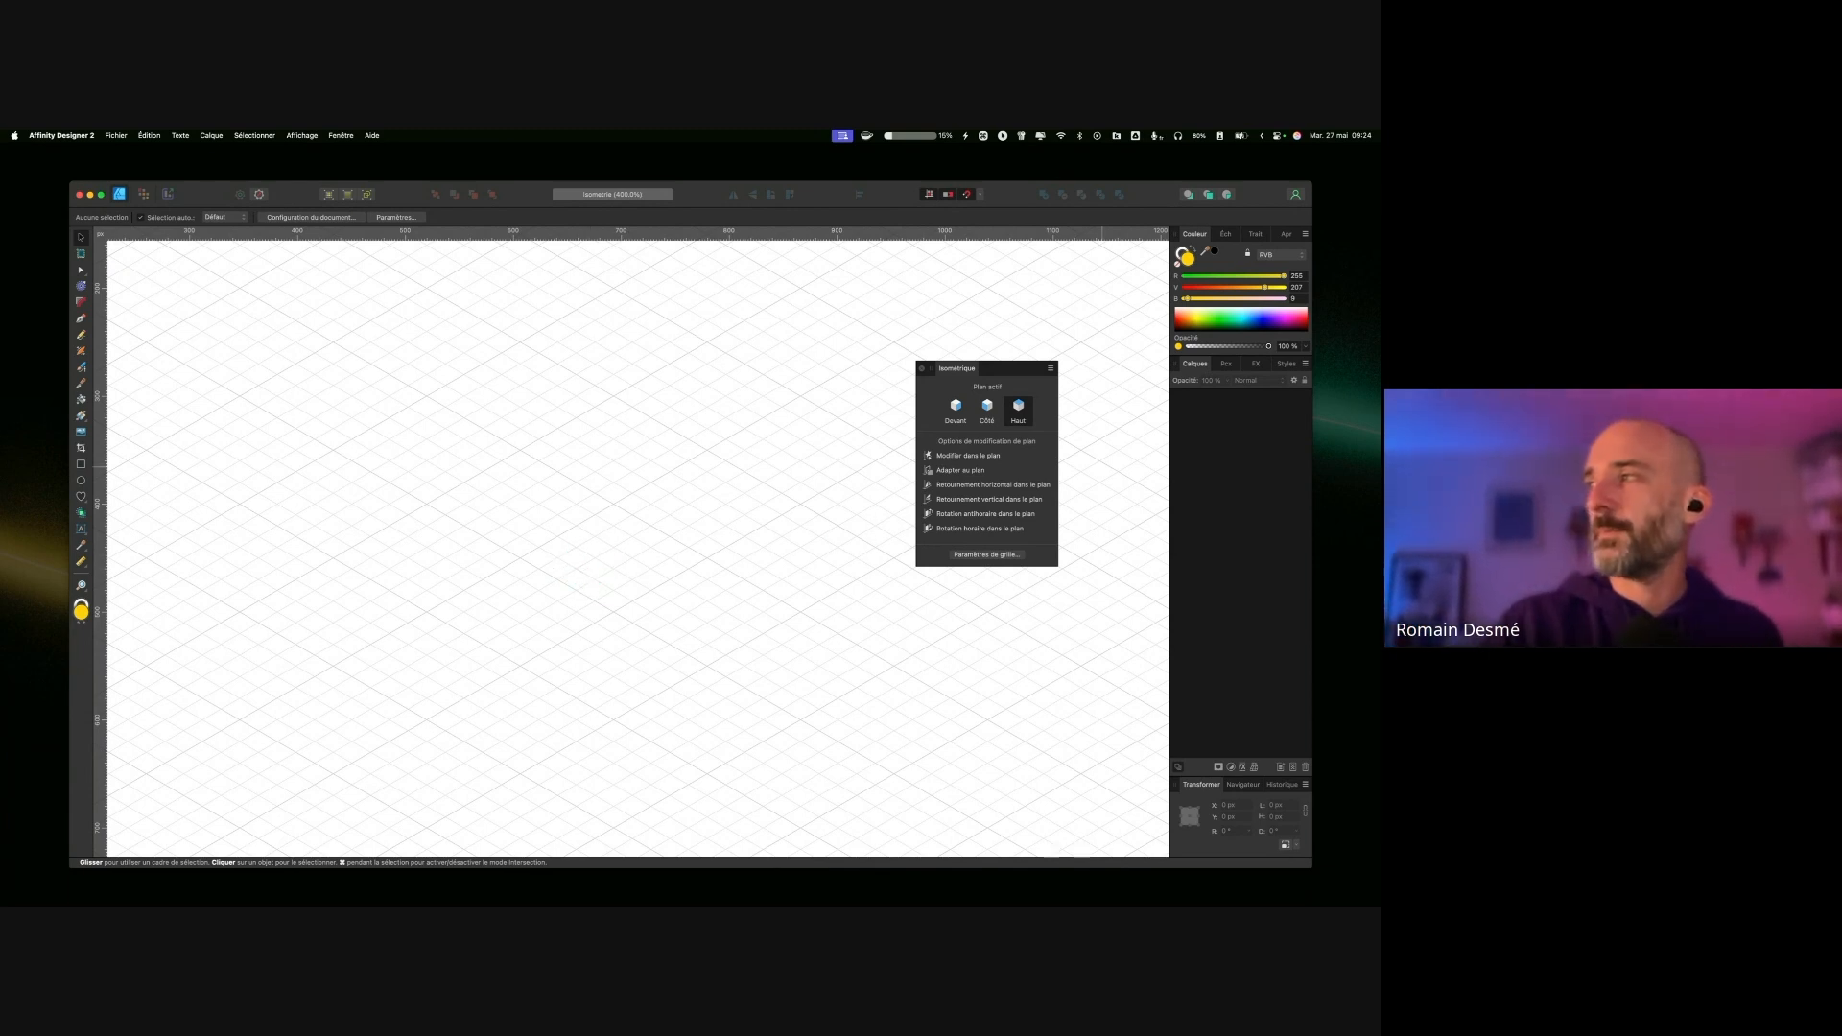
click(899, 558)
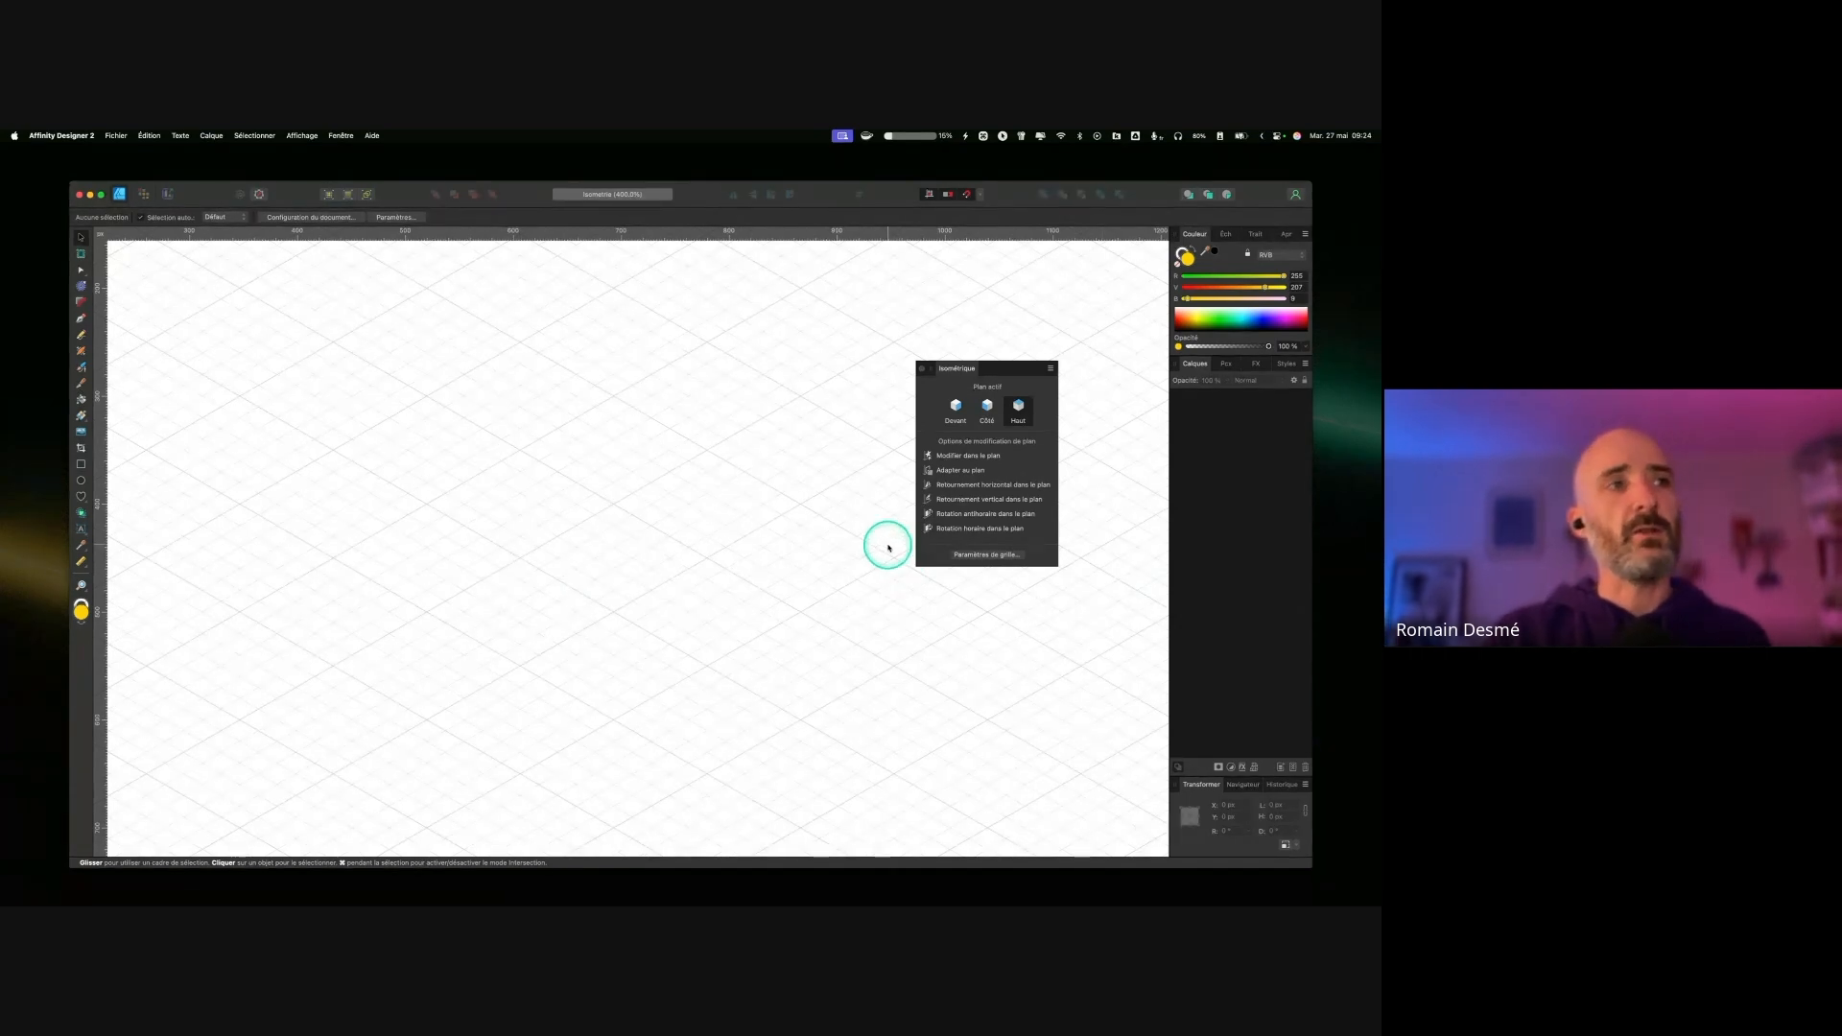
Step: Draw a 200 × 200 px square base with the Rectangle tool in the Haut plane, with in-plane editing enabled
key(ctrl)
click(81, 465)
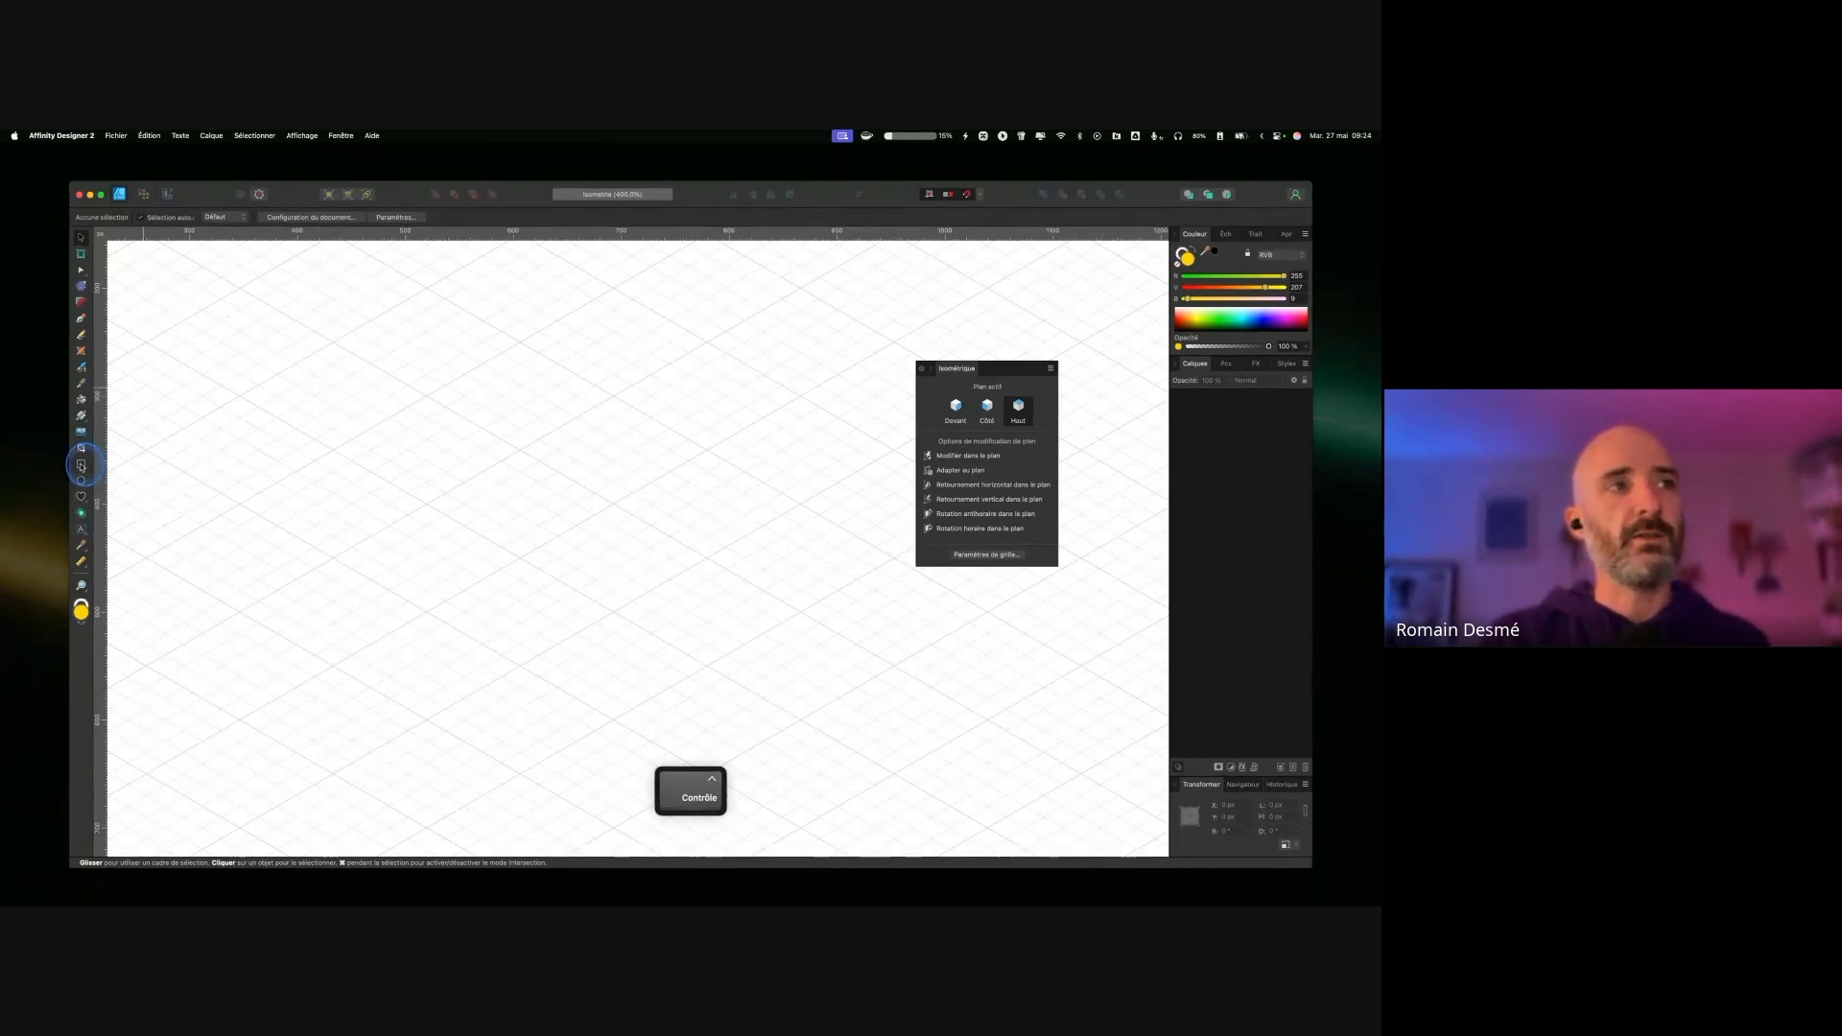
key(ctrl)
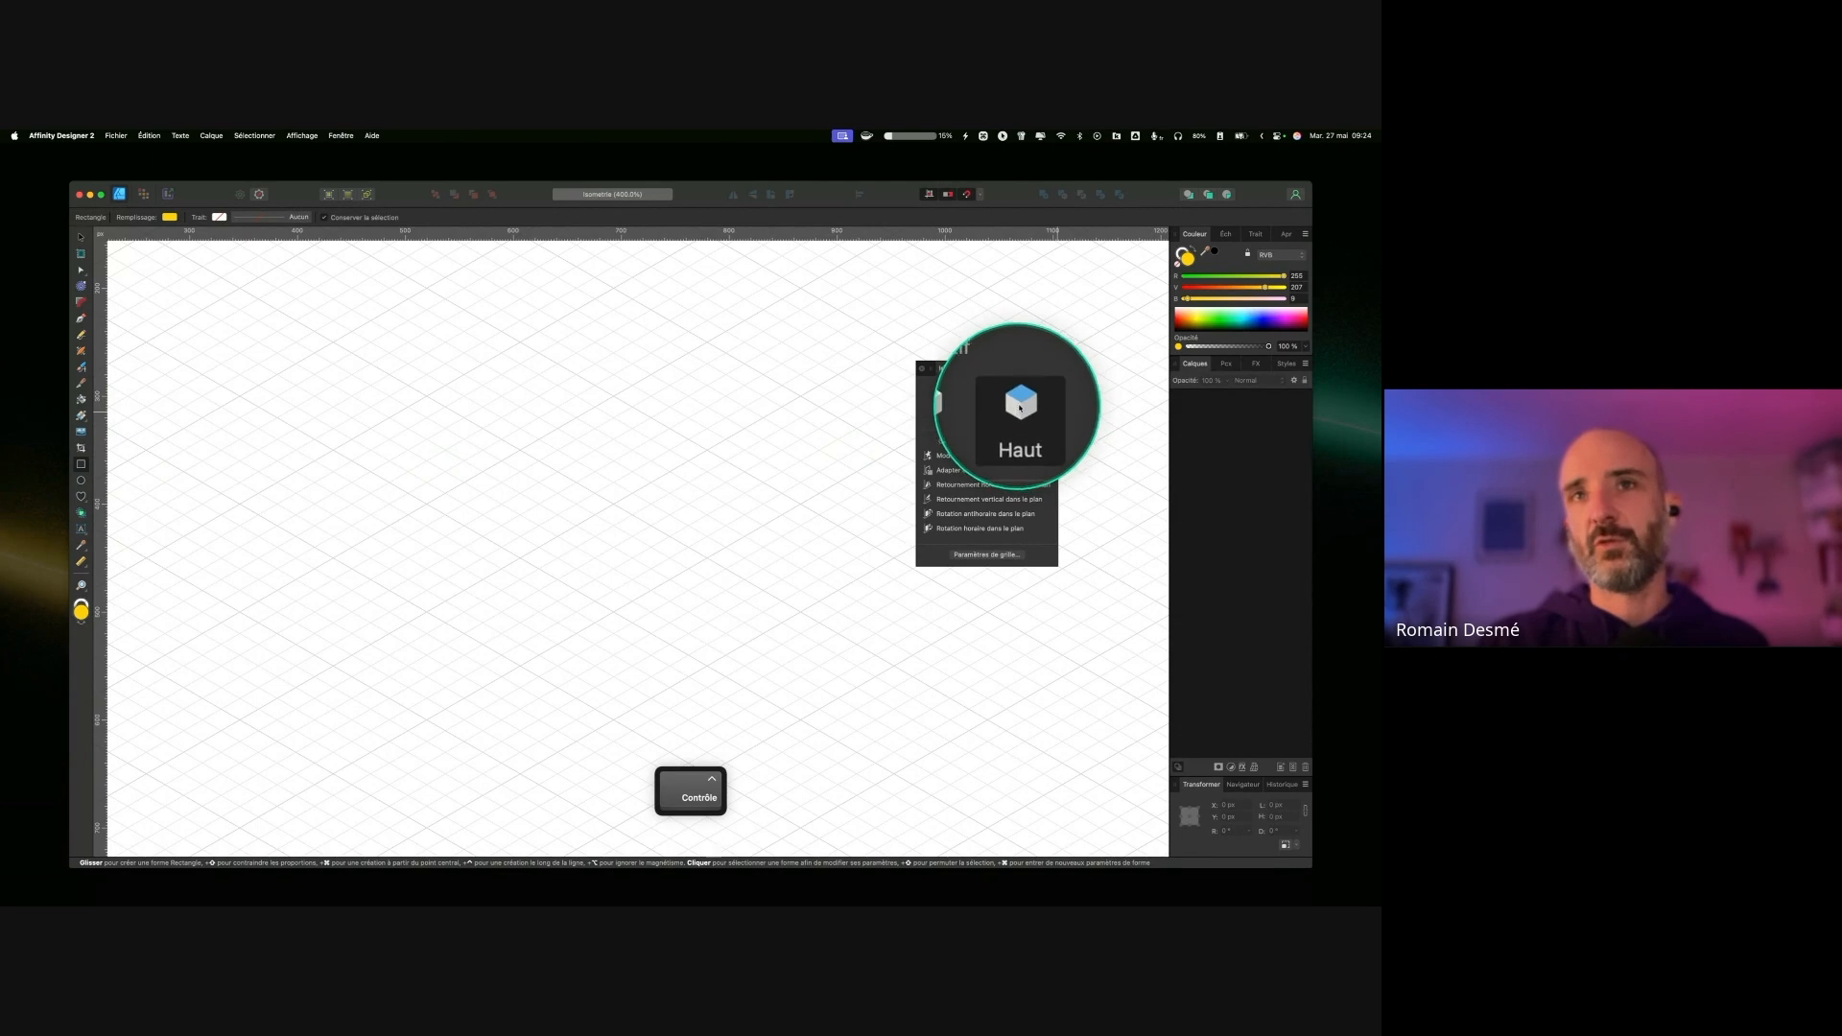
click(1022, 409)
key(ctrl)
click(966, 456)
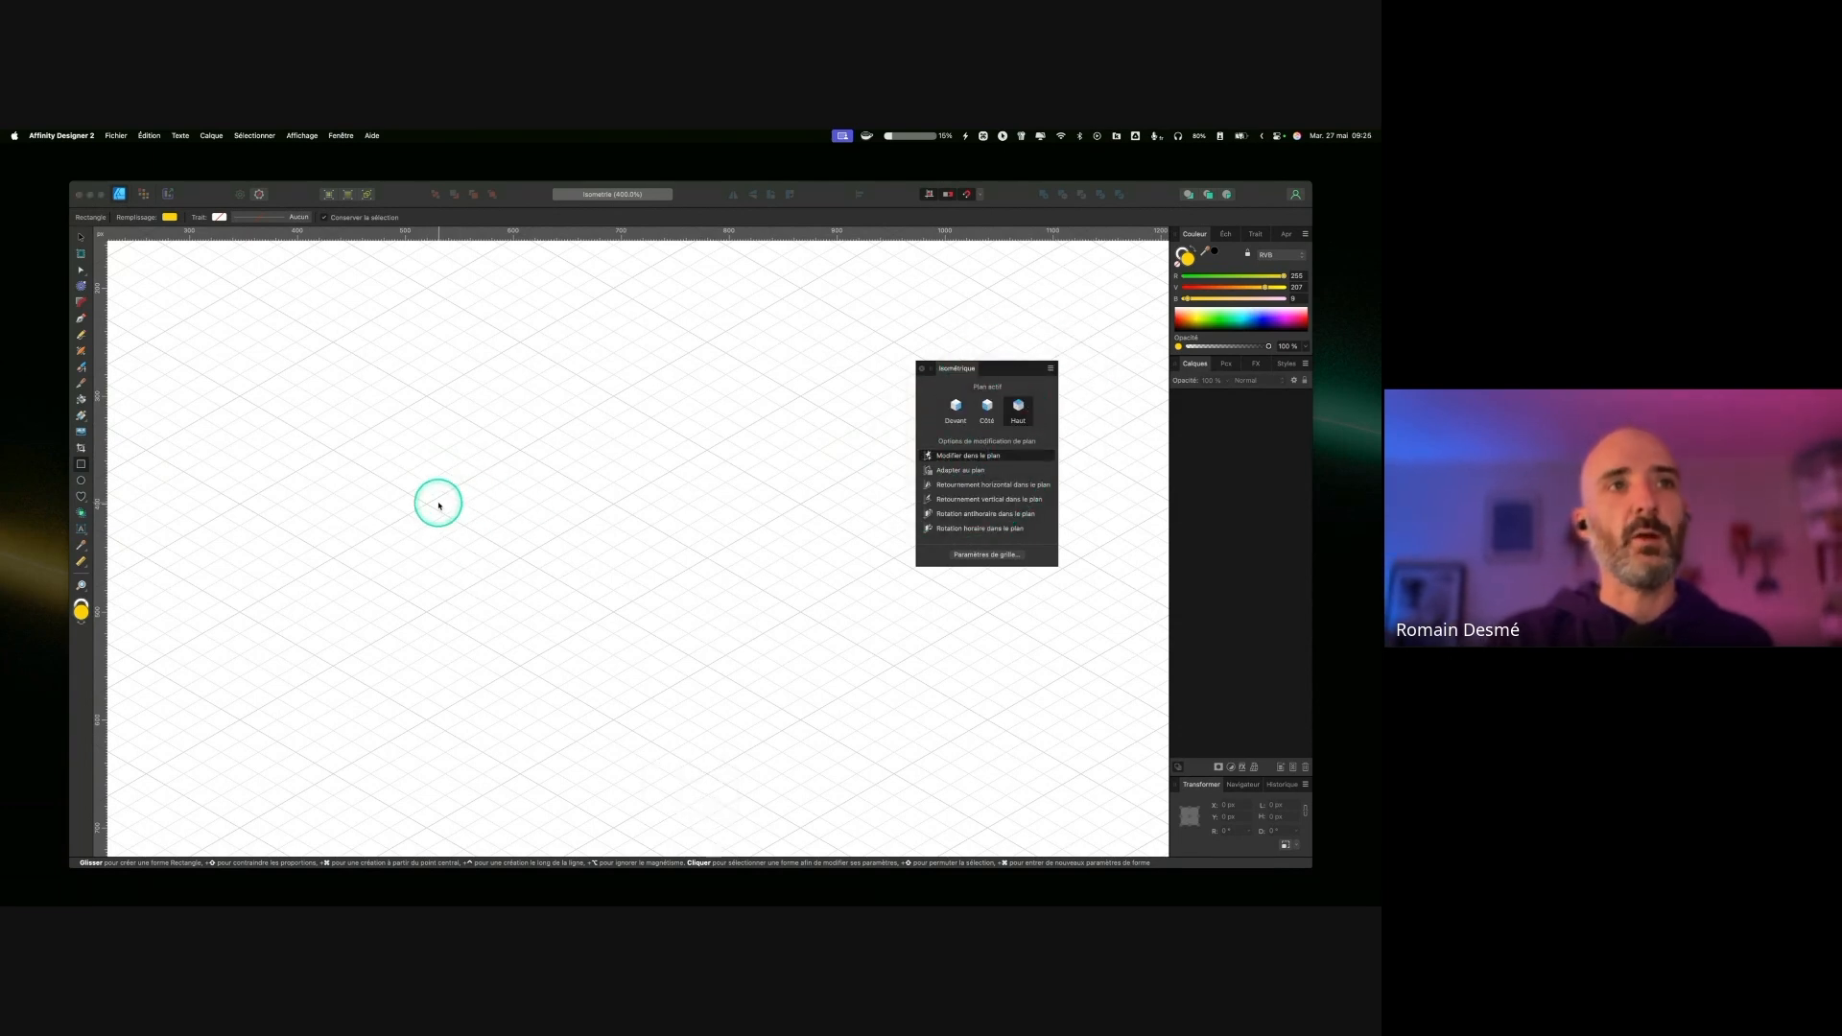
drag(425, 504, 803, 514)
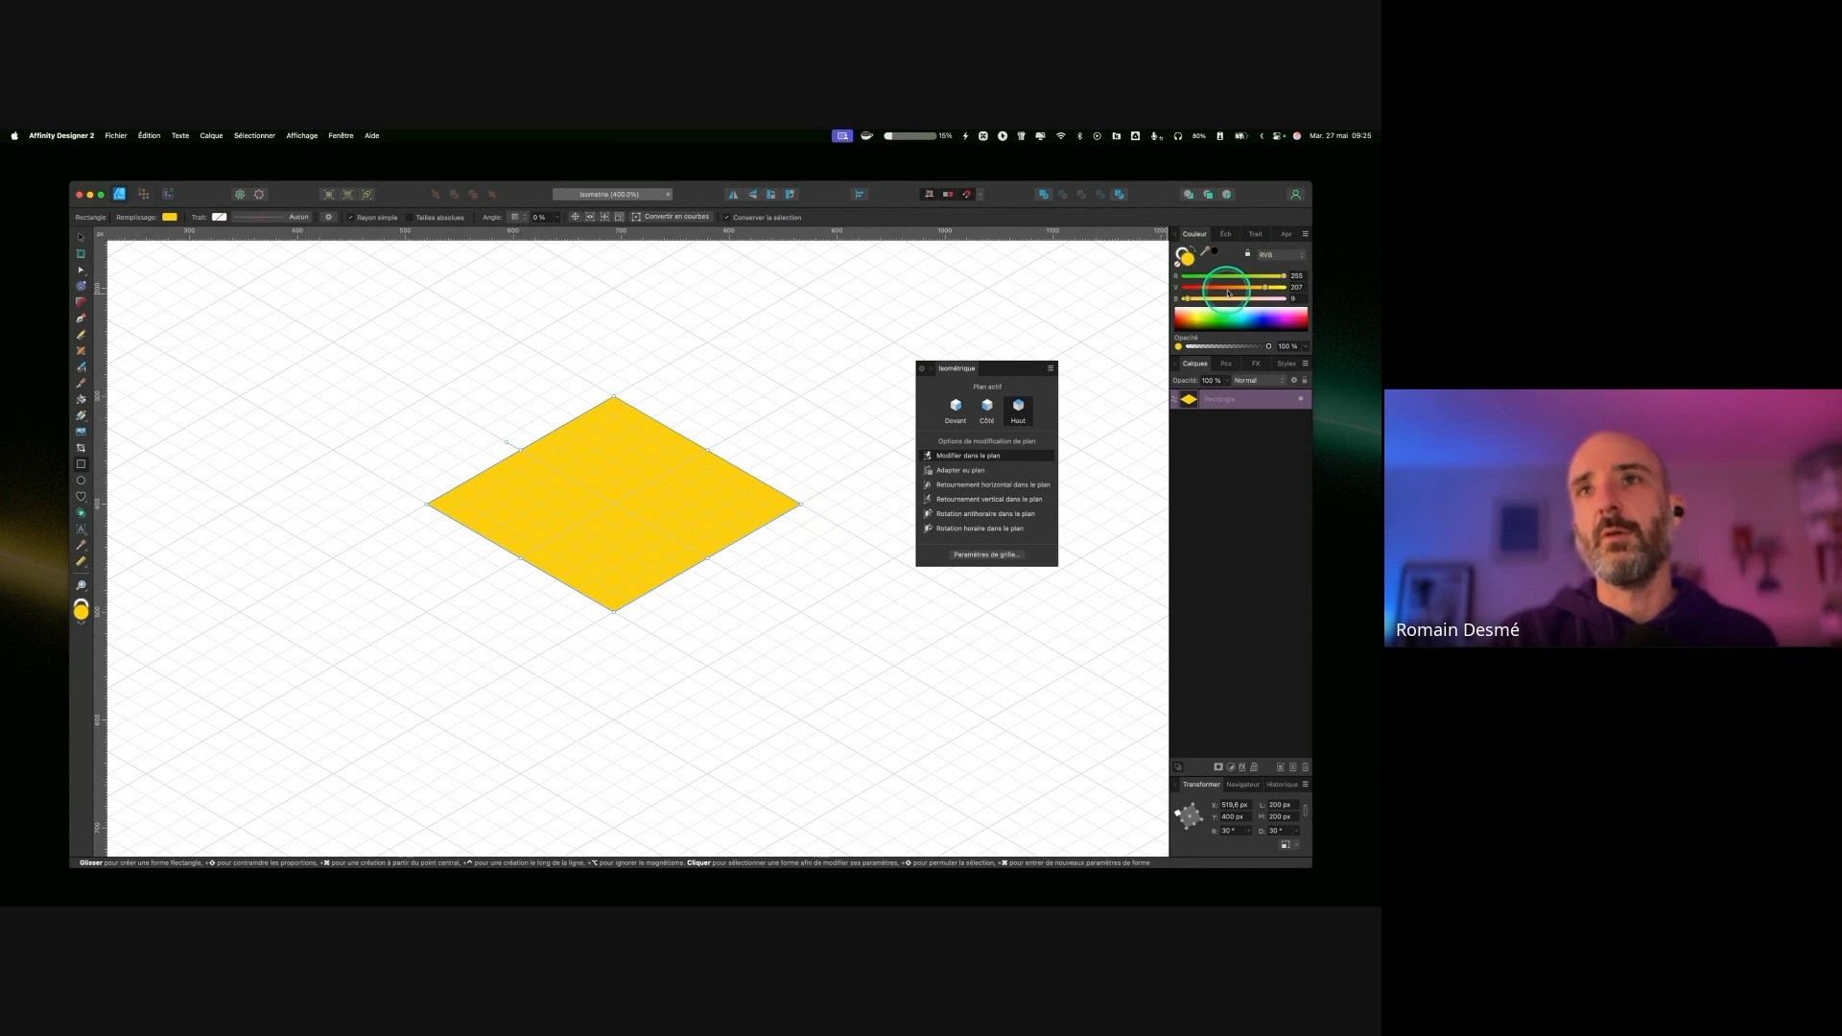
Step: Switch the colour sliders to TSL and recolour the base mid-grey with saturation 0 and luminosity about 61
click(1275, 254)
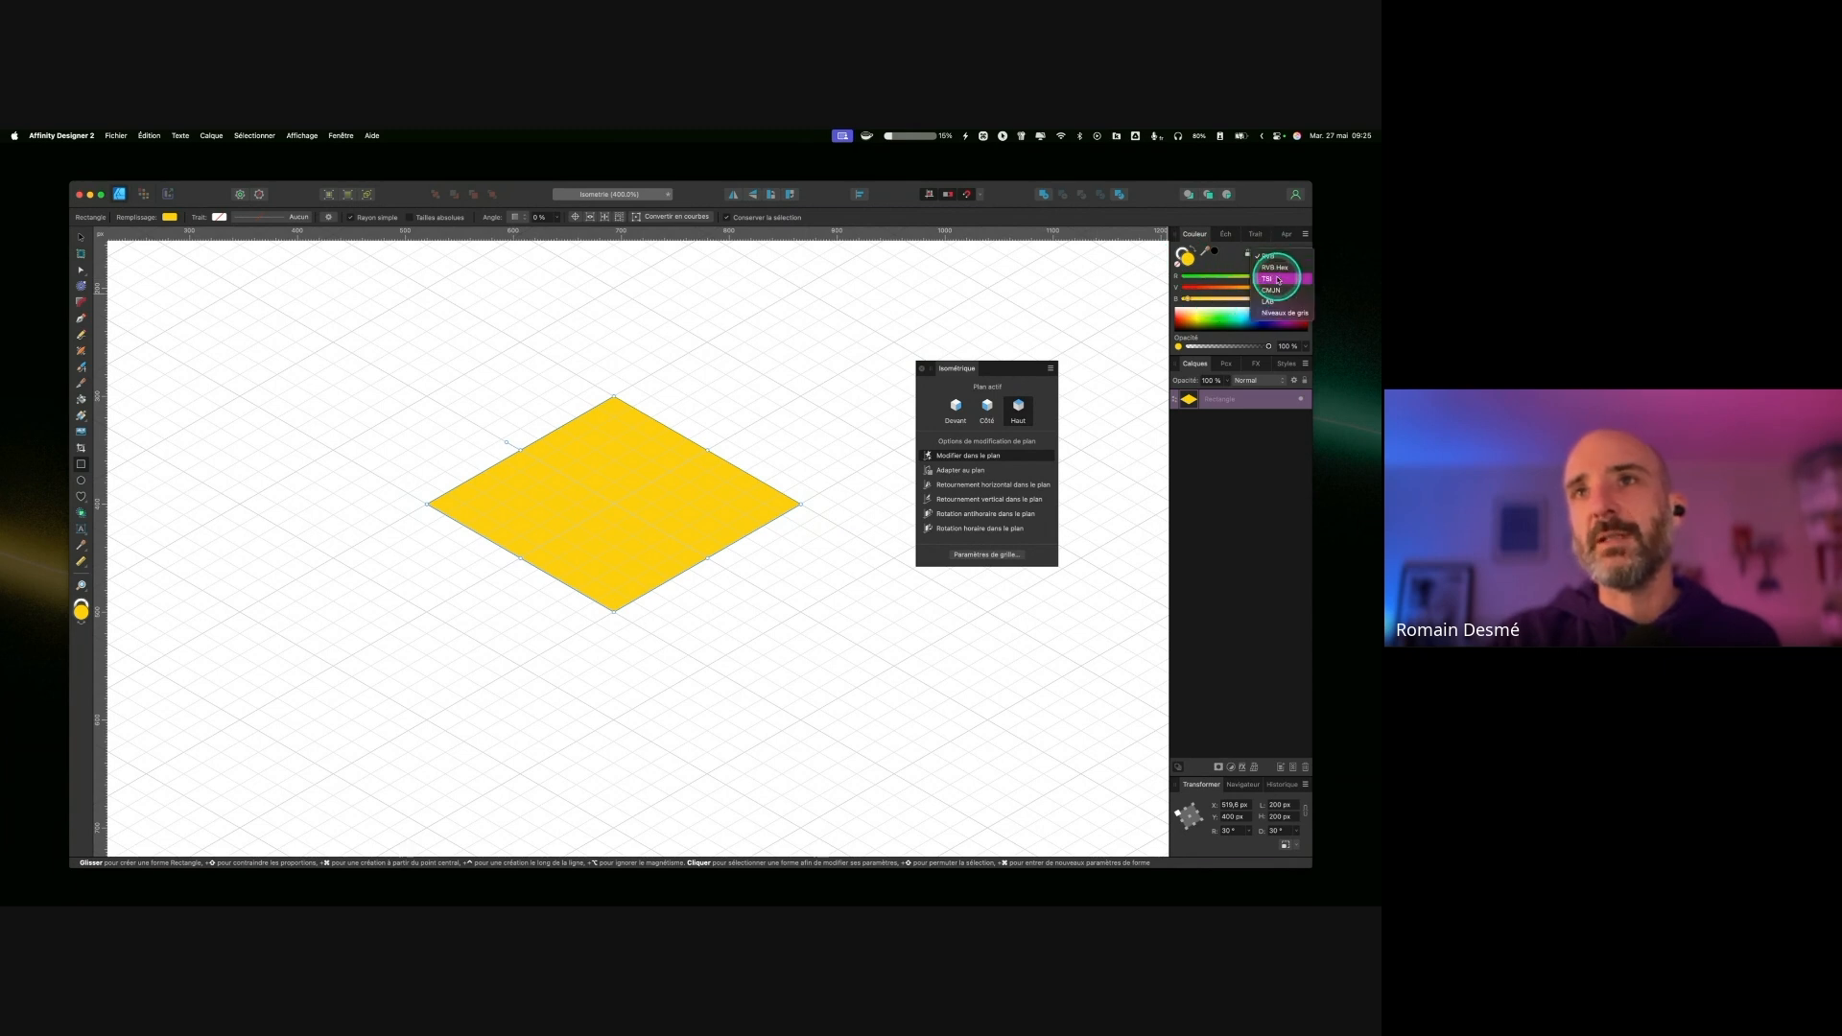
click(1277, 281)
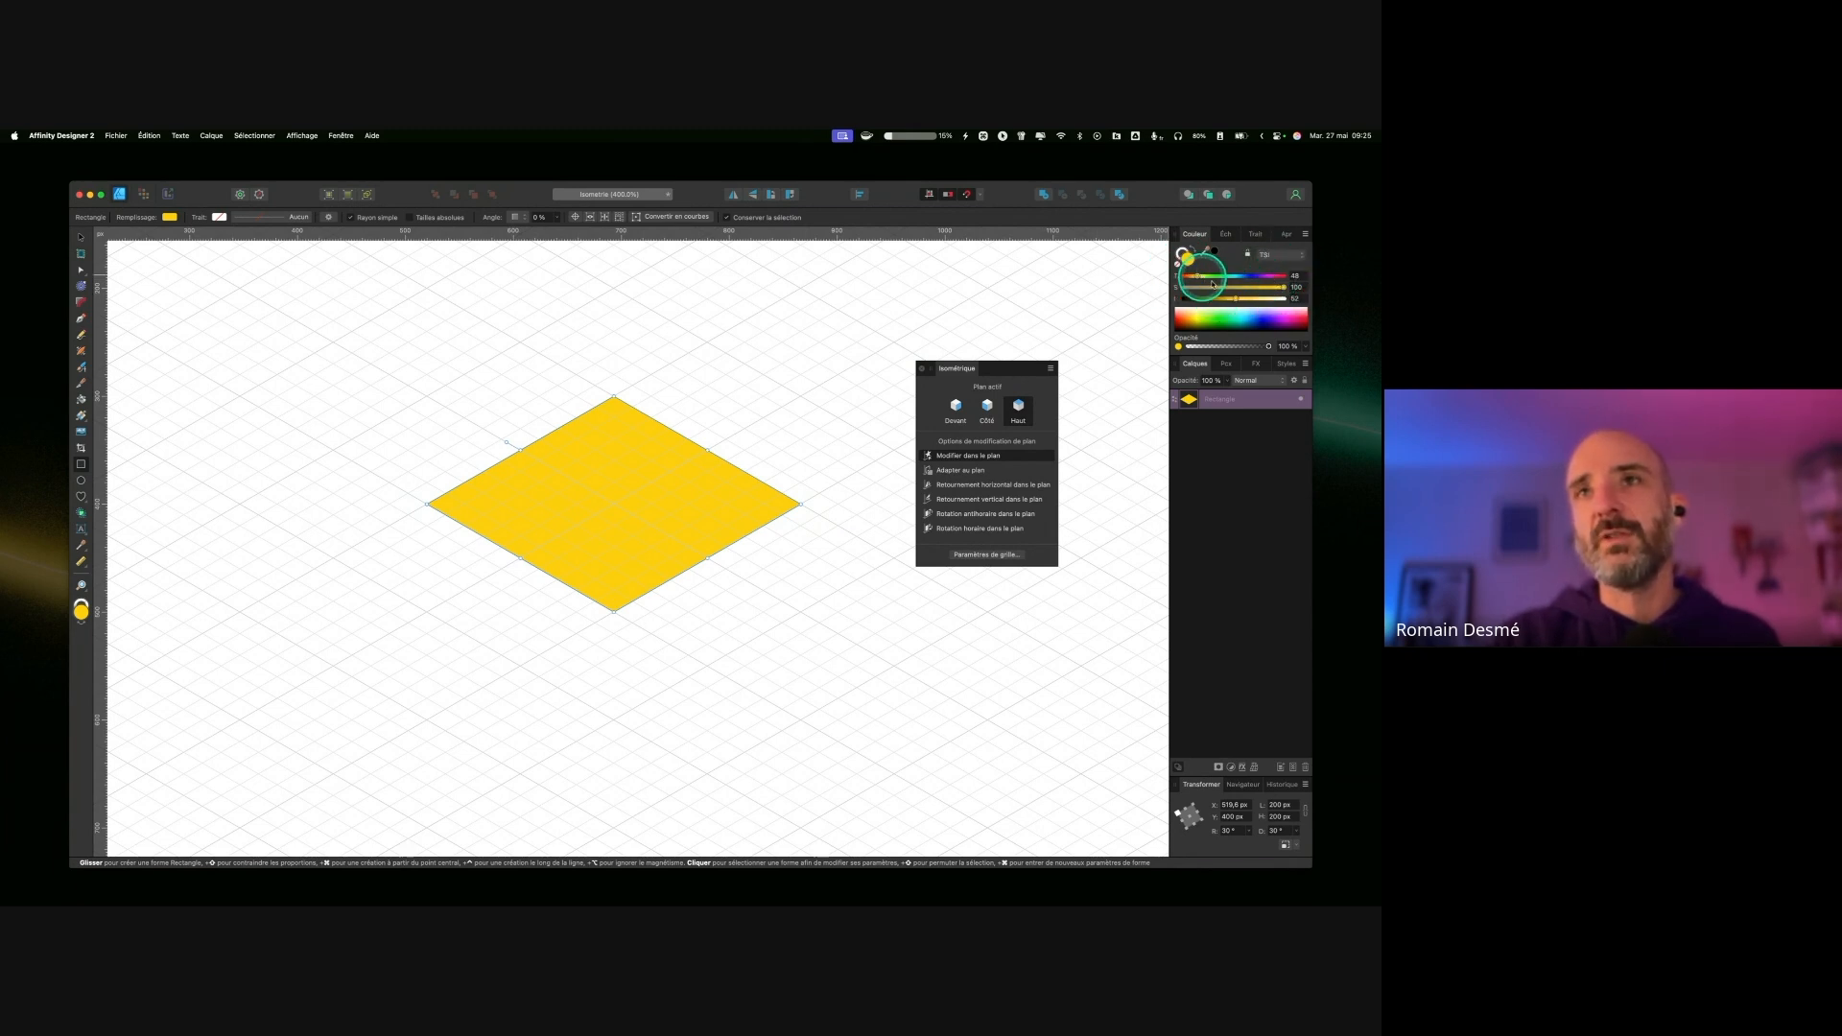
mouse_move(1284, 287)
mouse_down()
mouse_move(1184, 287)
mouse_move(1258, 301)
mouse_up()
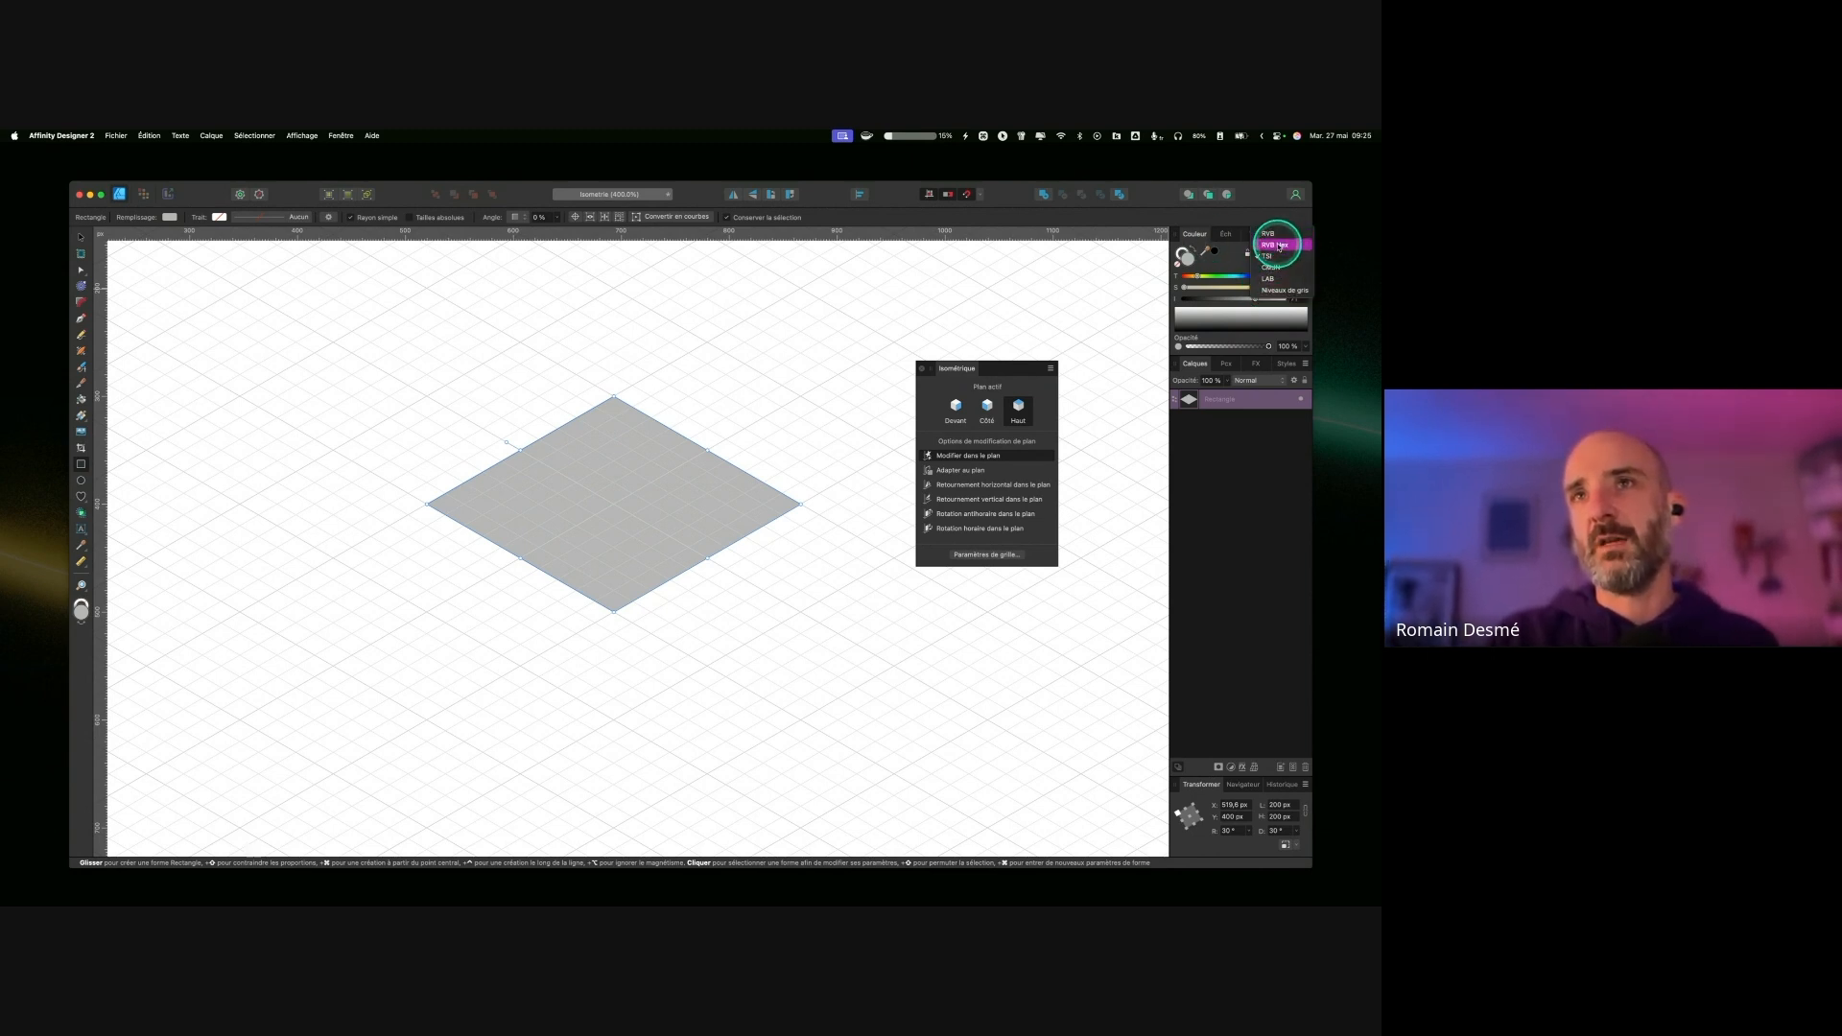
click(1241, 271)
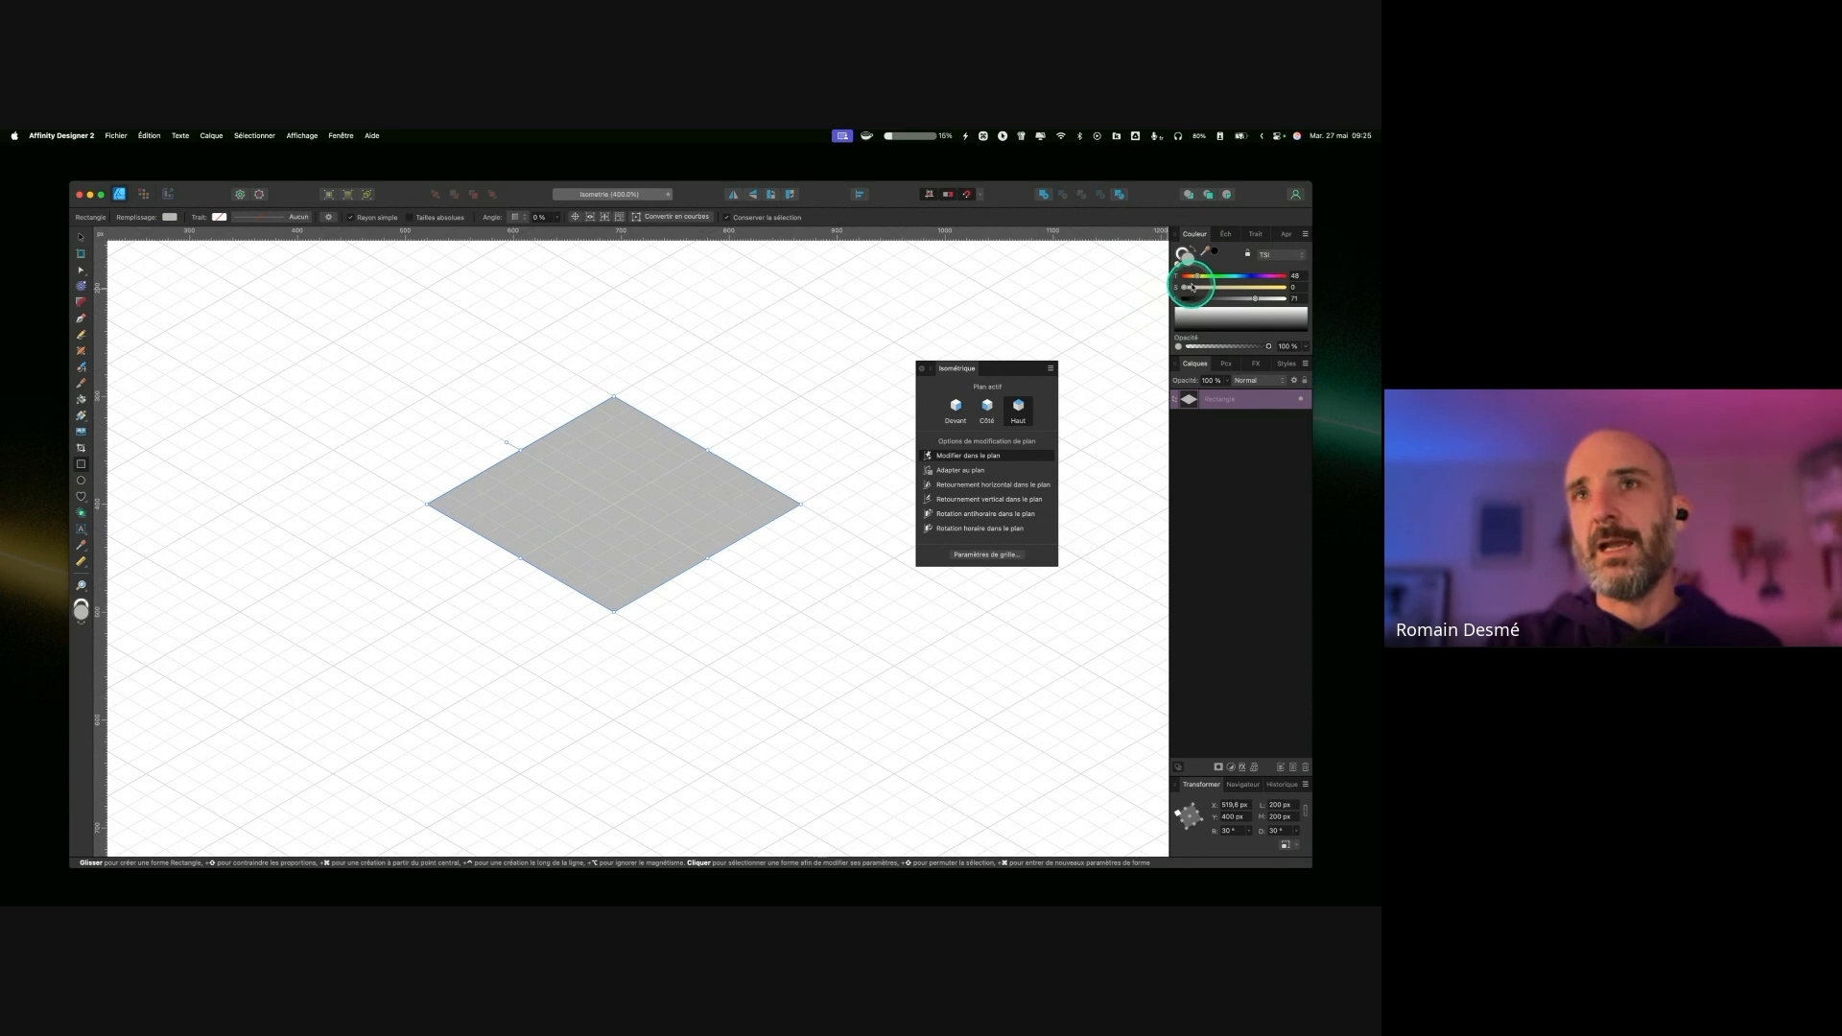
drag(1191, 290, 1240, 300)
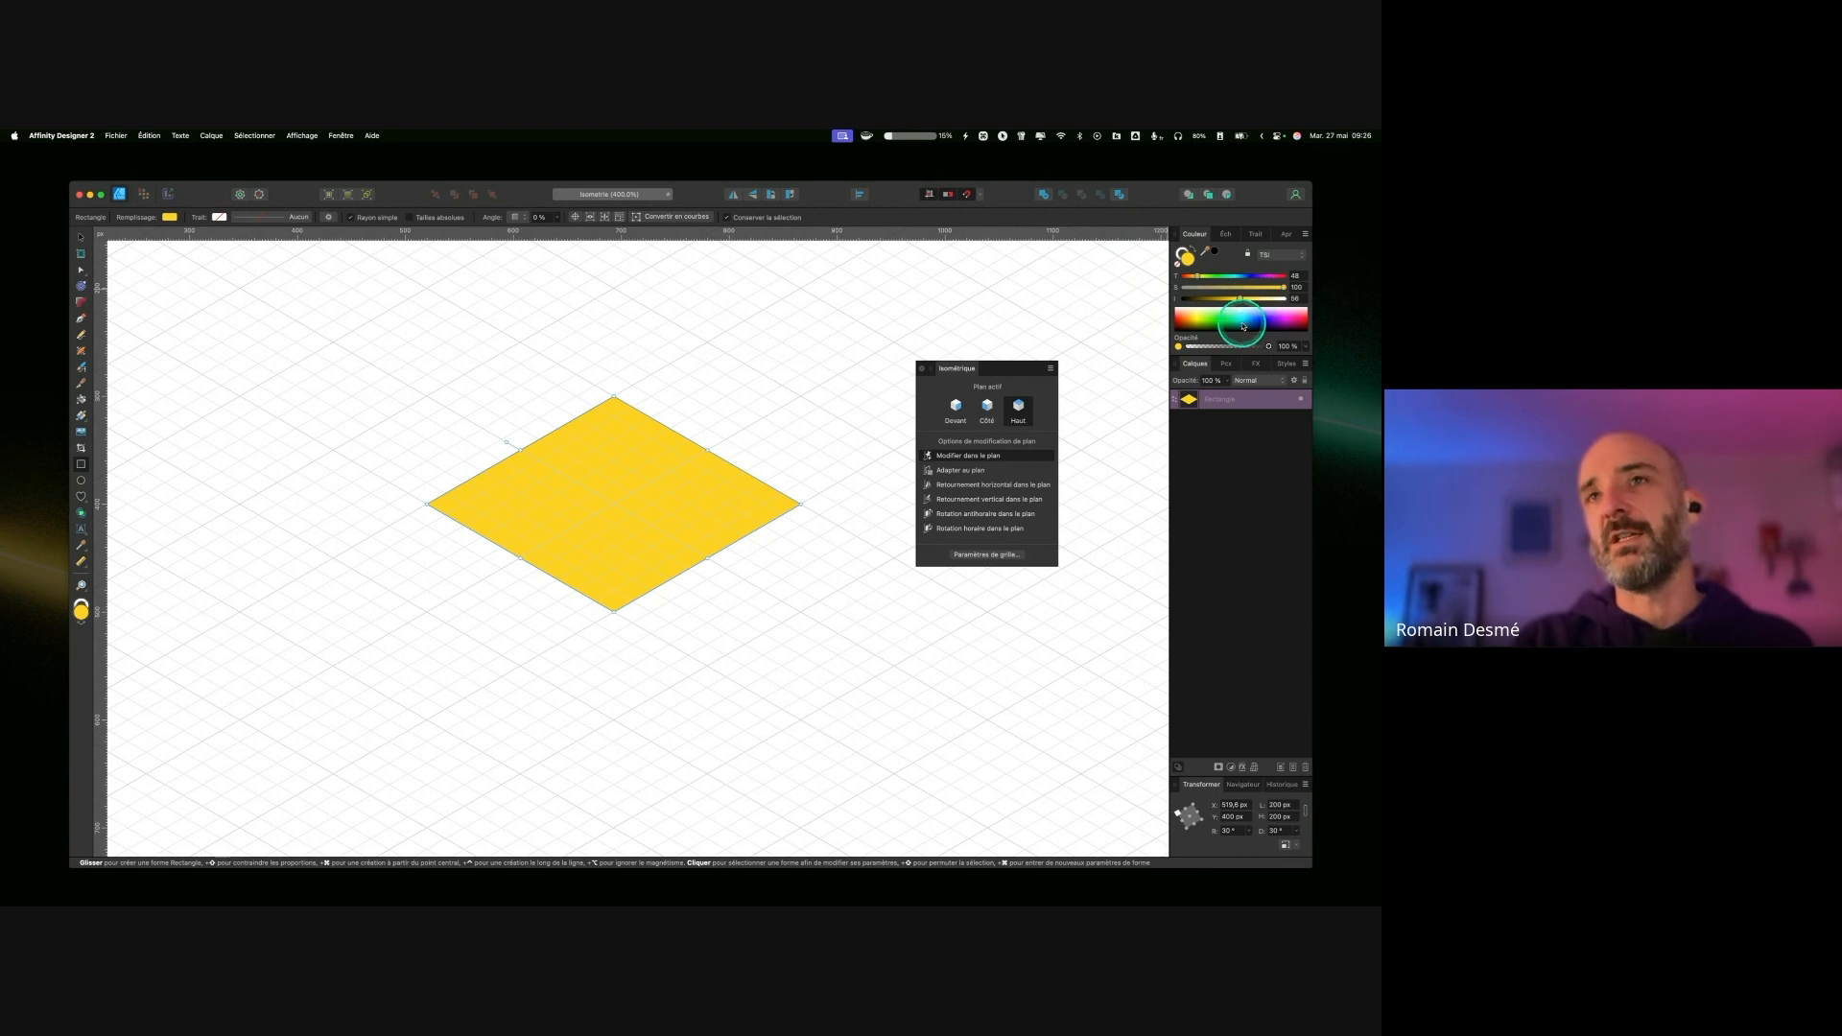
key(ctrl)
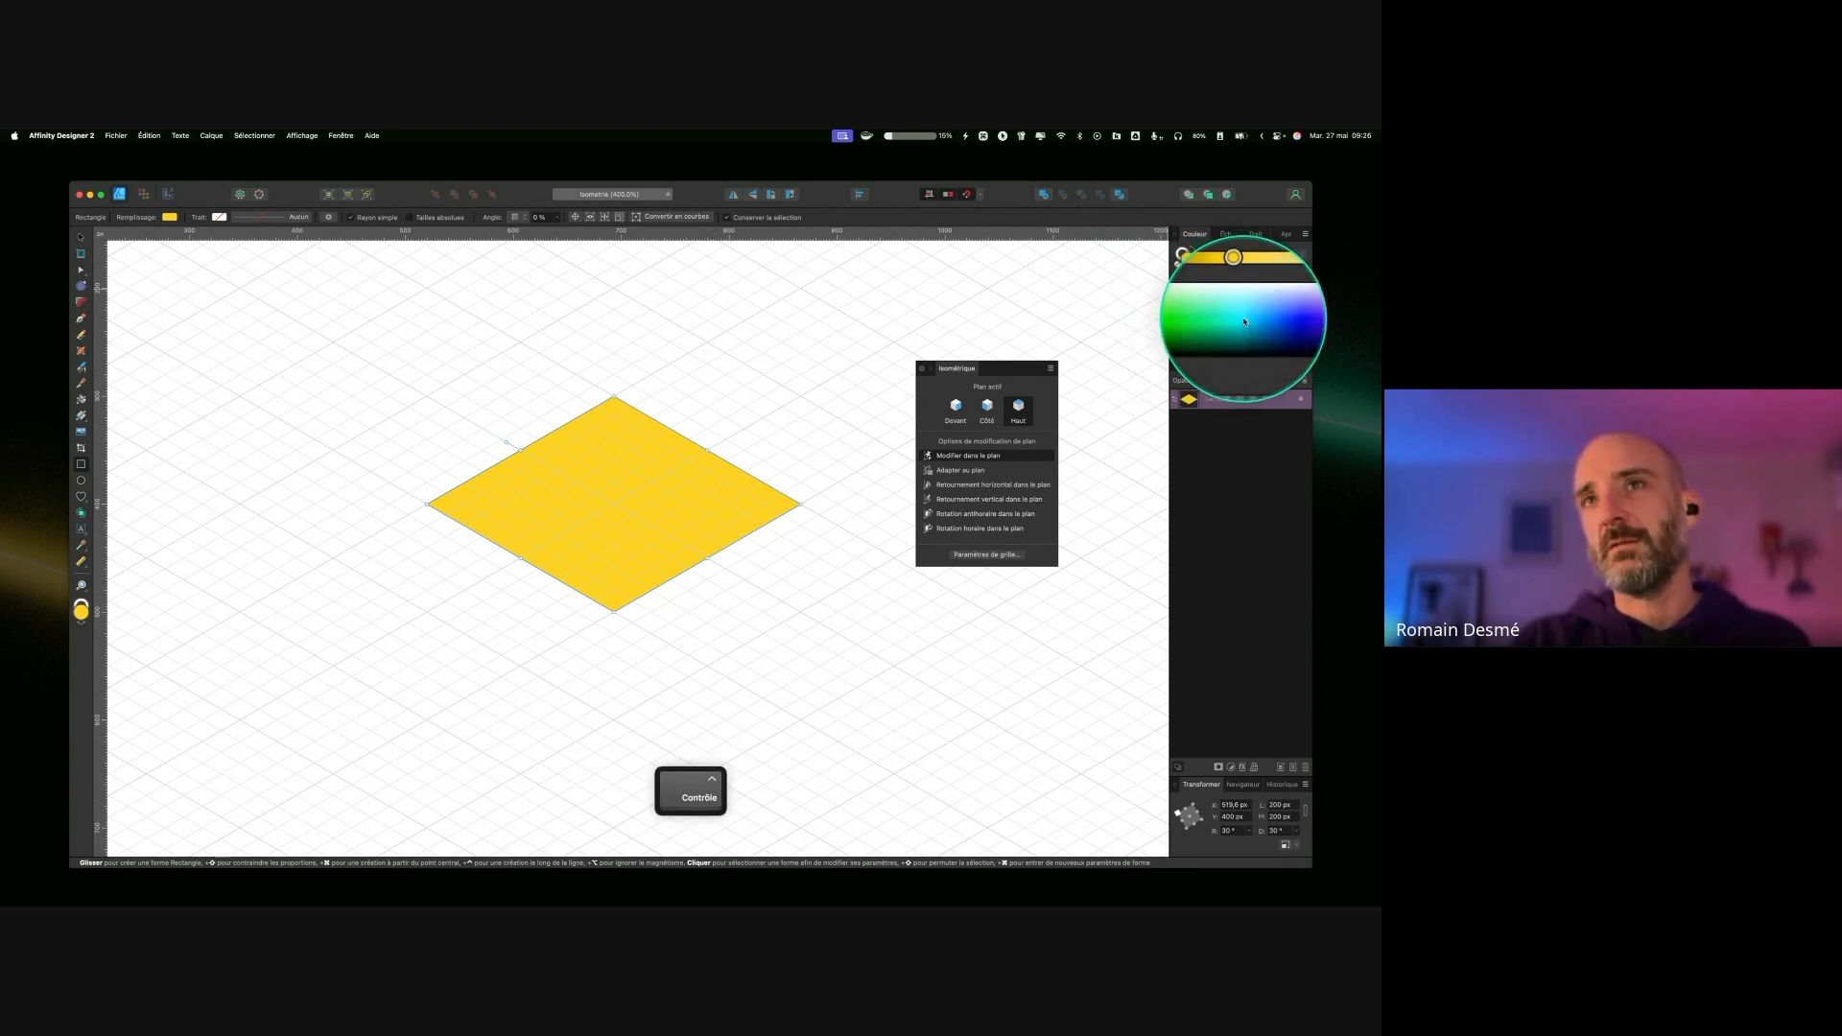
click(1221, 322)
drag(1214, 323, 1248, 299)
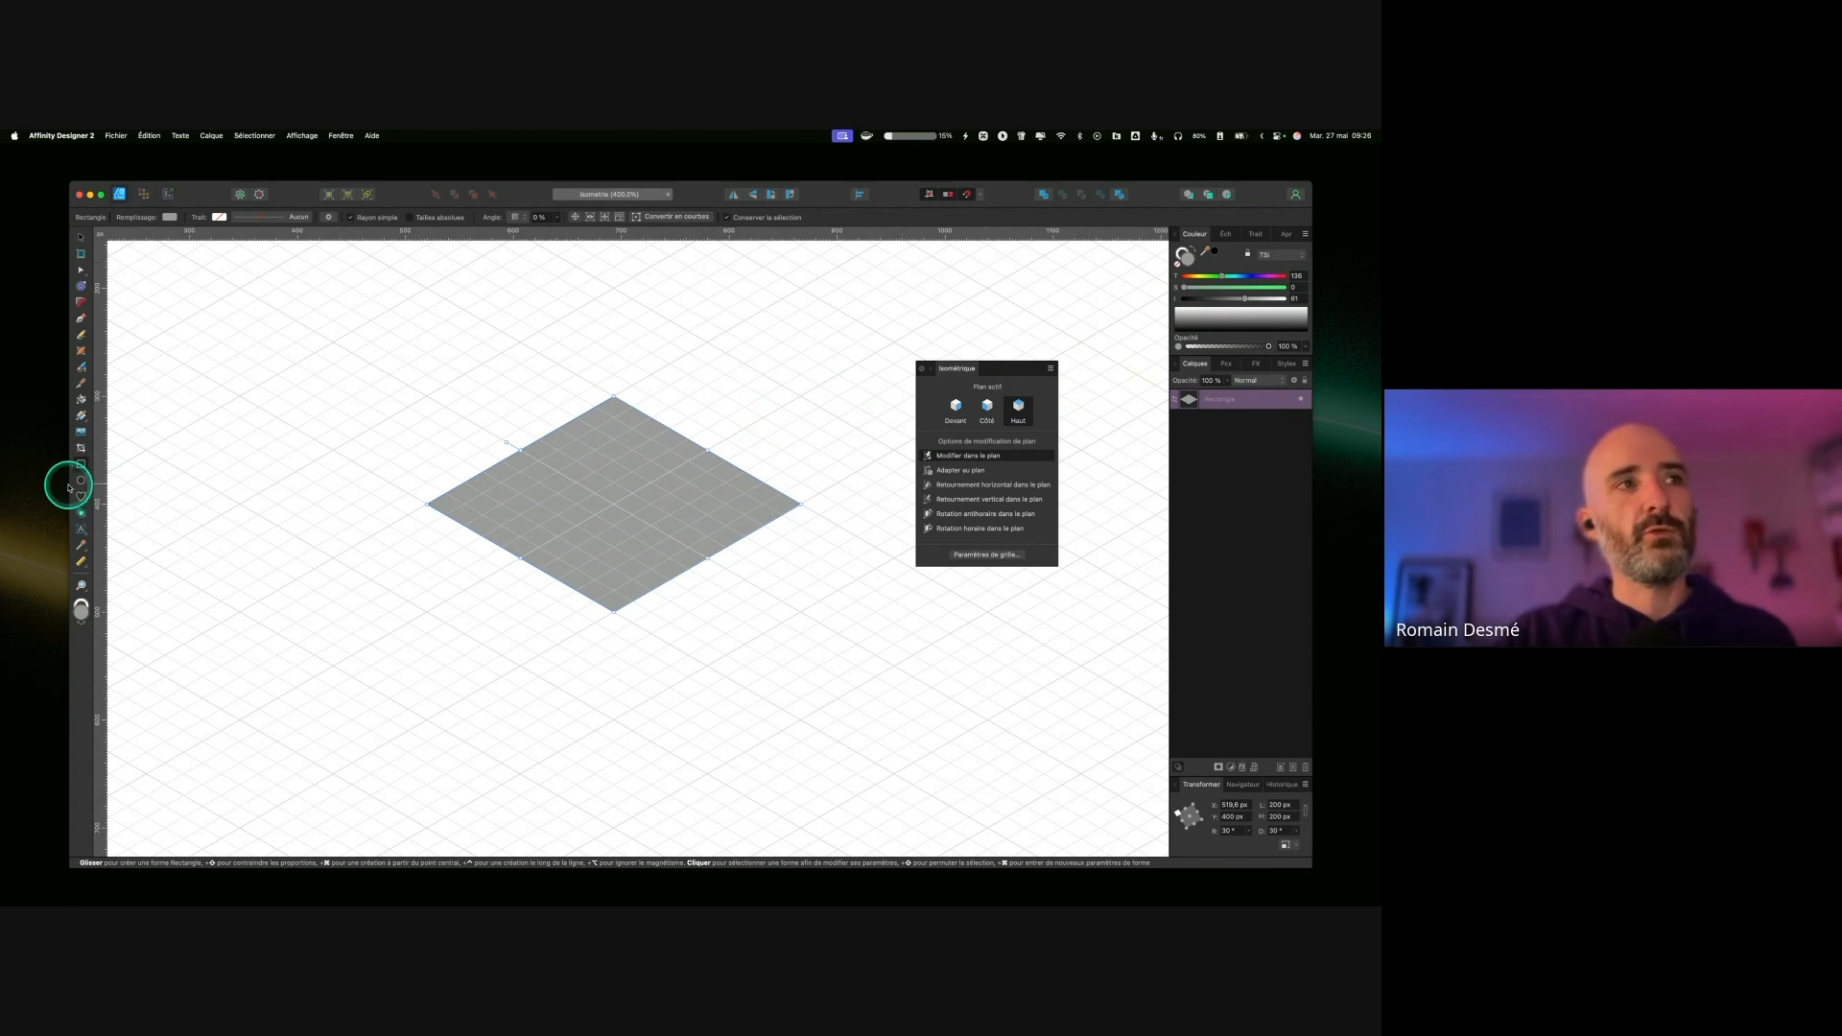
Step: Draw an upright rectangle about 80 × 180 px in the Devant plane, standing on the grey base
key(ctrl)
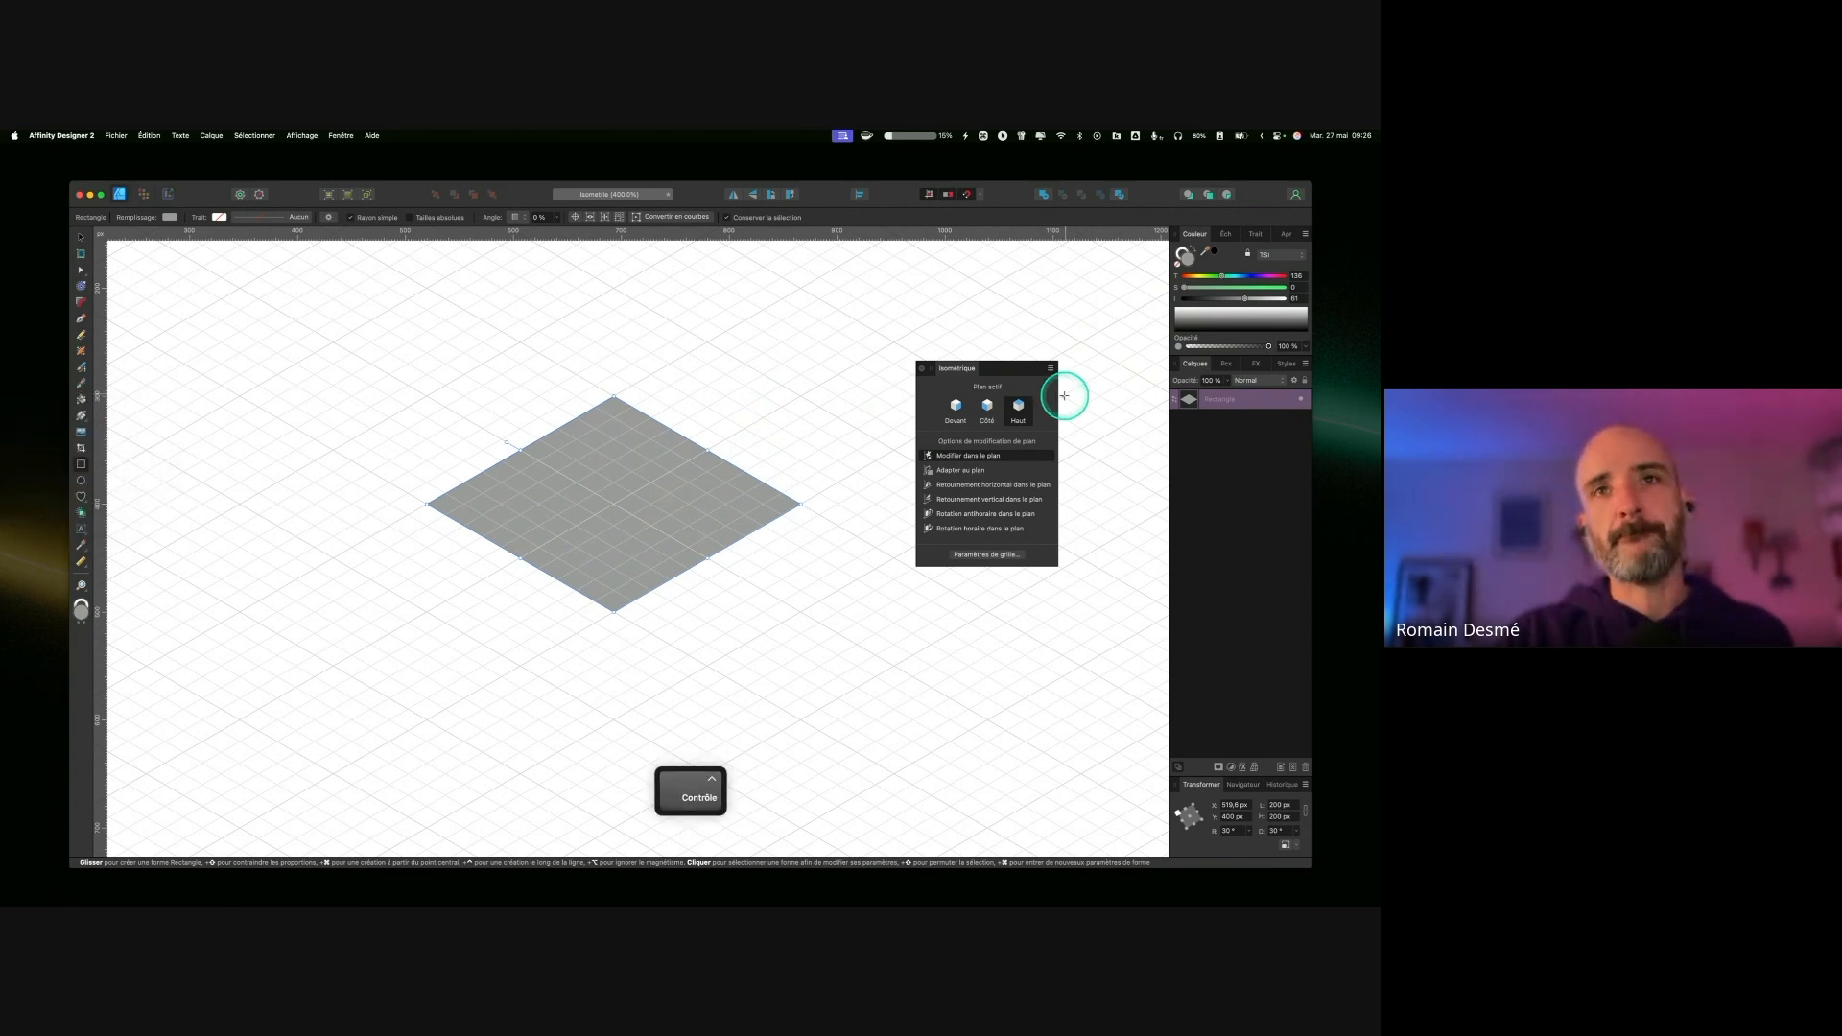
click(957, 407)
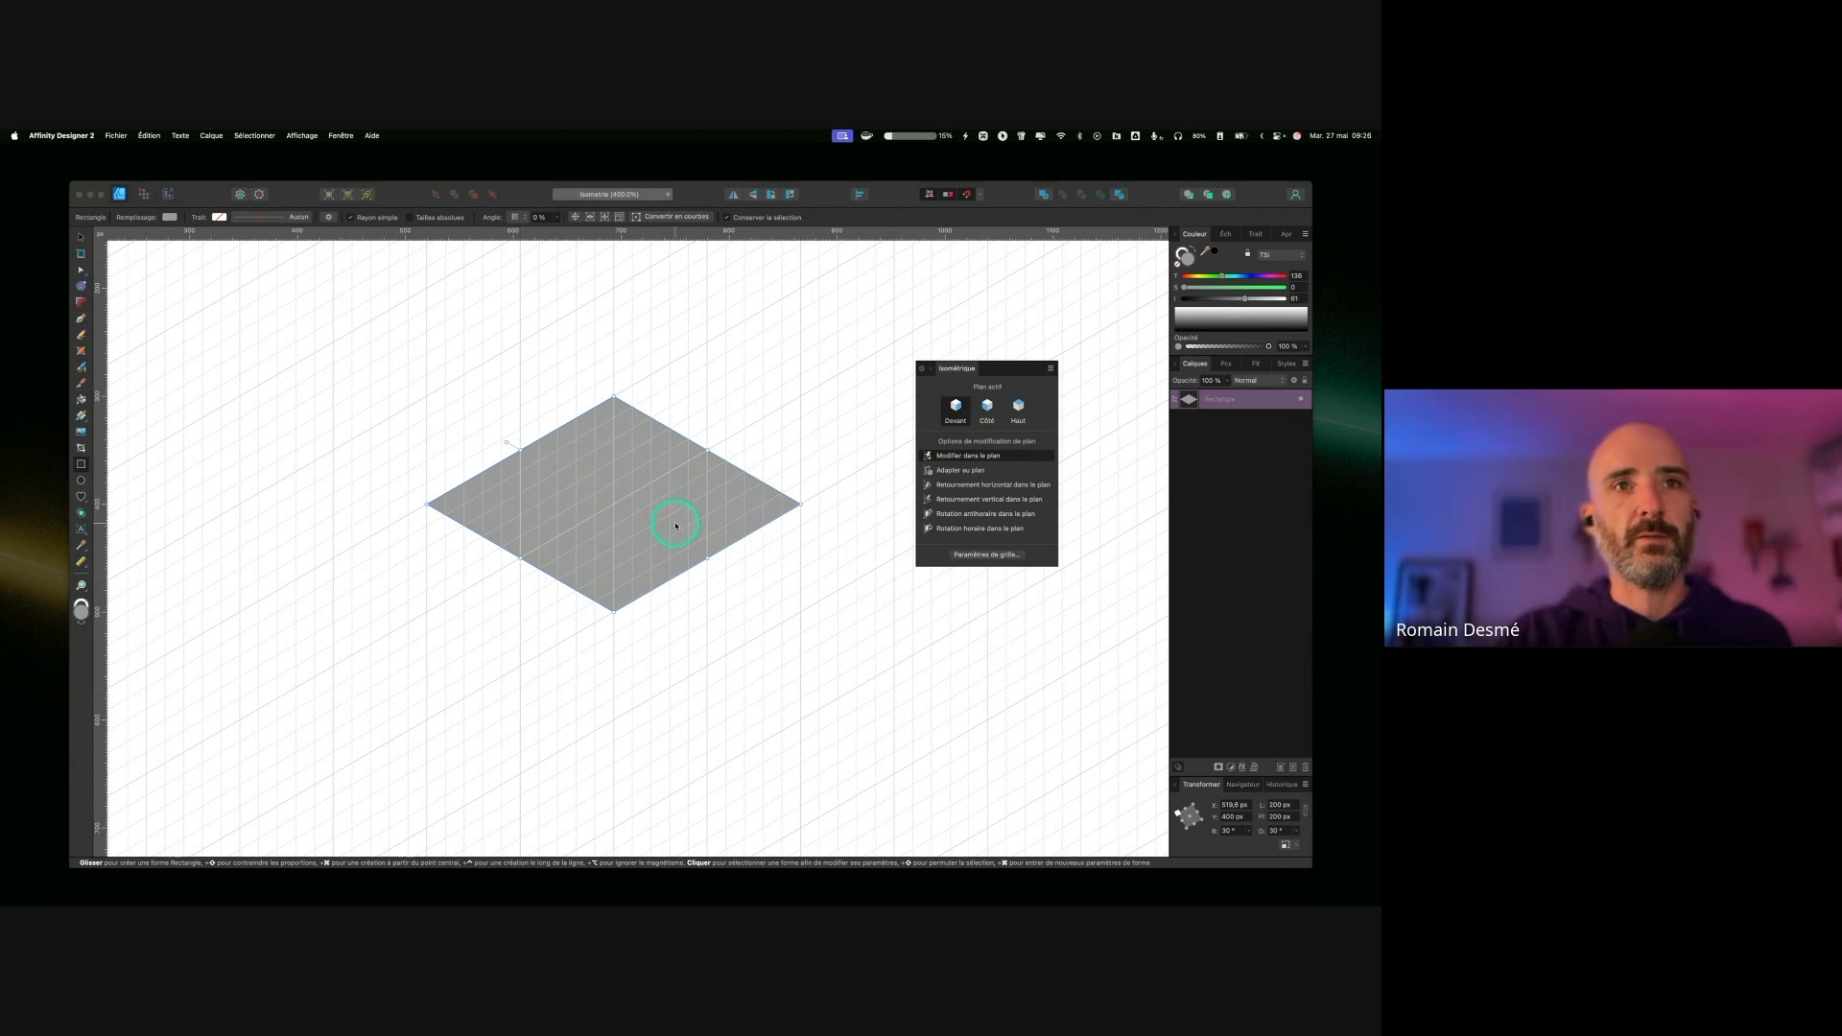
drag(632, 561, 707, 323)
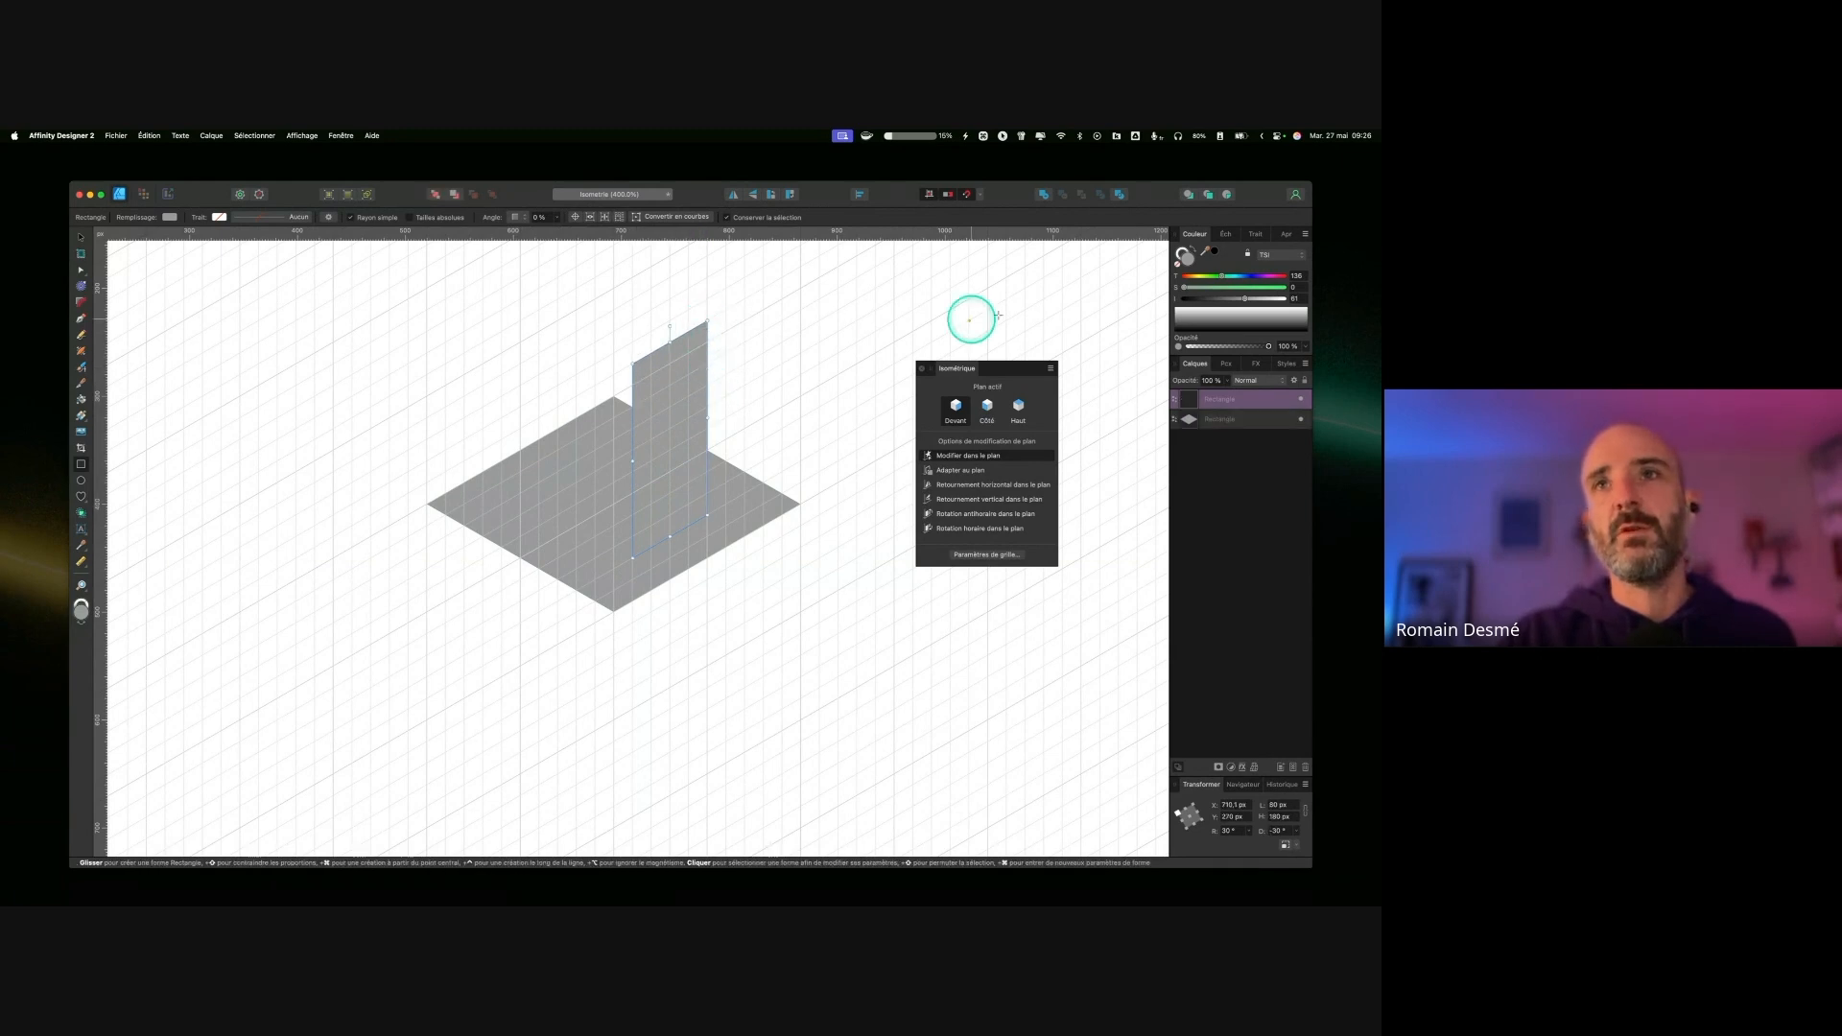
Step: Recolour the upright rectangle yellow-orange with a hue of about 43 and saturation 100
click(1194, 276)
drag(1195, 286, 1251, 288)
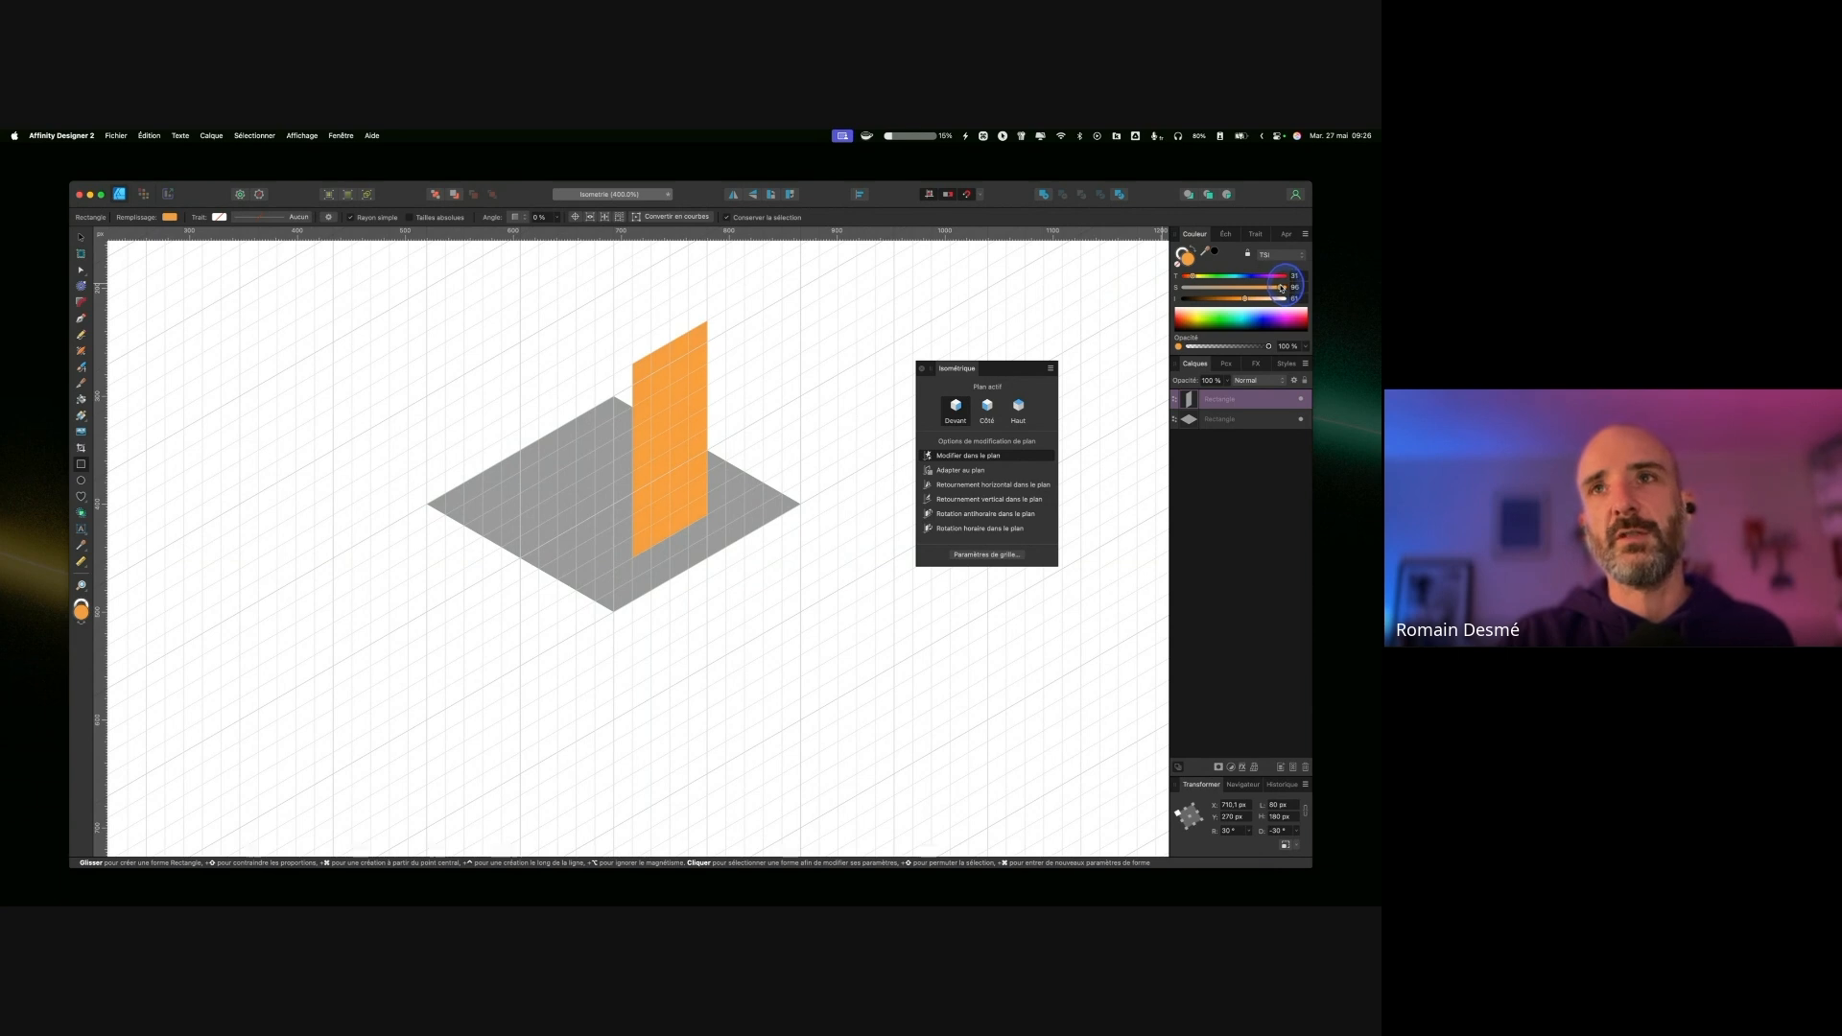
drag(1192, 276, 1196, 276)
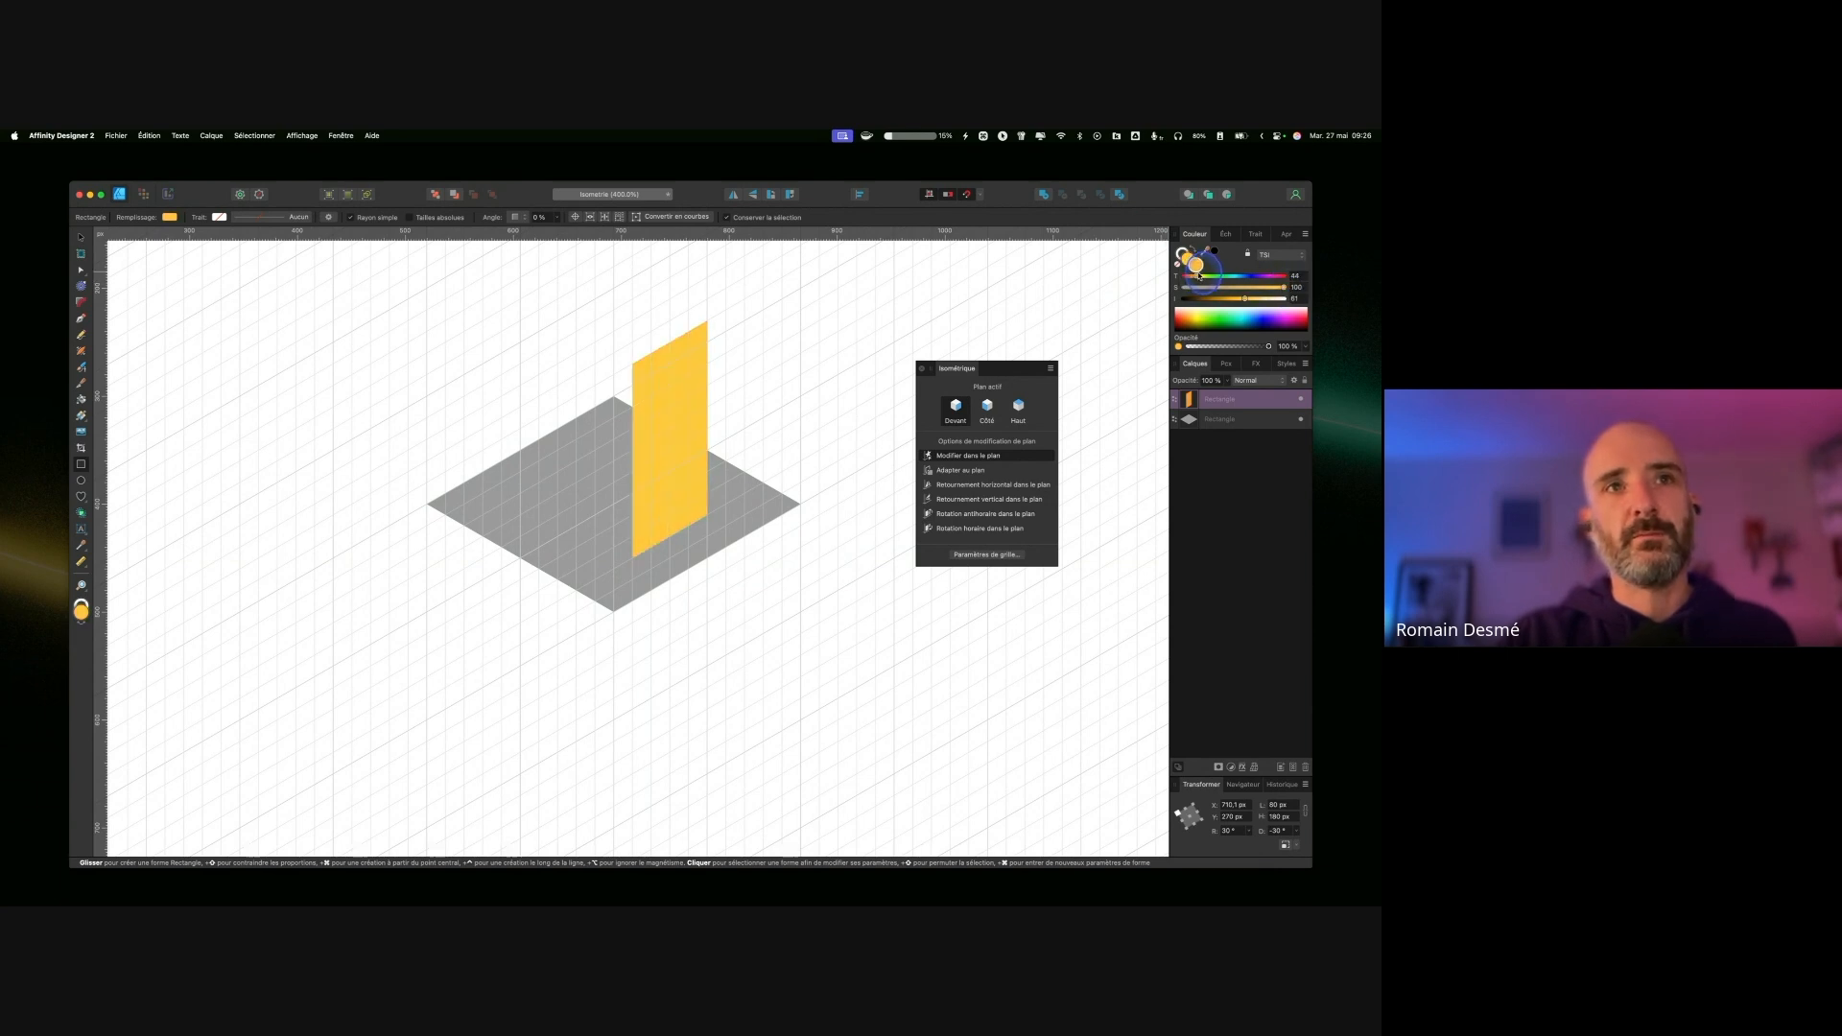
Step: Move the yellow upright one grid subdivision along the Devant plane, aligning its outer edge with the base's front corner
click(81, 239)
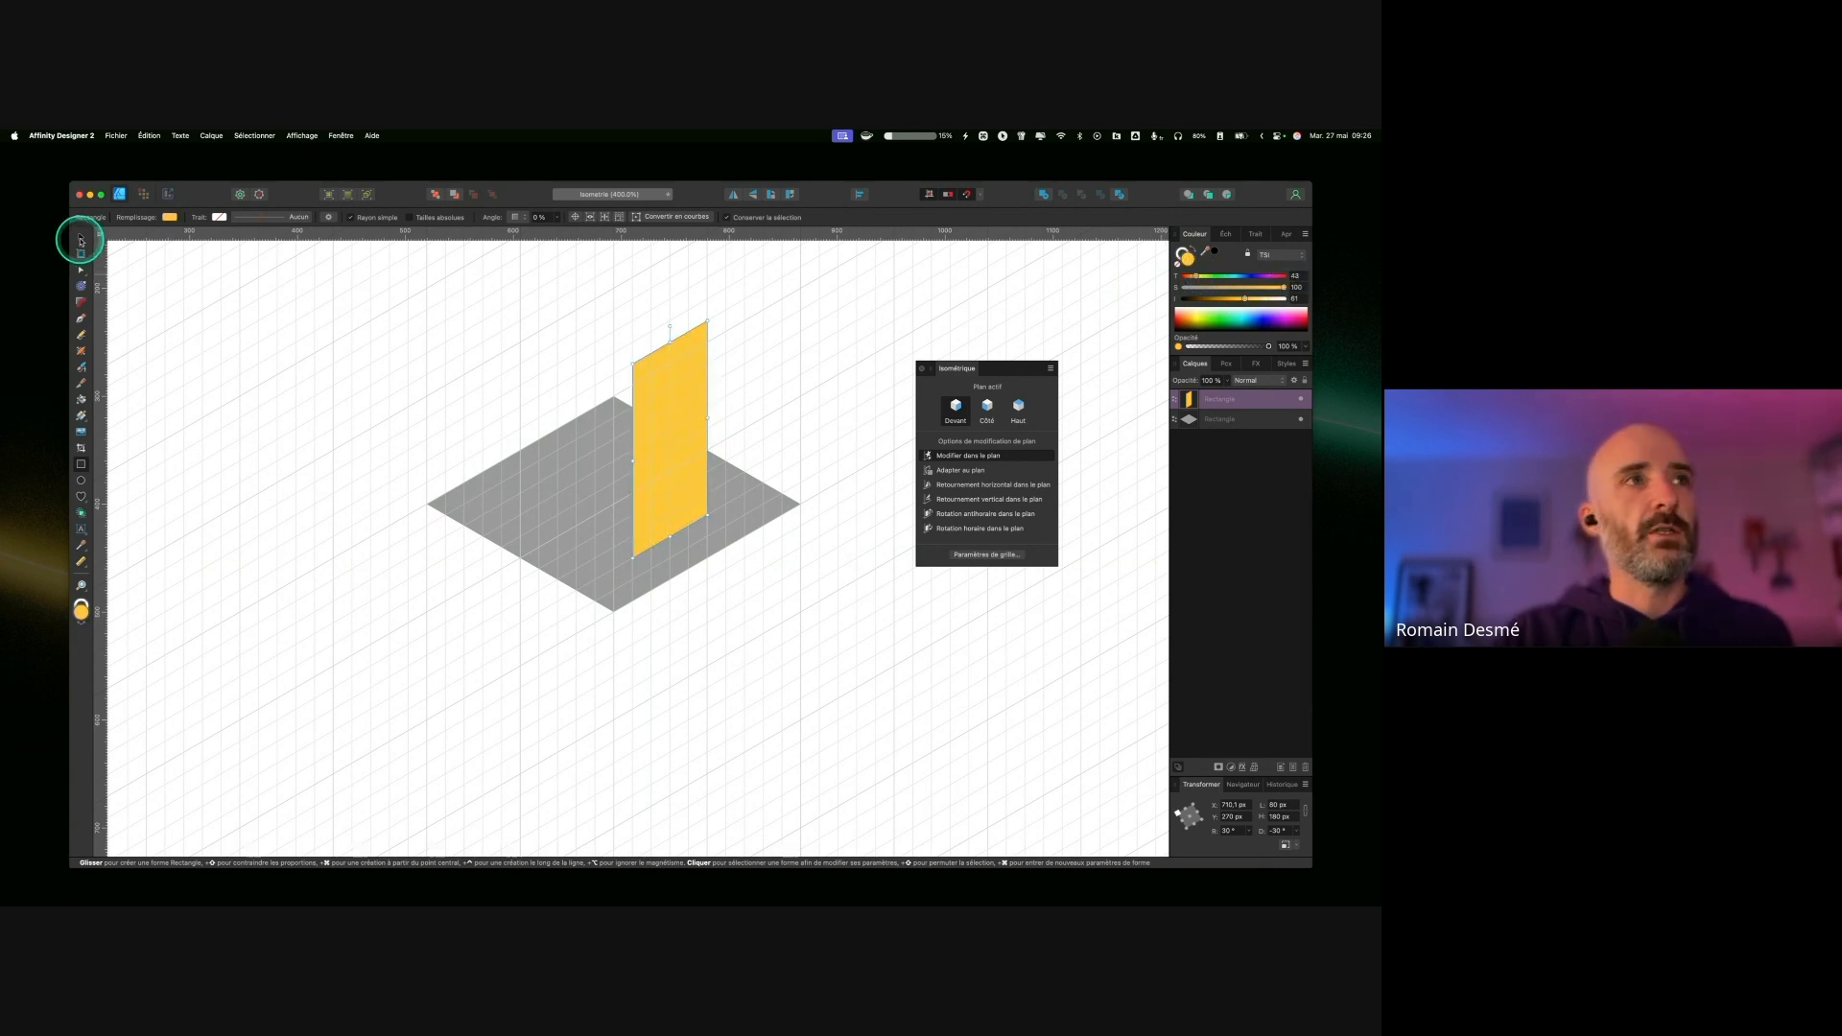
click(672, 451)
drag(671, 451, 666, 456)
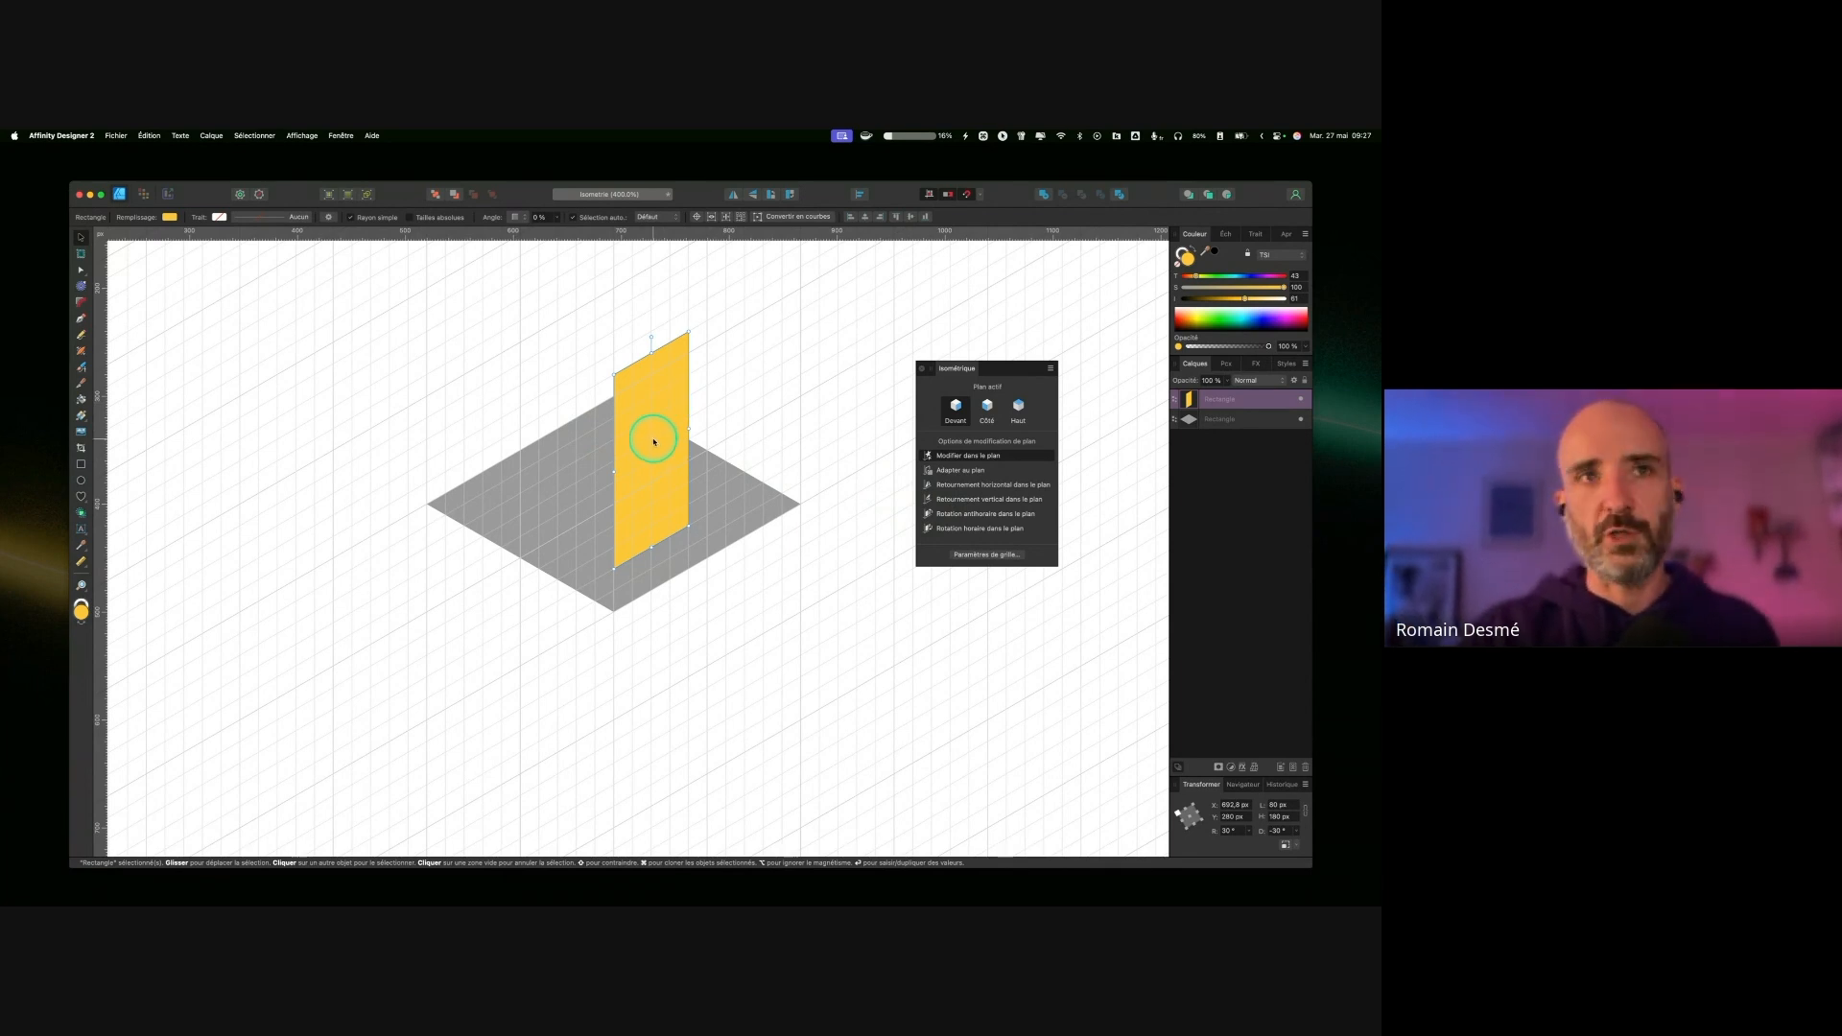
Step: Duplicate the yellow upright and place the copy beside the original on its left
key(super)
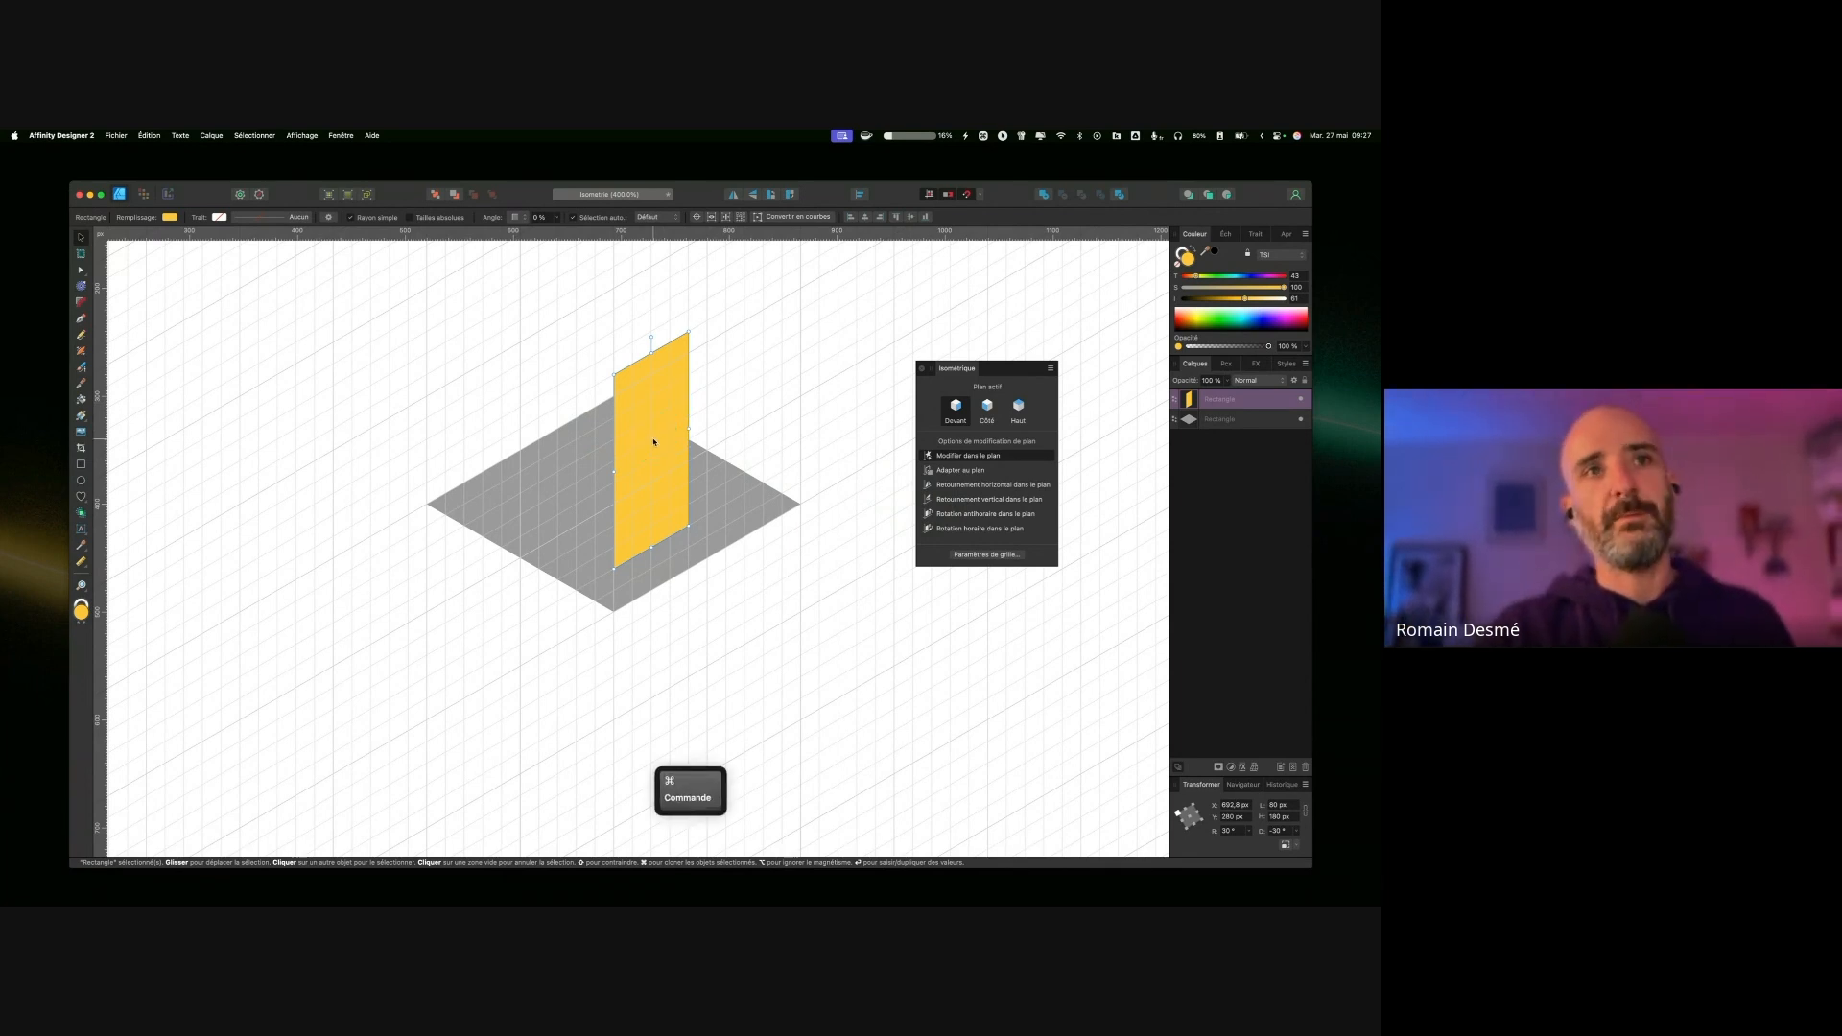
key(super+j)
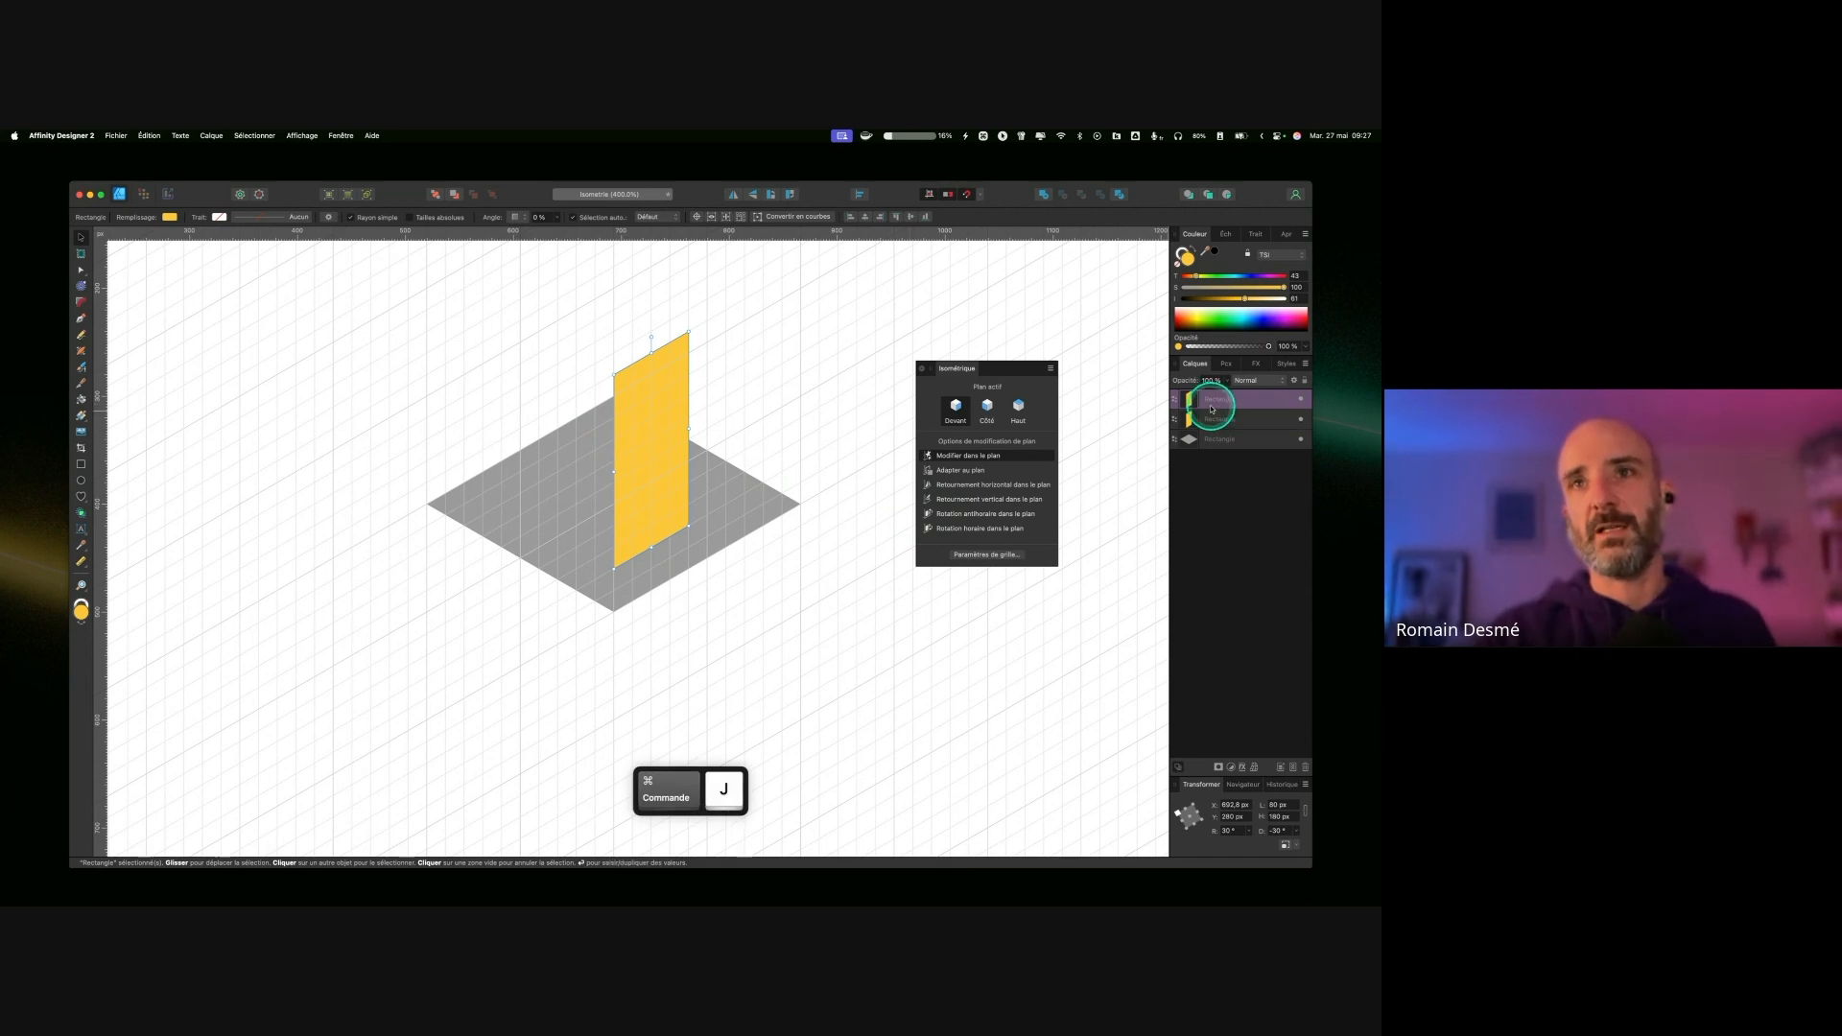
drag(673, 448, 587, 465)
Step: Fit the copied upright to the Côté plane and snap it against the original's left edge to form a corner
click(987, 405)
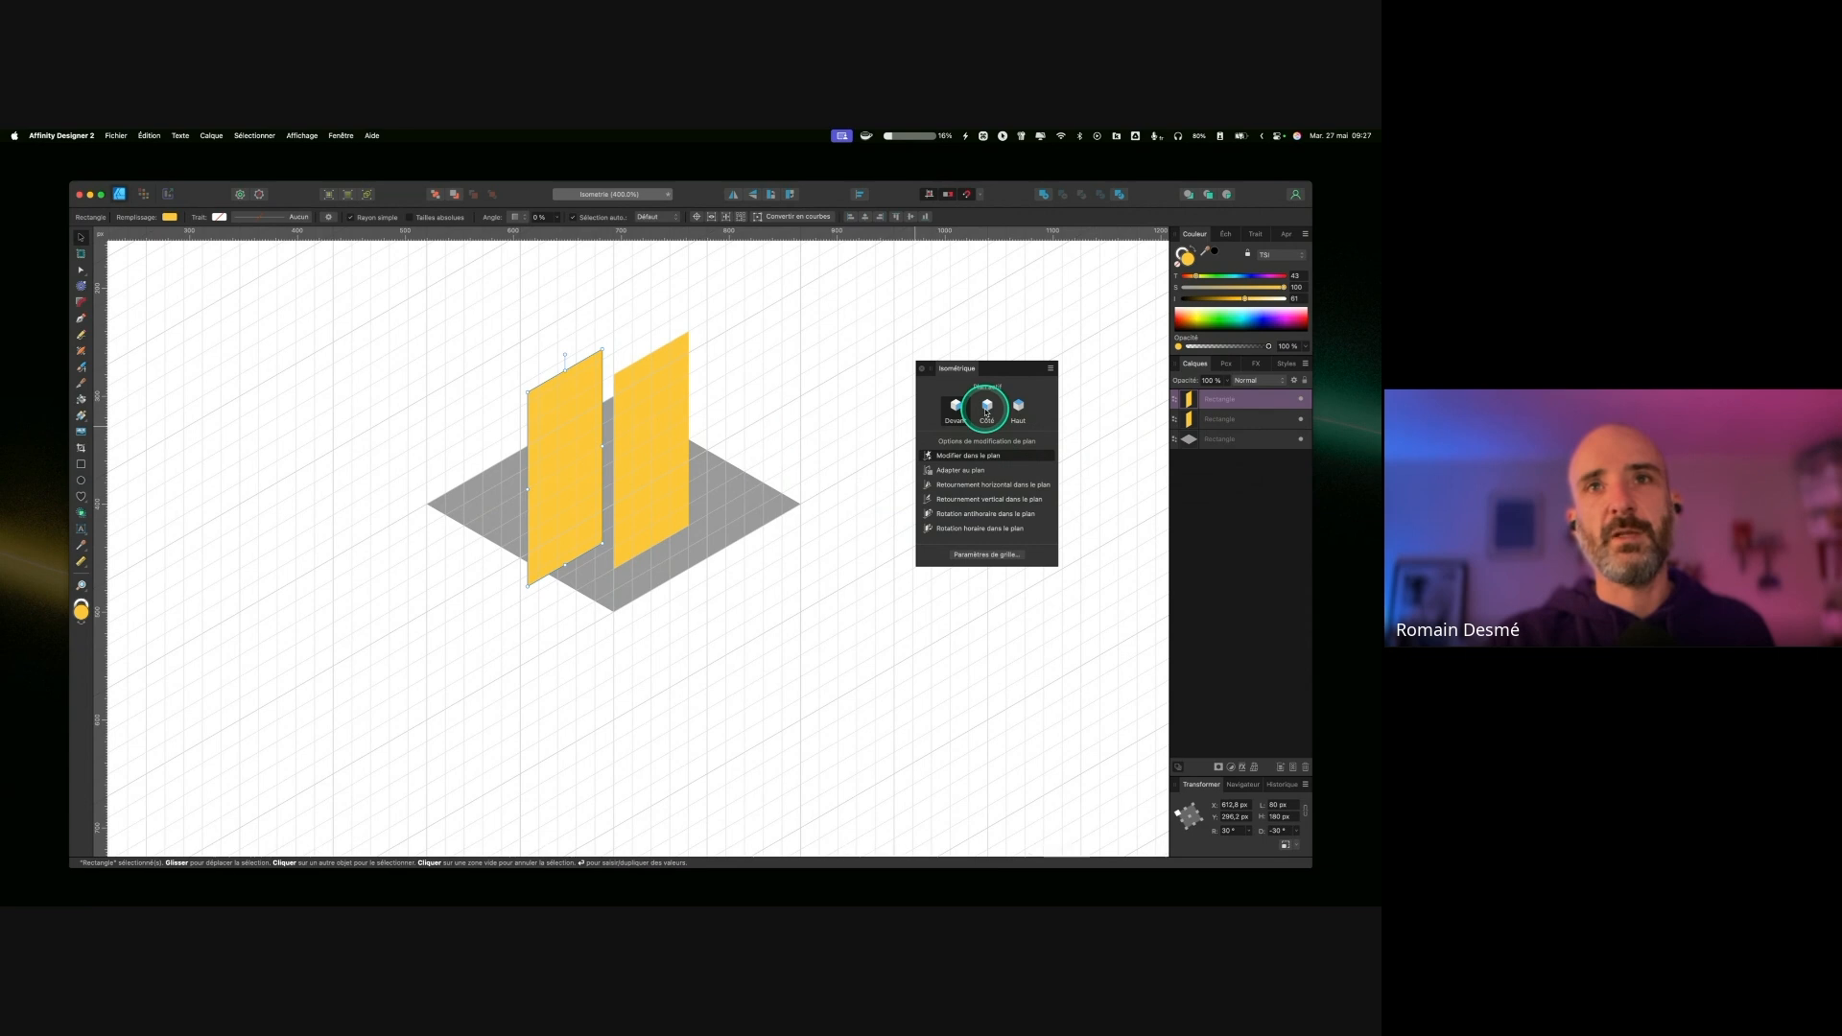
click(963, 466)
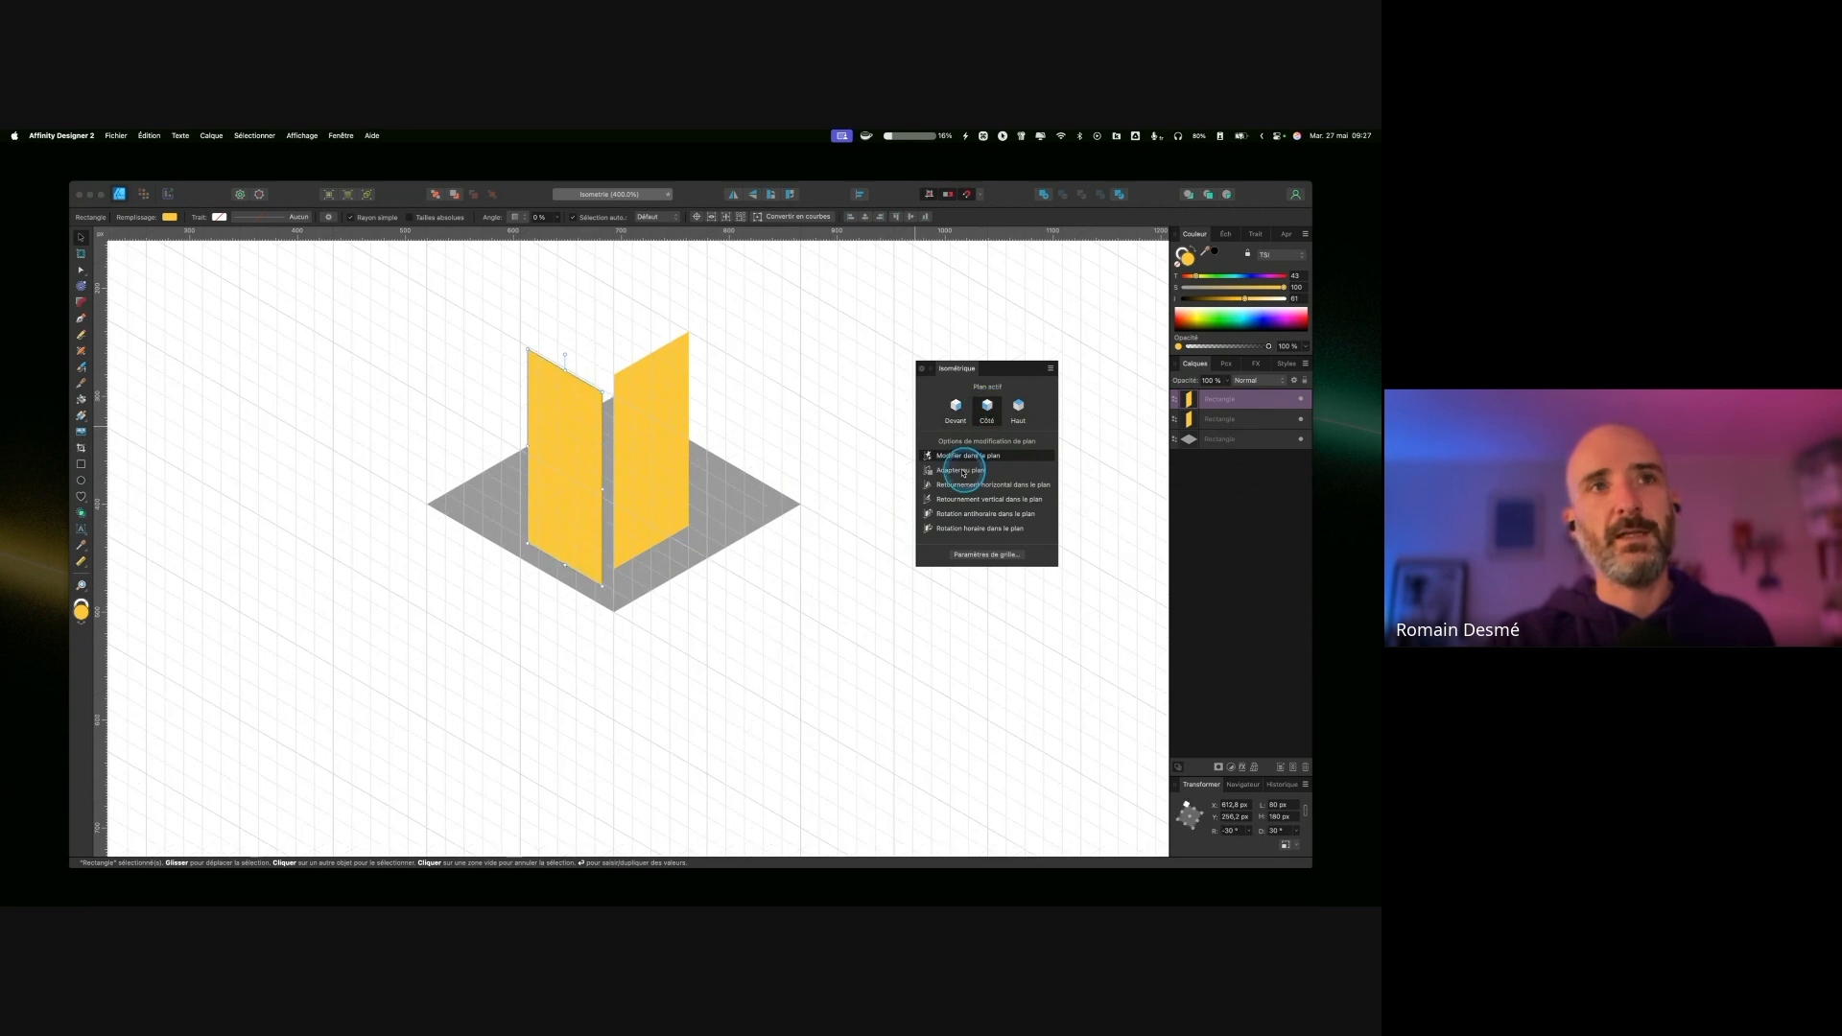
click(596, 451)
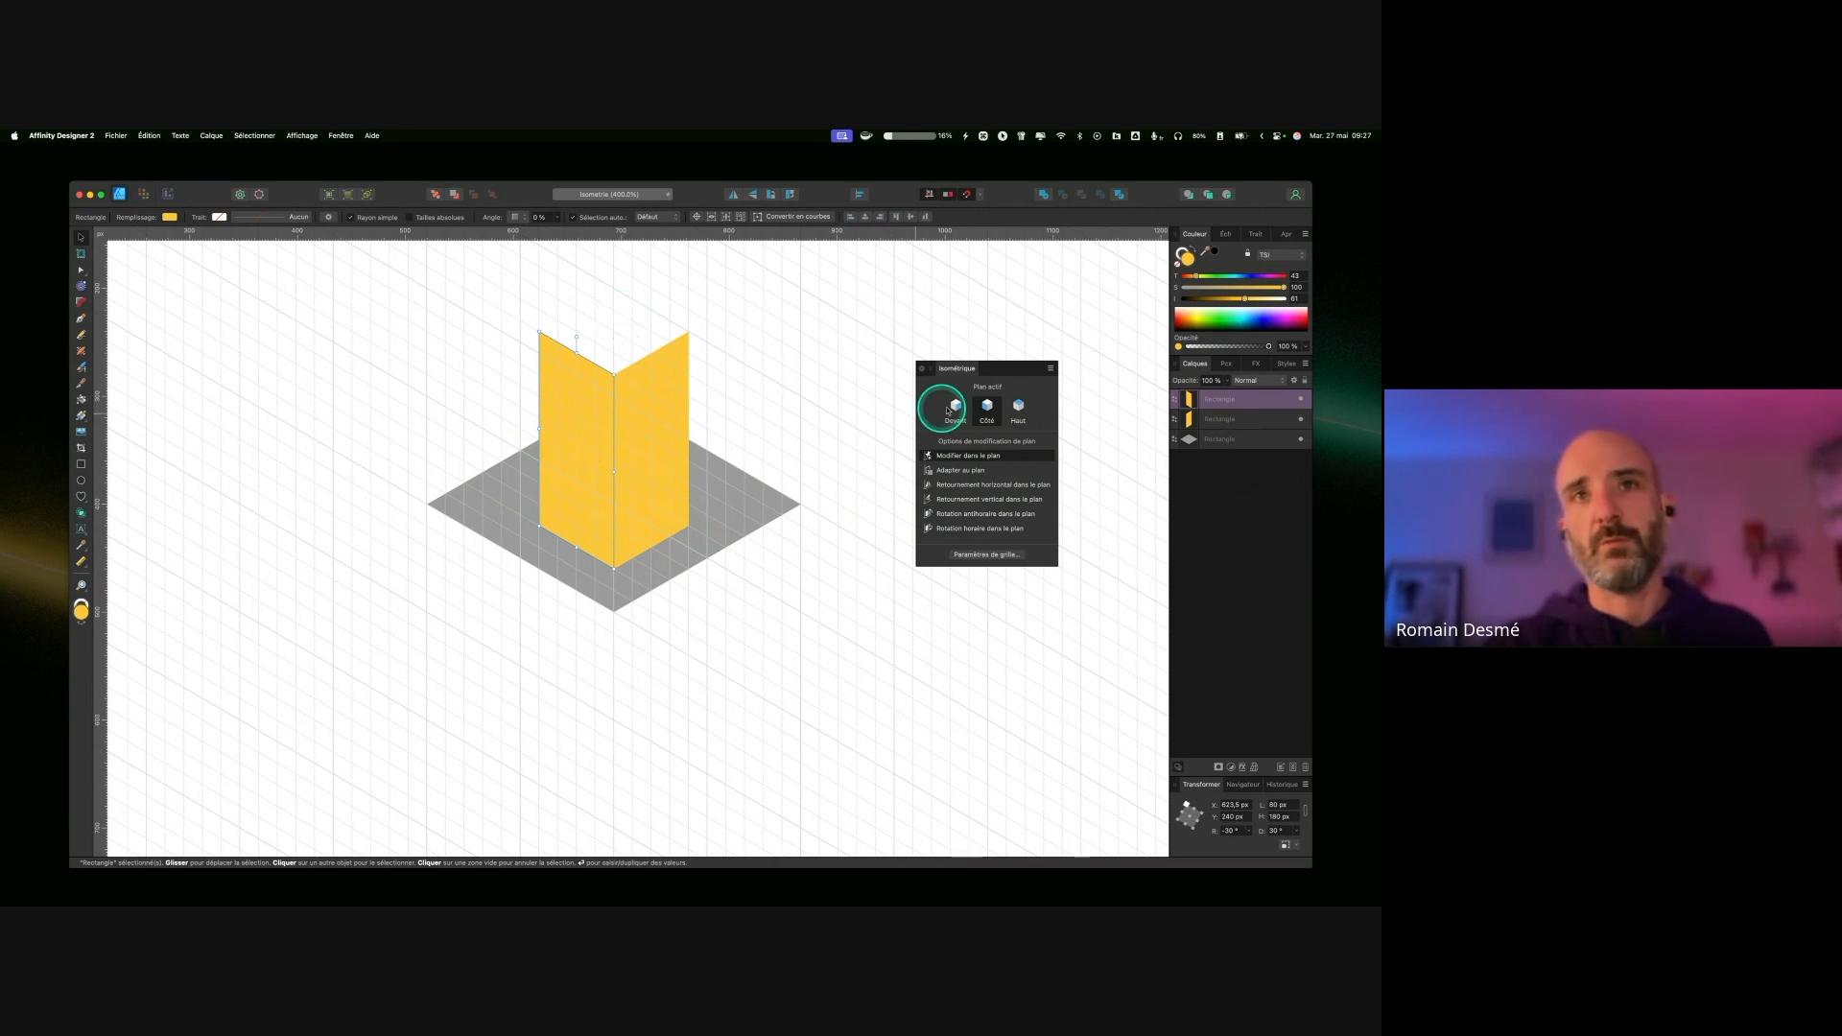
Step: Draw an 80 px square roof on the Haut plane across the top of the two uprights and recolour it orange
click(1018, 405)
key(m)
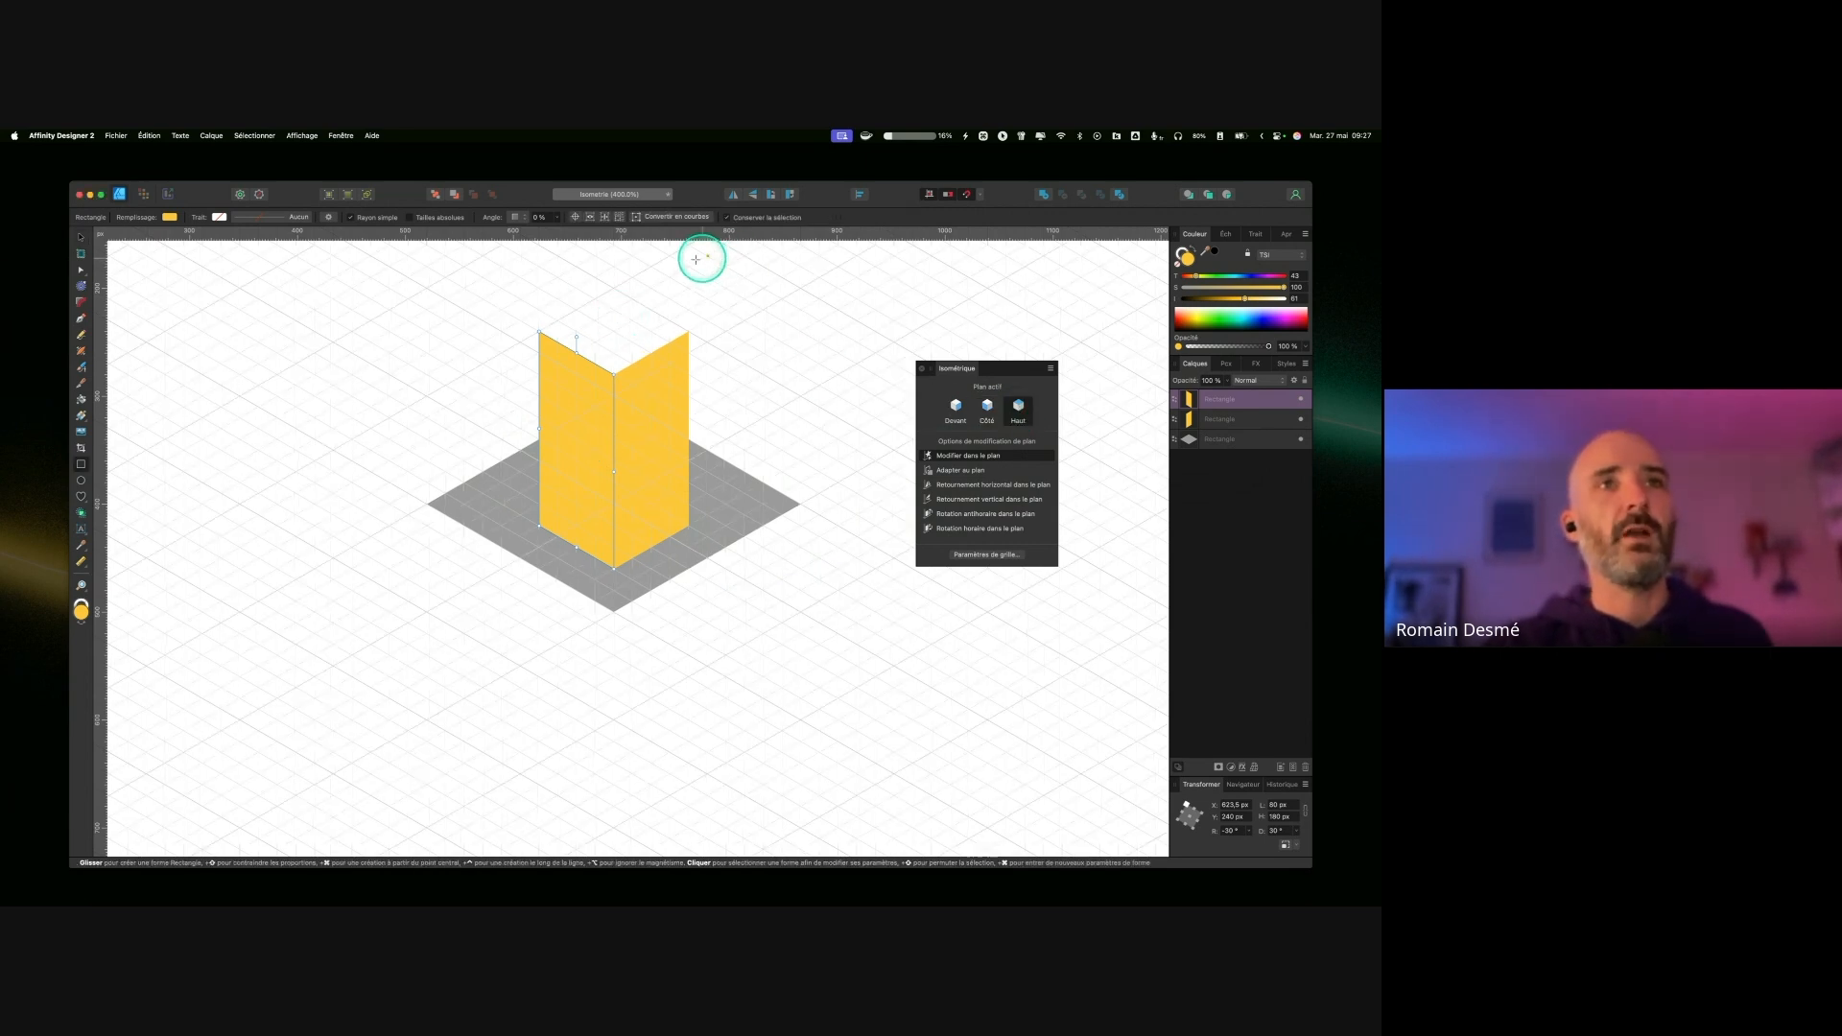
drag(613, 288, 615, 374)
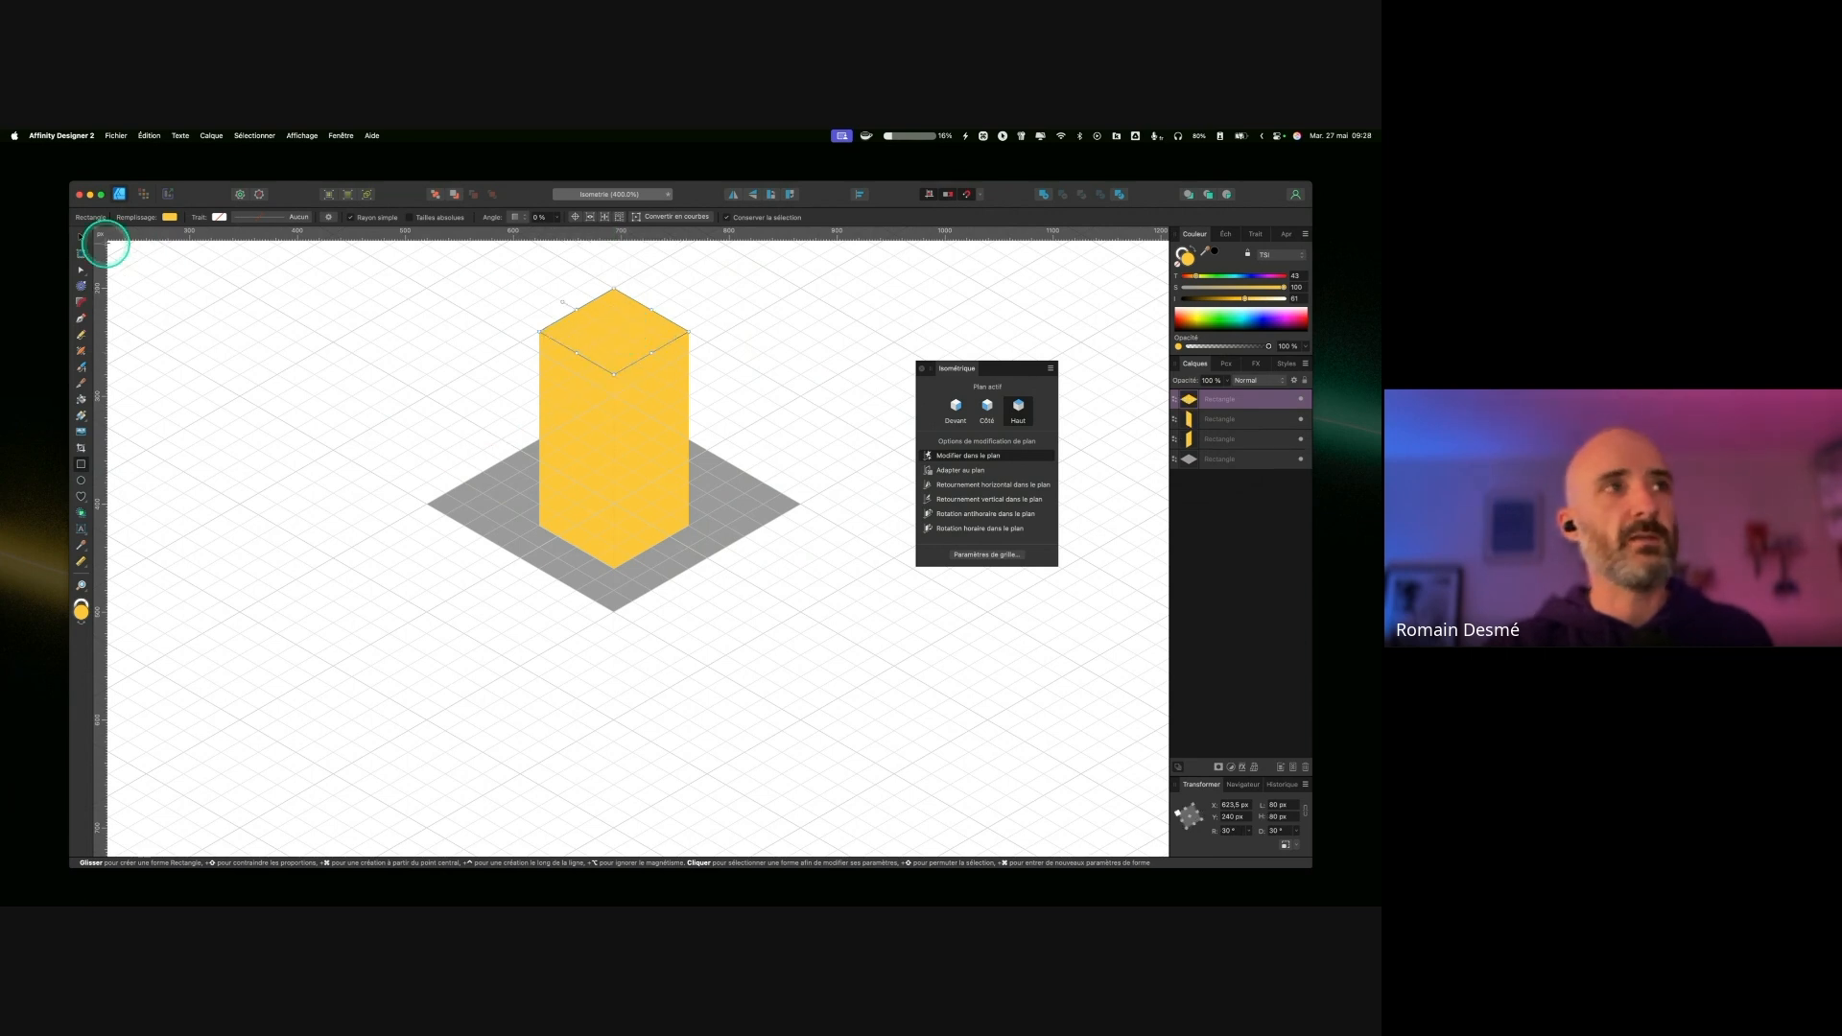
click(81, 237)
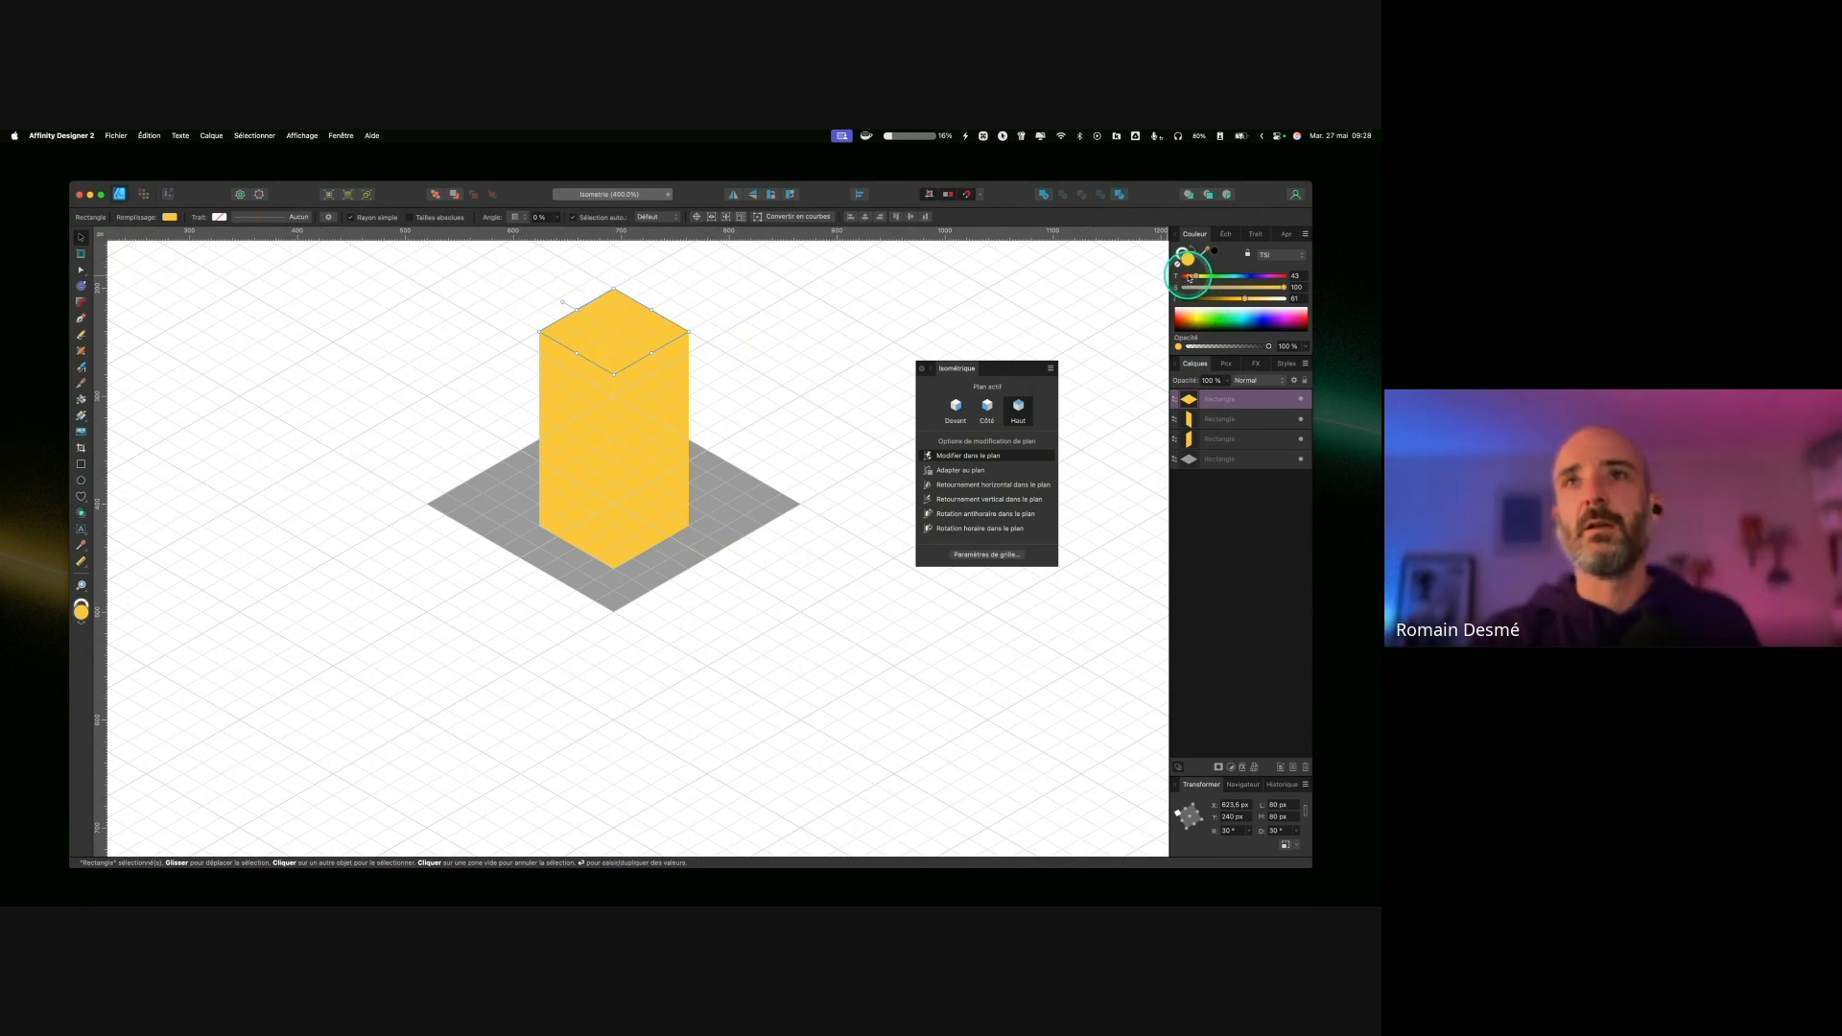
click(1189, 276)
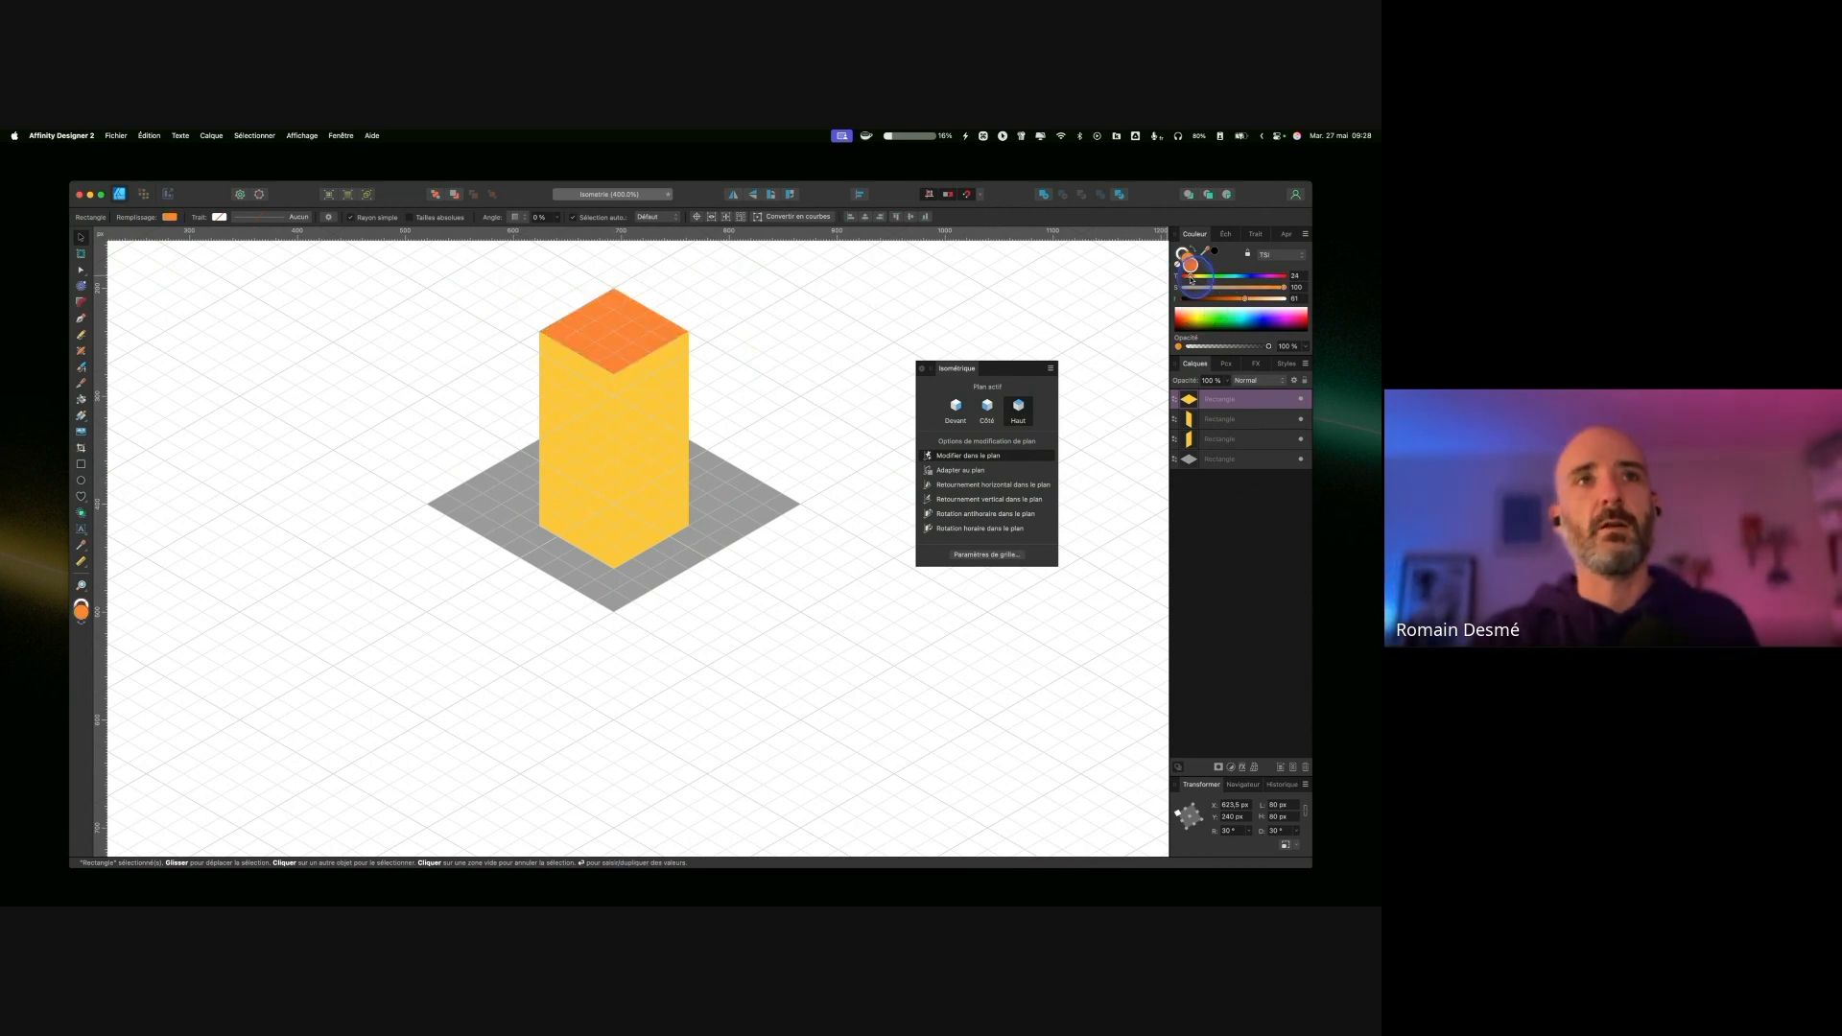
Step: Recolour the block's left upright face blue with a hue of about 217
click(551, 400)
click(1221, 322)
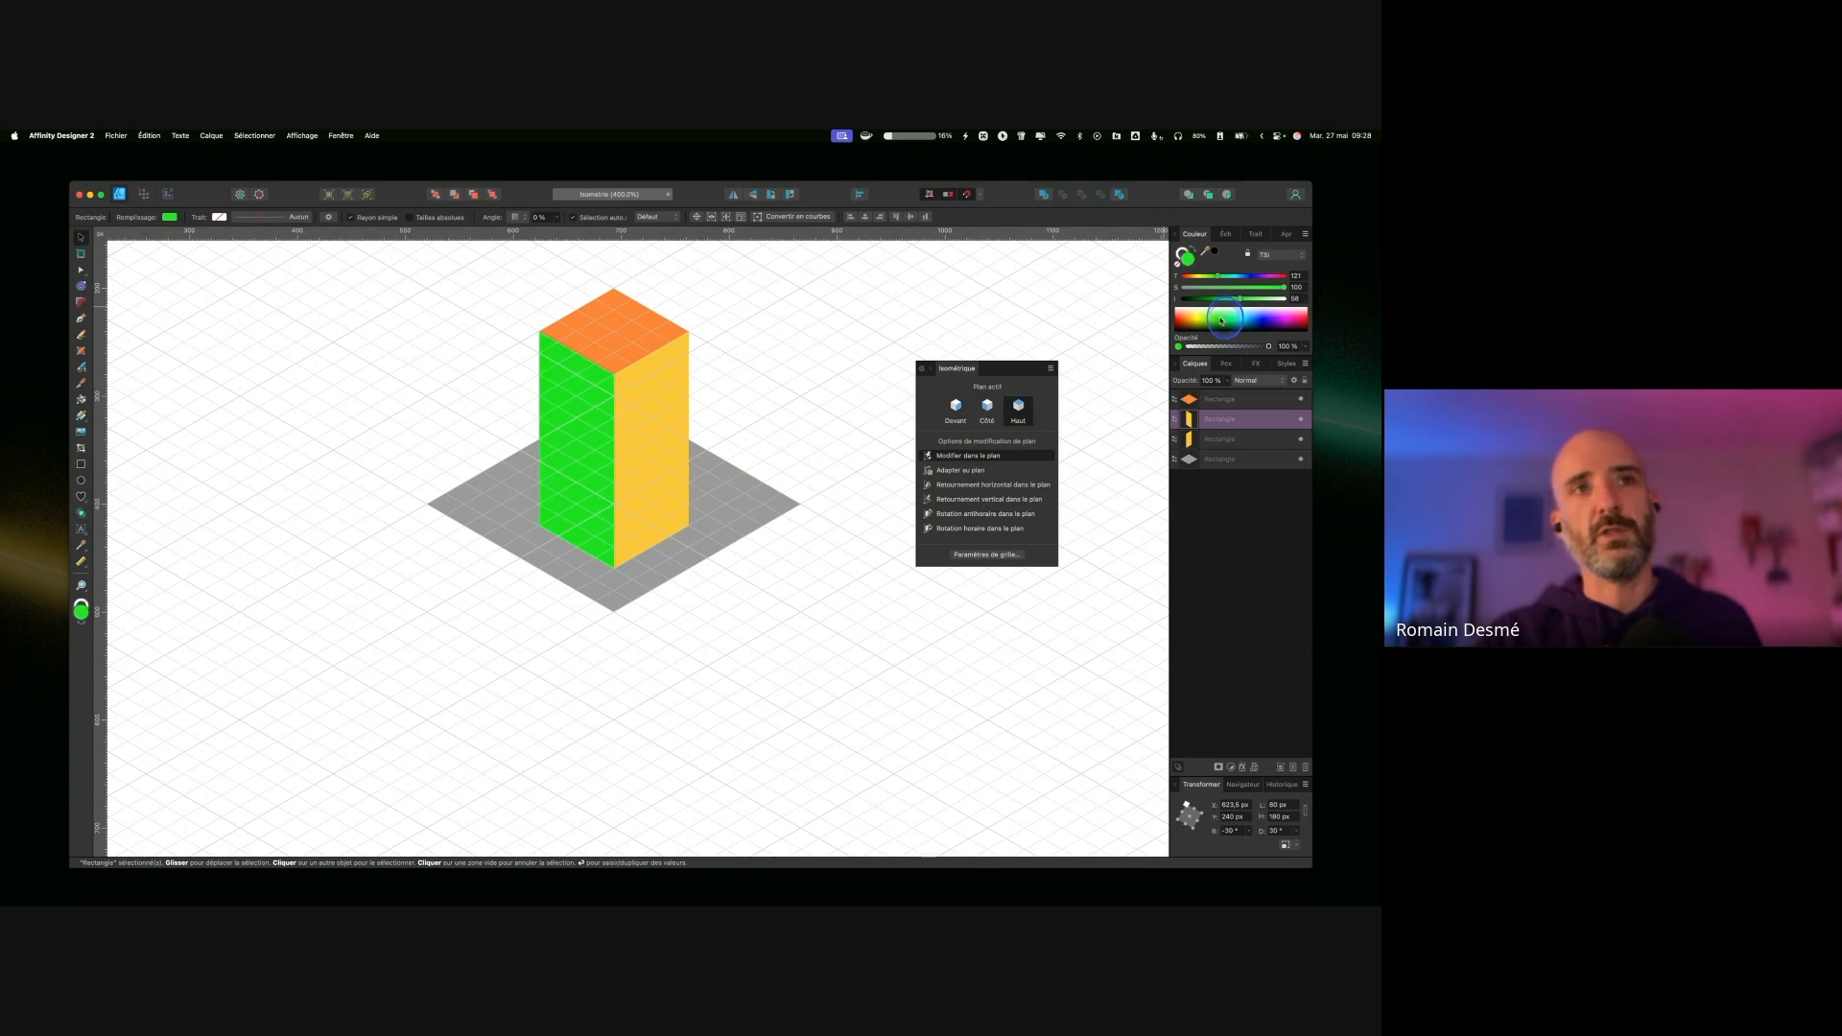
click(1227, 317)
click(1232, 321)
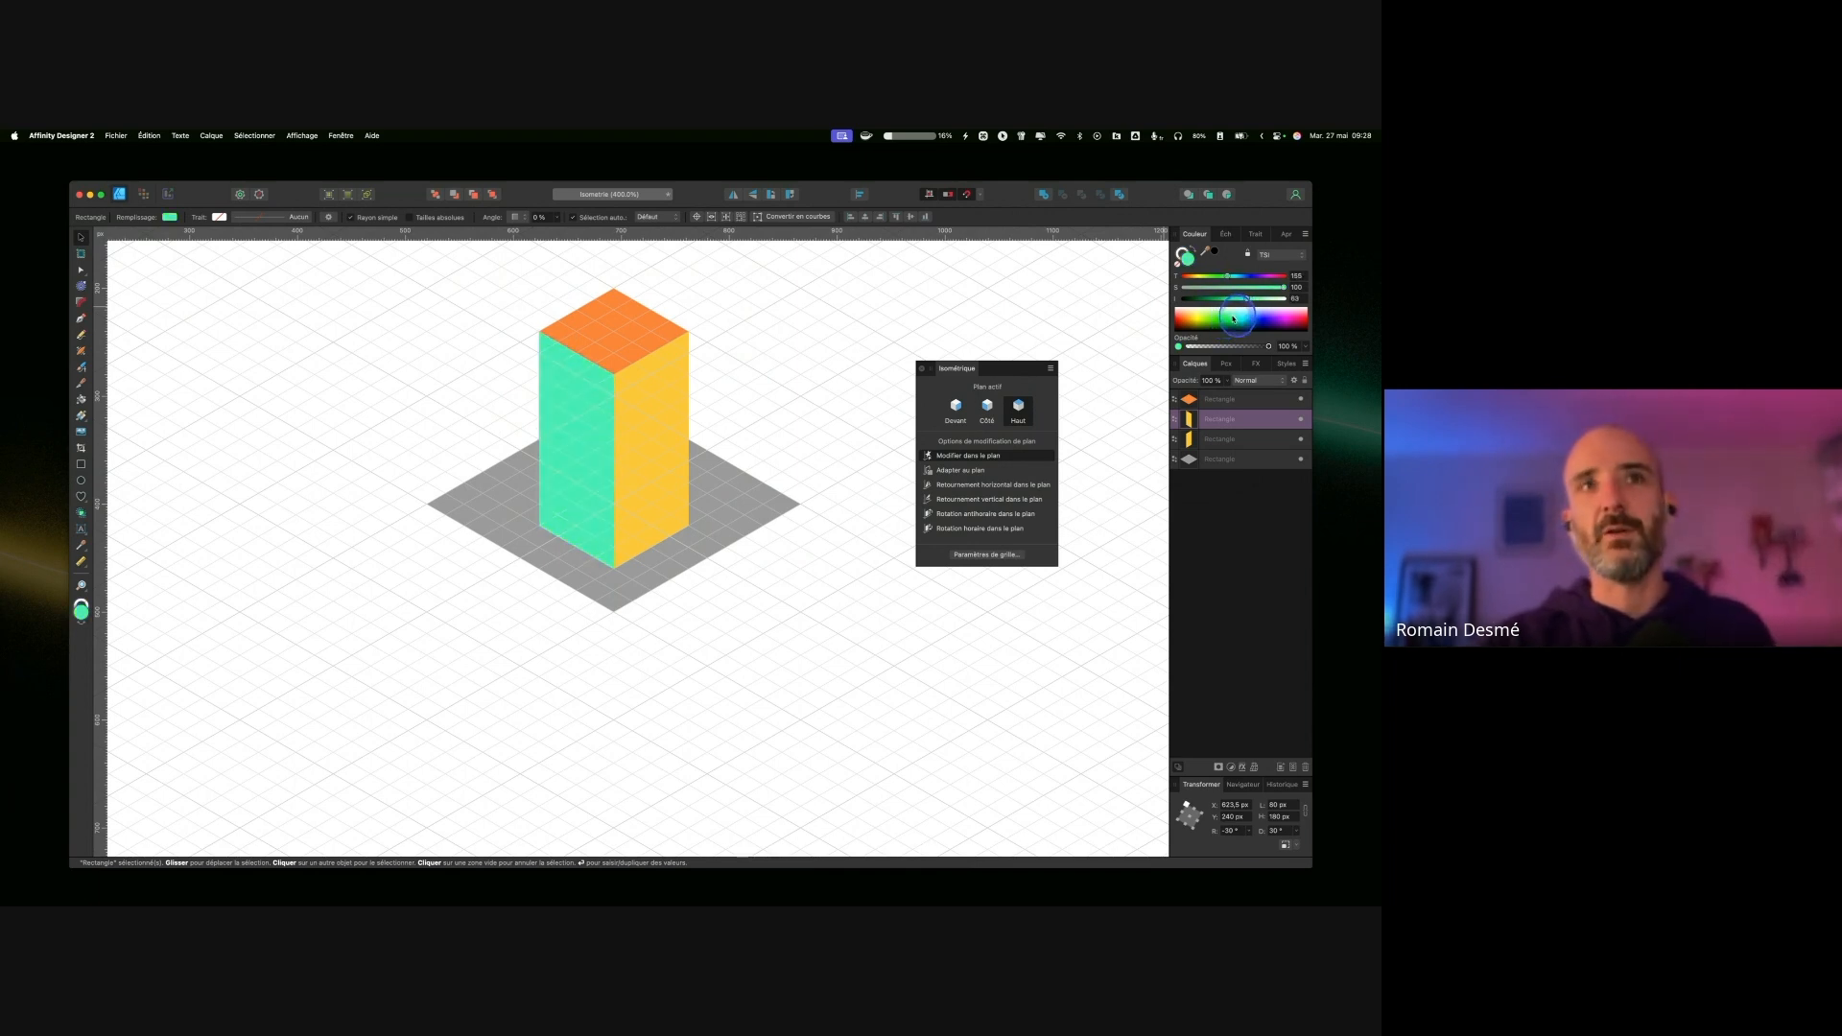
click(1250, 320)
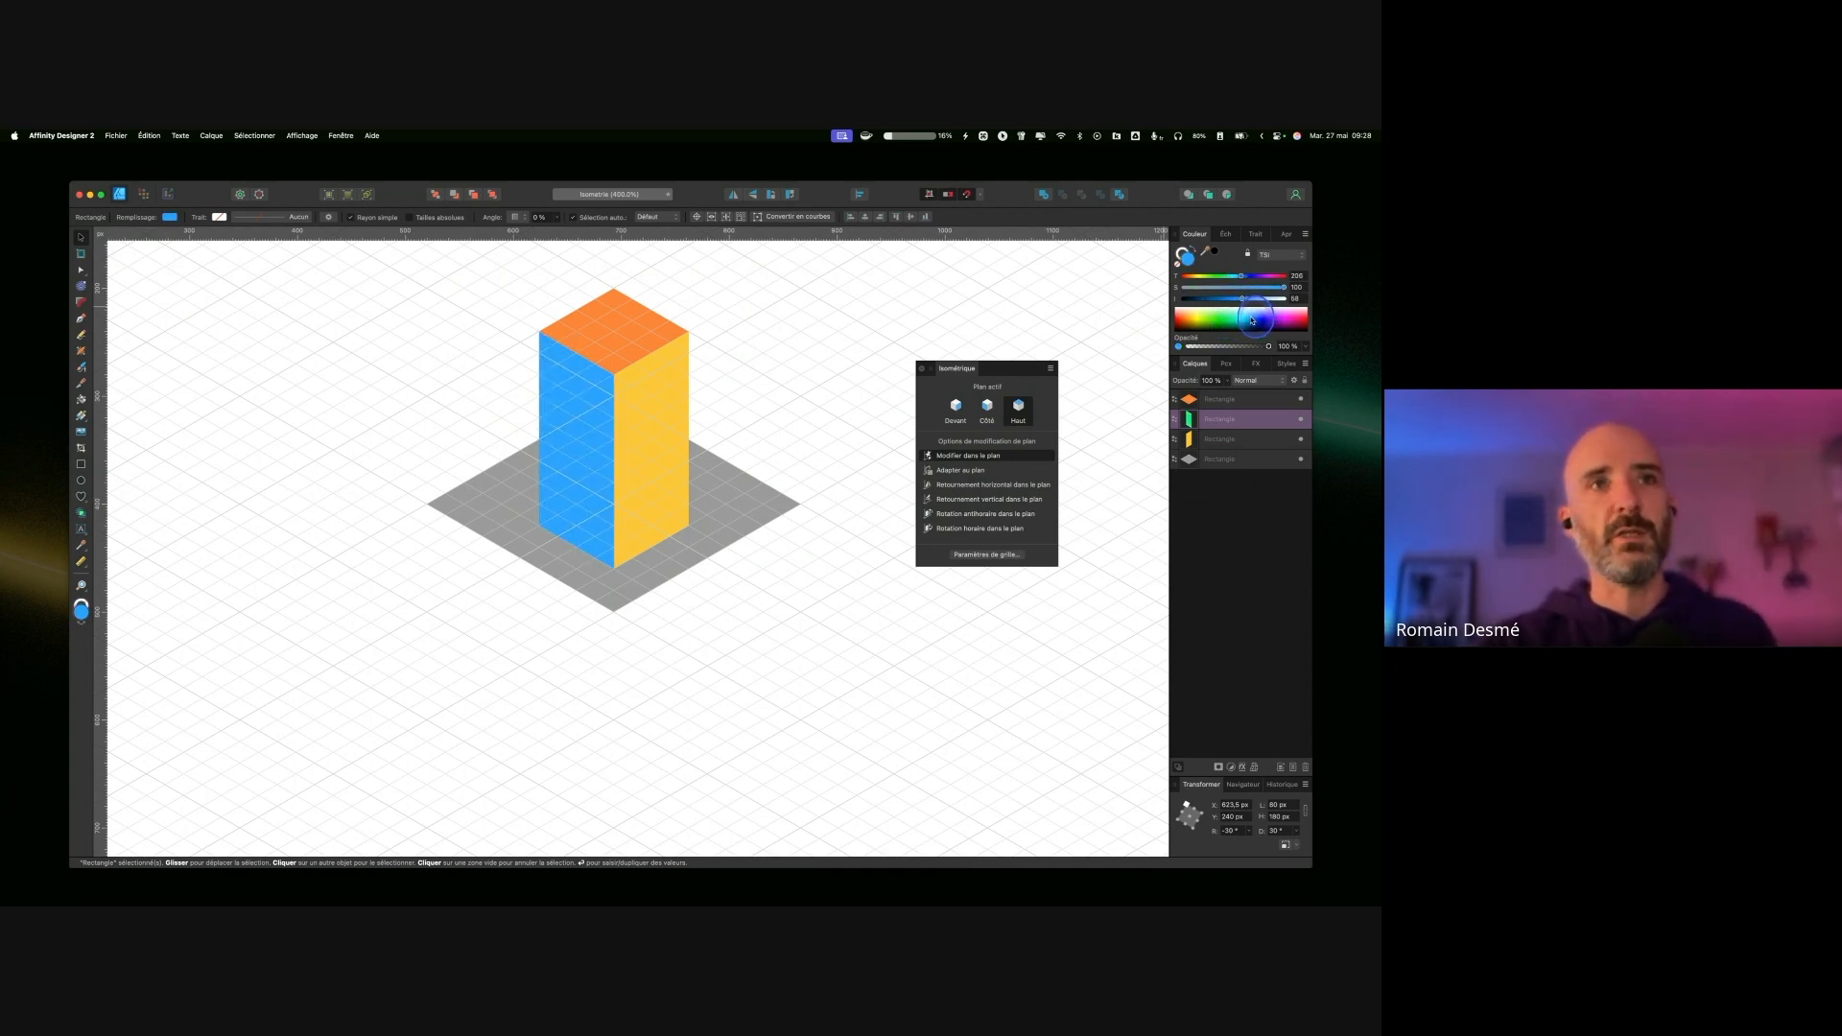
Step: Select the block's three faces and move them together one grid subdivision back-left along the Haut plane
click(1229, 399)
shift+click(1229, 439)
drag(627, 433, 614, 431)
click(824, 420)
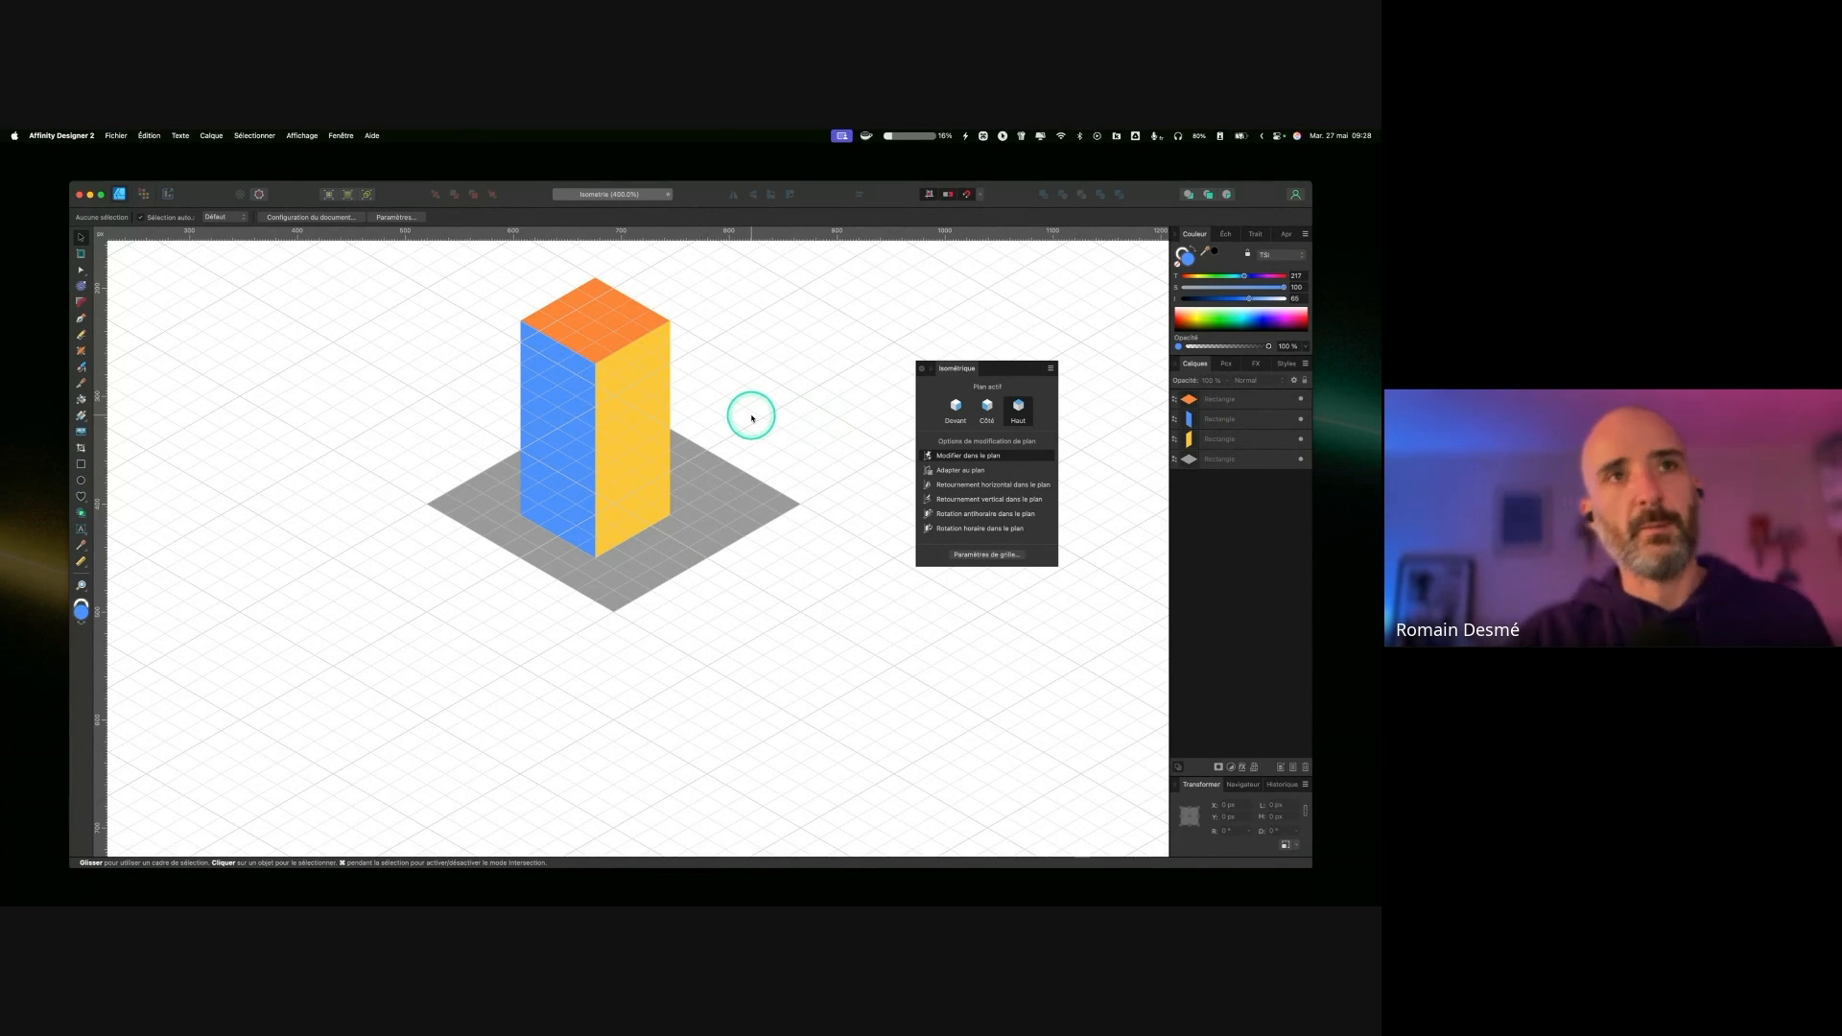
Step: Draw a 20 by 40 px dark navy window on the Devant plane and raise it to the upper part of the yellow face
click(80, 464)
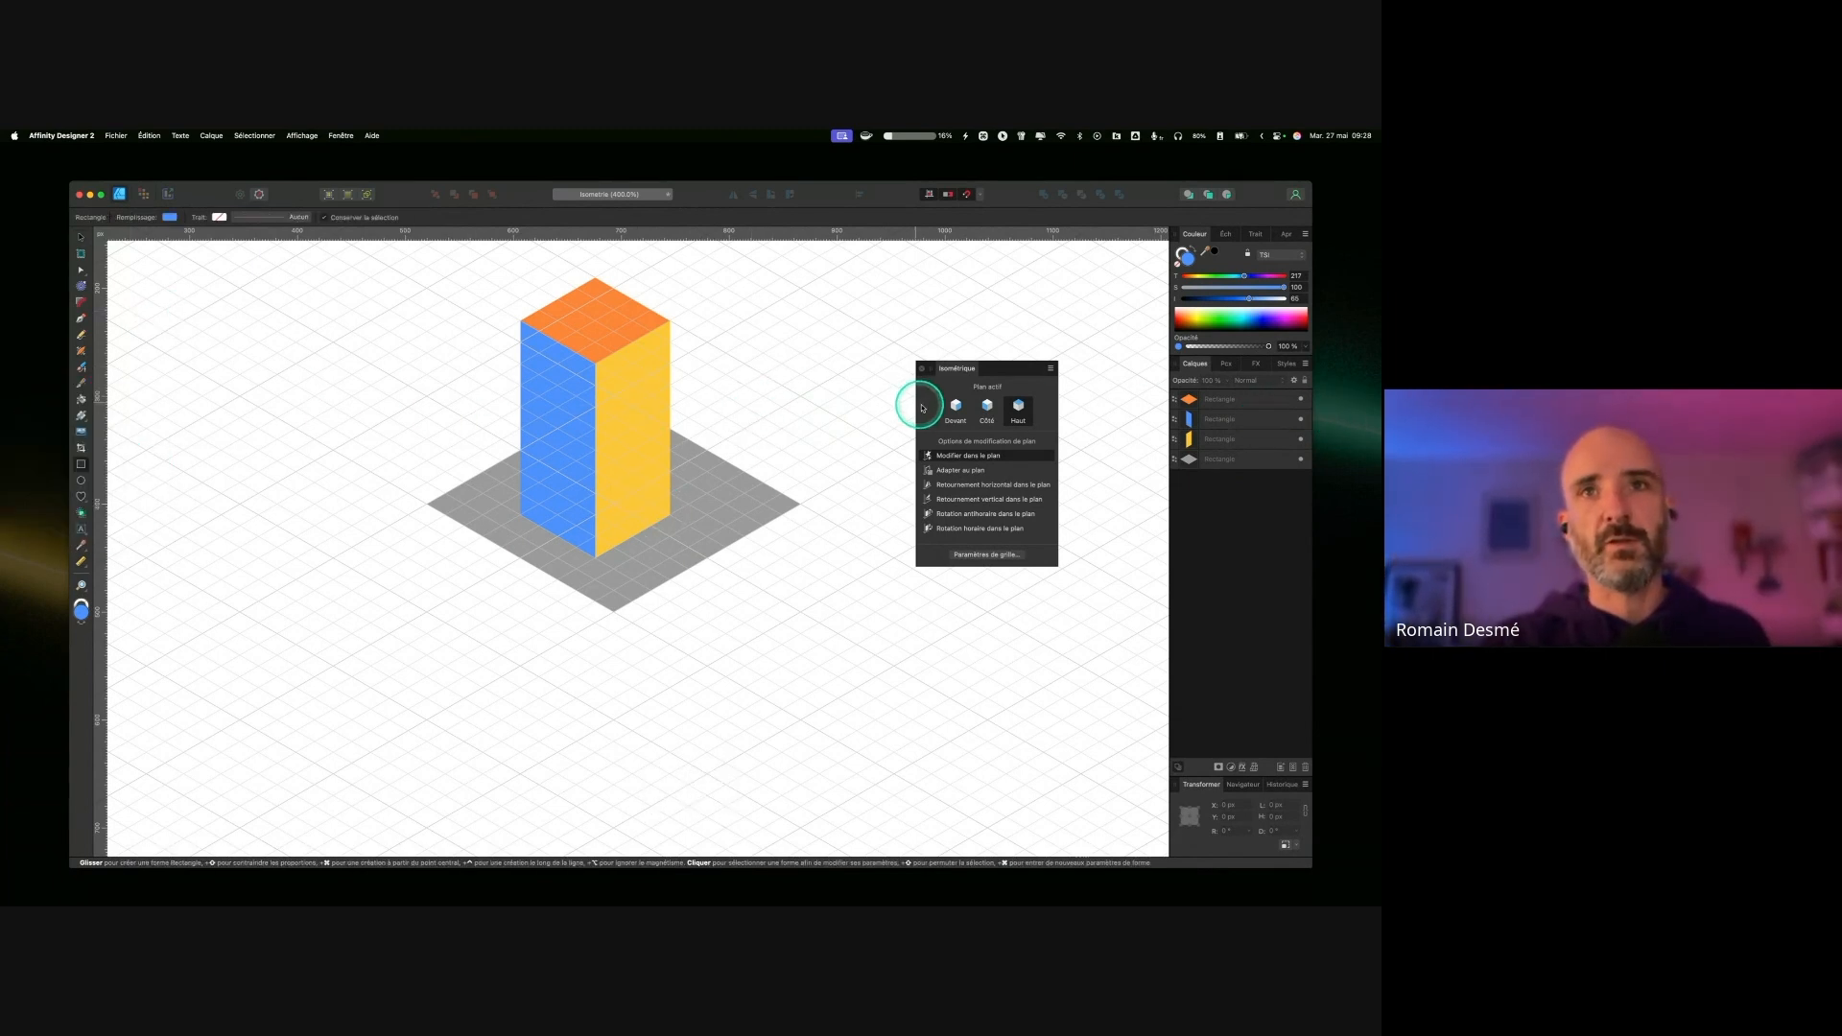
click(956, 407)
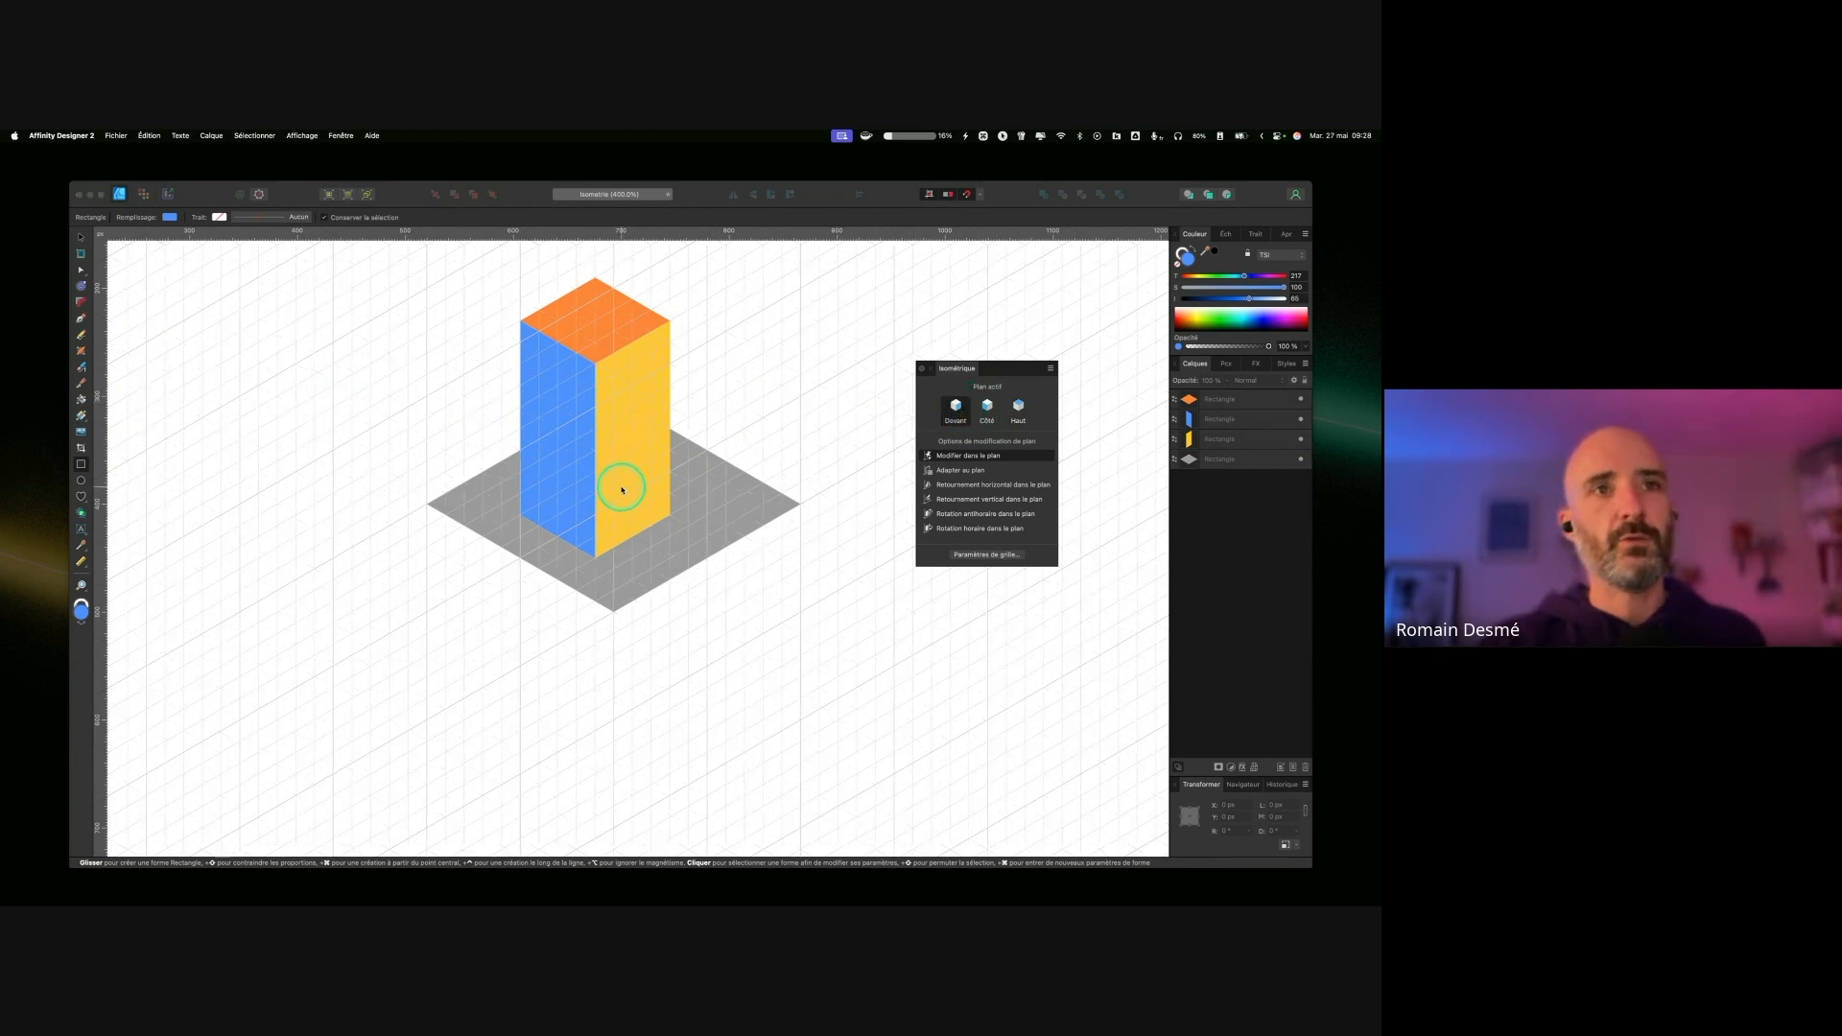
drag(615, 498, 634, 449)
drag(1192, 303, 1197, 300)
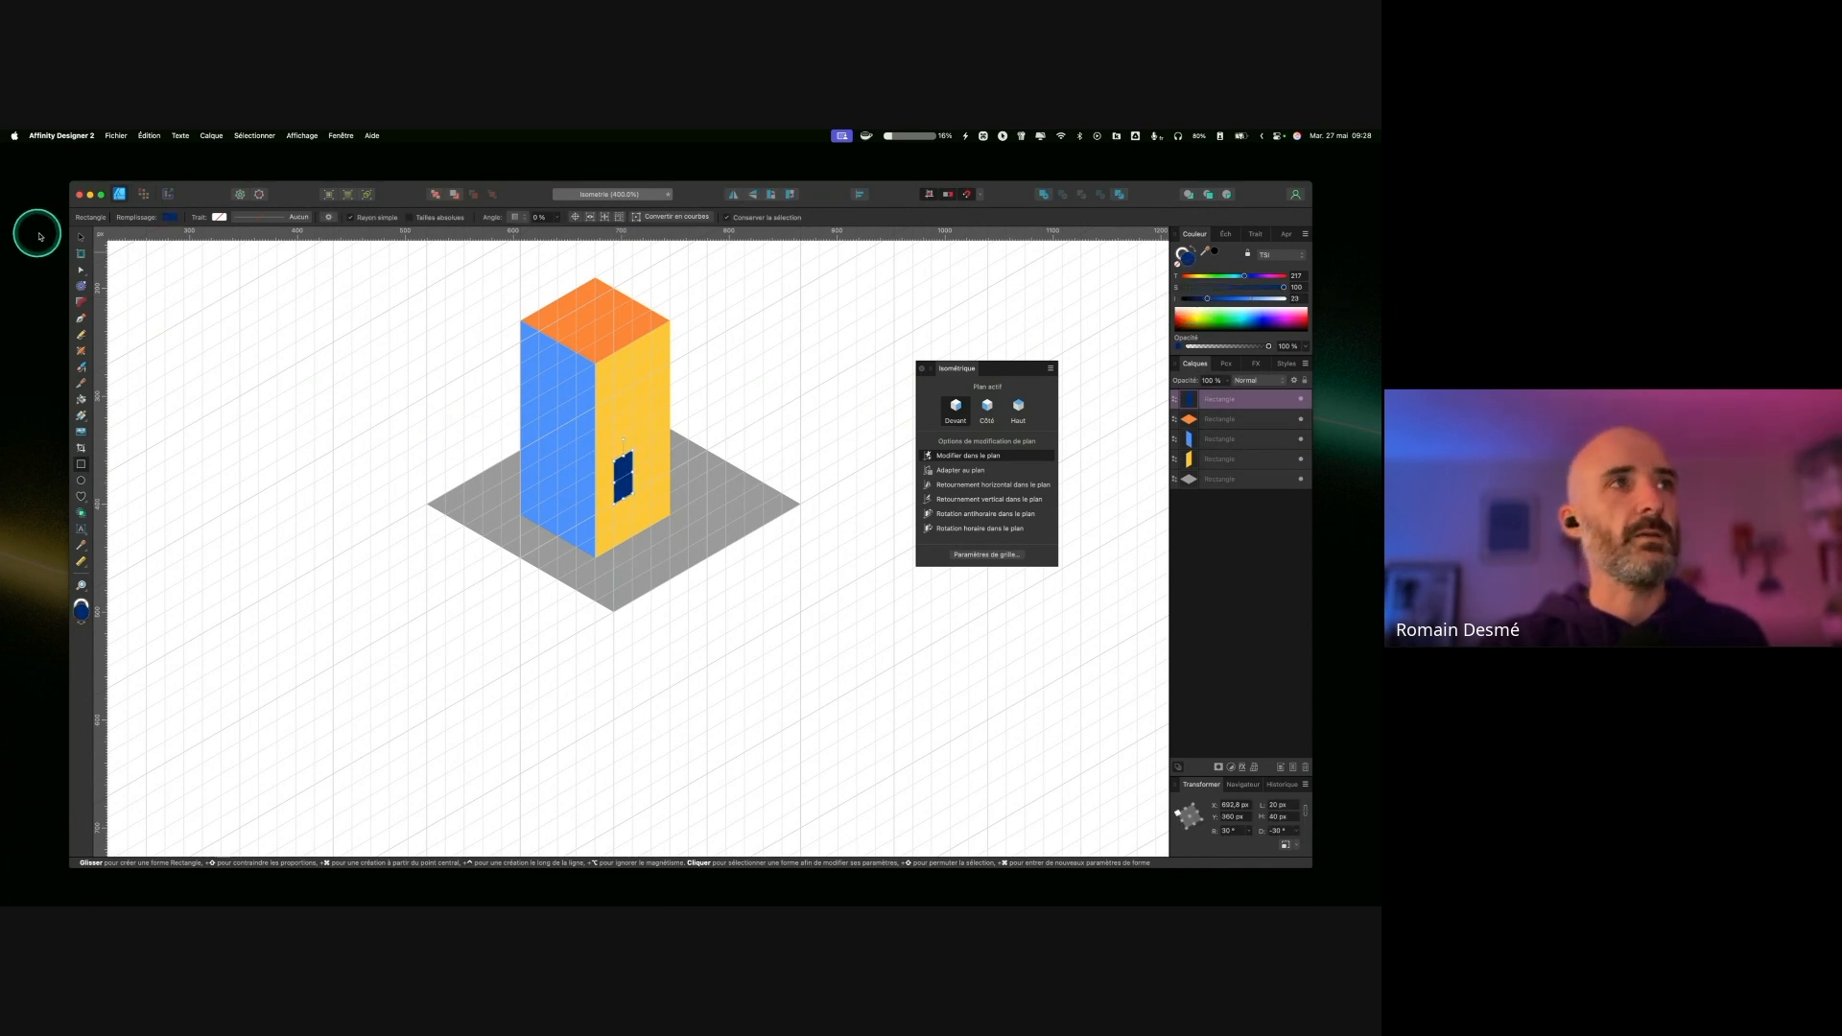
click(82, 238)
drag(619, 489, 618, 427)
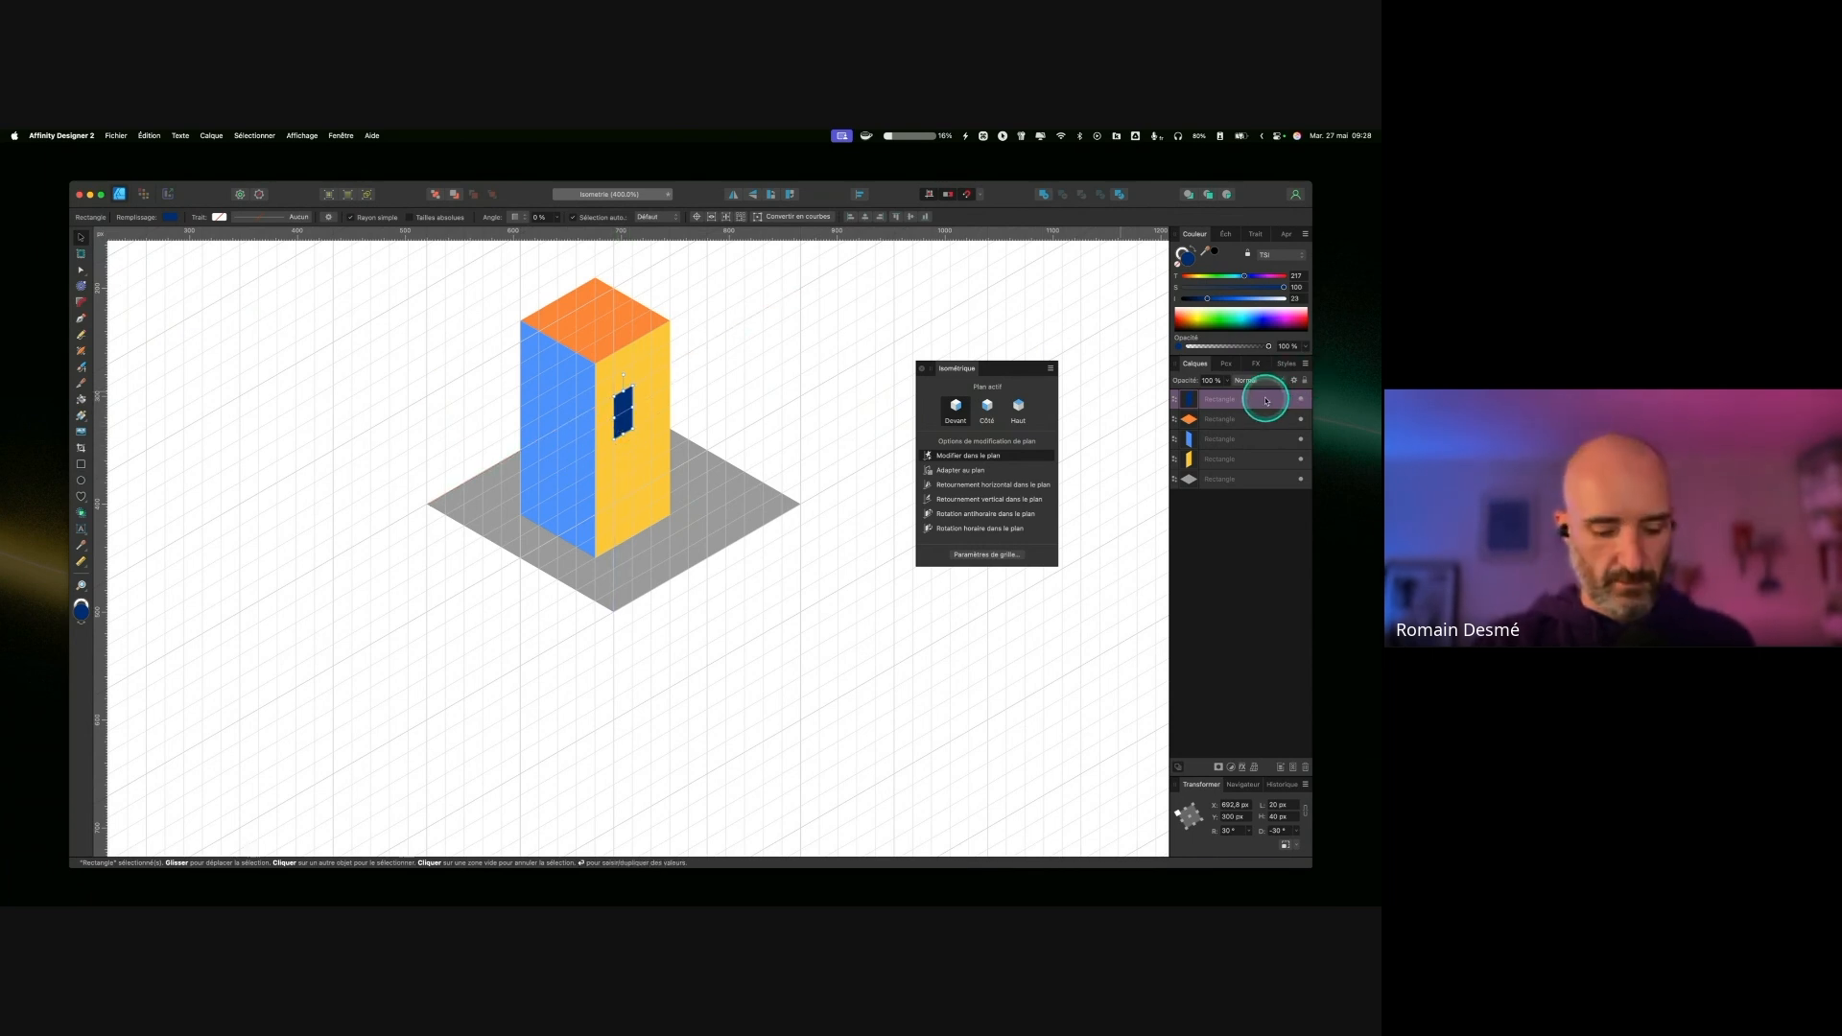
Step: Duplicate the window to its right on the yellow face and shift the original slightly left
key(super+j)
drag(623, 423, 649, 406)
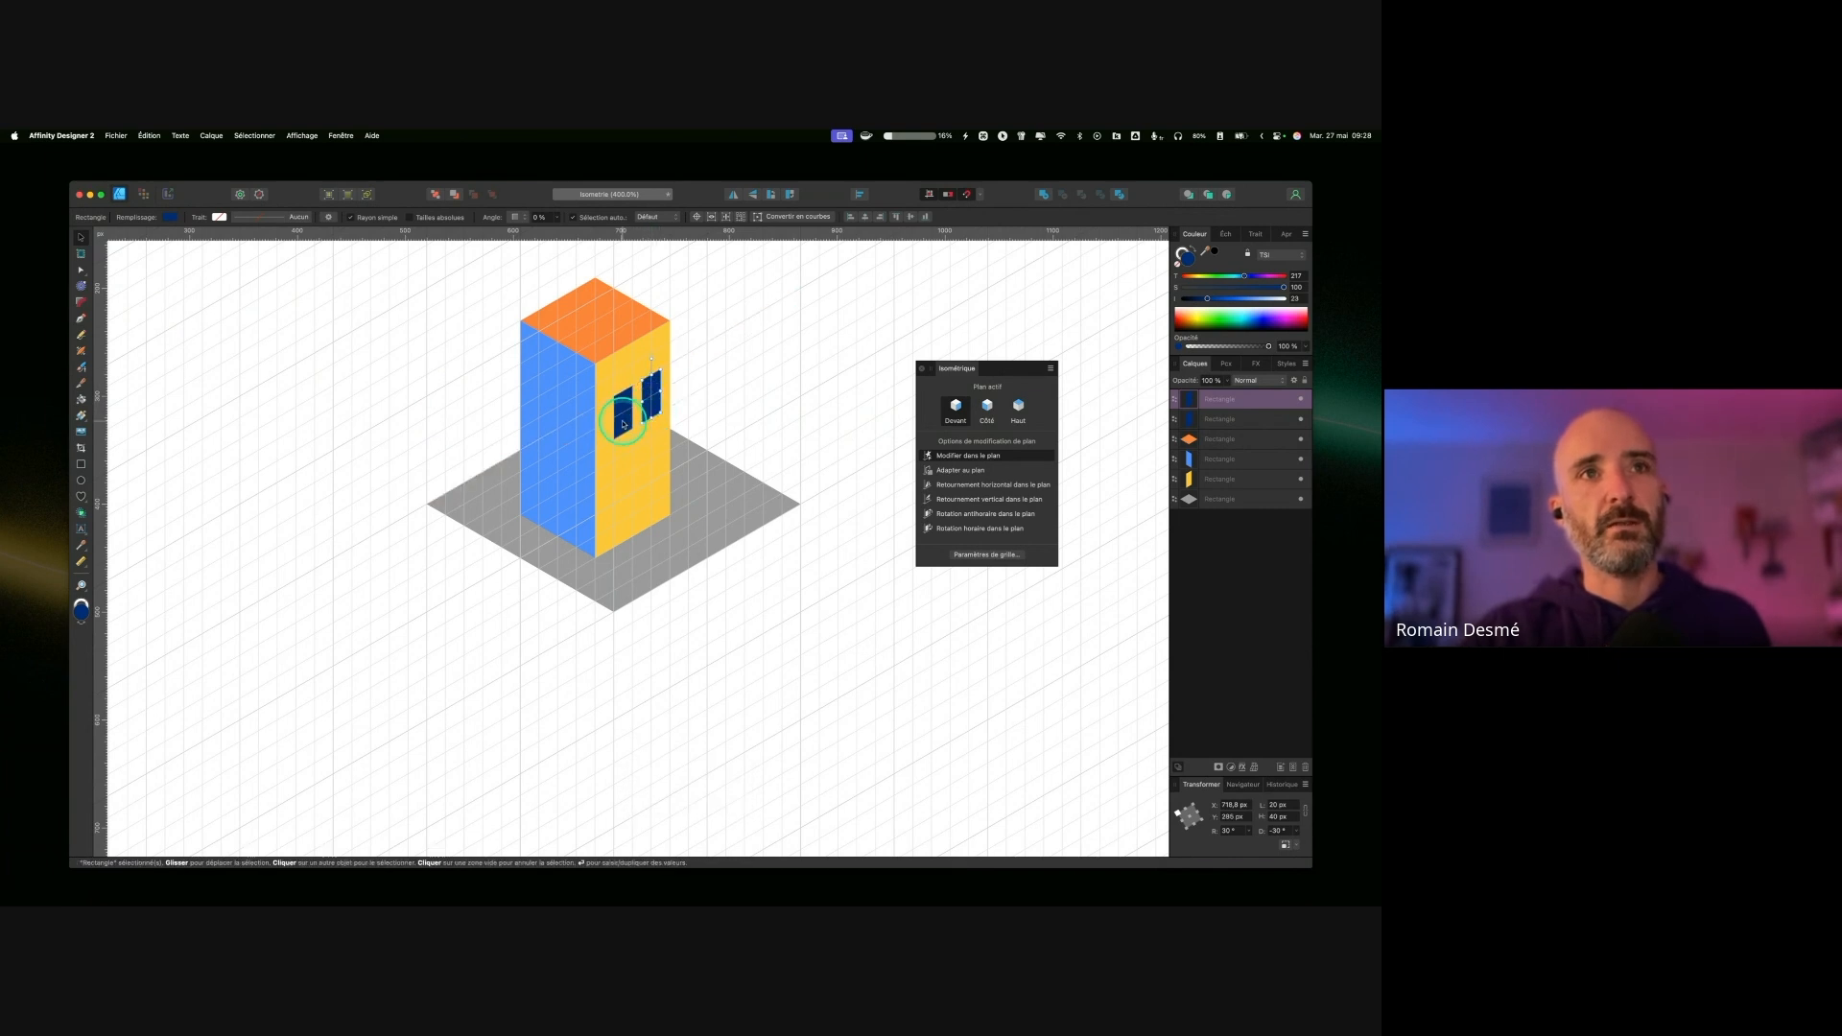
click(623, 423)
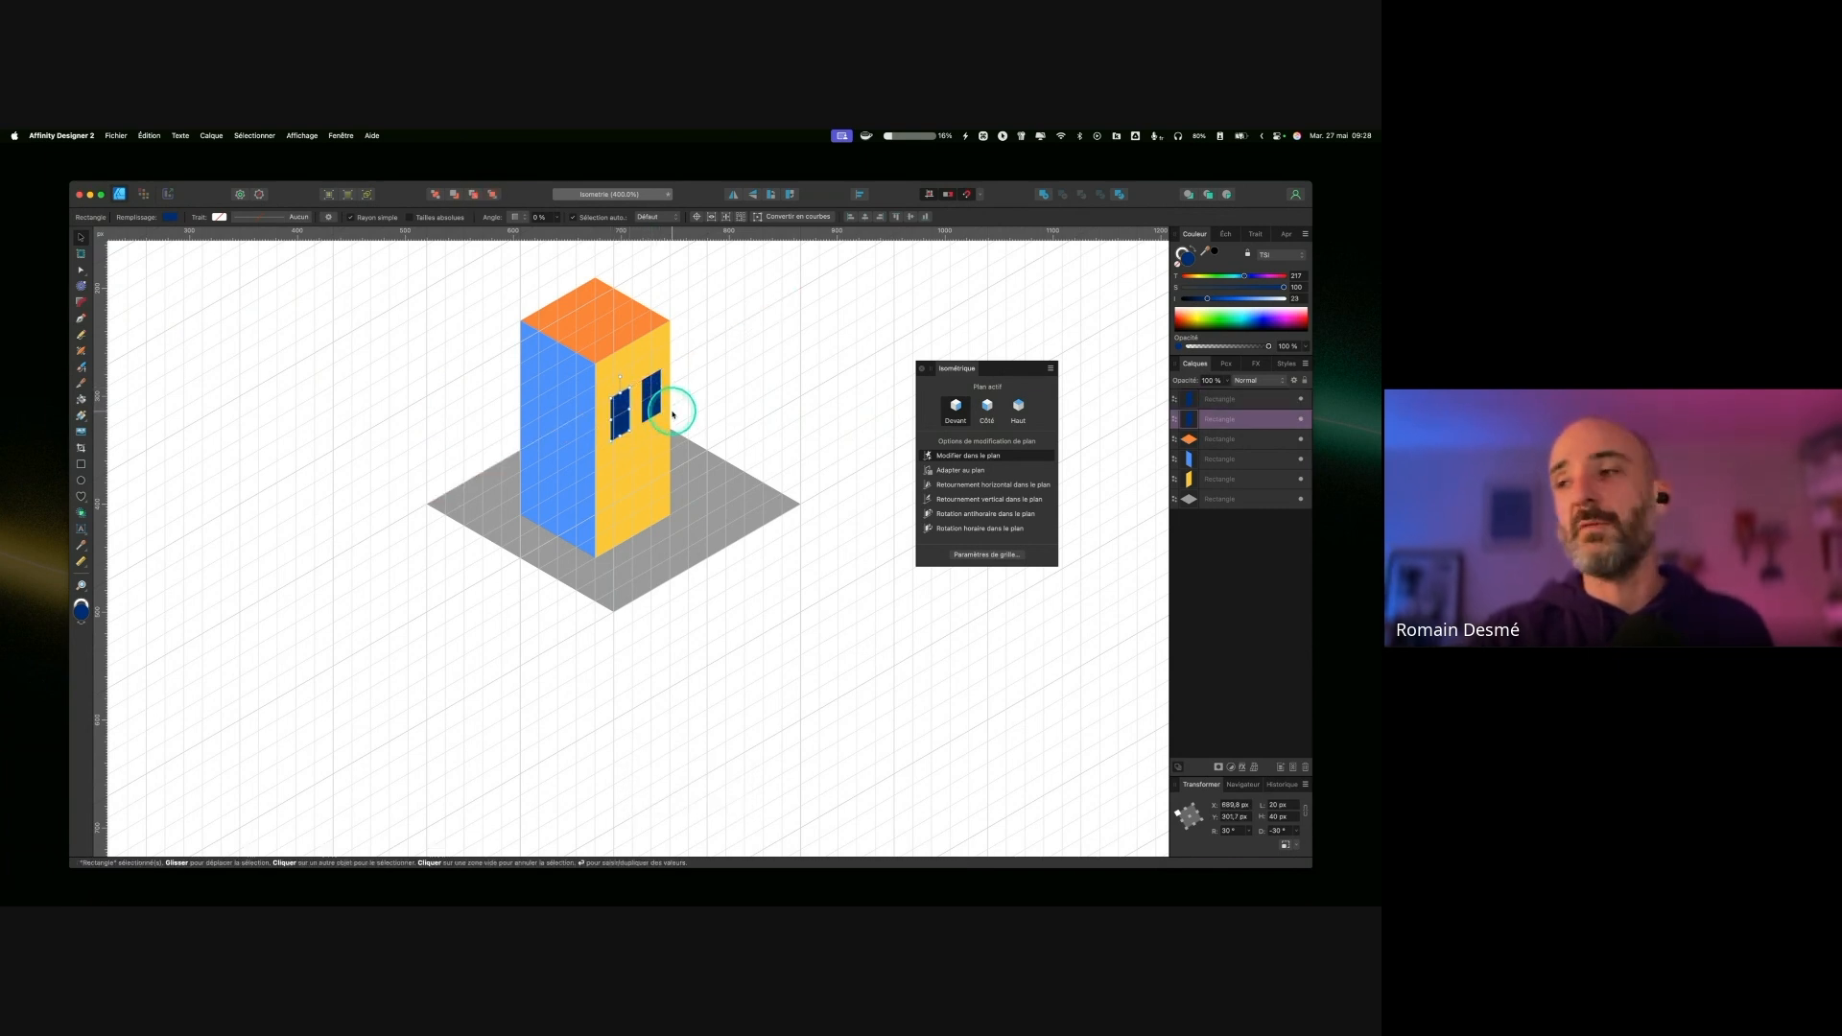
Step: Copy the pair of windows and place the copies 50 px lower as a second row
shift+click(1244, 401)
shift+click(1245, 401)
shift+click(1225, 404)
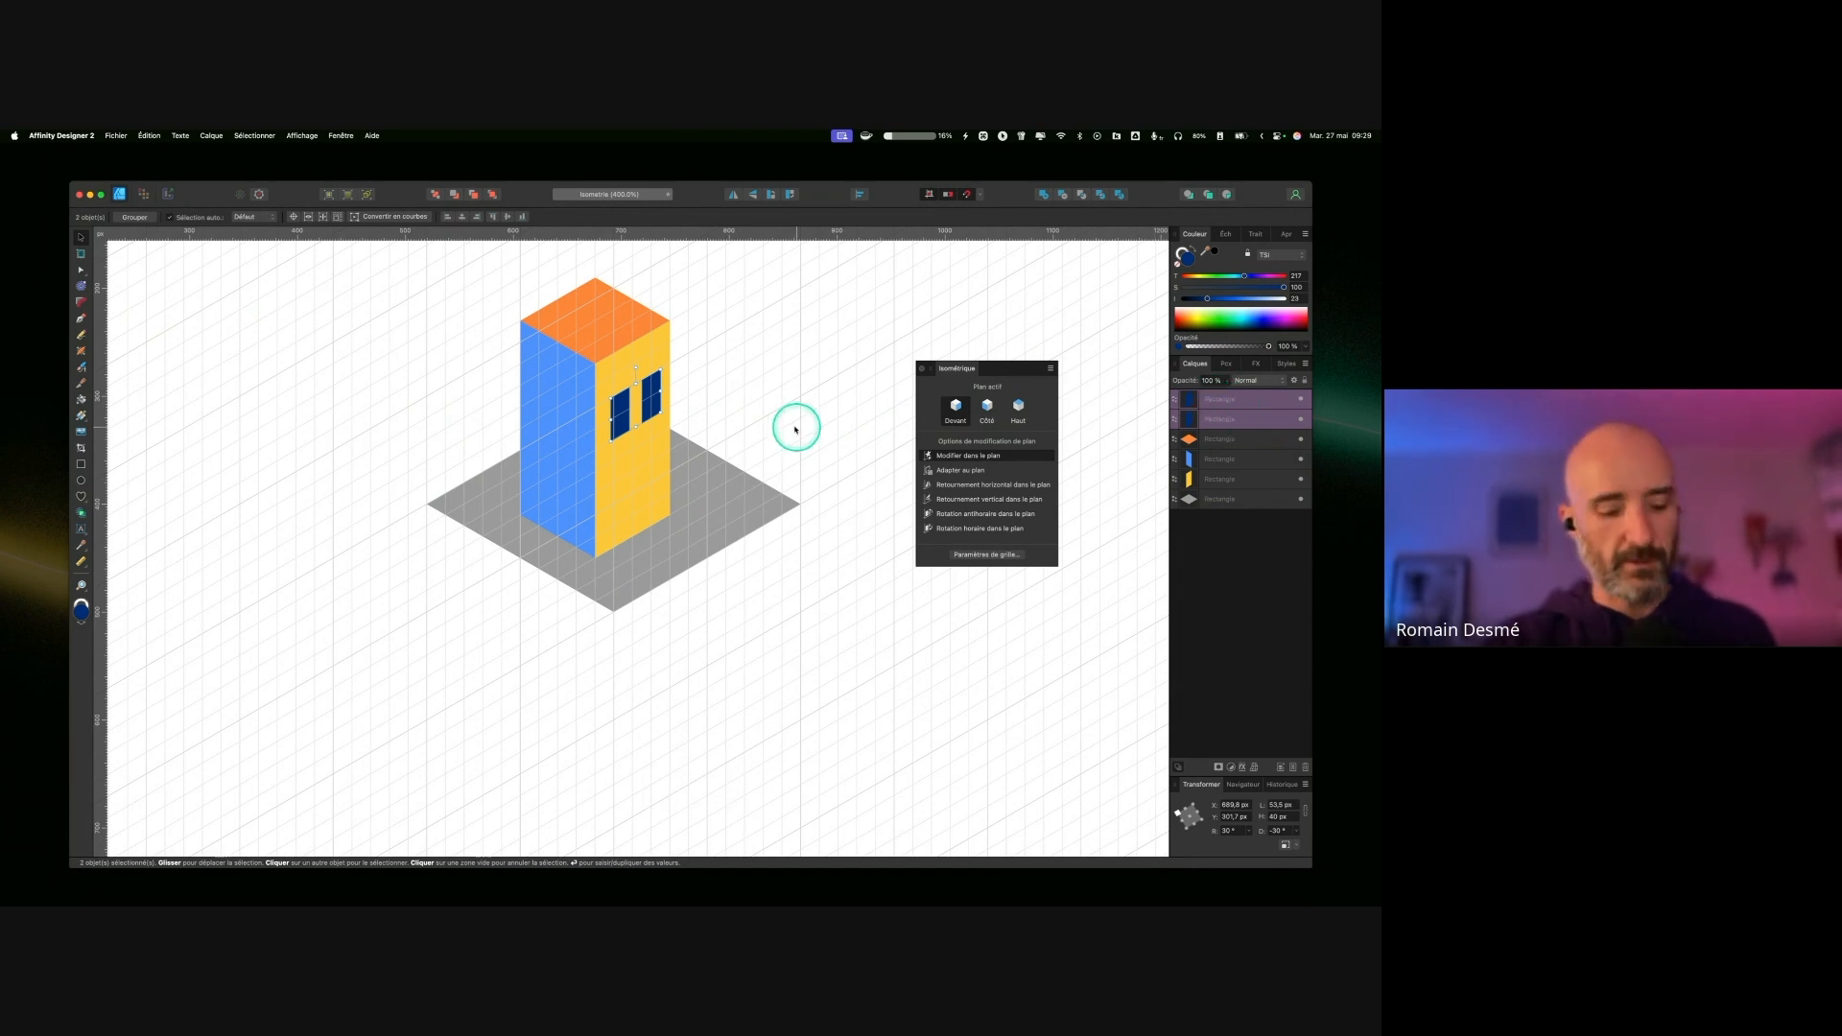
key(super+c)
key(super+v)
key(shift+Down)
key(shift+Down)
key(shift+Down)
key(shift+Down)
key(shift+Down)
Step: Select all four windows and move them together up towards the top of the yellow face
click(1252, 458)
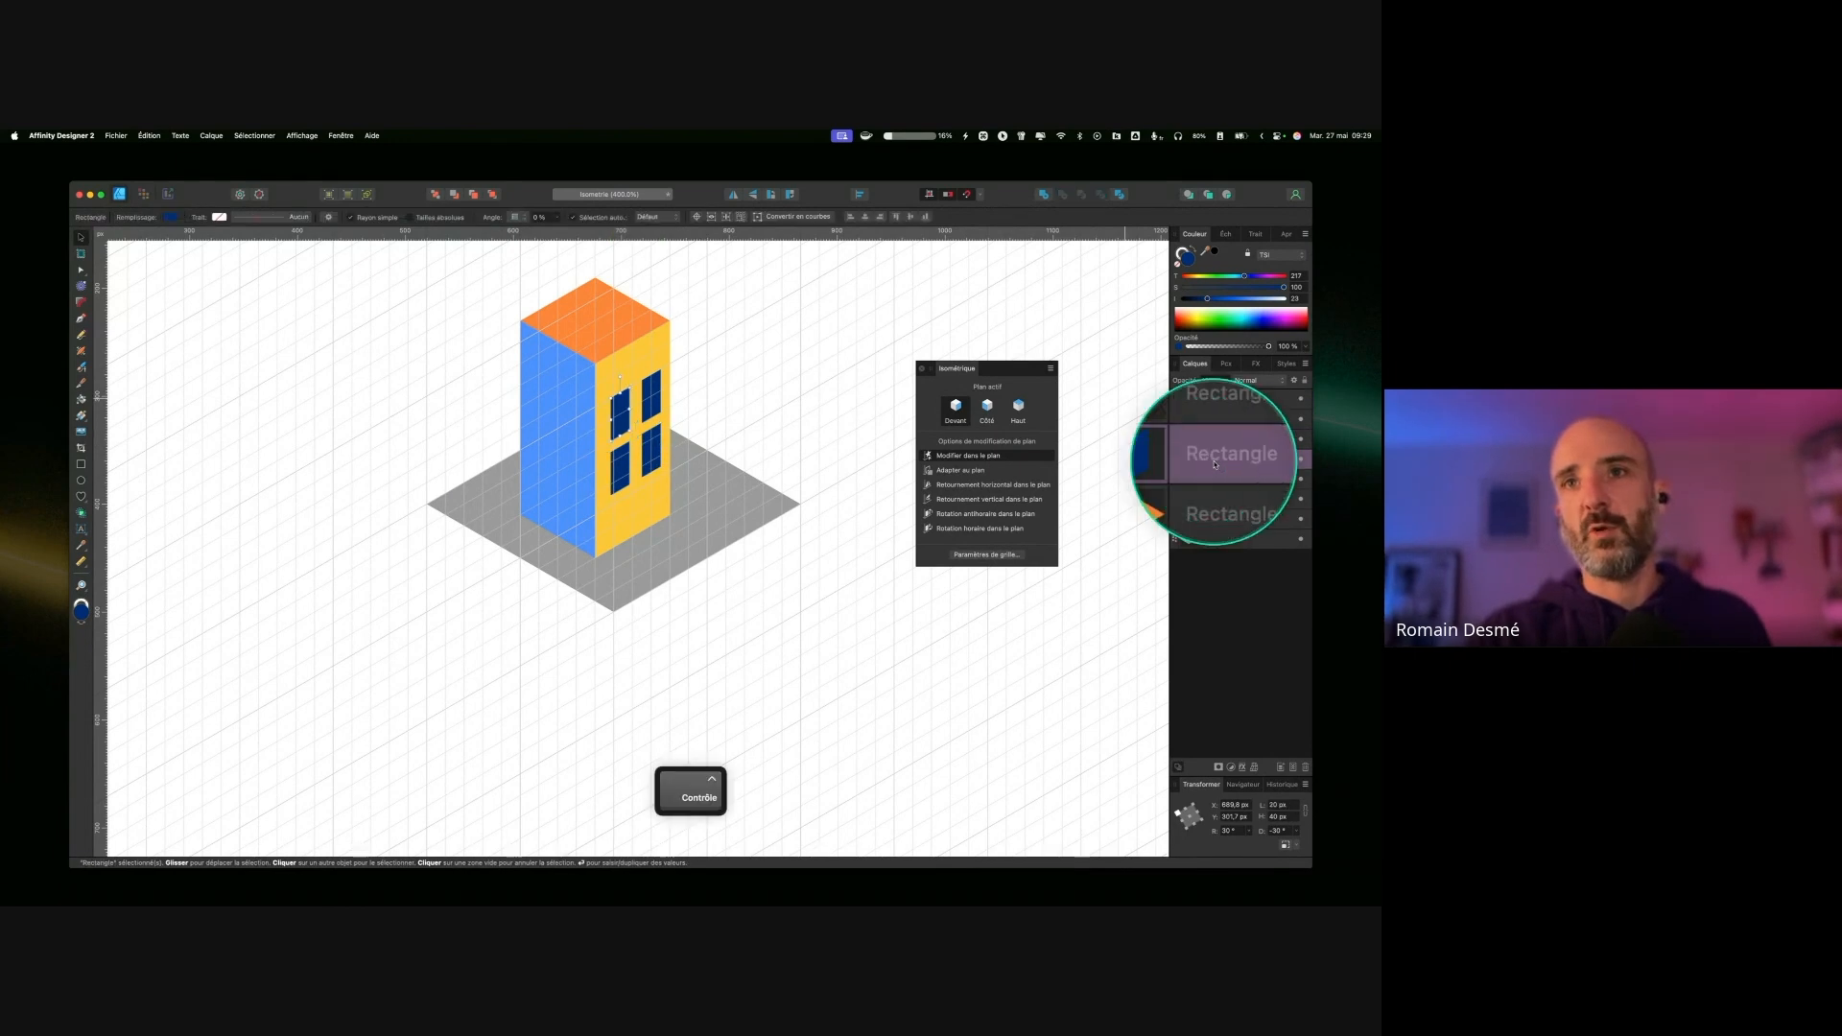
shift+click(1235, 401)
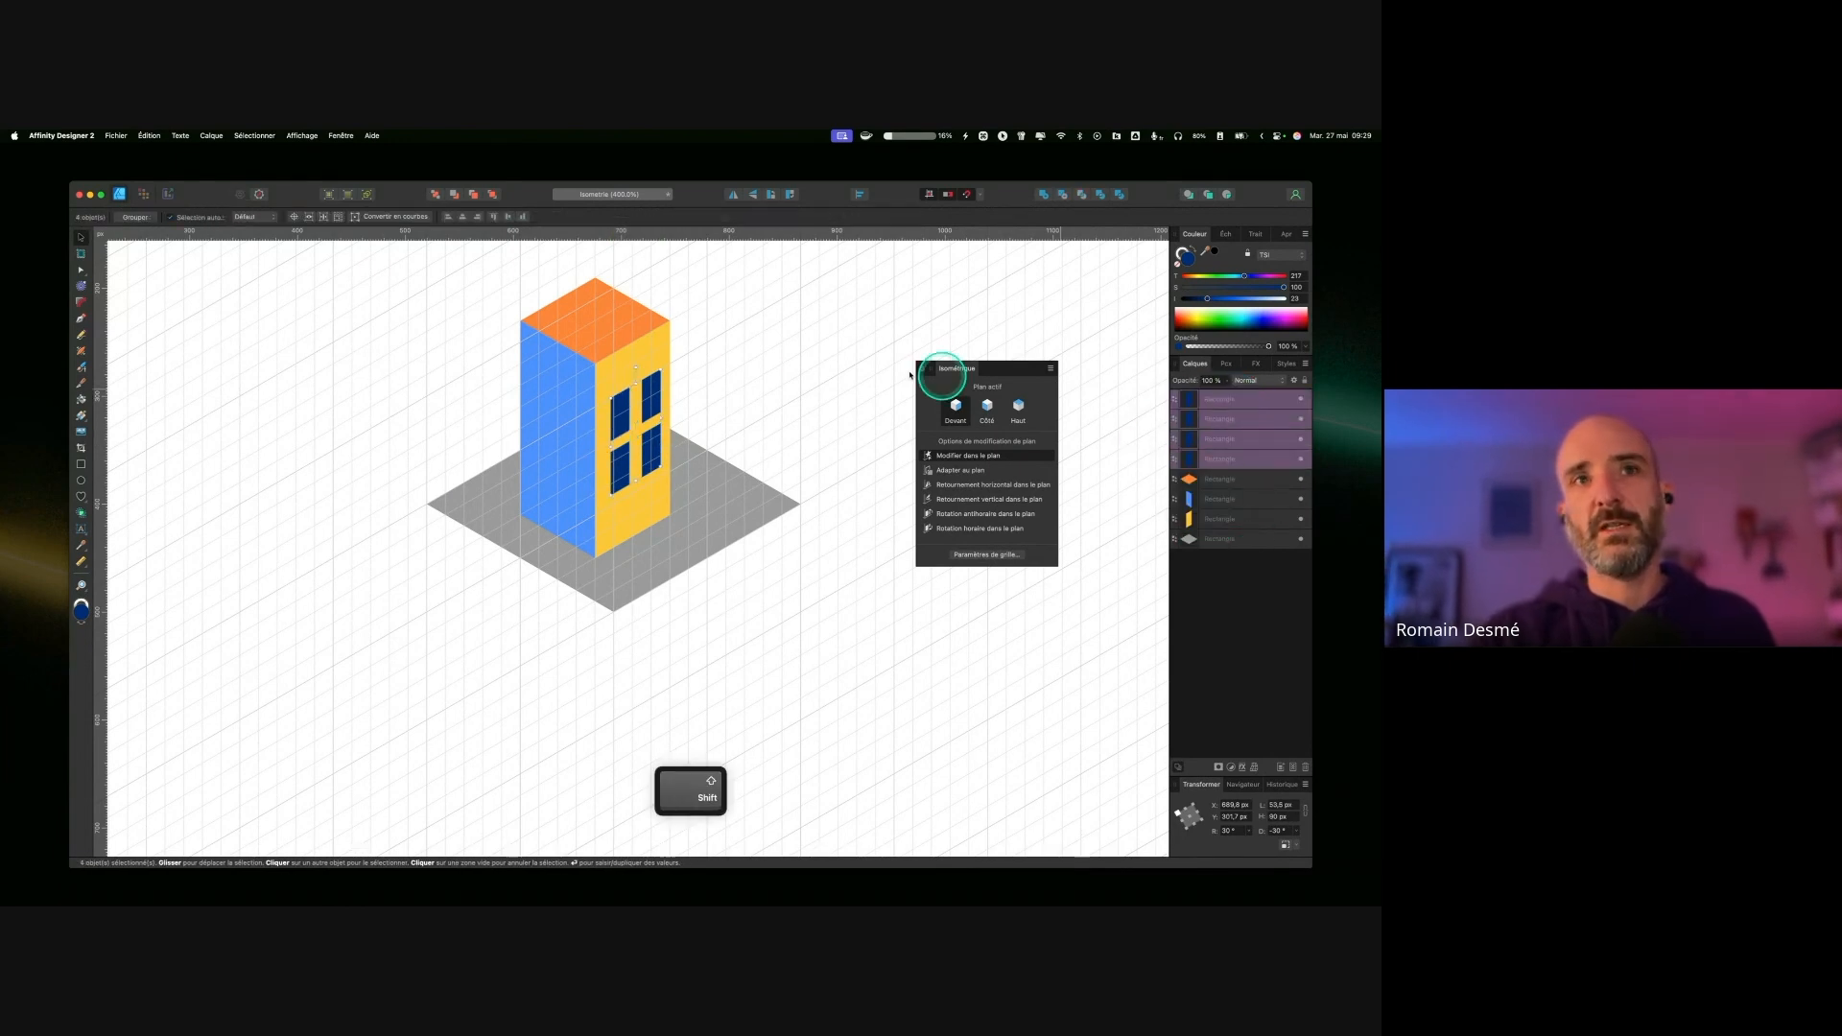
drag(622, 389, 622, 384)
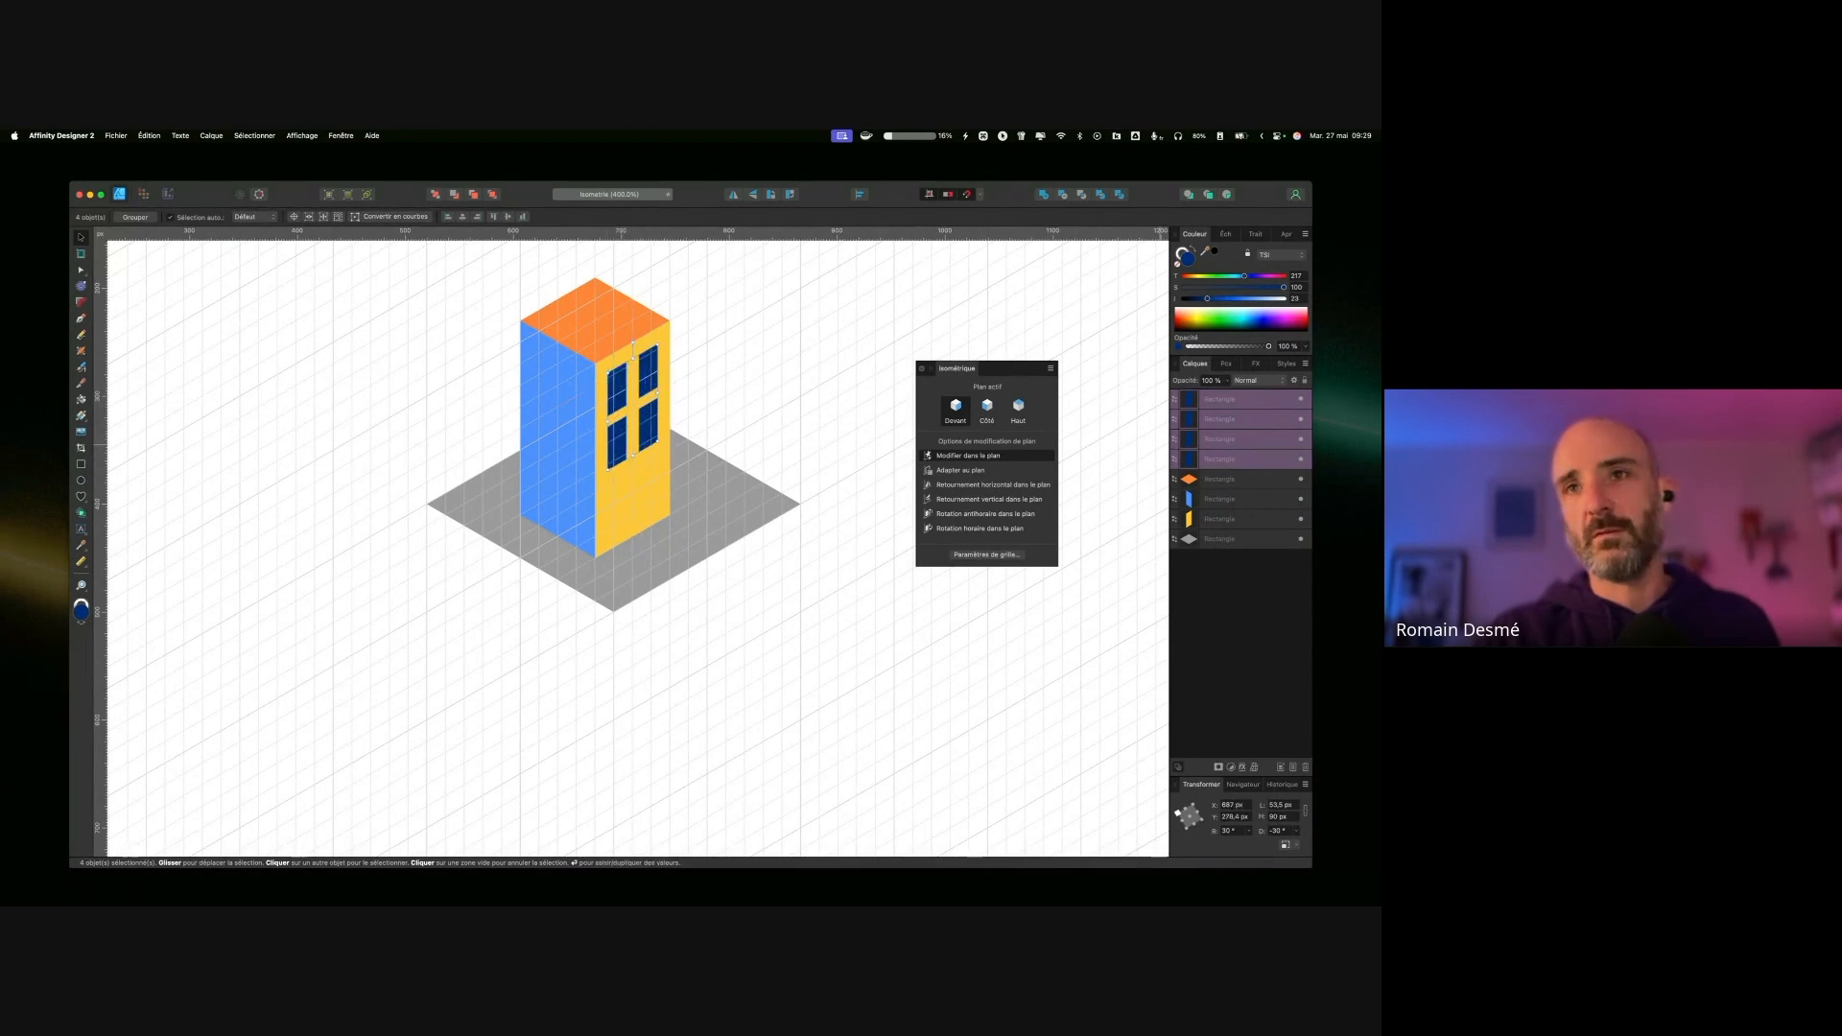
Step: Duplicate the lower pair of windows and place the copies beneath as an evenly spaced third row
click(1252, 460)
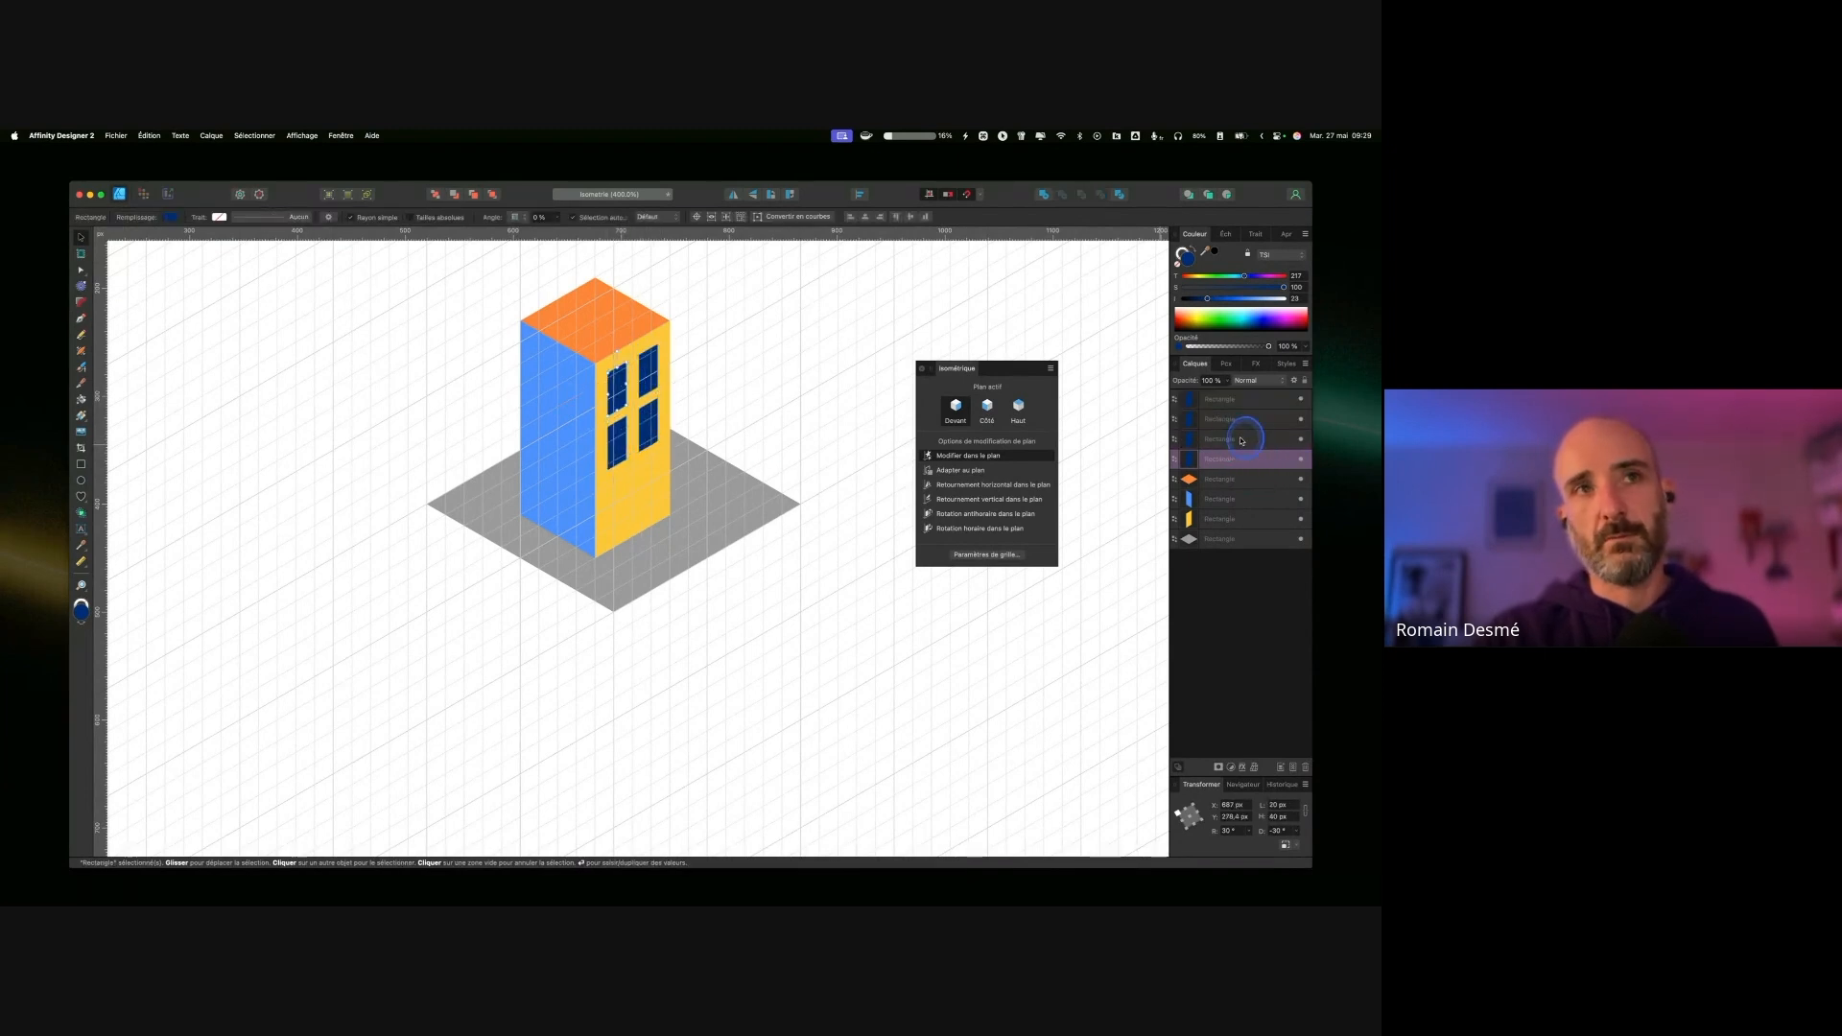
click(1242, 440)
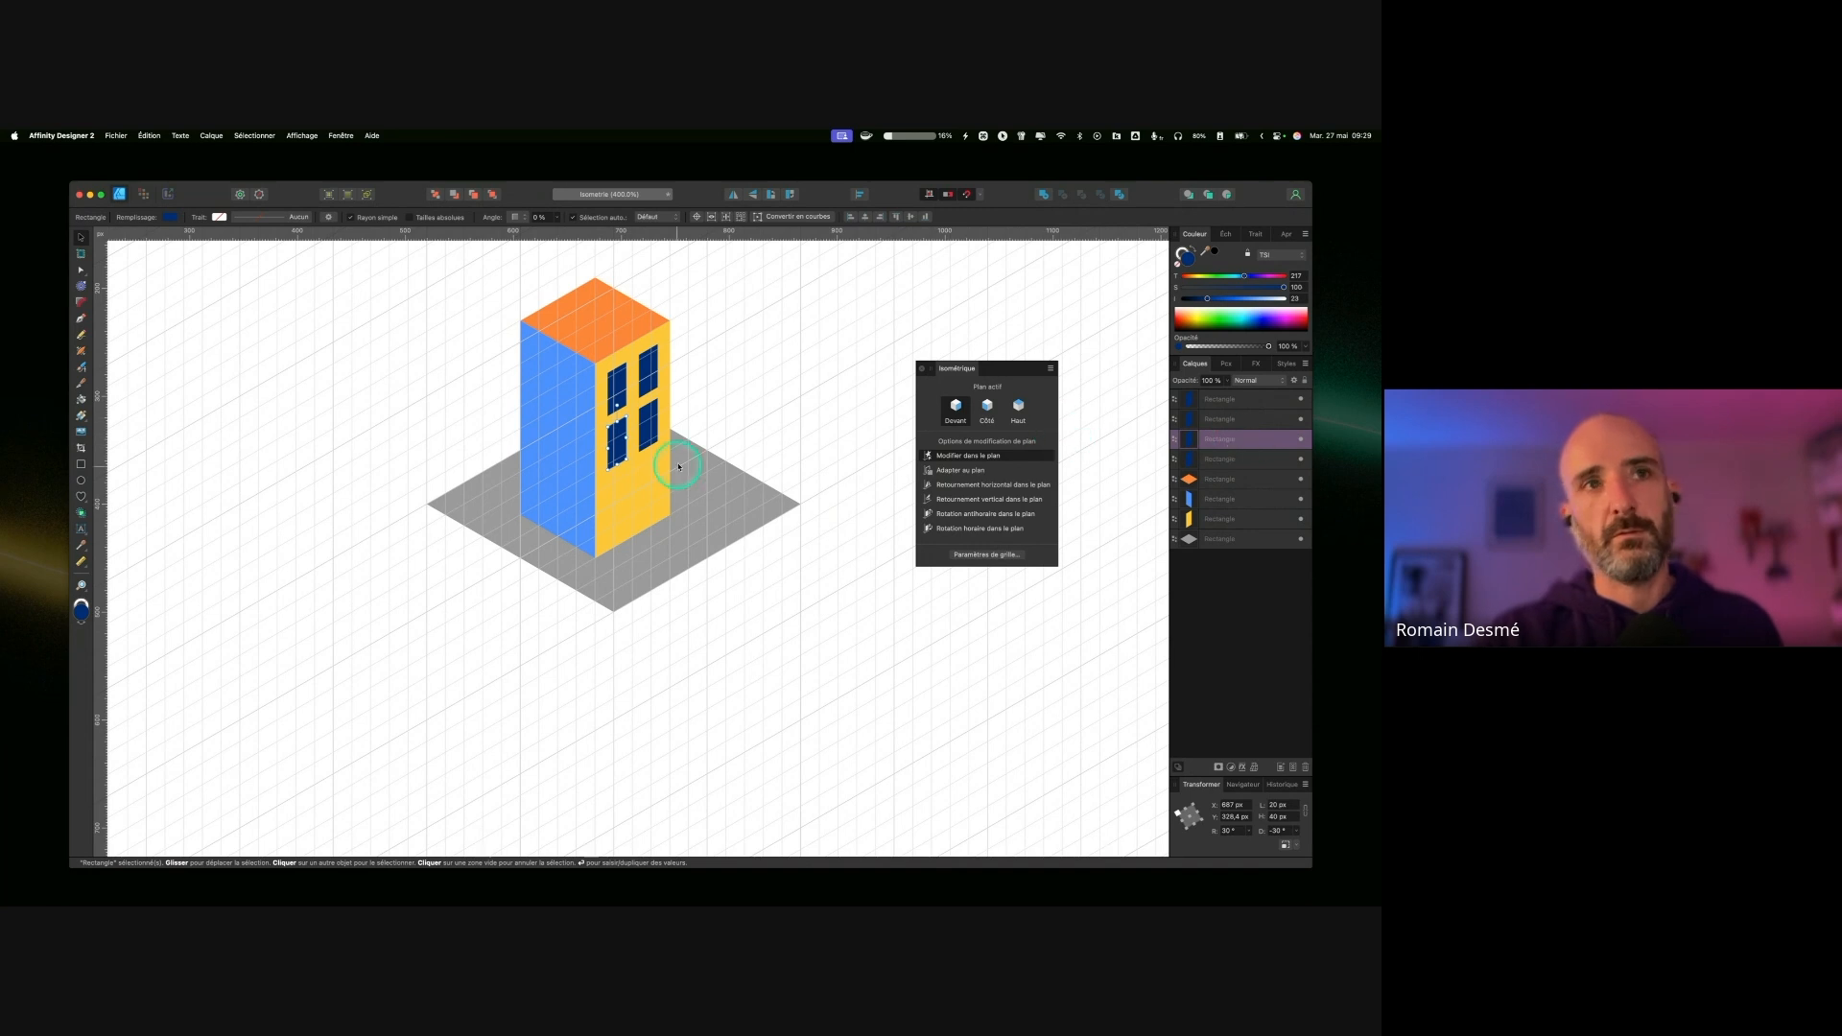
shift+click(648, 441)
key(super+j)
drag(621, 480, 624, 501)
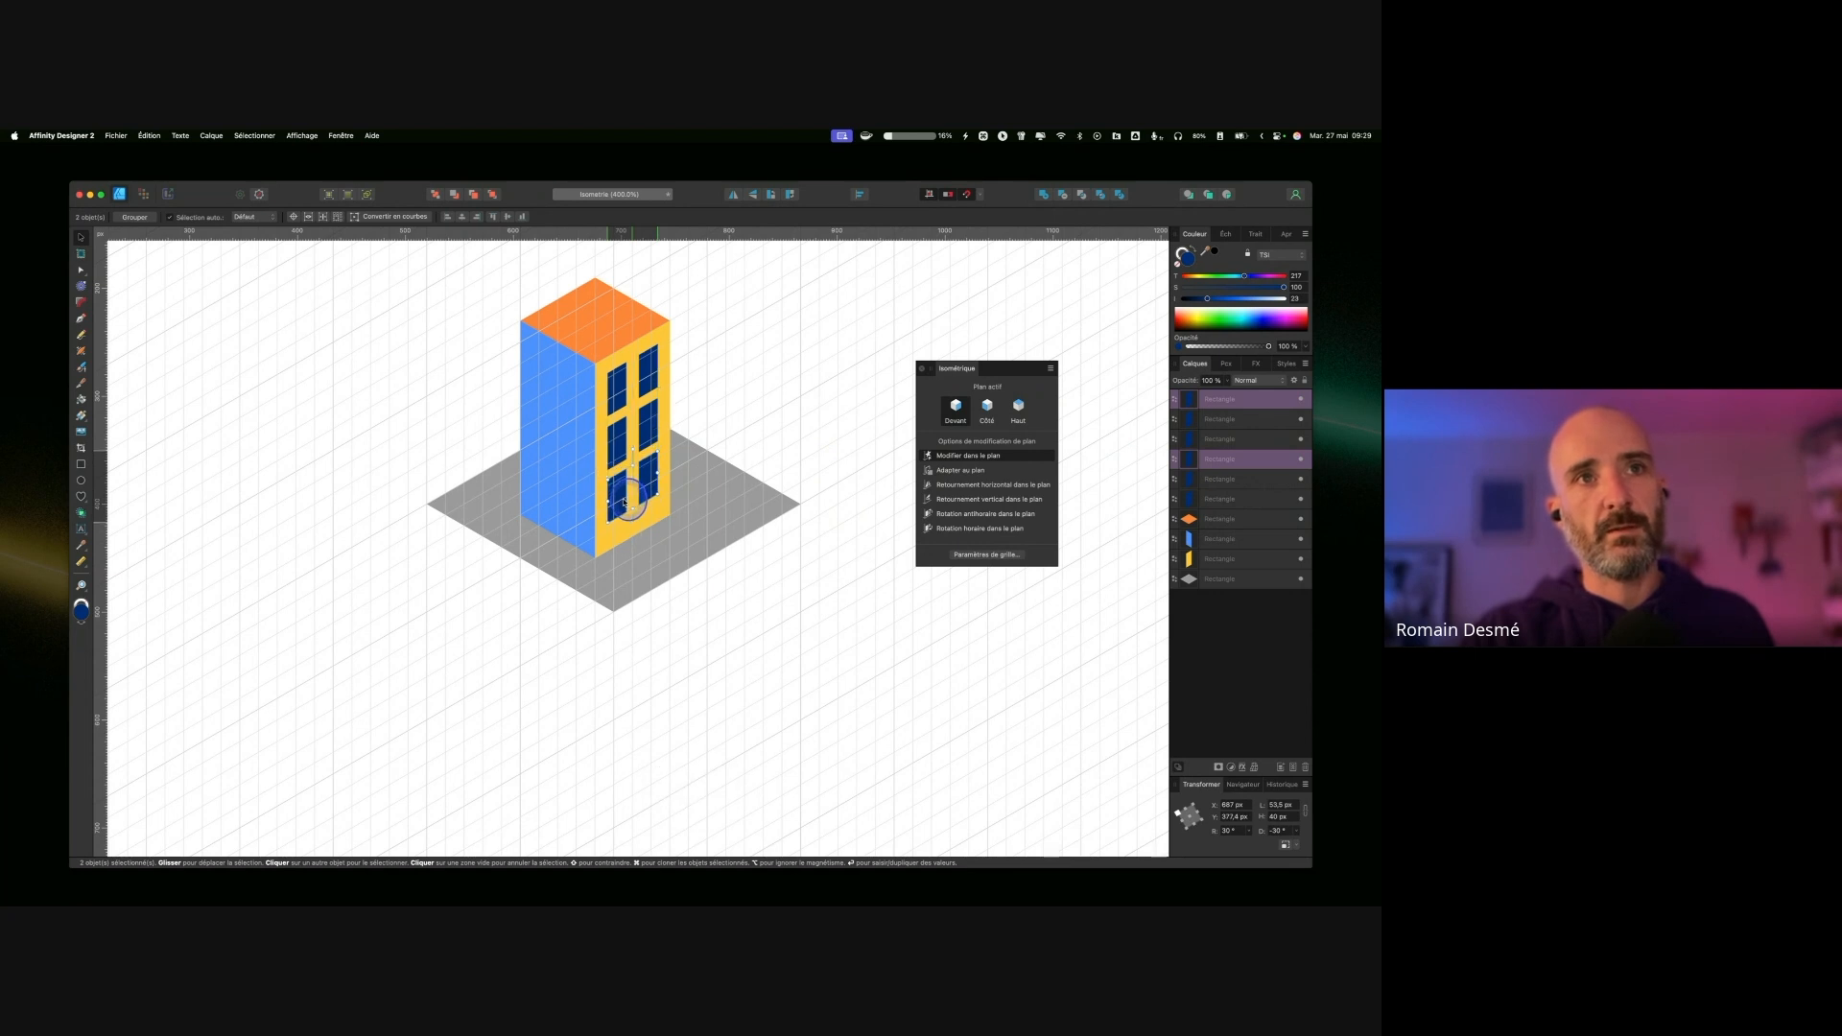
key(super+d)
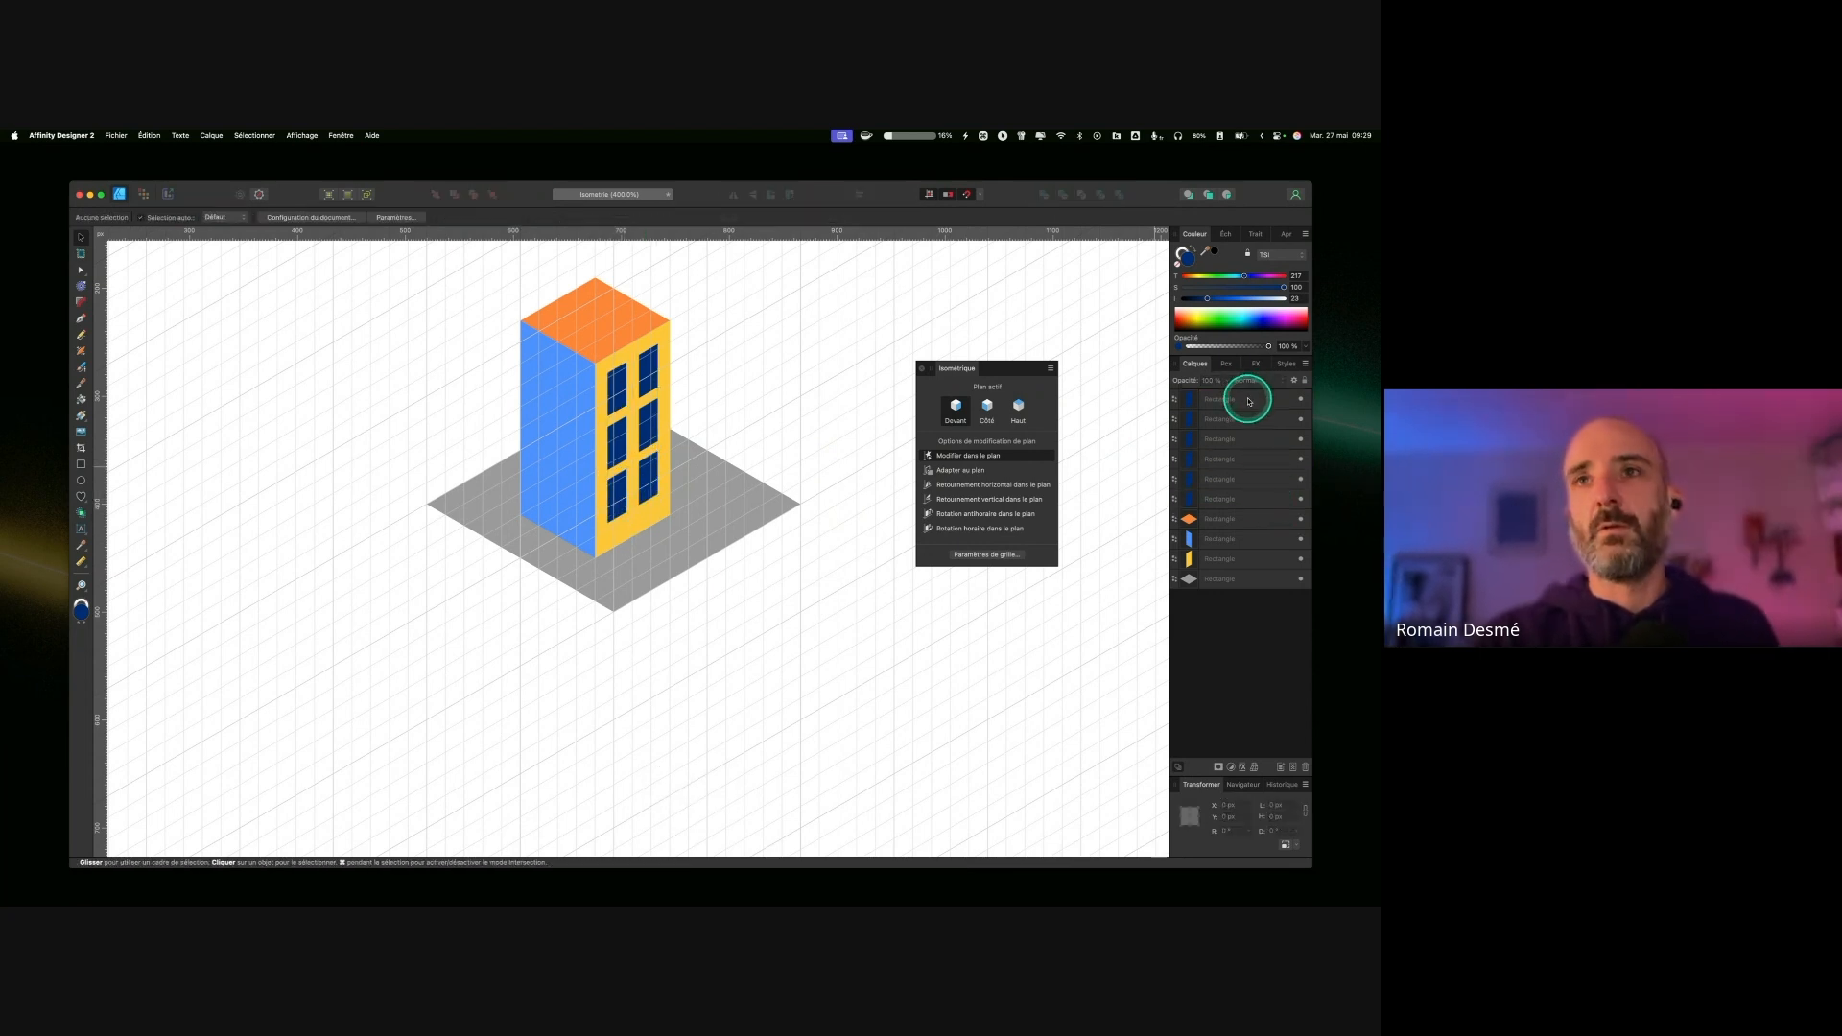
Step: Group the six windows and rename the group "Fenêtres"
click(1249, 400)
shift+click(1261, 494)
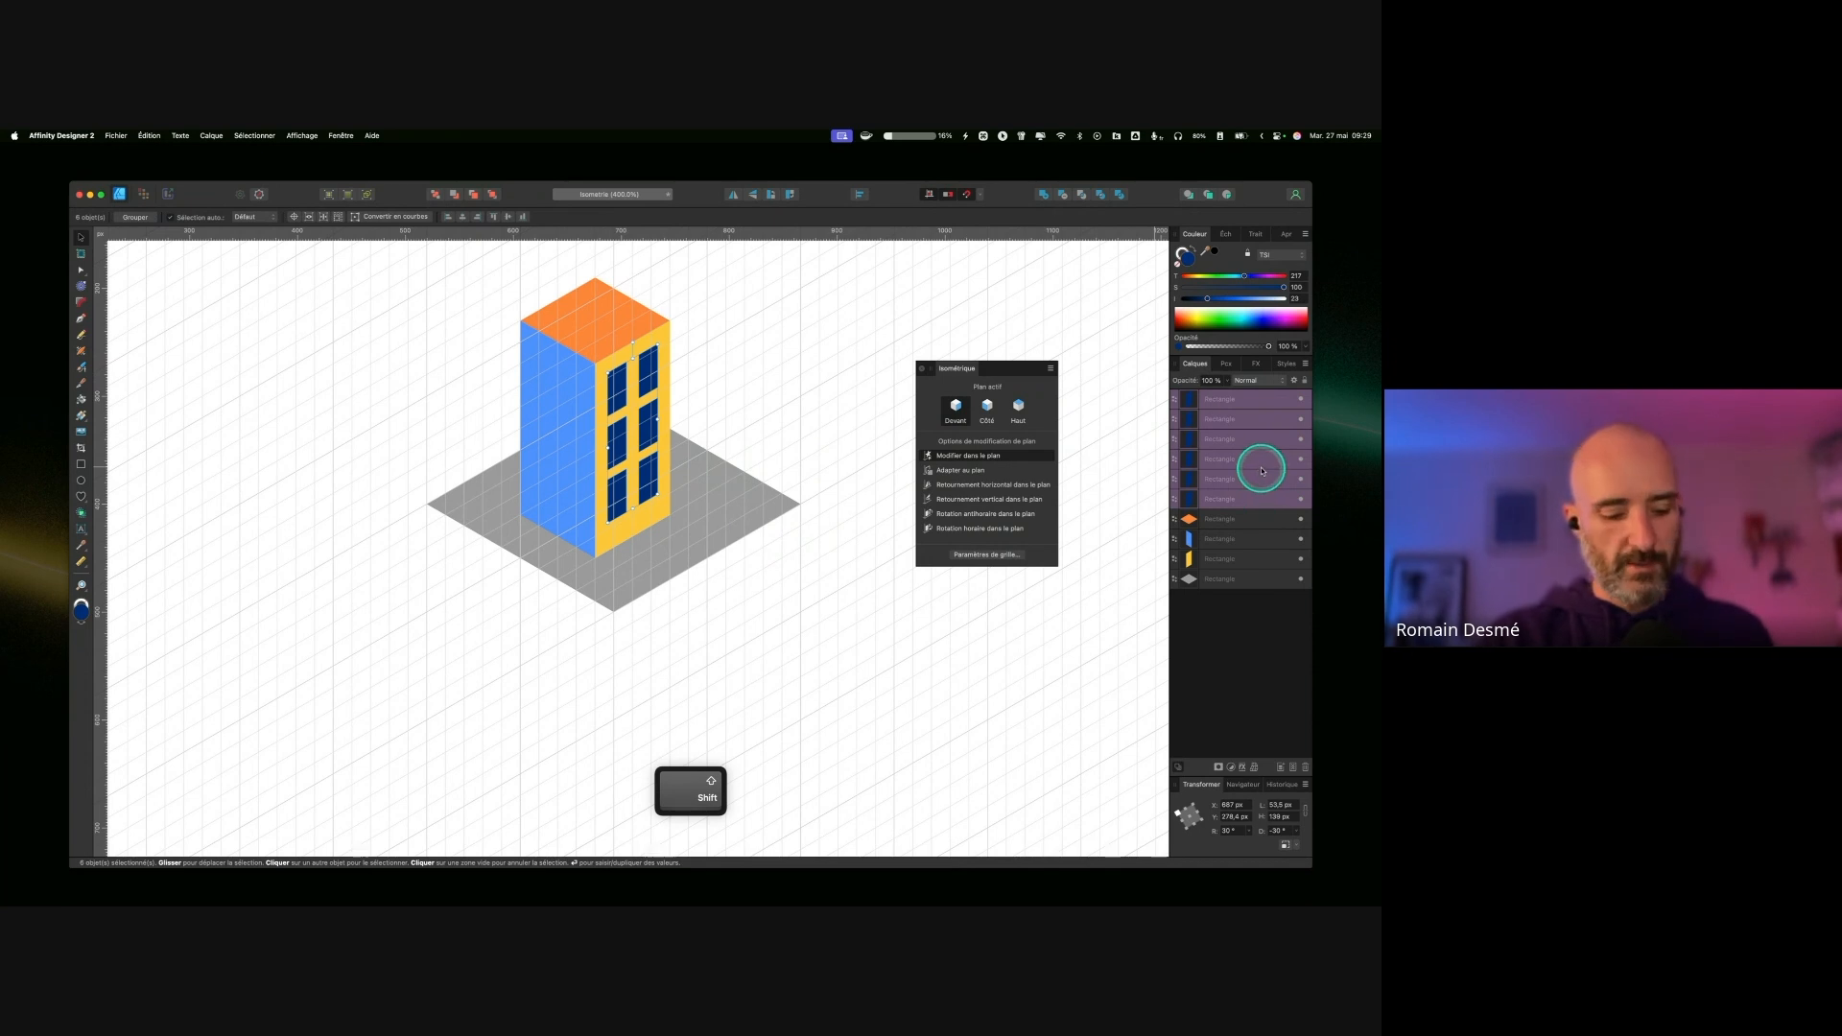
key(super+g)
double_click(1222, 401)
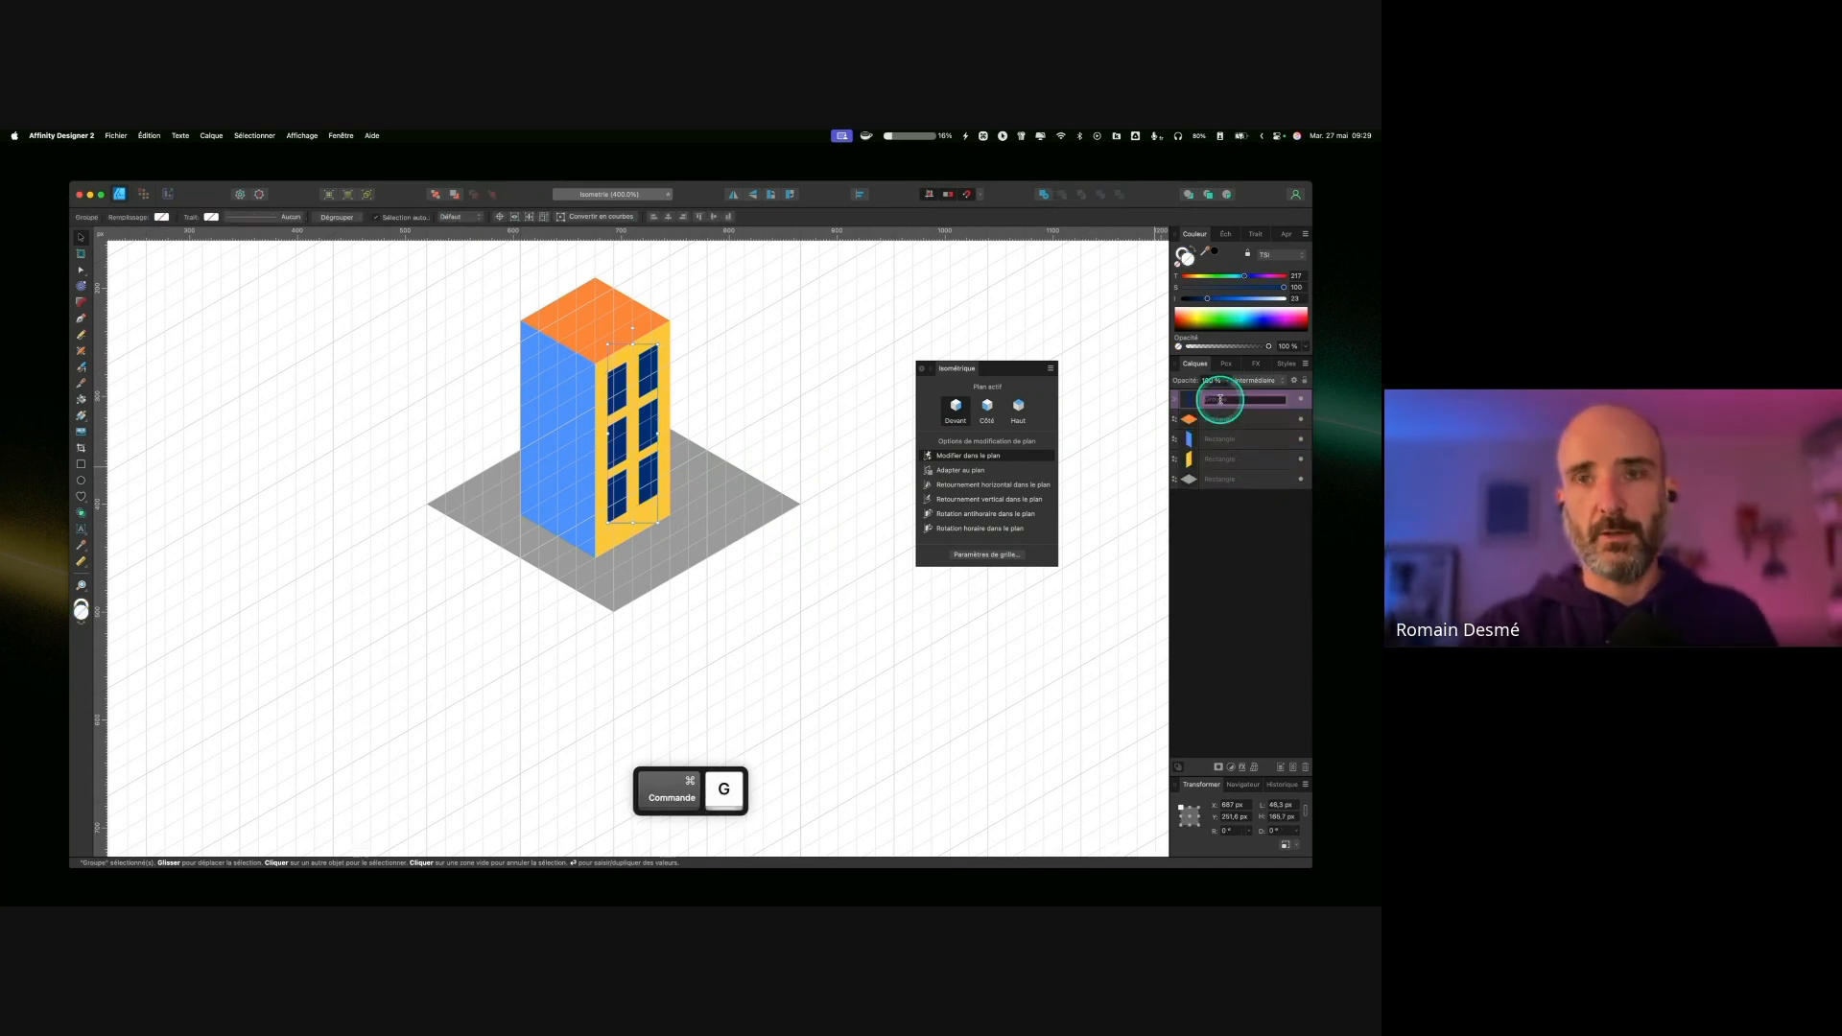
text(Fenêtres)
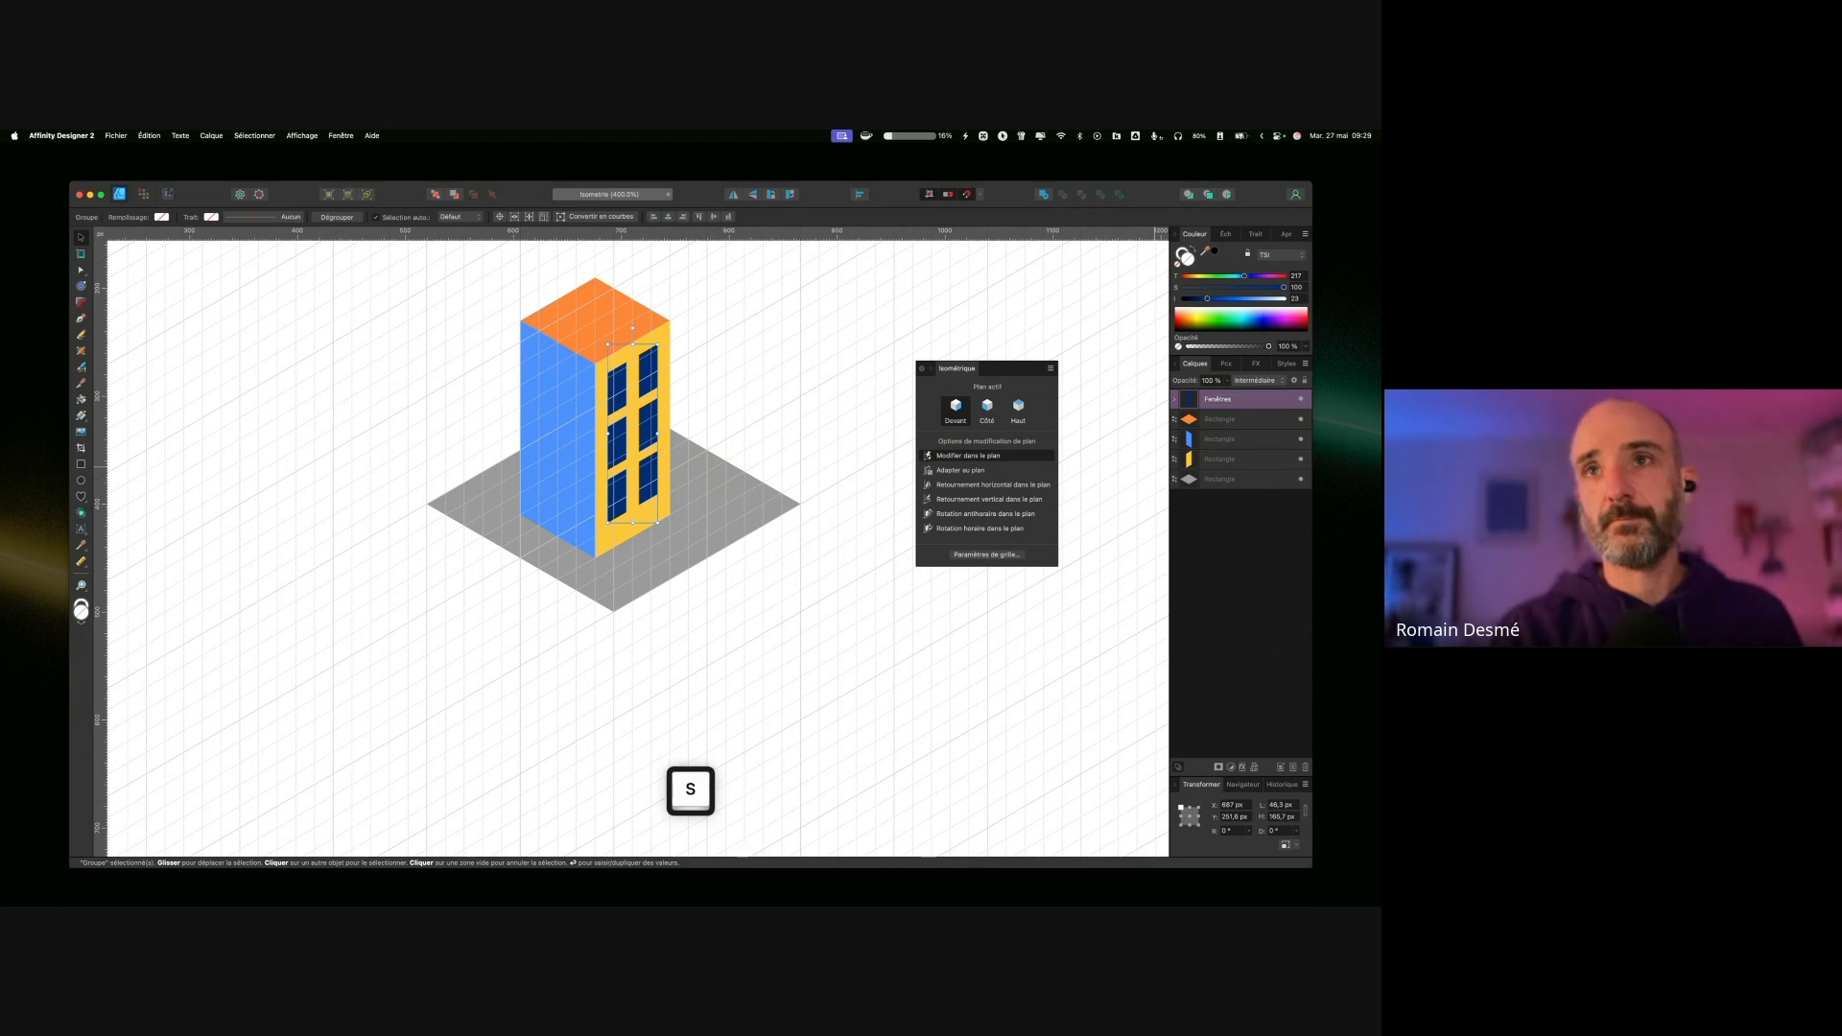
key(Return)
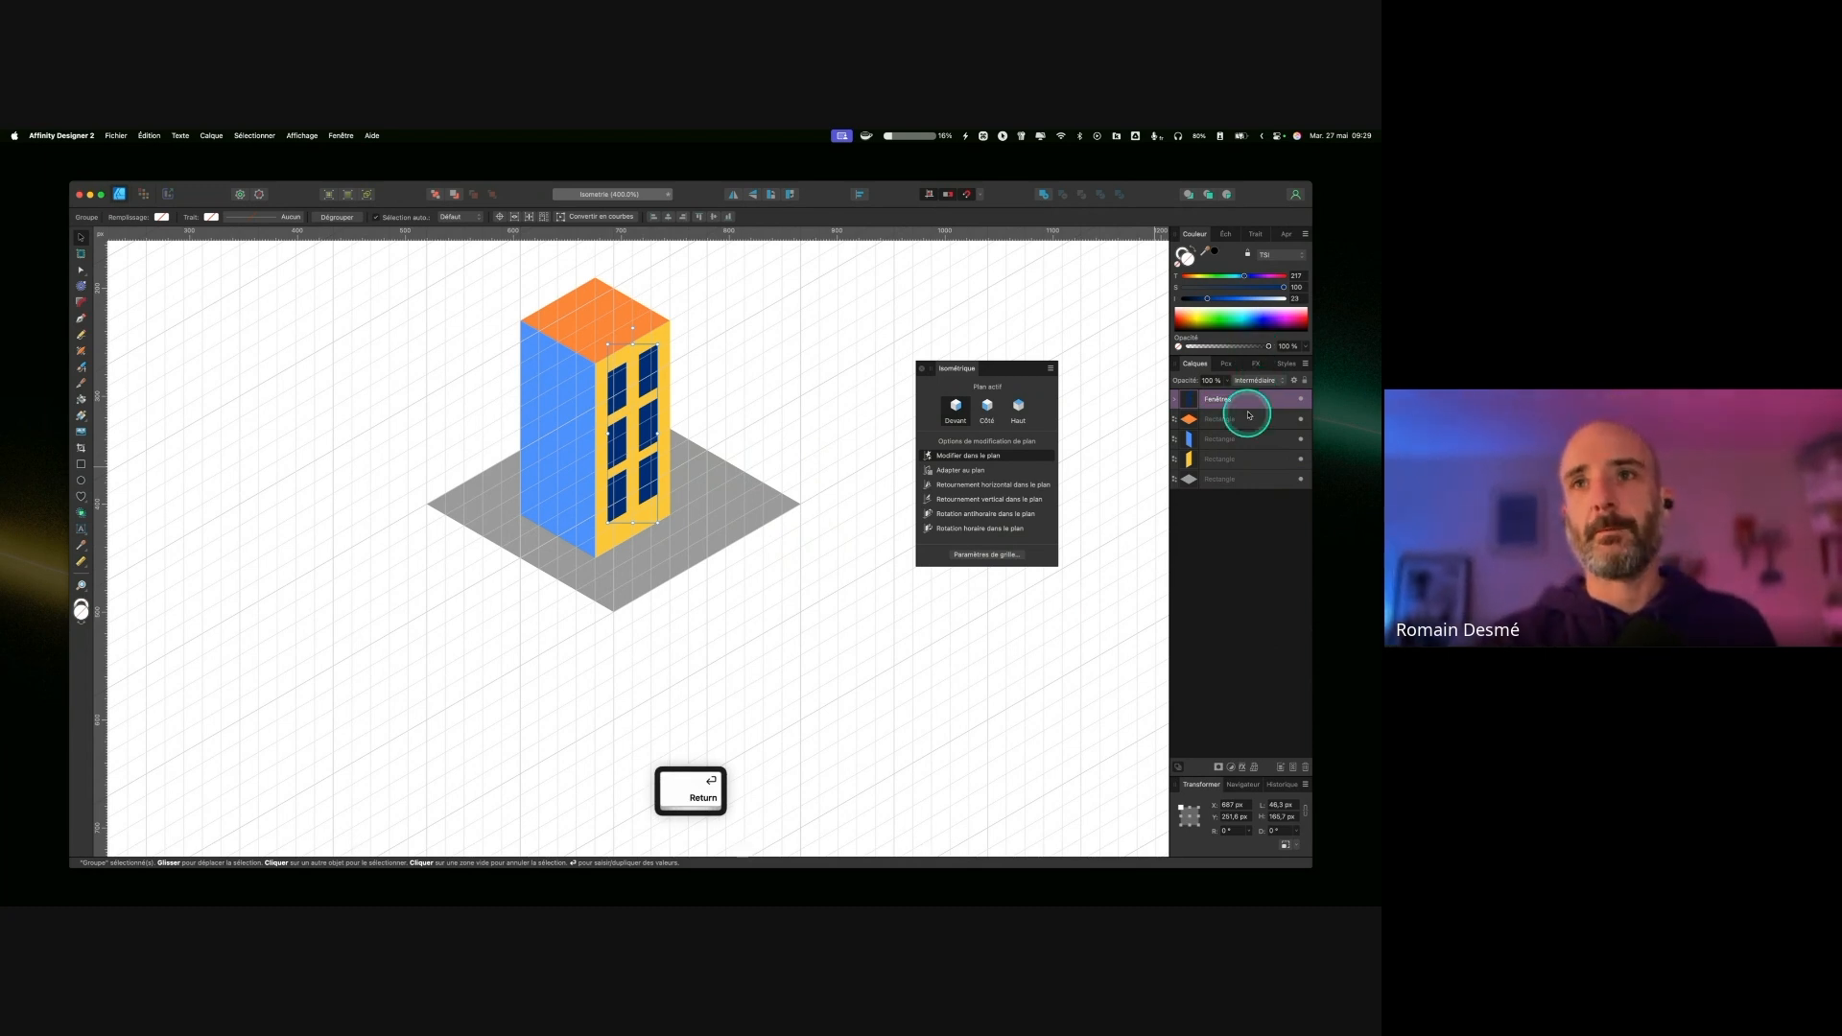
Step: Place a horizontally flipped duplicate of the Fenêtres group on the blue face, fitted to the Côté plane
key(super+j)
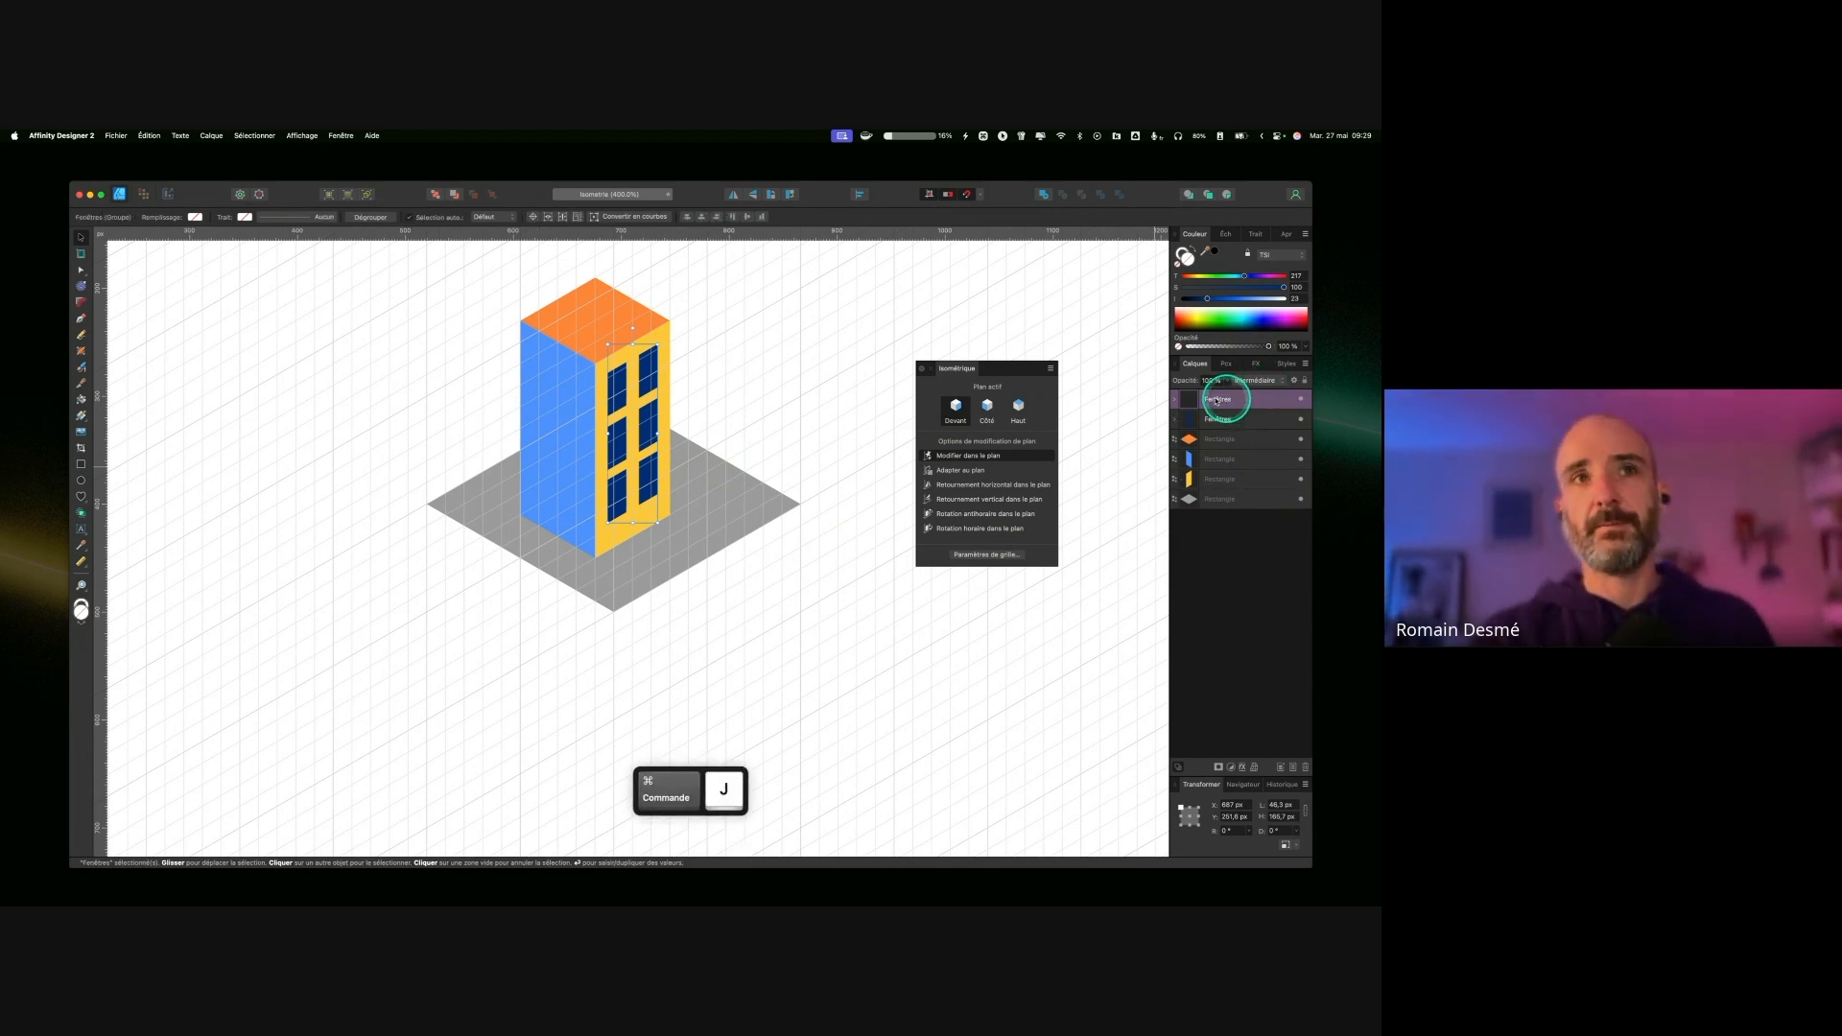
drag(589, 434, 514, 437)
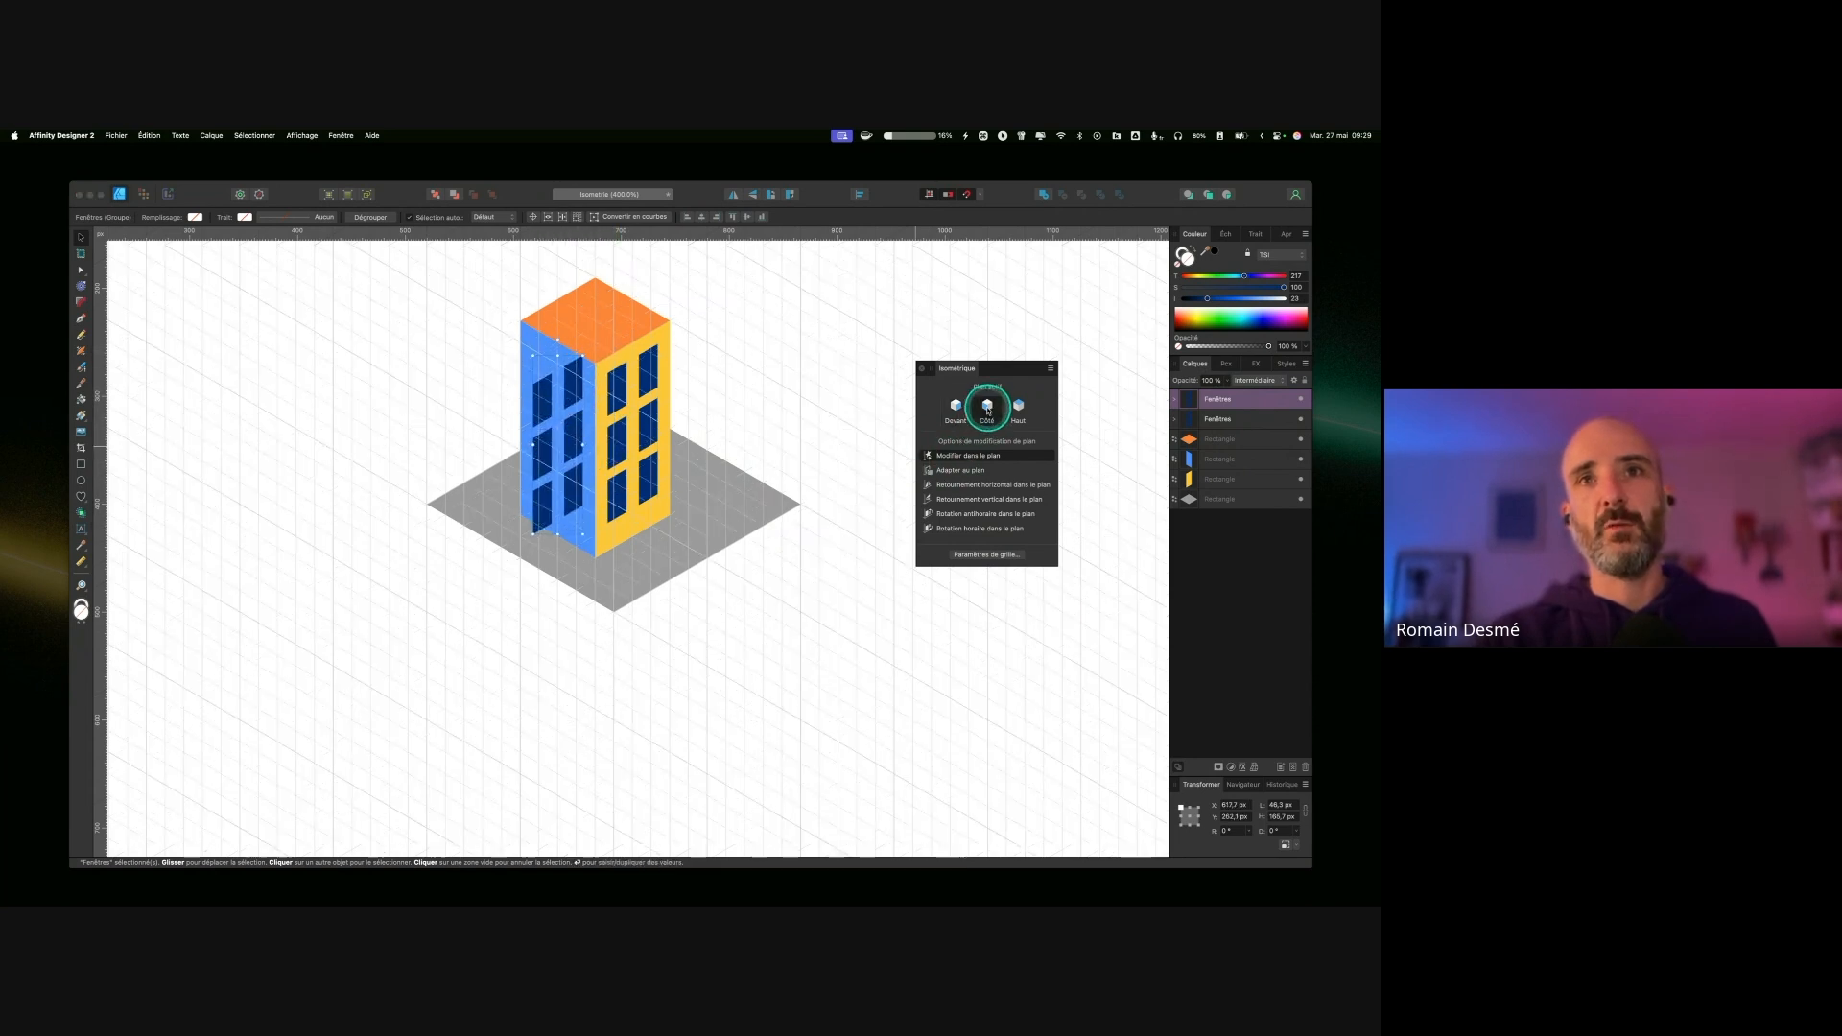
click(960, 470)
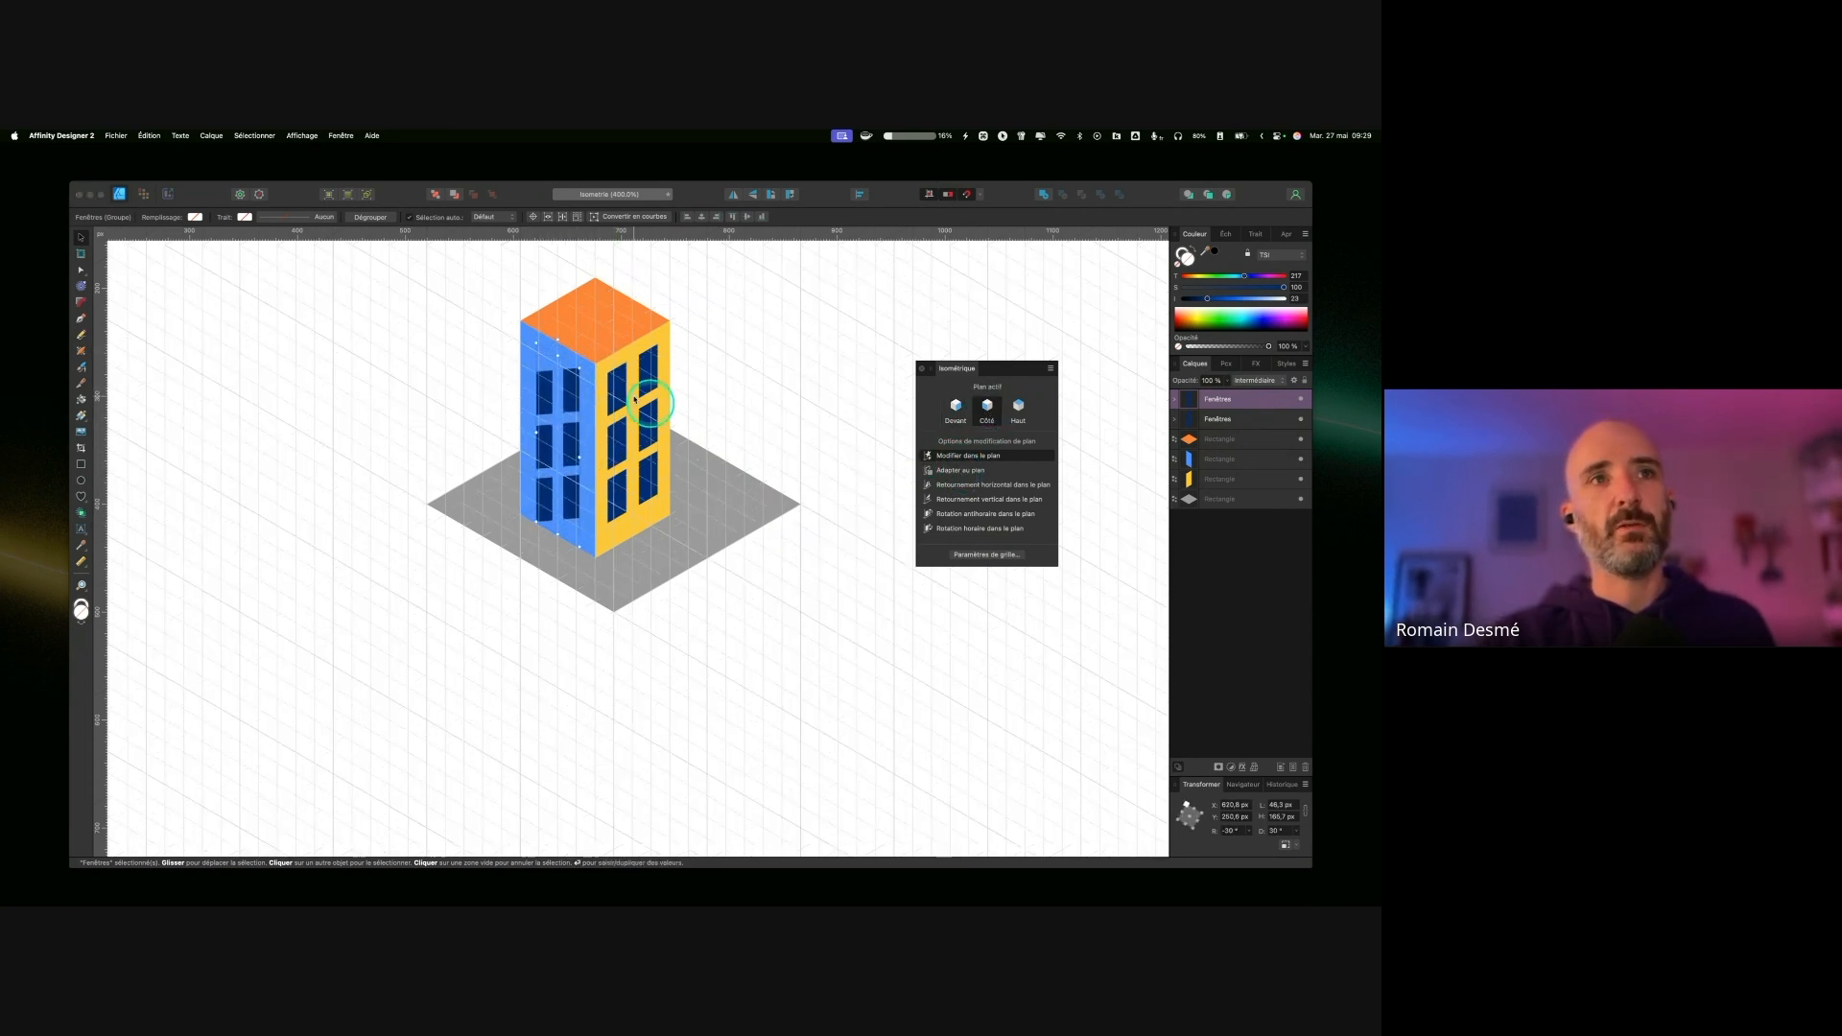
click(964, 485)
drag(538, 438, 575, 451)
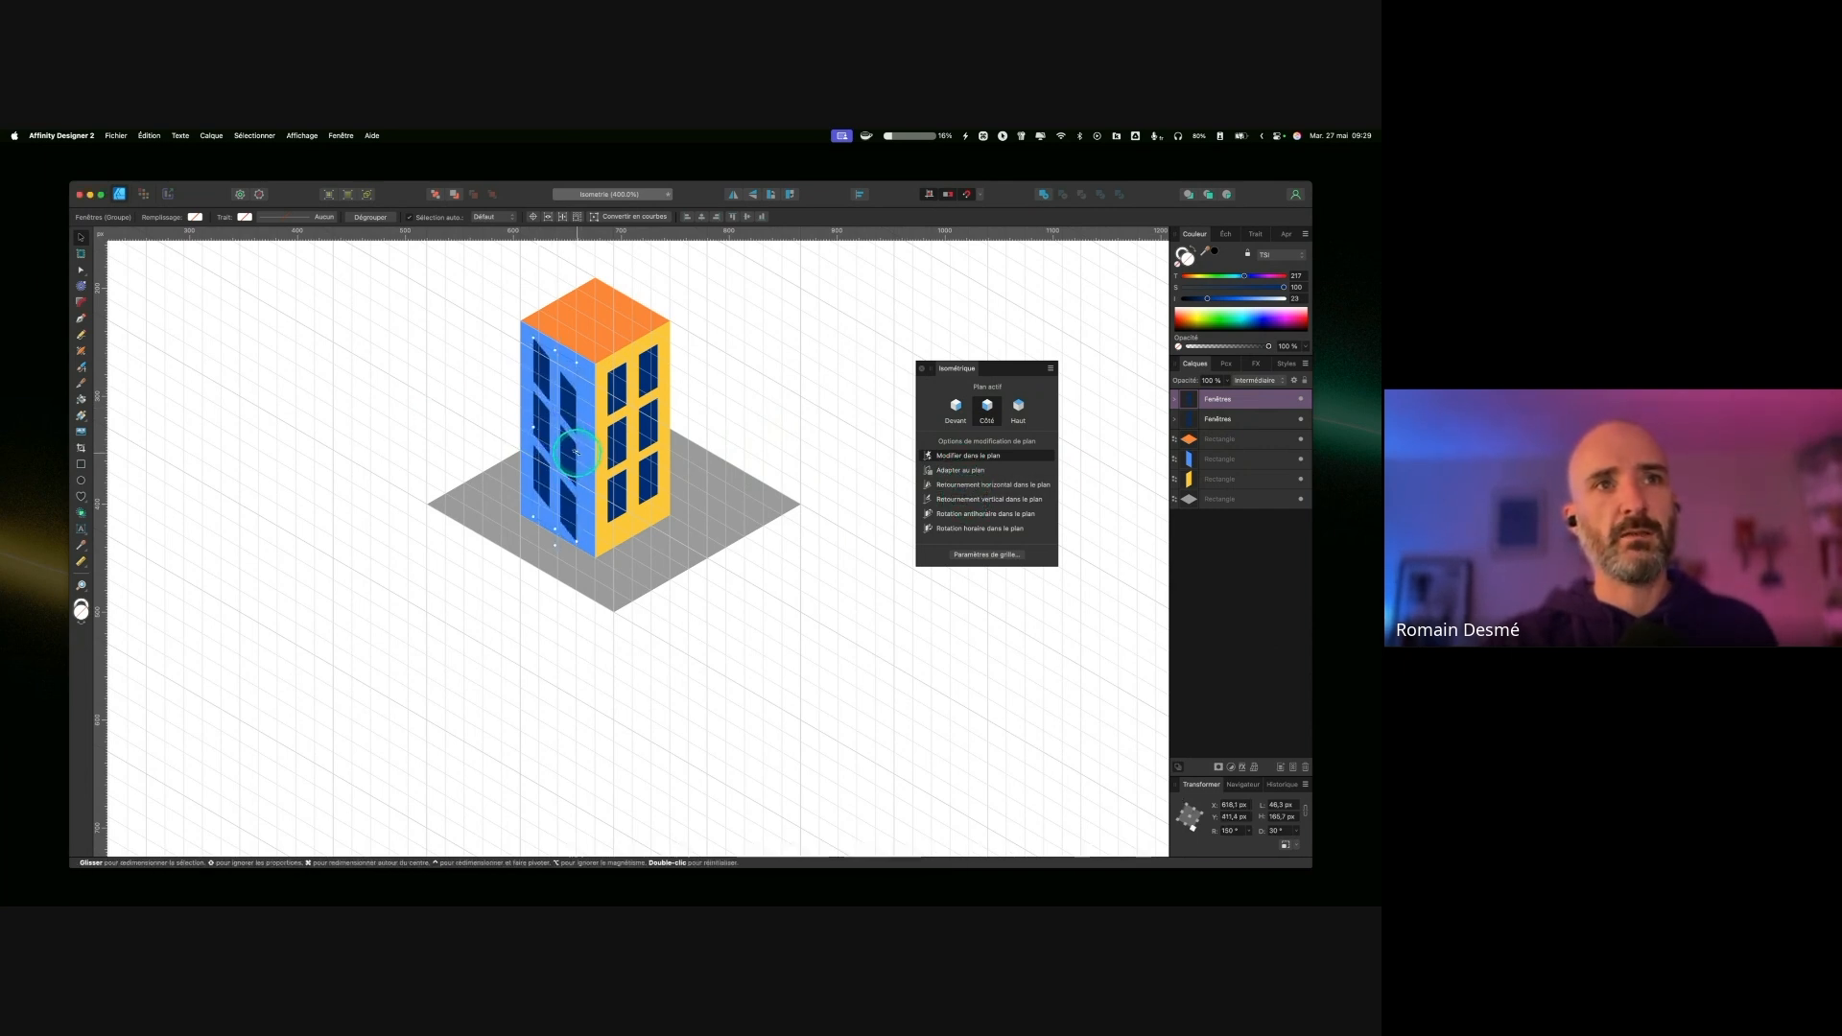
Step: Try shearing the copied windows by hand to match the blue face's slope, and undo the last adjustments
key(alt)
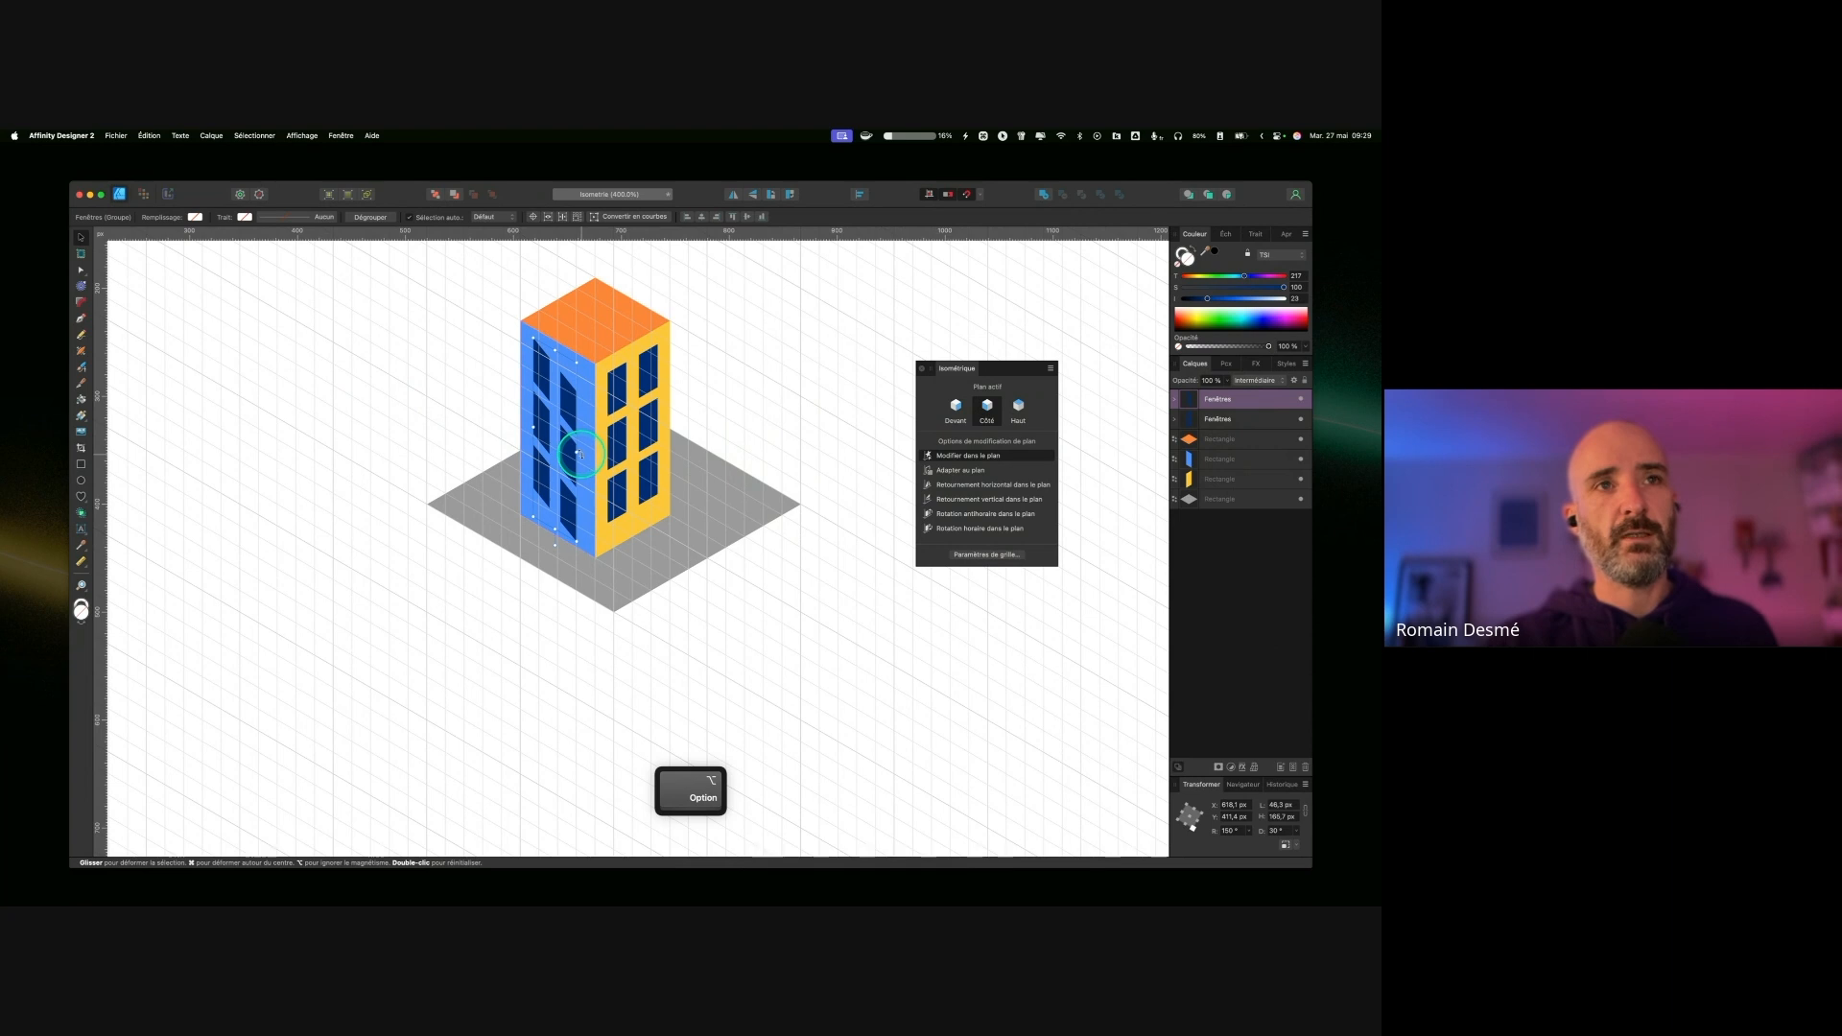
key(ctrl)
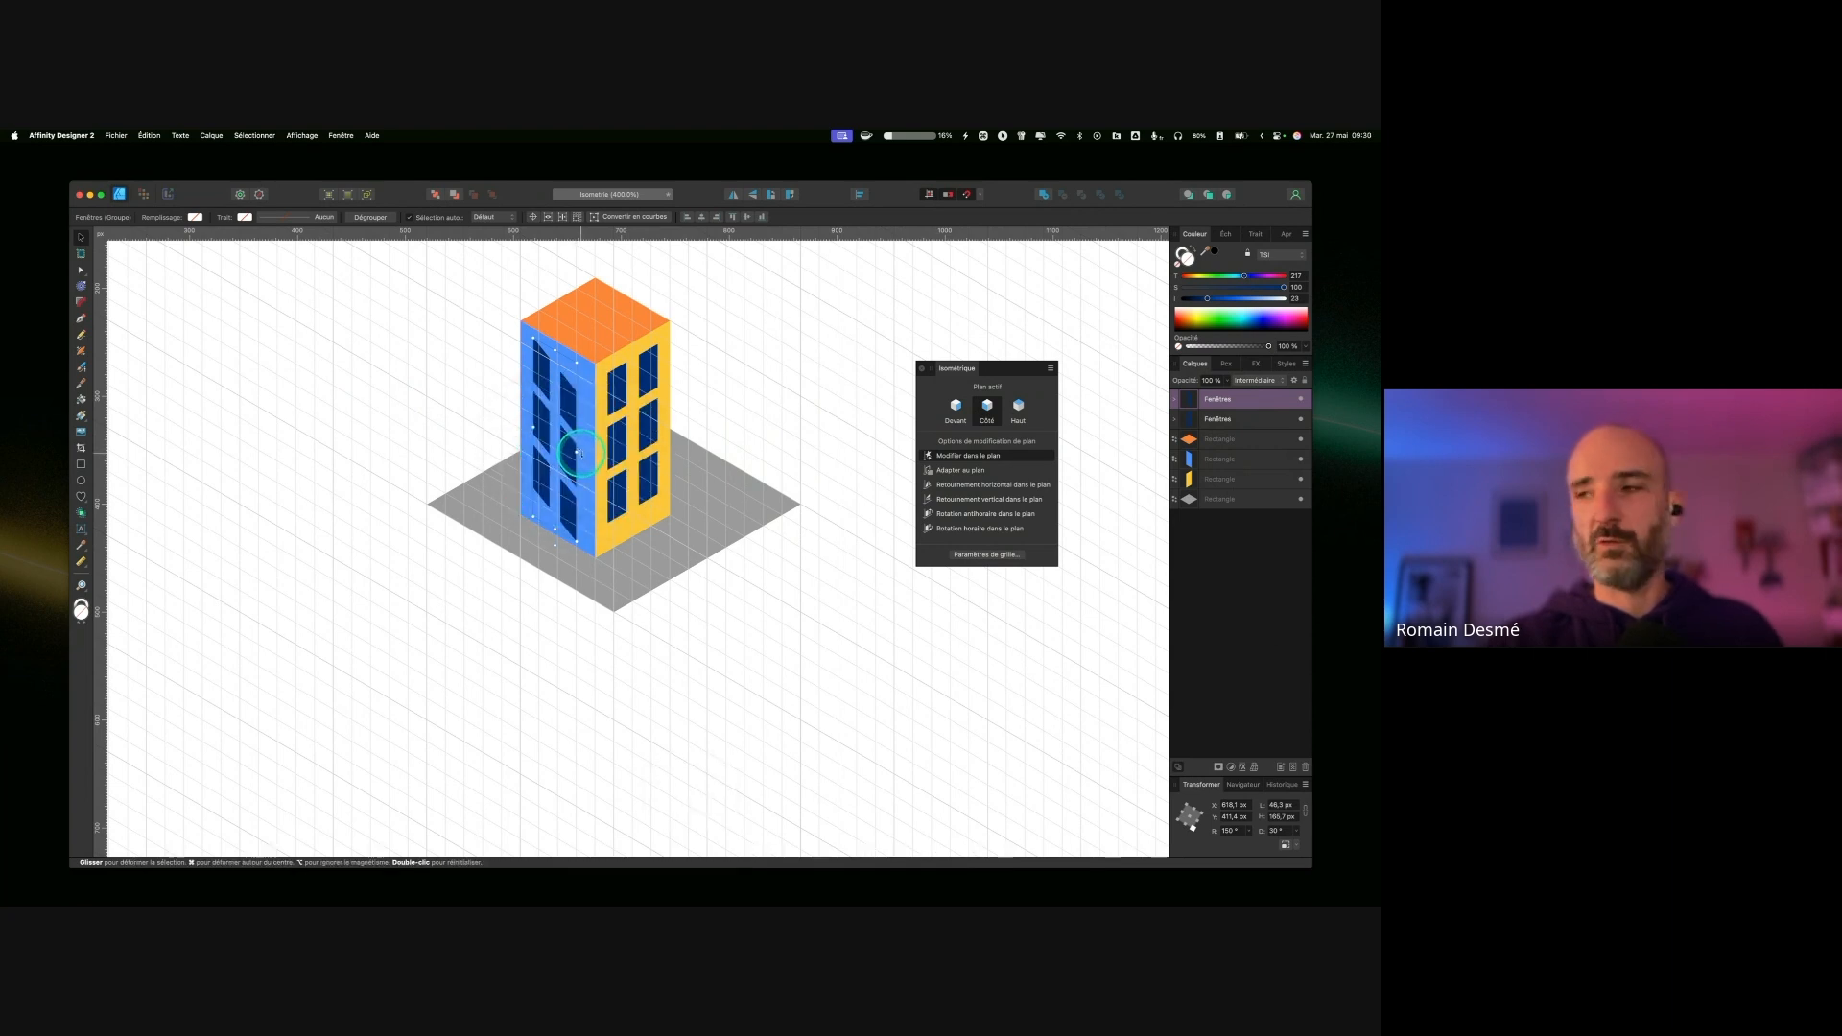
drag(584, 447, 589, 424)
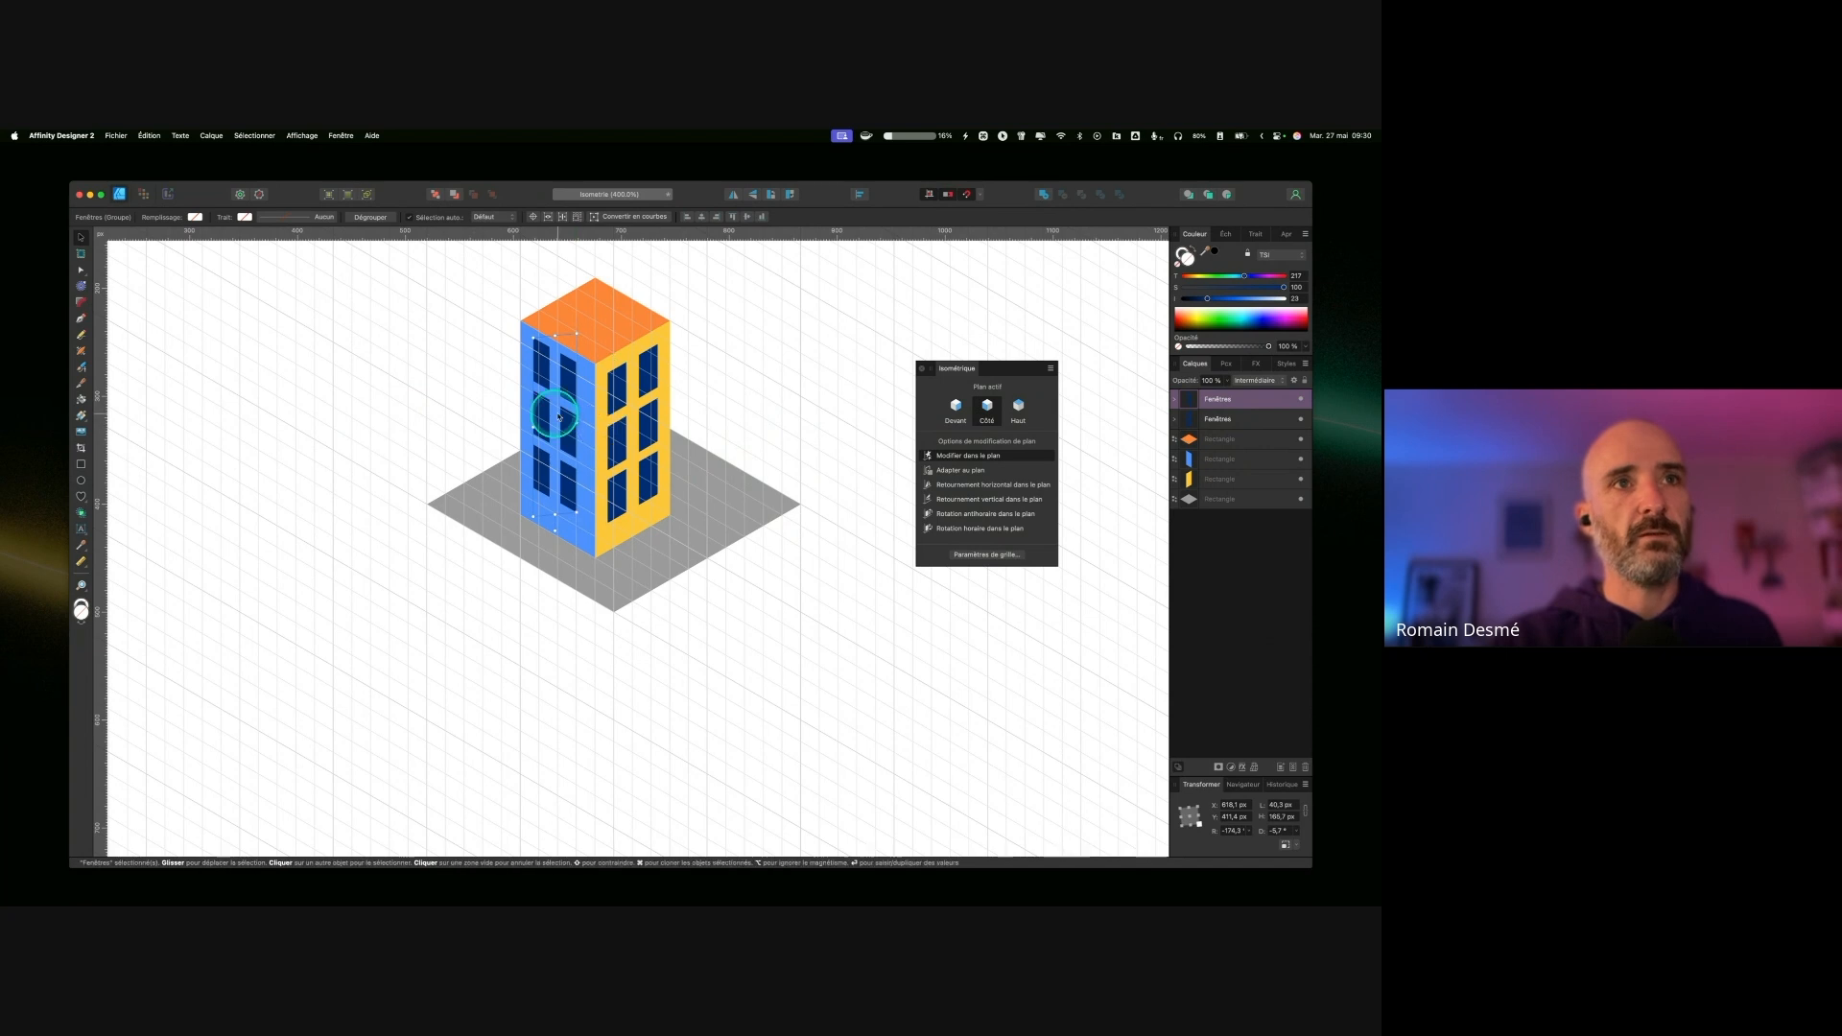
key(super+z)
key(super+z)
Step: Turn off the grid display (Afficher la grille) in the grid settings
click(960, 553)
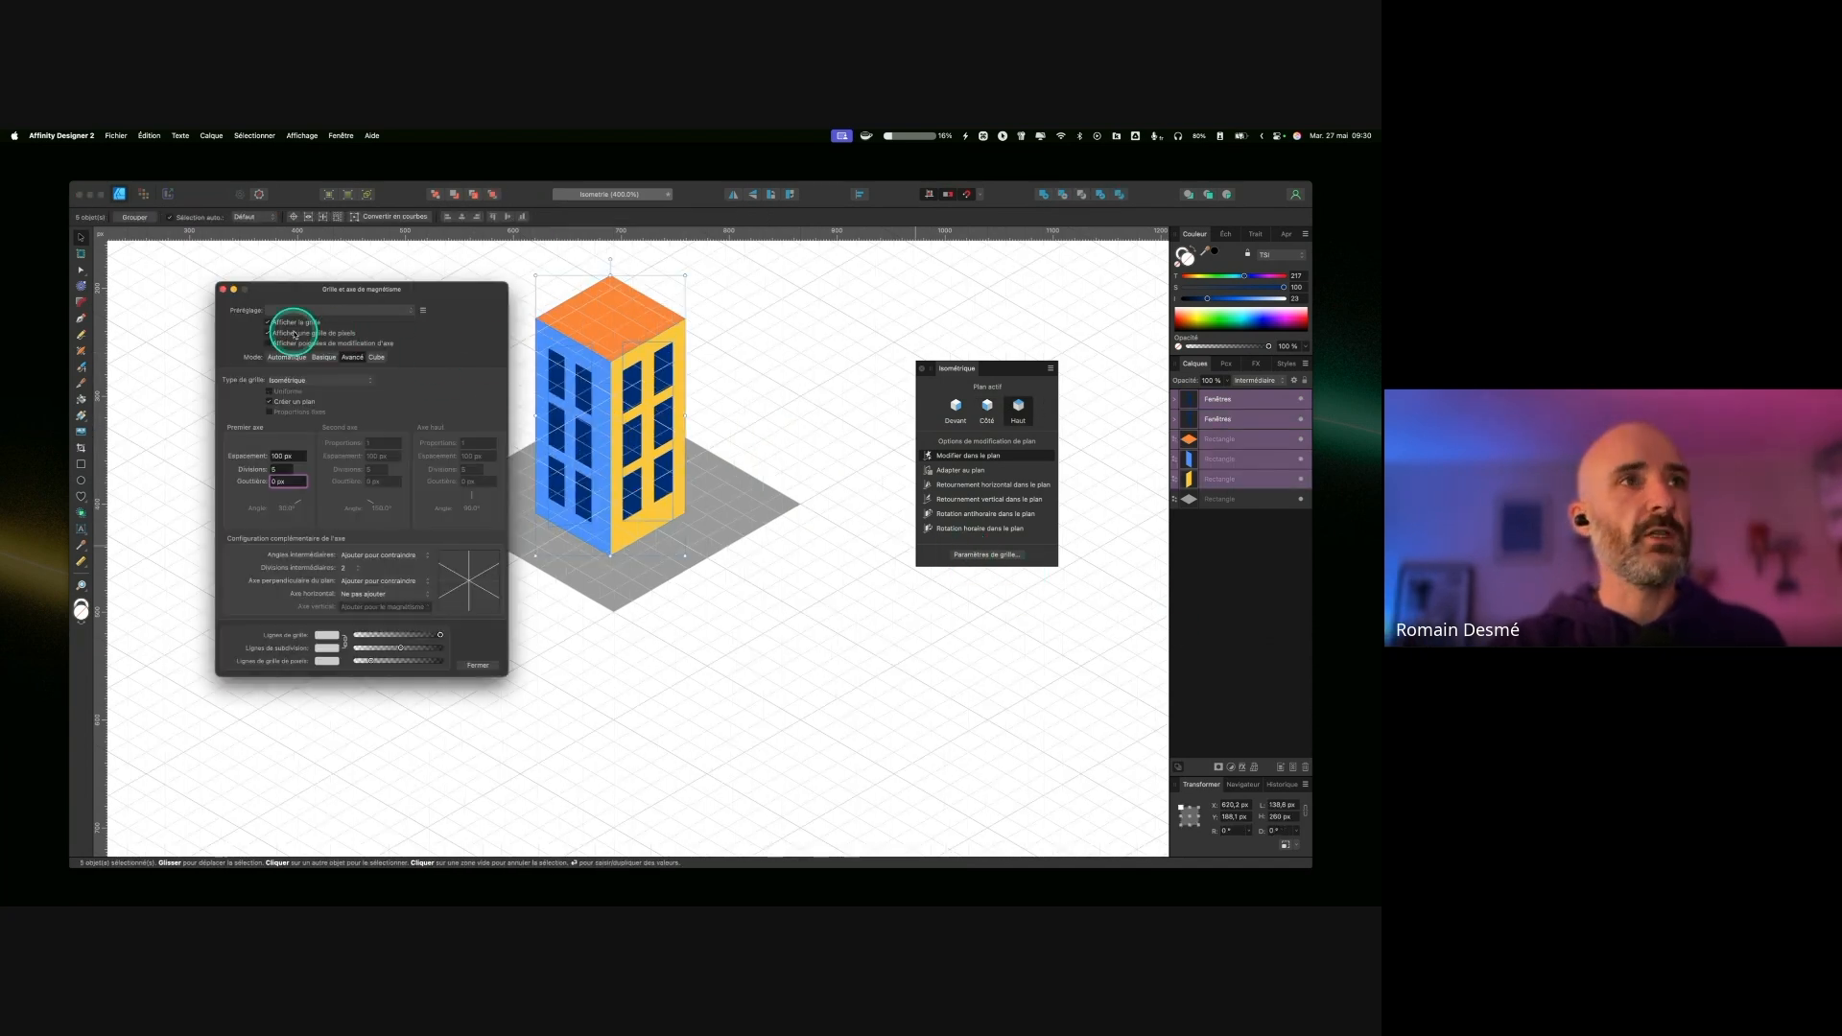
click(268, 323)
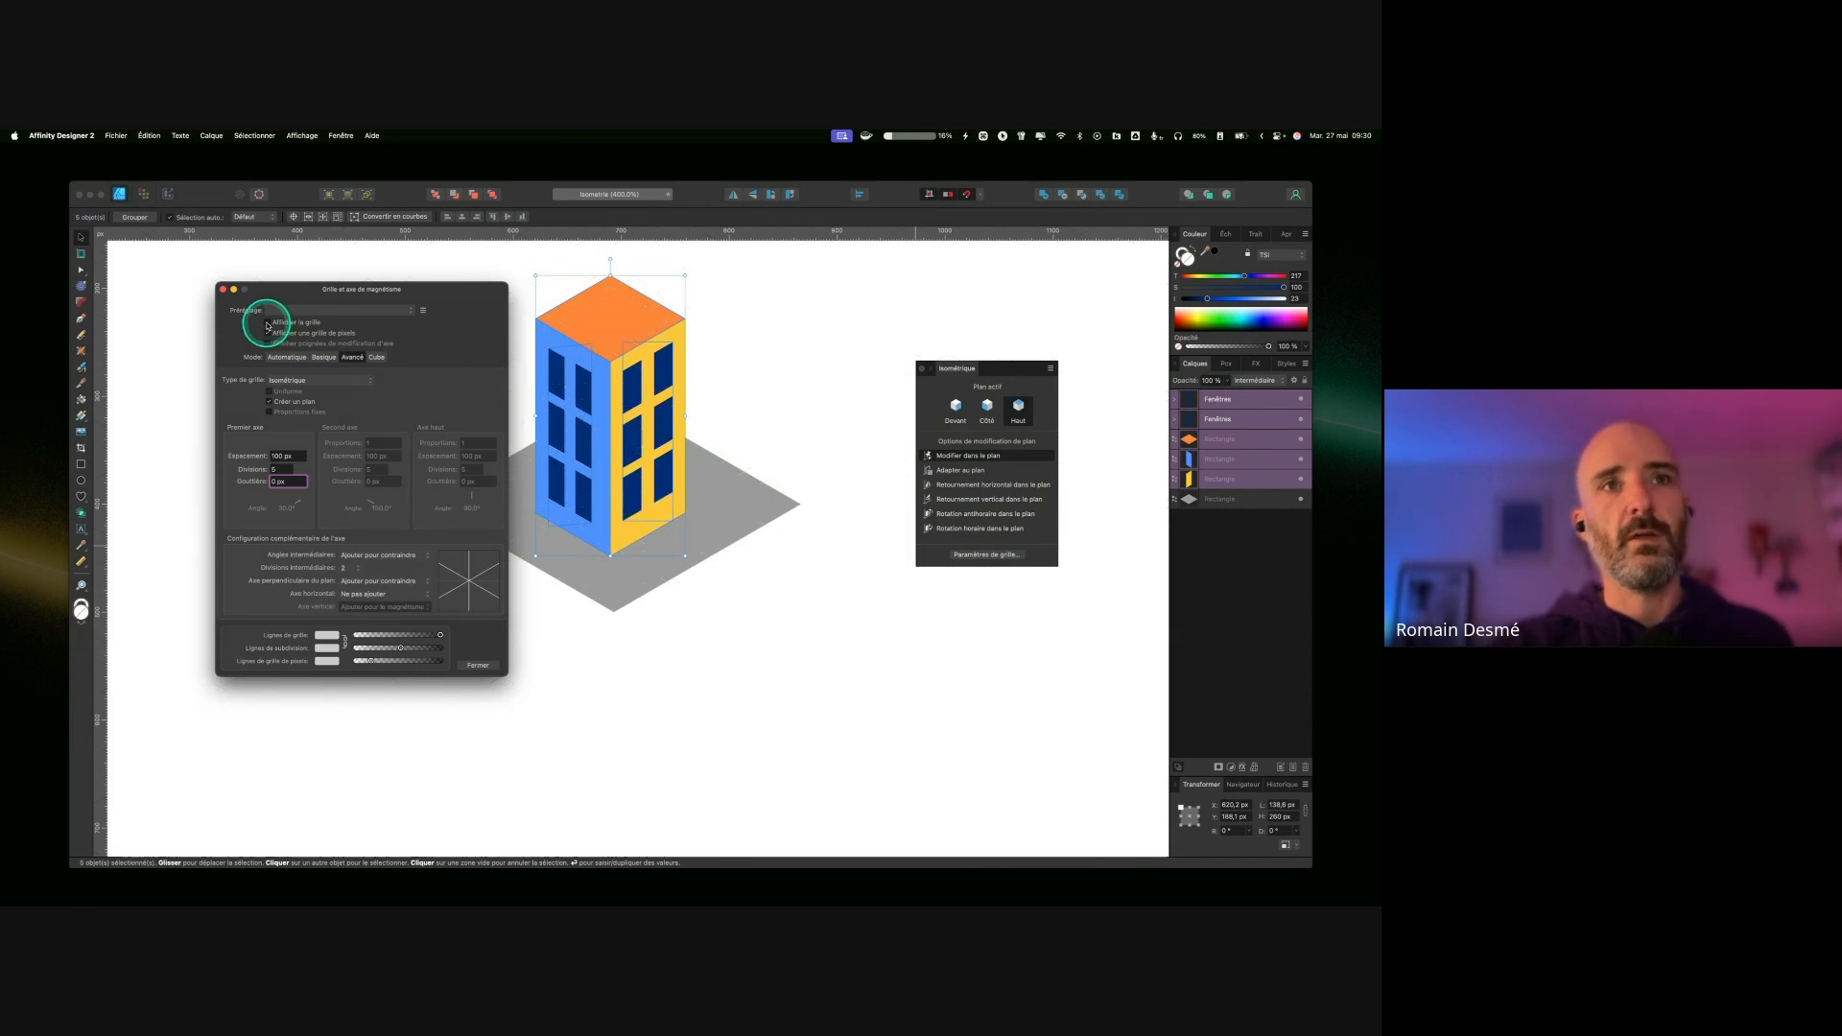
Step: Close the grid settings and delete the Fenêtres group copy from the blue face
drag(418, 285, 384, 285)
click(816, 396)
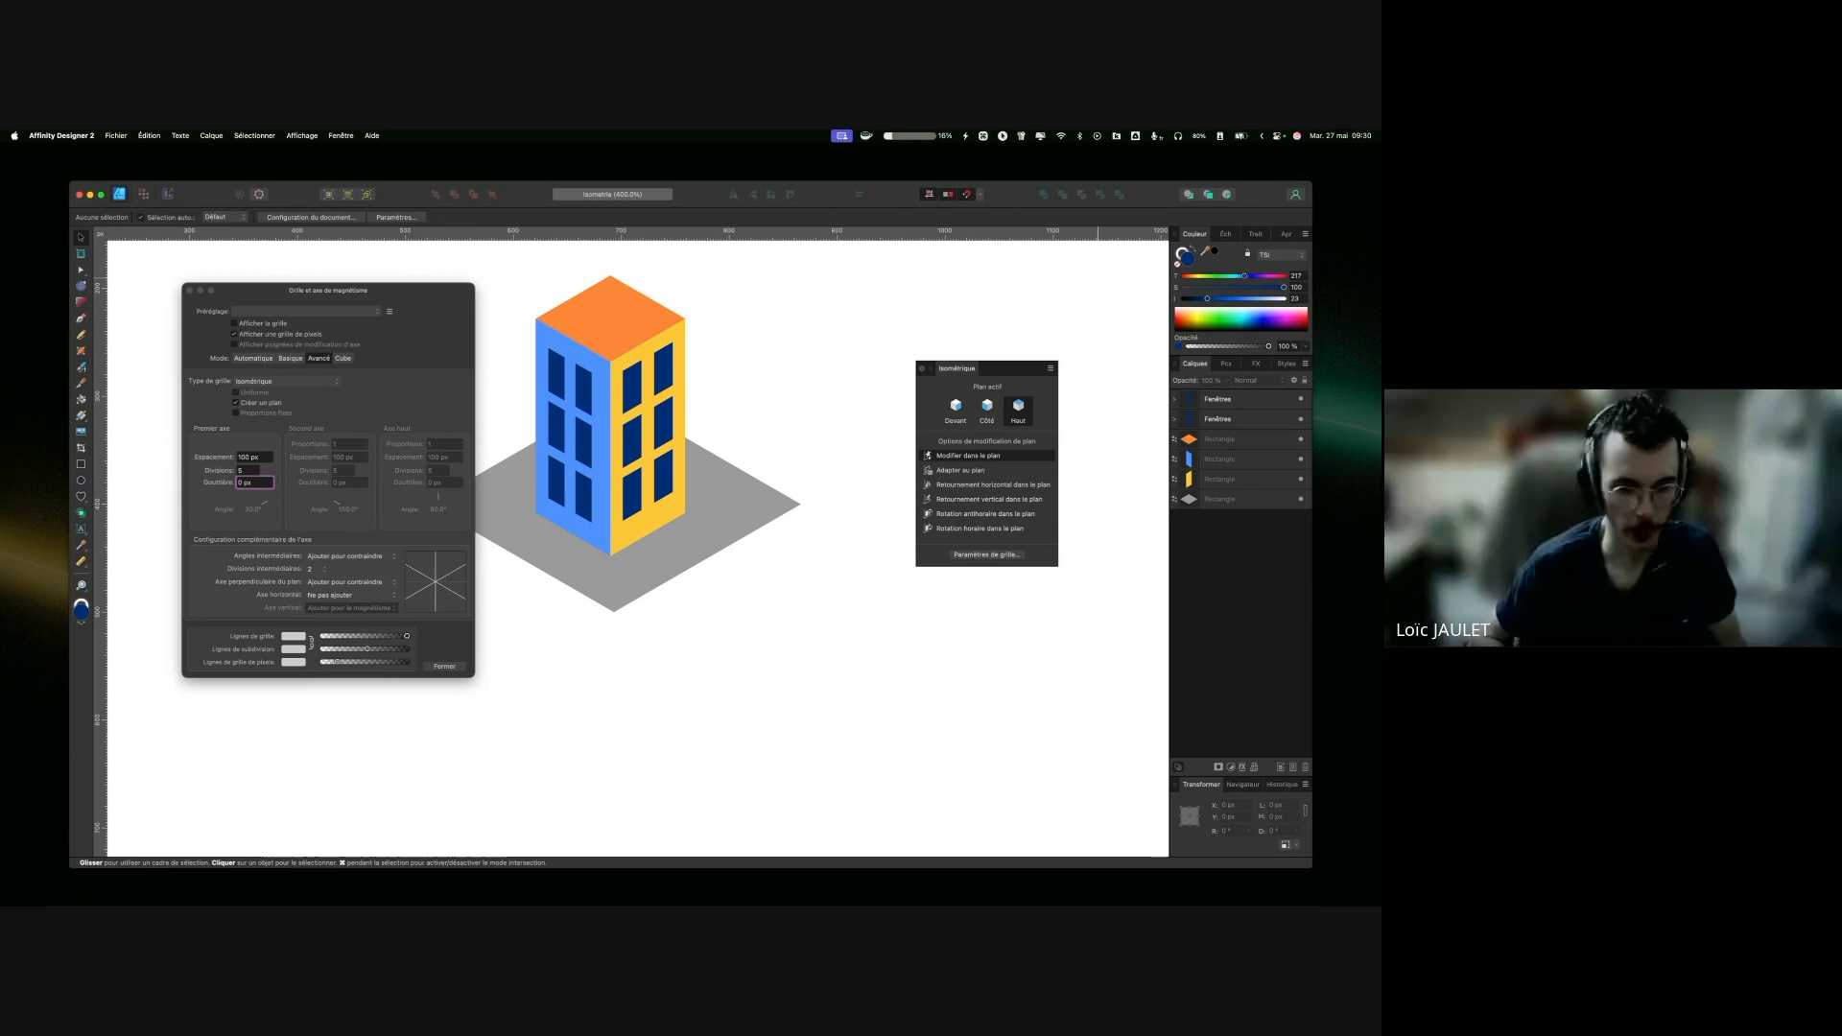
key(super+Tab)
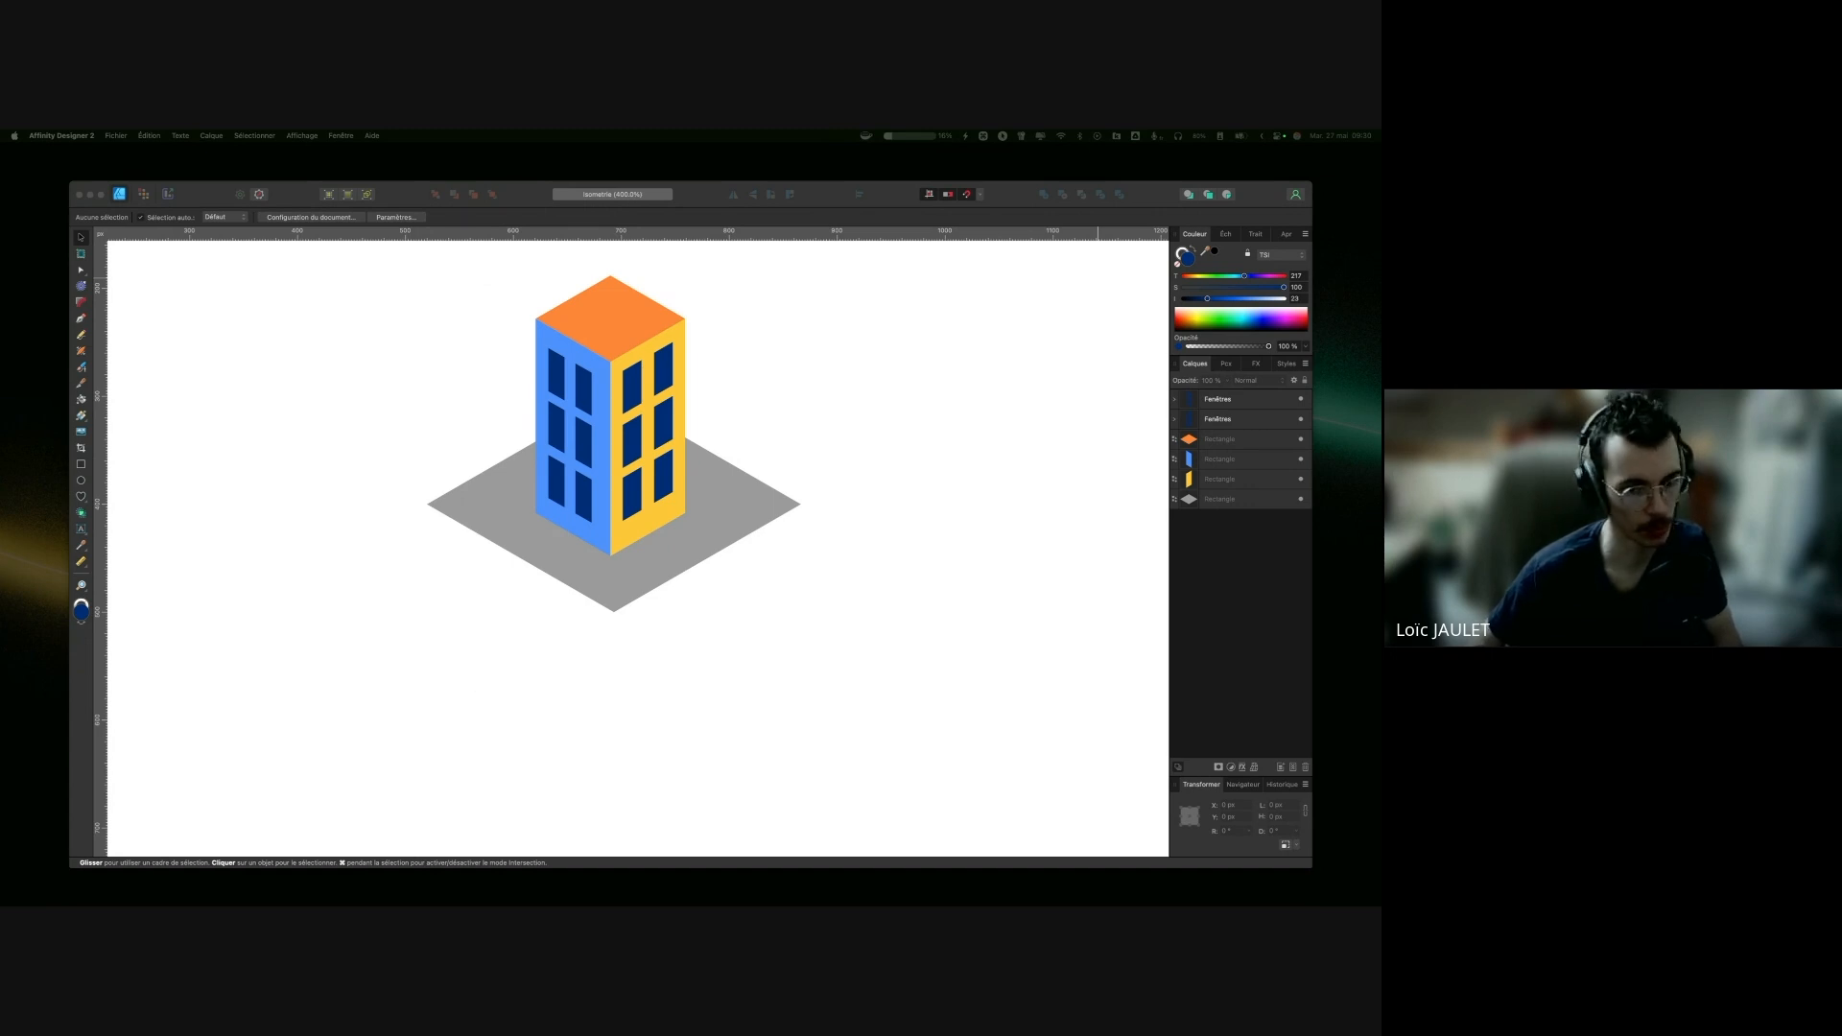
click(1218, 399)
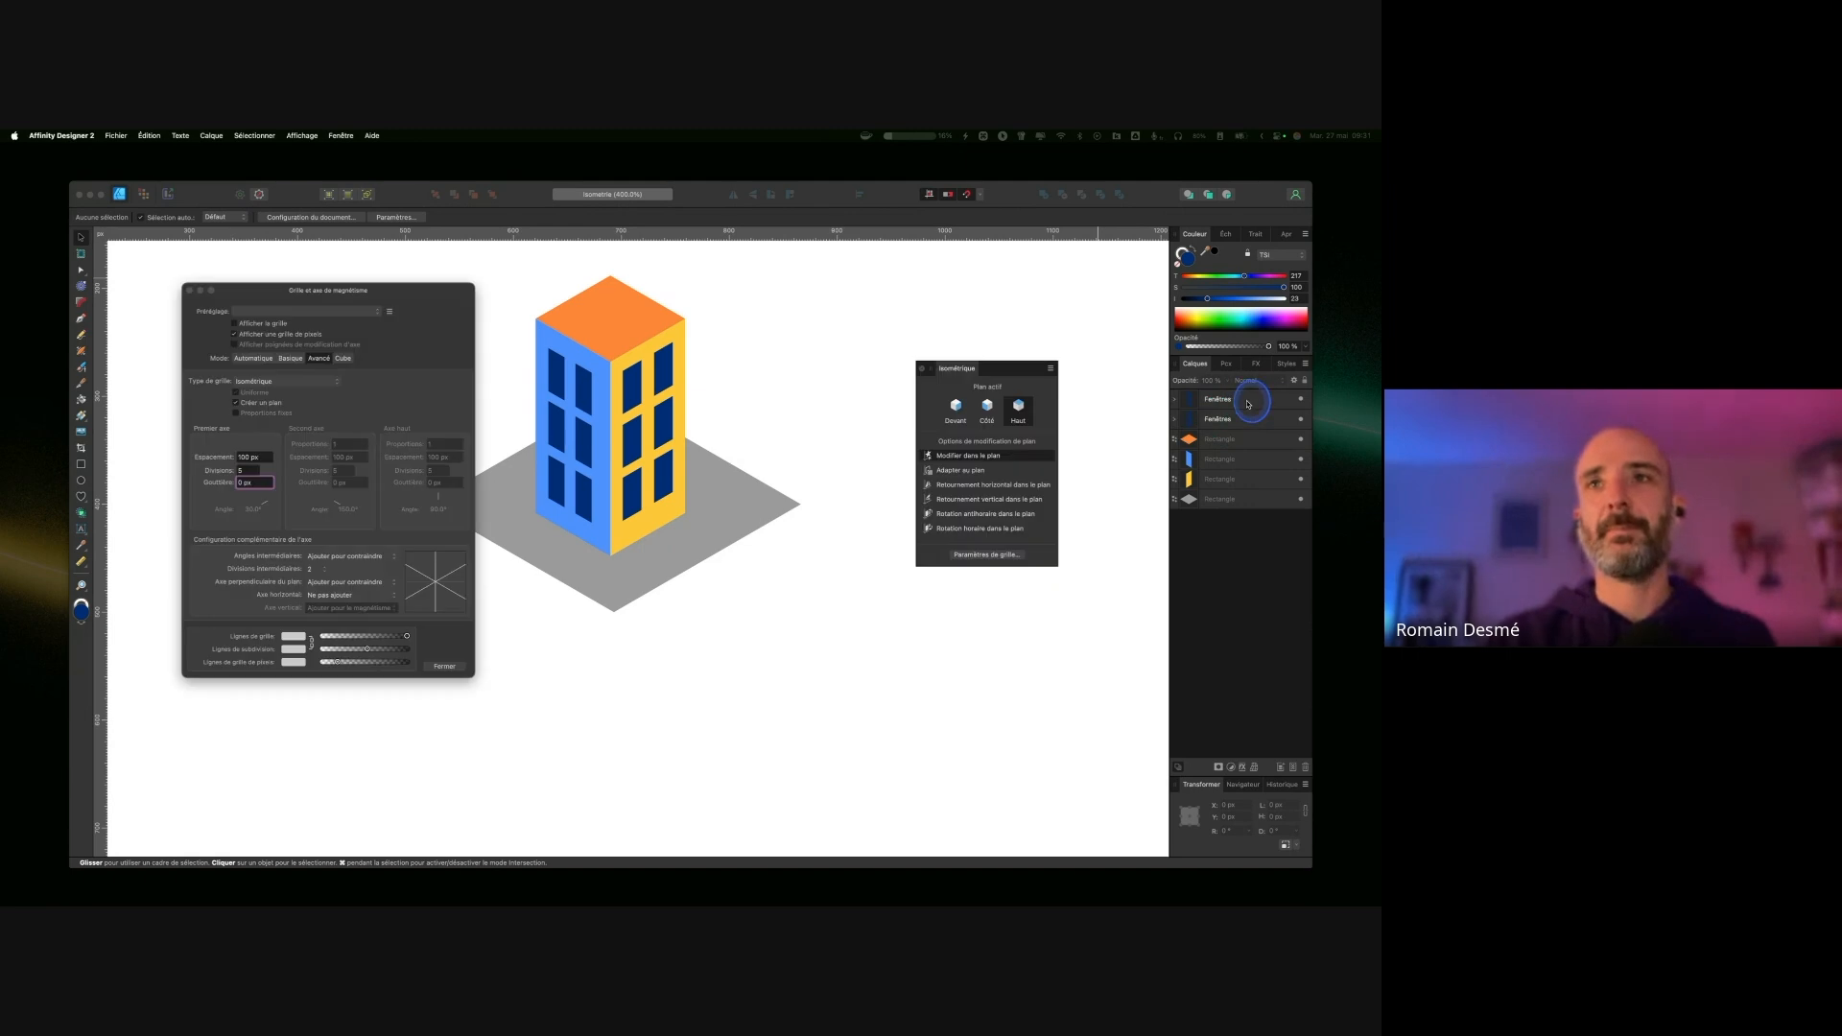
click(444, 677)
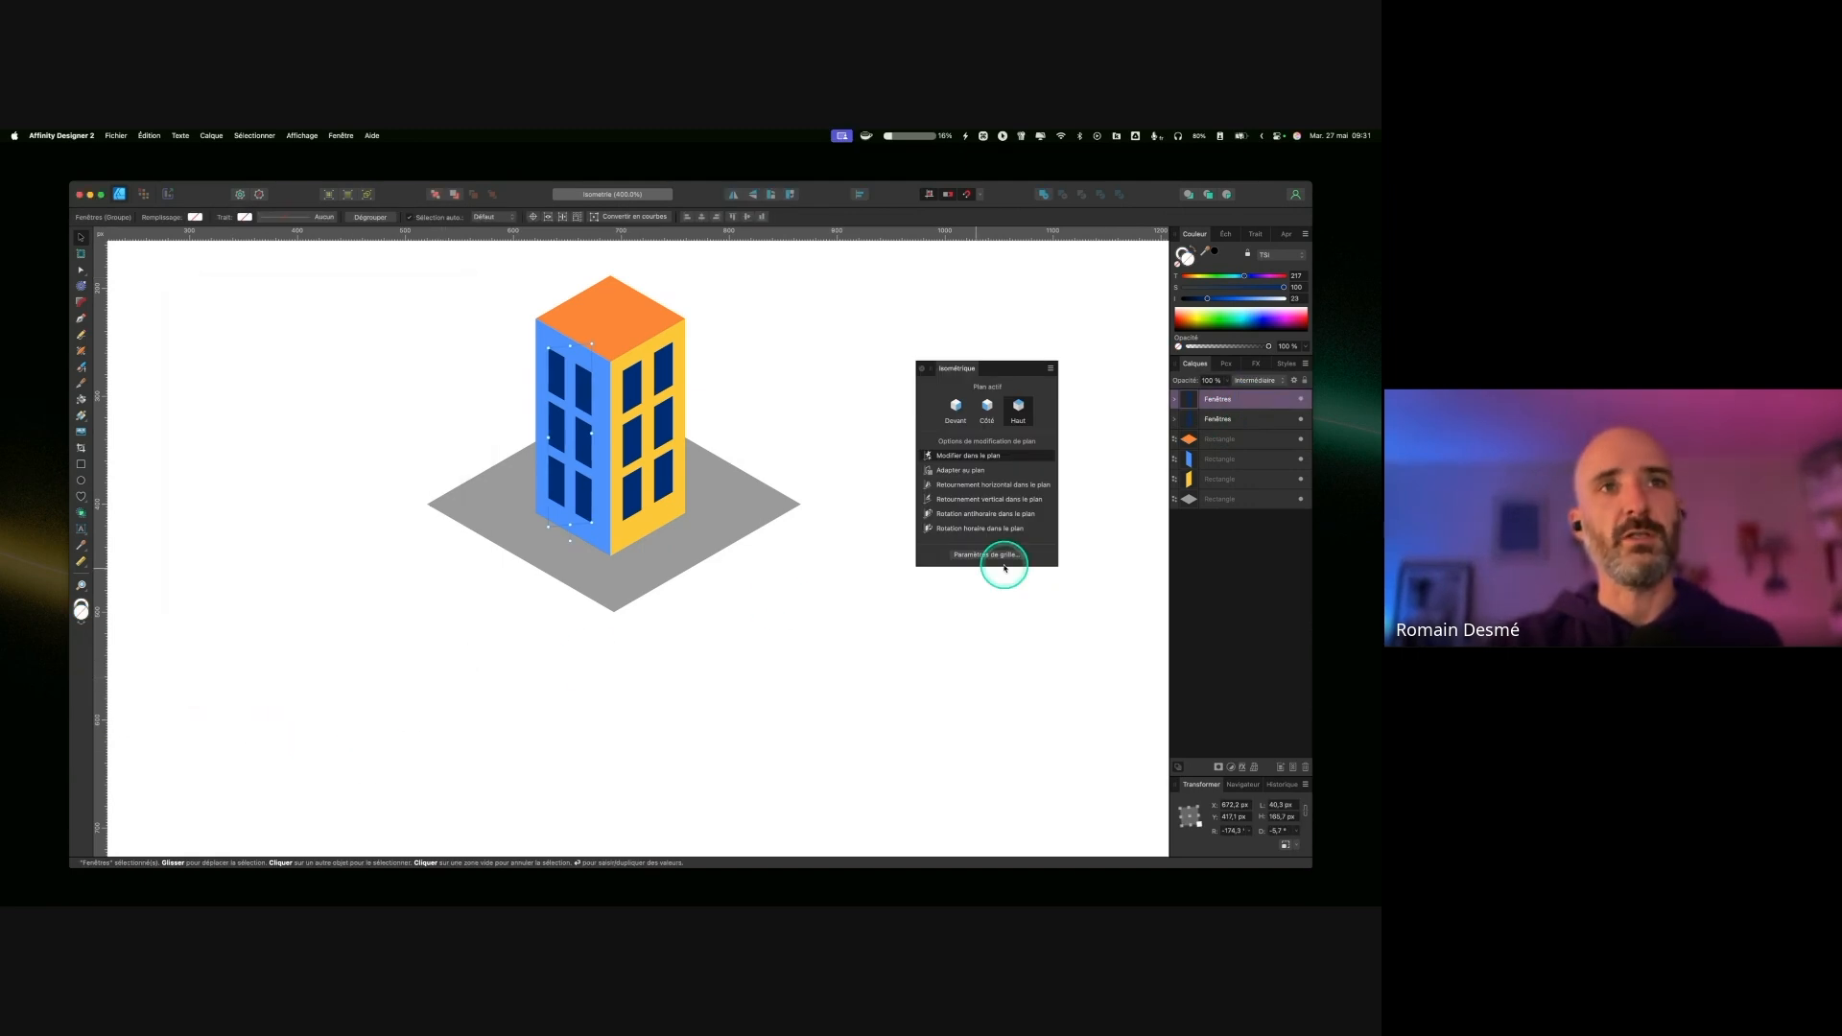
key(Delete)
Step: Duplicate the remaining Fenêtres group and move the copy from the yellow face onto the blue face
click(1188, 404)
click(1172, 403)
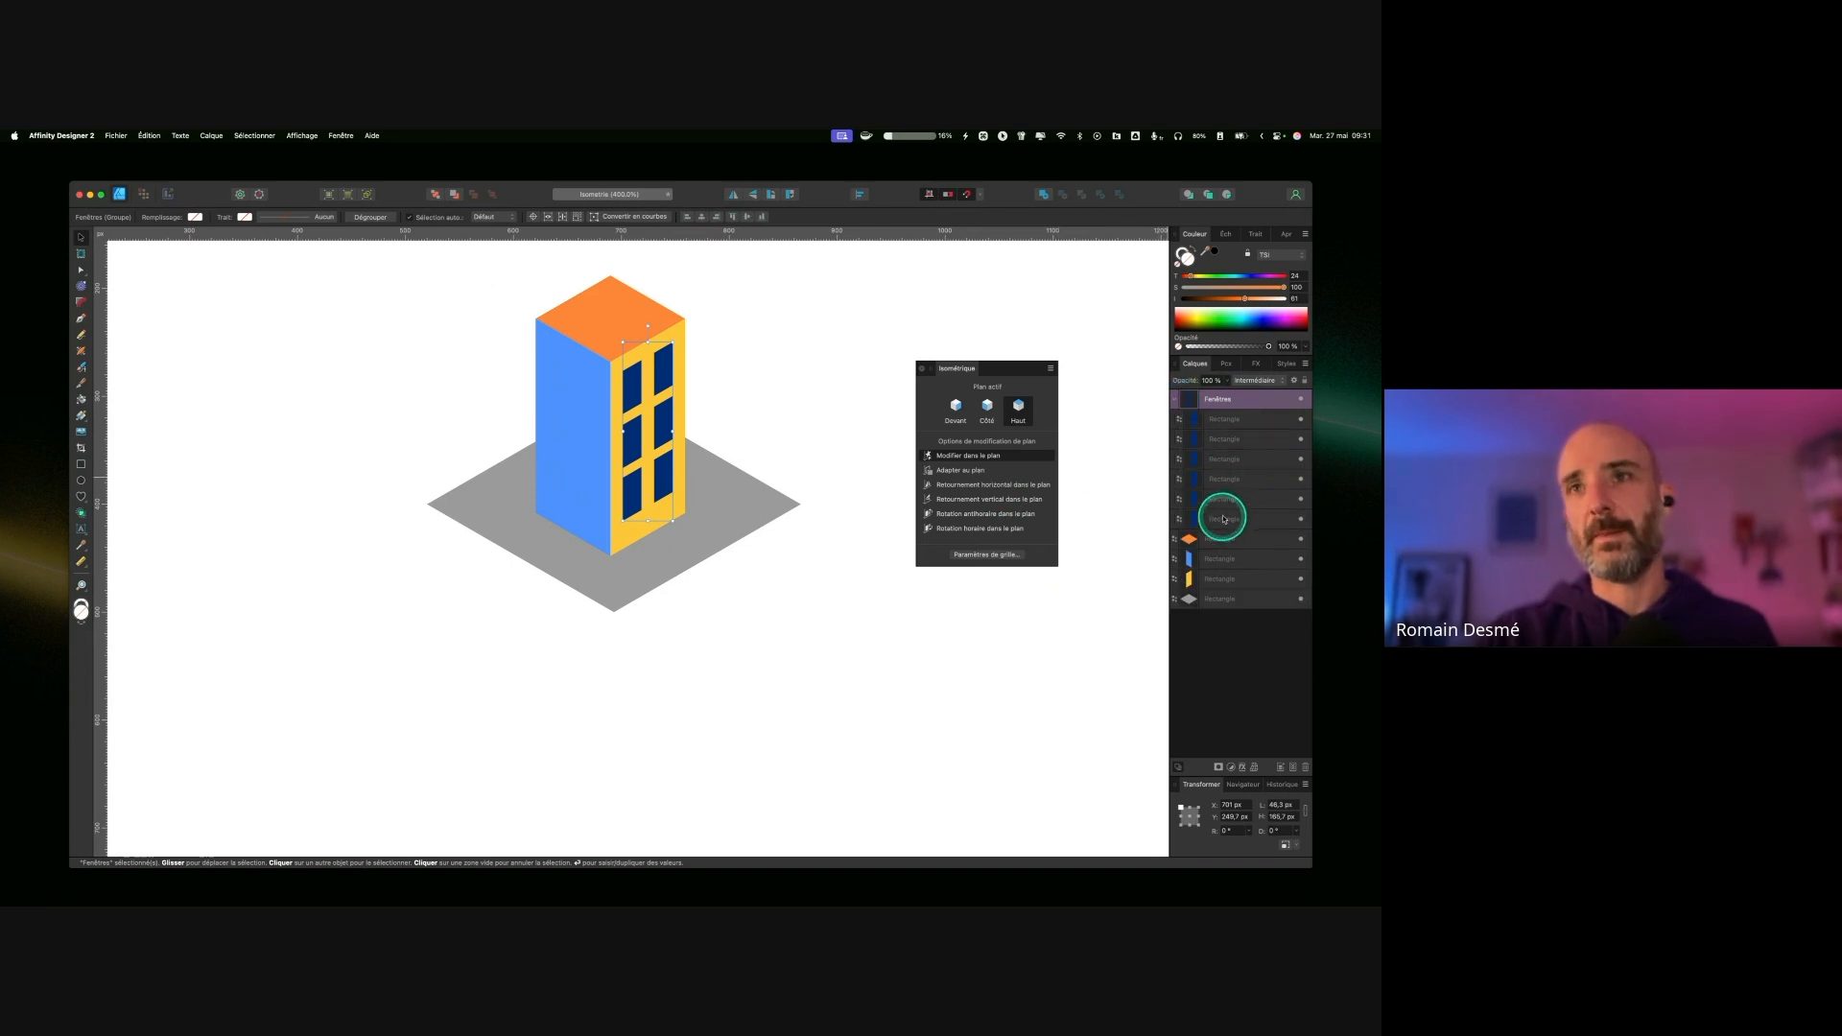
click(1179, 403)
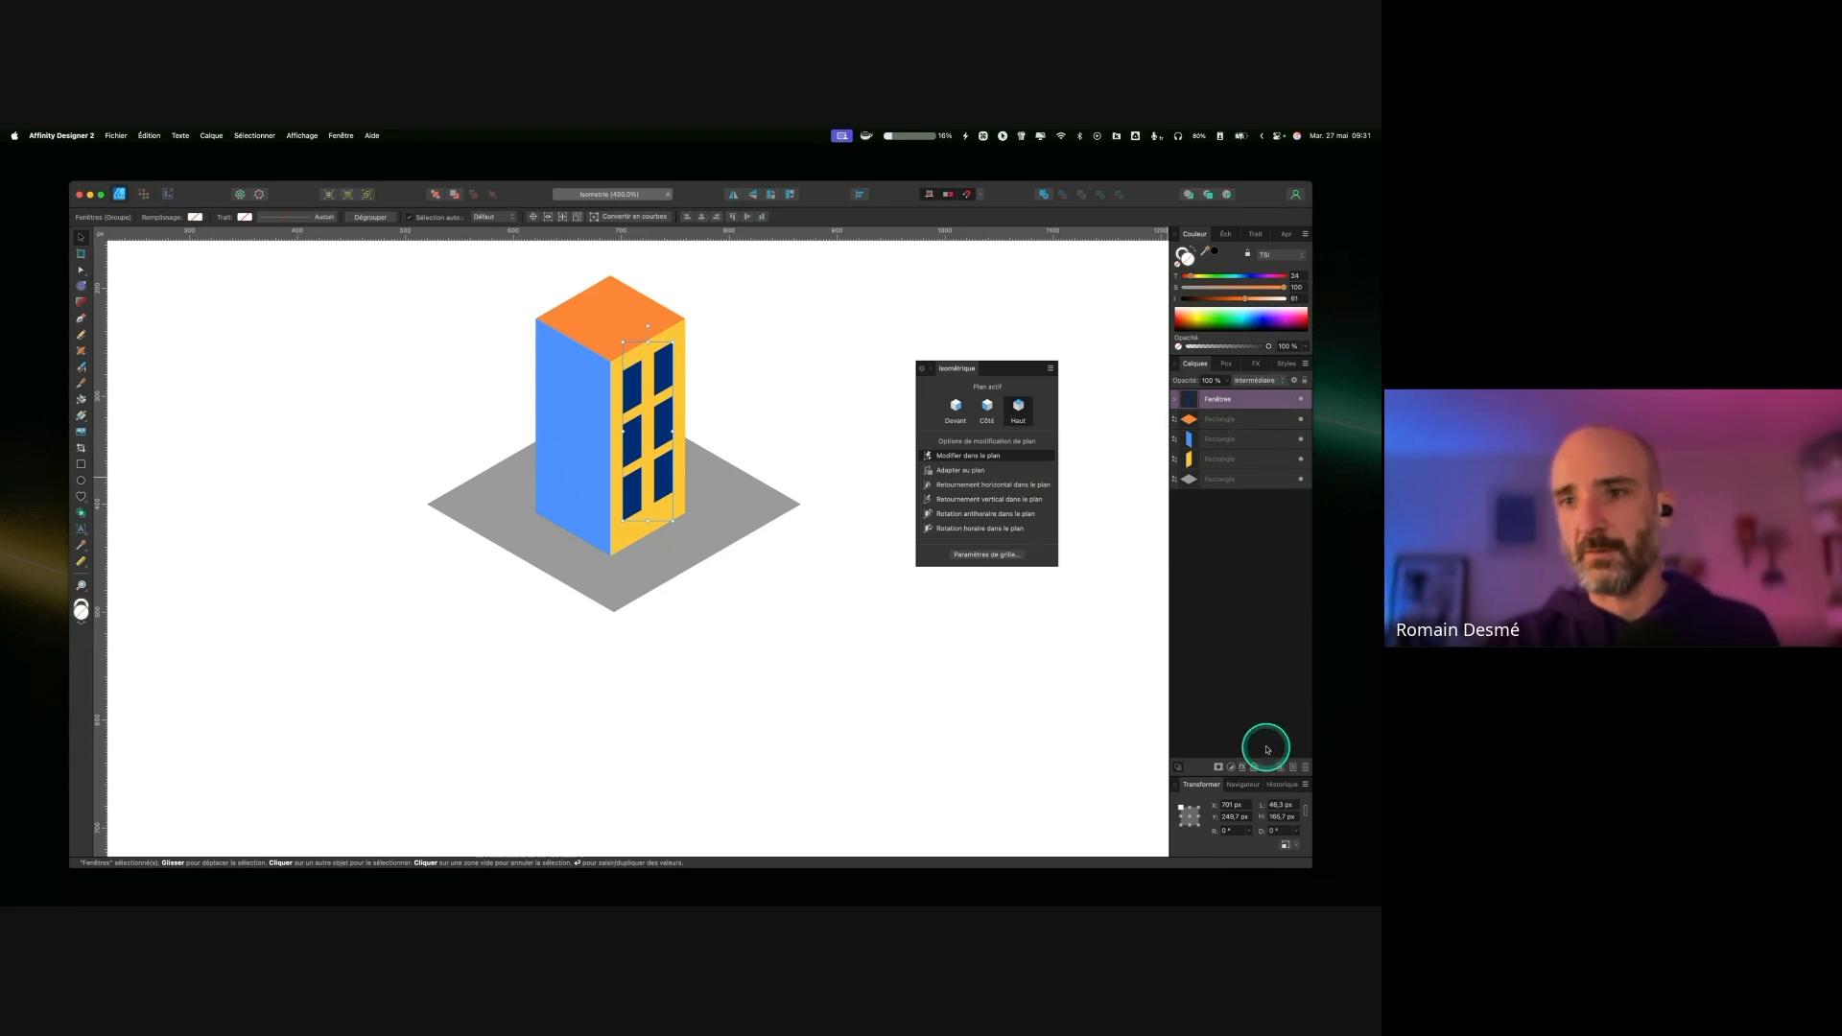
right_click(1257, 401)
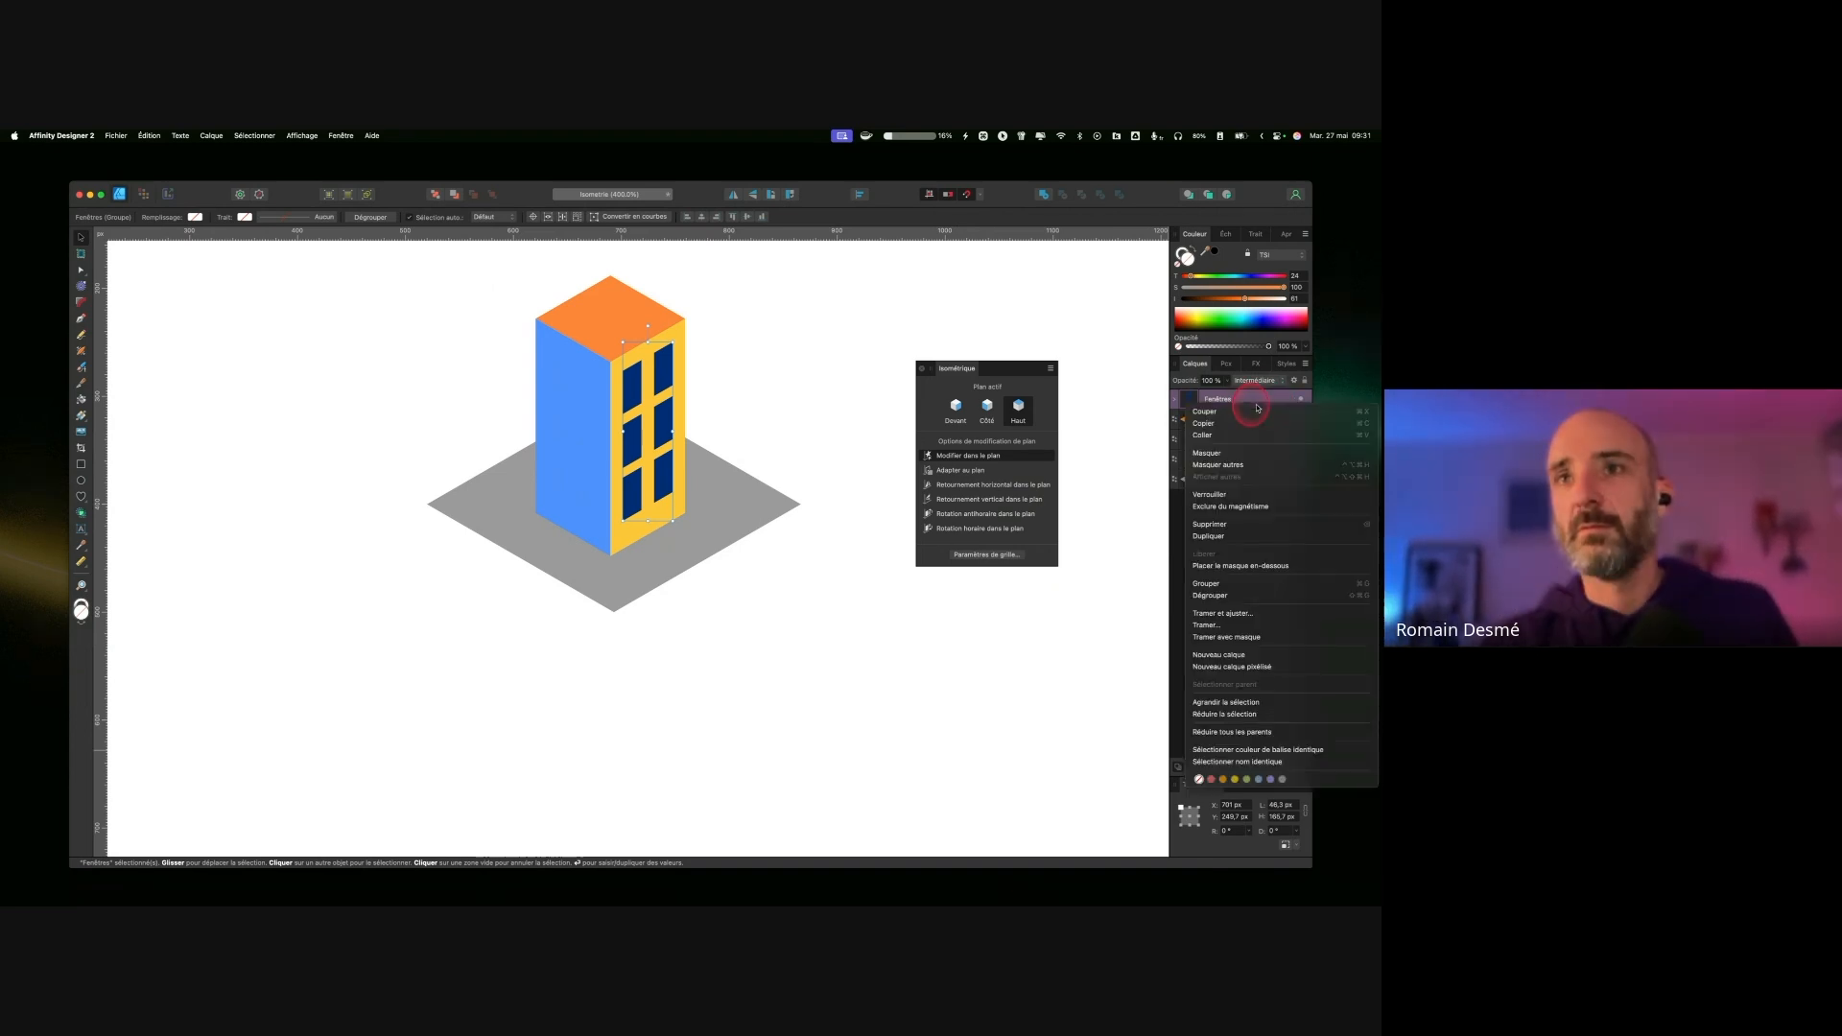
click(1176, 560)
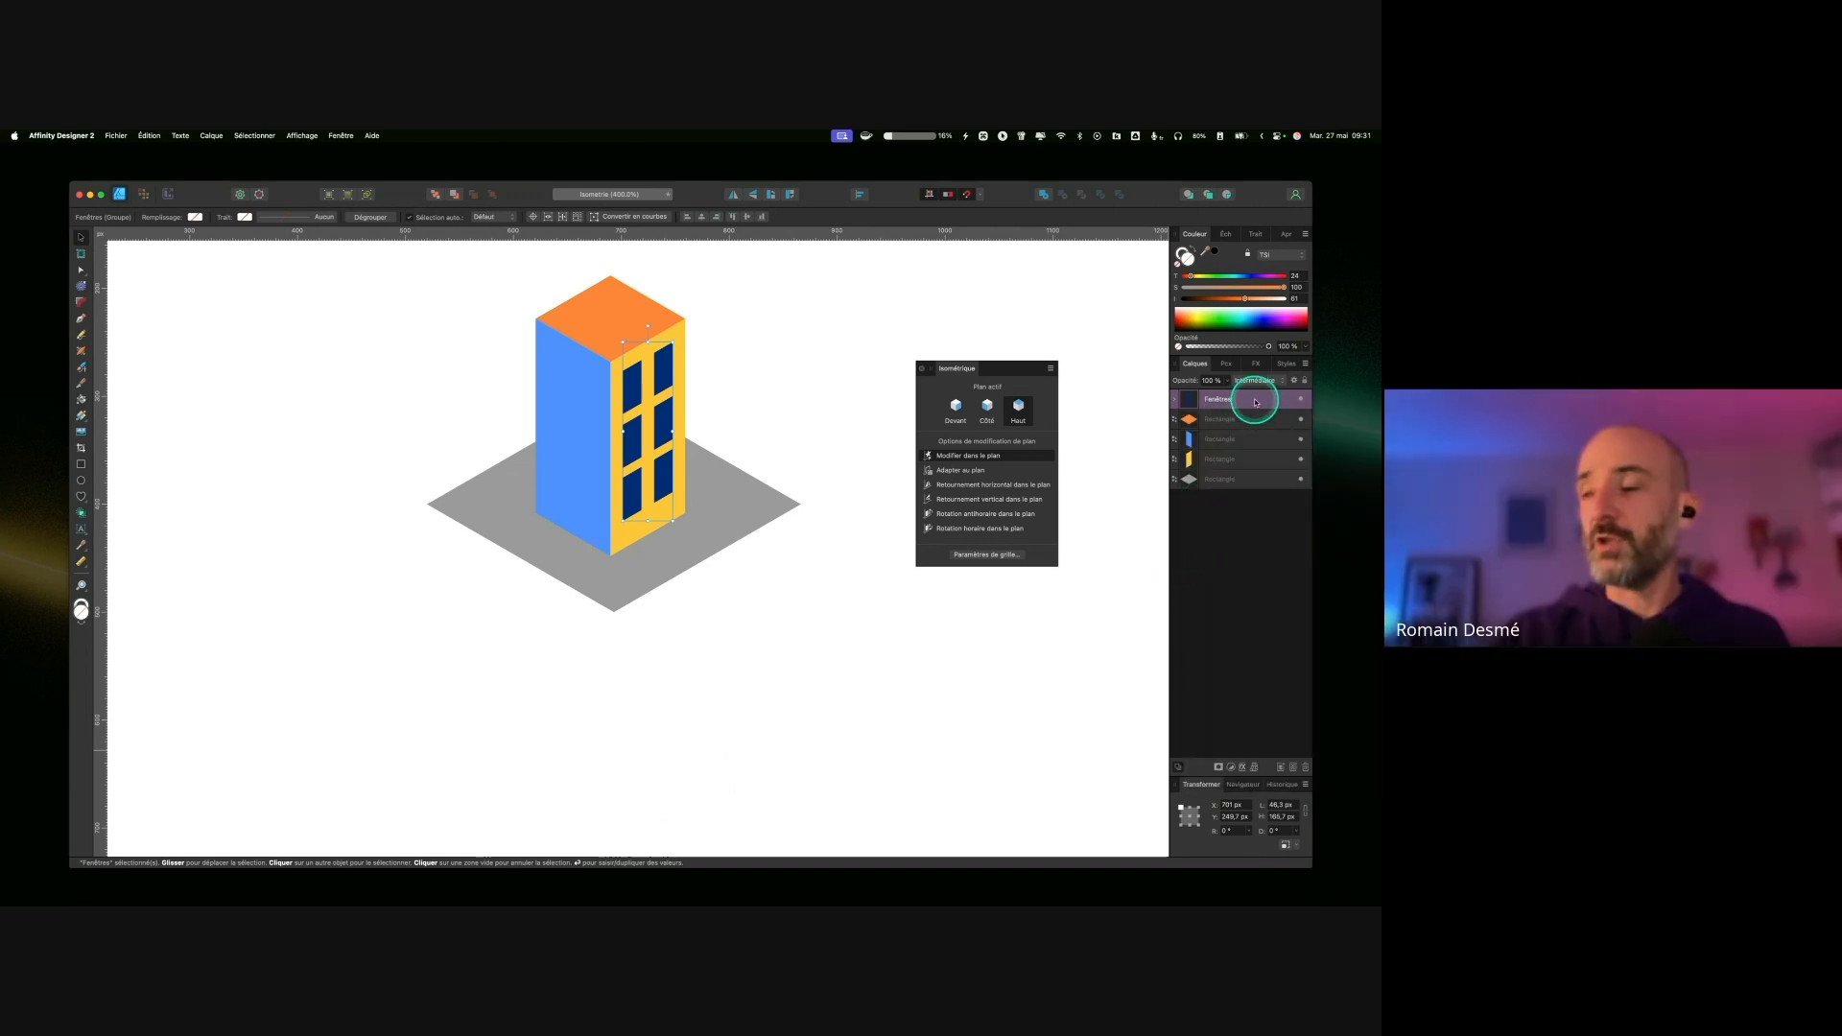
key(super+j)
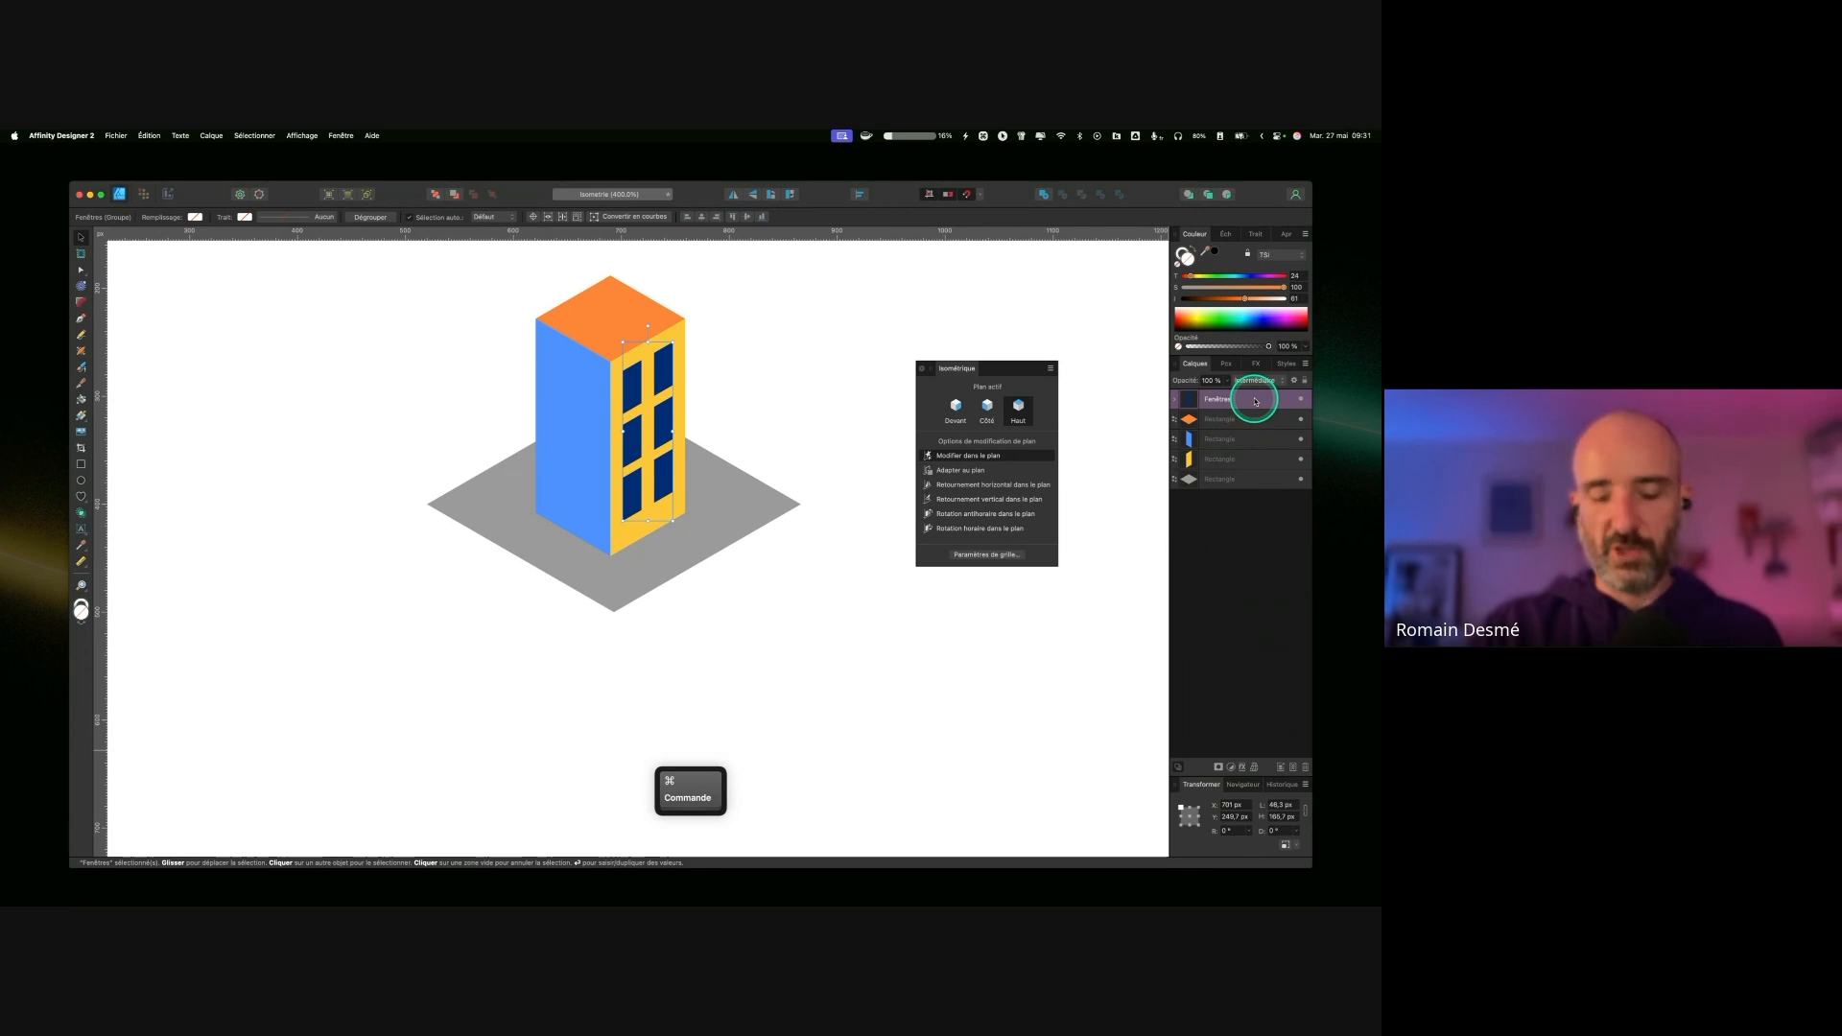
key(ctrl)
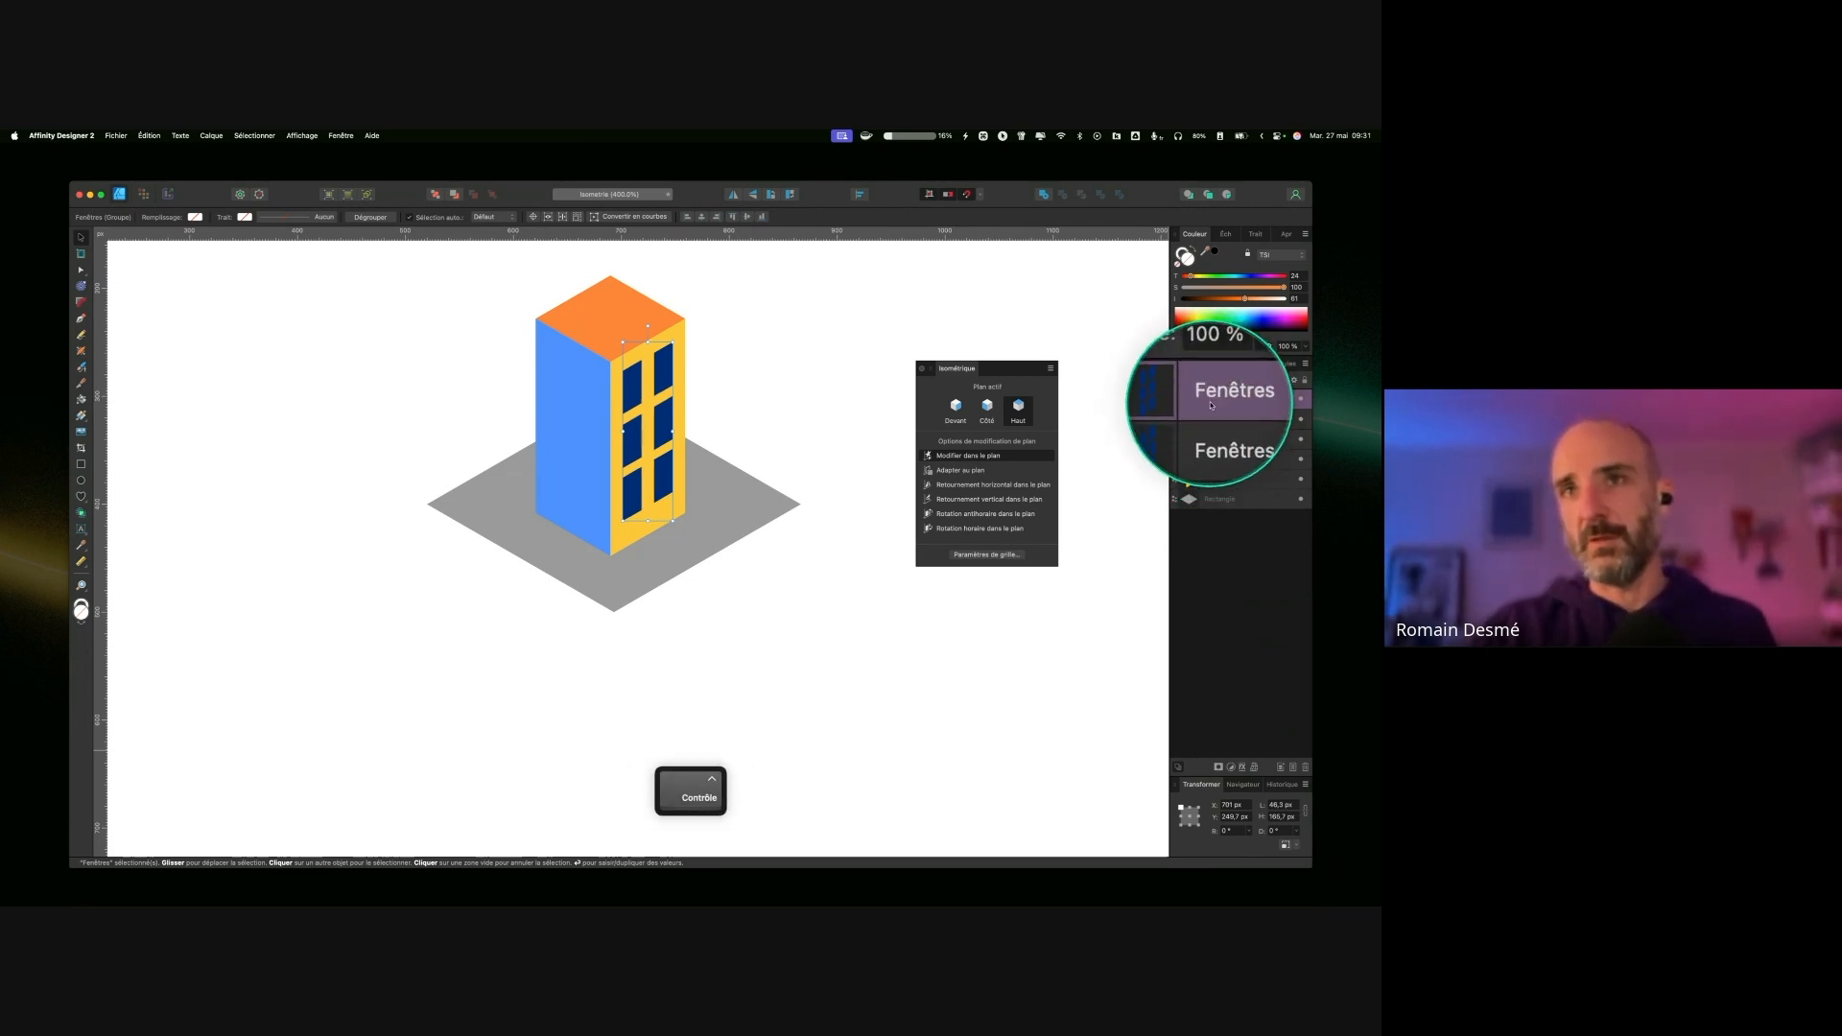
drag(624, 430, 537, 442)
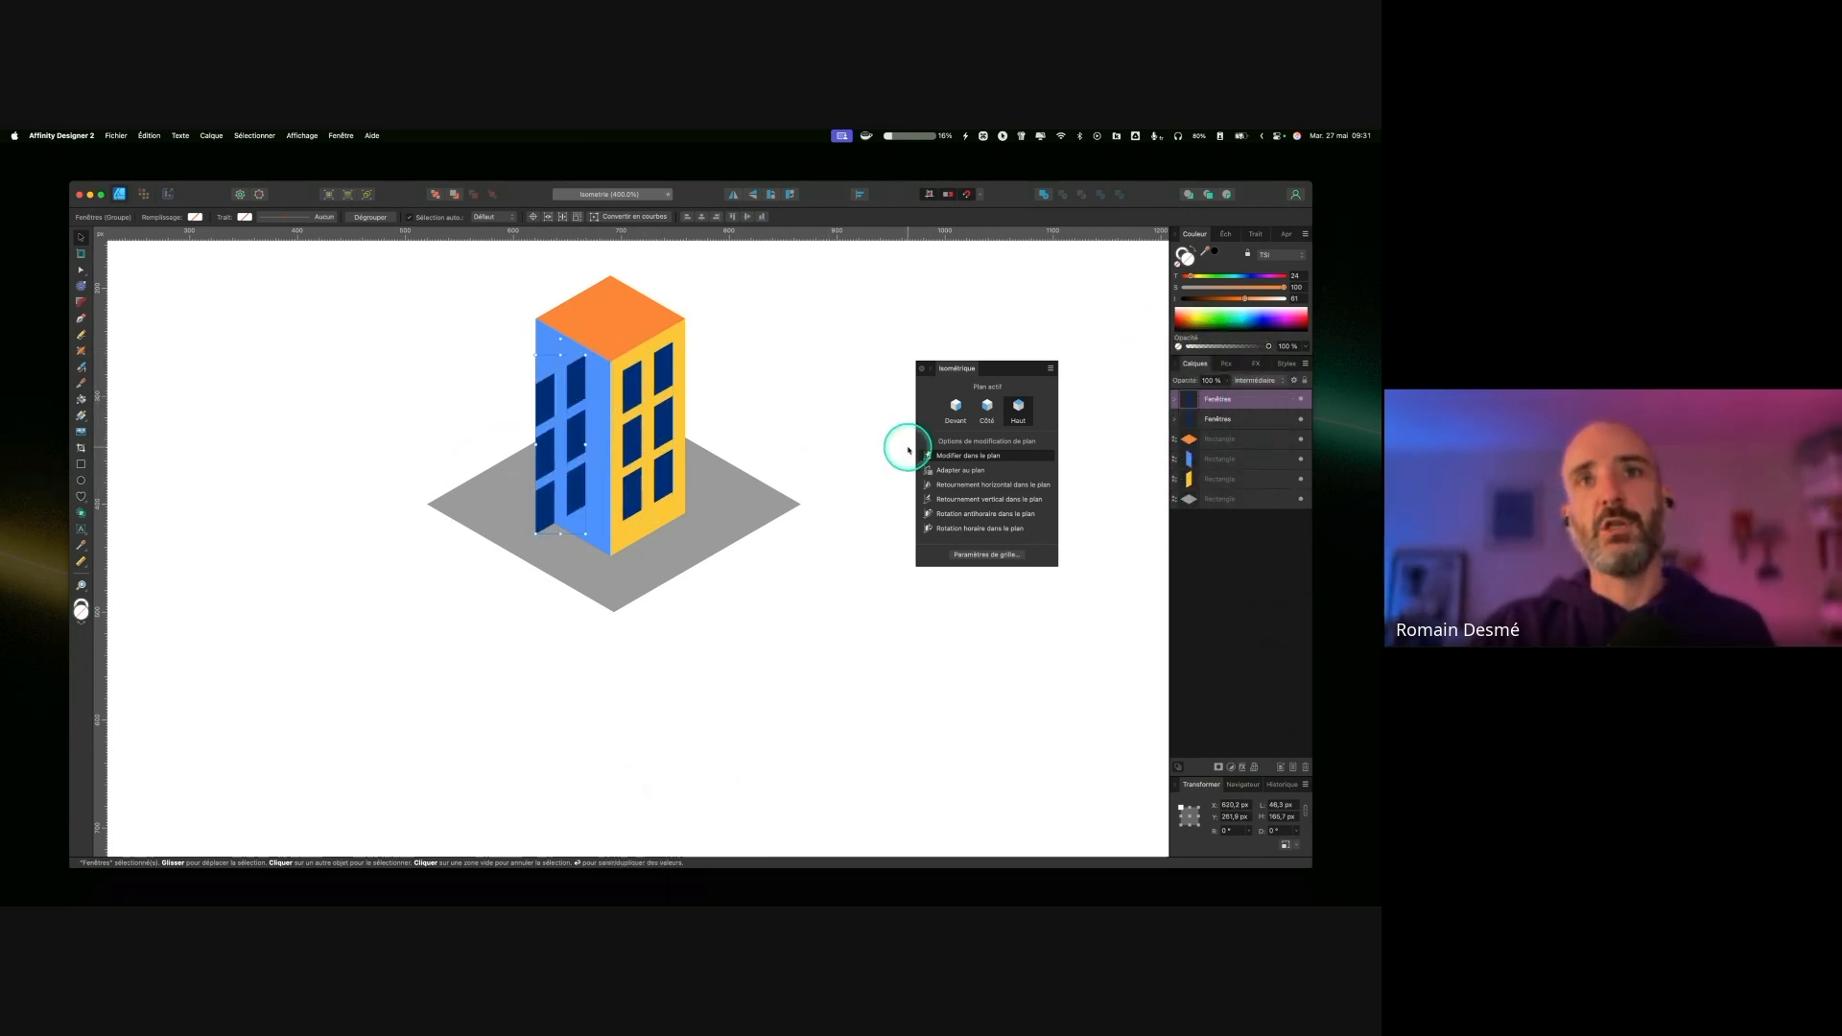
Step: Fit the copied windows to the Côté plane, flip them horizontally and vertically within it, and shift them slightly on the blue face
key(ctrl)
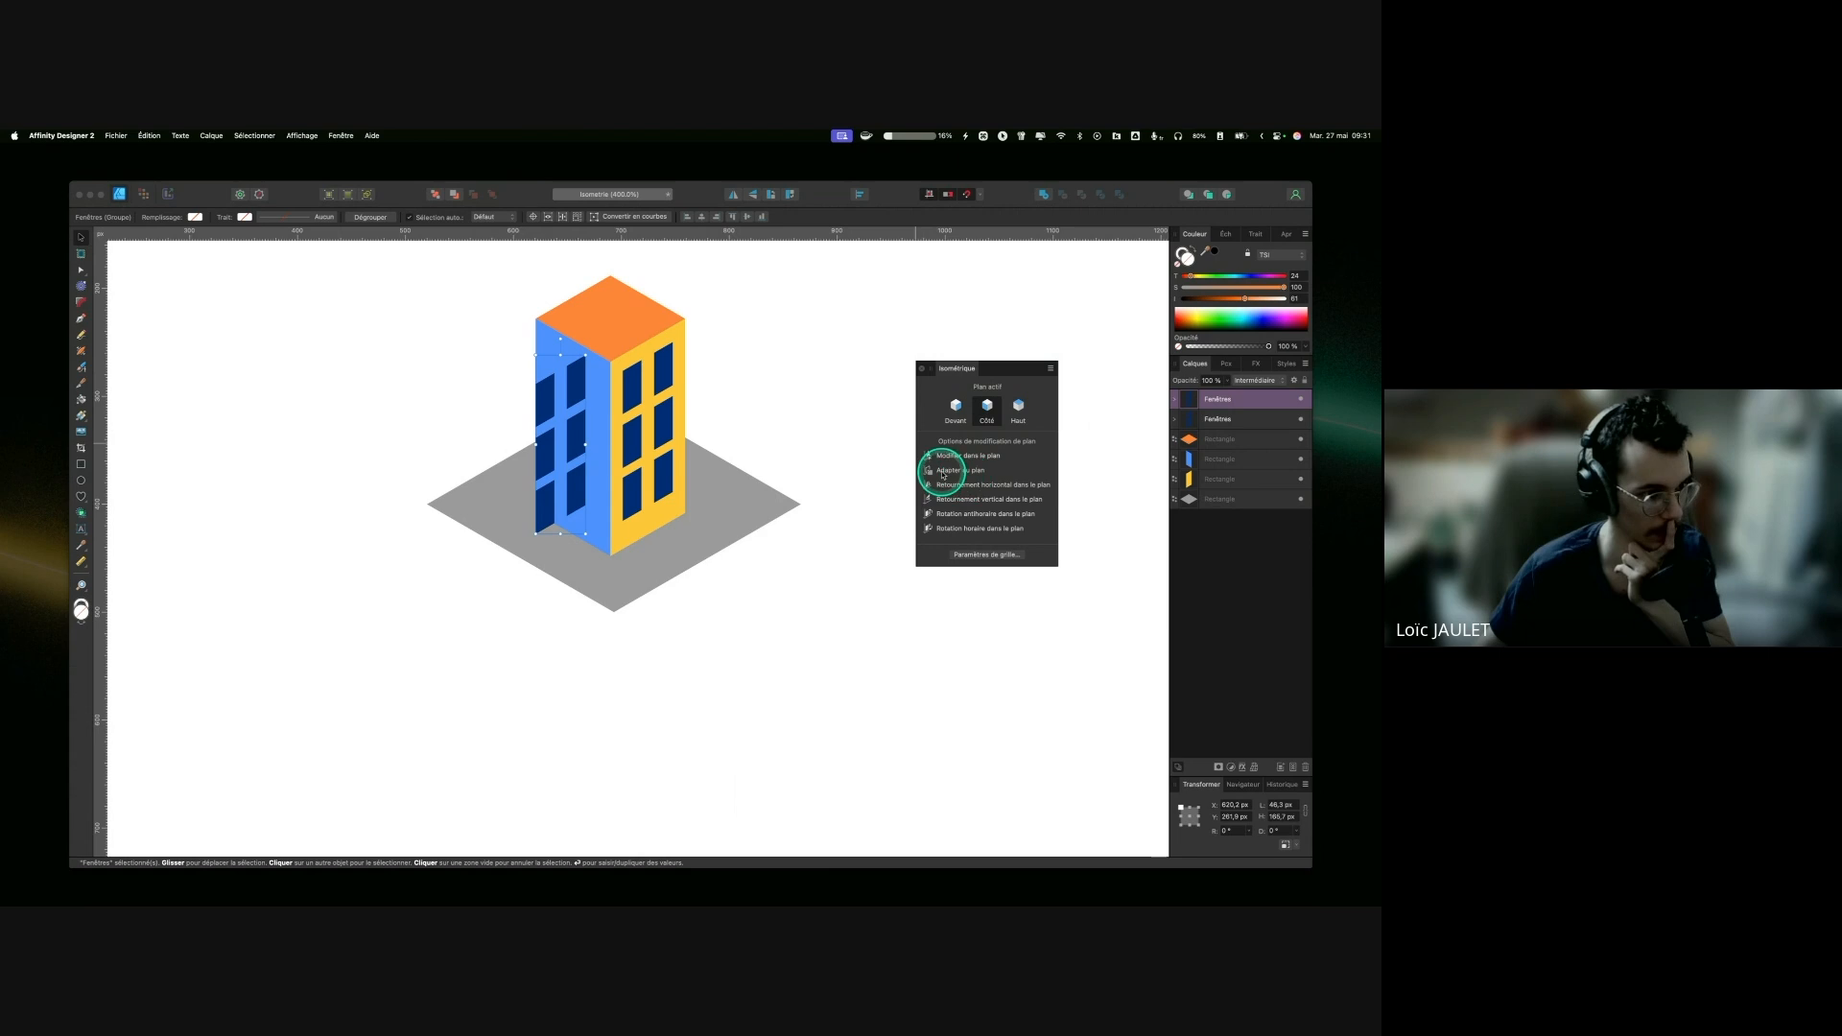
click(961, 470)
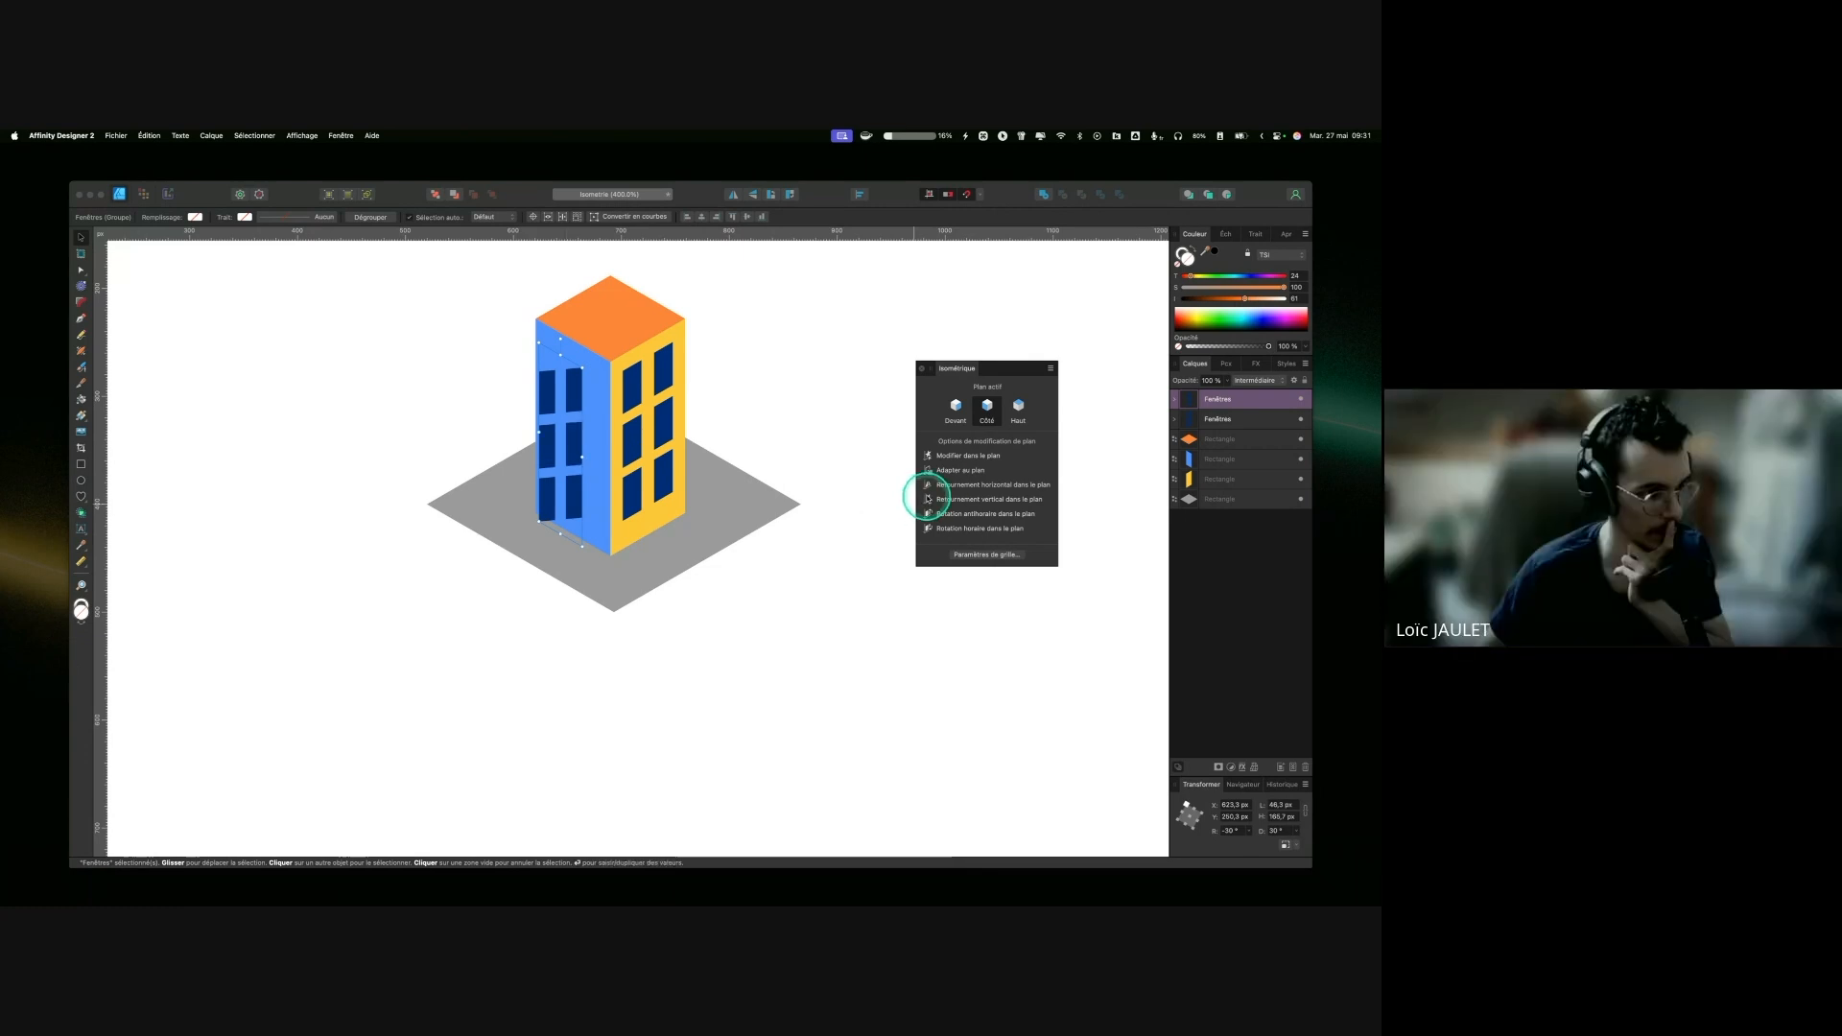
click(962, 485)
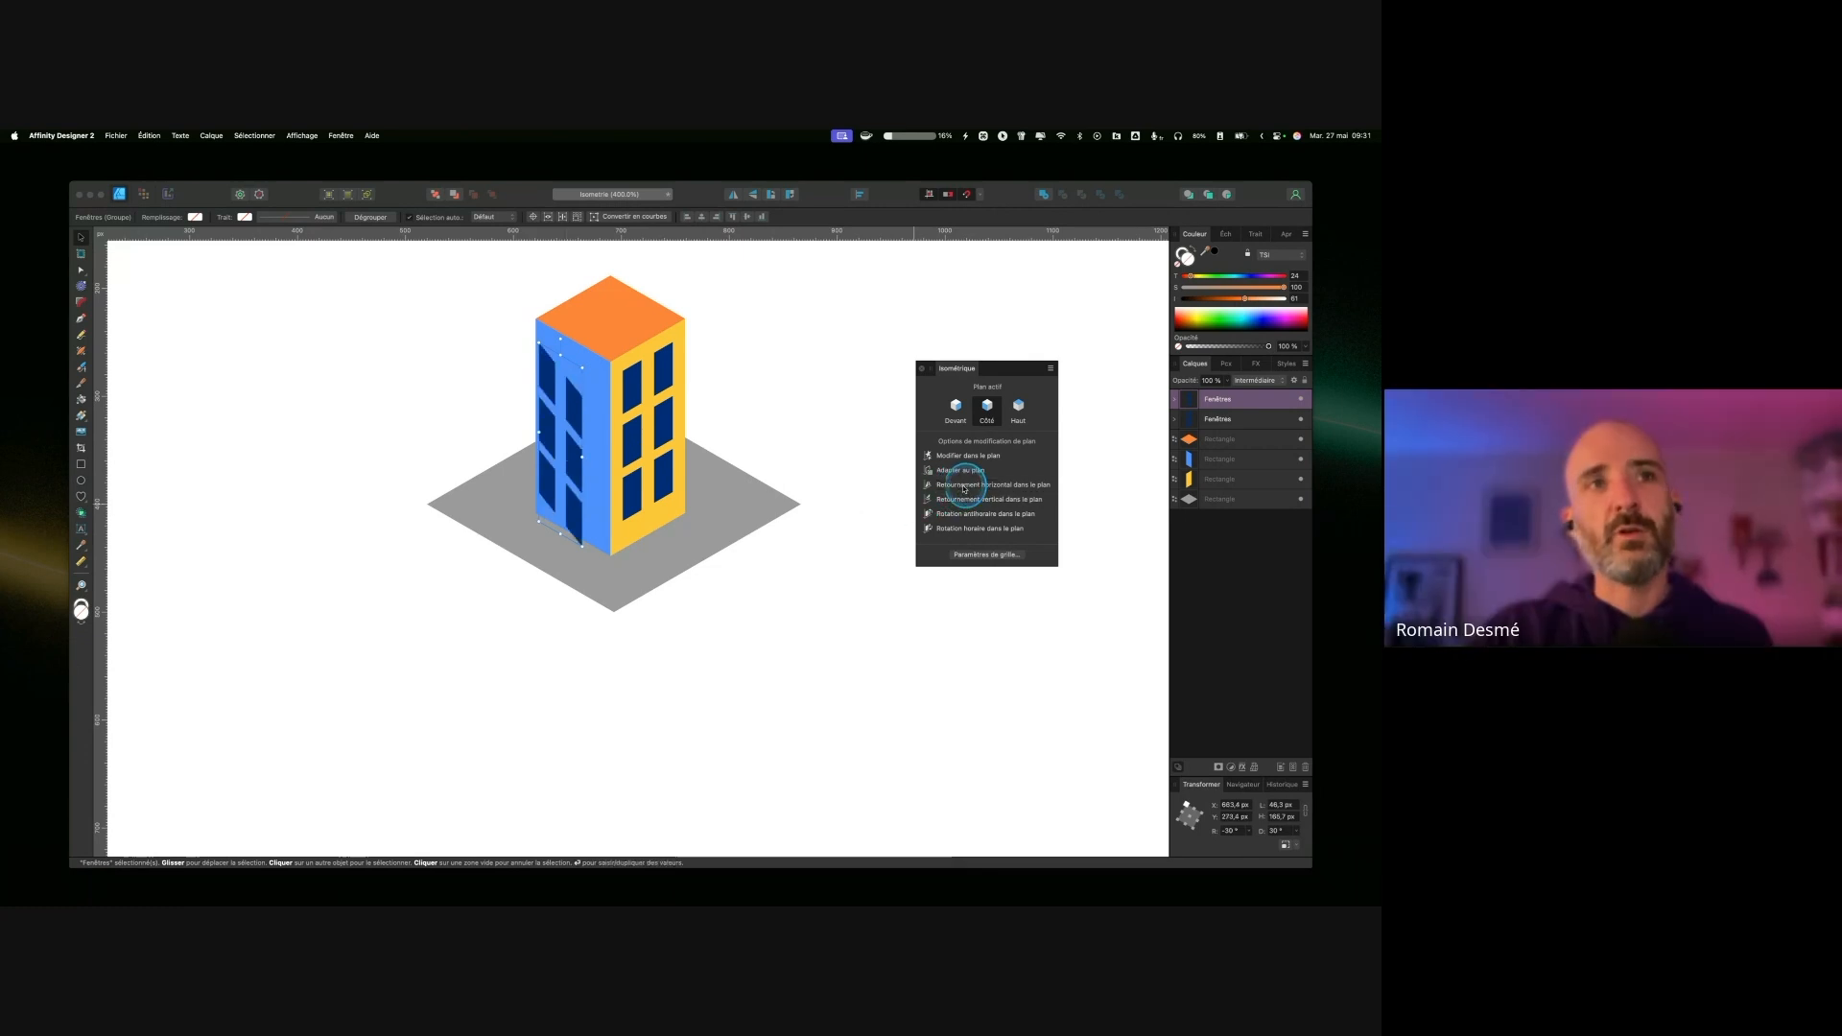
click(964, 487)
click(963, 500)
click(964, 500)
click(963, 500)
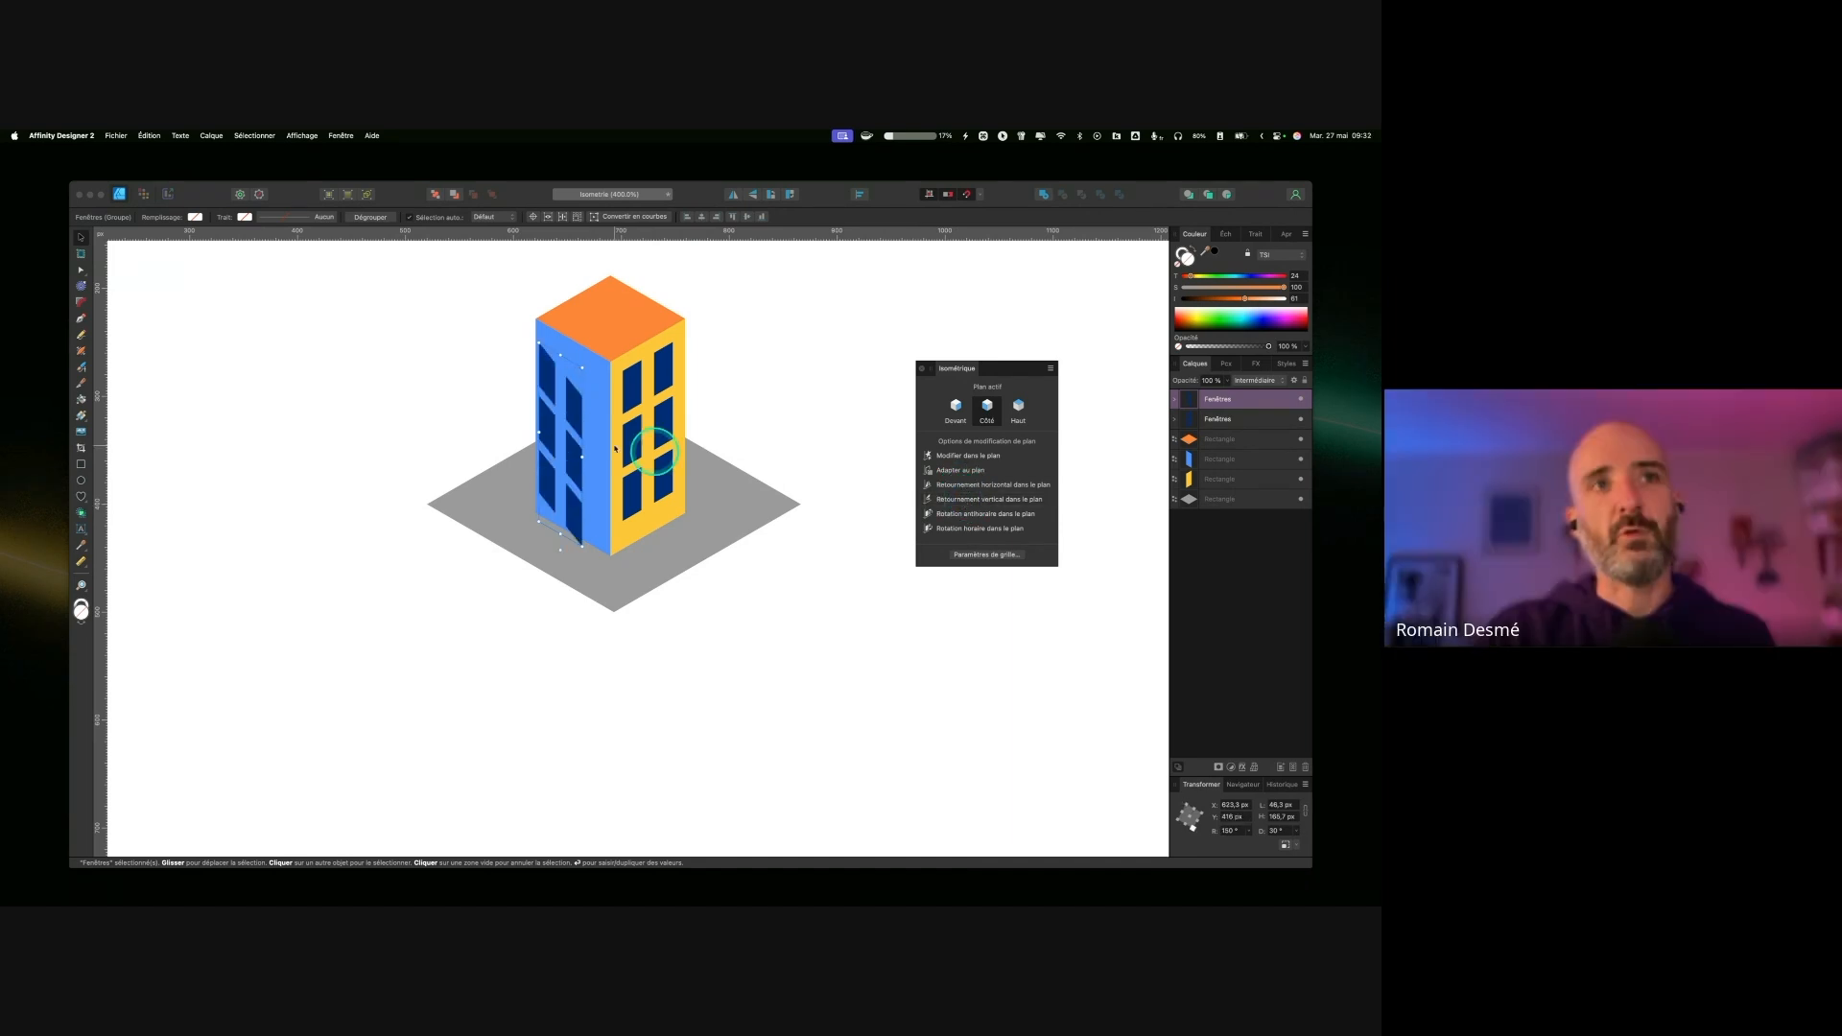
drag(570, 412, 578, 411)
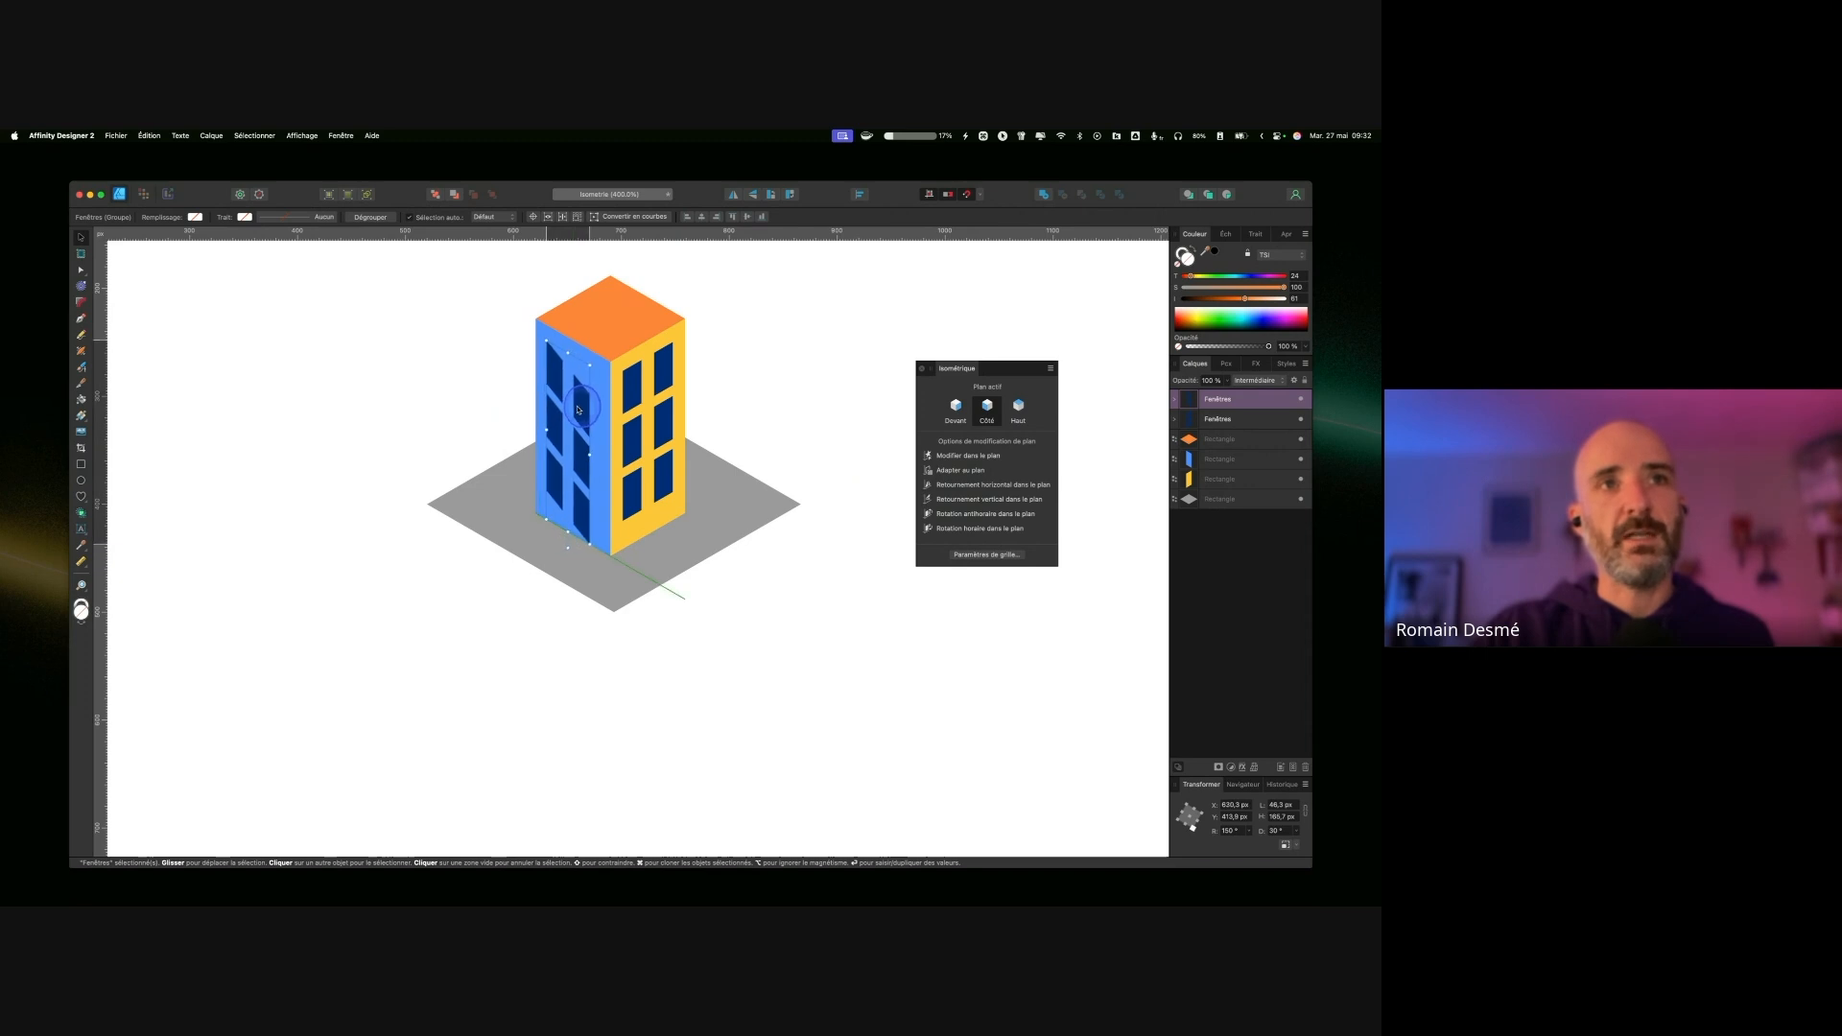
Step: Show the grid again as a reference for the Côté plane
click(310, 139)
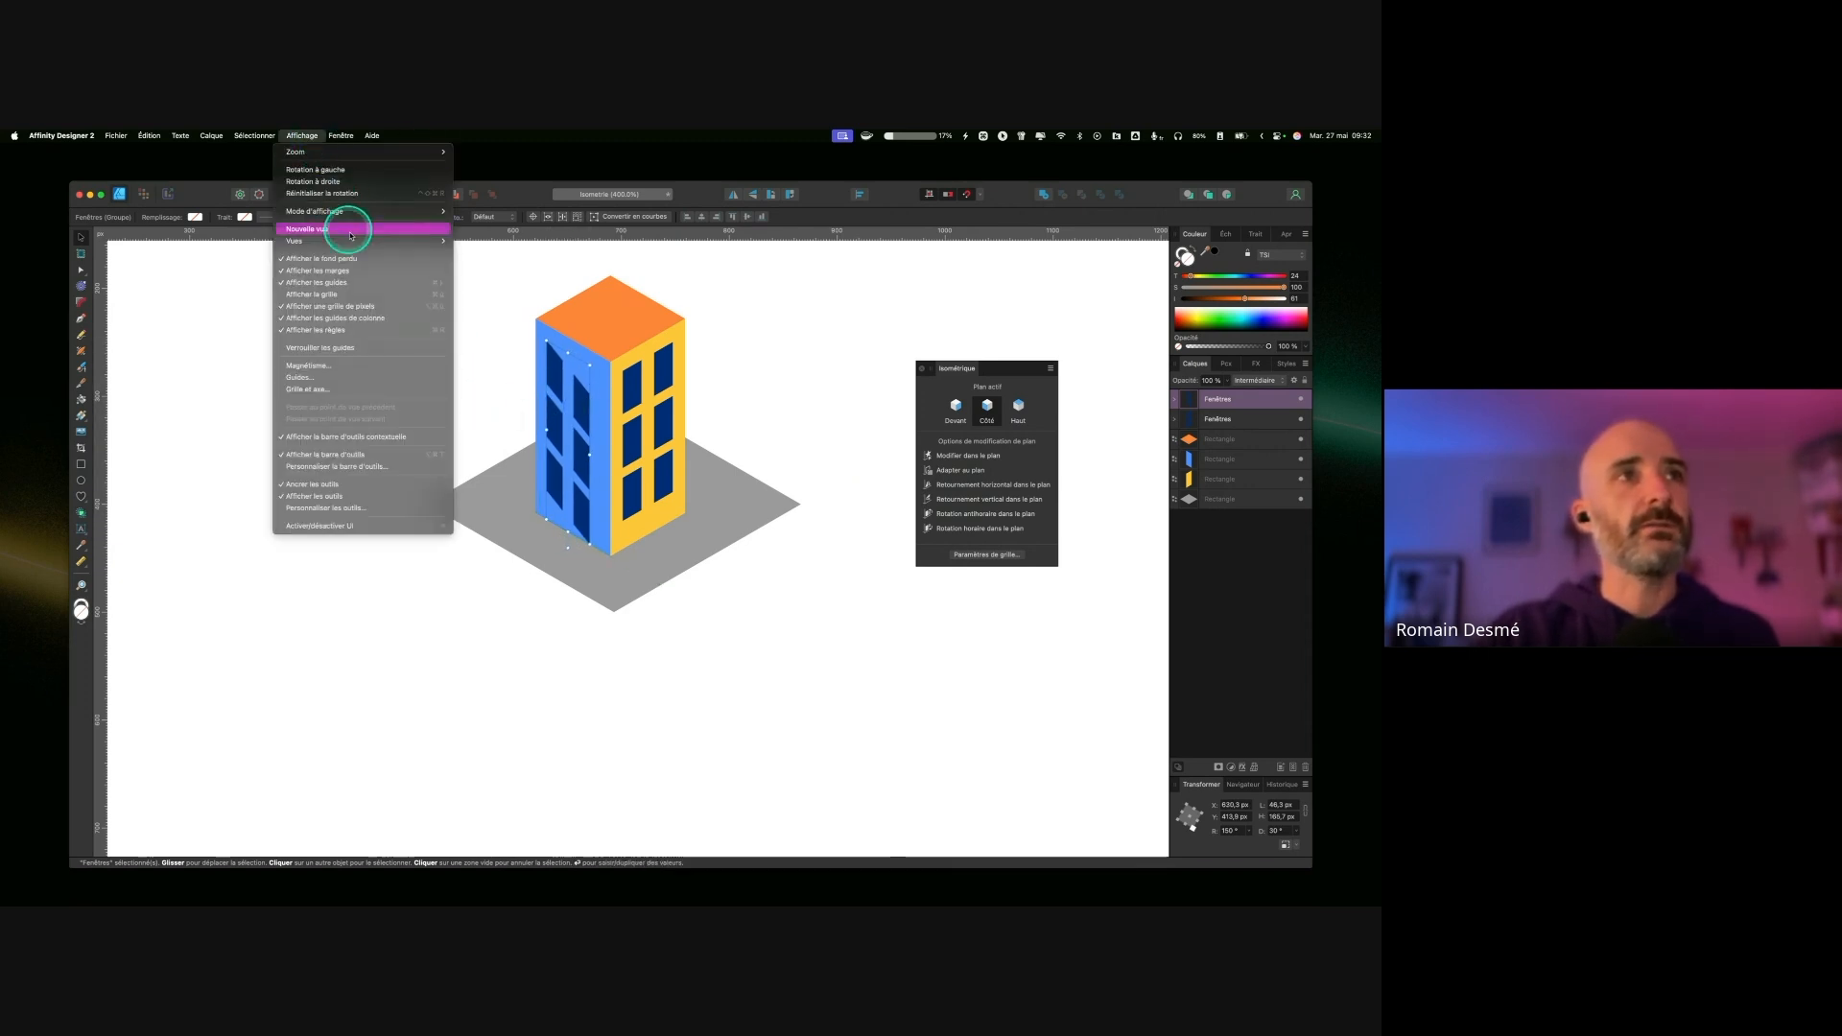
click(355, 296)
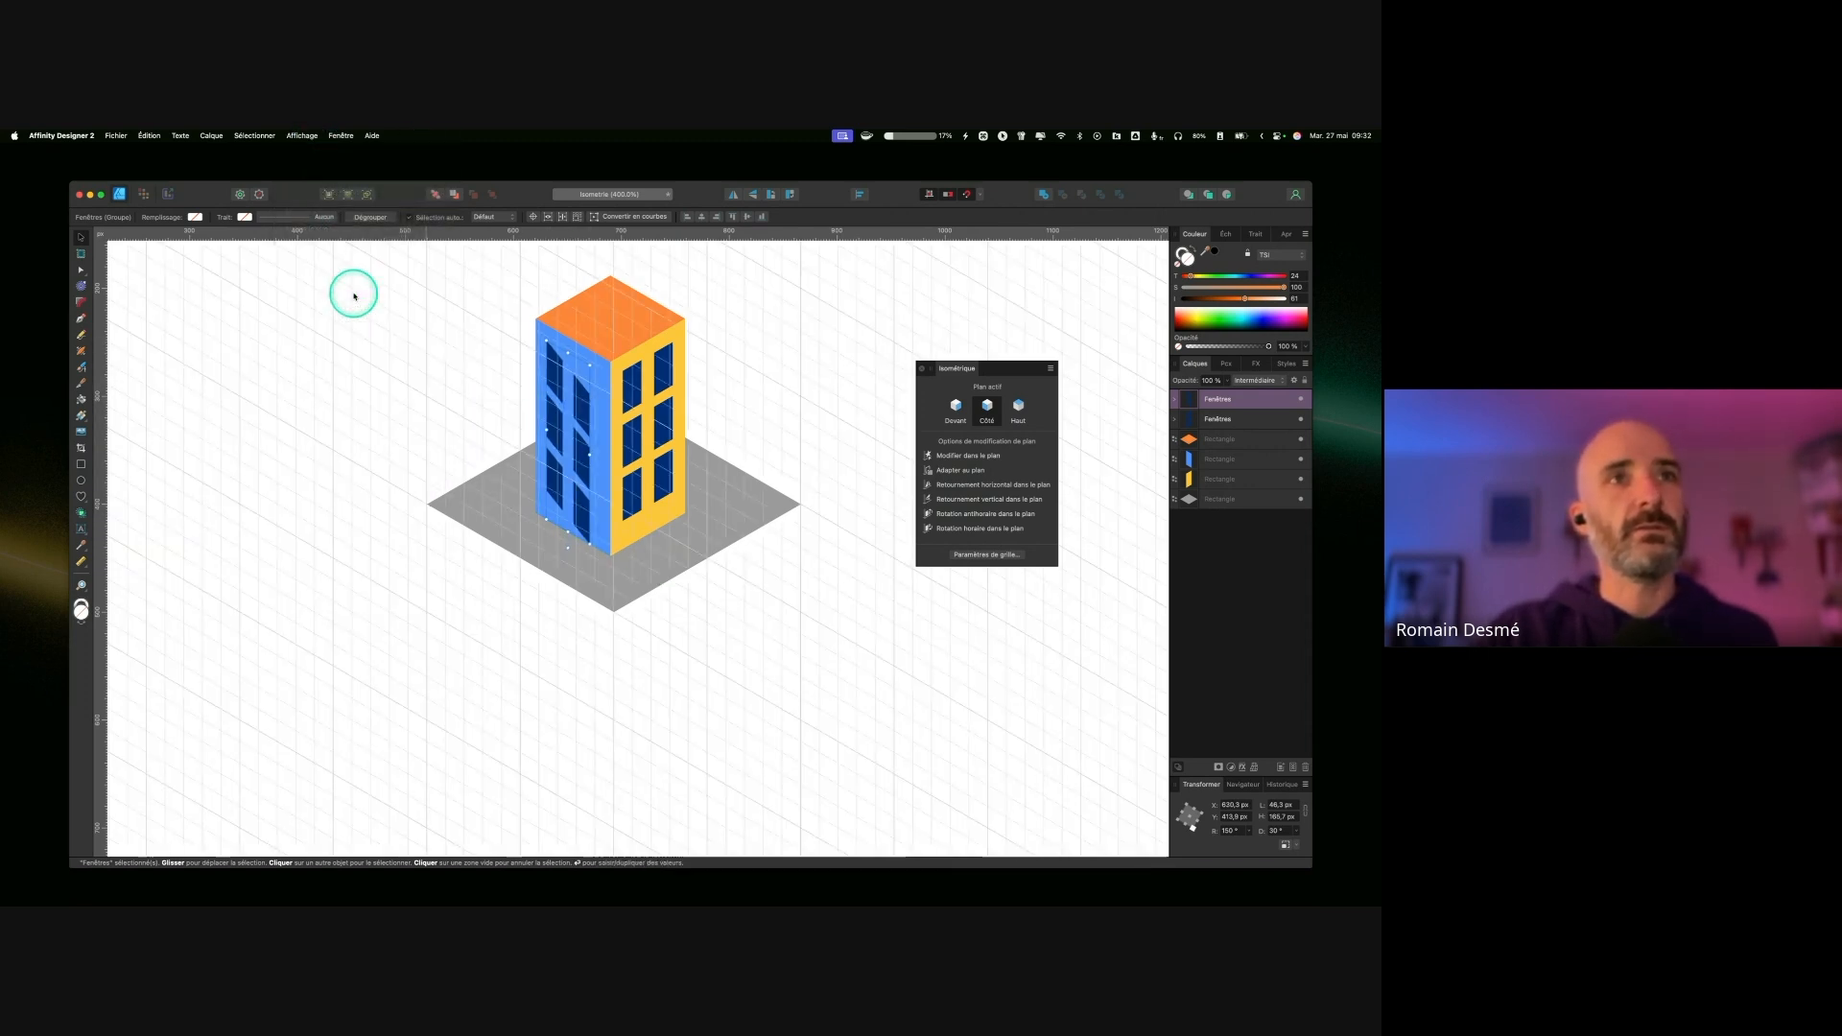
click(978, 426)
Step: Shear the copied window group by hand so its rows follow the blue face's slope
key(ctrl)
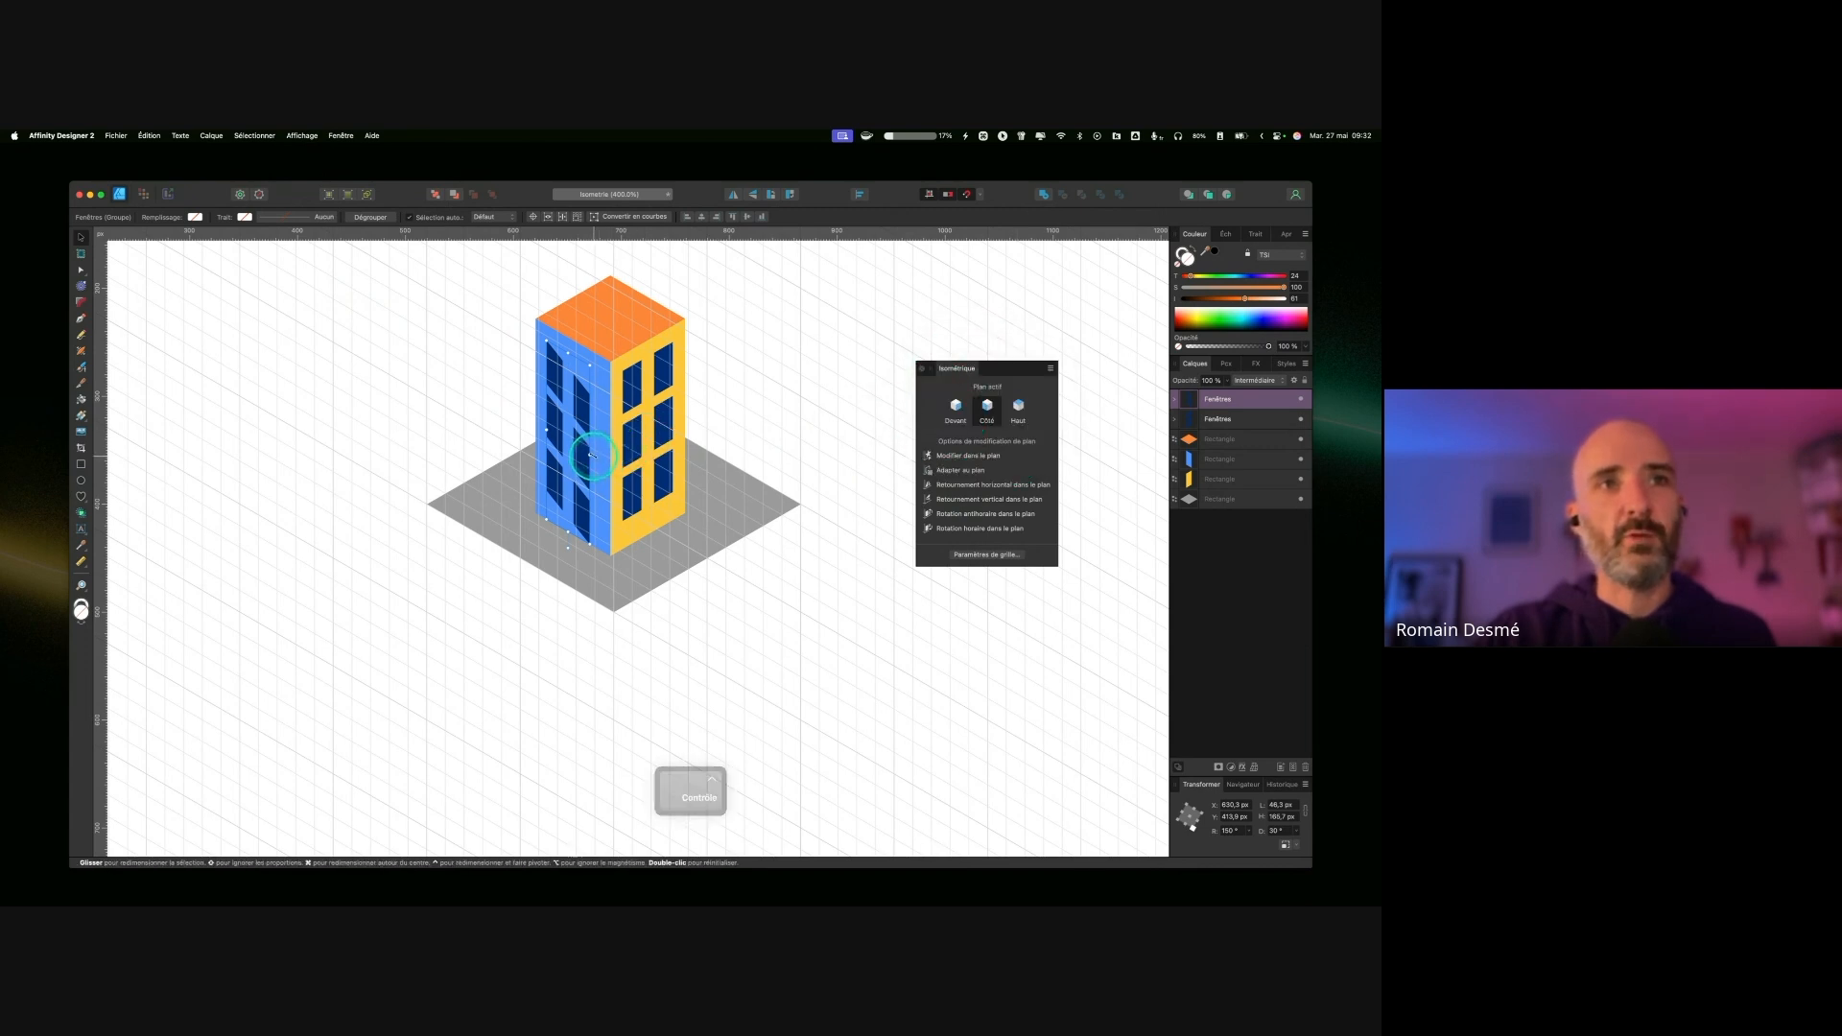
key(ctrl)
key(ctrl)
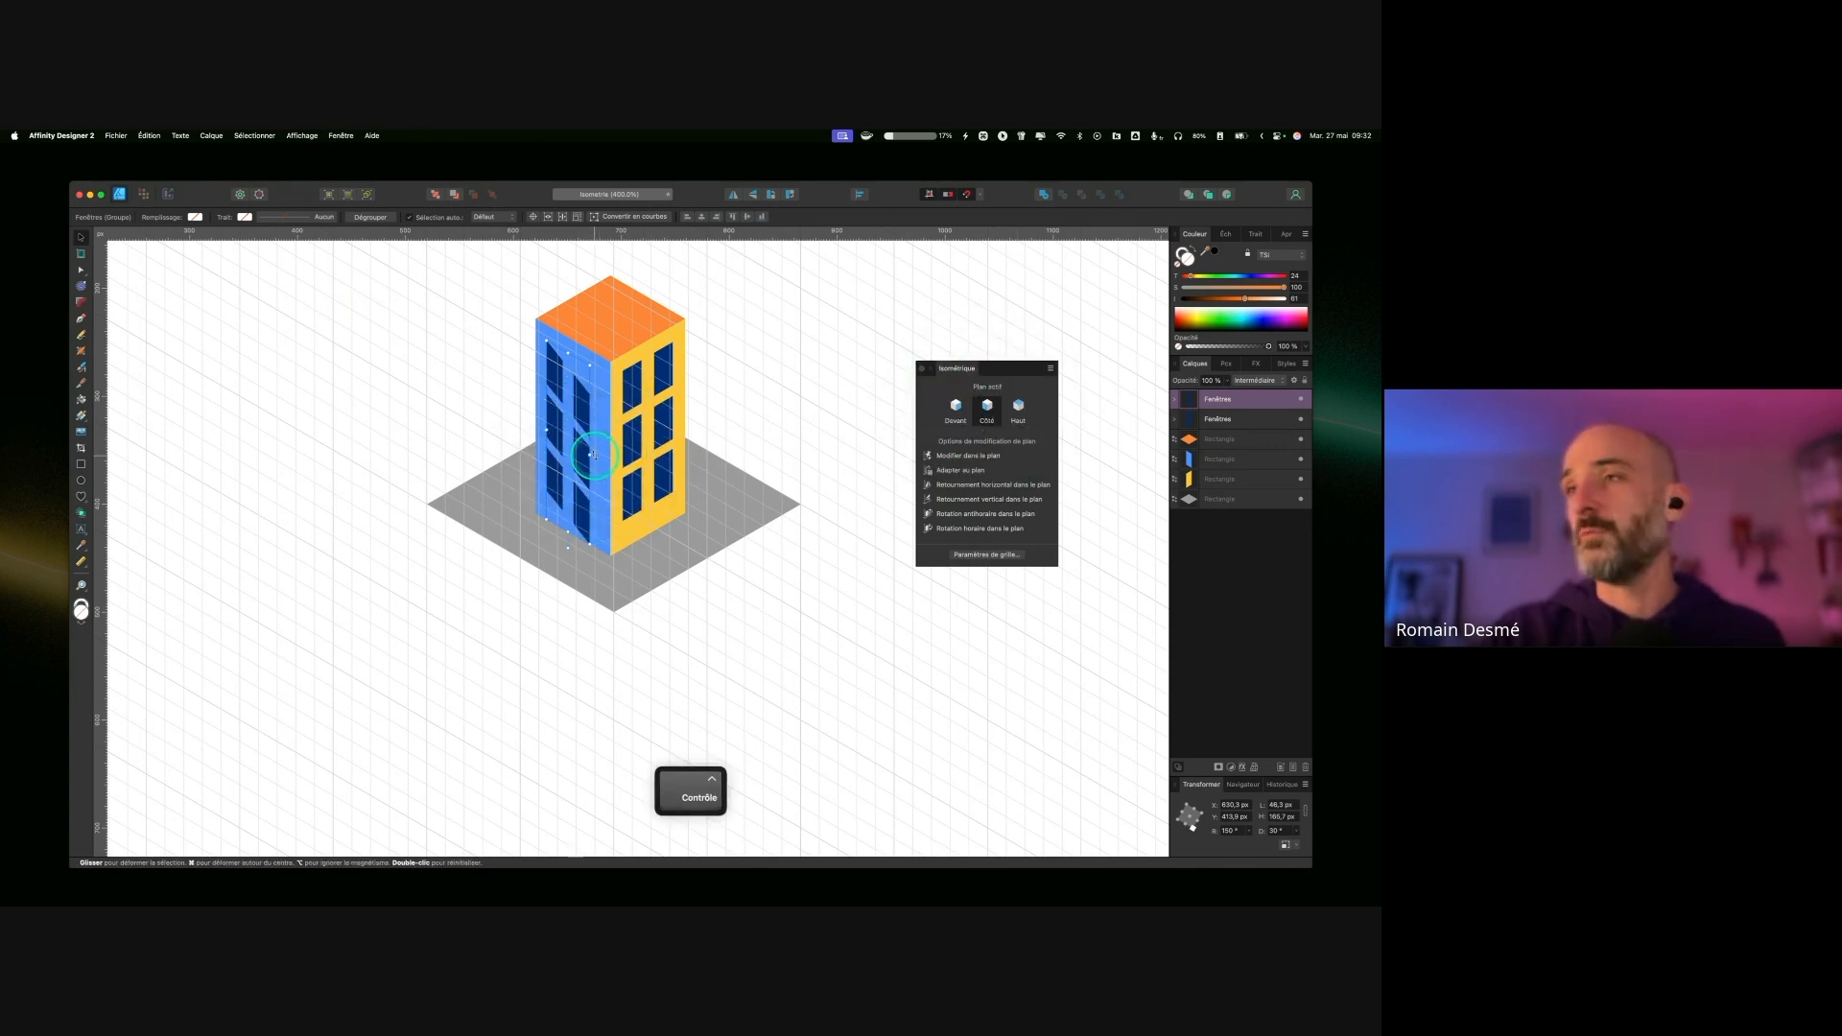
key(ctrl)
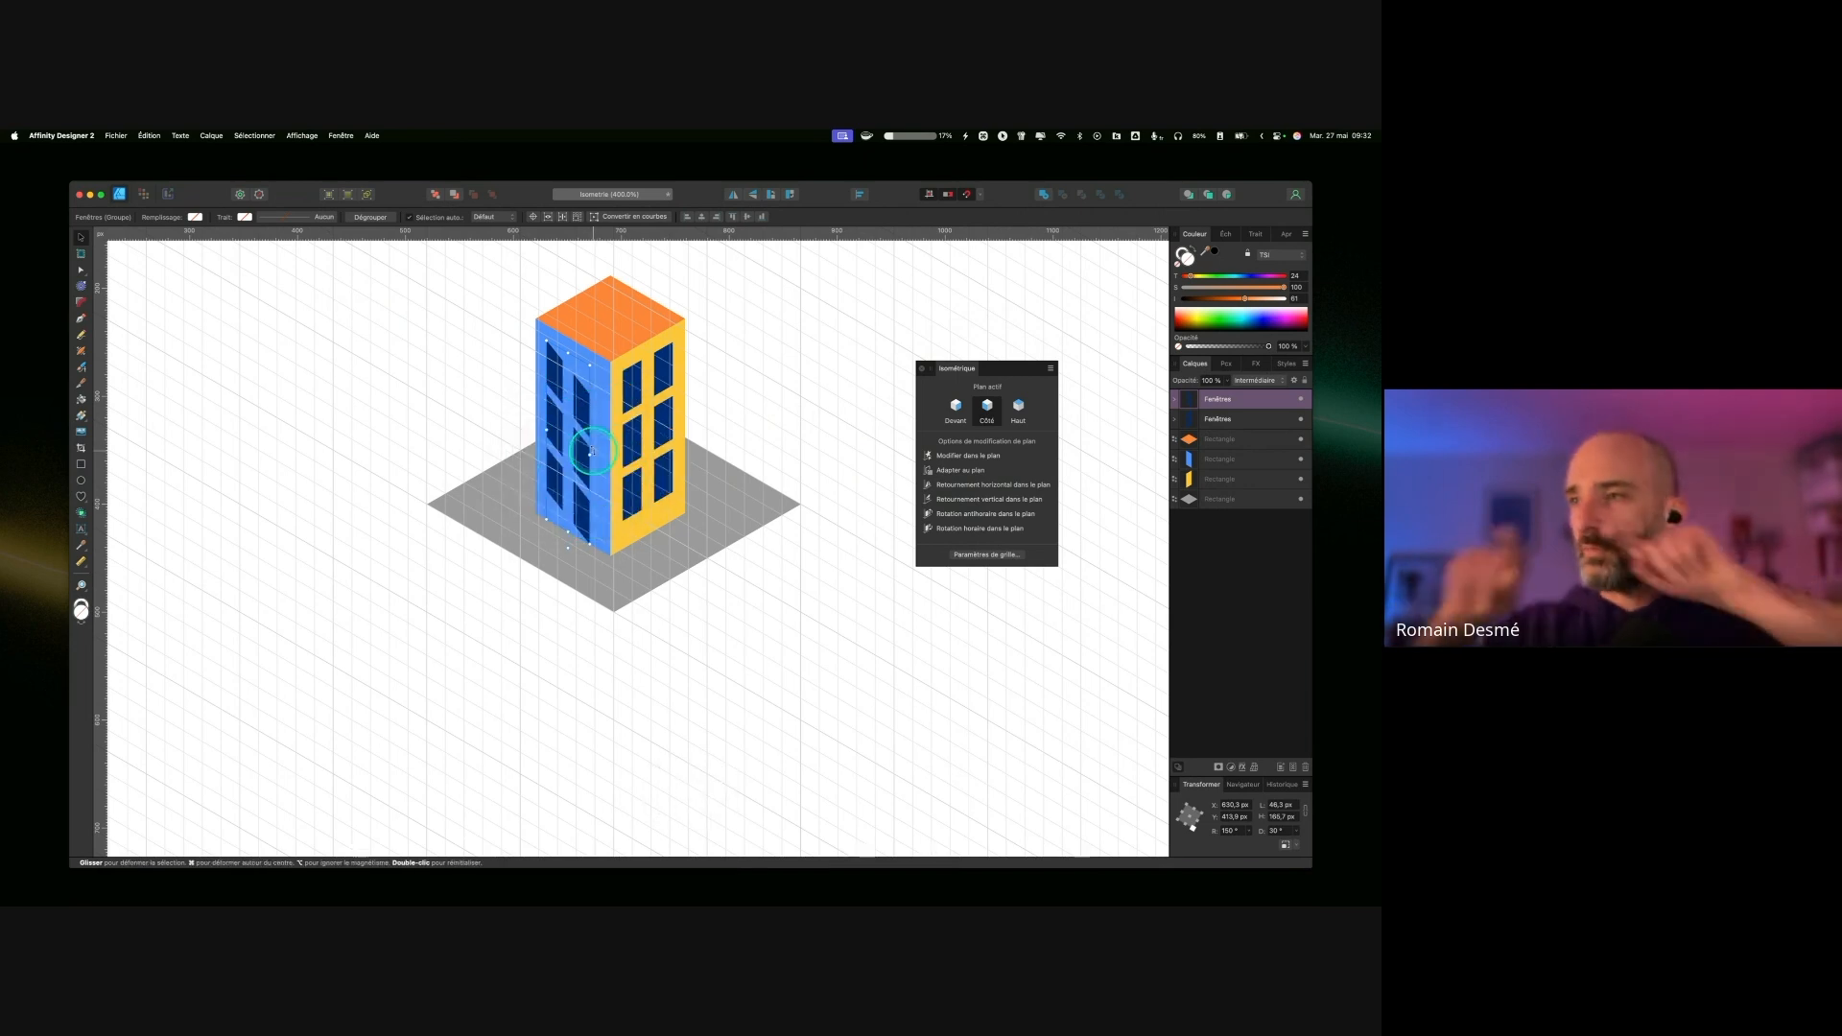
key(ctrl)
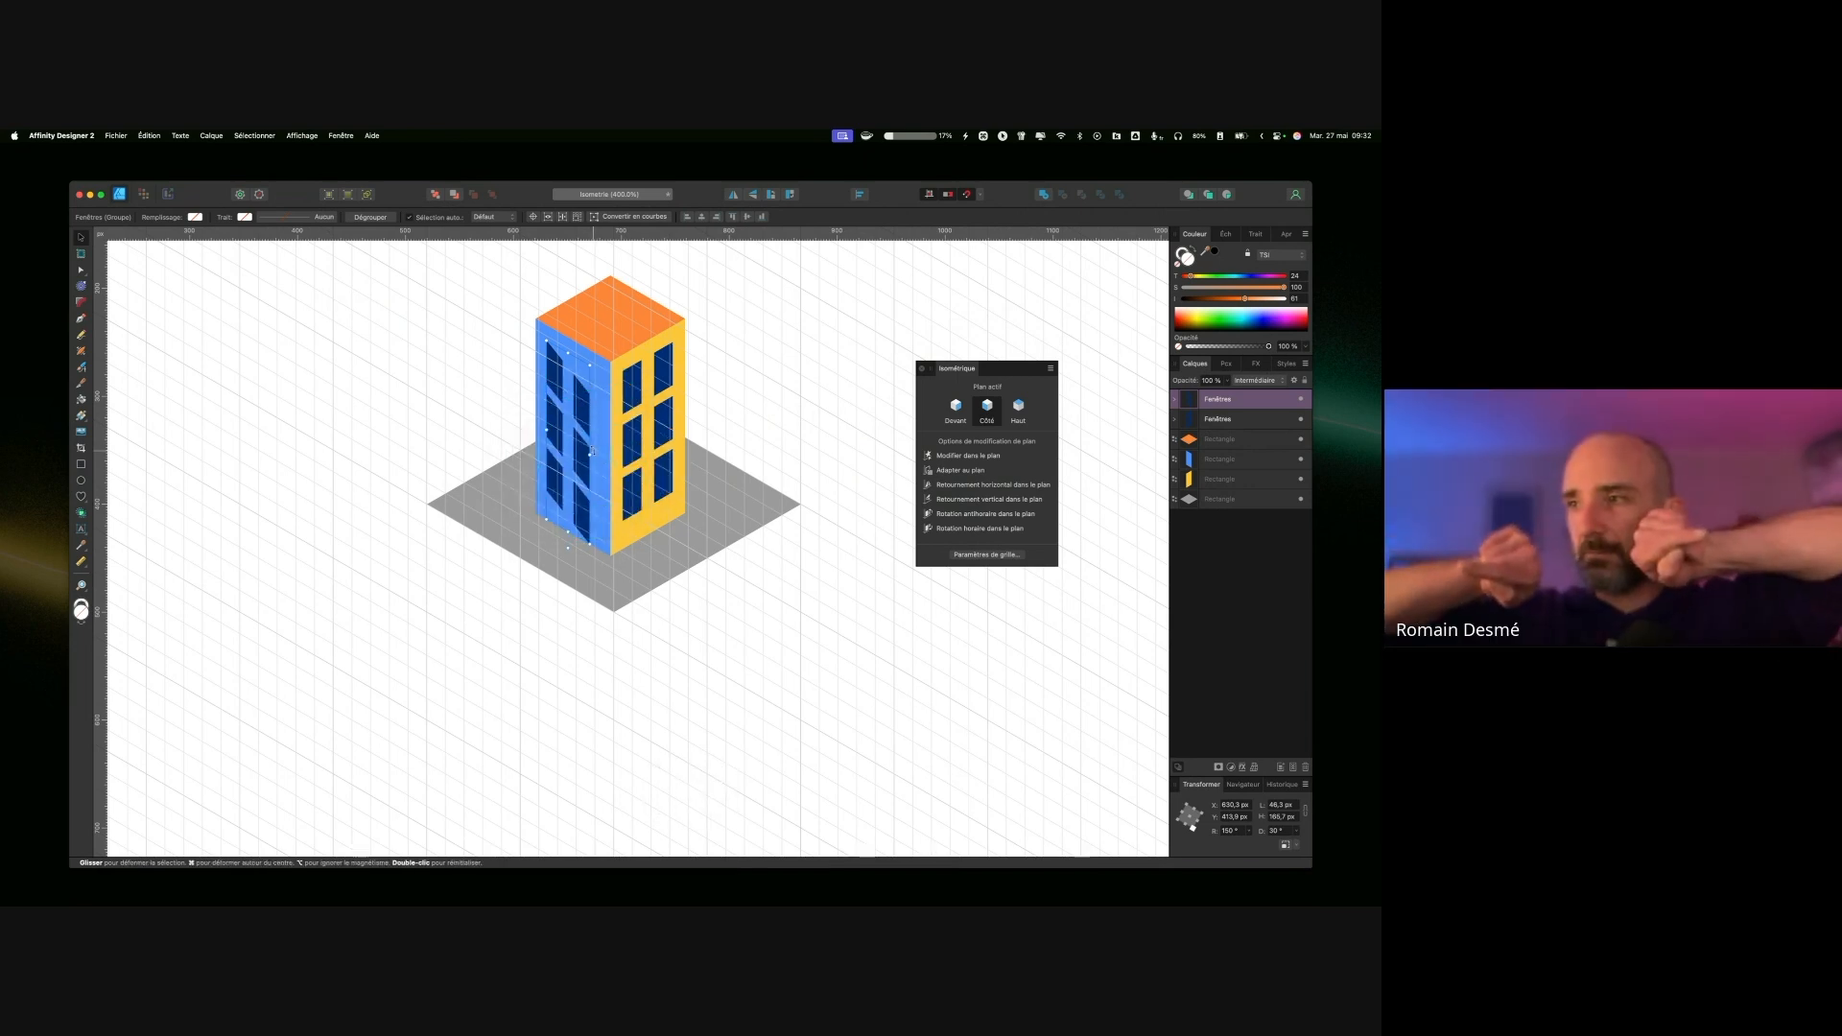
key(ctrl)
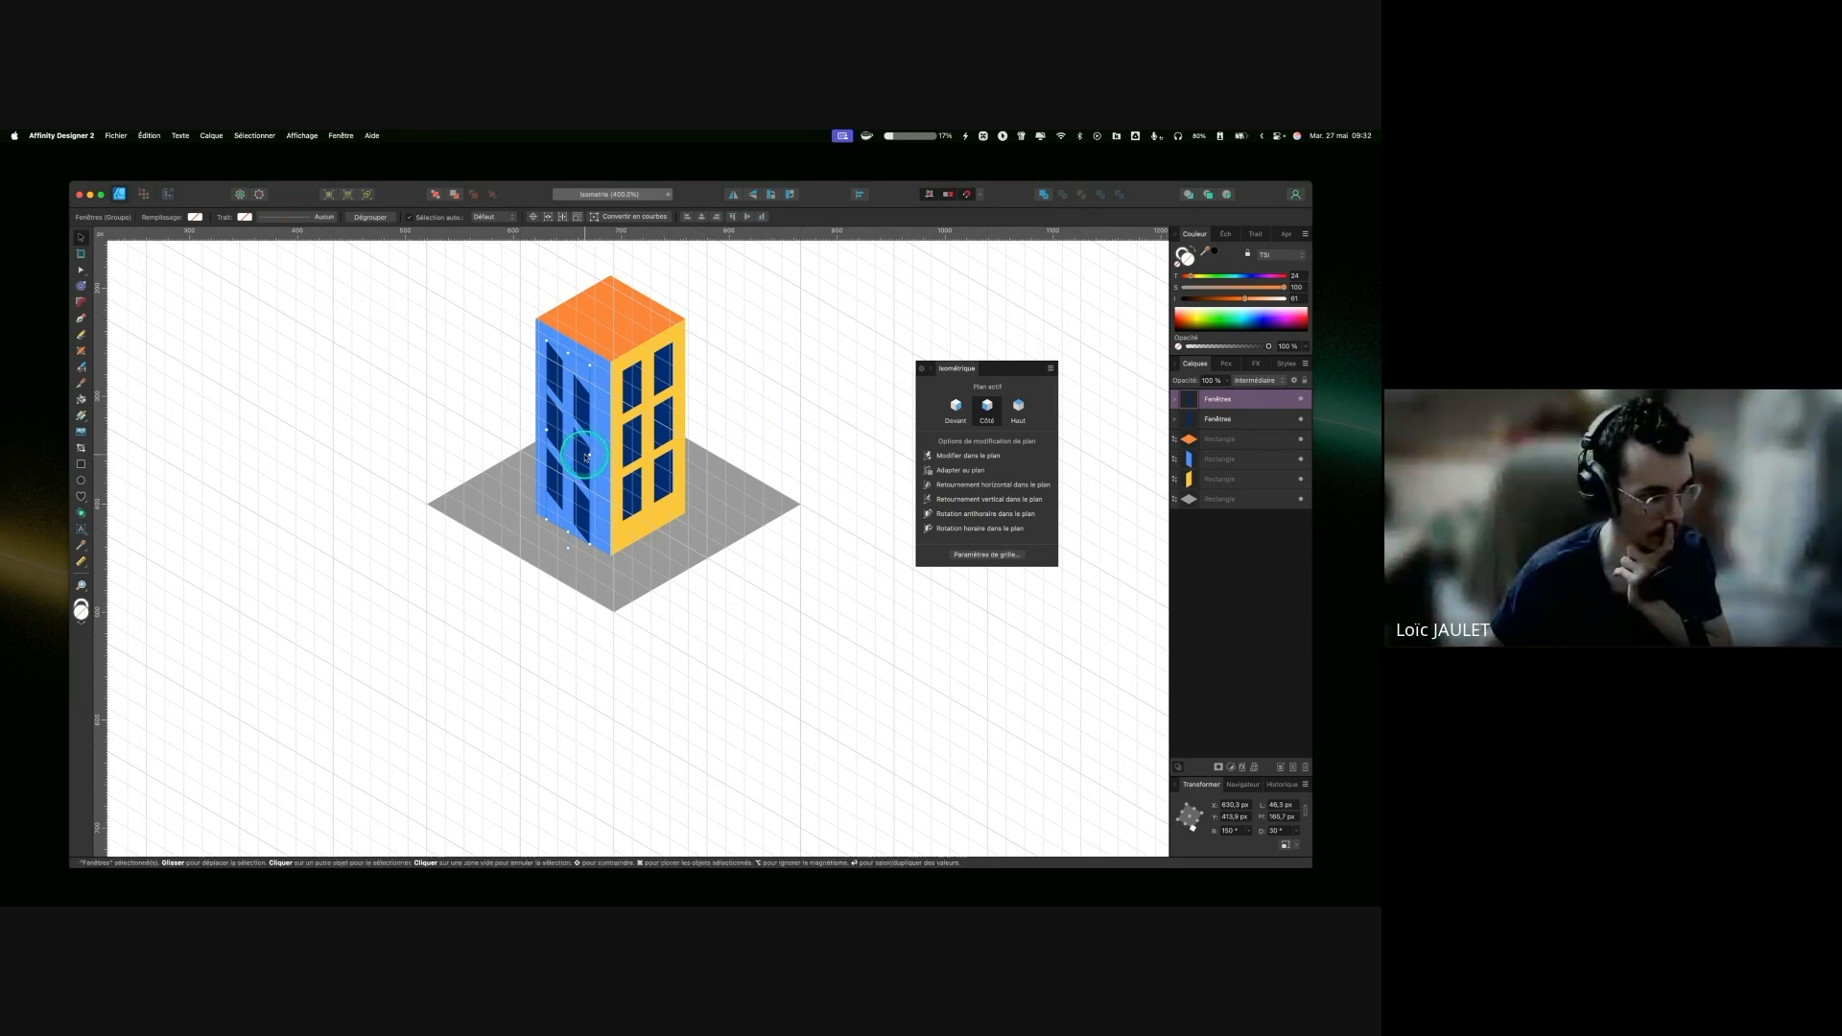
key(ctrl)
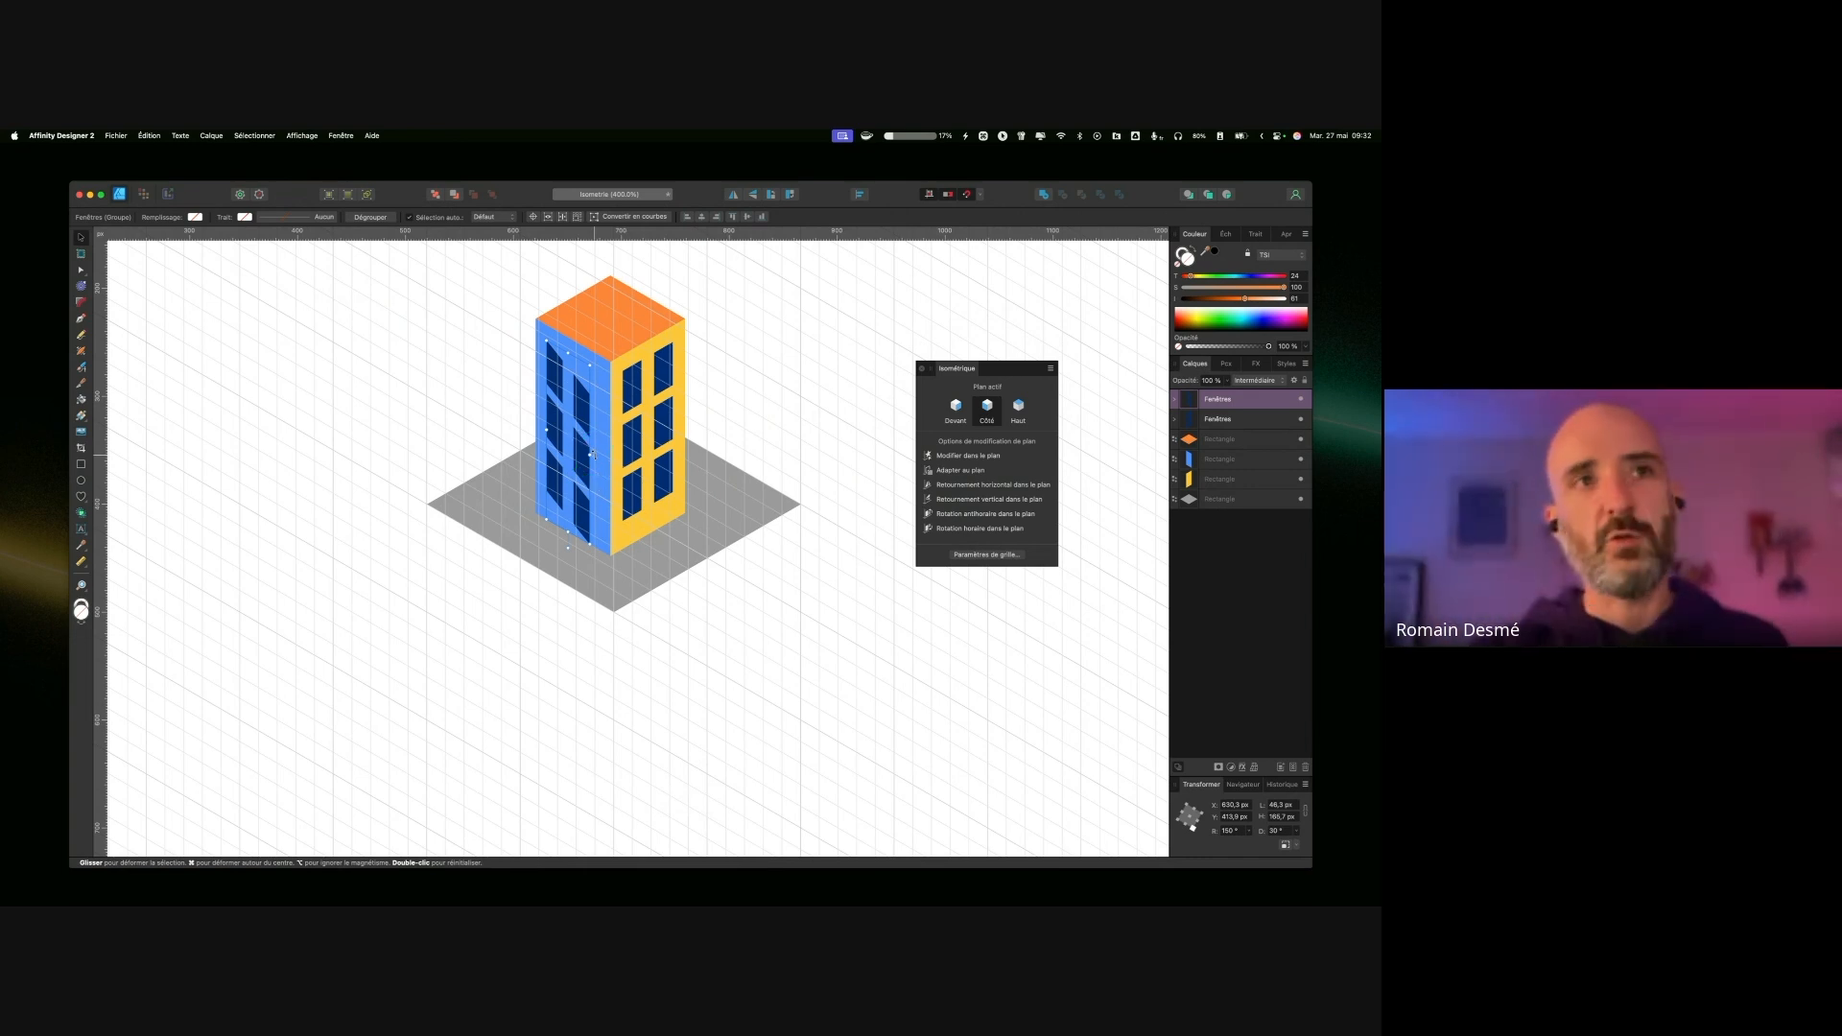
drag(592, 457, 599, 432)
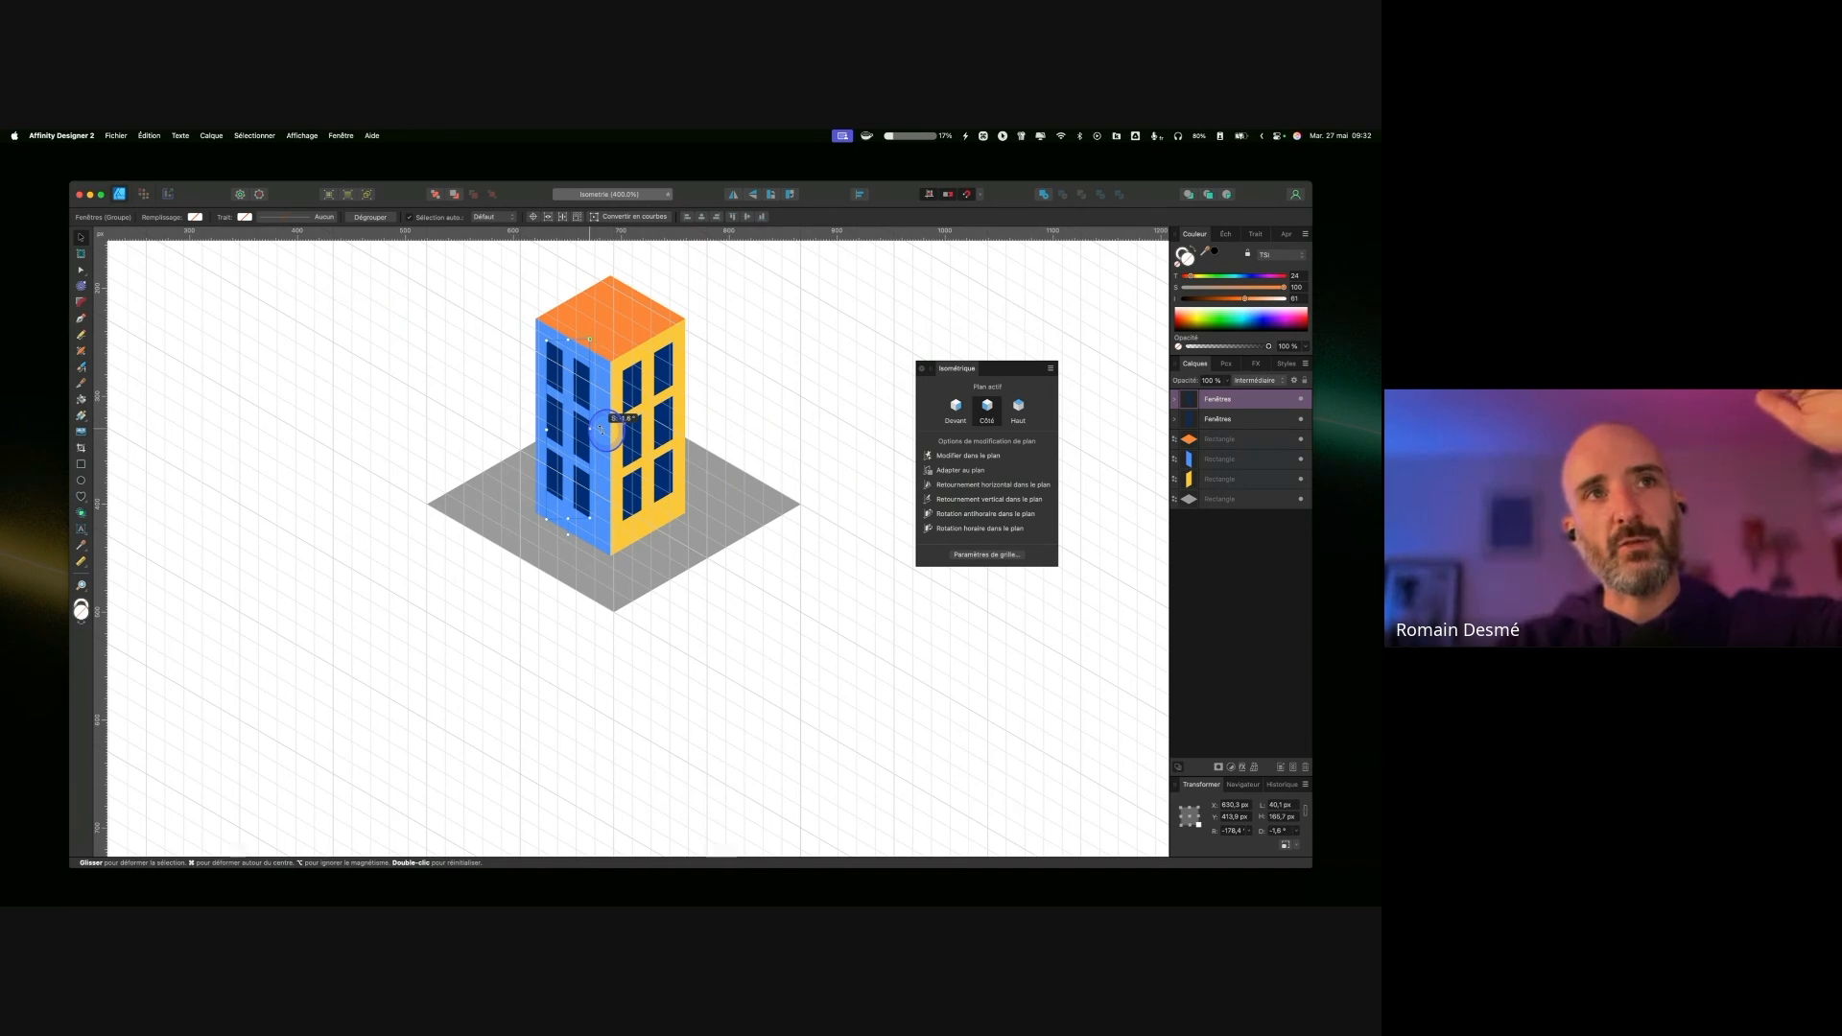
drag(601, 427, 602, 428)
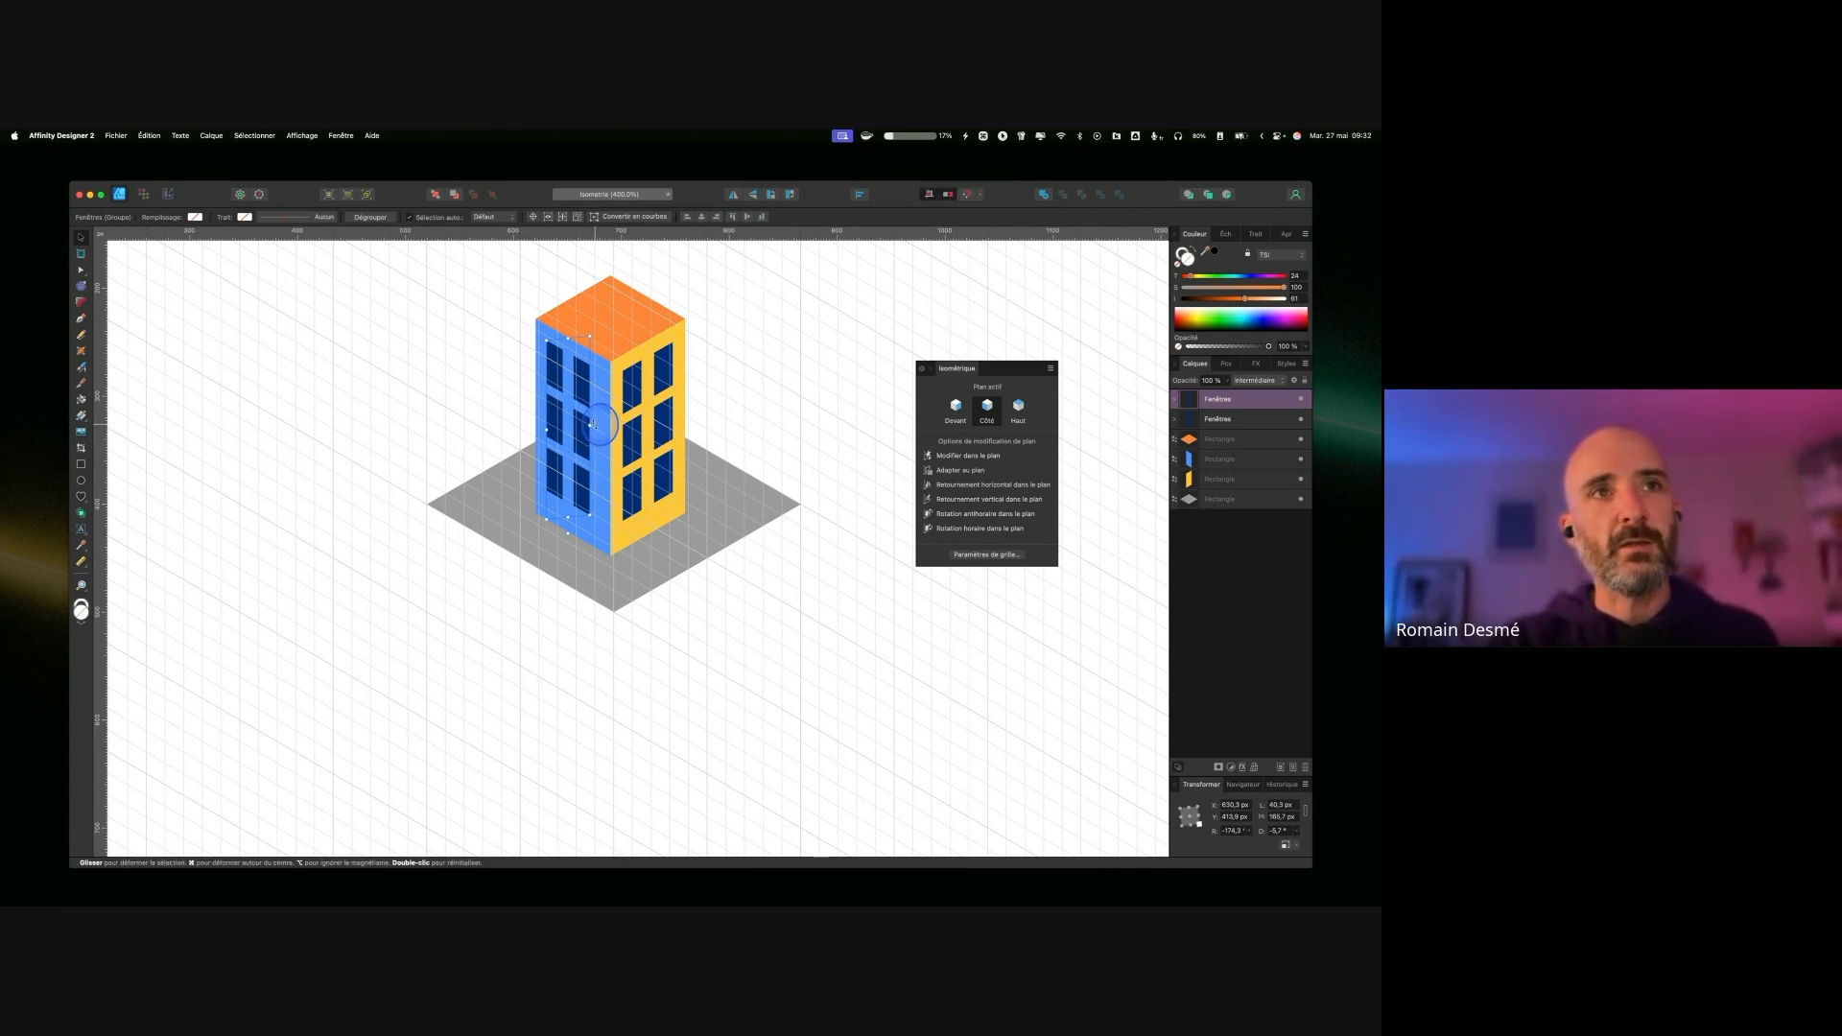
drag(593, 423, 592, 425)
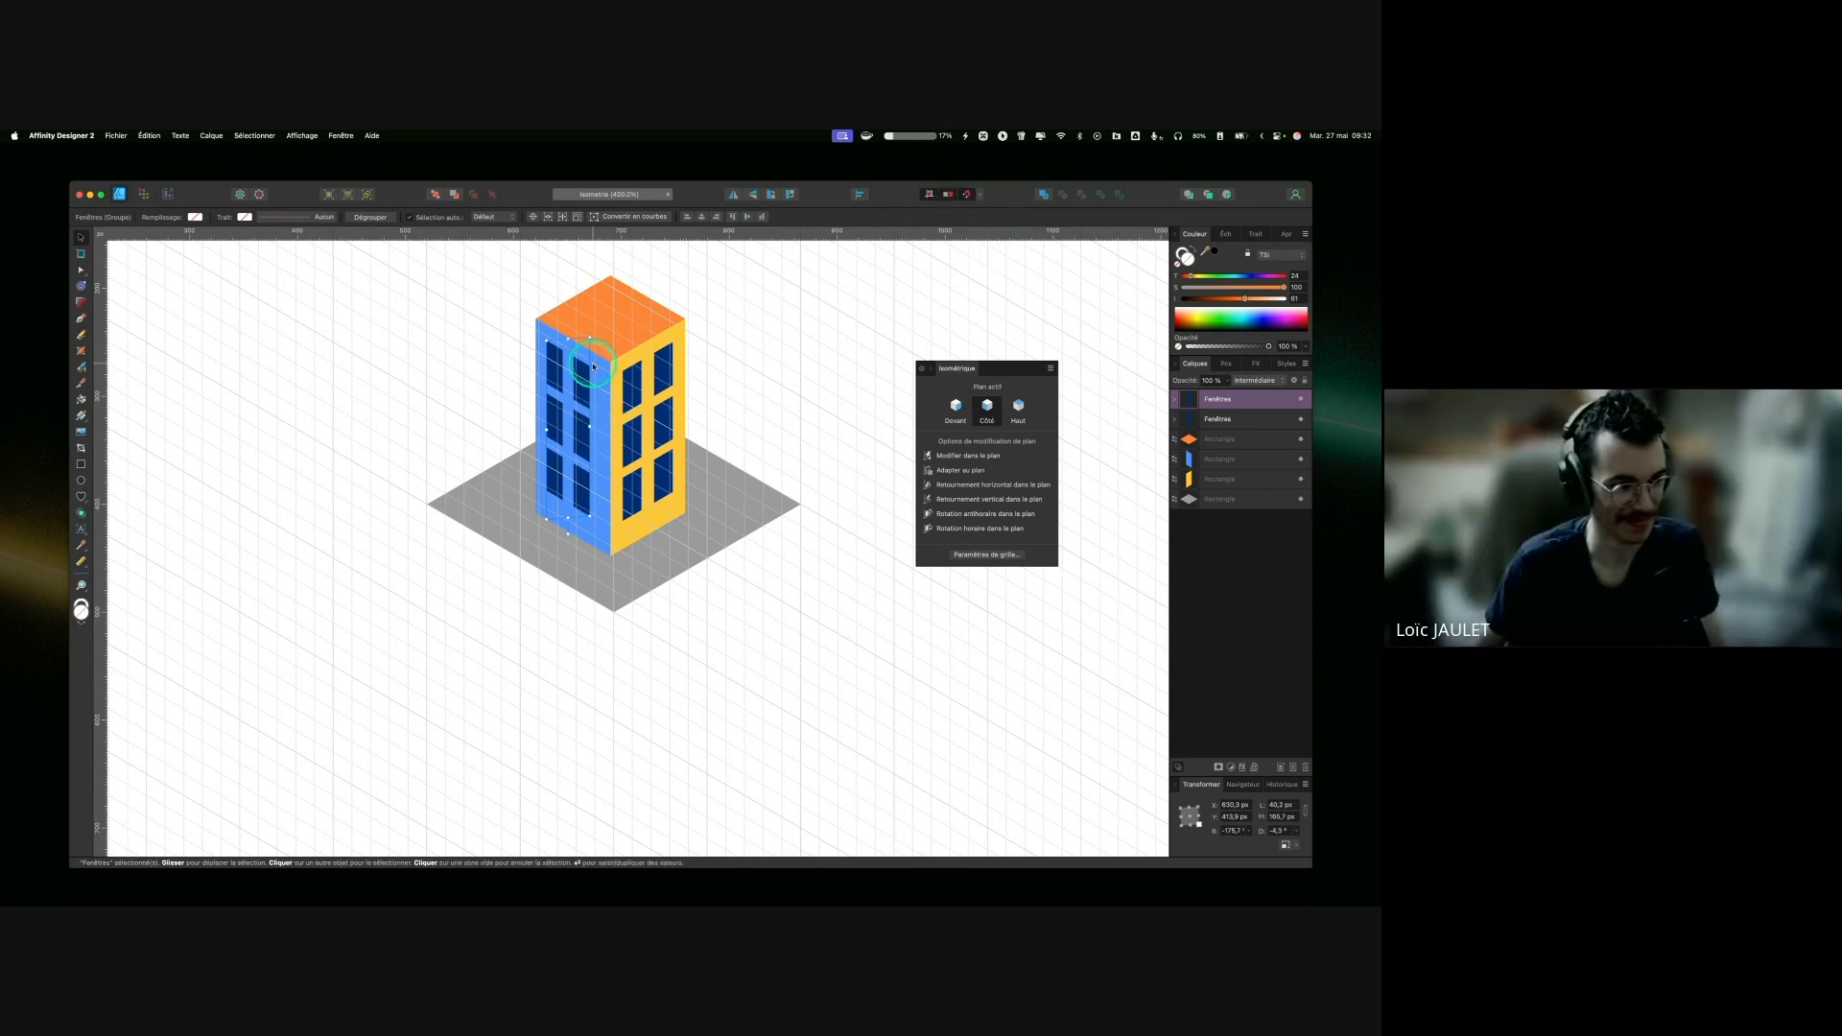
Step: Centre the copied windows on the blue face, nudge them up slightly, and deselect them
drag(583, 379, 584, 387)
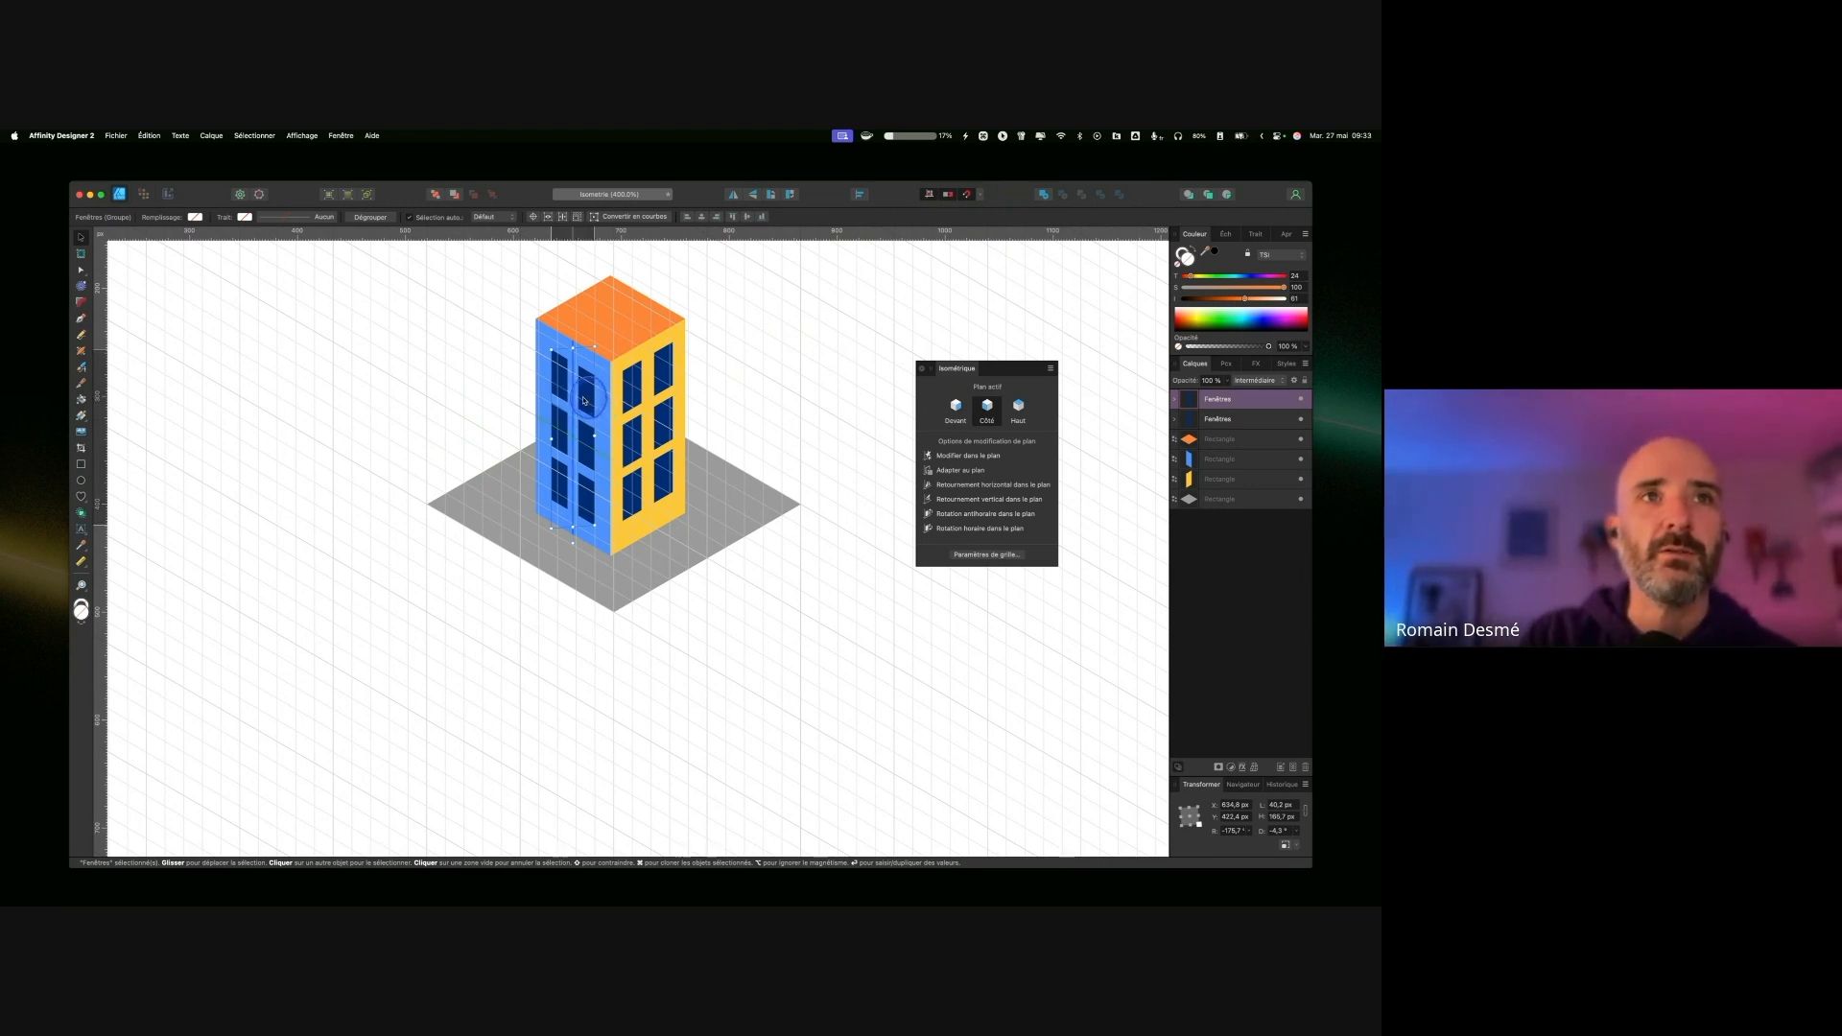
key(Up)
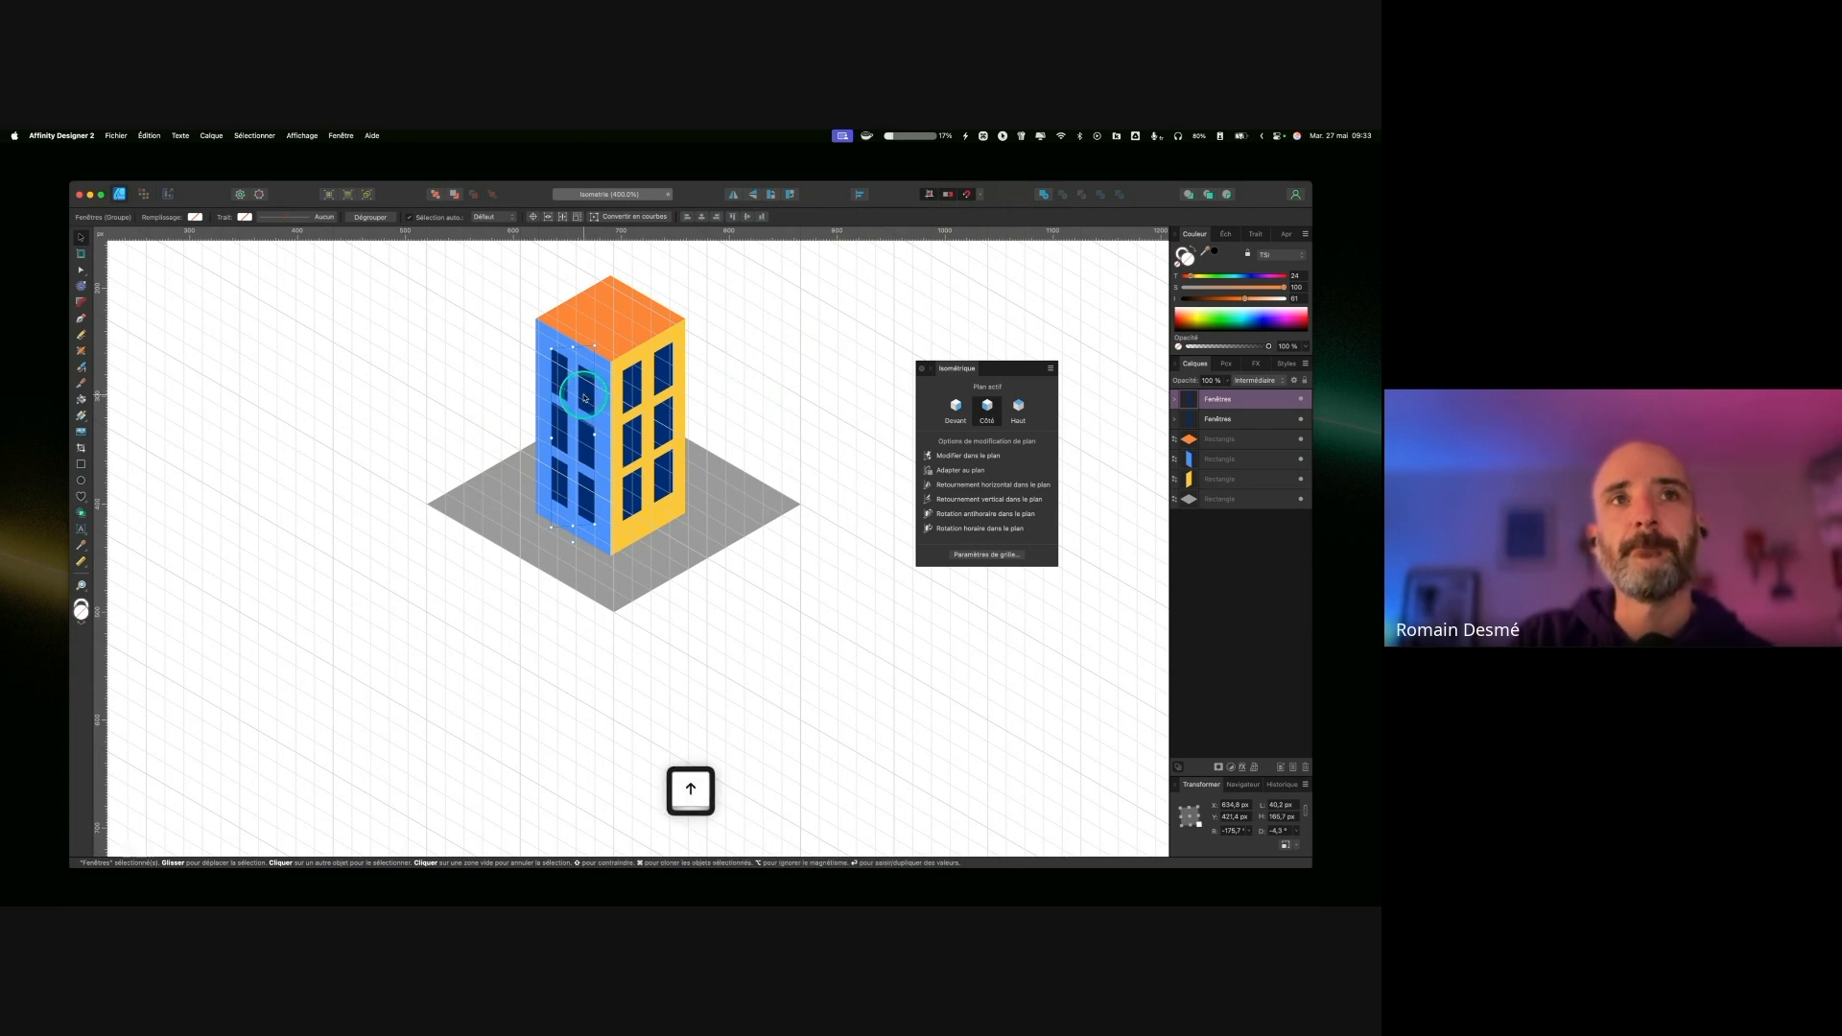
click(801, 397)
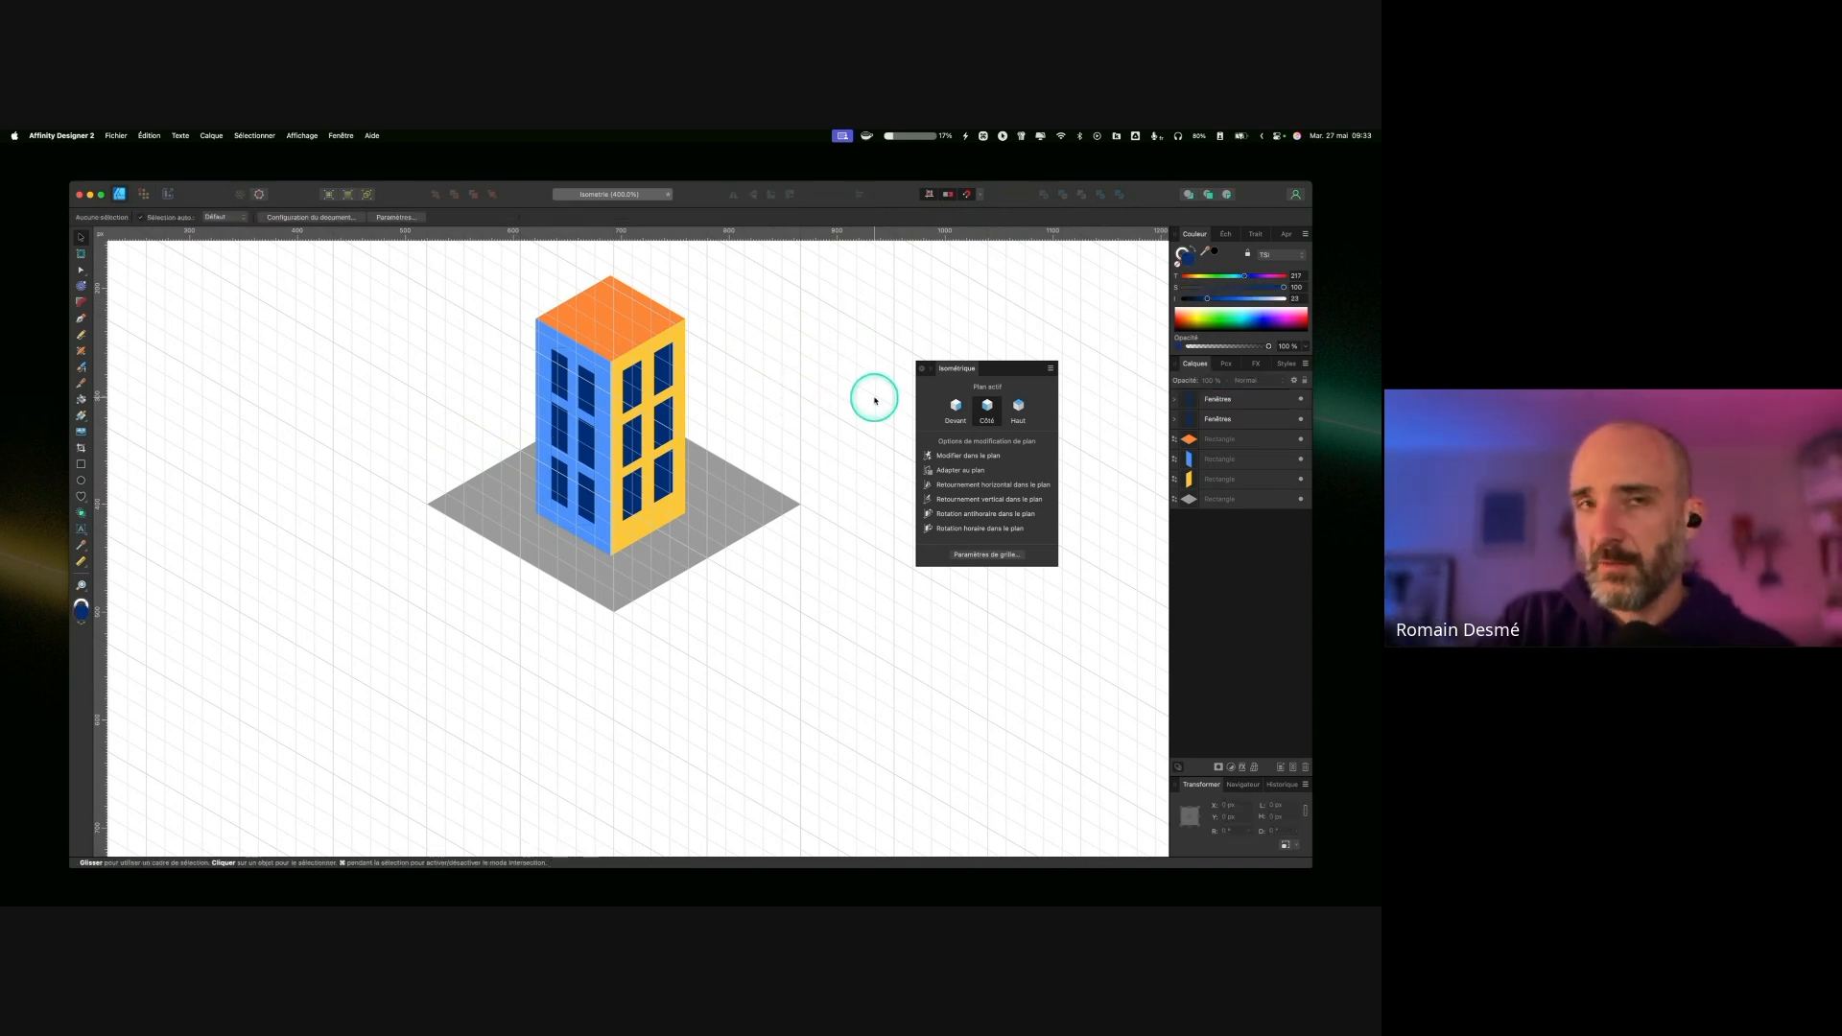
Step: Hide the grid and select the yellow face rectangle
click(254, 135)
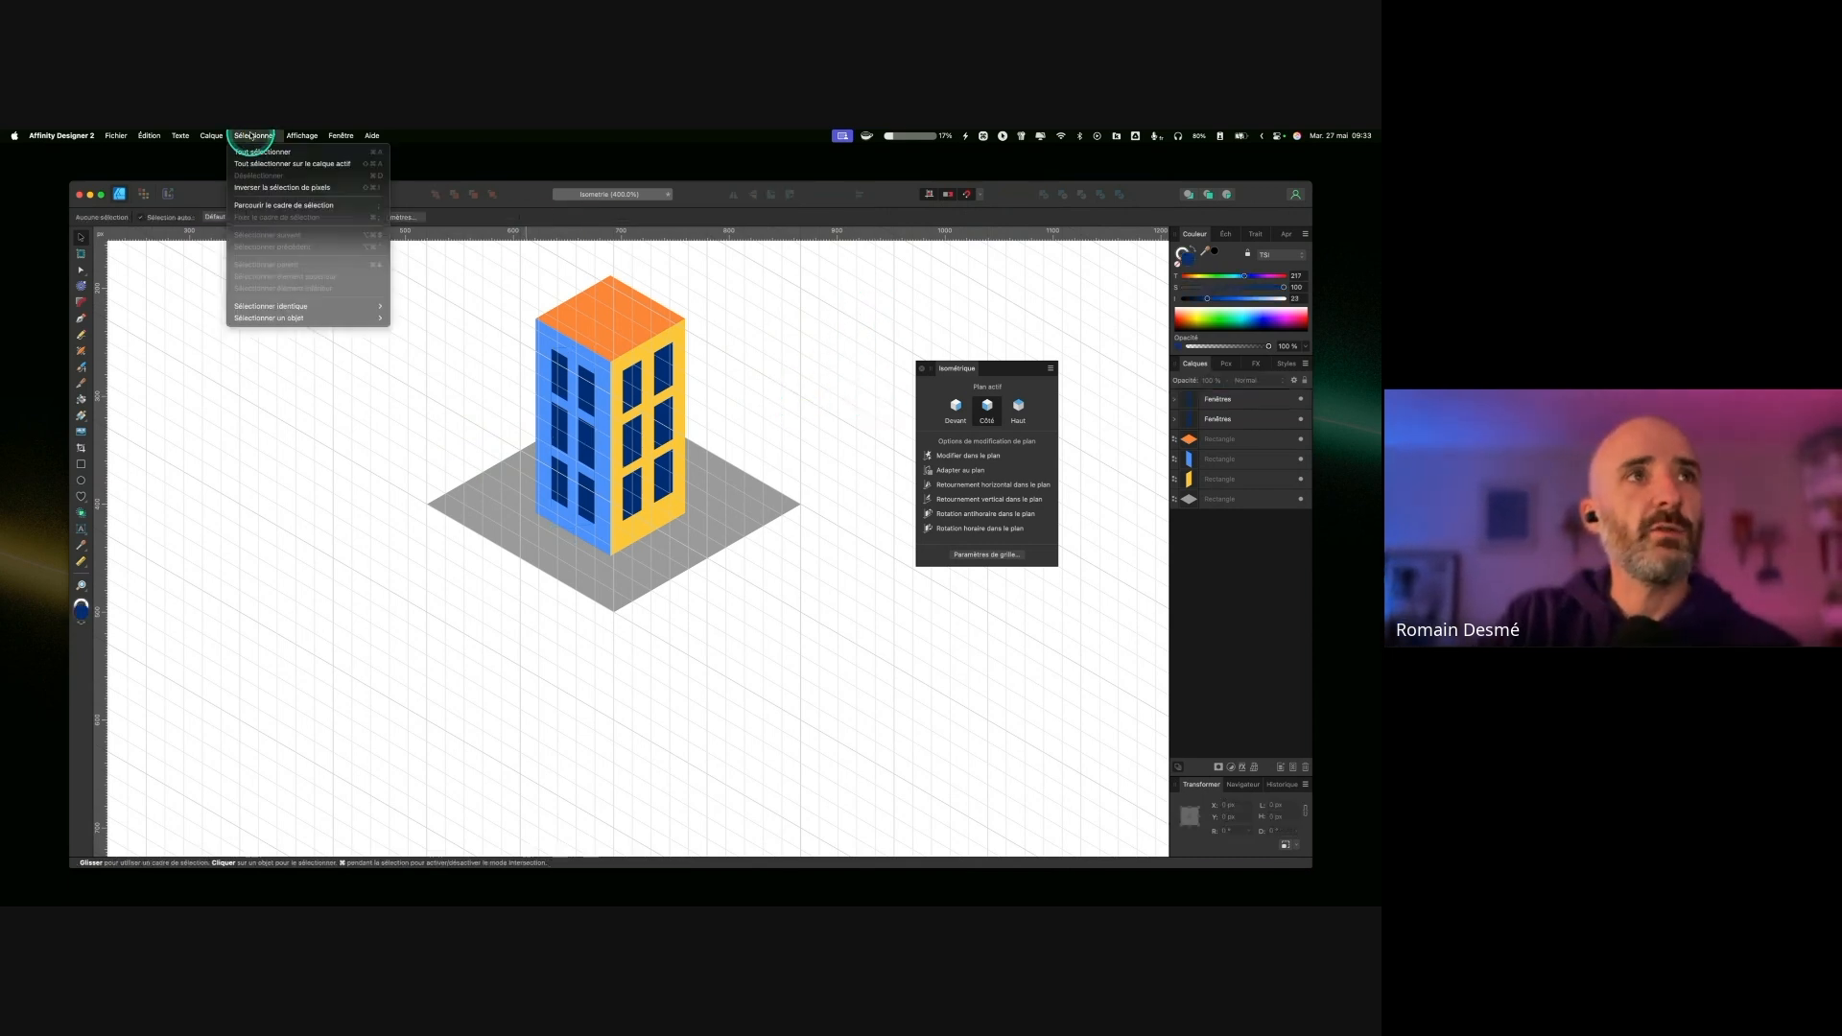
mouse_move(302, 136)
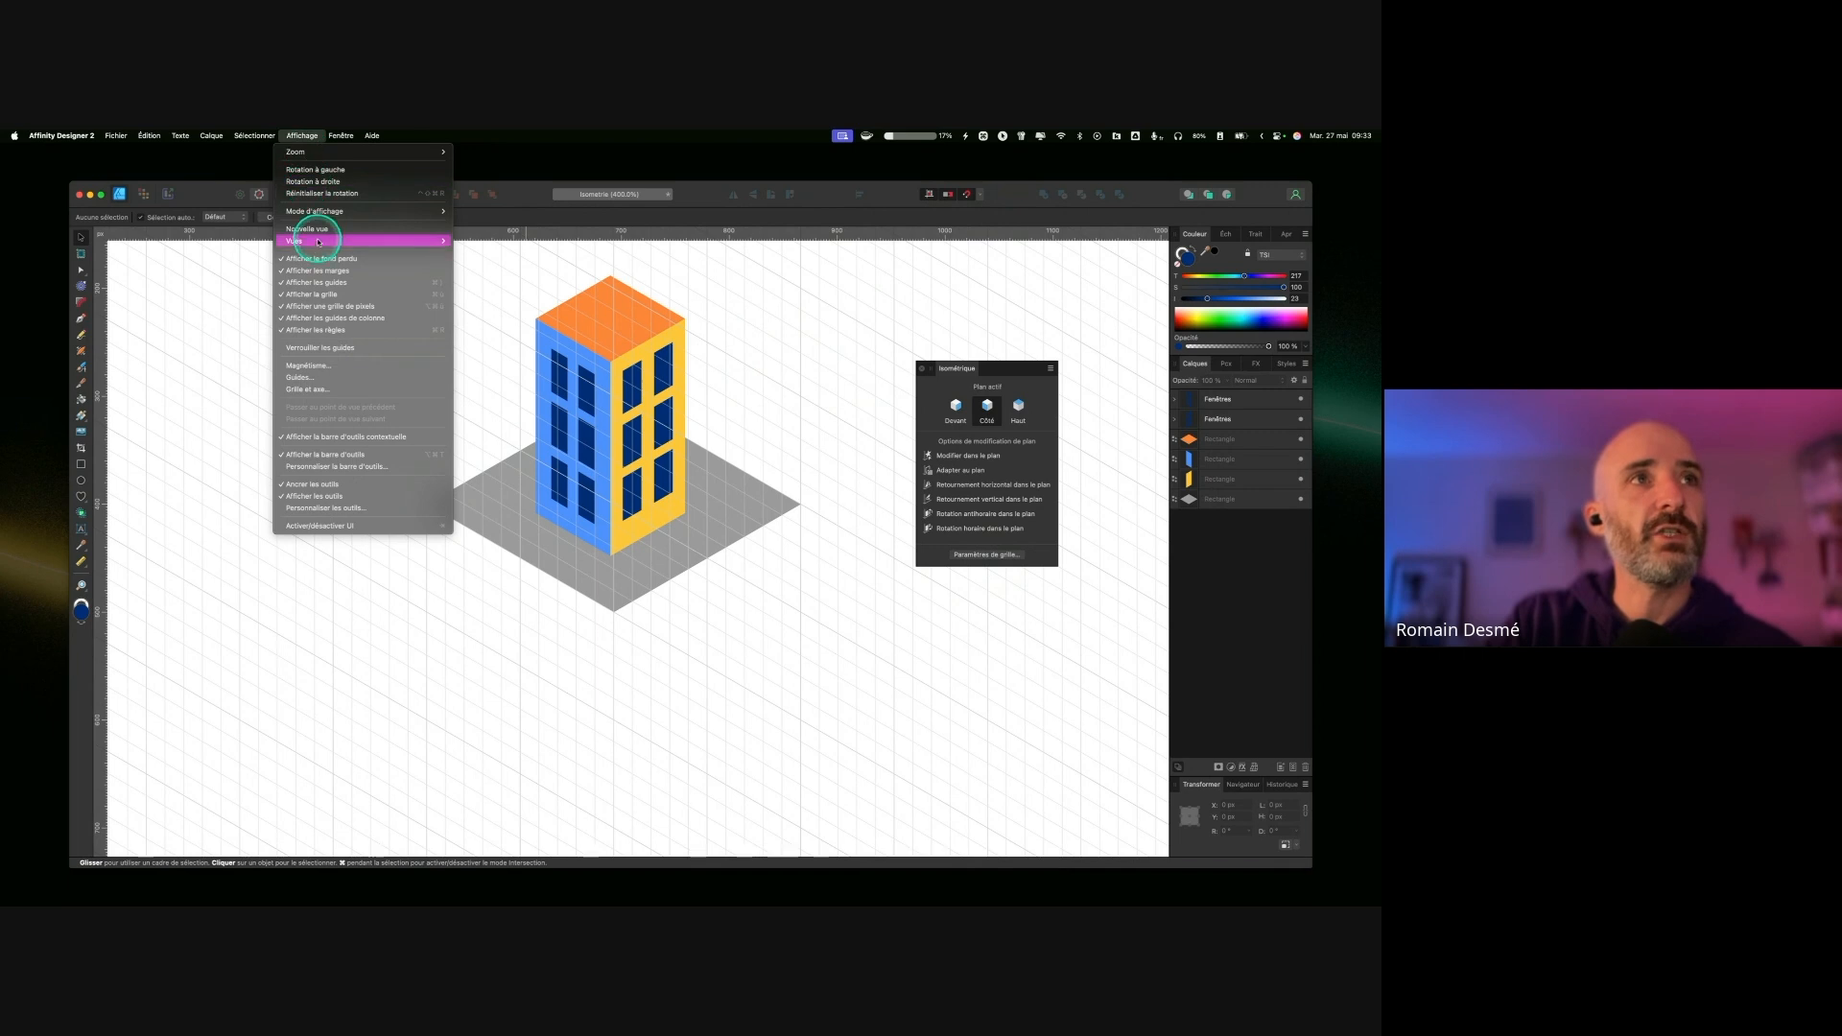
click(293, 299)
scroll(626, 472, up, 2)
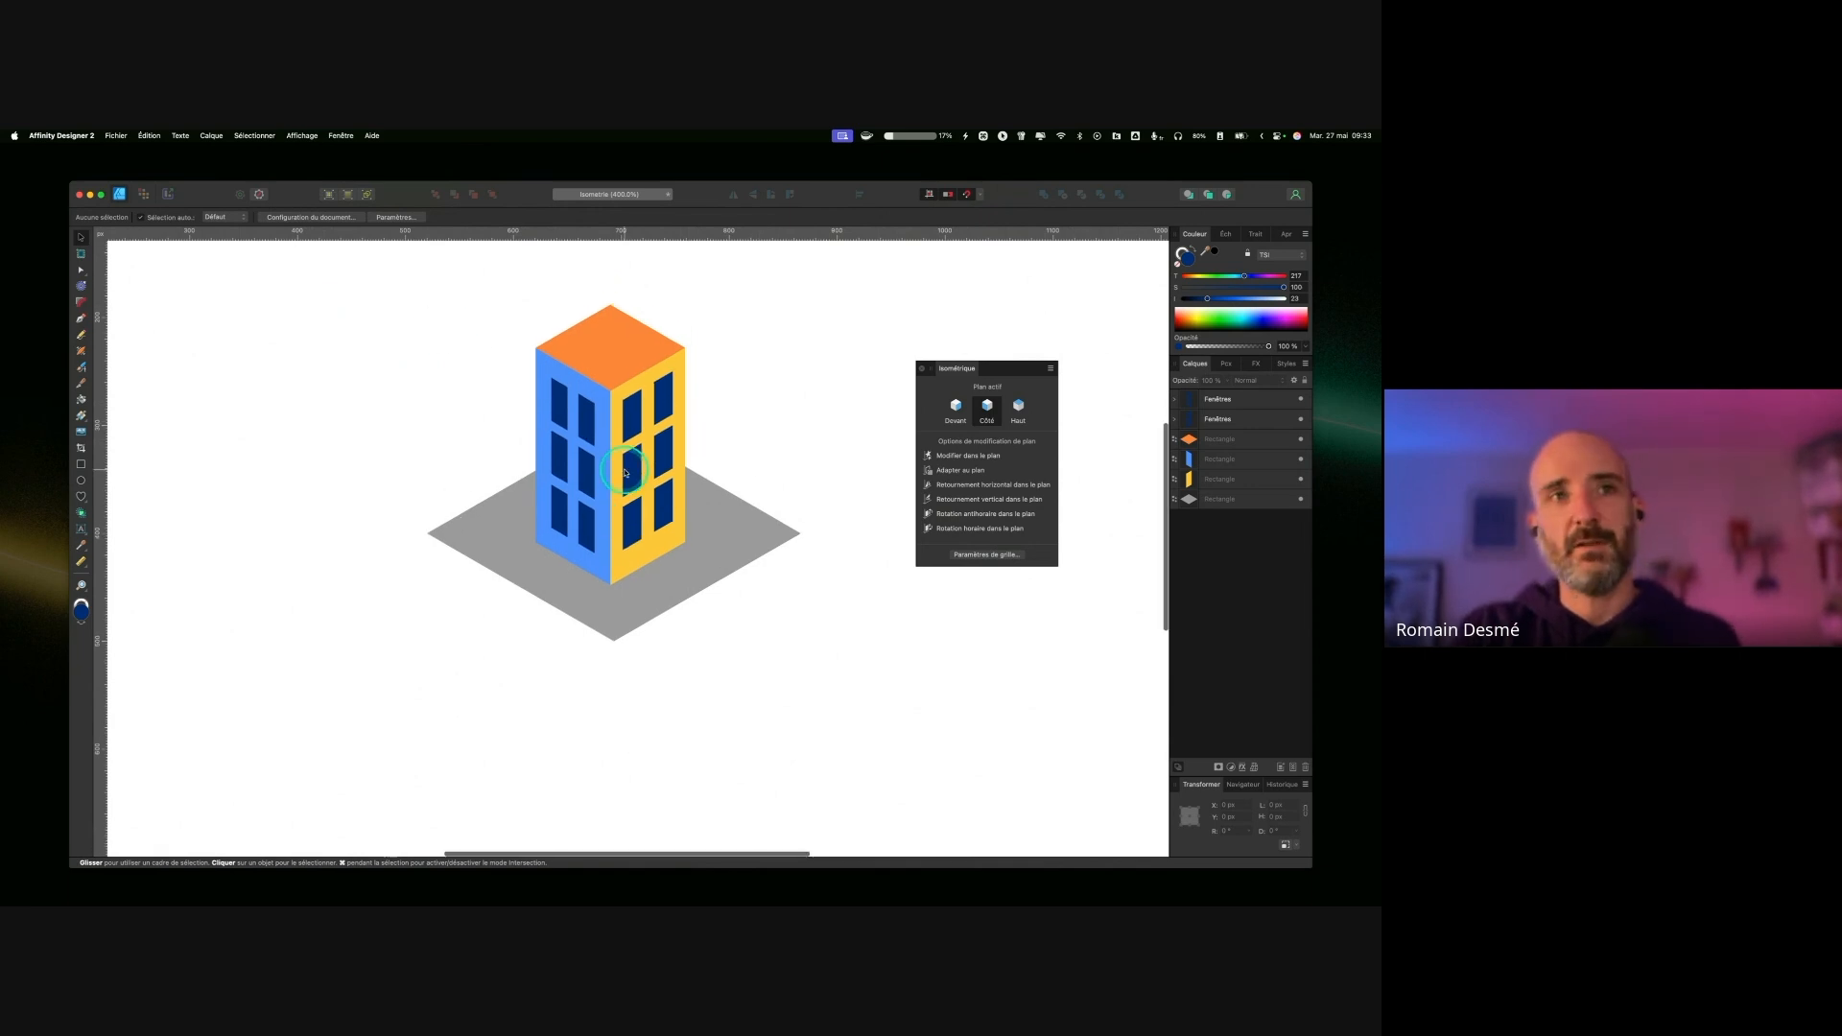
click(655, 552)
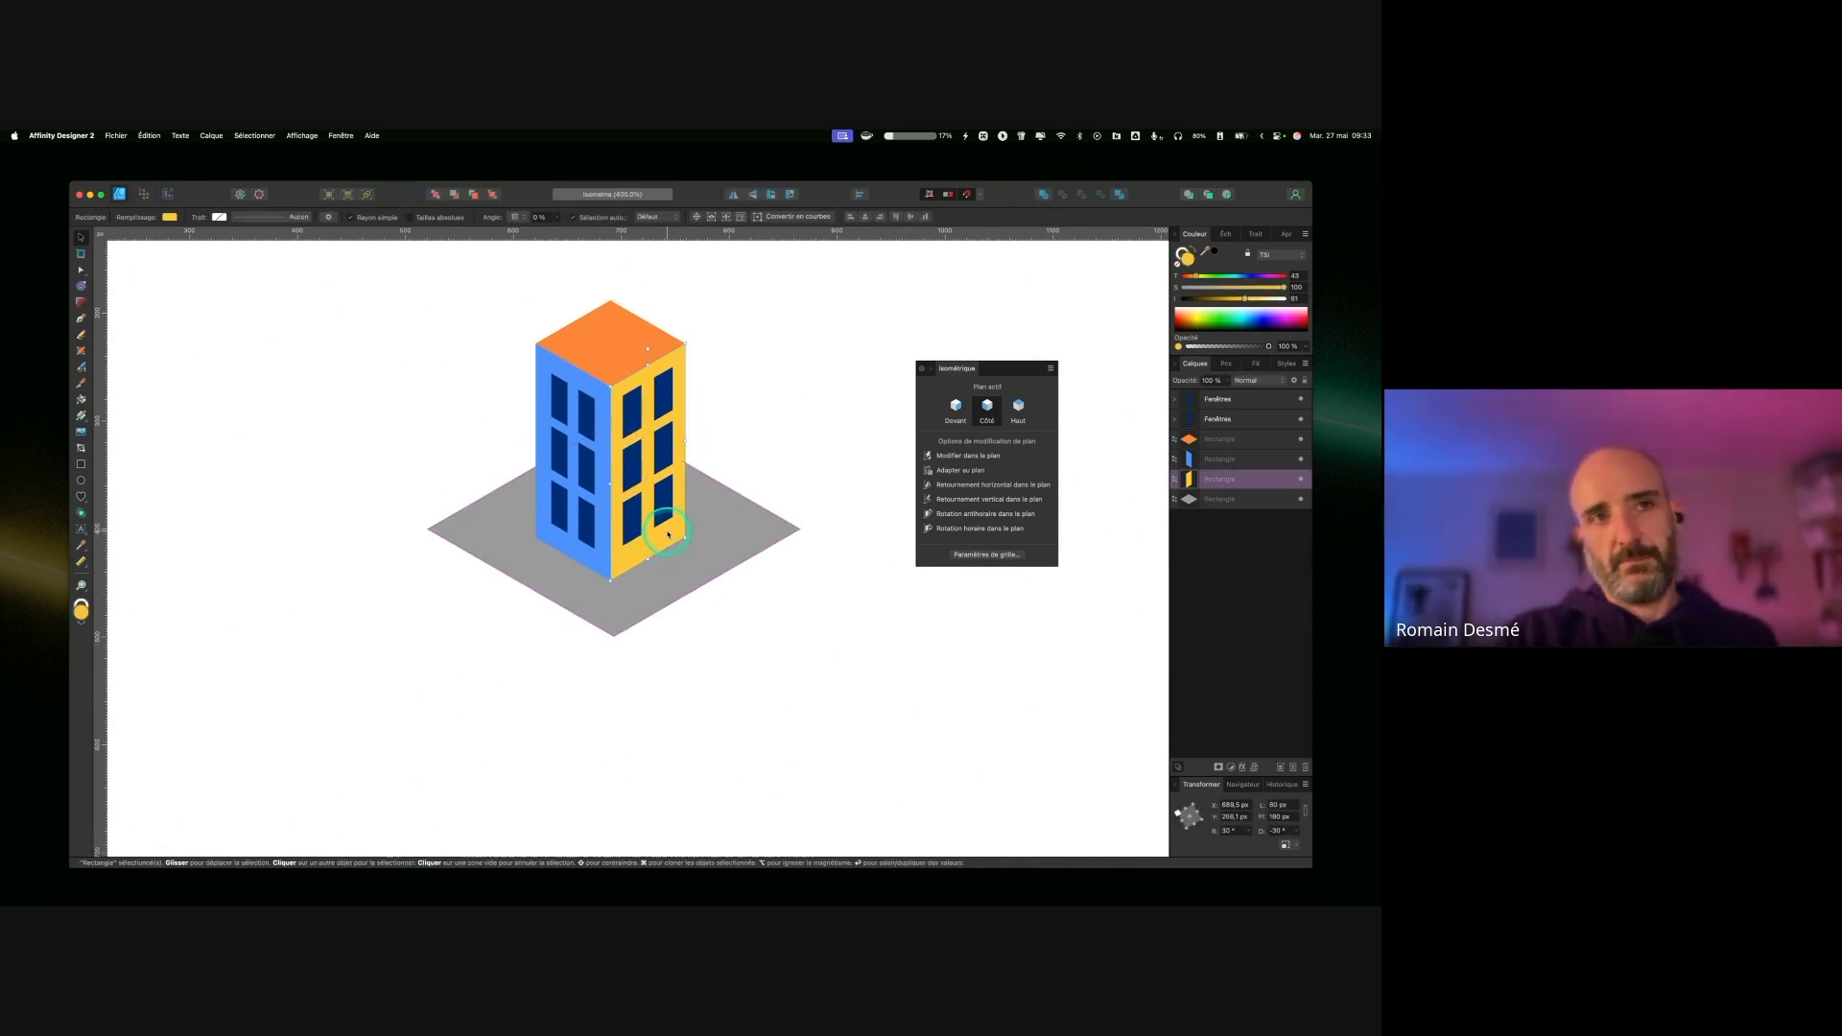
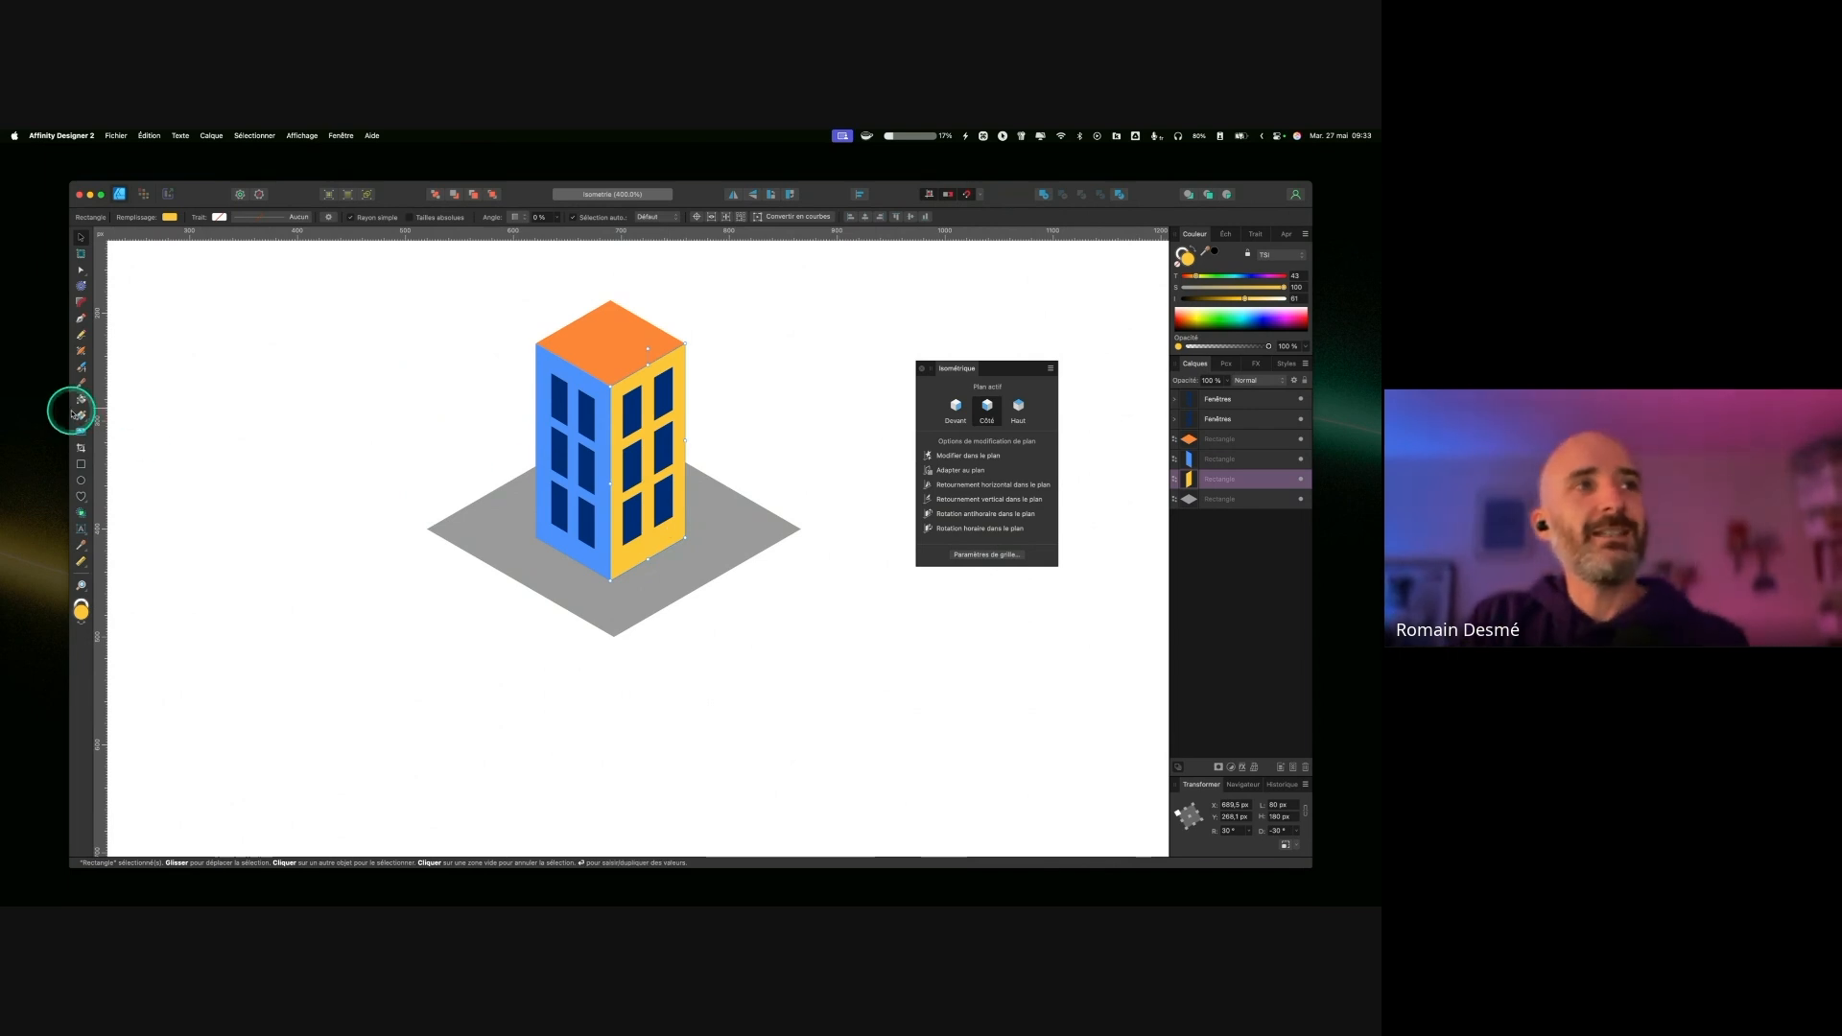
Step: Apply a linear gradient fill to the yellow face, running from its upper inner corner to its lower outer corner
key(ctrl)
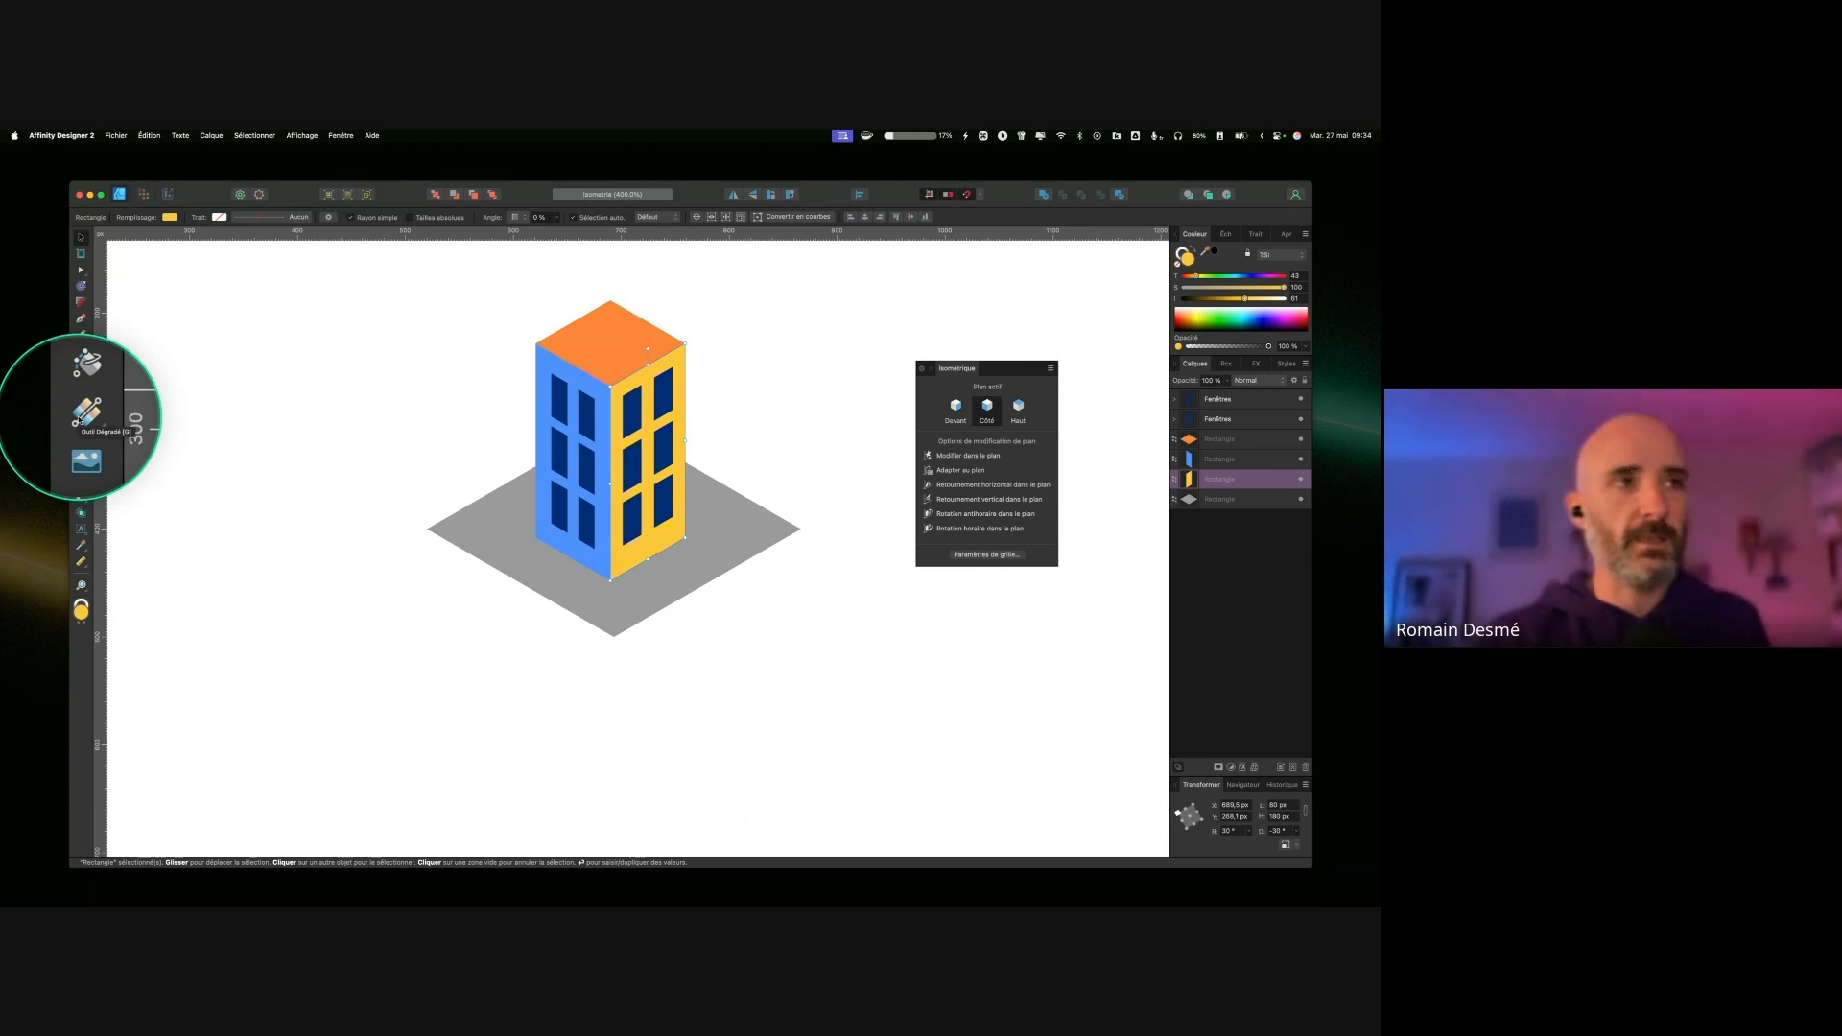
click(81, 415)
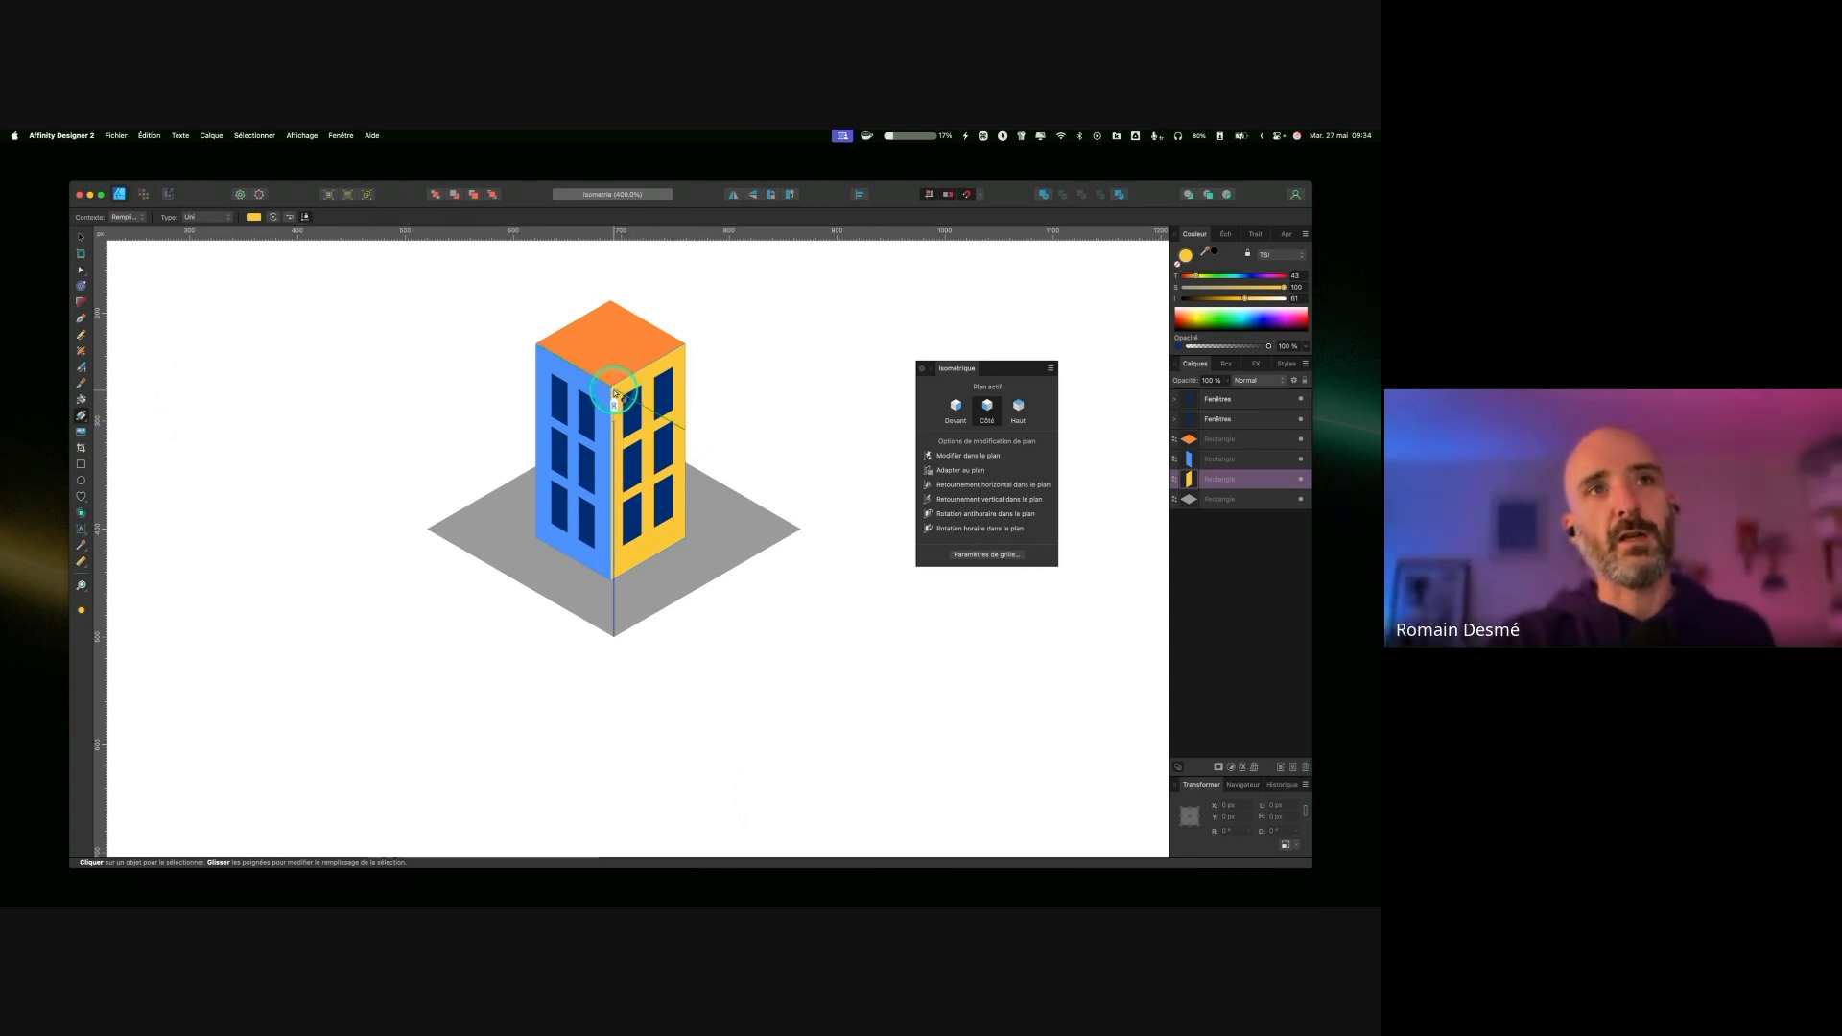
drag(610, 387, 685, 533)
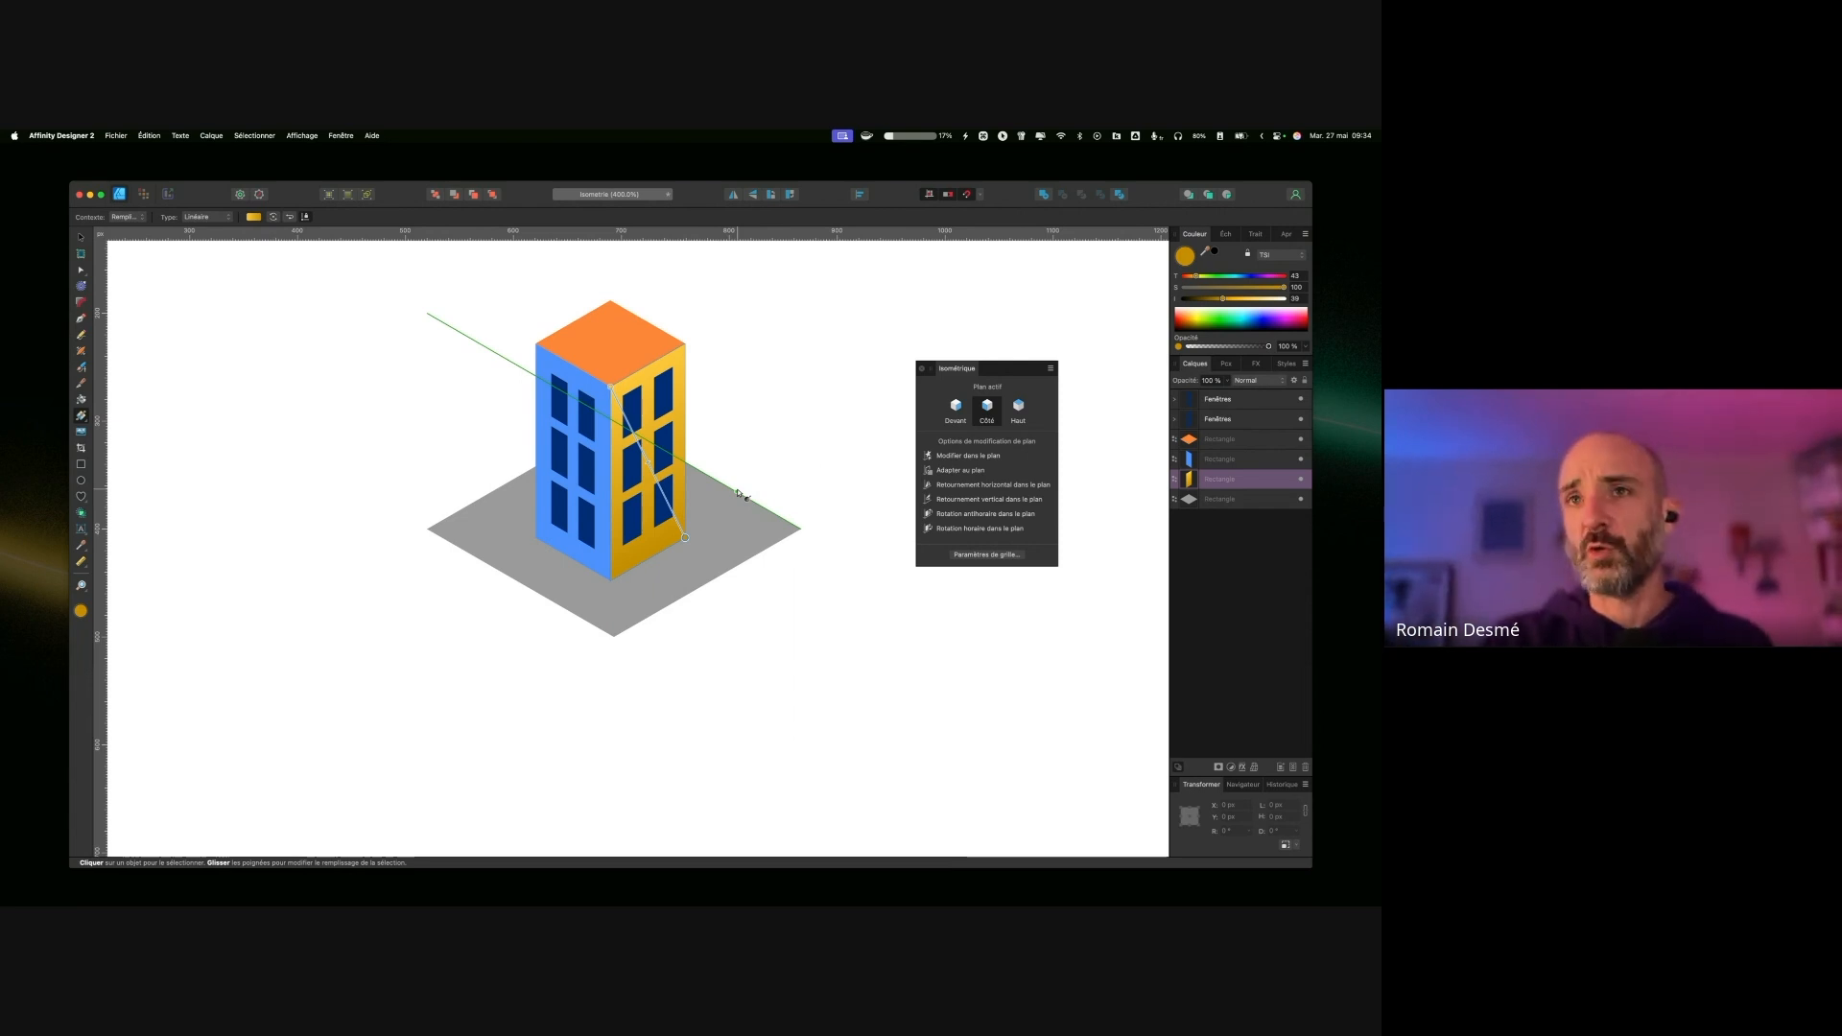
key(ctrl)
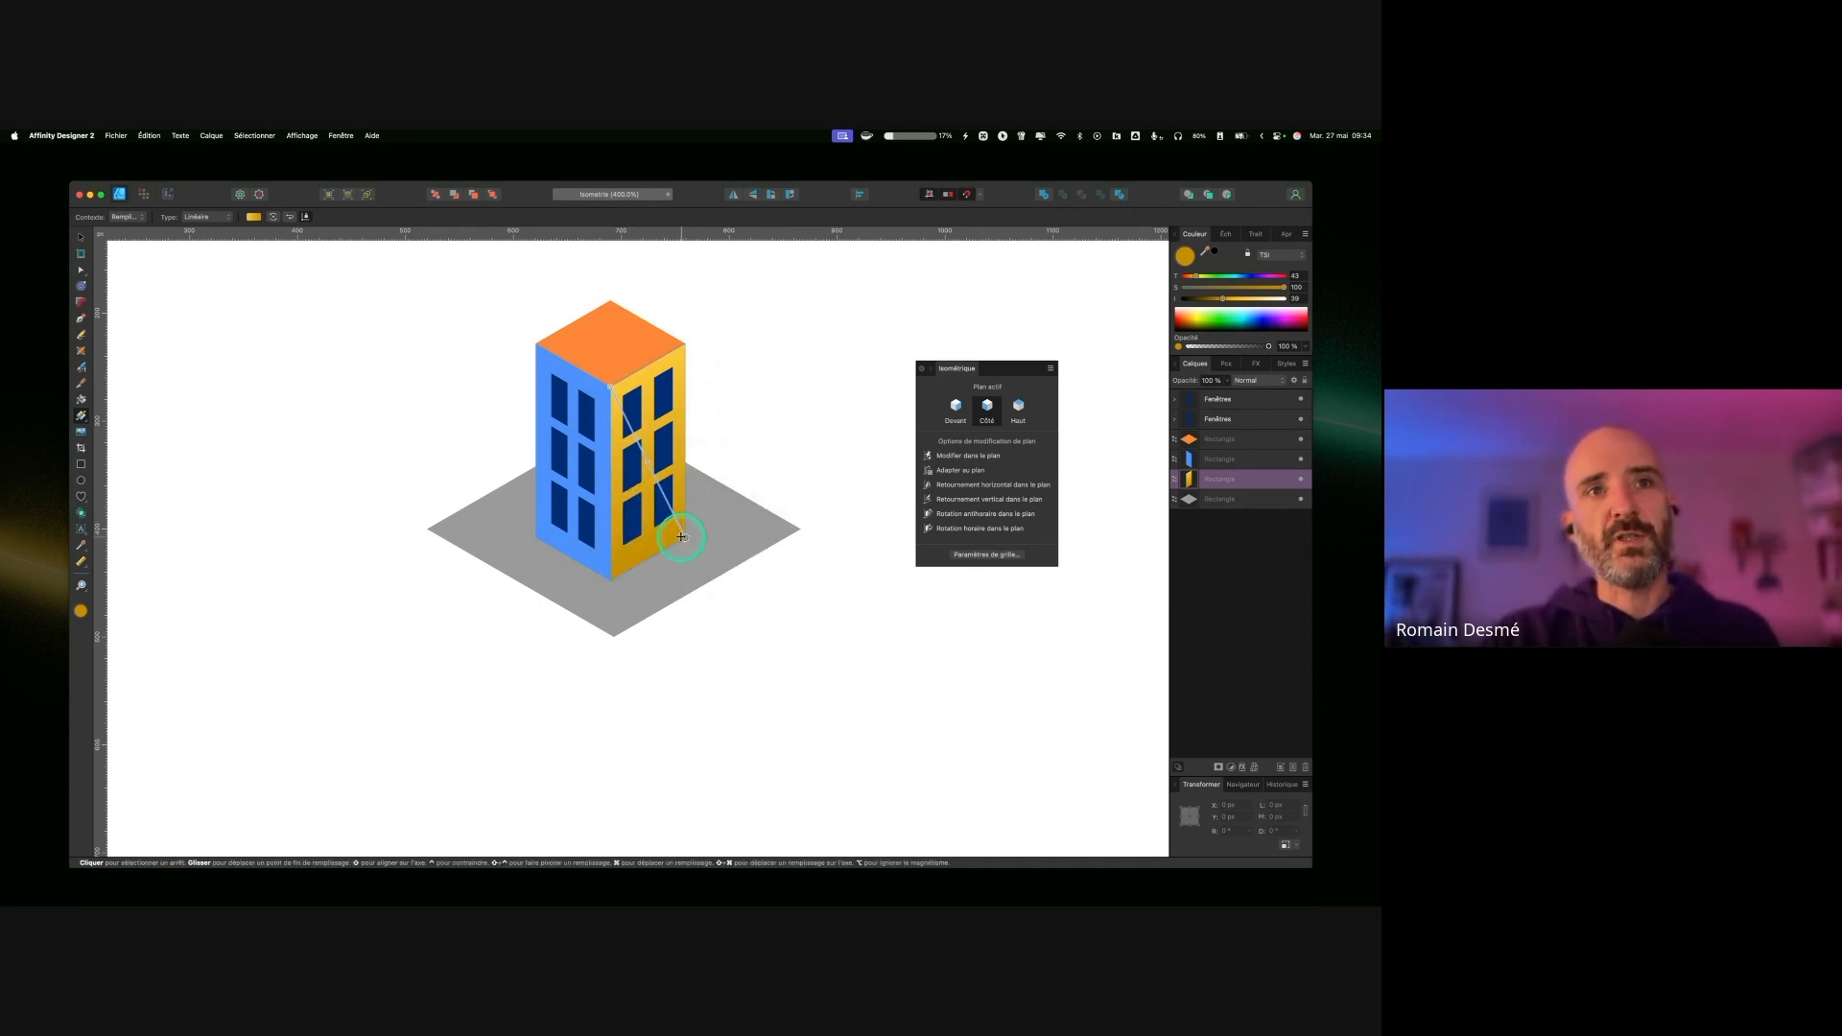
Step: Recolour the gradient's end stop to violet (hue 284, saturation 100, lightness 41) and its start stop to light mauve
key(ctrl)
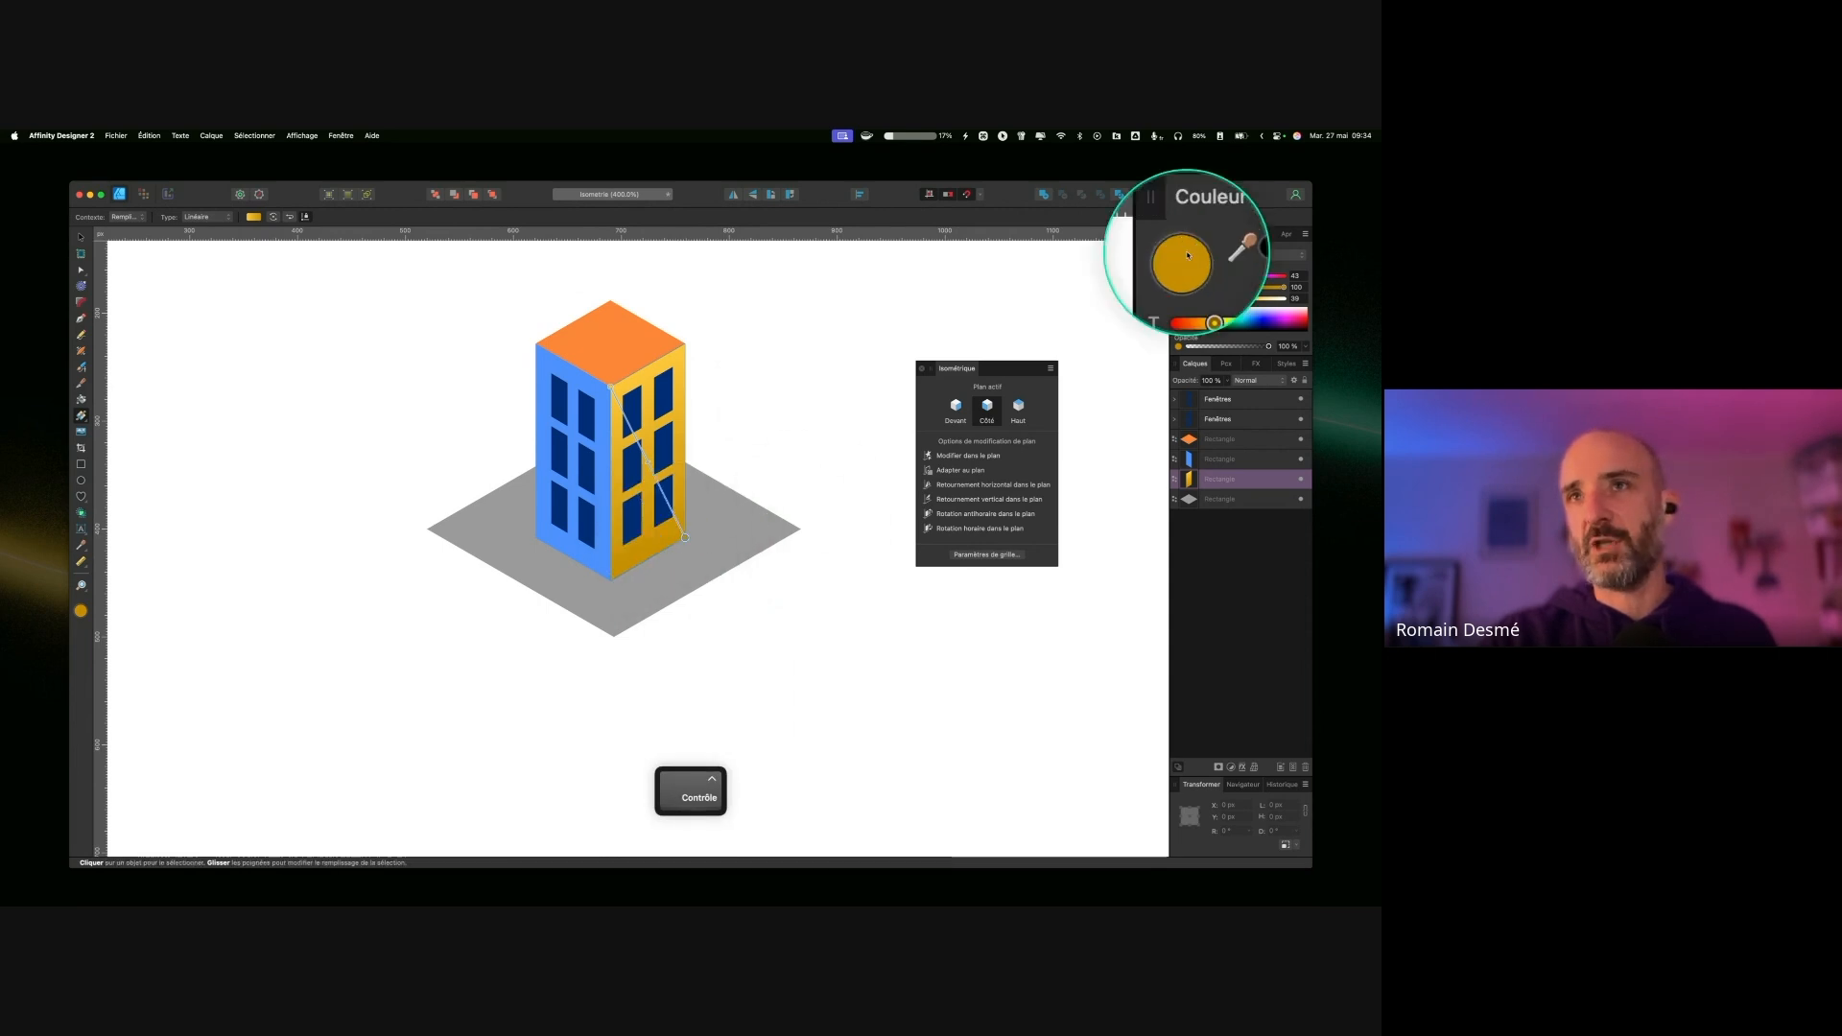
drag(1187, 255, 715, 536)
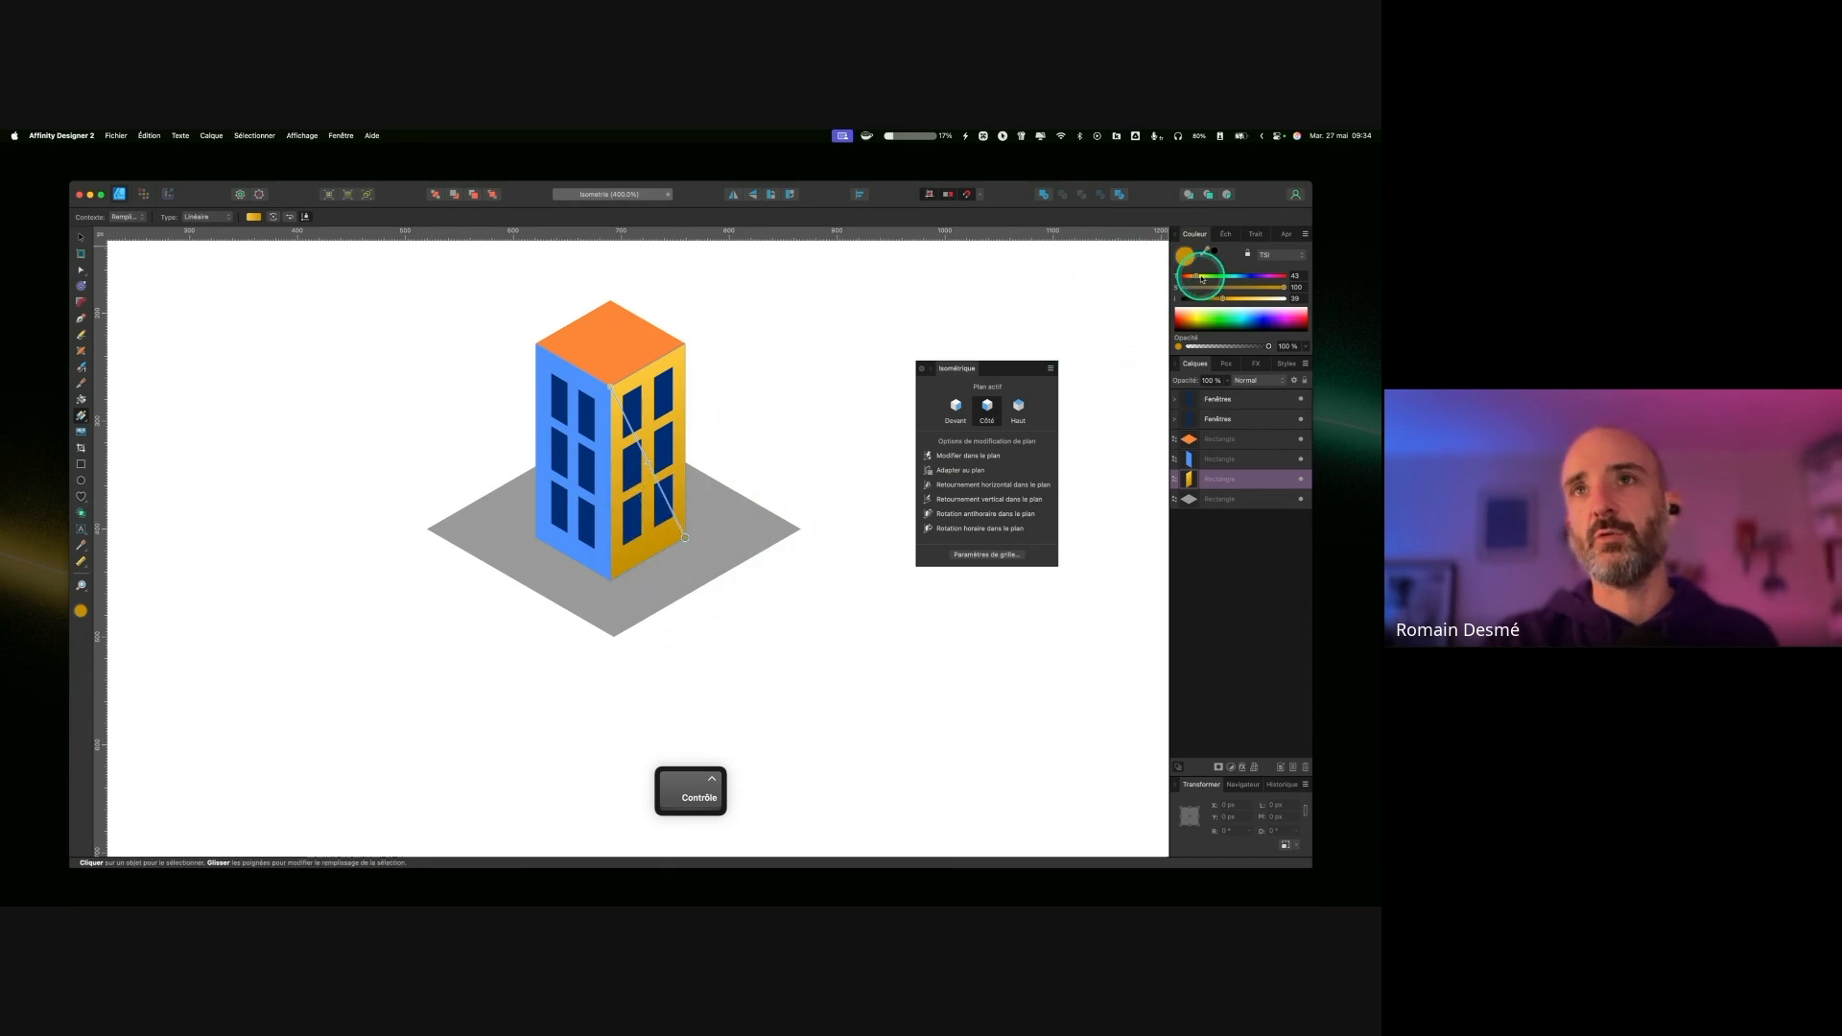
mouse_move(1198, 278)
mouse_down()
mouse_move(1264, 277)
mouse_move(1226, 299)
mouse_up()
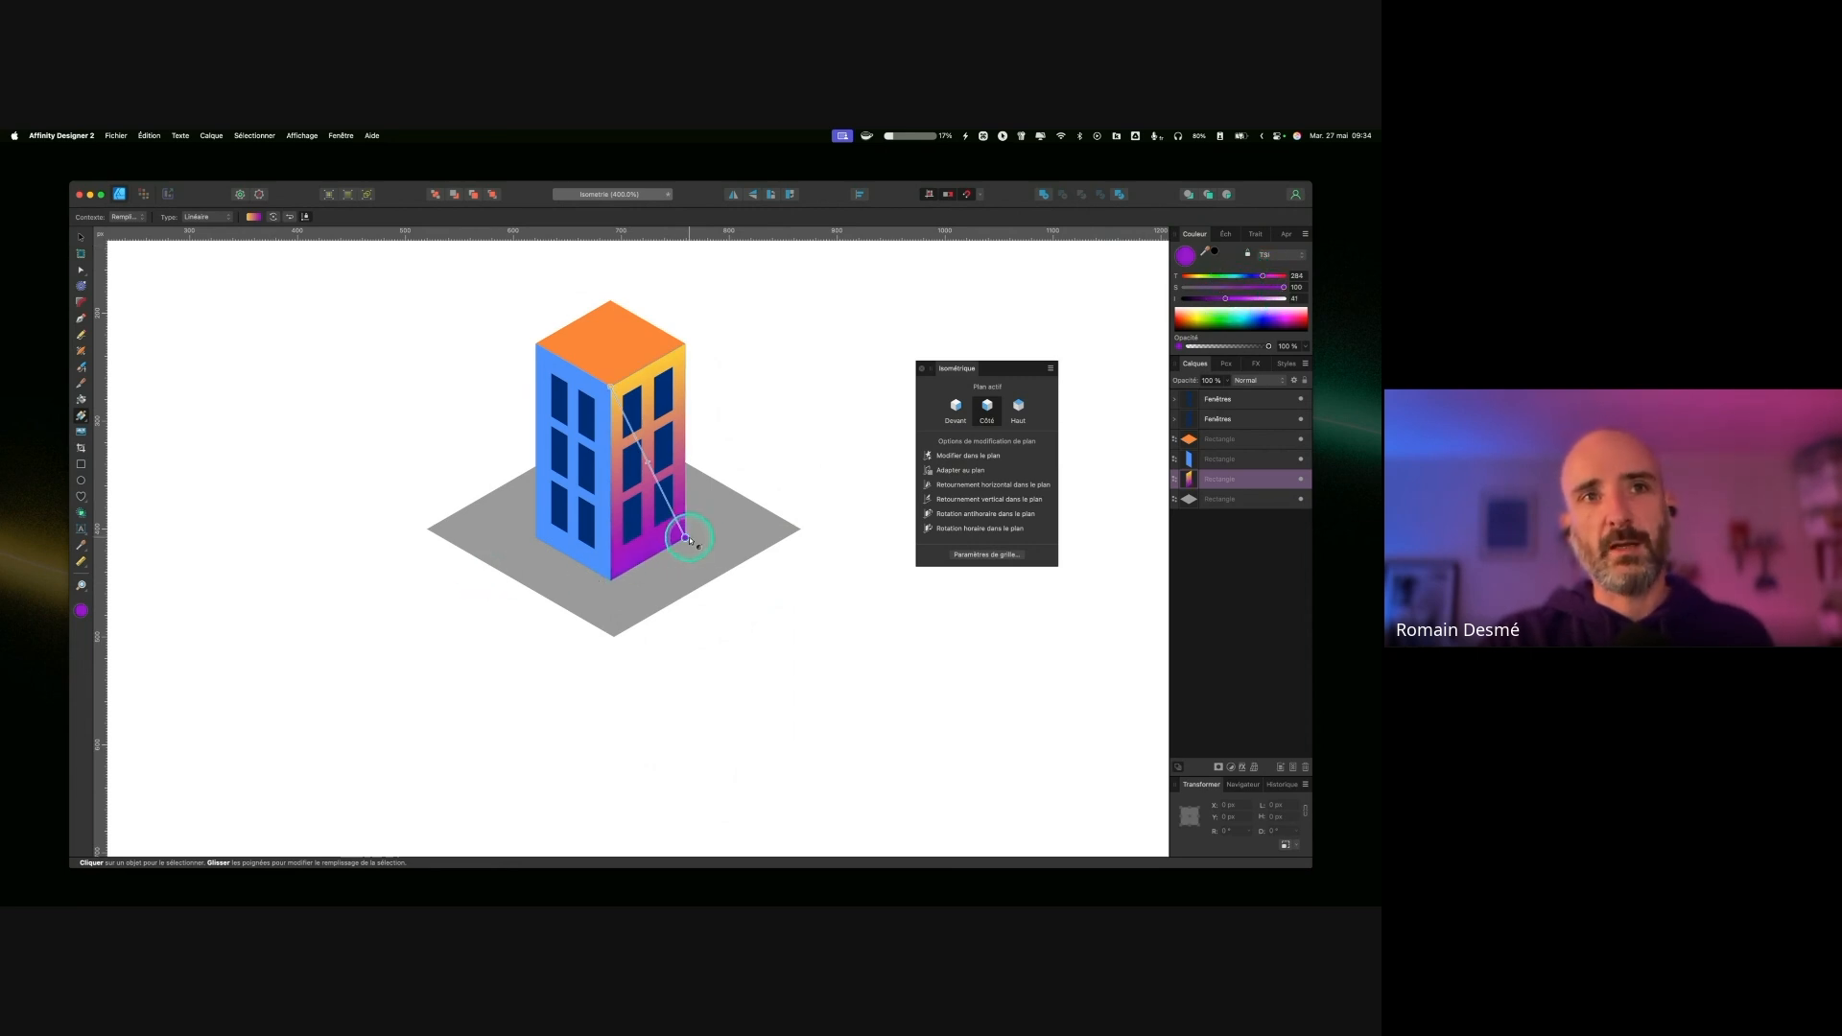
drag(609, 386, 682, 529)
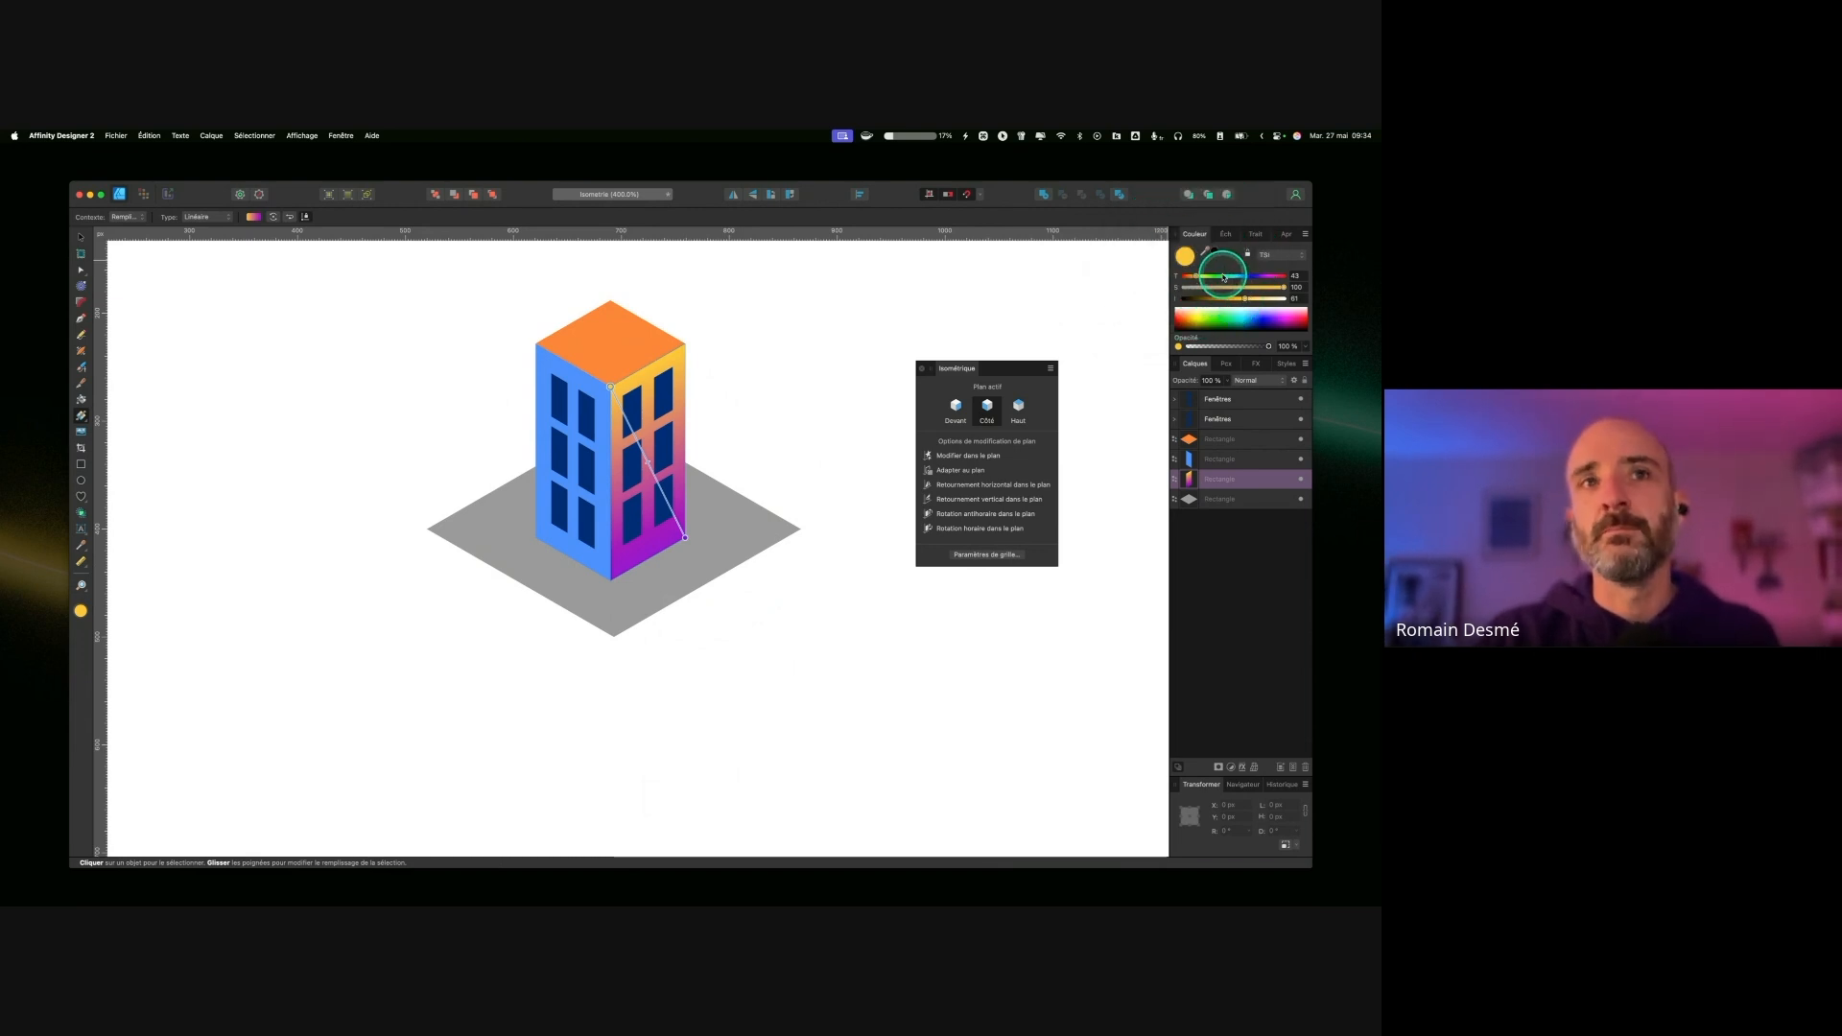
drag(1217, 257, 674, 535)
drag(1227, 300, 1253, 287)
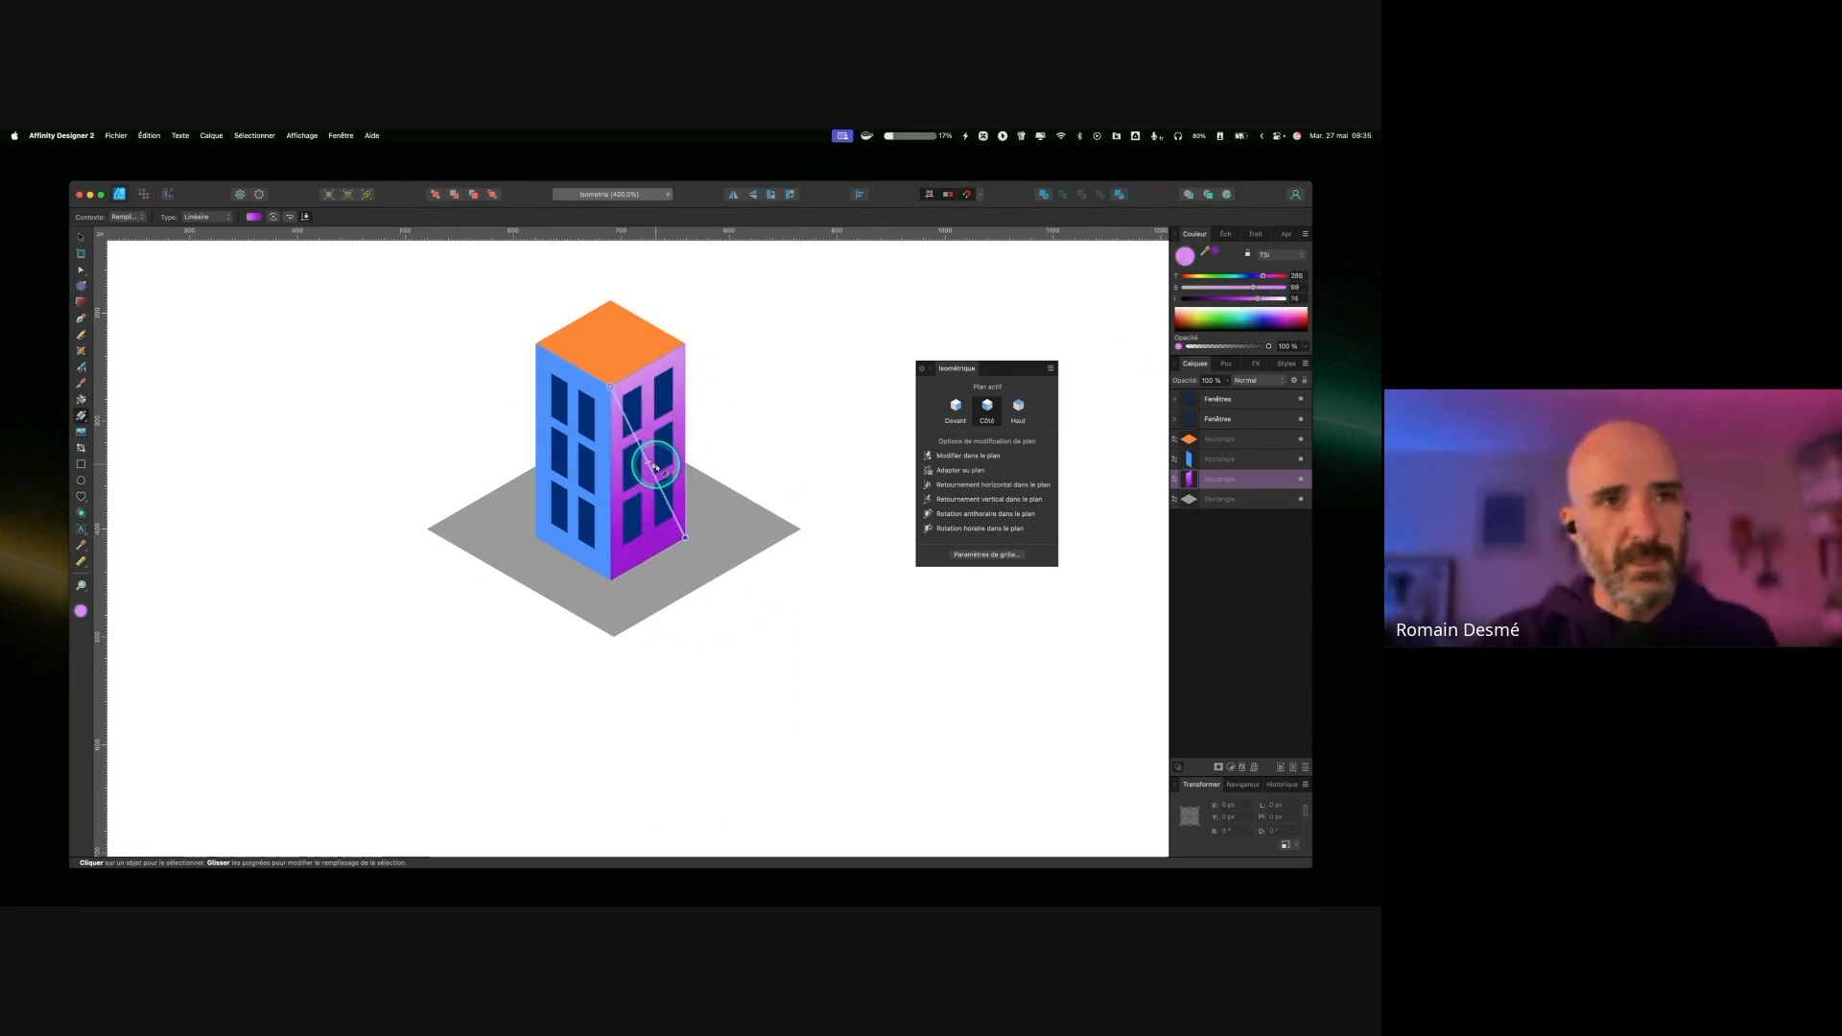
Step: Examine the gradient line and its end points on the purple face up close
key(super+equal)
key(super+equal)
key(super+equal)
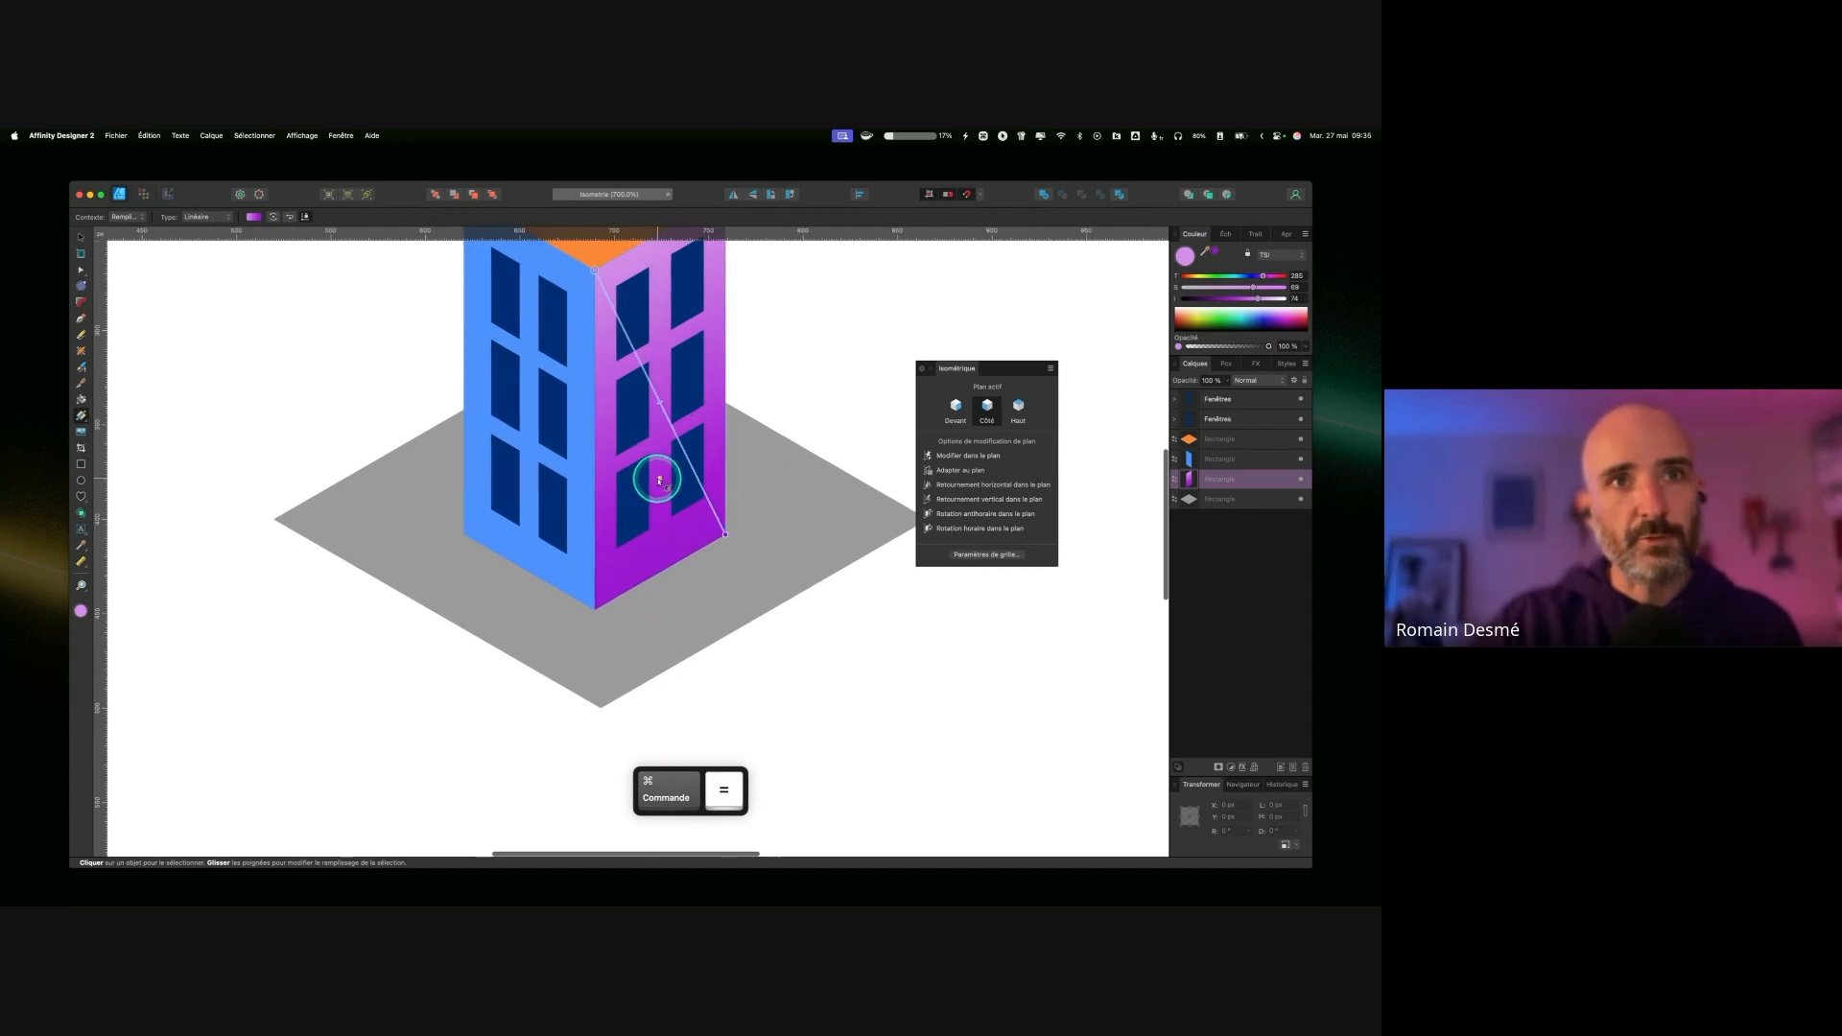
key(super+equal)
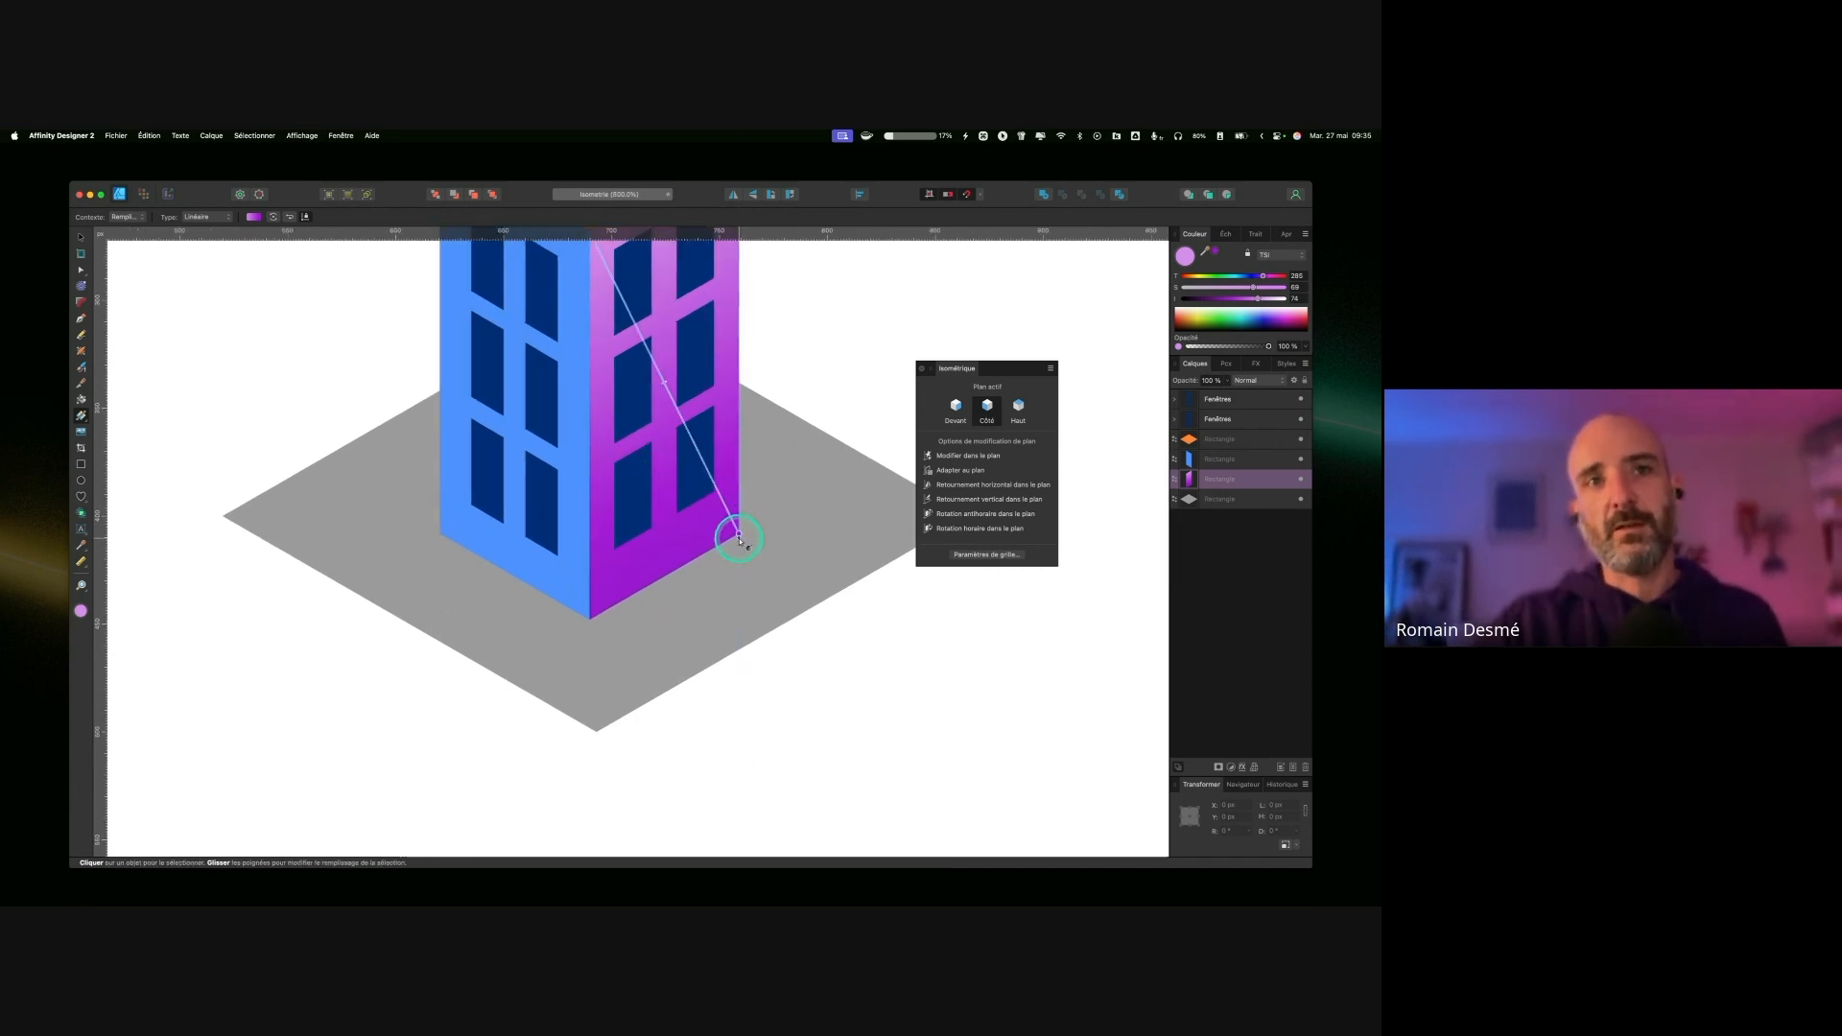
key(ctrl)
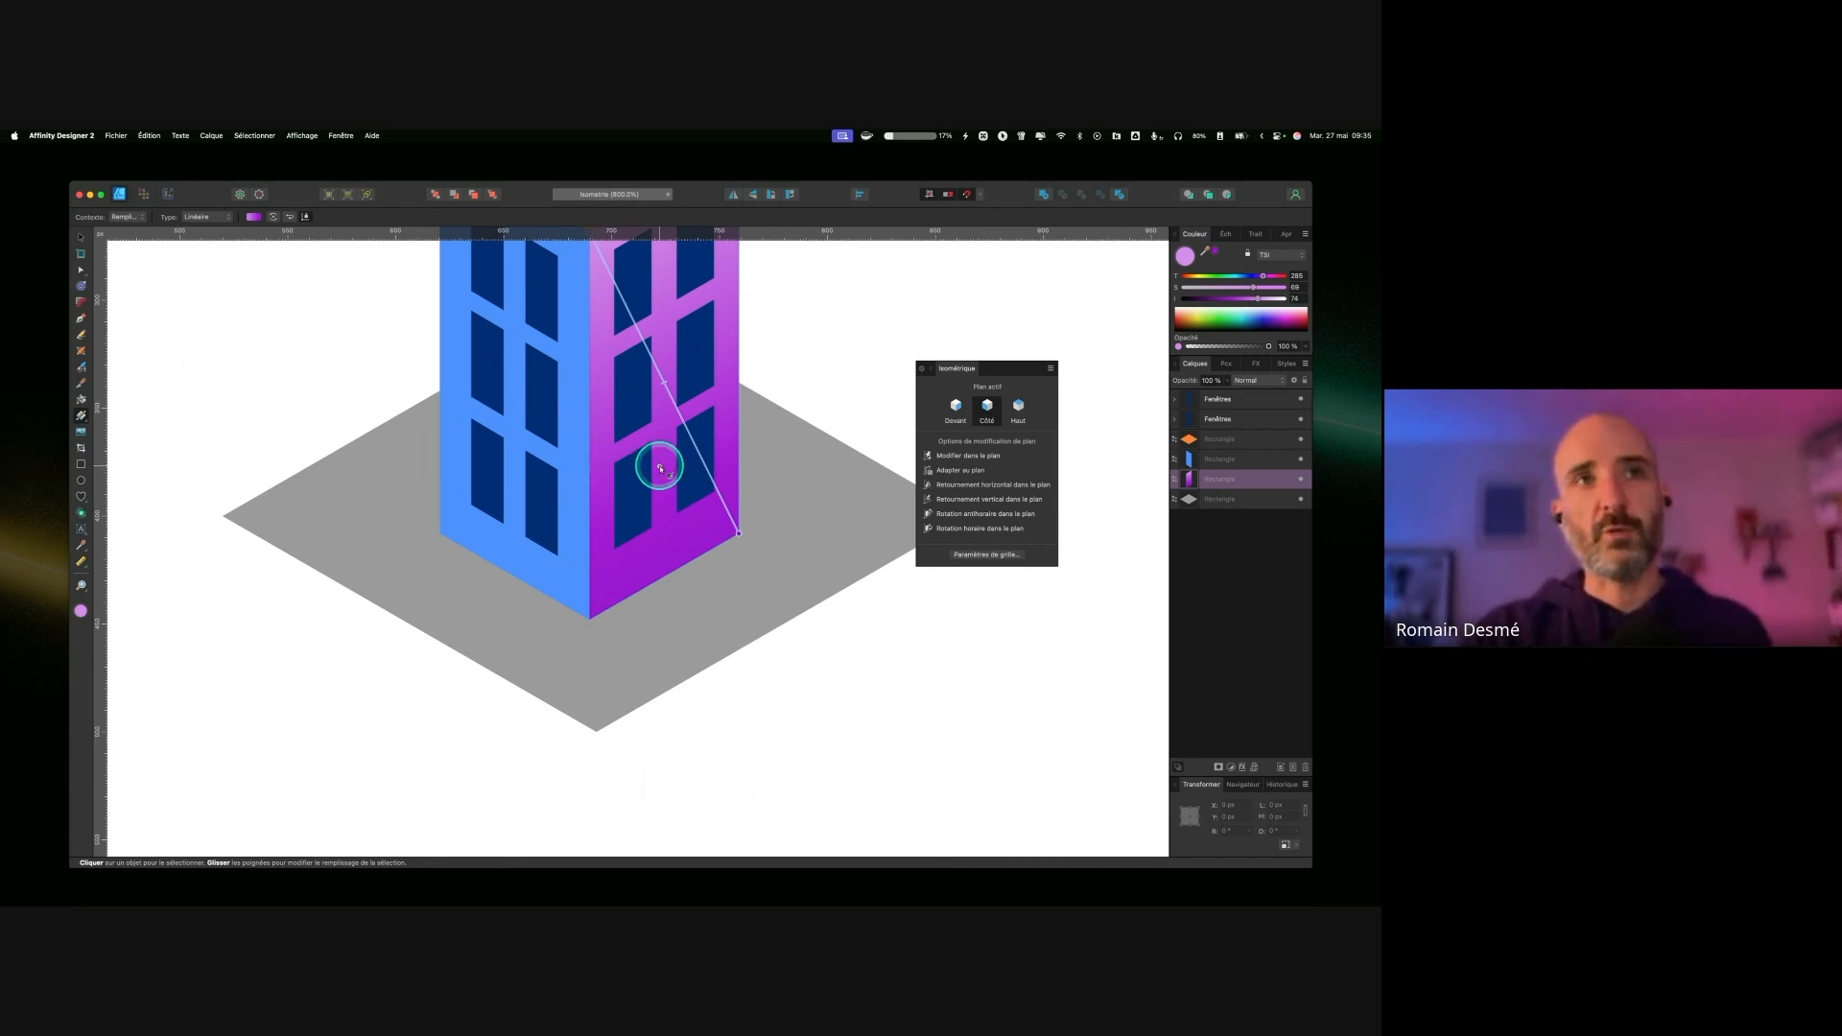
scroll(662, 467, up, 5)
scroll(575, 461, down, 3)
key(ctrl)
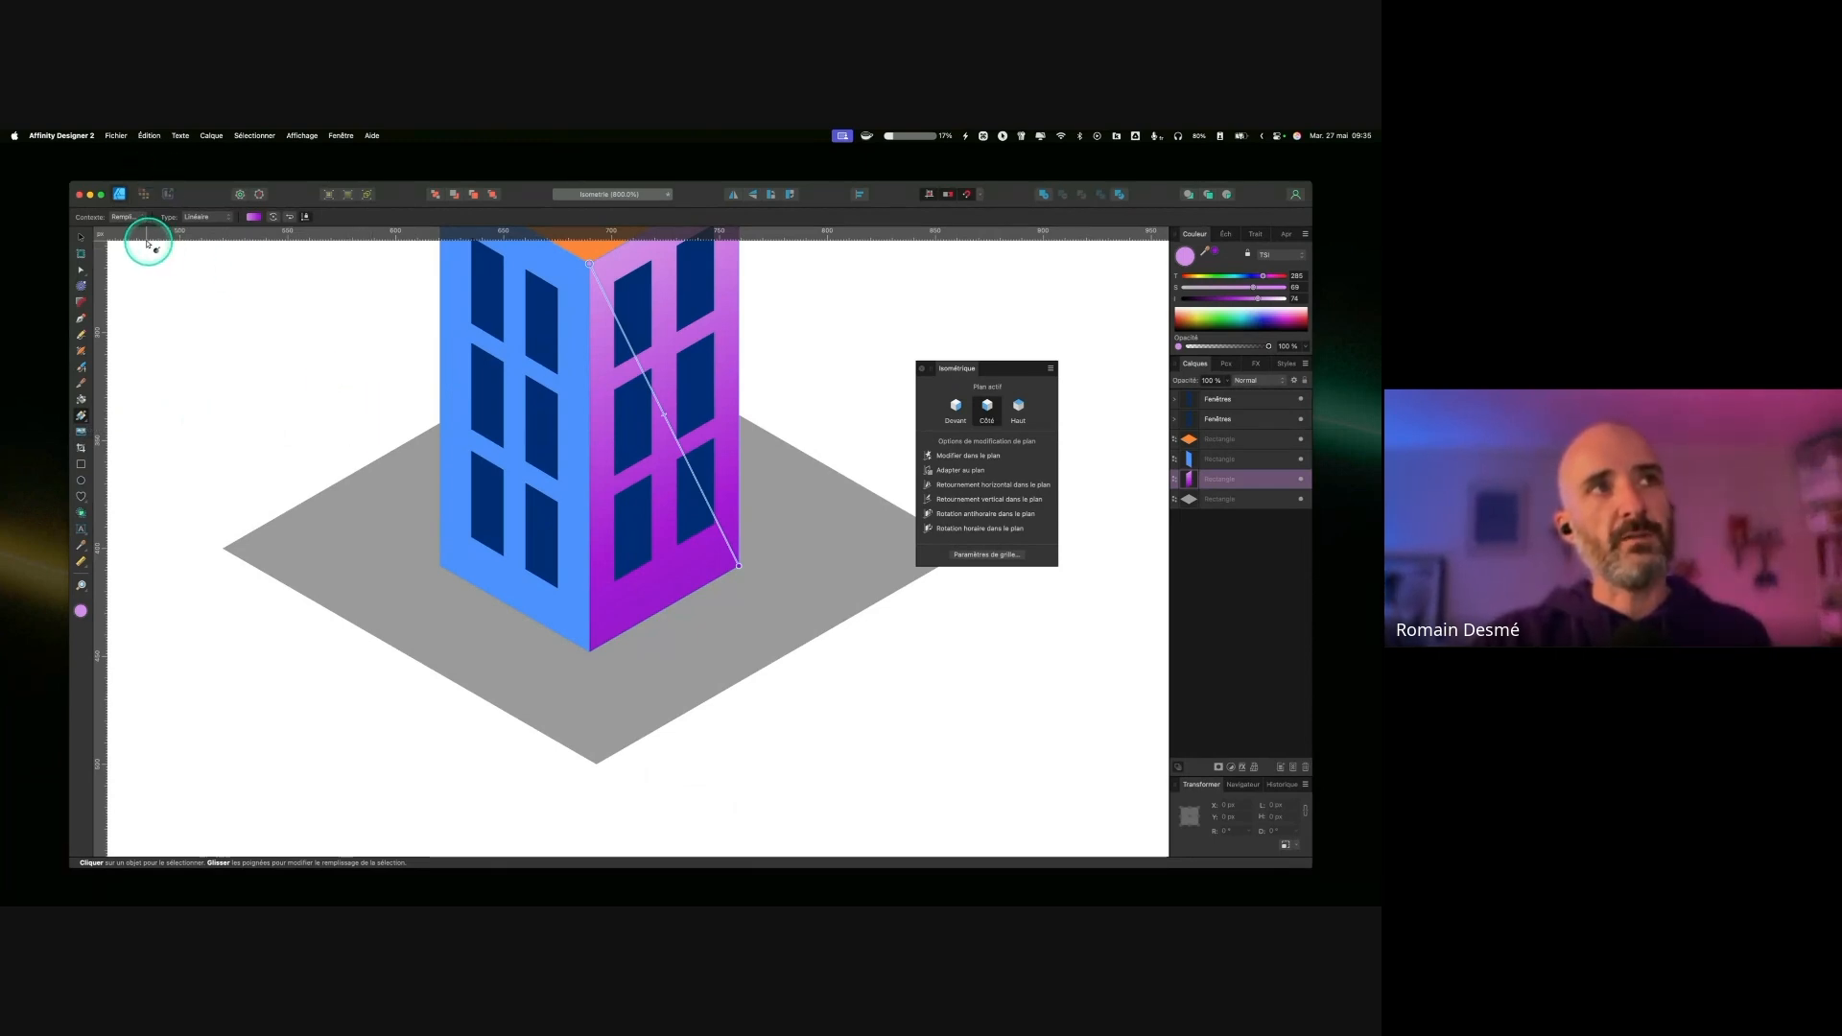
Step: Try the Radial gradient type on the purple face and restore the Linéaire type
key(ctrl)
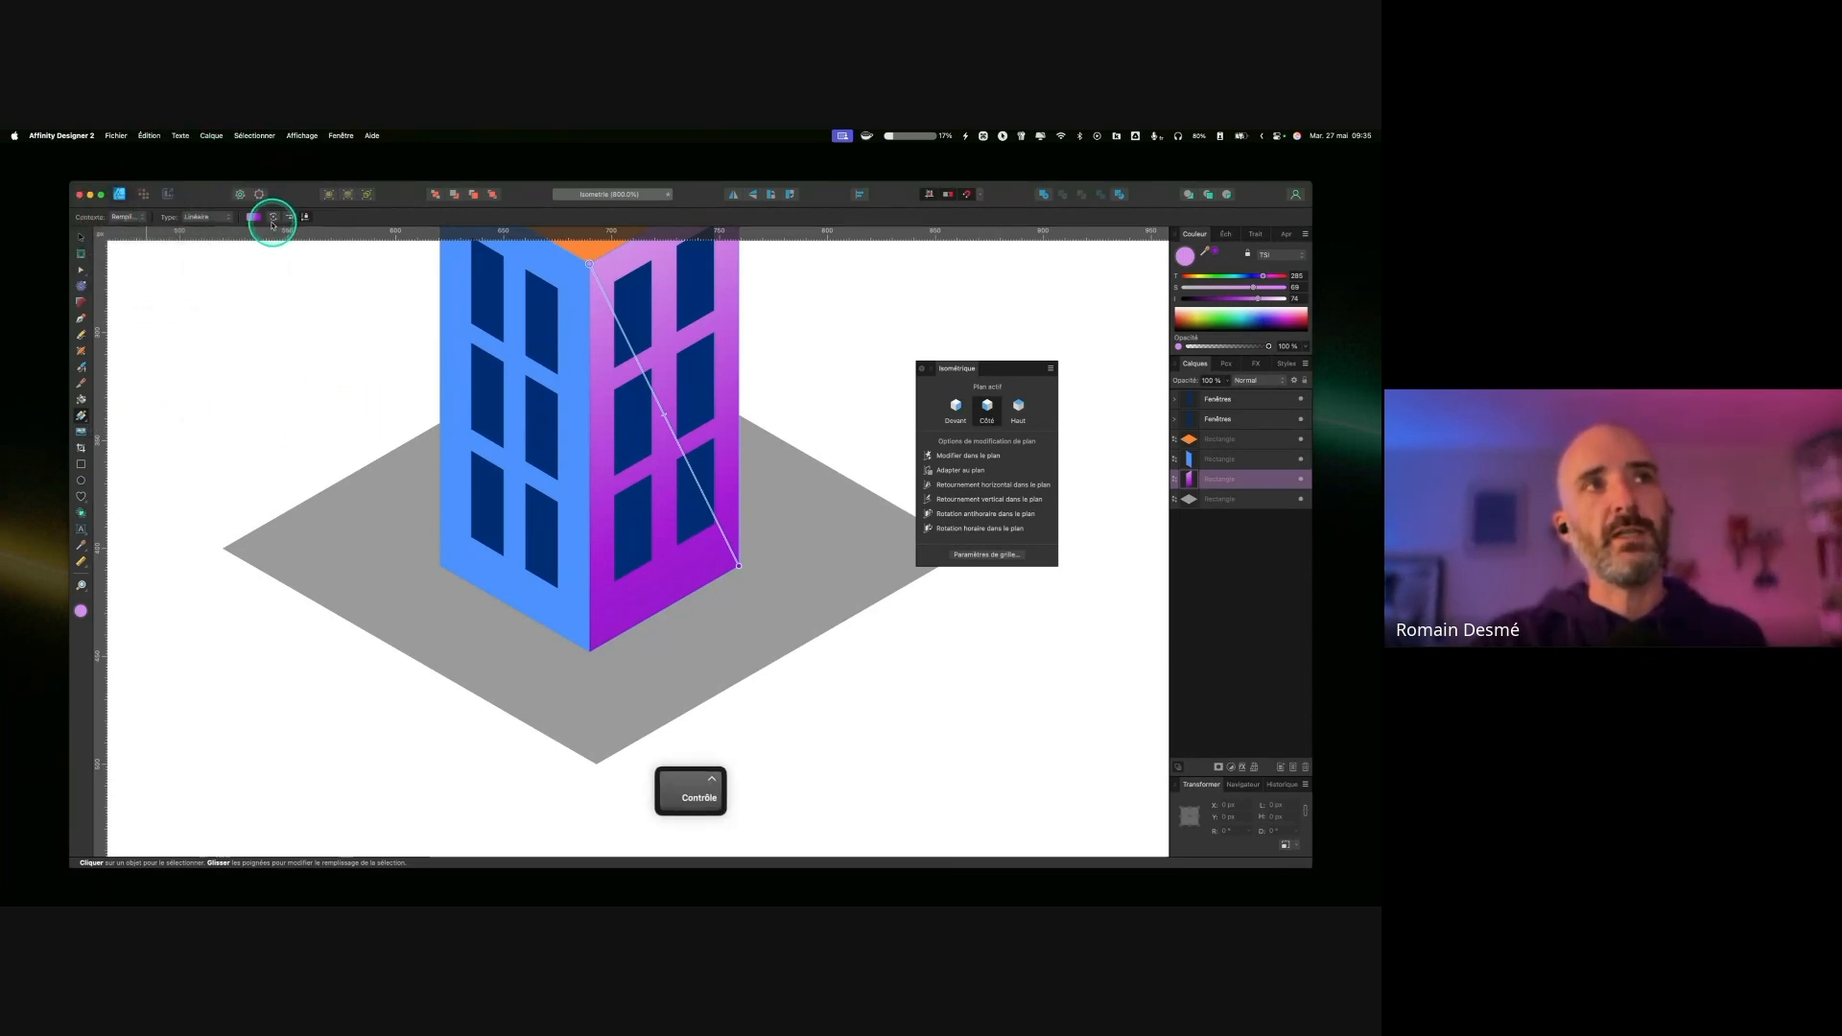
click(201, 218)
click(213, 239)
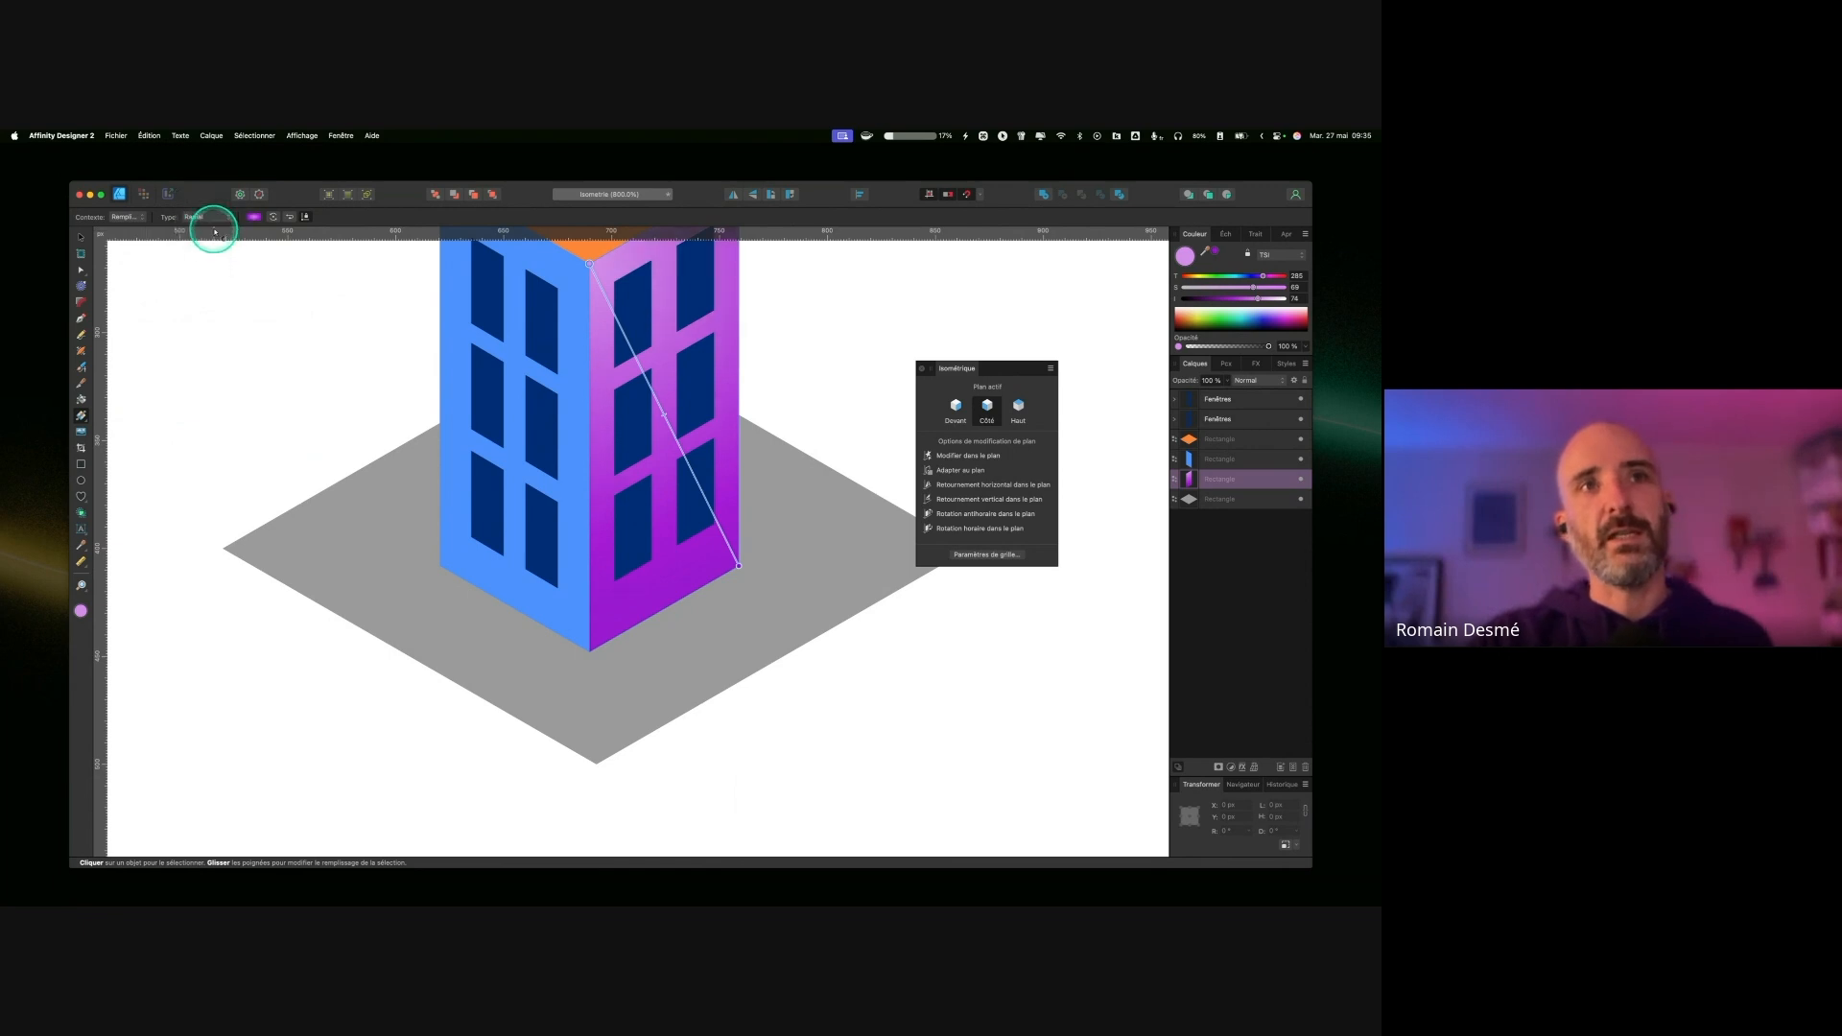
click(204, 217)
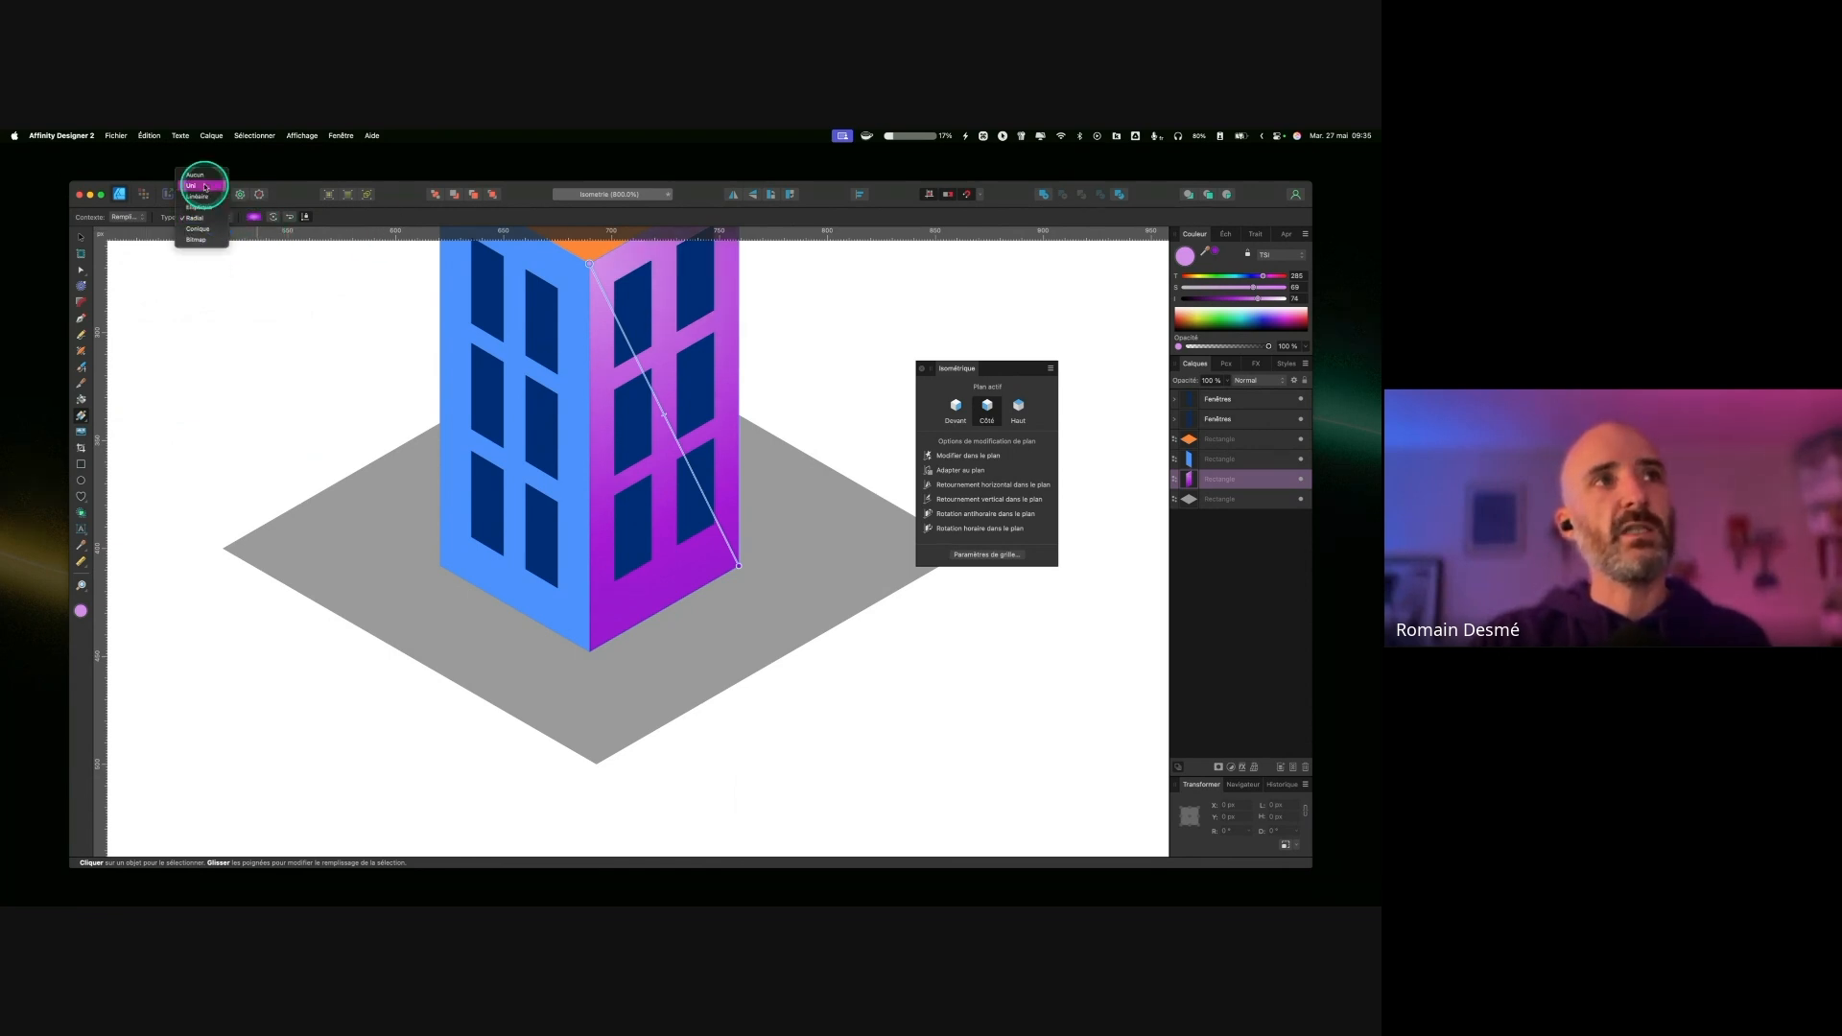
click(203, 196)
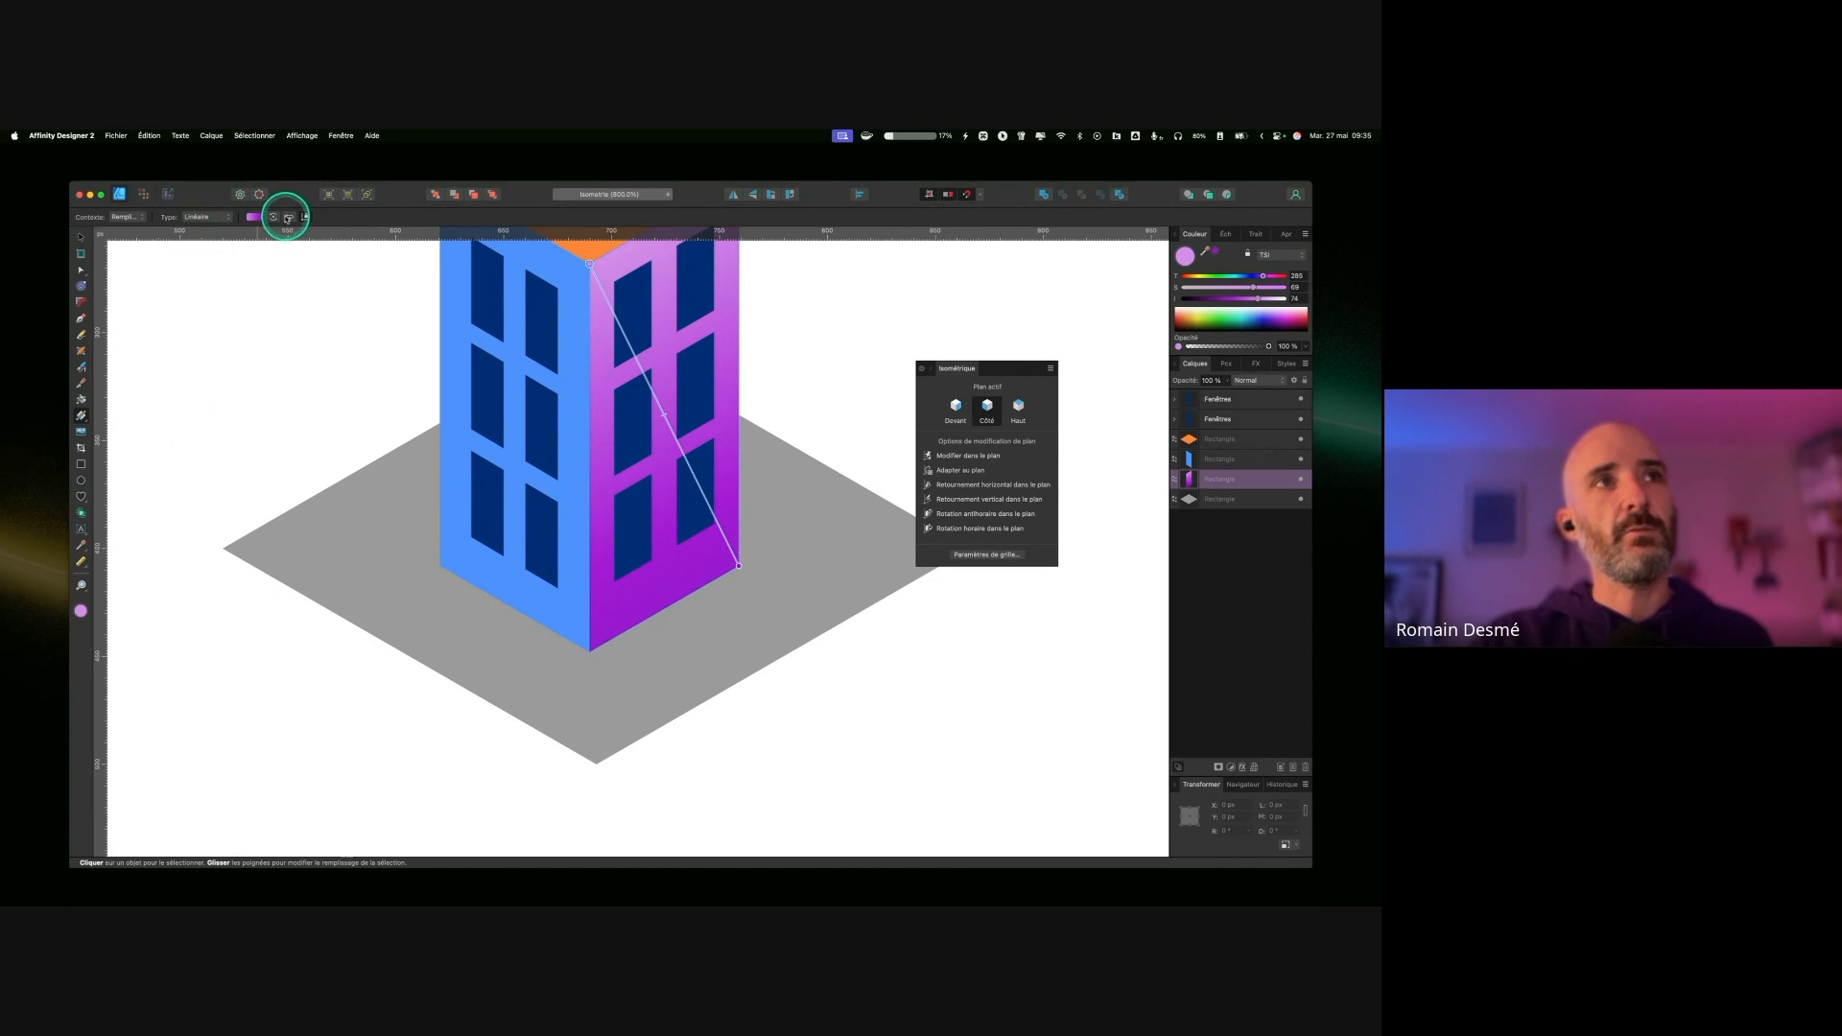
Step: Reverse the purple face's gradient and reverse it back to its original direction
key(ctrl)
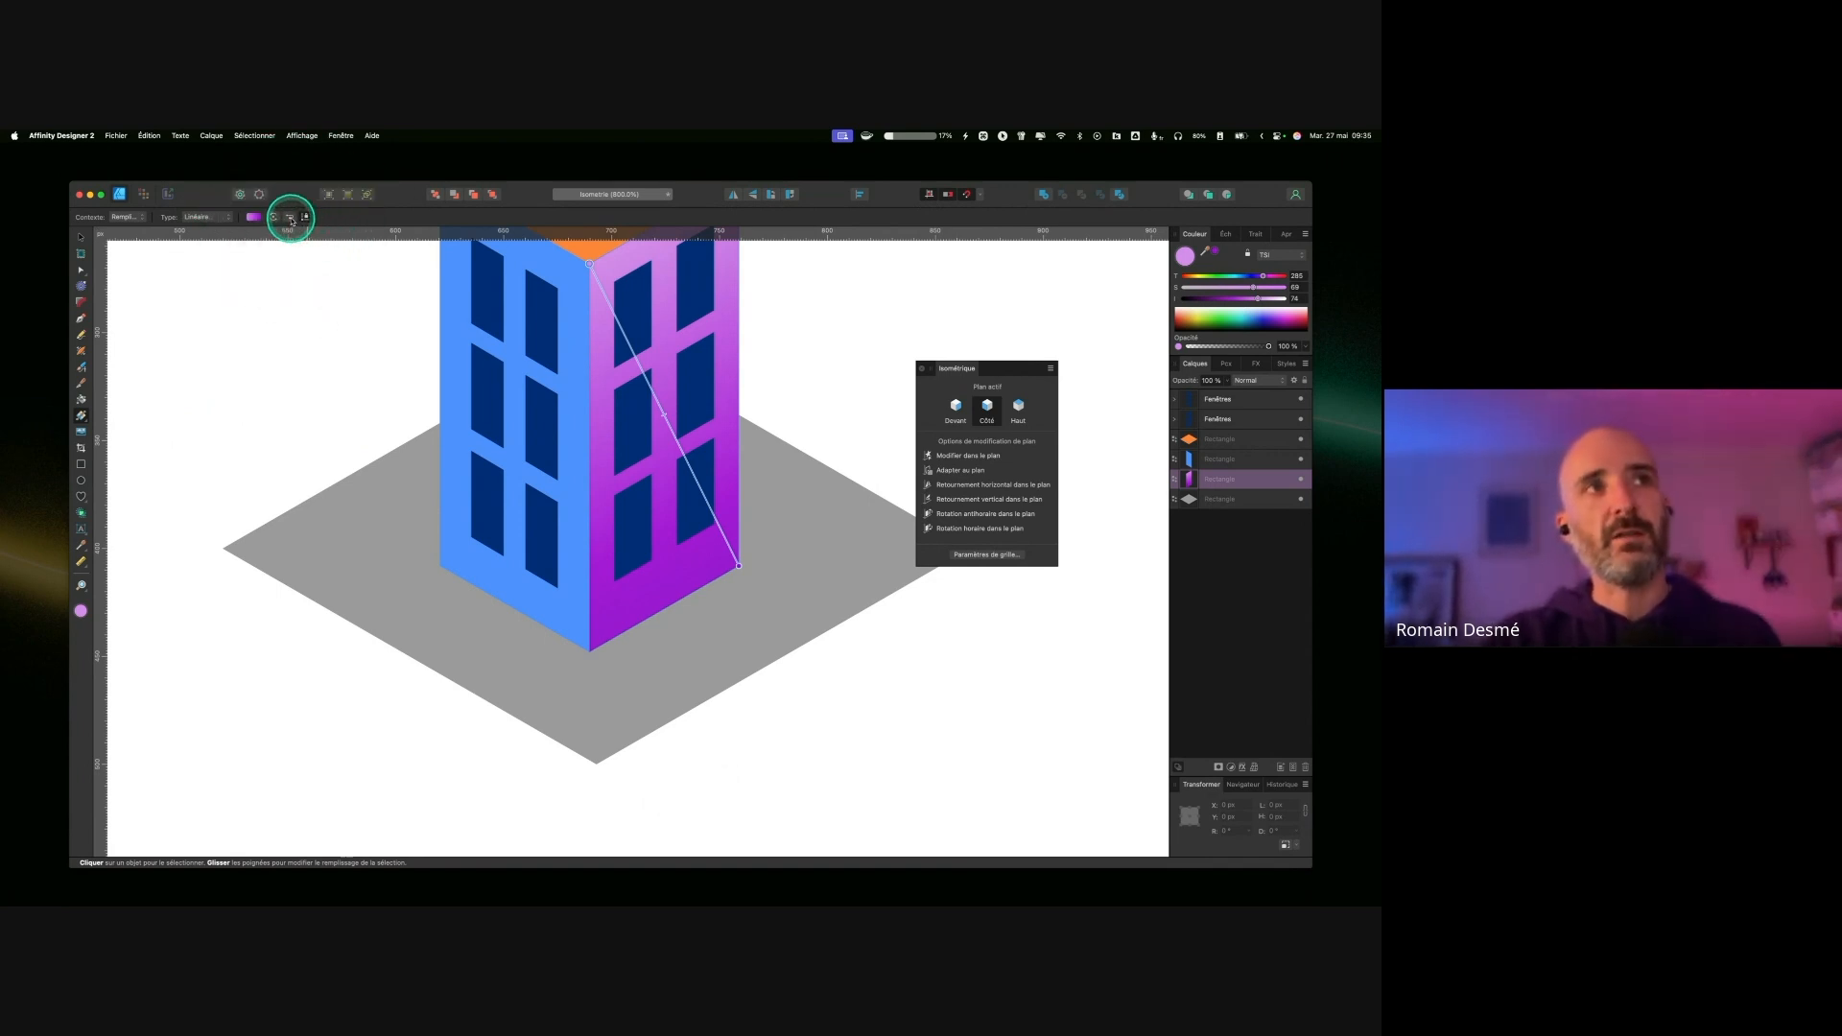
key(ctrl)
click(290, 219)
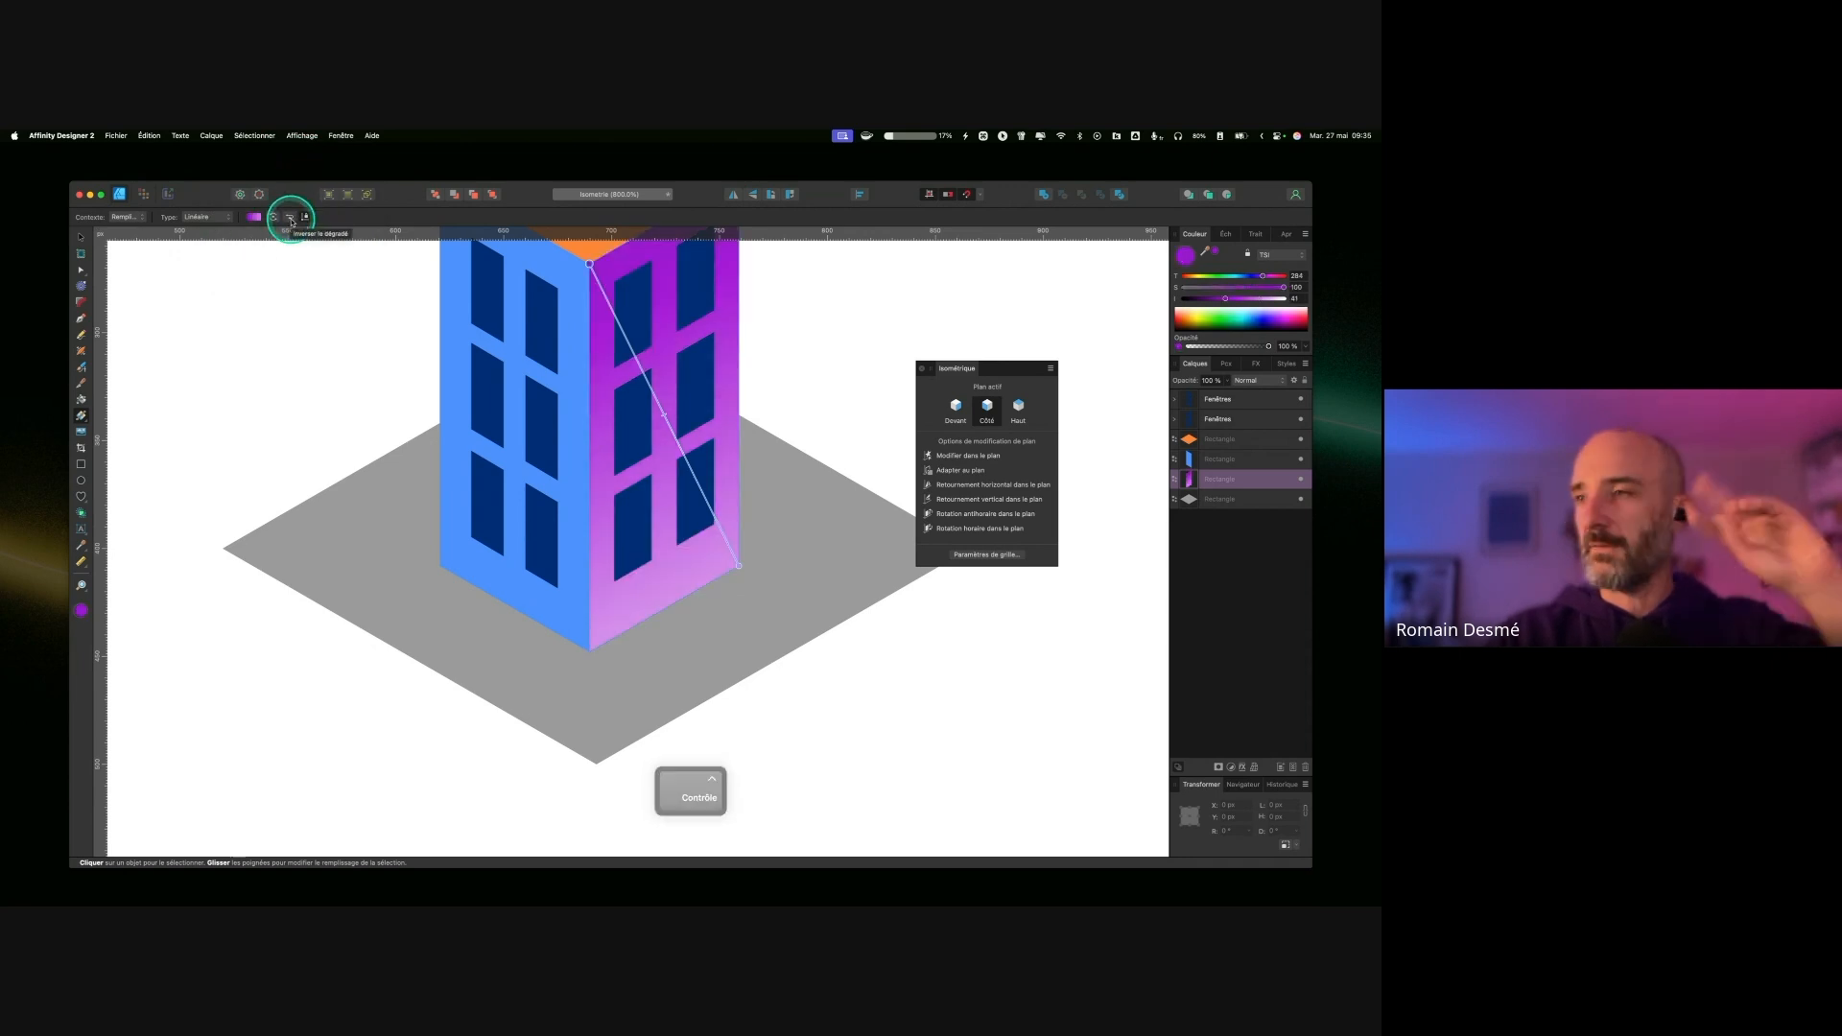
click(292, 219)
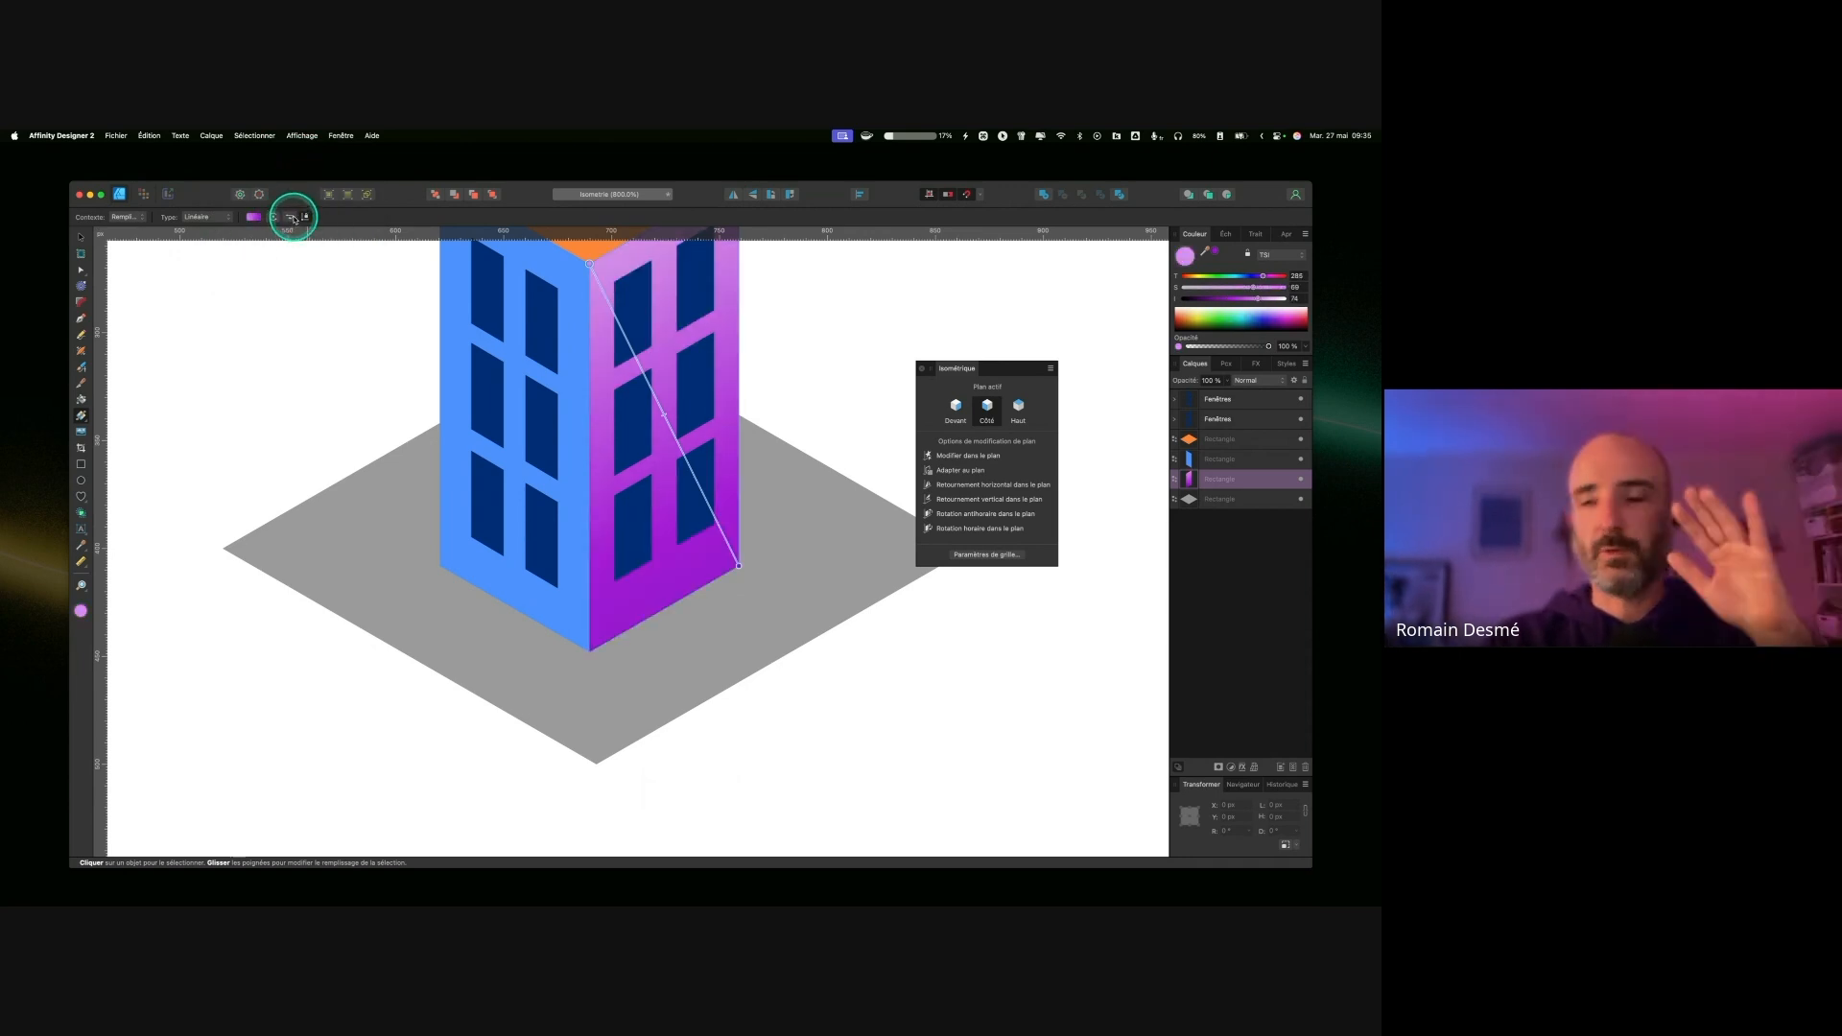
Step: Try 0 % opacity on the gradient's violet end stop and restore it to 100 %
click(743, 571)
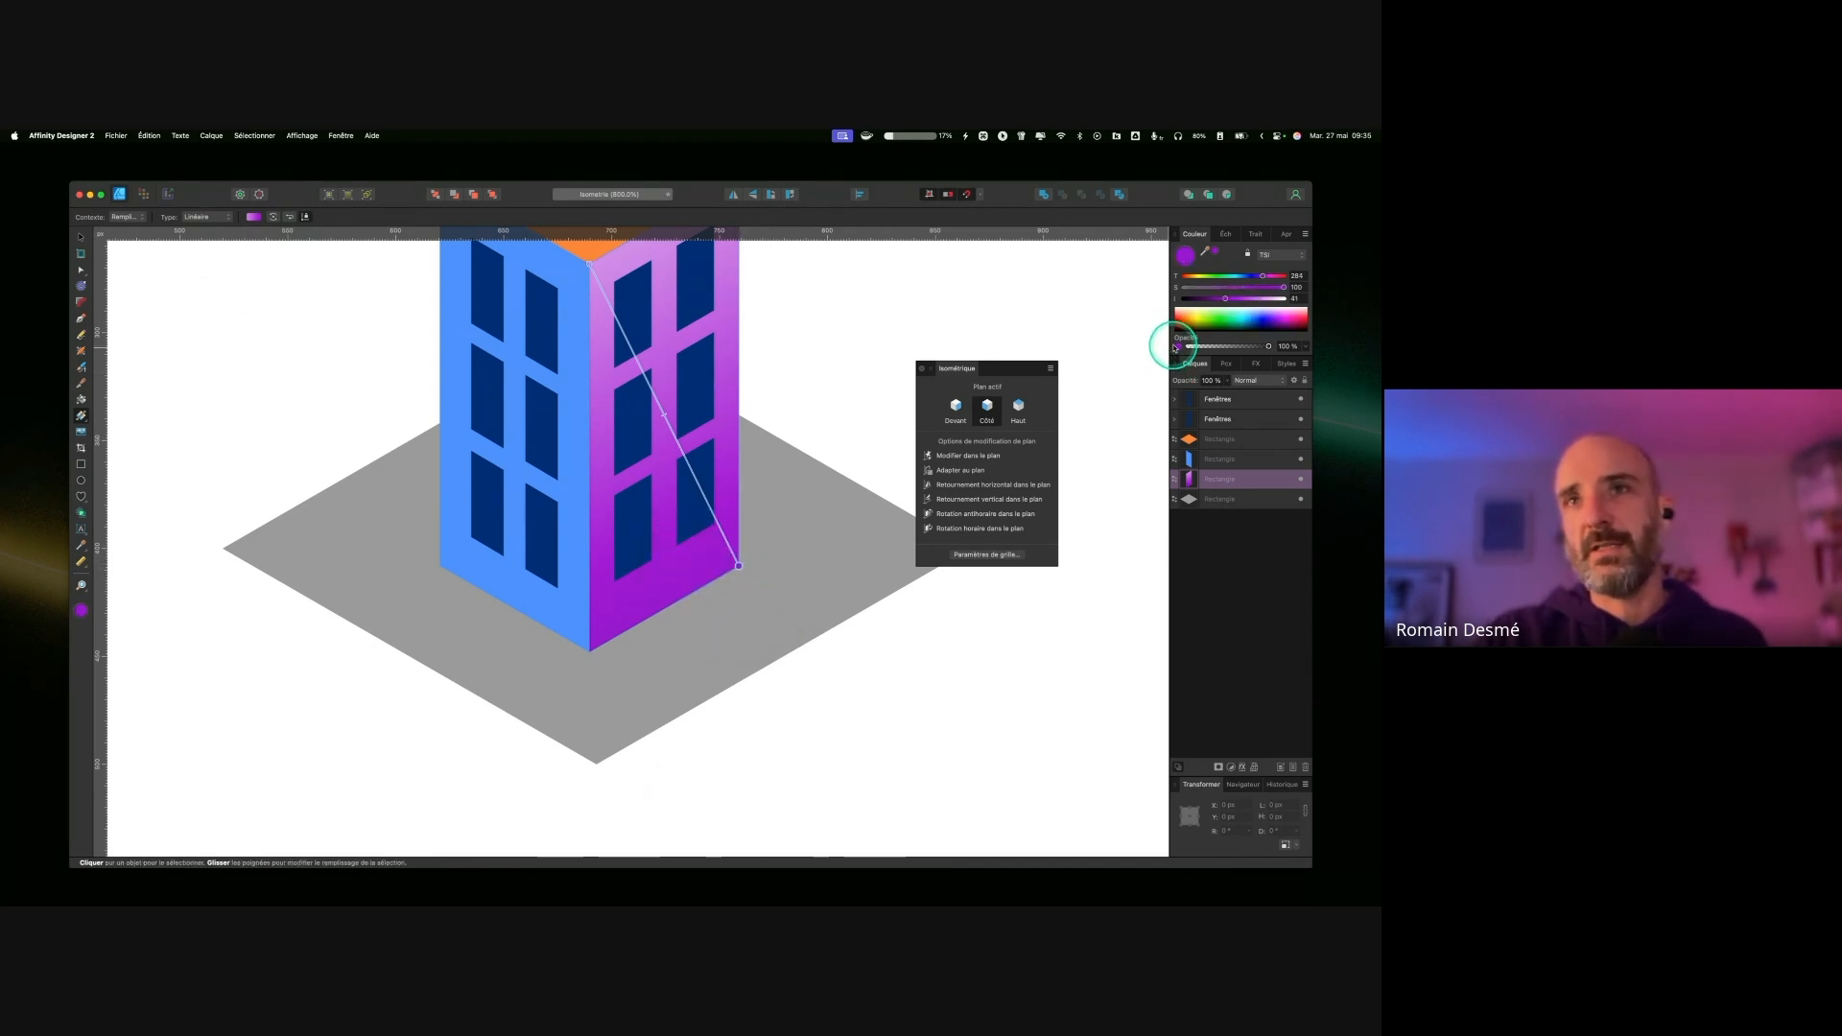
key(ctrl)
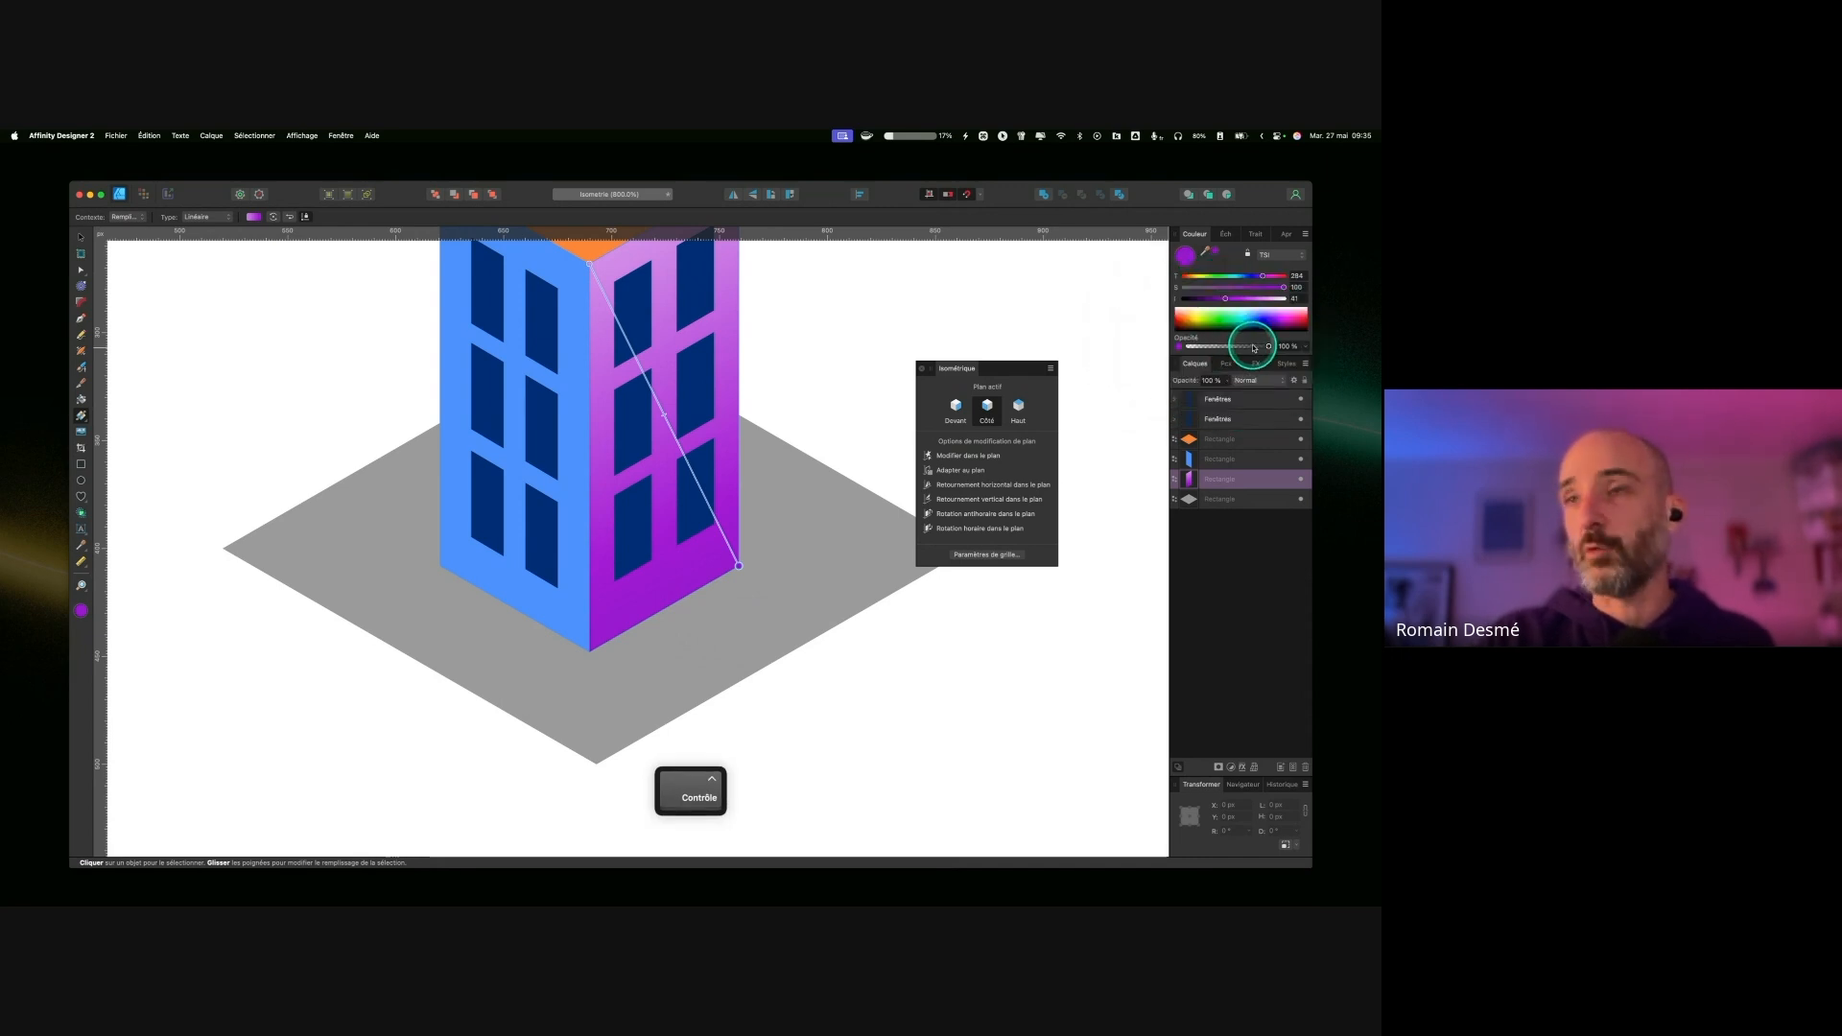
drag(1268, 347, 1184, 354)
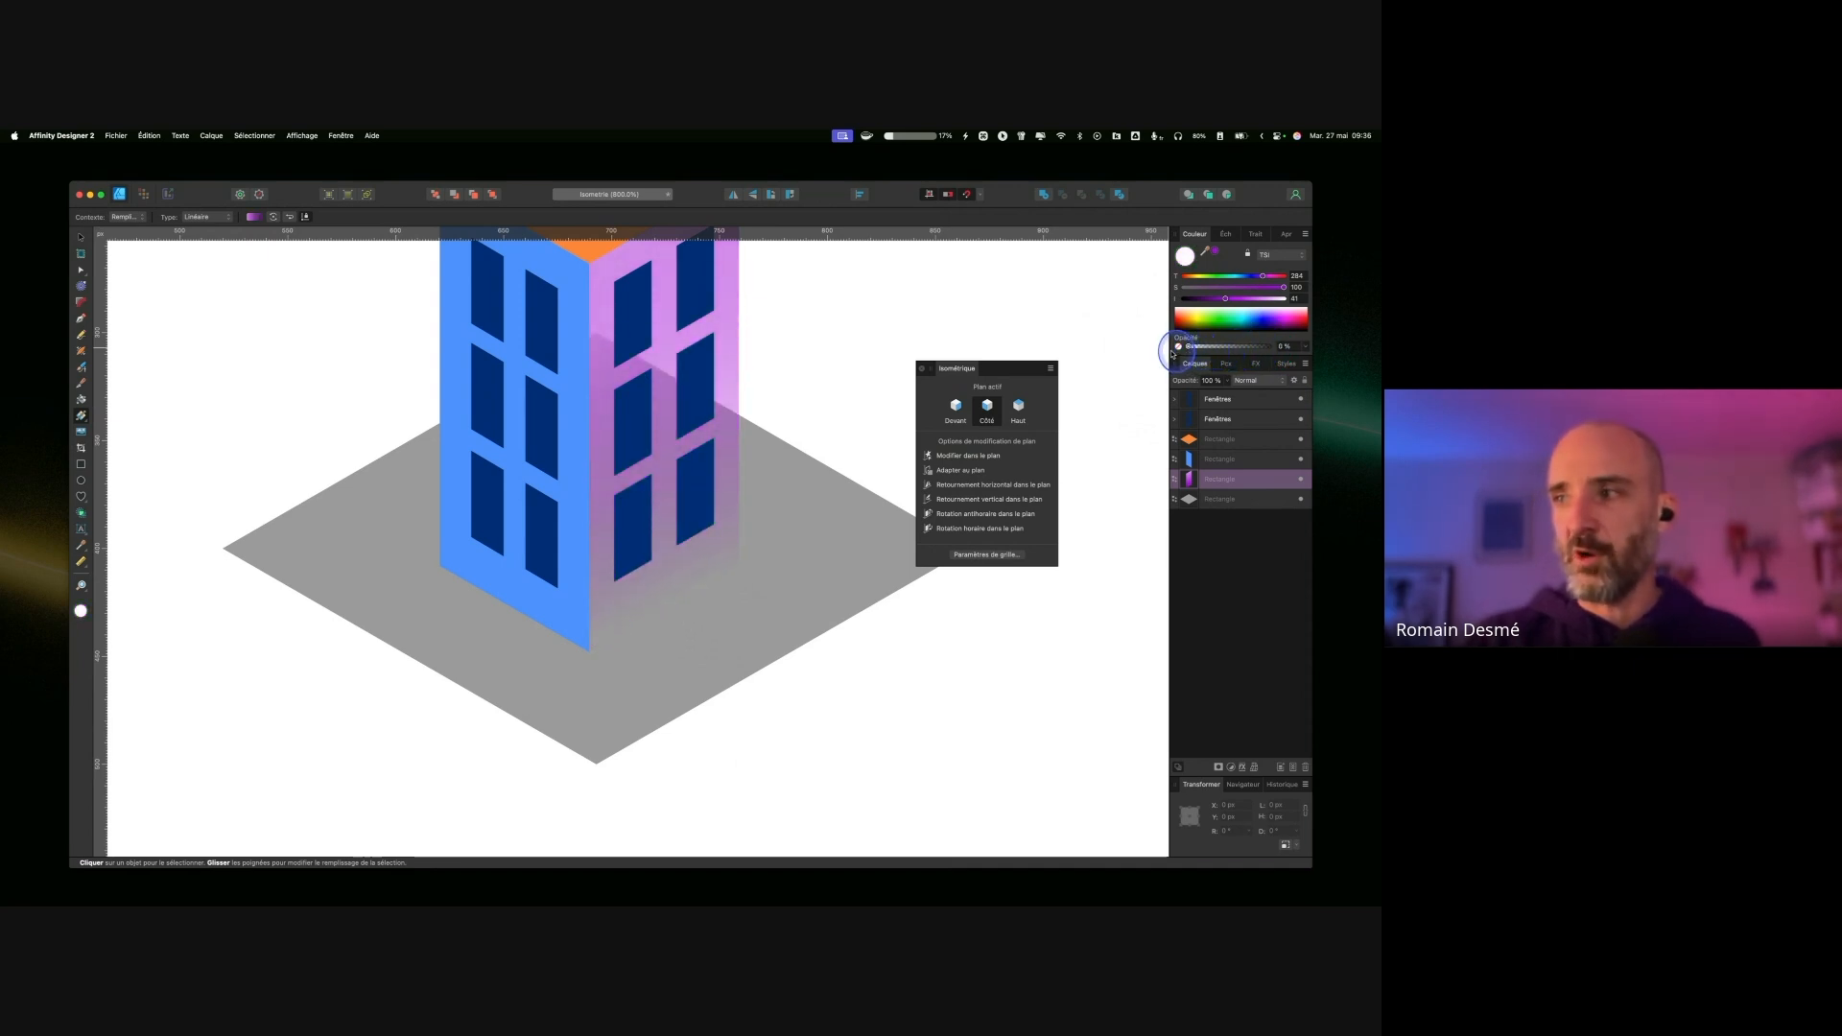
click(1178, 347)
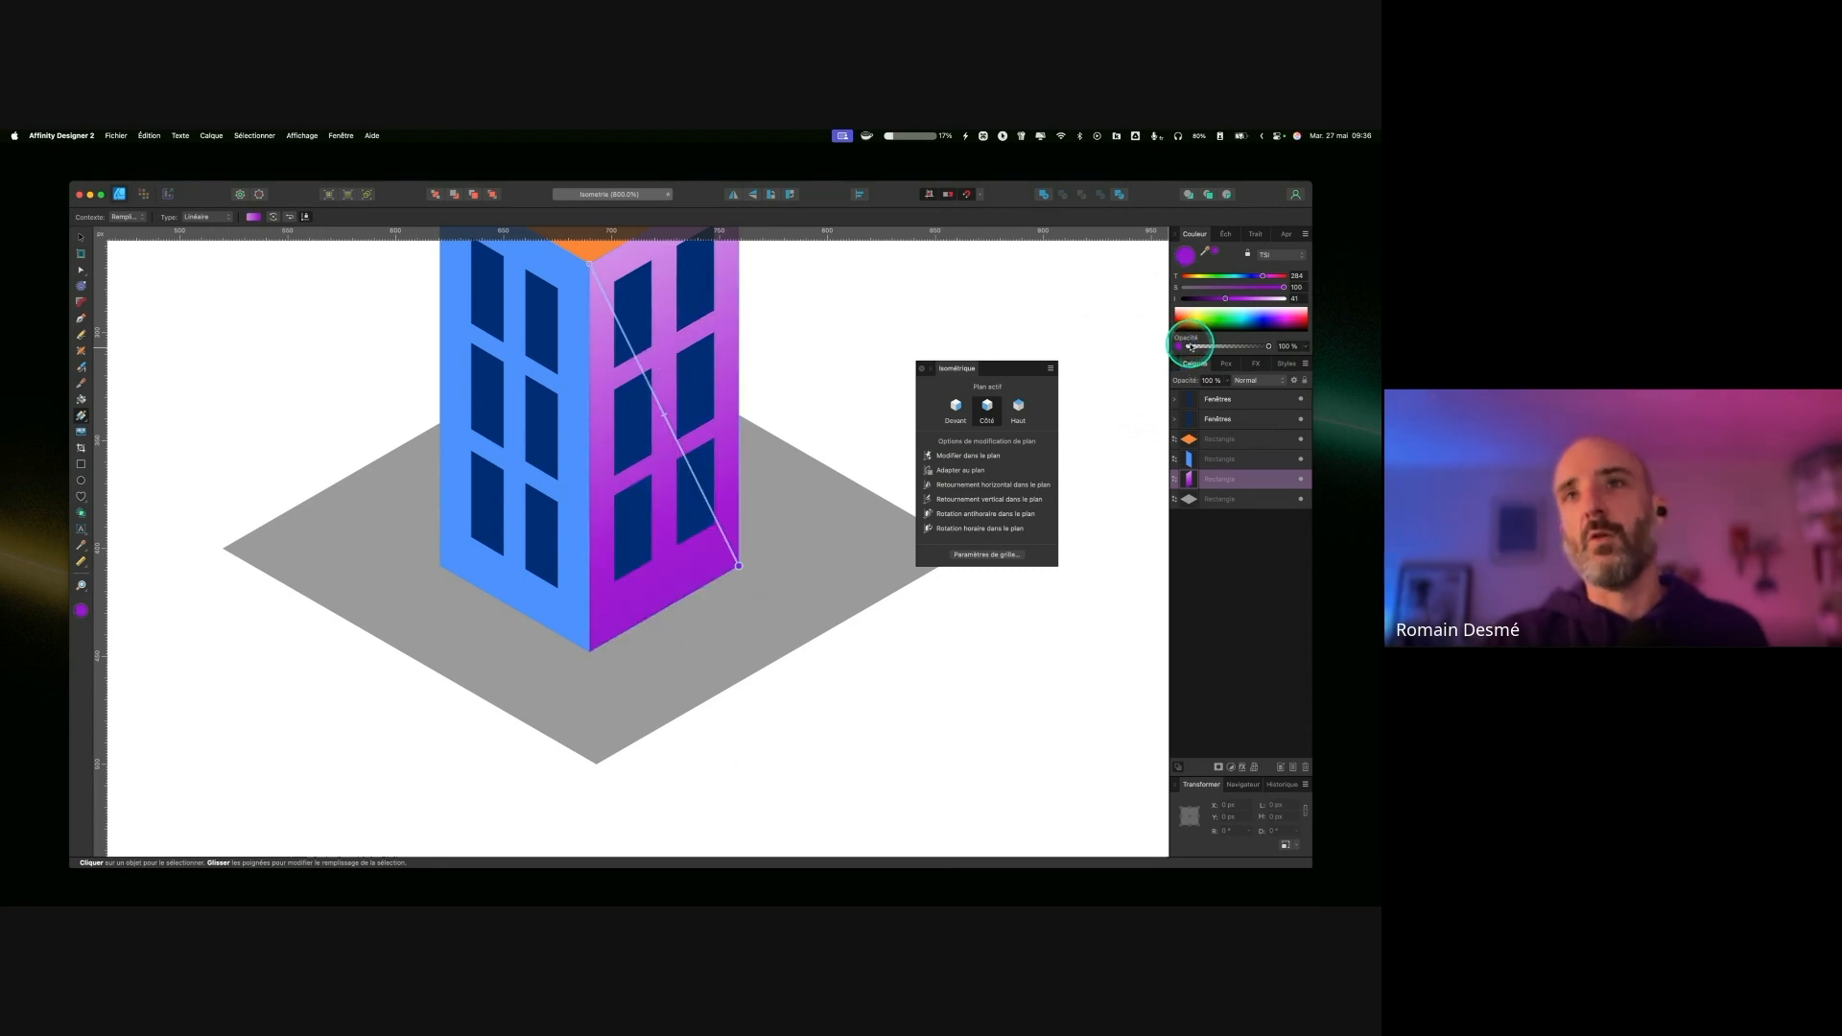
Step: Switch the end stop's opacity control to noise (Bruit) and raise the noise to 100 %
key(ctrl)
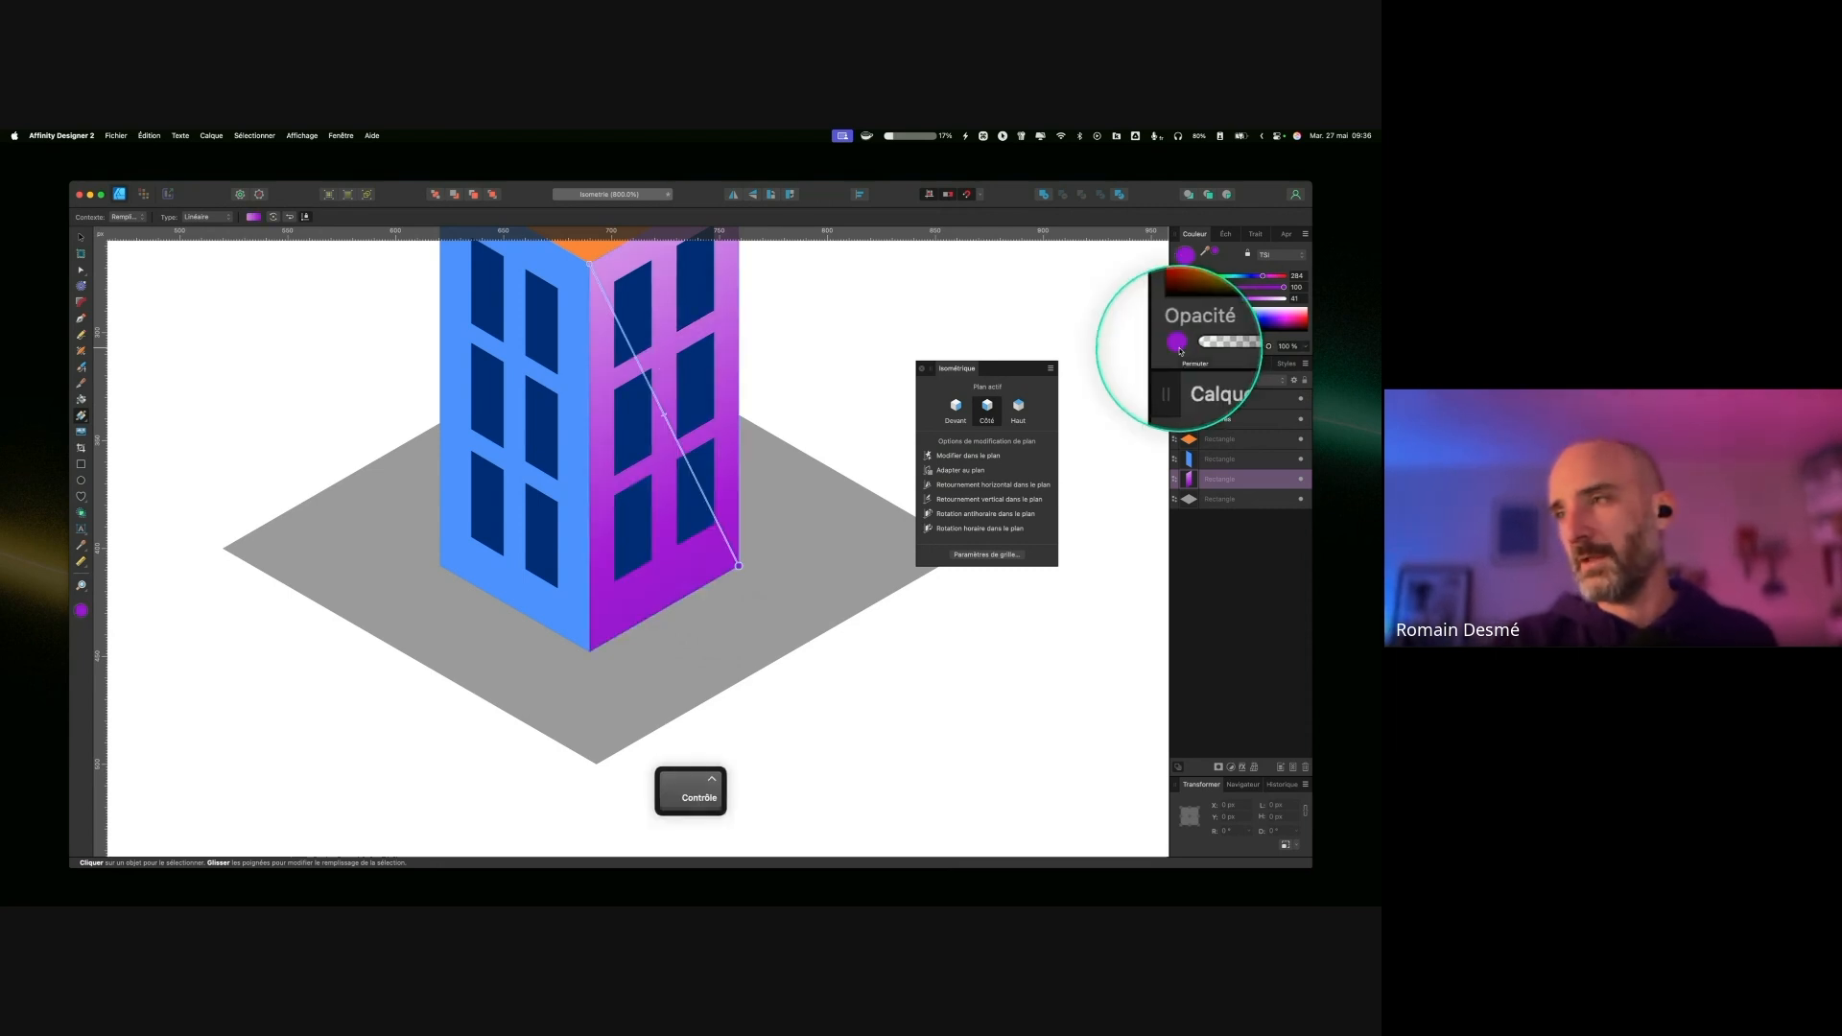
key(ctrl)
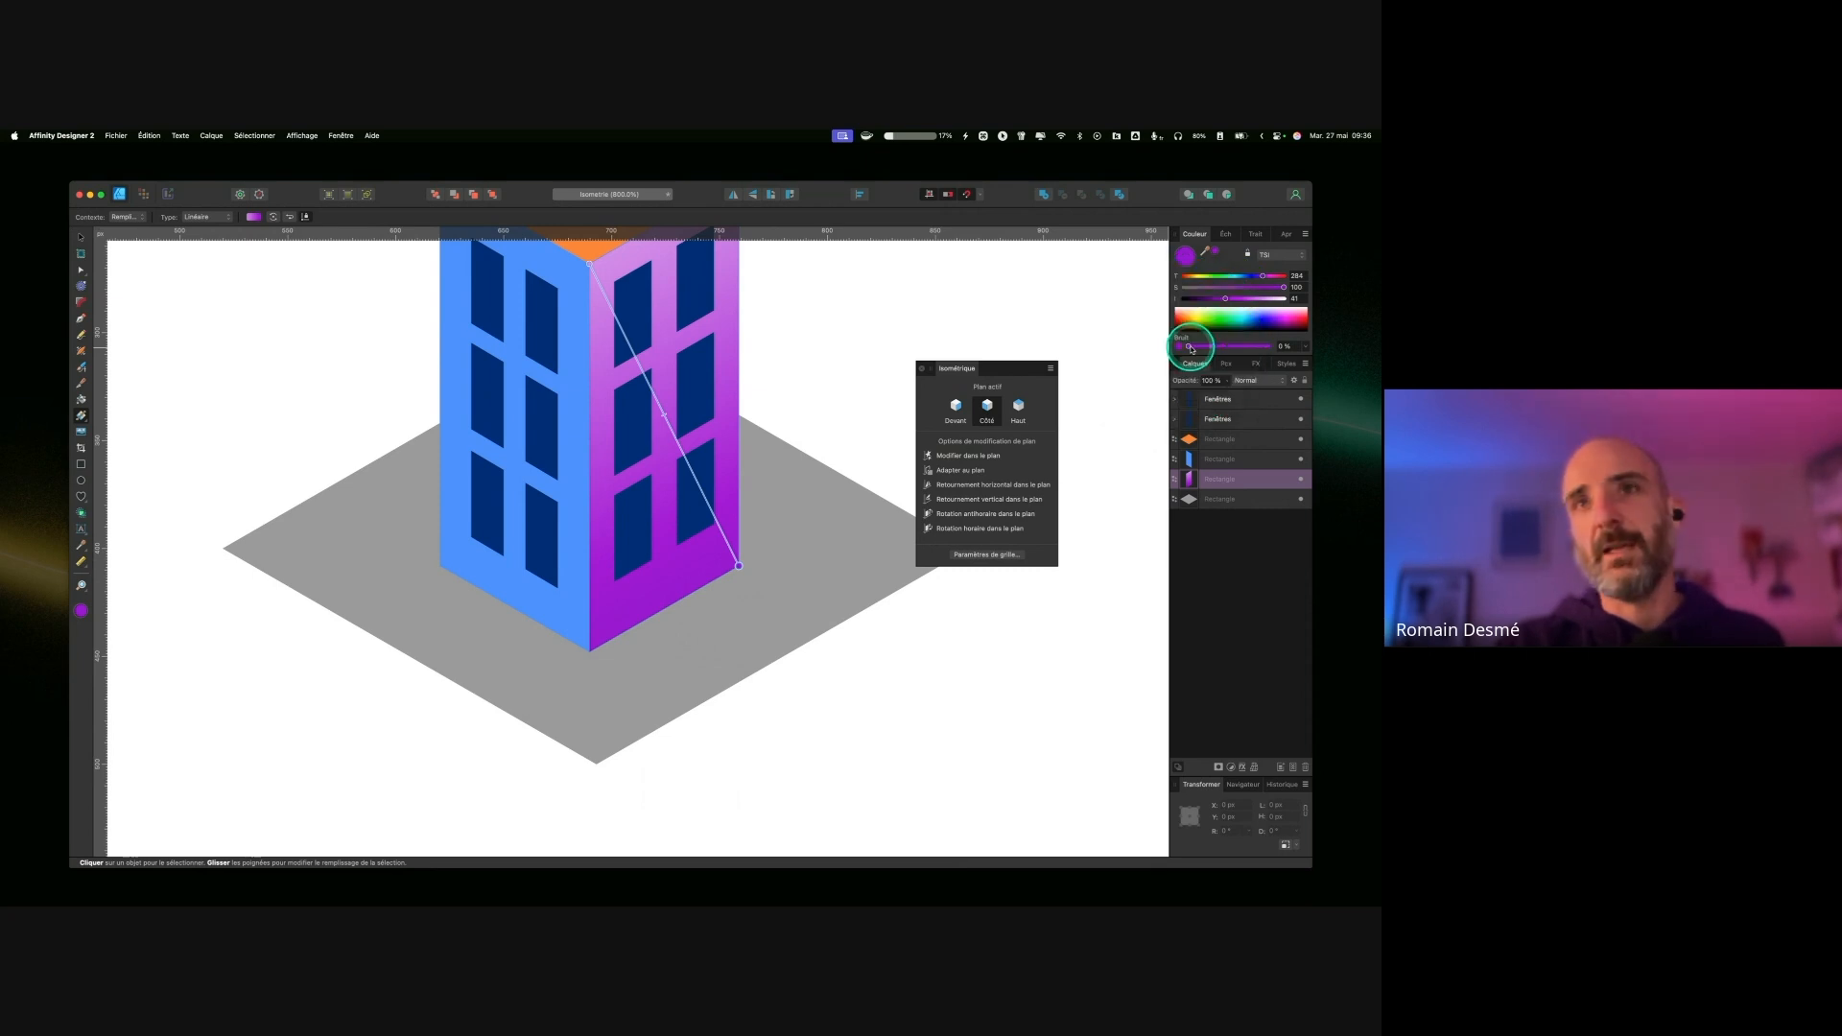
key(ctrl)
drag(1212, 350, 1255, 350)
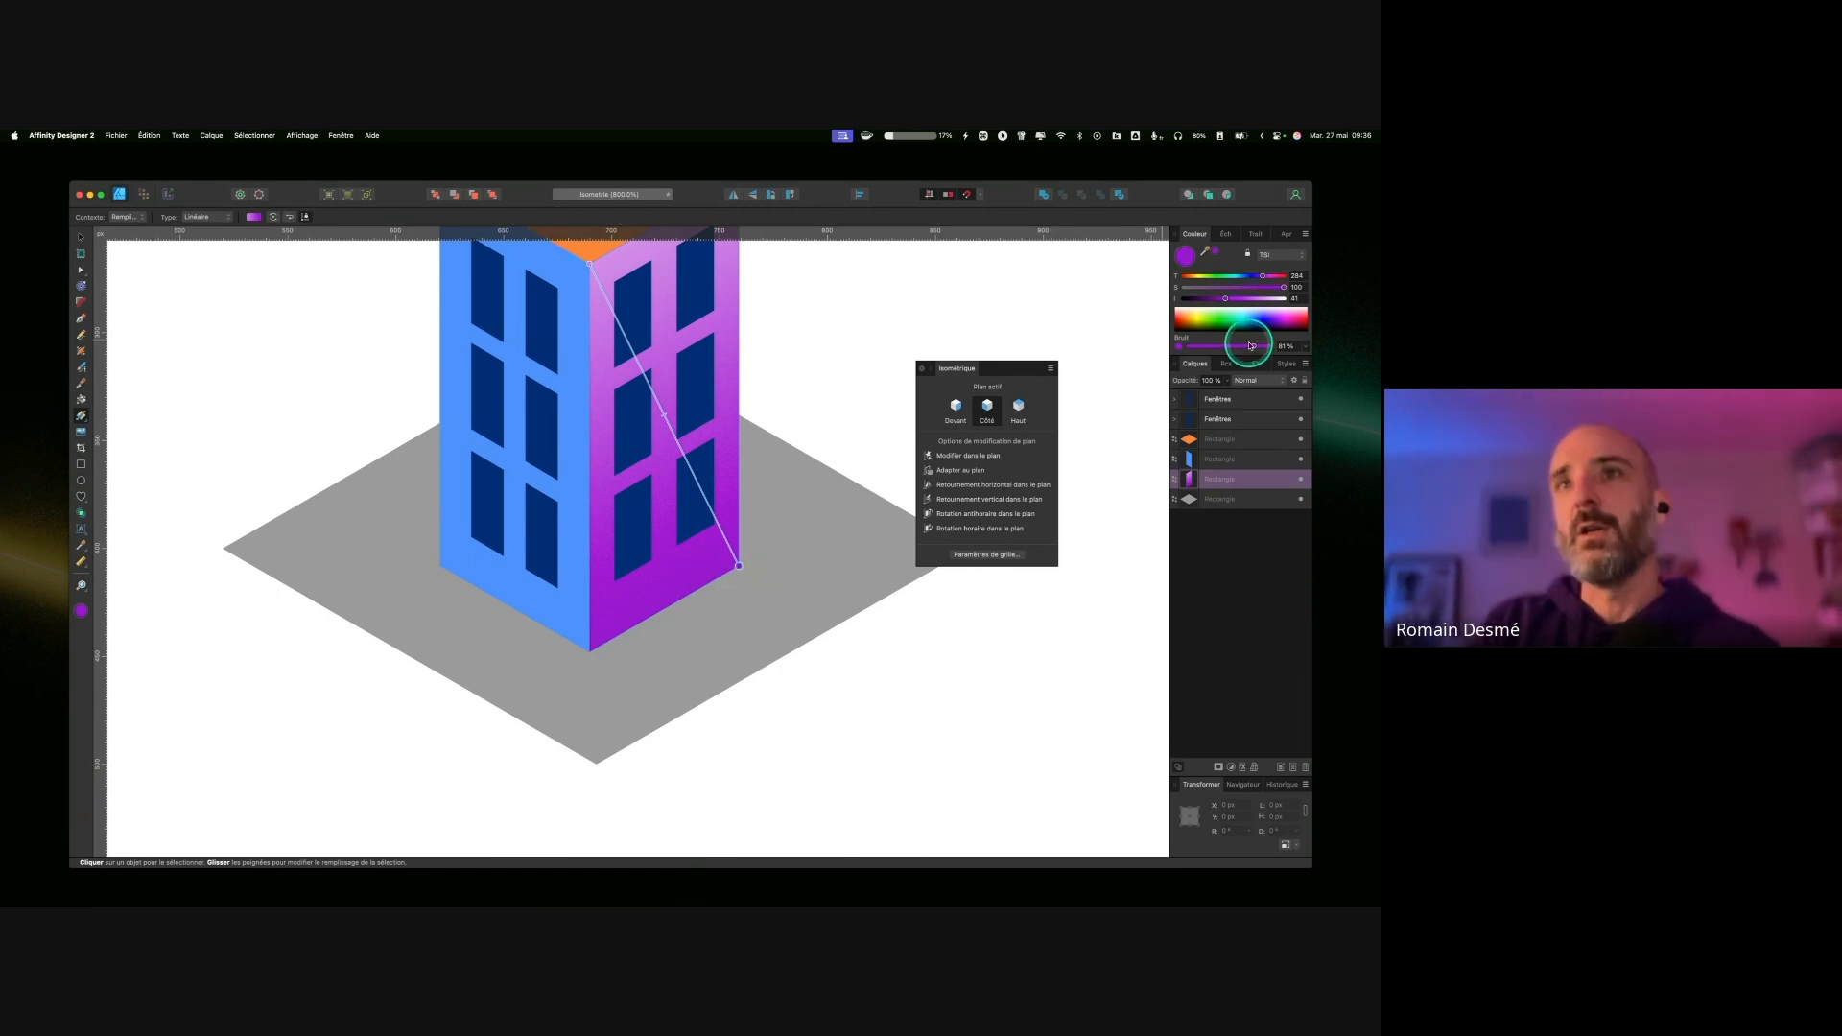
drag(1254, 345, 1268, 343)
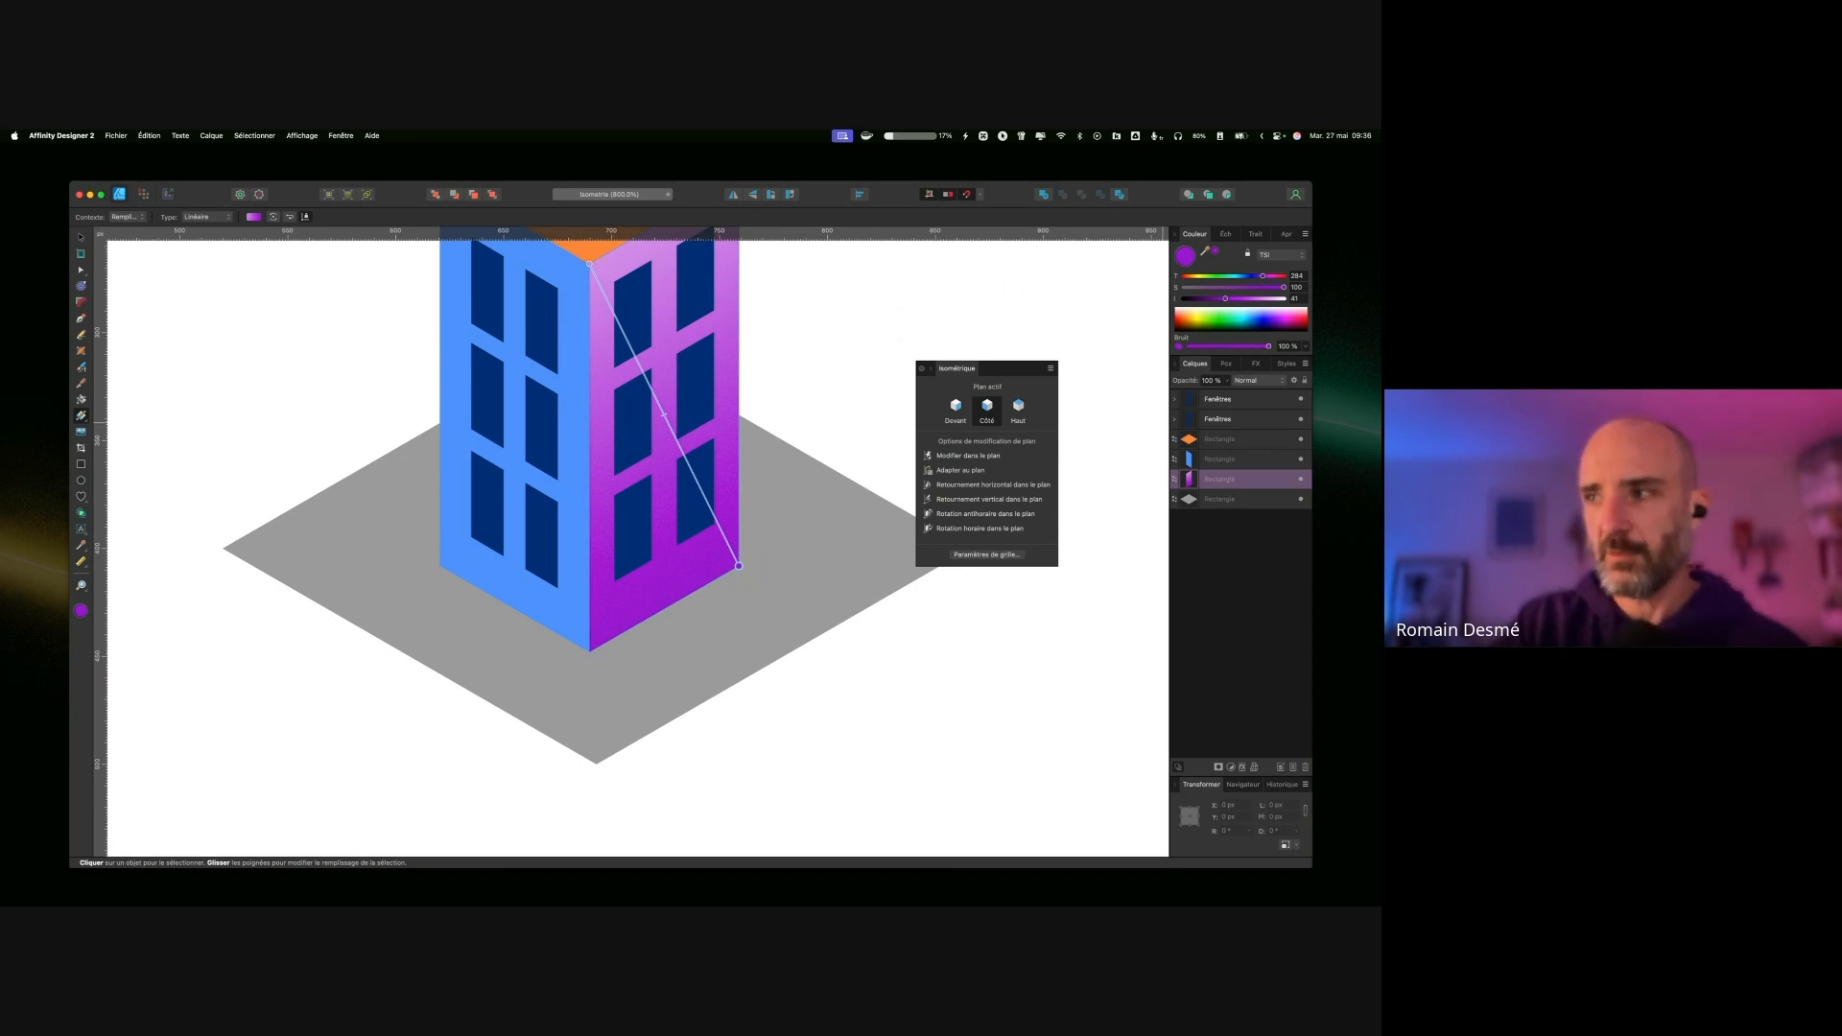
Step: Shift the gradient's midpoint along its line to vary the transition and return it to the middle
scroll(726, 411, up, 2)
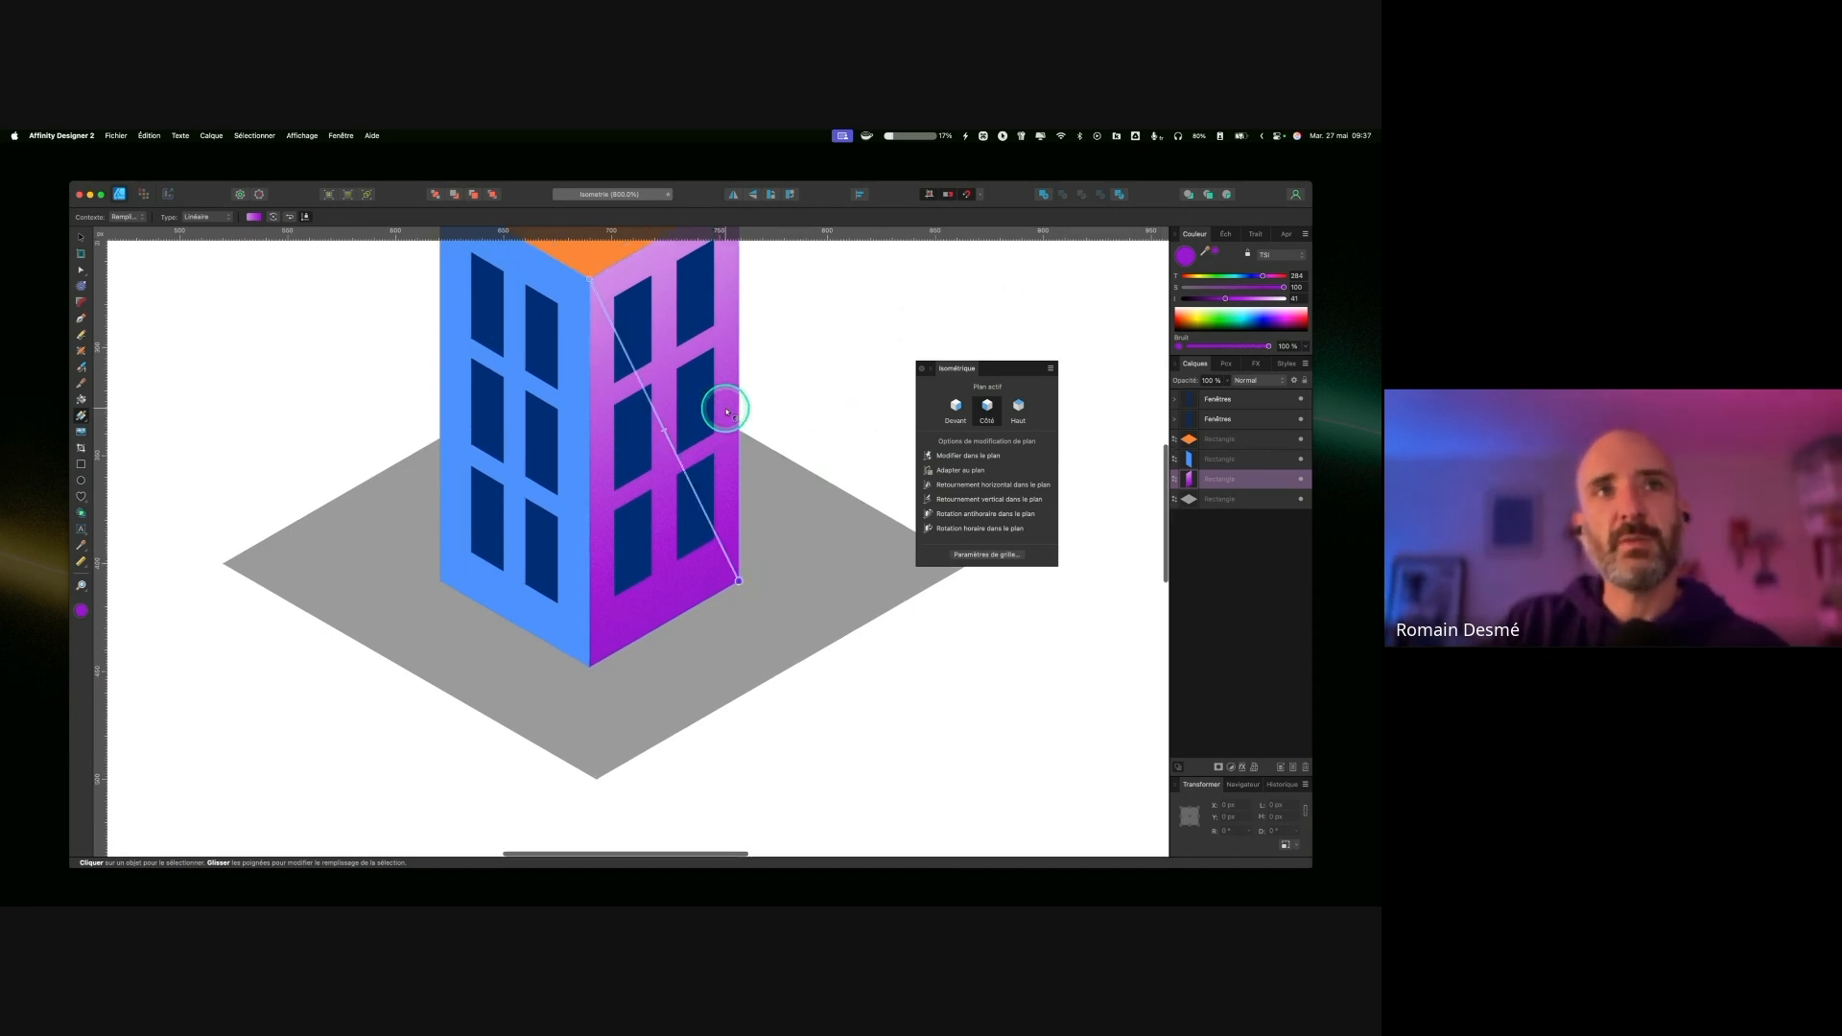
scroll(727, 411, up, 2)
key(ctrl)
key(ctrl)
click(674, 490)
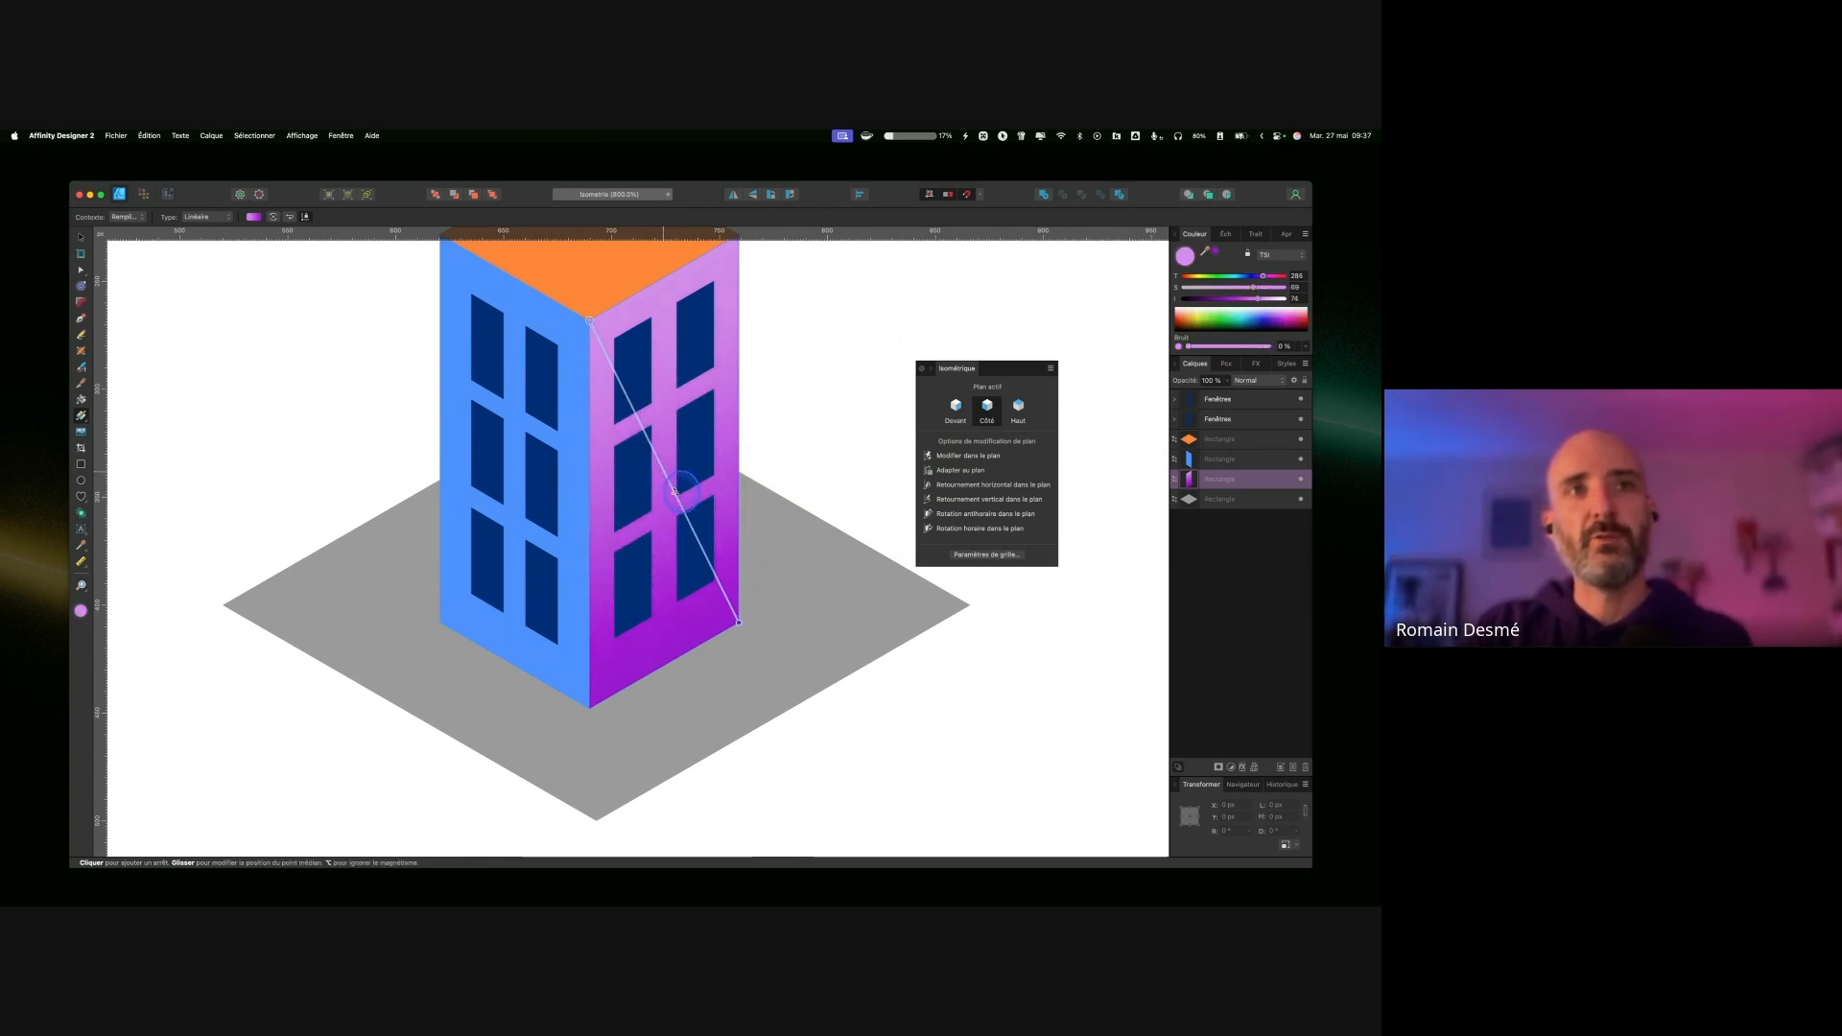
drag(680, 503, 715, 523)
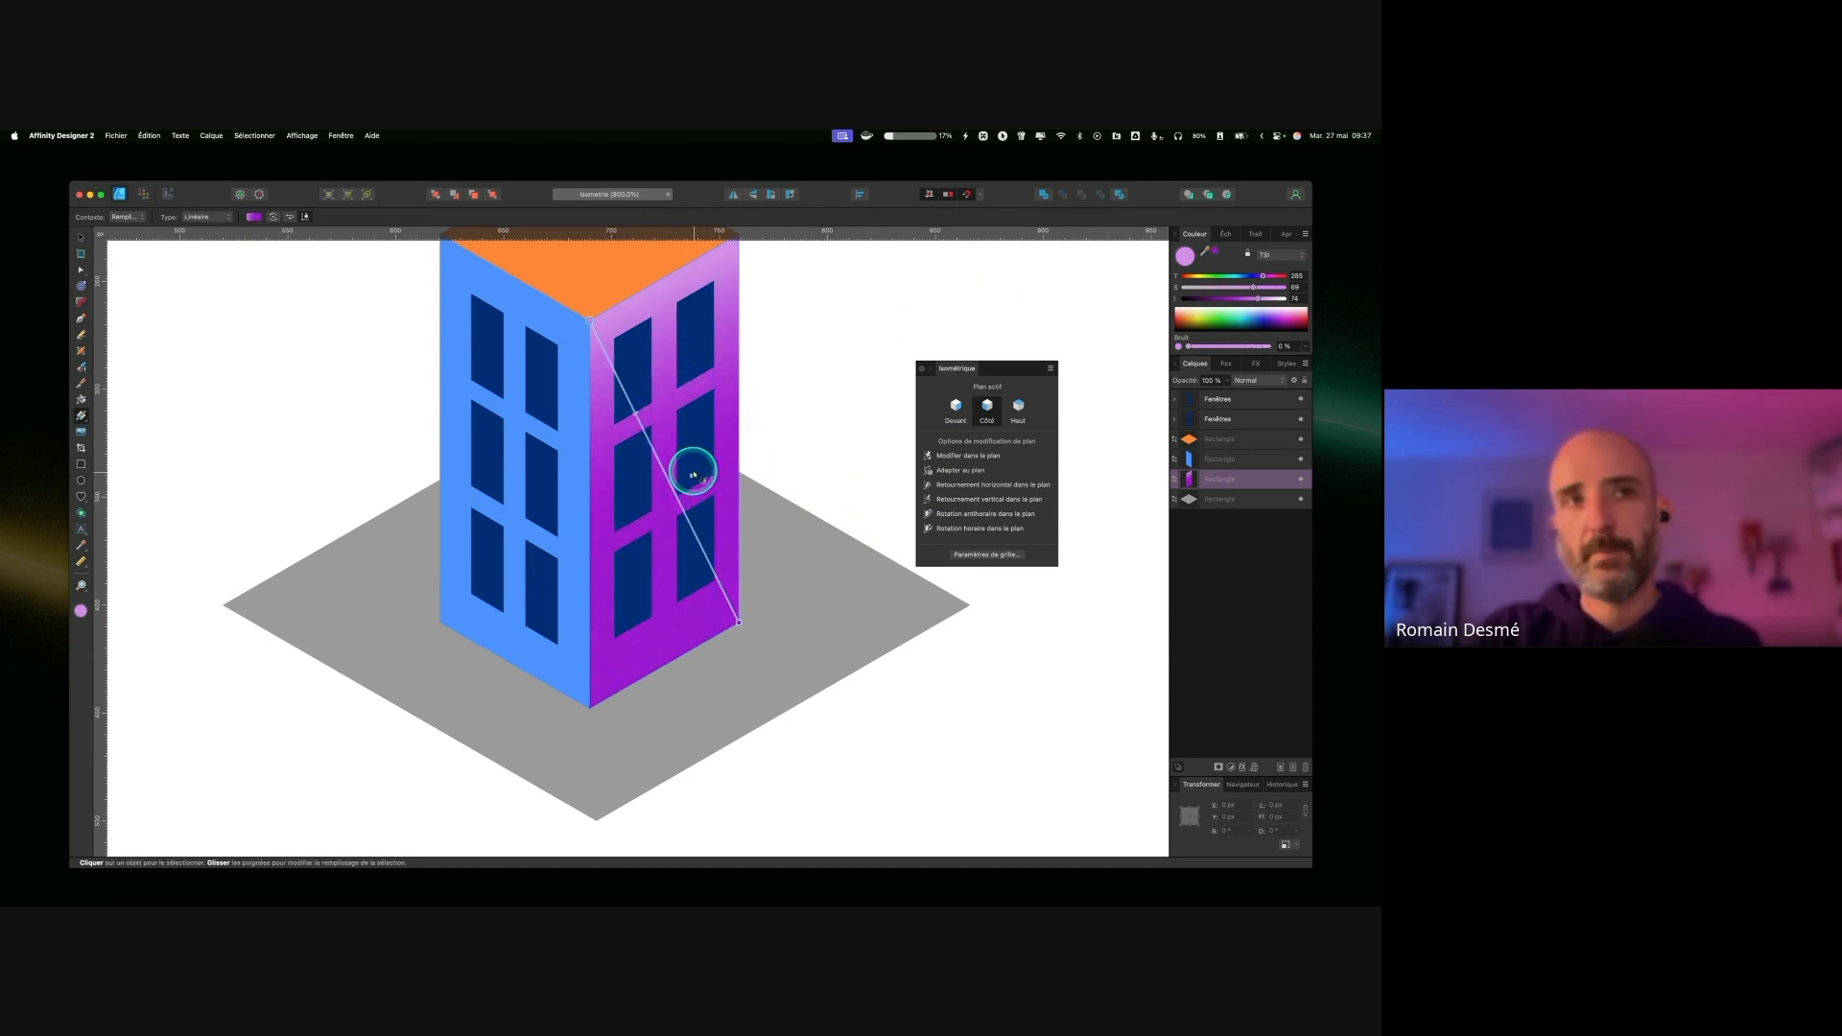
drag(646, 417, 659, 462)
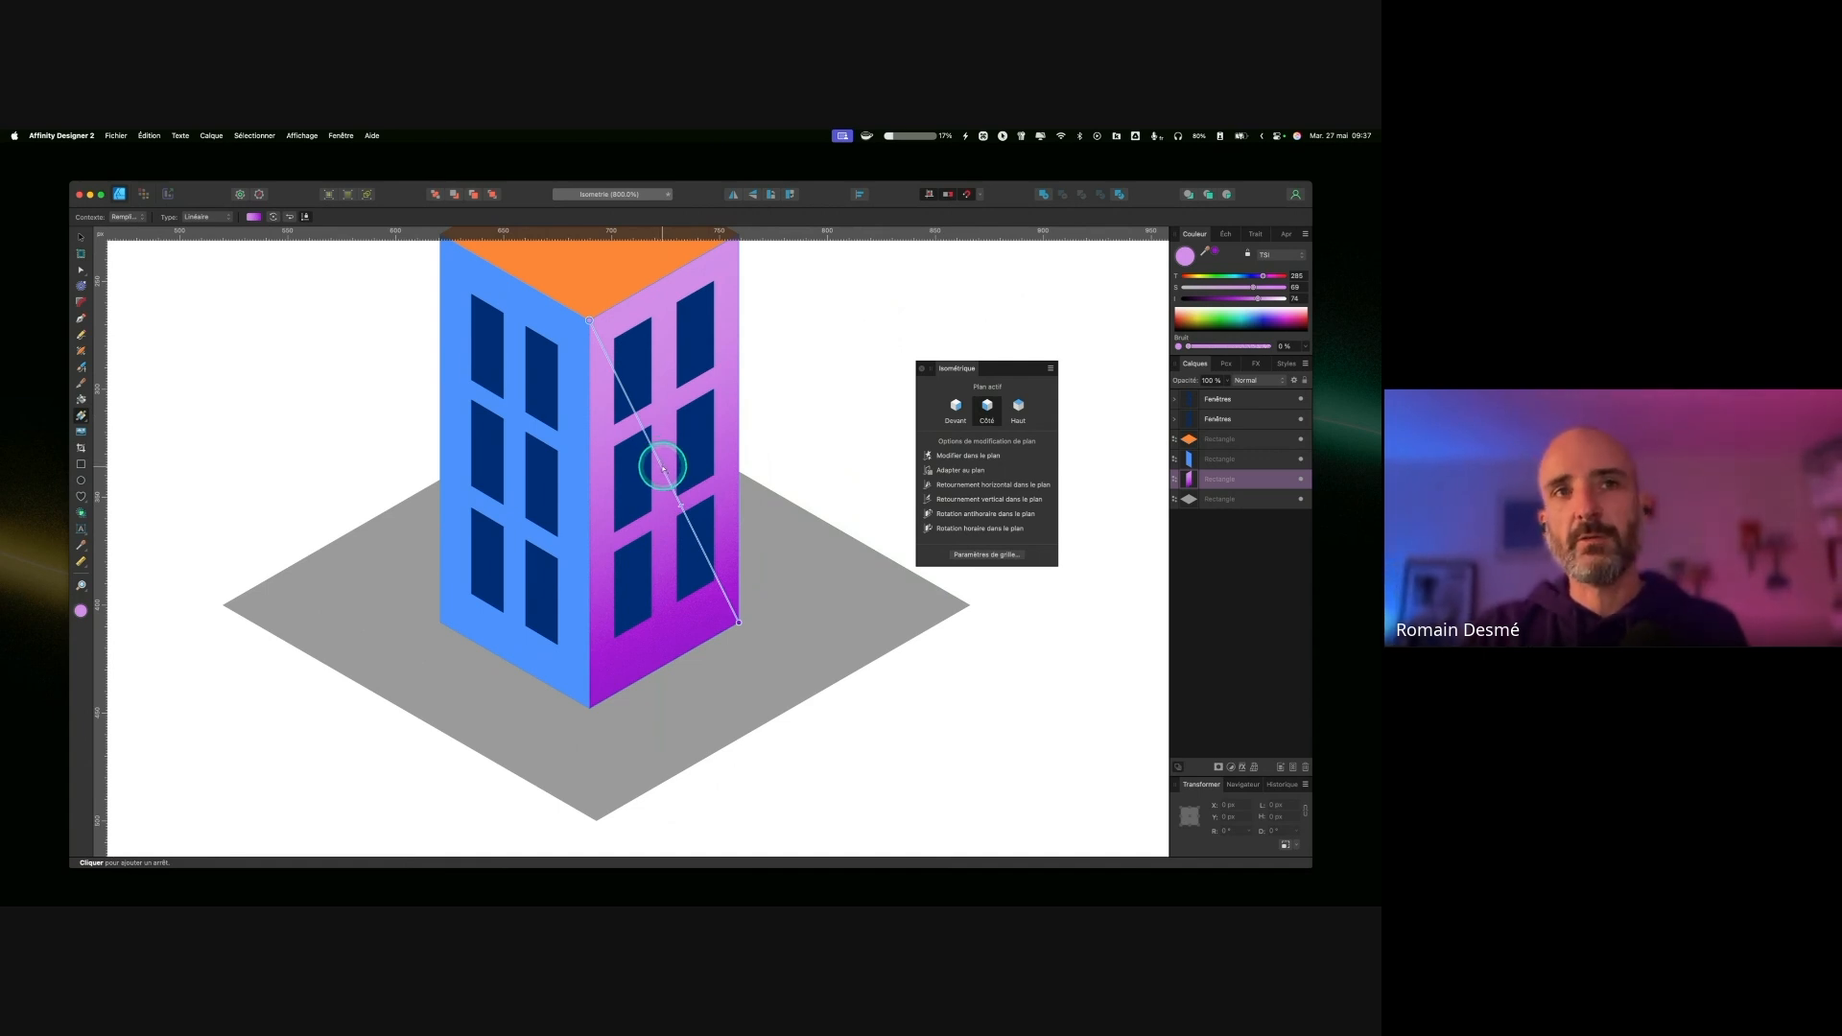
Step: Add a colour stop at the middle of the purple face's gradient line
key(ctrl)
key(ctrl)
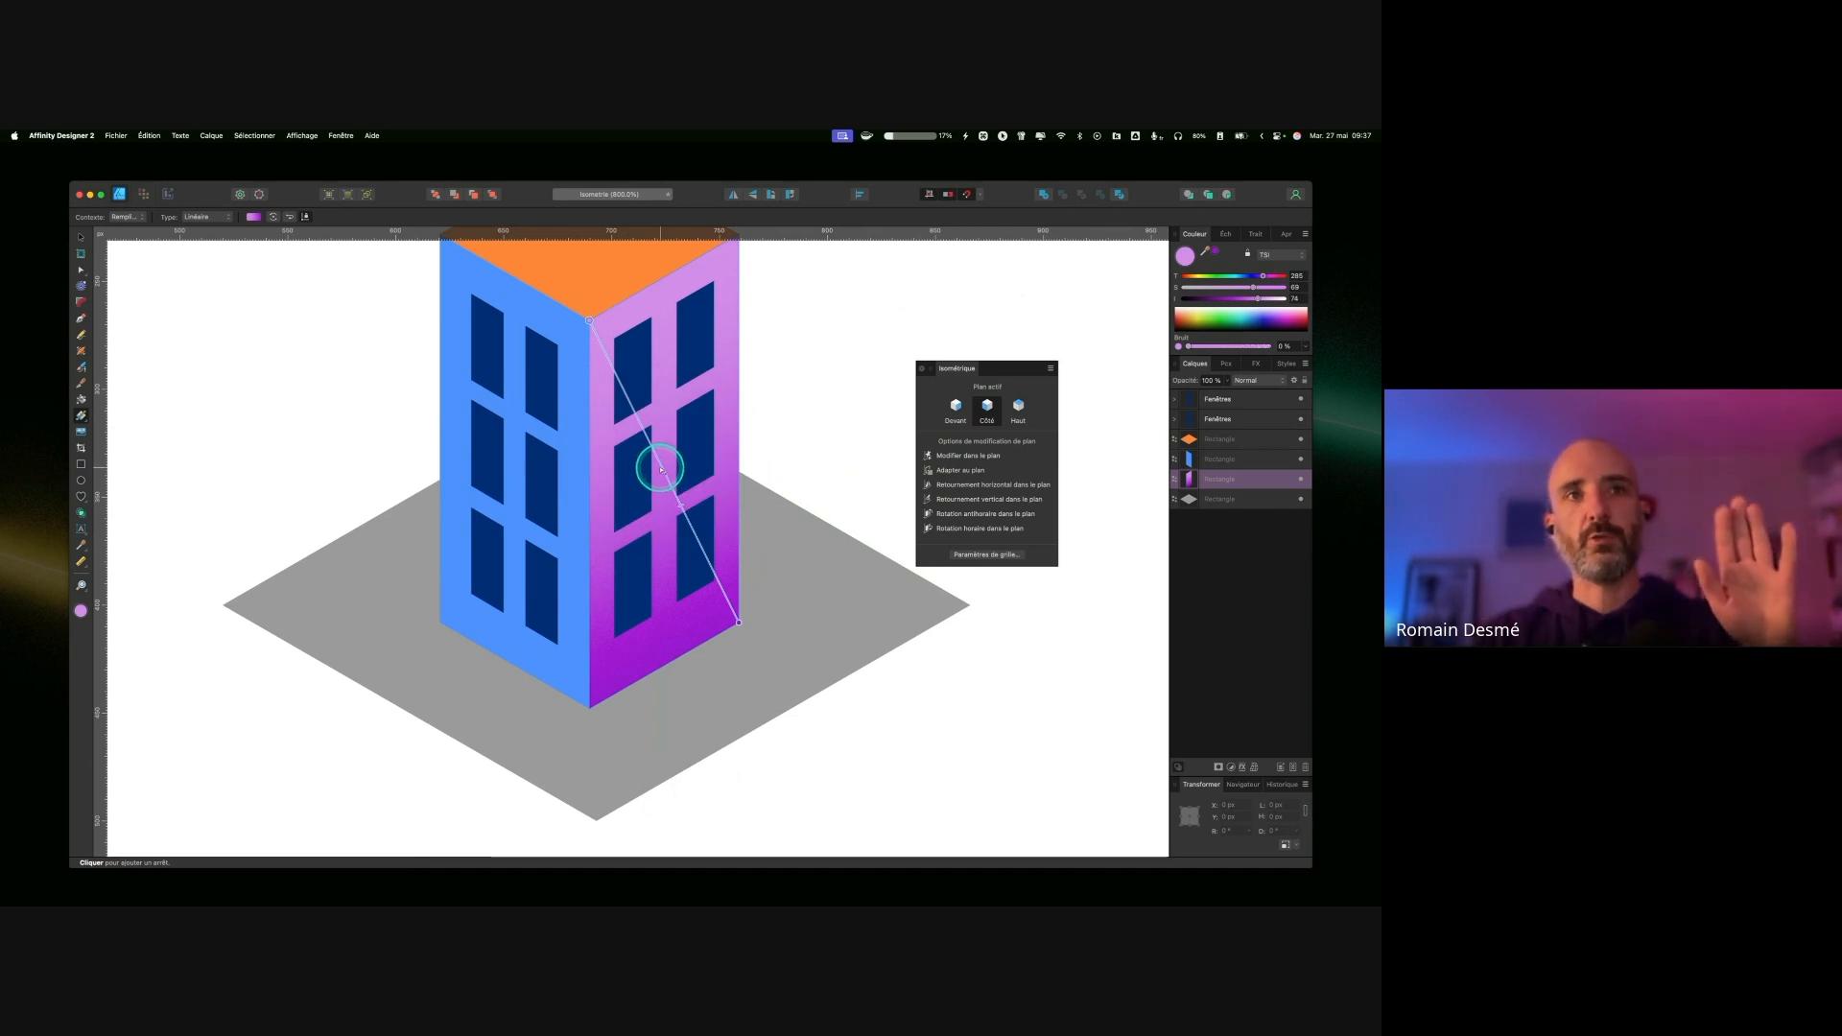
key(ctrl)
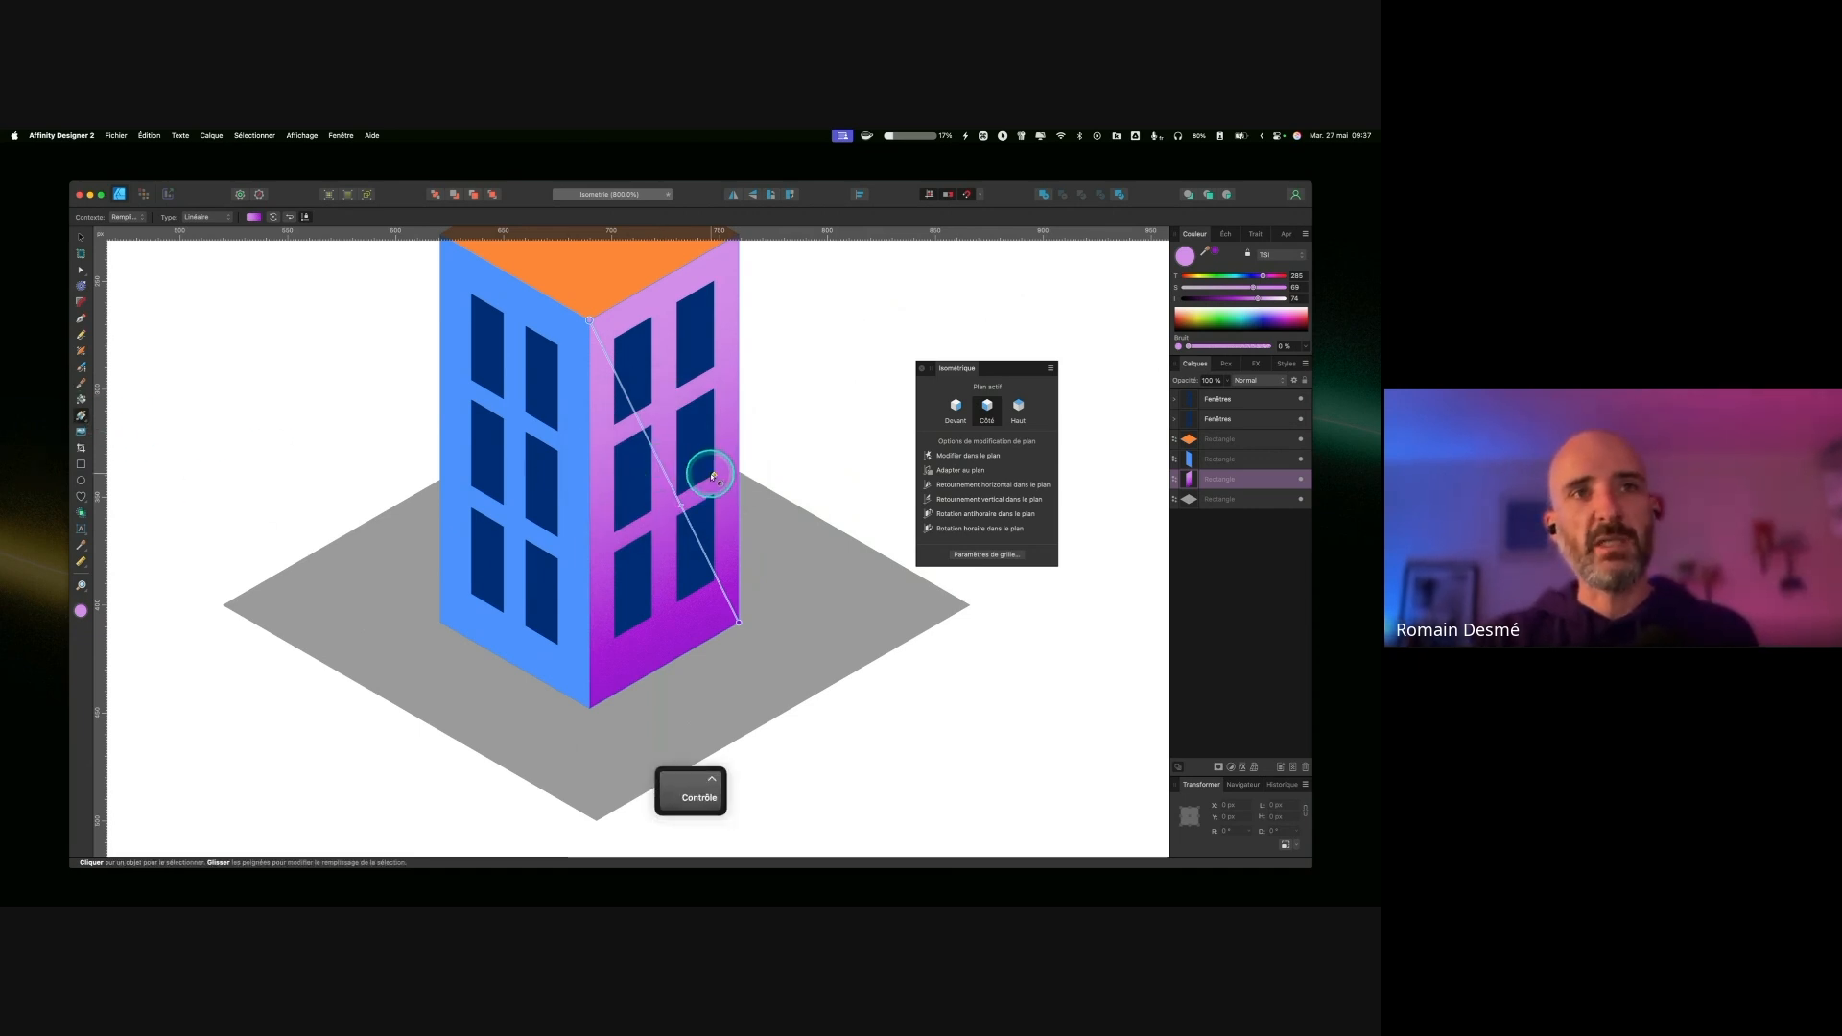
click(664, 470)
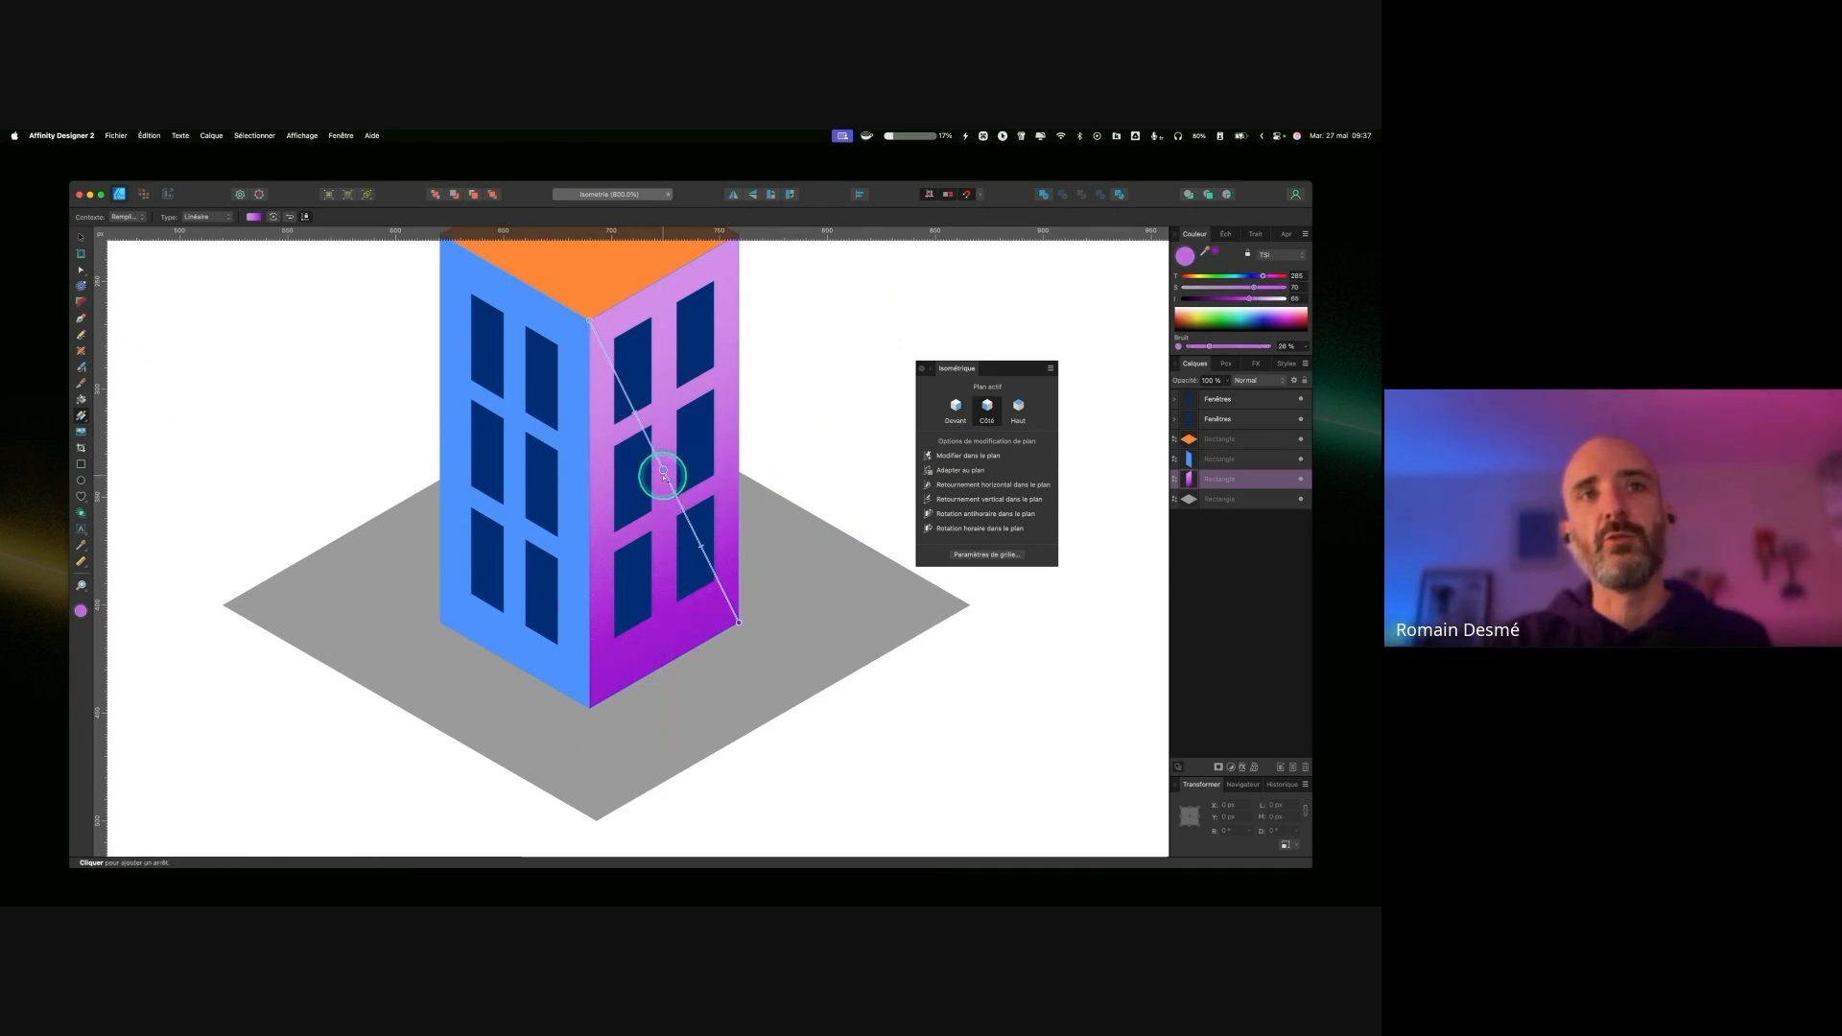
Step: Try a bluer hue of 254 on the purple gradient's added middle stop and undo the changes
key(ctrl)
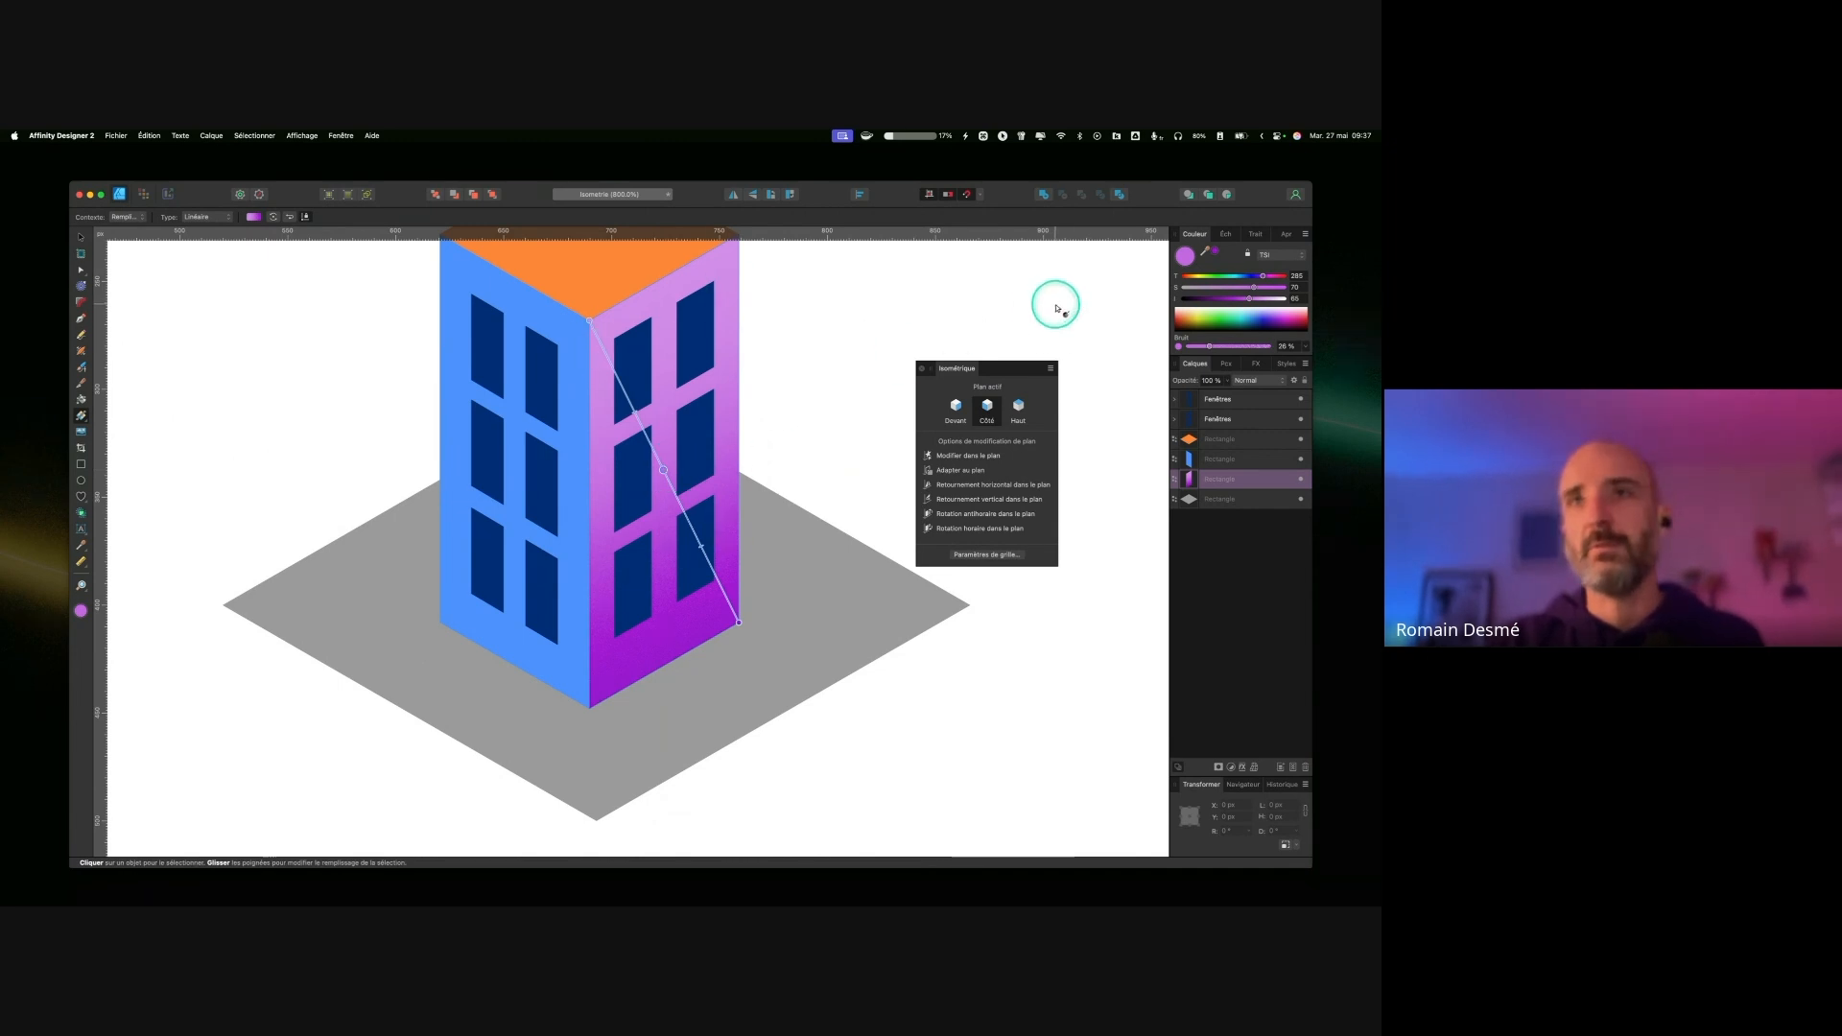
drag(1262, 278, 1255, 278)
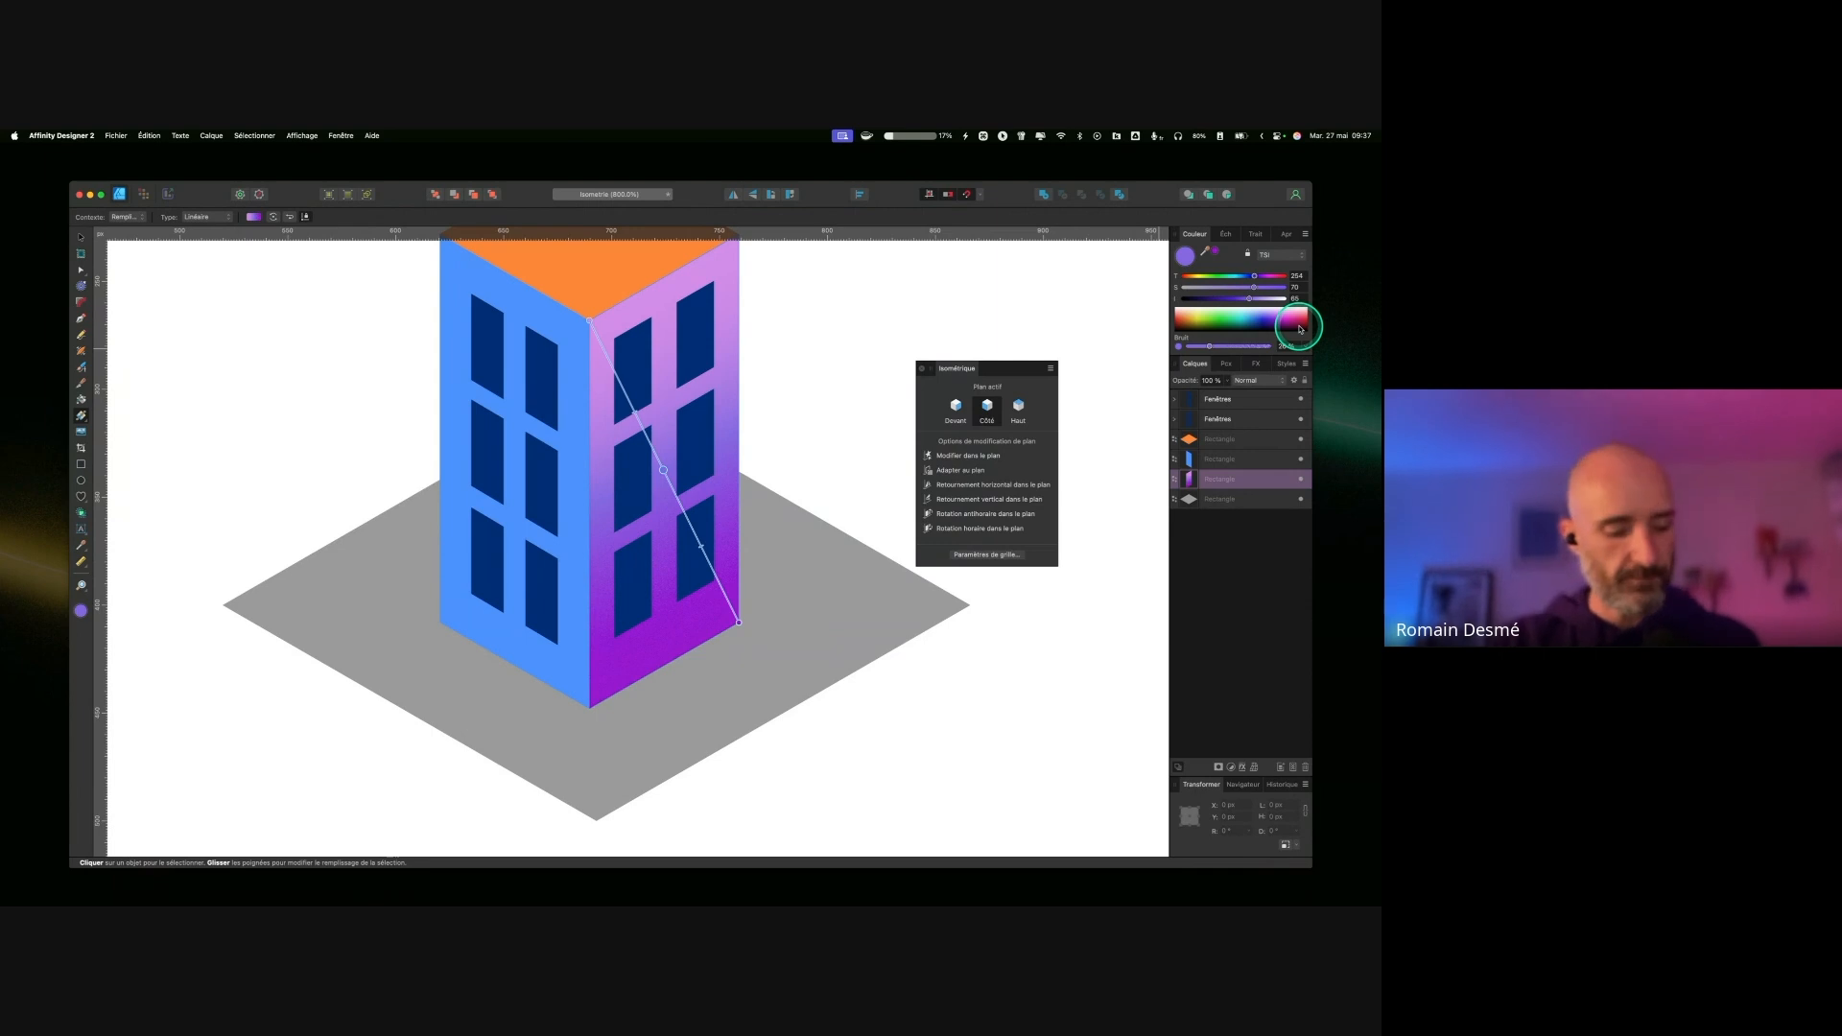
key(super+z)
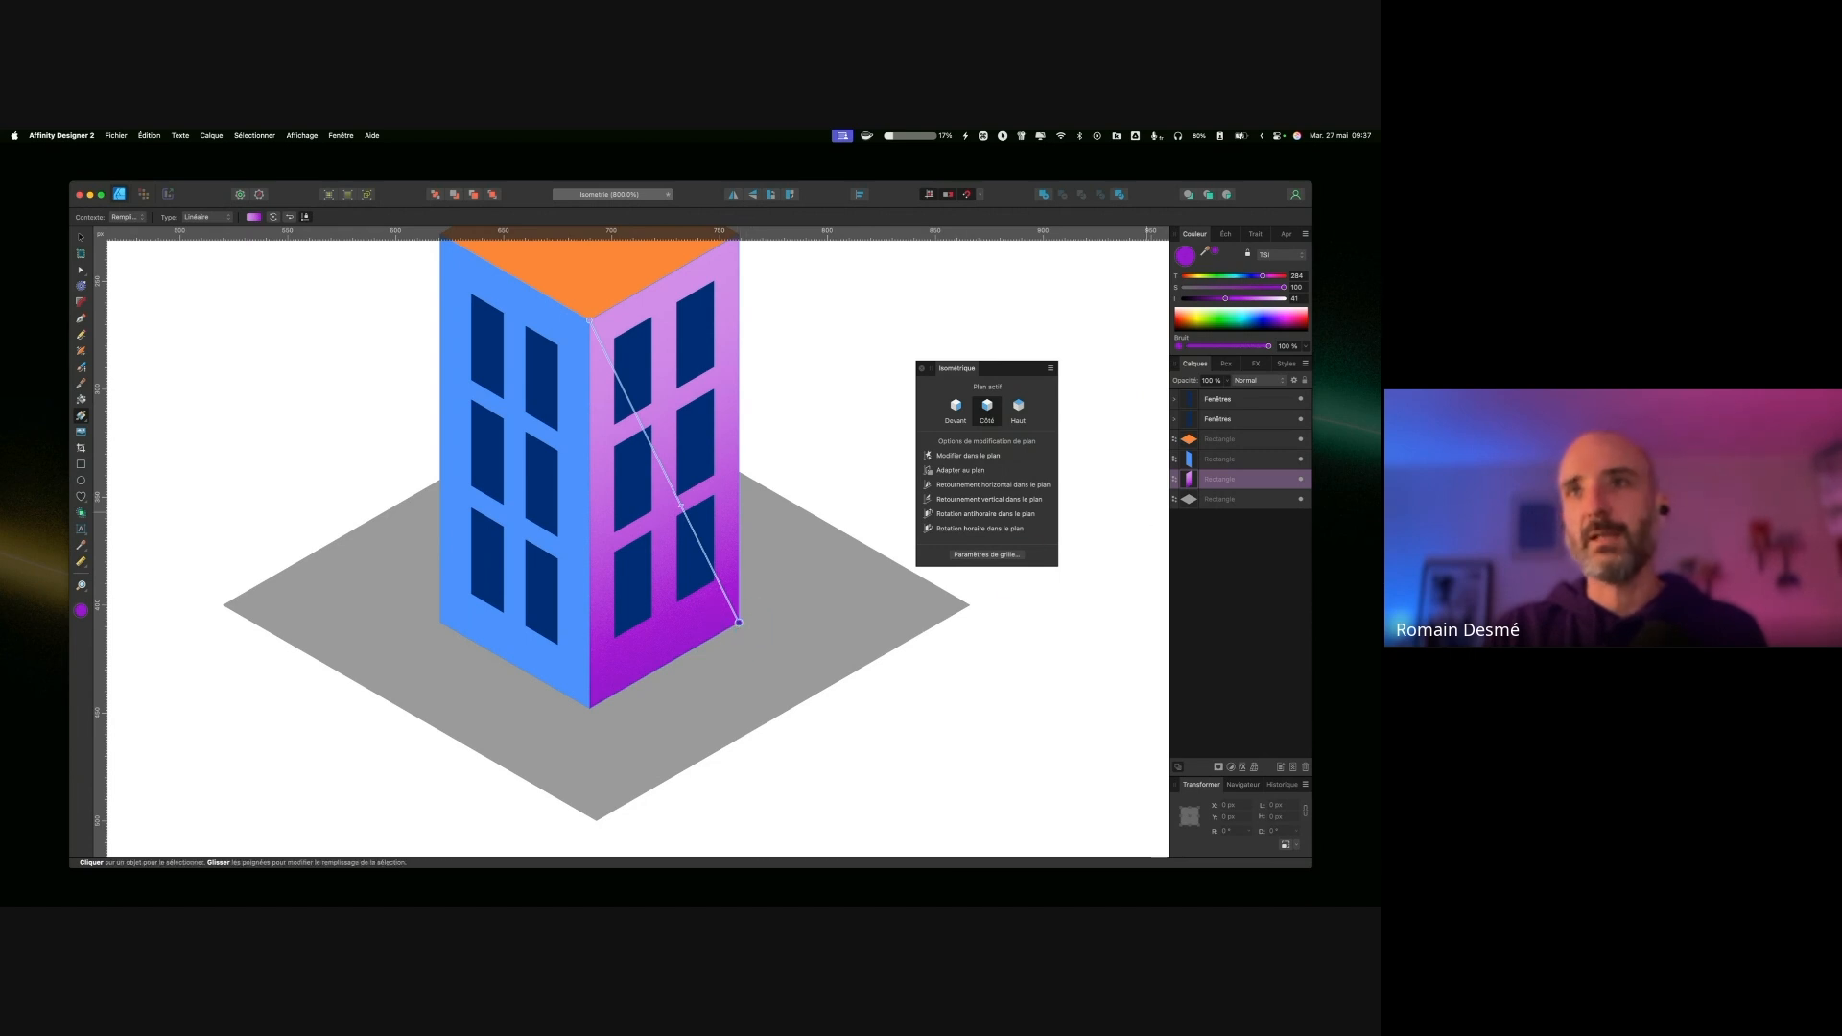
Step: Check the noise of the purple gradient's start stop, then add a stop at the middle of the line and delete it
key(ctrl)
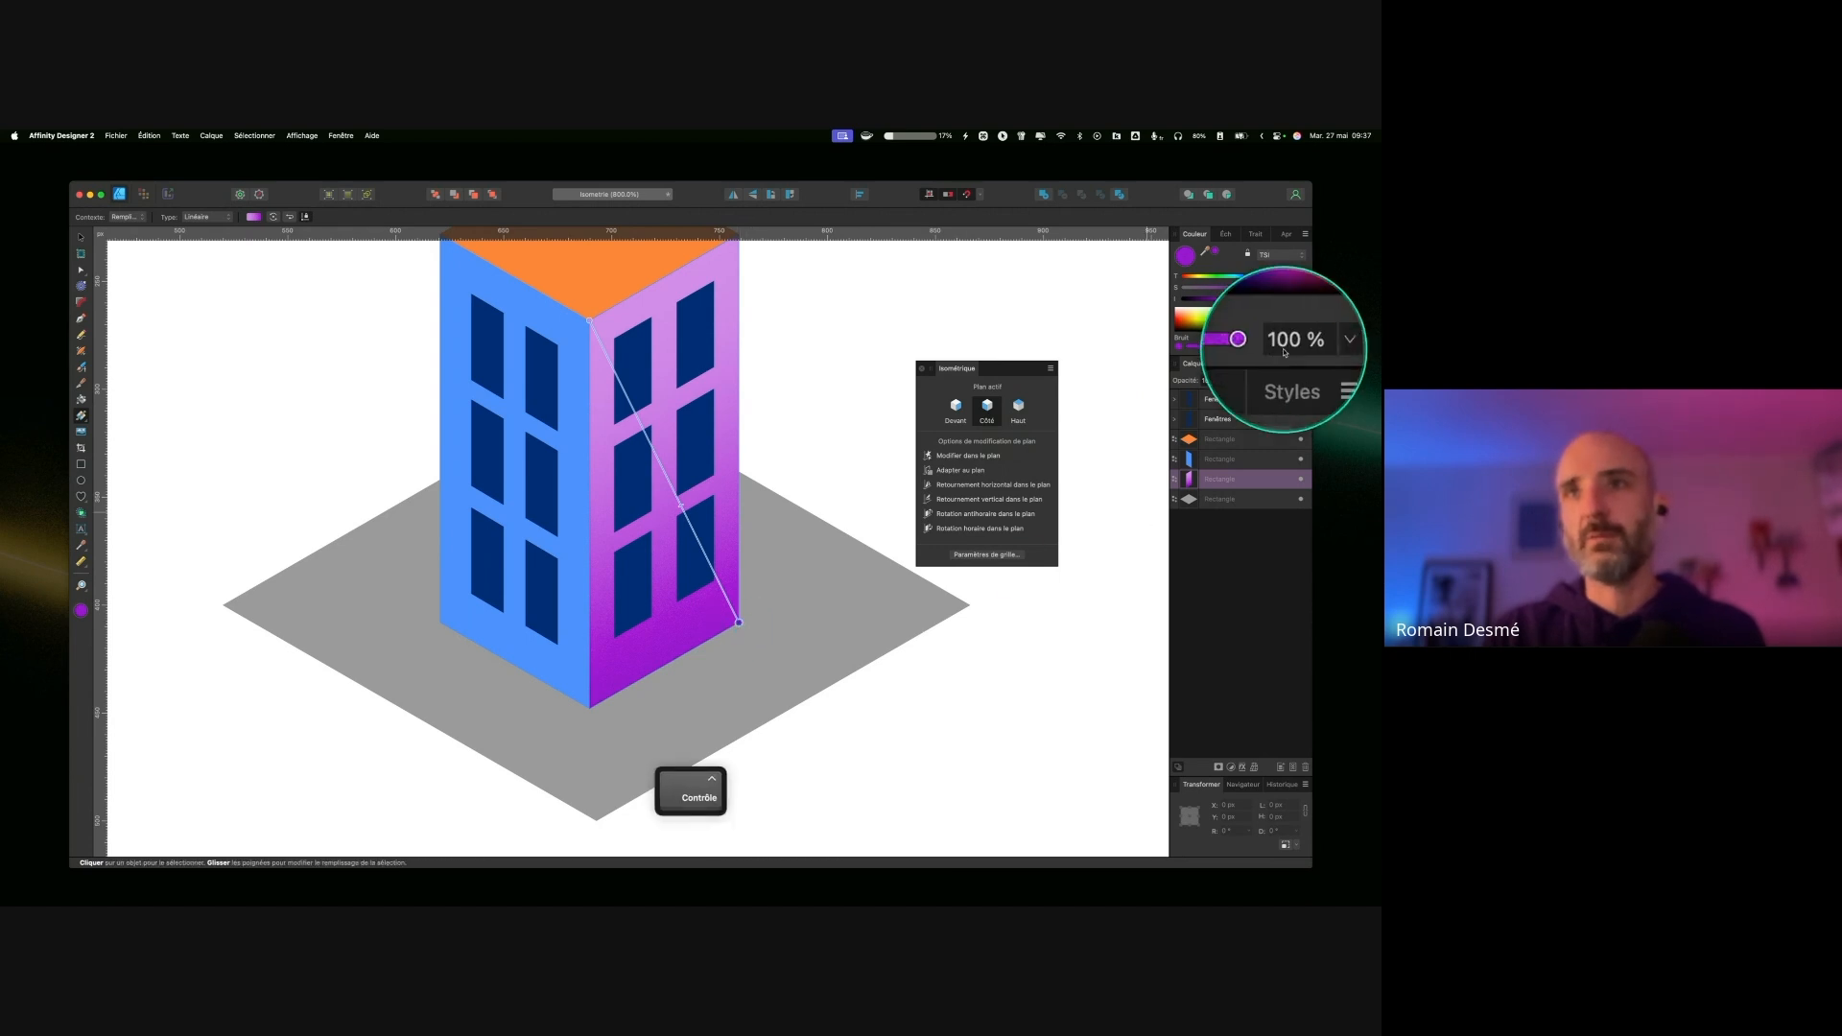
click(589, 319)
key(ctrl)
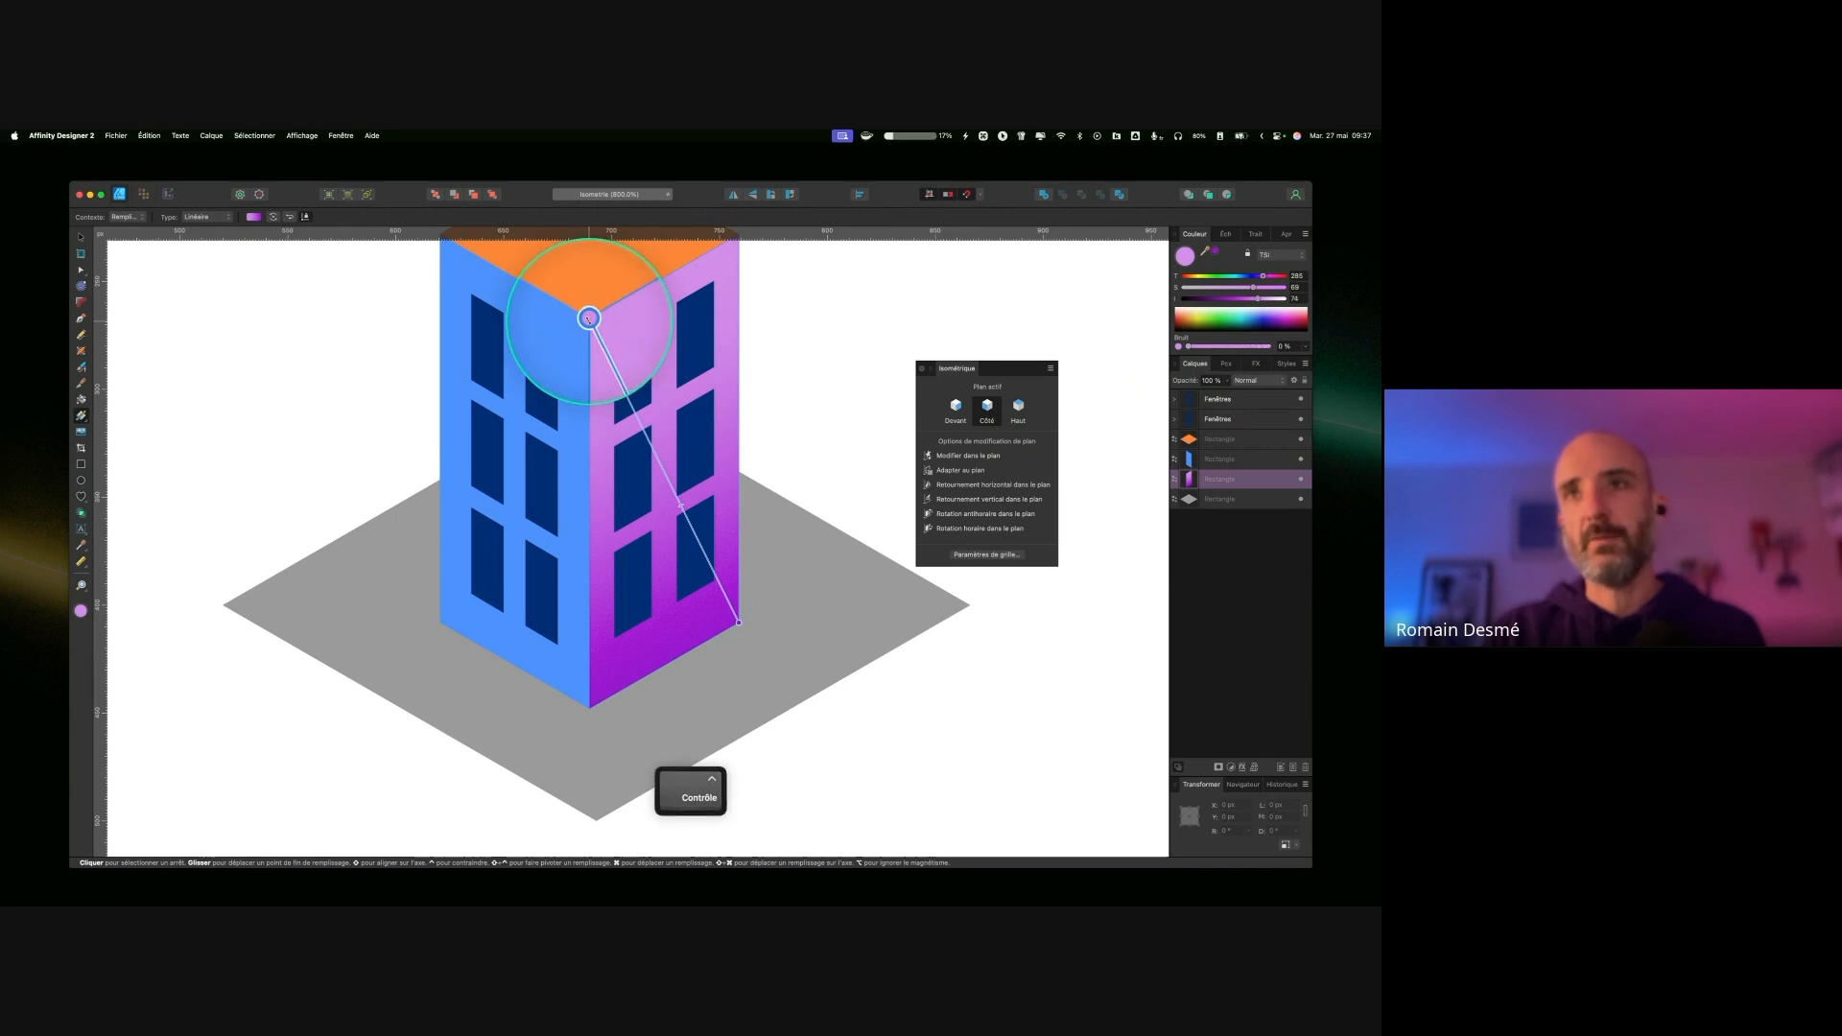
click(670, 484)
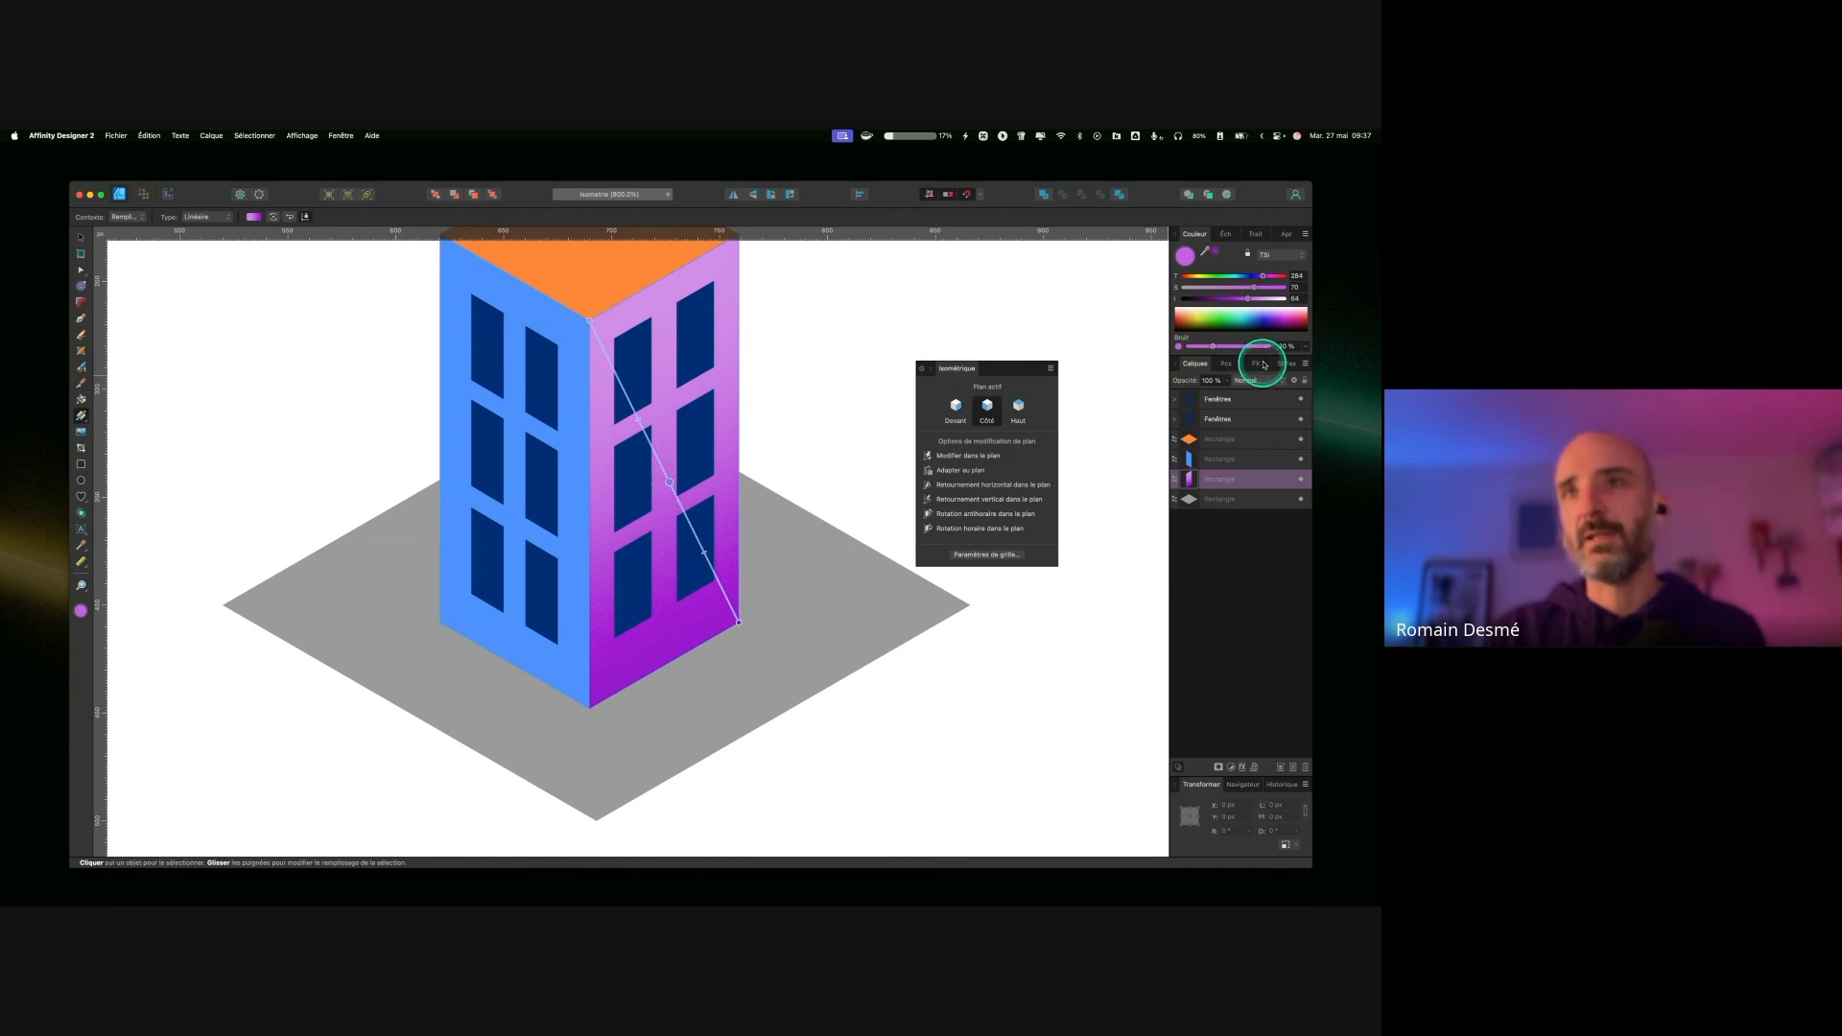
key(ctrl)
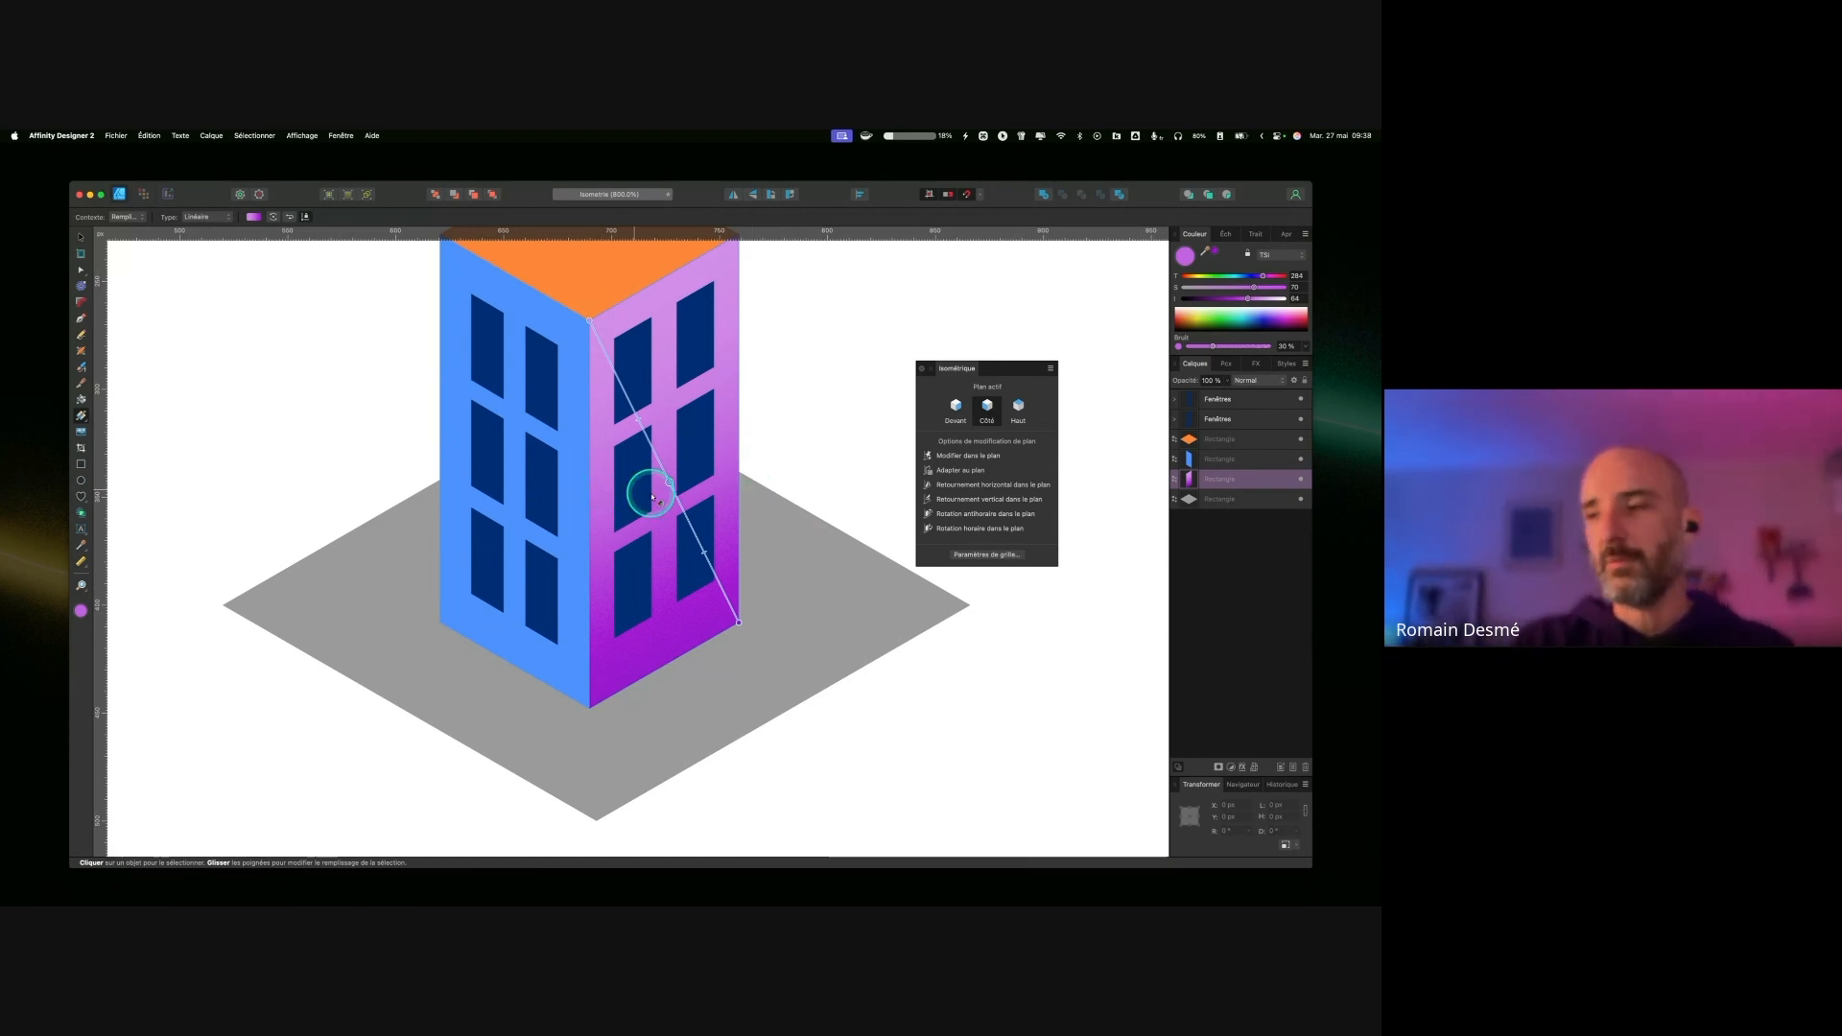
key(BackSpace)
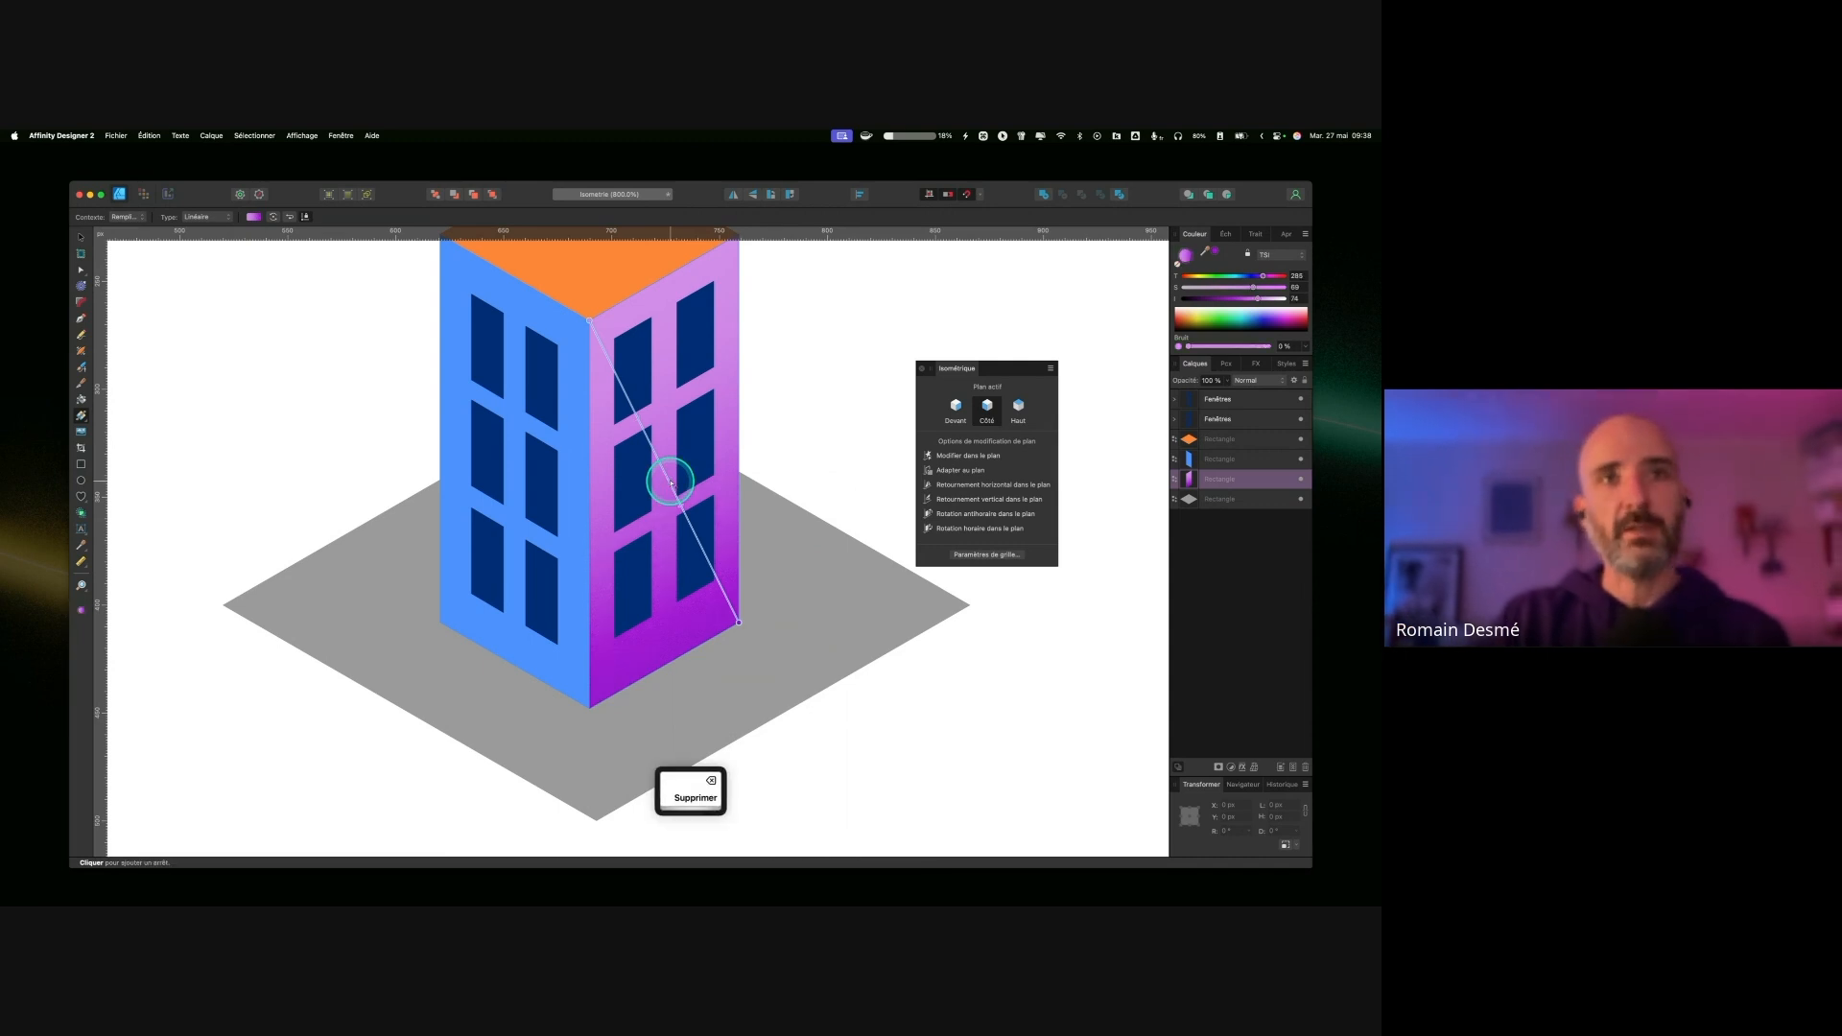
Step: Save the document
key(super+s)
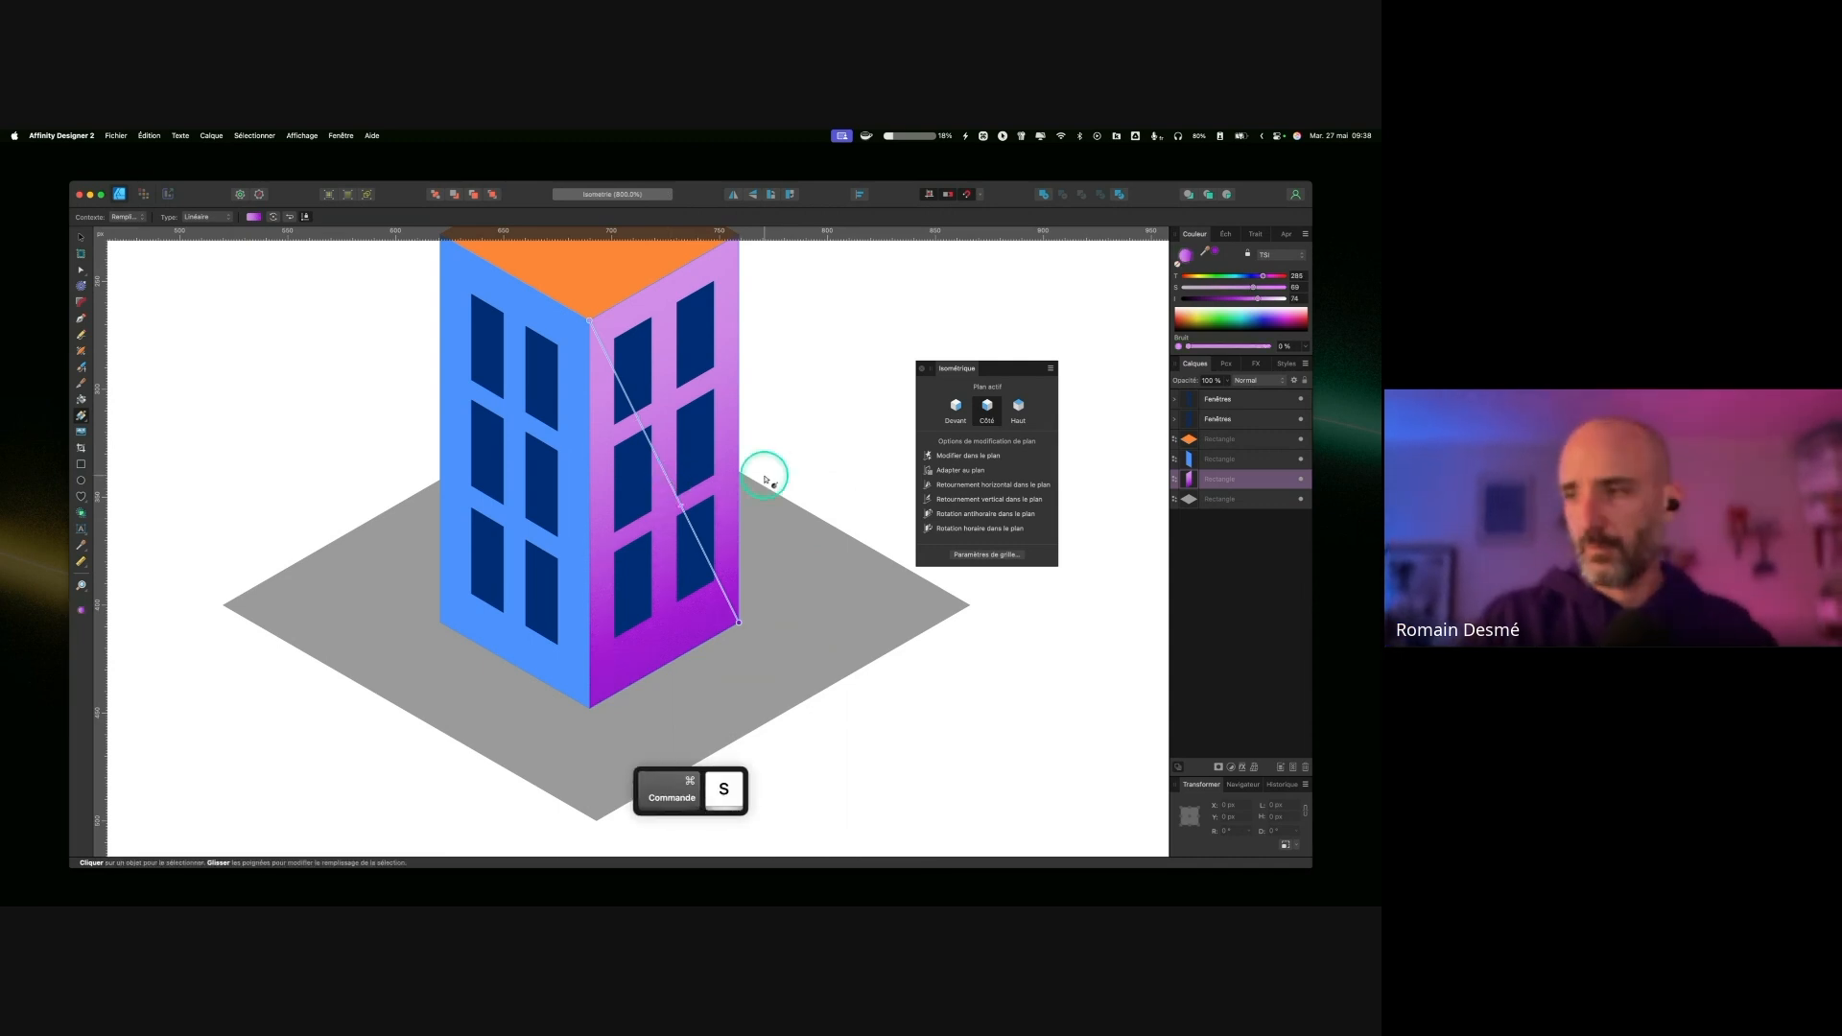
Step: Examine the purple face's gradient and noise texture up close near the tower's base
right_click(658, 646)
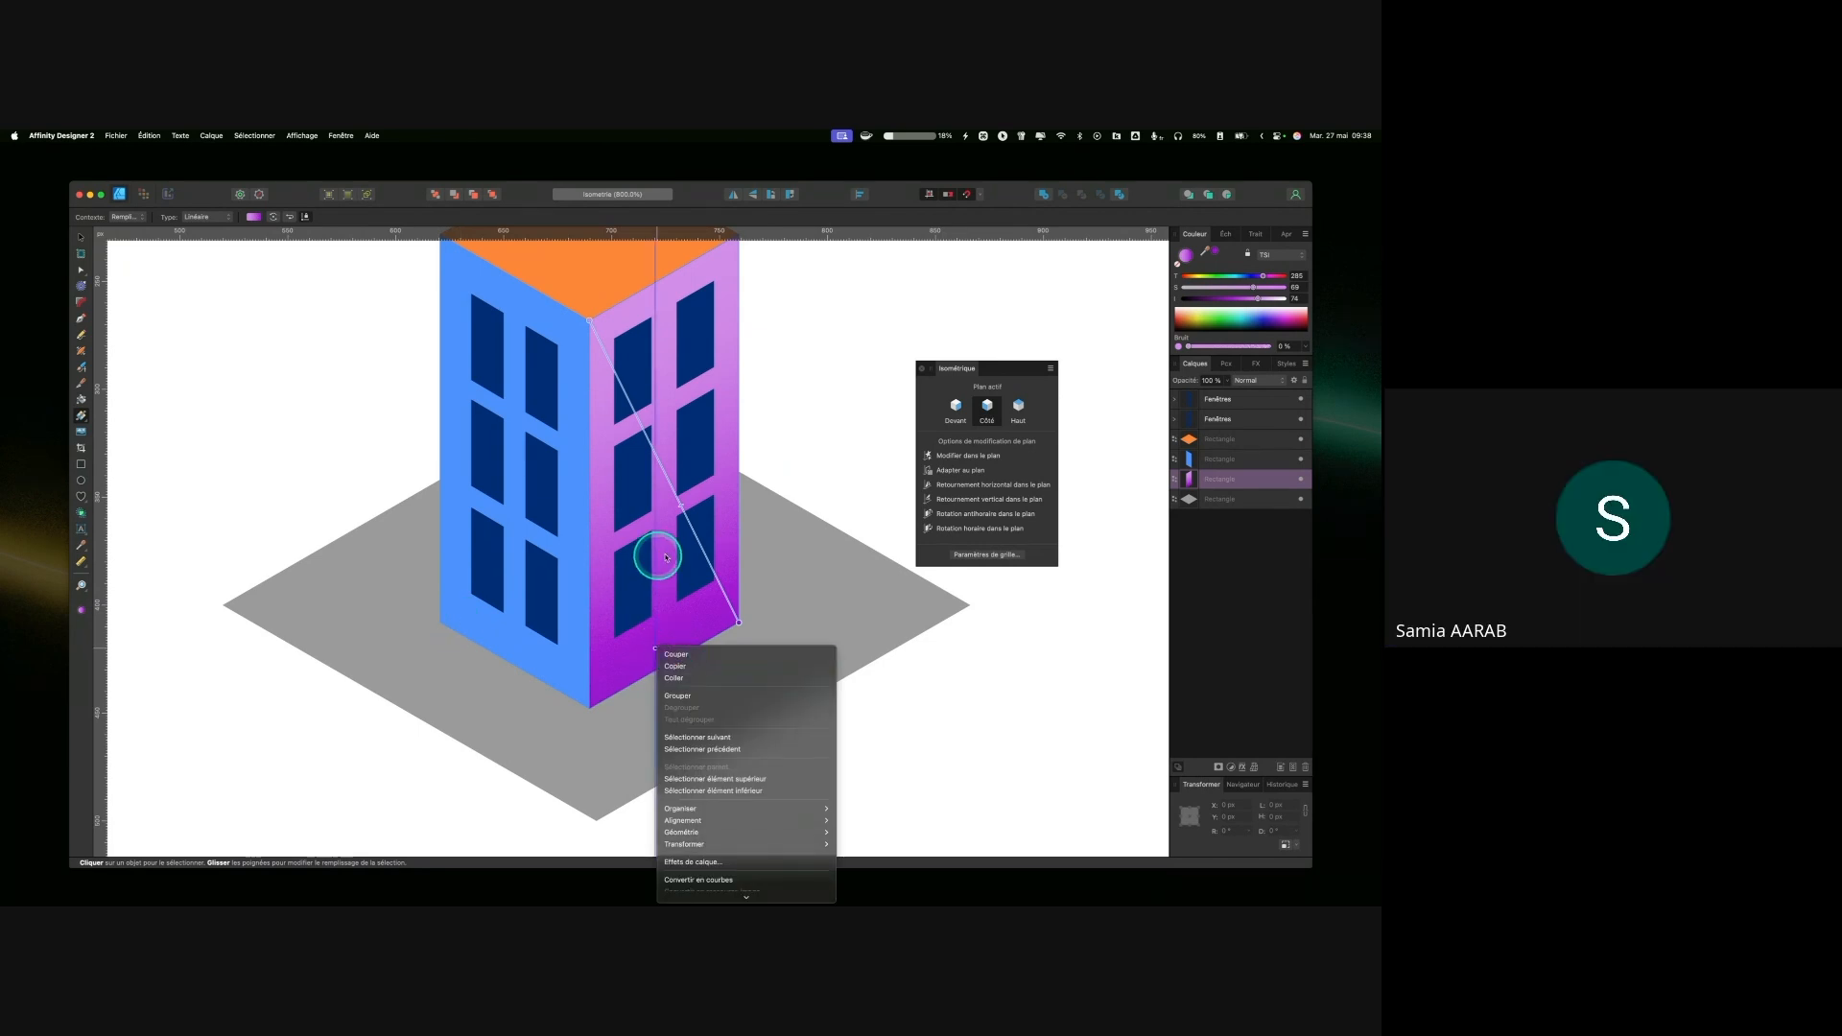
click(974, 627)
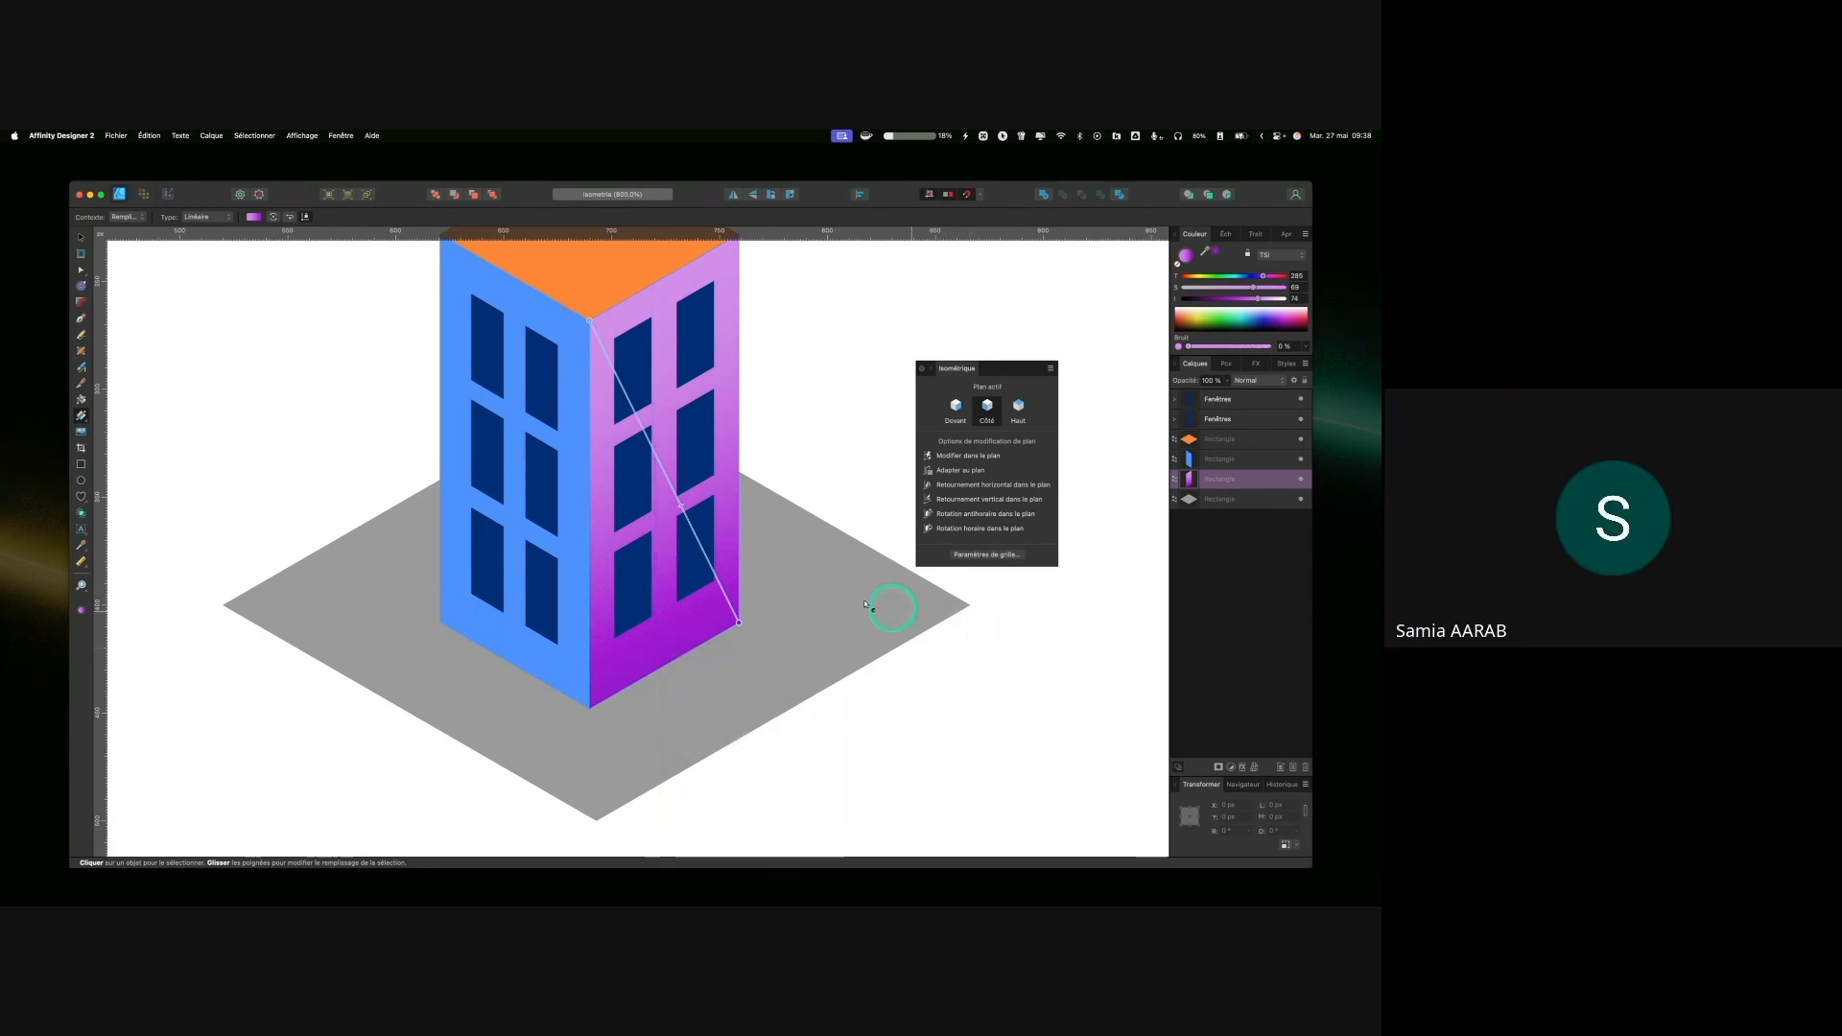
scroll(696, 546, down, 3)
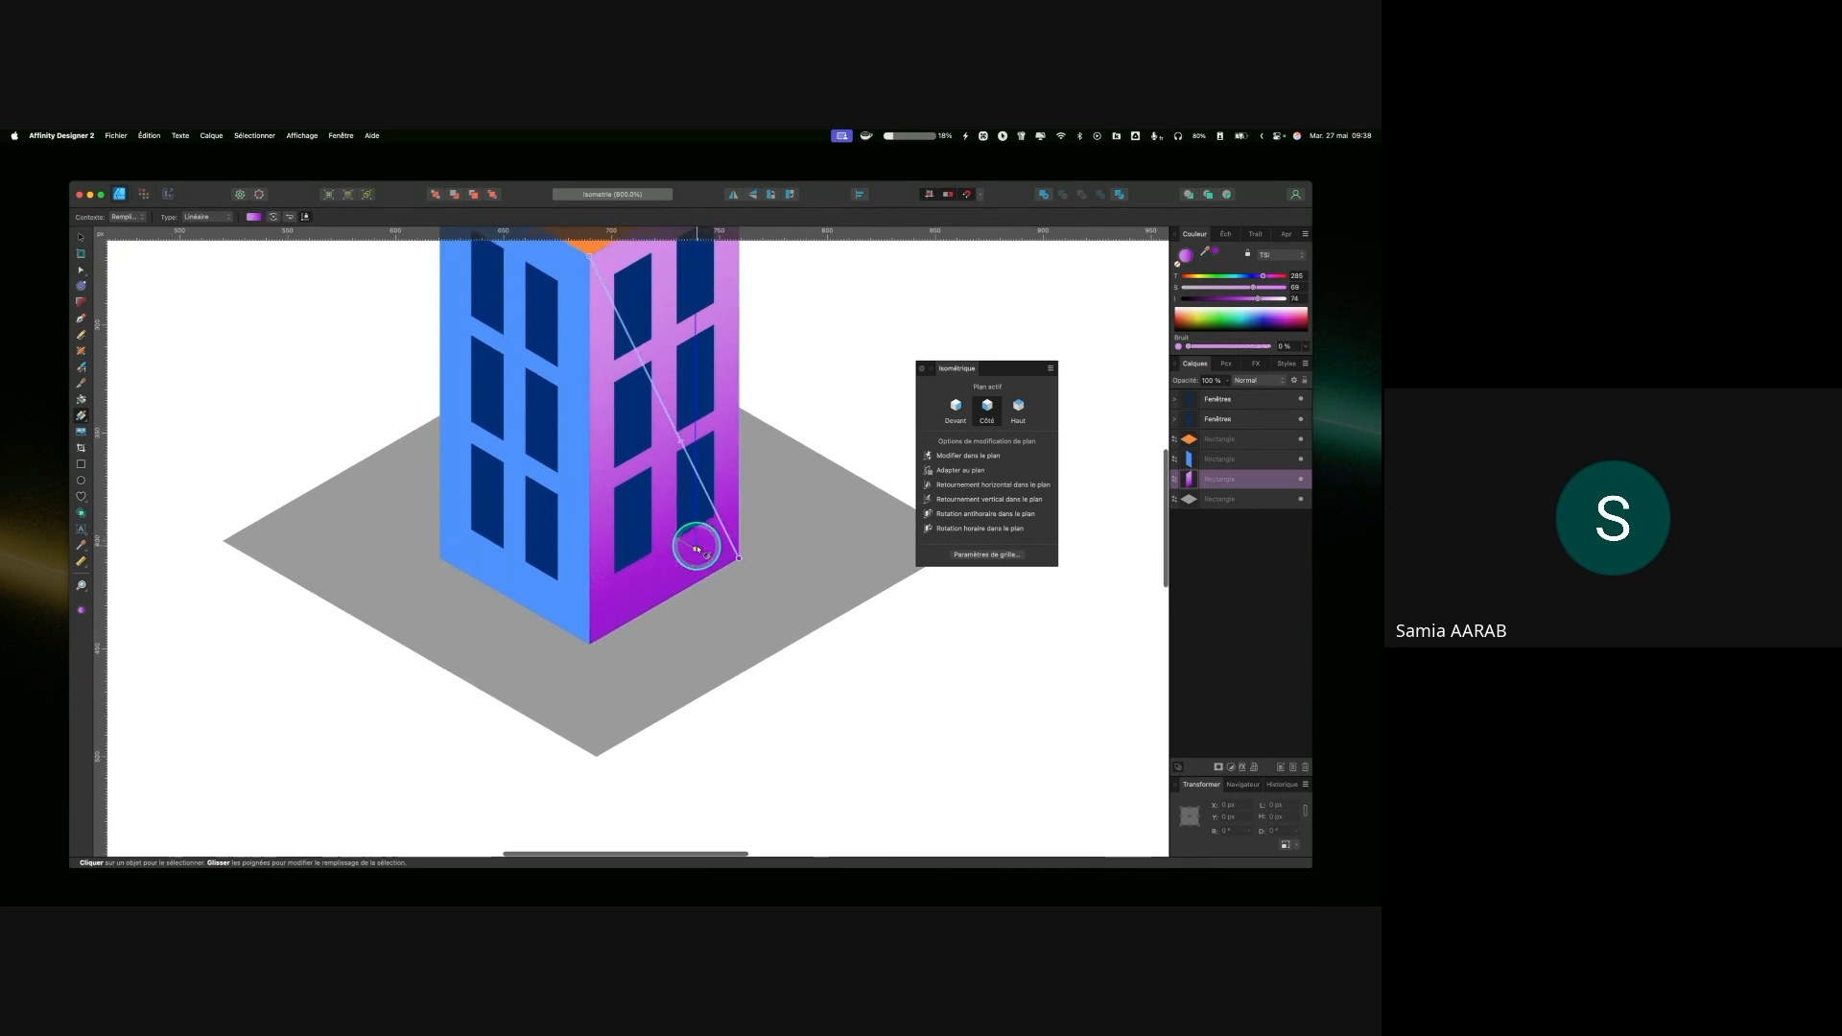
scroll(697, 549, down, 5)
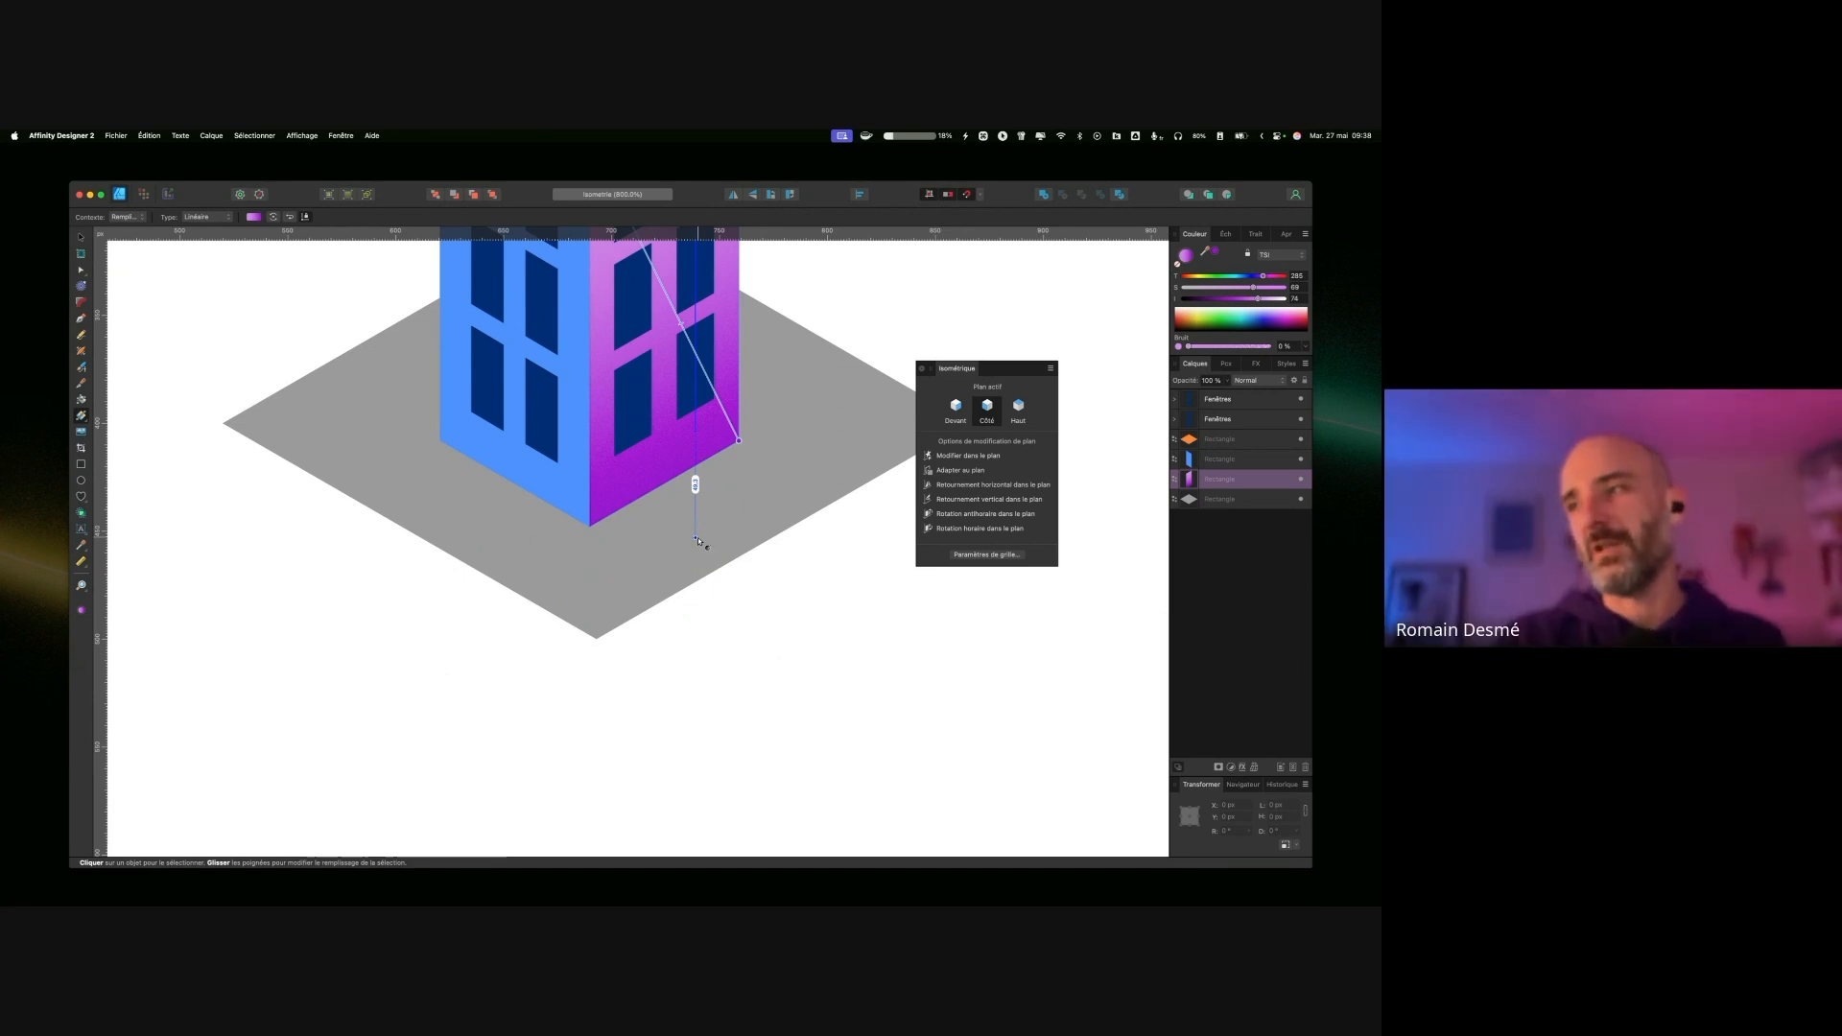
click(700, 505)
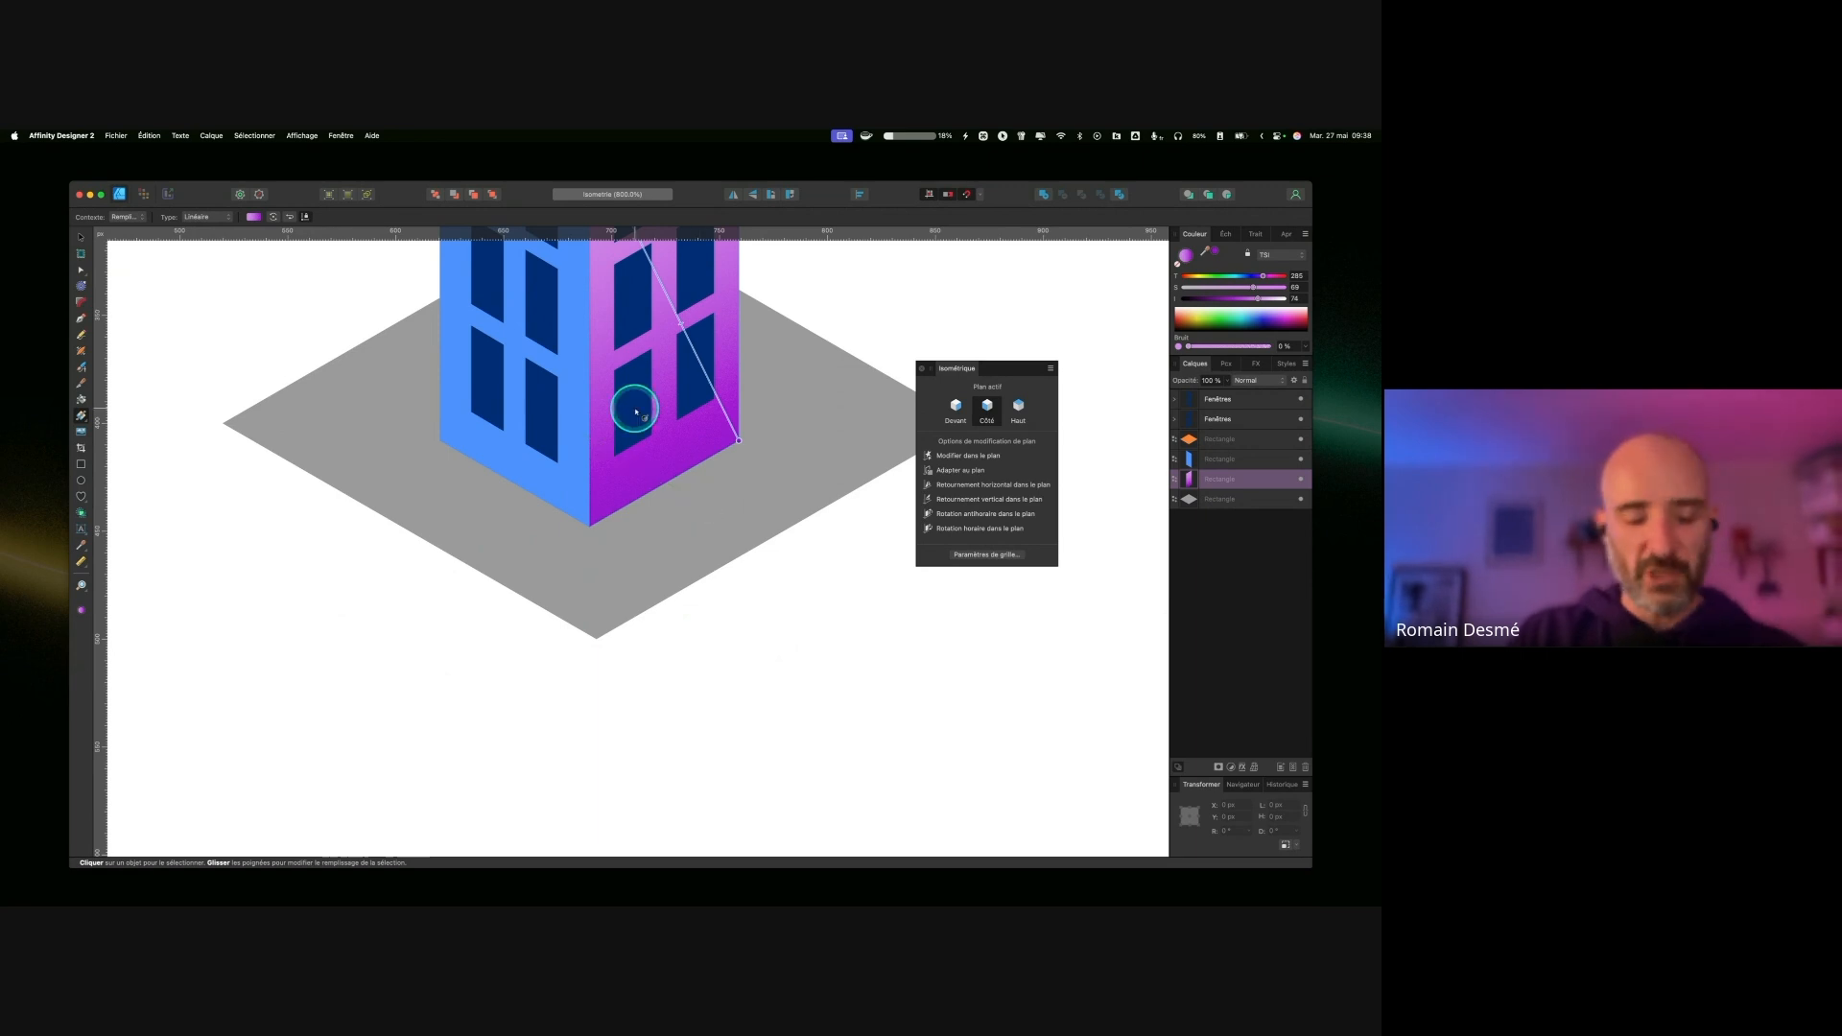
key(super+equal)
key(super+equal)
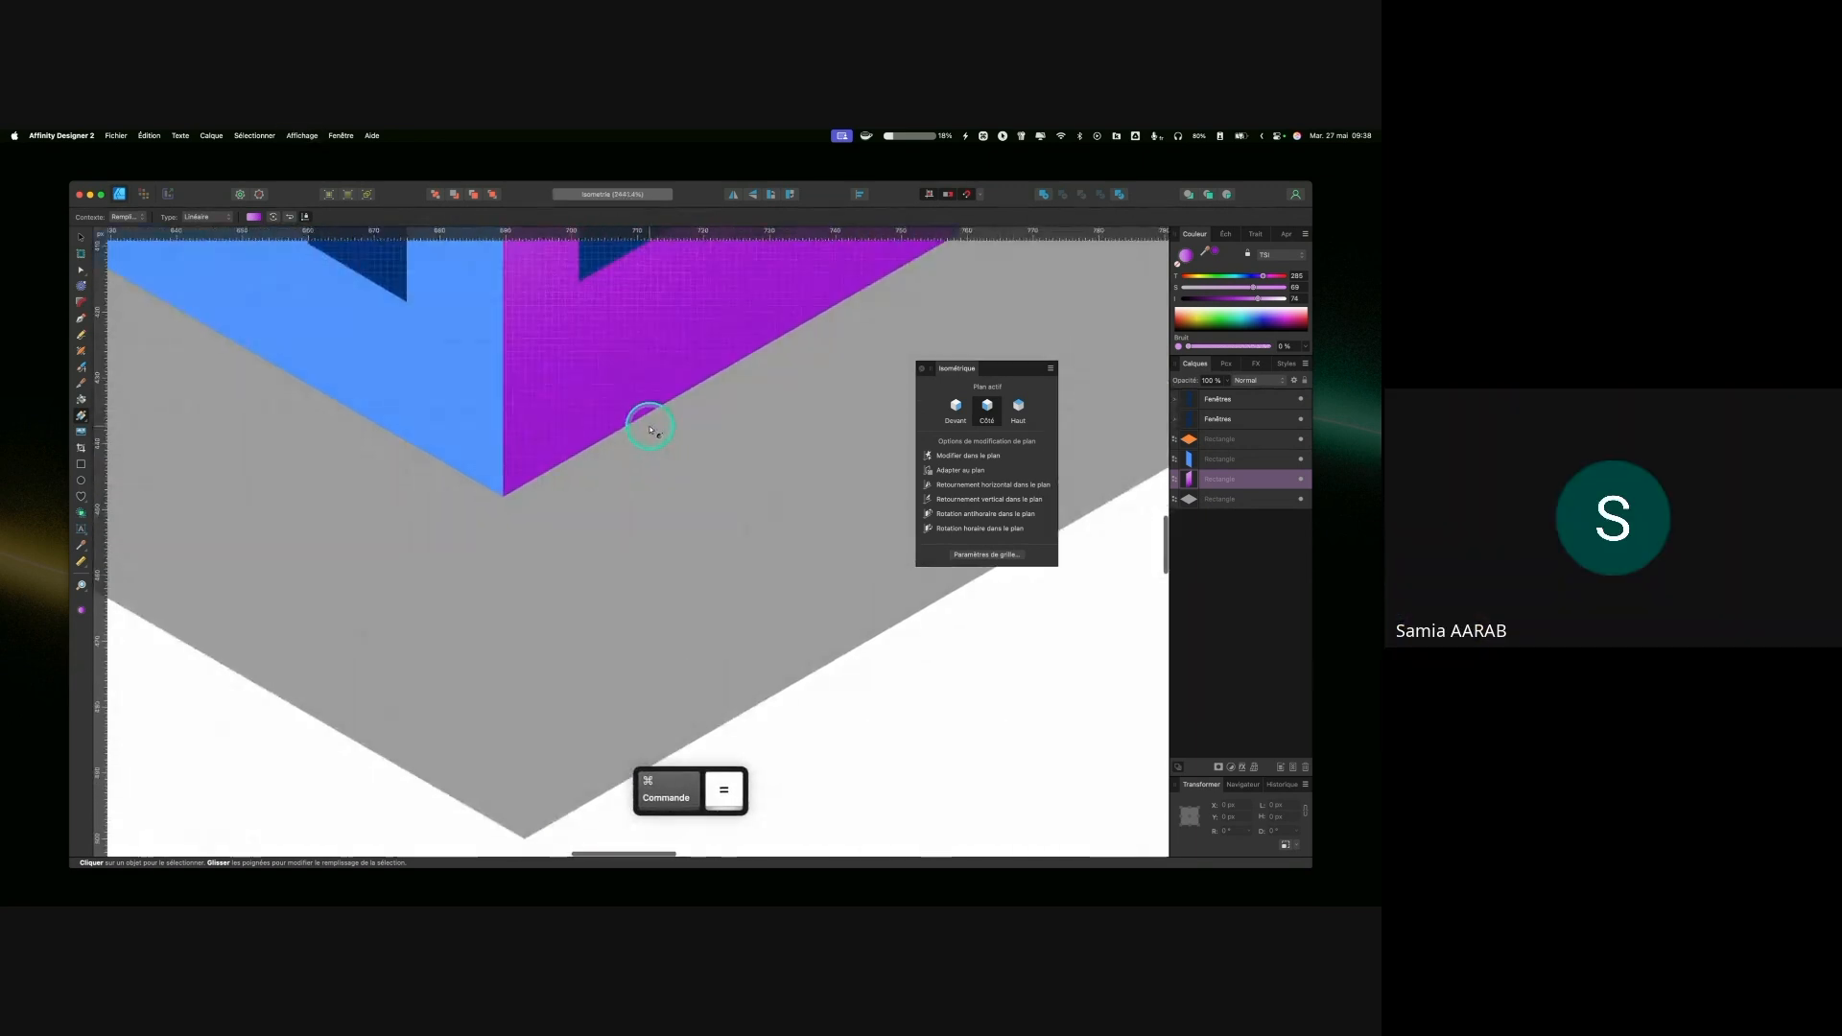
key(super+minus)
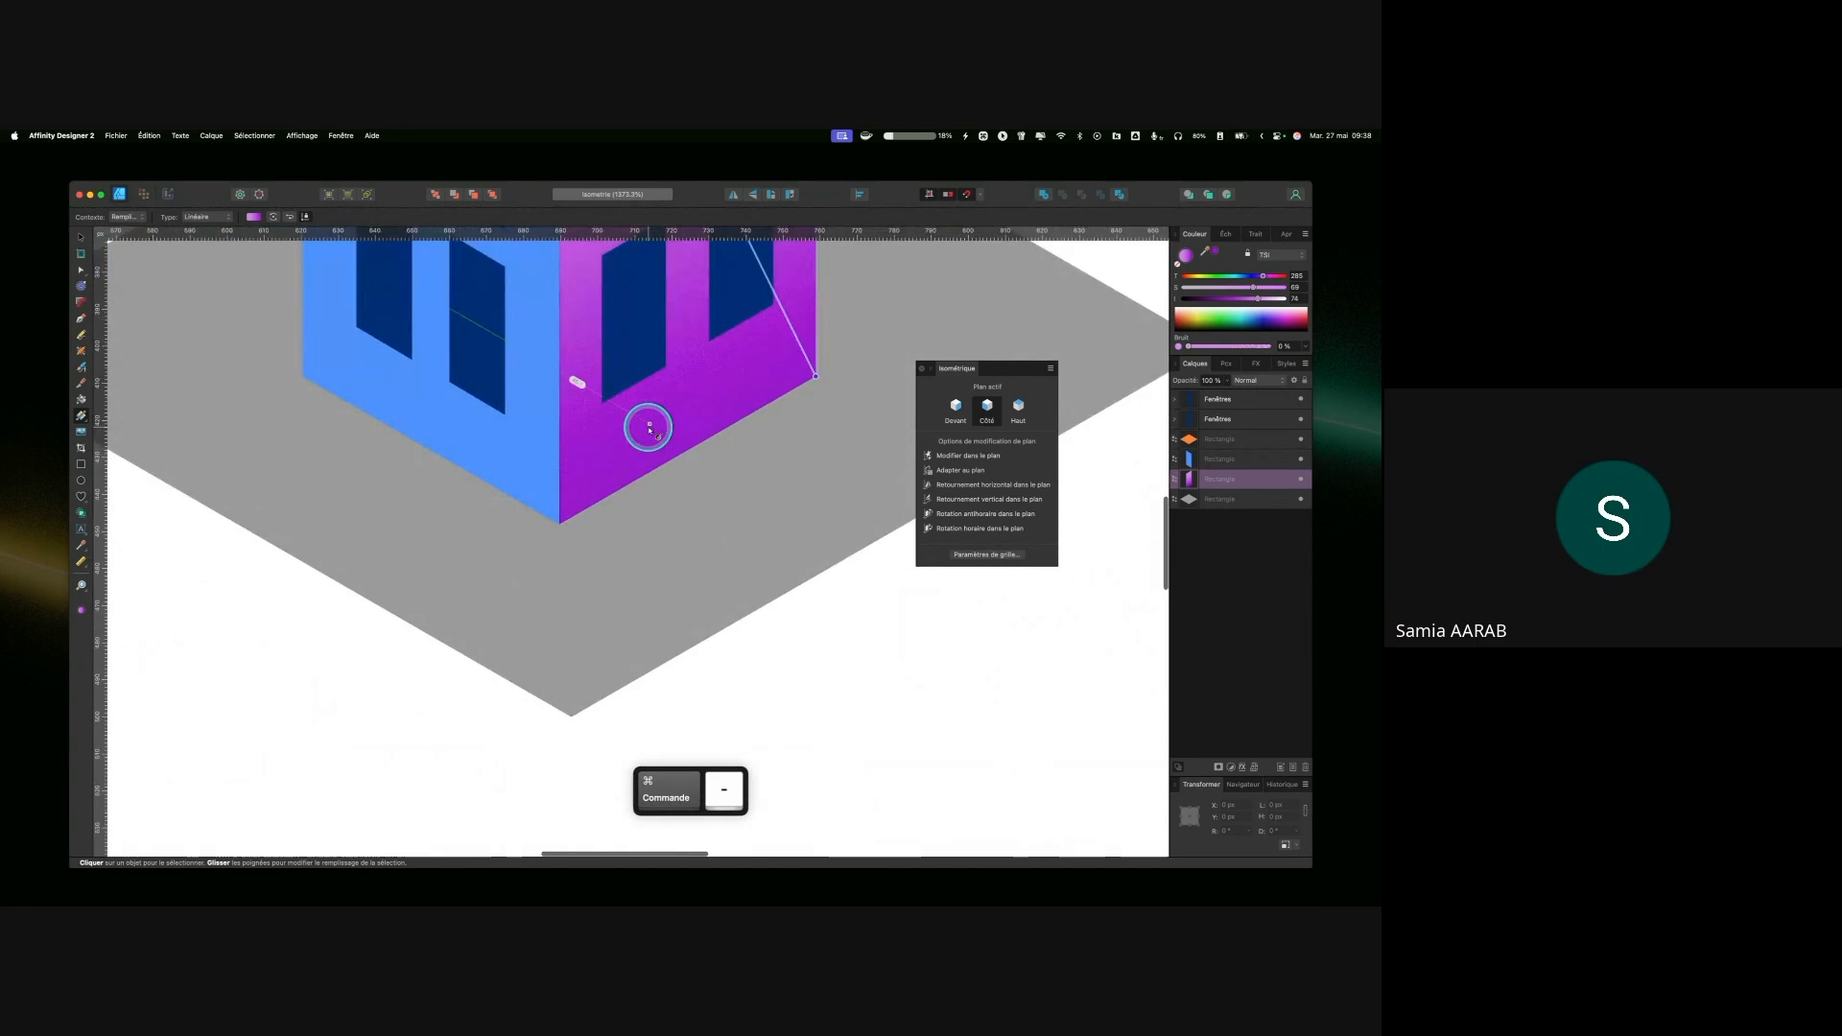
scroll(739, 488, up, 1)
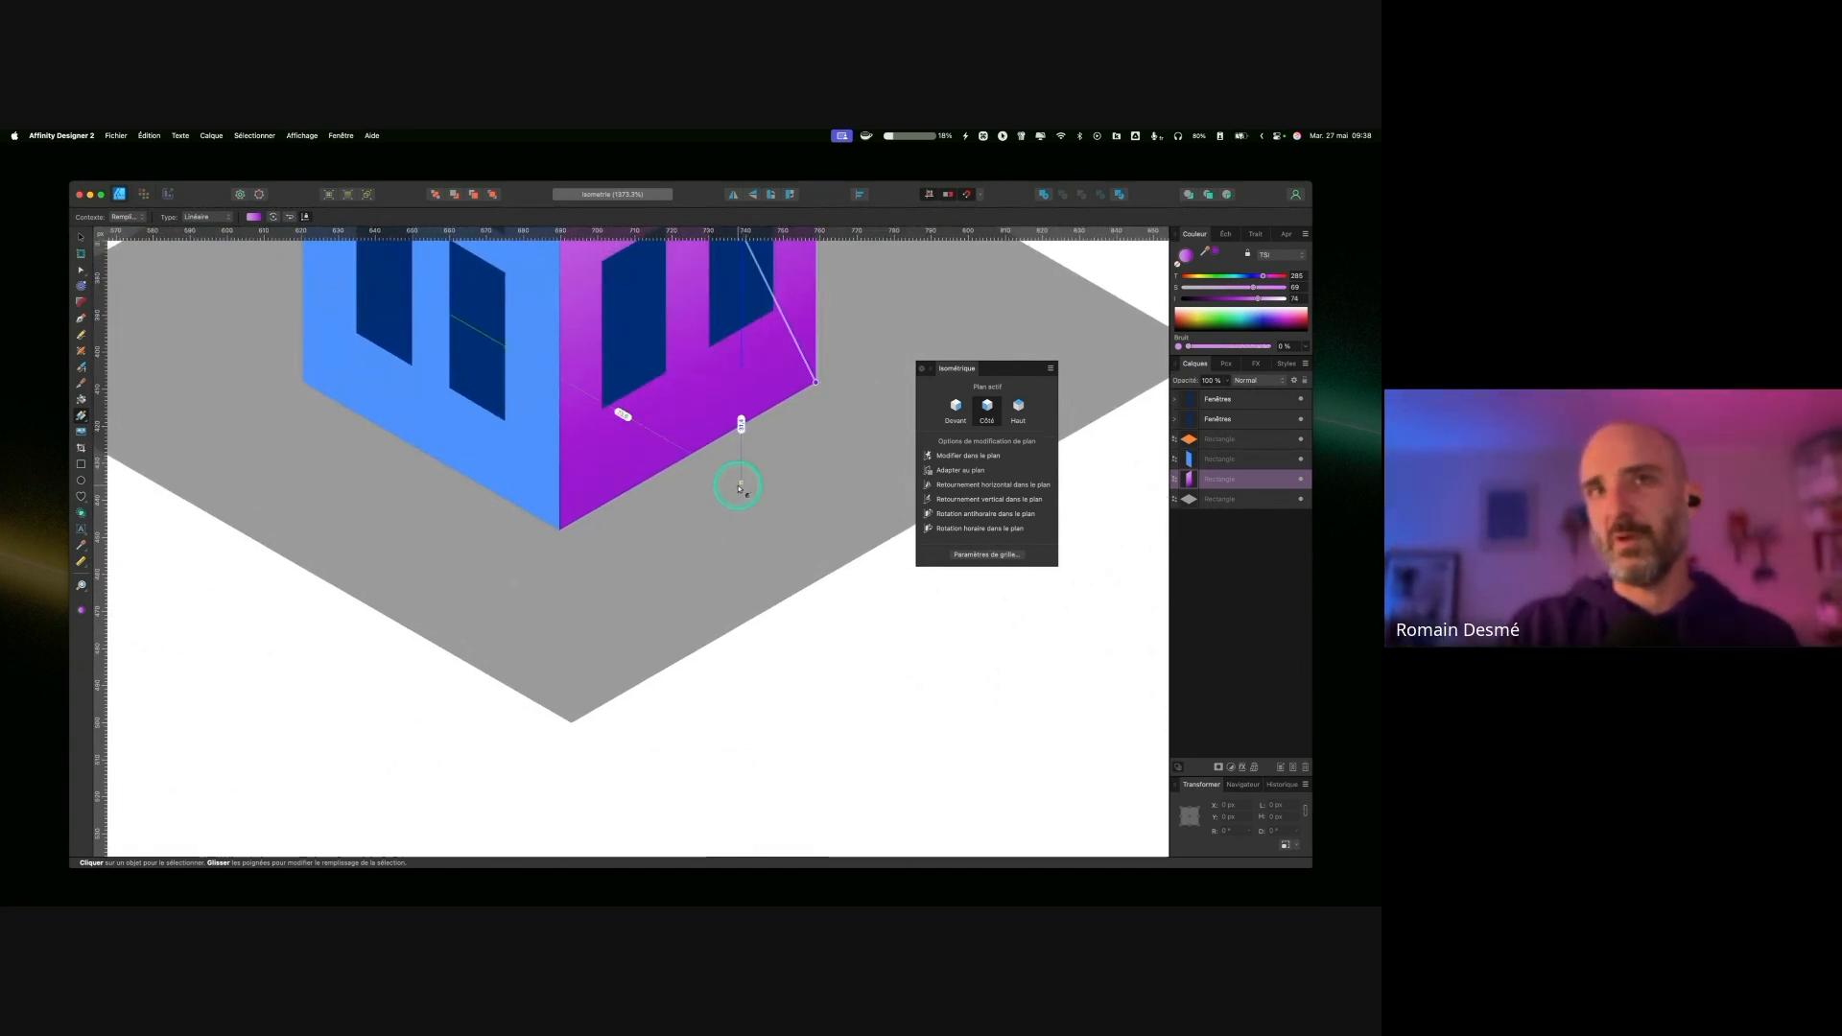
scroll(777, 484, up, 1)
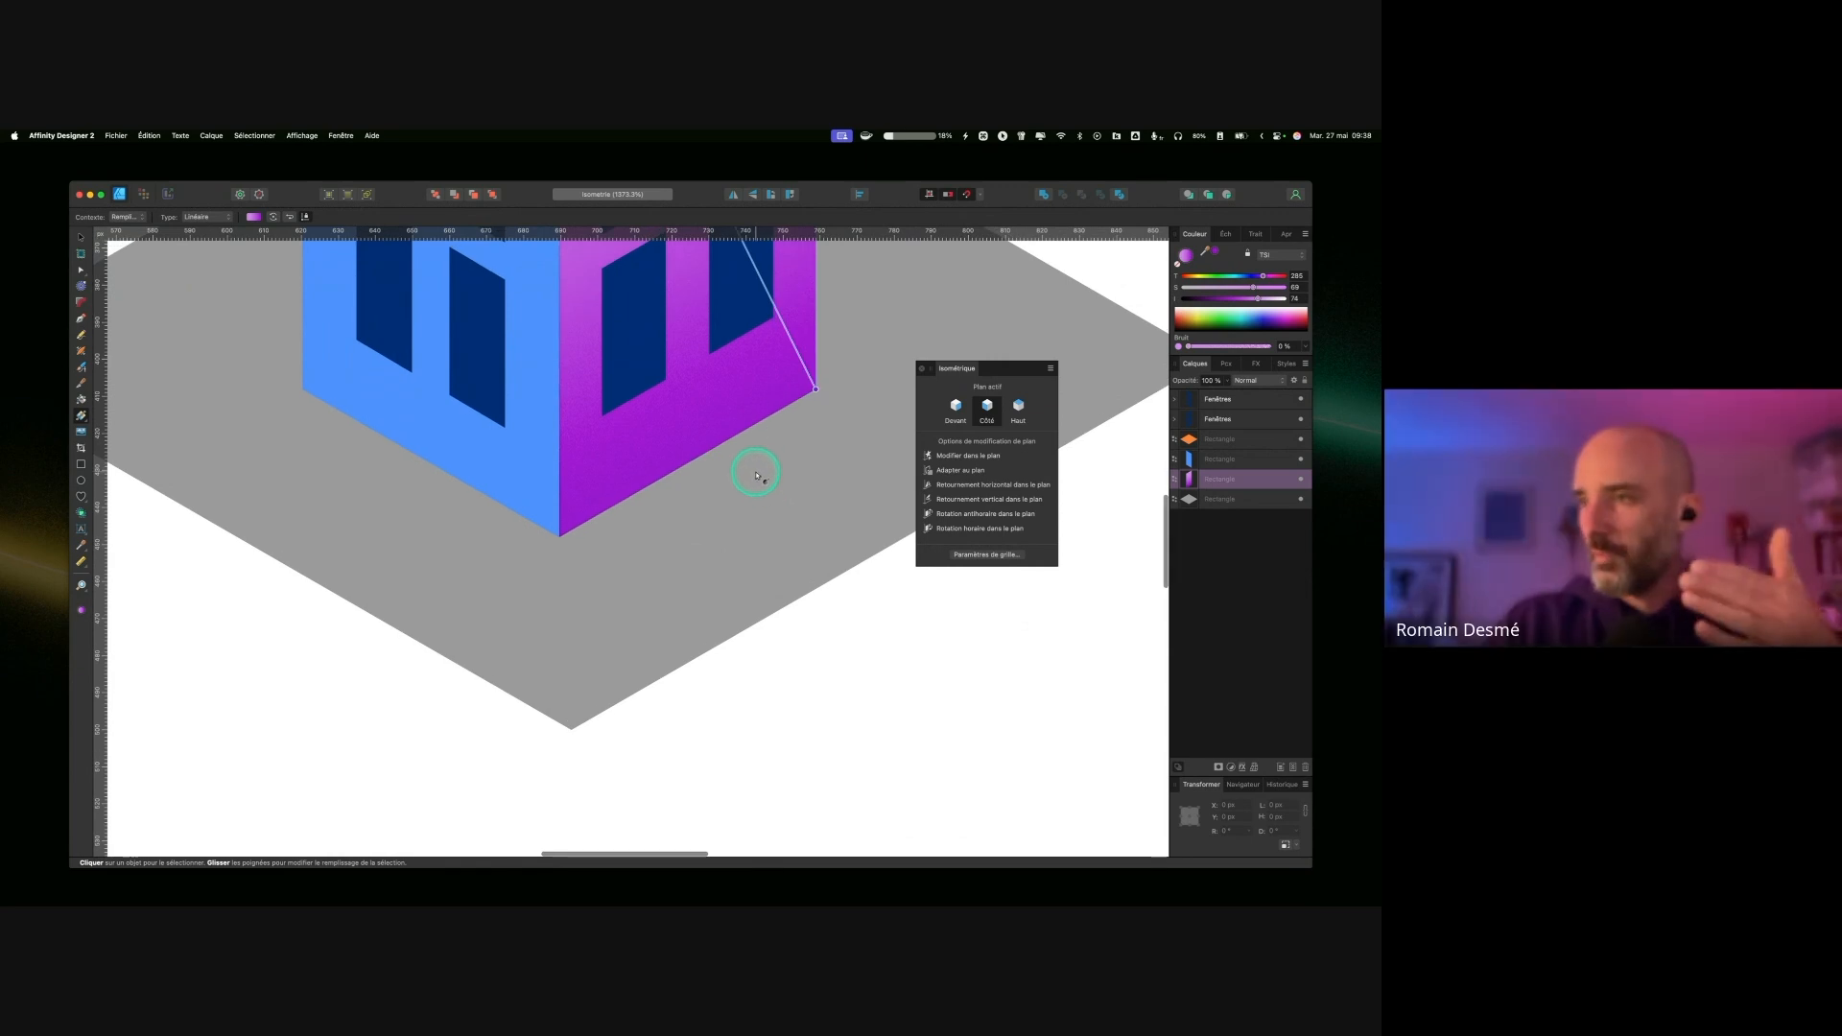
key(super+minus)
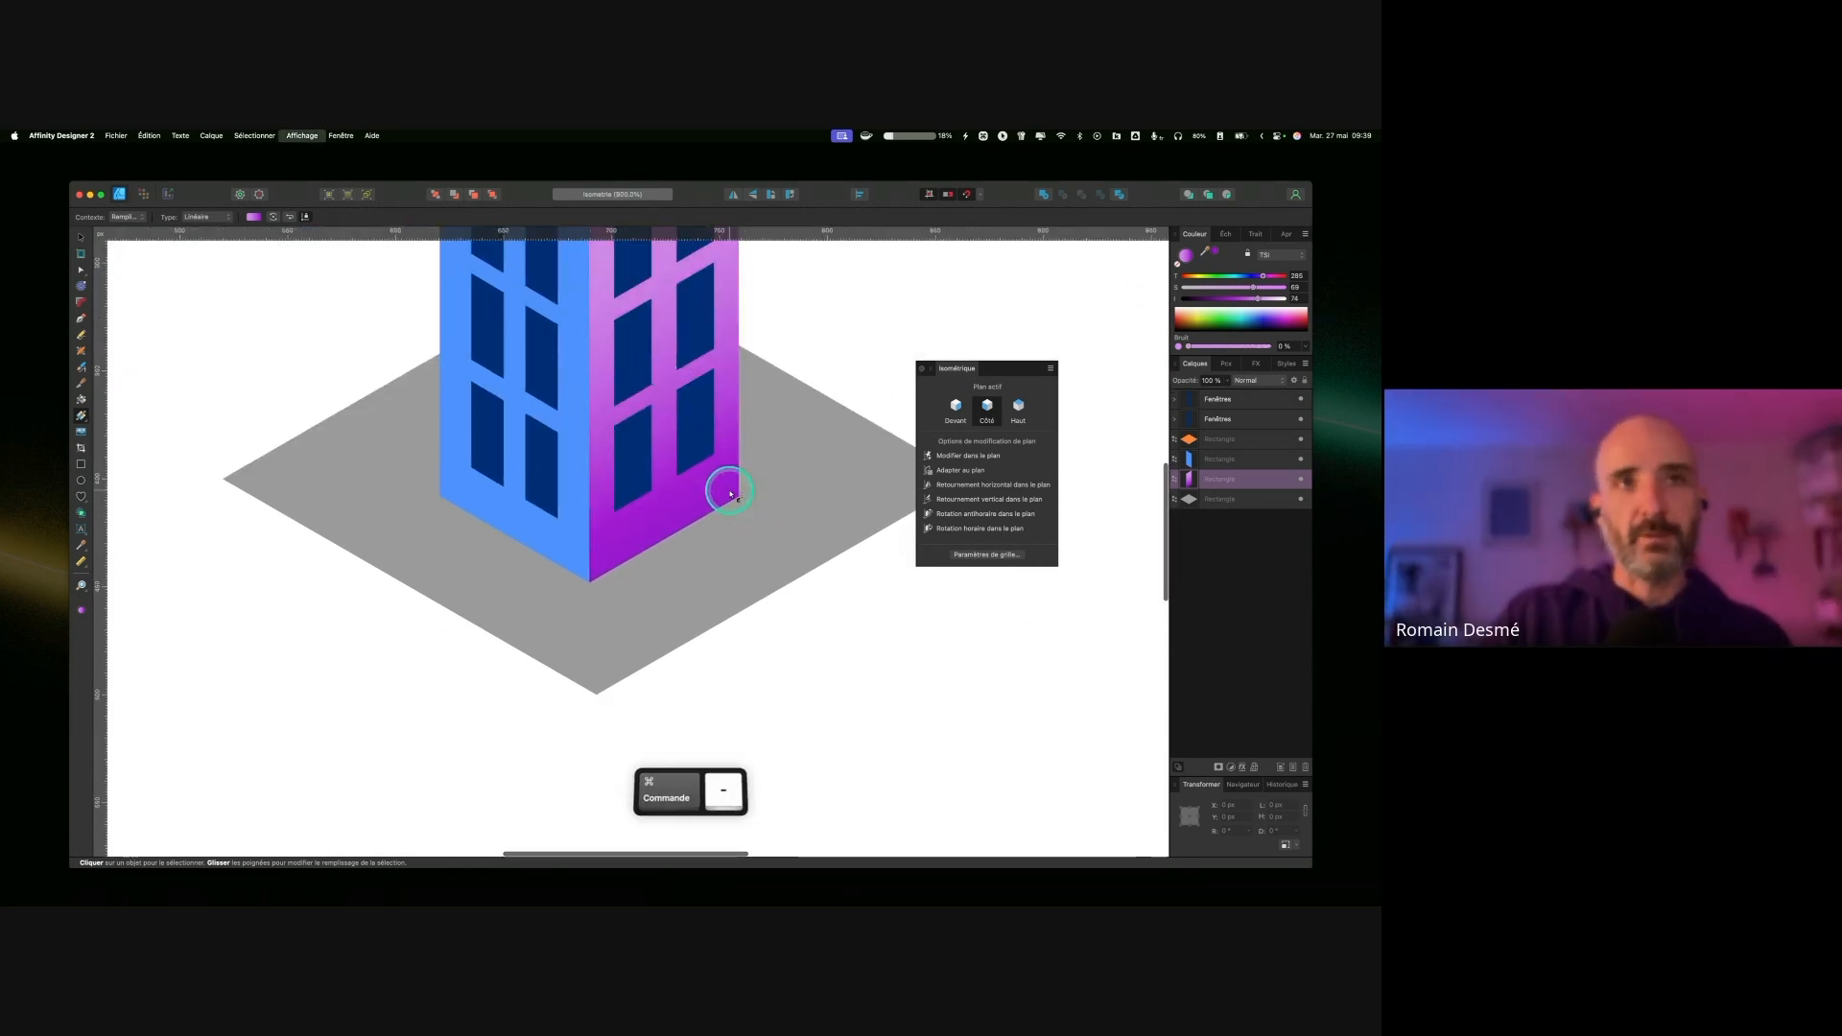
scroll(728, 496, up, 1)
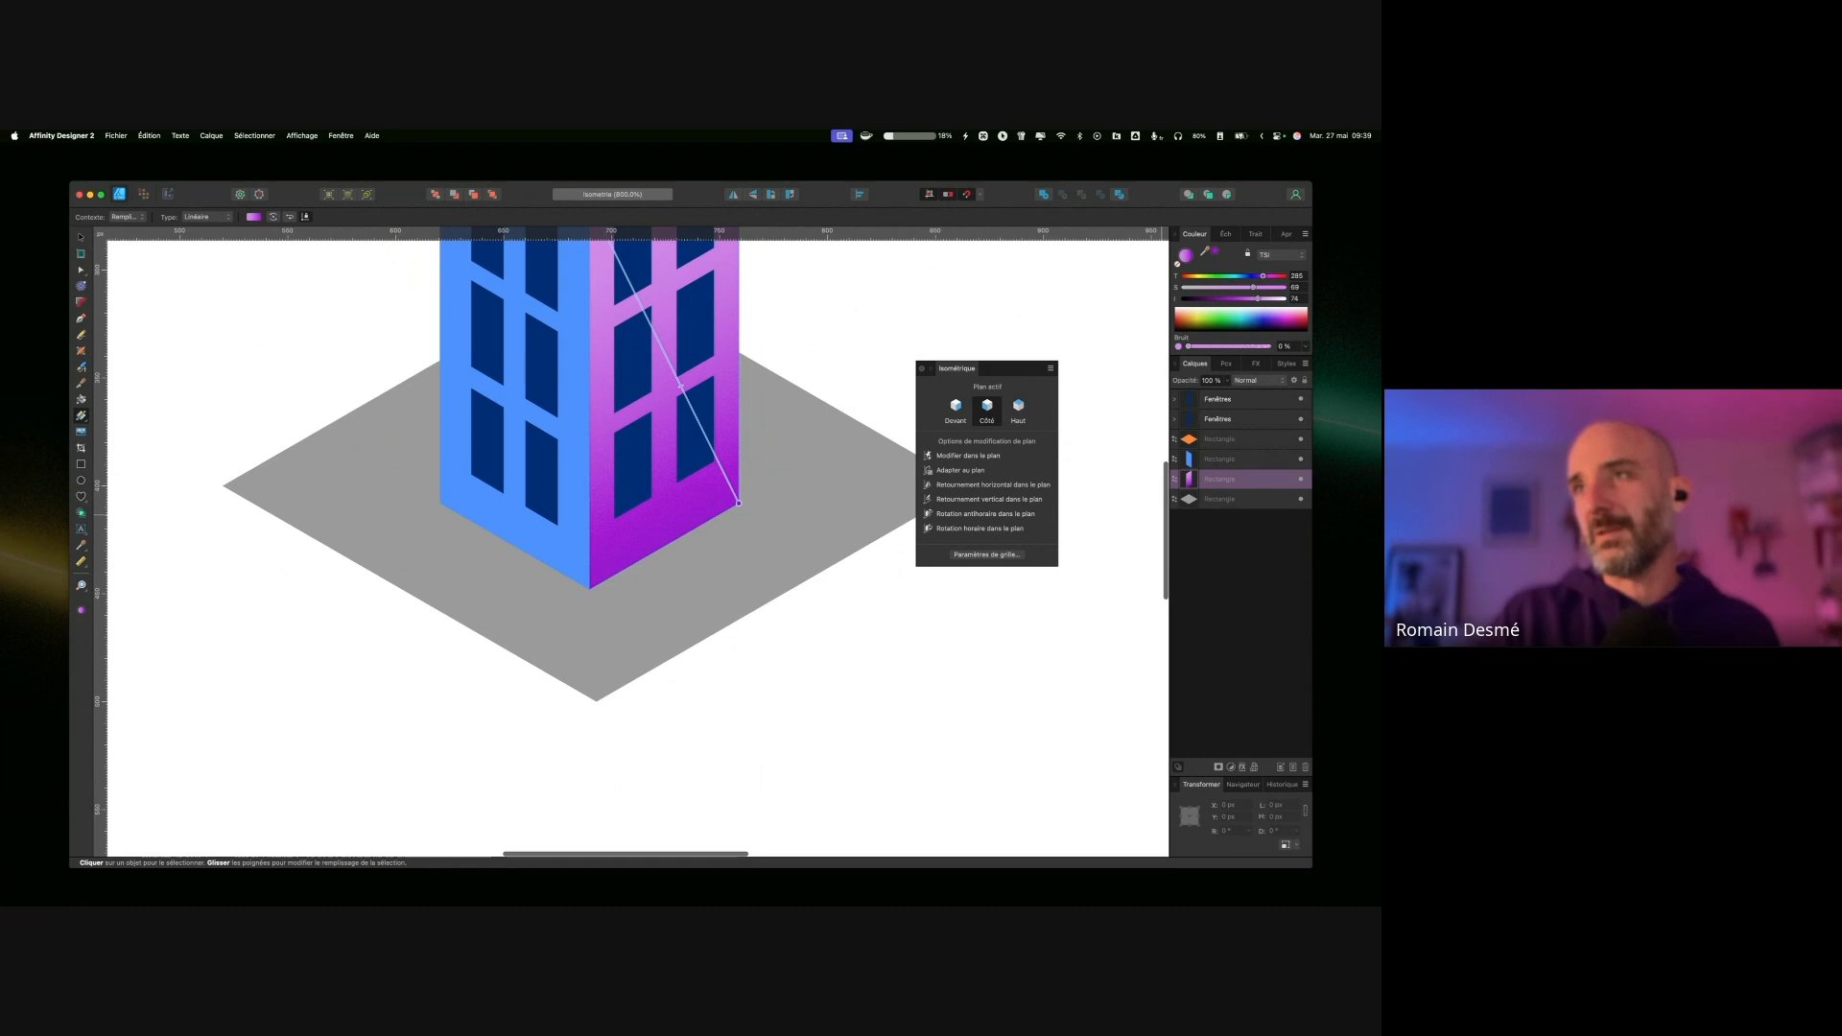
scroll(793, 485, up, 5)
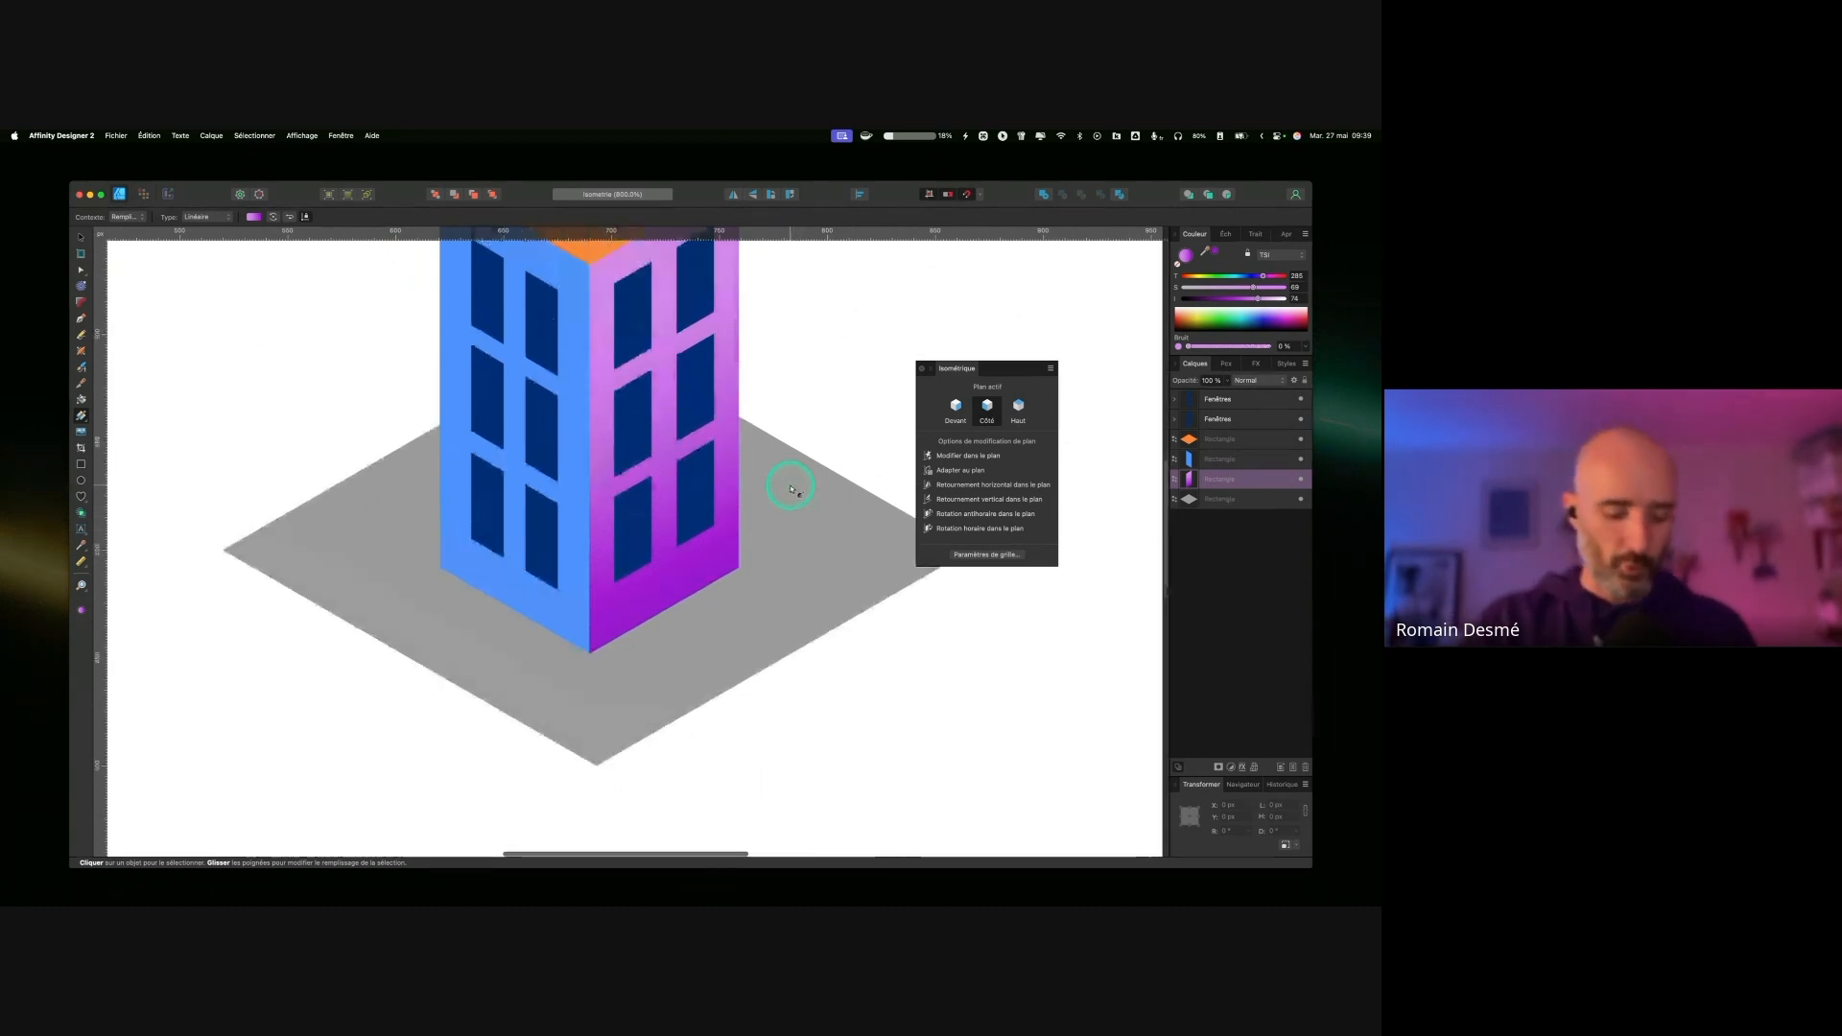
scroll(793, 486, down, 1)
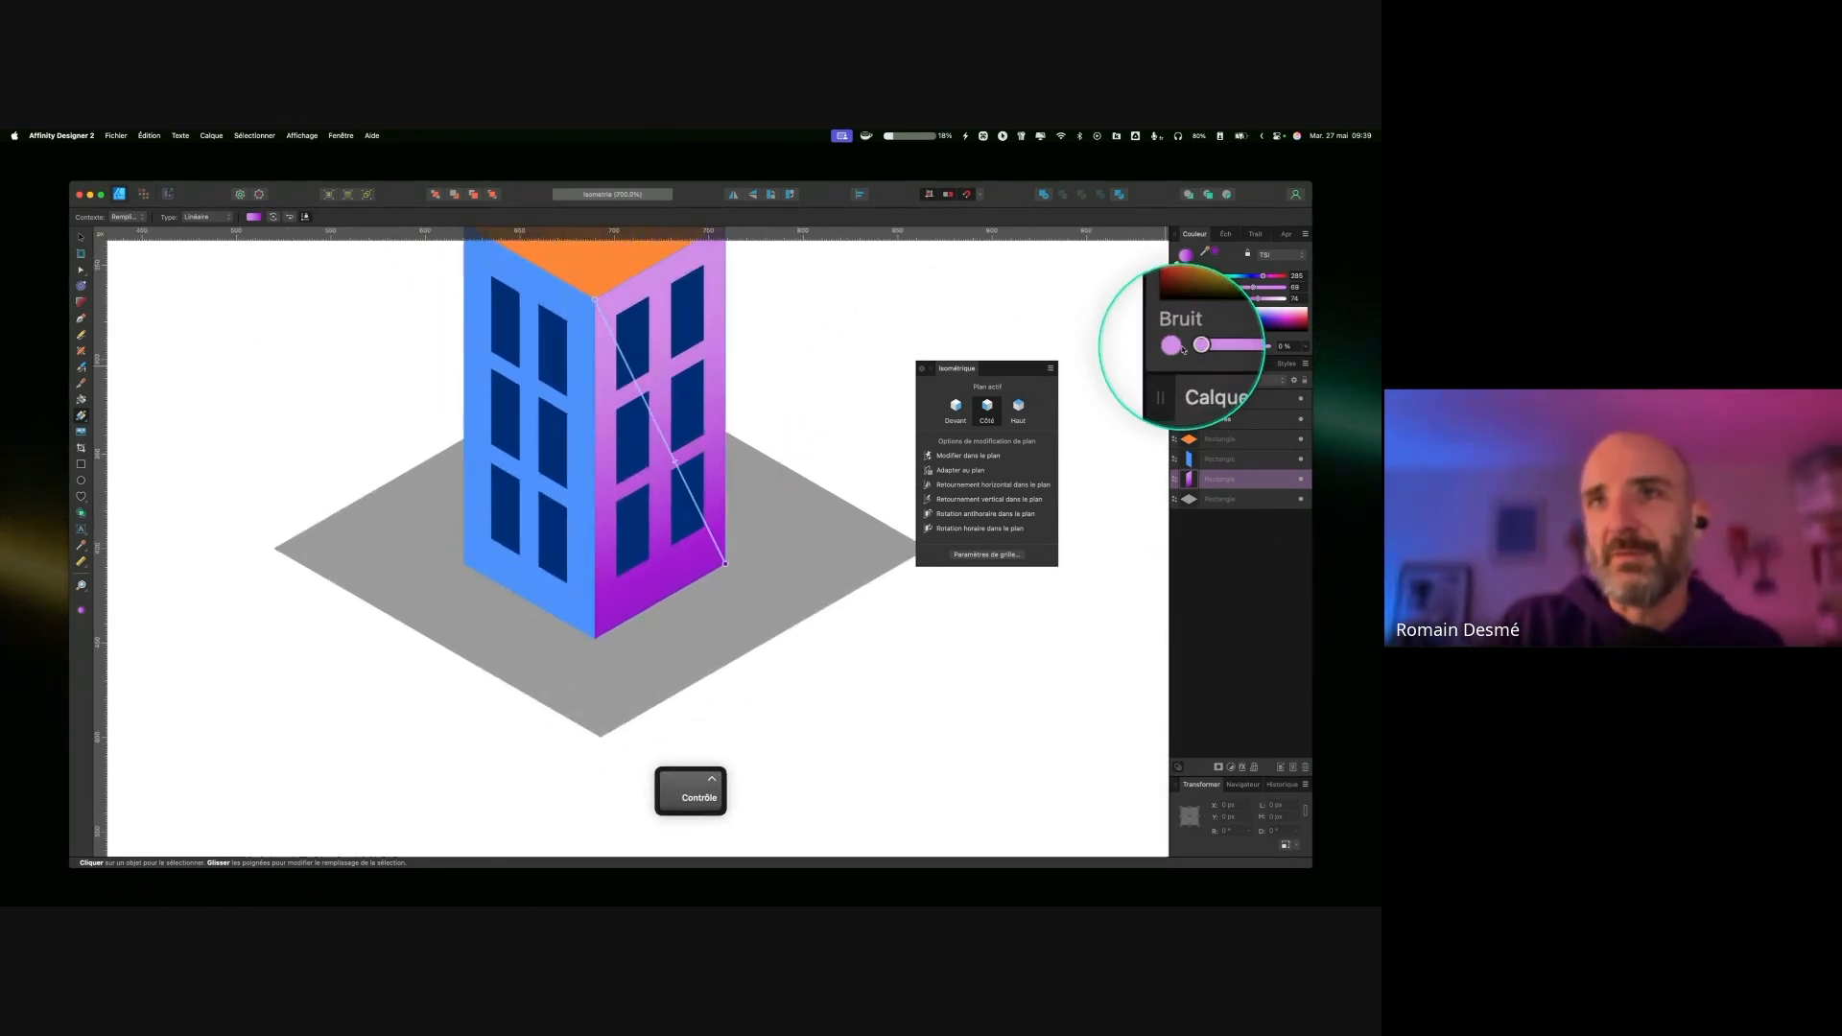
Step: Apply a linear gradient to the blue face from its lower outer corner to its upper inner corner and reverse its direction
click(575, 592)
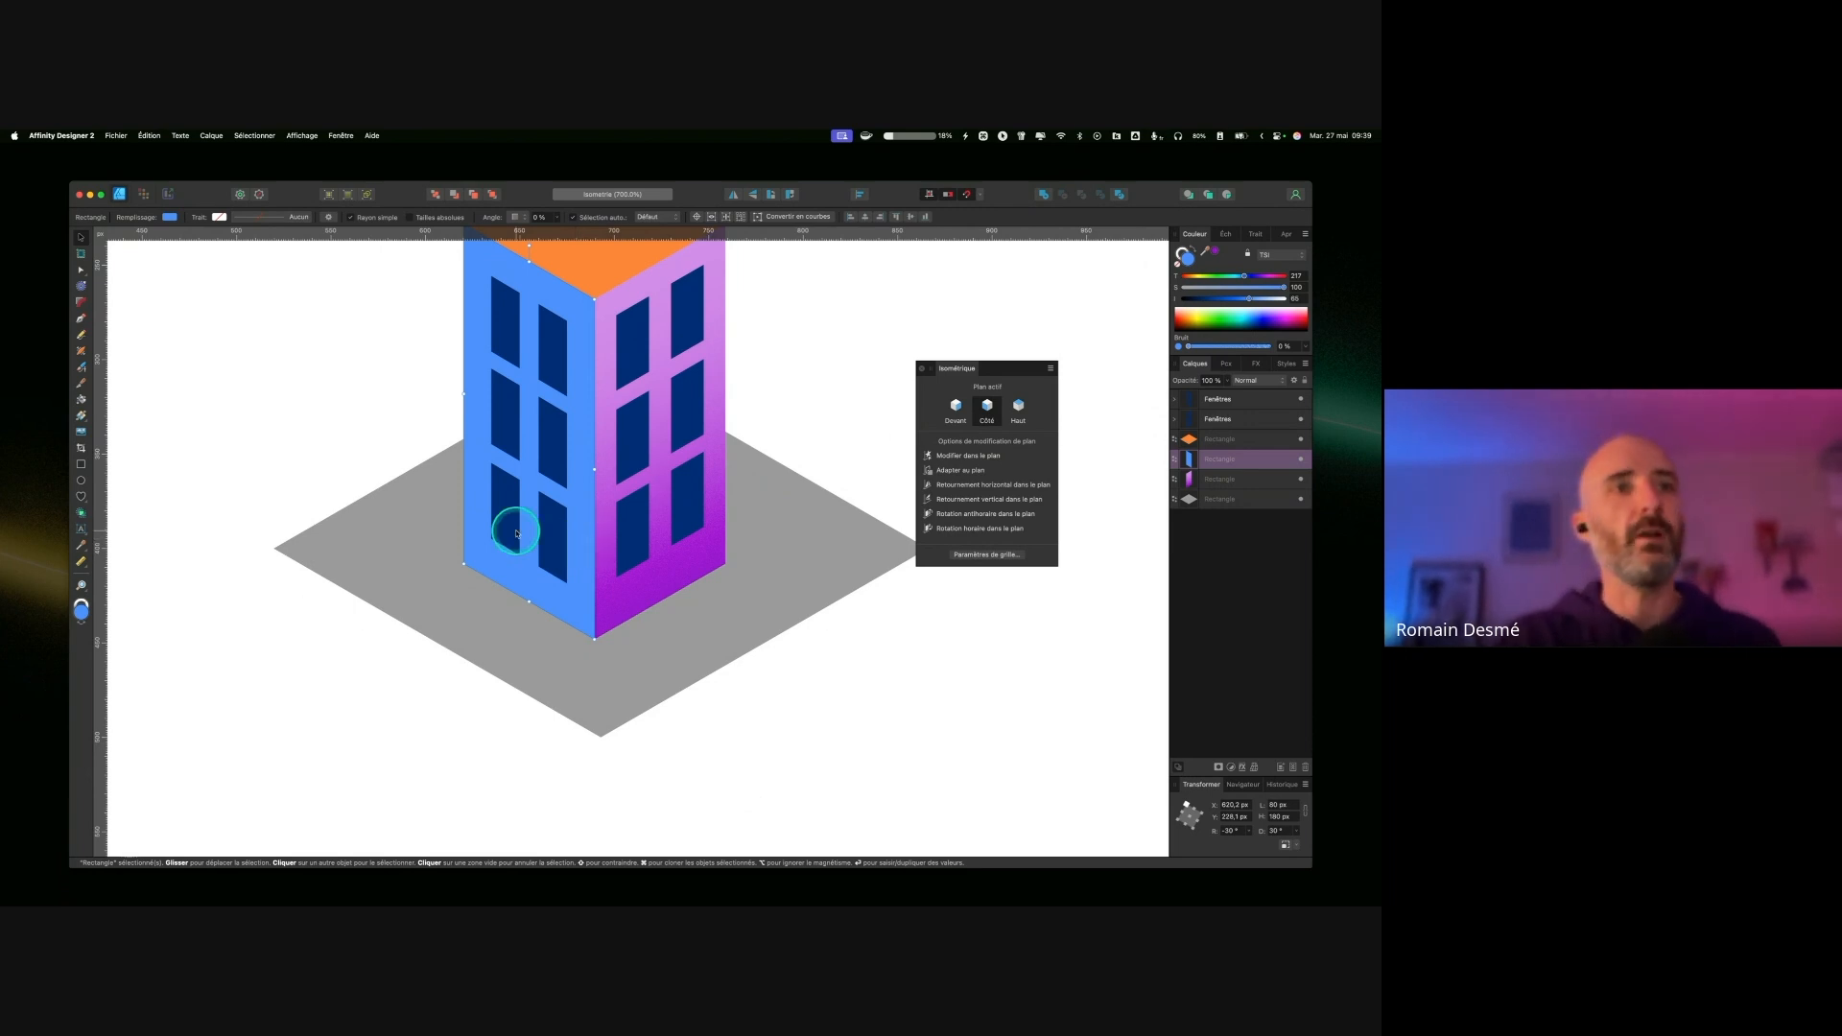
click(81, 415)
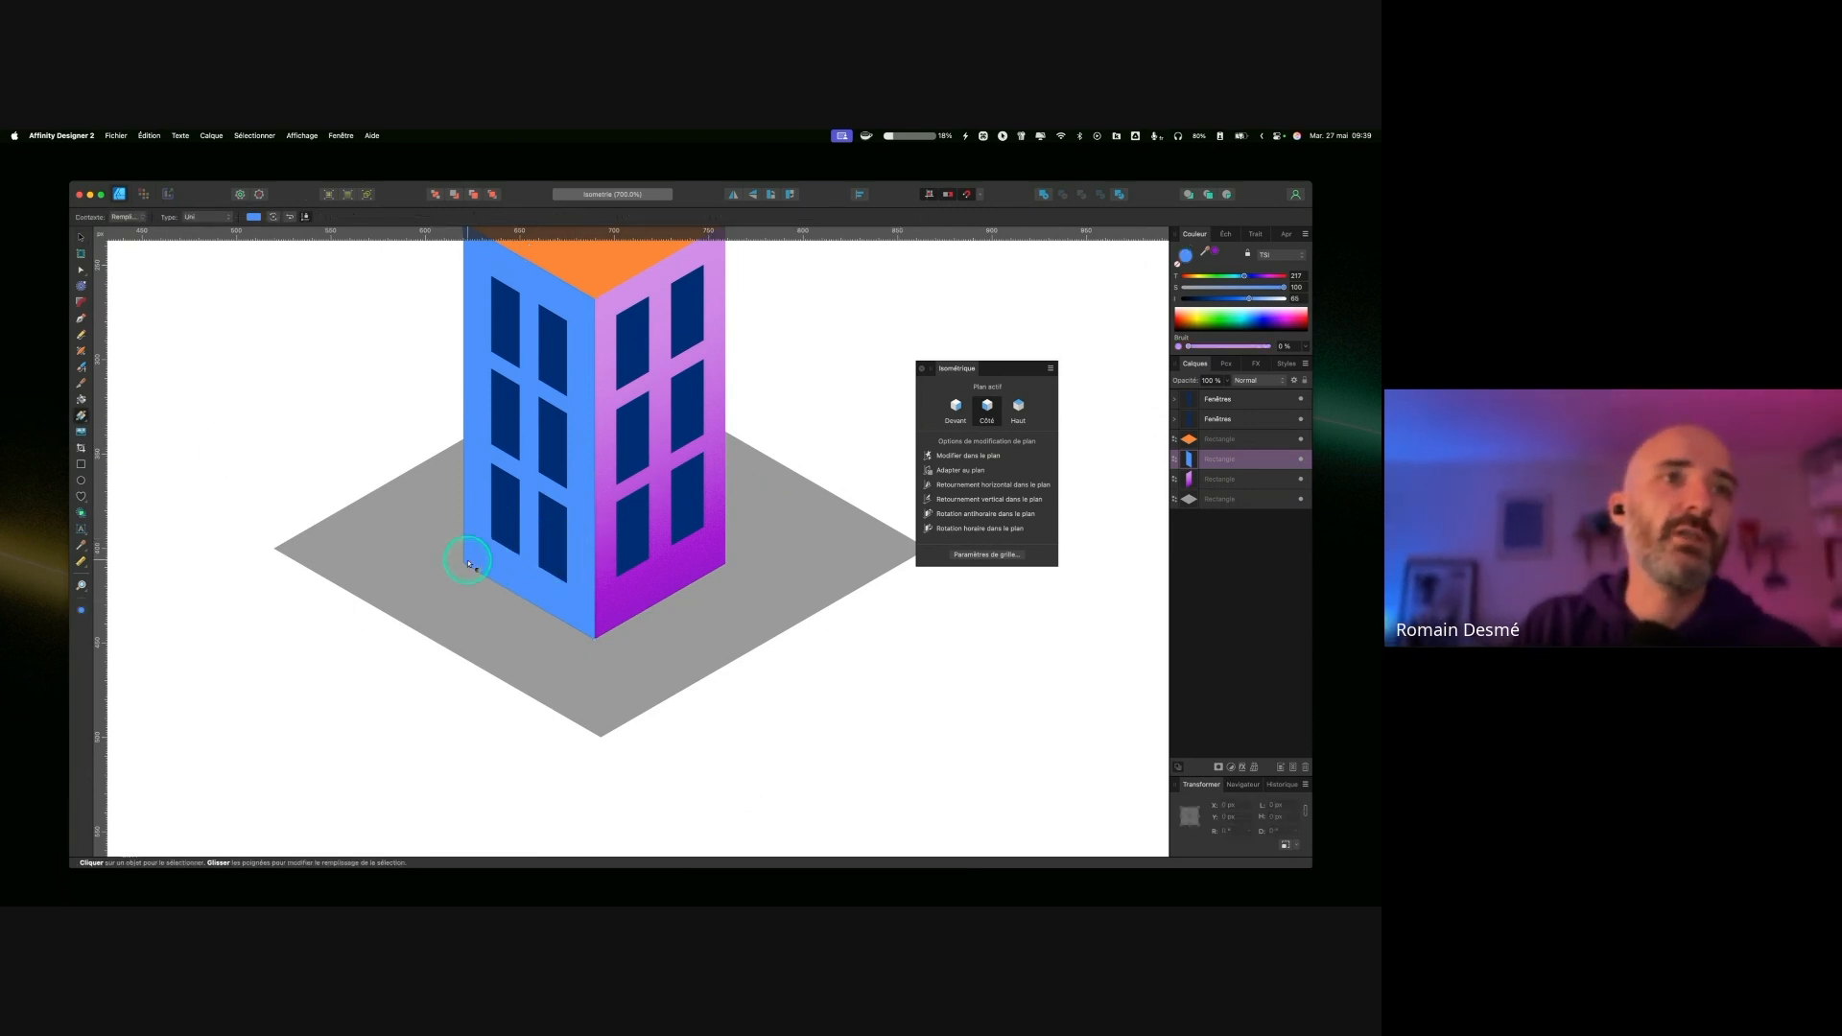
click(466, 566)
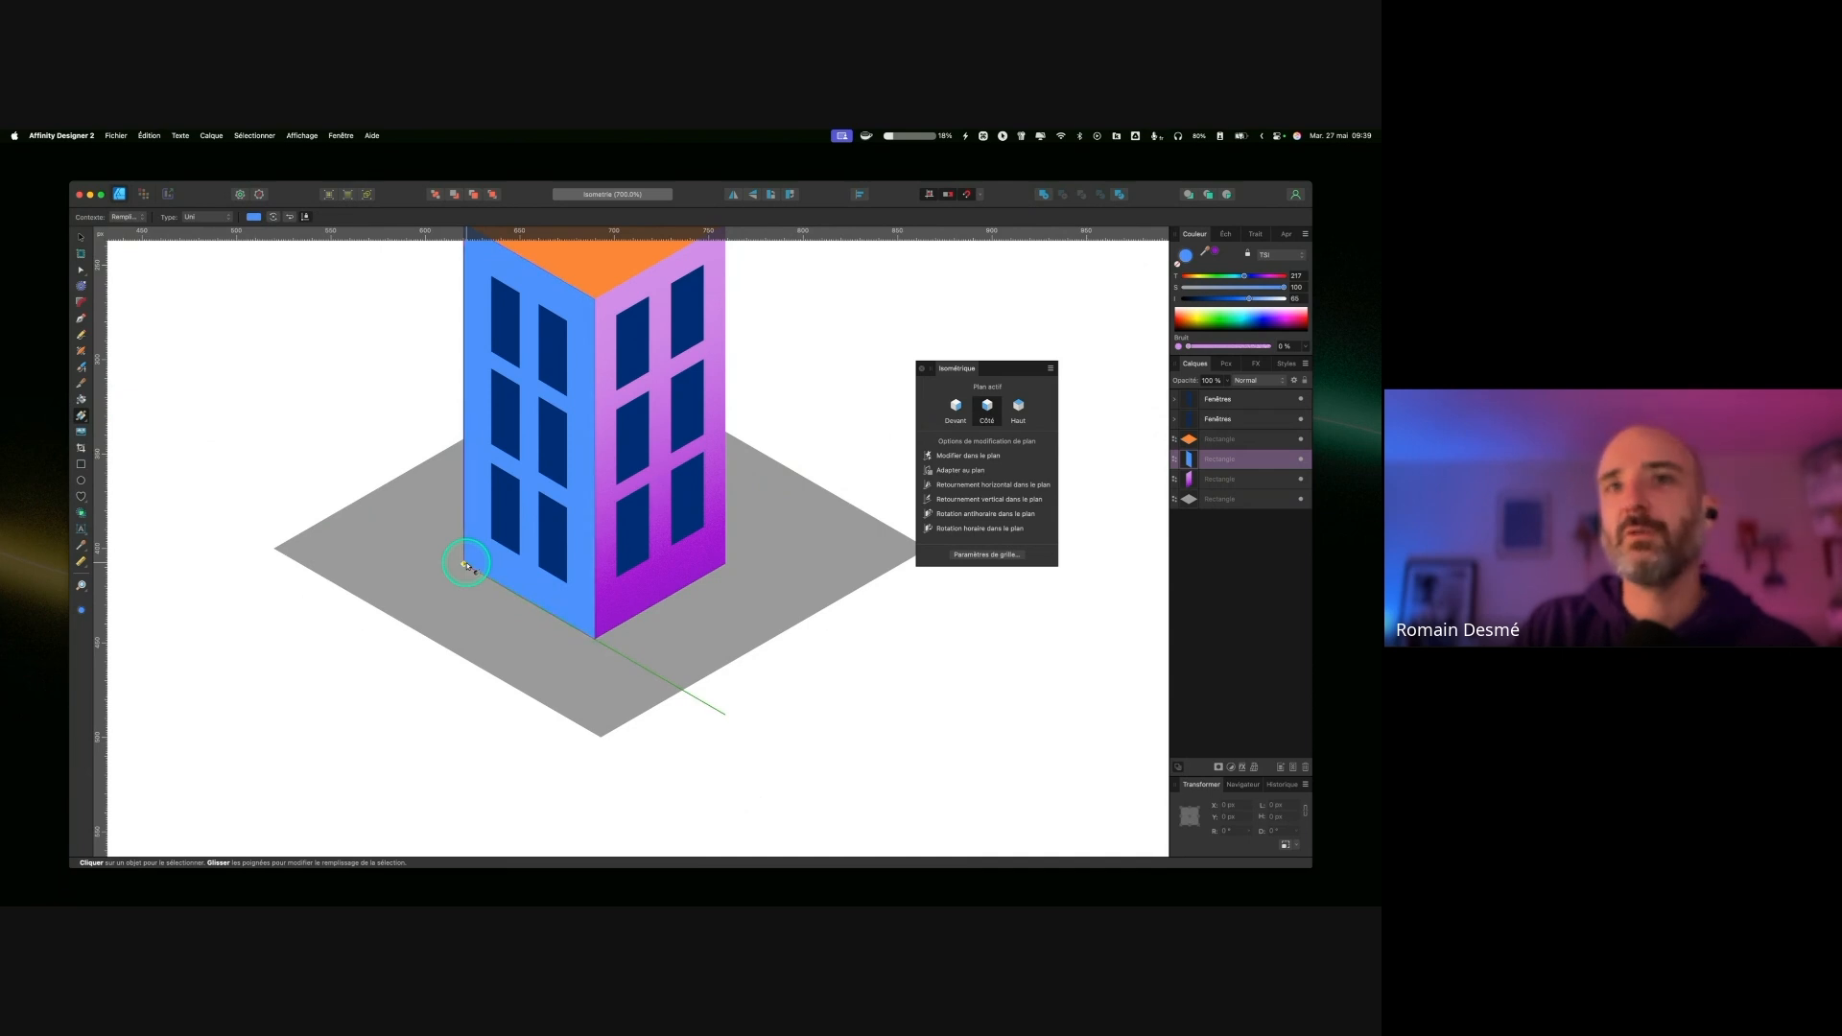
drag(466, 566, 595, 299)
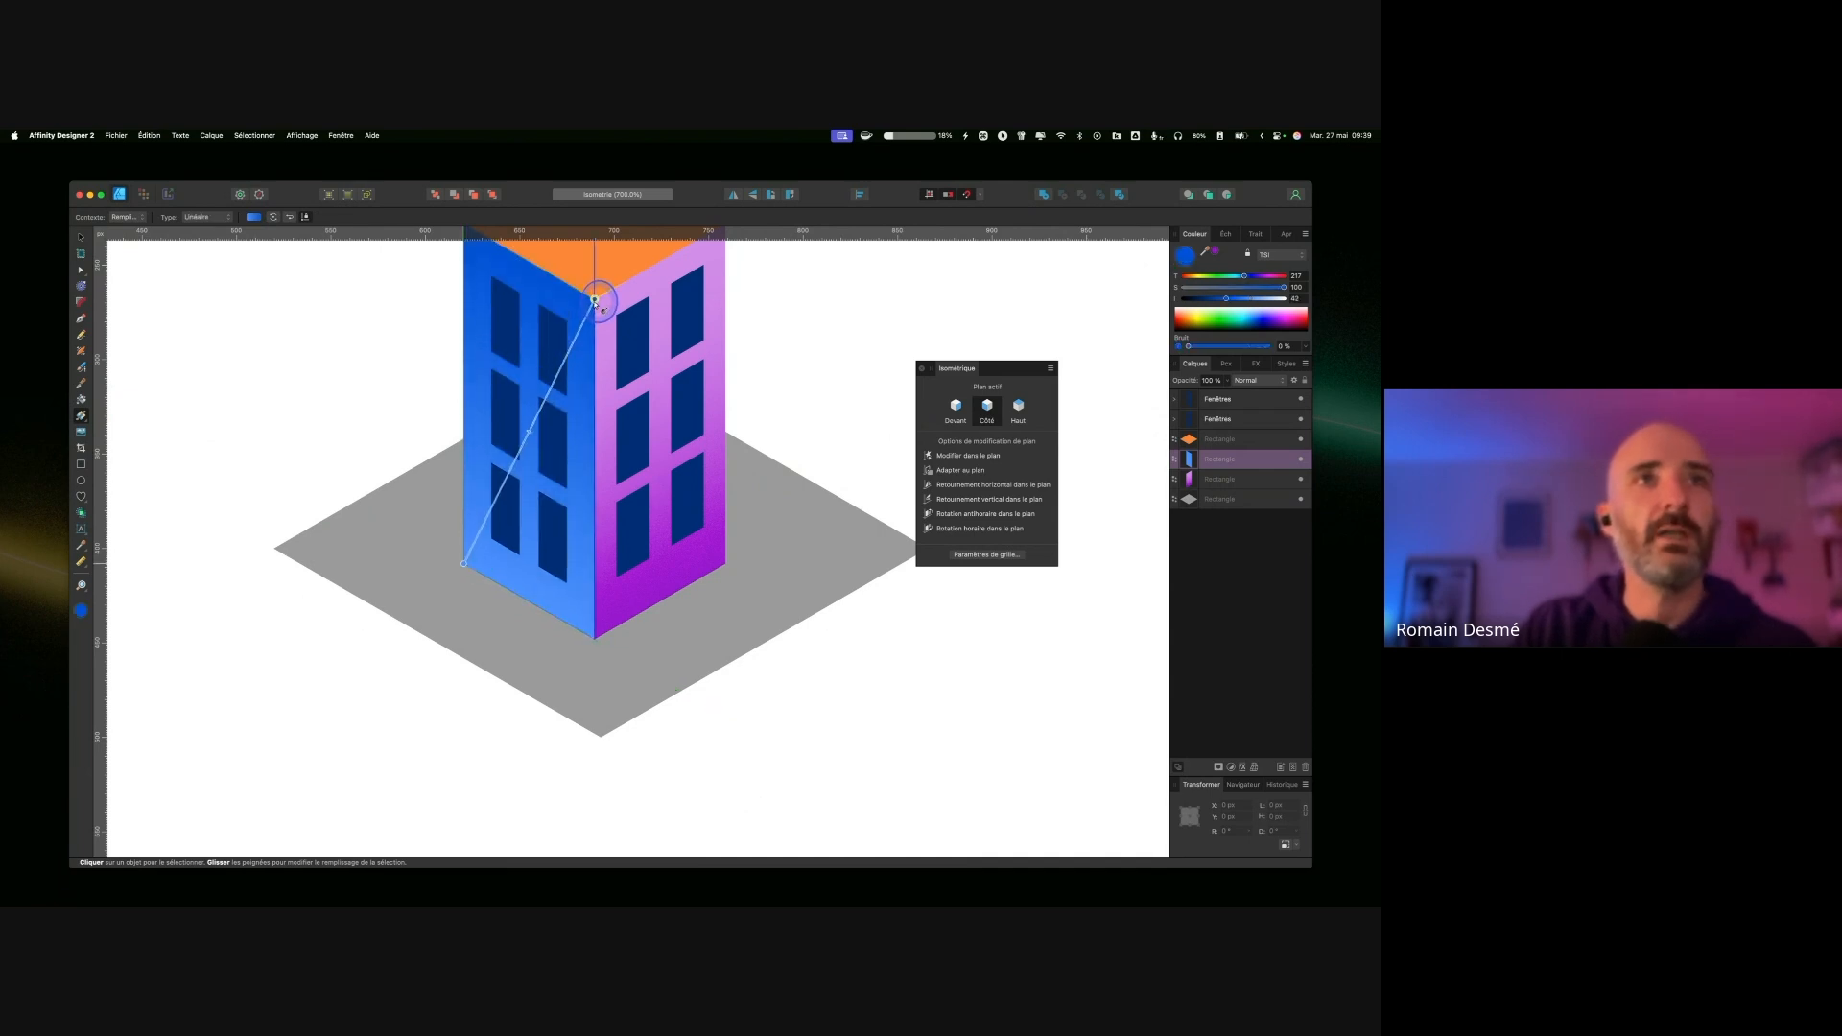
scroll(588, 366, up, 2)
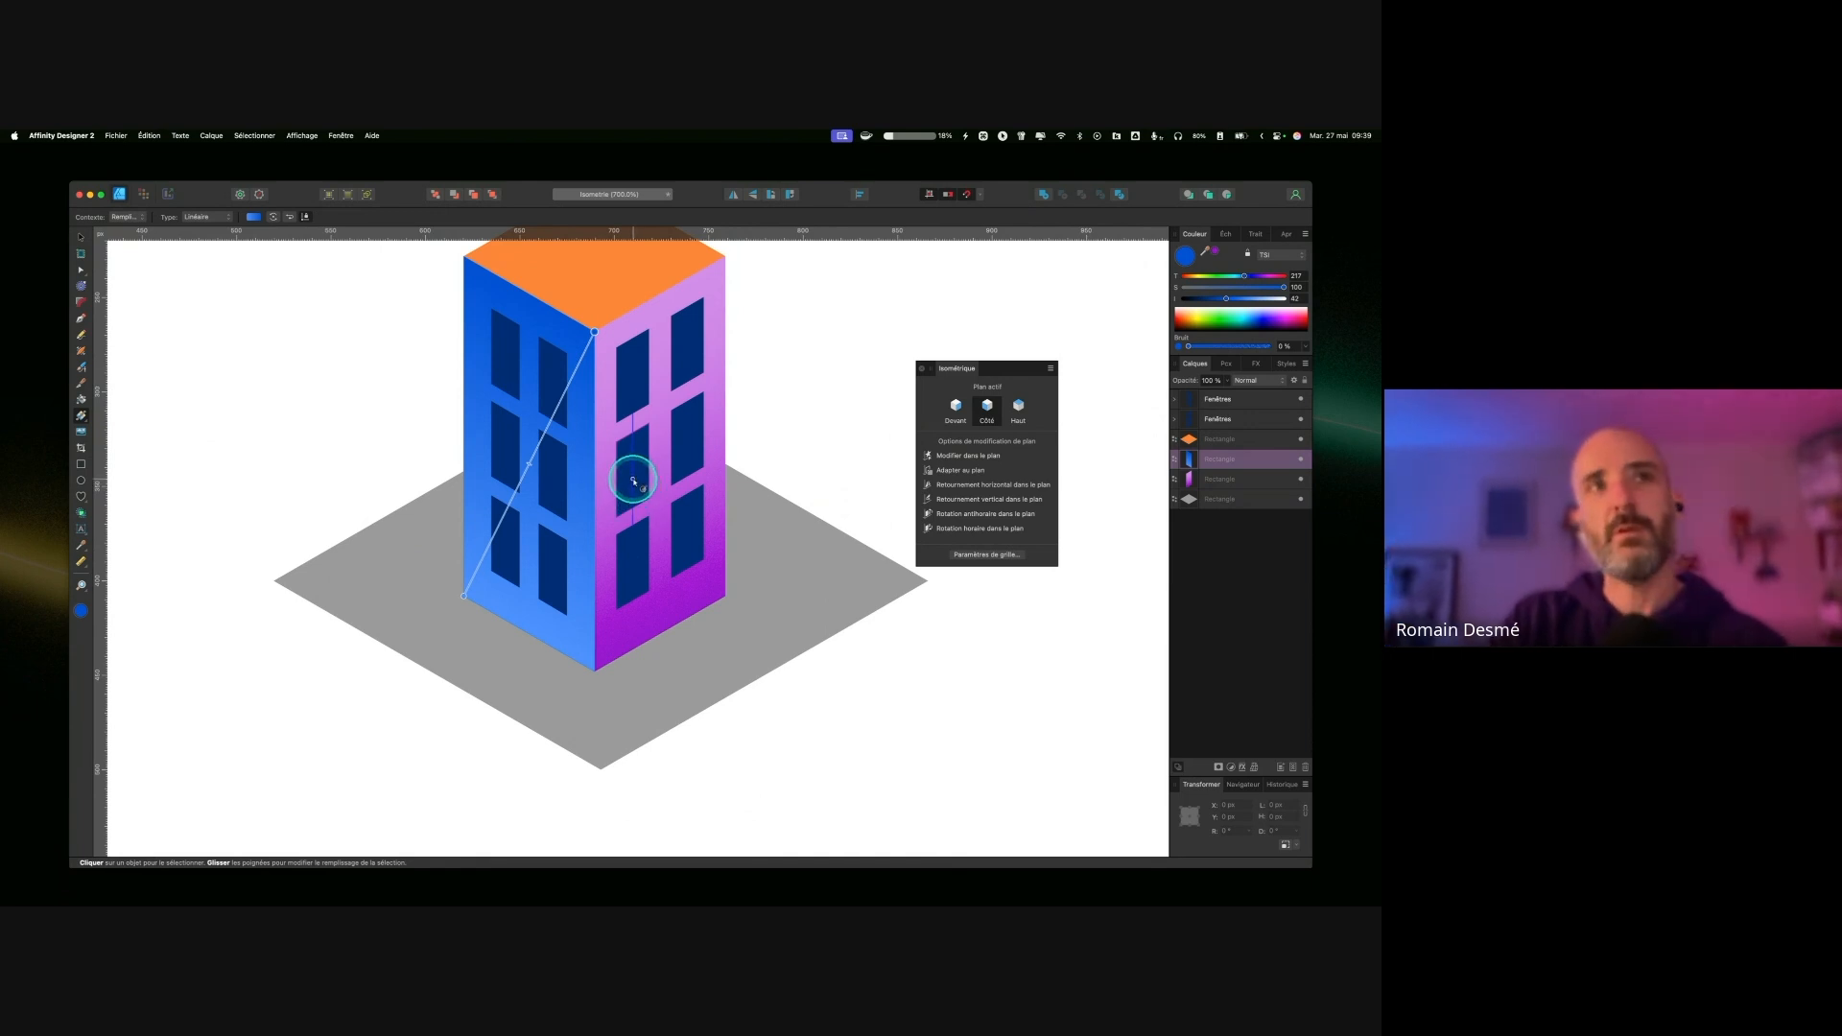
drag(596, 331, 598, 333)
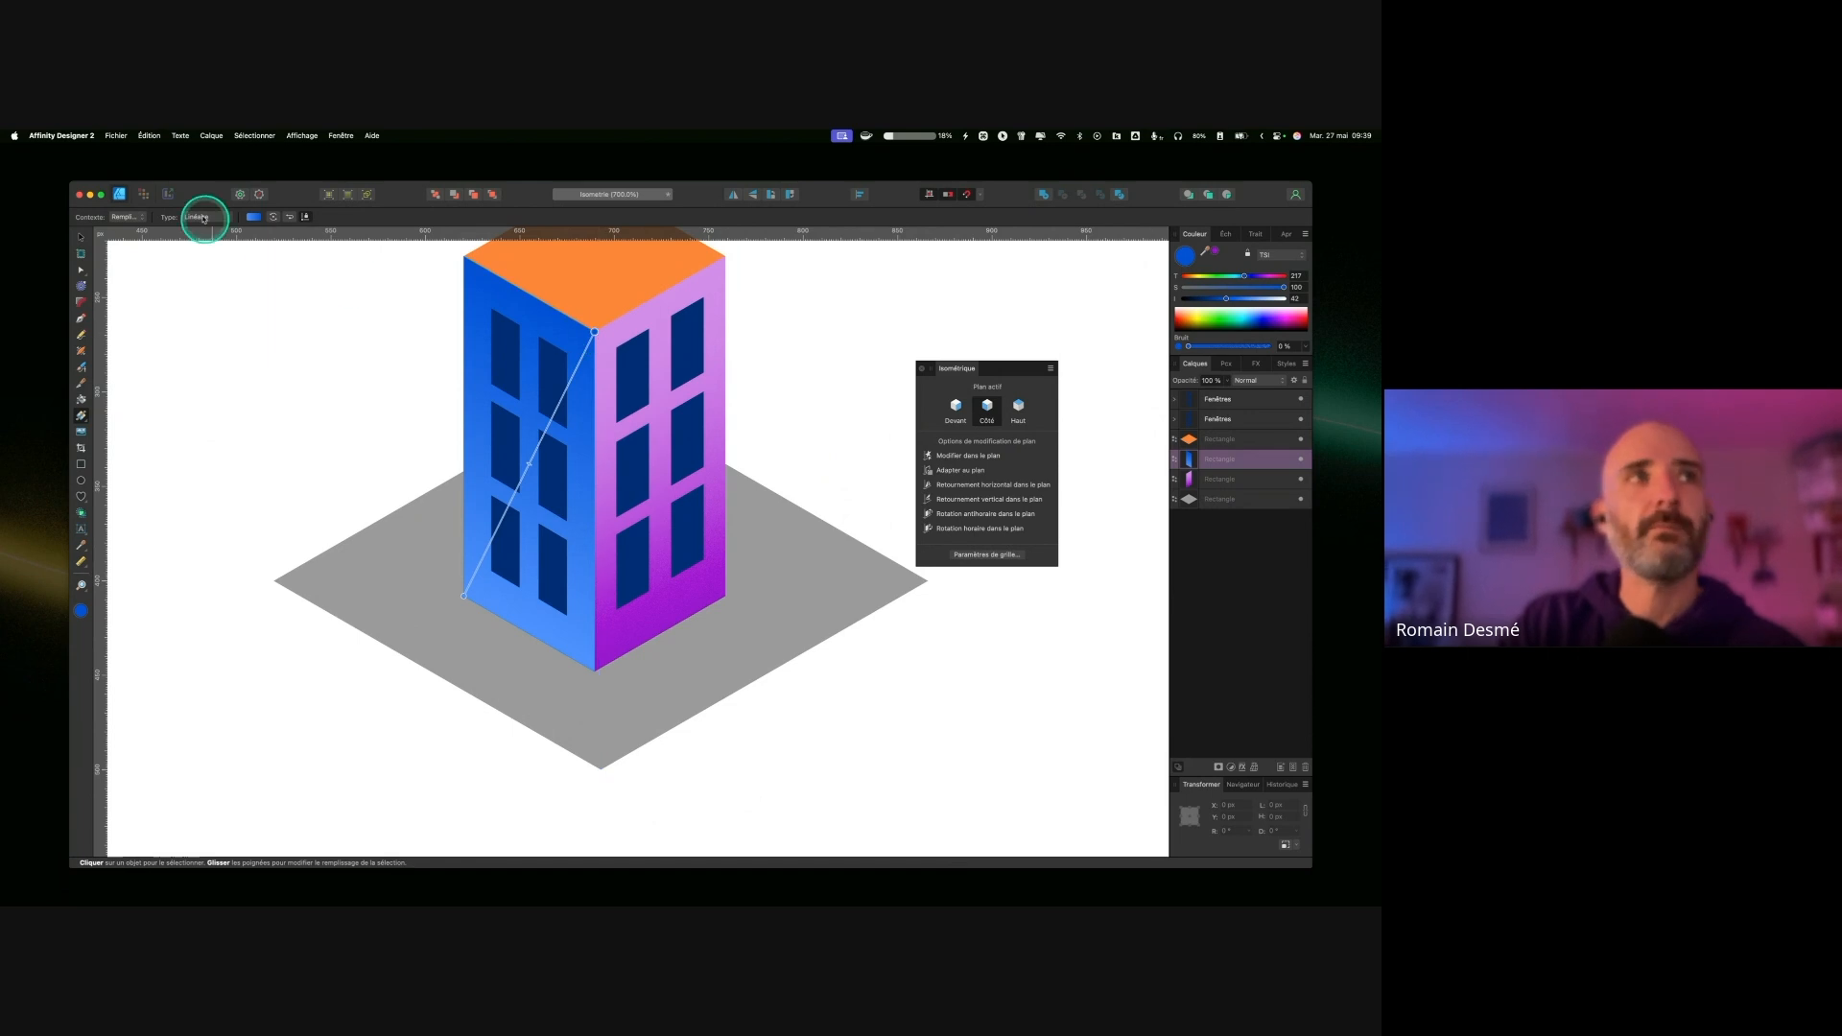
click(289, 218)
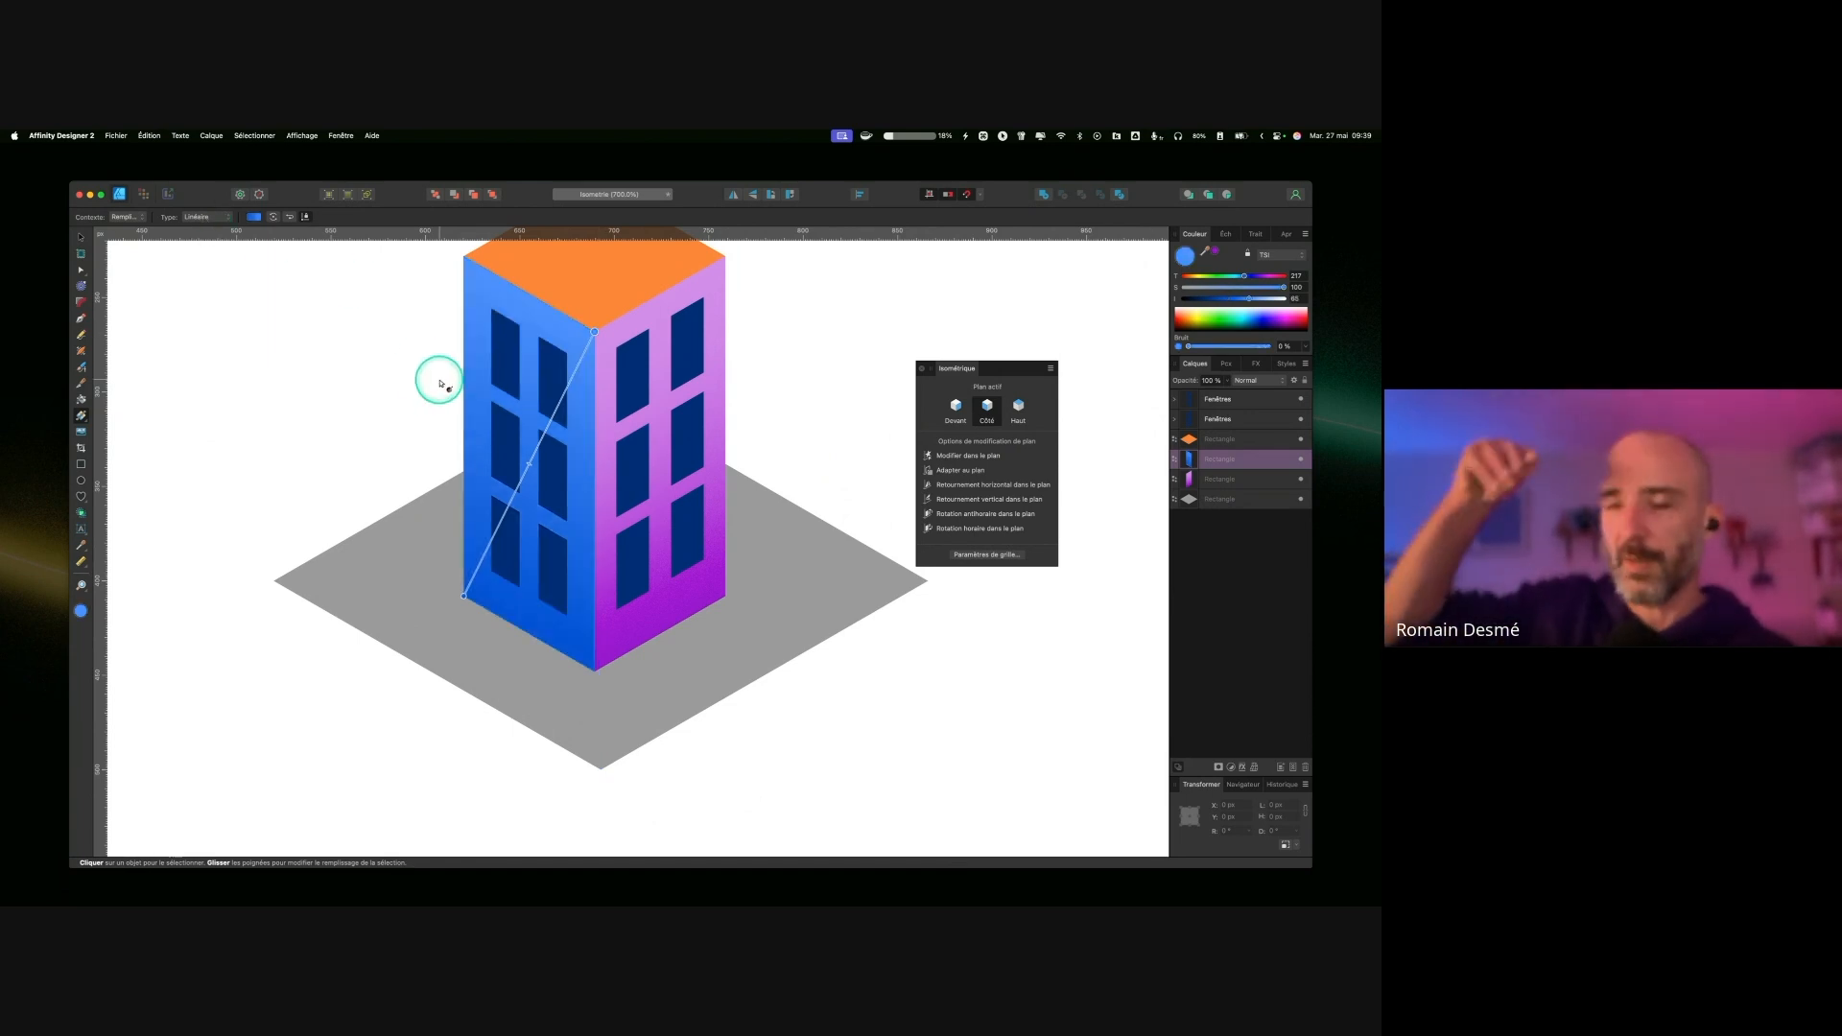
Step: Fill the orange roof face with a gradient from dark blue at the back to cyan at the front, with 100 % noise on the blue stop
scroll(618, 410, up, 5)
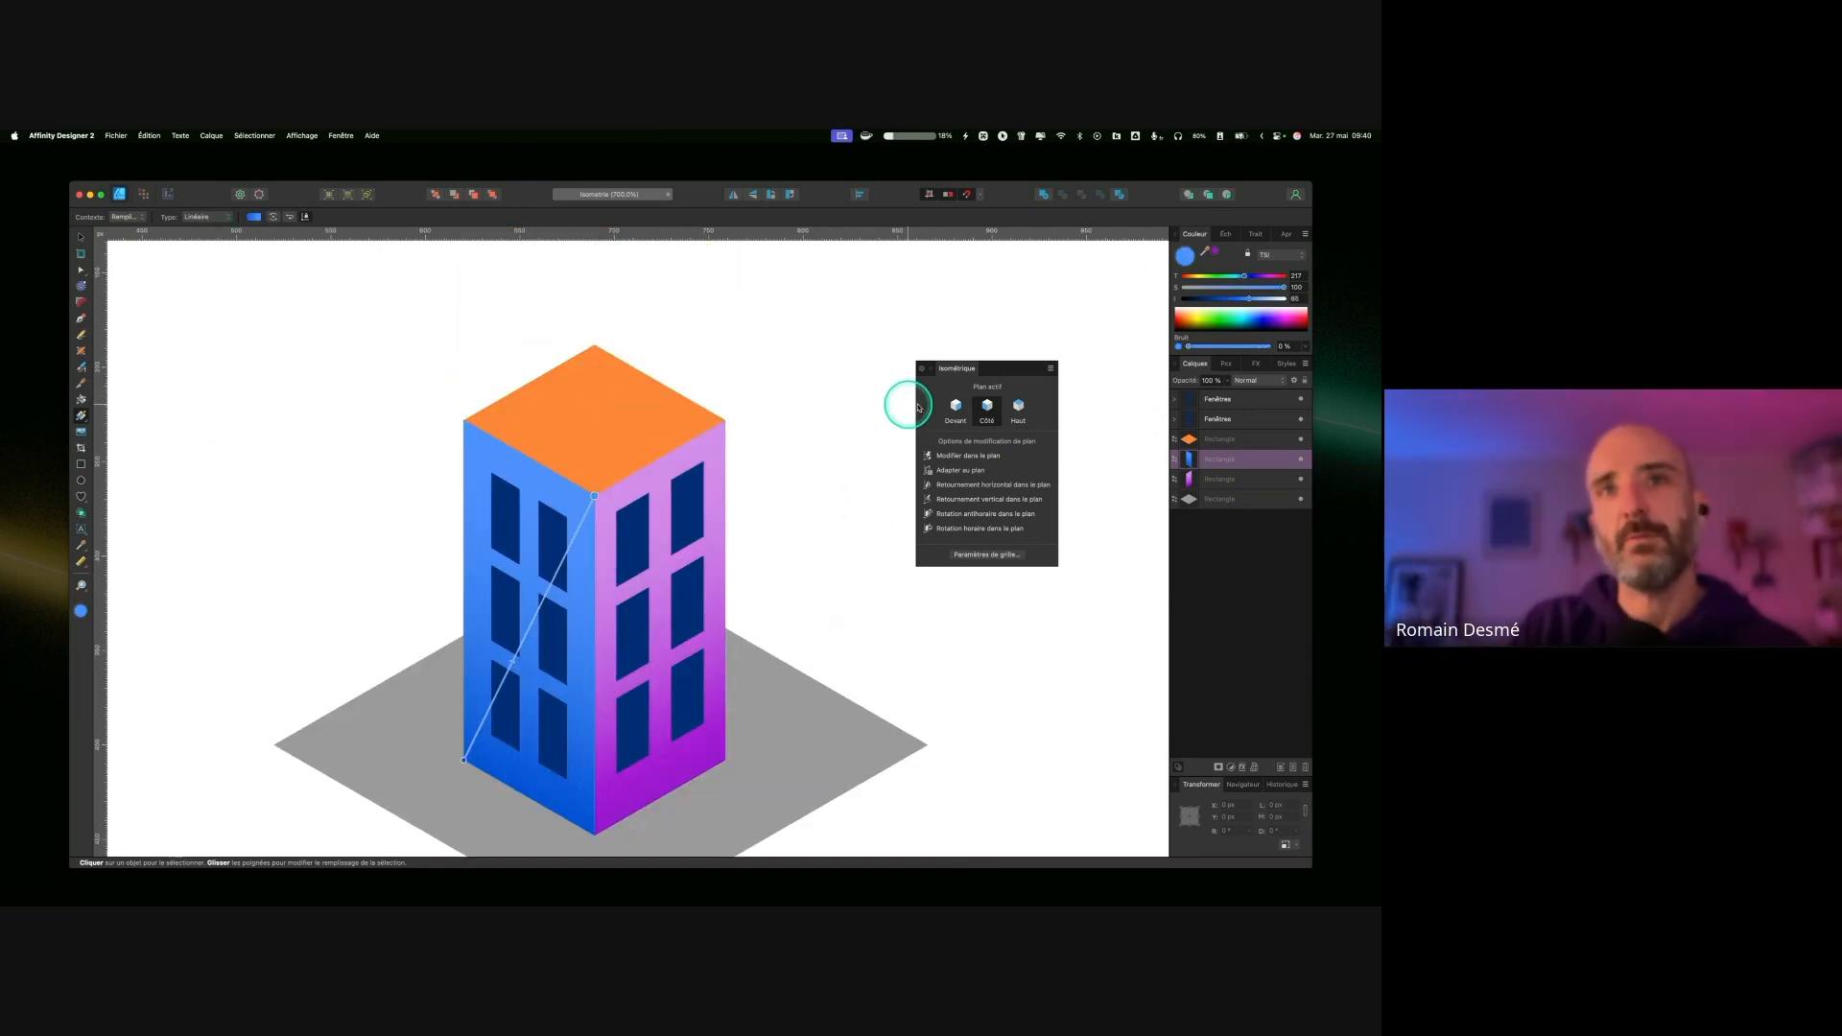
click(1235, 446)
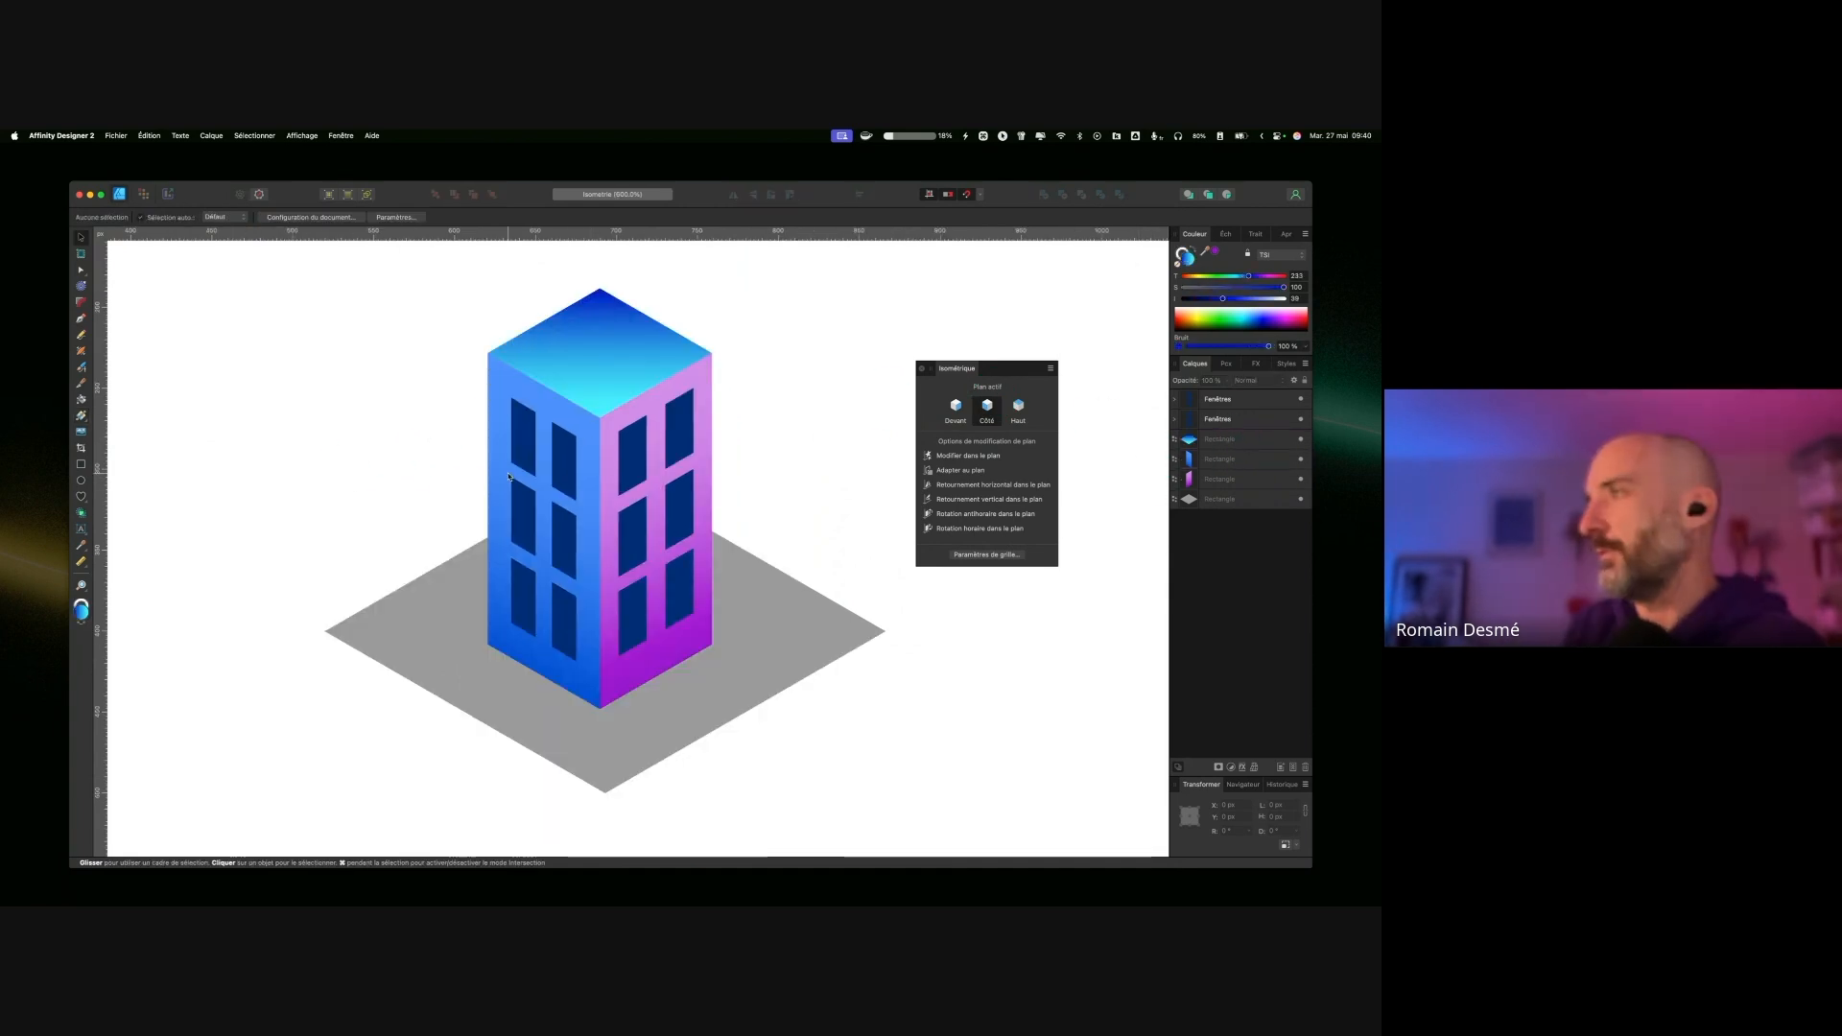
click(1098, 385)
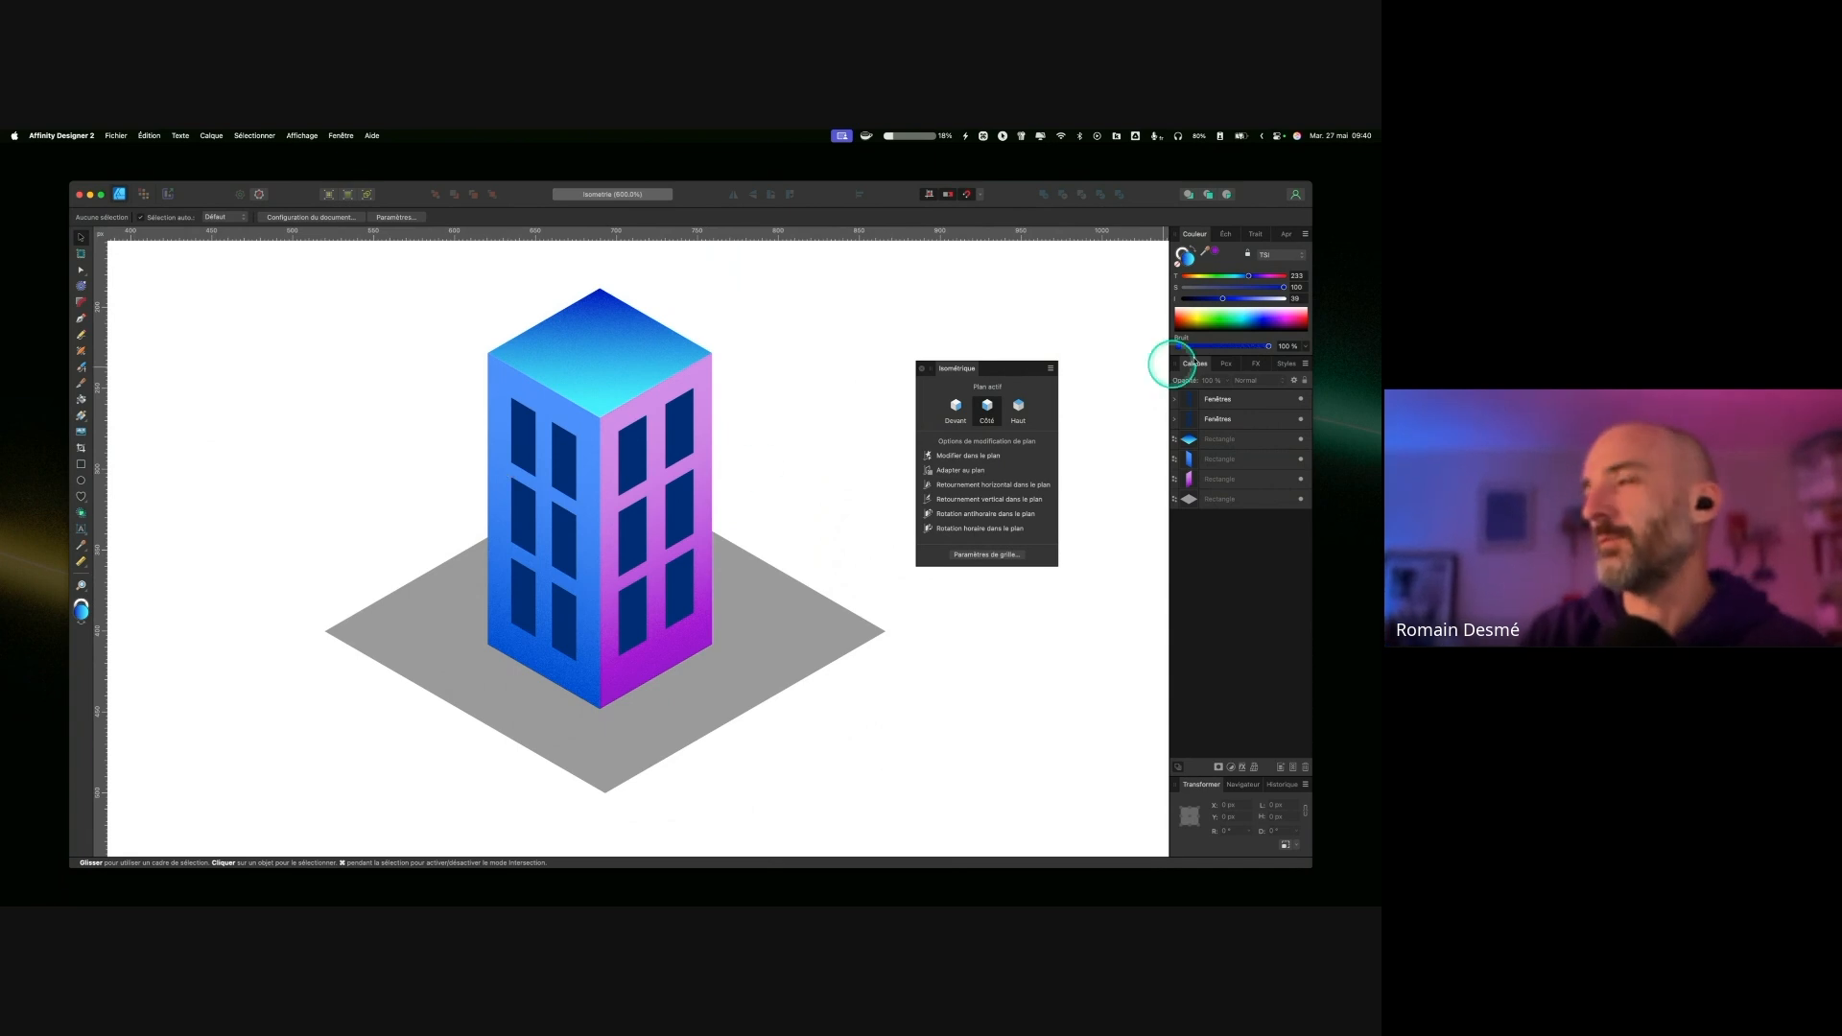
Step: Select a single window through the layers inside the purple face's Fenêtres group, reselect the group and collapse it
scroll(559, 495, down, 2)
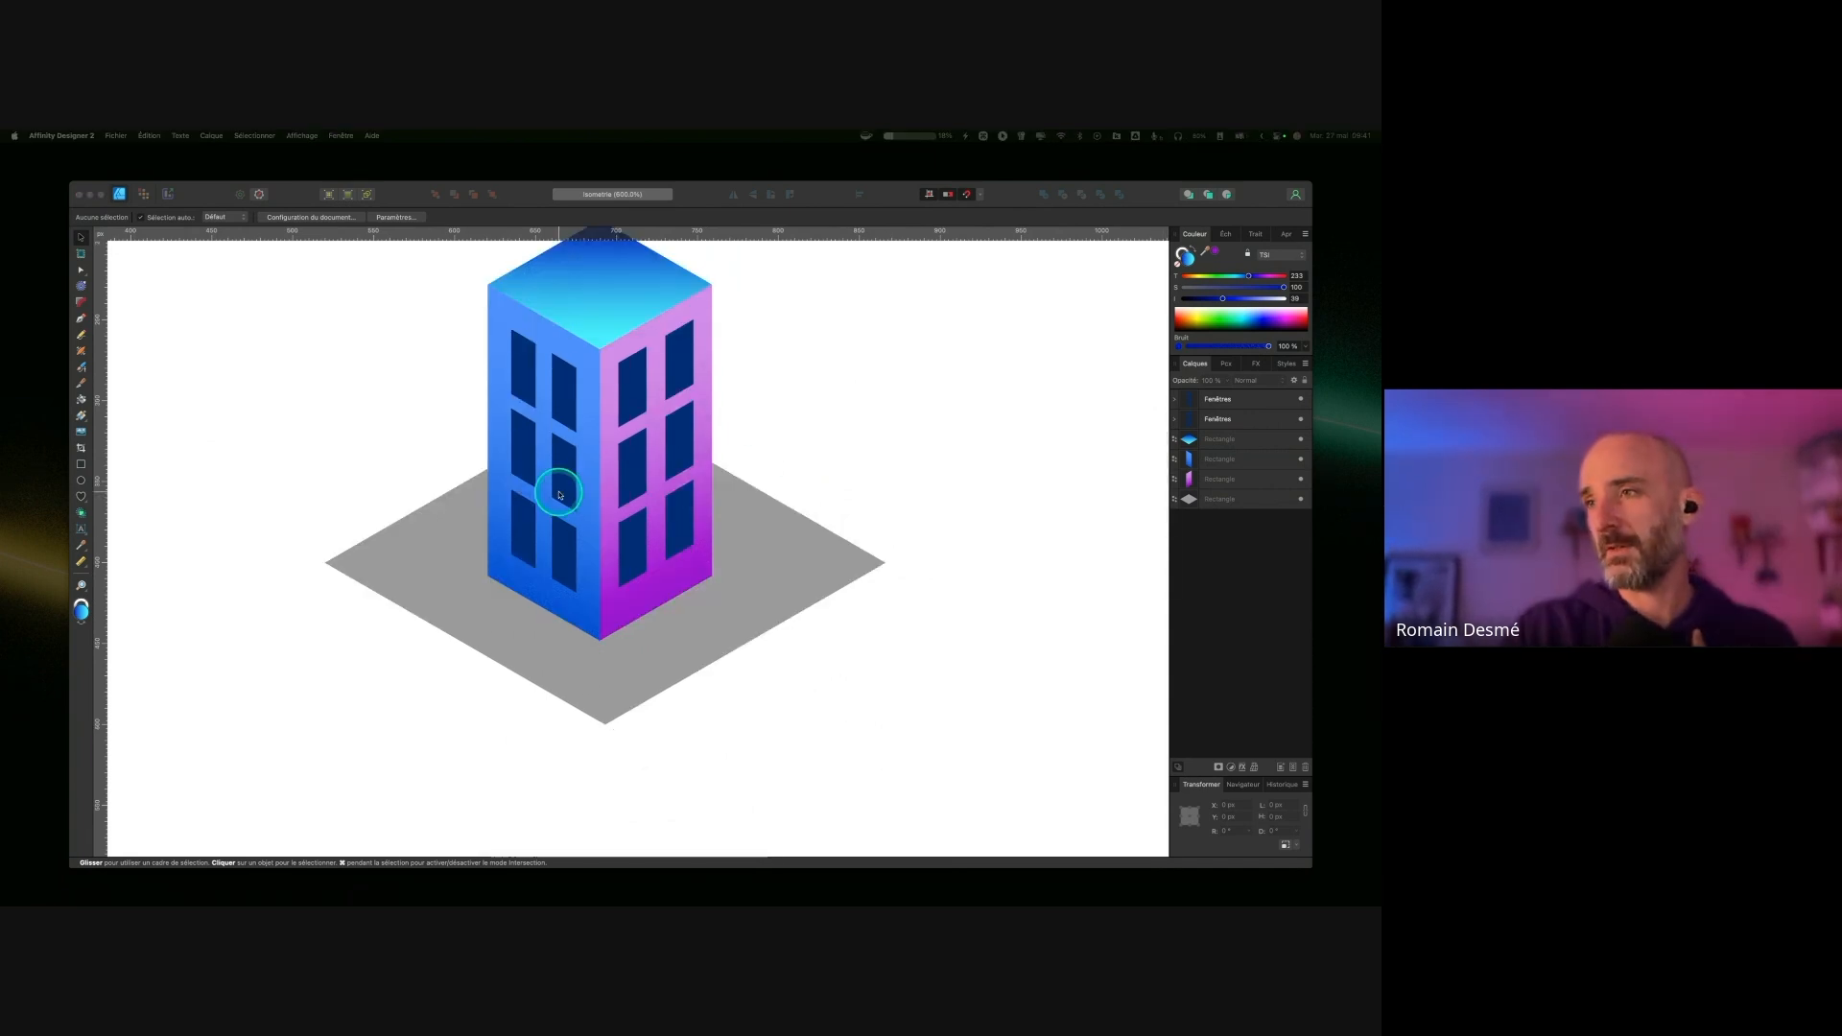
click(630, 536)
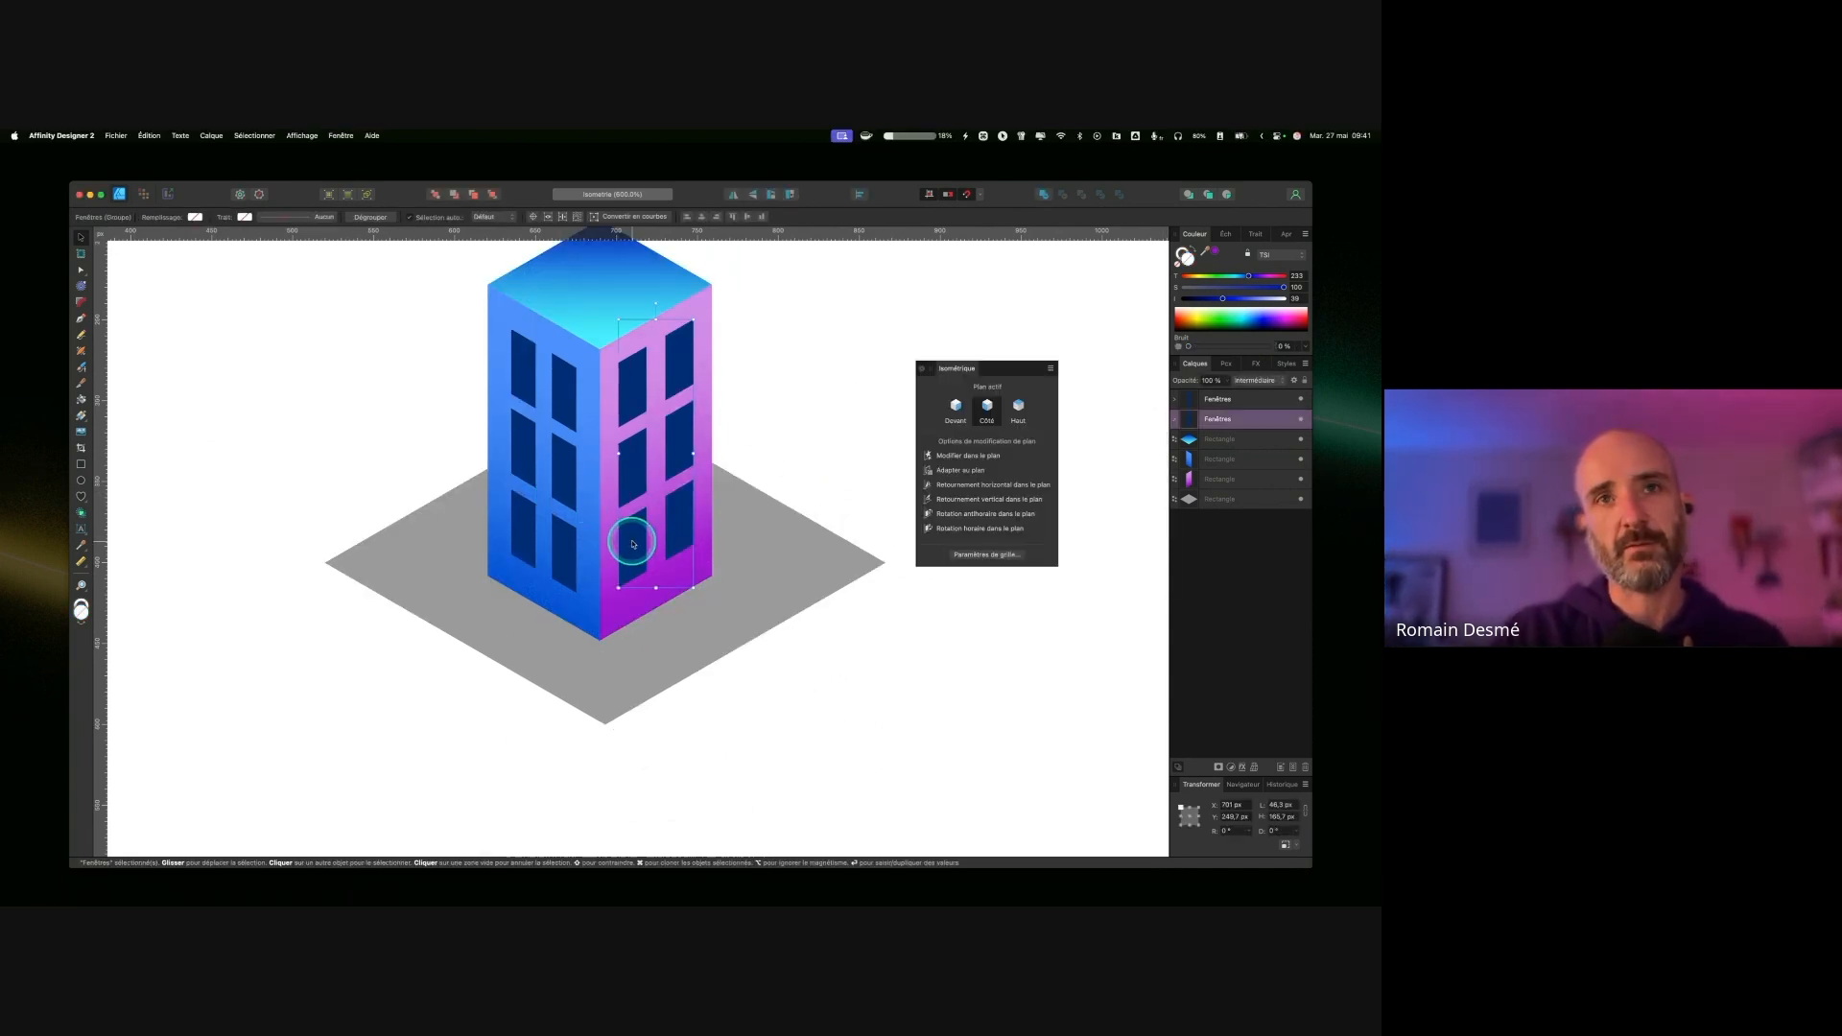
click(1175, 422)
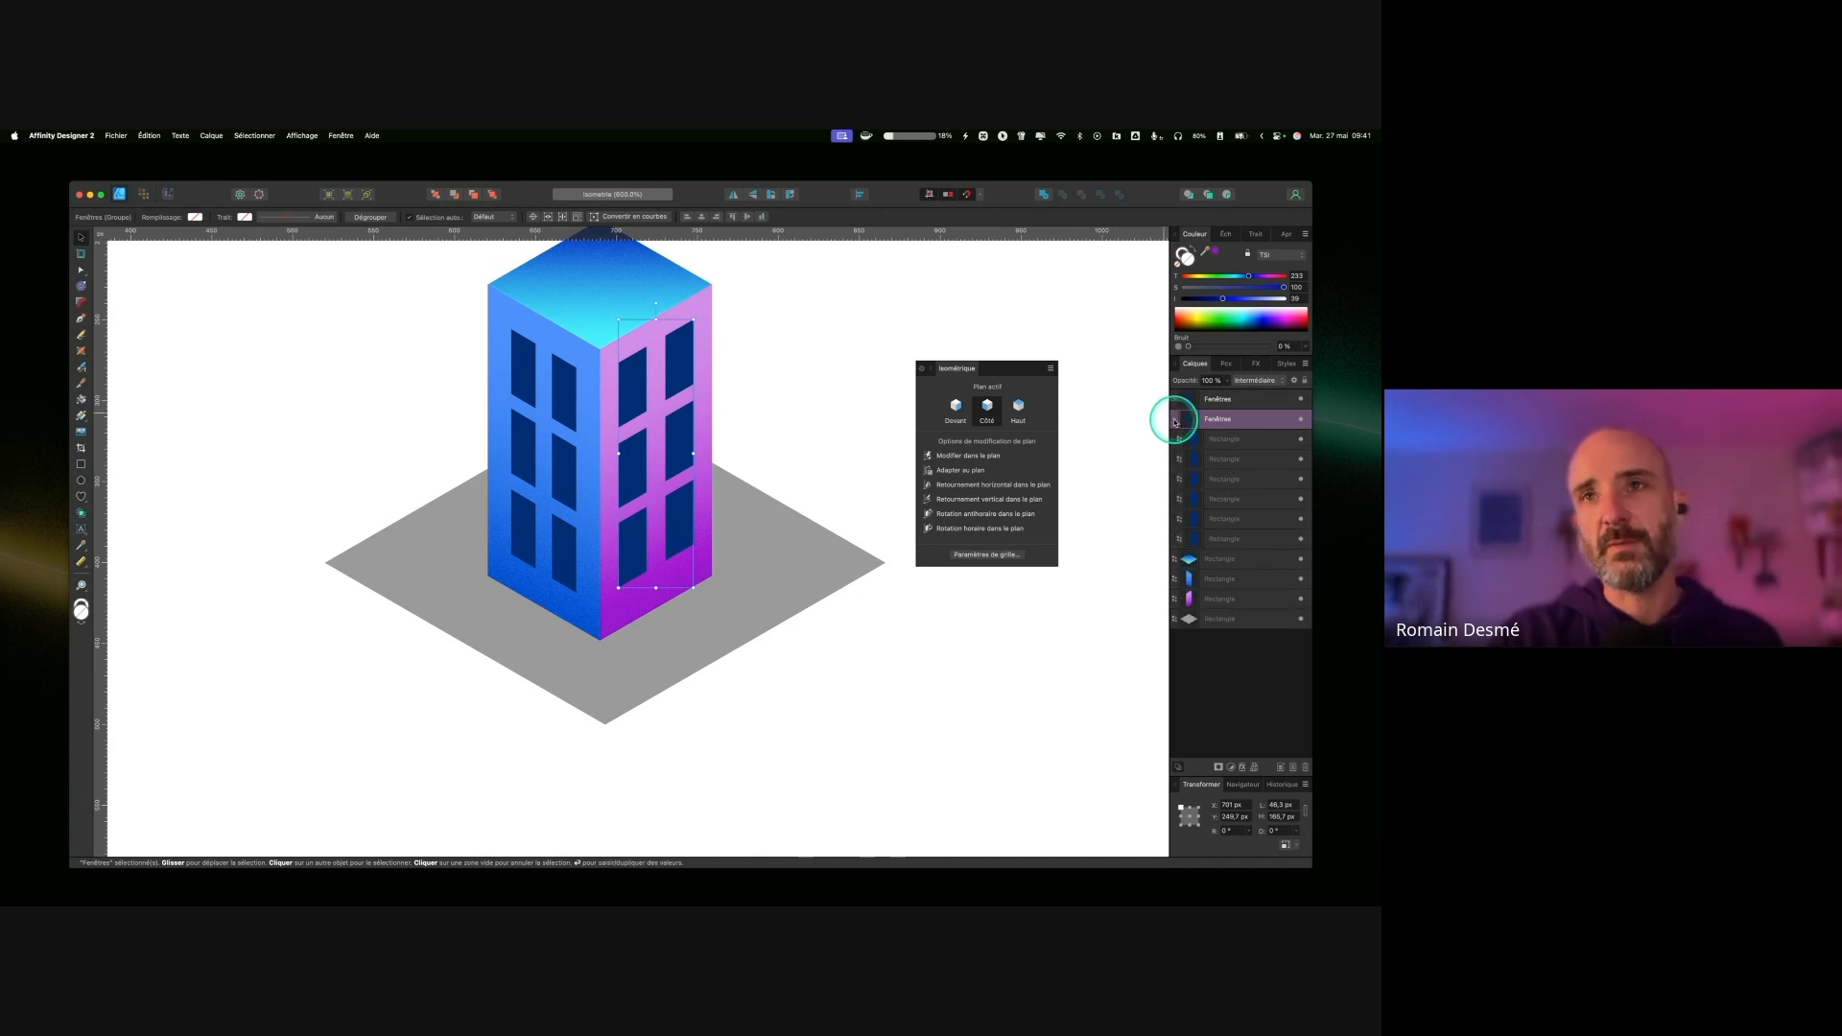
click(1223, 538)
click(635, 535)
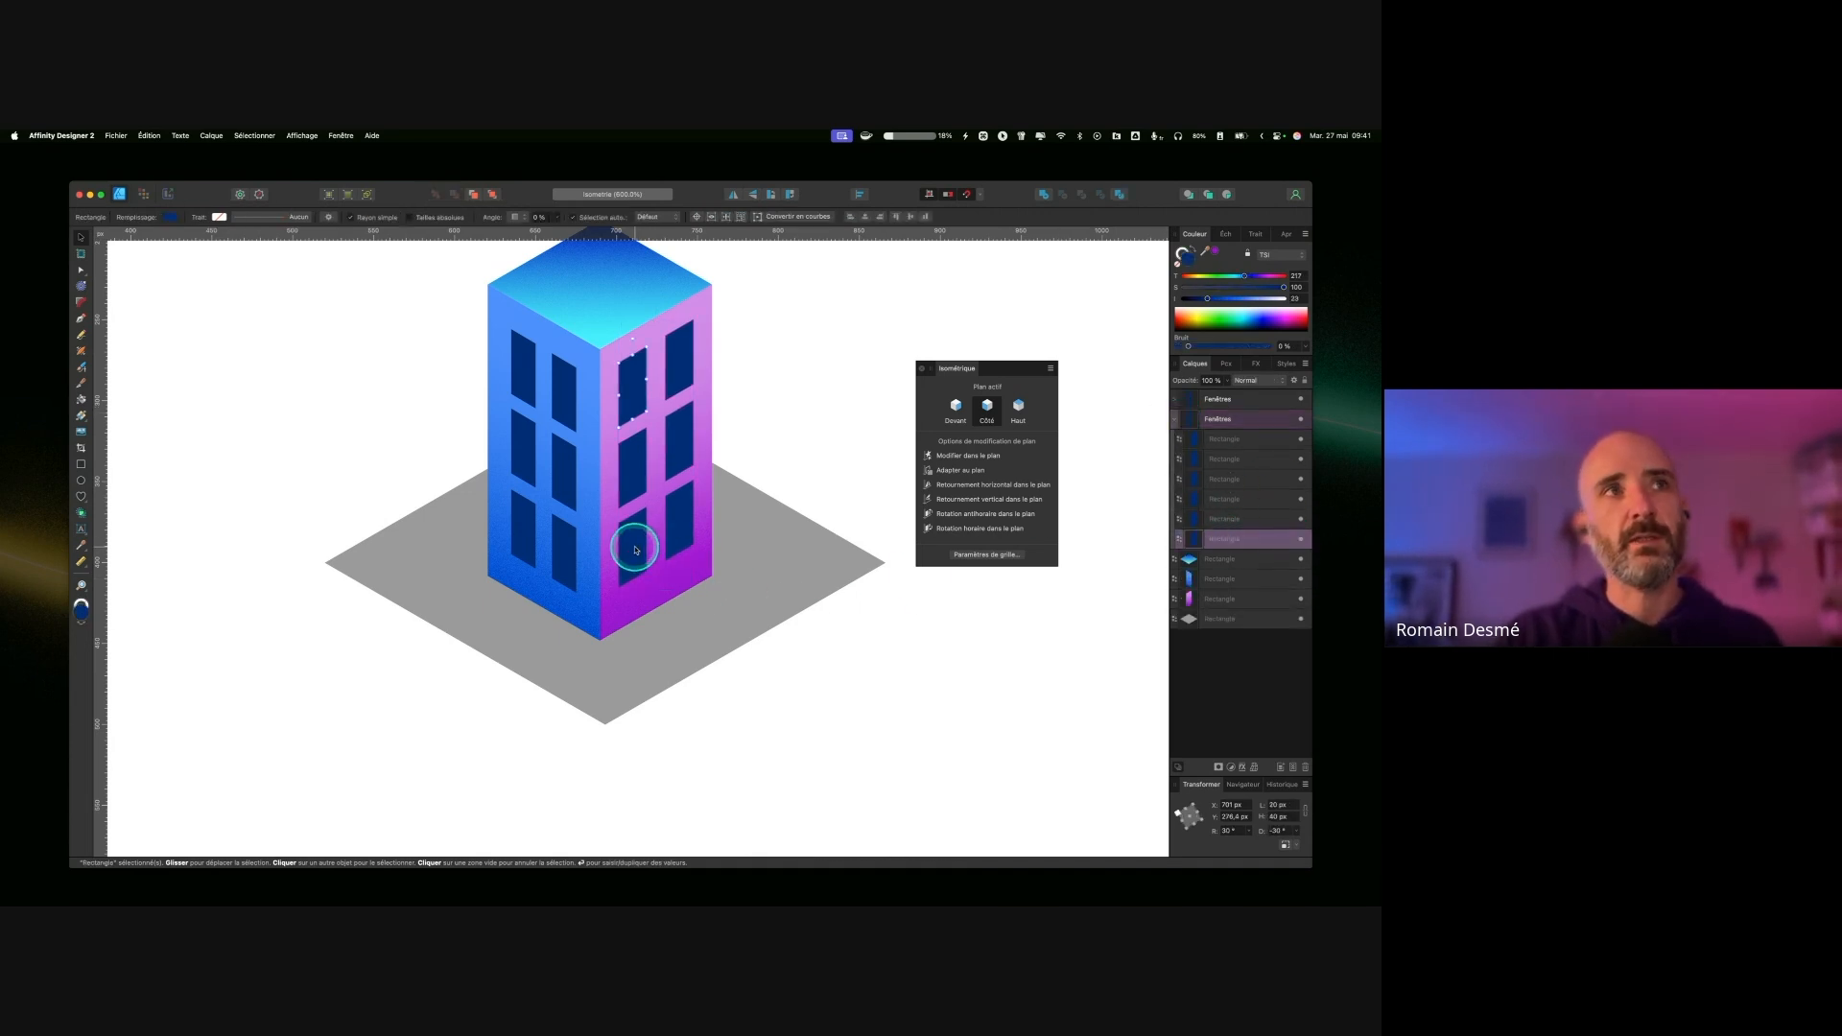
click(1255, 425)
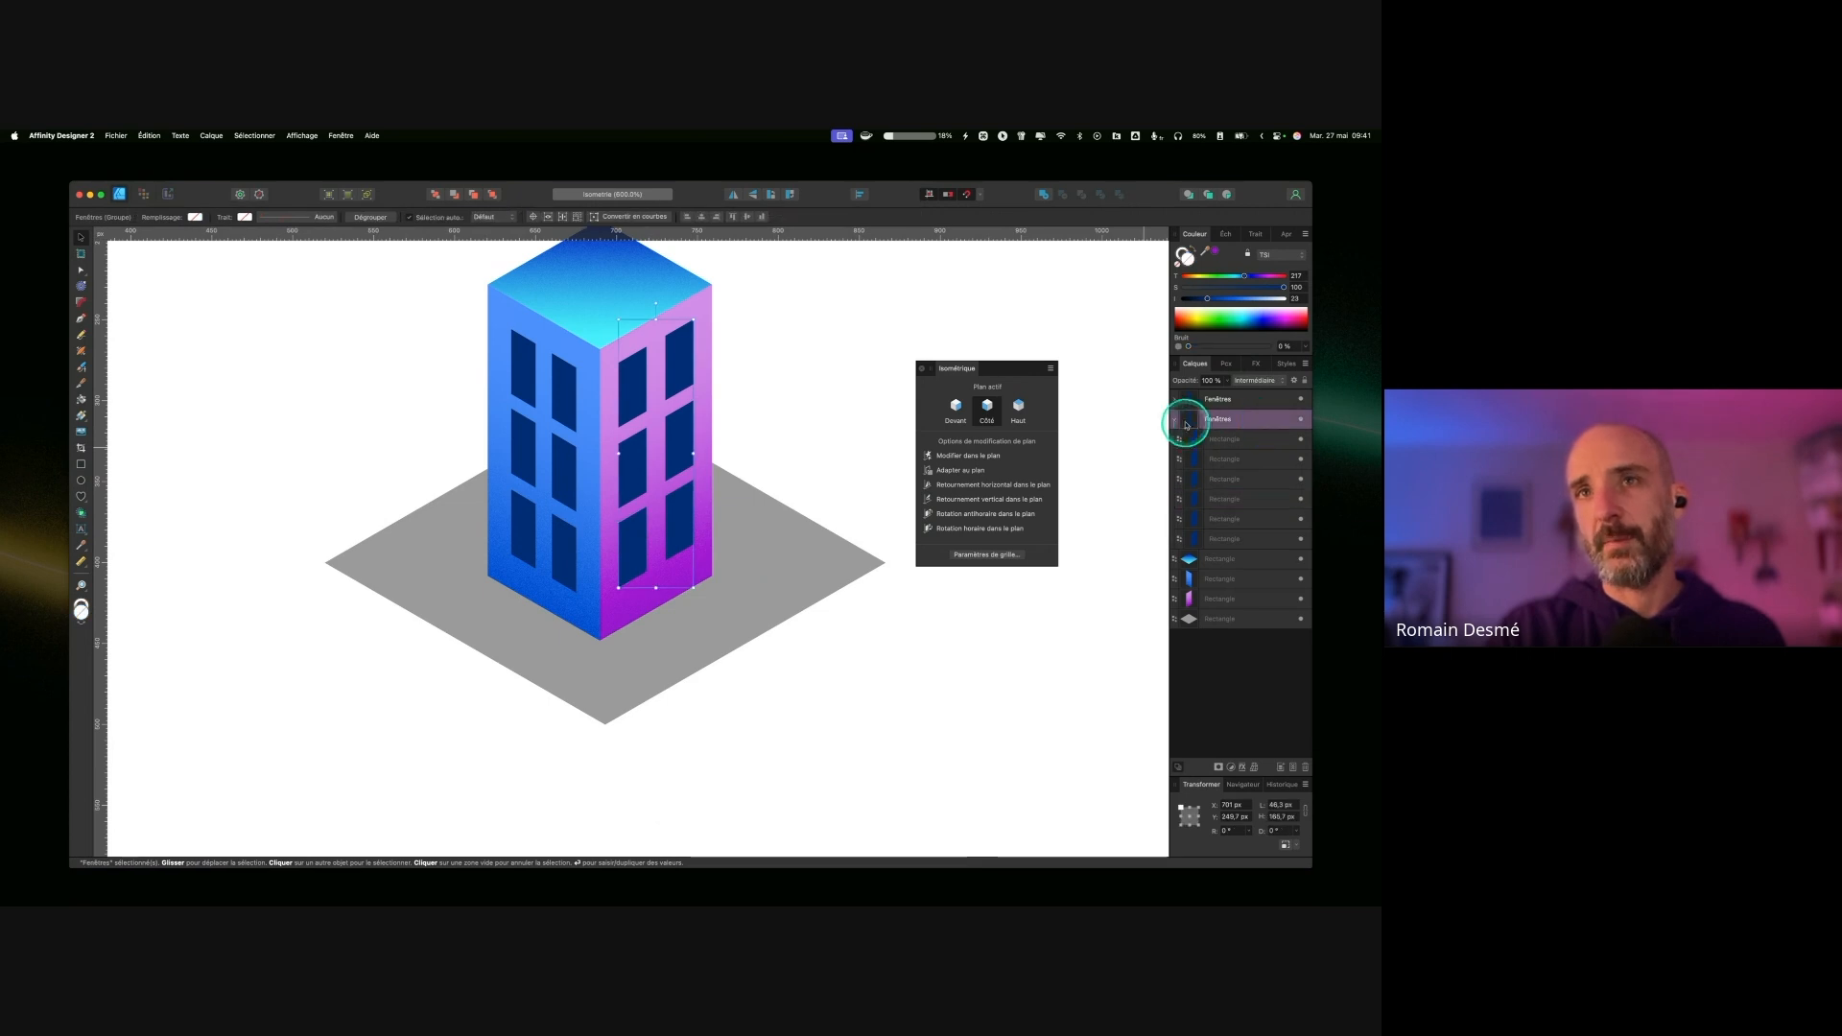
click(1174, 419)
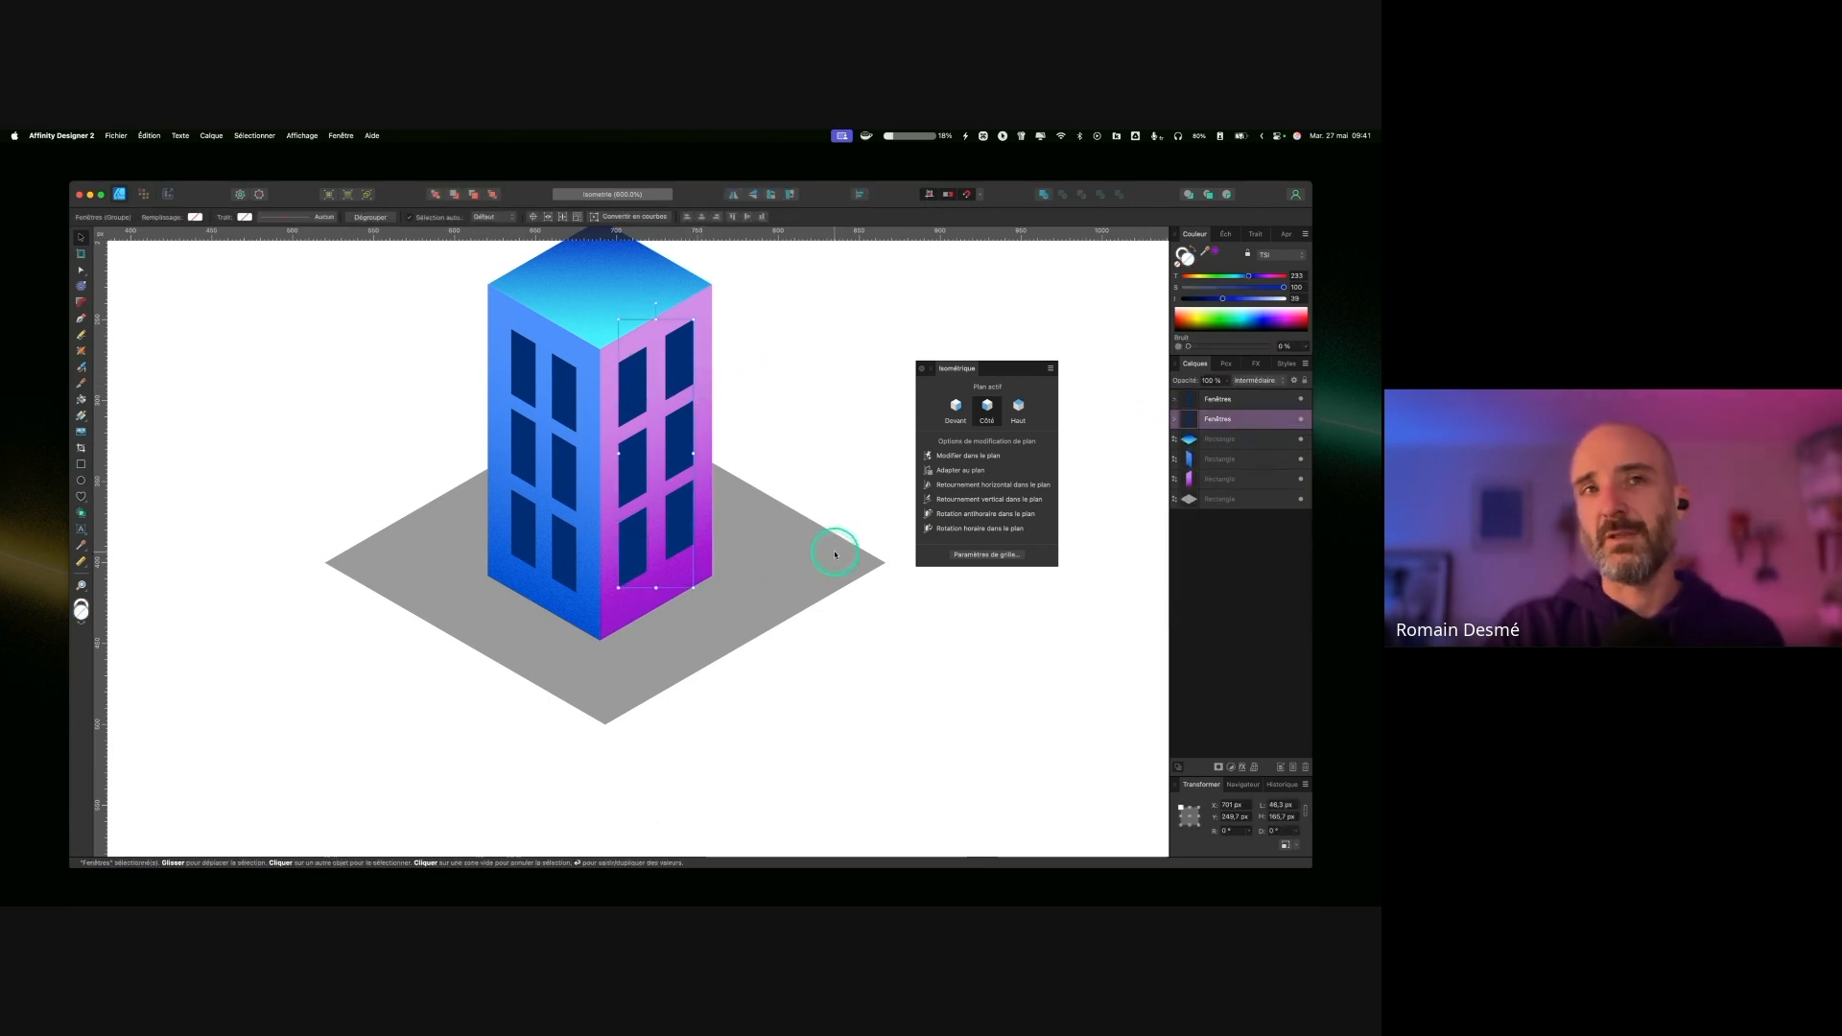
Step: Select single windows of the purple face one after another directly on the drawing, inside their group
super+click(677, 445)
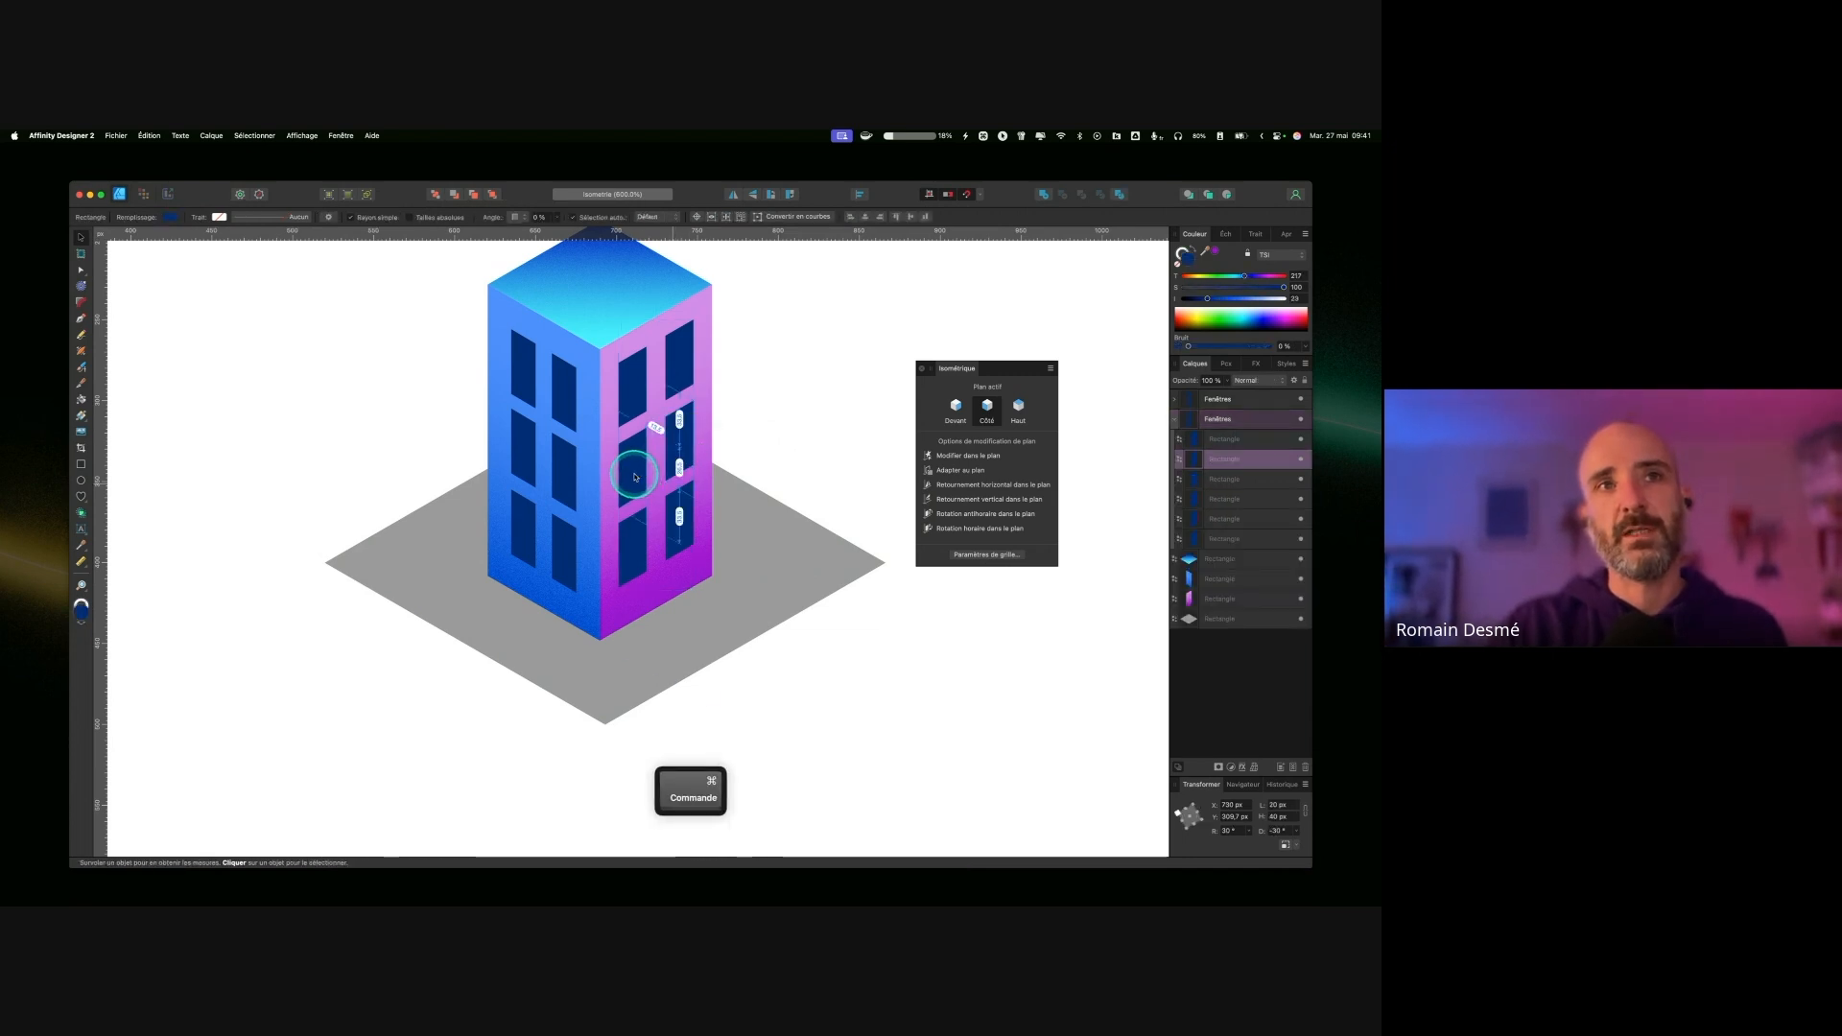
click(634, 480)
click(676, 530)
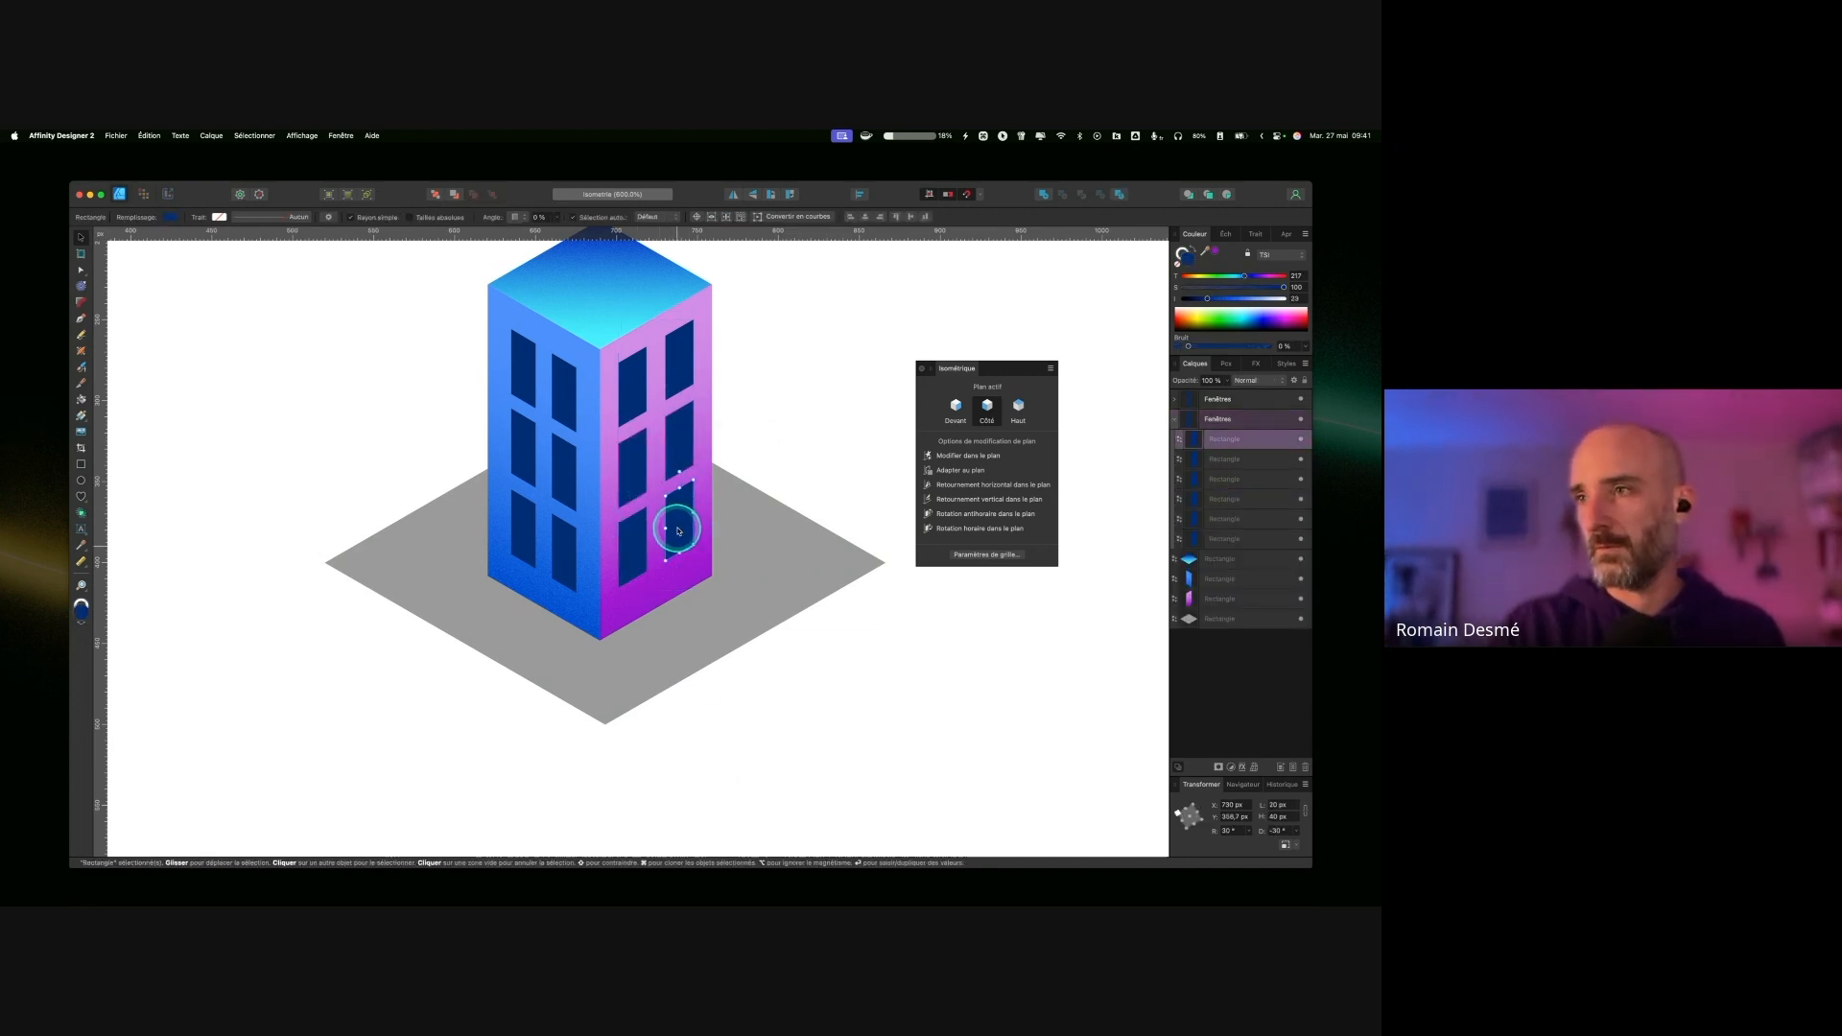
click(680, 451)
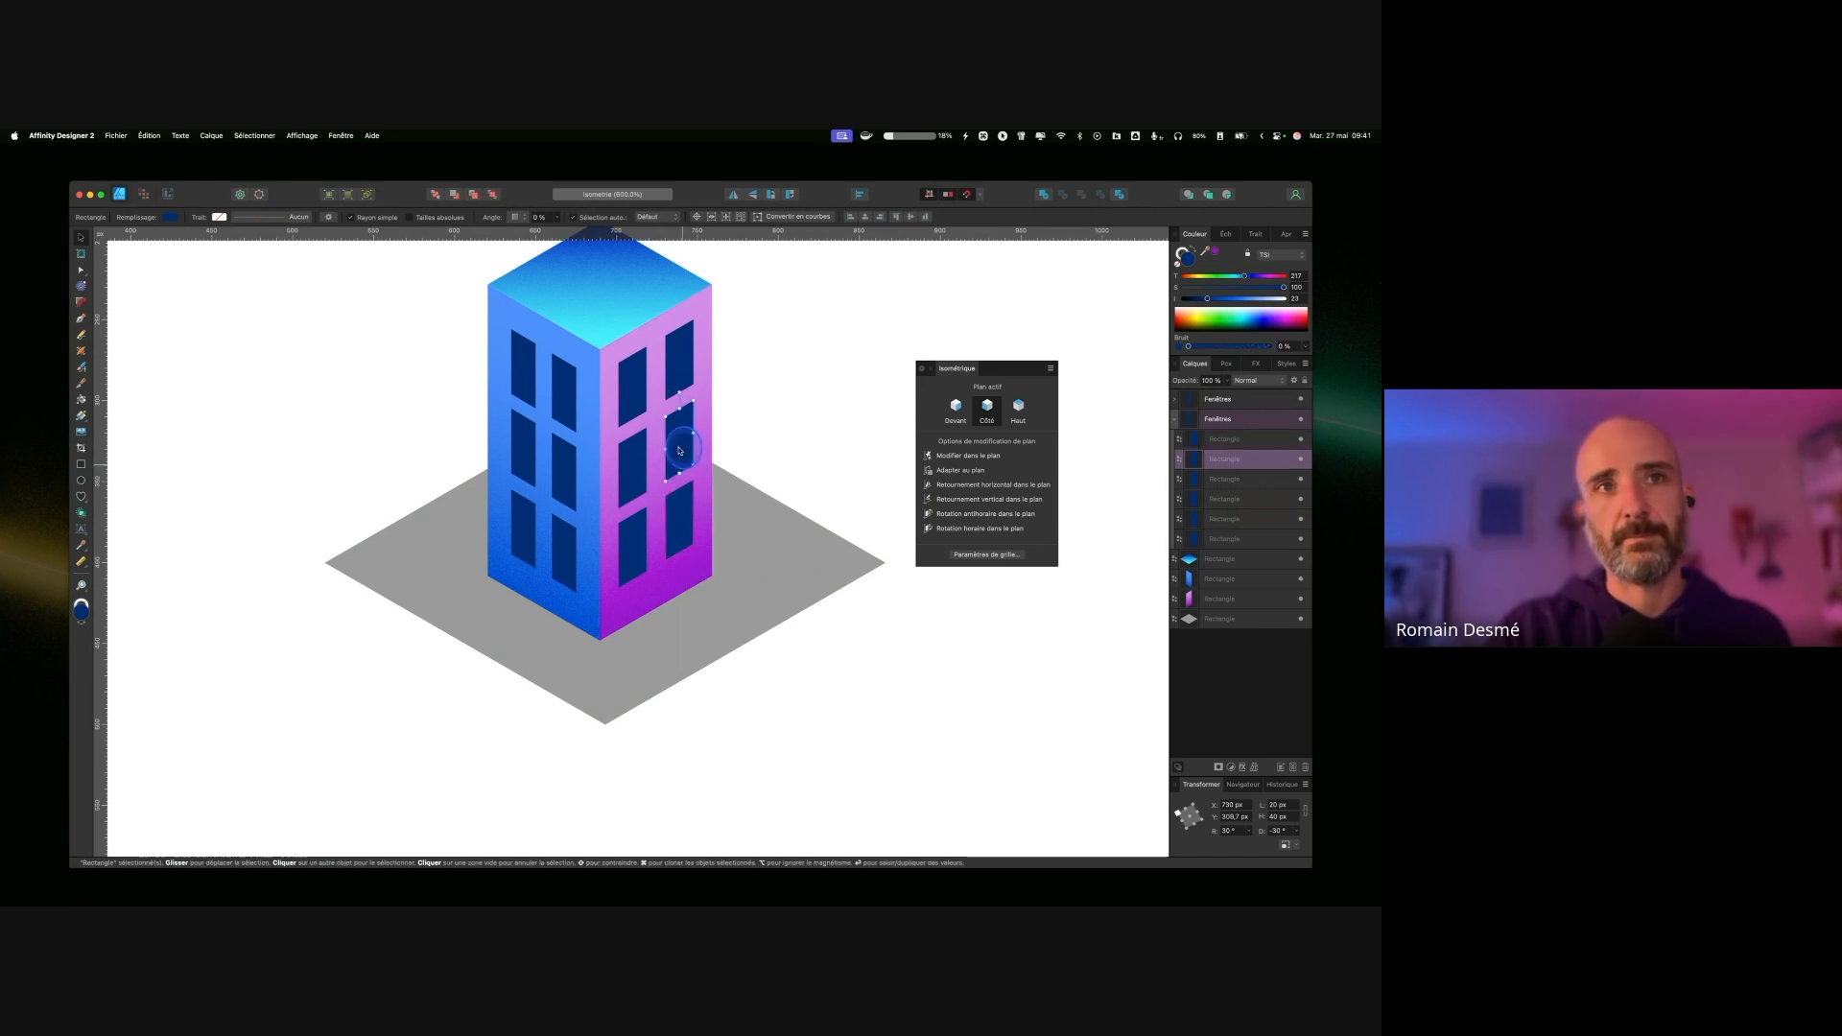
click(679, 357)
click(633, 386)
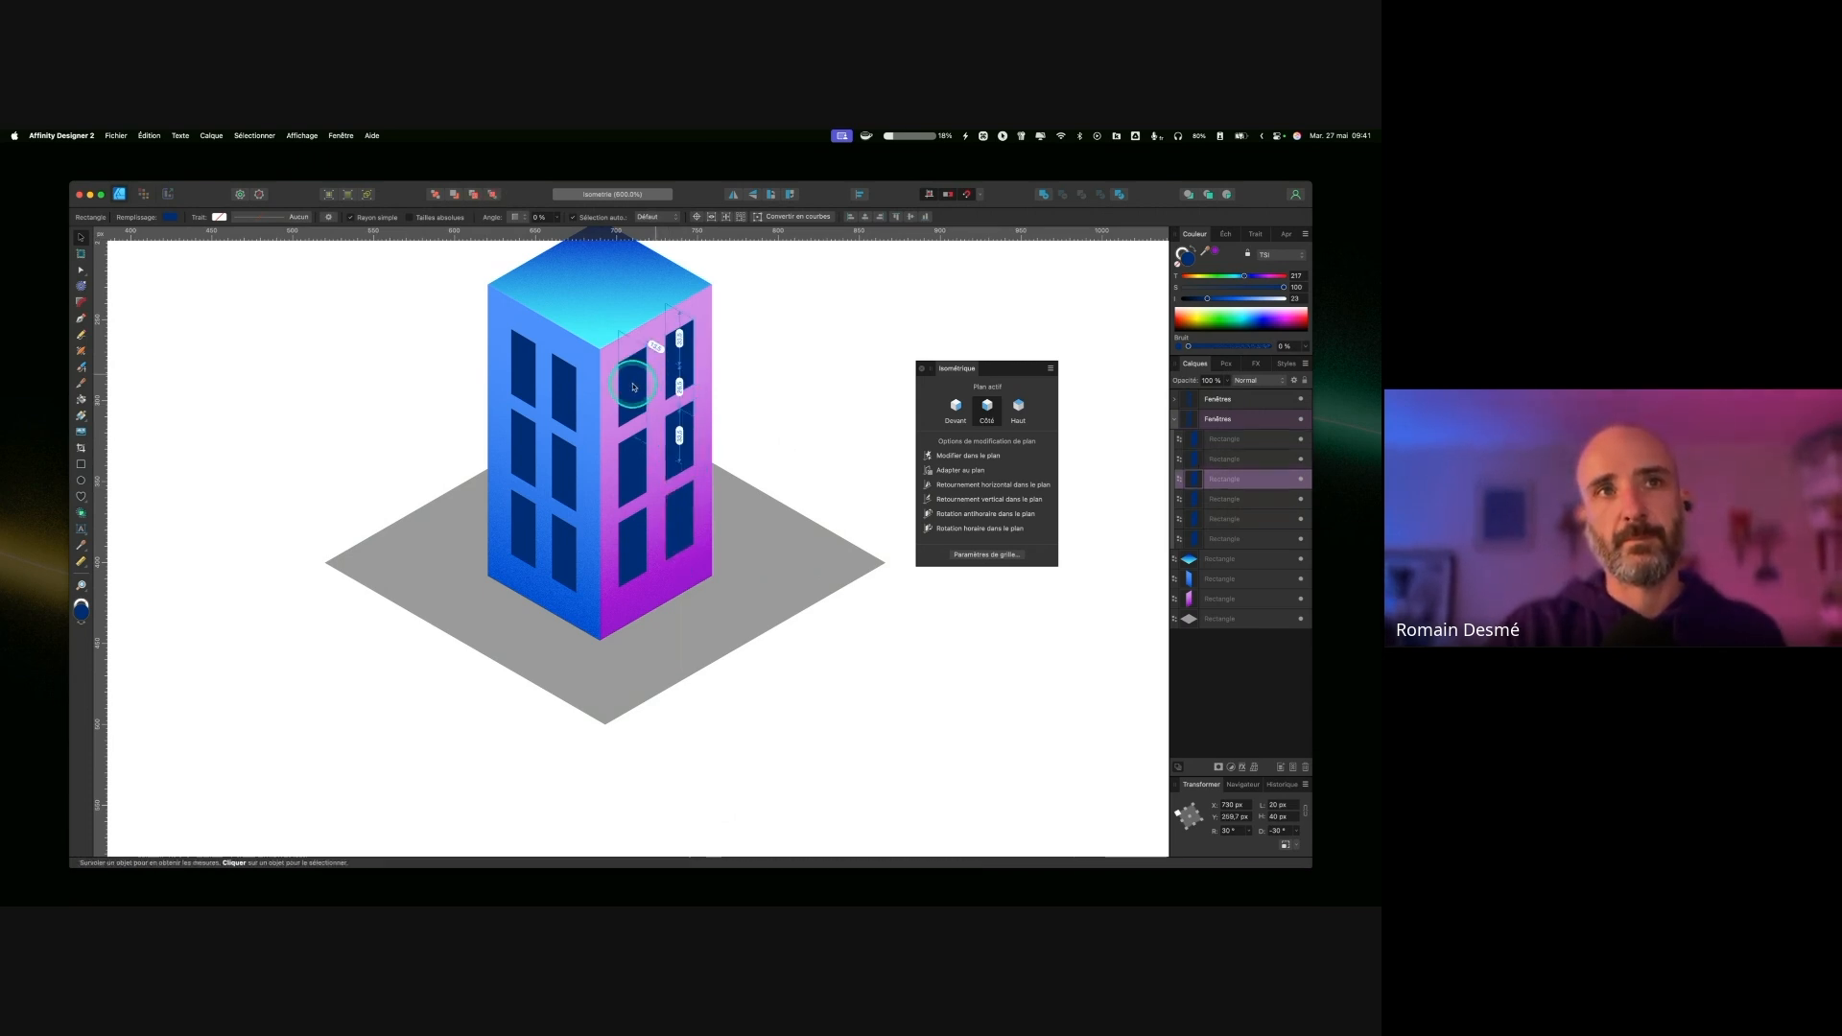
click(631, 464)
click(682, 458)
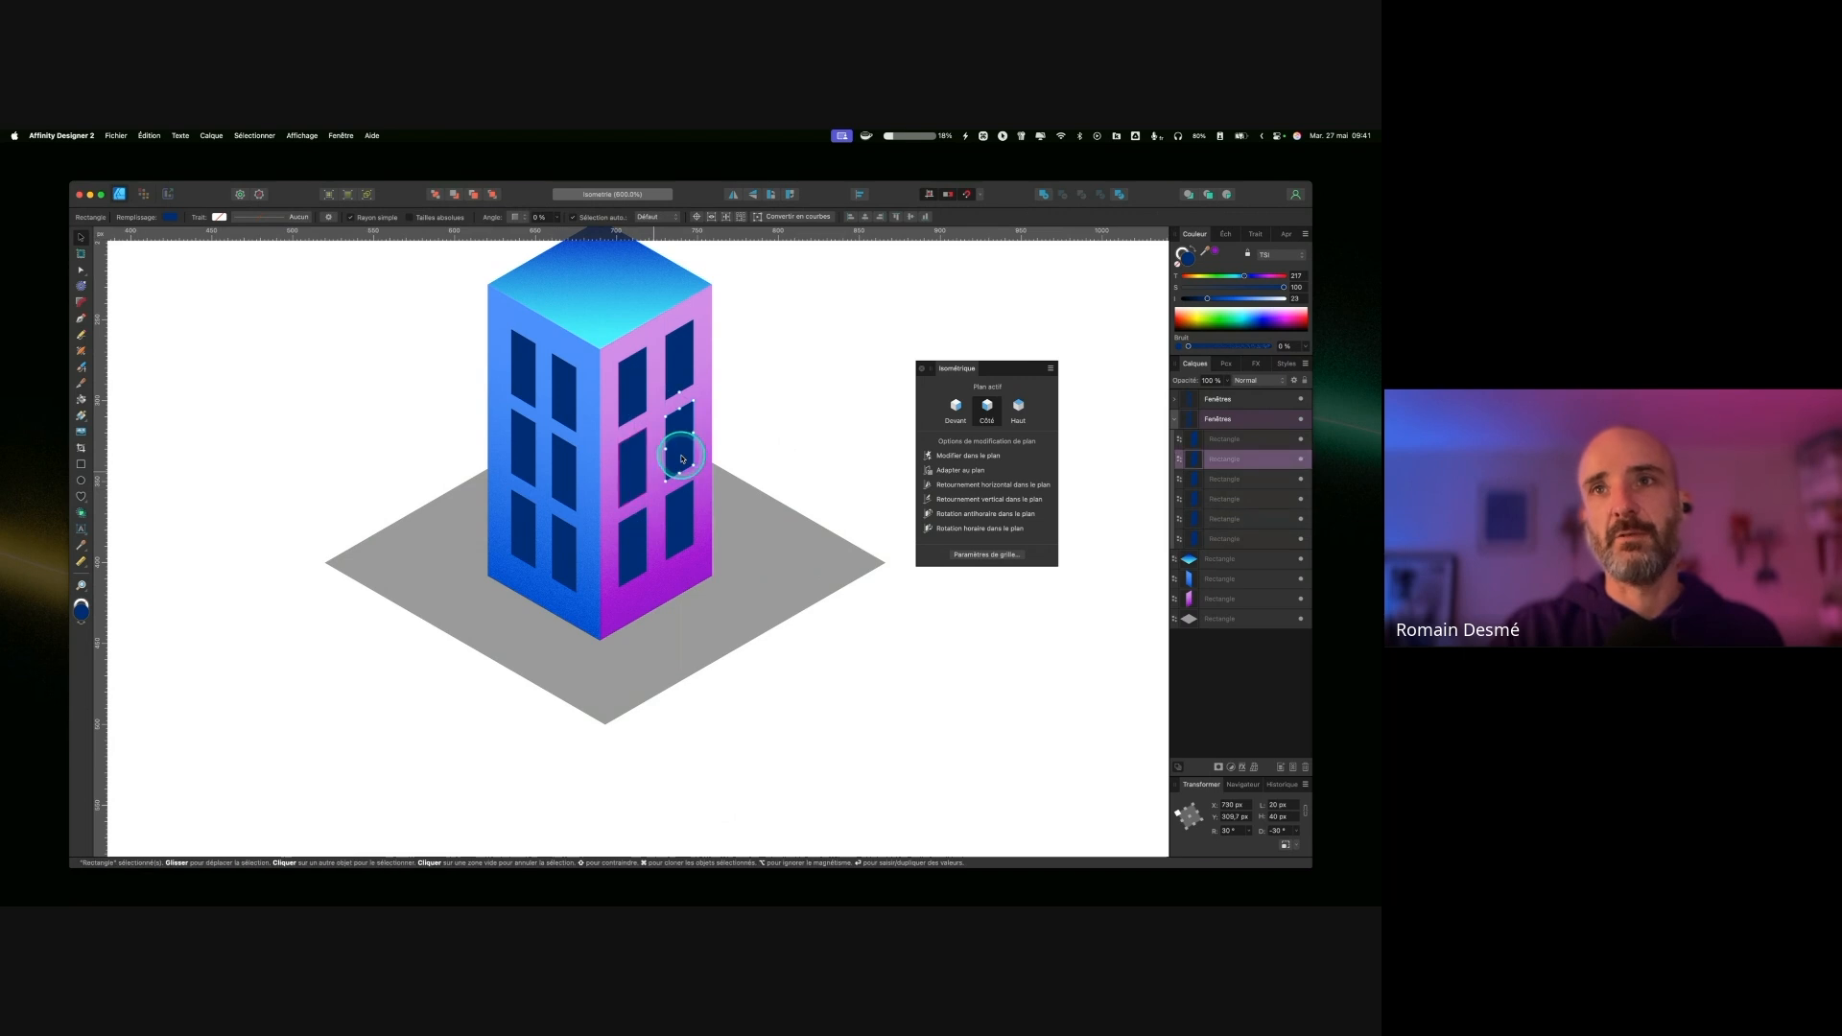
click(678, 364)
click(642, 382)
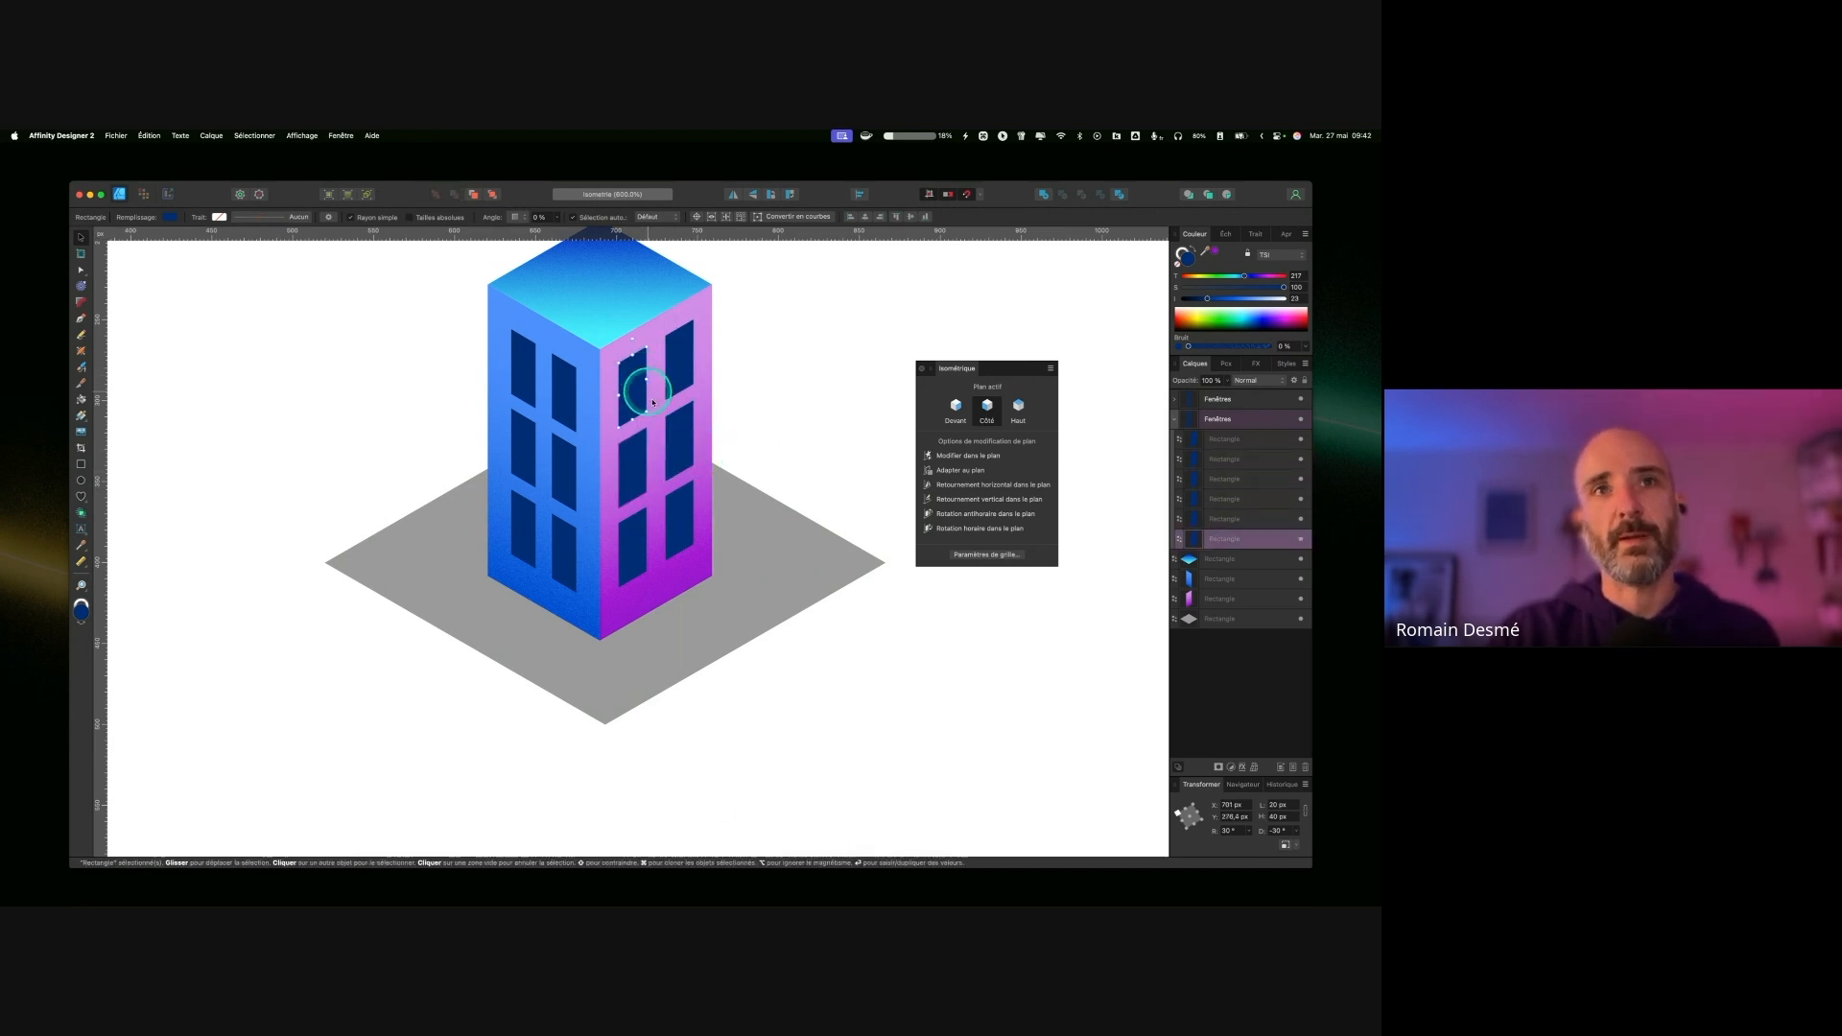
Step: Fill the purple face's lower window nearest the front edge with a slanted linear gradient, dark blue above and lighter blue below
click(638, 533)
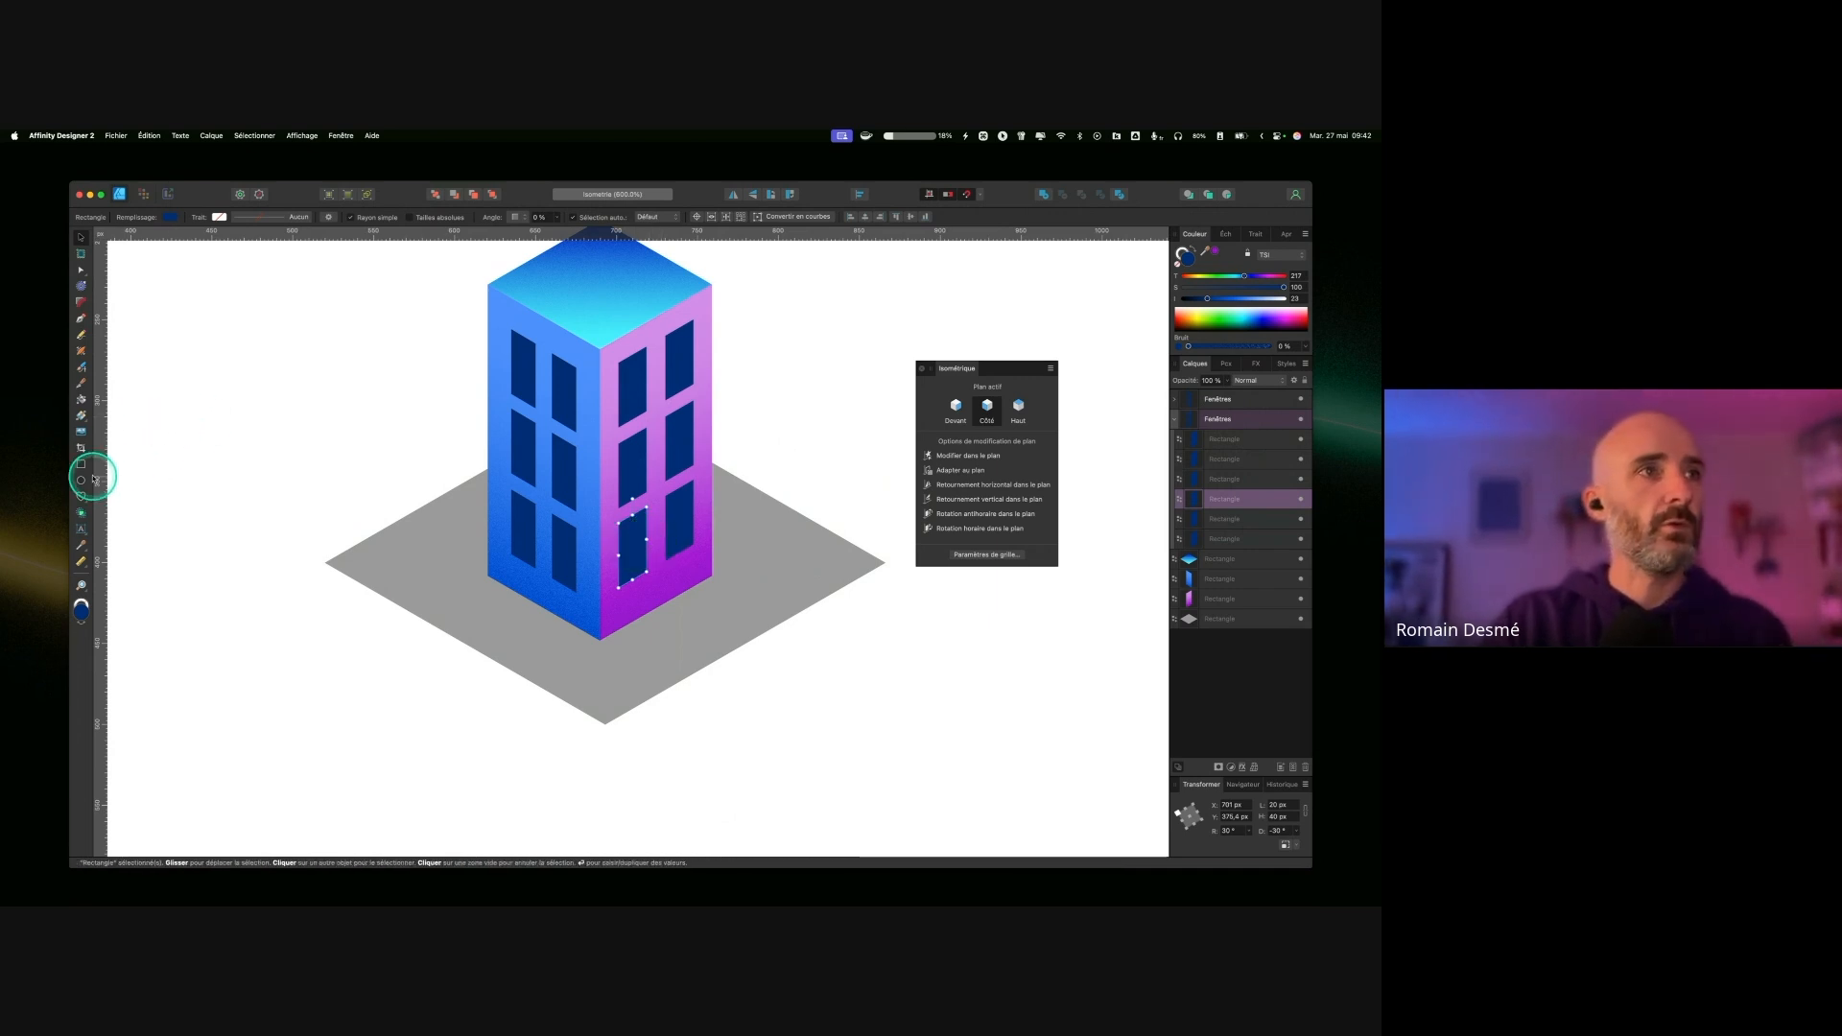
click(81, 416)
drag(632, 579, 632, 516)
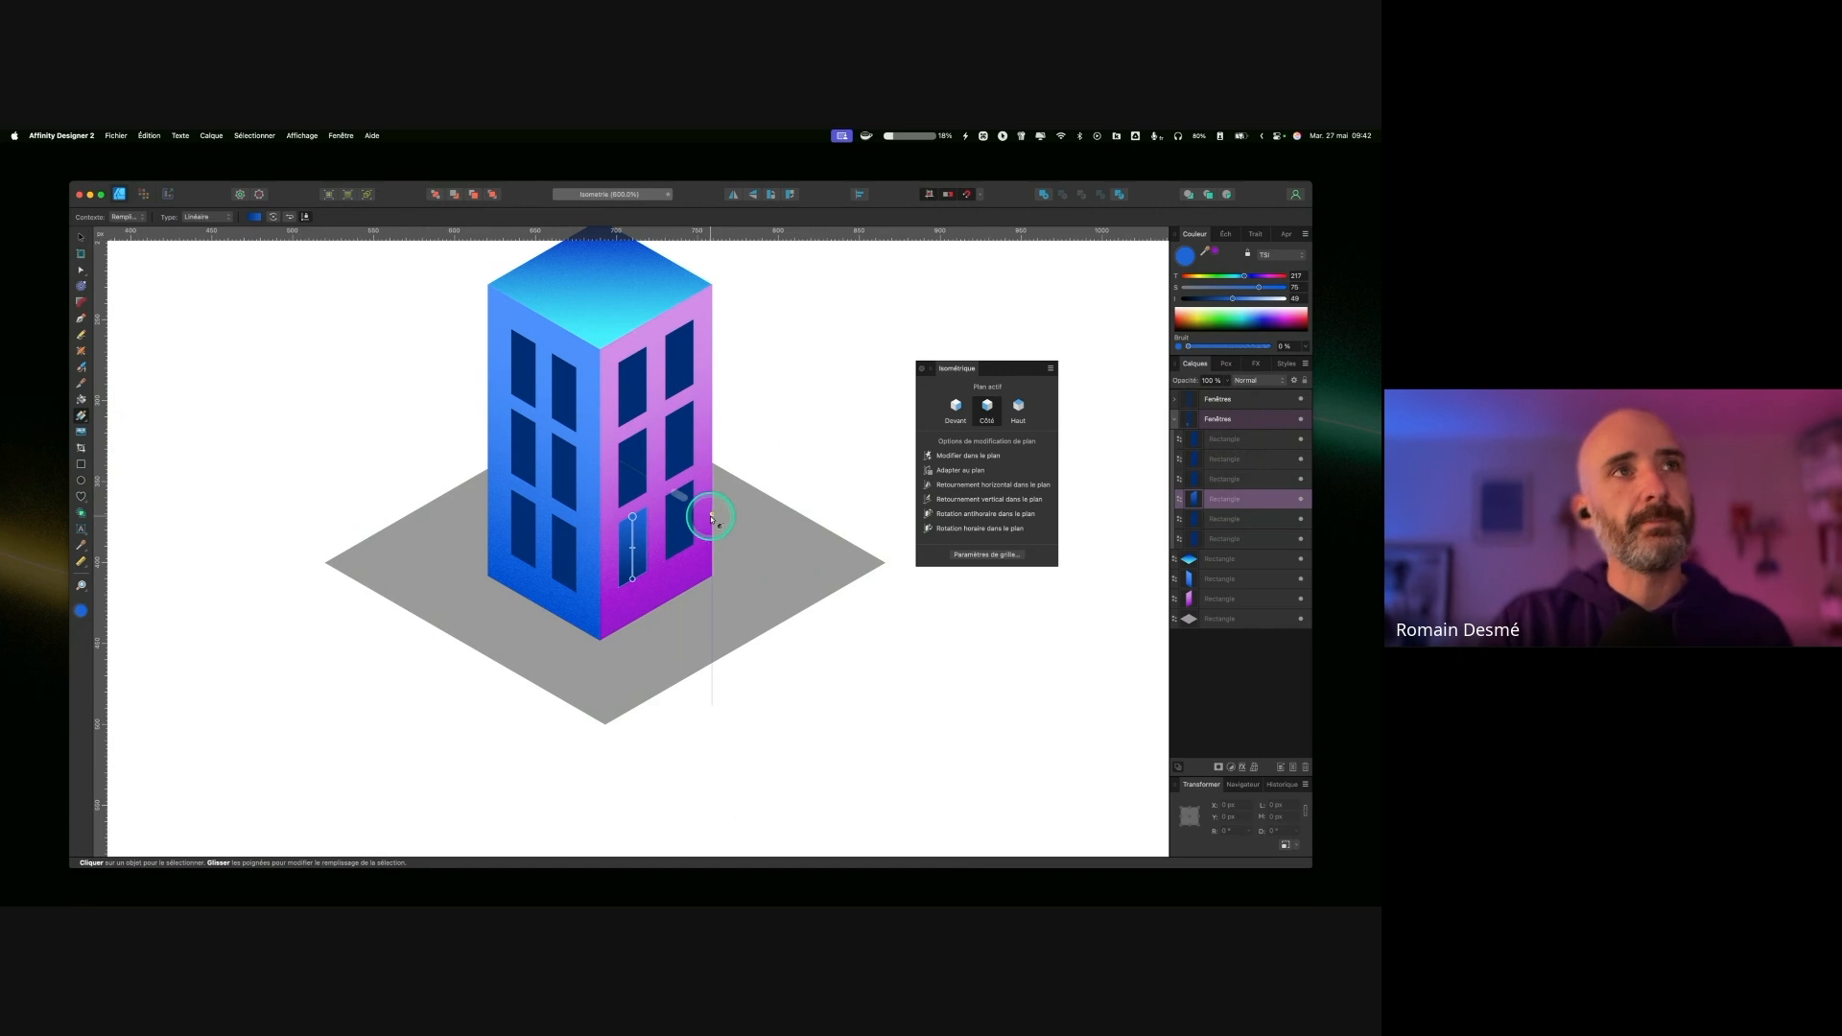
click(289, 217)
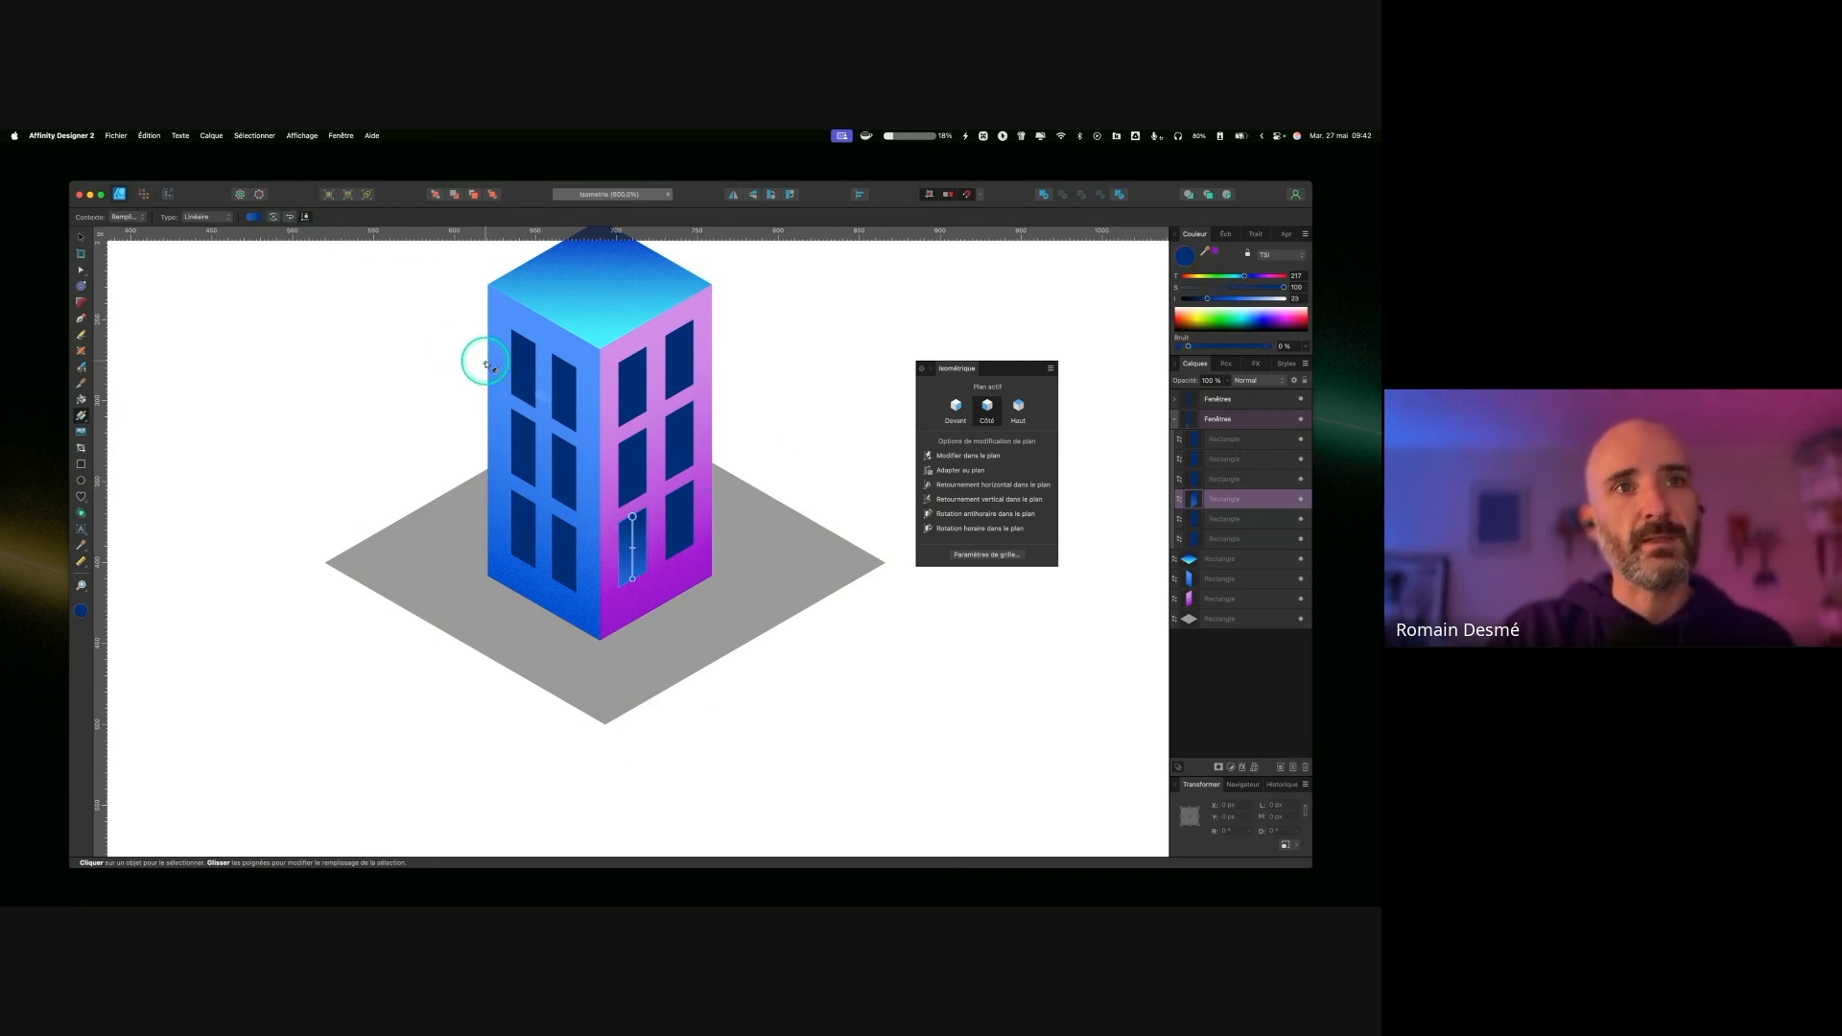
click(632, 554)
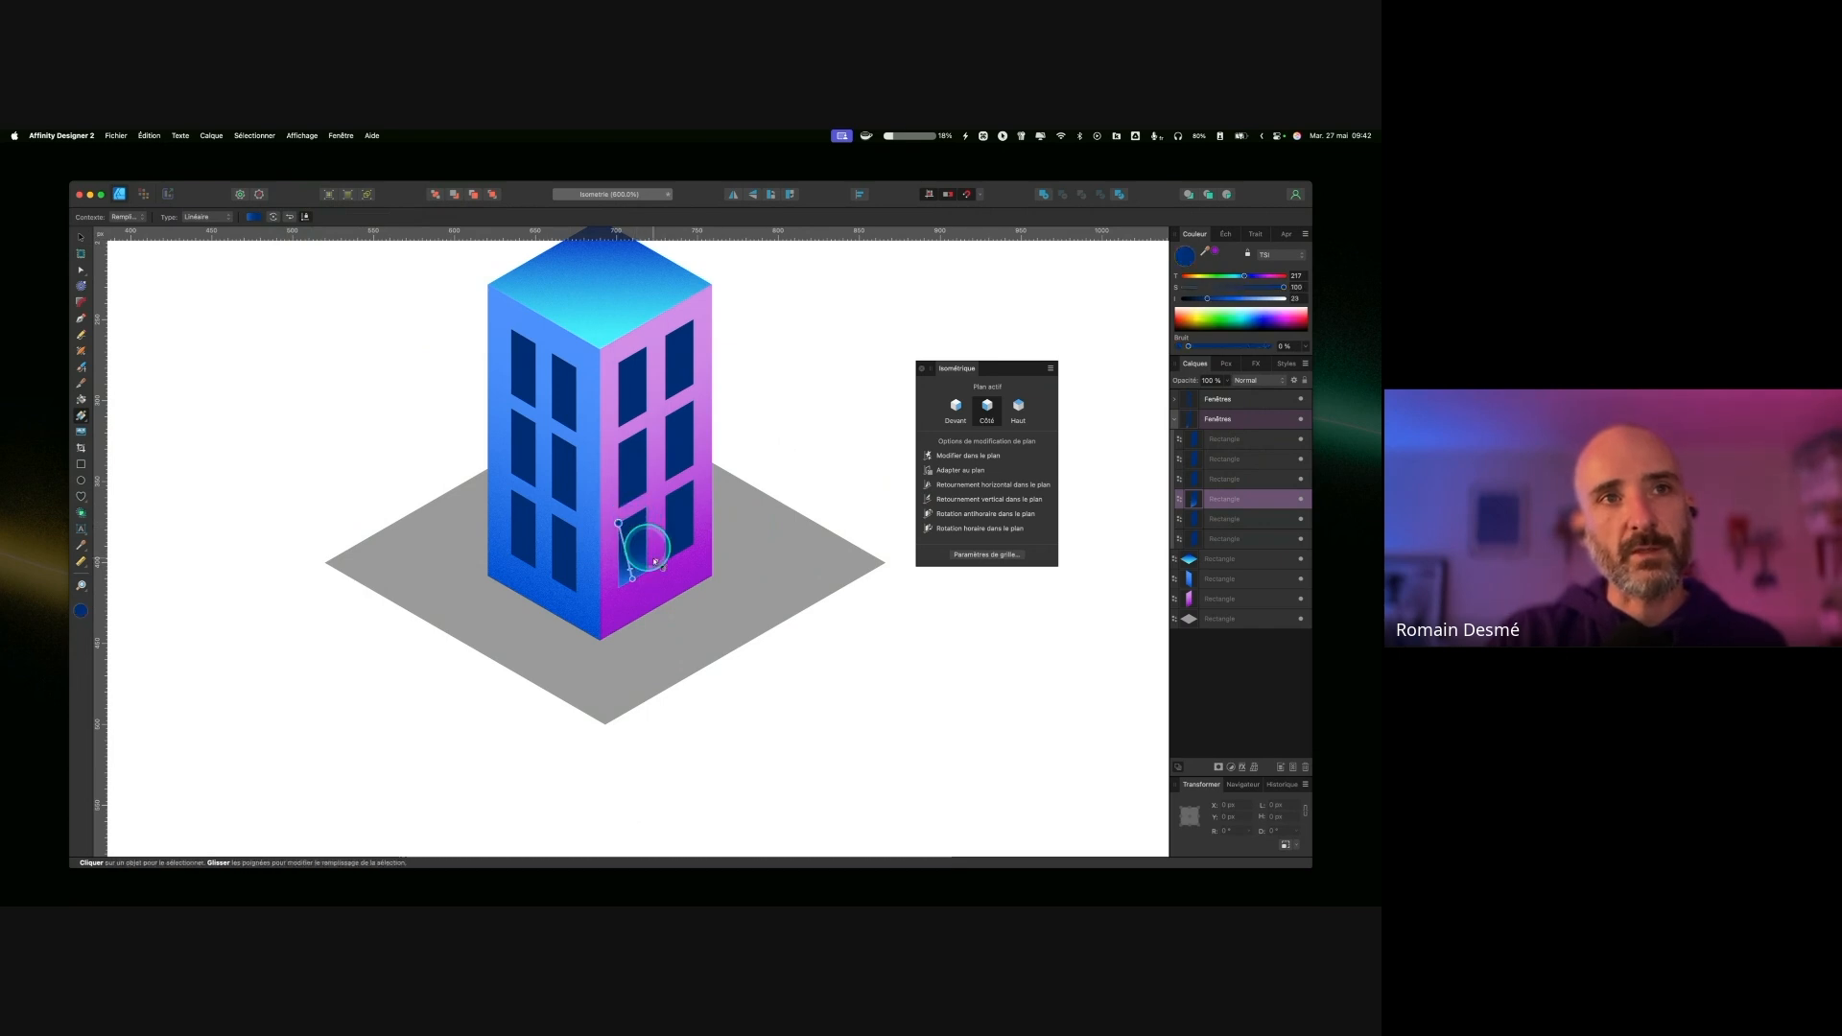
drag(633, 576, 643, 573)
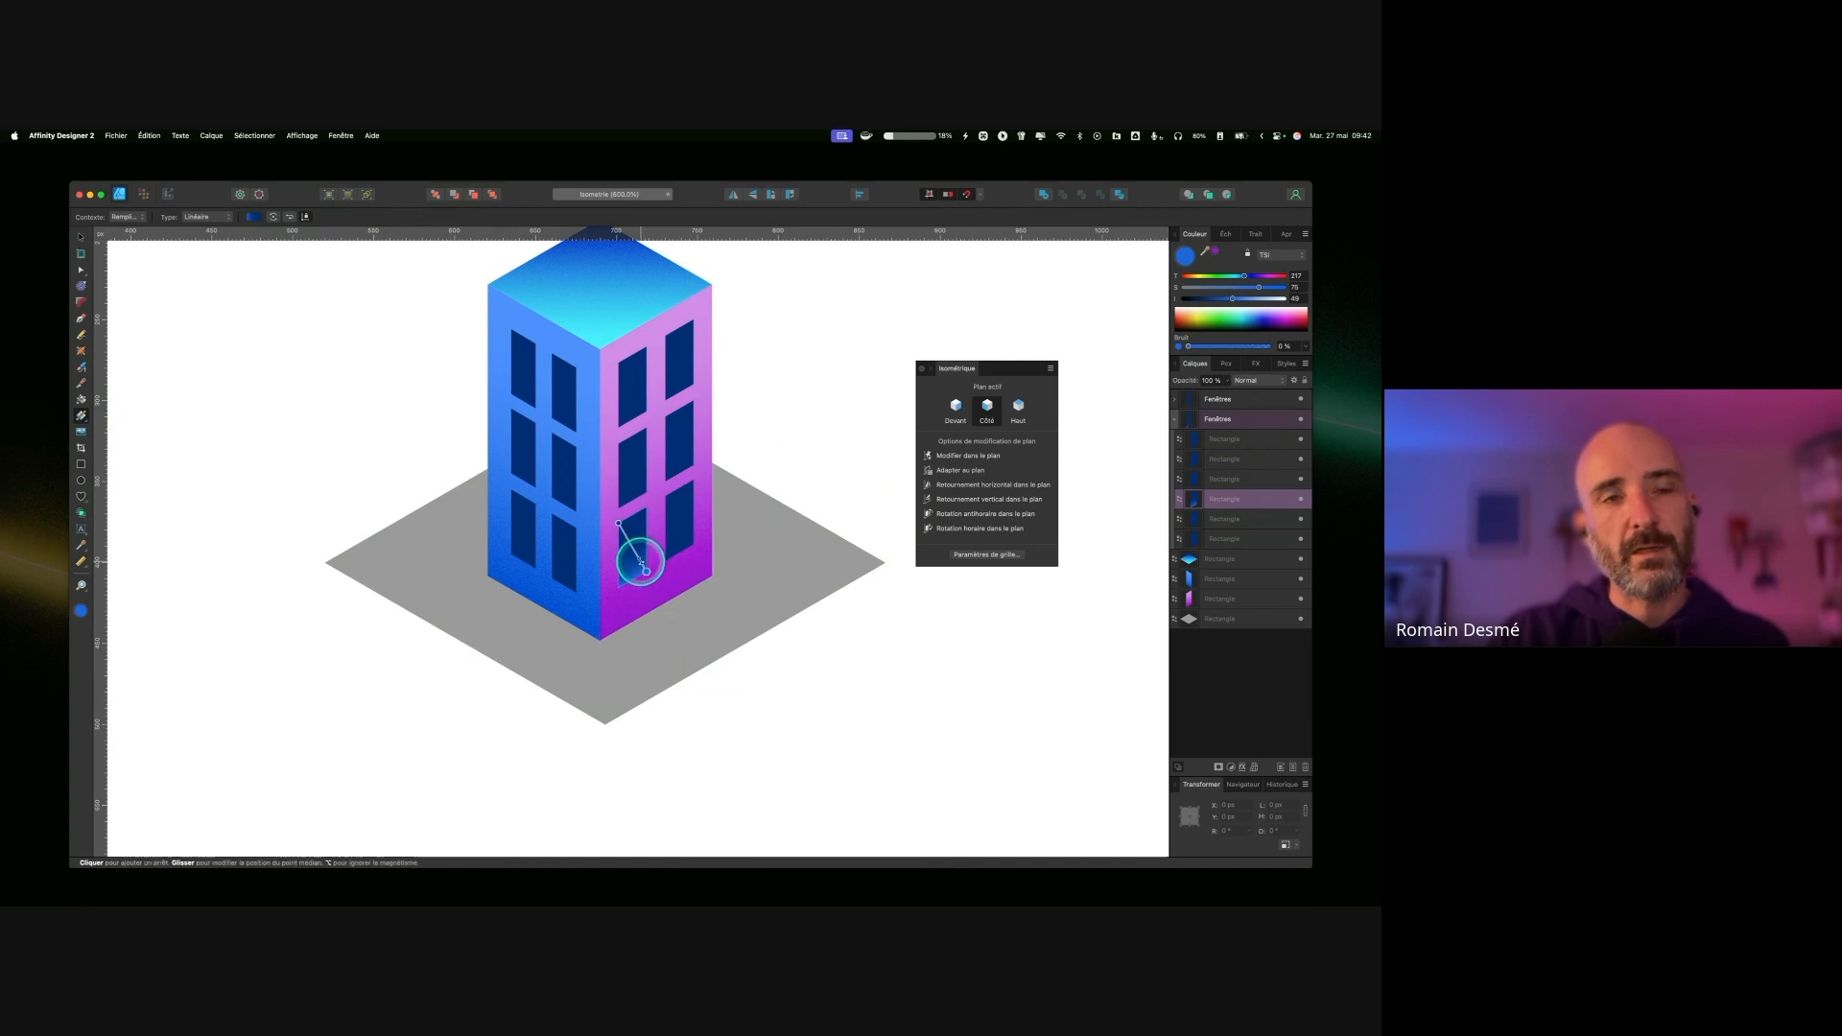
click(639, 561)
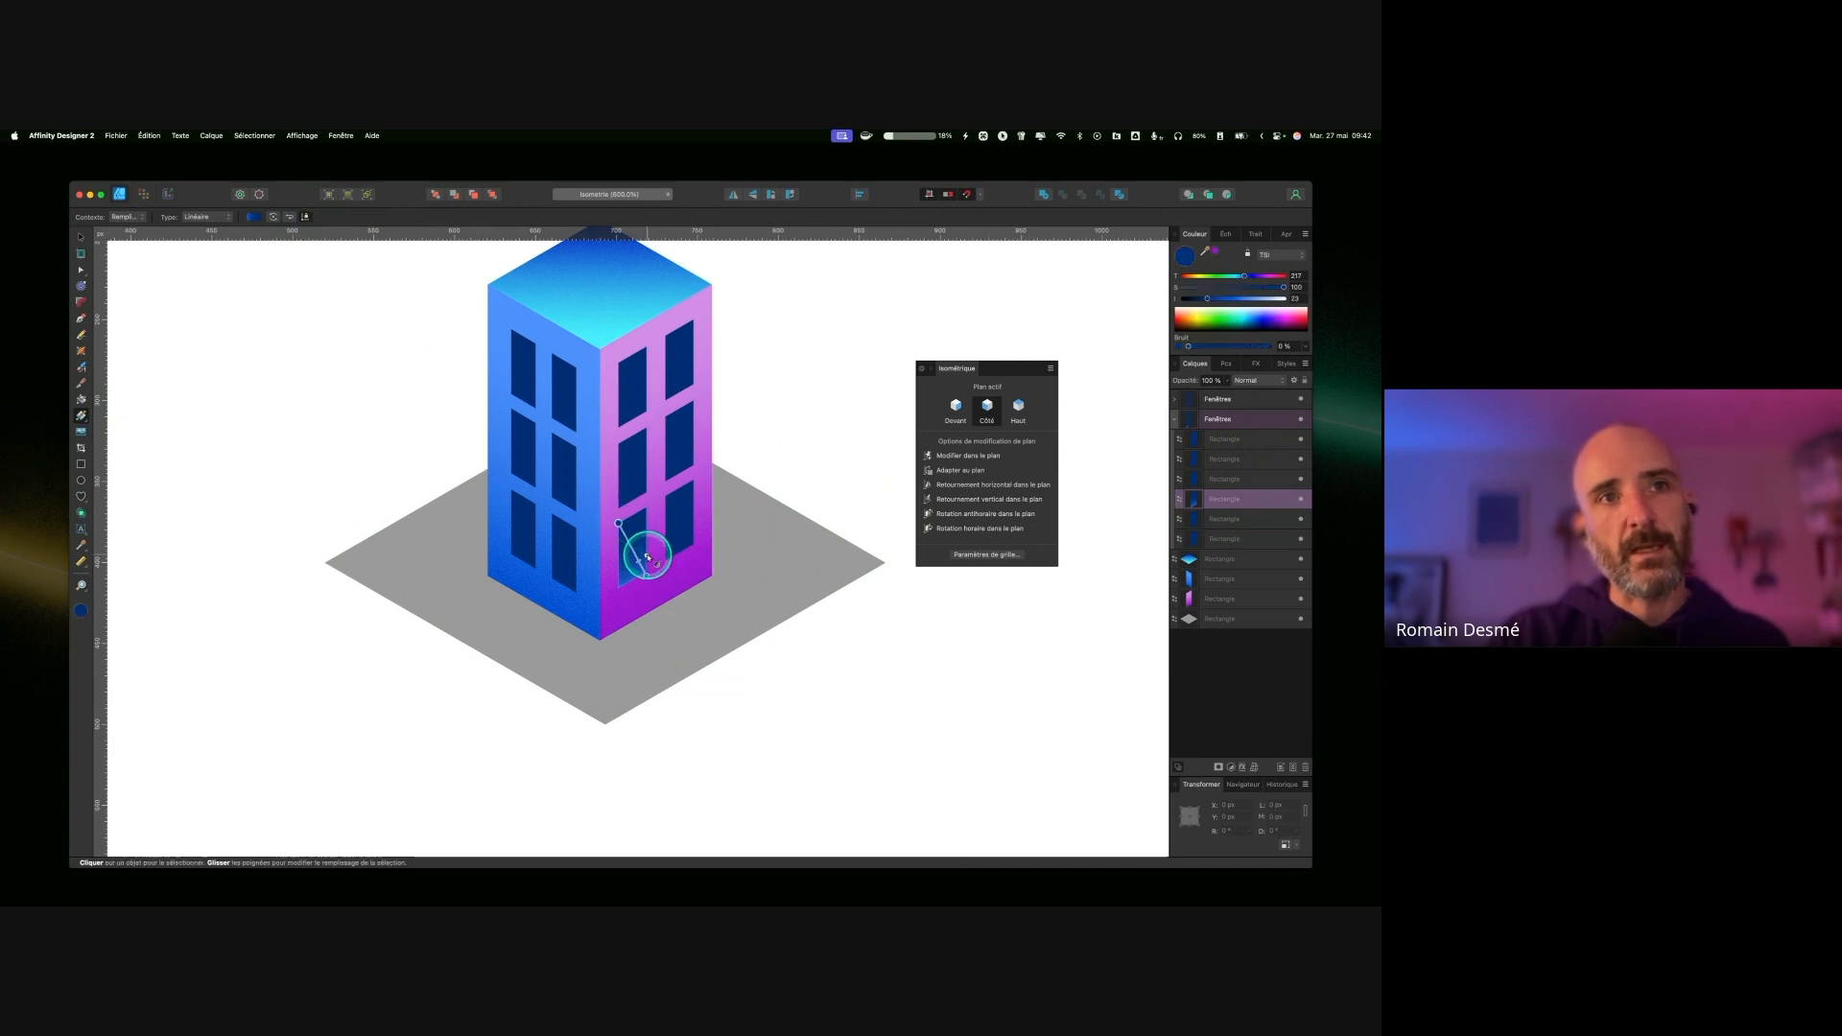
key(ctrl)
click(639, 560)
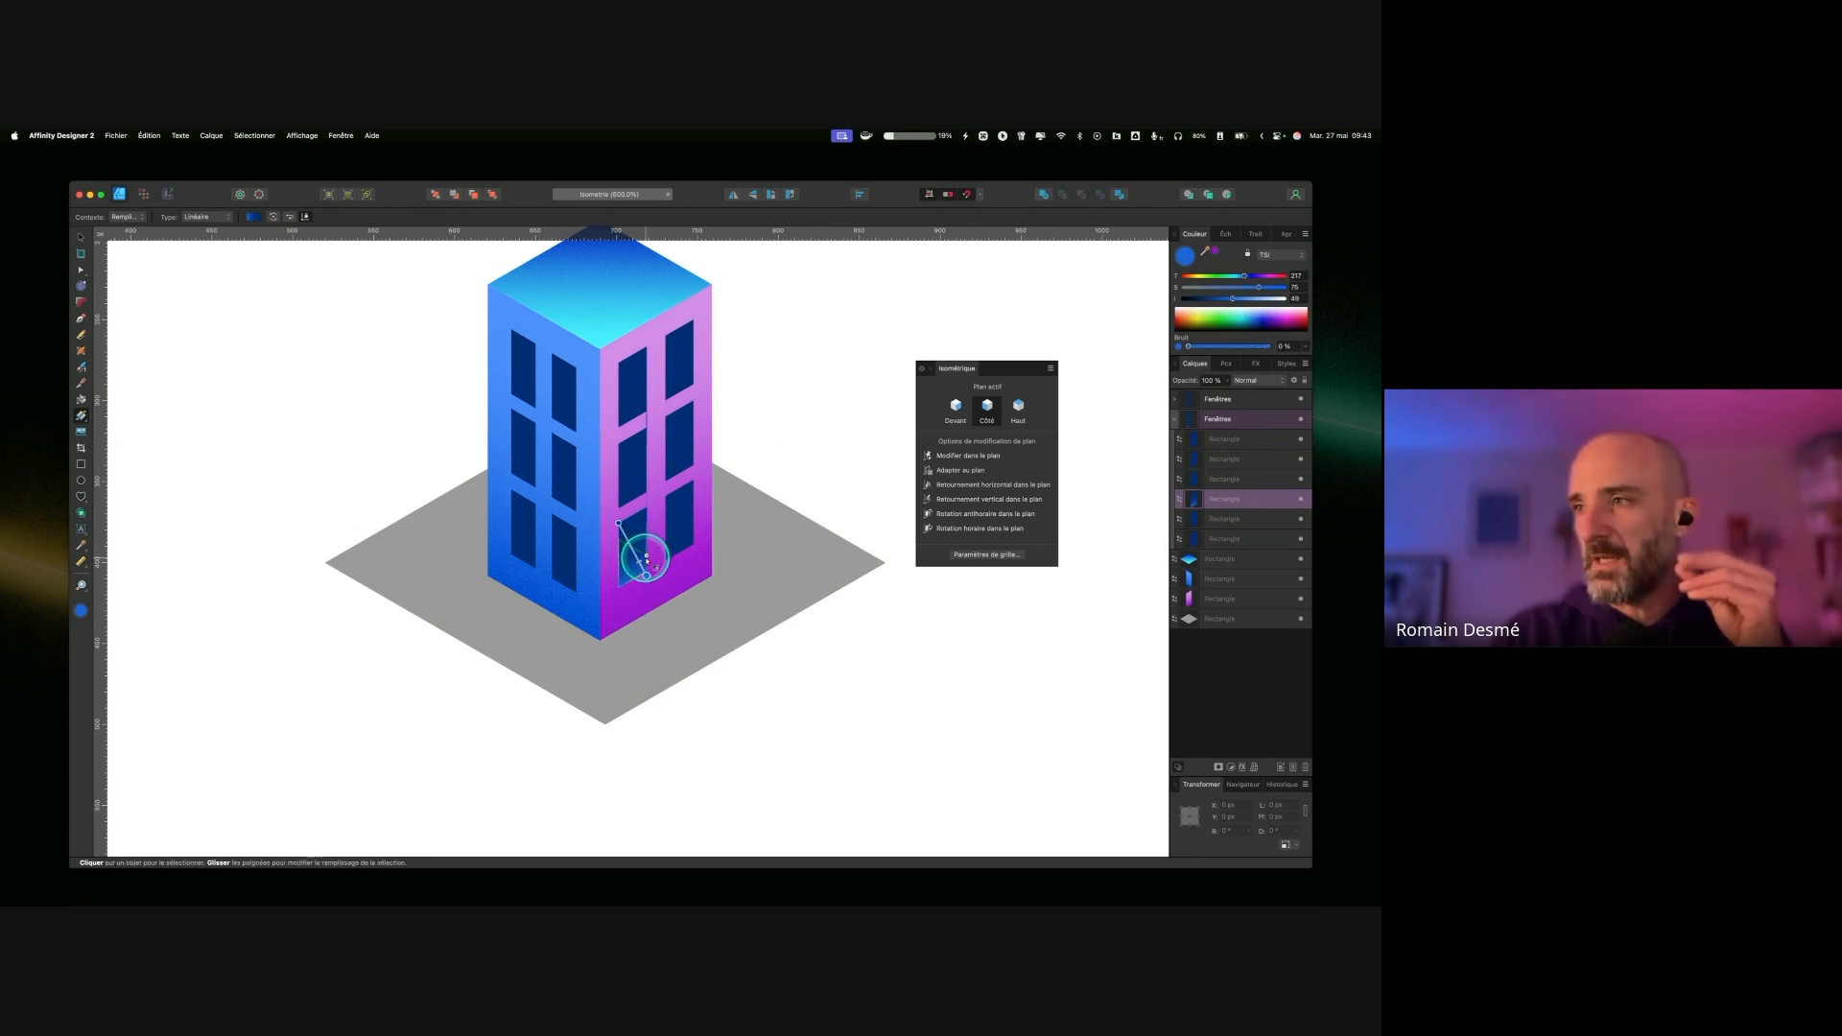
Step: Try to select another window of the purple face while the gradient tool is active, and return to the Move tool
click(802, 461)
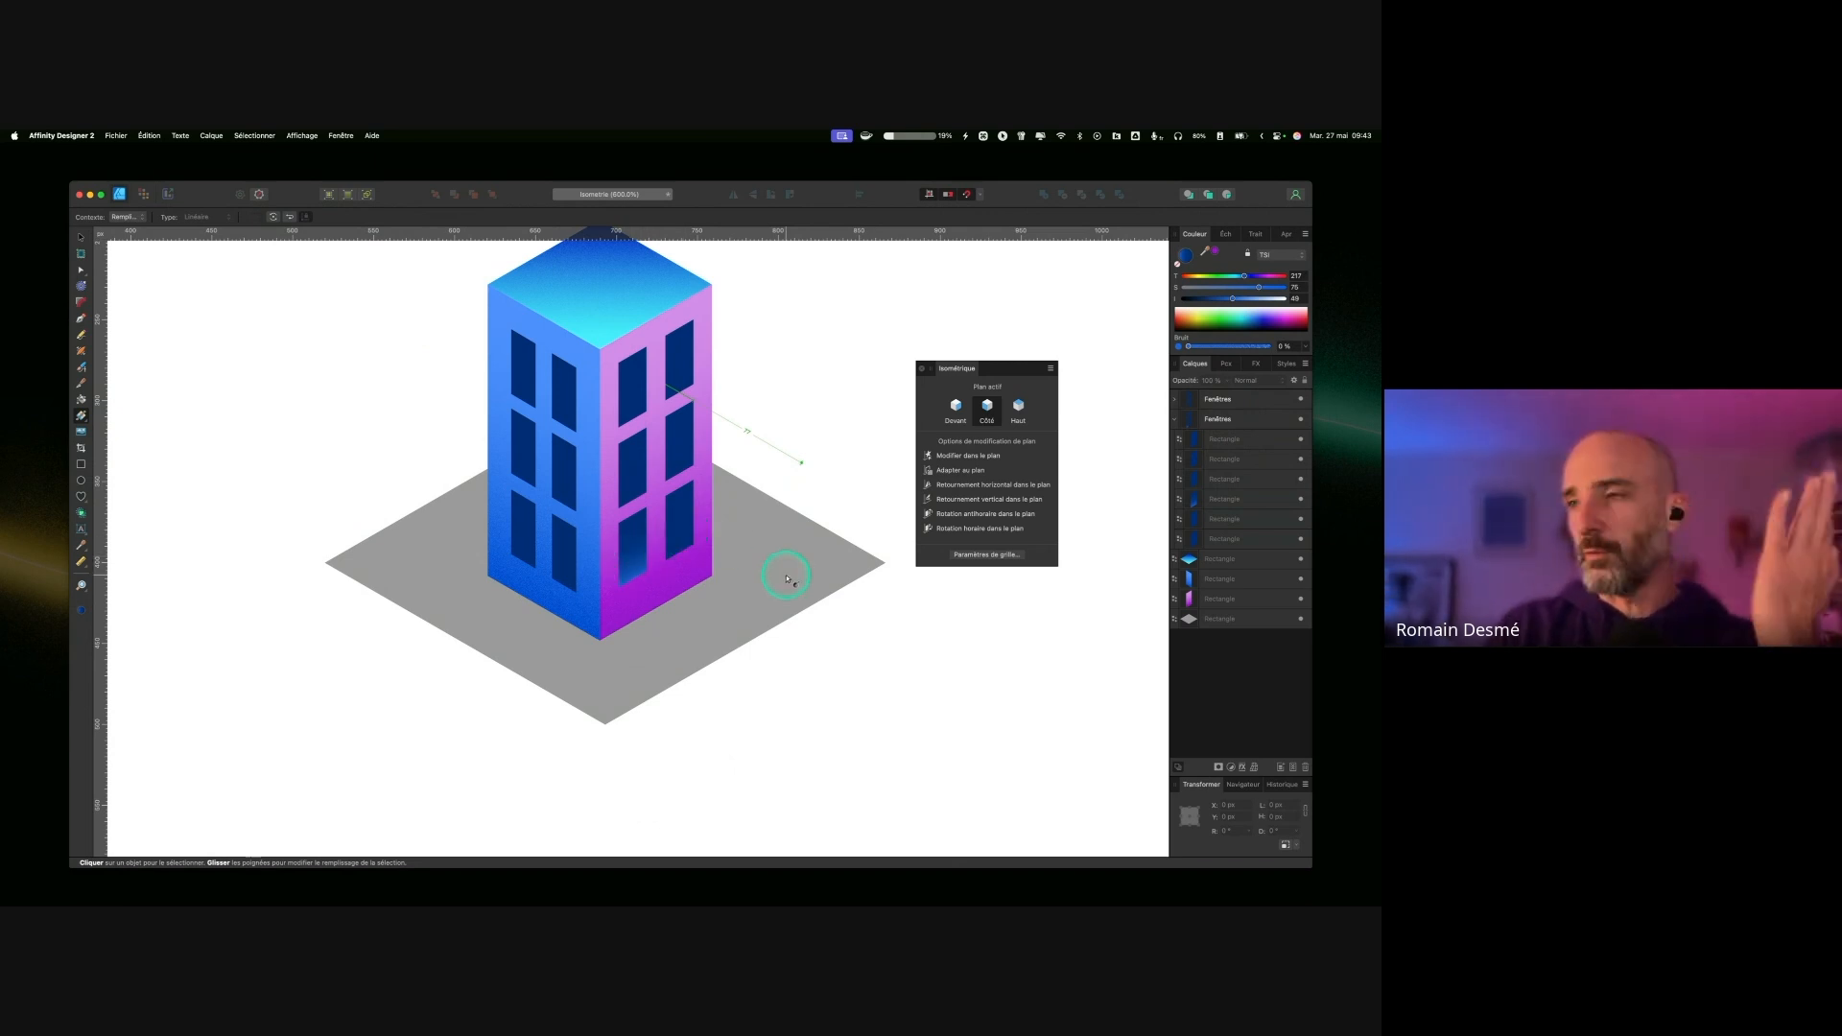
click(679, 510)
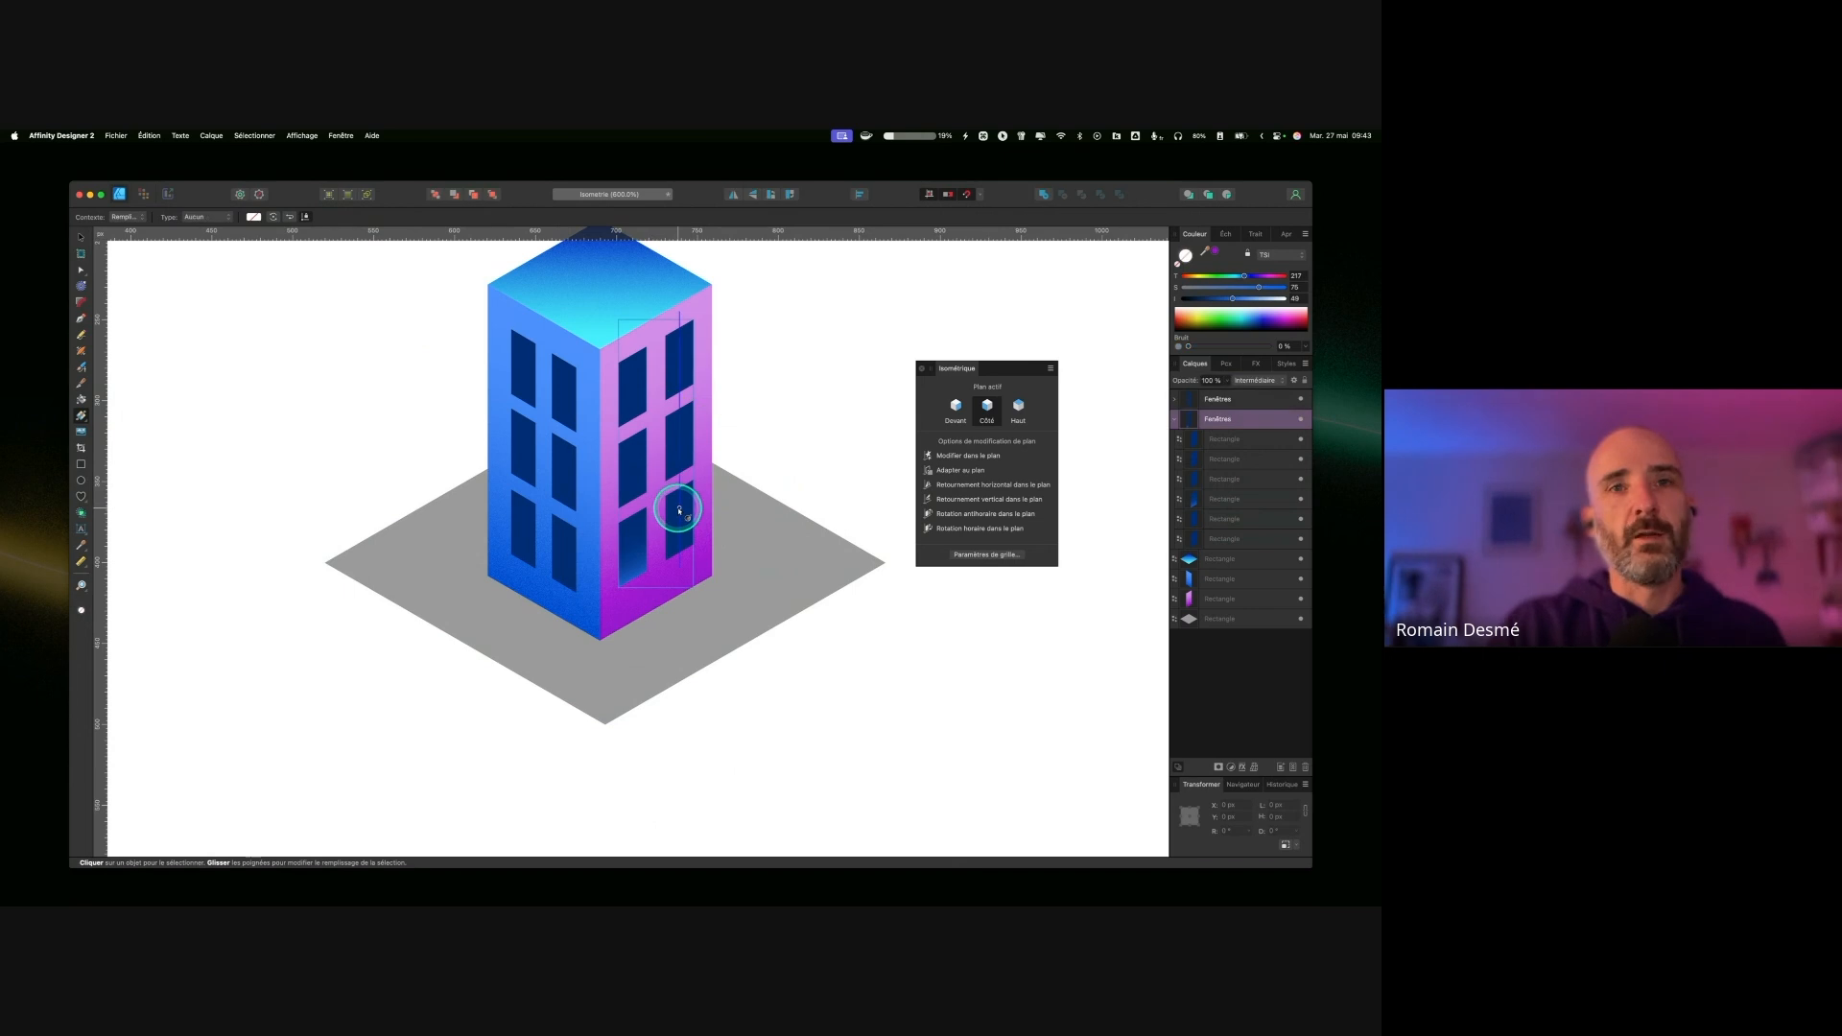
click(1249, 519)
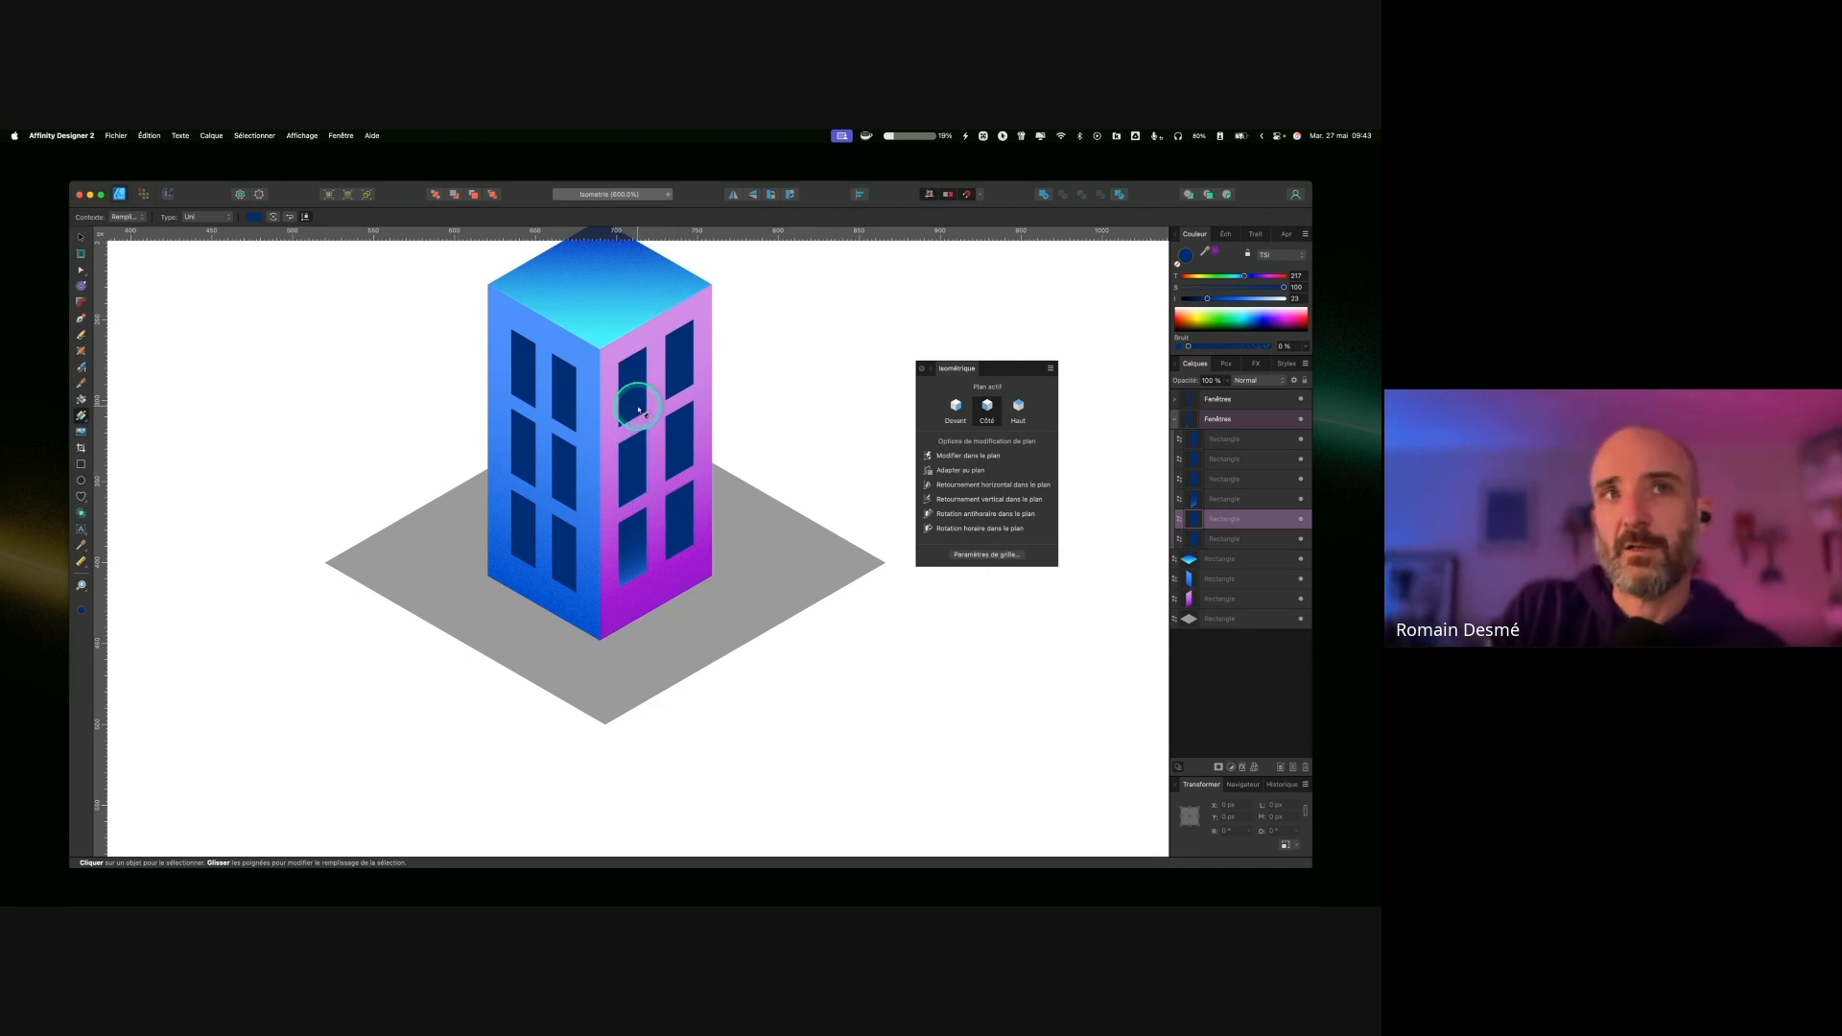
key(super+z)
key(v)
Step: Copy the gradient style of the purple face's lower front-edge window onto its other five windows and deselect
super+click(684, 521)
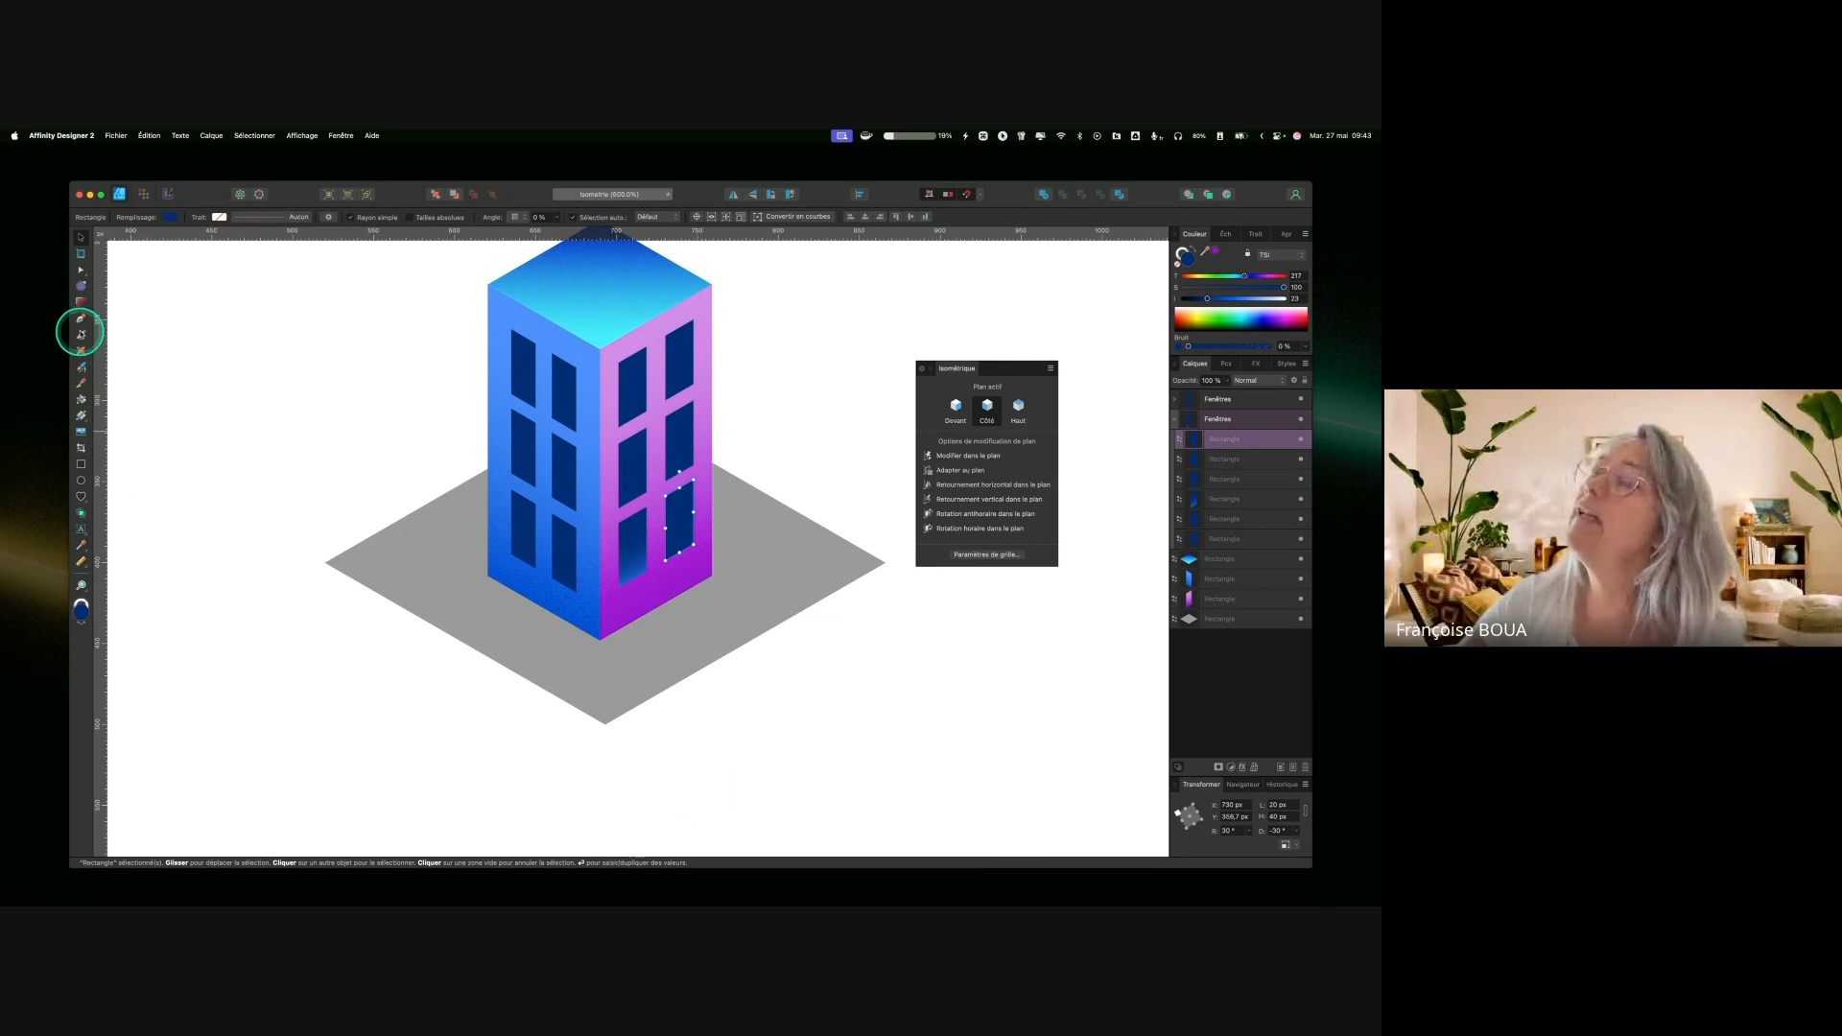
super+click(635, 550)
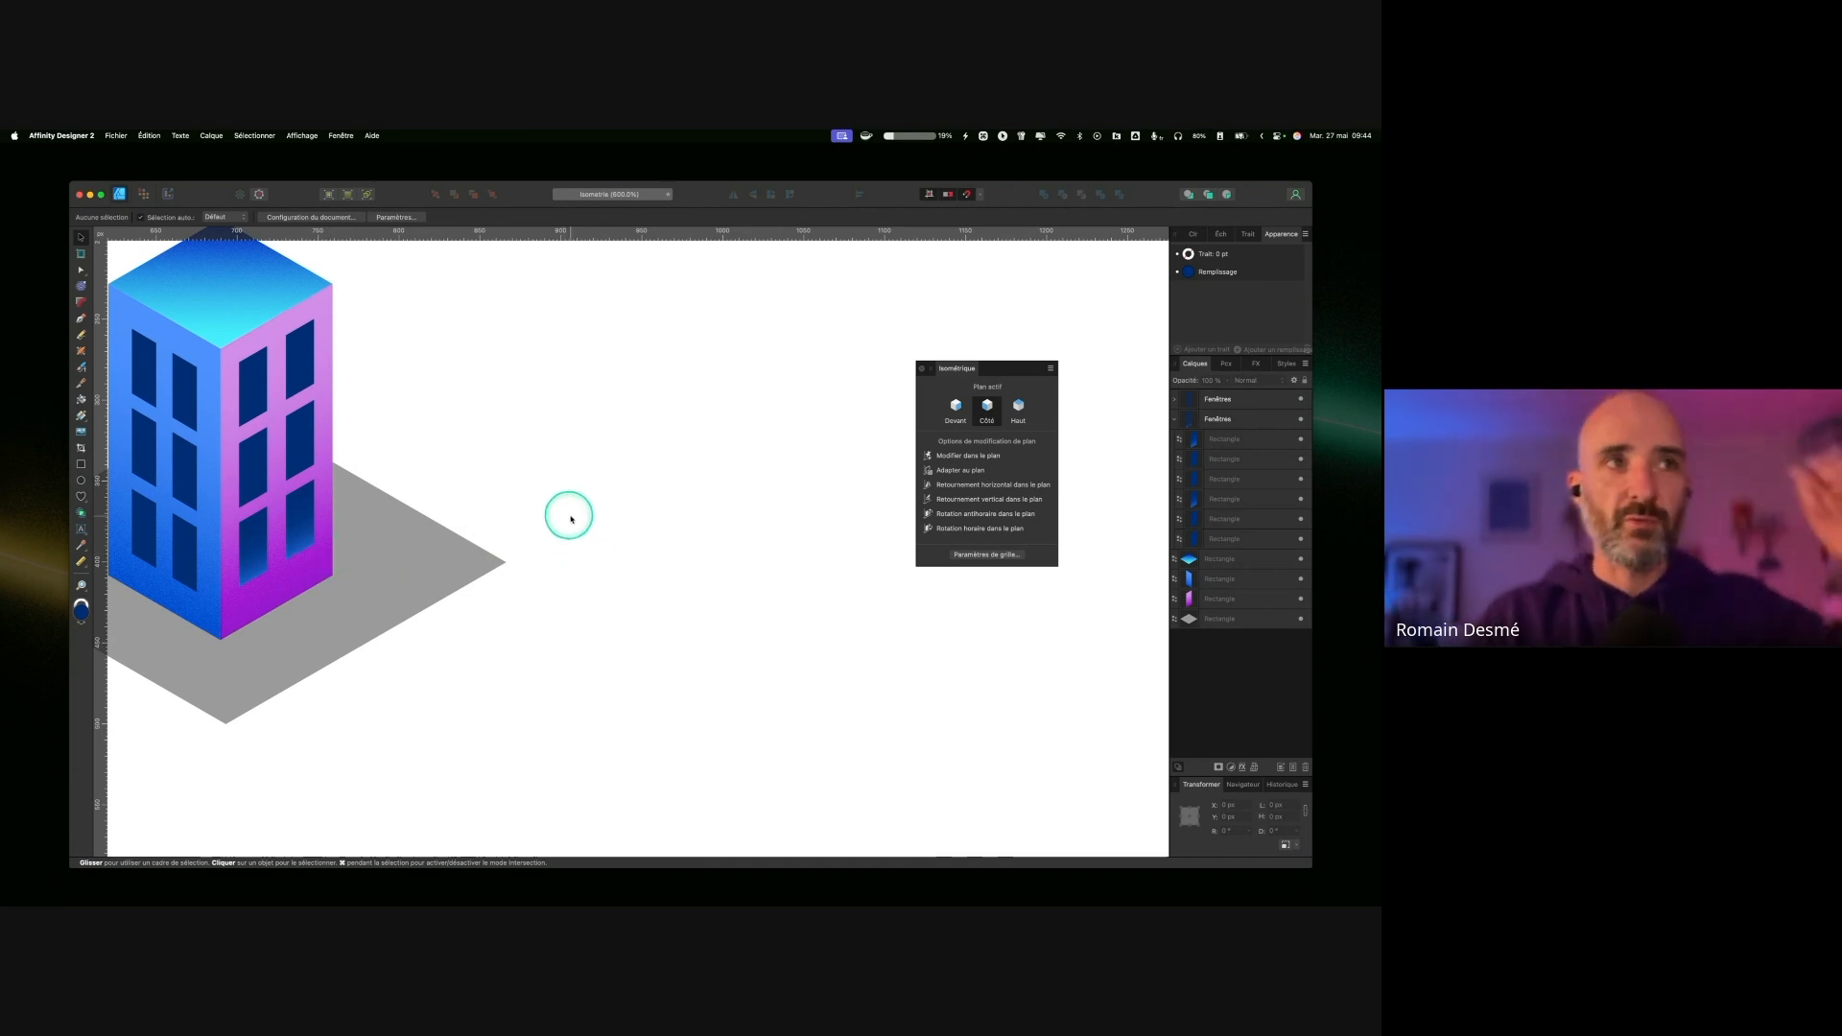
click(250, 555)
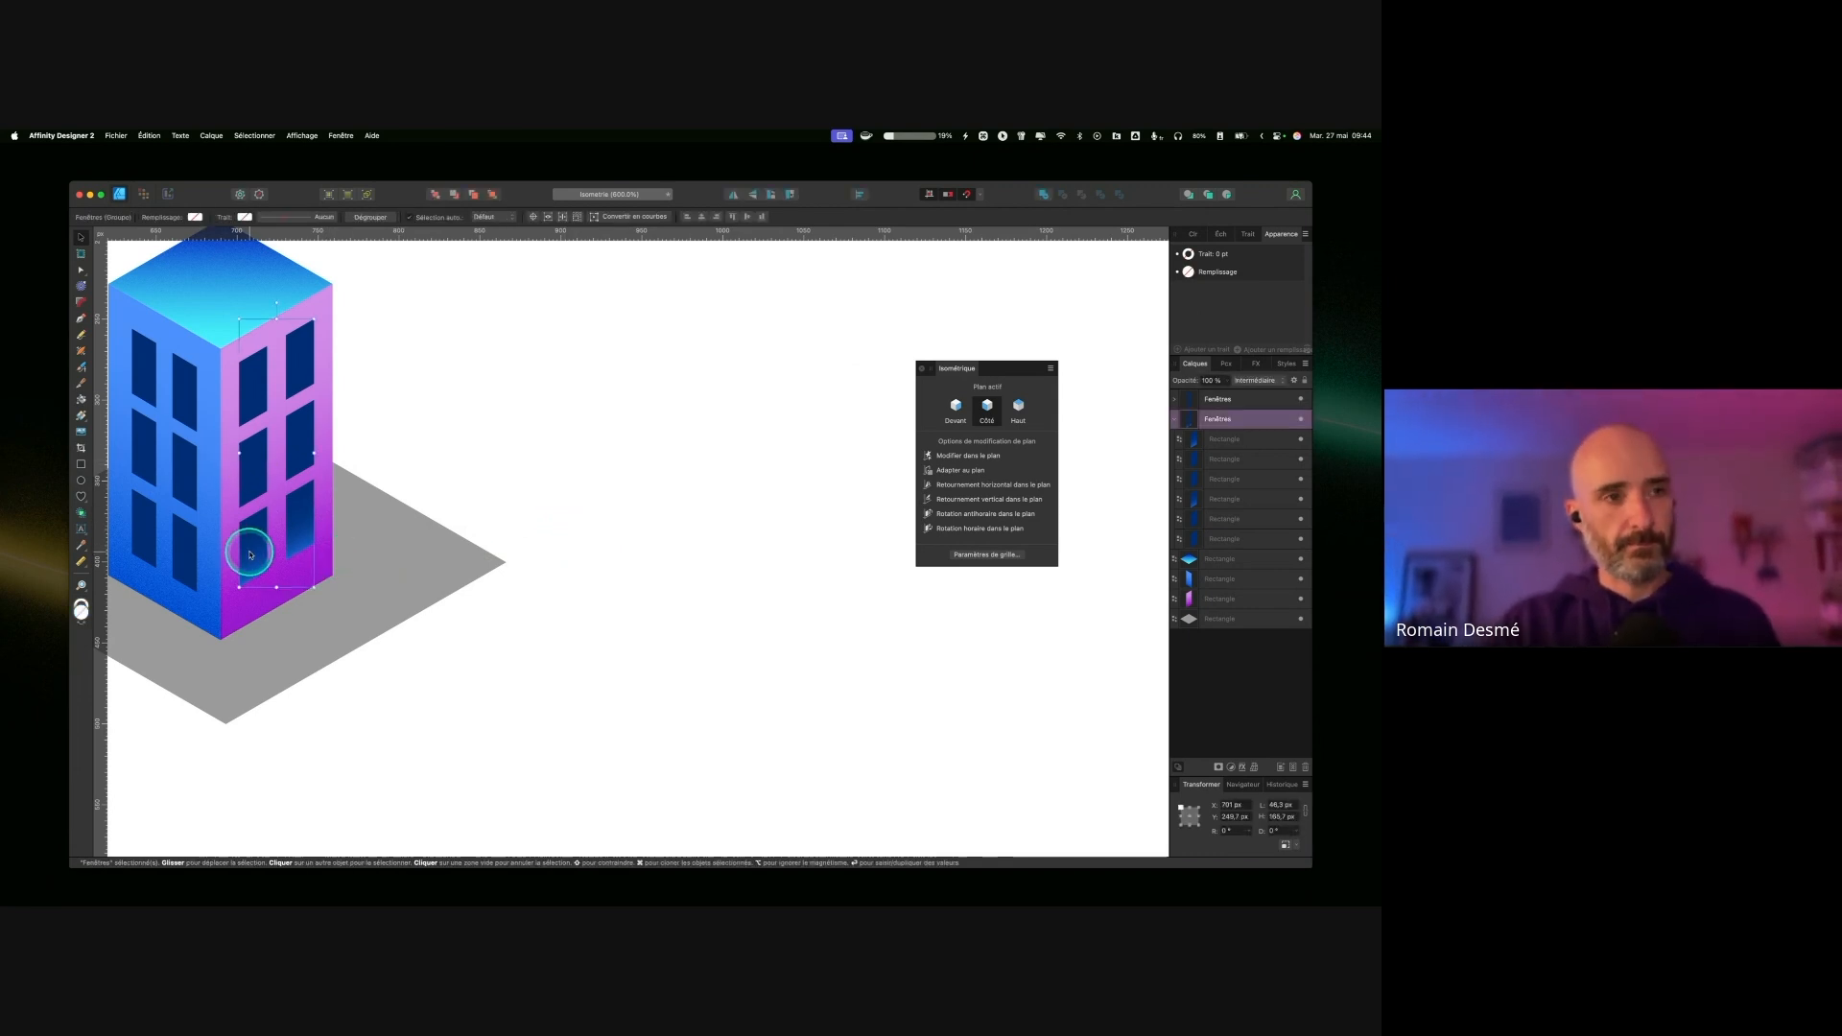
double_click(251, 555)
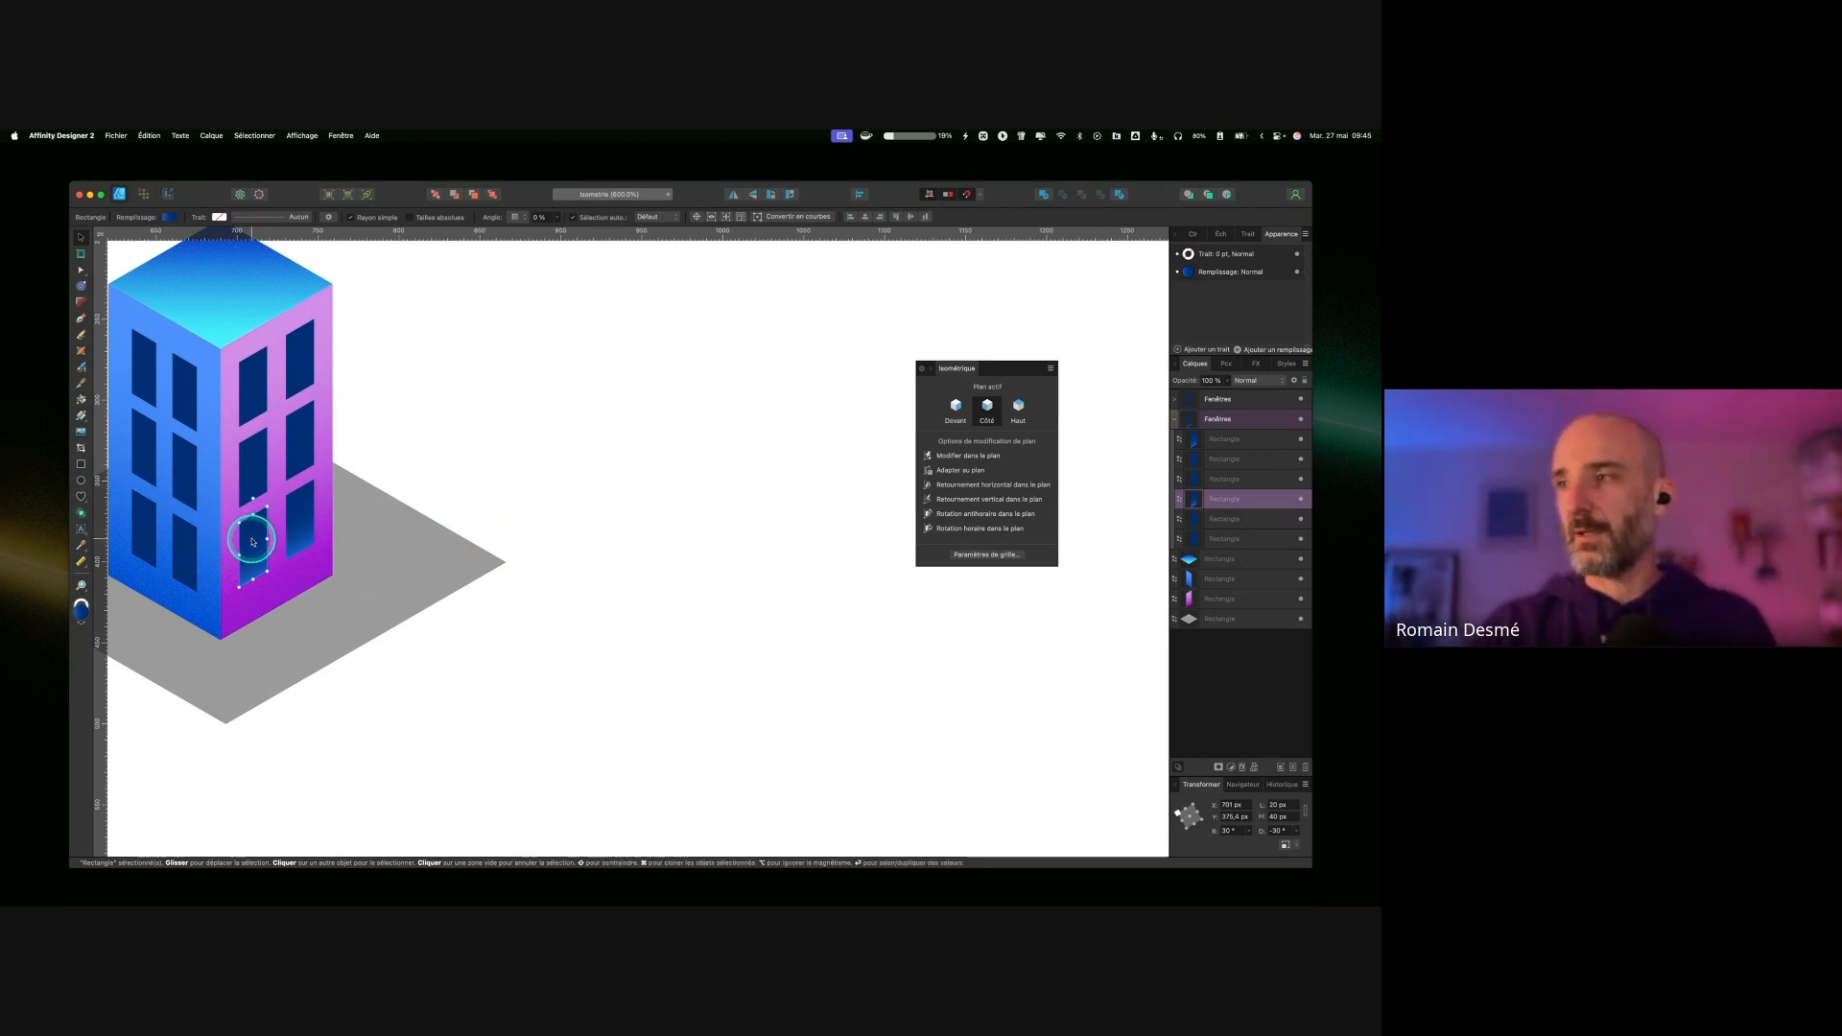
key(cmd+c)
click(254, 477)
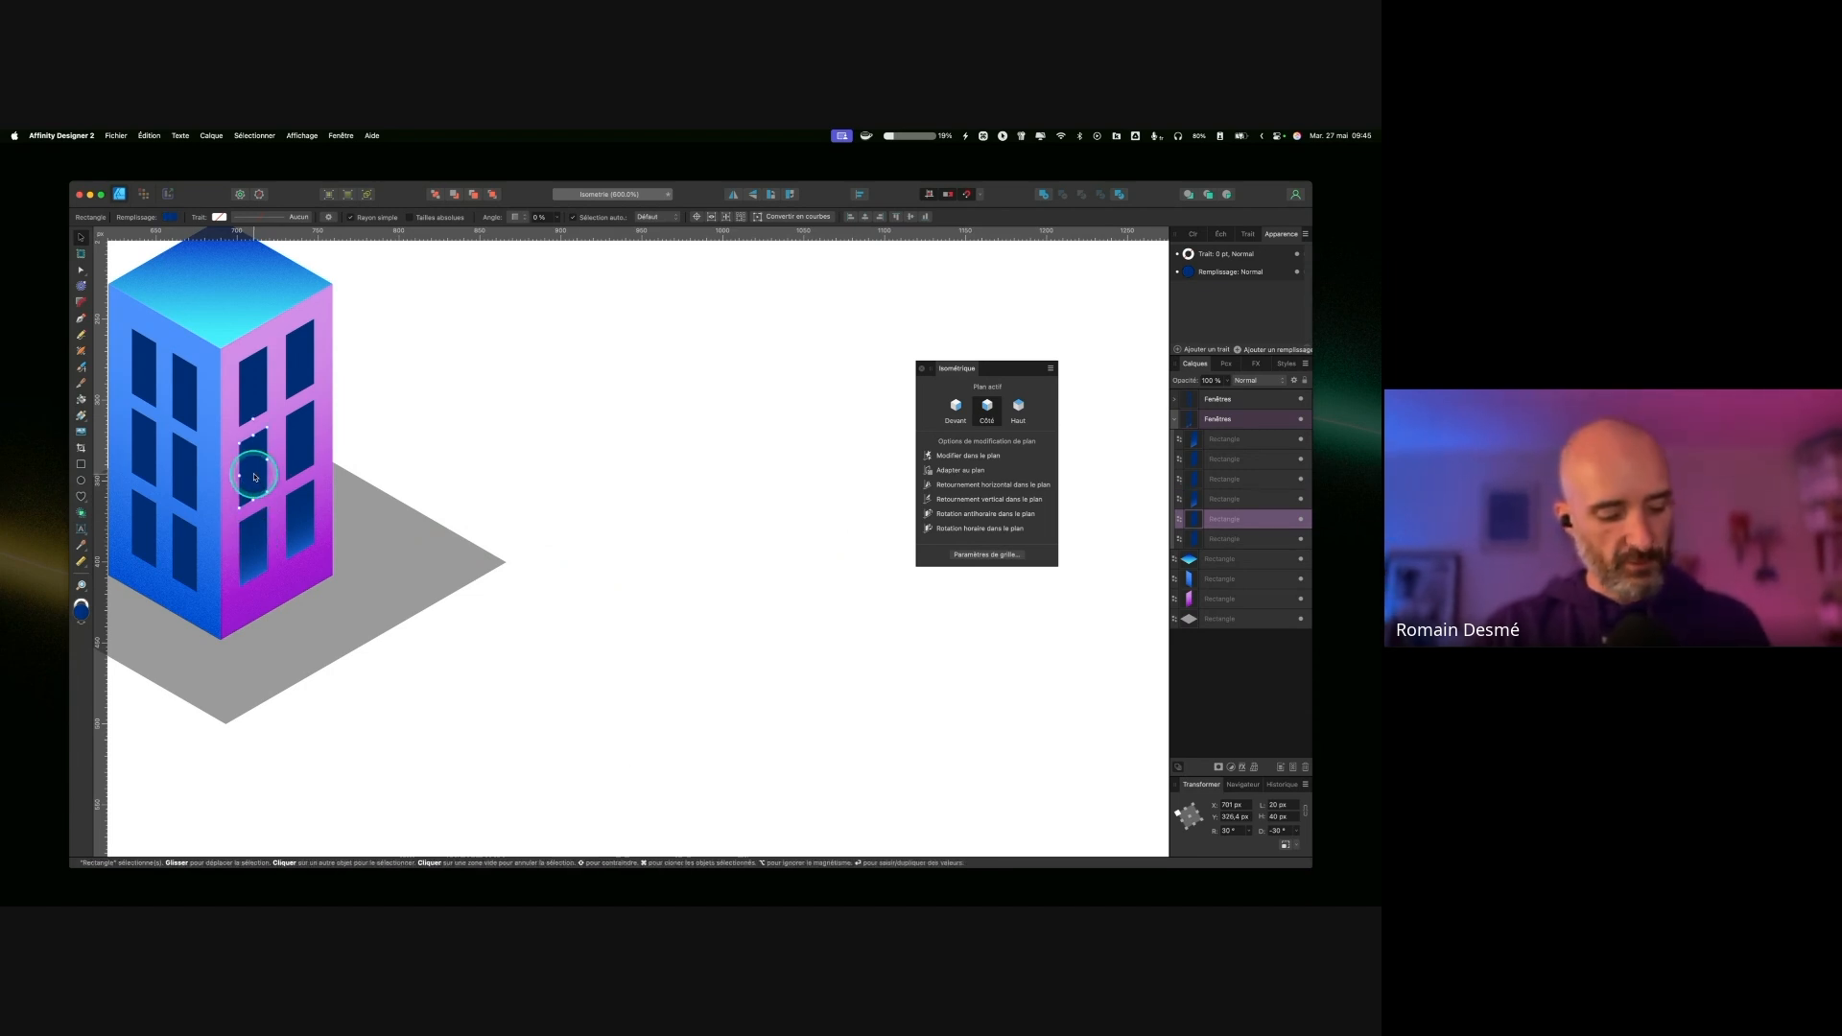
key(shift+super)
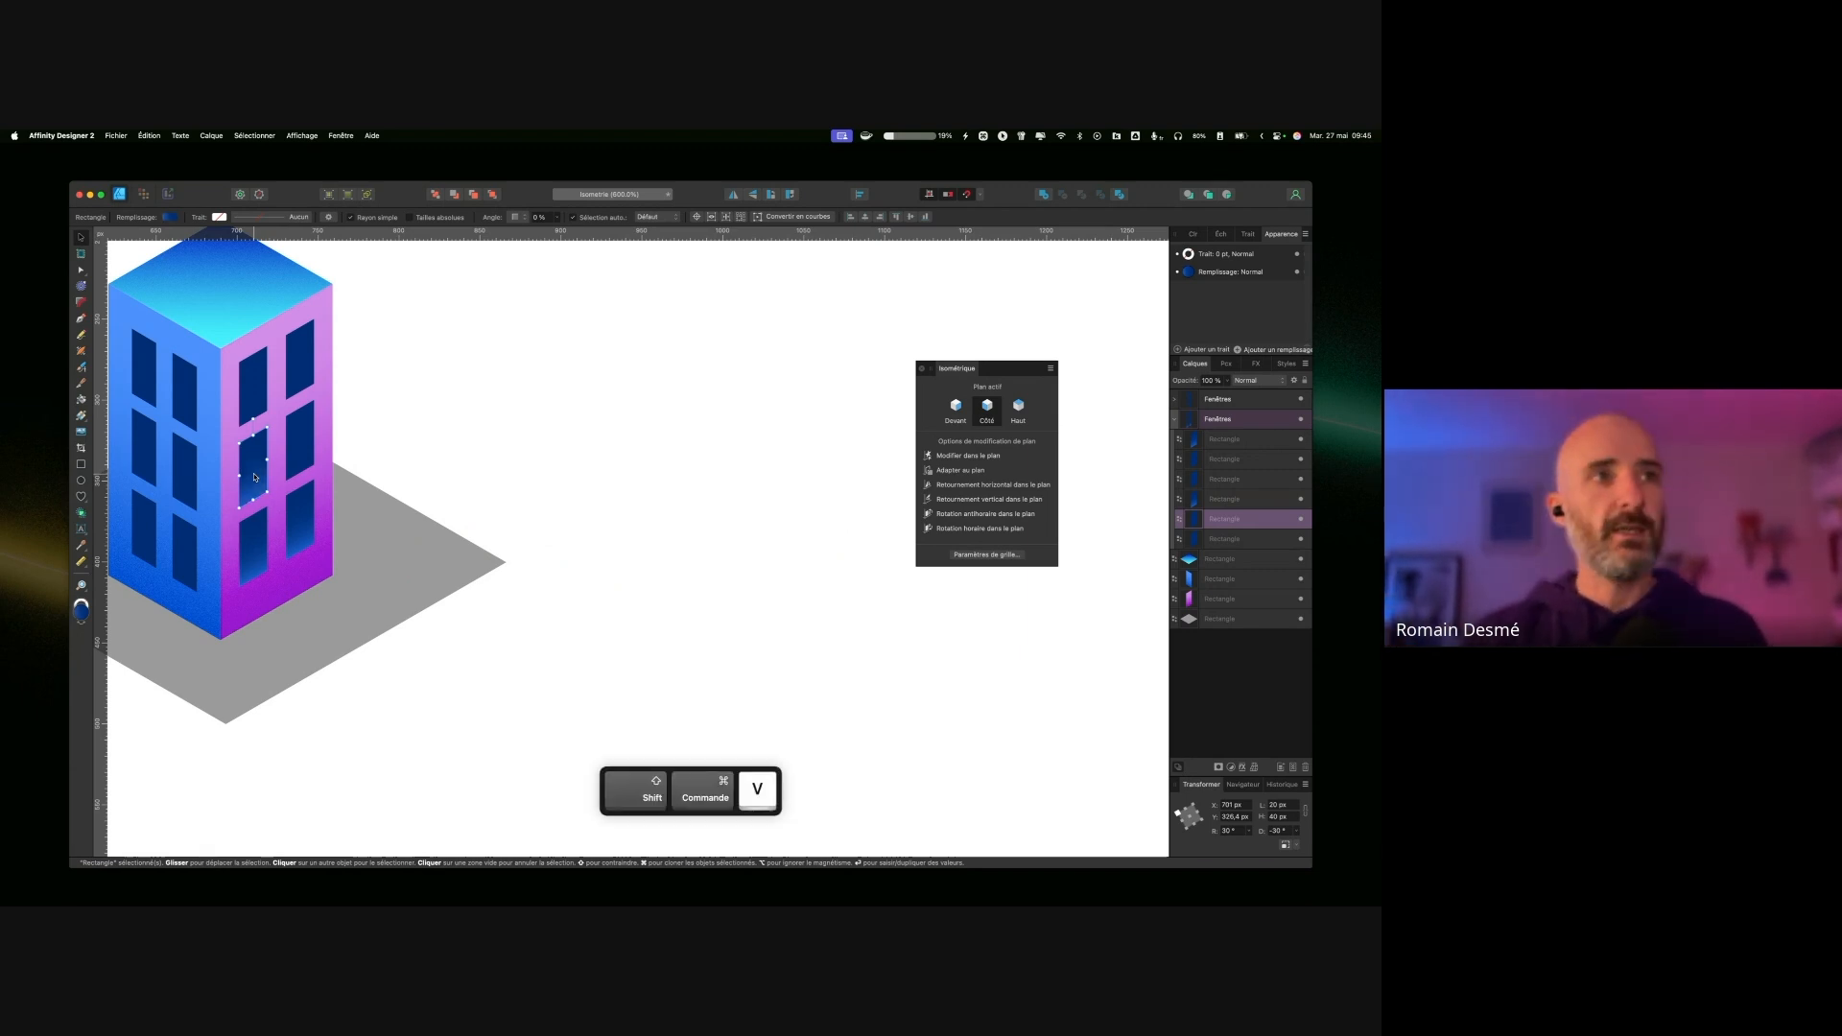
shift+super+click(261, 381)
click(444, 391)
Step: Look up the Paste Style command (Coller le style) and its shortcut, and locate the layer effects control
click(149, 135)
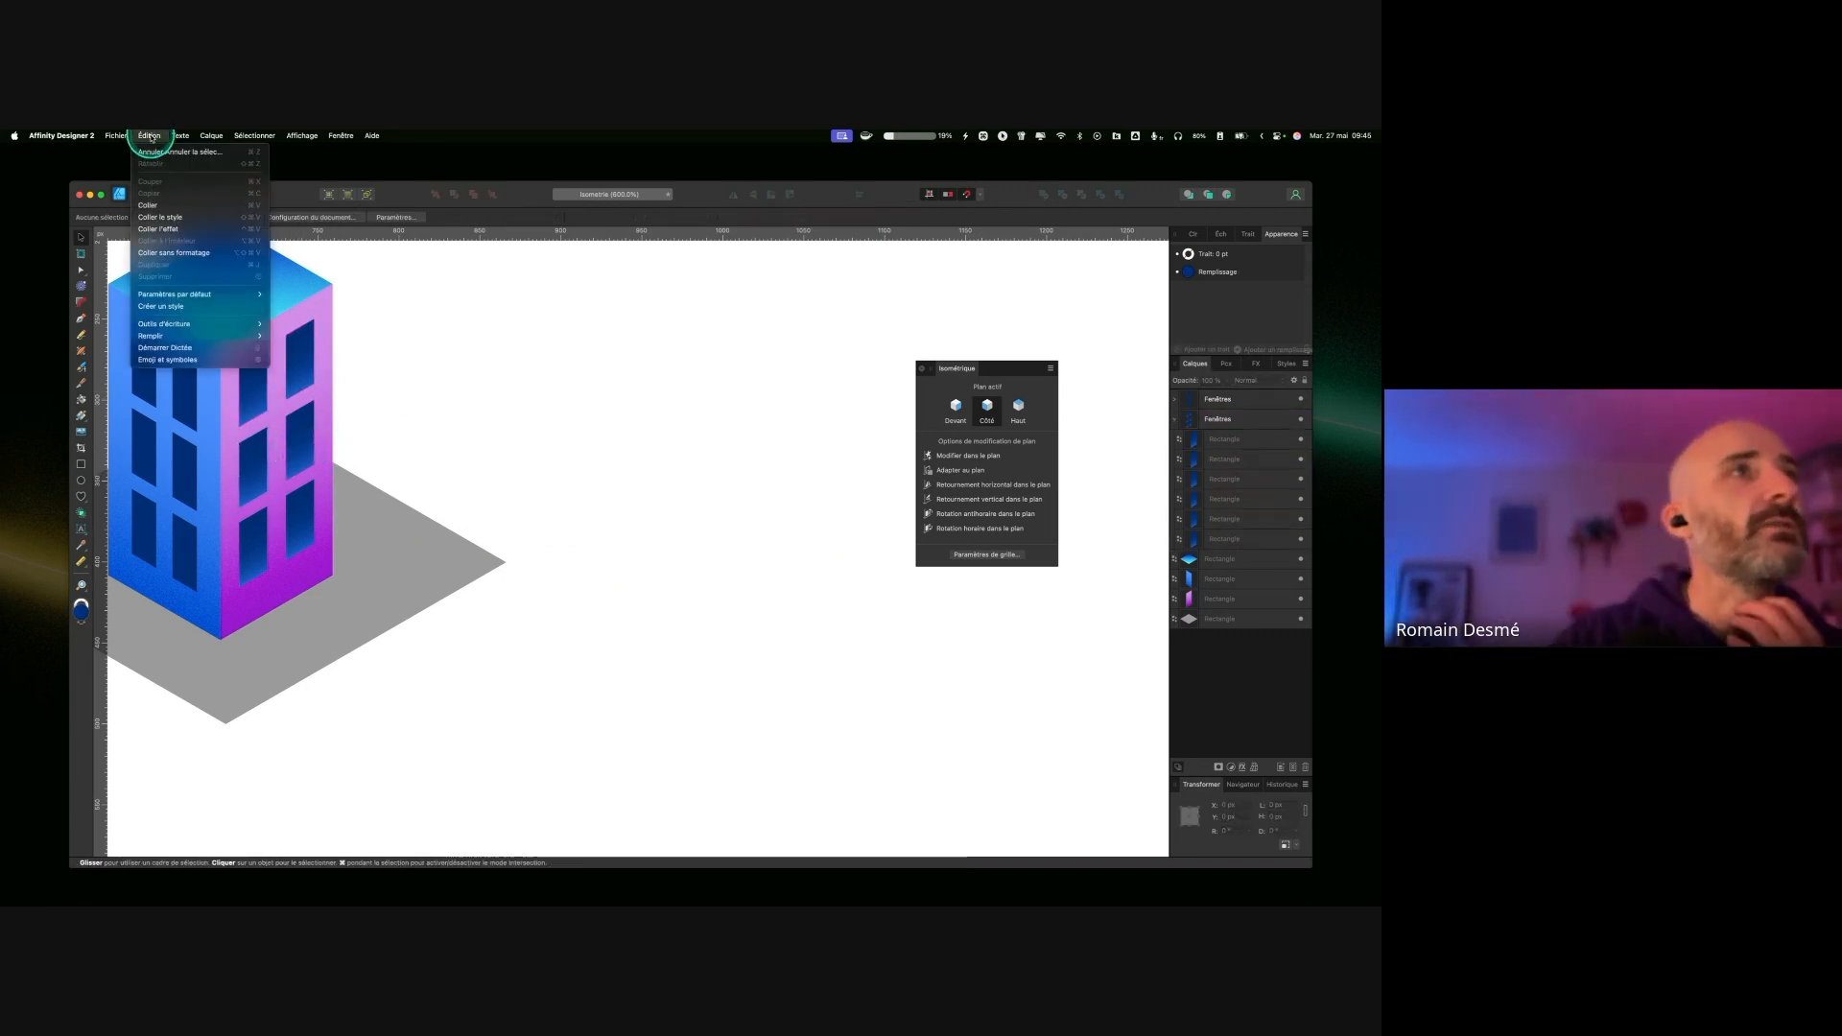
click(236, 220)
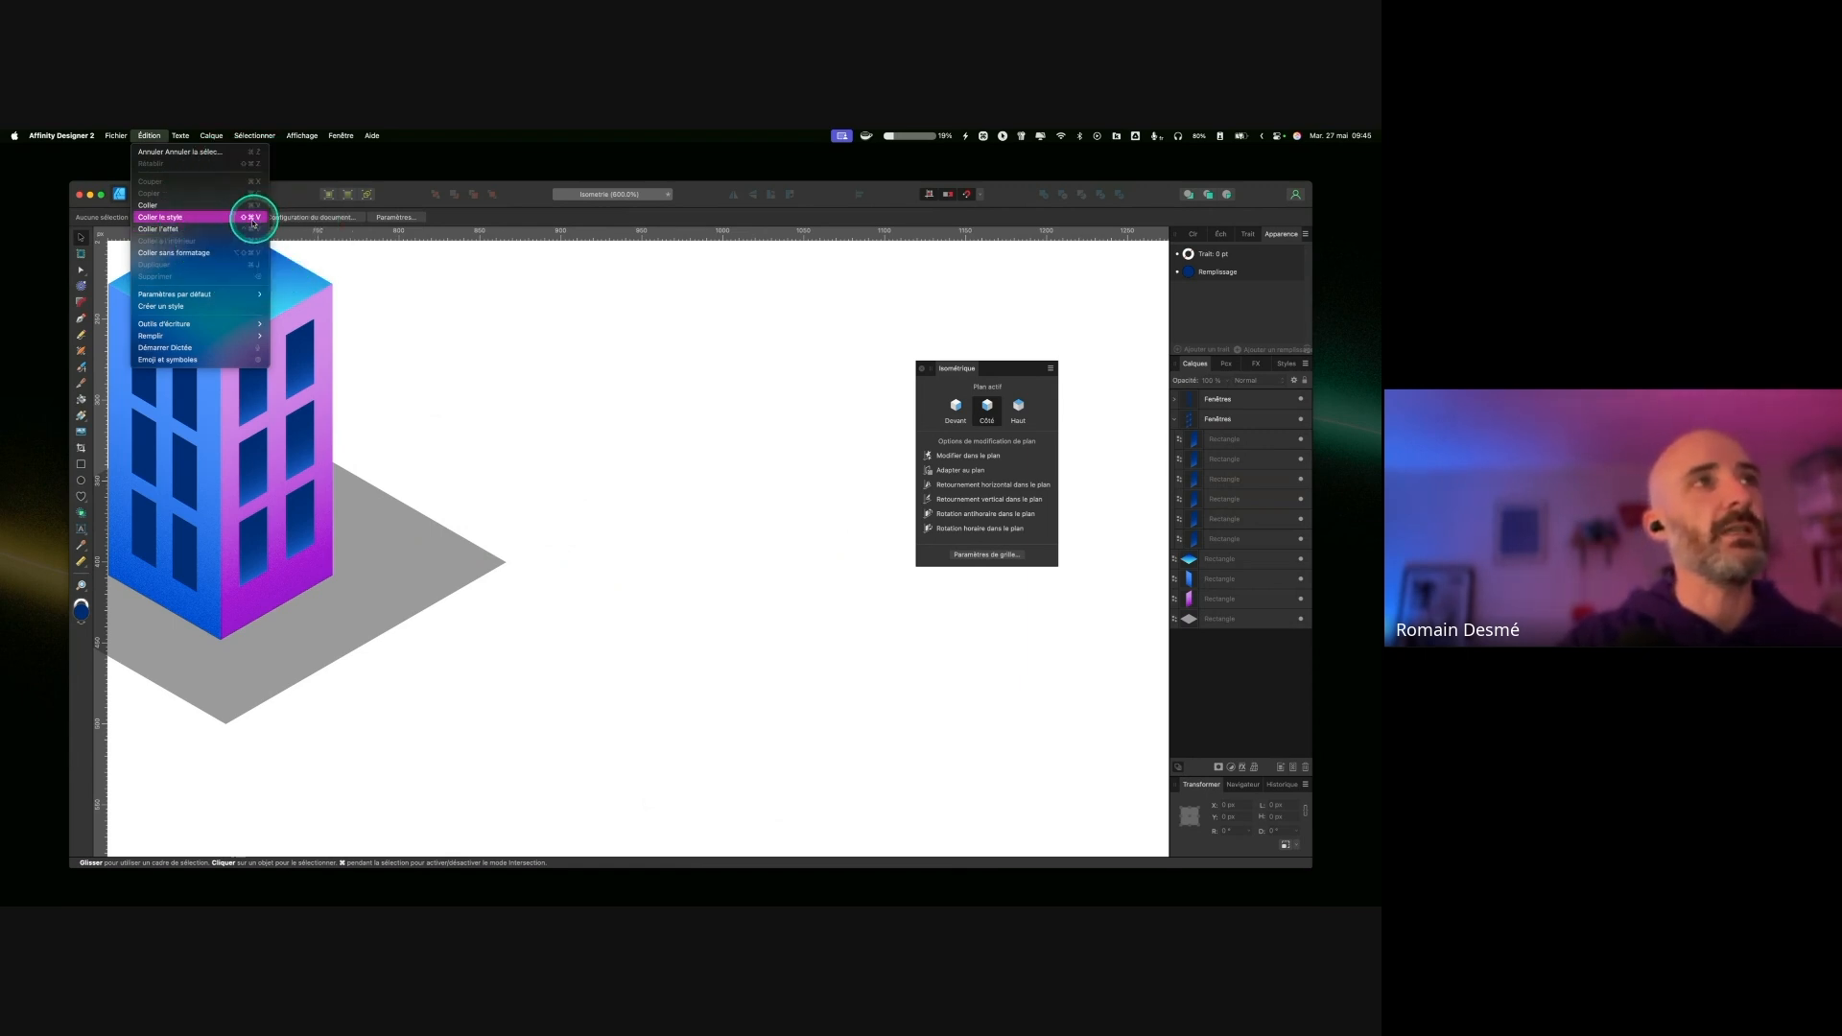
key(ctrl)
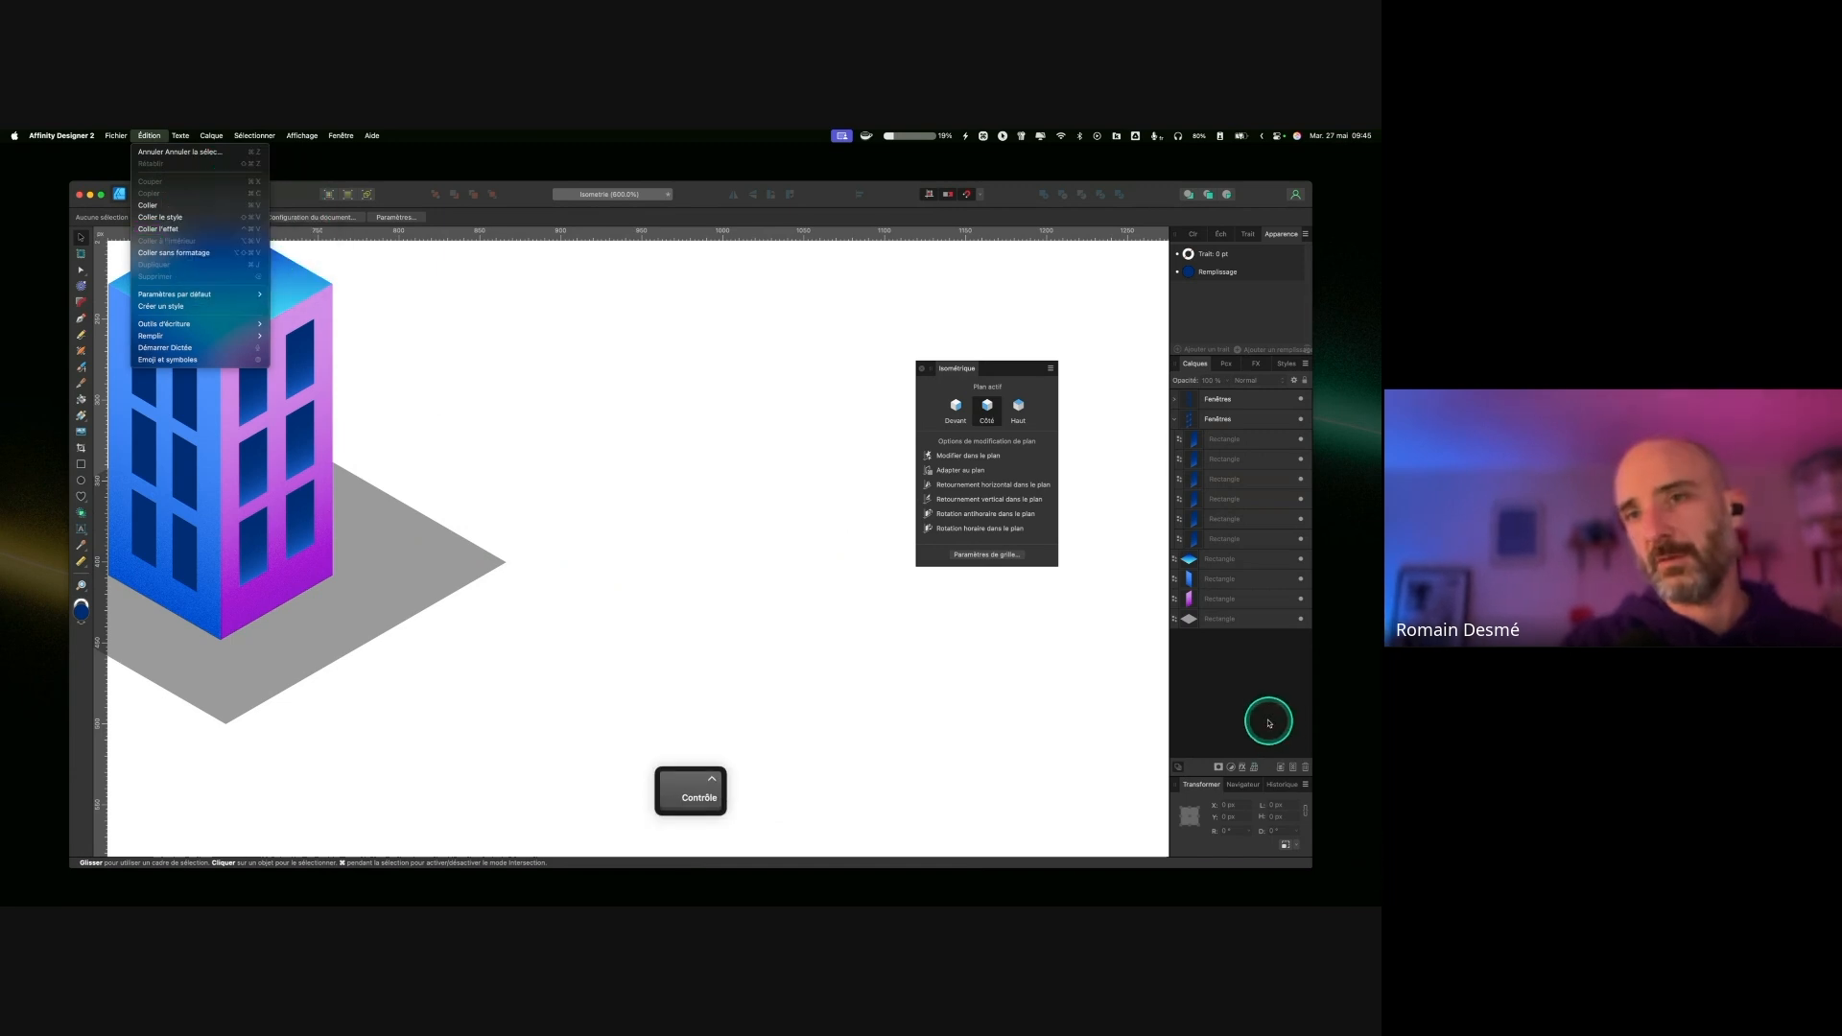
click(1254, 761)
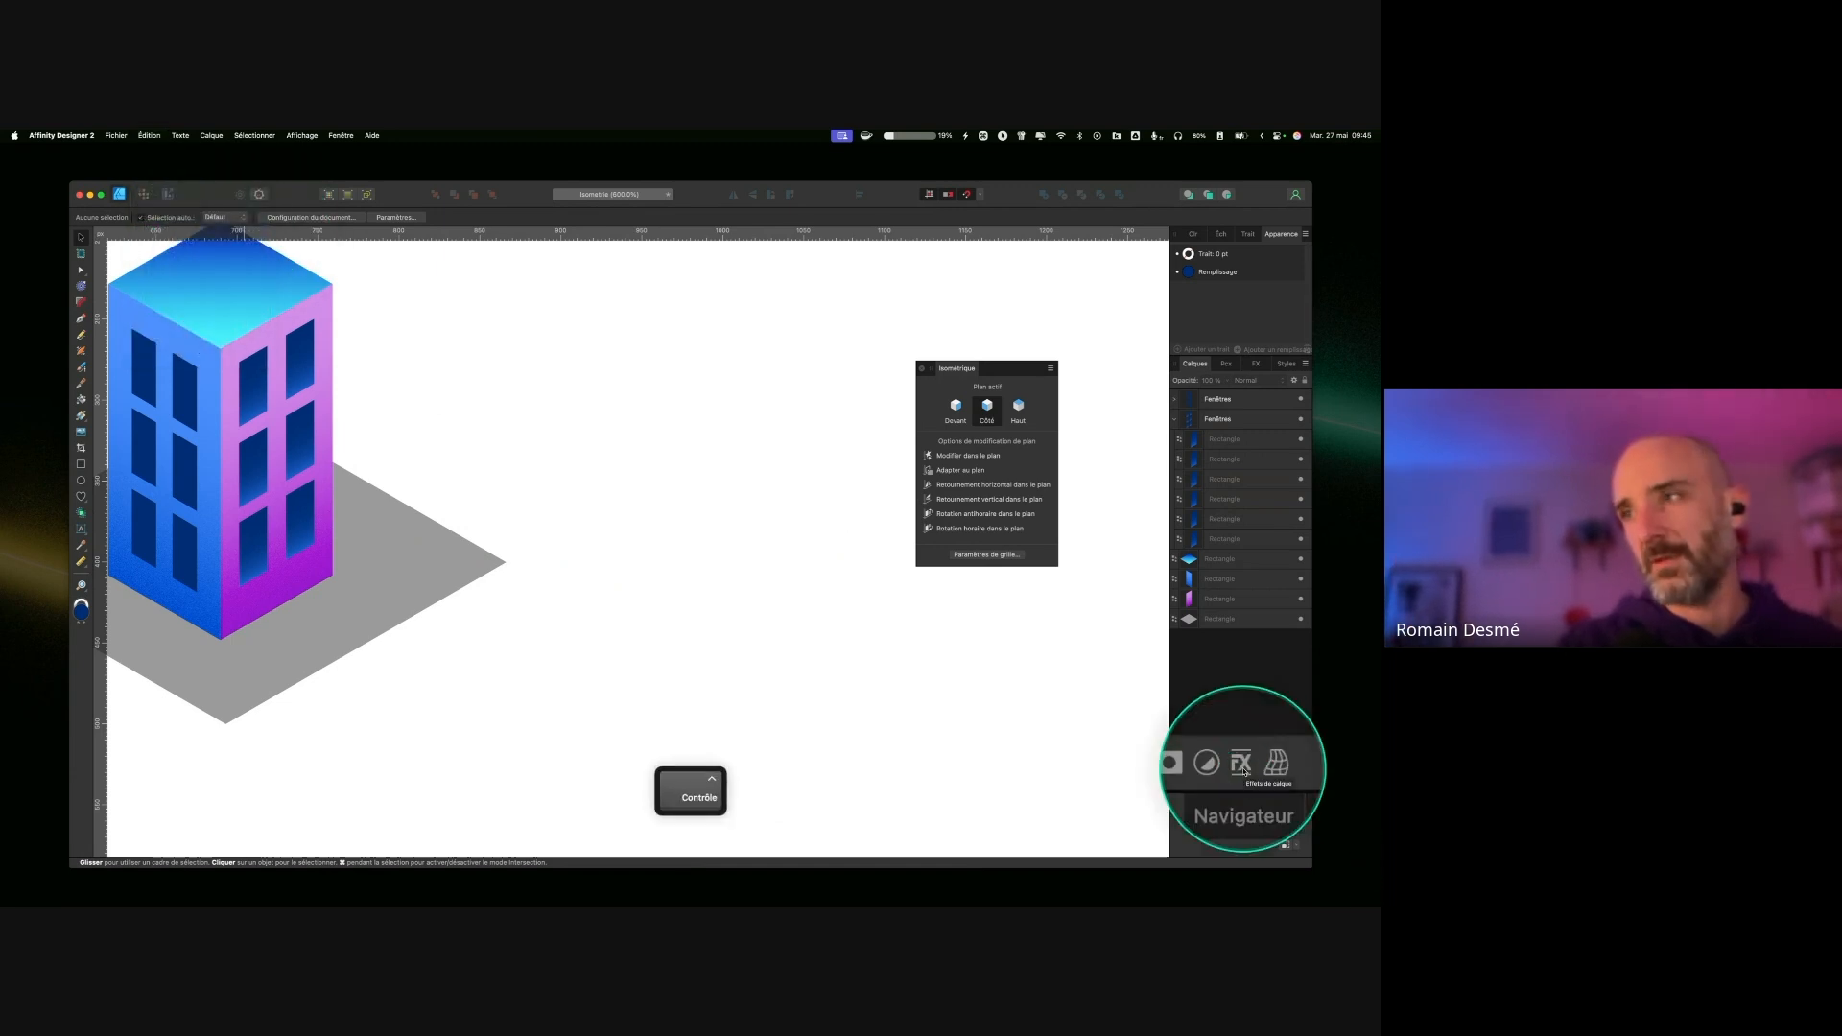
Step: Open the layer effects of the purple face's upper window nearest the front edge and place the dialog beside the tower
click(1242, 543)
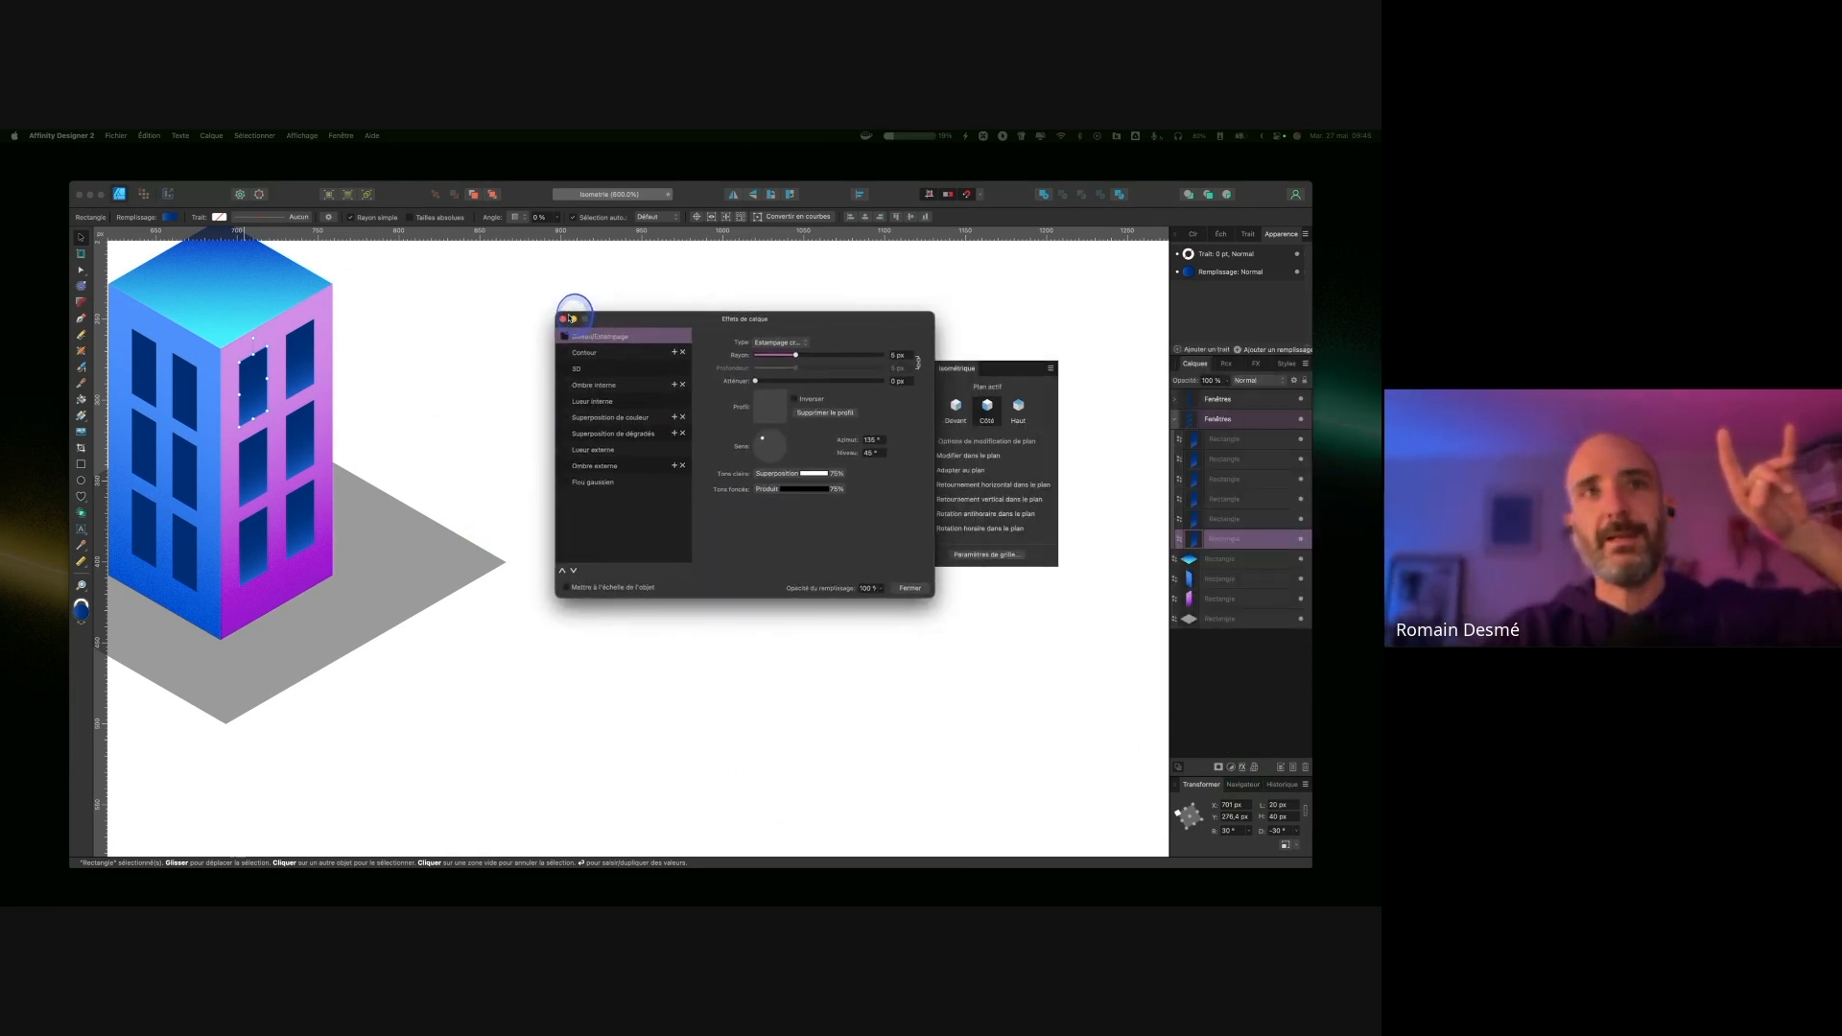
drag(576, 308, 452, 308)
drag(719, 308, 732, 321)
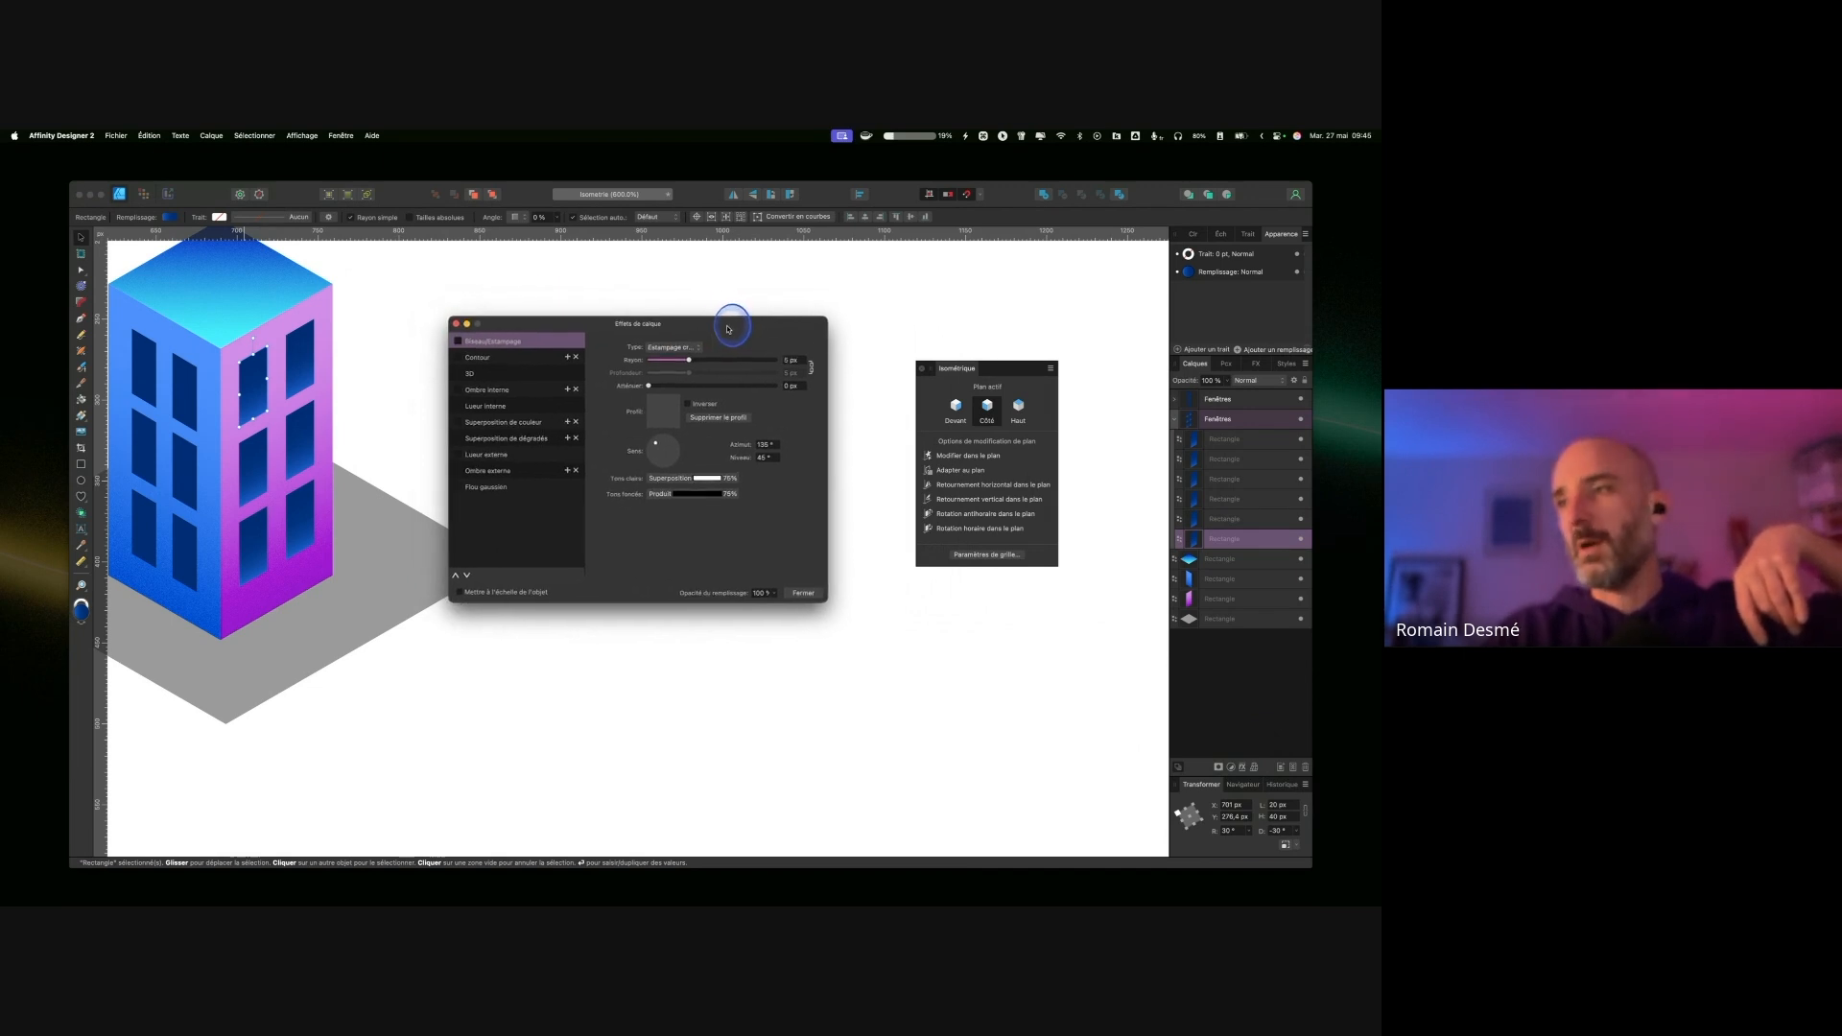
click(479, 364)
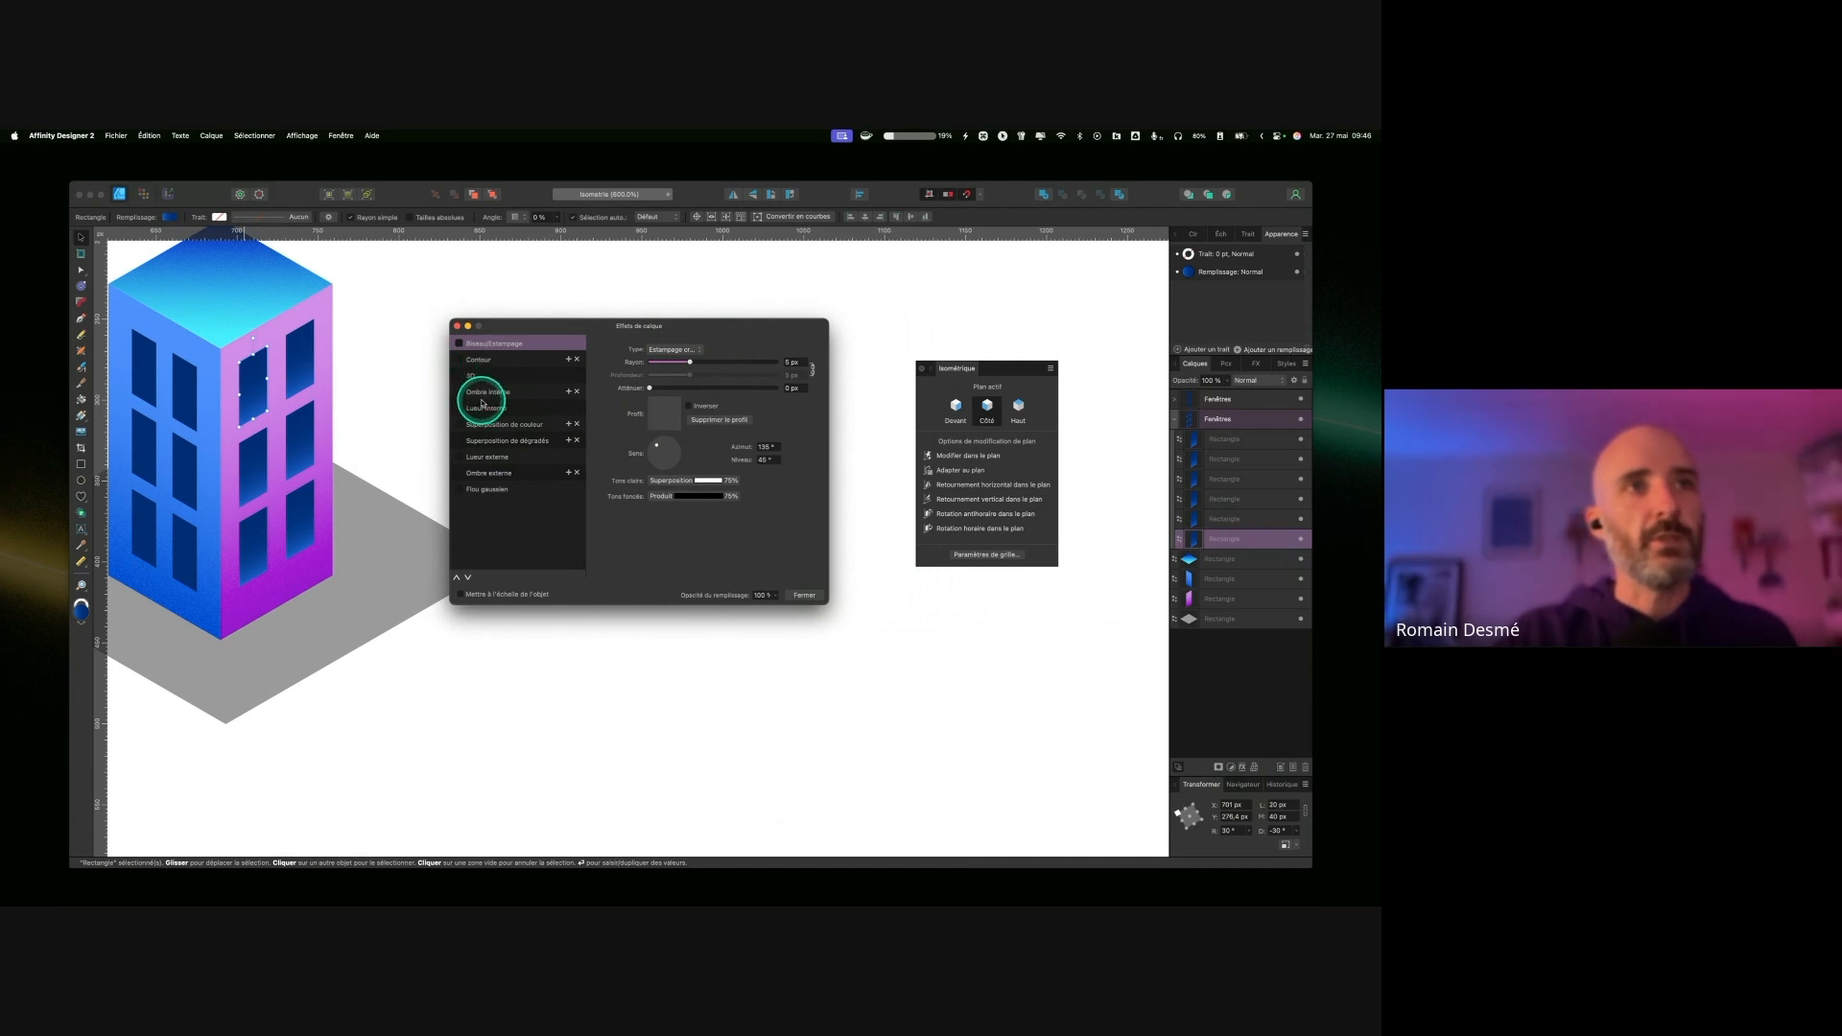
Step: Enable an outer glow (Lueur externe) on the window with Normal blend mode and a radius of about 21 px
click(471, 459)
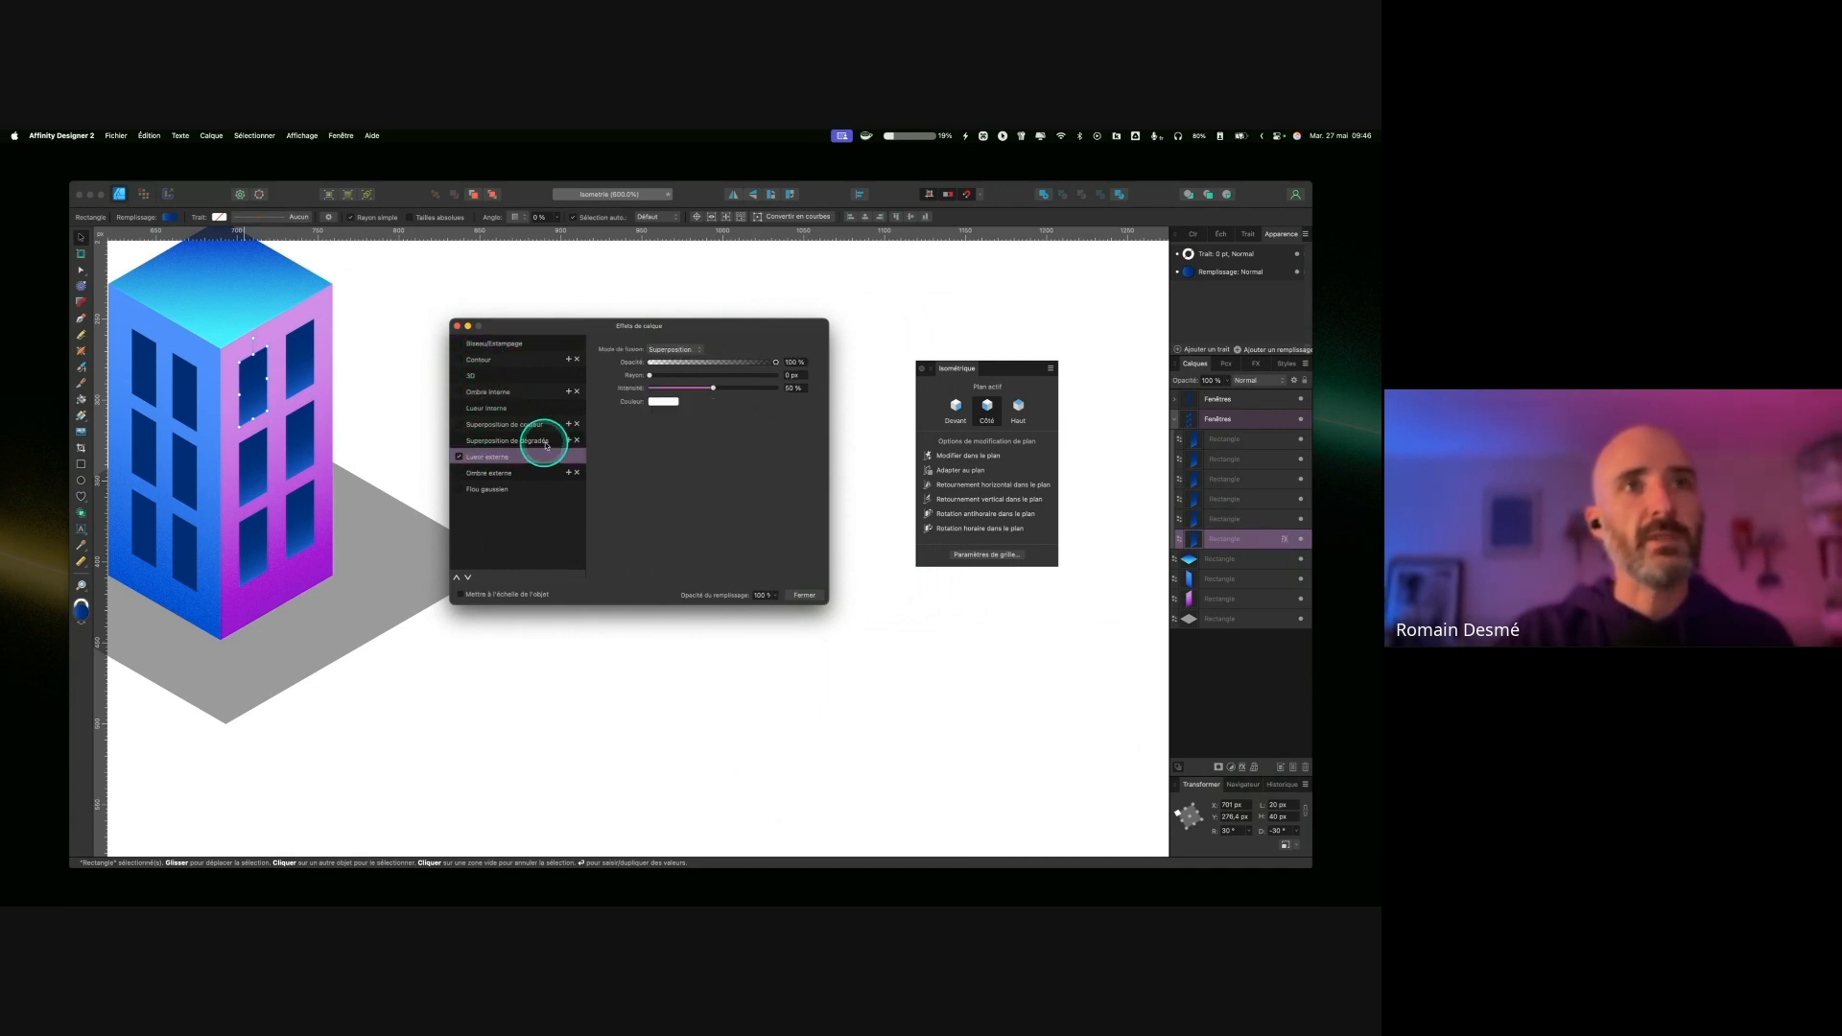
click(677, 350)
click(676, 265)
click(730, 375)
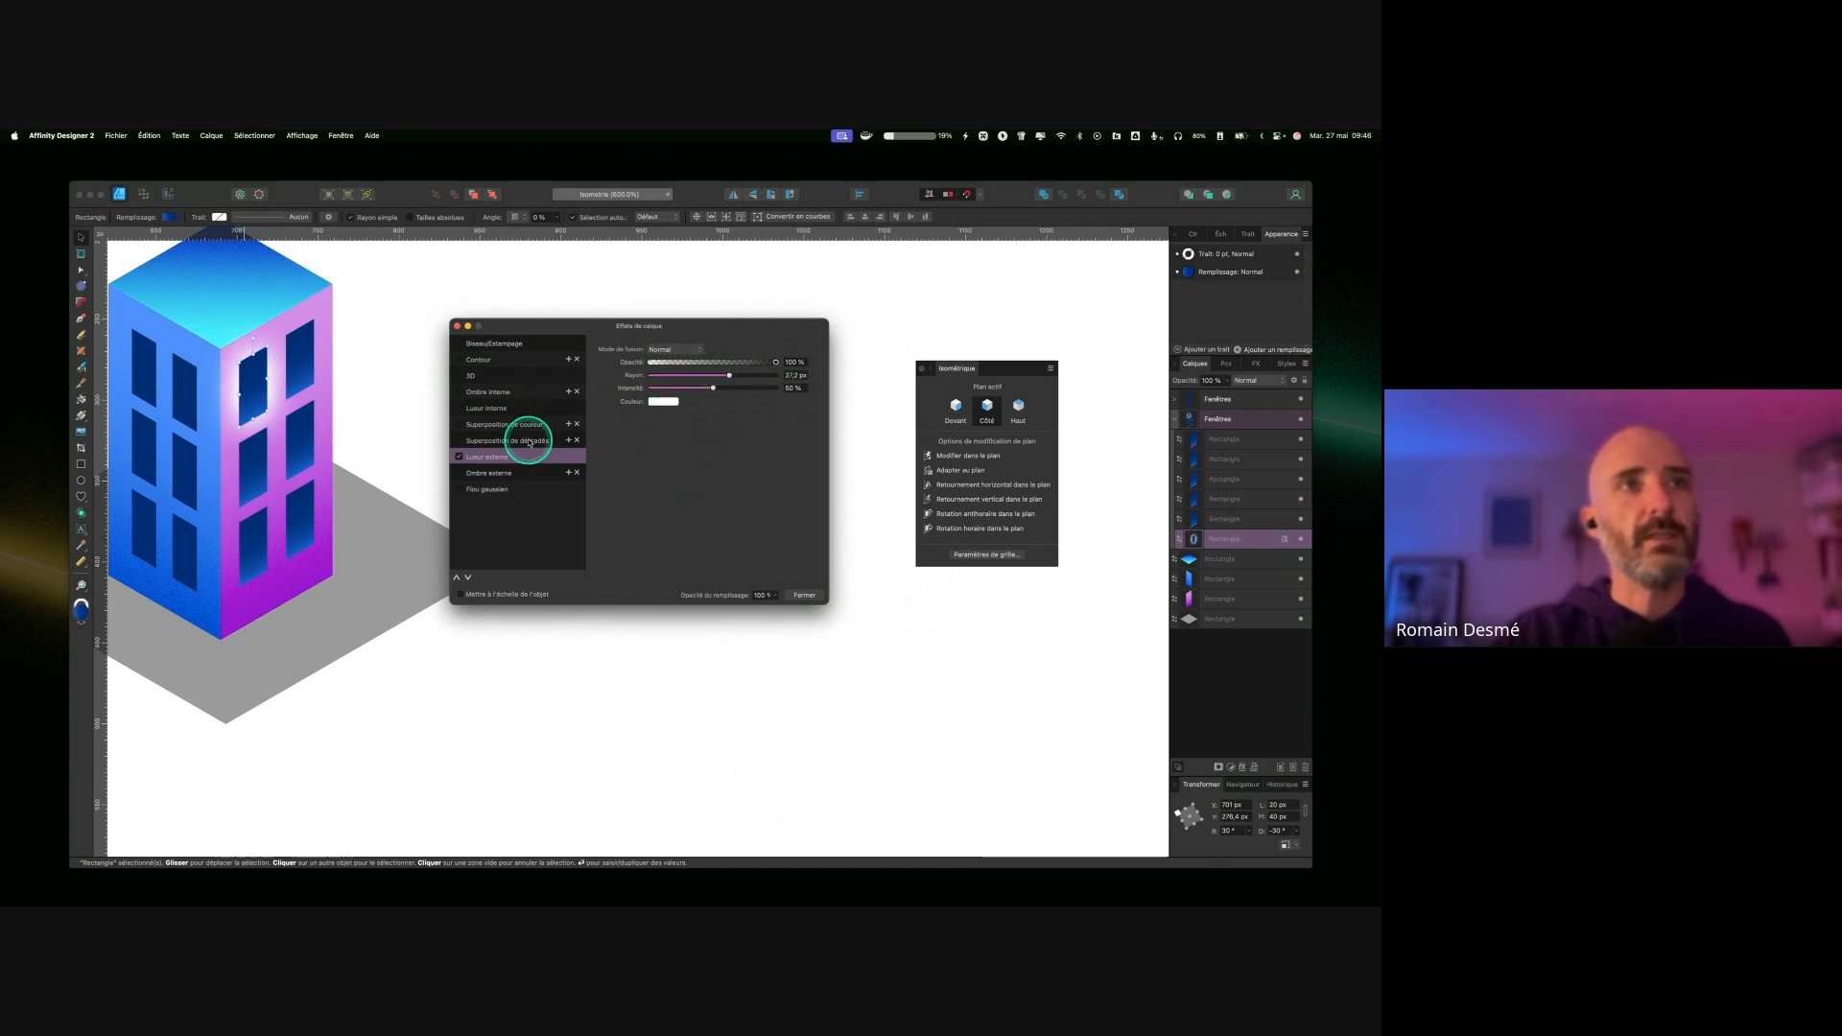
Step: Add an inner glow (Lueur interne) to the window with a small radius and reduced opacity, and close the layer effects
click(459, 409)
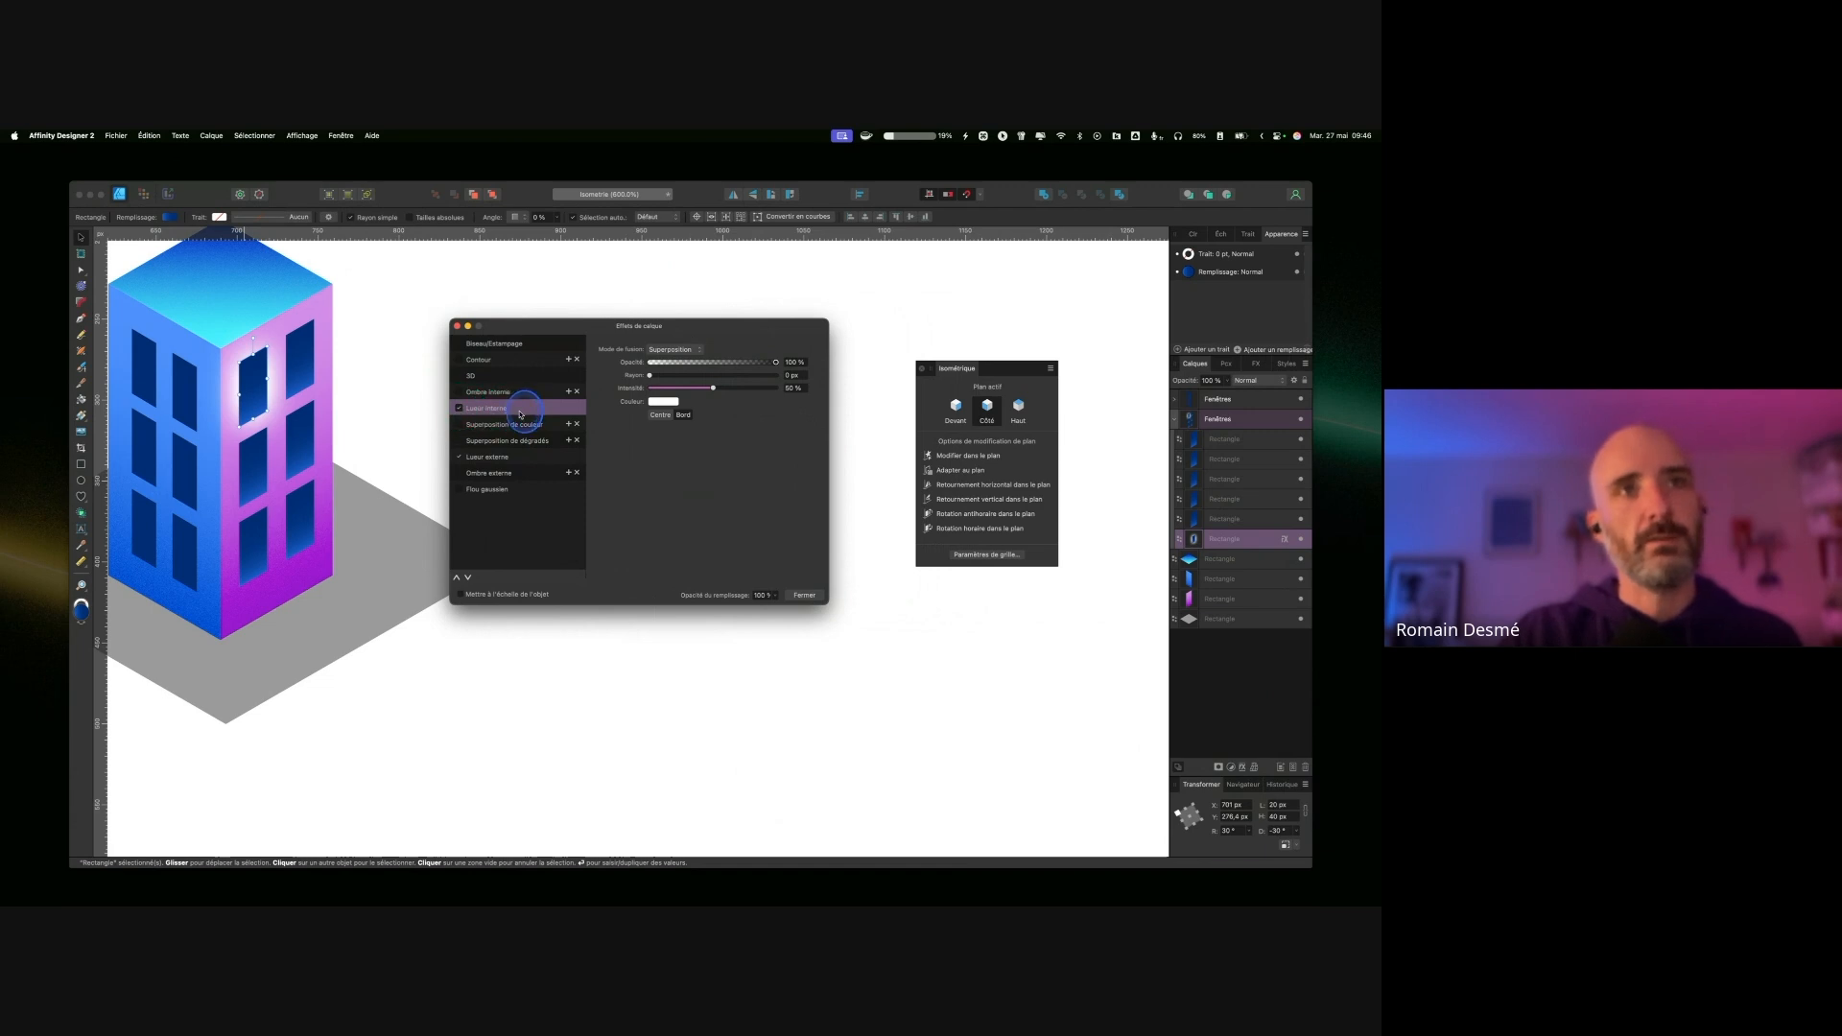
click(686, 376)
drag(686, 376, 683, 375)
click(683, 361)
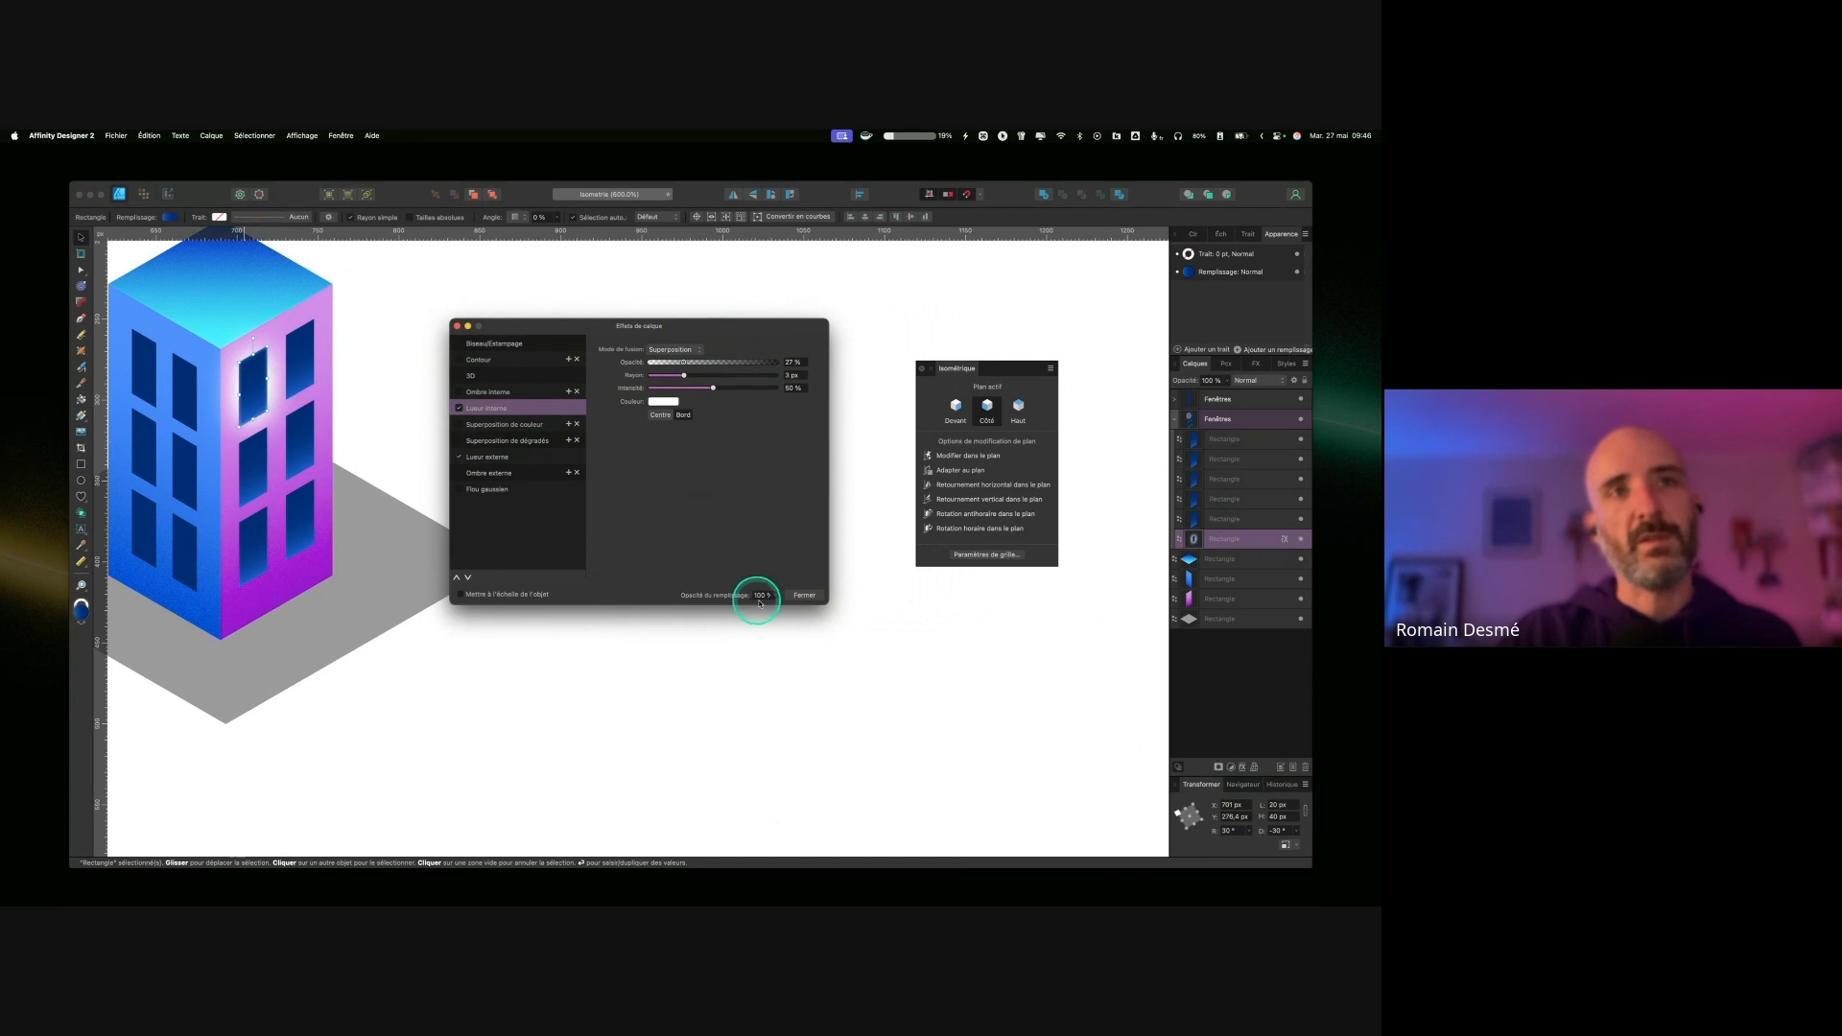
click(804, 595)
Step: Copy the glowing window and paste only its effects (Coller l'effet) onto the neighbouring upper window of the purple face, and undo the paste
key(ctrl)
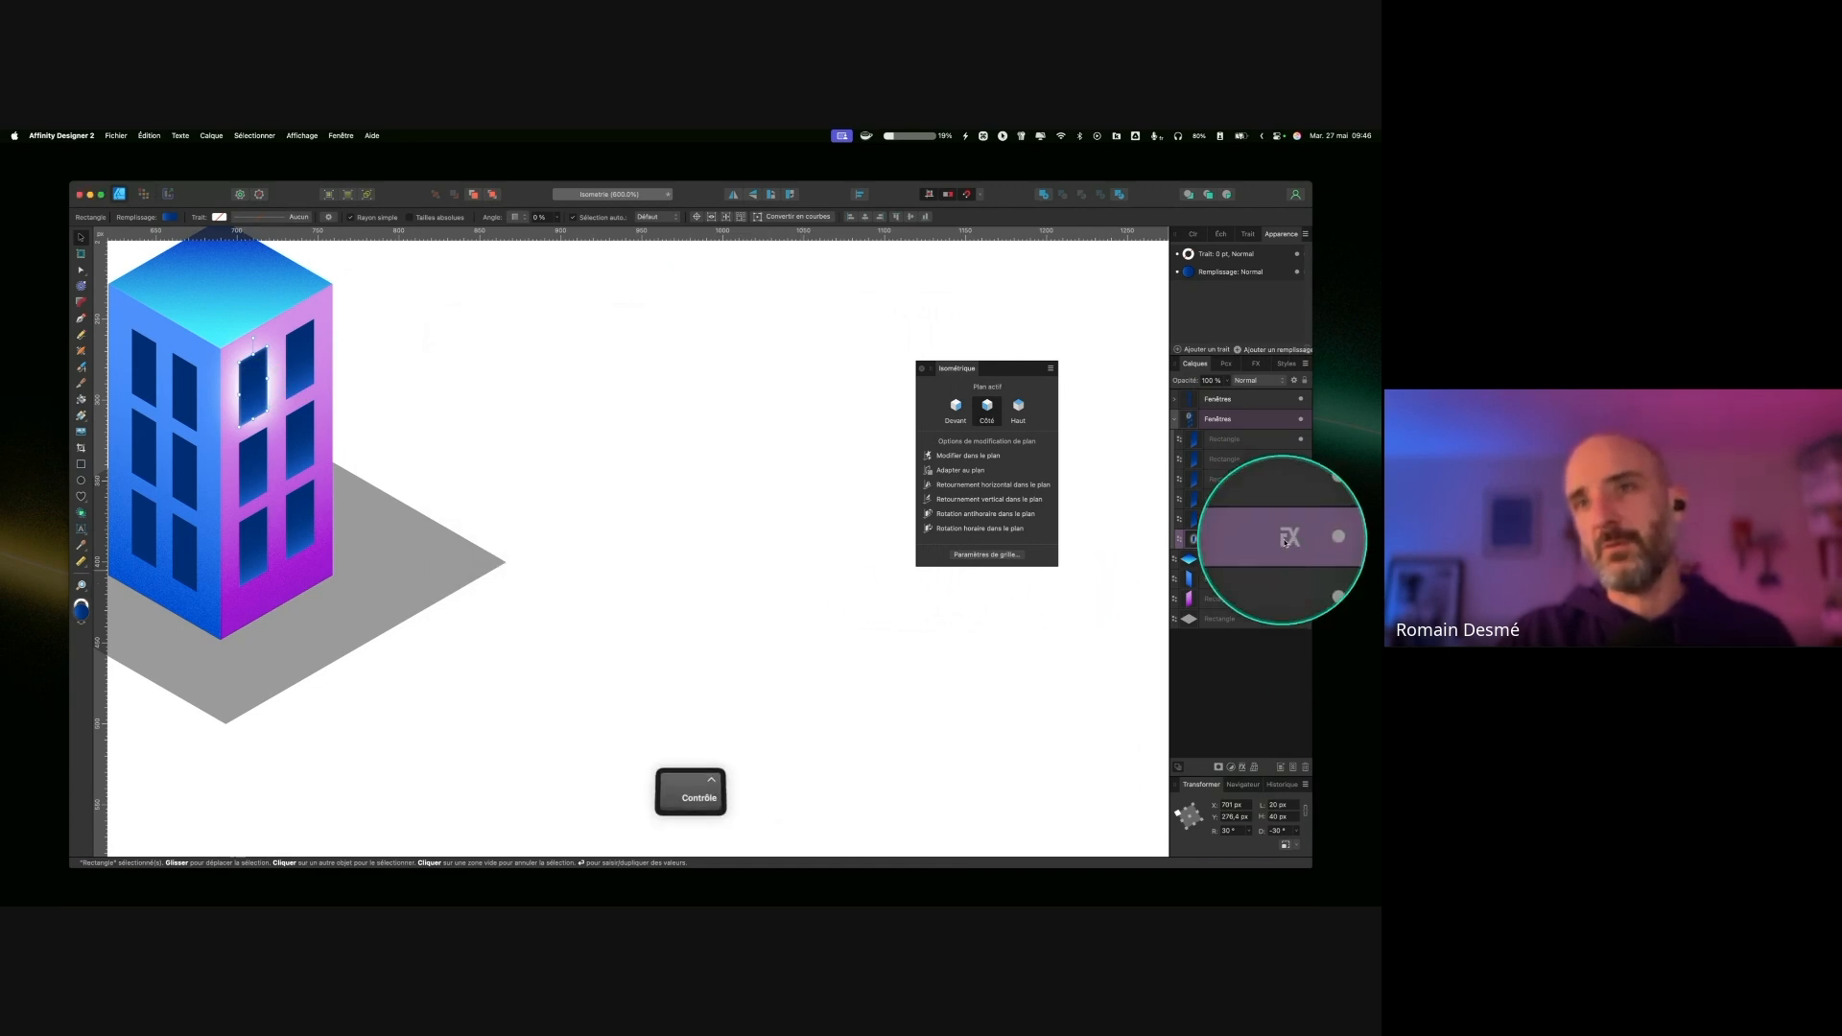
click(246, 393)
key(super+c)
click(302, 365)
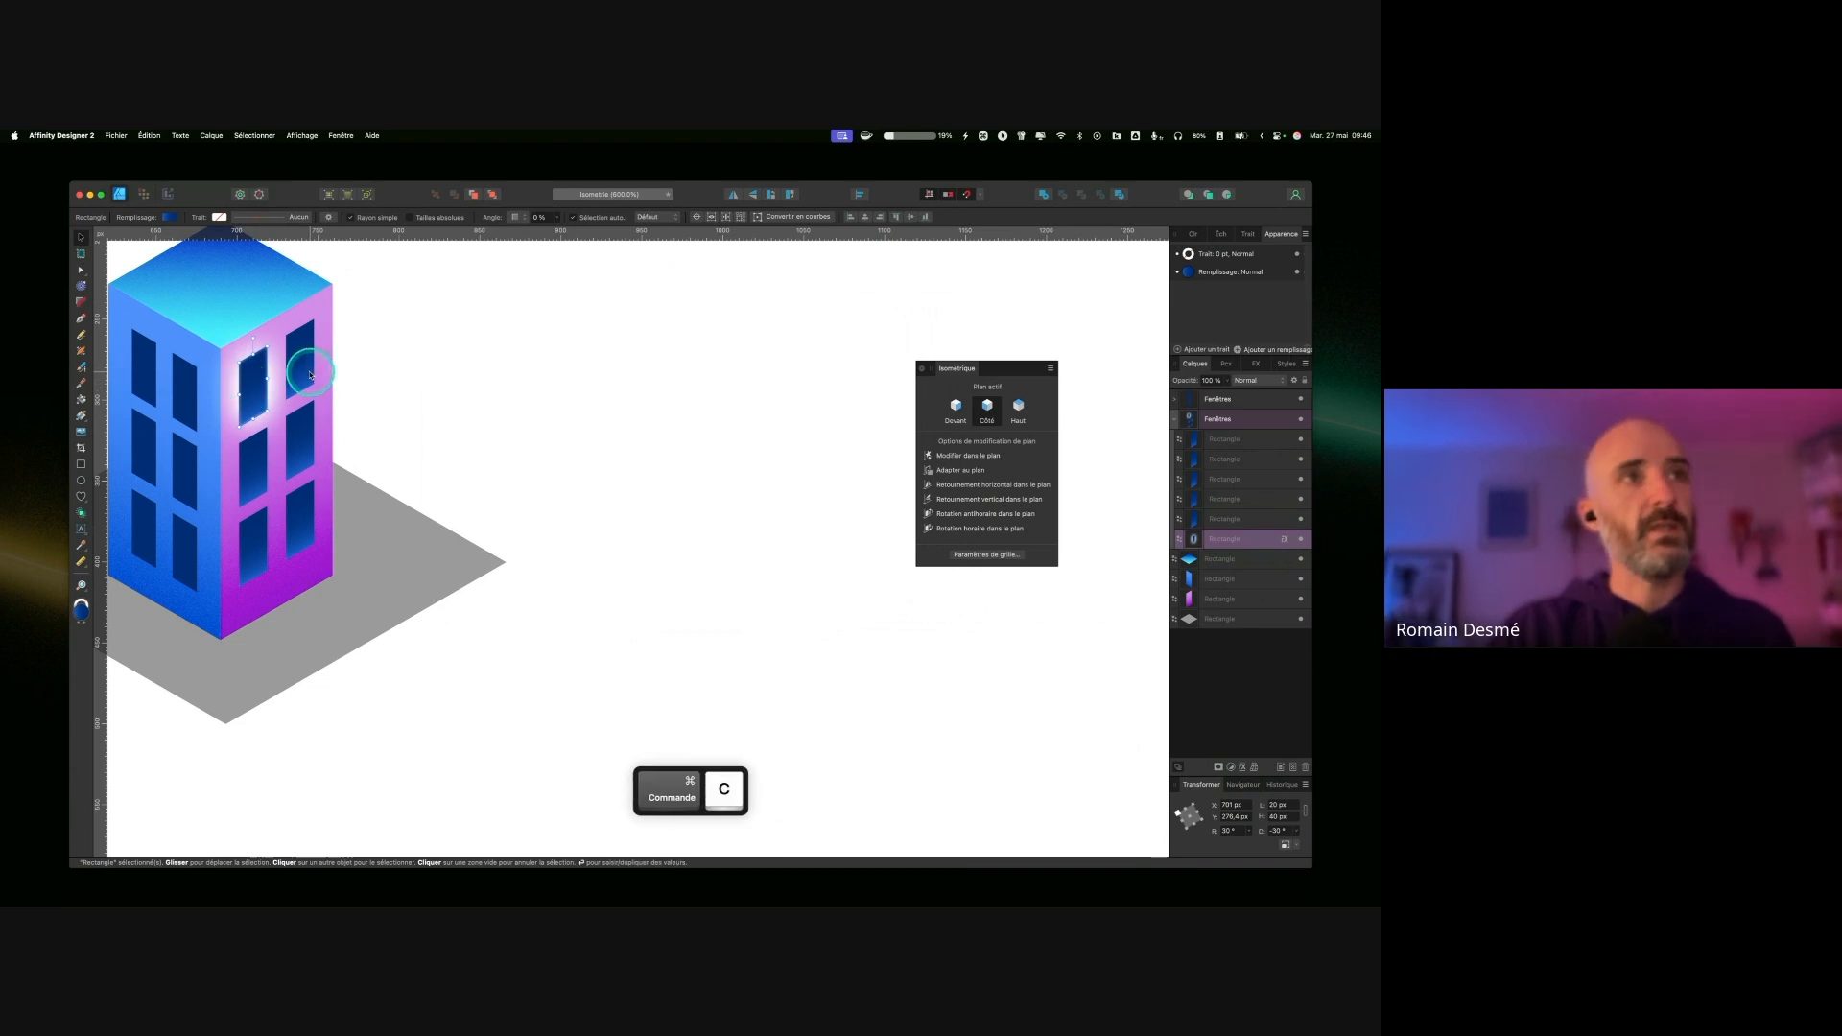
click(149, 135)
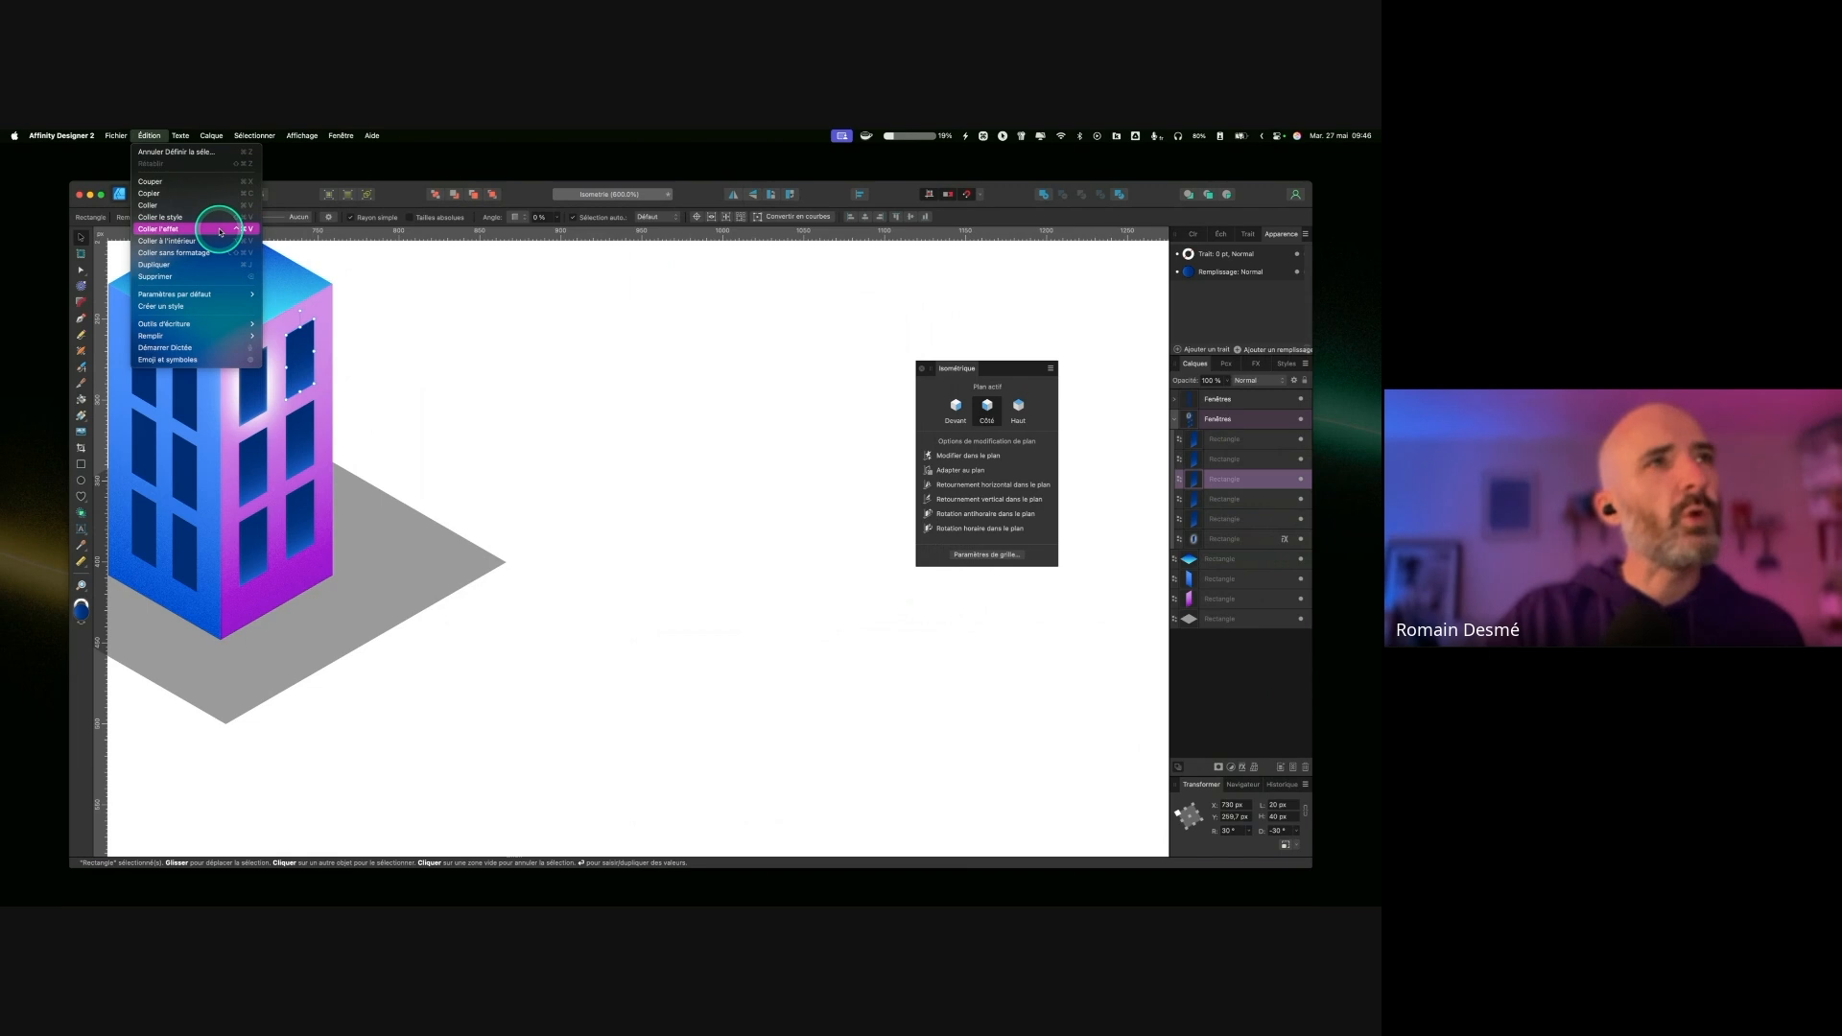
key(ctrl)
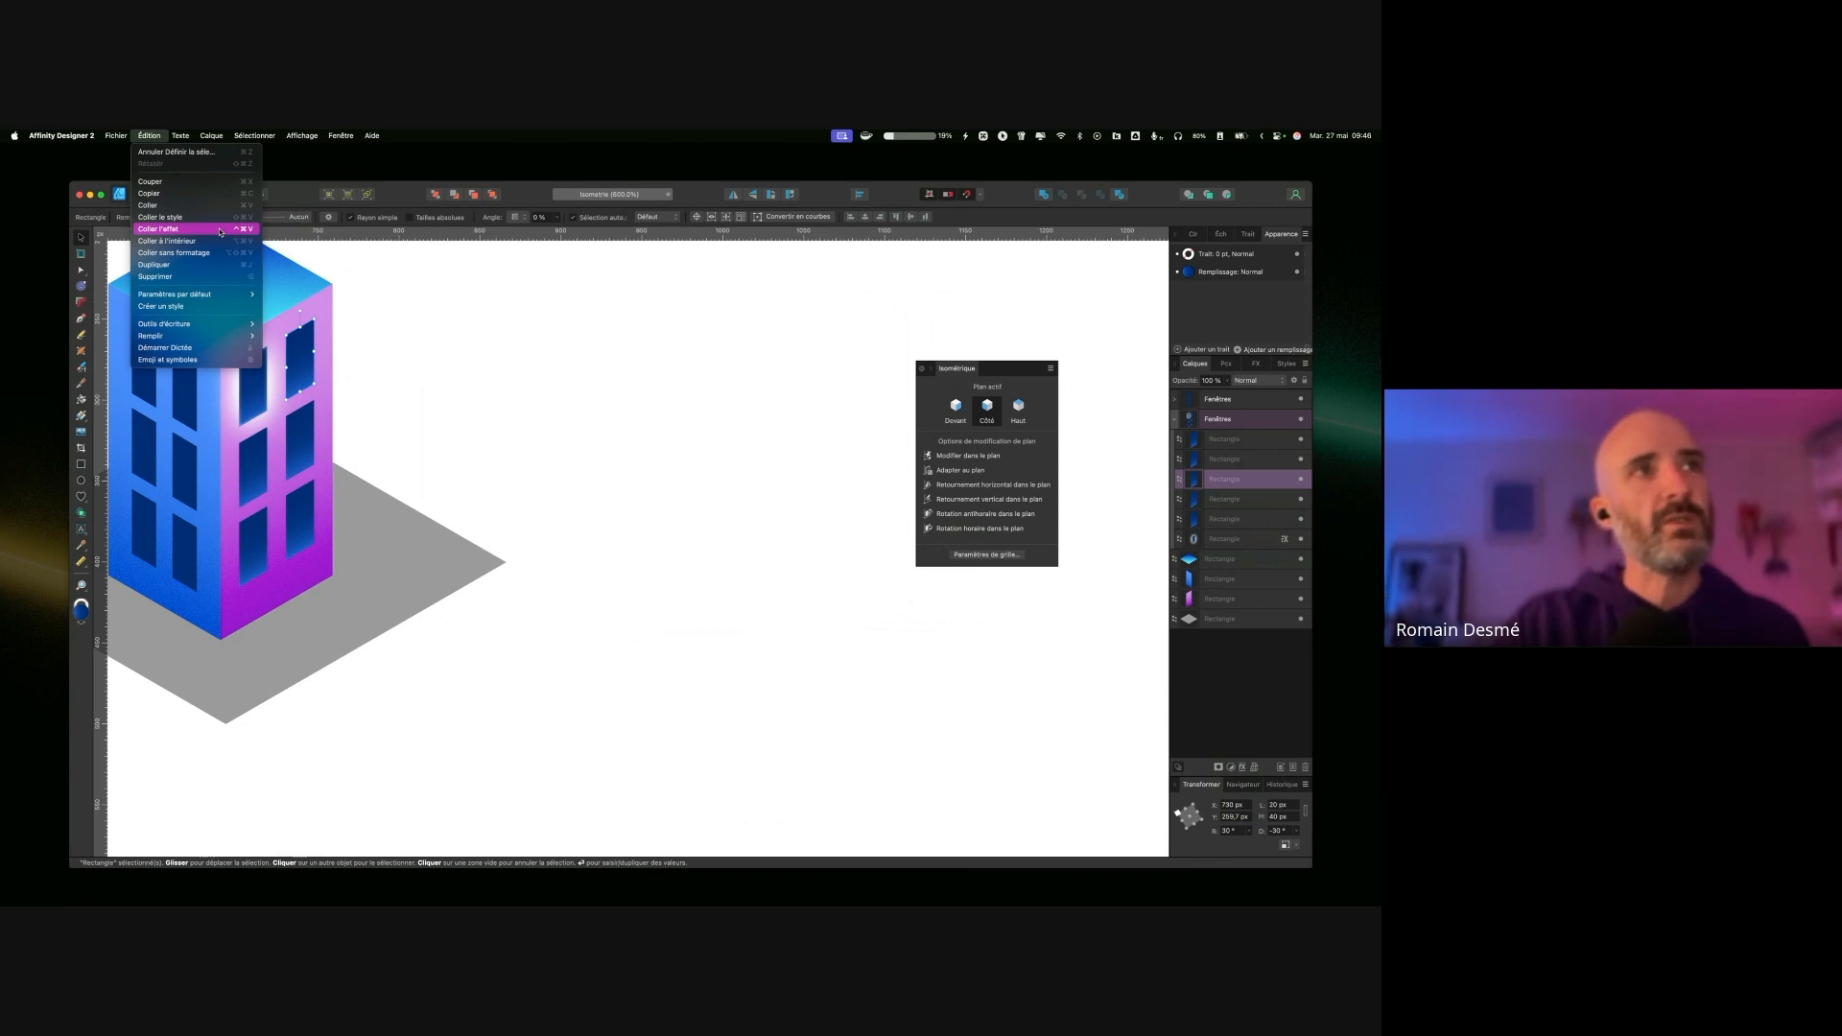
key(ctrl)
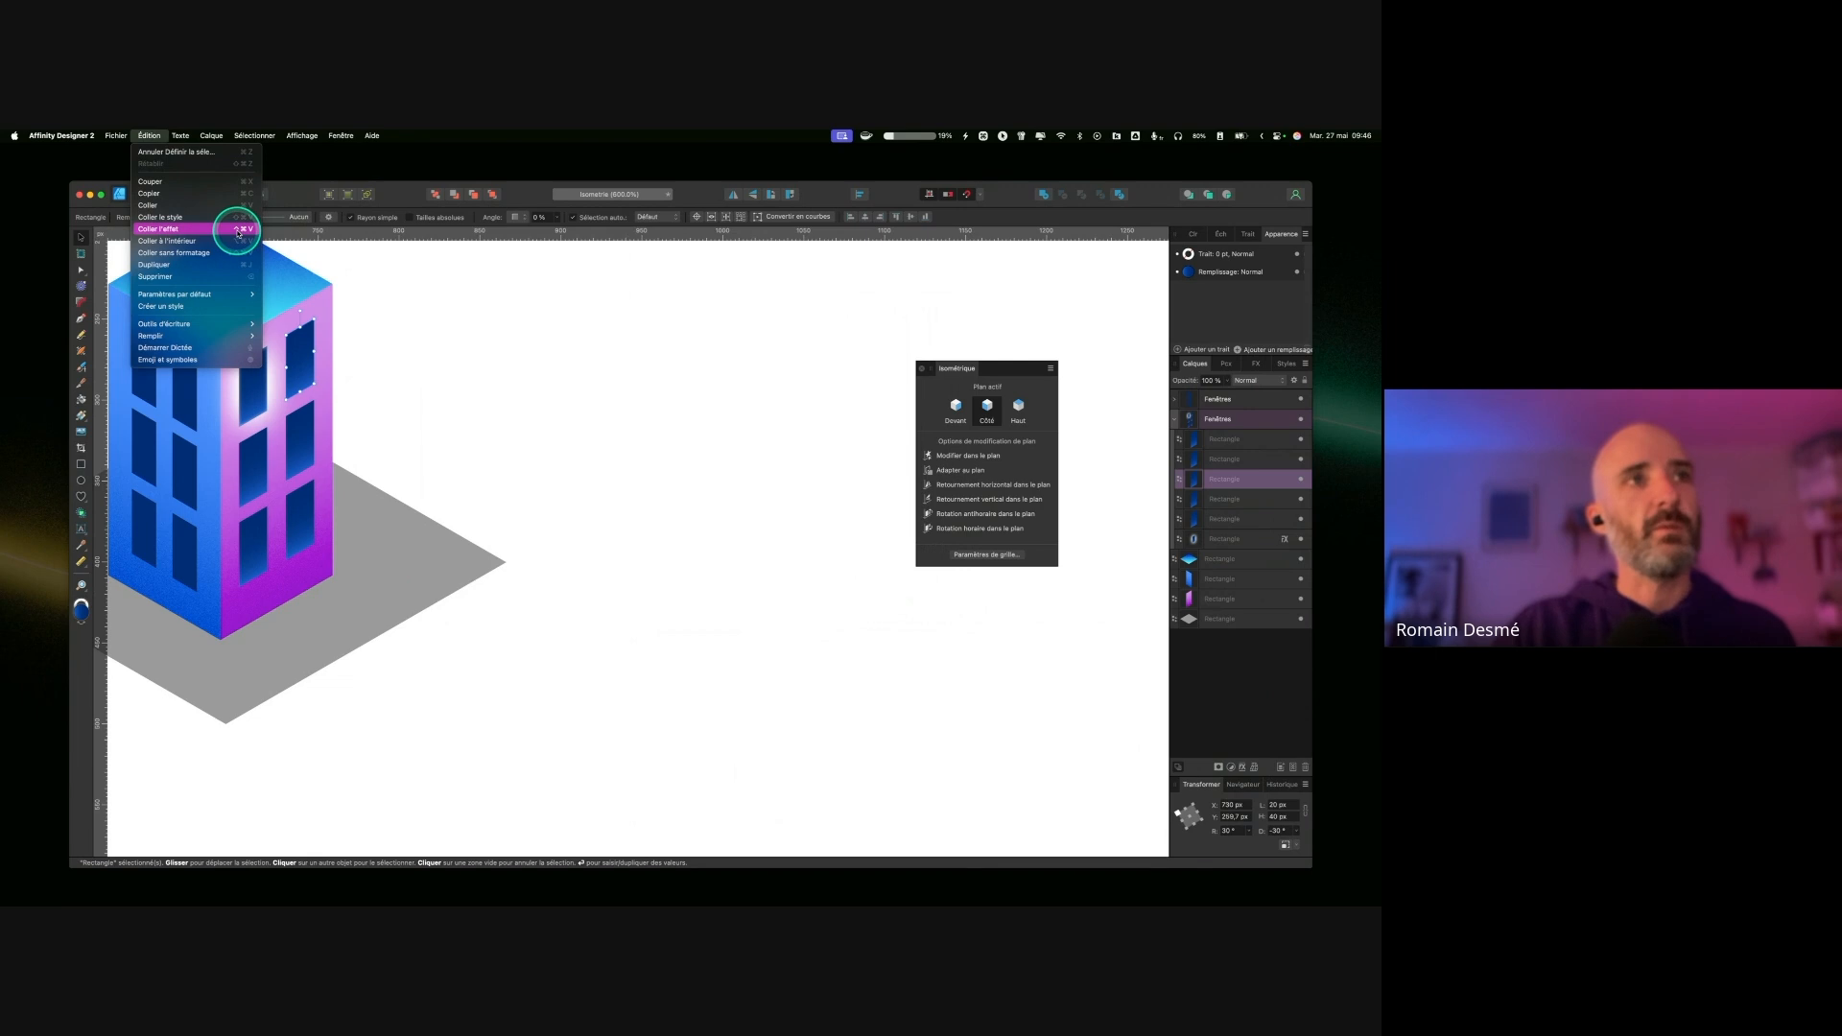
click(239, 234)
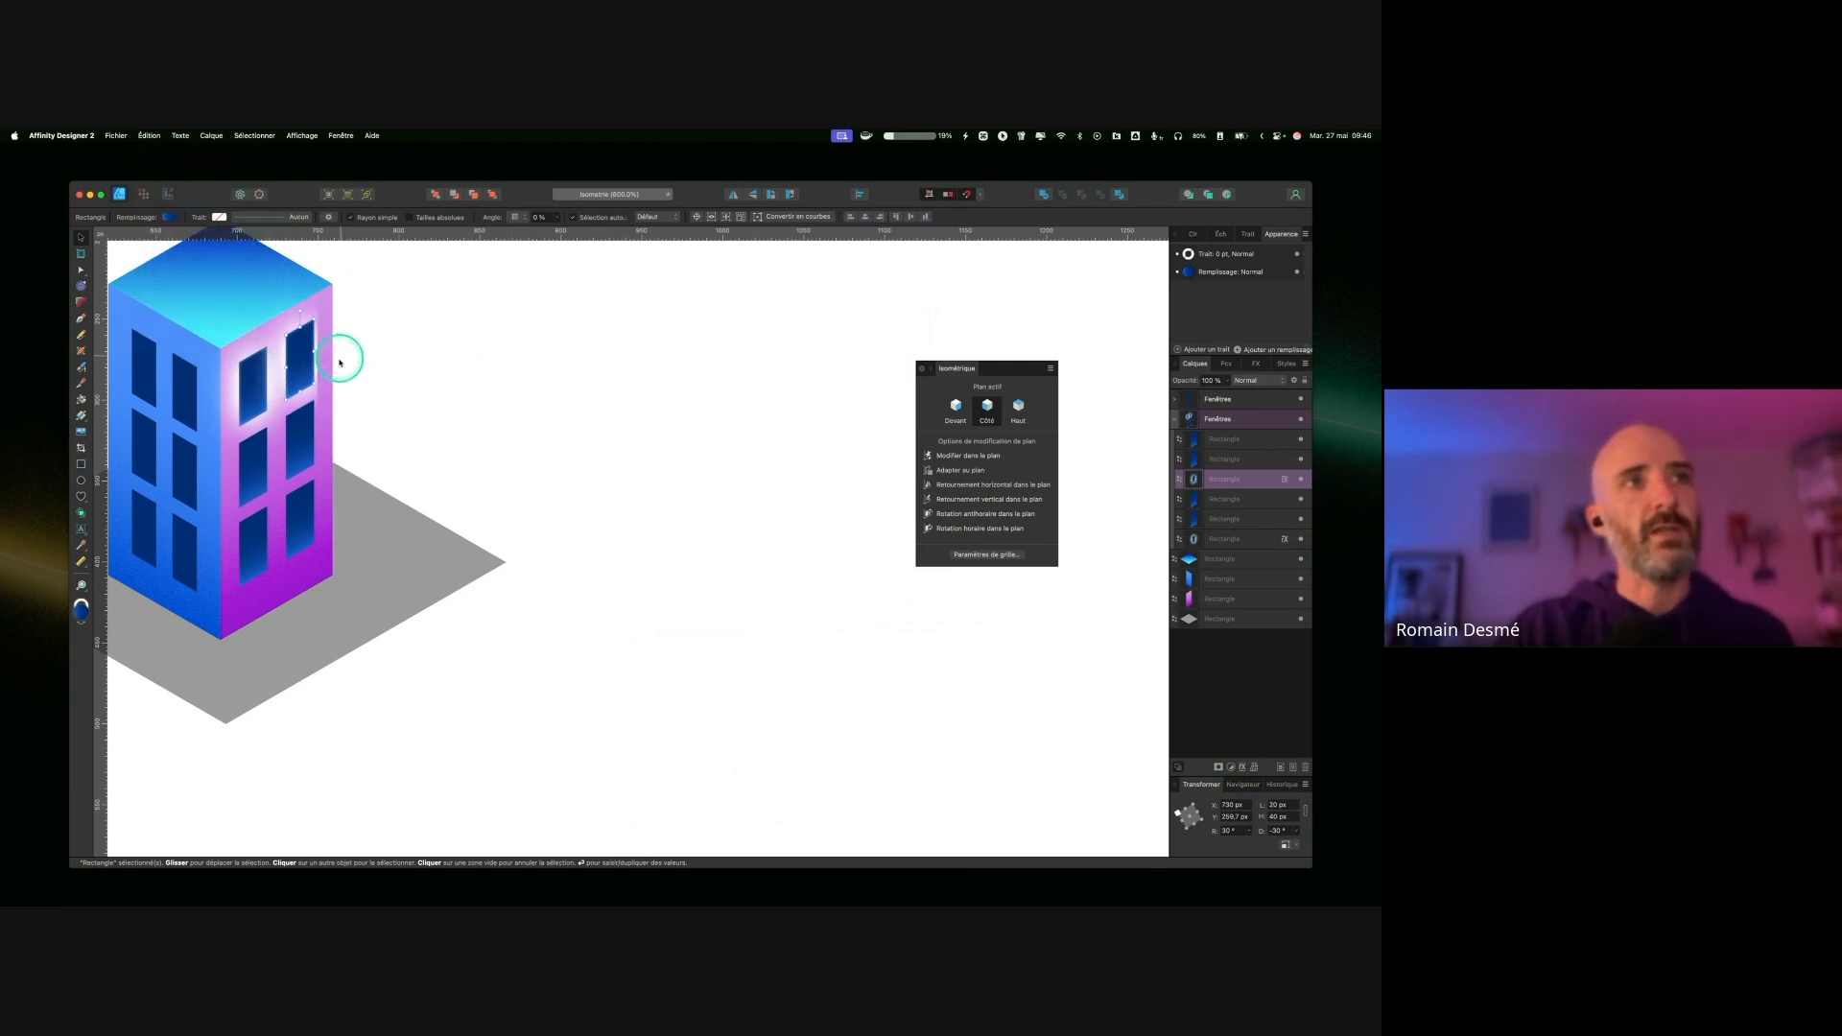
key(super+z)
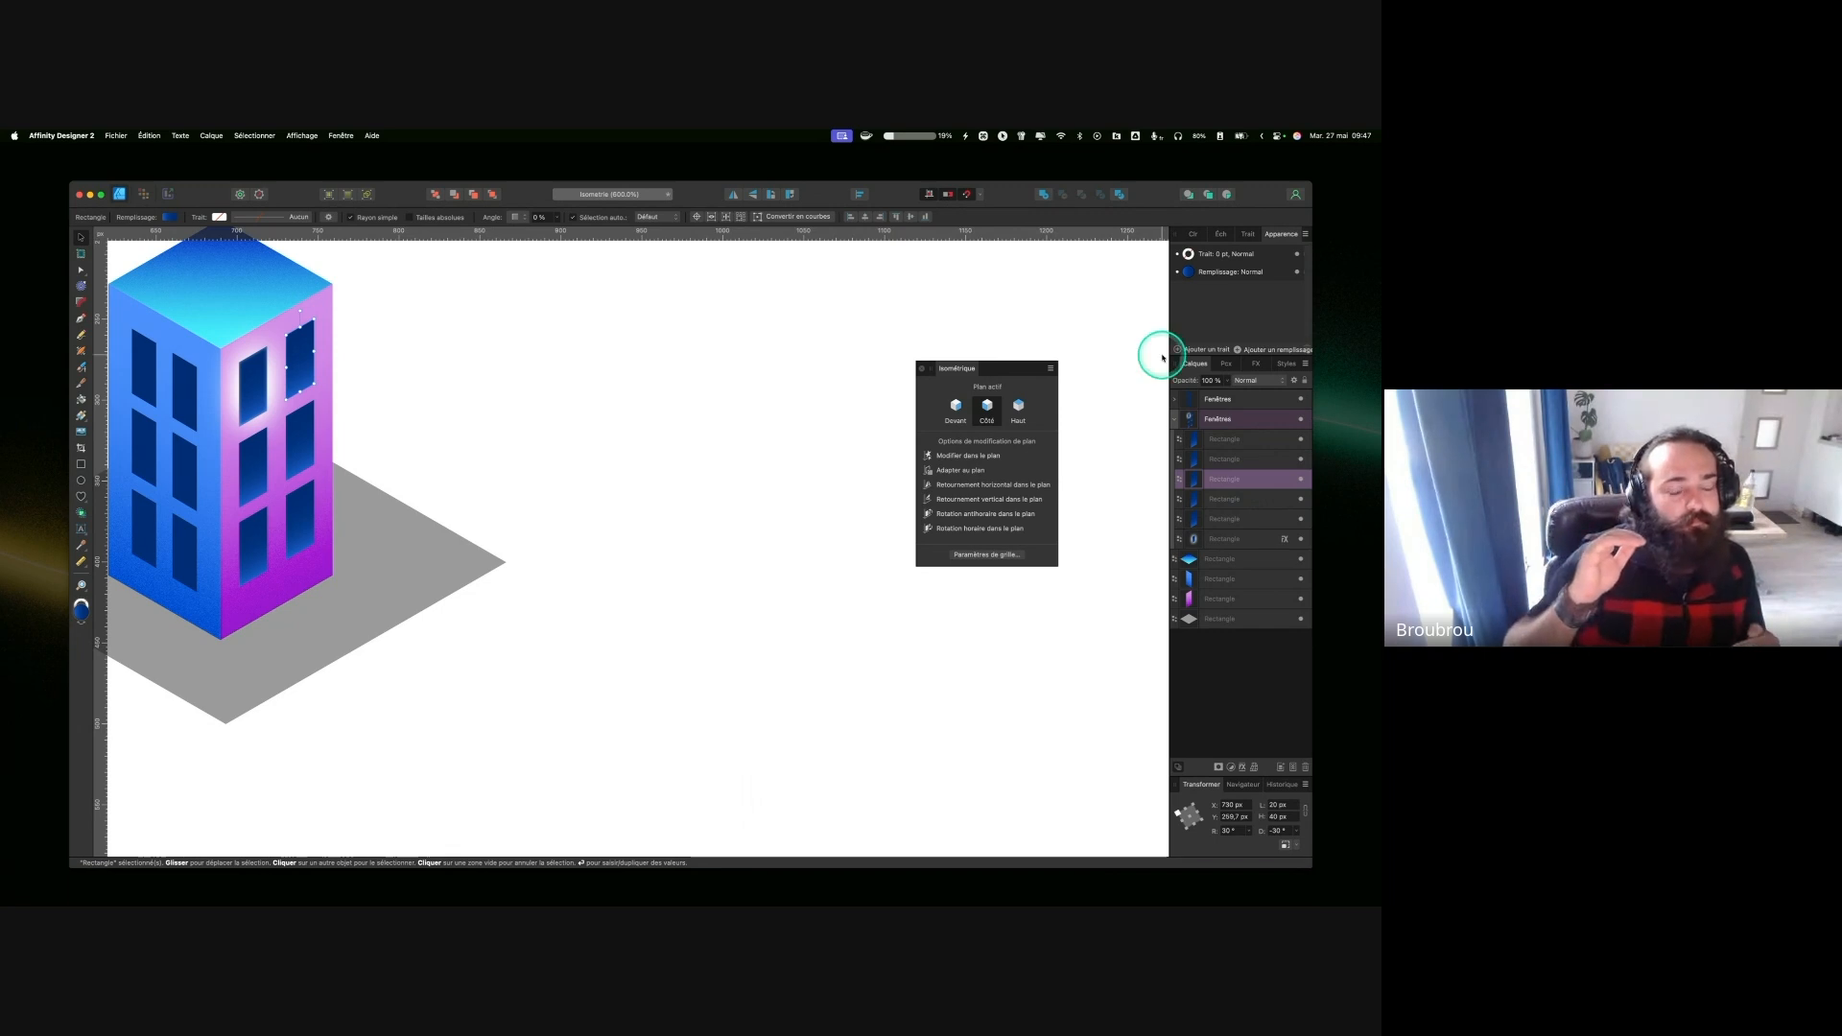
drag(1018, 368, 1023, 368)
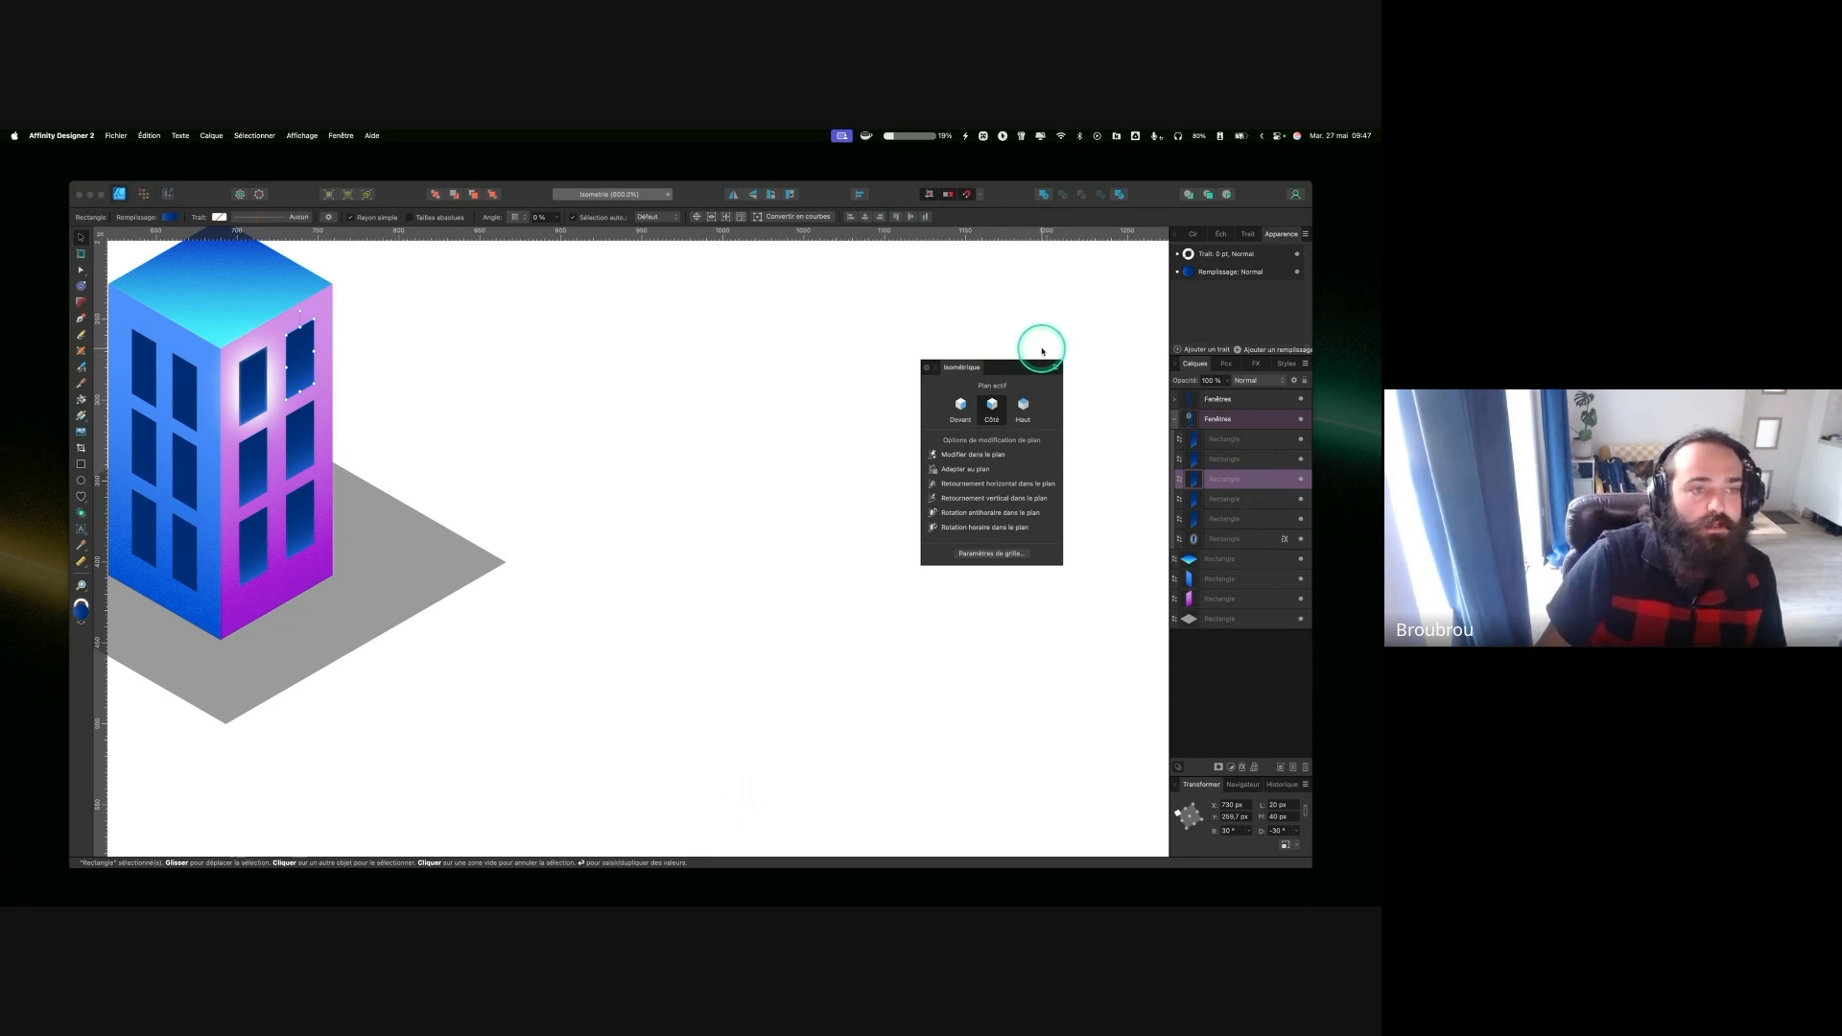
scroll(750, 397, left, 5)
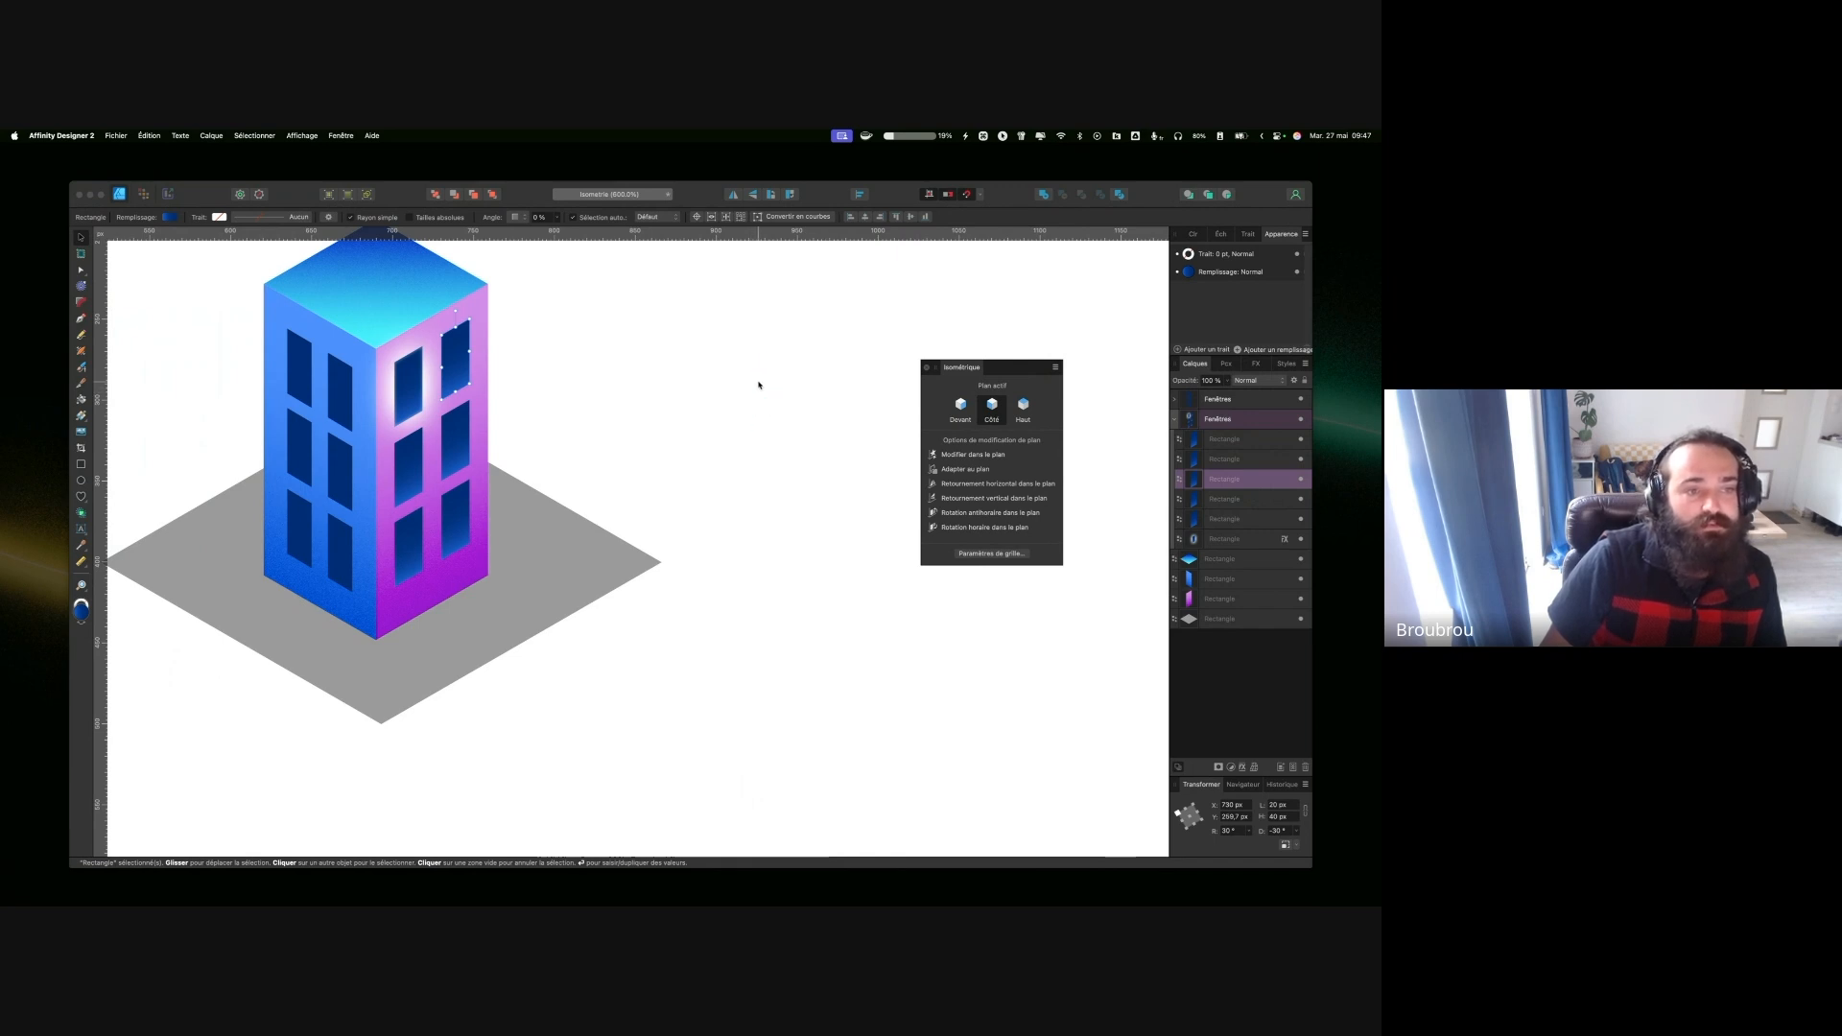
drag(775, 468, 745, 431)
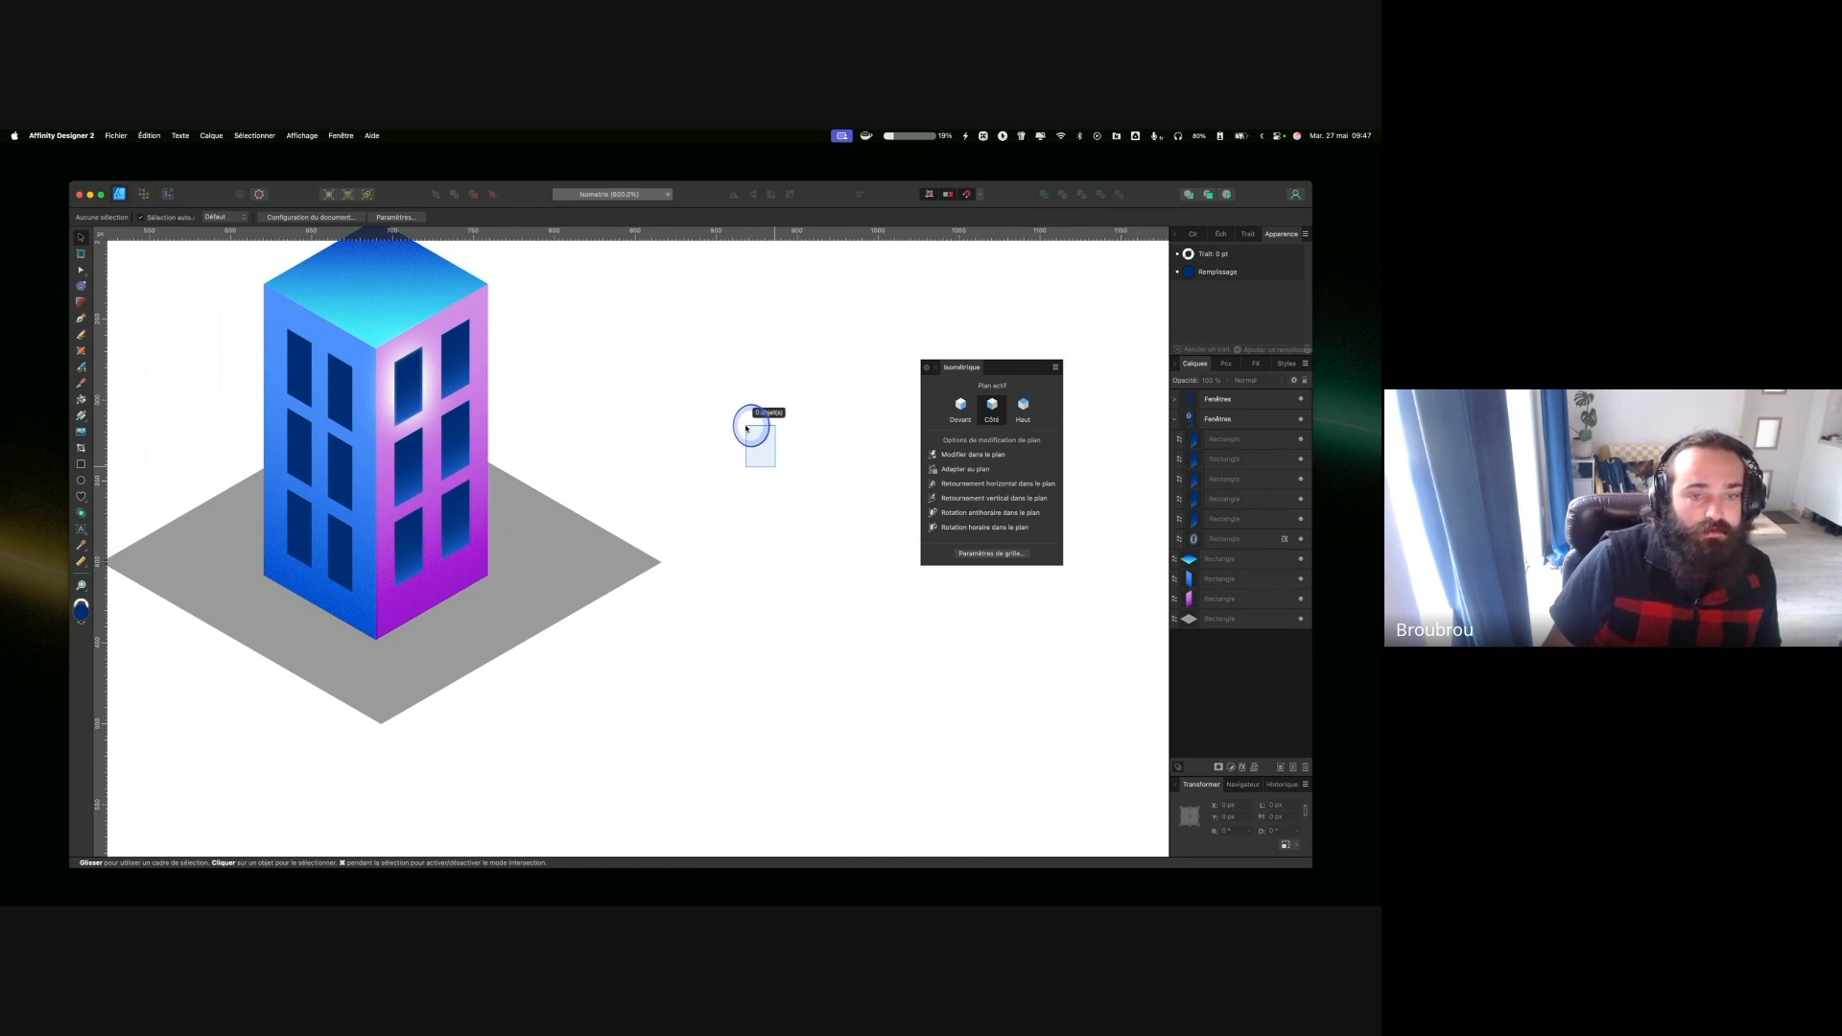
drag(746, 429, 738, 425)
scroll(709, 415, left, 3)
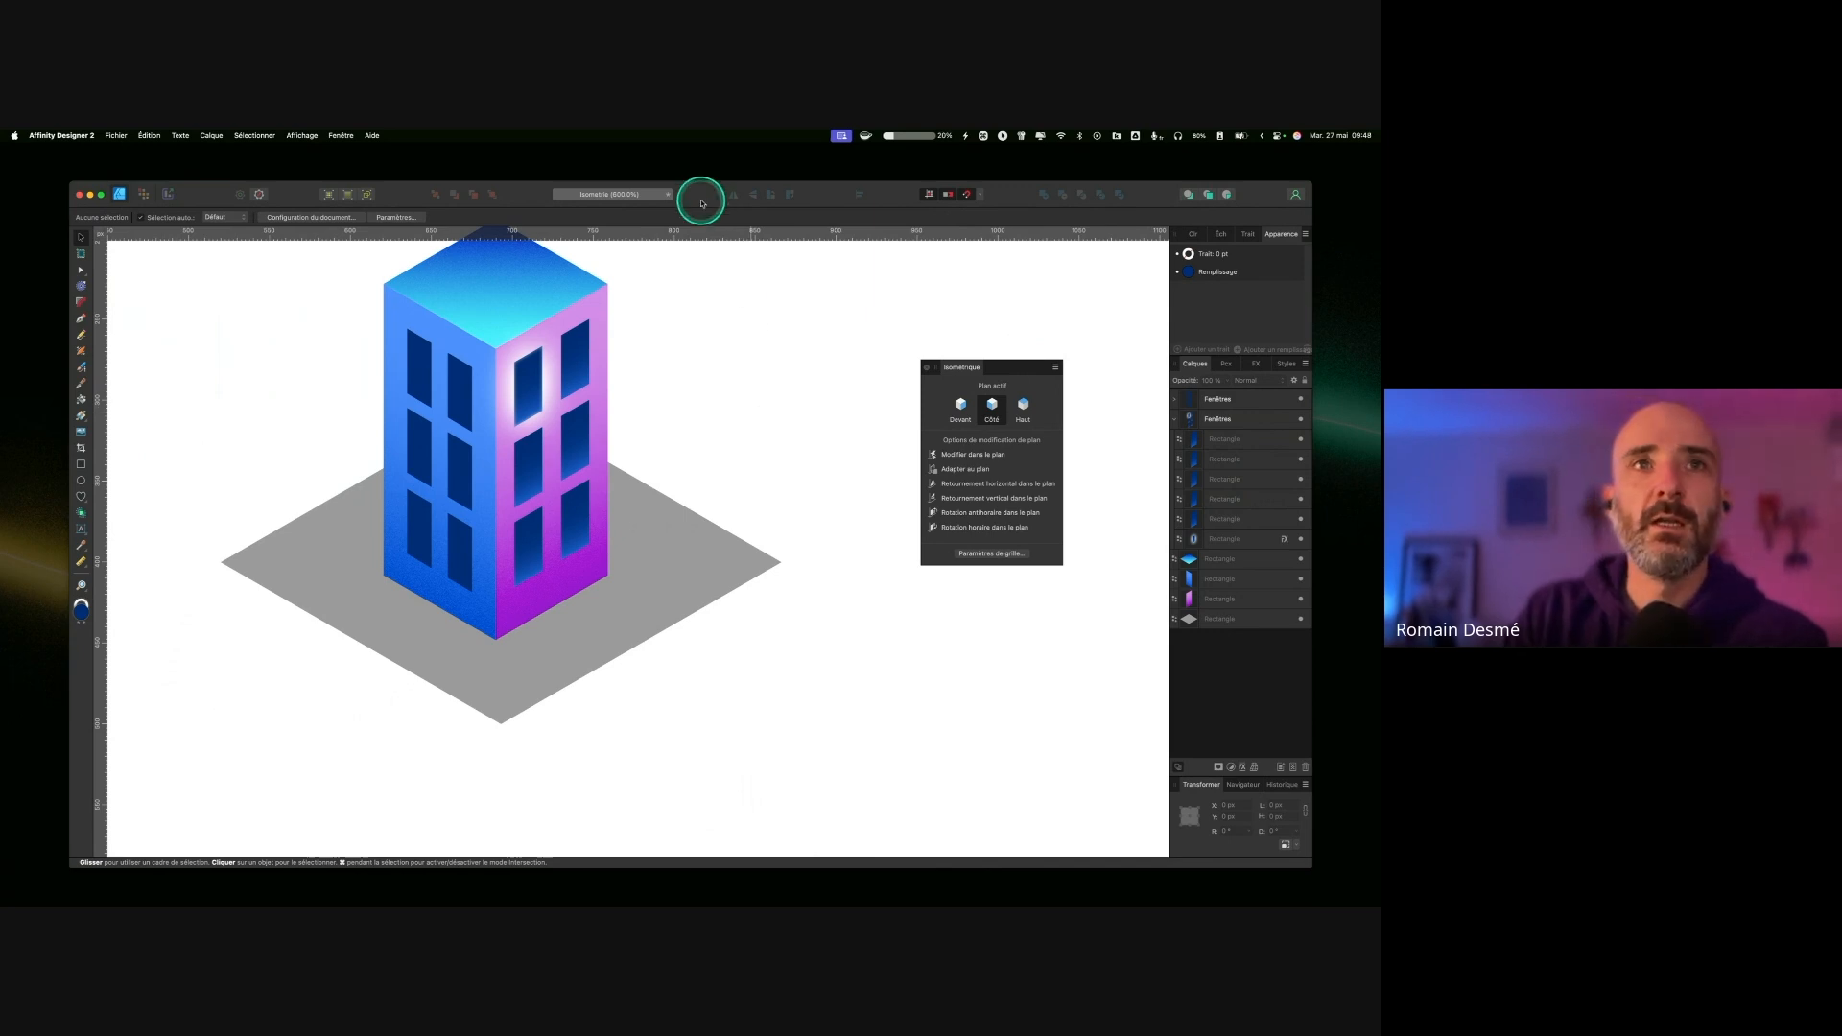
Step: Marquee-select the middle and lower windows in the purple face's outer column
drag(848, 557, 781, 459)
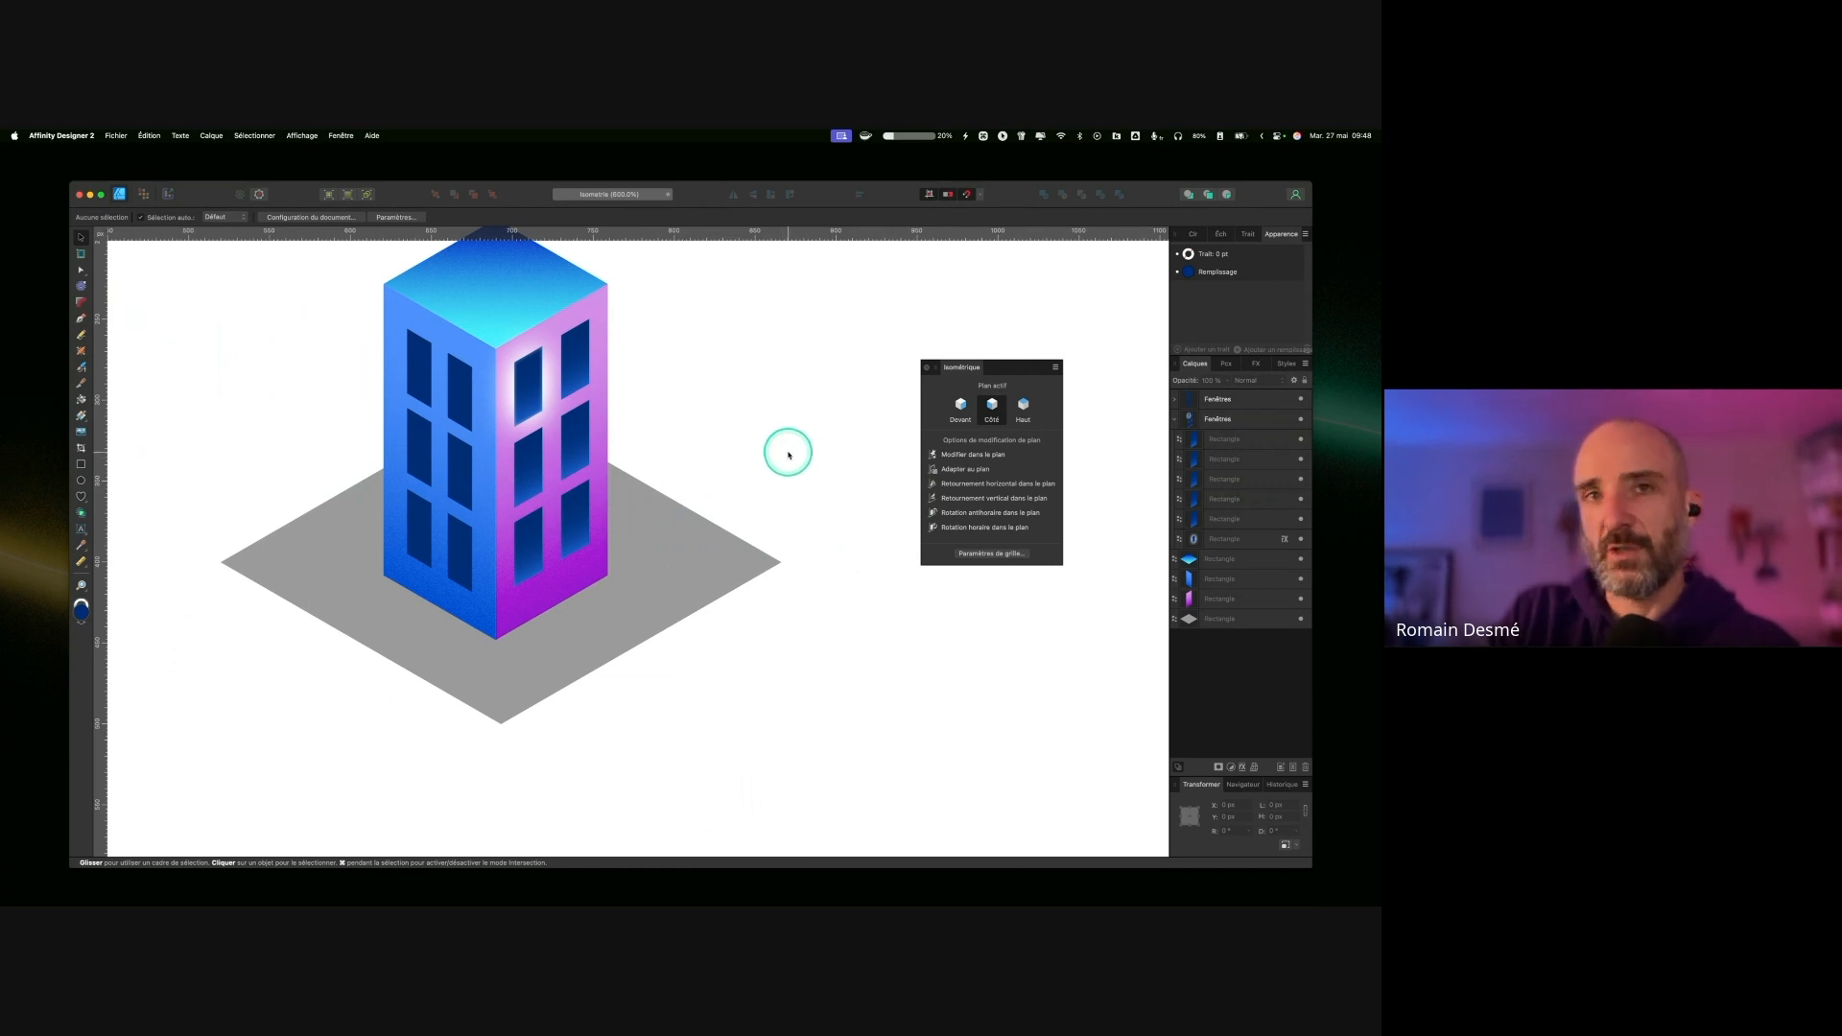
drag(841, 589, 546, 449)
drag(544, 444, 547, 402)
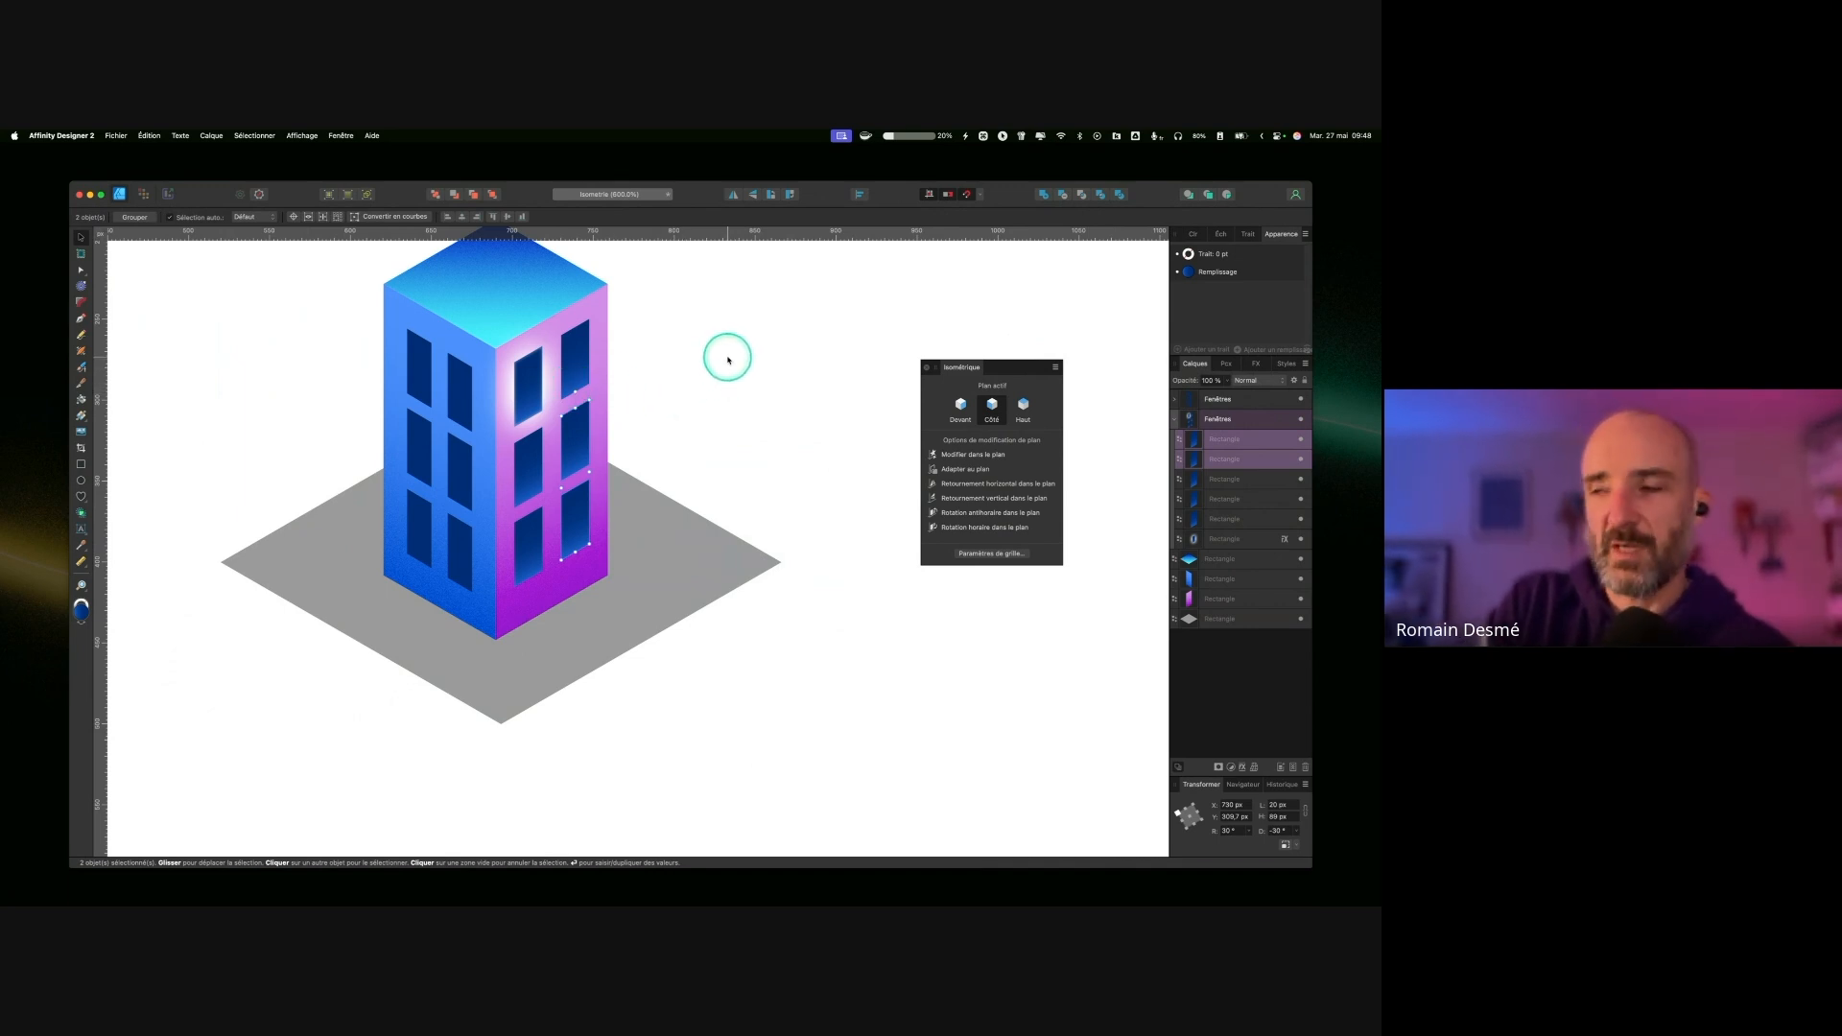
Step: Examine the tool setting for selecting objects that intersect the selection marquee, close the settings, and clear the selection
click(66, 134)
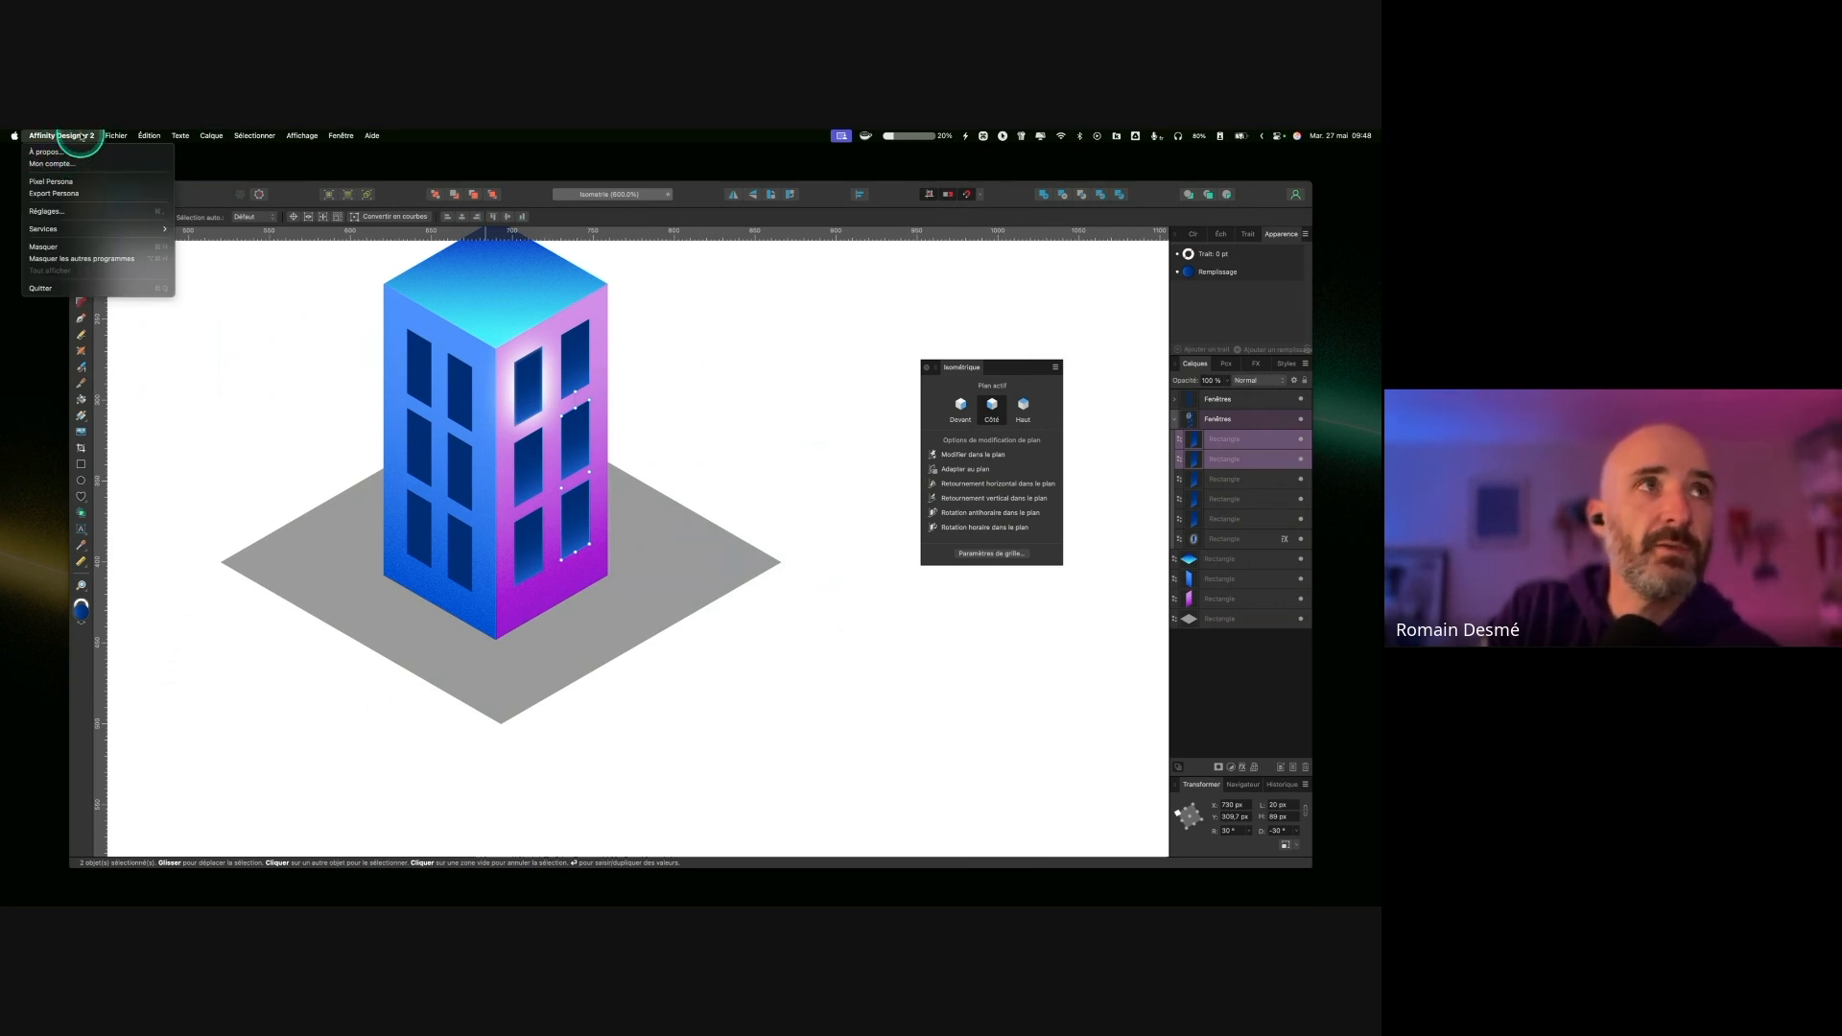
click(69, 211)
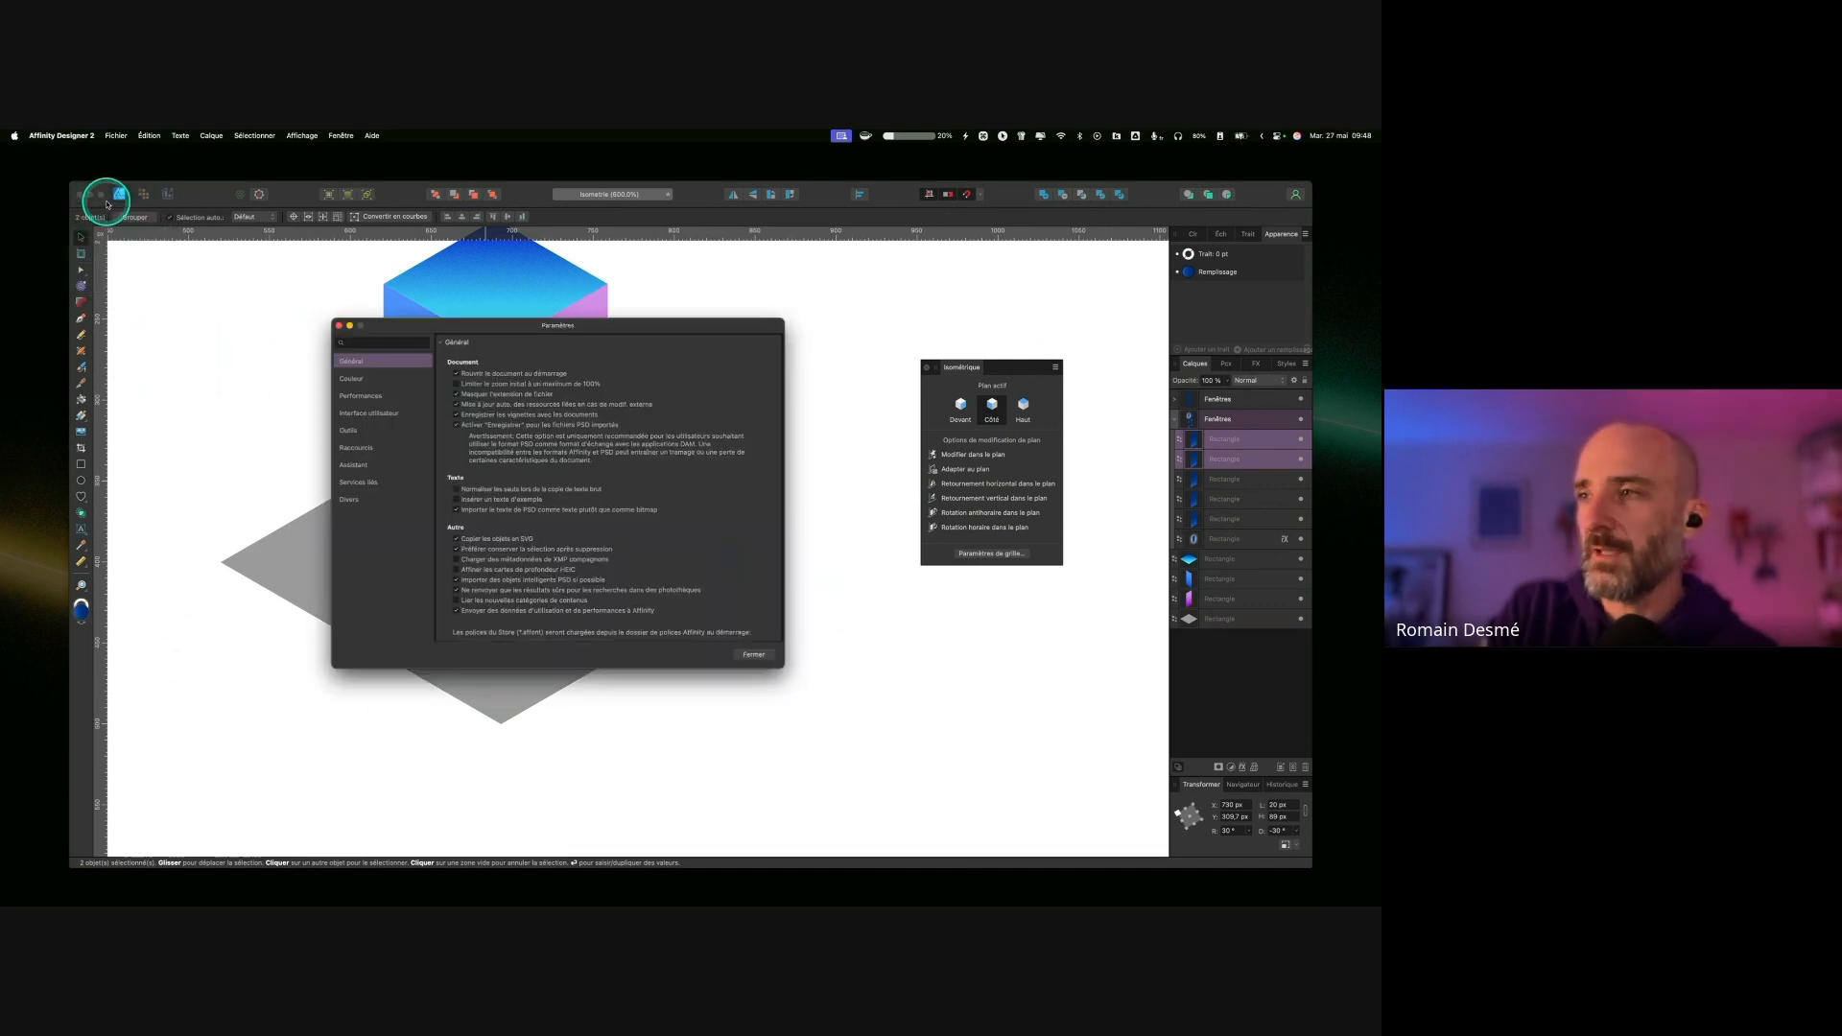
click(349, 430)
key(ctrl)
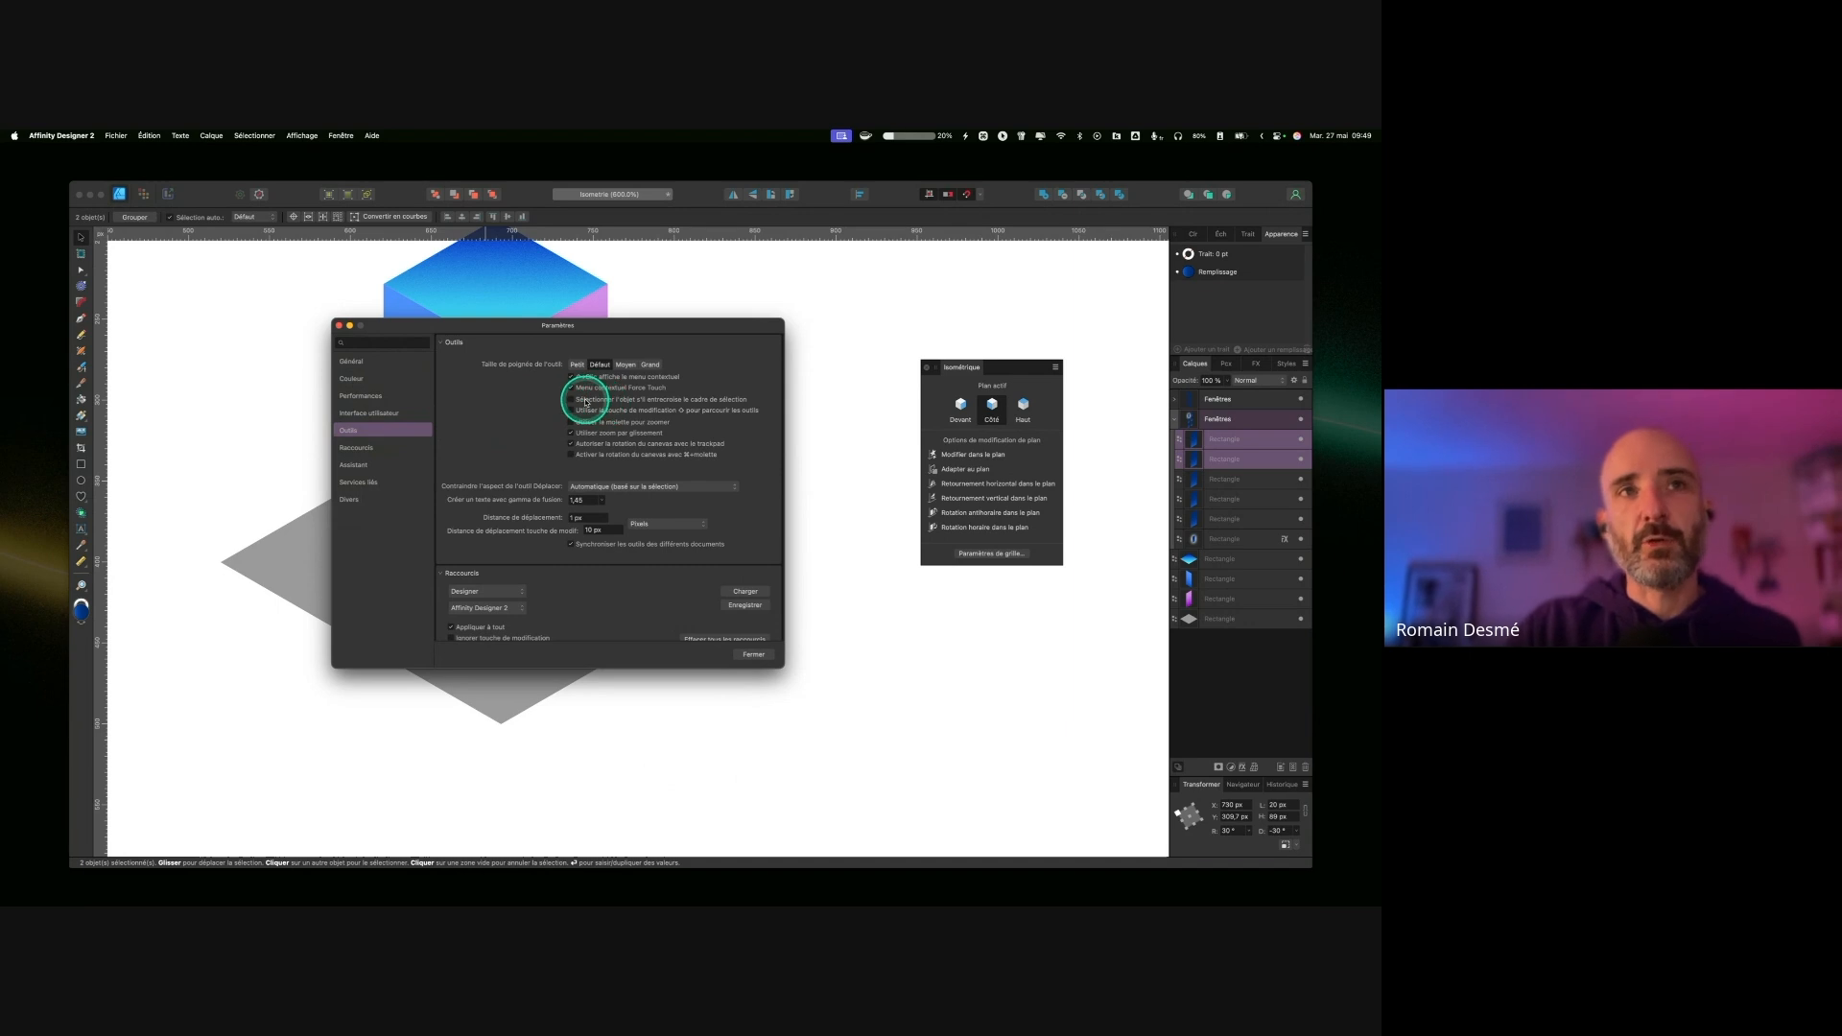
key(ctrl)
key(ctrl)
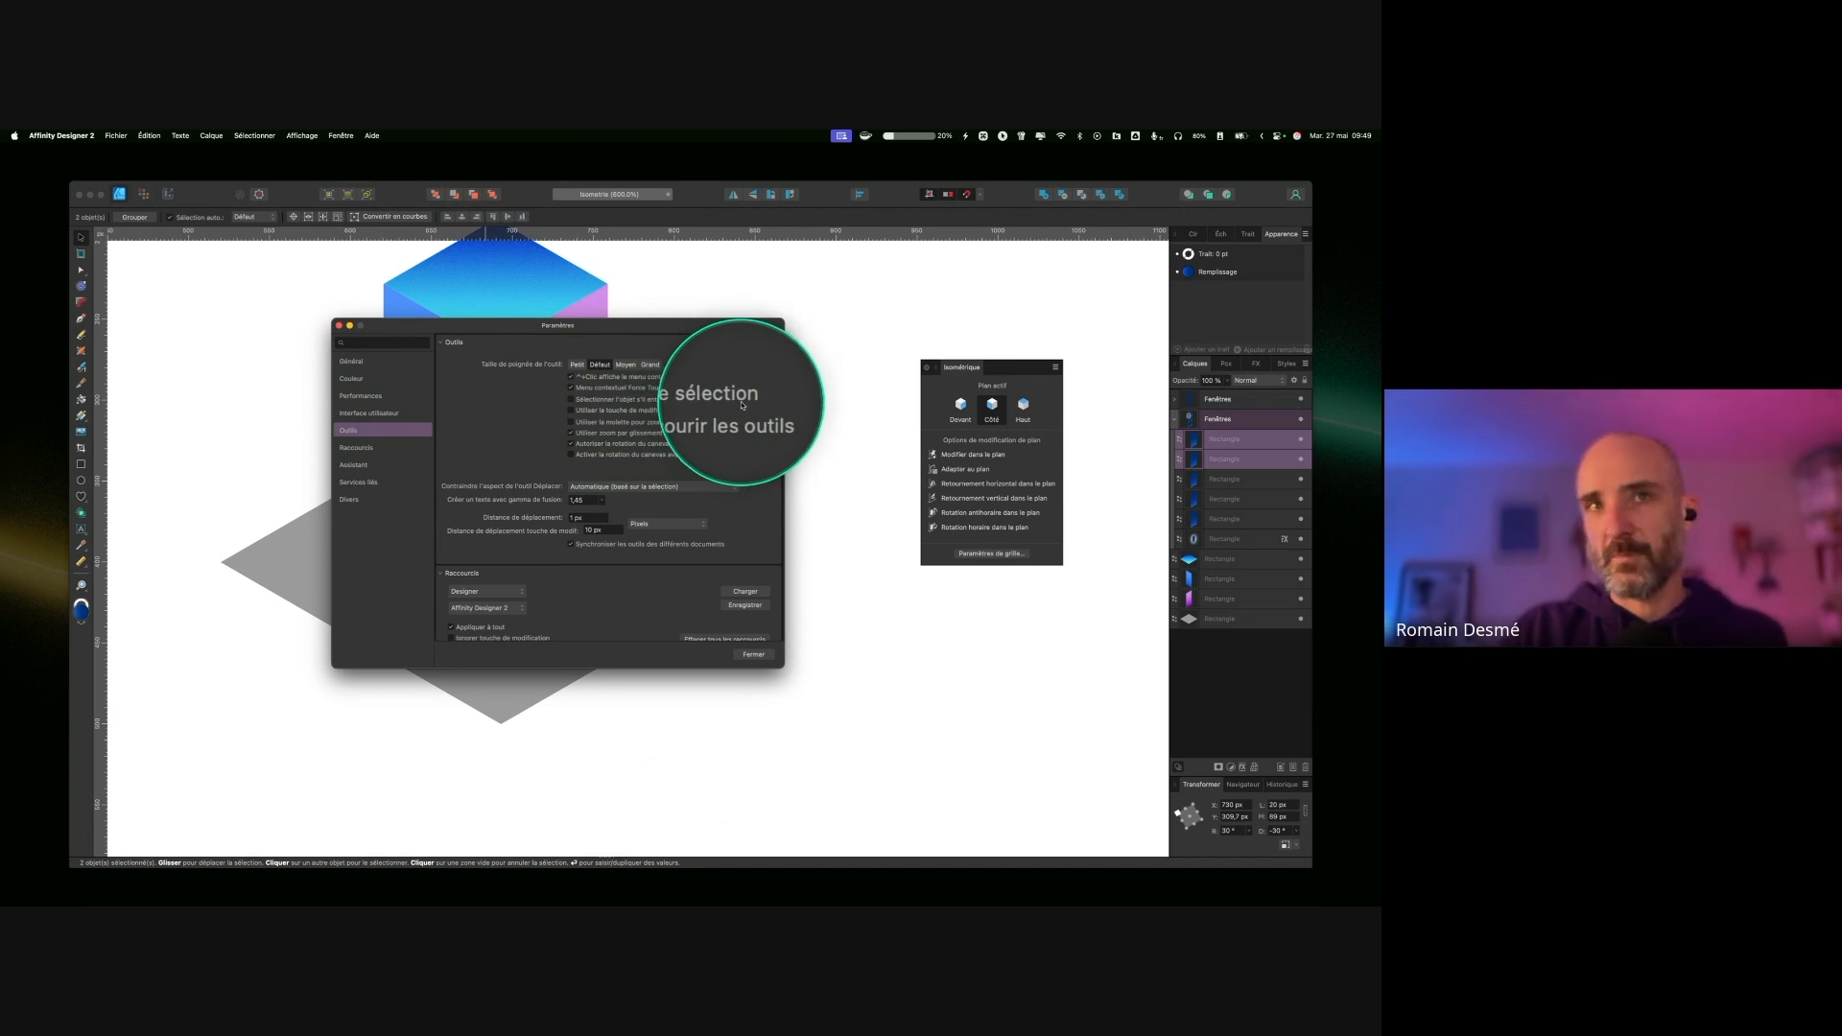
key(ctrl)
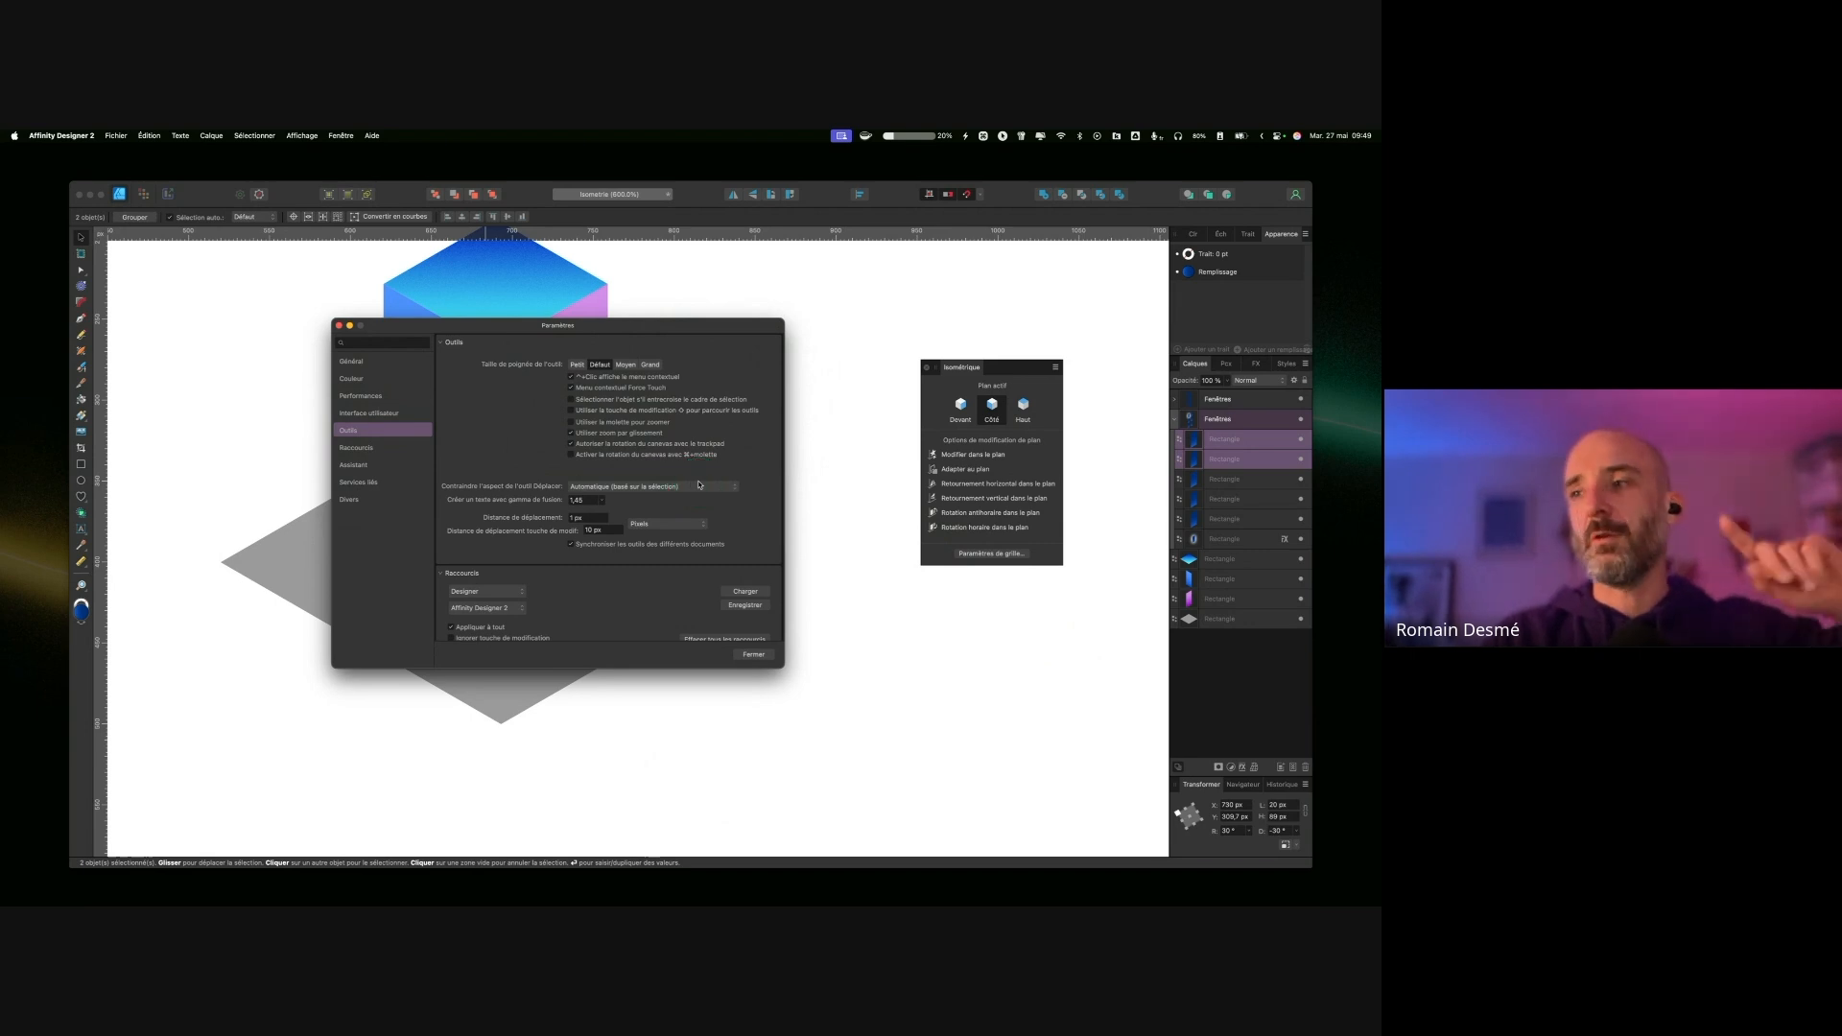
scroll(732, 547, down, 3)
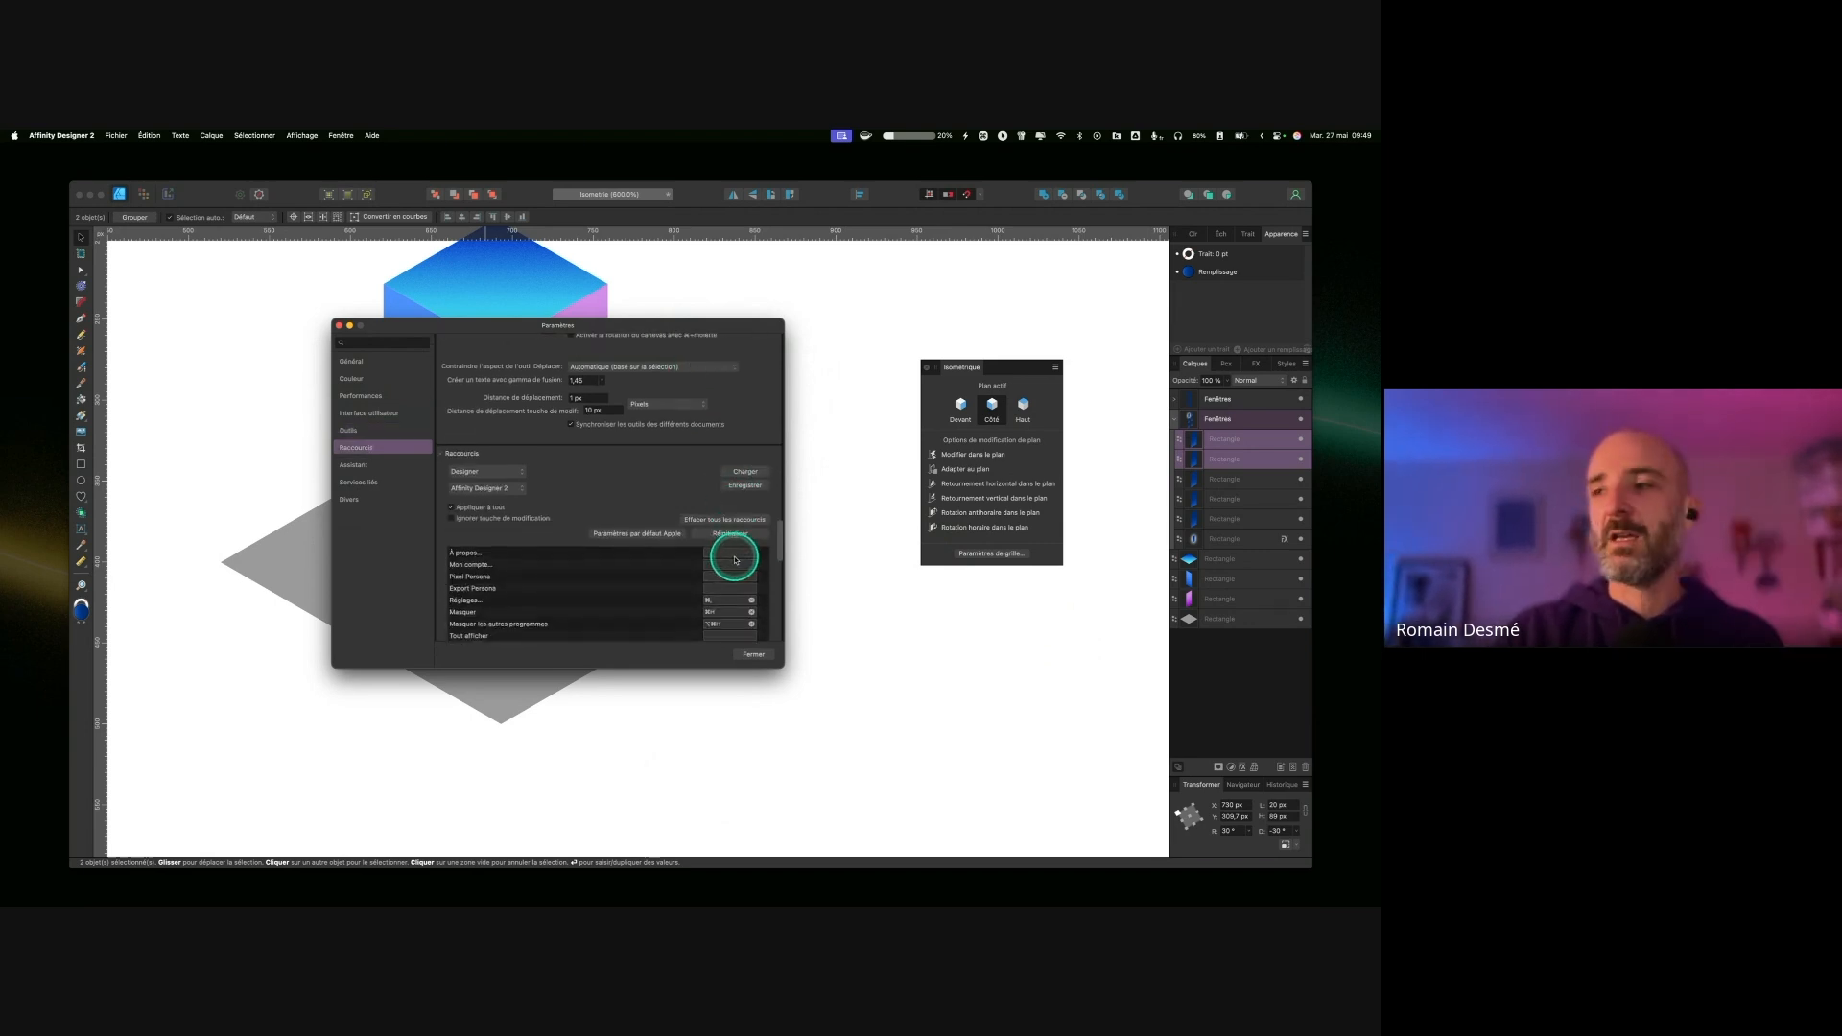
click(754, 656)
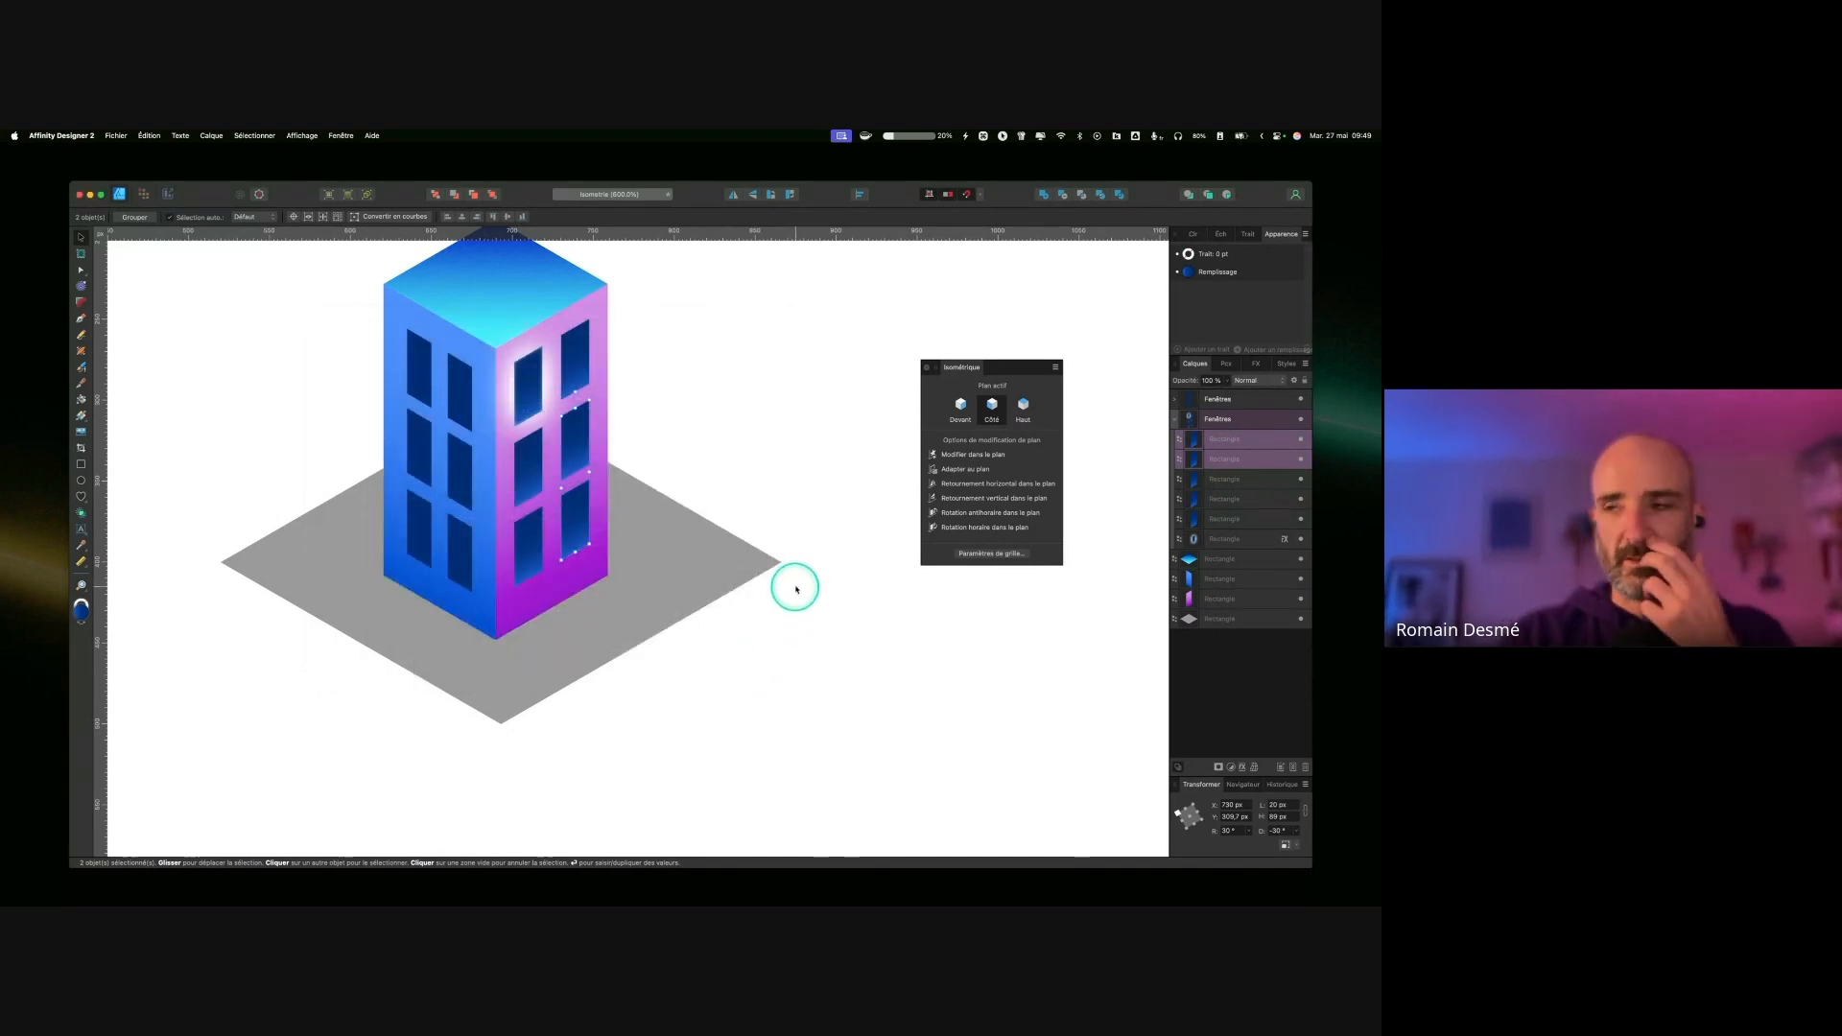
click(820, 563)
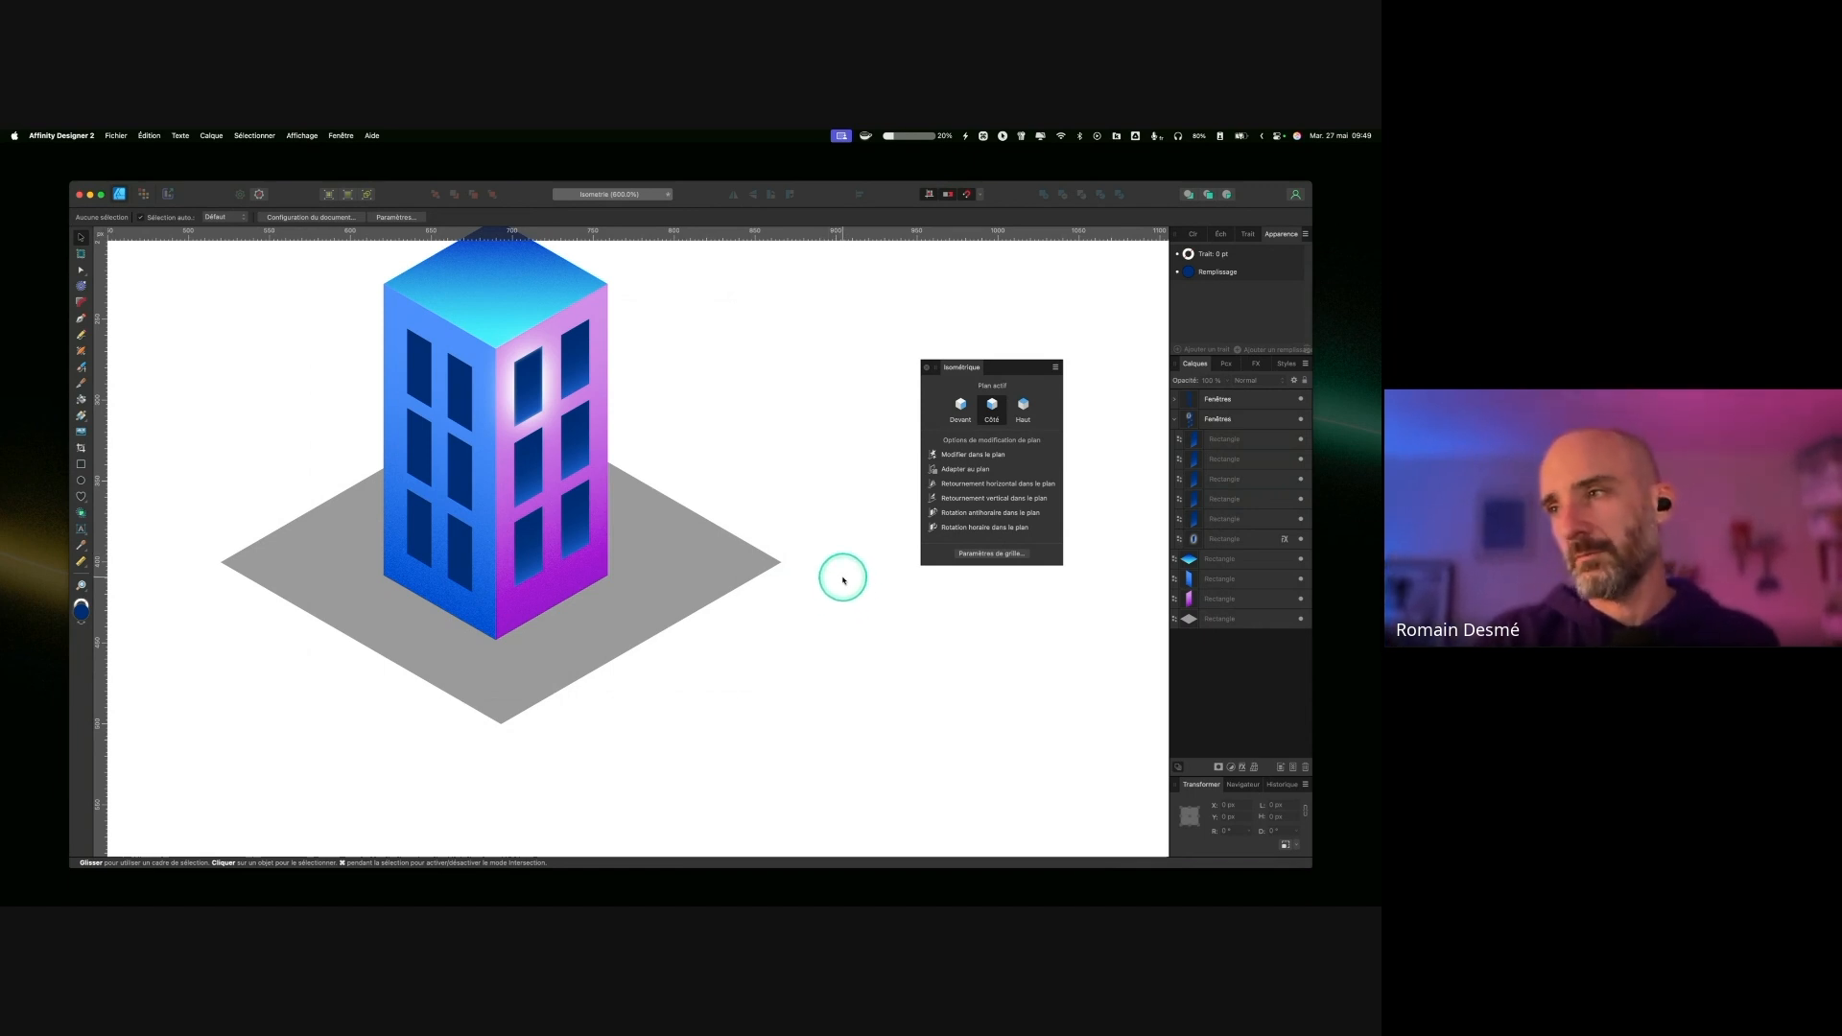
Step: Select the grey ground square beneath the tower and display the isometric grid
scroll(809, 576, up, 1)
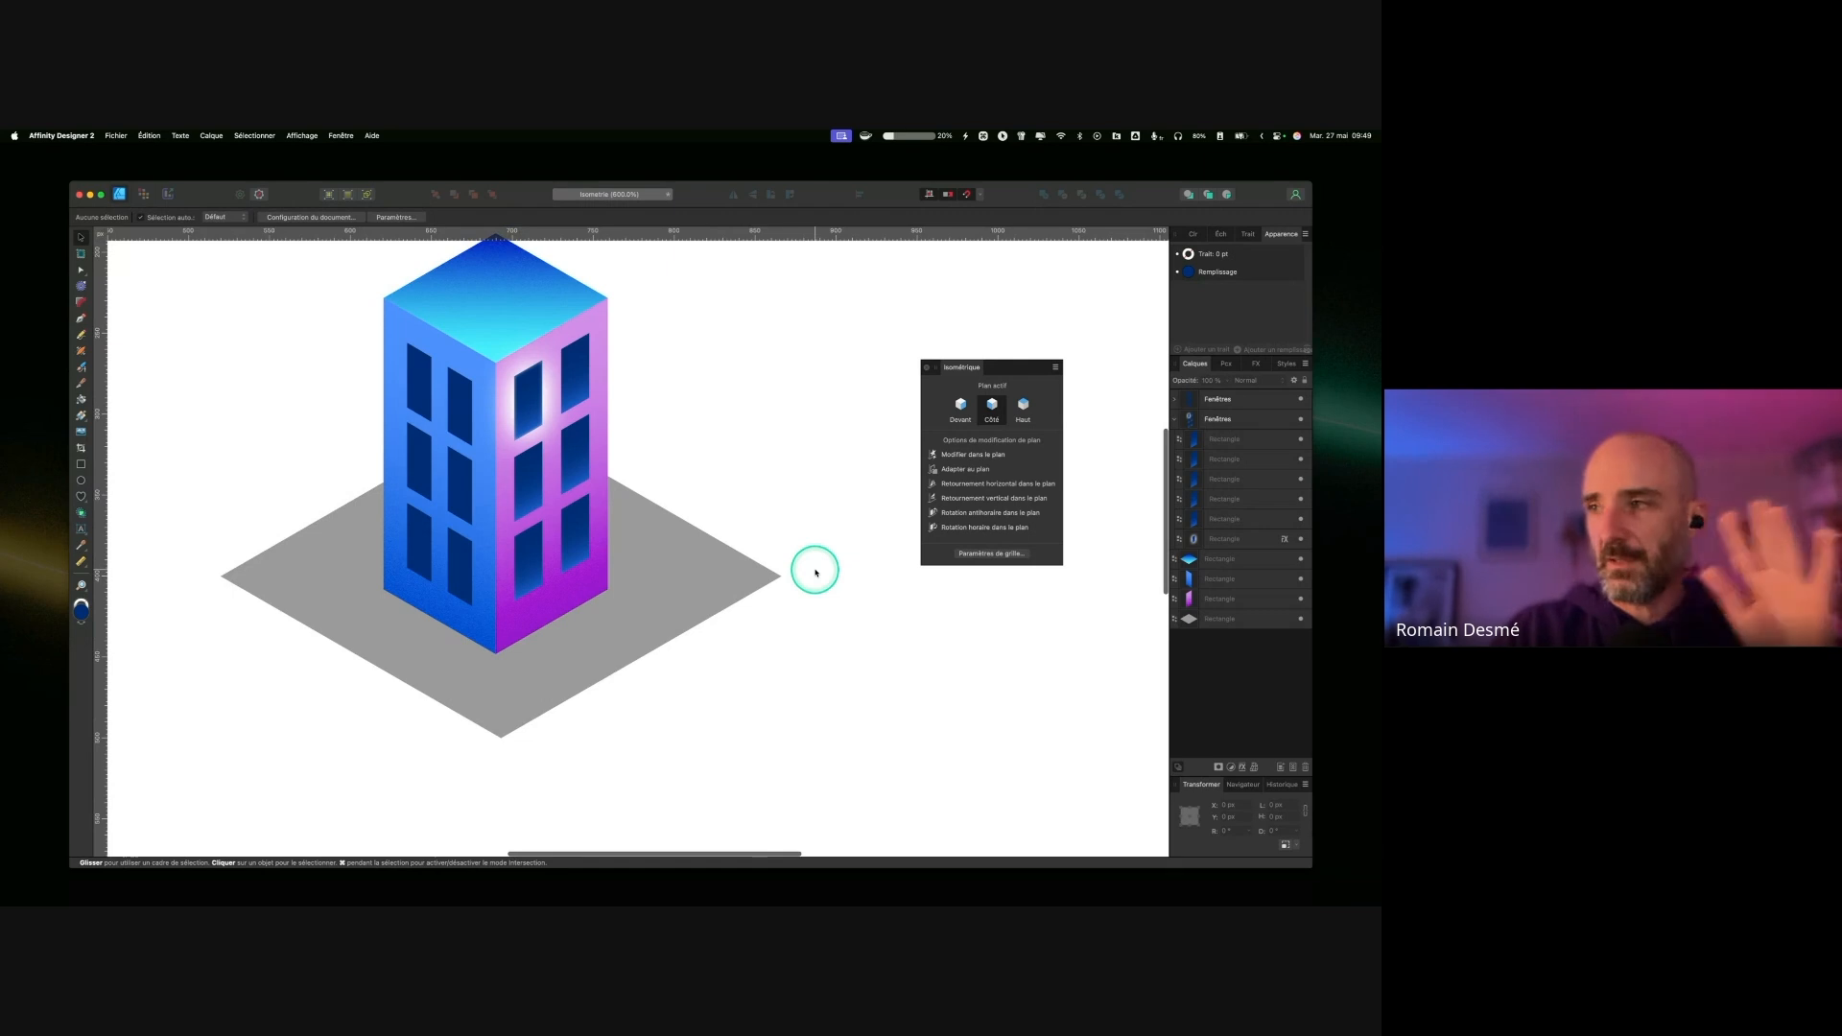
scroll(811, 575, up, 2)
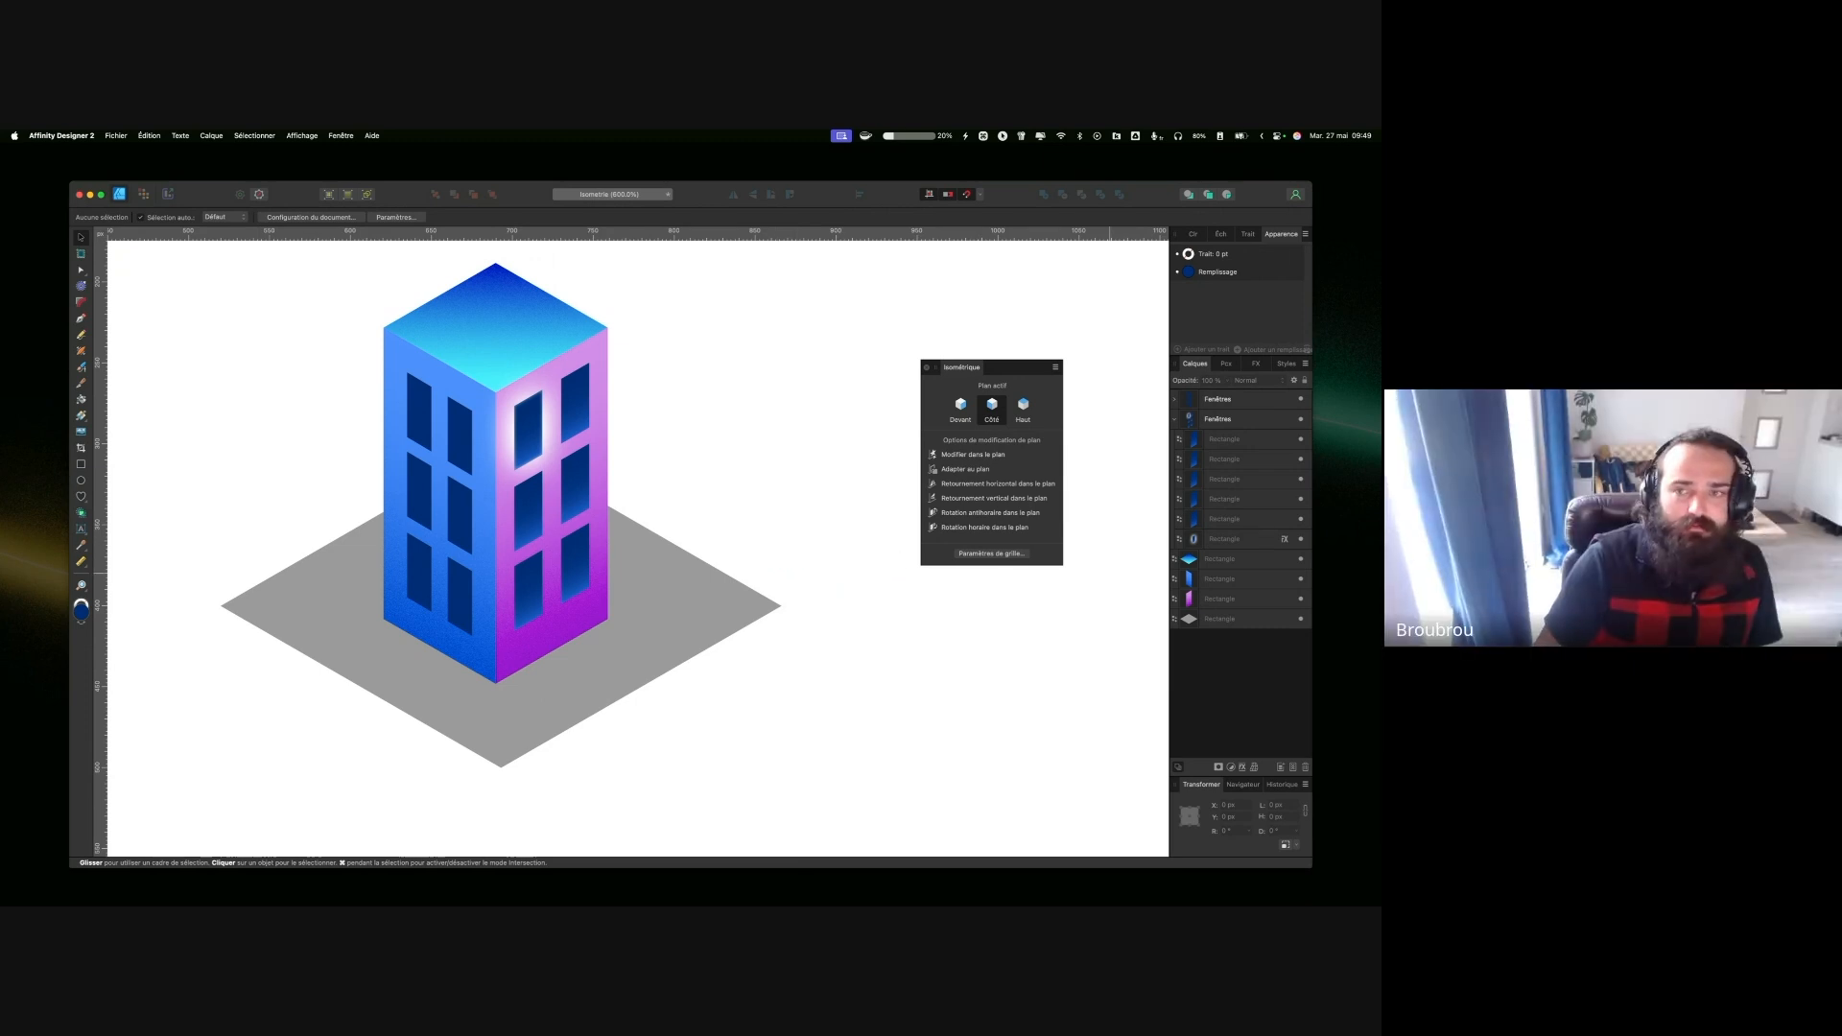
scroll(779, 517, left, 3)
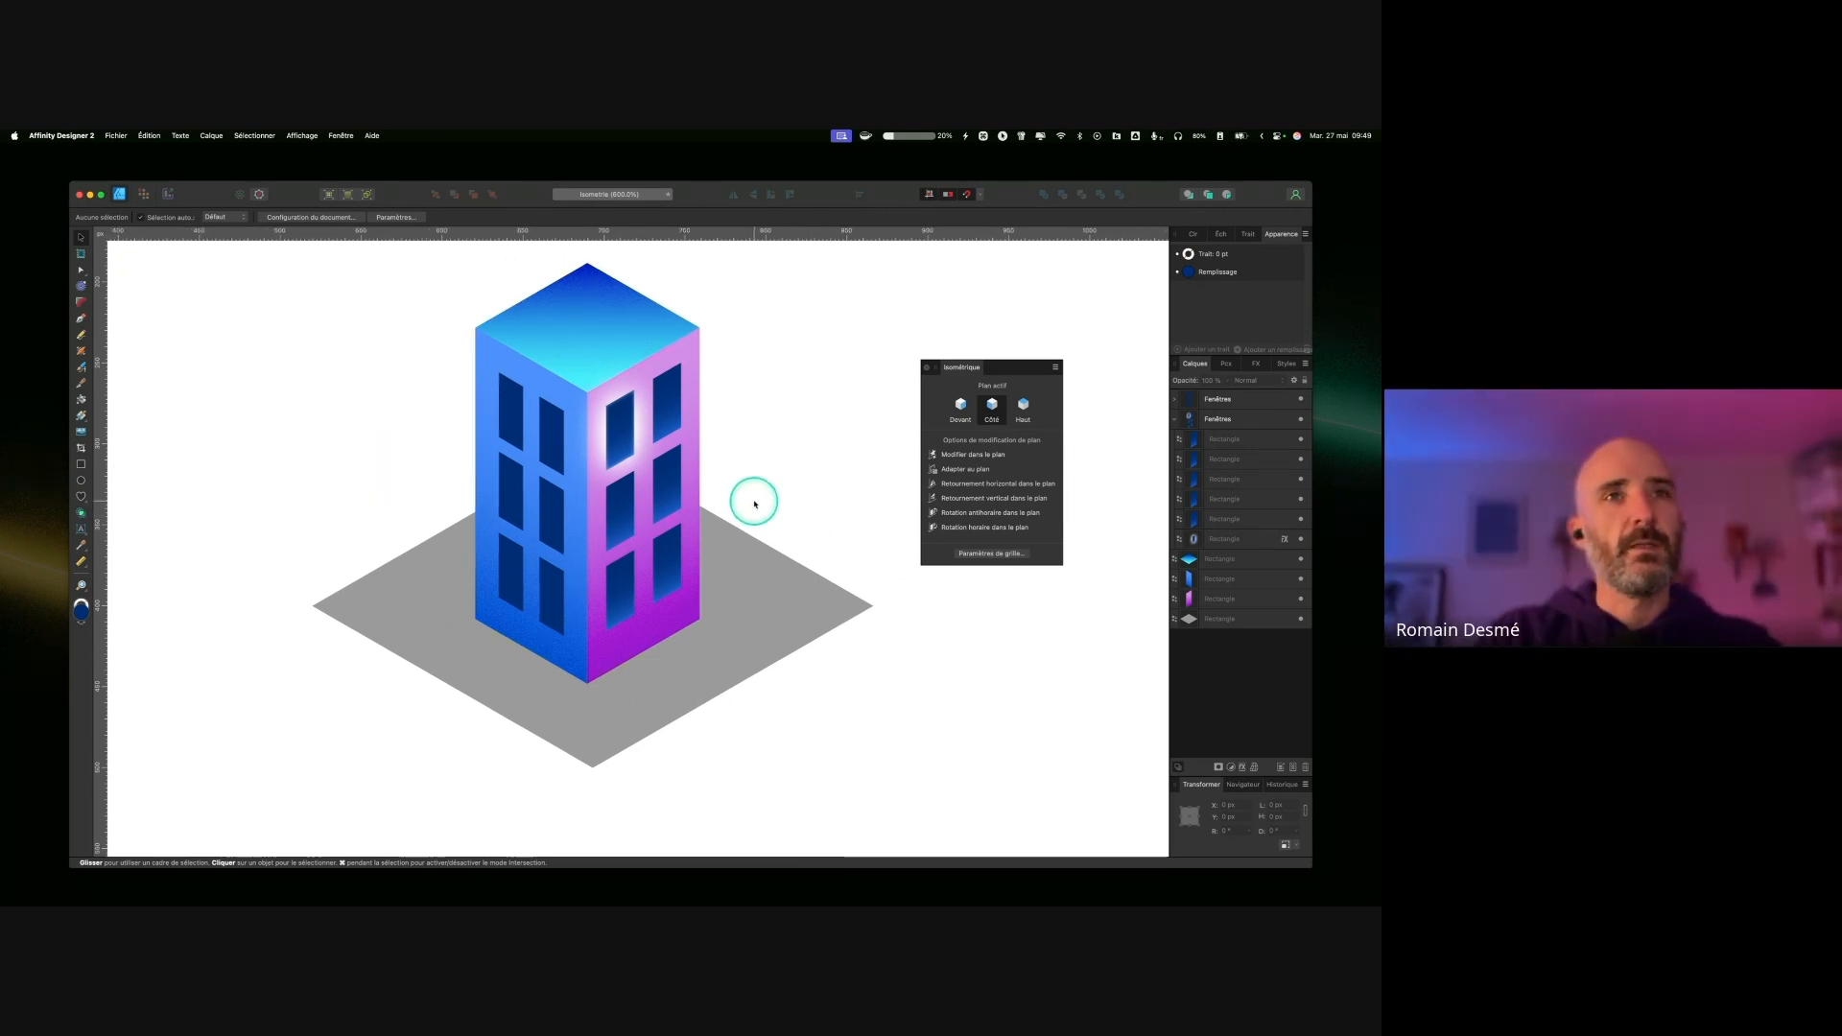
click(758, 511)
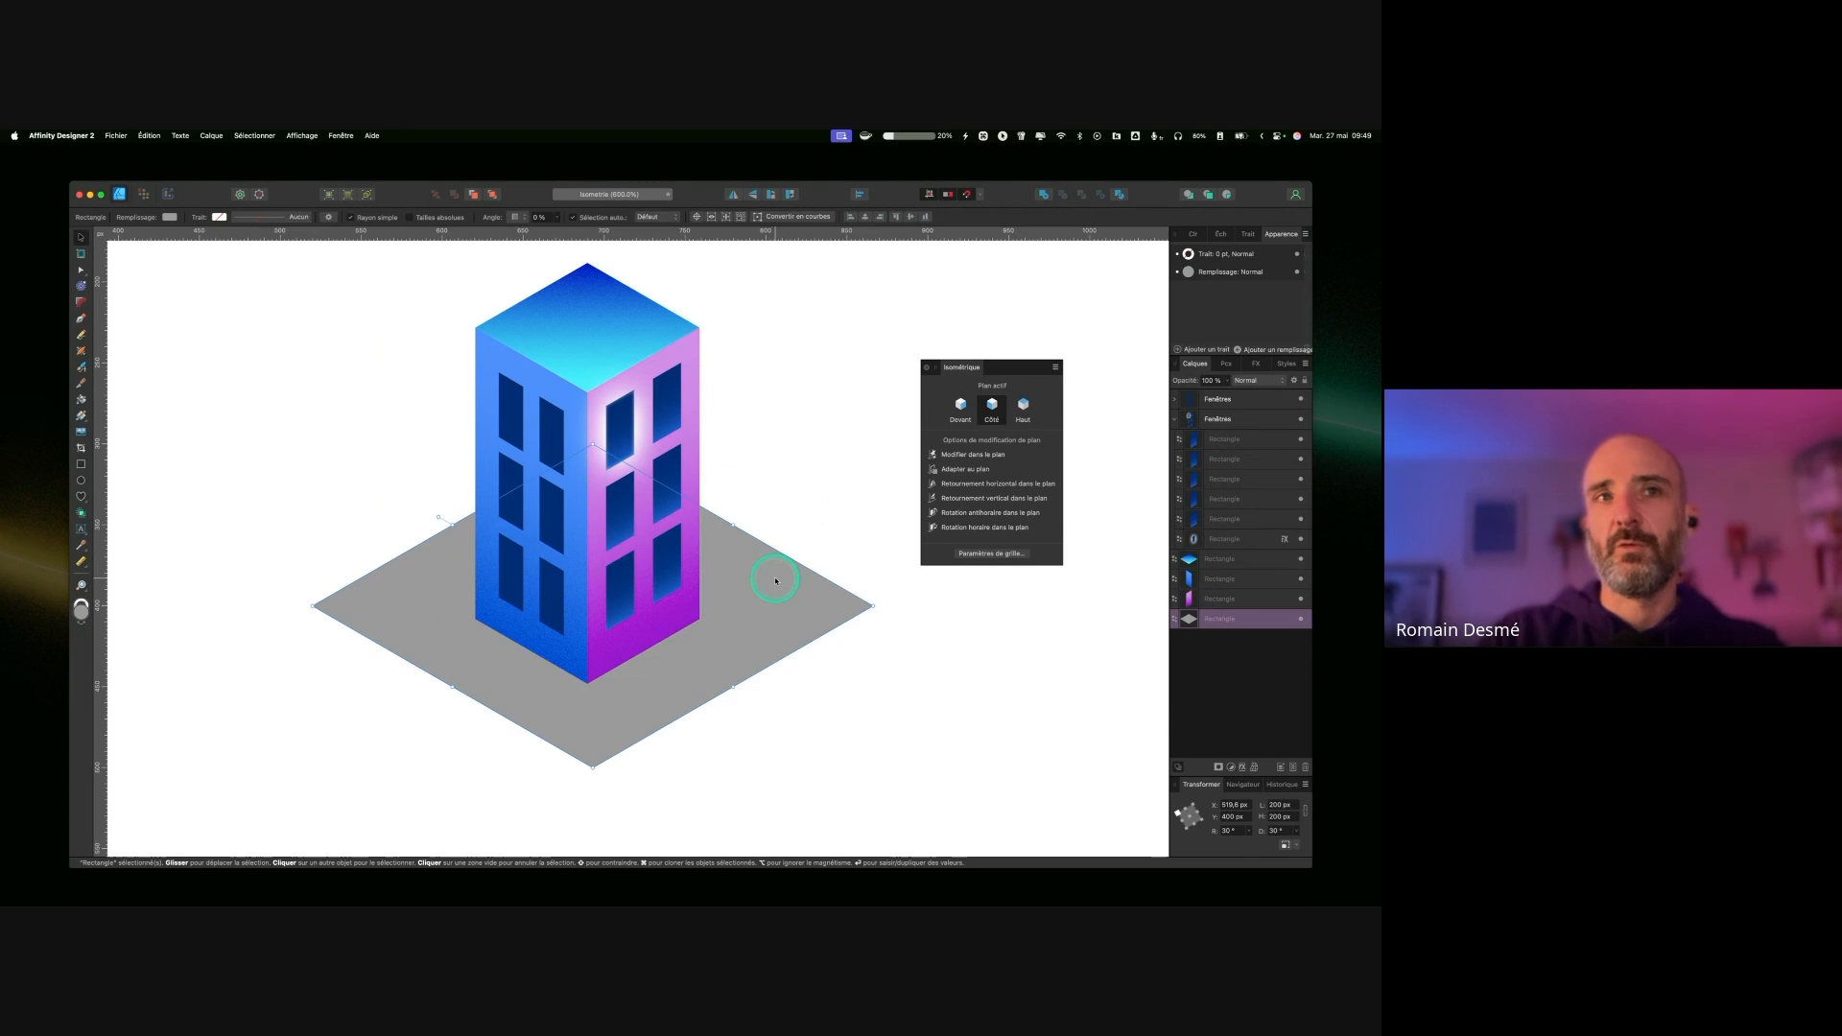
scroll(763, 547, down, 5)
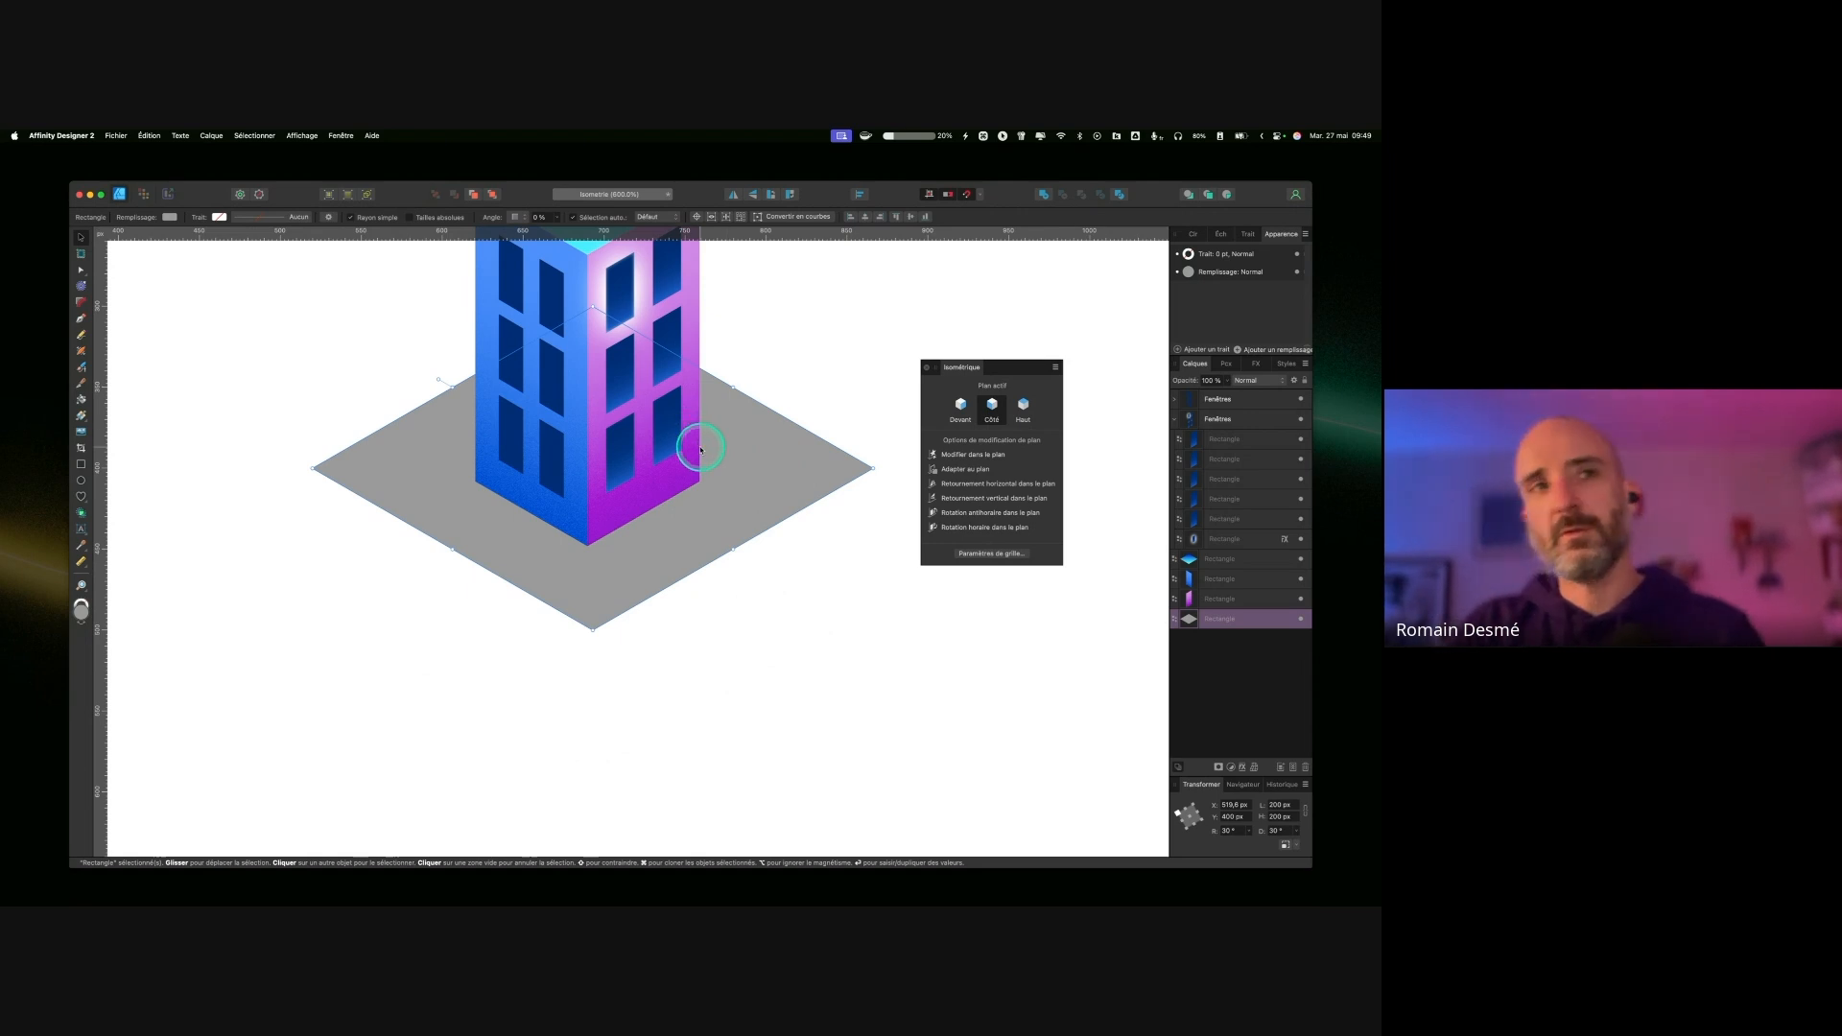
scroll(705, 443, up, 1)
click(302, 136)
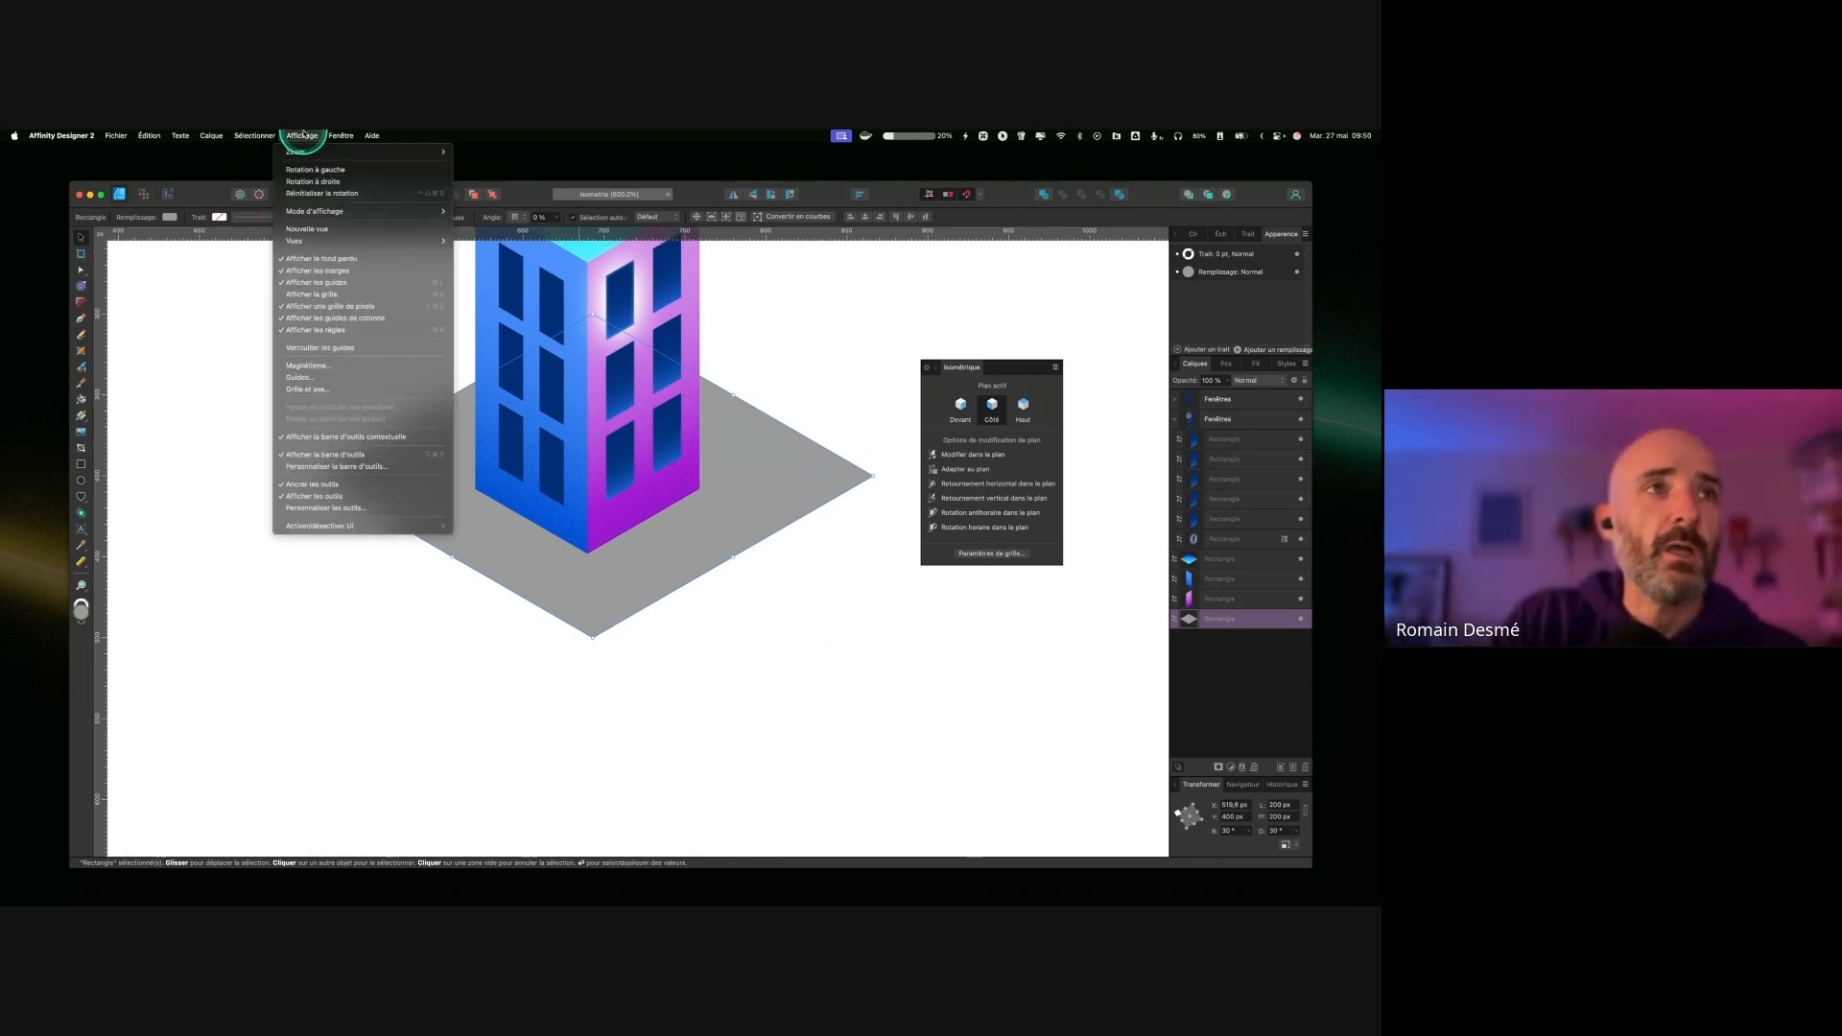
click(357, 294)
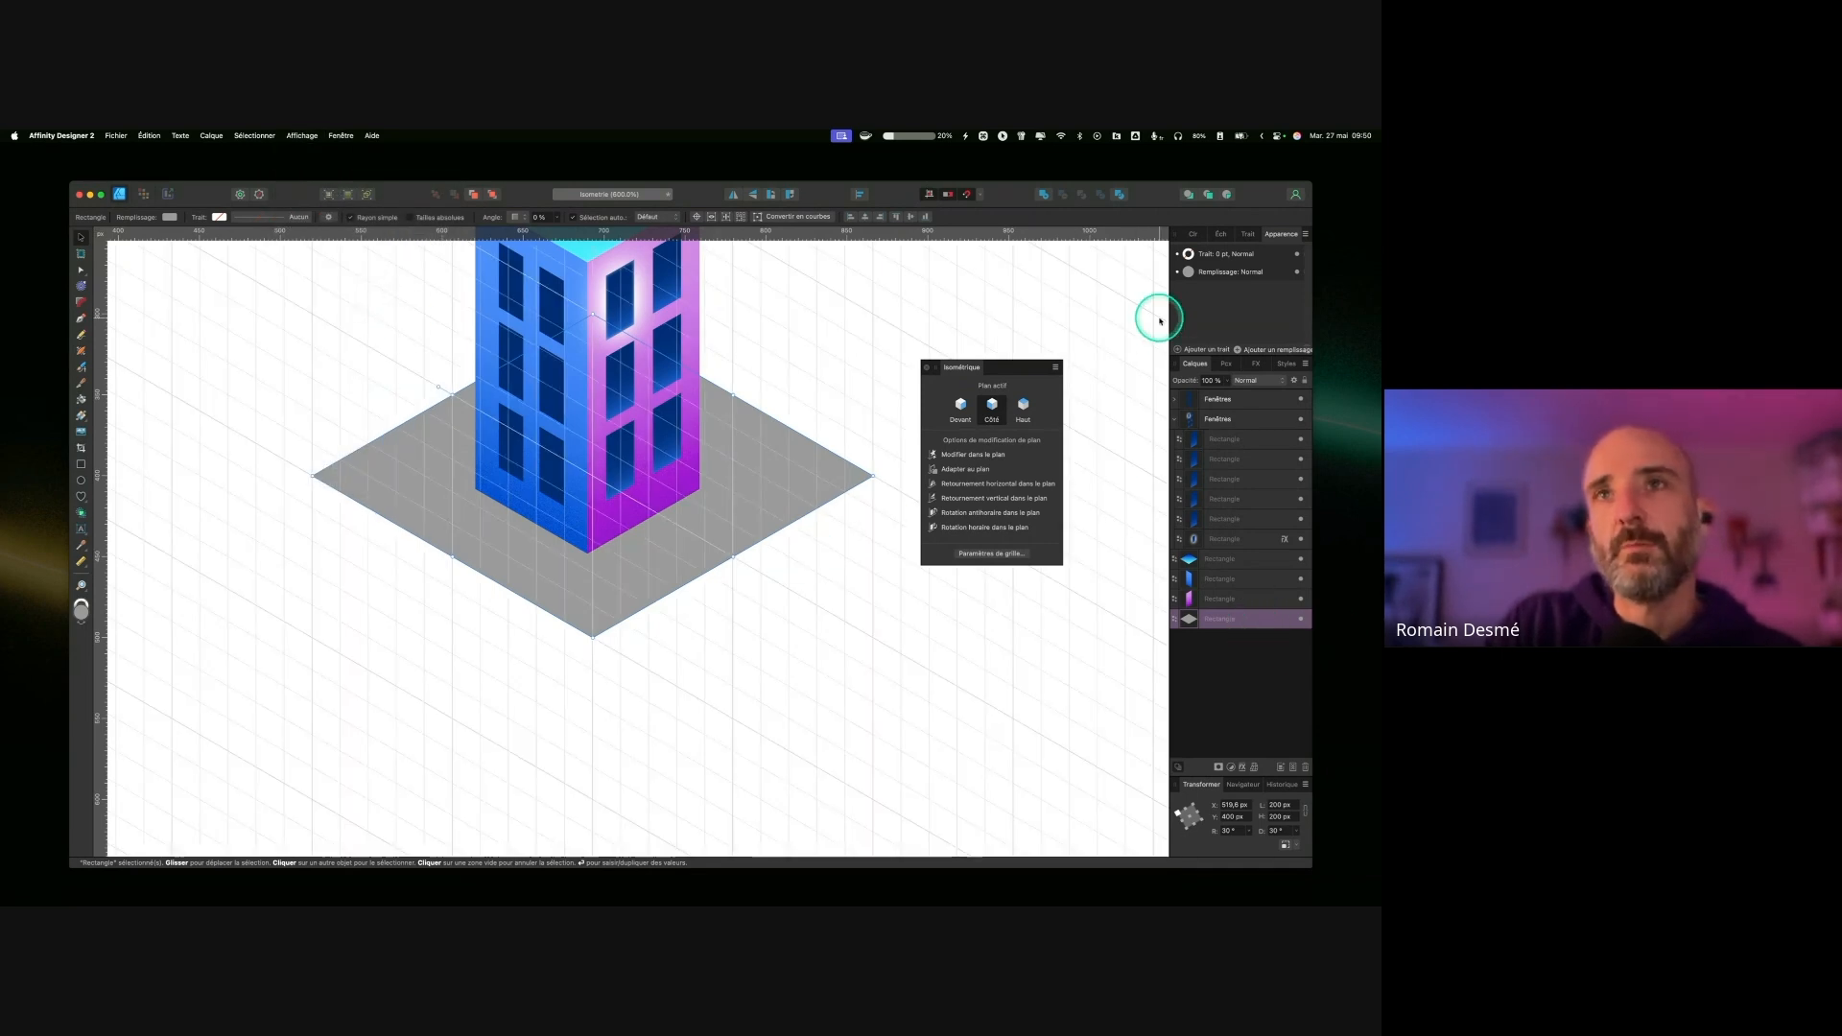
Step: Recolour the ground square's fill to a saturated pink and select its layer
click(1192, 236)
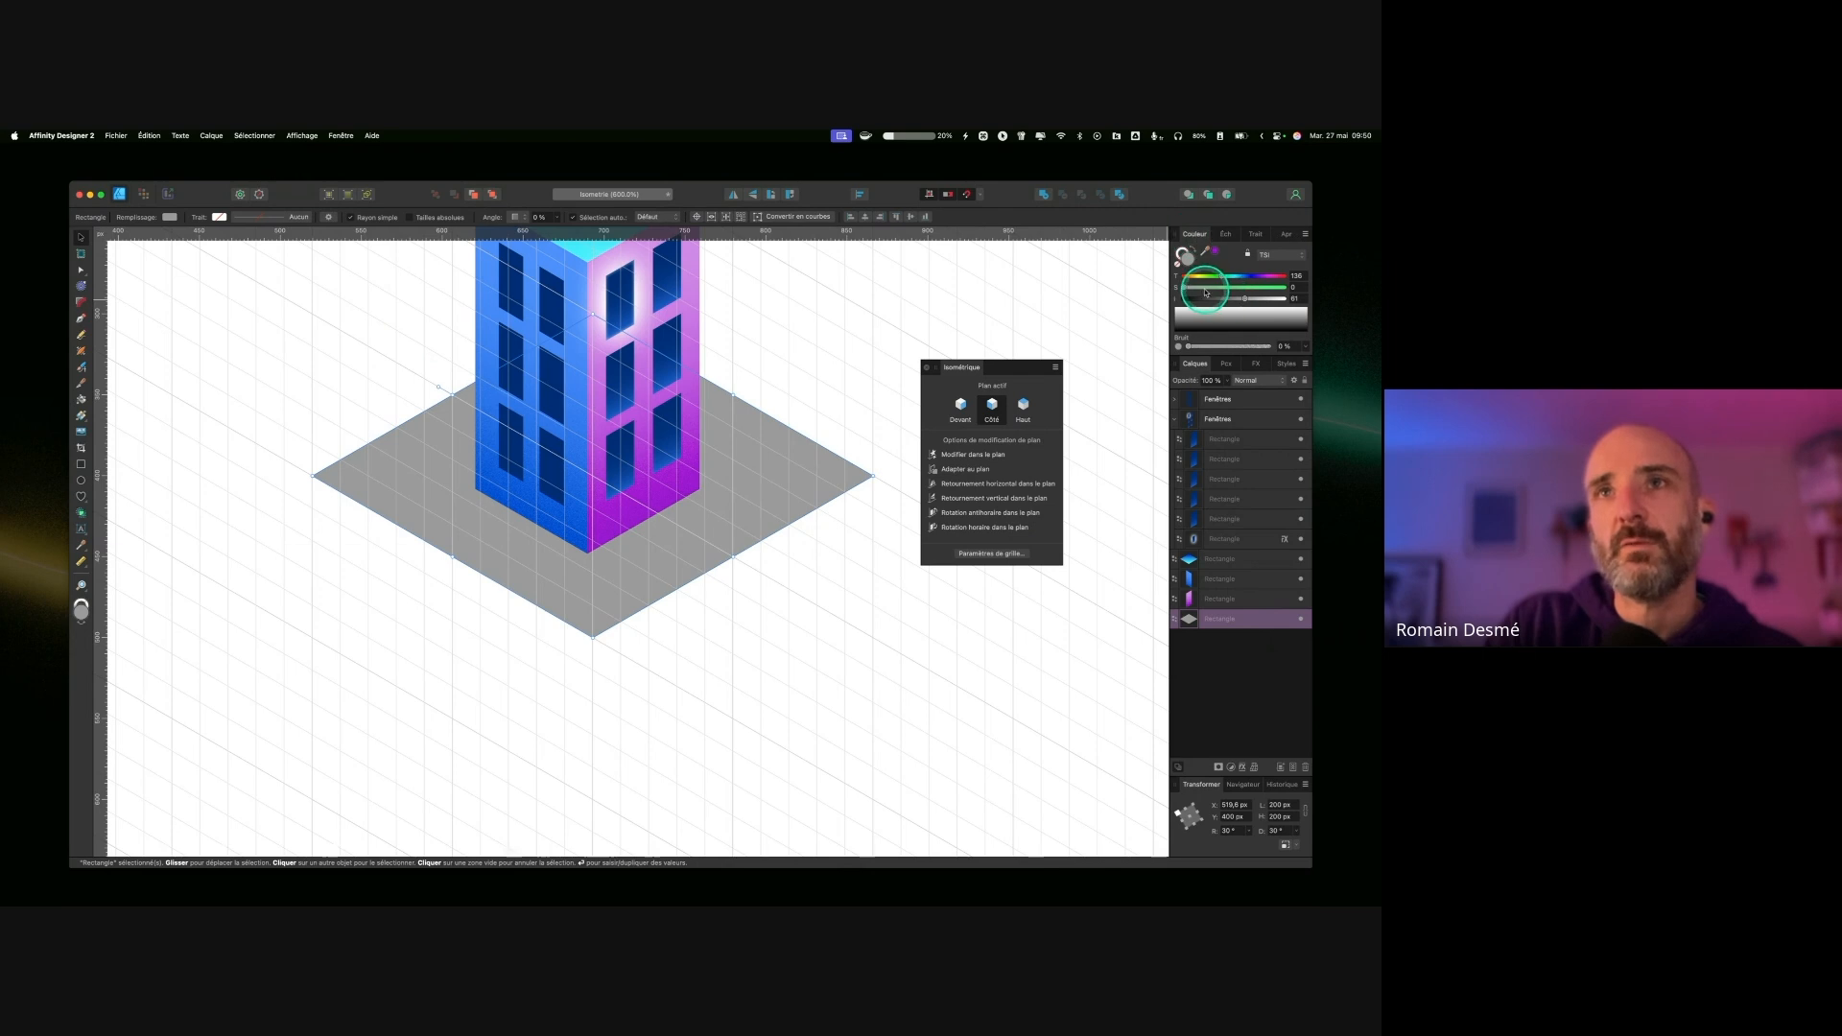
drag(1205, 286, 1250, 298)
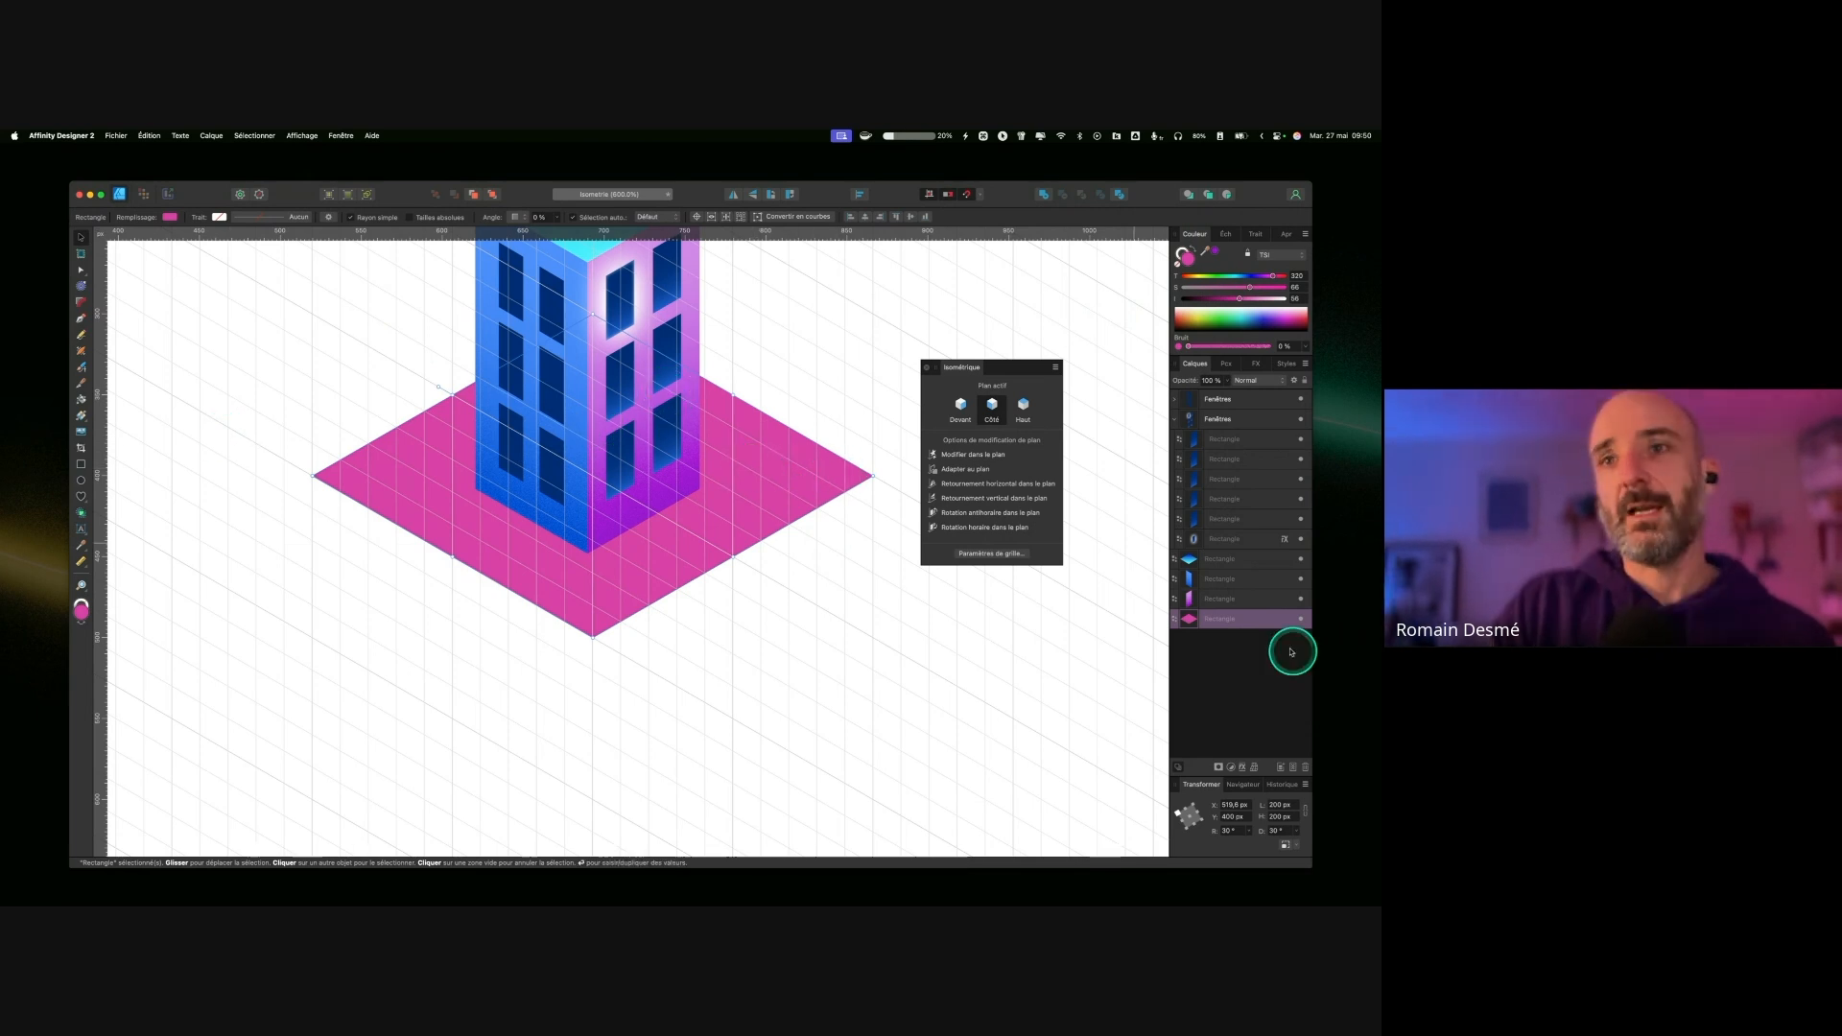
click(1218, 624)
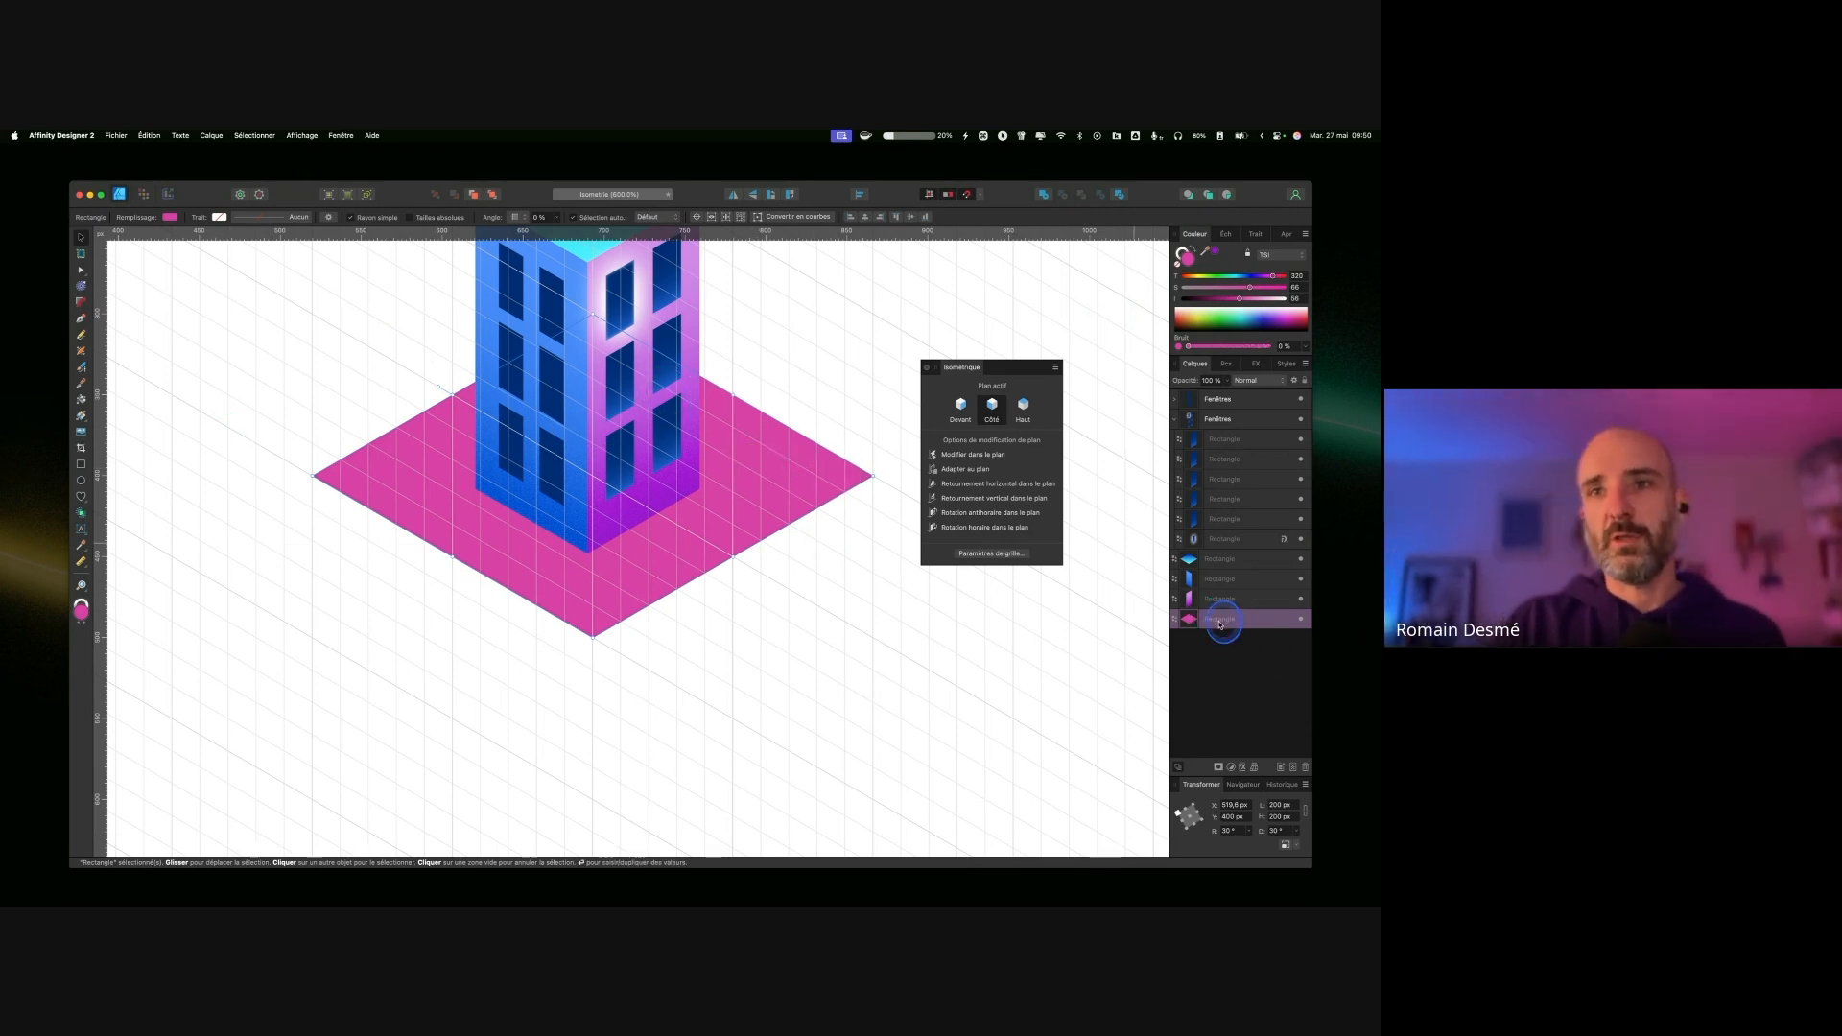
Step: Rename the ground square's layer to SOL and duplicate it
text(SOL)
key(Return)
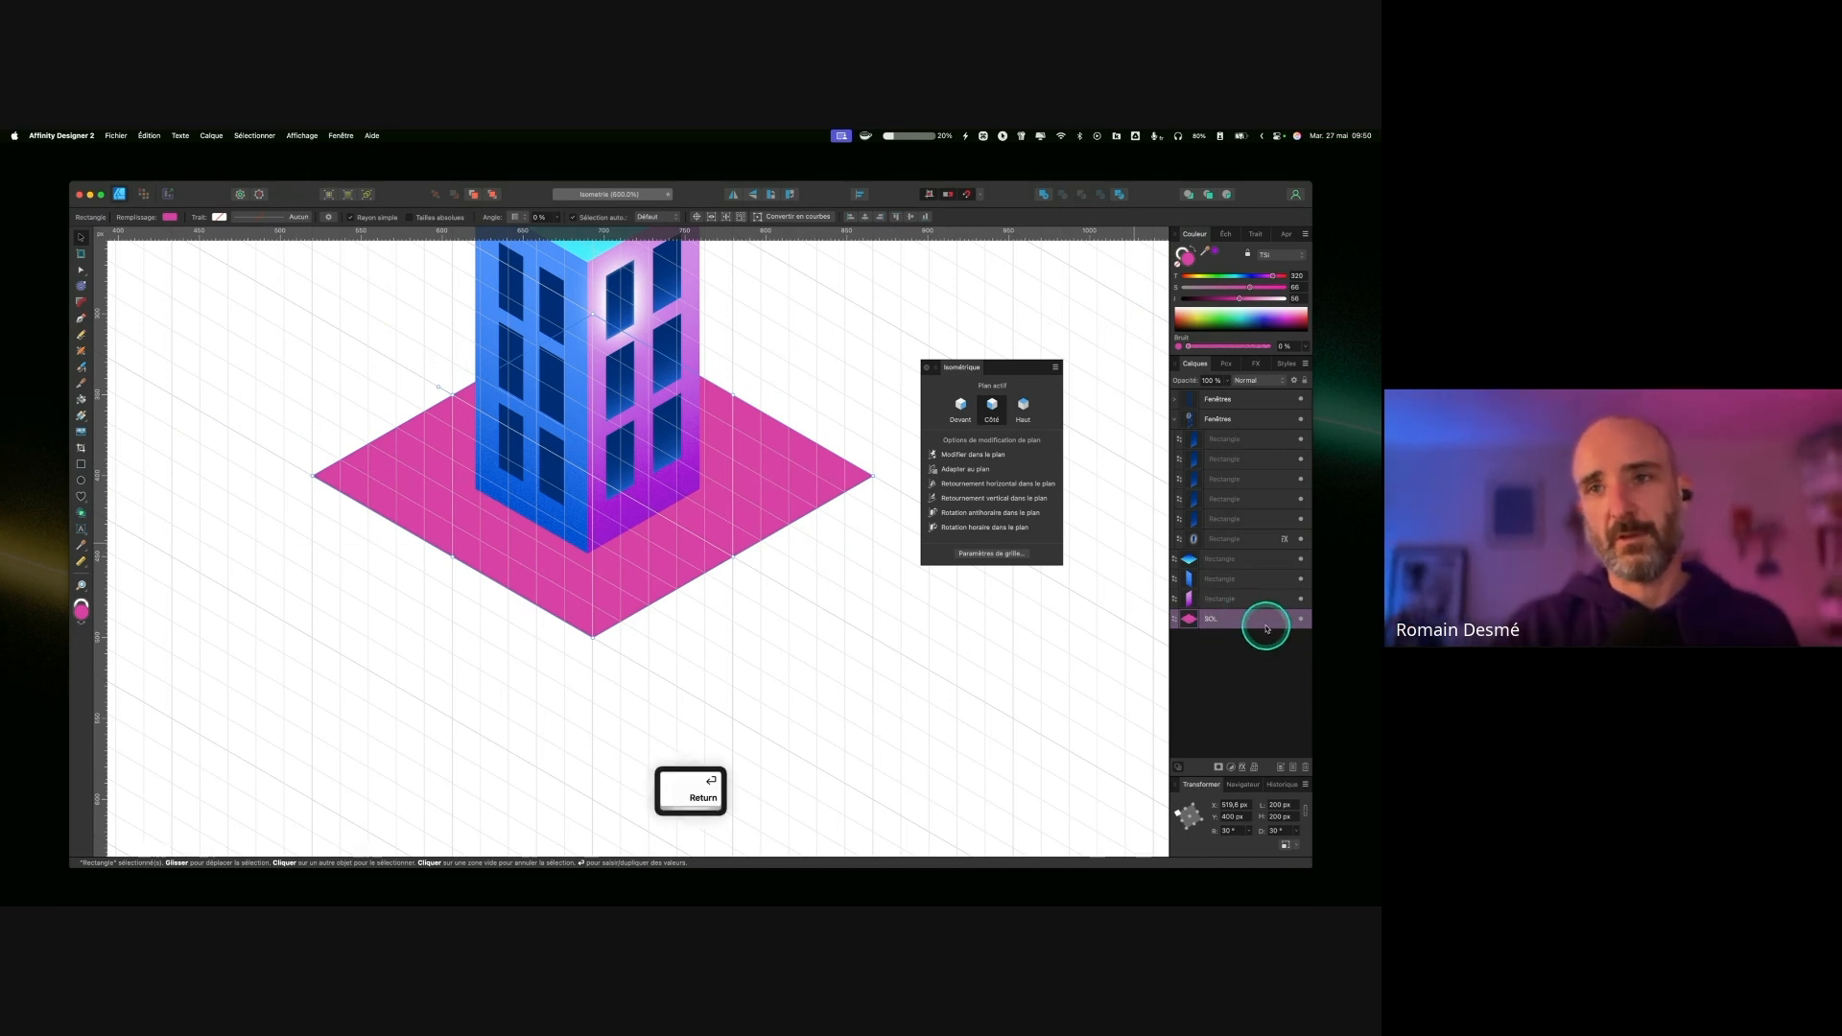
key(super+j)
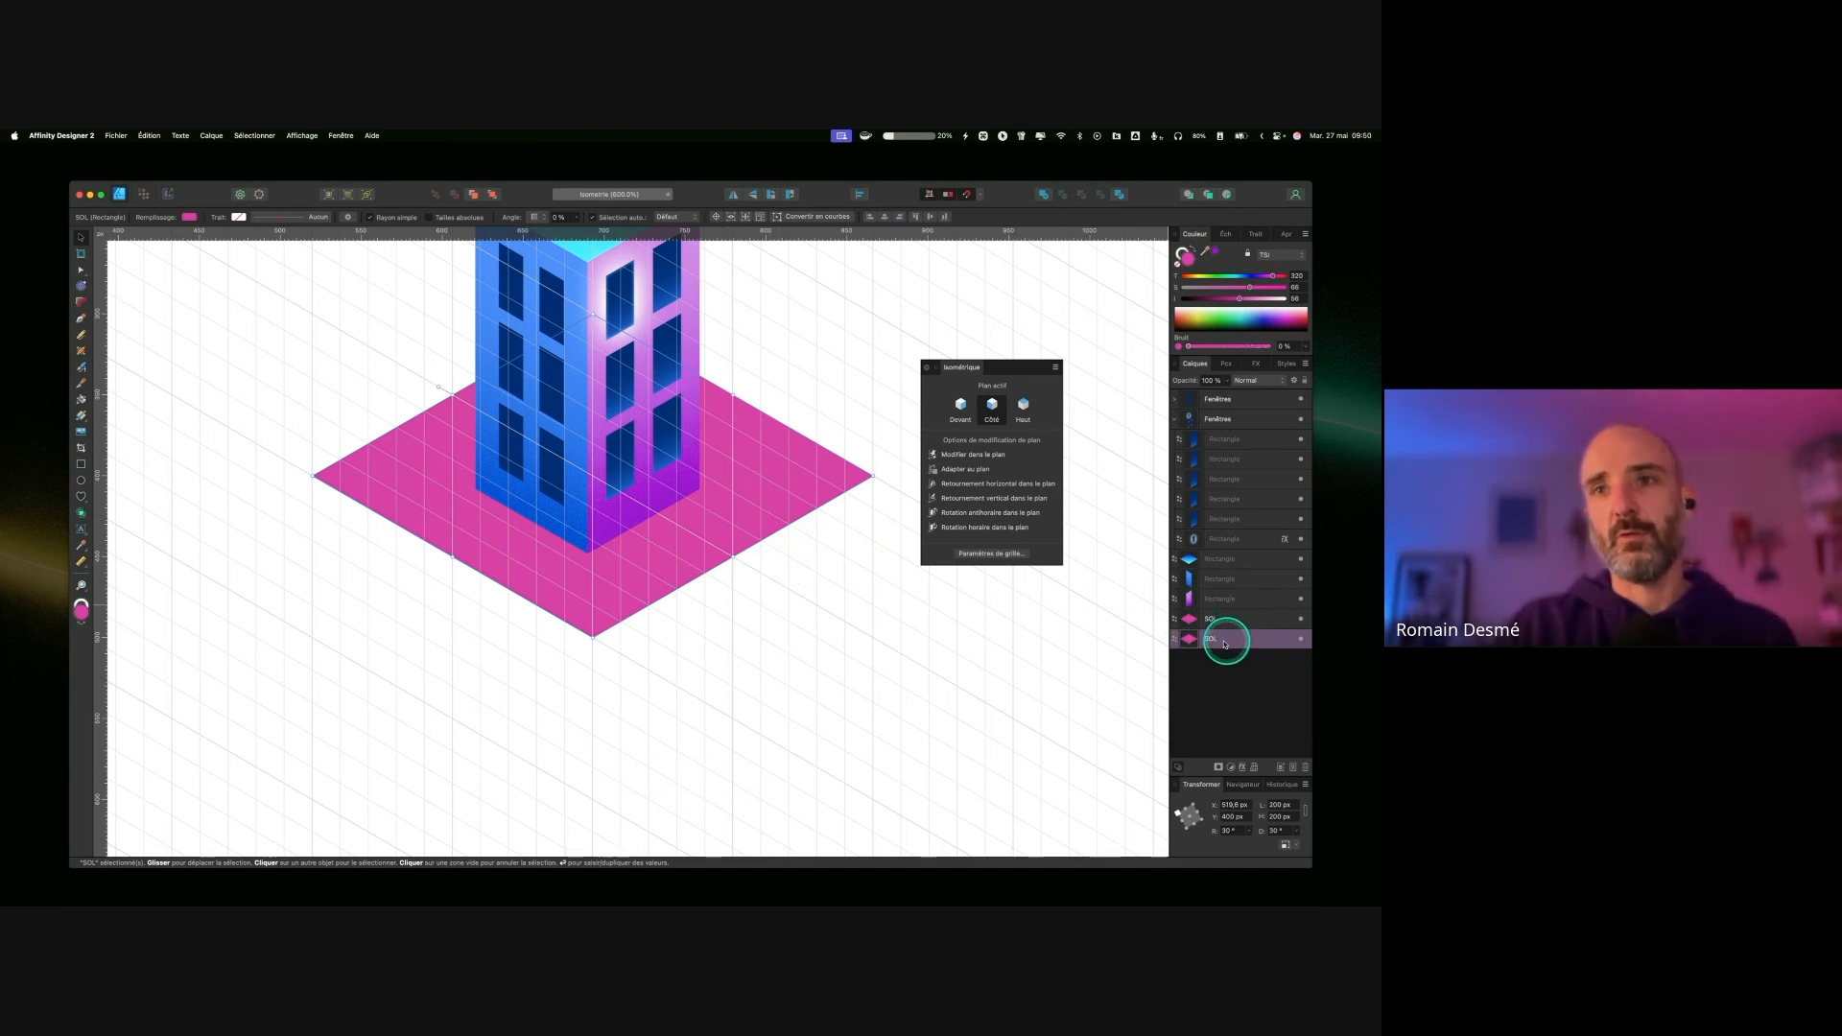
key(ctrl)
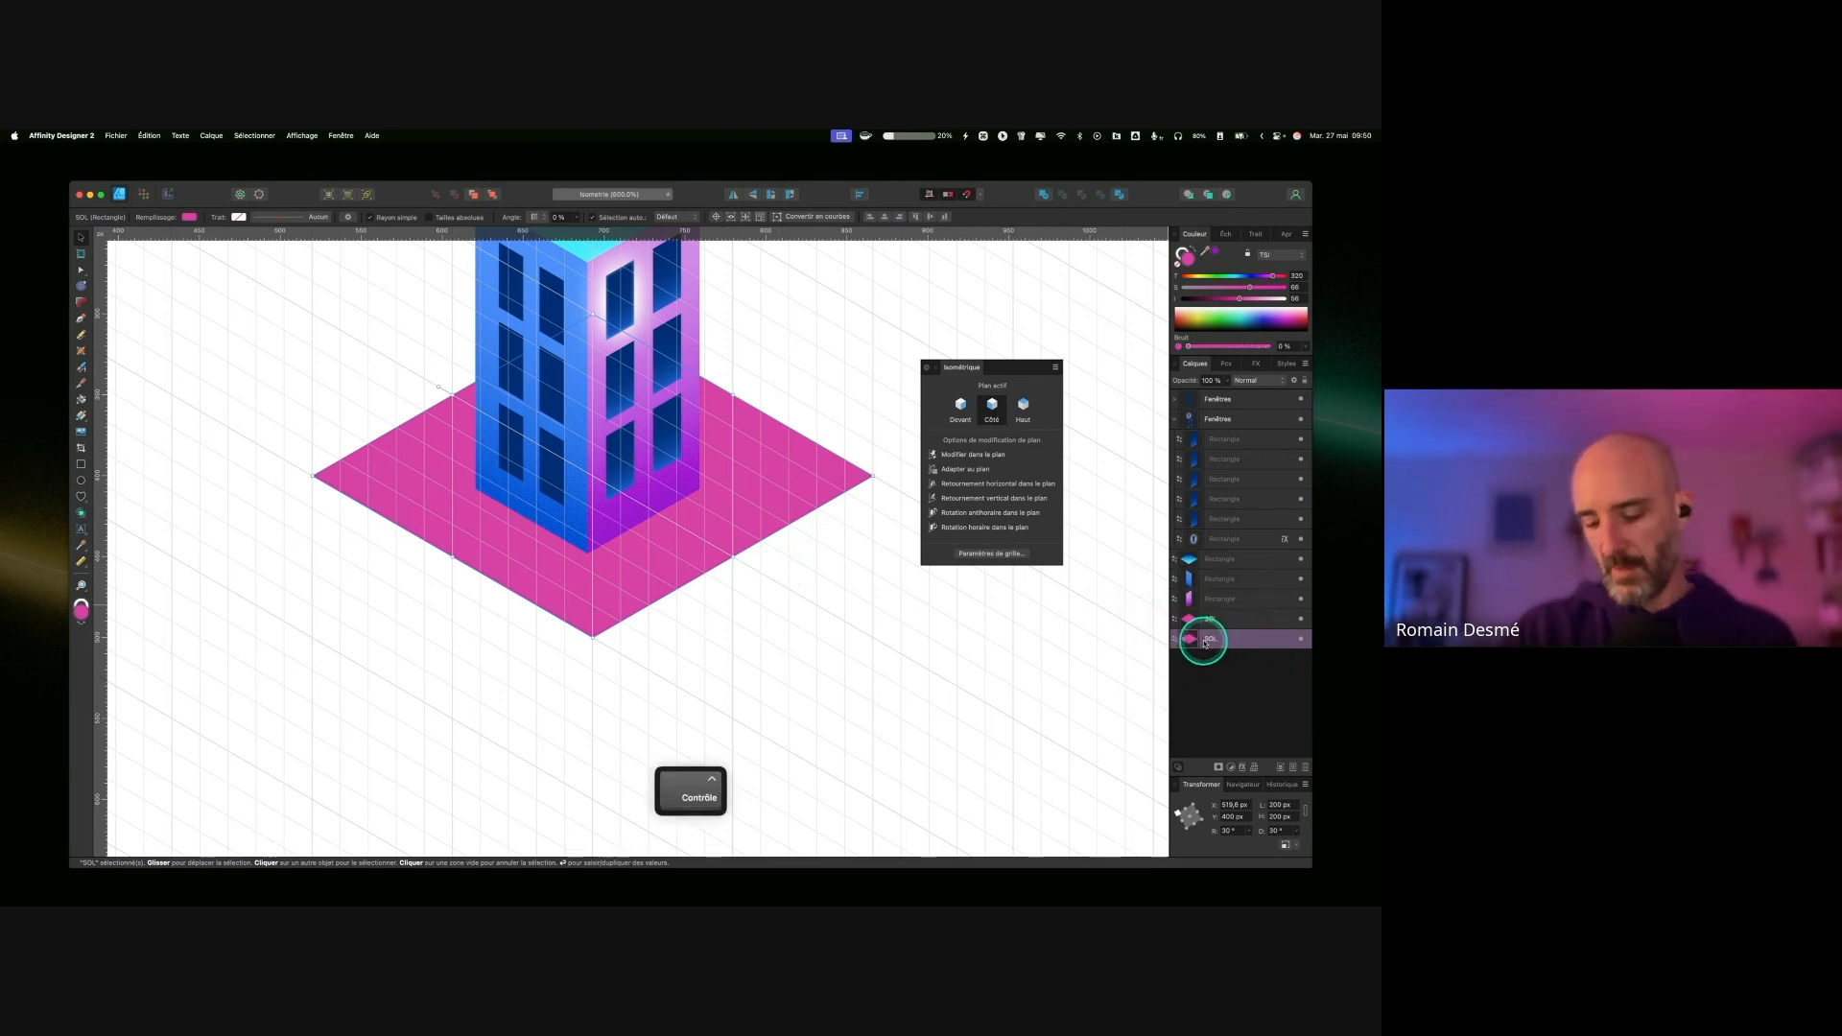
Step: Move the lower SOL copy 12 px down so it sits beneath the original ground square
key(Down)
key(Down)
key(Down)
key(Down)
key(Down)
key(Down)
key(Down)
key(Down)
key(Down)
key(Down)
key(Down)
key(Down)
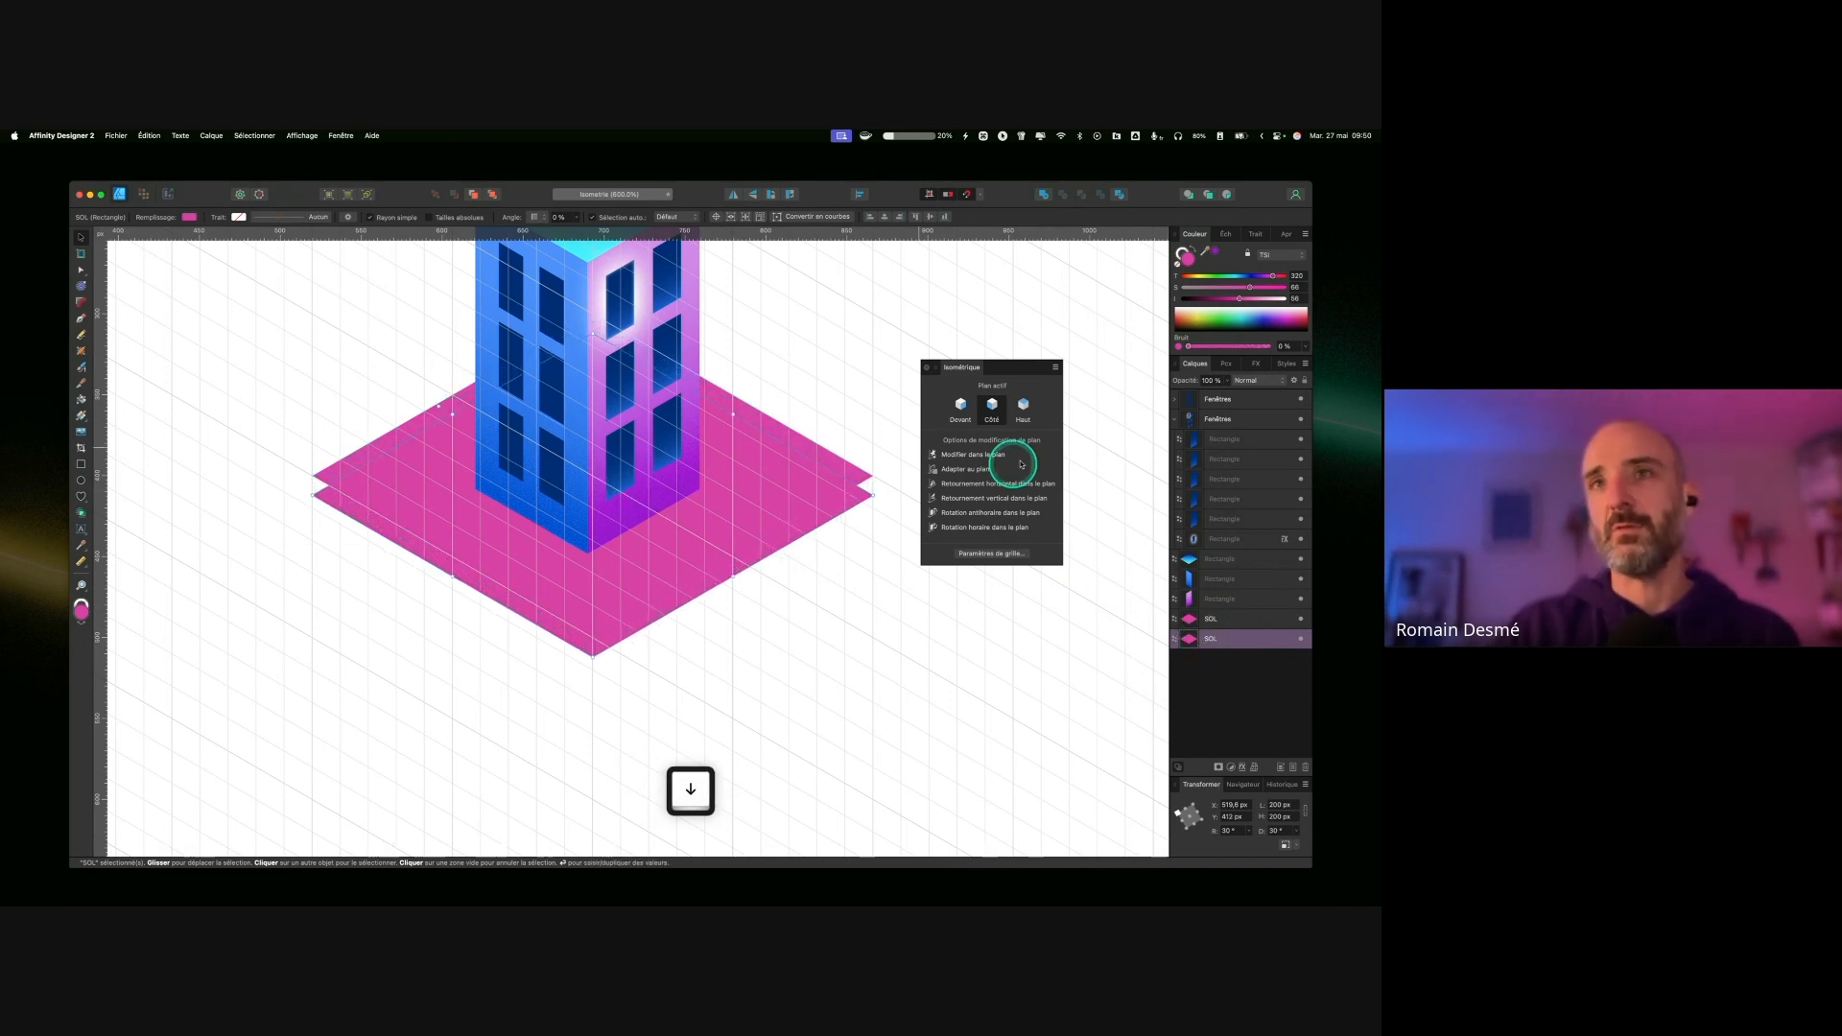
Step: Recolour the lower SOL copy blue and adjust its vertical position to 411 px
drag(1242, 276, 1250, 278)
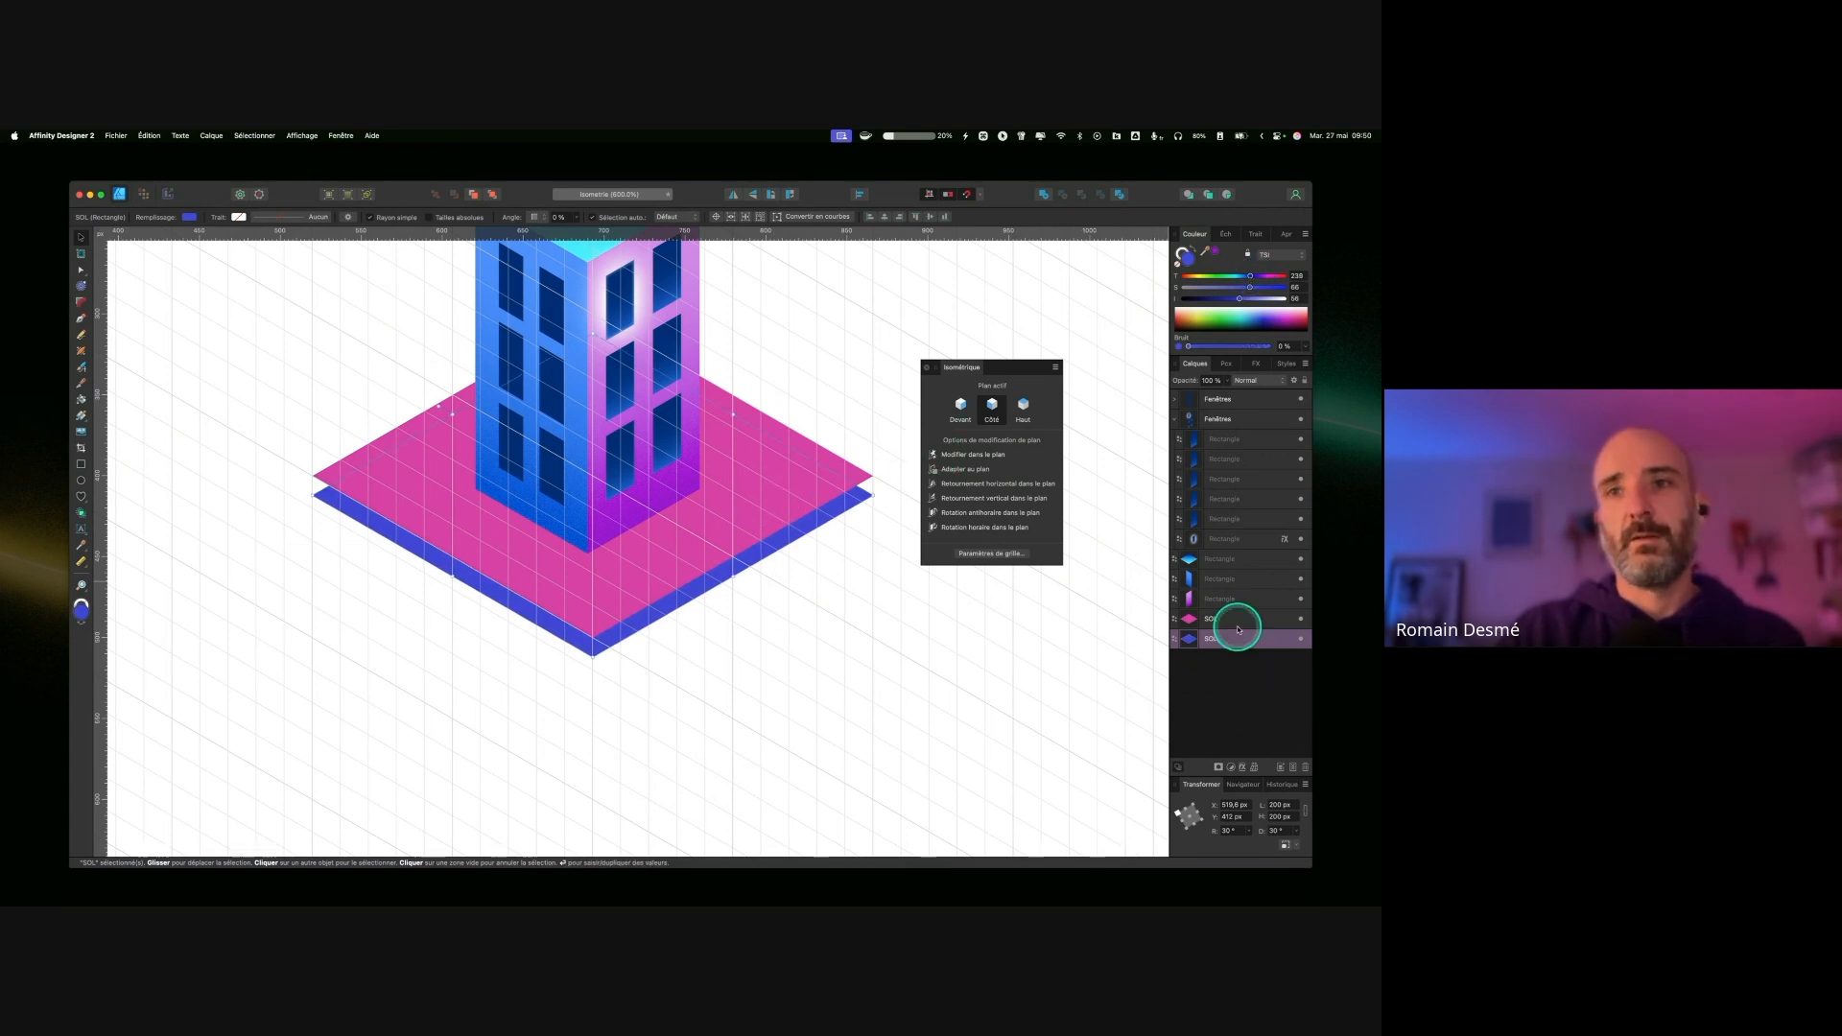
key(Down)
key(Down)
key(Down)
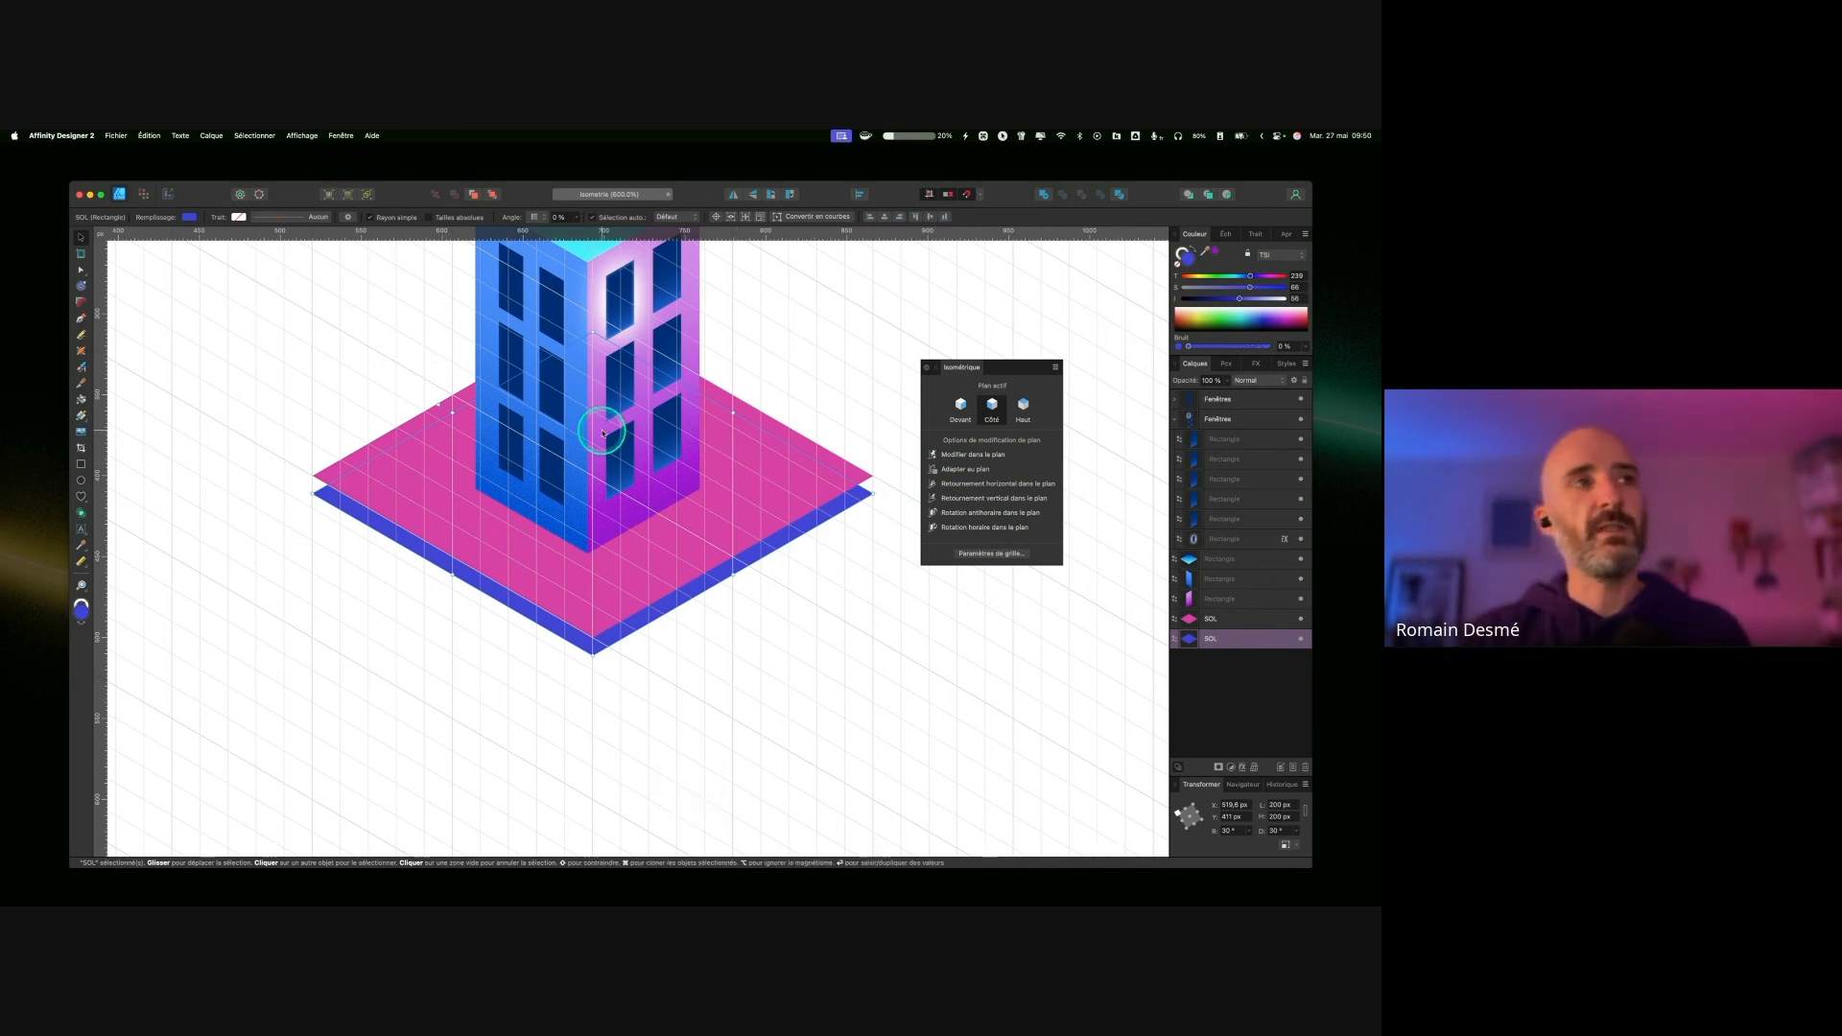
Step: Recolour the lower SOL copy a lighter pink and set the active isometric plane to Front for drawing rectangles
click(81, 464)
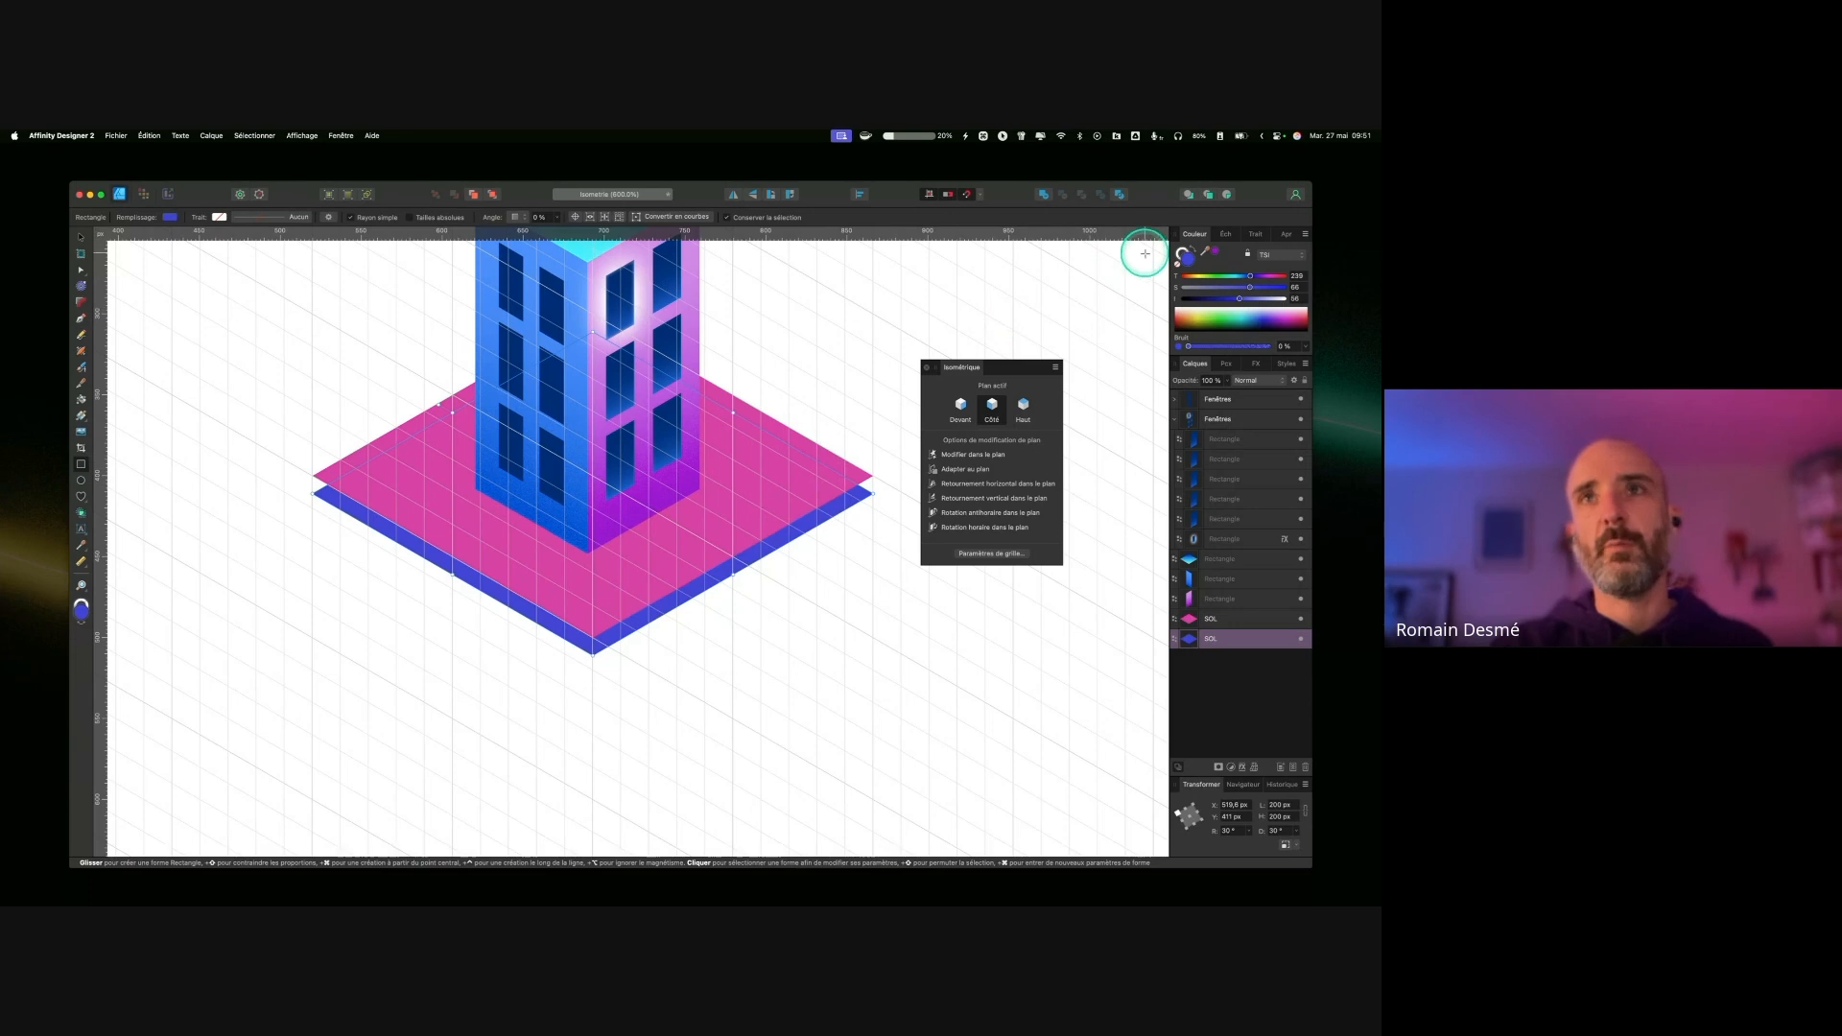
drag(1207, 250, 1248, 299)
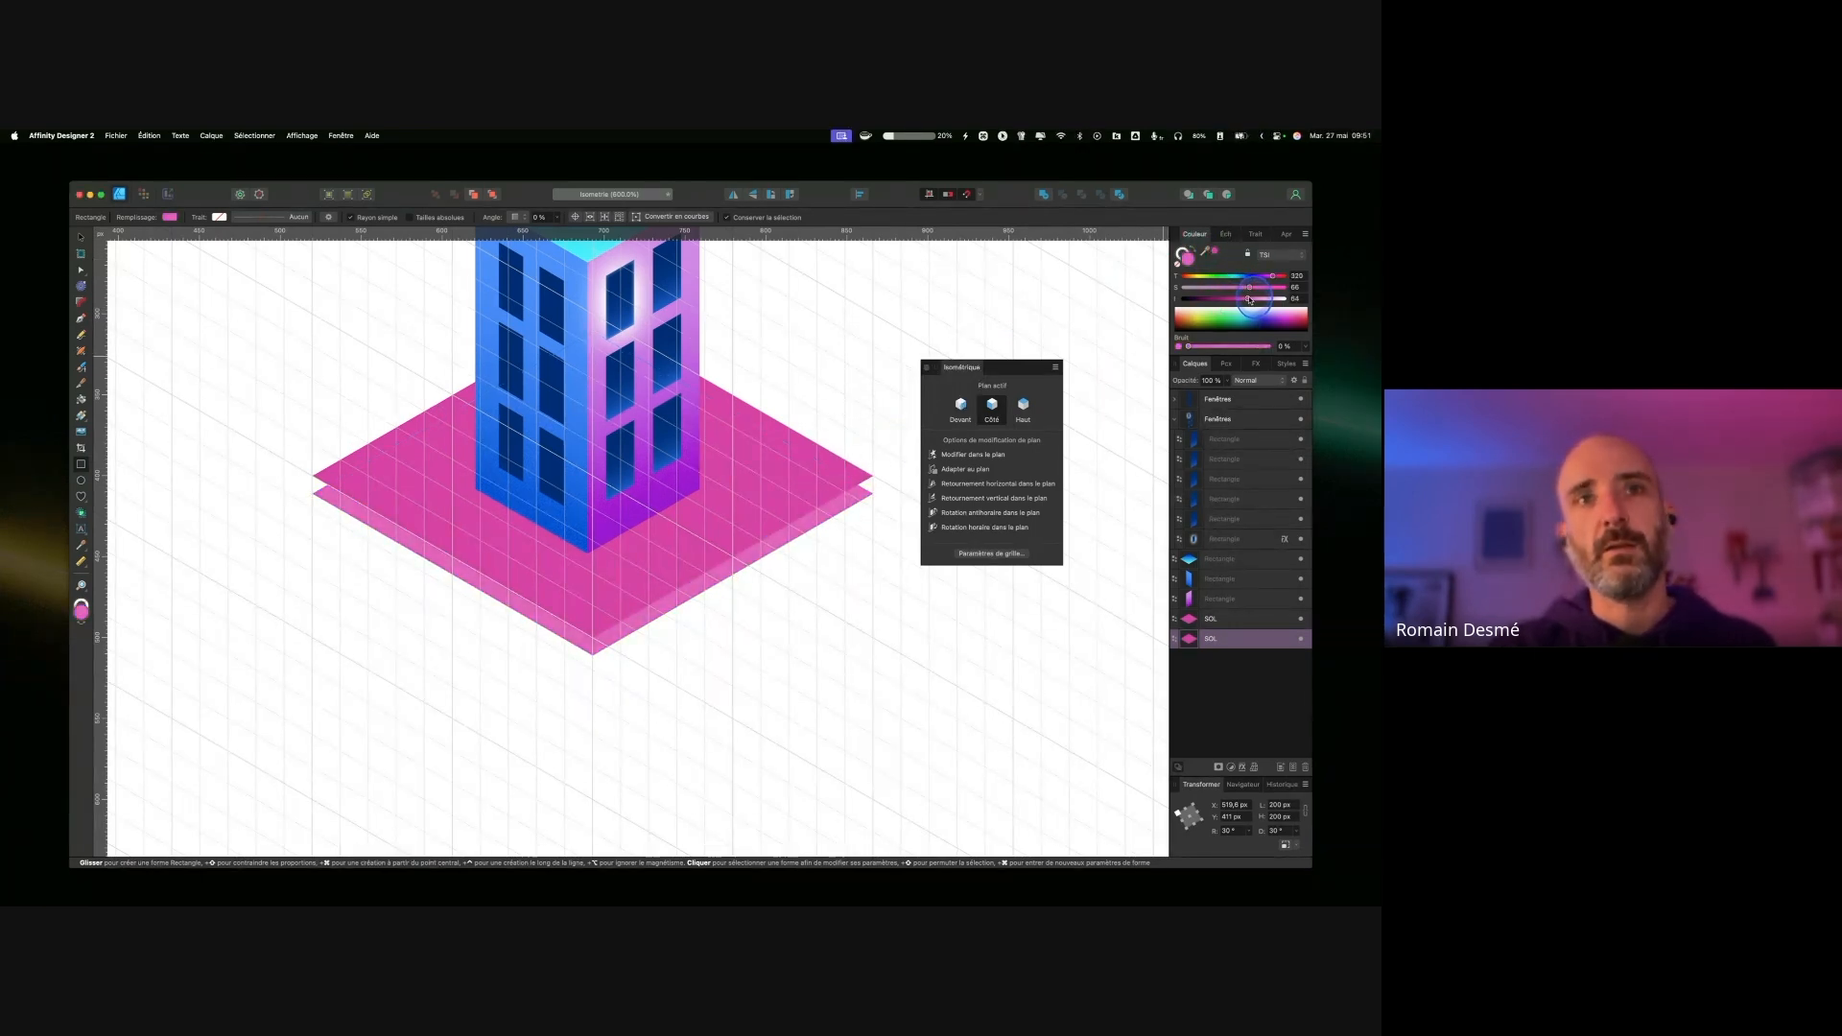
click(1241, 639)
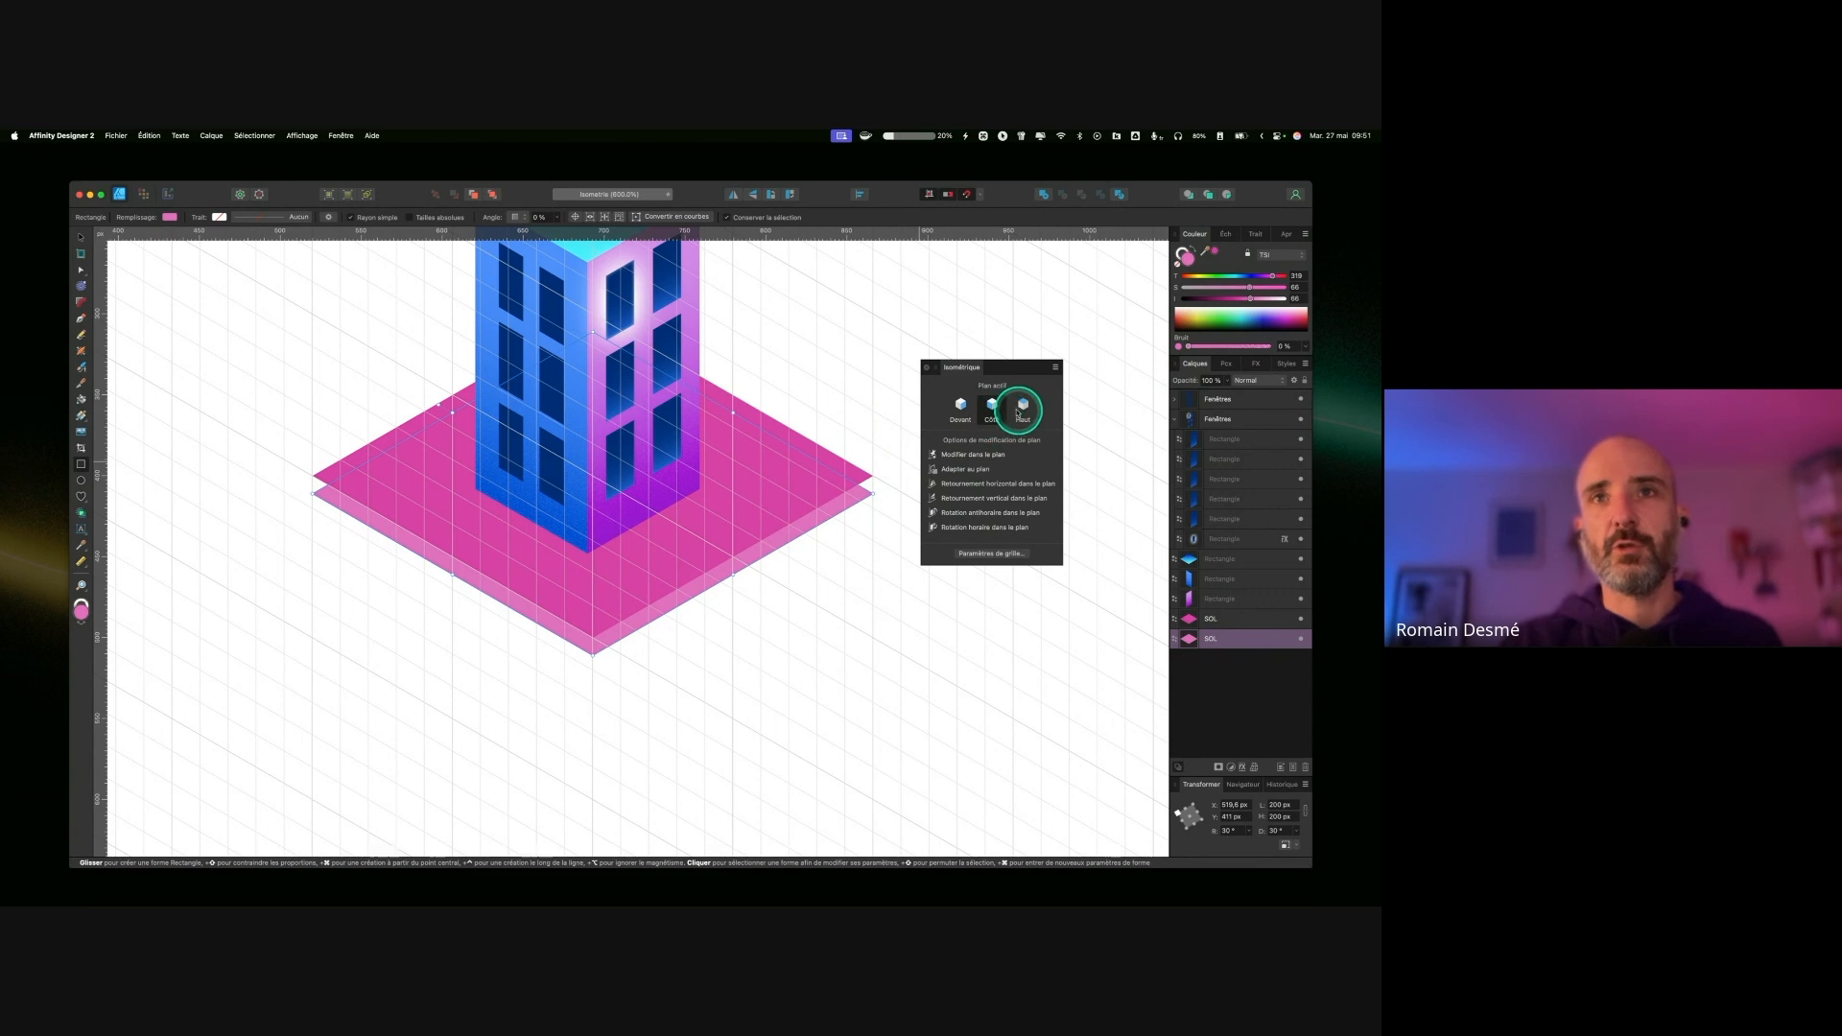
key(ctrl)
click(960, 407)
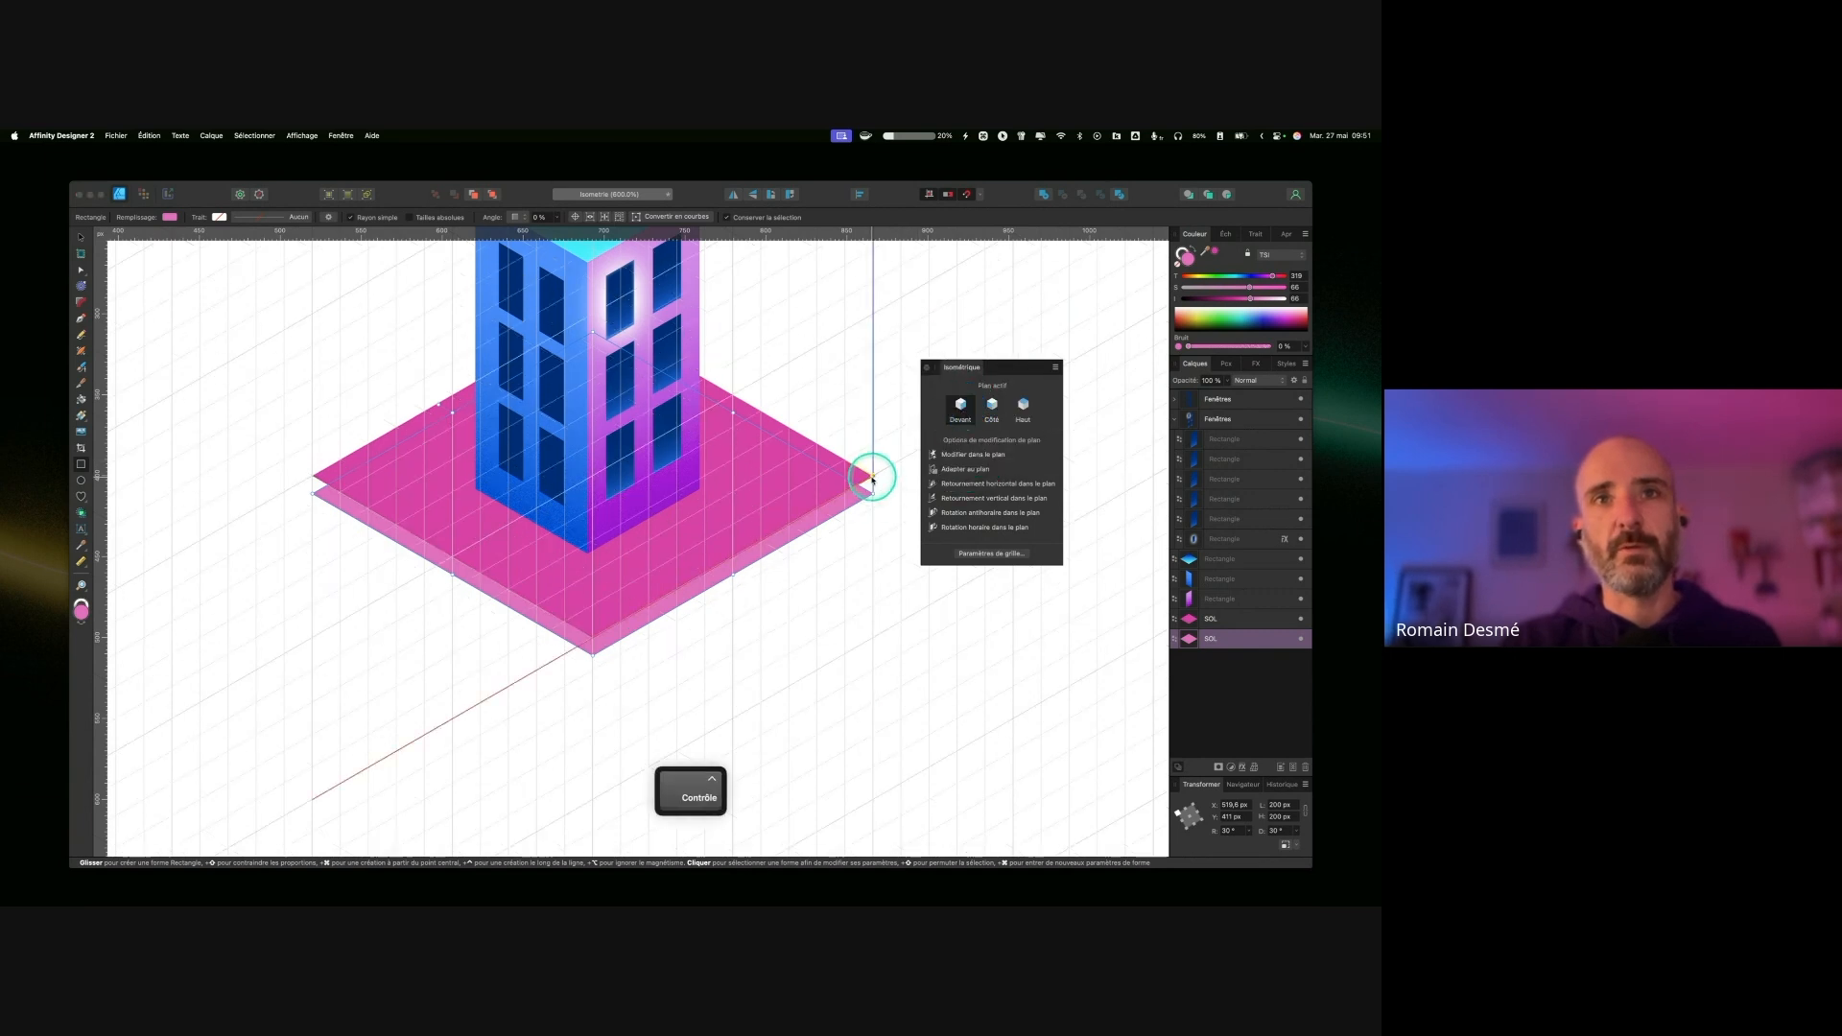
drag(873, 477, 760, 540)
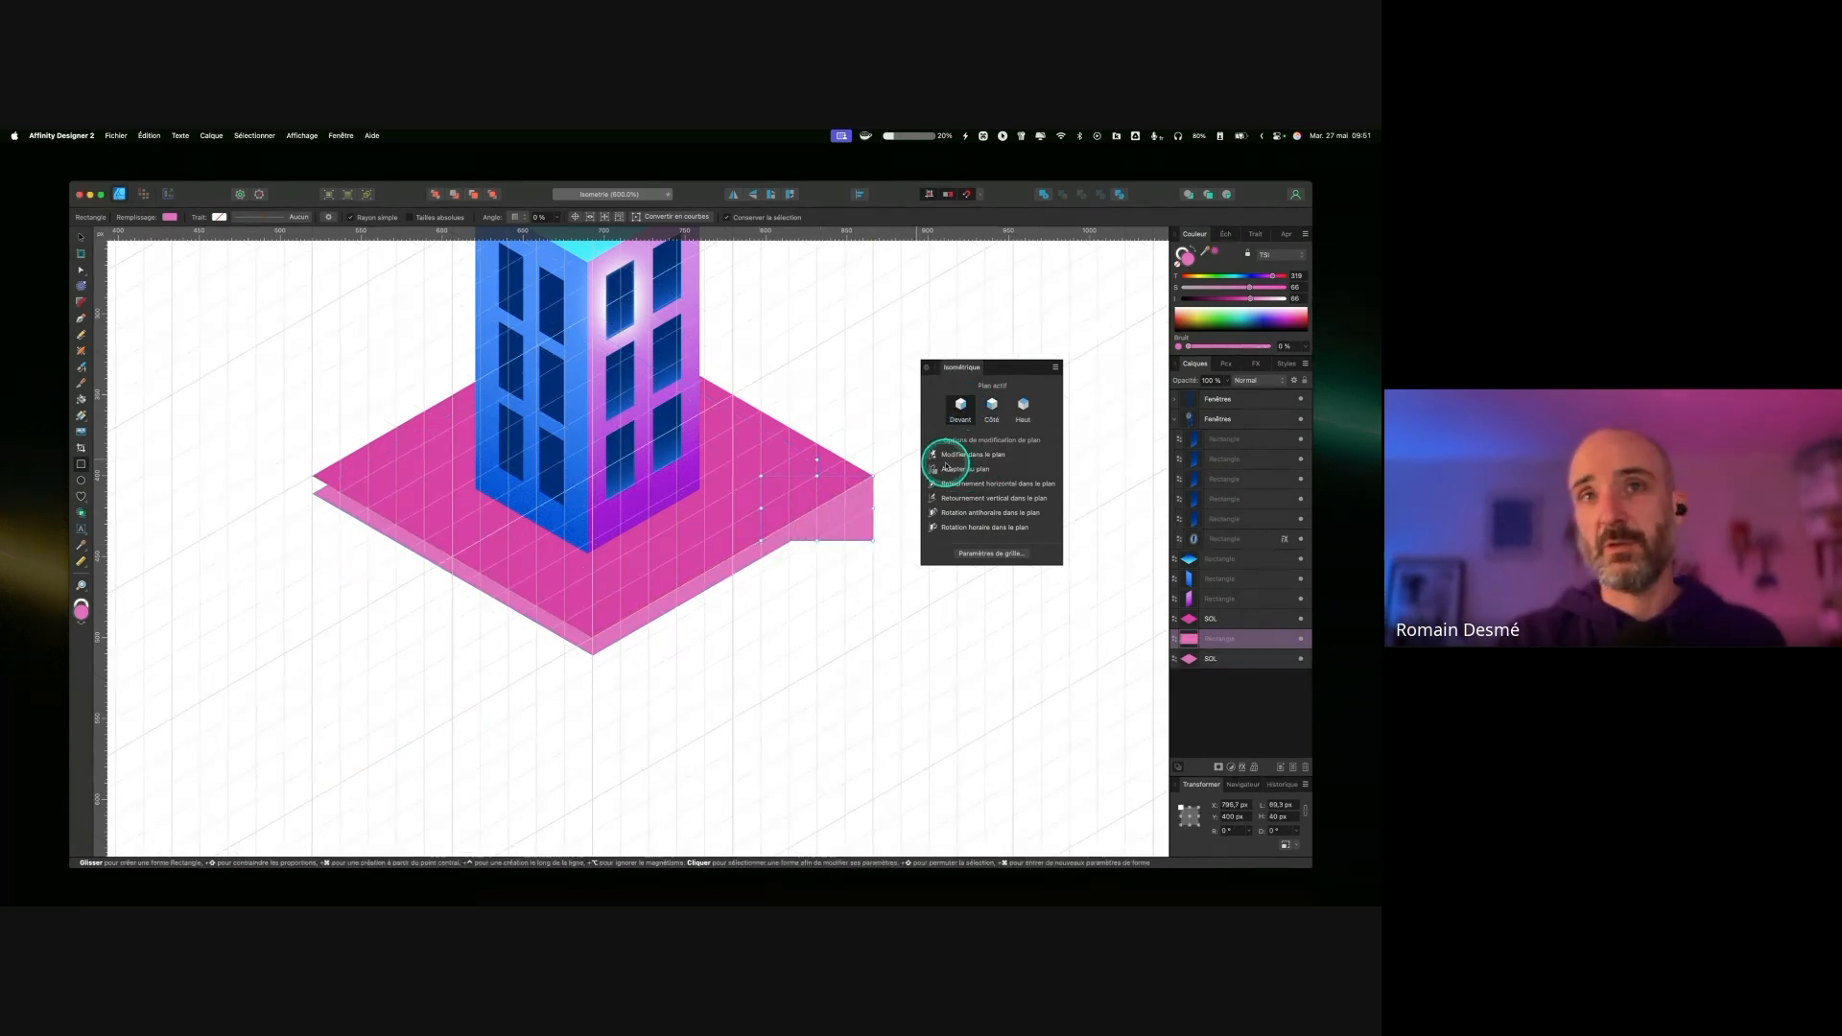
key(super+z)
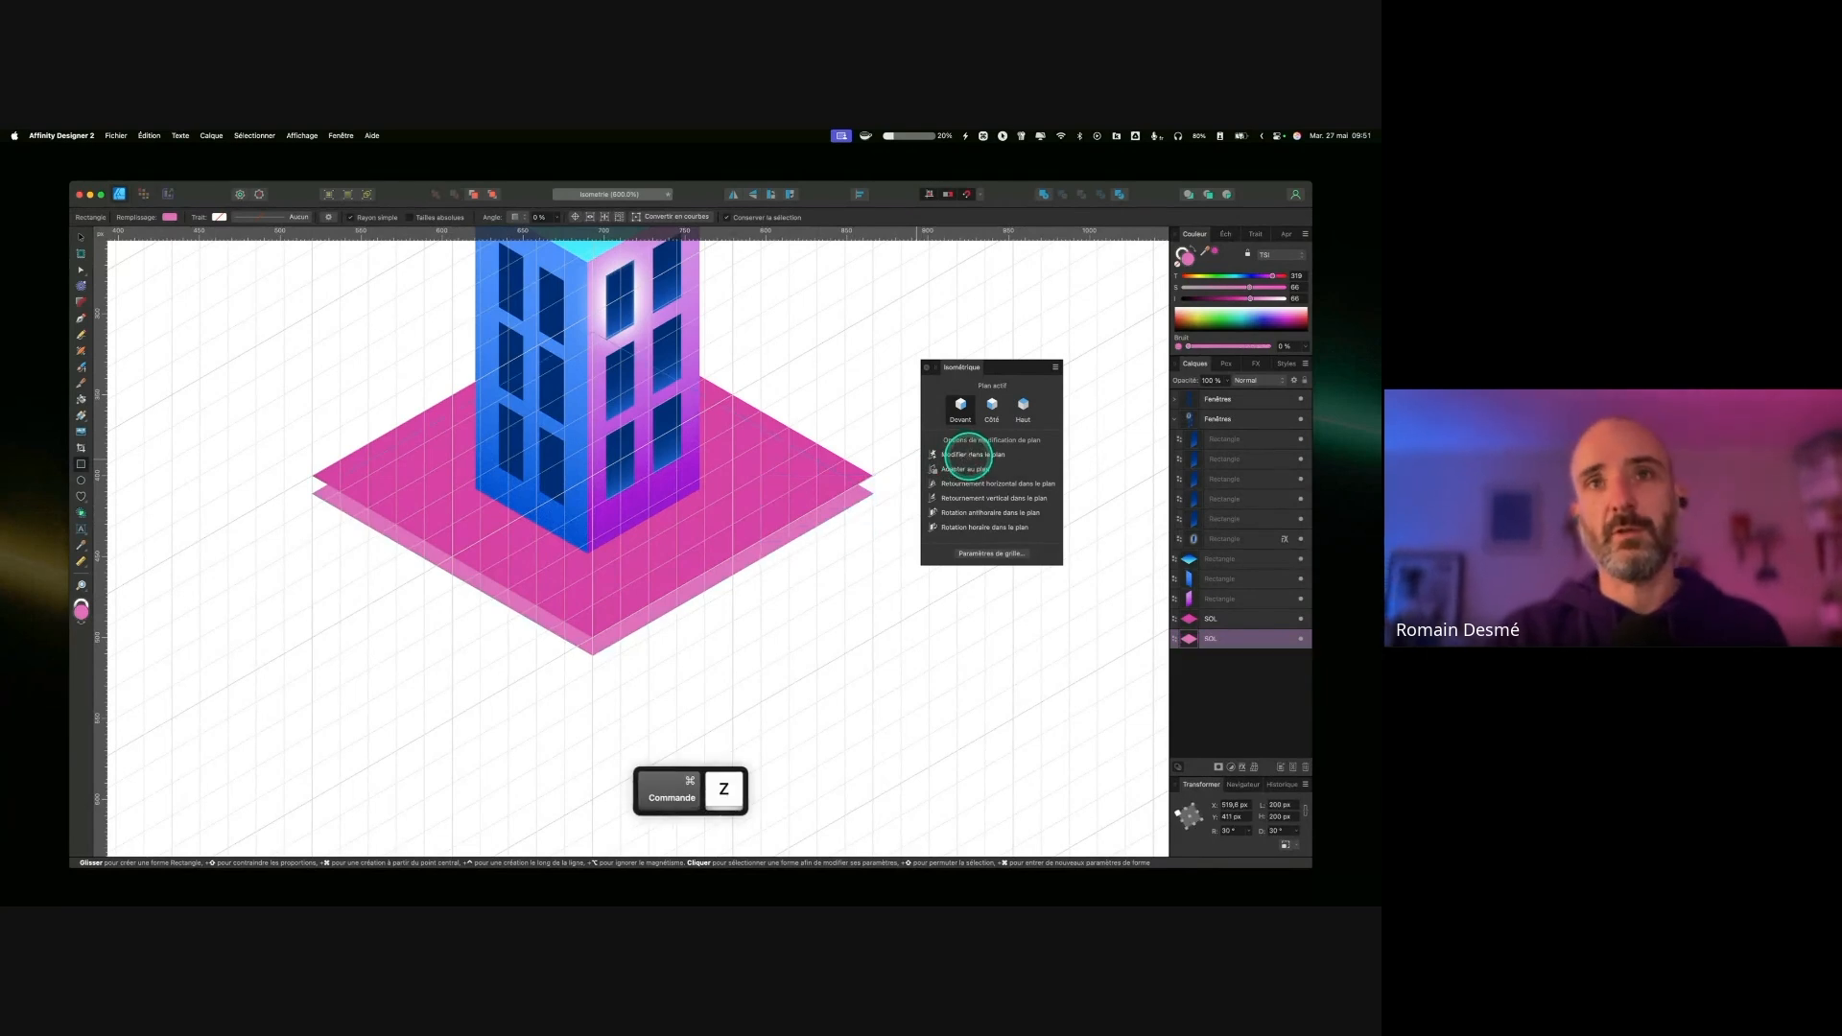
key(Escape)
Step: Enable editing in the plane and draw 200 × 11 px rectangles along the ground's two front edges, on the Front and Side planes
click(969, 457)
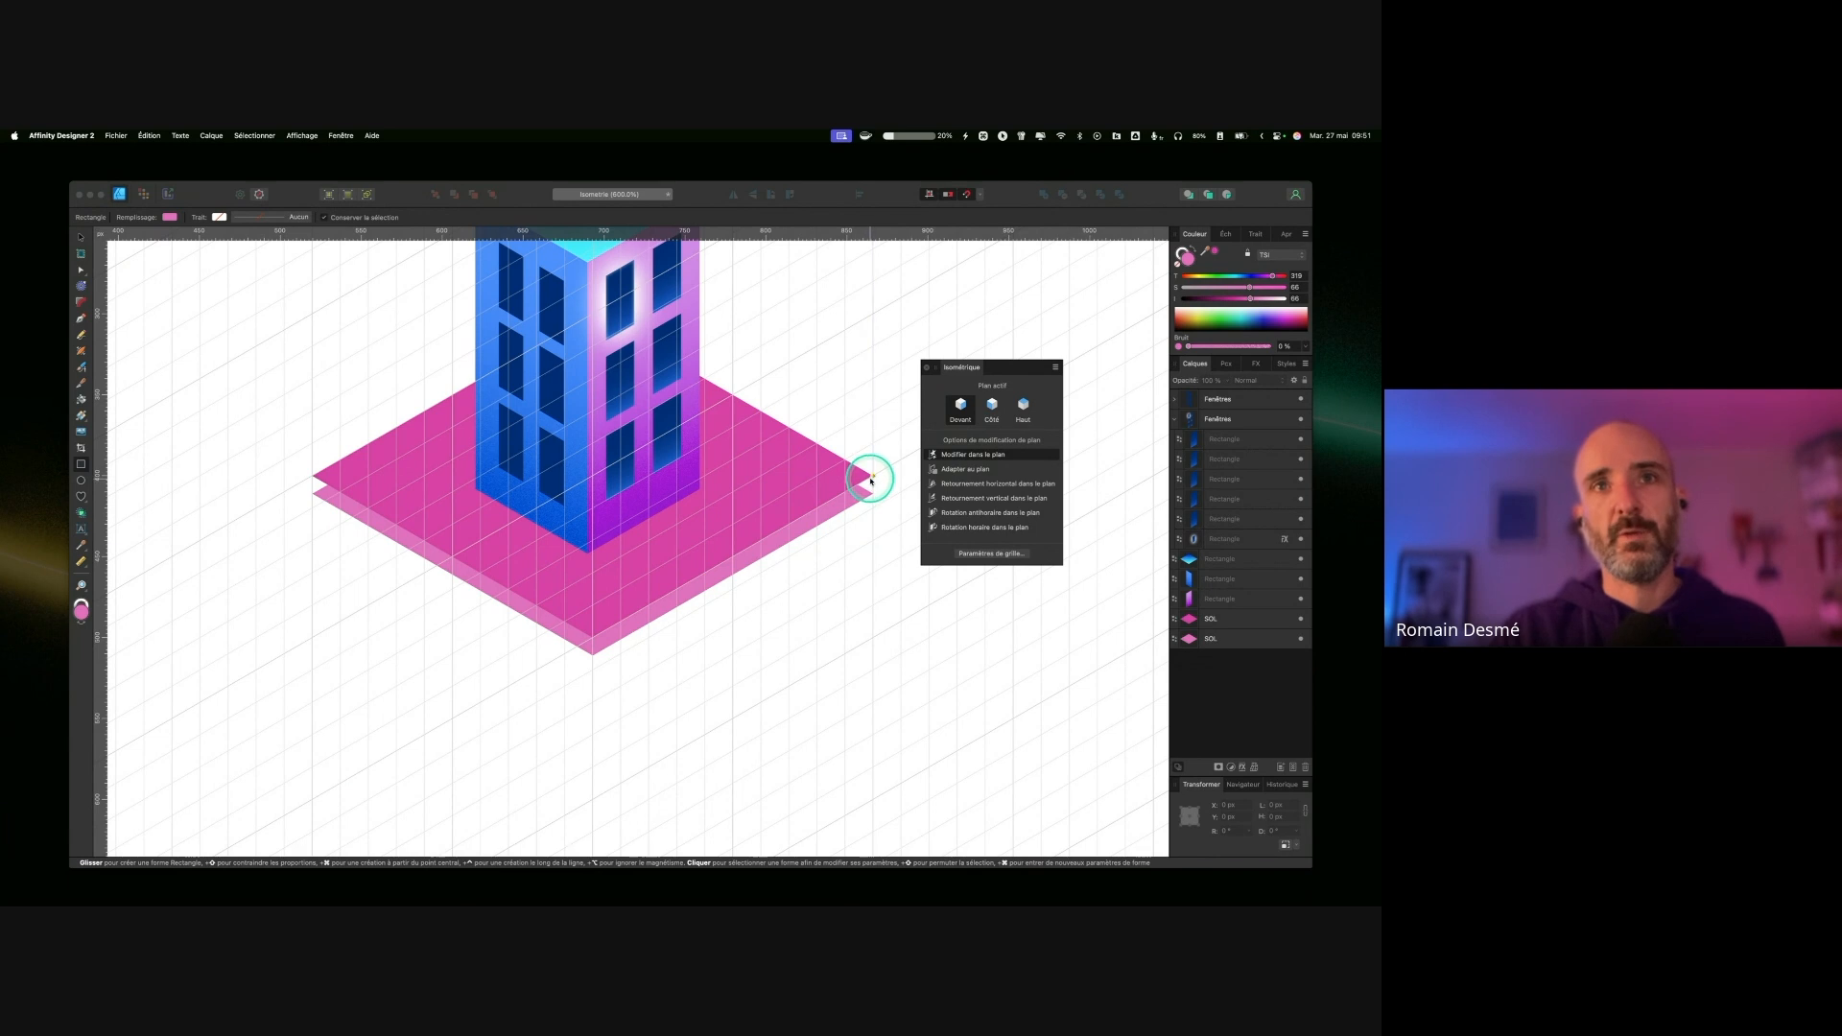
drag(869, 478, 592, 652)
click(958, 470)
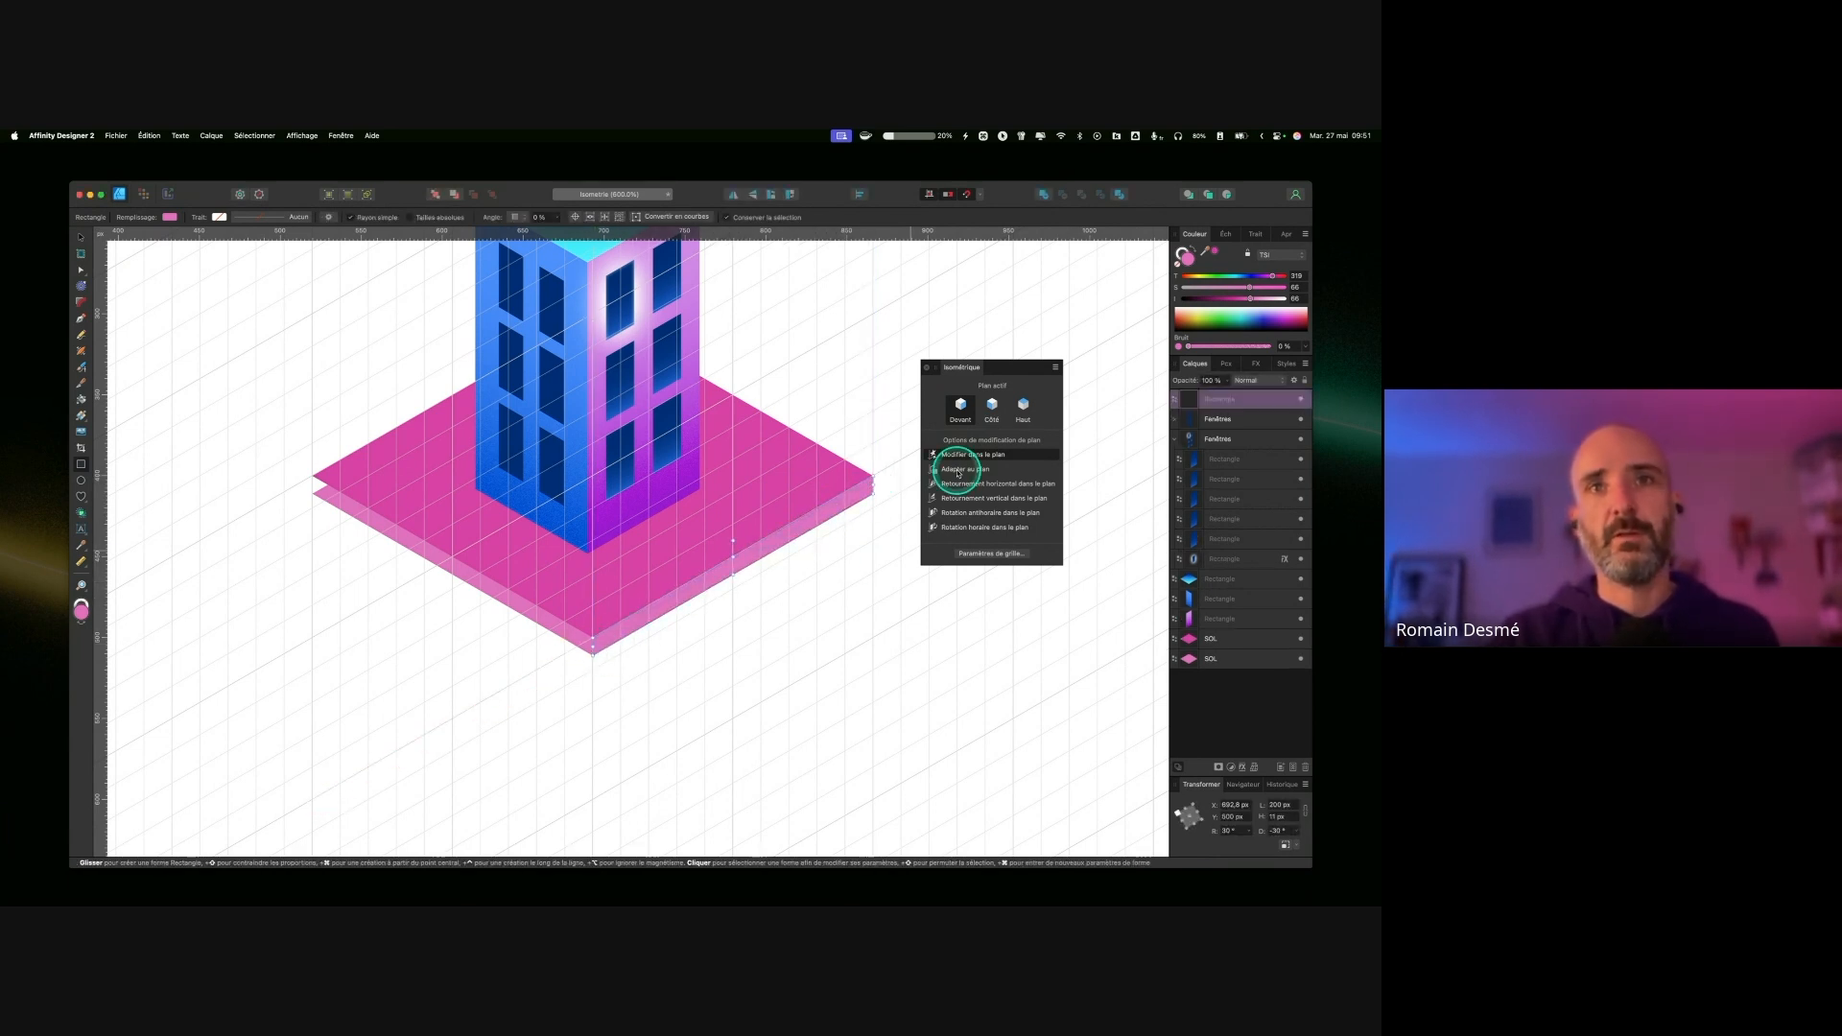
click(994, 413)
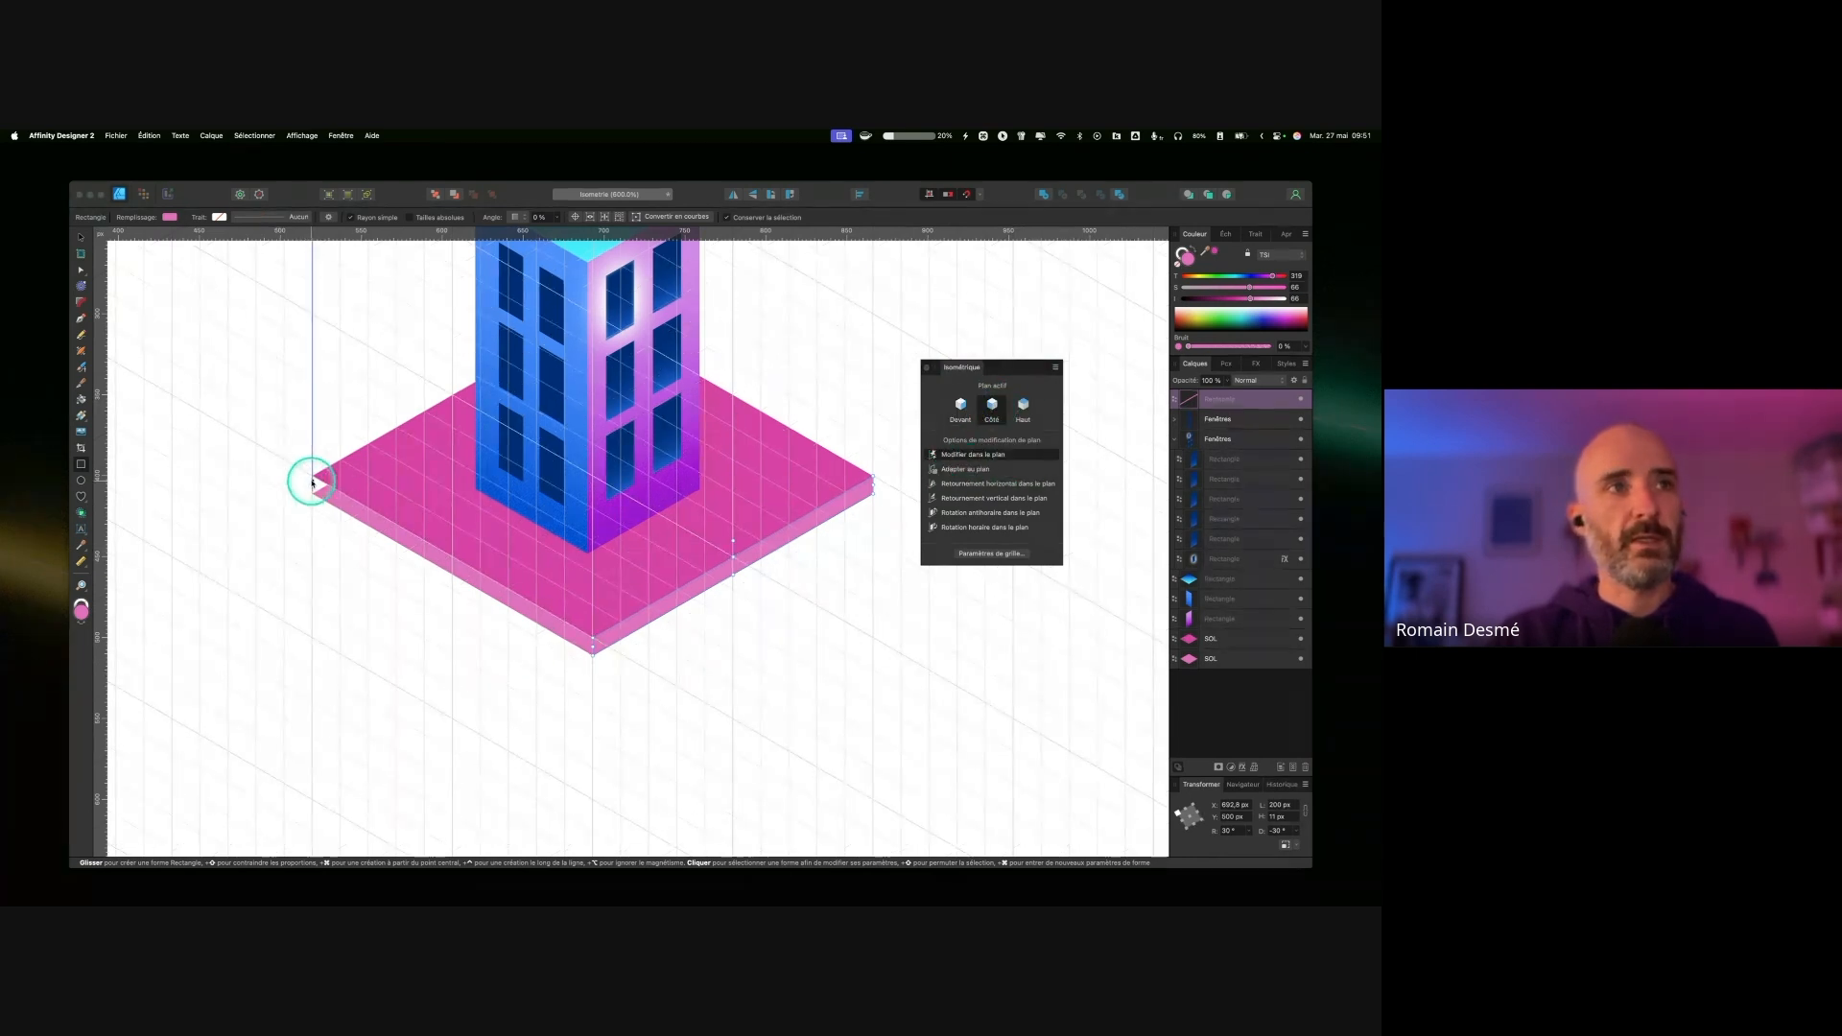
drag(311, 477, 590, 647)
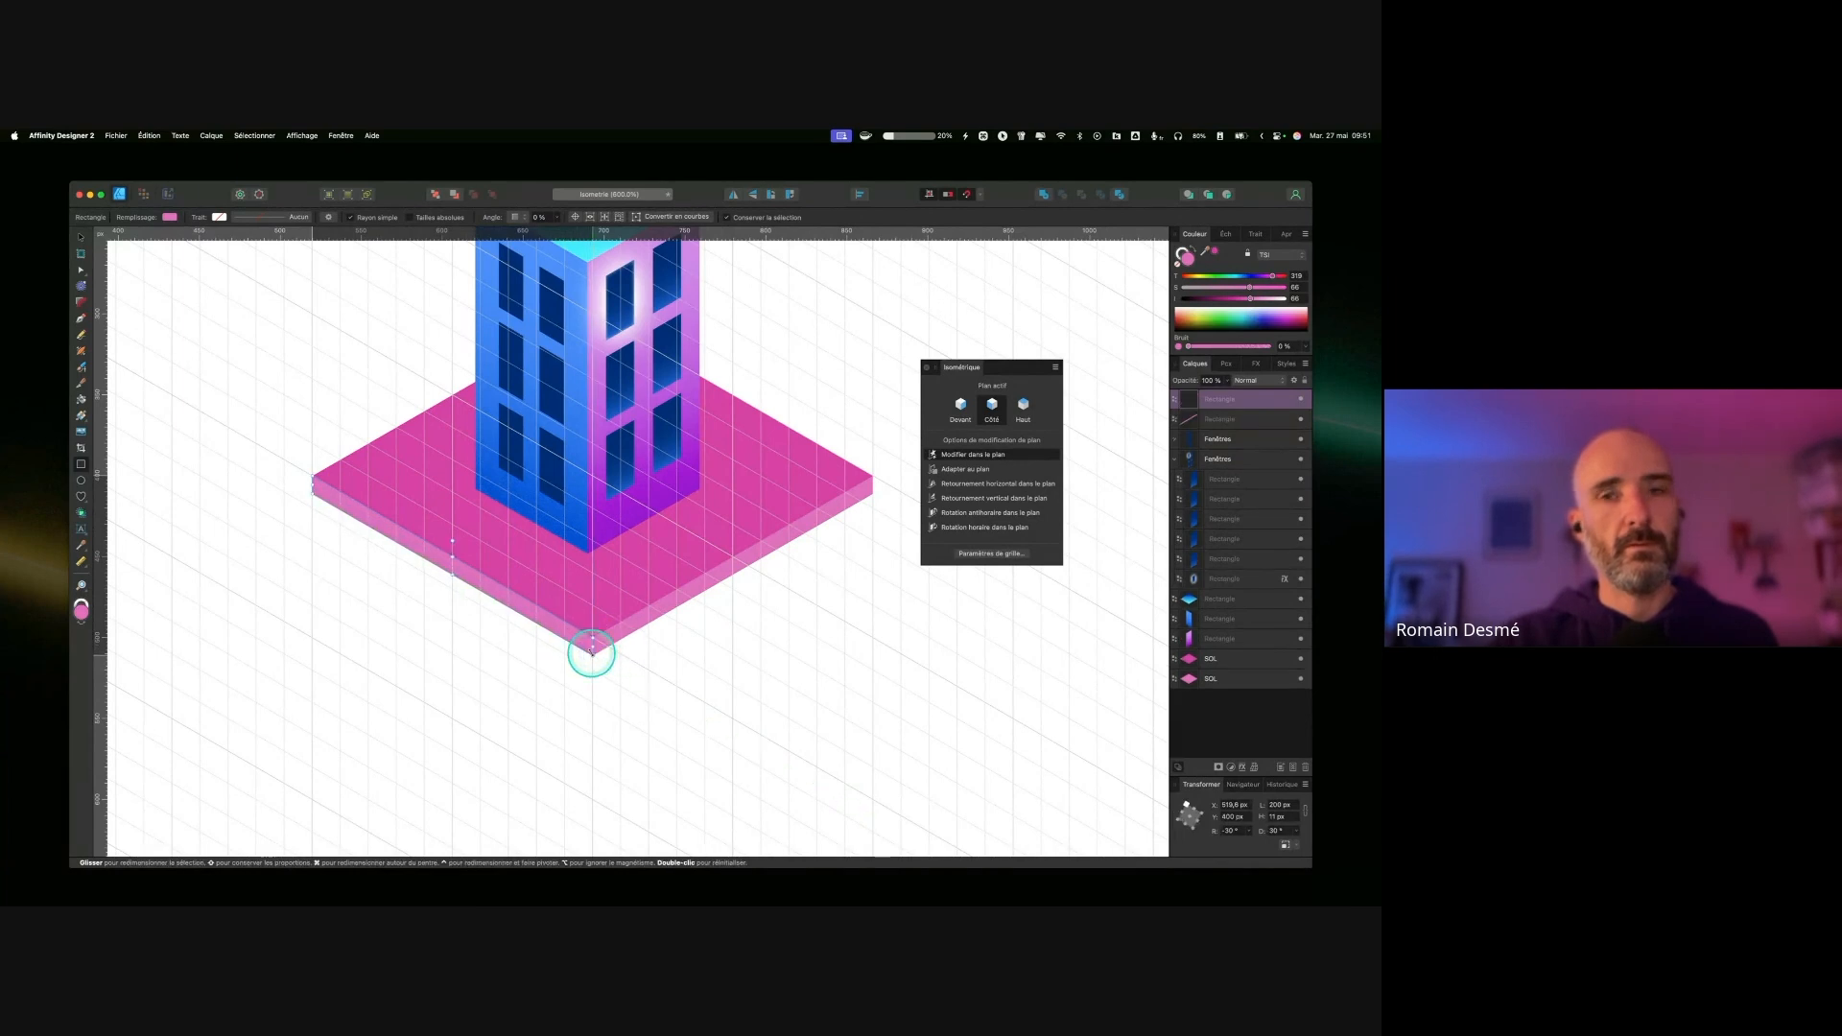
Step: Delete the lower SOL copy and switch back to the Move tool
click(1233, 682)
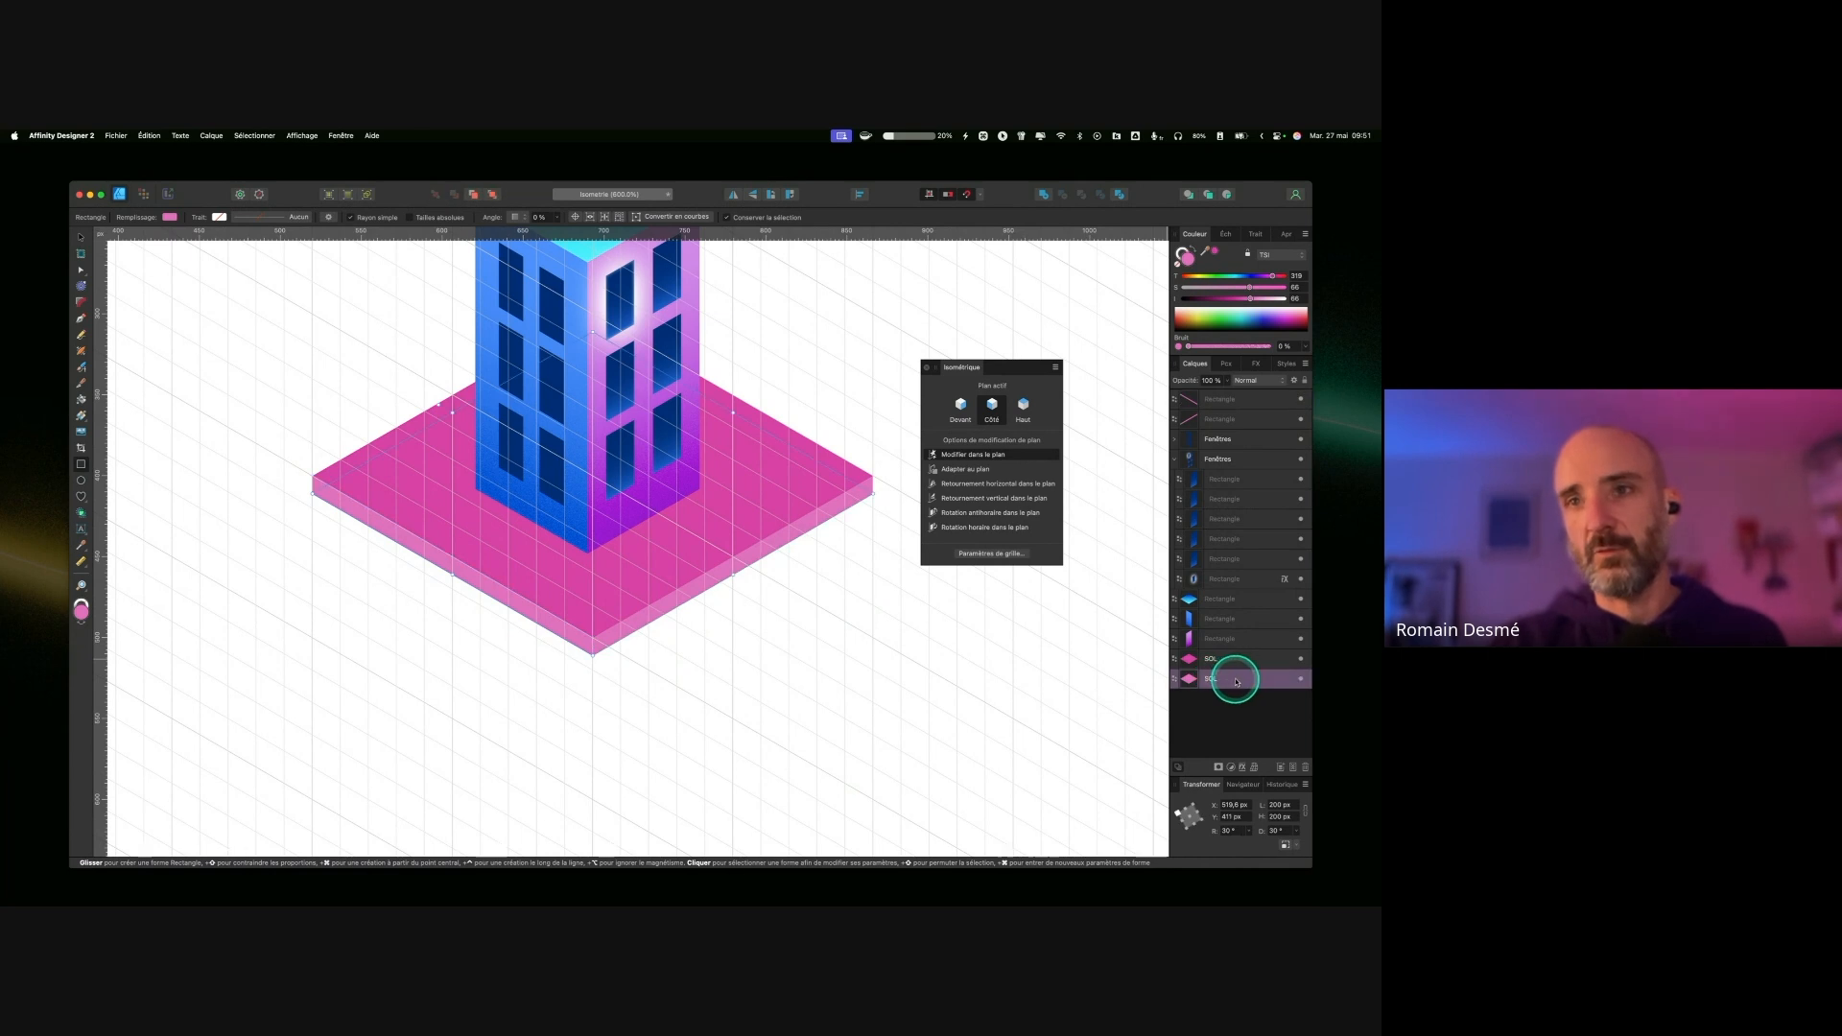
click(1304, 766)
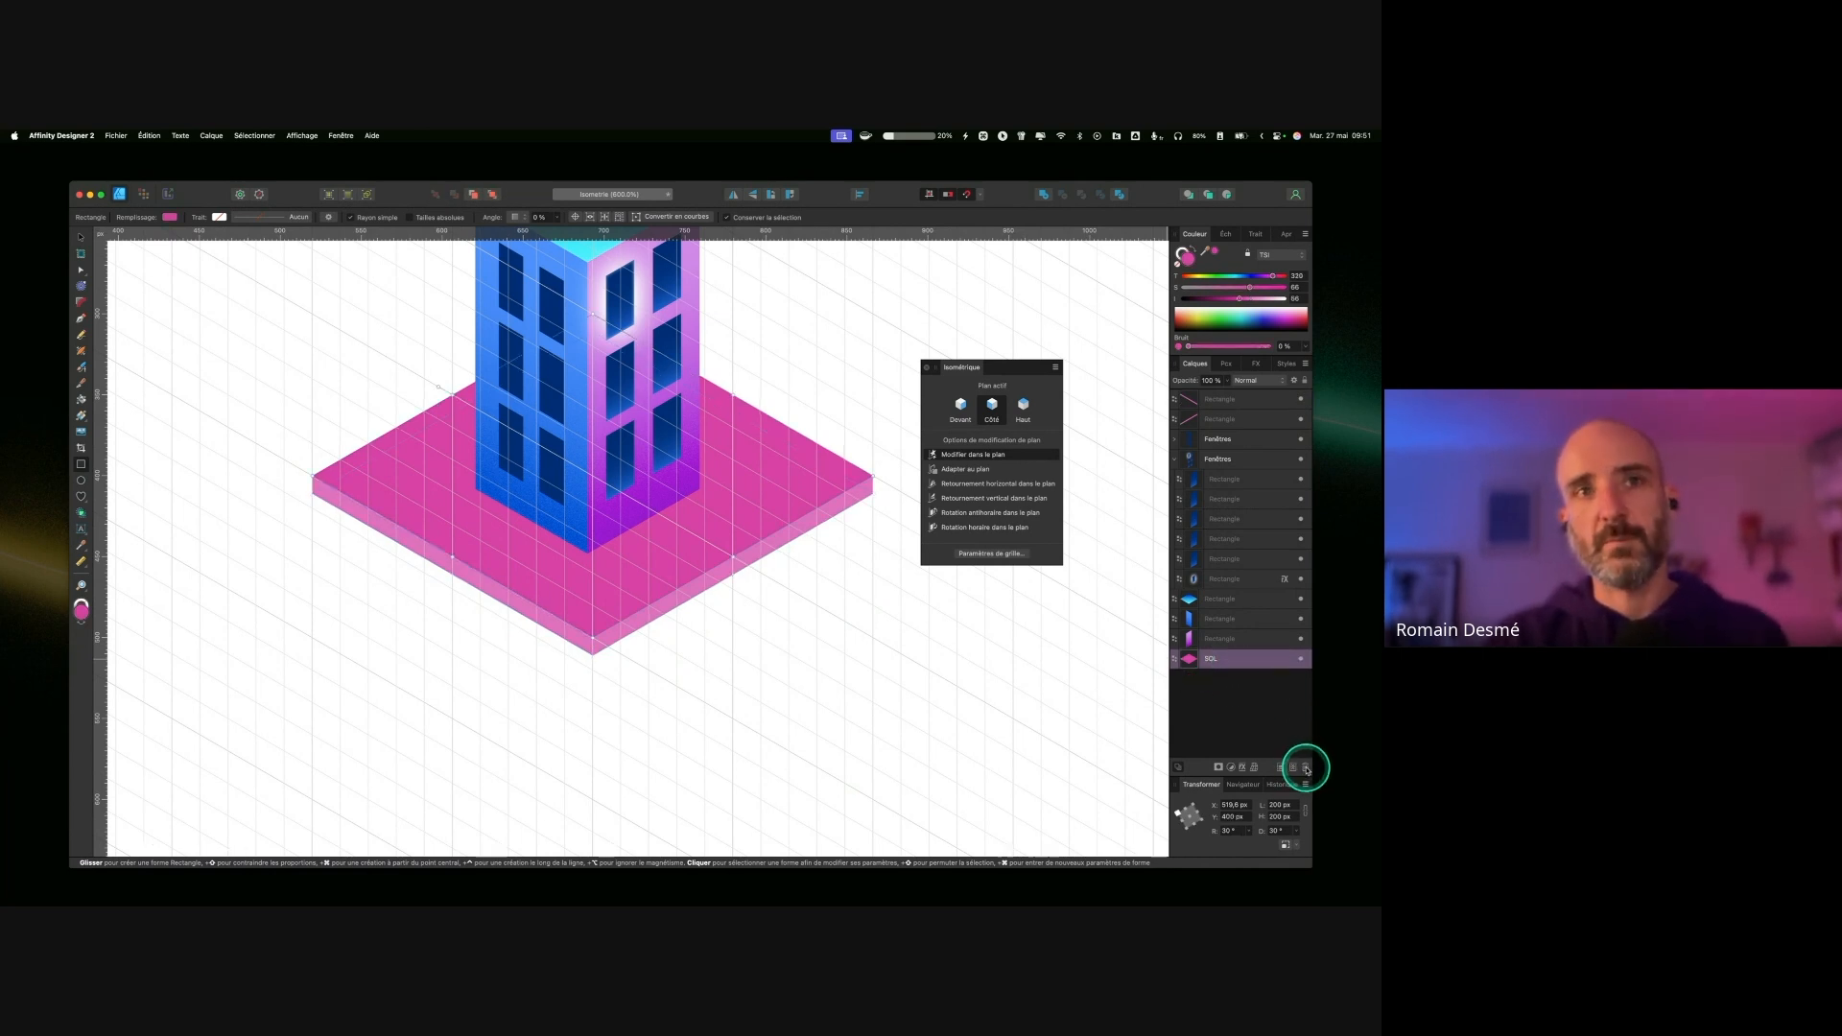
click(80, 239)
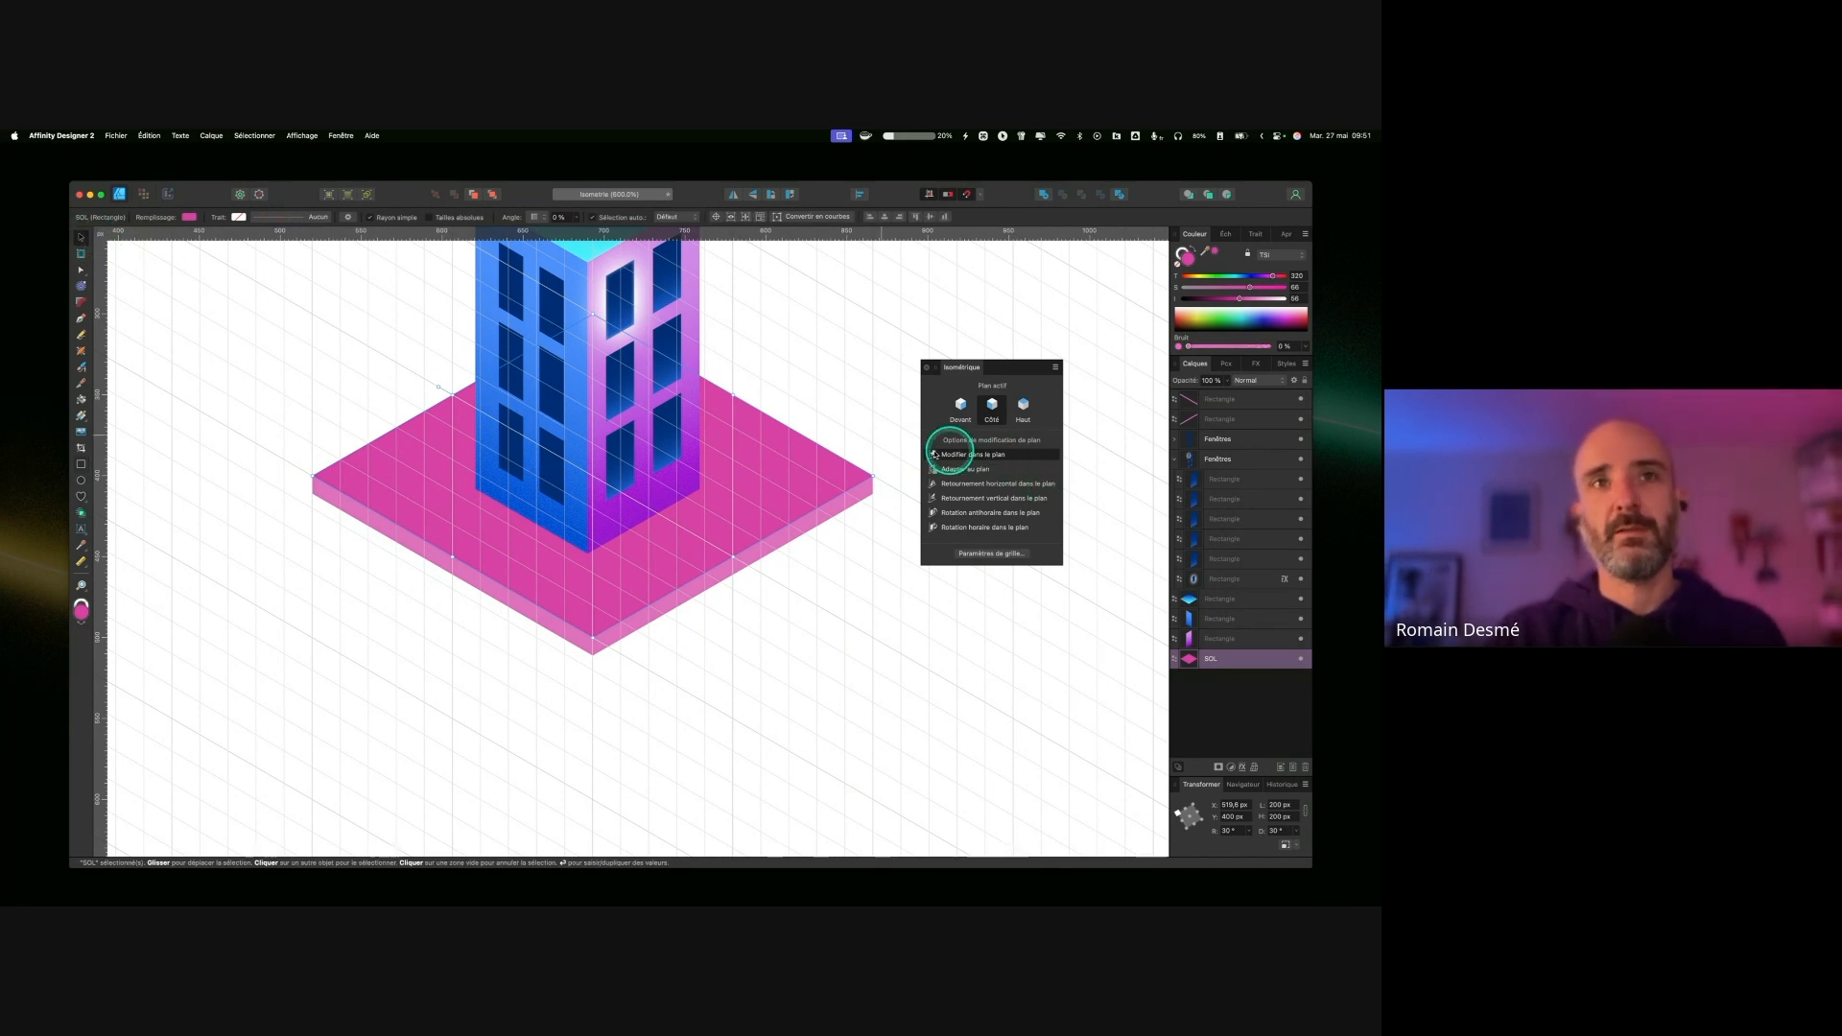
Step: Hide the grid and move the two topmost rectangle layers, forming the base's thickness, beneath the SOL layer
click(295, 135)
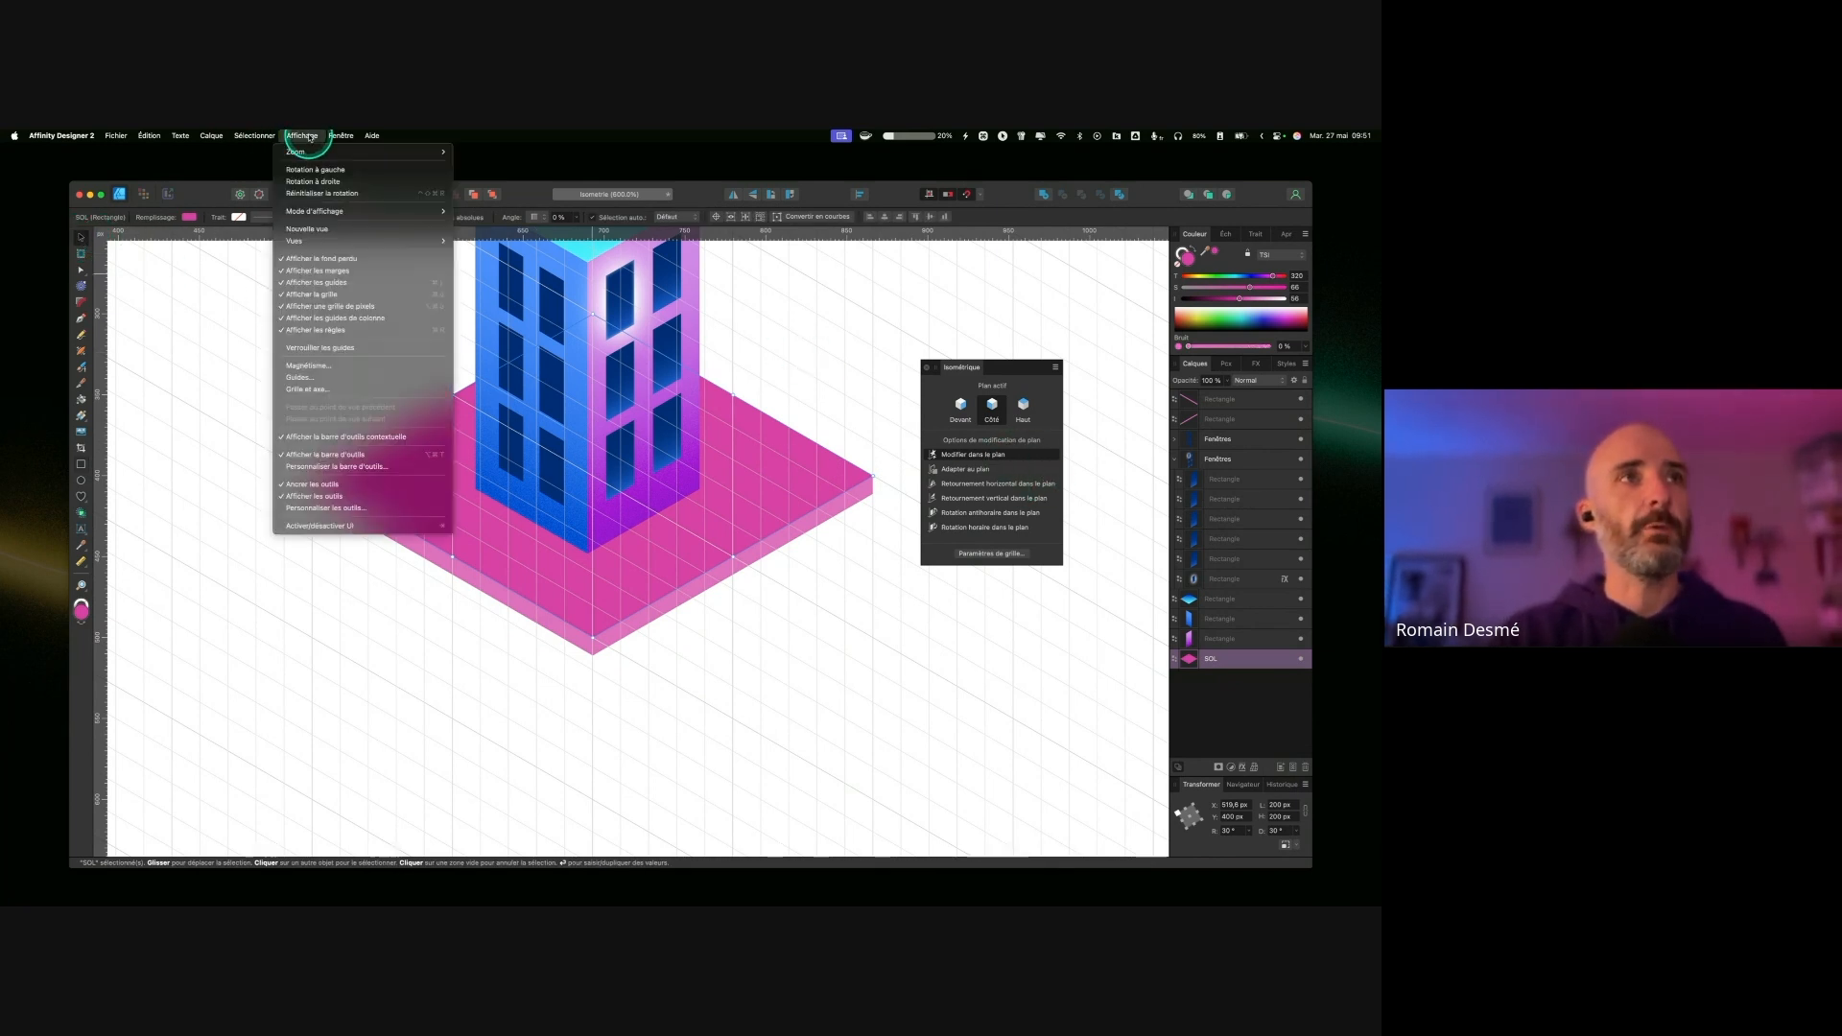
click(354, 297)
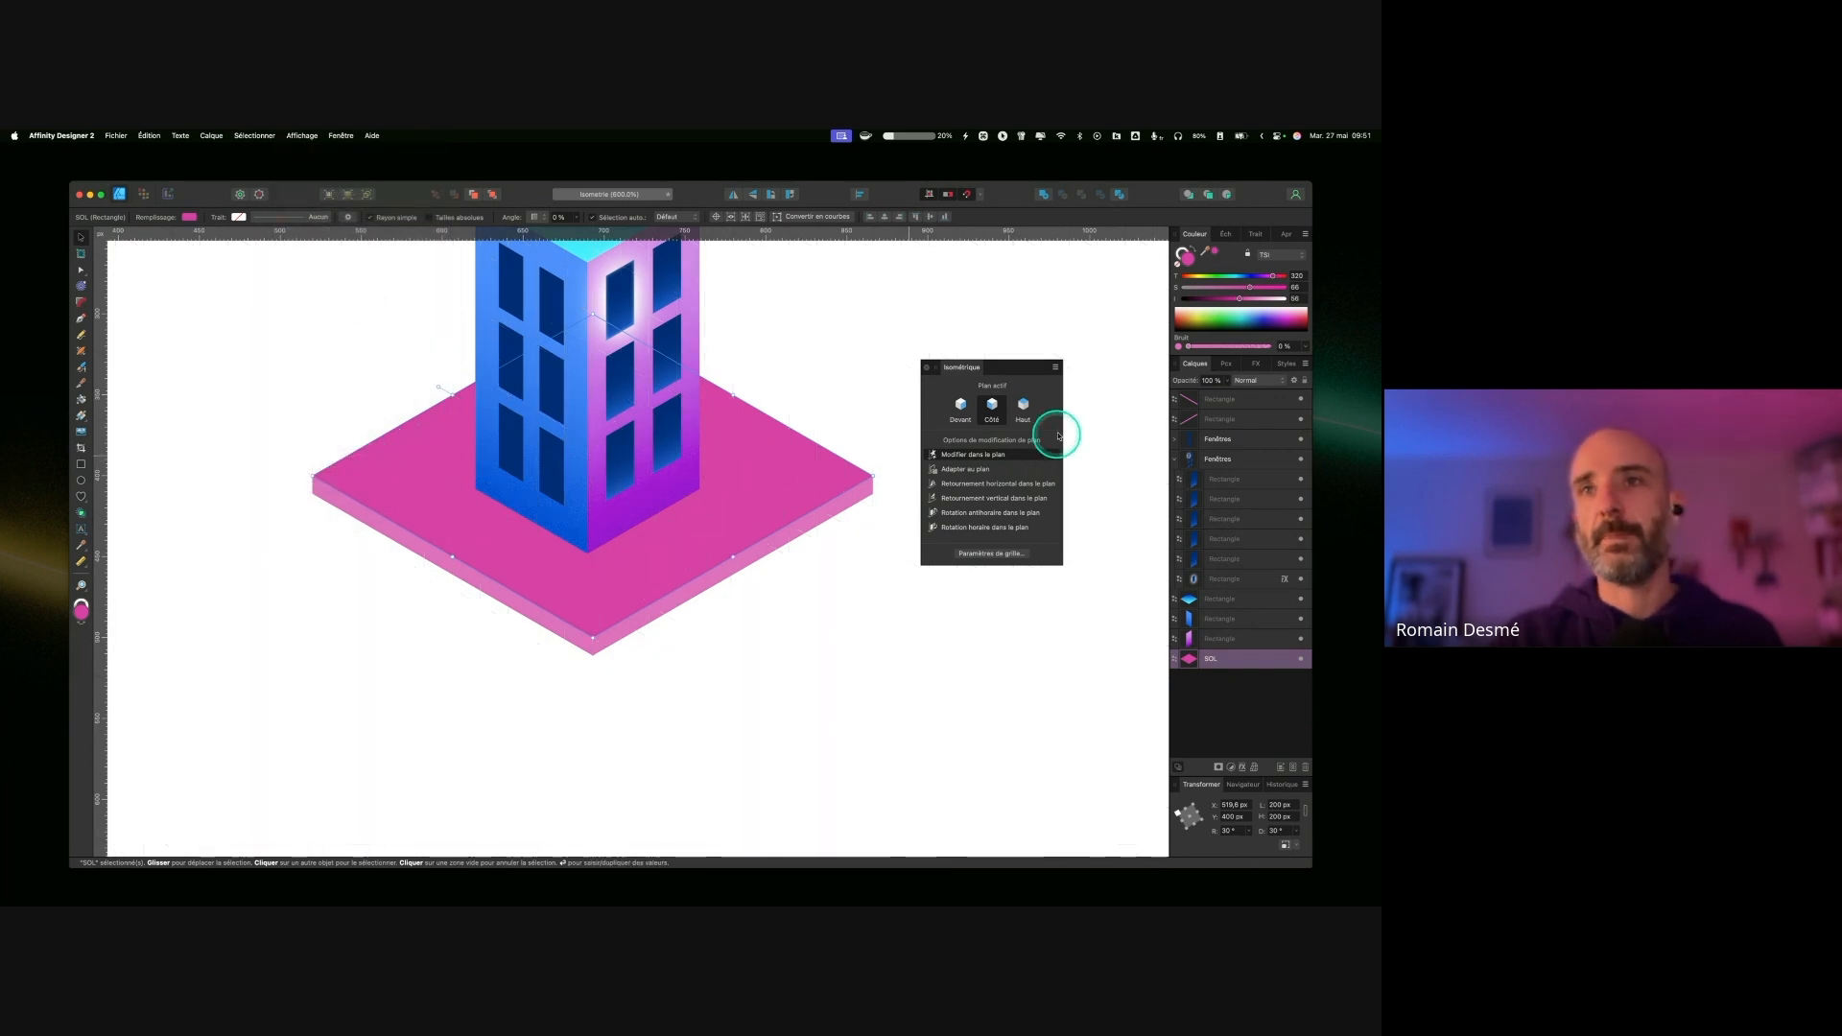
click(1246, 414)
super+click(1247, 403)
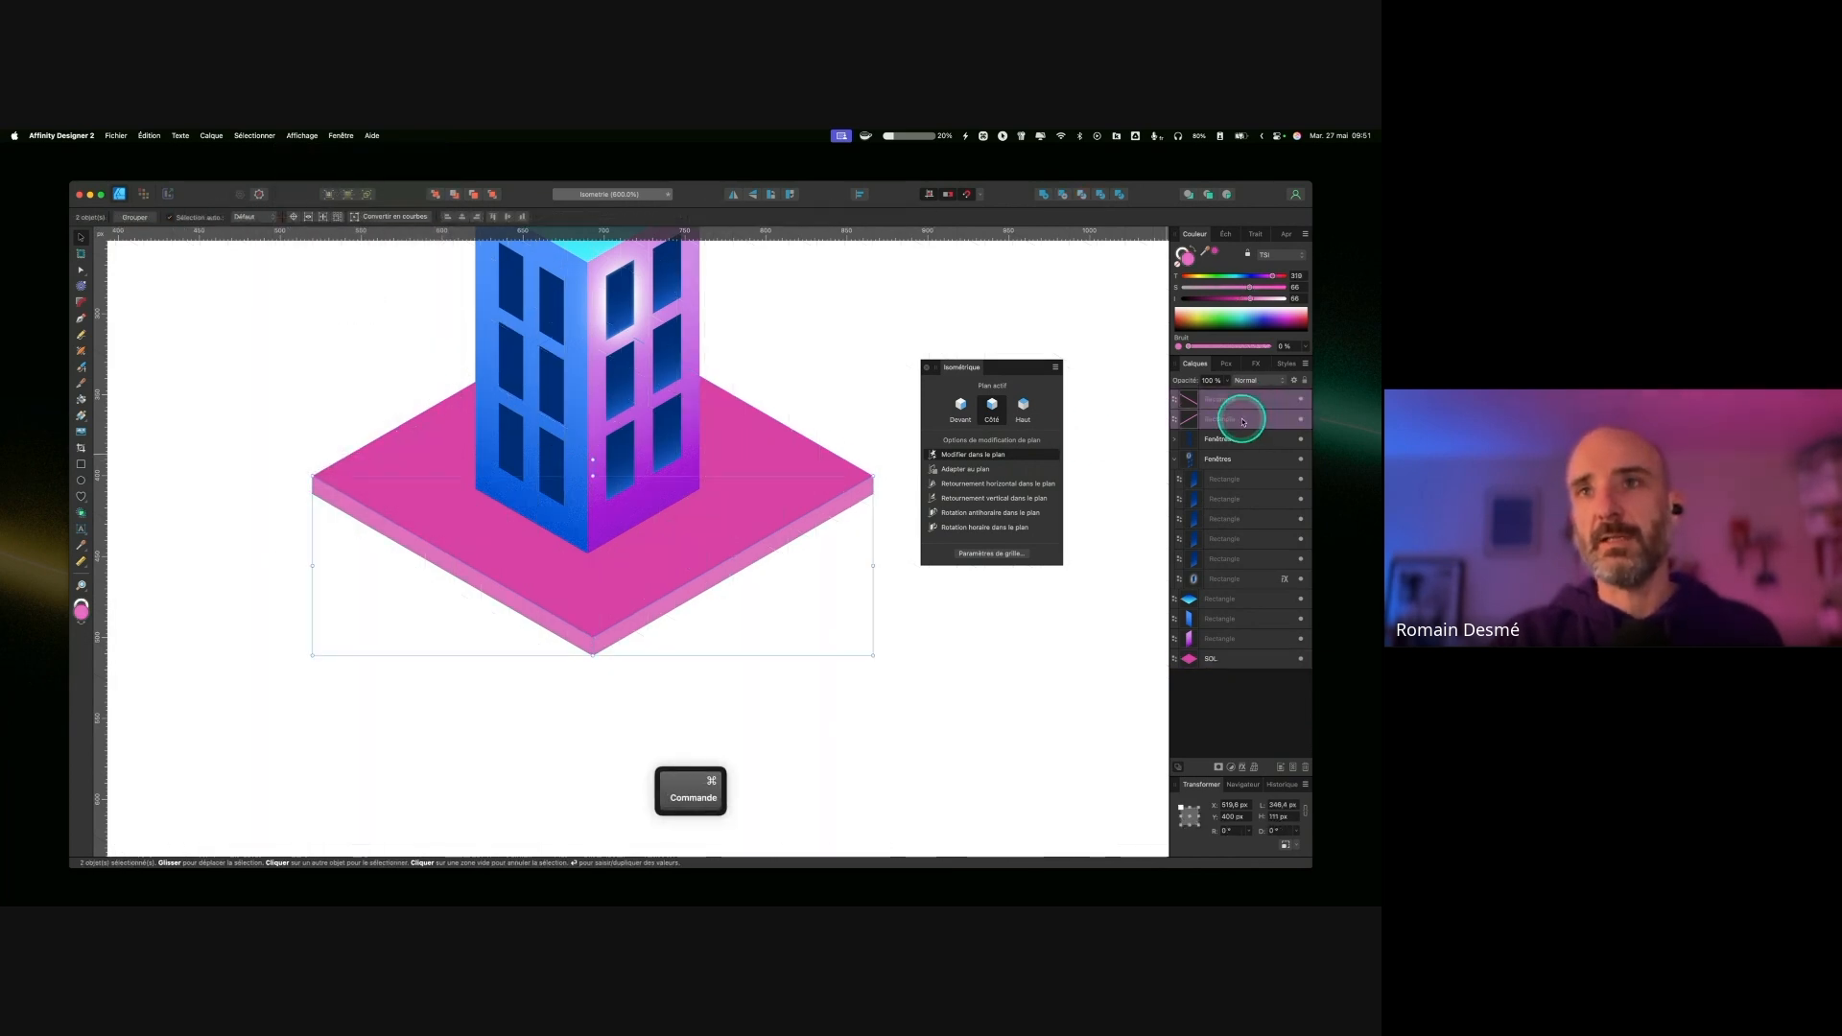
drag(1246, 422, 1245, 664)
click(940, 617)
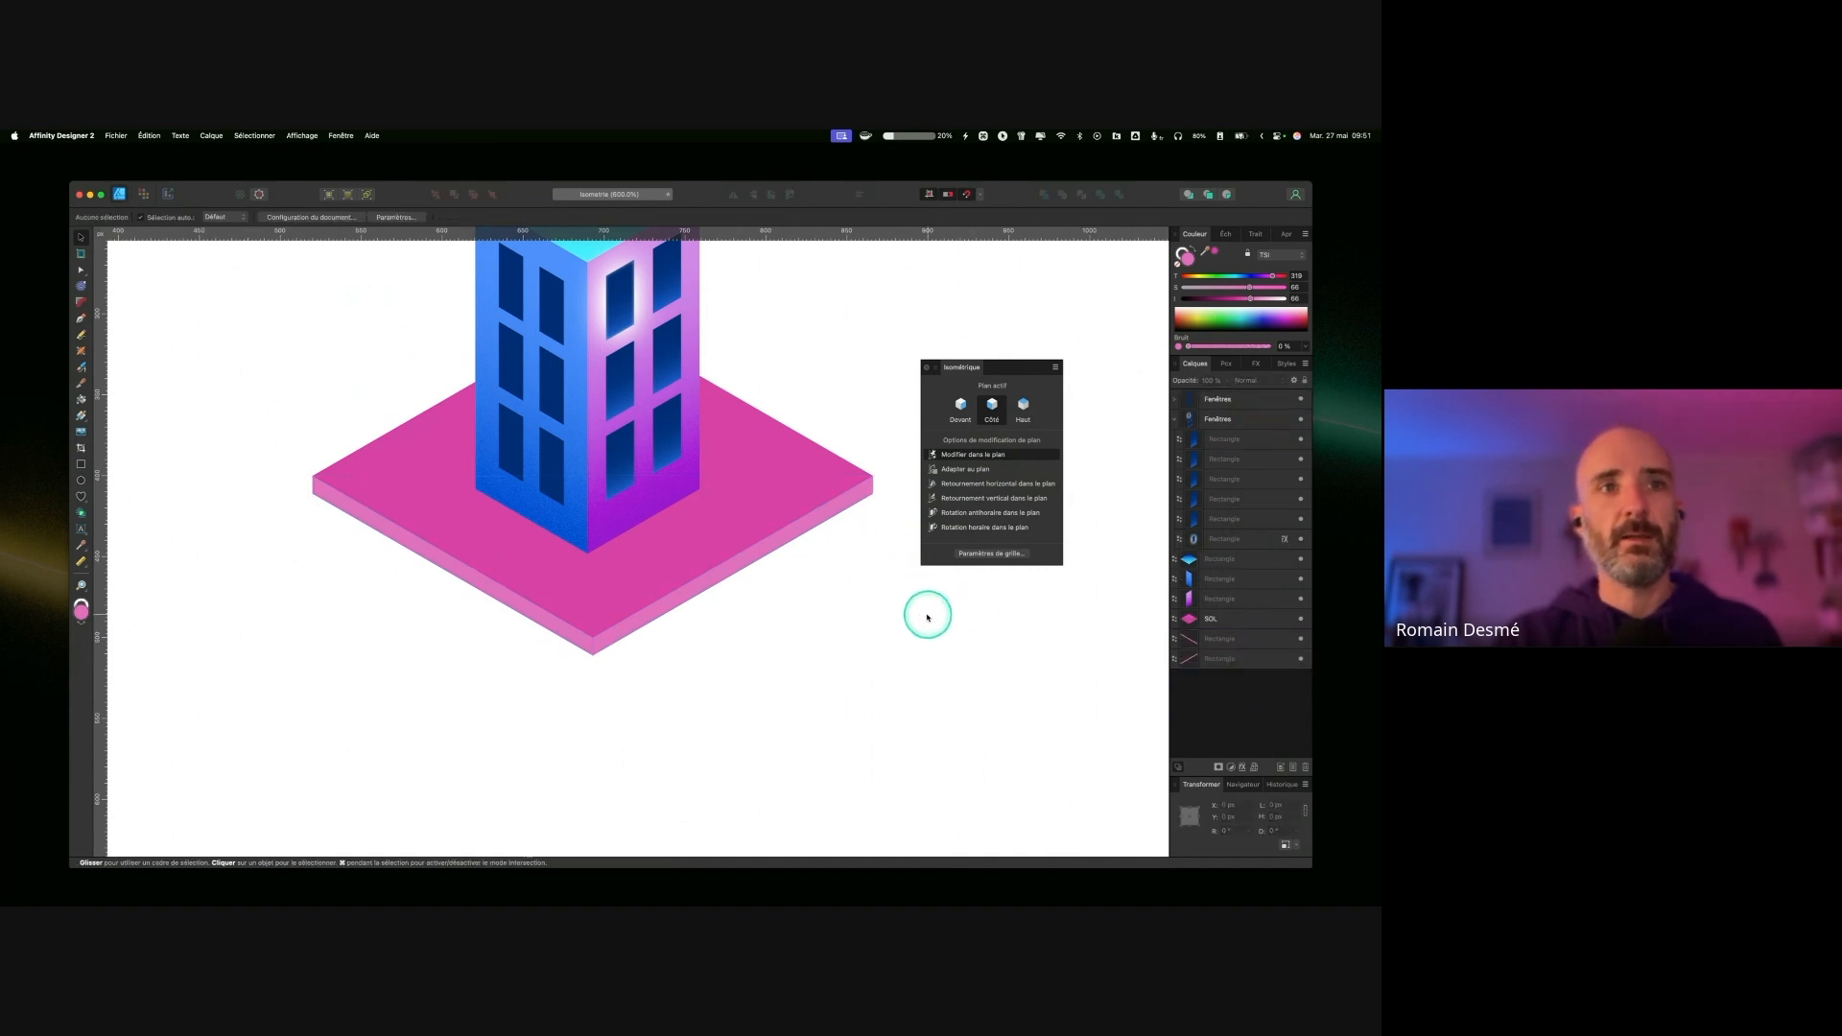
key(super+minus)
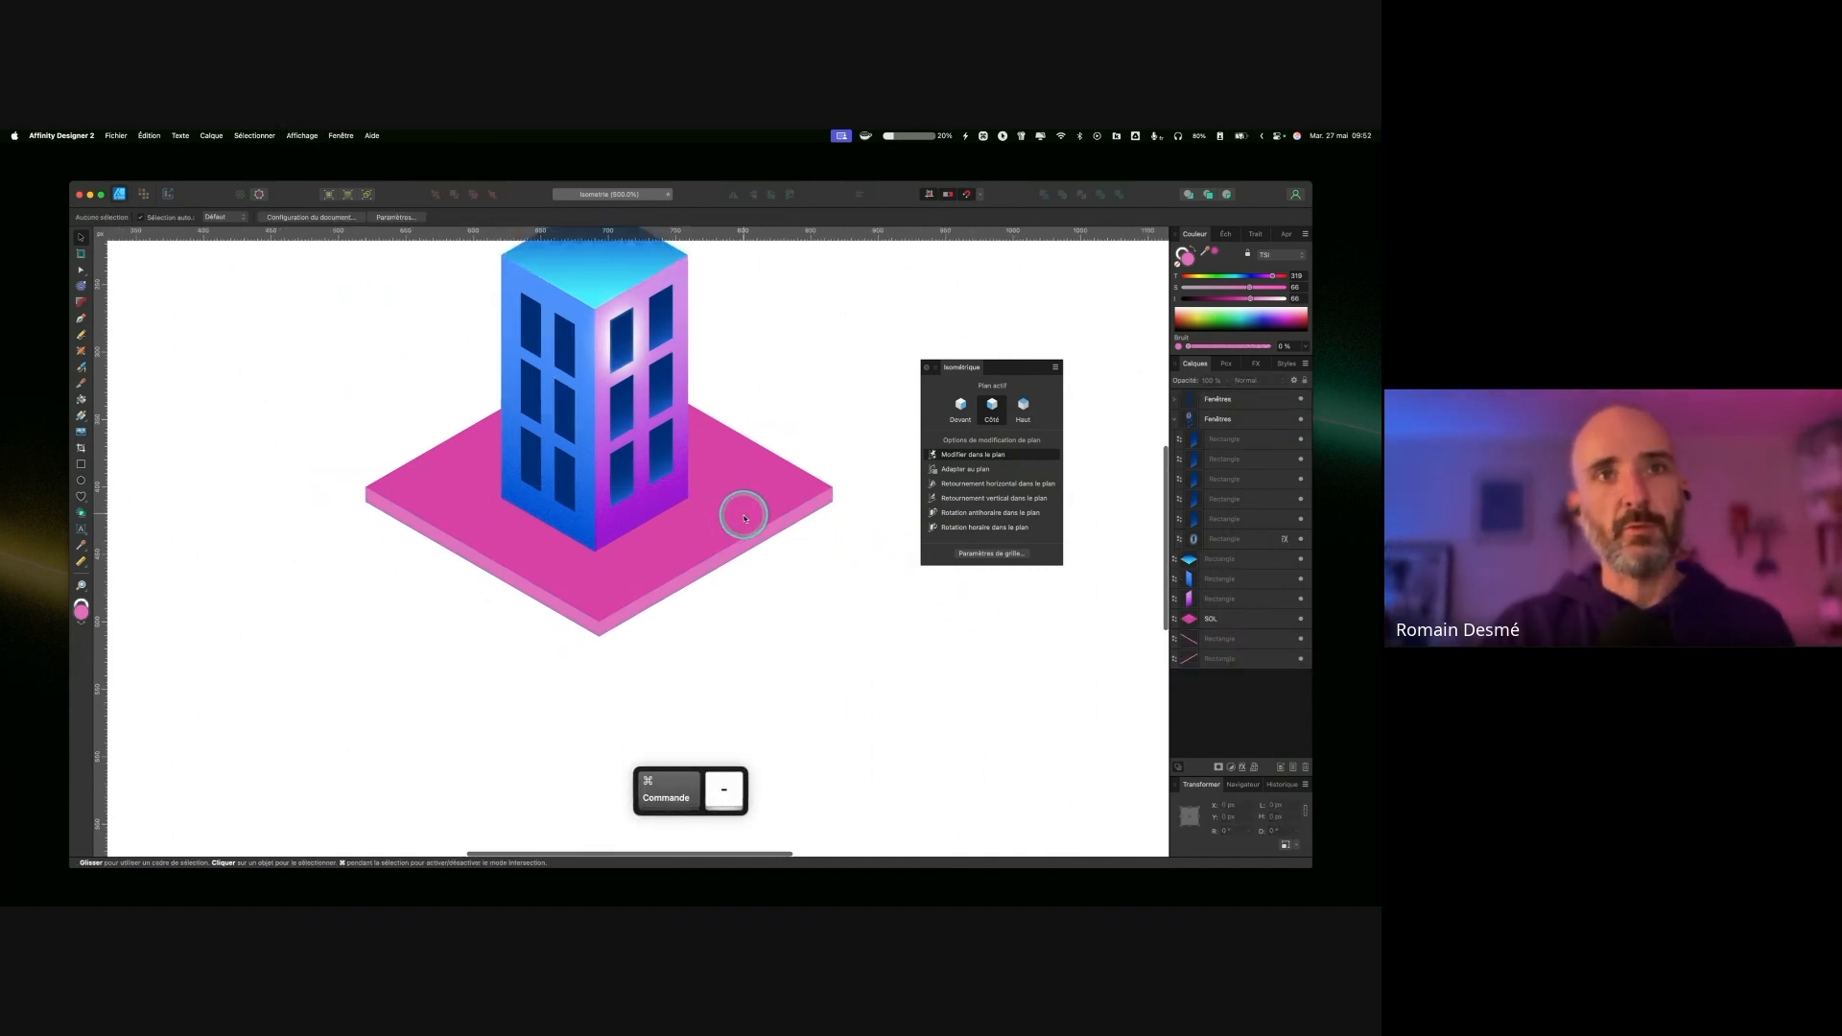
Step: Raise the luminosity of the rectangle on the base's front-right edge to a lighter pink
click(759, 544)
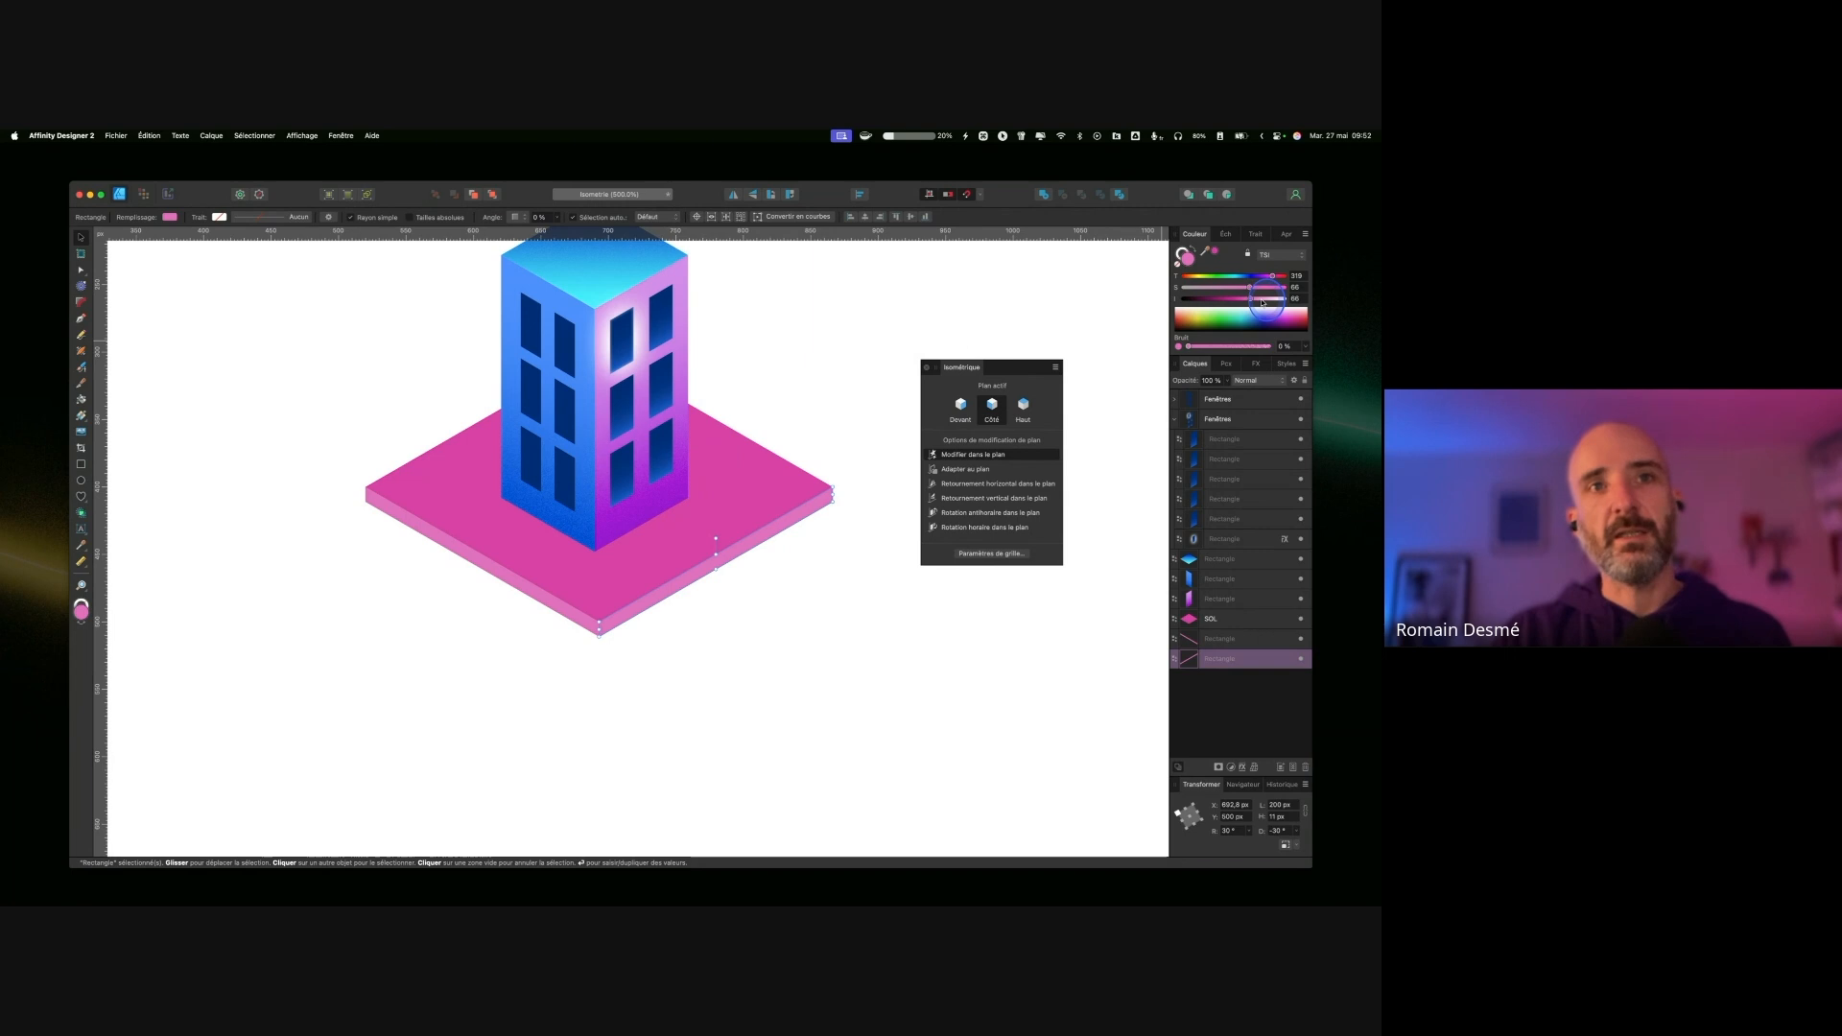
drag(1253, 301, 1261, 301)
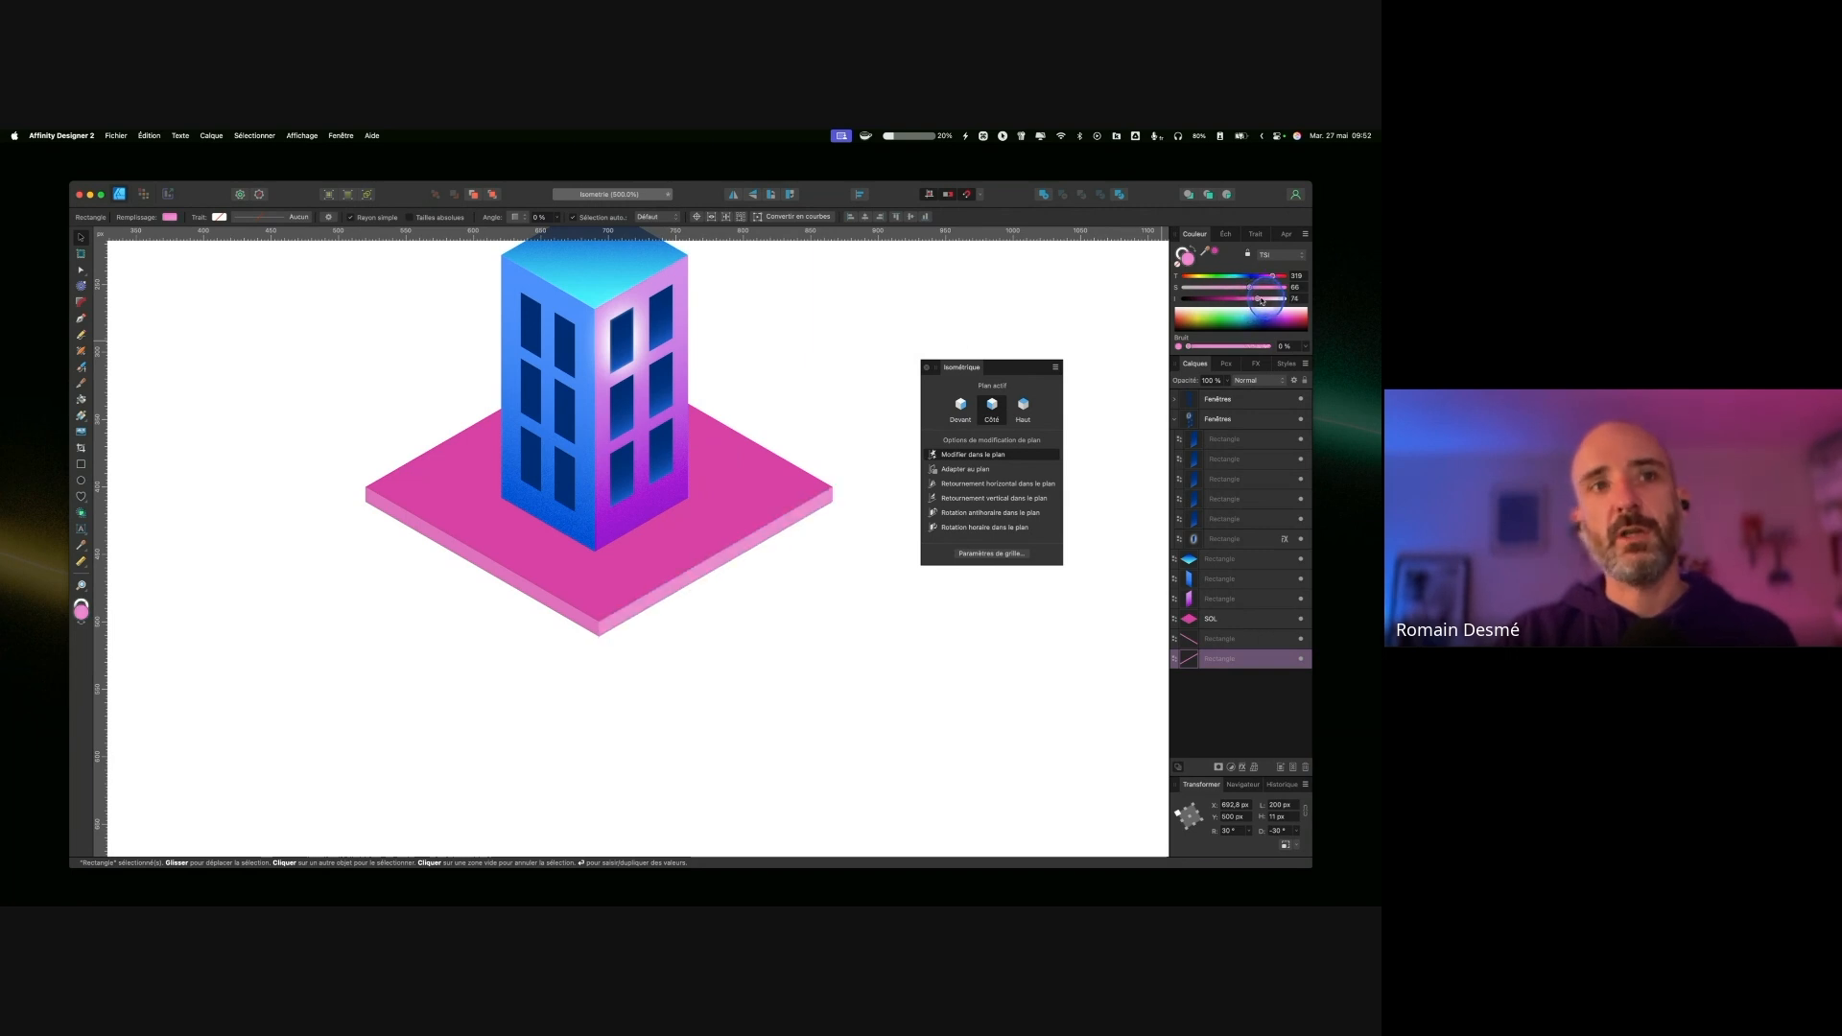
click(836, 375)
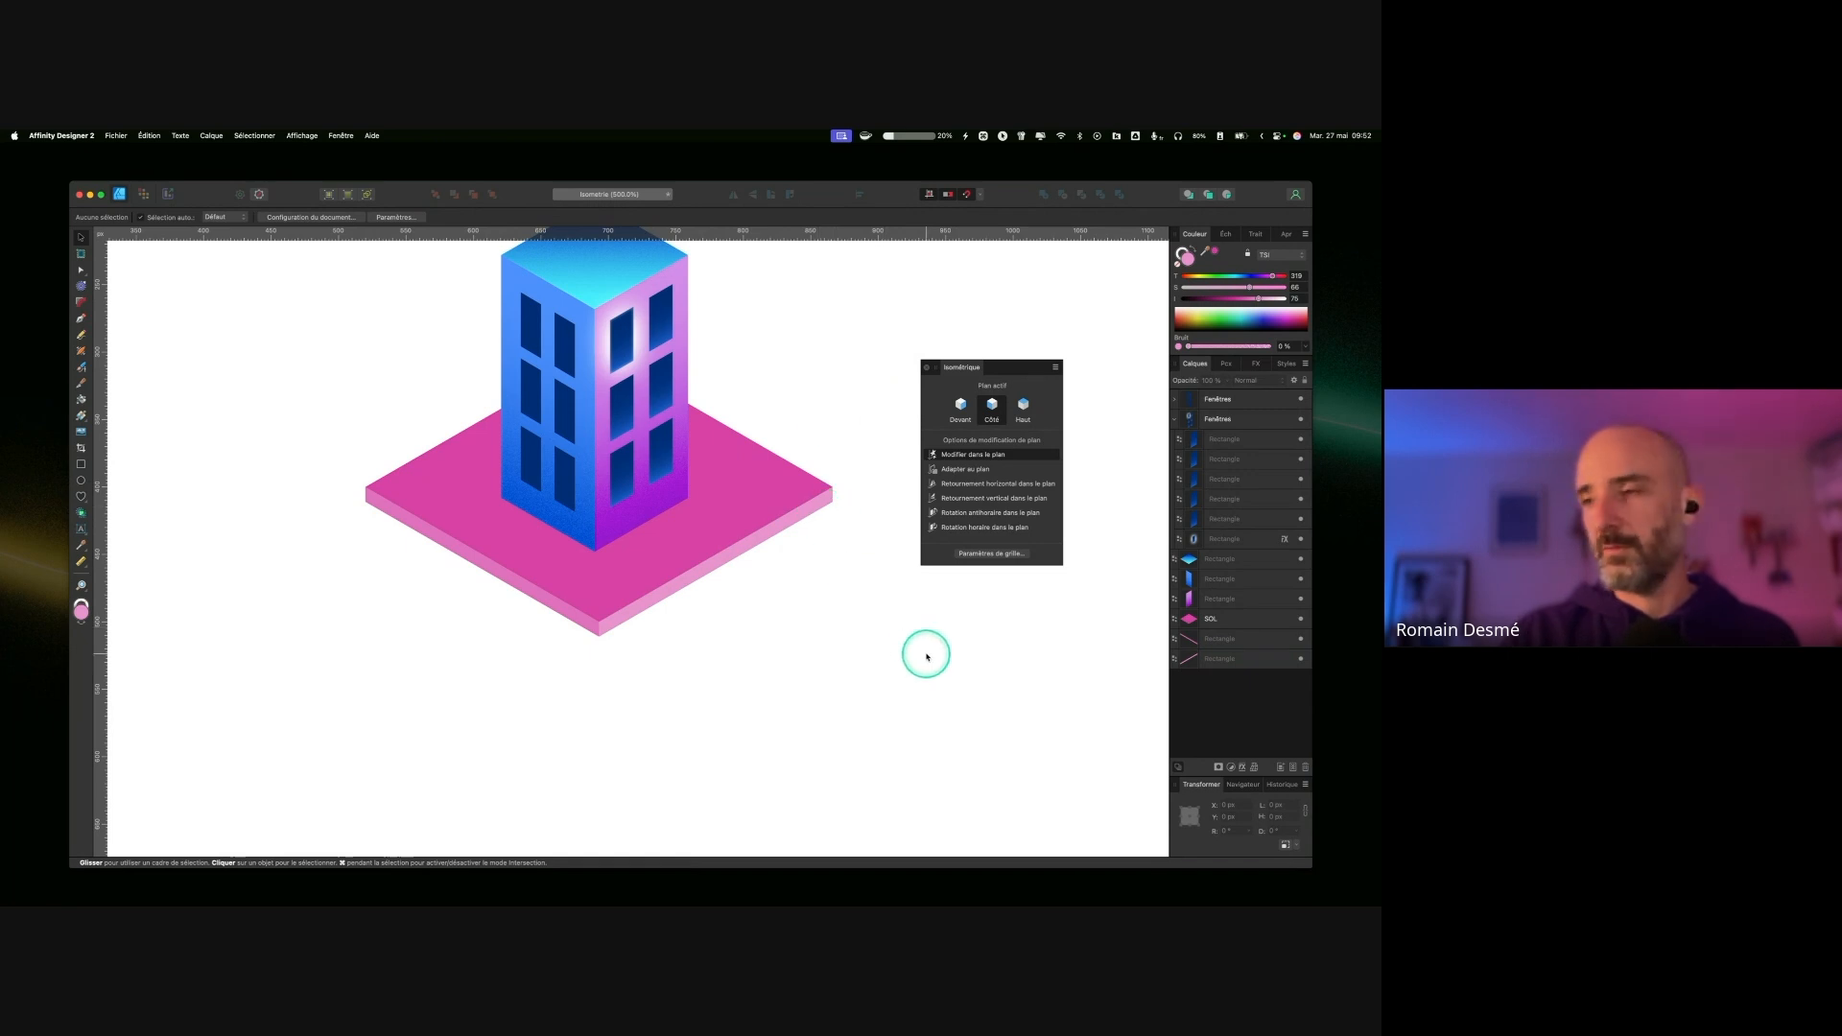
Step: Show the grid again and set the active isometric plane to Haut
scroll(926, 648, left, 5)
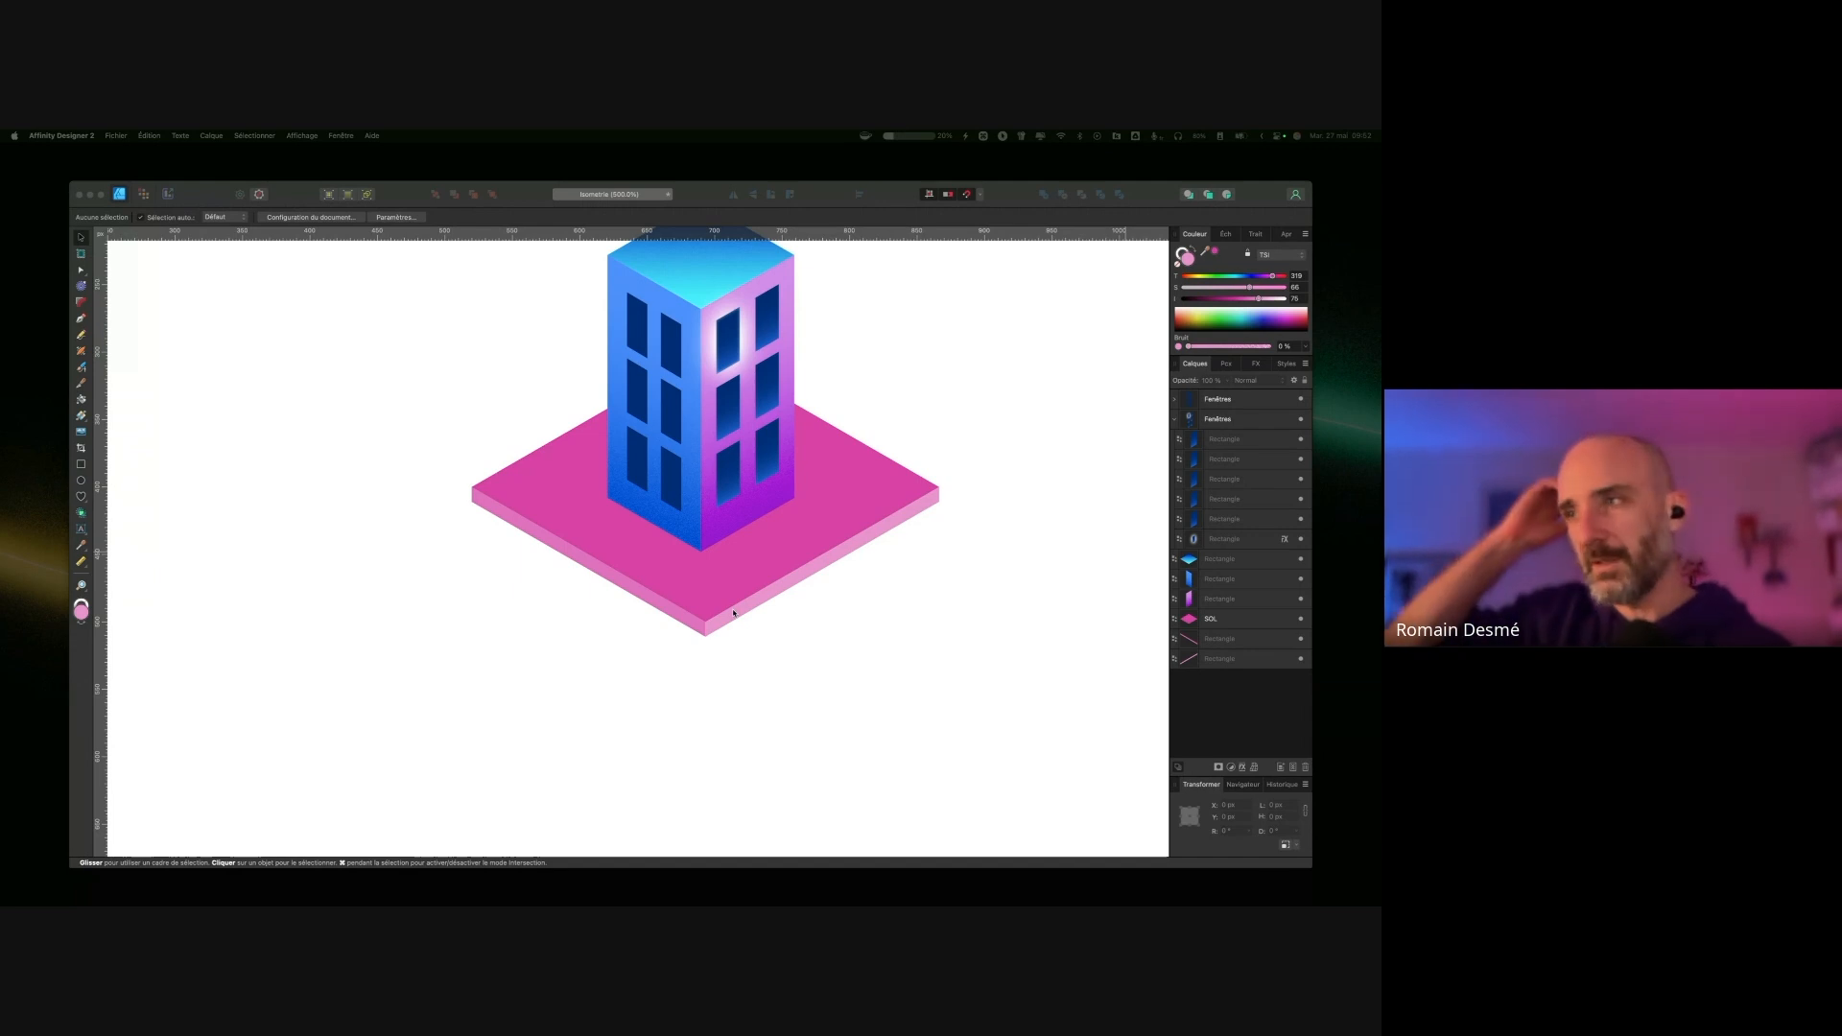
scroll(734, 613, right, 1)
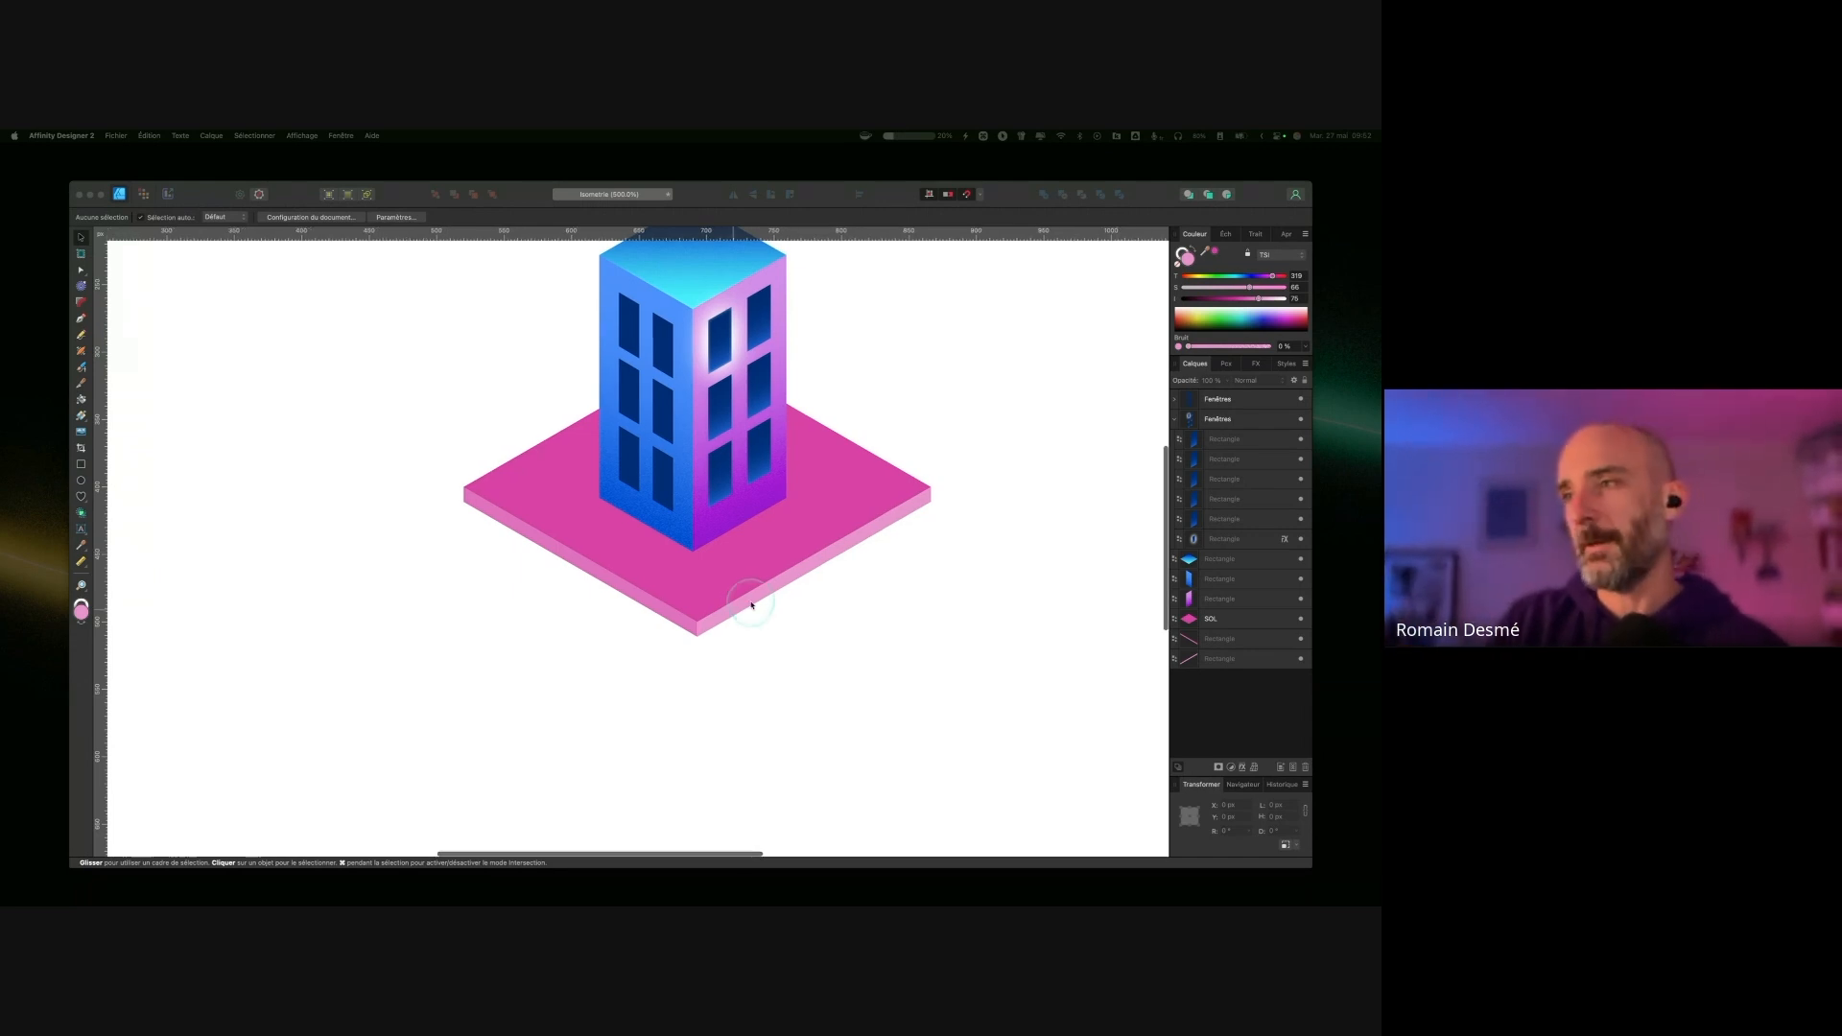
scroll(753, 577, up, 3)
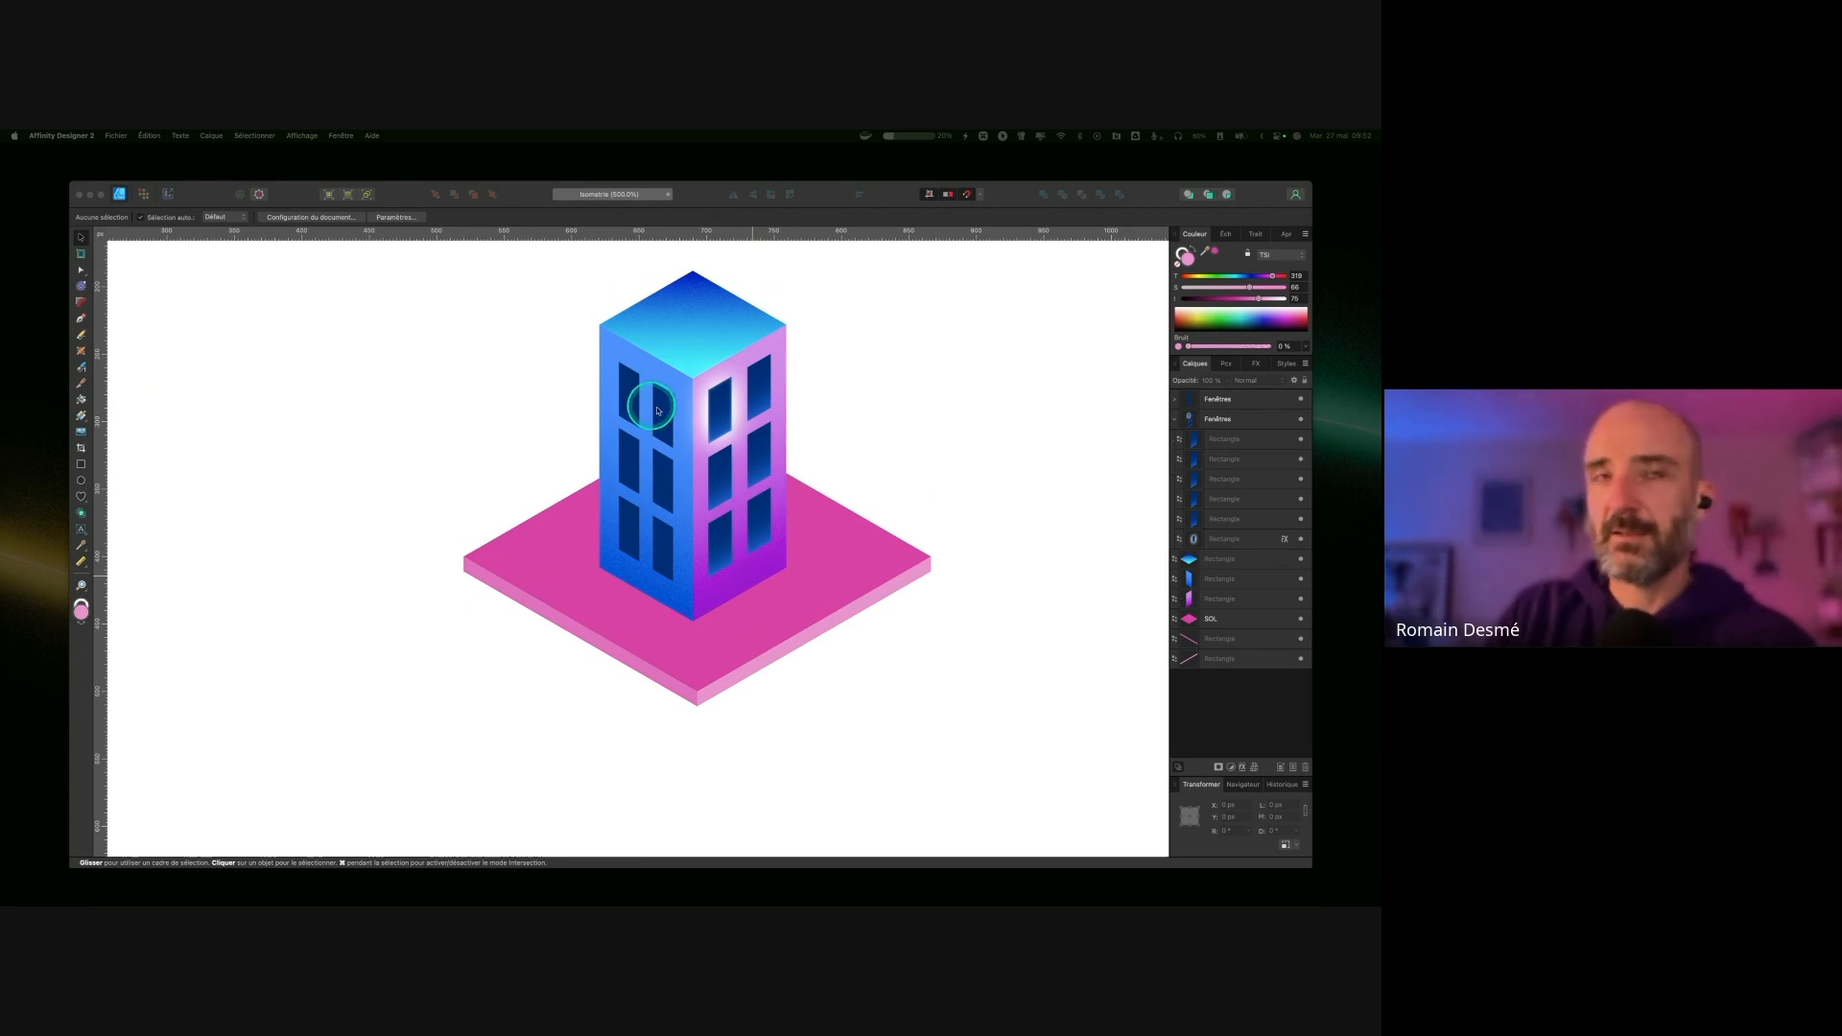
click(289, 135)
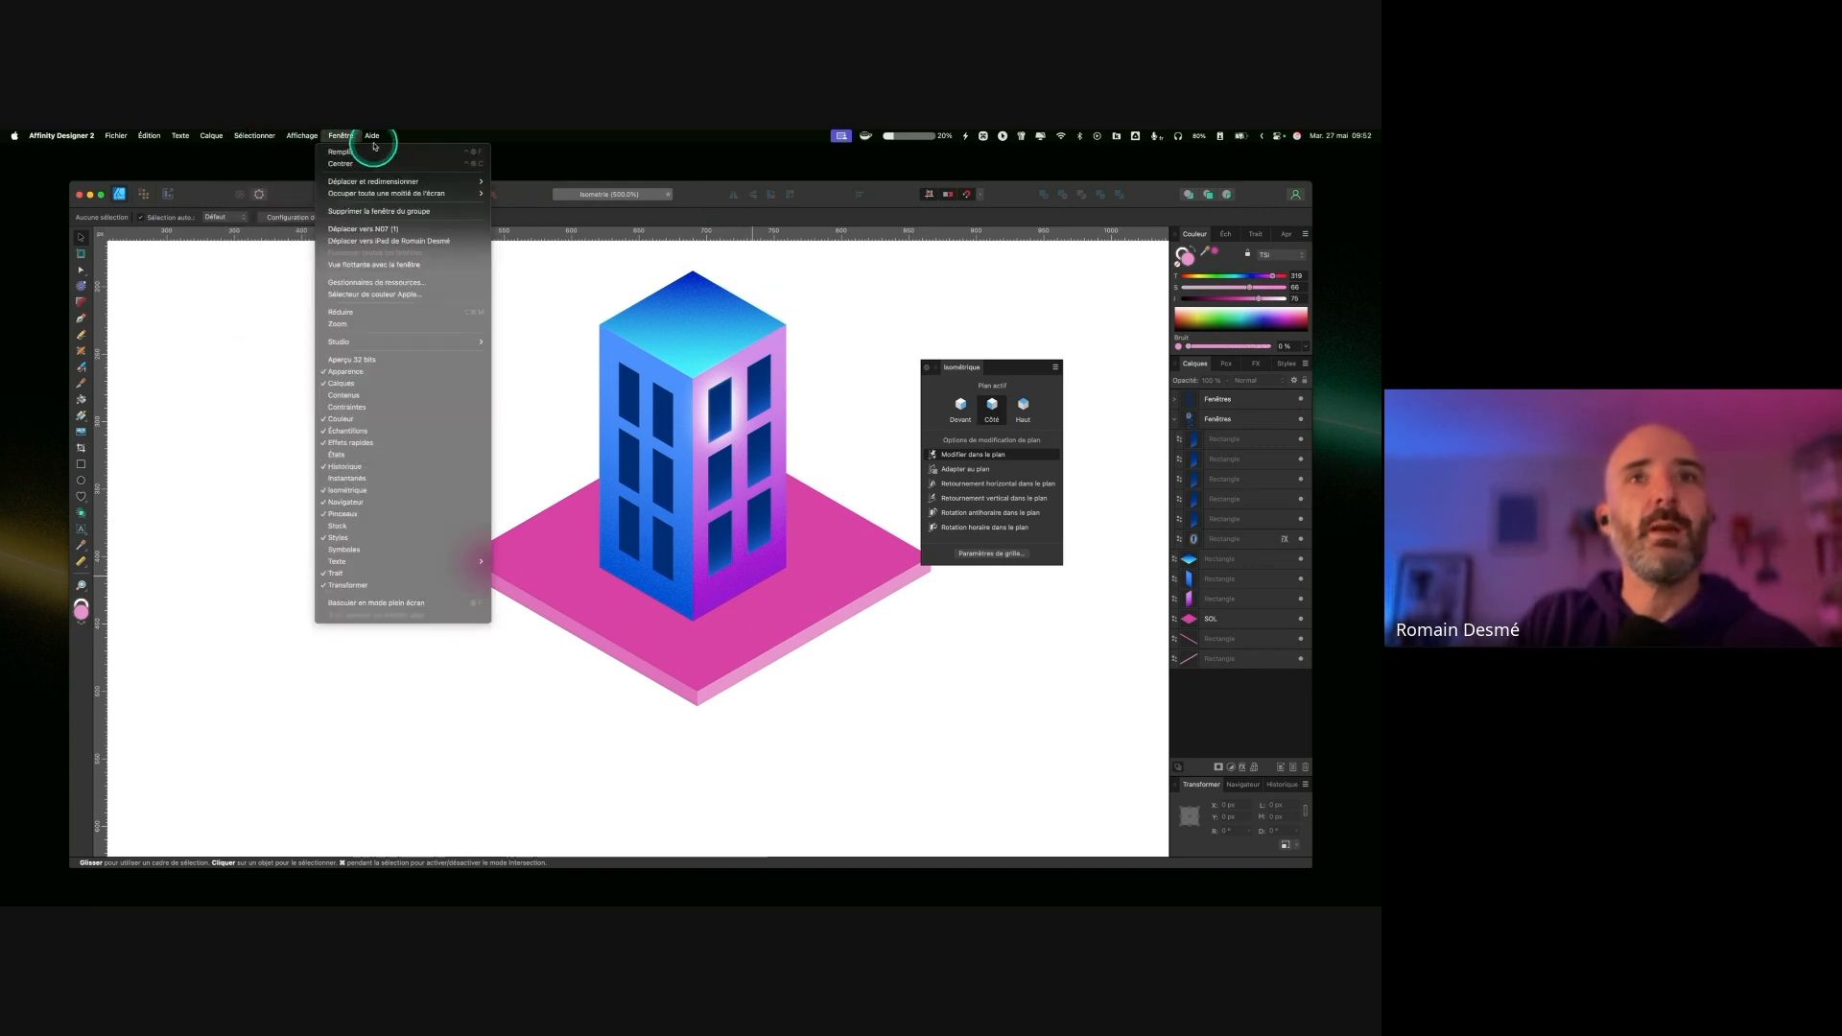
mouse_move(379, 139)
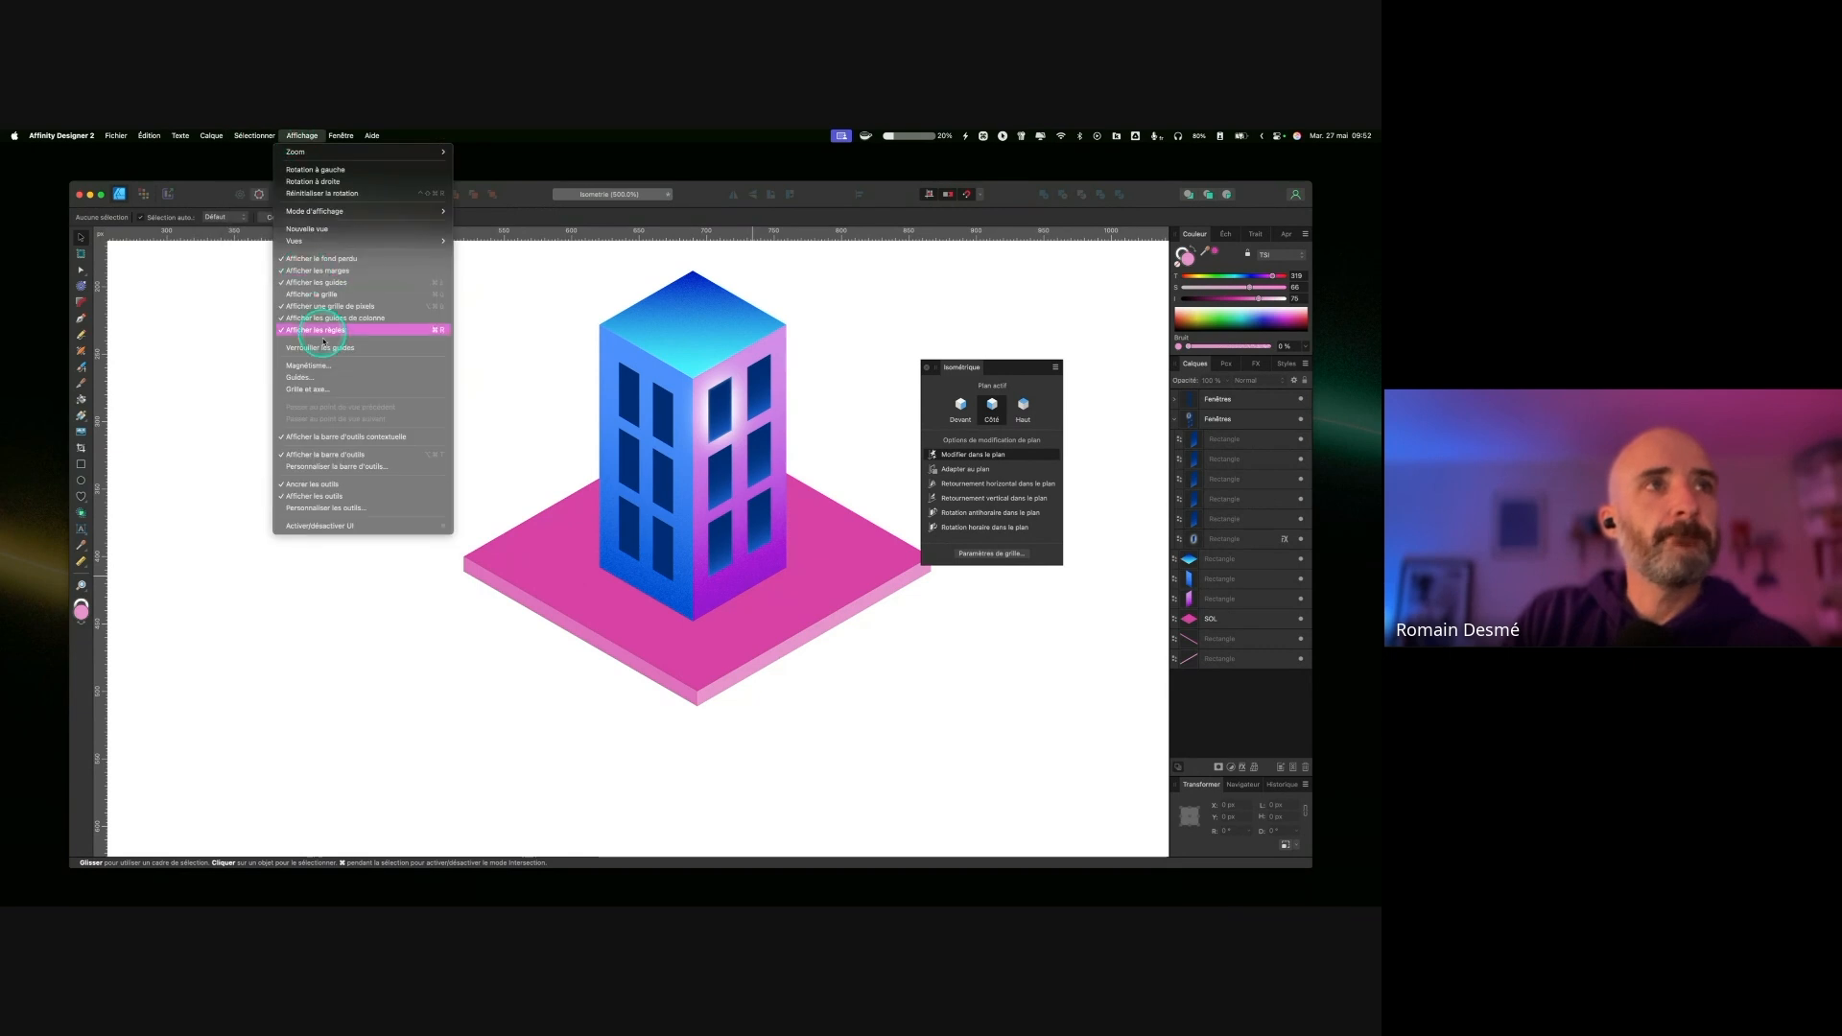
click(311, 293)
scroll(720, 411, left, 10)
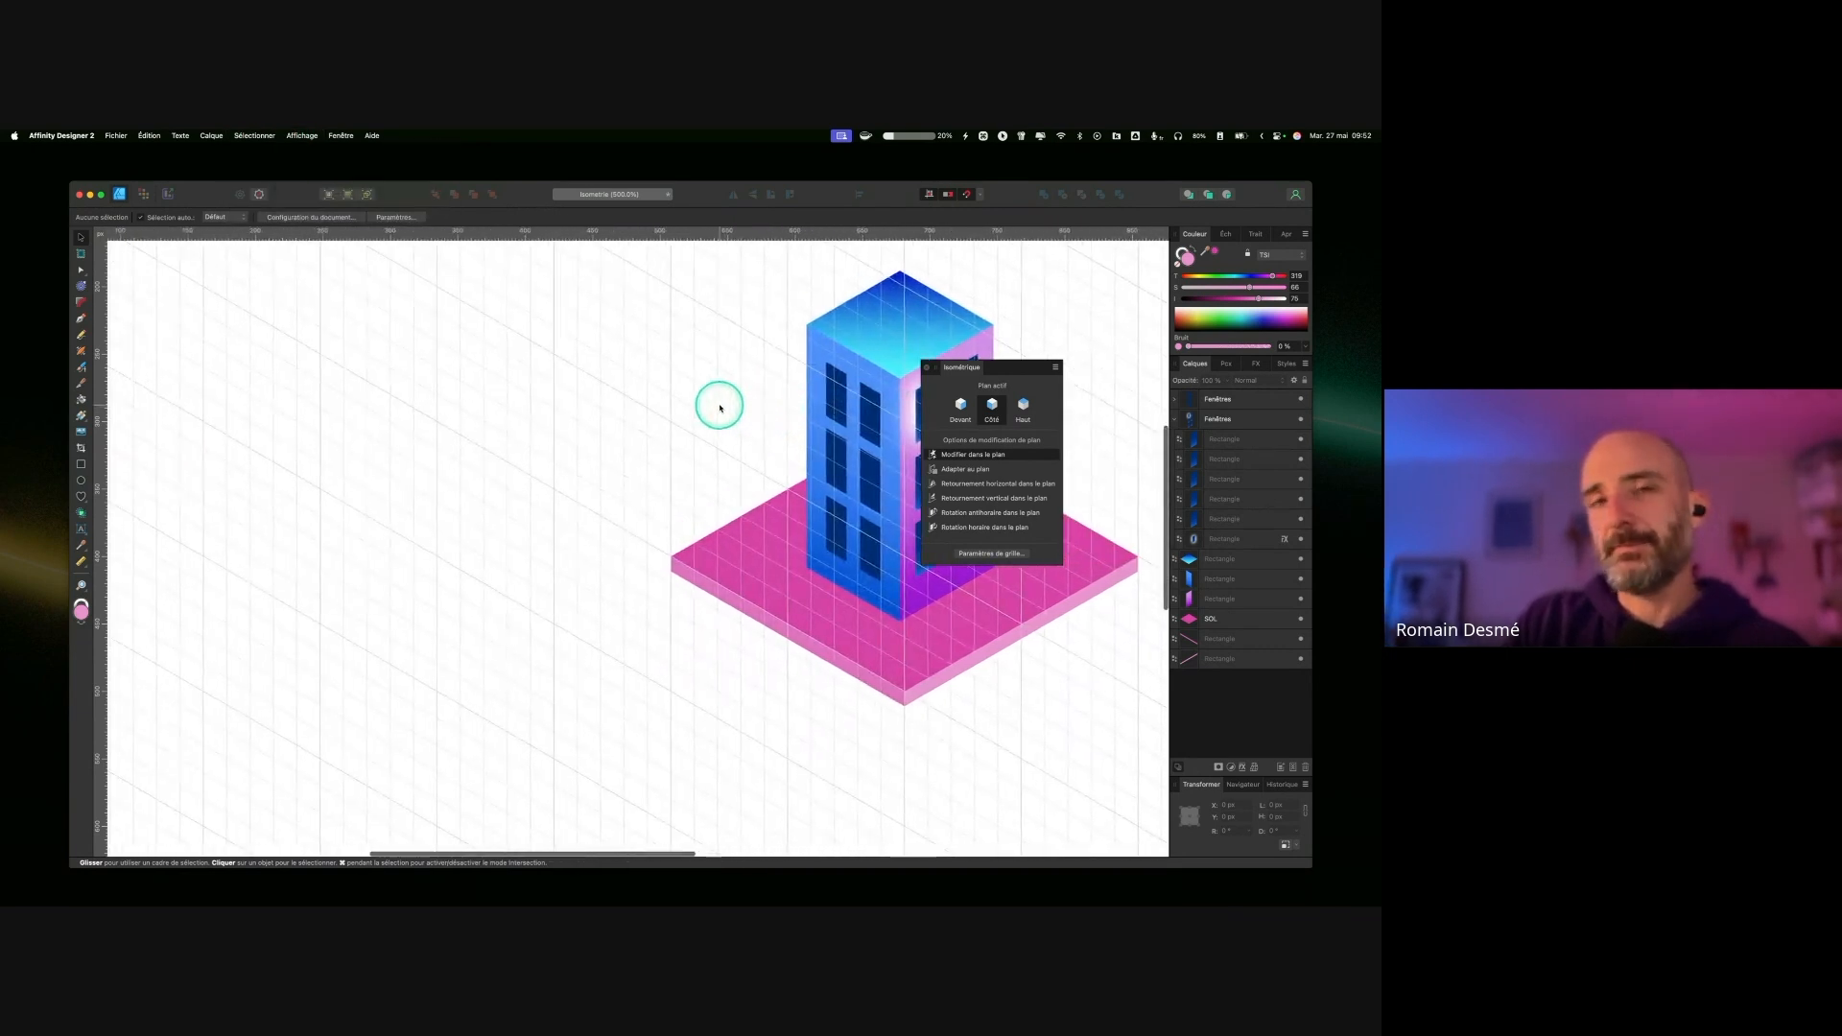
click(993, 409)
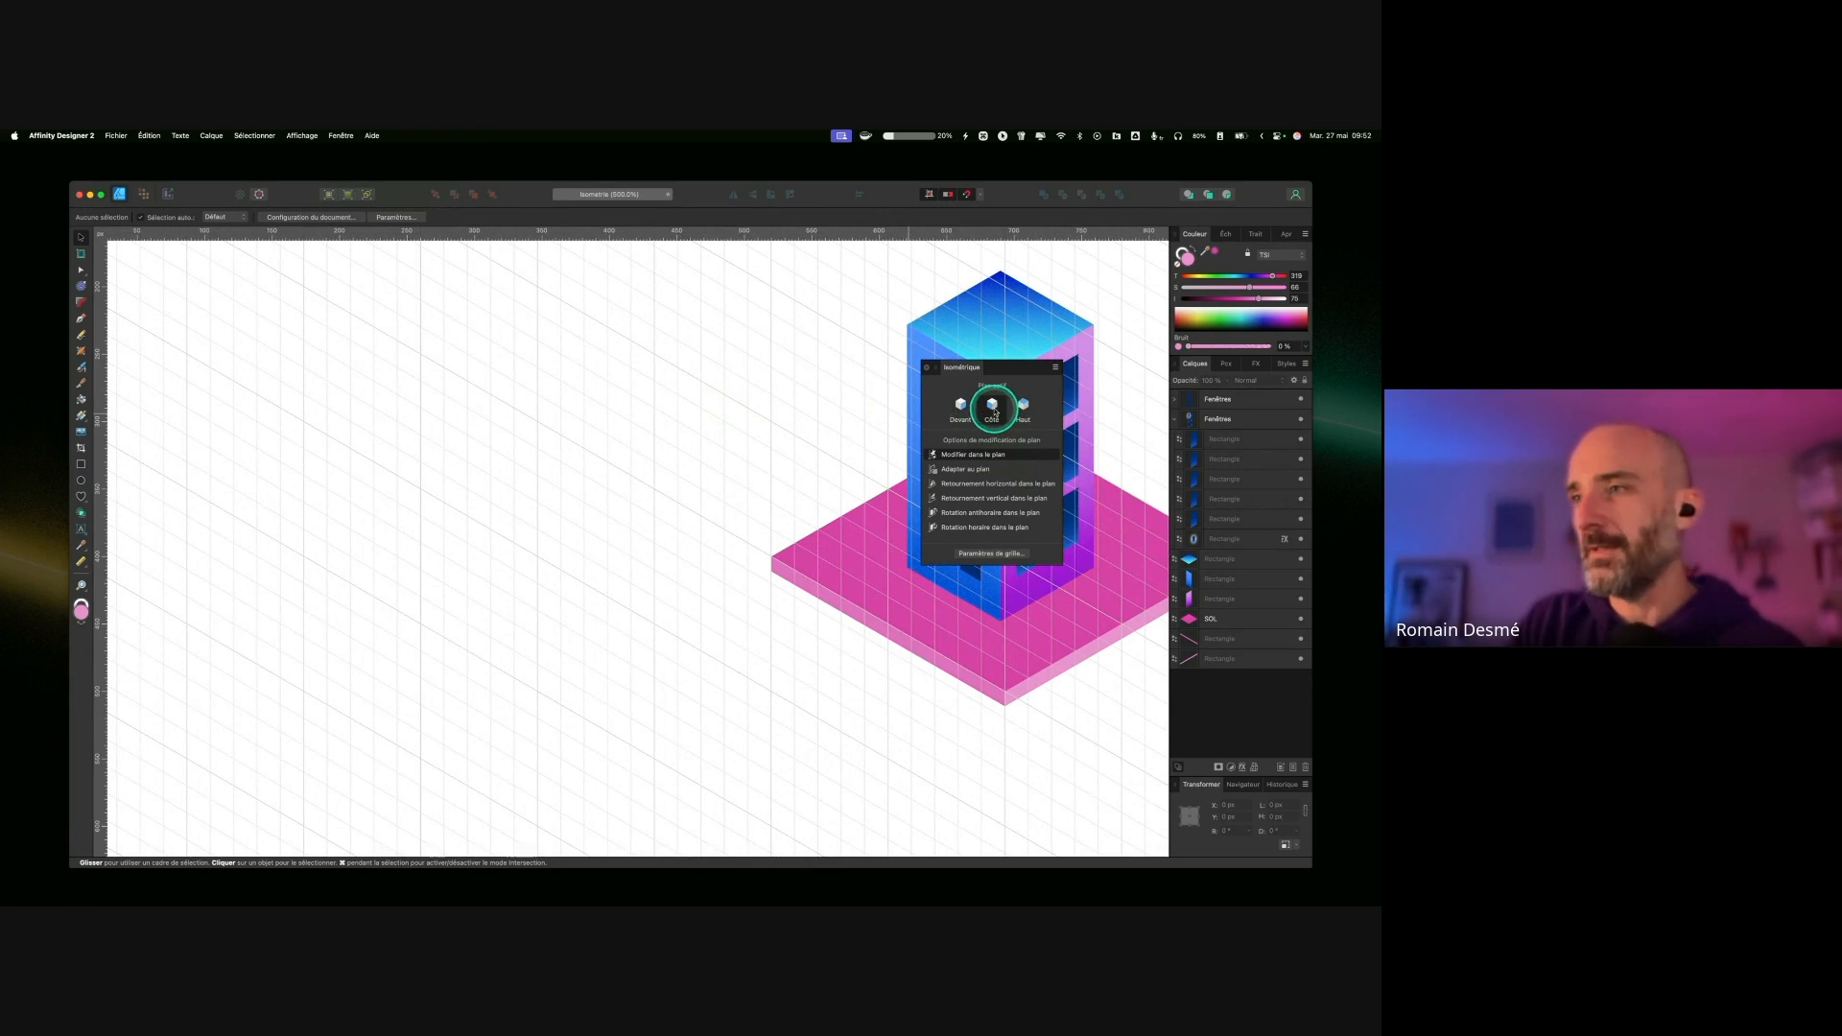
click(960, 405)
click(1023, 404)
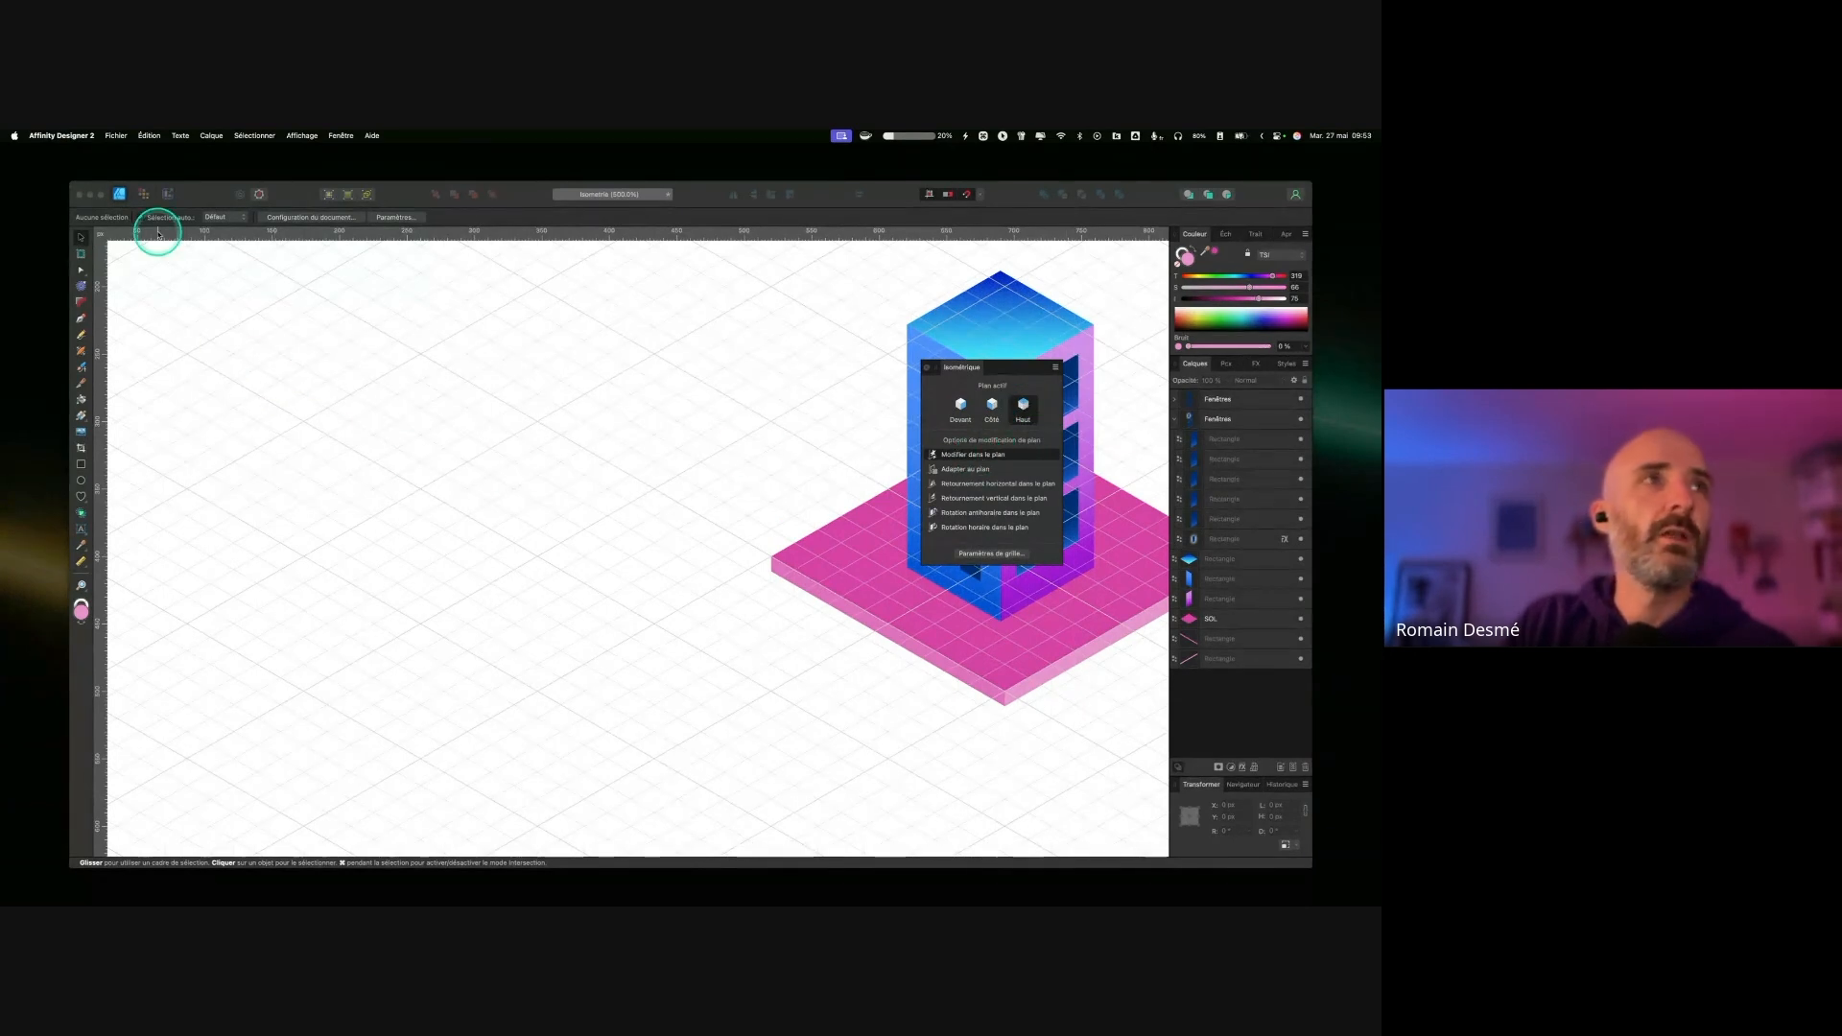
Step: Switch to the Pixel Persona and close the floating panel covering the building
key(ctrl)
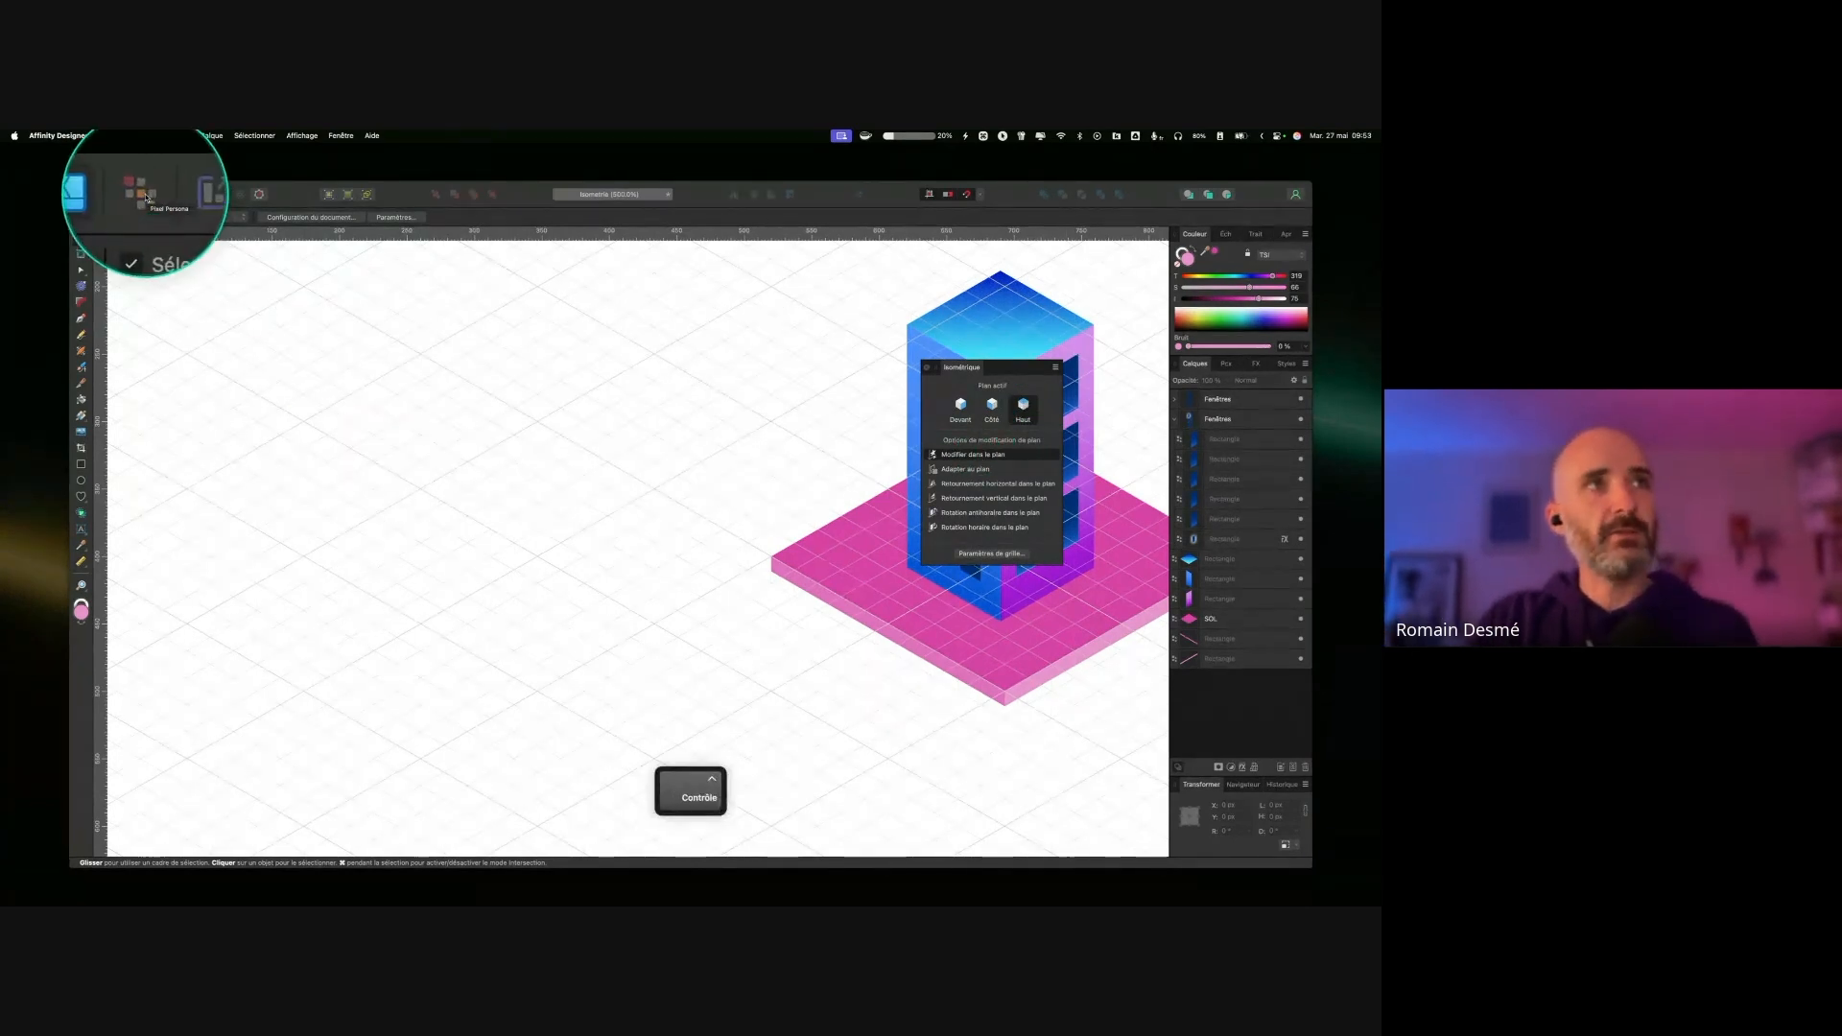
click(144, 195)
key(ctrl)
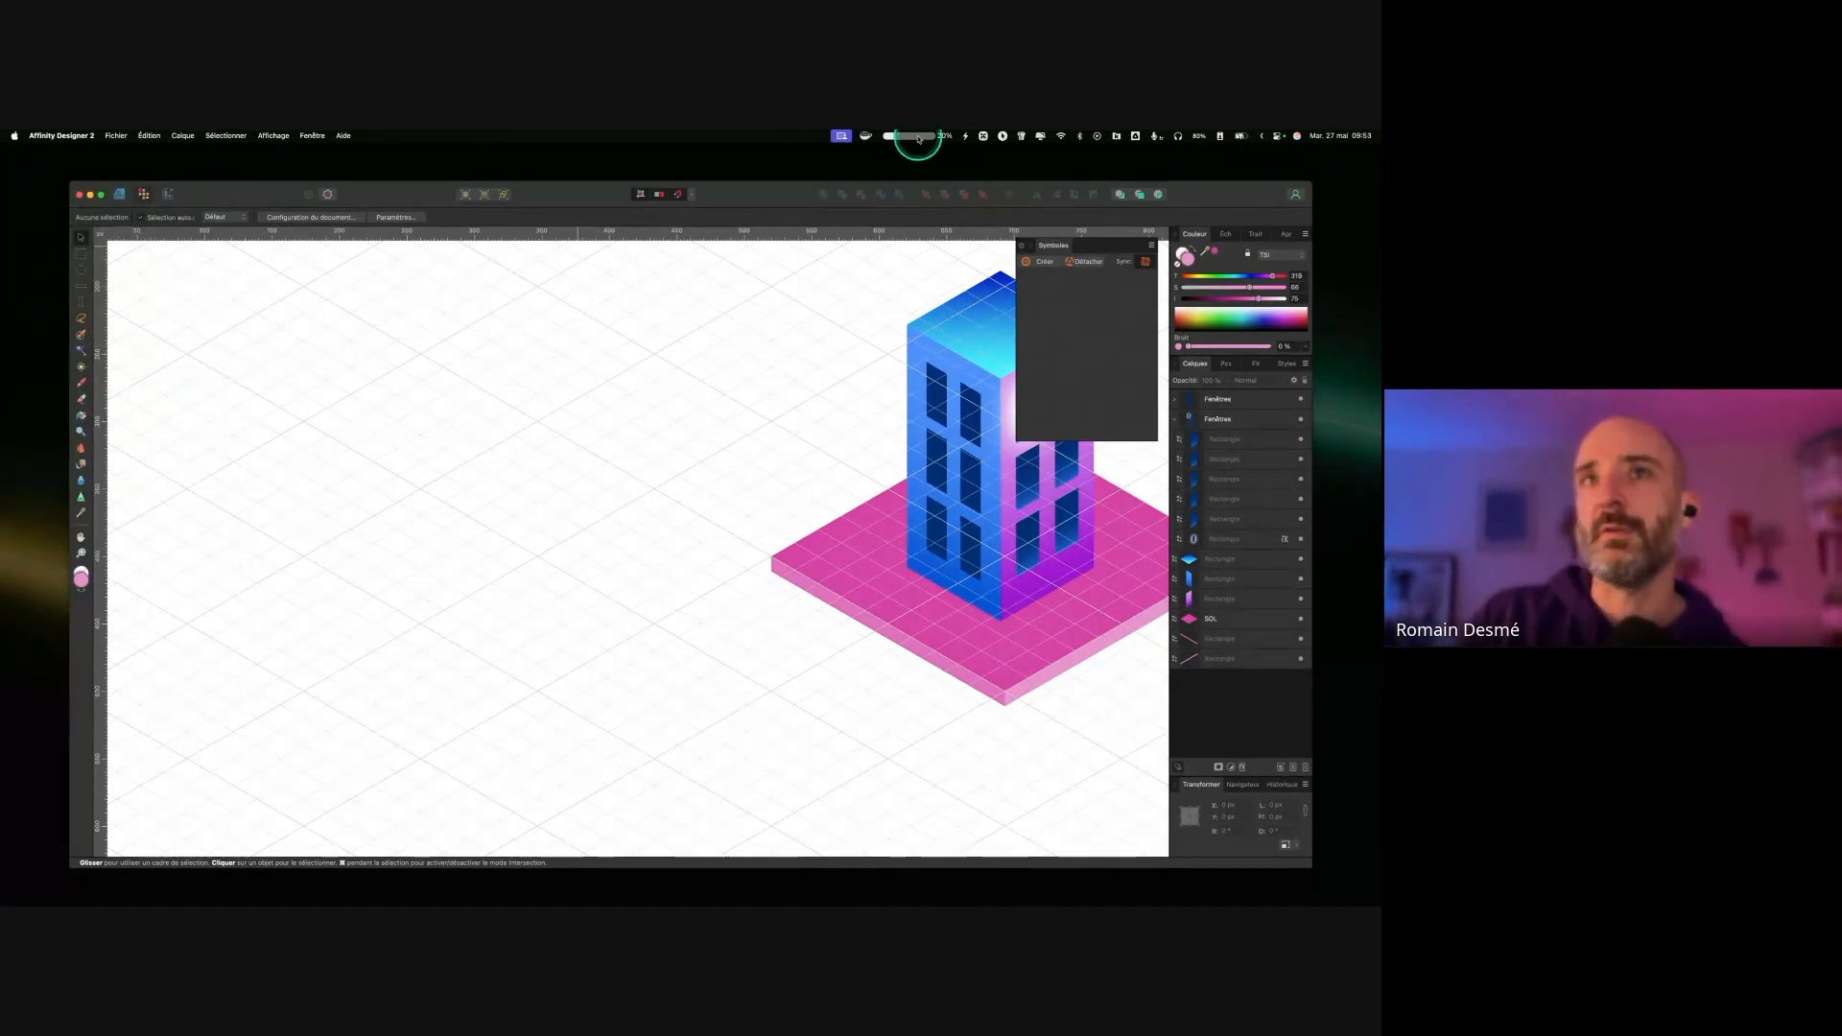
click(1022, 247)
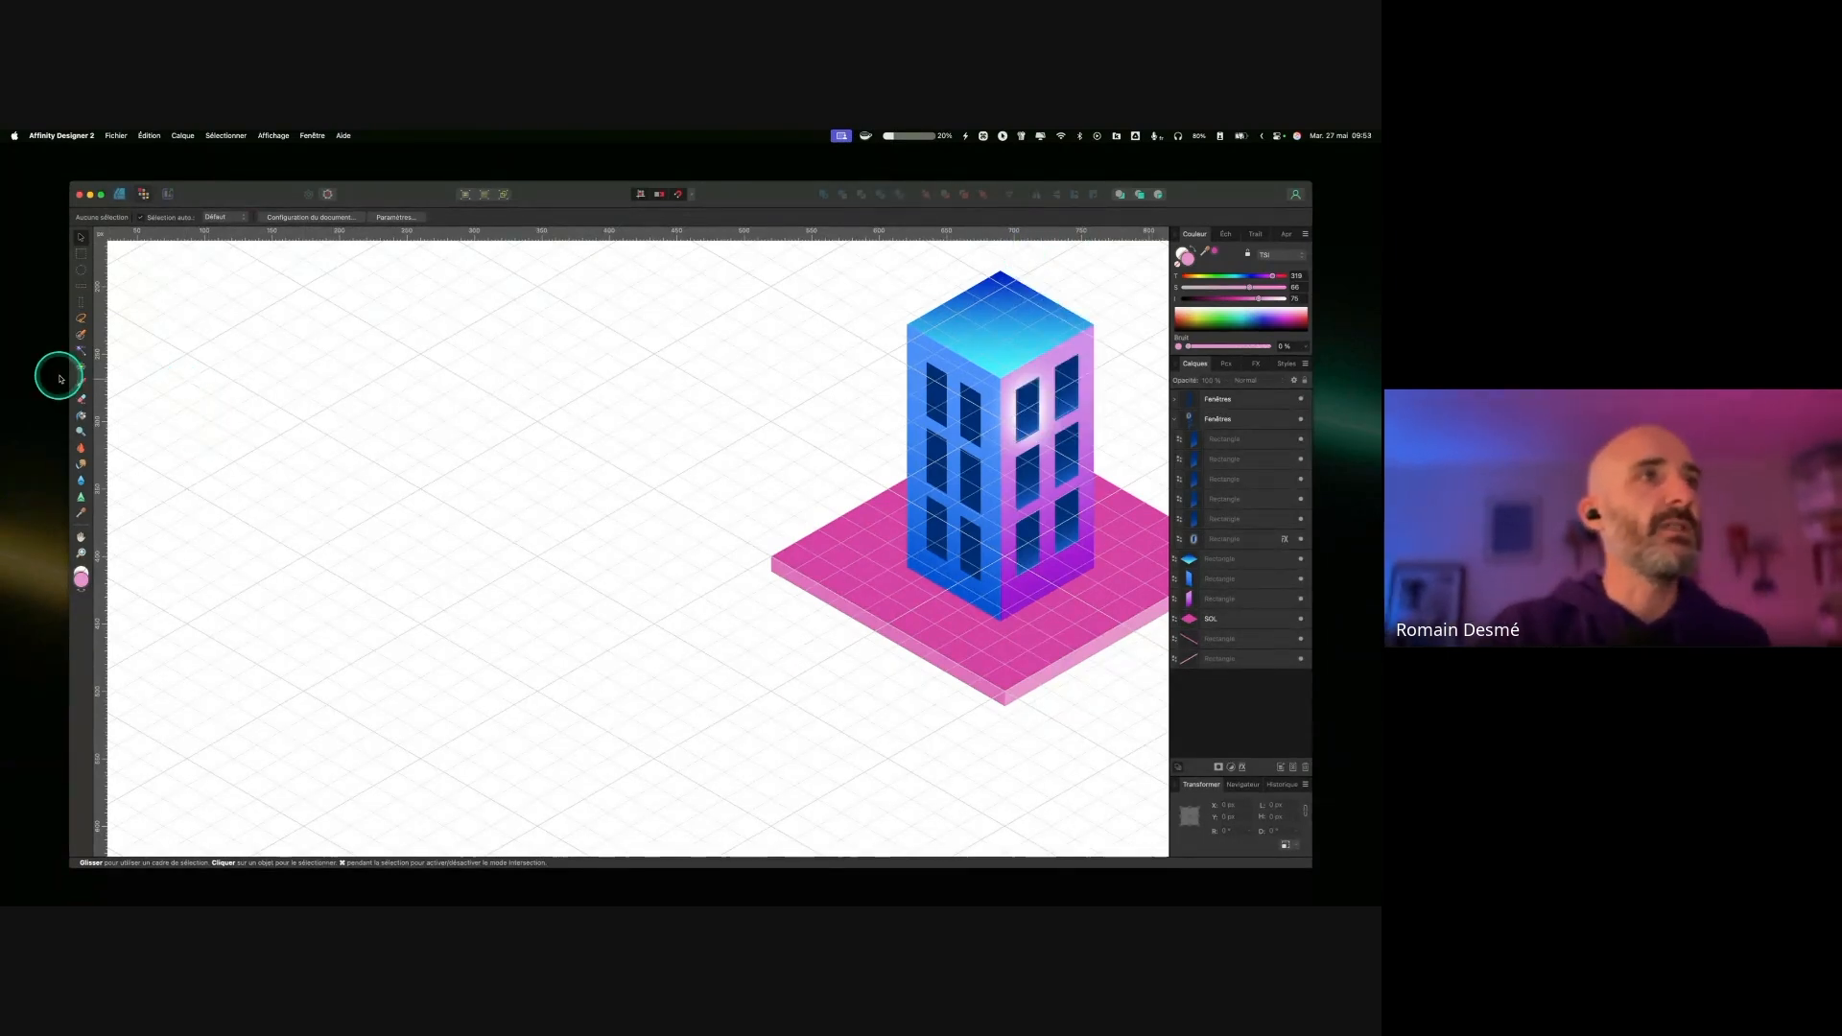
Step: Start a new pixel layer with the Pixel tool and set the drawing color to black
key(ctrl)
click(82, 366)
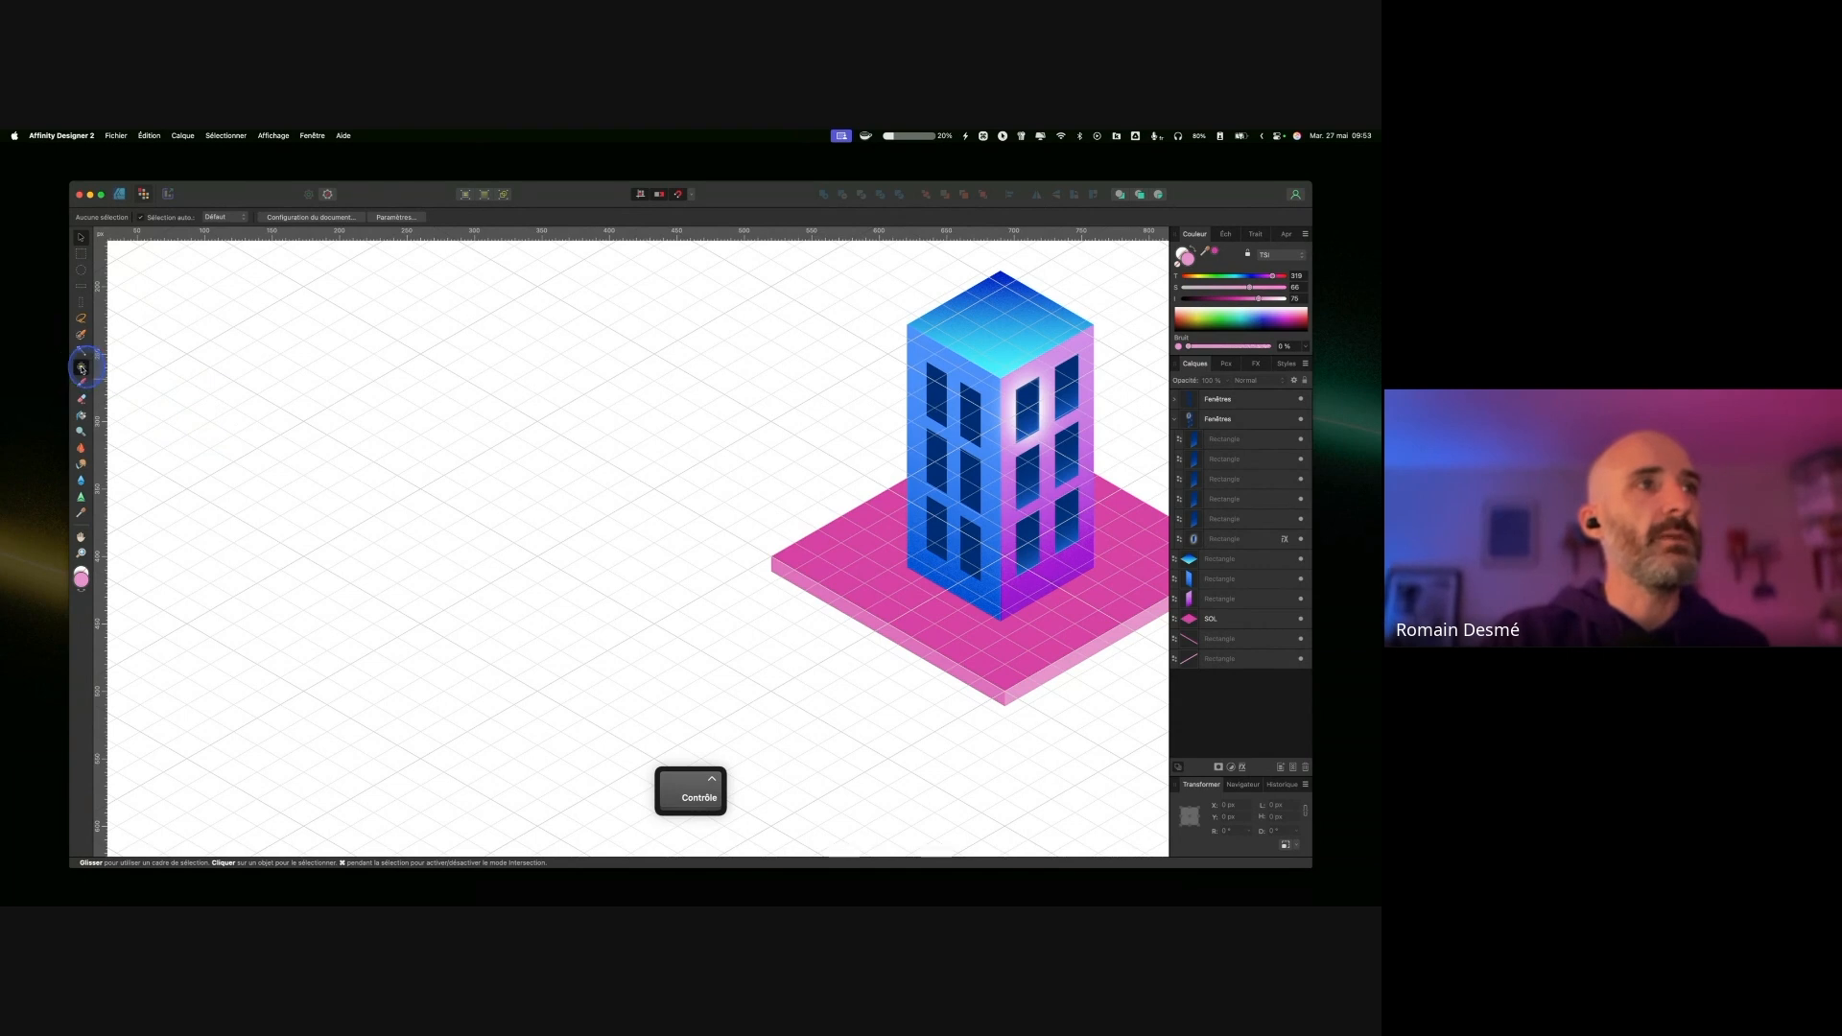
click(525, 549)
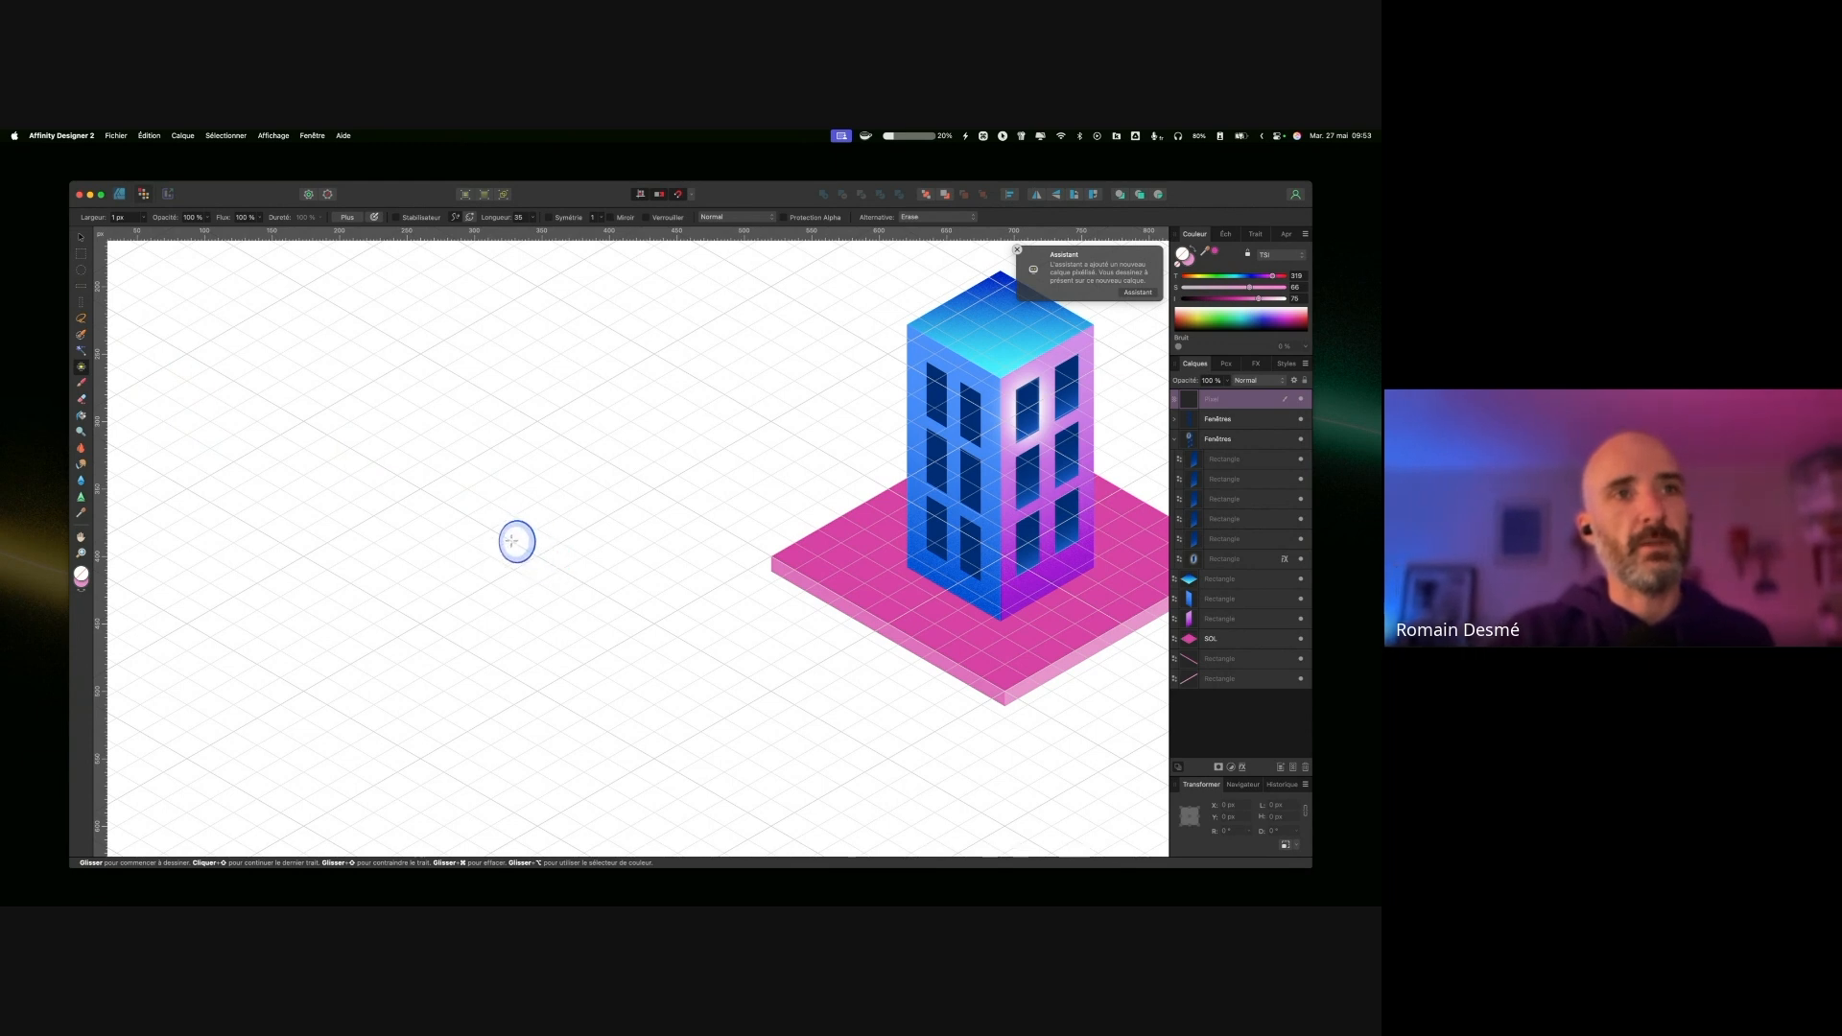
drag(1199, 297, 1183, 298)
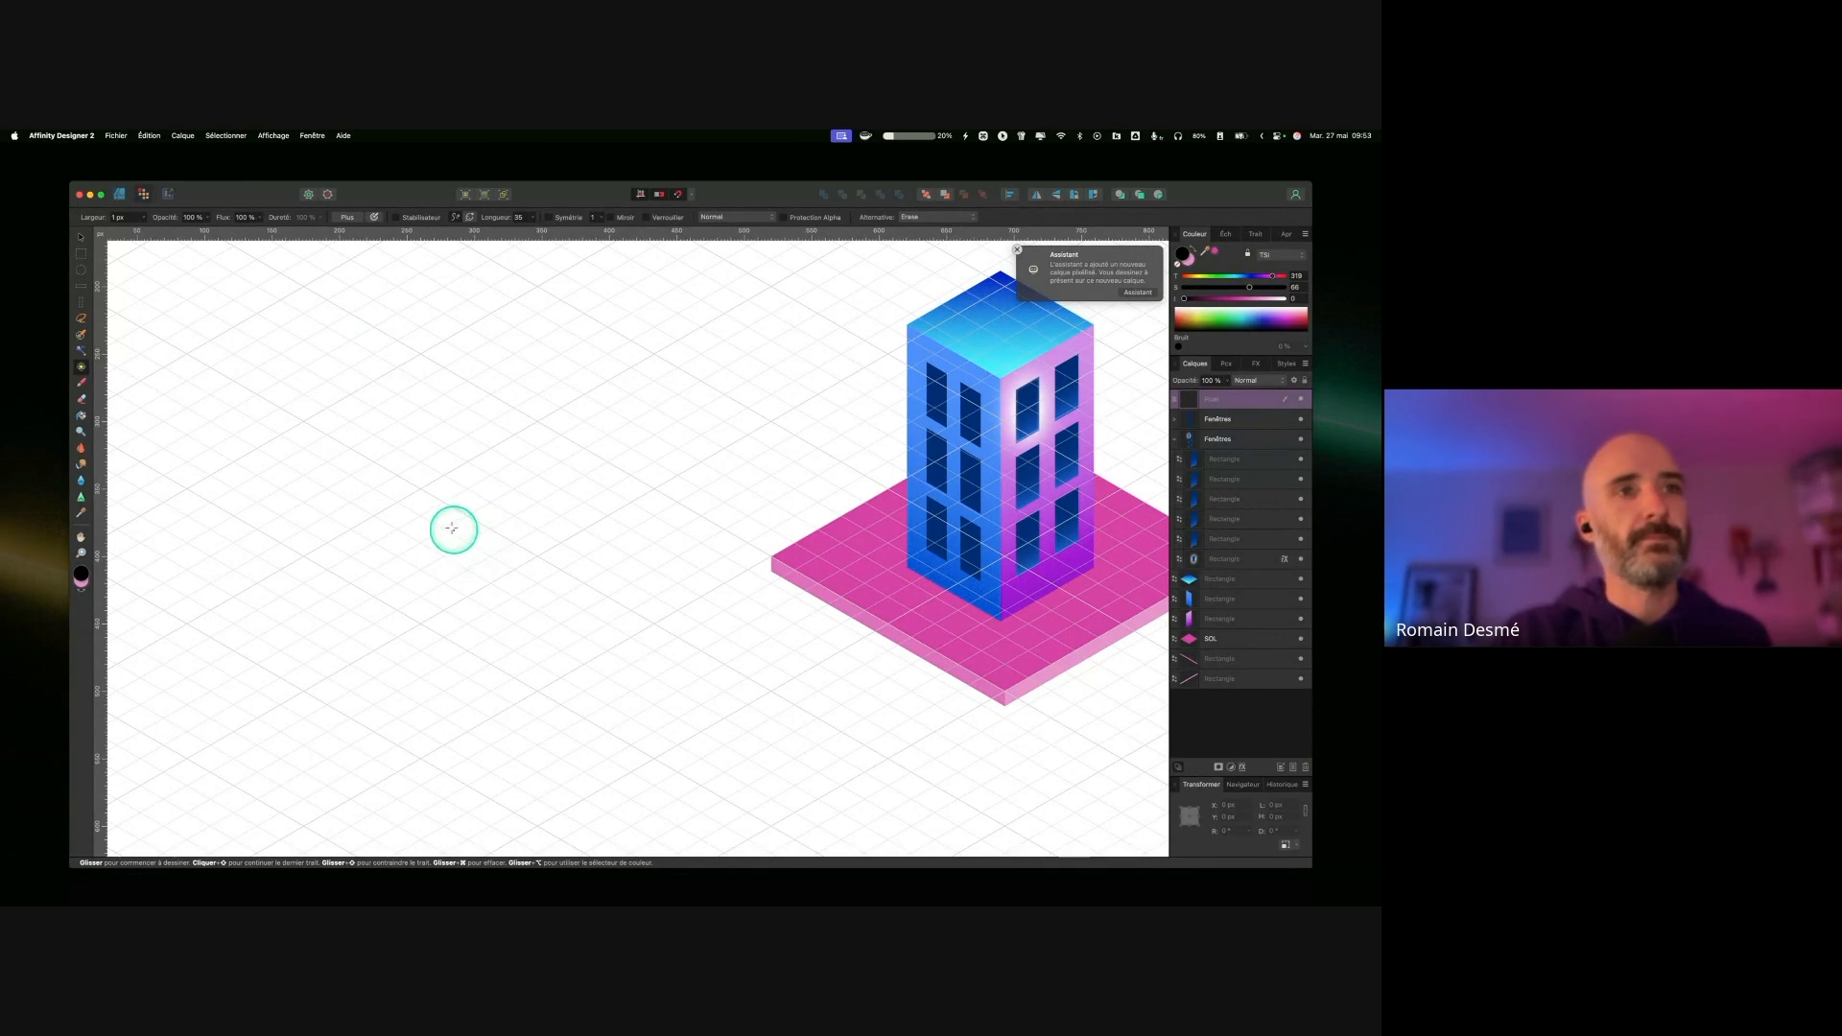
drag(530, 547, 524, 545)
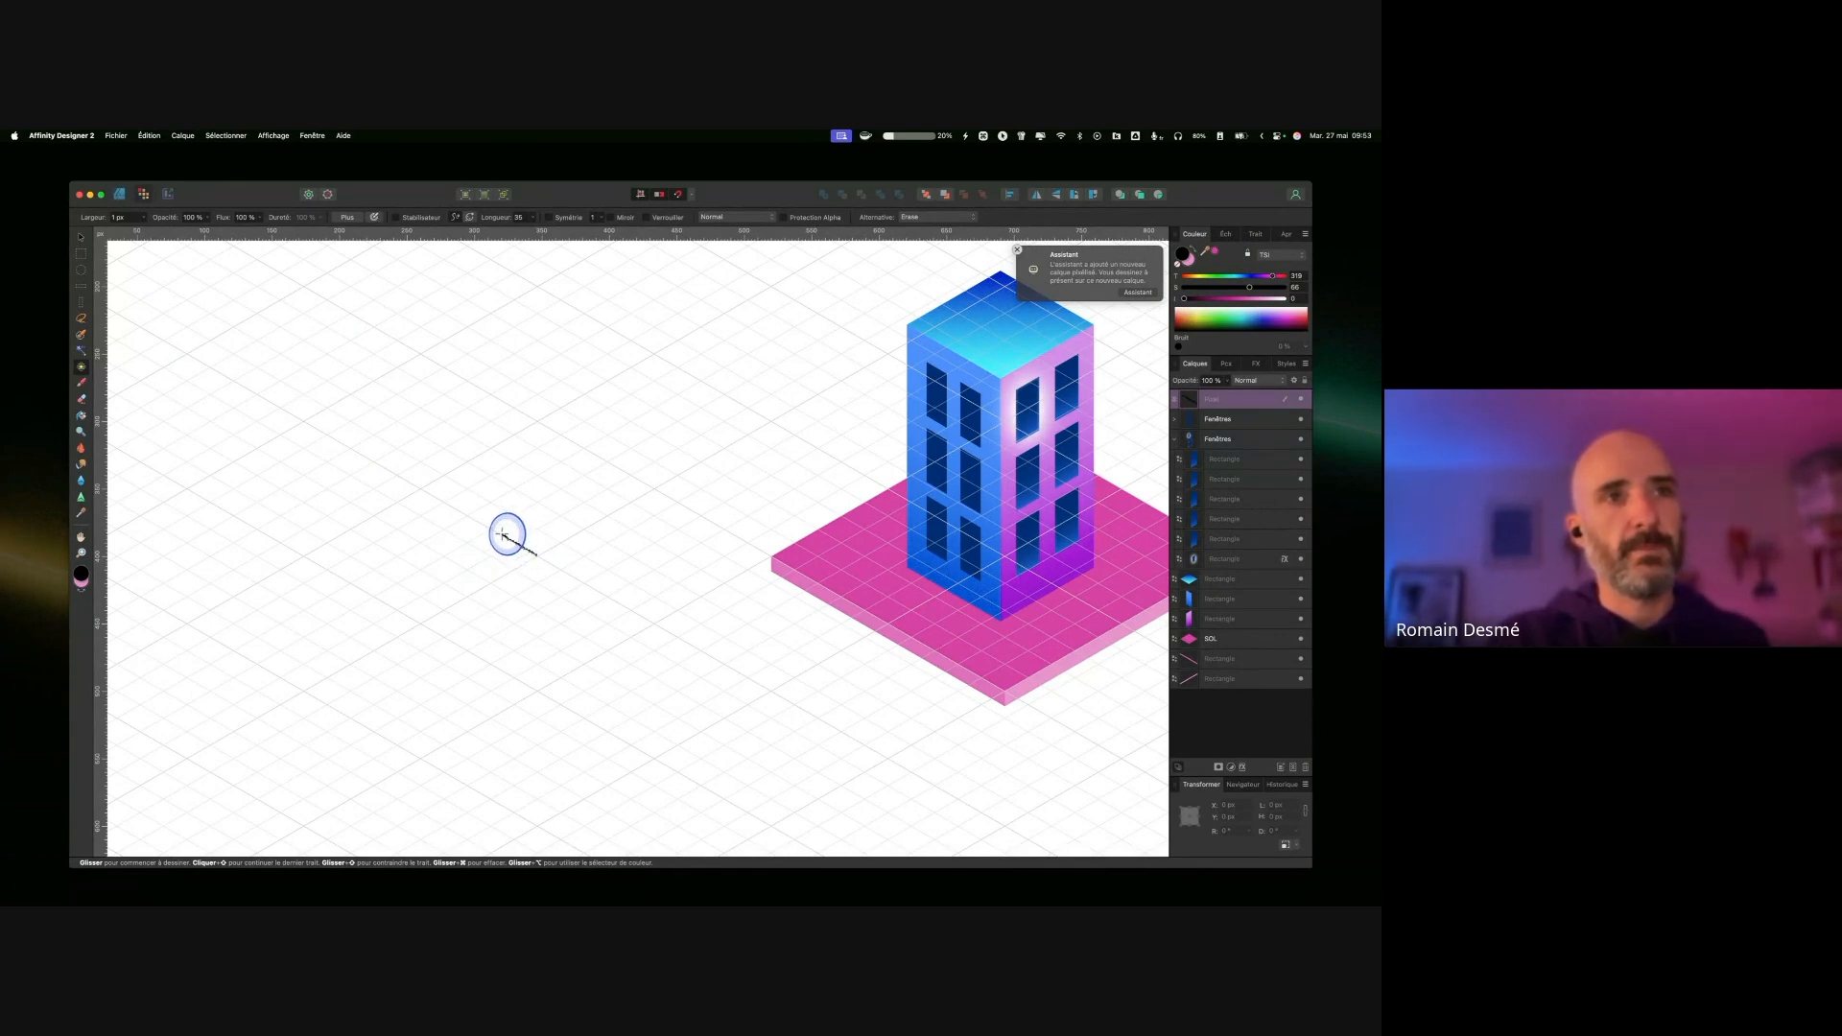
key(ctrl)
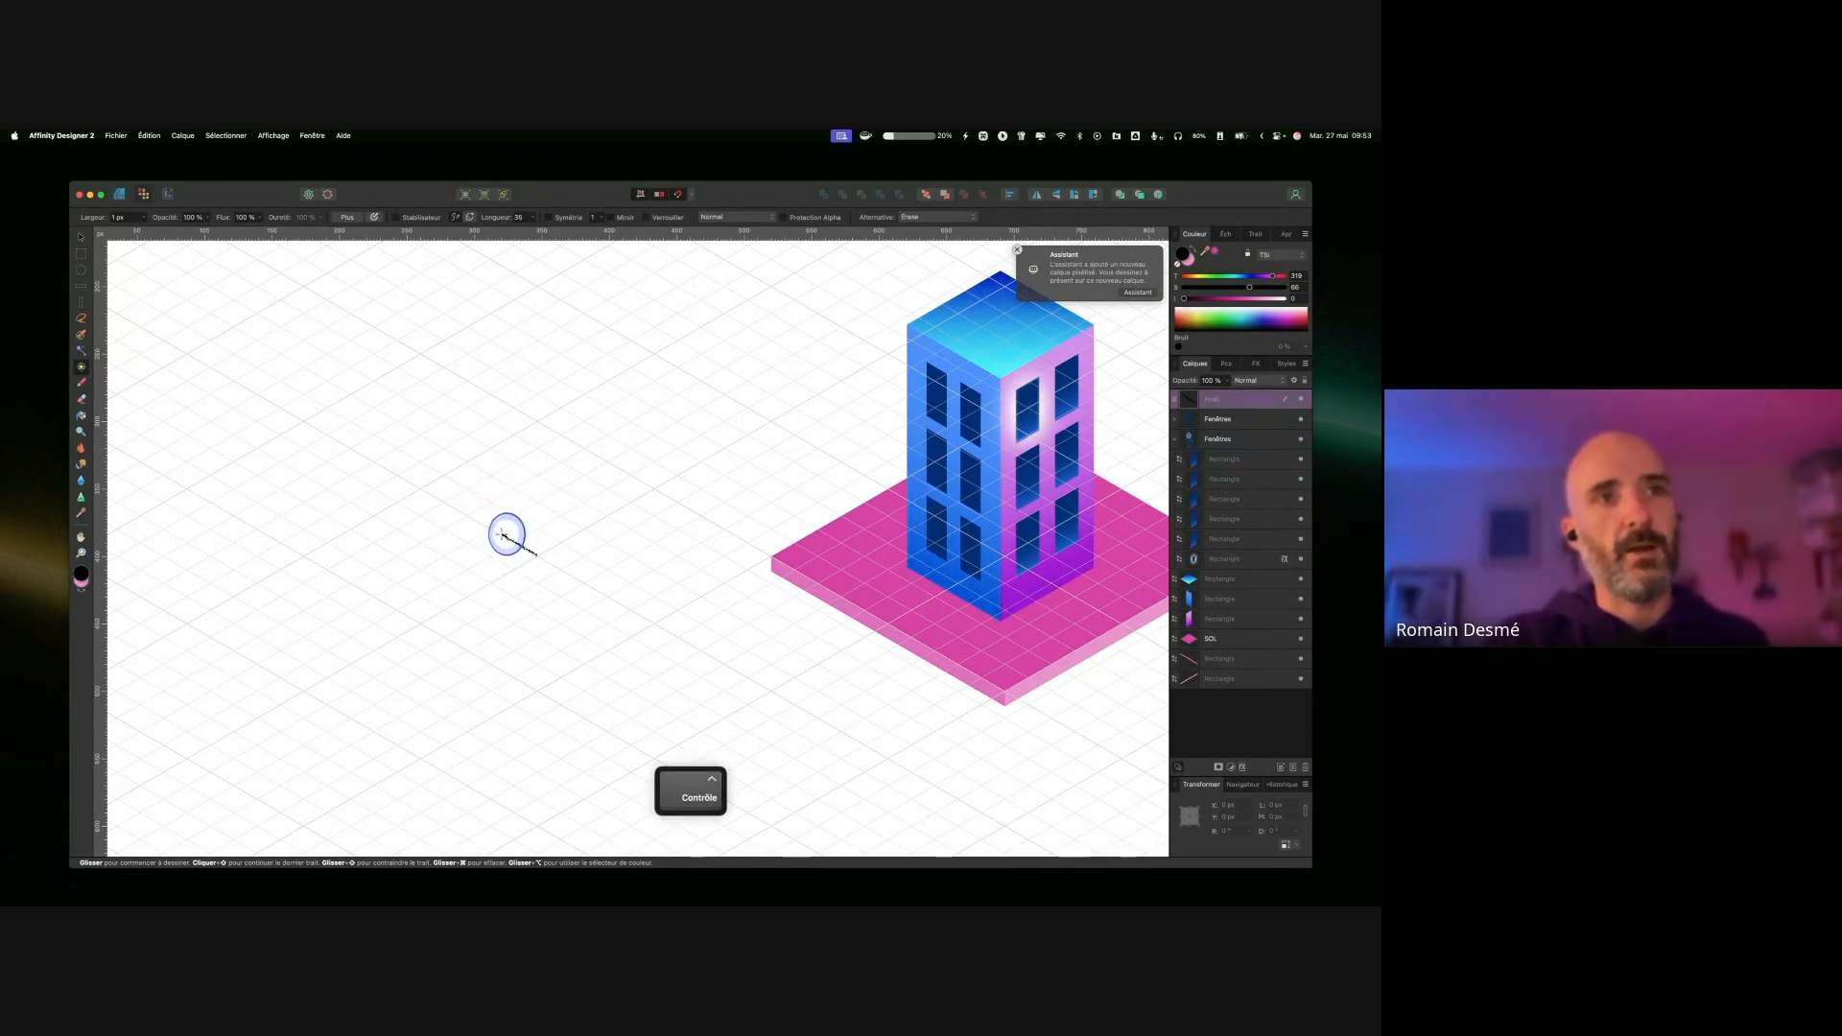
mouse_move(506, 535)
mouse_down()
mouse_move(489, 538)
mouse_move(526, 538)
mouse_up()
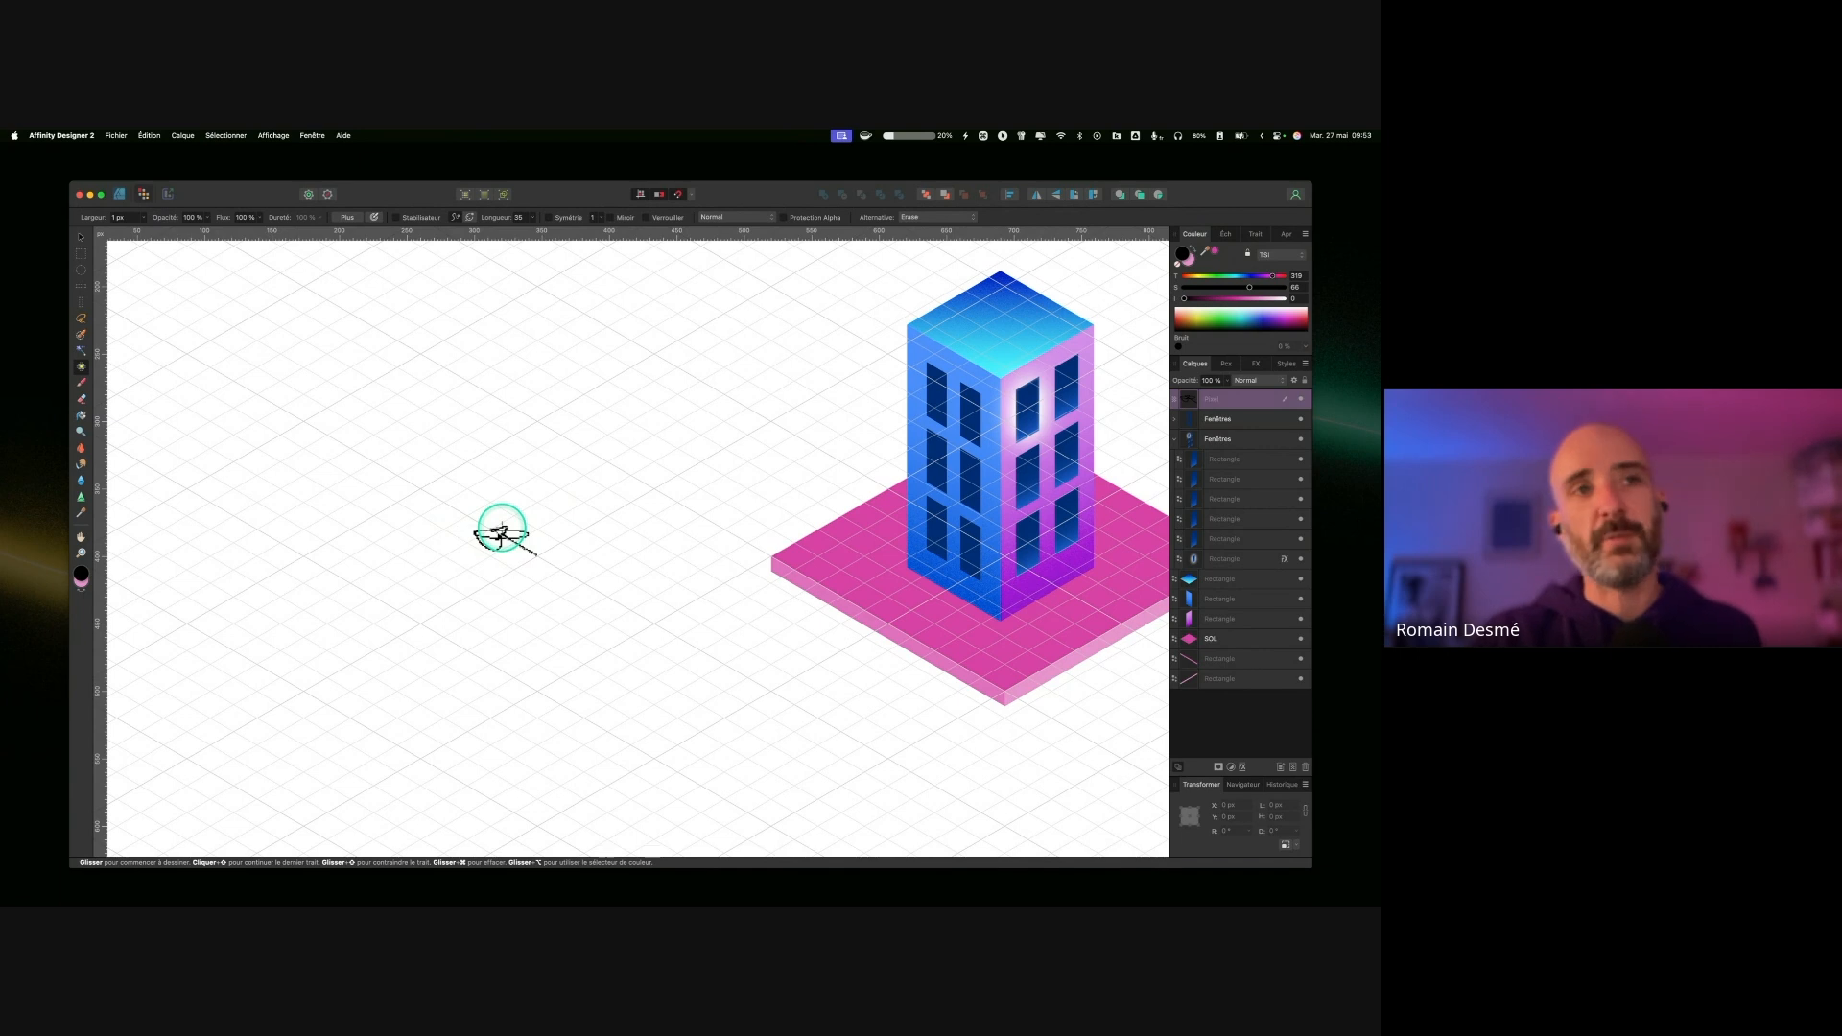
key(super+z)
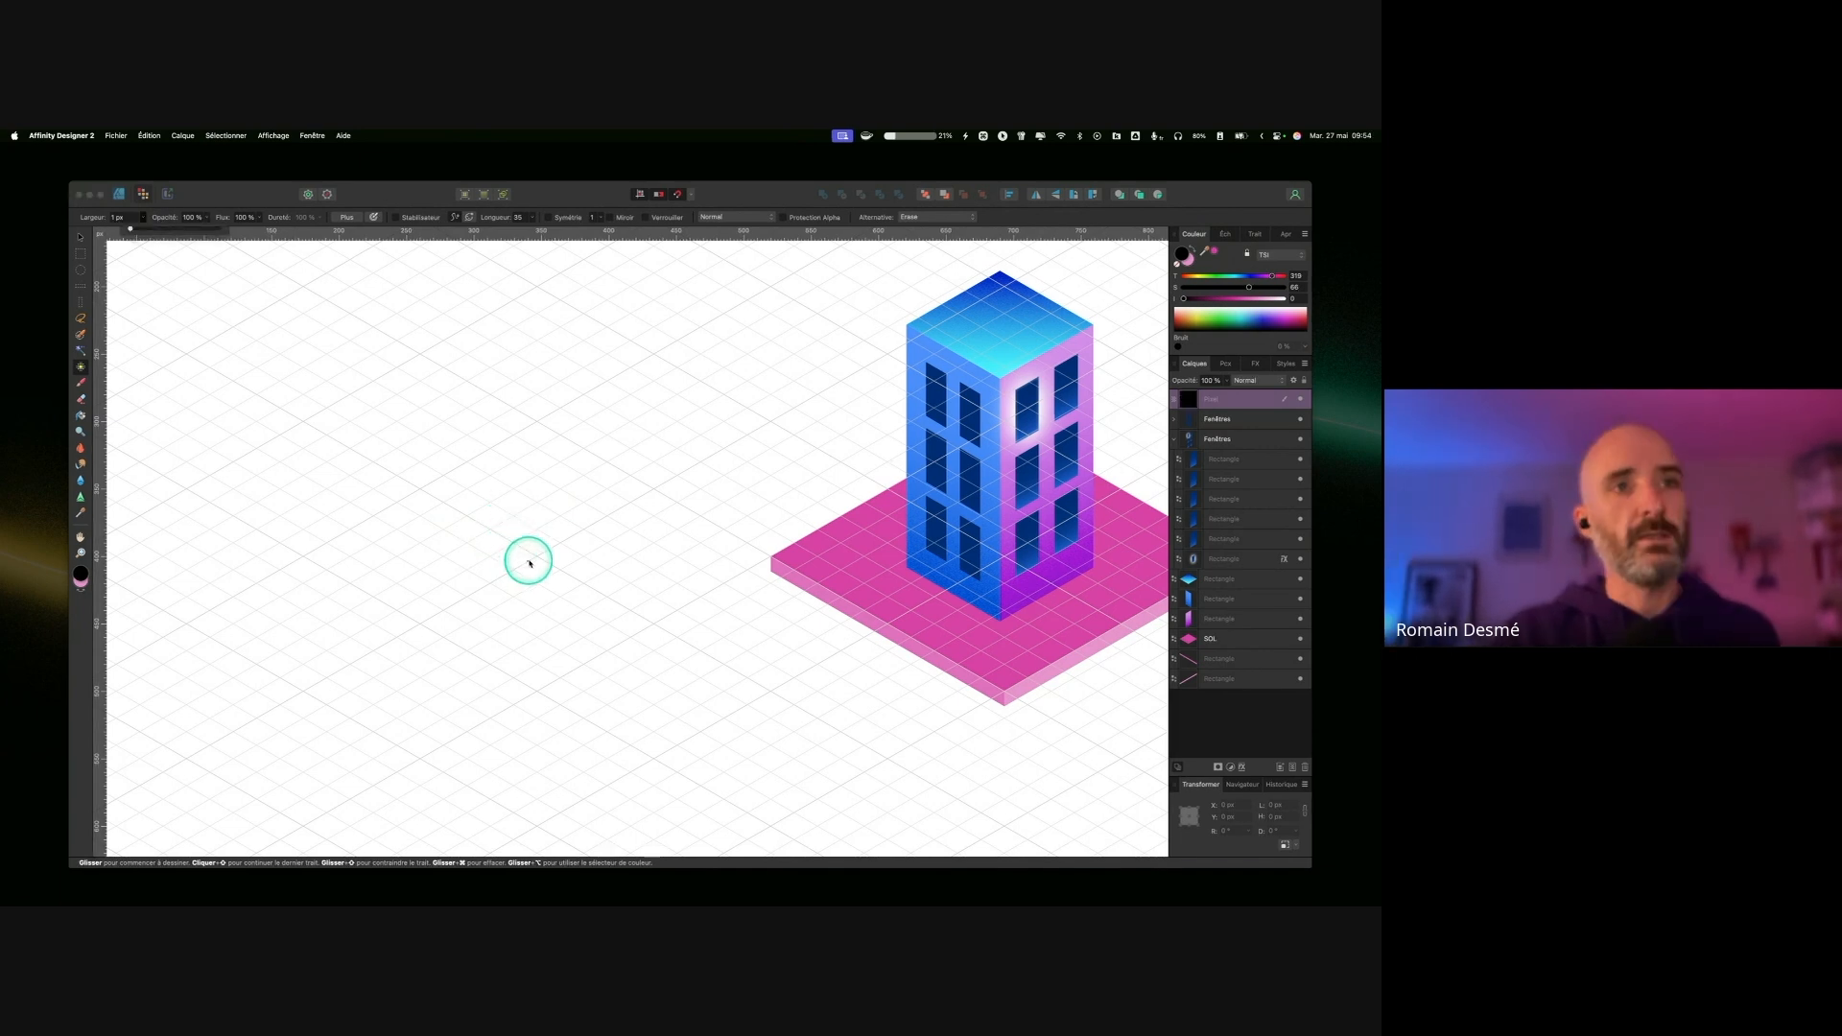
Step: Draw a closed isometric diamond about 175 by 100 px with straight 1 px Pixel tool lines on the empty grid beside the building
key(super+equal)
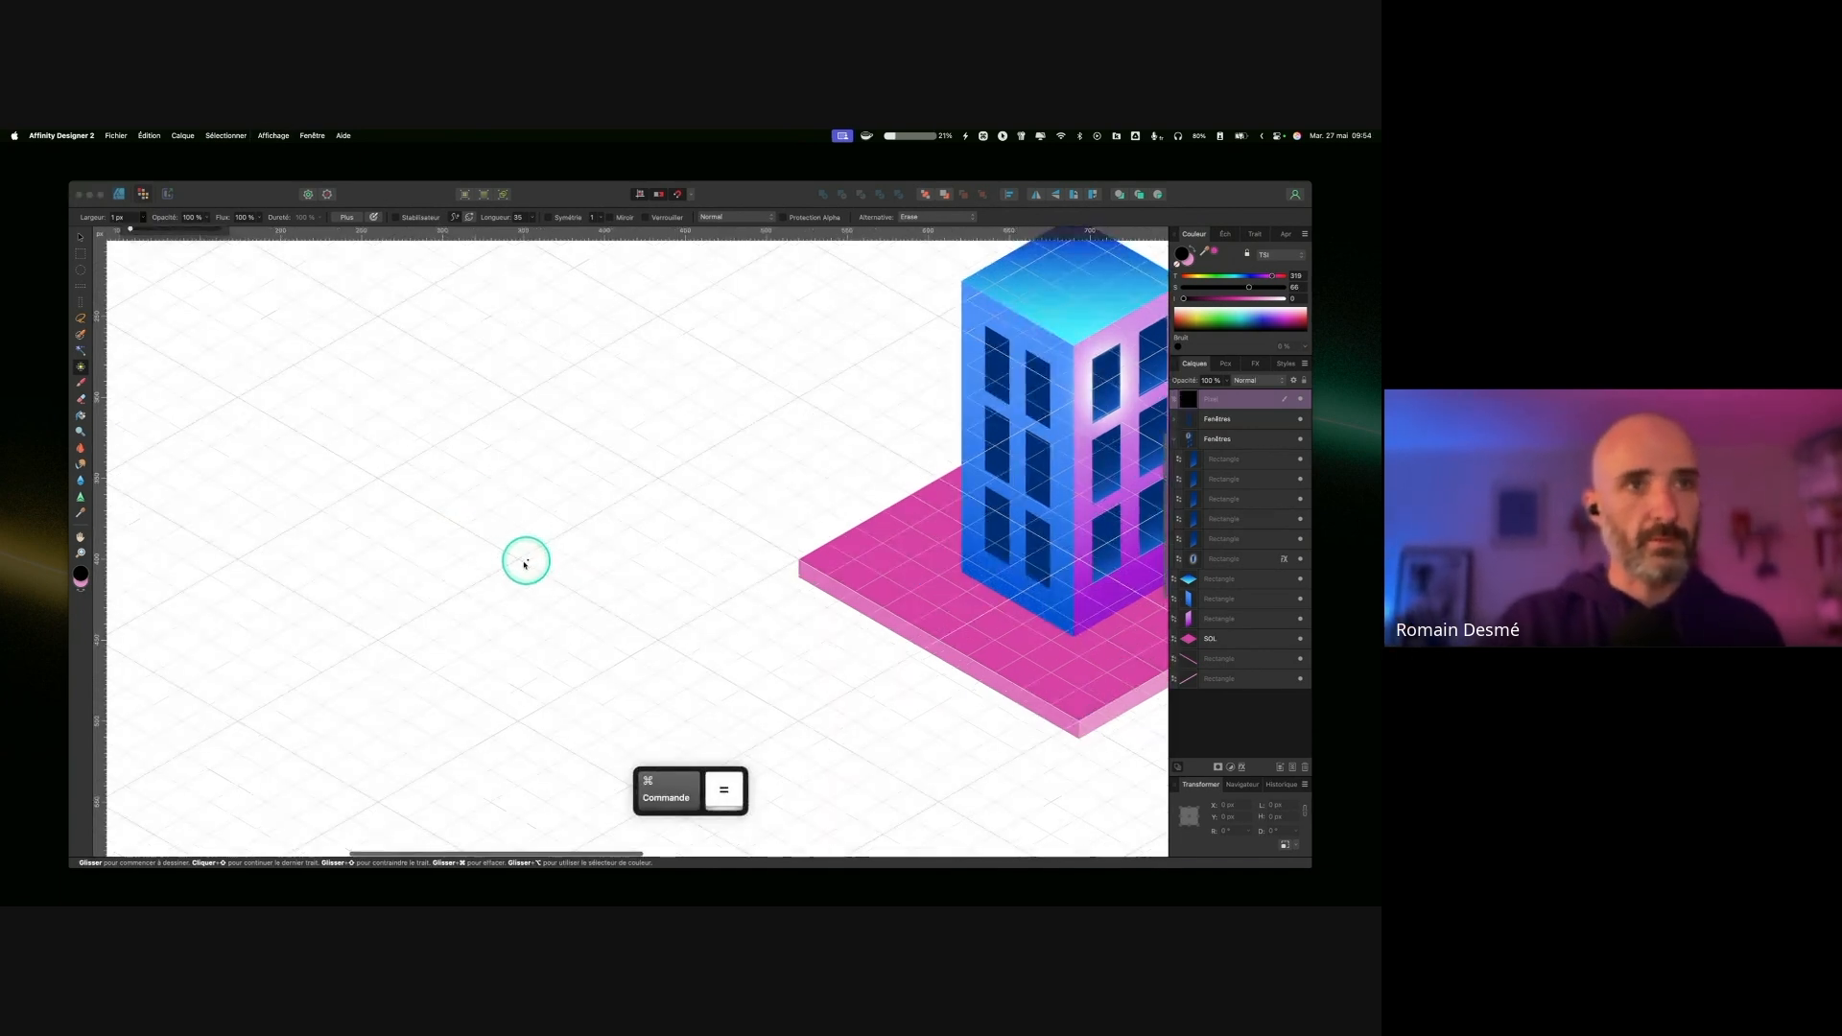
click(518, 561)
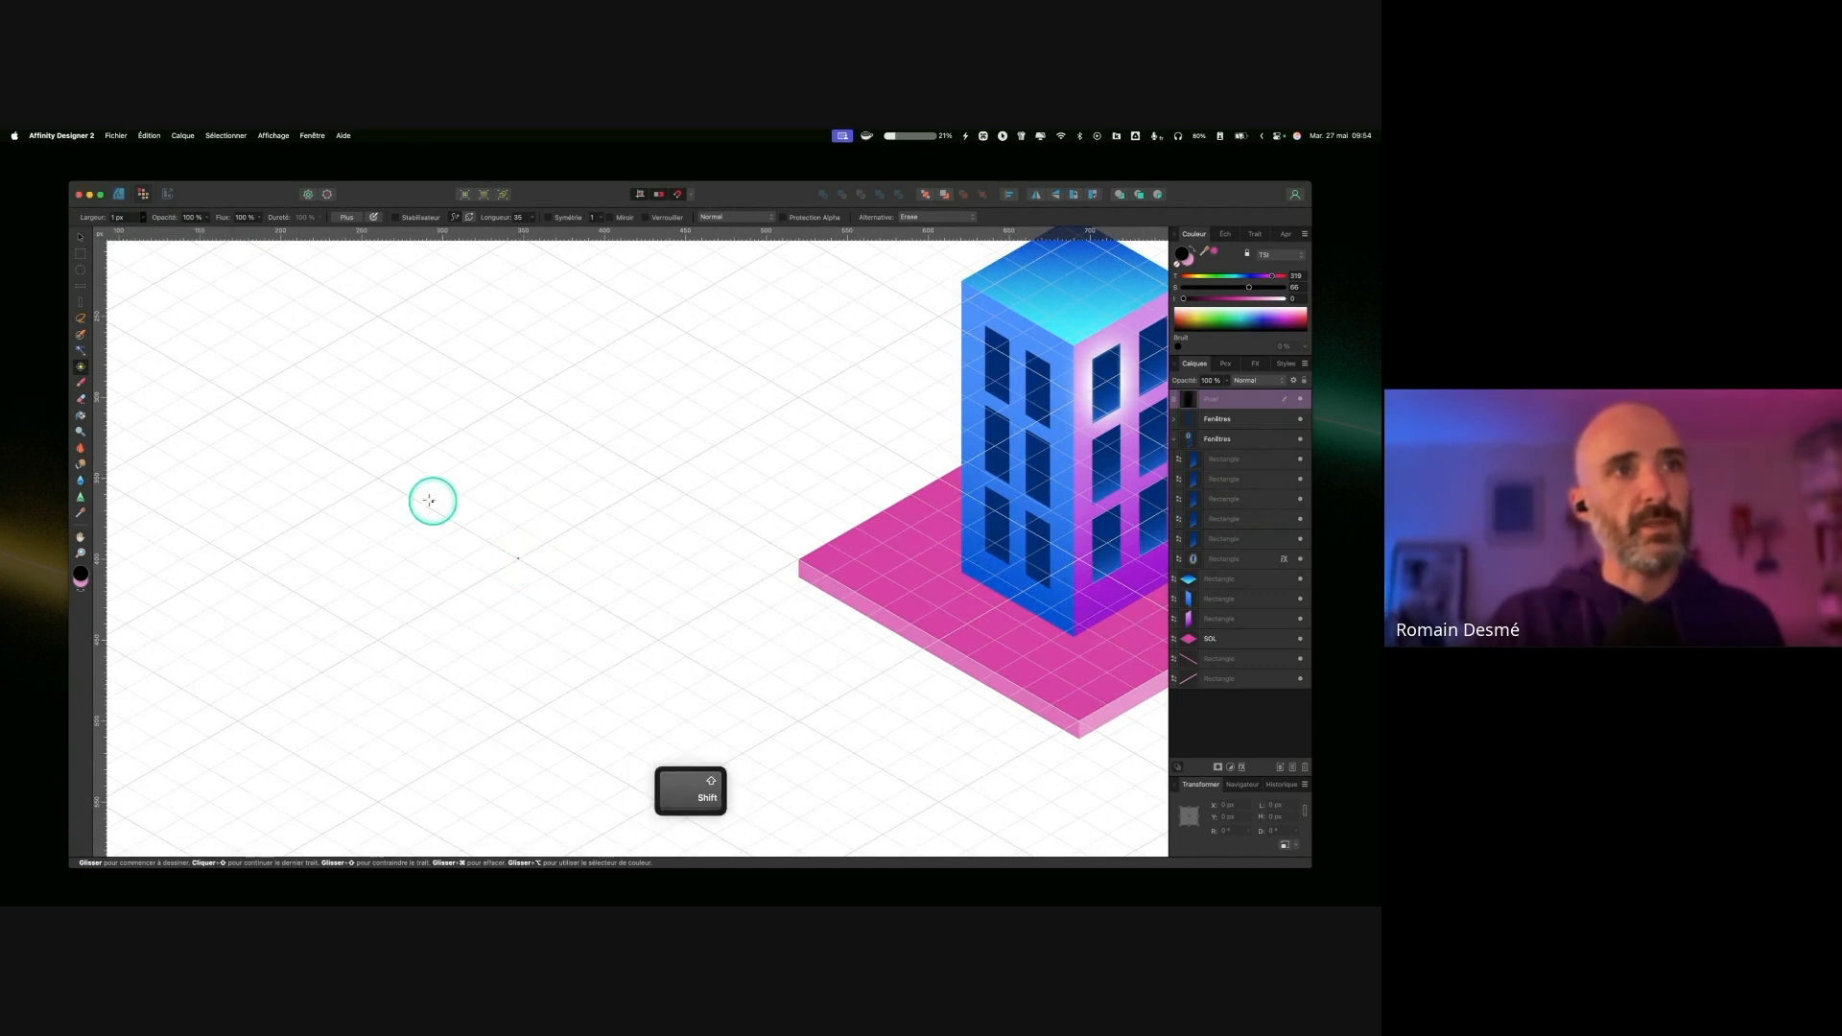
shift+click(378, 479)
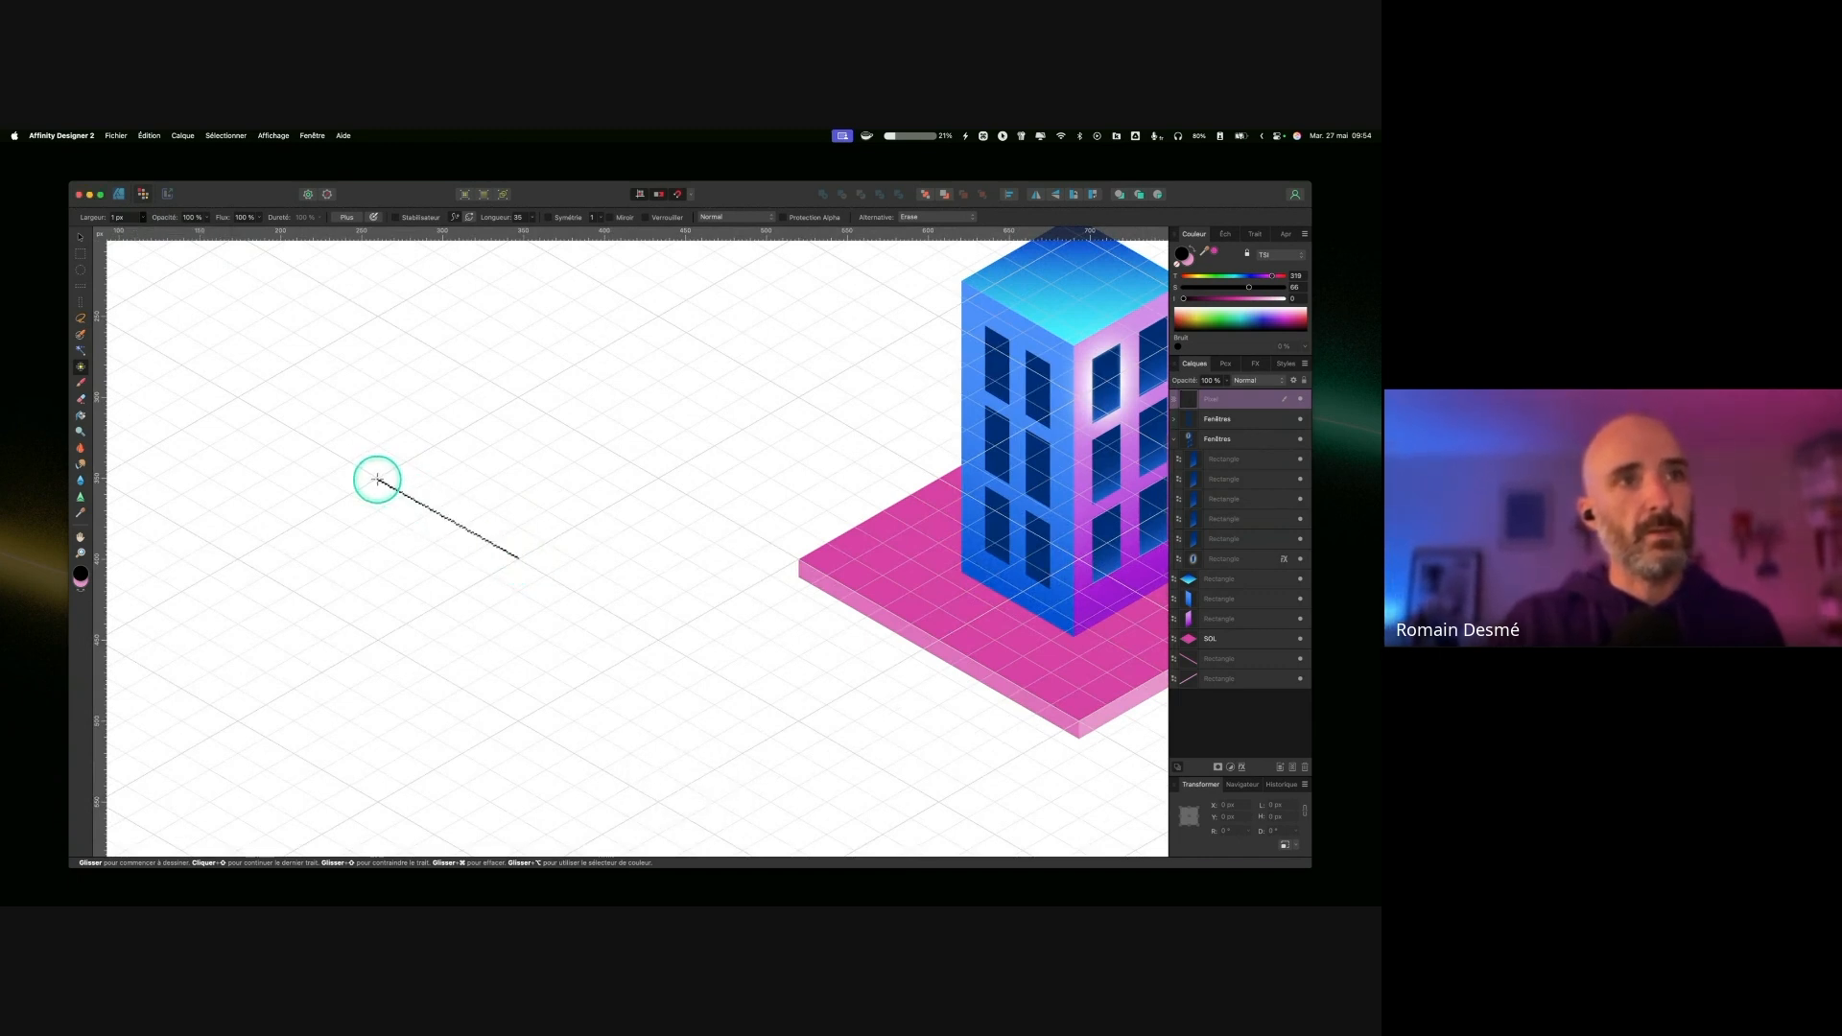
shift+click(518, 397)
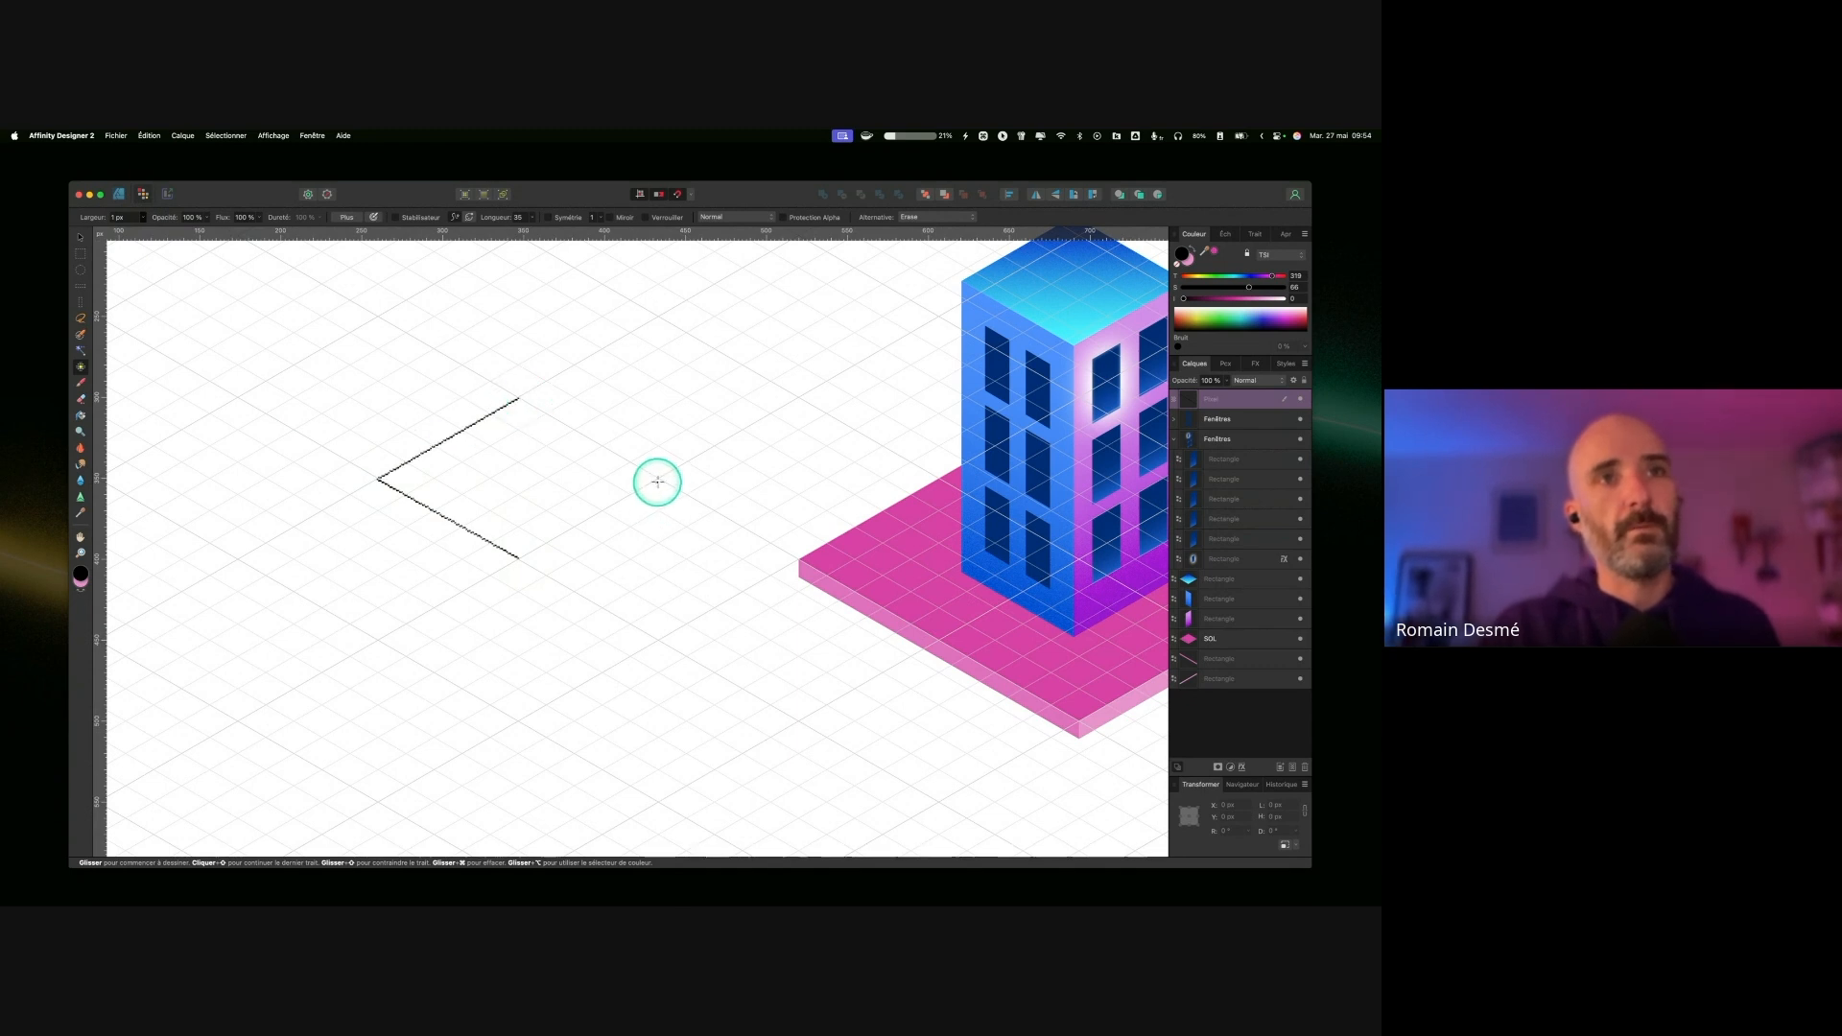
shift+click(660, 478)
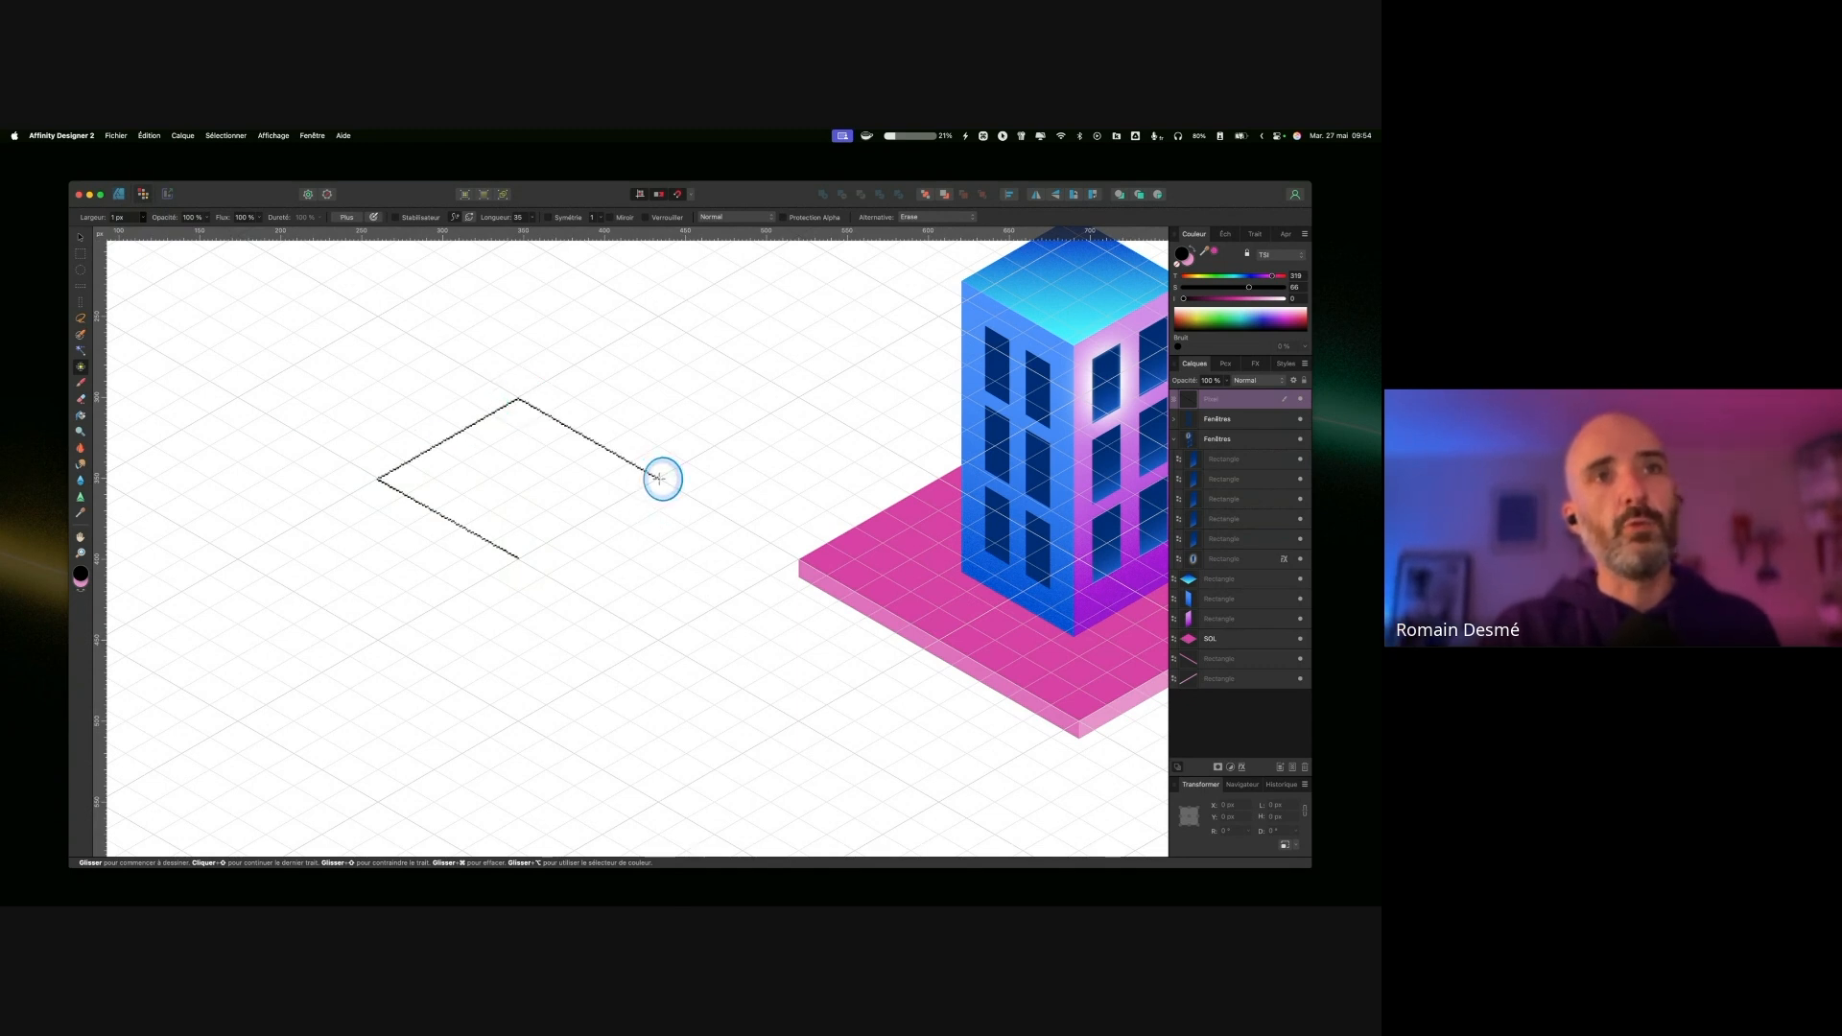
shift+click(518, 557)
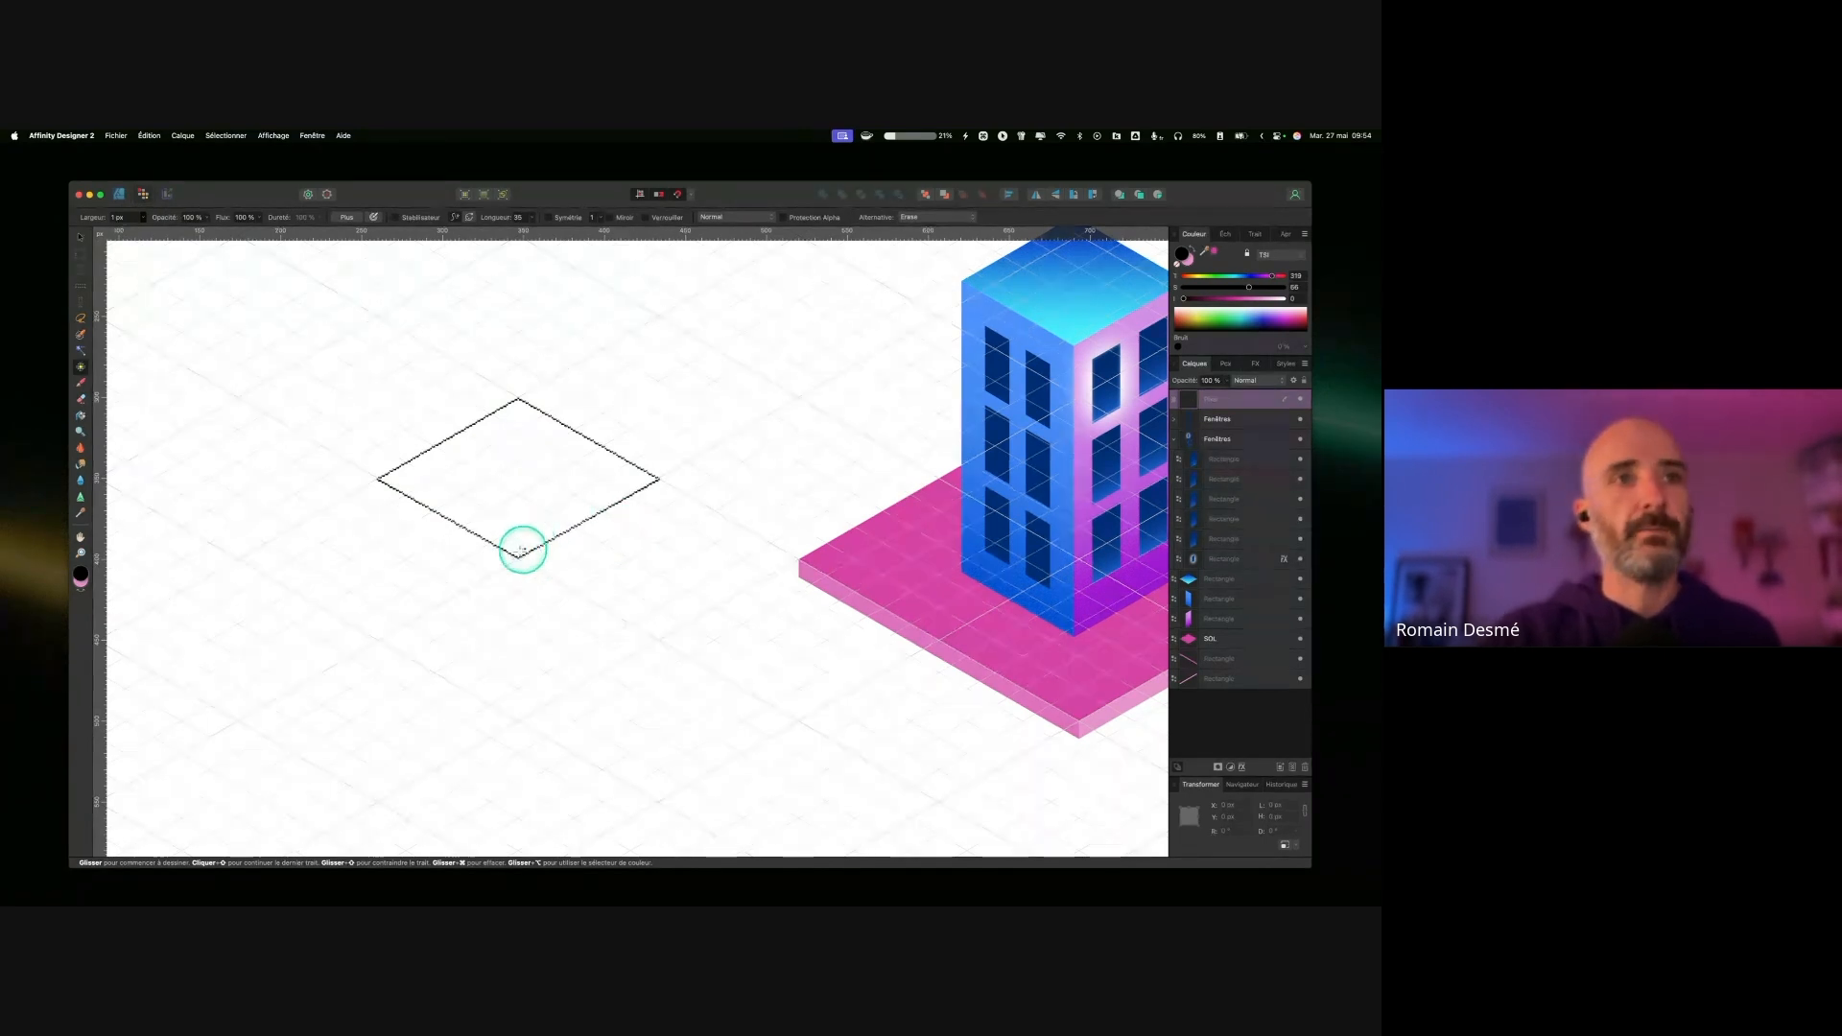
Step: Draw a vertical line up from the diamond's lowest corner, connect its top to both lower sides, and return to the Designer Persona
key(shift)
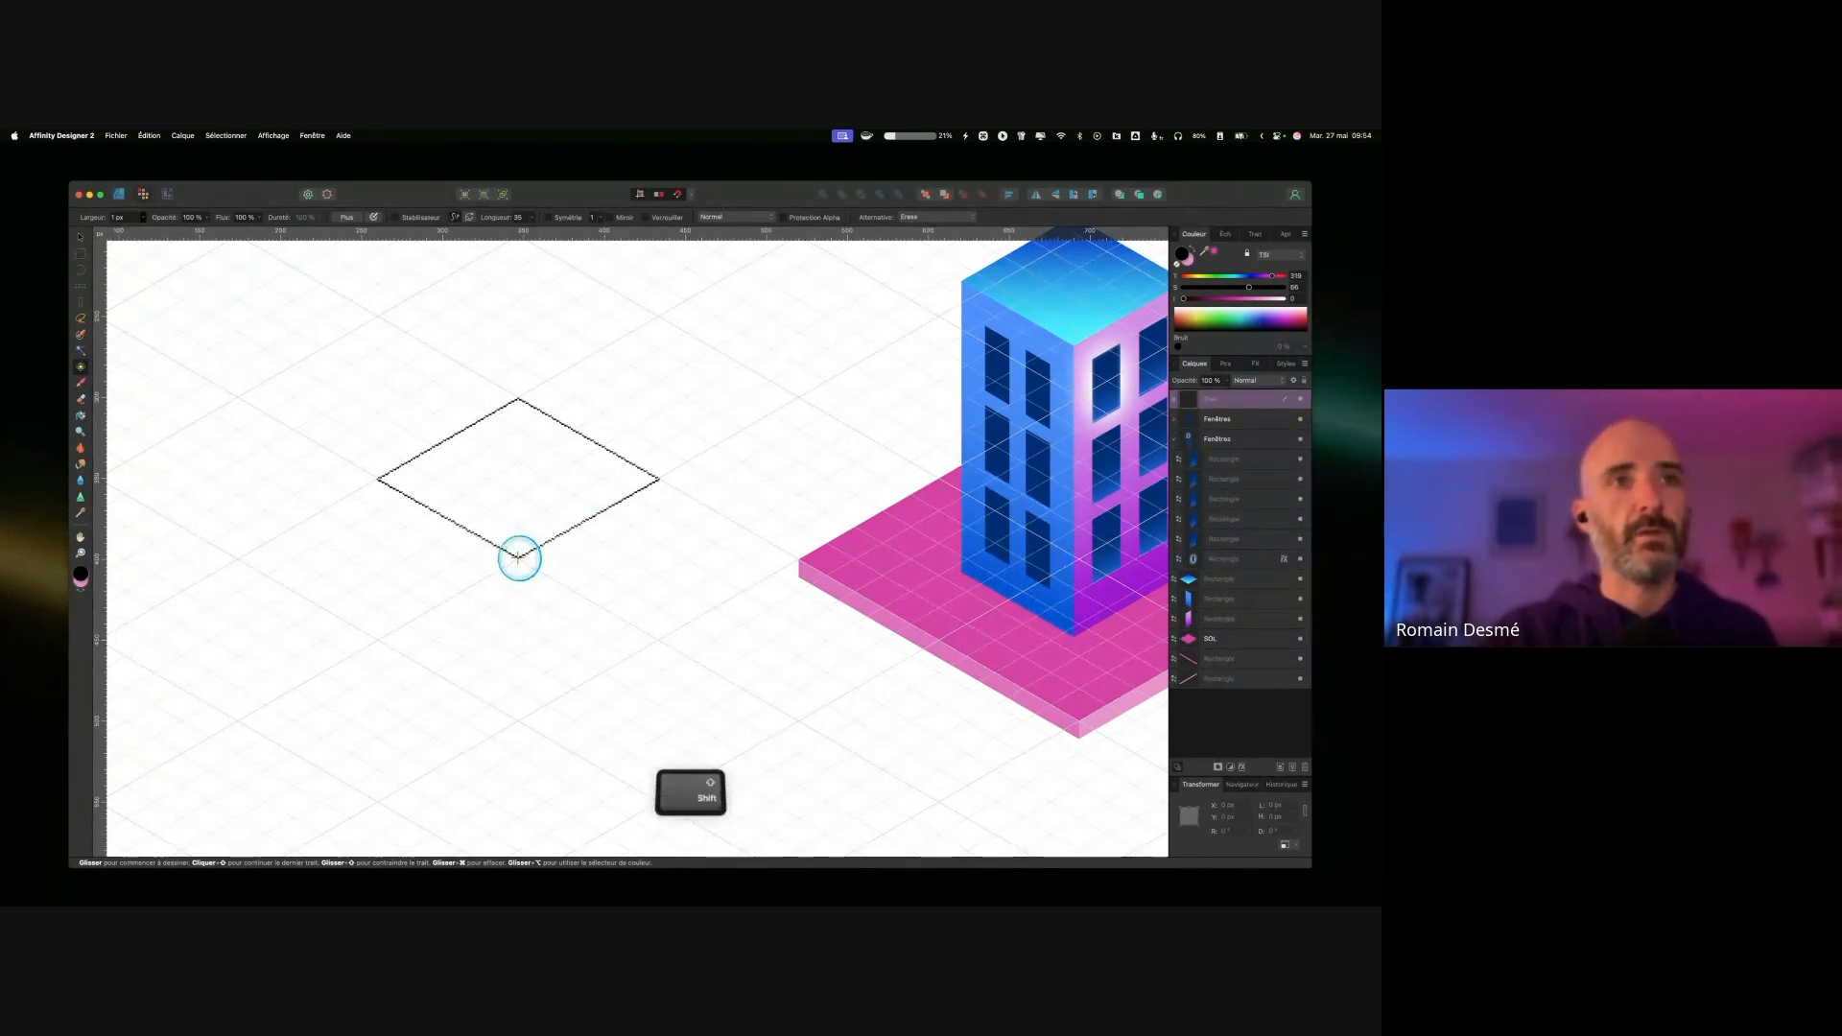
shift+click(518, 462)
shift+click(436, 509)
shift+click(518, 464)
shift+click(601, 512)
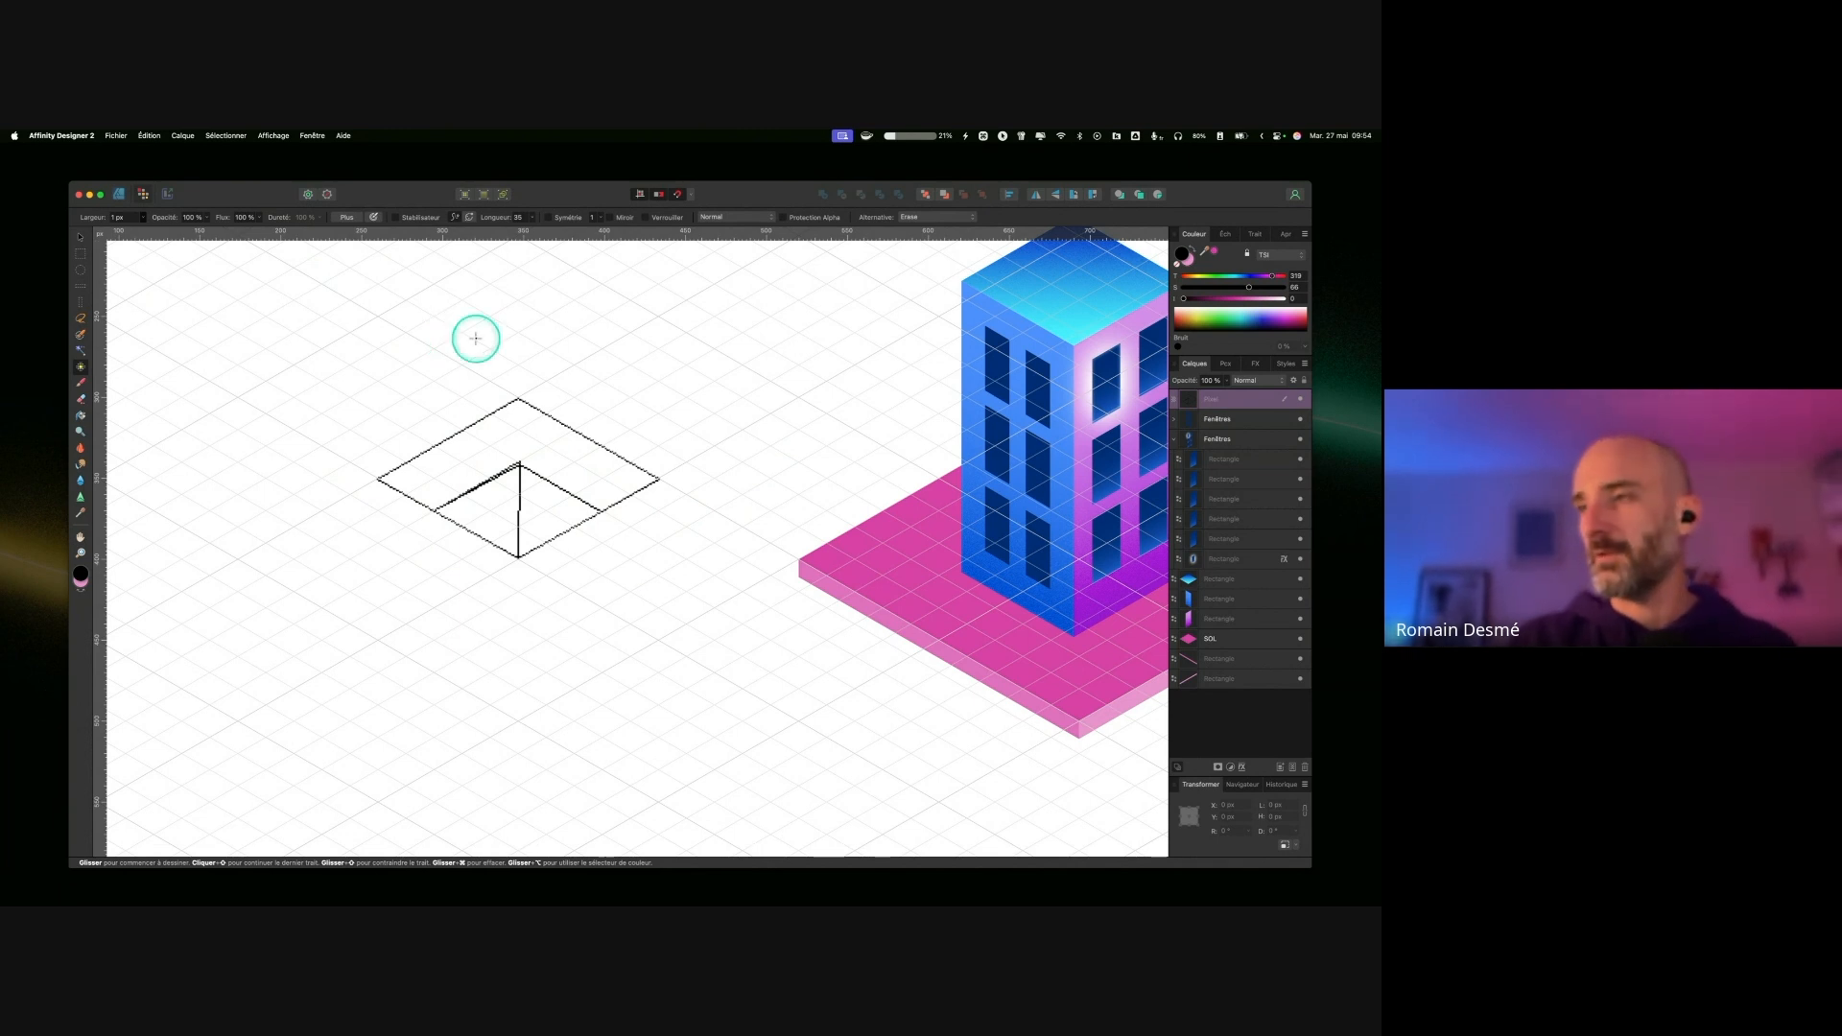
click(118, 196)
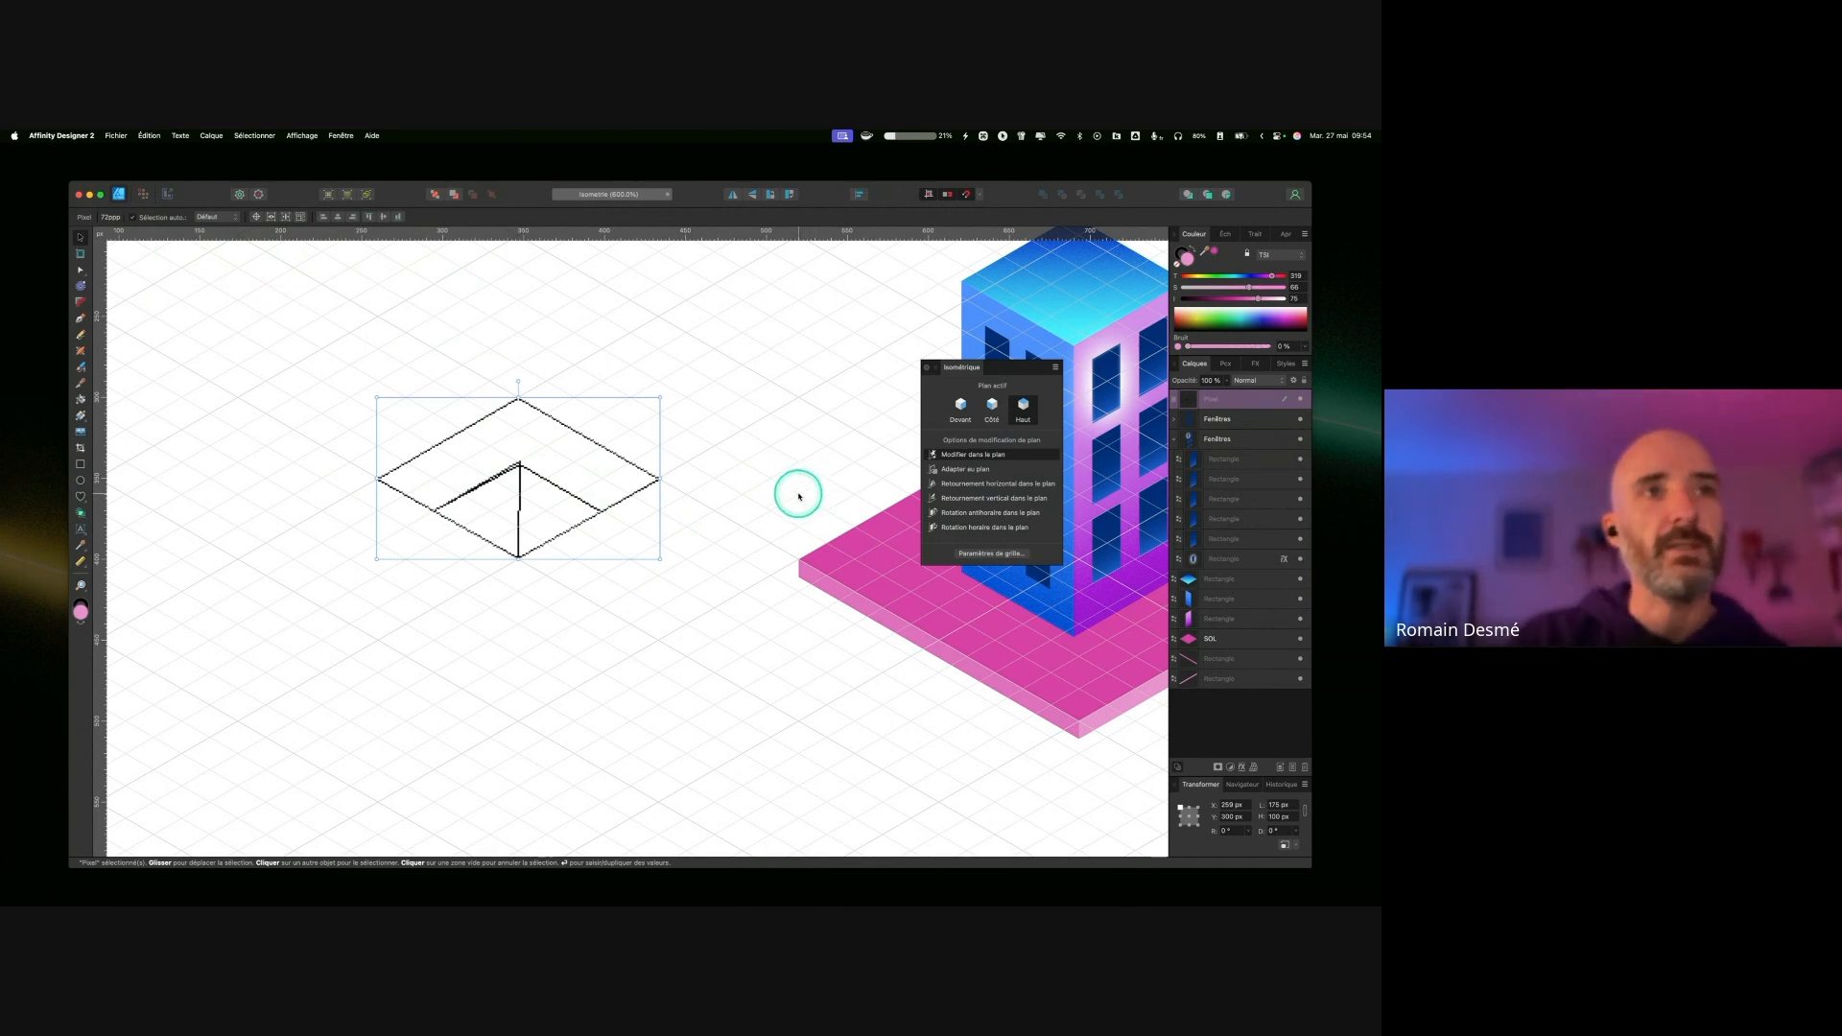
Step: Close the floating isometric plane panel beside the building
scroll(806, 494, right, 5)
scroll(916, 492, right, 2)
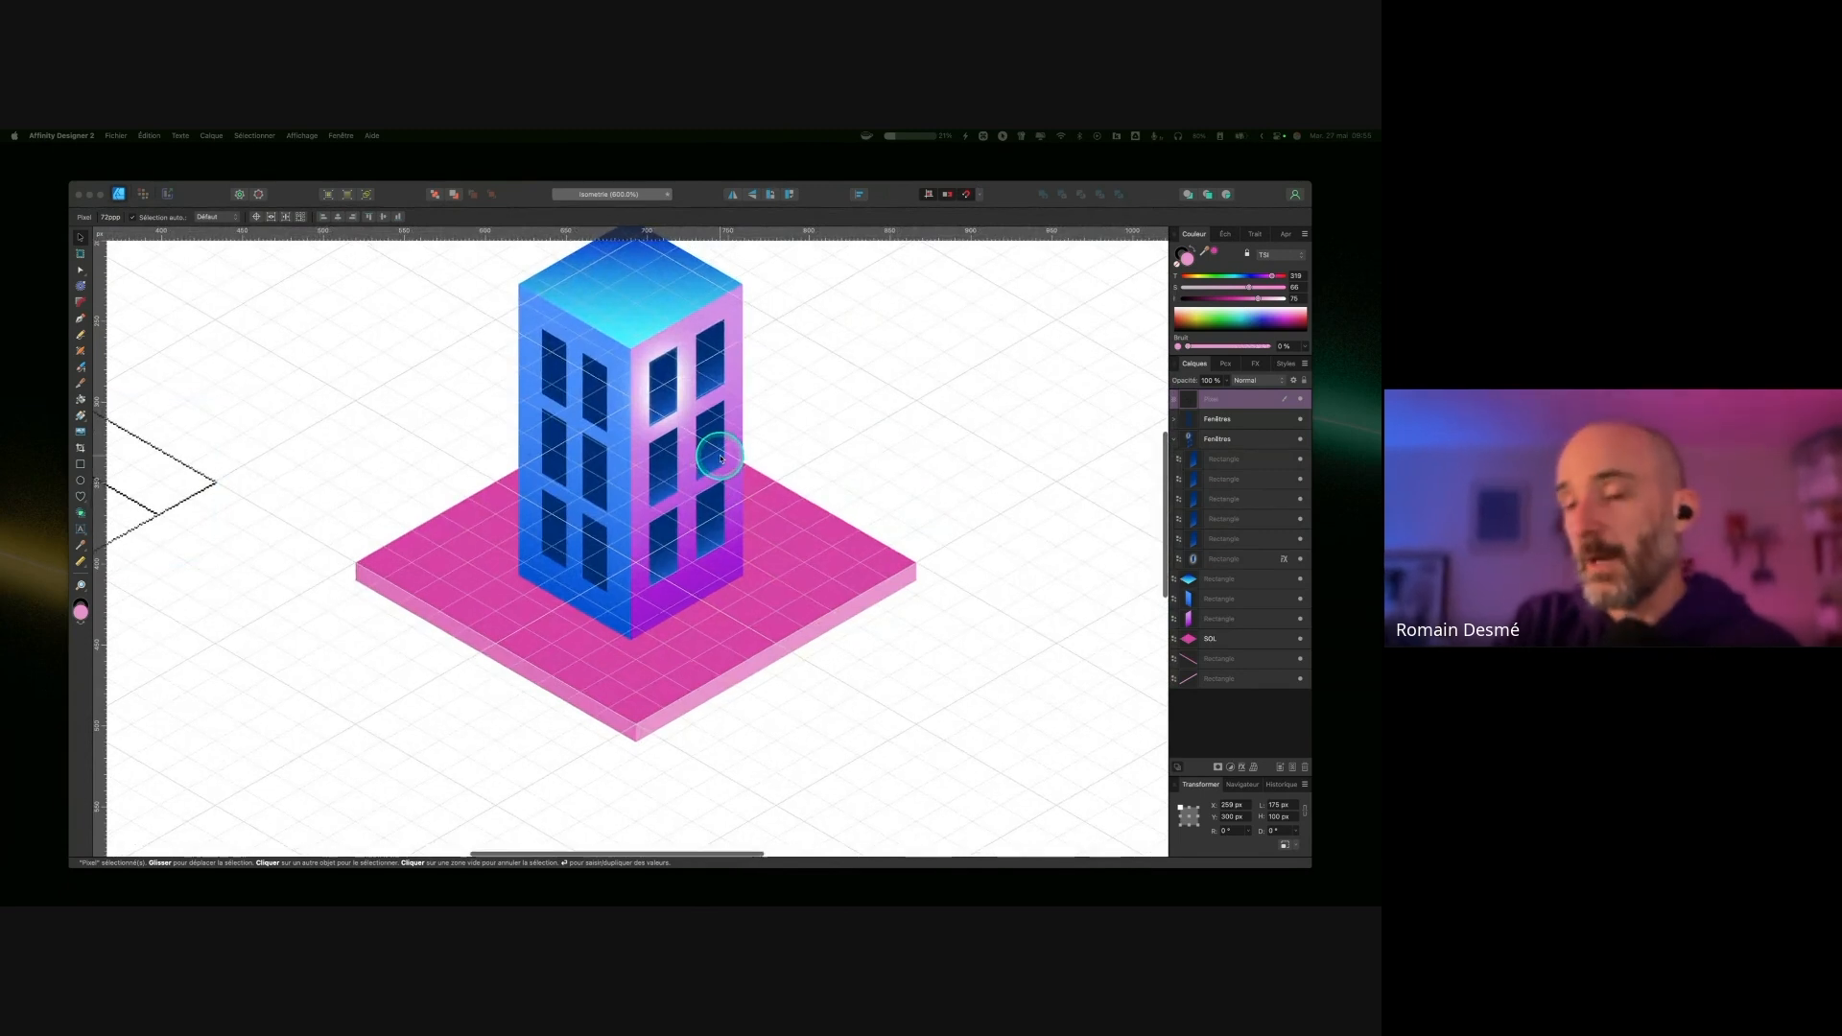
scroll(712, 469, up, 1)
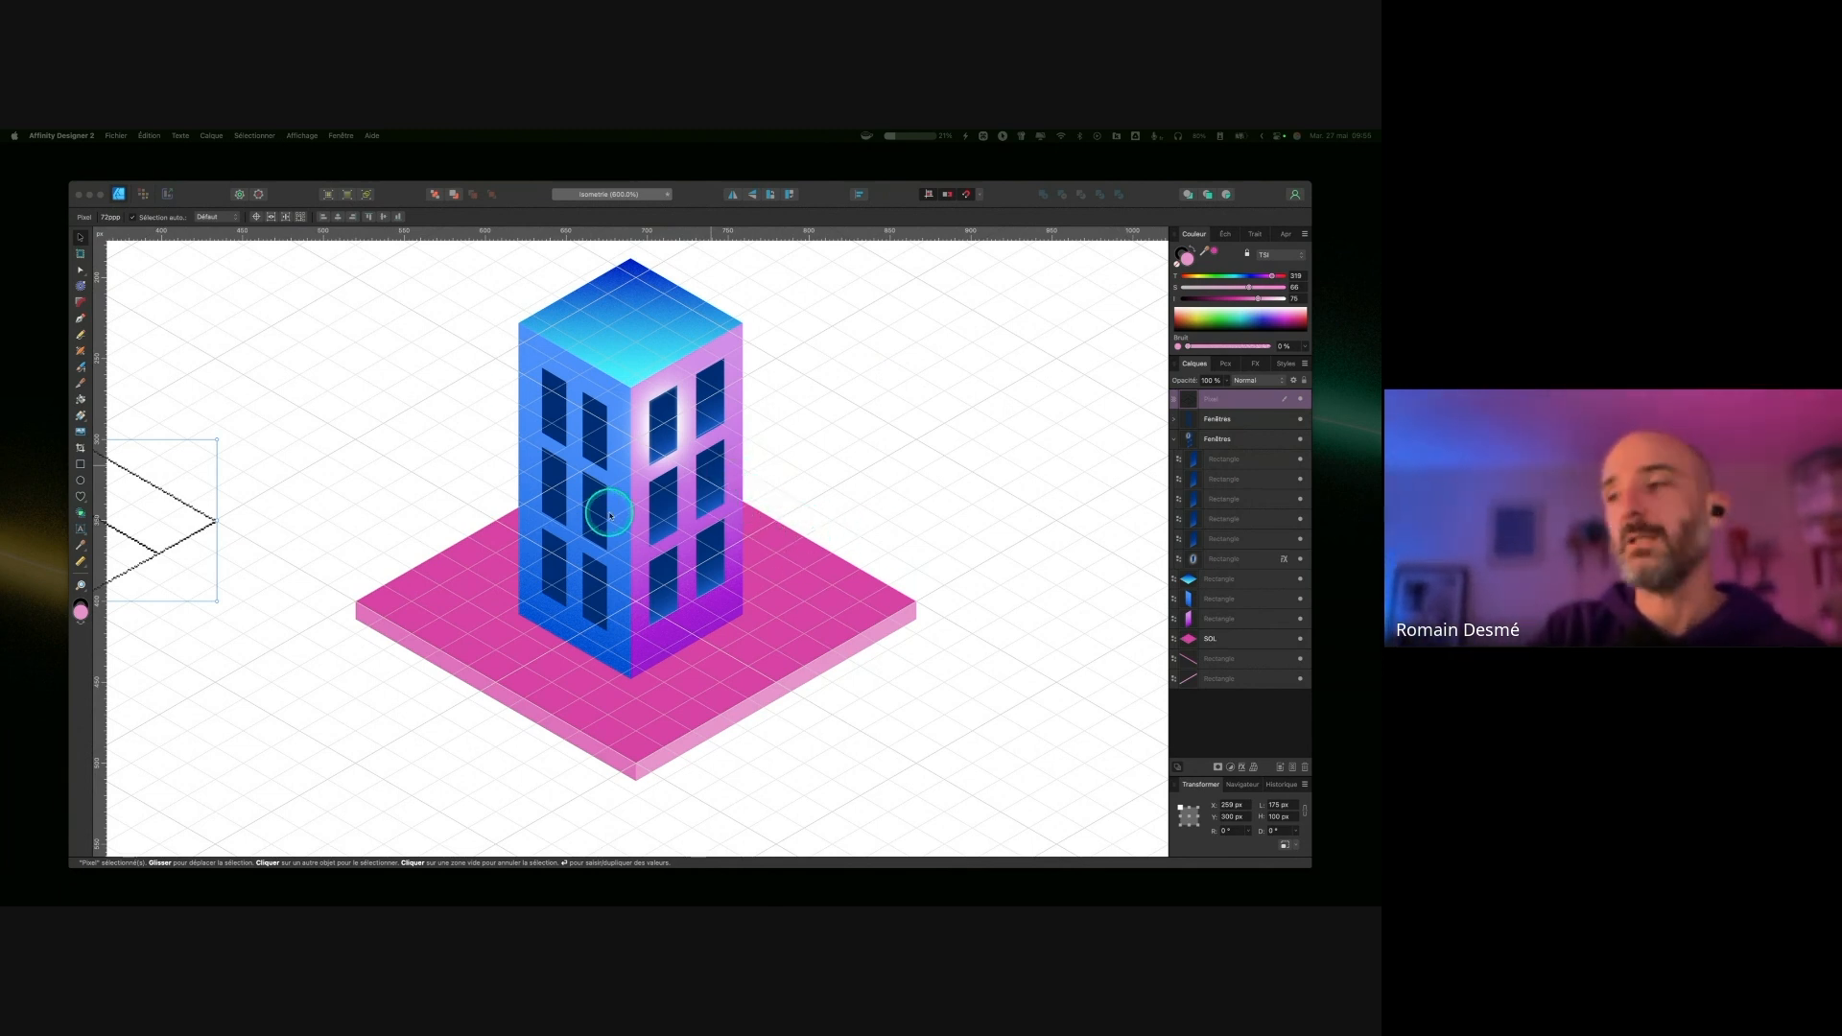
scroll(613, 518, down, 1)
scroll(613, 518, down, 2)
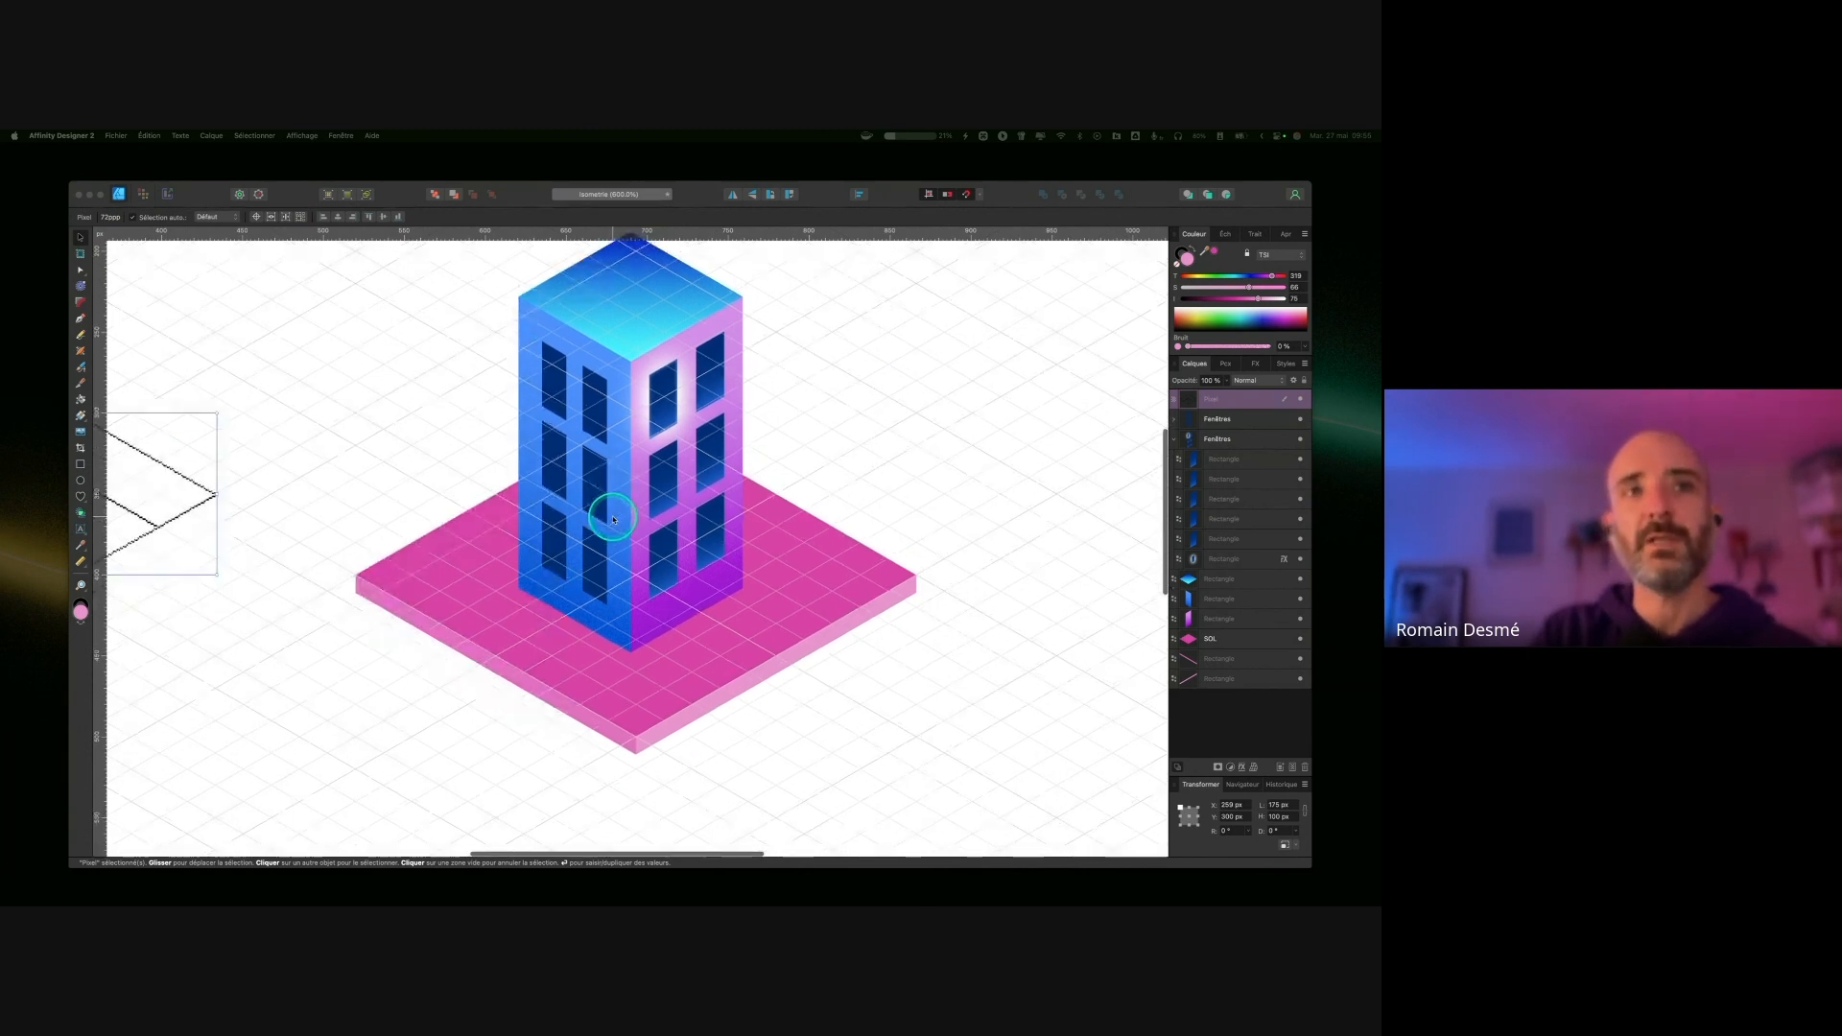
key(super+minus)
click(623, 506)
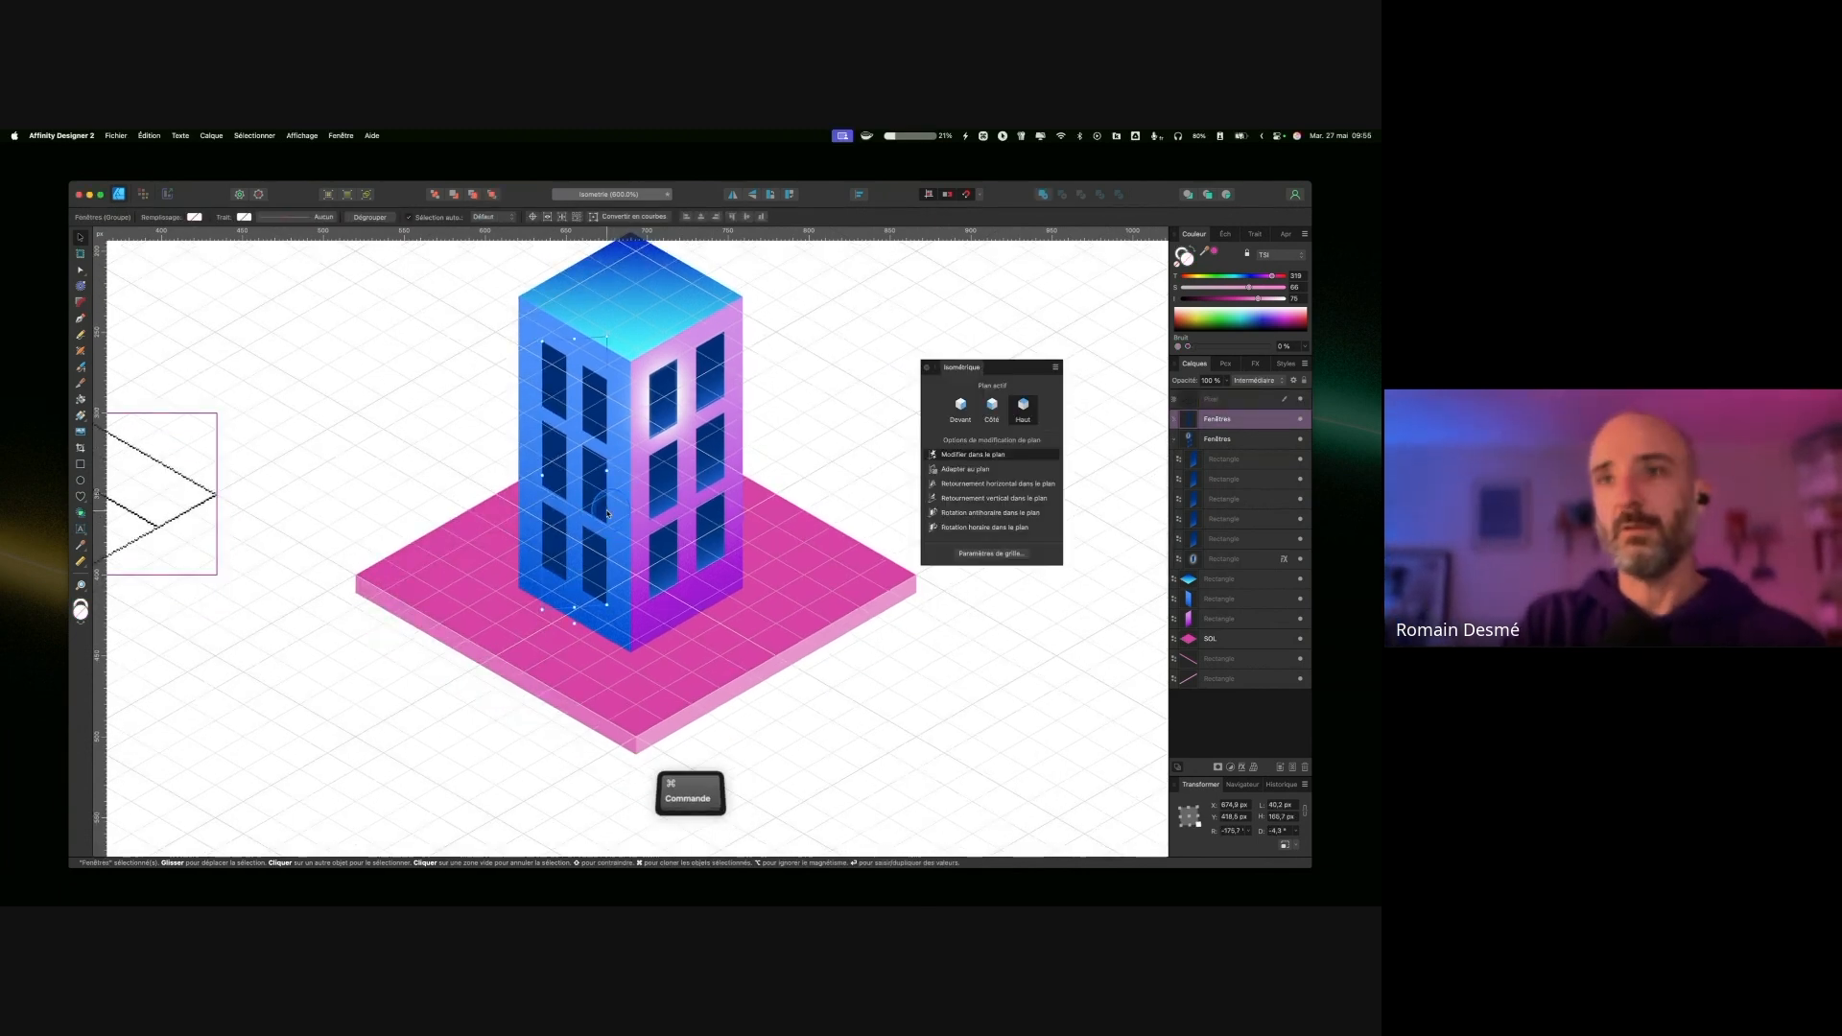
click(927, 367)
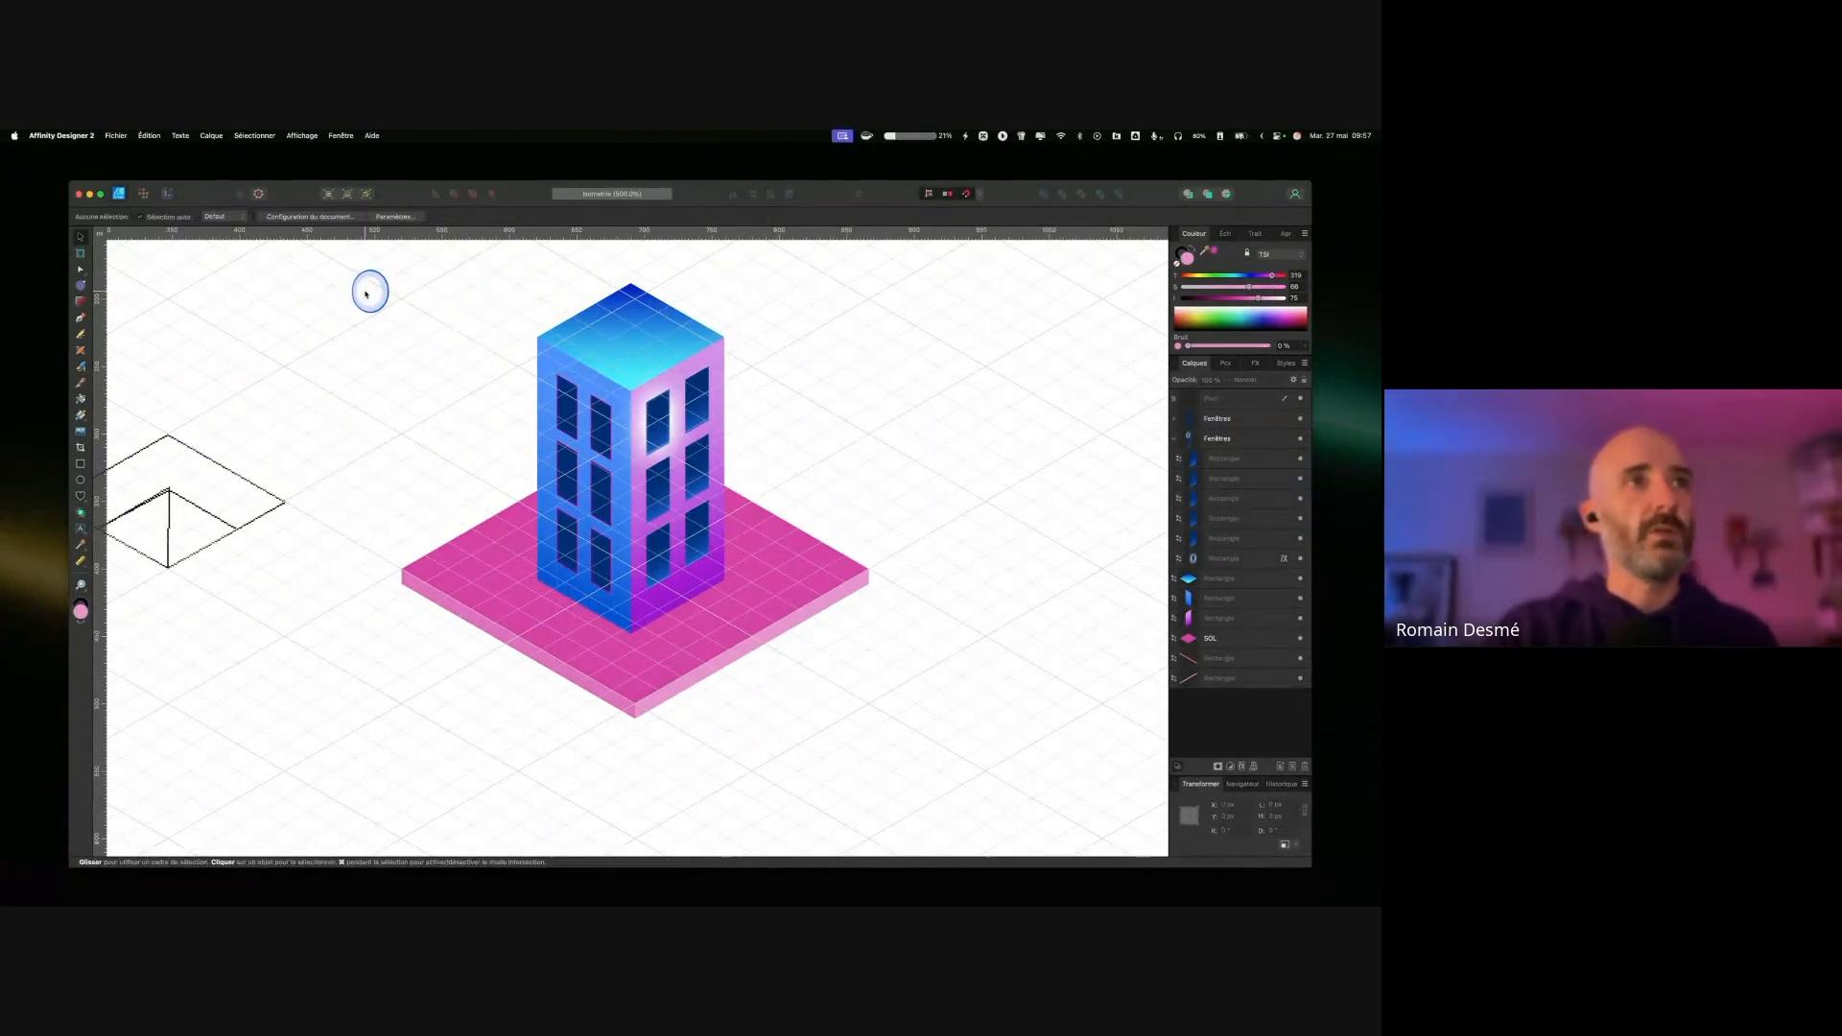
Step: Close the isometric building document and create a new document from the WXGA+ preset
key(super+w)
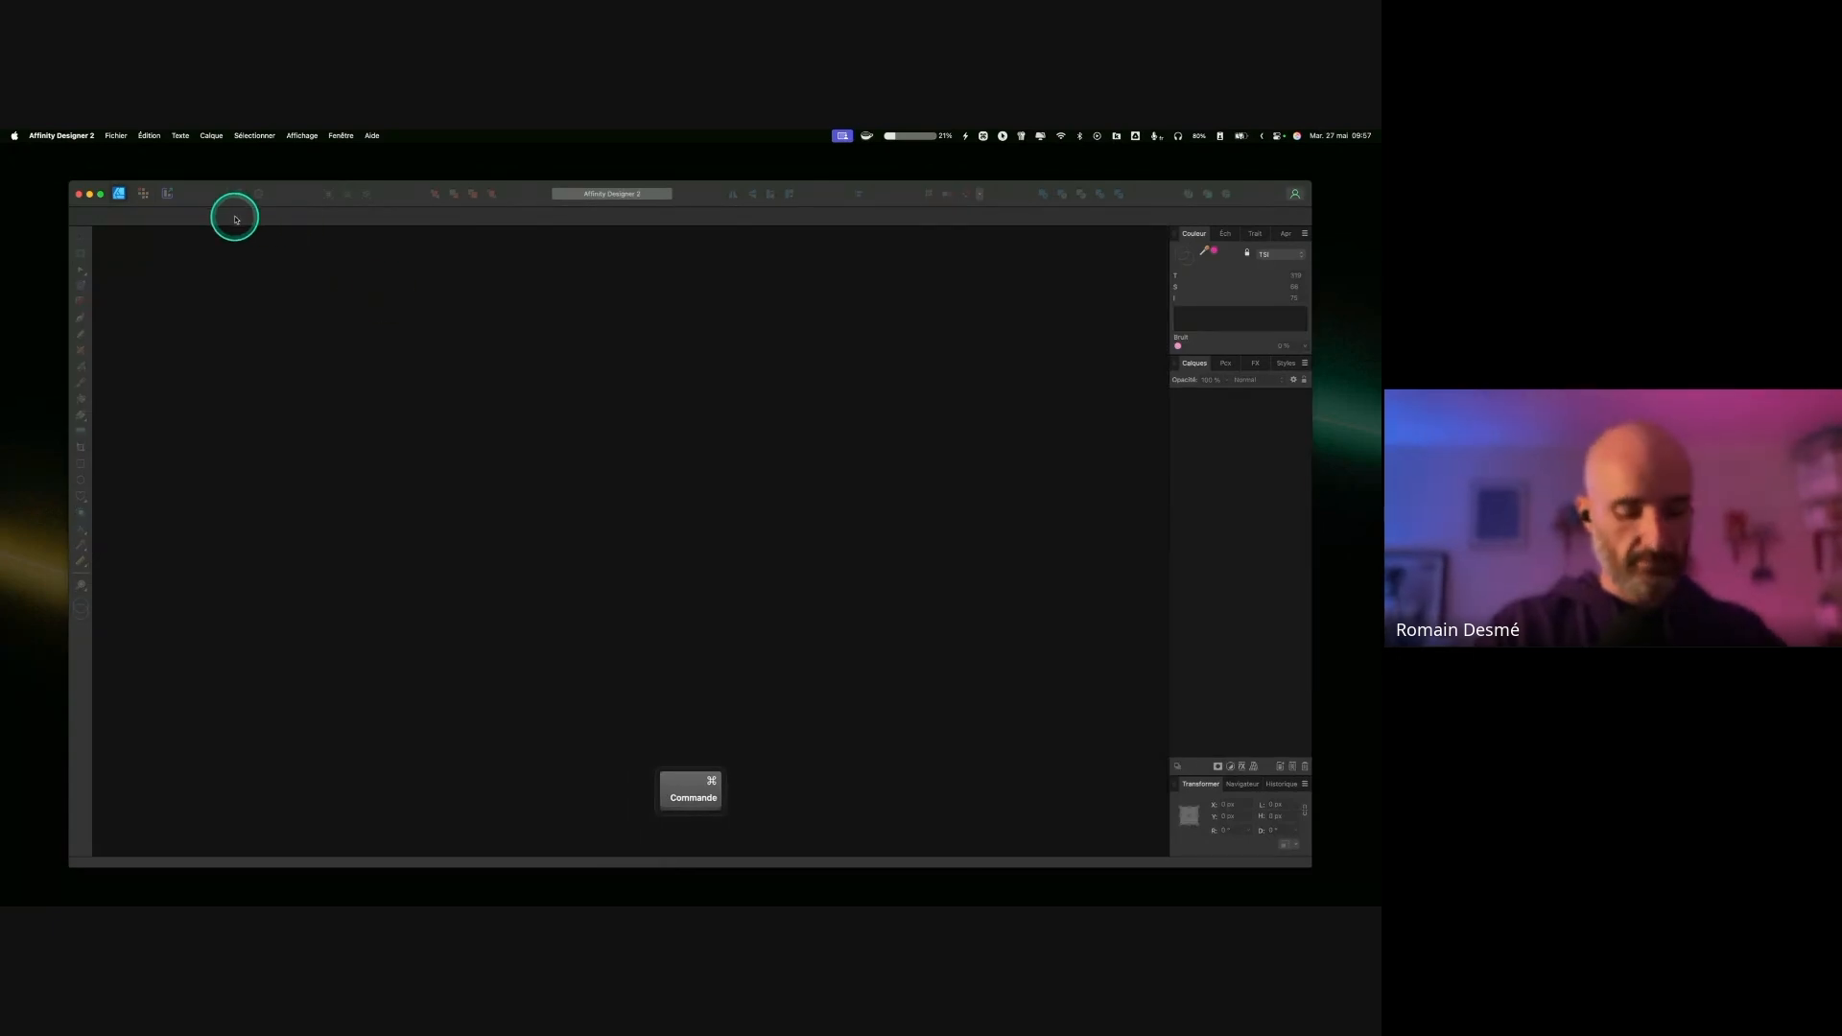
key(super+n)
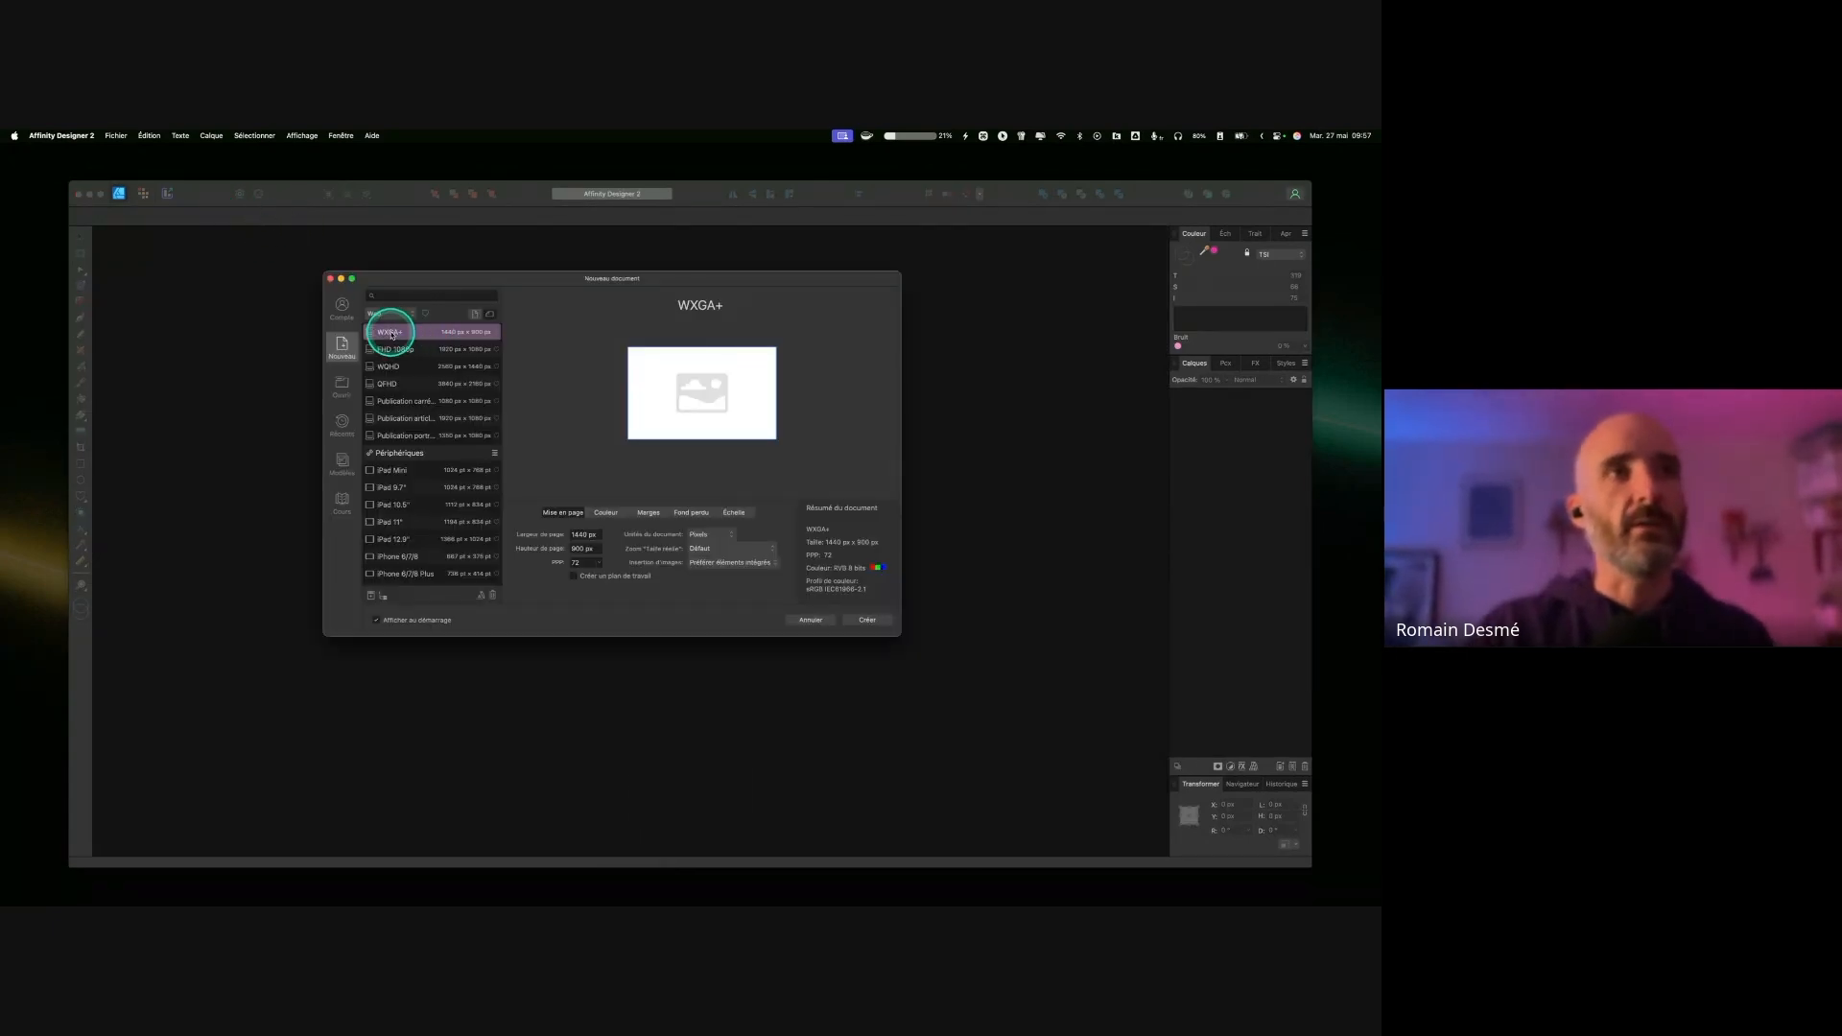
click(869, 619)
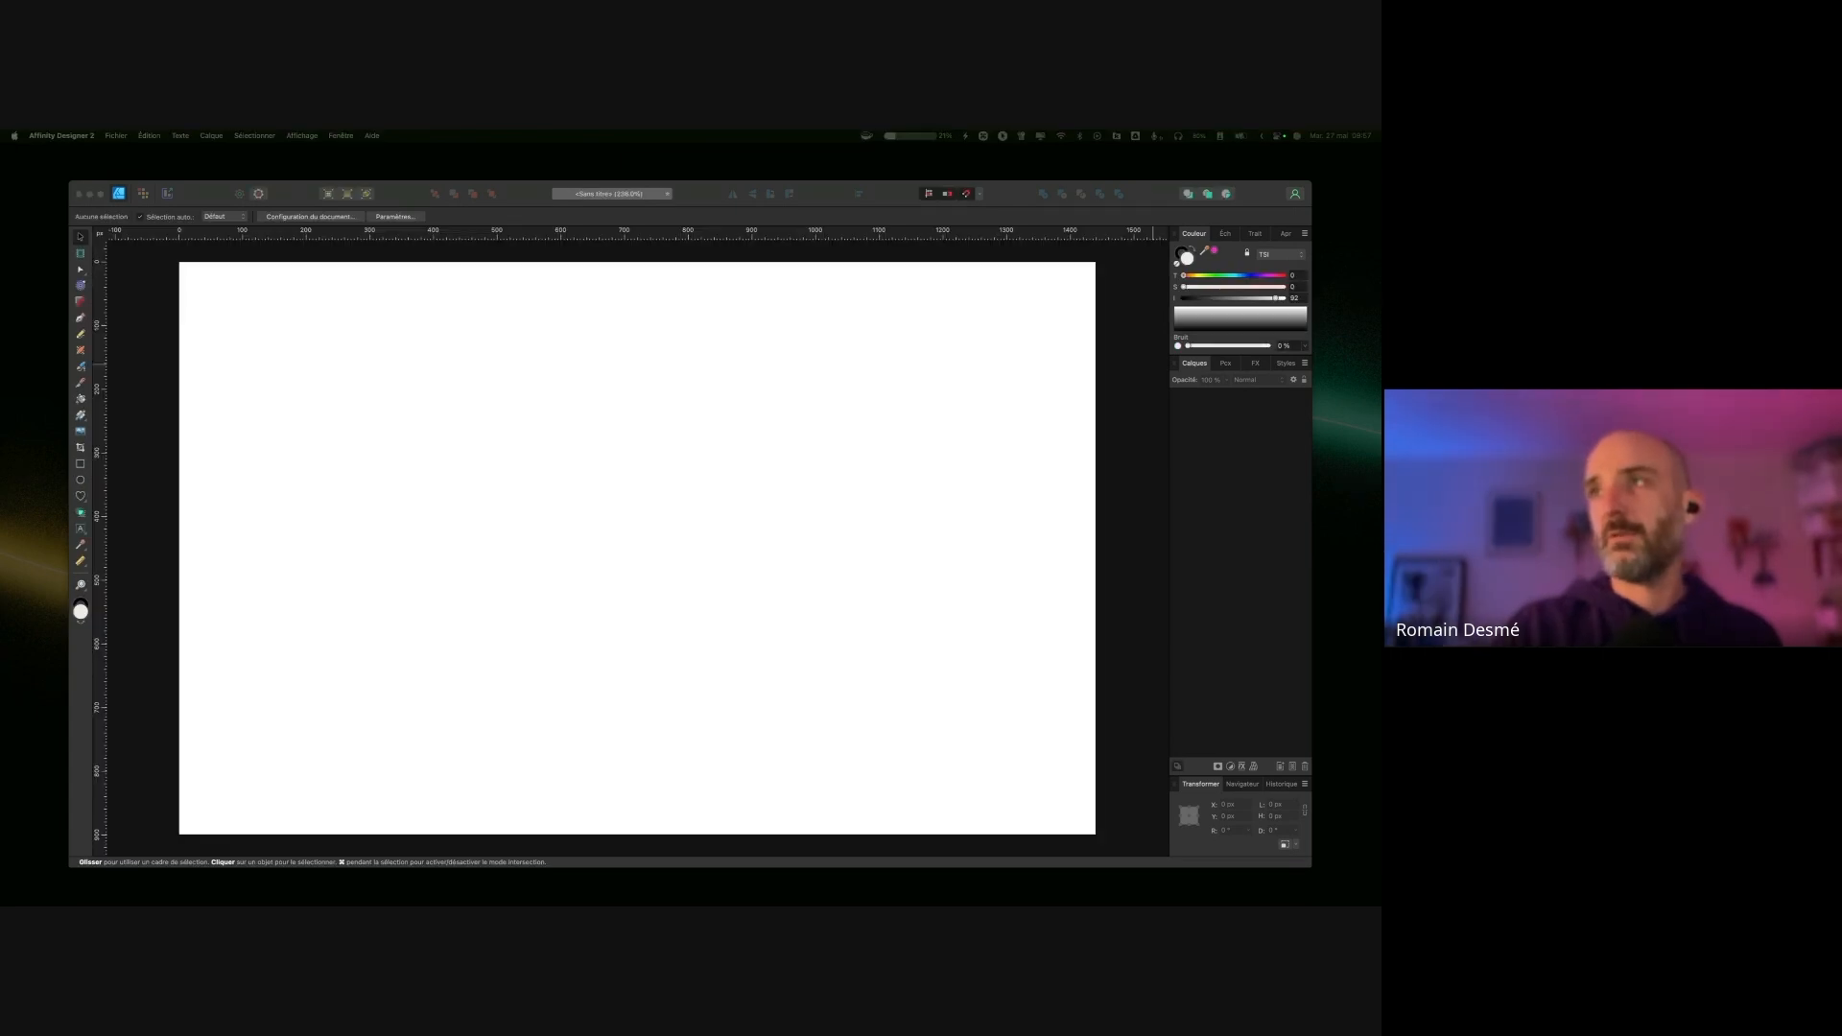
Step: Place the CupHead.png image on the upper-right part of the blank page
drag(1285, 446, 836, 398)
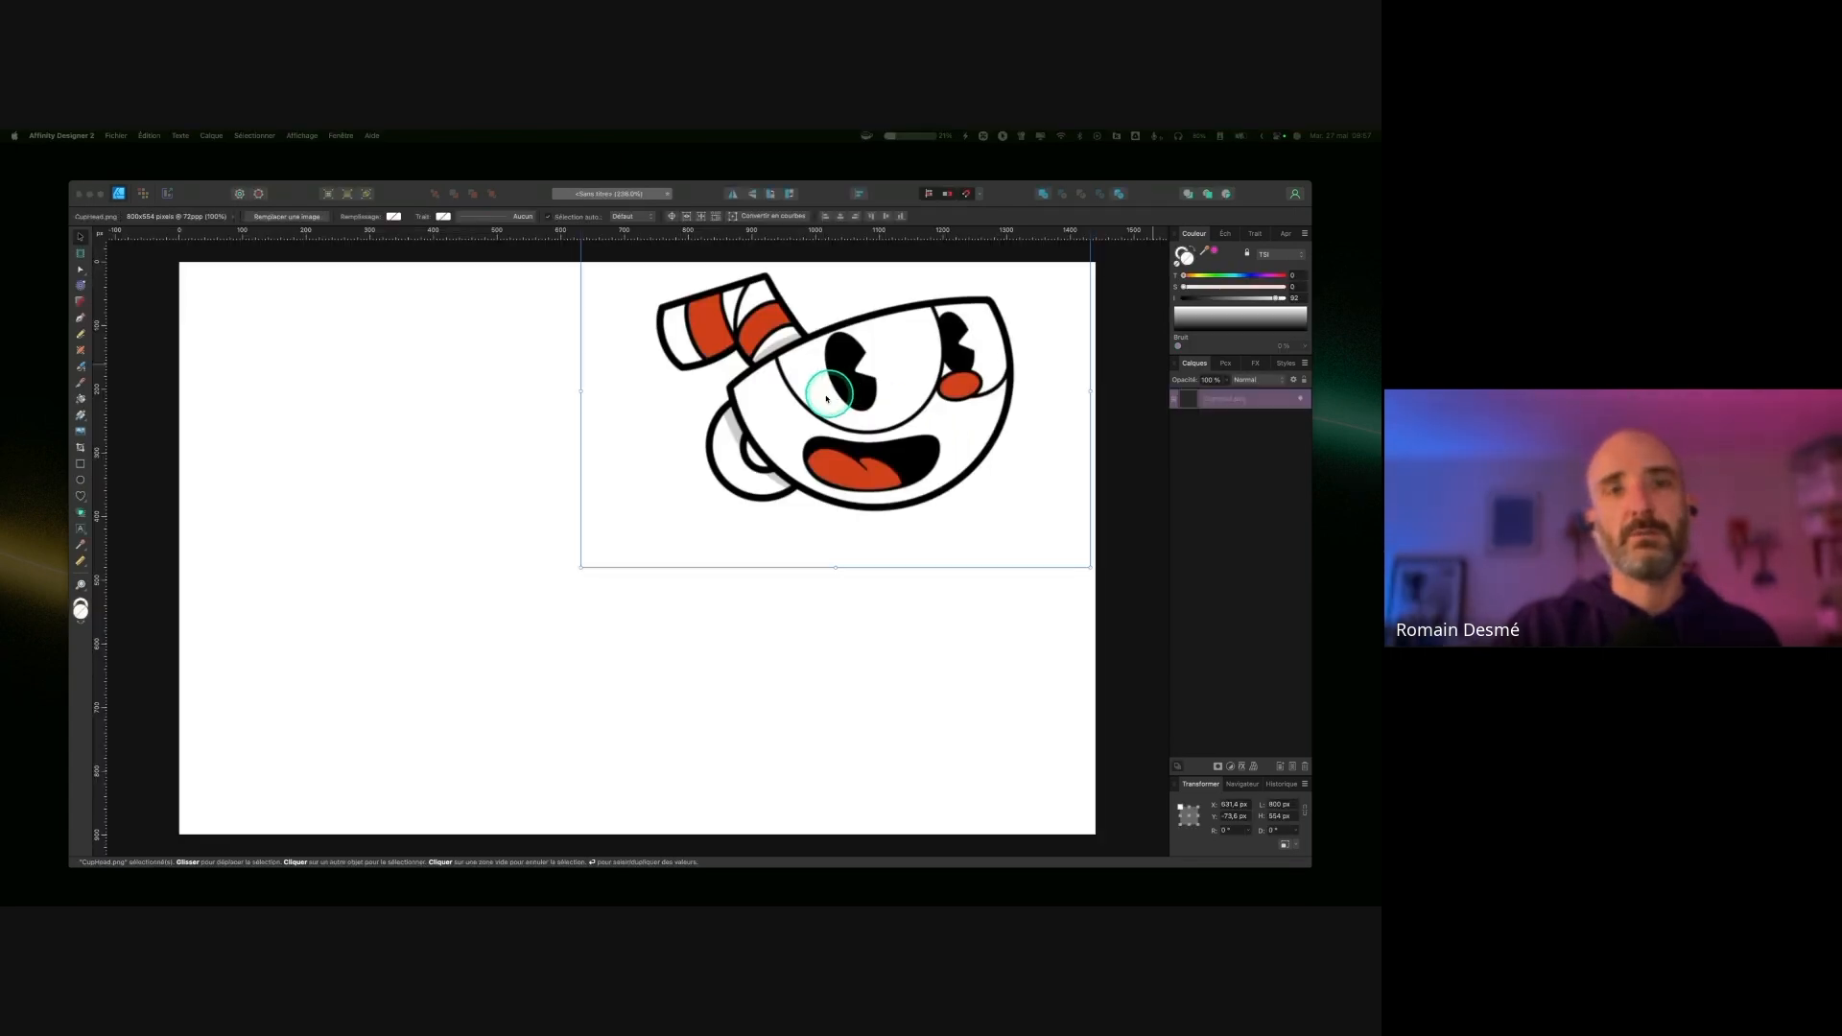
key(super+1)
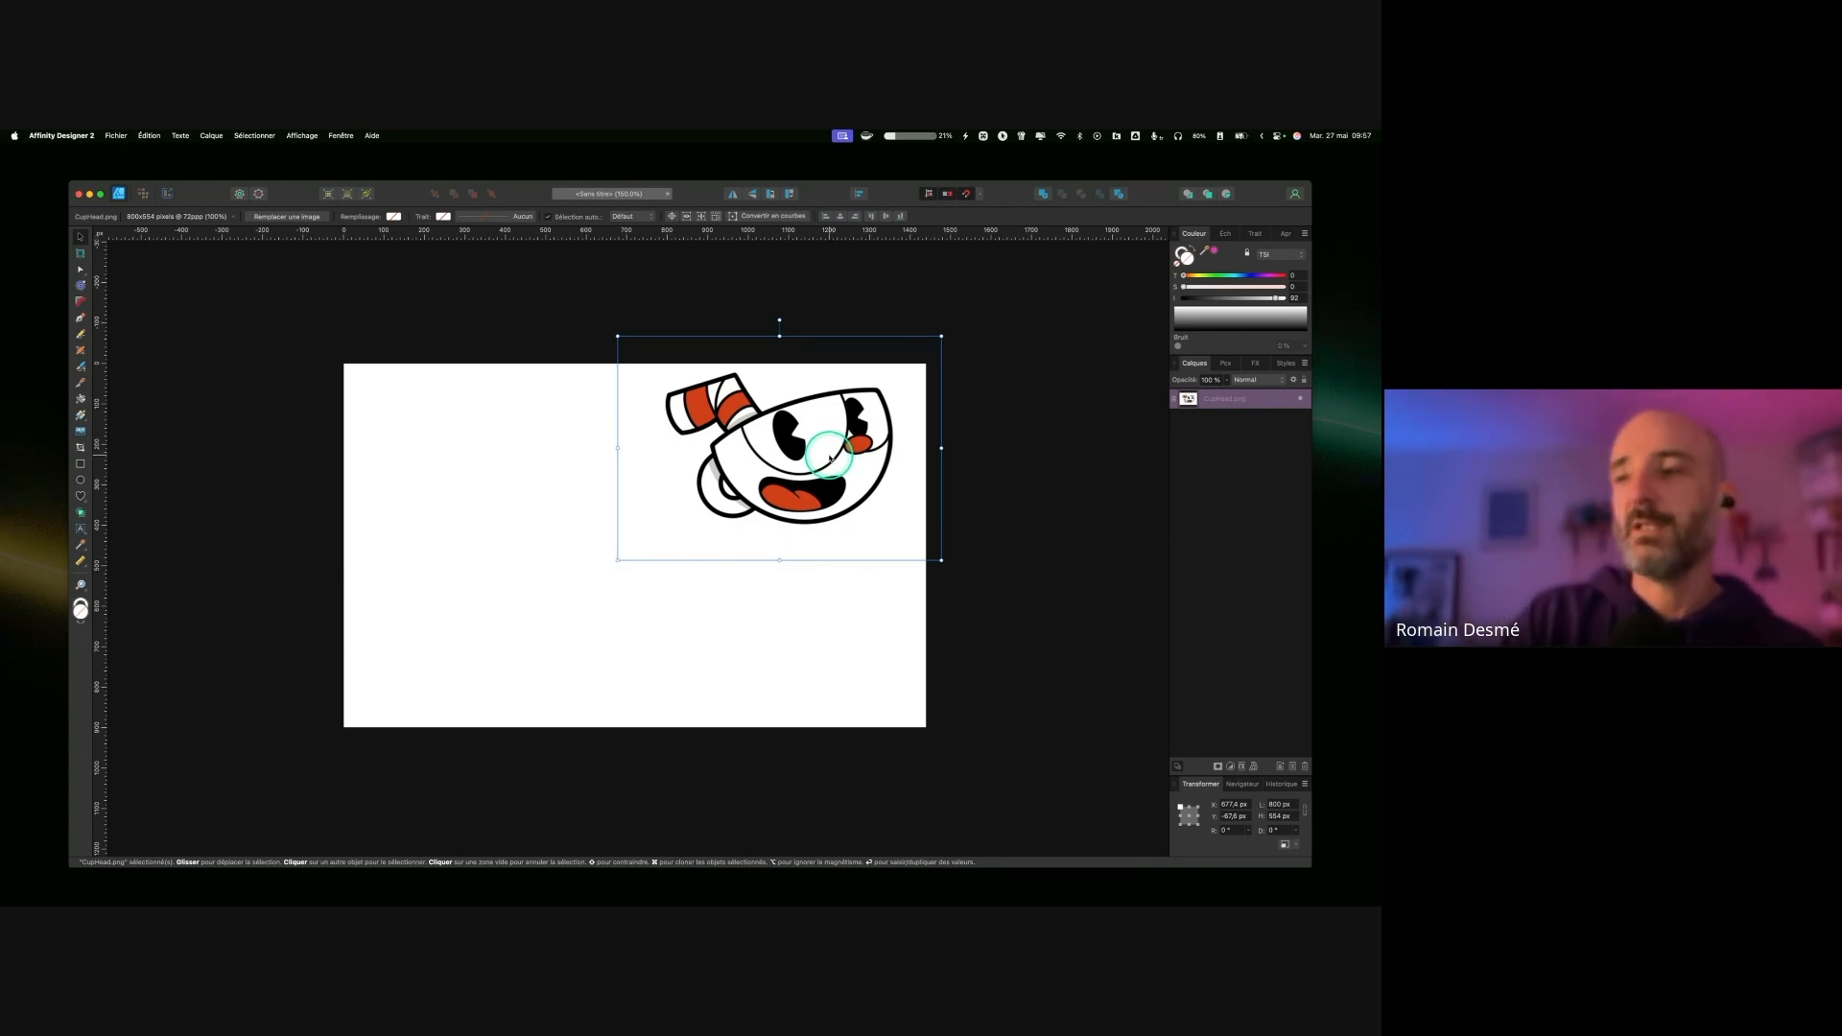
click(823, 468)
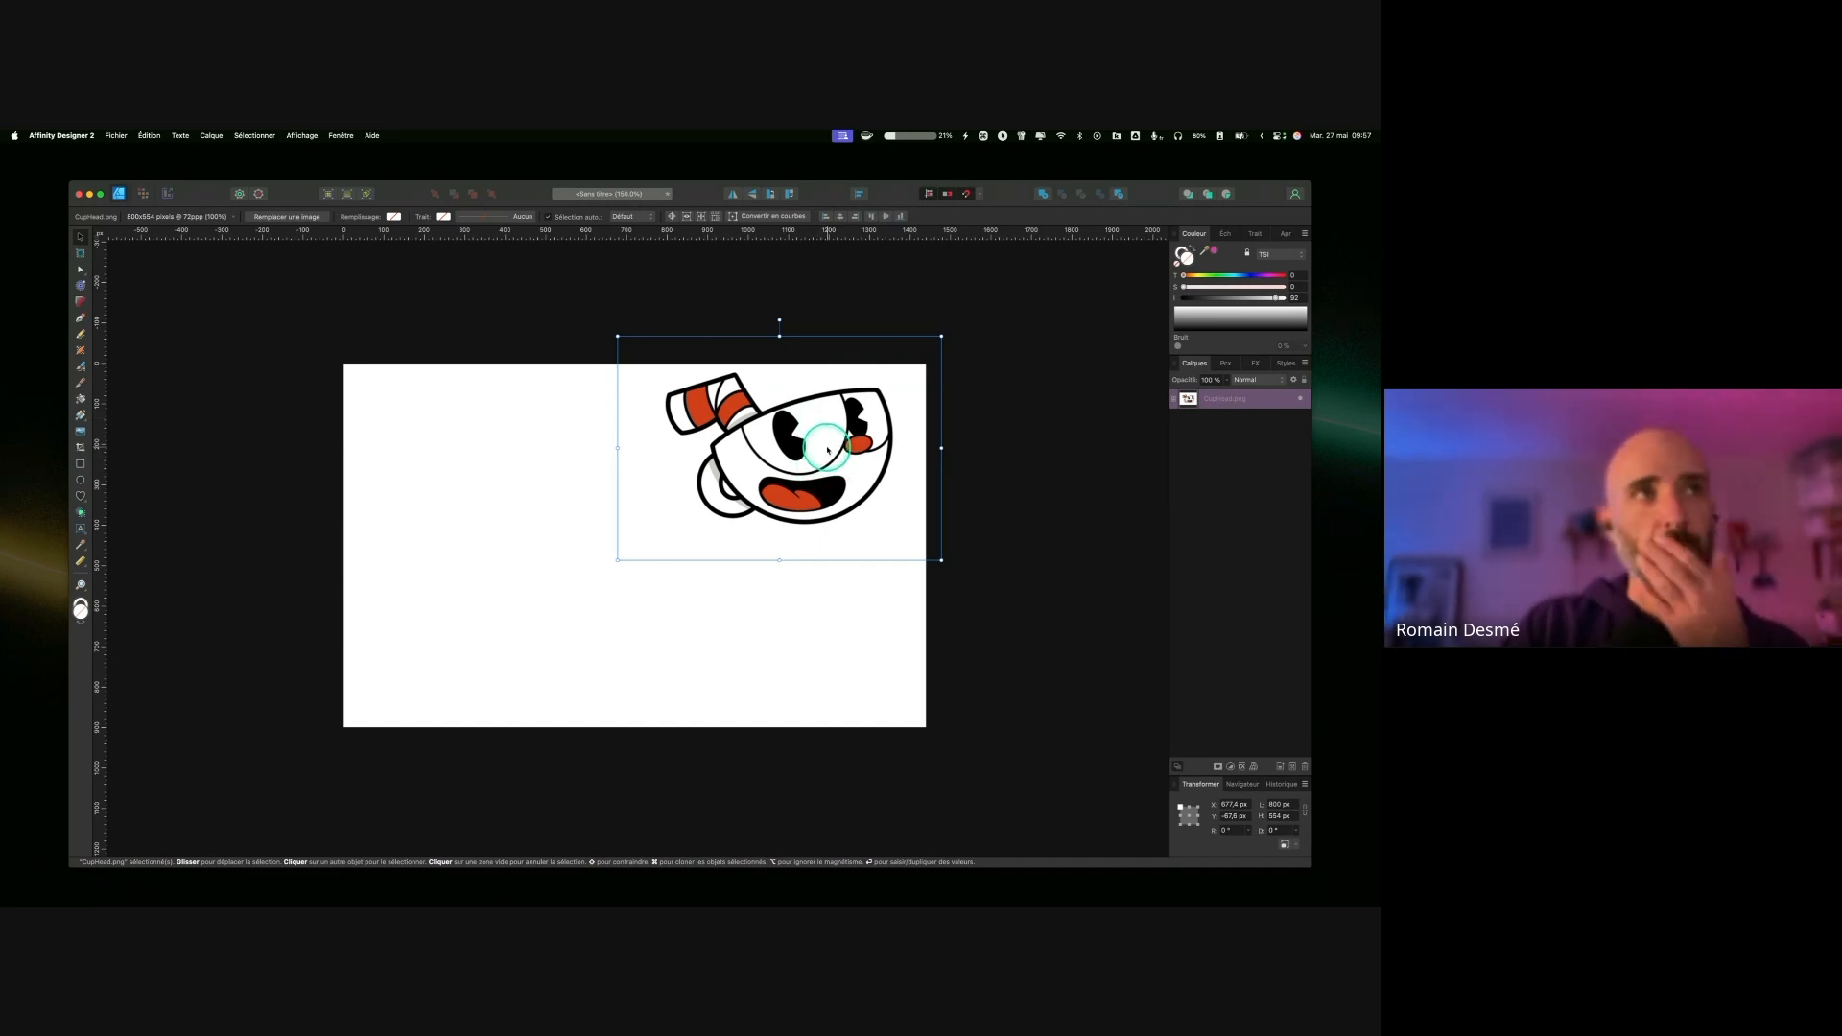
Step: Save the document as CupHead in the downloads folder (Téléchargements)
key(super+s)
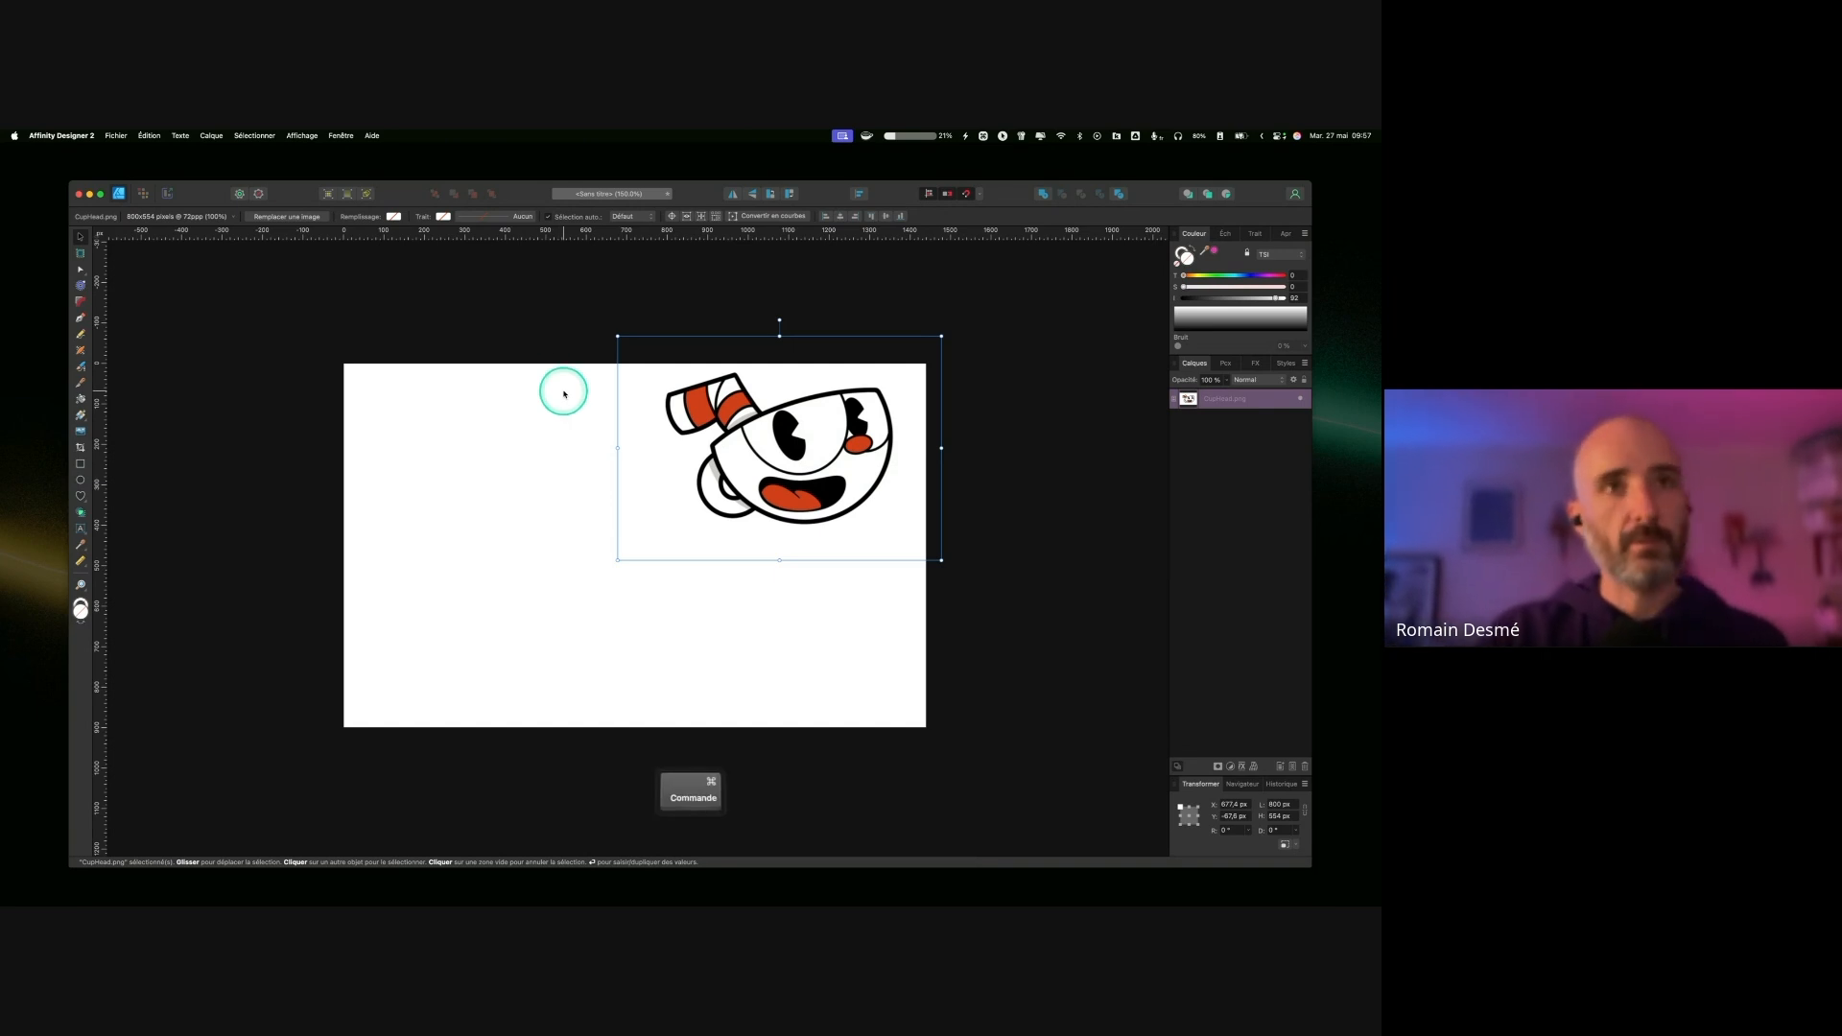
text(CupH)
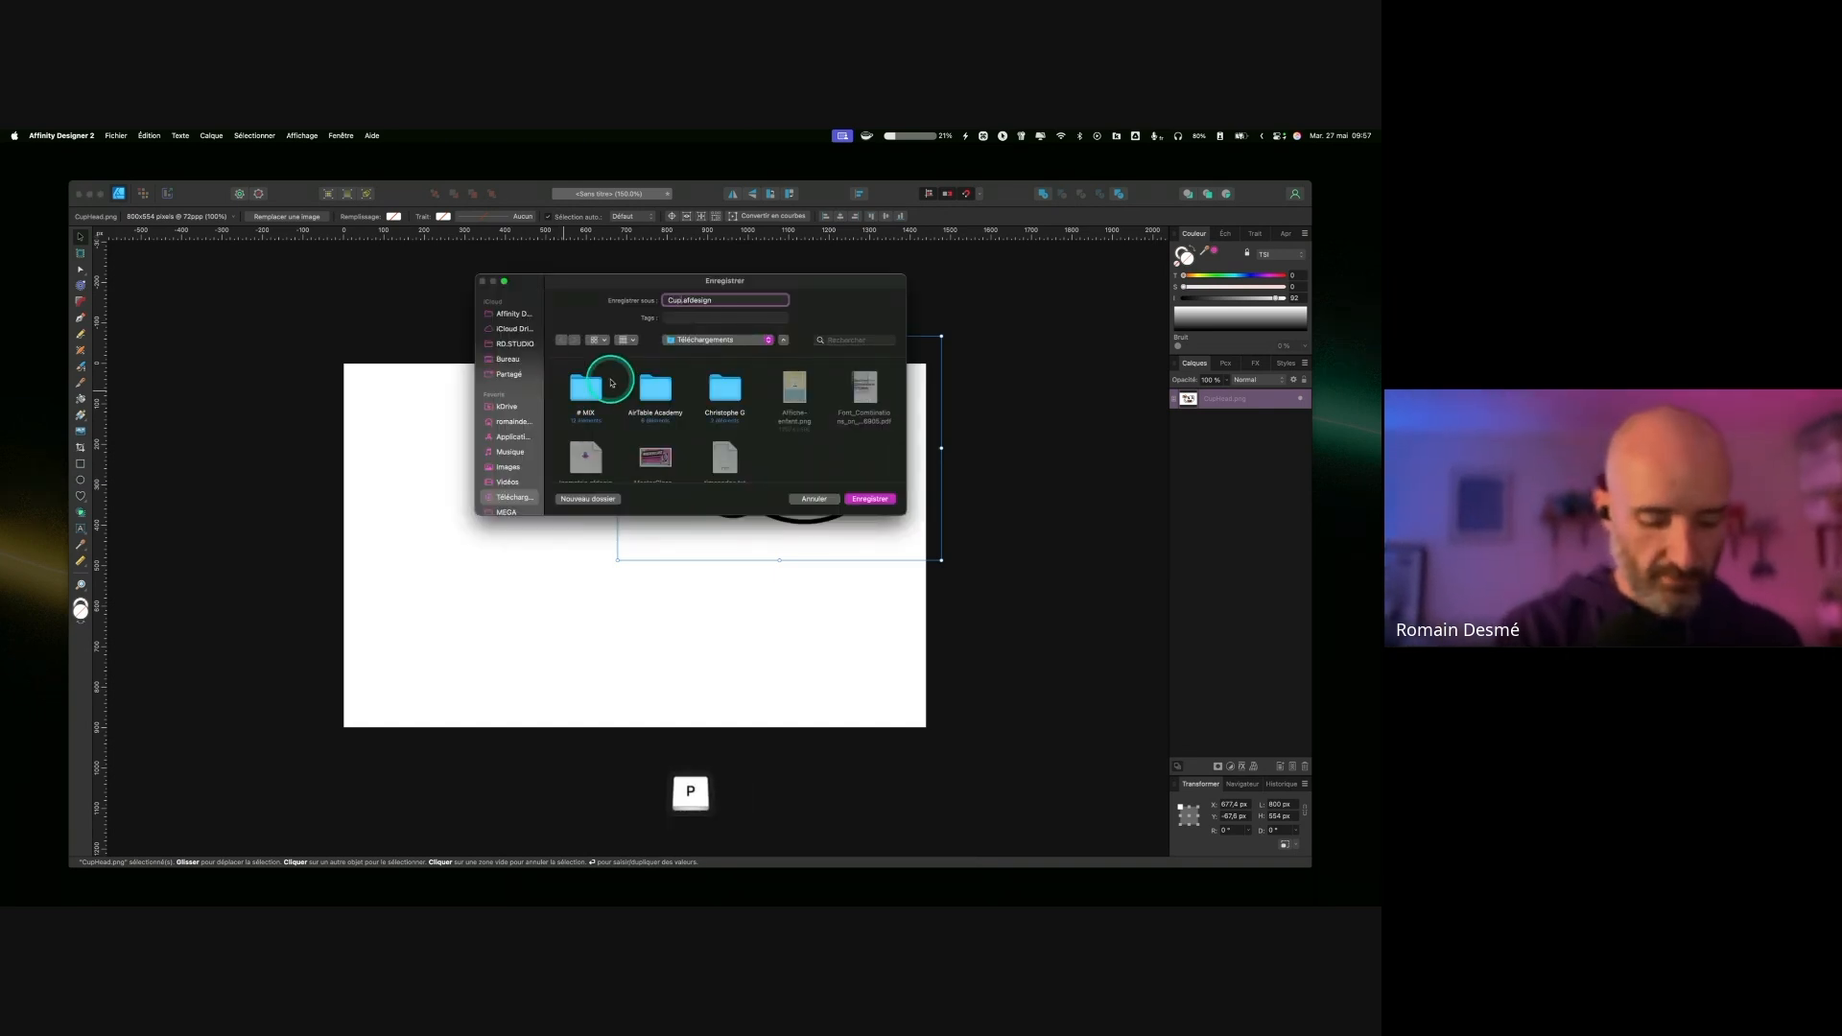
text(ead)
key(Return)
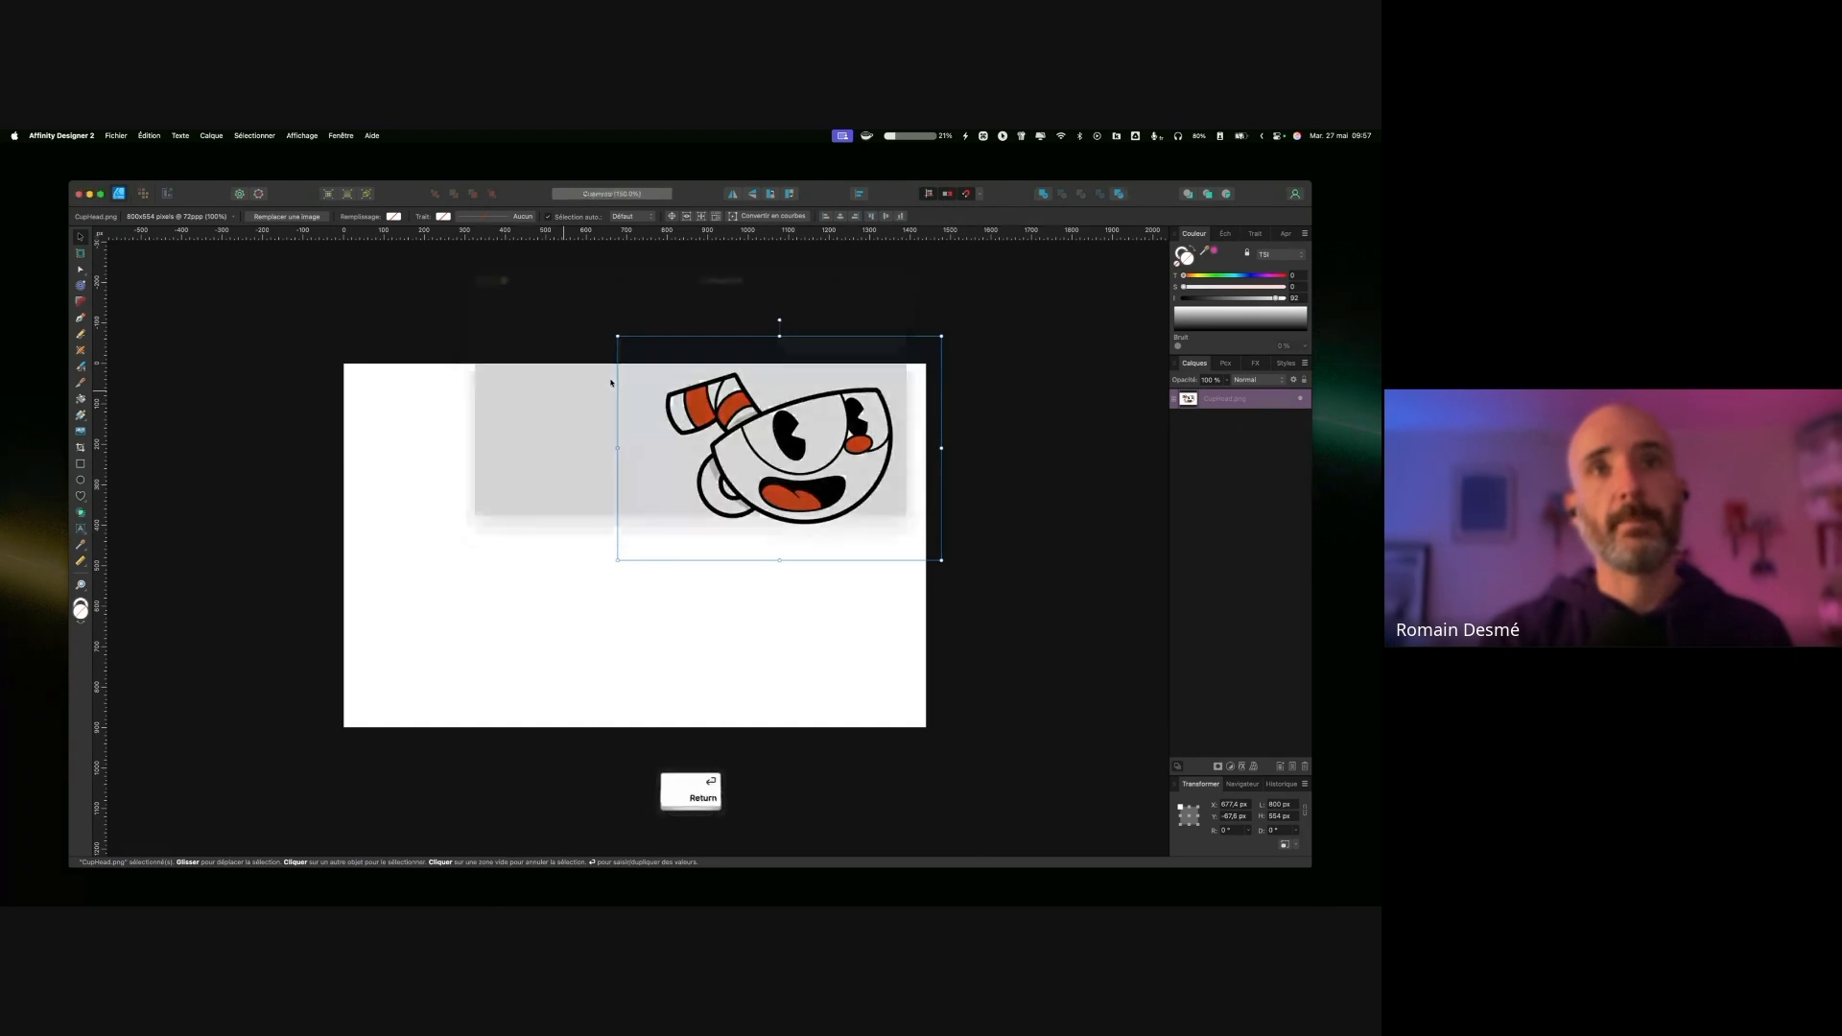
Step: Shrink the cup image to about 607 px wide and tilt it about 16° clockwise in the page's upper-right corner
click(621, 374)
click(608, 563)
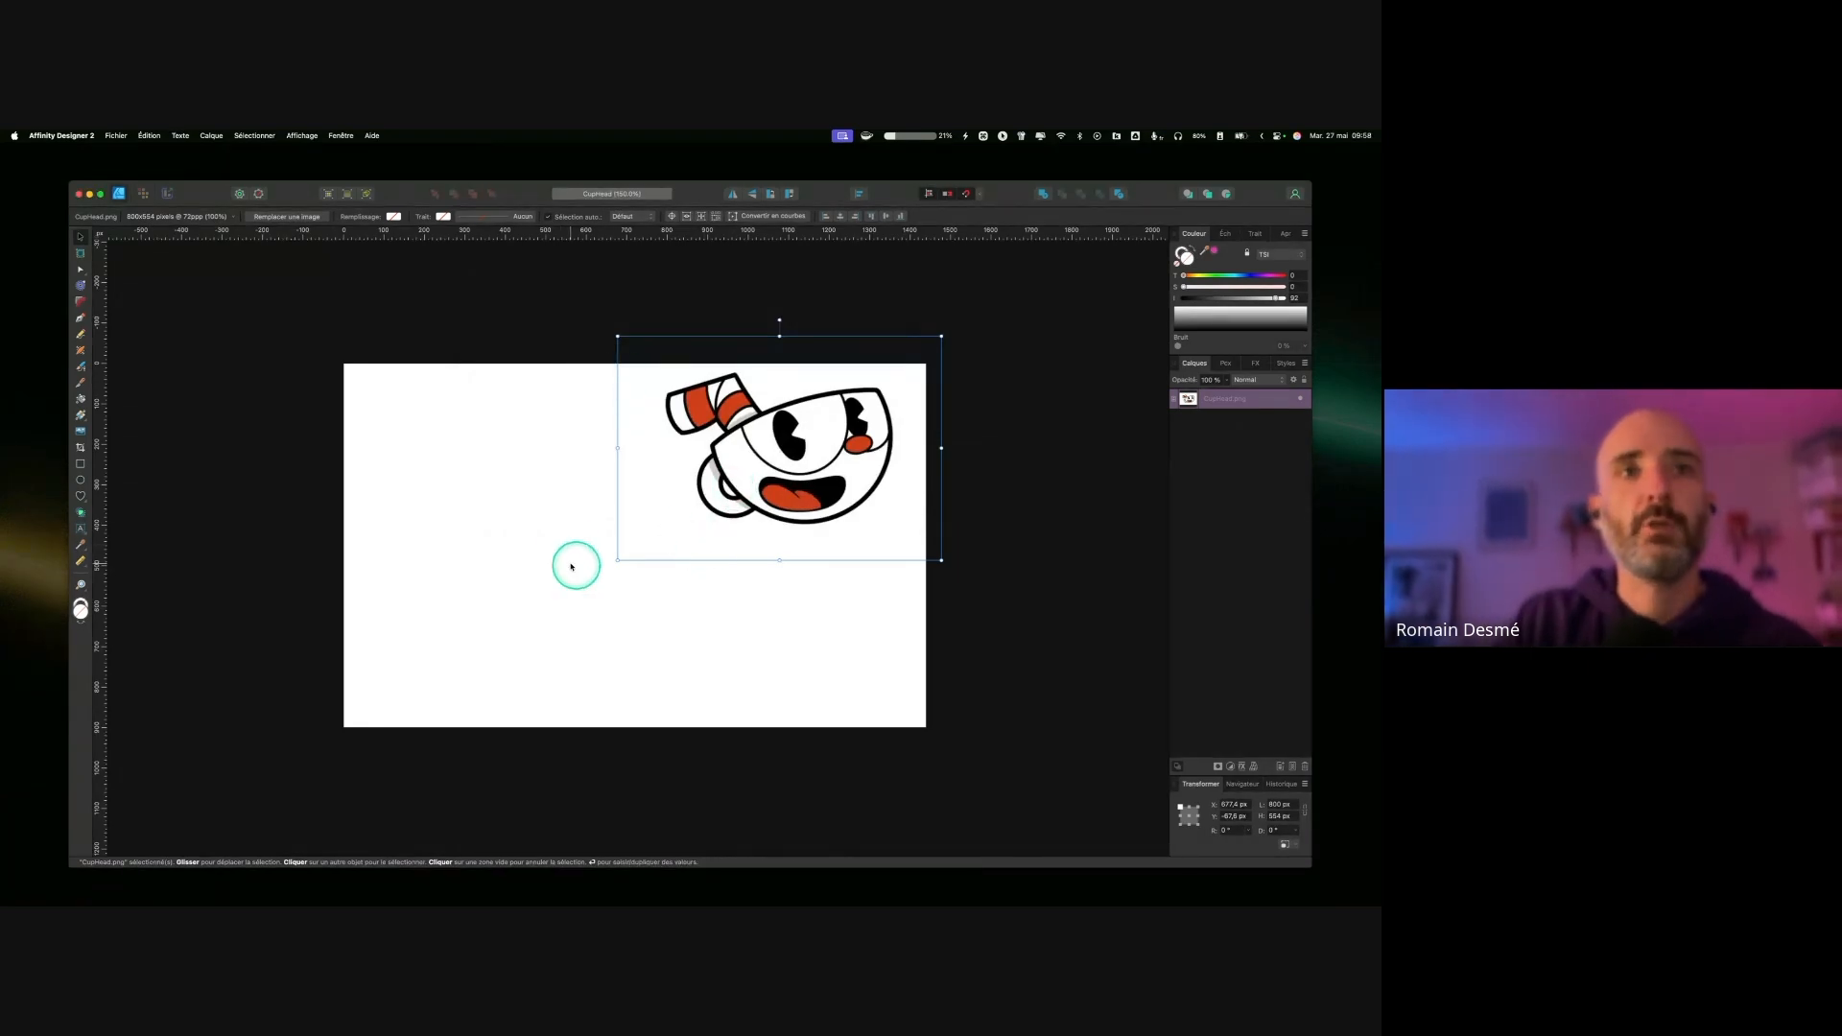
drag(608, 563, 687, 510)
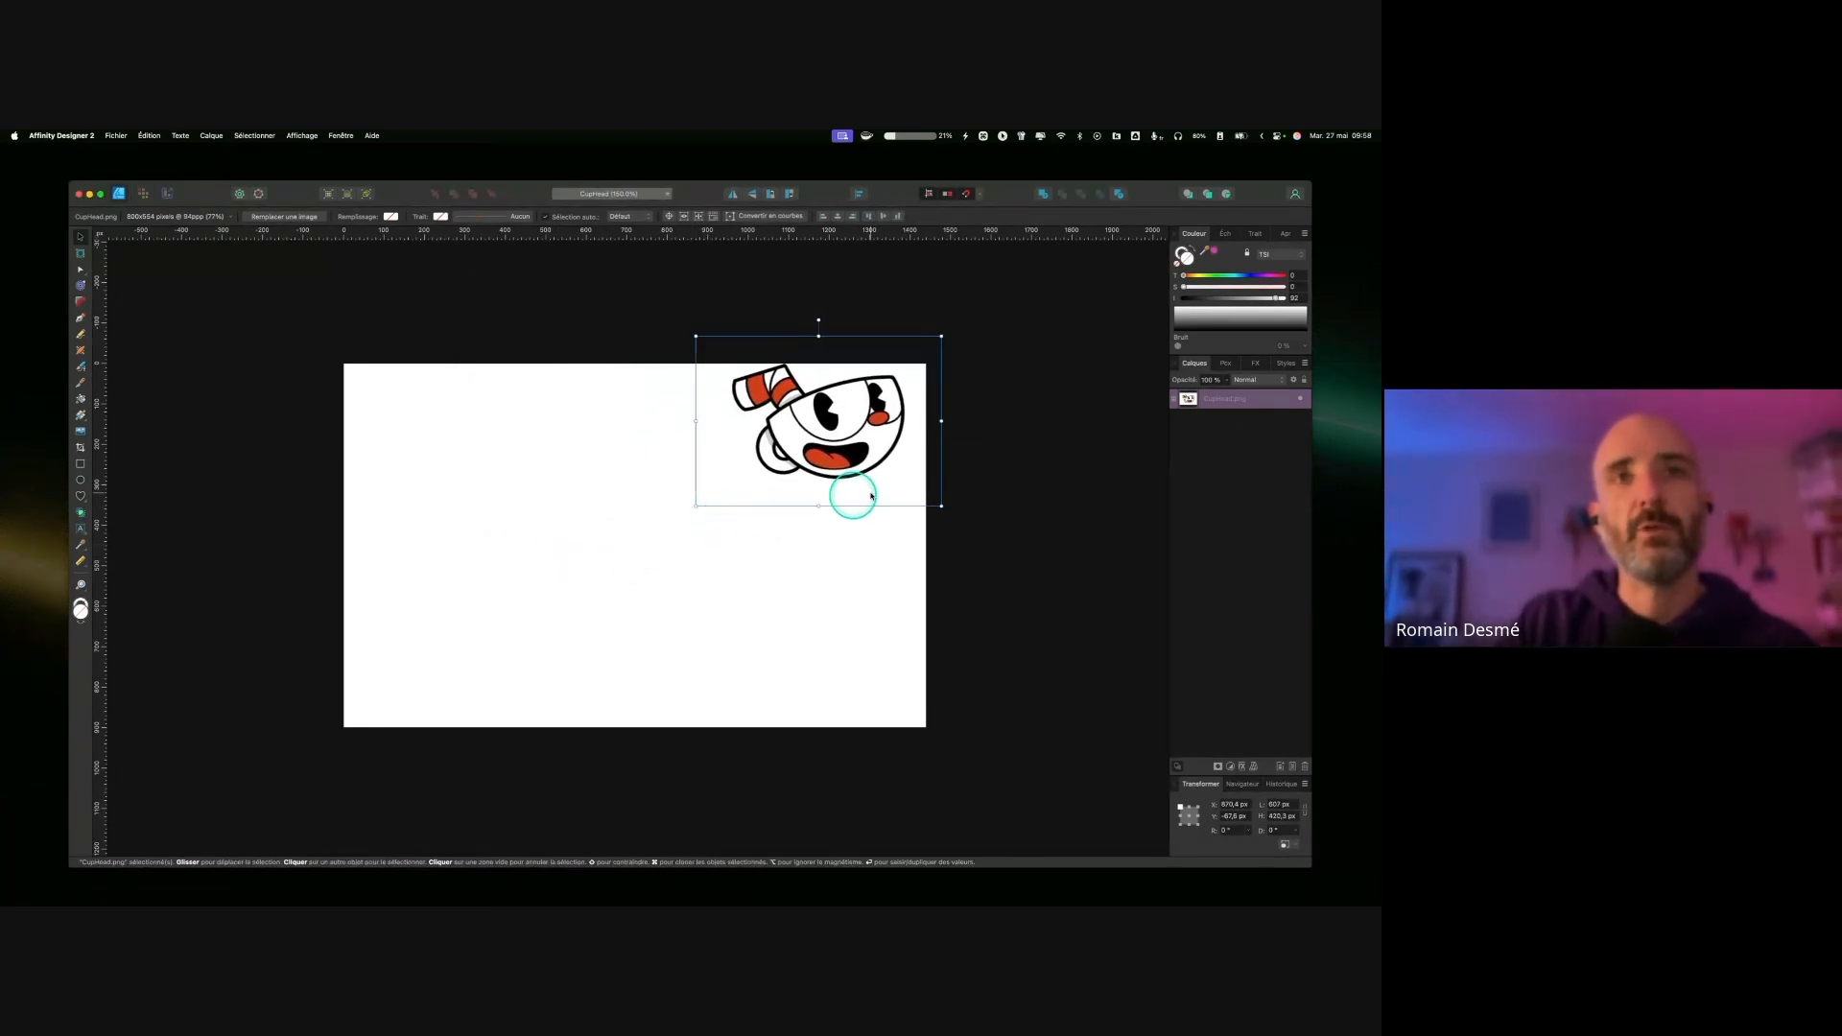
drag(897, 438, 903, 442)
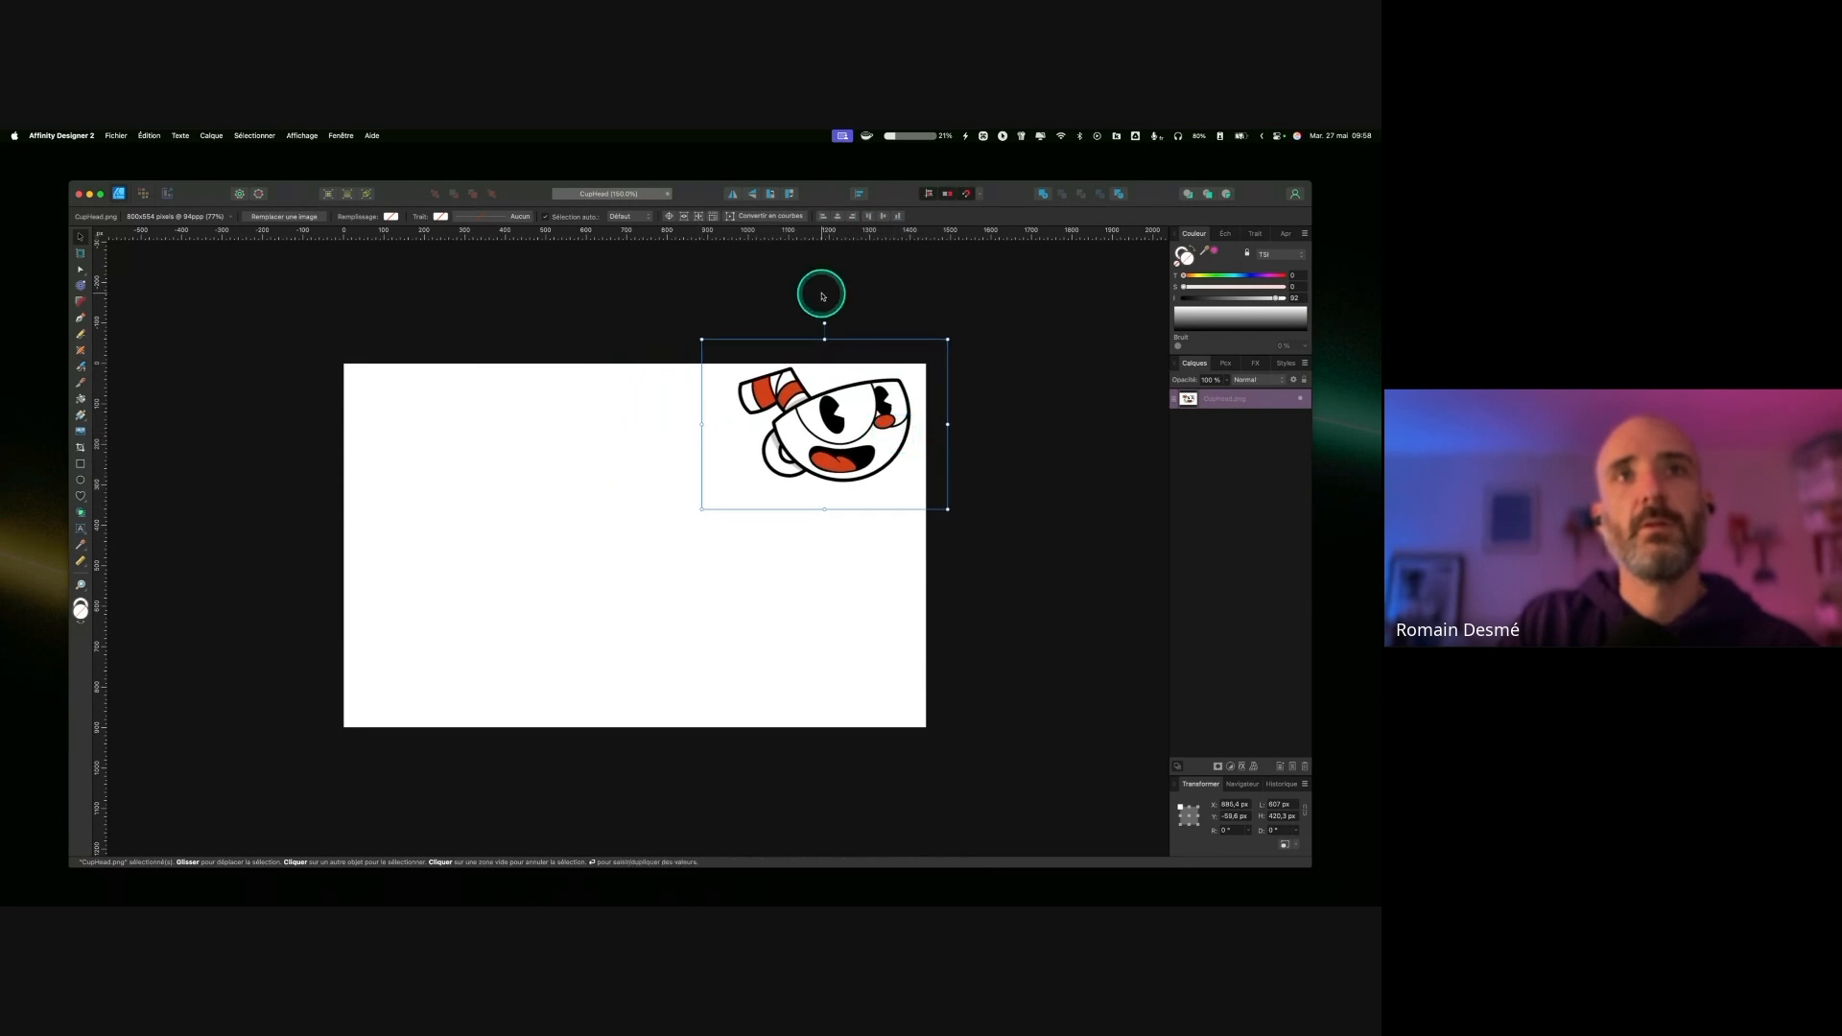
drag(823, 324, 851, 329)
drag(869, 436, 871, 451)
Step: Lock the CupHead.png layer and deselect it
key(ctrl)
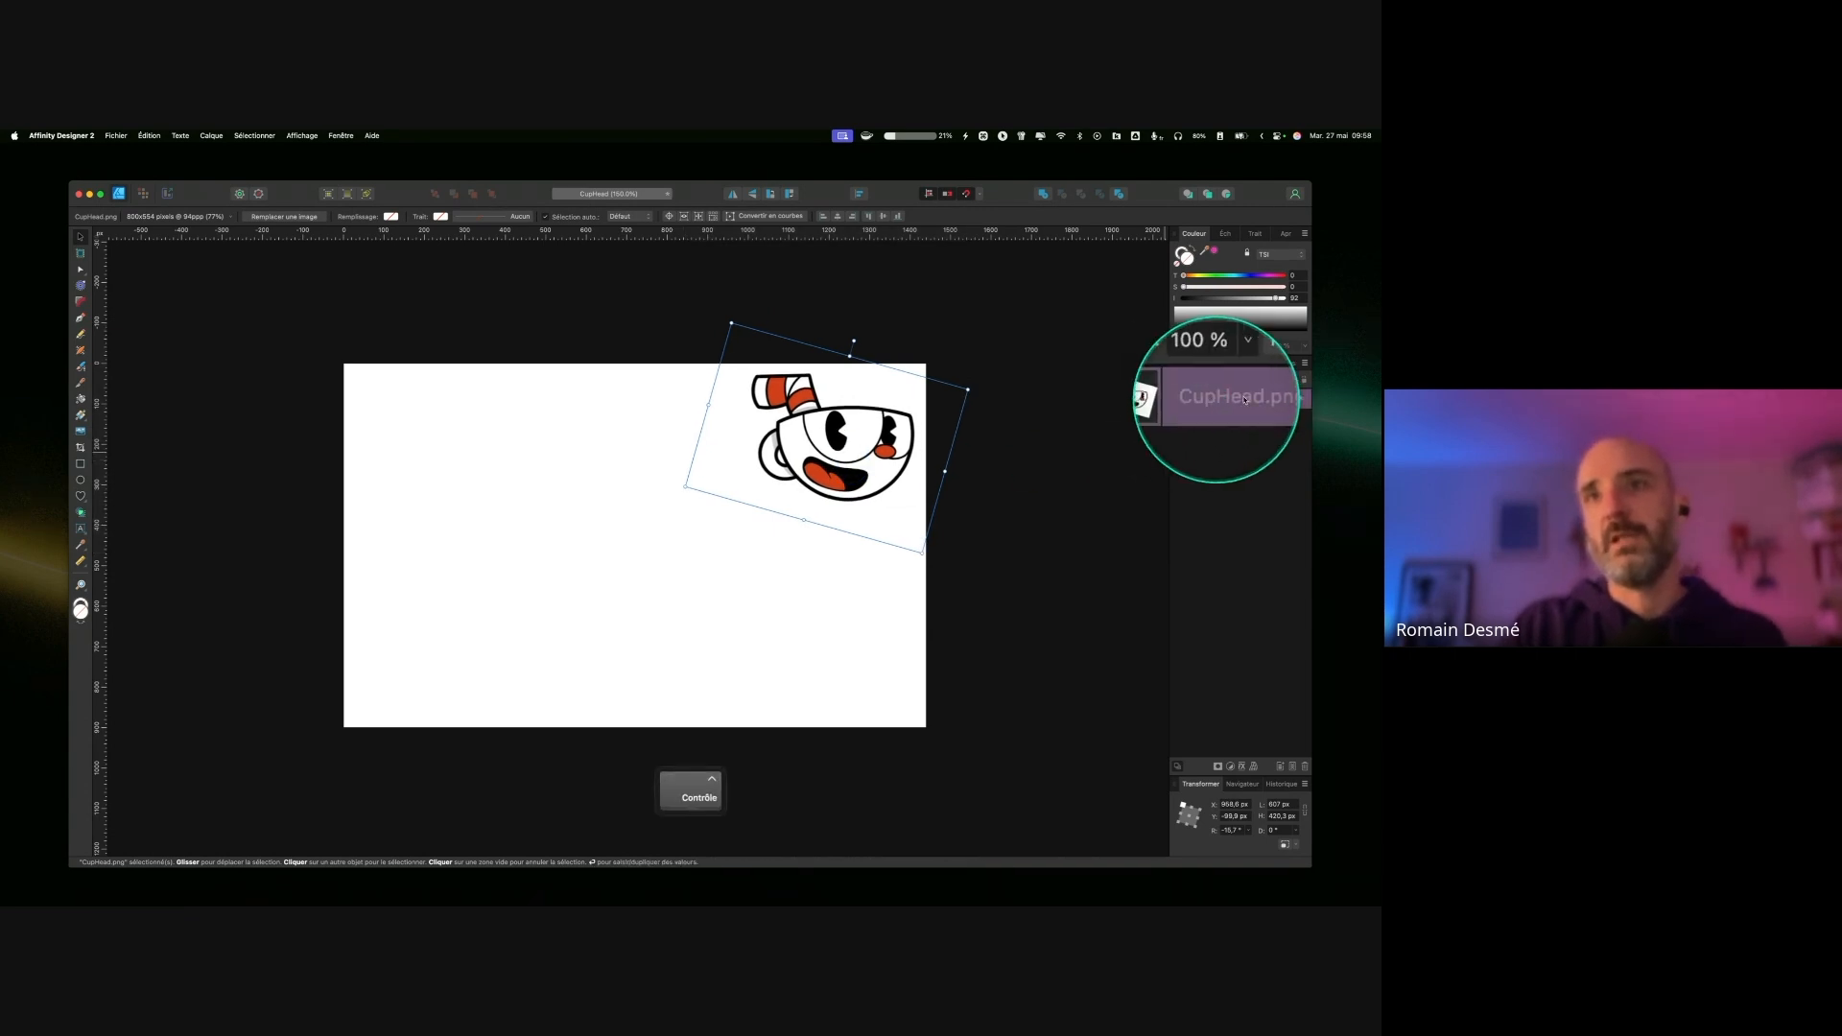
click(1305, 382)
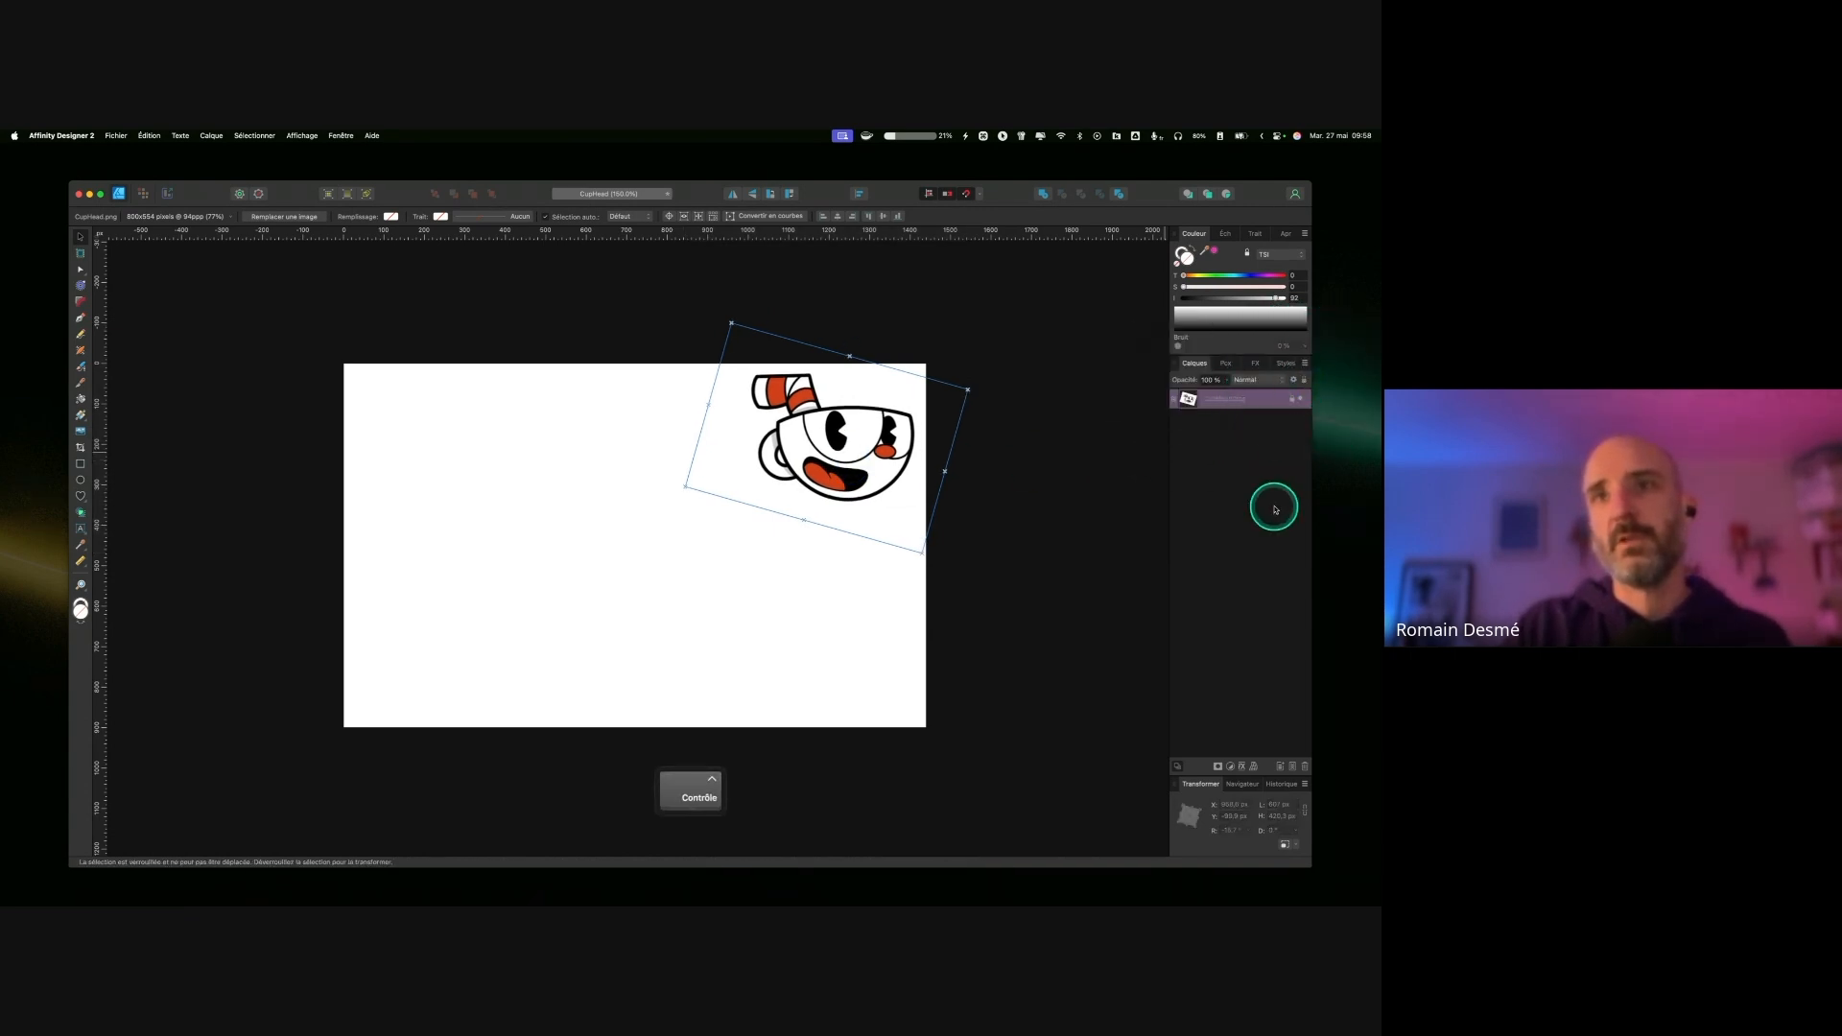
click(1275, 504)
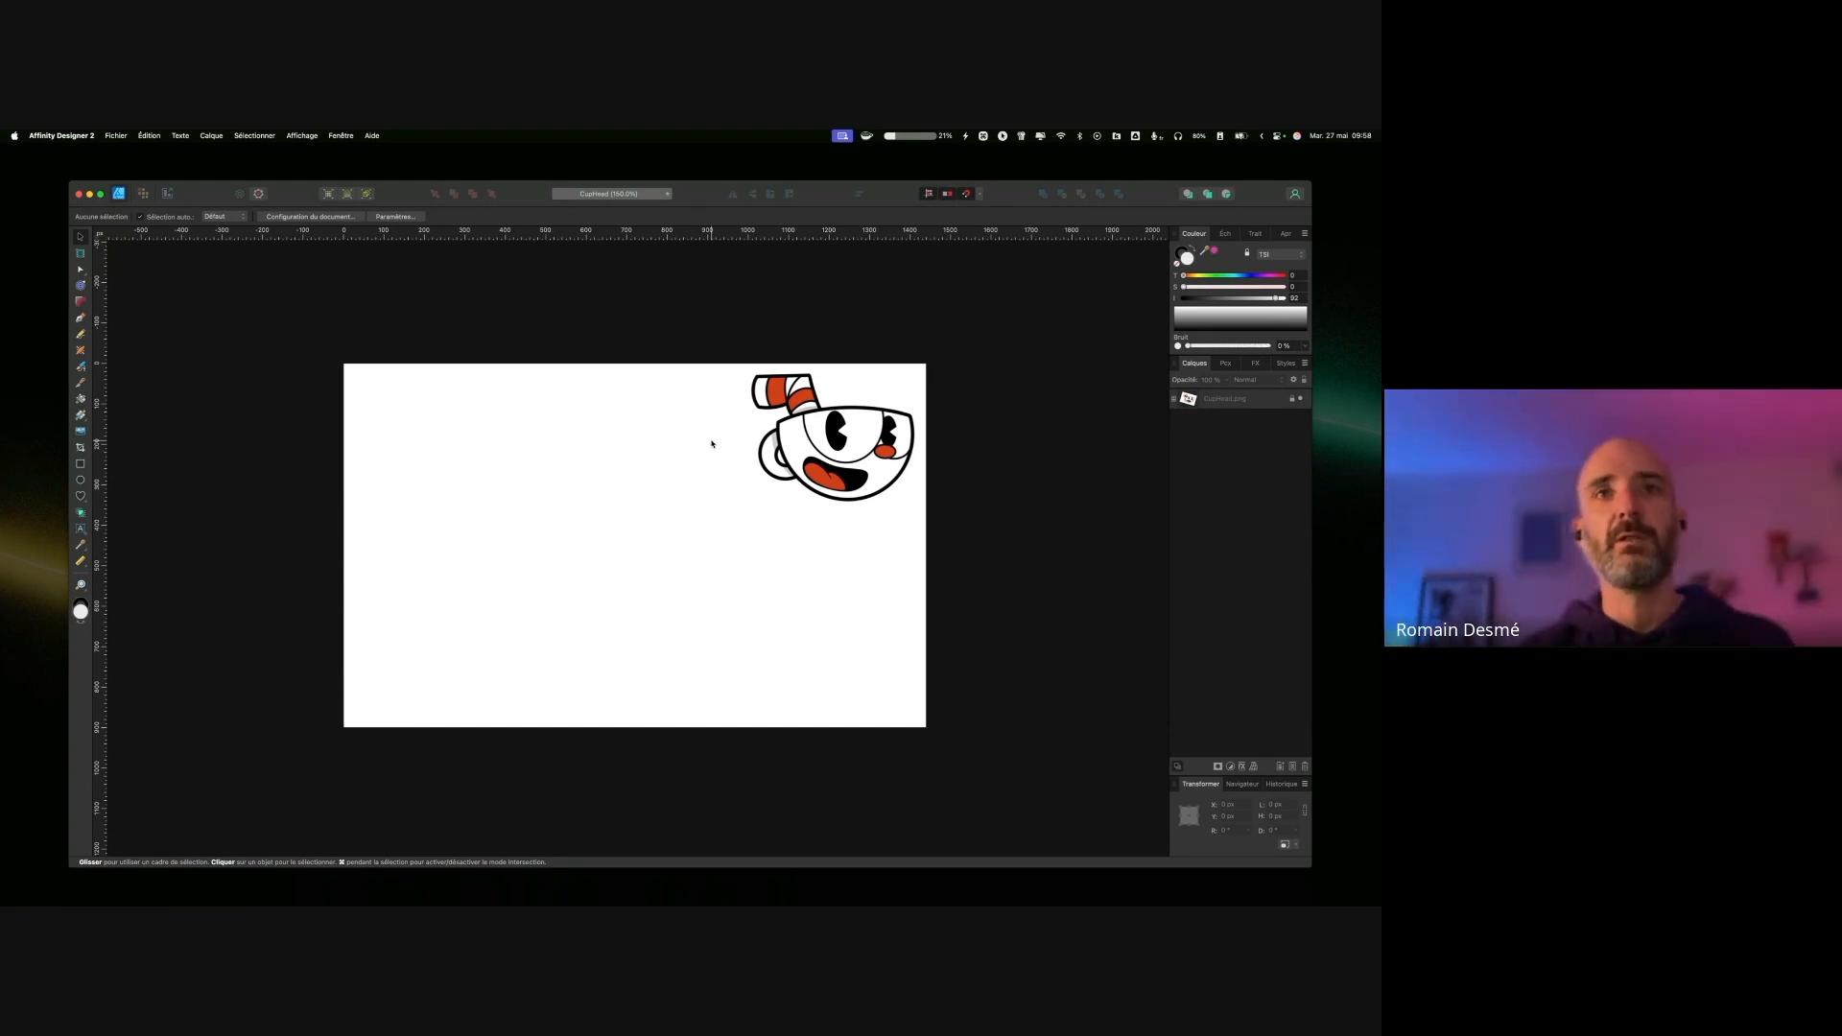
Step: Draw a closed curved shape with four nodes on the empty page area beside the cup using the Pen tool
key(super+plus)
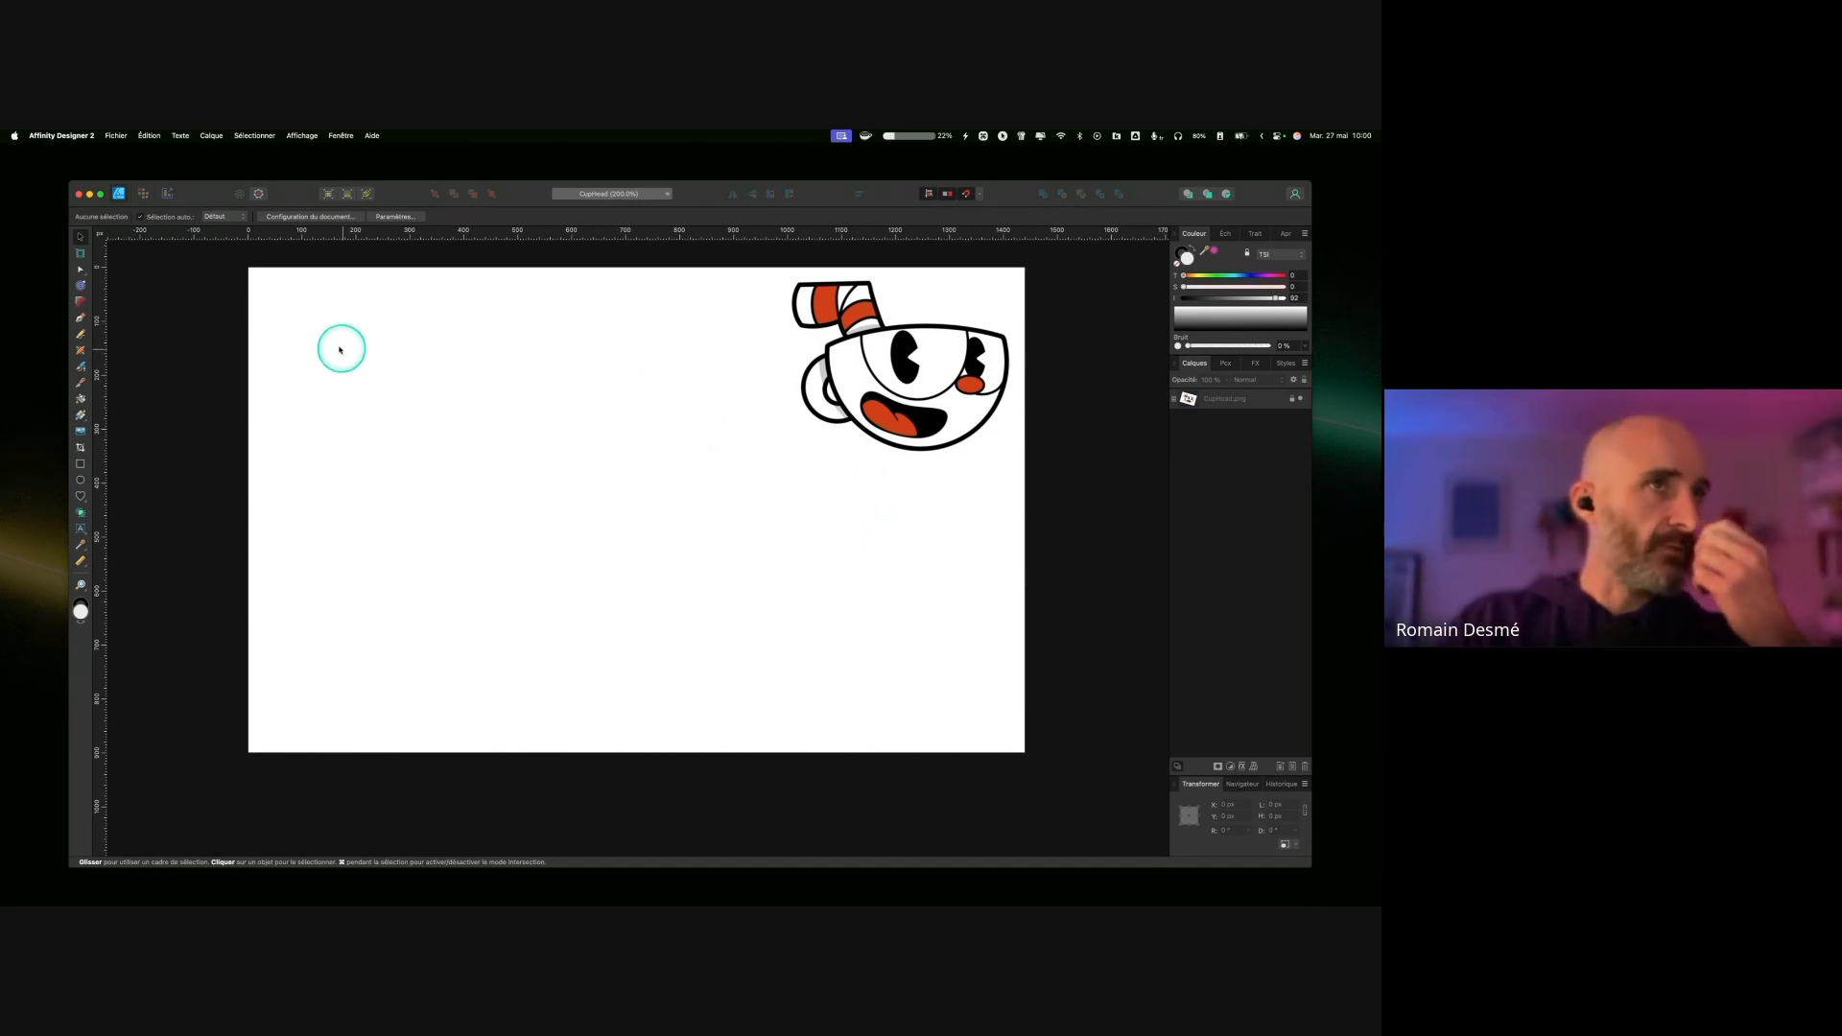
key(ctrl)
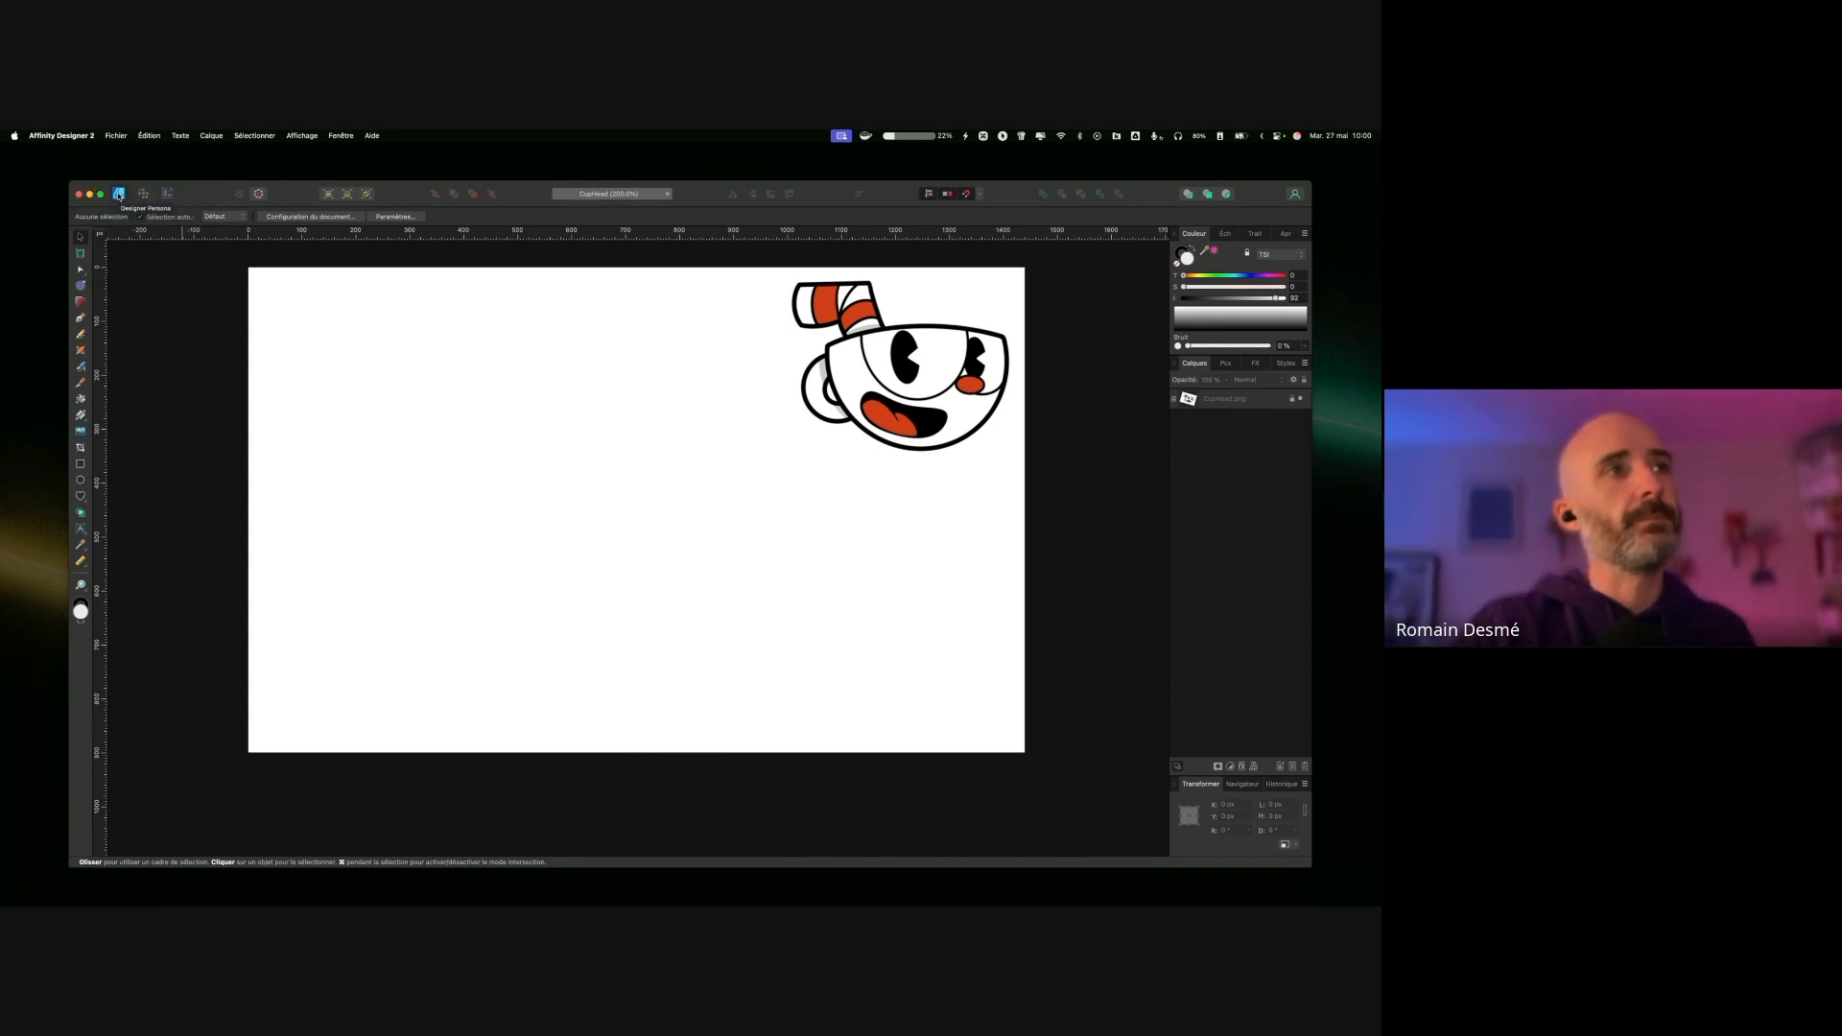
click(80, 320)
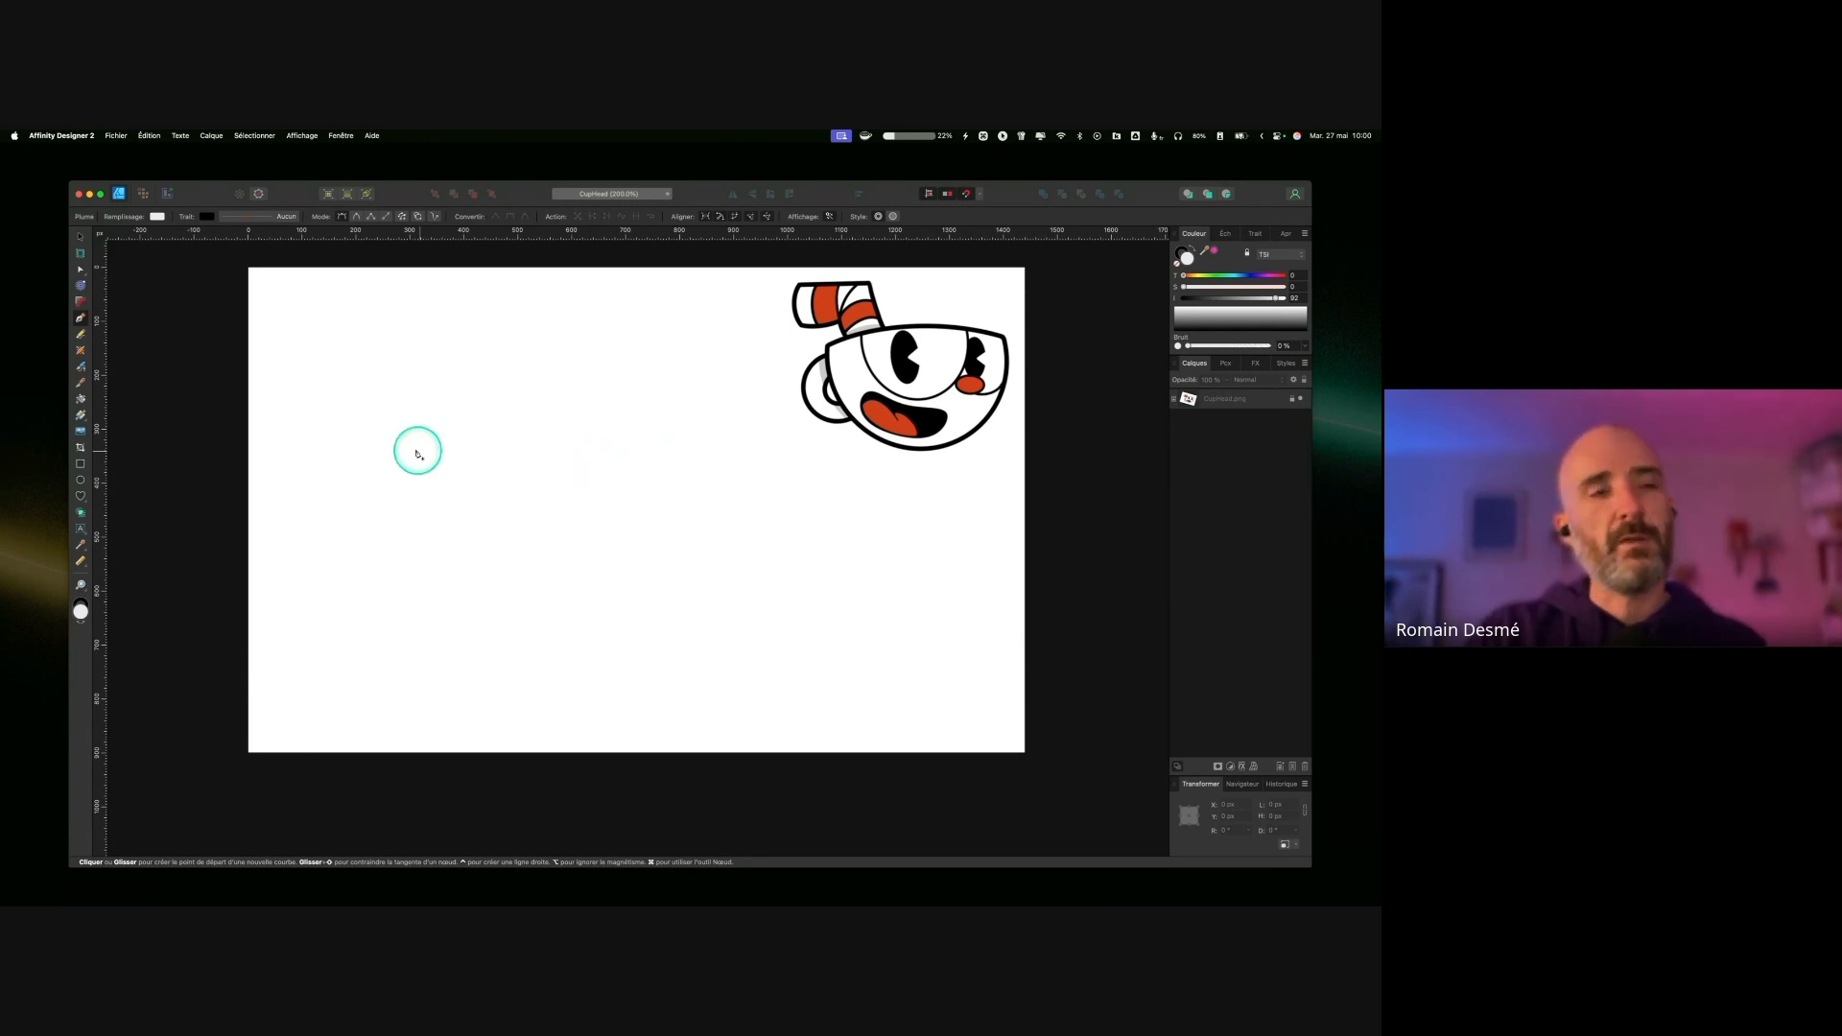
click(480, 442)
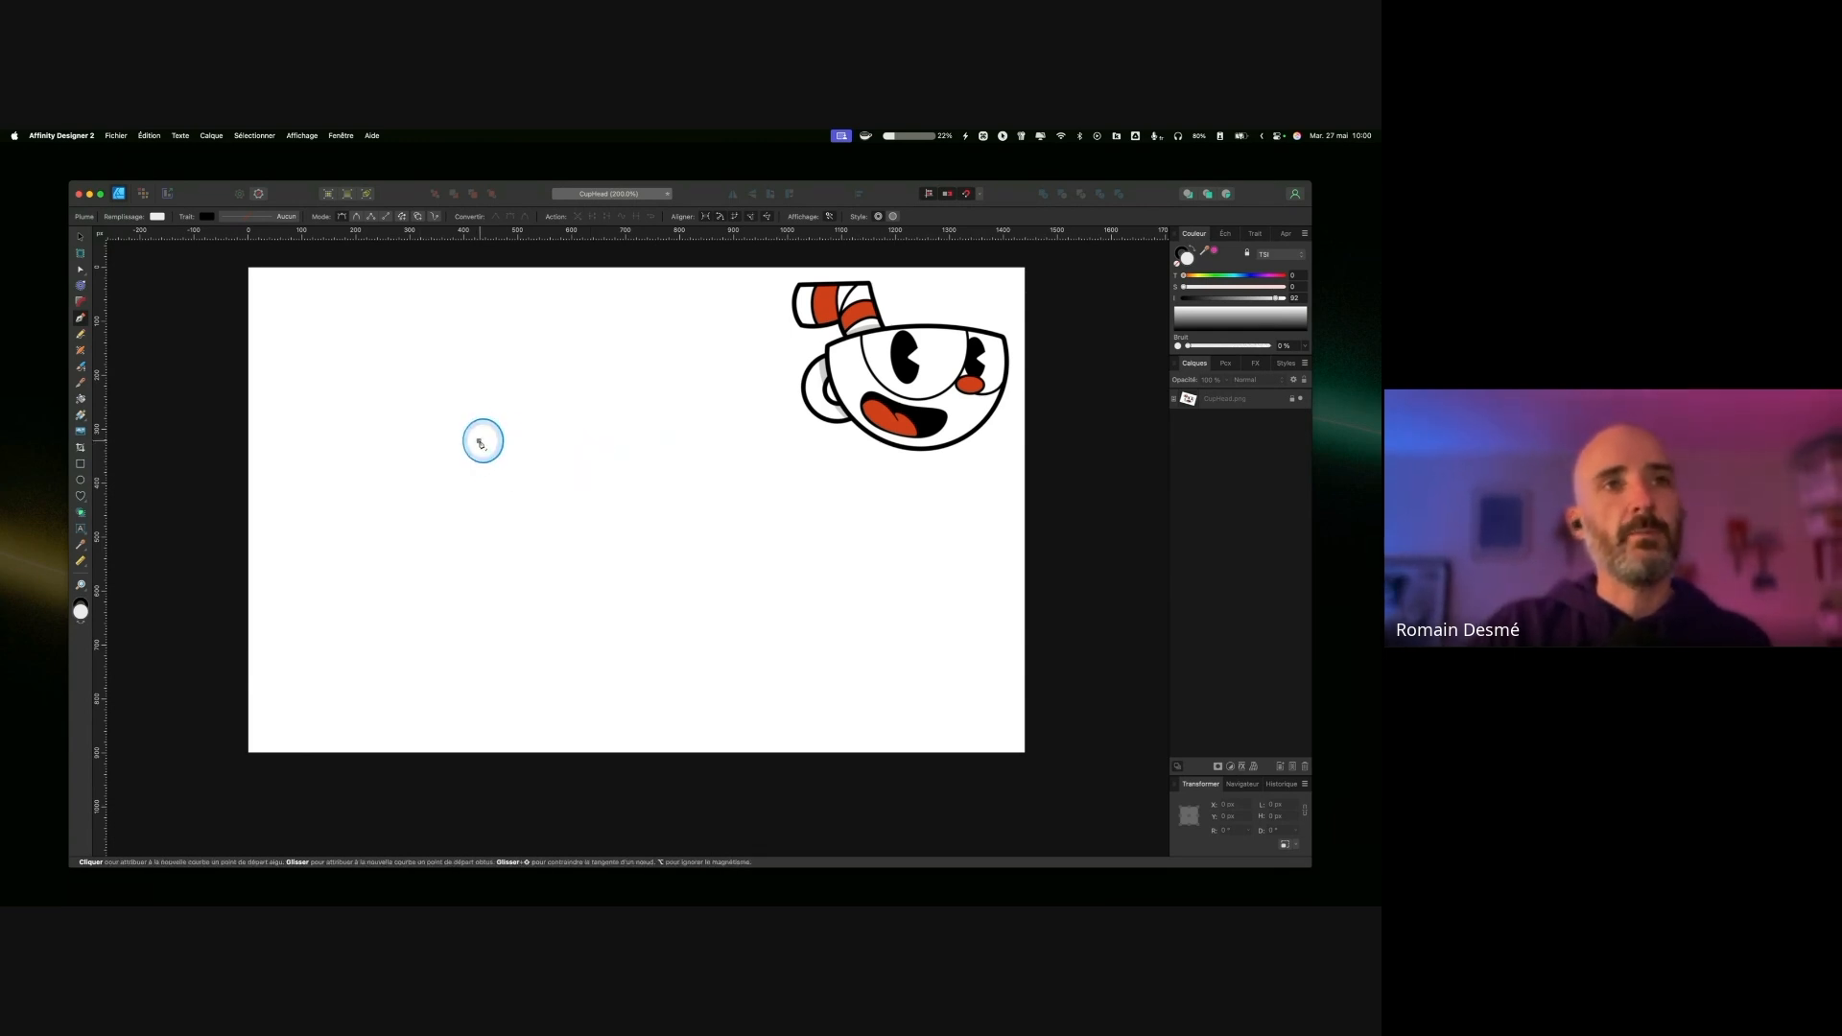
drag(705, 510, 732, 541)
drag(622, 599, 567, 607)
drag(478, 510, 442, 466)
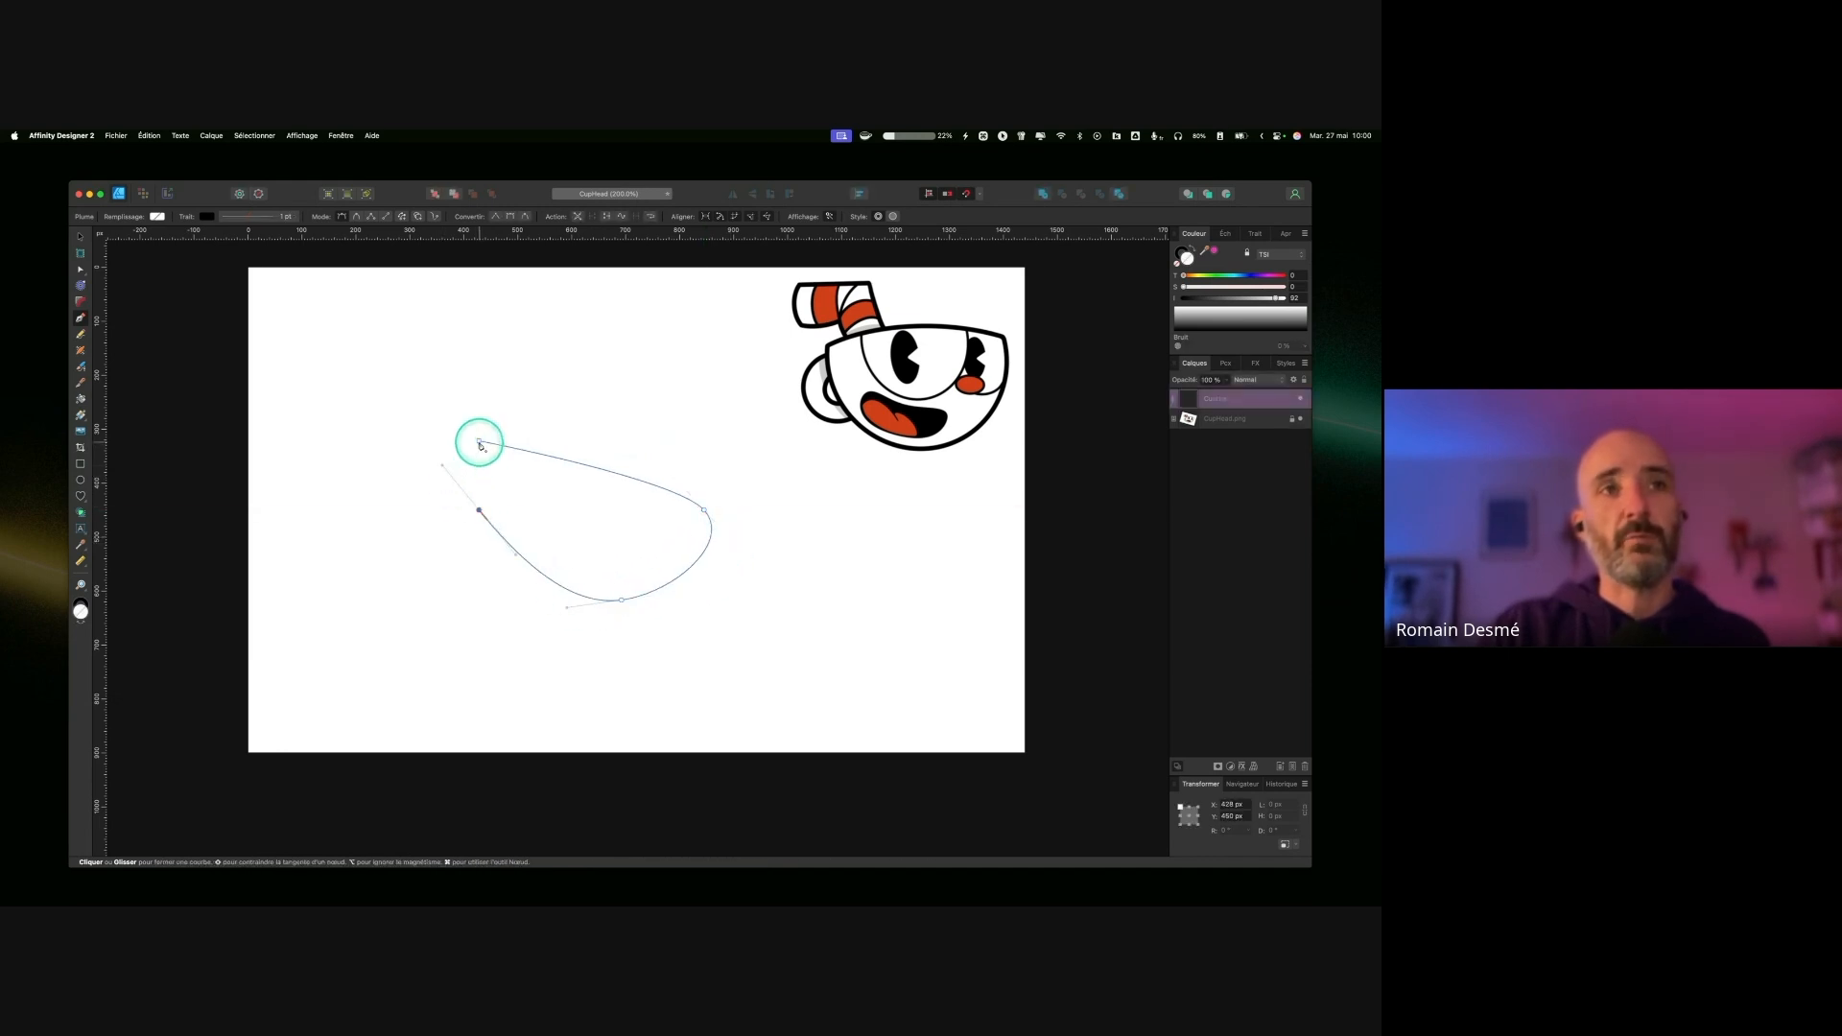
click(480, 444)
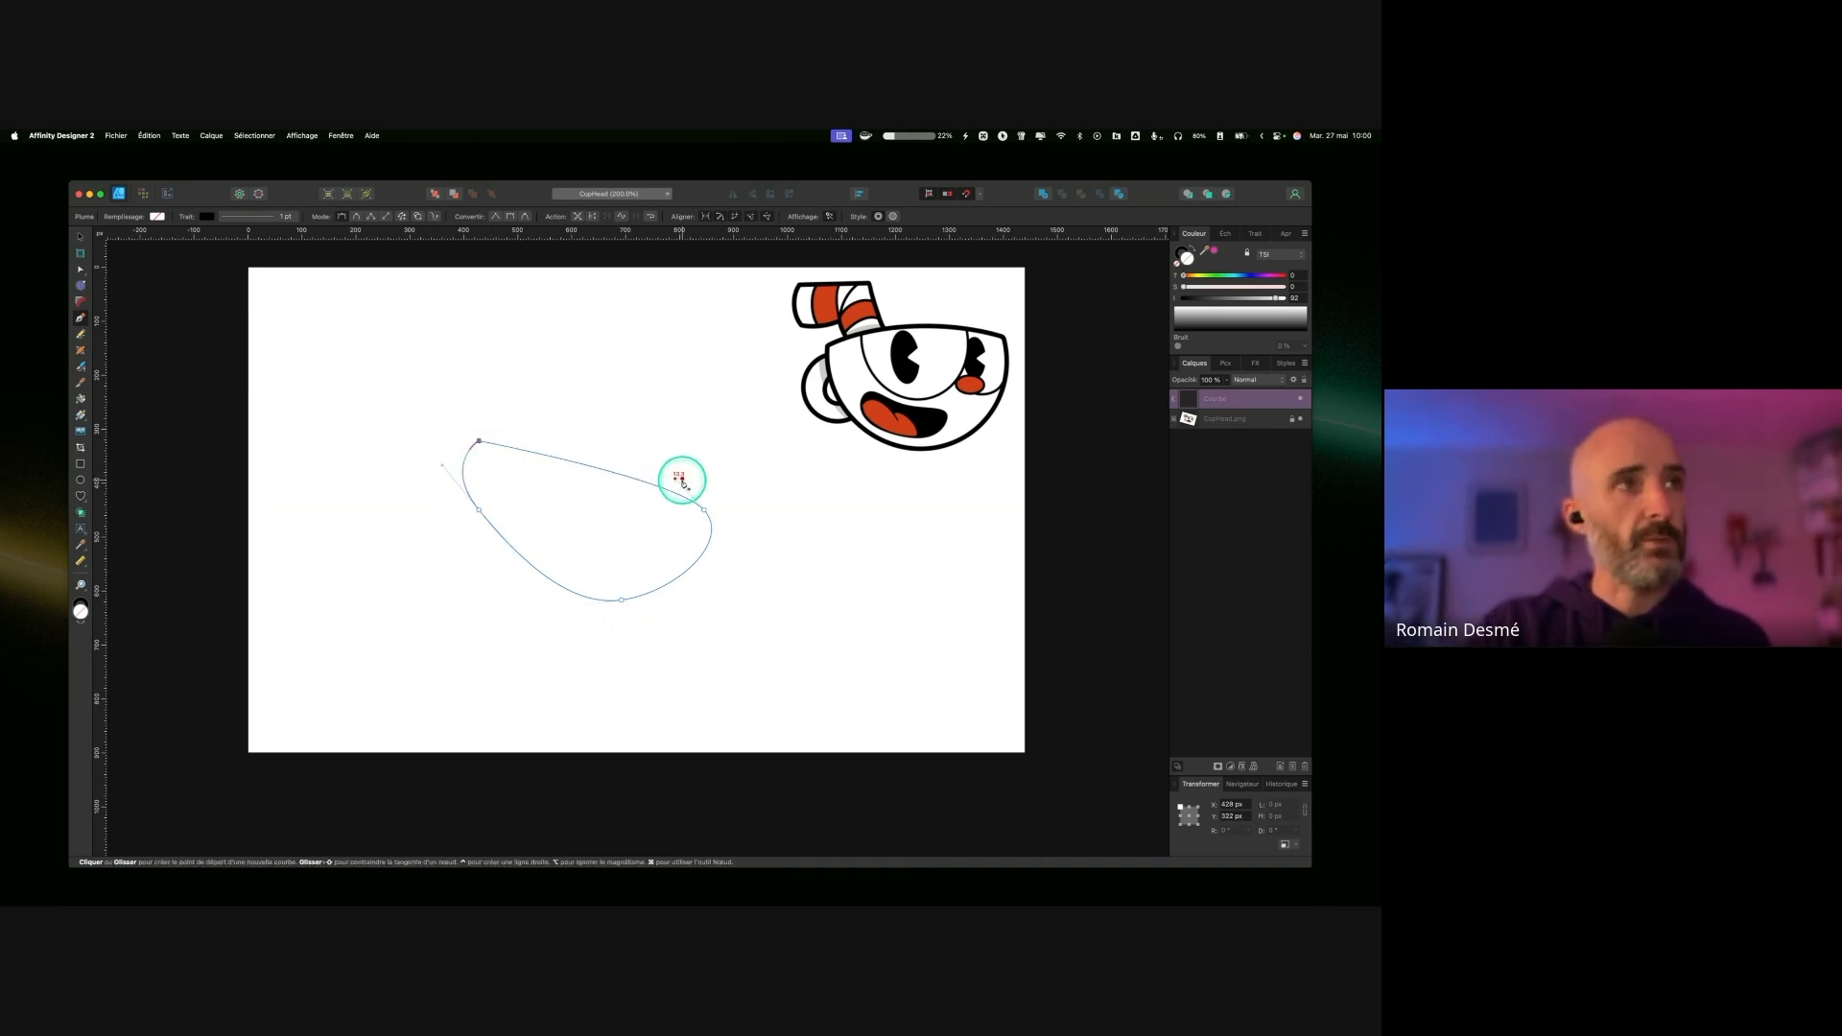
Step: Reshape the closed curve by moving its rightmost node inward with the Node tool, and delete the whole shape
key(a)
key(ctrl)
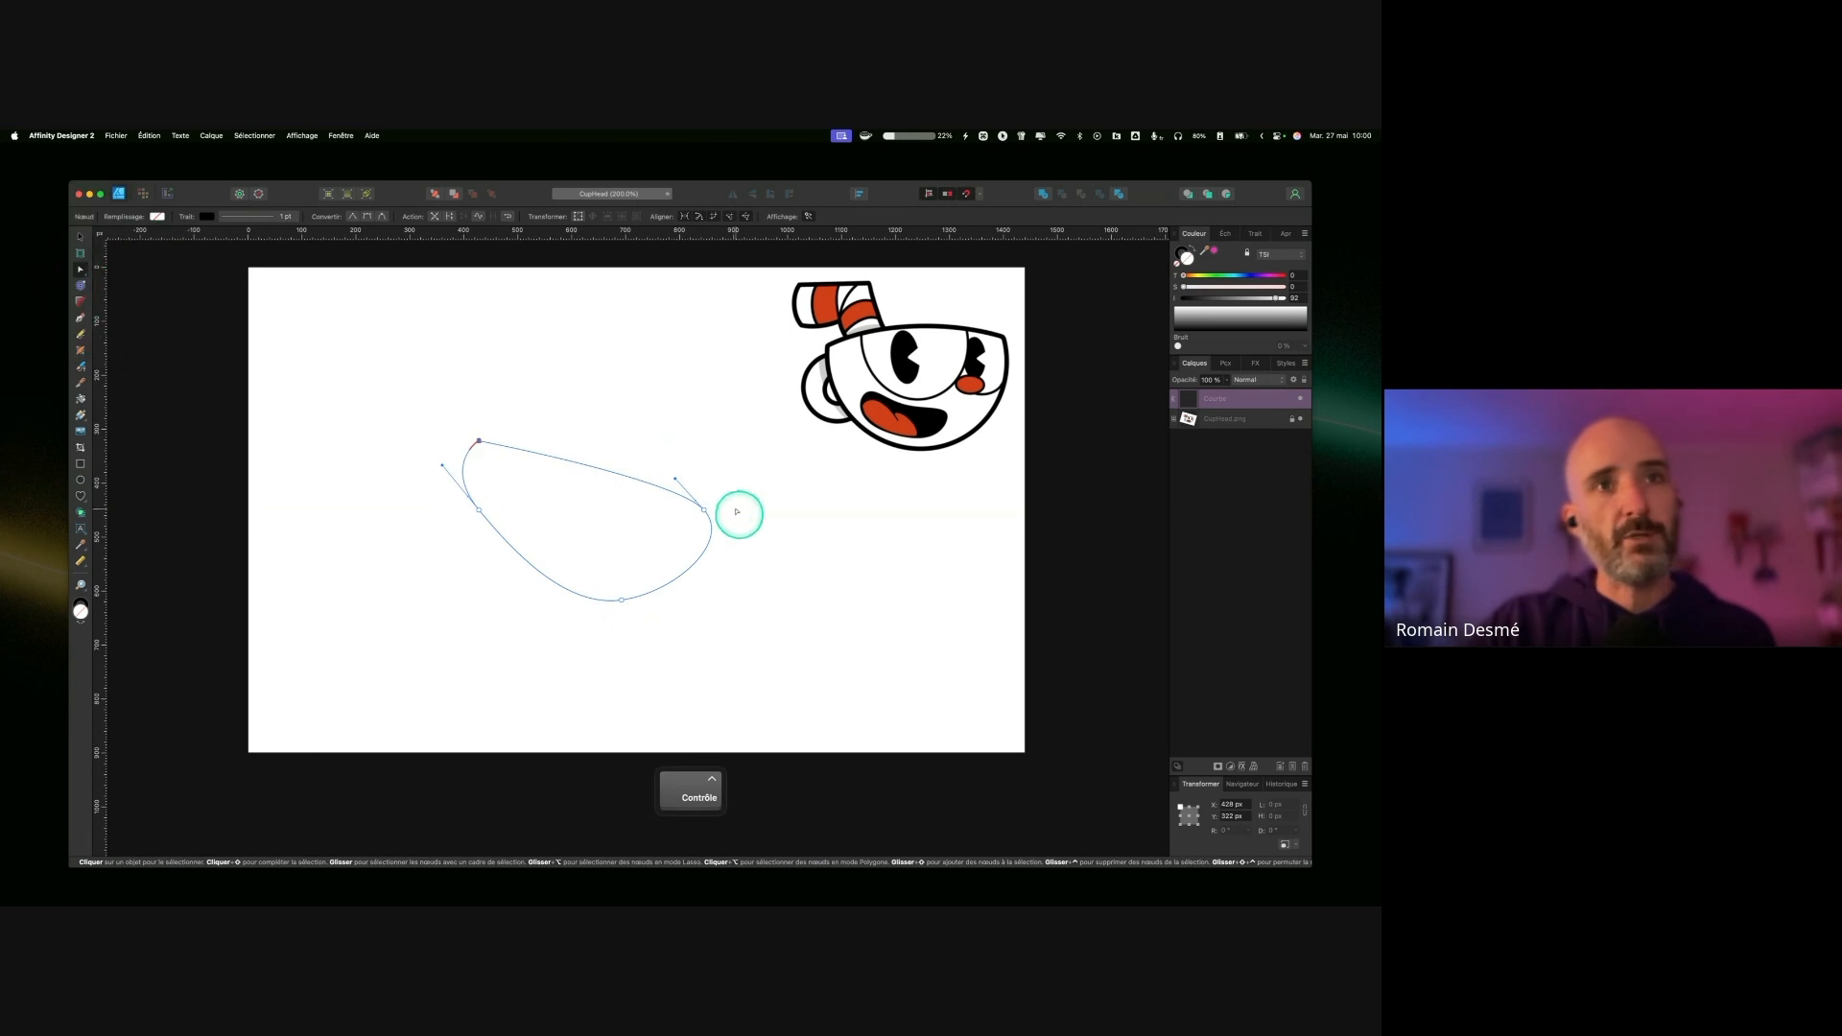
mouse_move(670, 476)
mouse_down()
mouse_move(682, 464)
mouse_move(732, 560)
mouse_move(676, 484)
mouse_up()
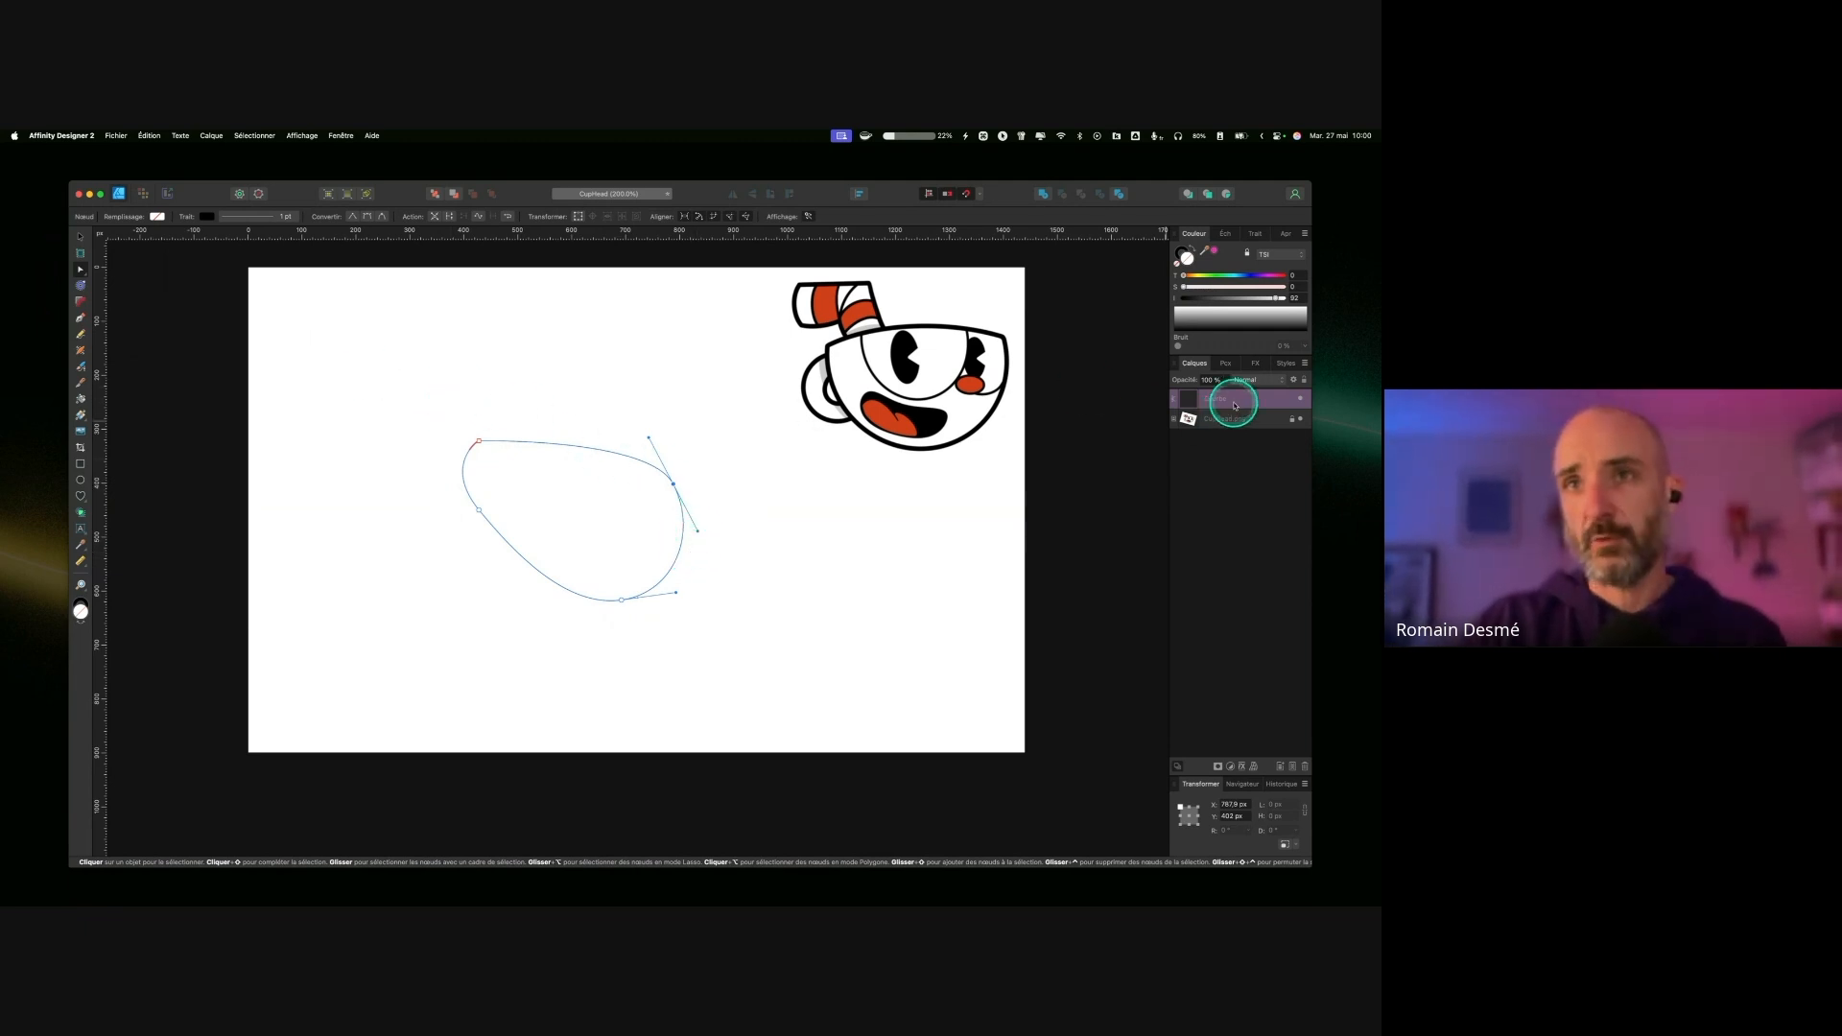
key(Delete)
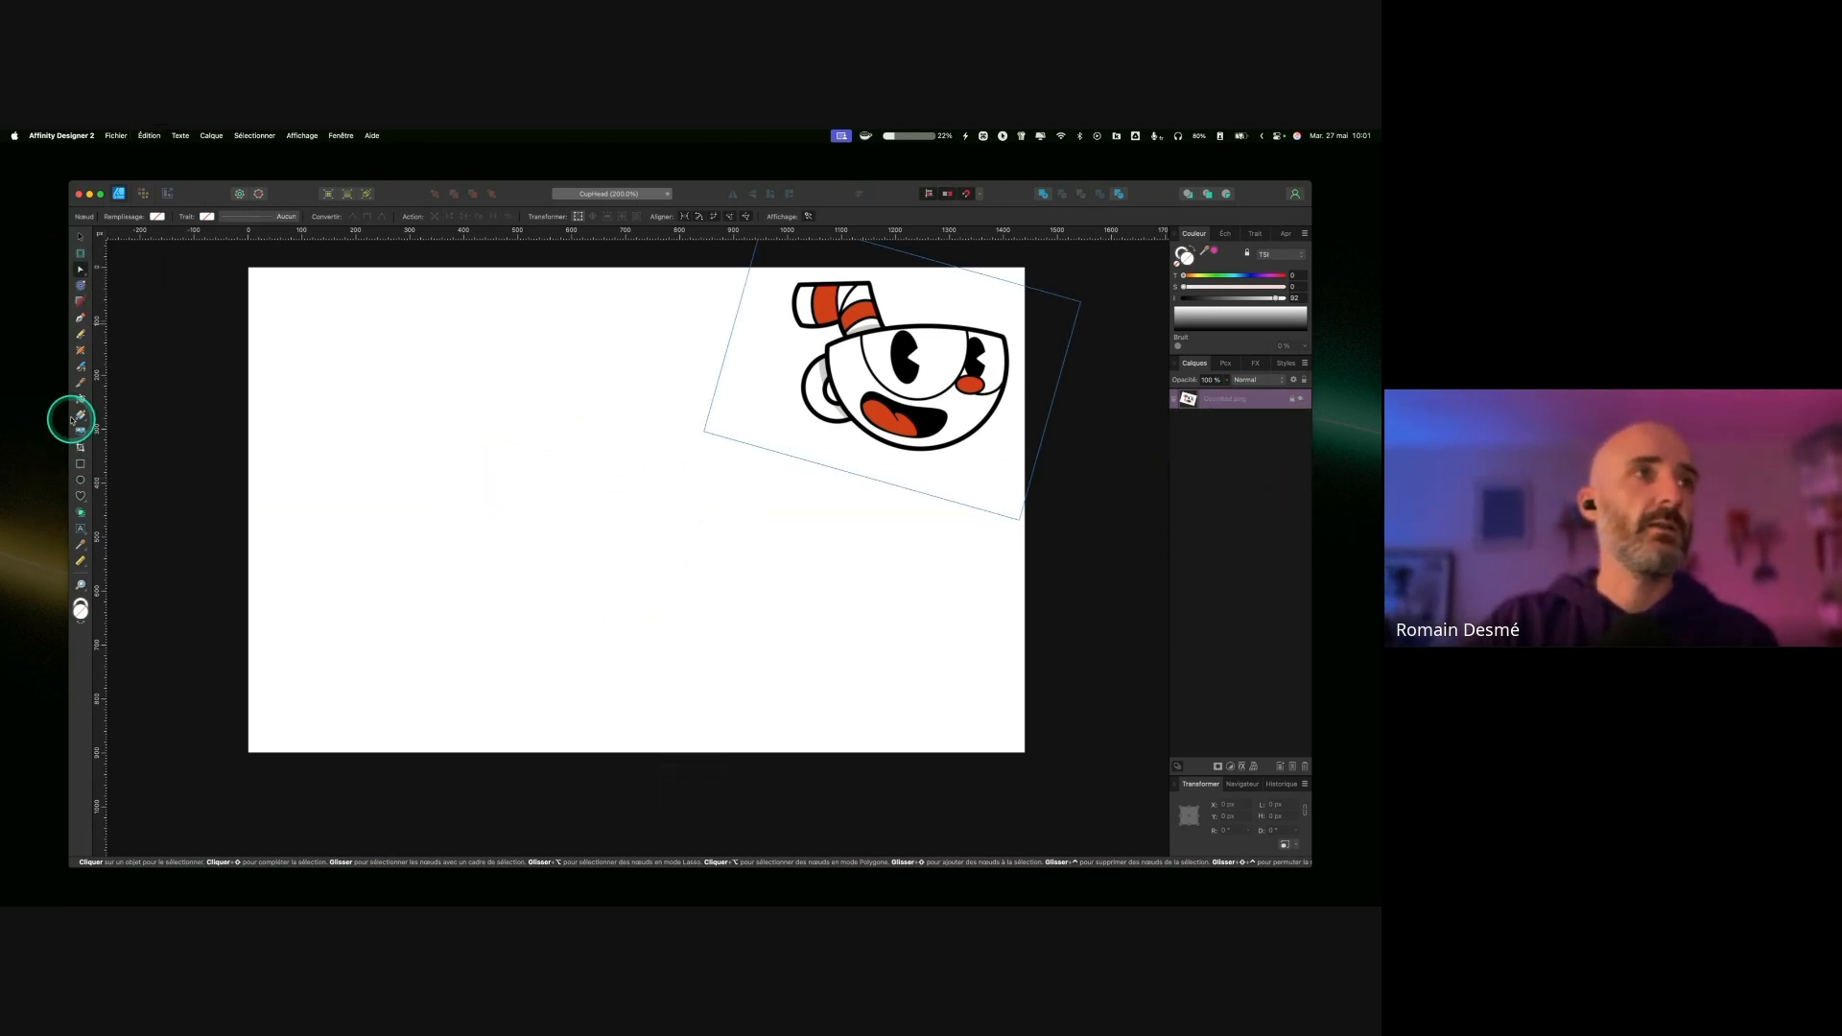
Step: Draw a closed straight-sided triangle with the Pen tool on the lower-left part of the page
click(80, 320)
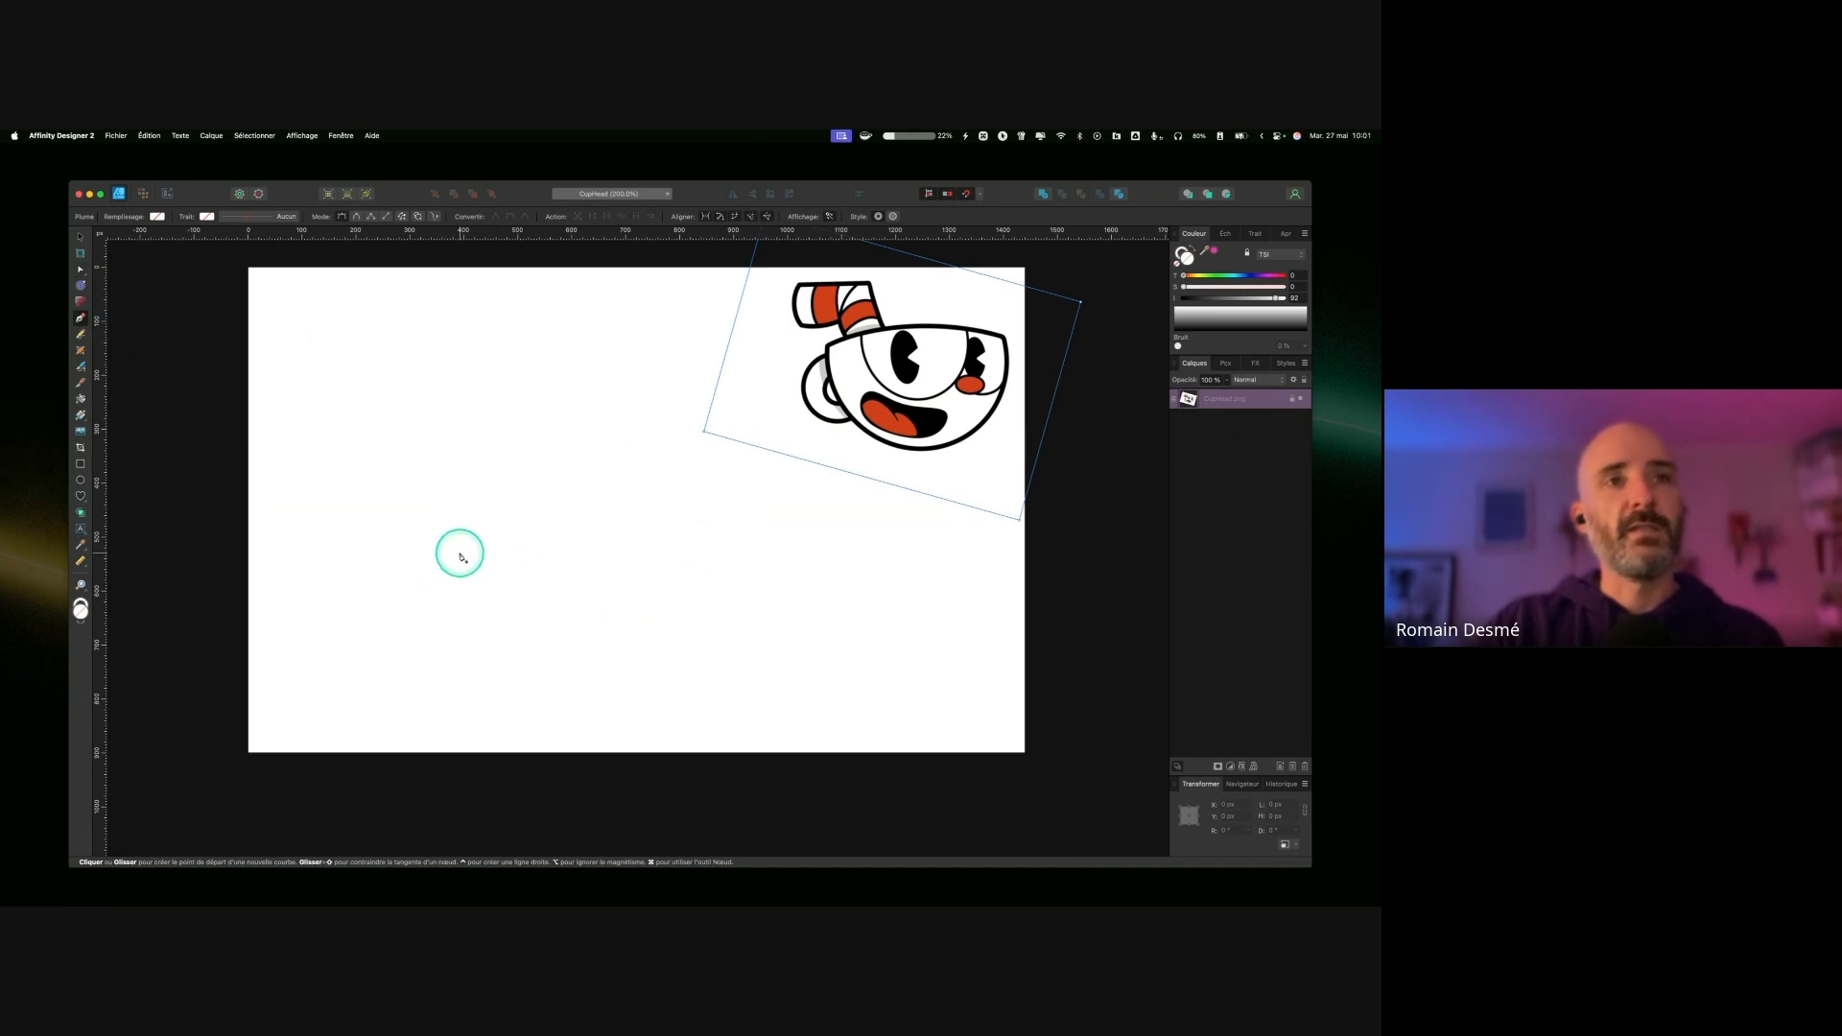
click(447, 485)
click(643, 570)
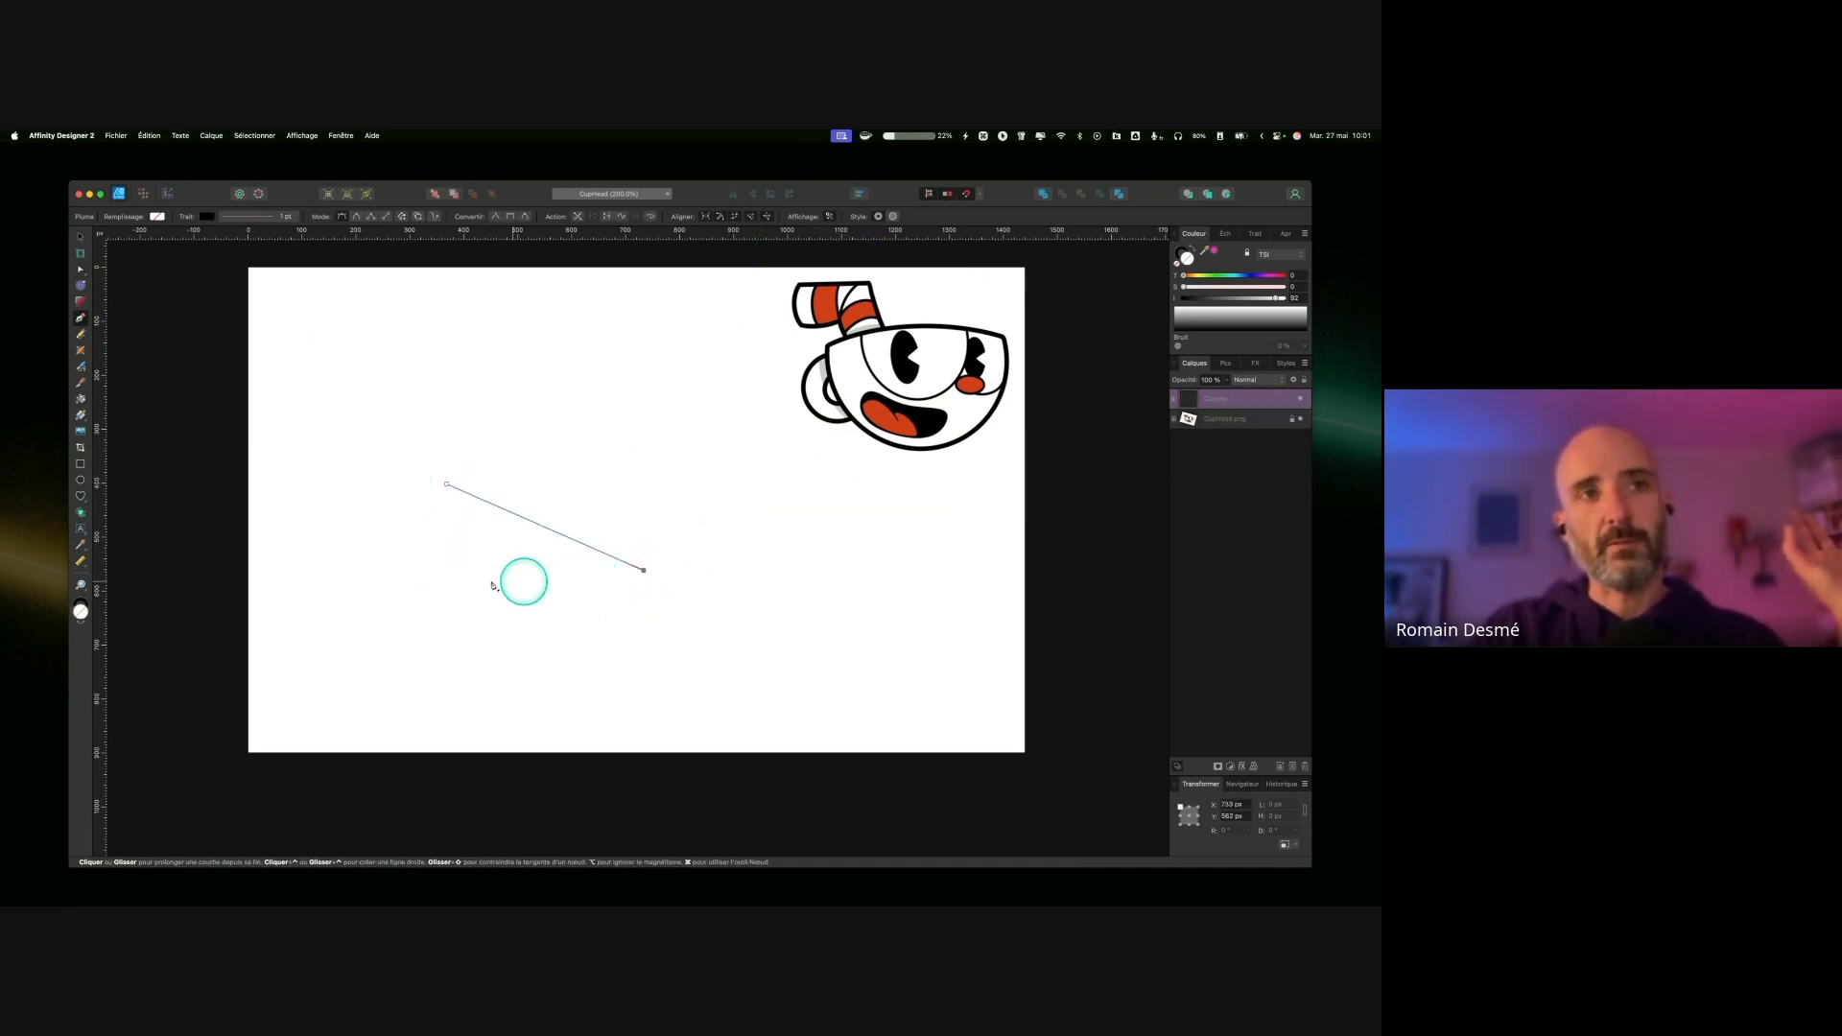
click(410, 610)
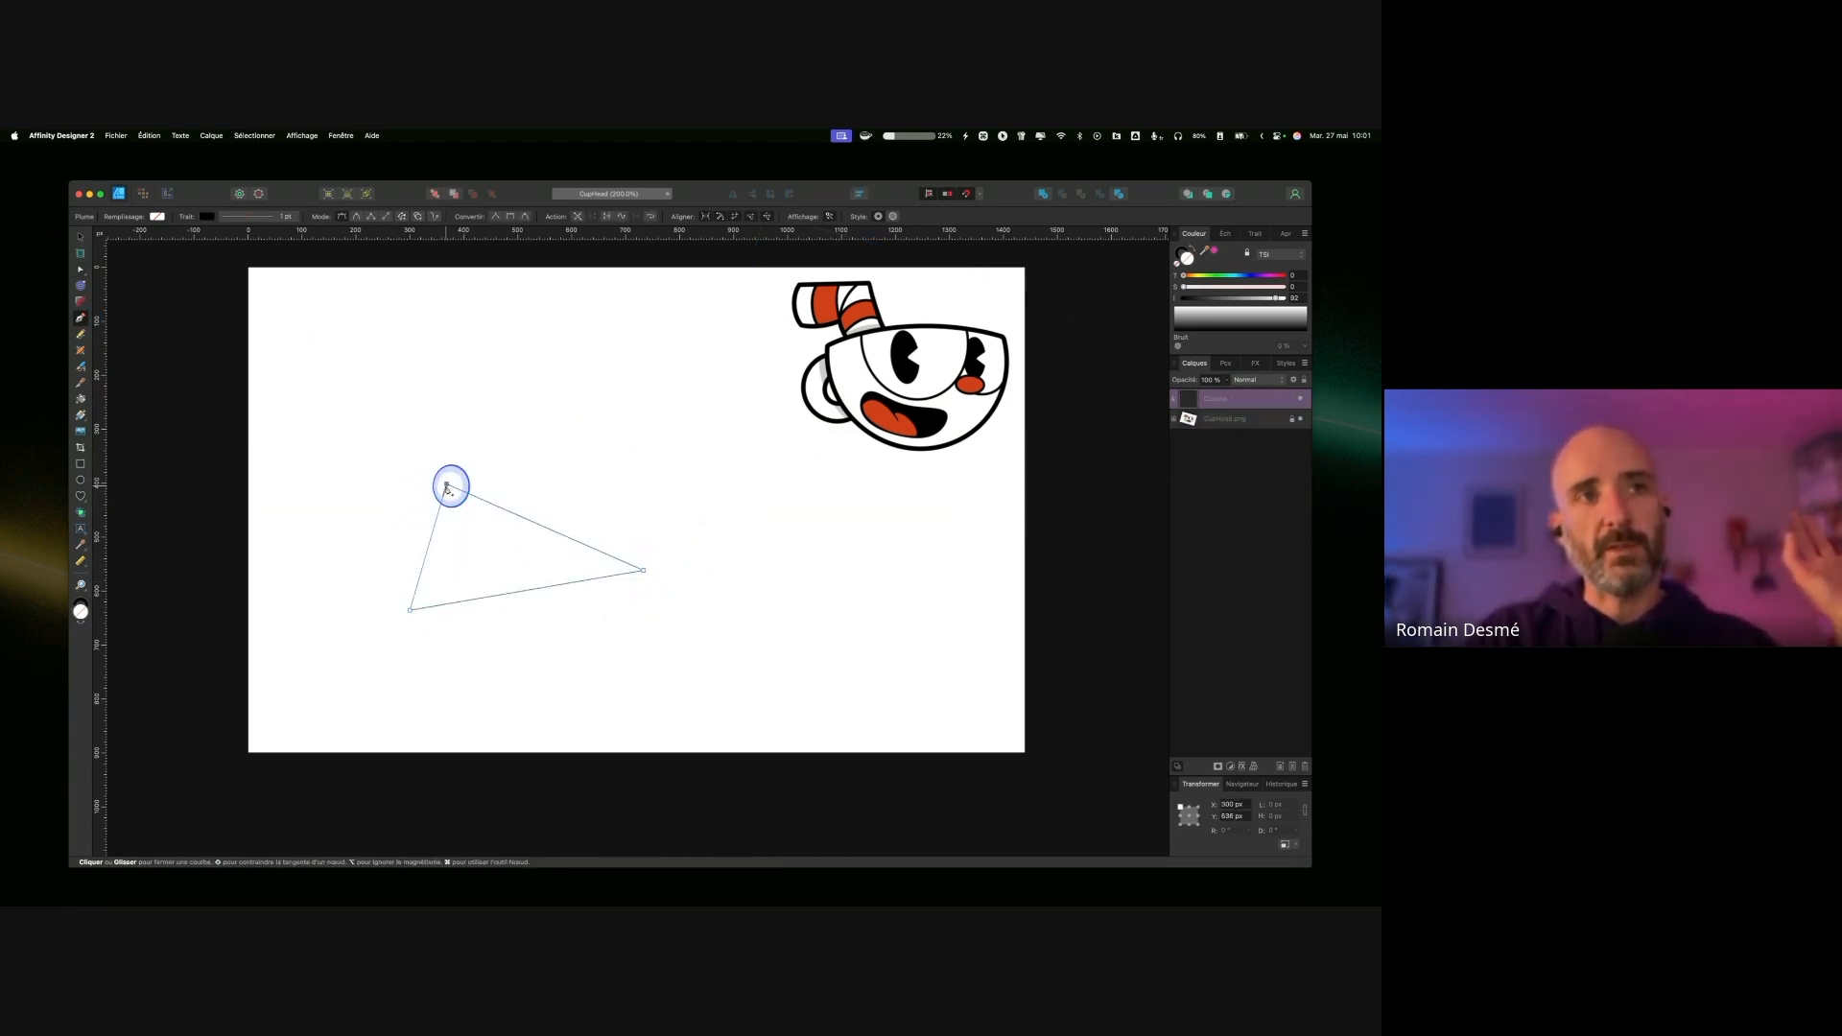
click(447, 486)
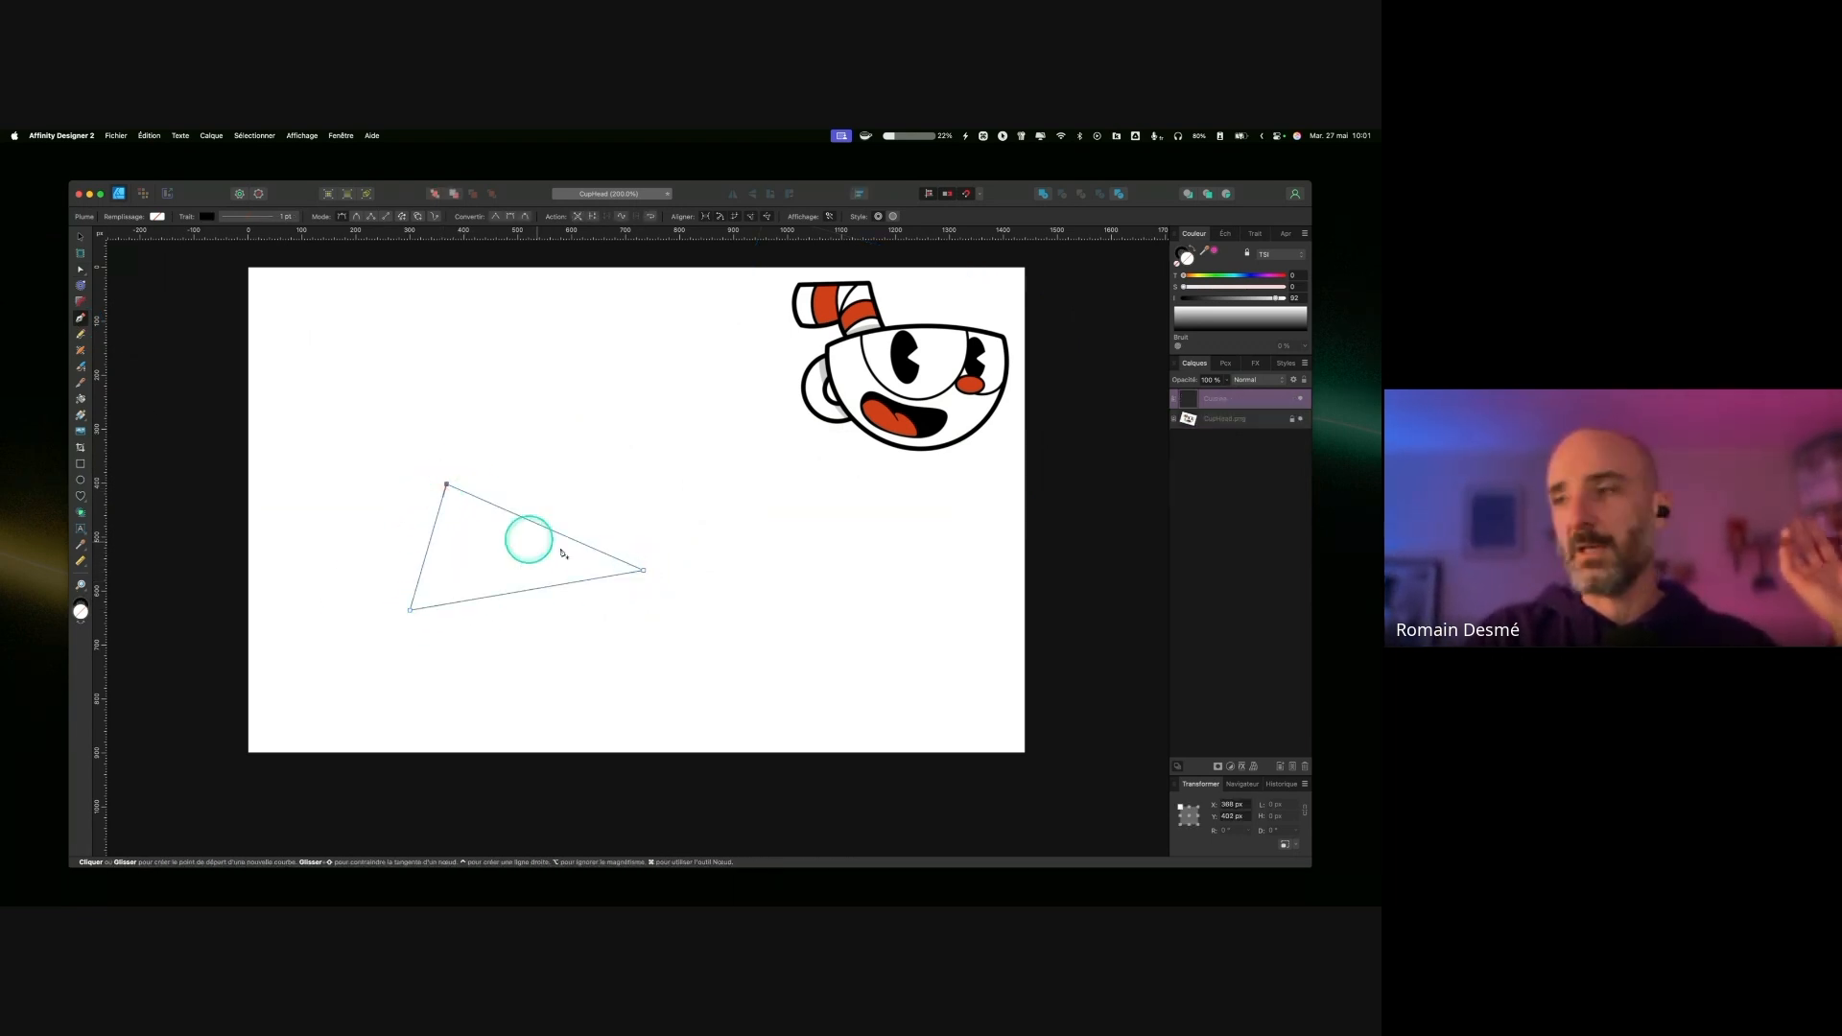
Step: Draw a closed rounded shape with smooth Pen tool nodes above the triangle and switch to the Node tool
drag(588, 367, 613, 327)
drag(704, 377, 513, 382)
click(561, 352)
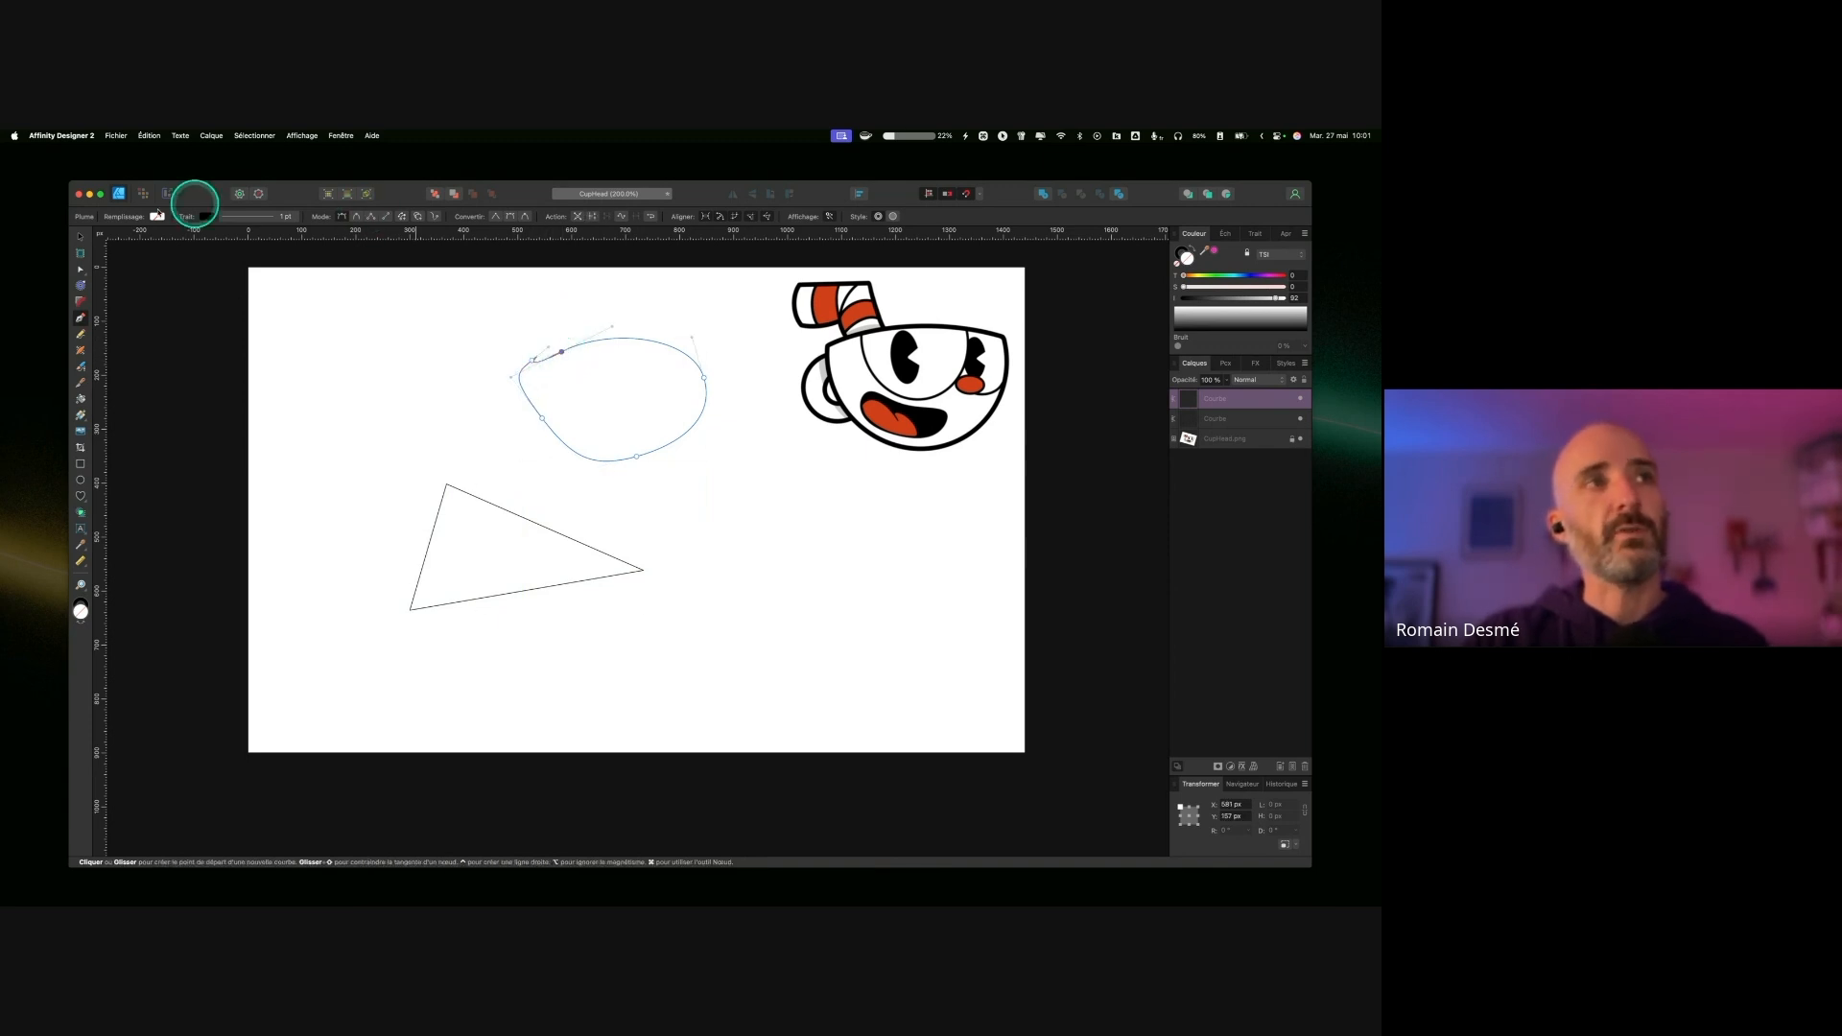
click(81, 272)
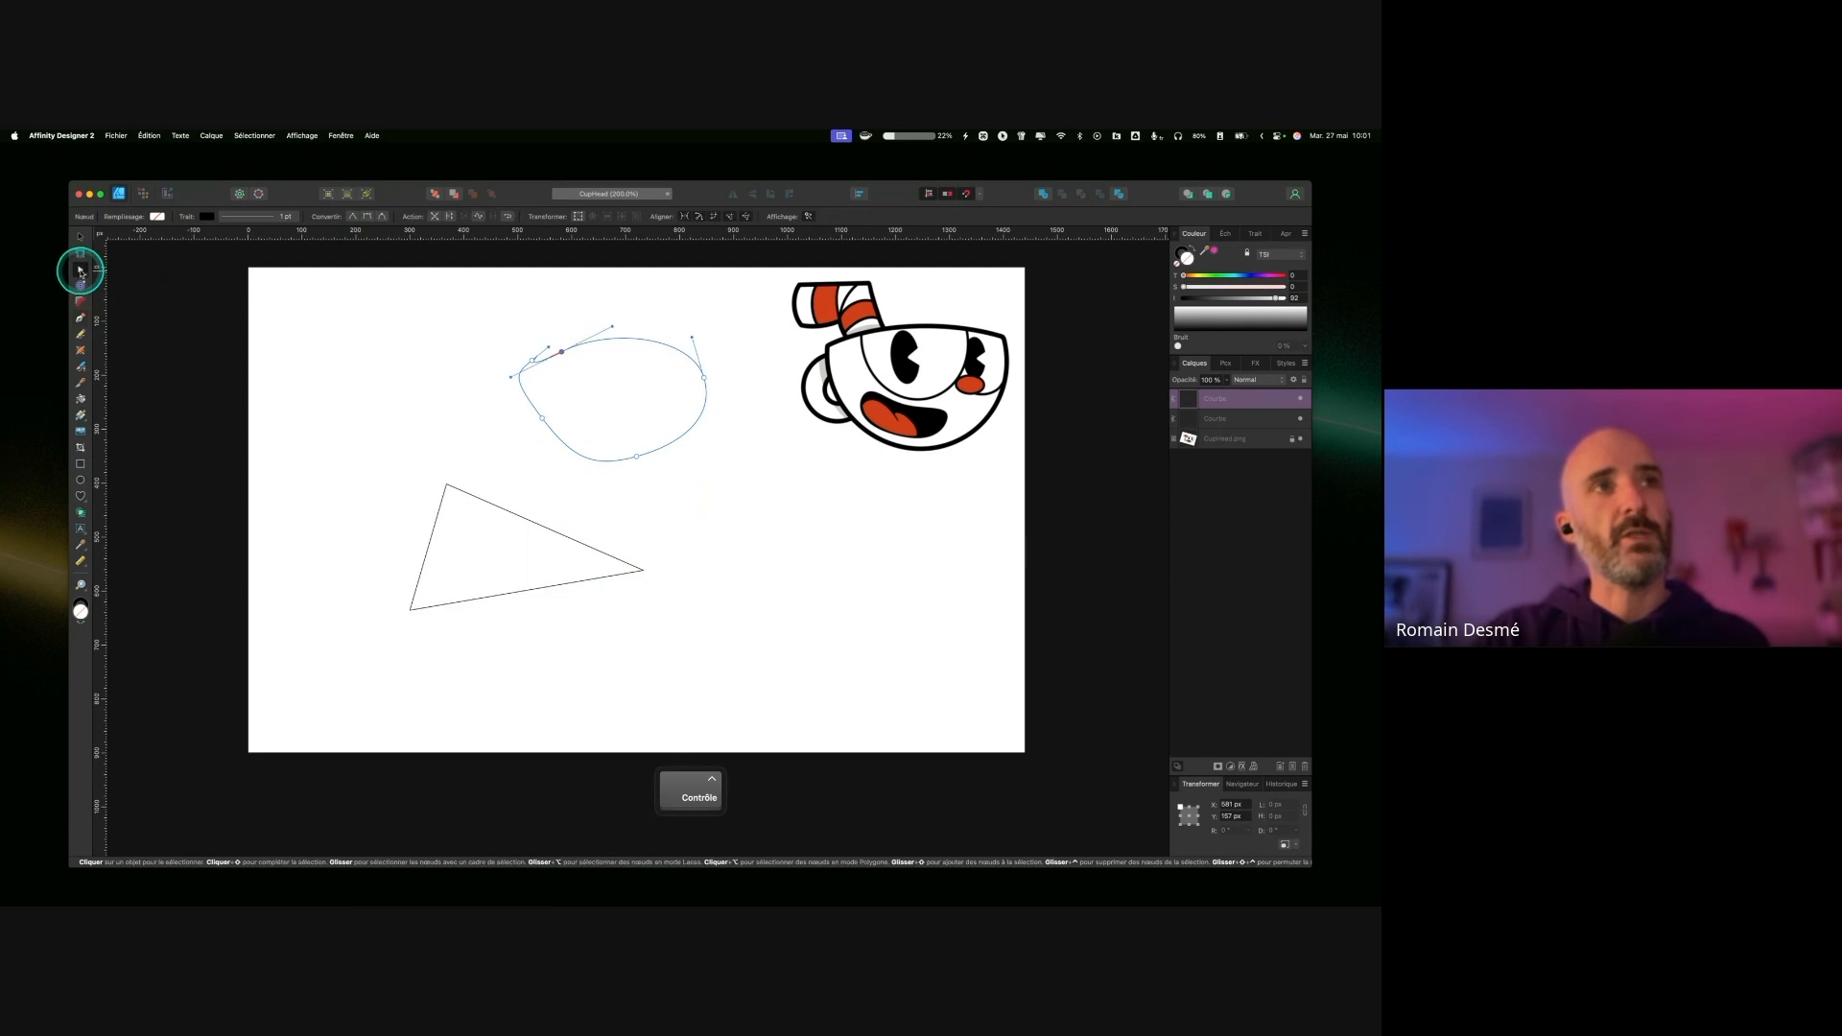
Step: Convert the bottom node of the rounded shape to a sharp node, and convert it back to a smooth one
click(633, 458)
key(ctrl)
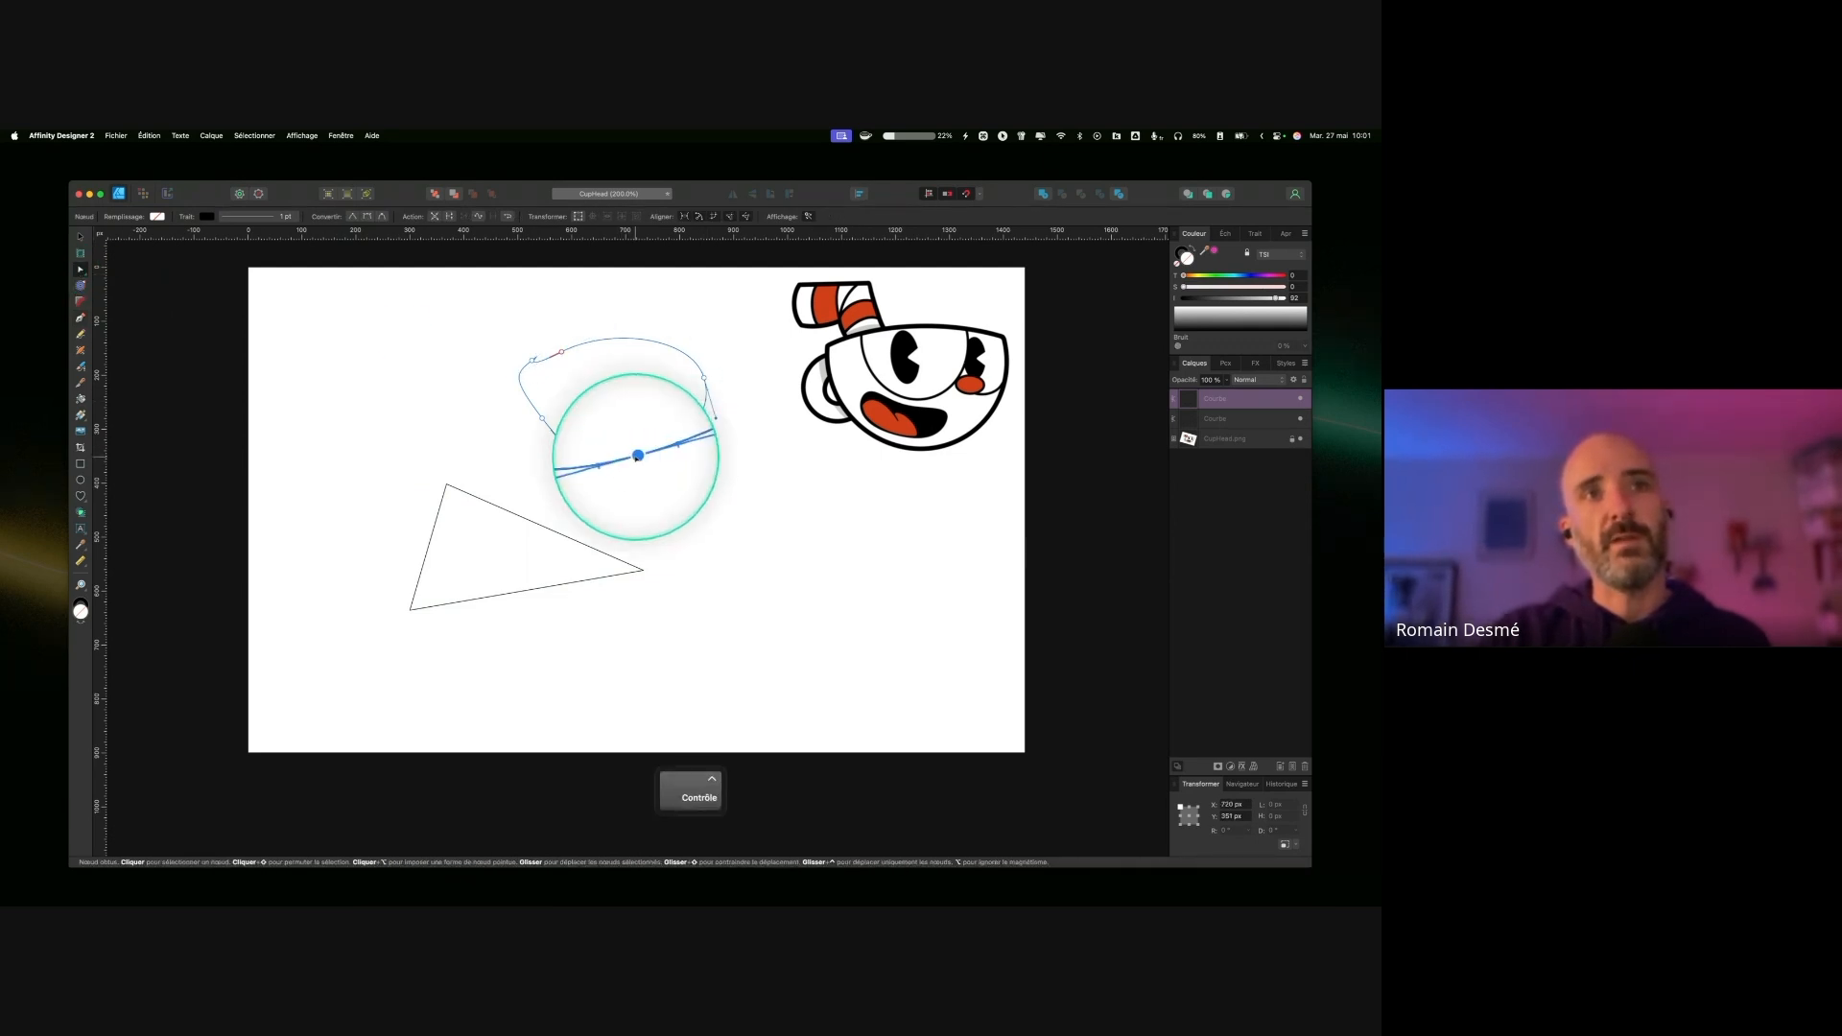
click(354, 218)
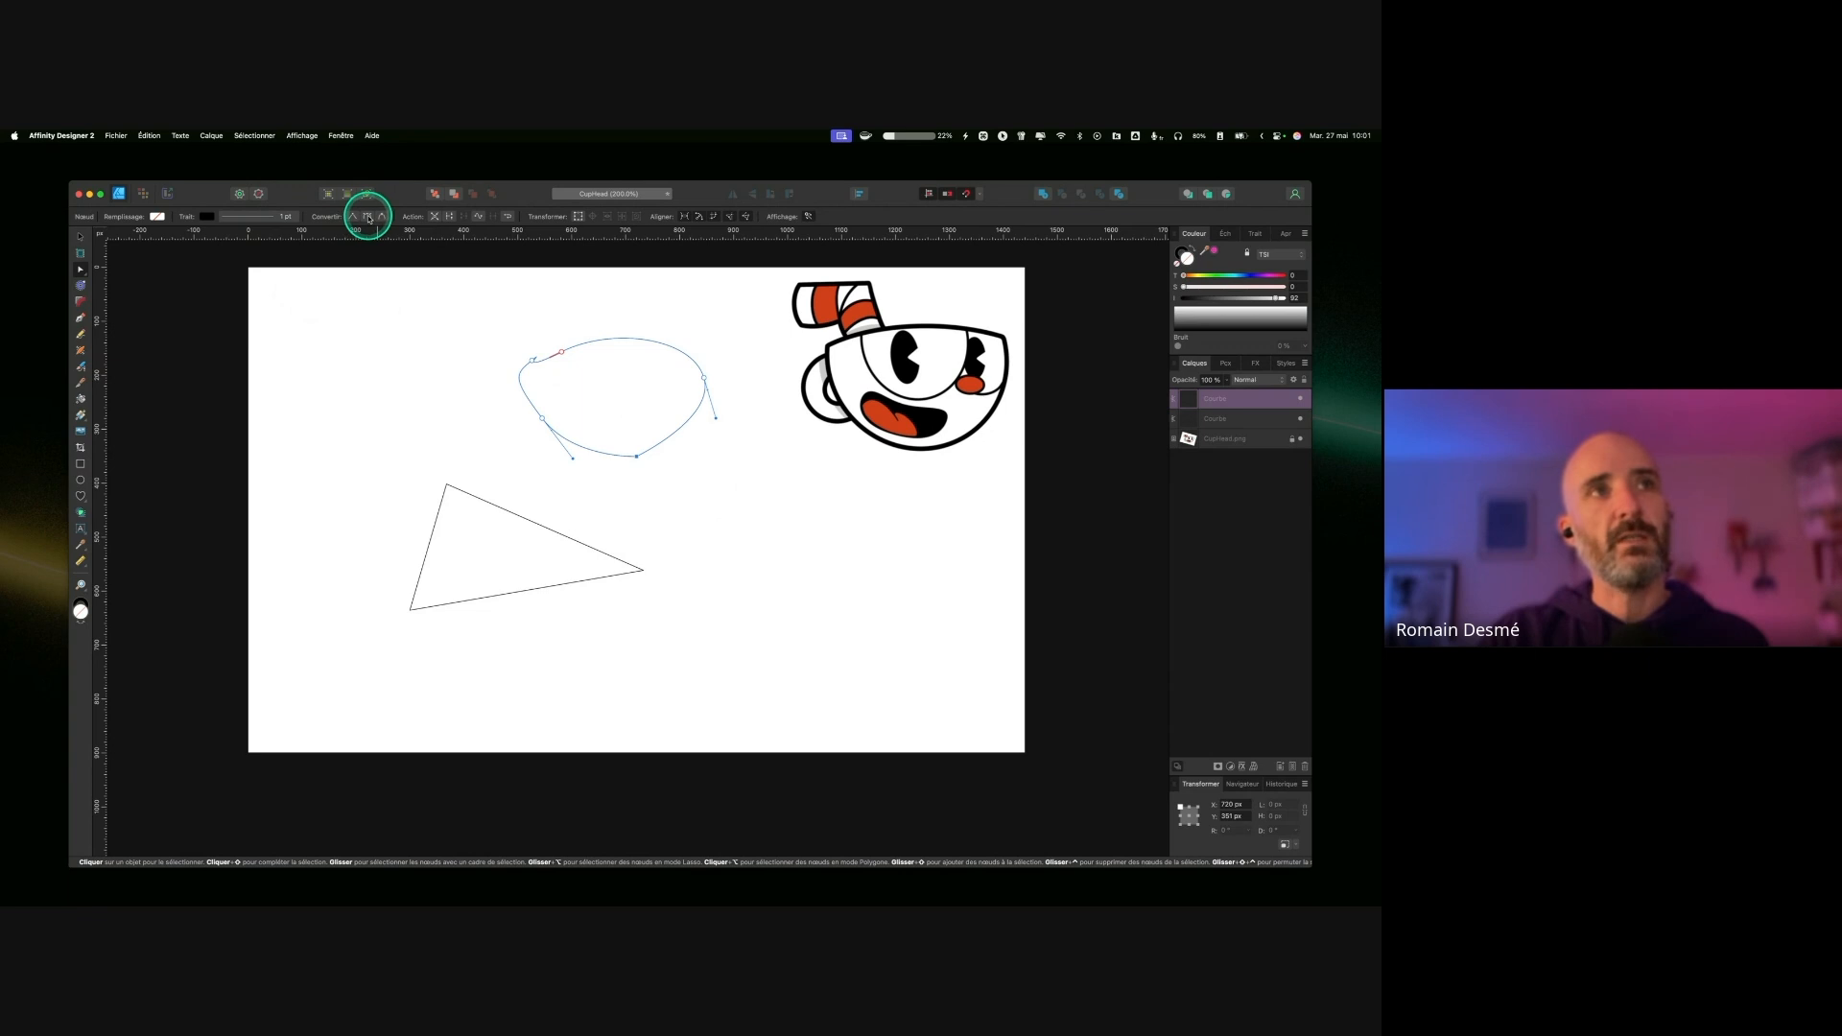
click(367, 218)
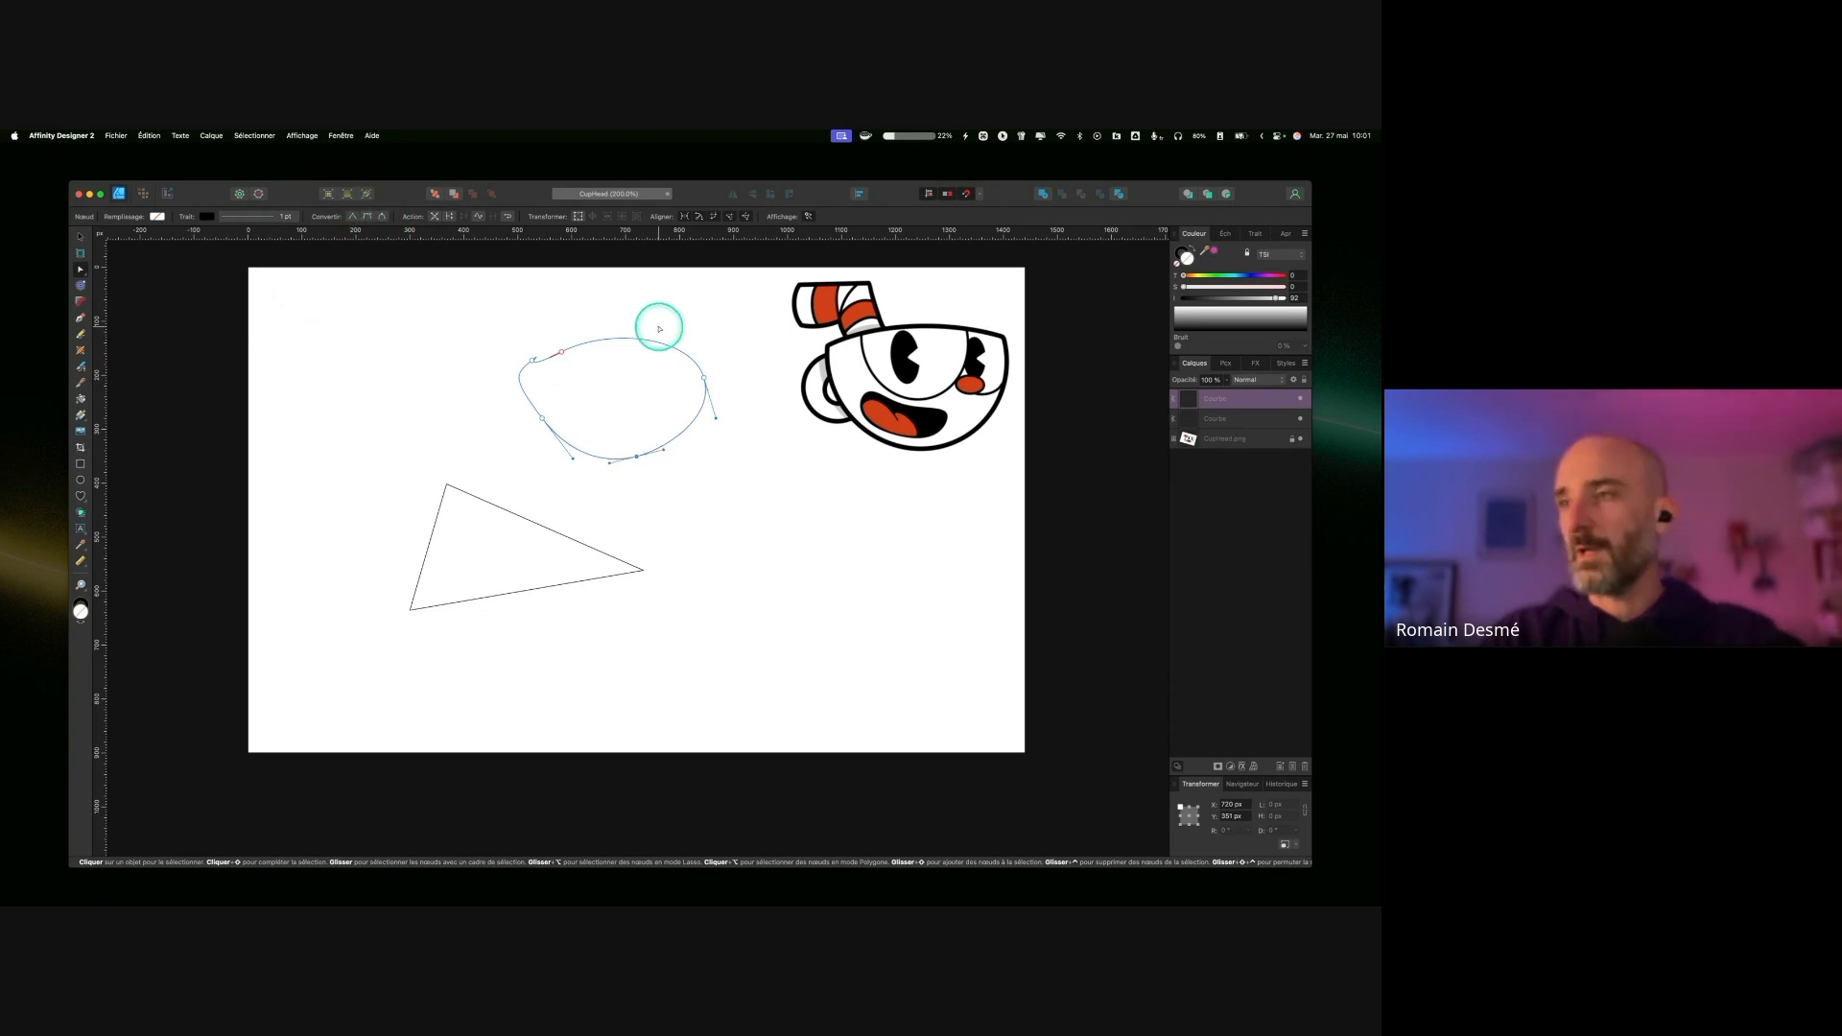
Step: Delete the rounded shape and the triangle, keeping only the locked Cuphead reference image on the page
click(80, 236)
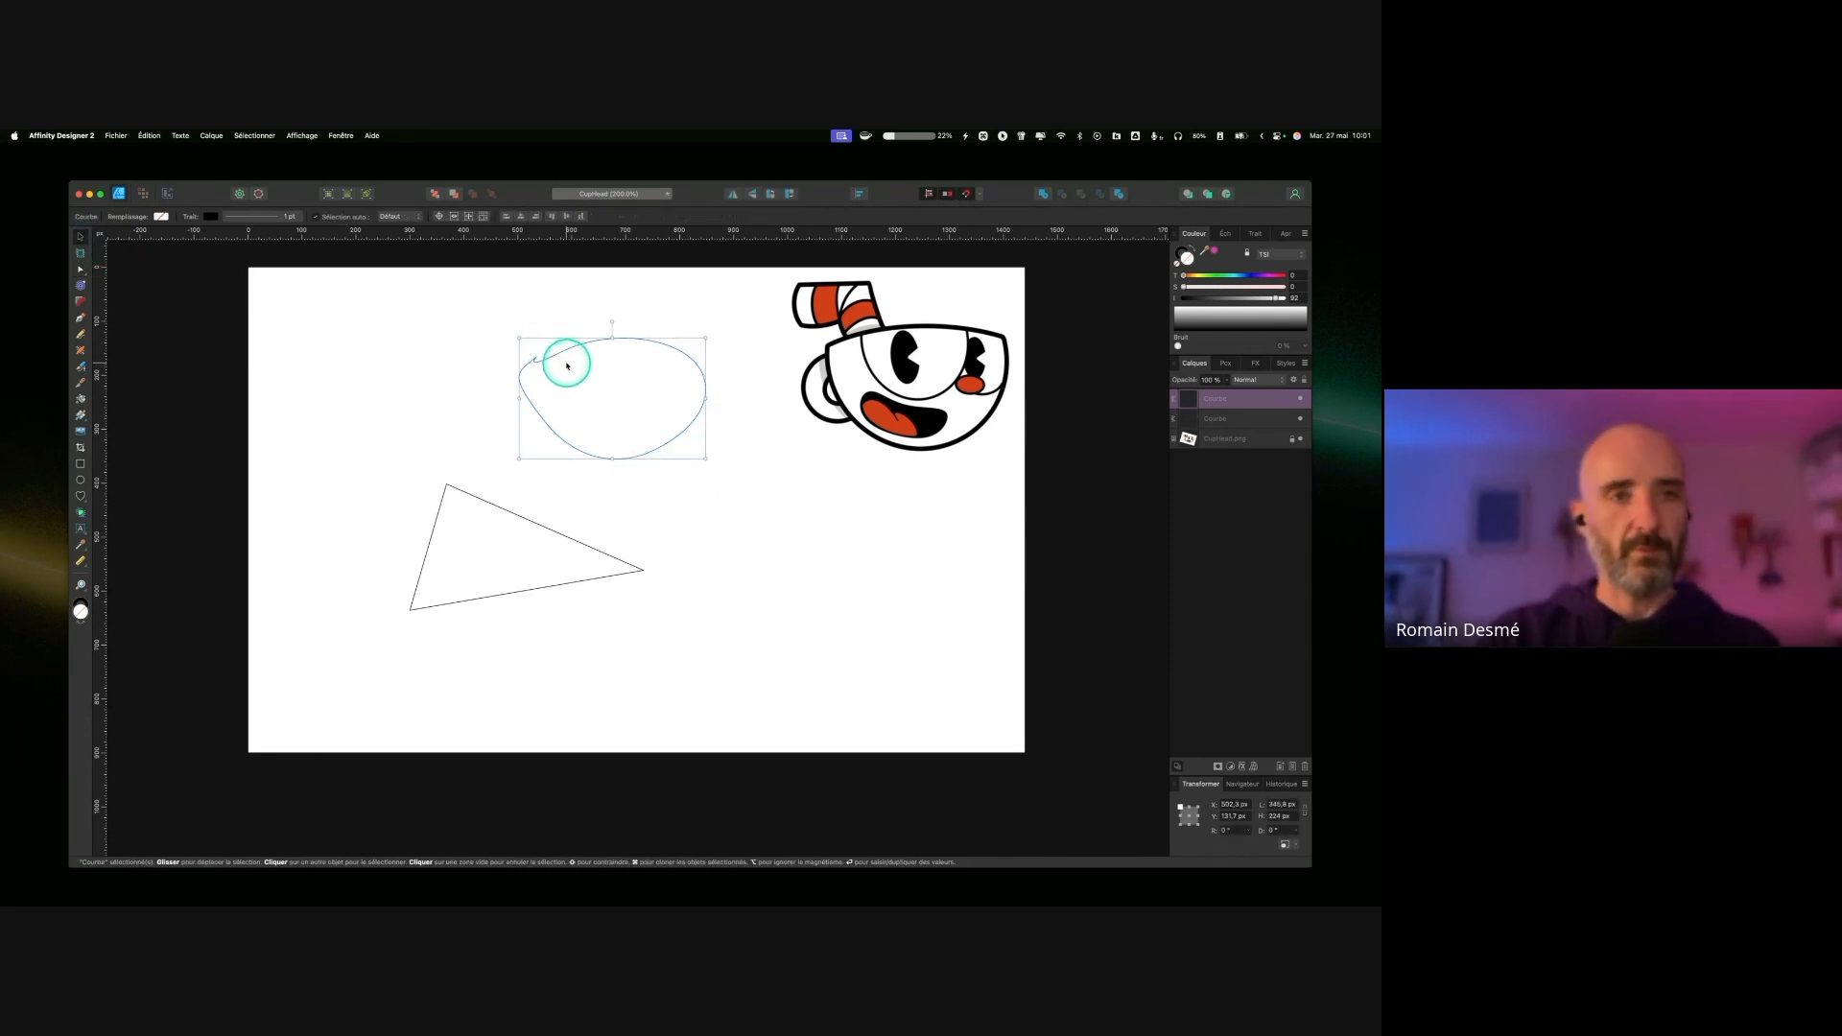
key(BackSpace)
key(BackSpace)
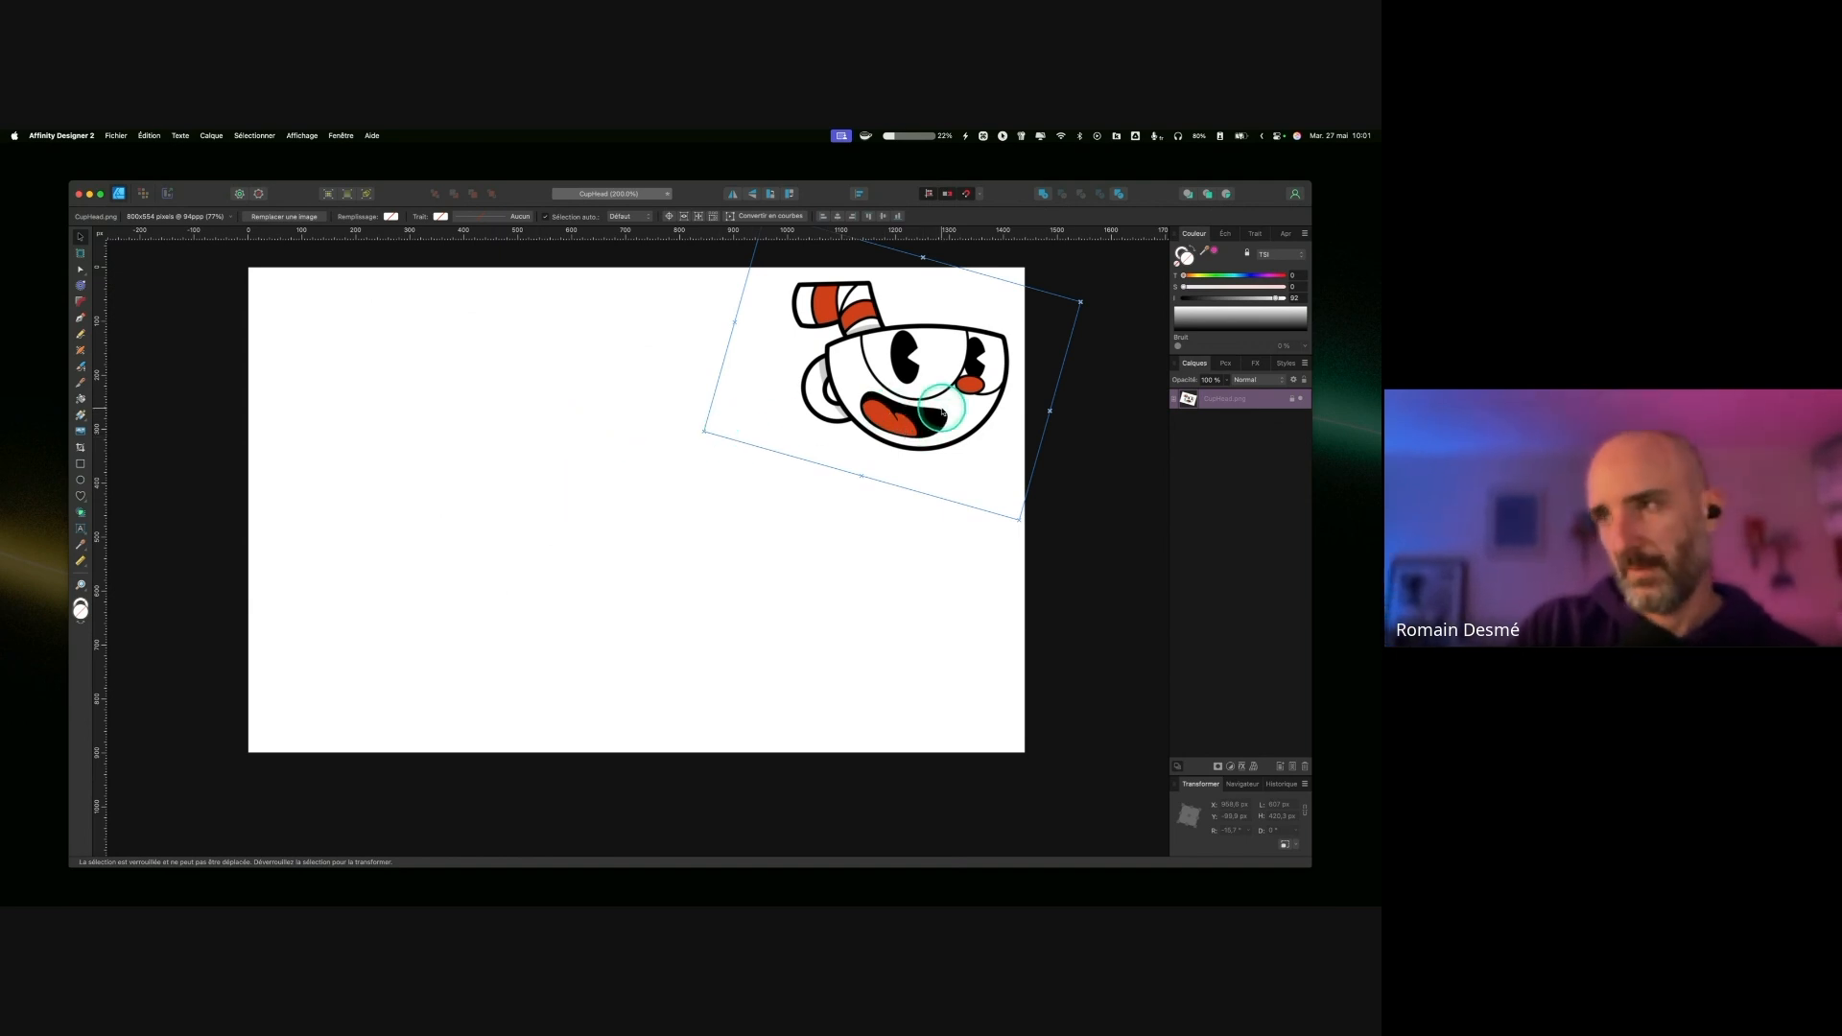
key(Delete)
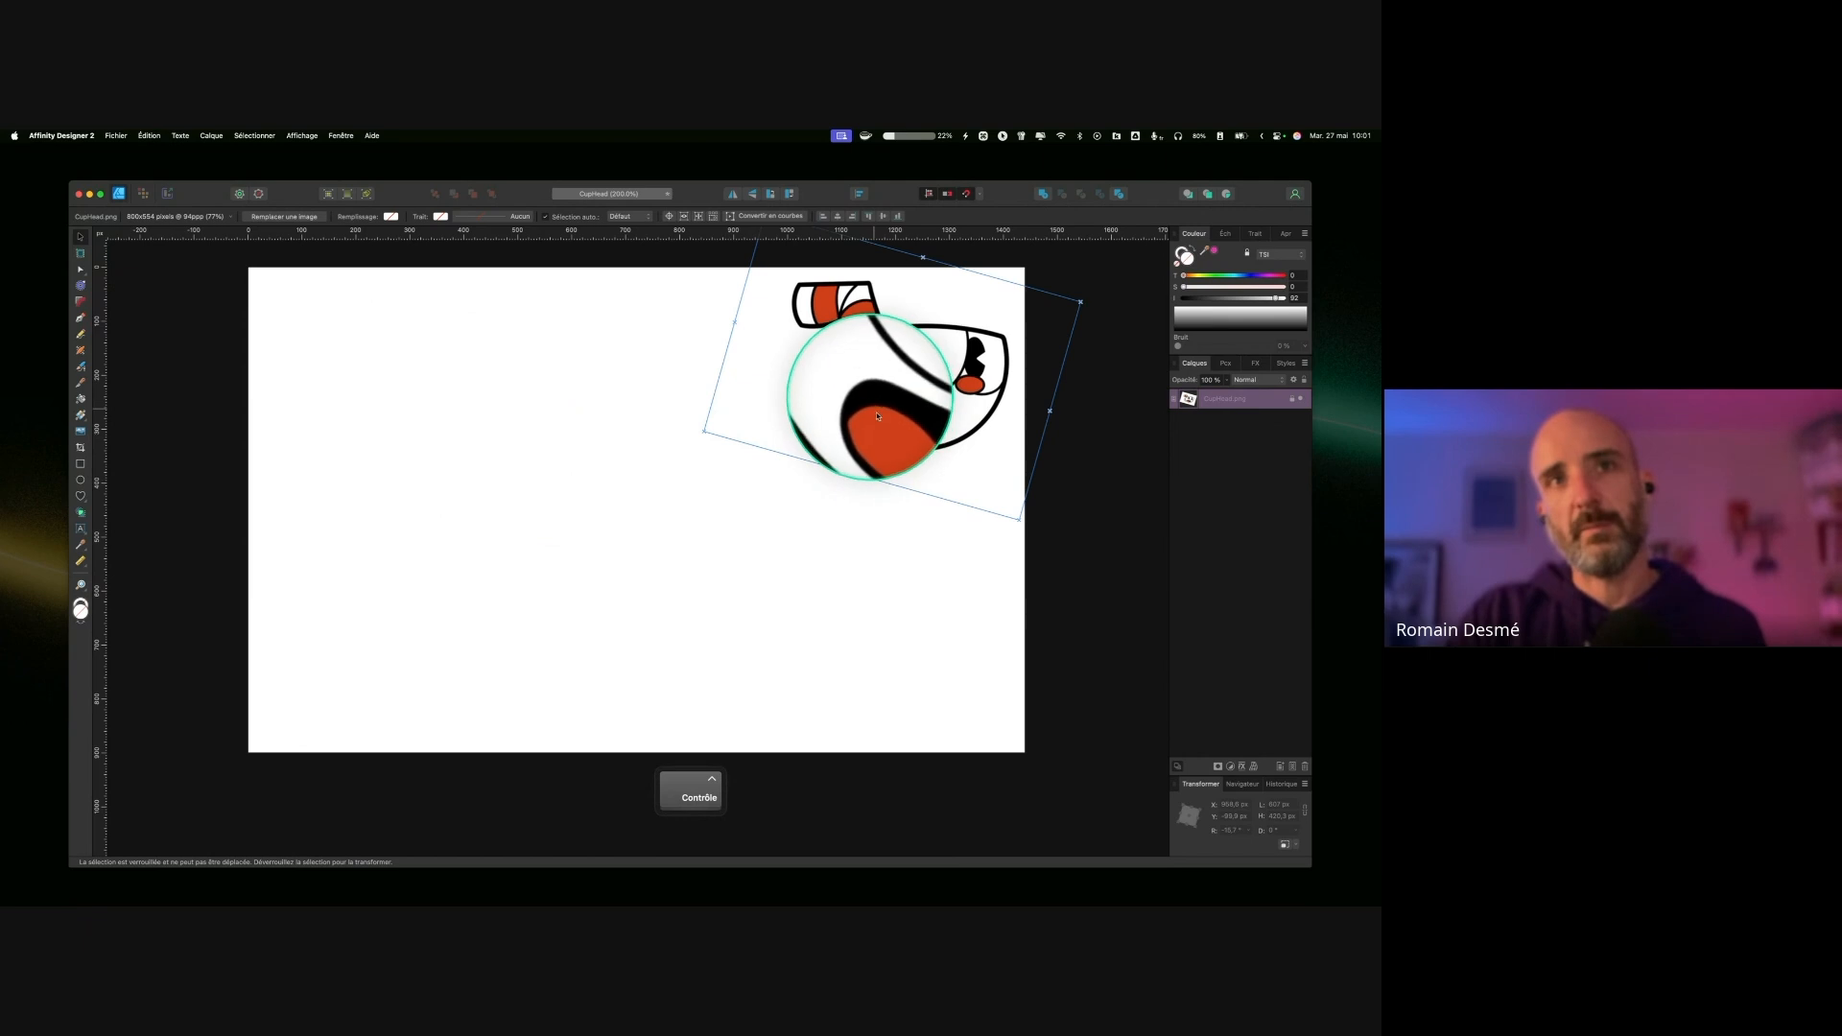
Step: Draw a closed downward-pointing triangle about 430 px wide and 150 px high with the Pen tool, below and left of the cup
click(81, 318)
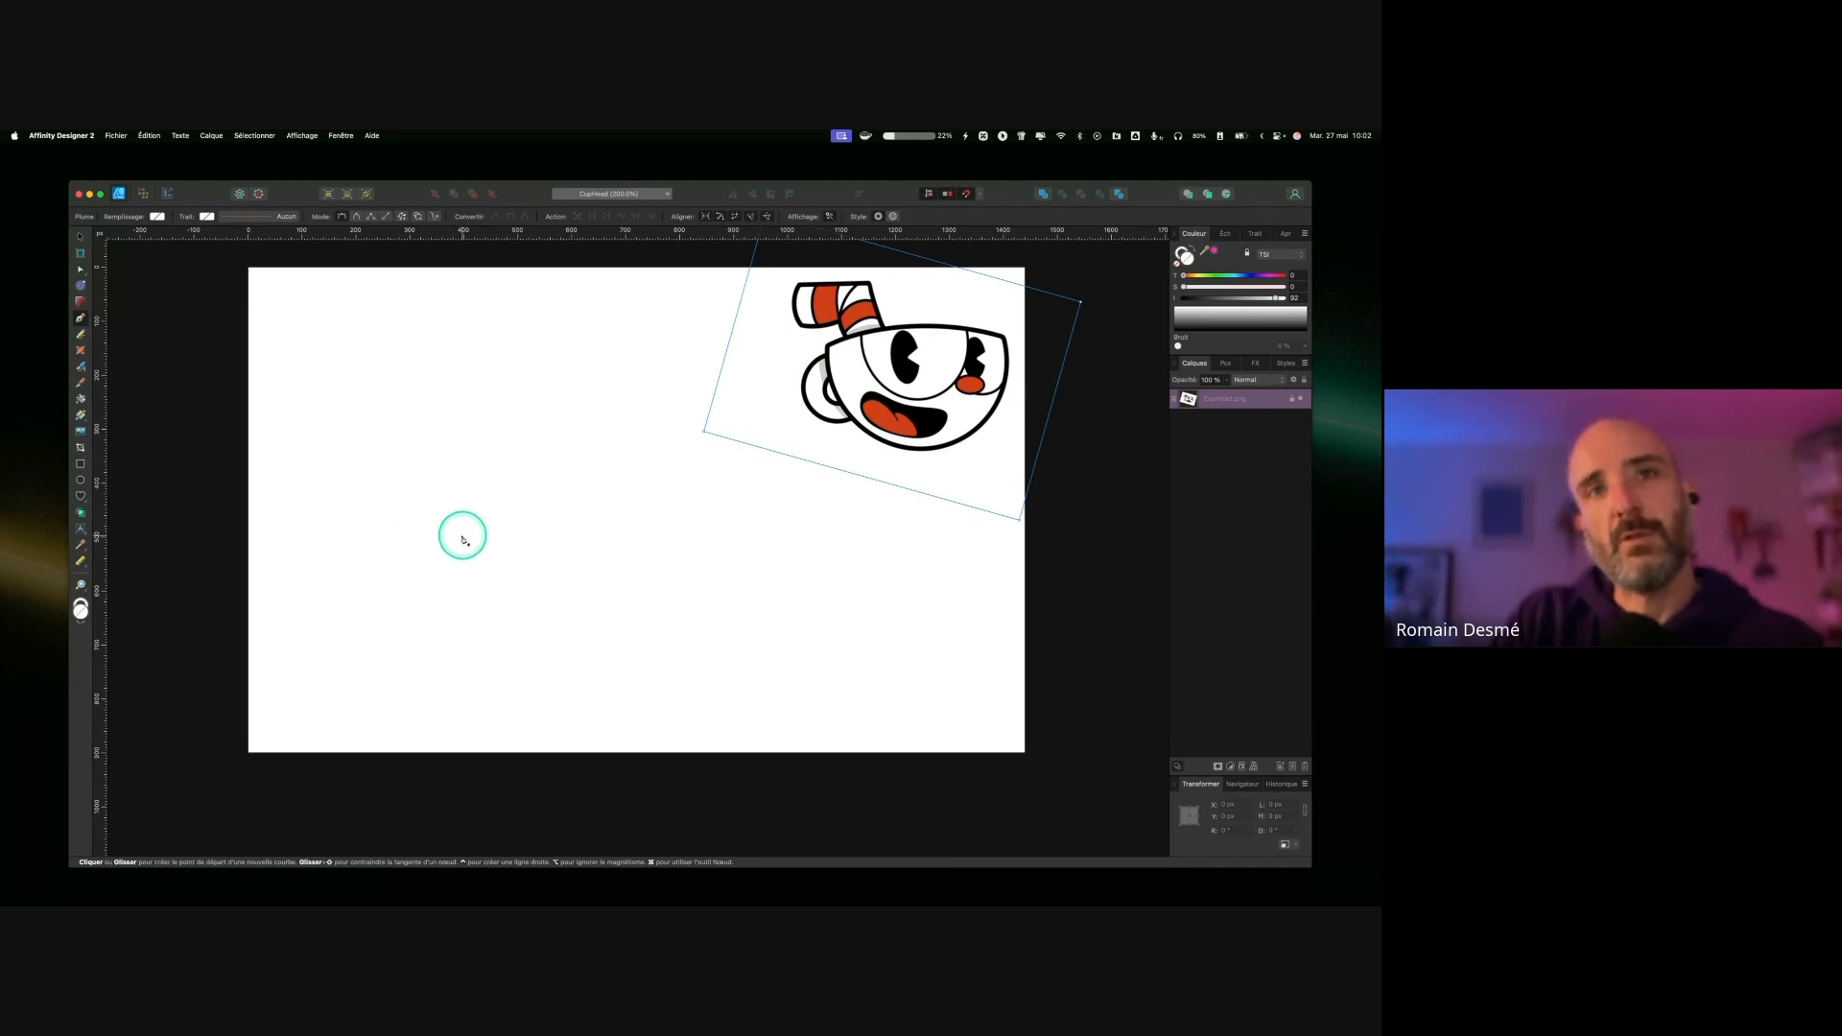
click(463, 534)
click(697, 541)
click(577, 617)
click(462, 536)
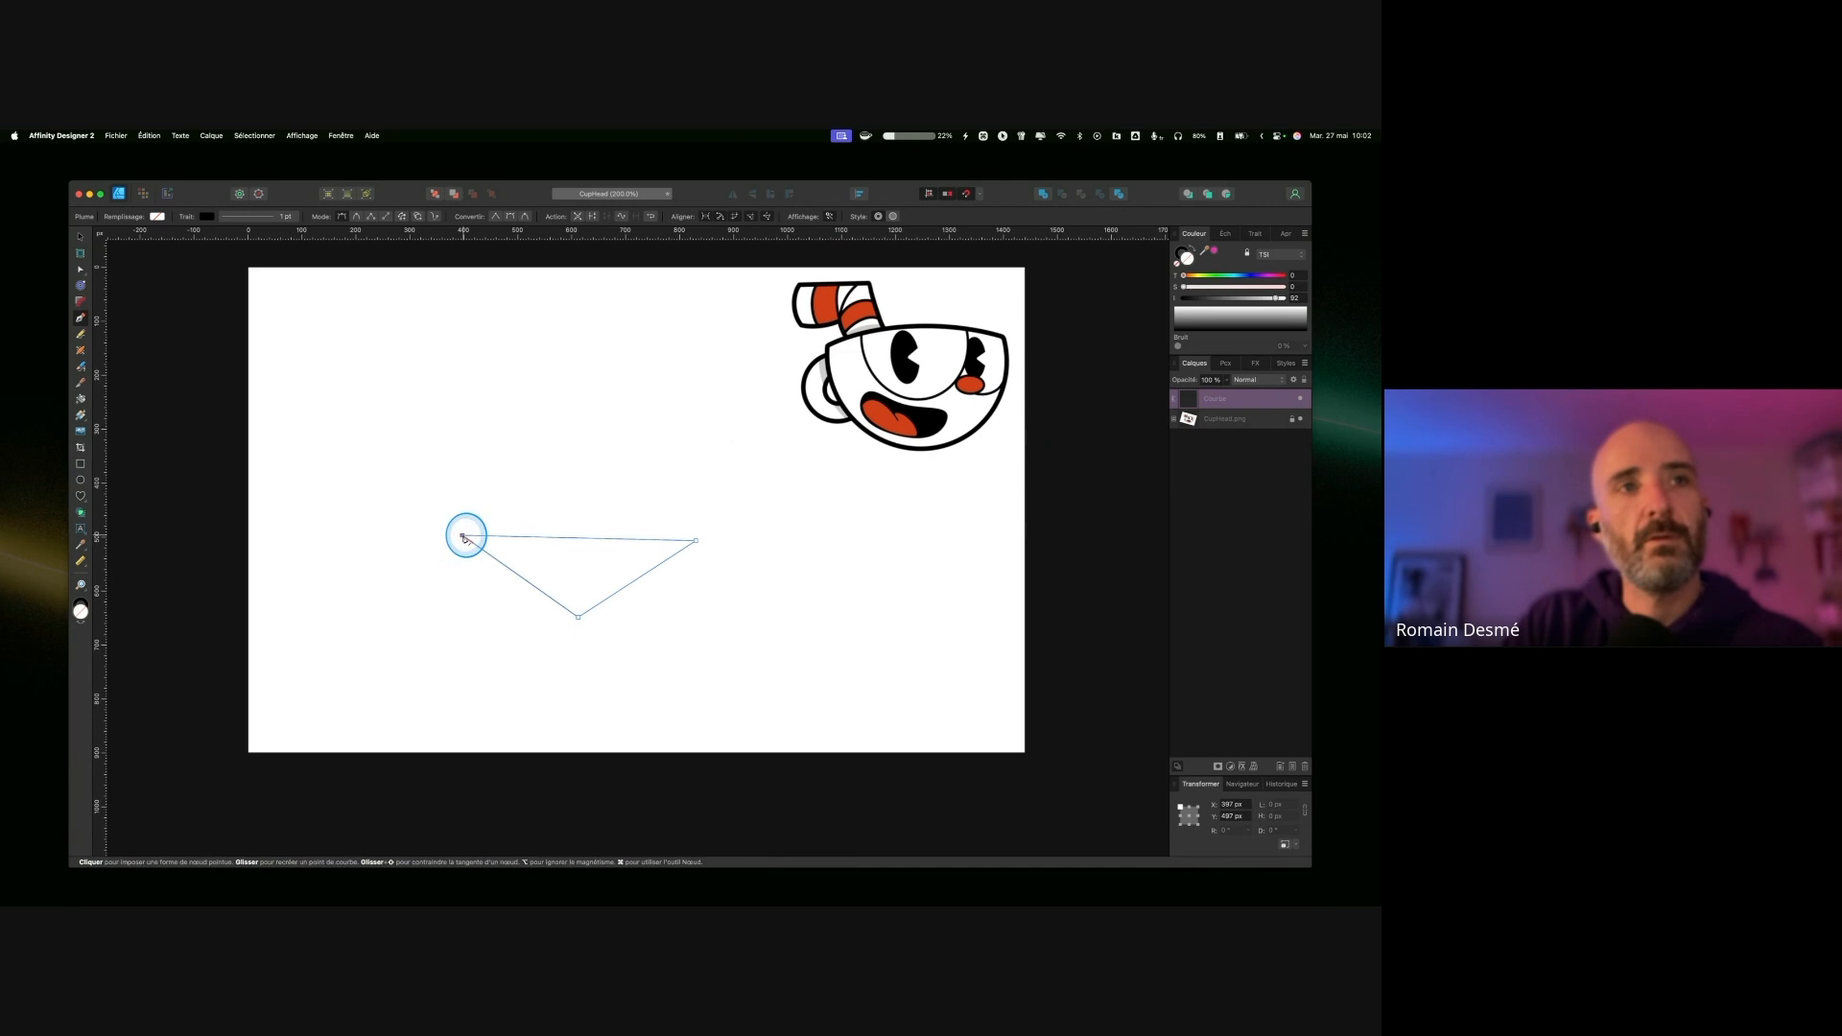
Step: Set the triangle's stroke width to 16 pt
click(80, 238)
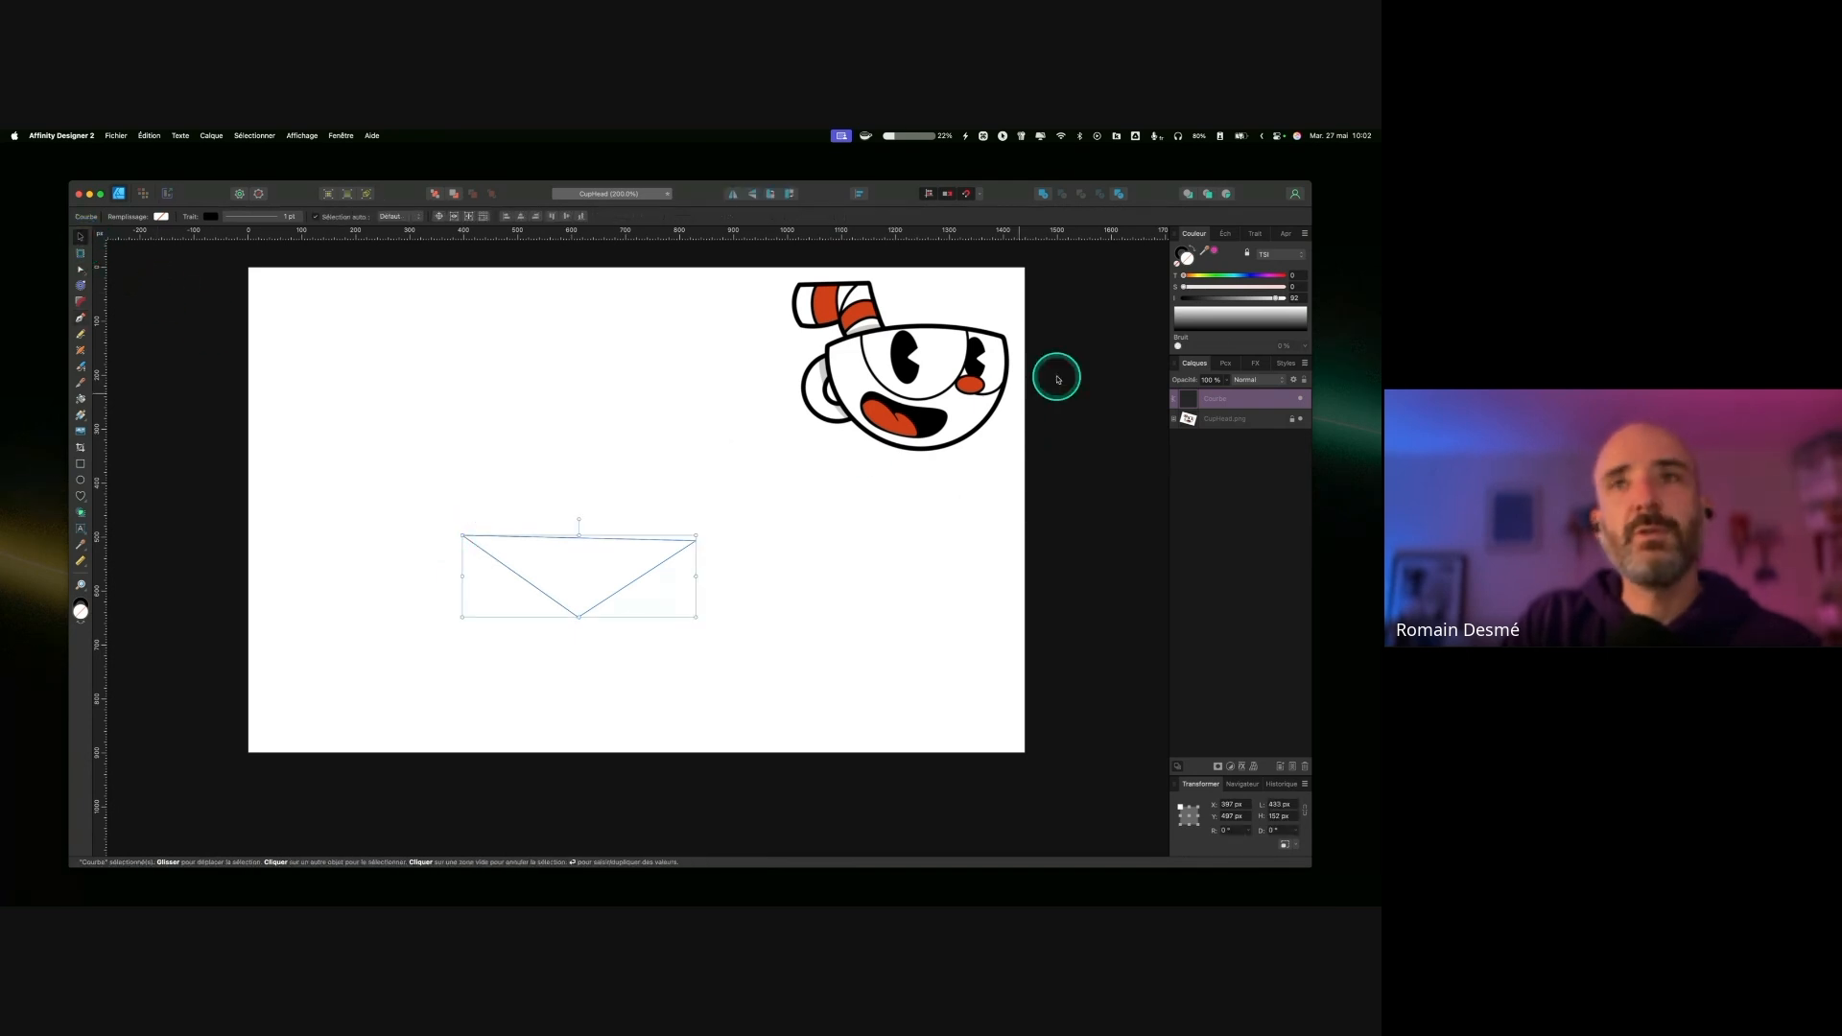
click(1254, 235)
drag(1239, 266, 1242, 266)
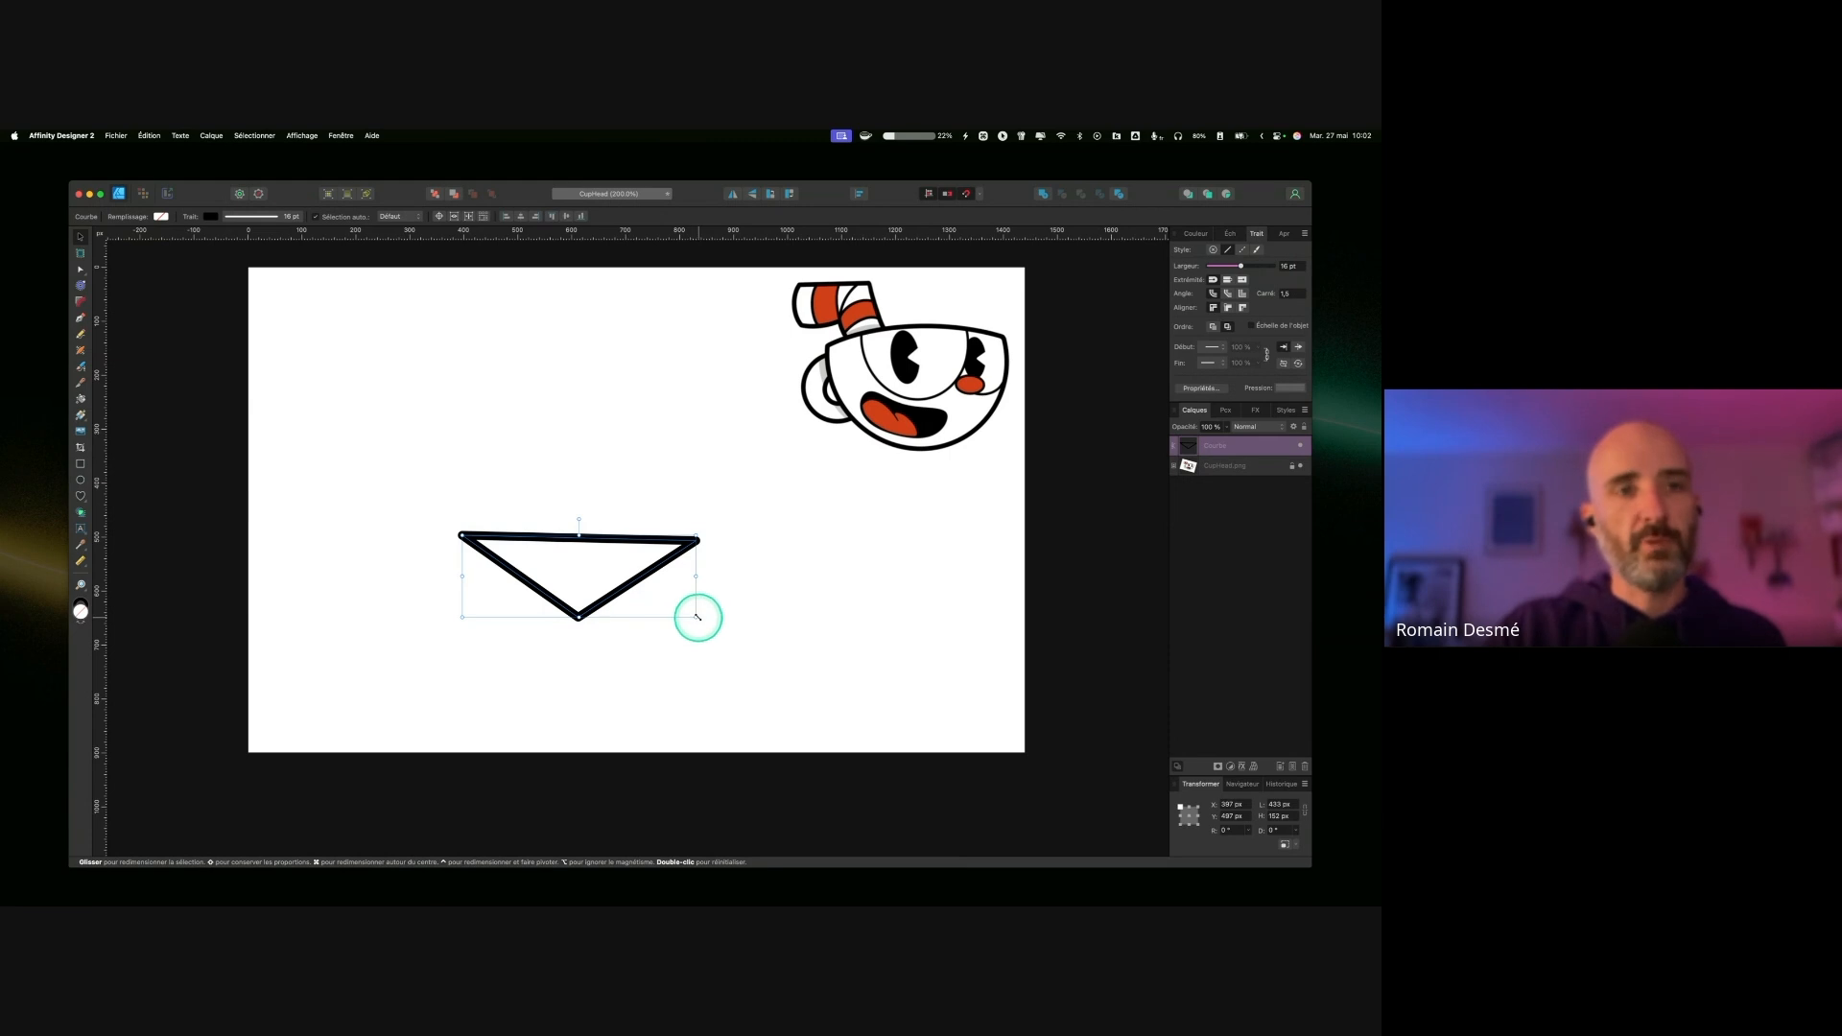
Step: Scale the triangle down proportionally to about 118 px wide to compare its stroke thickness with its size
key(Caps_Lock)
drag(697, 615, 527, 550)
key(shift)
key(ctrl)
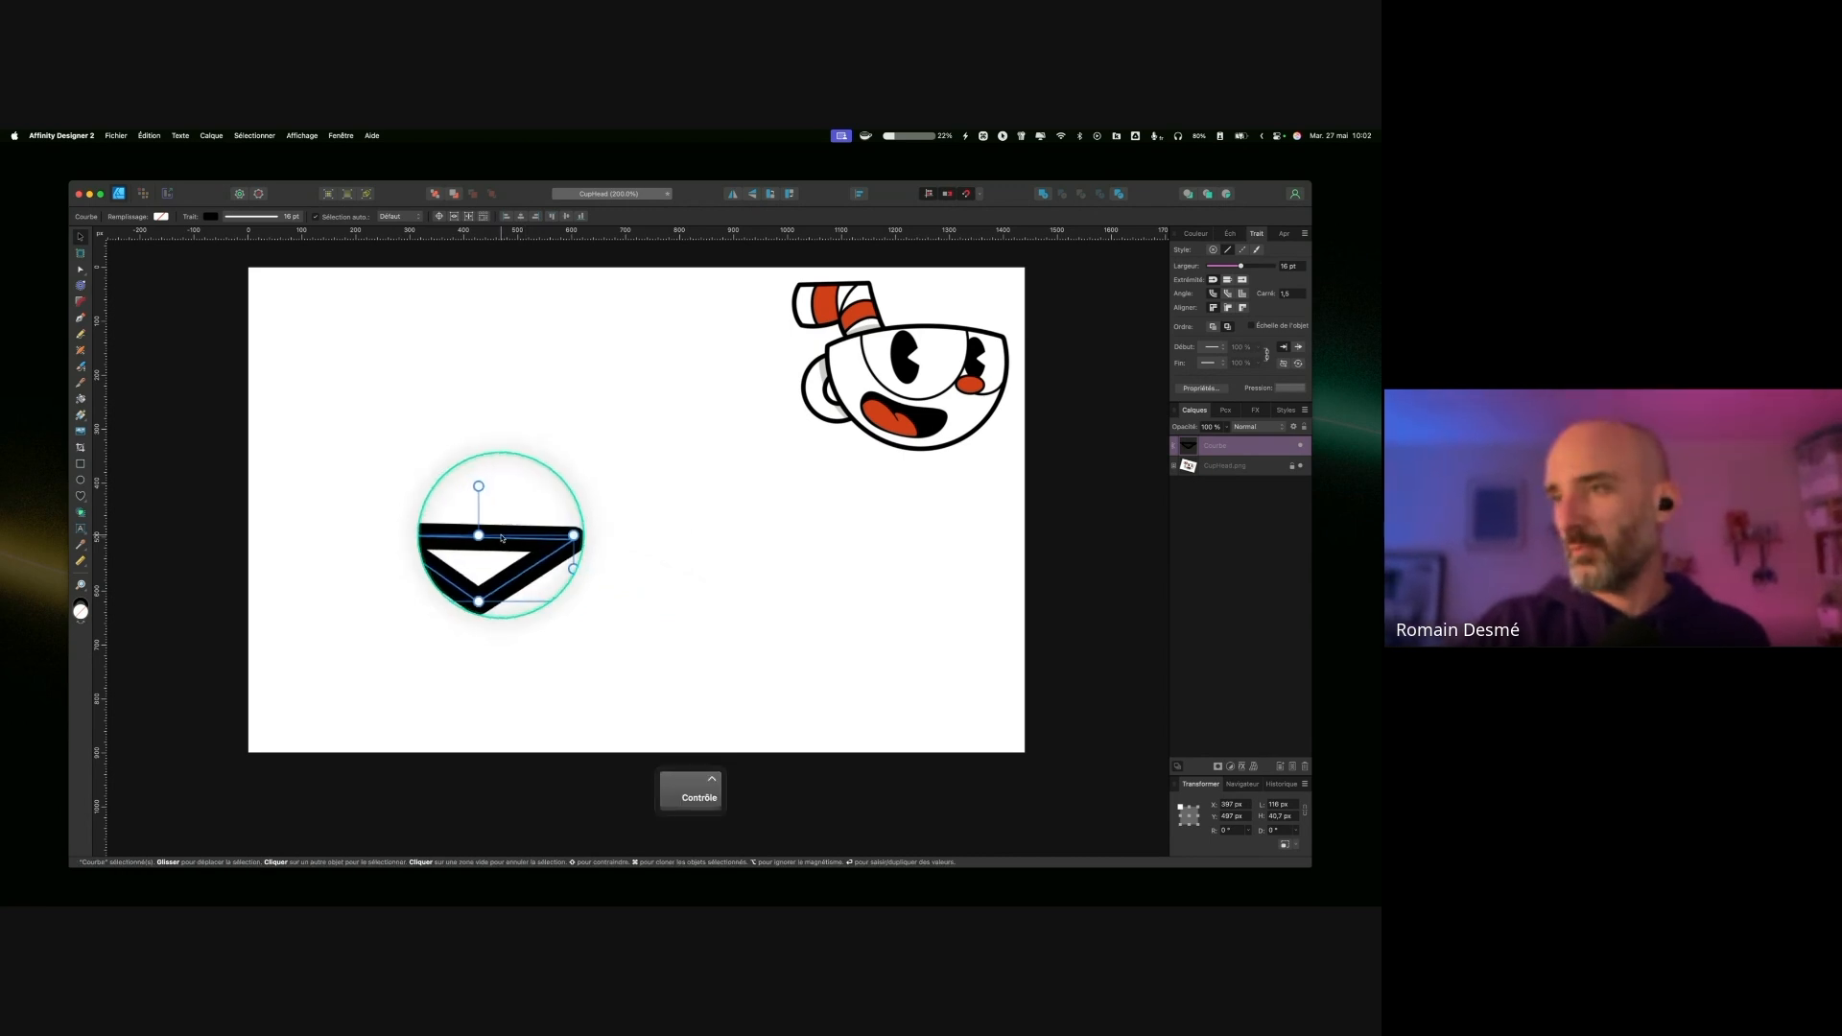
key(super+equal)
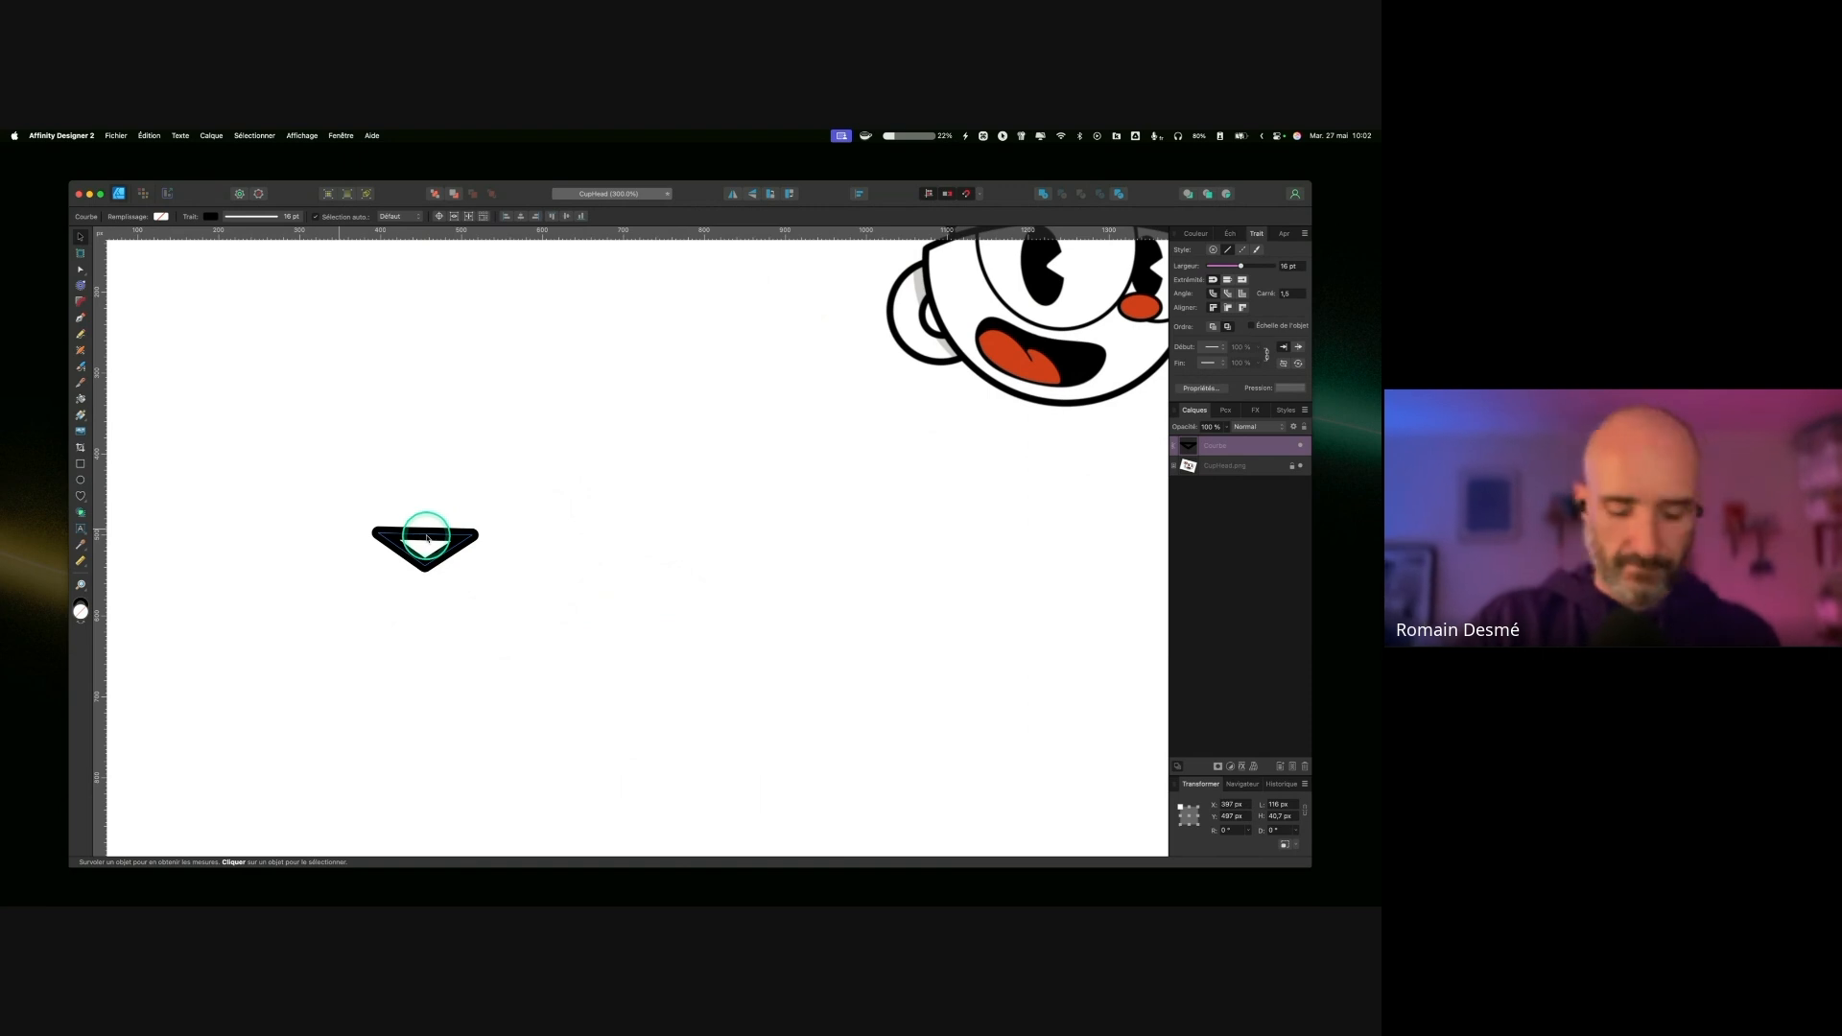
key(super+minus)
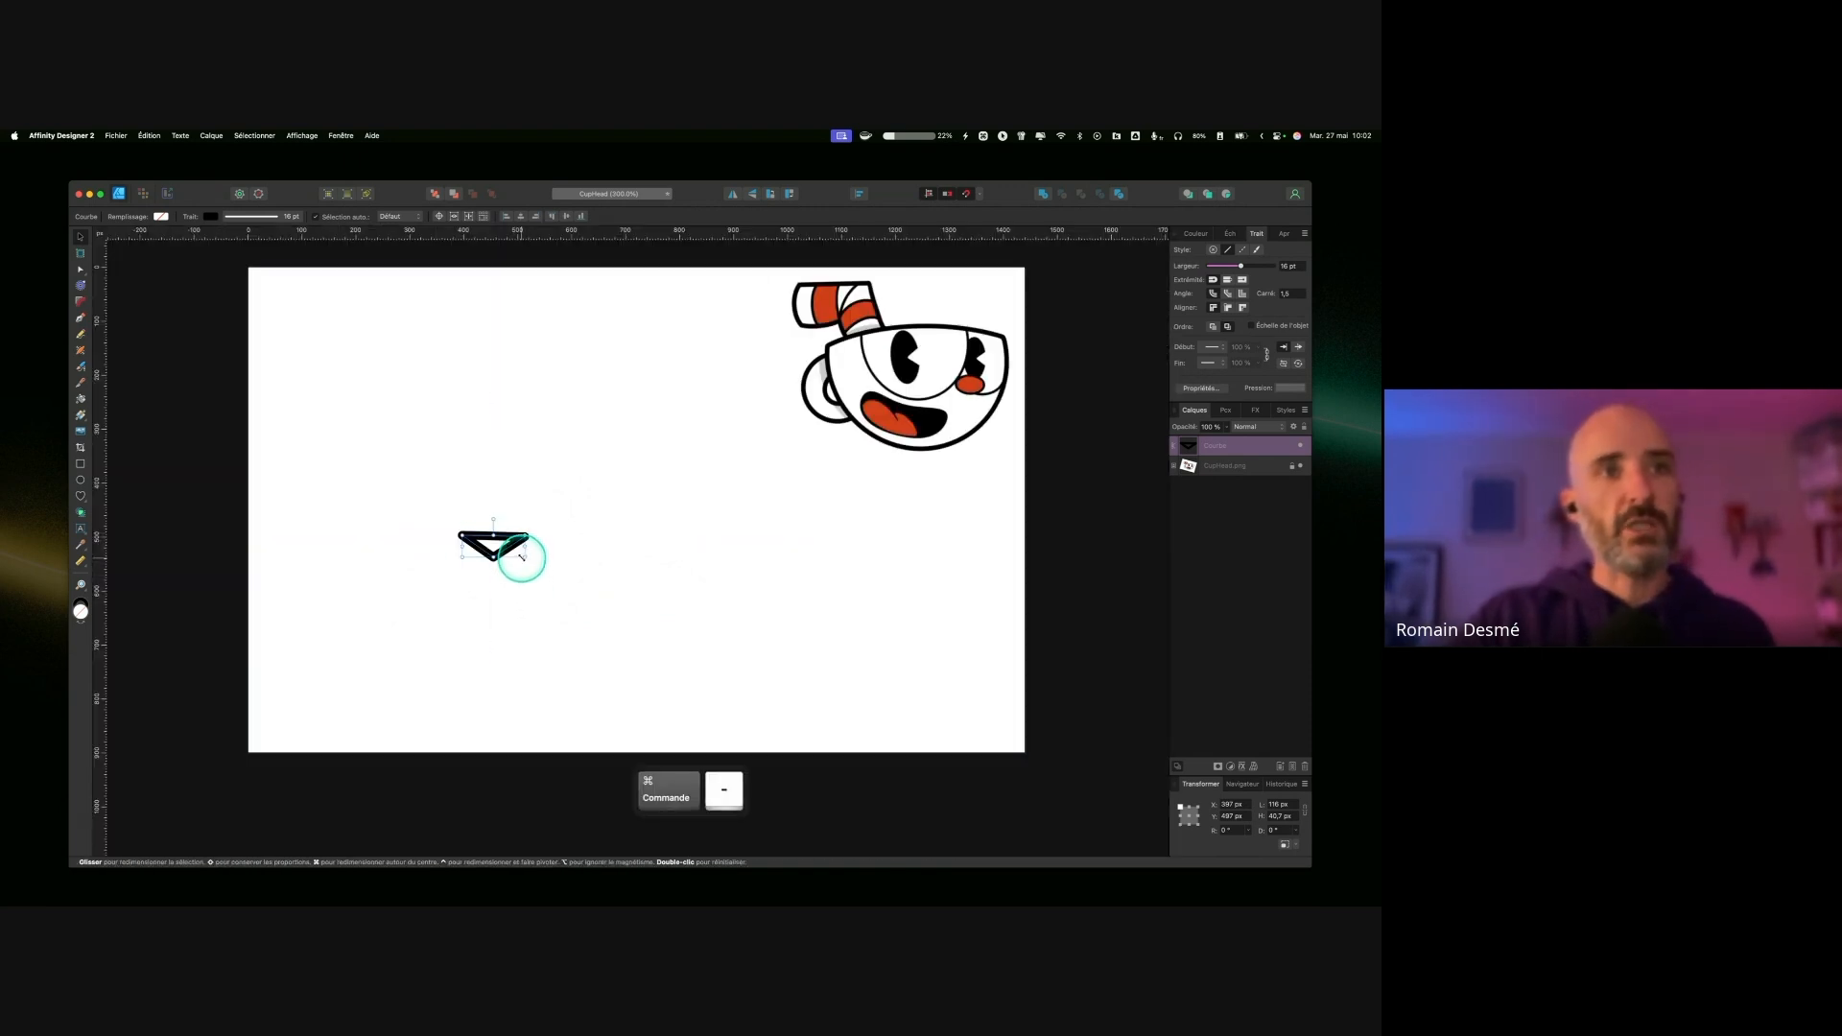
Step: Enlarge the triangle proportionally to about 1040 px wide and move it up and left within the page
drag(527, 558, 1040, 703)
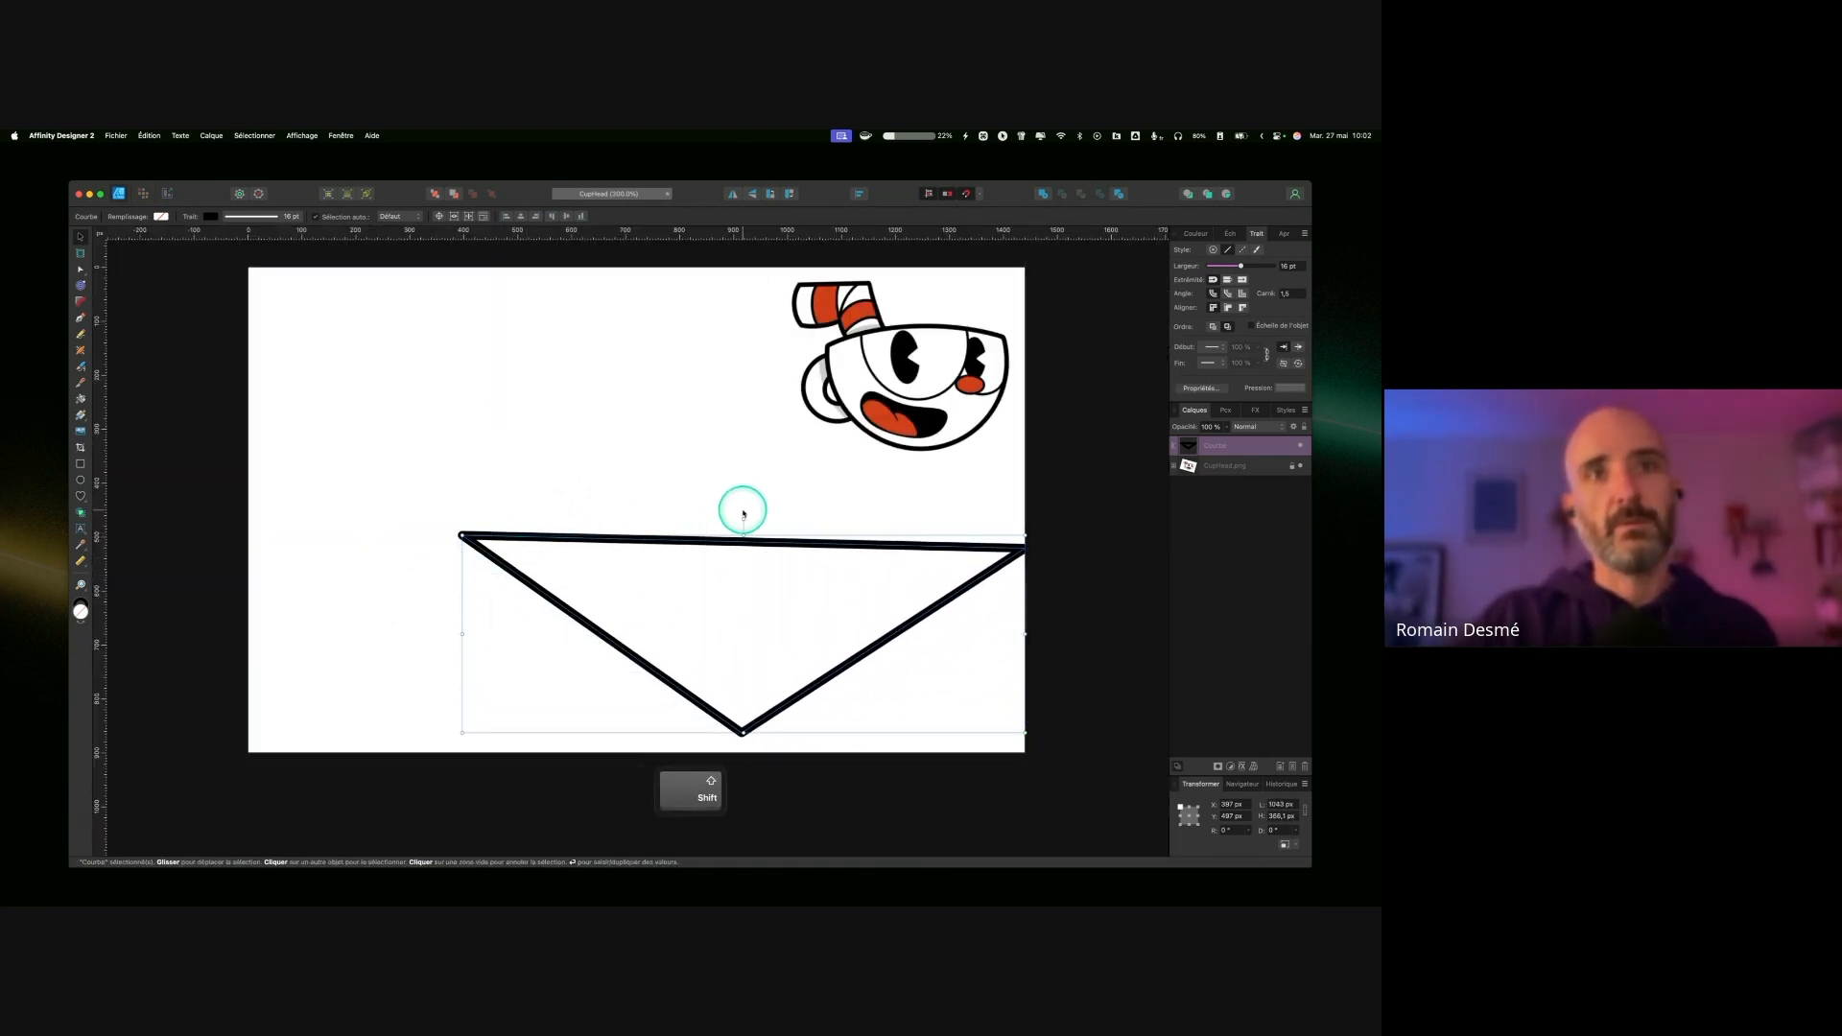
drag(747, 543, 615, 488)
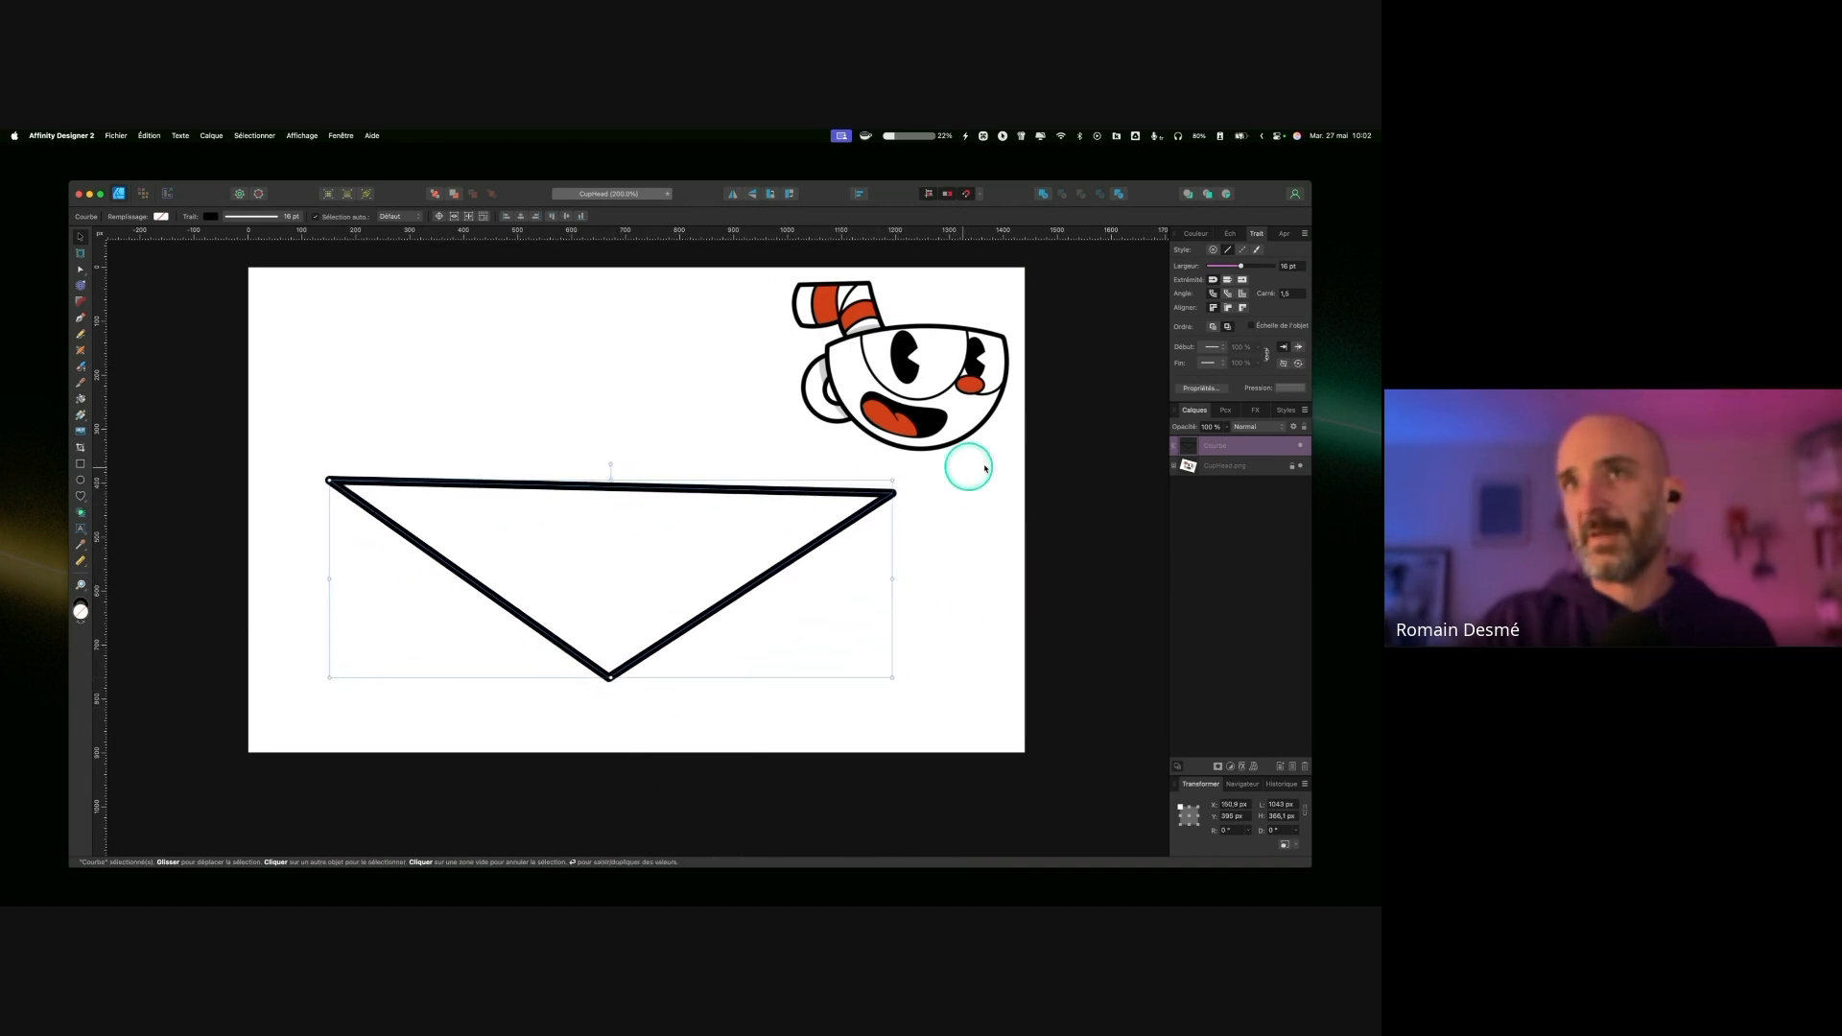
key(ctrl)
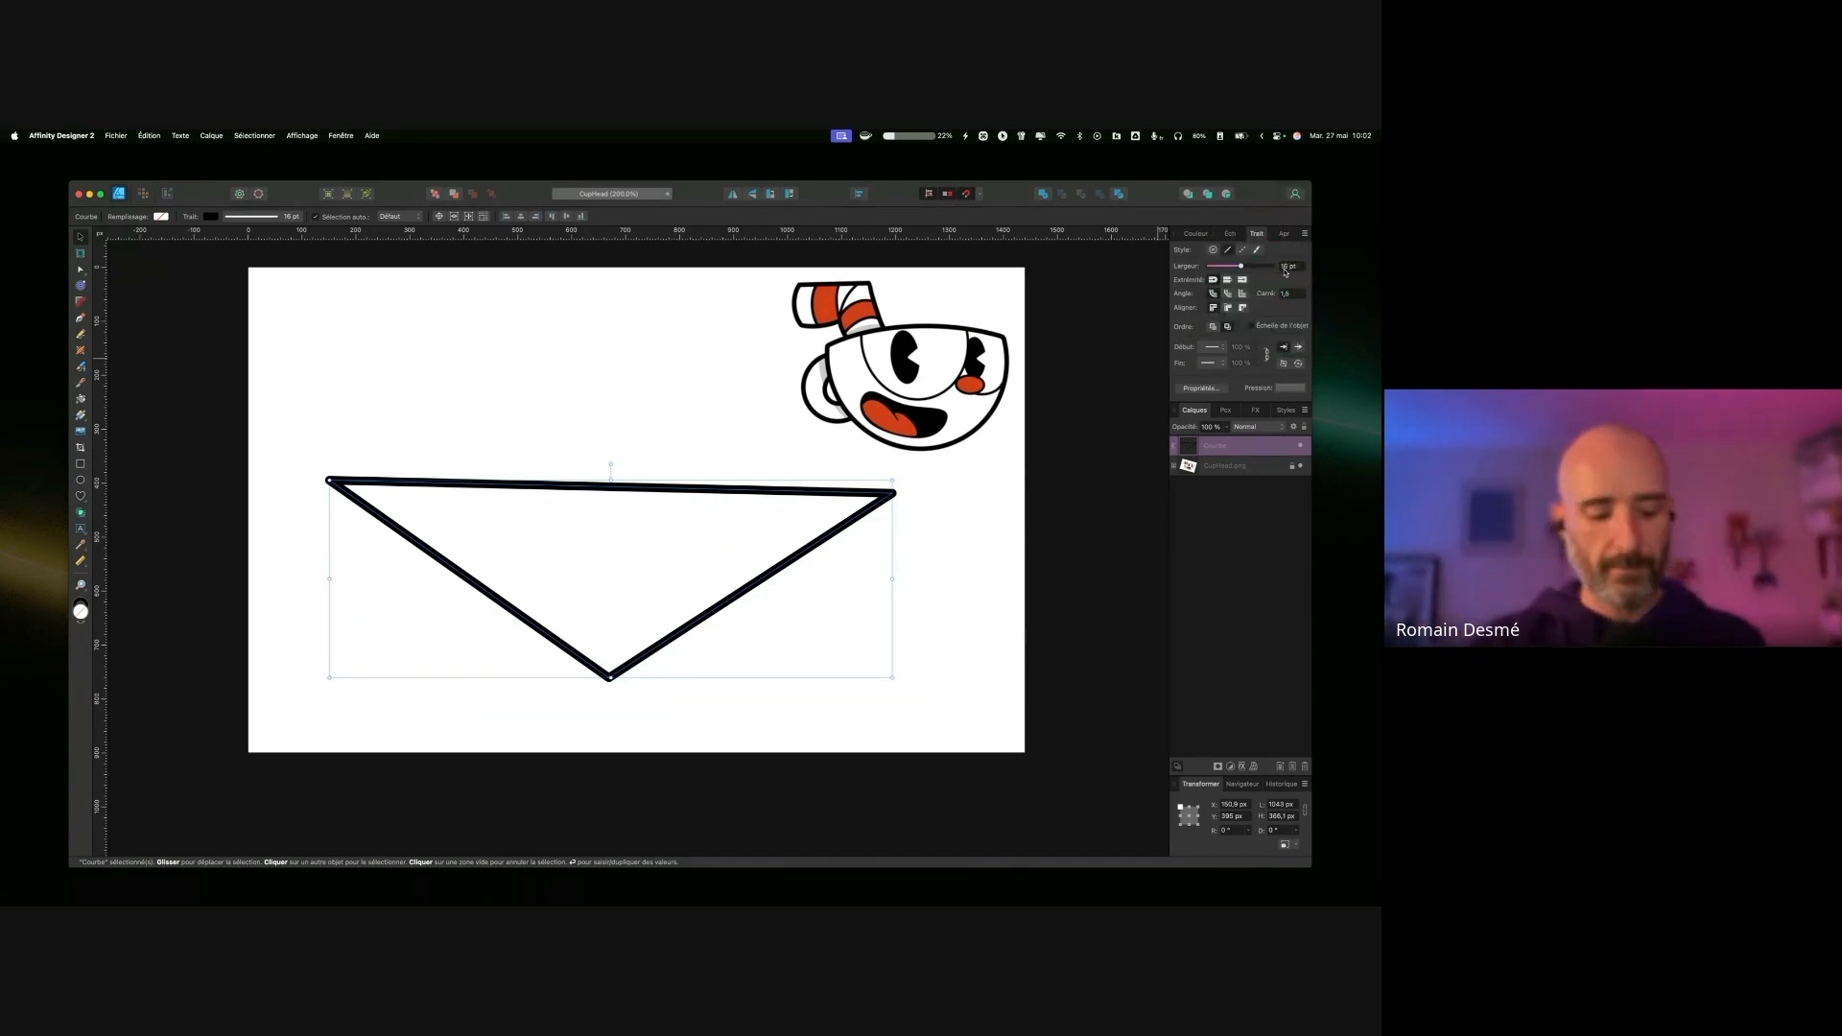
Step: Undo the triangle's move and both of its resizes
key(super+z)
key(super+z)
key(super+z)
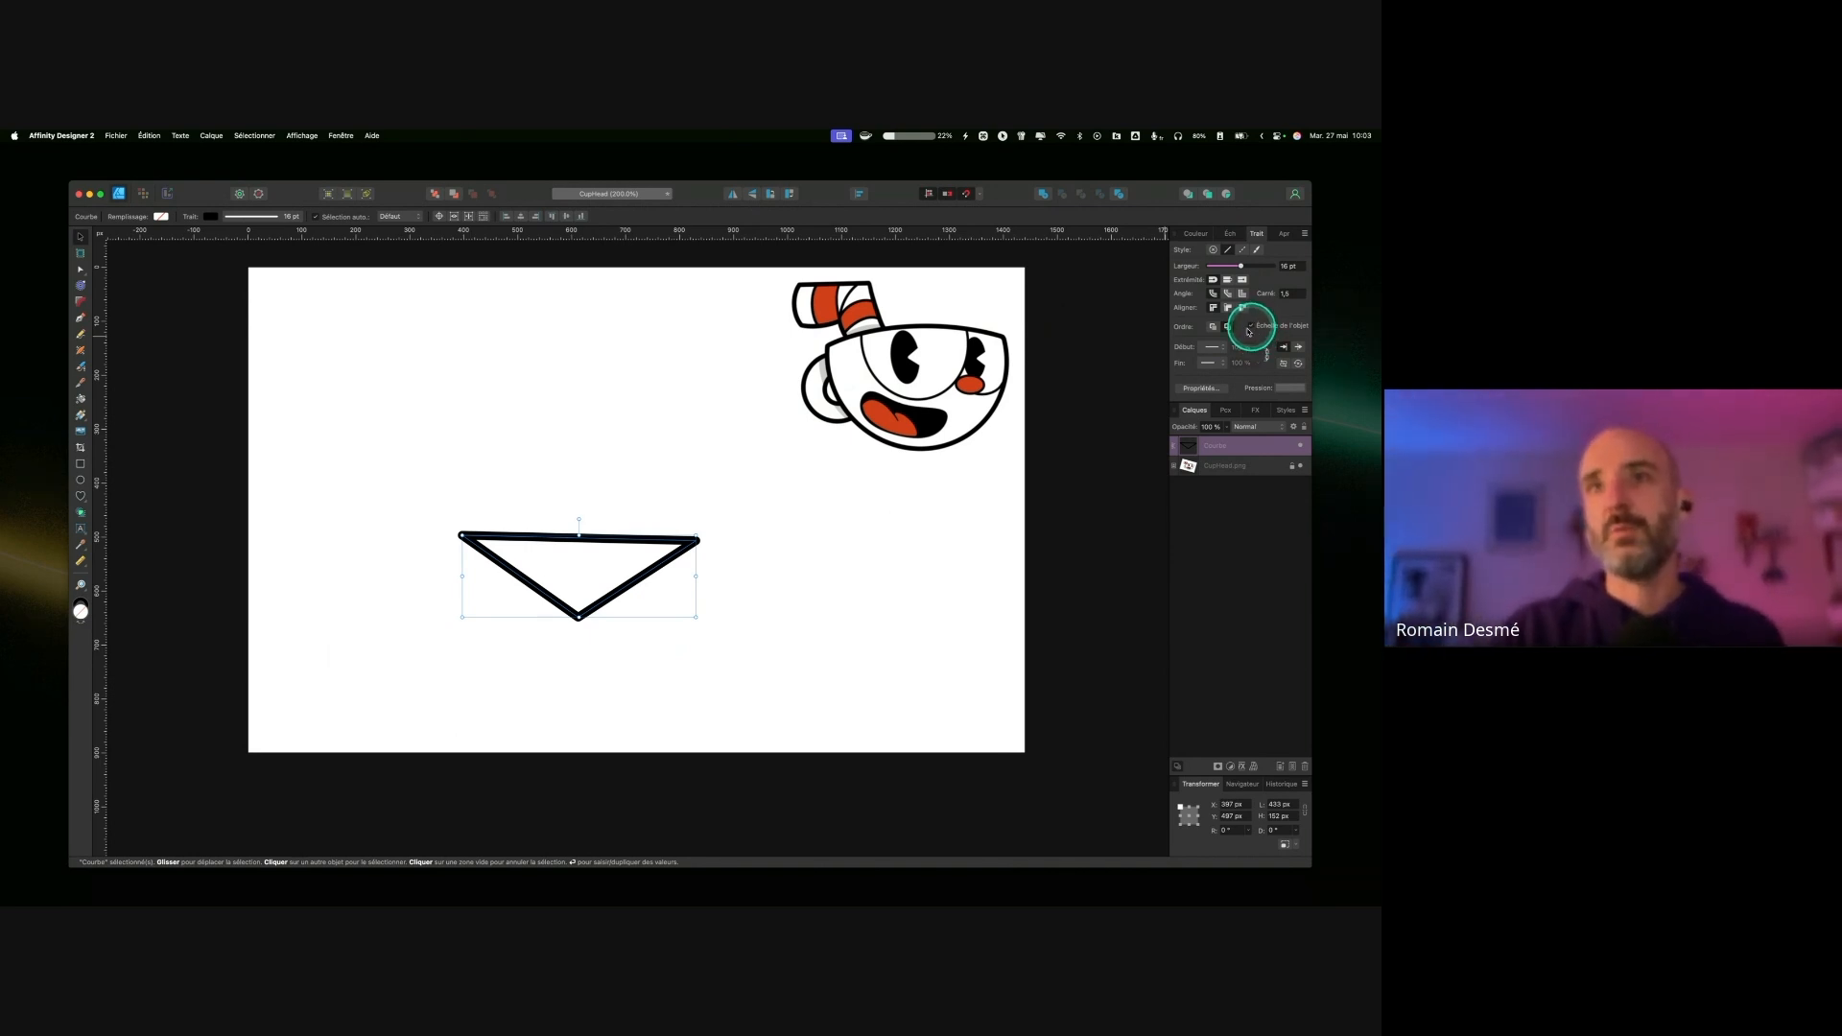
Step: With the stroke set to scale with the object, resize the triangle proportionally to about 535 px wide and move it slightly upward
mouse_move(696, 617)
mouse_down()
mouse_move(584, 563)
mouse_move(916, 658)
mouse_move(786, 628)
mouse_move(816, 637)
mouse_up()
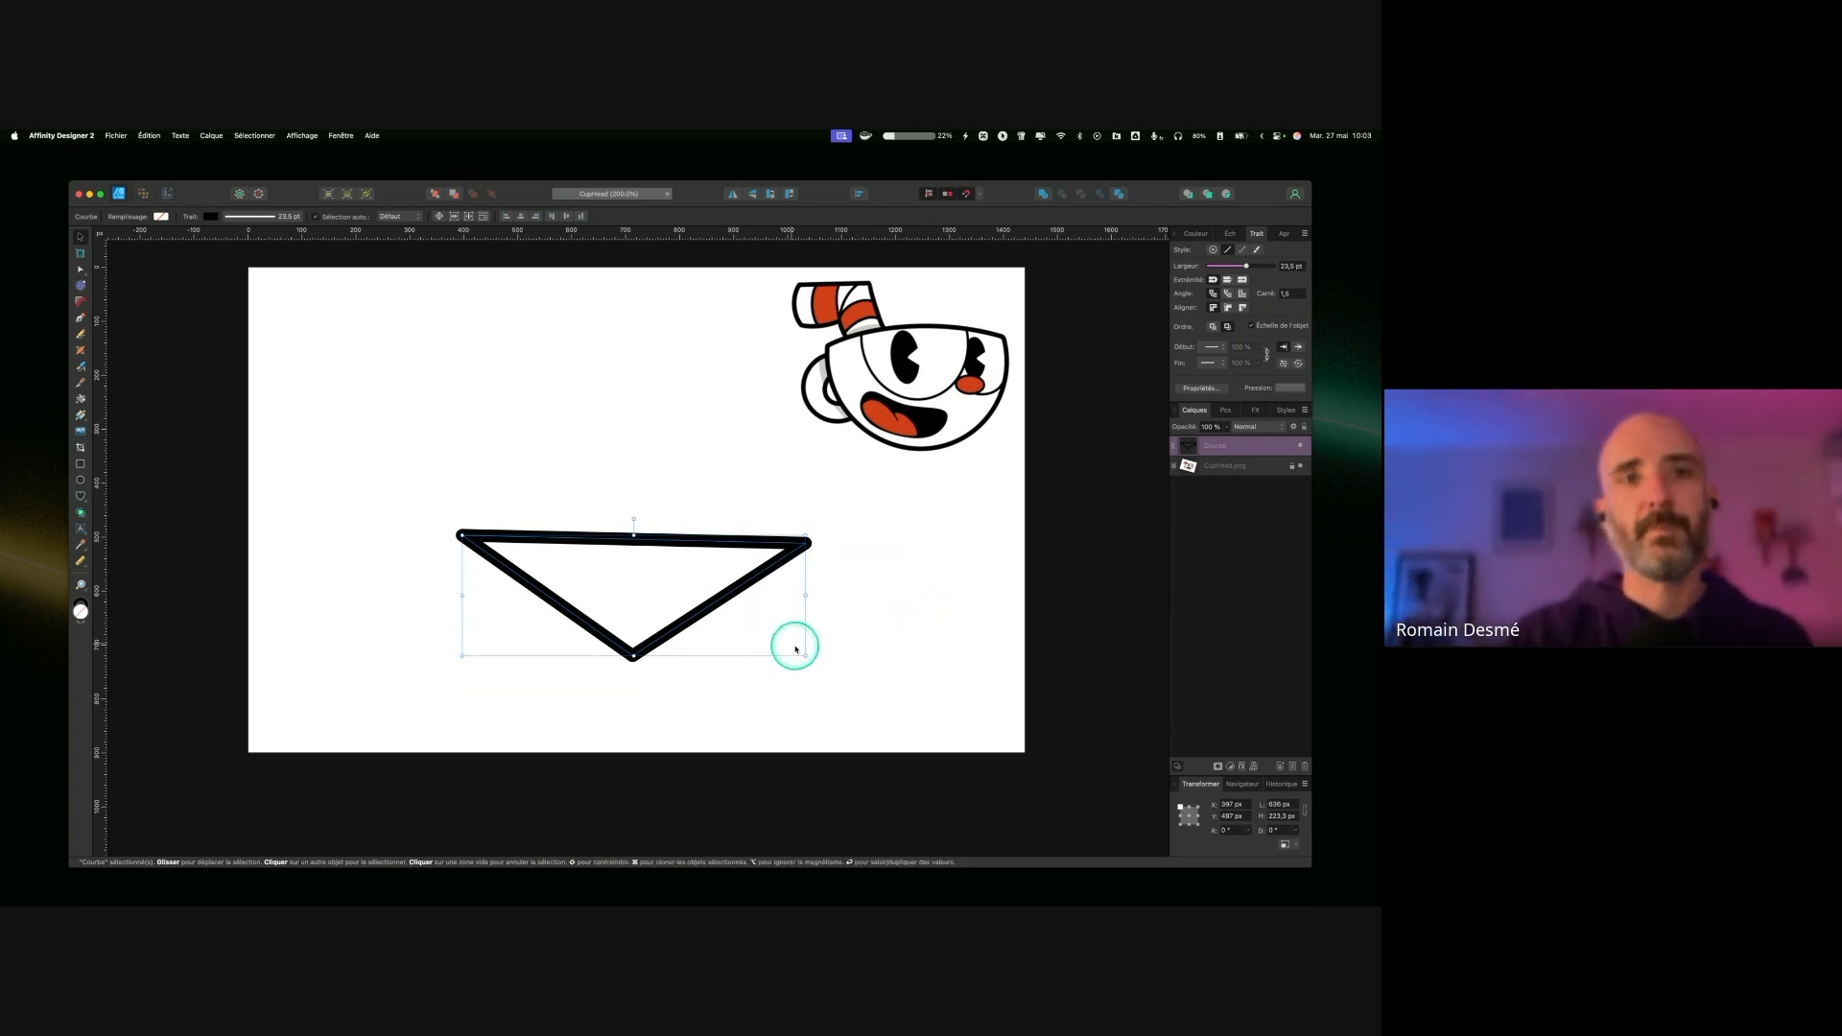
drag(806, 653, 751, 628)
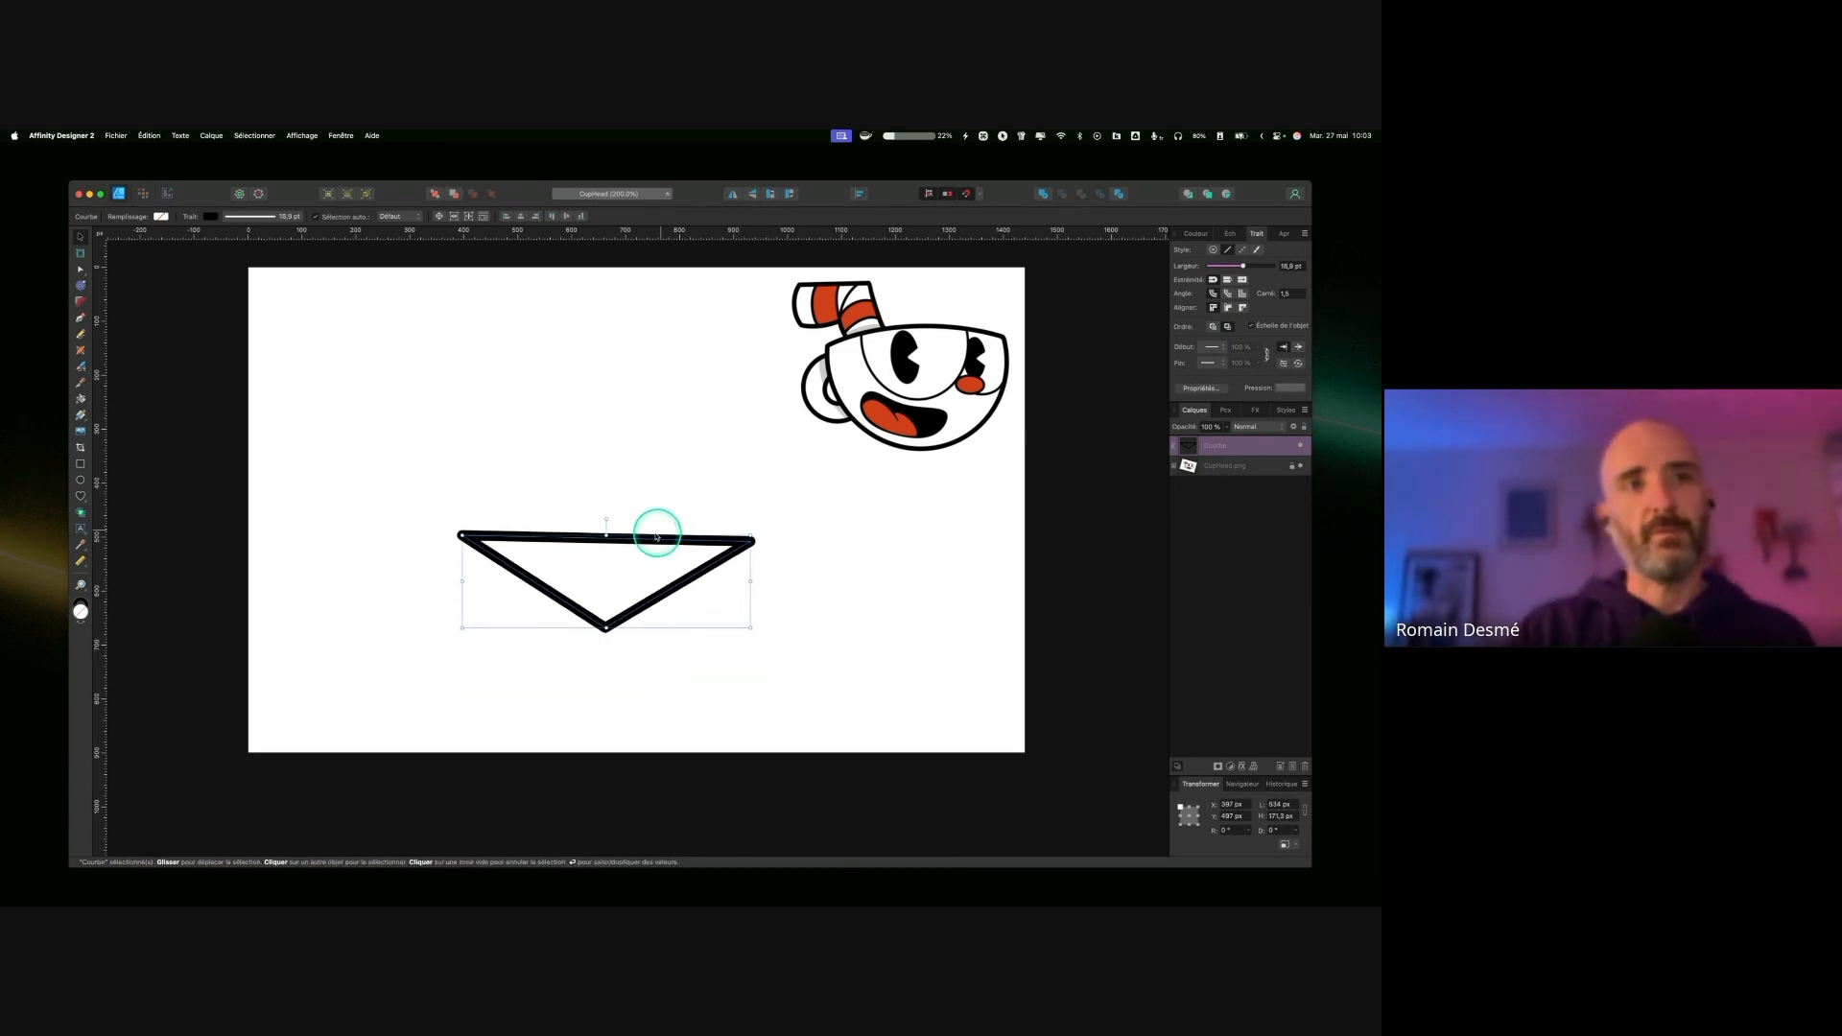
drag(647, 542, 644, 492)
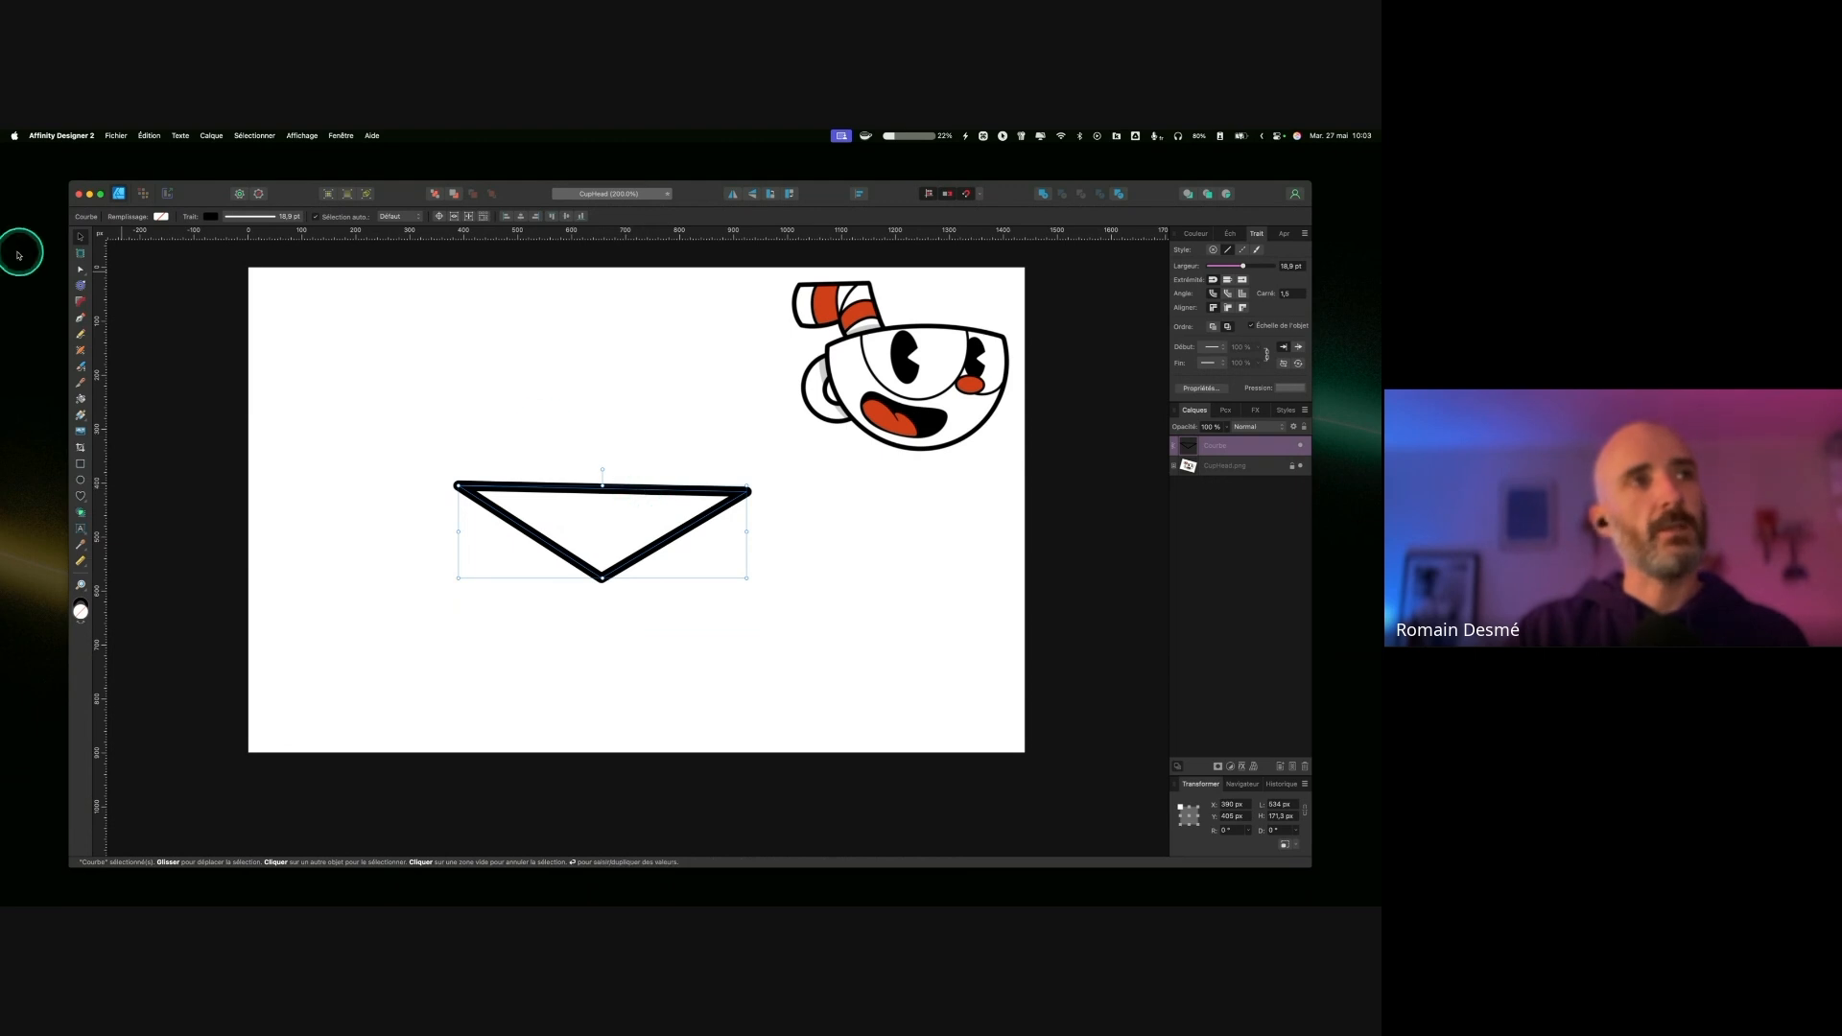
Step: Bend the triangle's three edges into curves with the Node tool, bowing the top edge slightly down and both lower edges outward
click(81, 271)
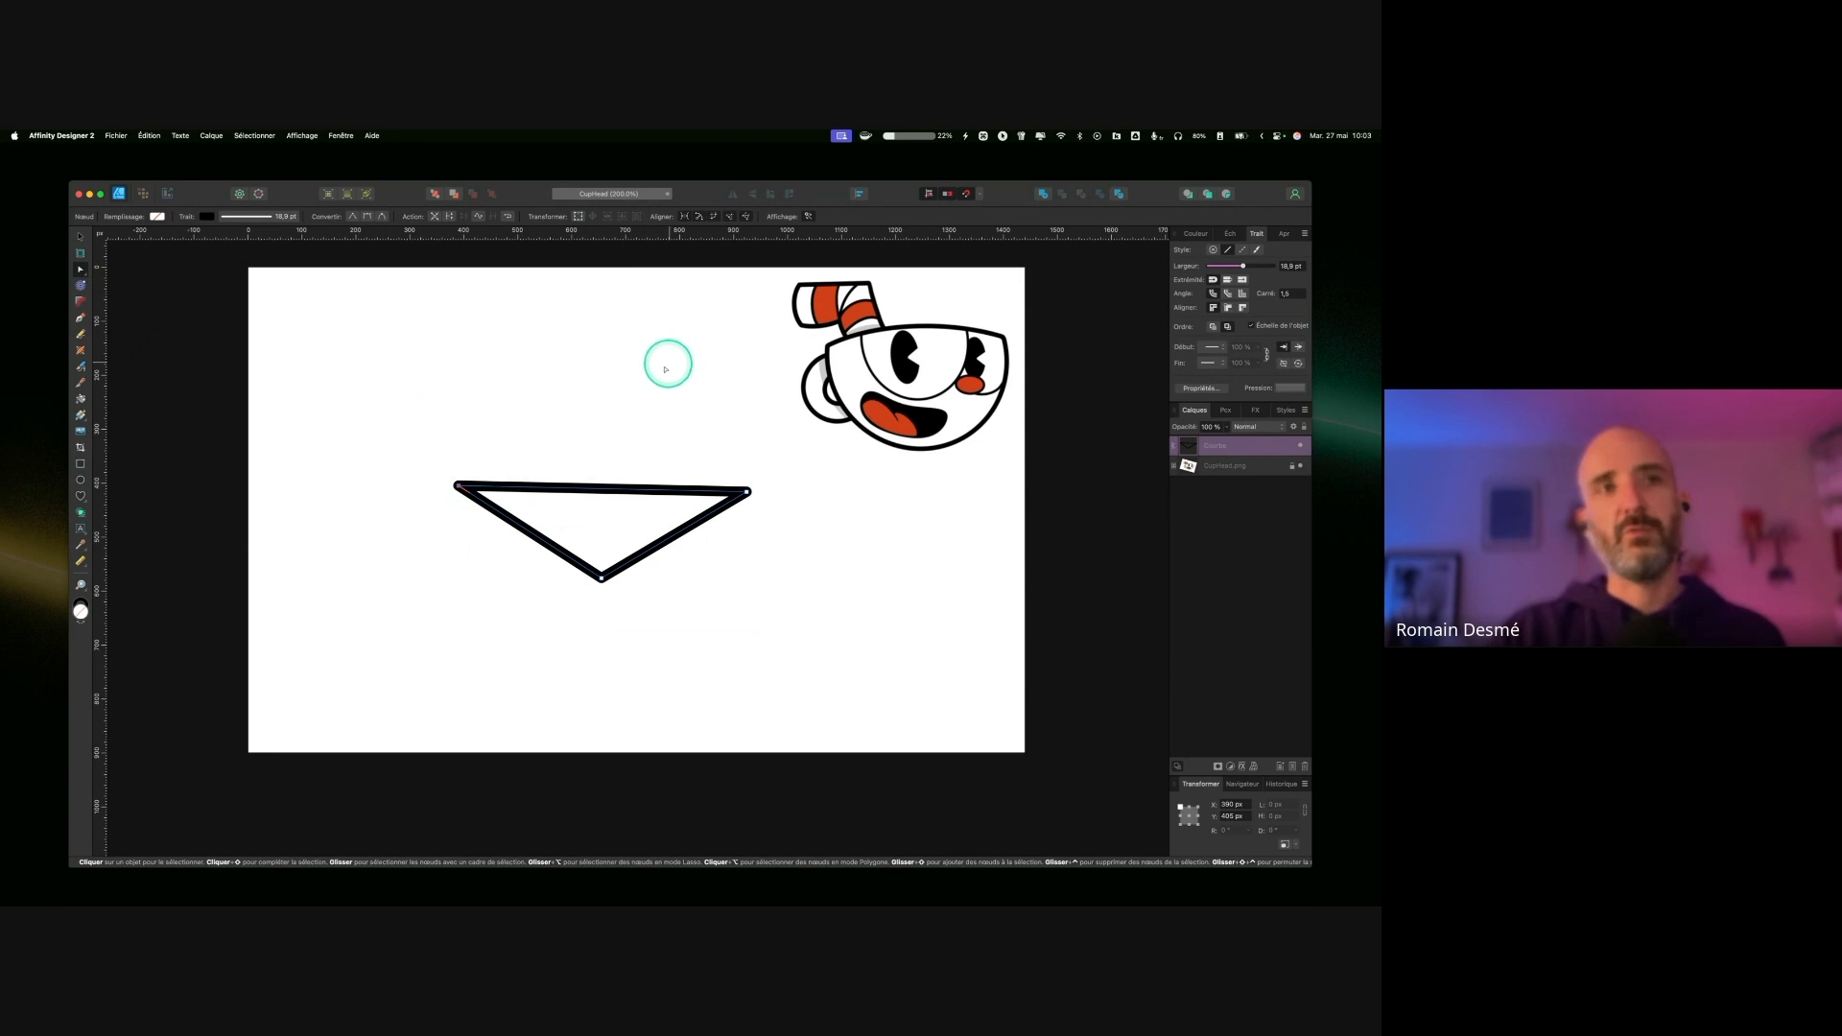
key(ctrl)
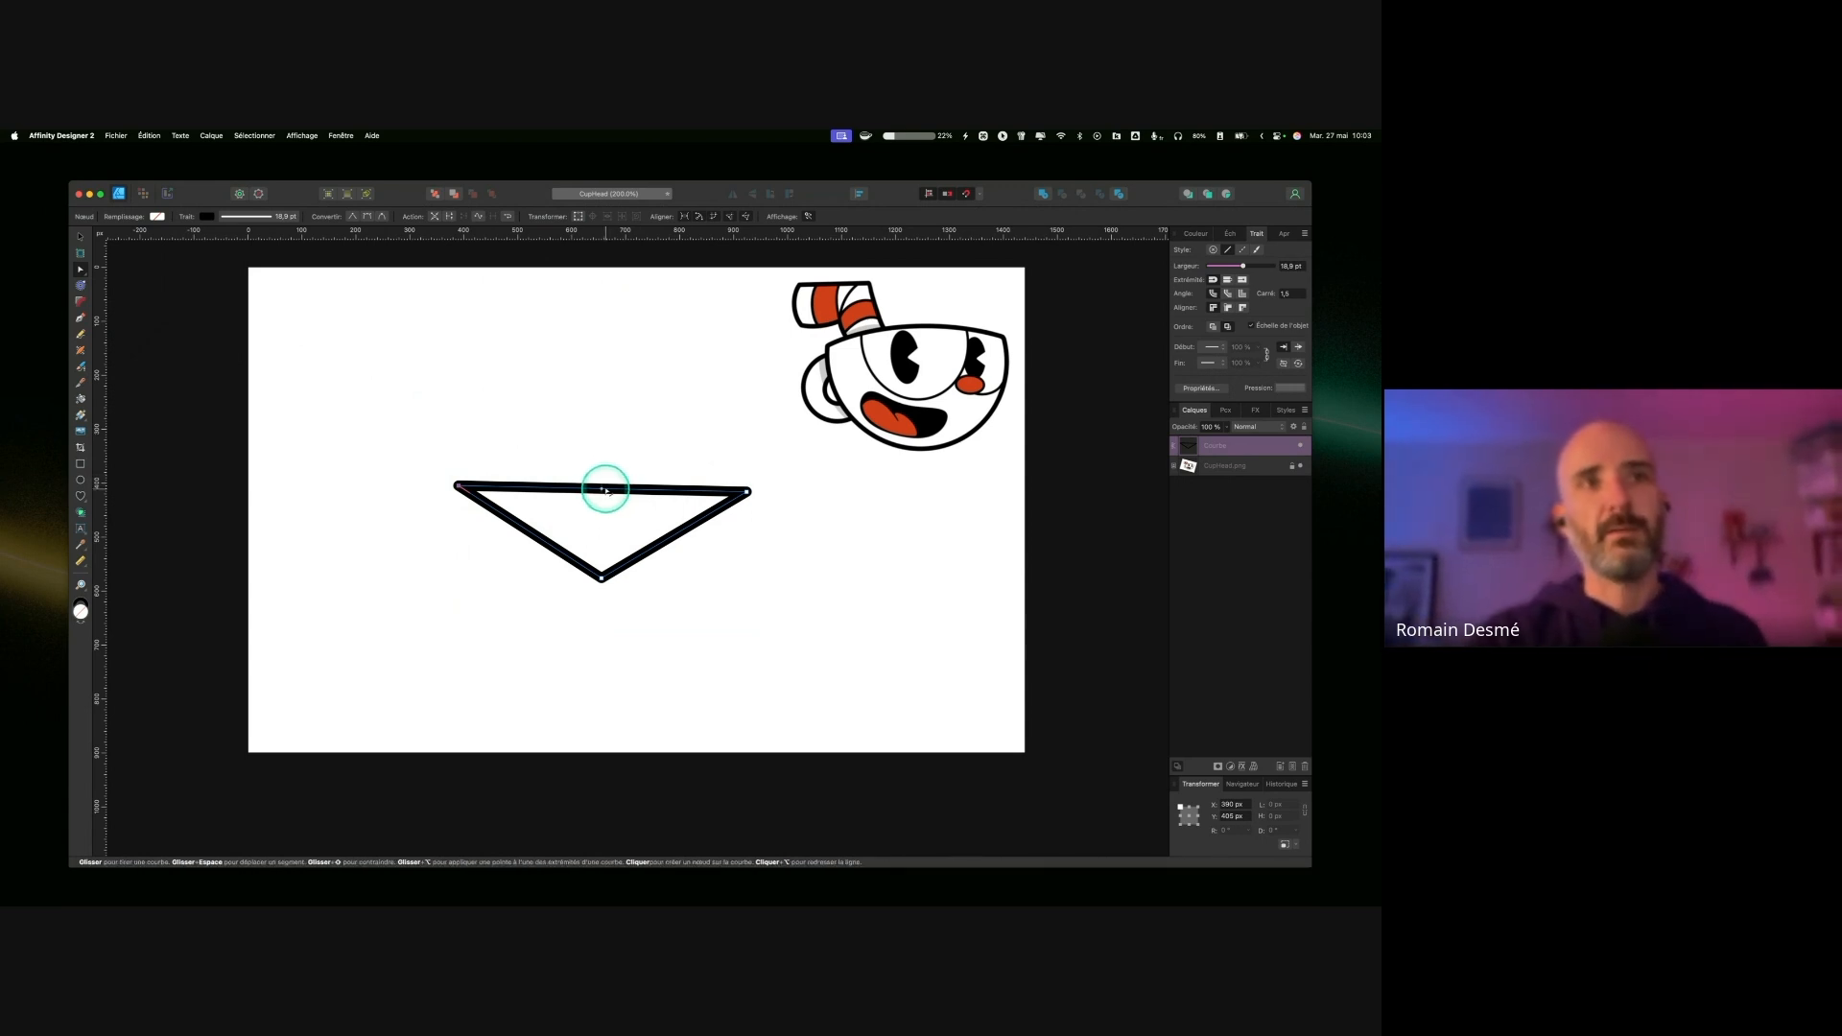
drag(604, 492, 705, 568)
click(518, 547)
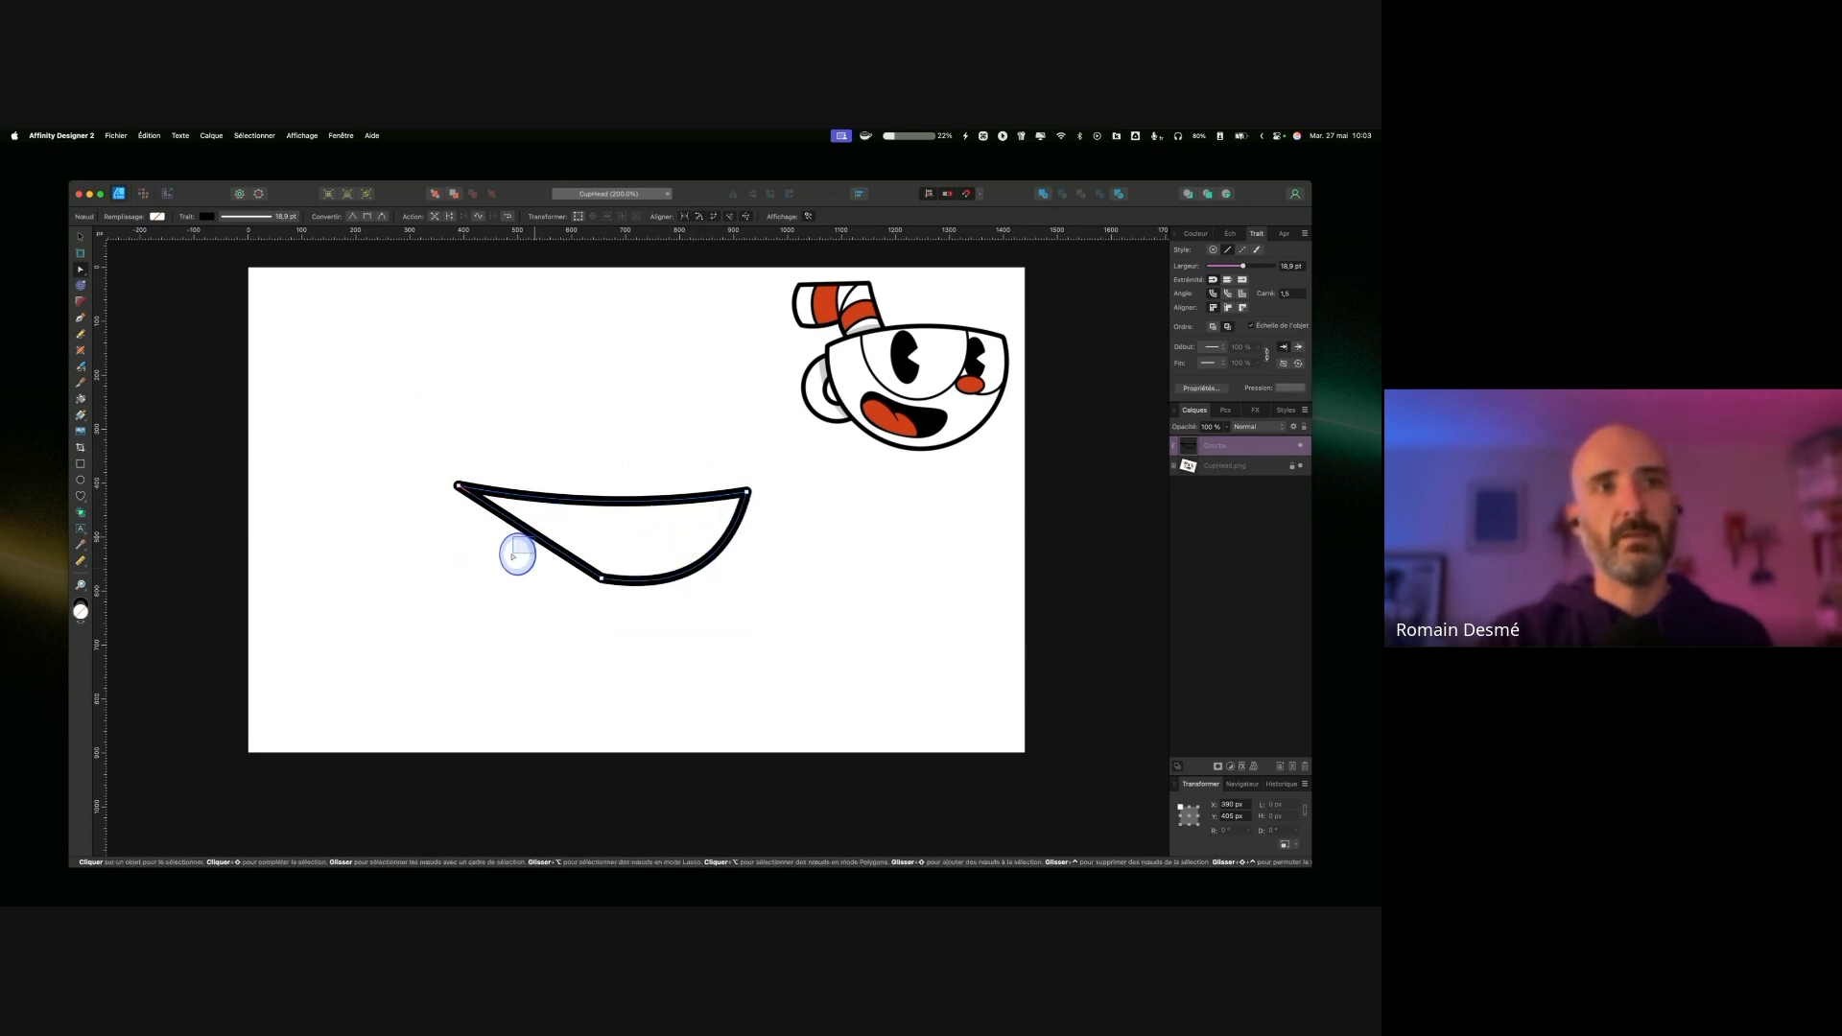
drag(535, 535, 500, 543)
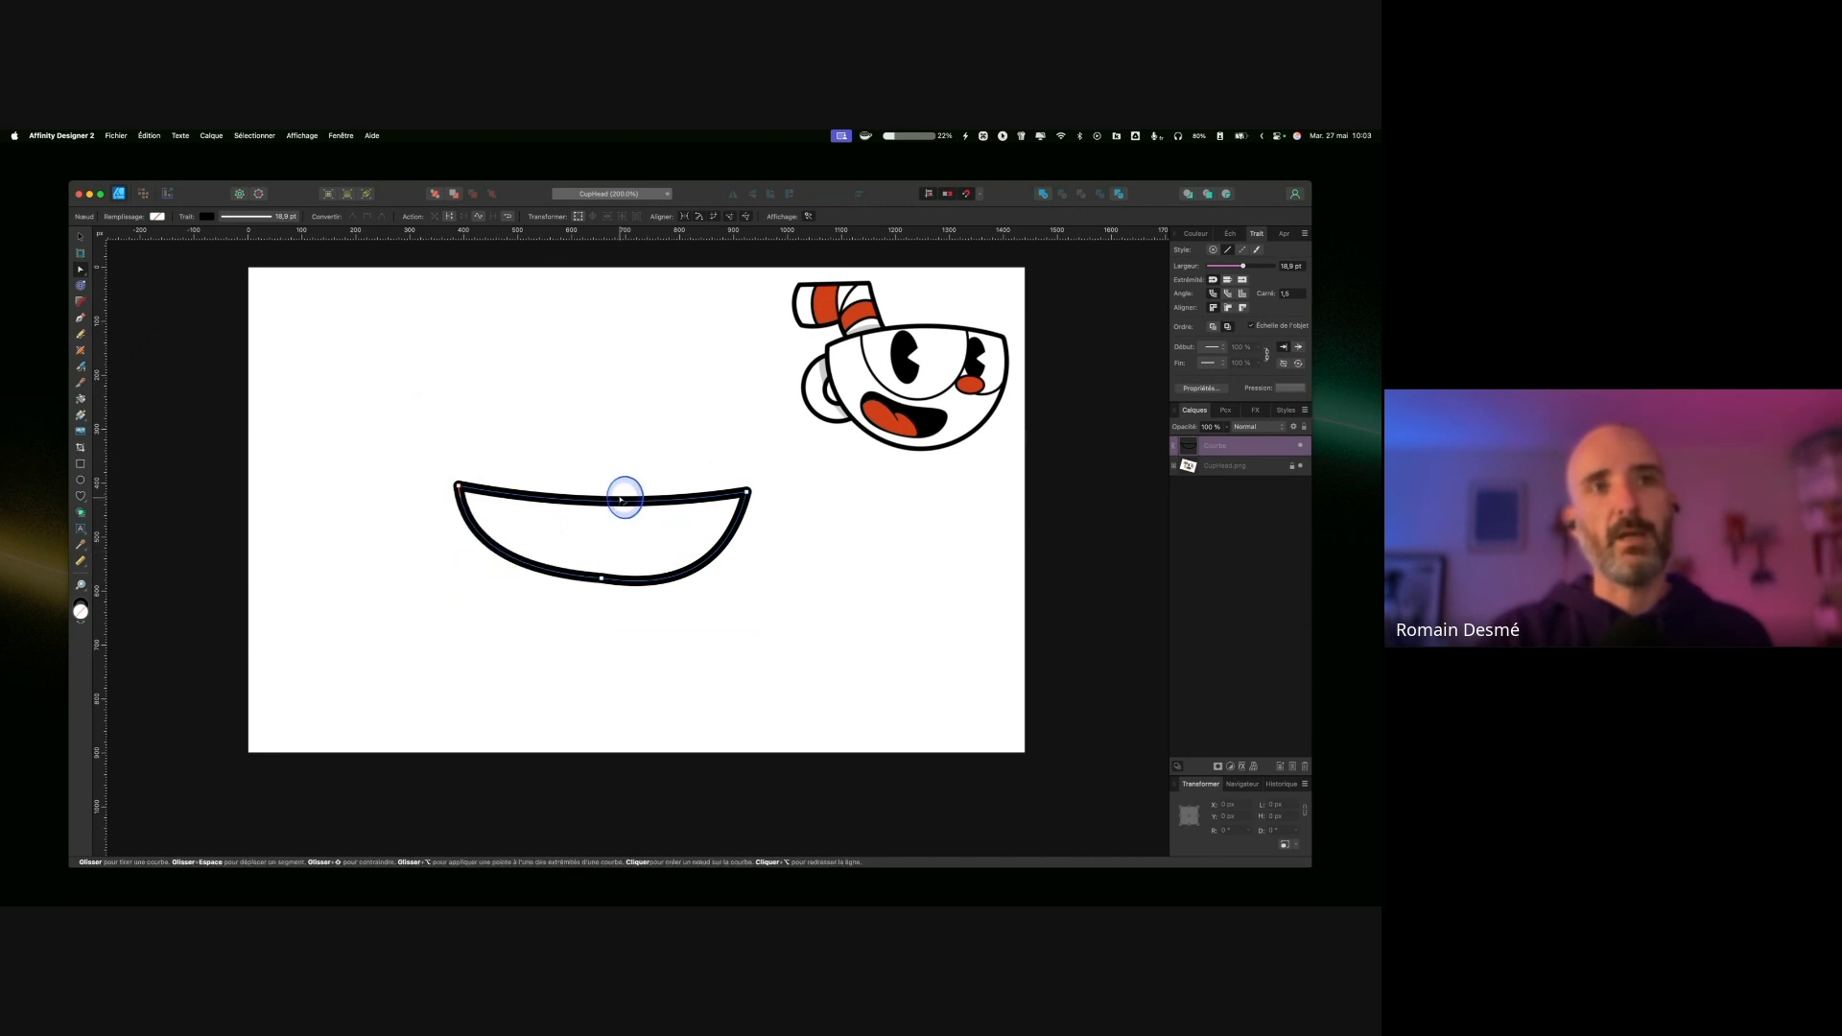
Step: Delete the bottom node and pull the remaining lower edge down into one deep, rounded mouth curve
ctrl+shift+click(602, 579)
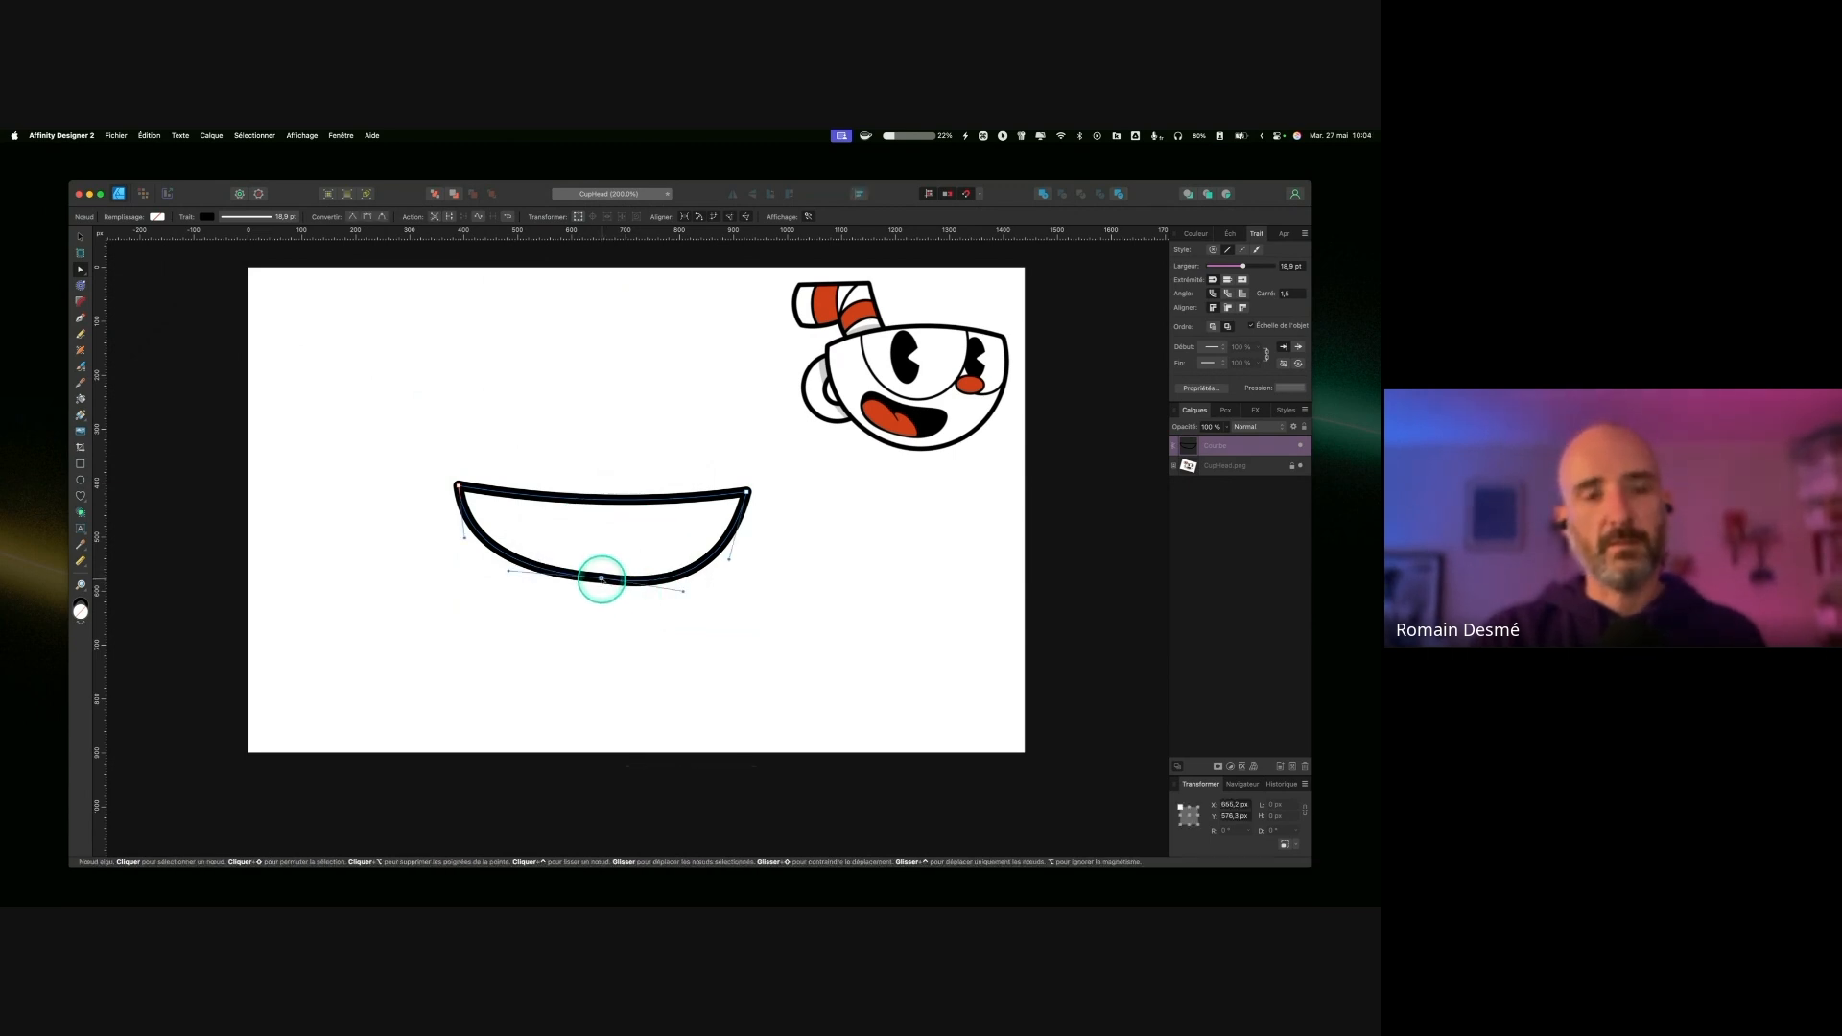
key(BackSpace)
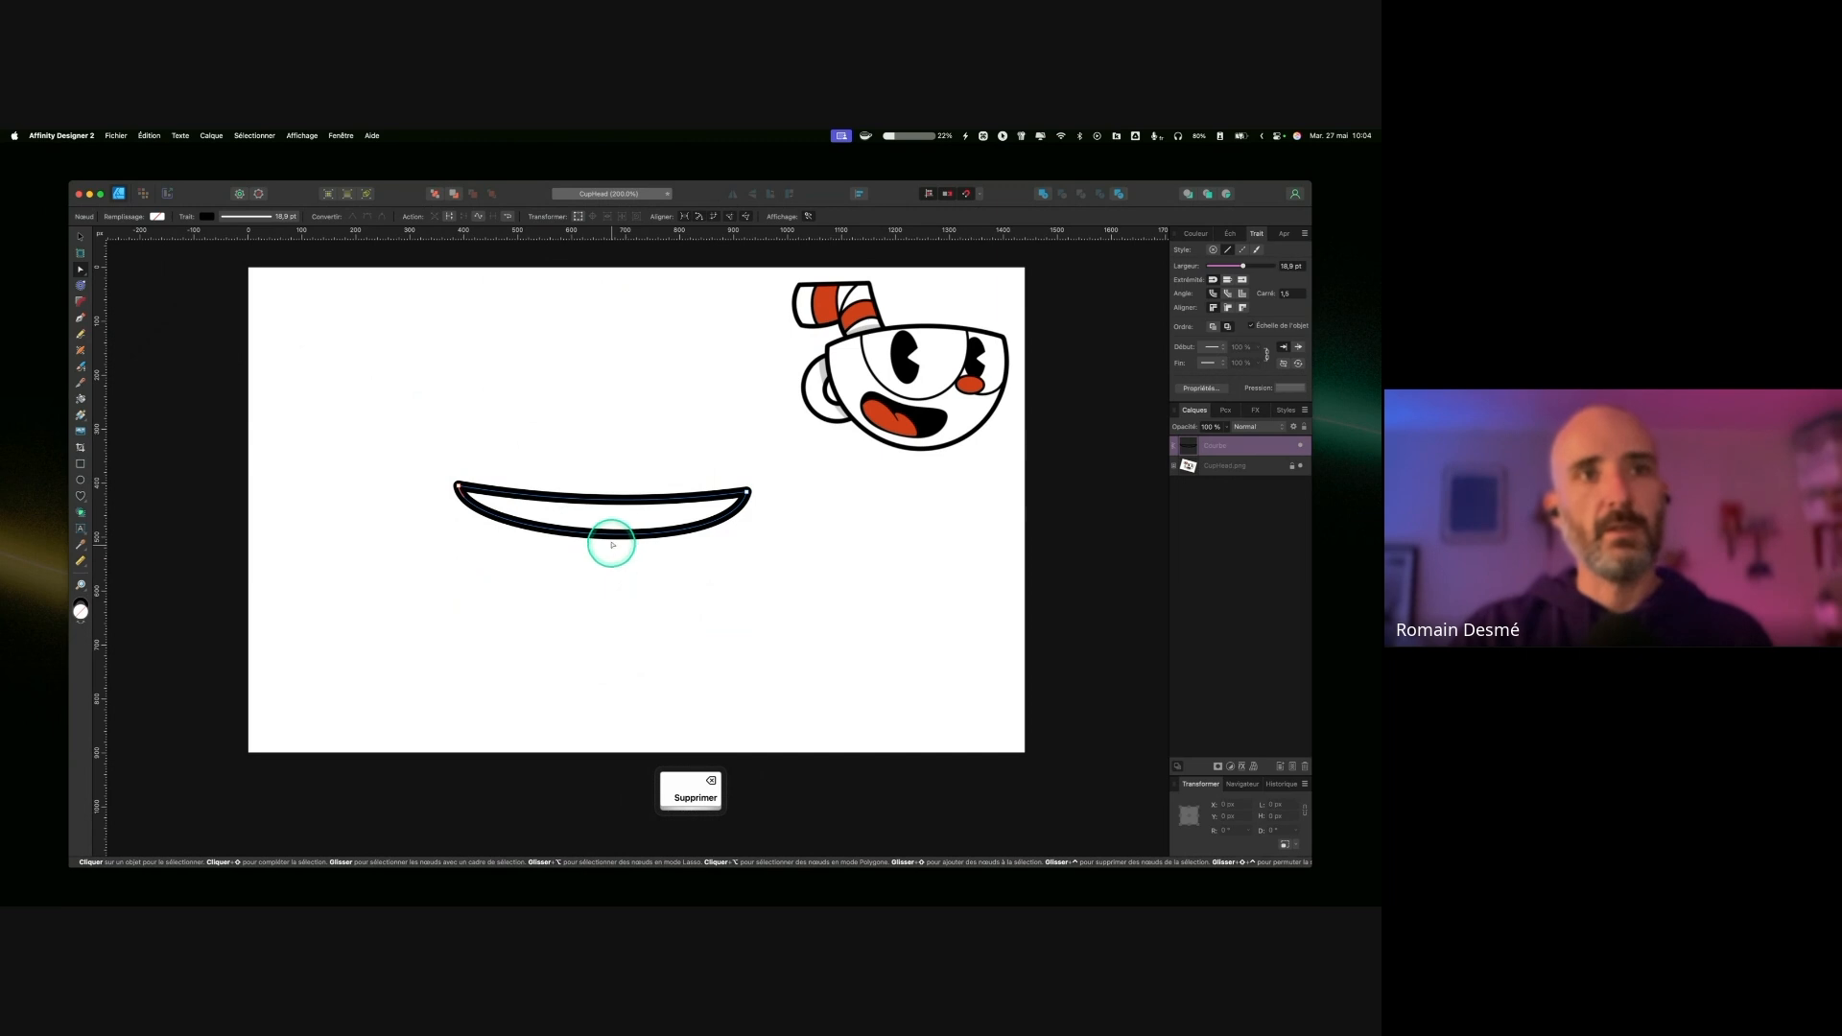
drag(609, 534, 619, 596)
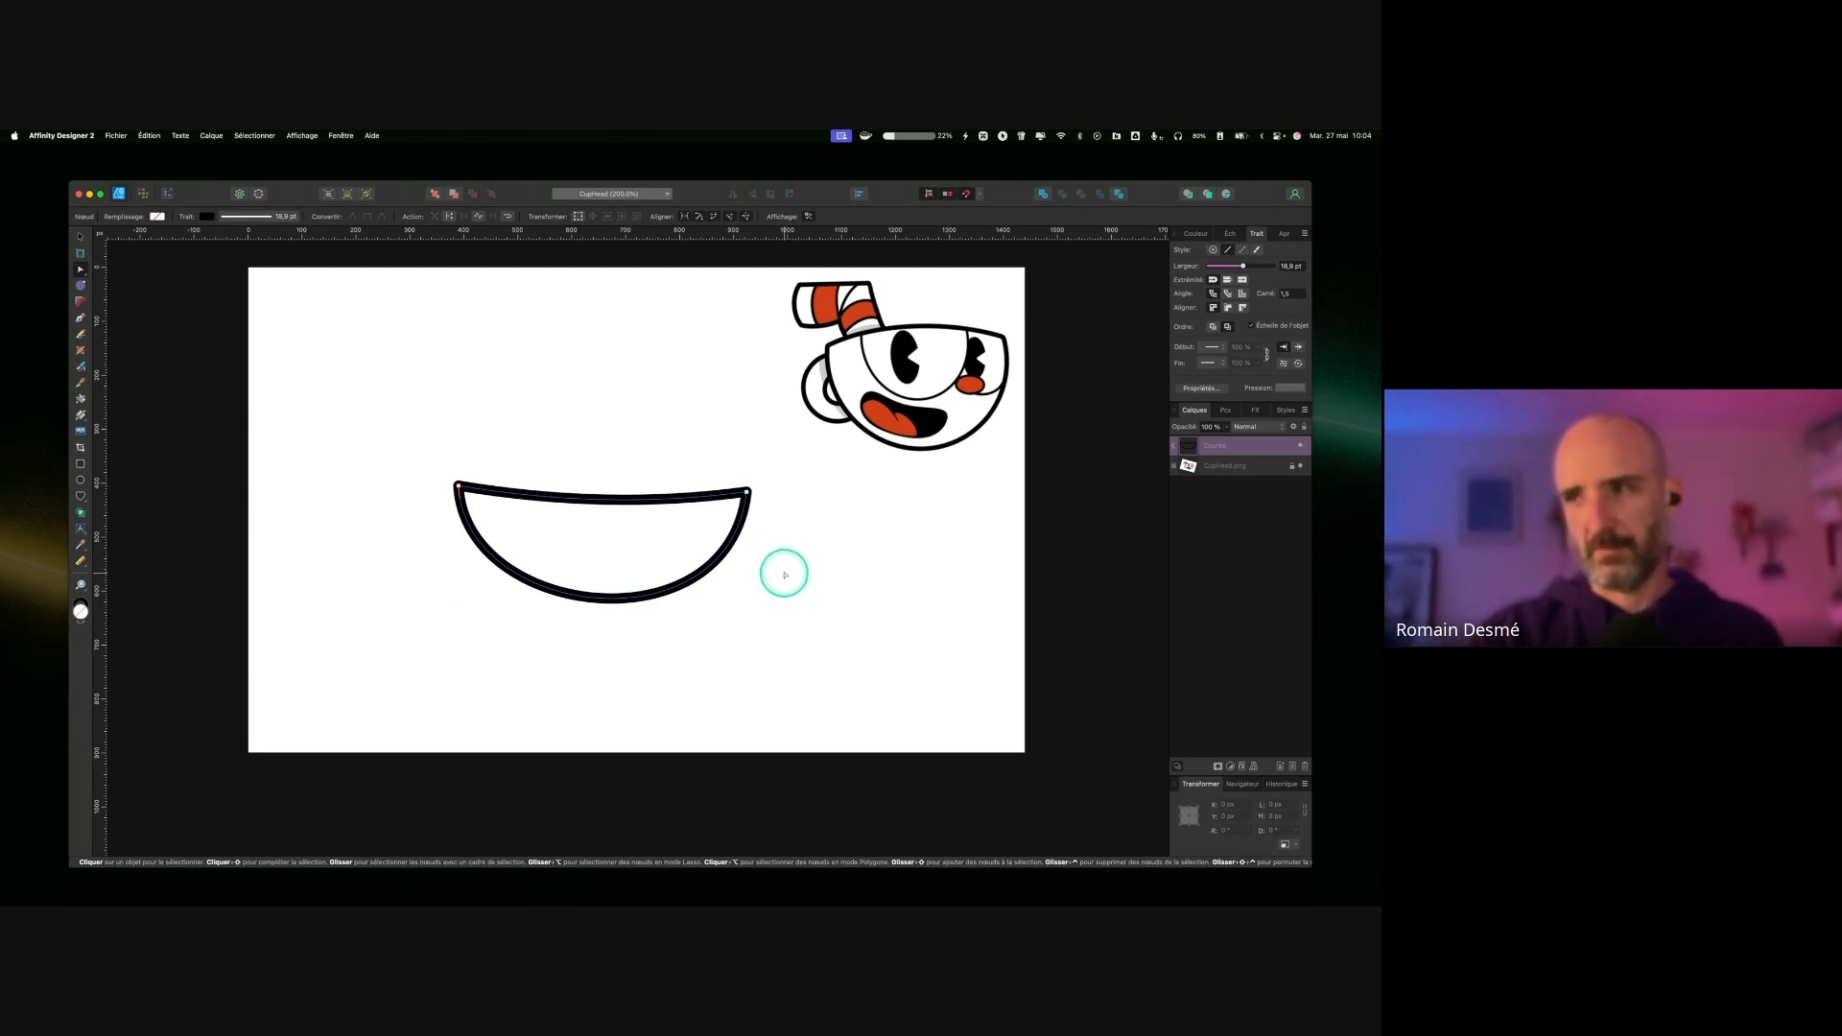
Step: Try converting the mouth shape's right corner node to a sharp node, and undo the conversion
key(ctrl)
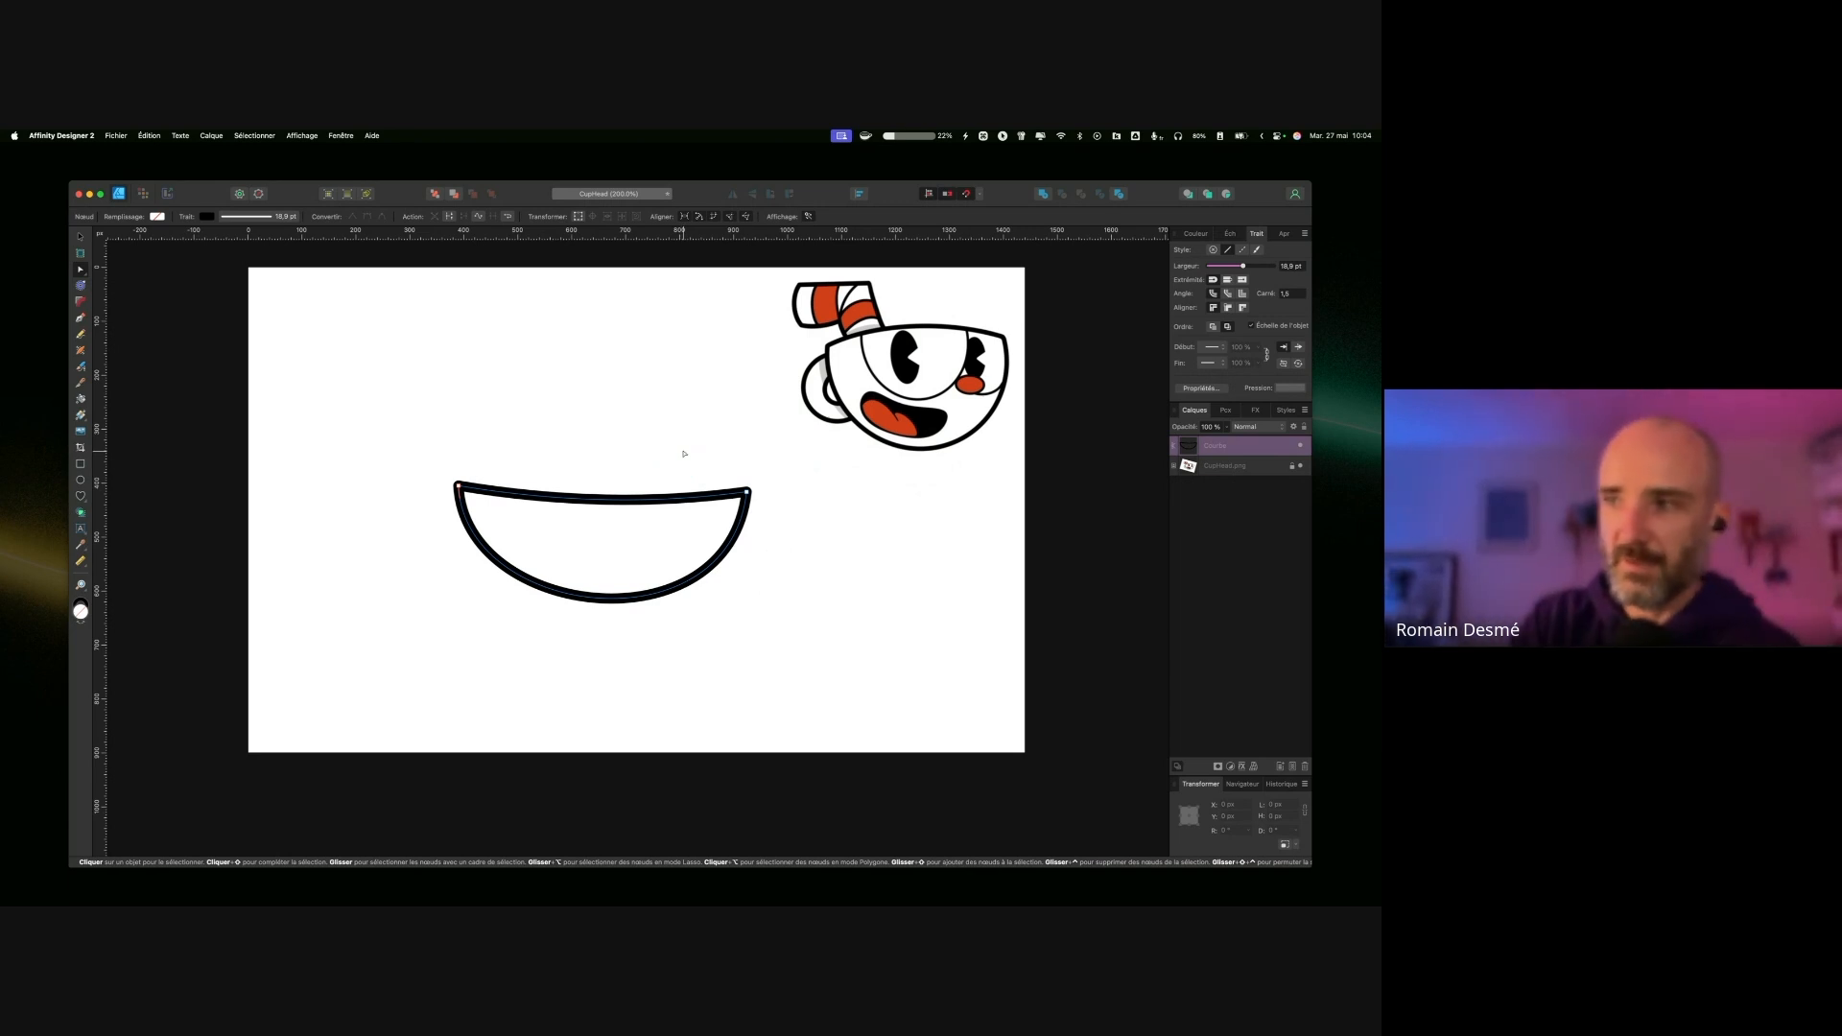
click(736, 485)
click(748, 491)
click(748, 492)
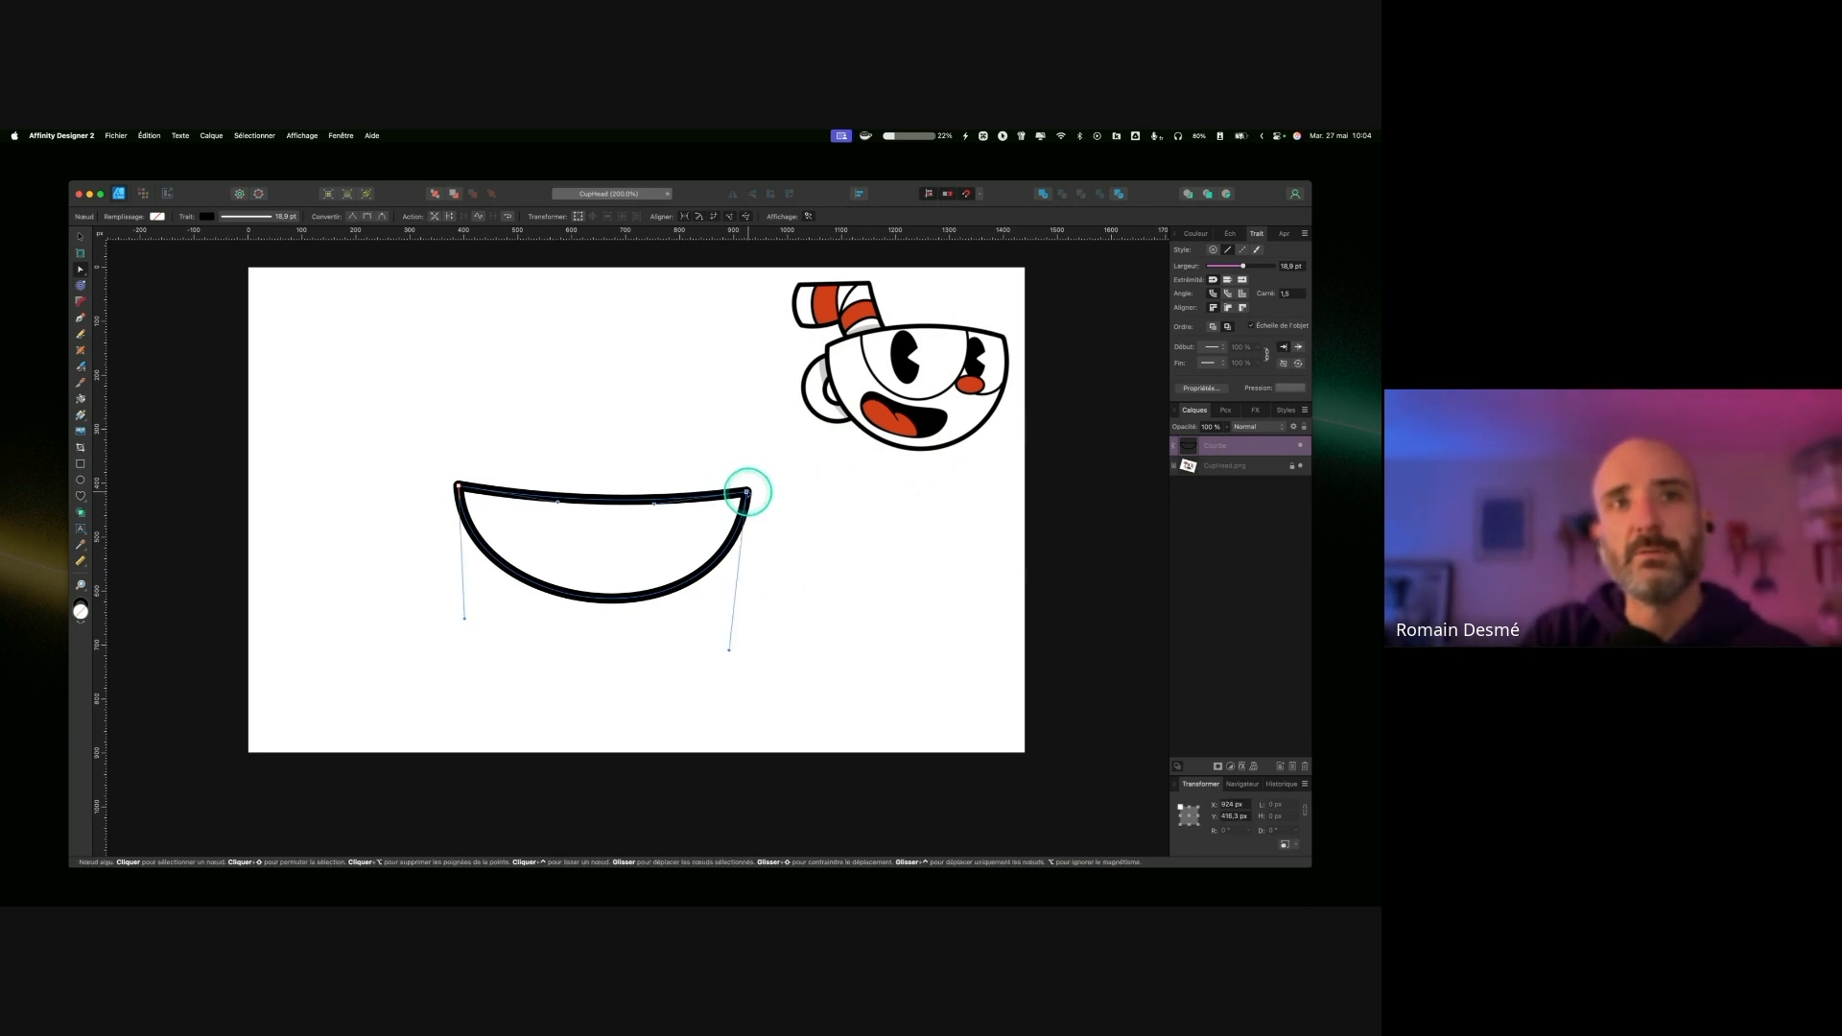
click(373, 219)
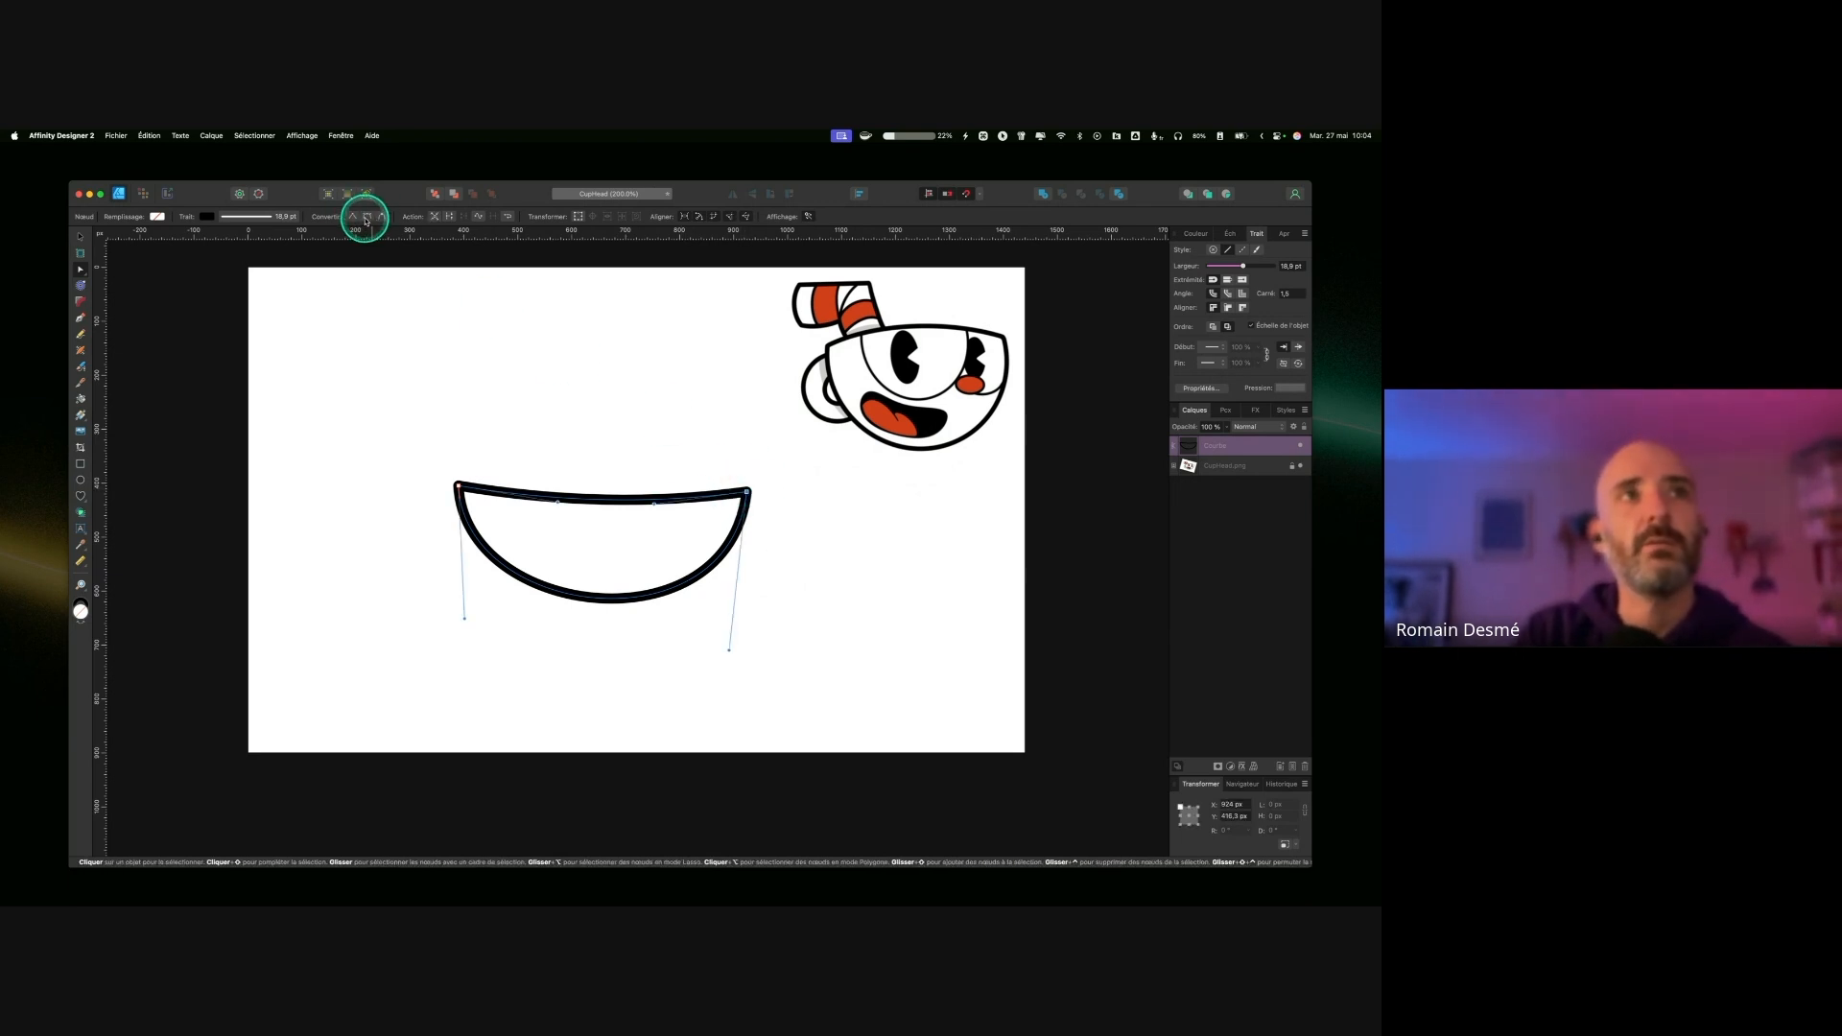
click(368, 220)
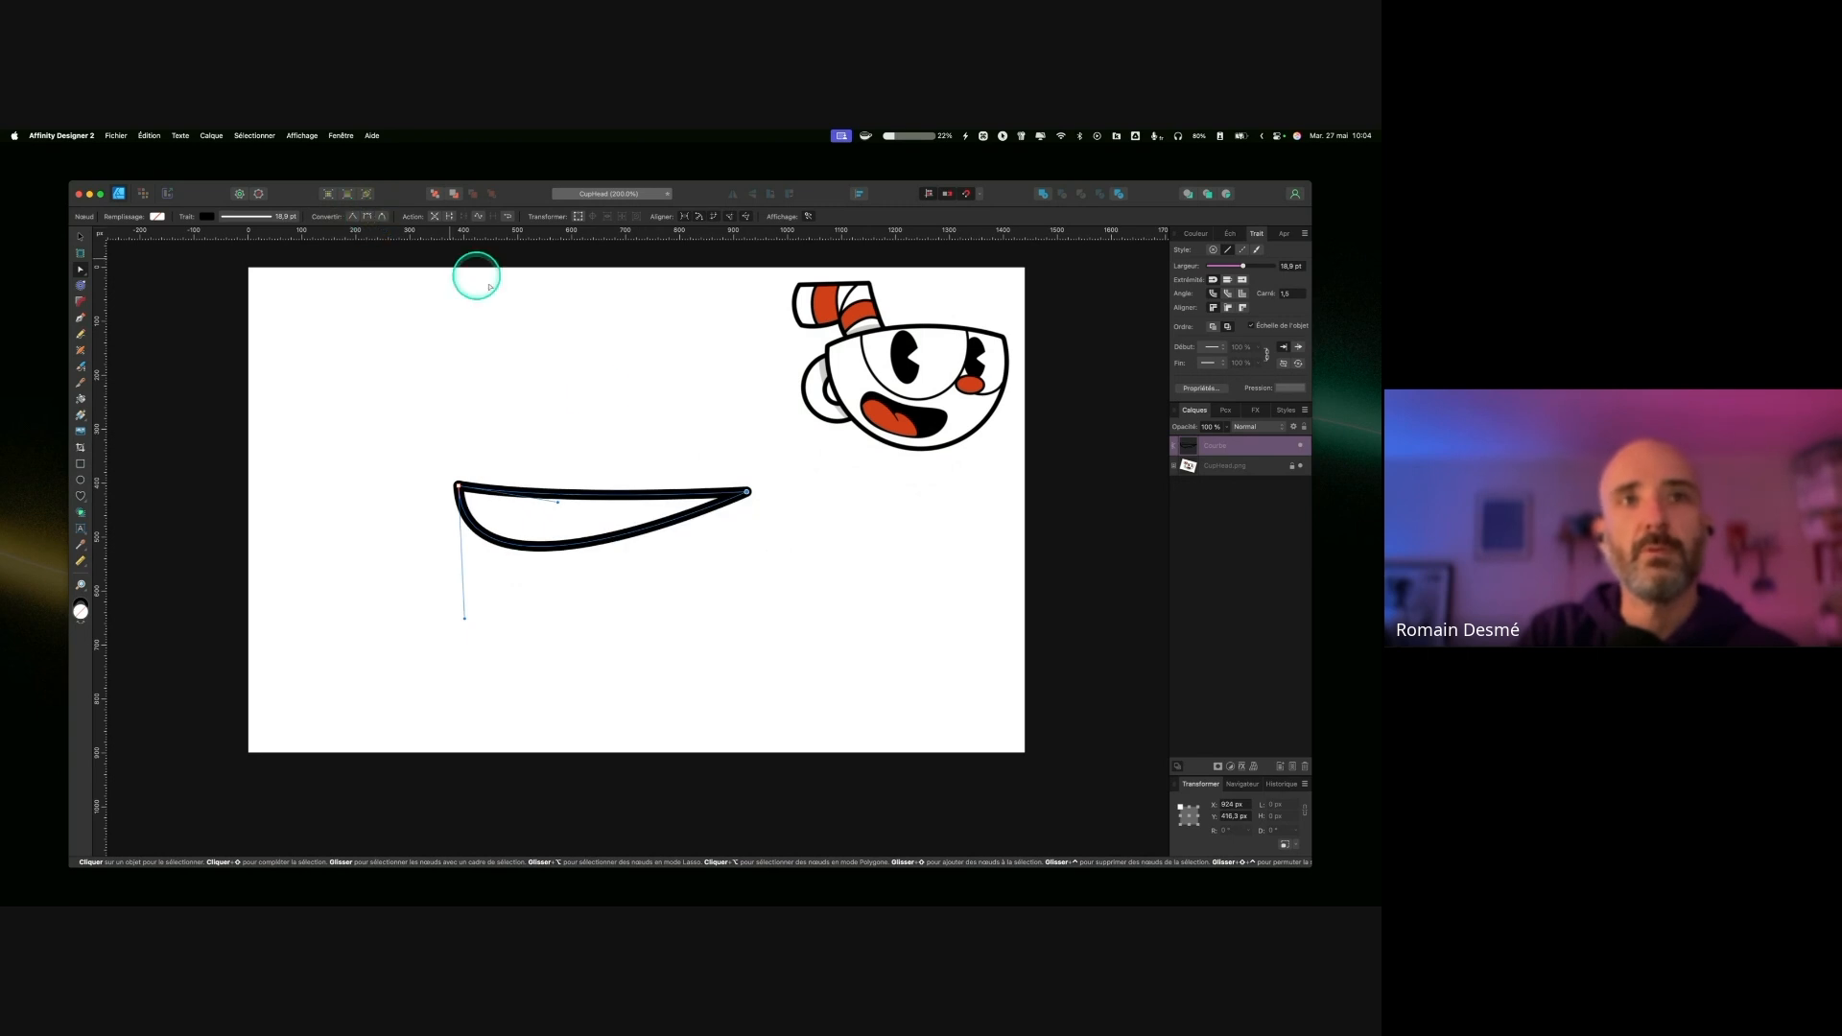
key(super+z)
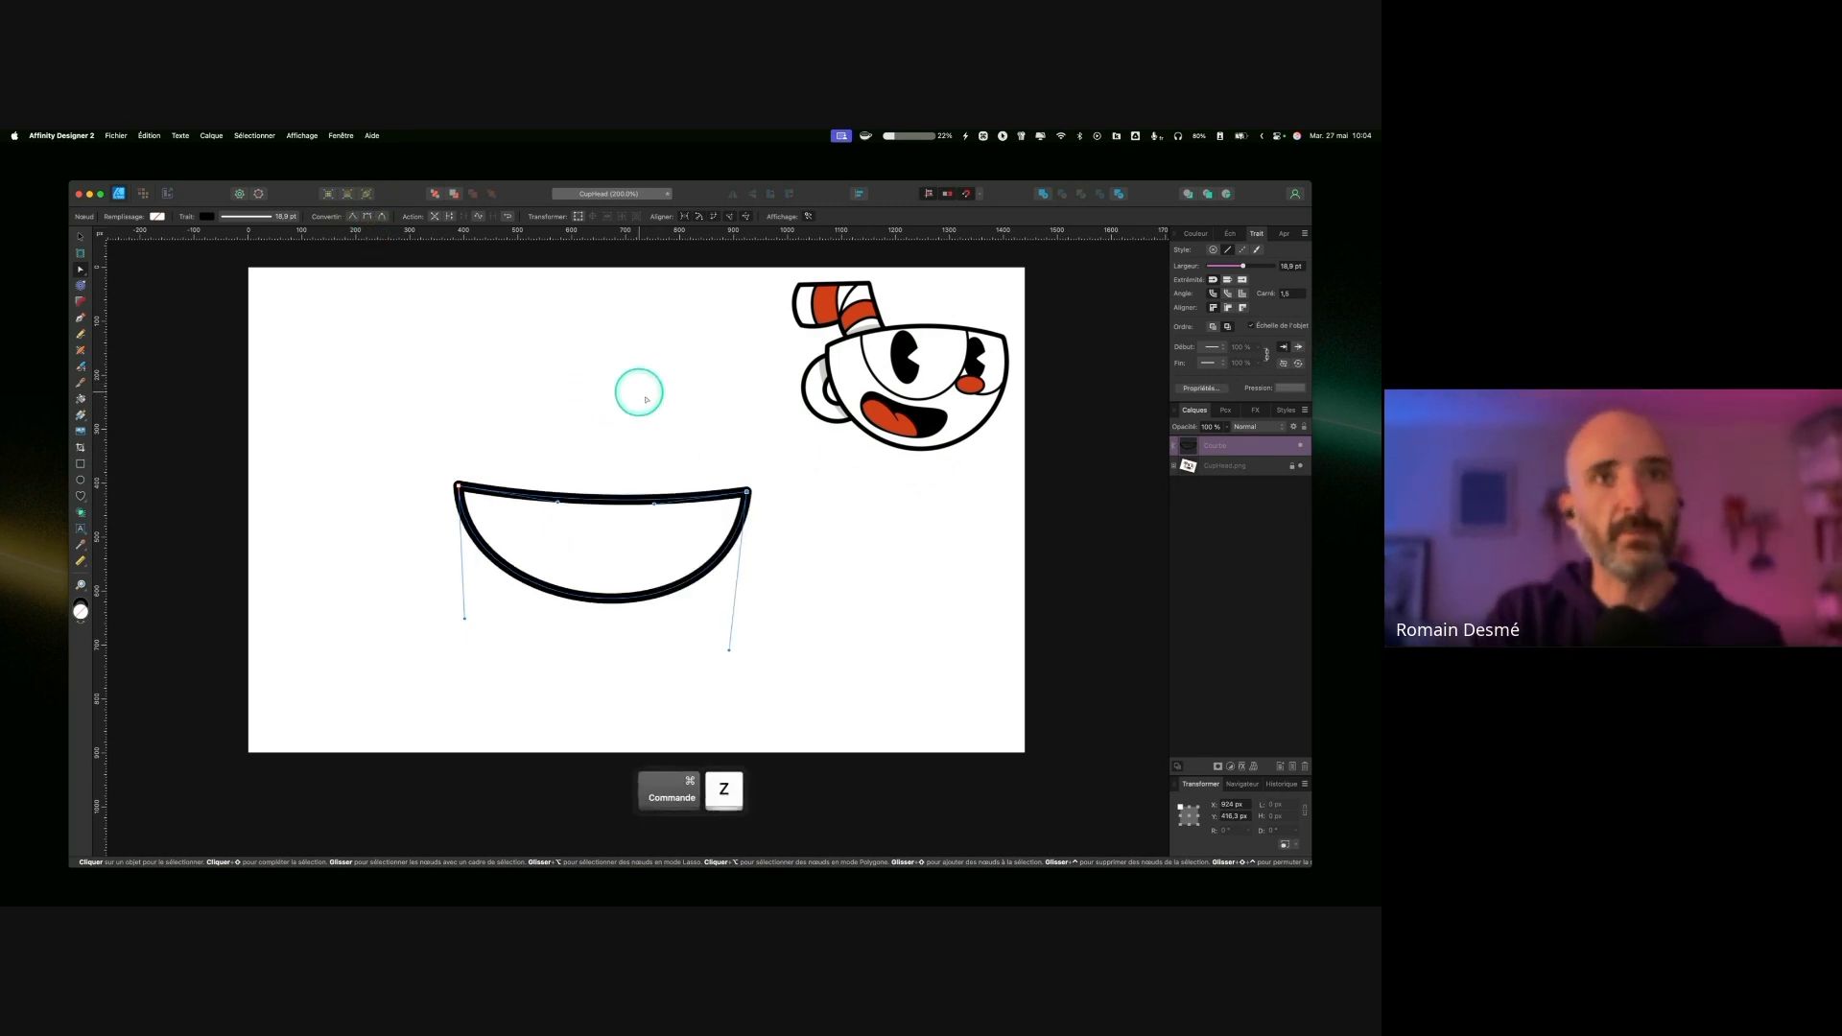
Step: Try rounding the mouth shape's right corner by repositioning its curve handles, and undo the changes
drag(729, 649, 791, 596)
mouse_move(655, 505)
mouse_down()
mouse_move(699, 448)
mouse_move(626, 484)
mouse_up()
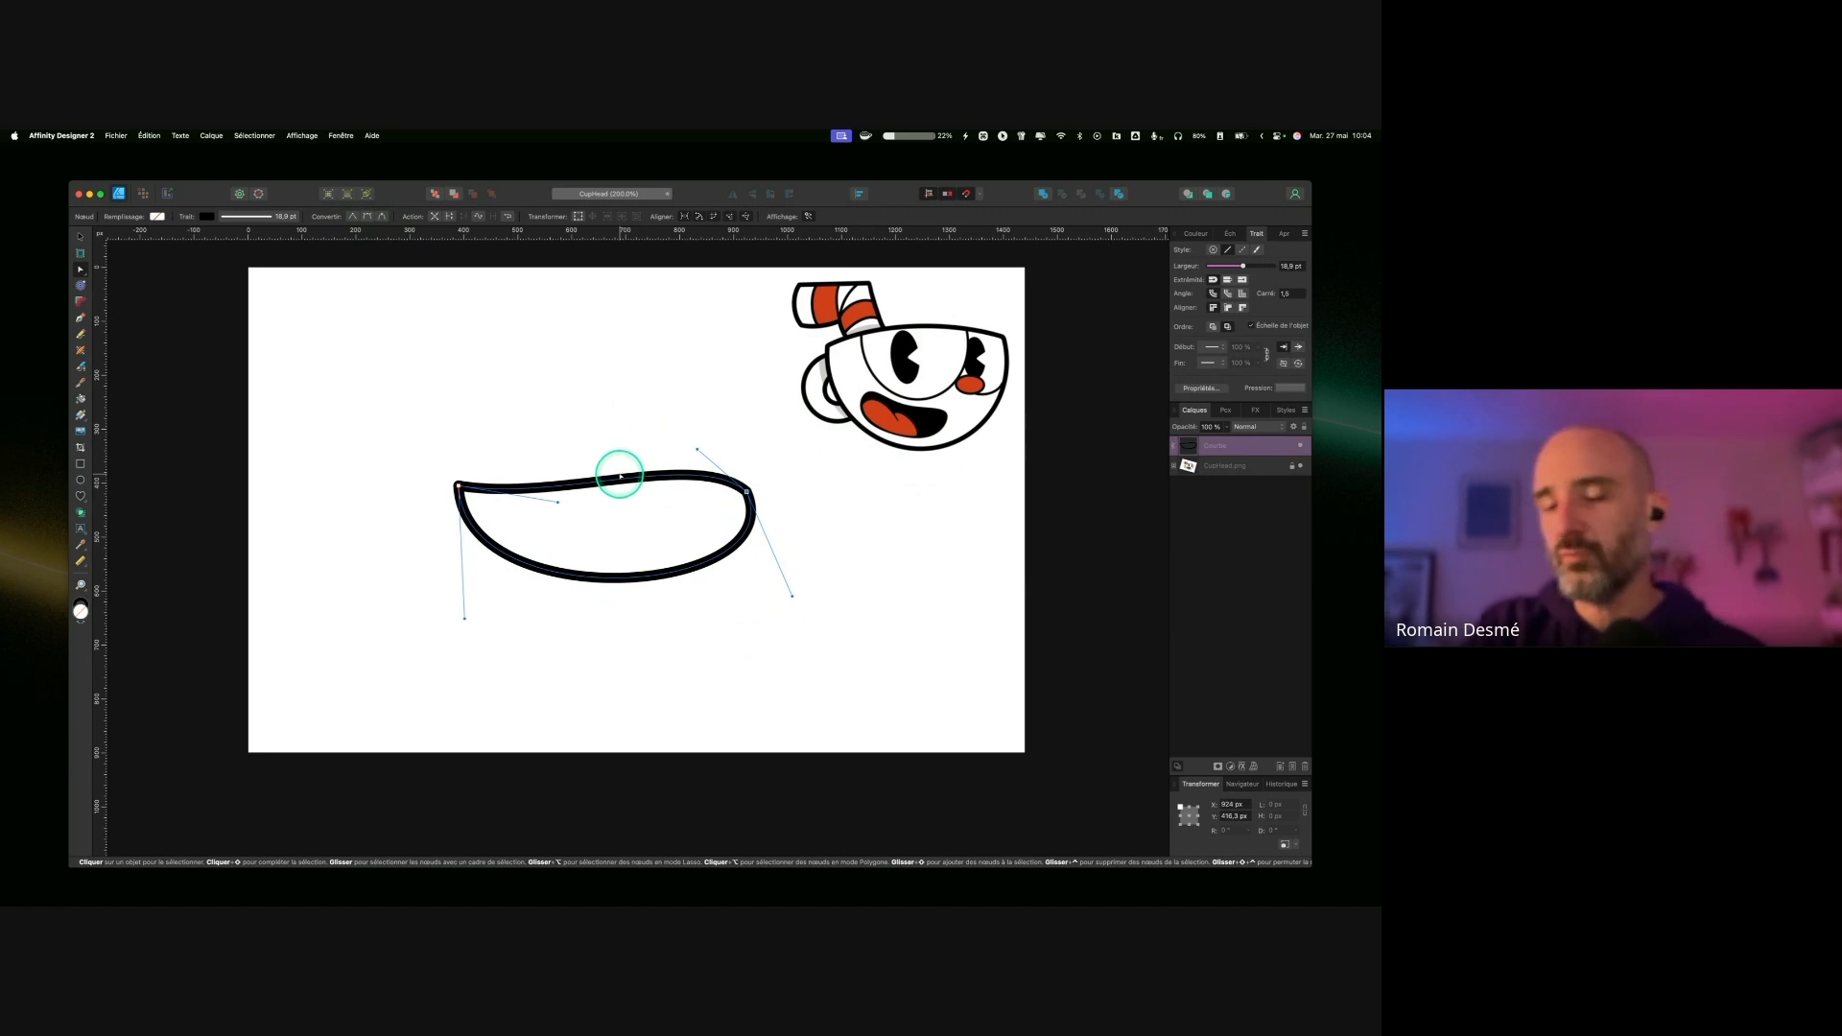
key(super+z)
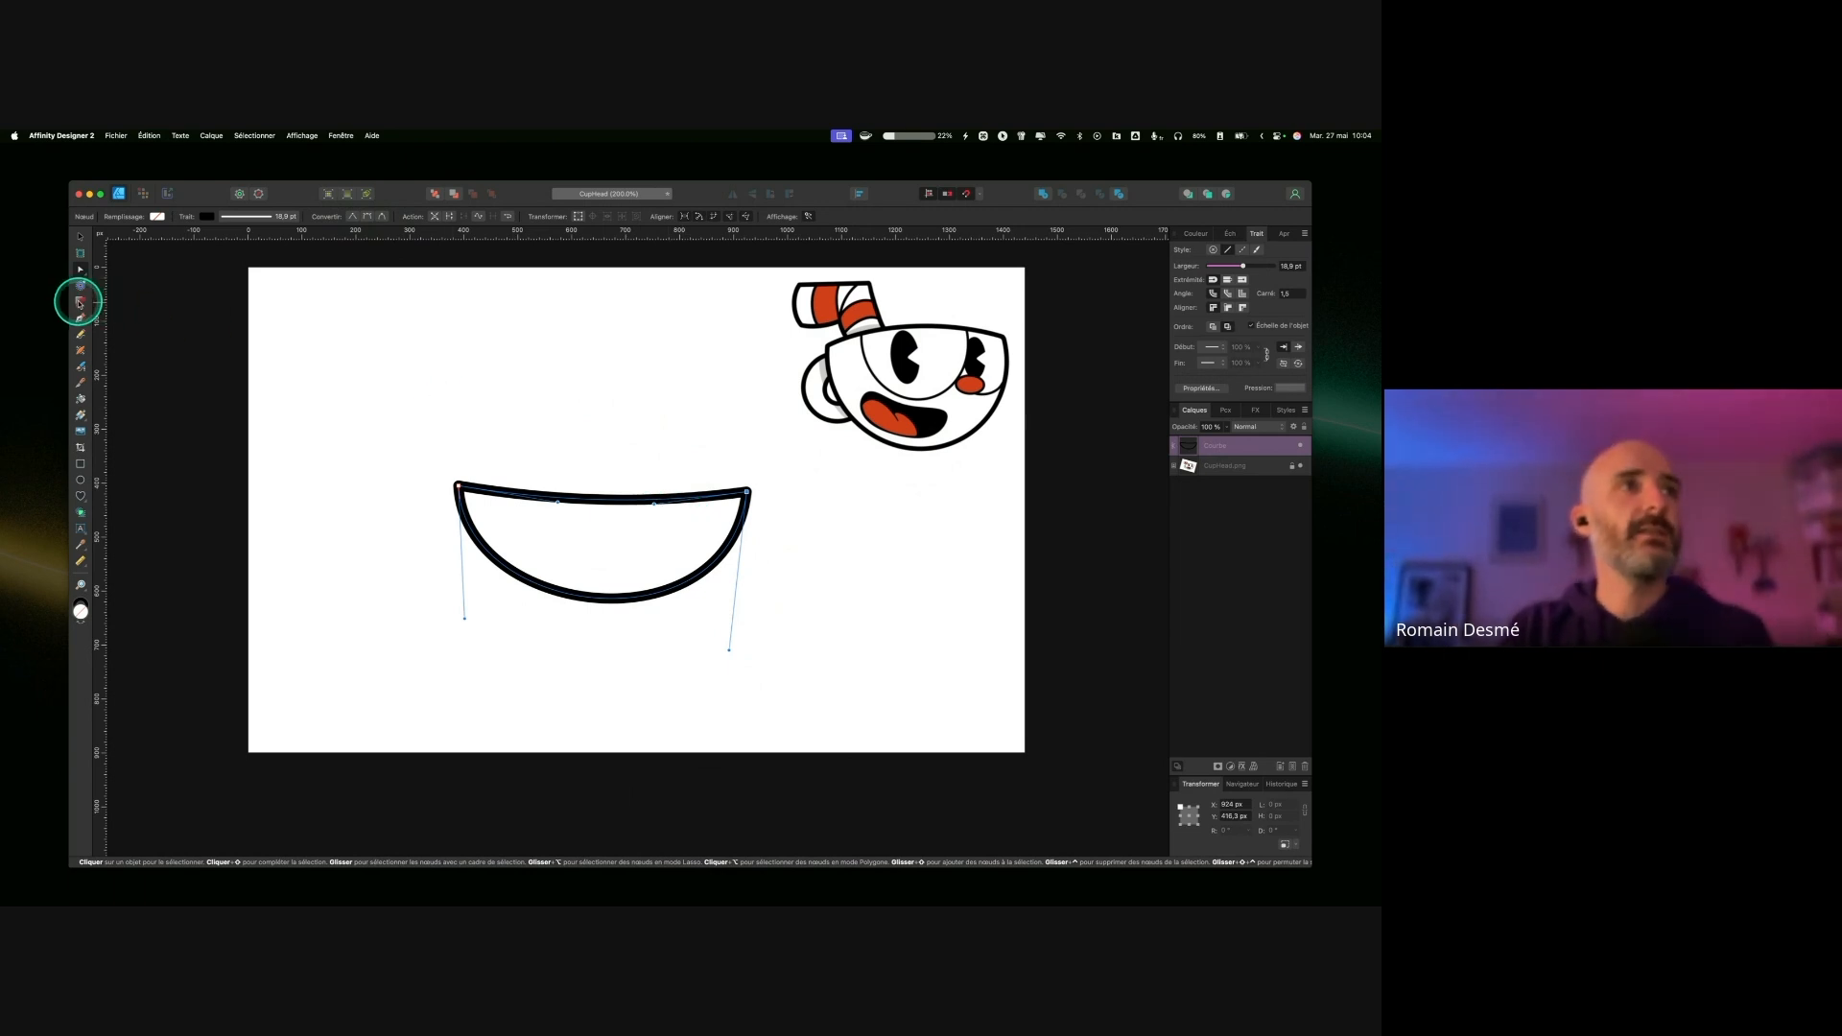
key(ctrl)
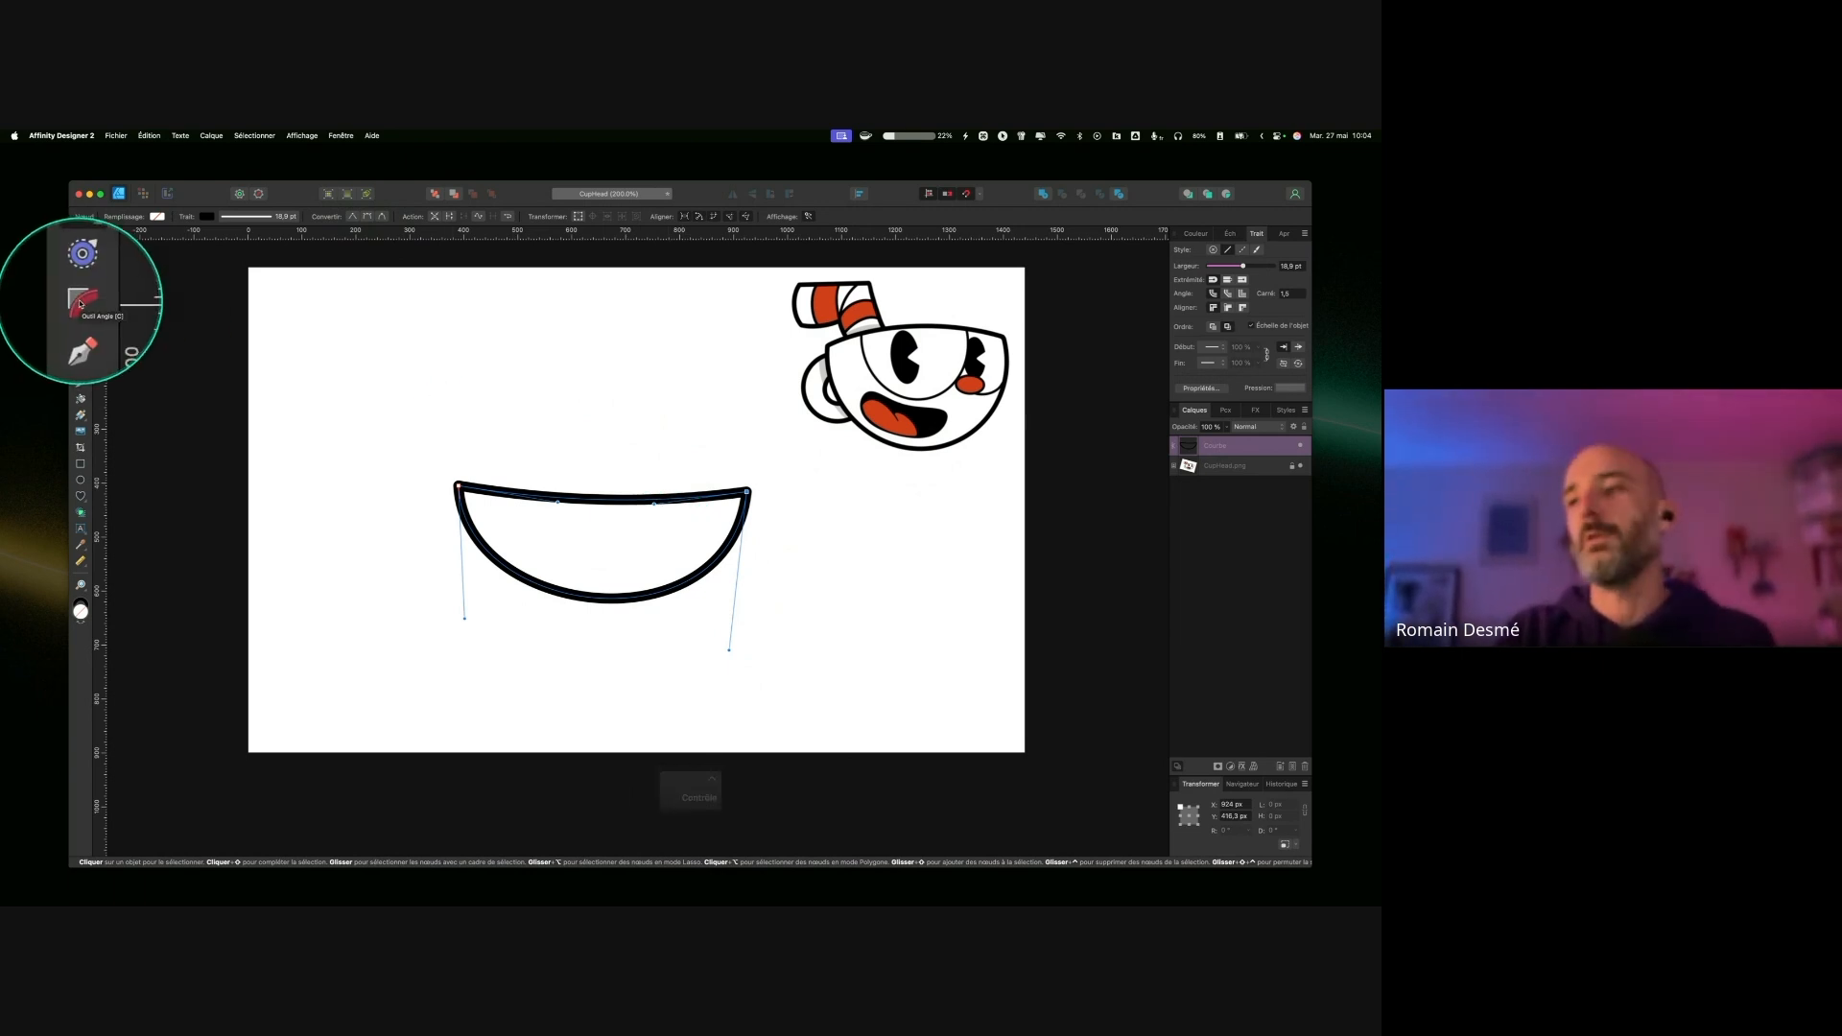
Step: Round both upper corners of the mouth shape with the Corner tool and pull its lower curve slightly down
key(ctrl)
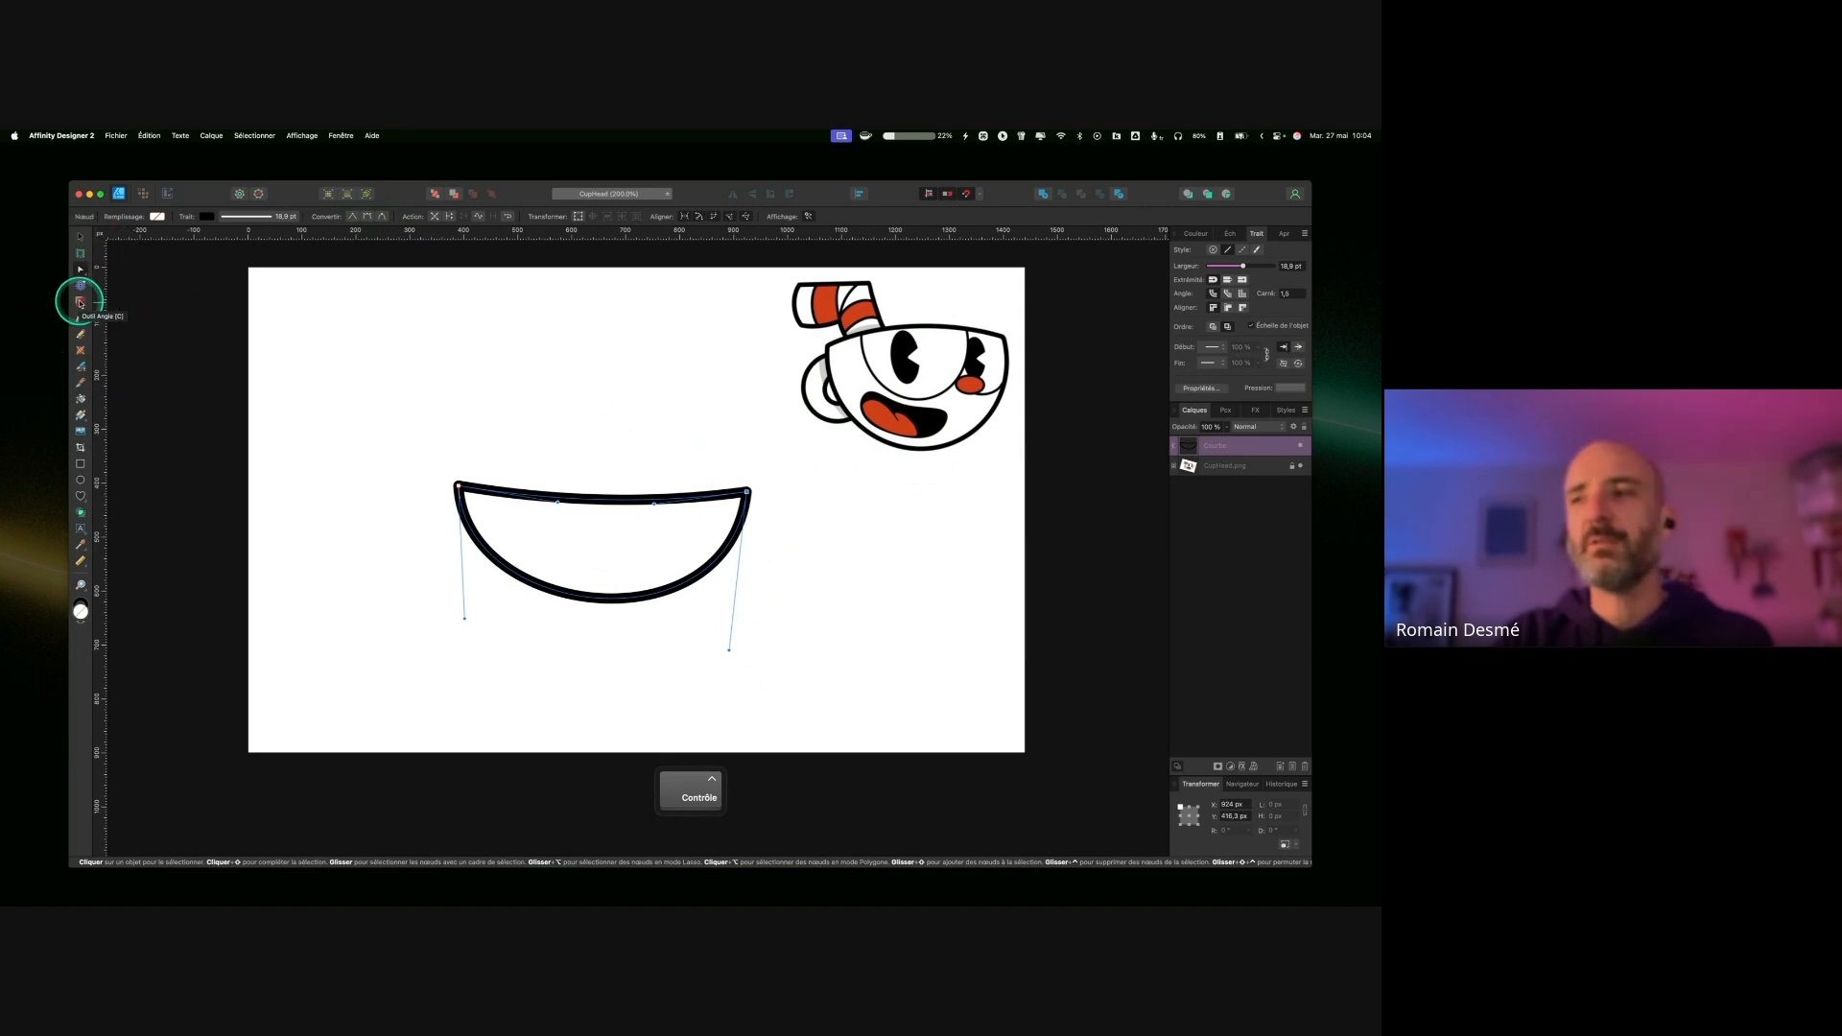
click(81, 302)
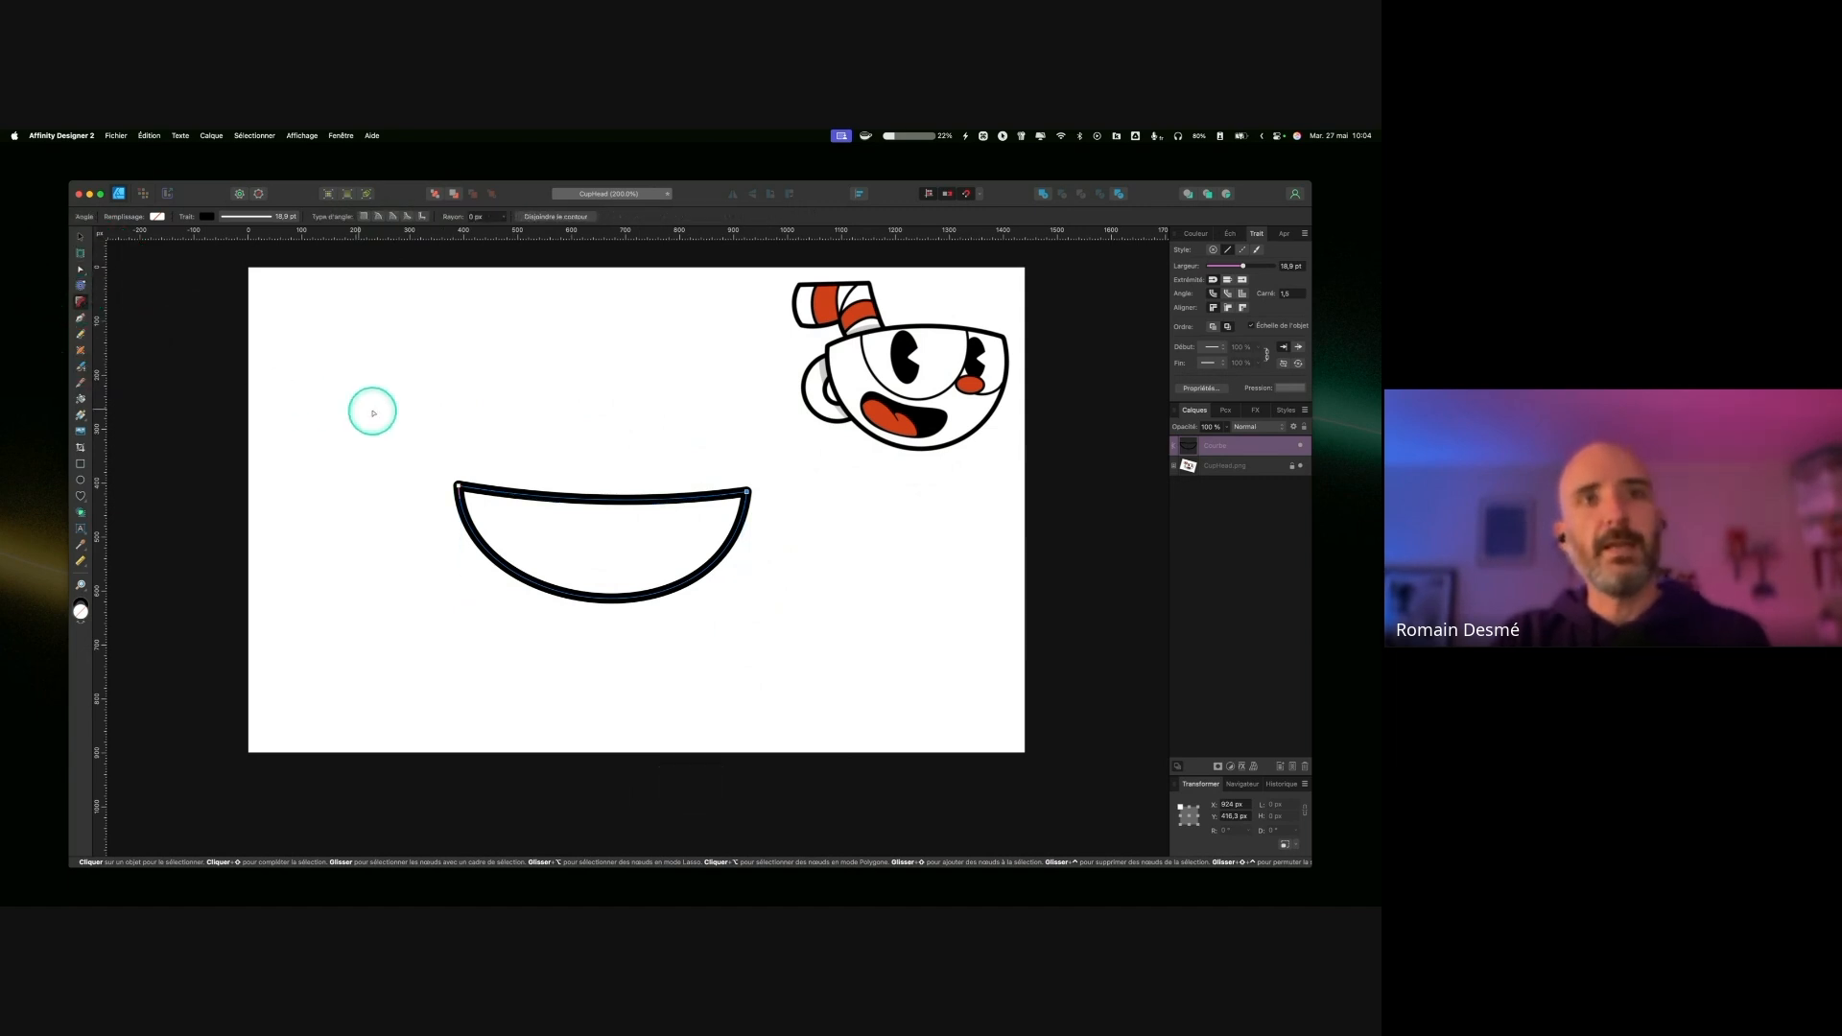
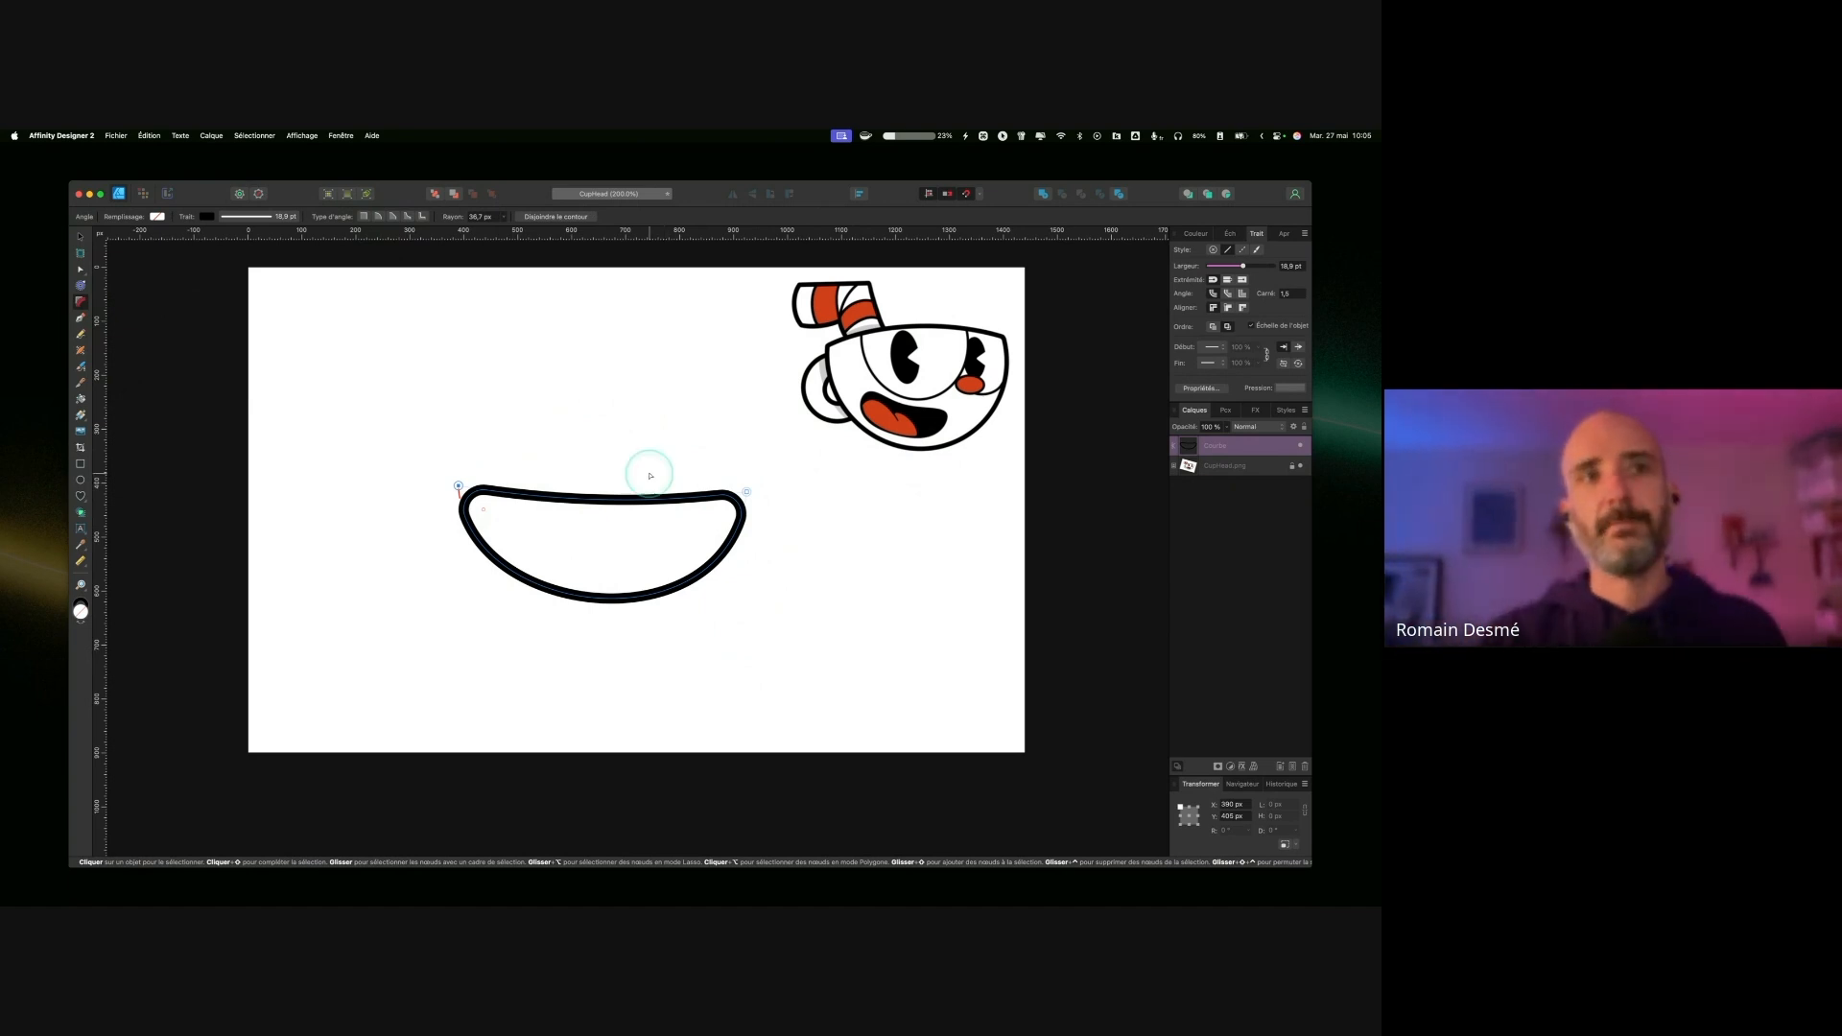
click(81, 270)
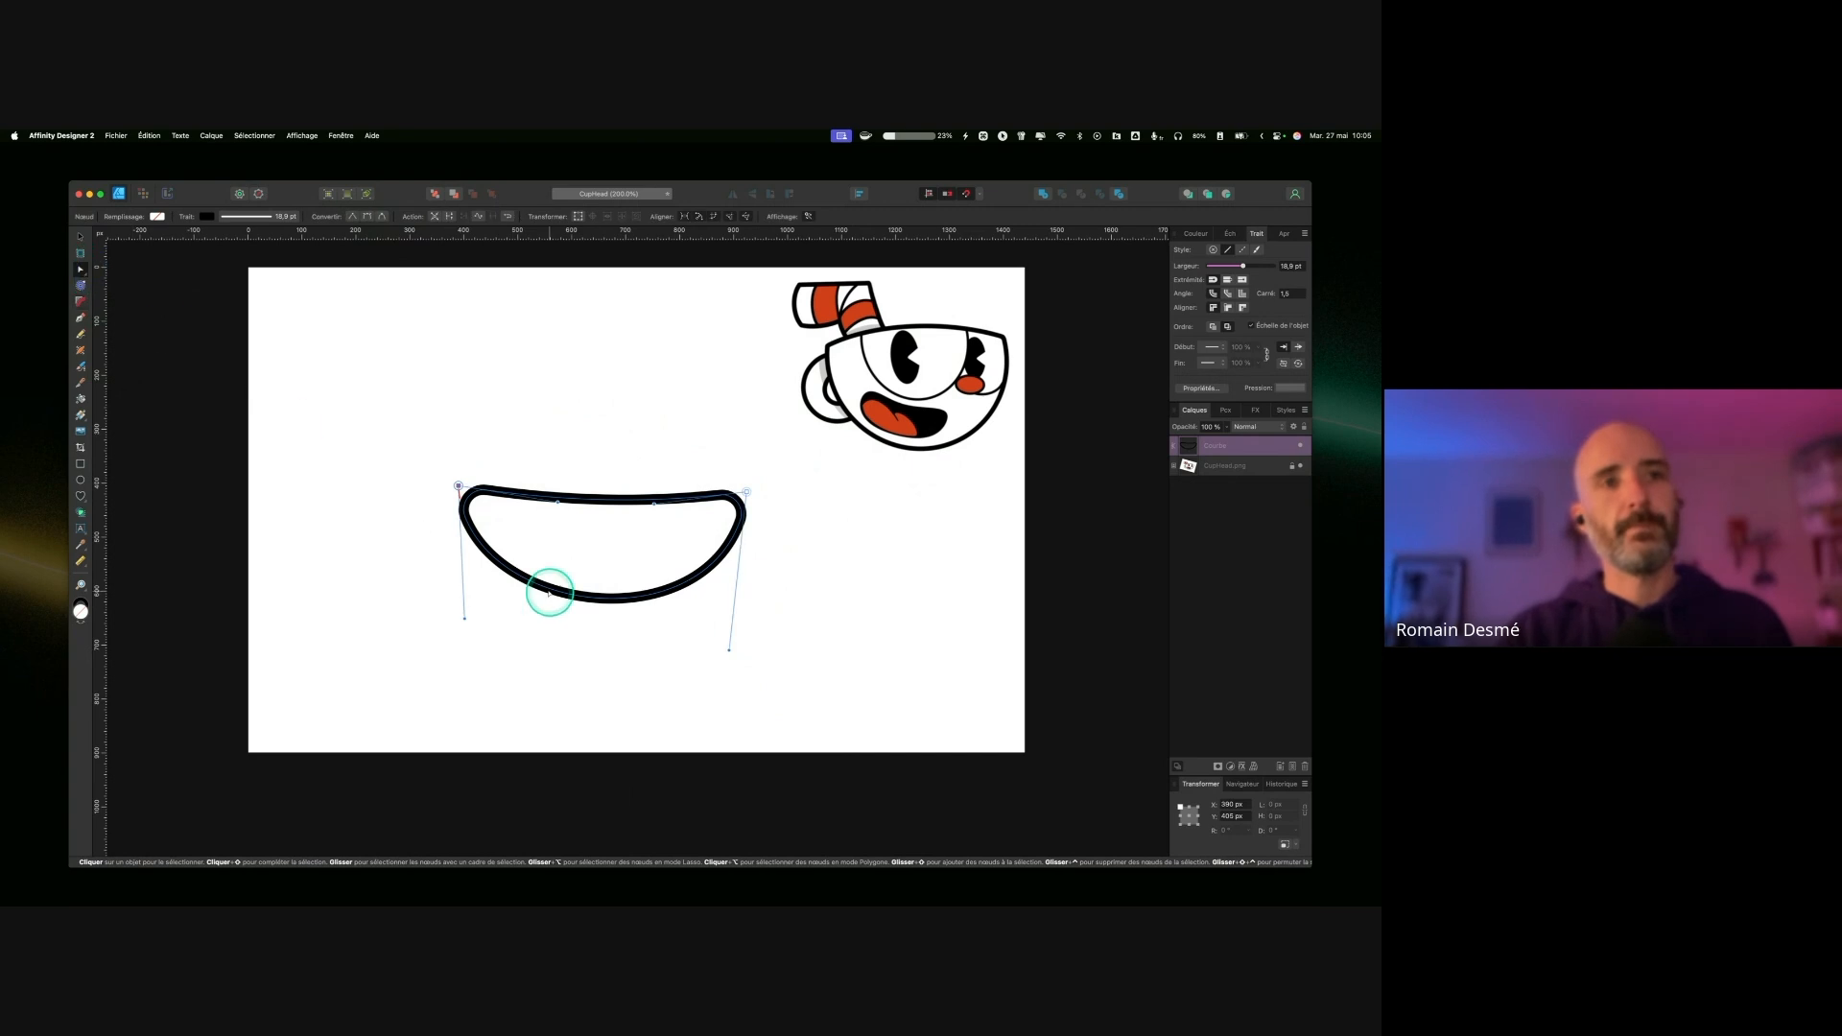
drag(555, 592, 558, 597)
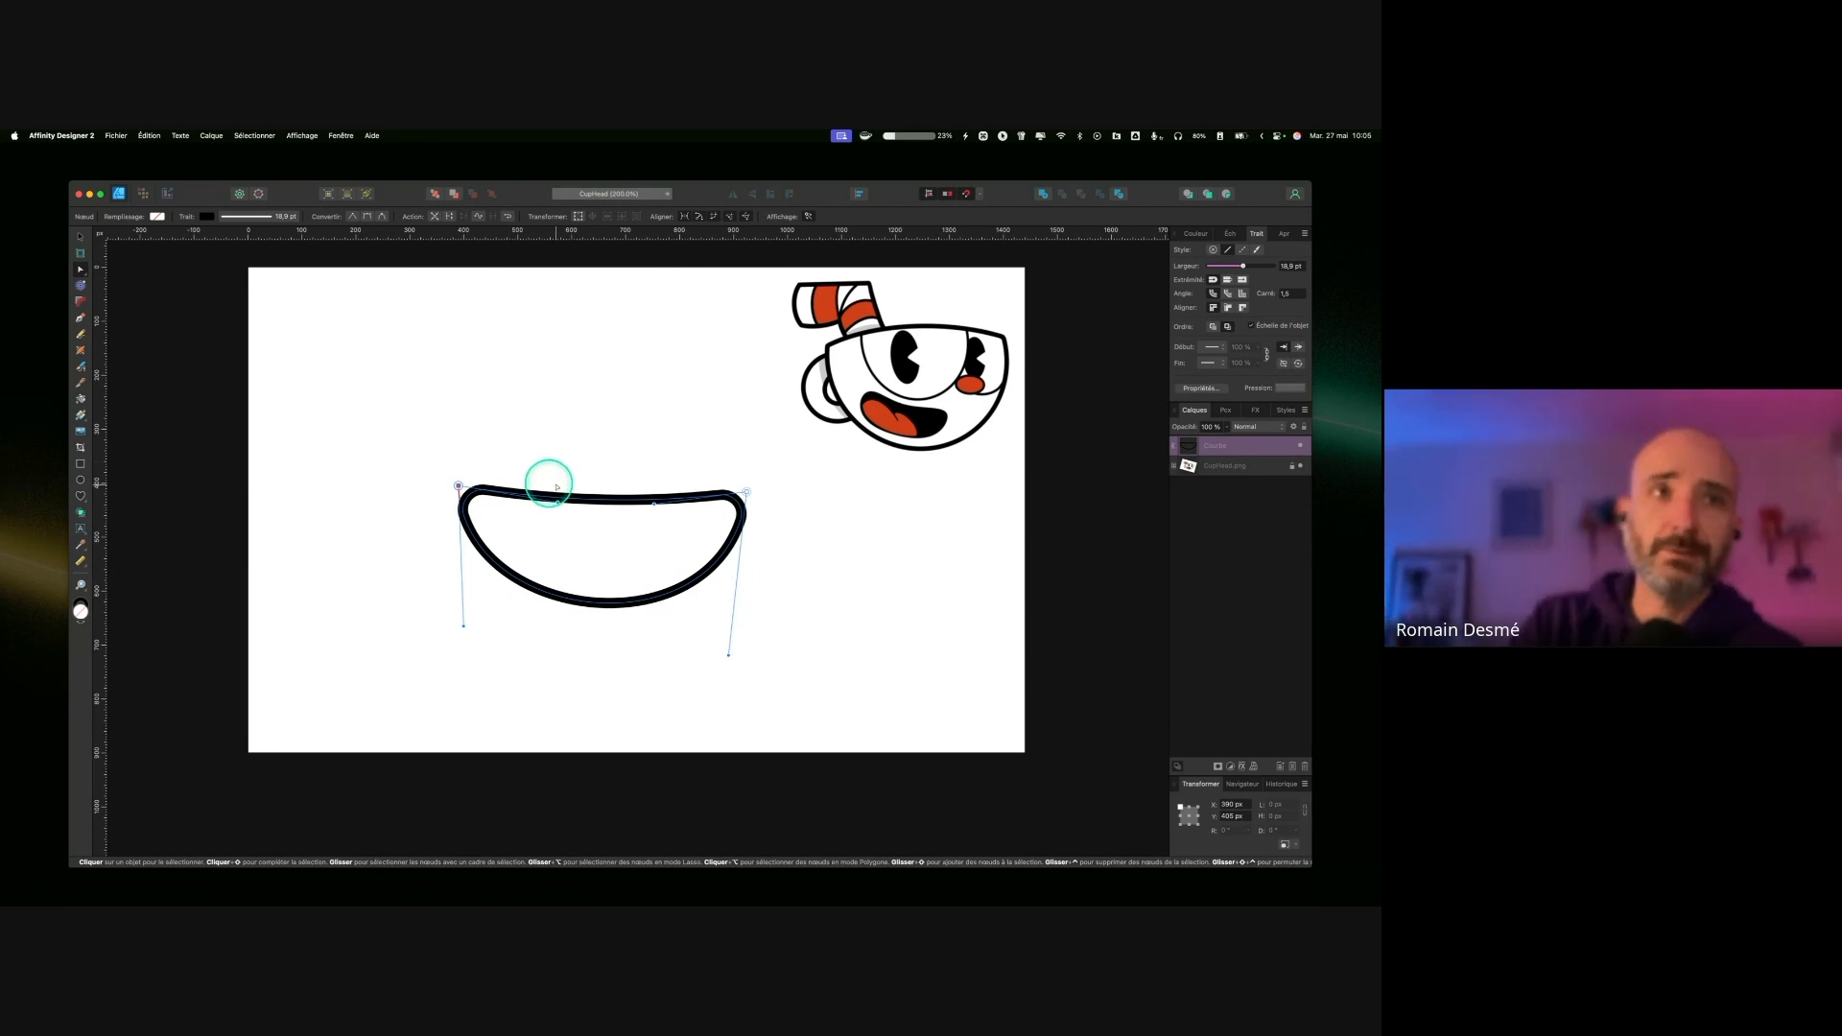
Step: Move the whole mouth shape slightly down and to the right on the canvas
click(79, 237)
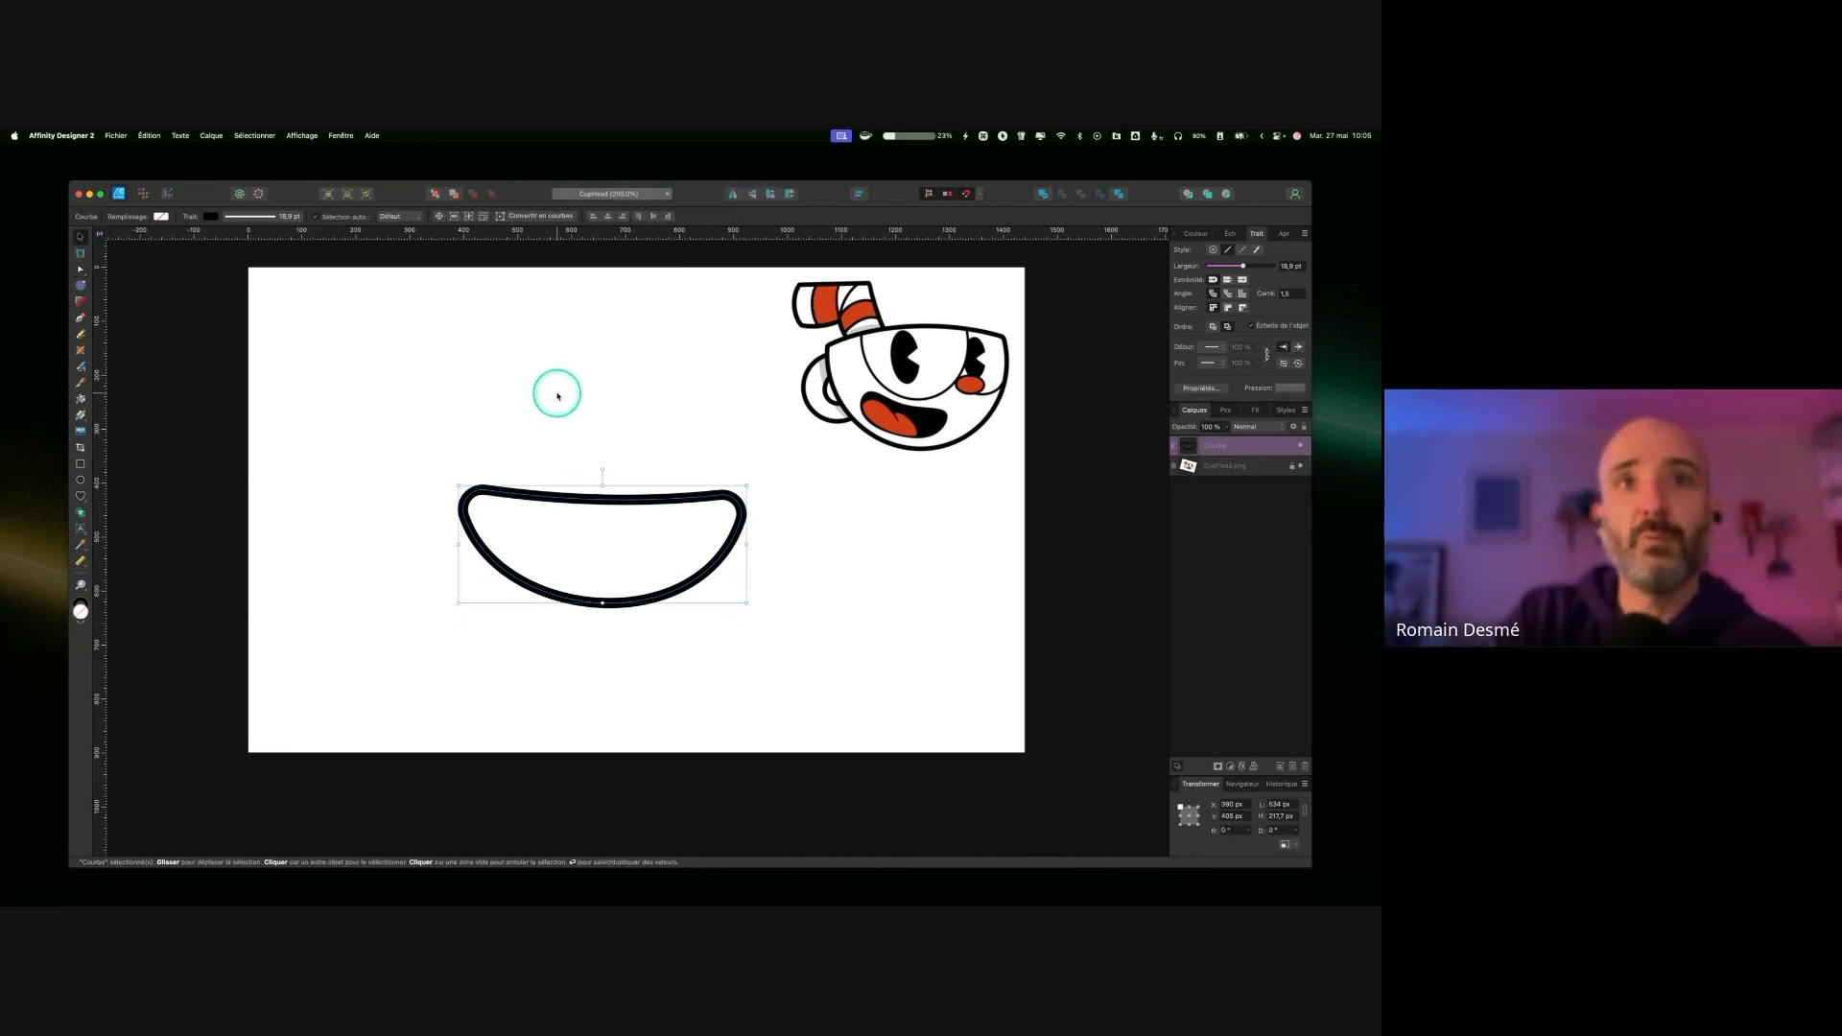
drag(597, 499, 608, 531)
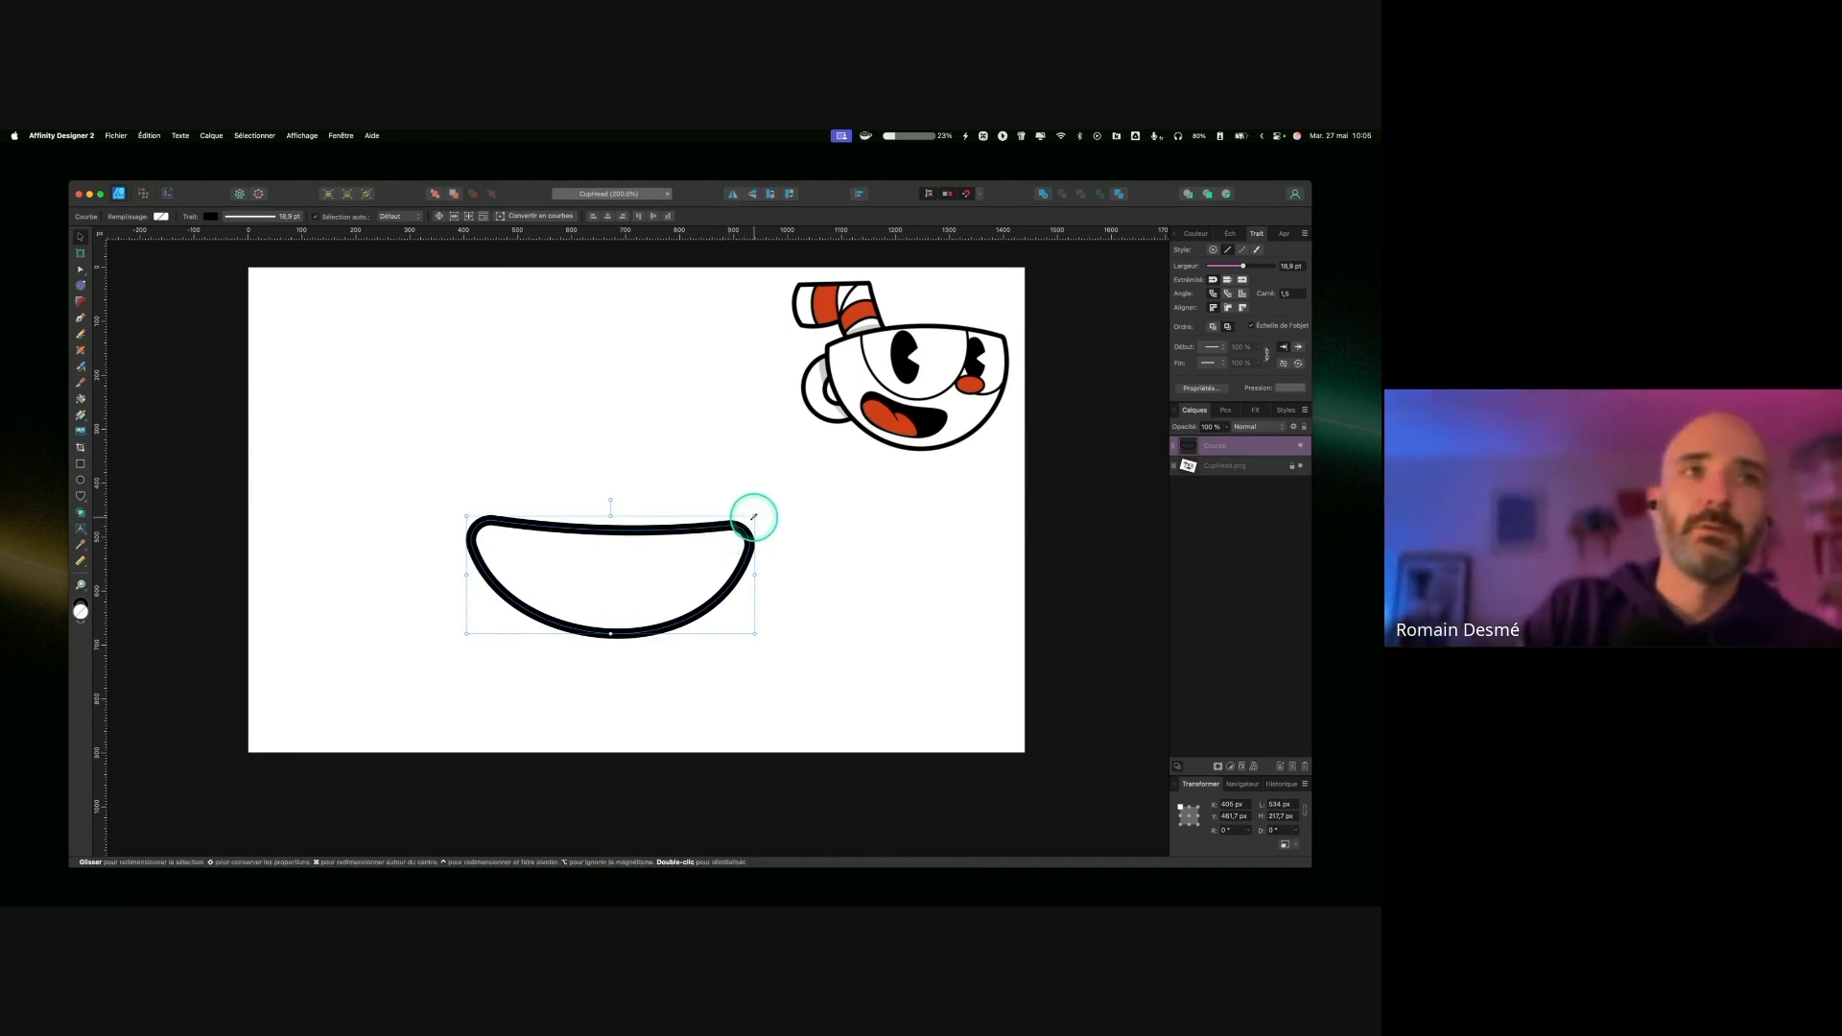
click(753, 517)
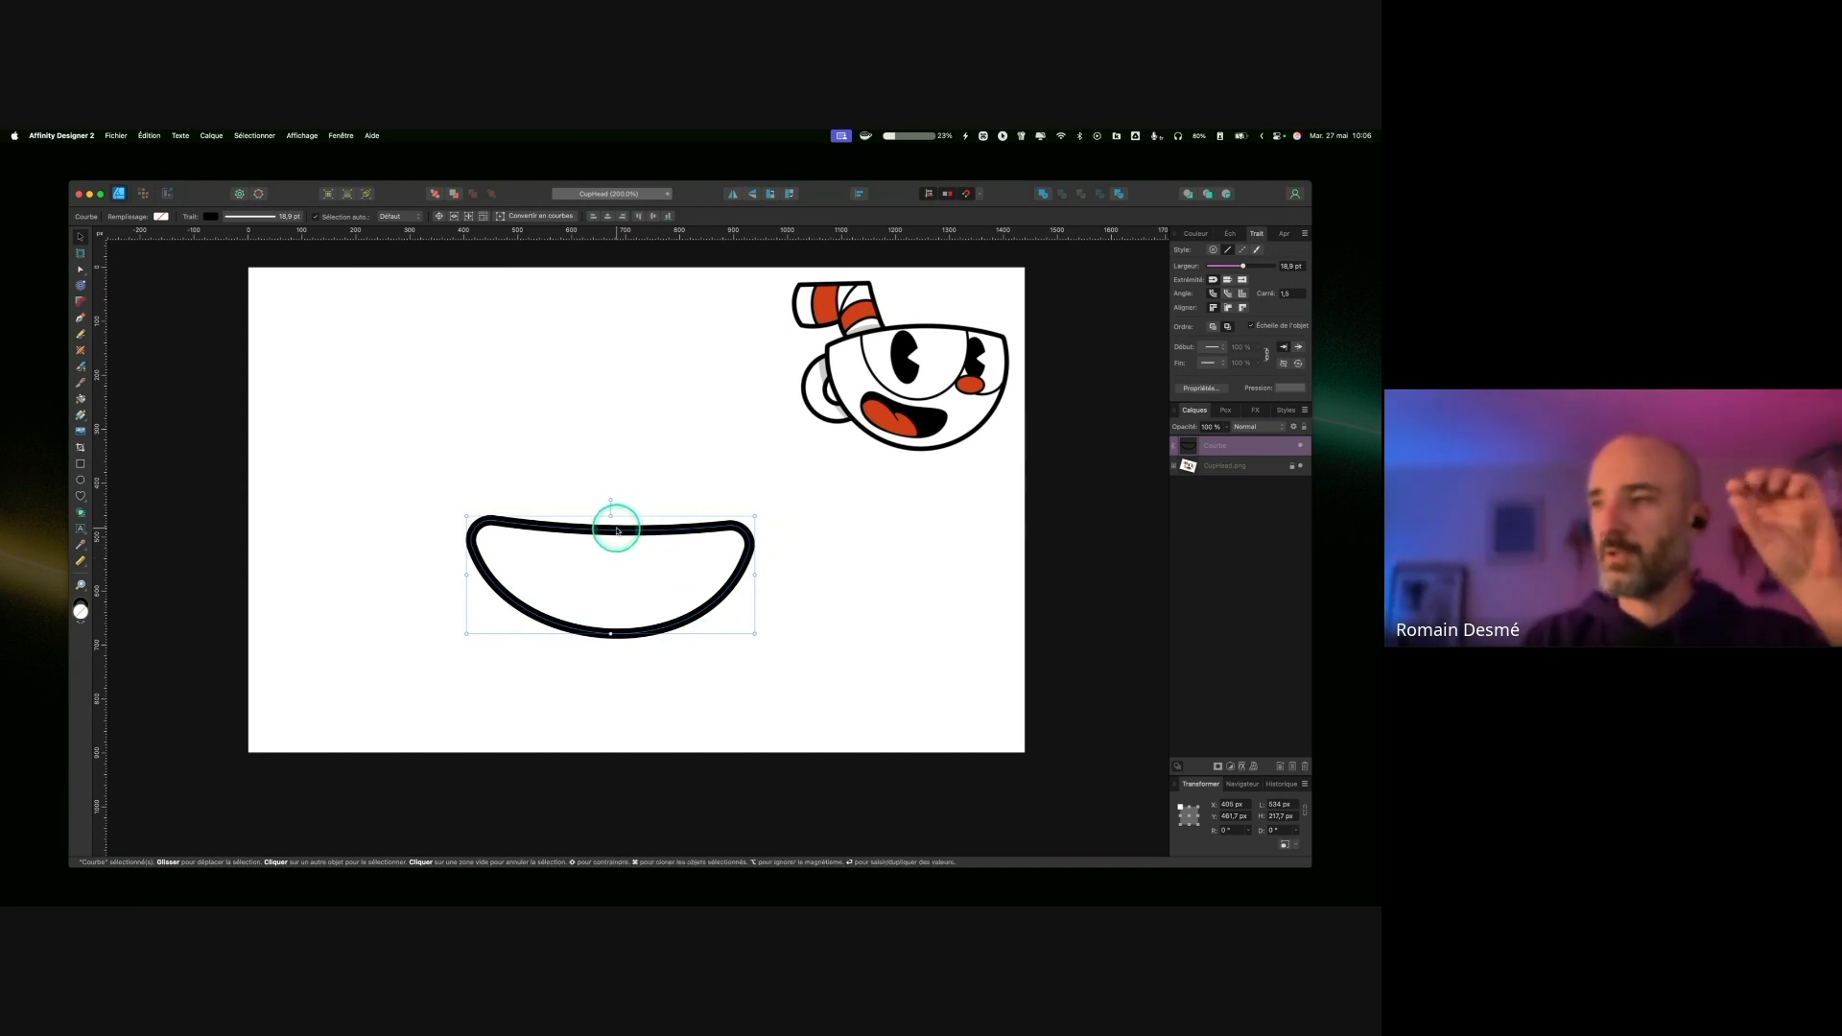
Step: Adjust the lower curve through the right corner node's handle, and shift the mouth slightly down and to the left
key(ctrl)
click(80, 270)
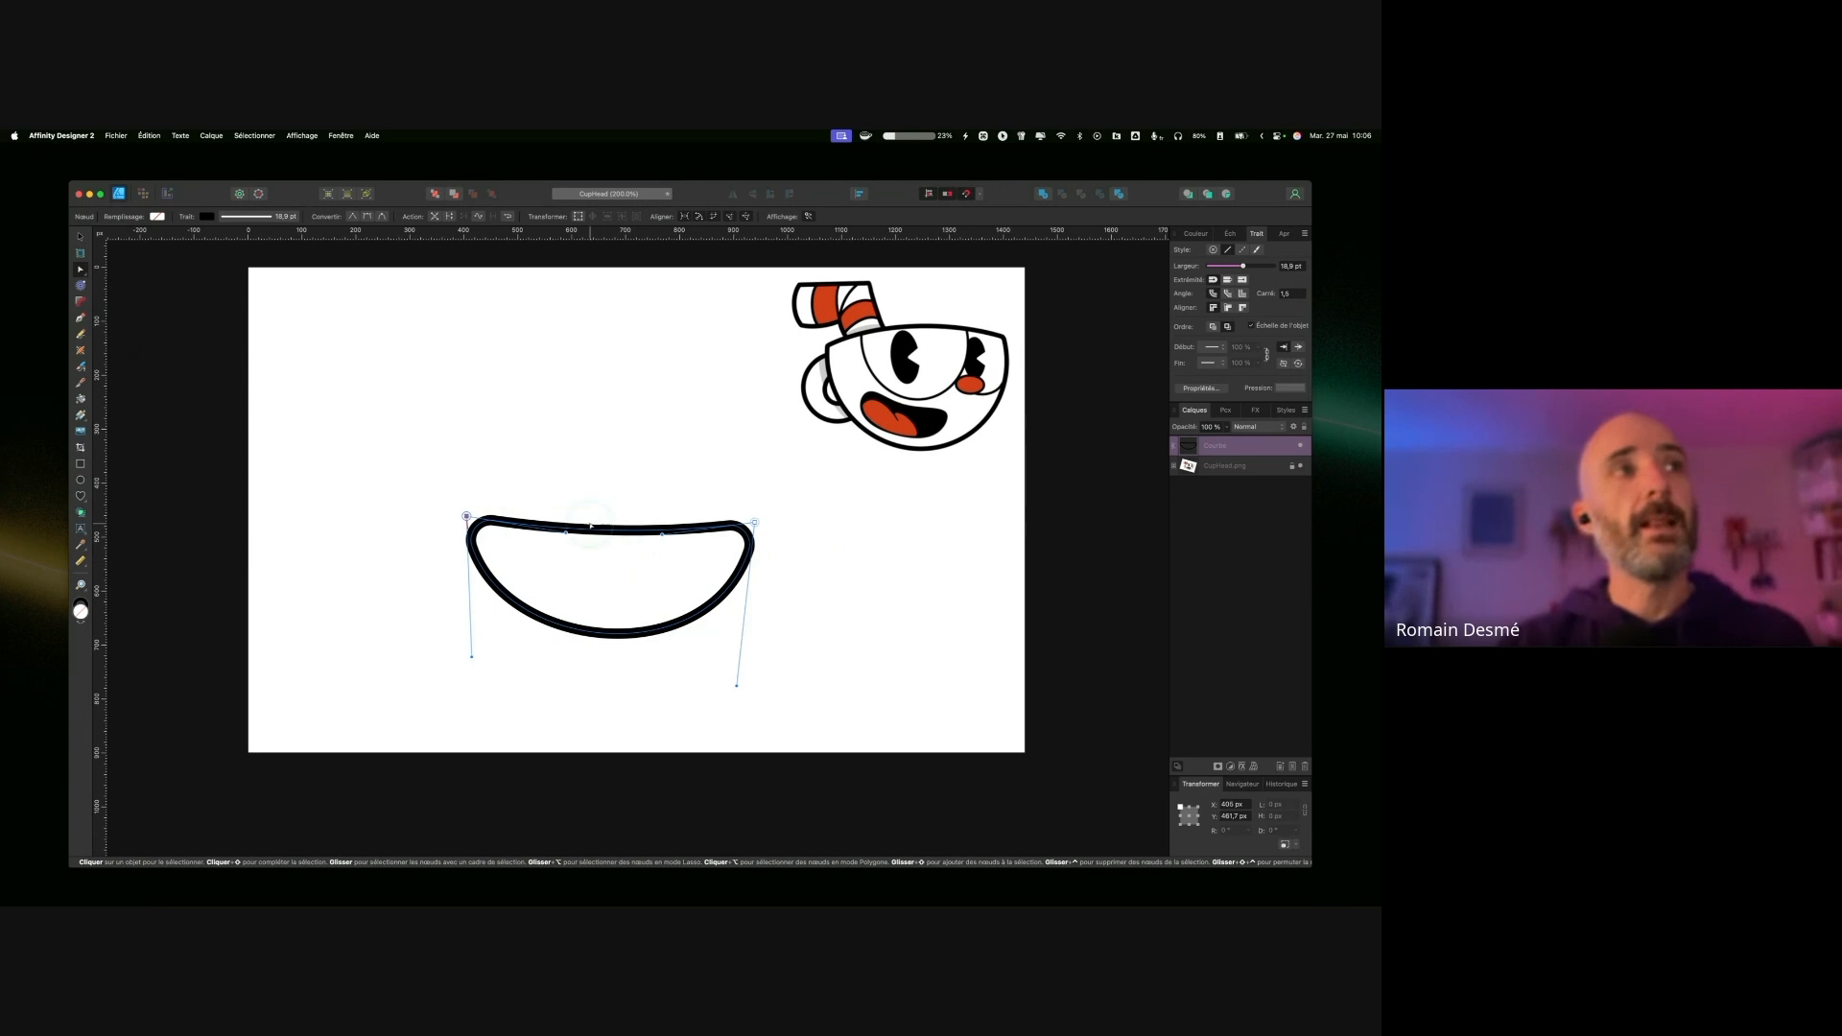
key(ctrl)
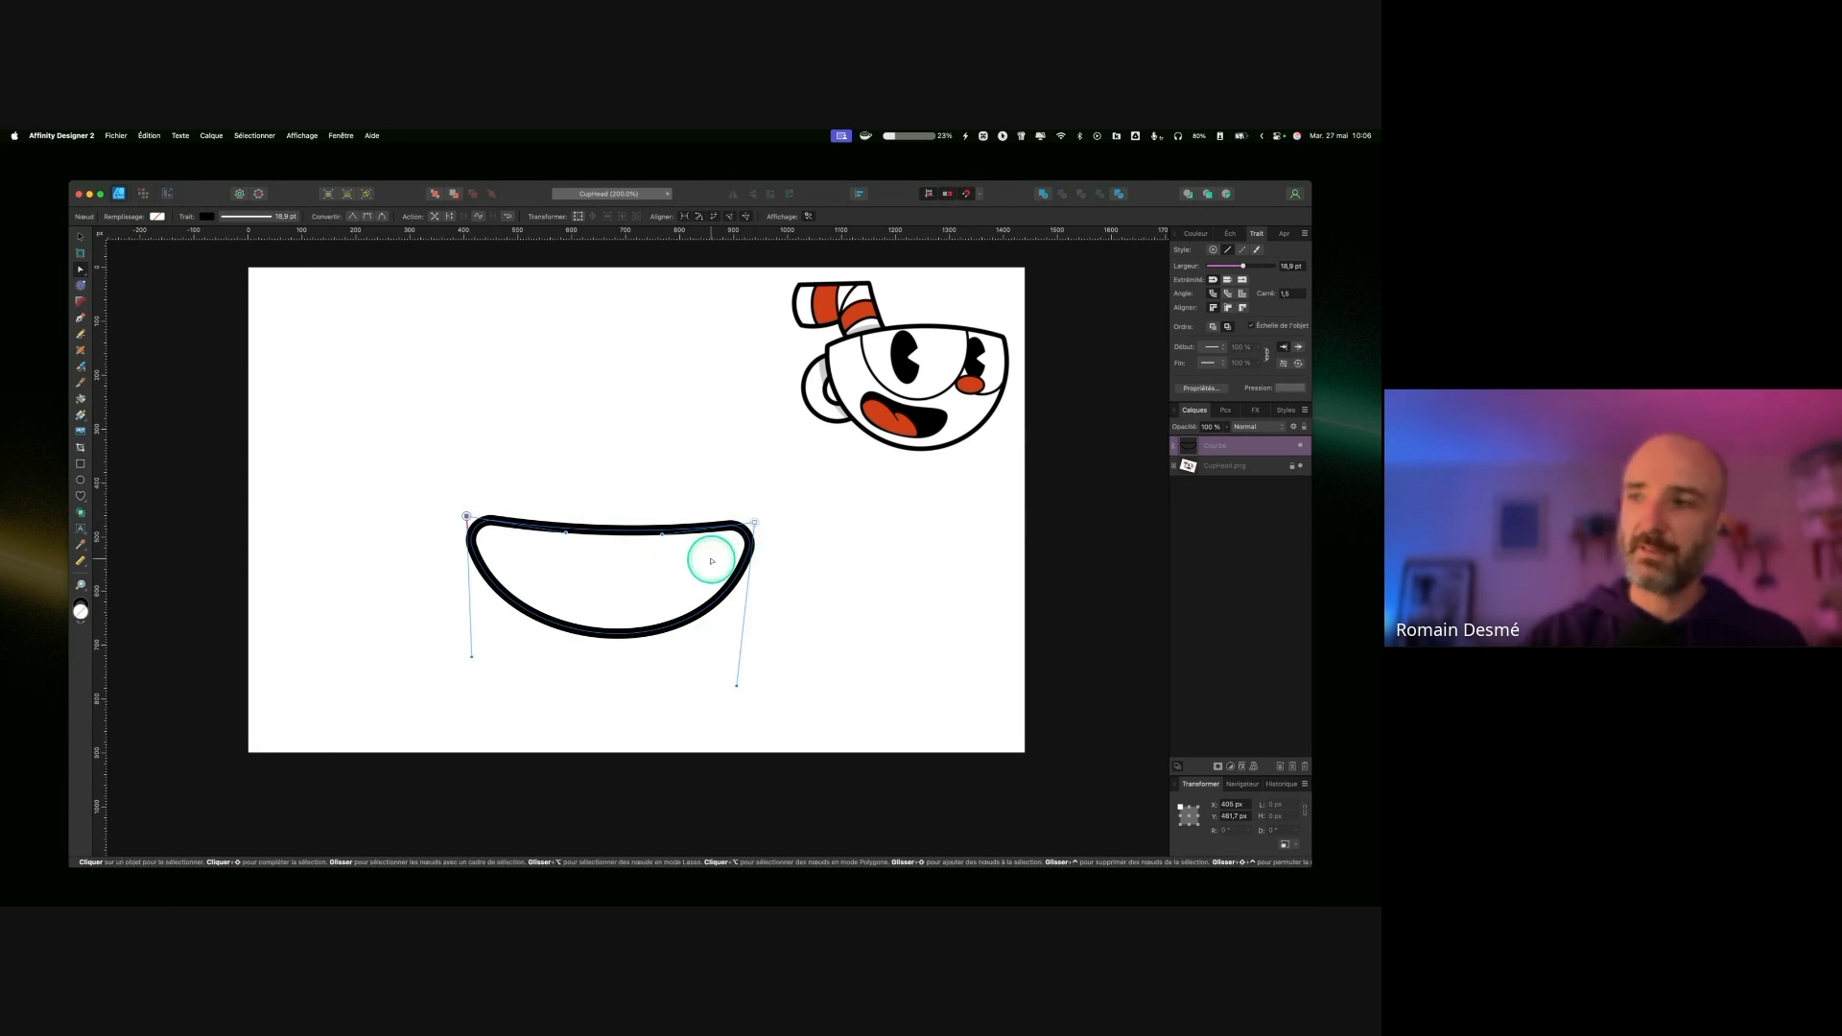
drag(735, 686, 729, 673)
key(v)
drag(557, 515, 527, 534)
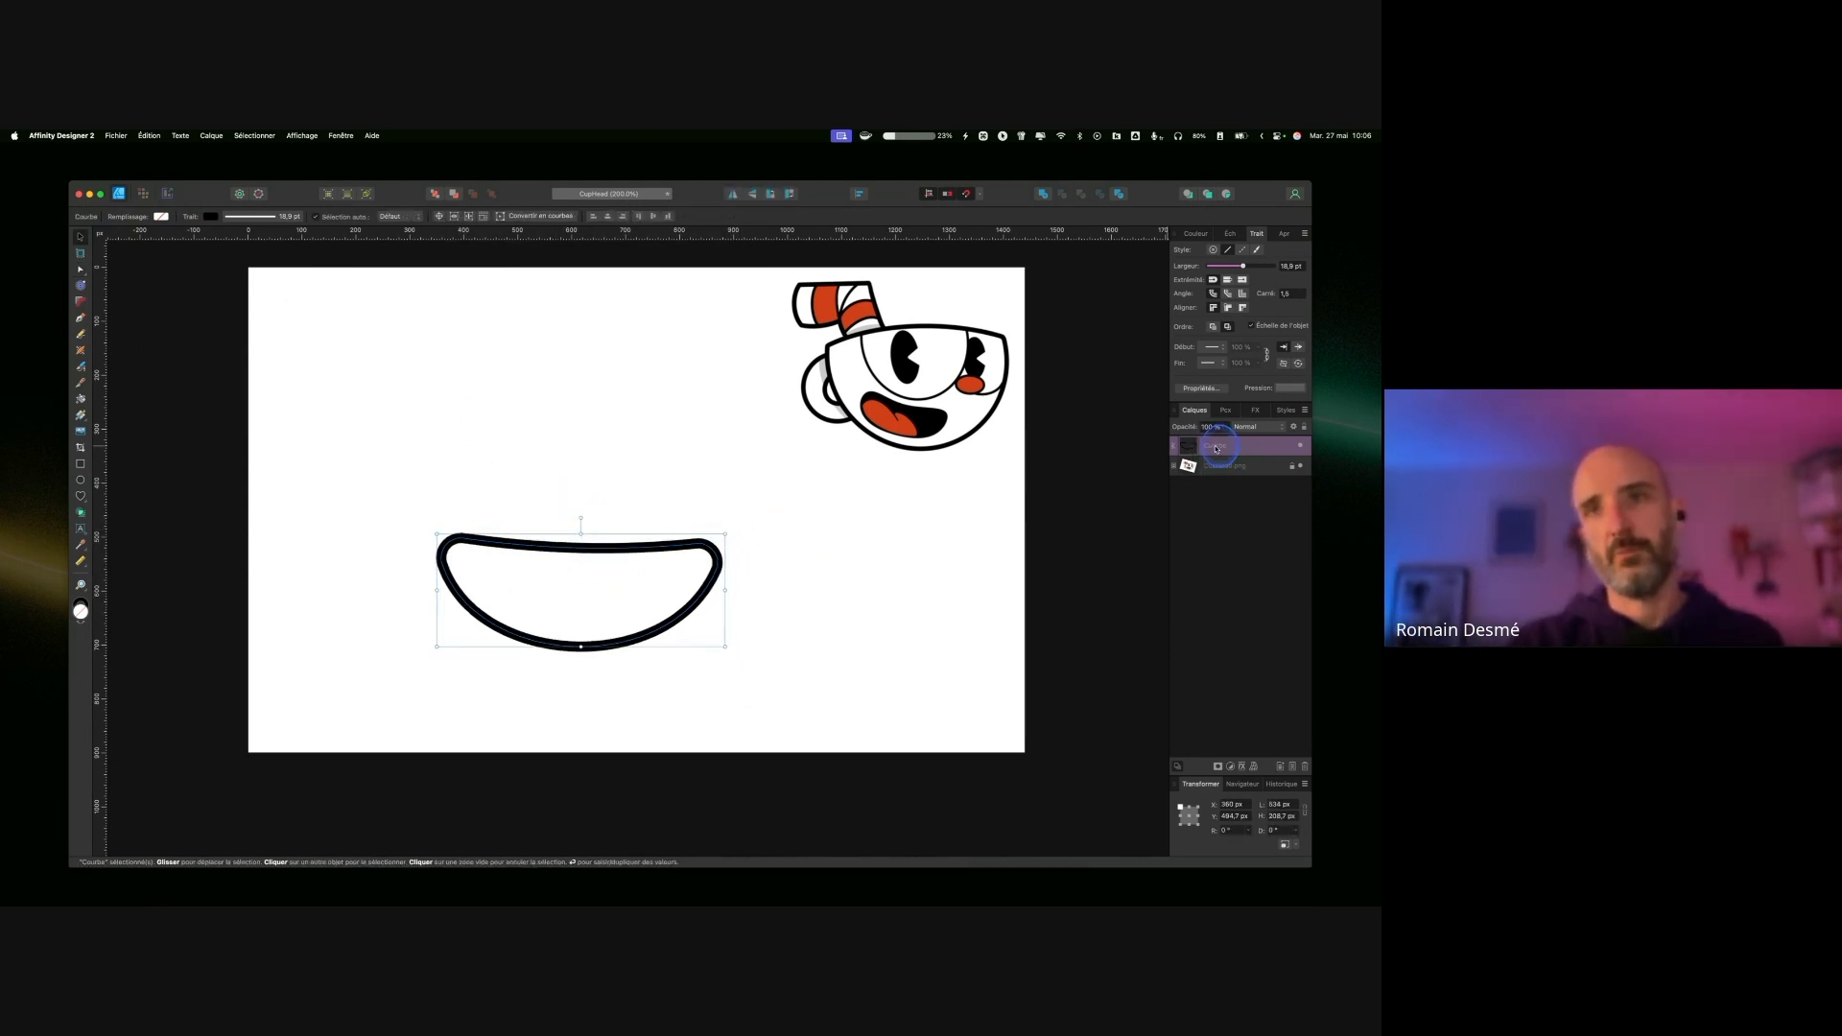
Step: Rename the mouth shape's layer as Bouche and save the document
text(Bouche)
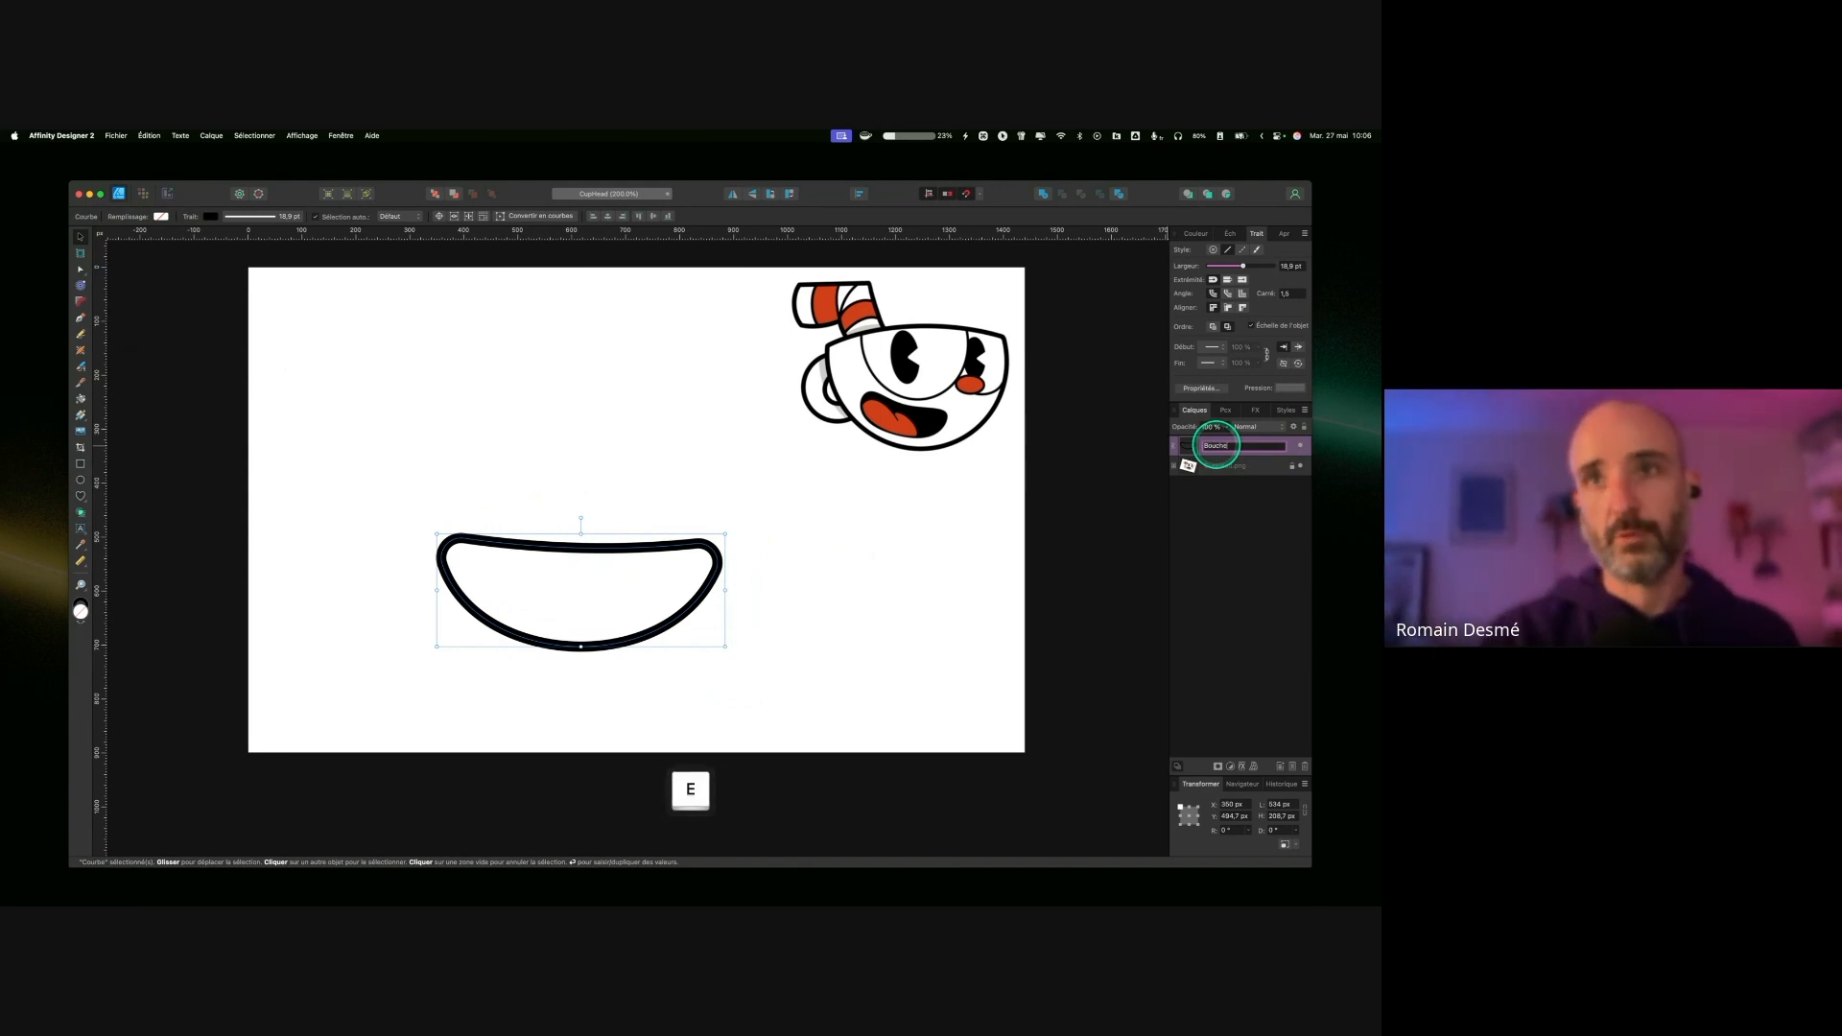
key(Return)
key(super+s)
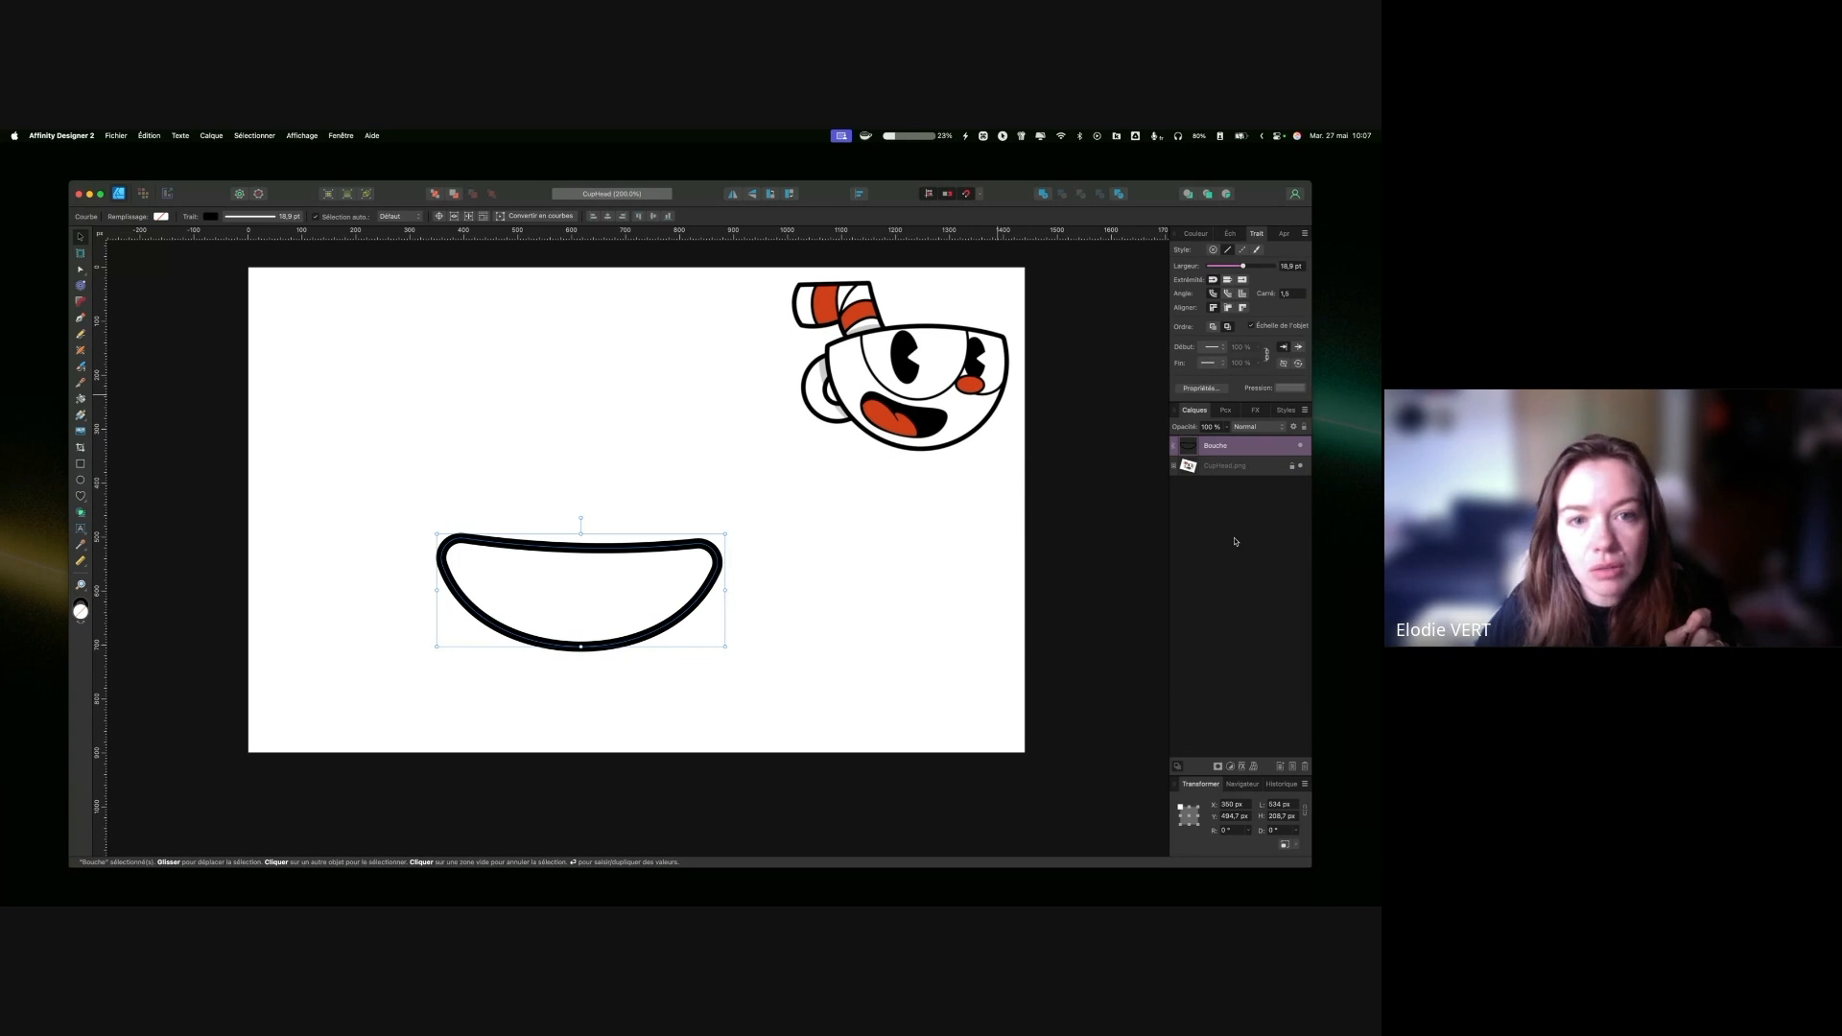
Step: Draw a closed downward-pointing triangle about 380 px wide above the mouth with the Pen tool, layered just above the reference image
key(ctrl)
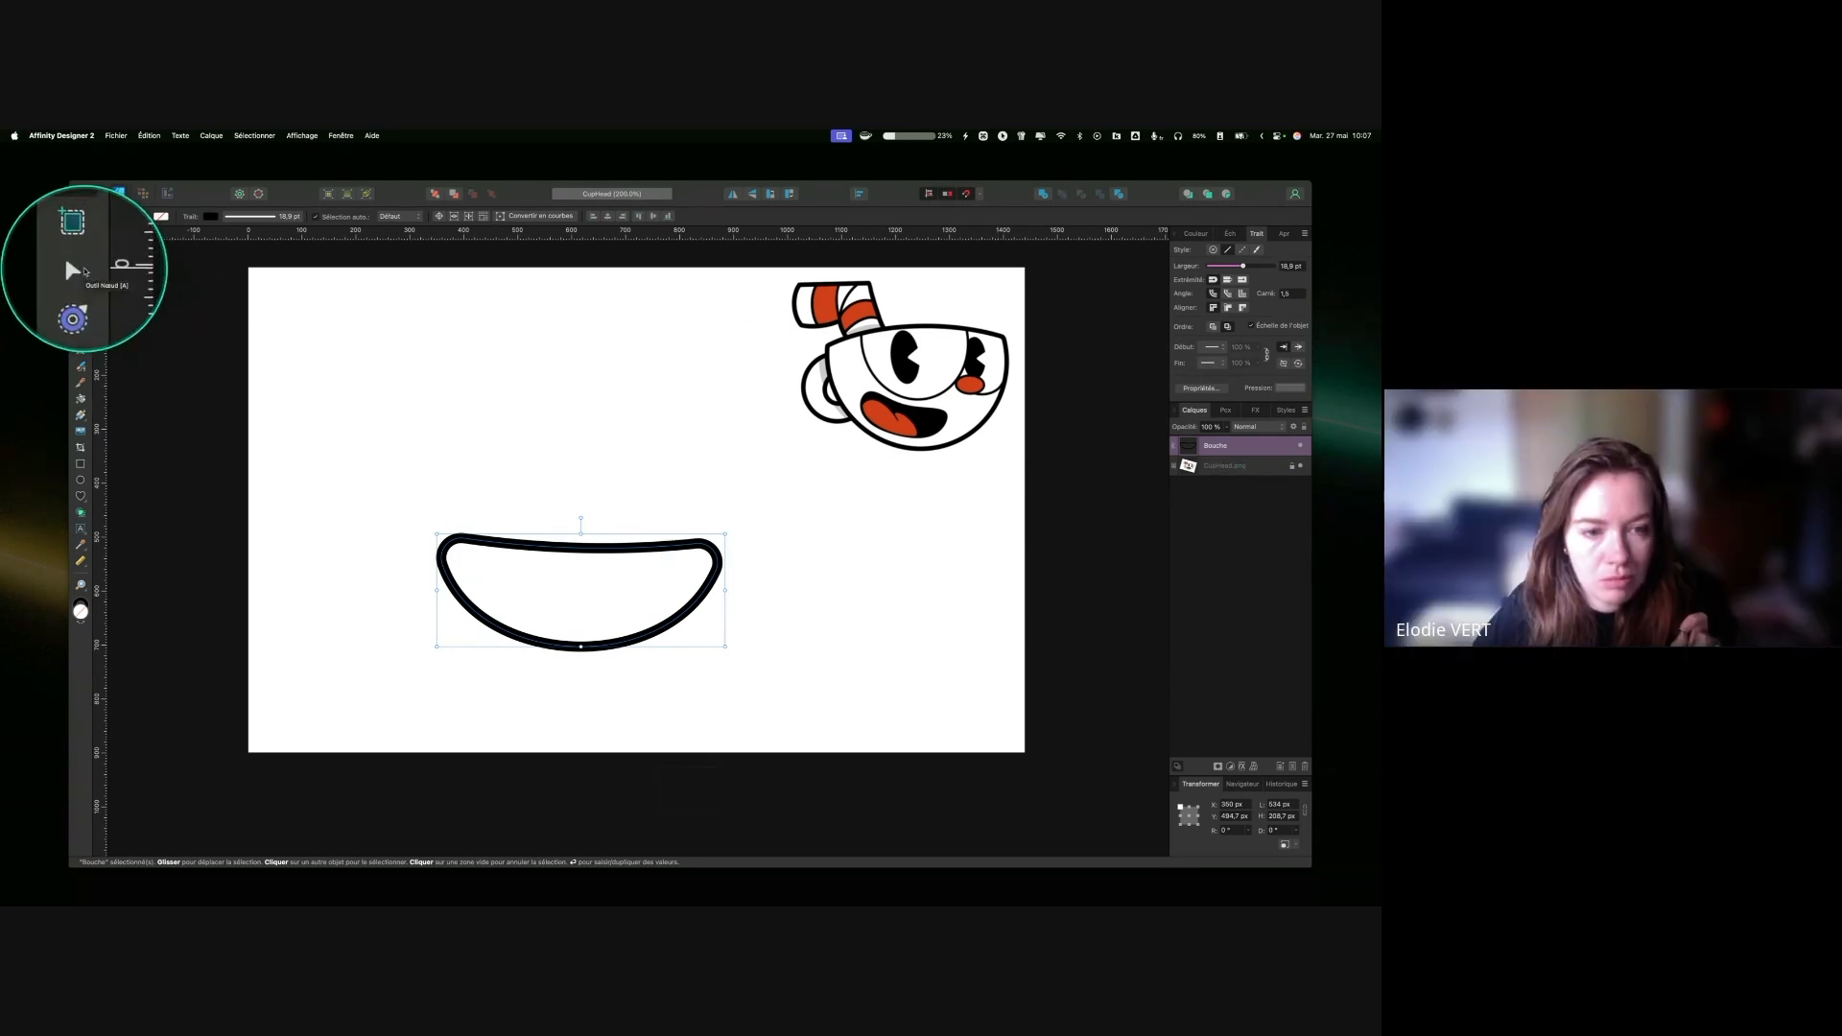
click(82, 273)
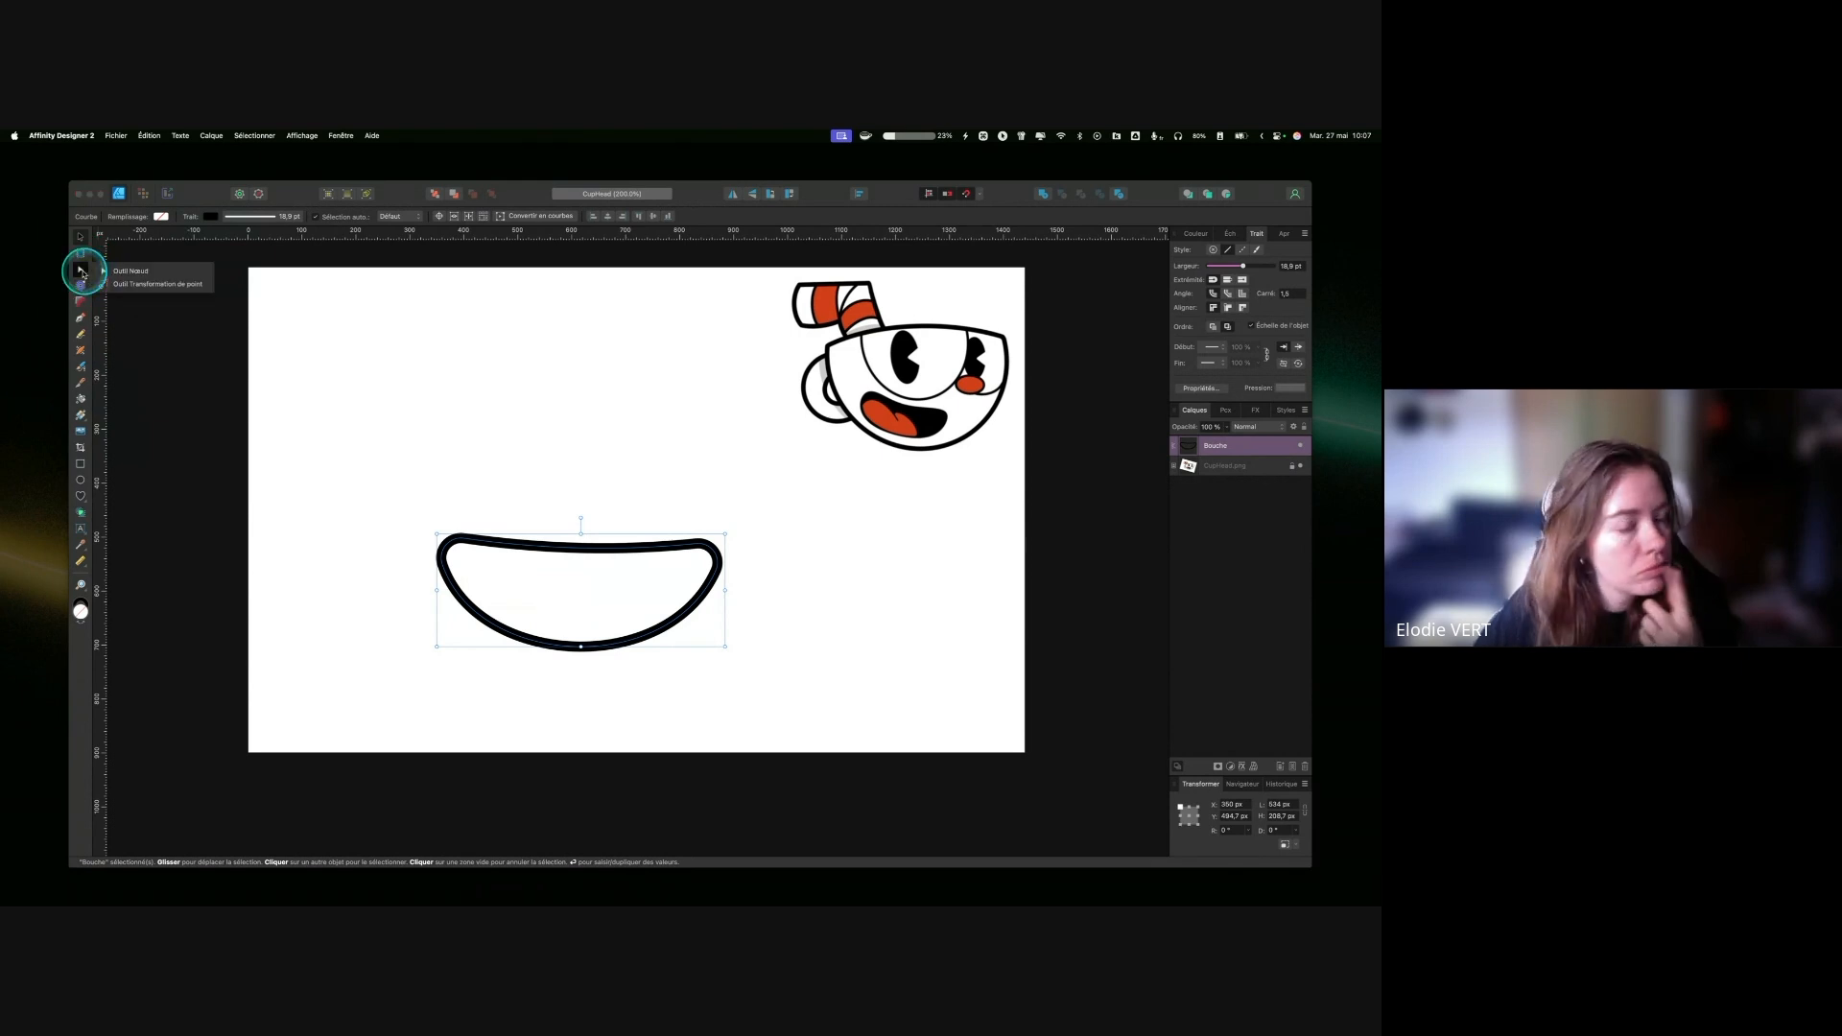
click(131, 271)
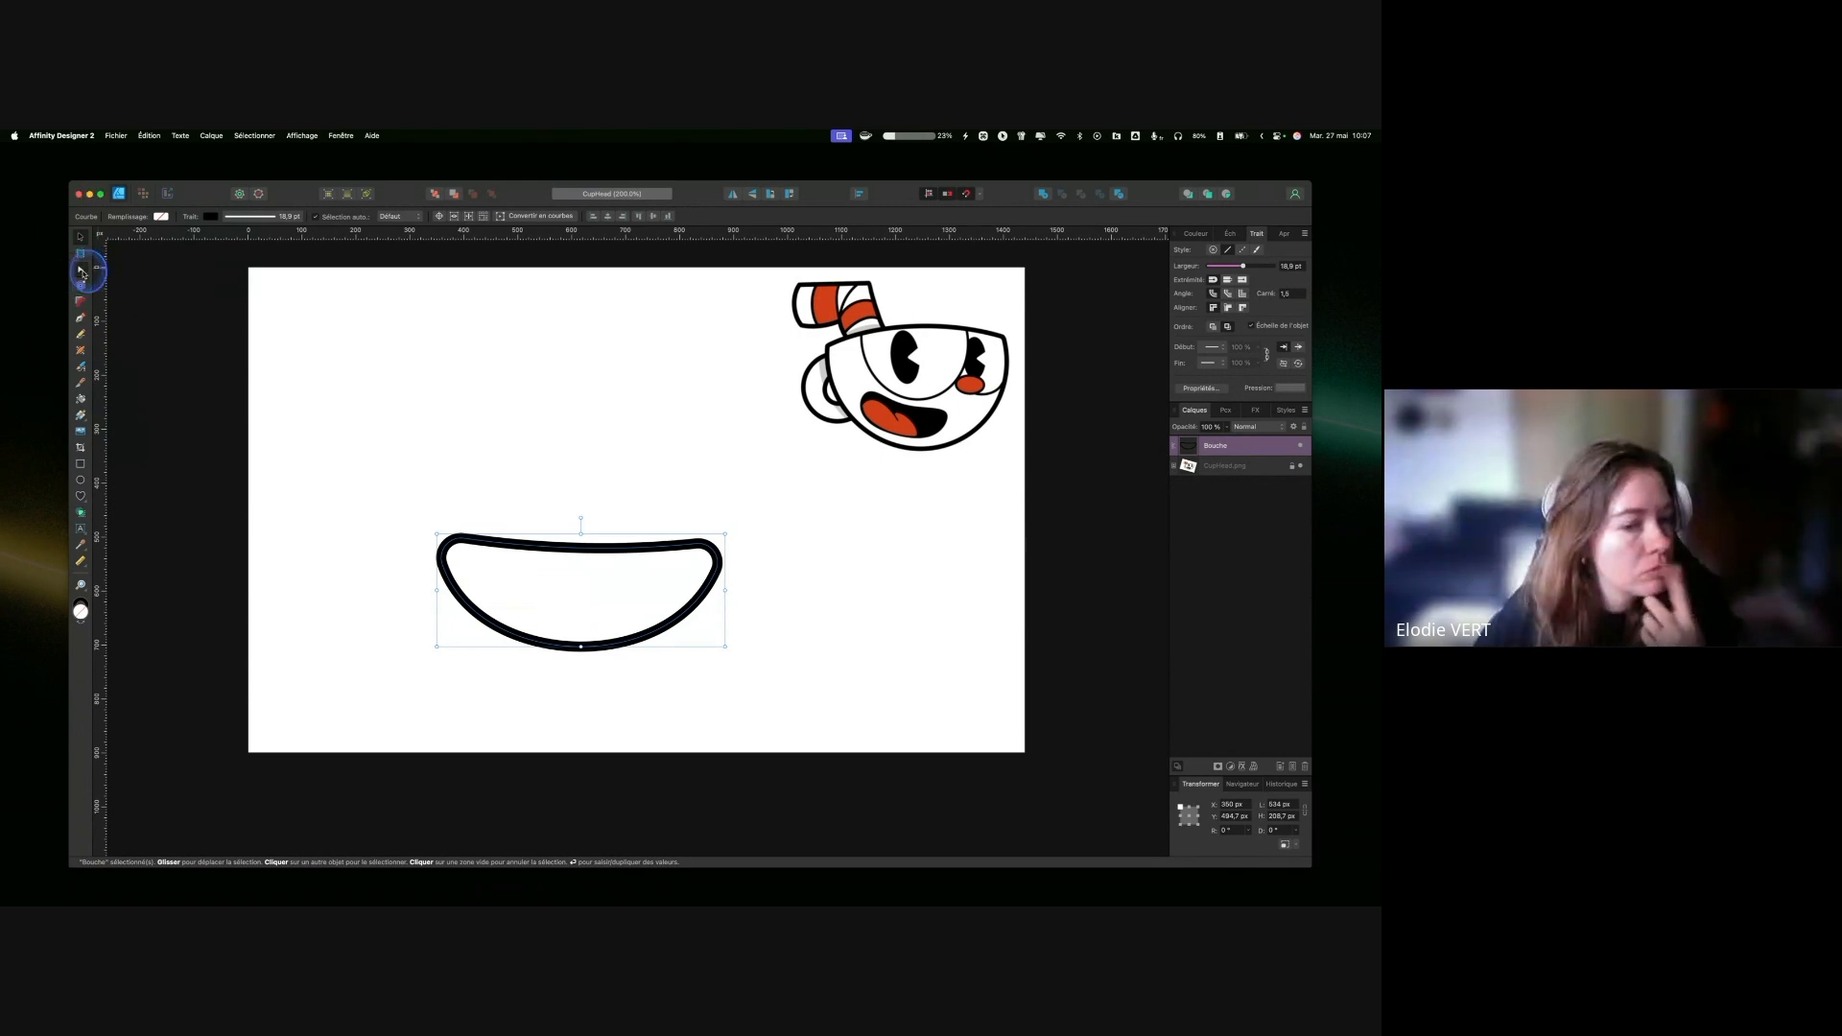
click(81, 317)
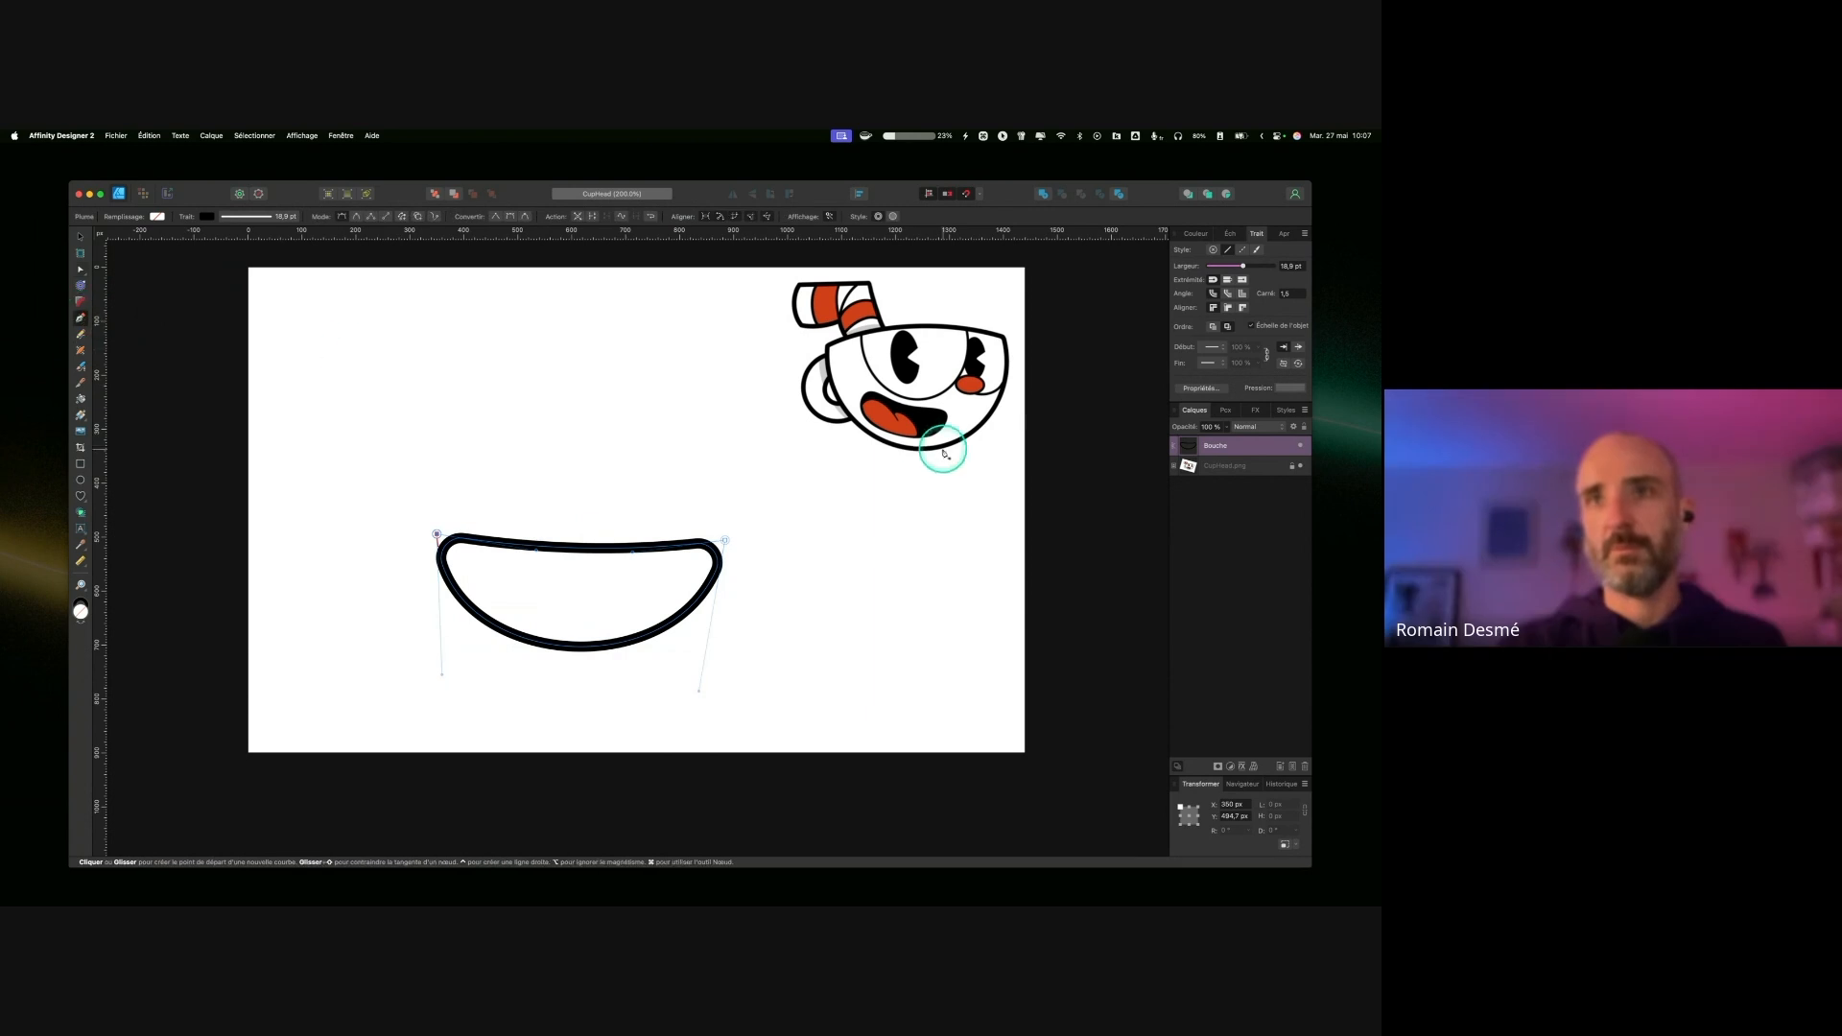
click(1242, 470)
click(387, 343)
click(592, 343)
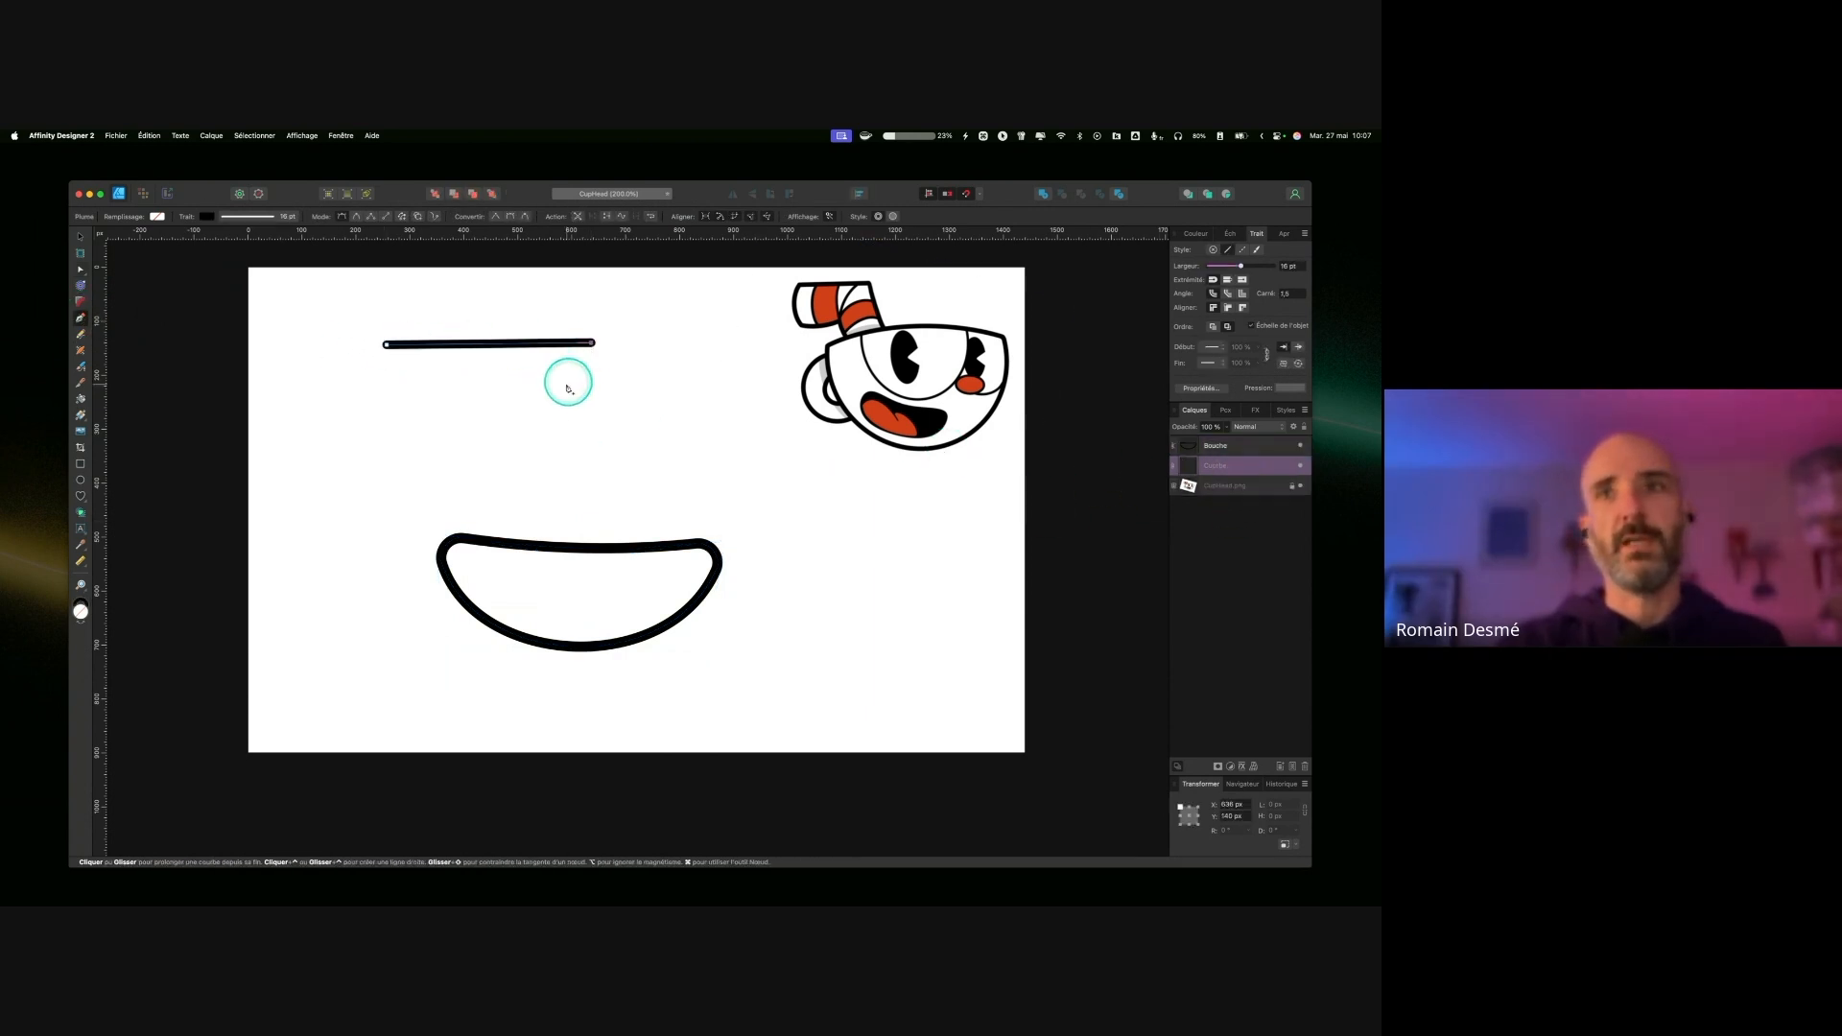
click(470, 430)
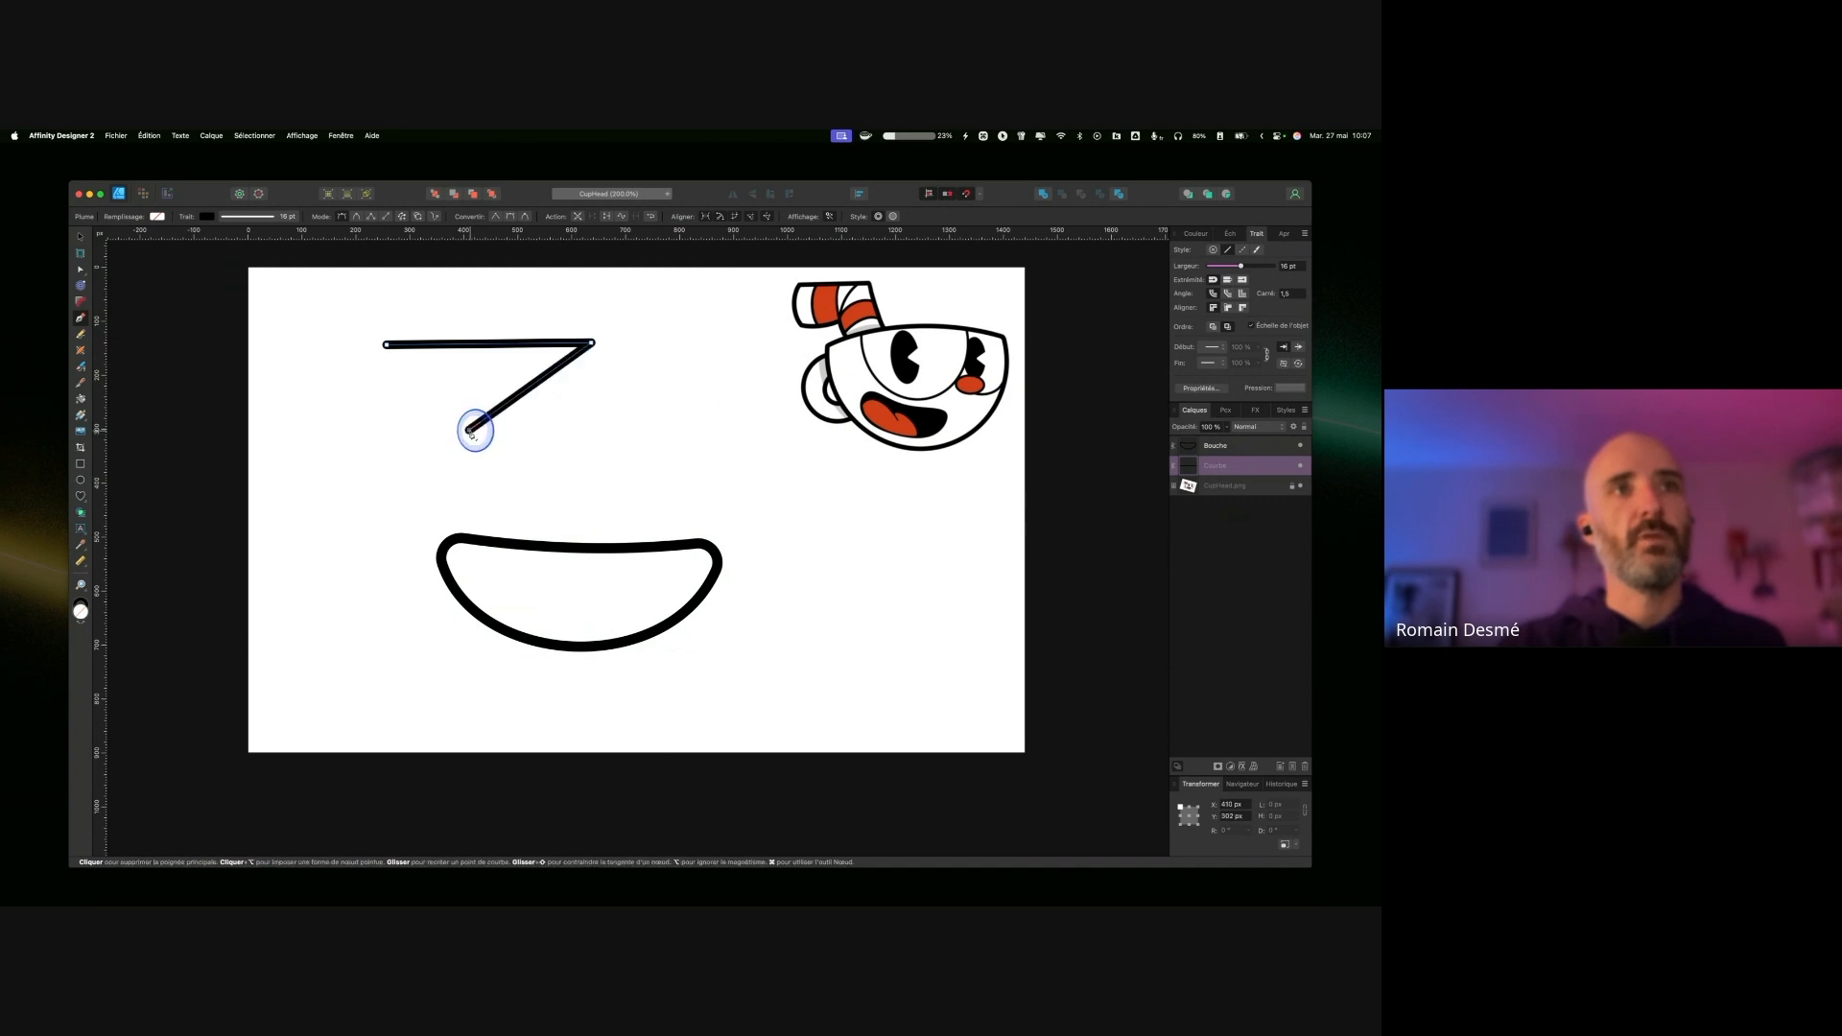
click(386, 344)
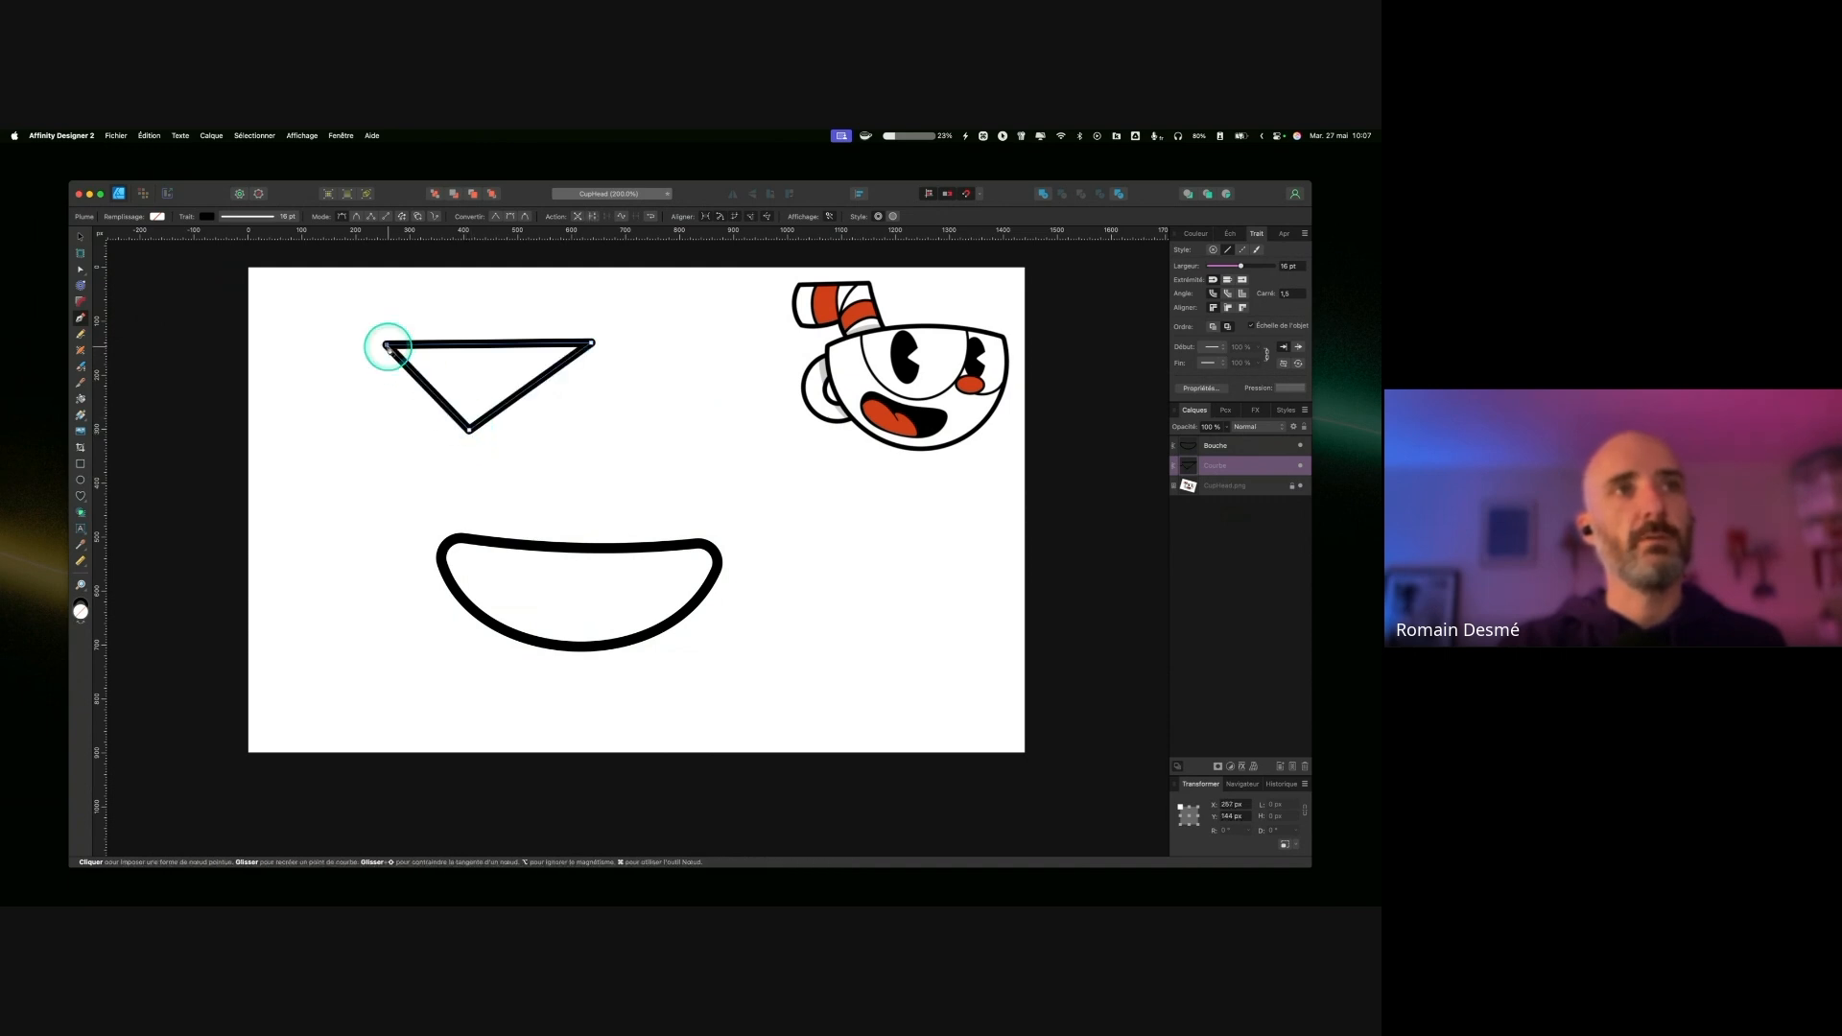
Step: Delete the new triangle above the mouth
click(81, 271)
key(ctrl)
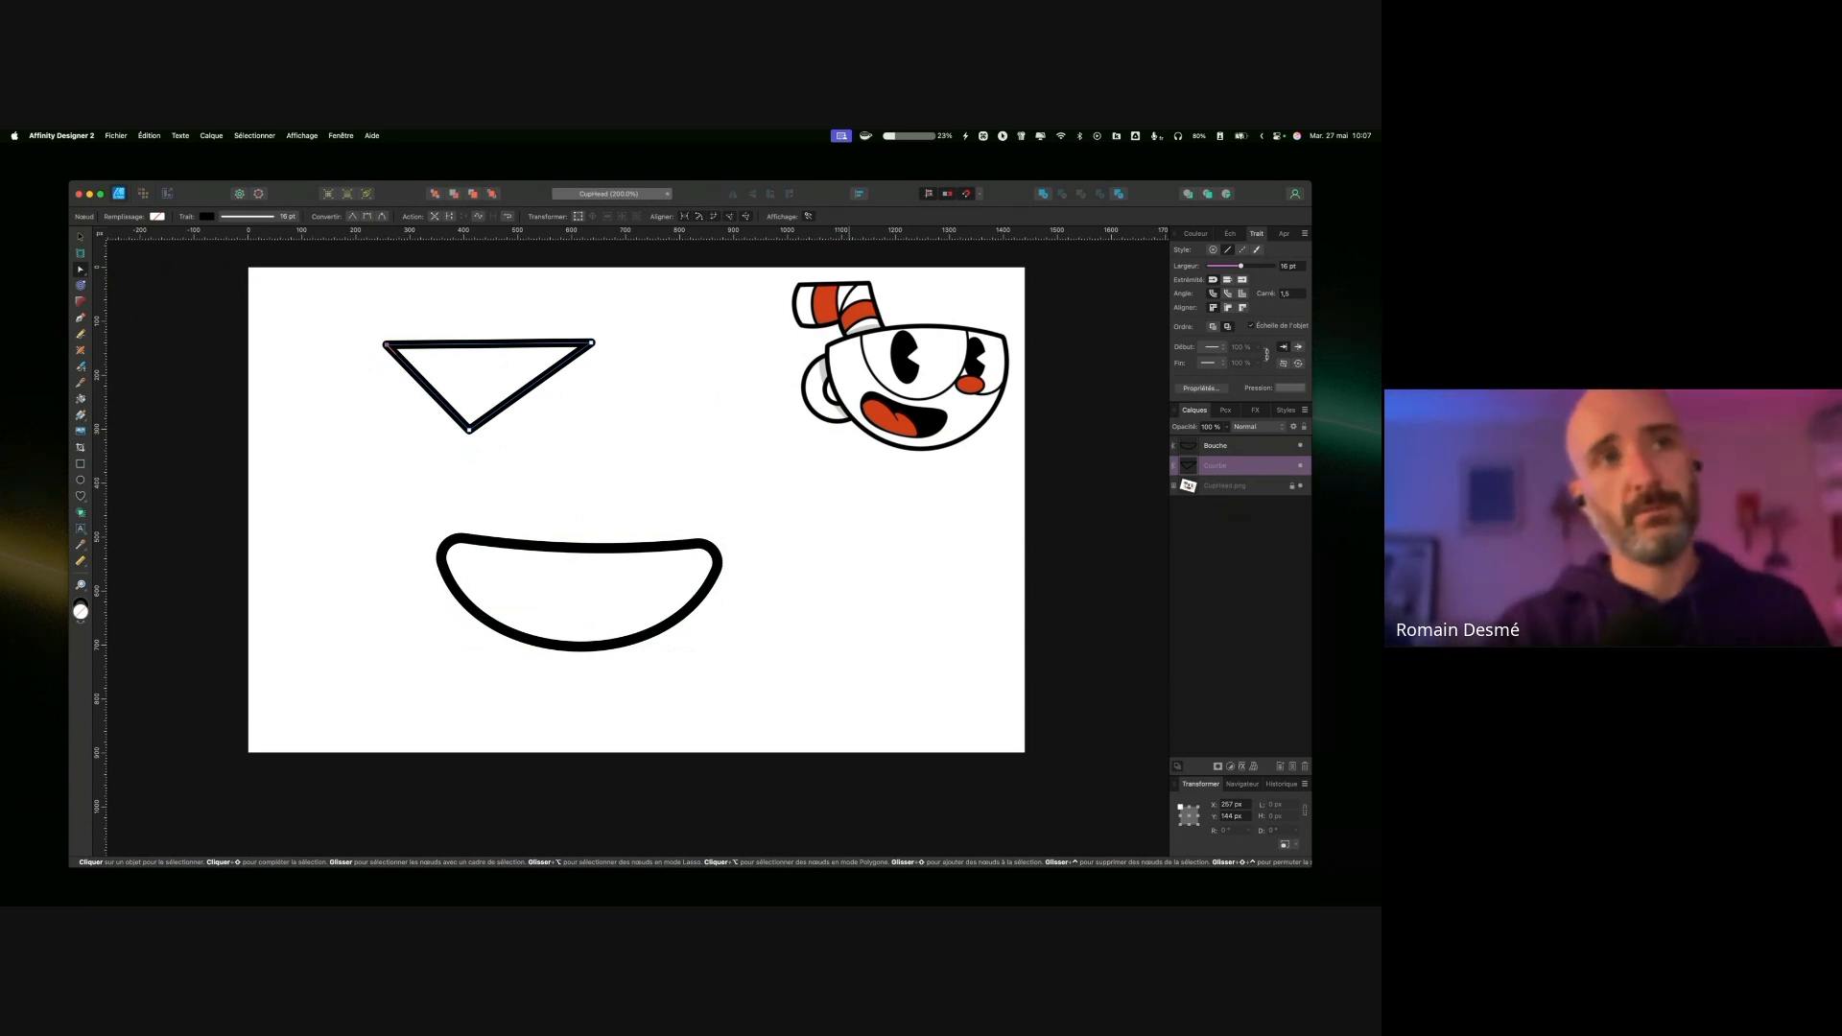
click(1262, 466)
key(BackSpace)
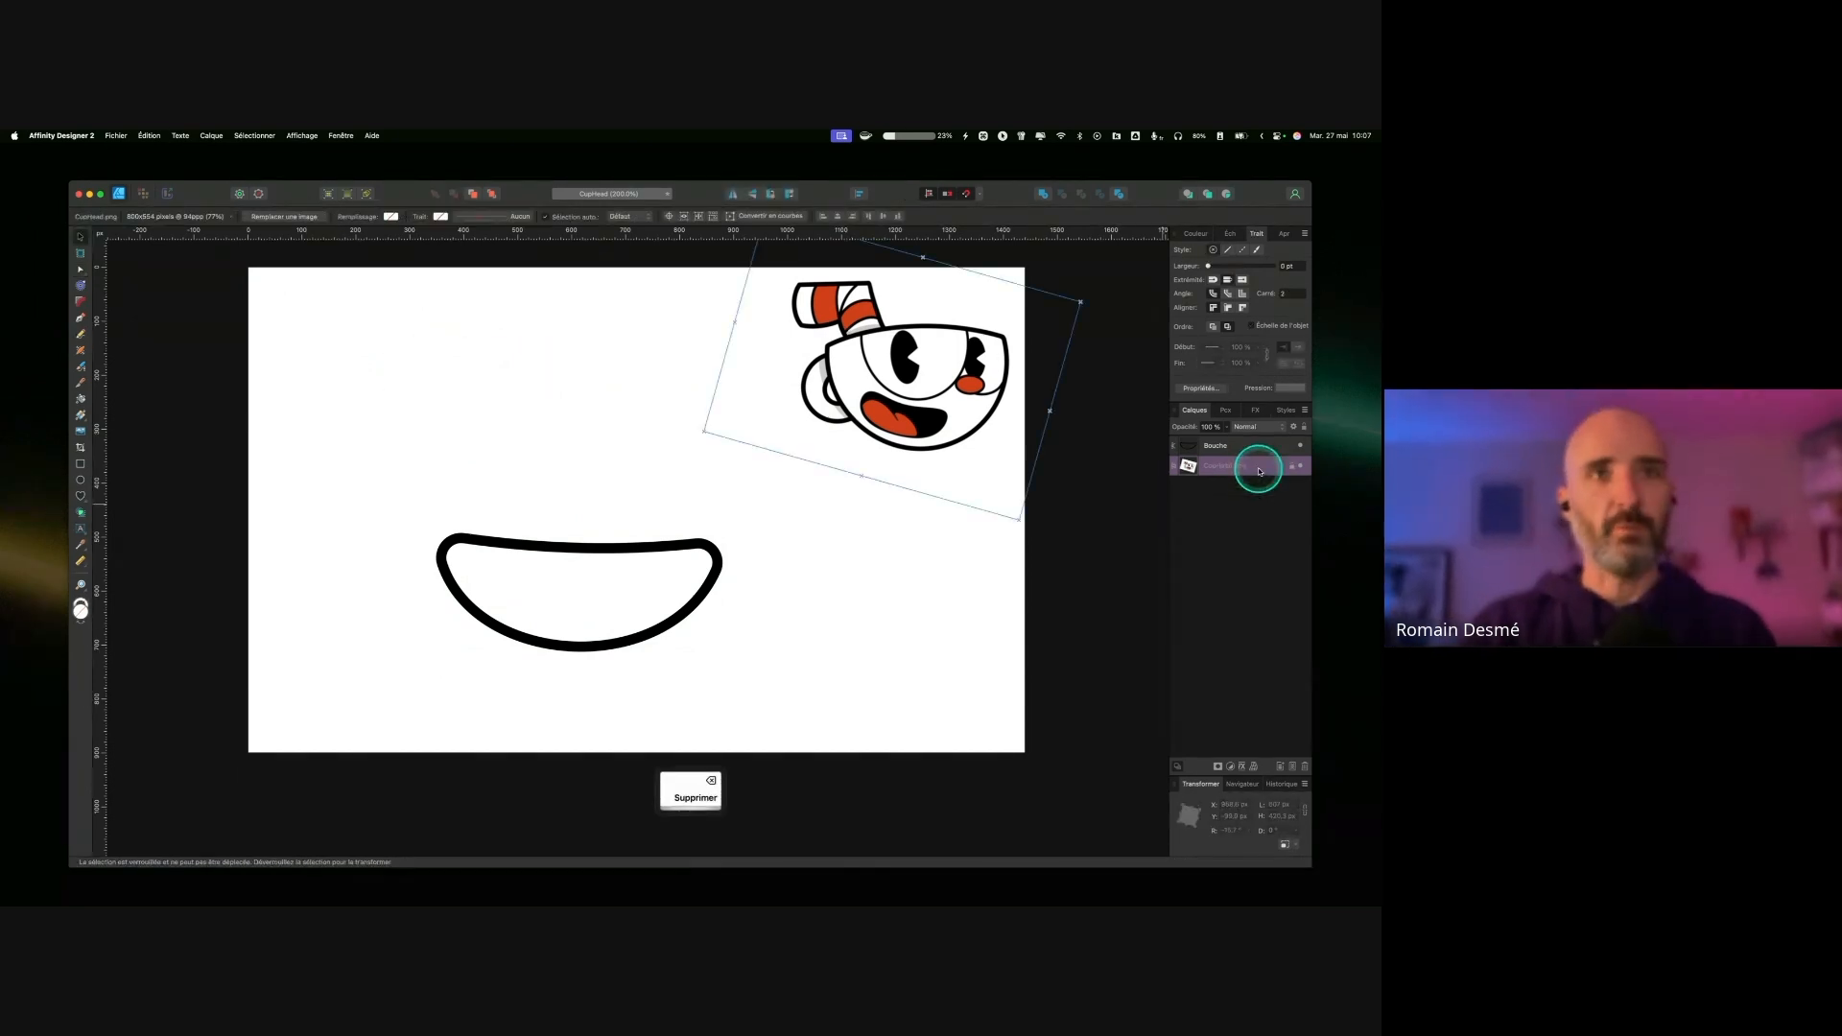
Step: With the reference image layer selected, draw a closed downward-pointing triangle about 540 px wide above the mouth with the Pen tool
click(583, 550)
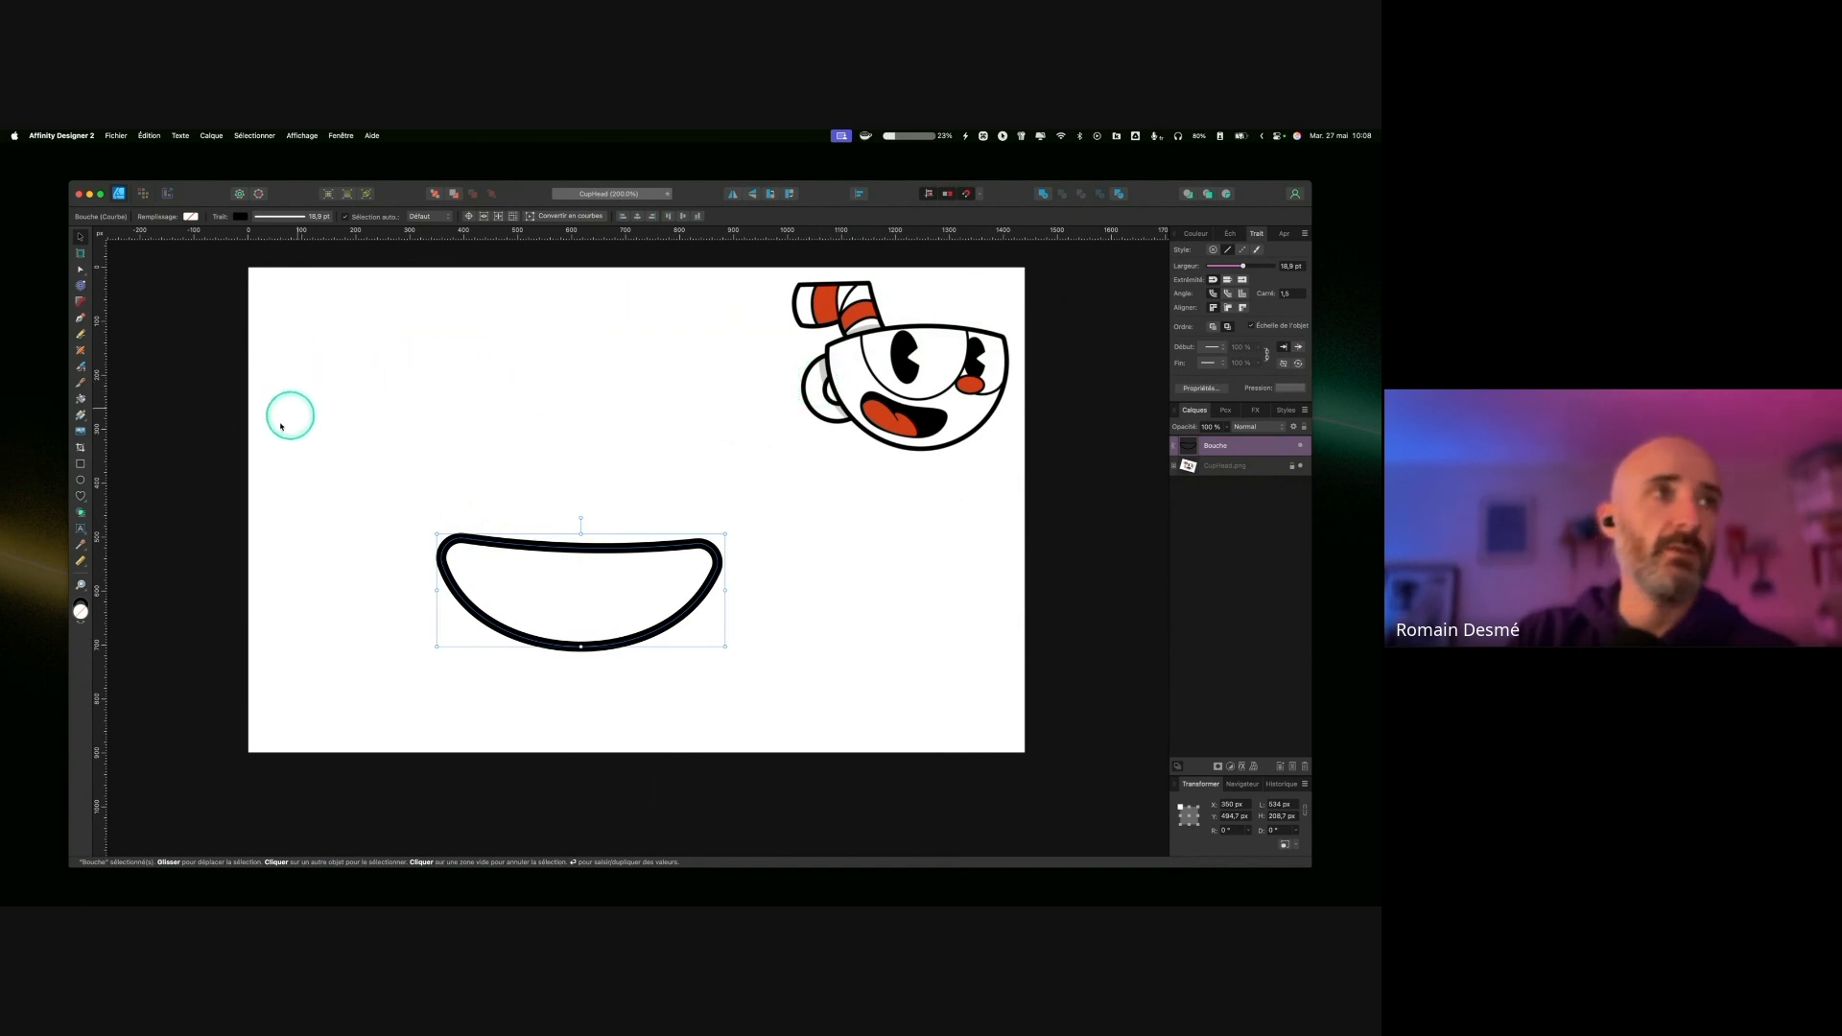
click(79, 320)
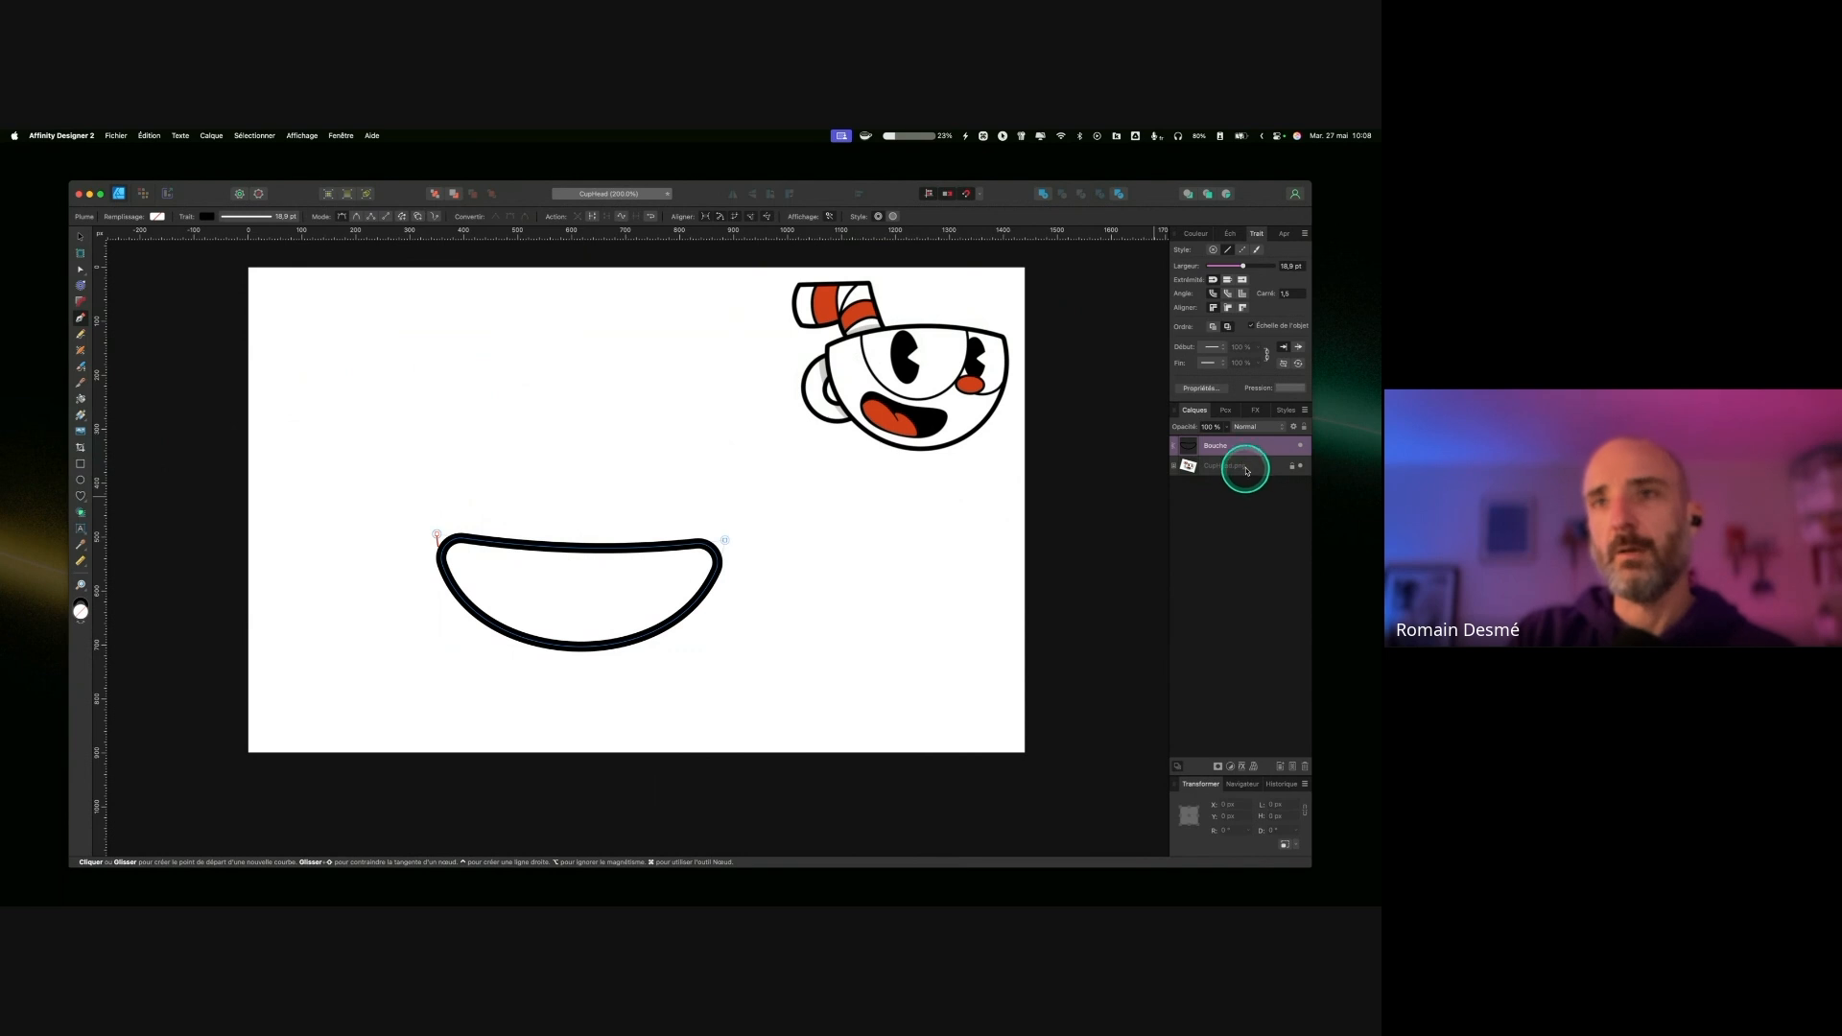
key(ctrl)
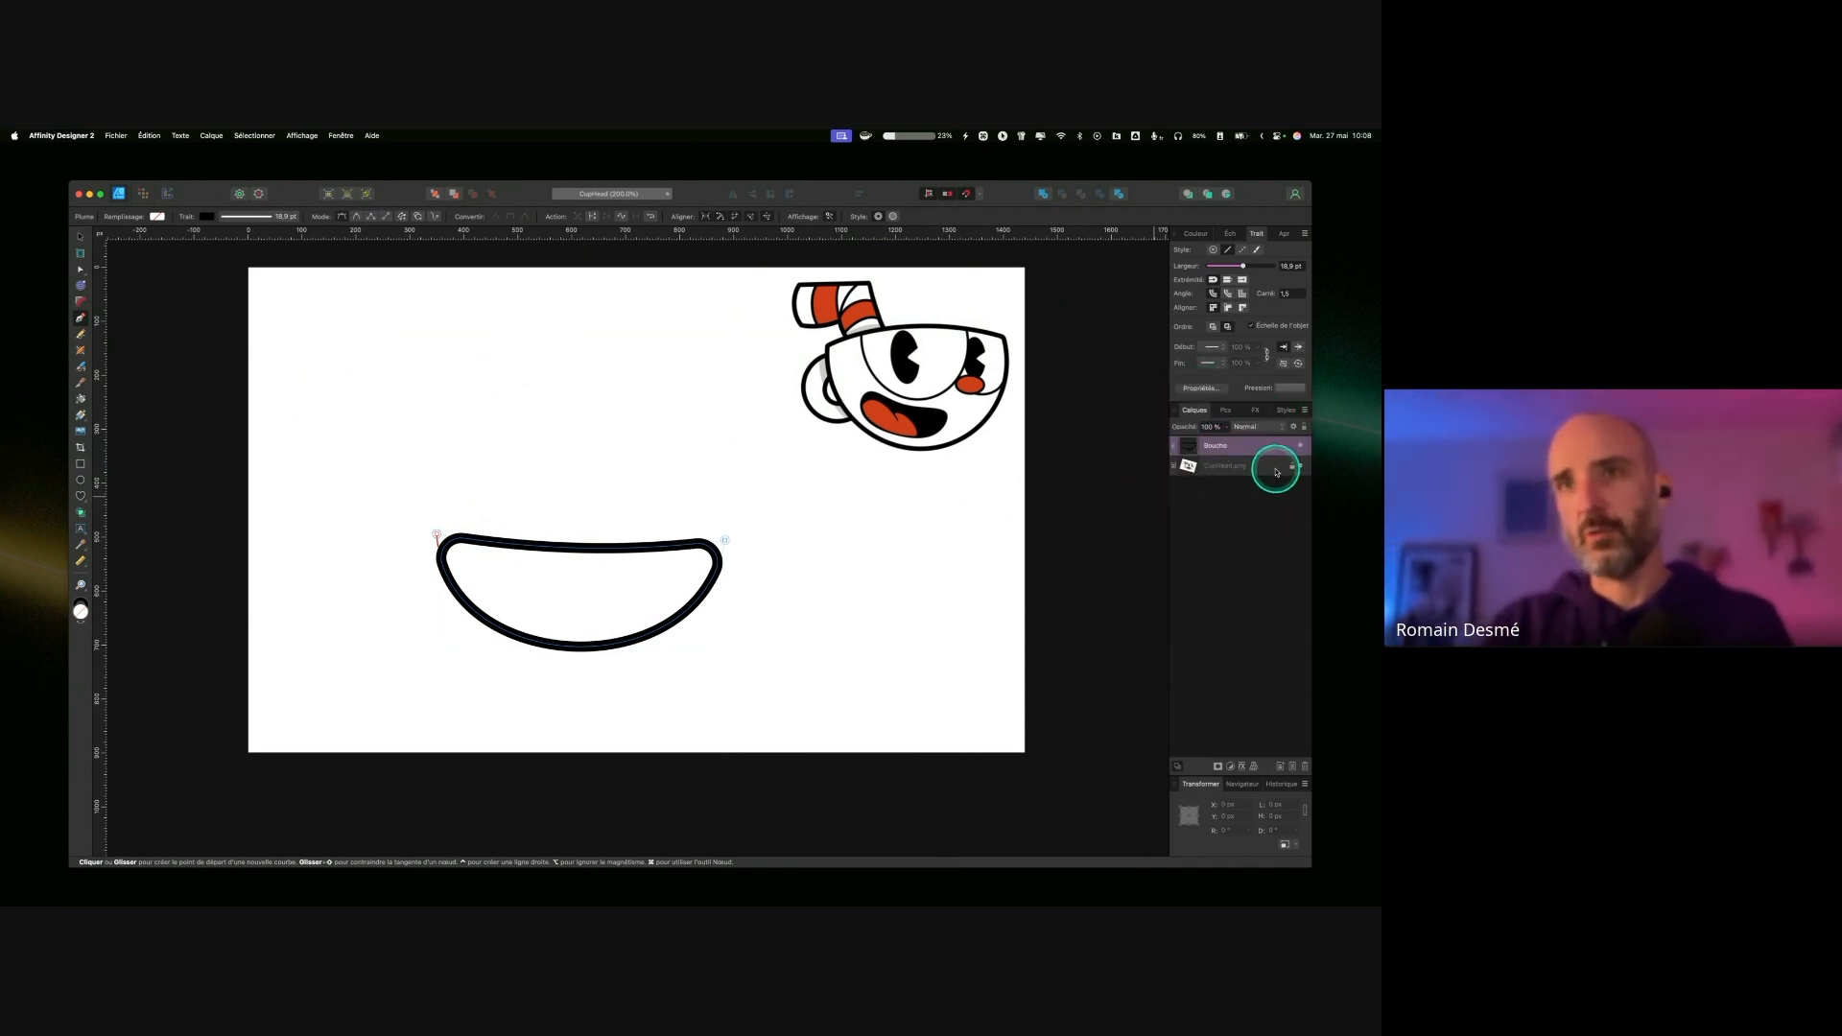
click(1215, 469)
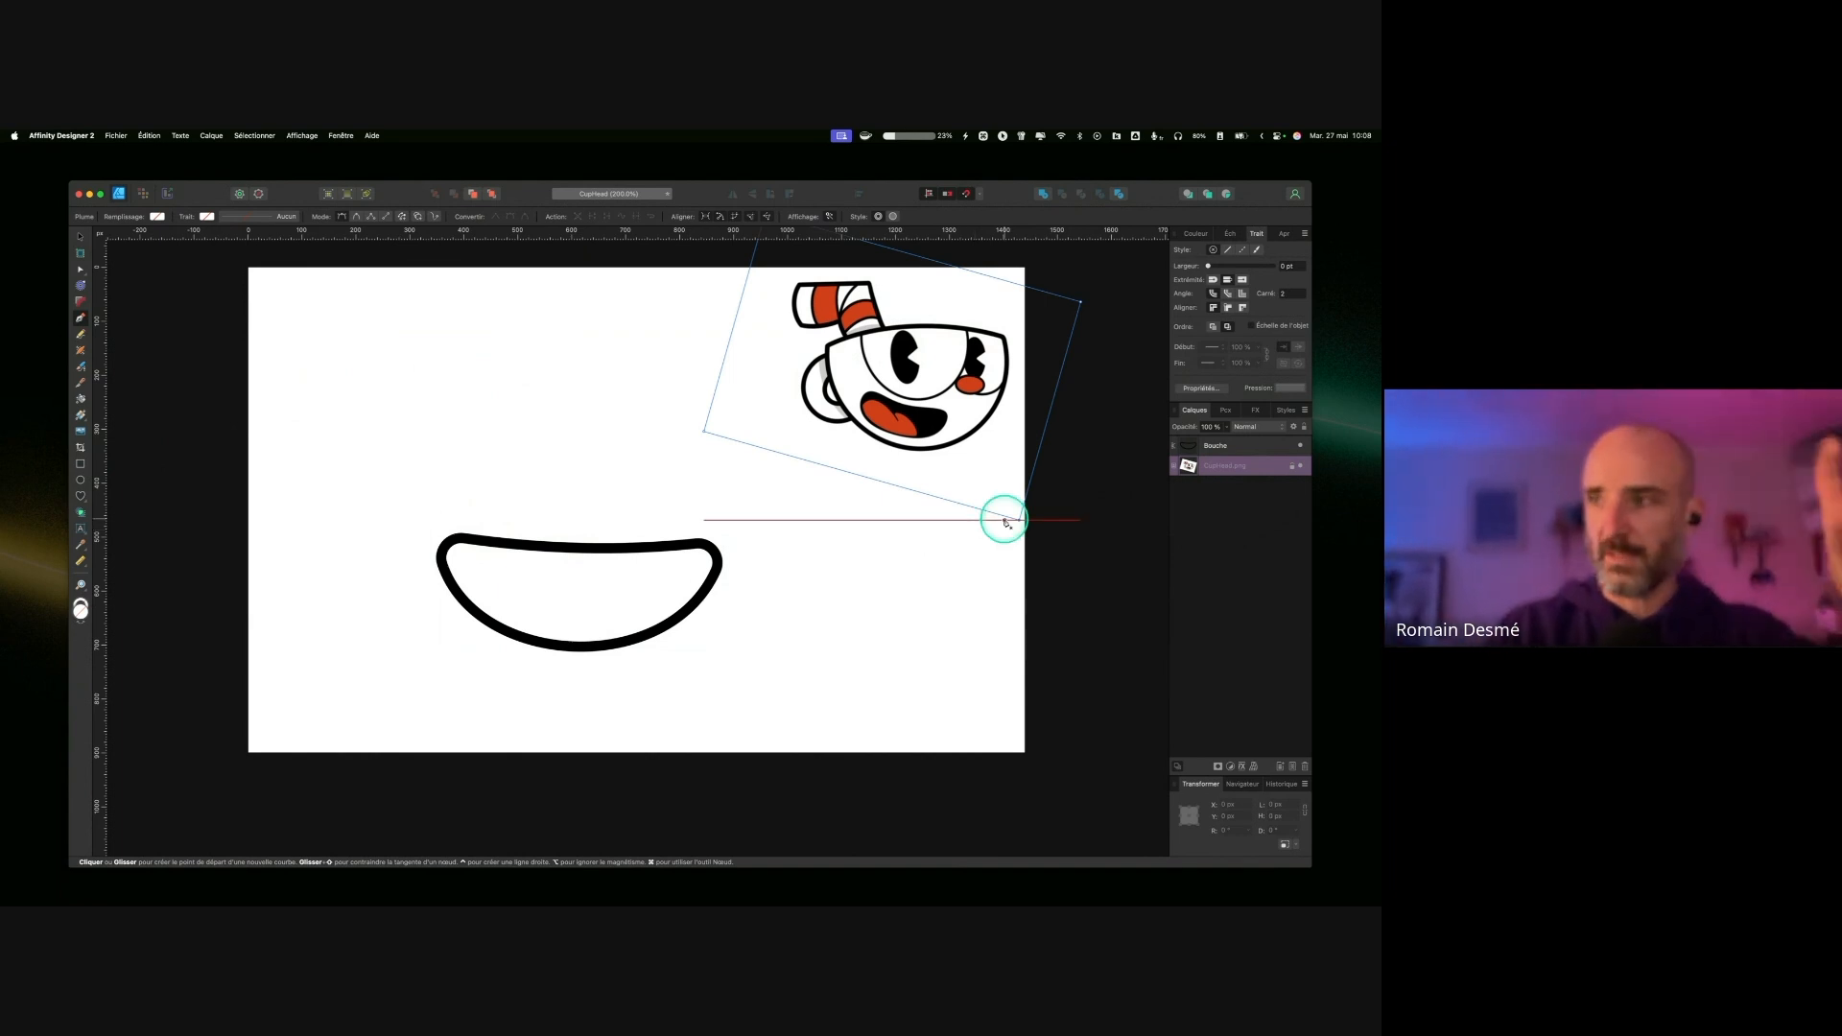
click(921, 539)
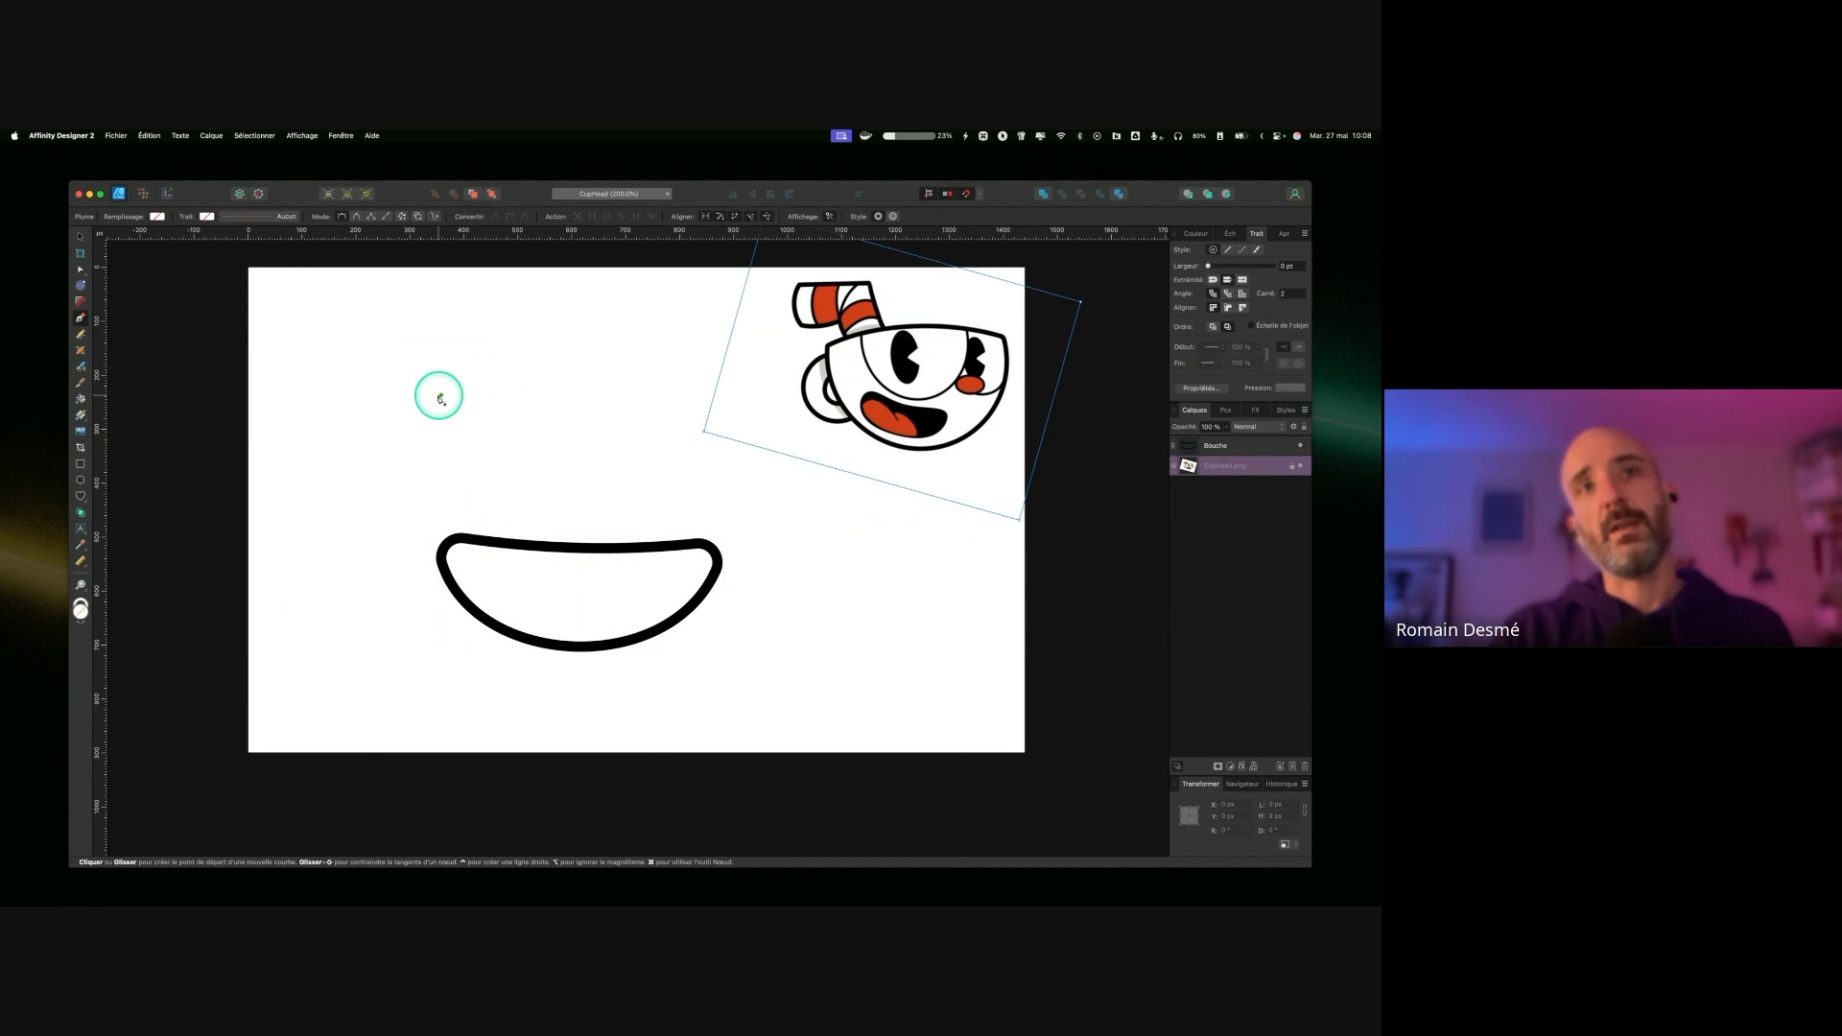
click(389, 421)
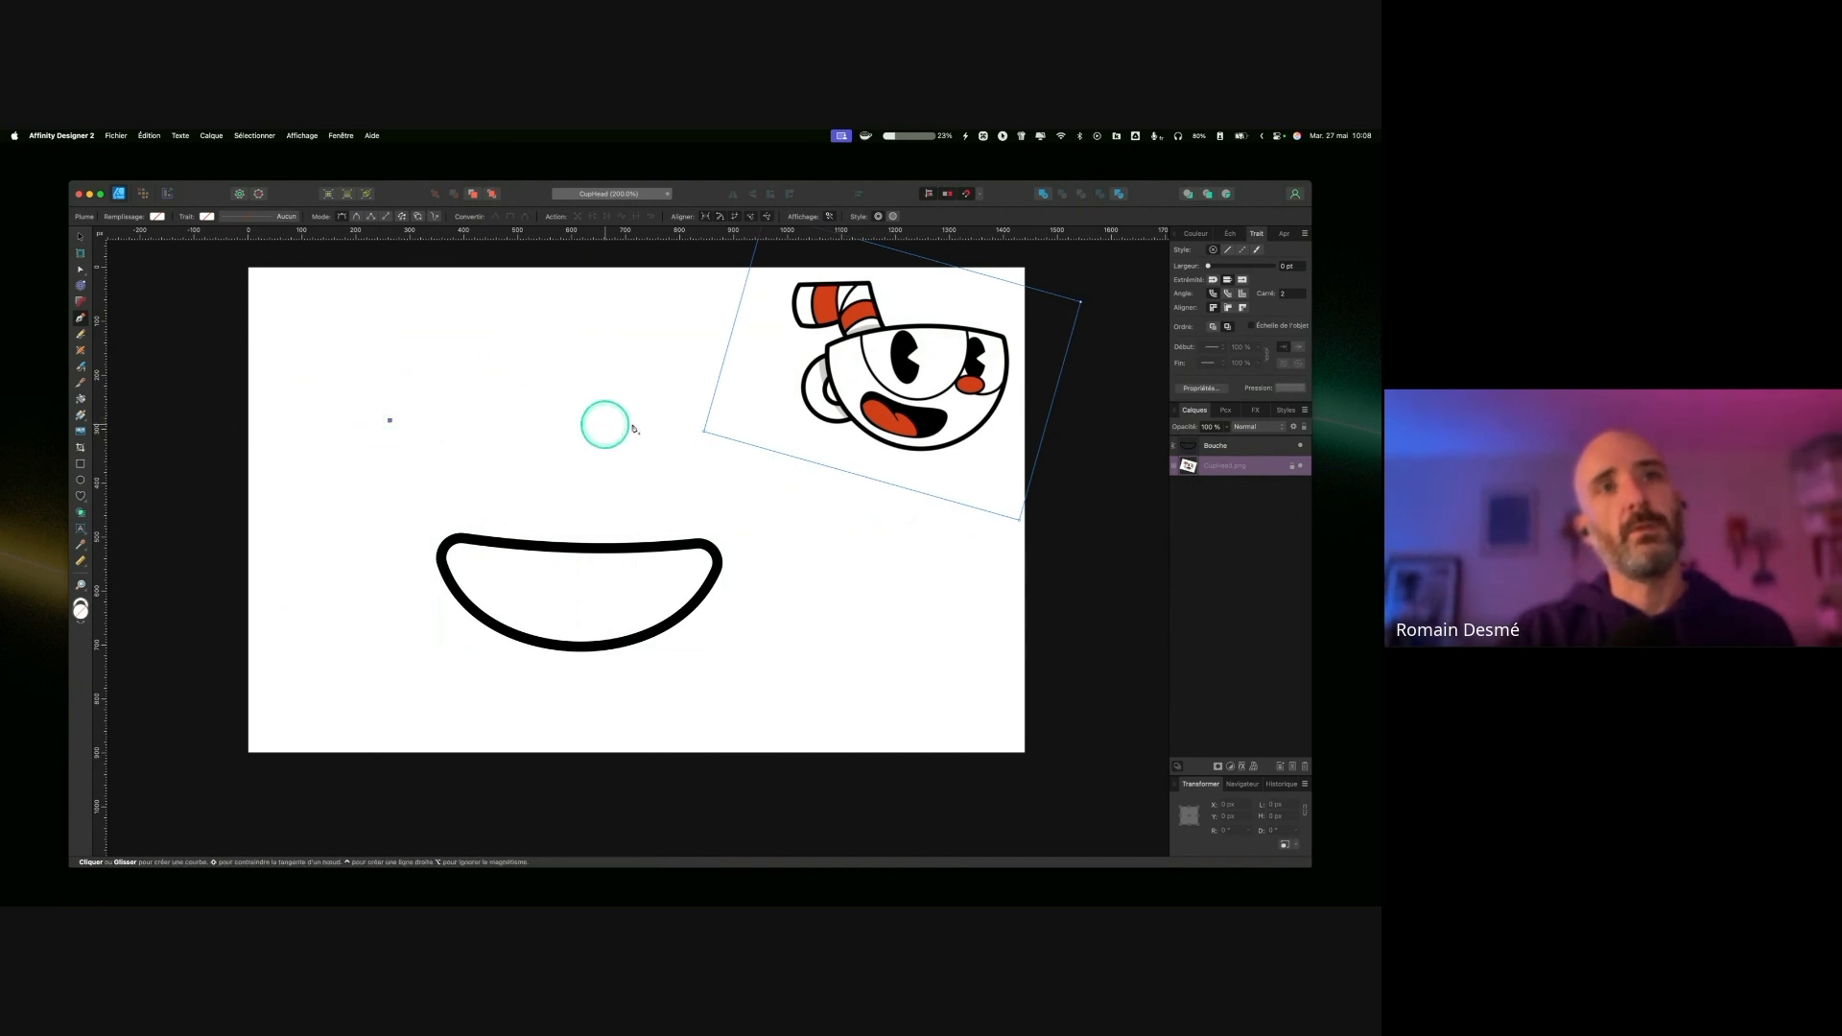
click(679, 419)
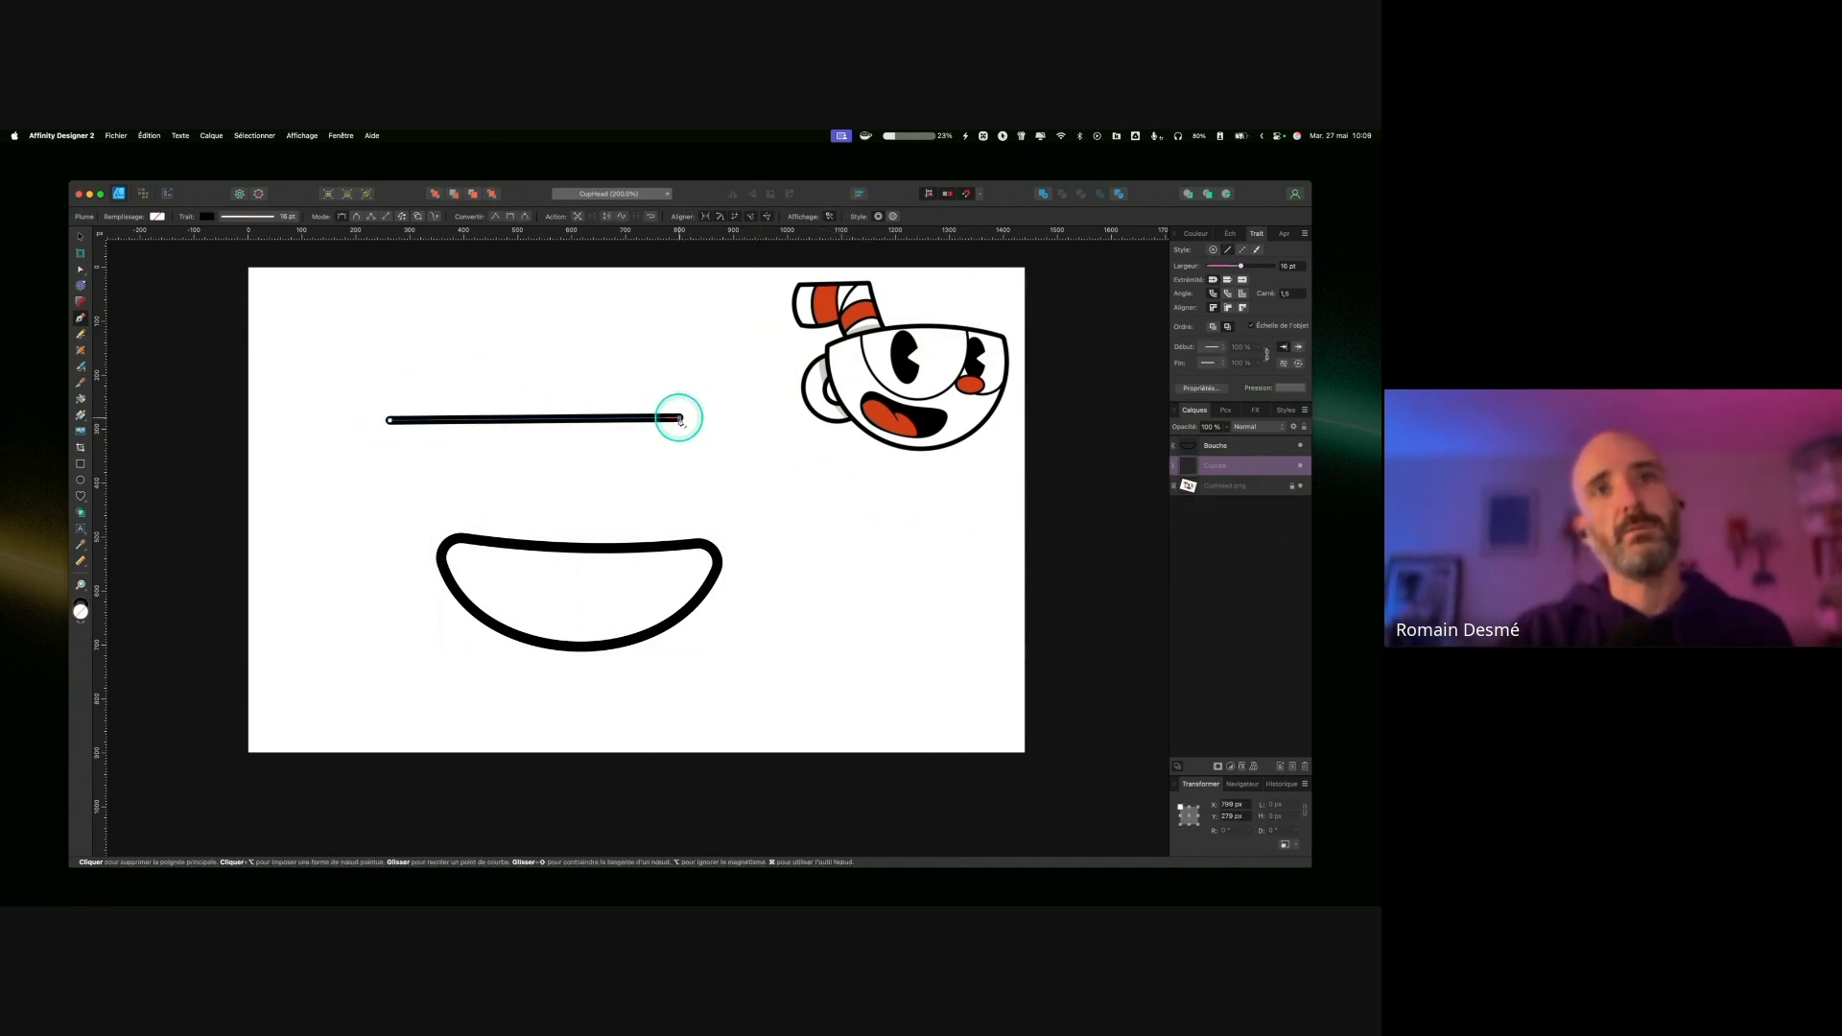
click(543, 500)
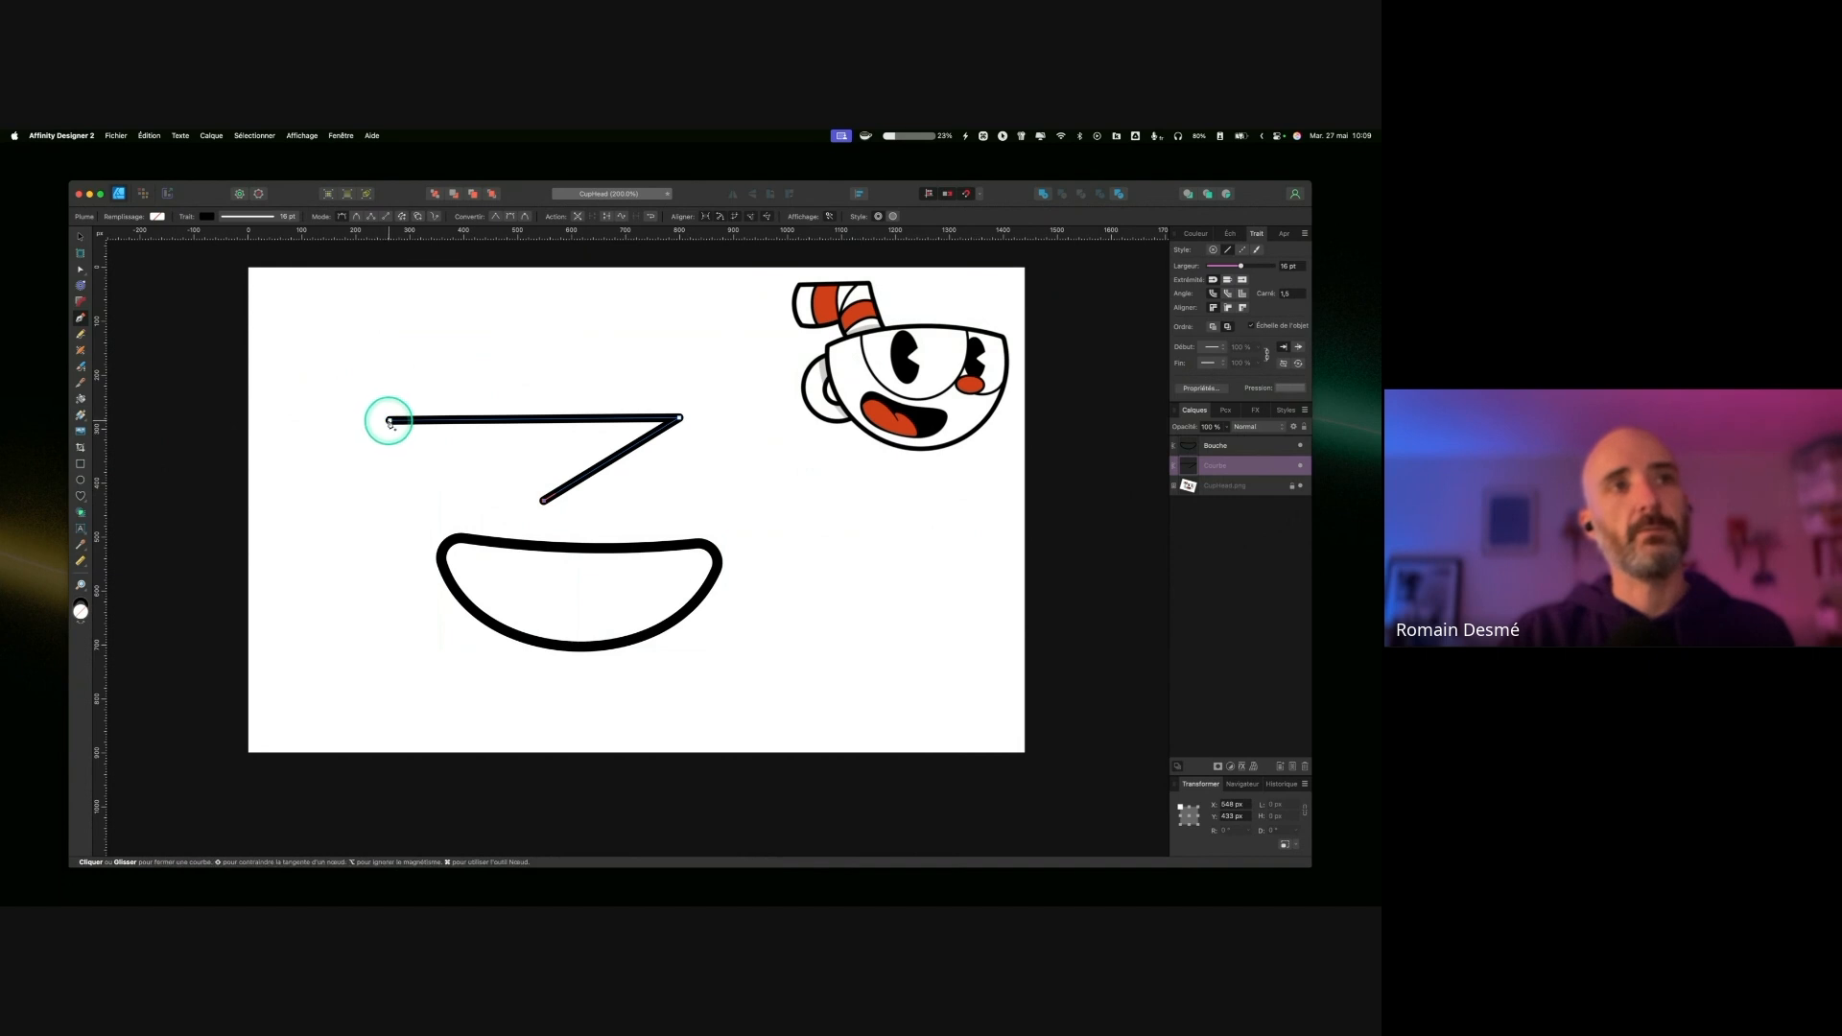
click(389, 421)
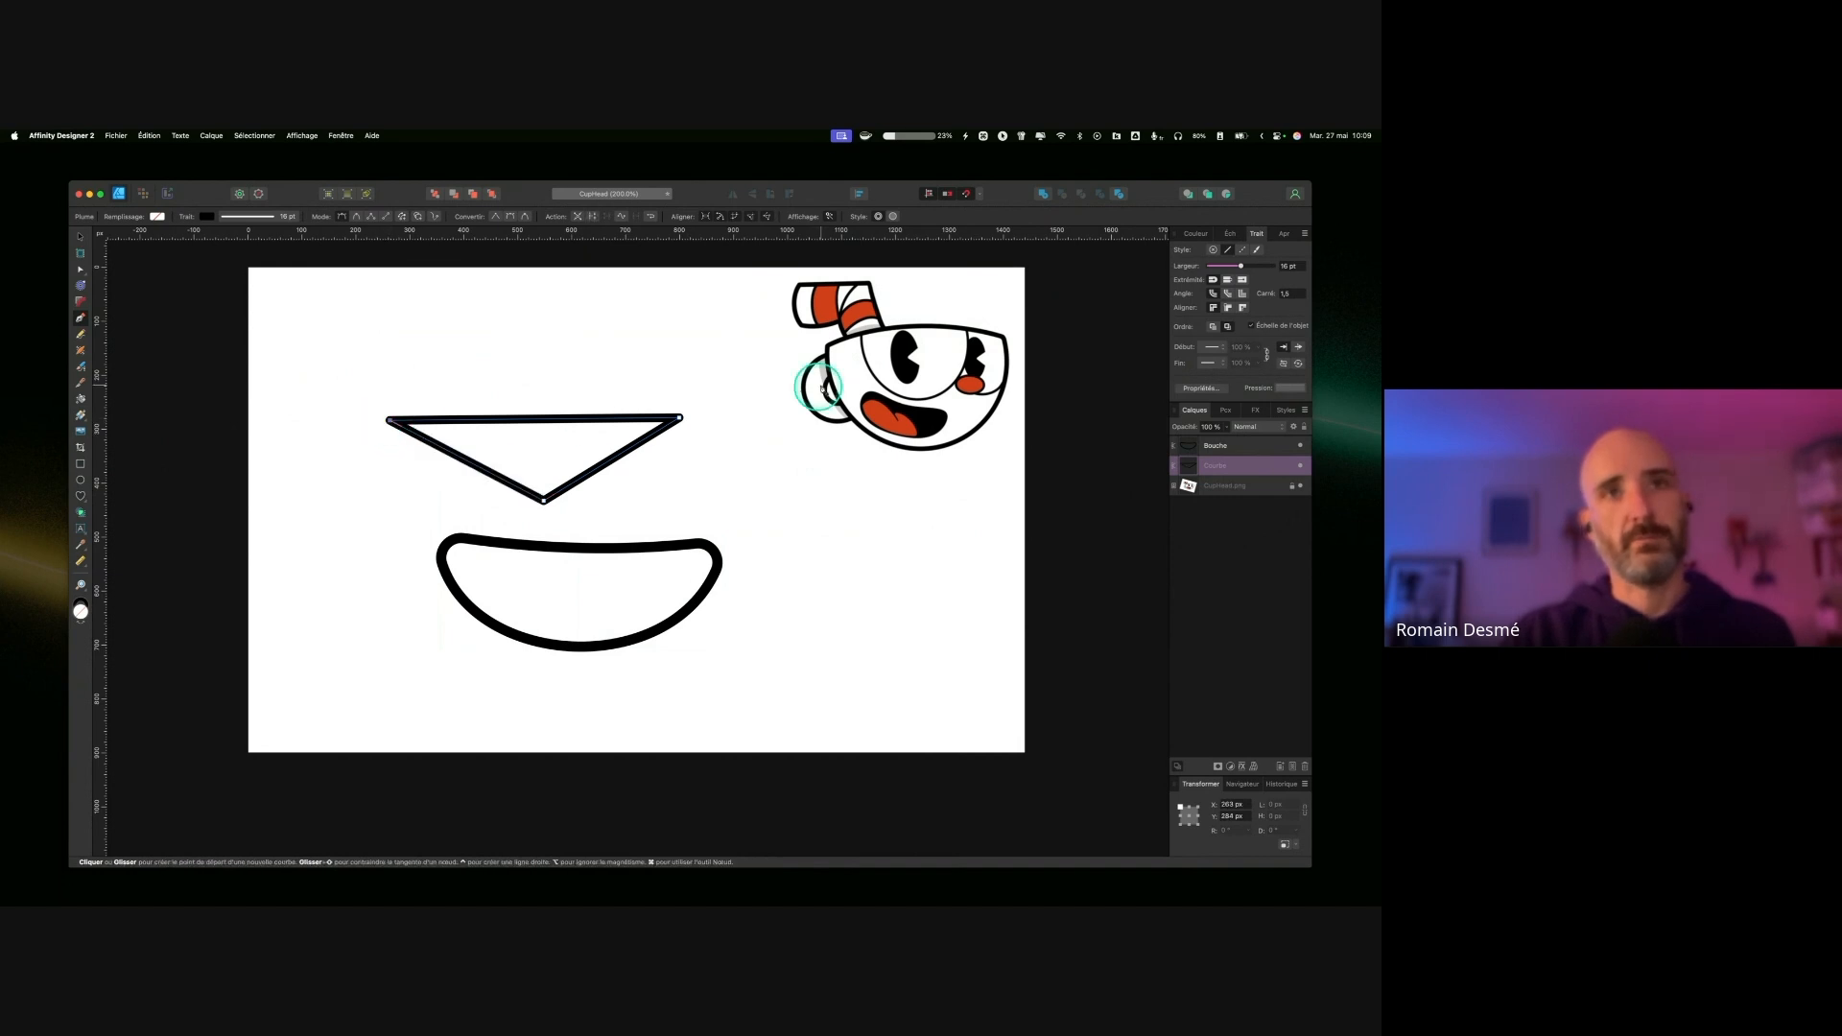
Step: Bend the triangle's edges with the Node tool, bowing the top edge upward and both lower edges outward
click(83, 255)
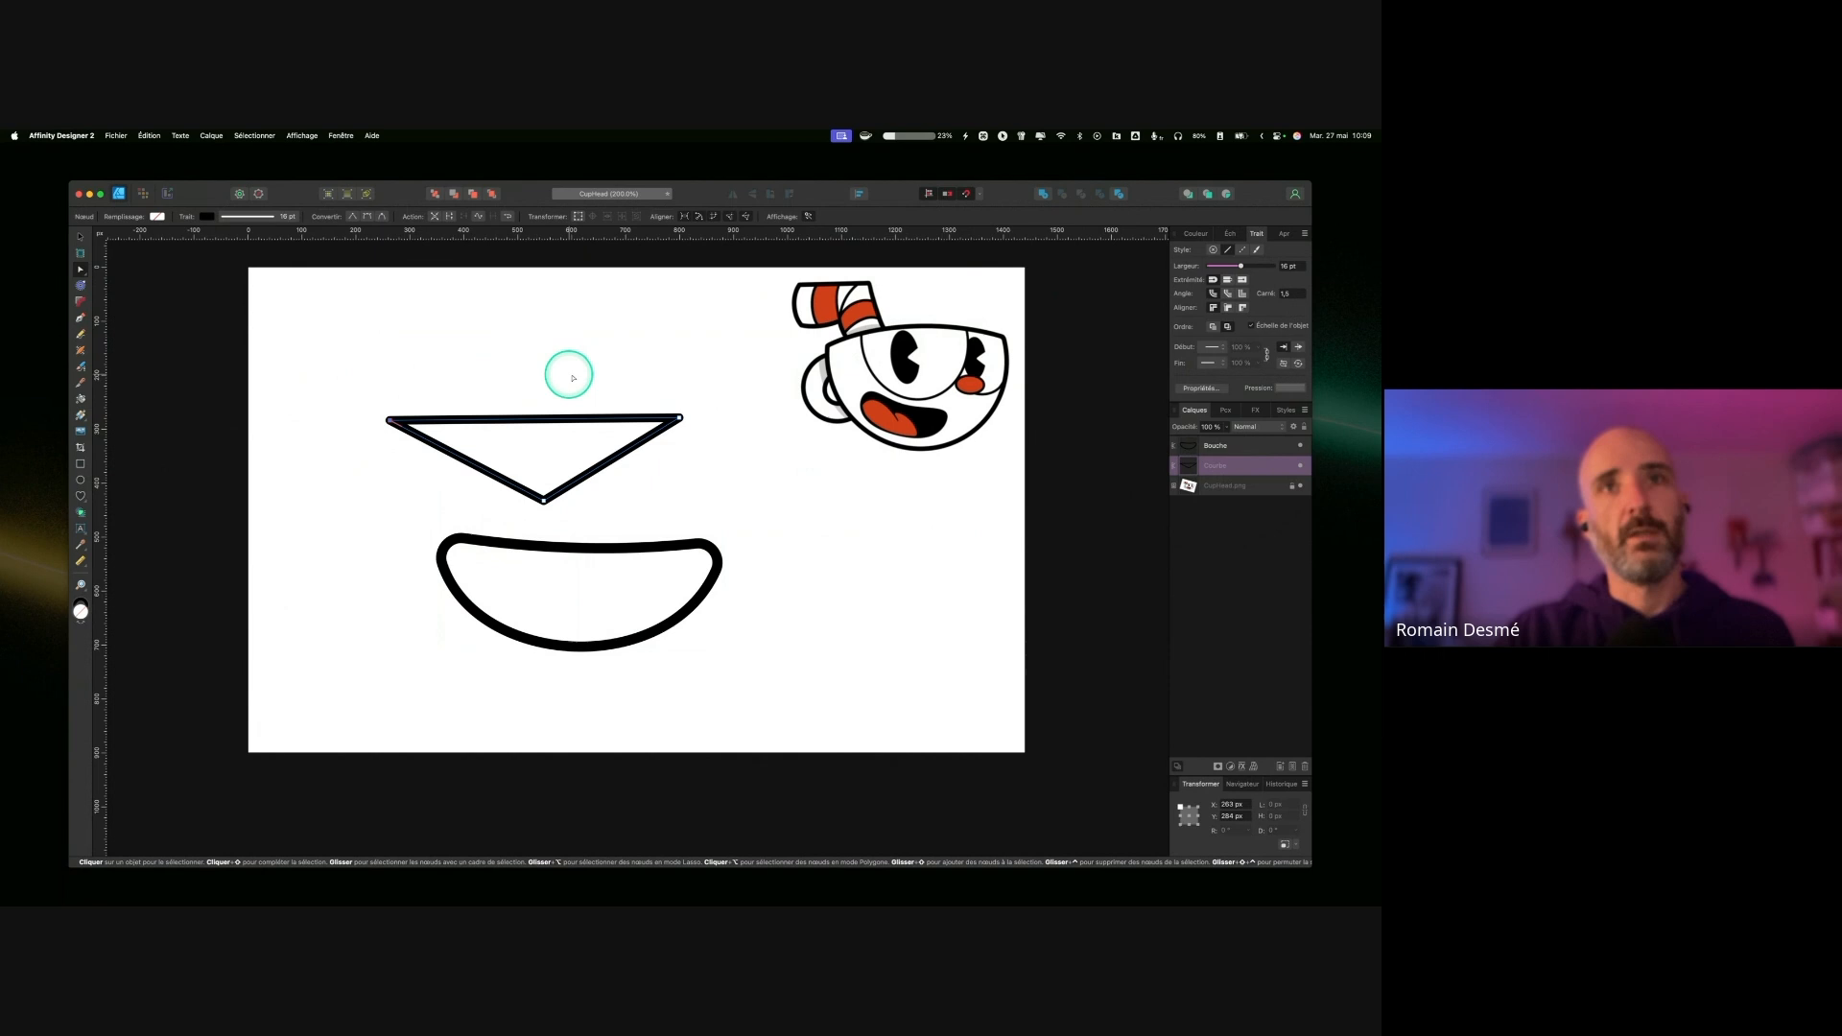
drag(544, 420, 555, 399)
drag(603, 465, 629, 485)
drag(473, 464, 450, 486)
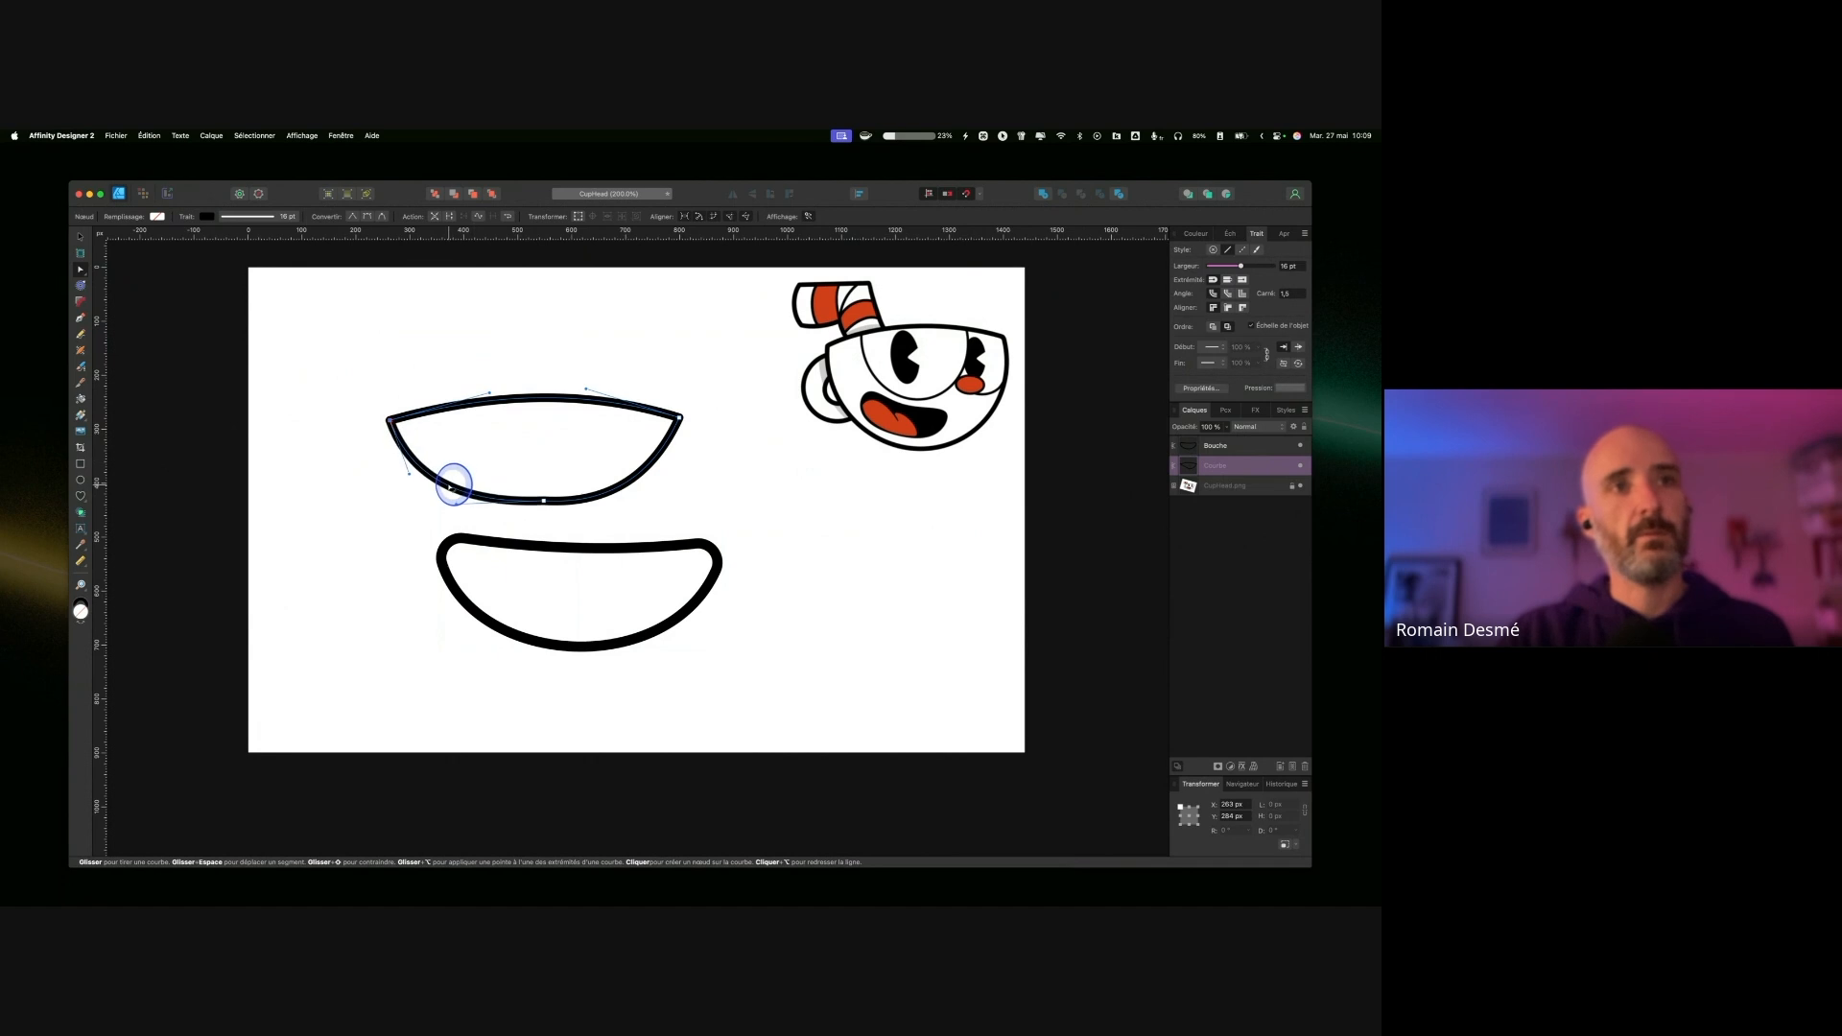
Step: Delete the shape's bottom node and pull the remaining lower edge down into a deep bowl curve overlapping the mouth
click(544, 500)
key(BackSpace)
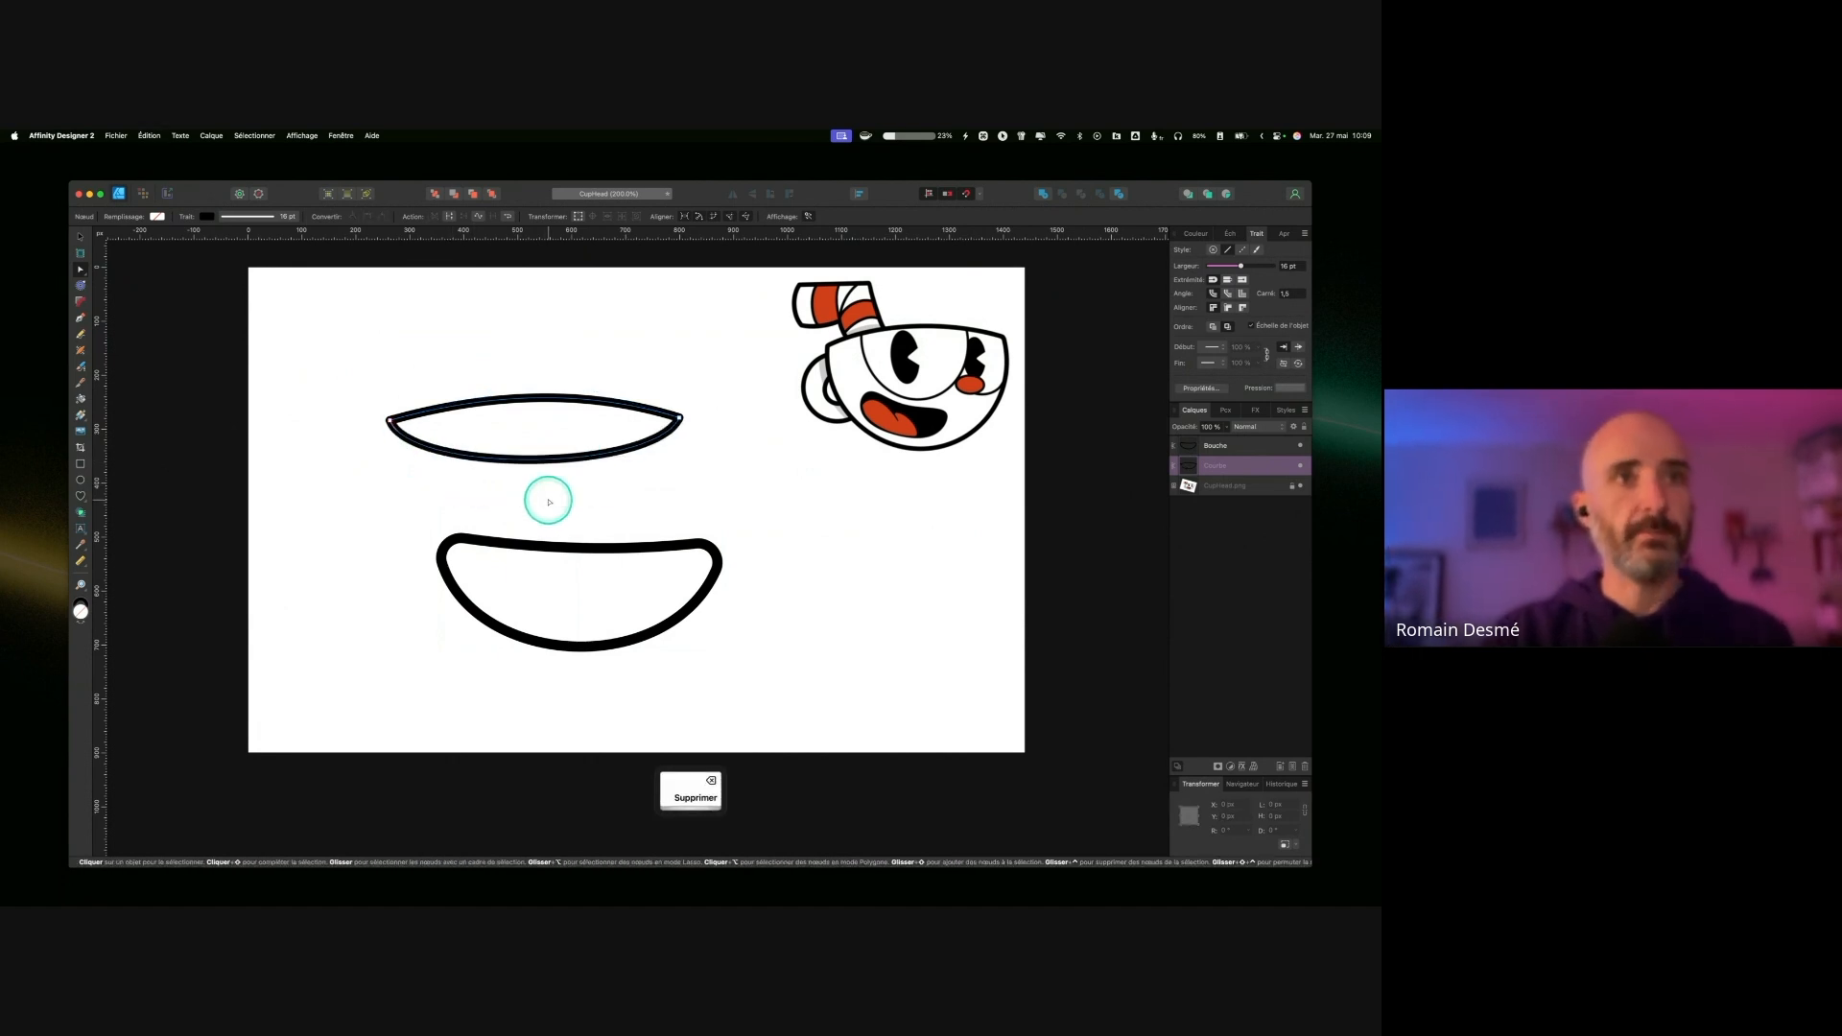
drag(546, 503, 545, 589)
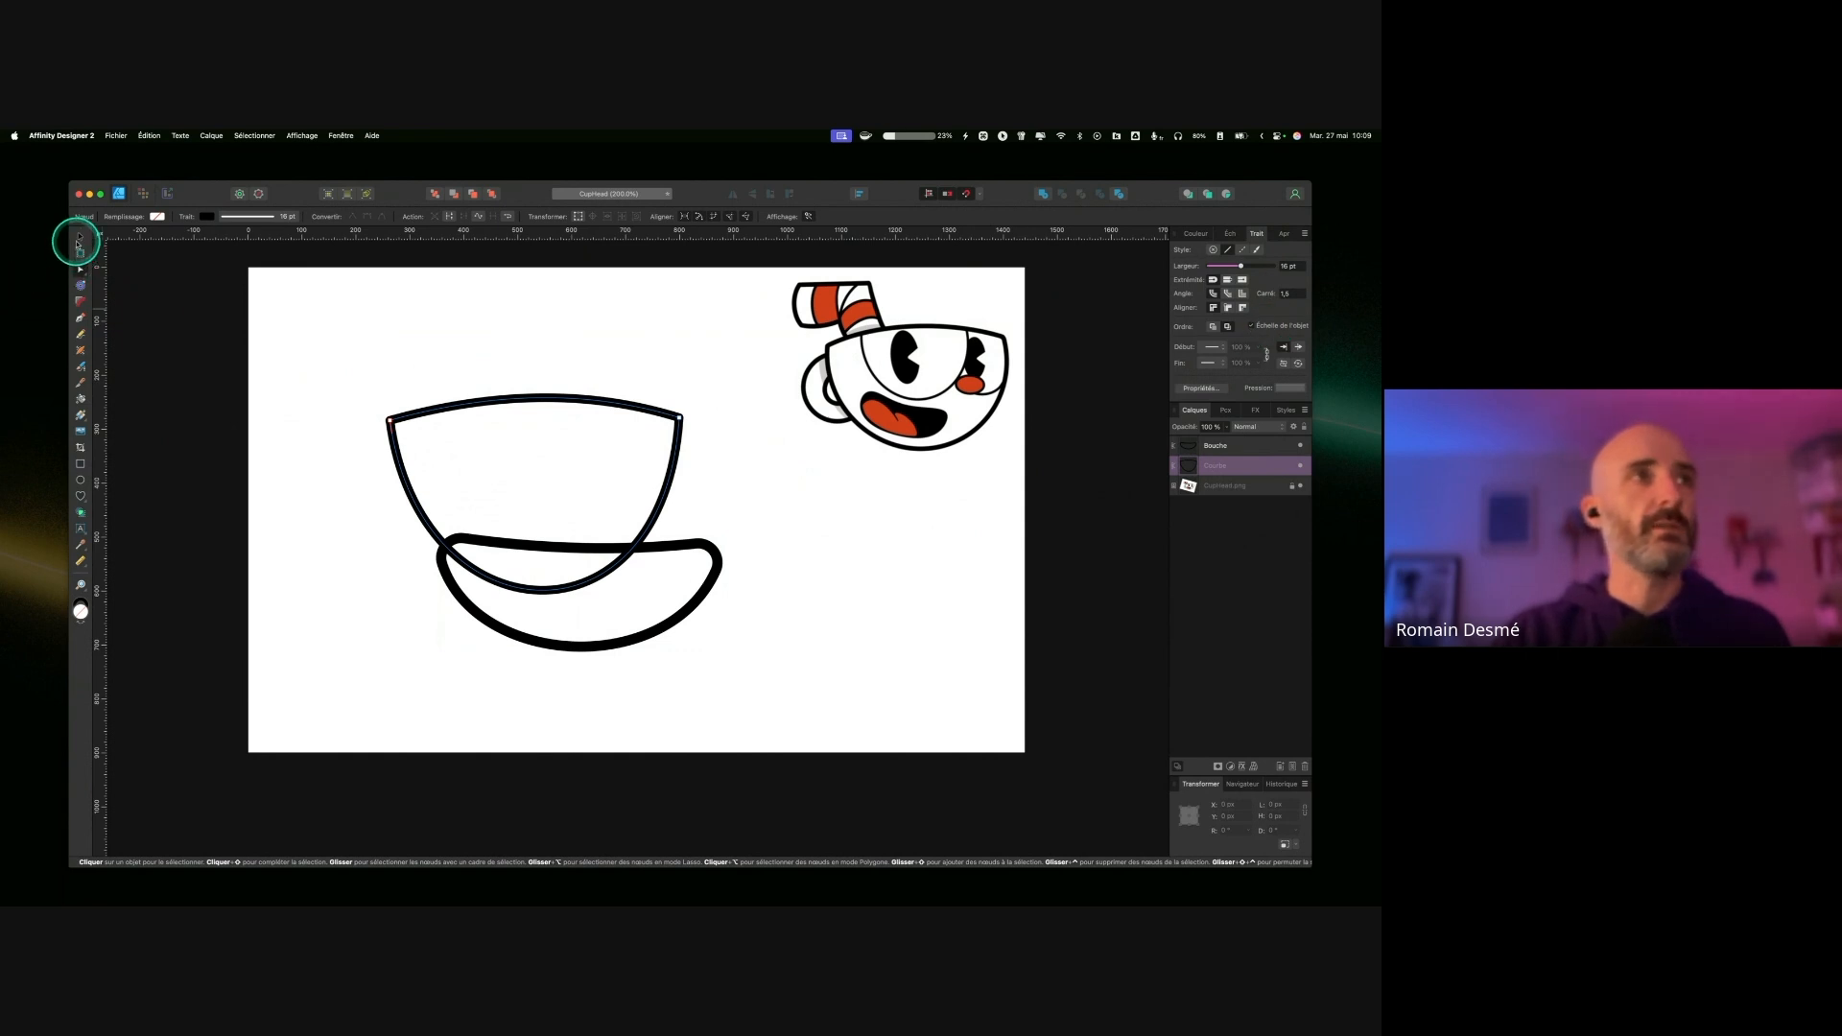
Step: Move and enlarge the bowl shape around the mouth to about 876 px wide, and set its outline to 21 pt
click(81, 239)
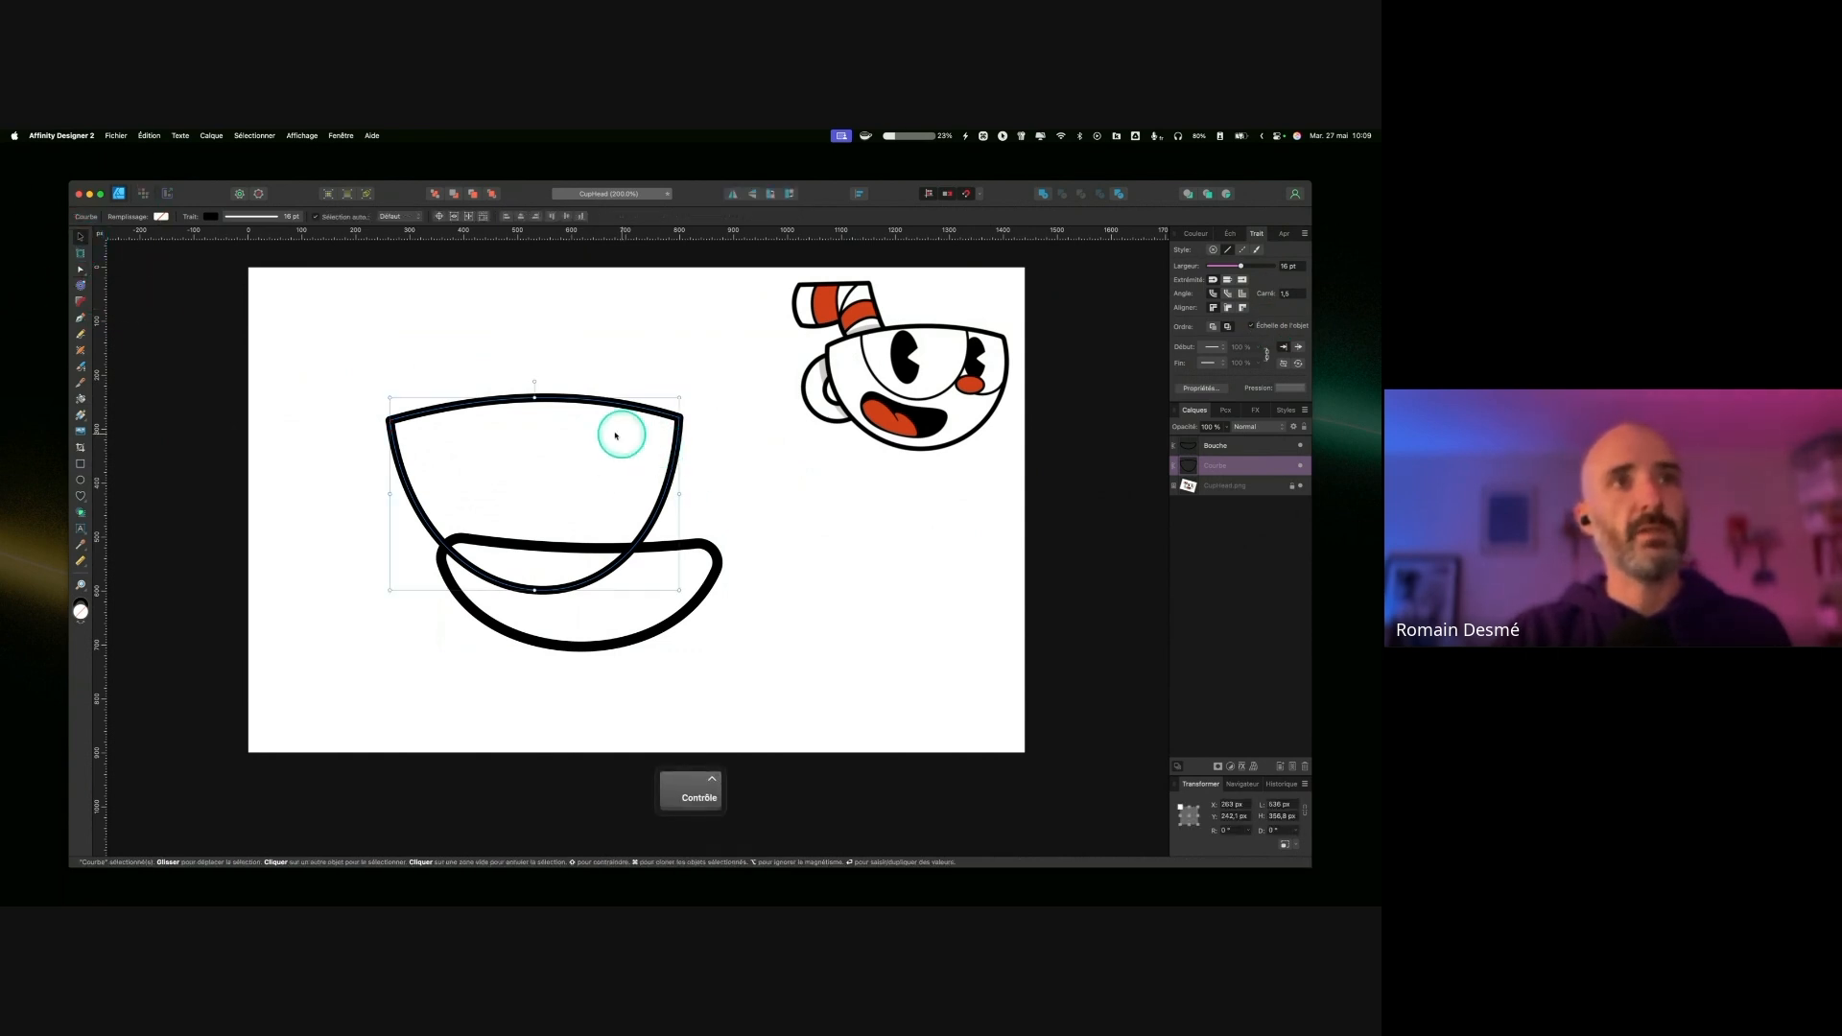
drag(492, 409, 487, 454)
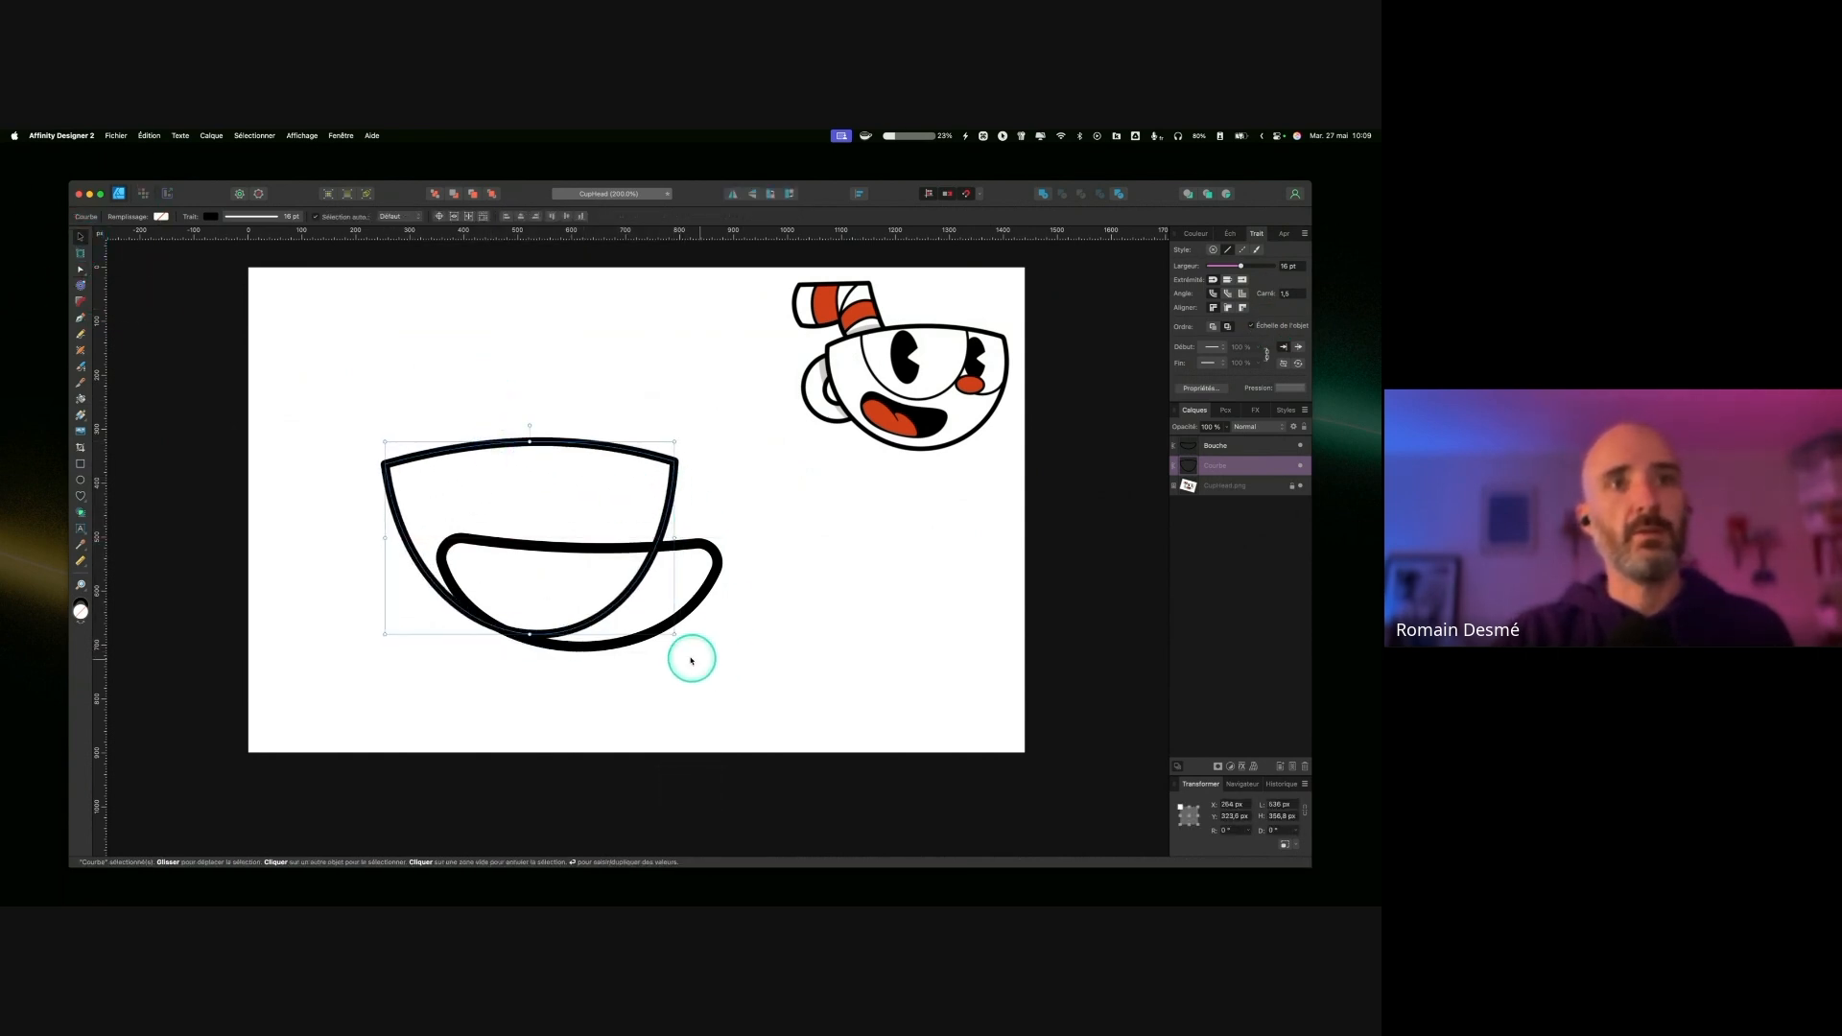
drag(673, 631, 814, 699)
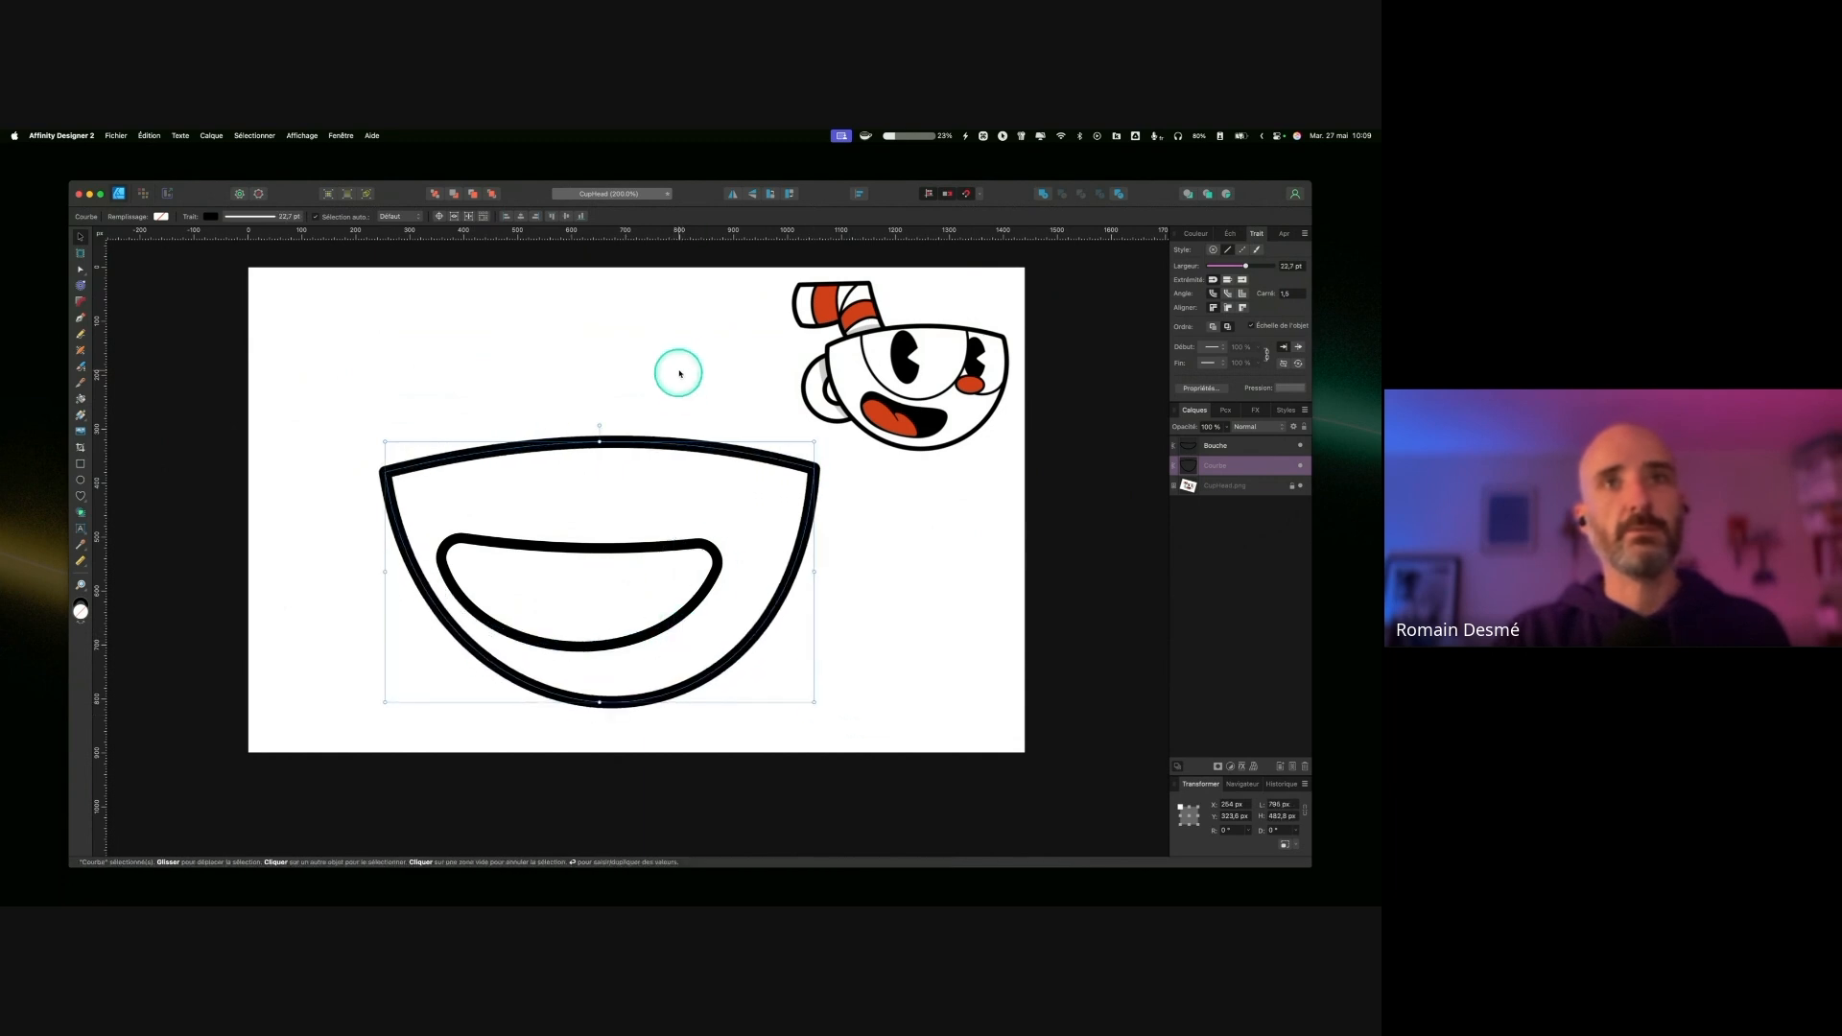
drag(415, 467, 334, 403)
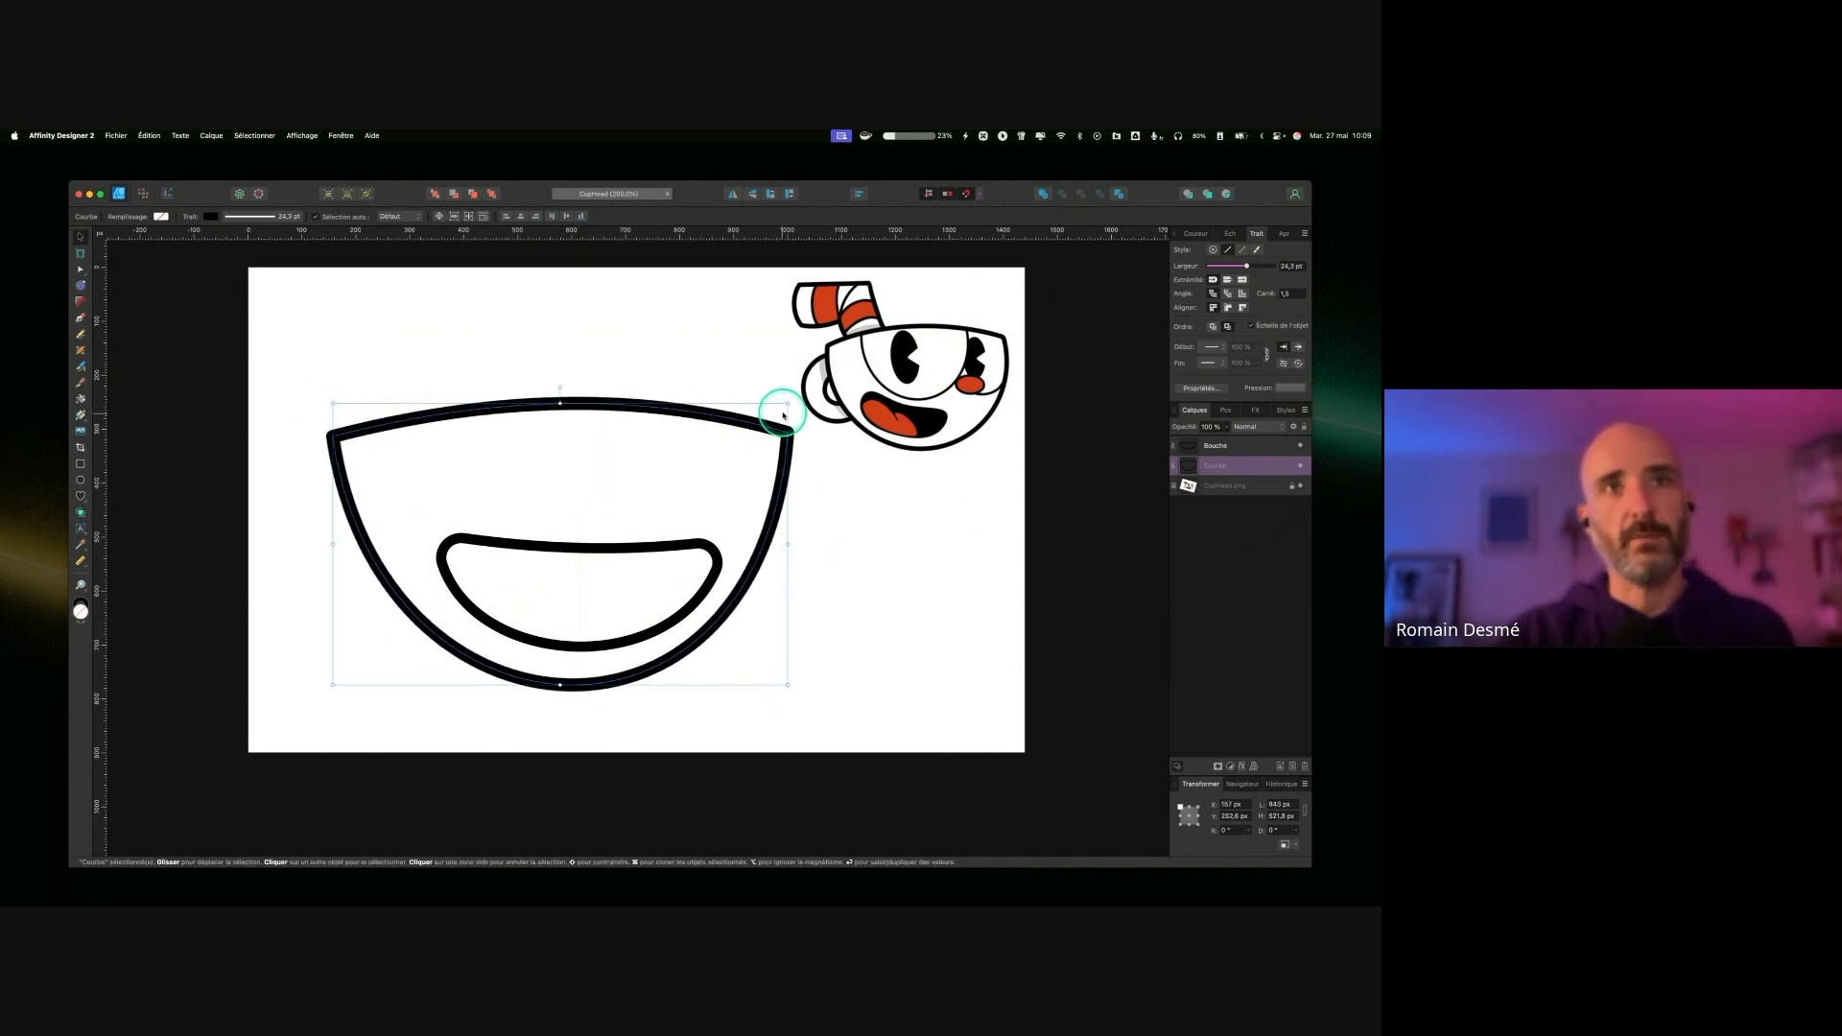
mouse_move(785, 401)
mouse_down()
mouse_move(817, 377)
mouse_move(805, 365)
mouse_up()
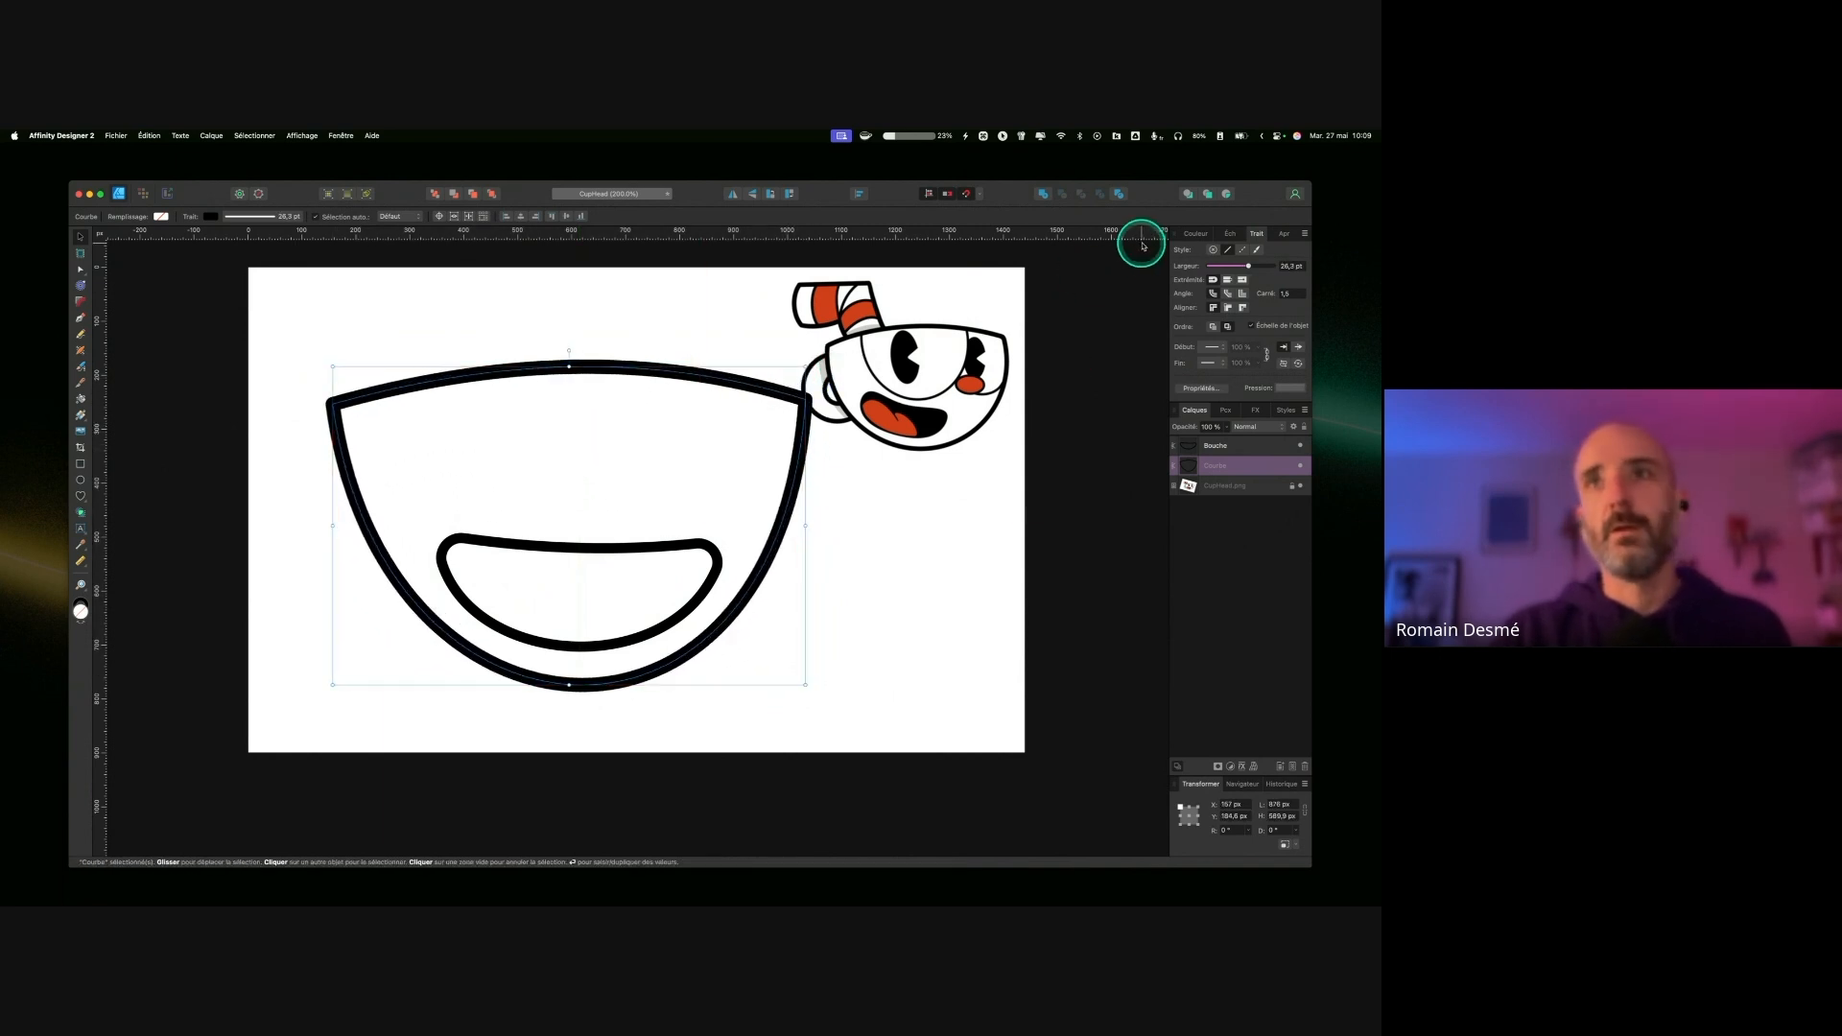
drag(1248, 266, 1244, 267)
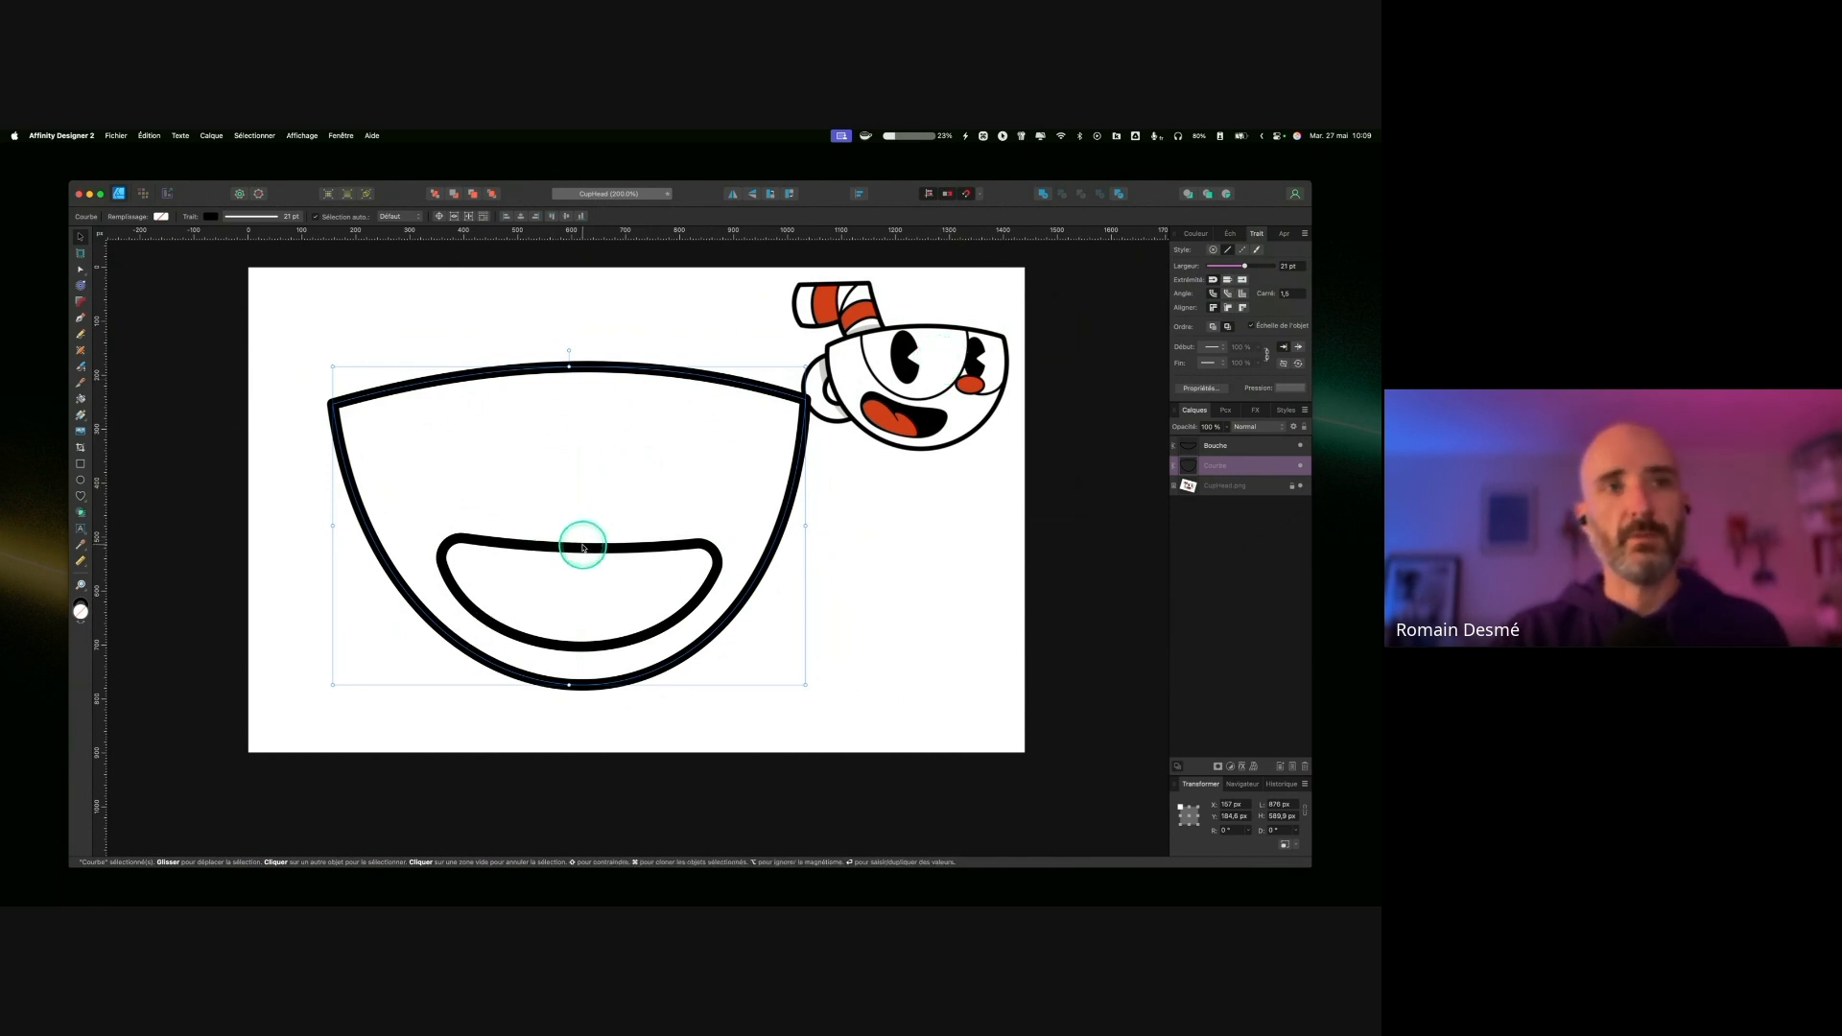
Step: Tilt the mouth about 11° clockwise and shift it left inside the bowl
click(581, 544)
mouse_move(601, 546)
mouse_down()
mouse_move(571, 540)
mouse_move(568, 503)
mouse_move(569, 546)
mouse_up()
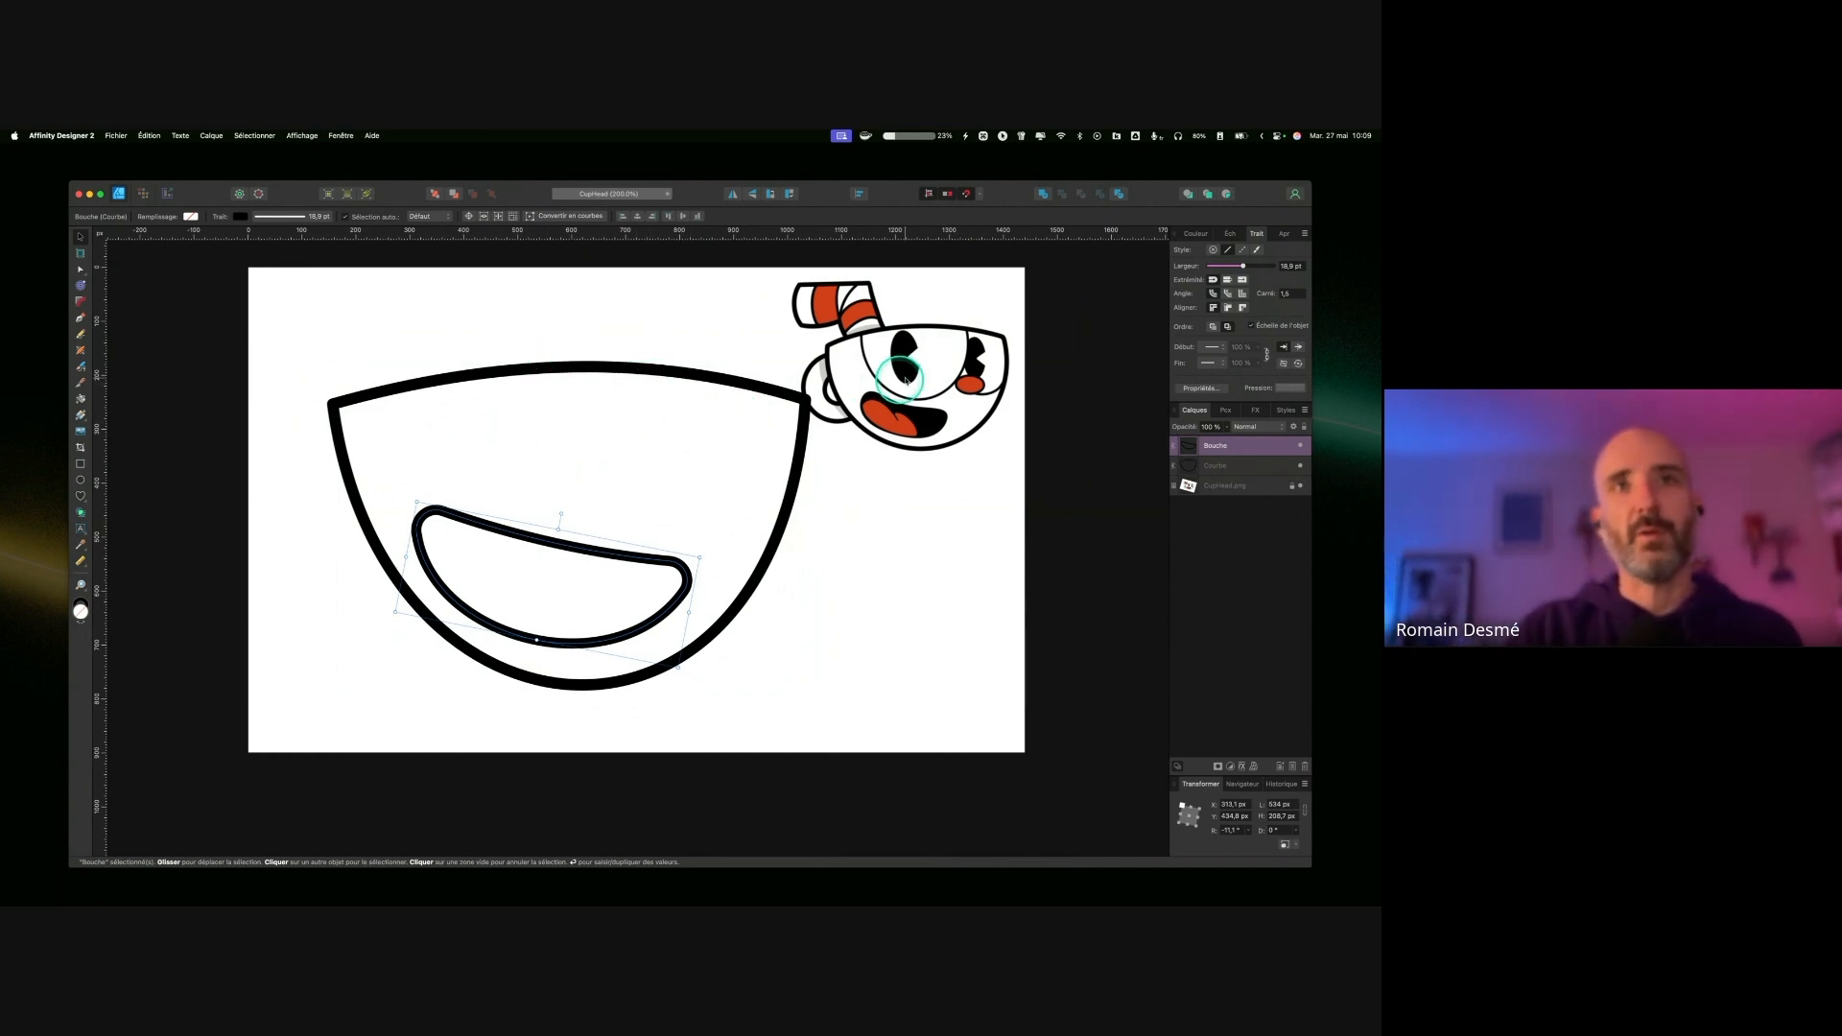
Step: Shrink the reference image into the page corner and rename the bowl shape's layer as Tête
click(1289, 487)
click(1221, 467)
text(Tête)
click(1215, 445)
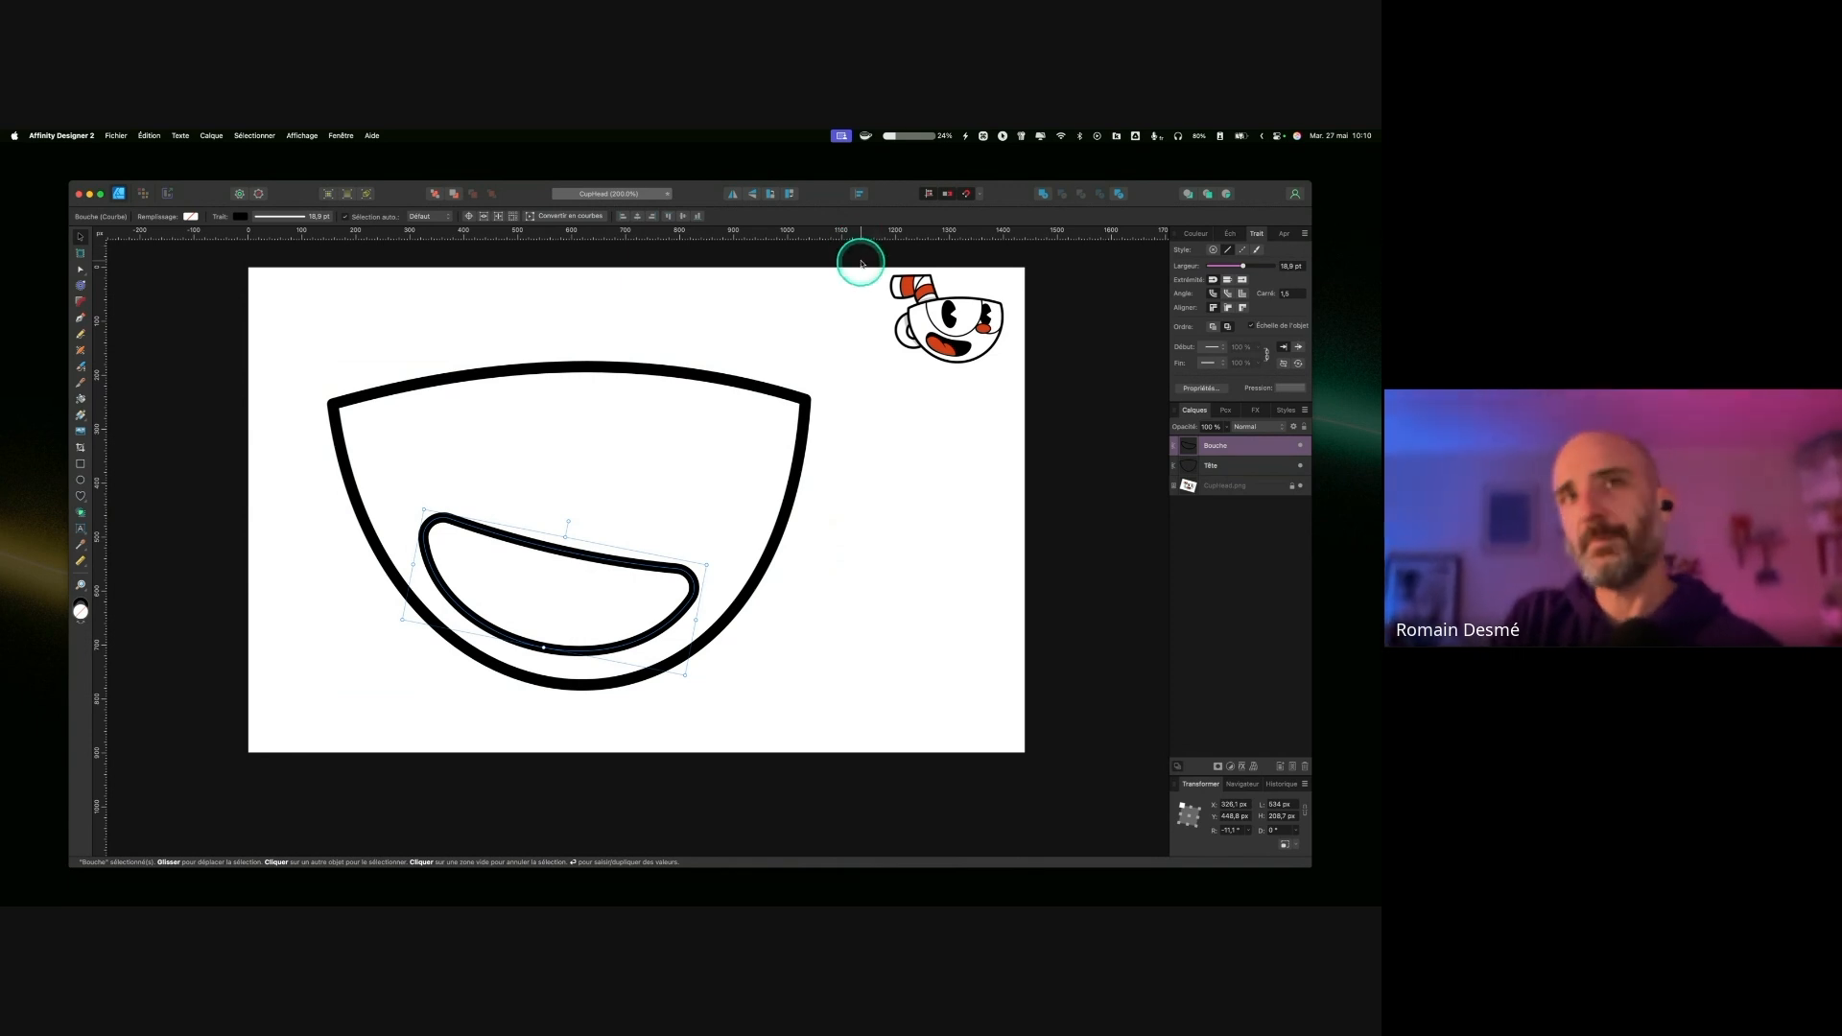
scroll(940, 307, up, 3)
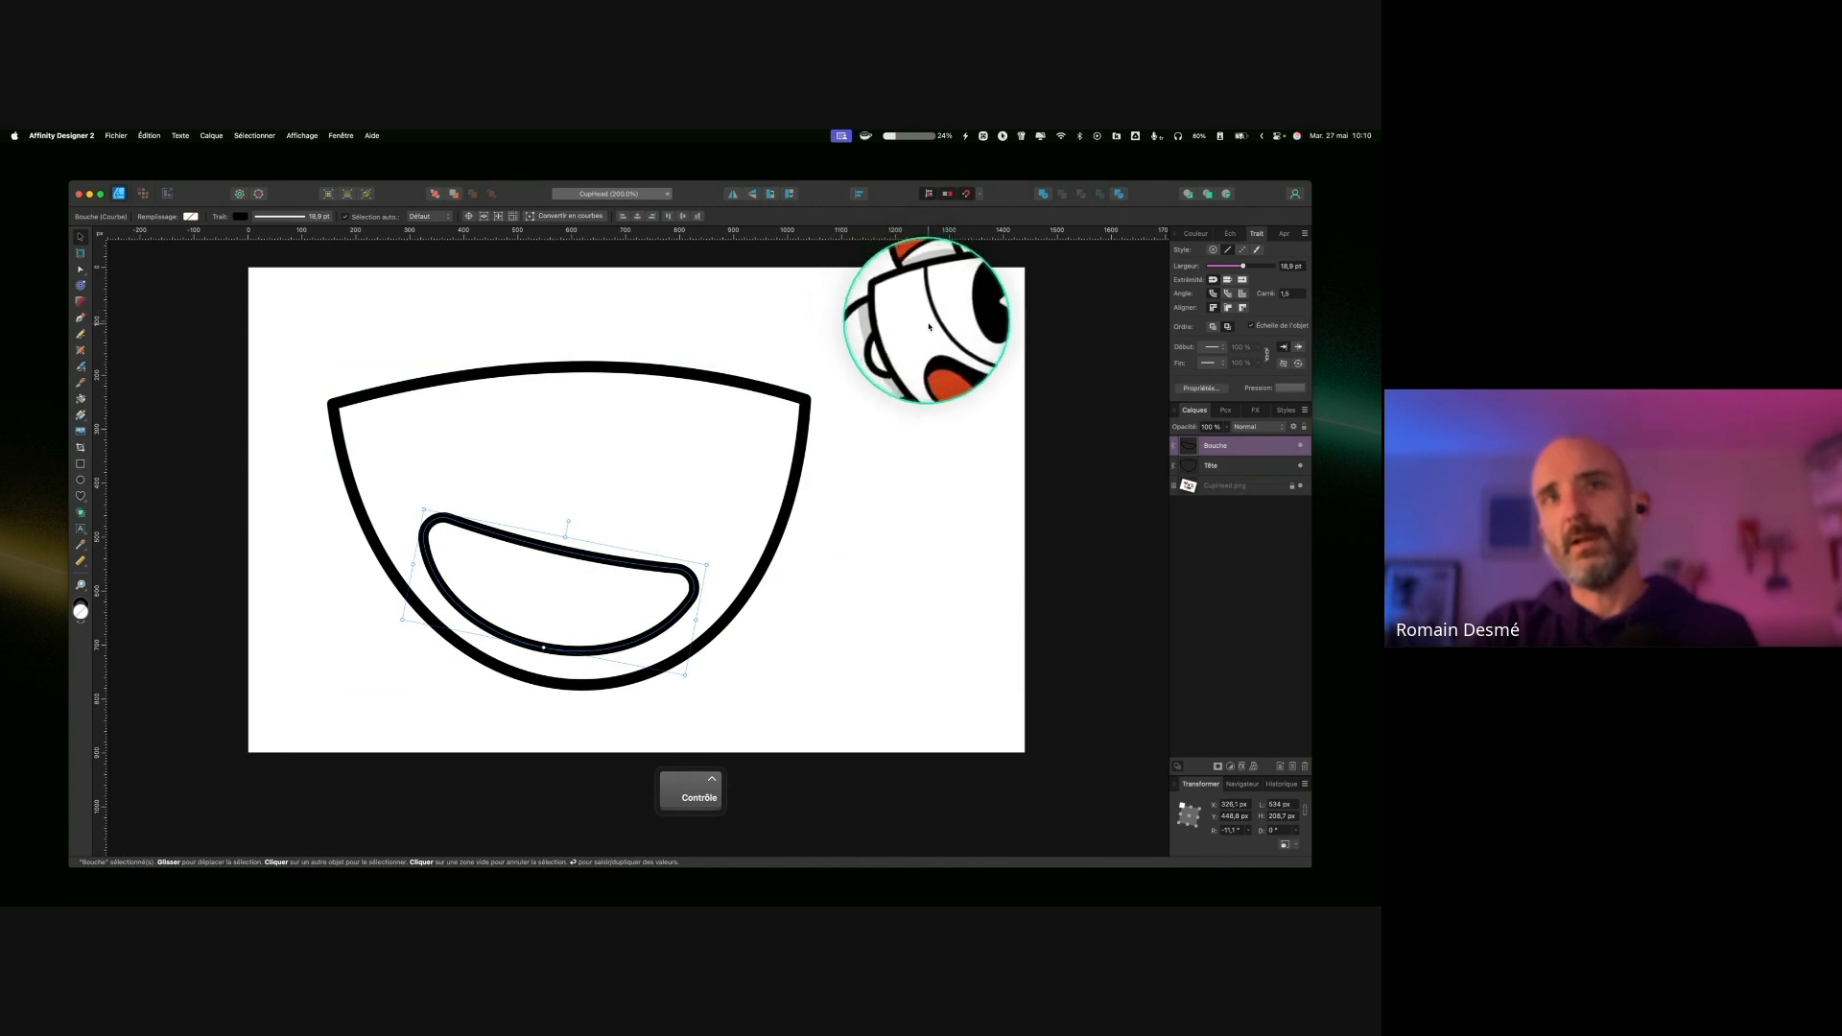
scroll(981, 312, down, 3)
scroll(978, 299, up, 3)
scroll(978, 299, down, 3)
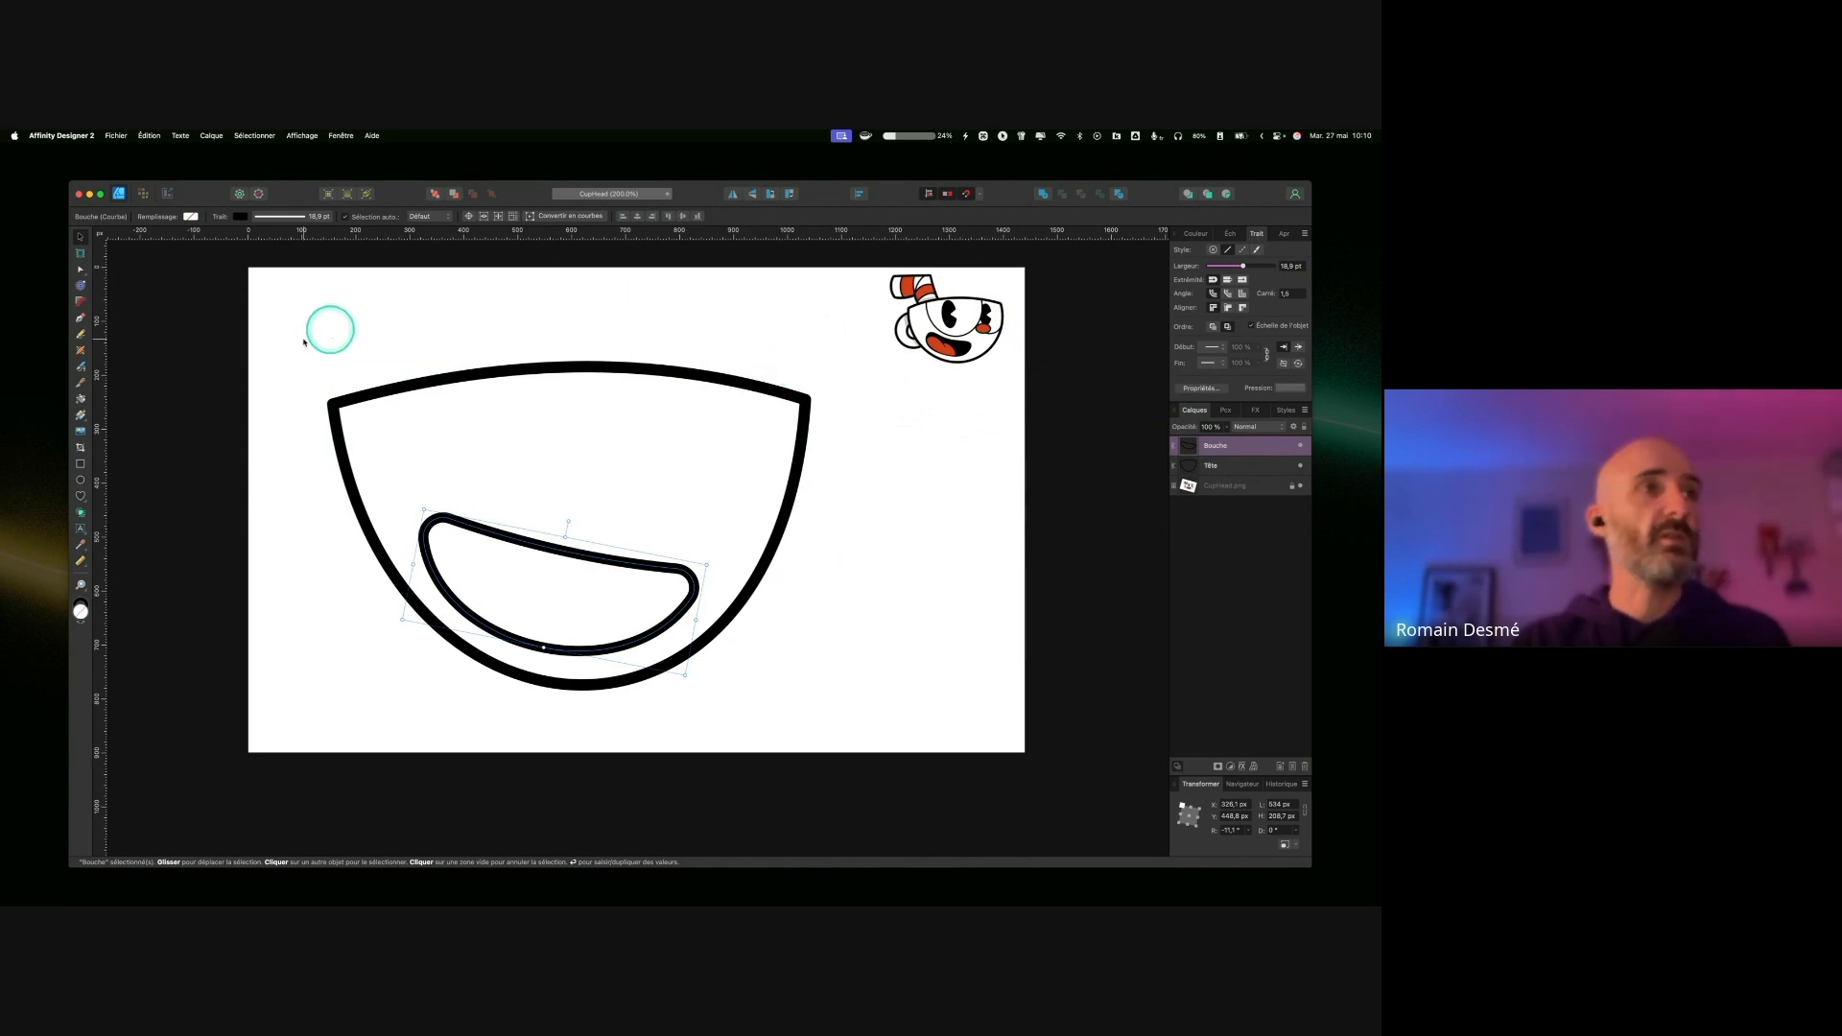
Step: Draw an eye ellipse about 318 px wide over the bowl's top edge with a thin outline and no fill
click(81, 479)
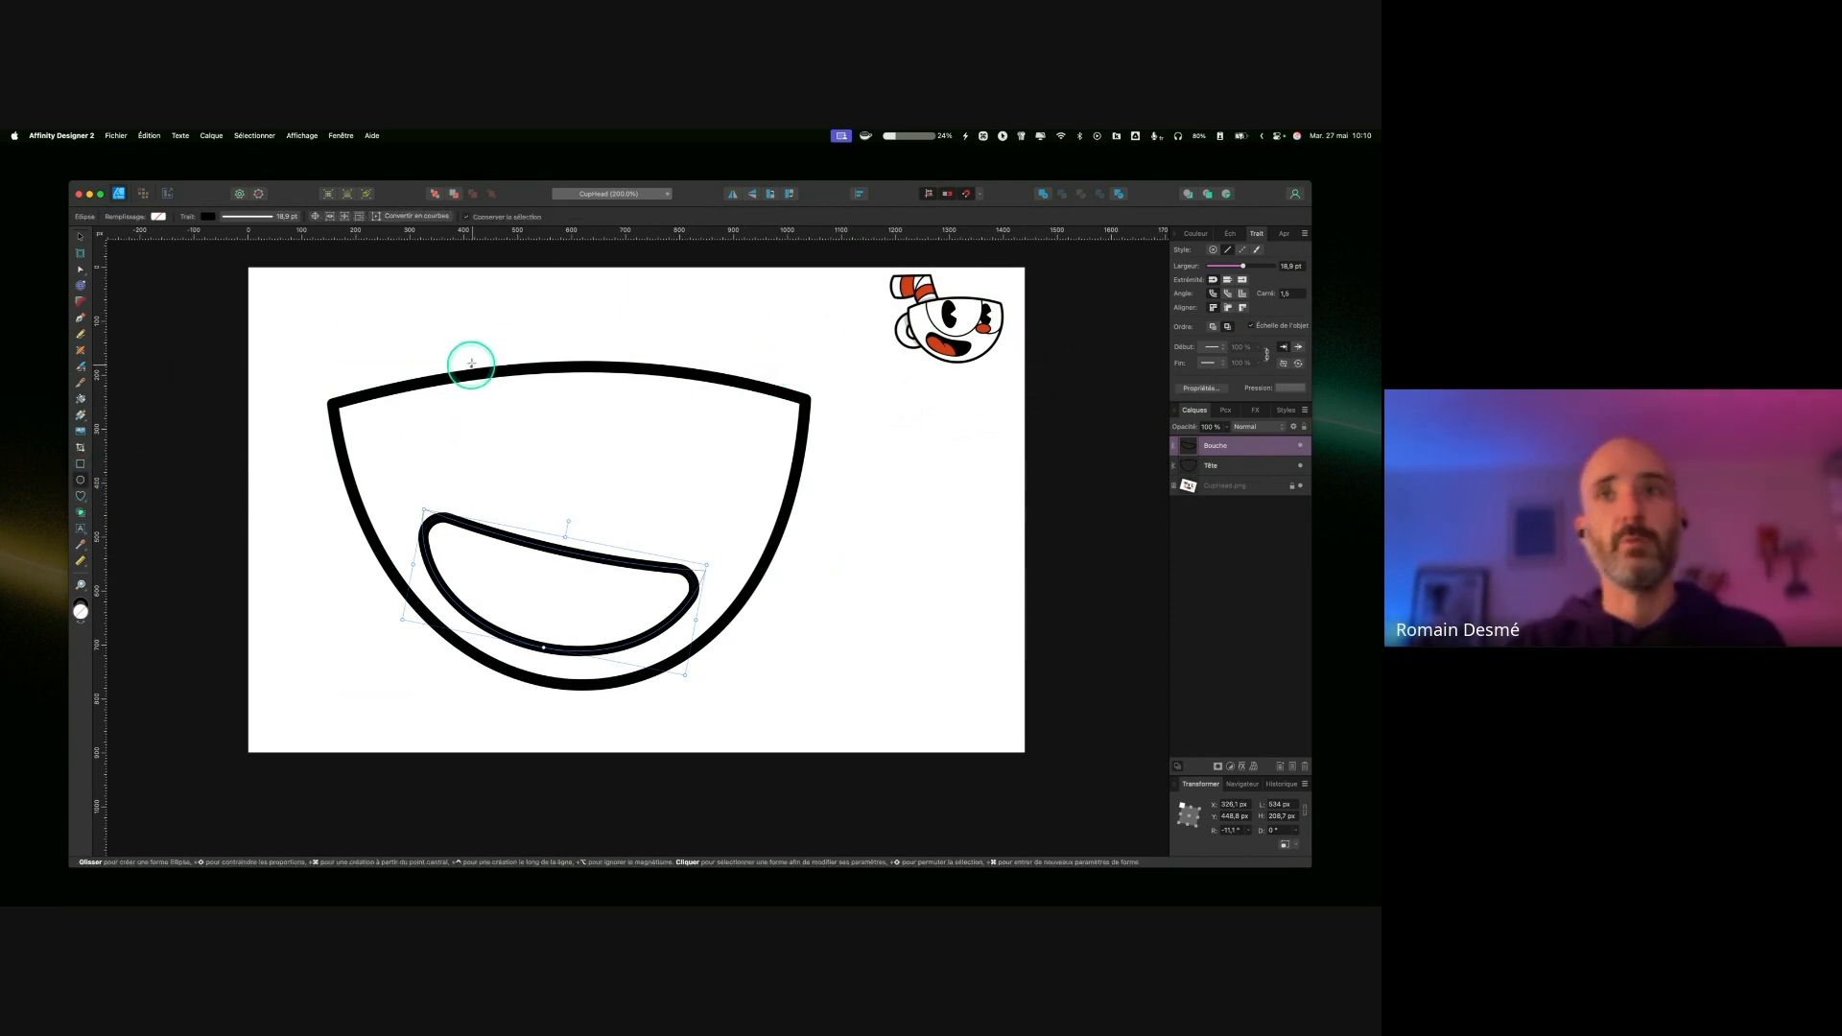
drag(446, 338, 618, 490)
mouse_move(526, 334)
mouse_down()
mouse_move(534, 349)
mouse_move(537, 324)
mouse_up()
mouse_move(1252, 260)
mouse_down()
mouse_move(1234, 268)
mouse_move(1256, 265)
mouse_up()
click(1199, 234)
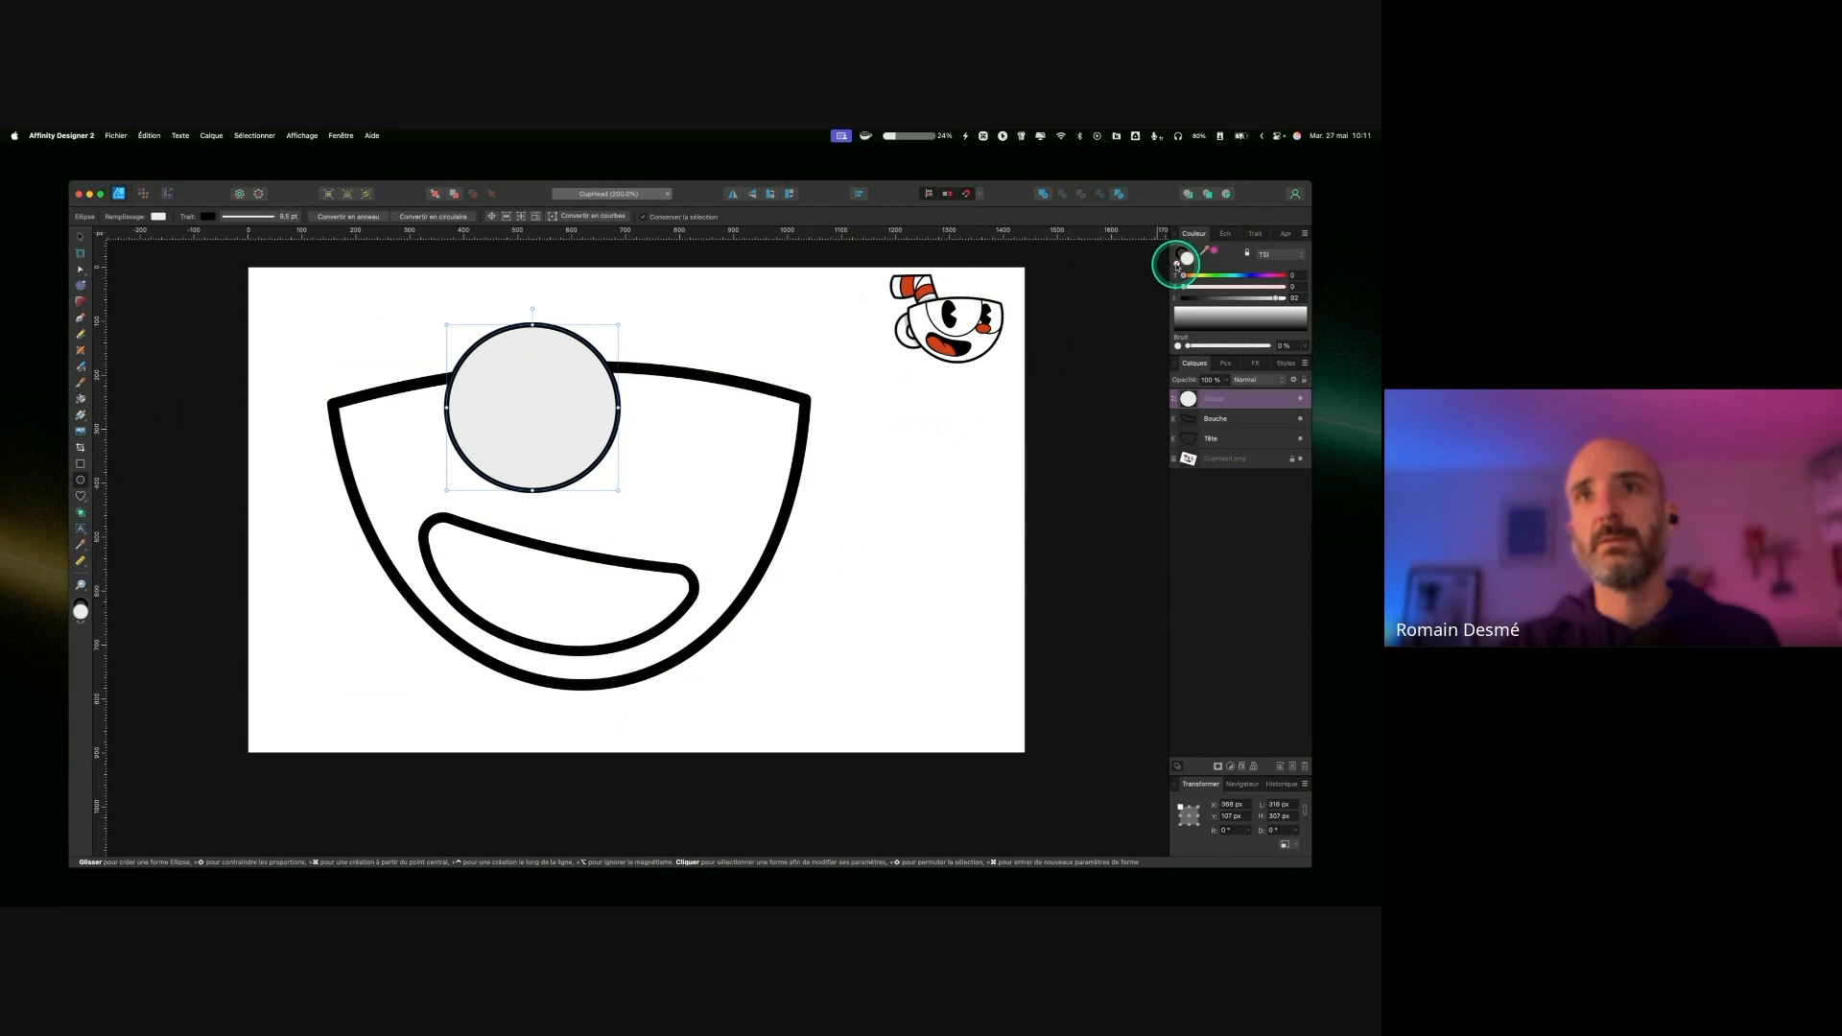
click(1177, 266)
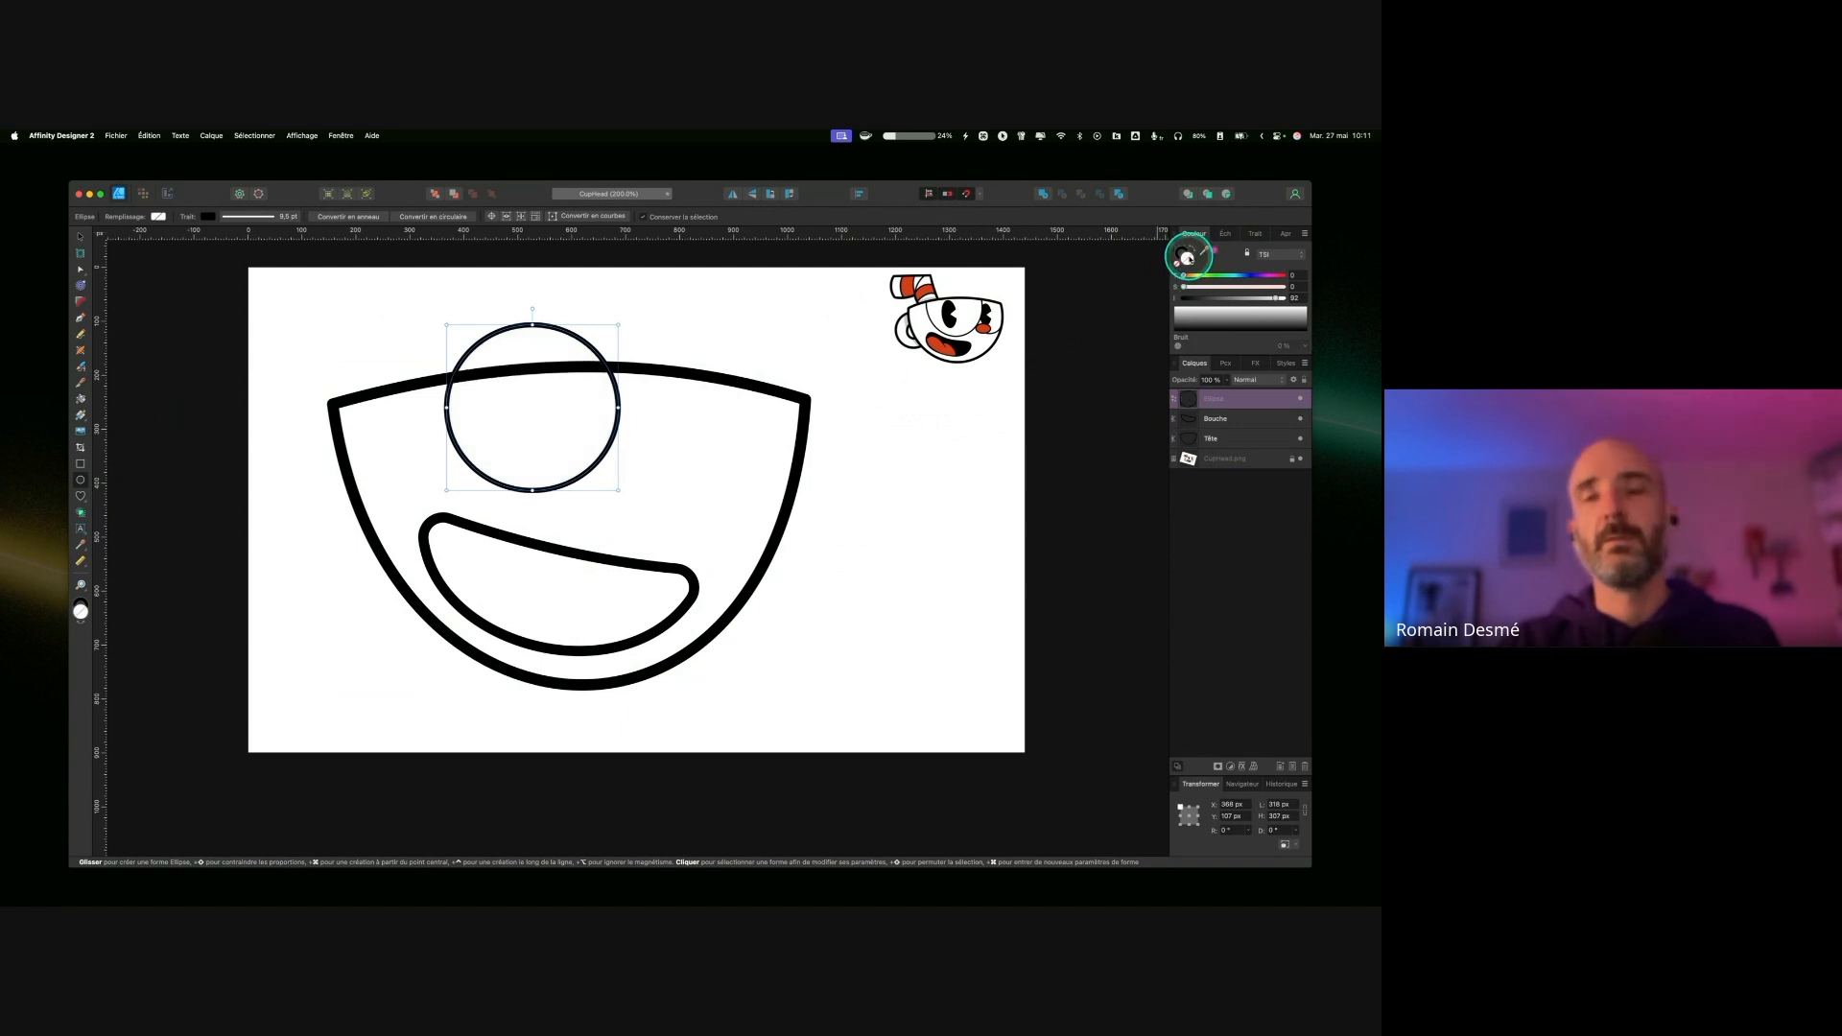
Step: Enlarge the eye ellipse to about 420 by 383 px, keeping it overlapping the bowl's top edge
click(81, 239)
click(536, 372)
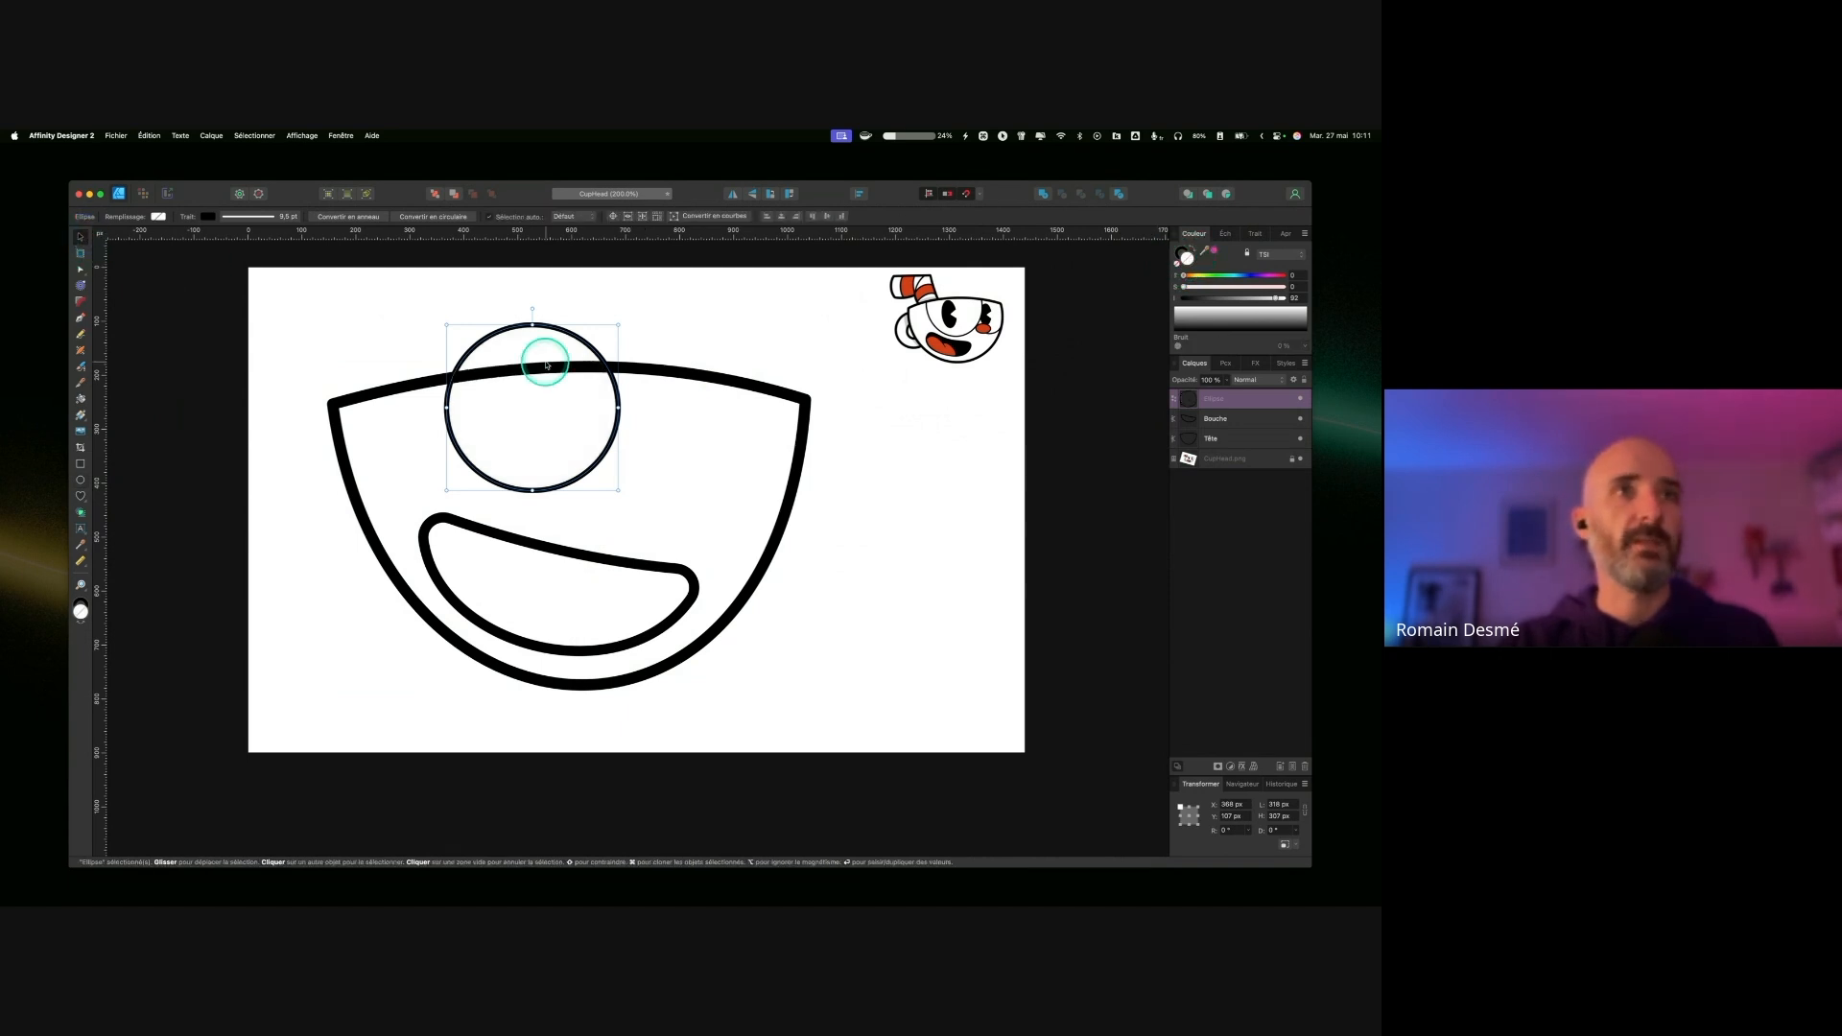
drag(559, 330, 664, 278)
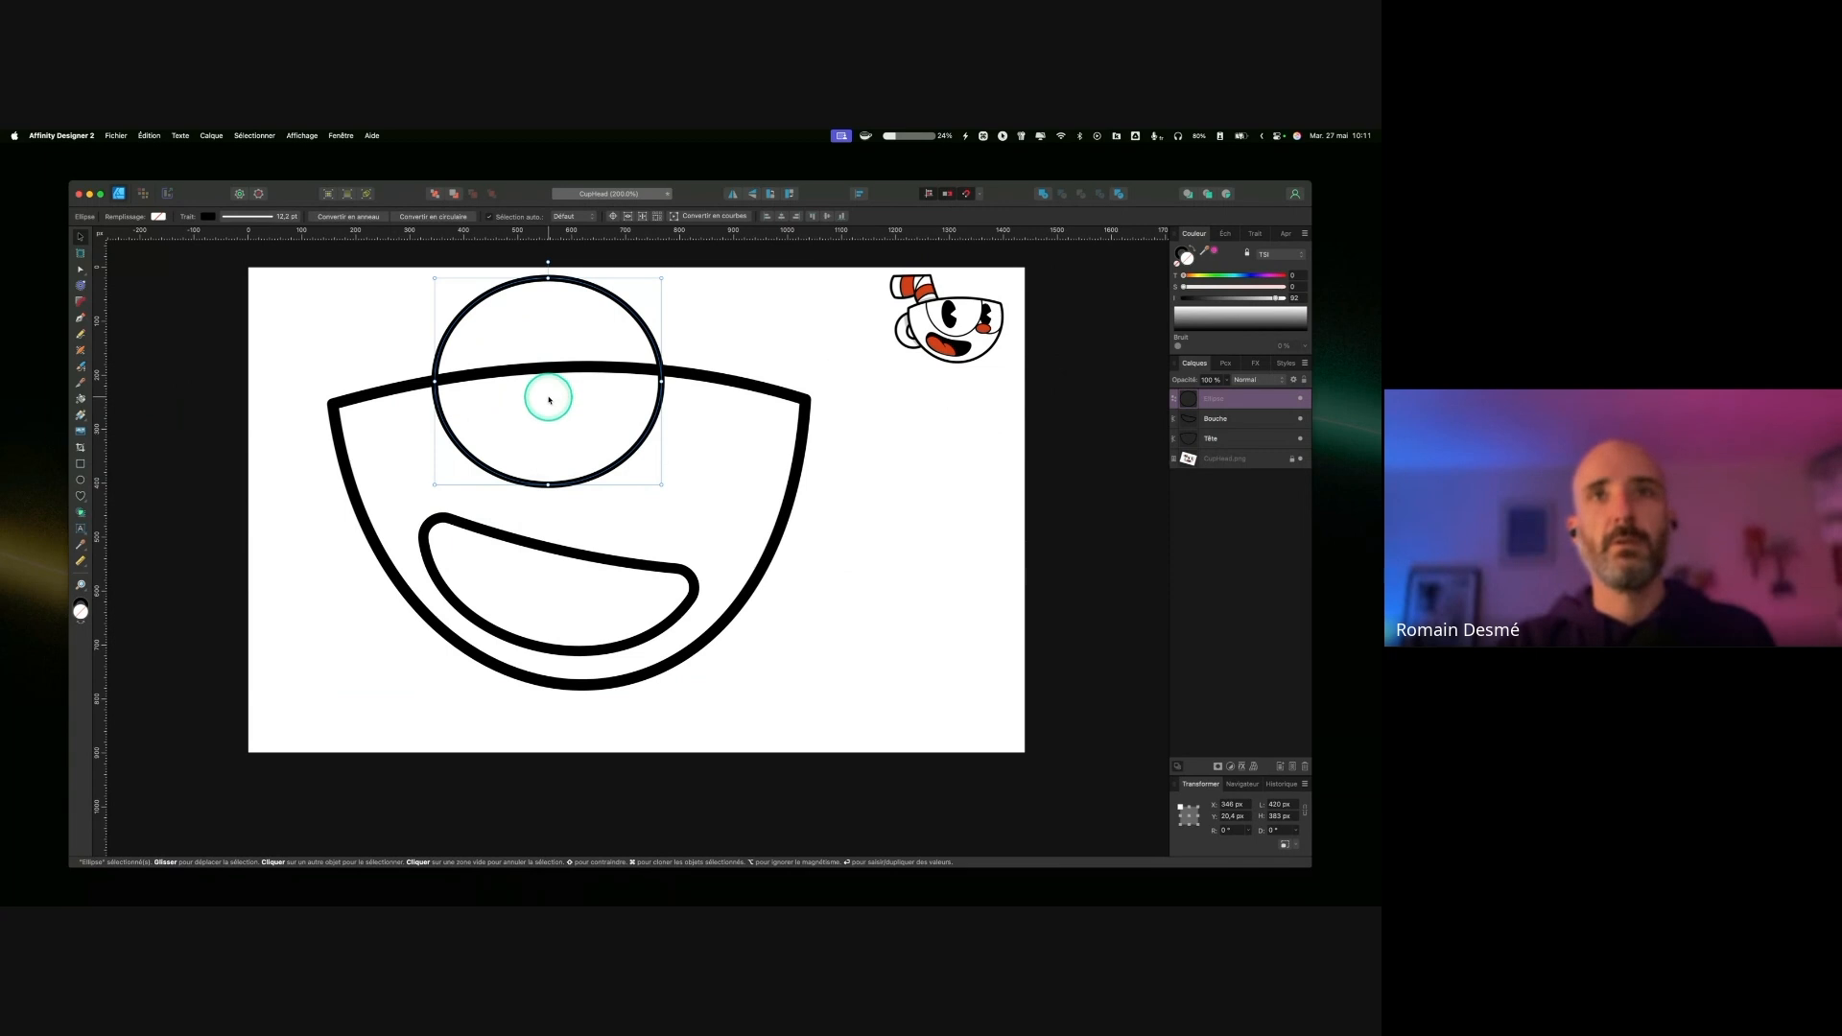
Step: Fill the eye ellipse with pure white
scroll(545, 396, up, 1)
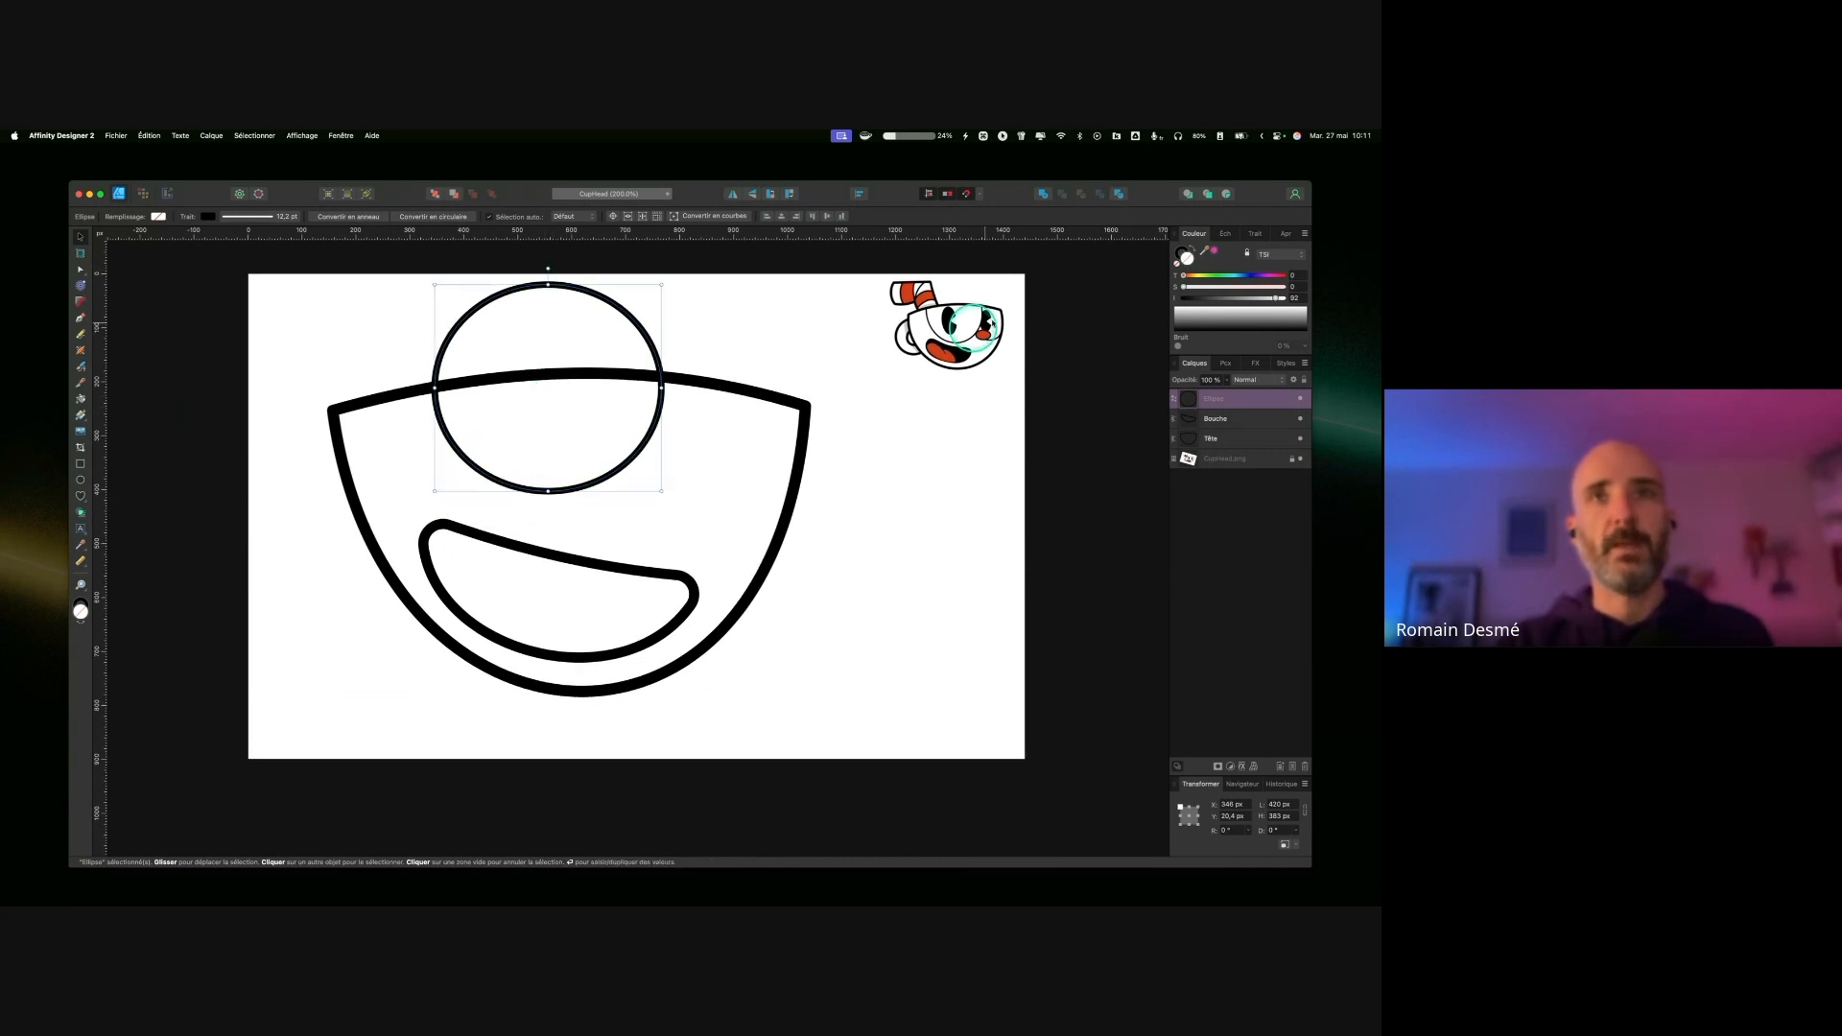
key(ctrl)
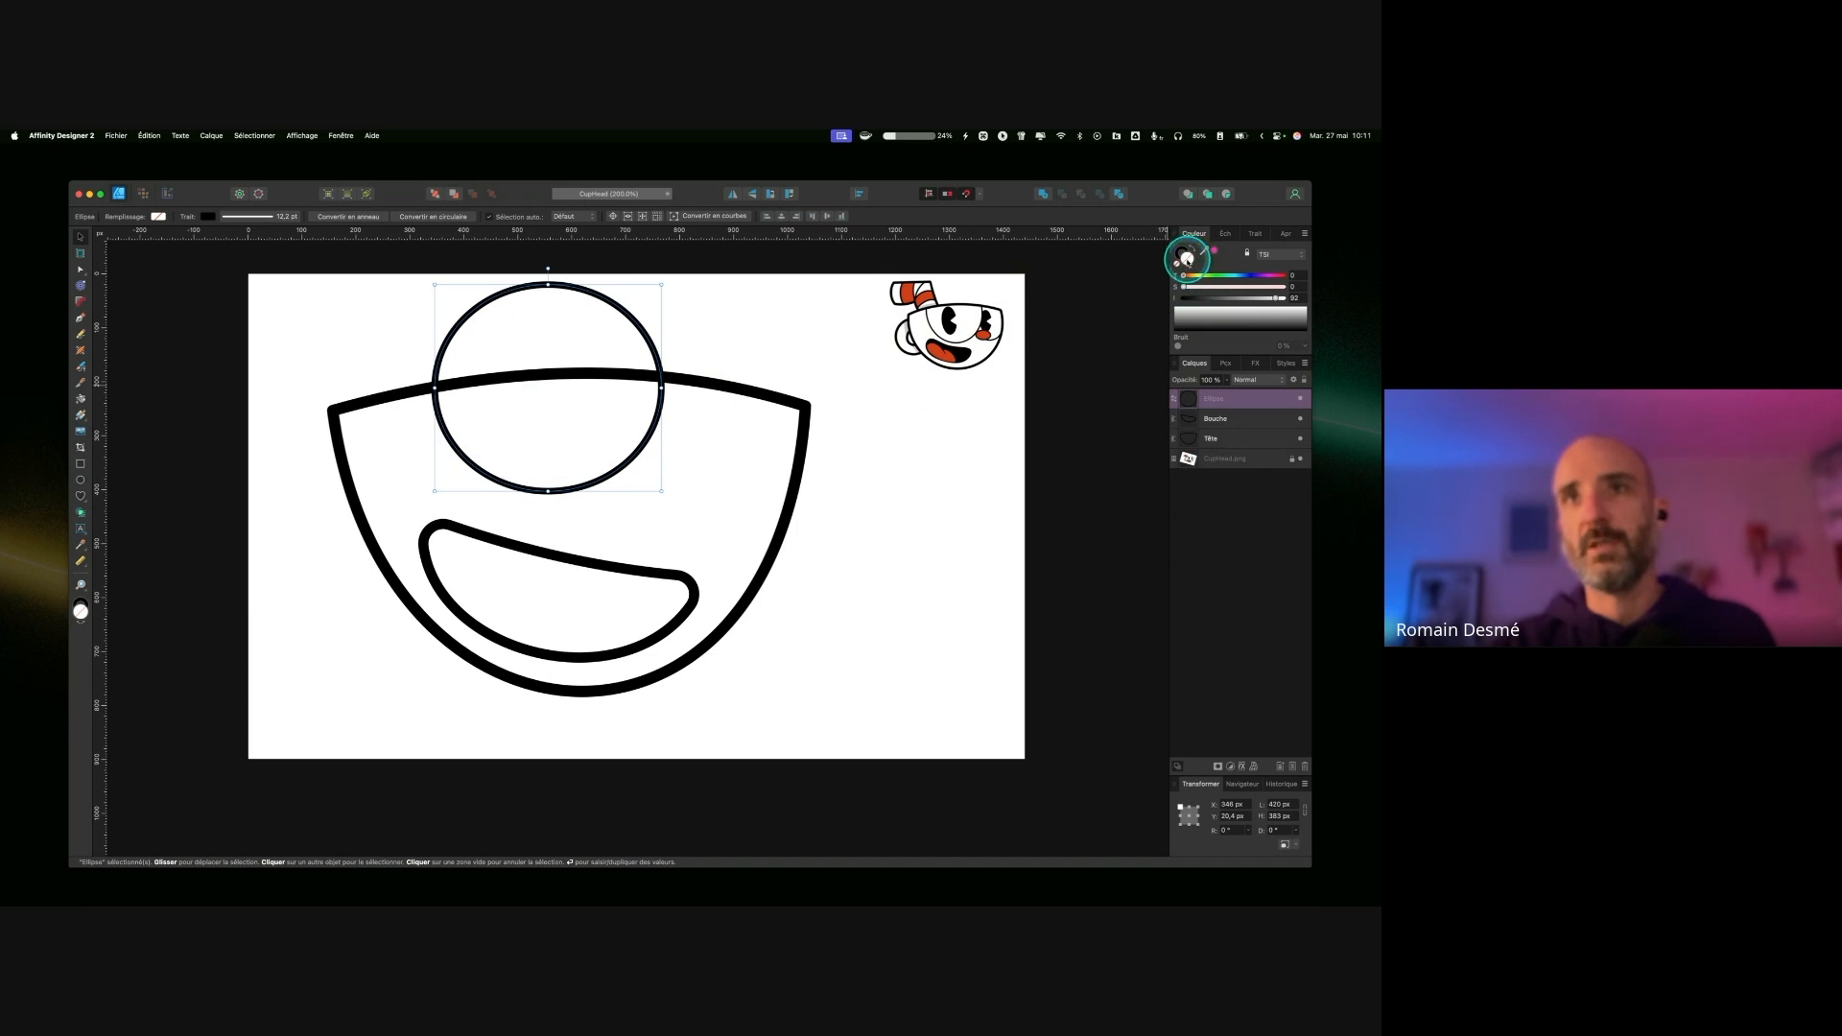
drag(1278, 299, 1286, 298)
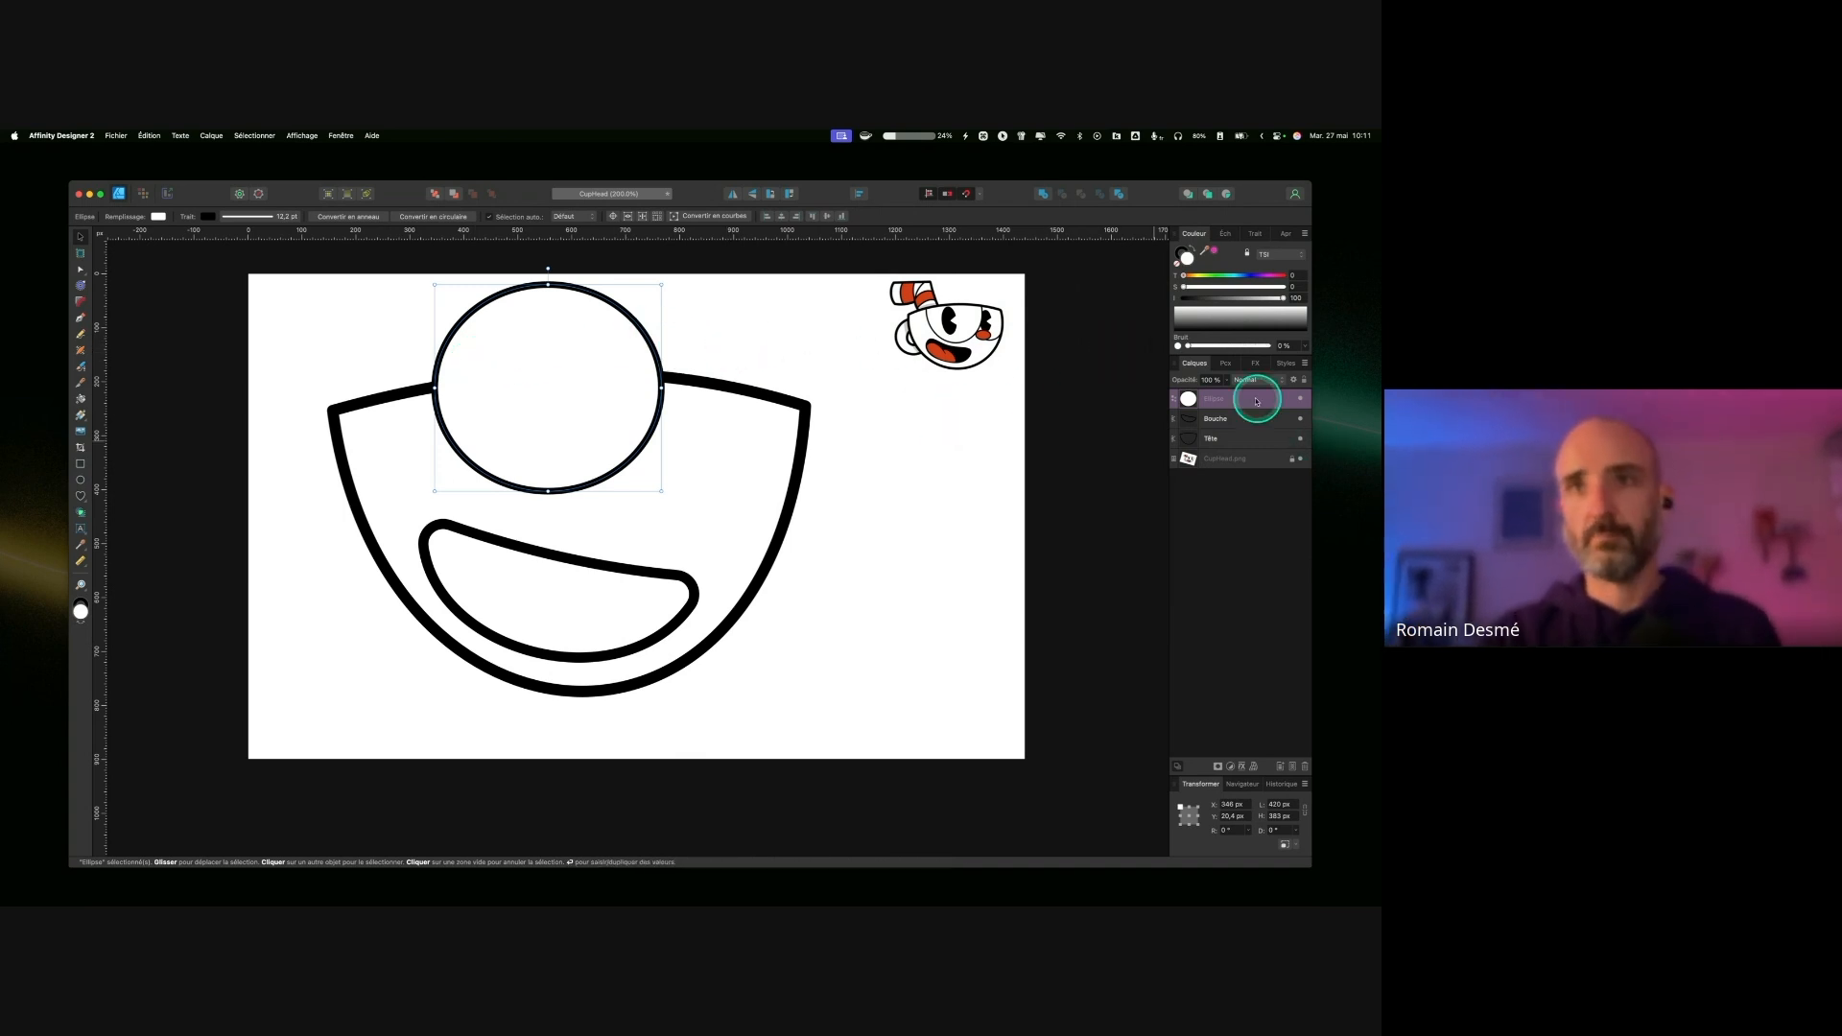
key(space)
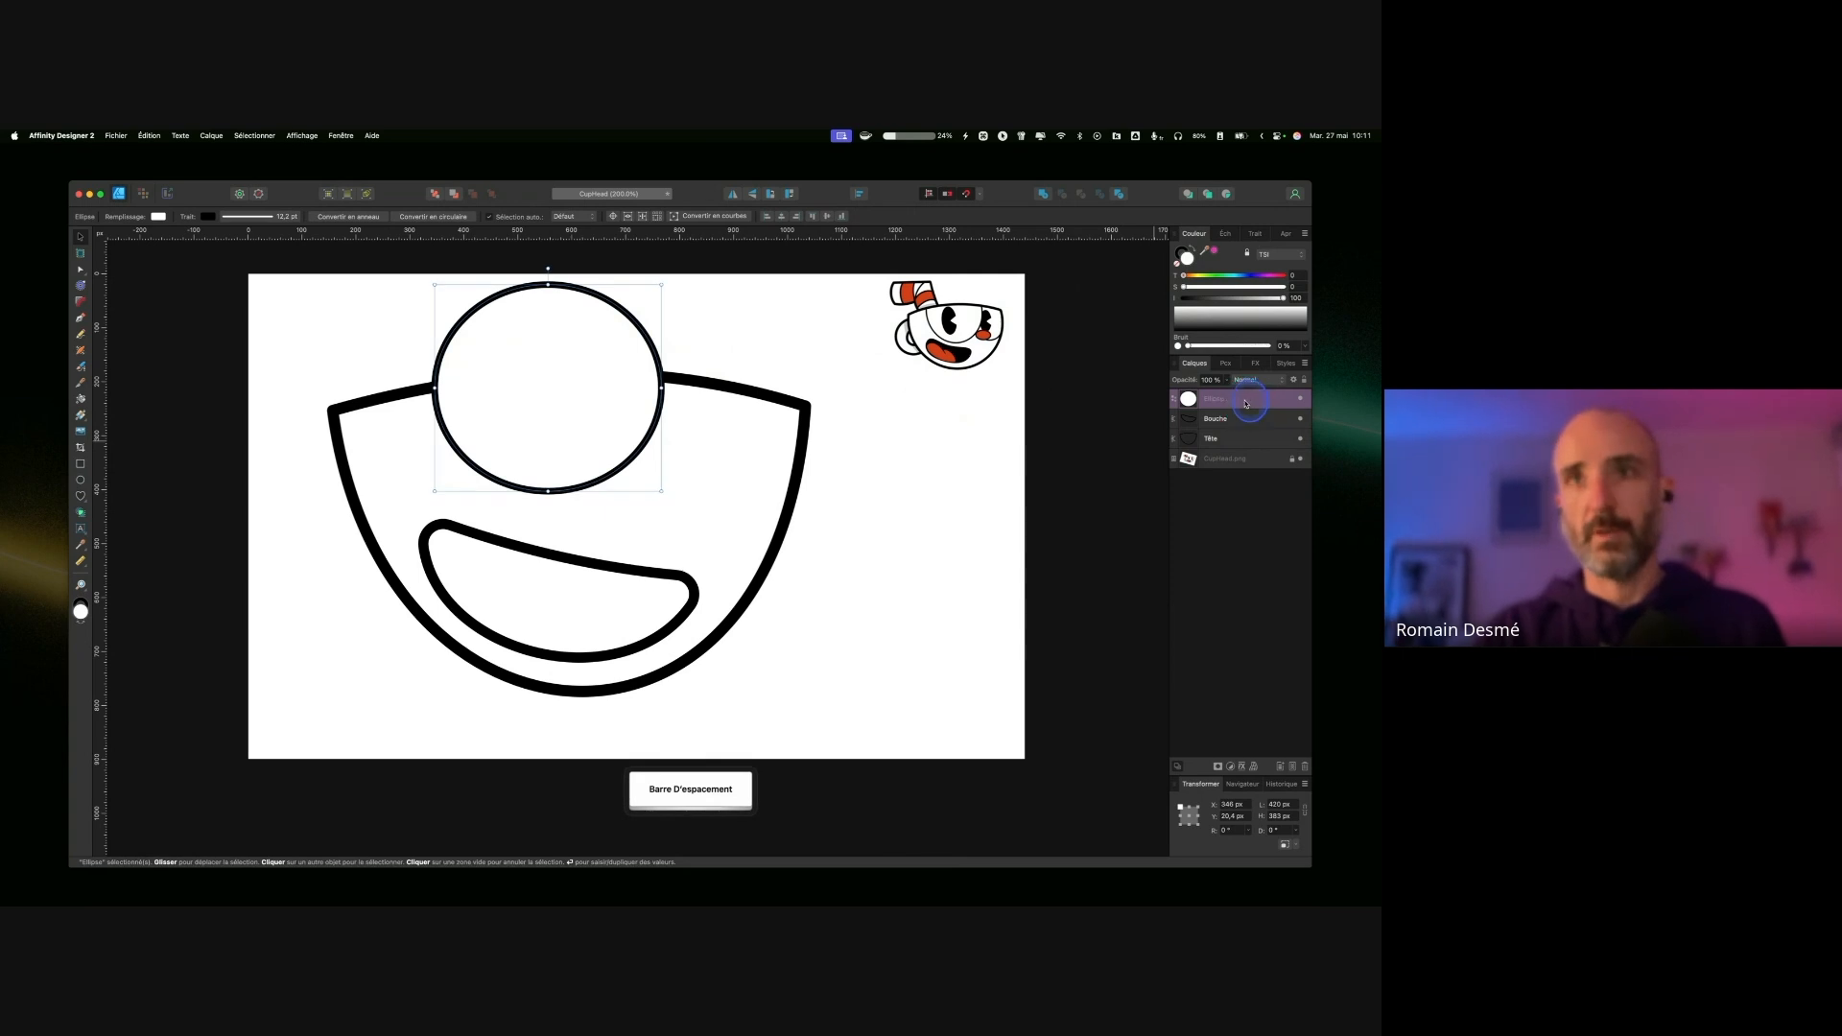
Step: Duplicate the eye as a second ellipse about 329 px wide behind it to the right, and shift the front eye right
key(super+j)
drag(510, 366, 650, 385)
drag(1230, 419, 1230, 428)
drag(802, 387, 740, 374)
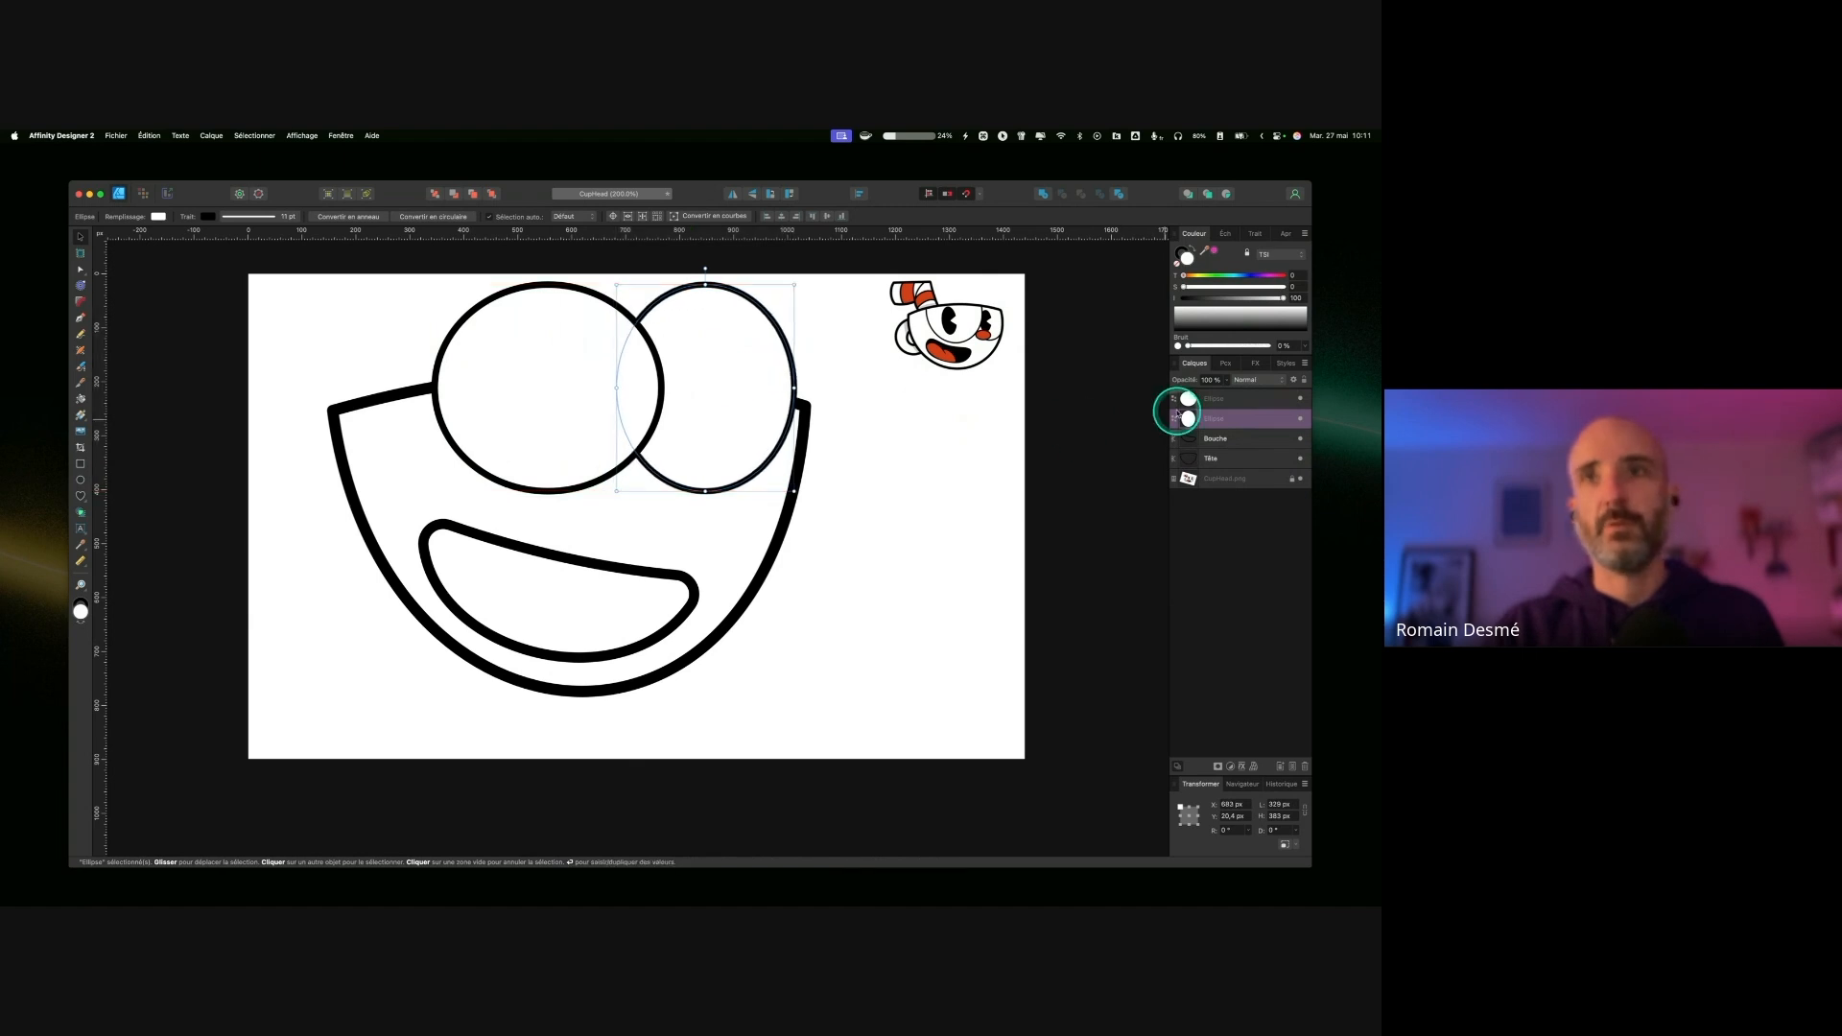
drag(596, 382, 662, 398)
Step: Group the two eye ellipses and name the group YEUX
click(962, 320)
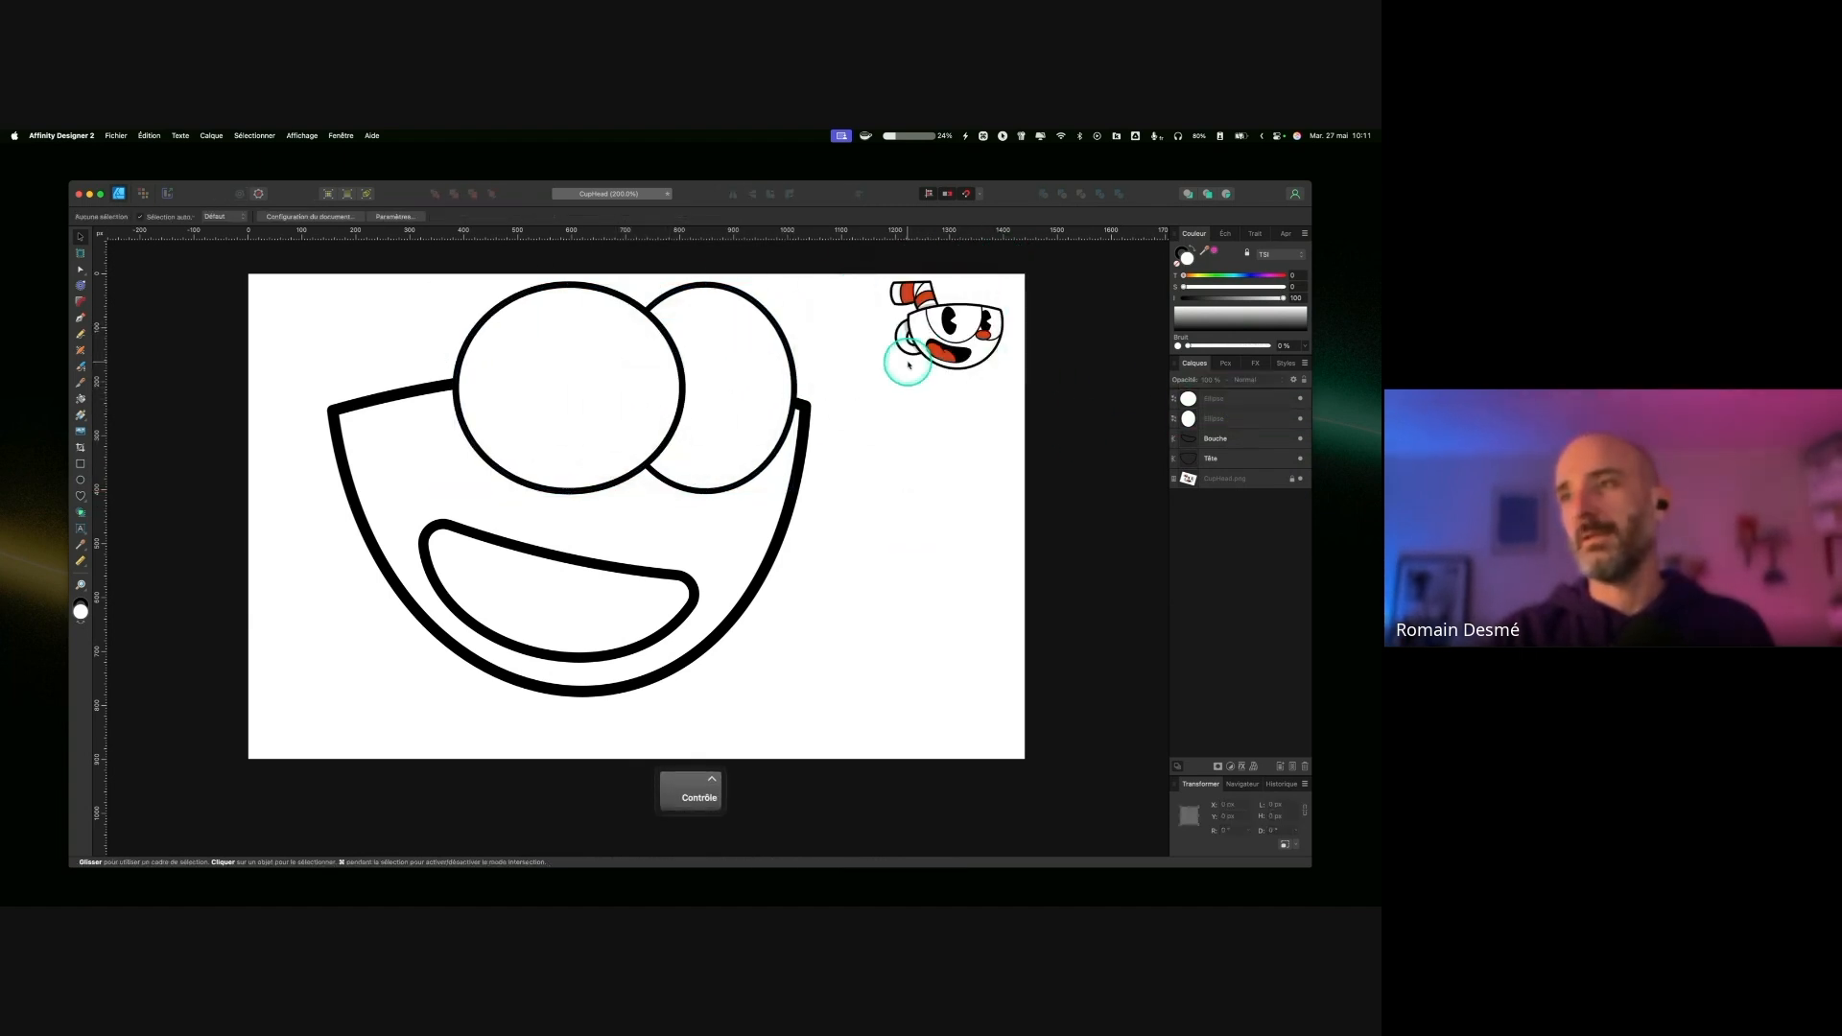
key(ctrl)
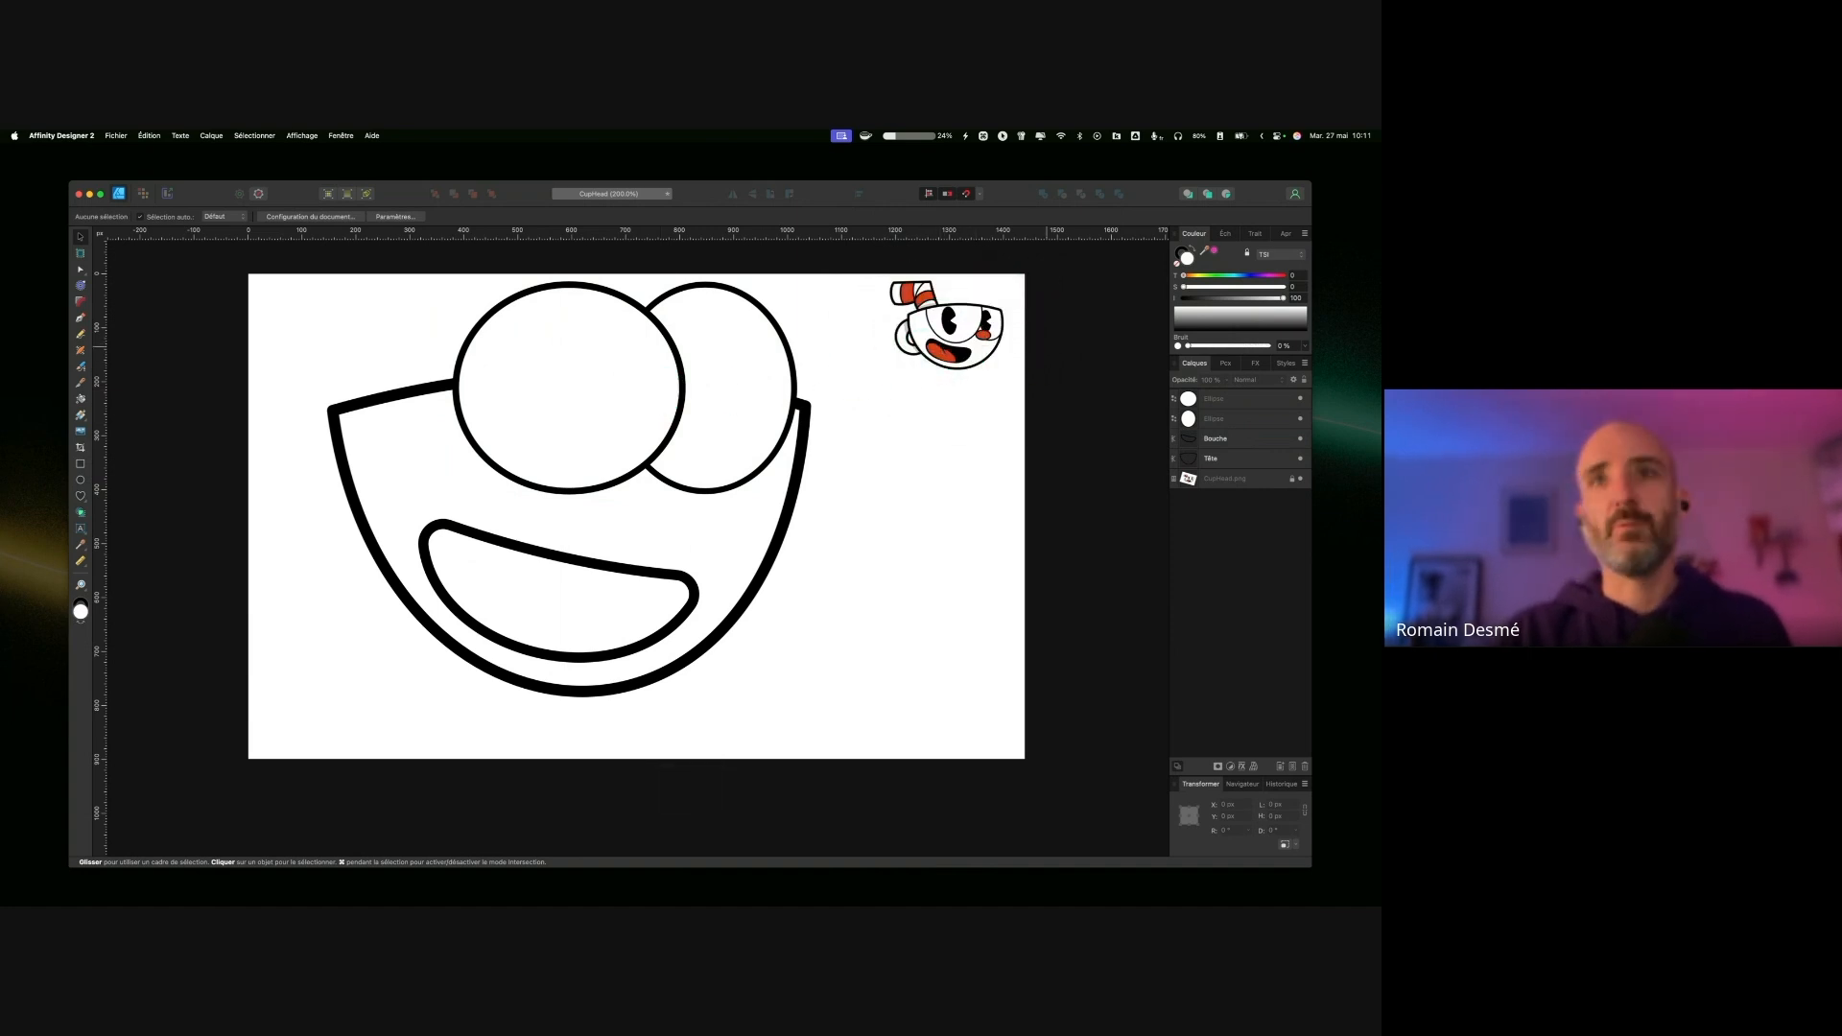
click(1214, 398)
shift+click(1235, 417)
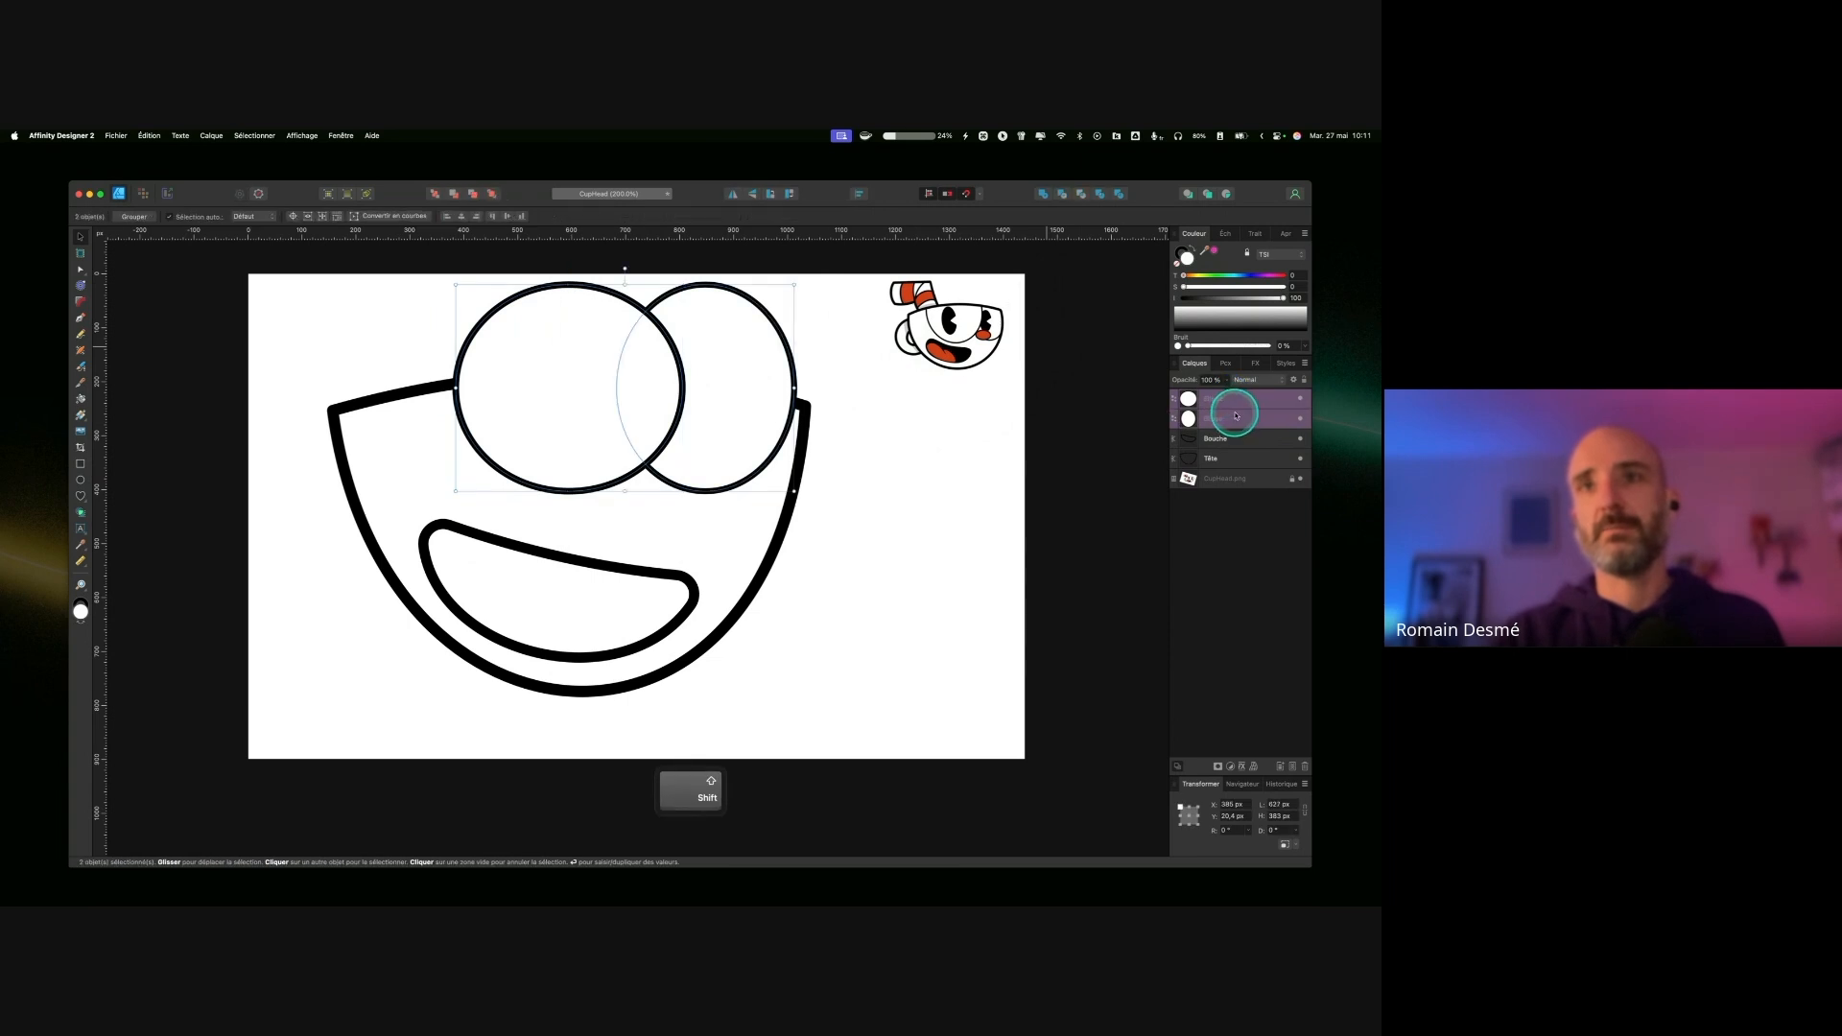
drag(1236, 412, 1227, 424)
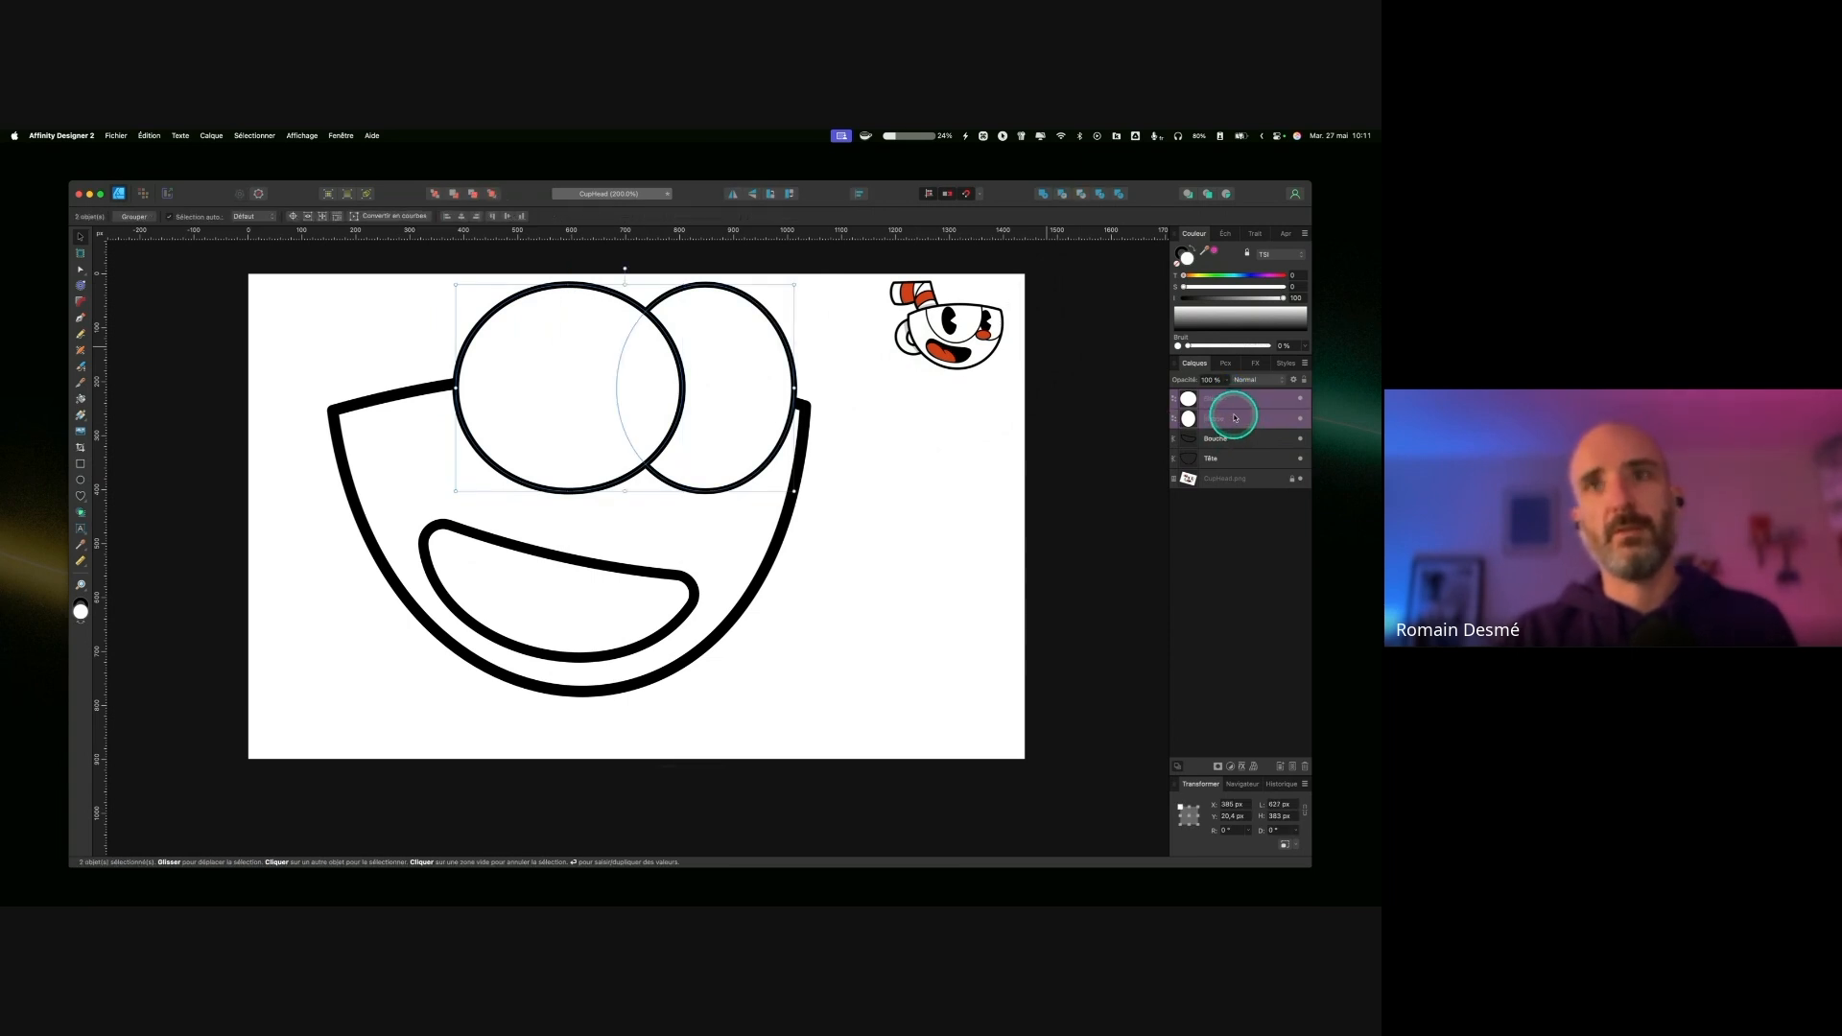
key(super+g)
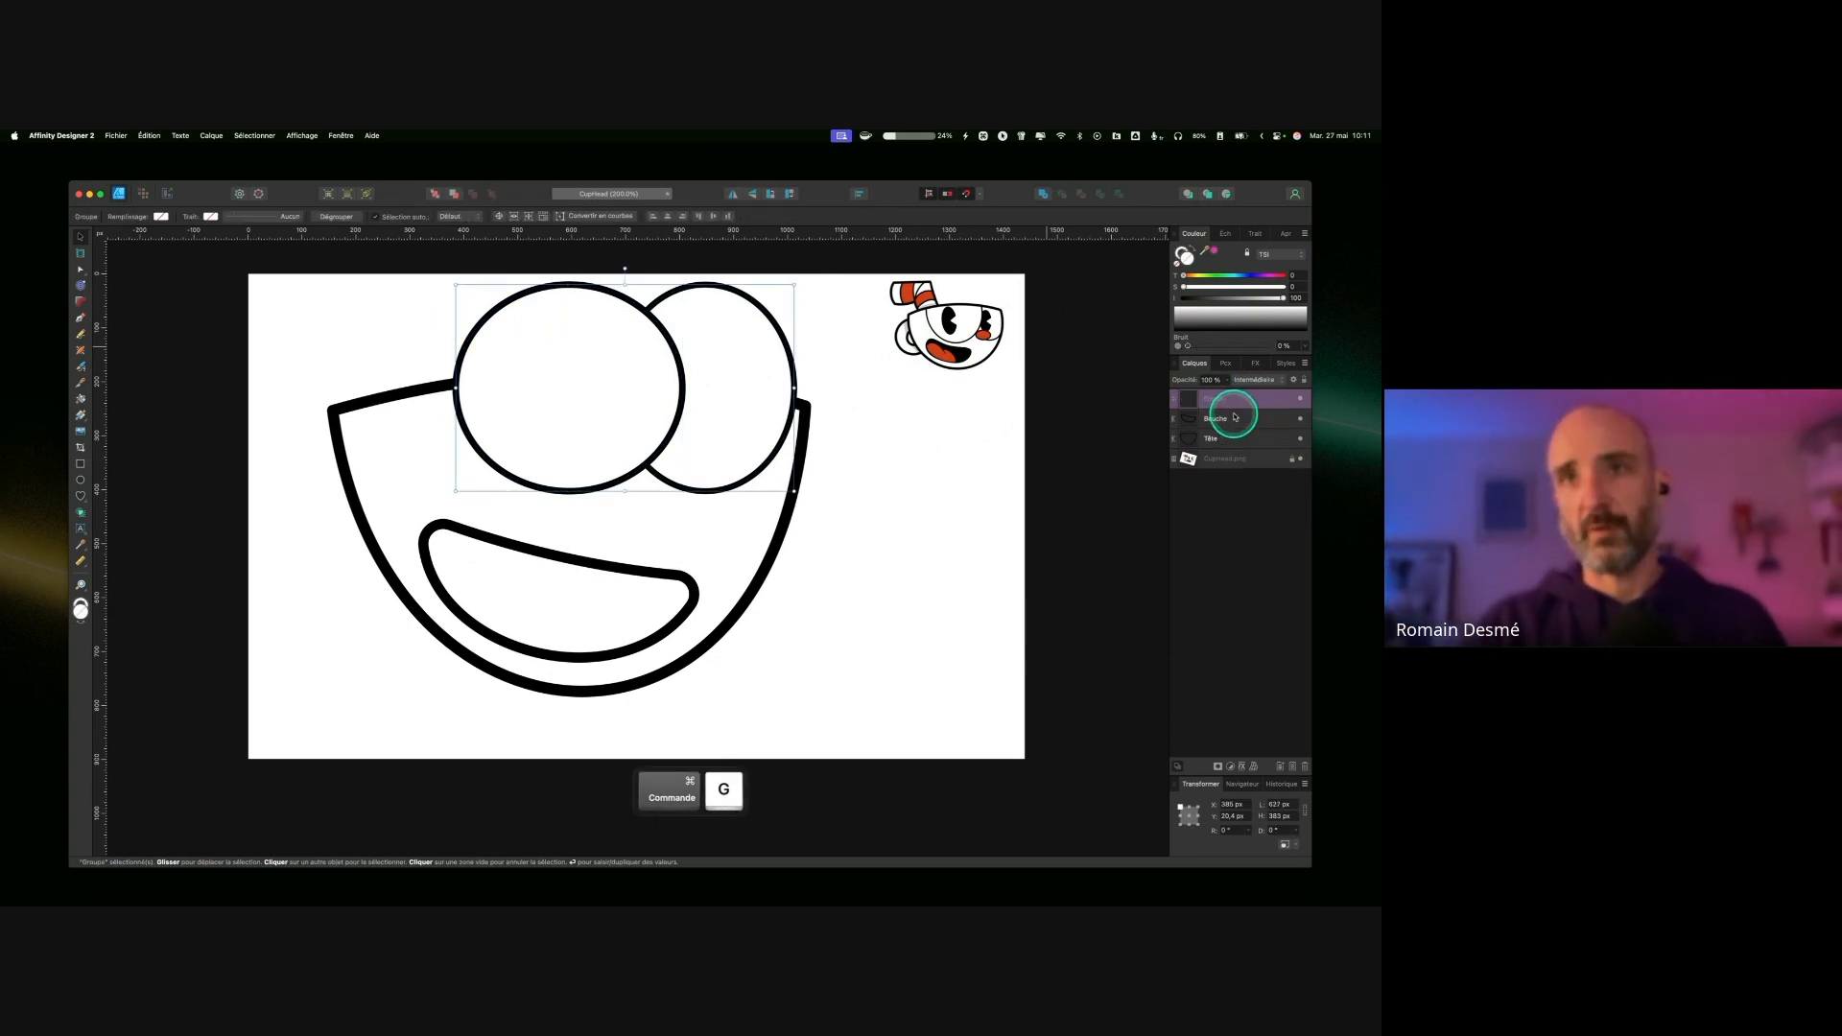
text(YEUX)
key(Return)
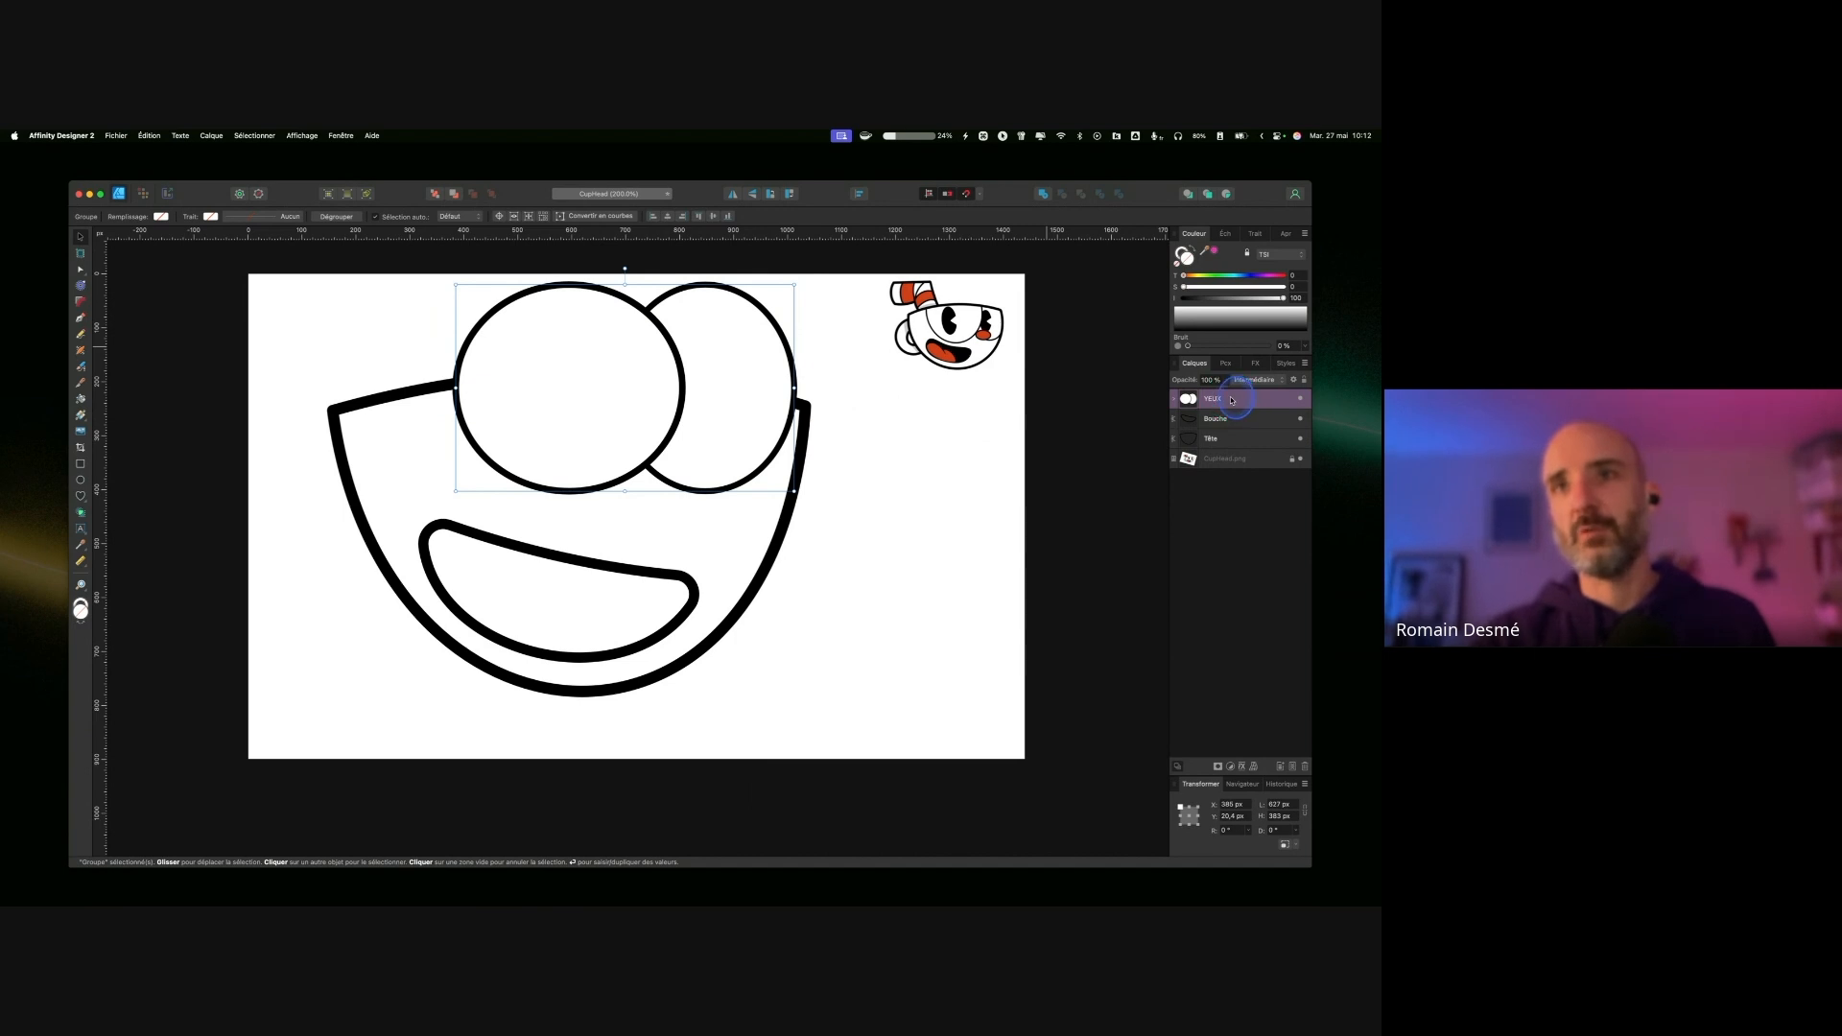
Step: Clip the YEUX group inside the Tête shape by nesting it in that layer
key(ctrl)
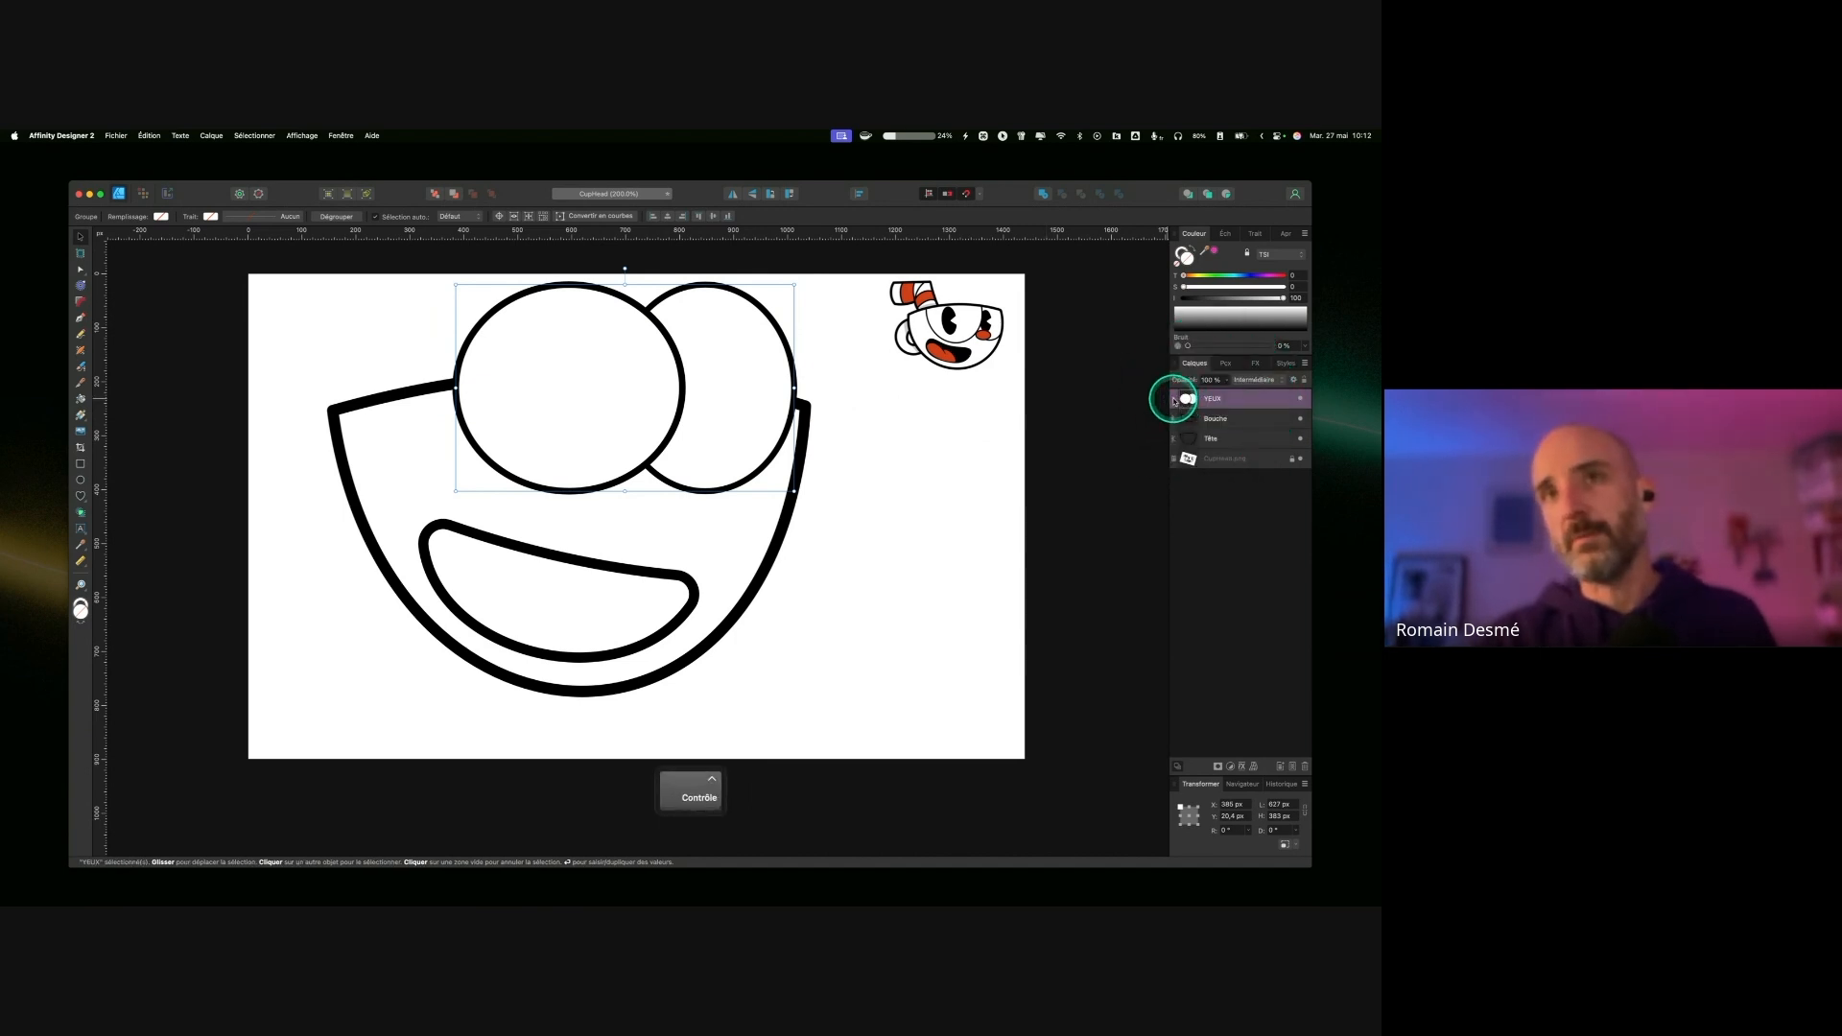
click(1173, 399)
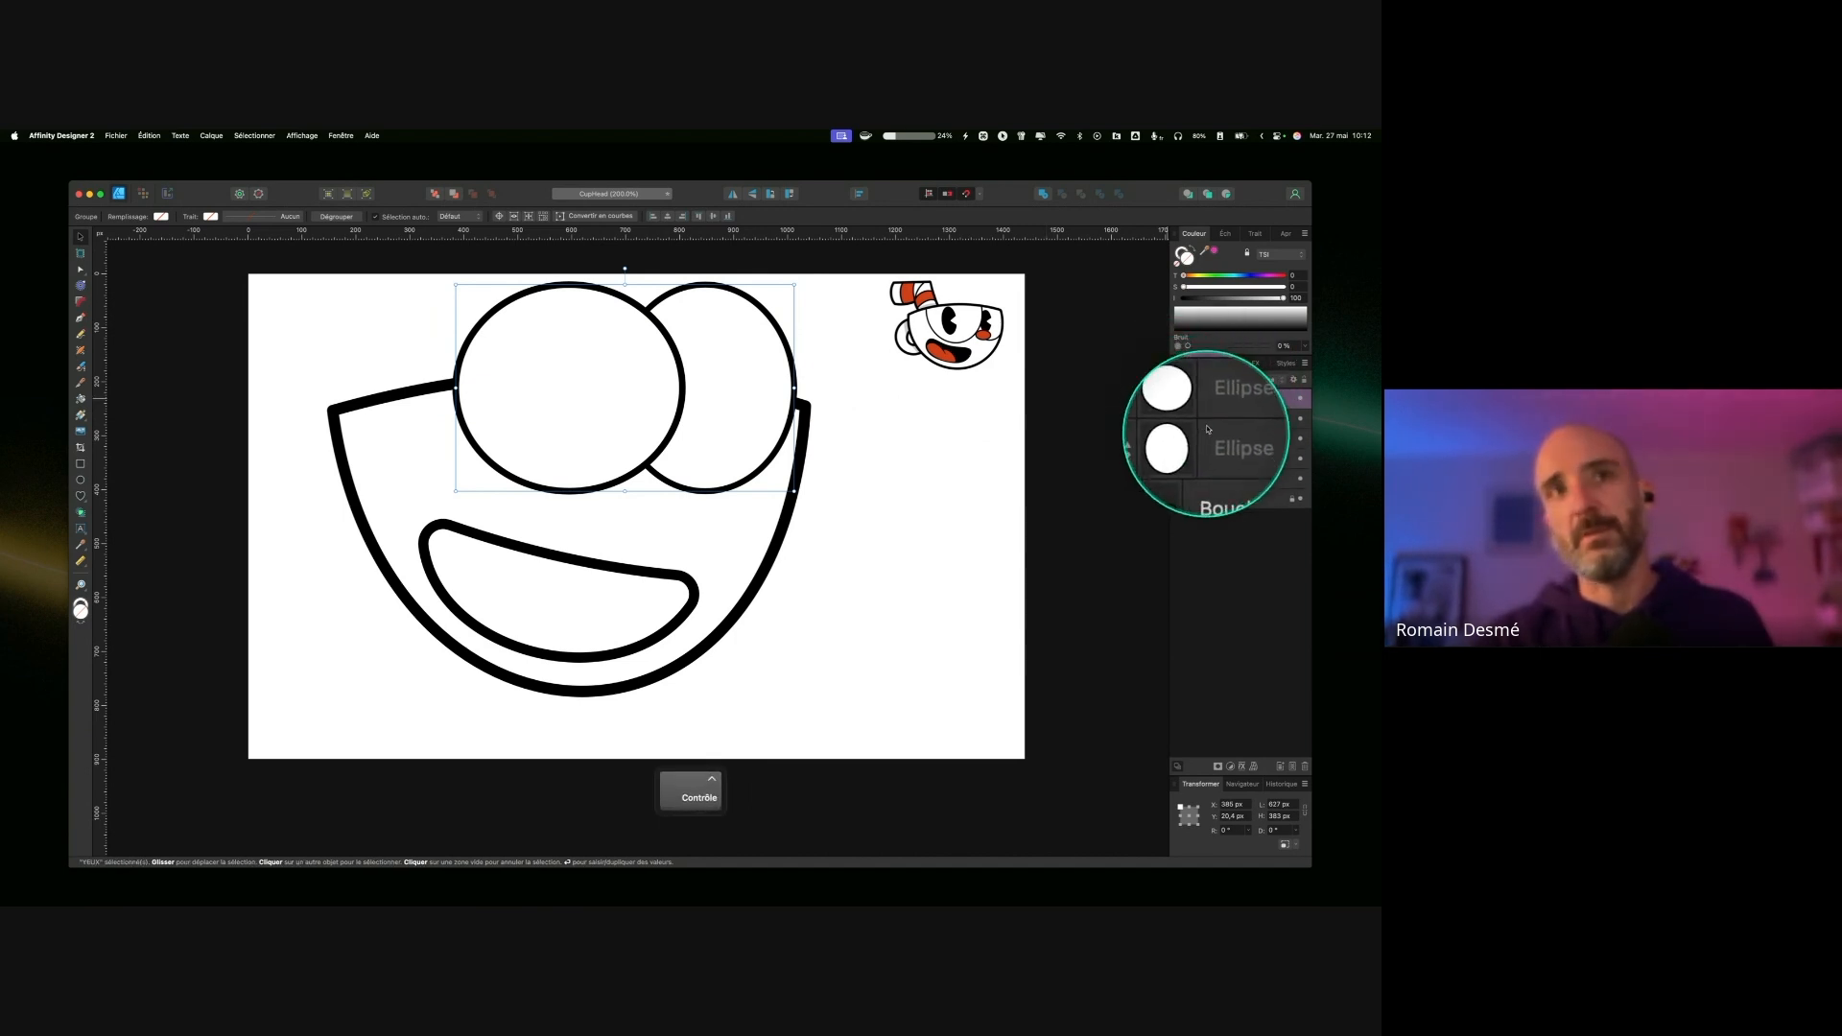
click(1173, 399)
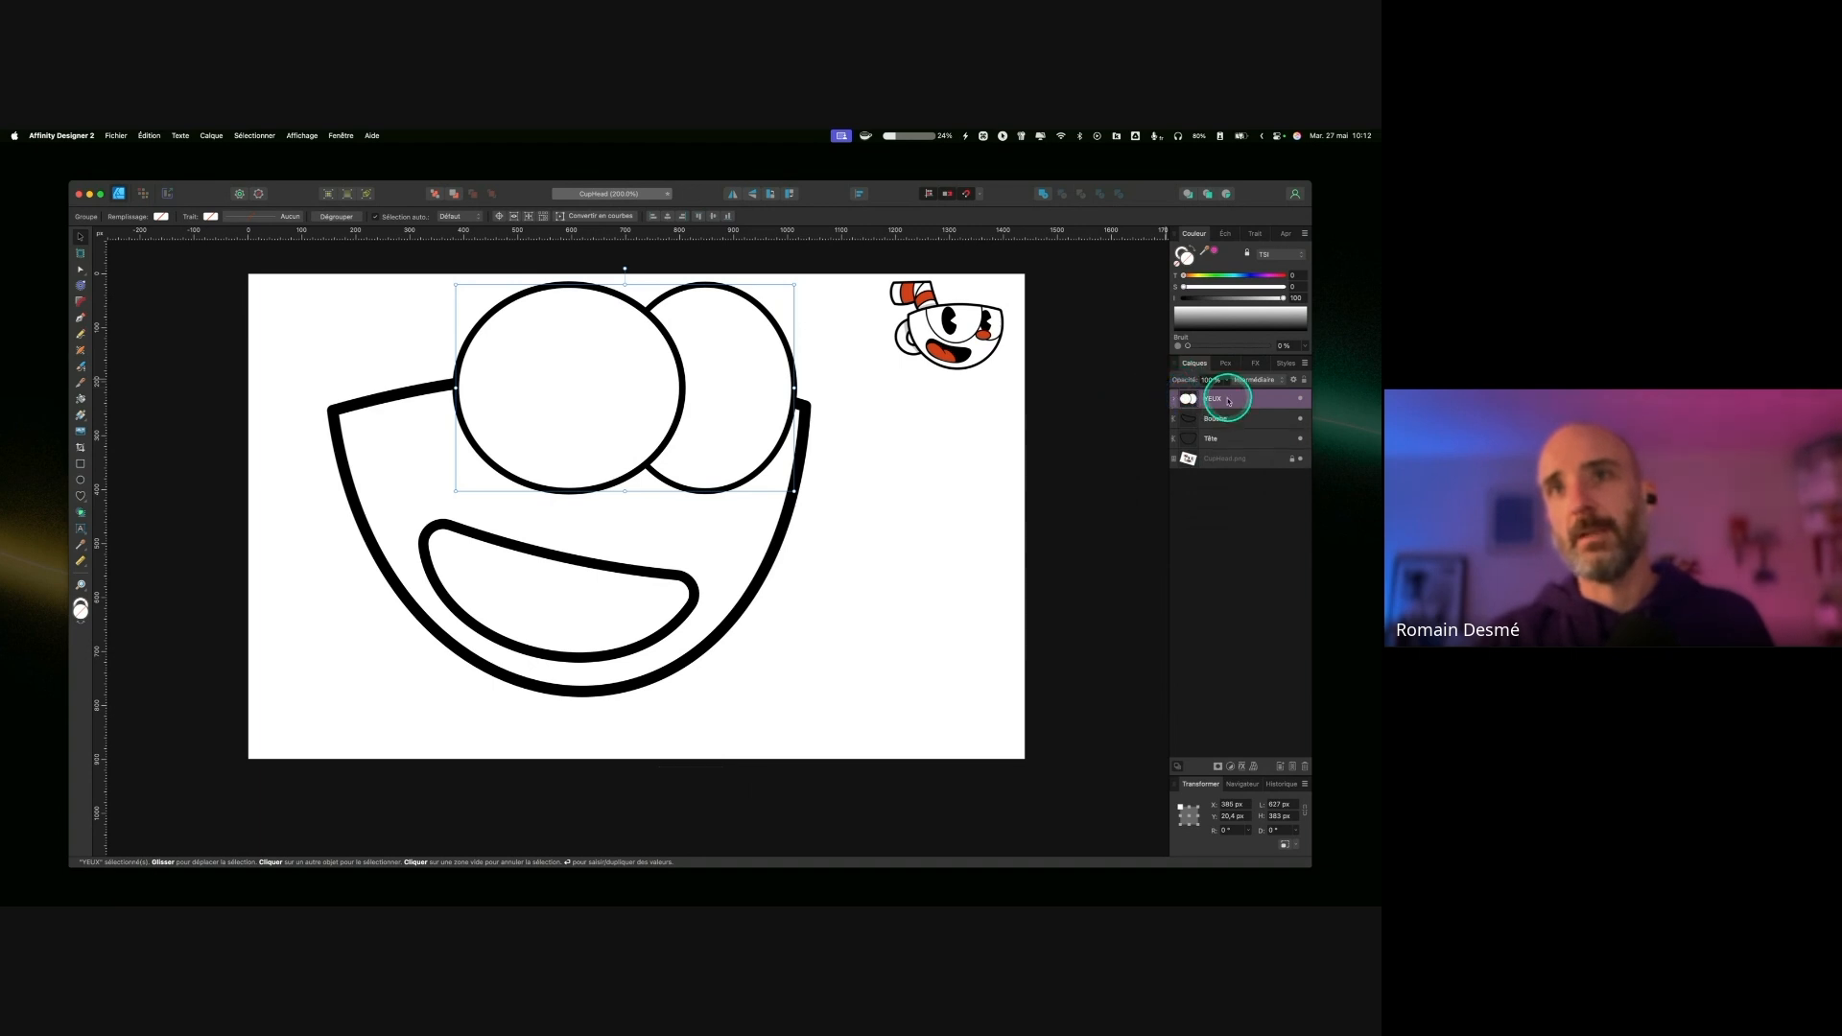
drag(1229, 401, 1220, 441)
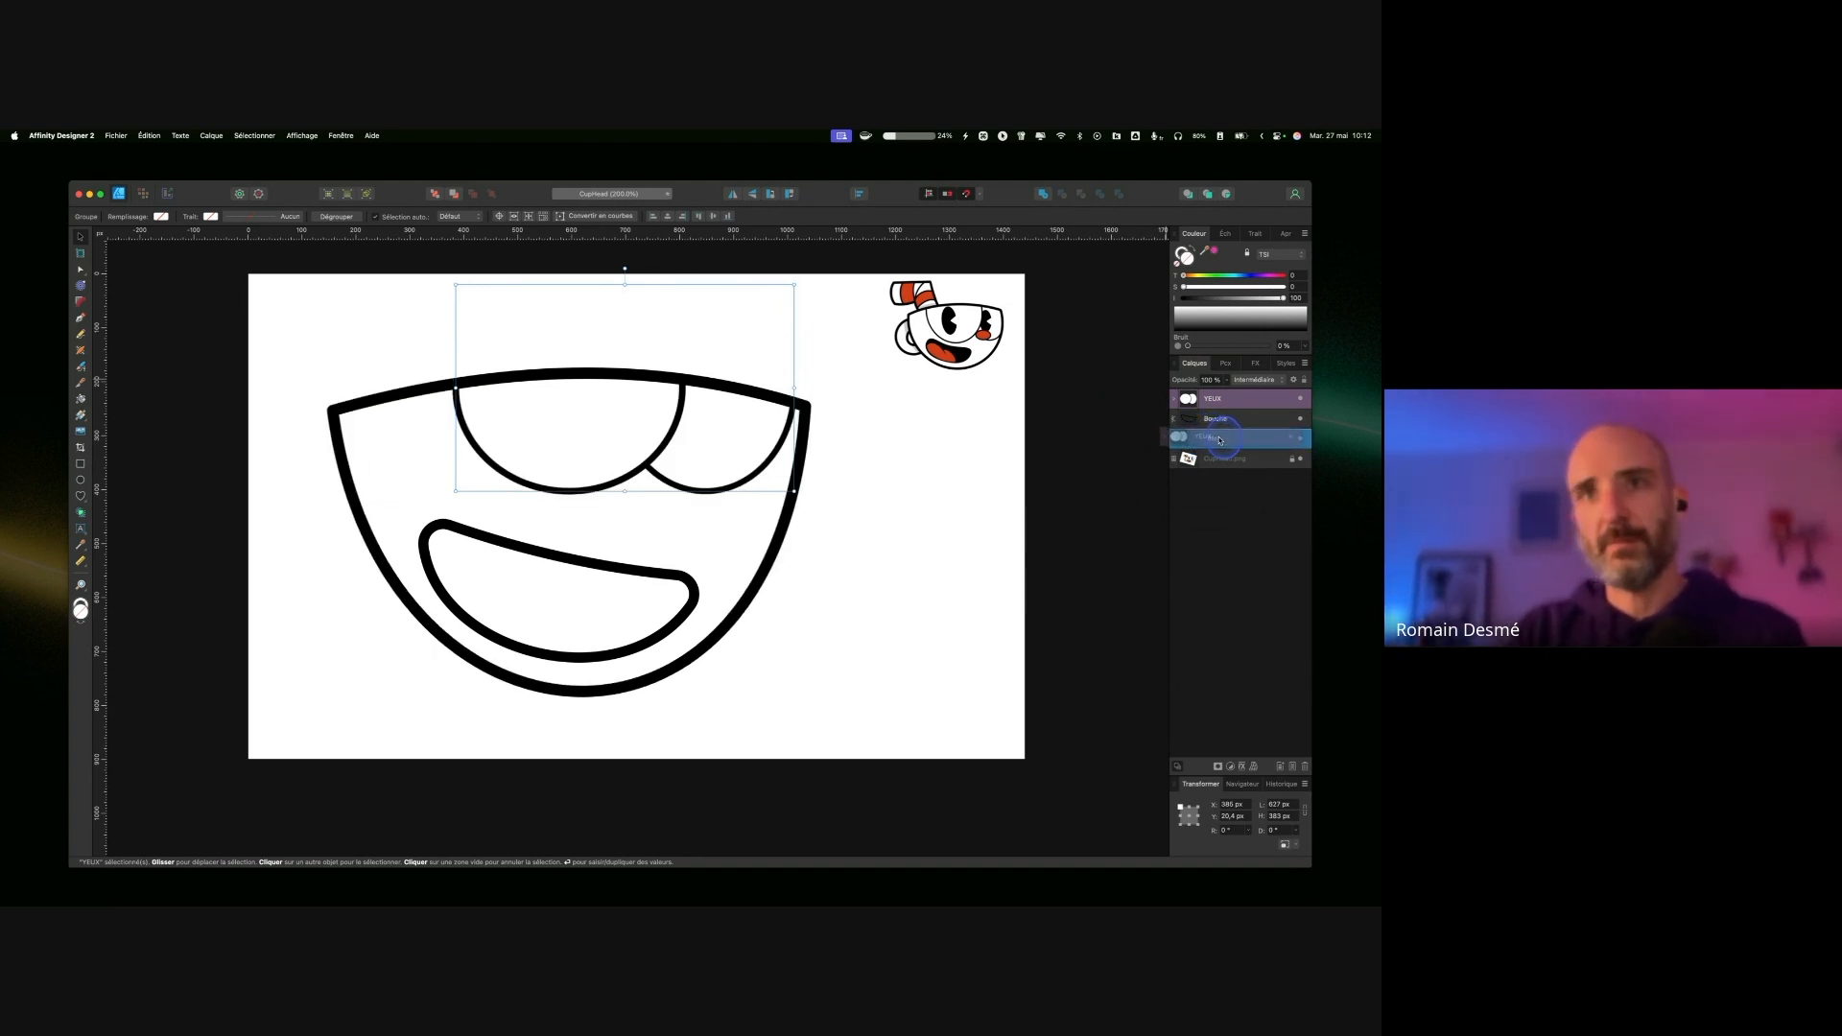
drag(1219, 440, 1219, 441)
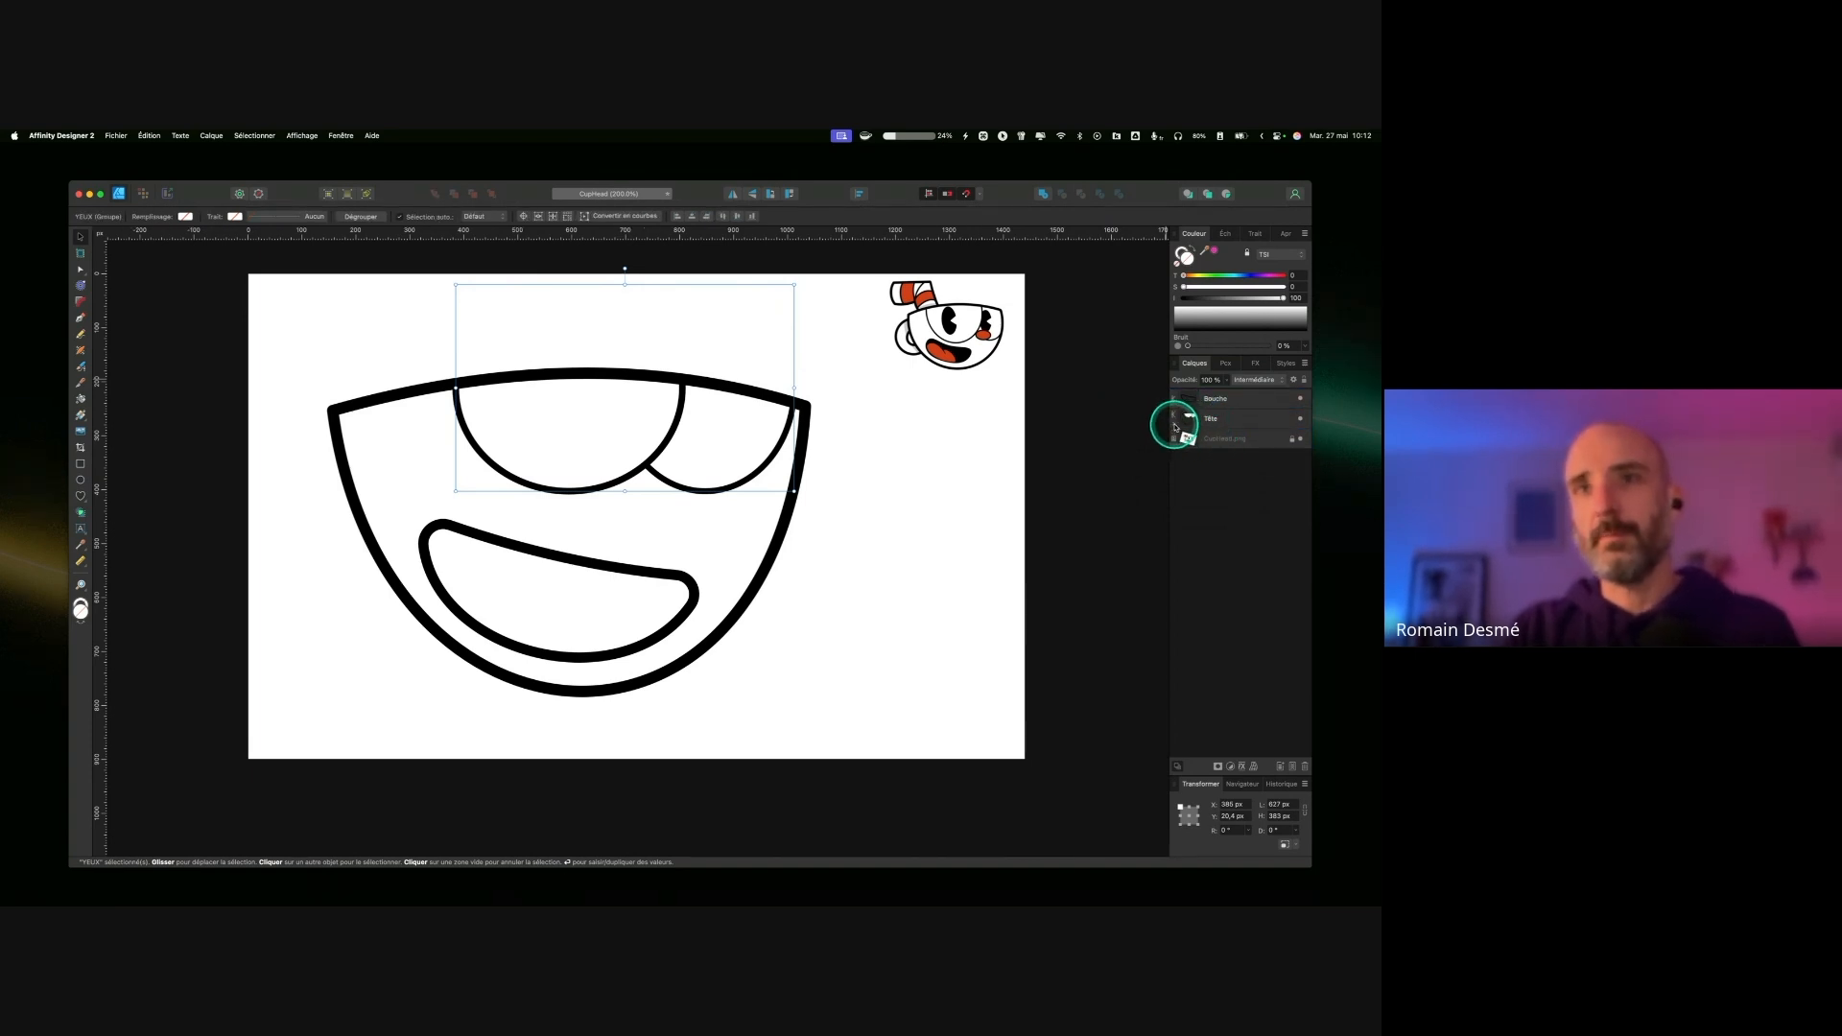
Step: Stretch the clipped YEUX group to about 437 px tall and shift it slightly left within the head
click(1174, 422)
key(ctrl)
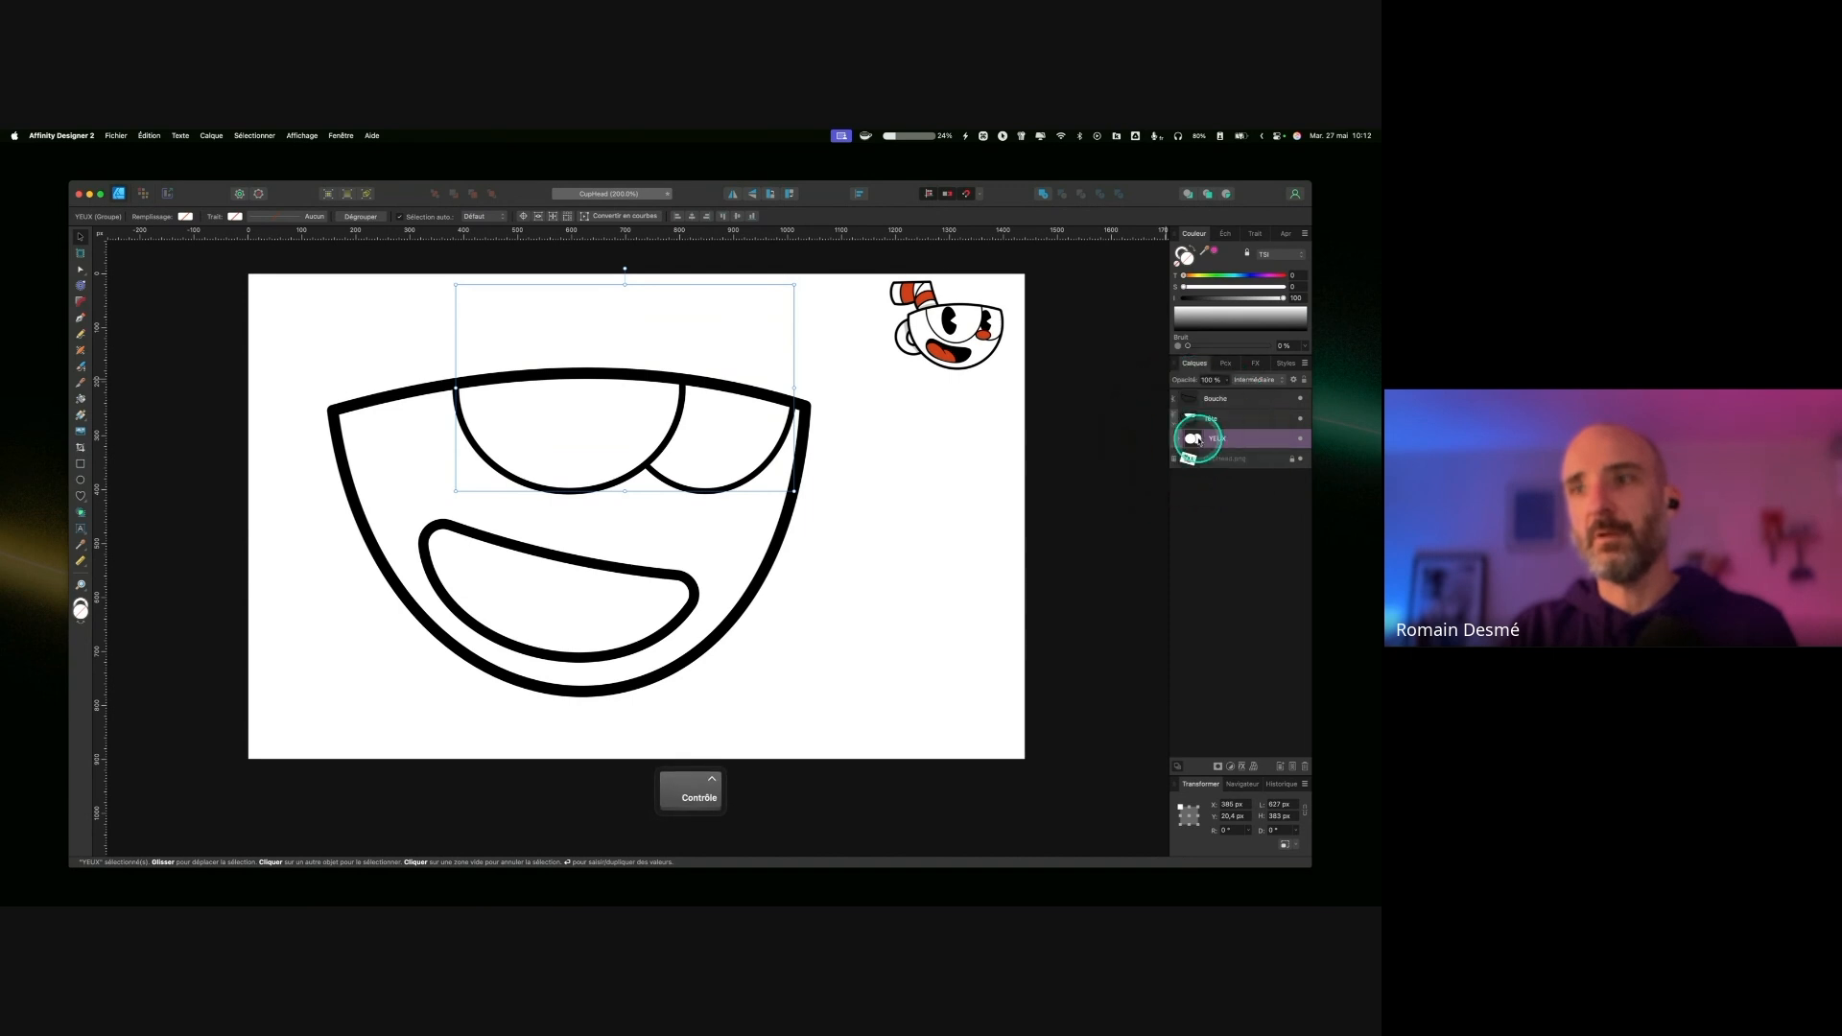
drag(1199, 441, 1201, 451)
drag(678, 399, 674, 439)
drag(625, 310, 626, 281)
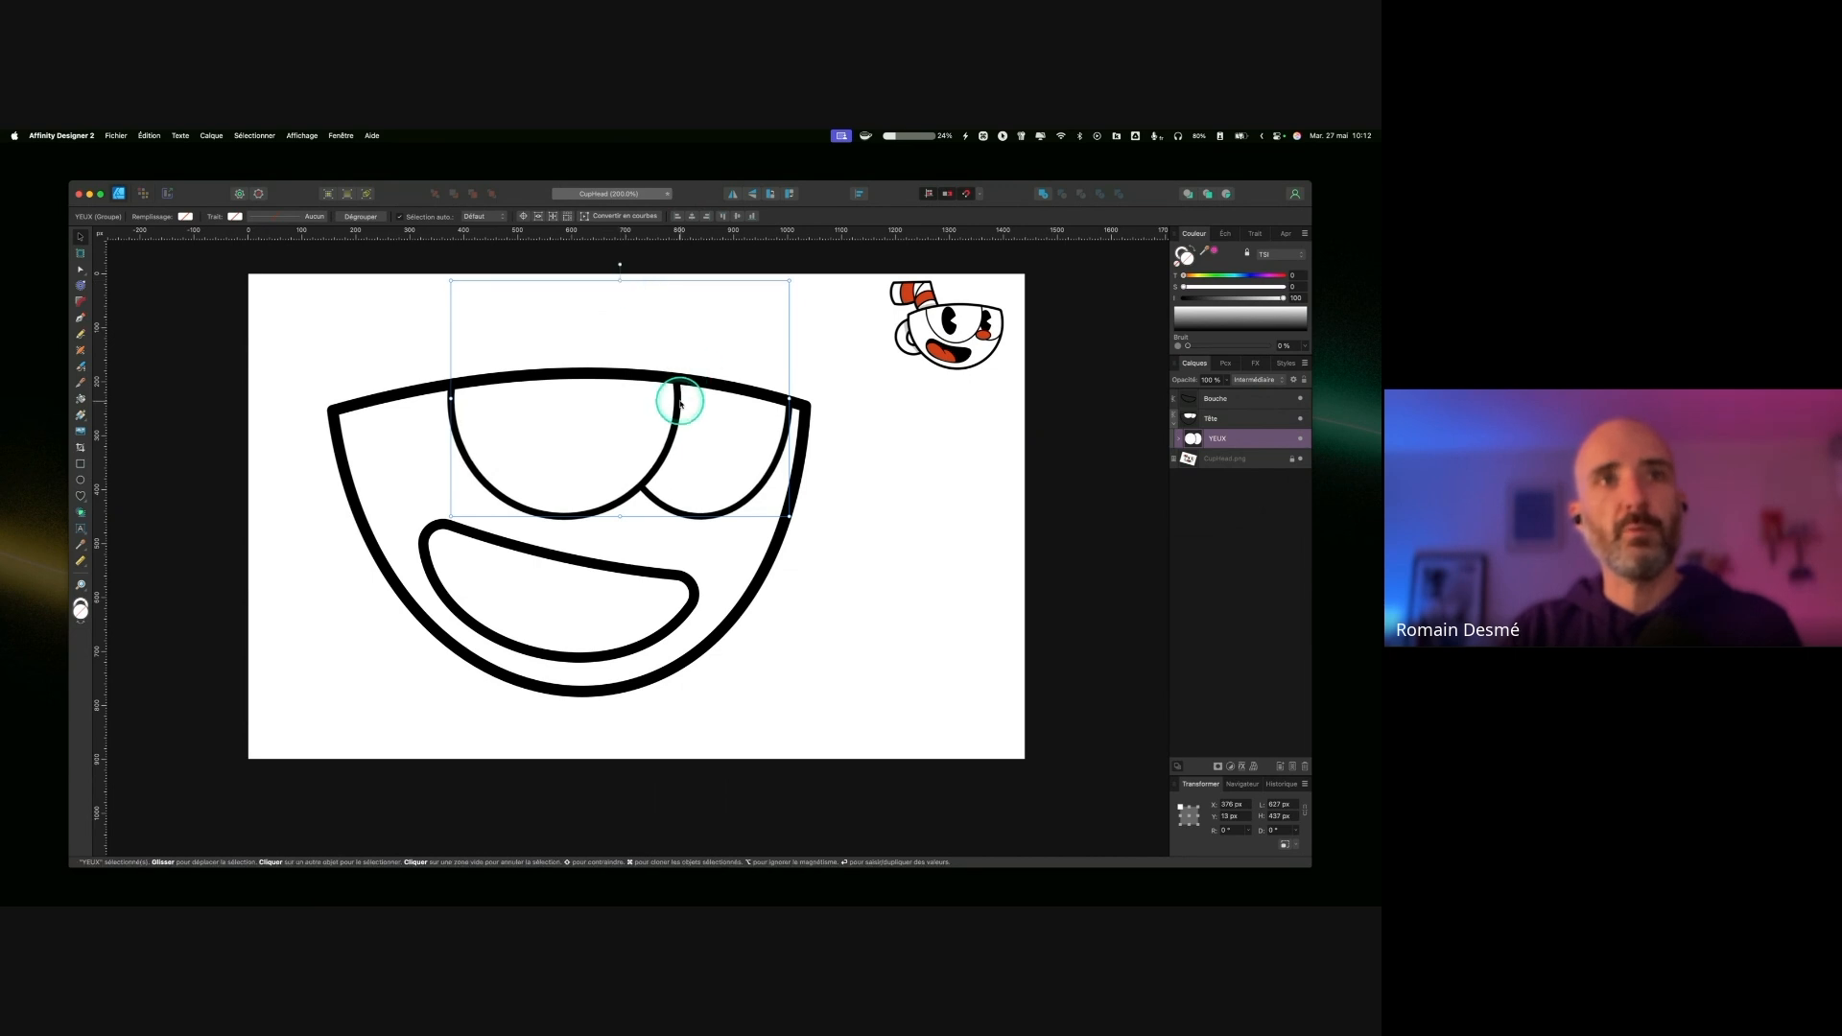
drag(677, 403, 669, 403)
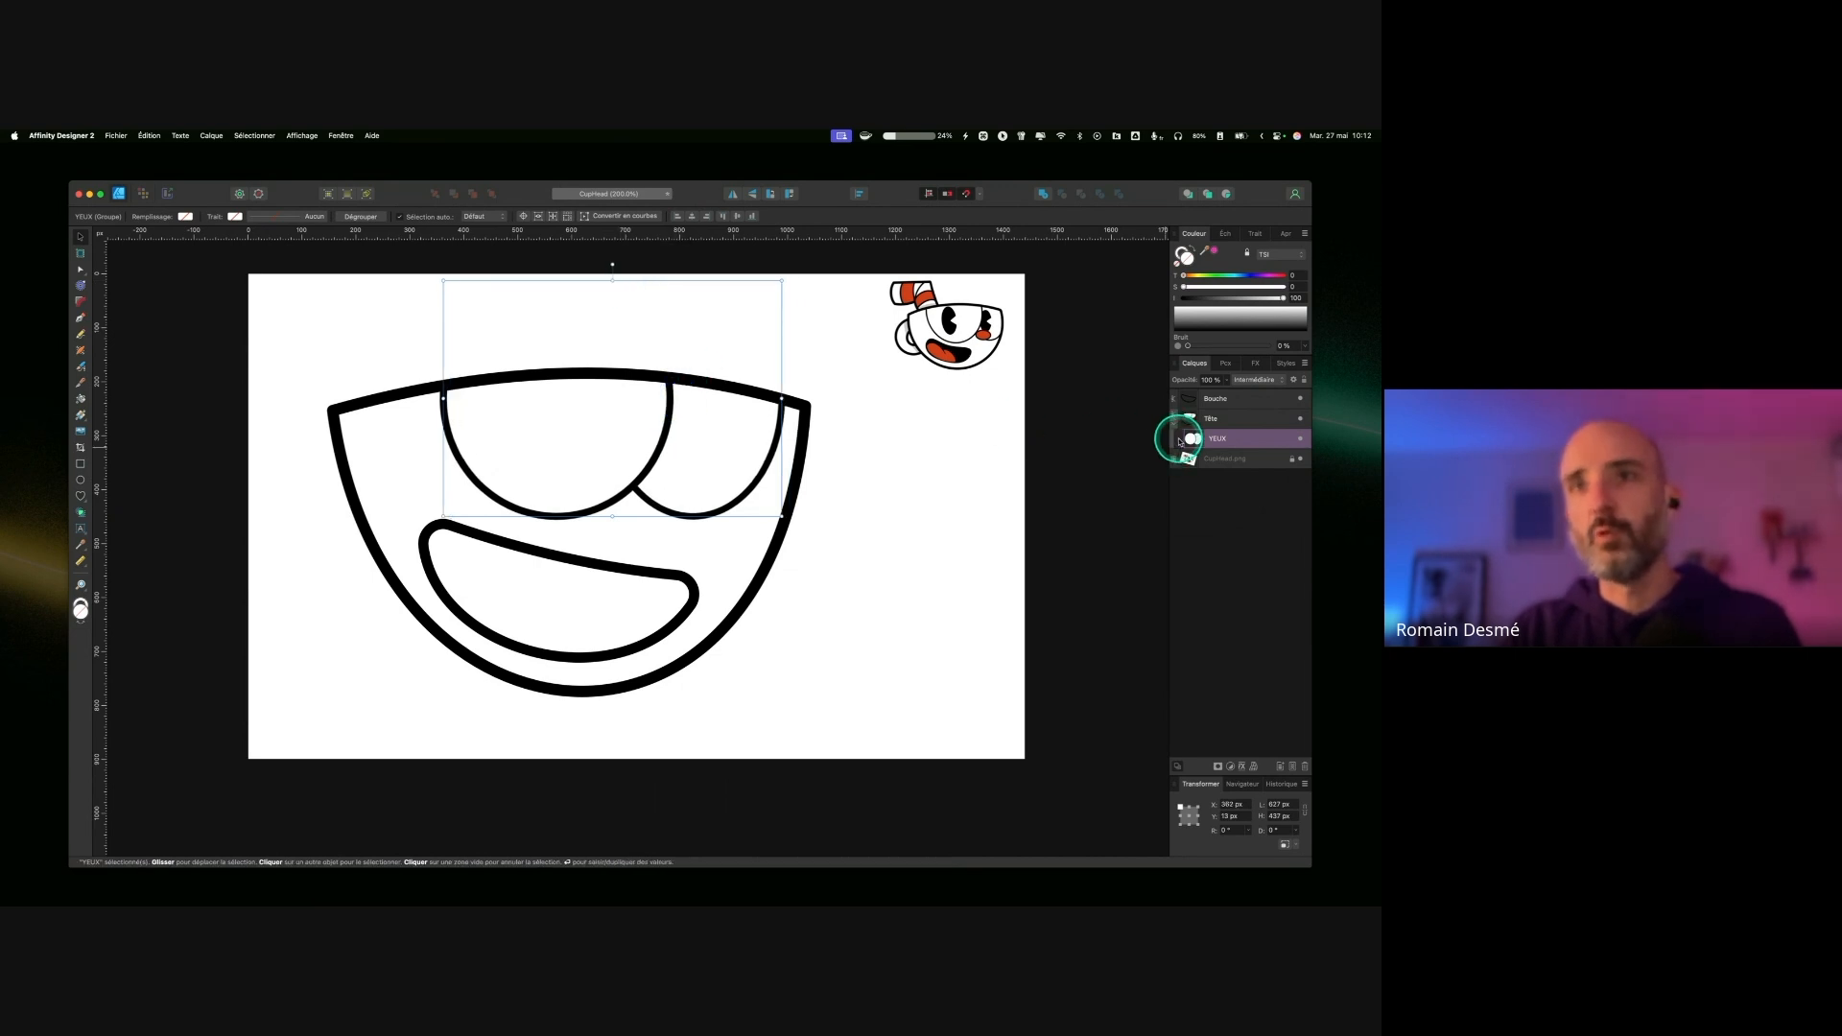
Step: Resize the front eye ellipse in the YEUX group to about 448 px wide and 422 px tall, extending it to the left
click(1180, 439)
click(1224, 459)
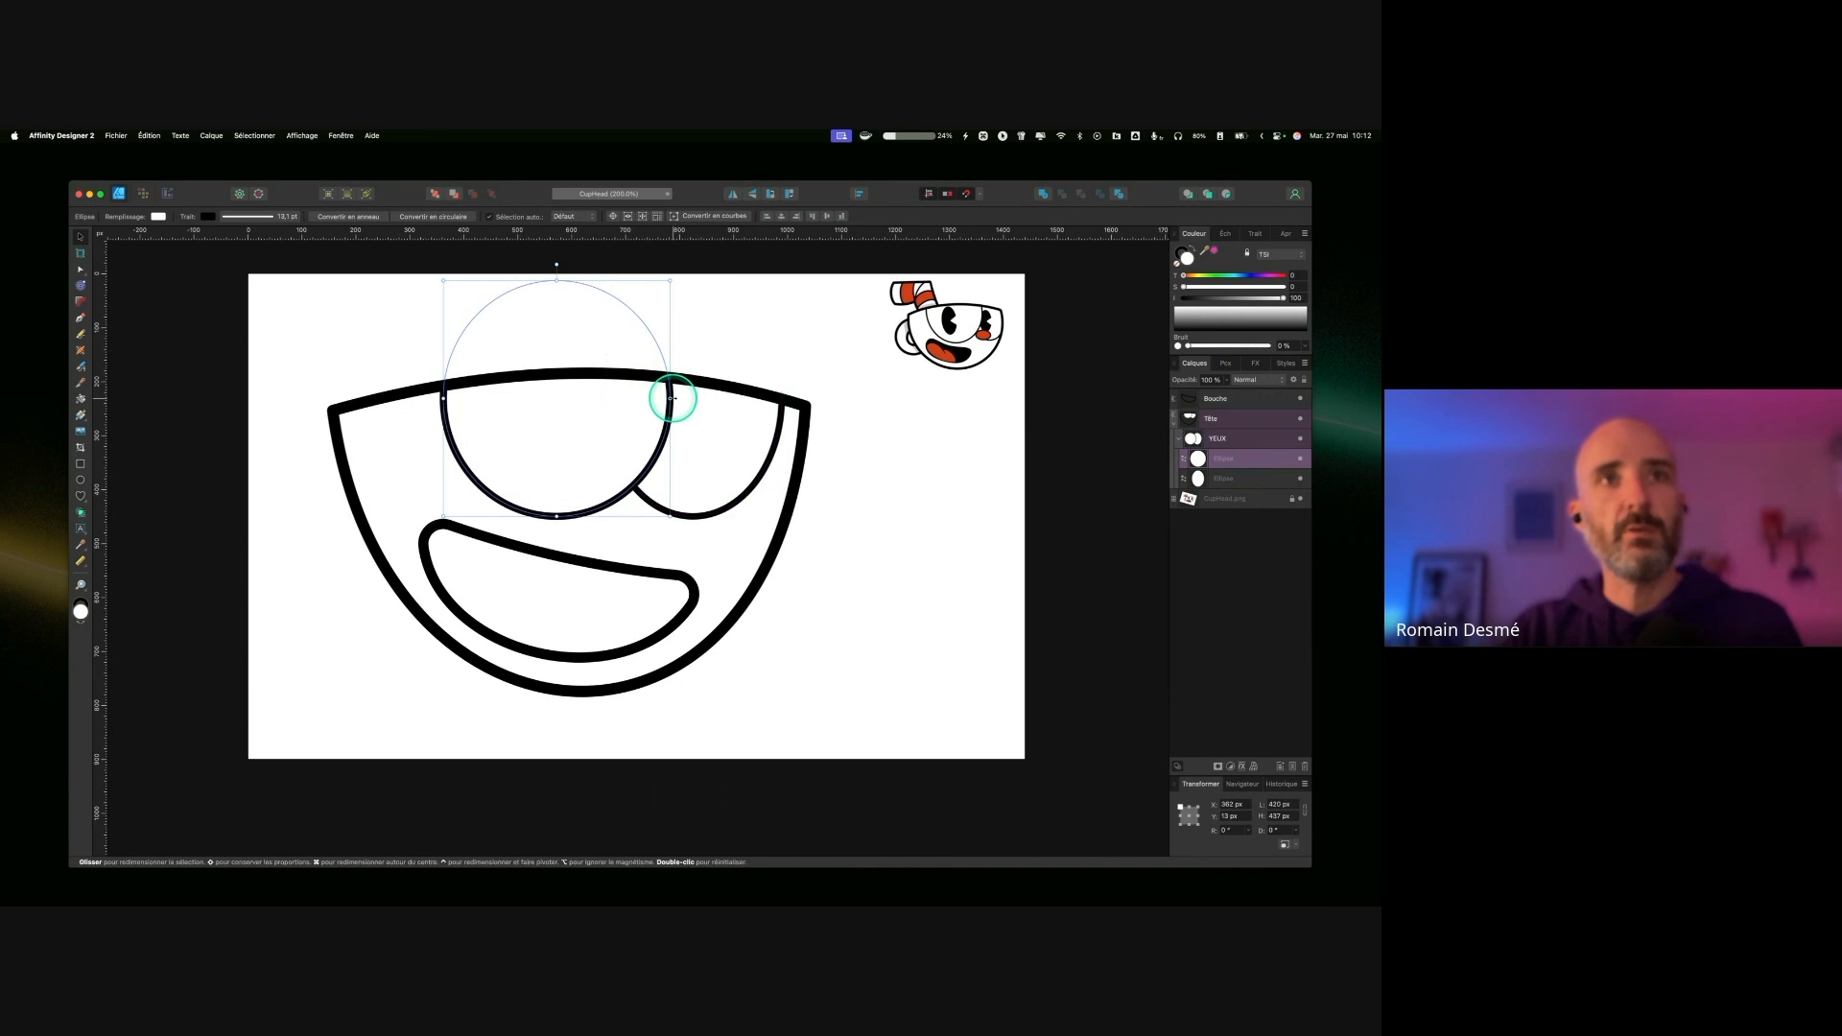
drag(673, 398, 662, 397)
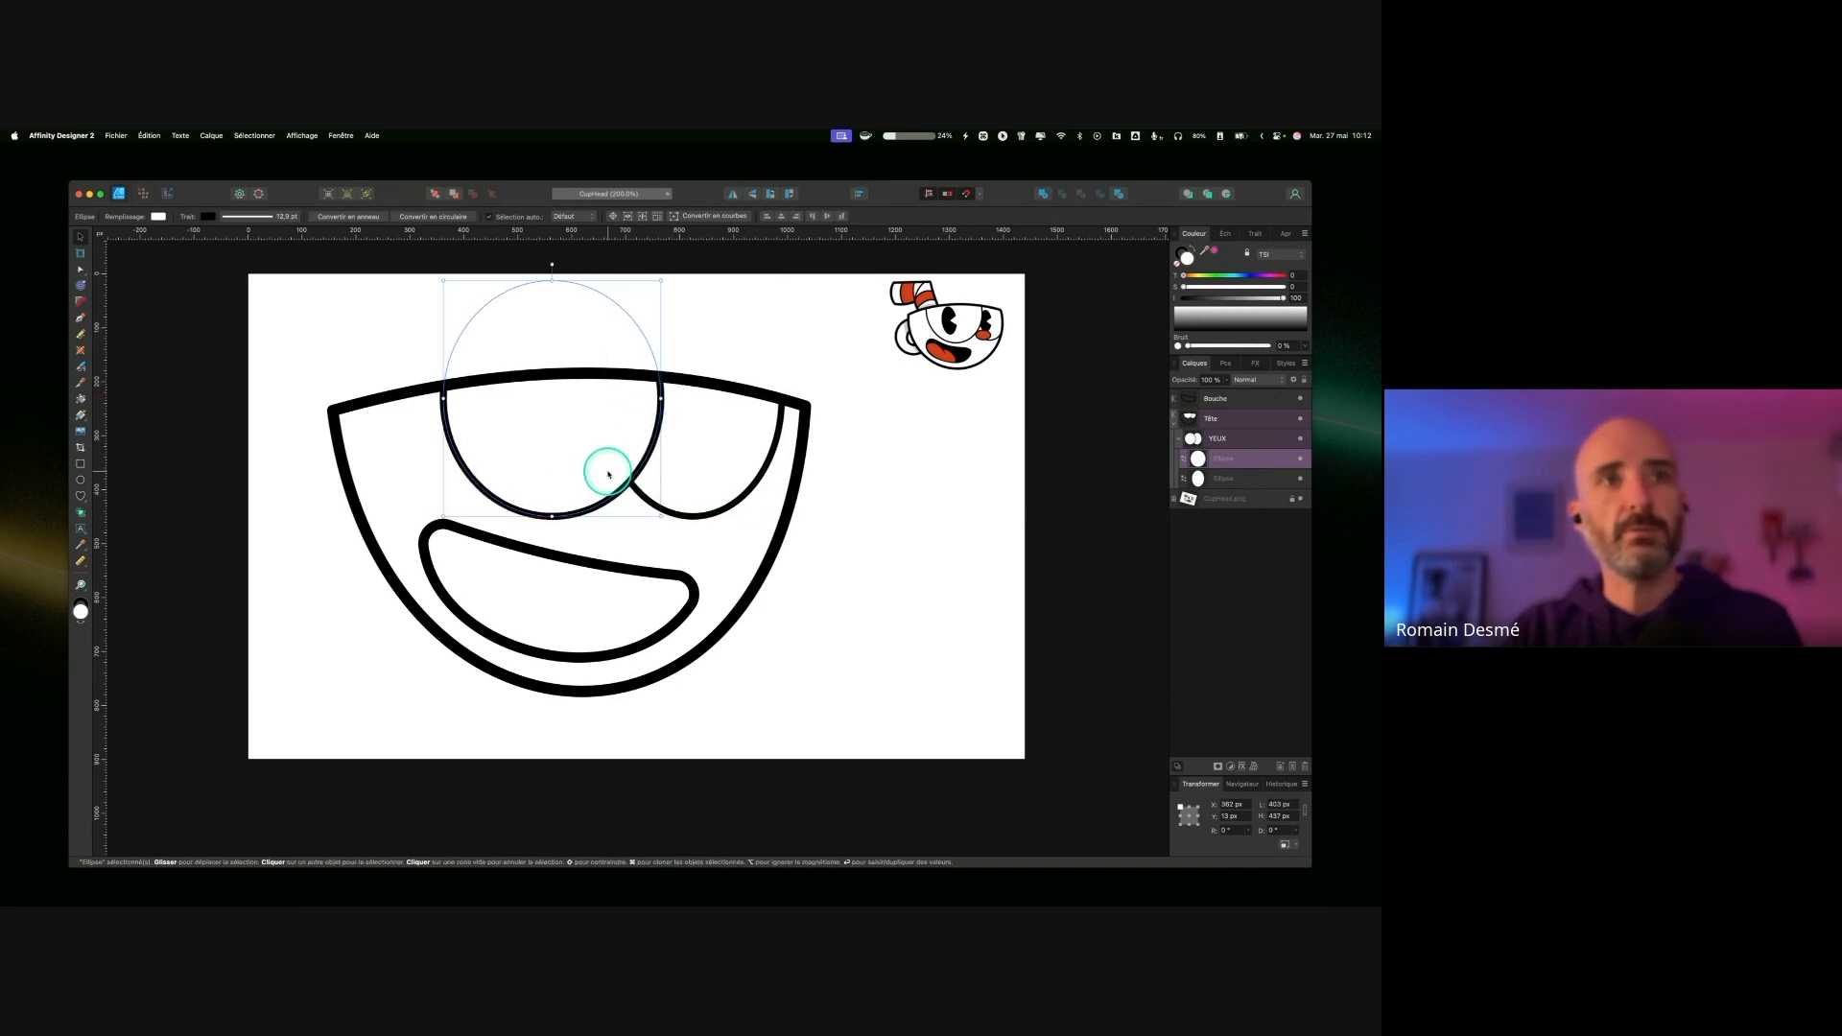
drag(552, 515, 554, 506)
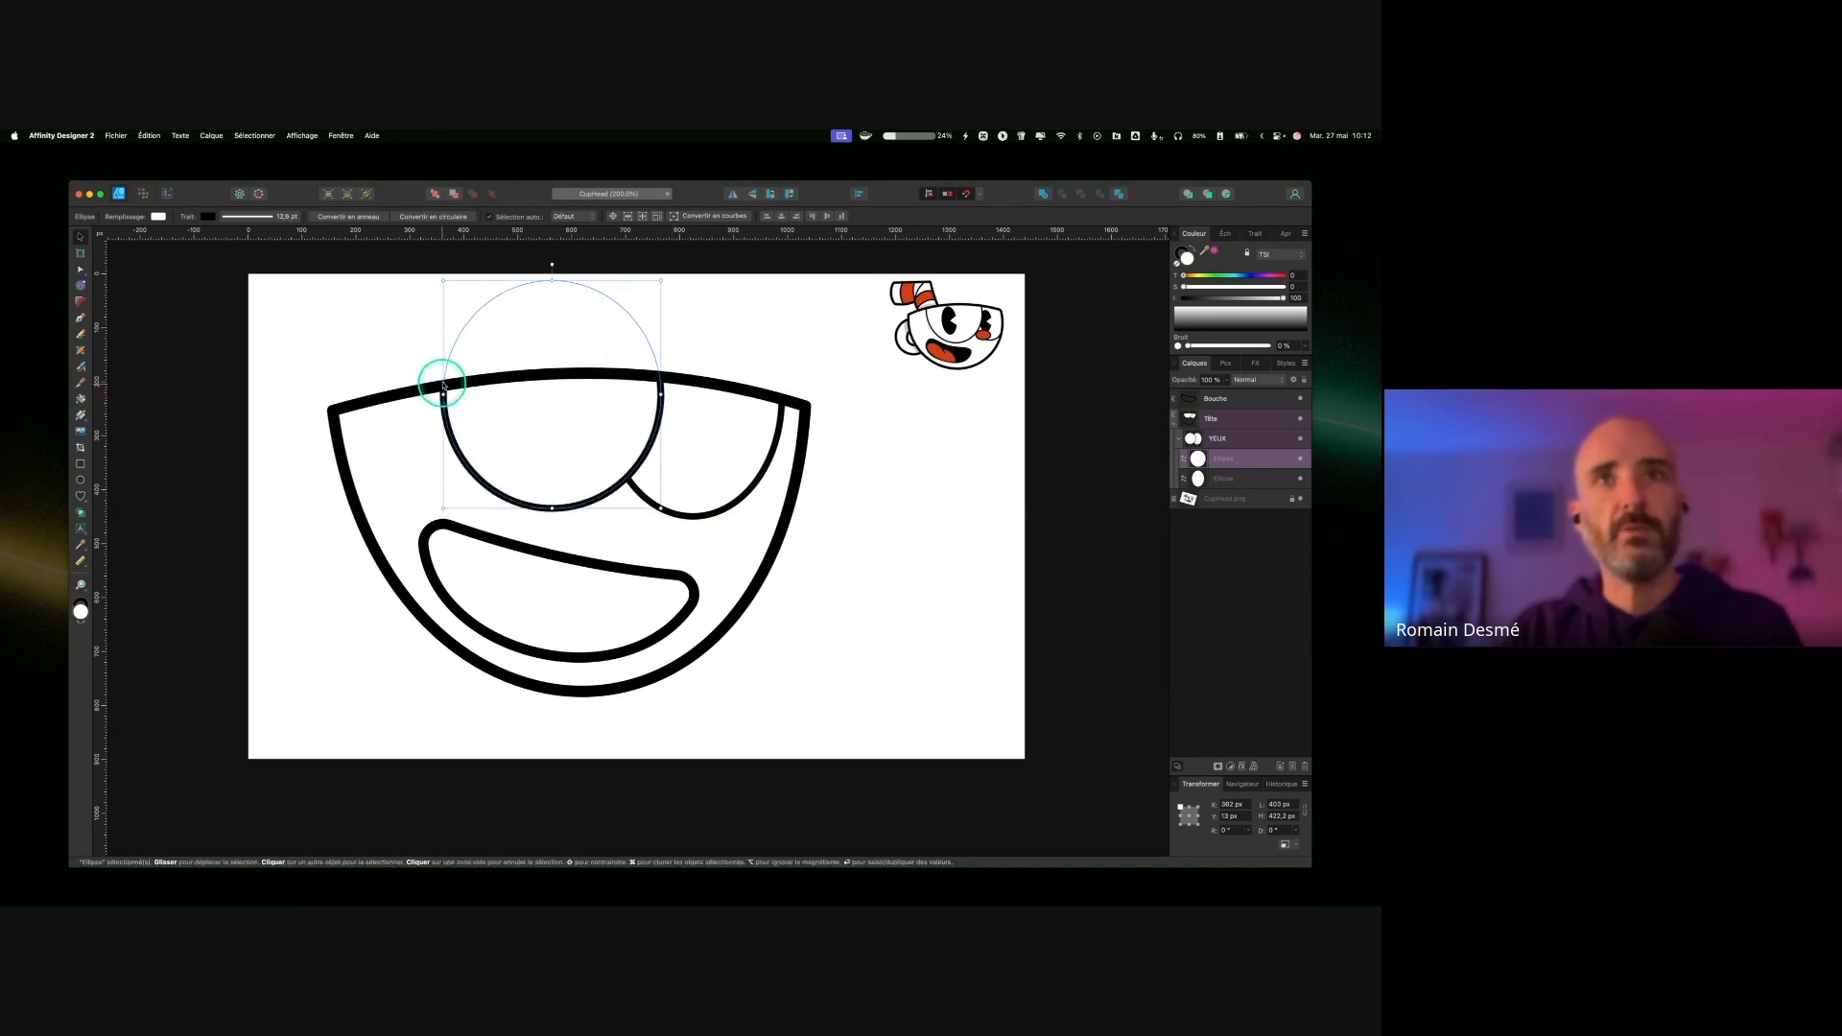
drag(443, 395, 419, 394)
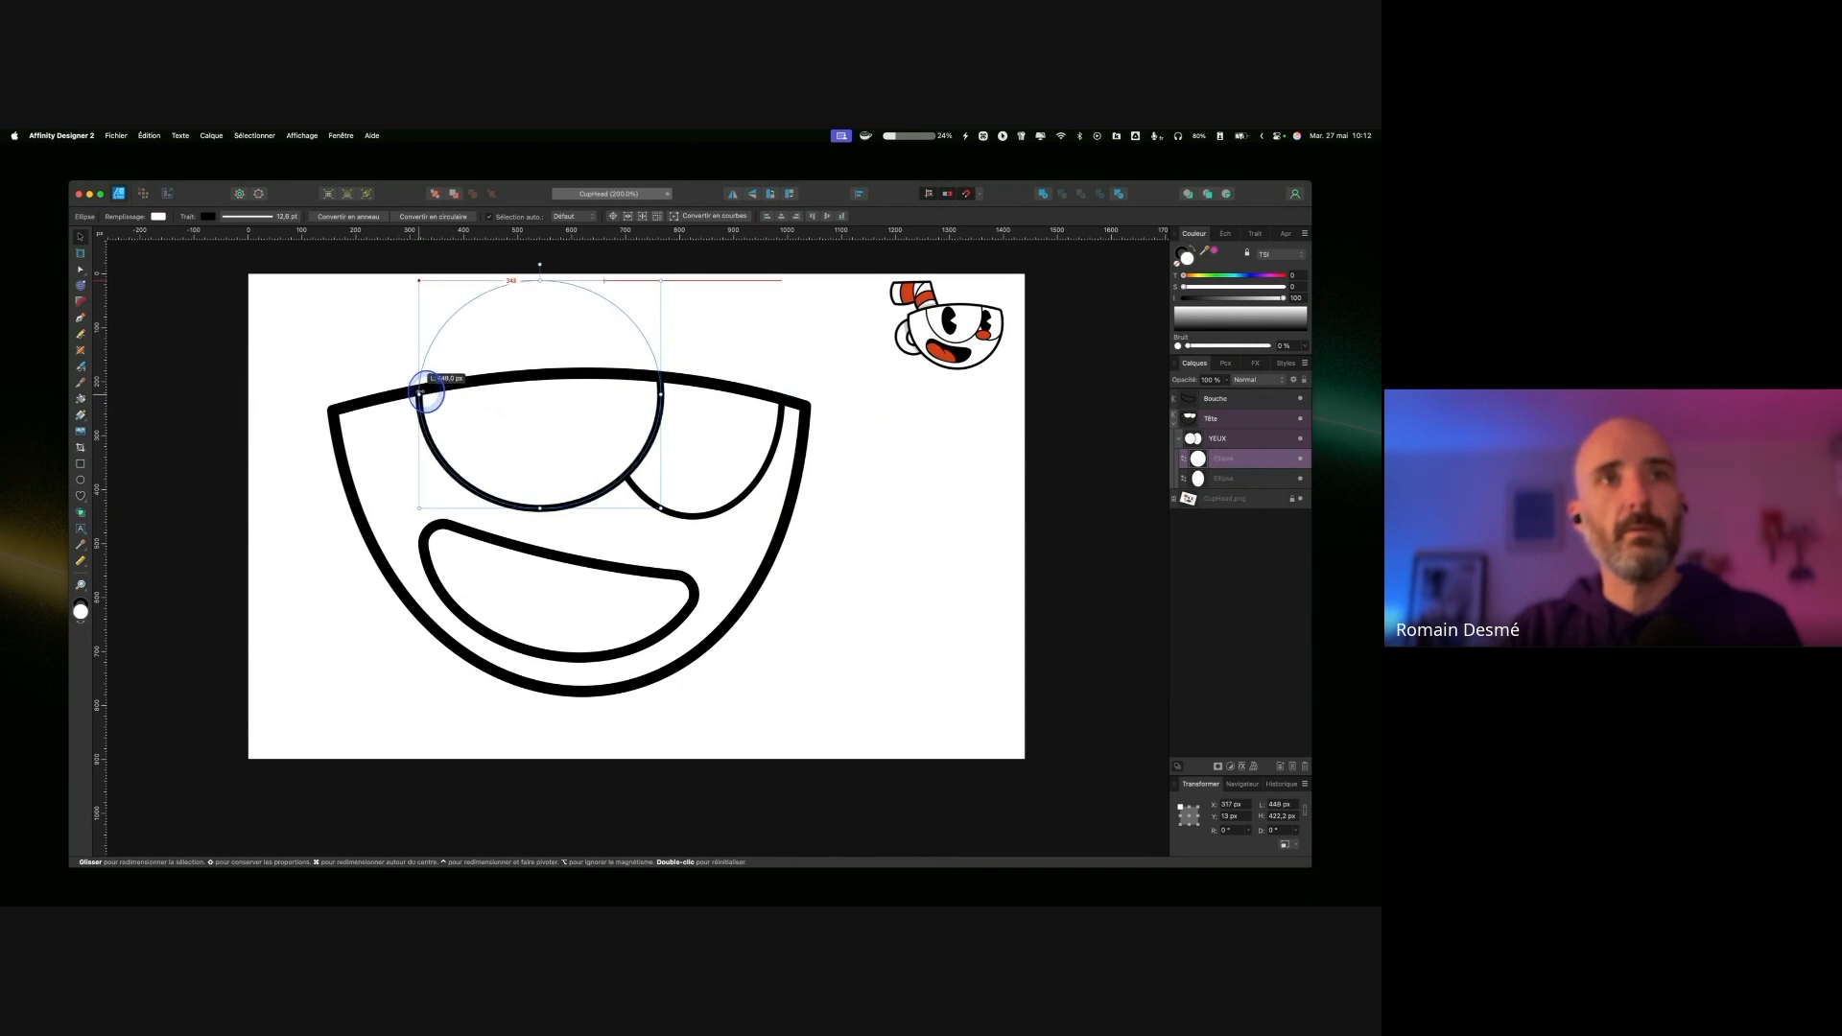
Step: Widen the back eye ellipse to the head's right edge, nudge it slightly right and pull in its left side
click(781, 412)
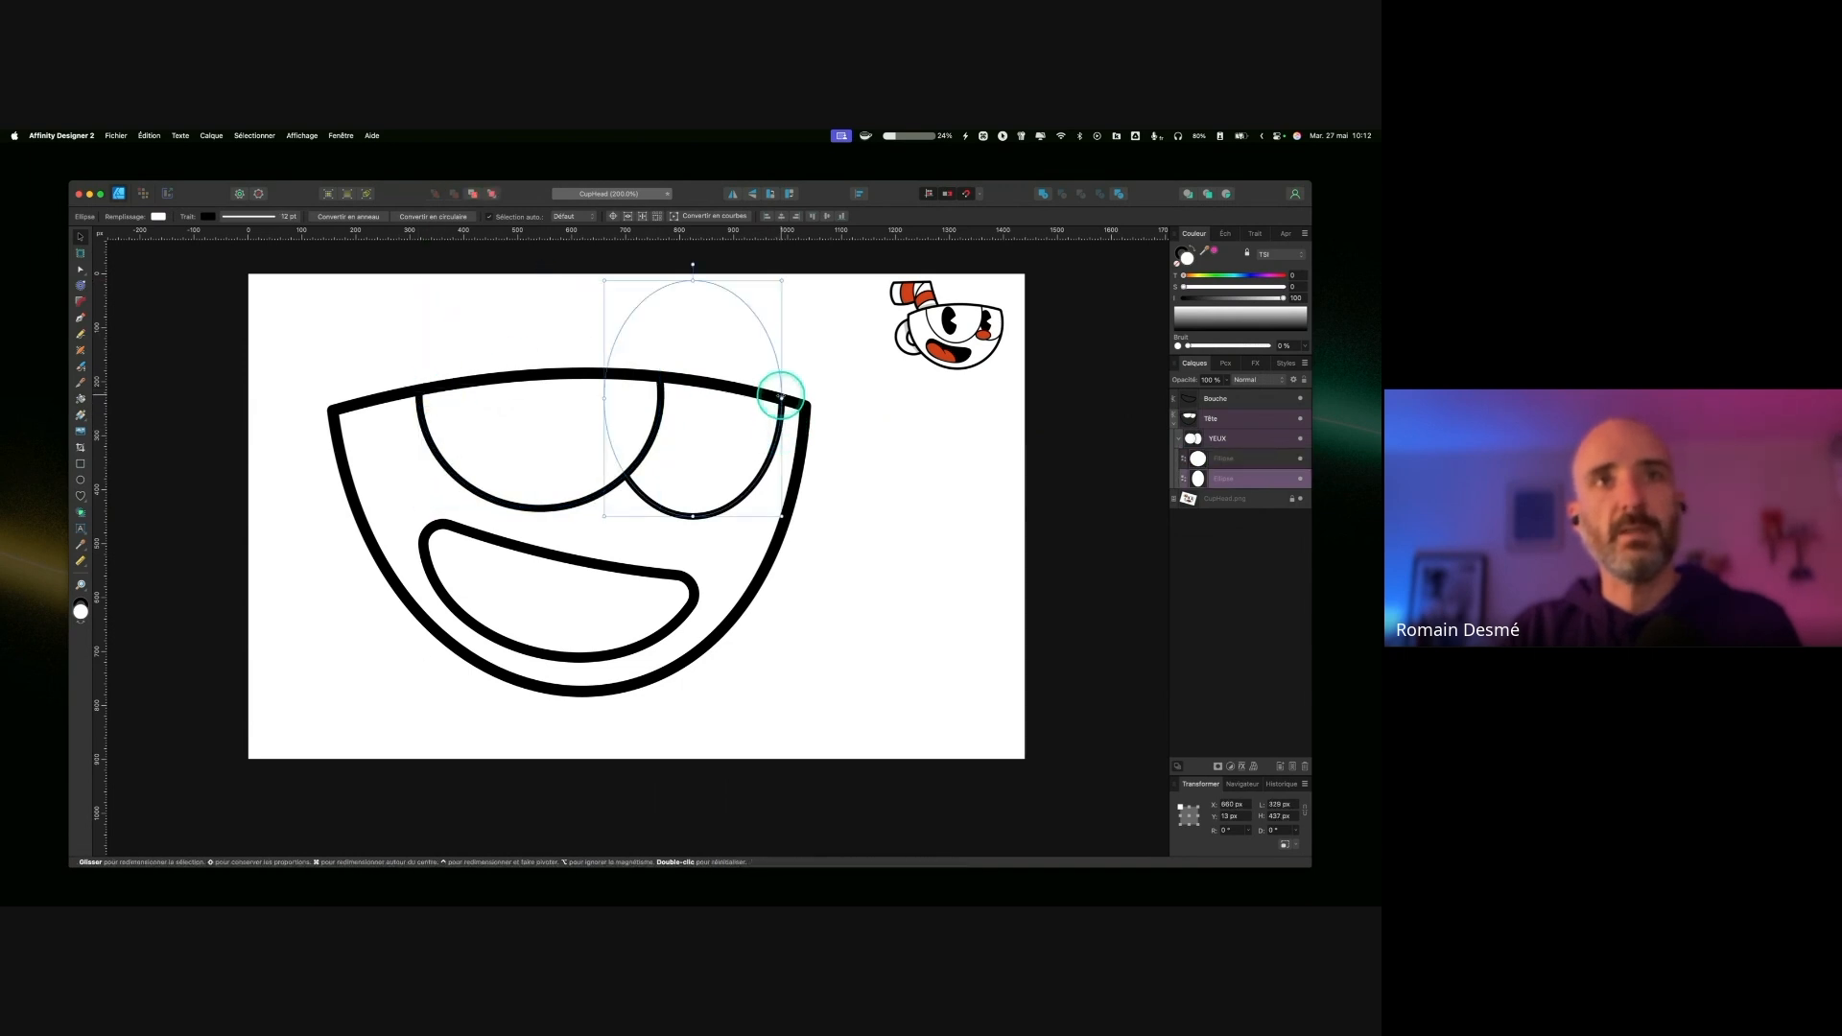
drag(781, 398, 803, 397)
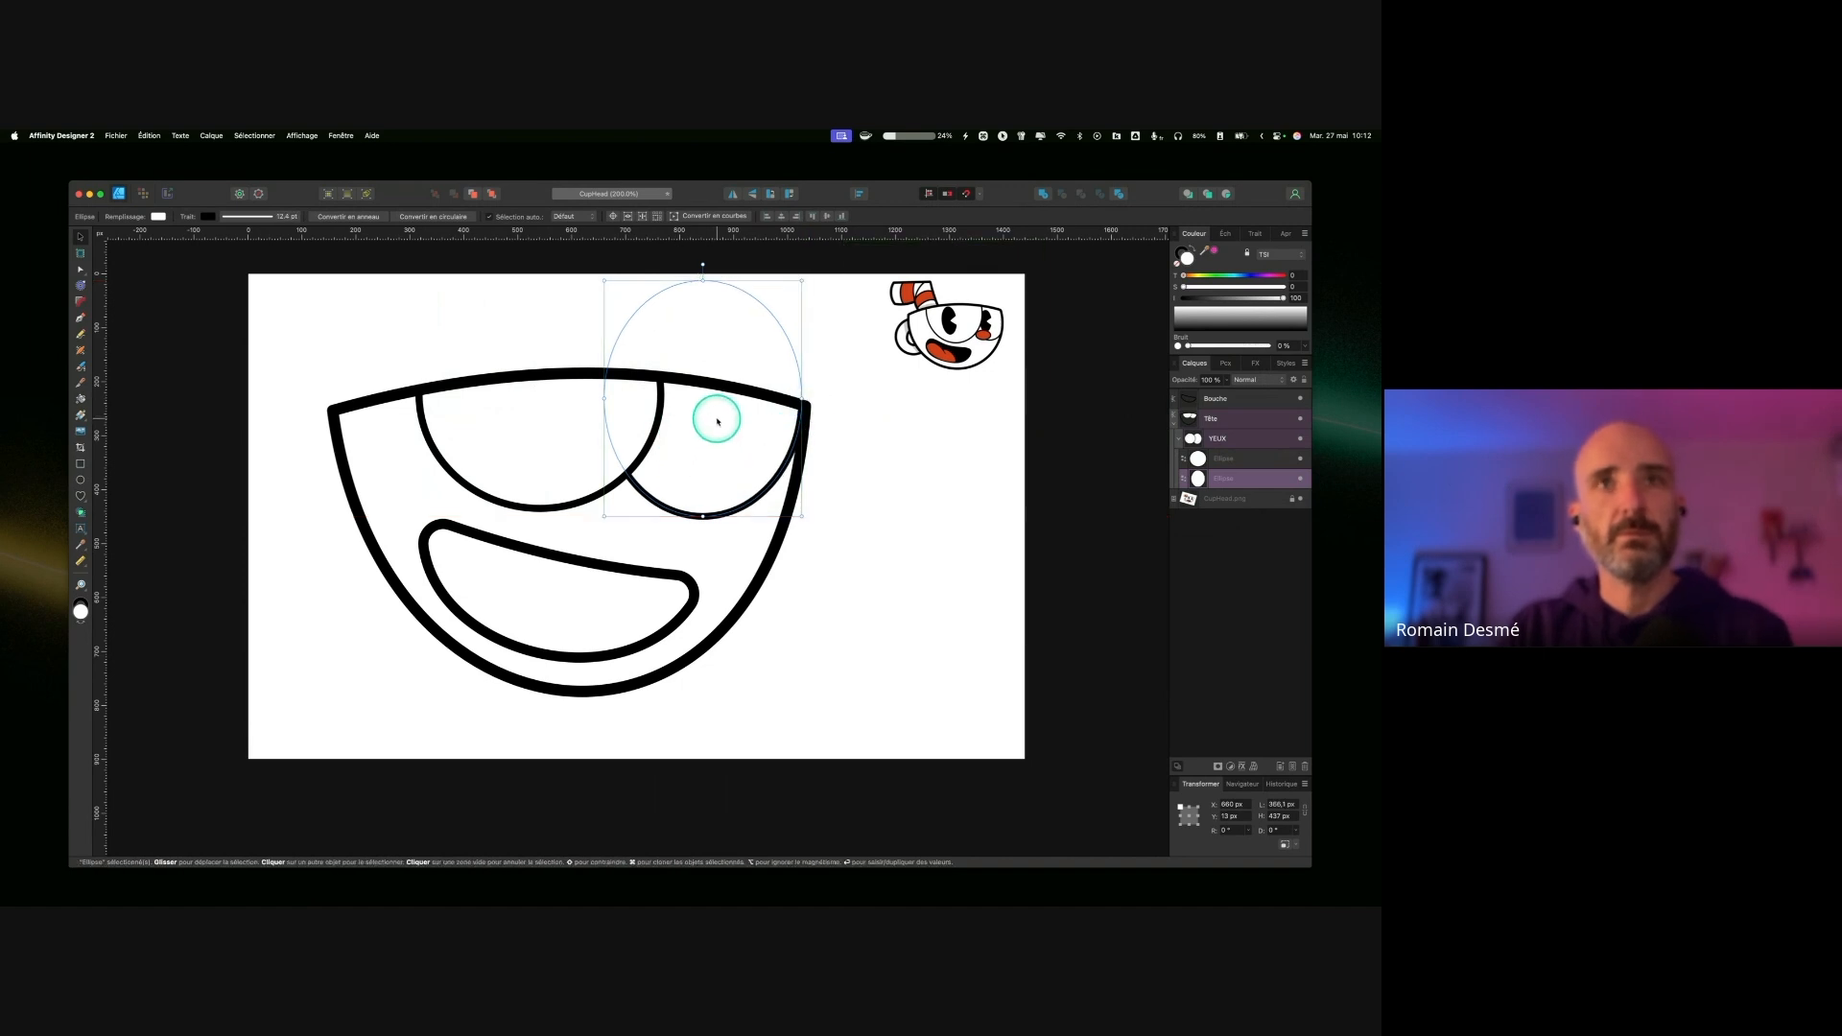
key(Right)
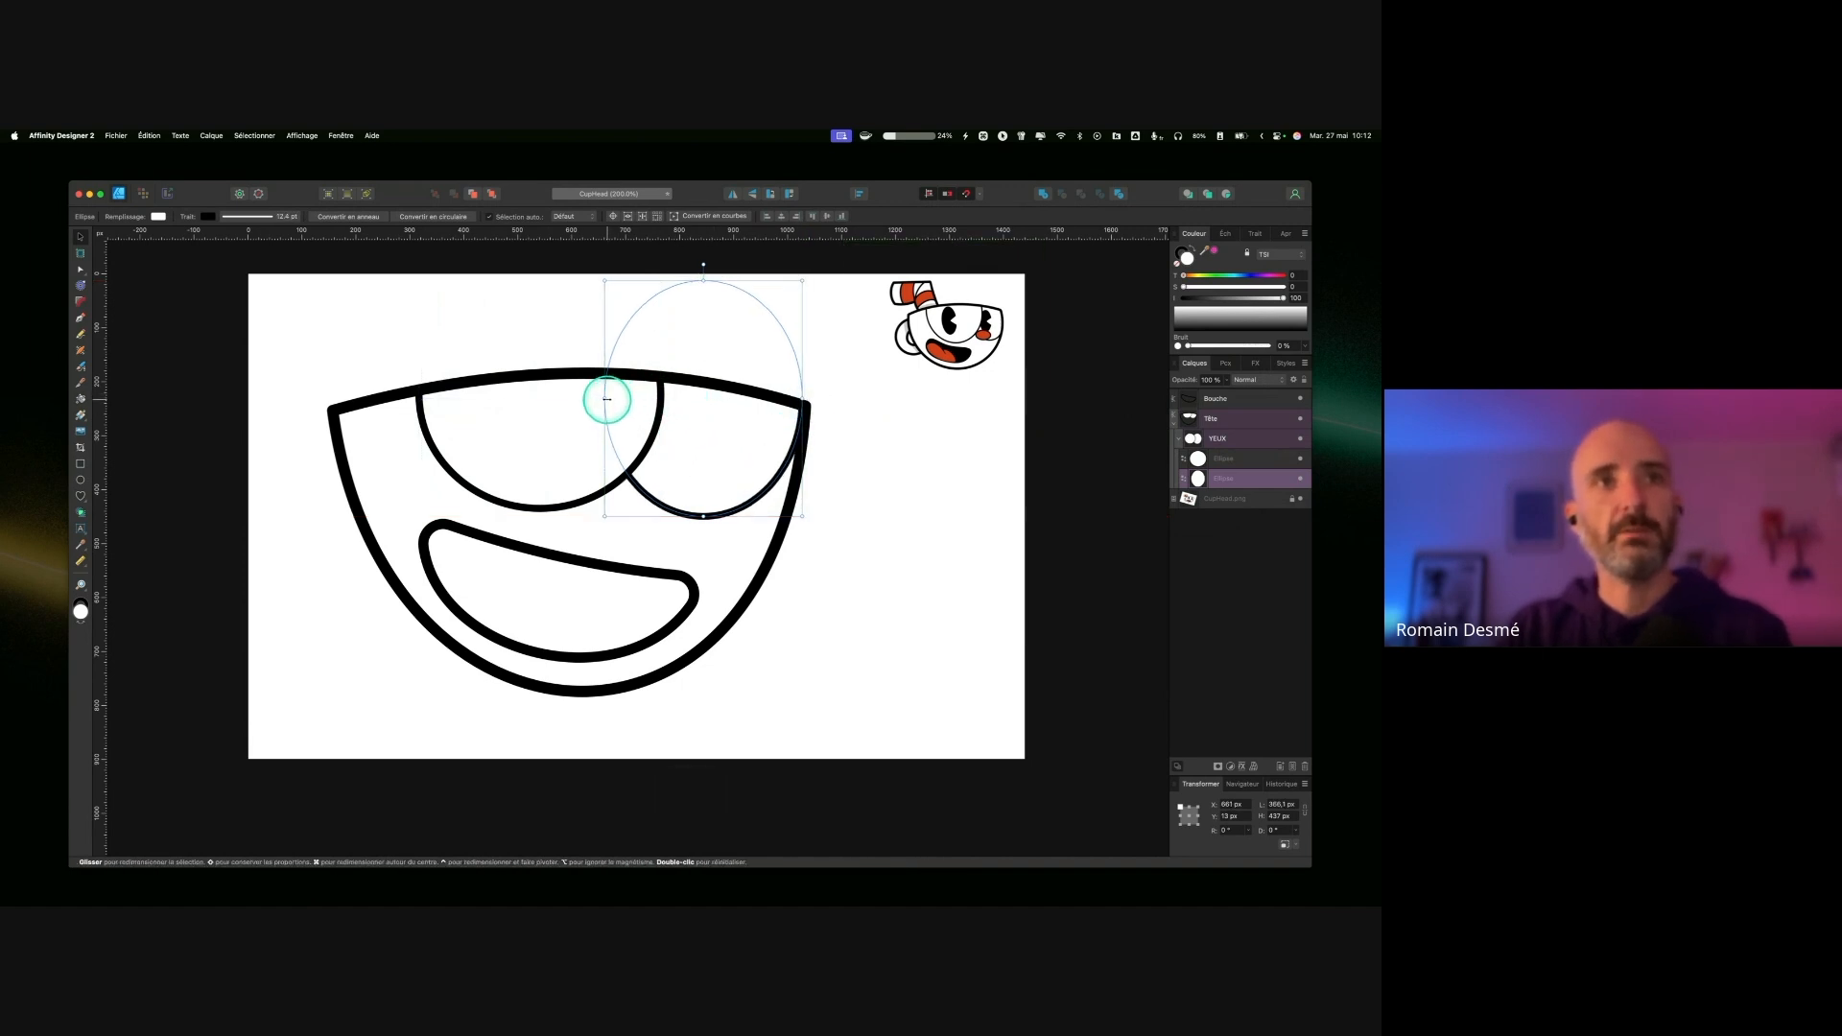
drag(607, 398, 625, 393)
Step: Shift the front eye ellipse 30 px to the right and save the document
click(1253, 463)
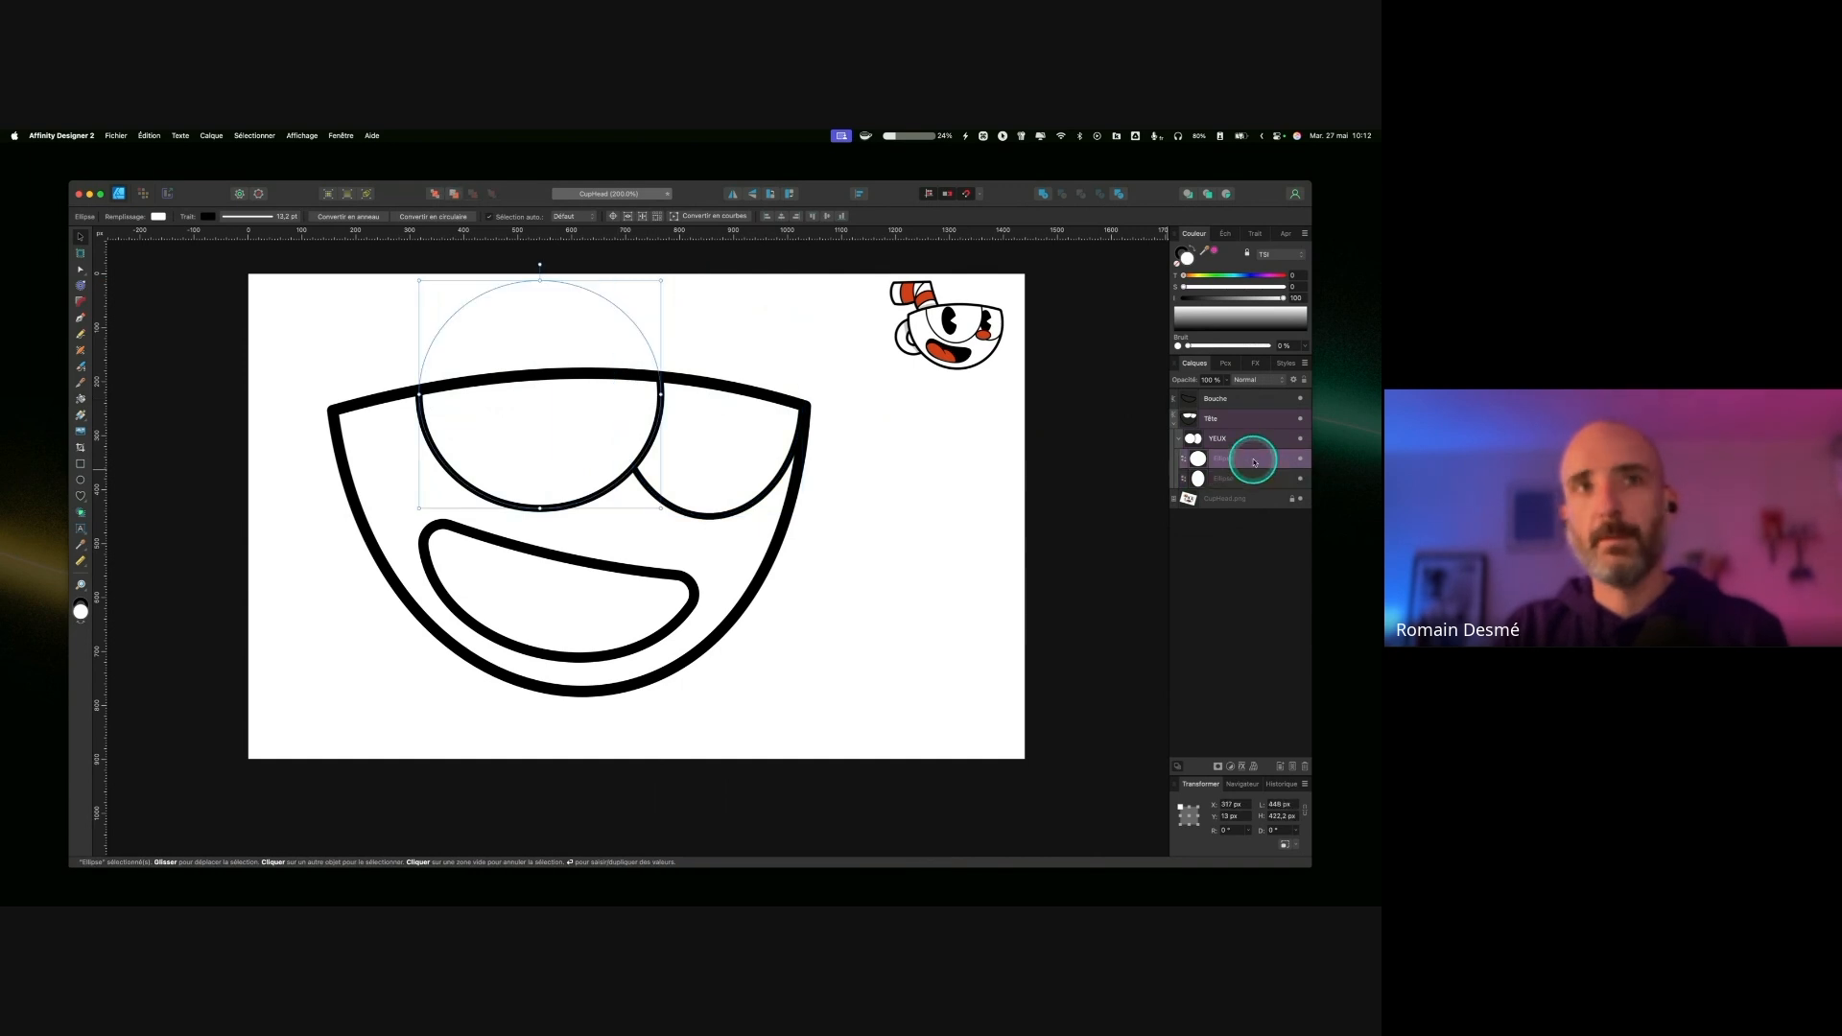
key(shift+Right)
key(shift+Right)
key(shift+Right)
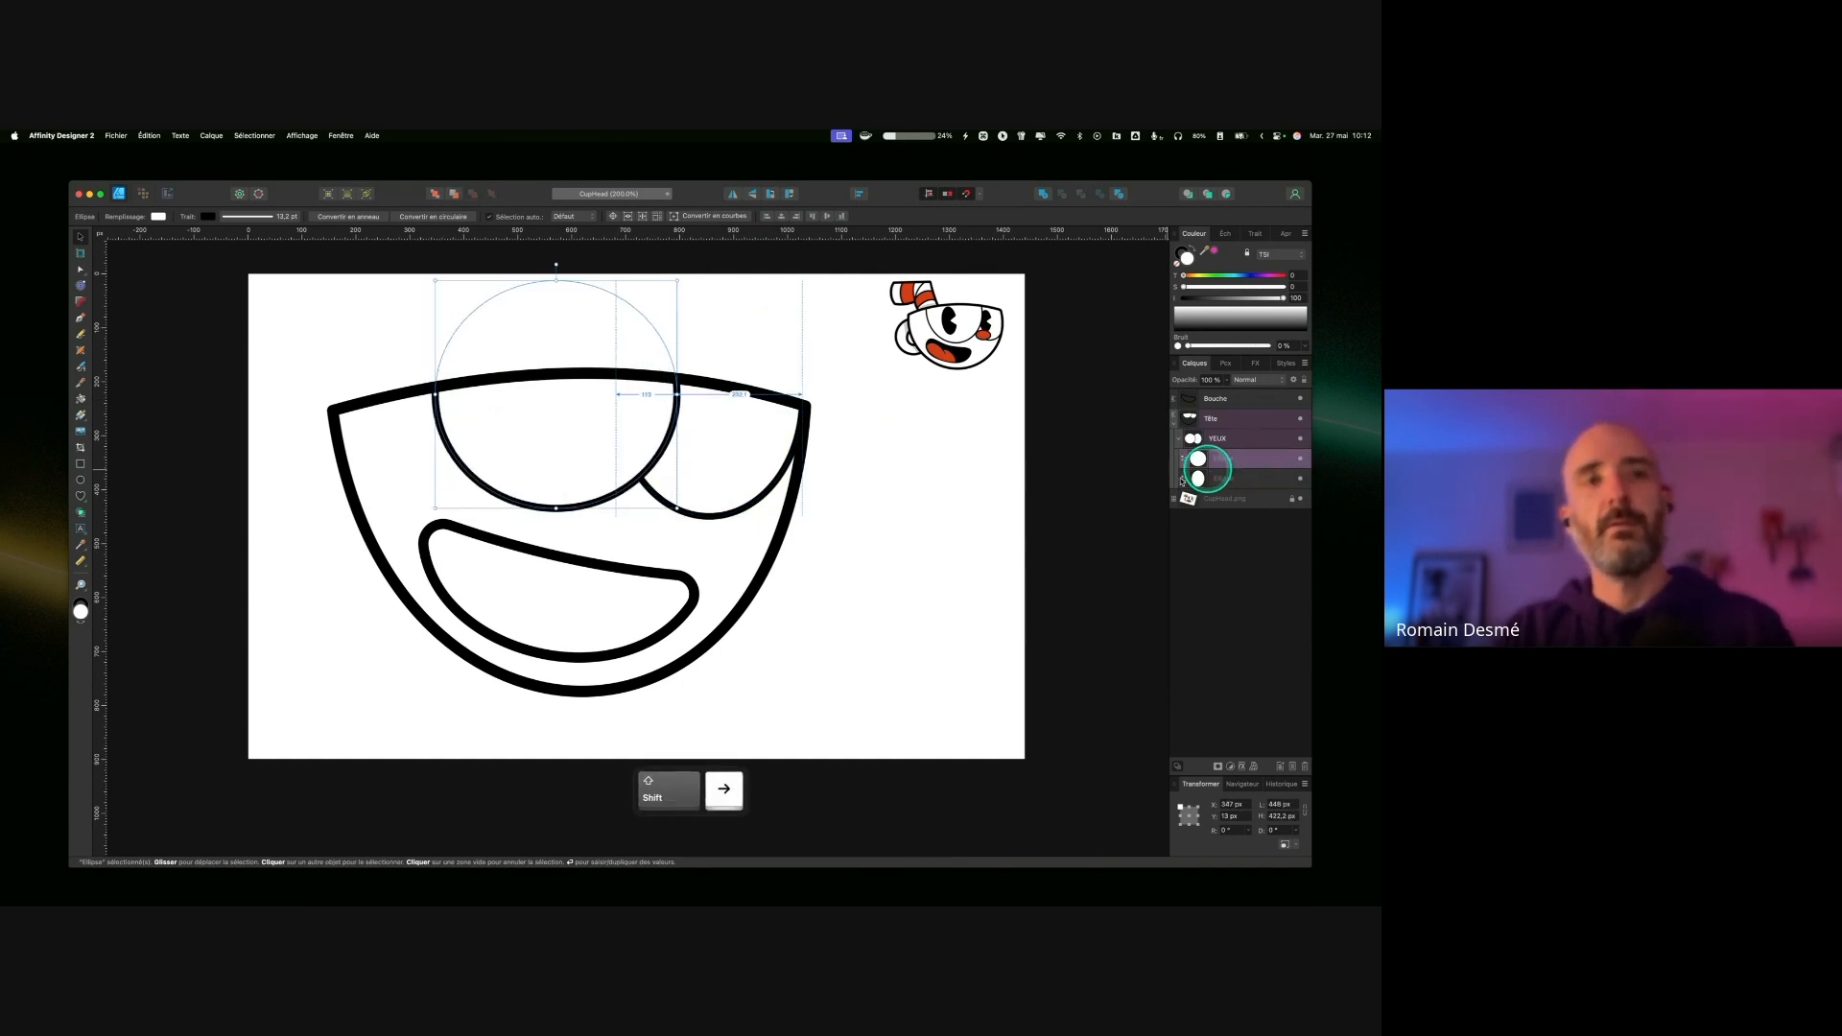
click(1111, 493)
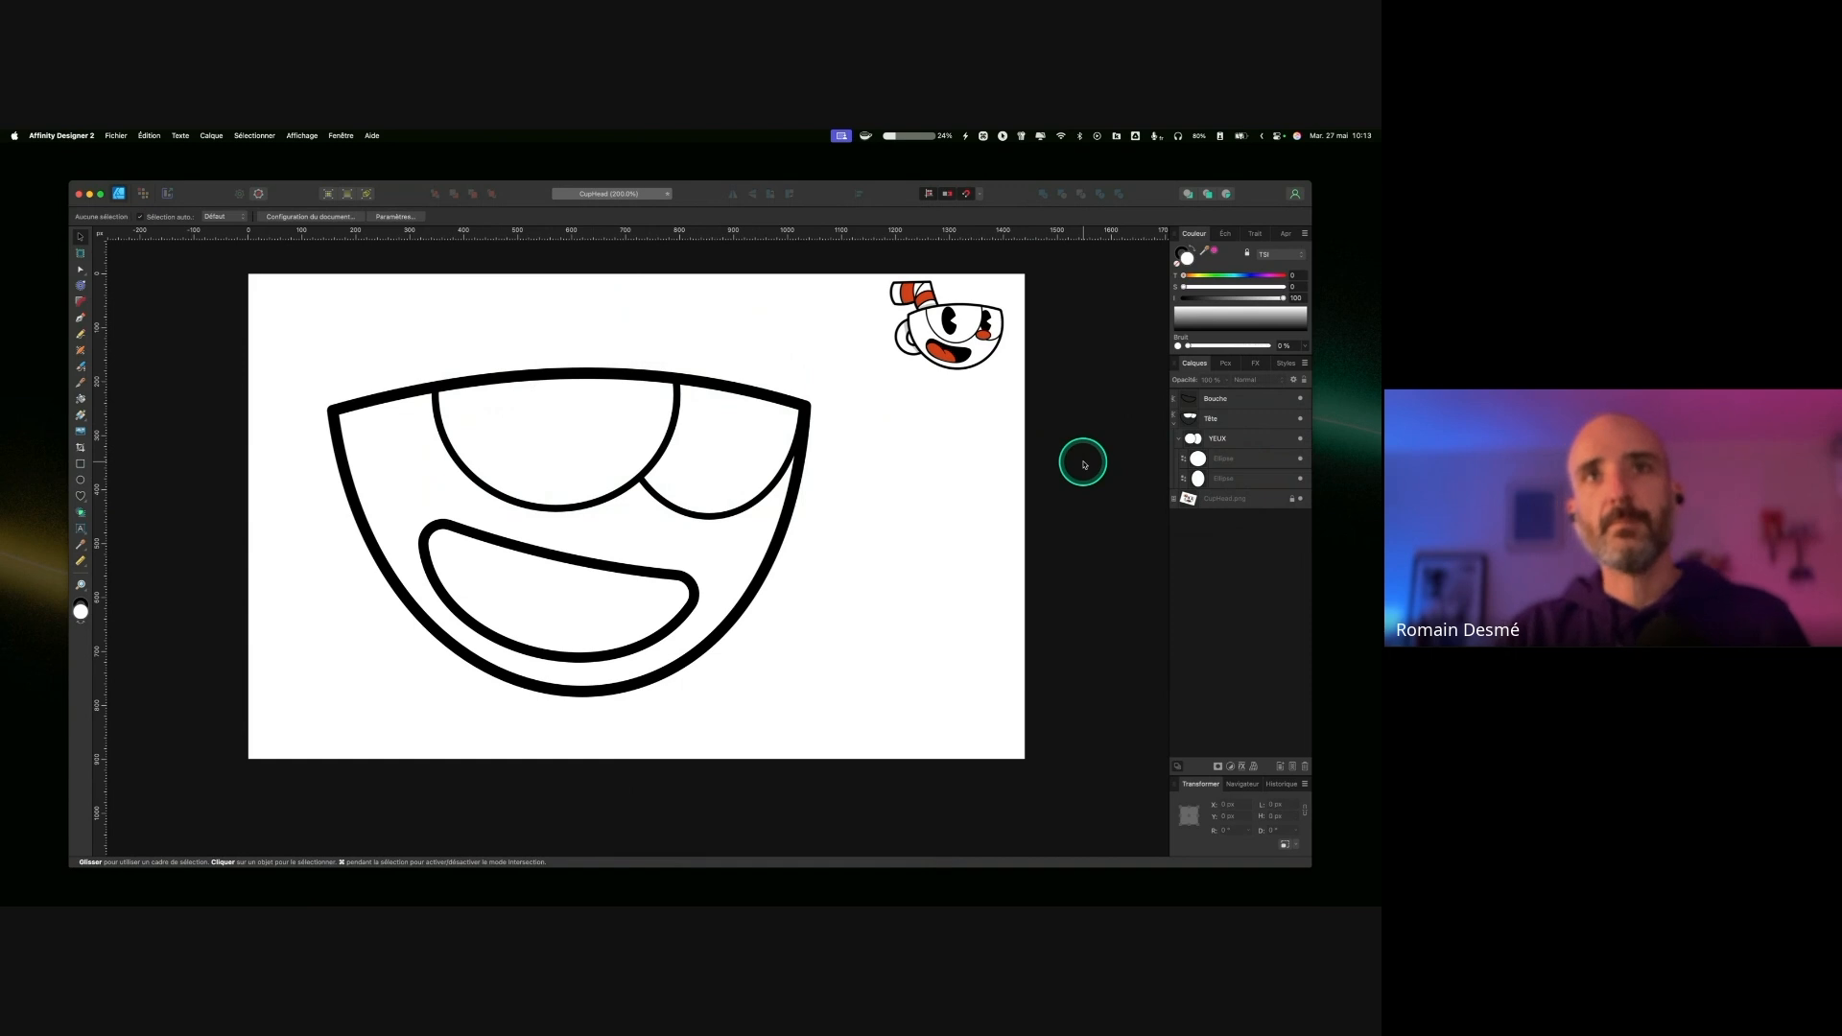
key(super+s)
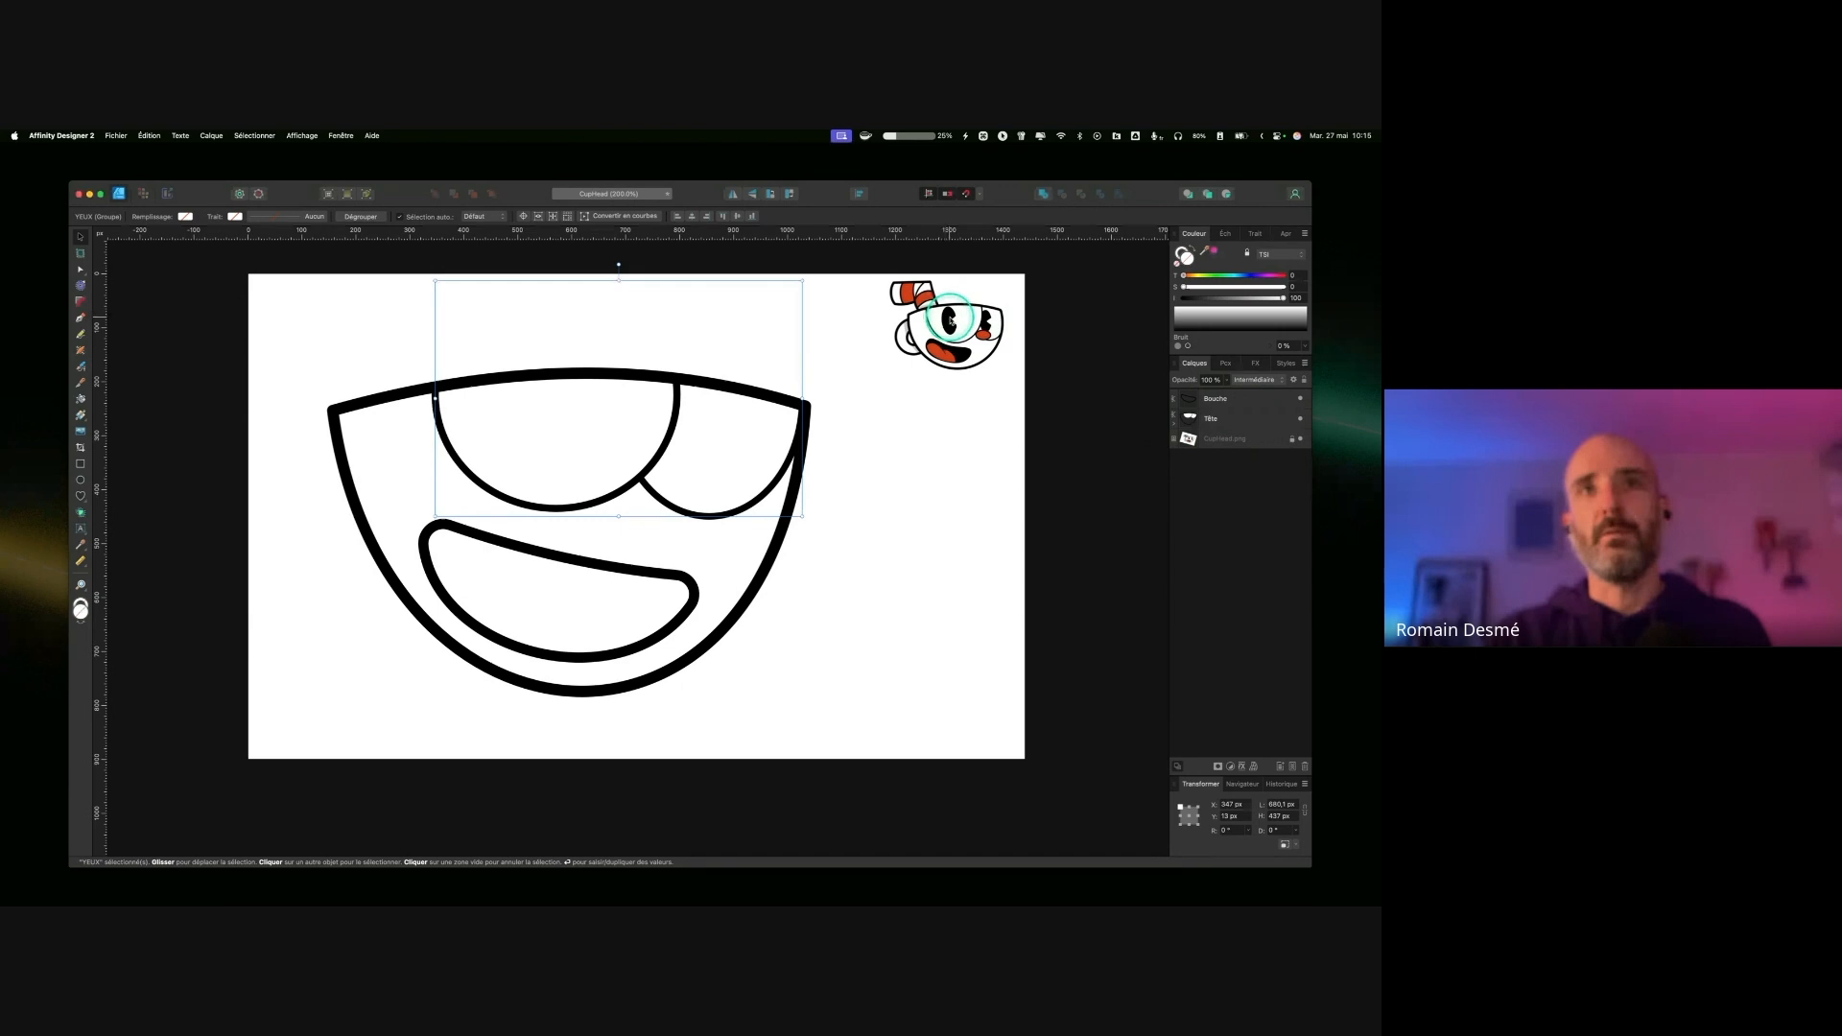
Step: Draw a closed, straight-sided pupil outline with a triangular notch on its right side, using the Pen tool on the blank area beside the head
key(ctrl)
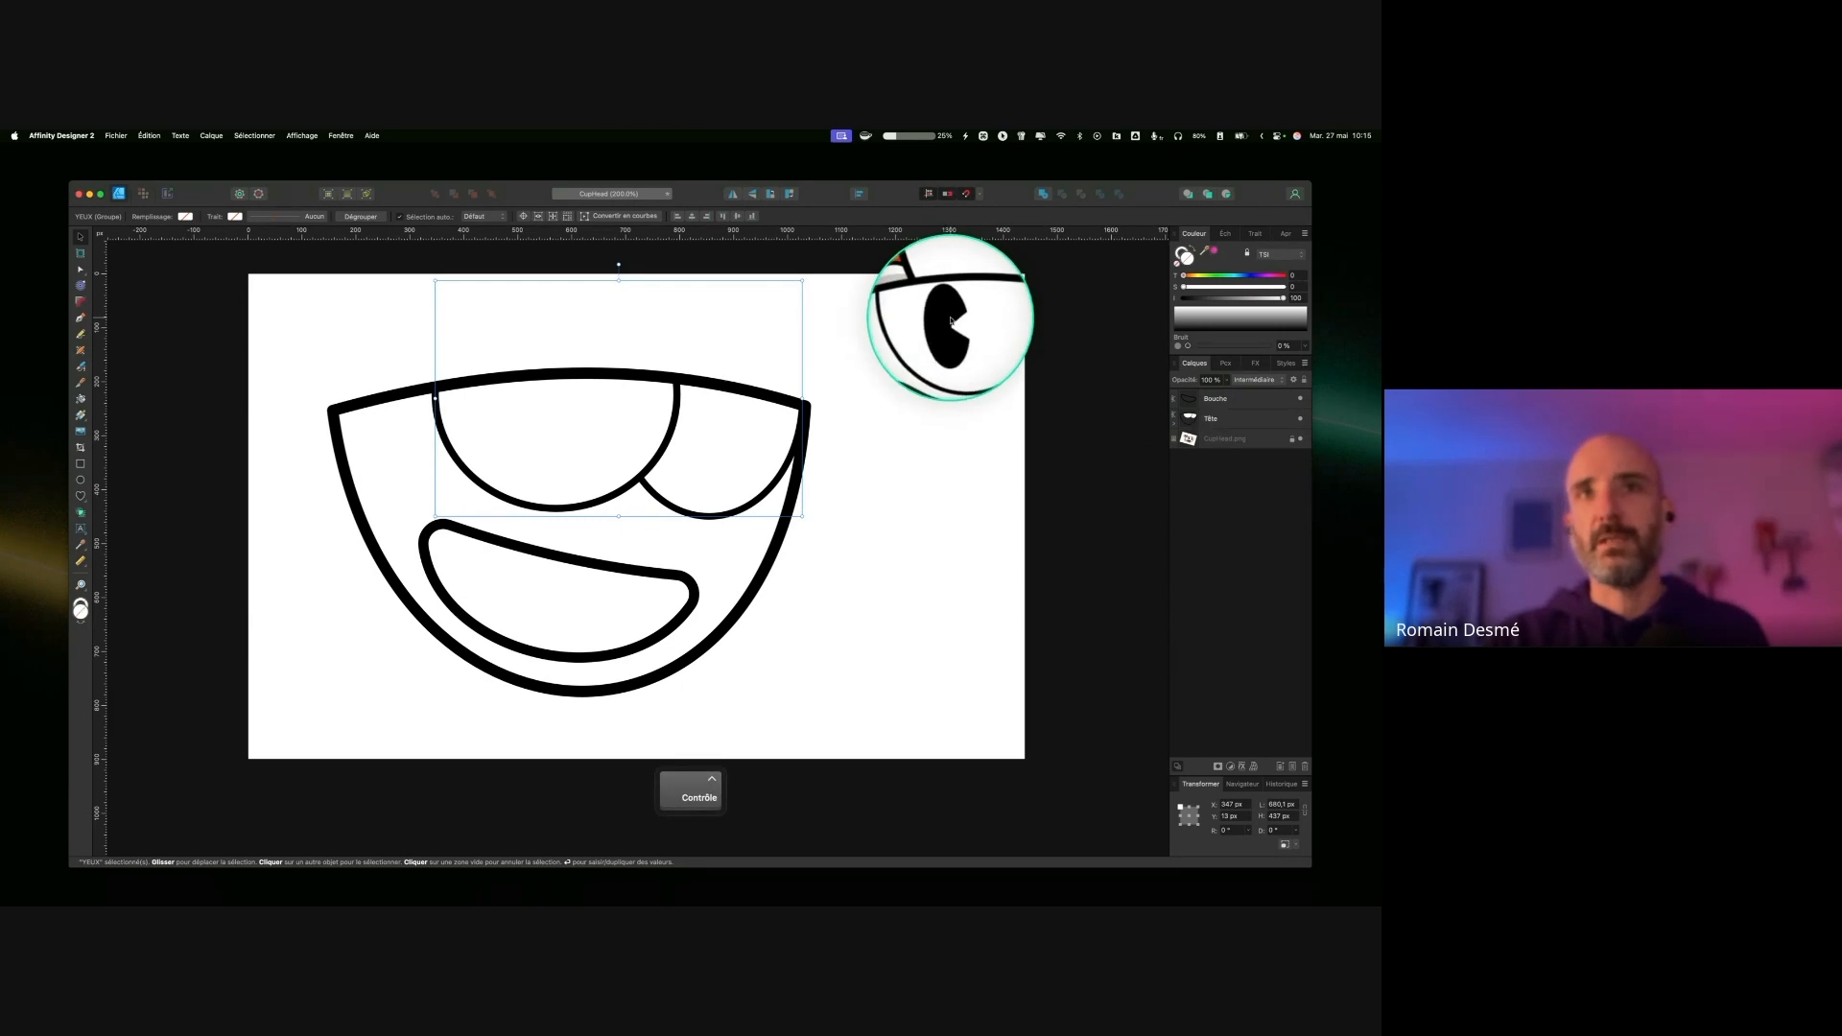
click(1238, 417)
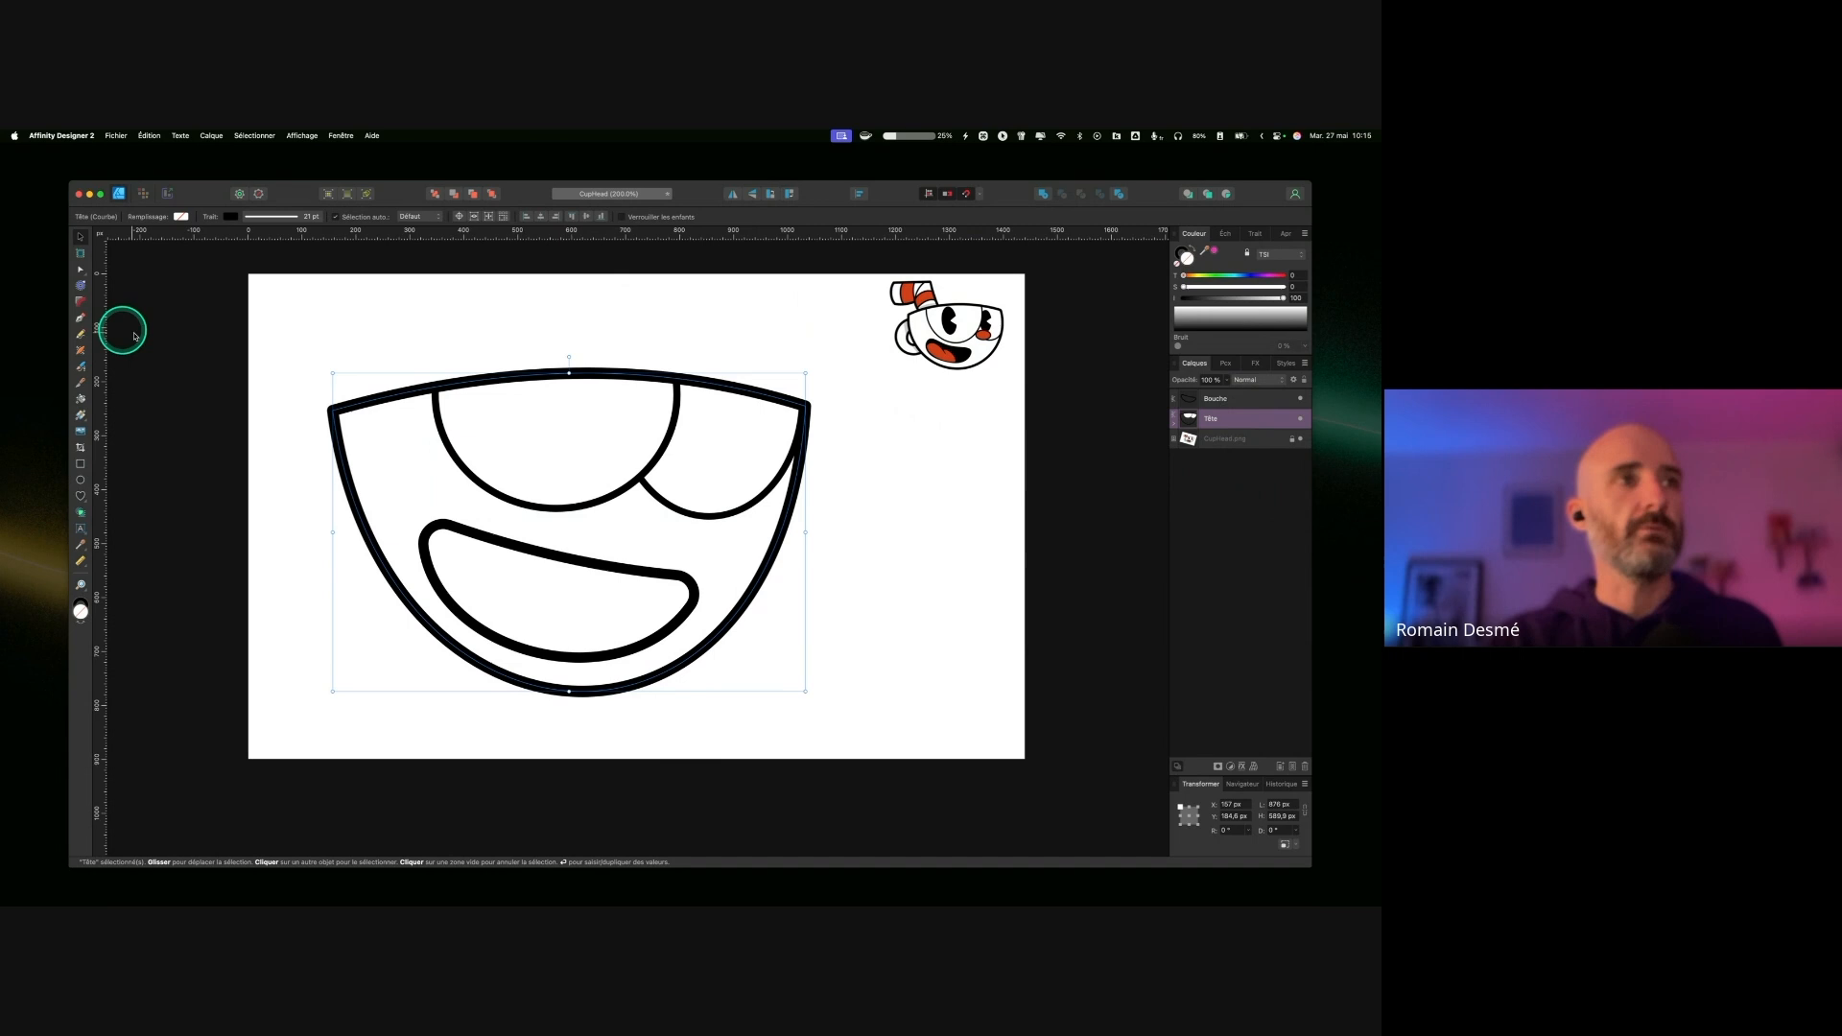
click(81, 321)
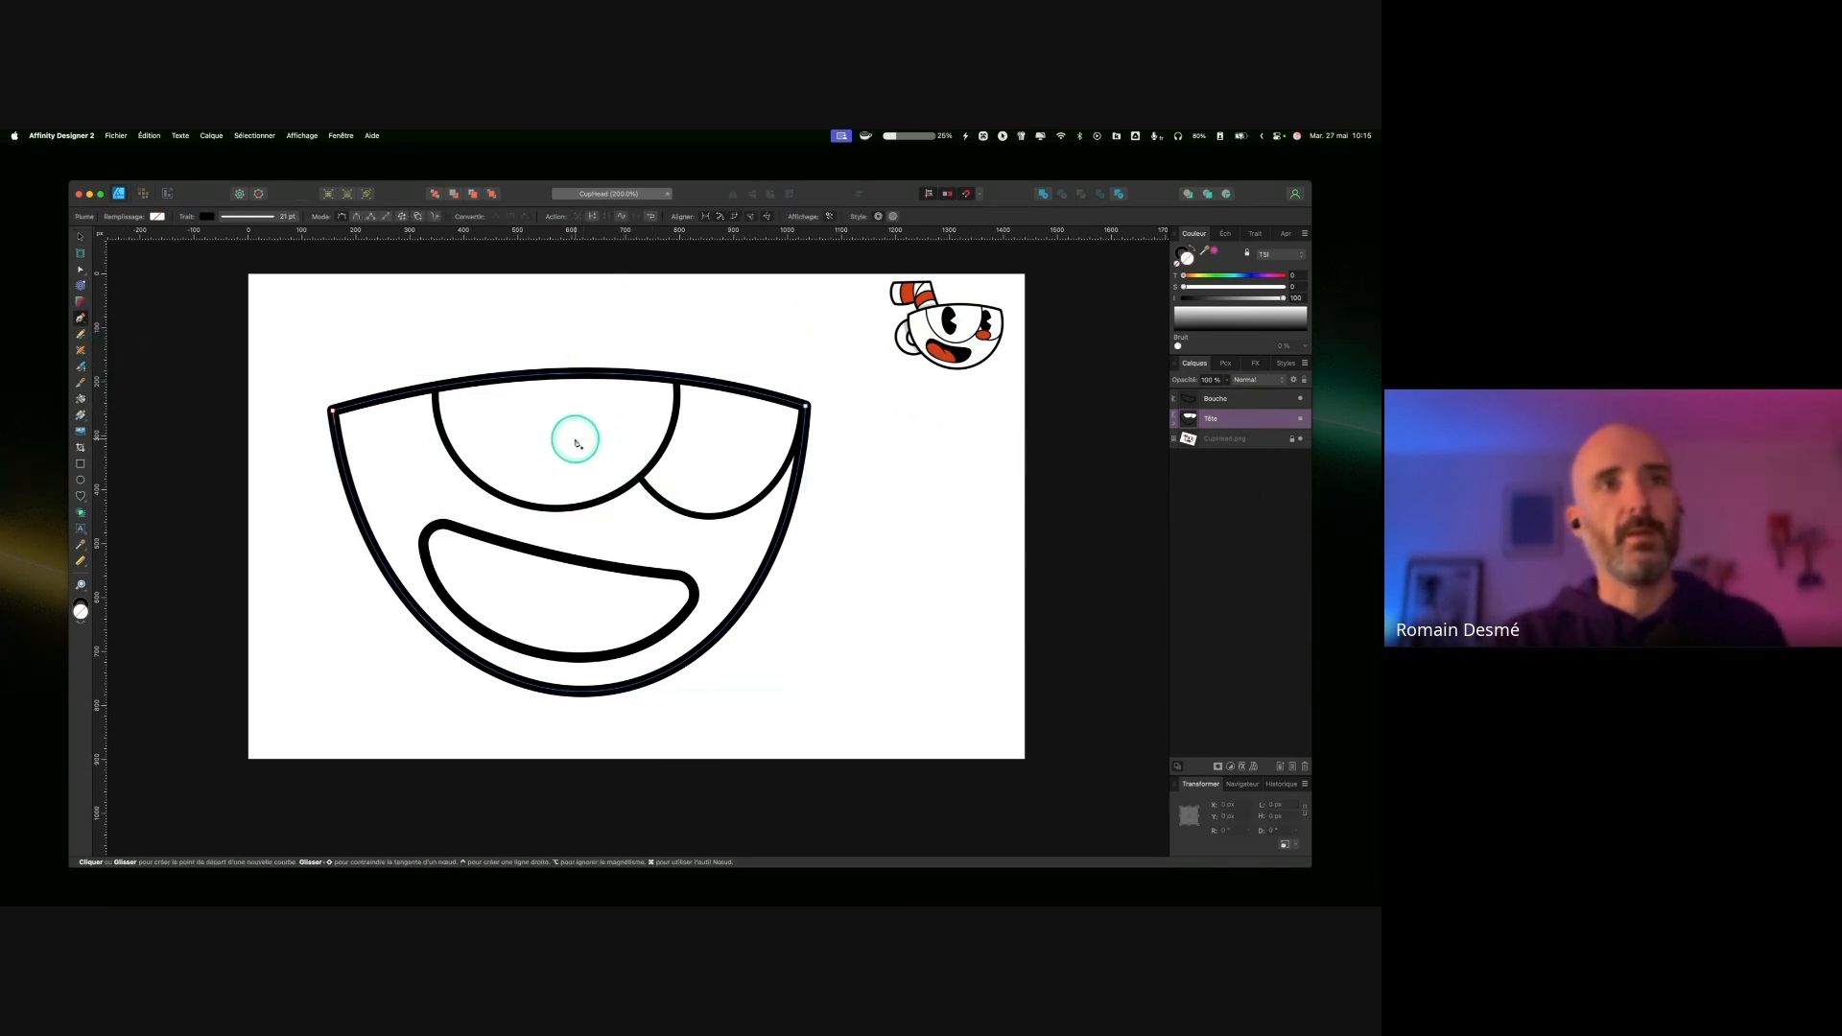
click(1234, 398)
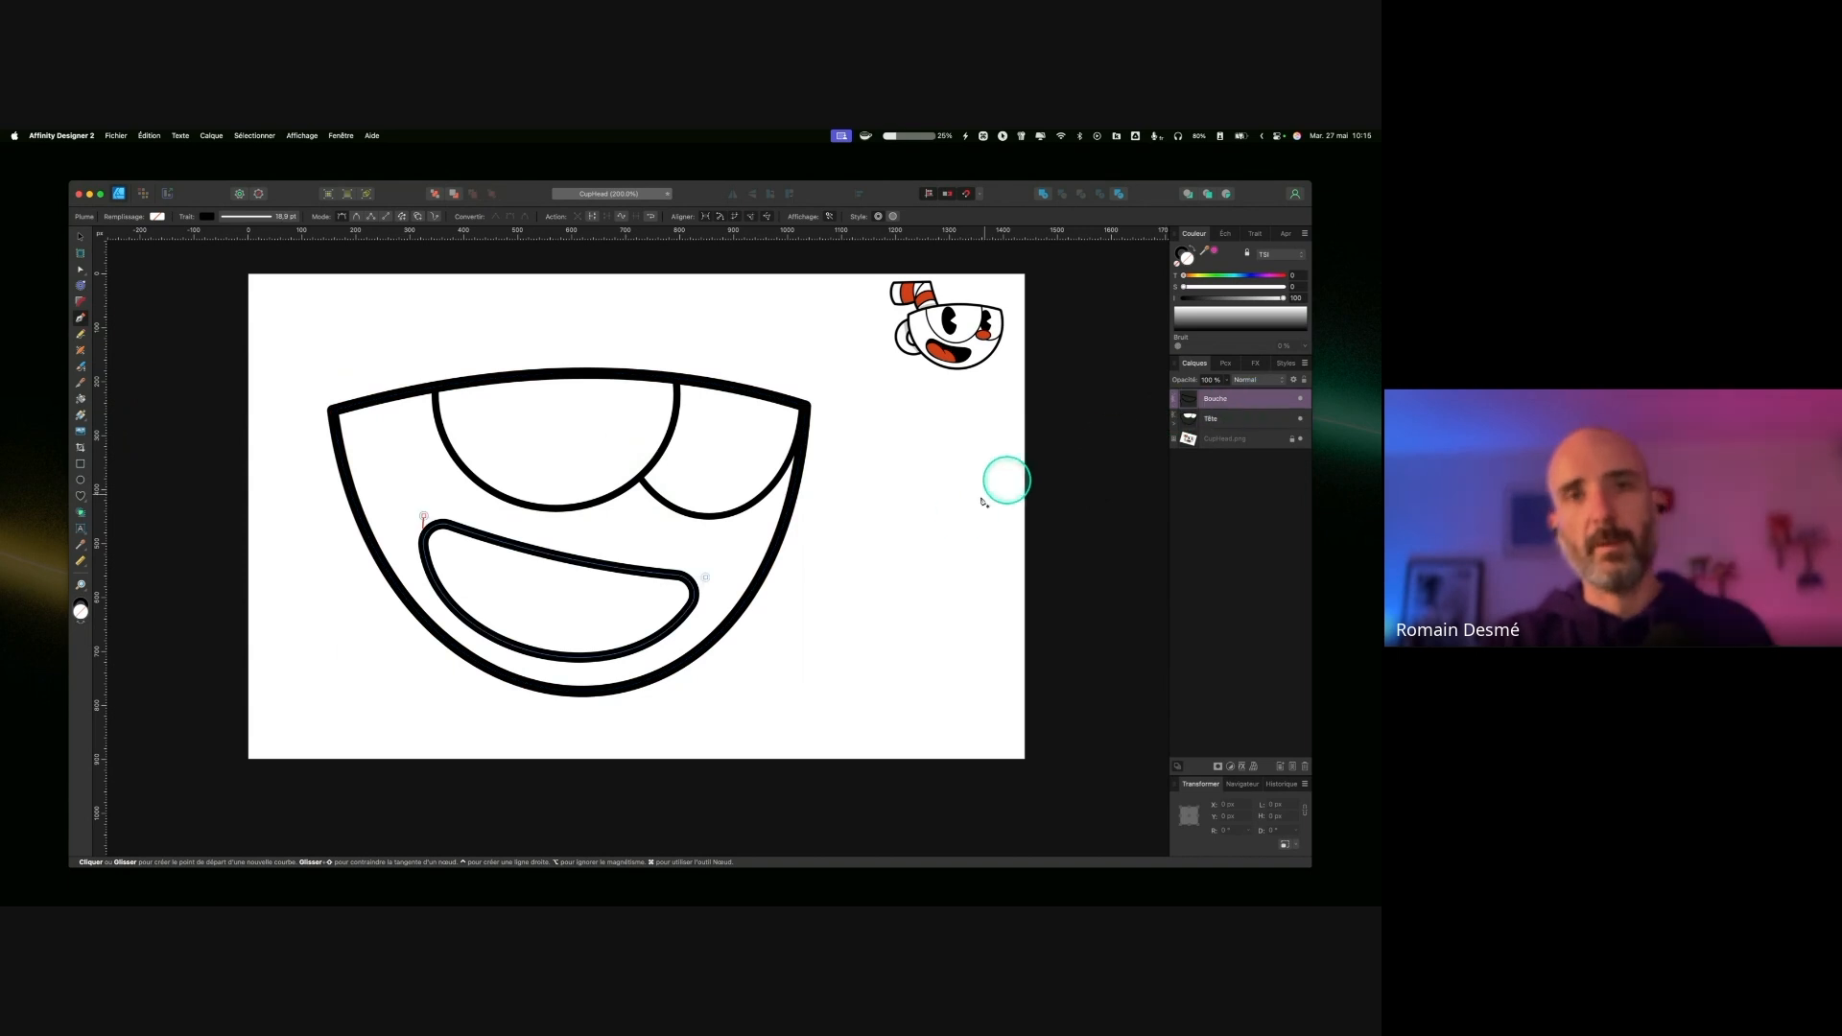
click(930, 497)
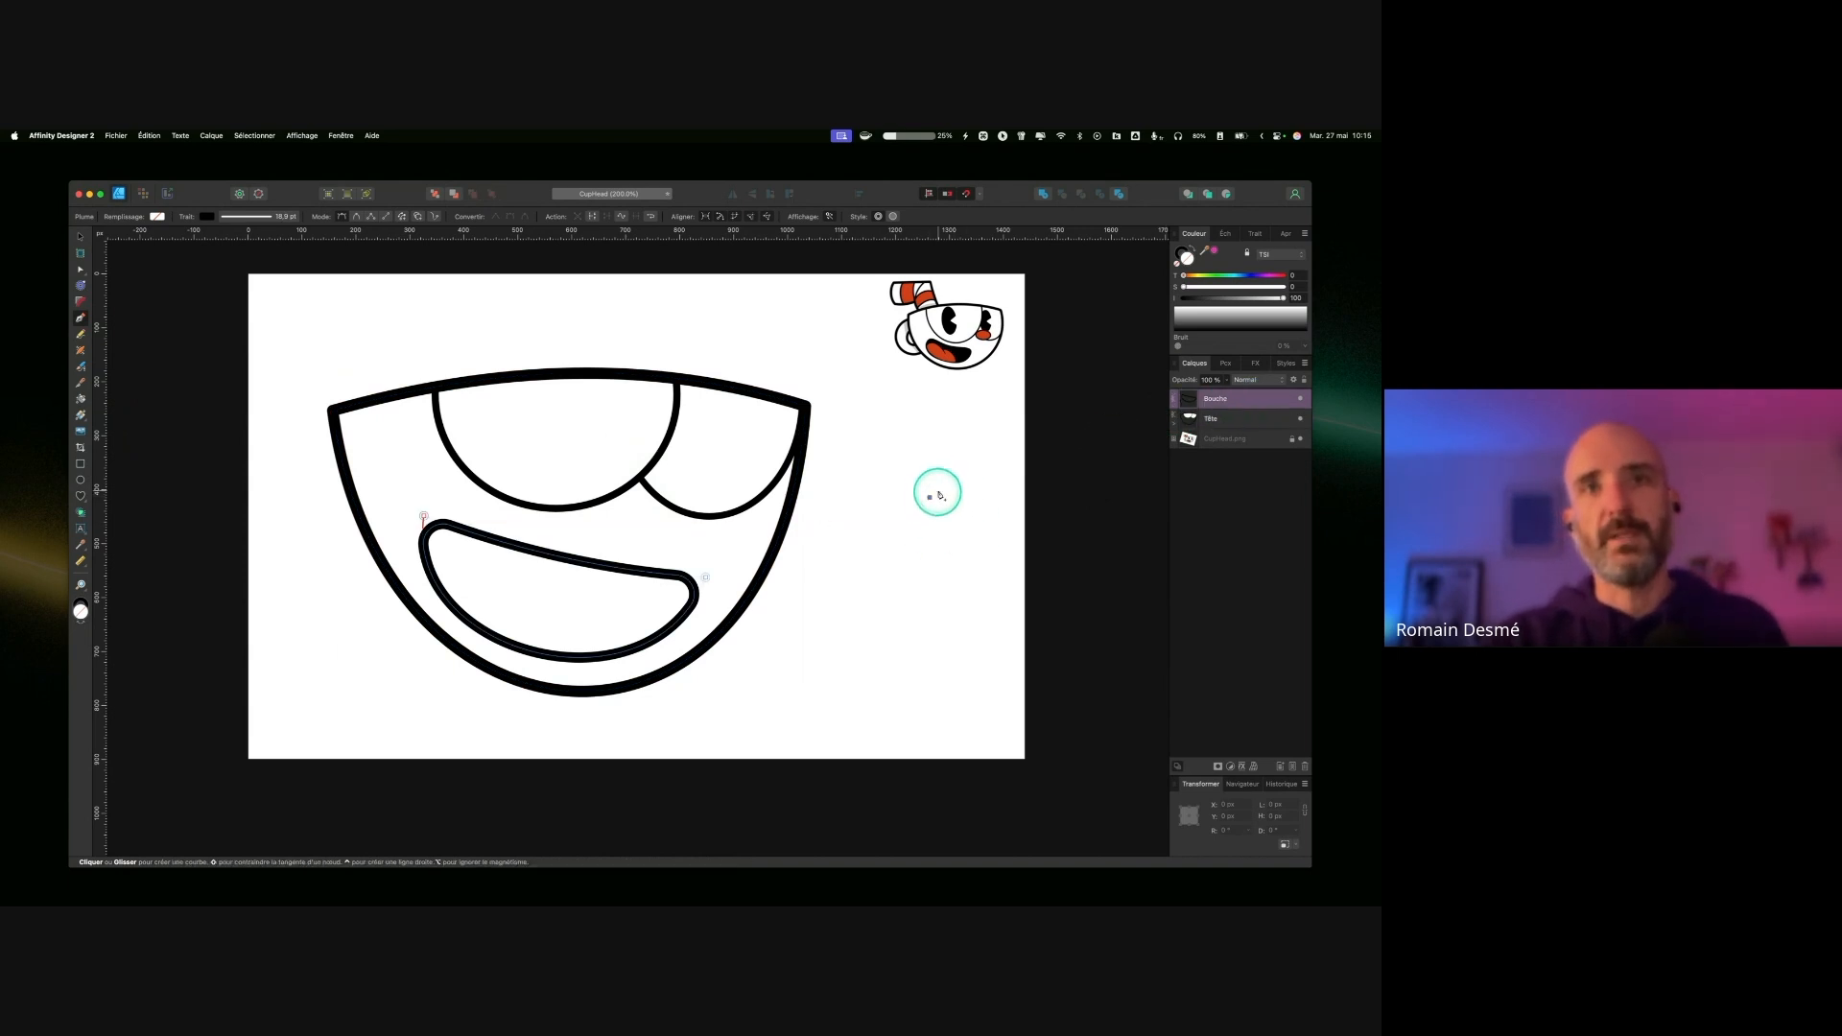
click(953, 482)
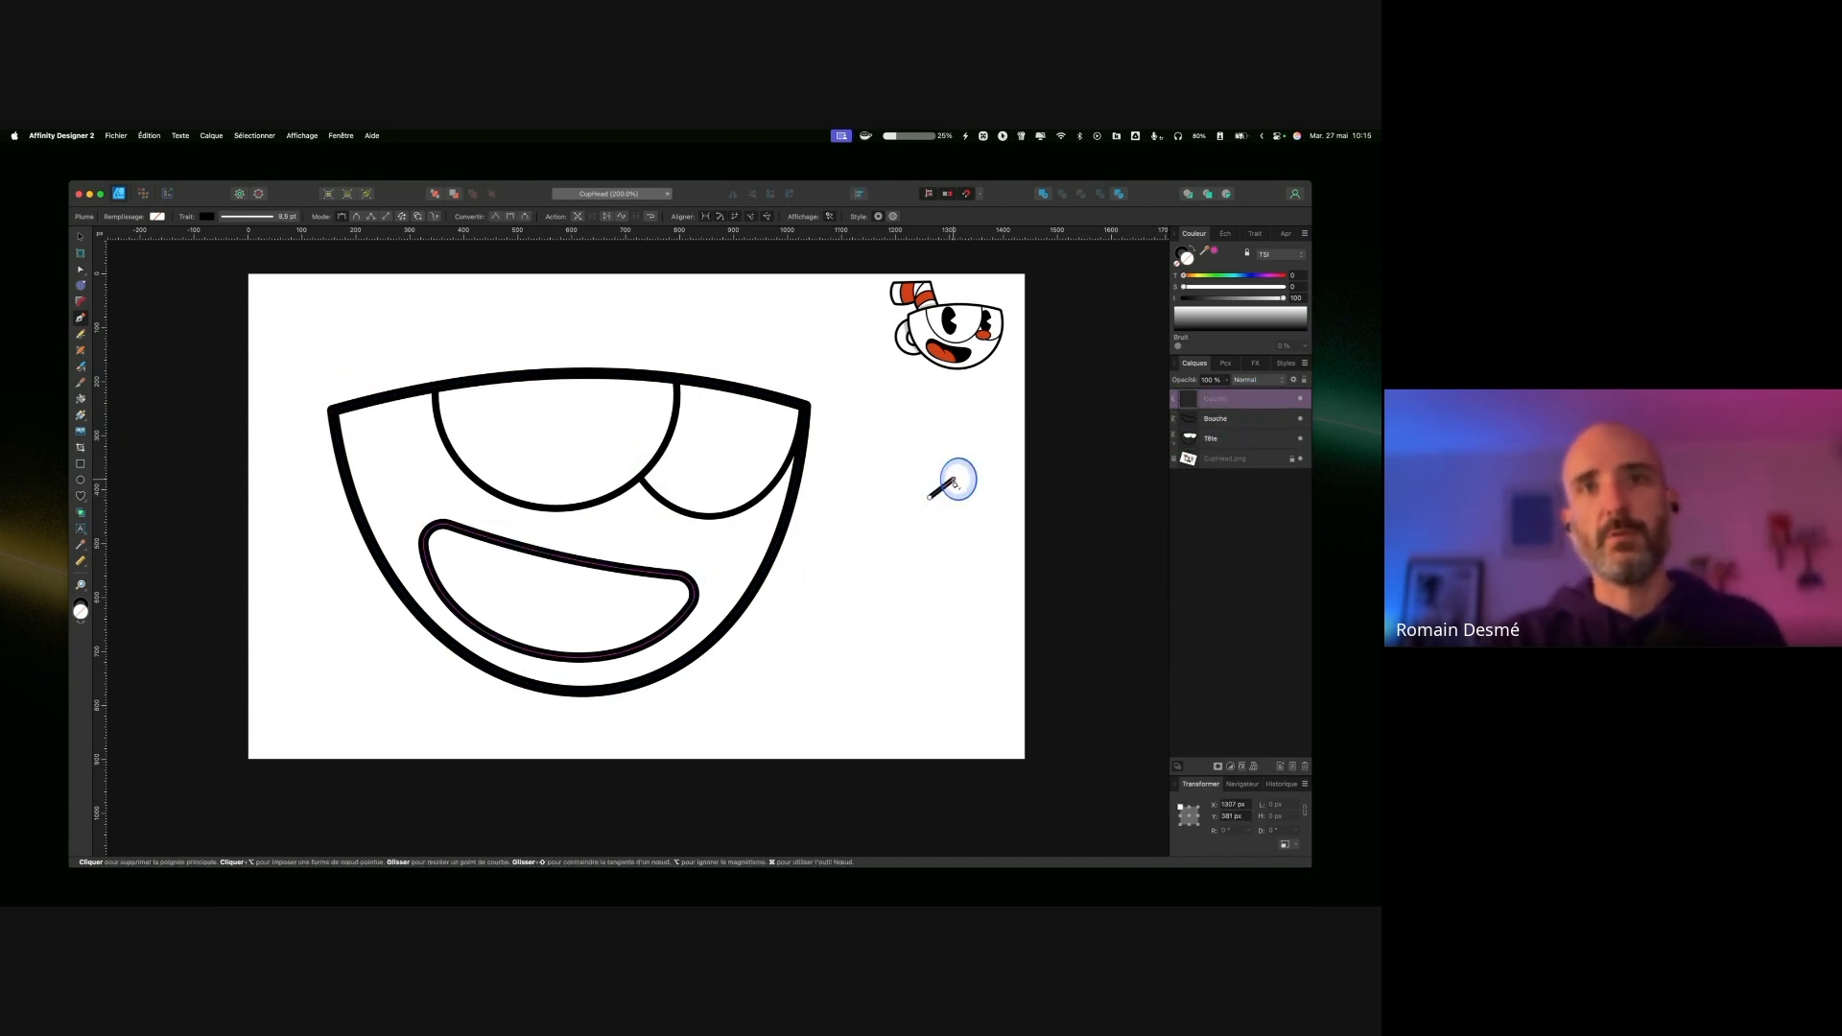
click(907, 434)
click(881, 508)
click(930, 569)
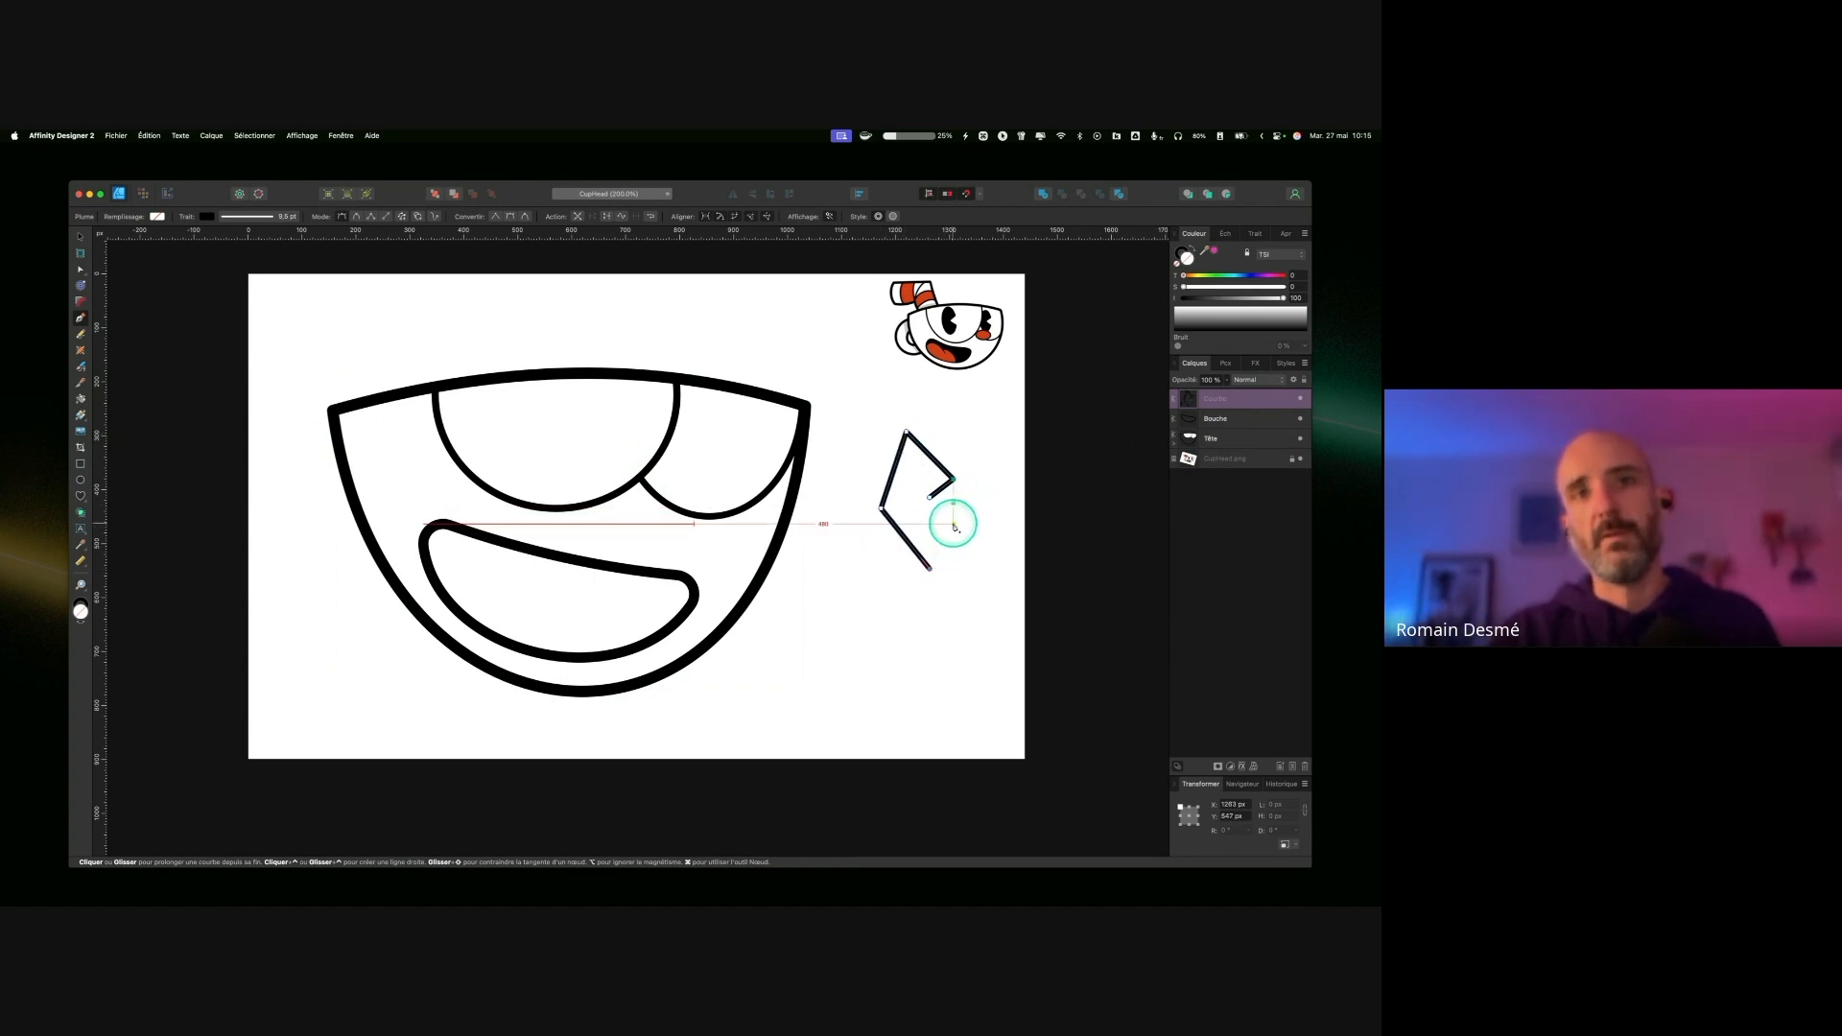
click(954, 519)
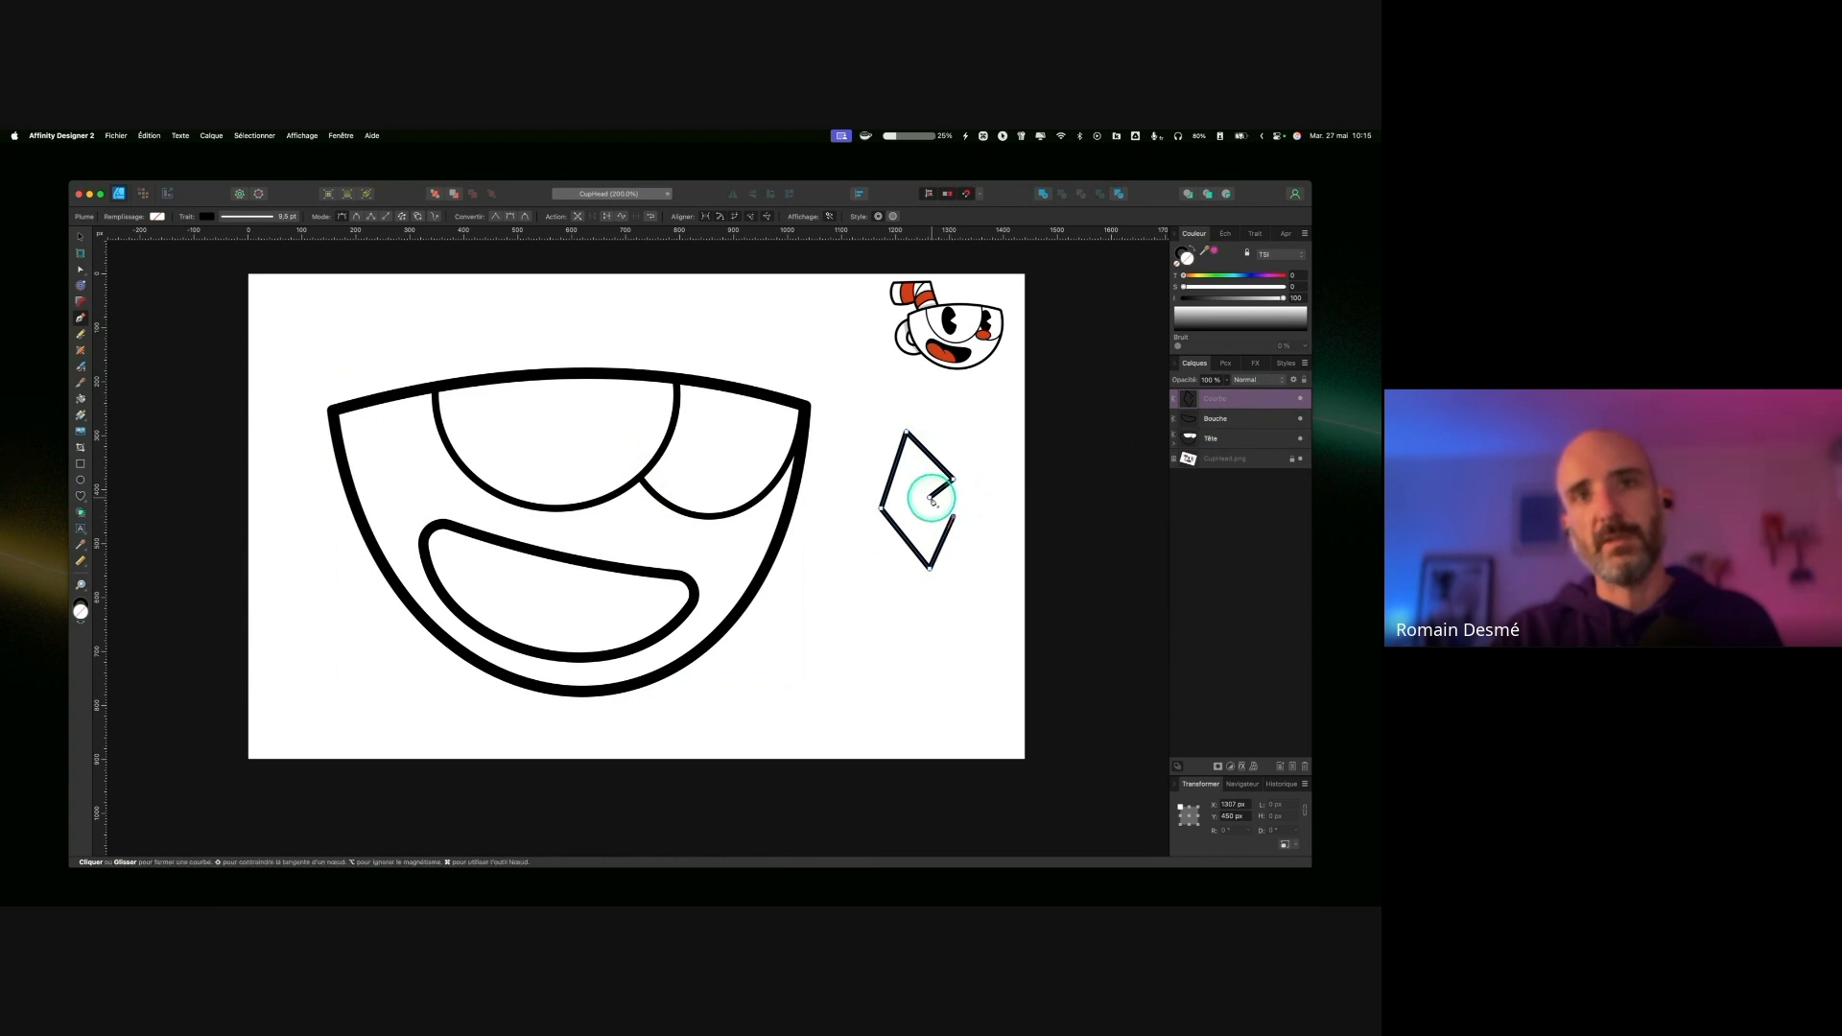
click(931, 498)
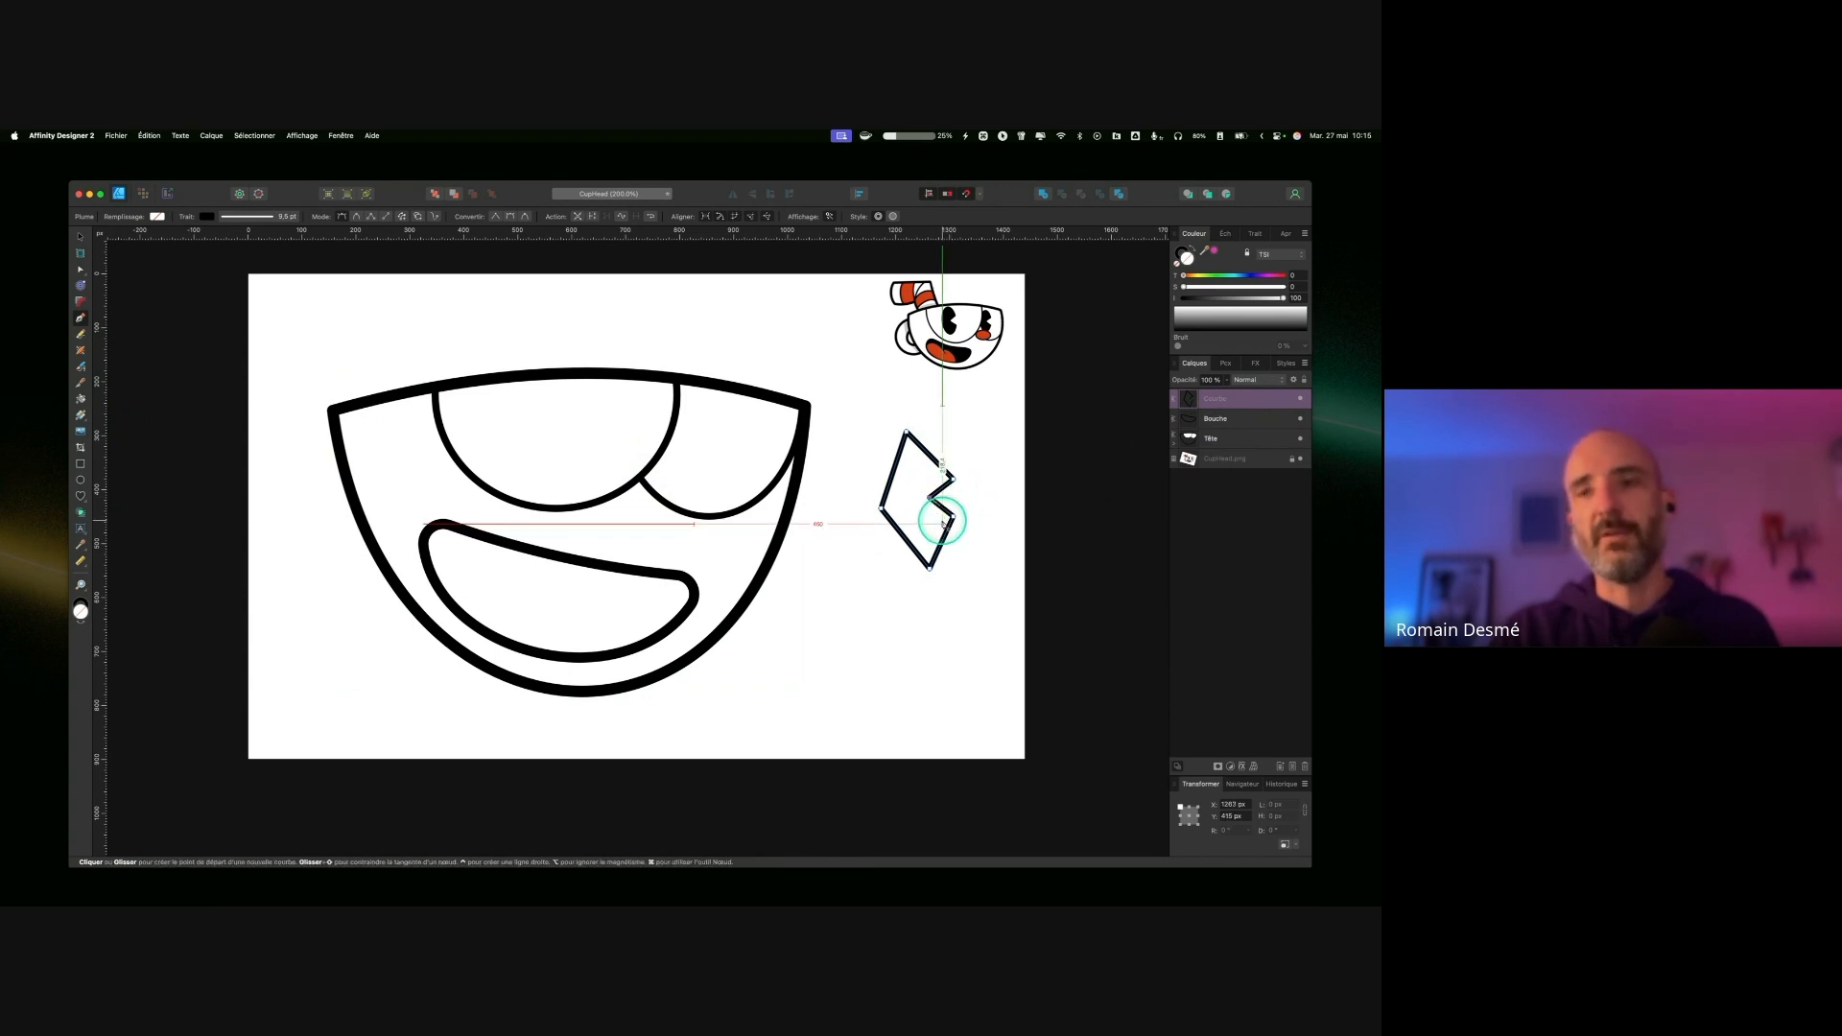
key(ctrl)
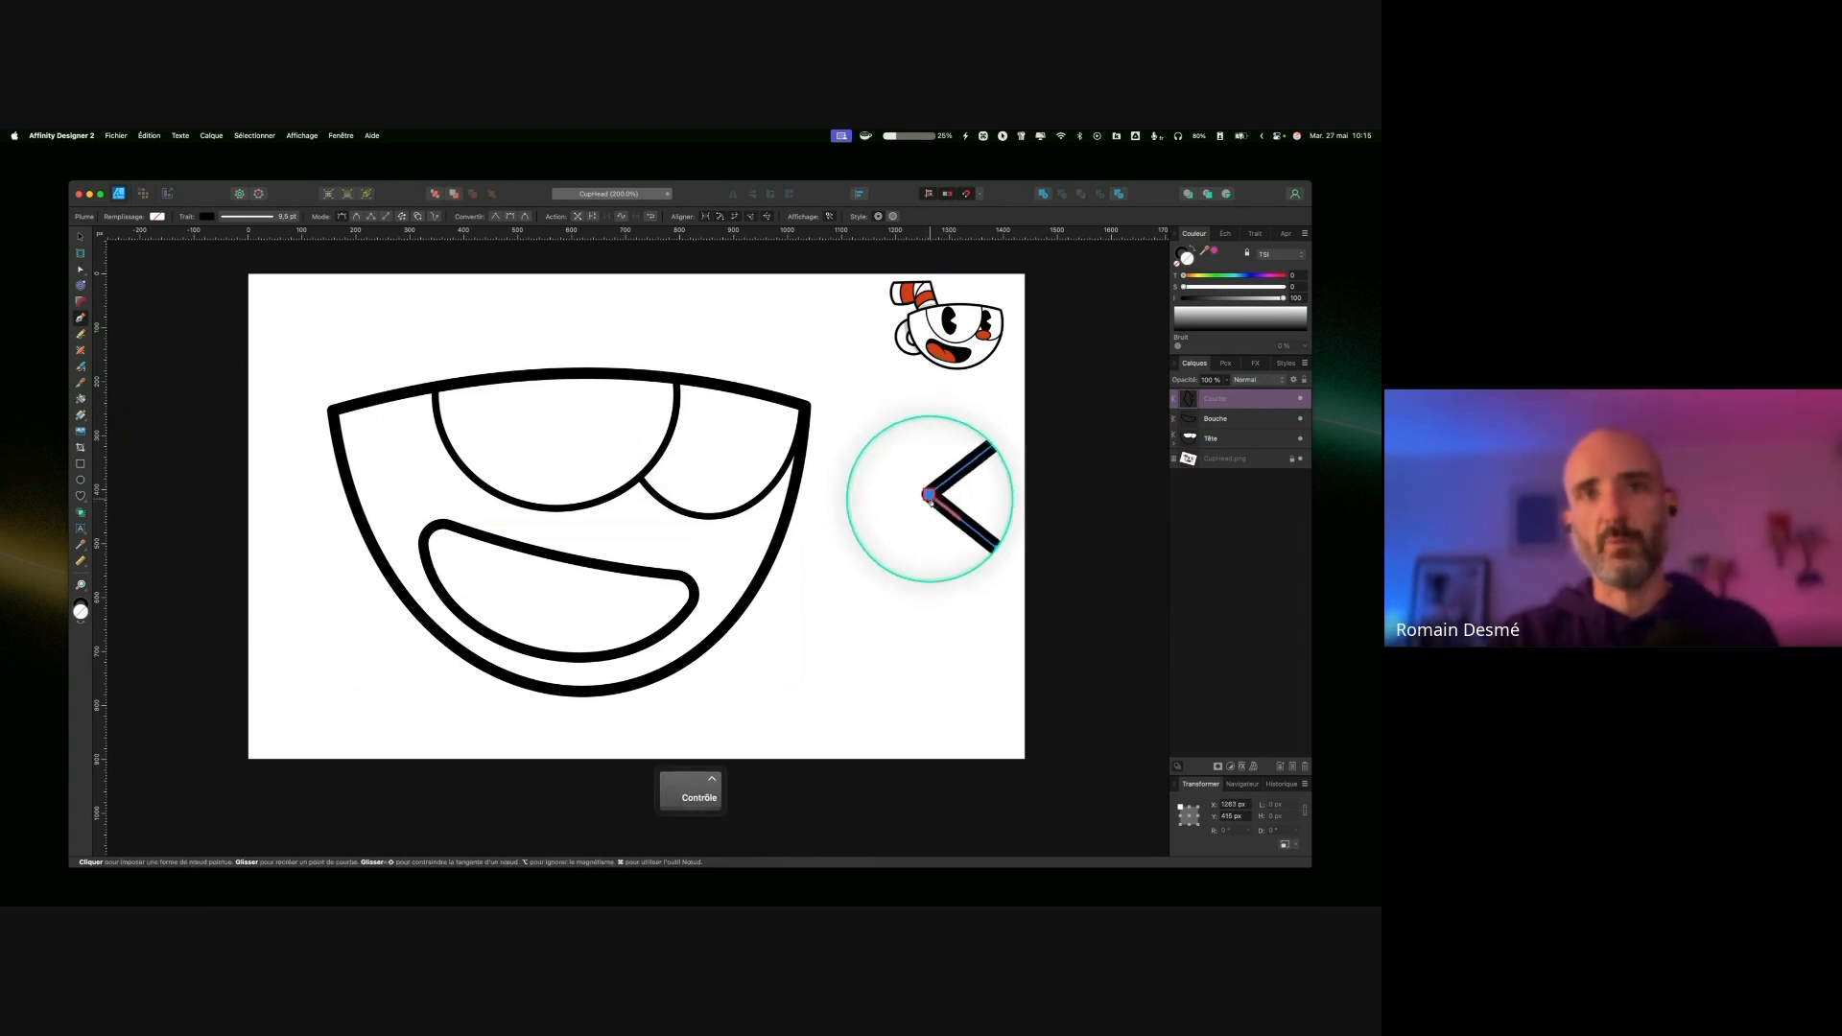
Step: Bend the pupil's outer segments into a rounded oval with the Node tool, keeping the notch edges straight
click(80, 269)
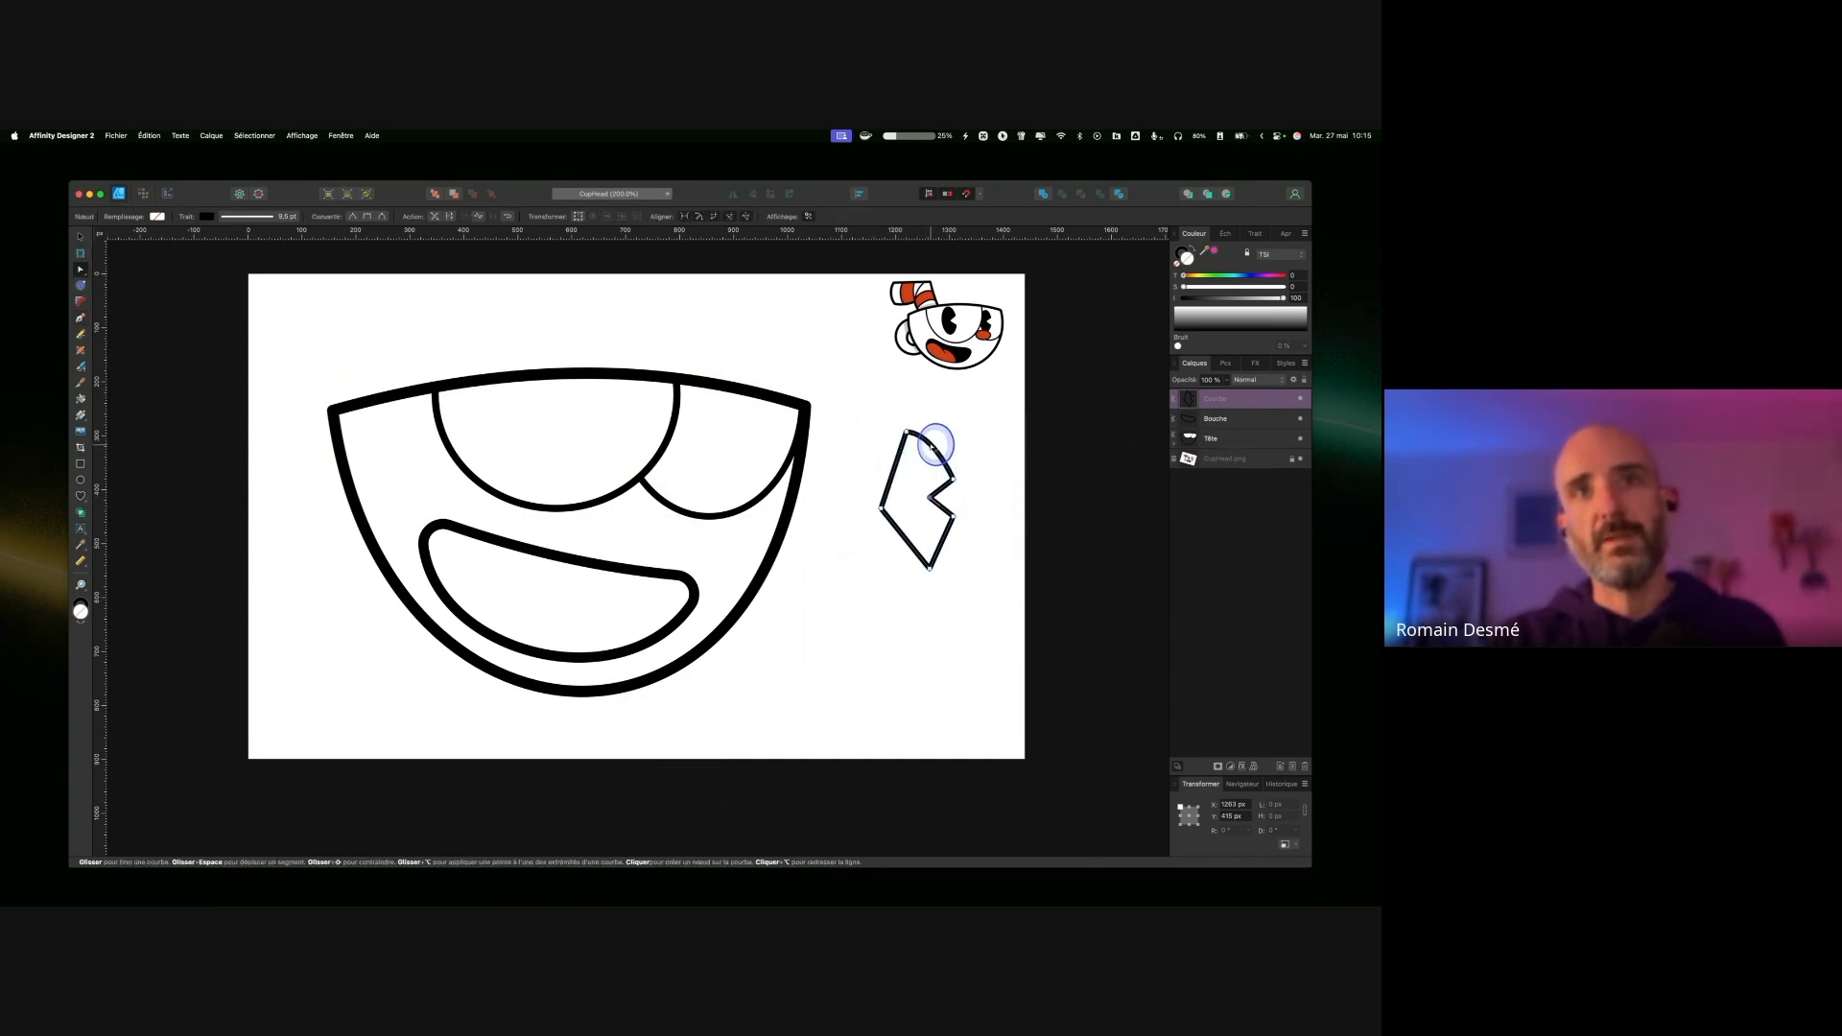
drag(930, 441, 880, 456)
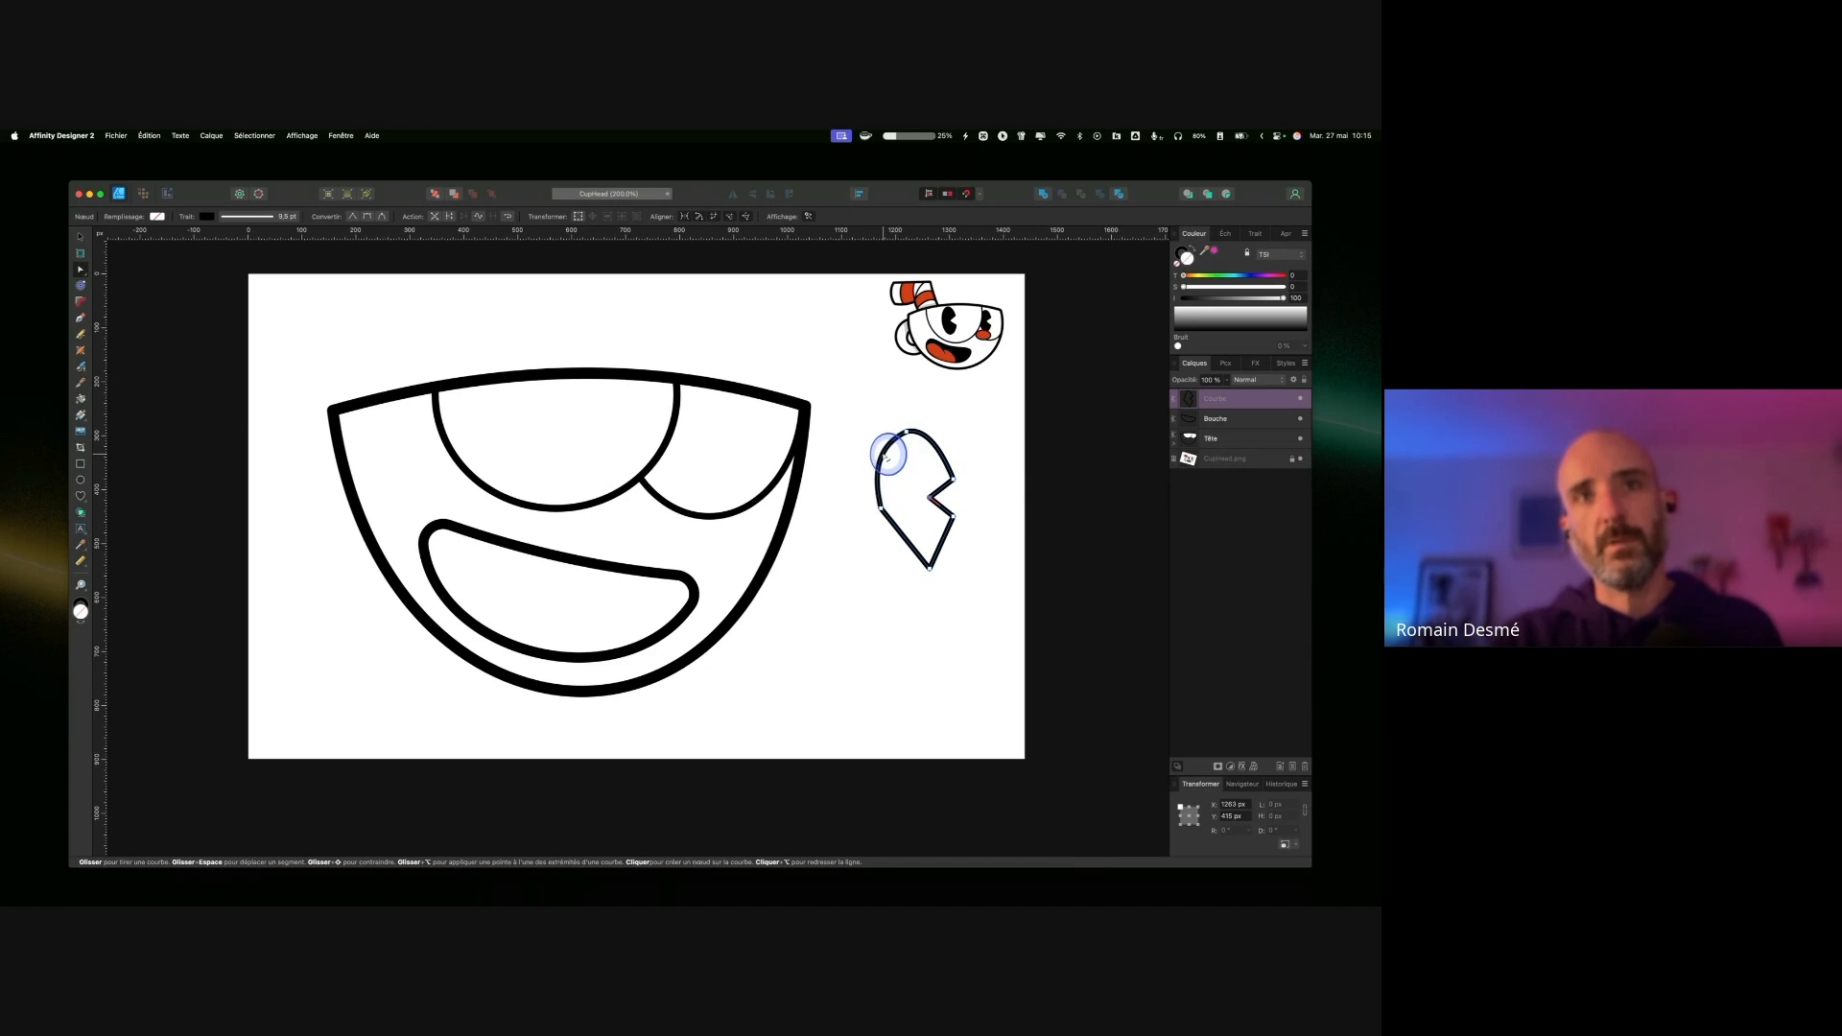
click(905, 542)
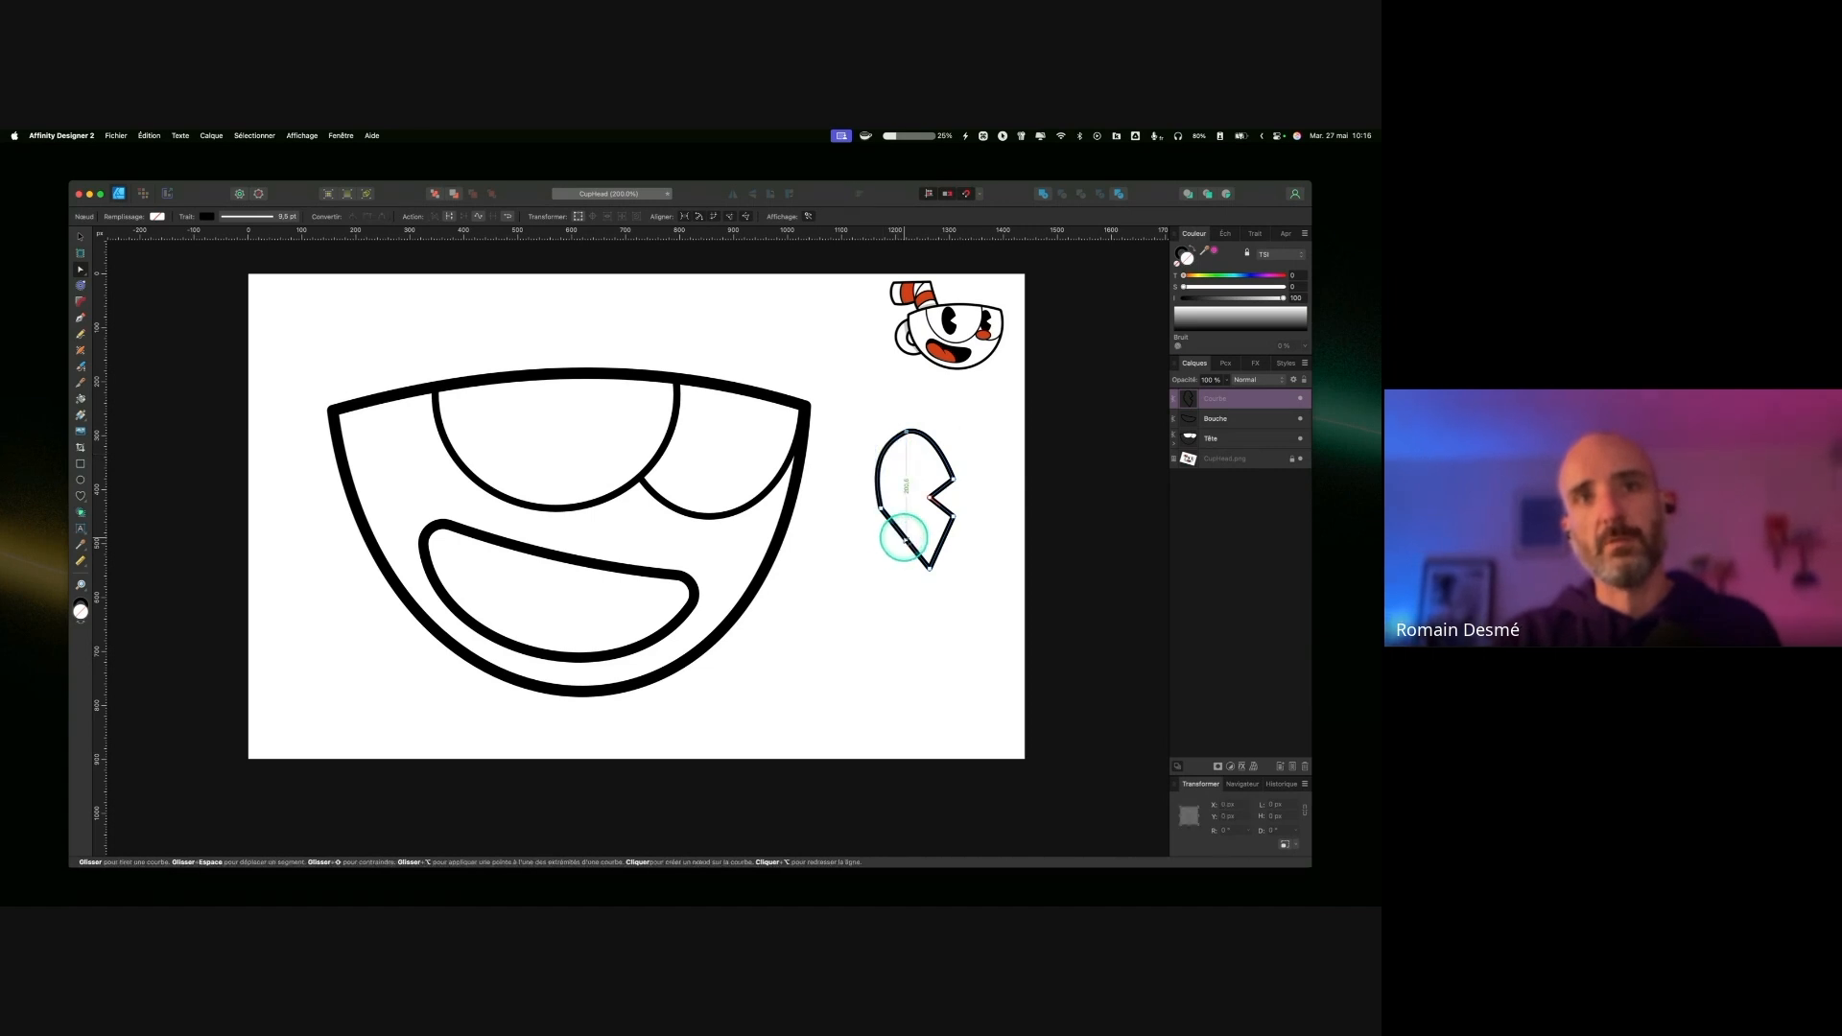
click(883, 511)
drag(882, 507, 889, 506)
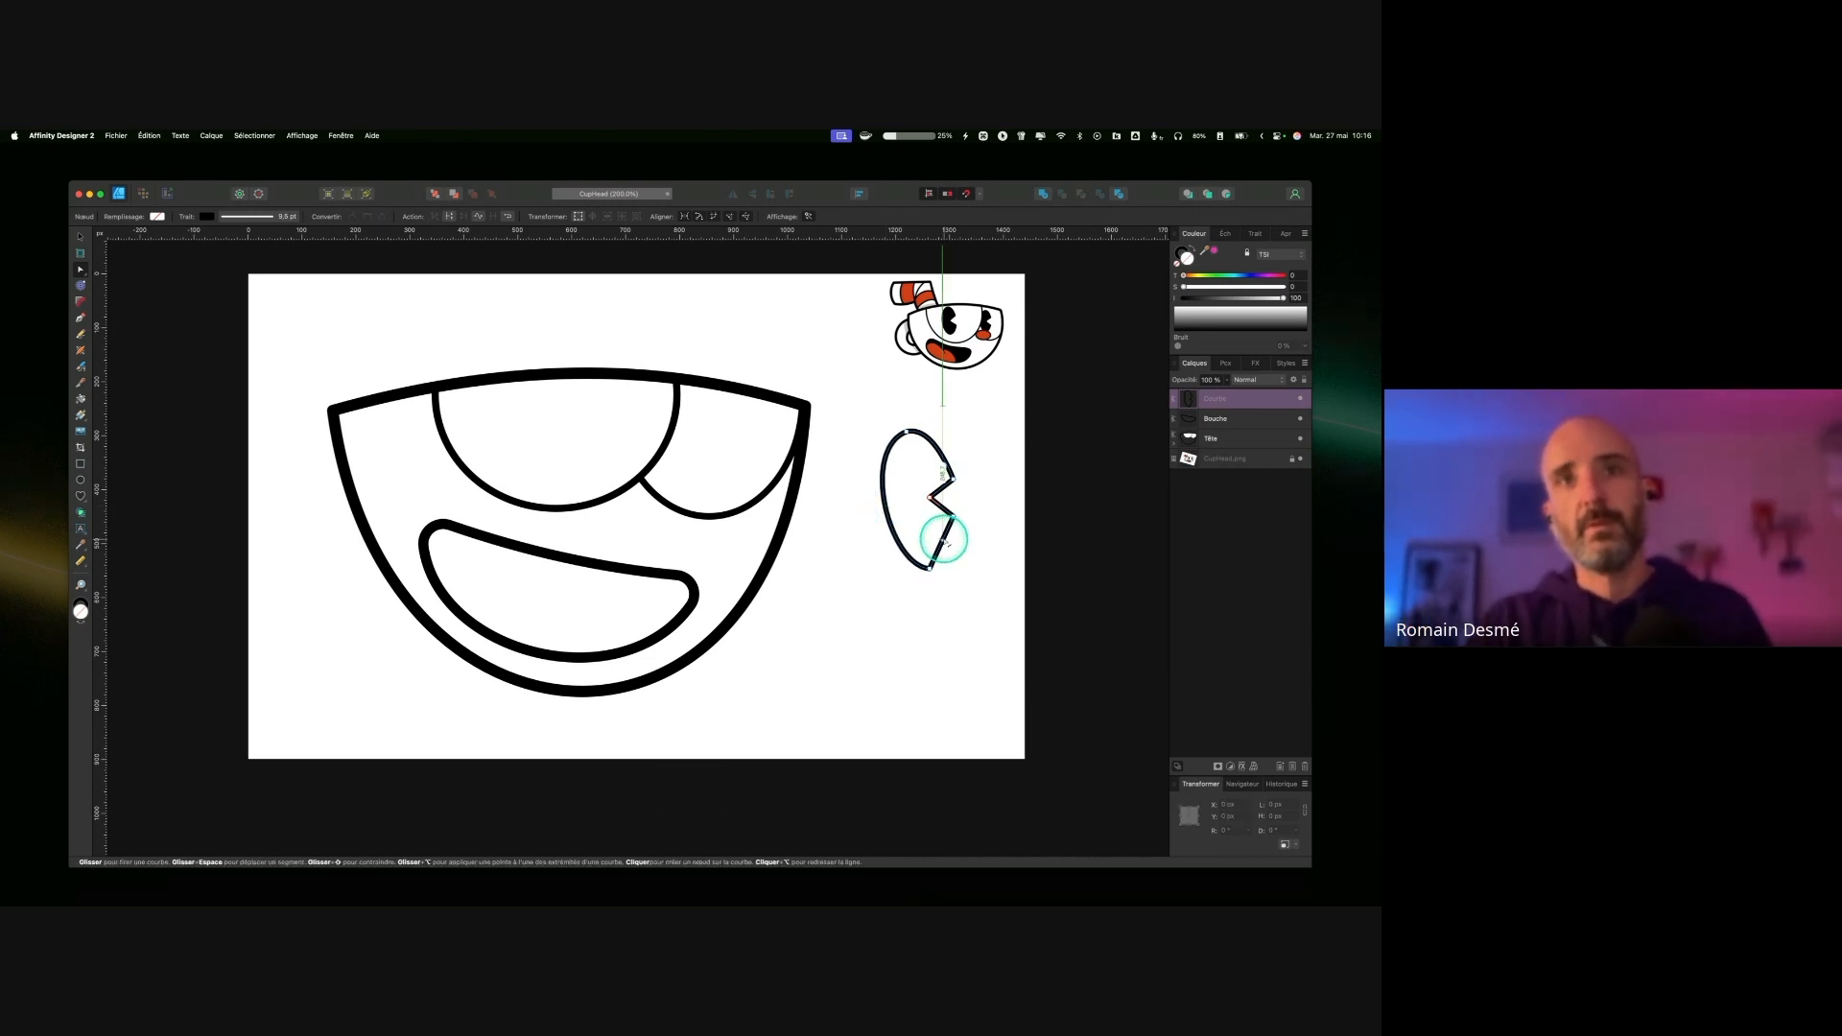
drag(946, 545, 946, 545)
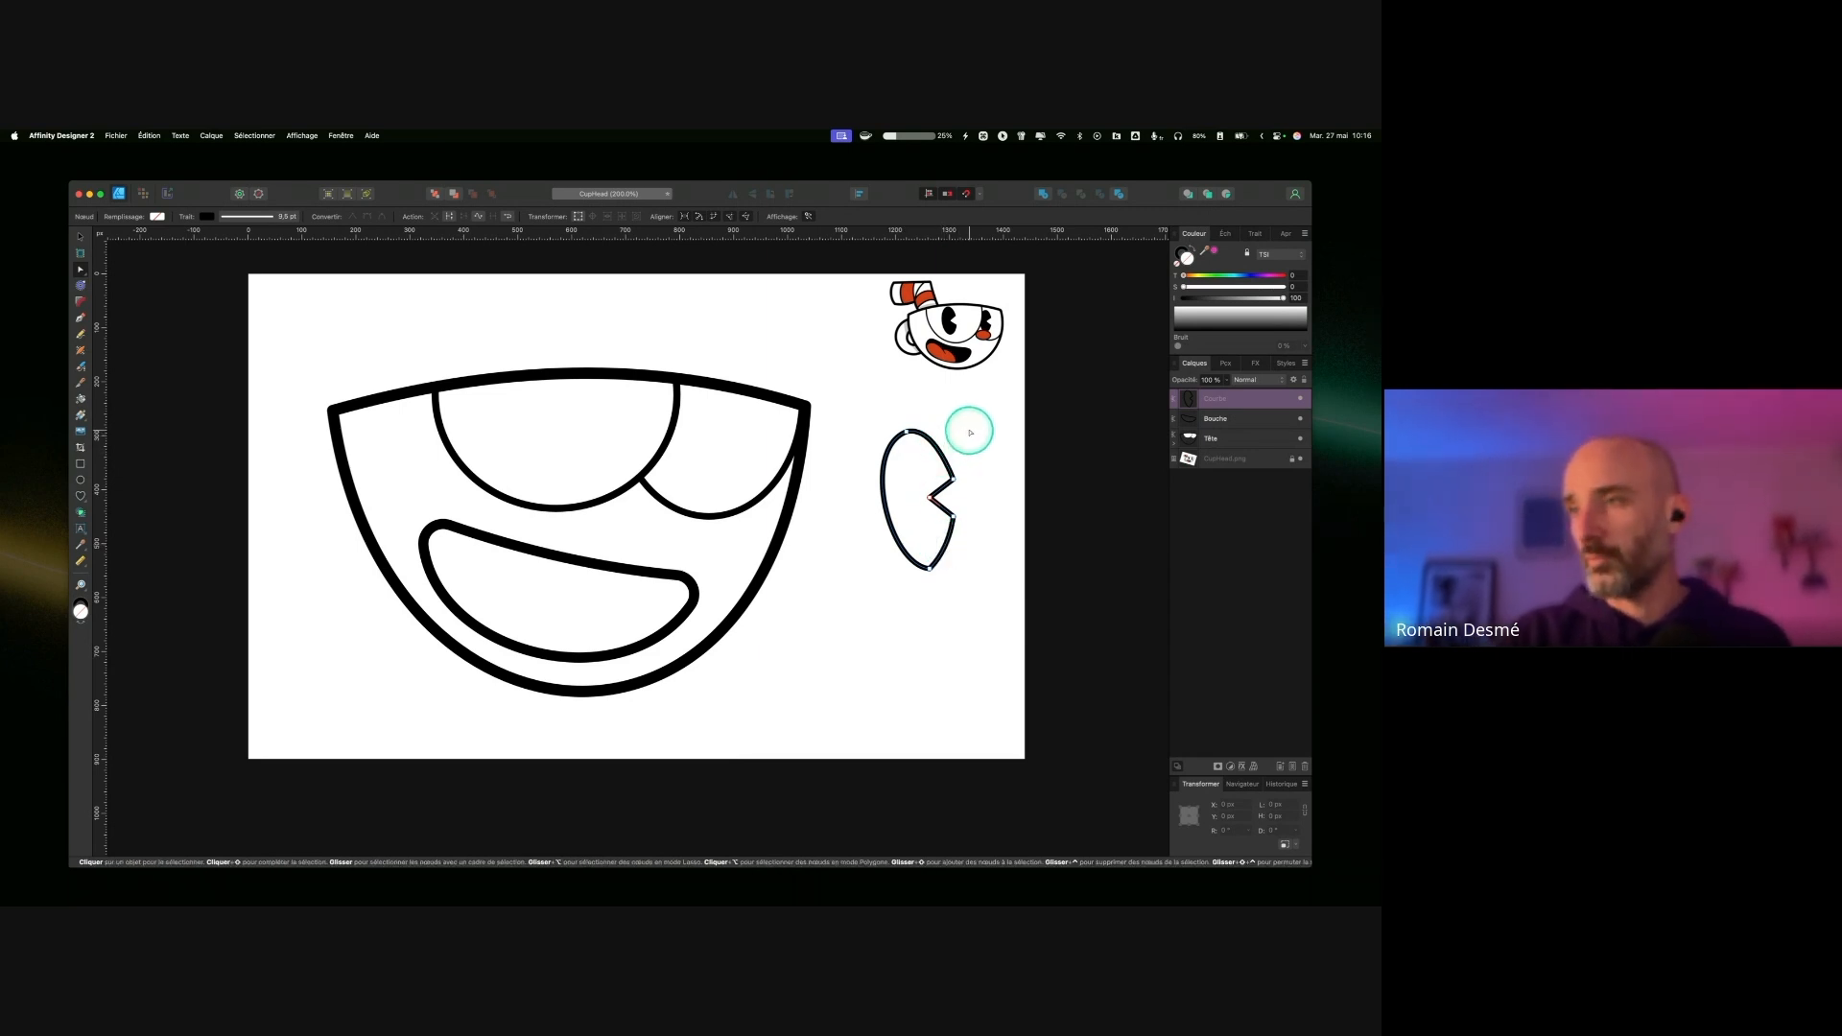
Step: Fill the pupil black without a stroke, and refine the notch's lower corner and the outer curves
click(1193, 252)
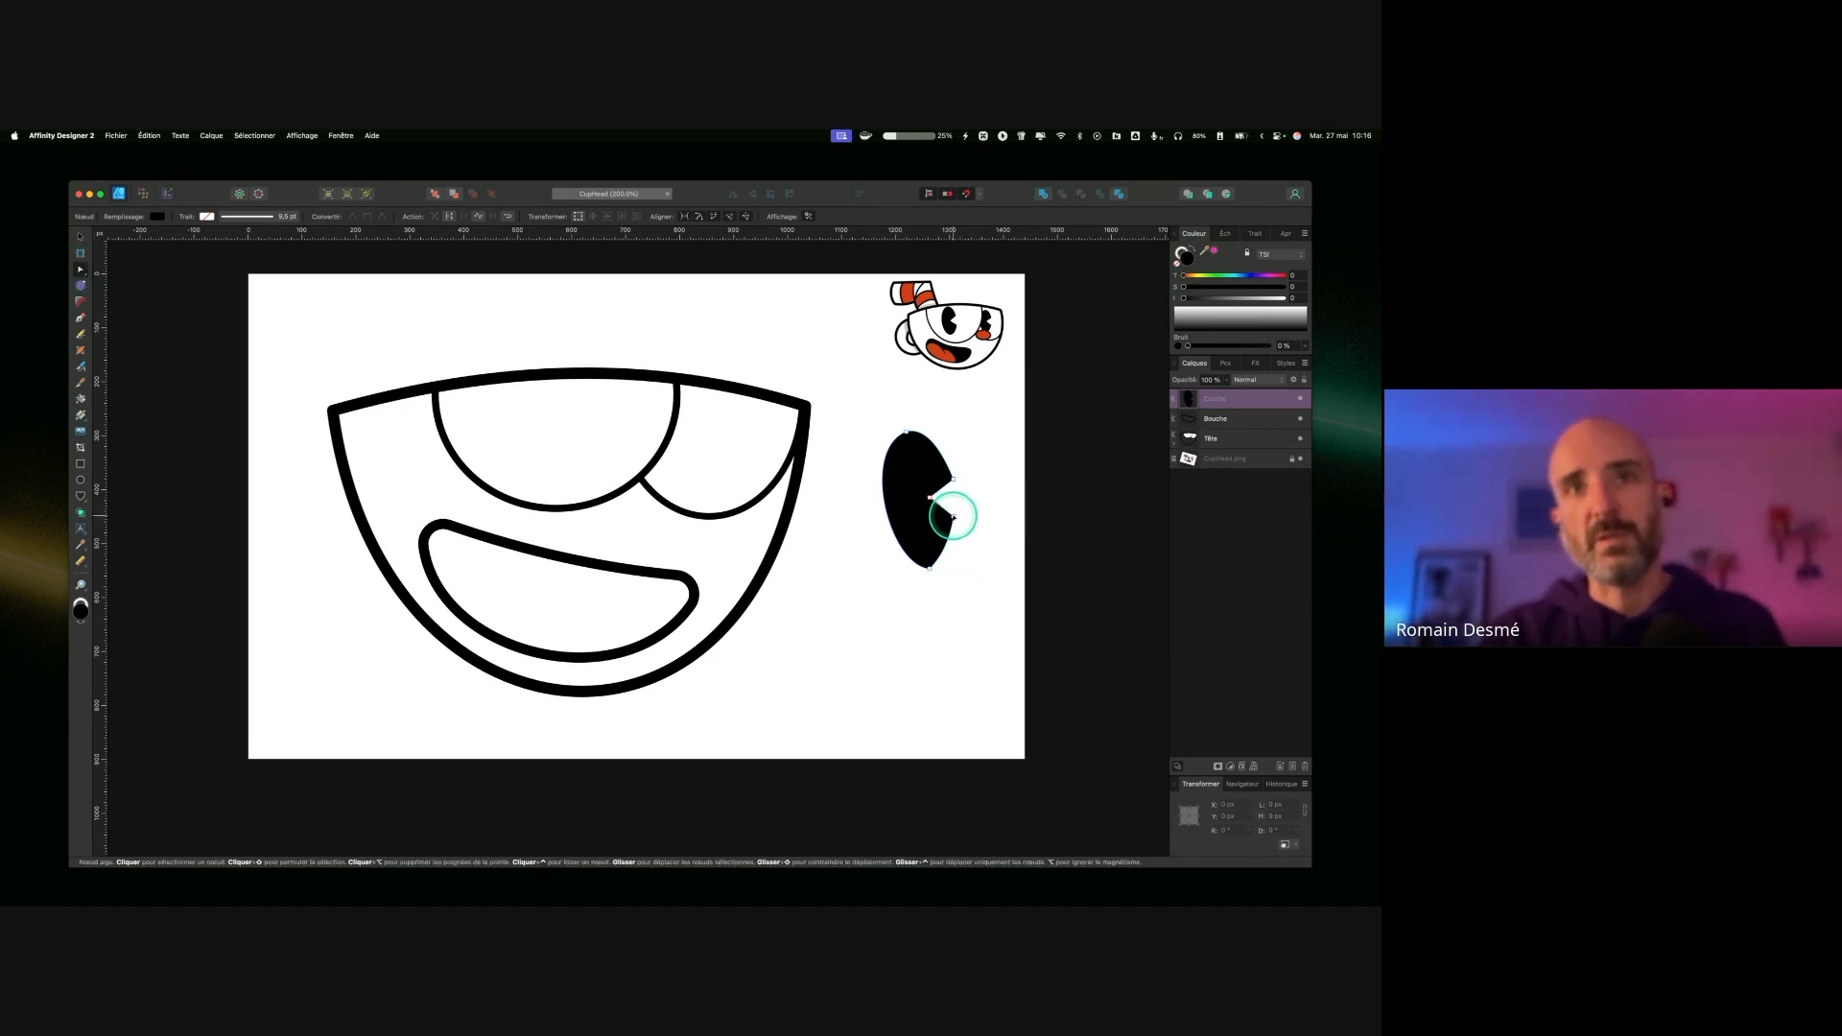
click(953, 518)
drag(950, 514, 954, 515)
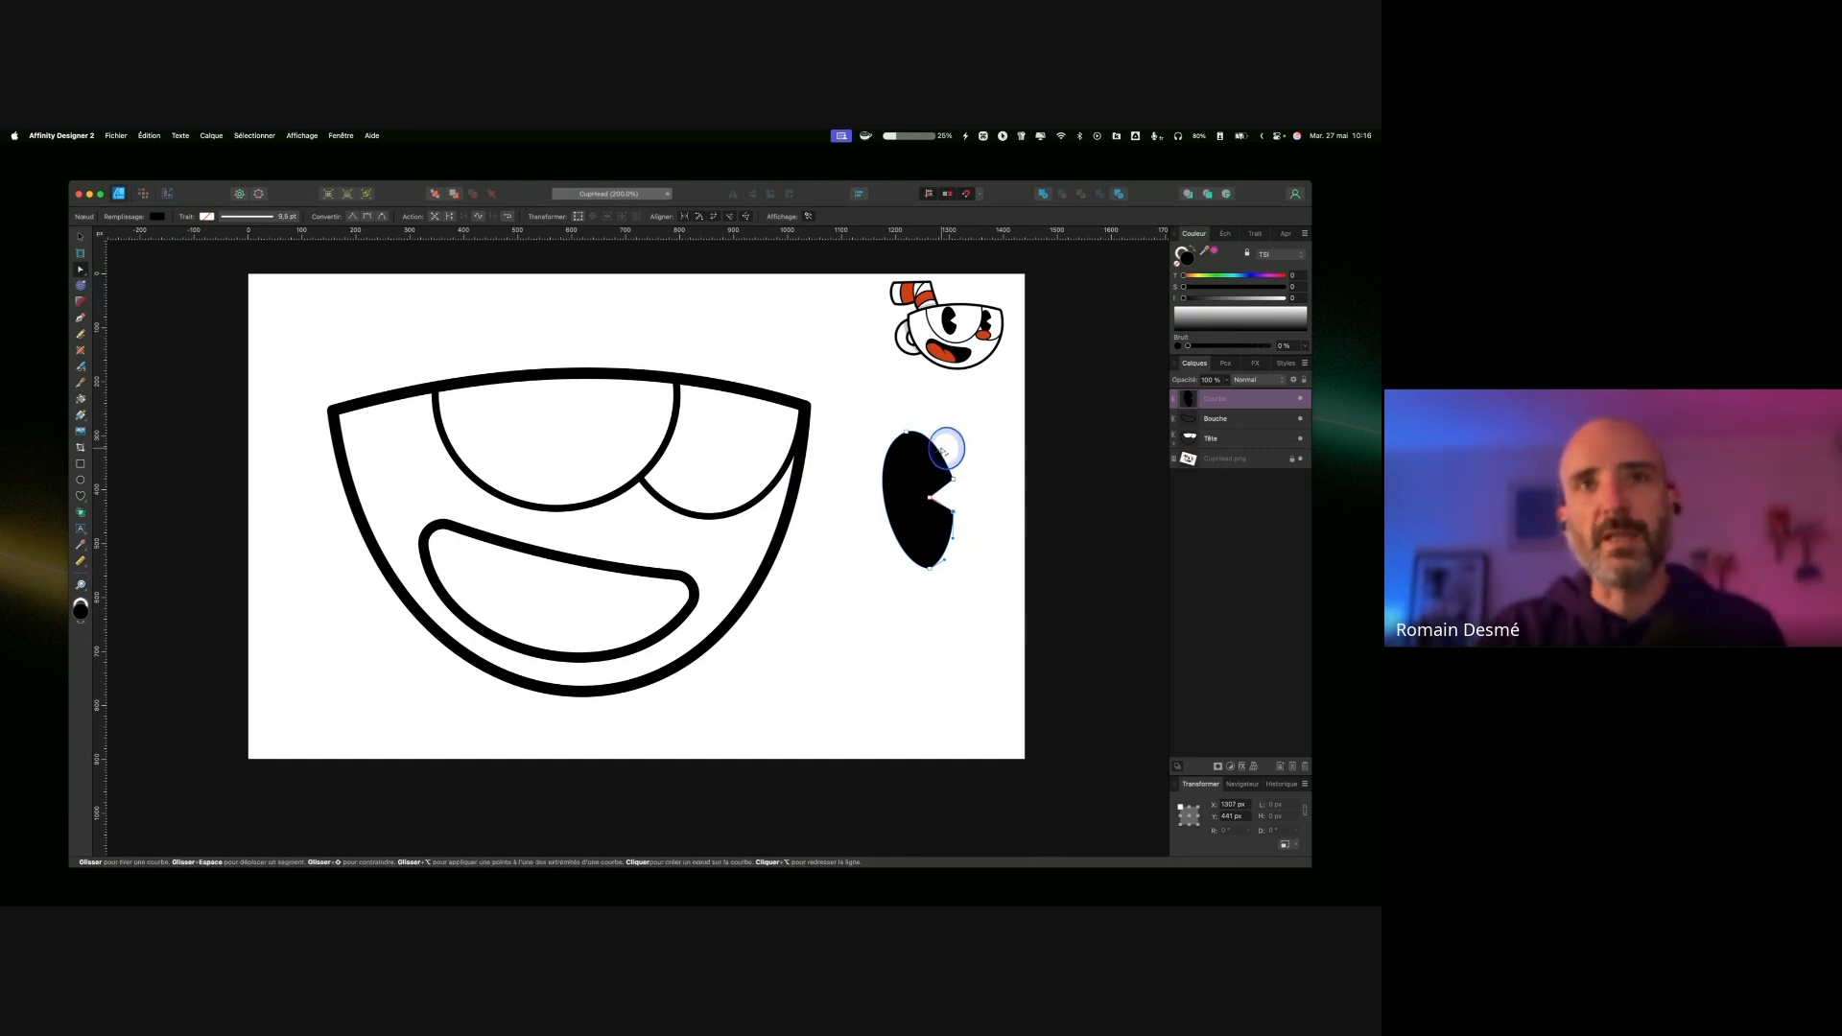
key(super)
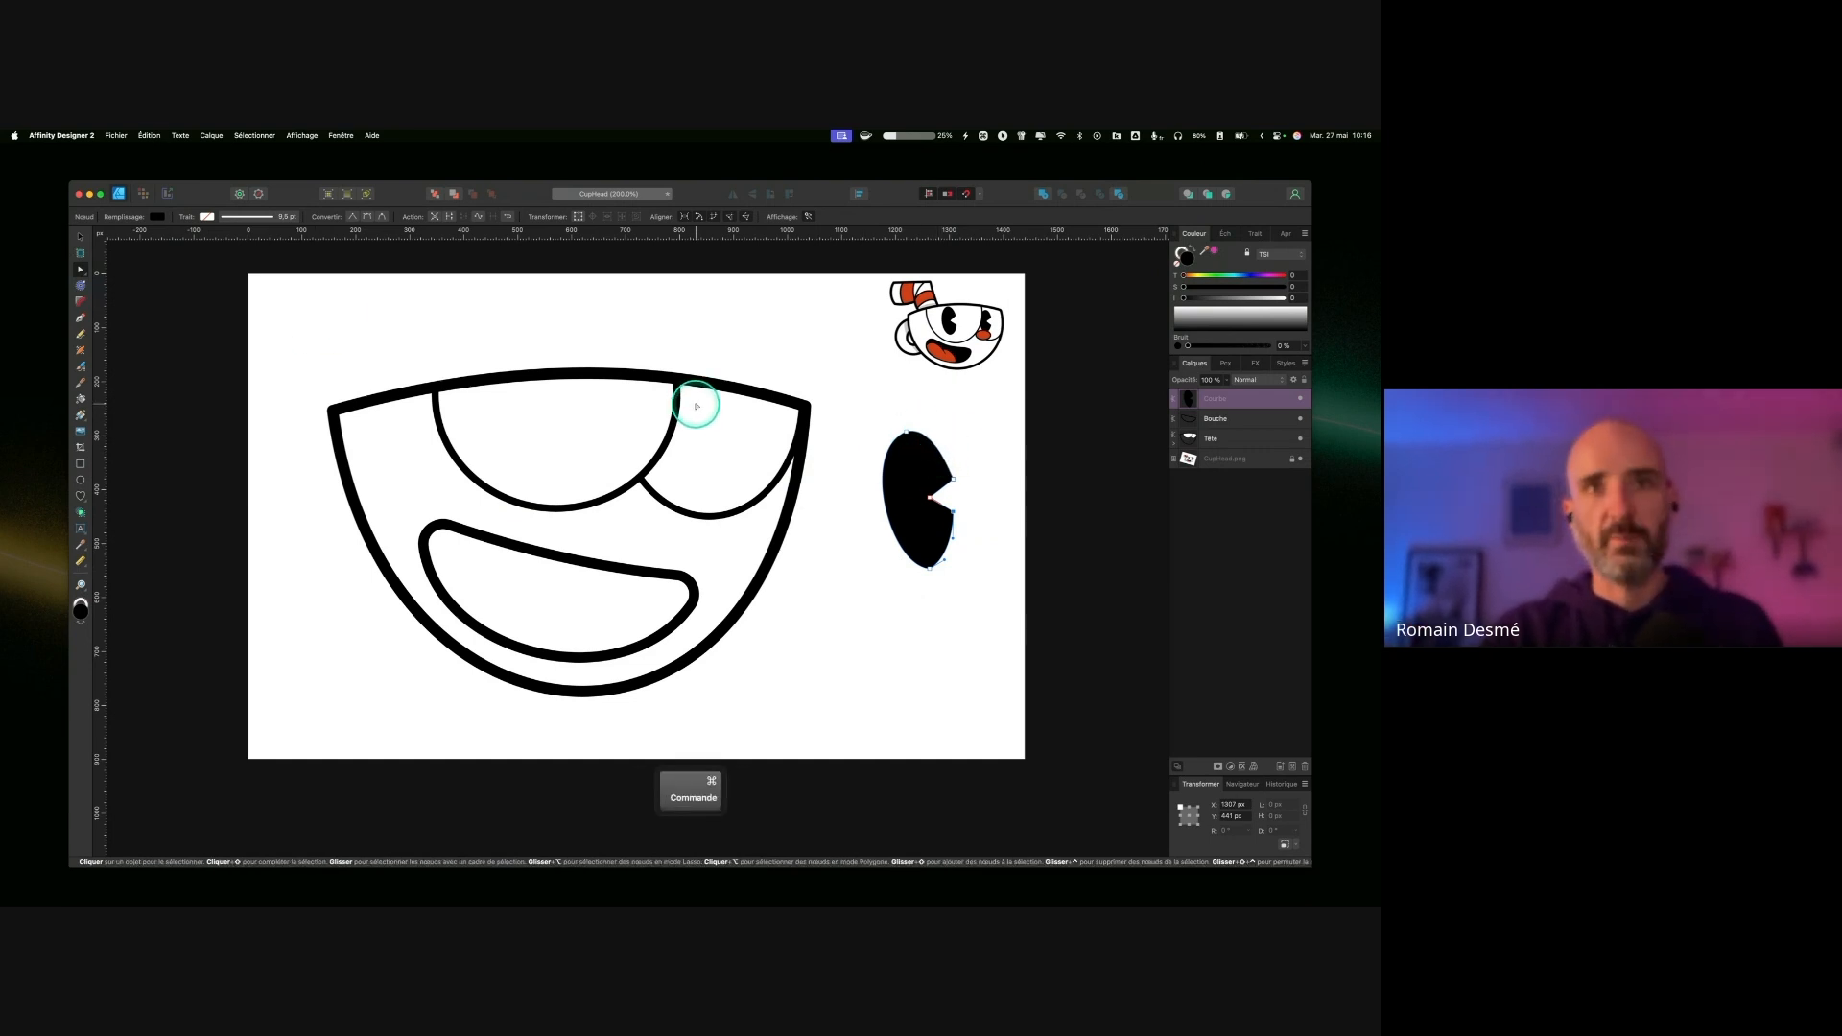
Step: Move the pupil onto the front eye and scale it down to about 104 px wide and 203 px tall
click(82, 239)
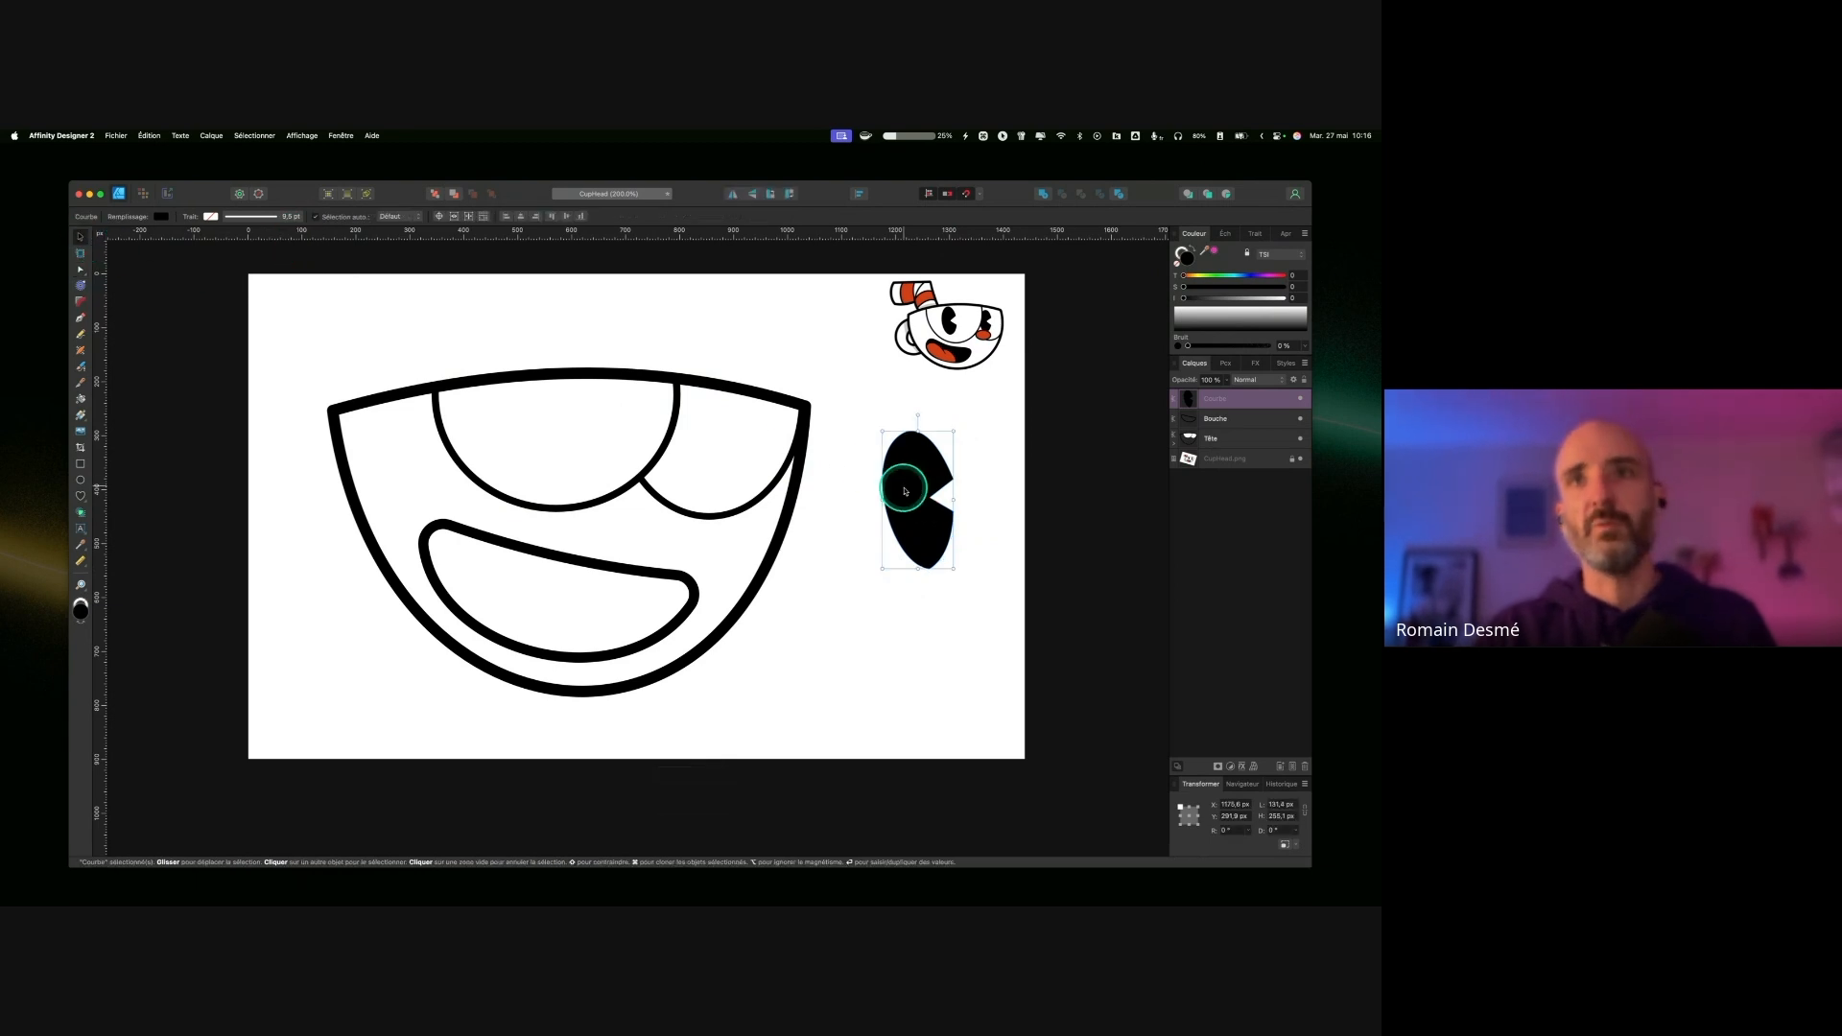
drag(917, 494, 568, 431)
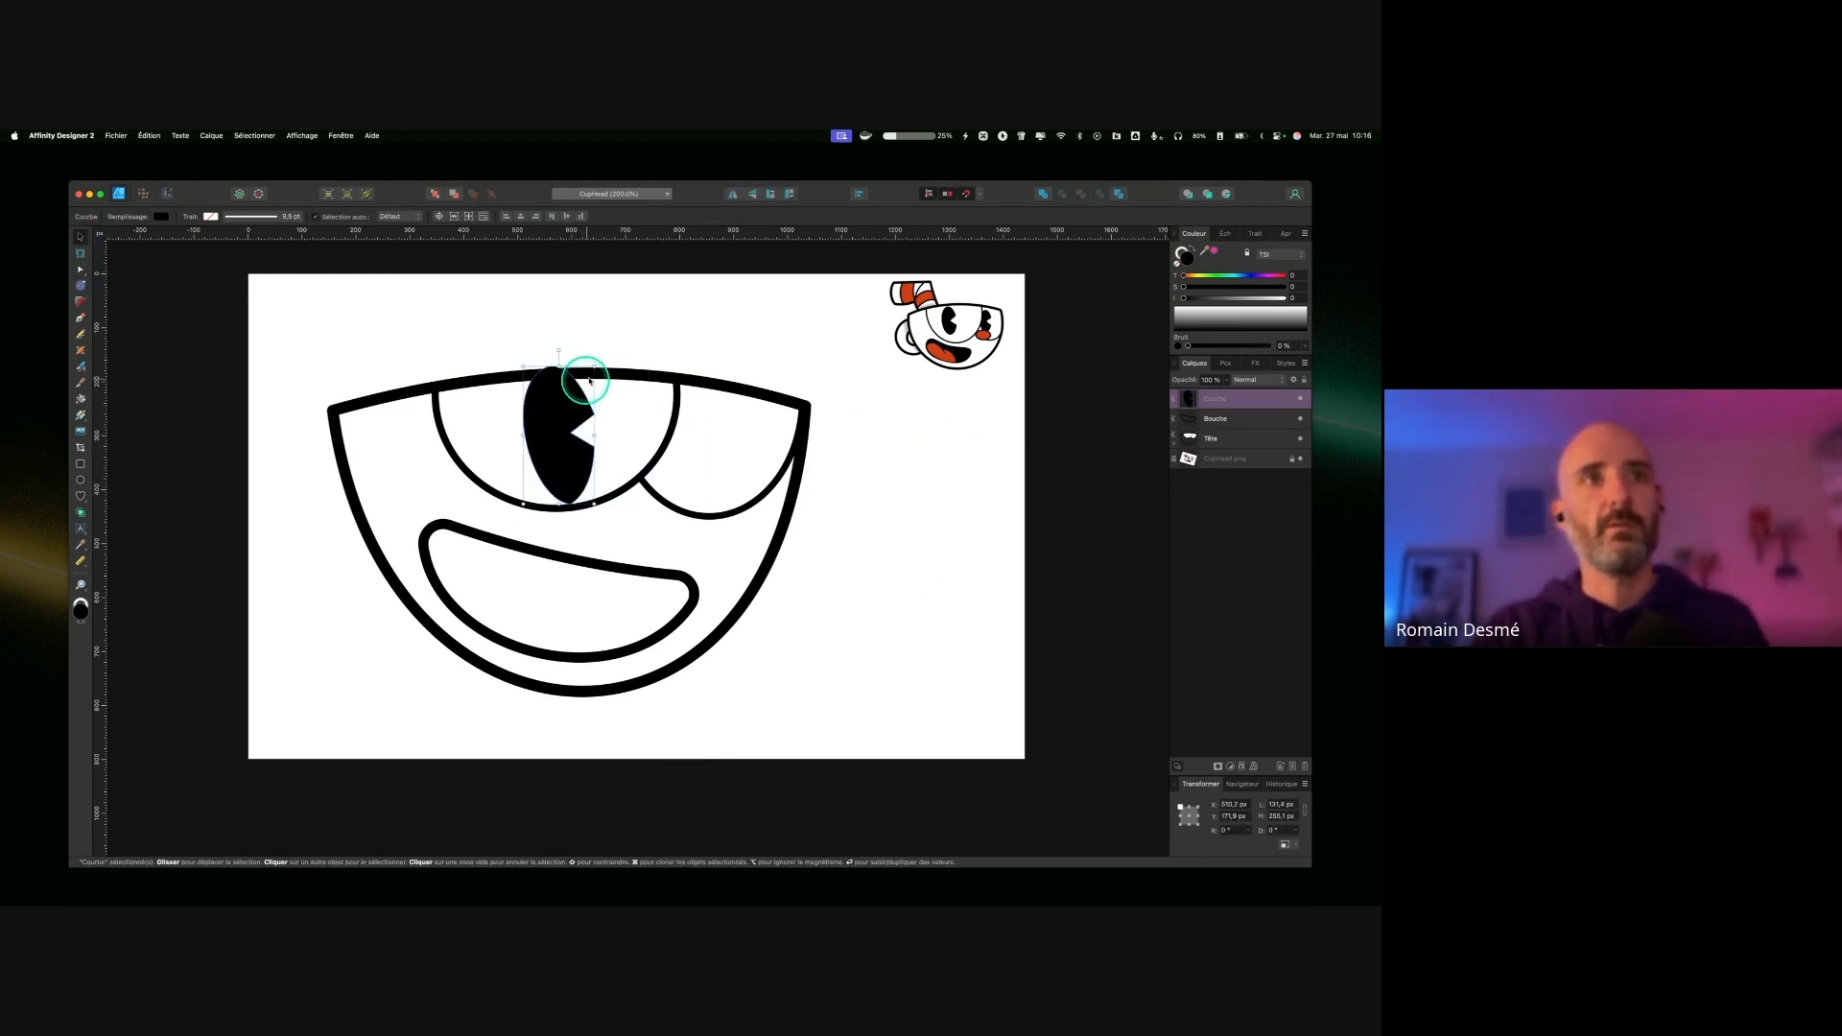
drag(604, 370, 559, 424)
key(shift)
Step: Duplicate the pupil, place the copy on the back eye, and expand the Tête layer to reach the YEUX group
key(super+j)
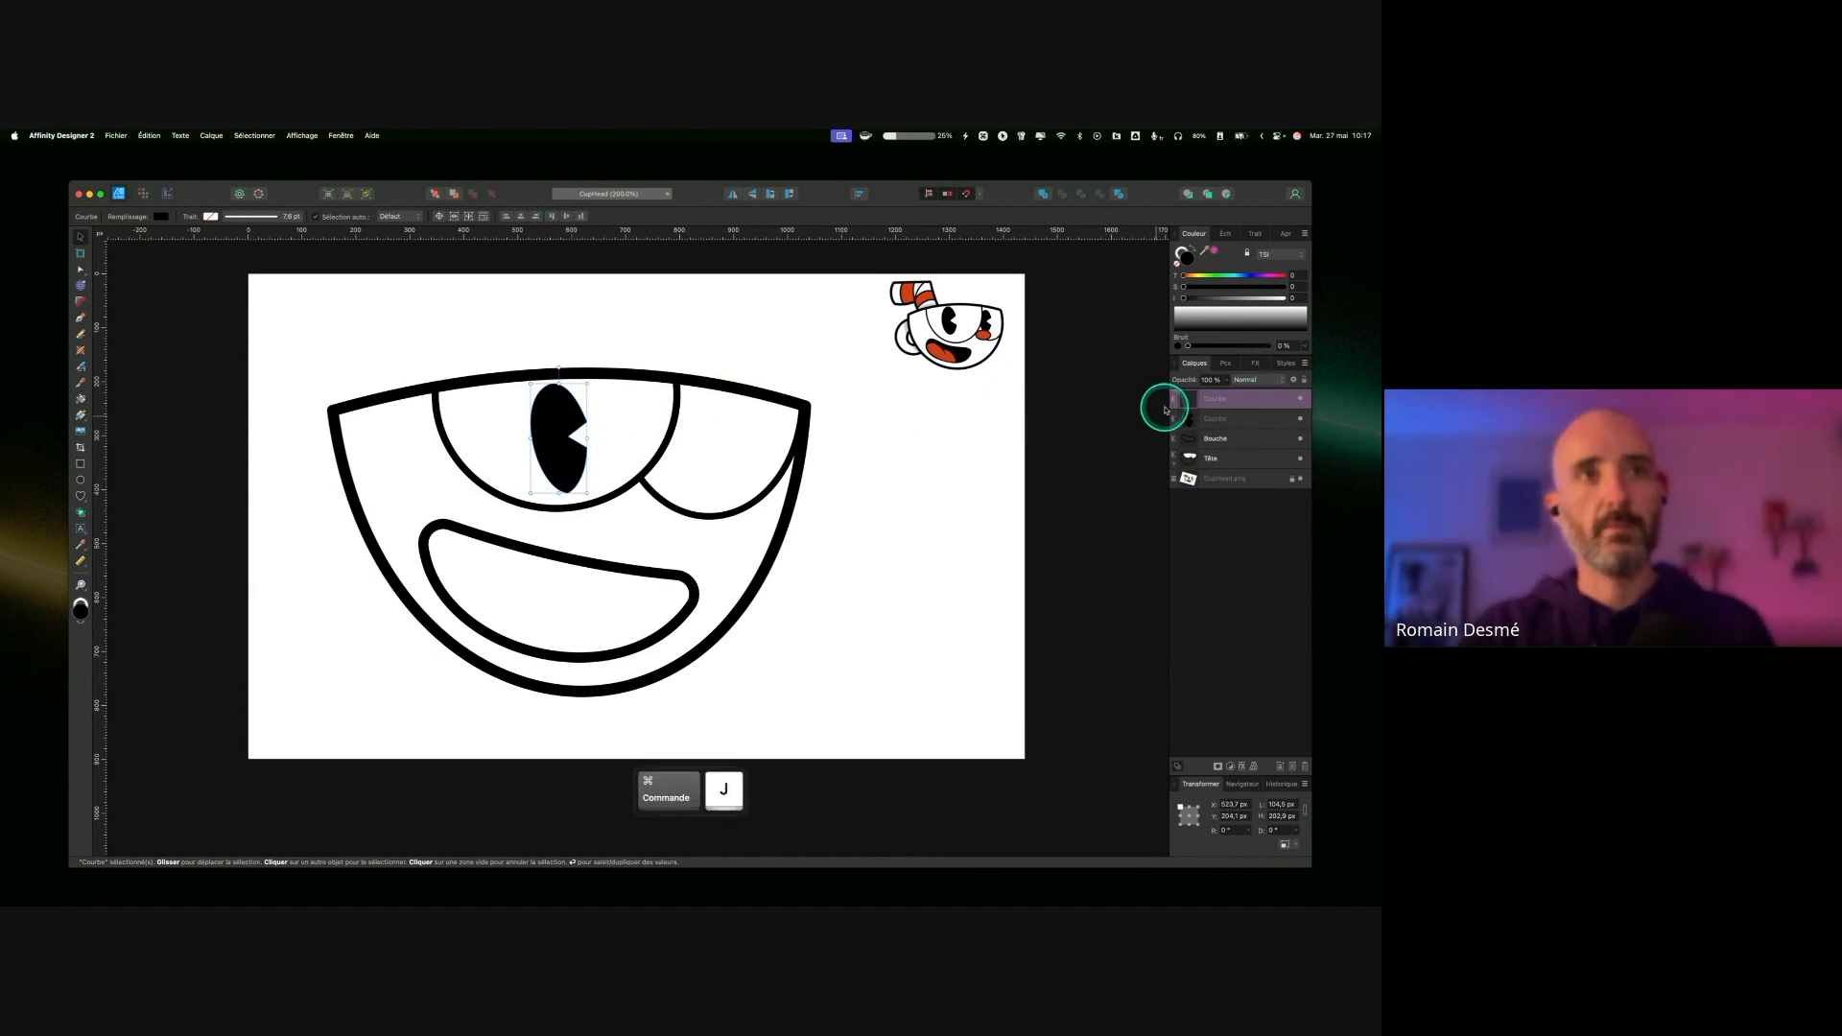
drag(561, 430, 703, 438)
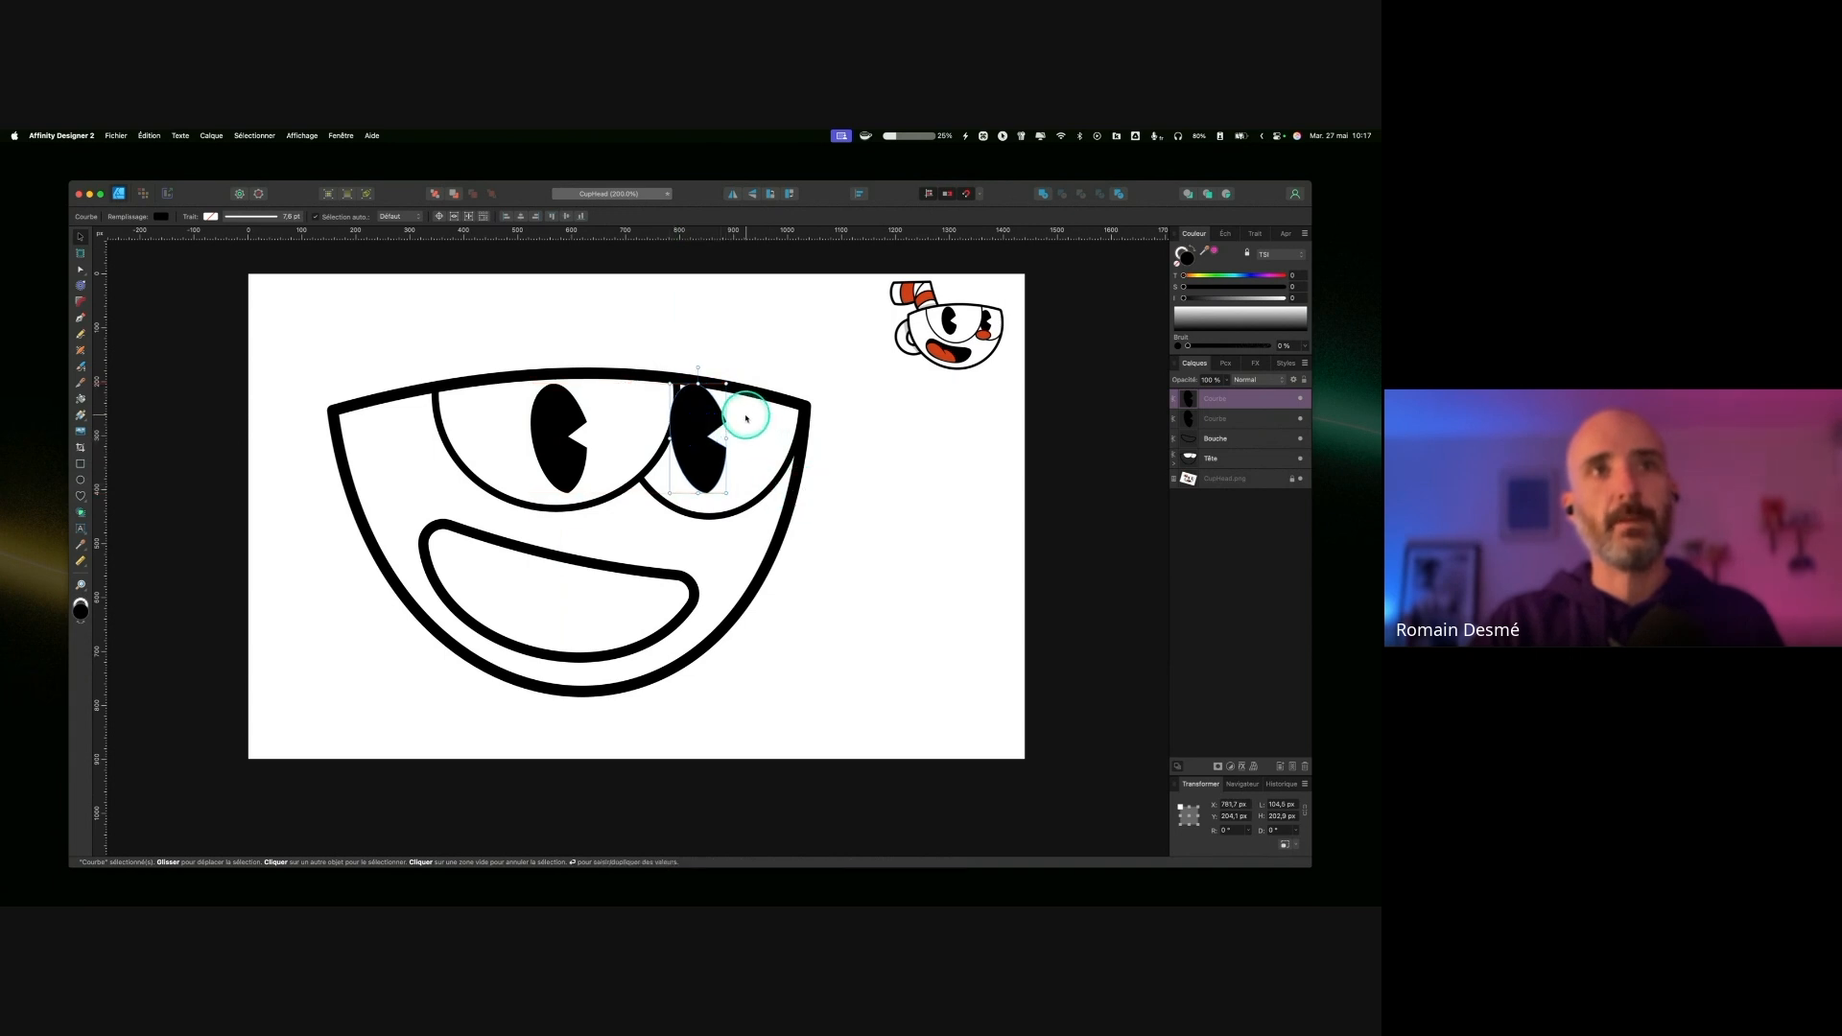
key(ctrl)
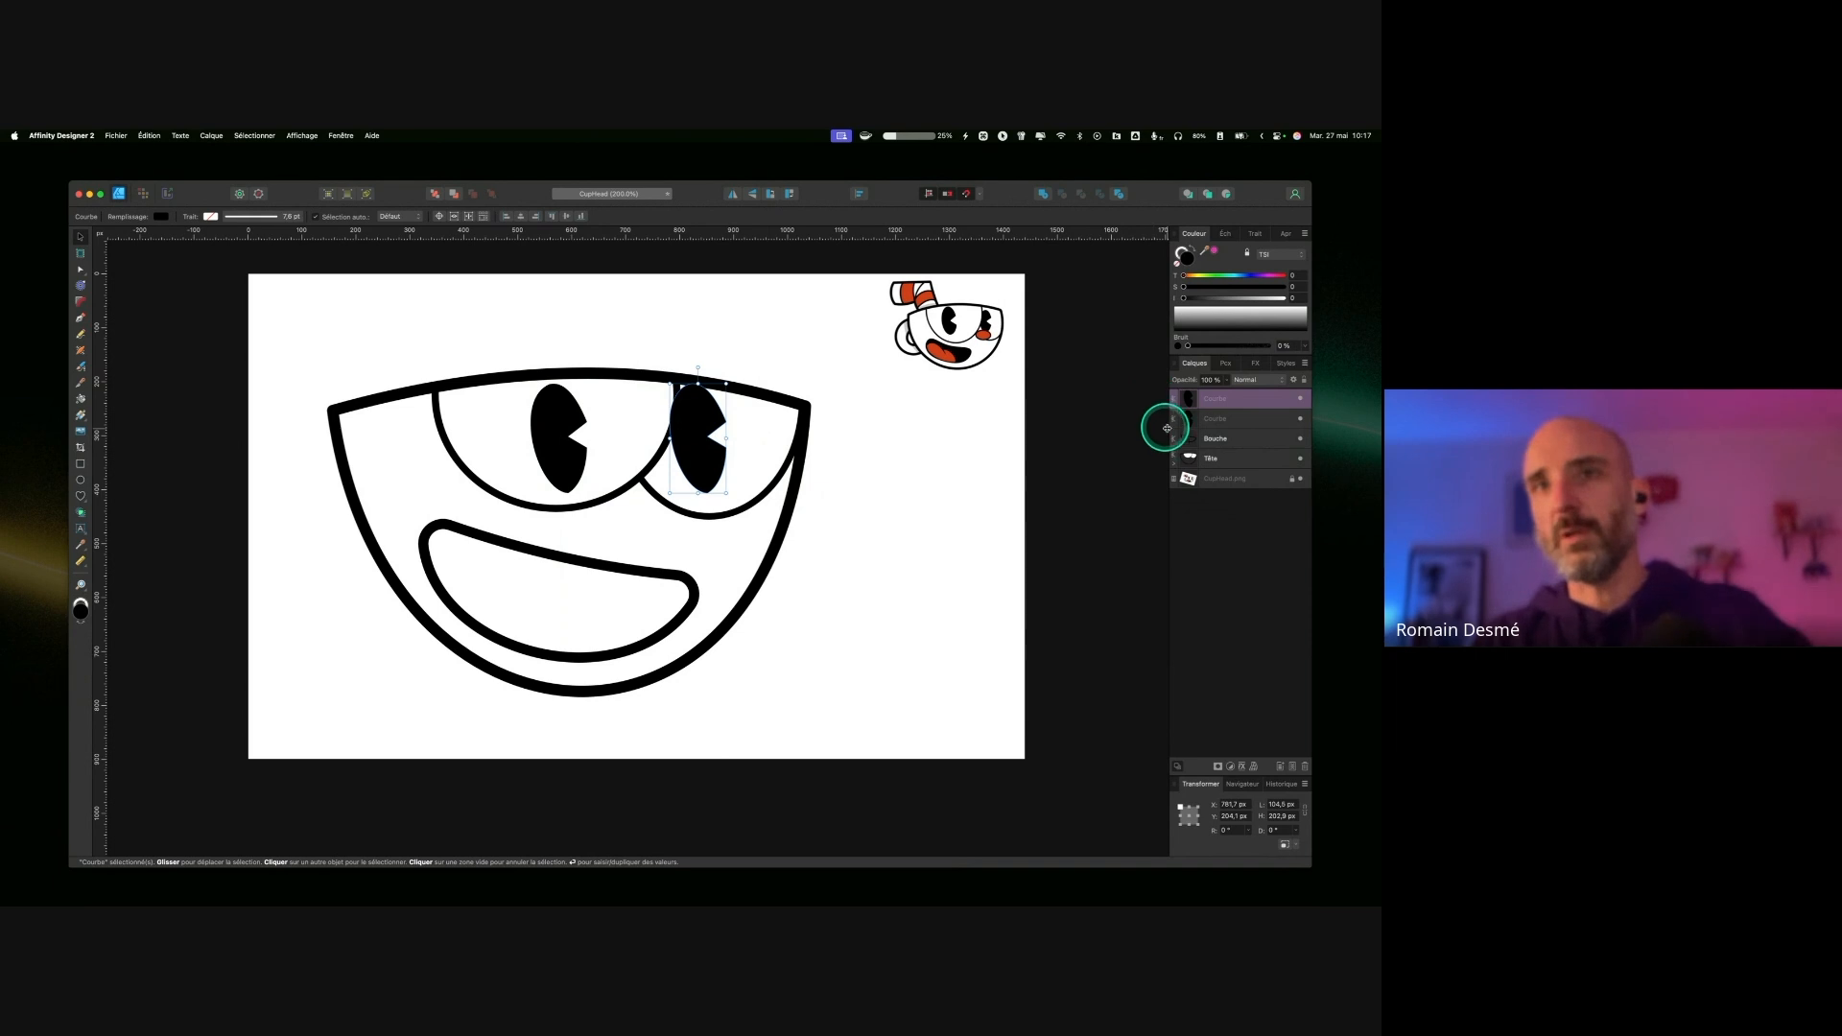
mouse_move(1177, 459)
mouse_down()
mouse_move(1218, 449)
mouse_move(1186, 467)
mouse_up()
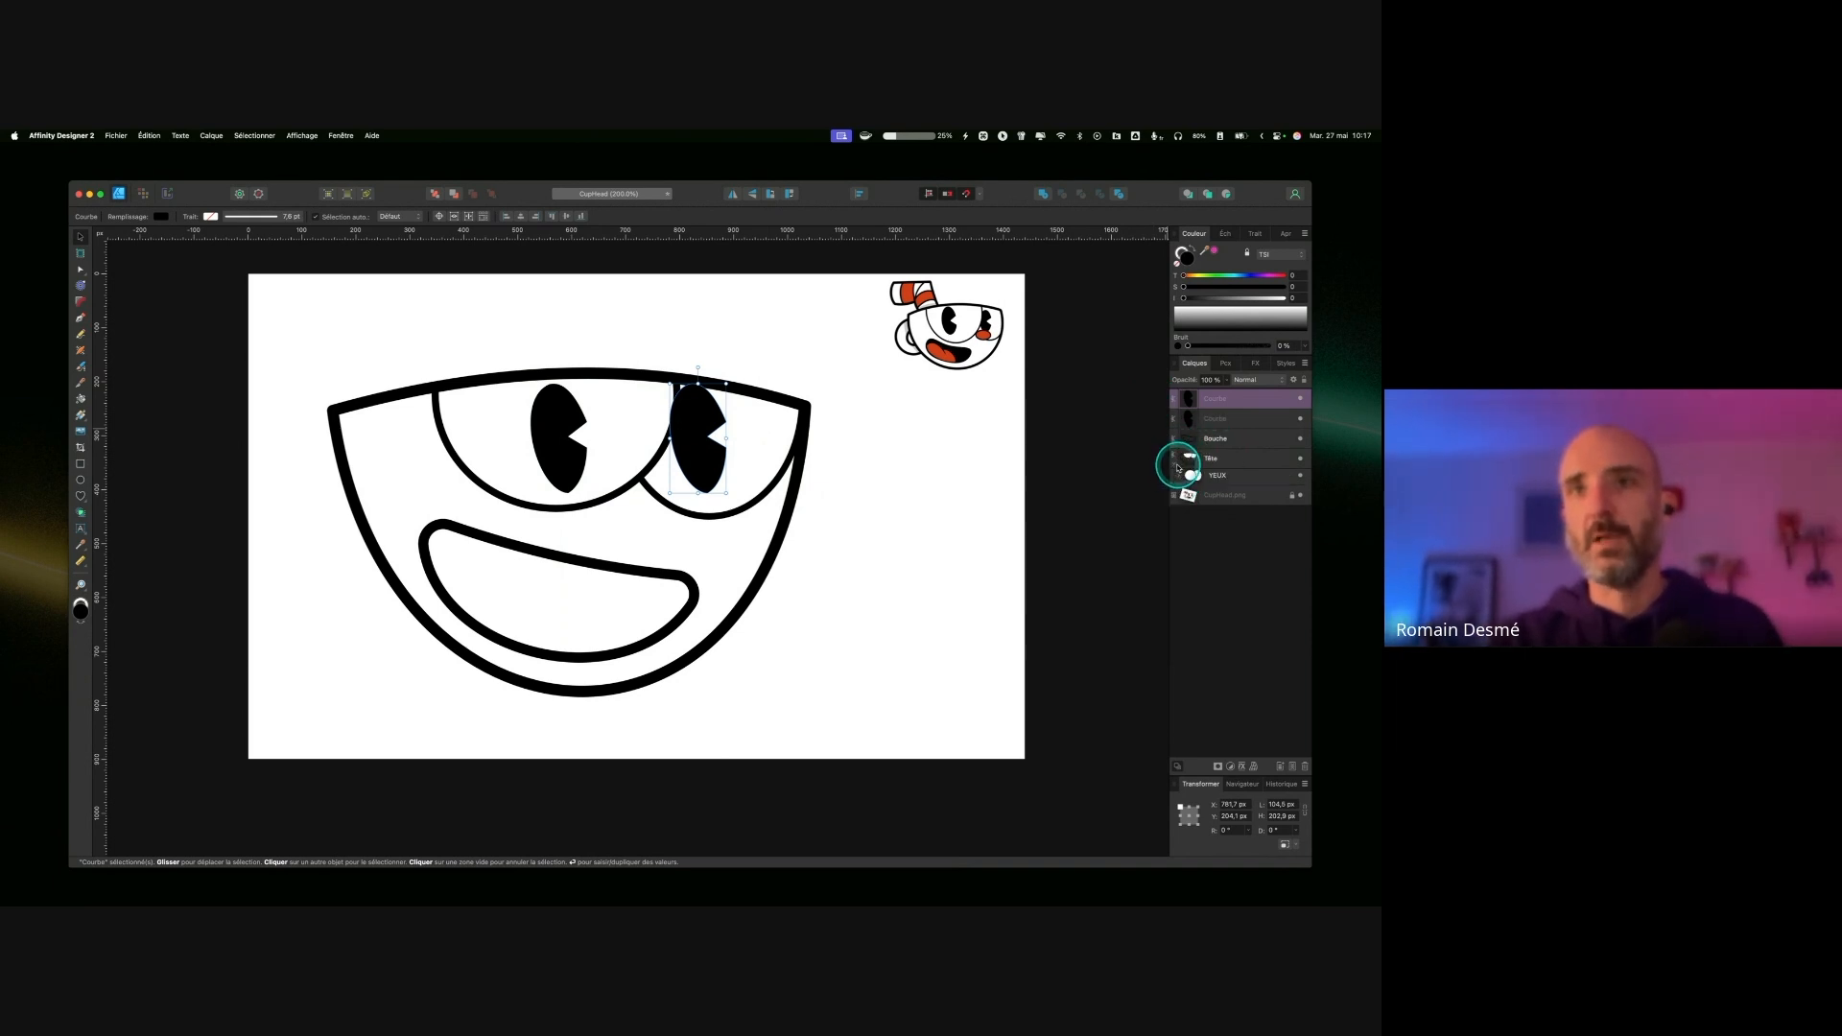
Step: Move both pupils into the YEUX group, and place the back pupil between the front and back eye ellipses in the stacking order
shift+click(1237, 420)
click(1181, 482)
drag(1245, 416, 1242, 489)
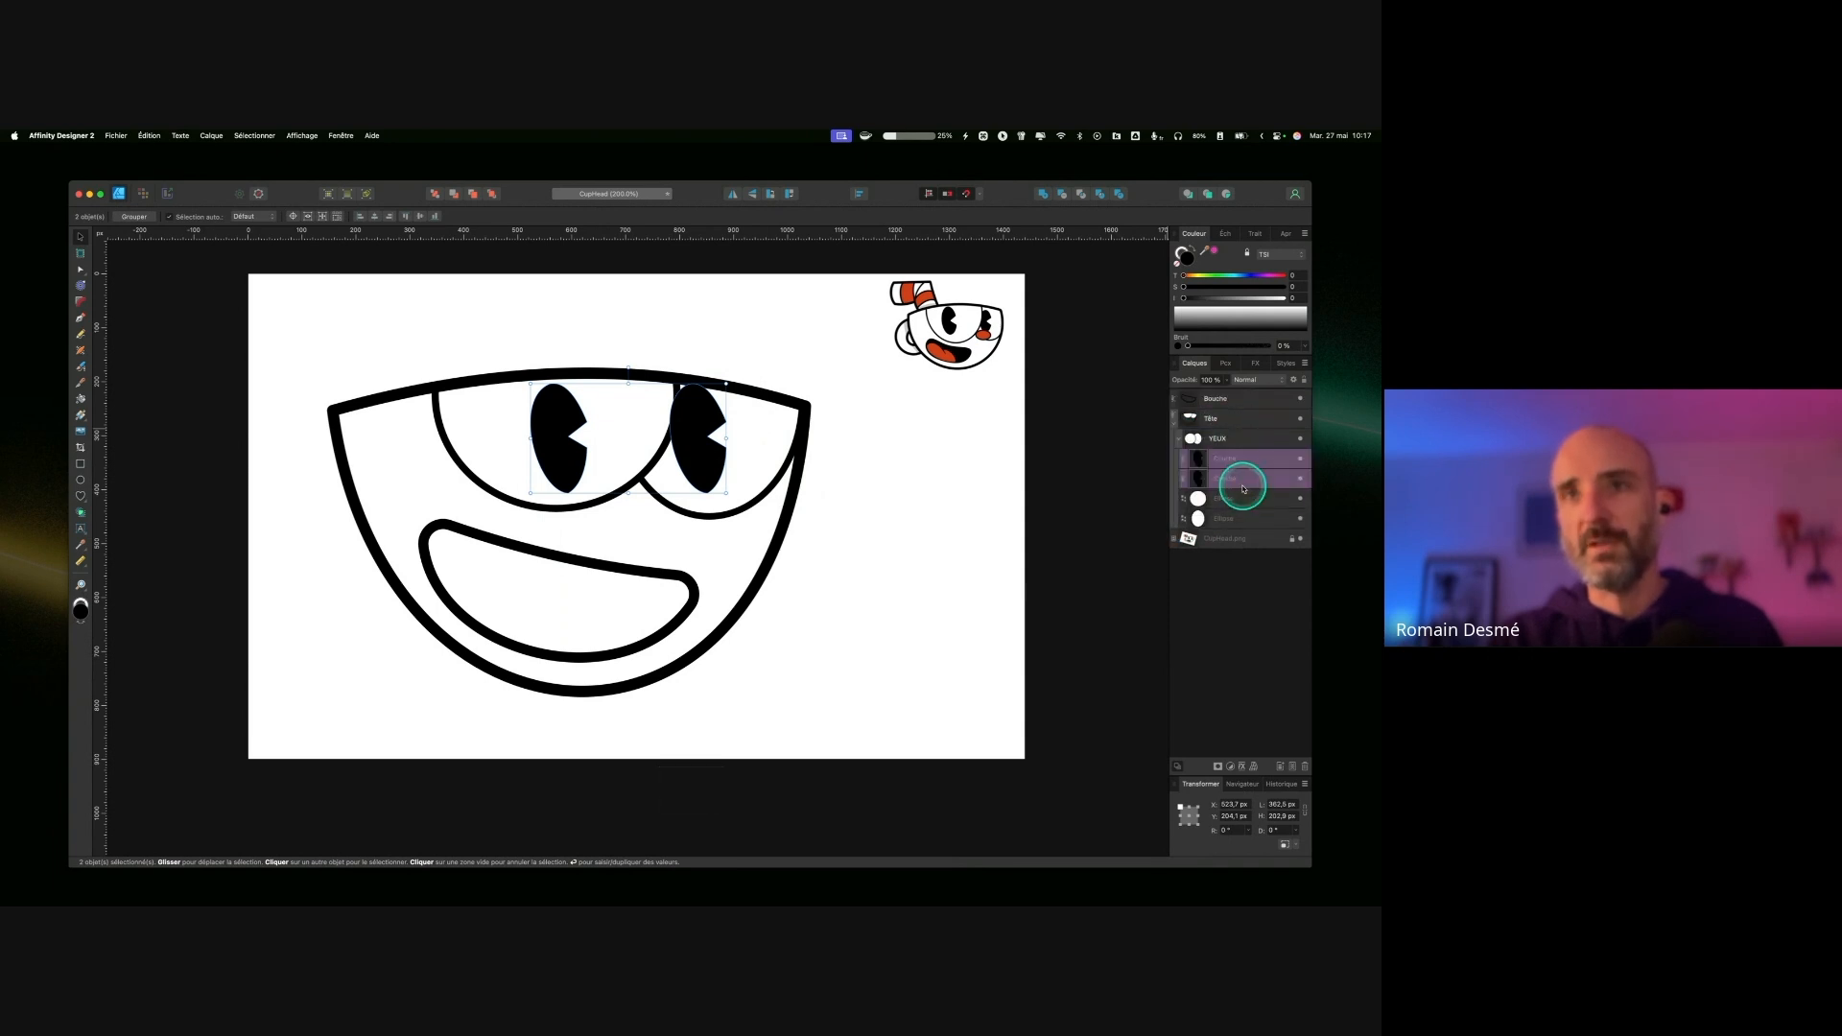
click(1253, 480)
click(1256, 458)
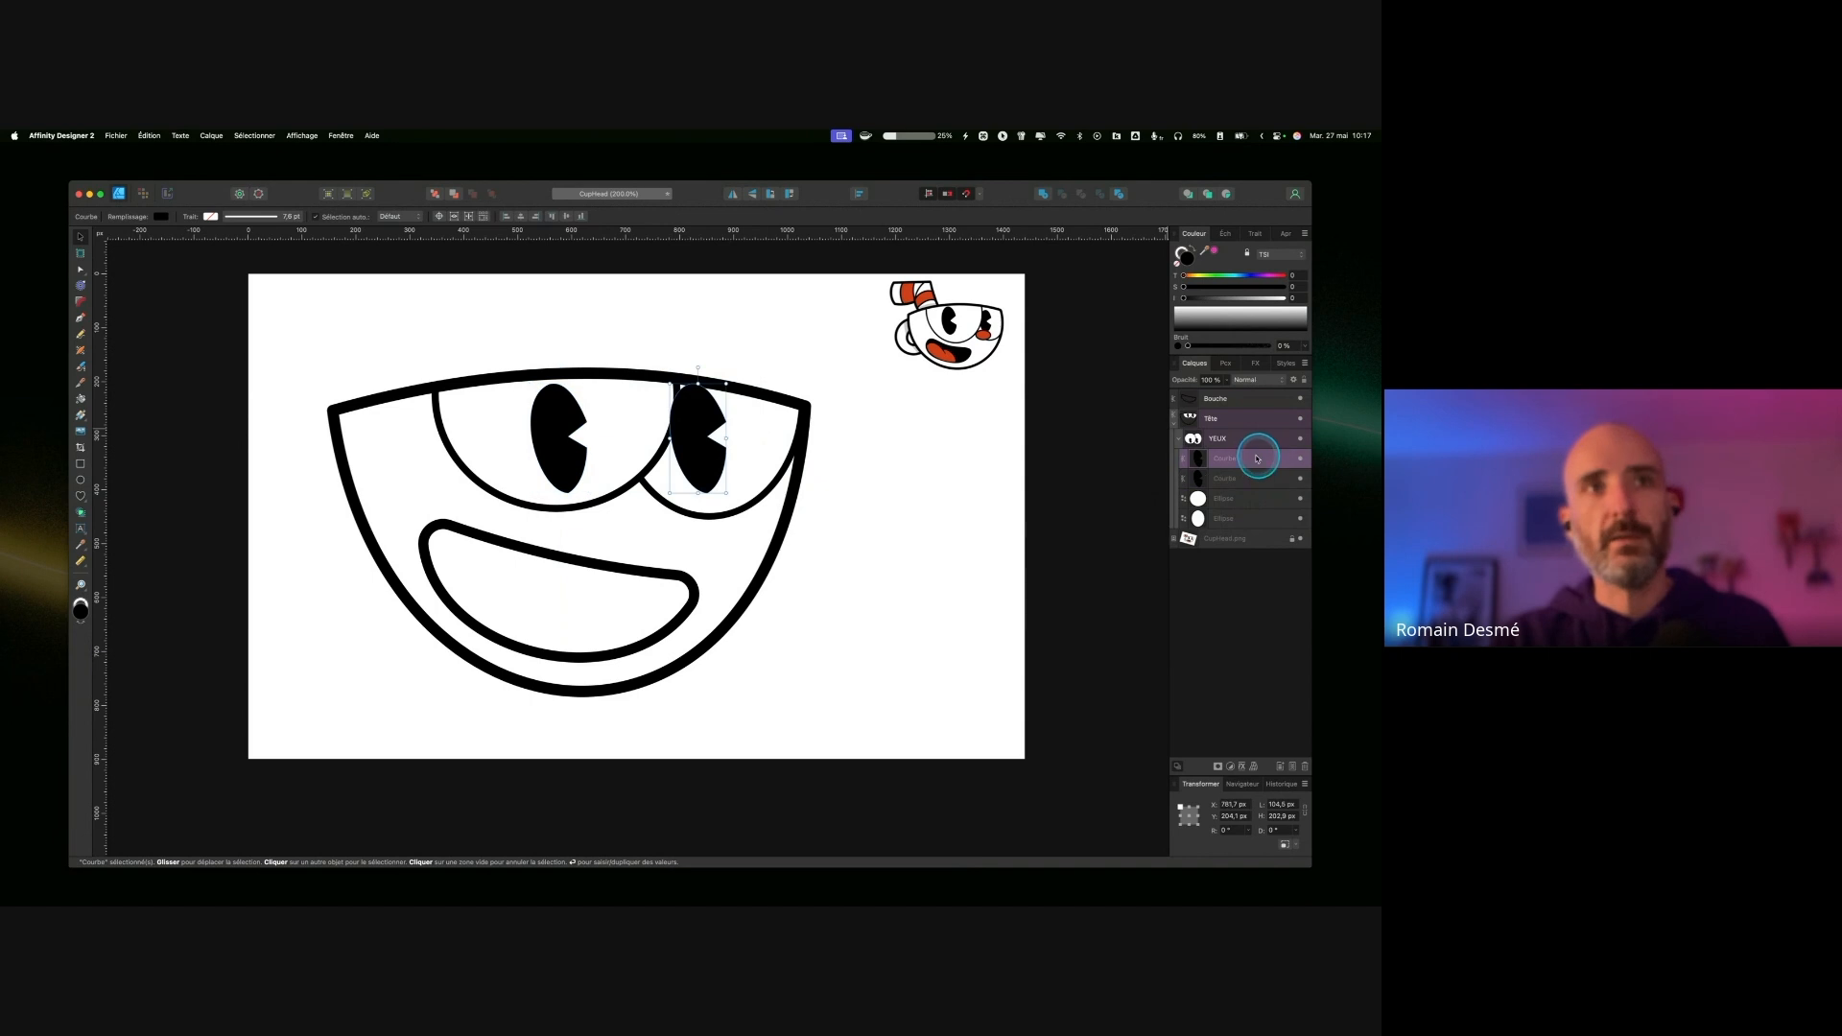
drag(1257, 462, 1258, 508)
Step: Scale the back pupil down to about 93 px wide and 180 px tall, and nudge it slightly left and down
drag(695, 442, 717, 480)
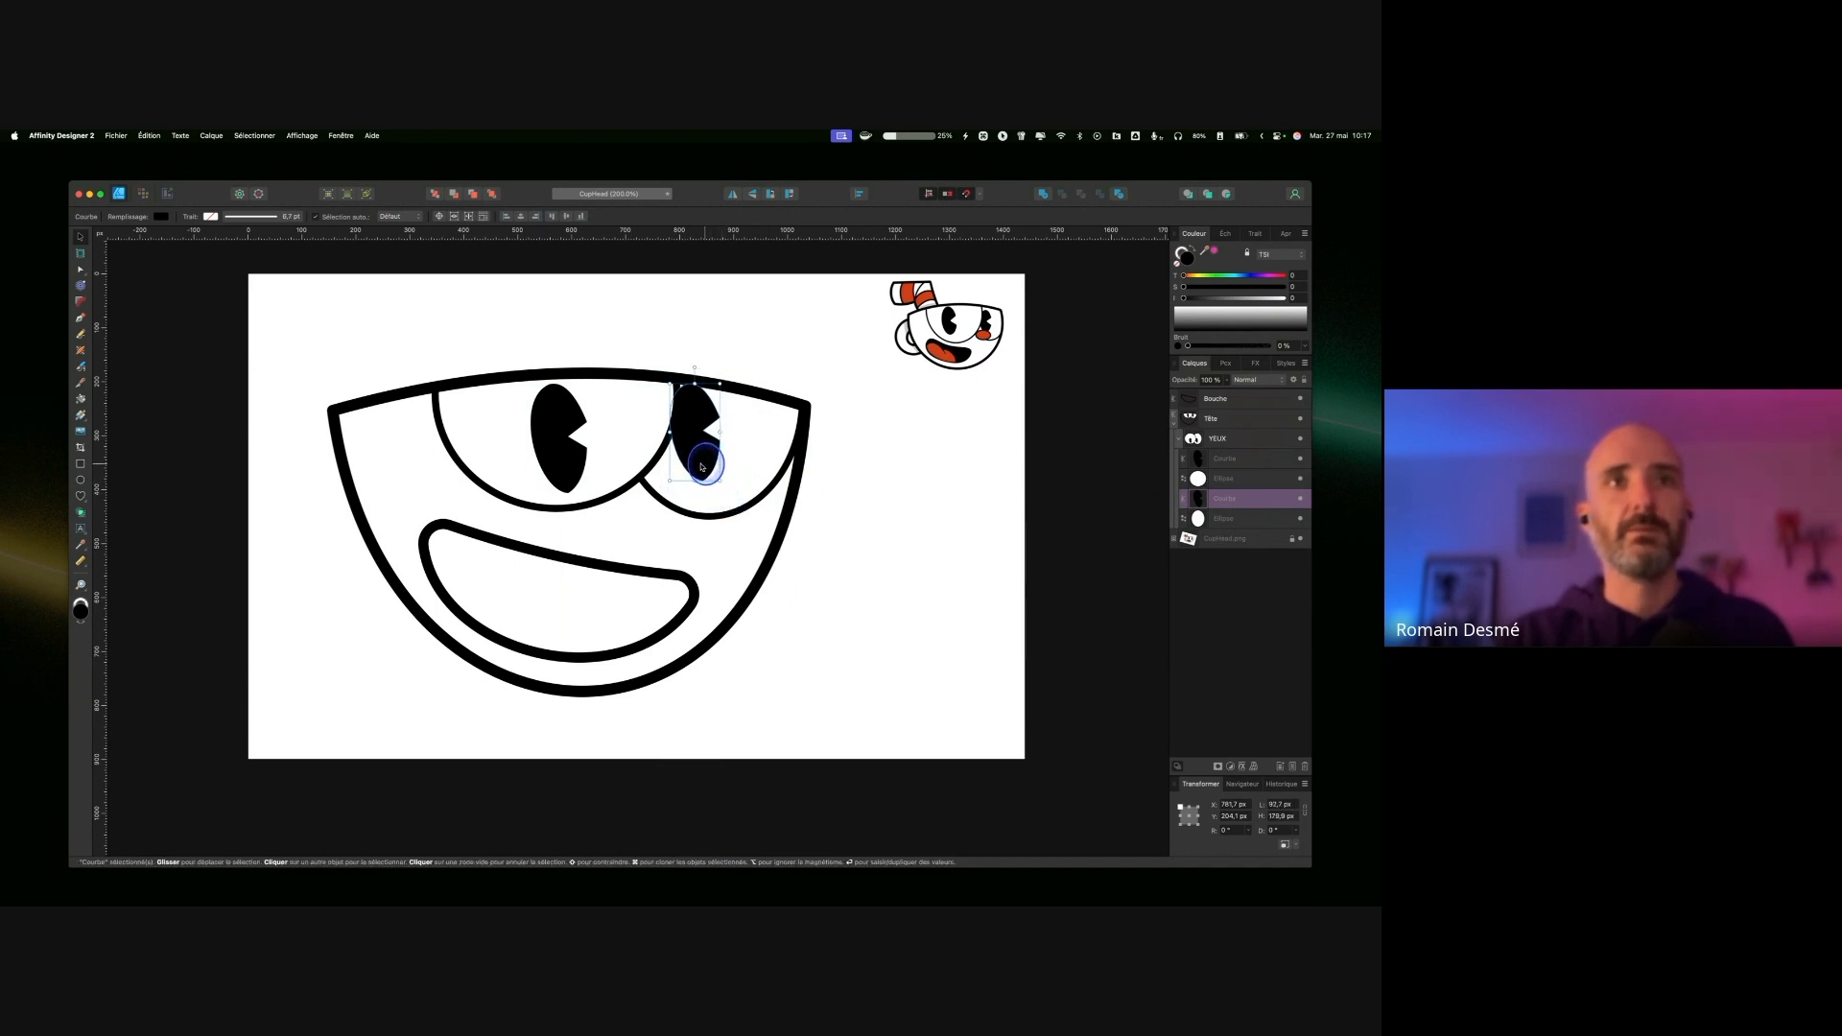
key(Left)
key(Left)
key(Left)
key(Left)
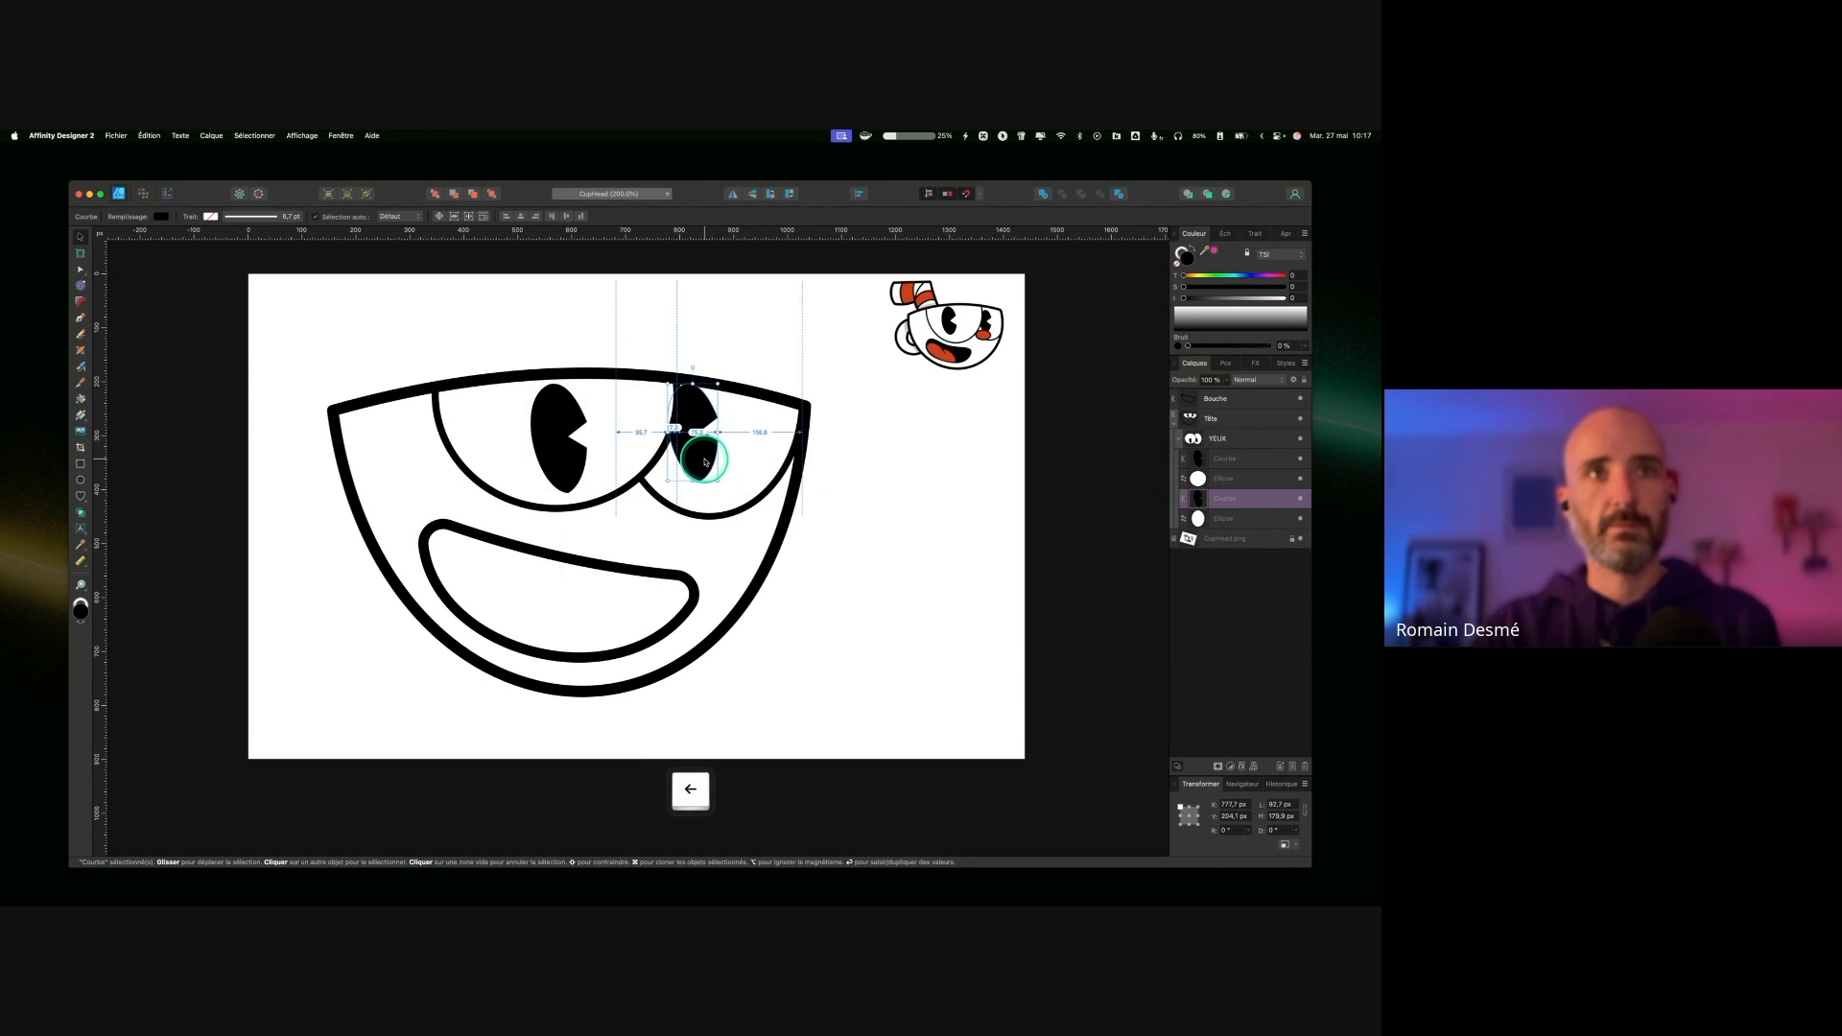
key(Down)
key(Down)
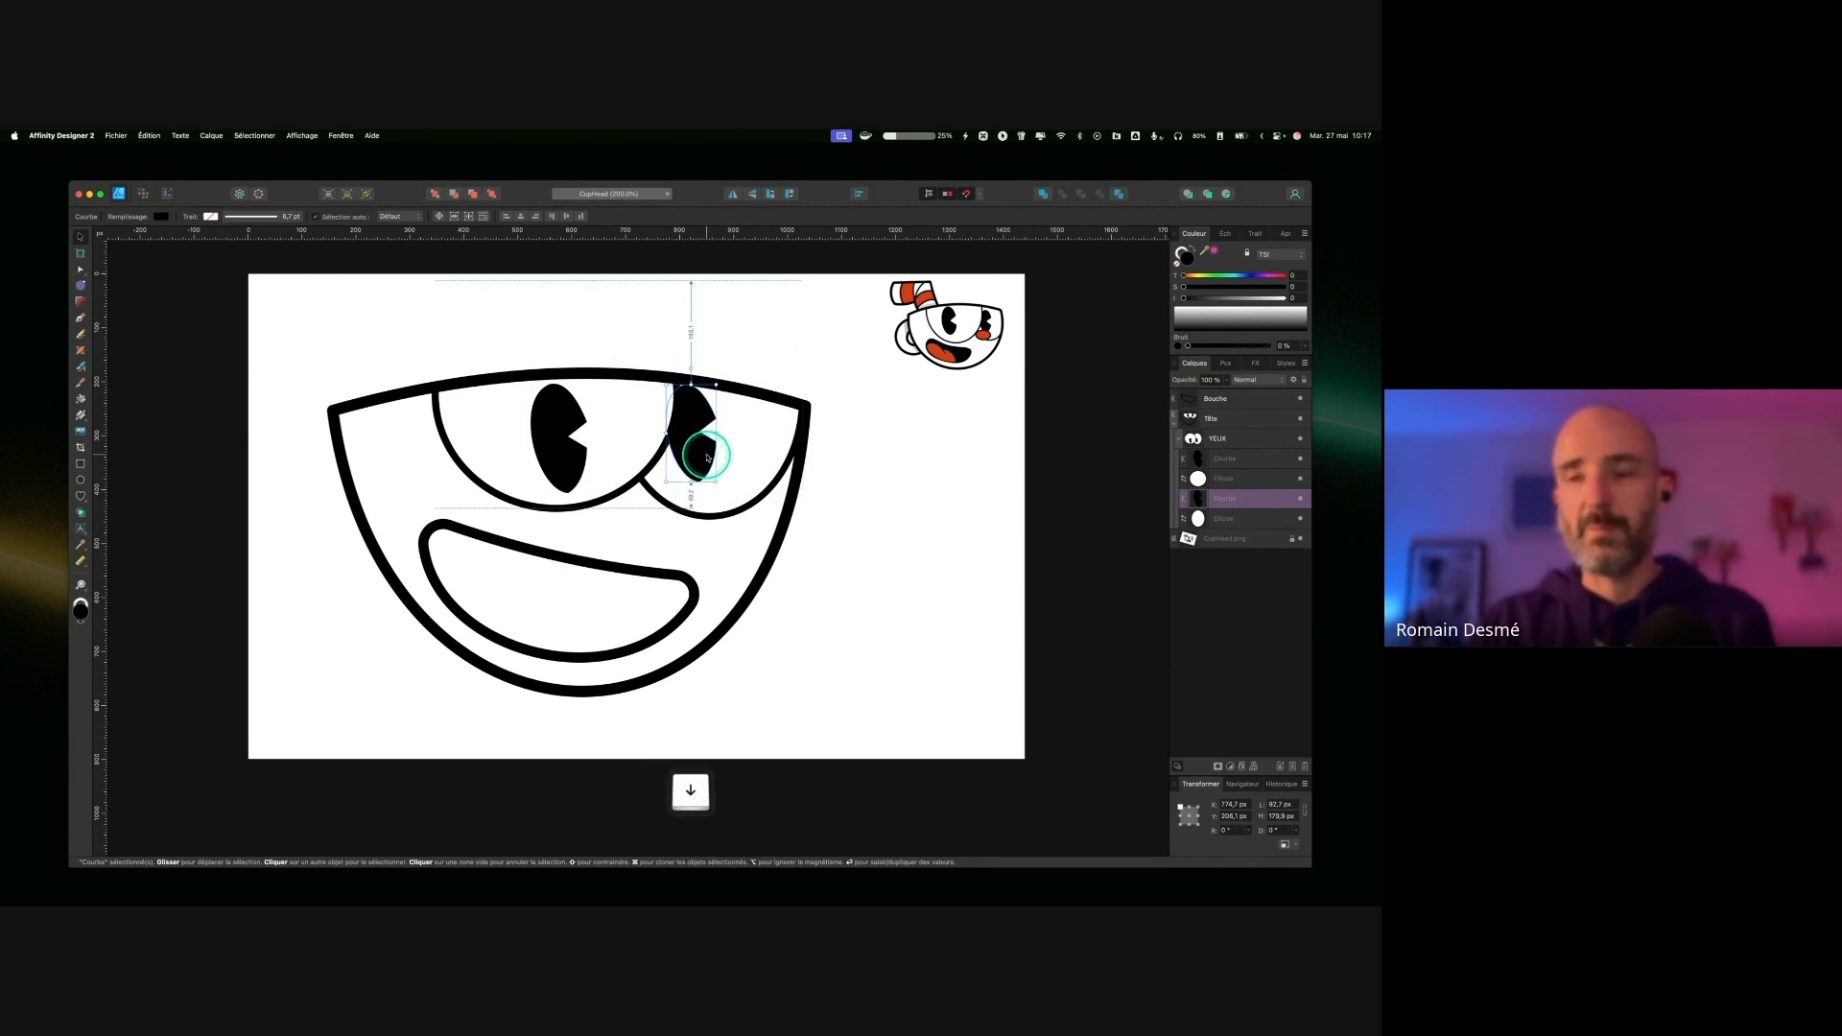
key(Right)
key(Right)
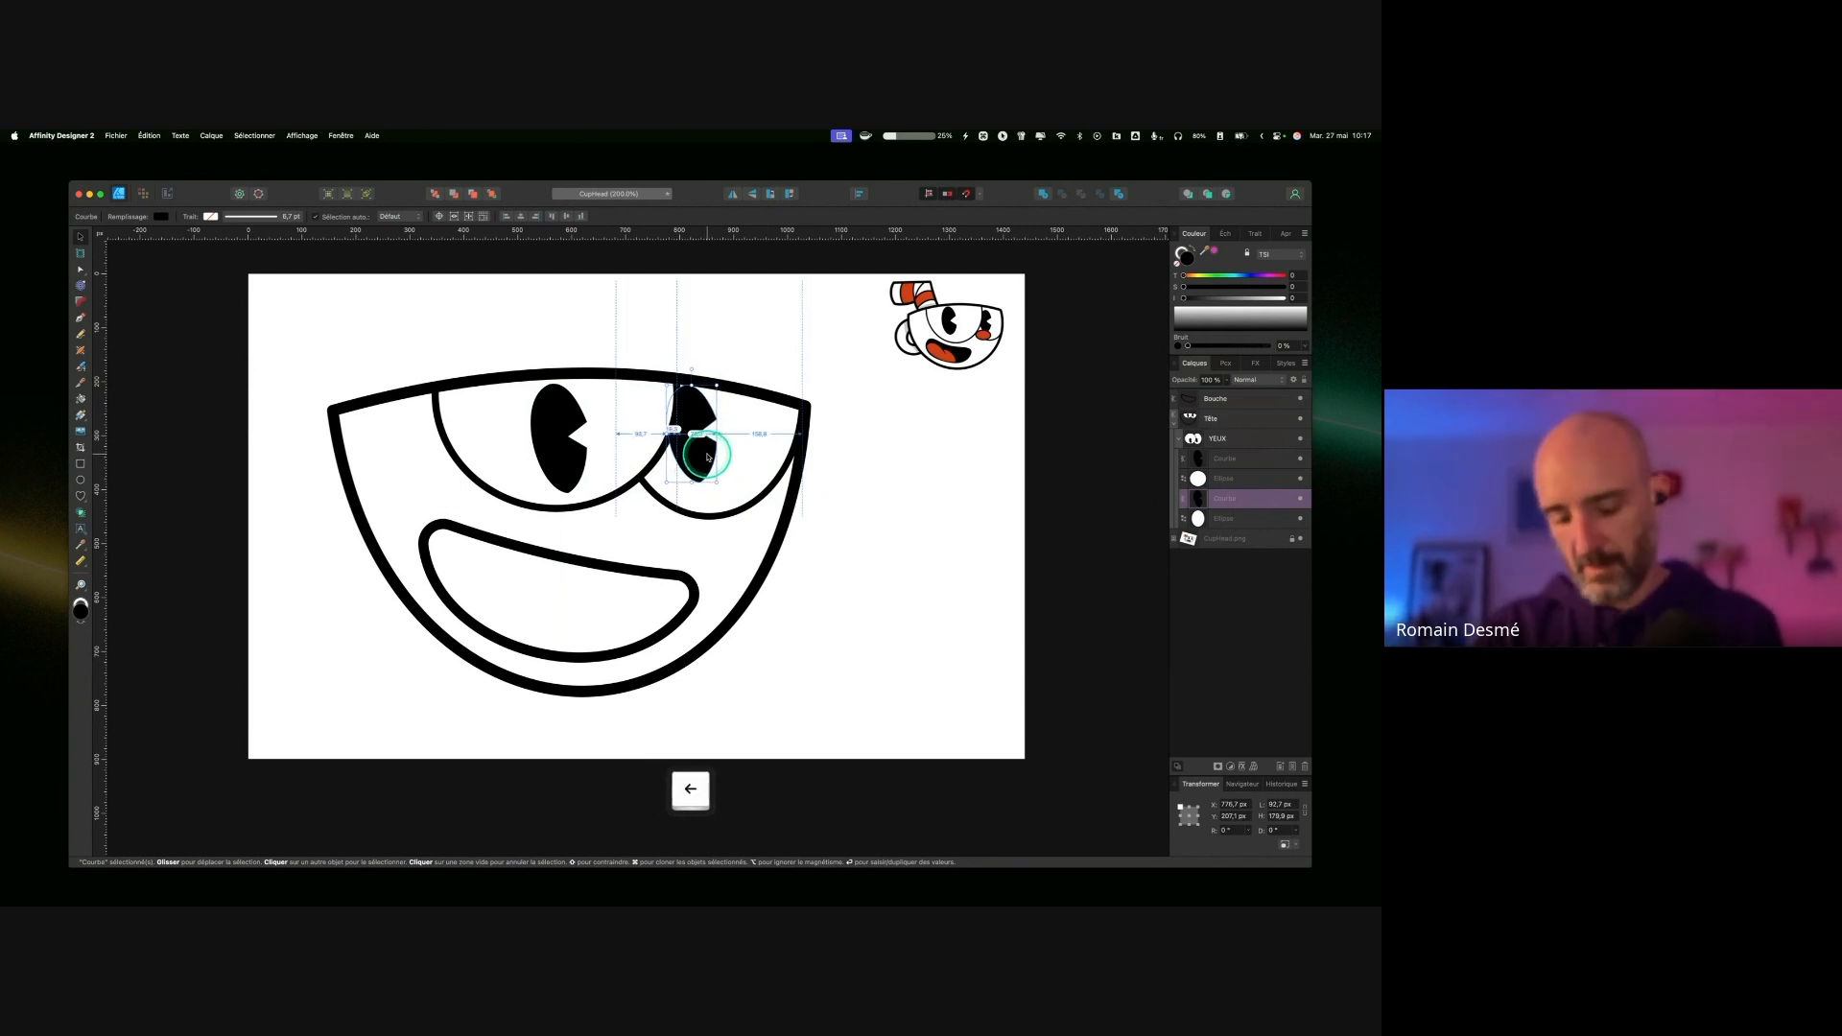
key(Left)
key(Right)
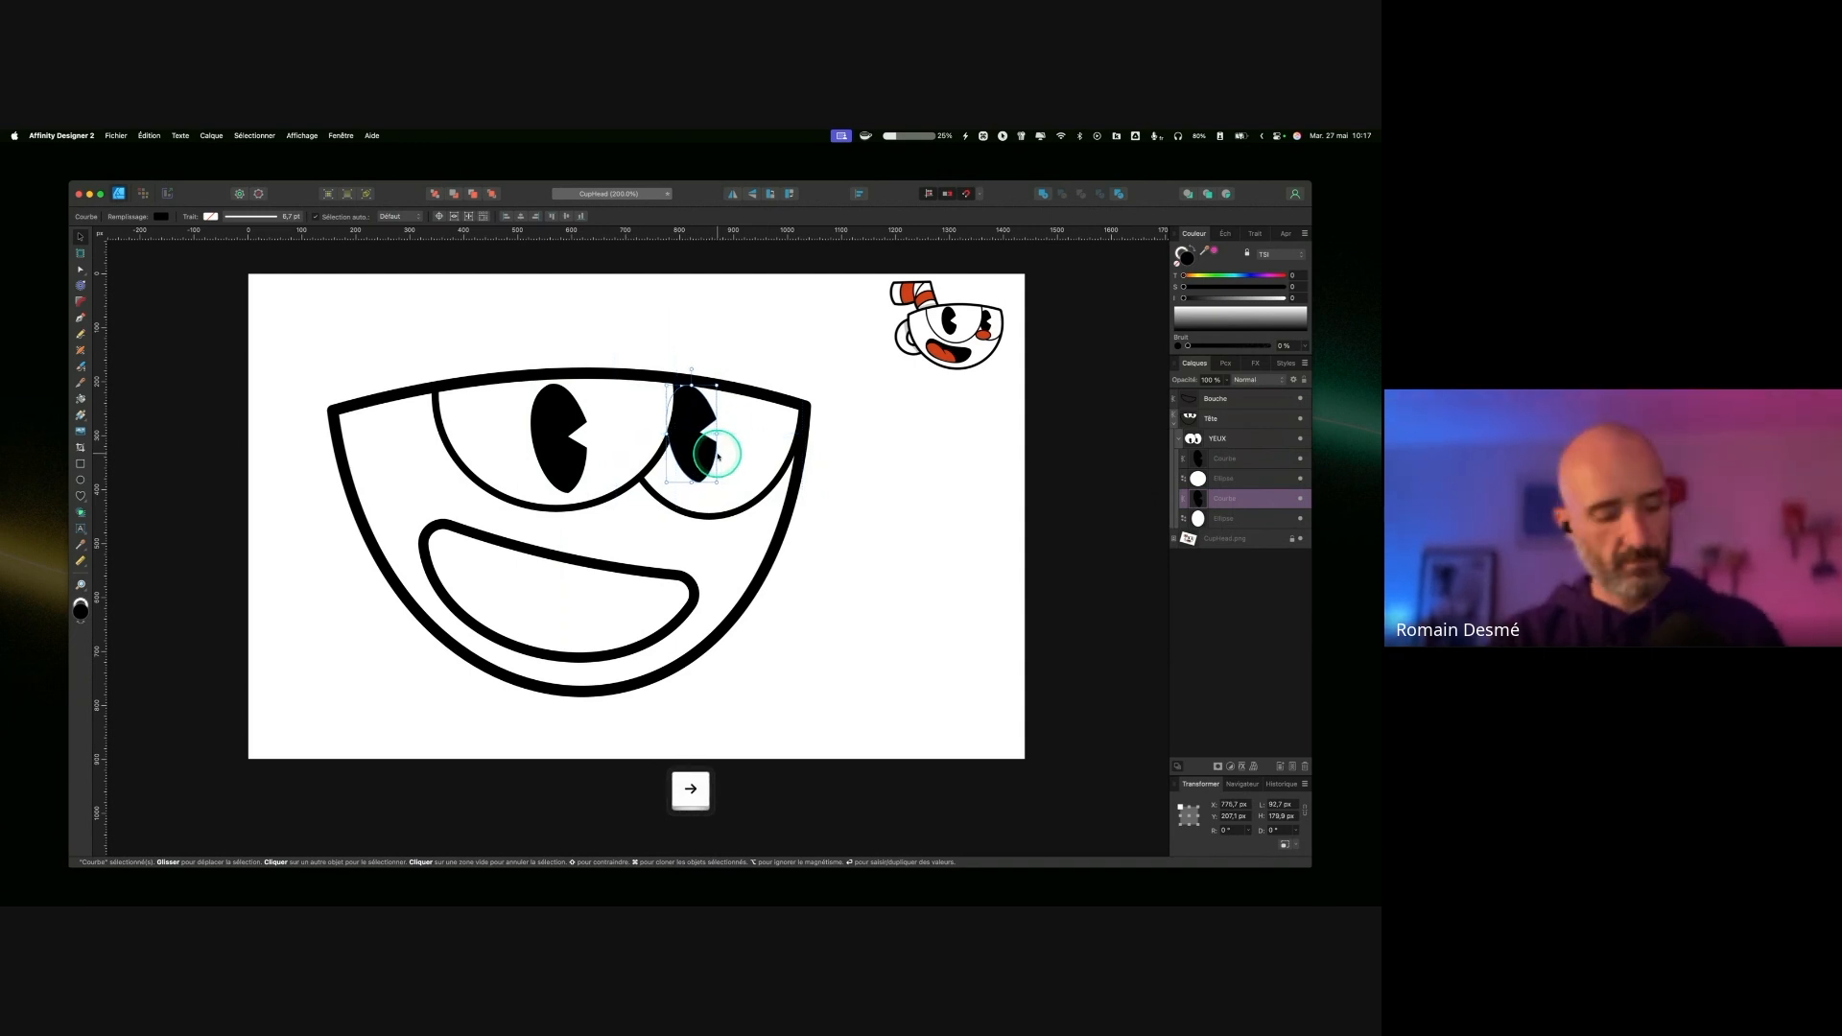
Step: Shift the back pupil farther left and slightly up in larger increments so the front eye partly covers it
key(shift+Right)
key(shift+Right)
key(shift+Right)
key(shift+Left)
key(shift+Left)
key(shift+Left)
key(shift+Left)
key(shift+Up)
key(shift+Left)
key(shift+Left)
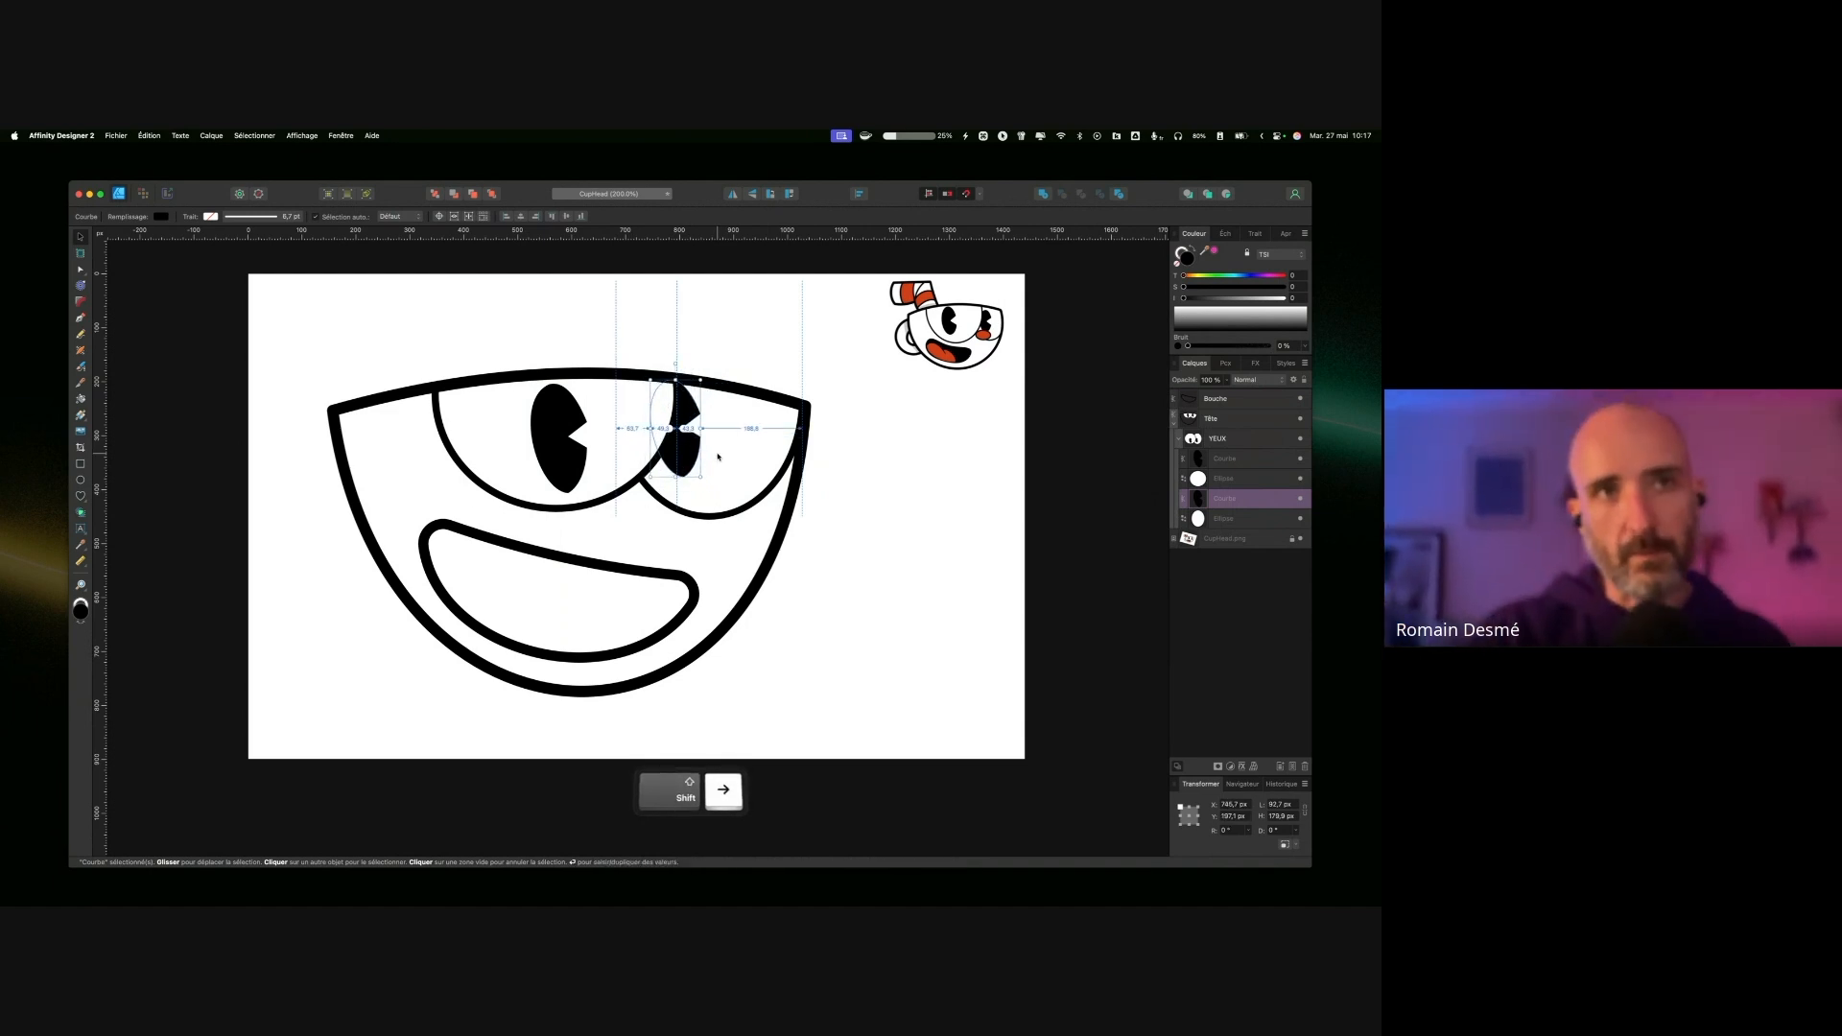
click(873, 501)
scroll(868, 505, left, 2)
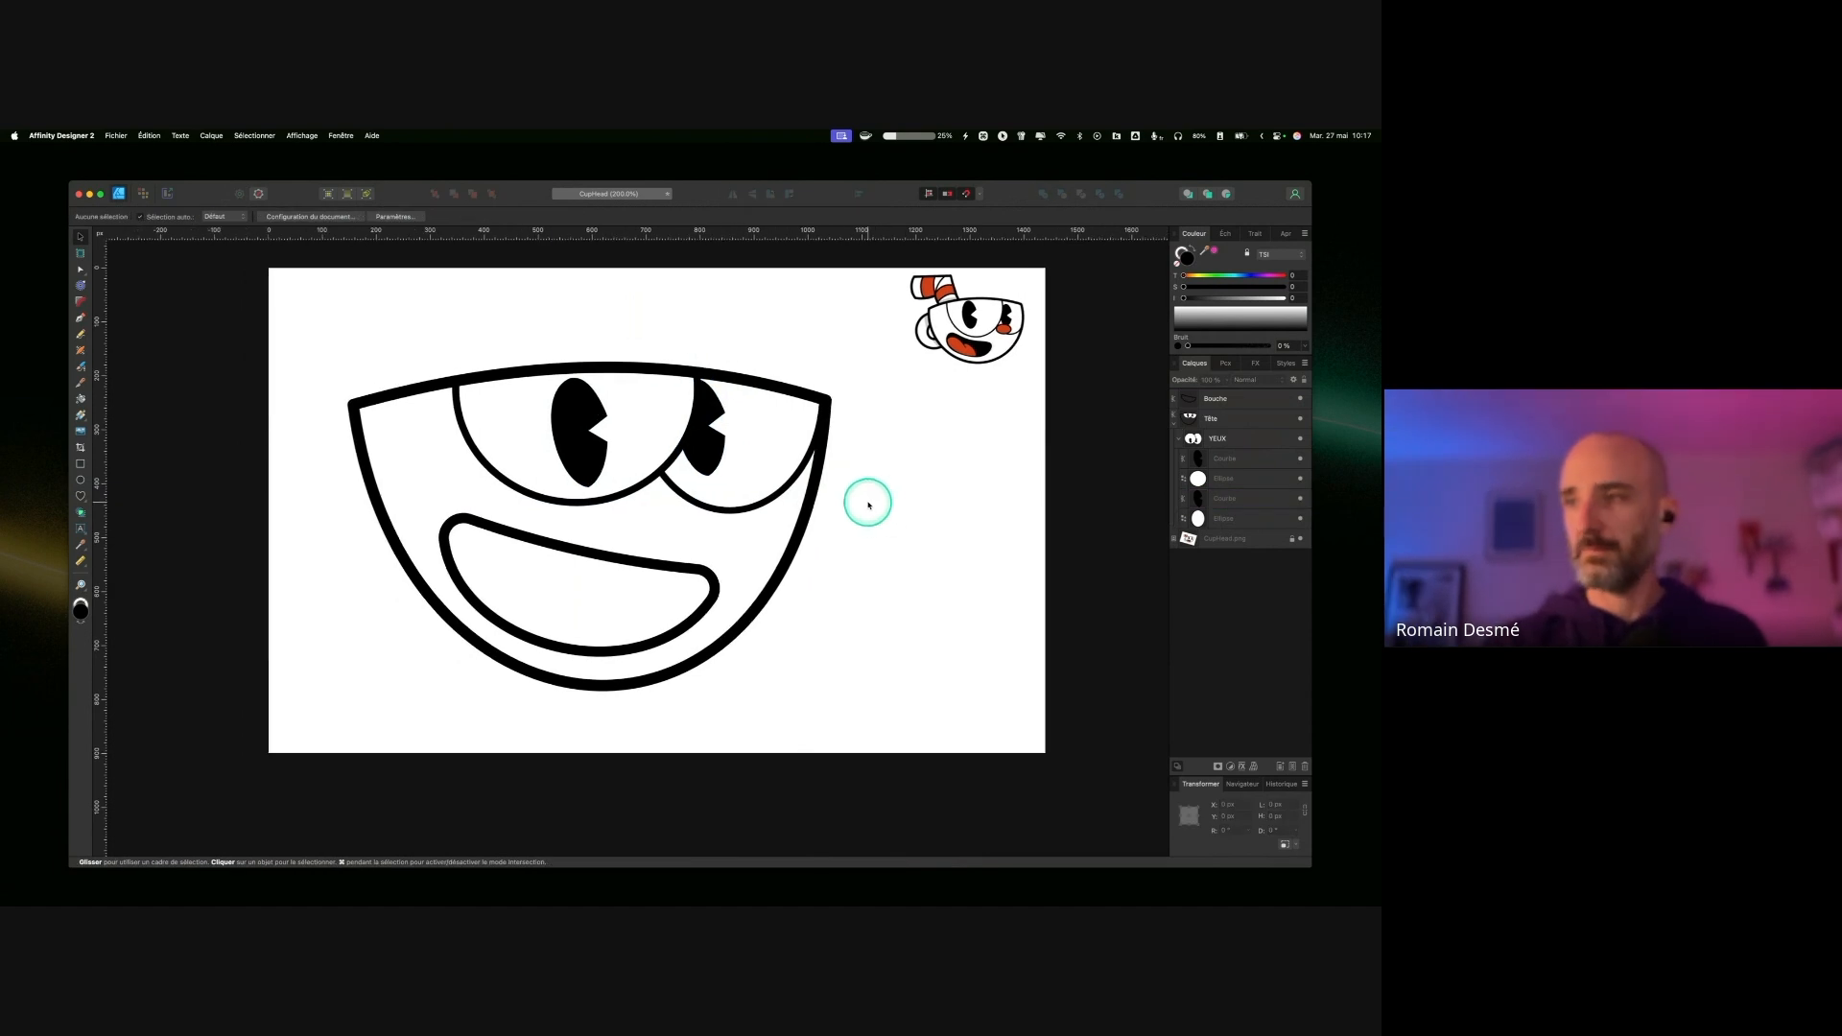
Step: Convert the front pupil's bottom node to smooth and level its handle to round off the lower end
scroll(748, 402, left, 1)
click(642, 284)
click(595, 490)
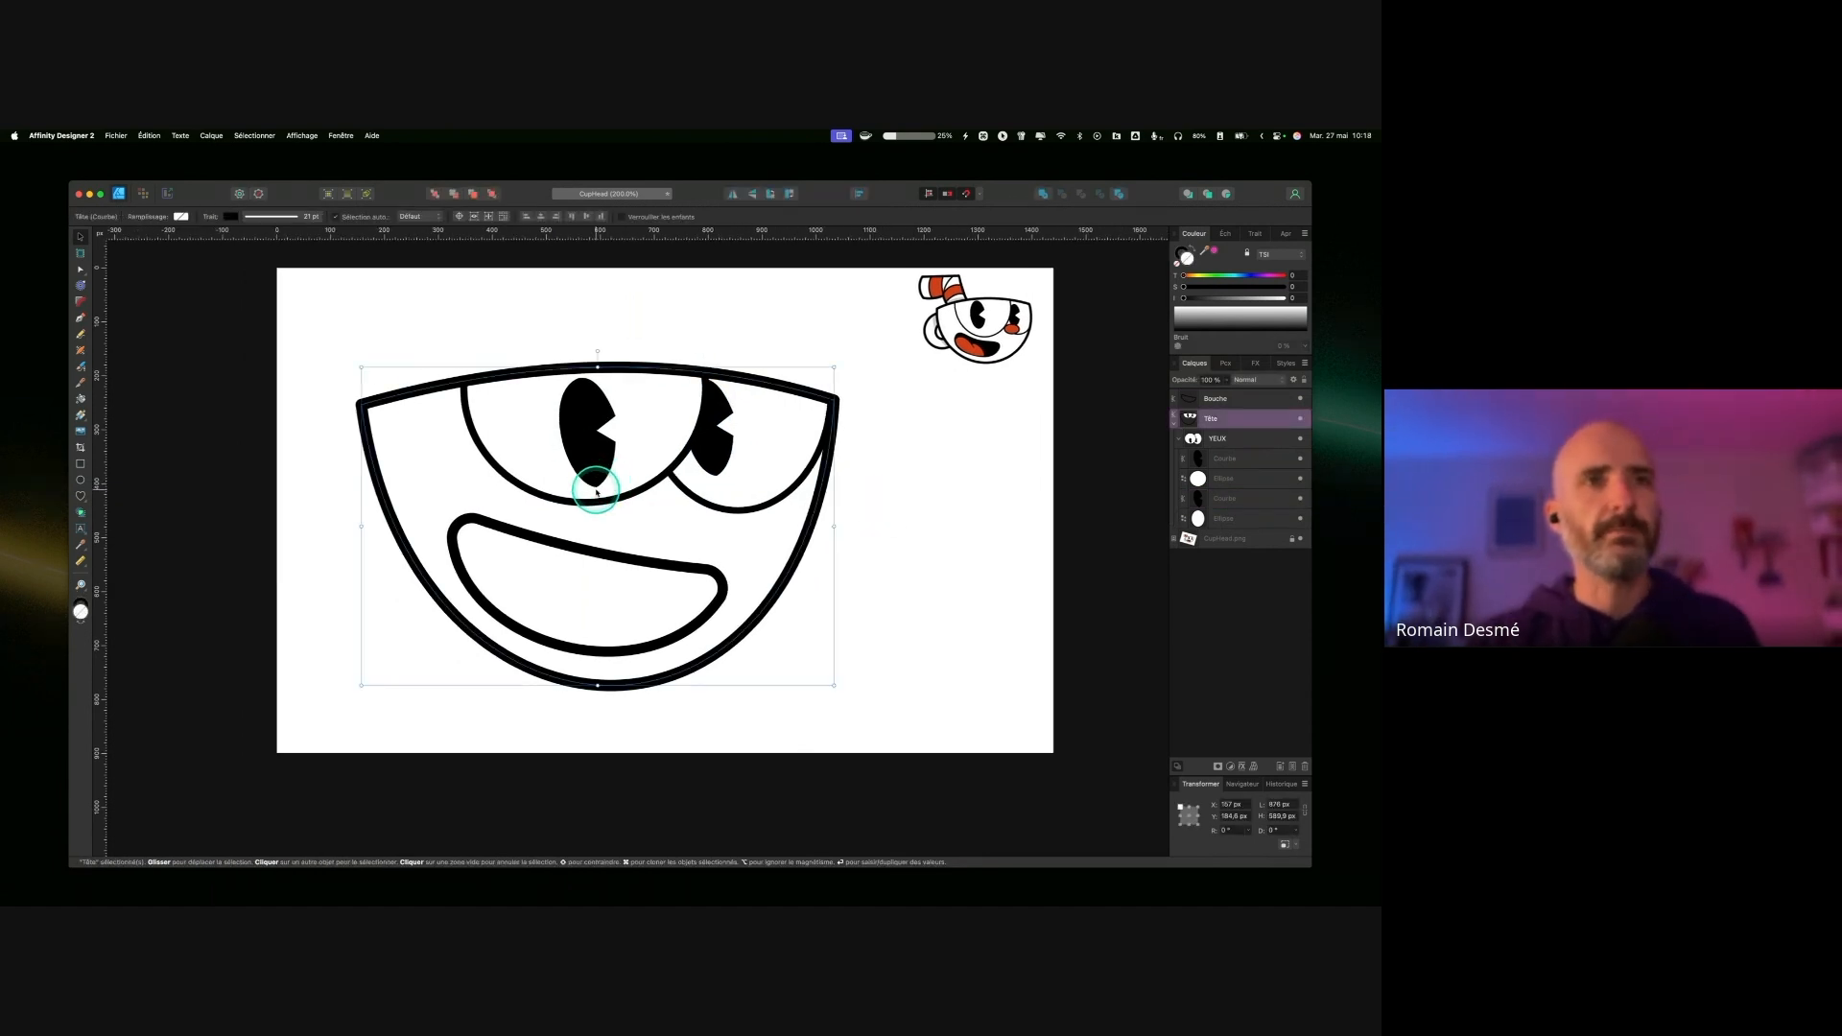
key(super+equal)
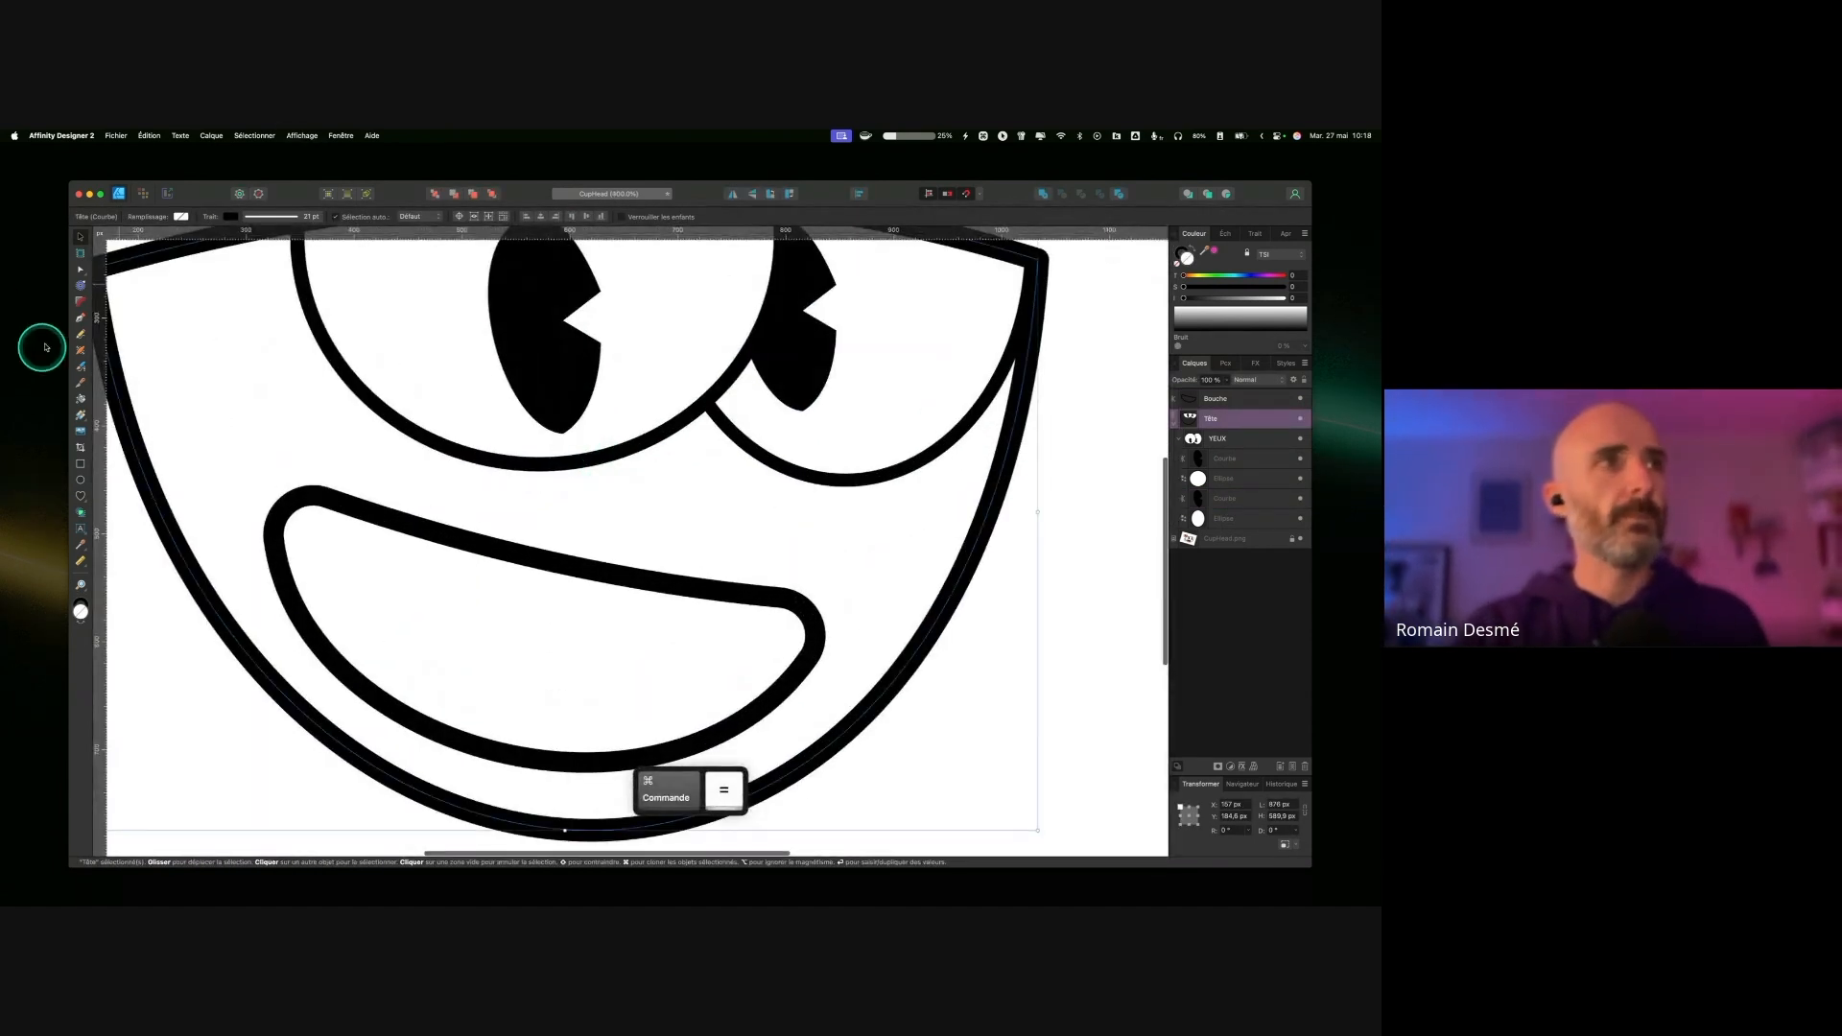
click(82, 284)
click(562, 422)
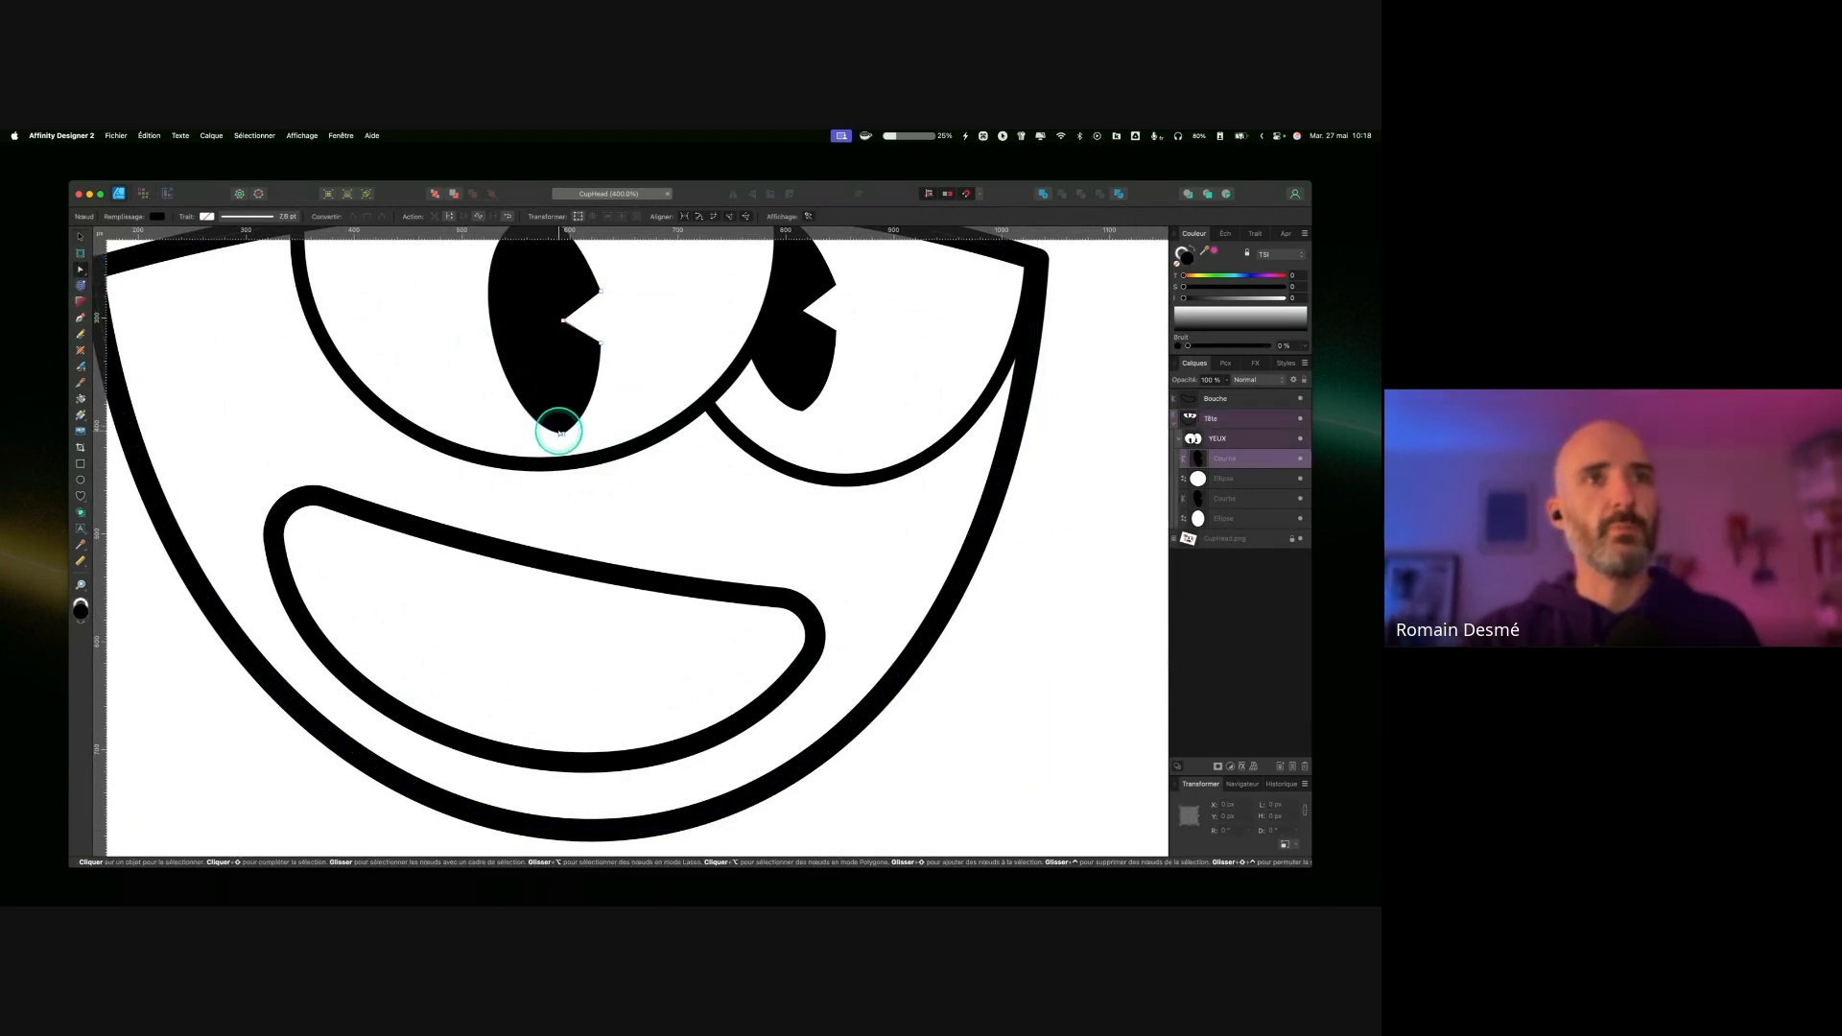
click(563, 435)
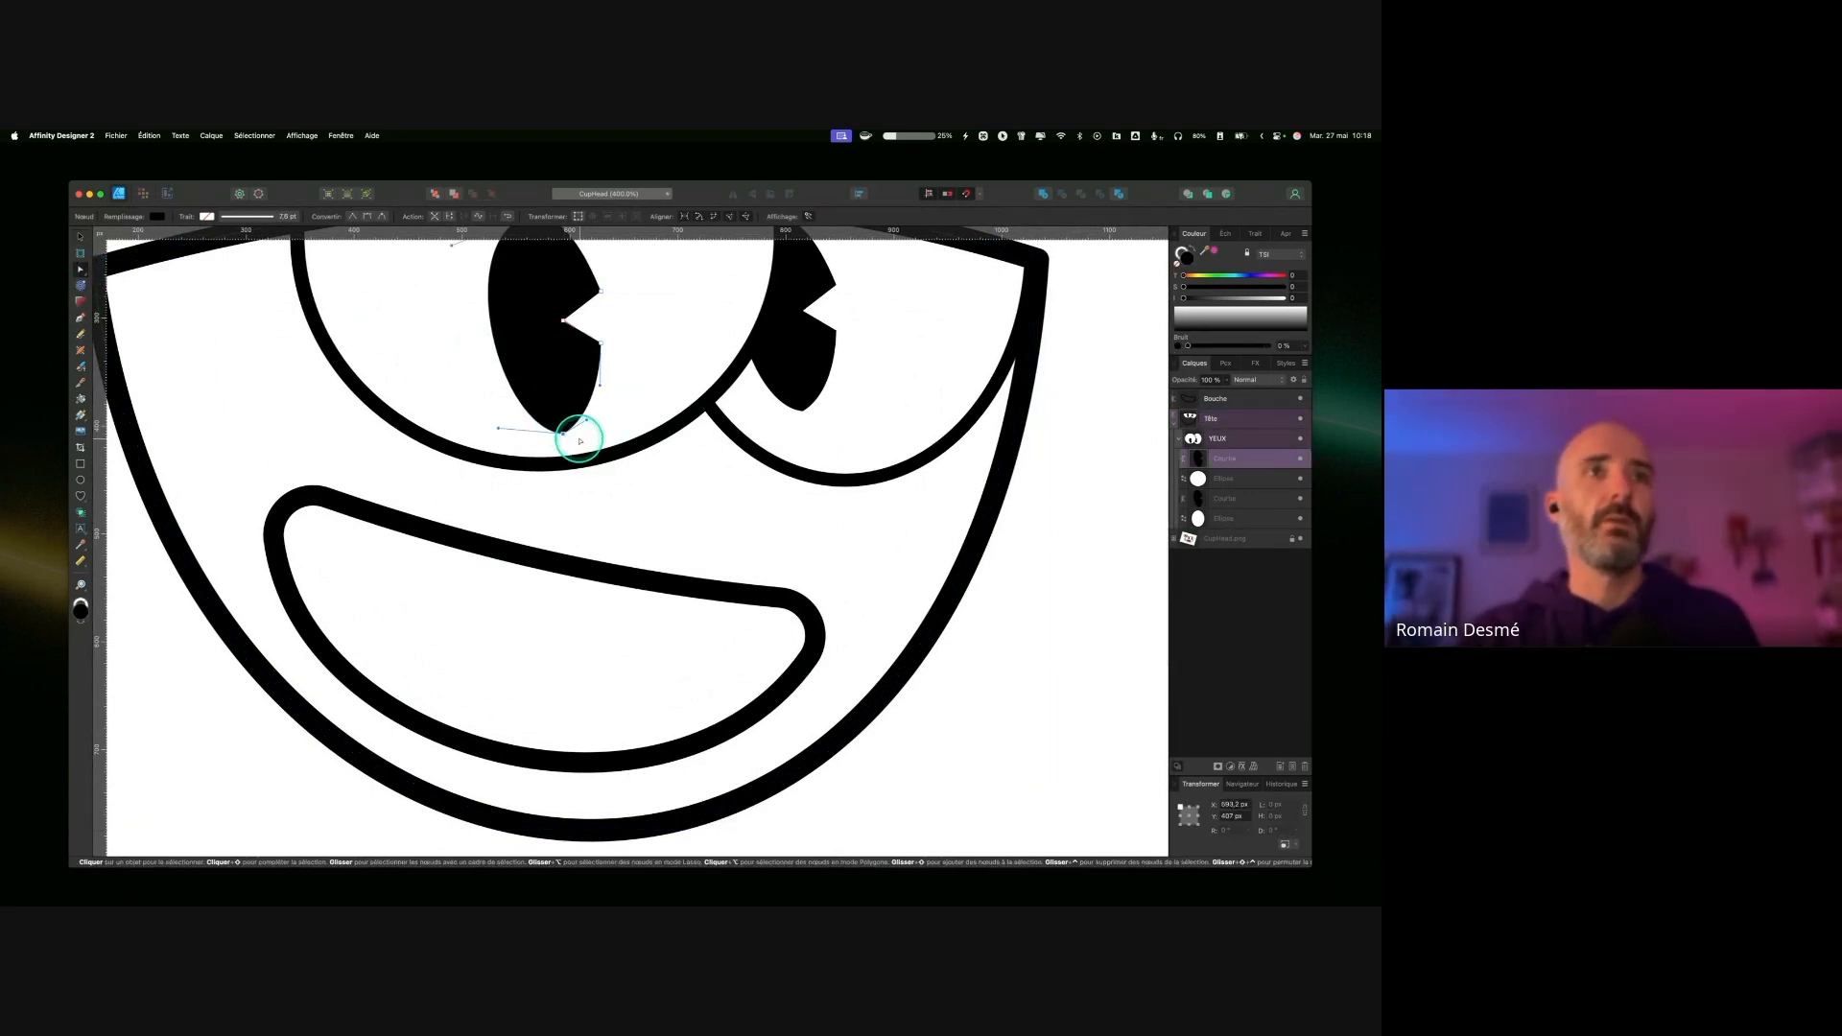
click(385, 218)
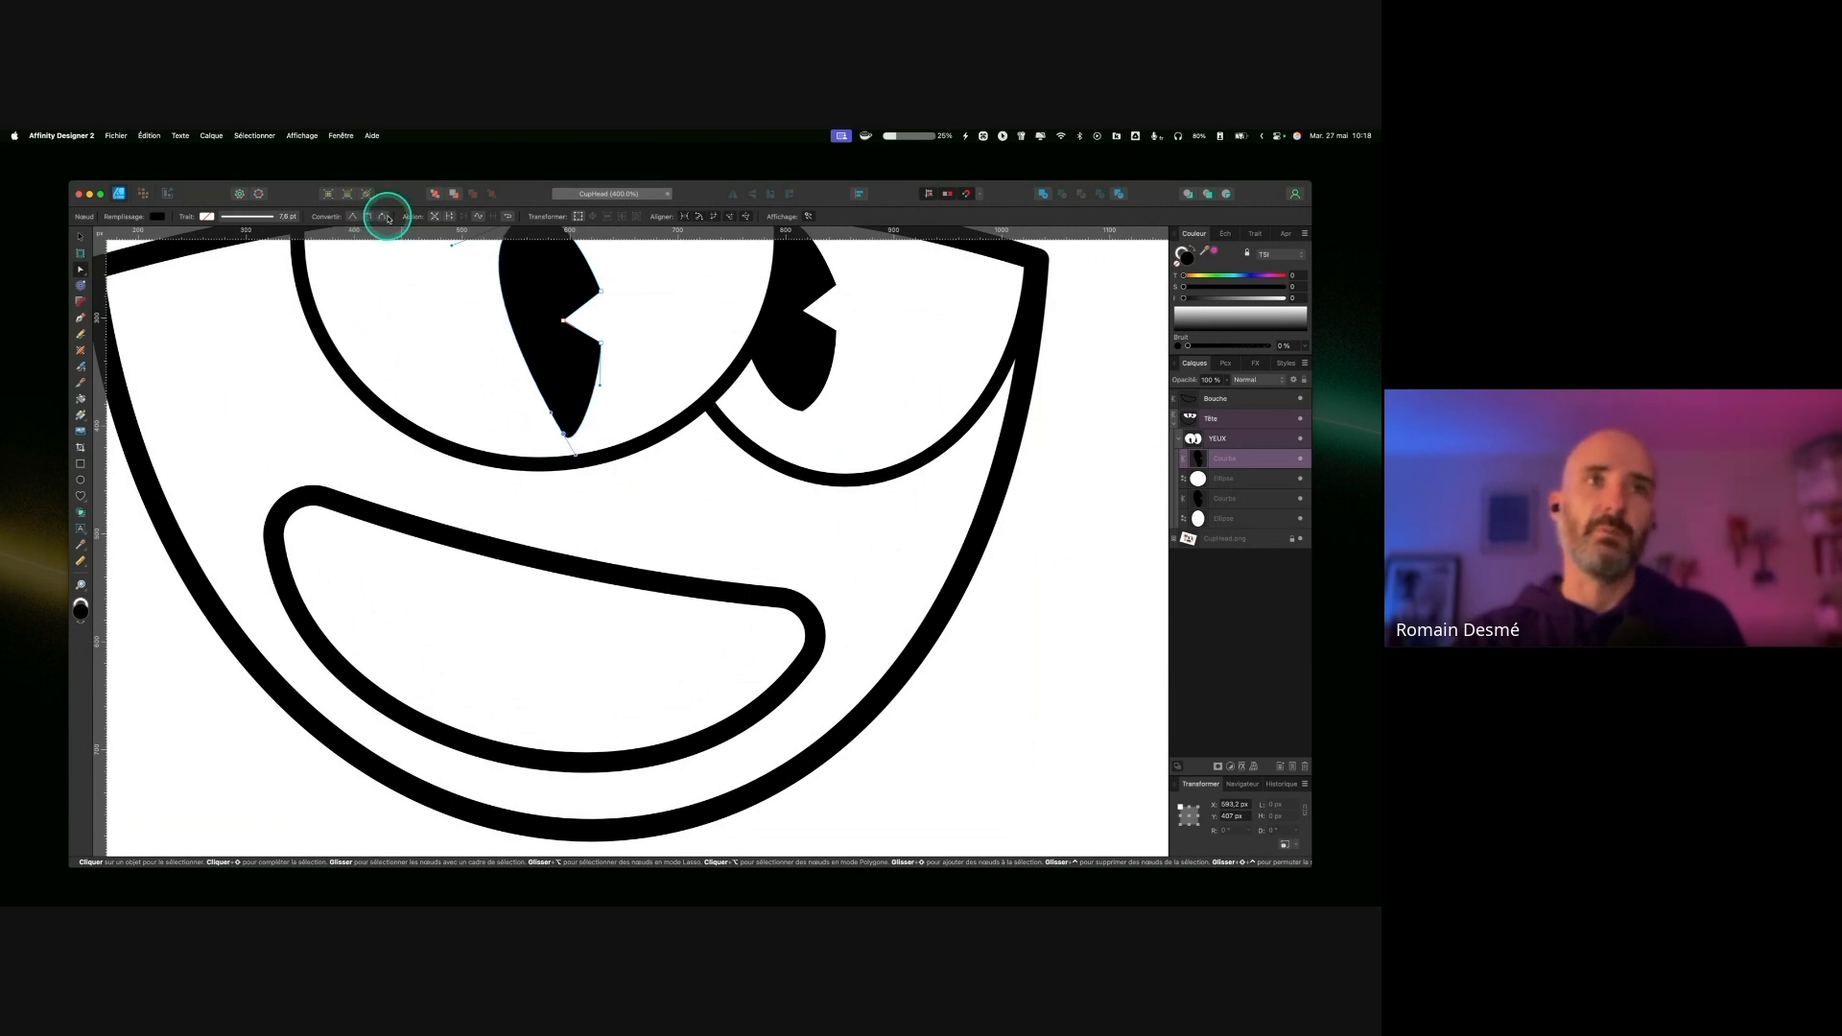
key(super+z)
click(370, 218)
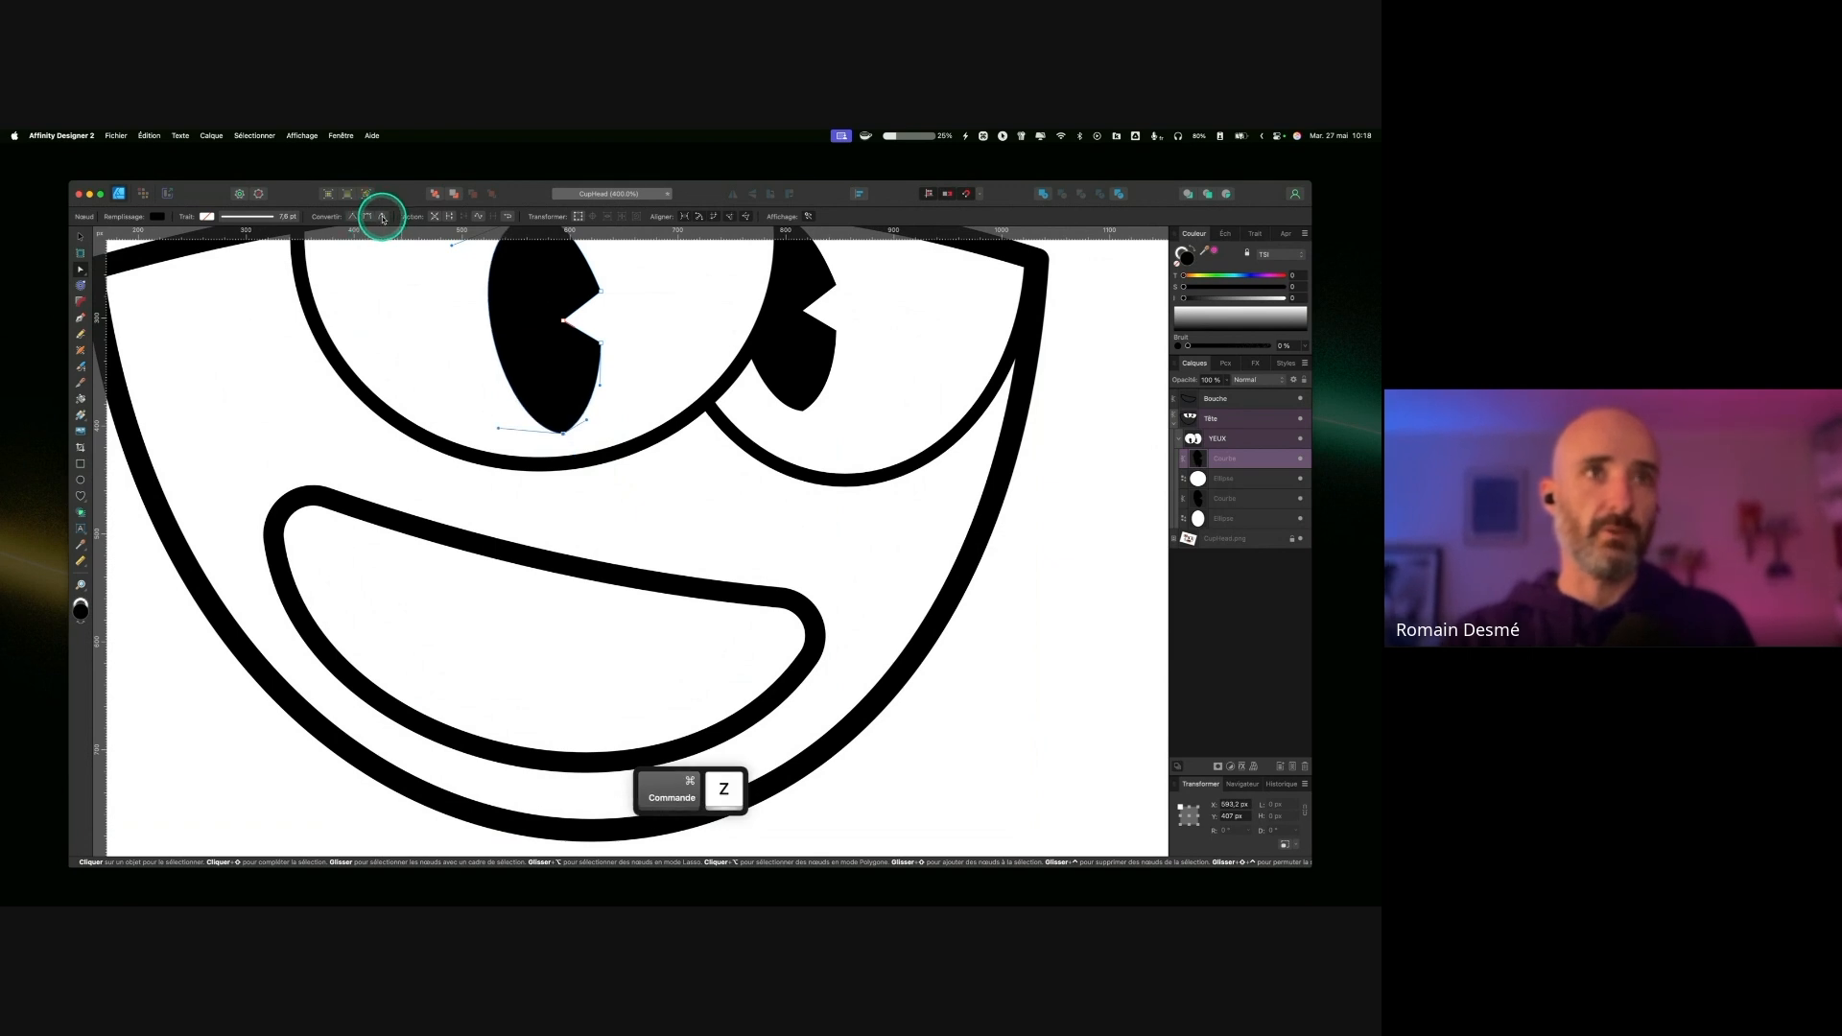
drag(550, 412, 519, 431)
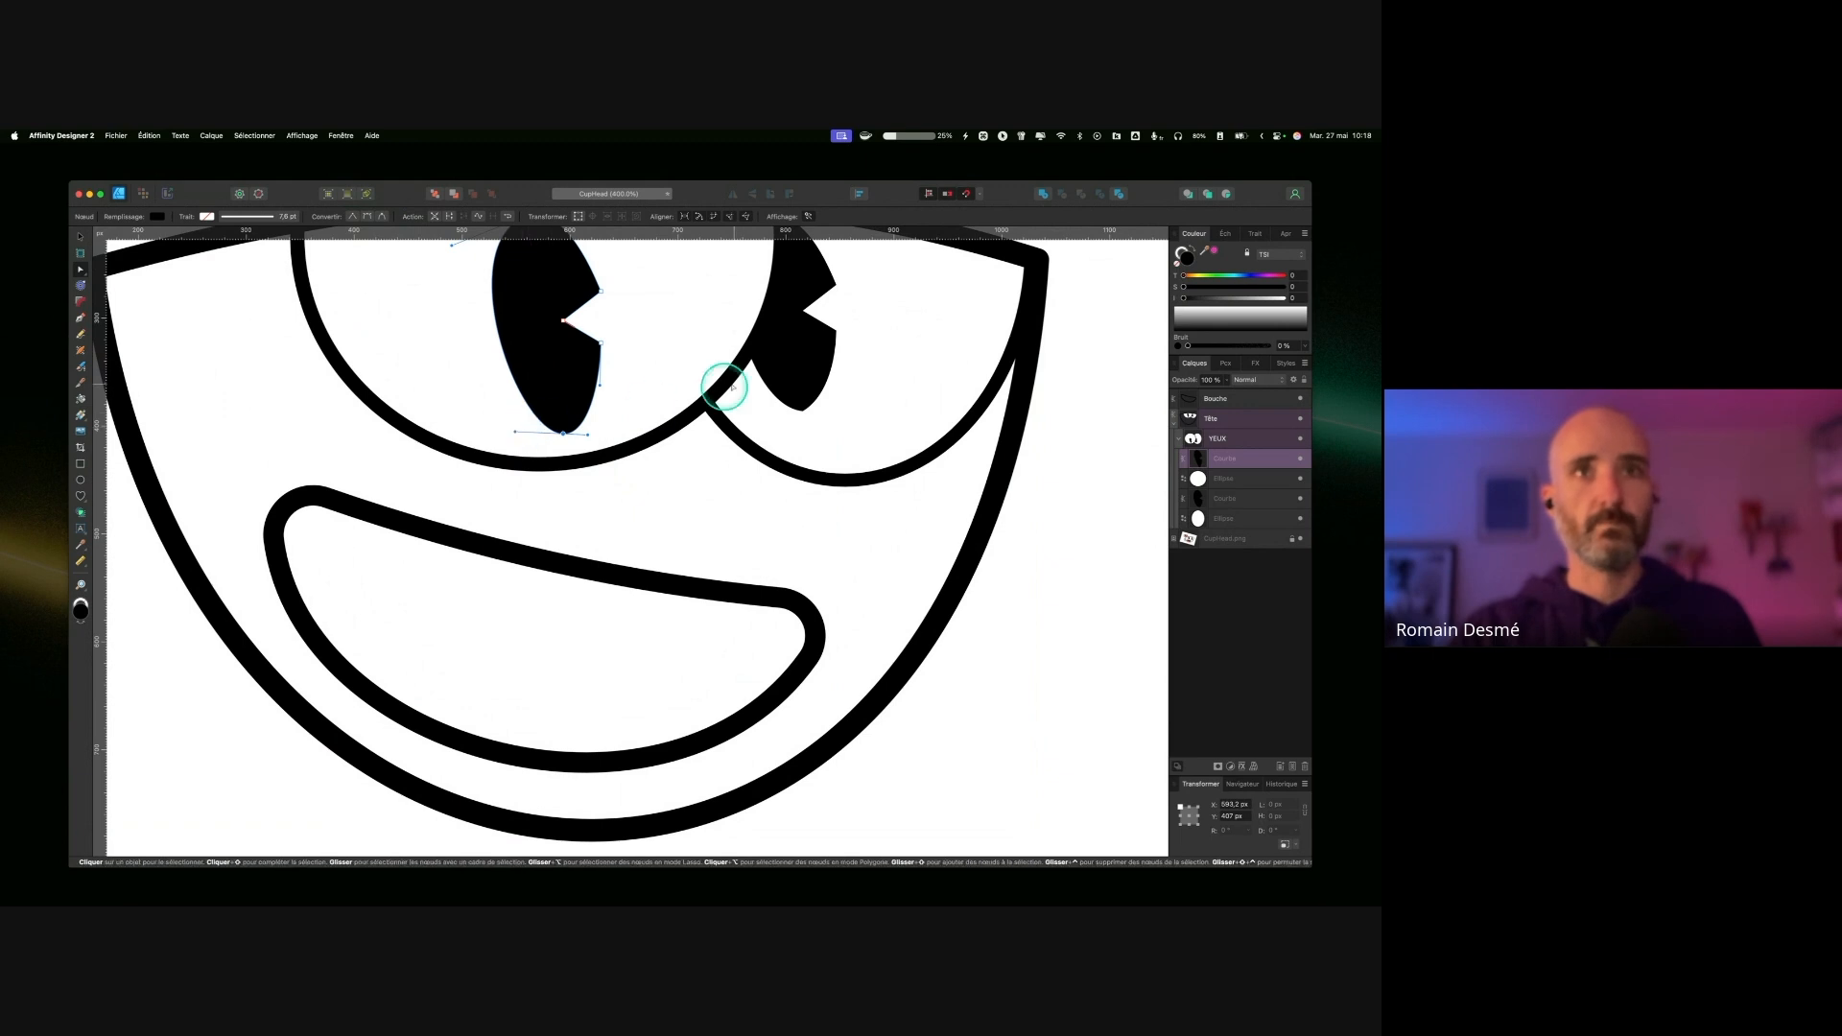
Step: Convert the back pupil's bottom node to smooth and adjust its left handle to round the lower end
click(787, 393)
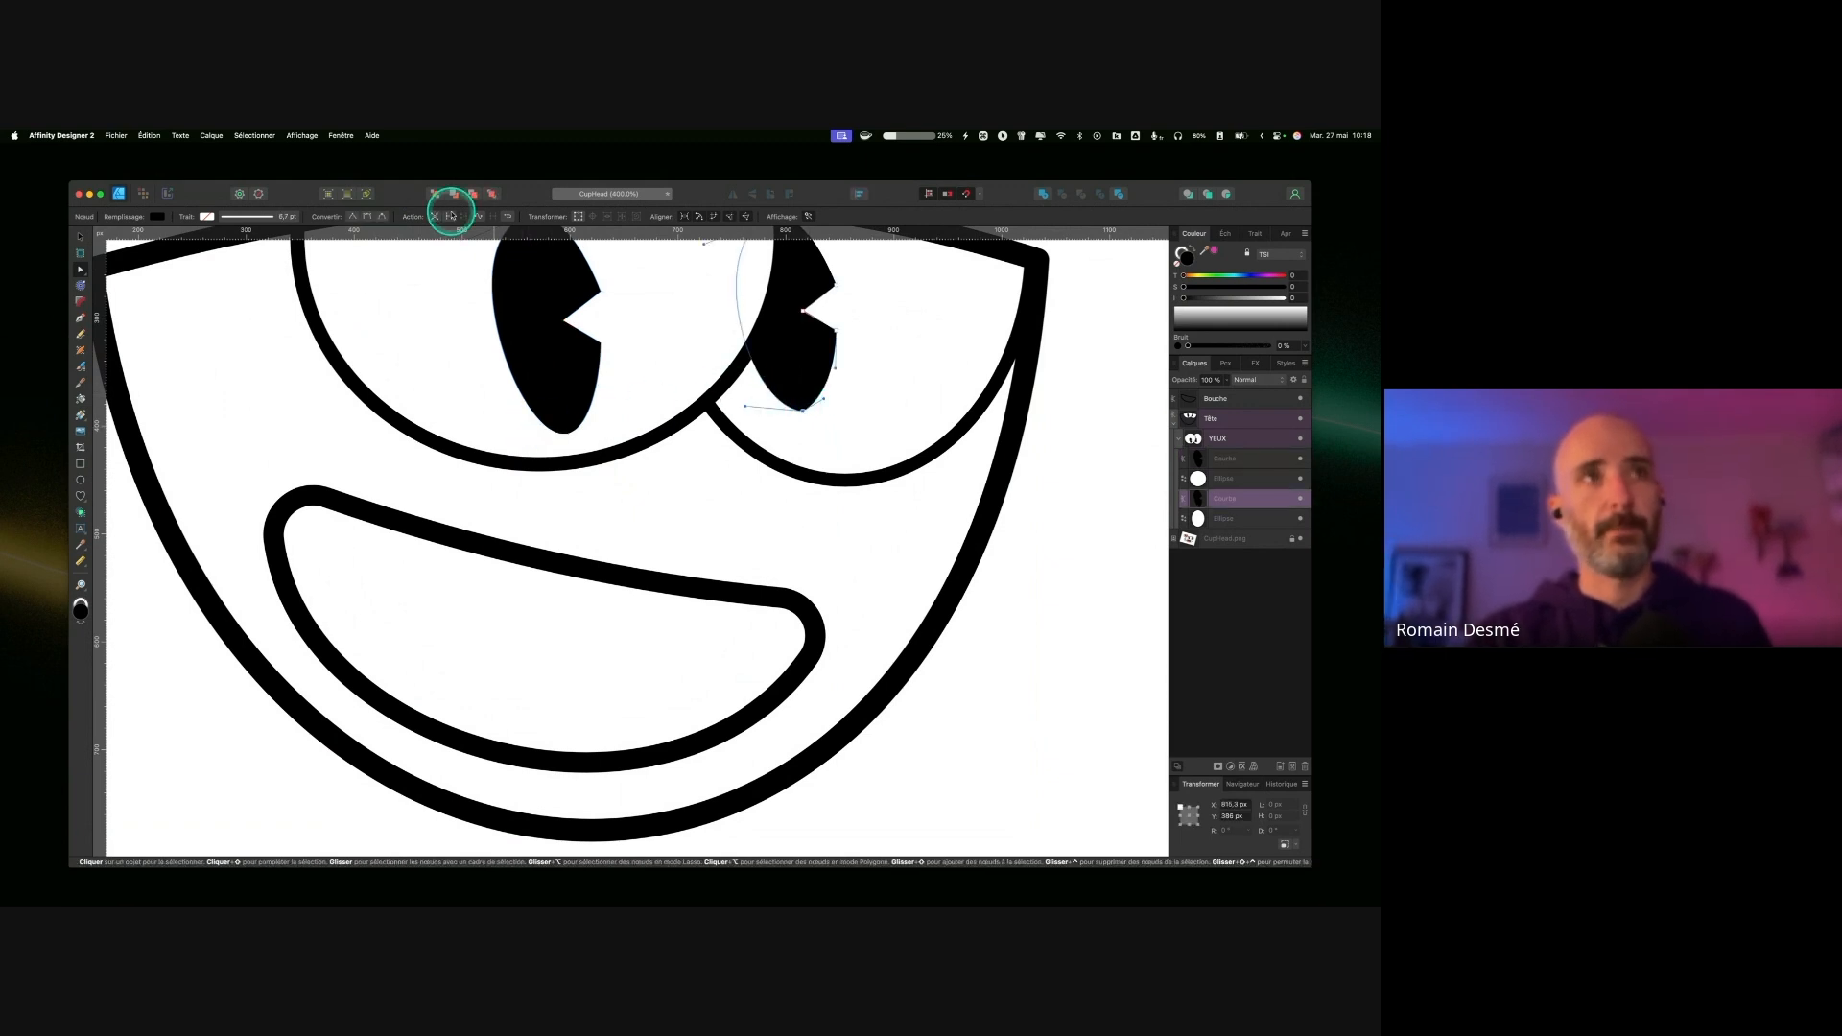
click(369, 217)
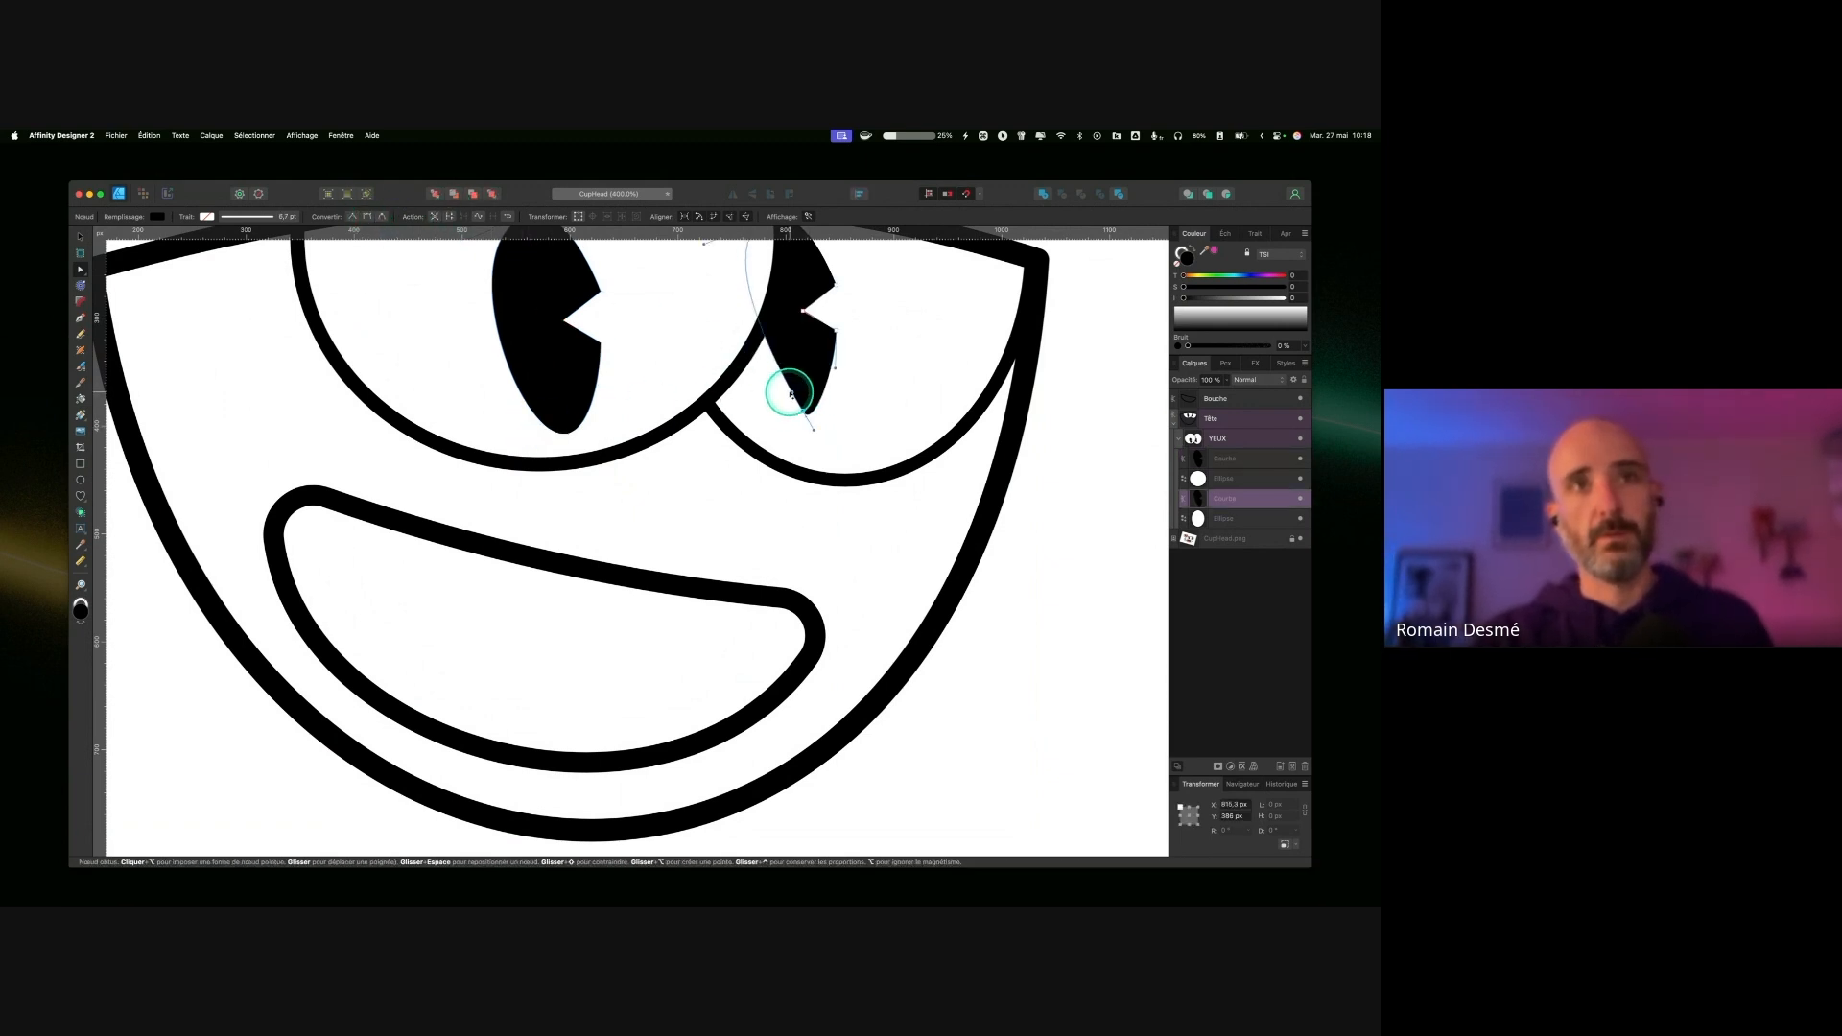
drag(781, 391, 769, 414)
scroll(965, 383, up, 5)
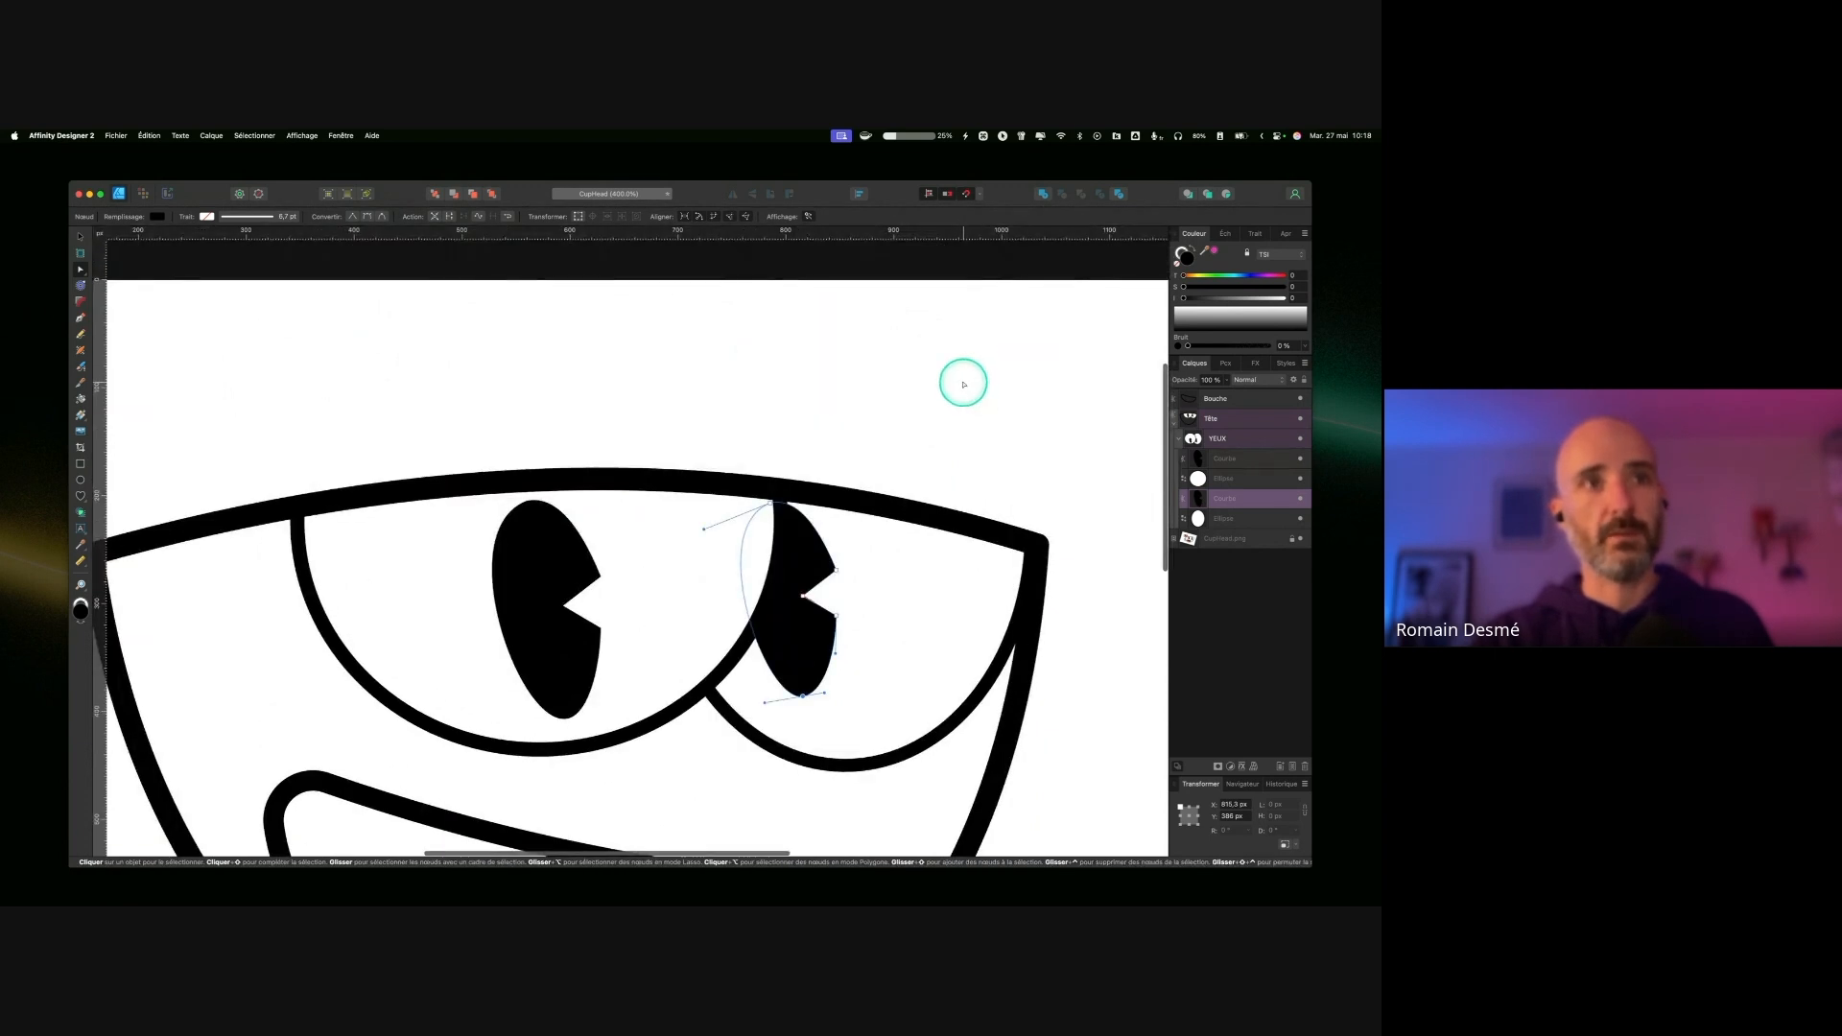
scroll(964, 382, down, 2)
click(1102, 431)
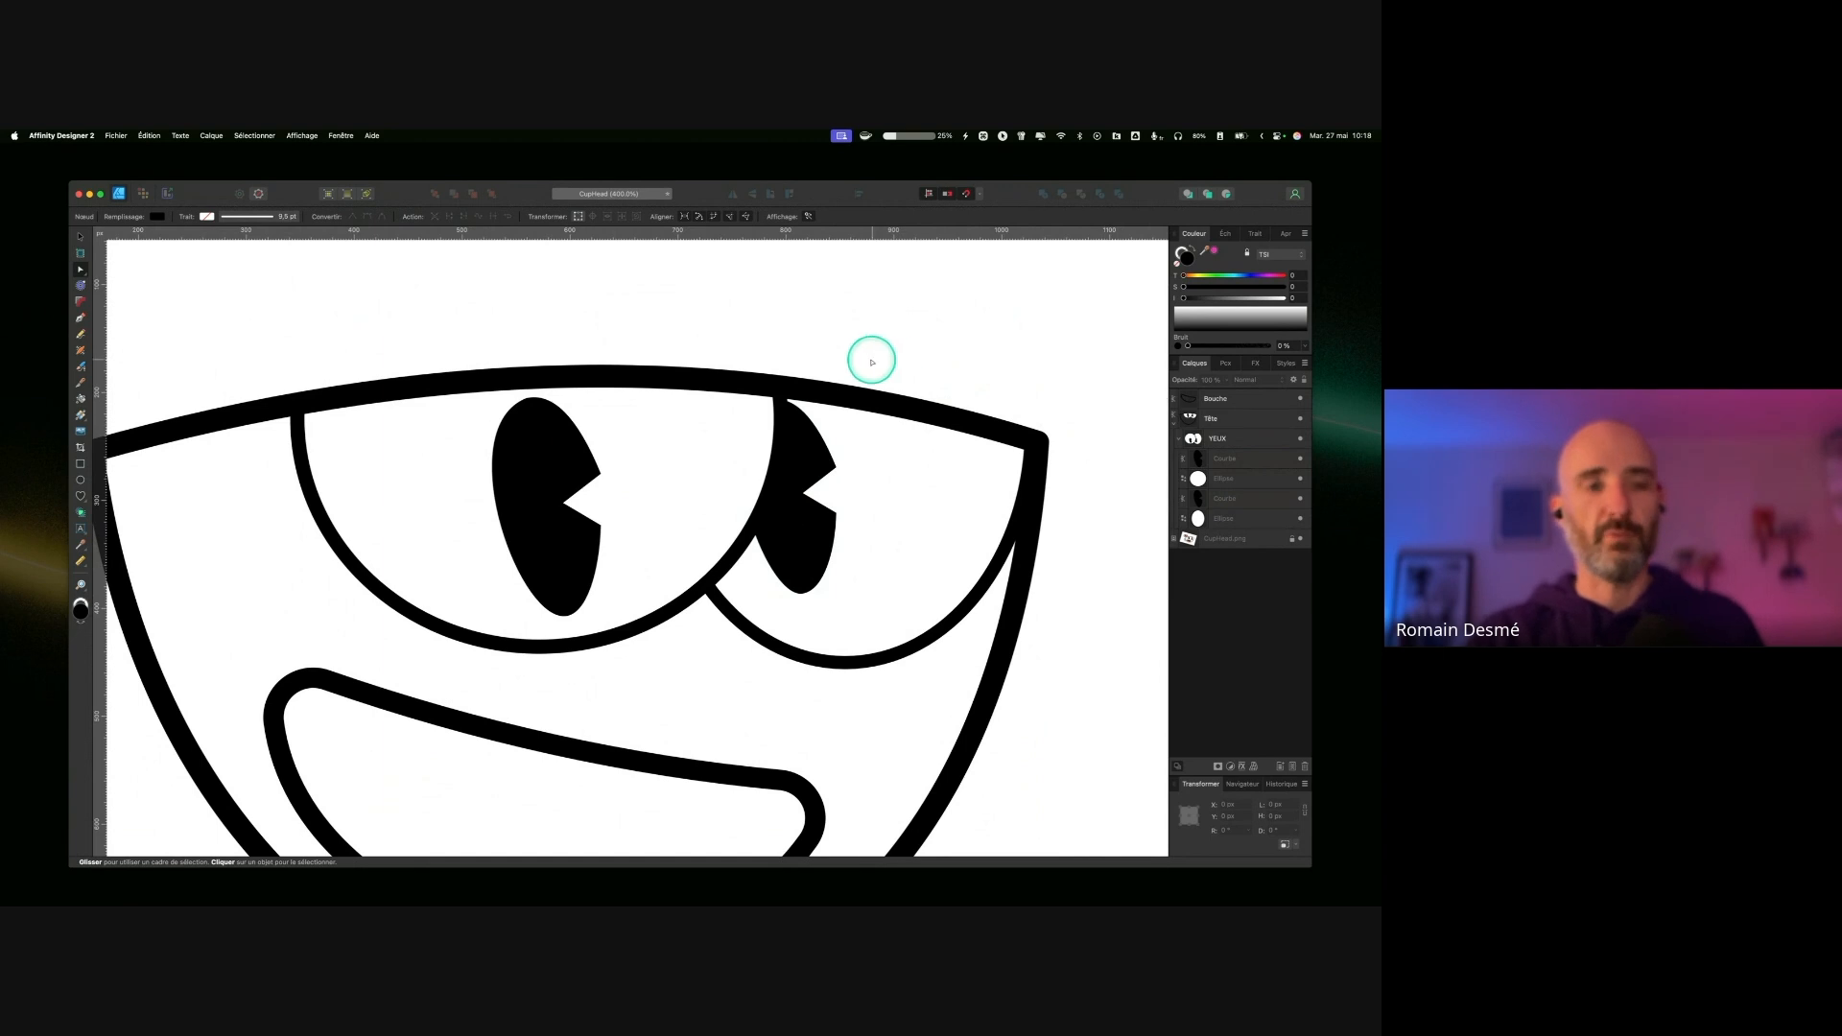
key(super+minus)
key(super+minus)
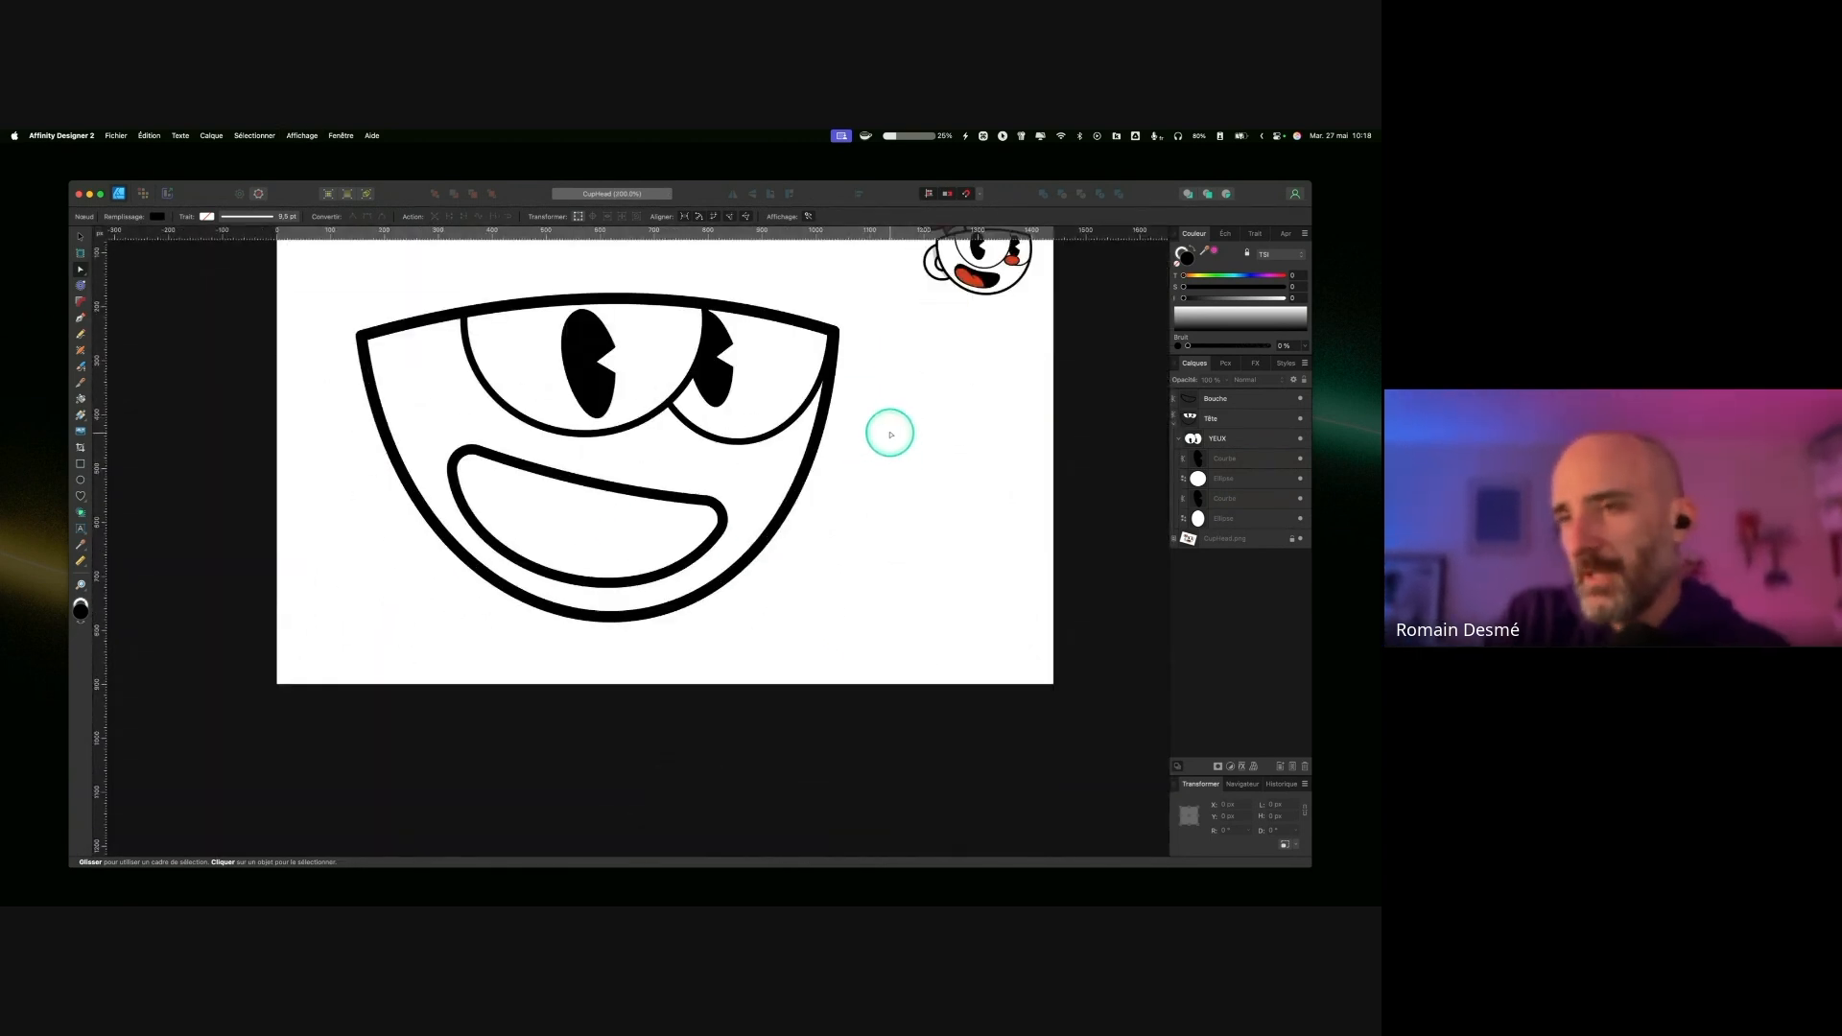
Step: Select the back pupil with the Move tool and give it a black stroke
click(713, 381)
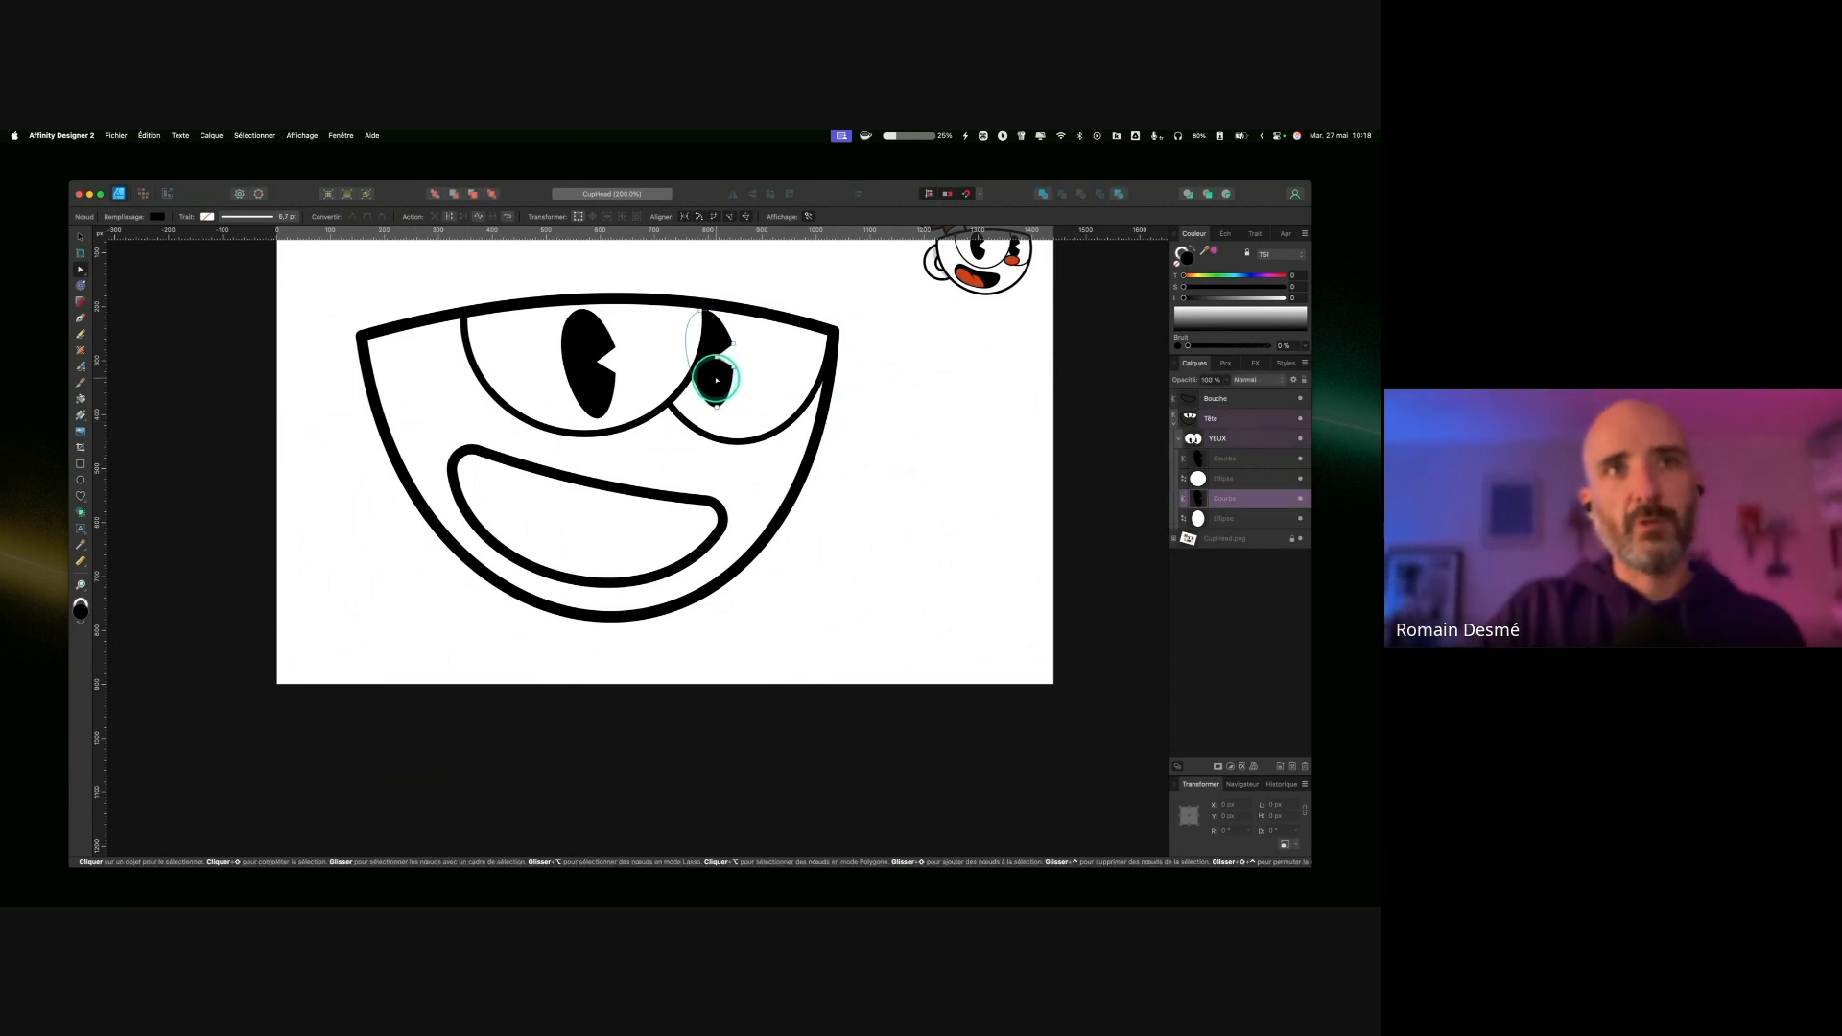
click(80, 236)
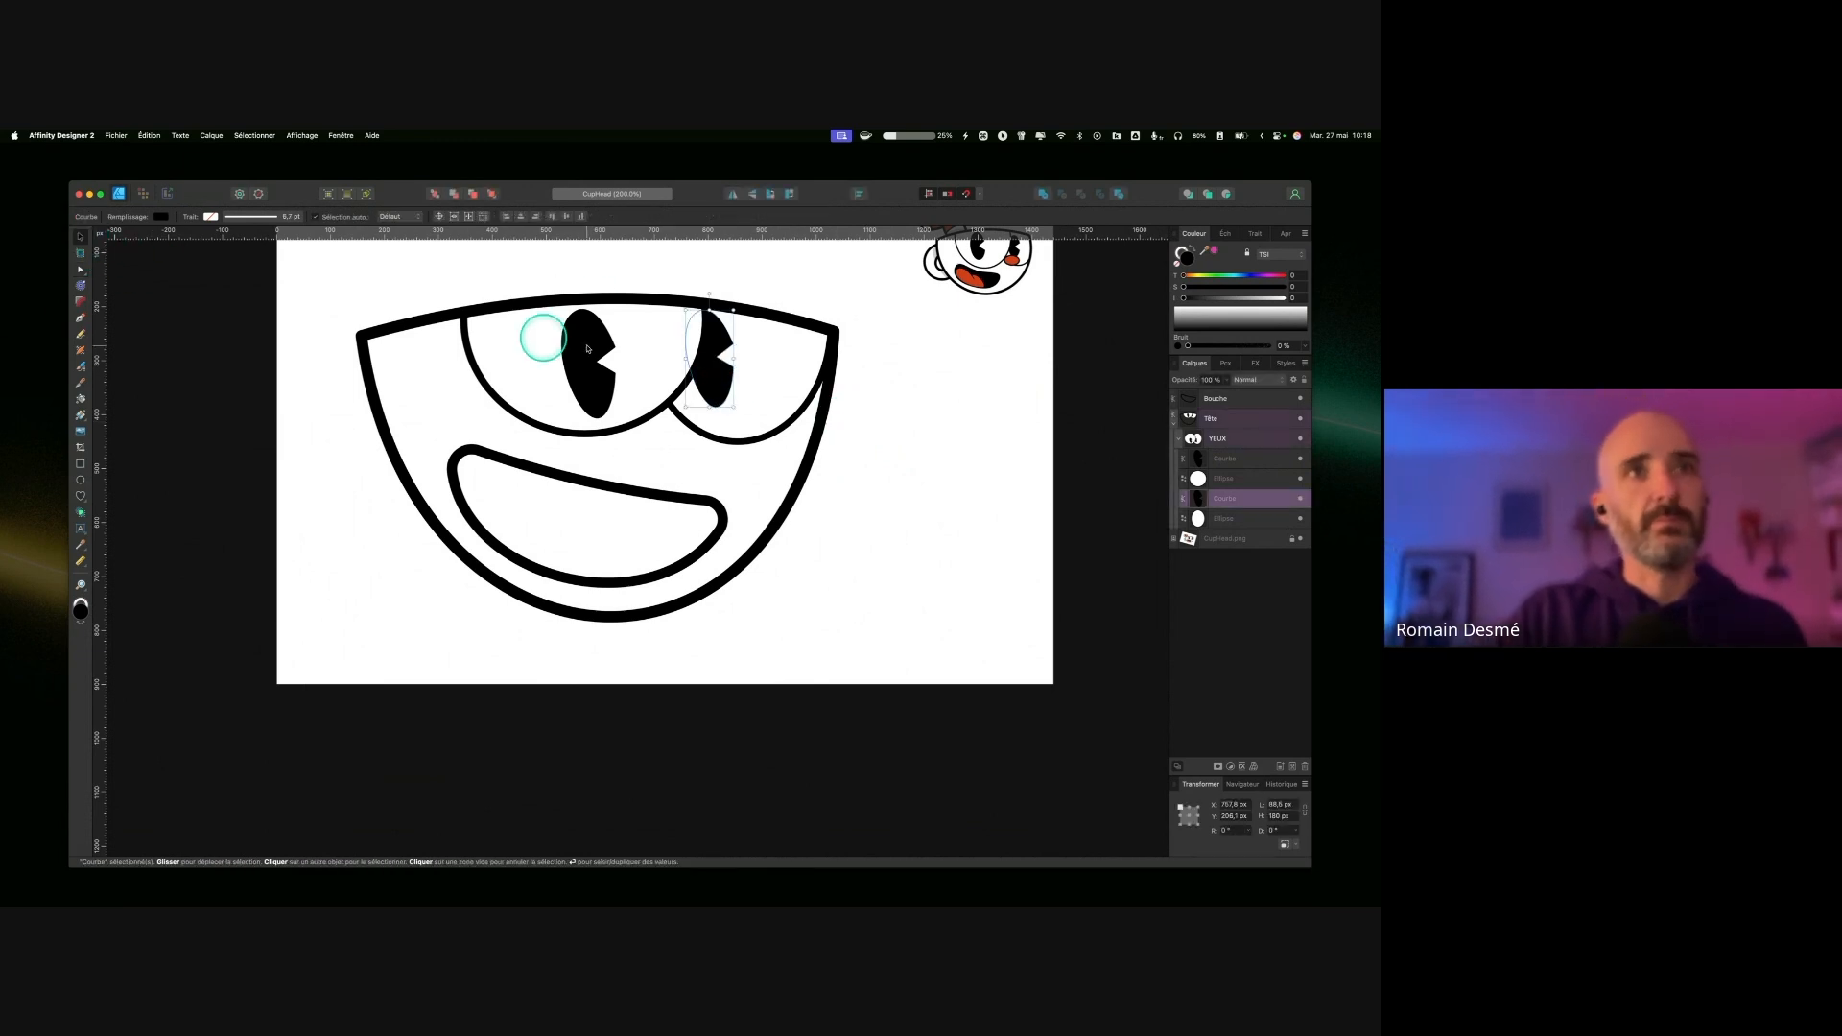
click(780, 377)
key(super+equal)
key(super+equal)
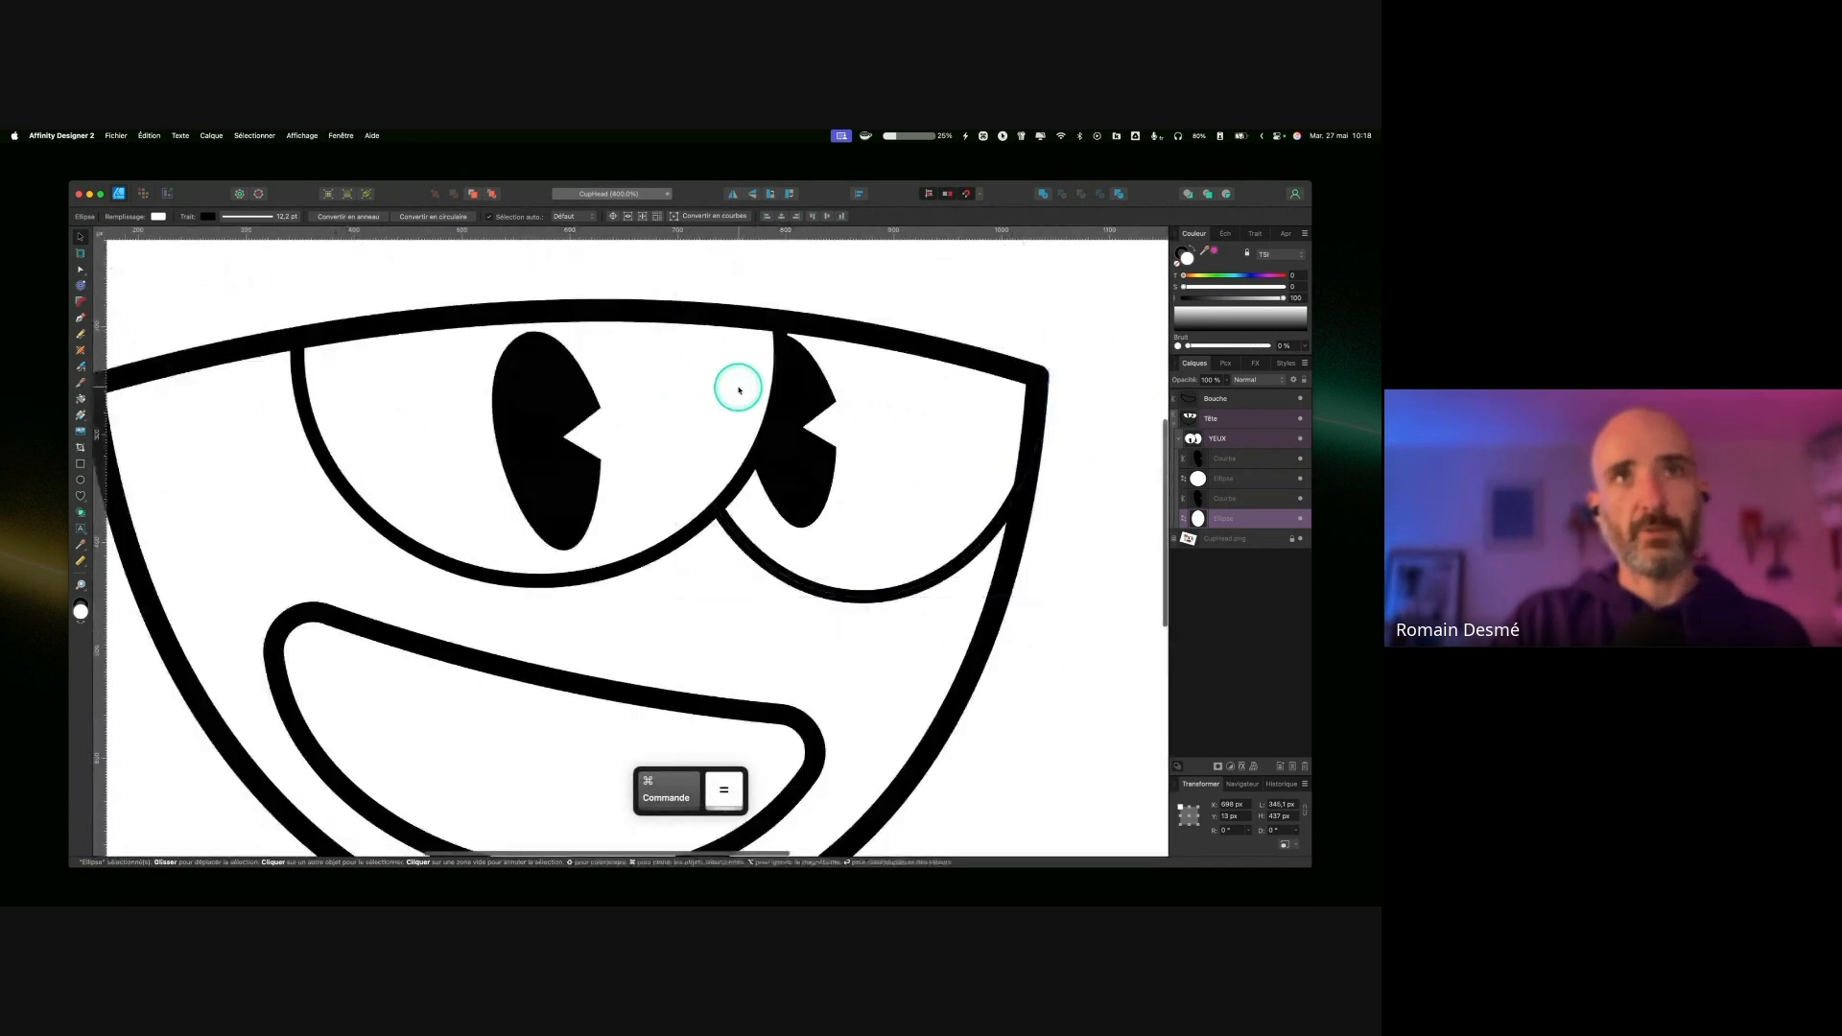
click(822, 449)
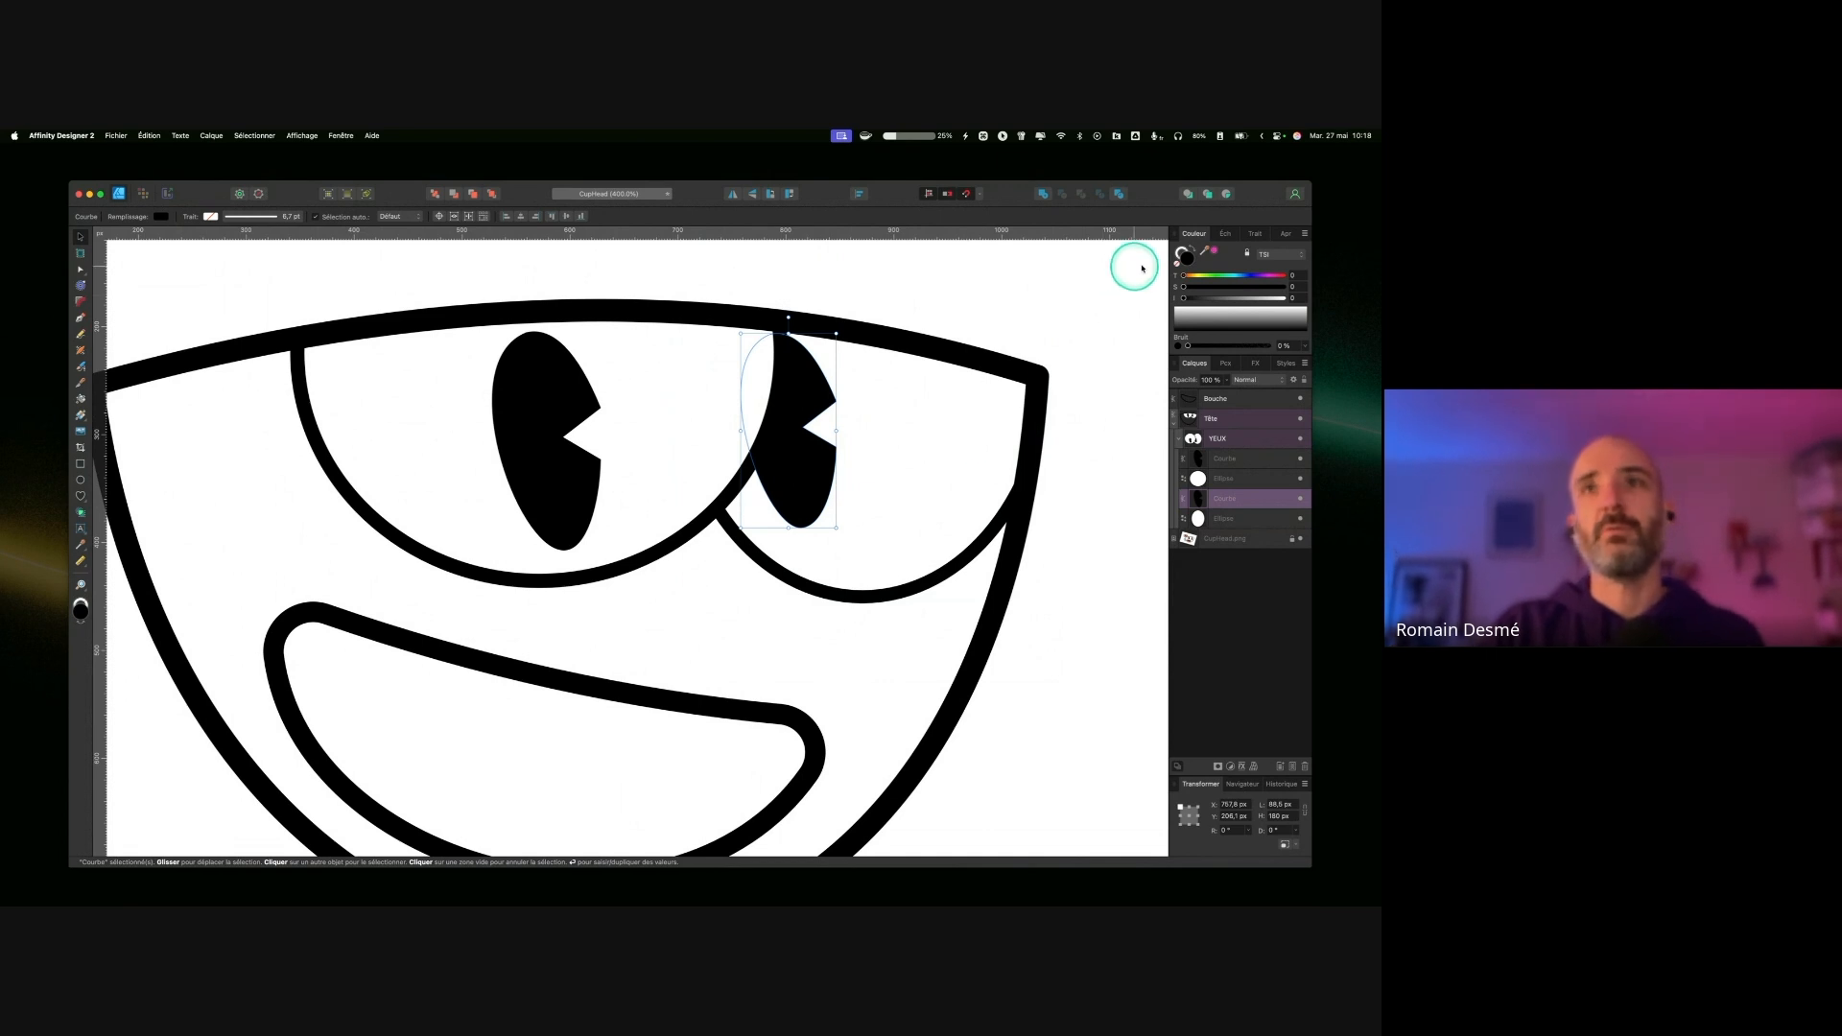
key(ctrl)
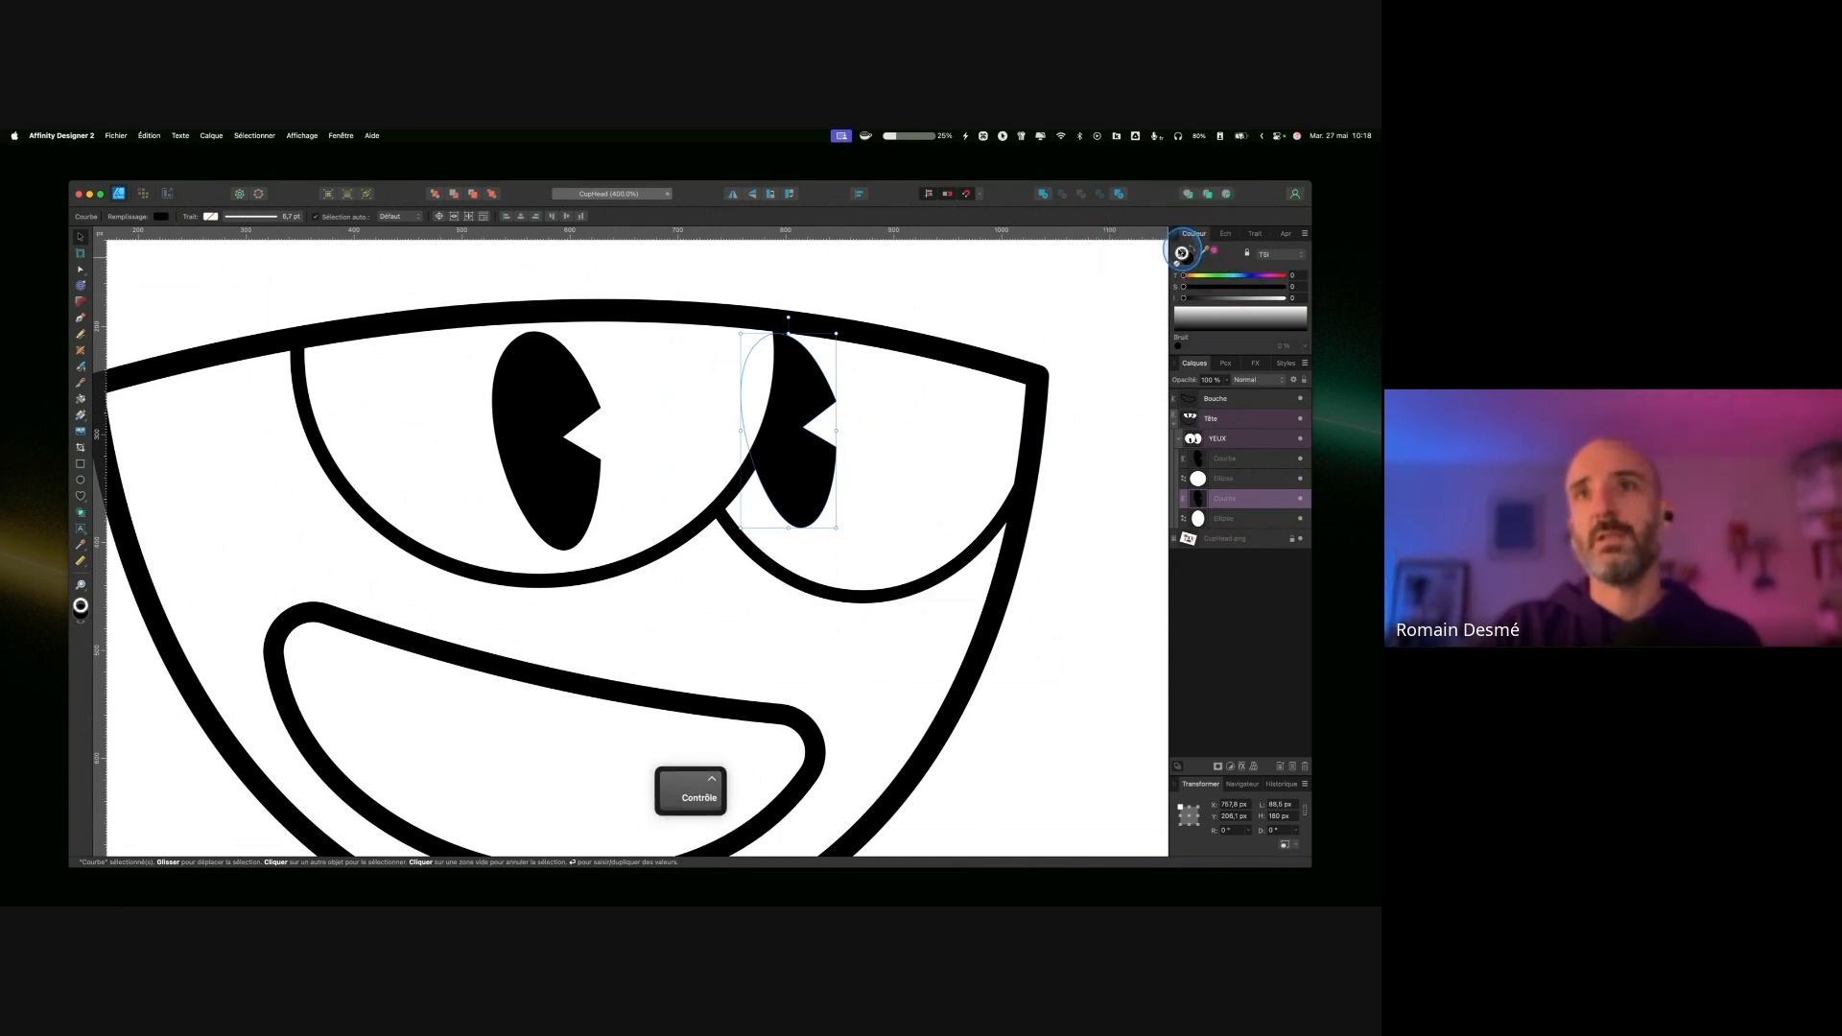
drag(1242, 289, 1278, 289)
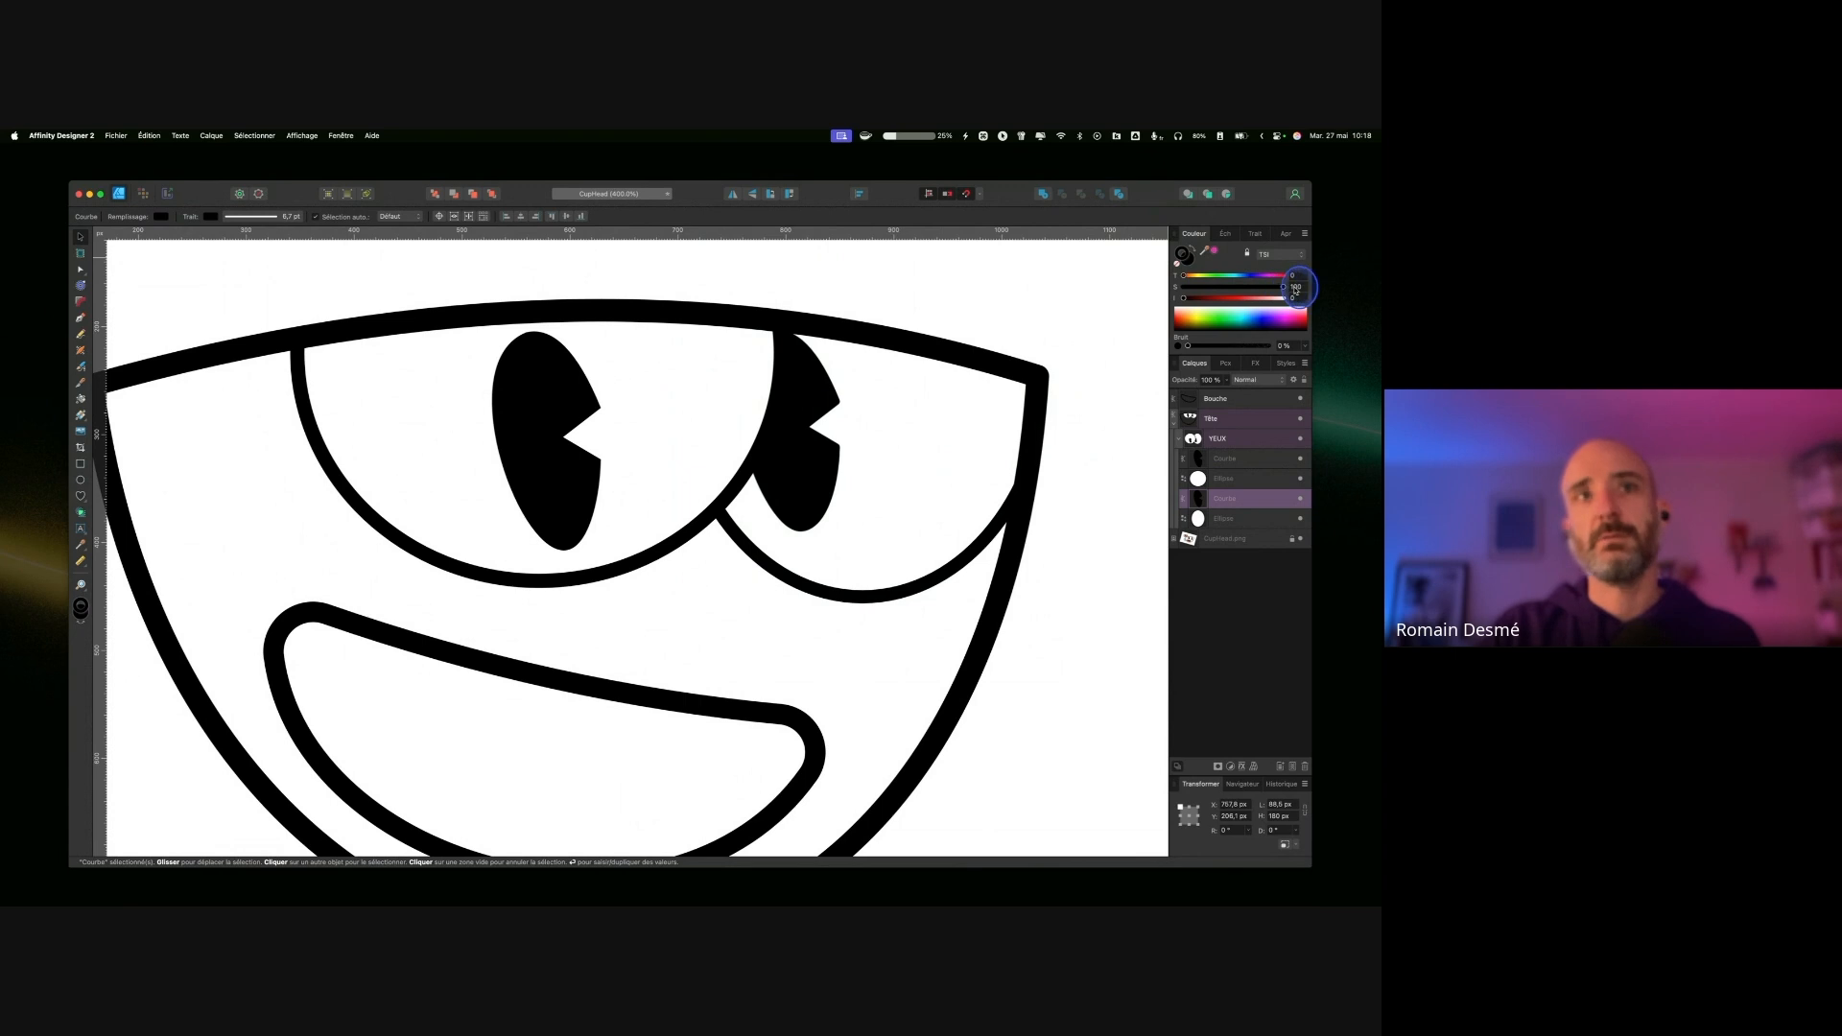
key(ctrl)
Step: Align the back pupil's stroke to the outside of its curve
click(1254, 236)
key(ctrl)
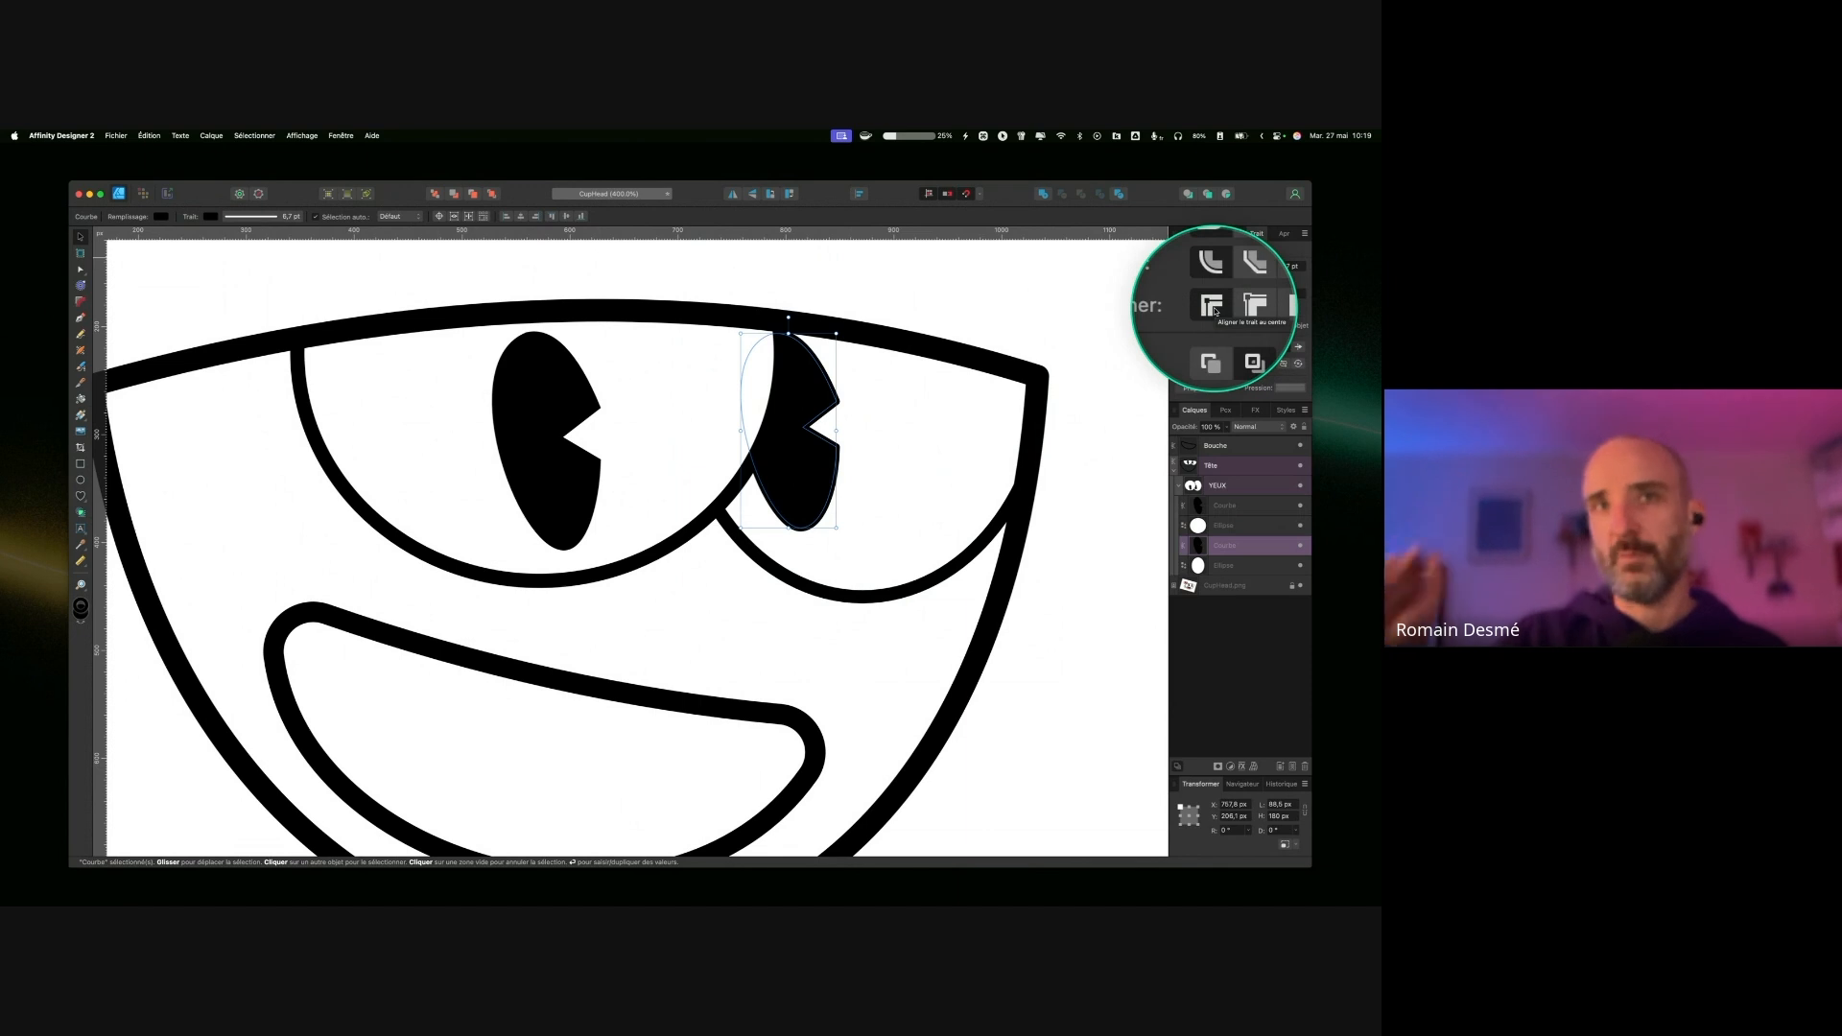
key(ctrl)
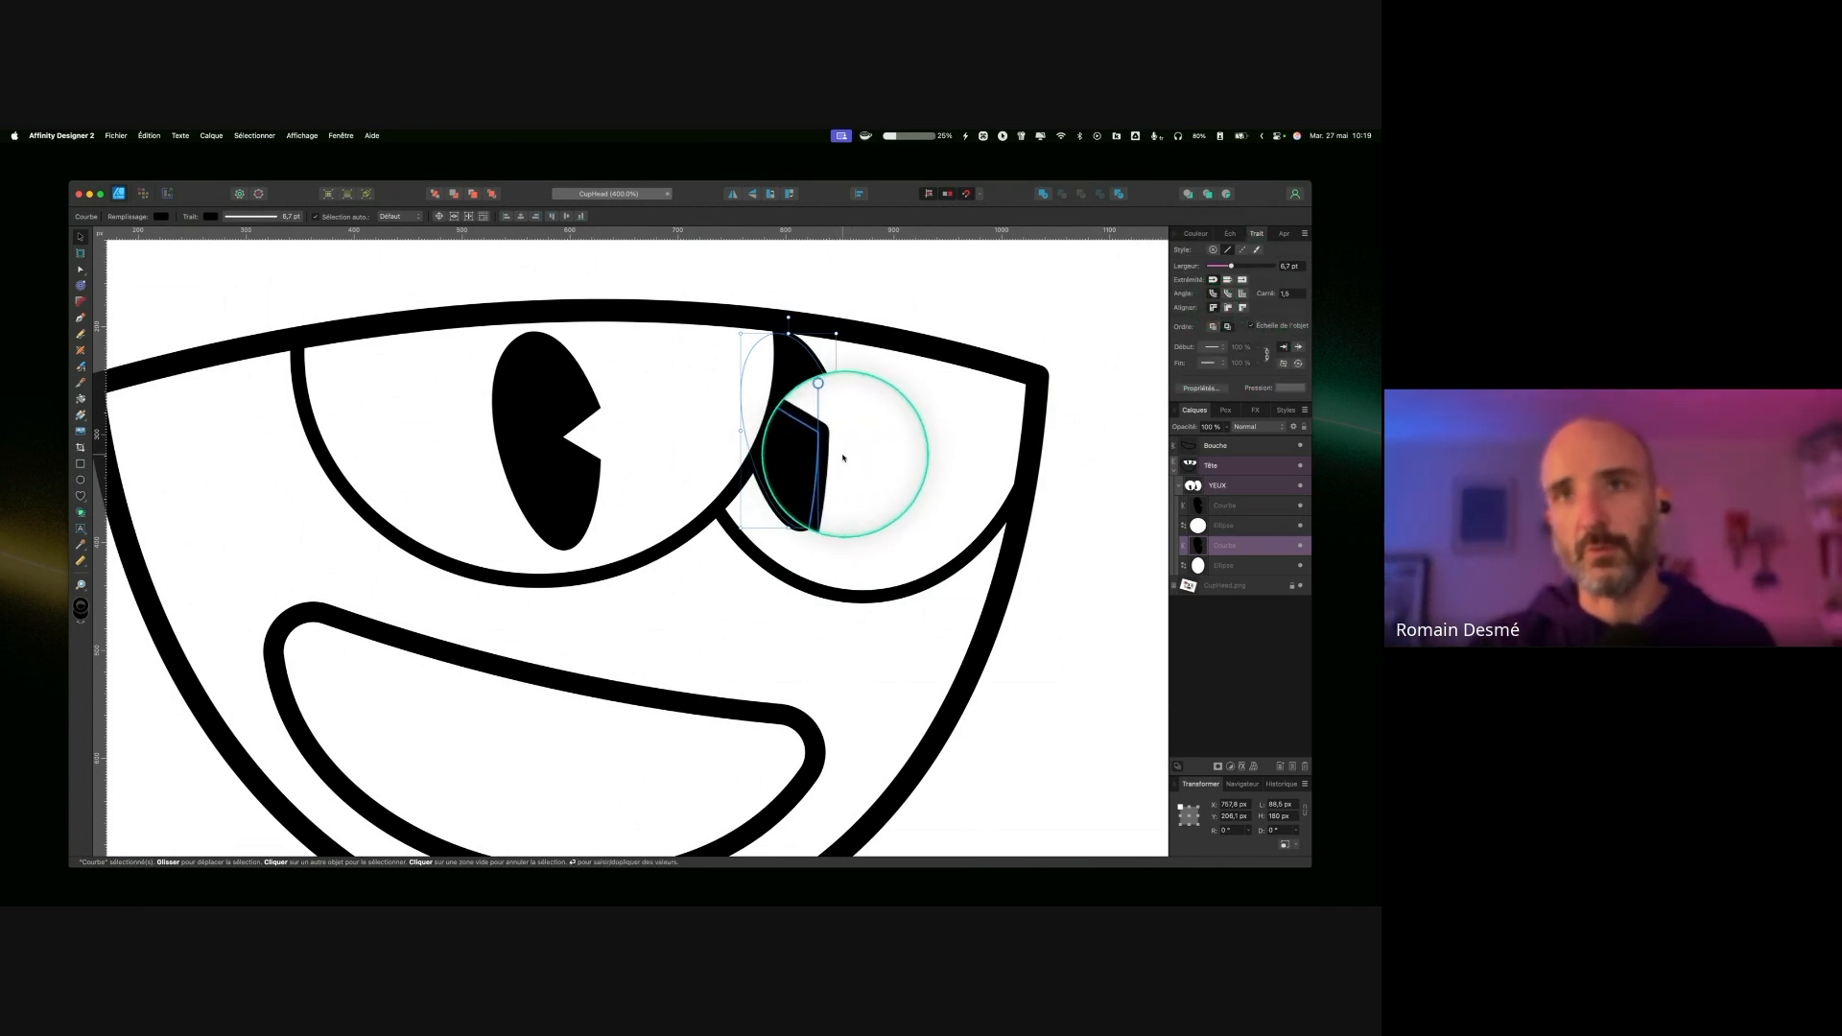
key(ctrl)
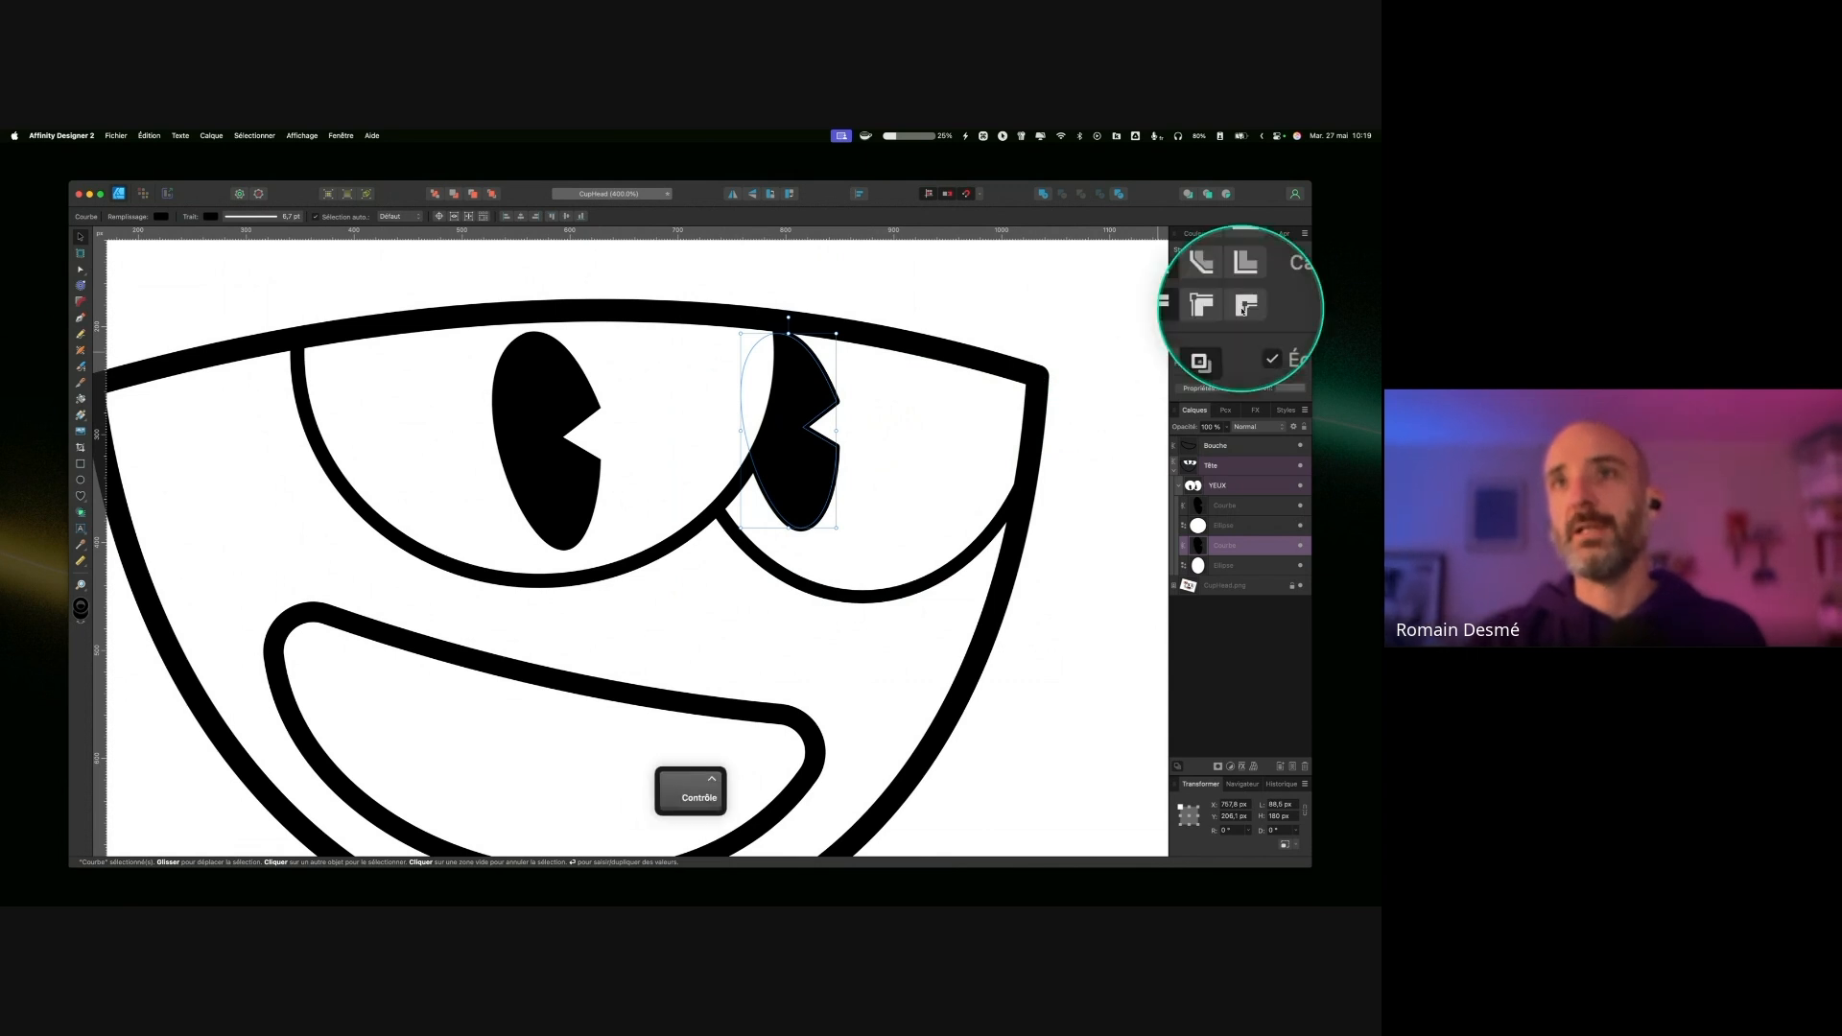
click(1242, 309)
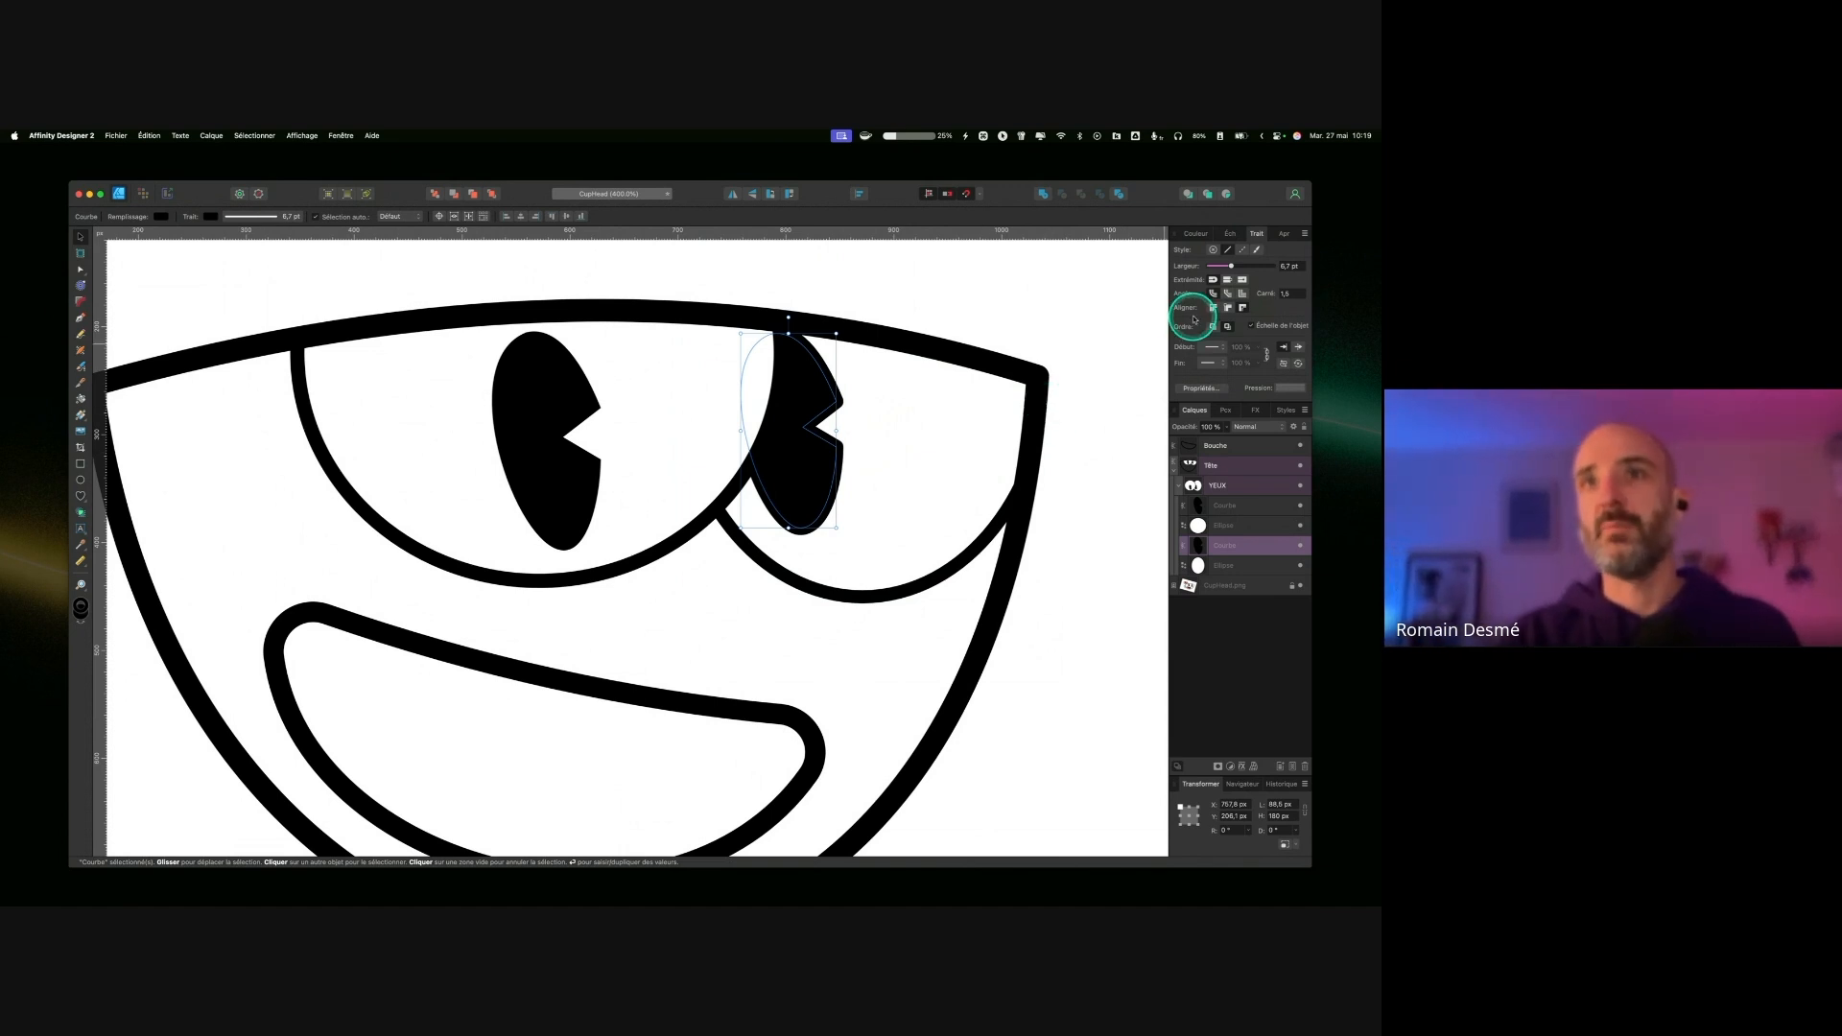
key(ctrl)
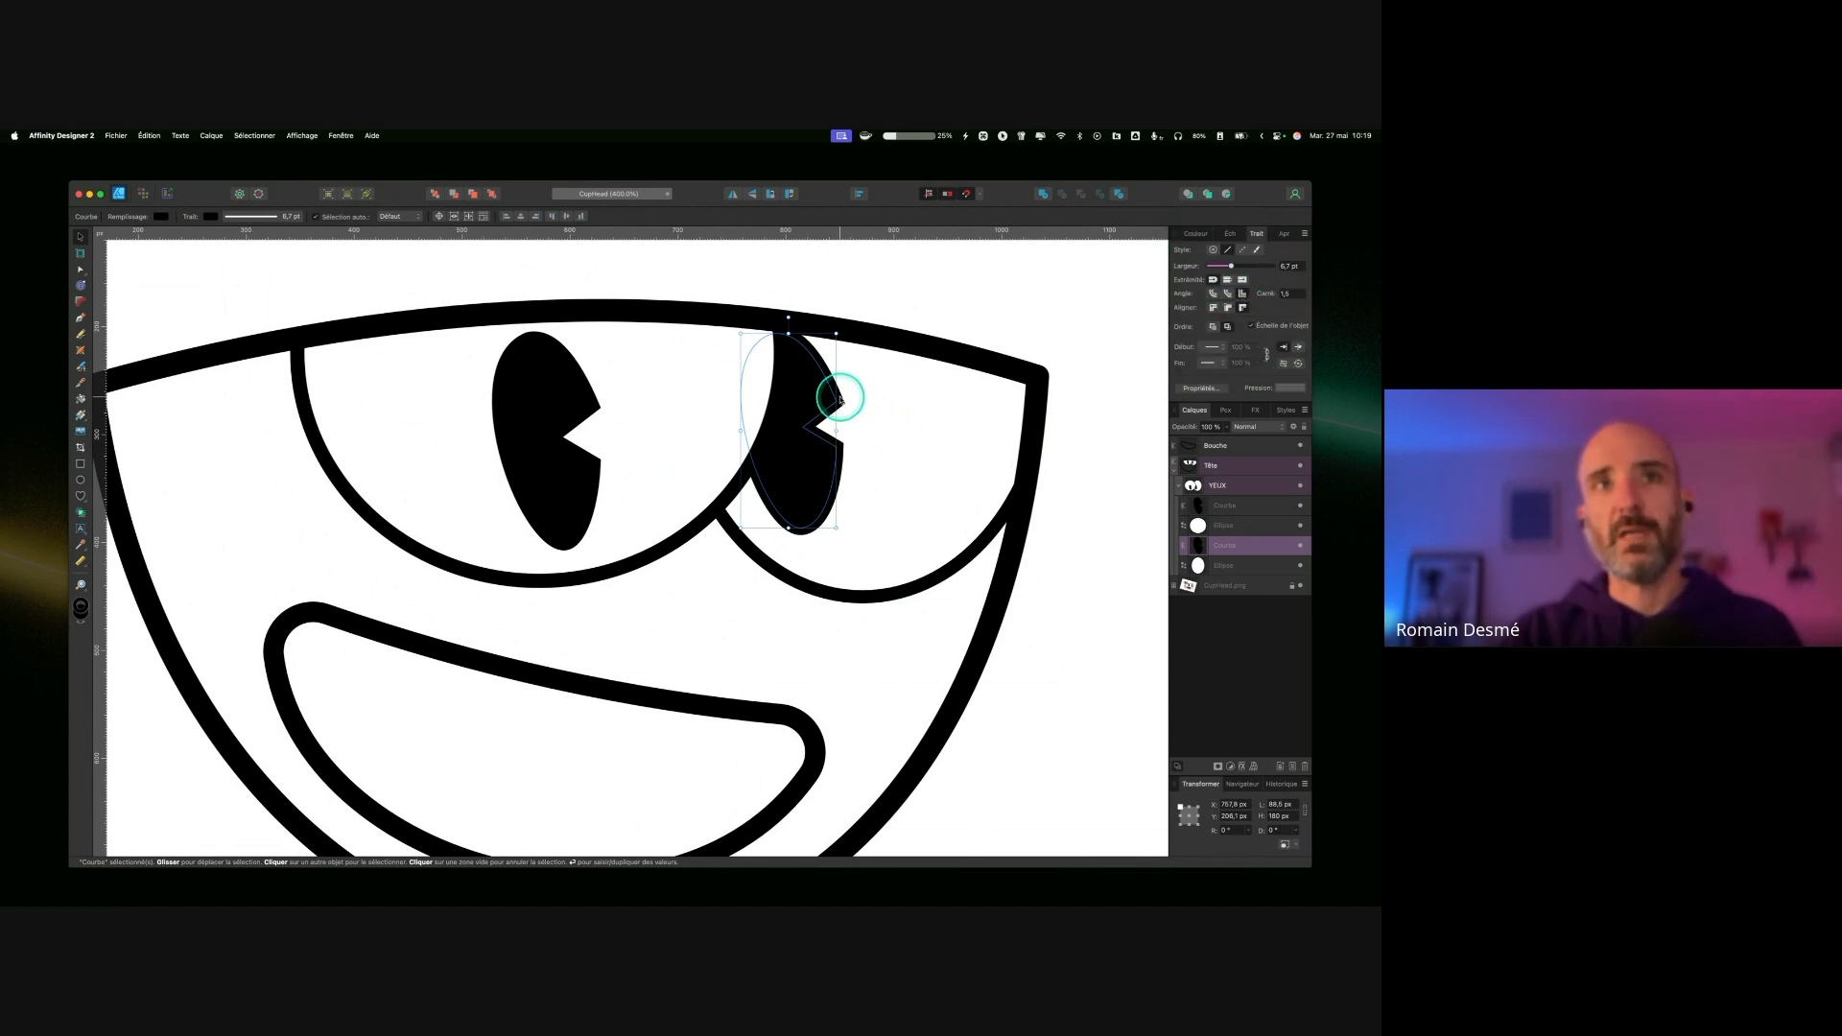
key(ctrl)
Step: Try a mitre limit of 3 on the back pupil's stroke
click(1283, 294)
text(3)
key(Return)
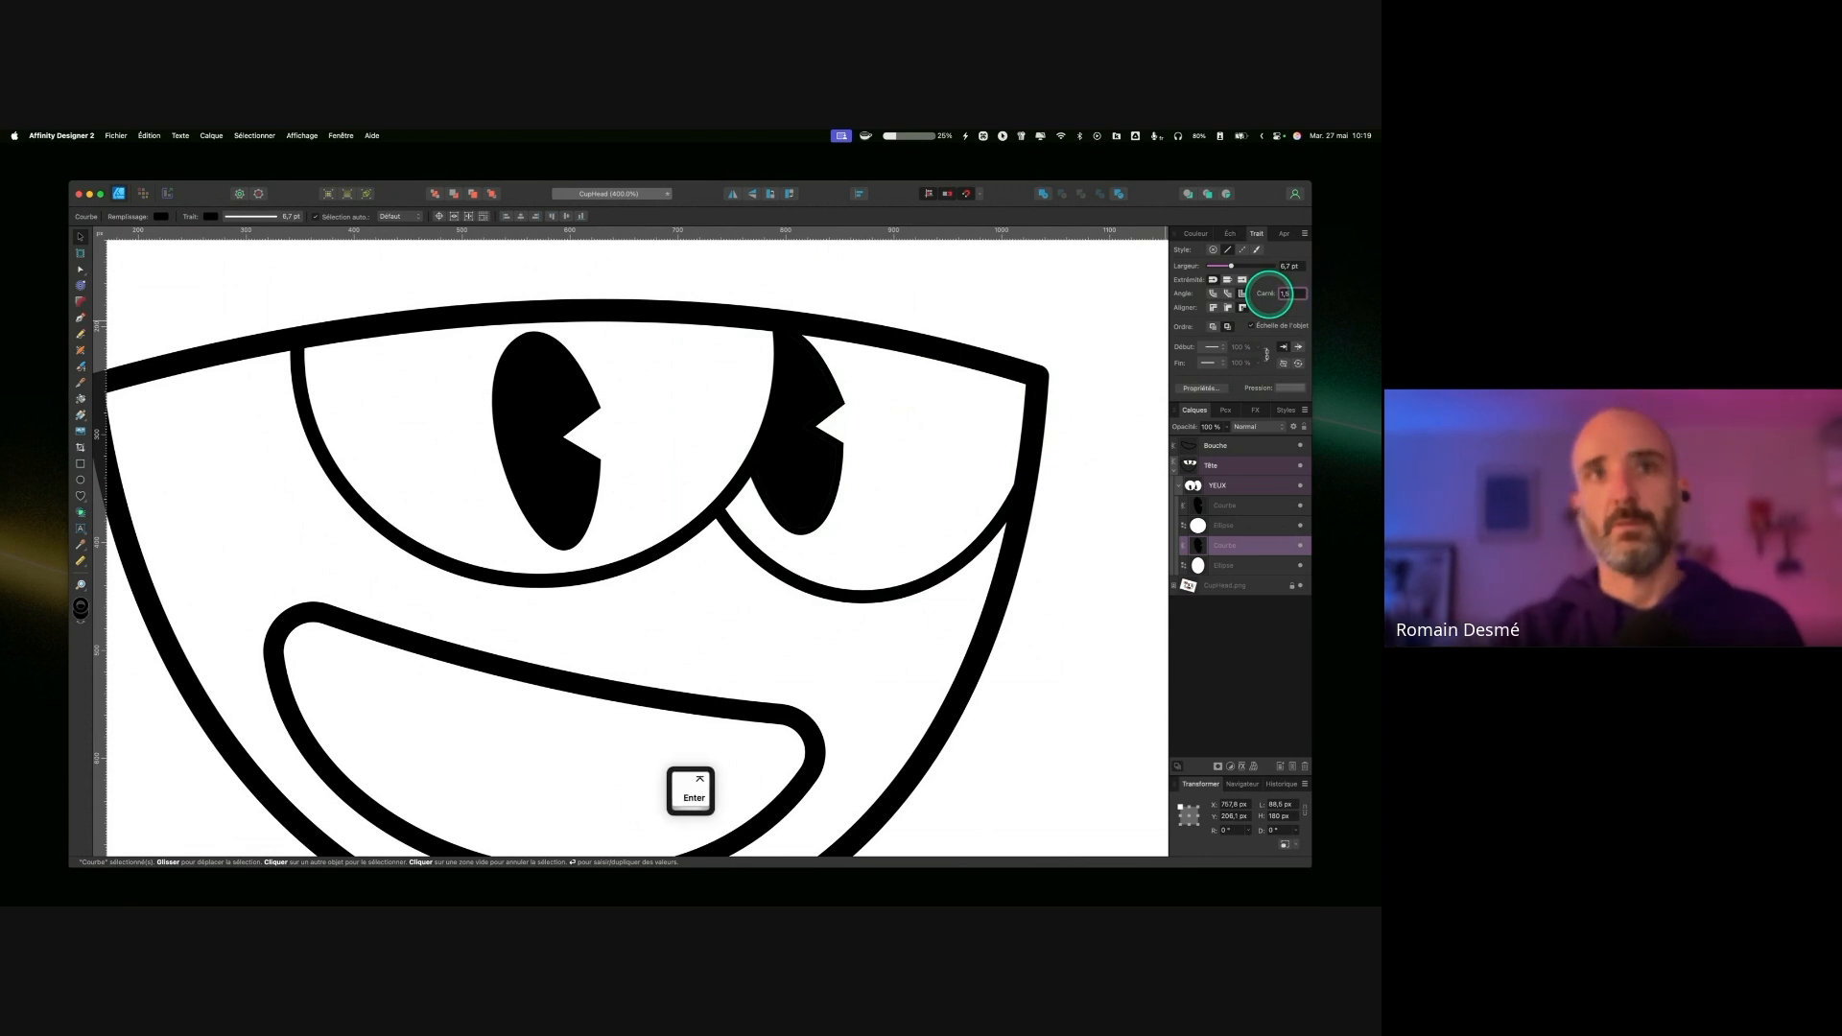
key(Return)
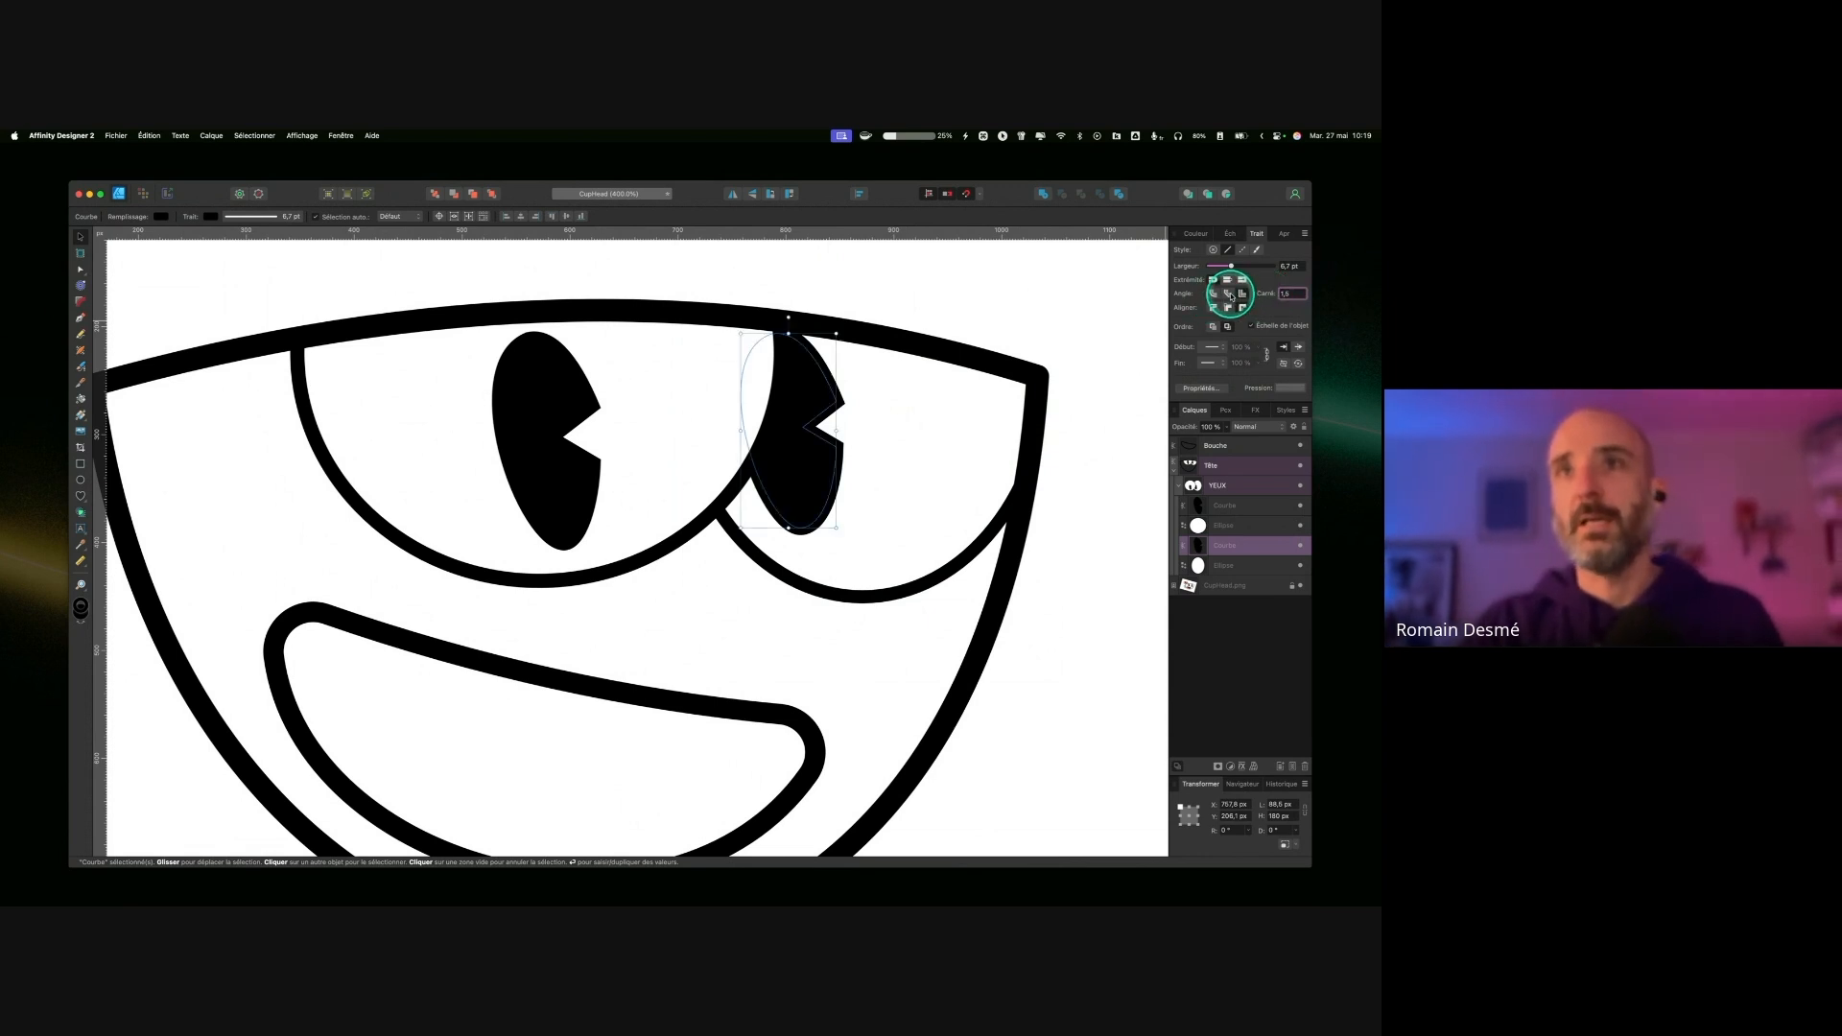
key(ctrl)
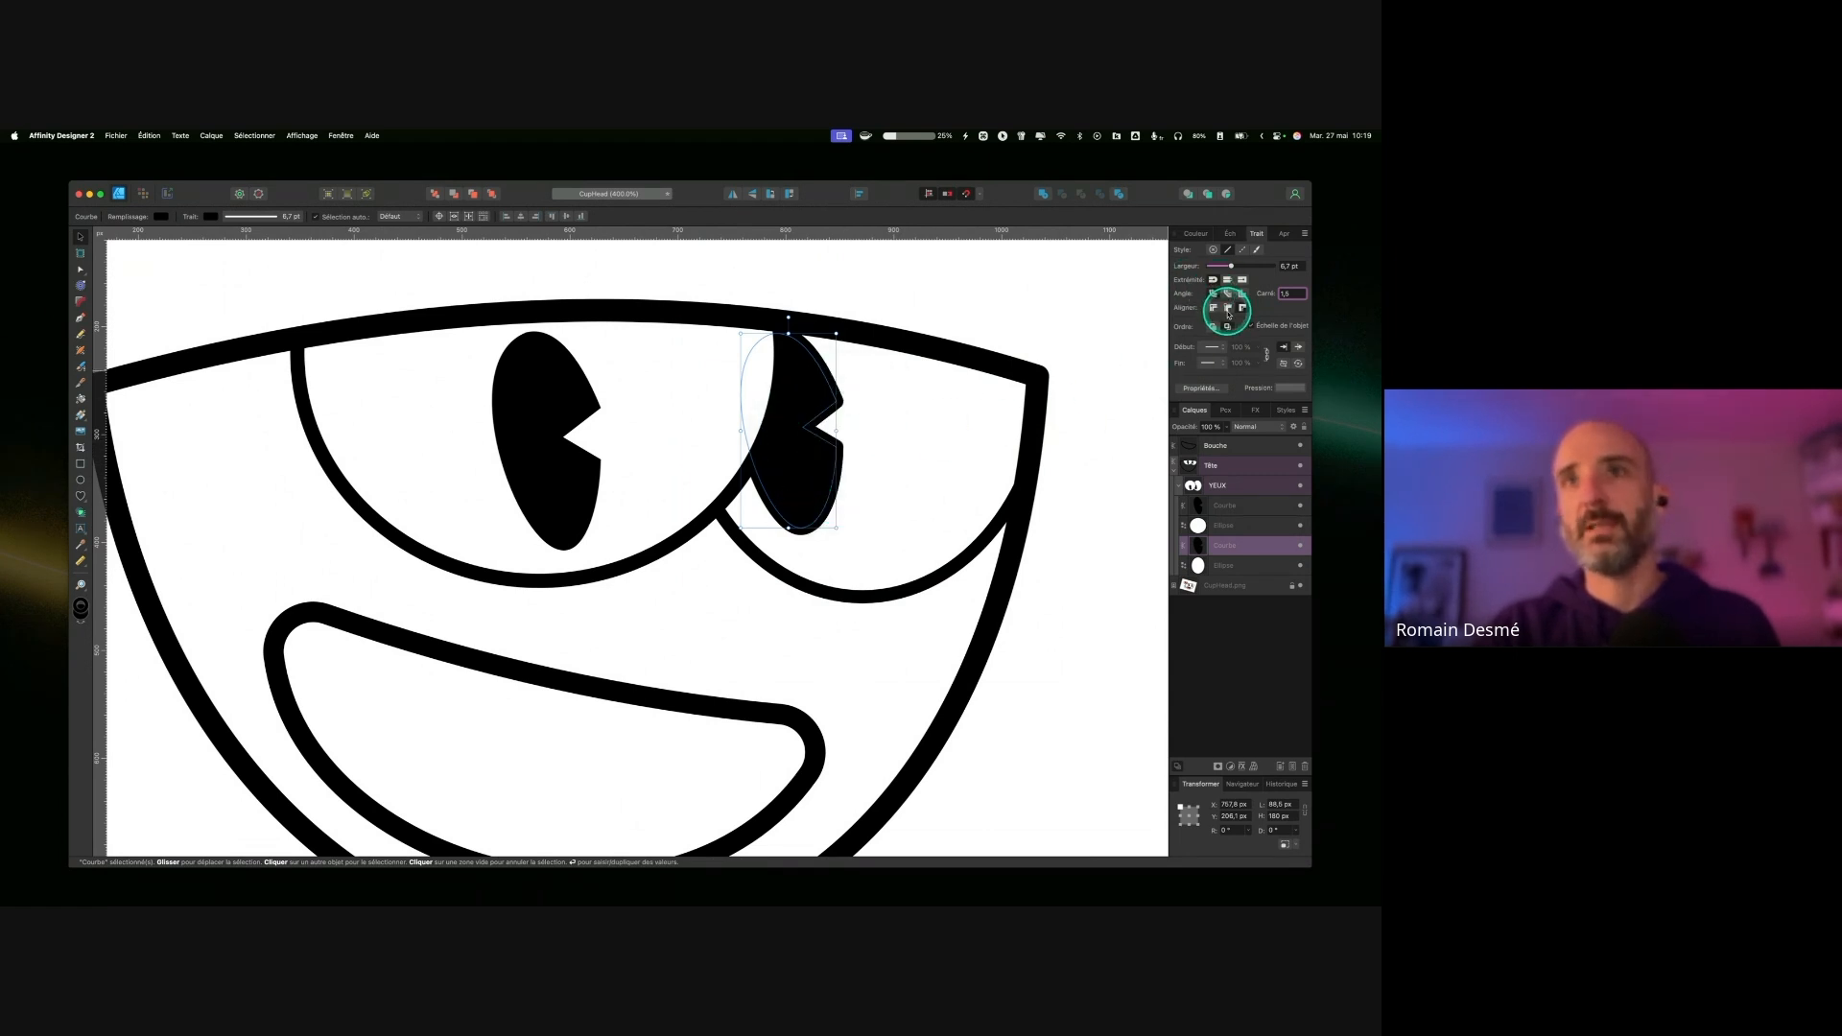
Step: Centre the back pupil's stroke on its curve and set the stroke width to 7 pt
key(ctrl)
click(1213, 308)
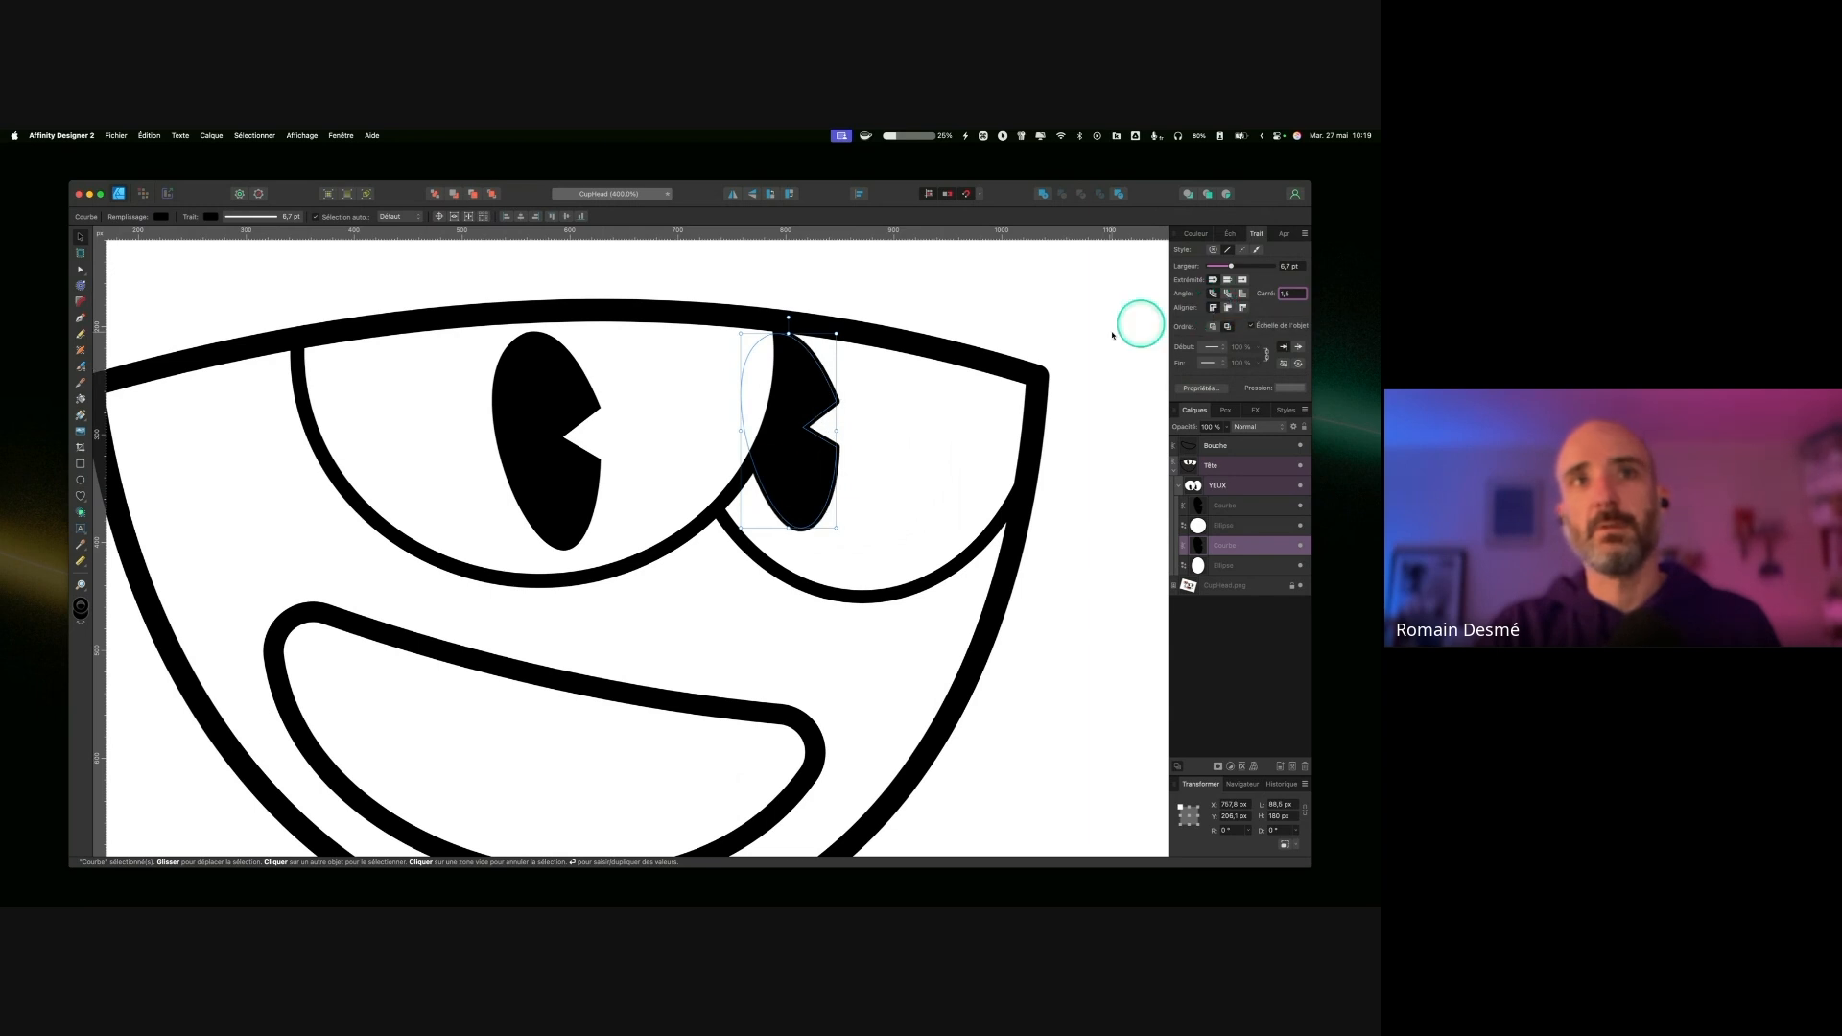
click(893, 442)
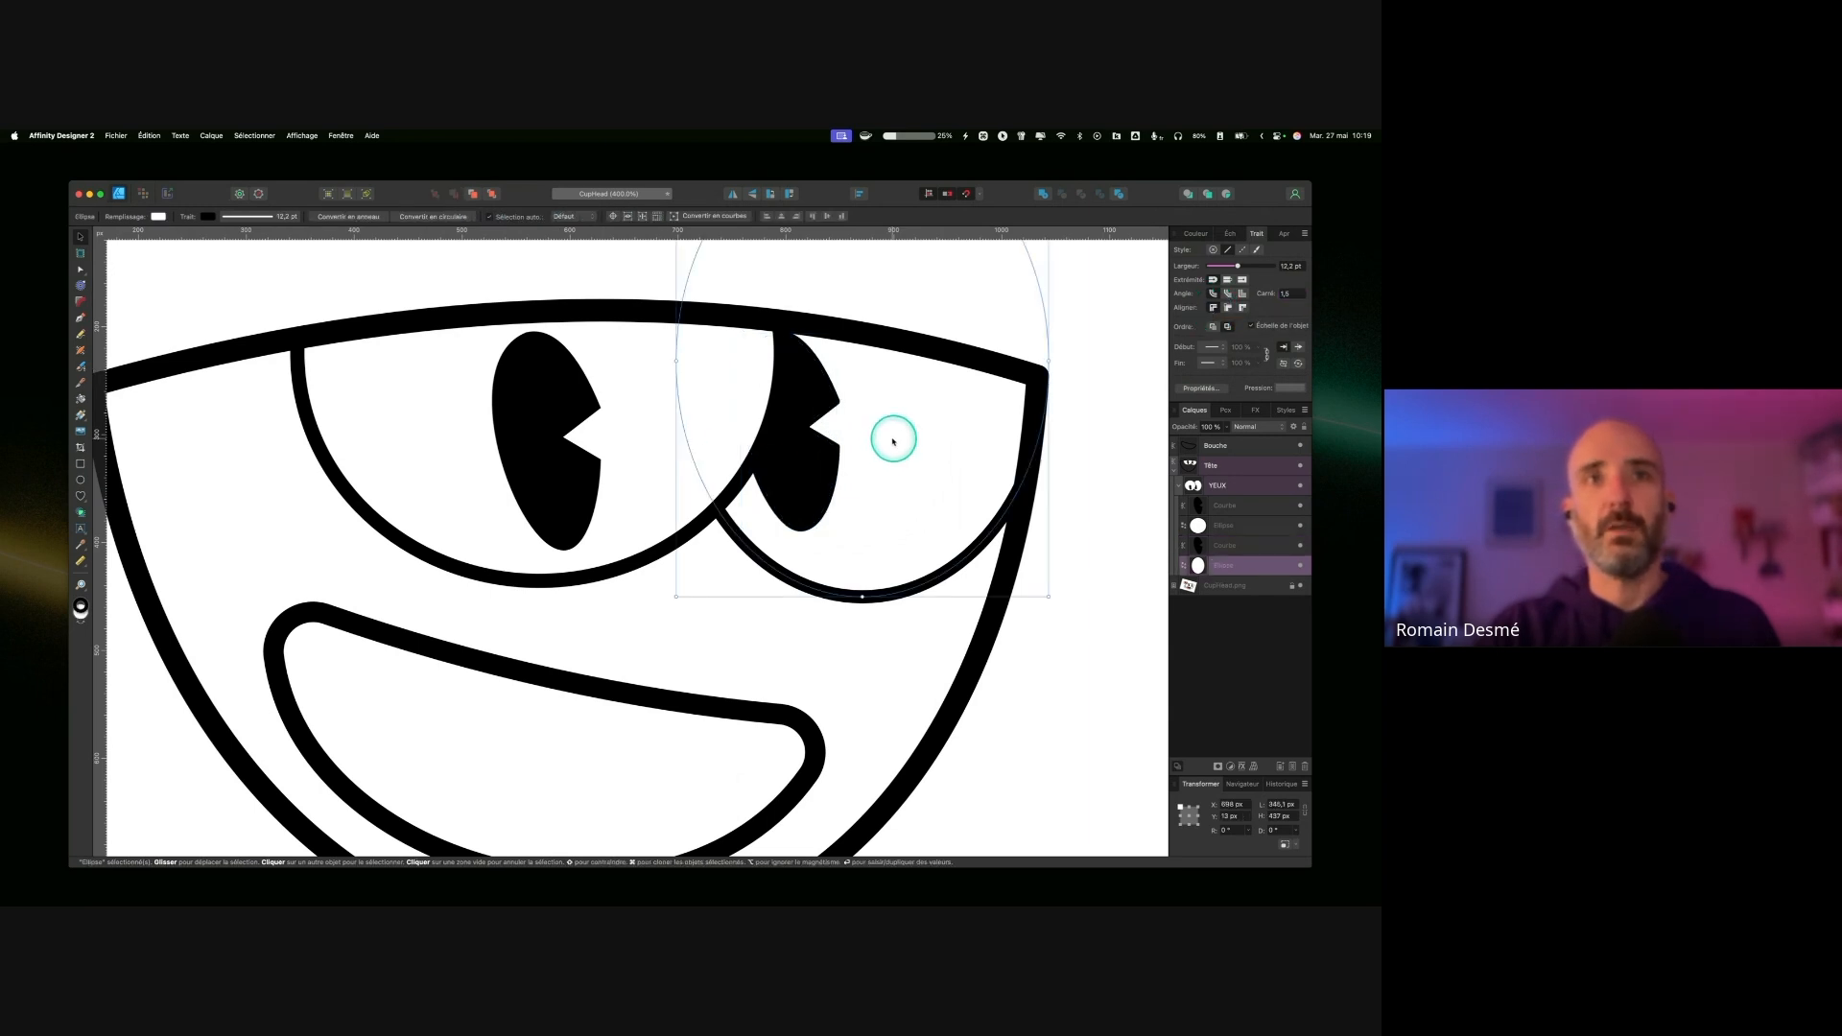
click(819, 468)
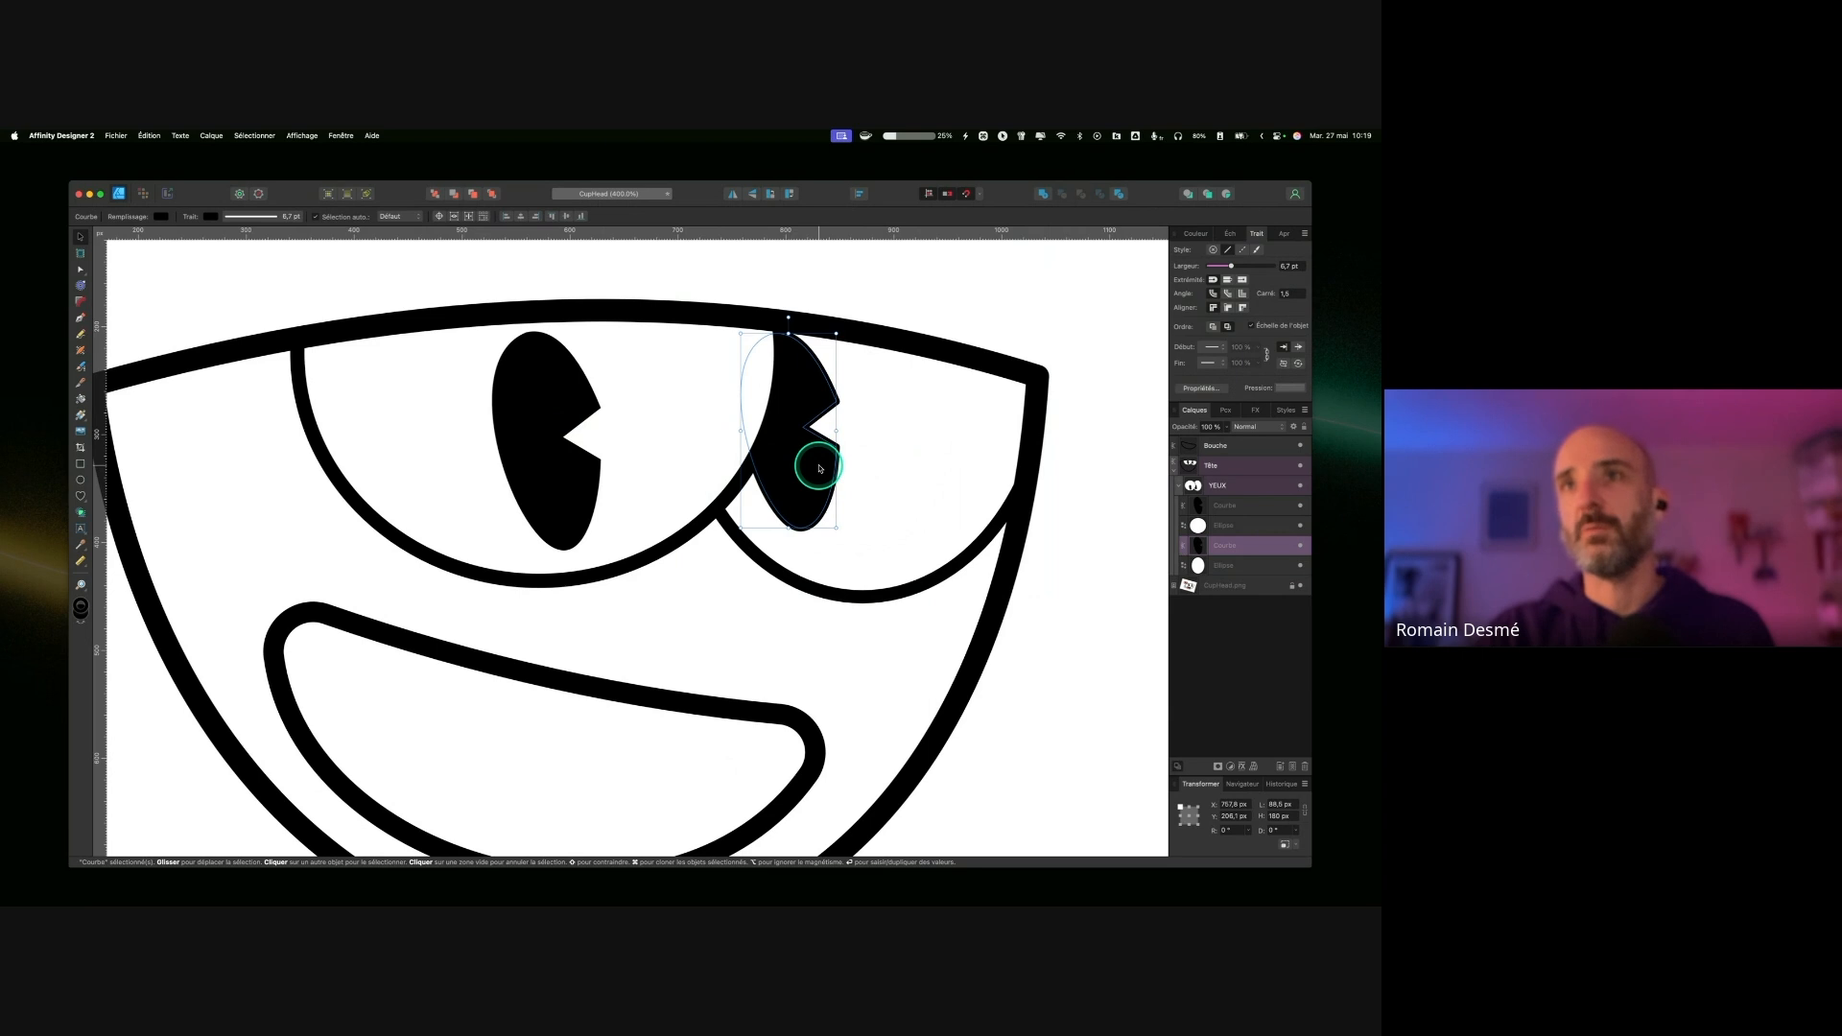
click(1297, 268)
text(7)
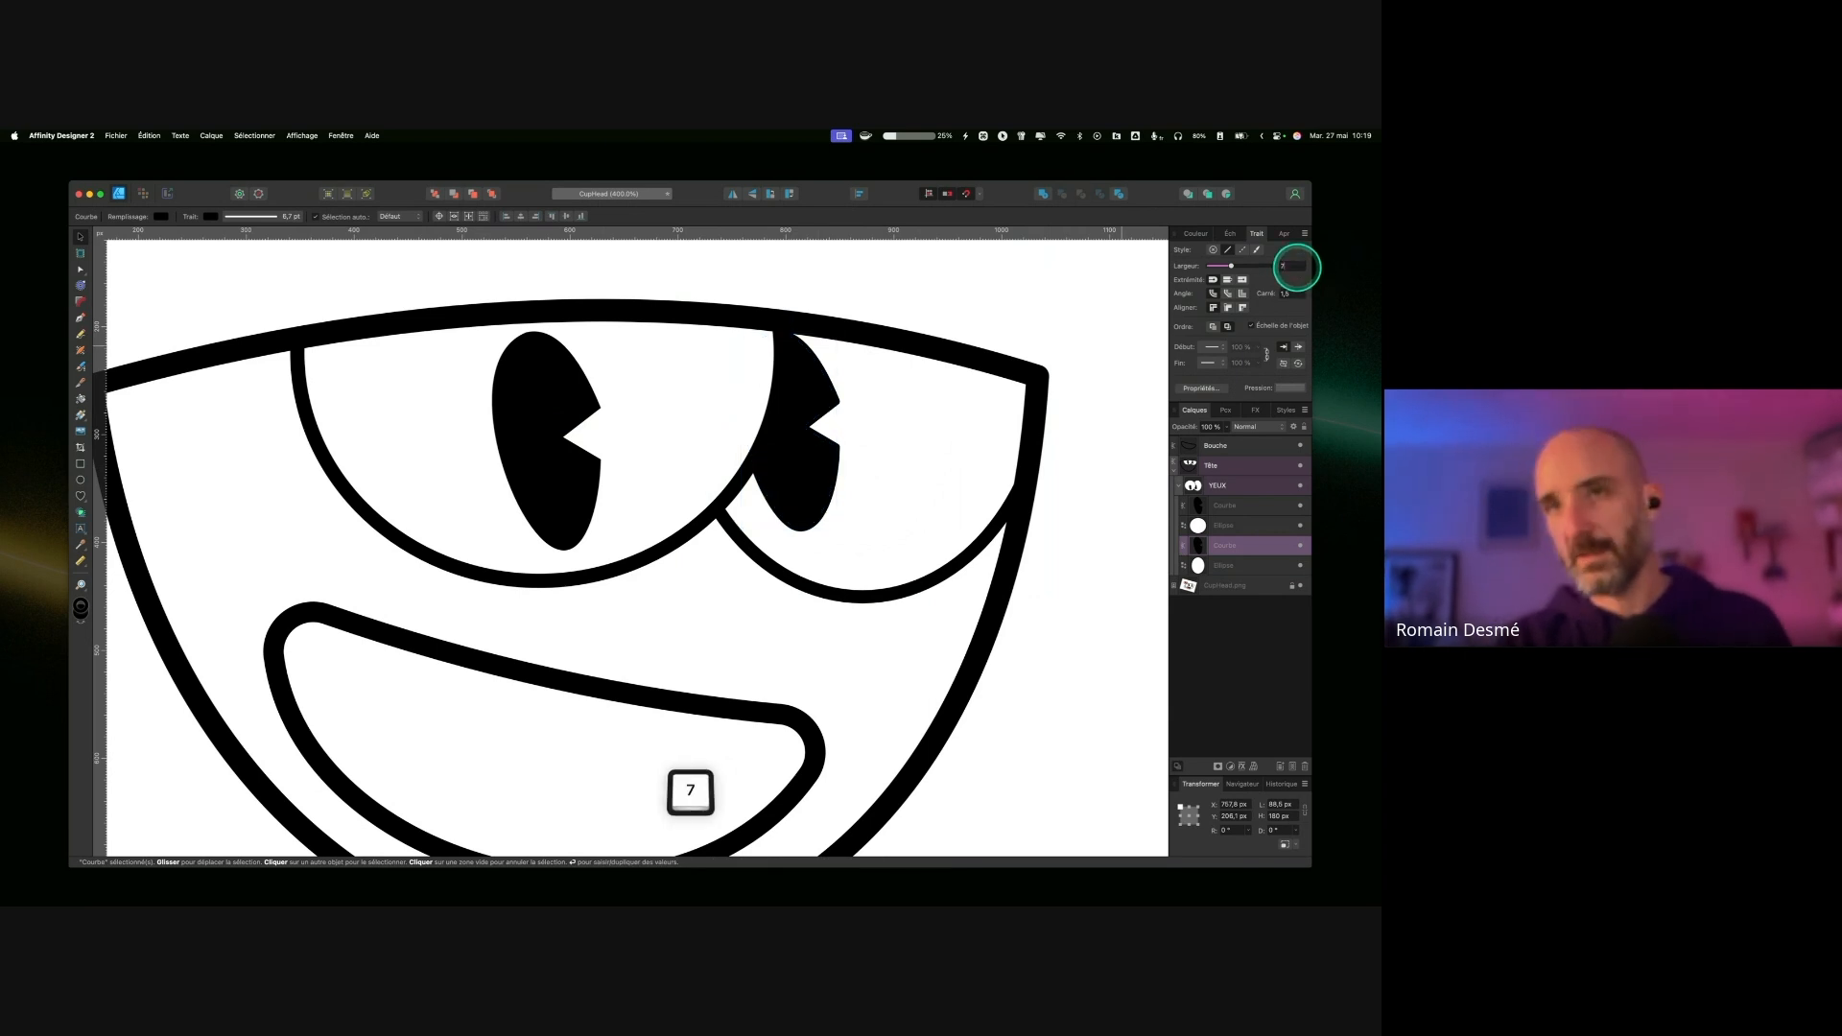
key(Return)
Step: Give the front pupil a black stroke 7 pt wide, matching the back pupil
click(490, 384)
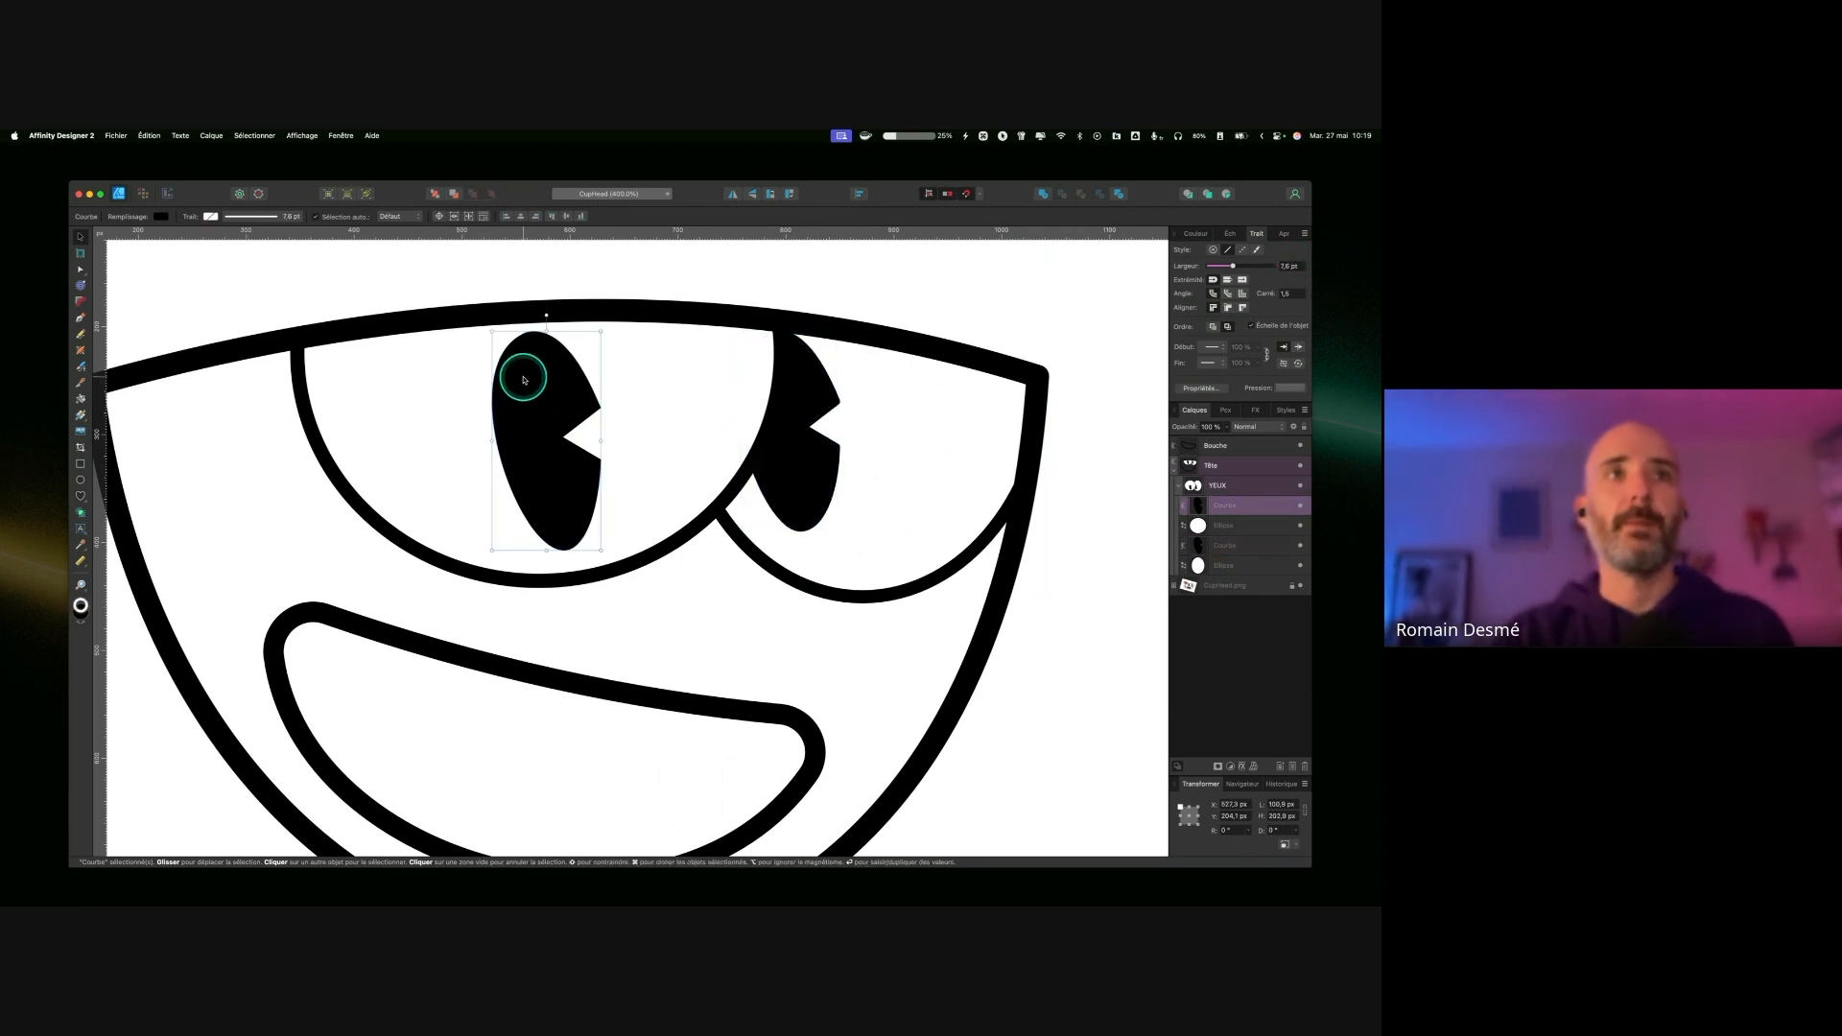
click(1200, 234)
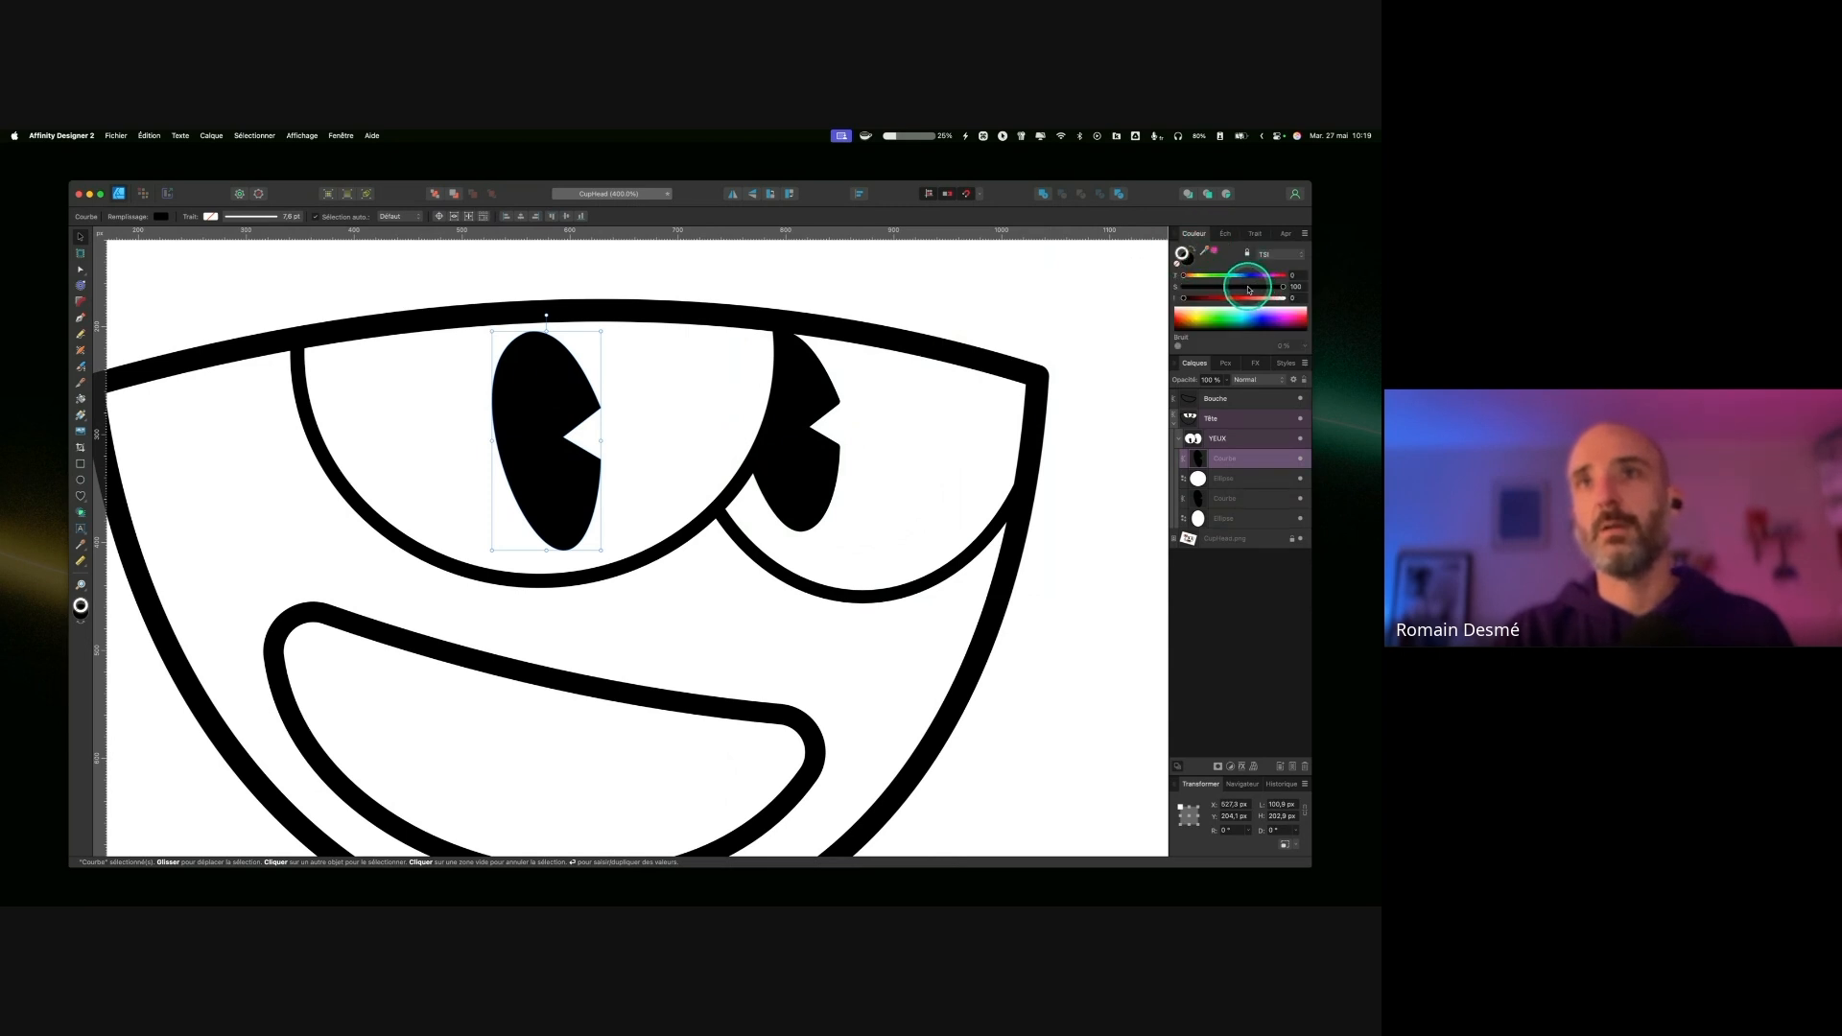
drag(1252, 286, 1259, 288)
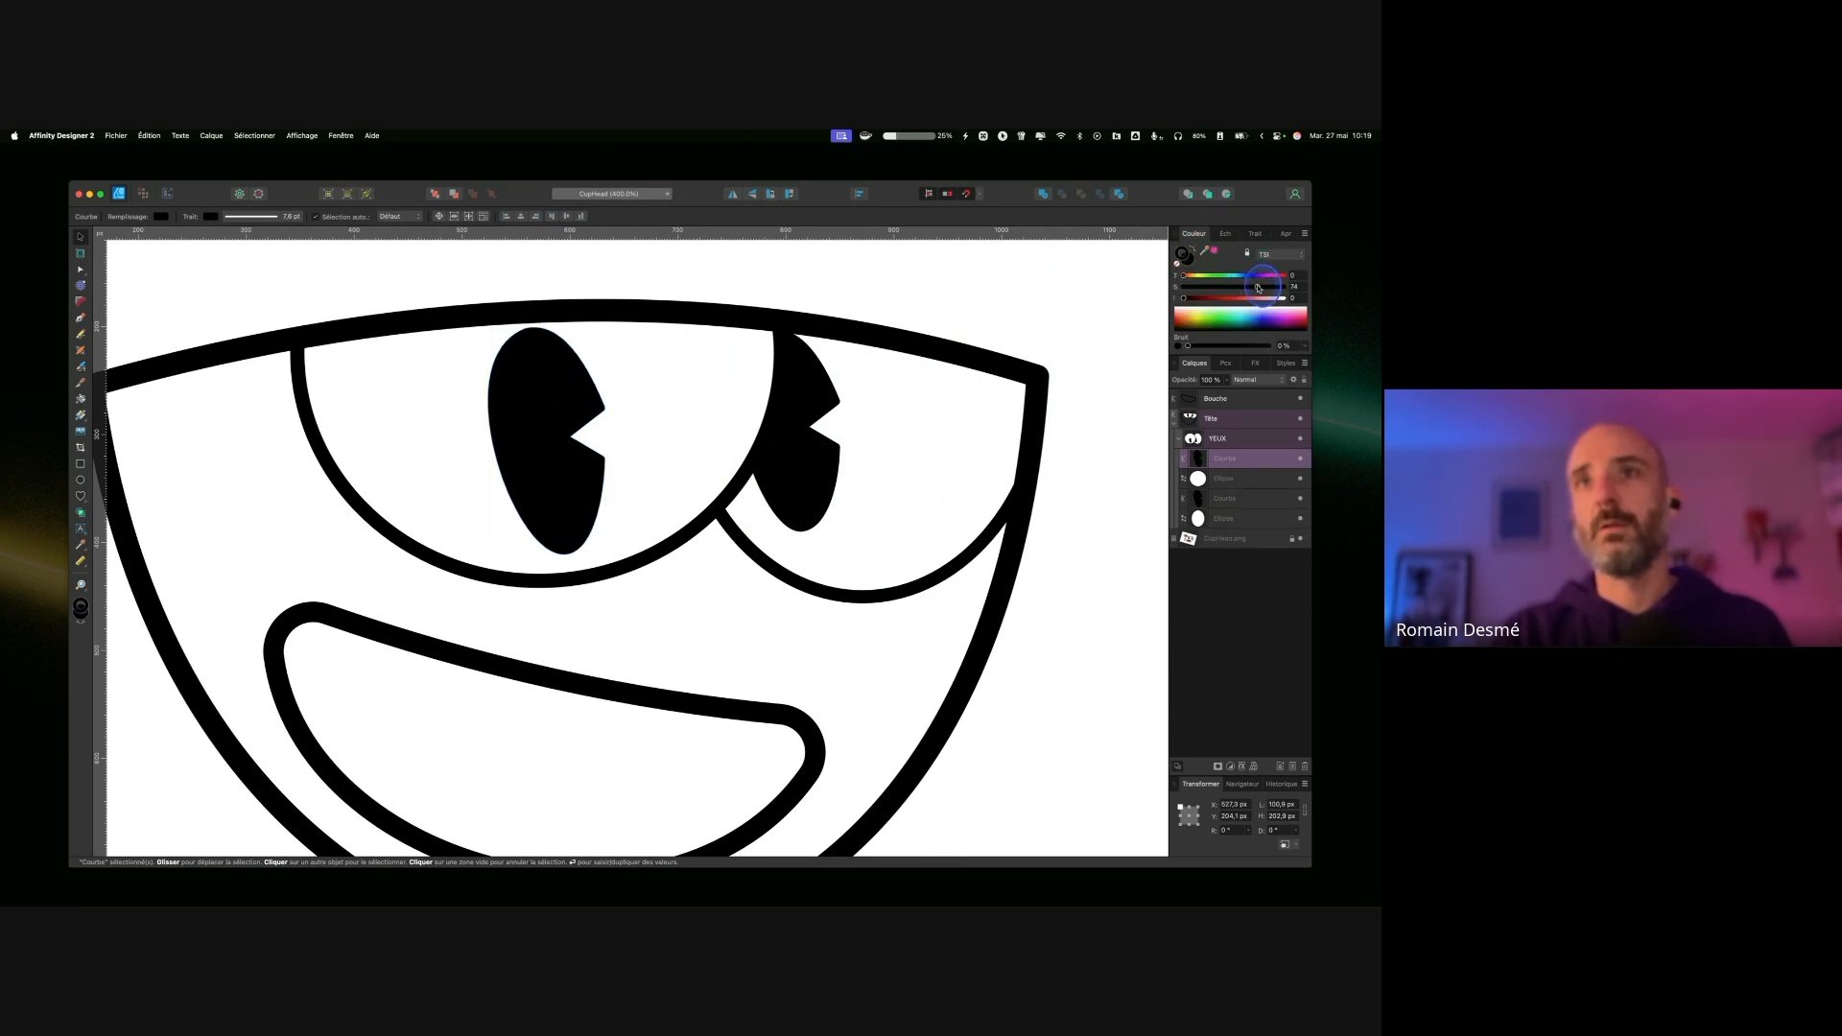
click(1255, 234)
text(7)
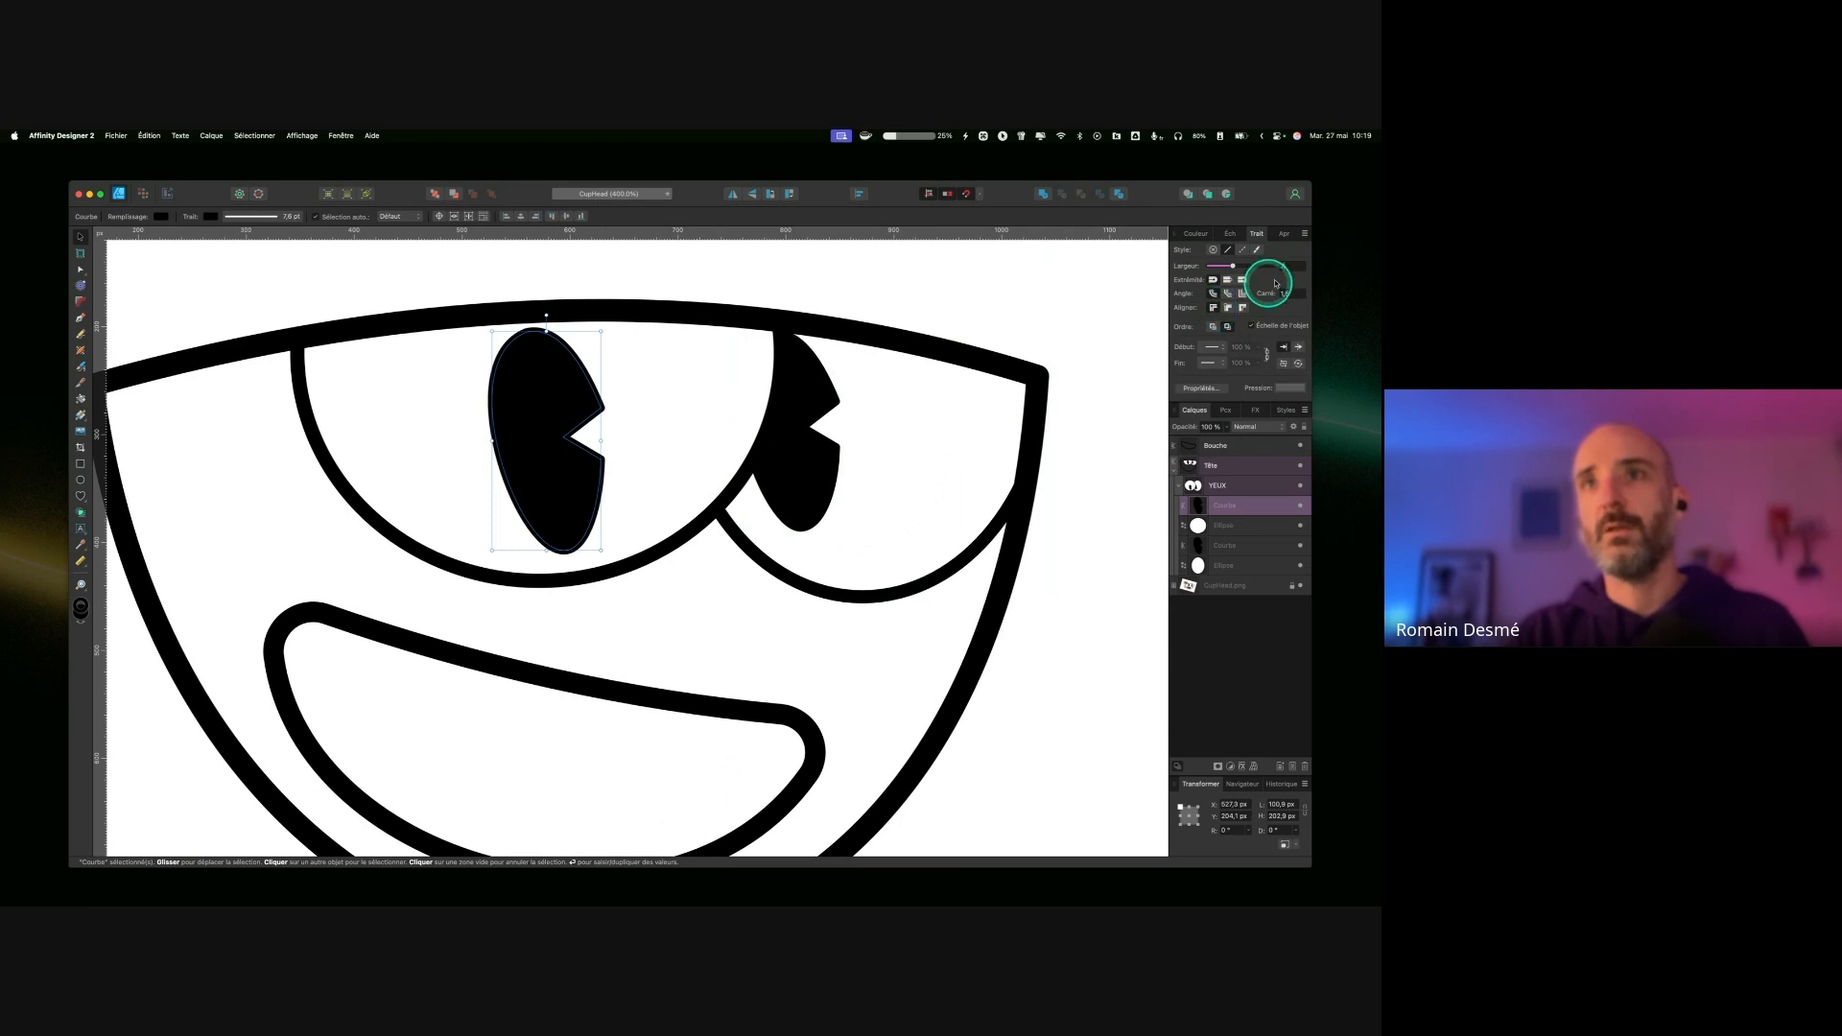
key(Return)
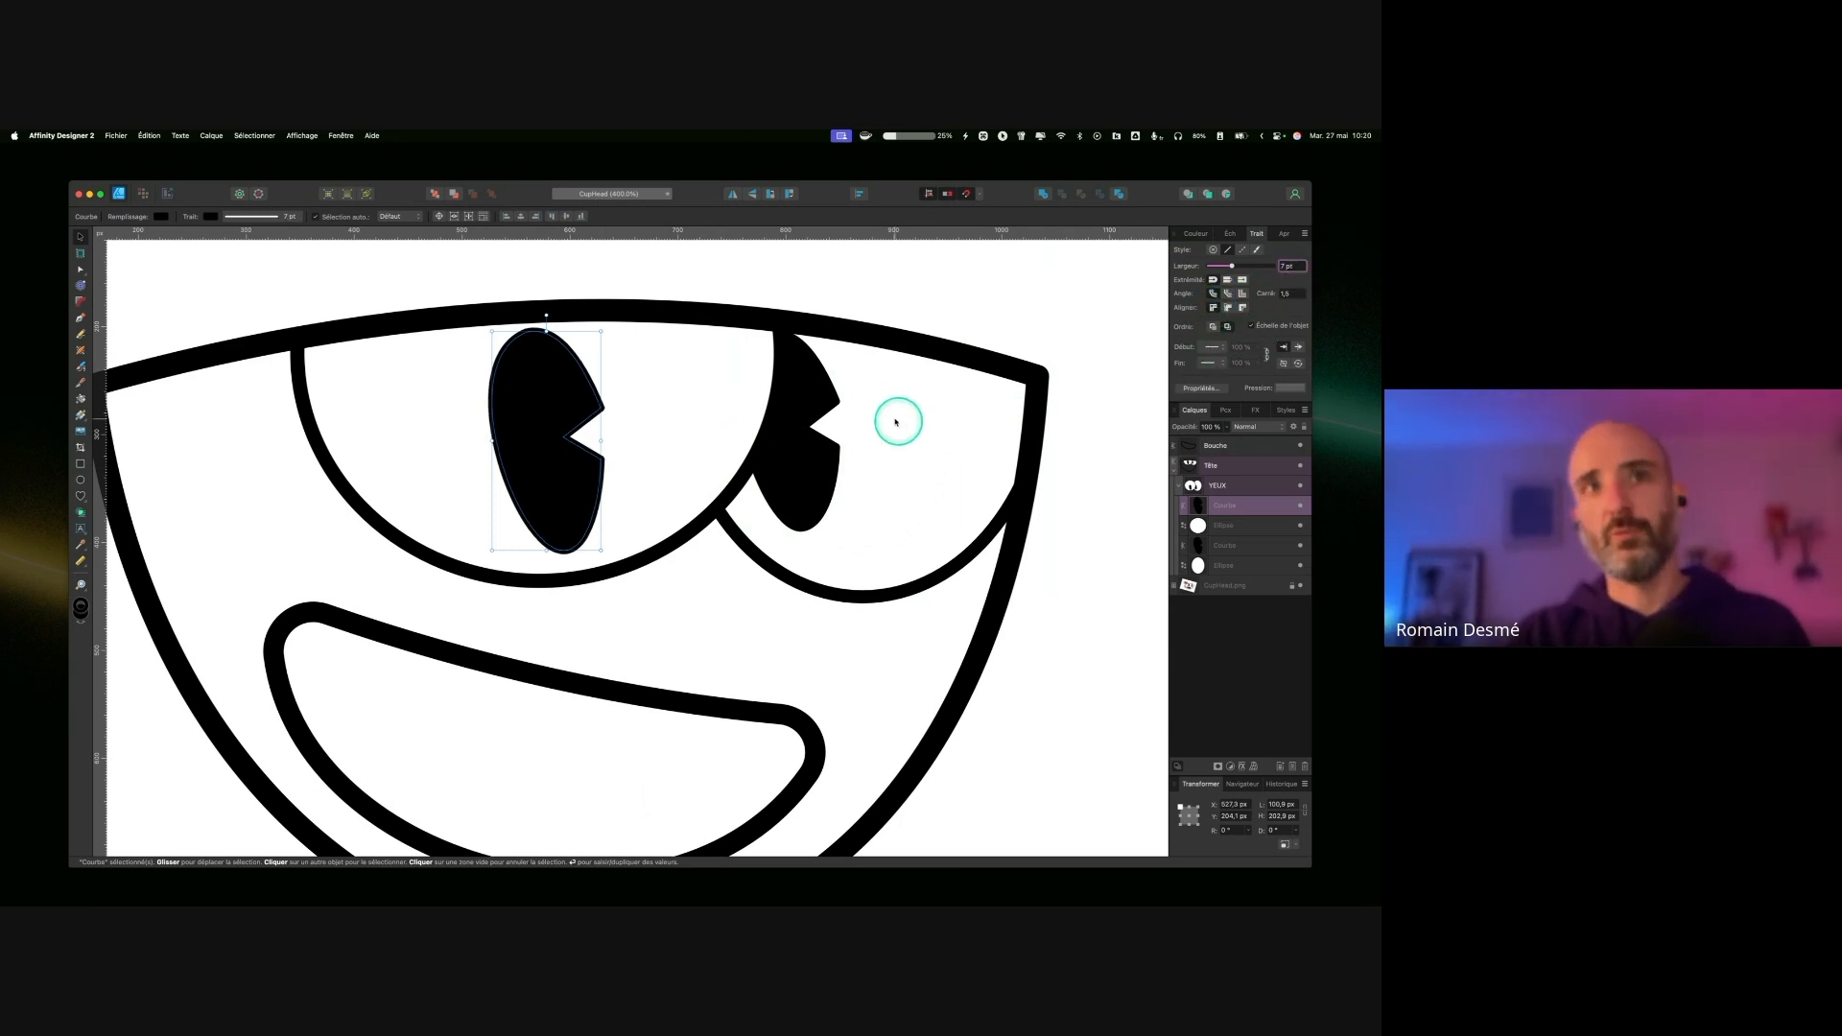
click(822, 481)
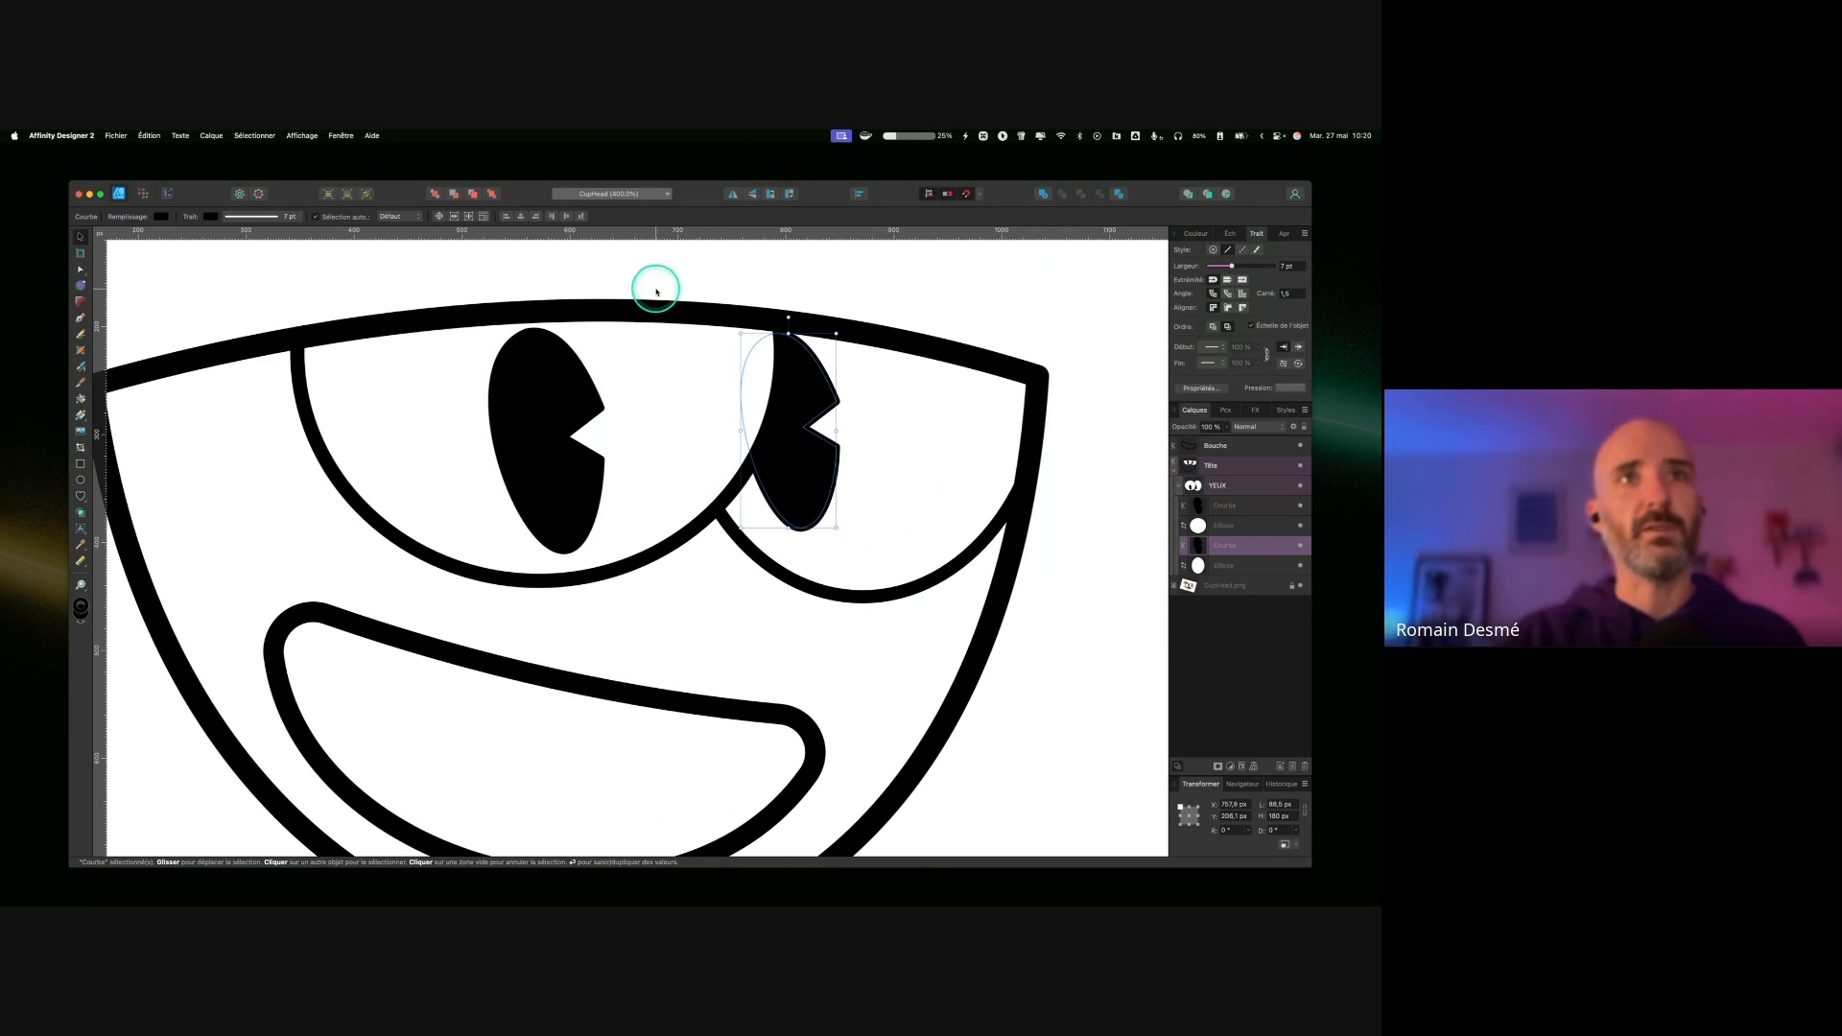
click(264, 281)
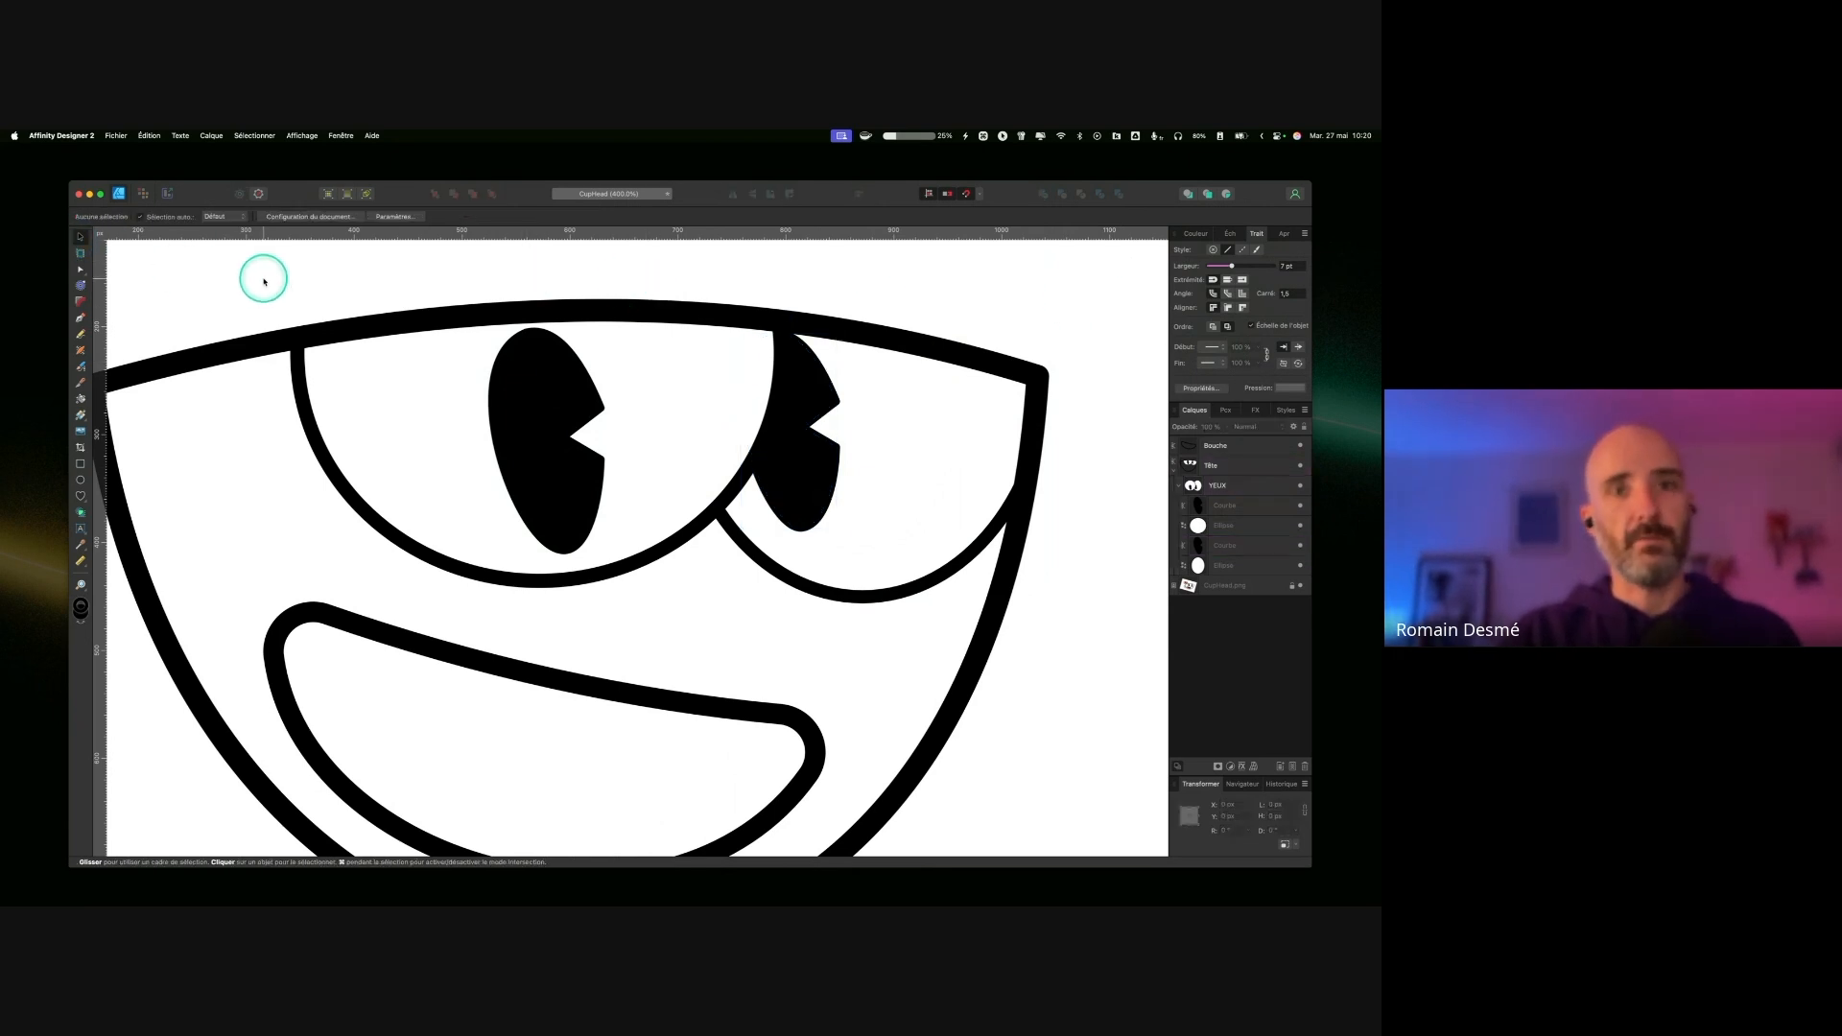
Step: Draw a horizontal ellipse about 160 by 80 px for the nose, overlapping the lower edge where the two eyes meet
key(super+minus)
key(super+minus)
key(super+minus)
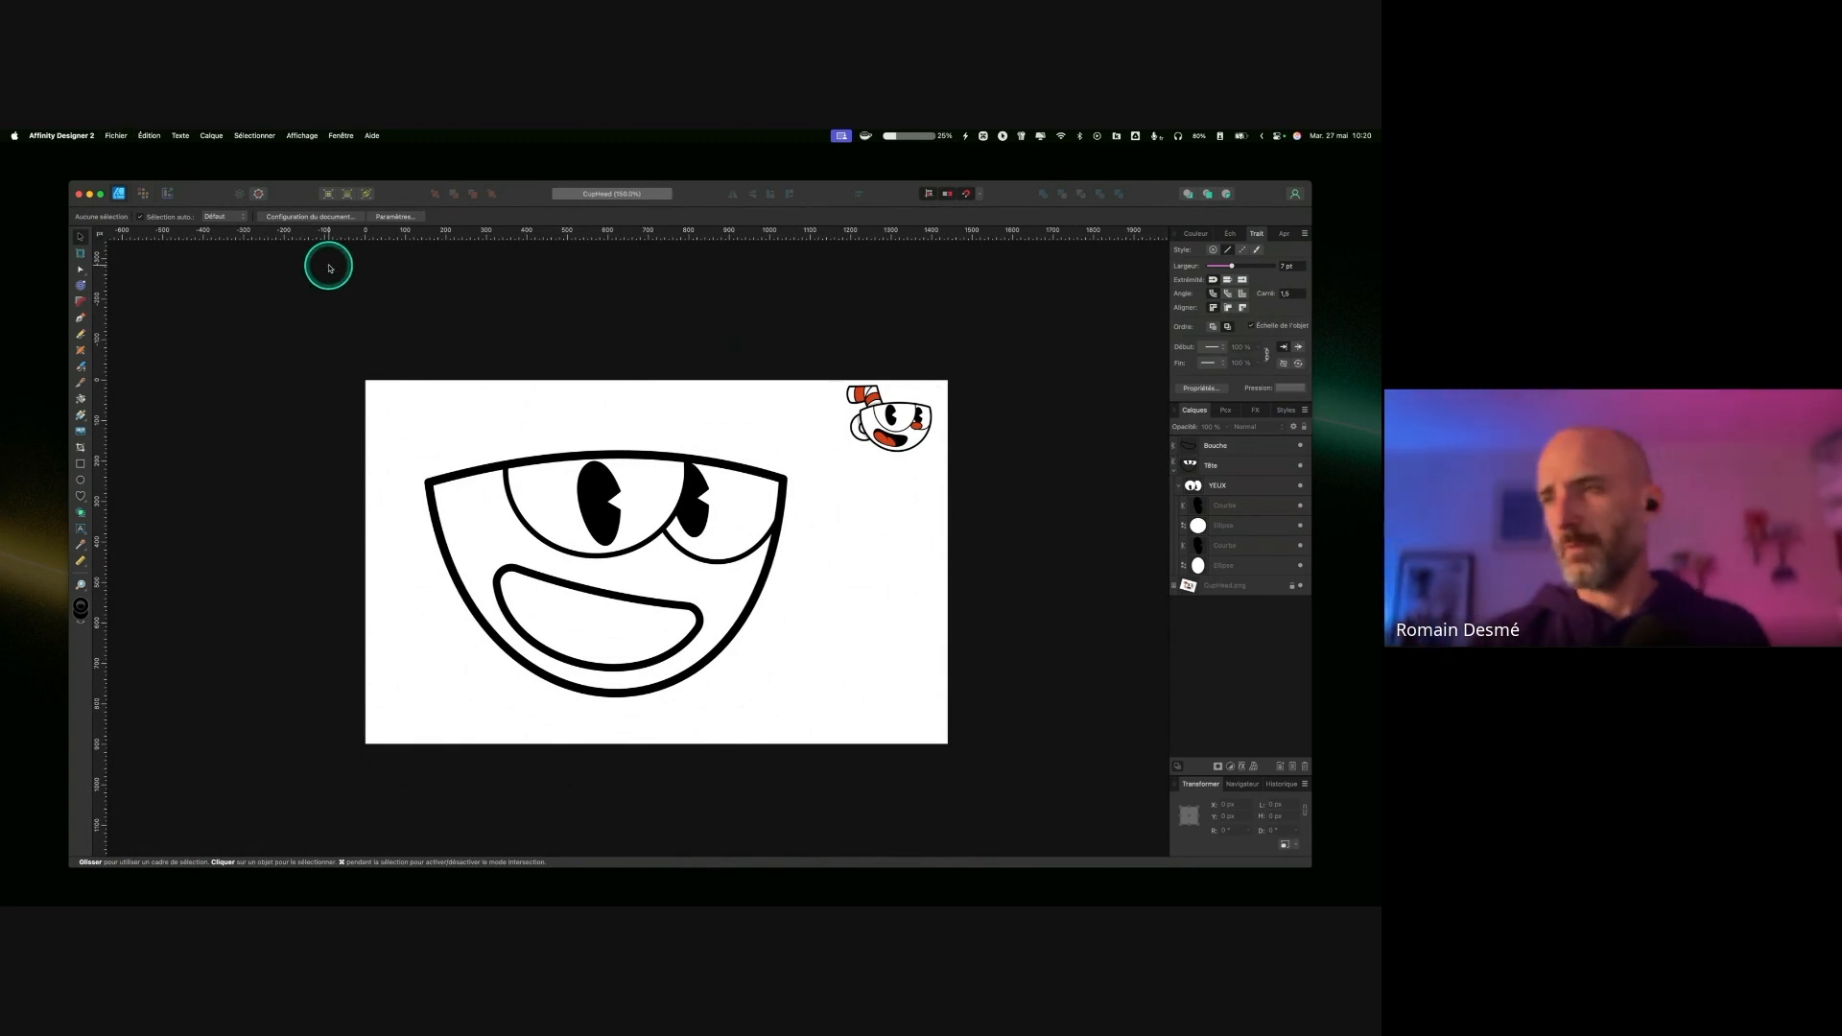
key(super+plus)
key(super+plus)
scroll(691, 486, right, 3)
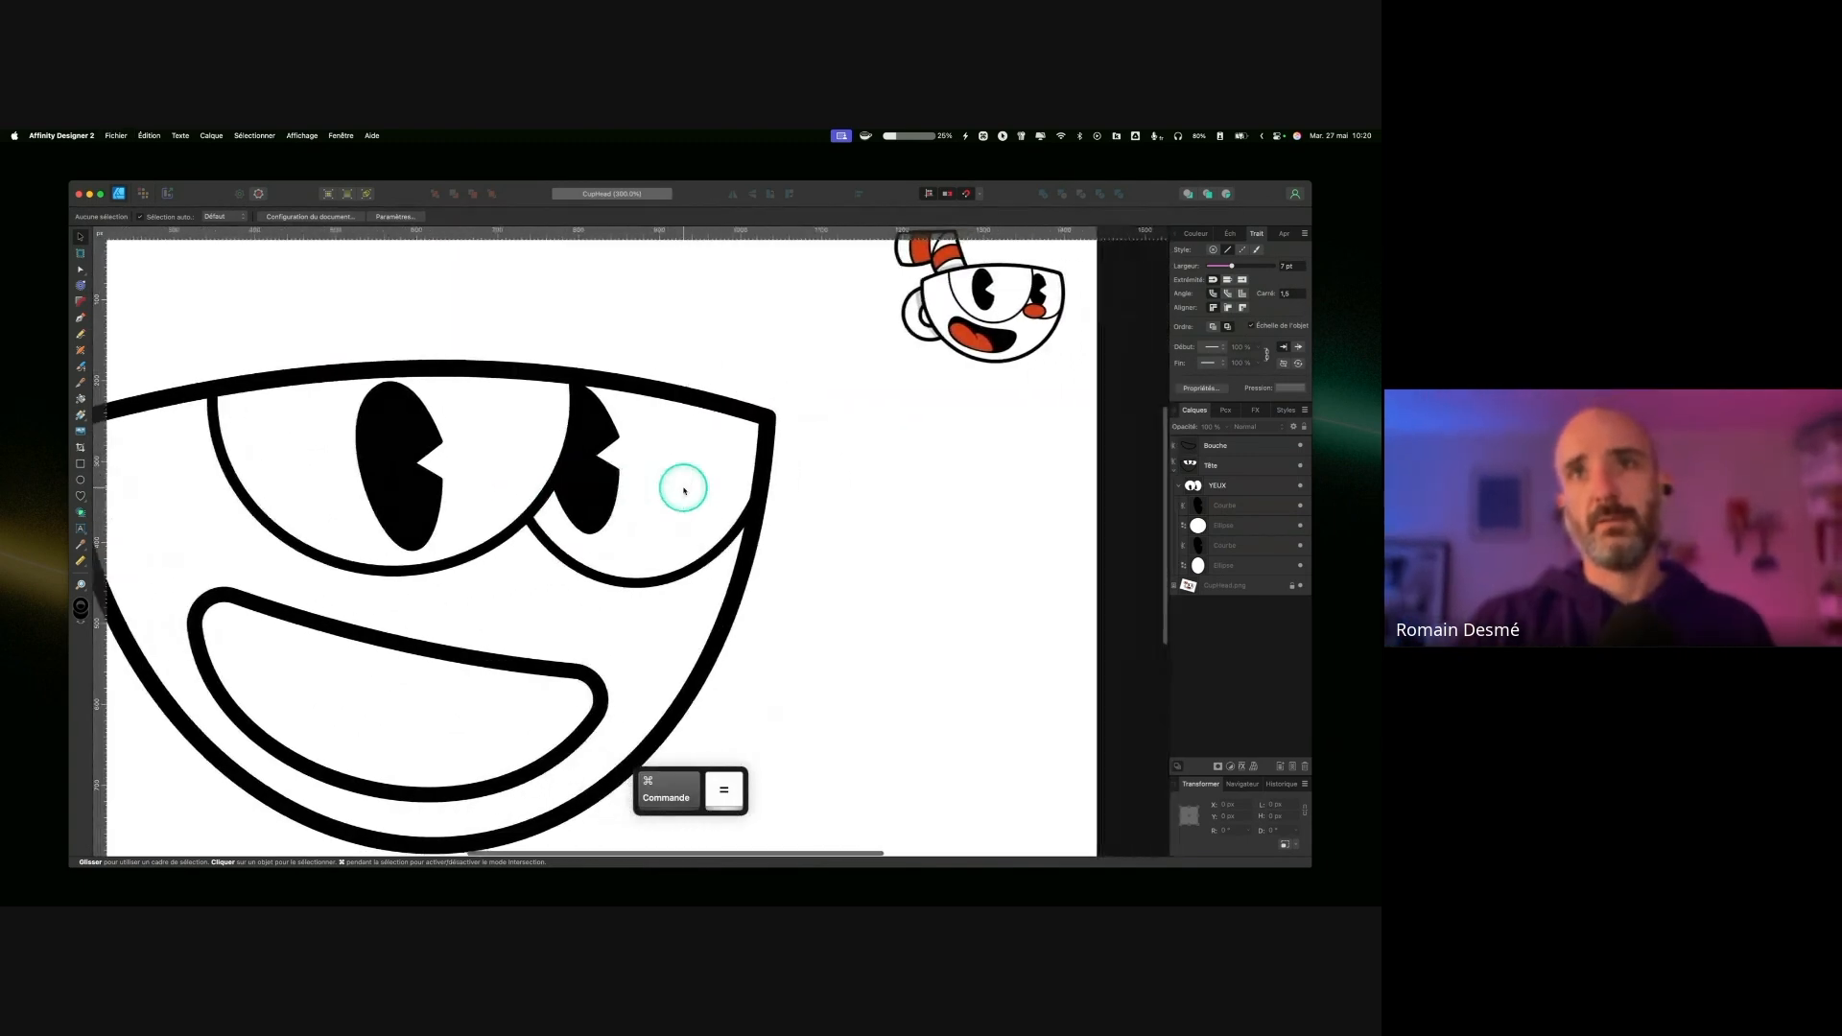
scroll(684, 490, left, 3)
ctrl+click(81, 479)
click(80, 479)
drag(625, 493, 755, 559)
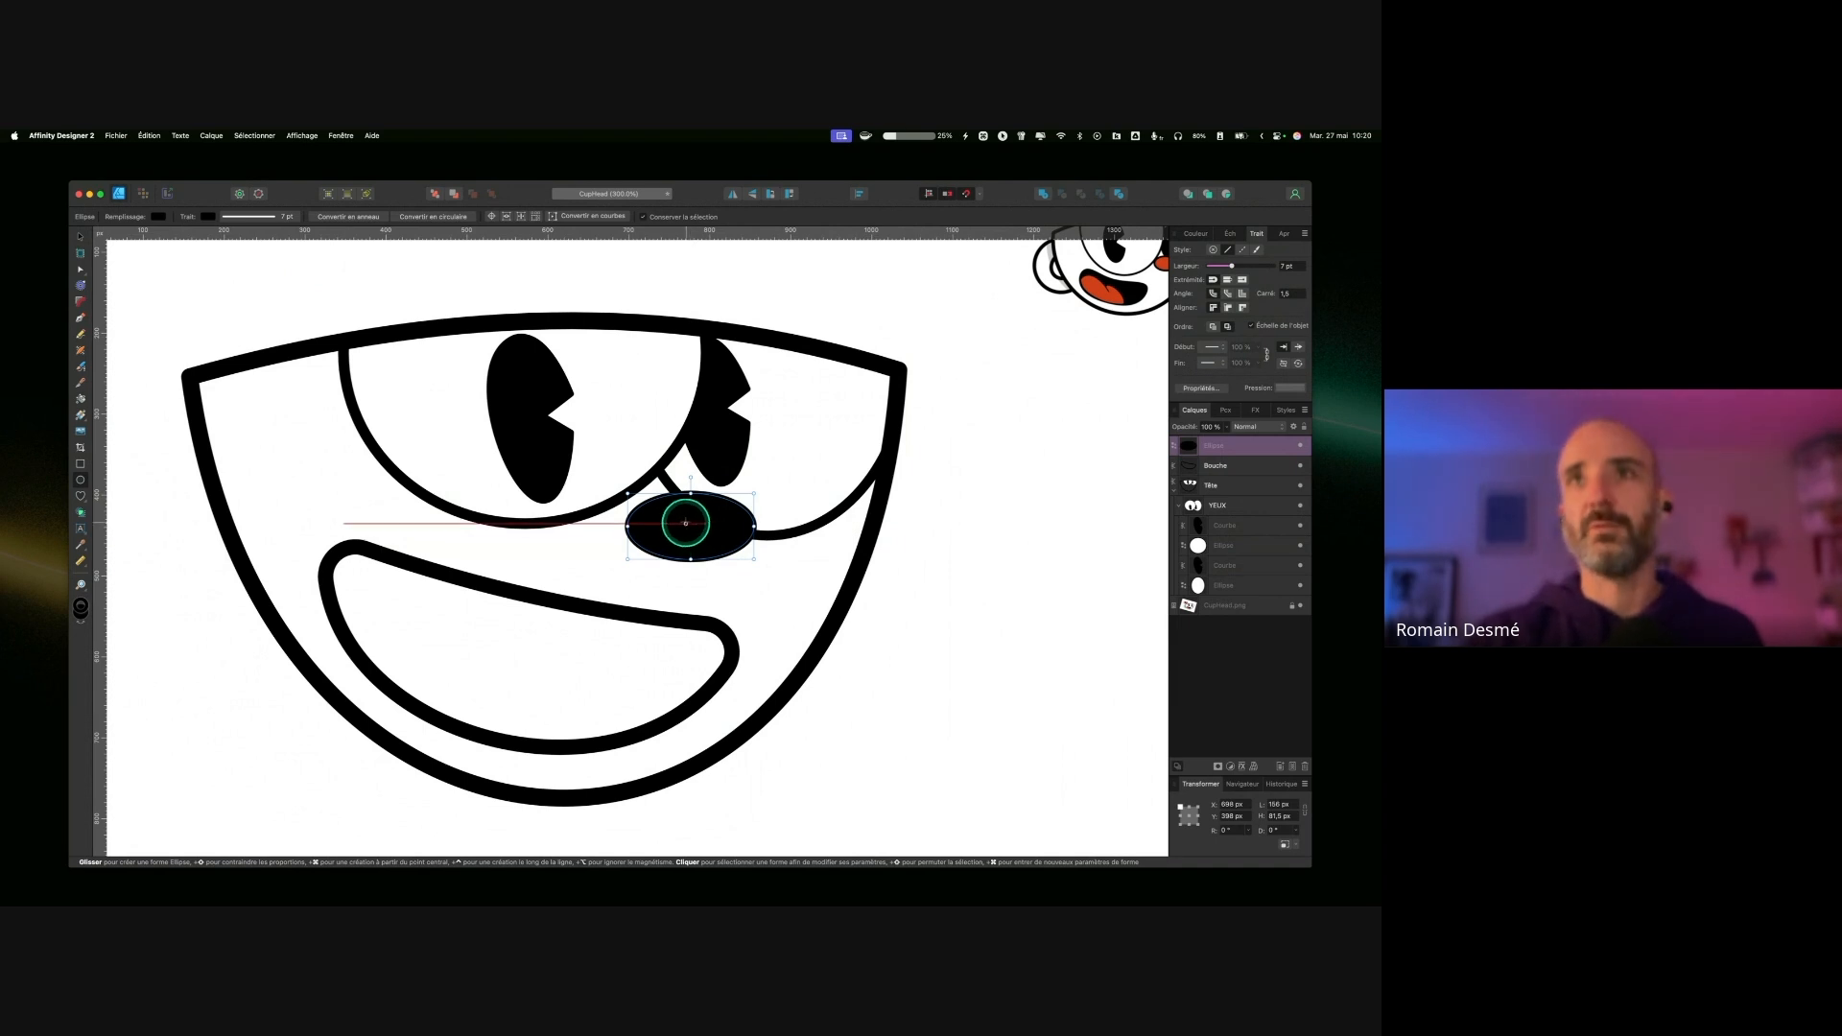
Step: Fill the nose ellipse with the red-orange sampled from the nose in the reference image
click(1193, 235)
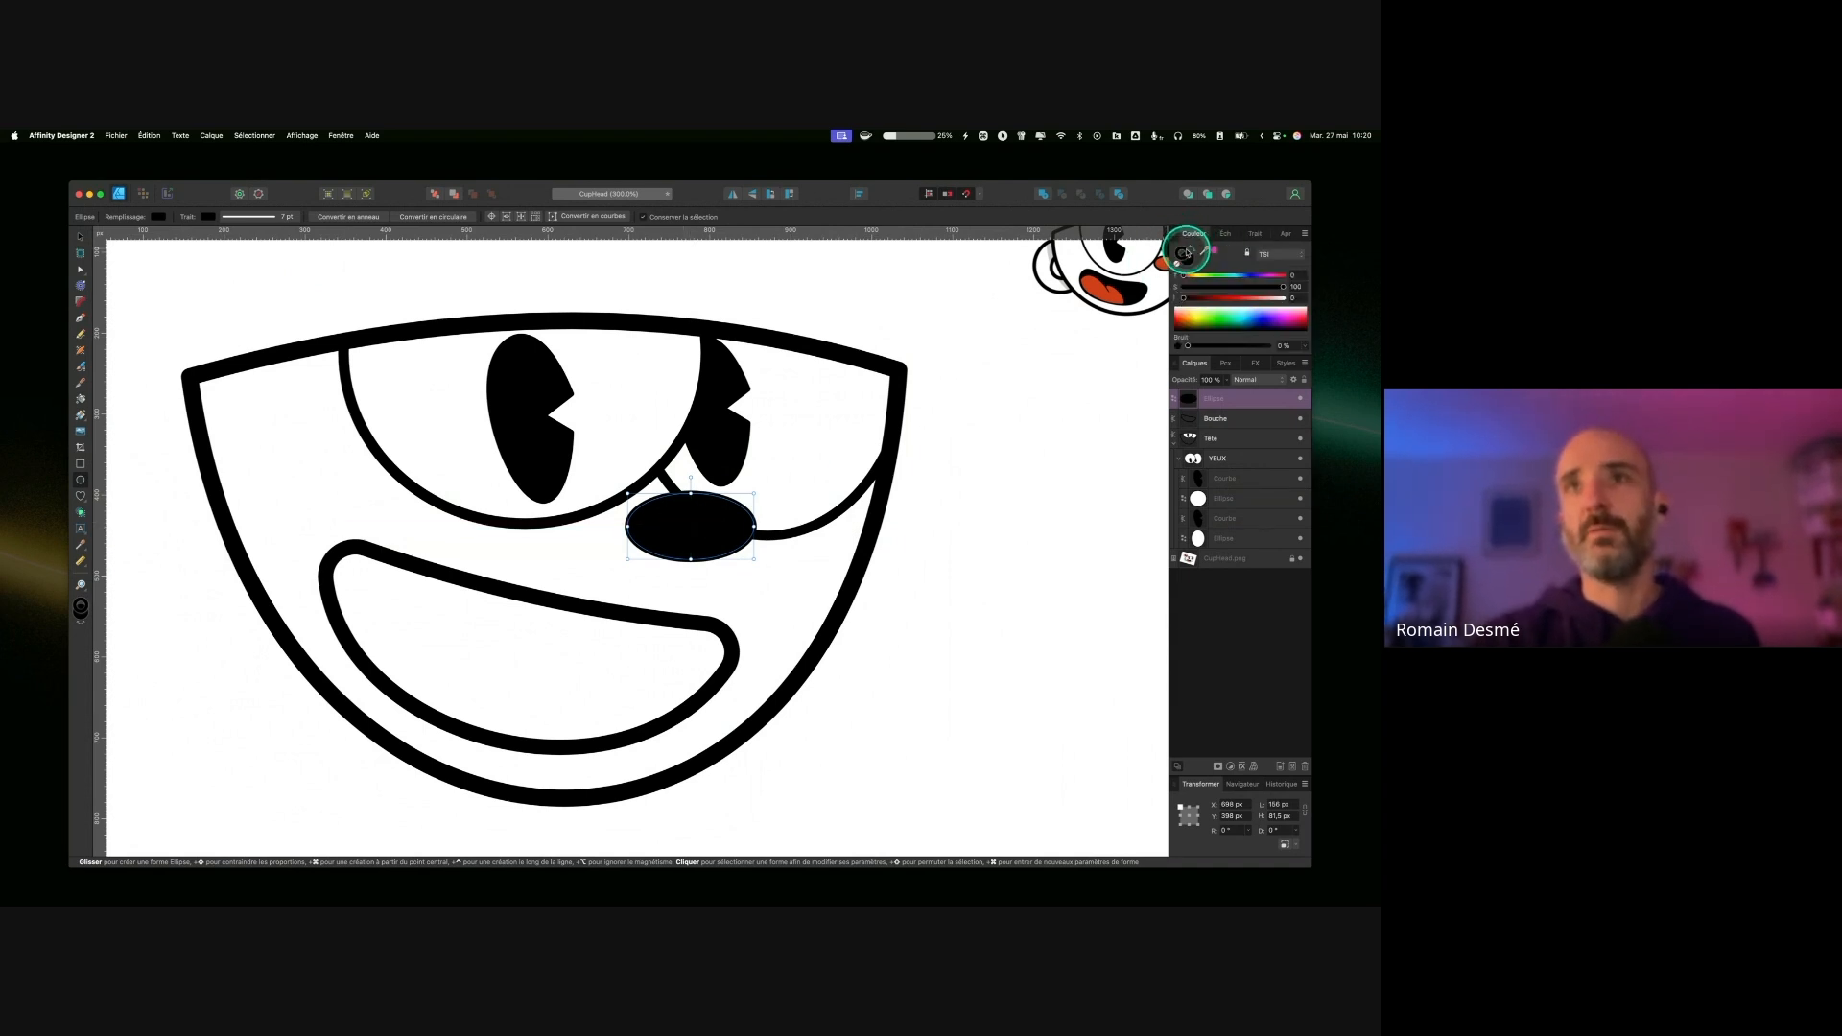
ctrl+click(1186, 262)
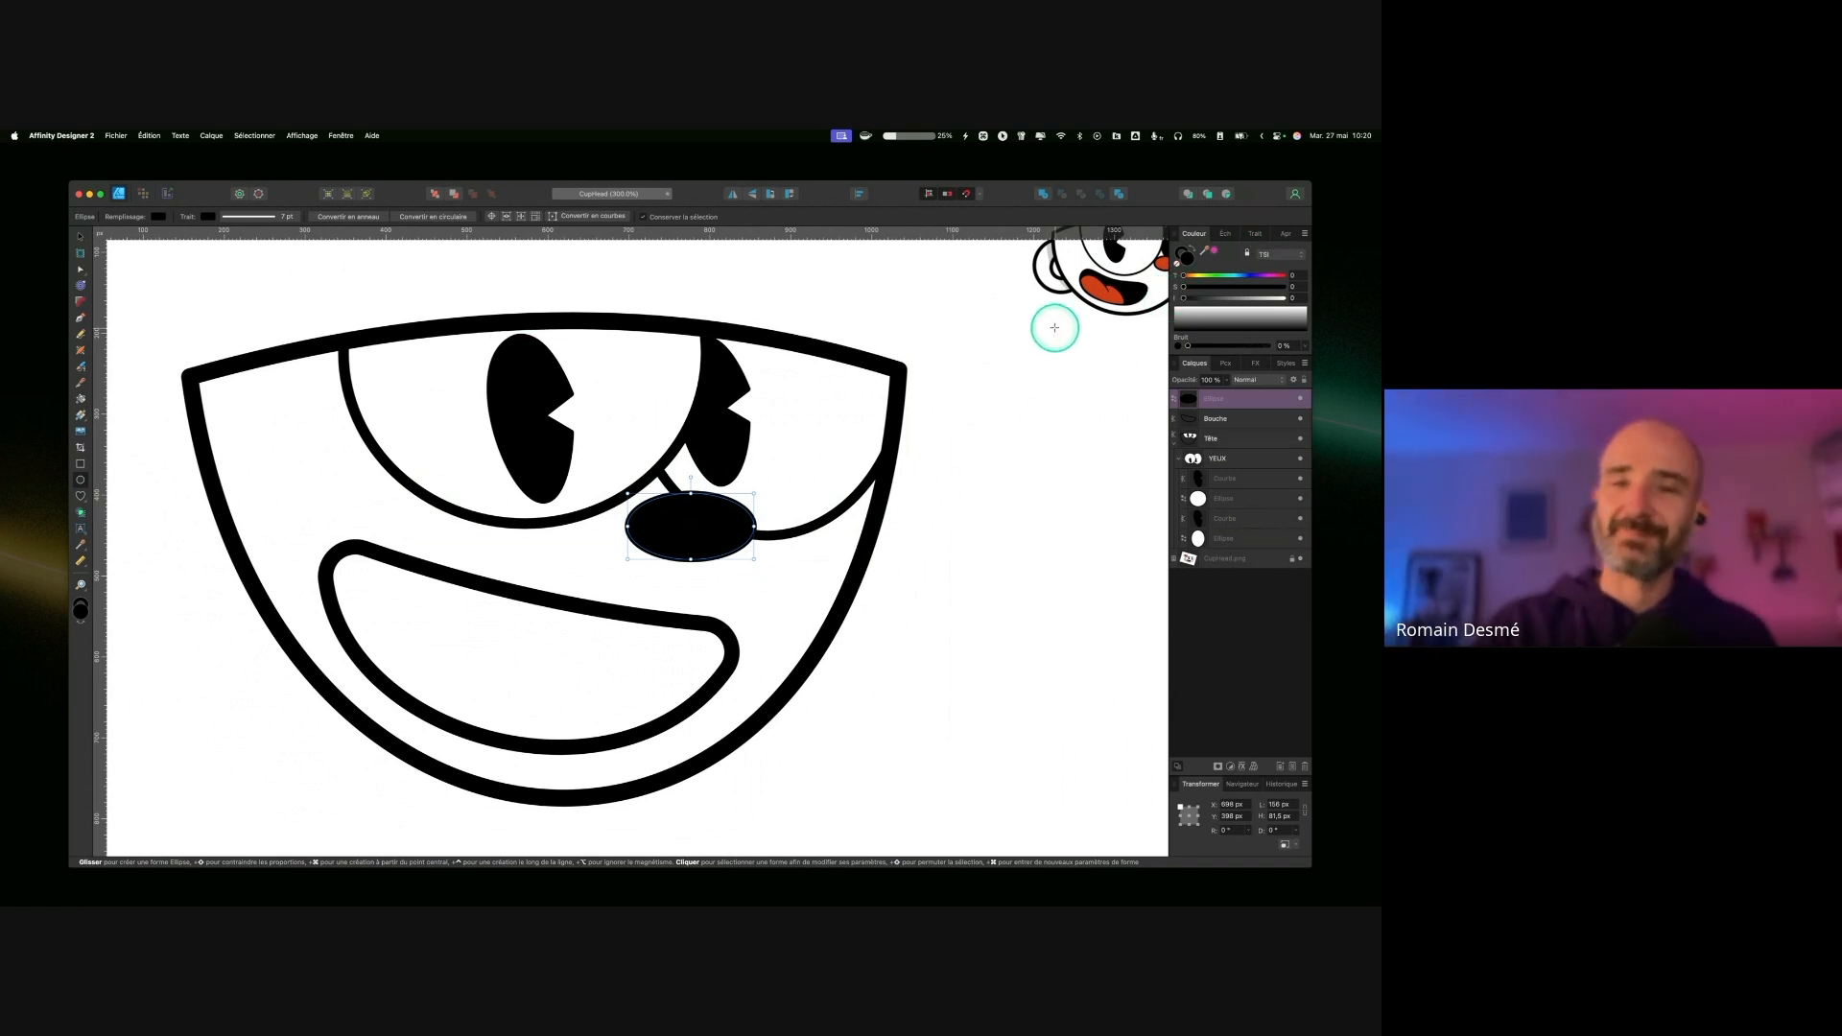
scroll(1043, 322, right, 3)
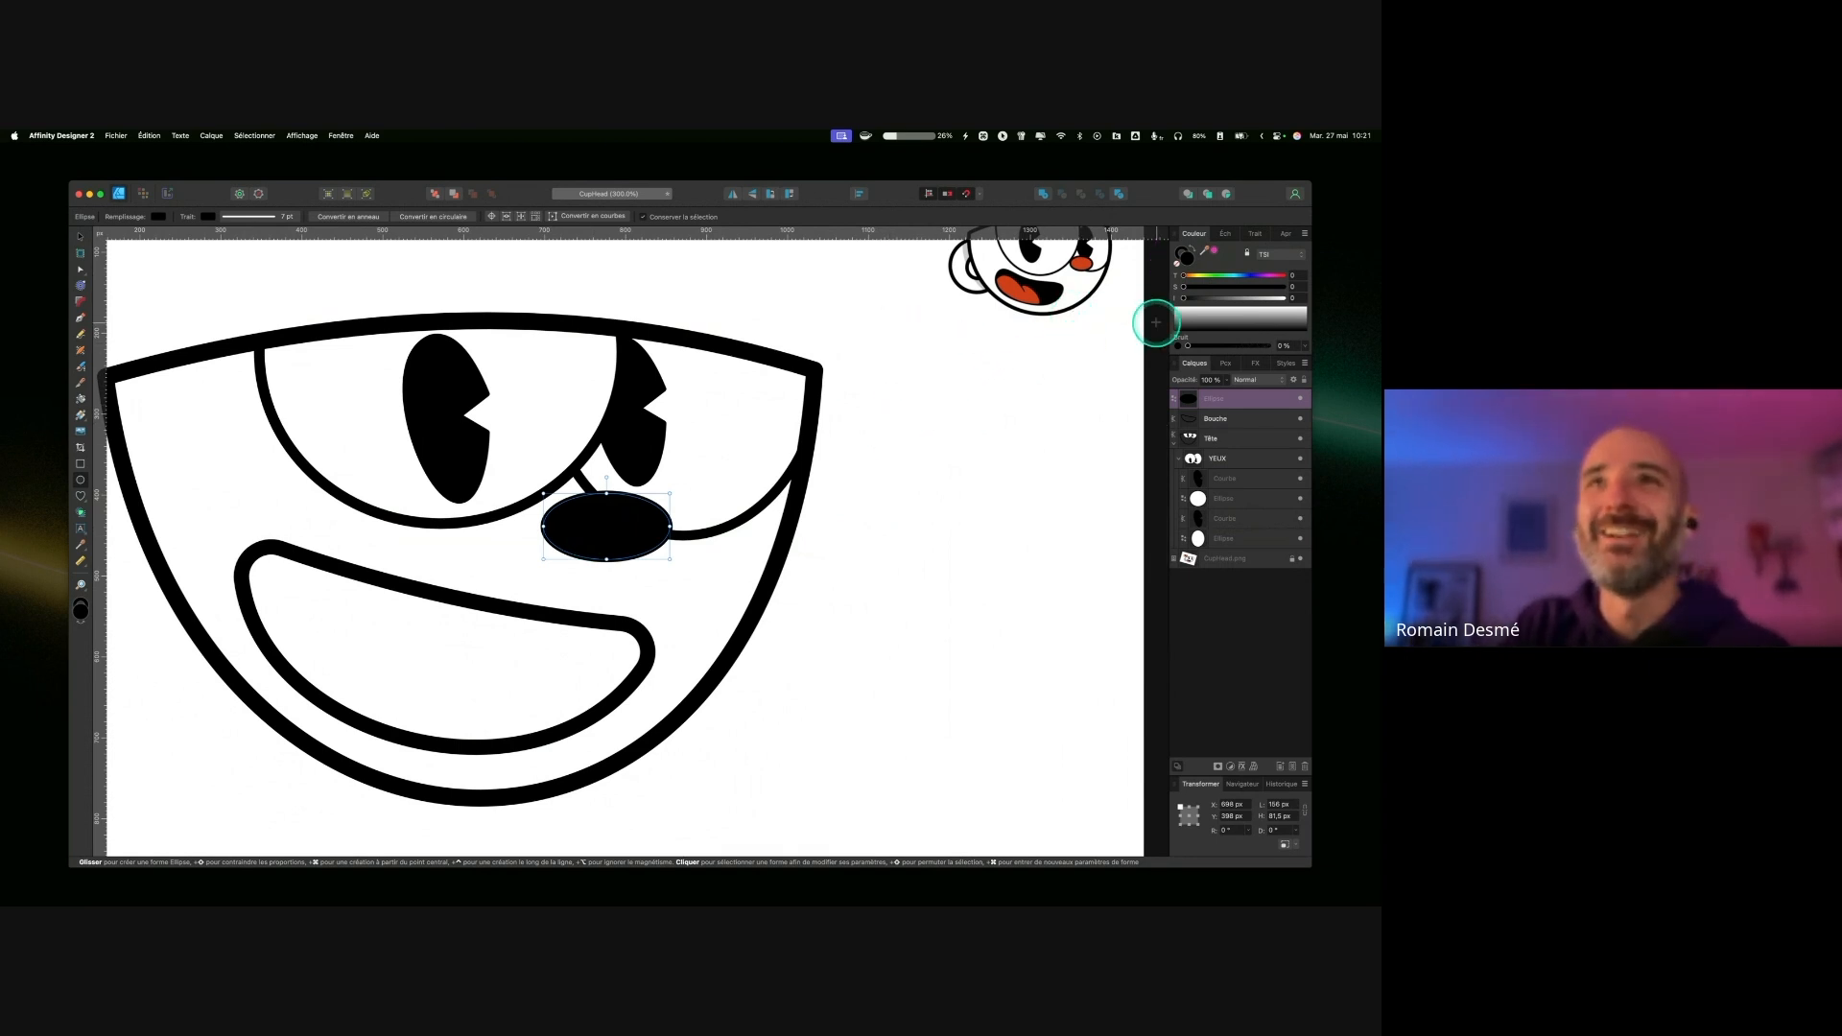
drag(1206, 252, 1081, 260)
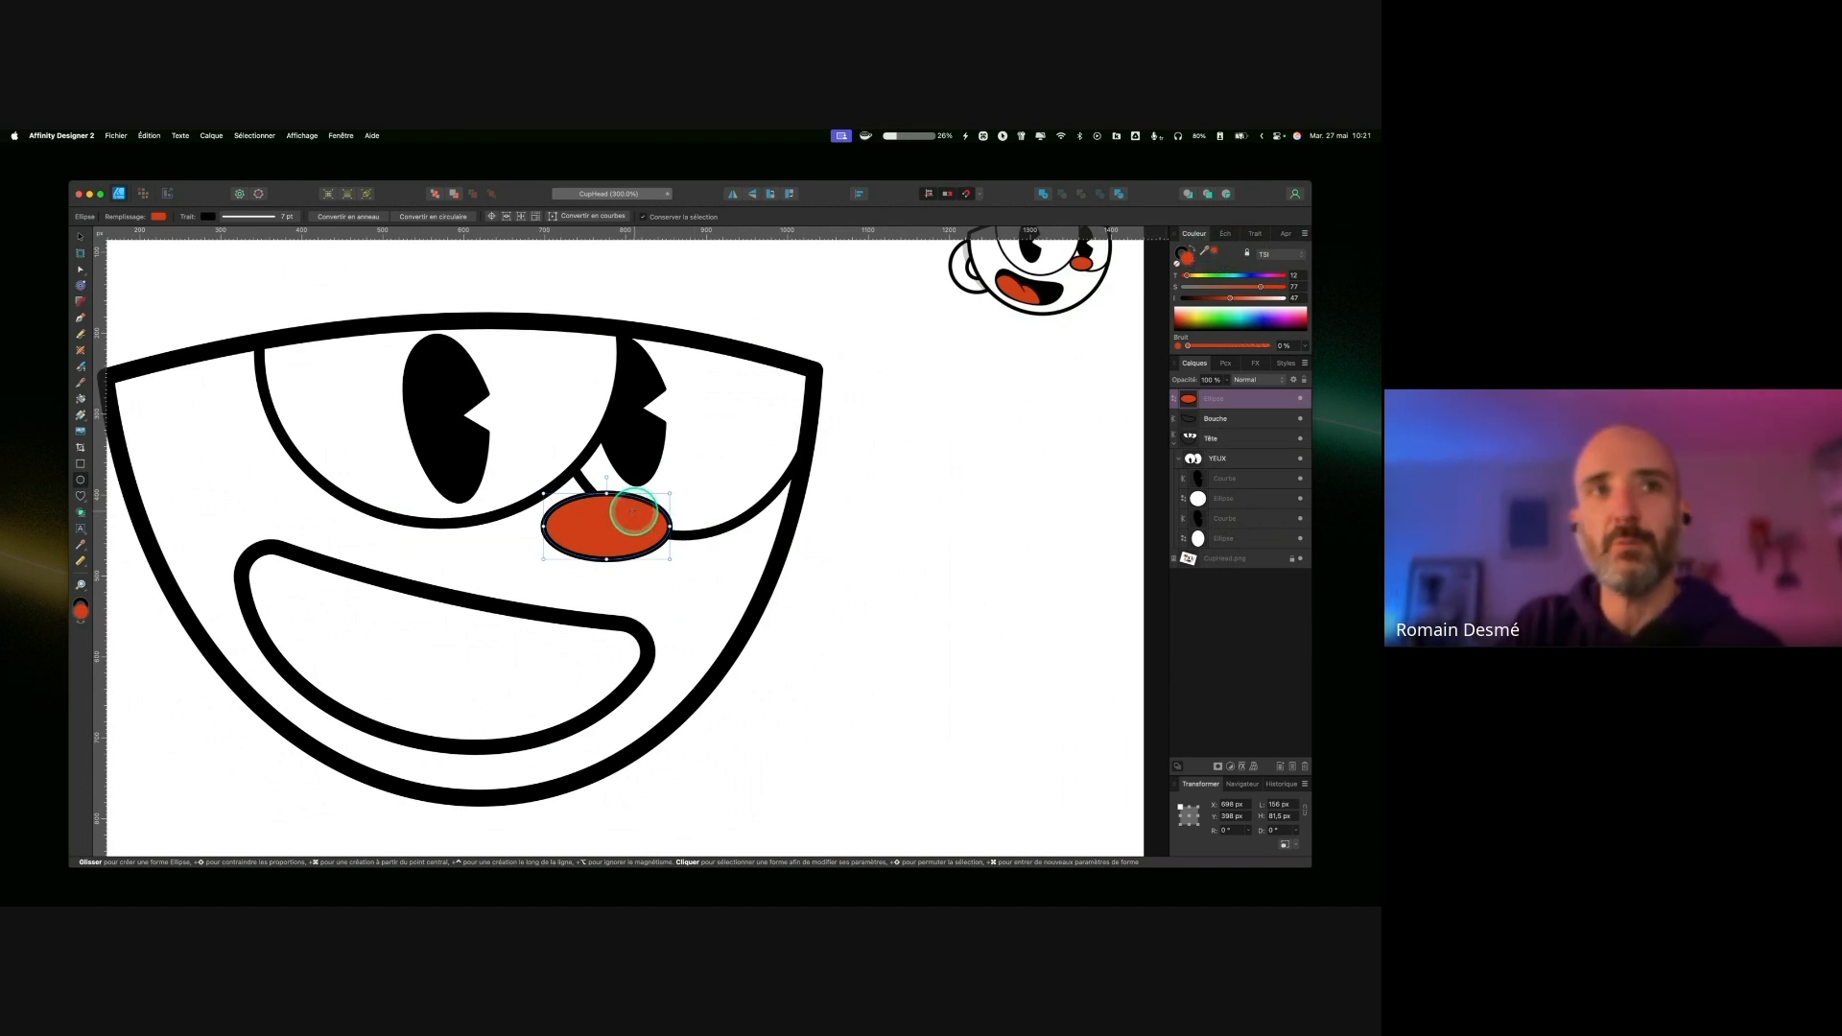
Step: Shift the nose ellipse slightly up and to the left with the Move tool, and deselect it
click(80, 236)
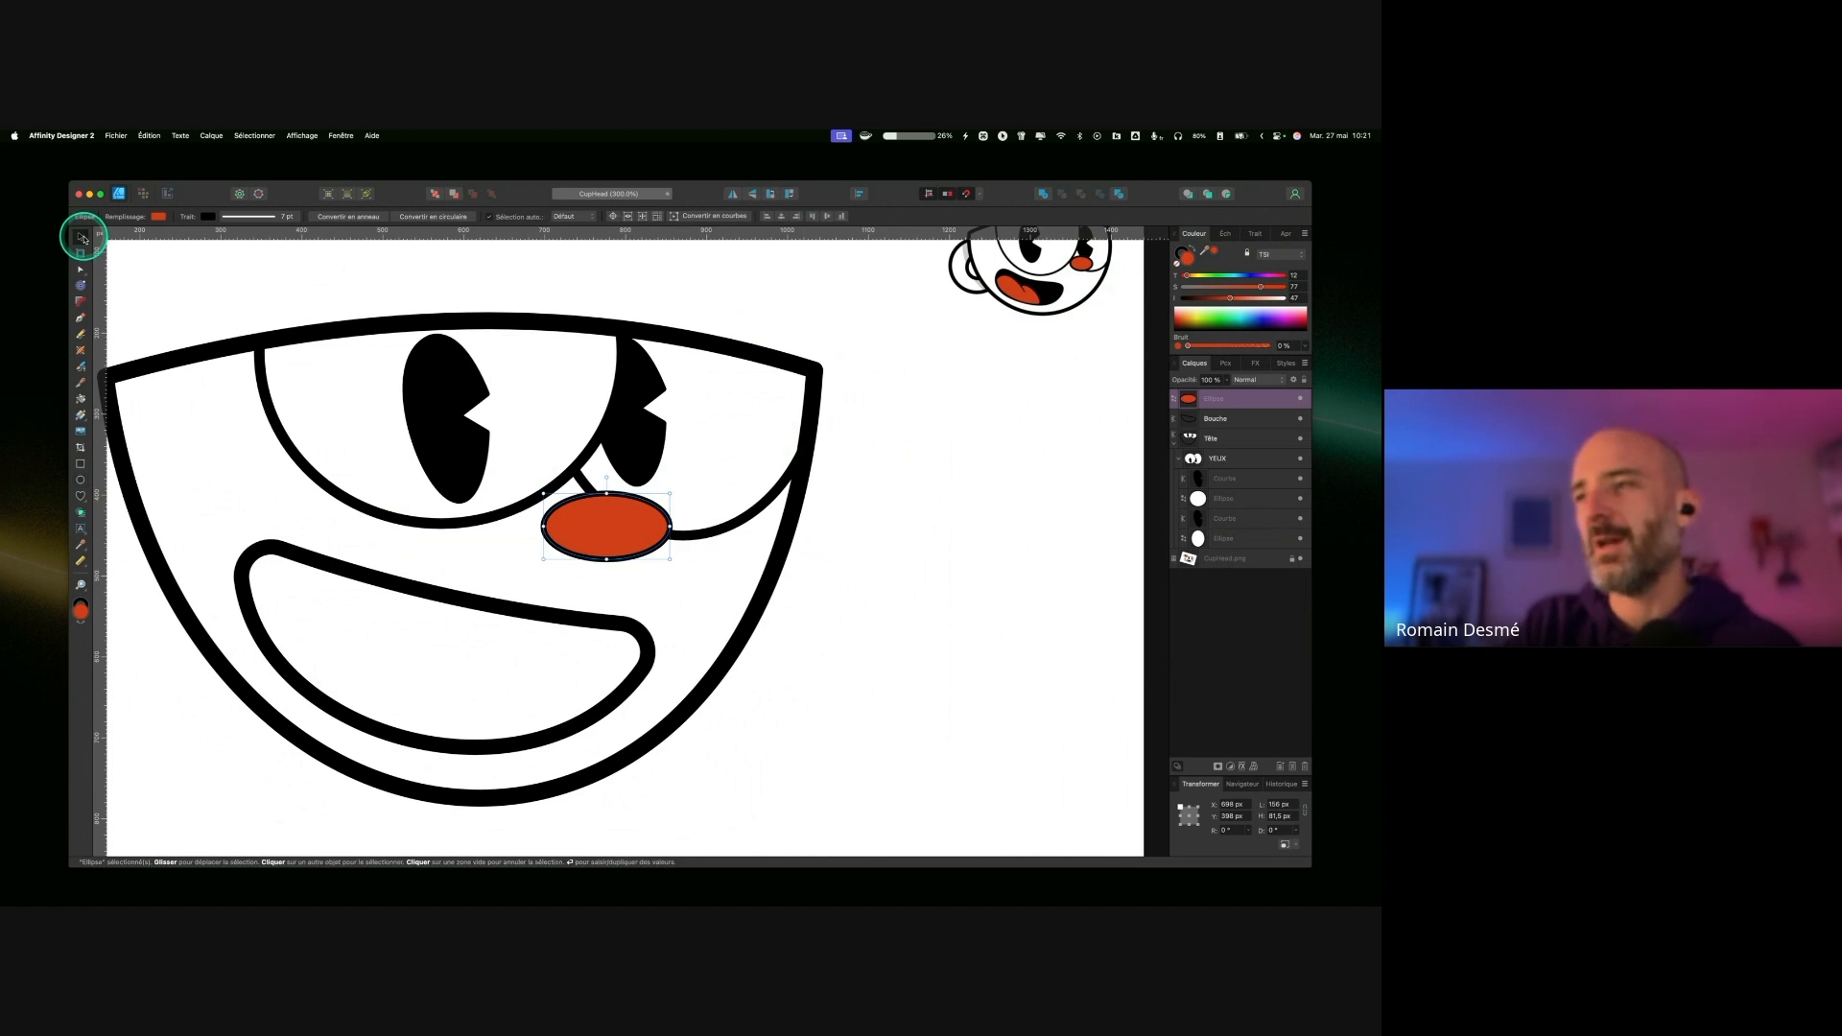
drag(619, 528, 612, 525)
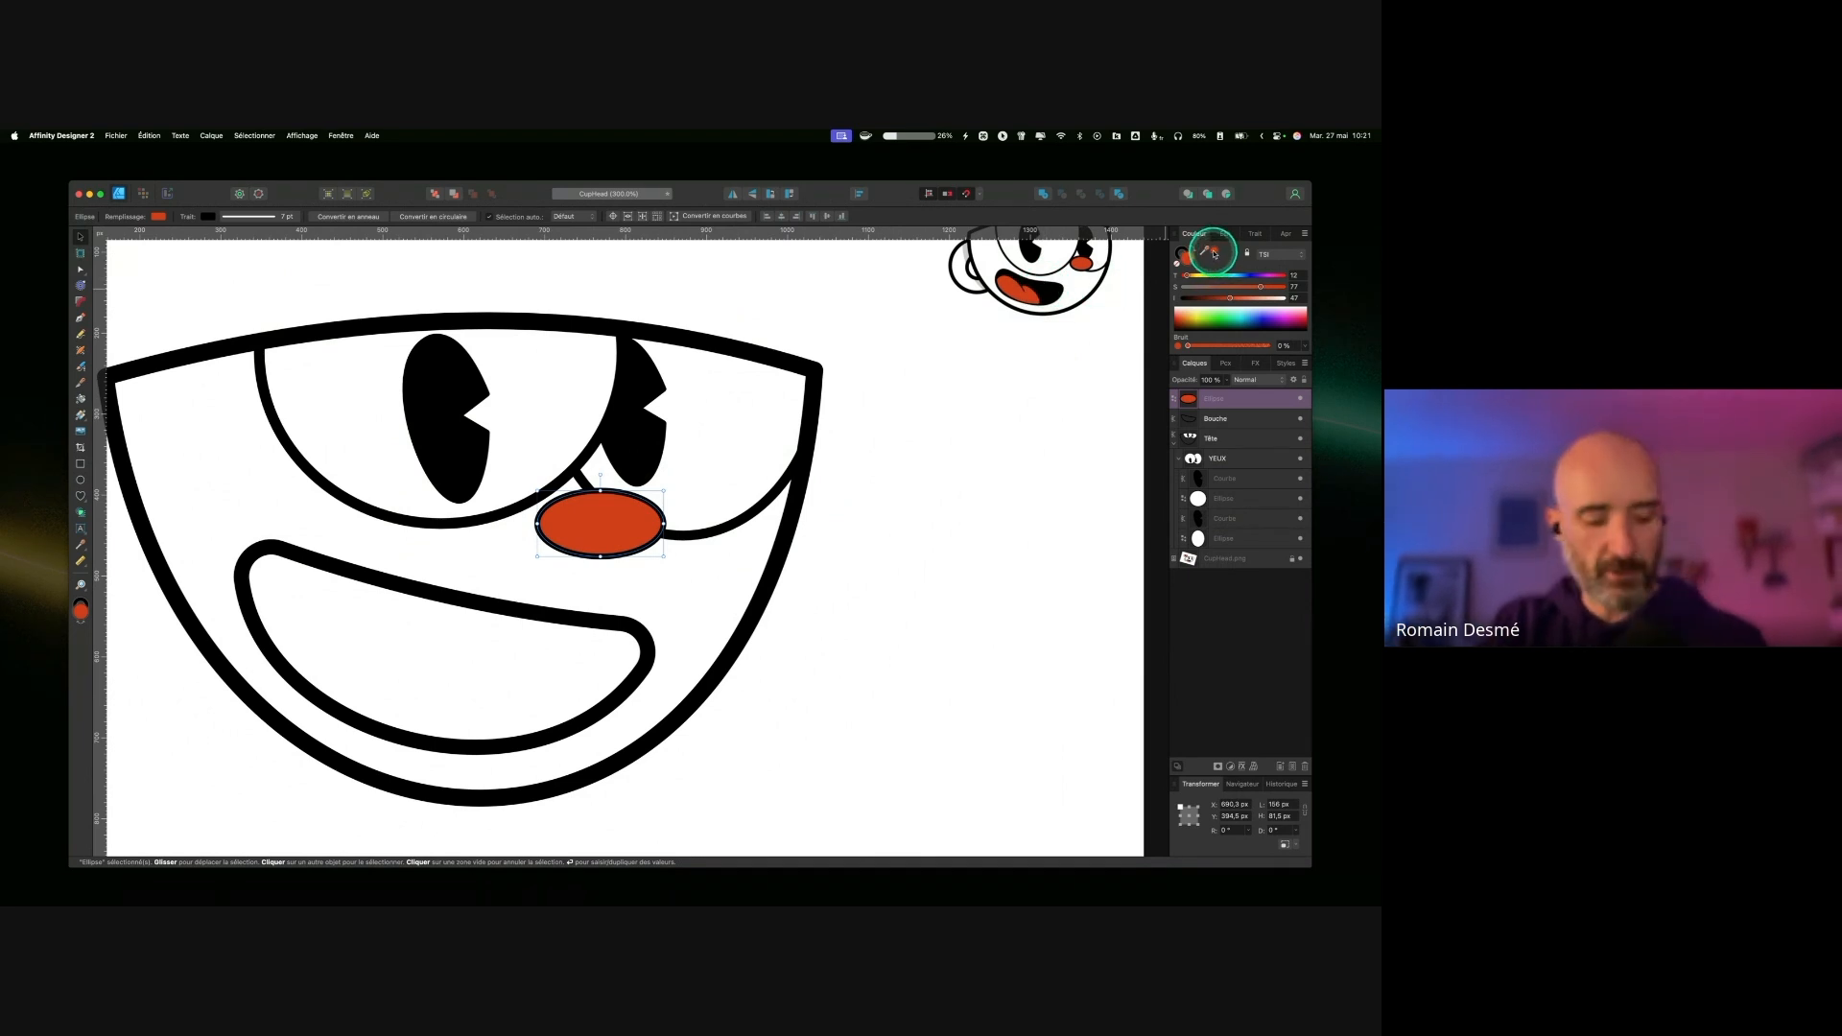
key(ctrl)
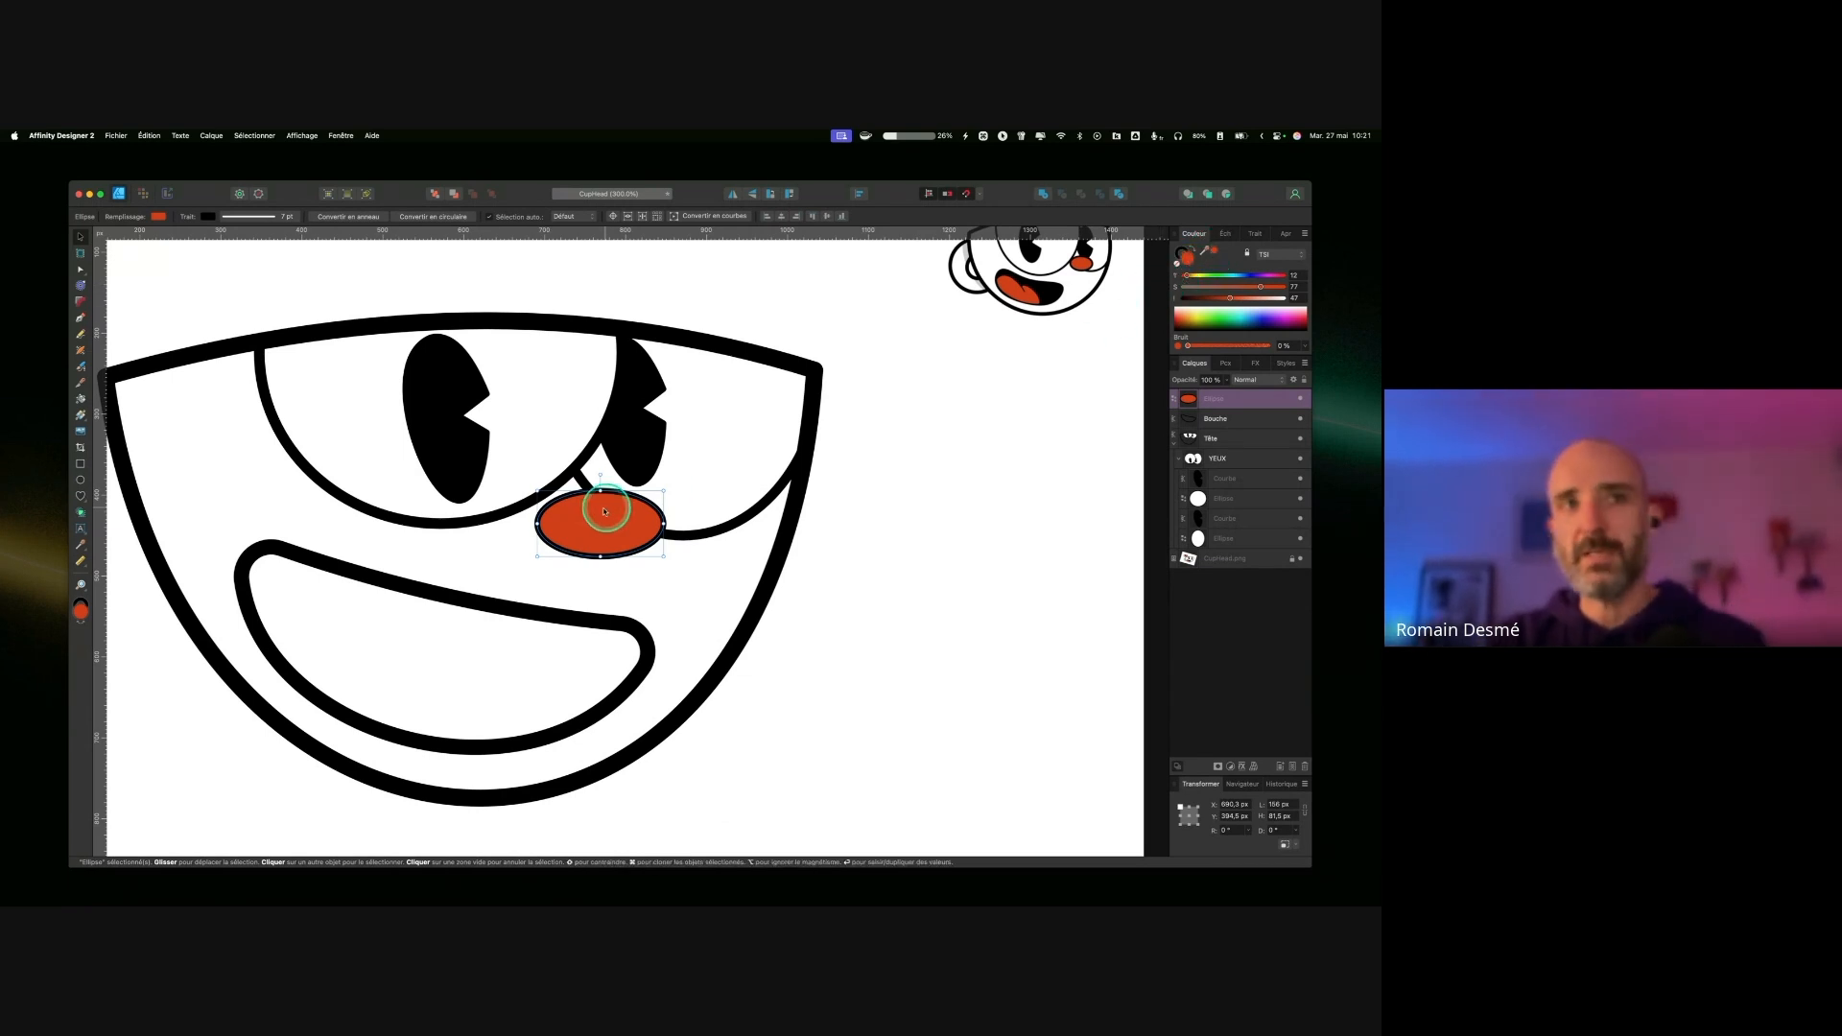
click(923, 513)
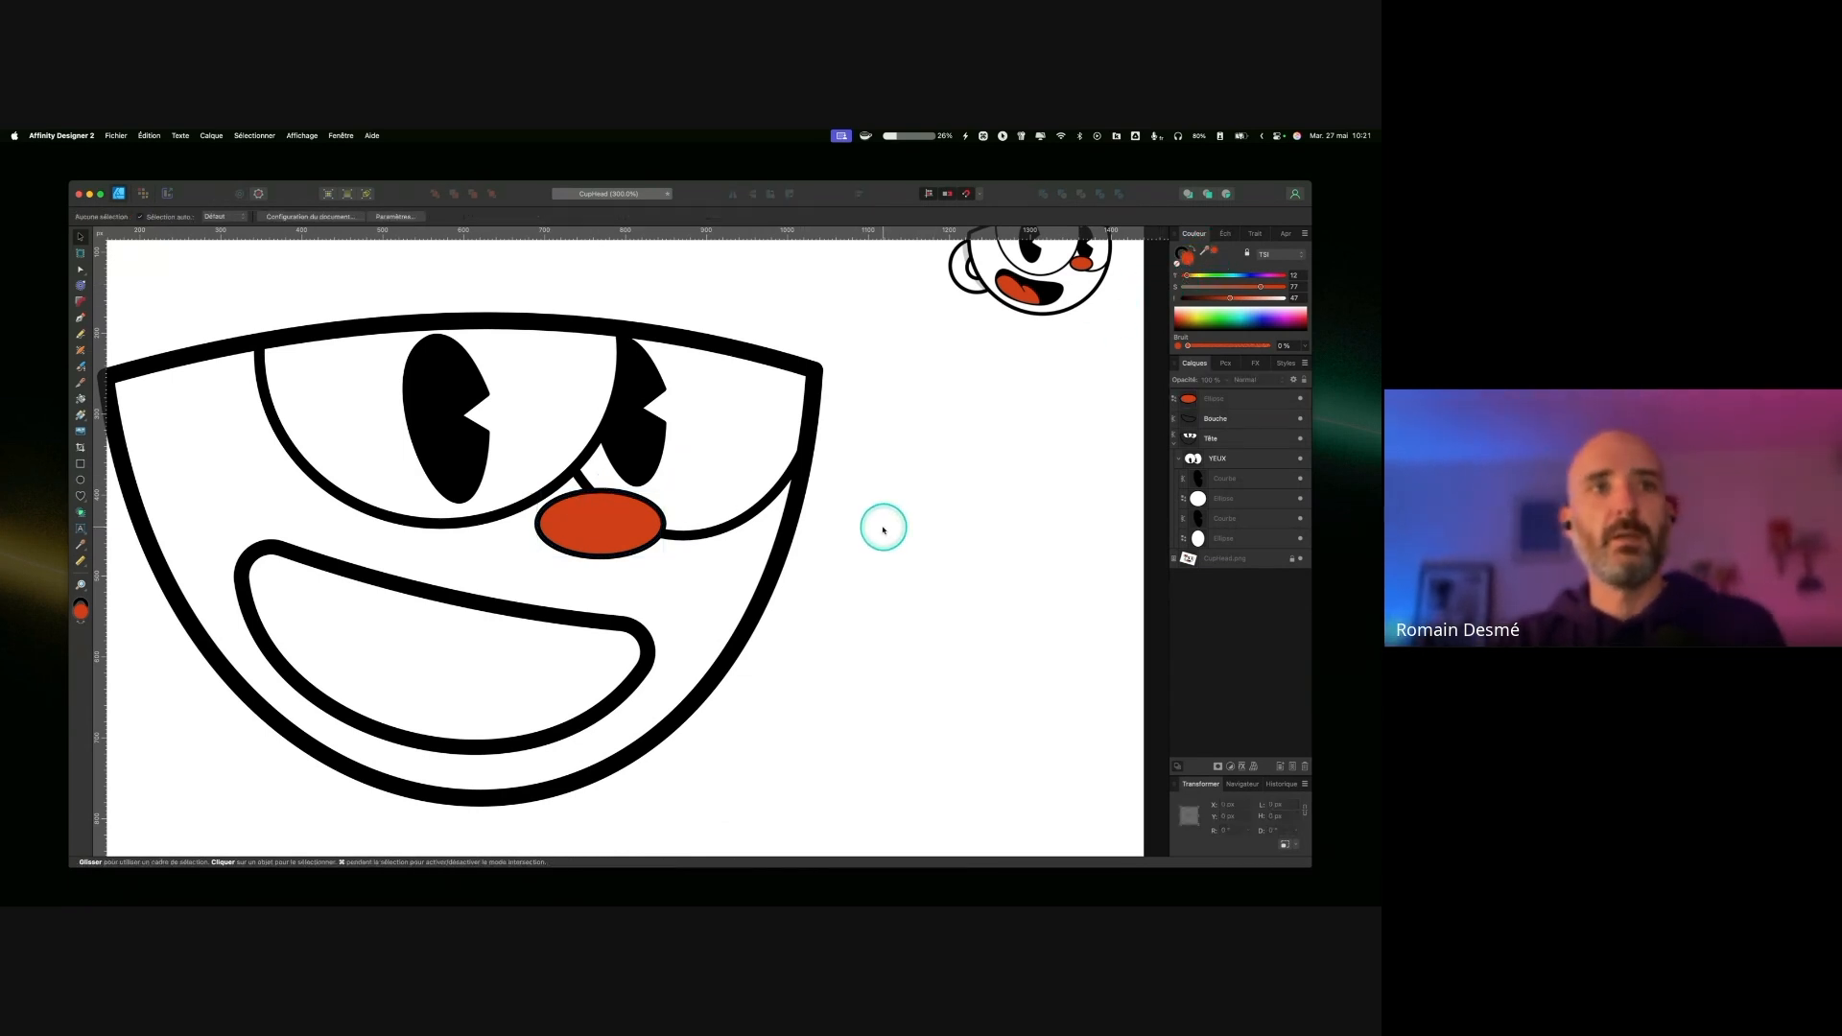
Step: Thicken the nose ellipse's black stroke to 12 pt and deselect it
key(super+minus)
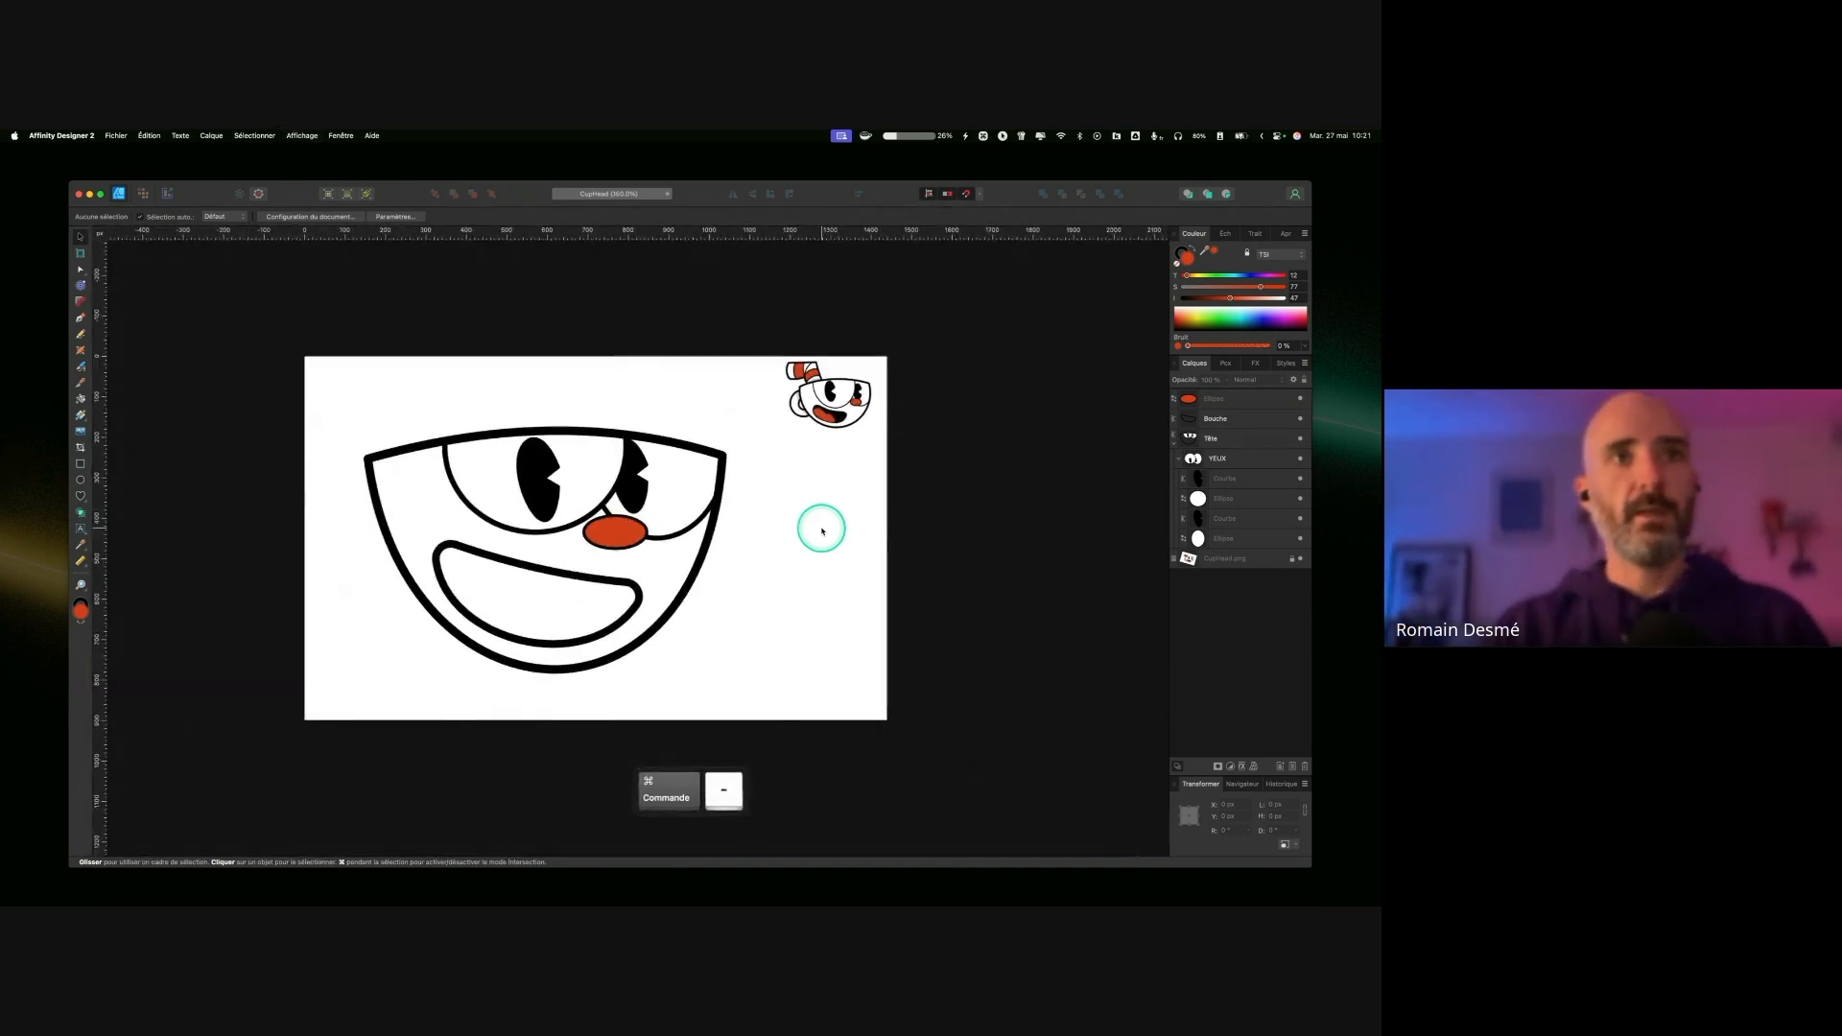
click(619, 534)
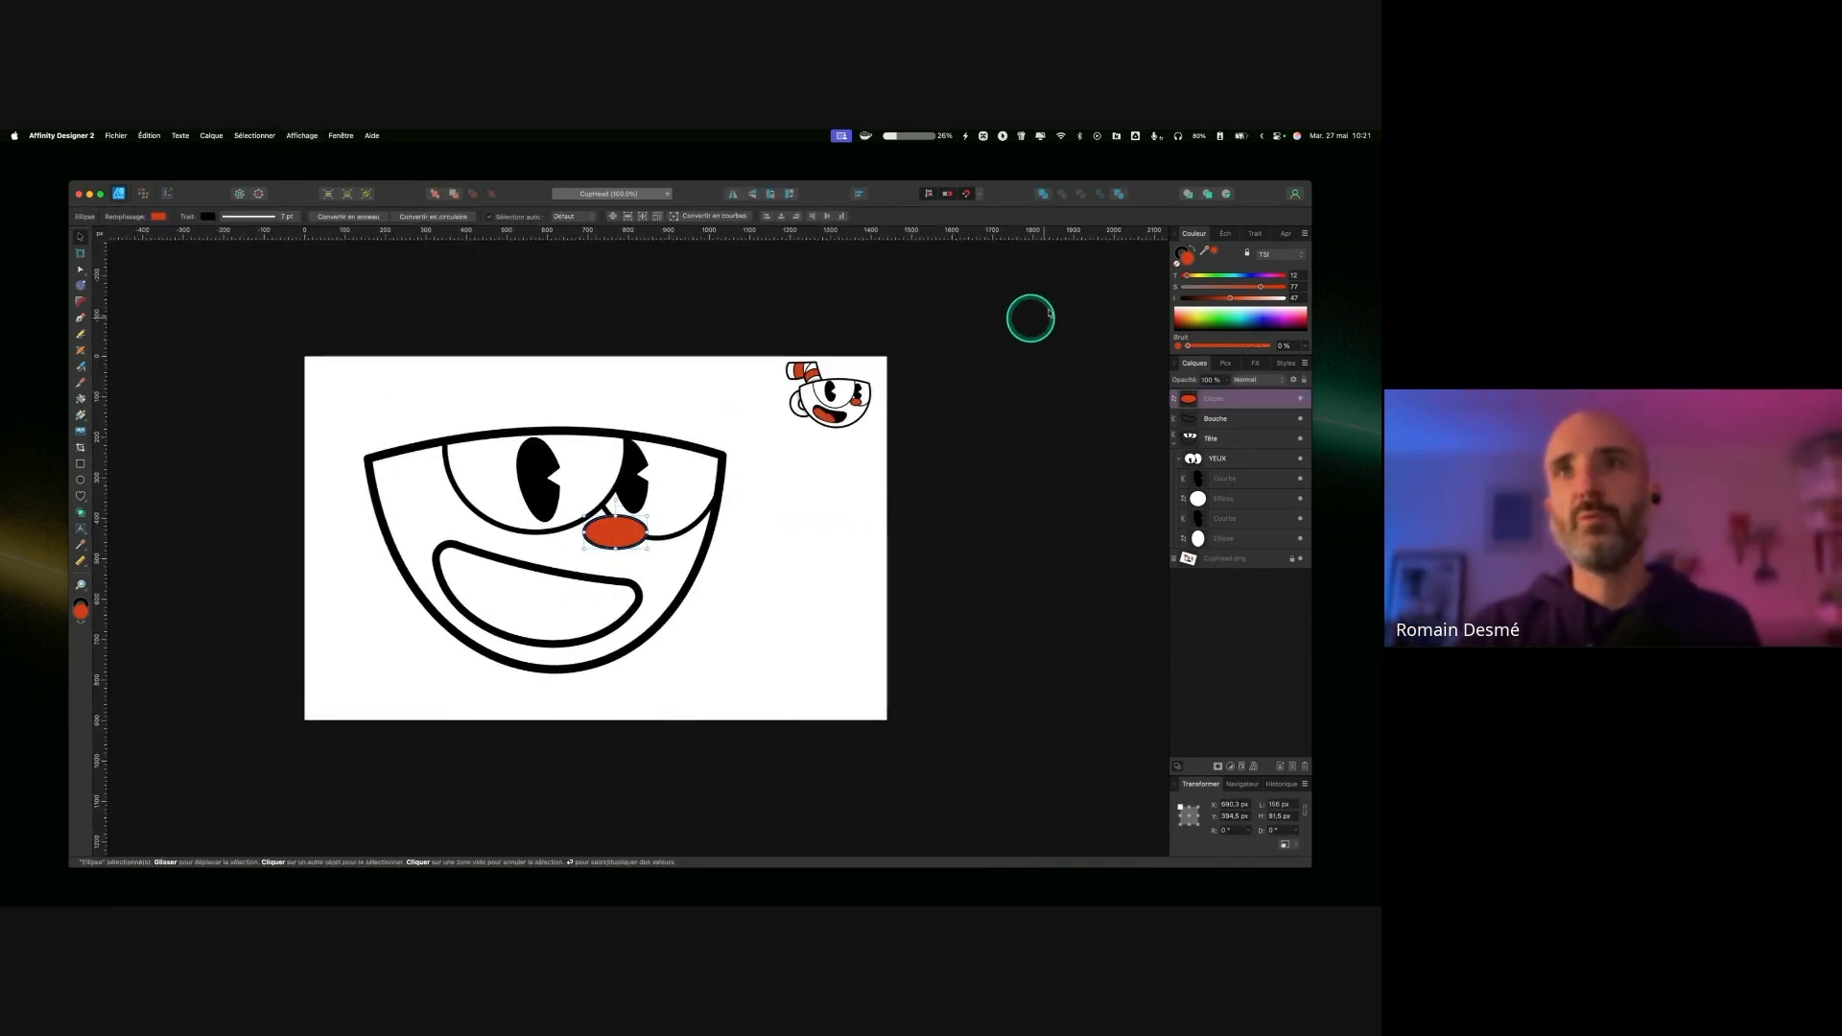
click(1255, 233)
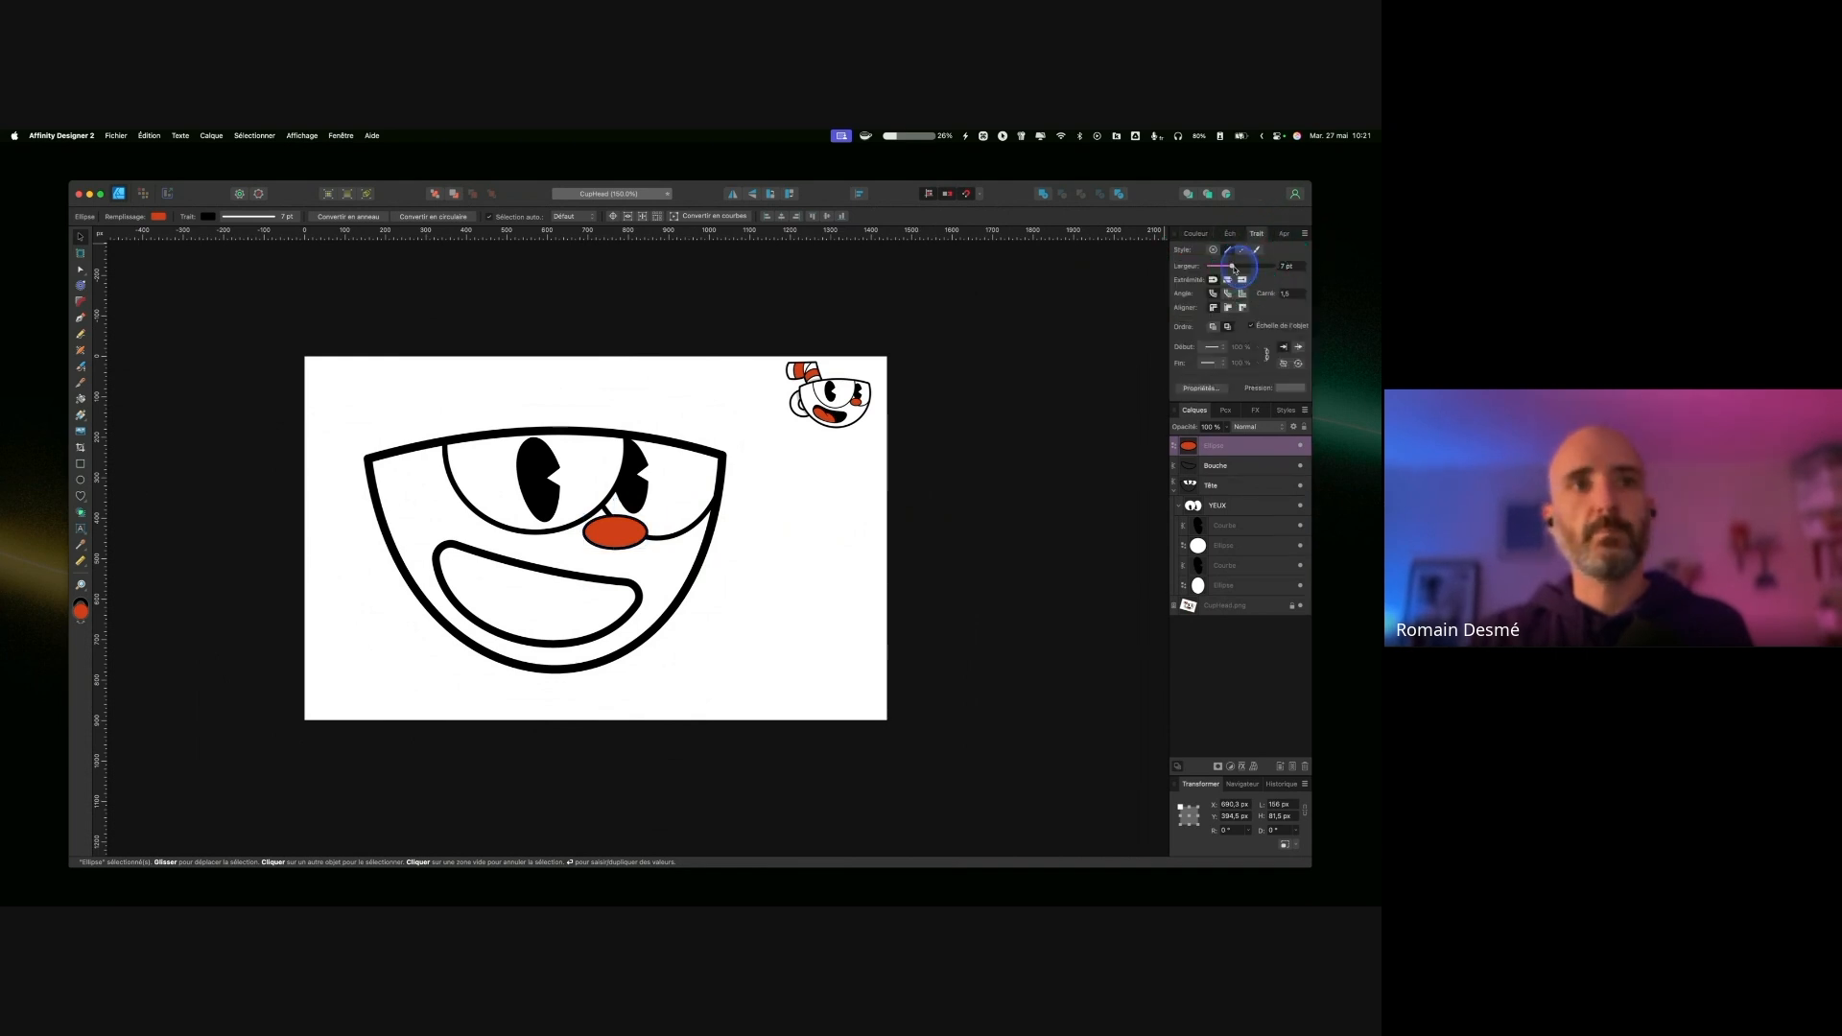
drag(1239, 267, 1241, 268)
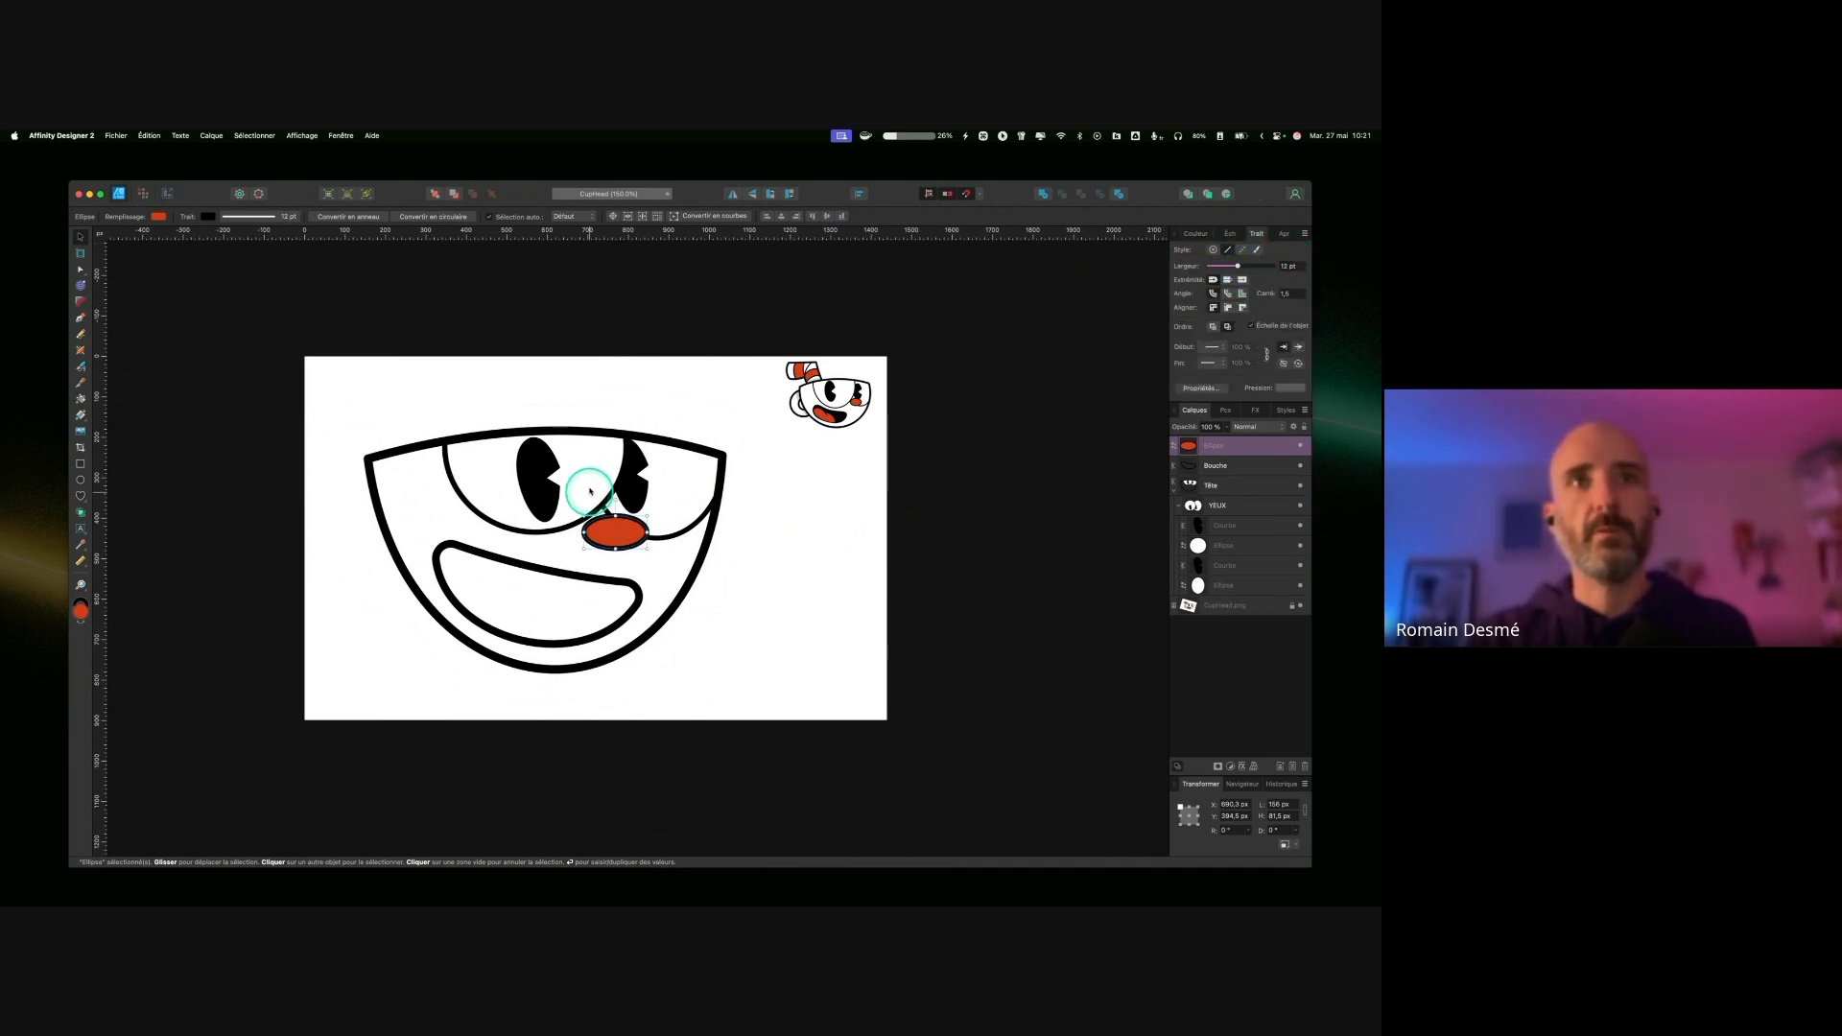
scroll(730, 508, left, 3)
click(836, 486)
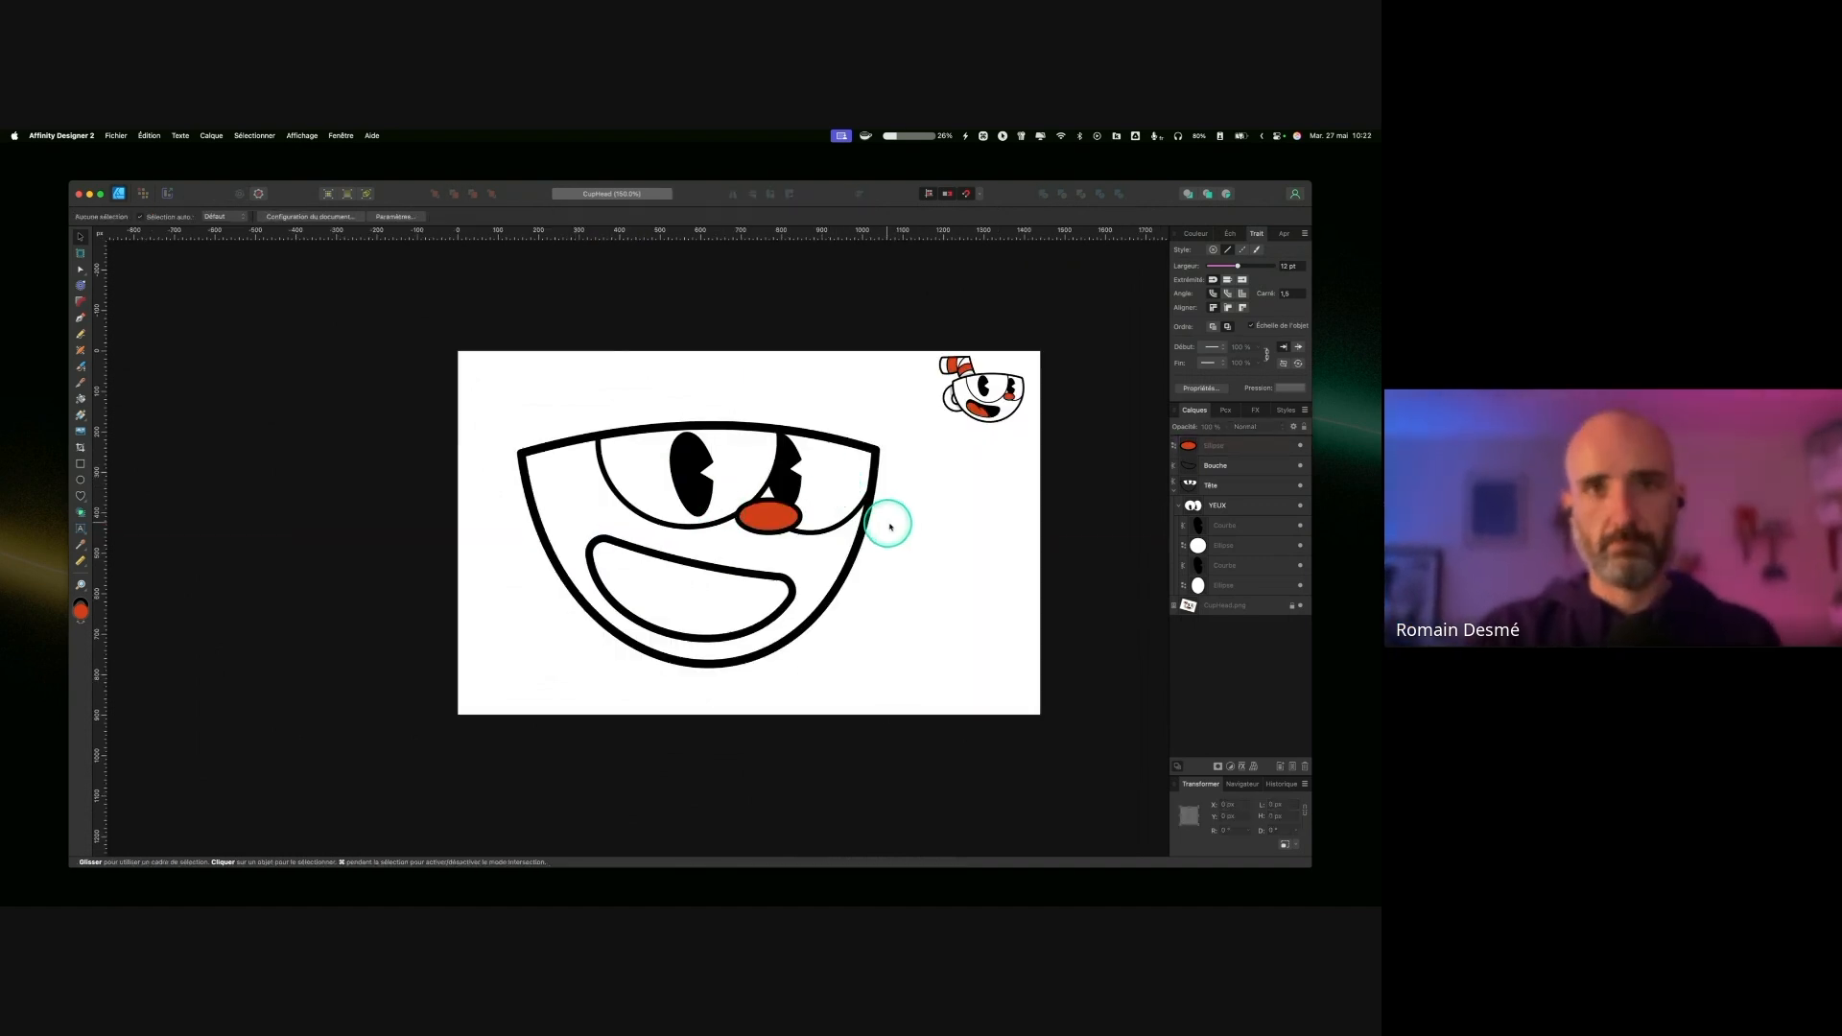
Step: Collapse the Tête layer's contents, select the Bouche layer to check its mouth shape, and clear the selection
key(super)
key(super+equal)
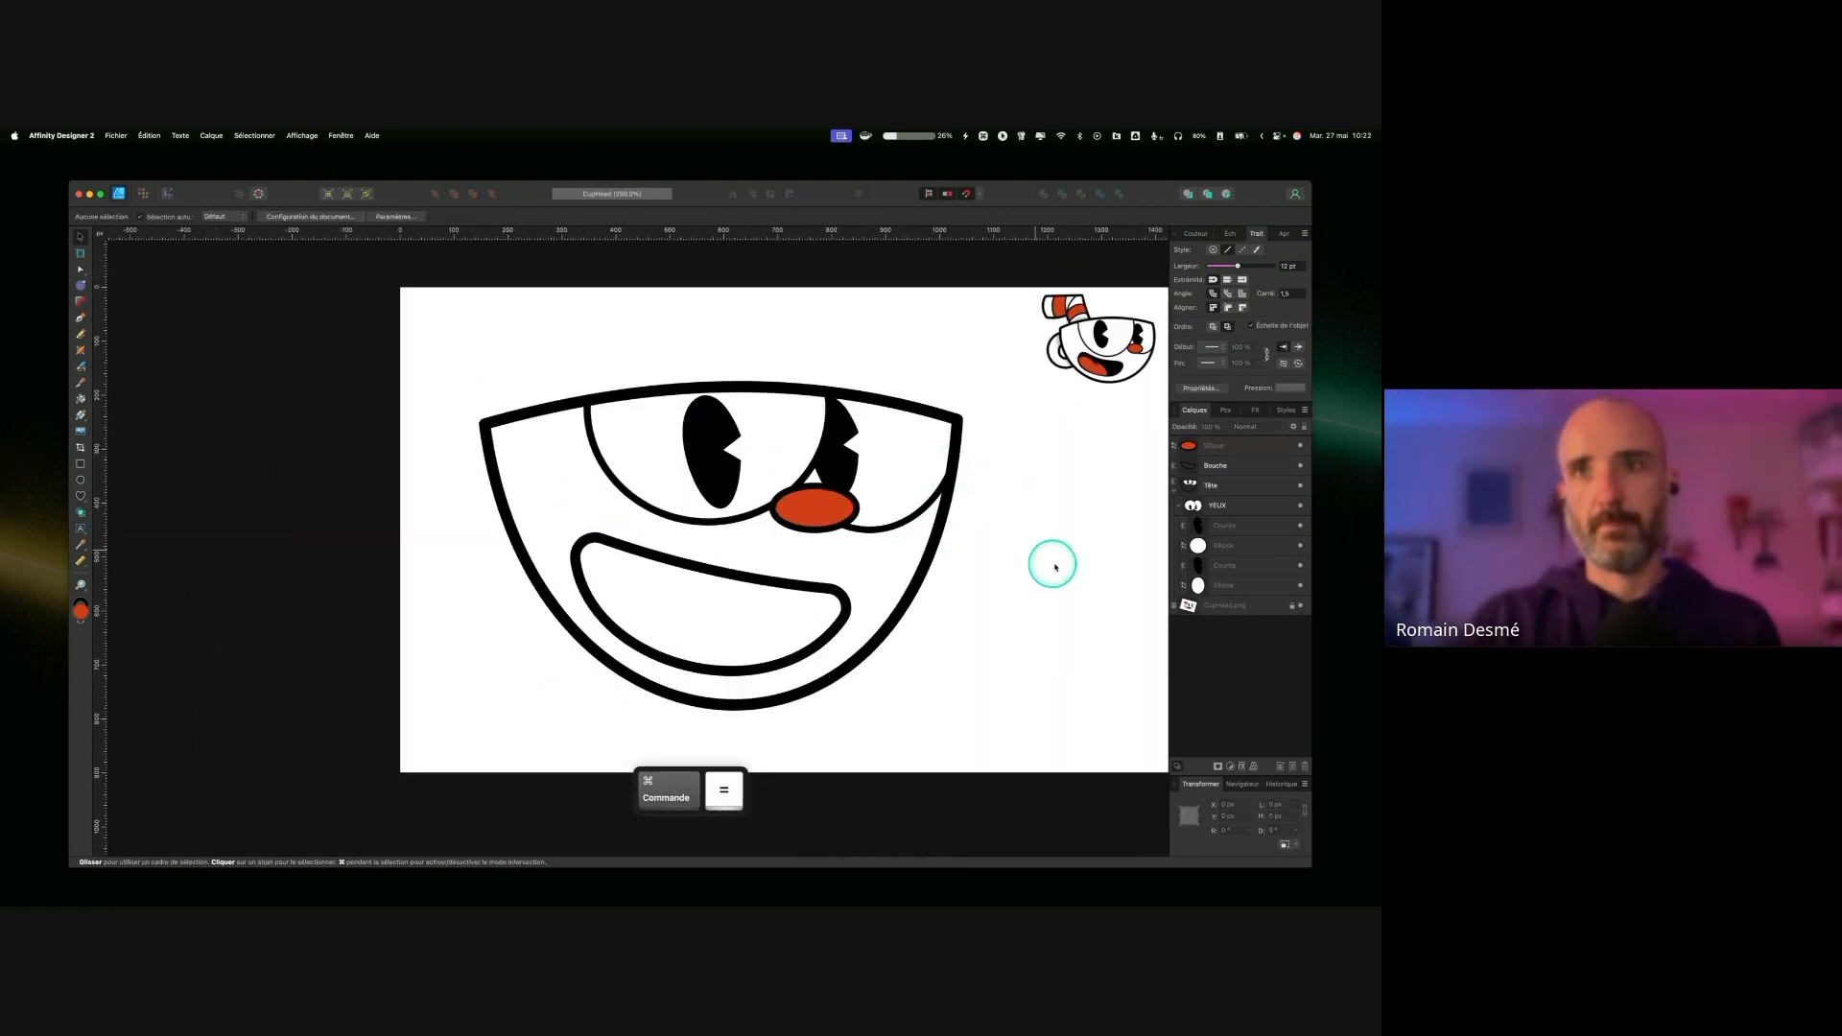
click(1177, 495)
click(1174, 489)
click(1205, 465)
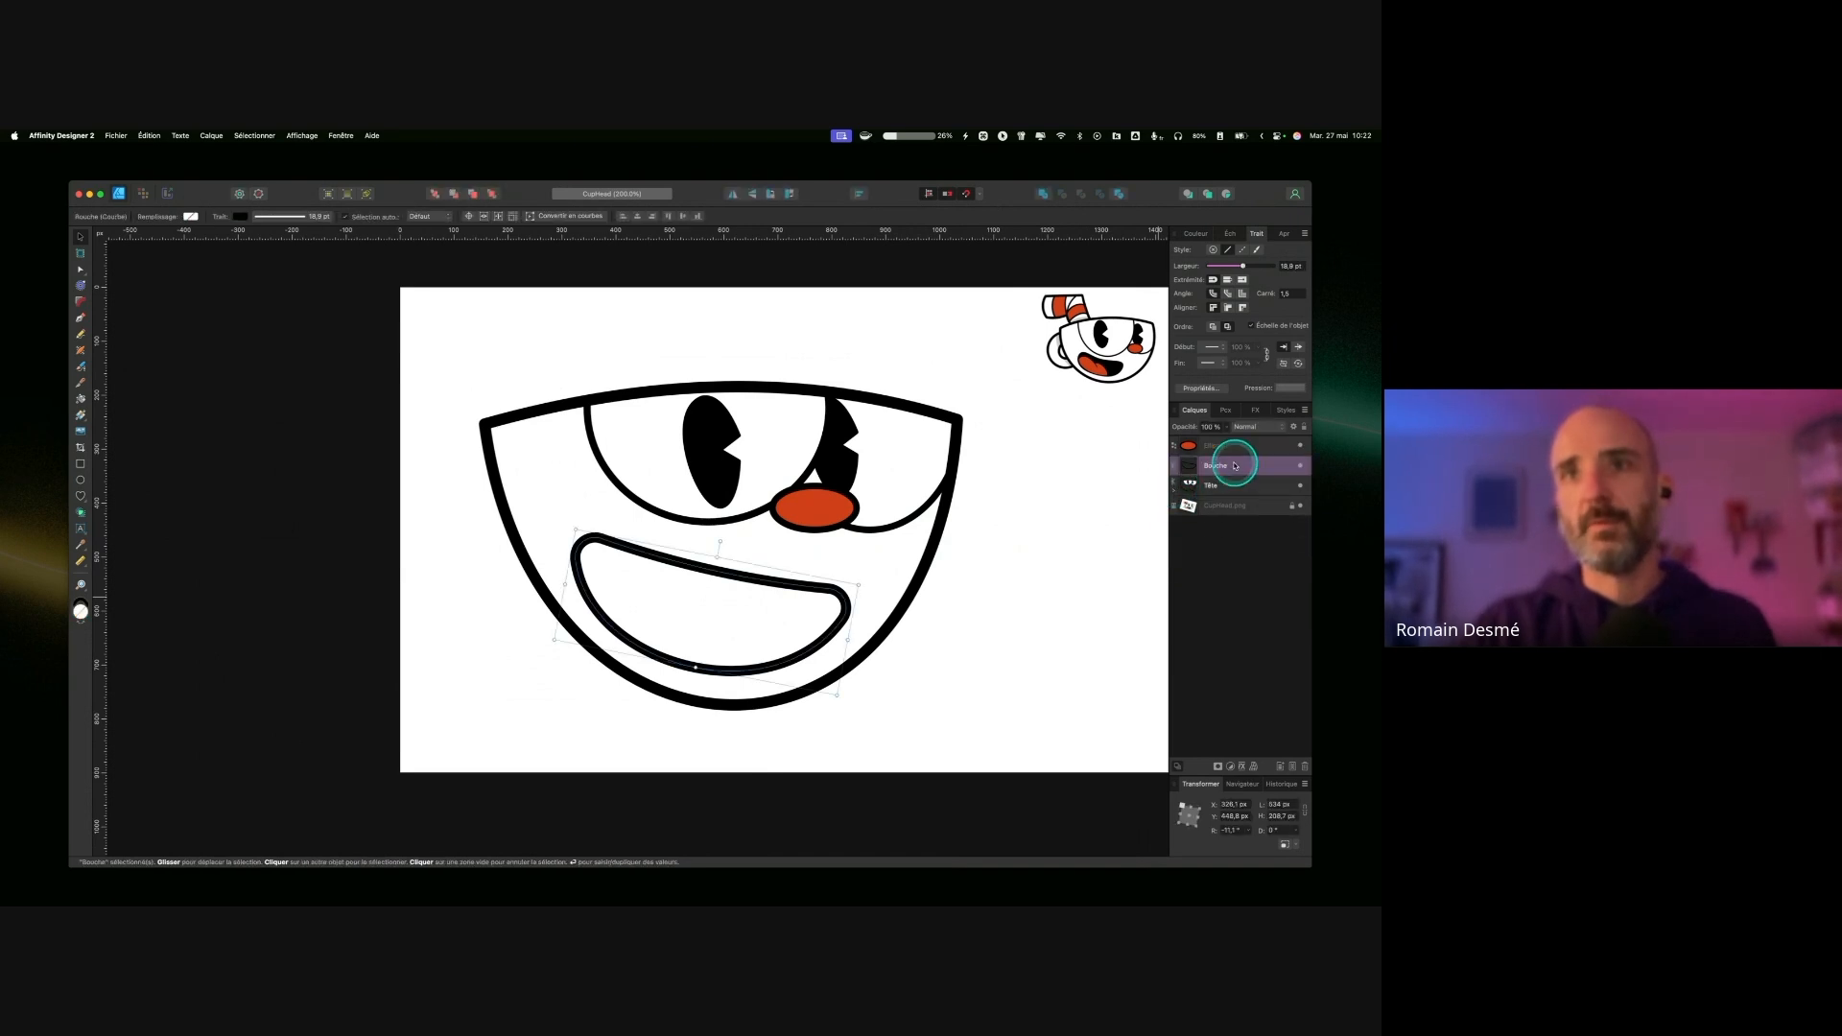
scroll(915, 461, right, 3)
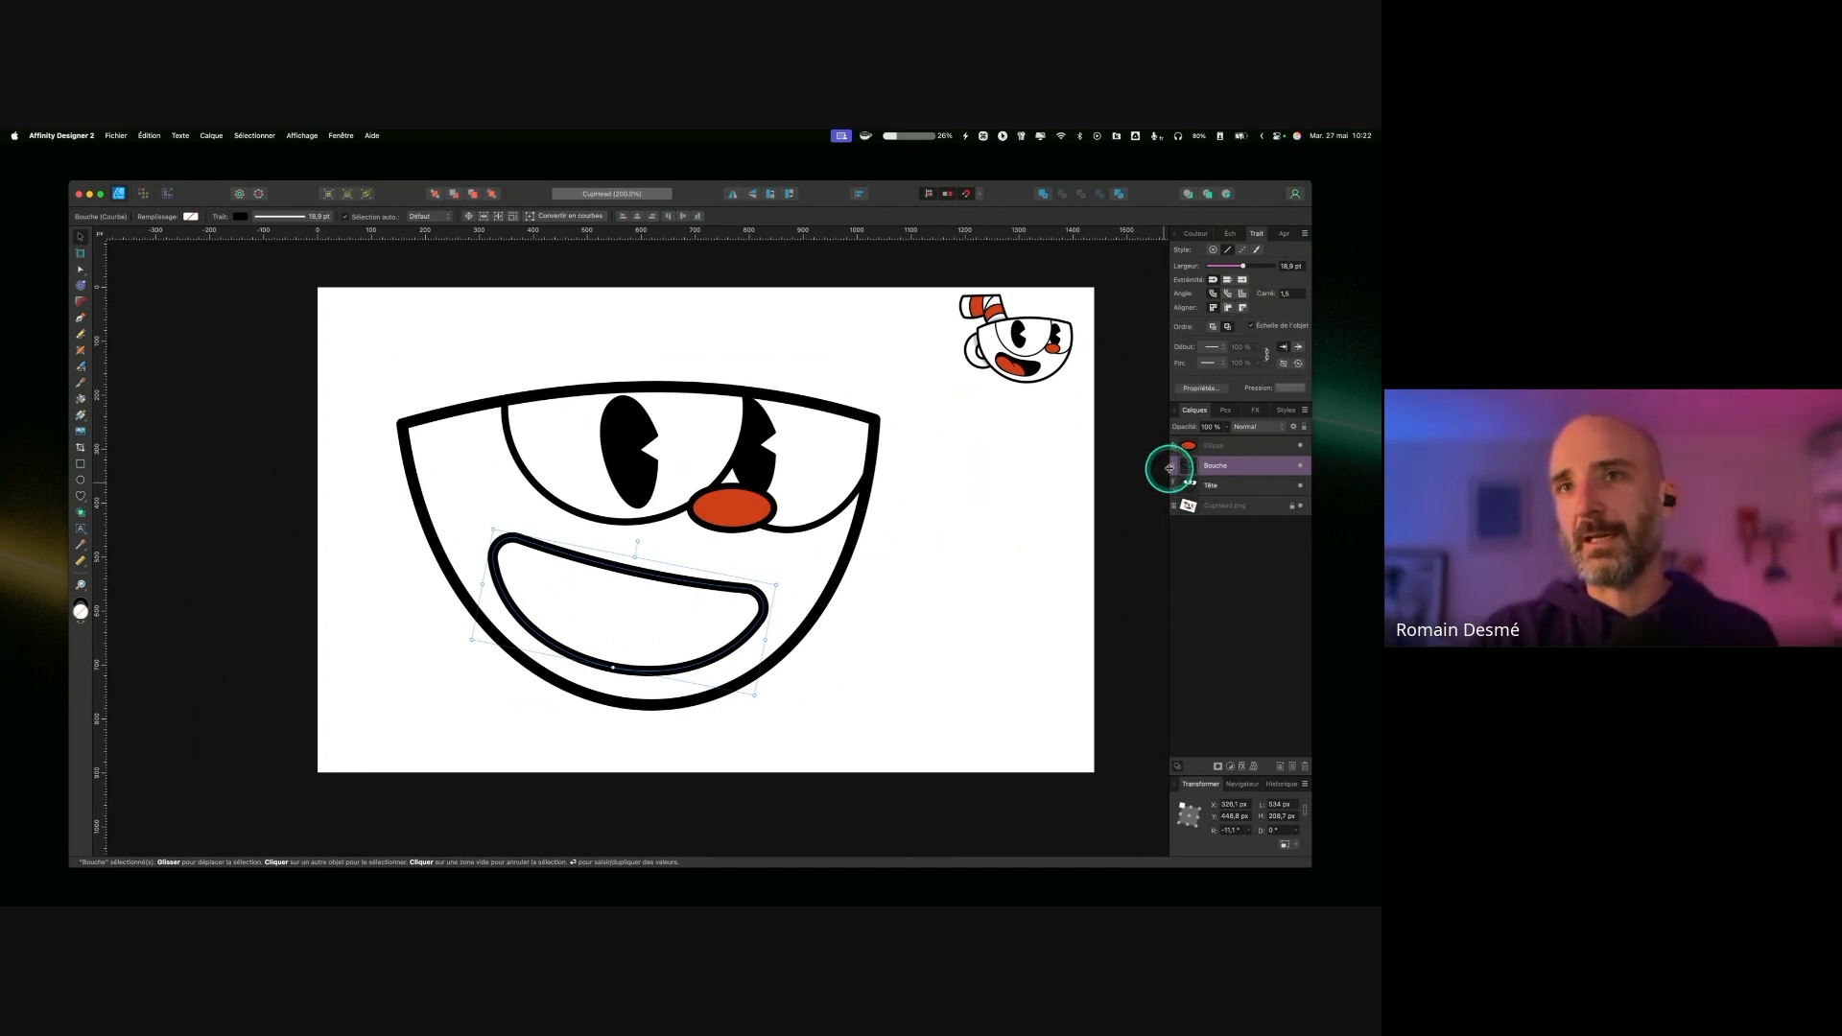
drag(1200, 479, 1192, 496)
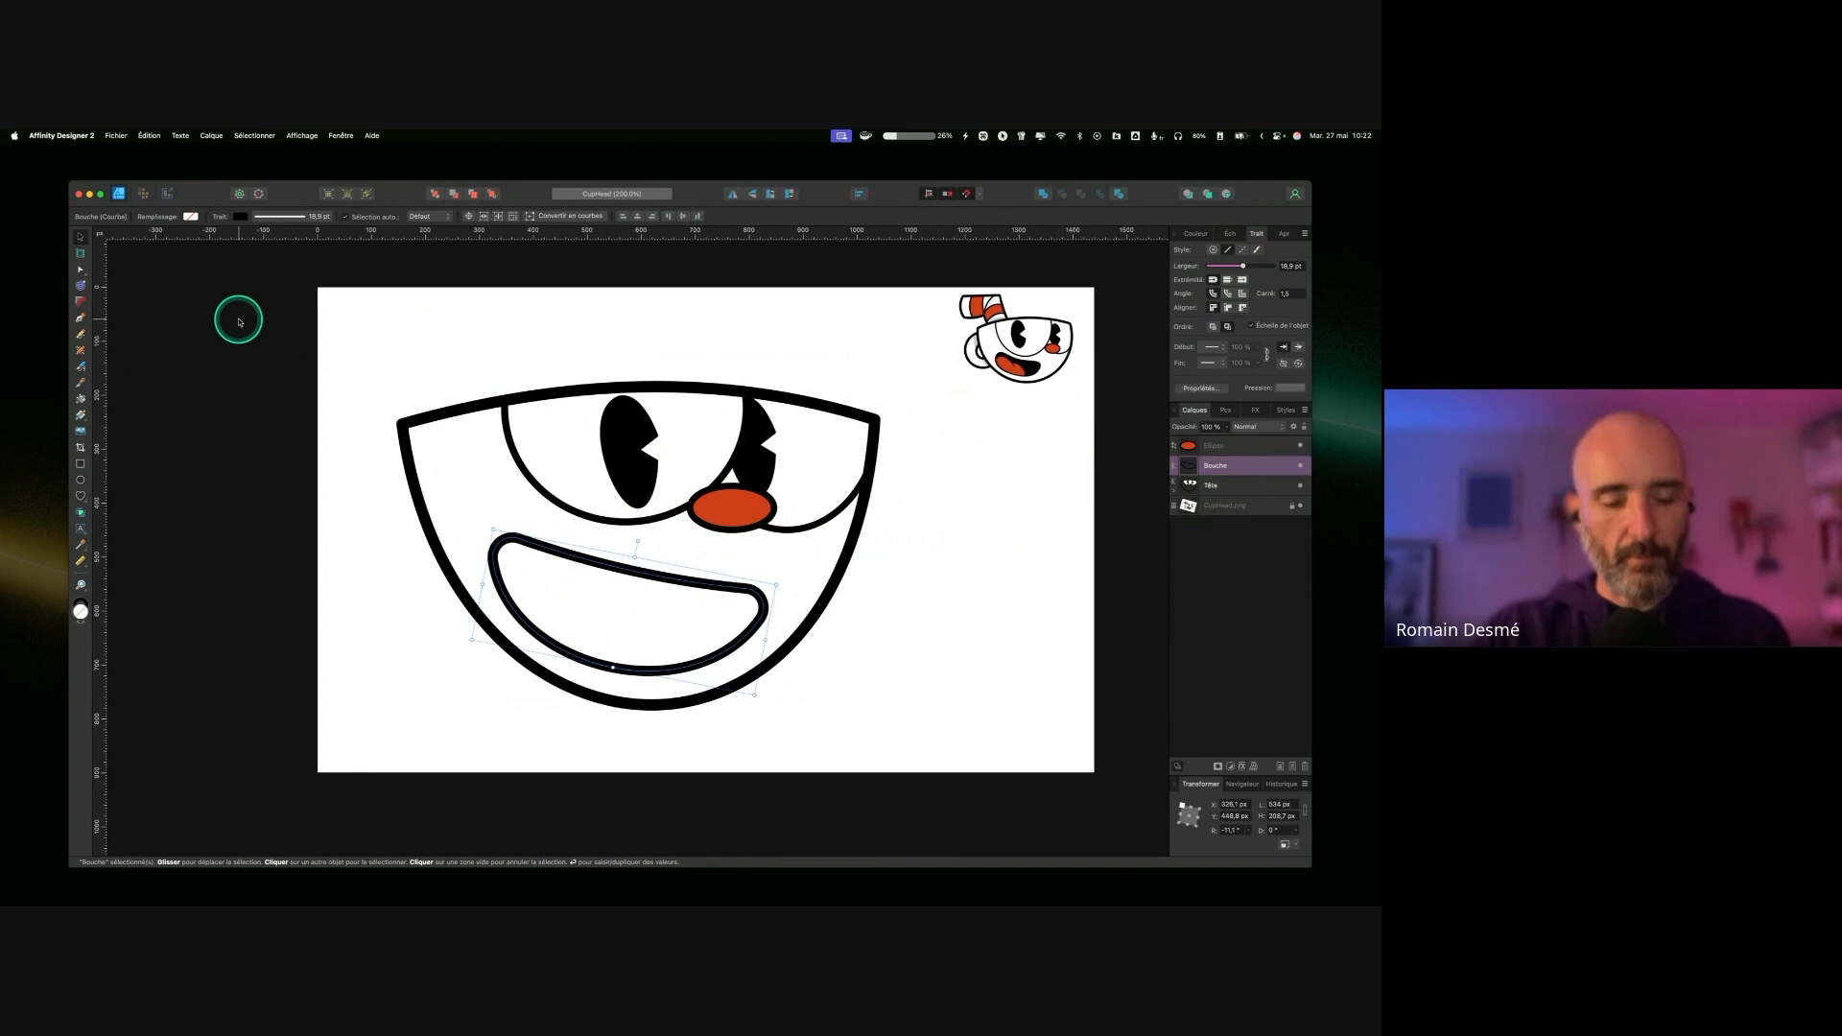
key(super+d)
Step: Draw a closed, straight-edged tongue outline with a central notch across the mouth's lower-left edge using the Pen tool
scroll(637, 486, down, 1)
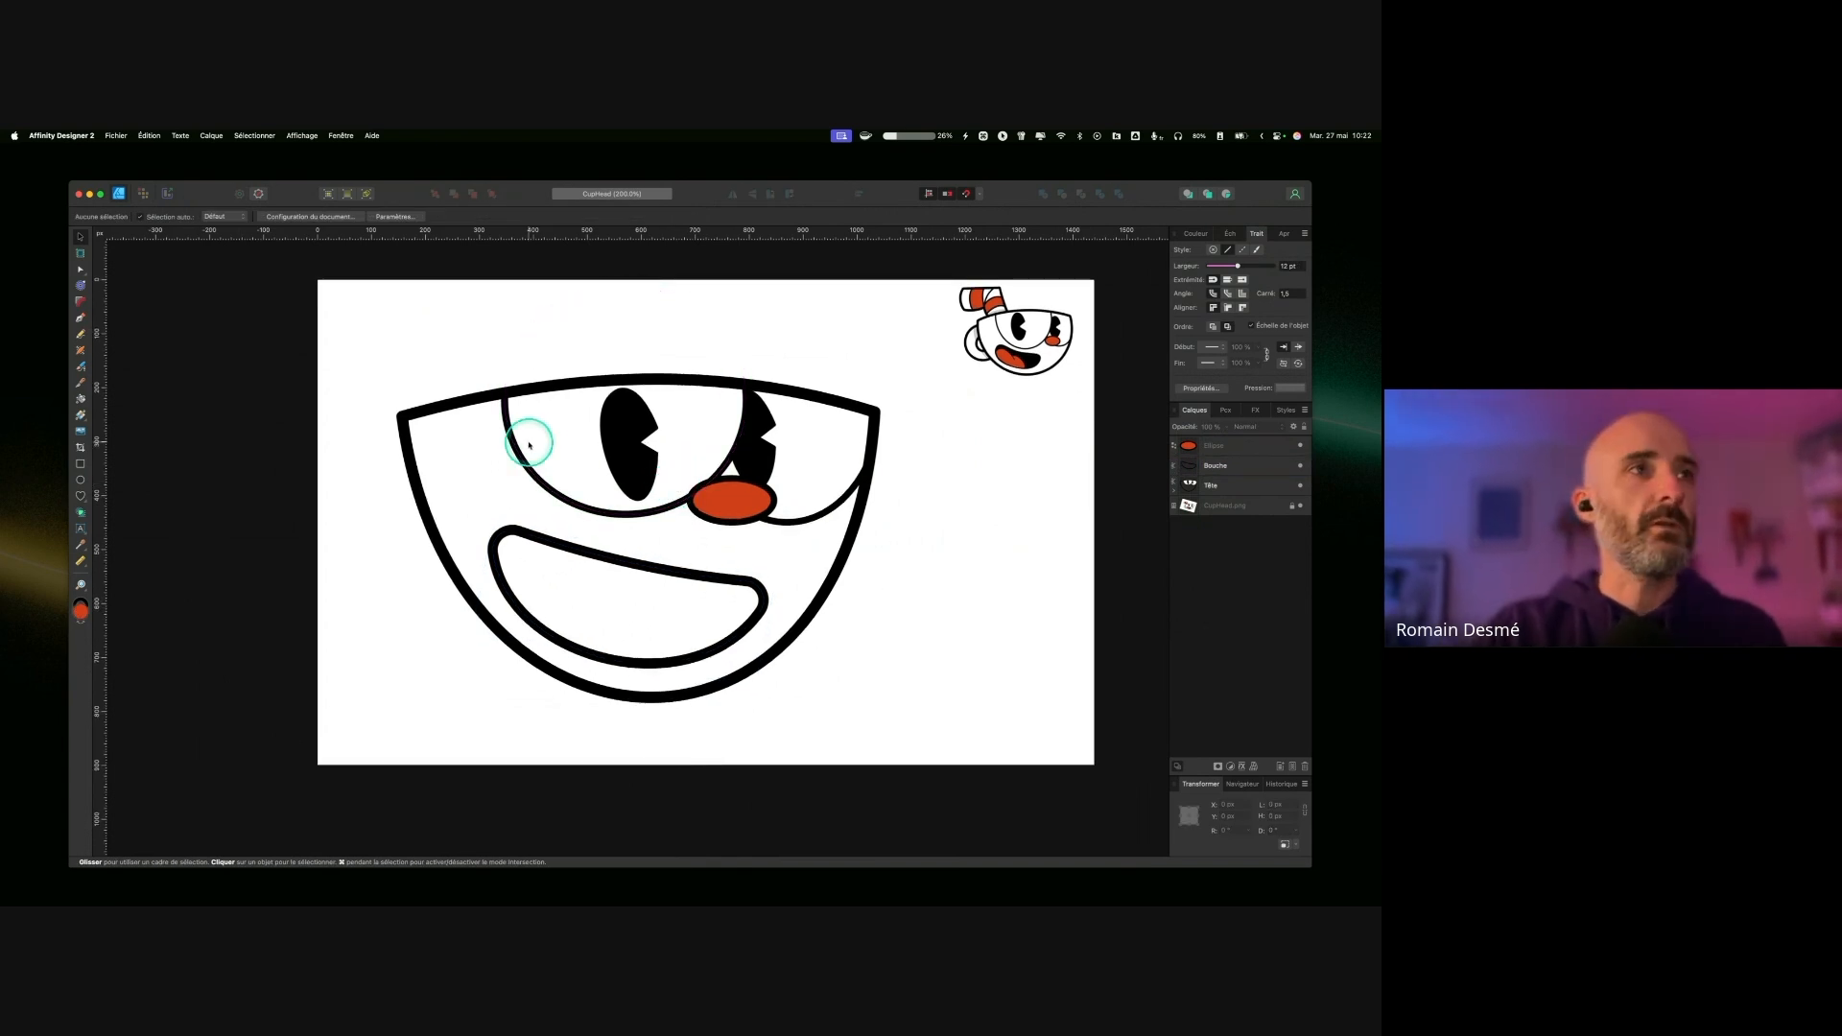
click(80, 269)
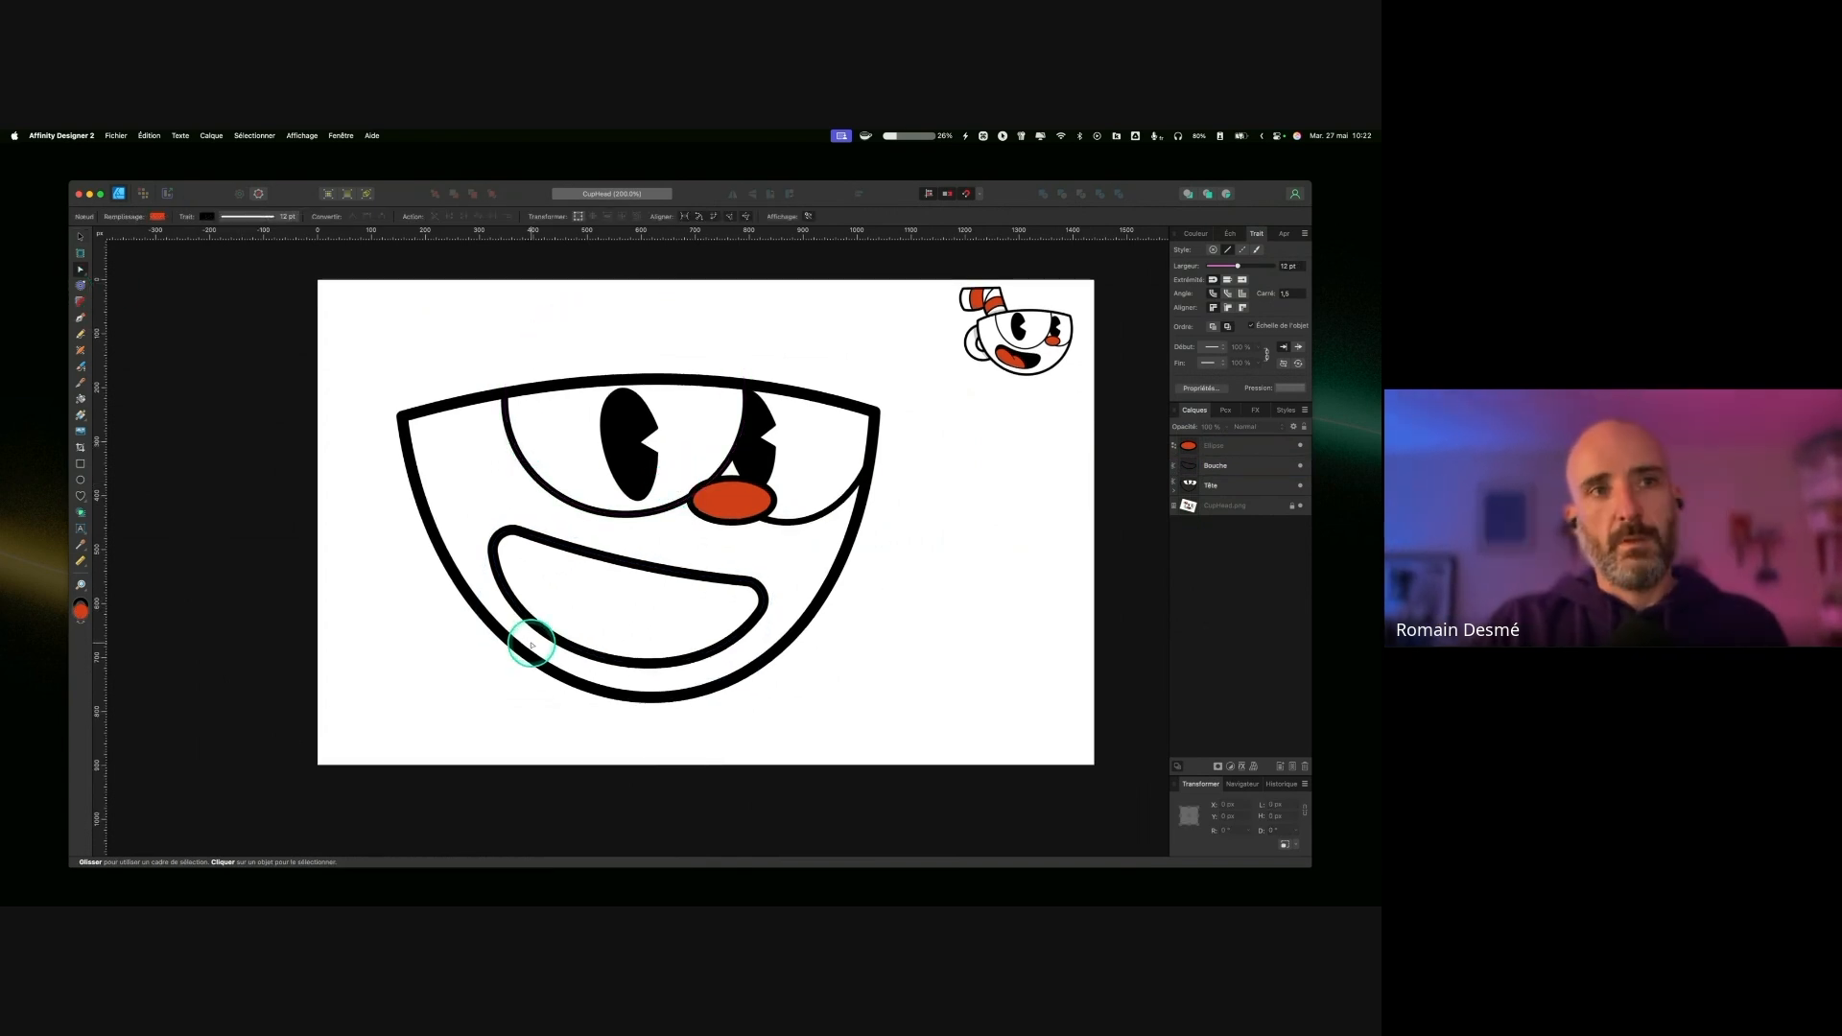
click(81, 318)
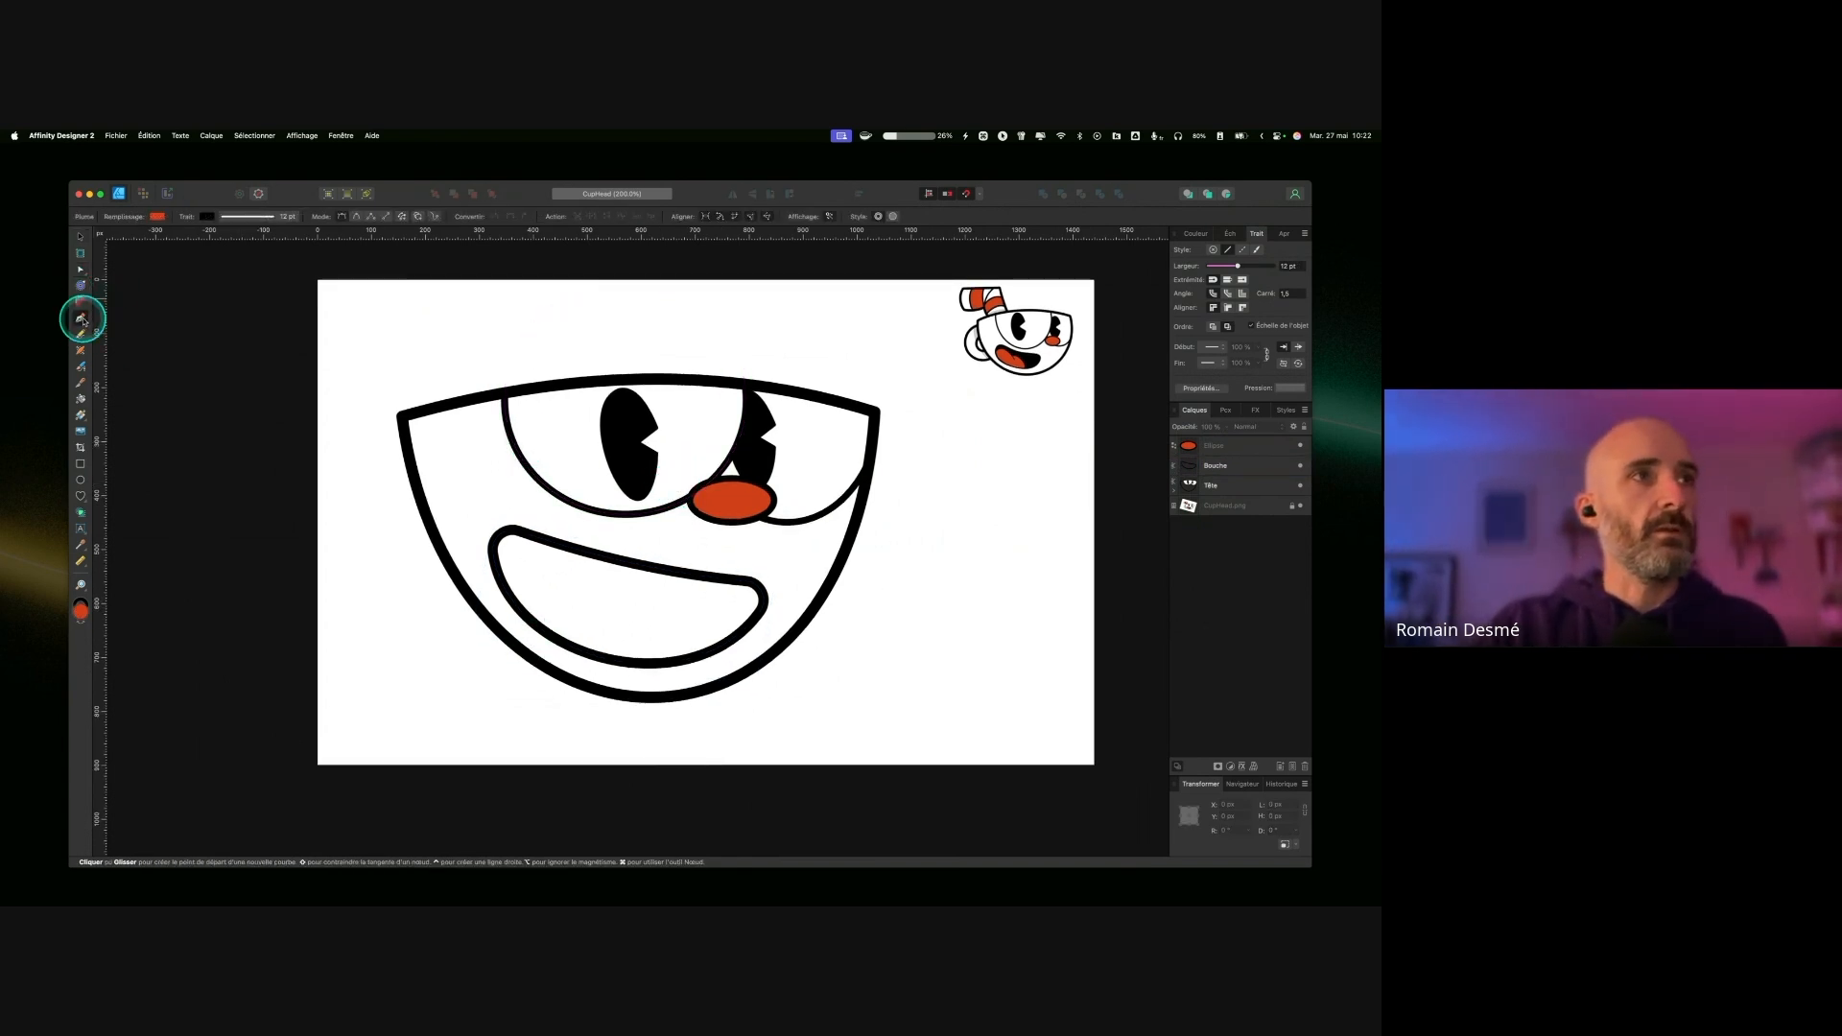
click(540, 653)
click(533, 575)
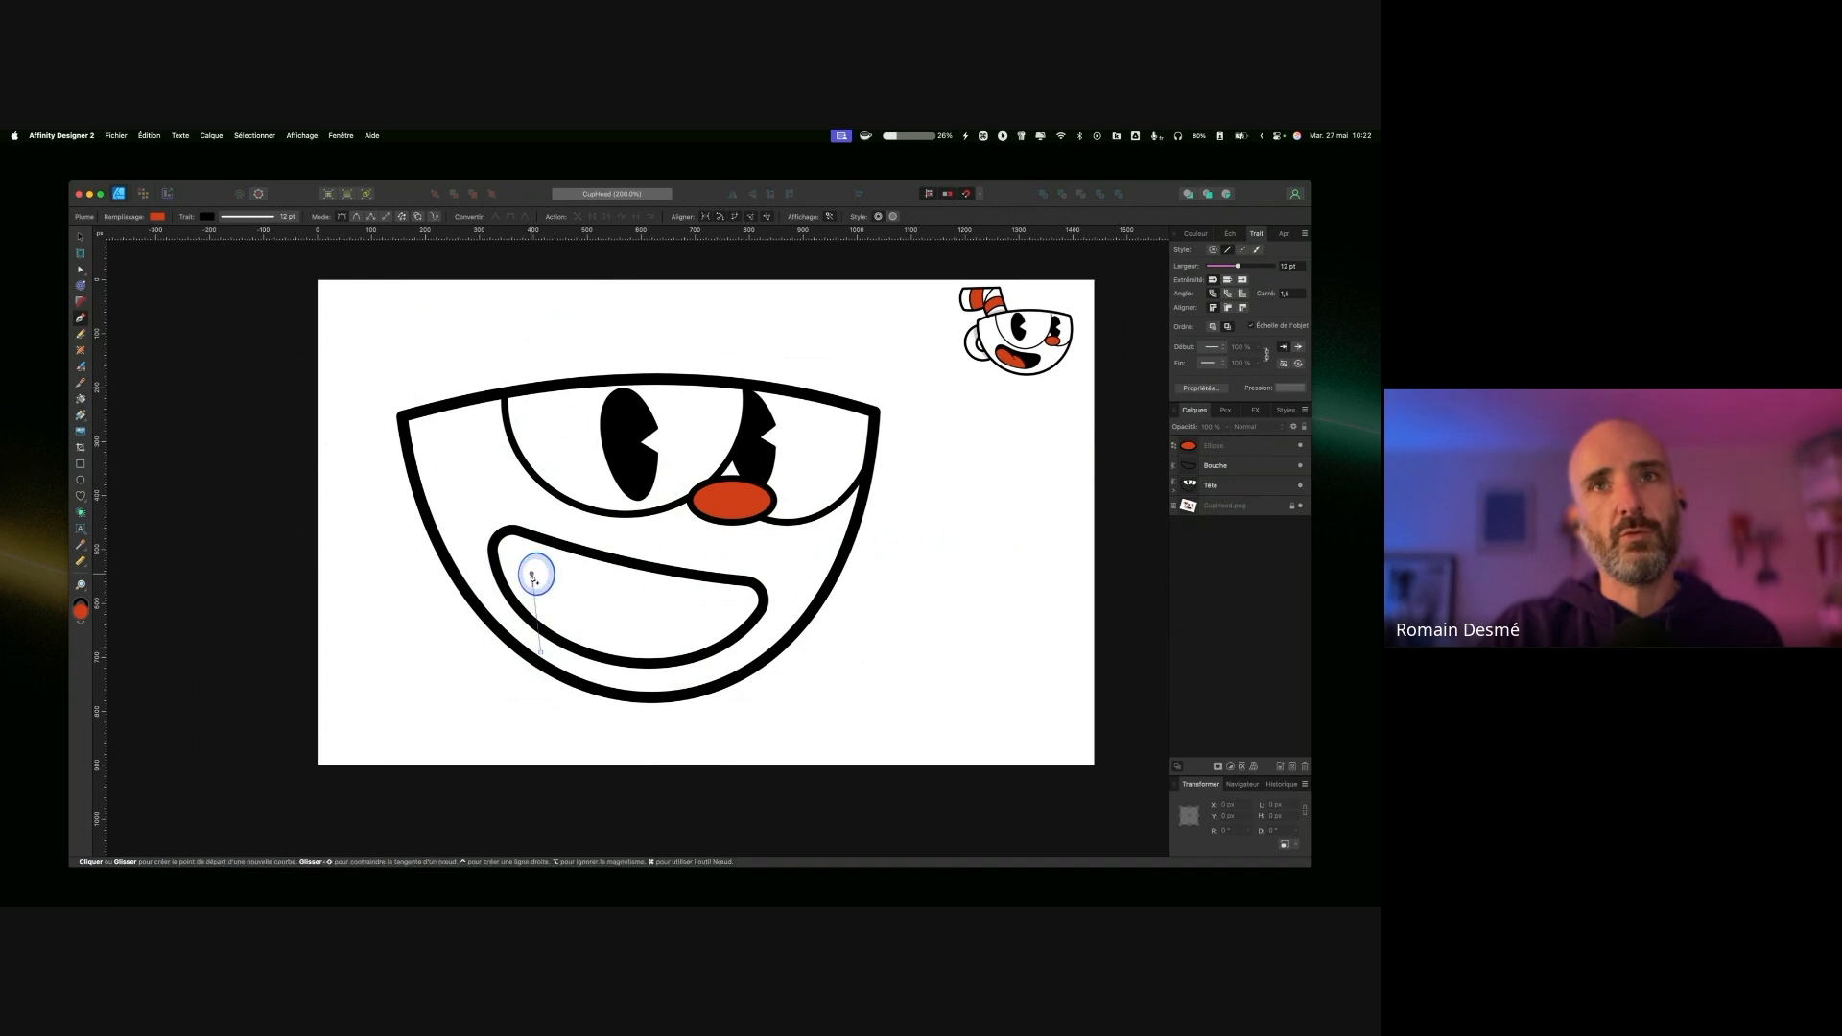
click(601, 623)
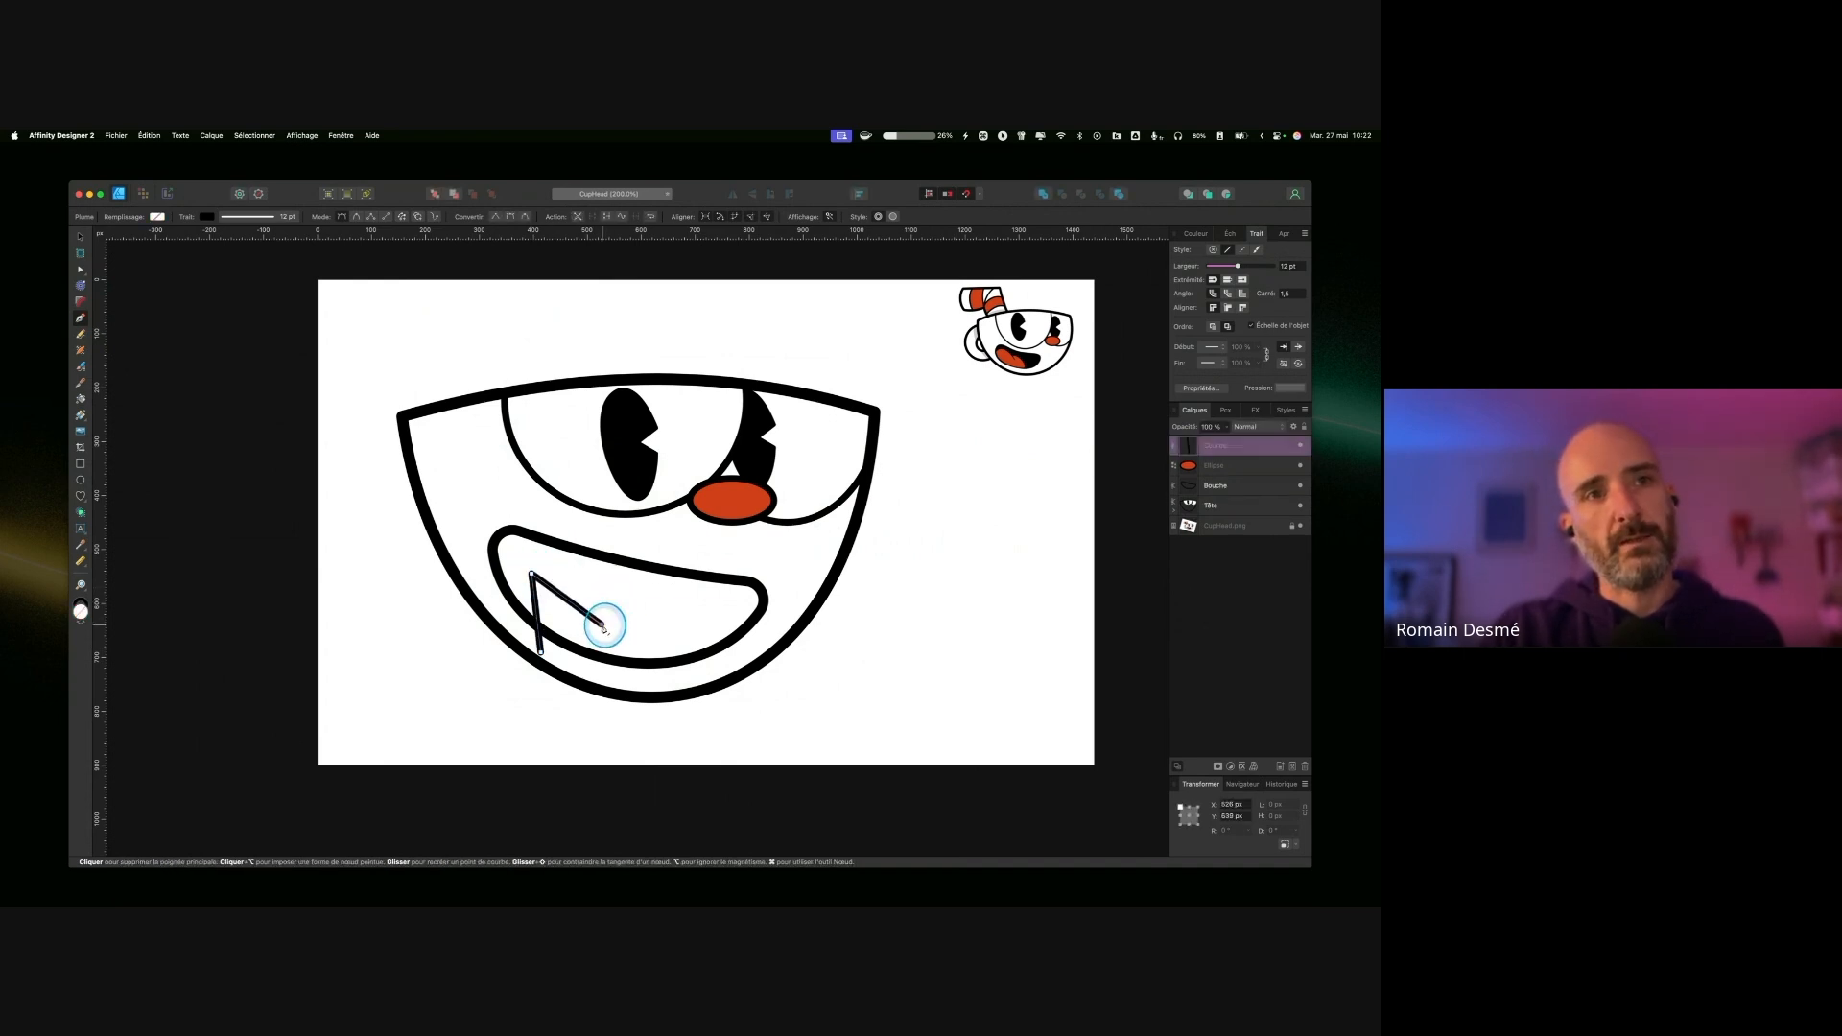
click(600, 605)
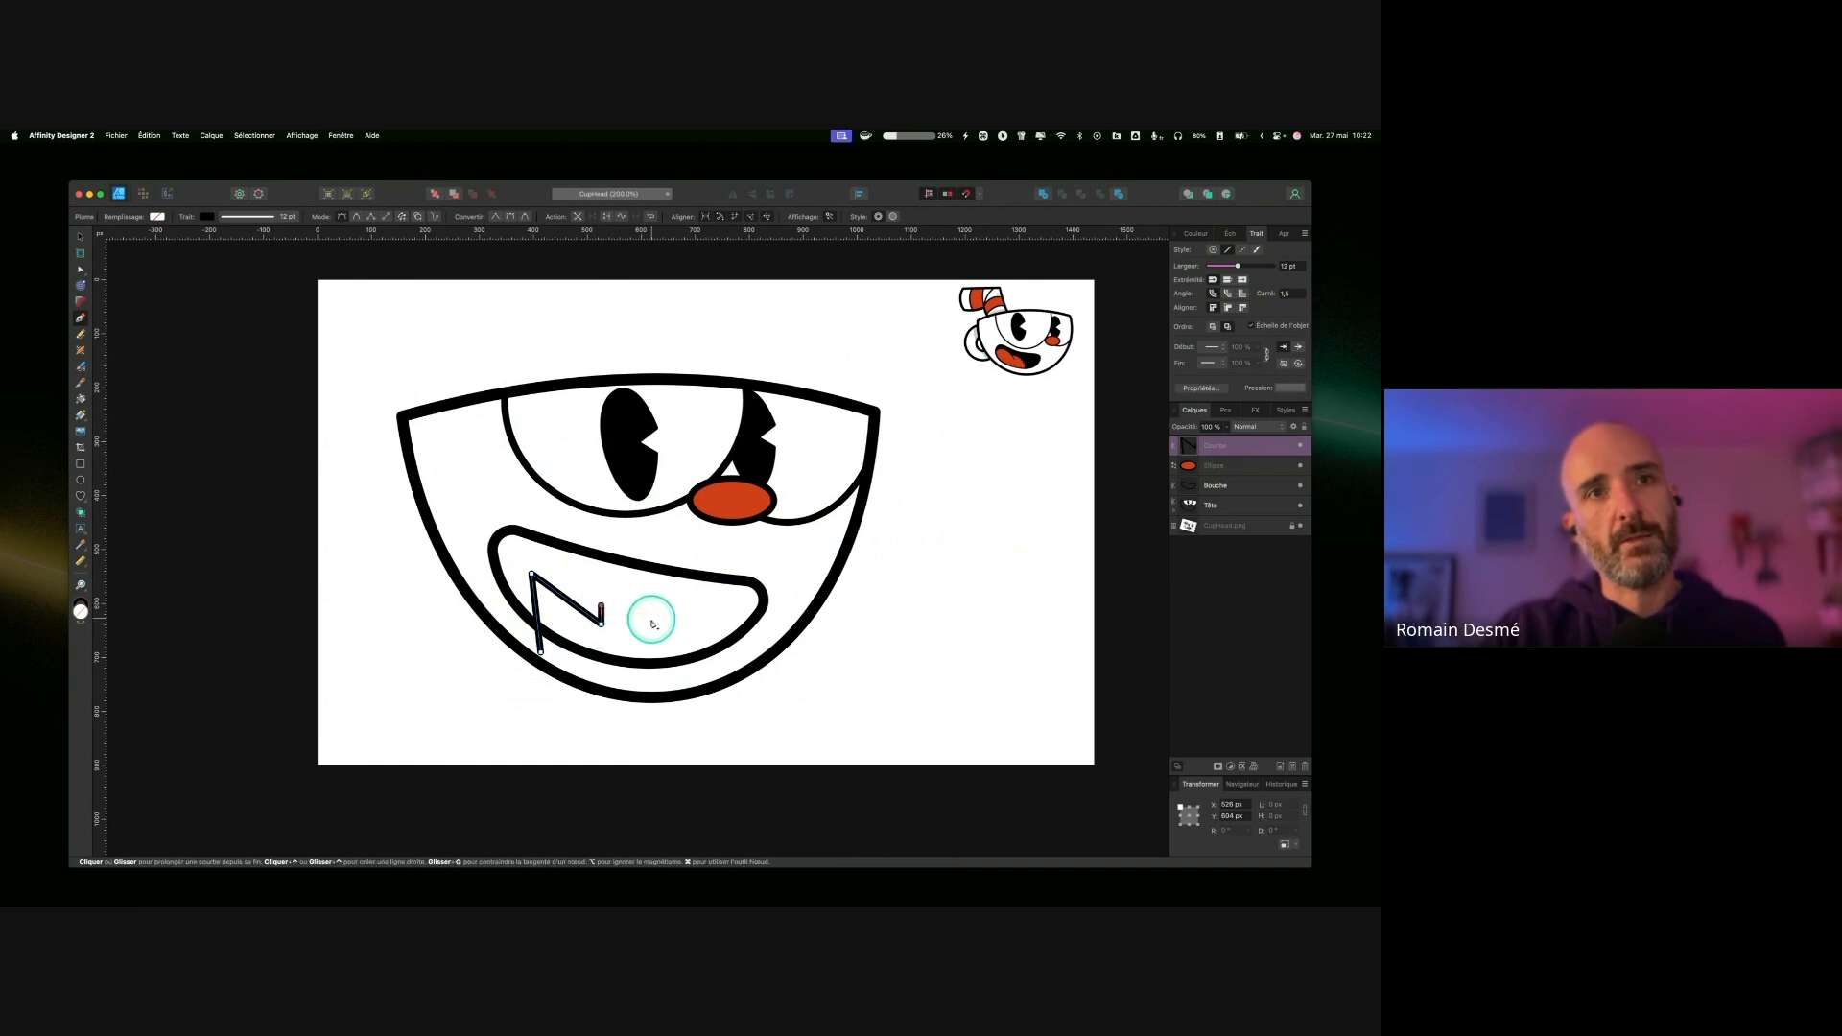
click(656, 677)
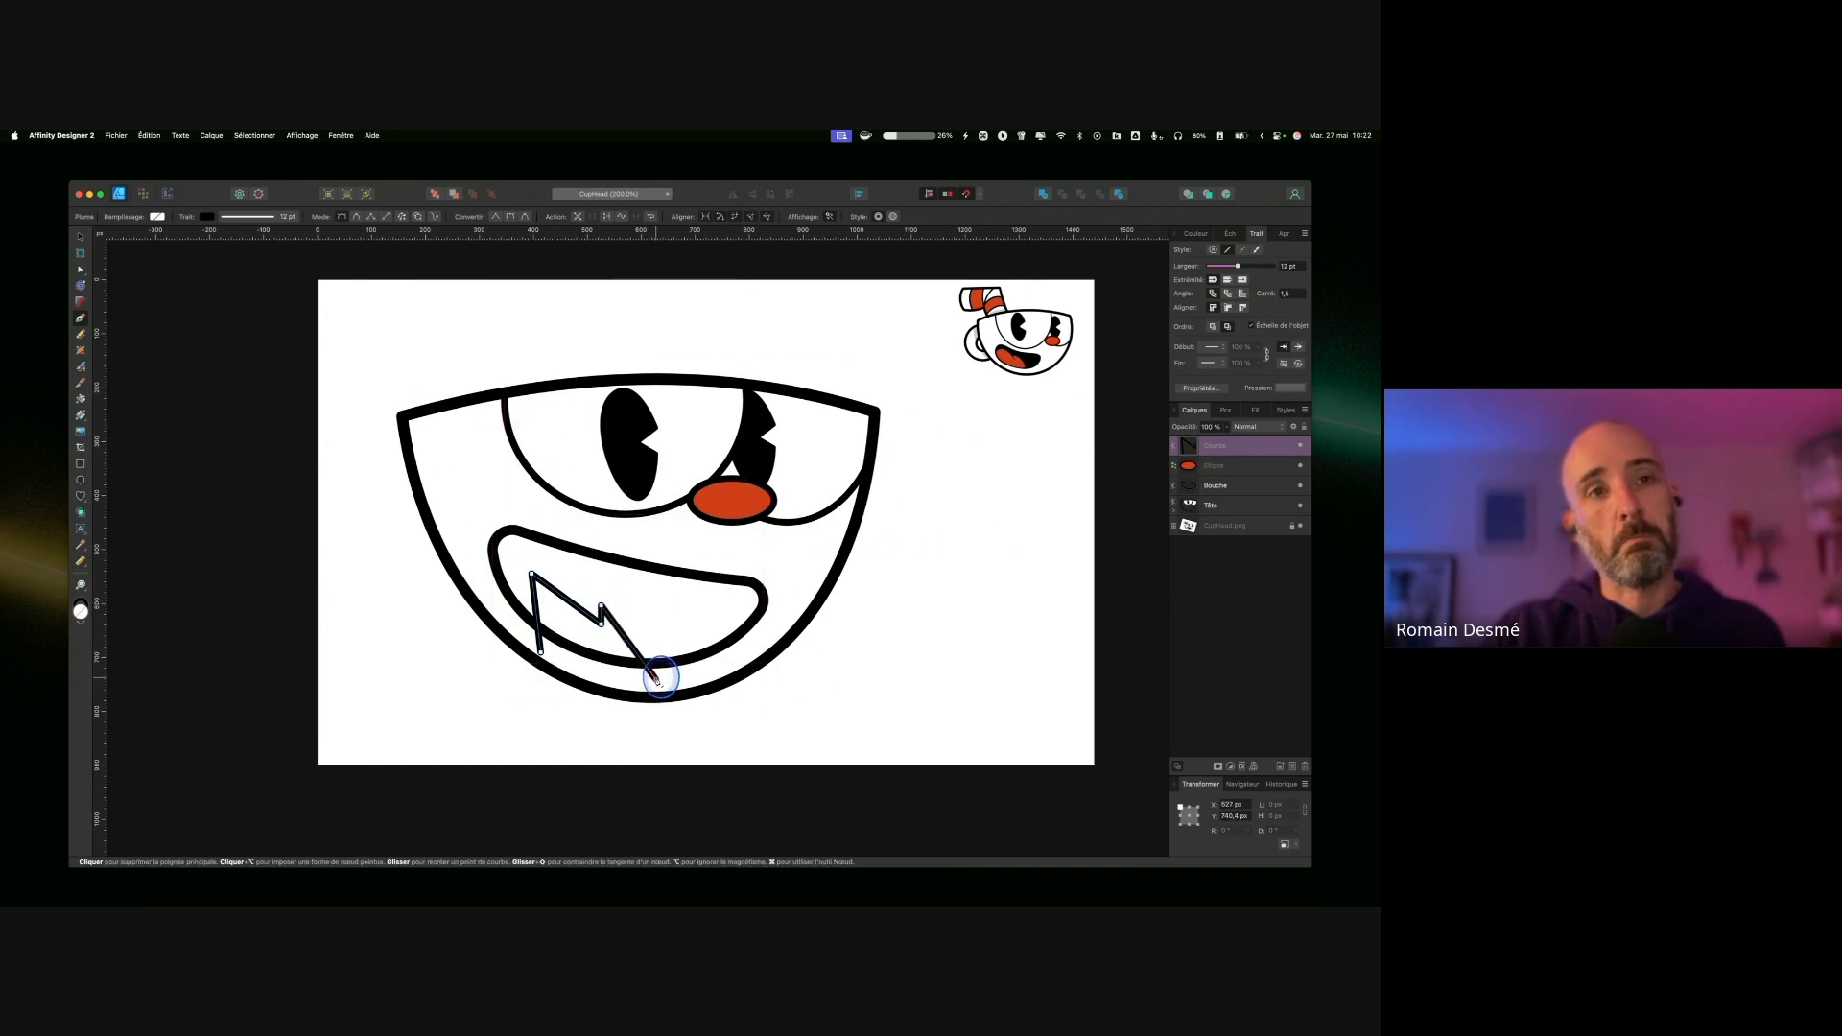
click(540, 652)
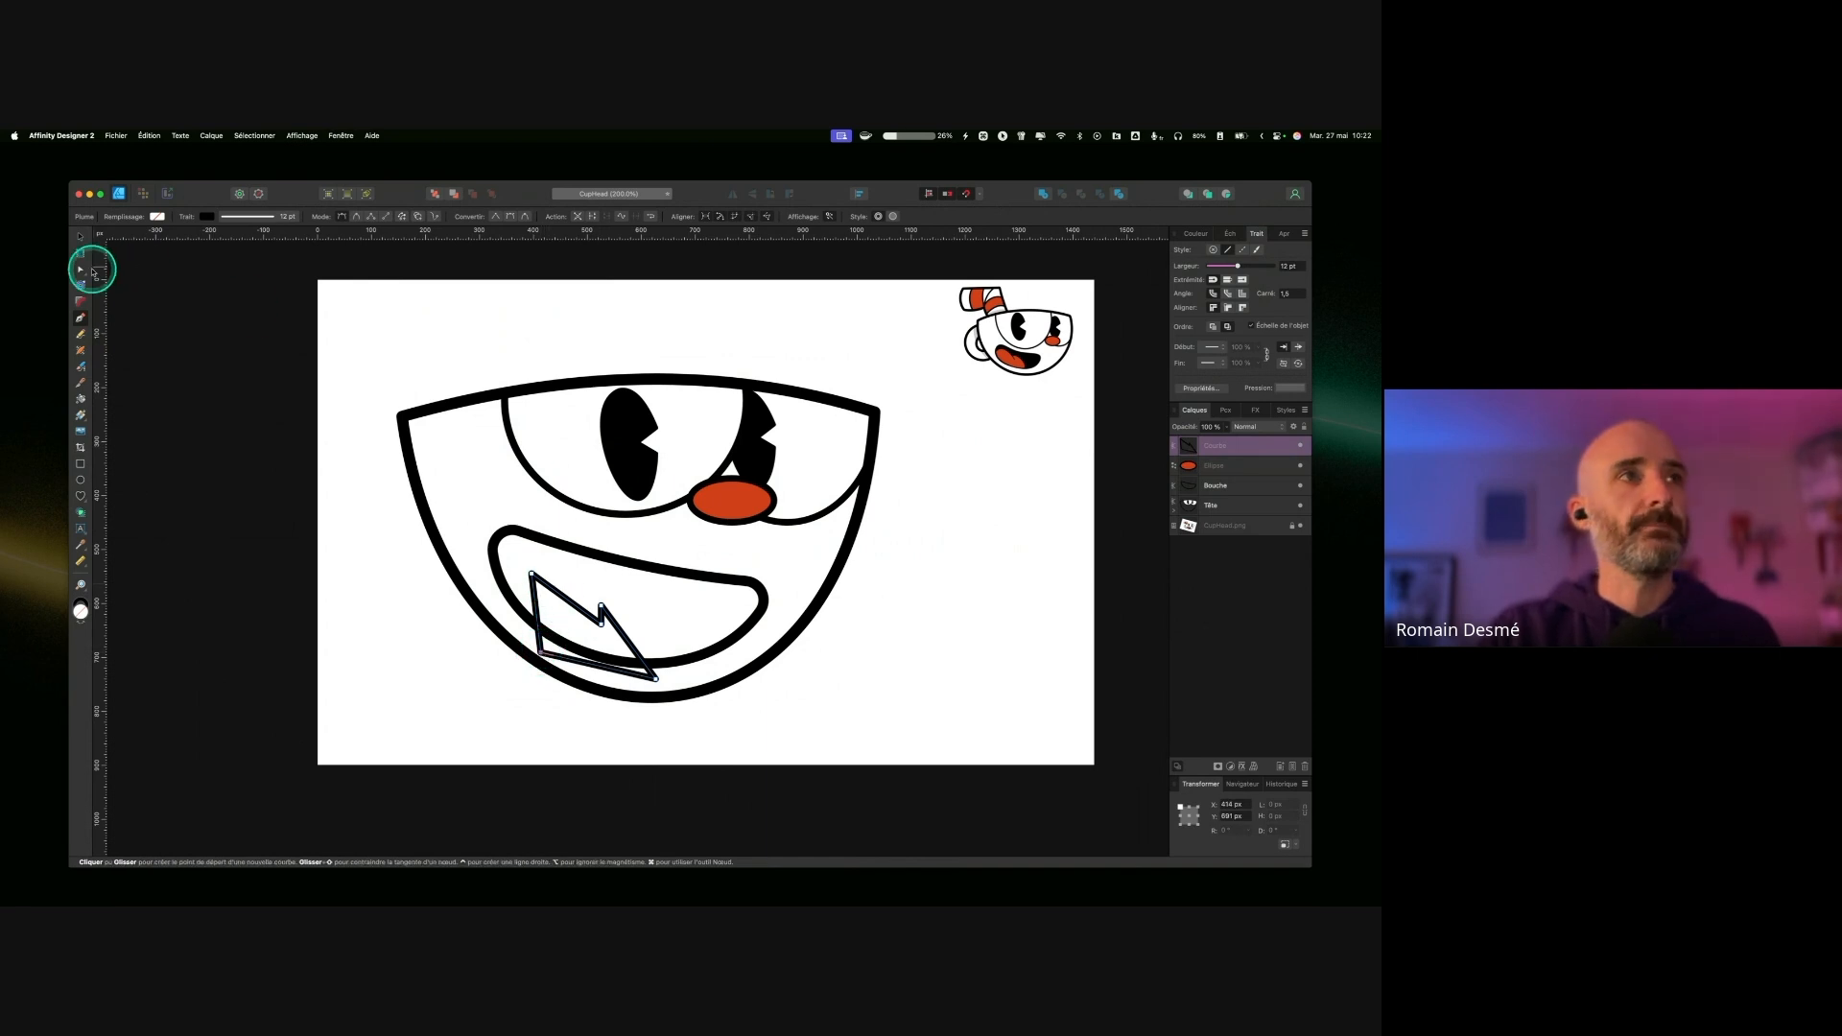
Step: Bend the tongue outline's right and upper-left segments into outward curves with the Node tool
click(81, 271)
mouse_move(636, 643)
mouse_down()
mouse_move(620, 641)
mouse_move(652, 638)
mouse_up()
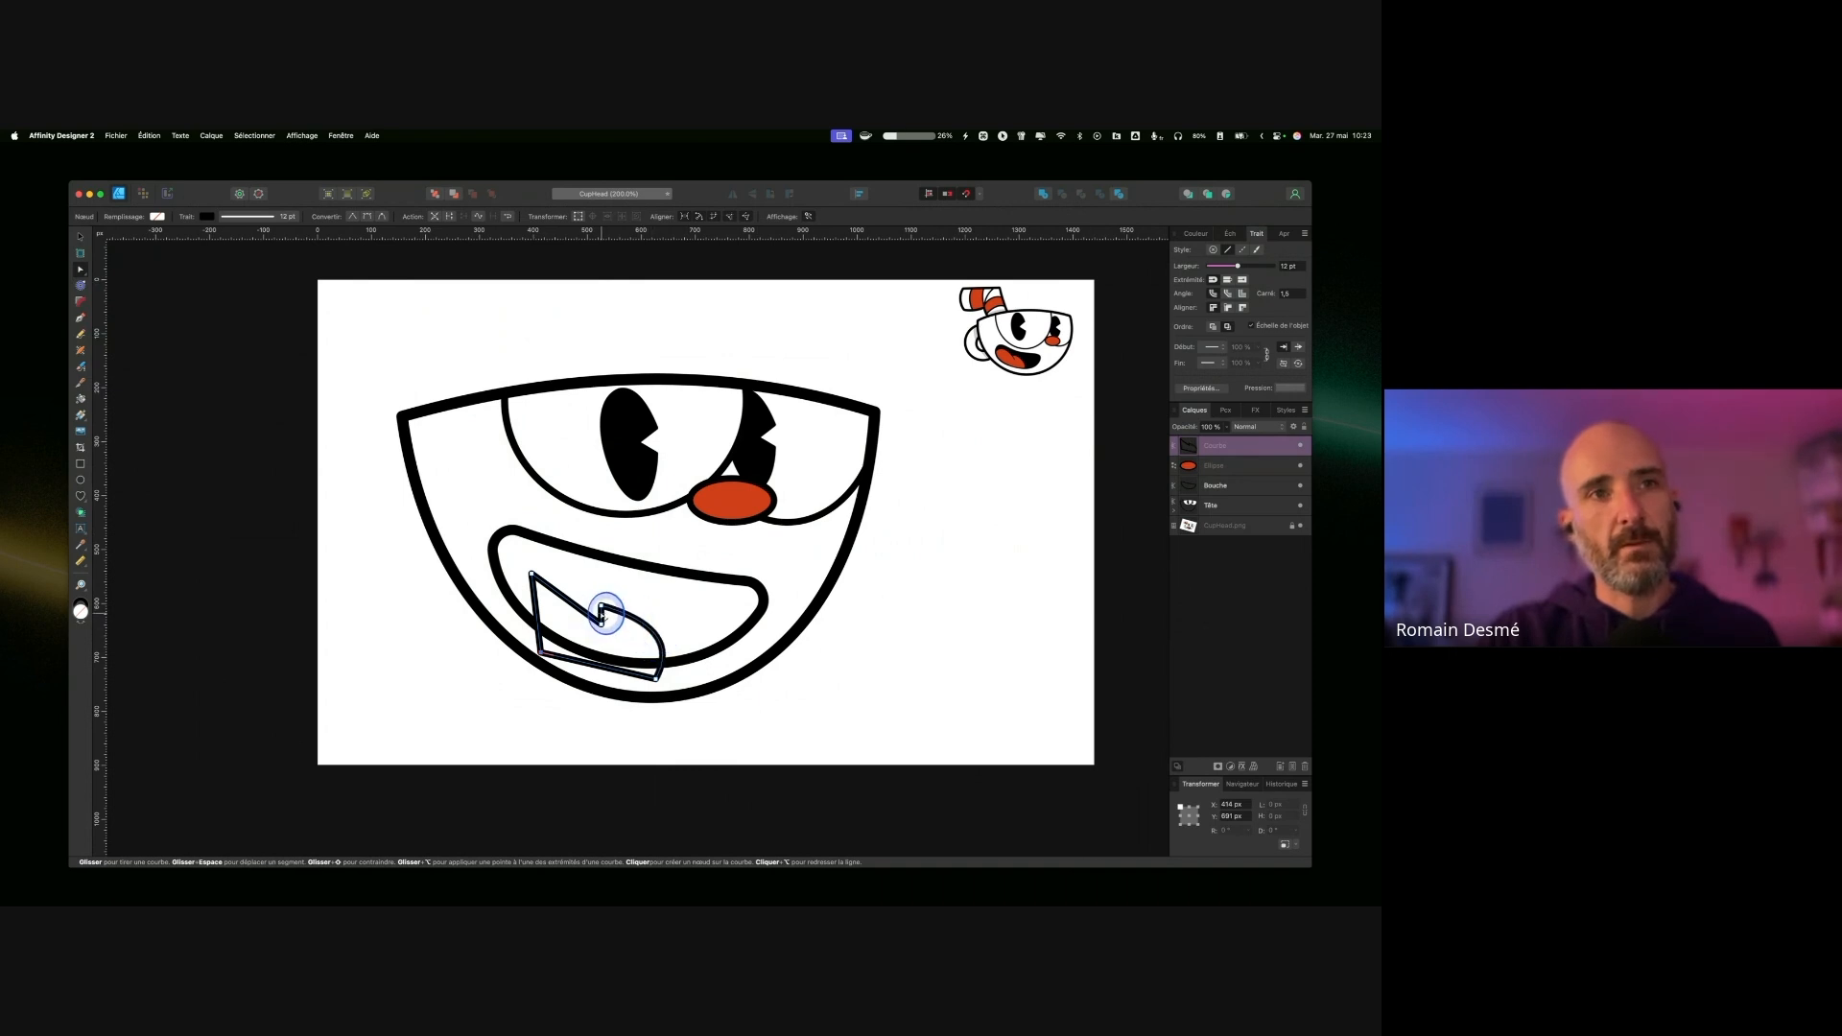
key(super+equal)
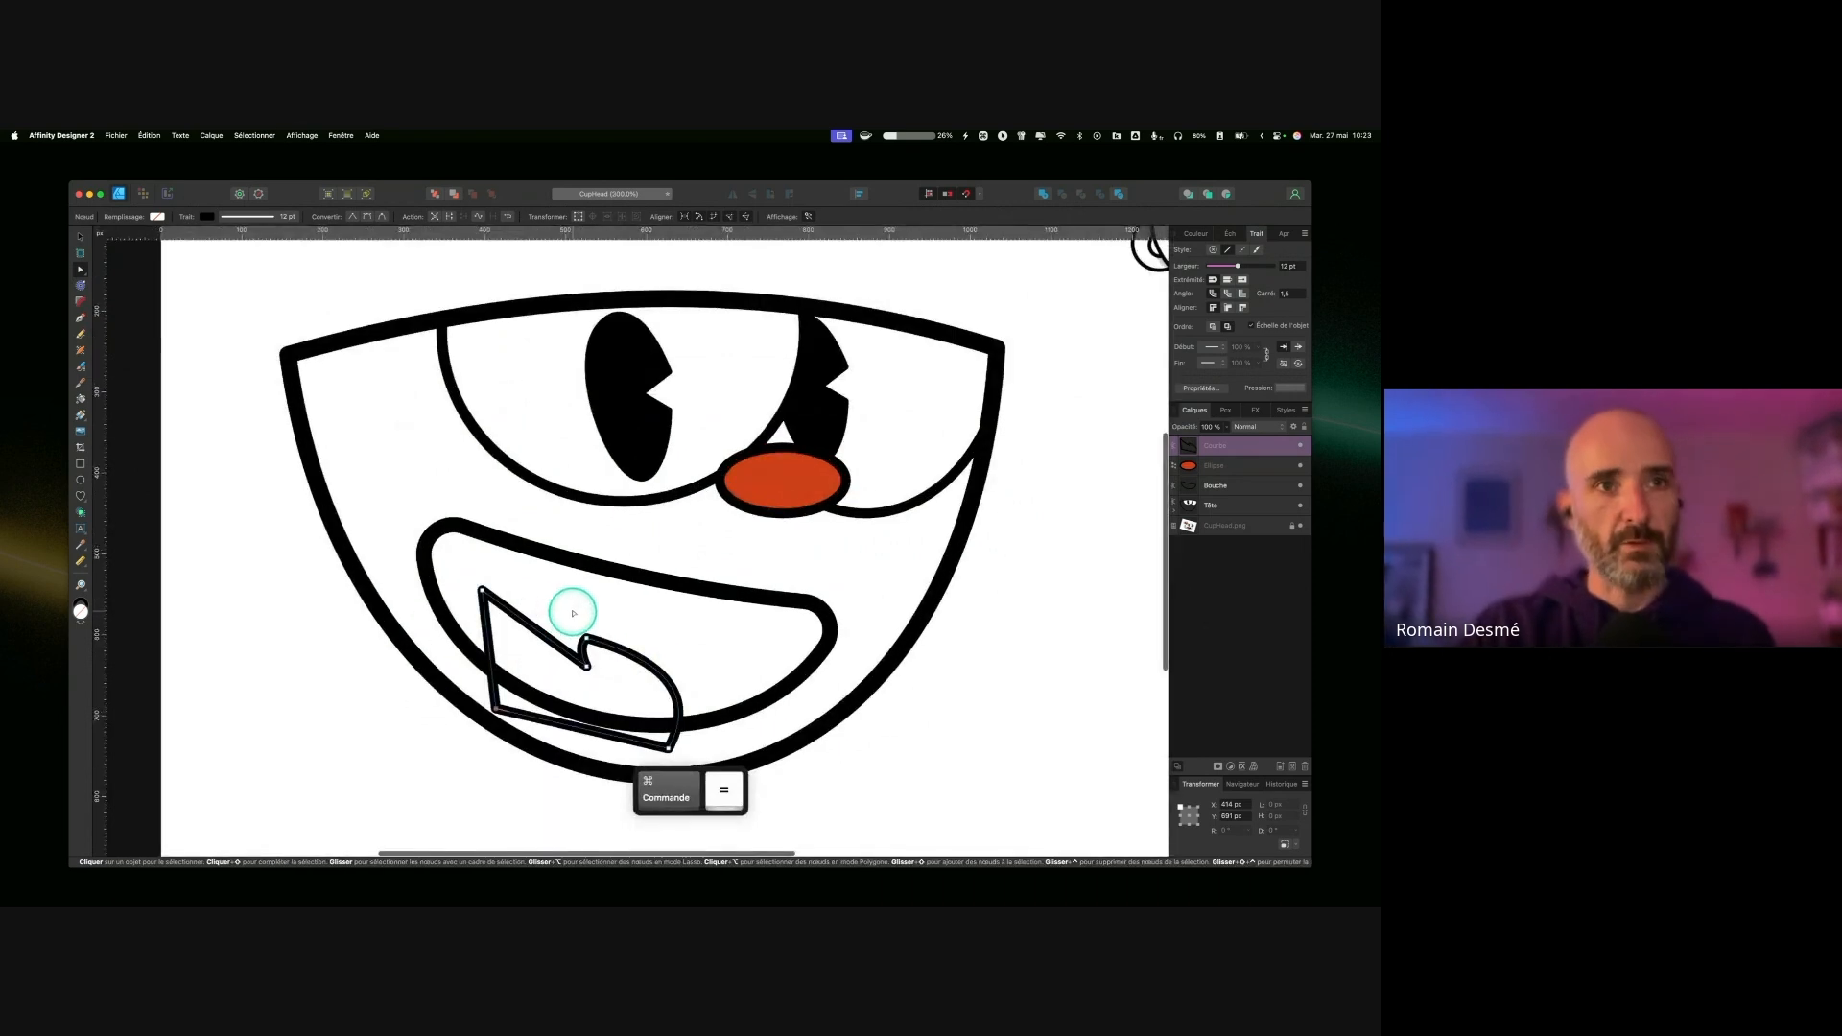
scroll(564, 600, right, 3)
scroll(564, 601, right, 2)
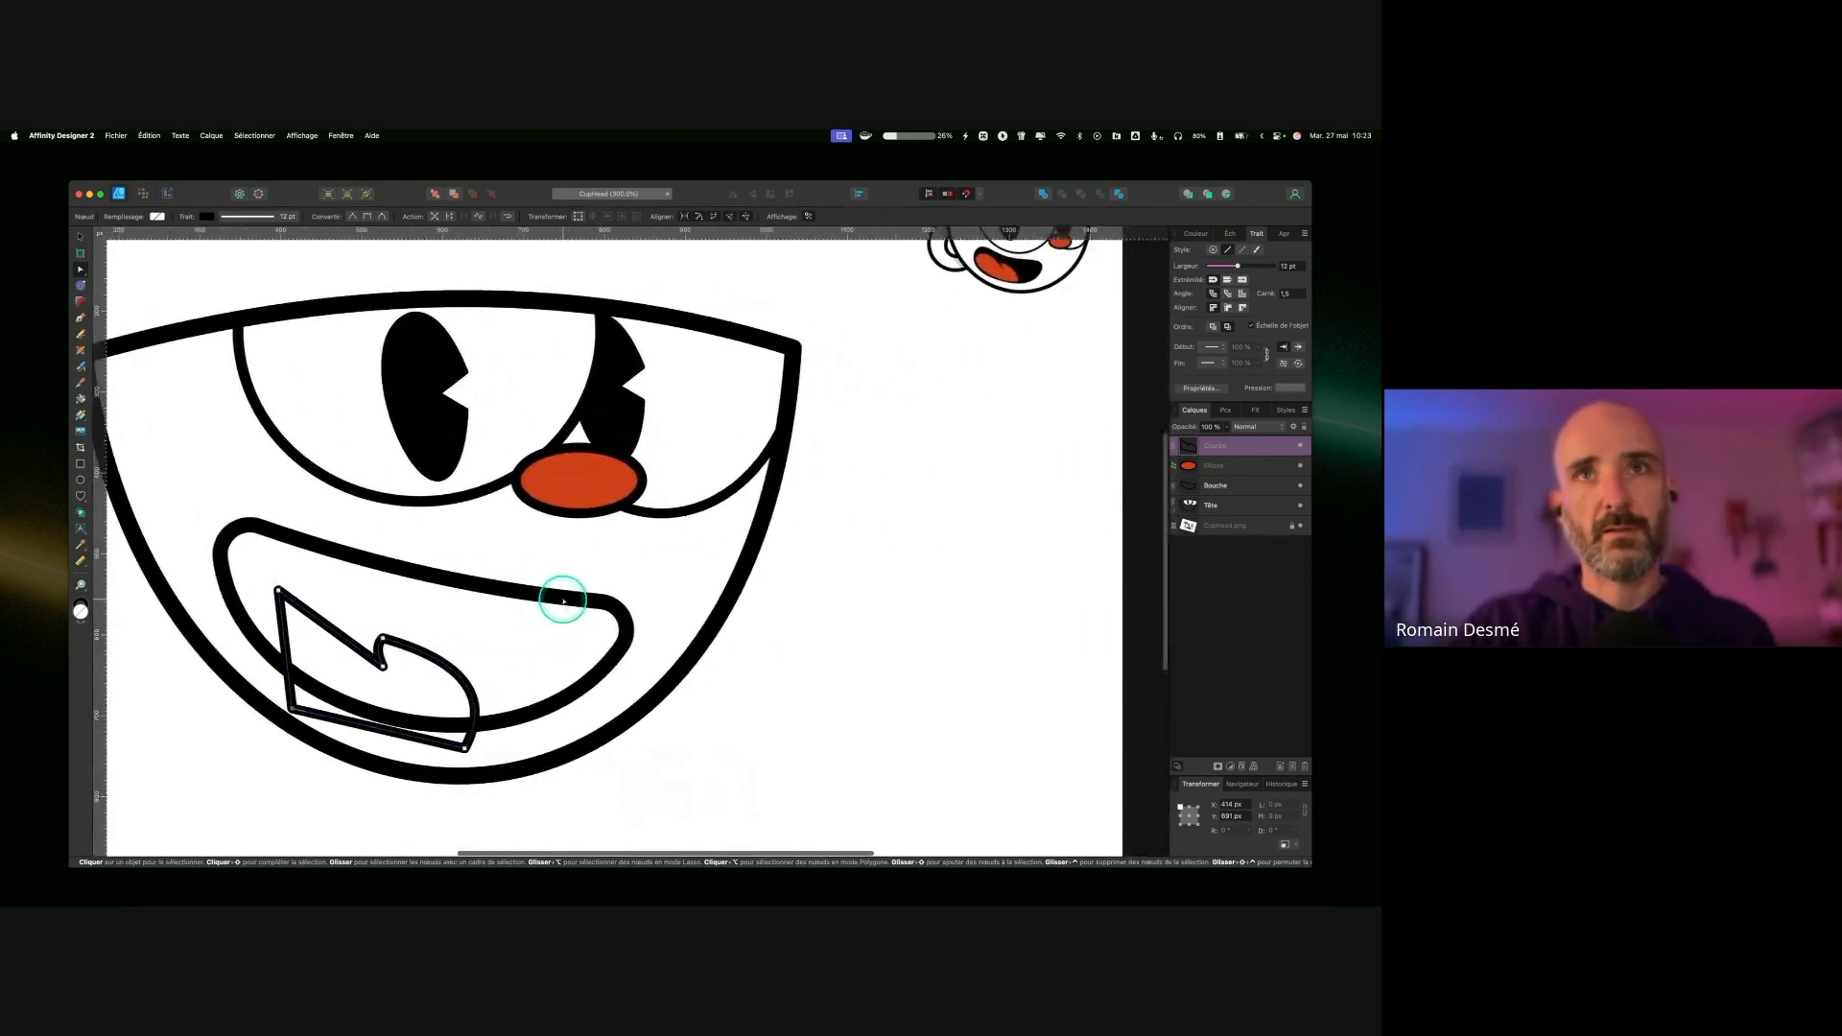
click(343, 640)
drag(342, 638, 353, 625)
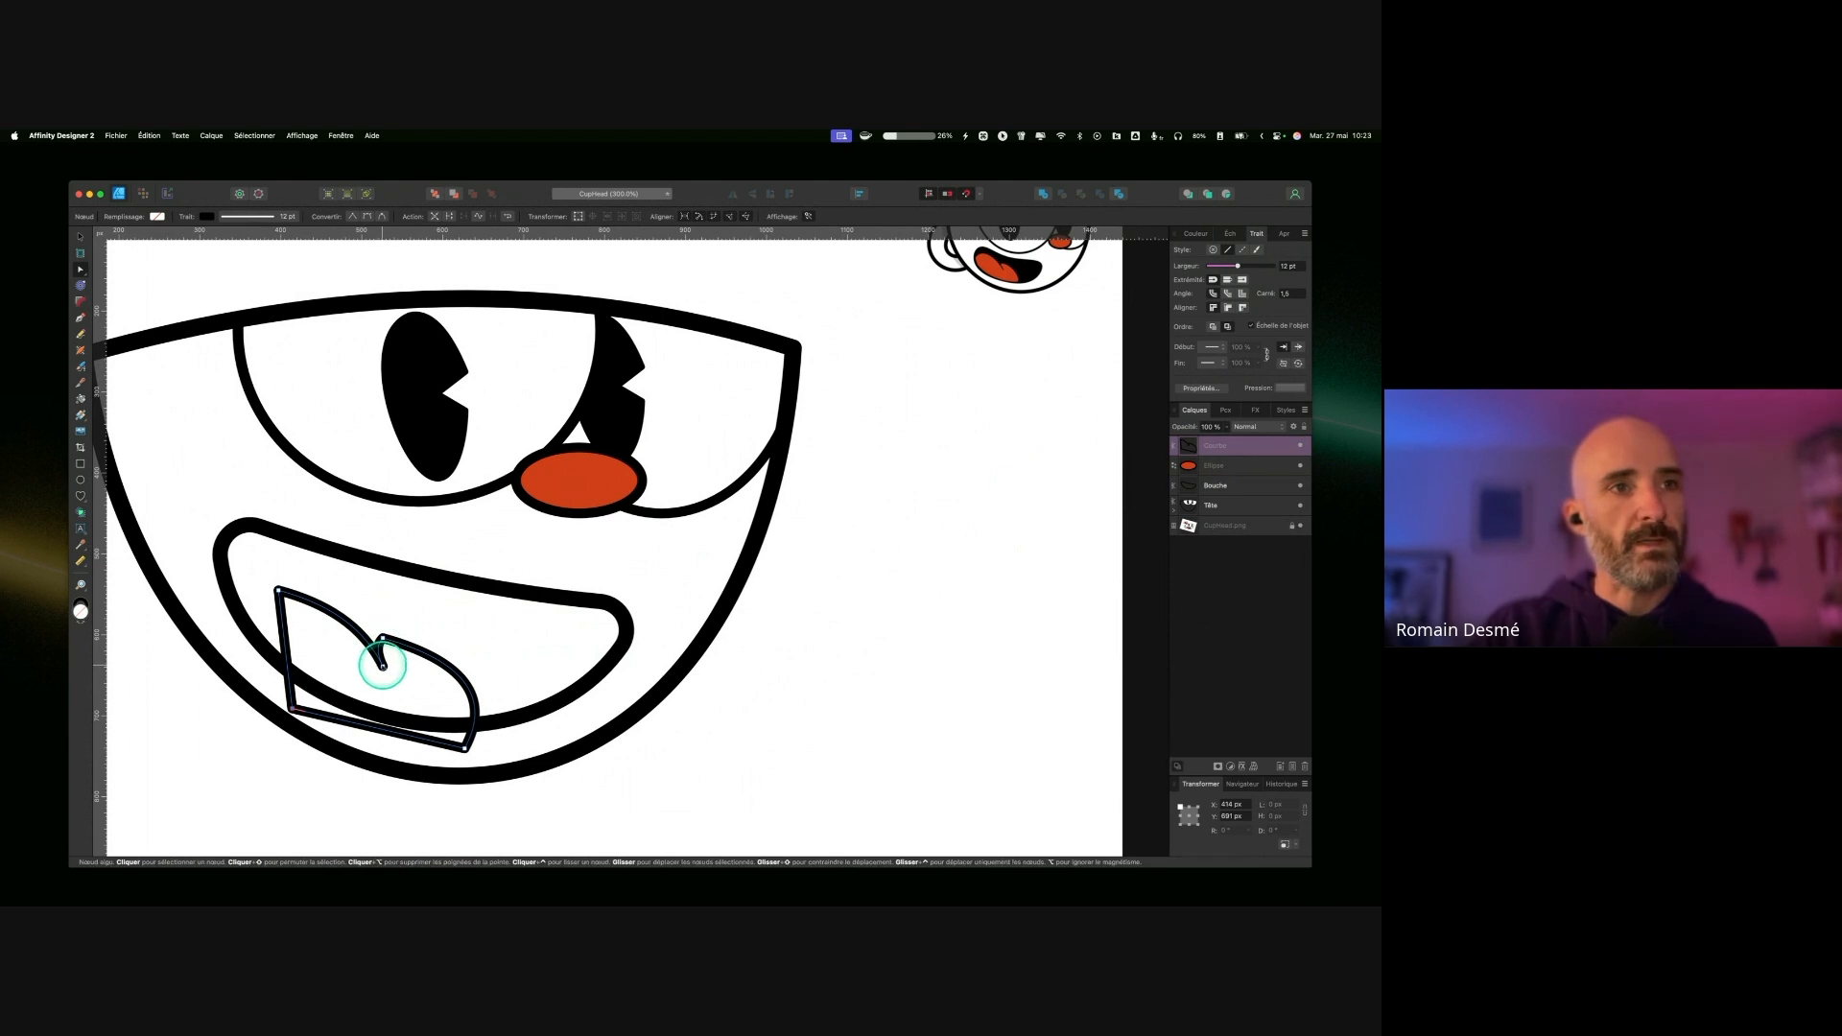
Step: Nudge the tongue's notch node slightly to the right and bow the outline's left edge outward
click(384, 669)
drag(384, 670, 389, 670)
click(385, 635)
drag(276, 630, 265, 628)
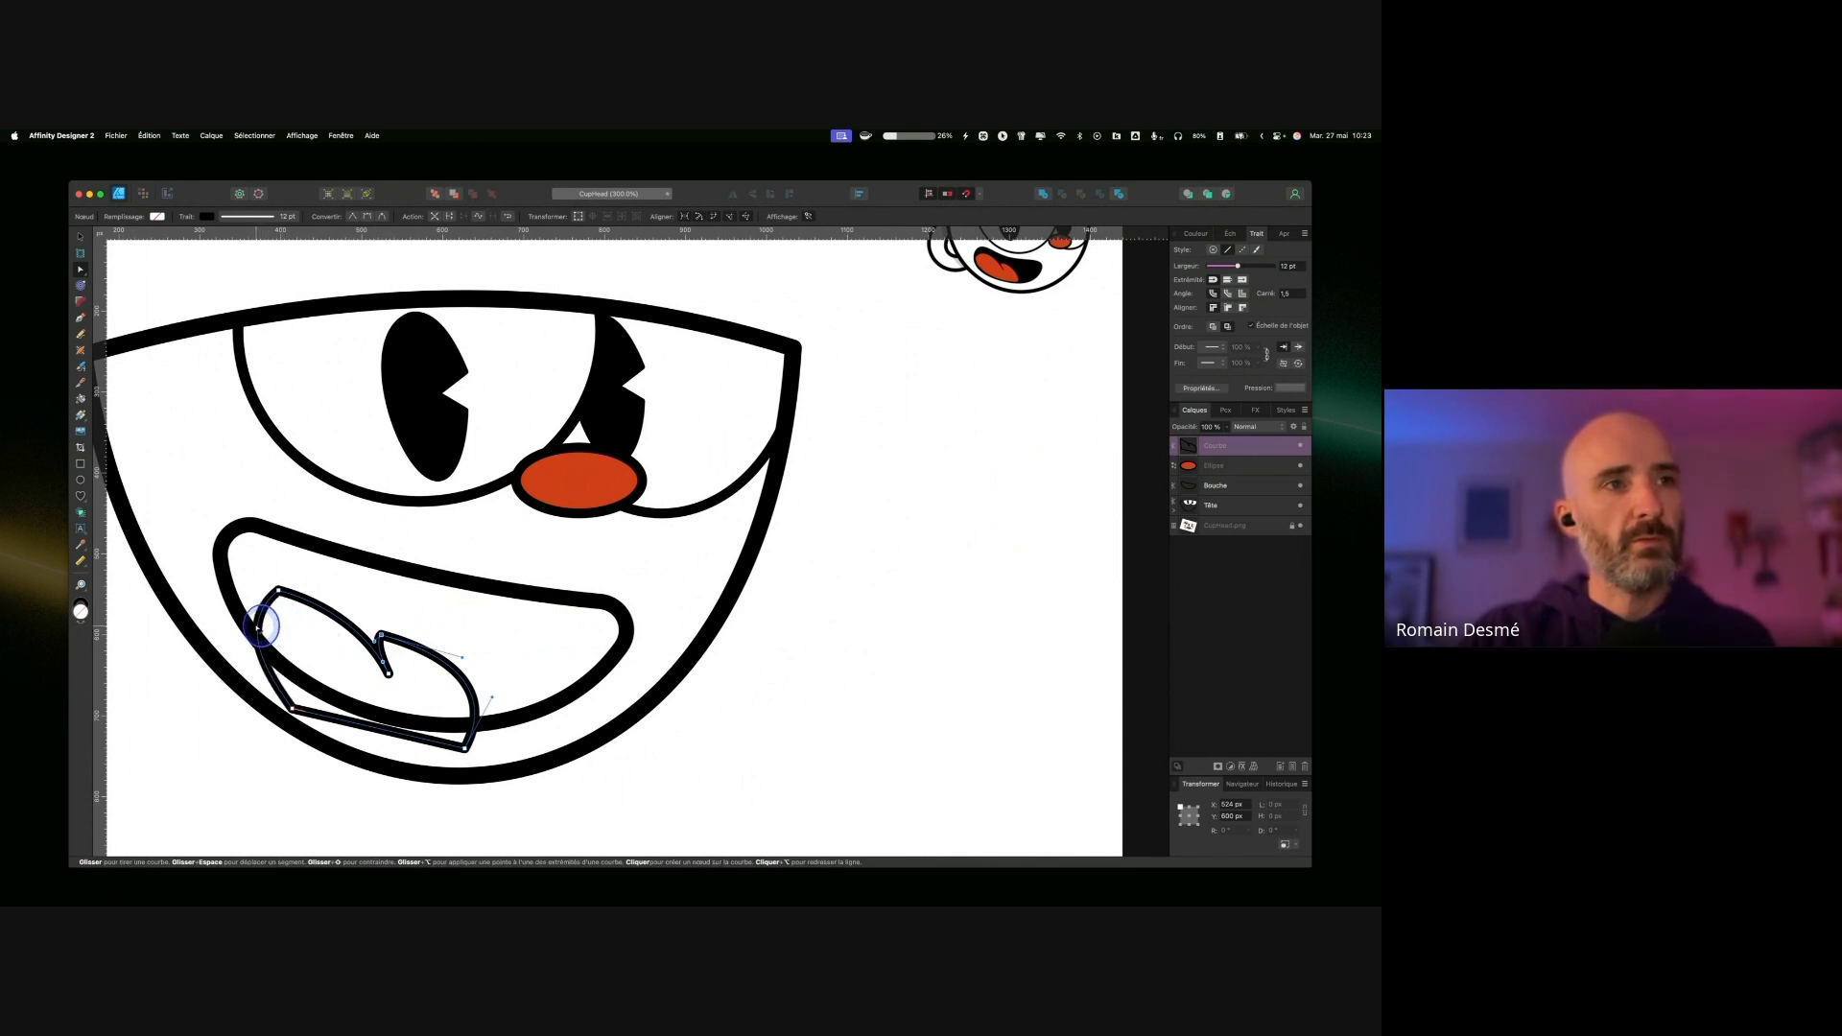
Step: Delete the tongue's upper-left corner node and pull the remaining segment into a rounded left lobe
click(279, 589)
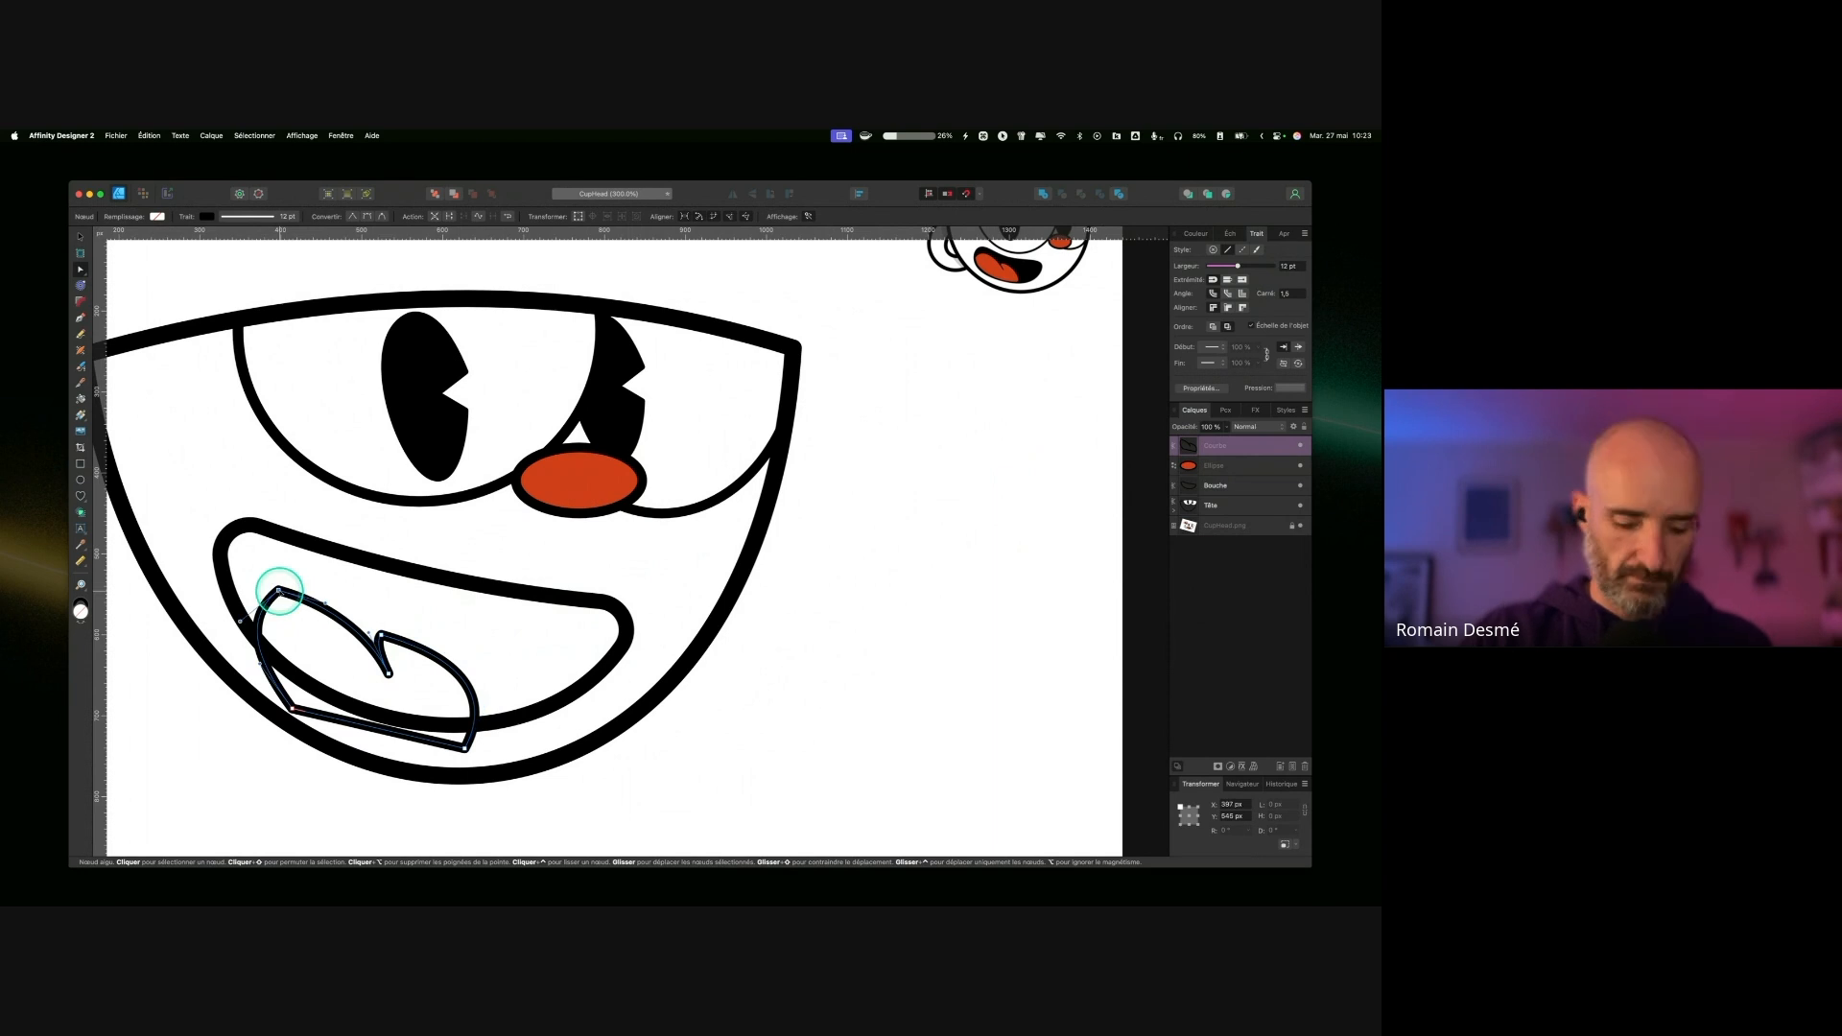
key(BackSpace)
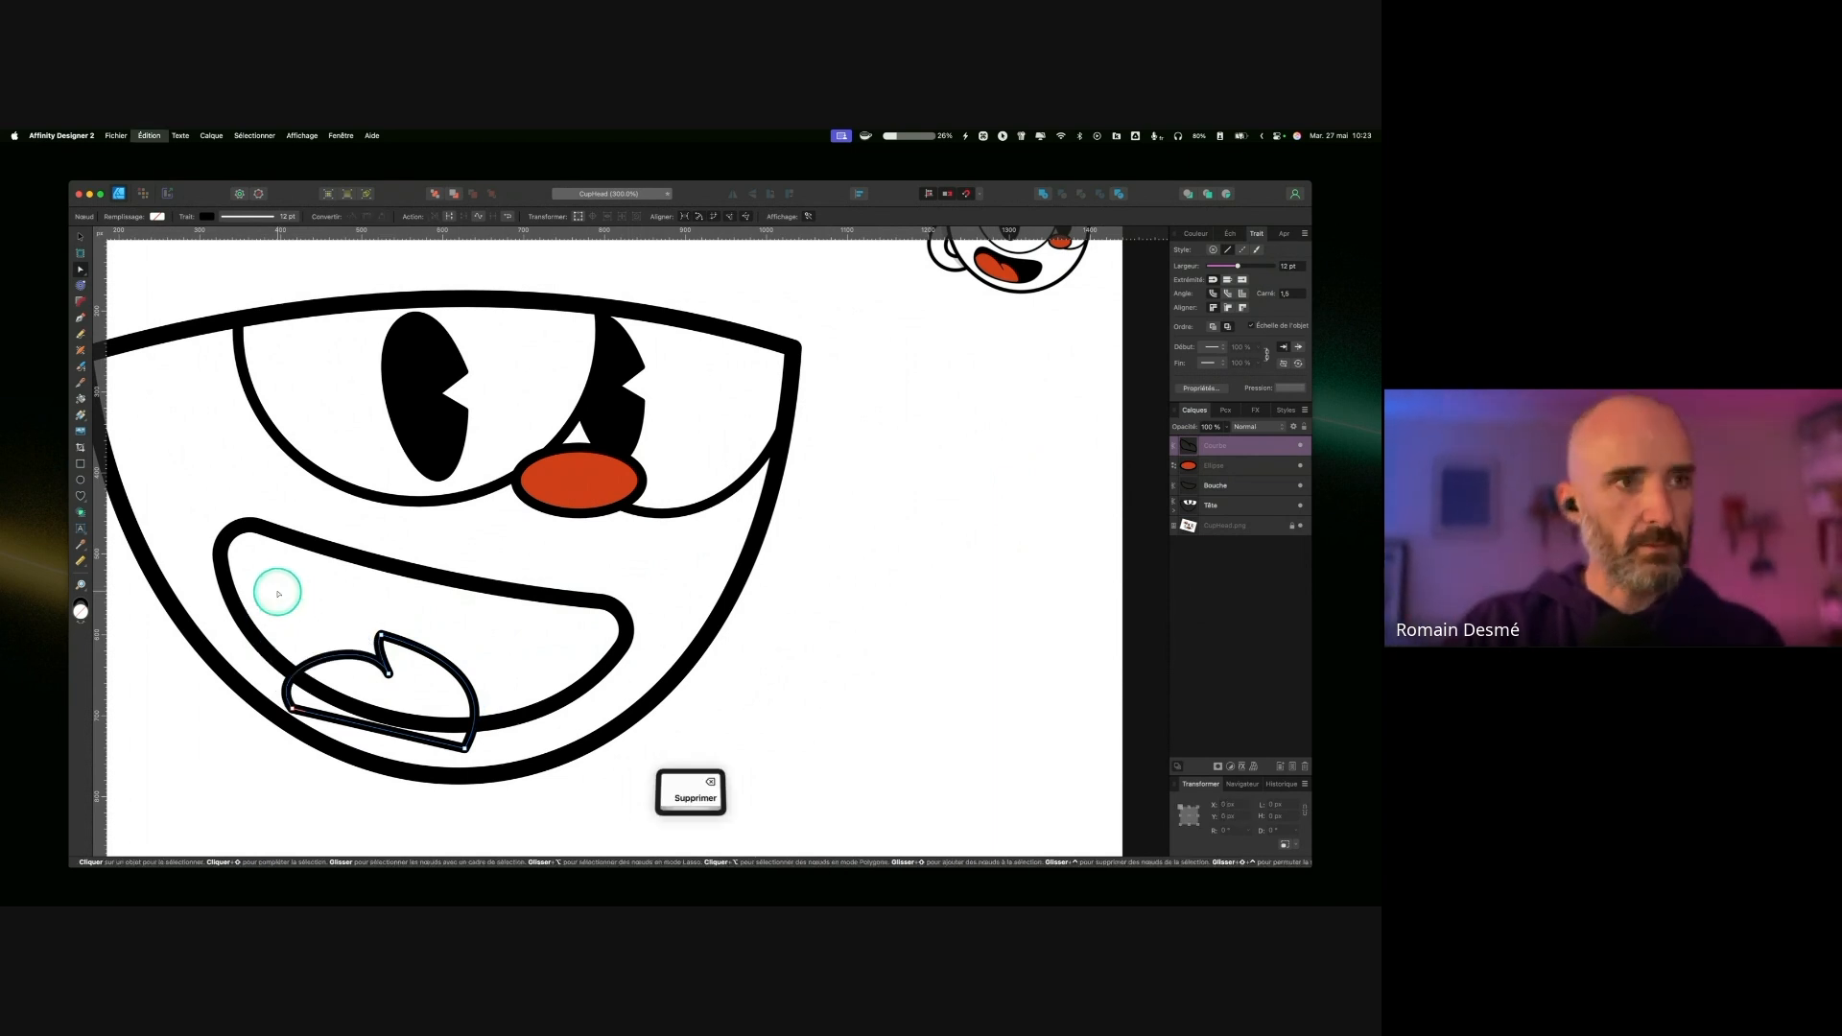
drag(327, 658, 274, 593)
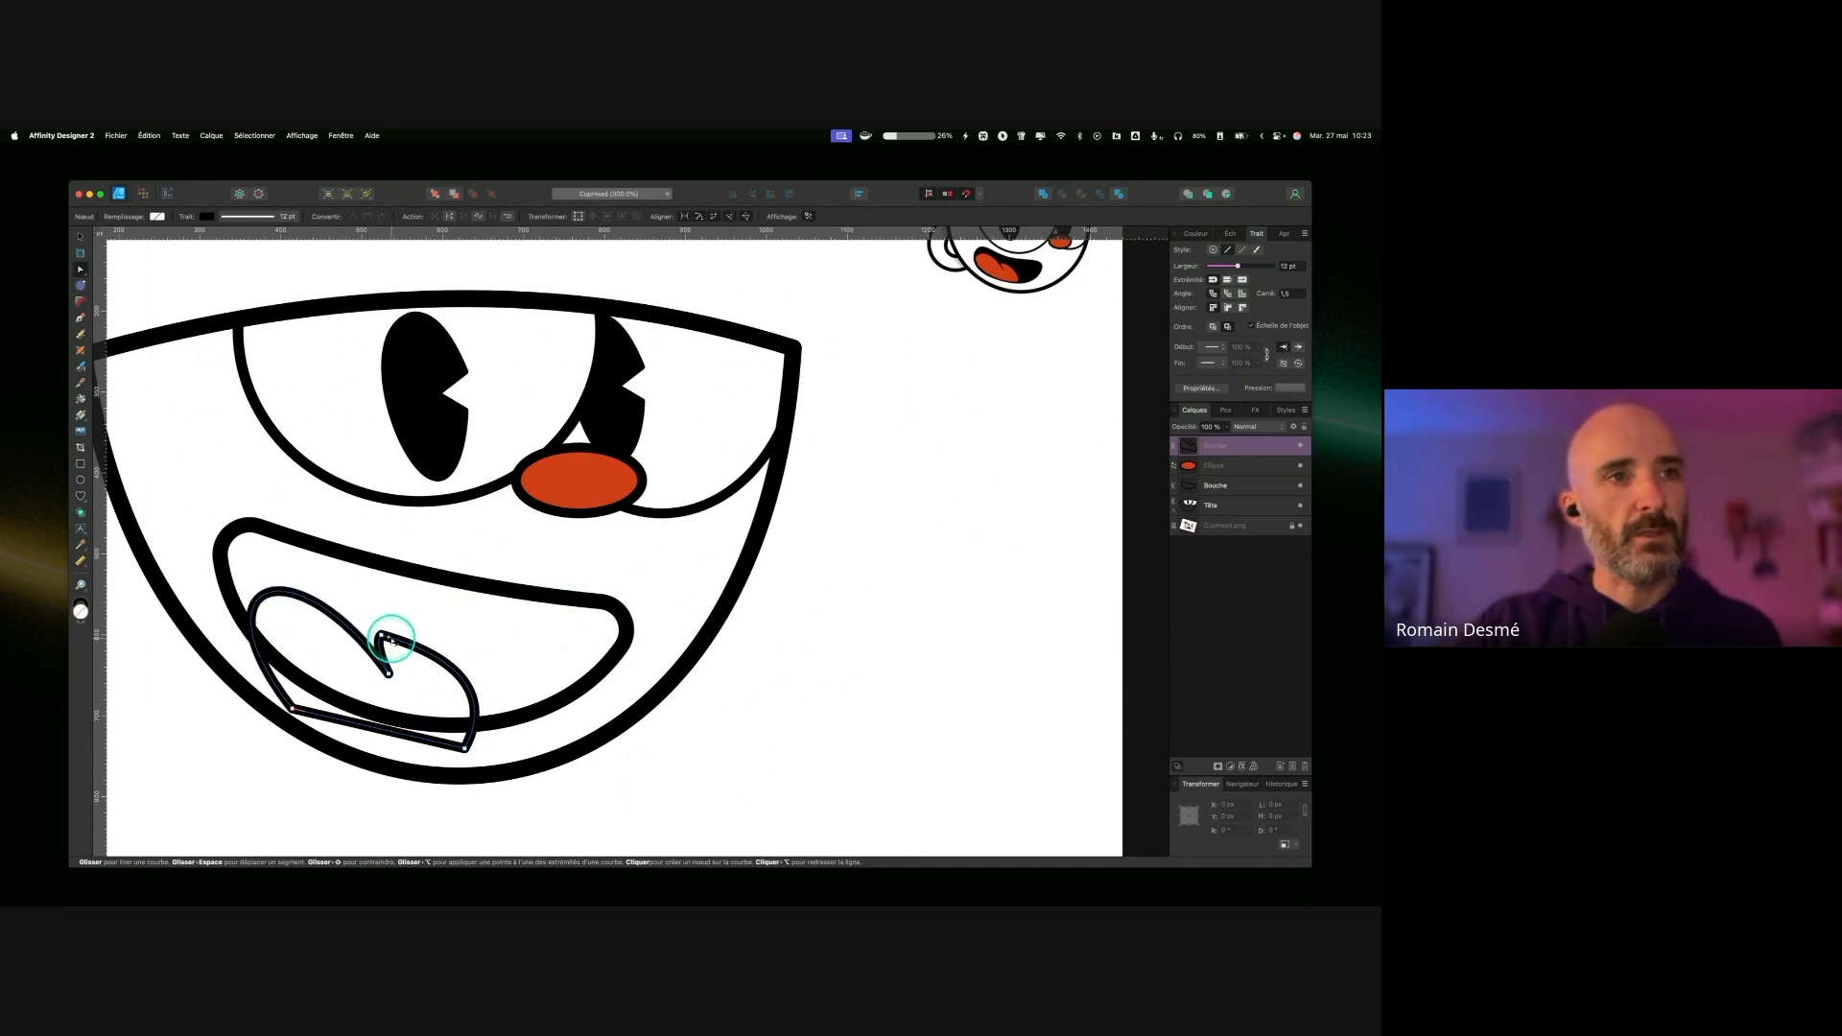
Step: Delete the node just above the tongue's notch and reshape the remaining segment into a tall, rounded right lobe
click(384, 635)
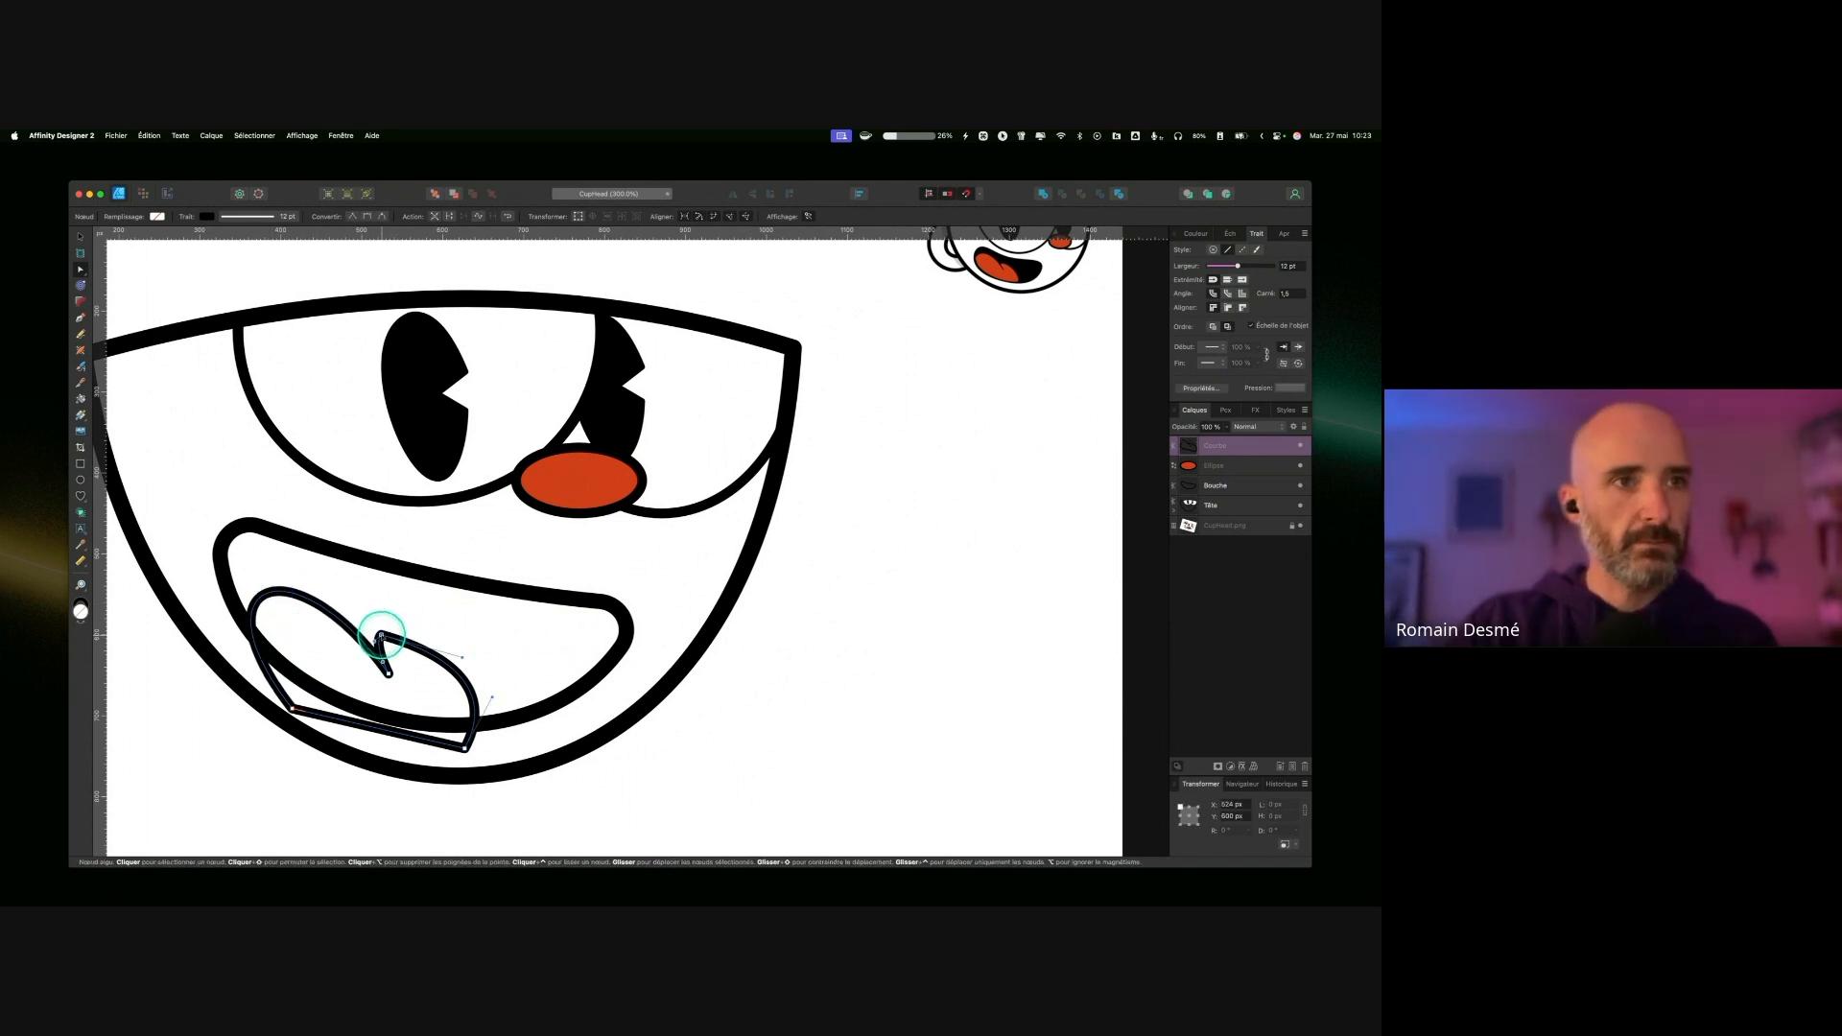
key(Delete)
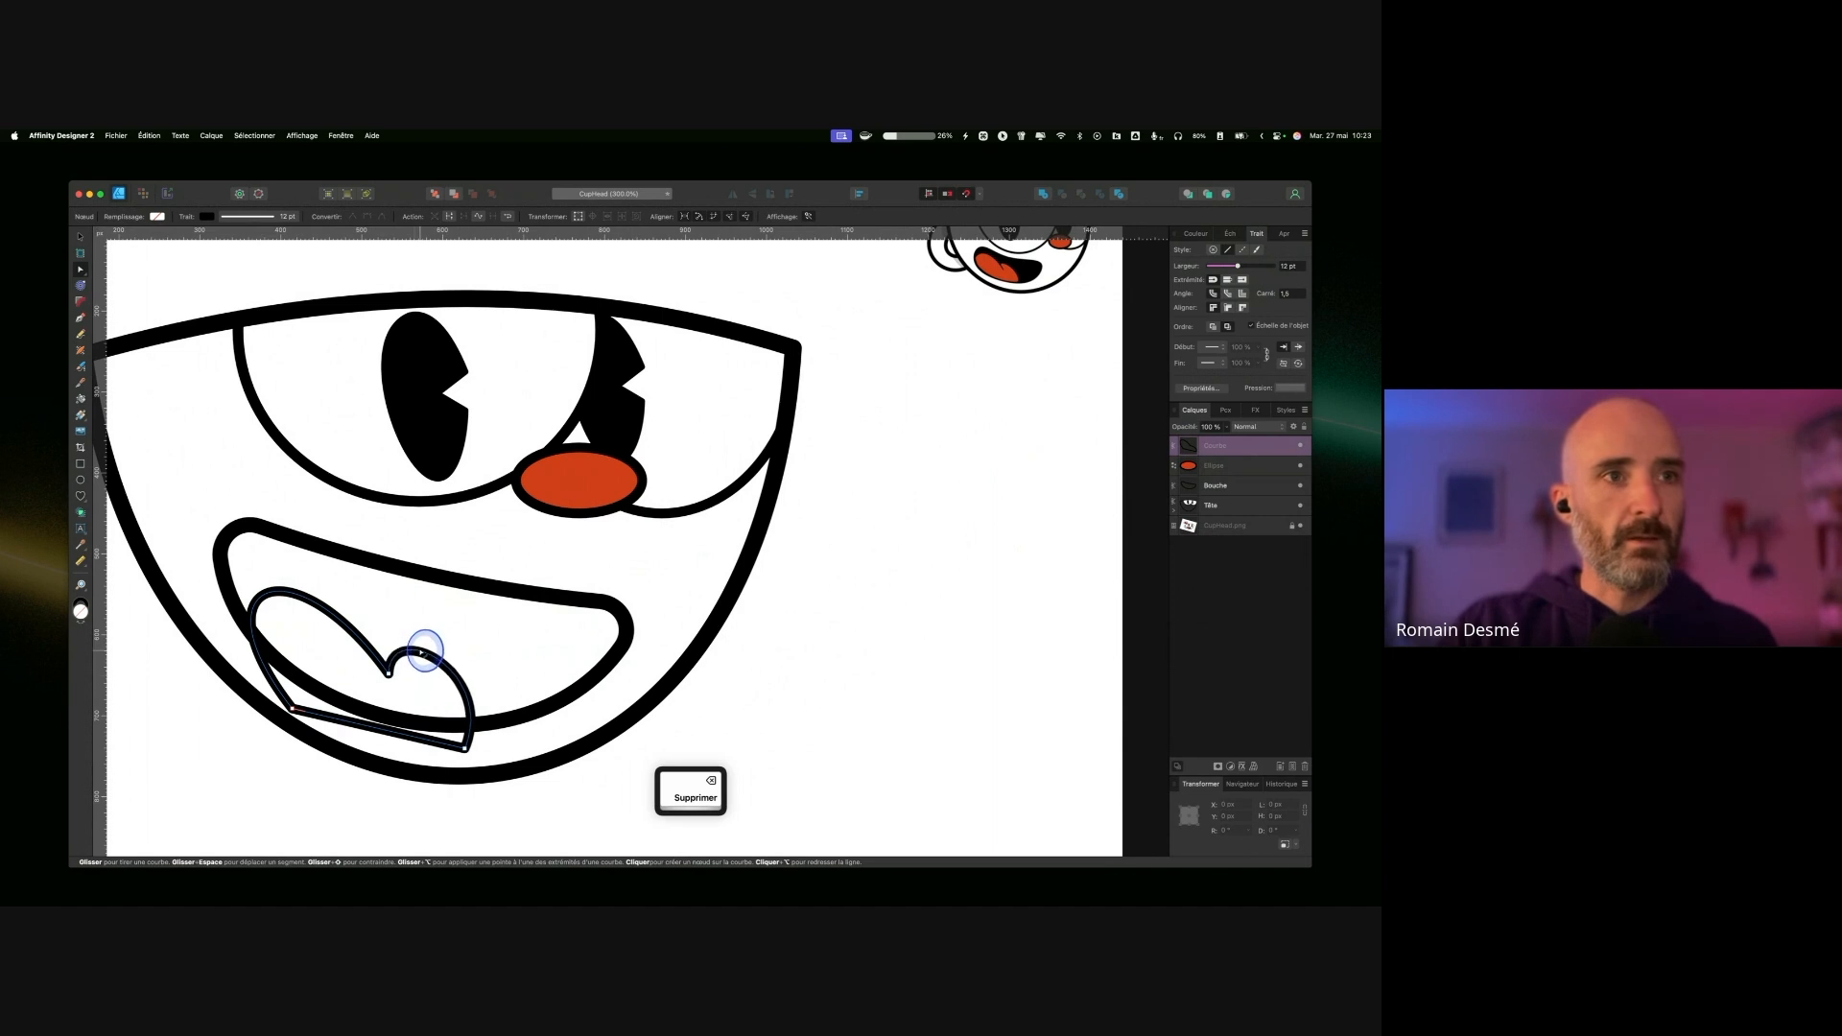
drag(426, 634, 398, 626)
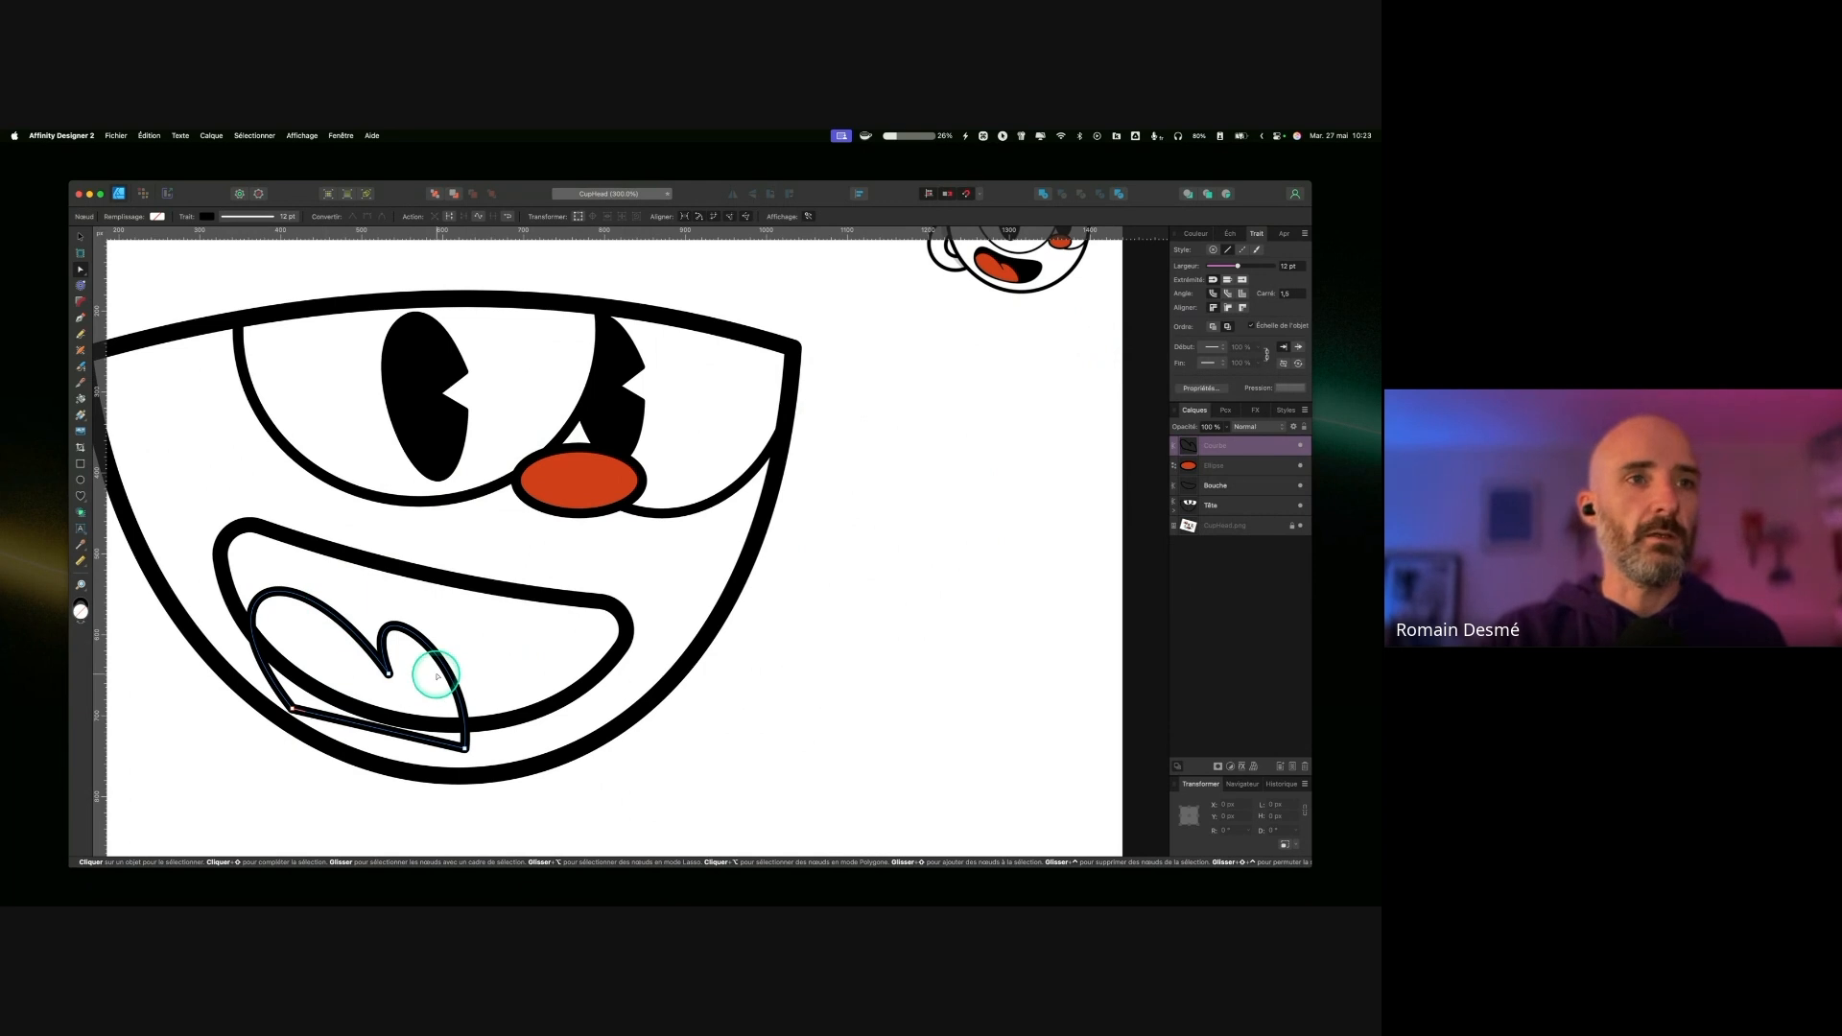
drag(447, 675, 458, 664)
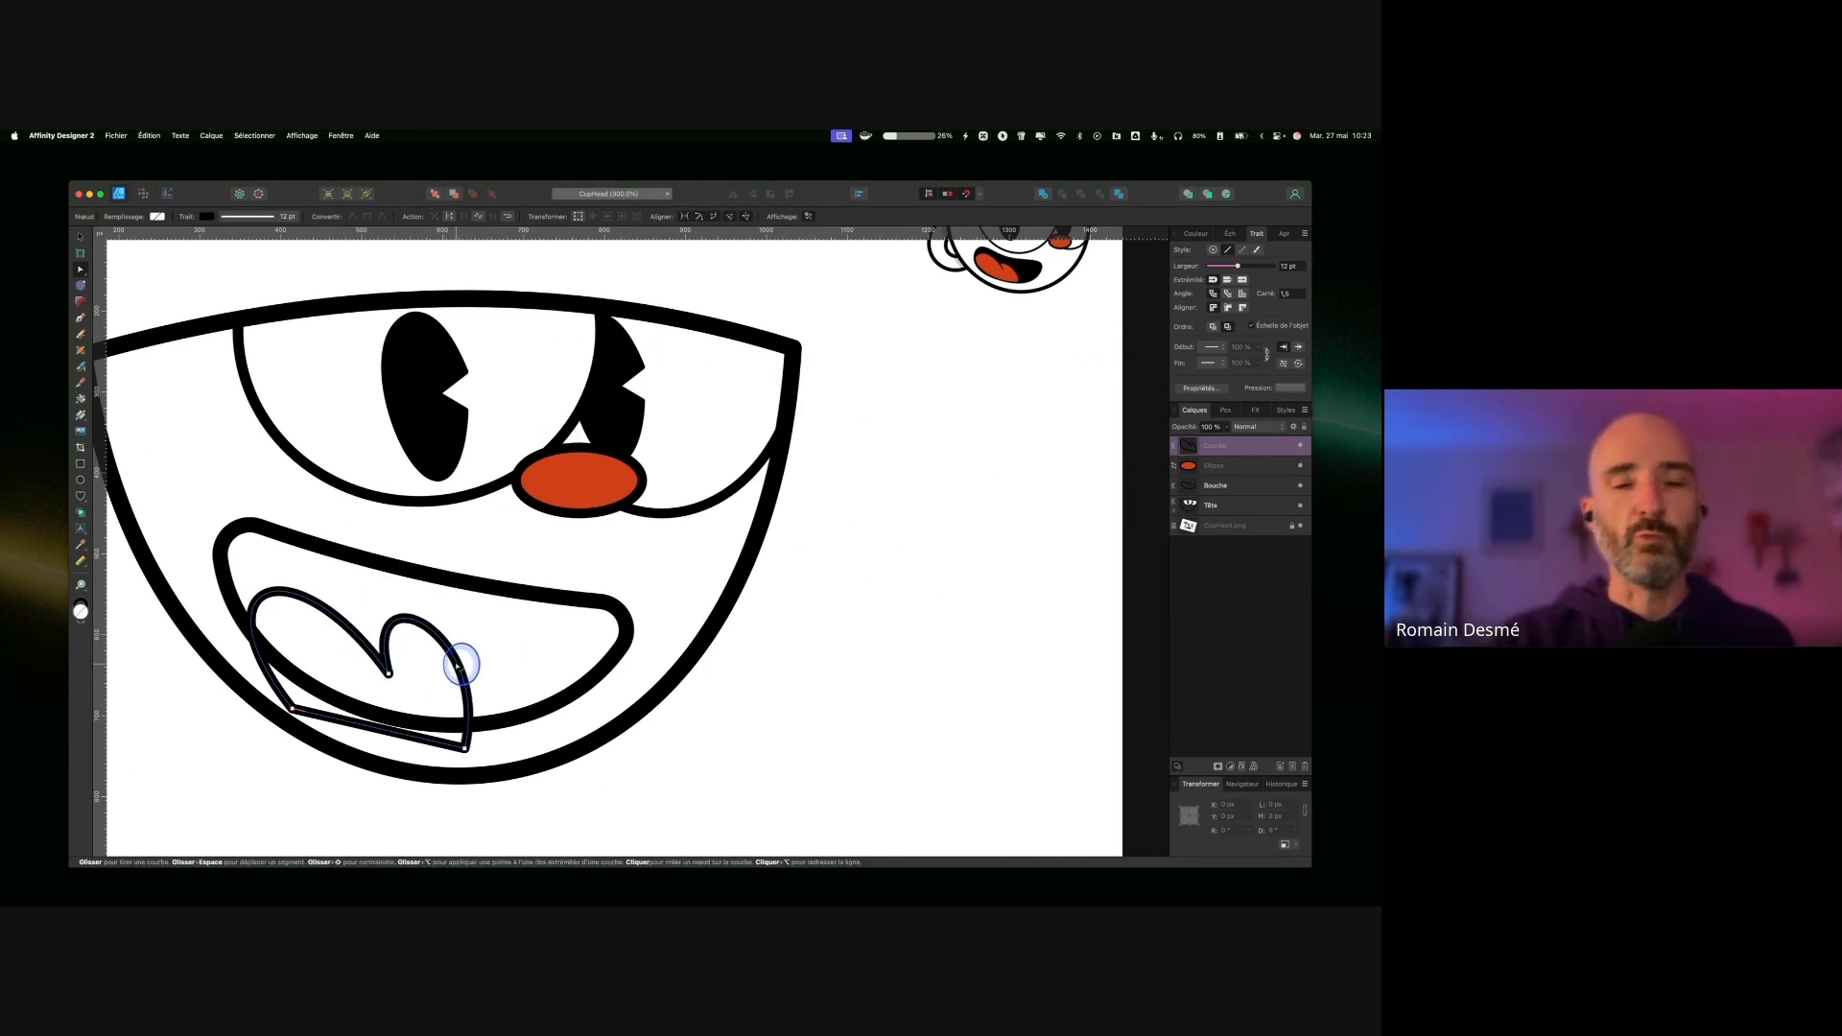
click(457, 656)
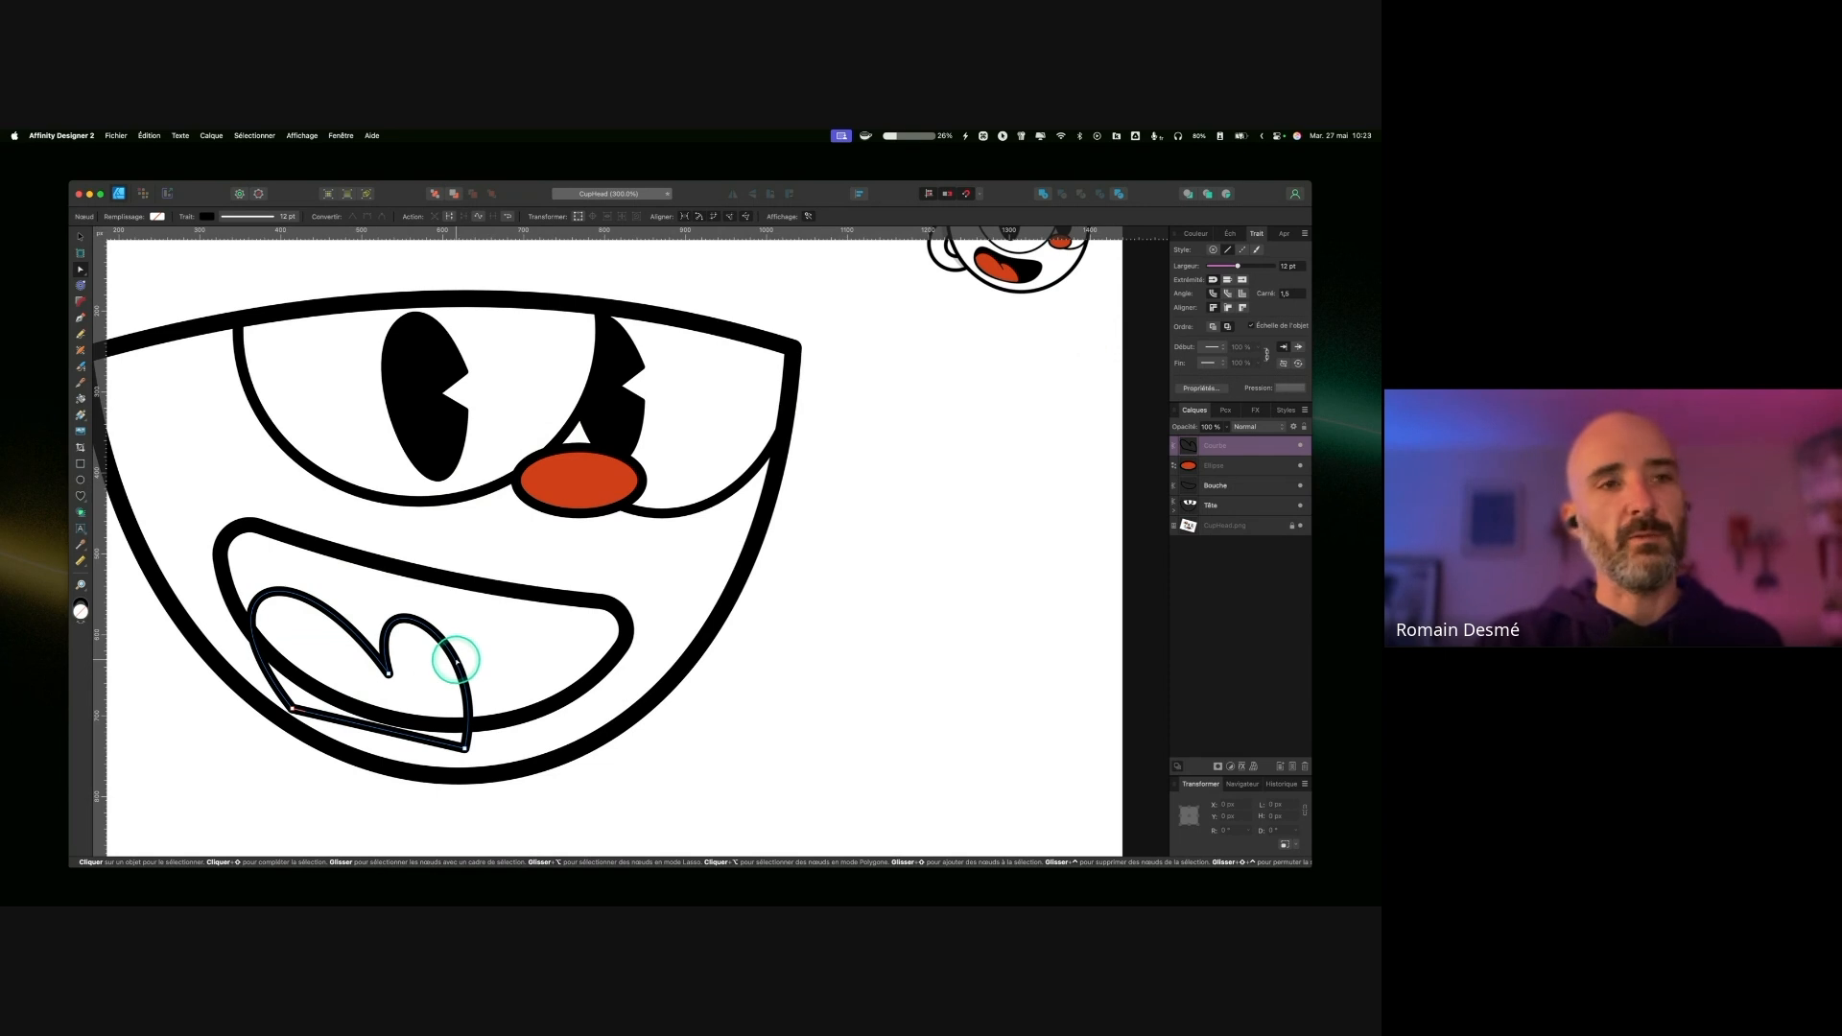
drag(418, 631, 413, 619)
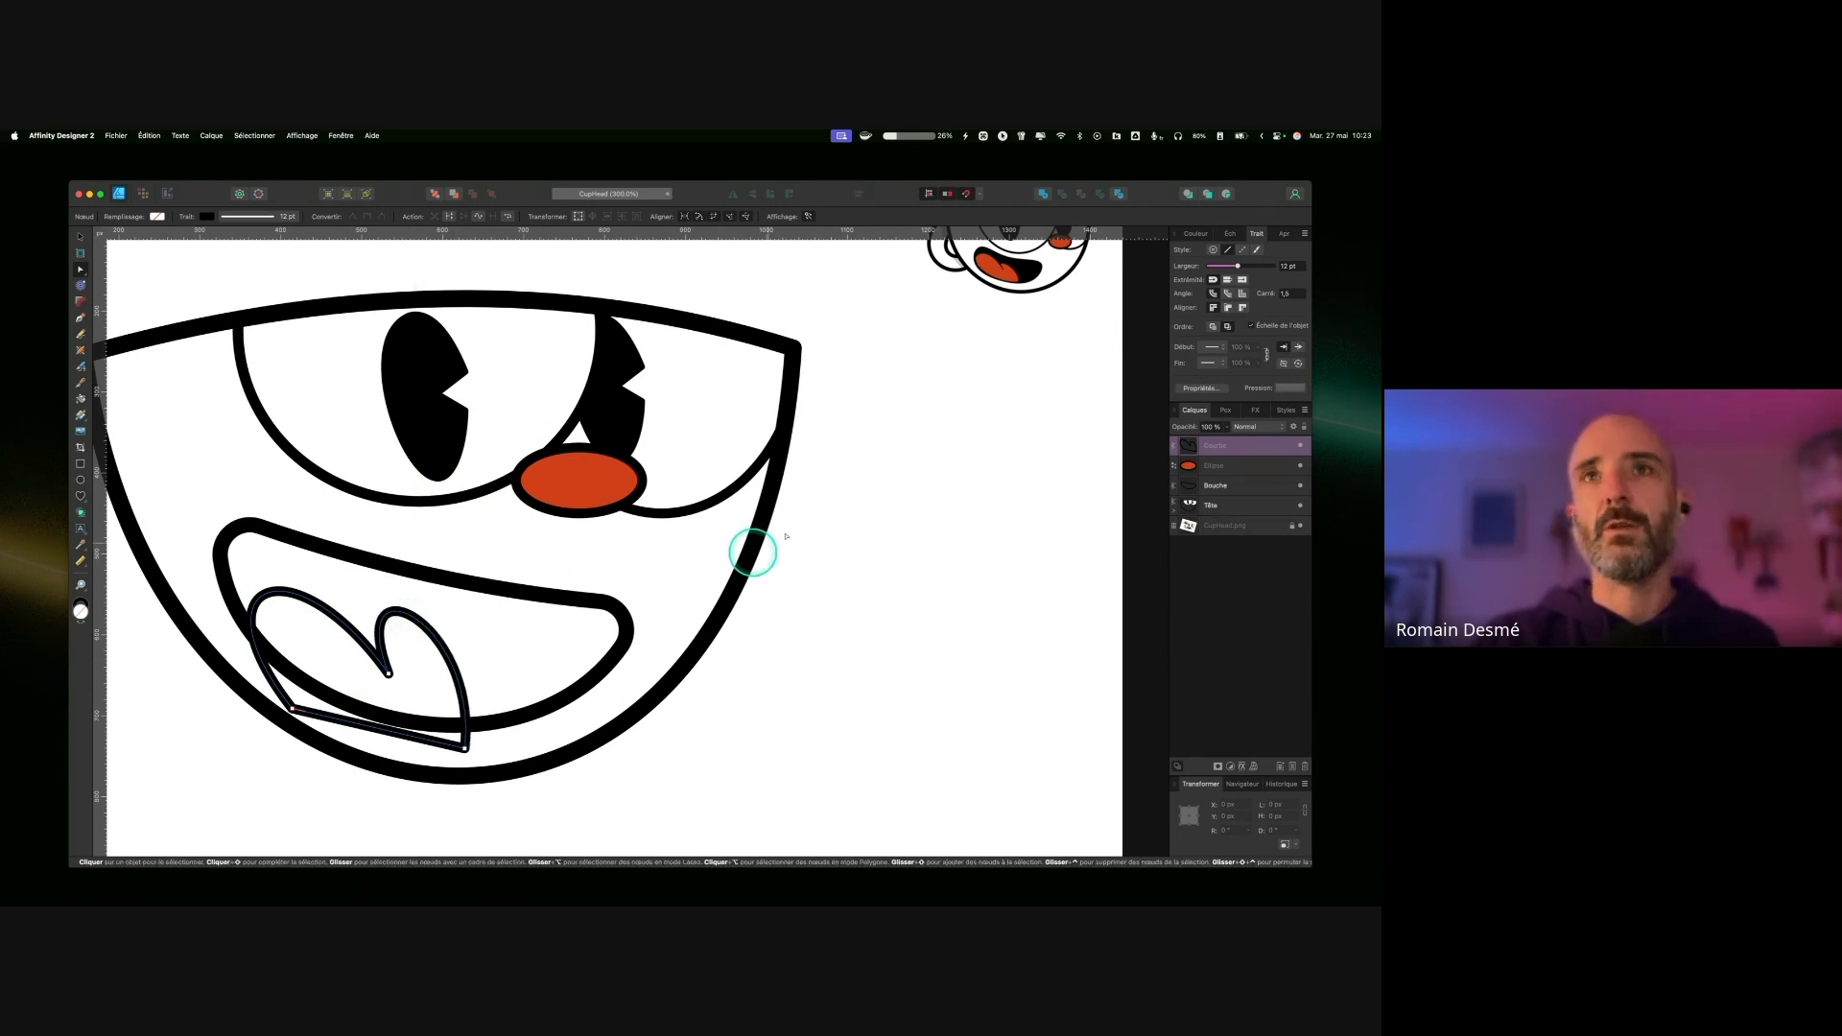
Step: Fill the tongue shape with the red-orange already sampled for the nose
click(1194, 235)
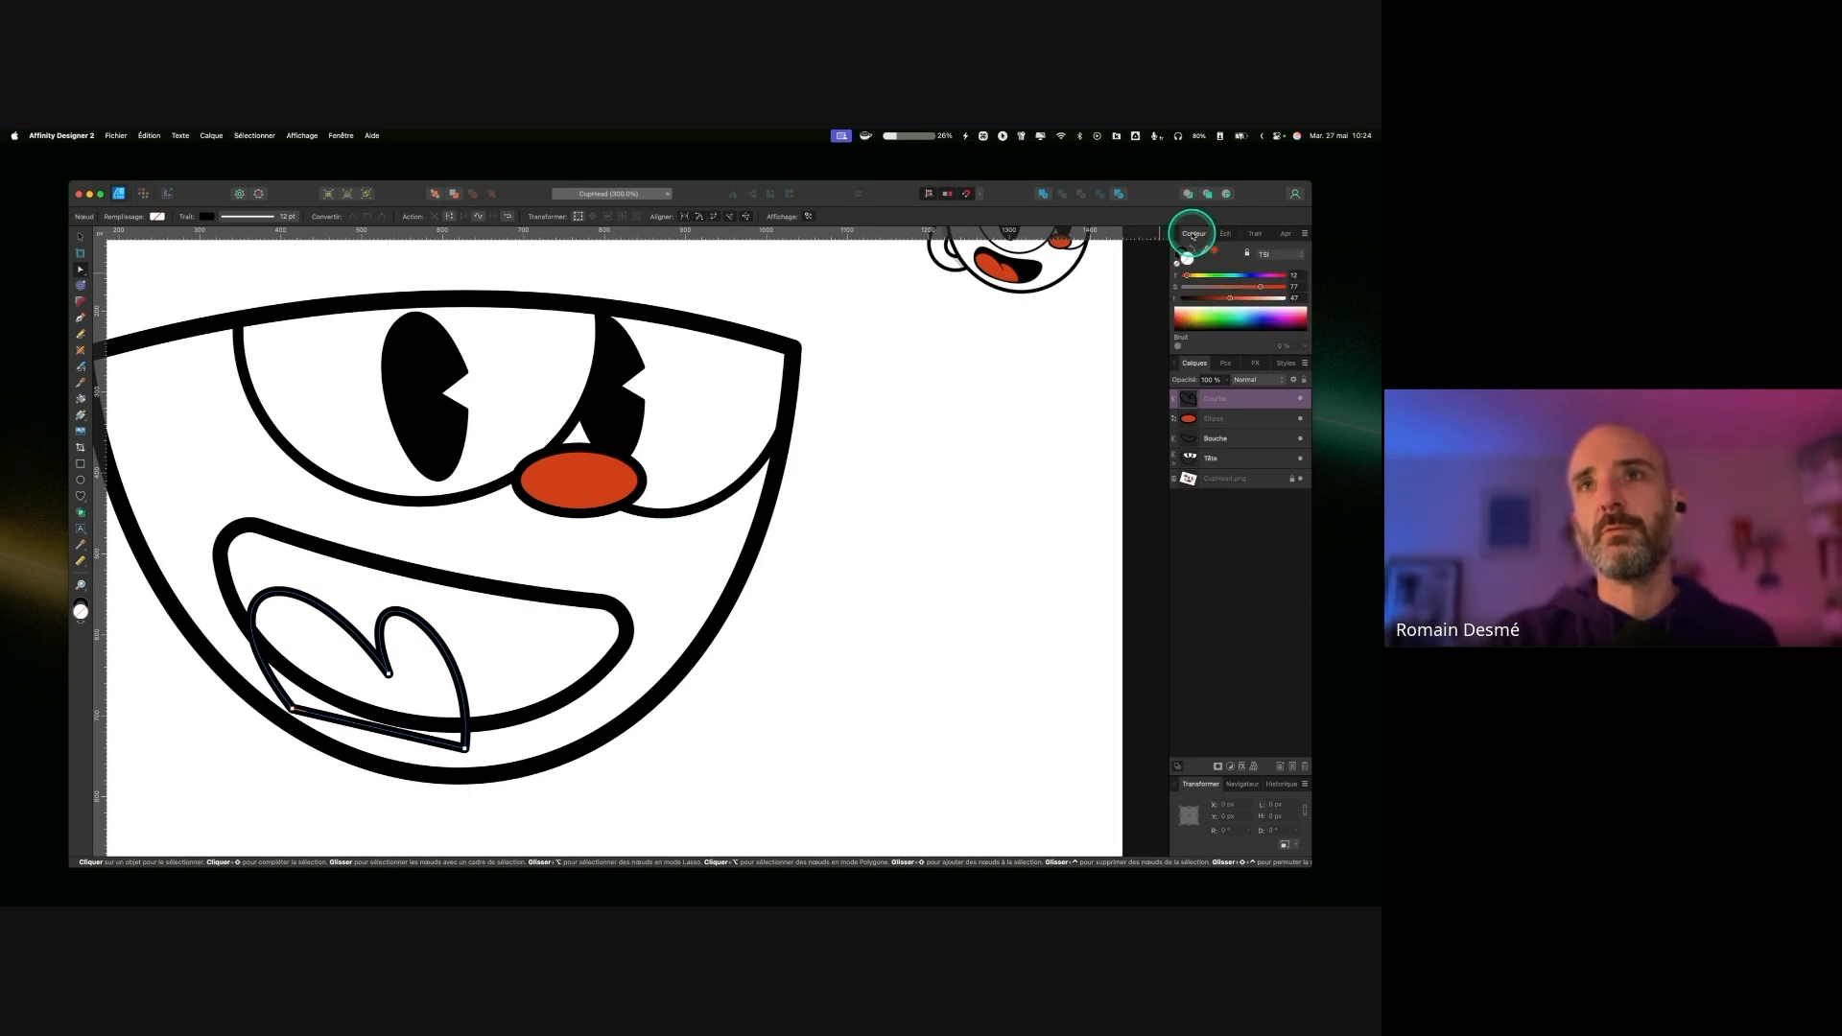
key(ctrl)
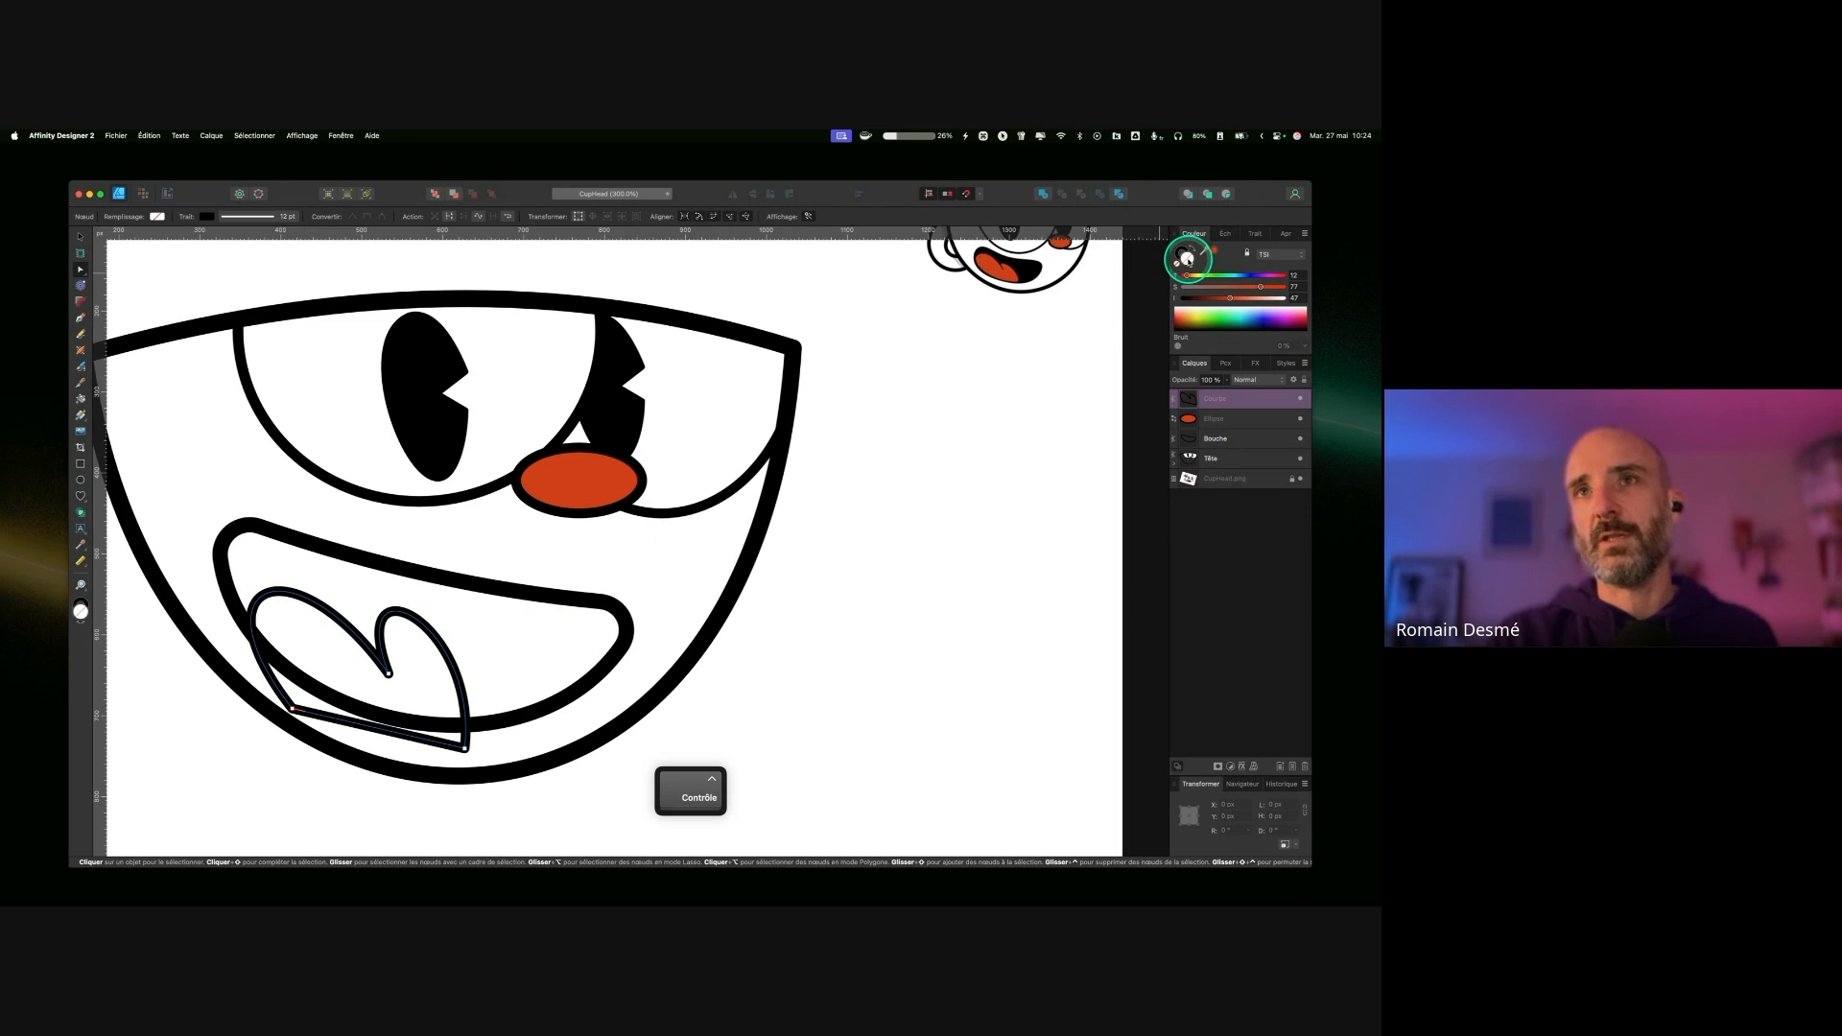
click(1215, 252)
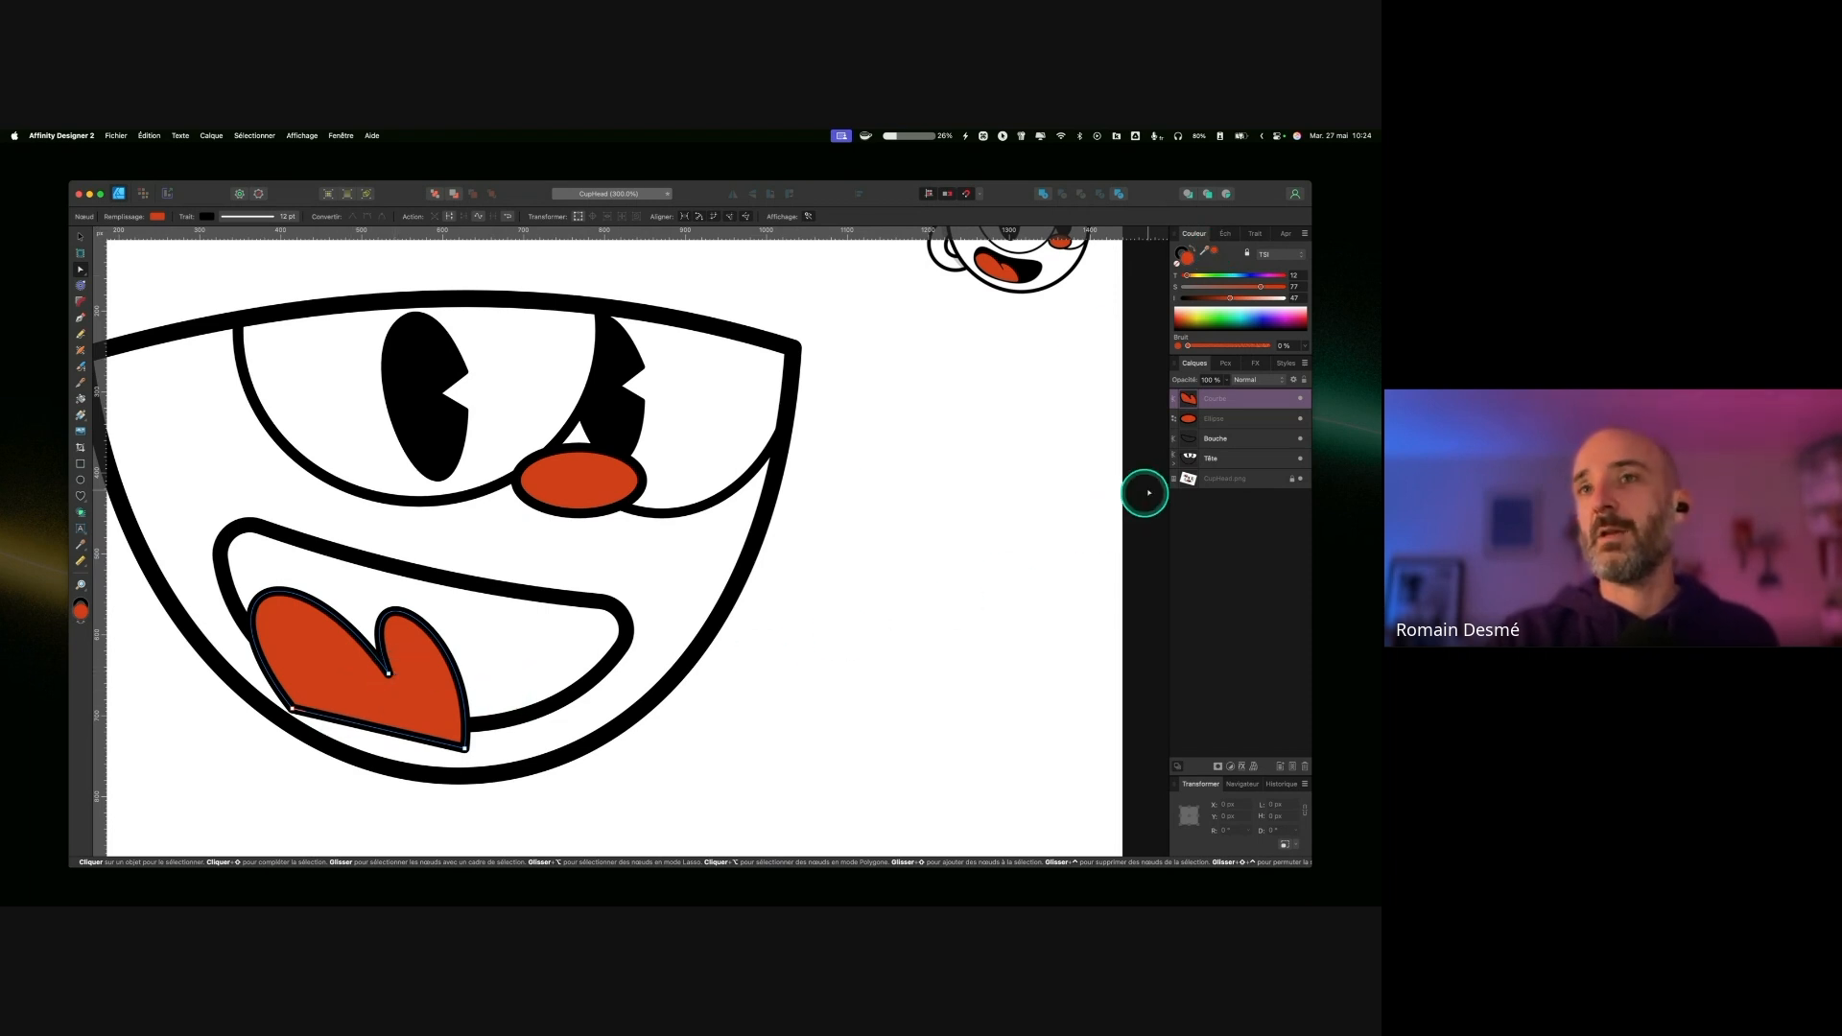
Step: Rename the tongue curve's layer to Langue and the nose ellipse's layer to Nez
double_click(1218, 401)
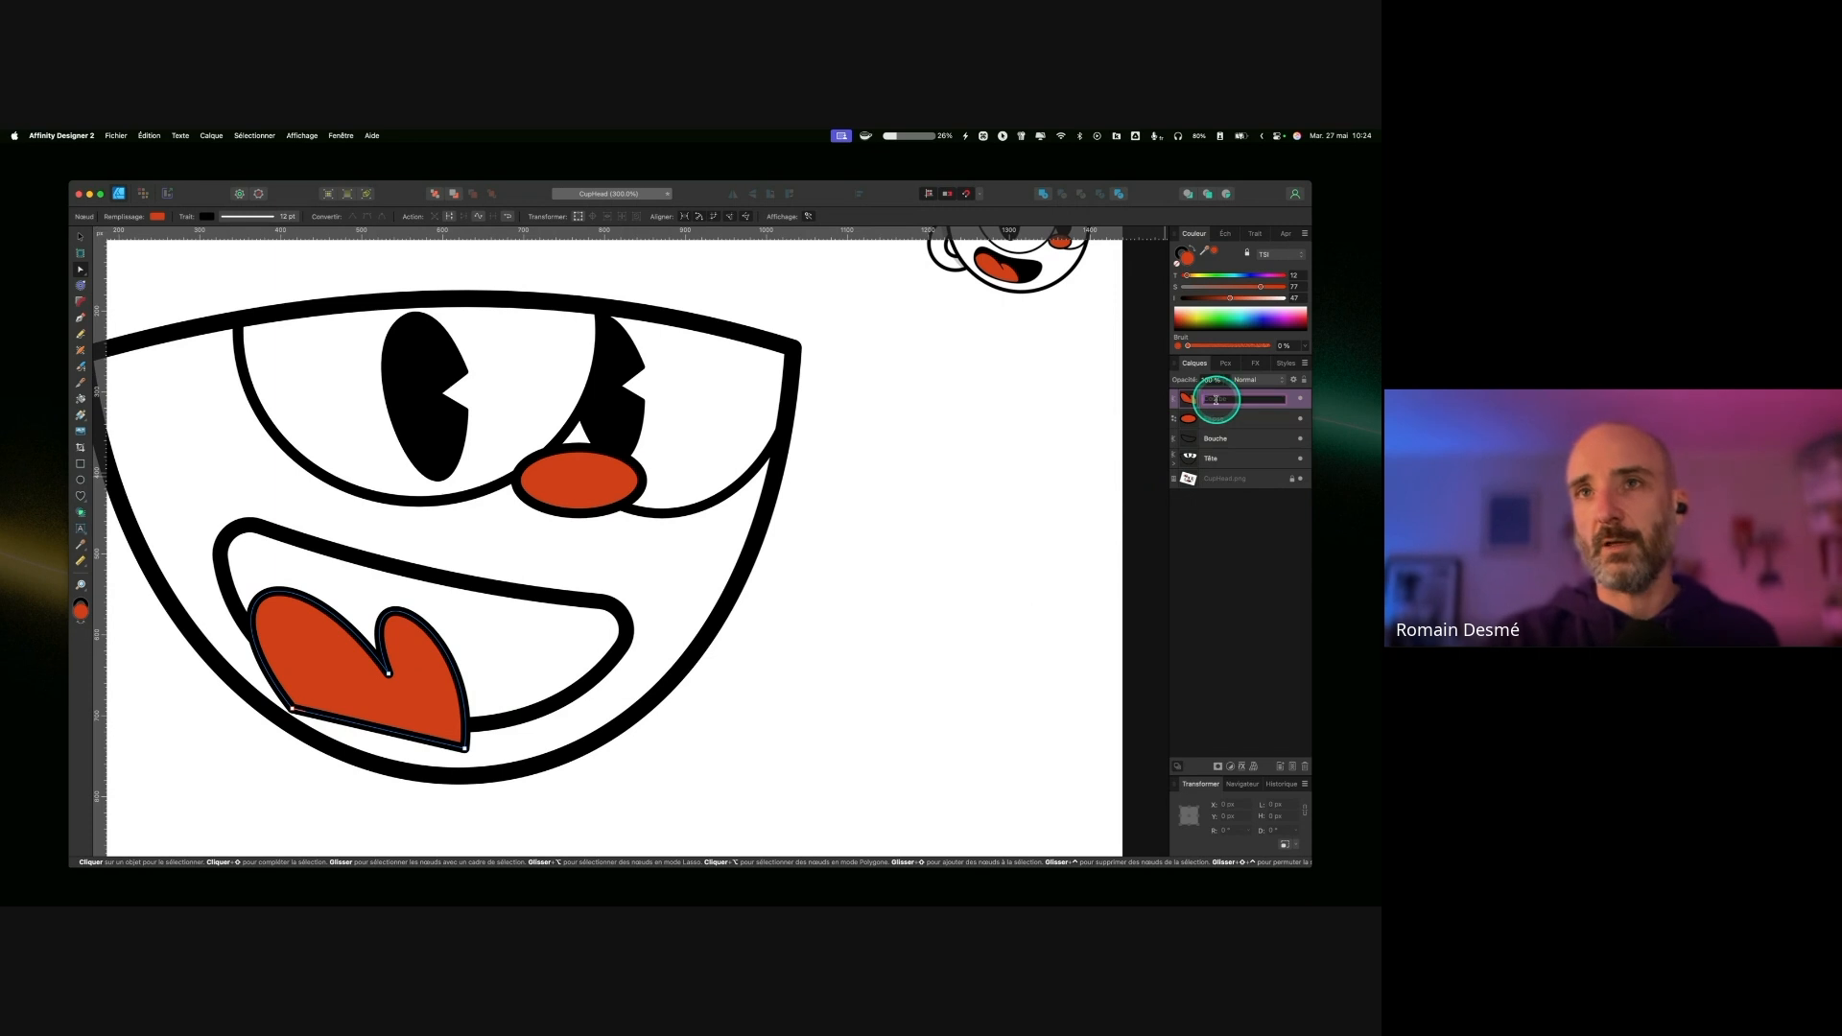
text(Langue)
key(Return)
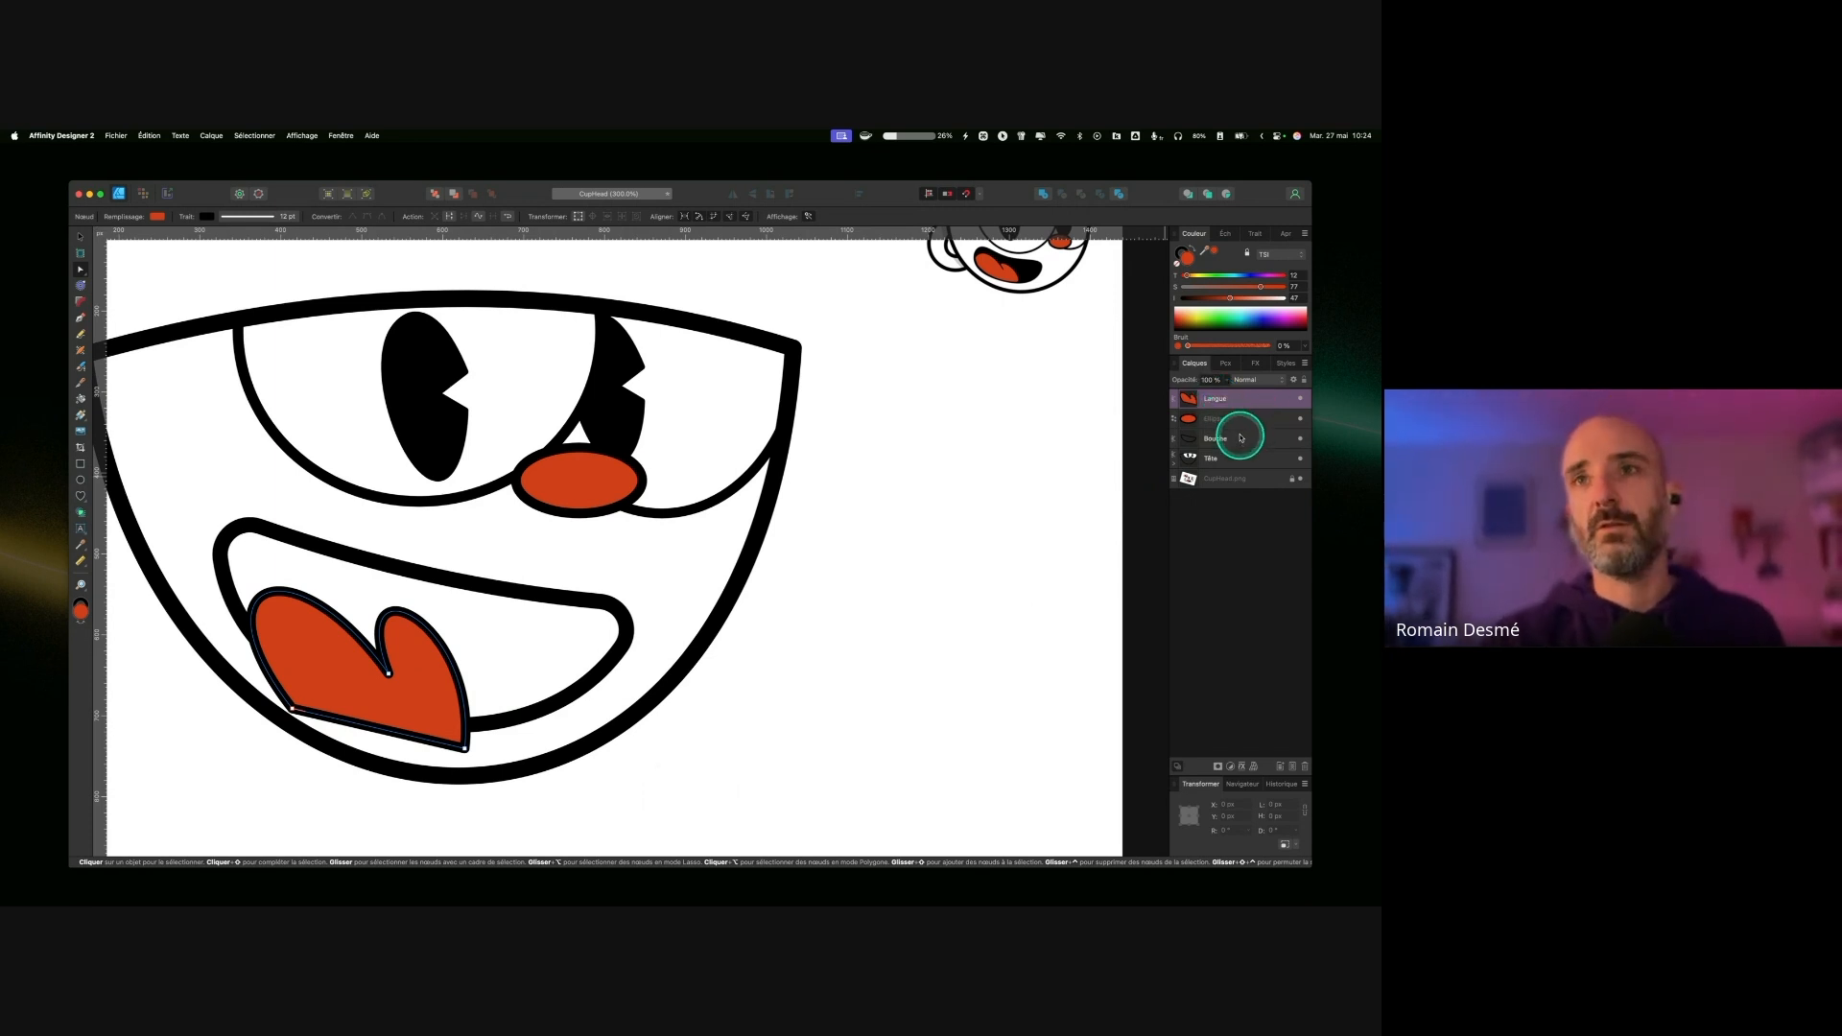
double_click(1211, 419)
text(Nez)
key(Return)
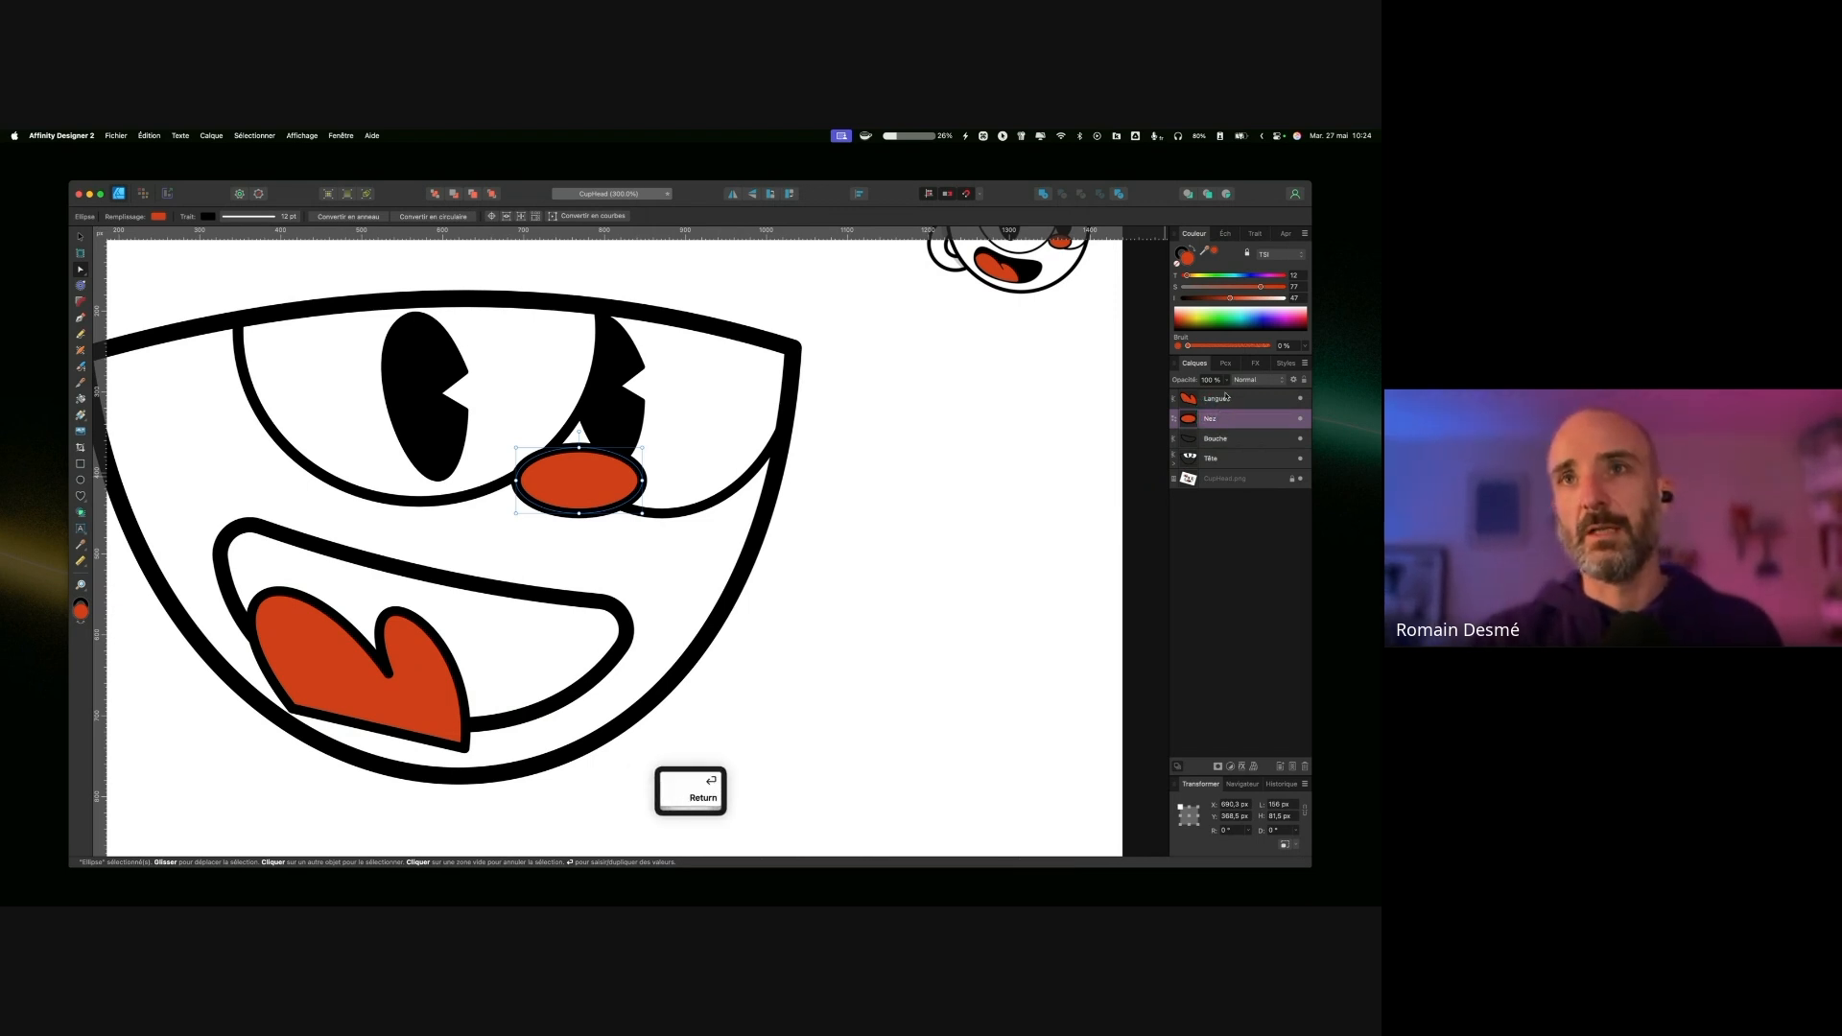
Step: Nest the Langue layer inside the Bouche layer so the mouth clips the tongue, and clear the selection
click(1233, 399)
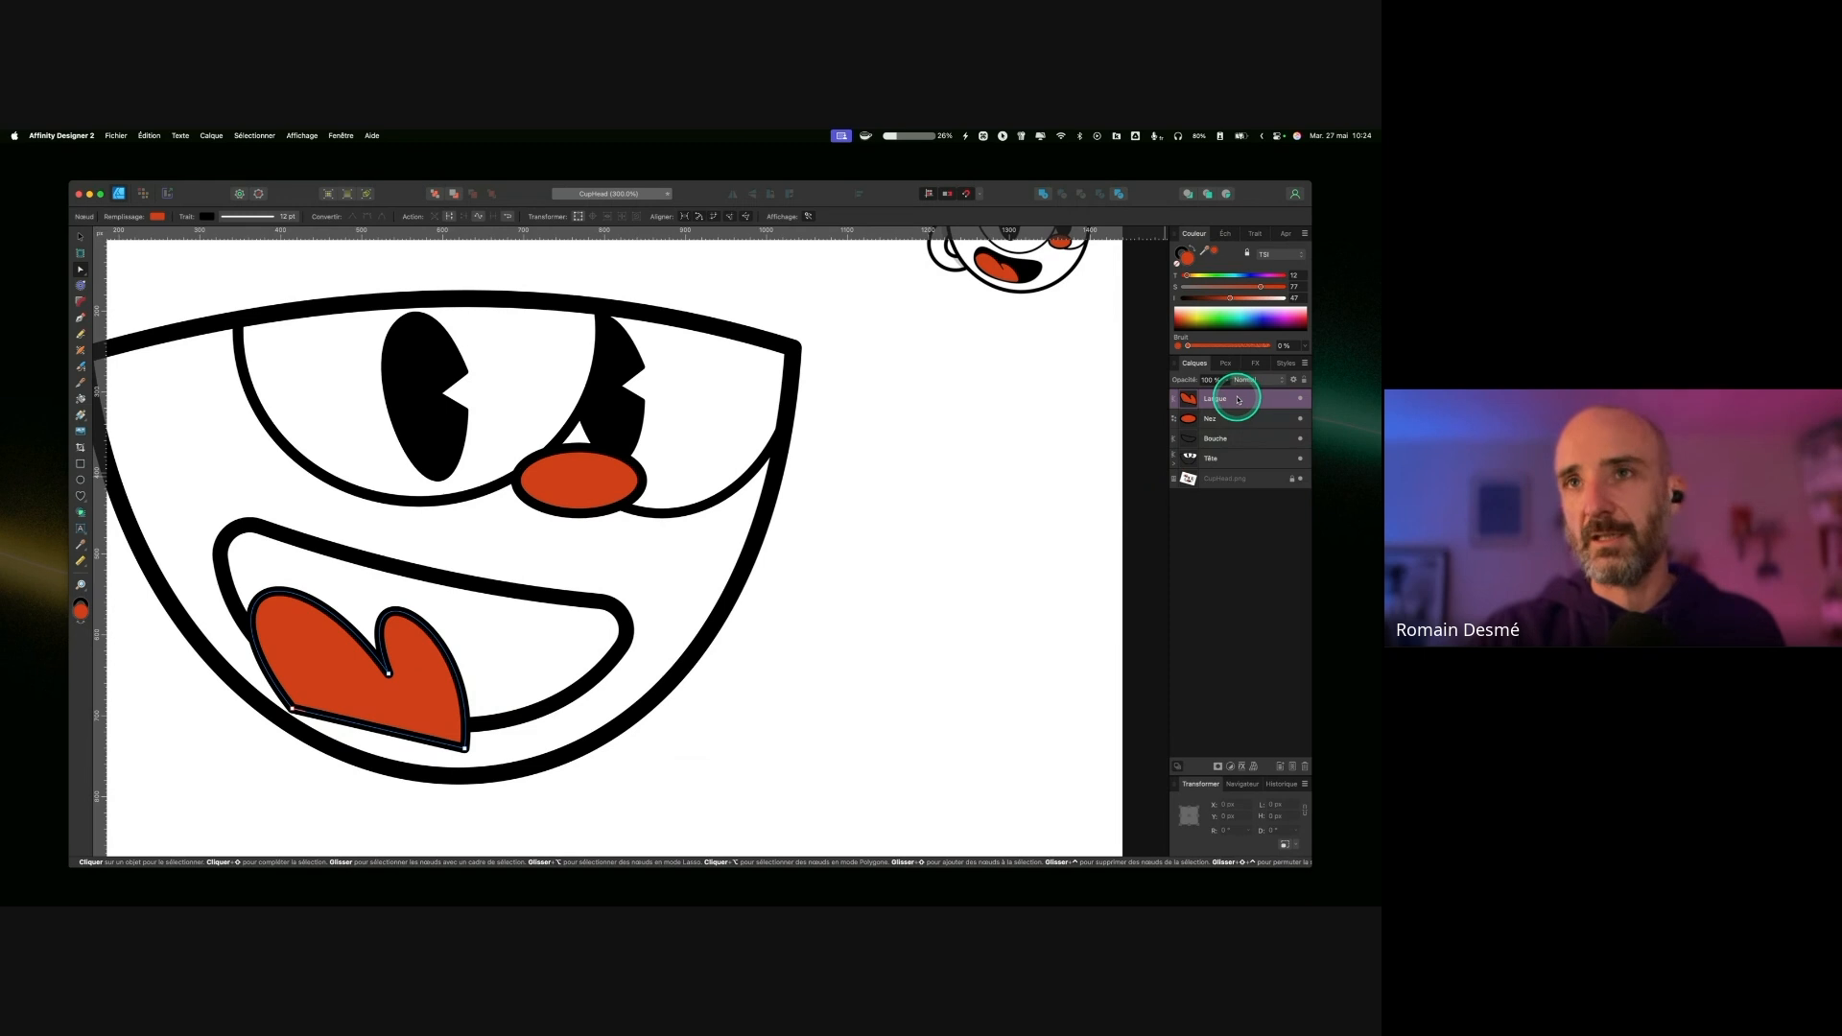
drag(1235, 411, 1237, 441)
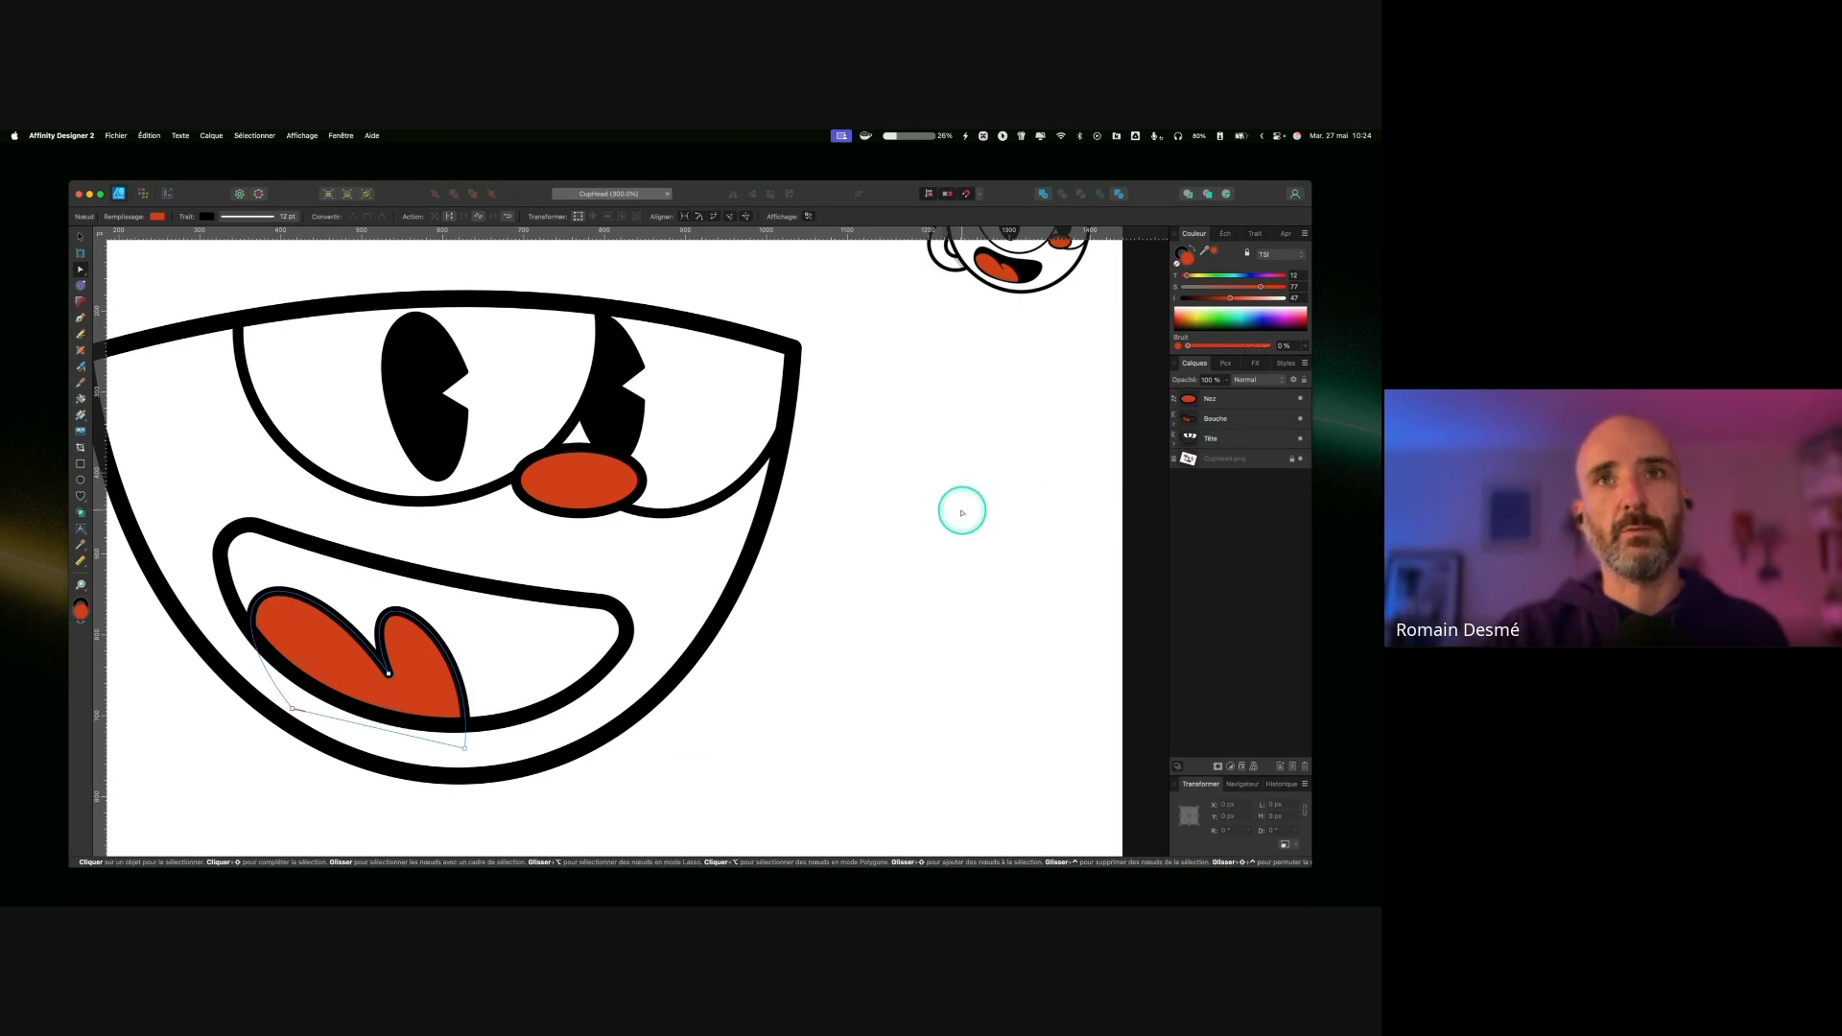
click(903, 518)
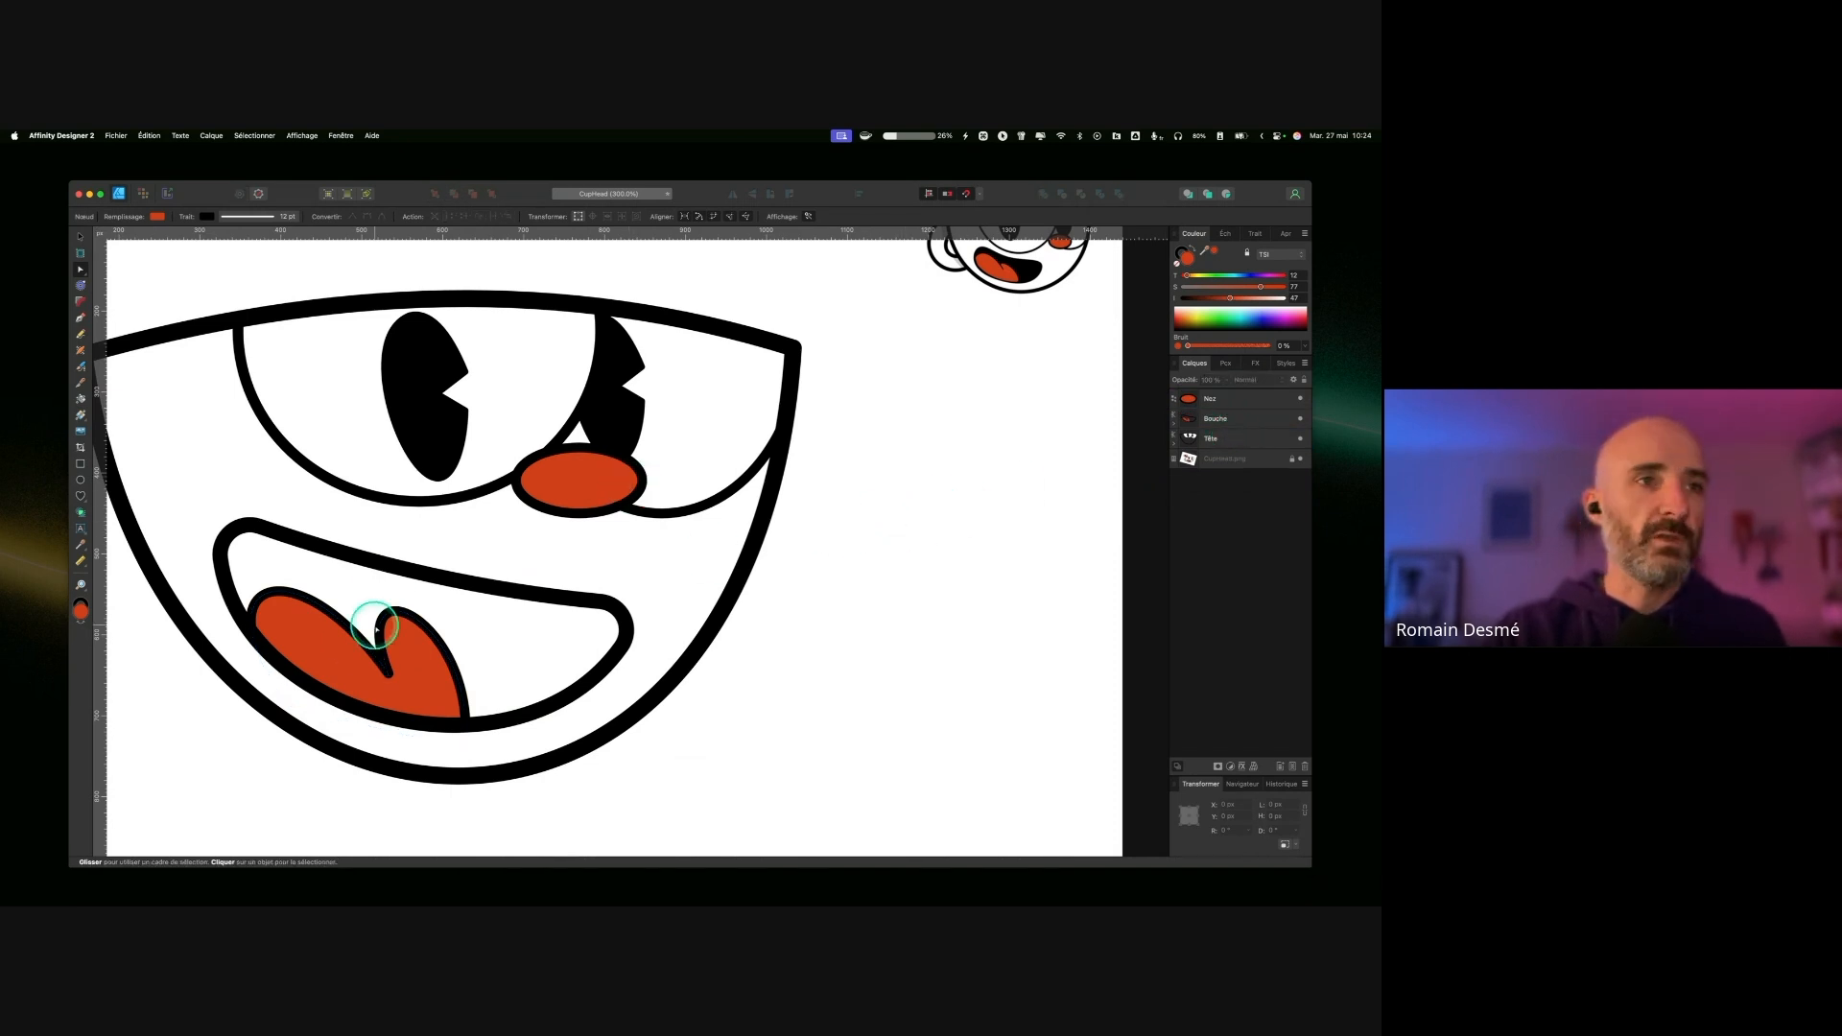
Step: Move the tongue's notch node up and to the left, and flatten both lobes into lower curves
click(389, 673)
click(377, 656)
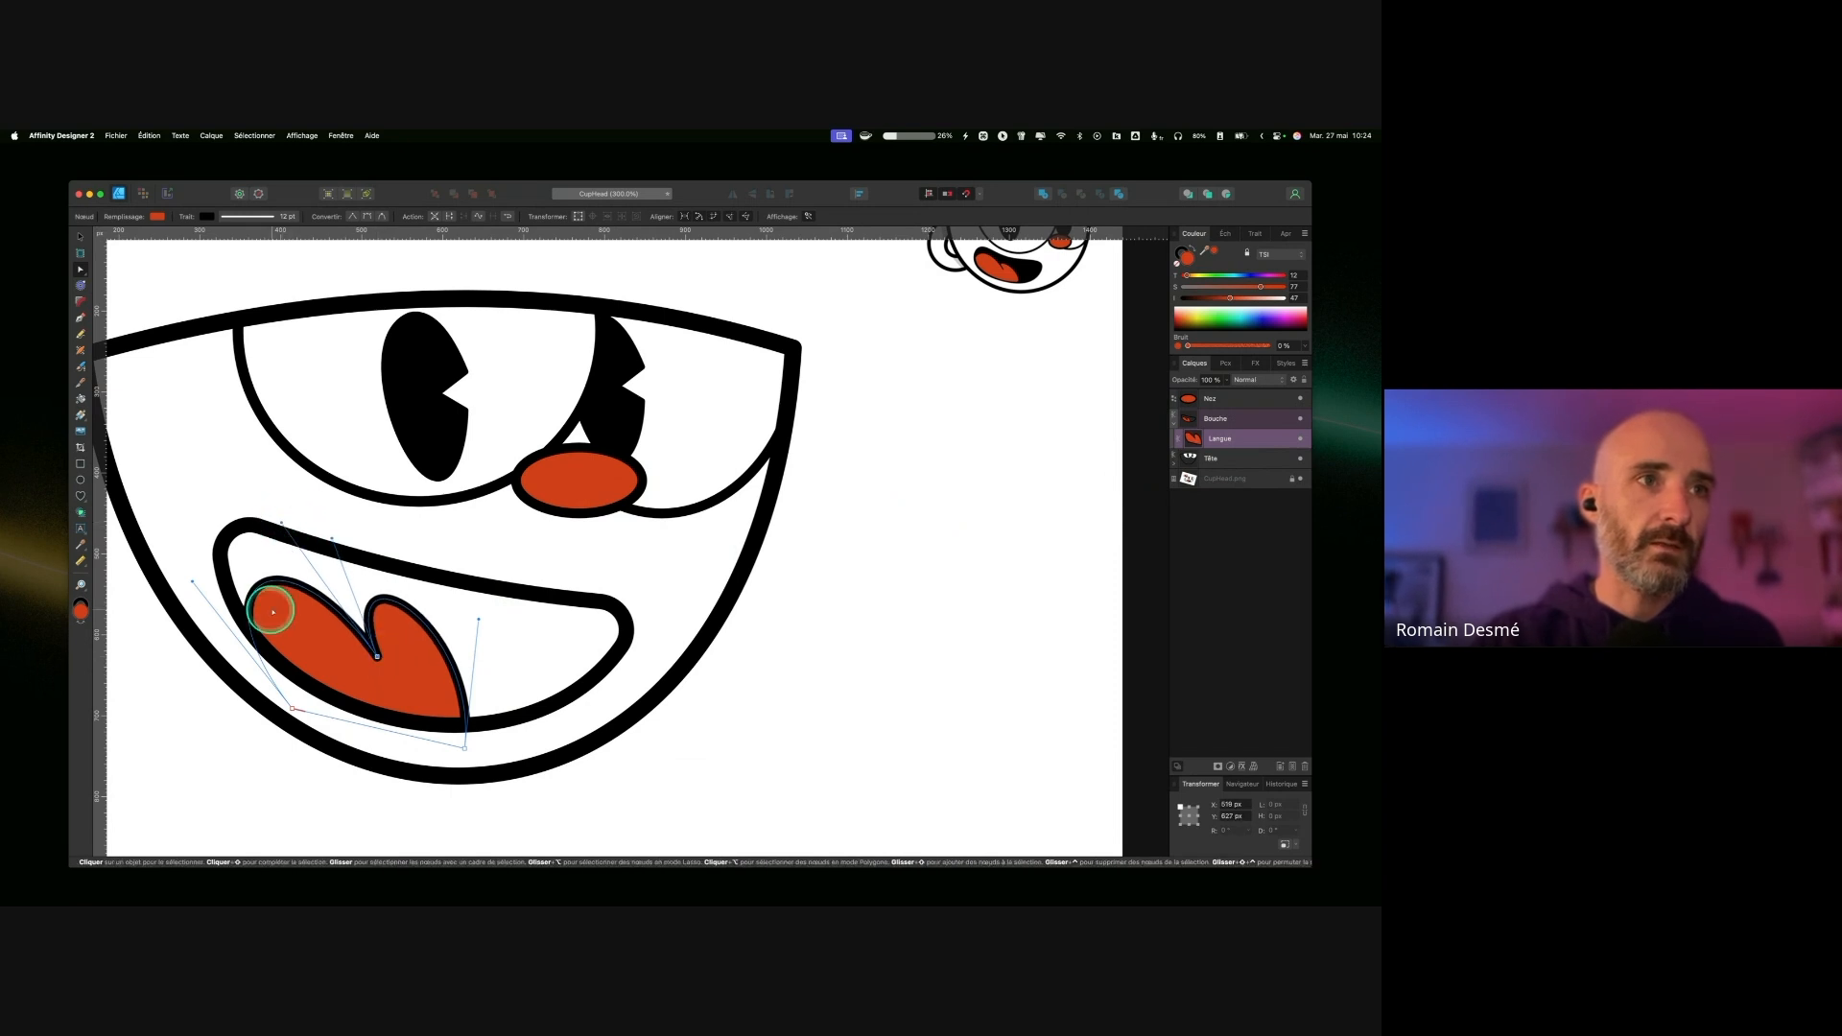
drag(285, 587, 400, 634)
Step: Enlarge the tongue up and to the left with the Move tool, and thin its black stroke to 7 pt
click(80, 236)
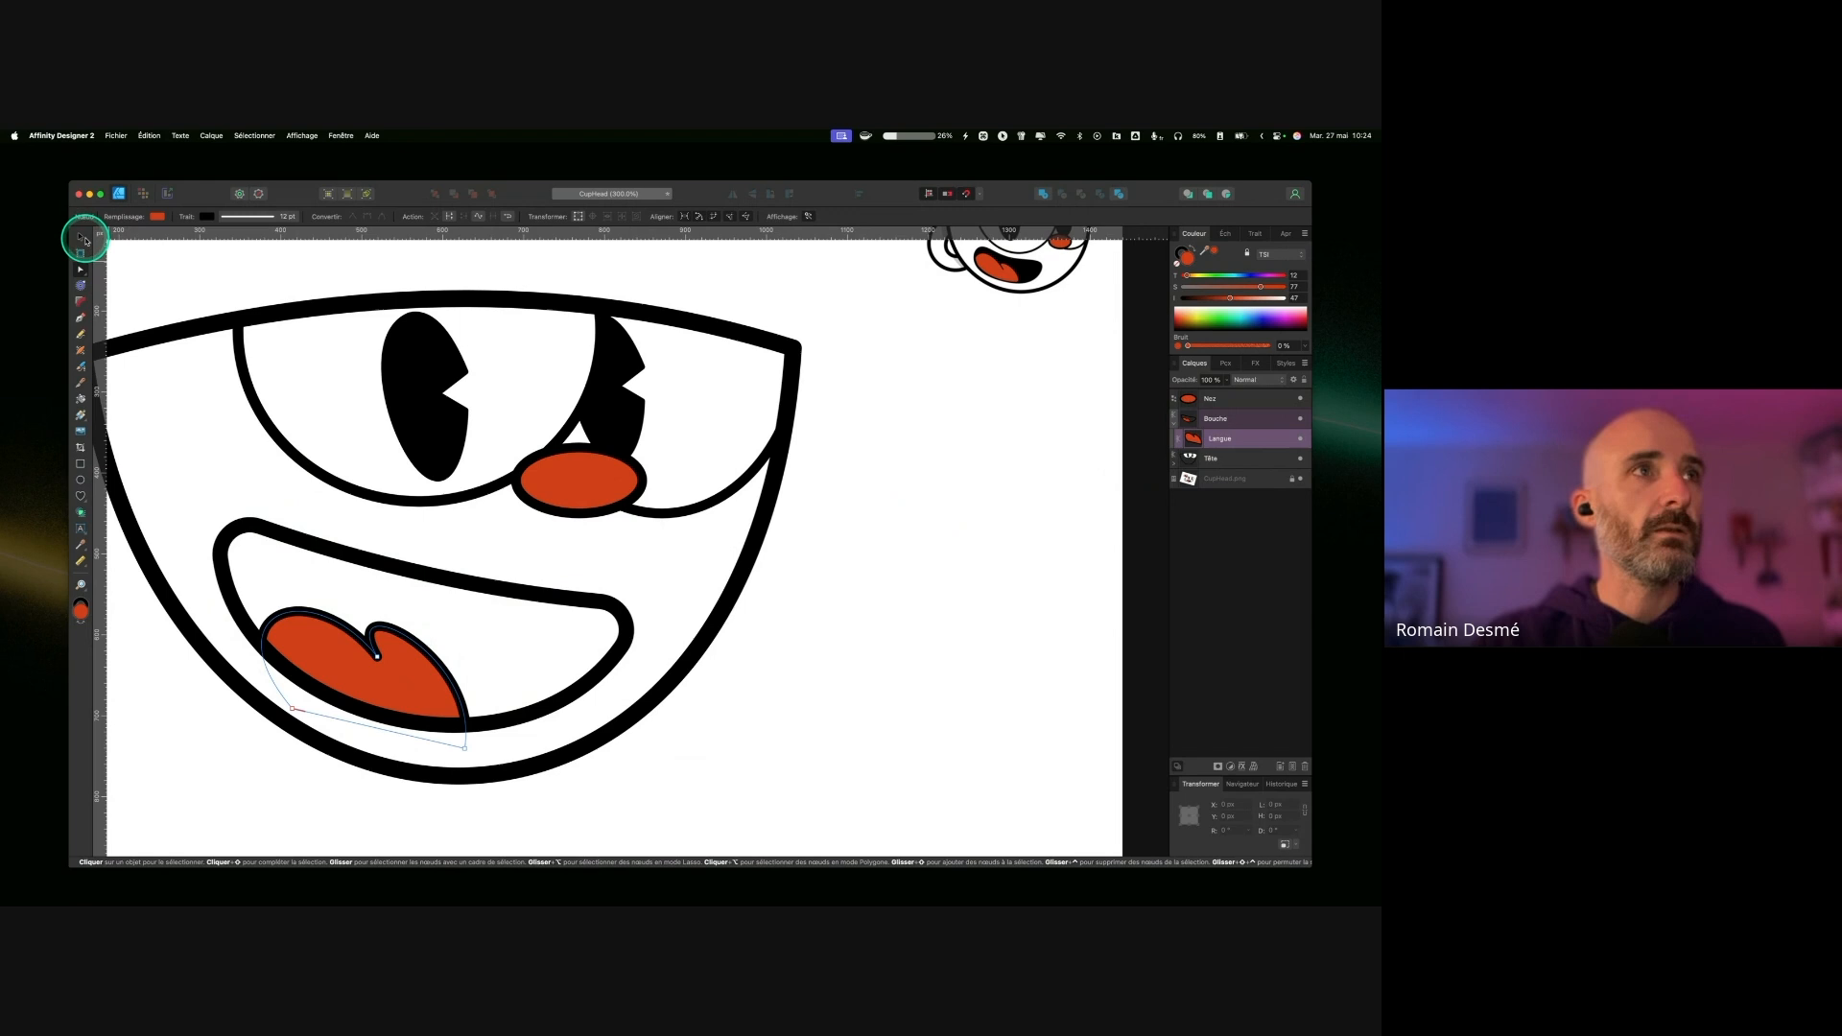
drag(260, 610, 250, 581)
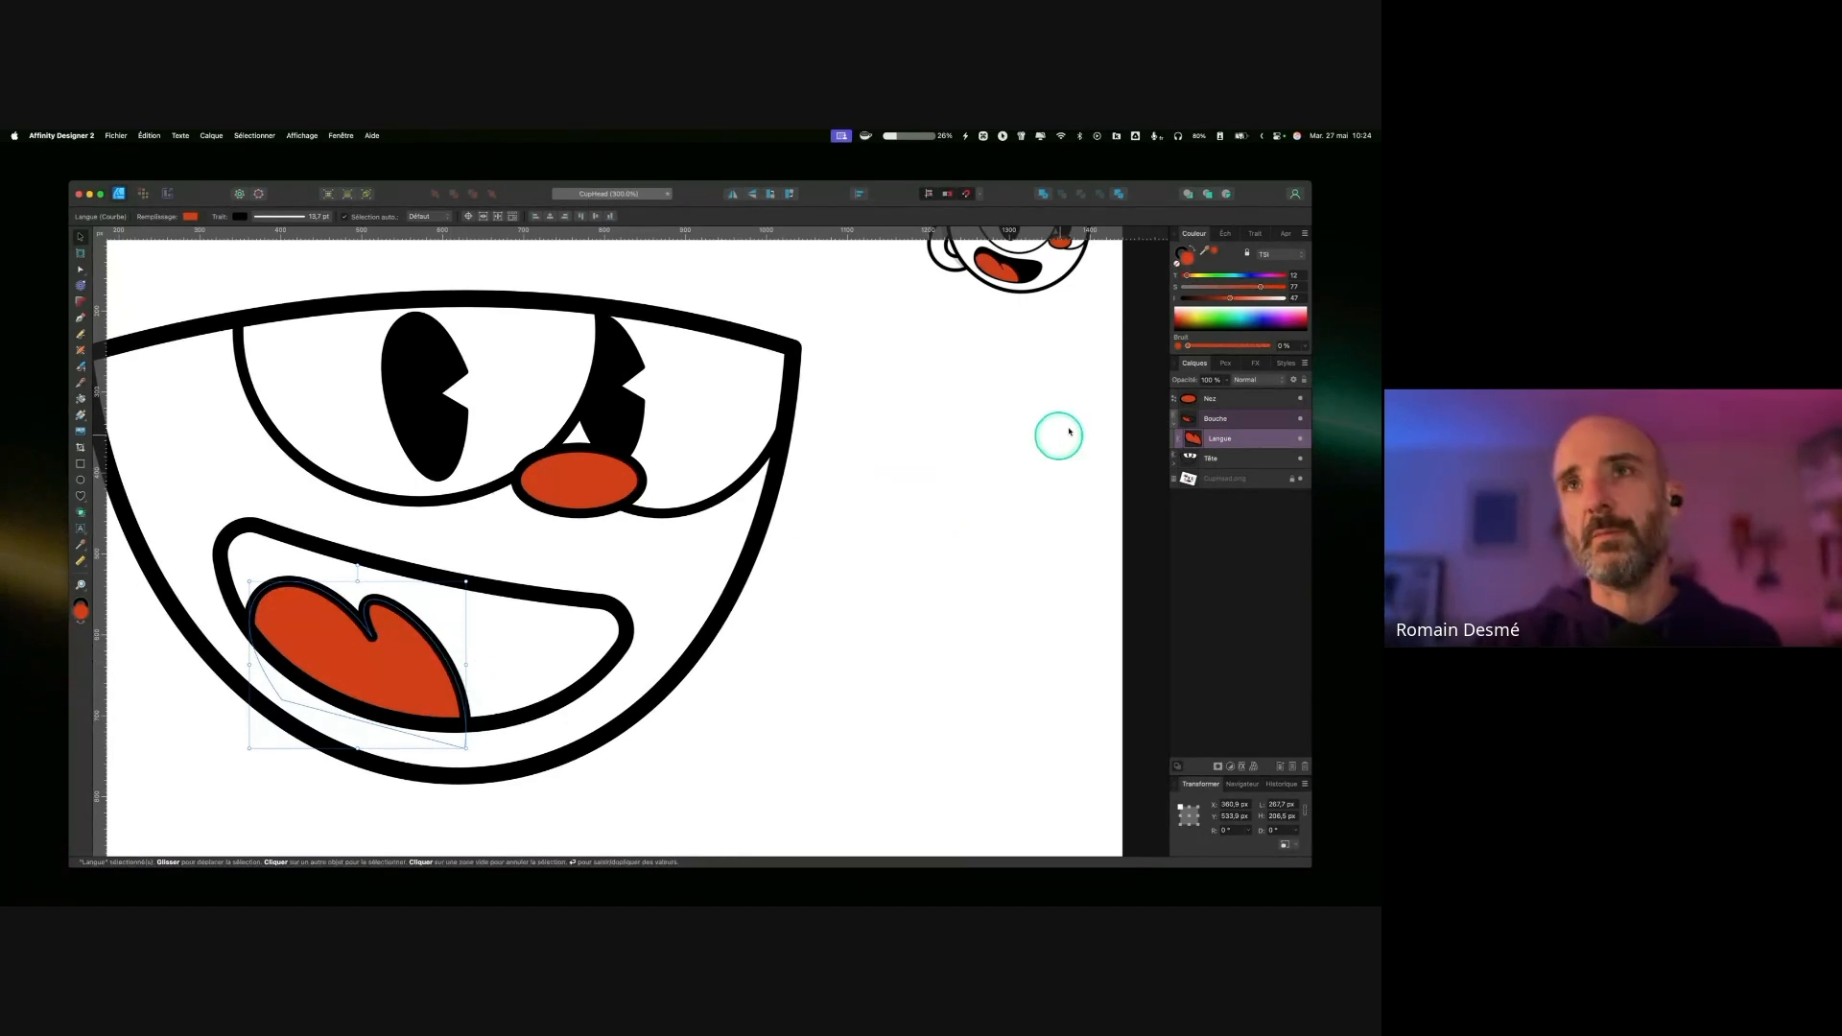
click(1255, 233)
drag(1239, 267, 1231, 268)
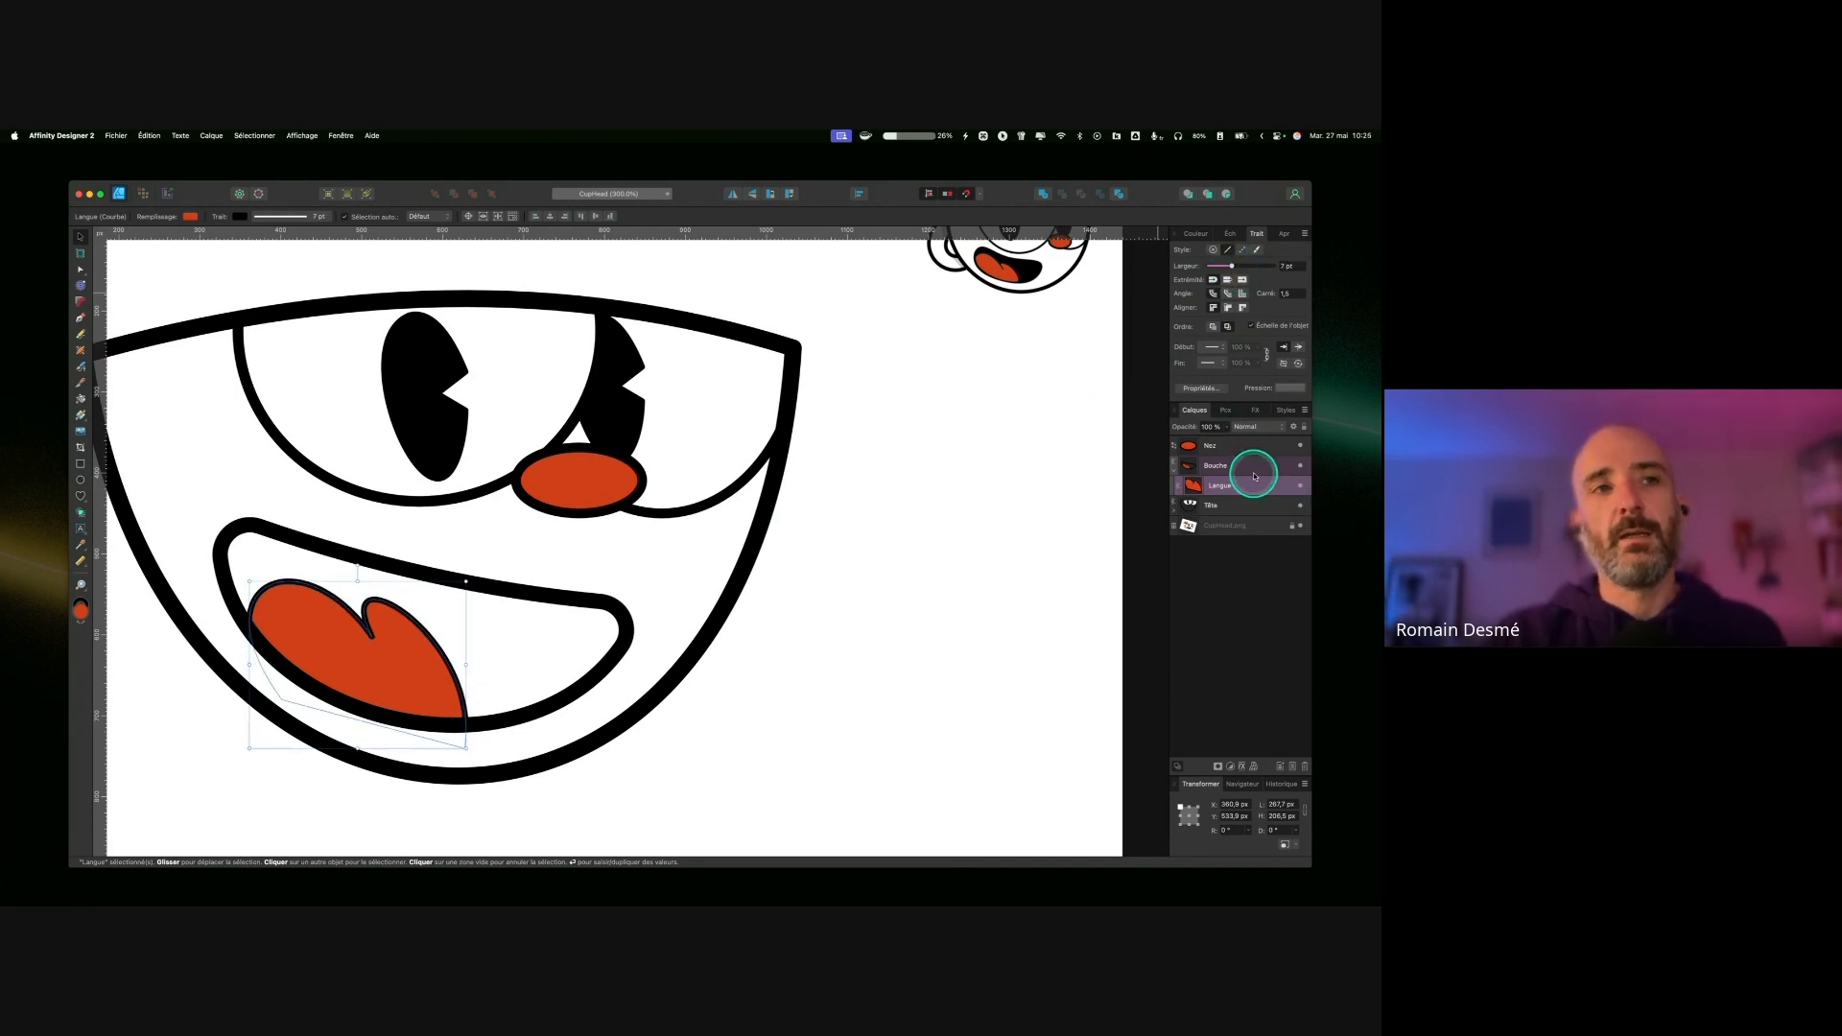
Step: Fill the Bouche mouth shape with black by lowering its luminosity to 0, and clear the selection
click(1250, 467)
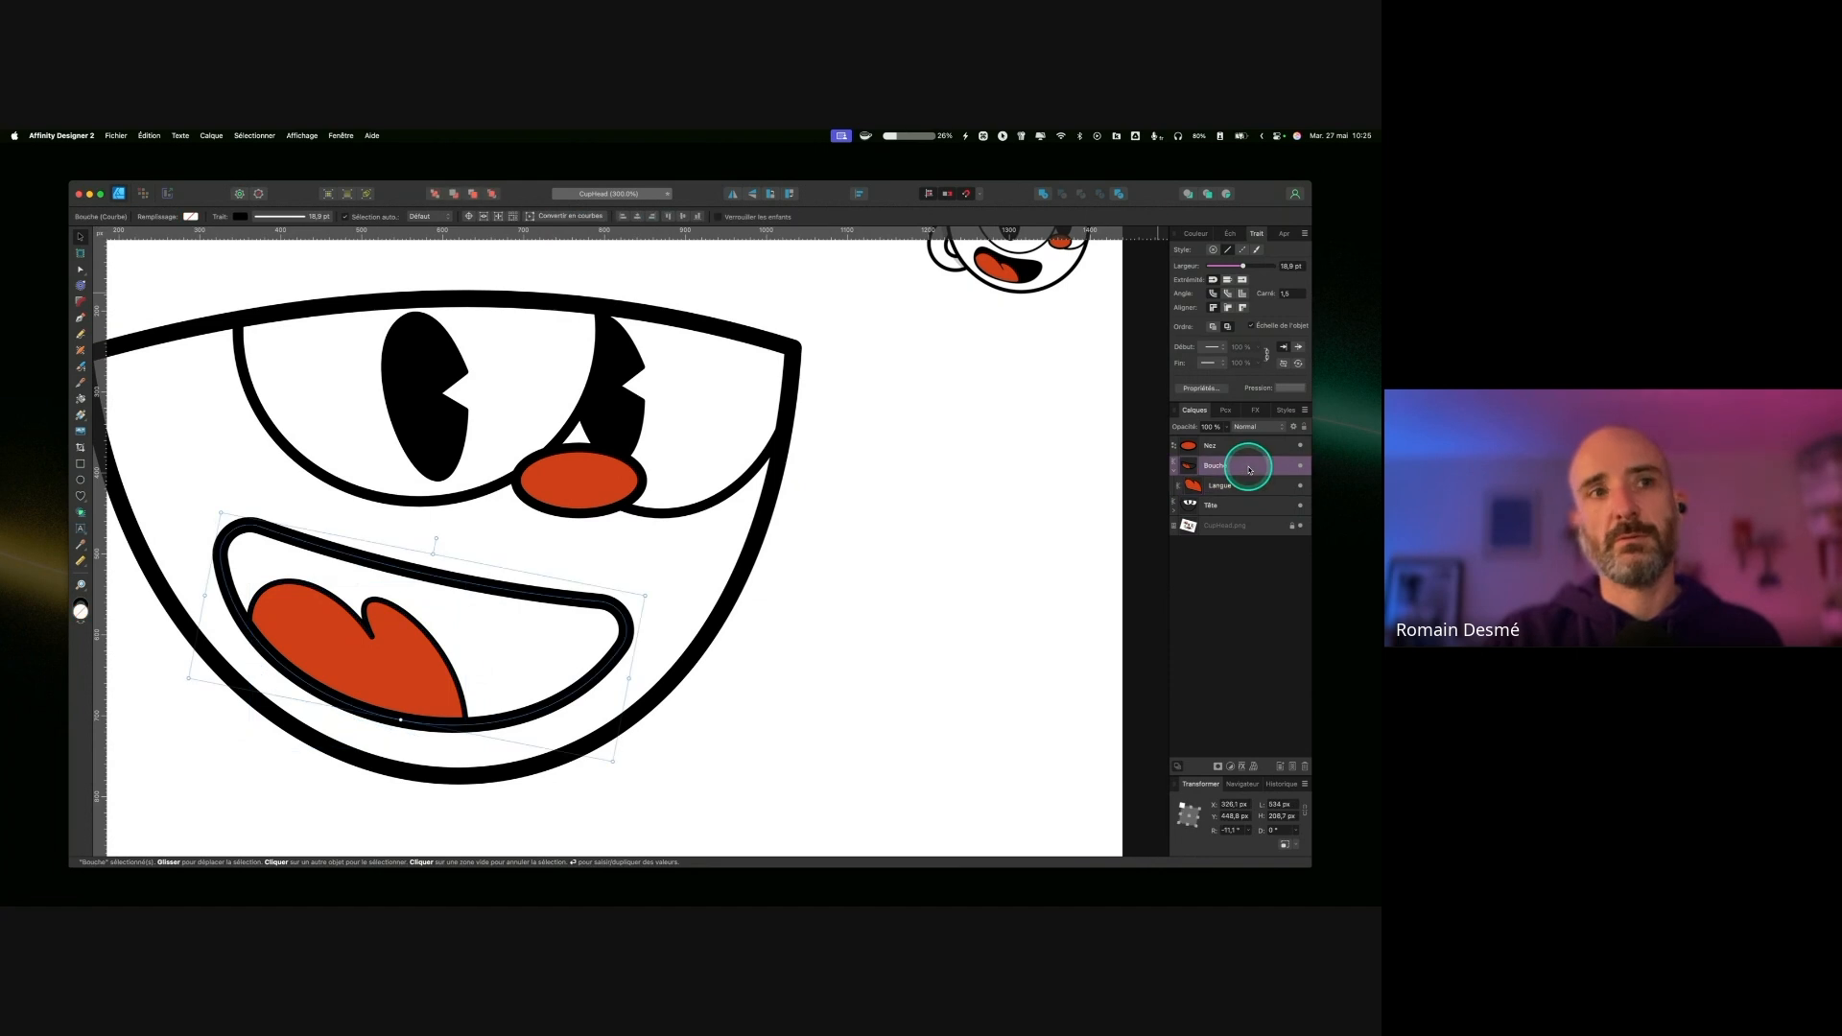
click(1192, 233)
ctrl+click(1236, 294)
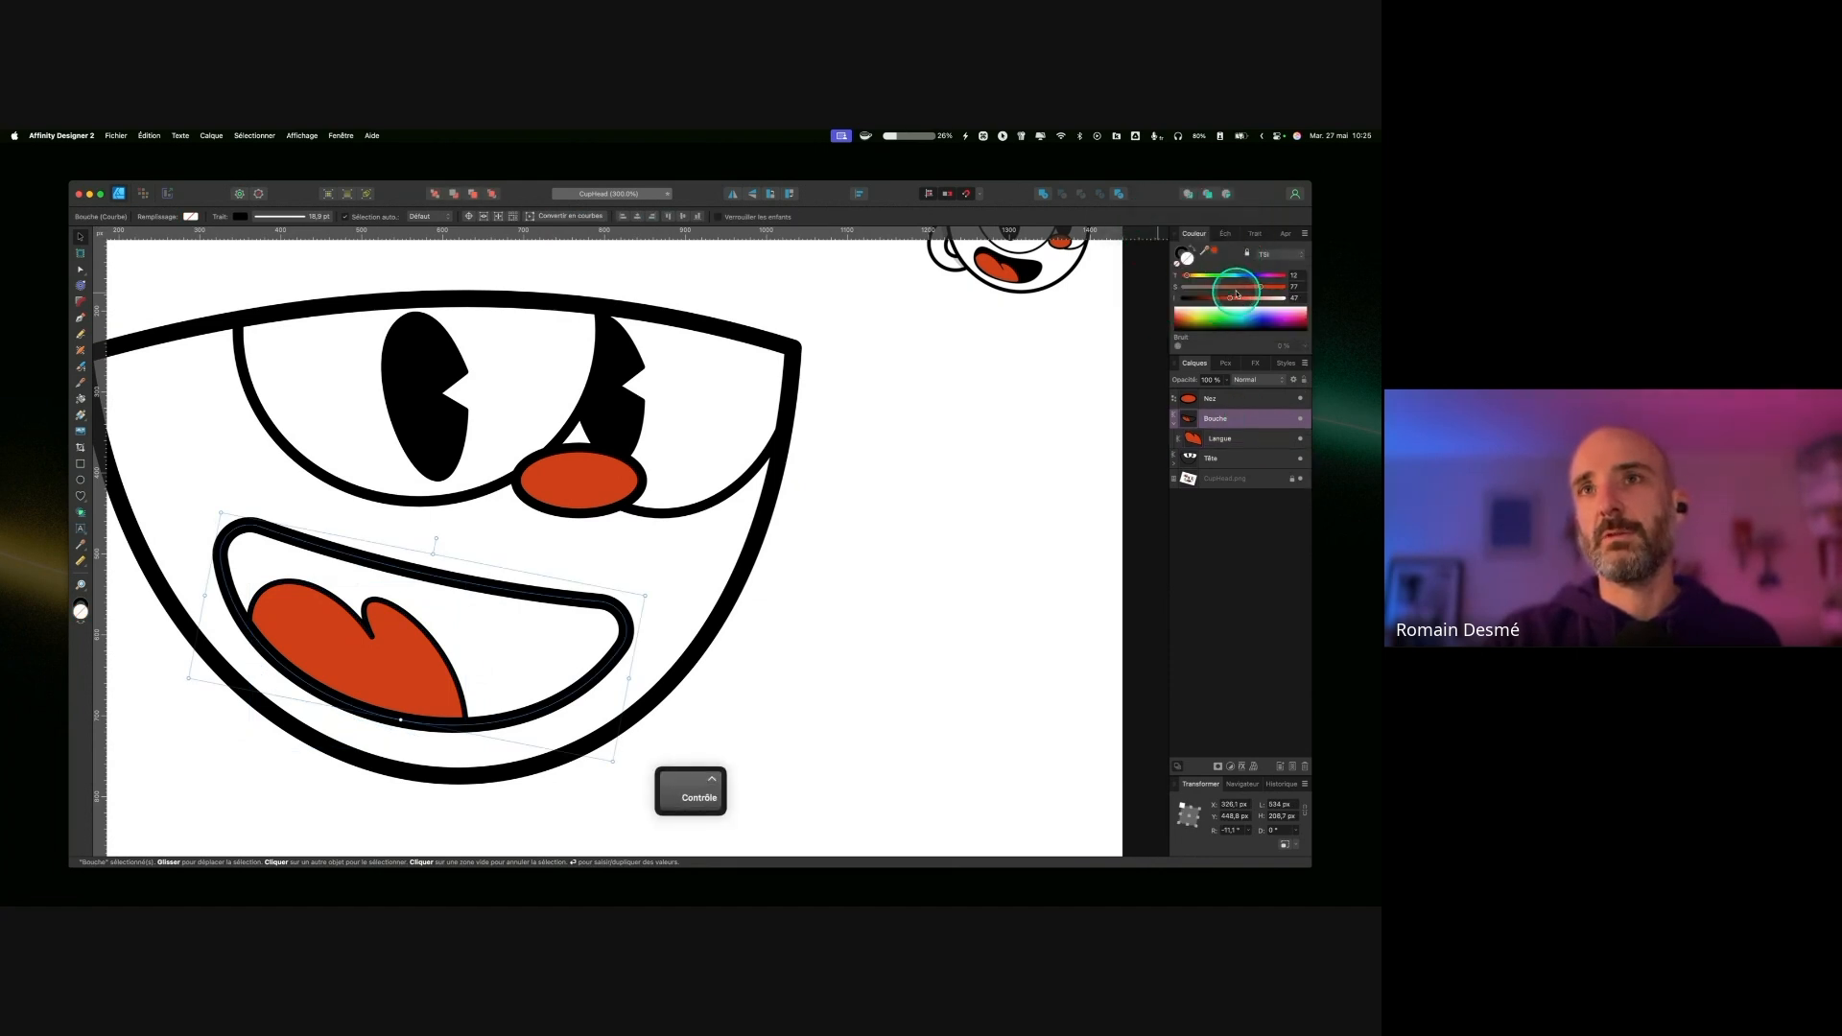
mouse_move(1230, 299)
mouse_down()
mouse_move(1190, 299)
mouse_move(1207, 296)
mouse_up()
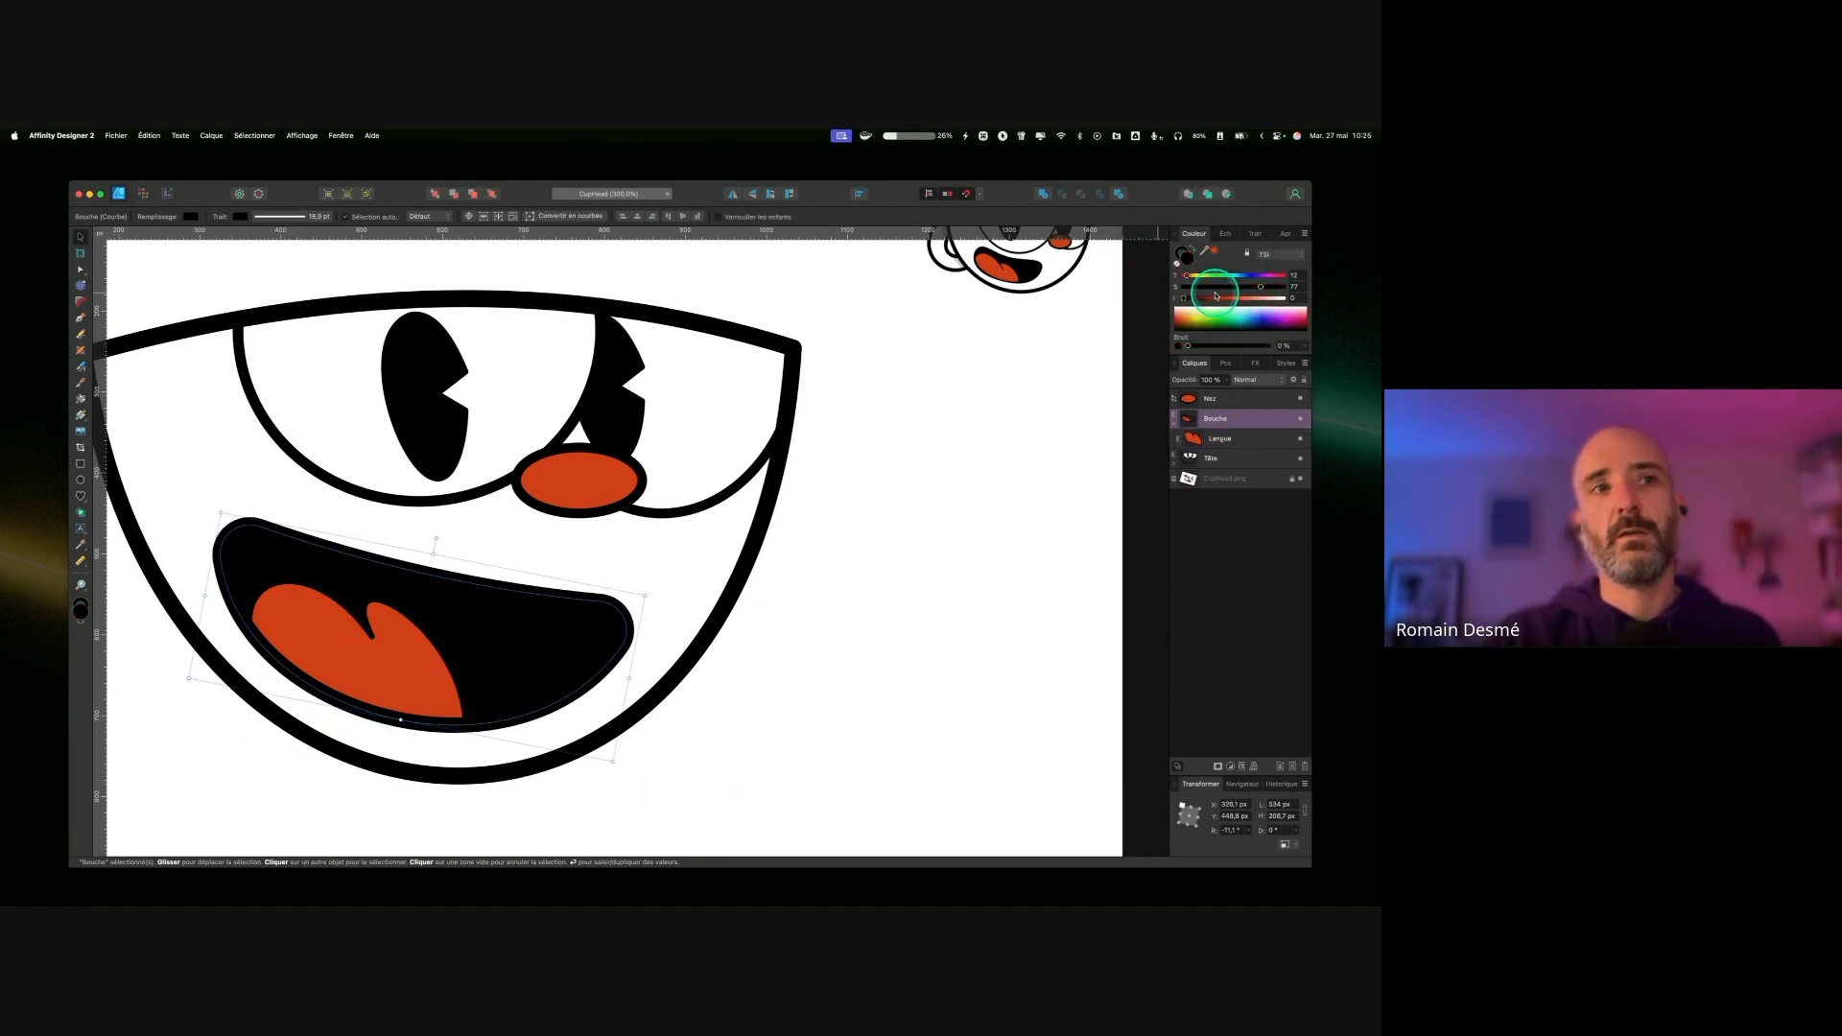
key(super+minus)
key(a)
click(537, 600)
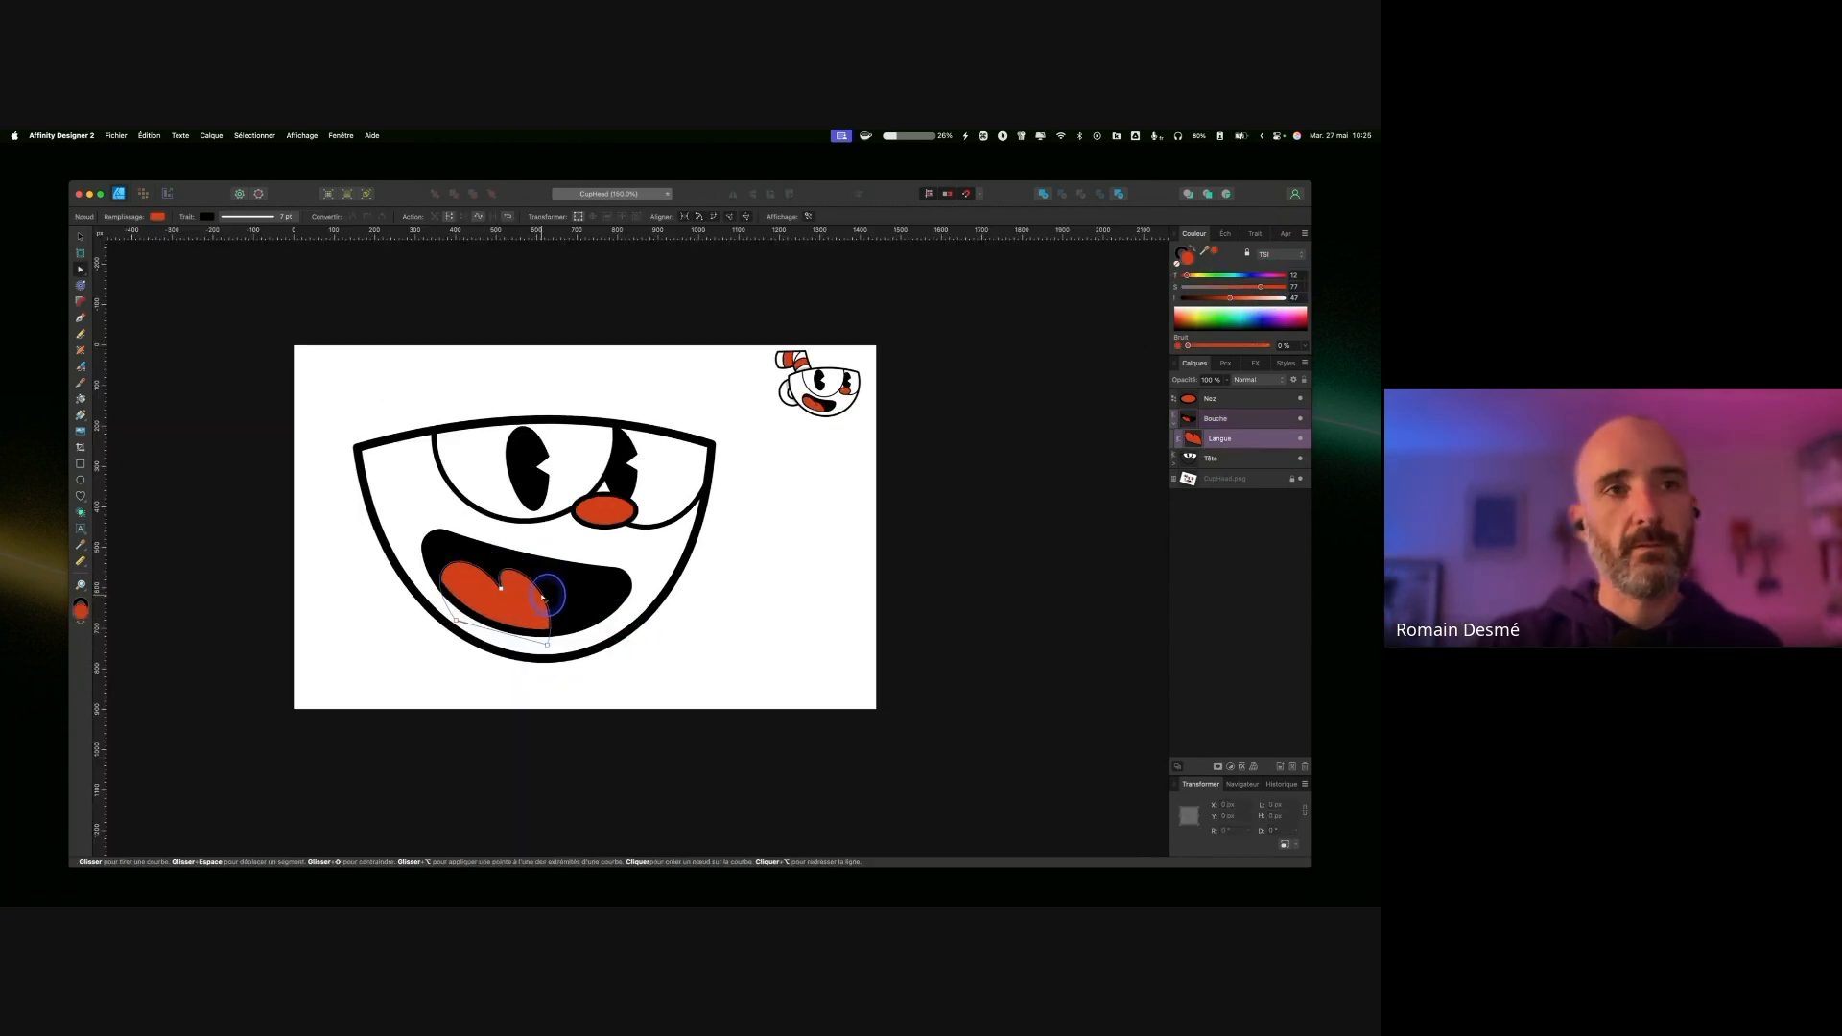
scroll(671, 623, left, 2)
click(792, 646)
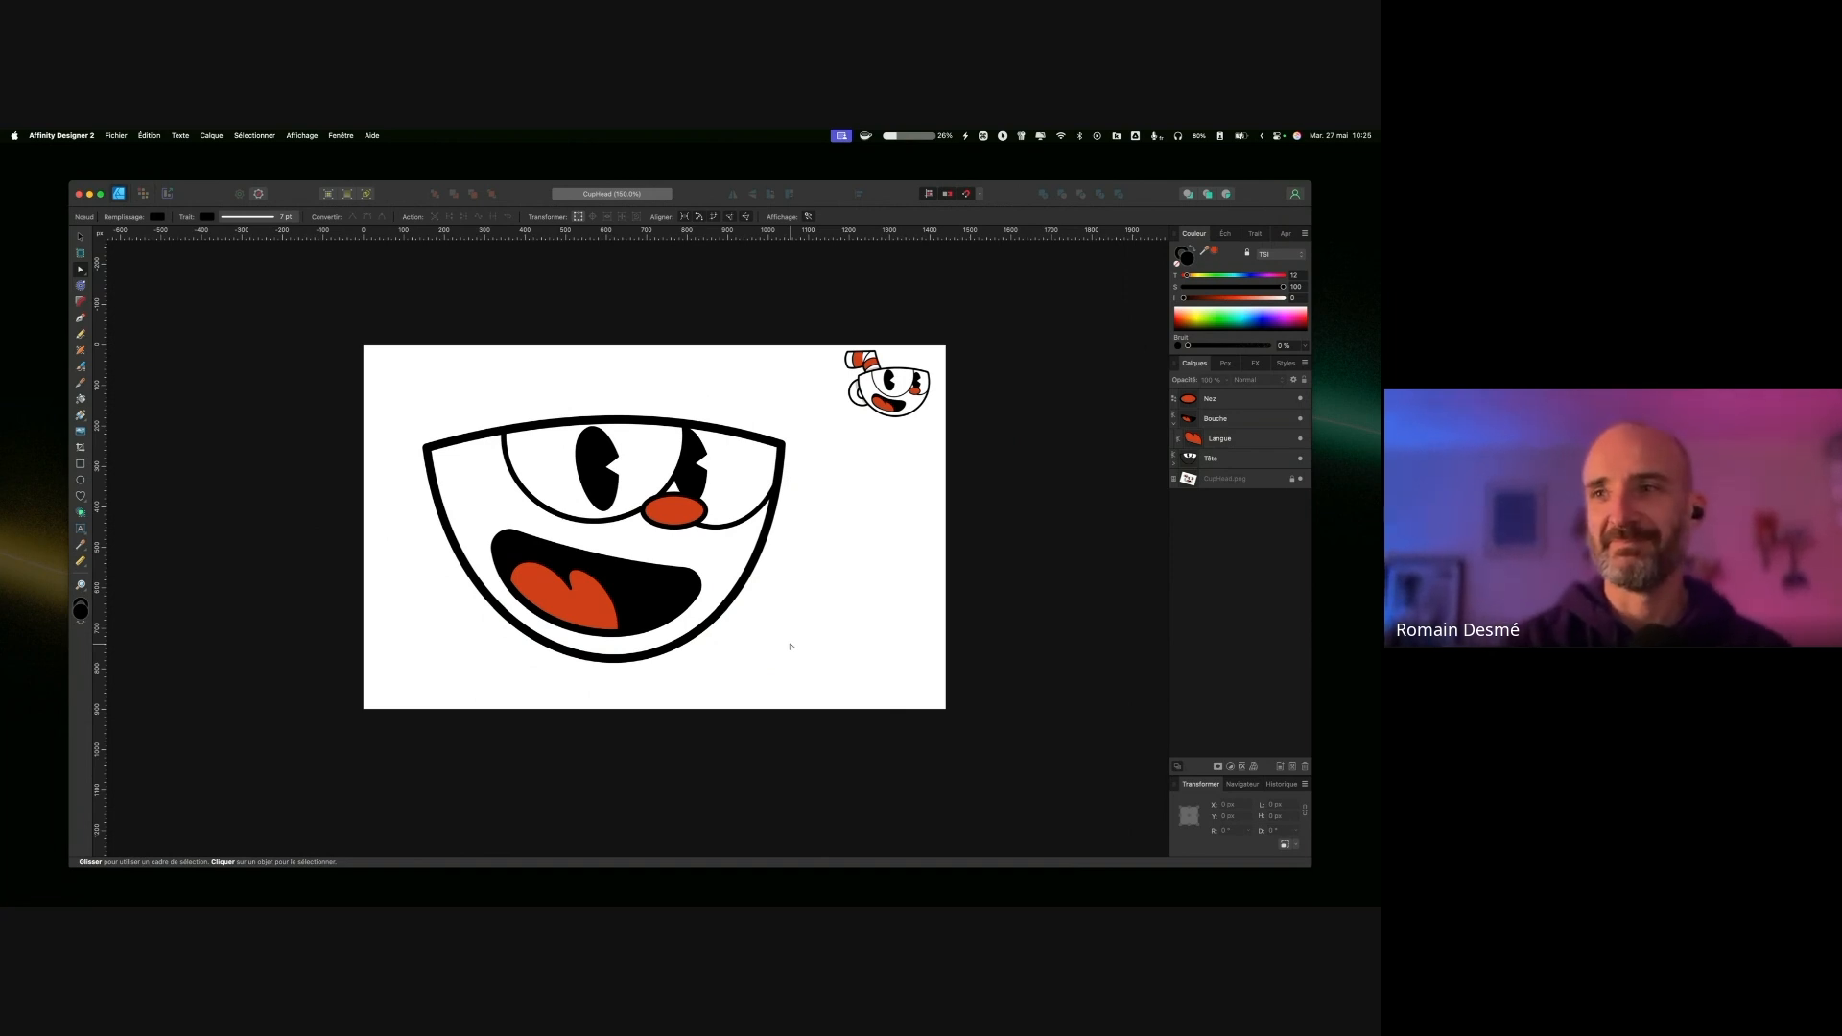
click(773, 400)
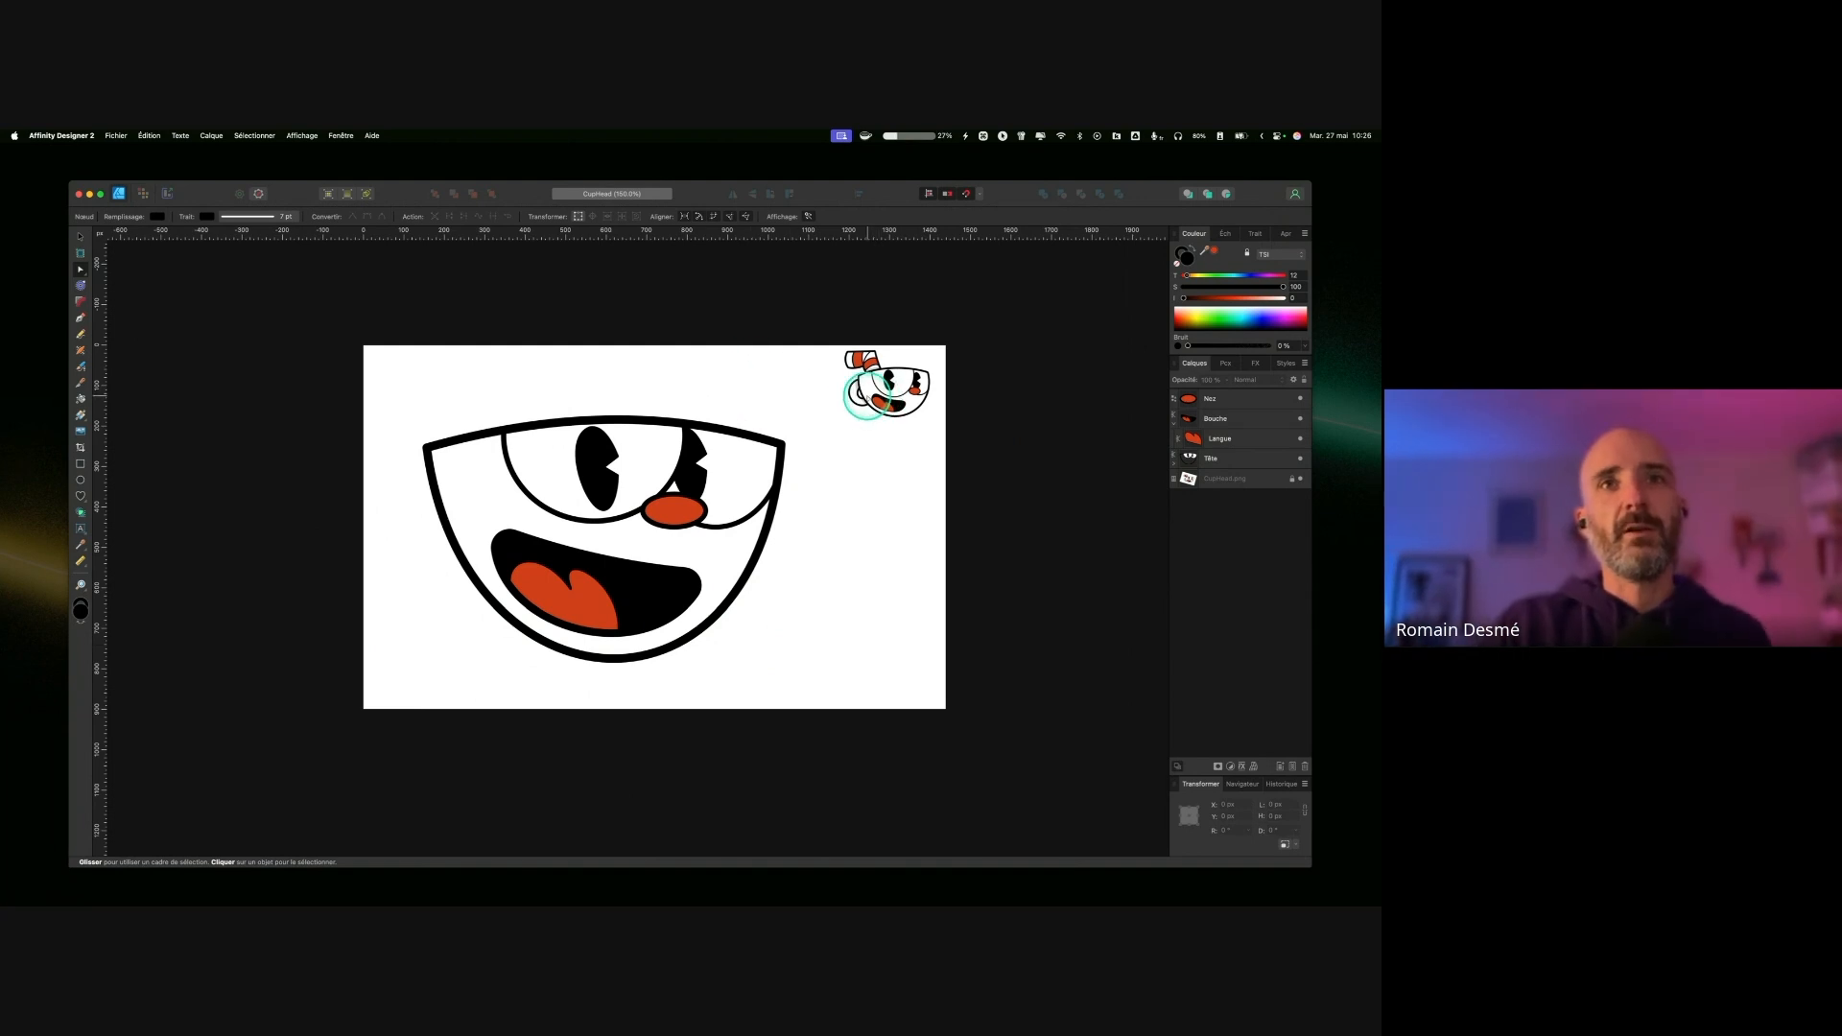
Step: Unlock the Cuphead reference image, then enlarge it and rotate it slightly further clockwise beside the drawn head
click(79, 236)
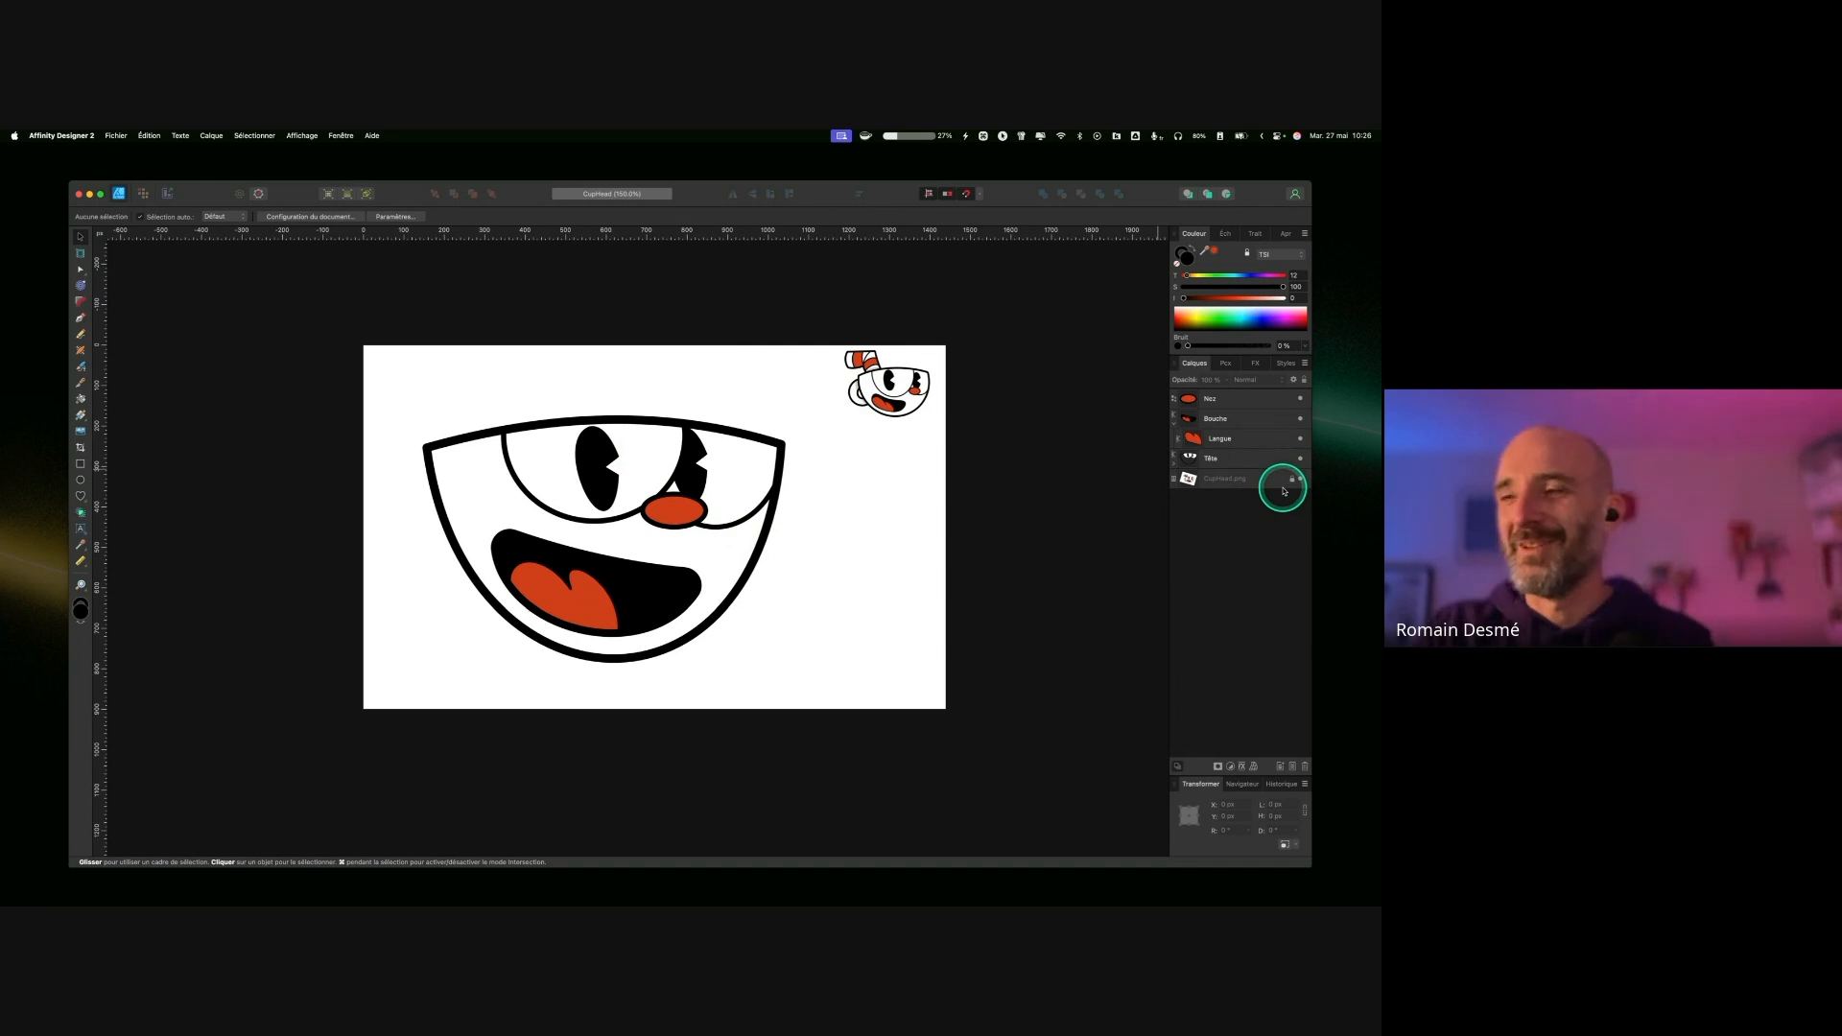
click(1289, 487)
click(1256, 479)
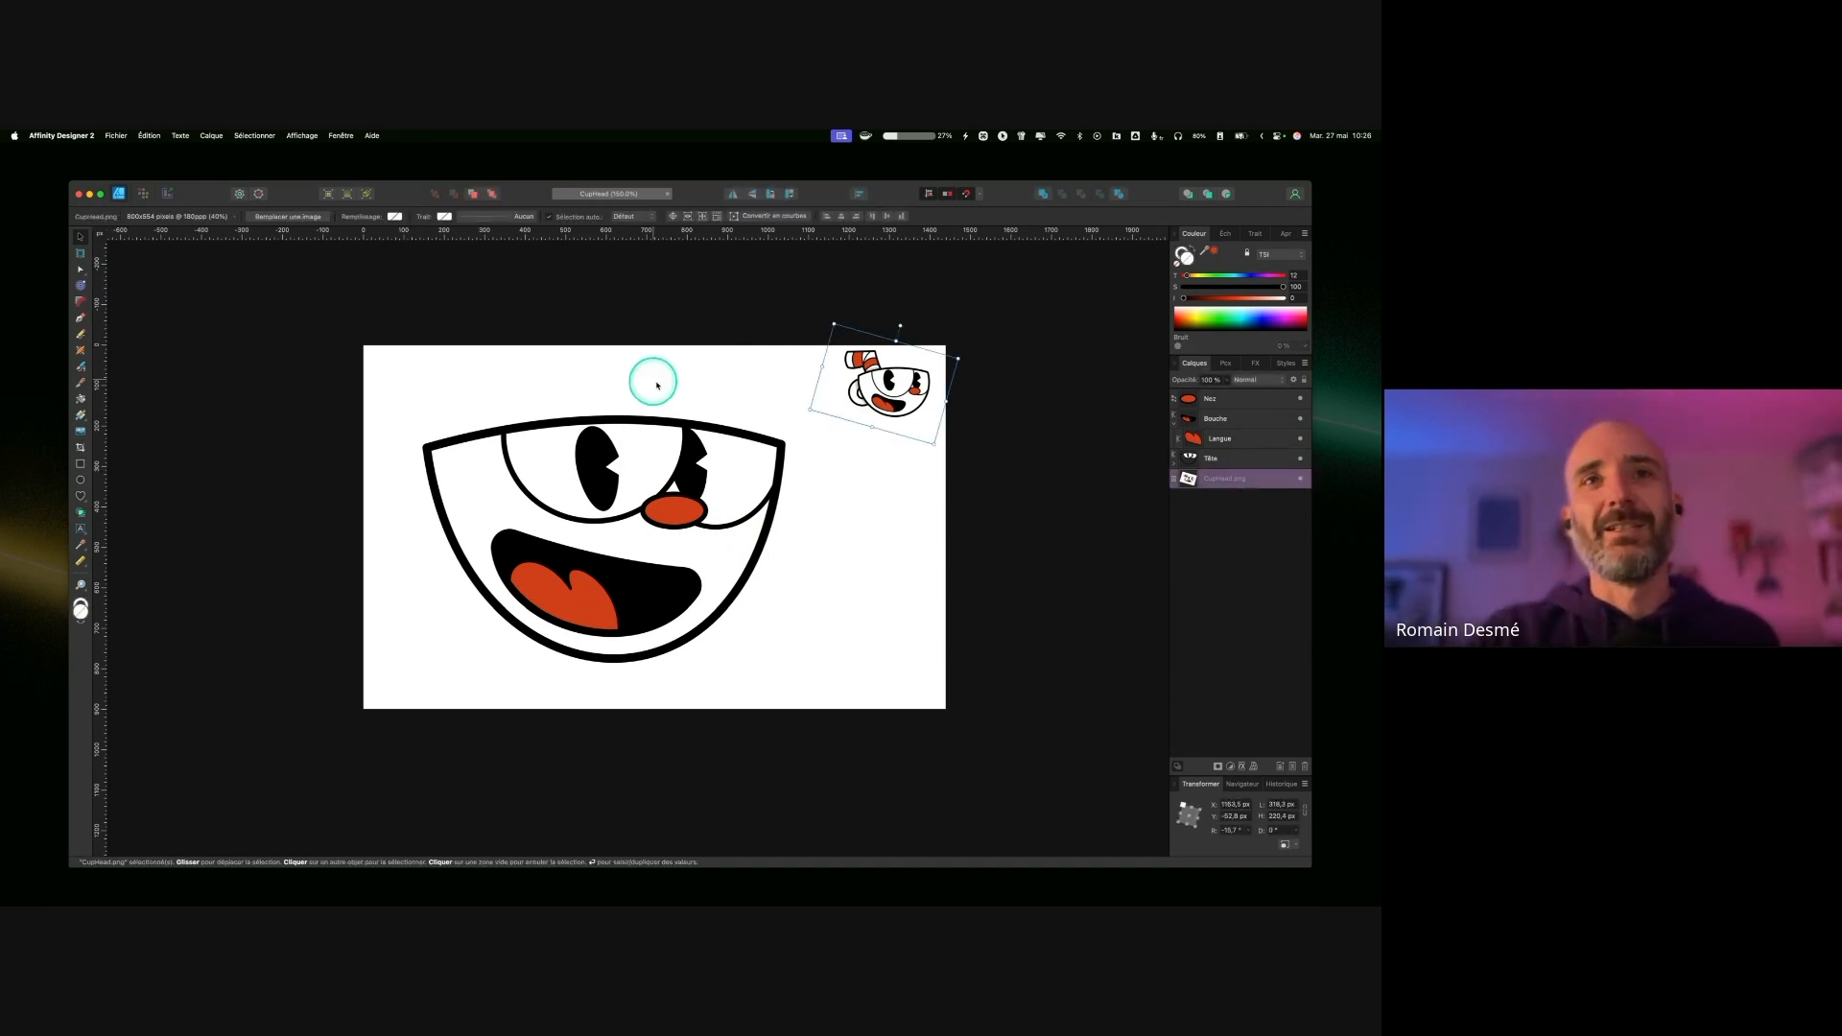
drag(812, 409, 748, 432)
drag(899, 399, 926, 428)
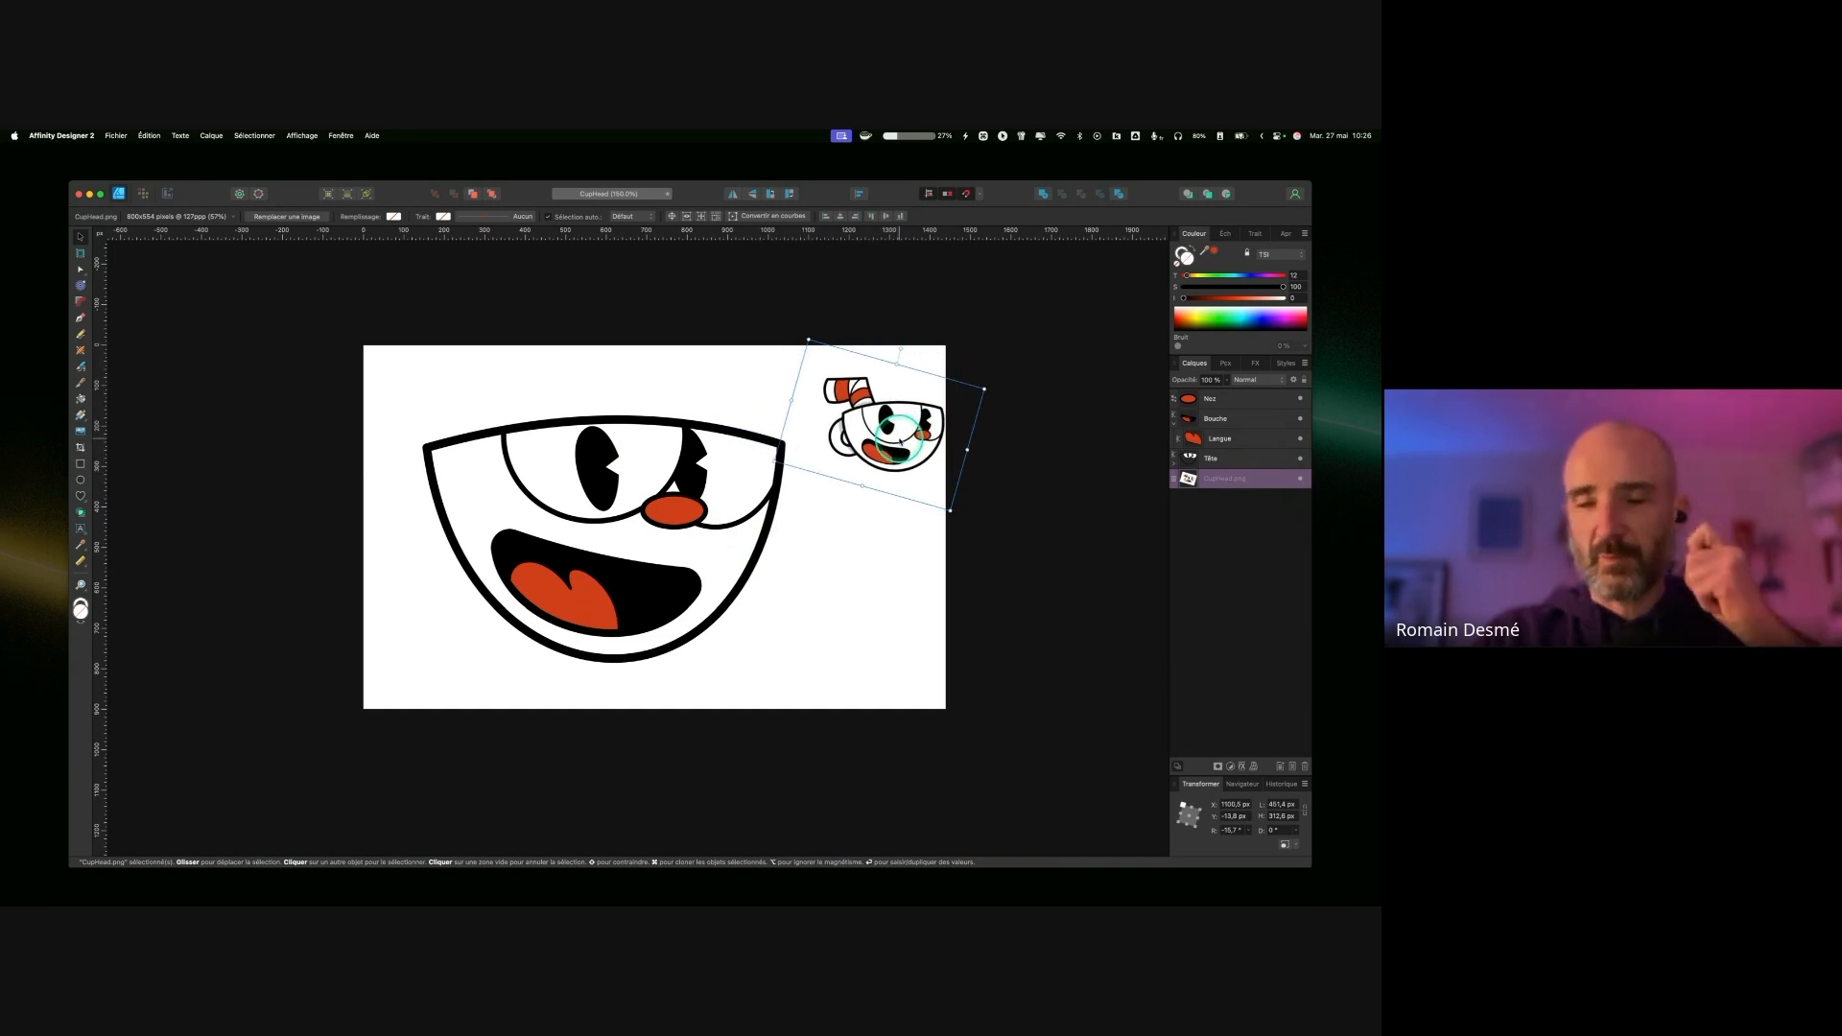
drag(892, 349, 907, 467)
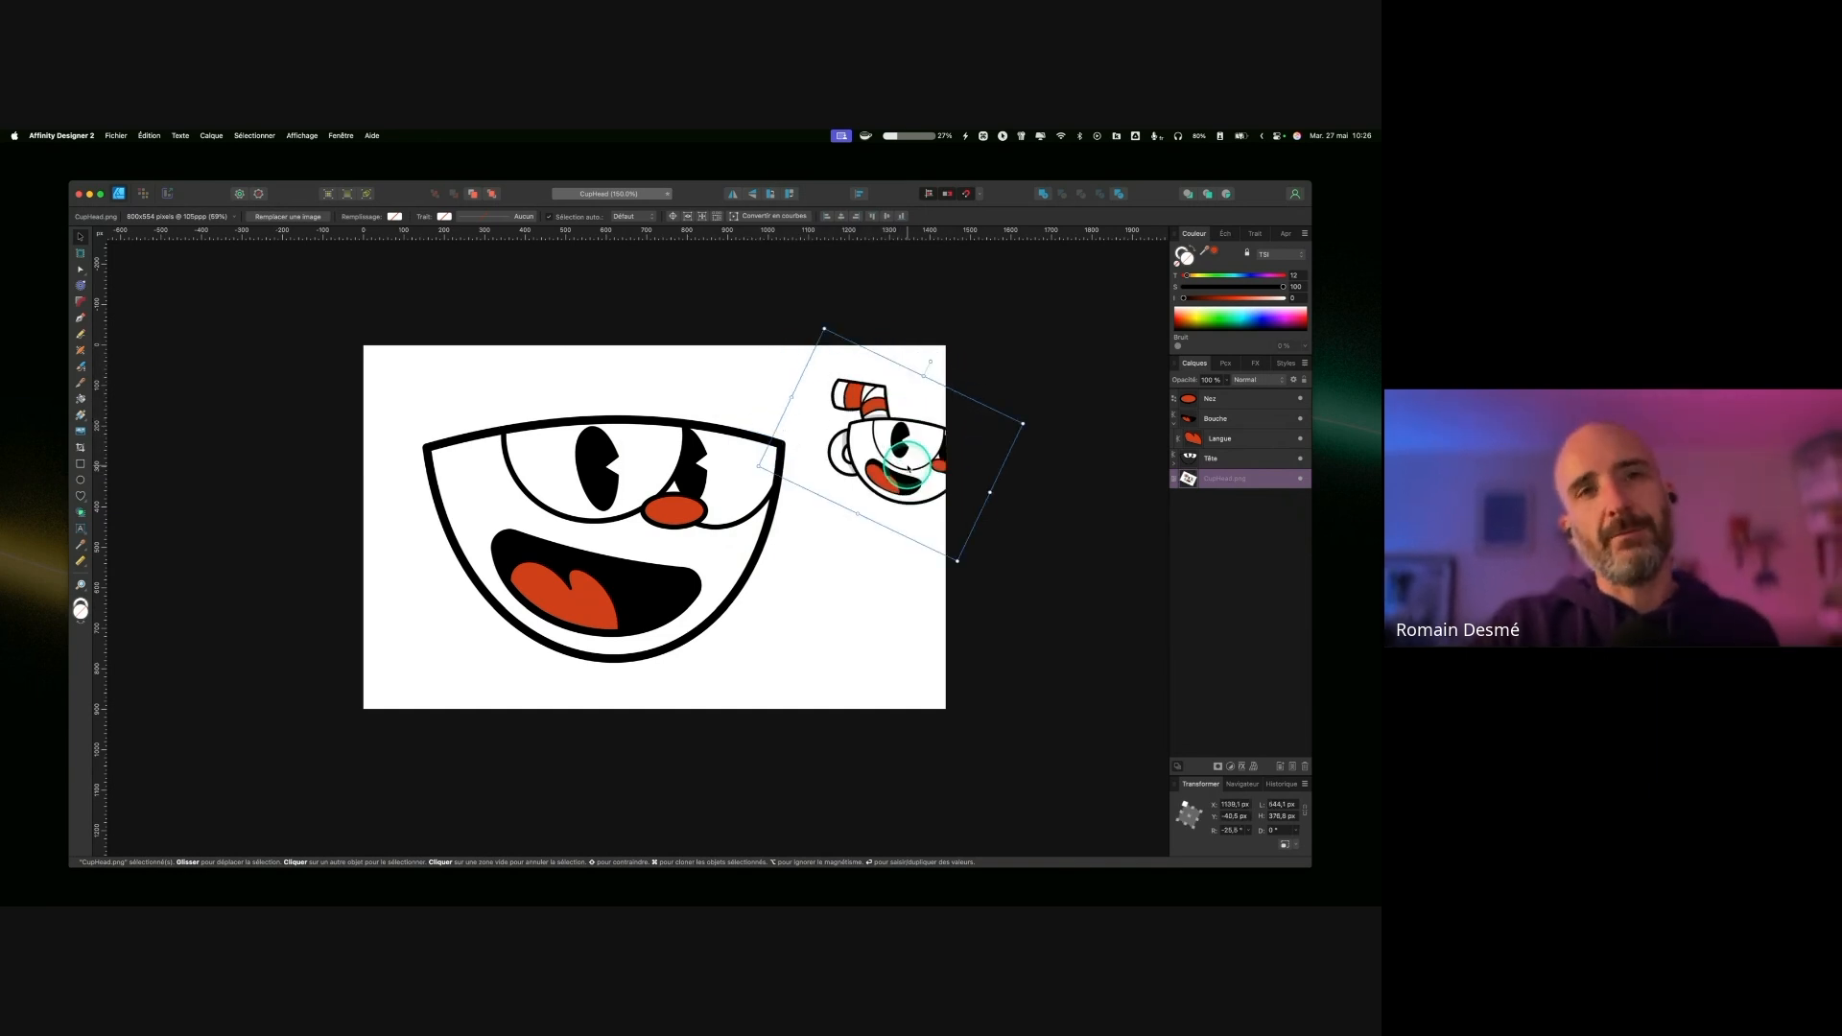
drag(938, 453, 935, 448)
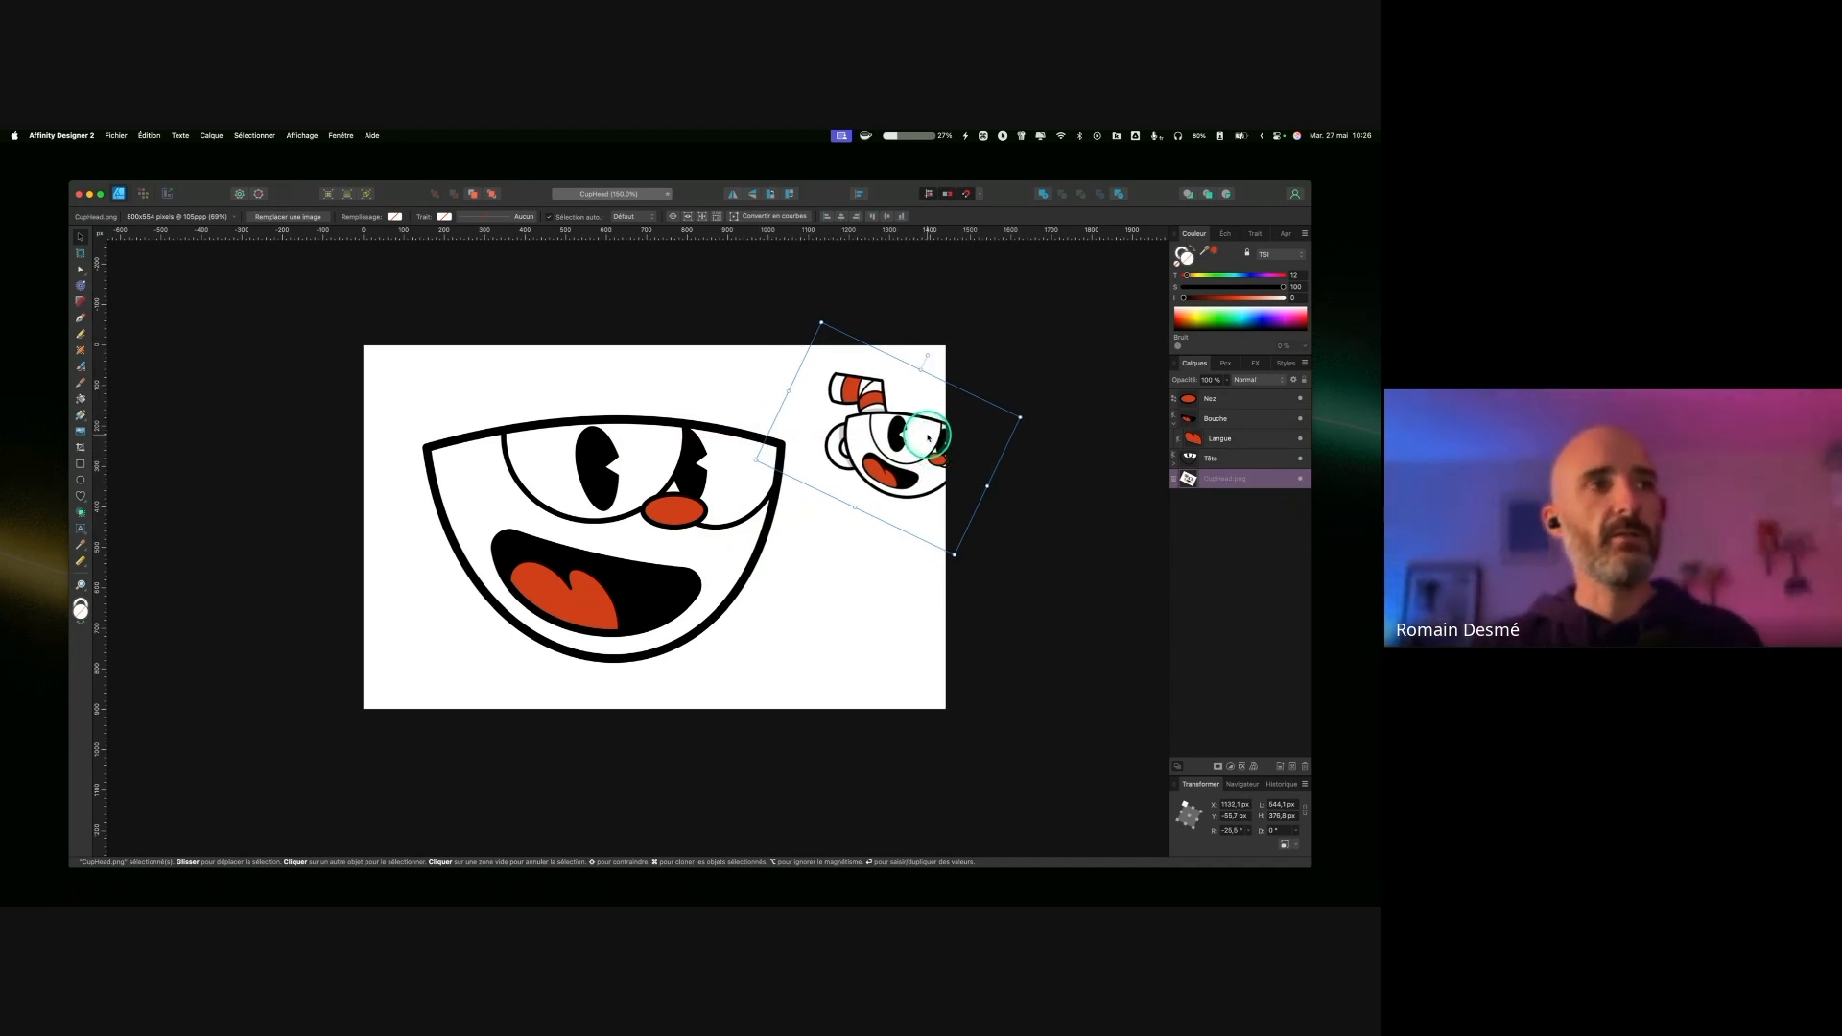
key(ctrl)
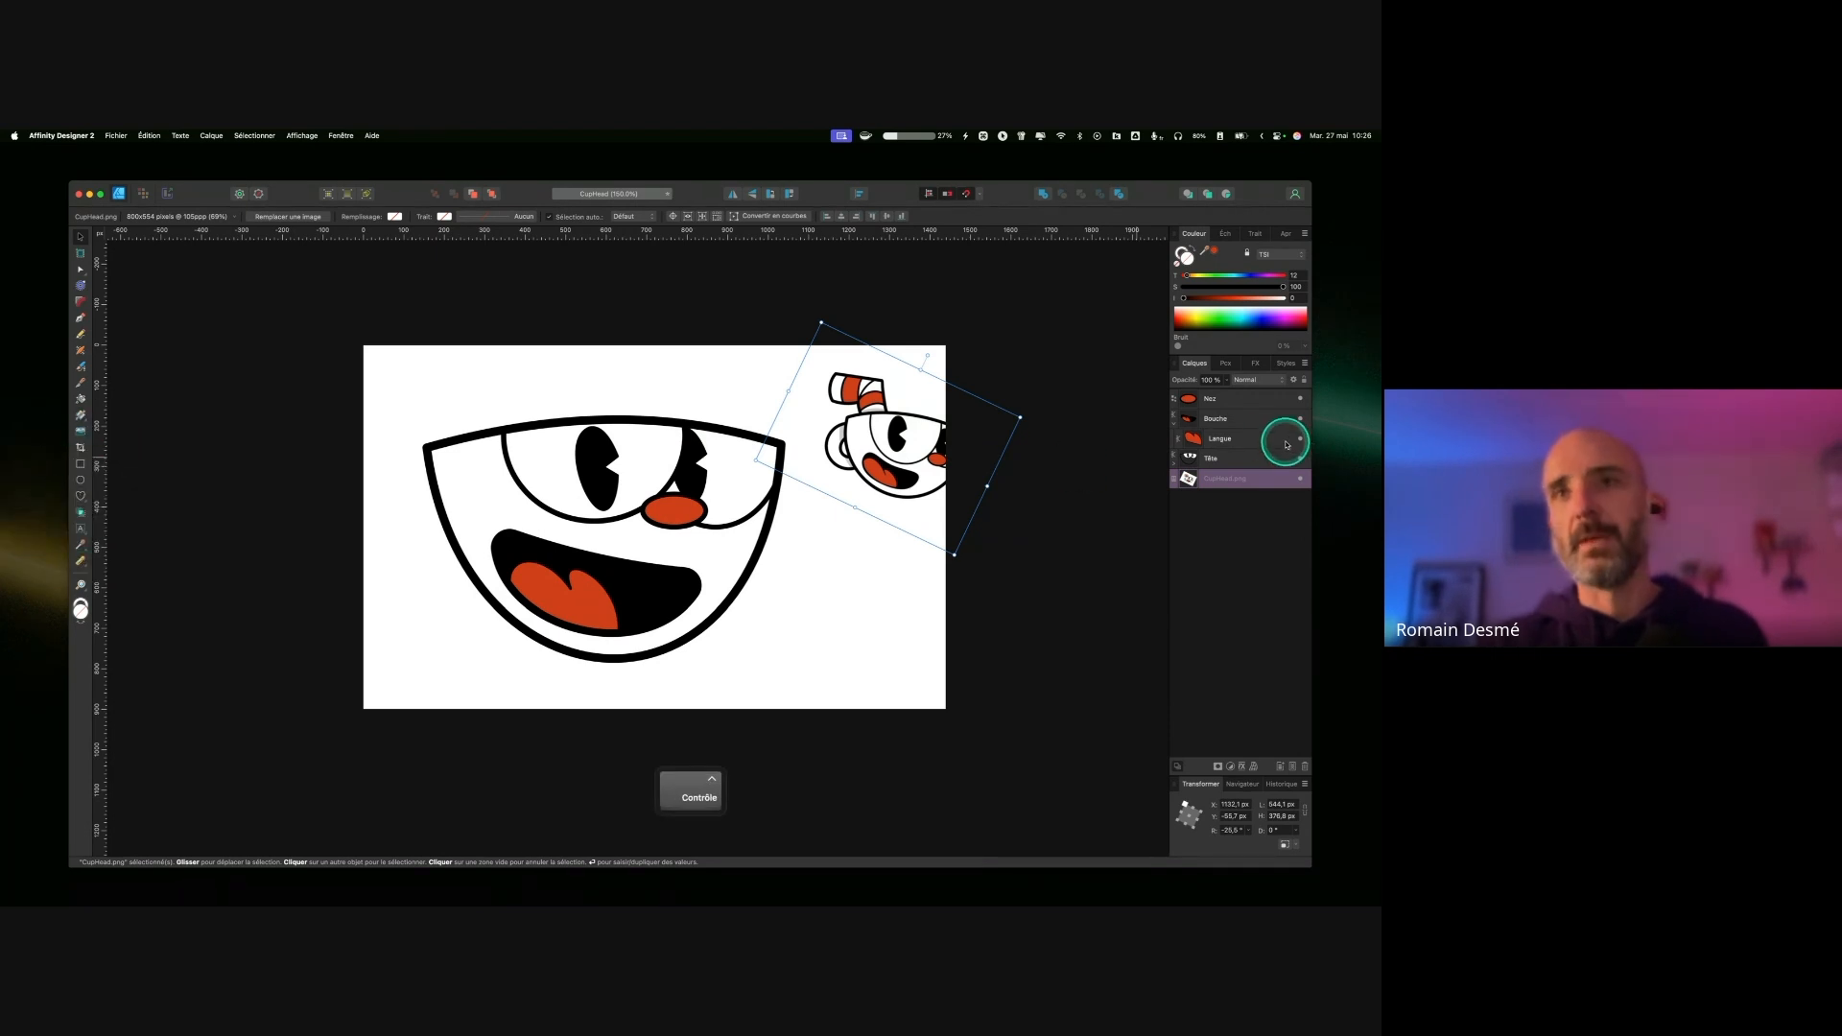
Step: Fill the Tête head shape with white at luminosity 100, and clear the selection
click(1247, 462)
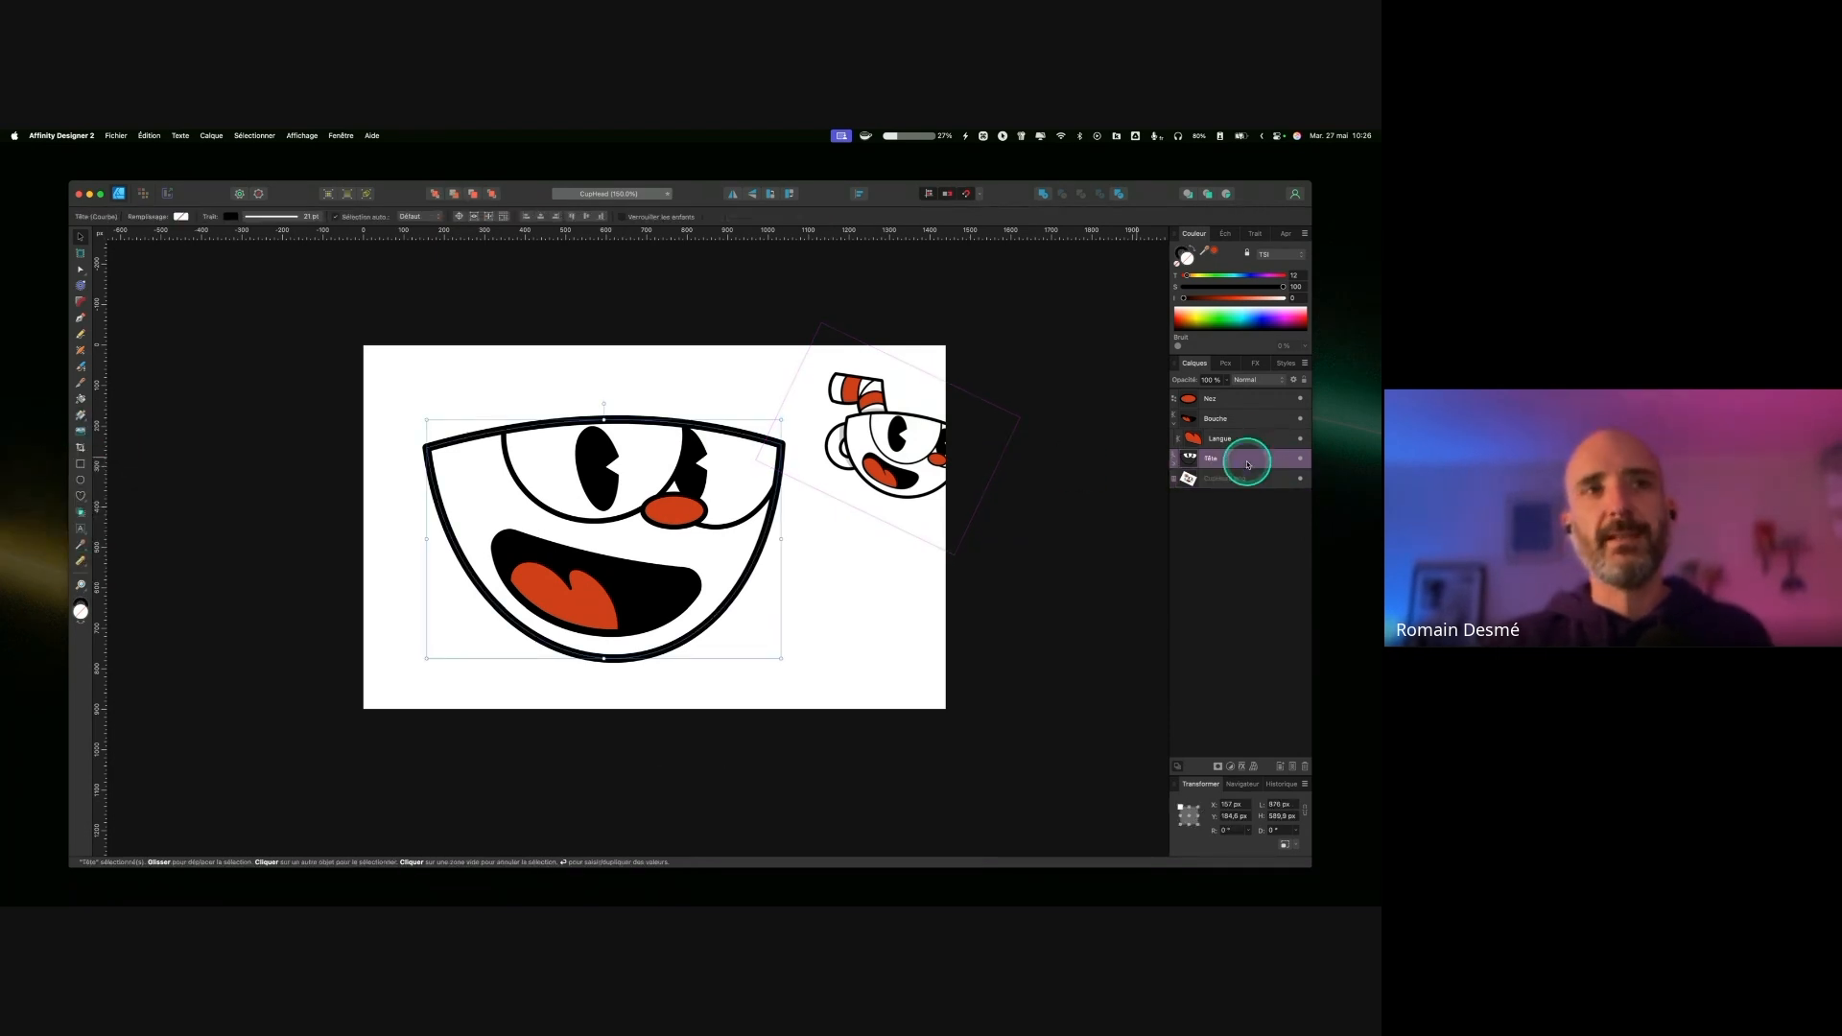
click(1184, 460)
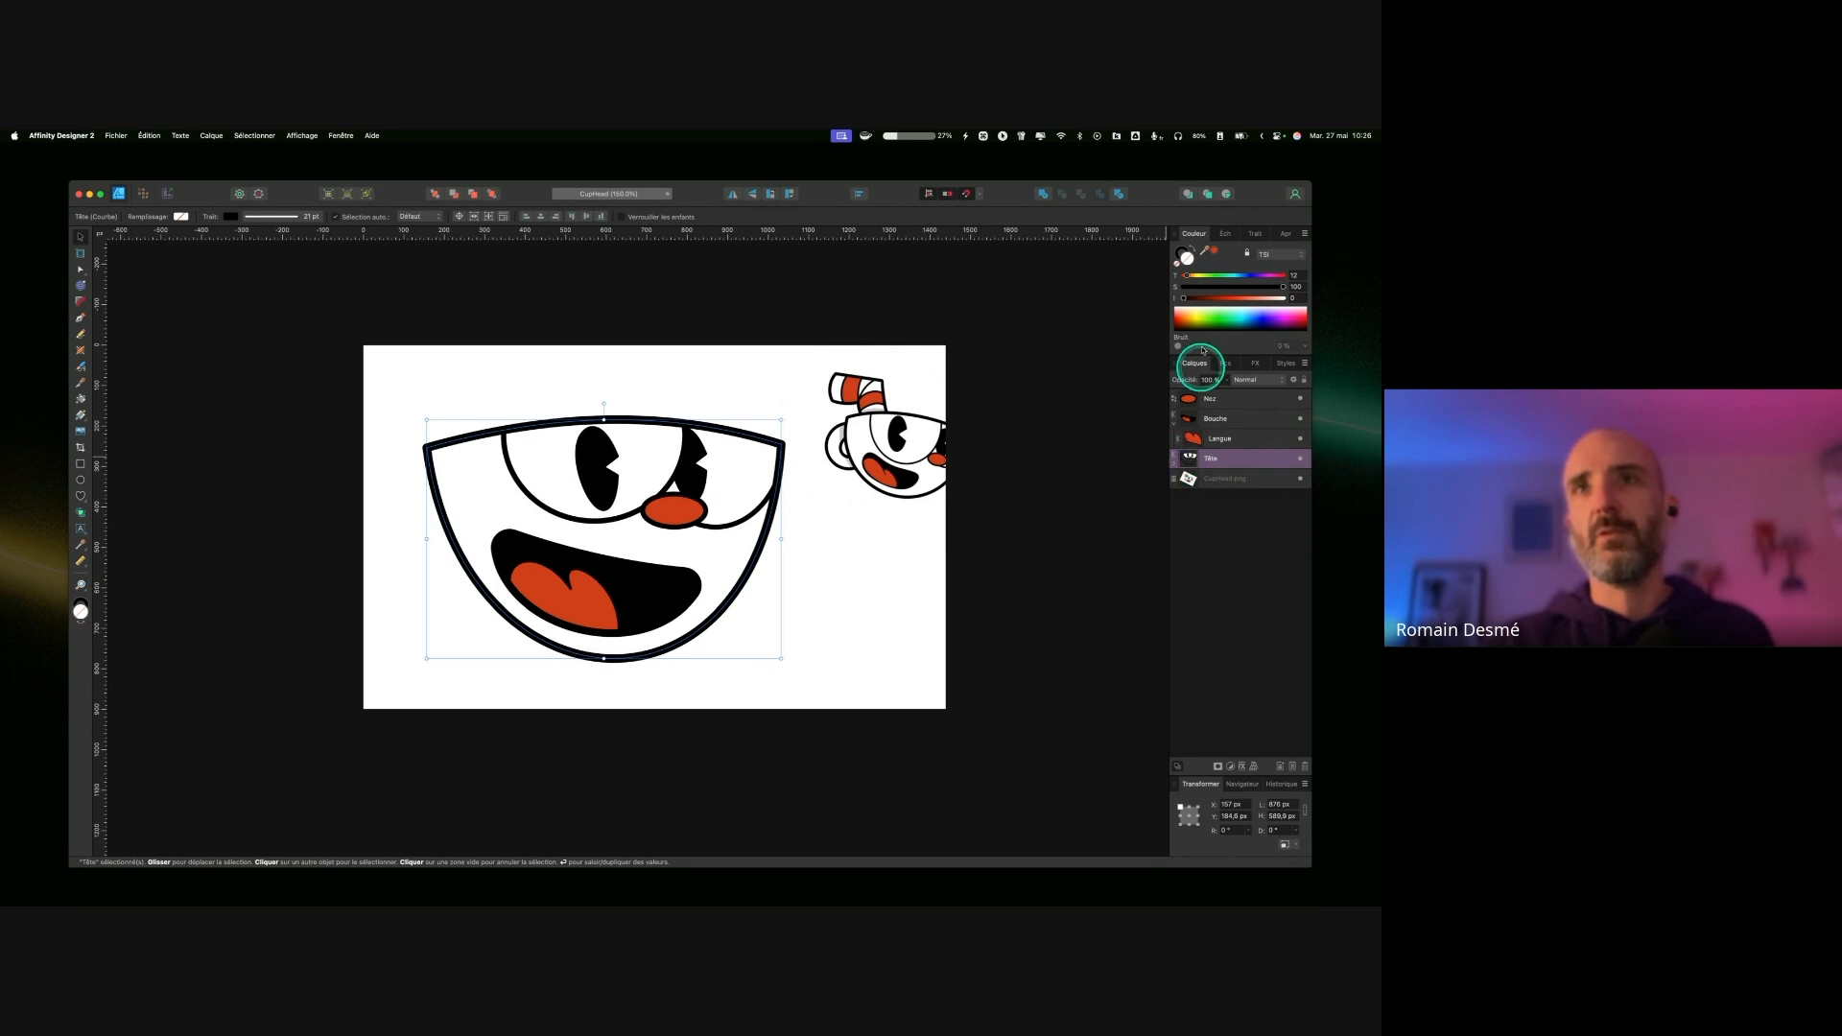
drag(1252, 294, 1295, 301)
click(1231, 287)
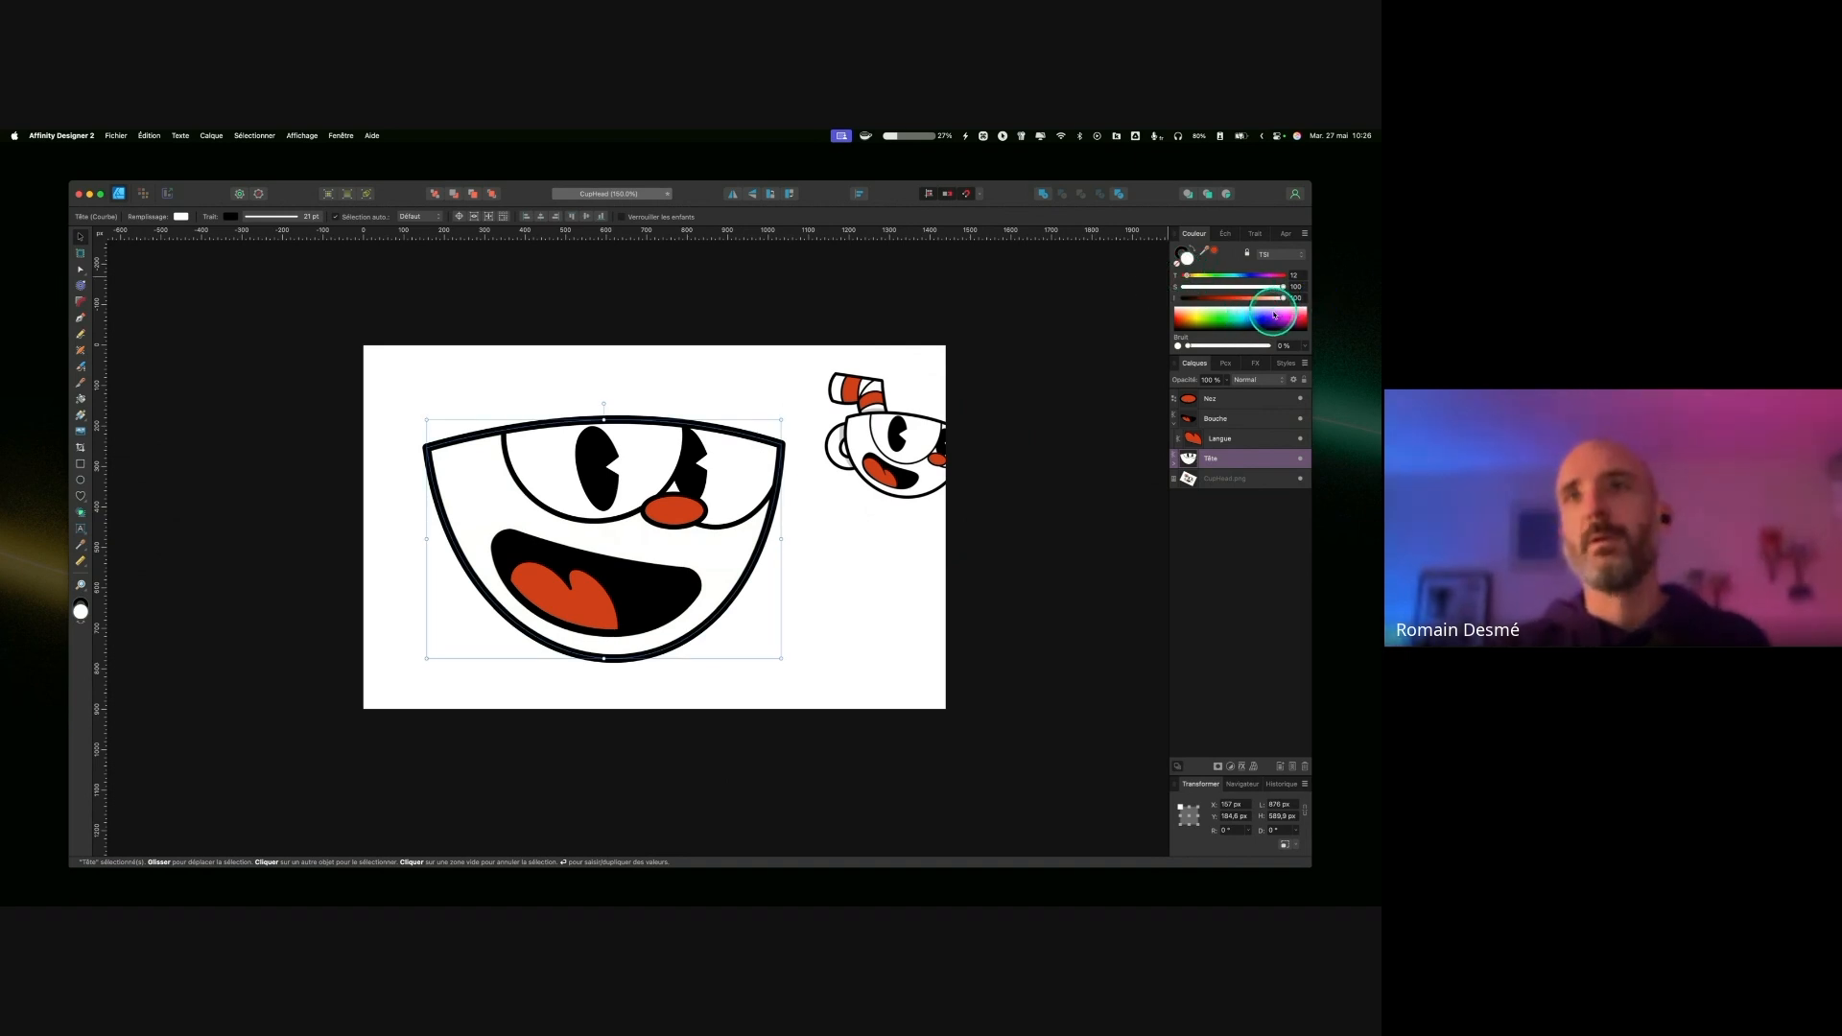
key(ctrl)
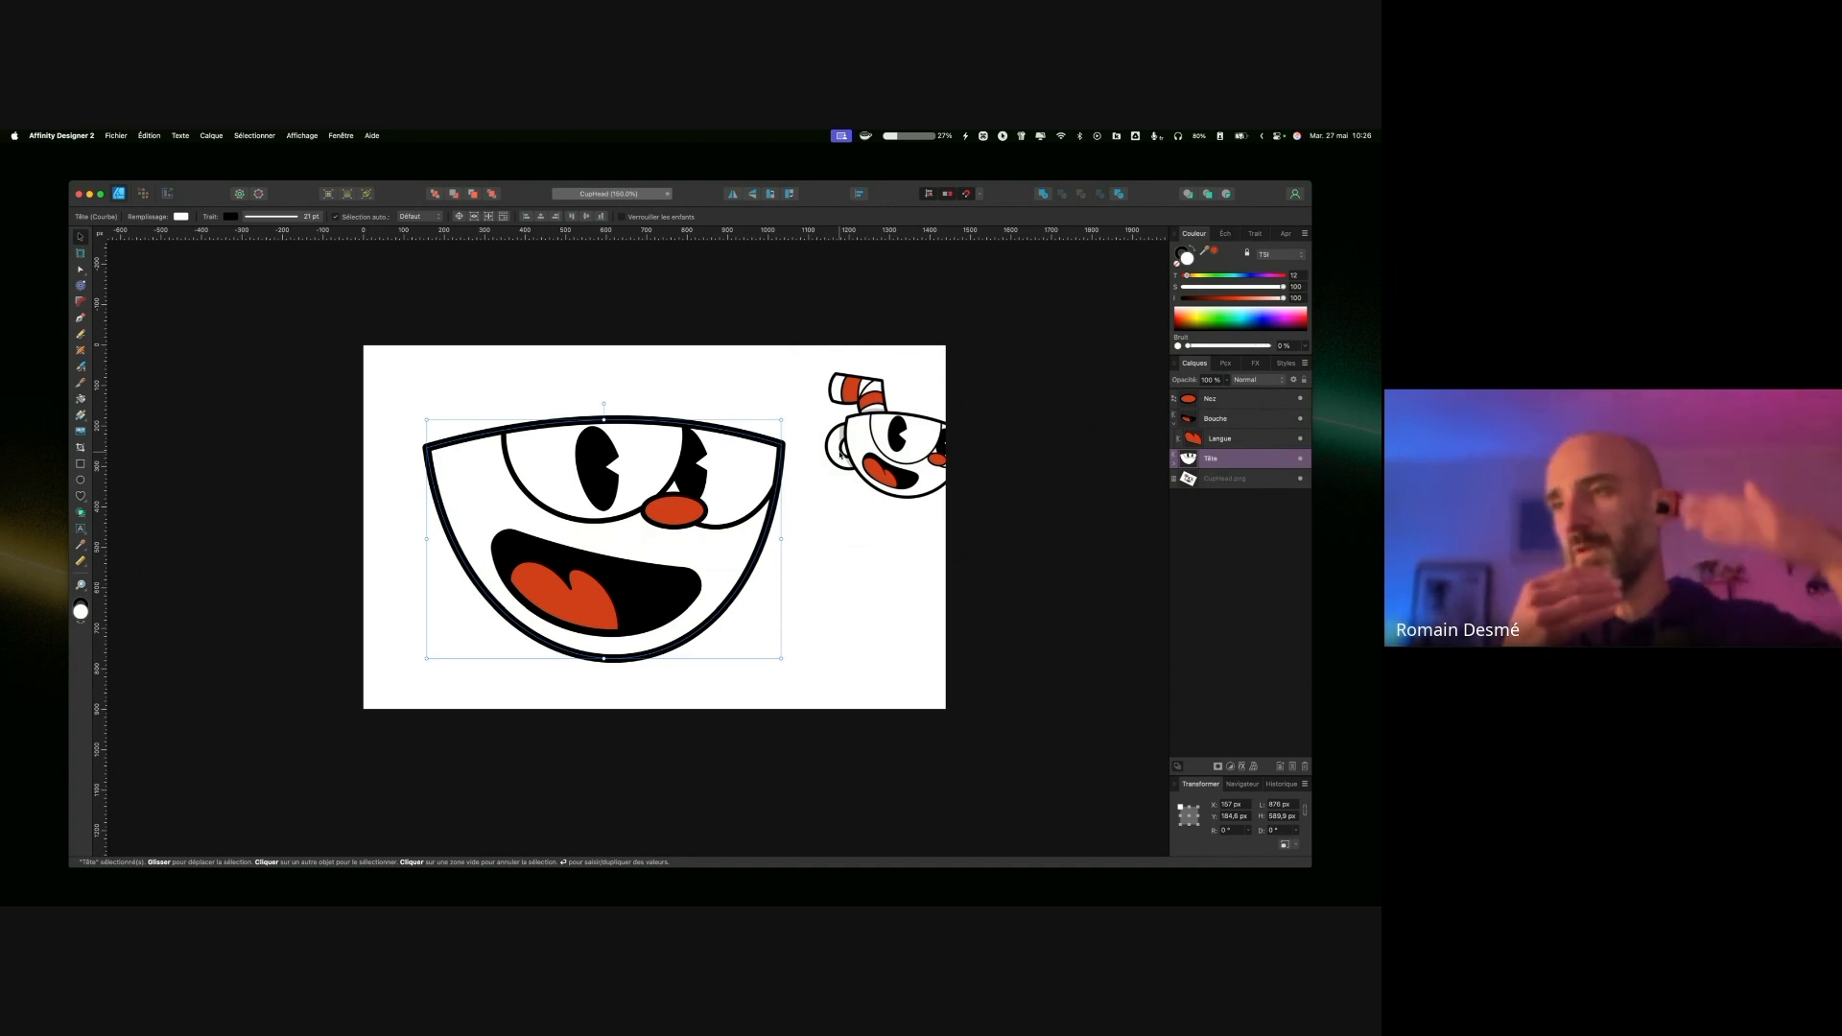
click(1053, 461)
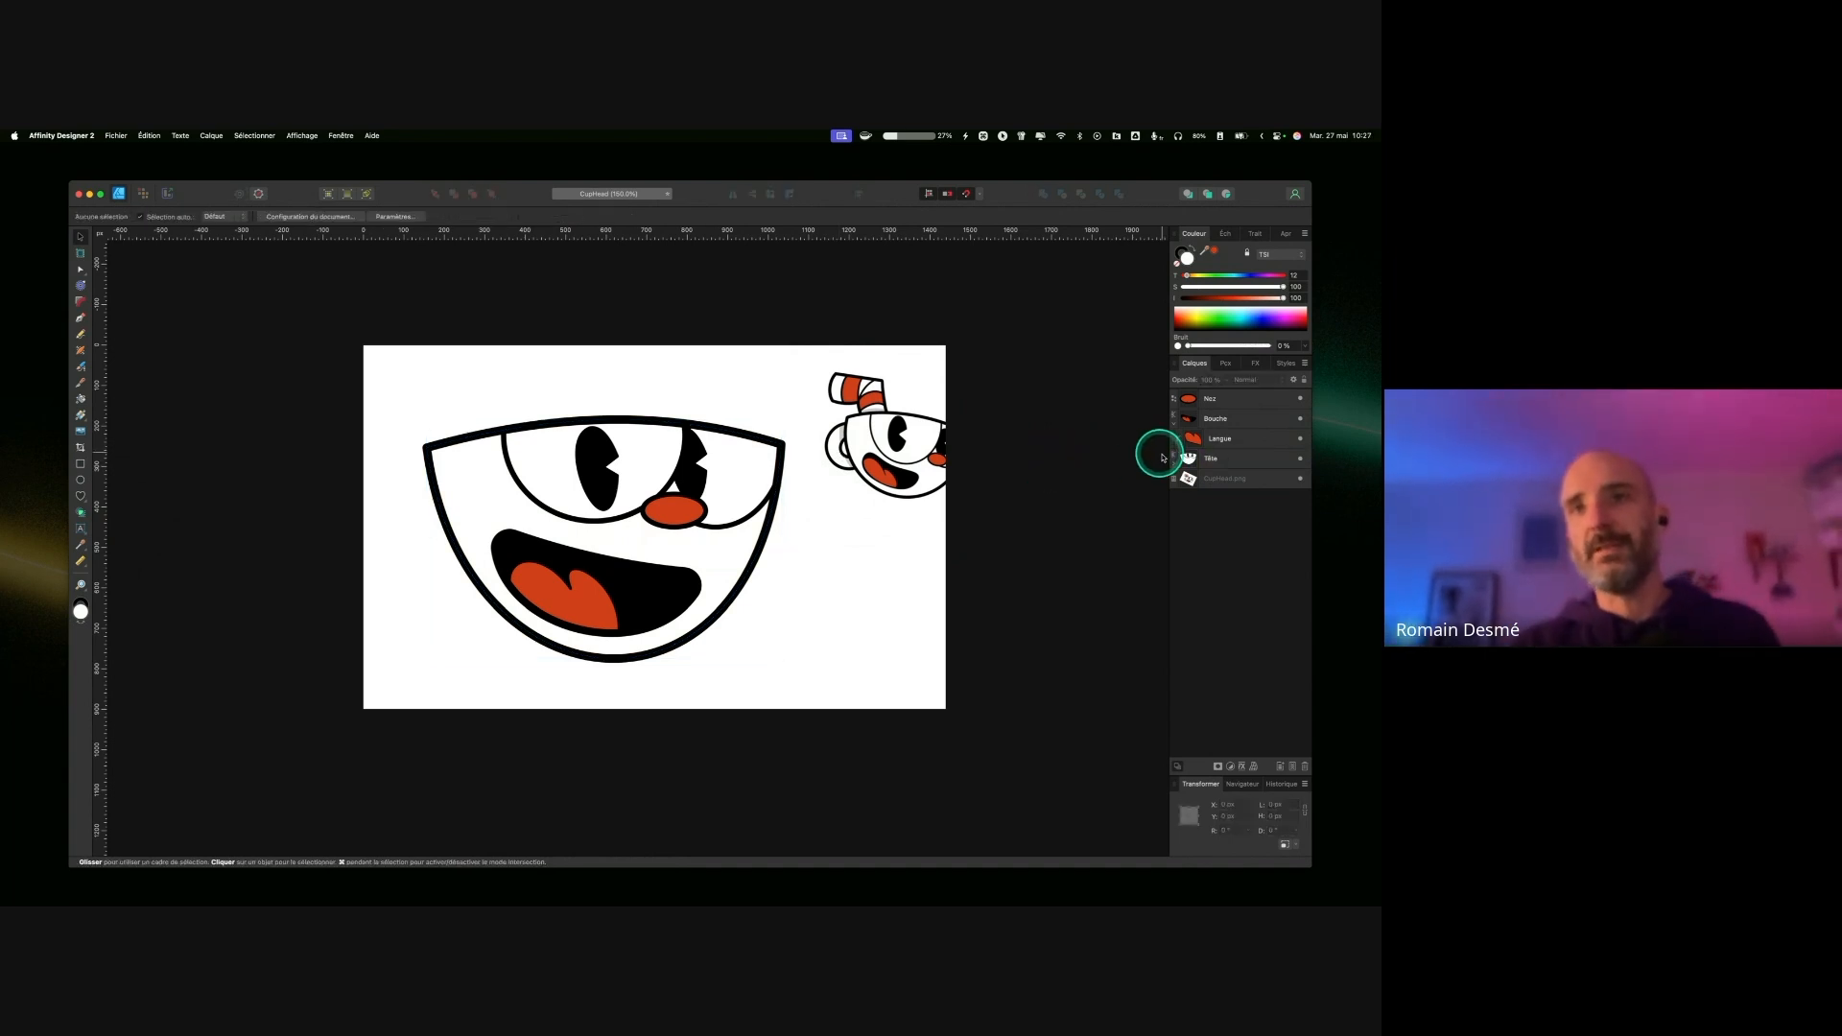
Step: Collapse the Bouche layer to hide its nested Langue layer, and leave nothing selected
drag(1223, 441, 1195, 422)
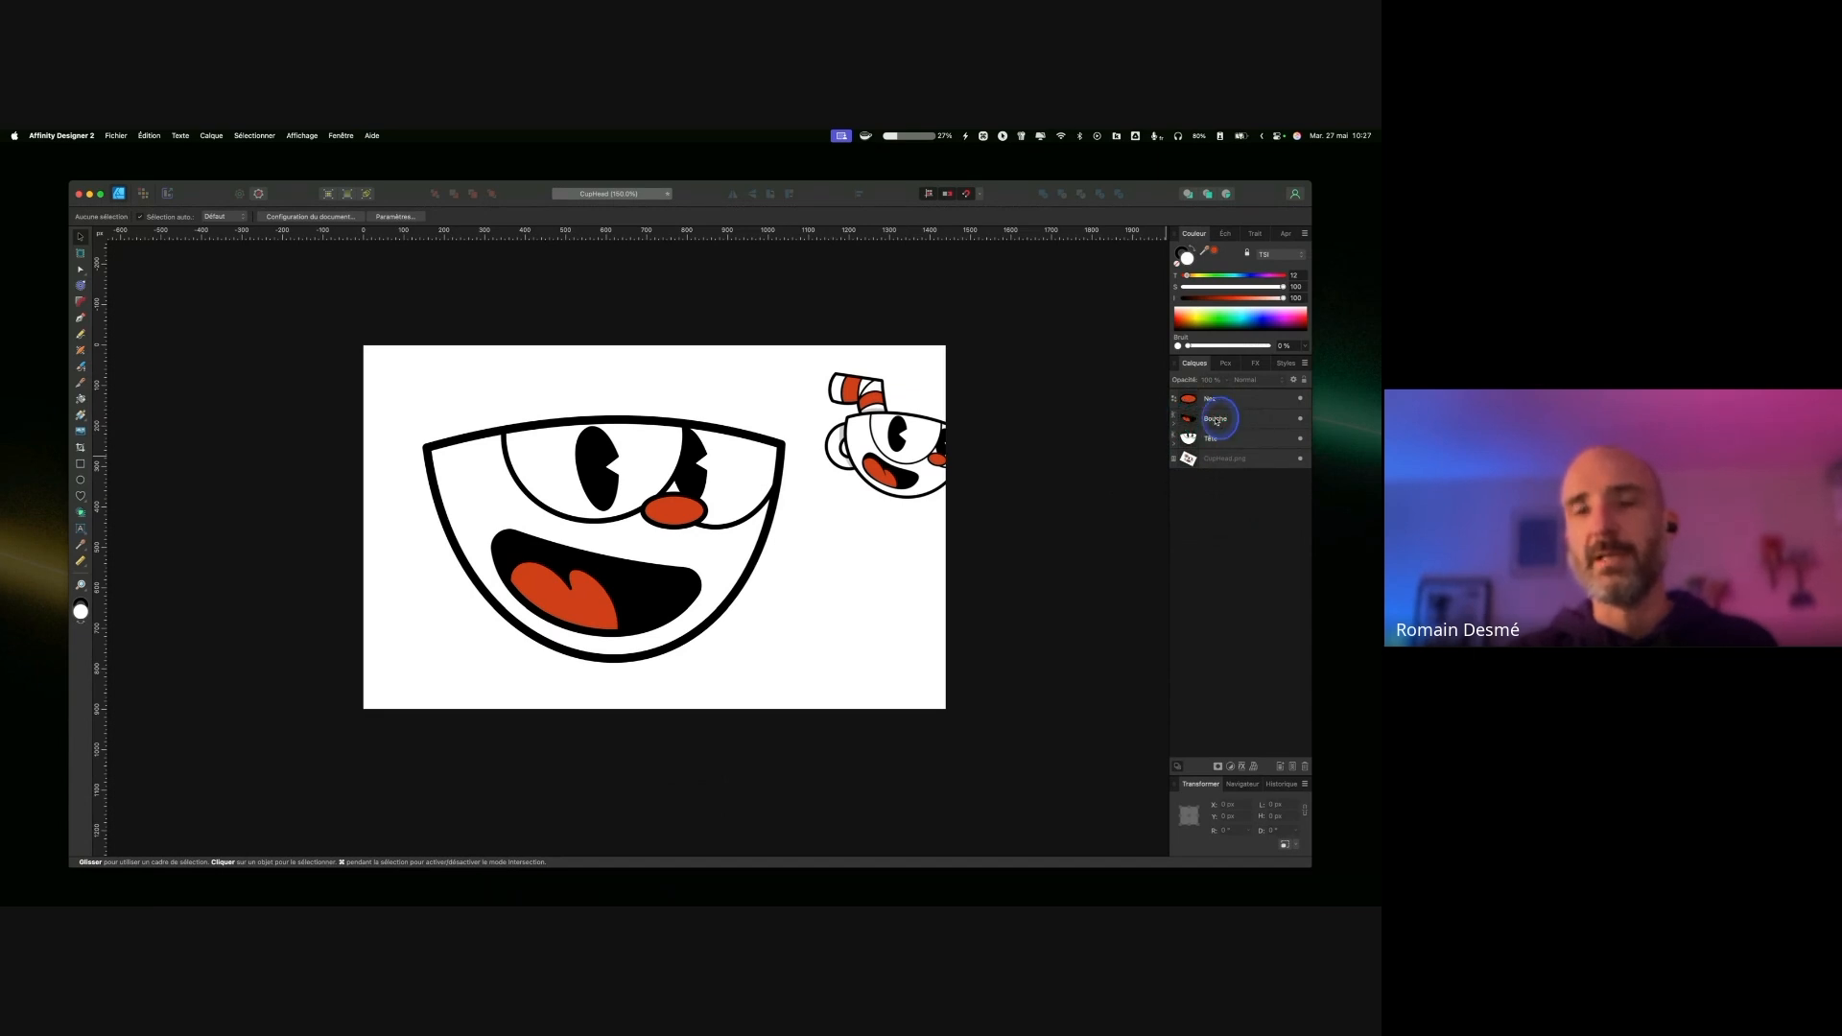
click(1216, 419)
click(1224, 400)
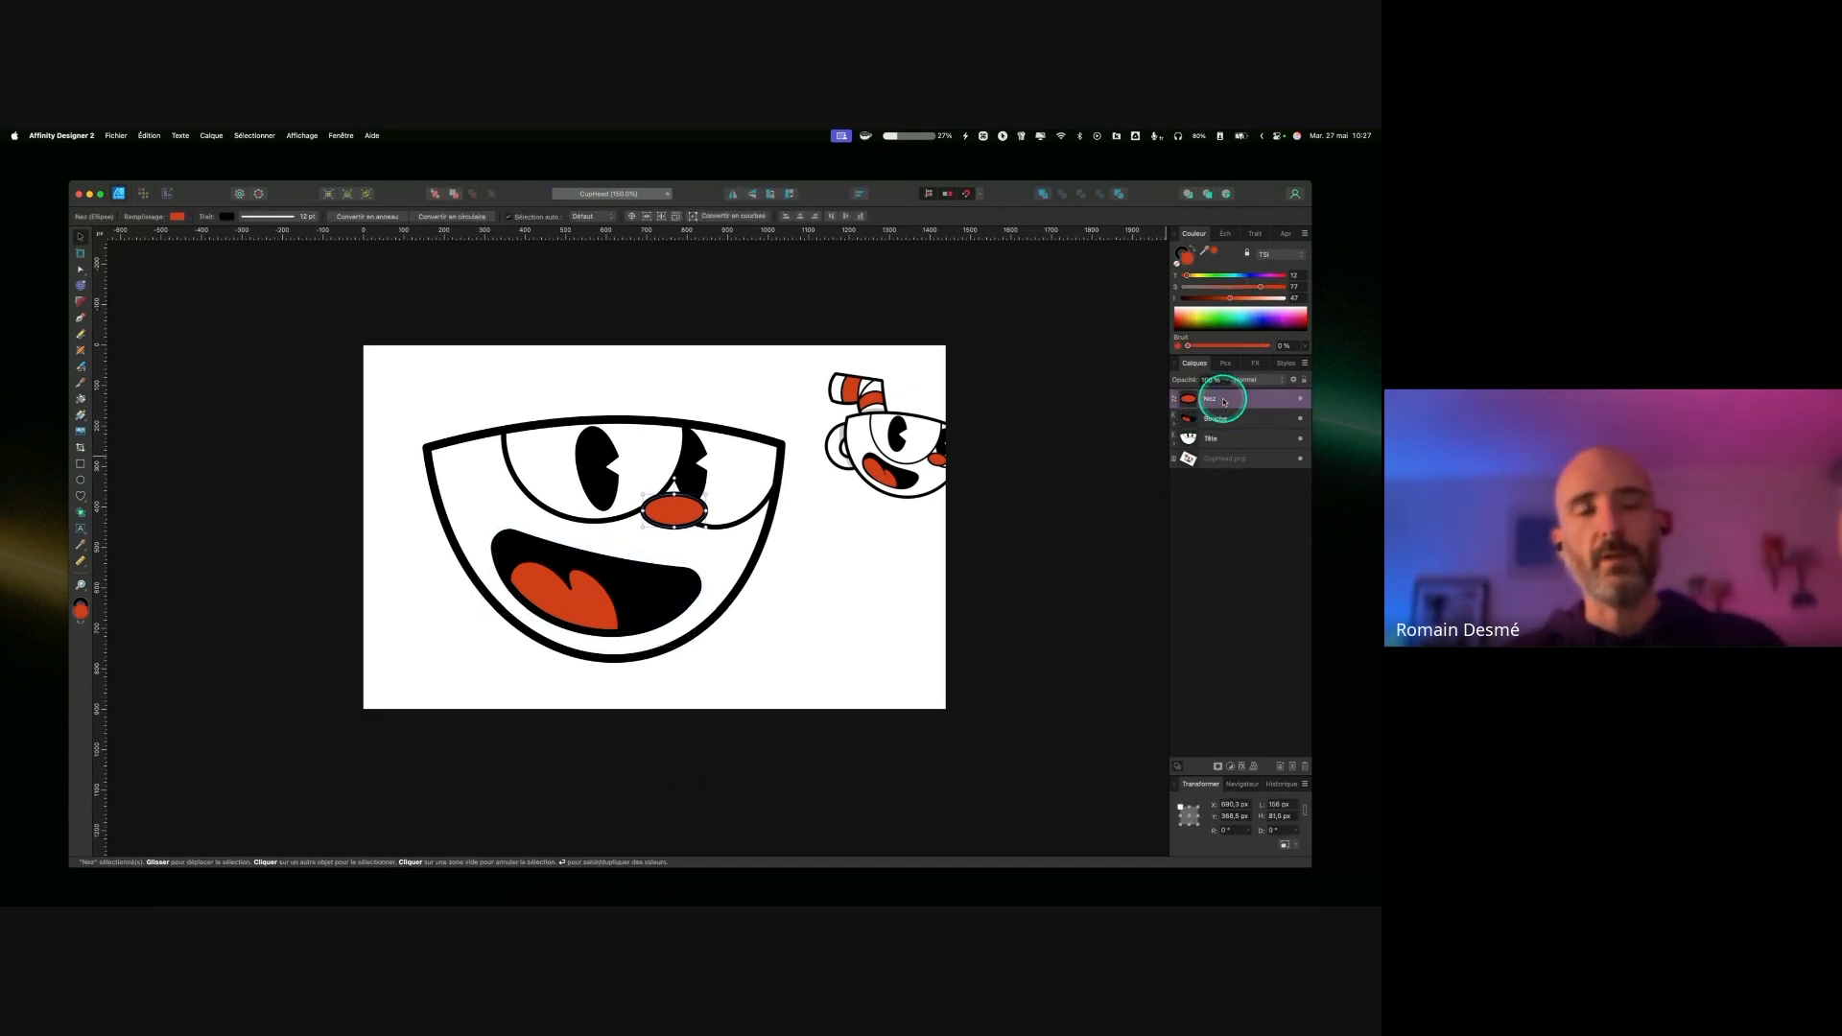
click(1049, 477)
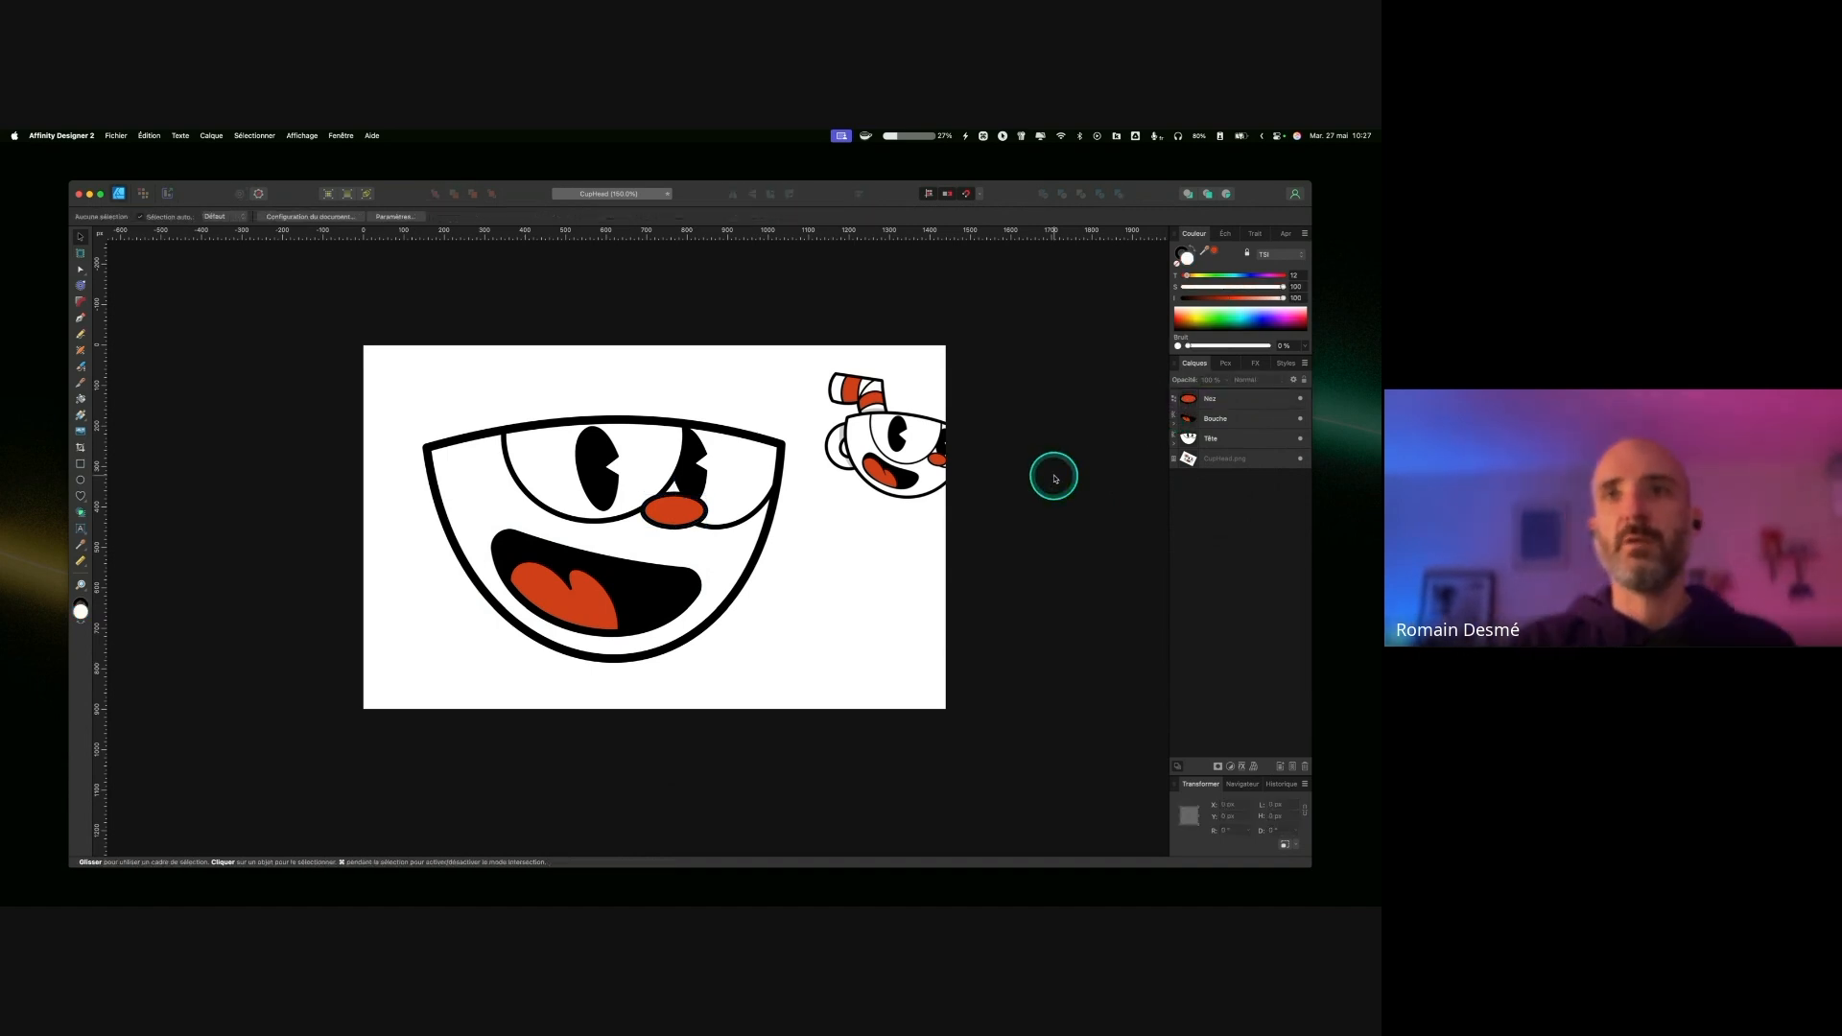
key(ctrl)
key(ctrl)
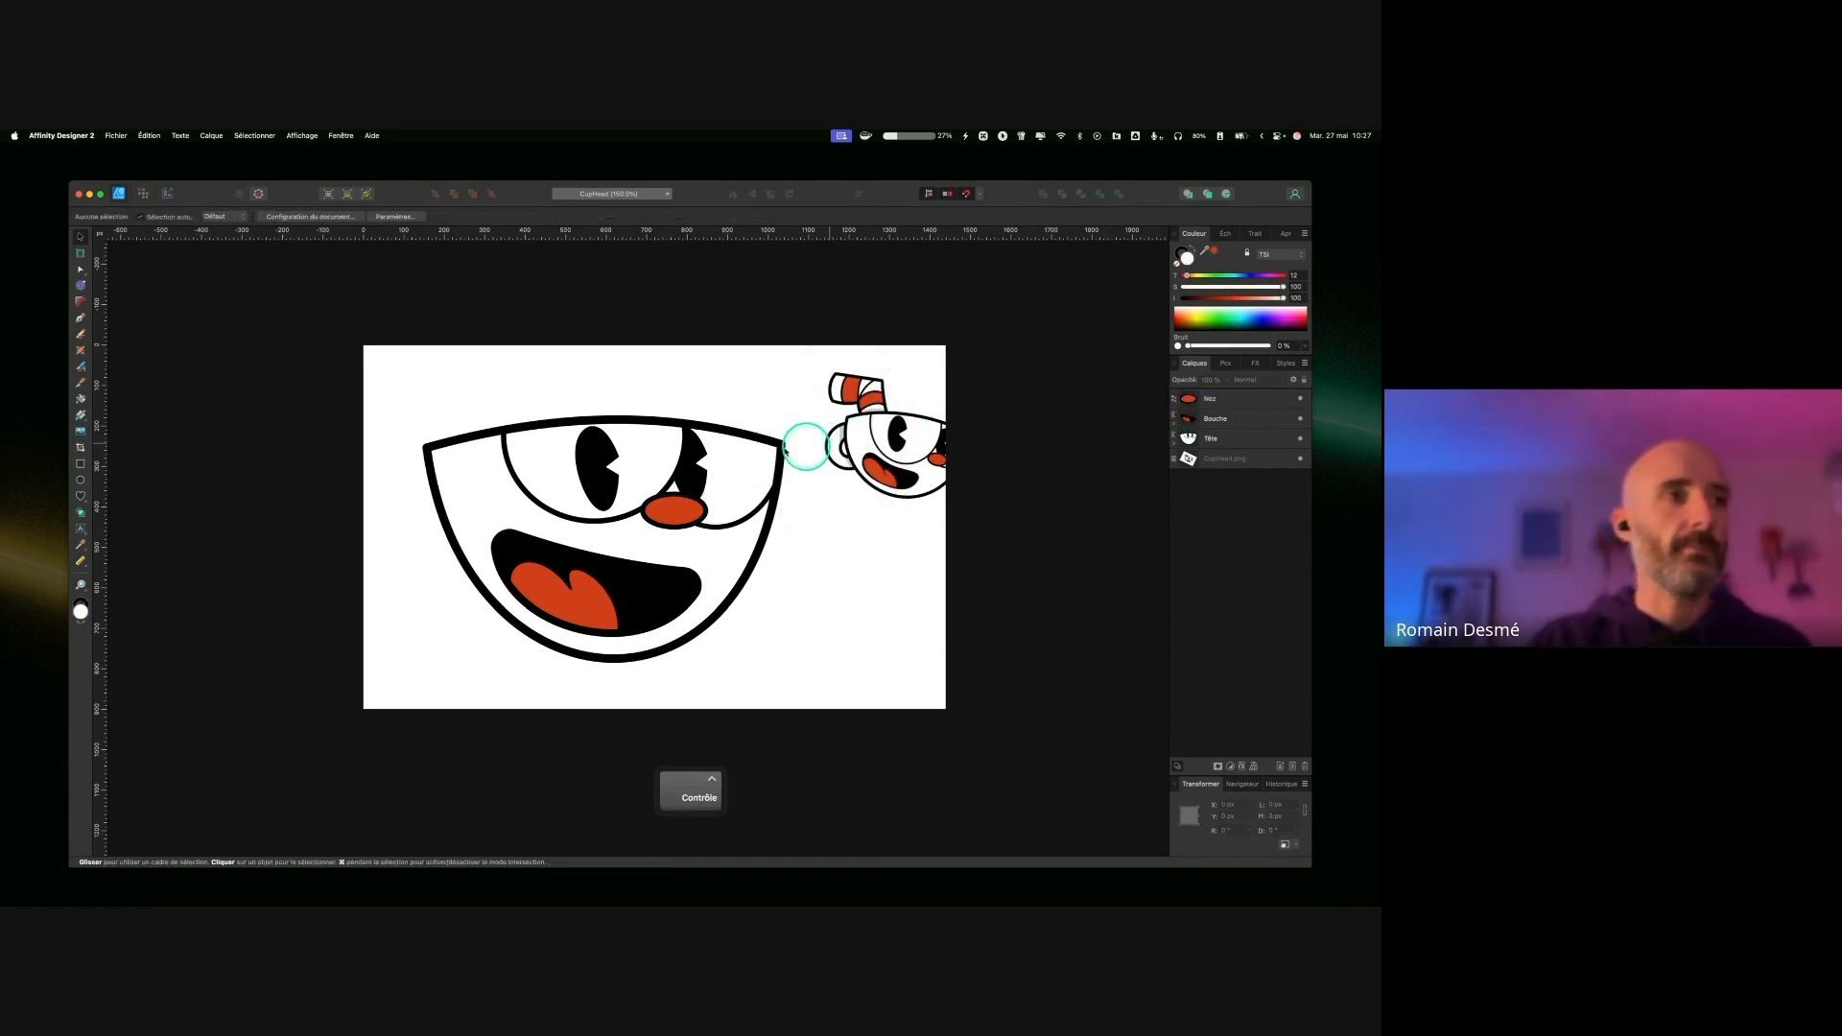
click(82, 498)
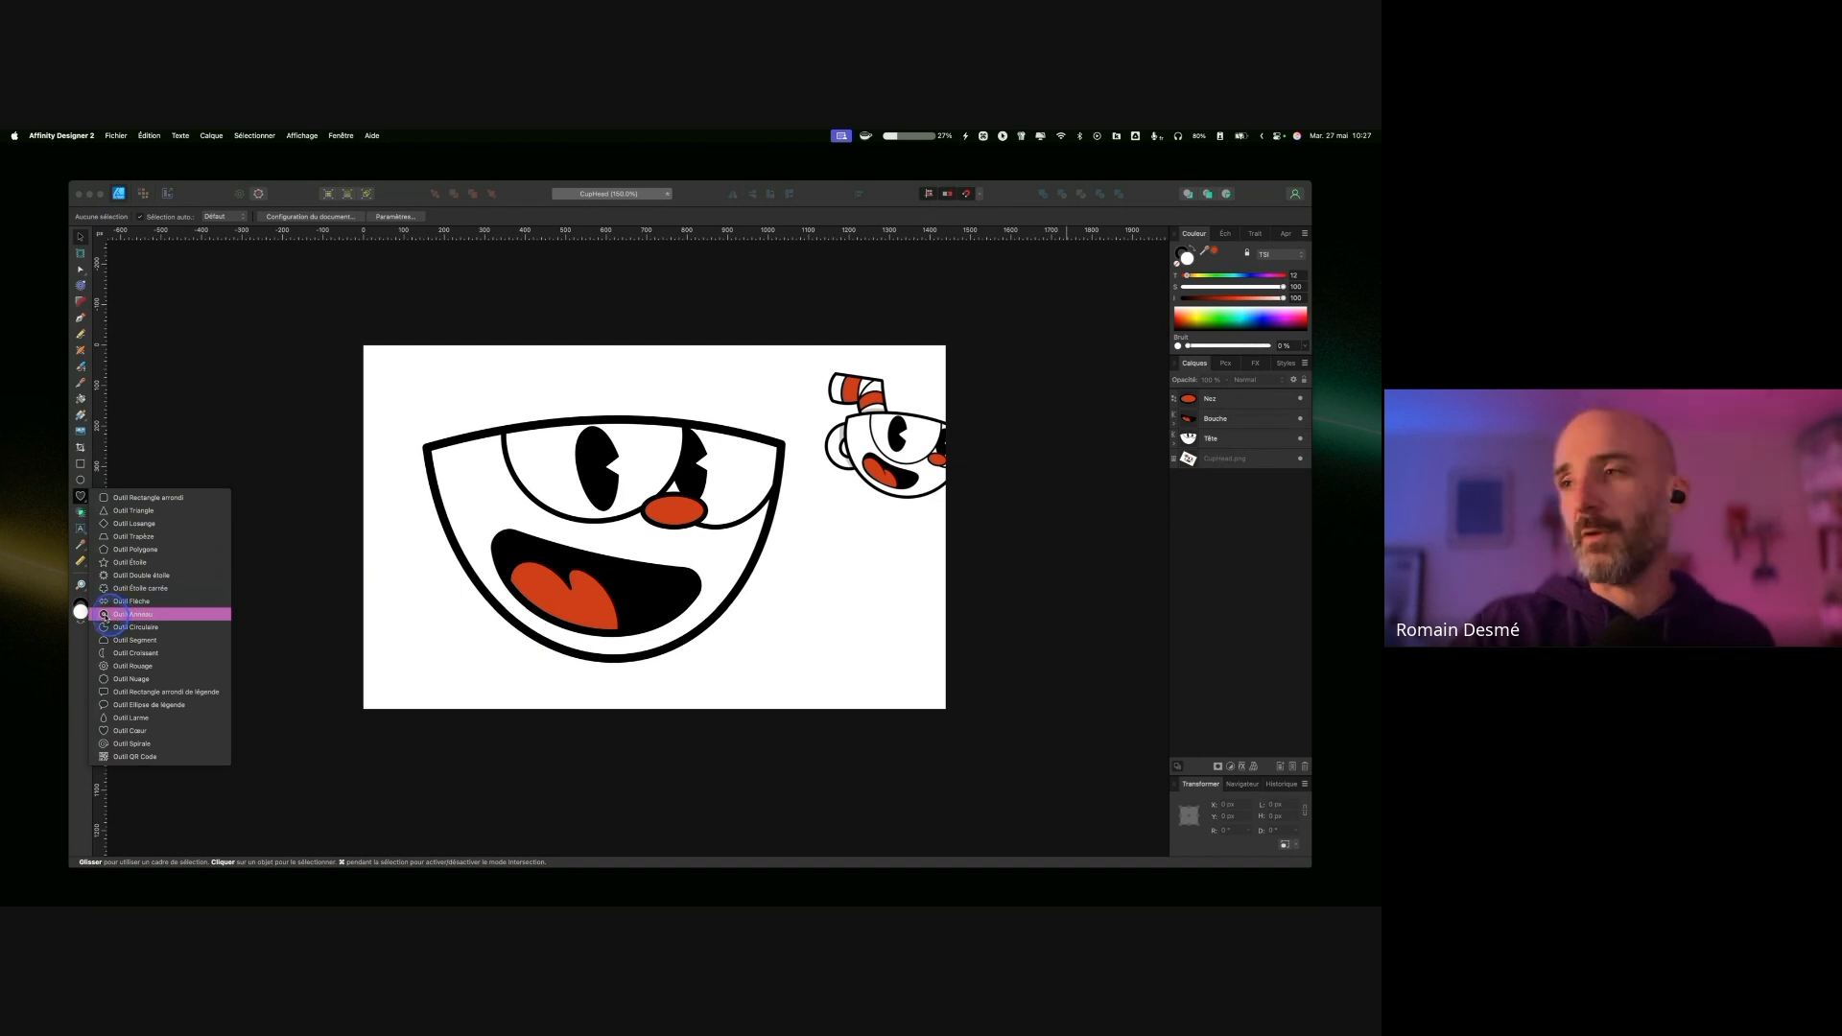
click(105, 615)
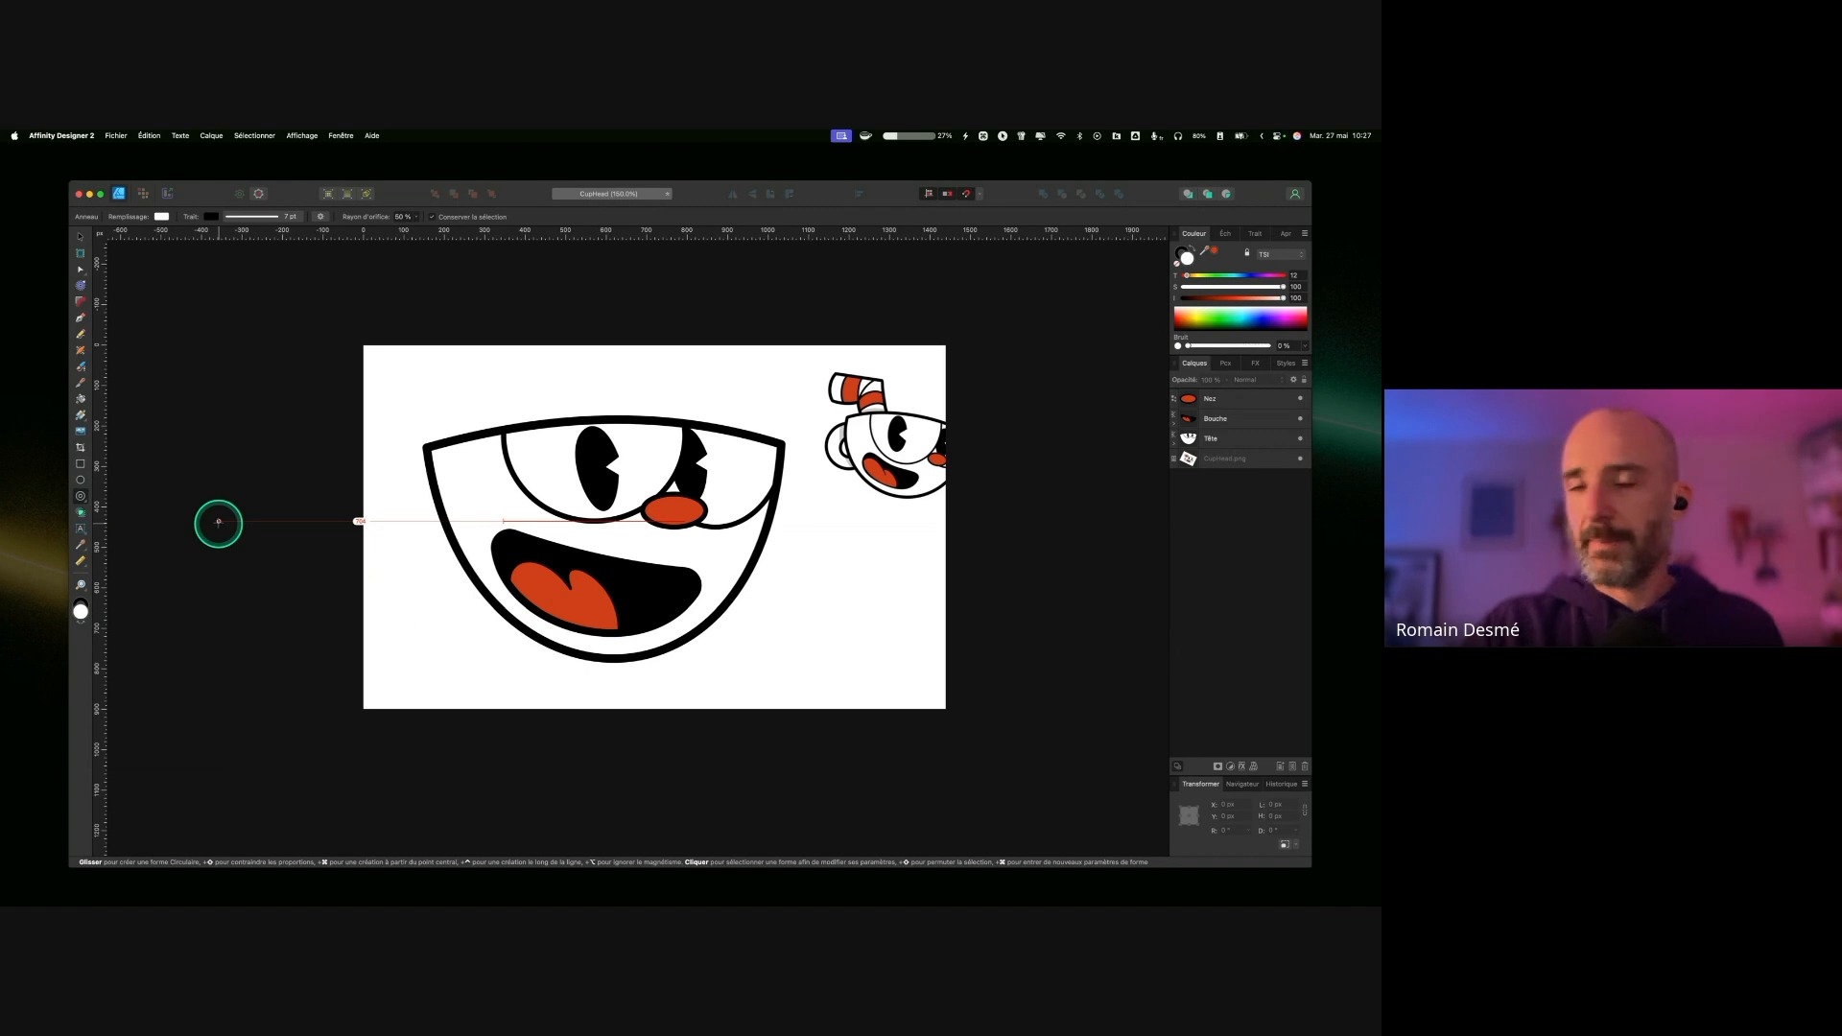
key(ctrl)
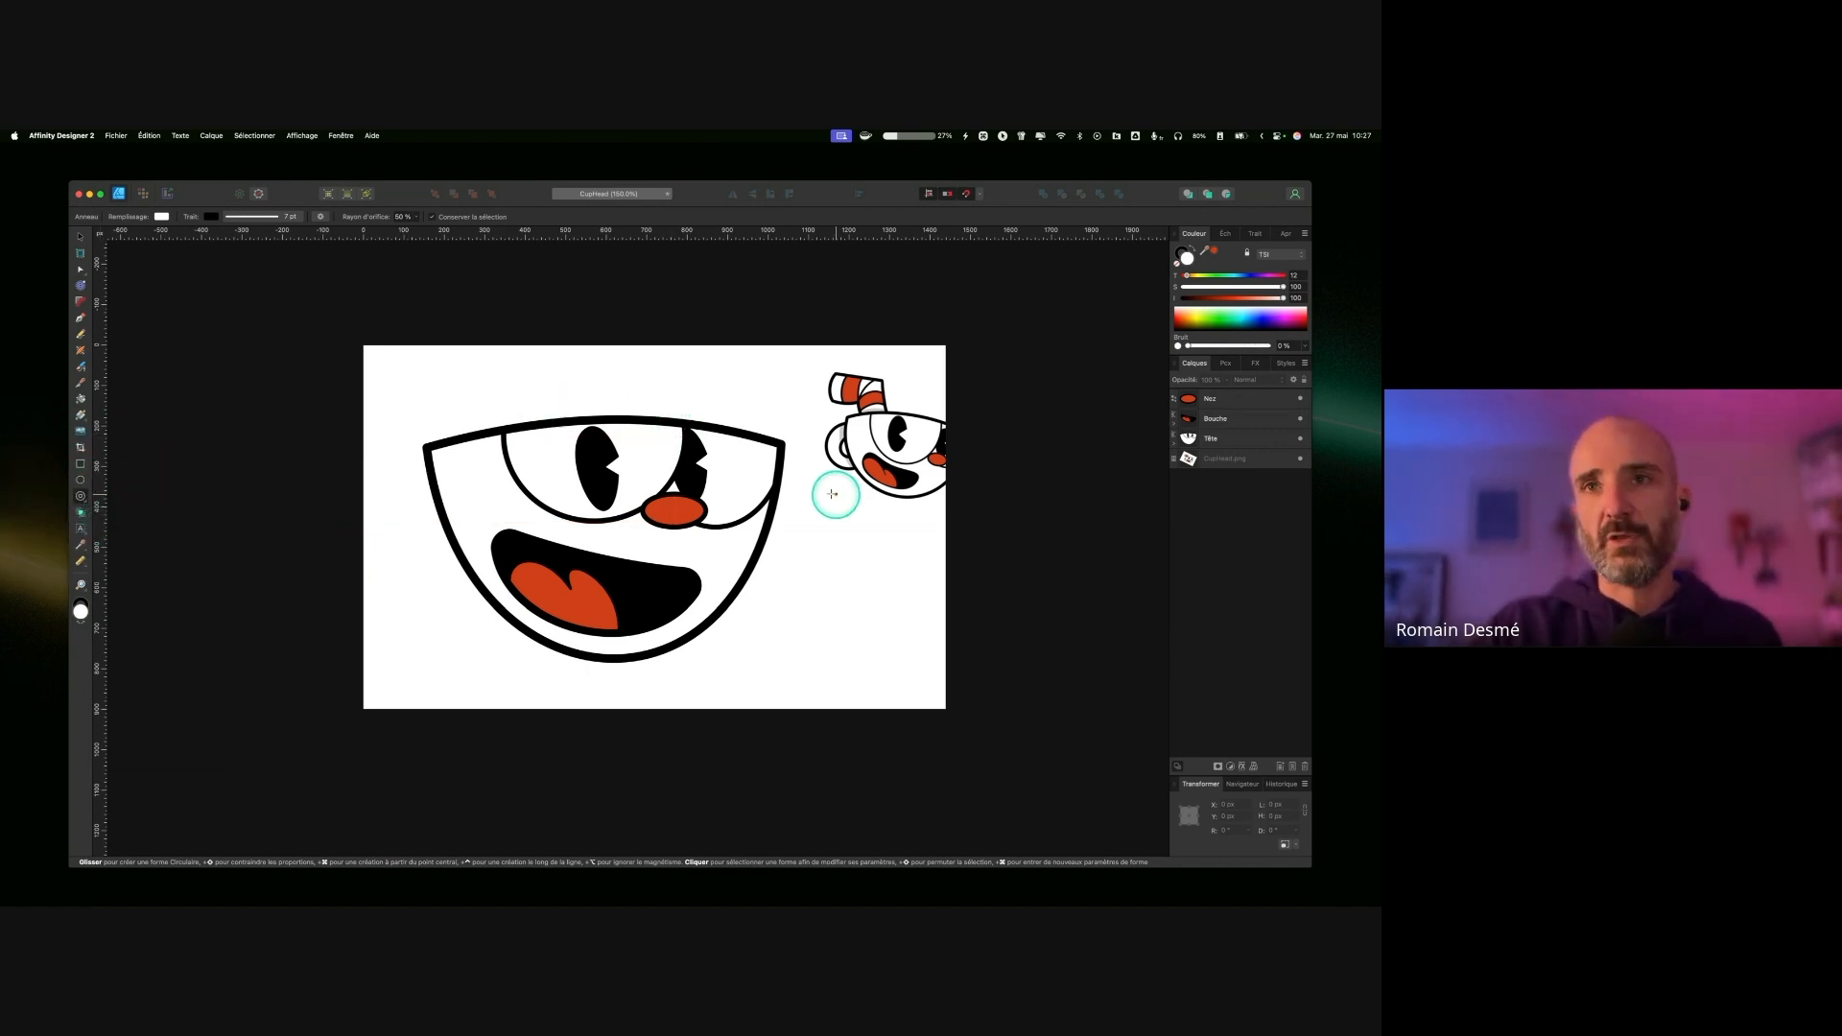
Step: Draw a five-pointed star about 272 px wide with the Star tool and place it just below the reference image
click(82, 498)
click(113, 526)
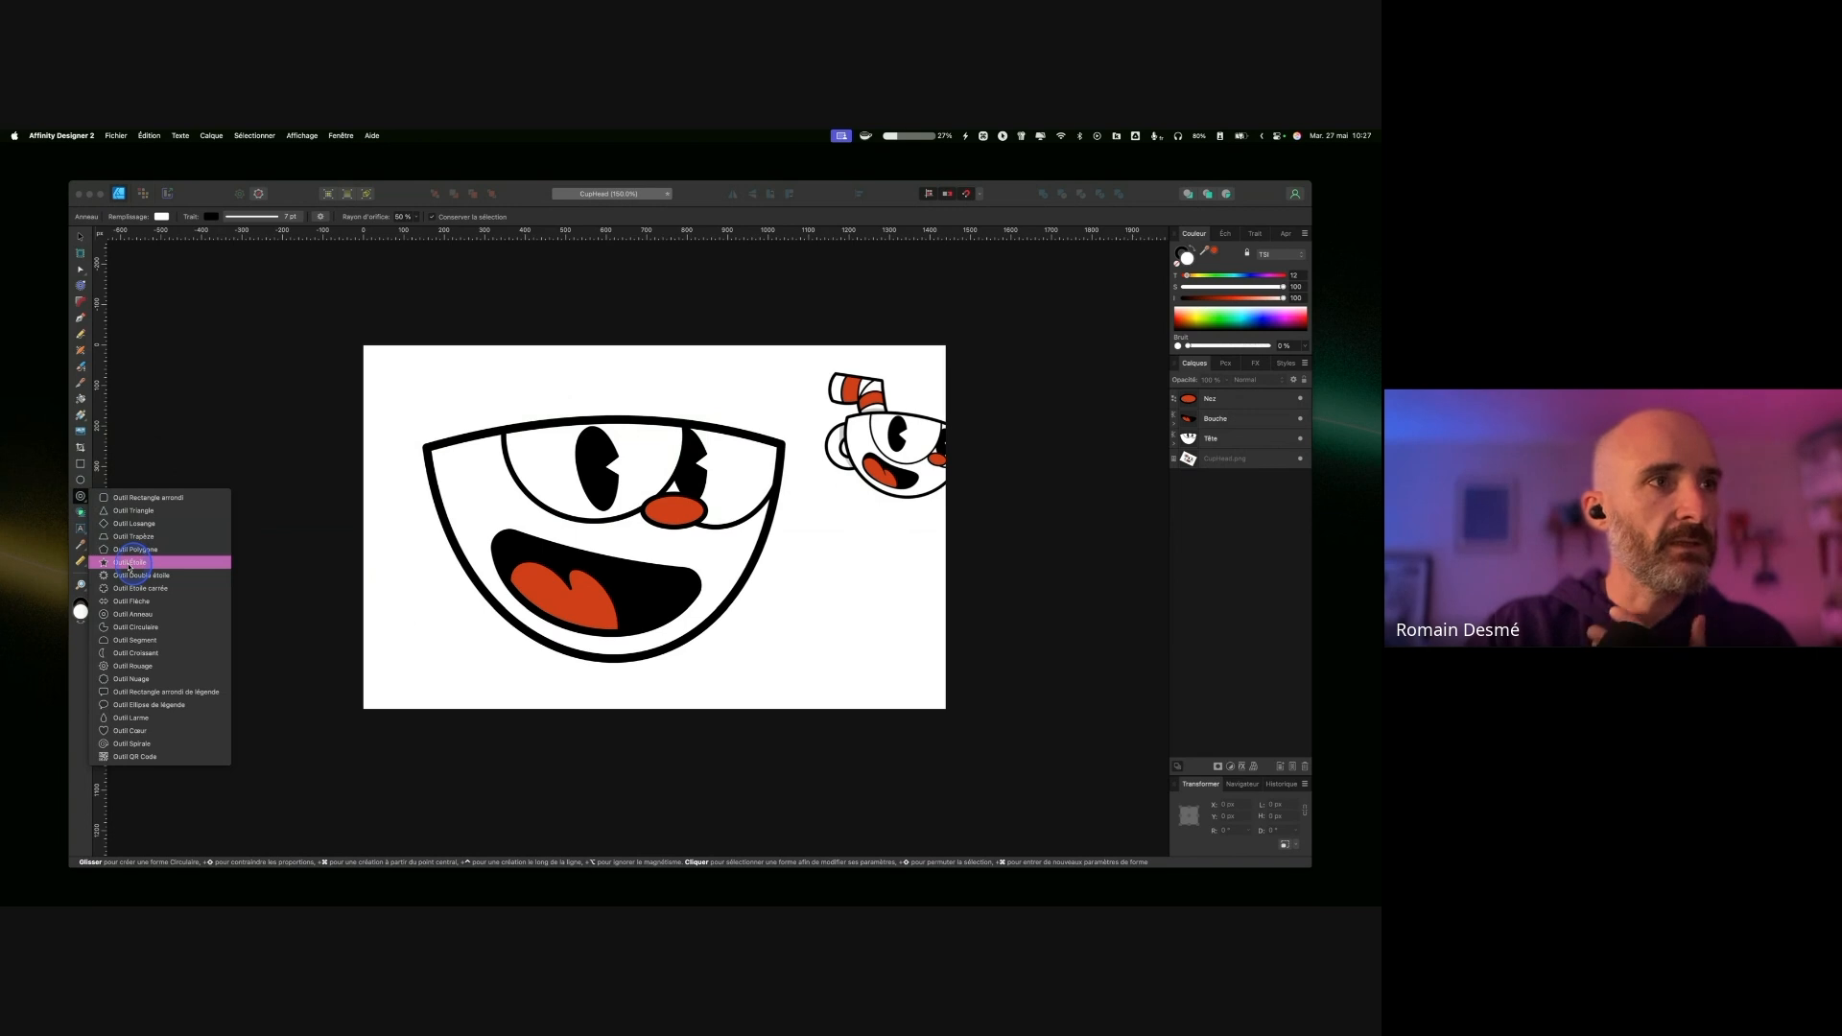
click(129, 564)
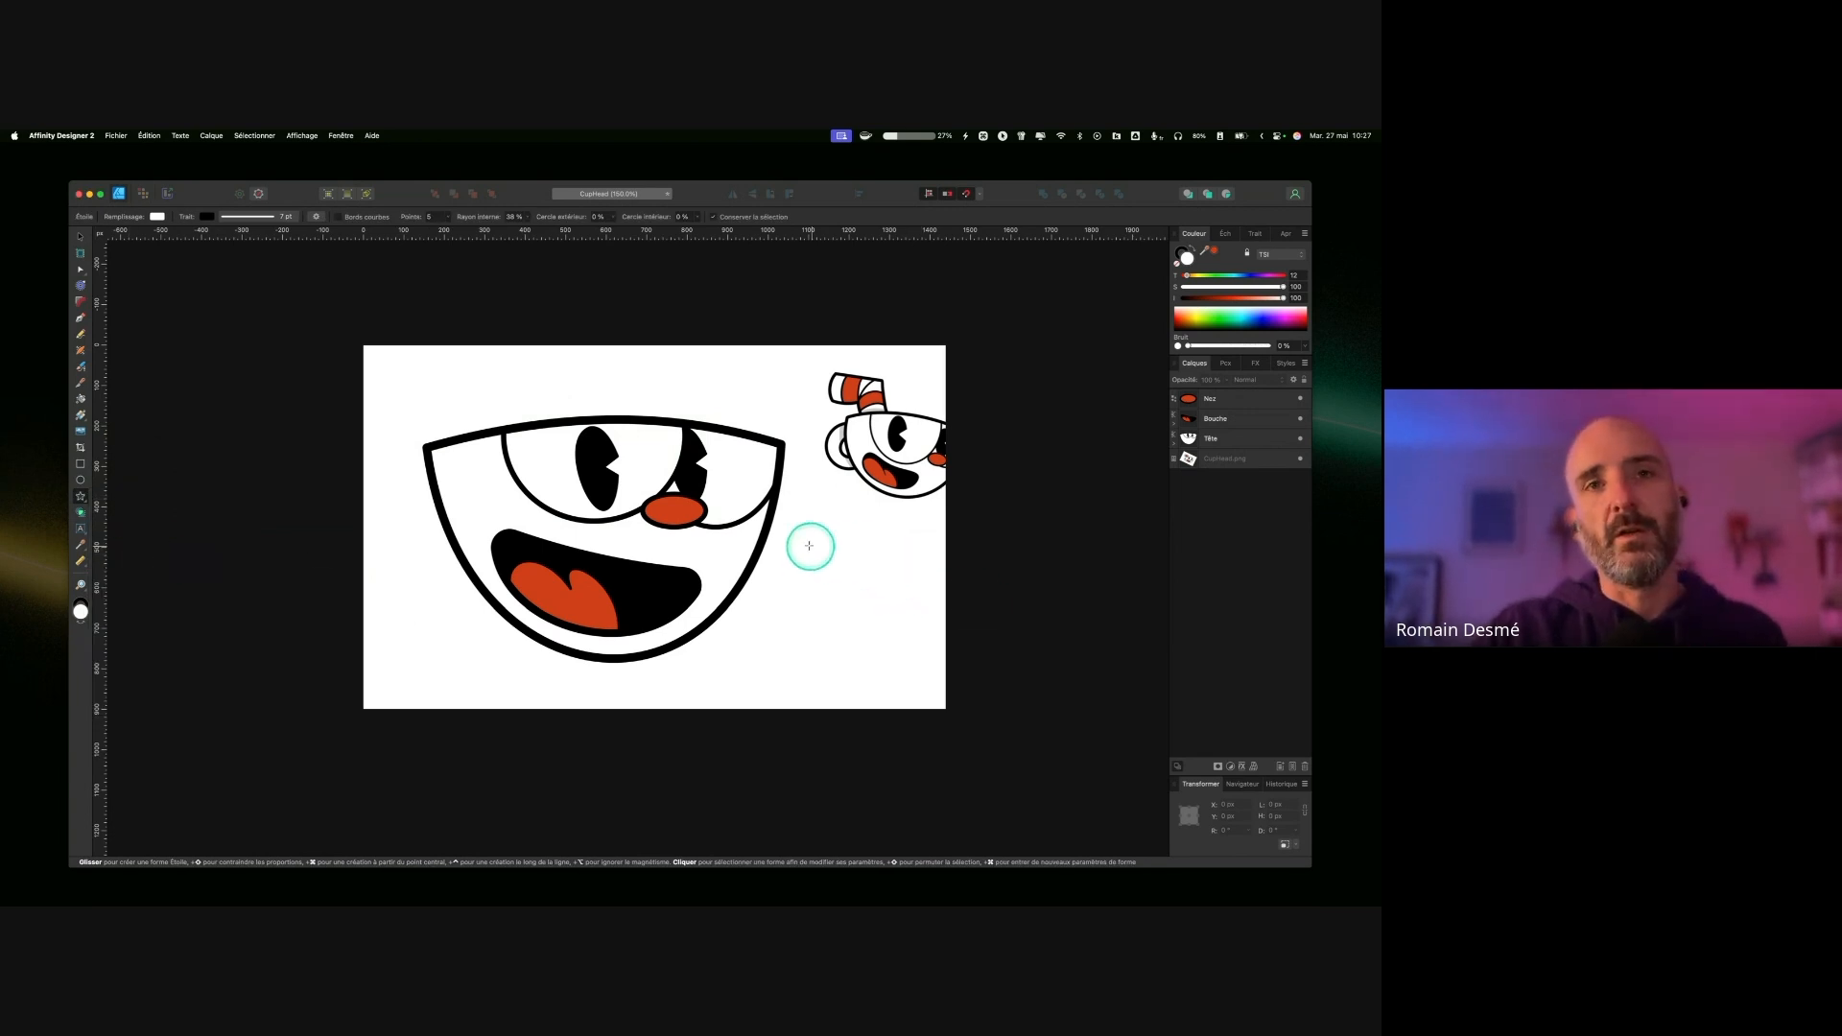
drag(844, 560, 953, 644)
key(shift)
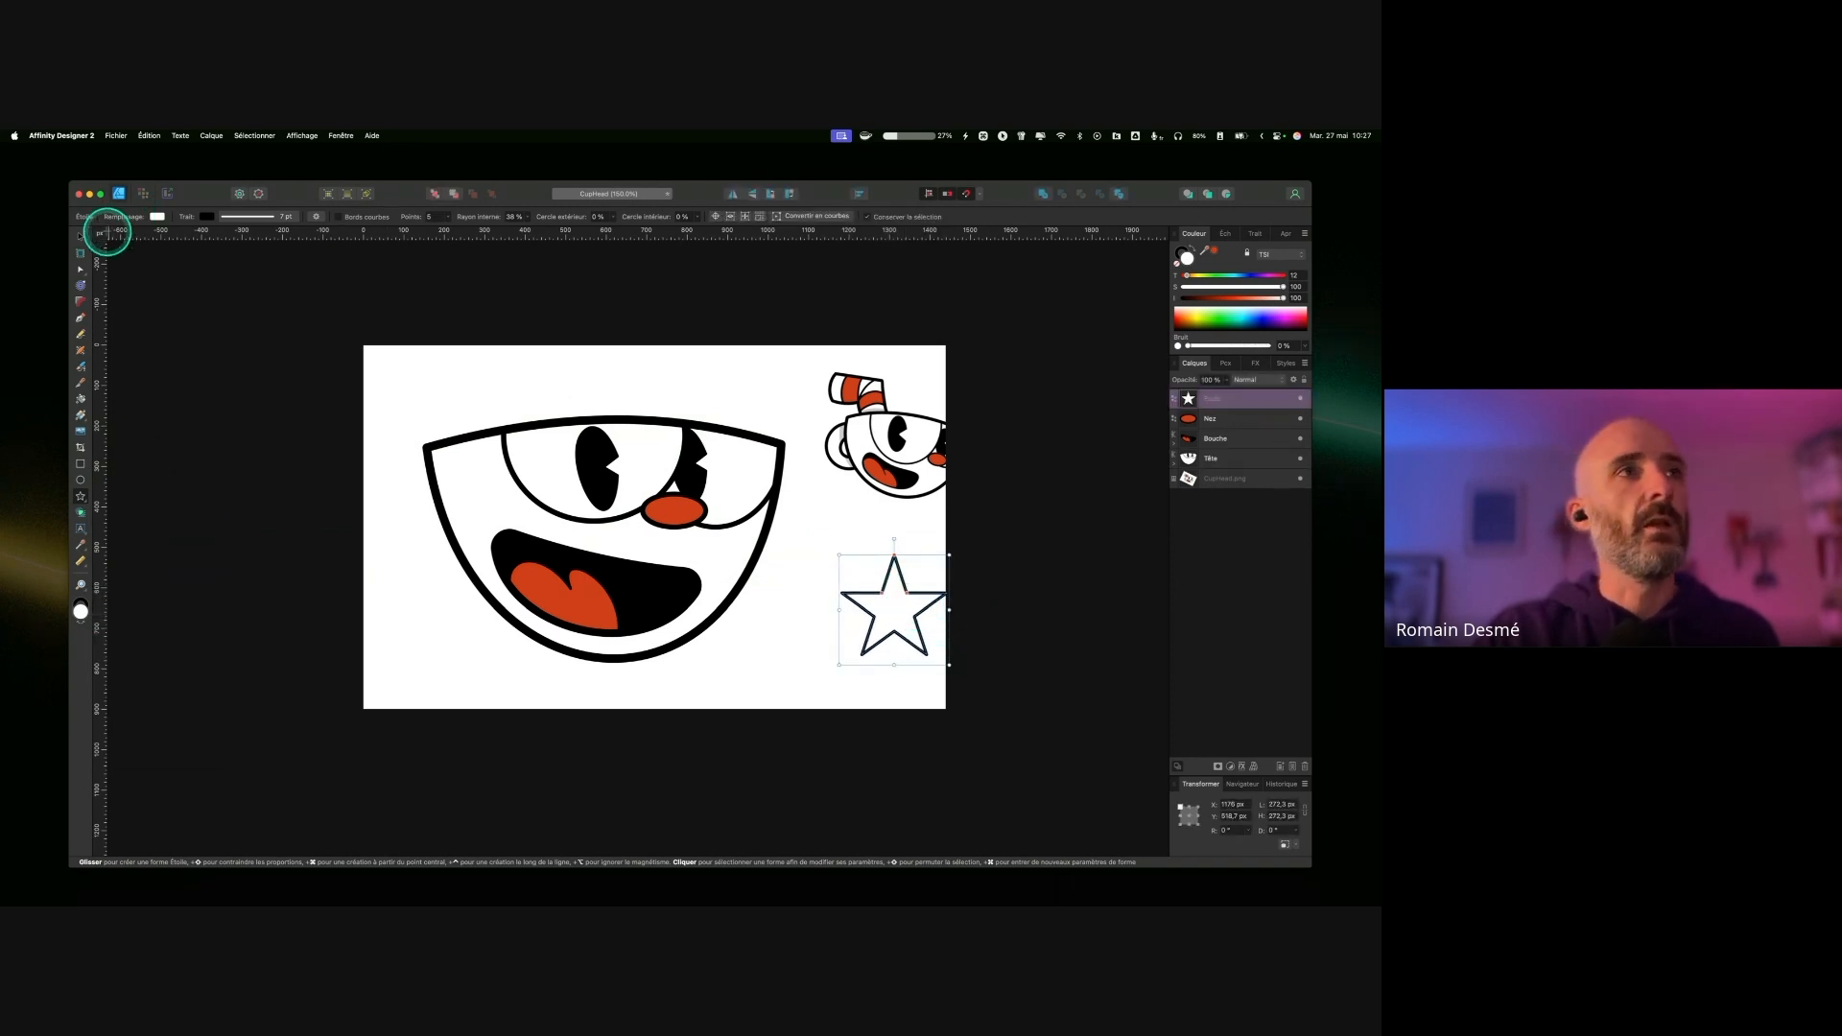
click(80, 236)
drag(872, 596, 840, 568)
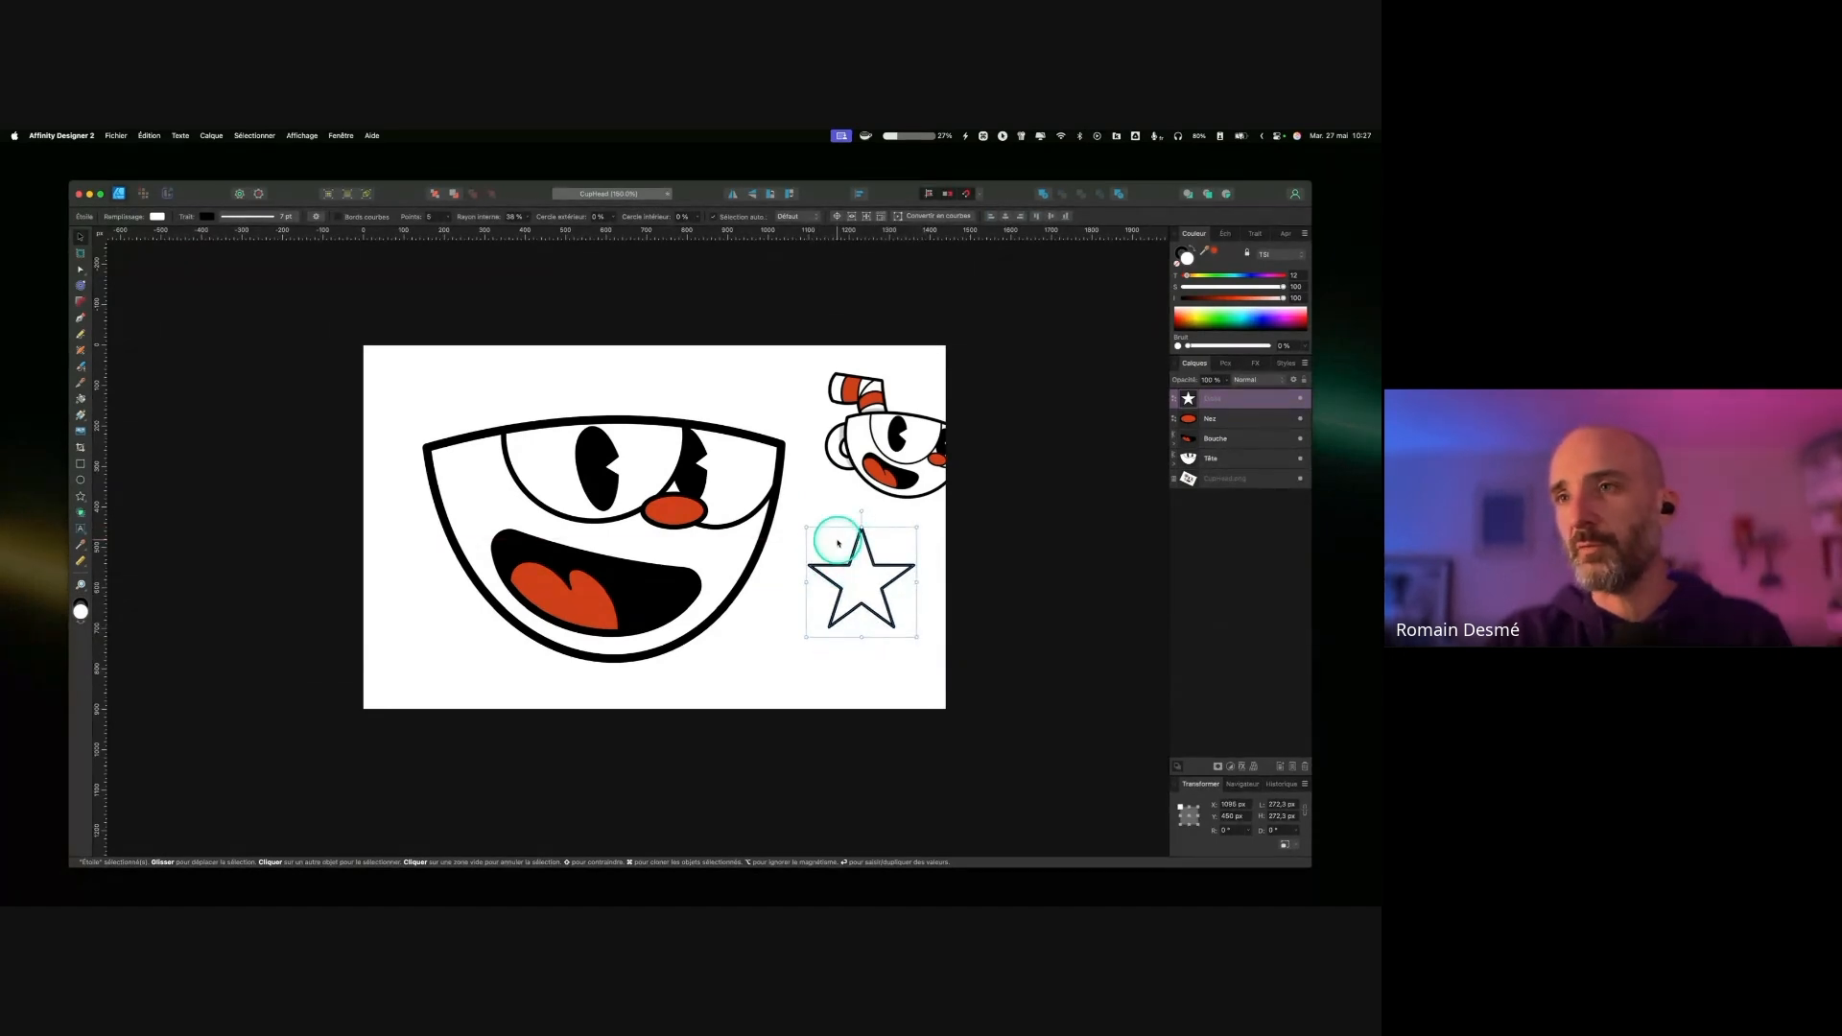
Step: Increase the star's inner radius to make it plumper, and round its outer and inner corners
key(super+equal)
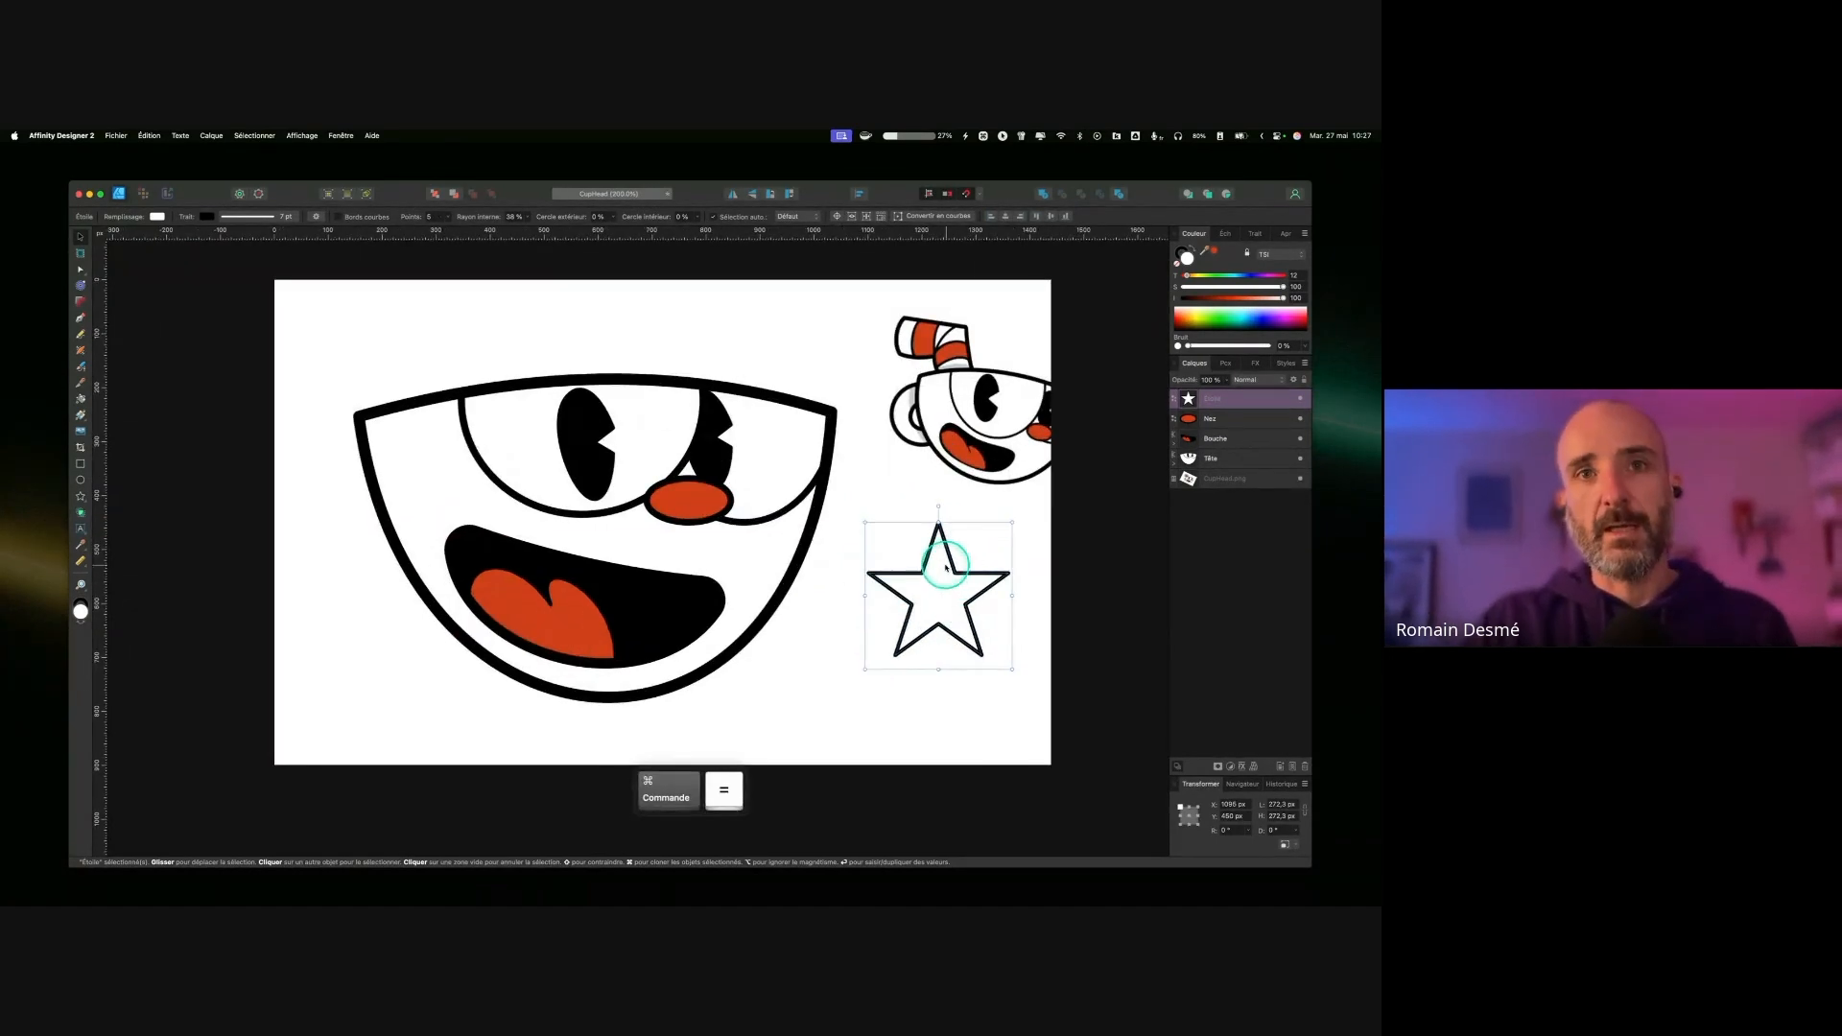
key(ctrl)
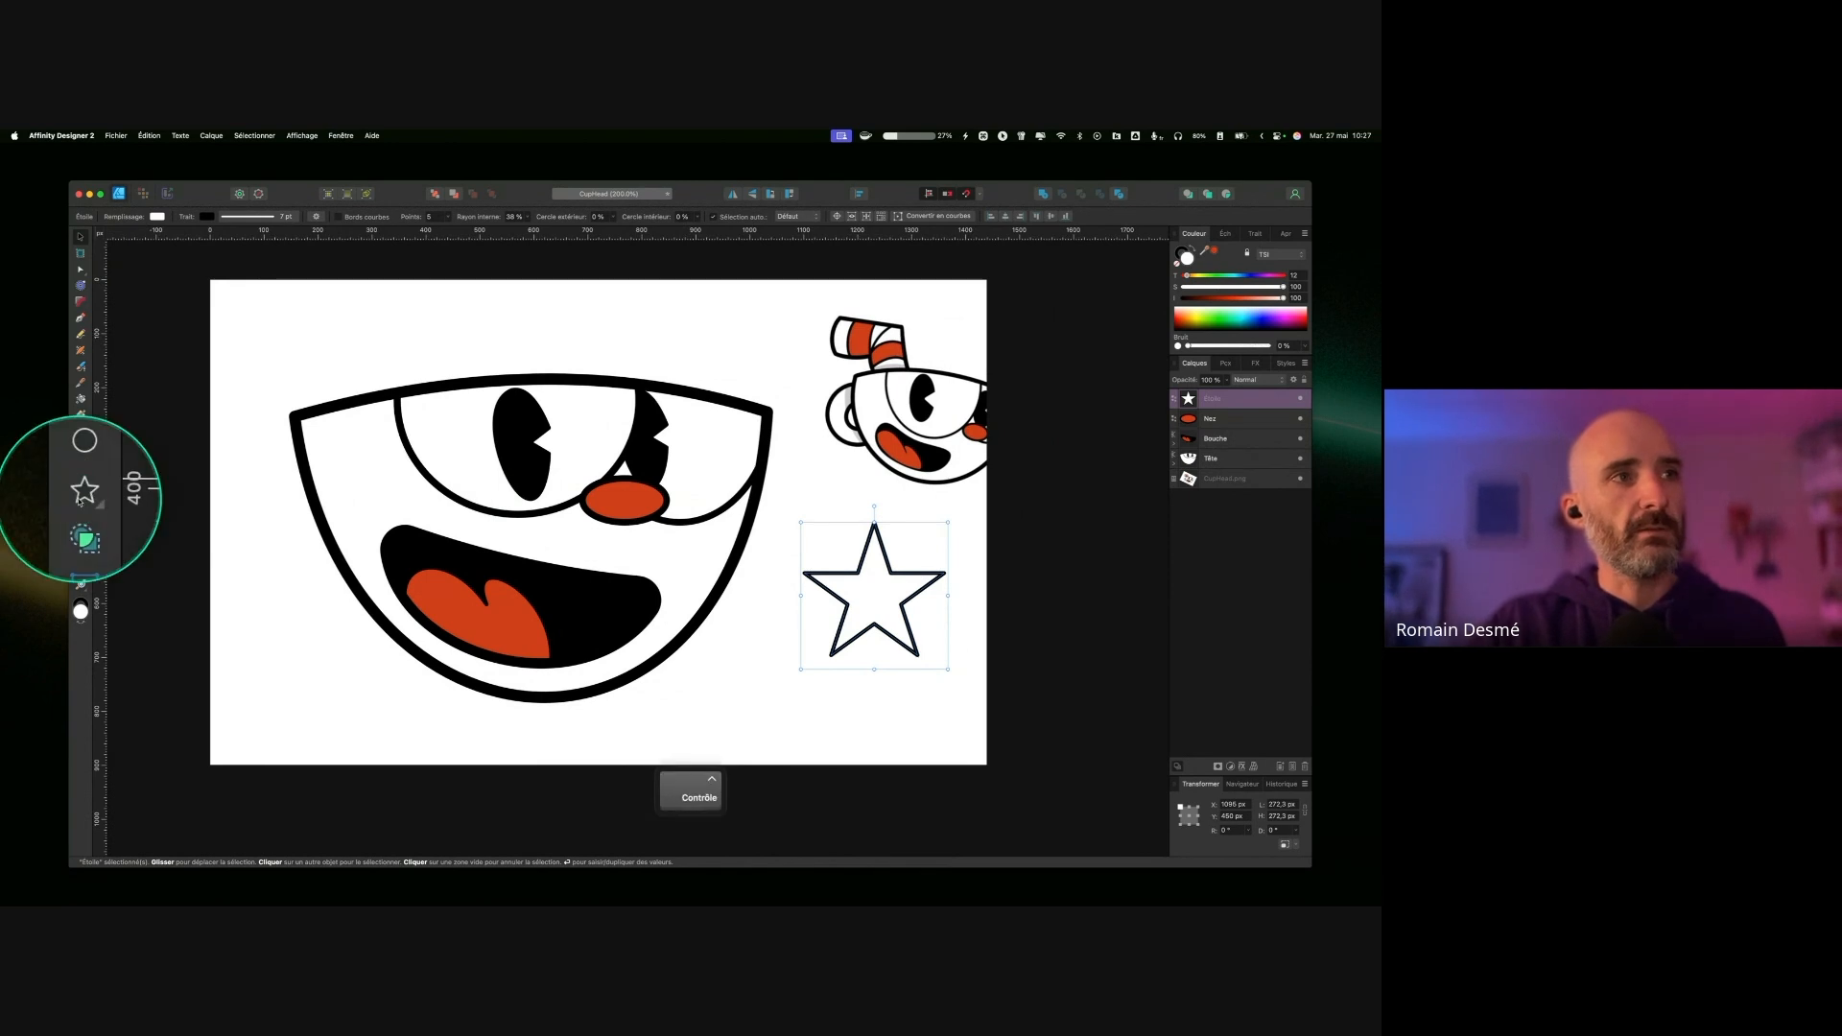
click(80, 498)
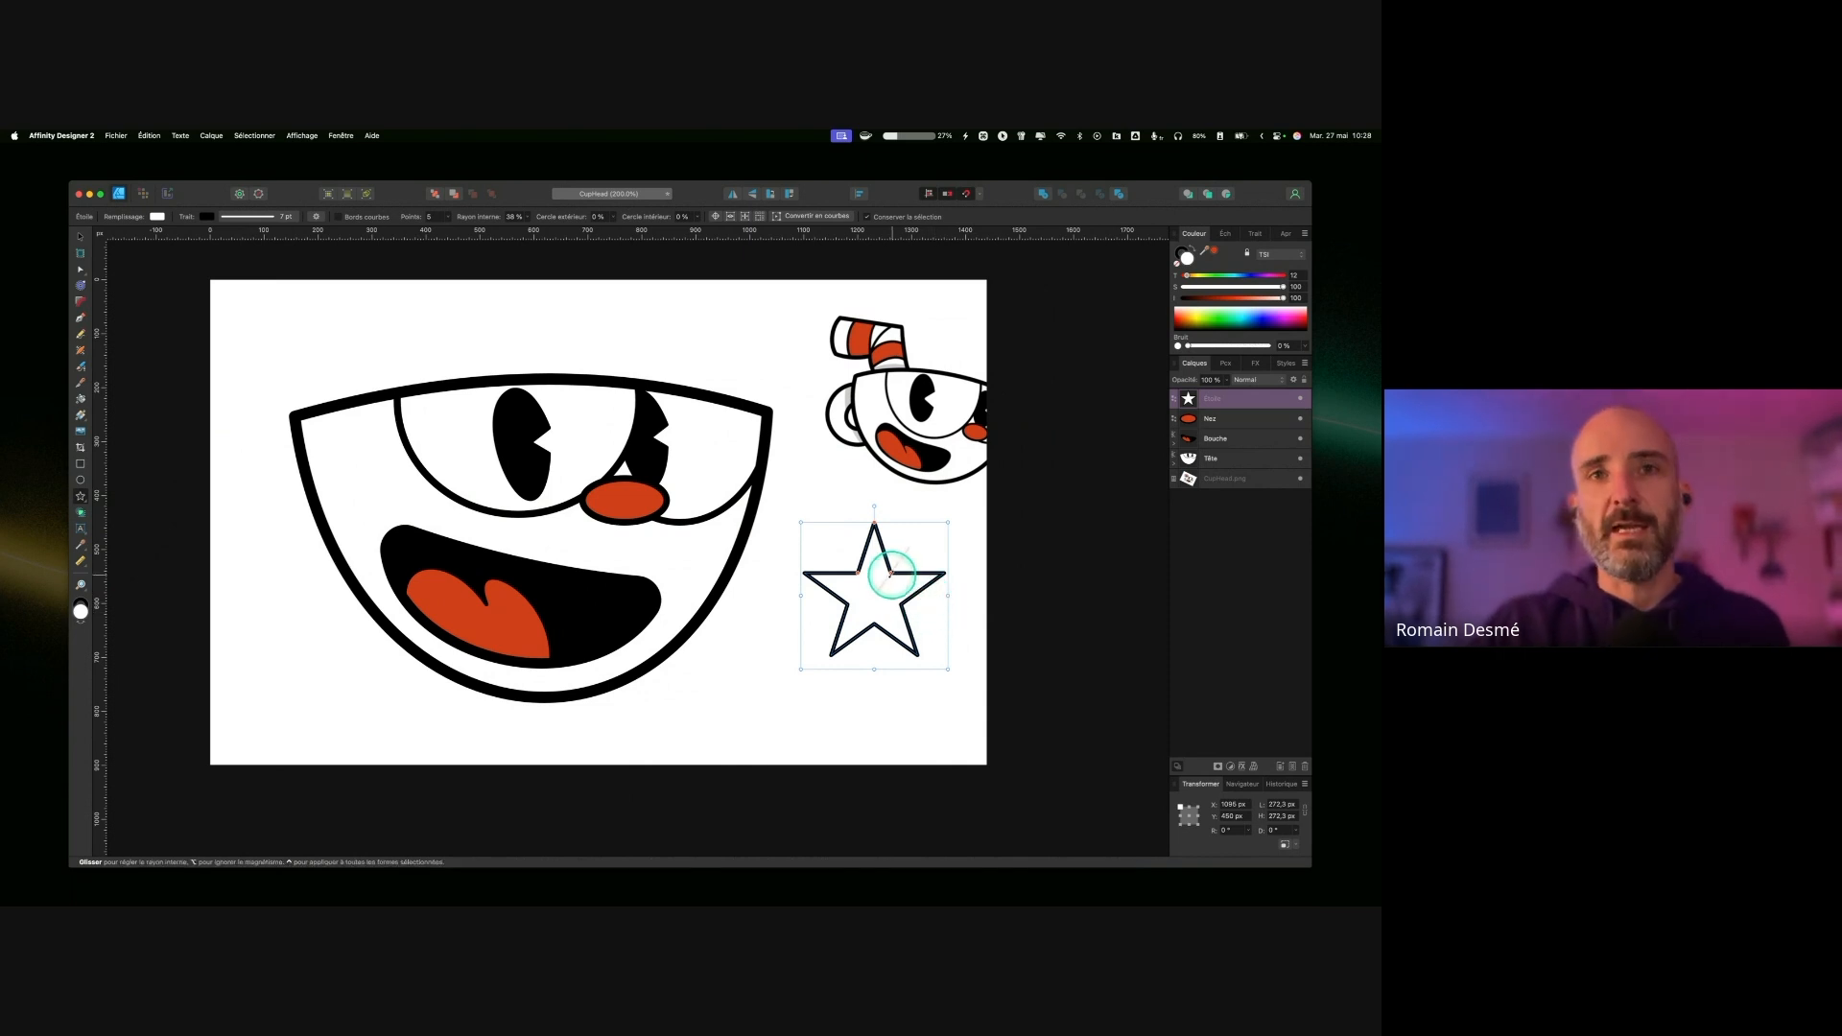
mouse_move(892, 573)
mouse_down()
mouse_move(853, 566)
mouse_move(881, 529)
mouse_move(906, 554)
mouse_up()
drag(903, 566, 903, 553)
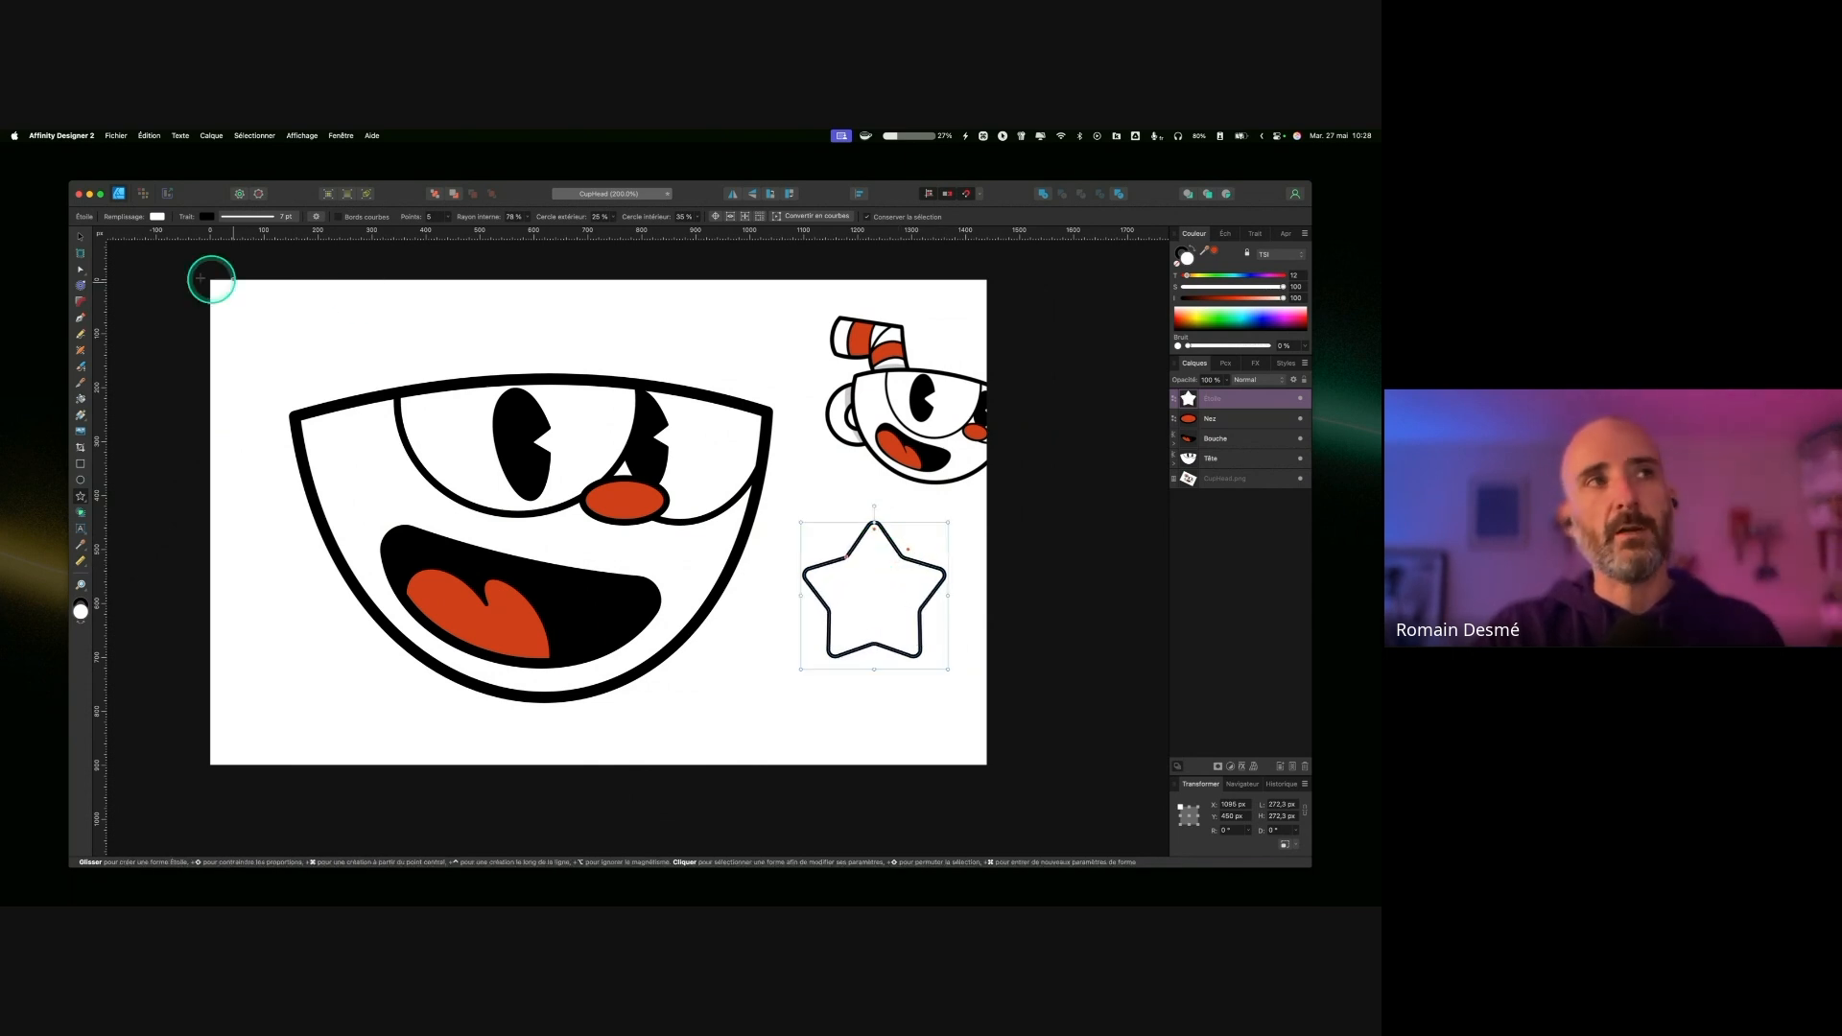
Step: Examine the star's outline and shape handles with the Node tool
click(79, 237)
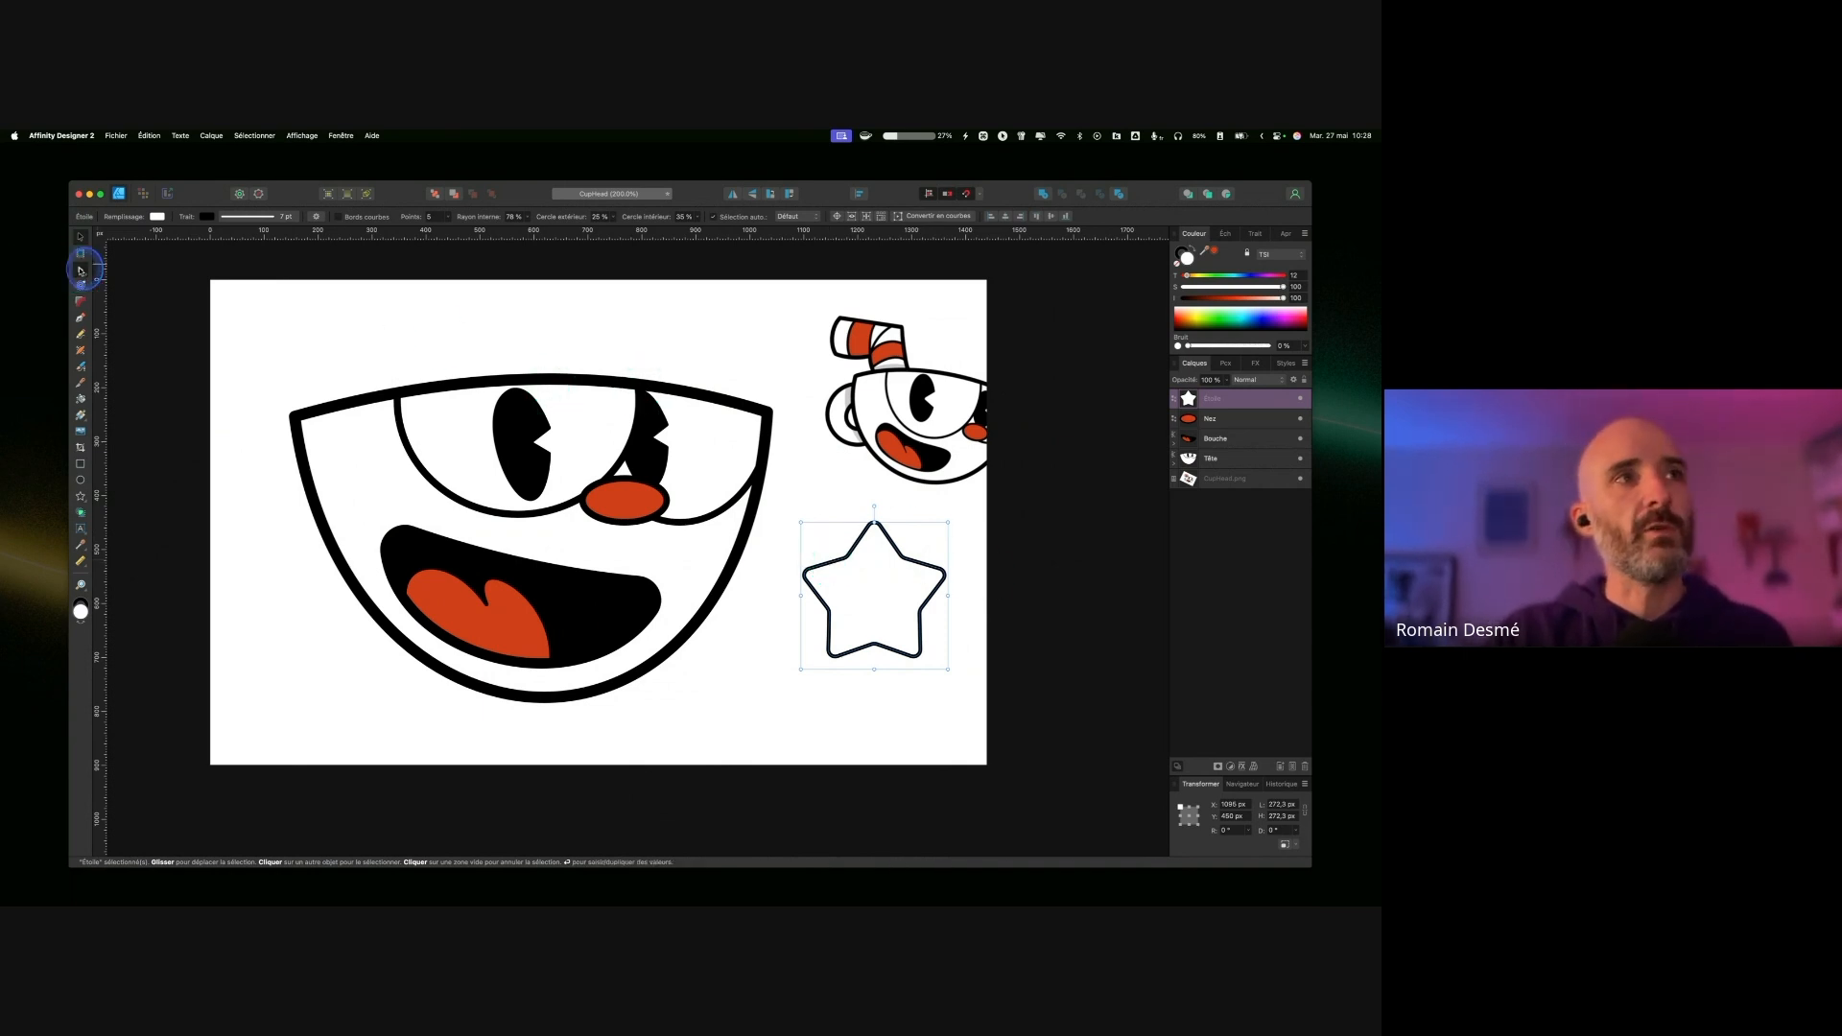
click(80, 270)
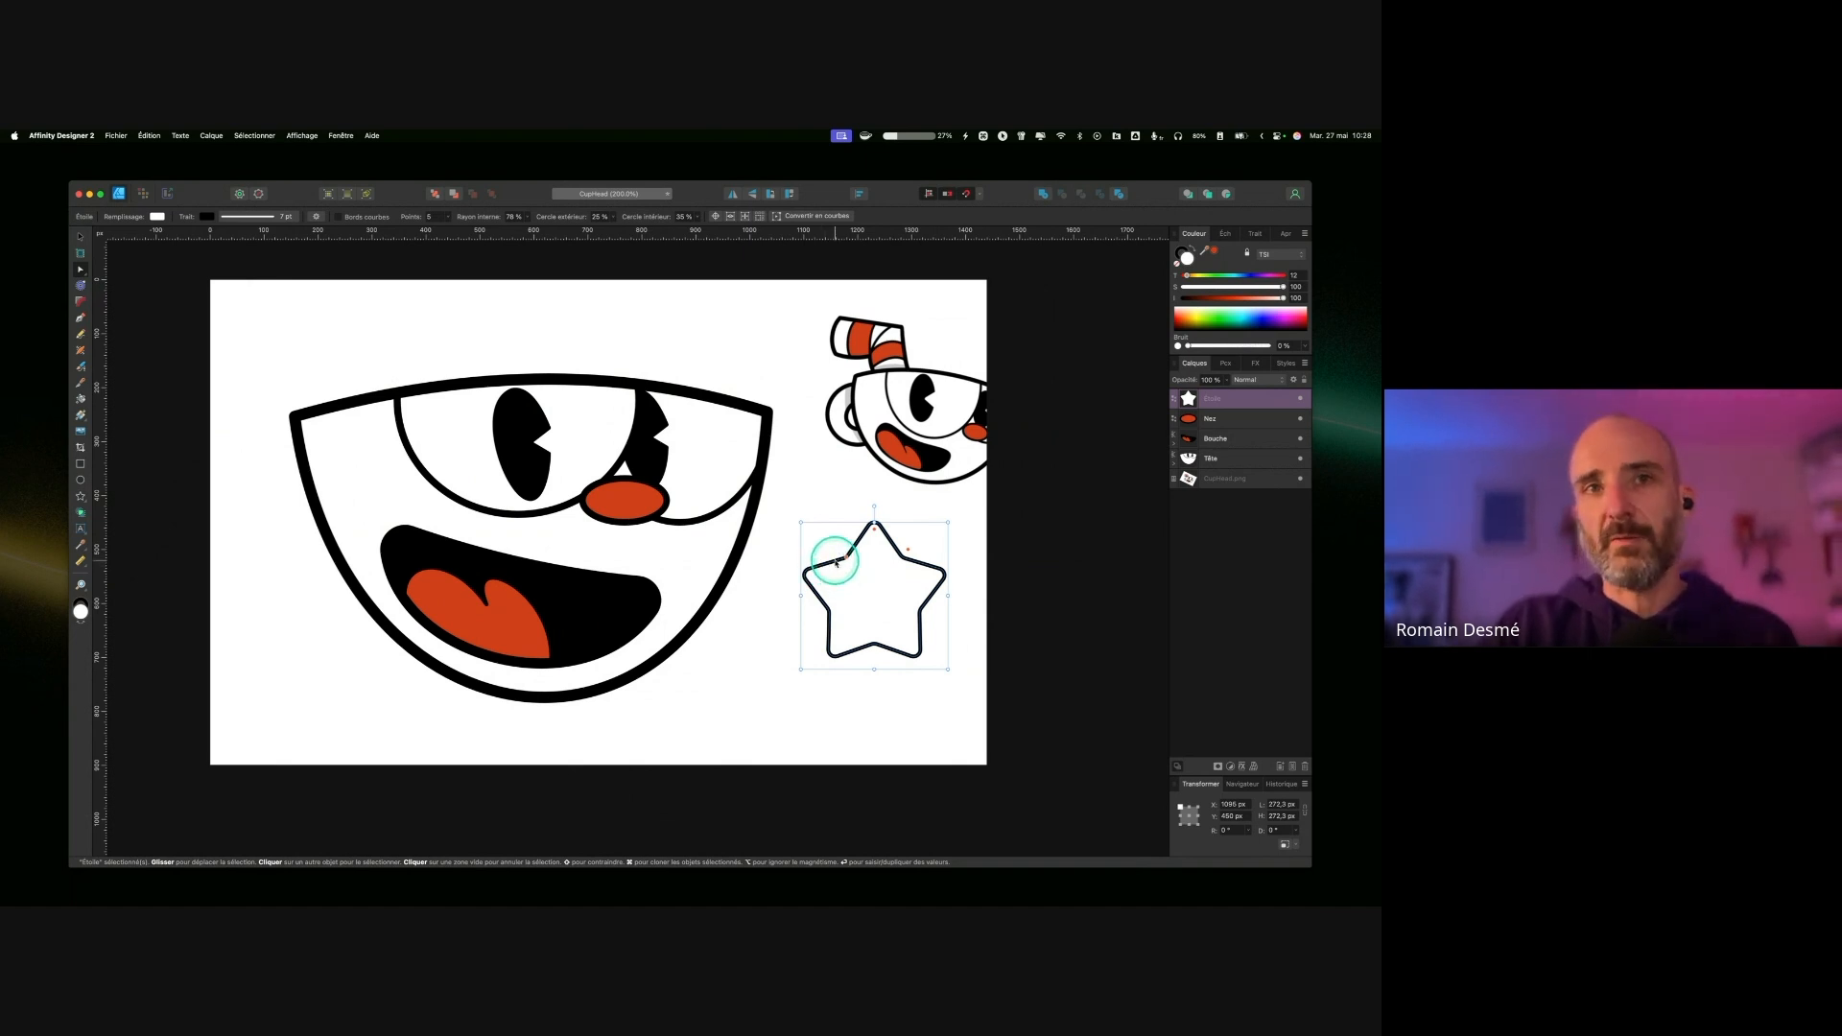
right_click(835, 563)
key(Escape)
scroll(959, 566, left, 5)
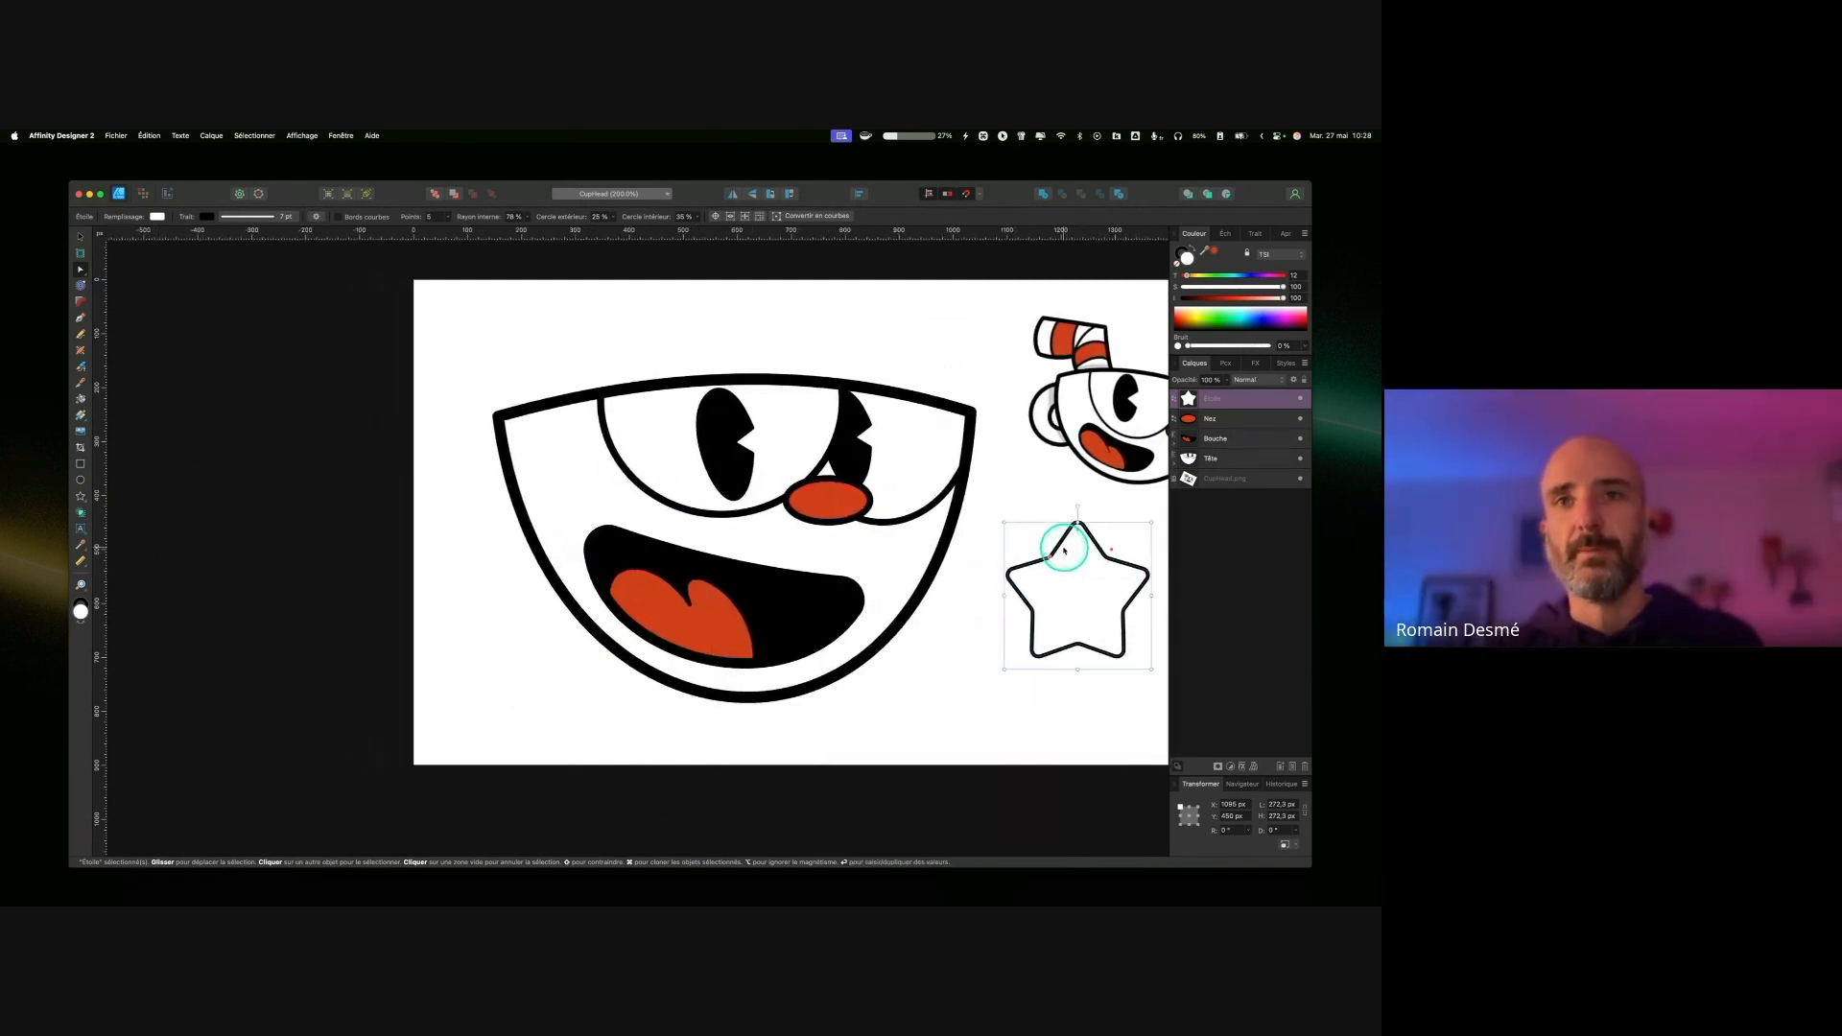
Step: Convert the star to curves and bend the two segments of its upper-left arm outward
right_click(1041, 561)
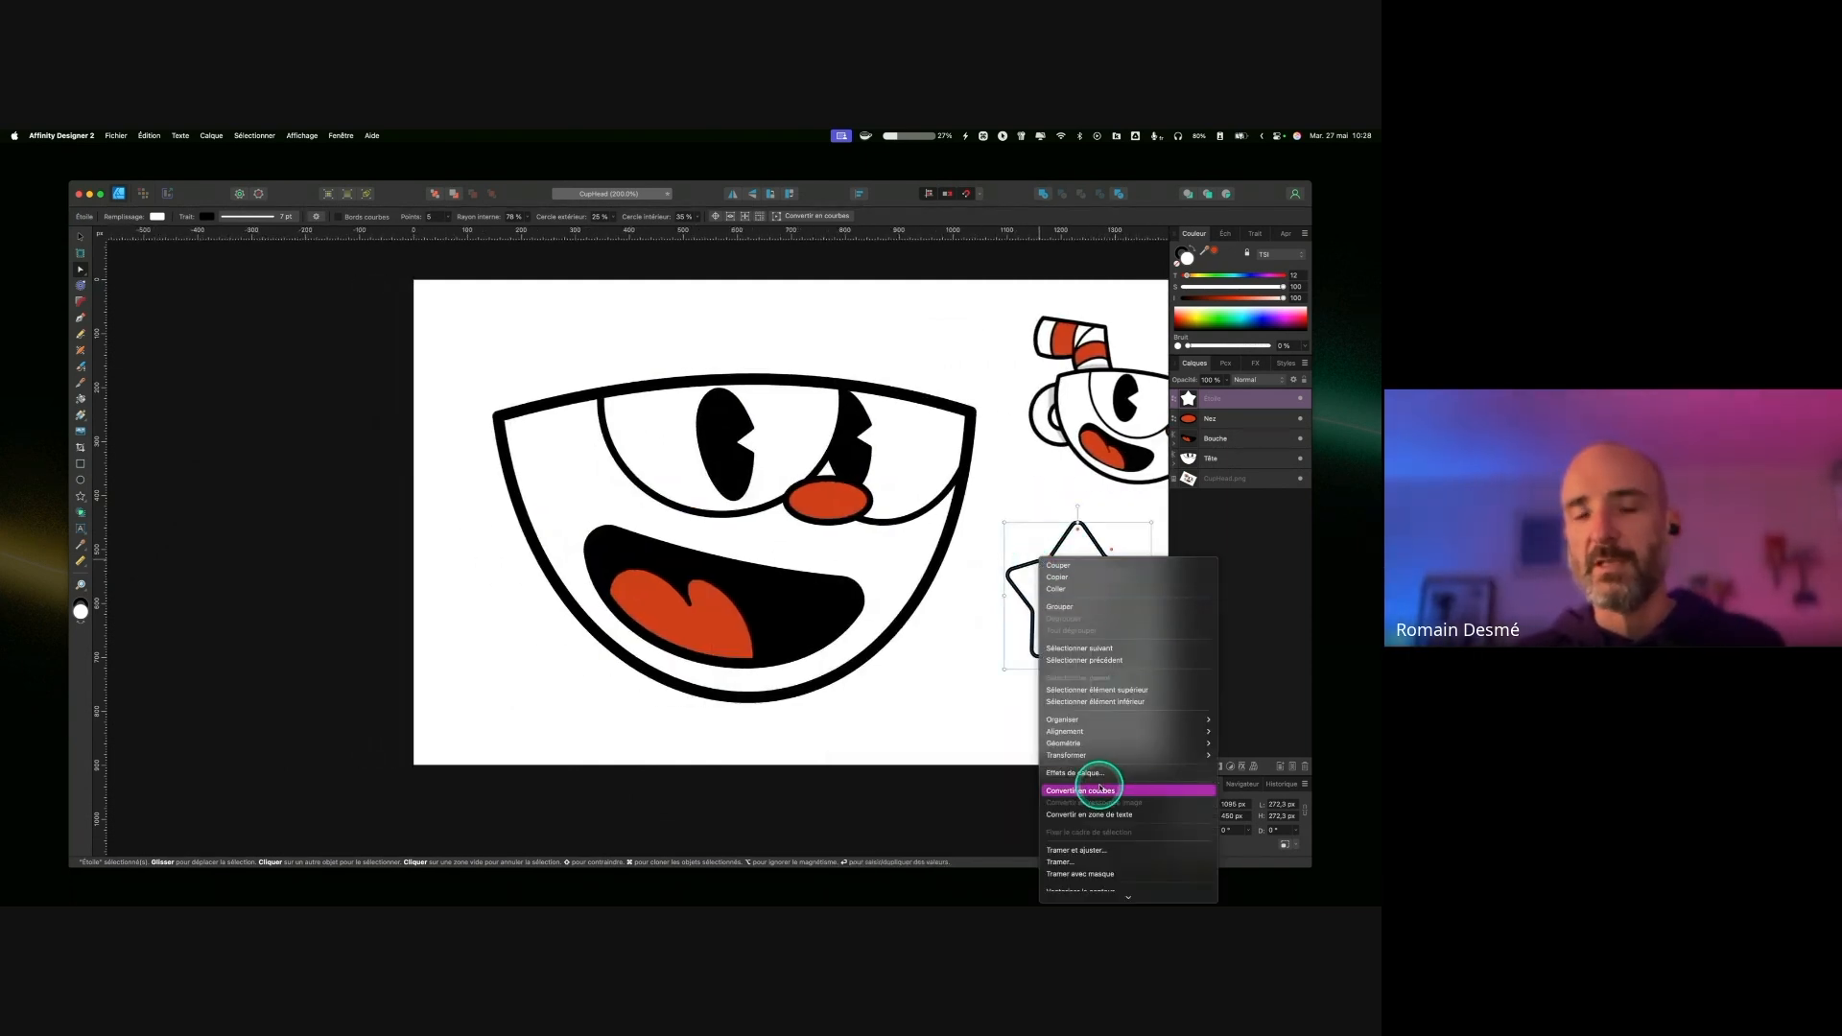
click(1101, 789)
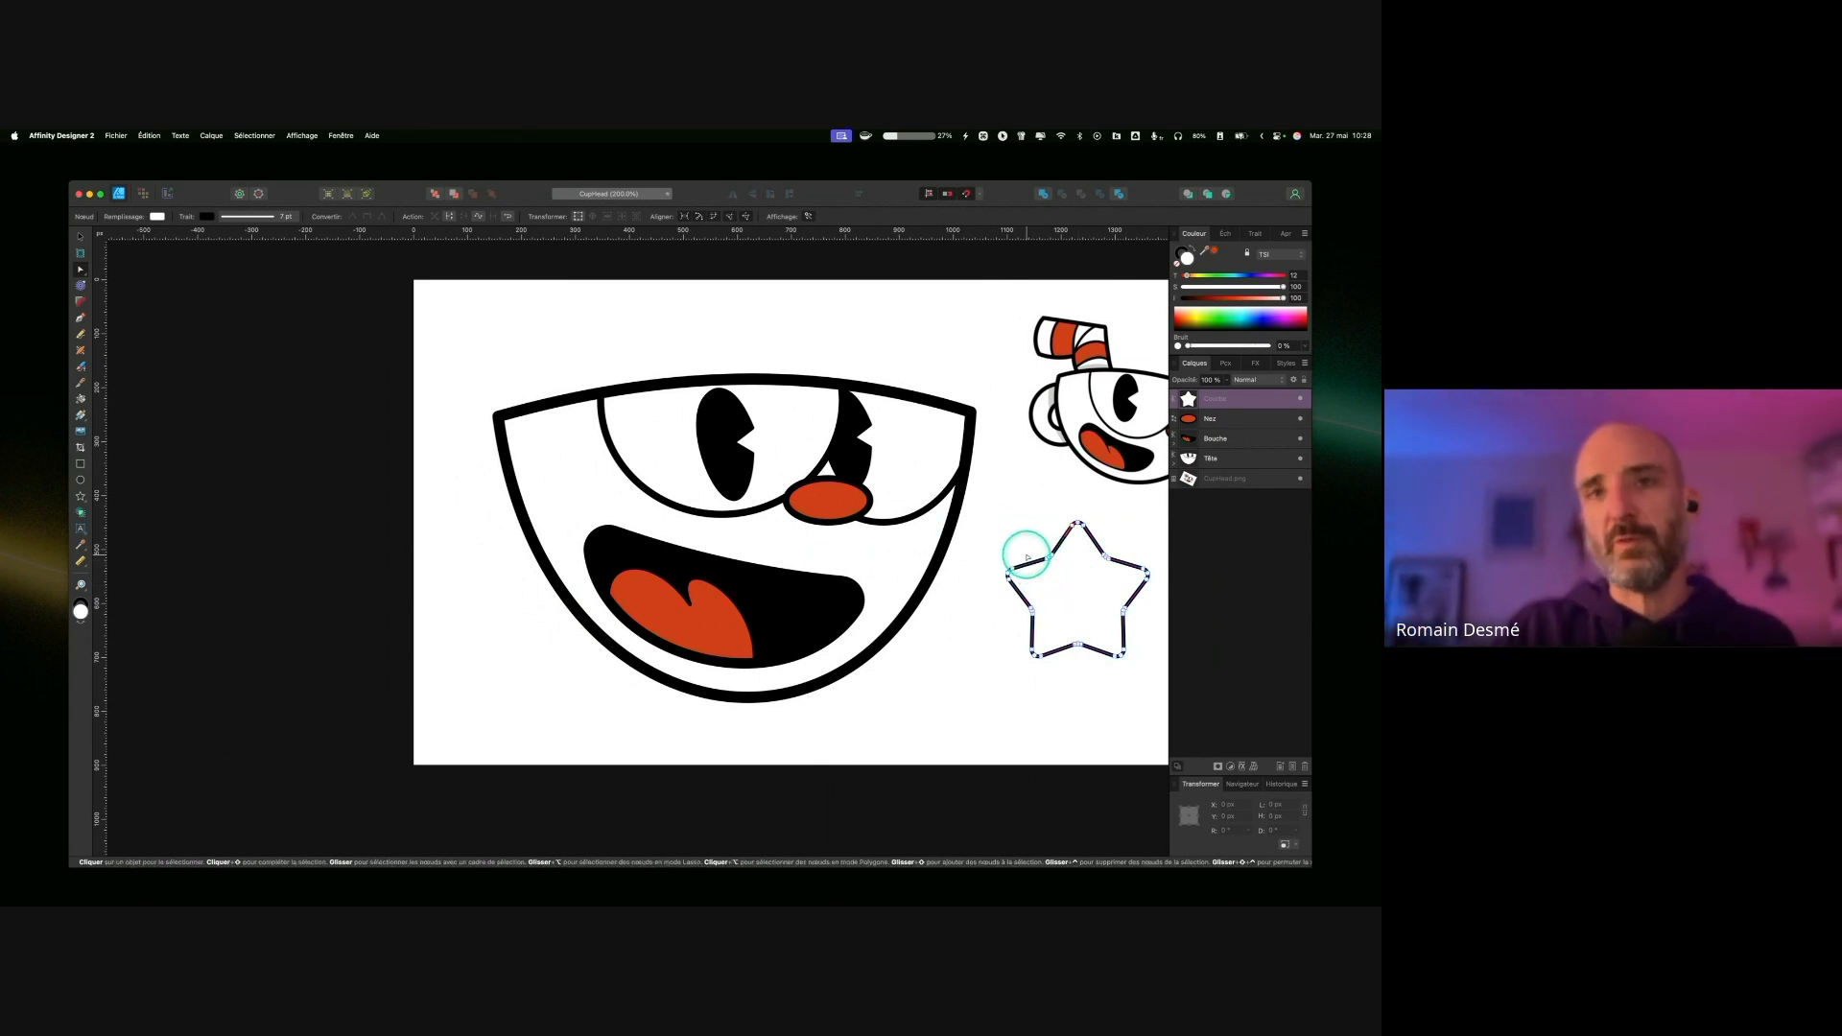
drag(1027, 547, 1023, 544)
click(1055, 555)
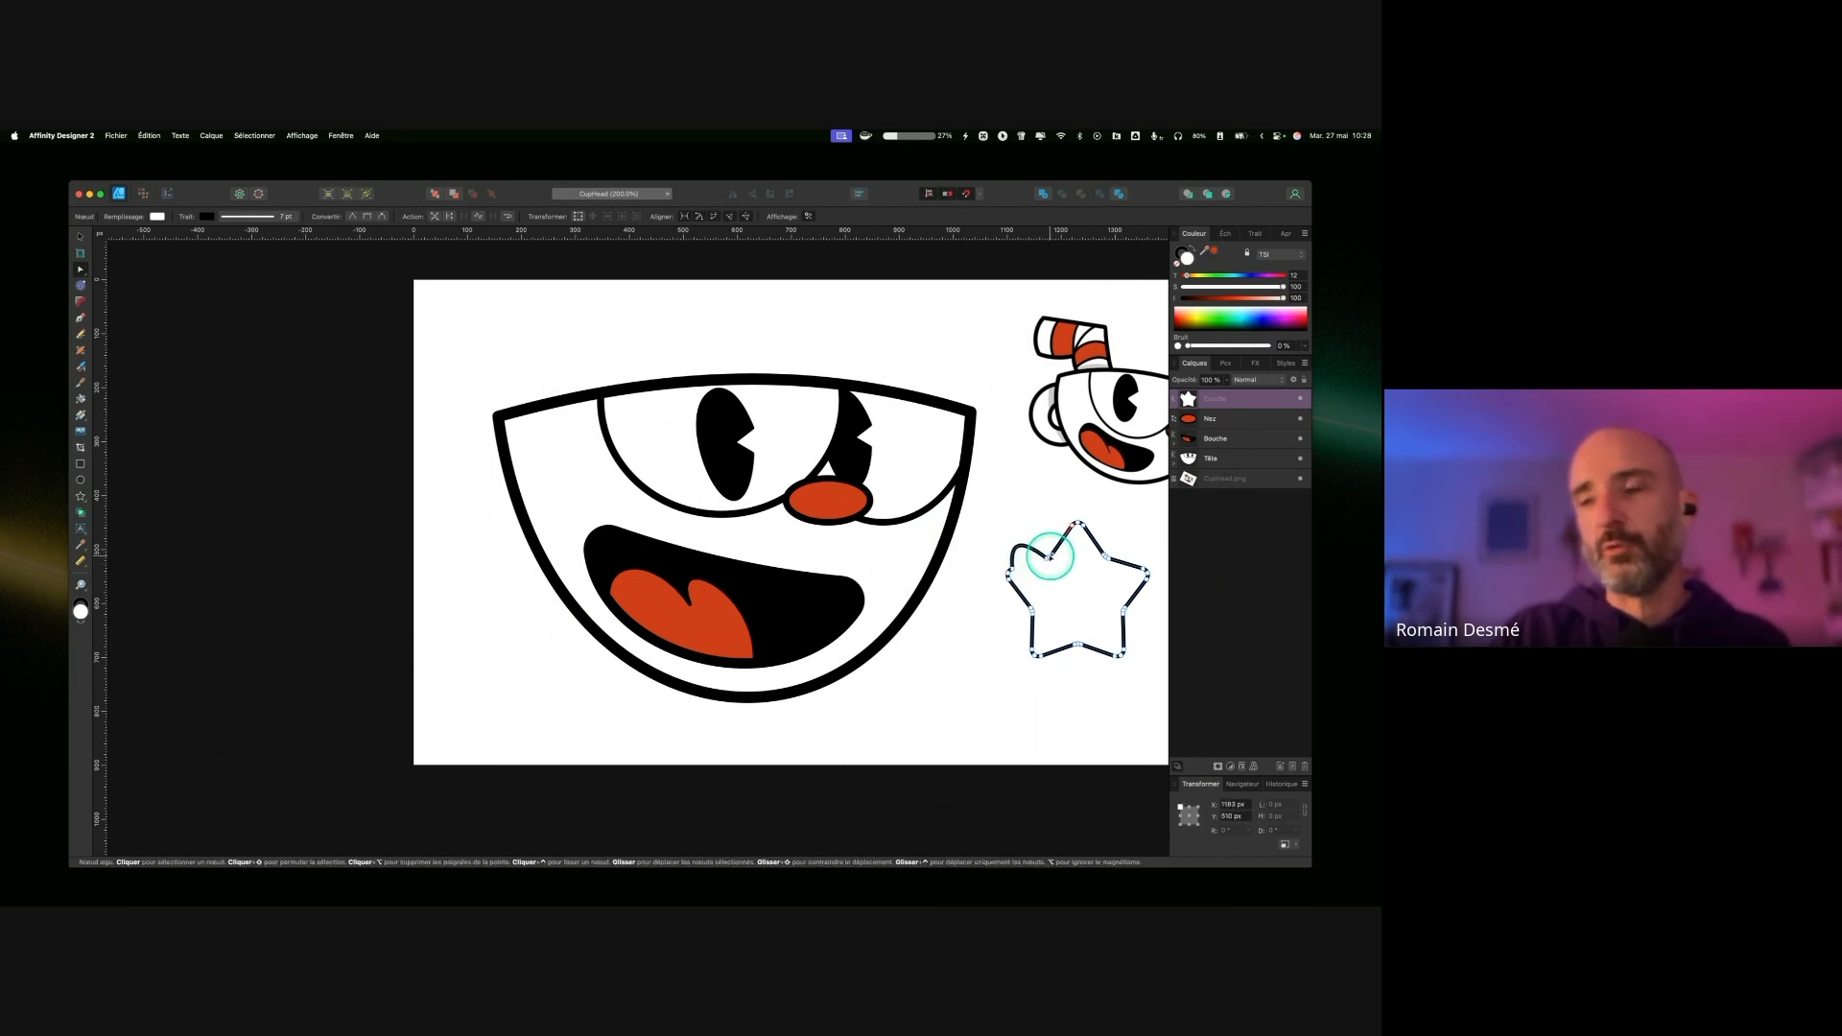
drag(1059, 534, 1048, 532)
Step: Delete the demonstration star
click(1254, 403)
key(v)
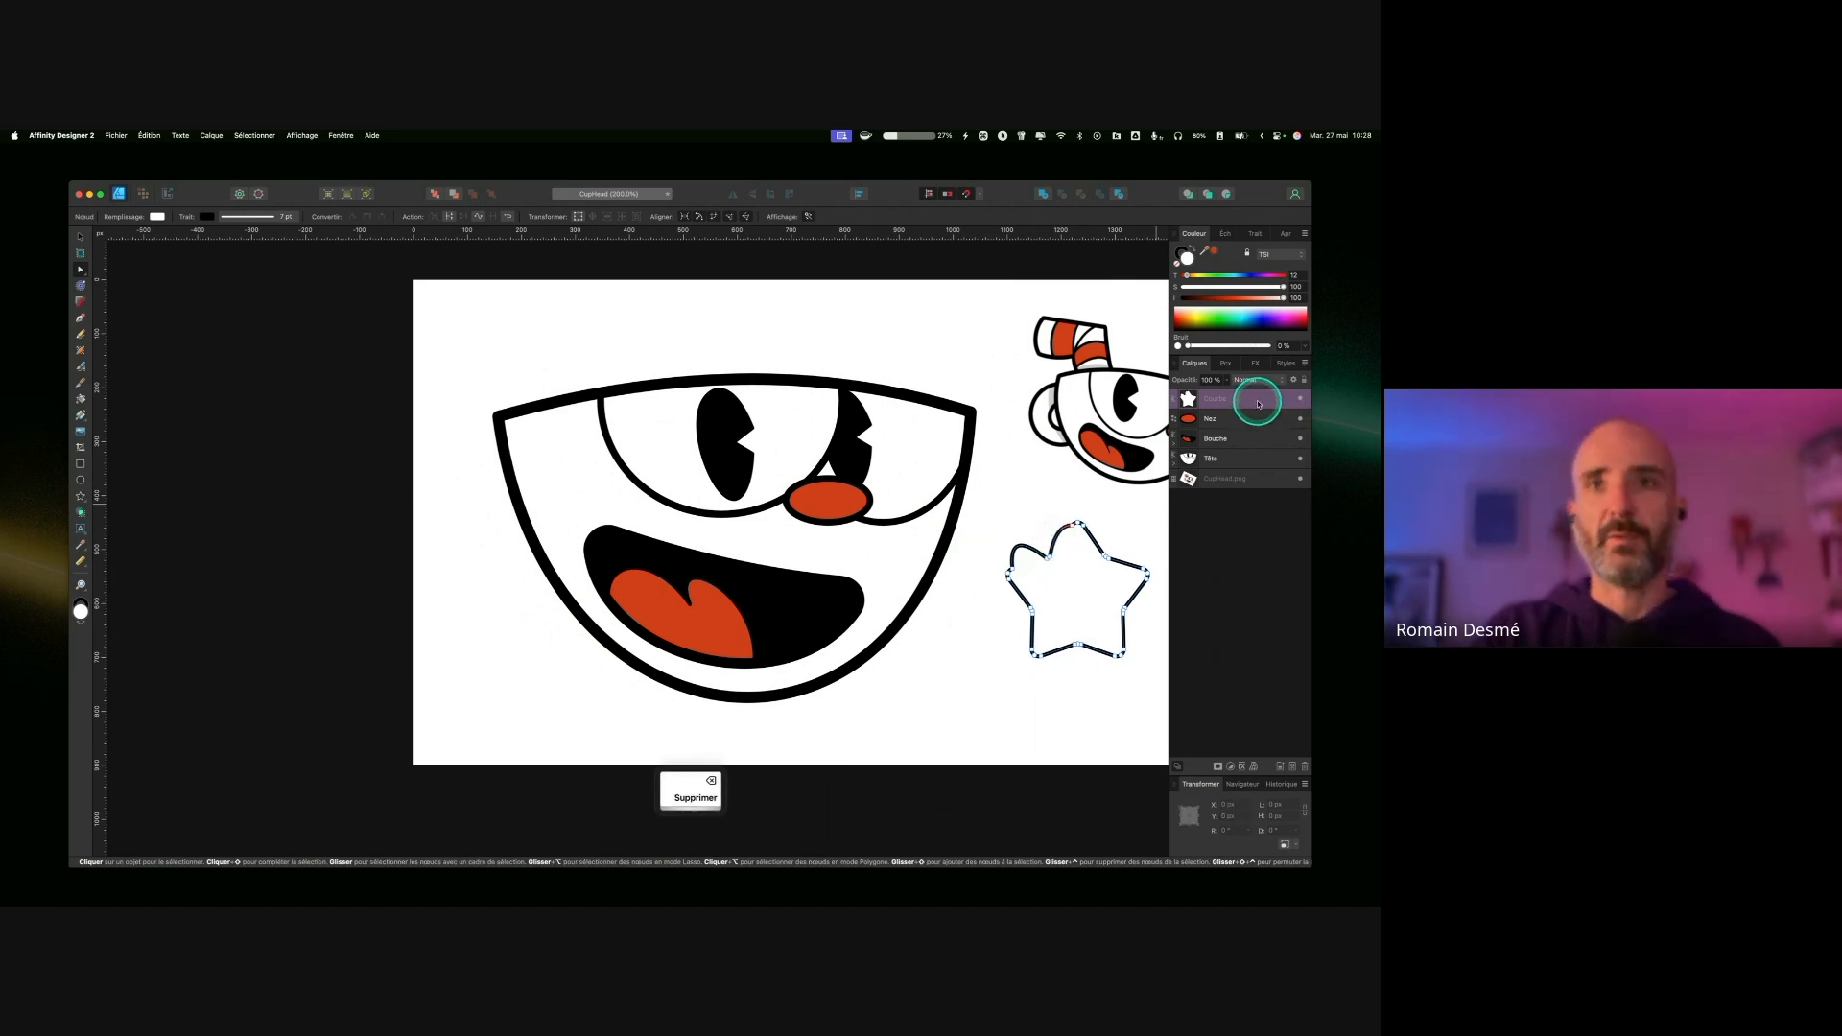
key(Delete)
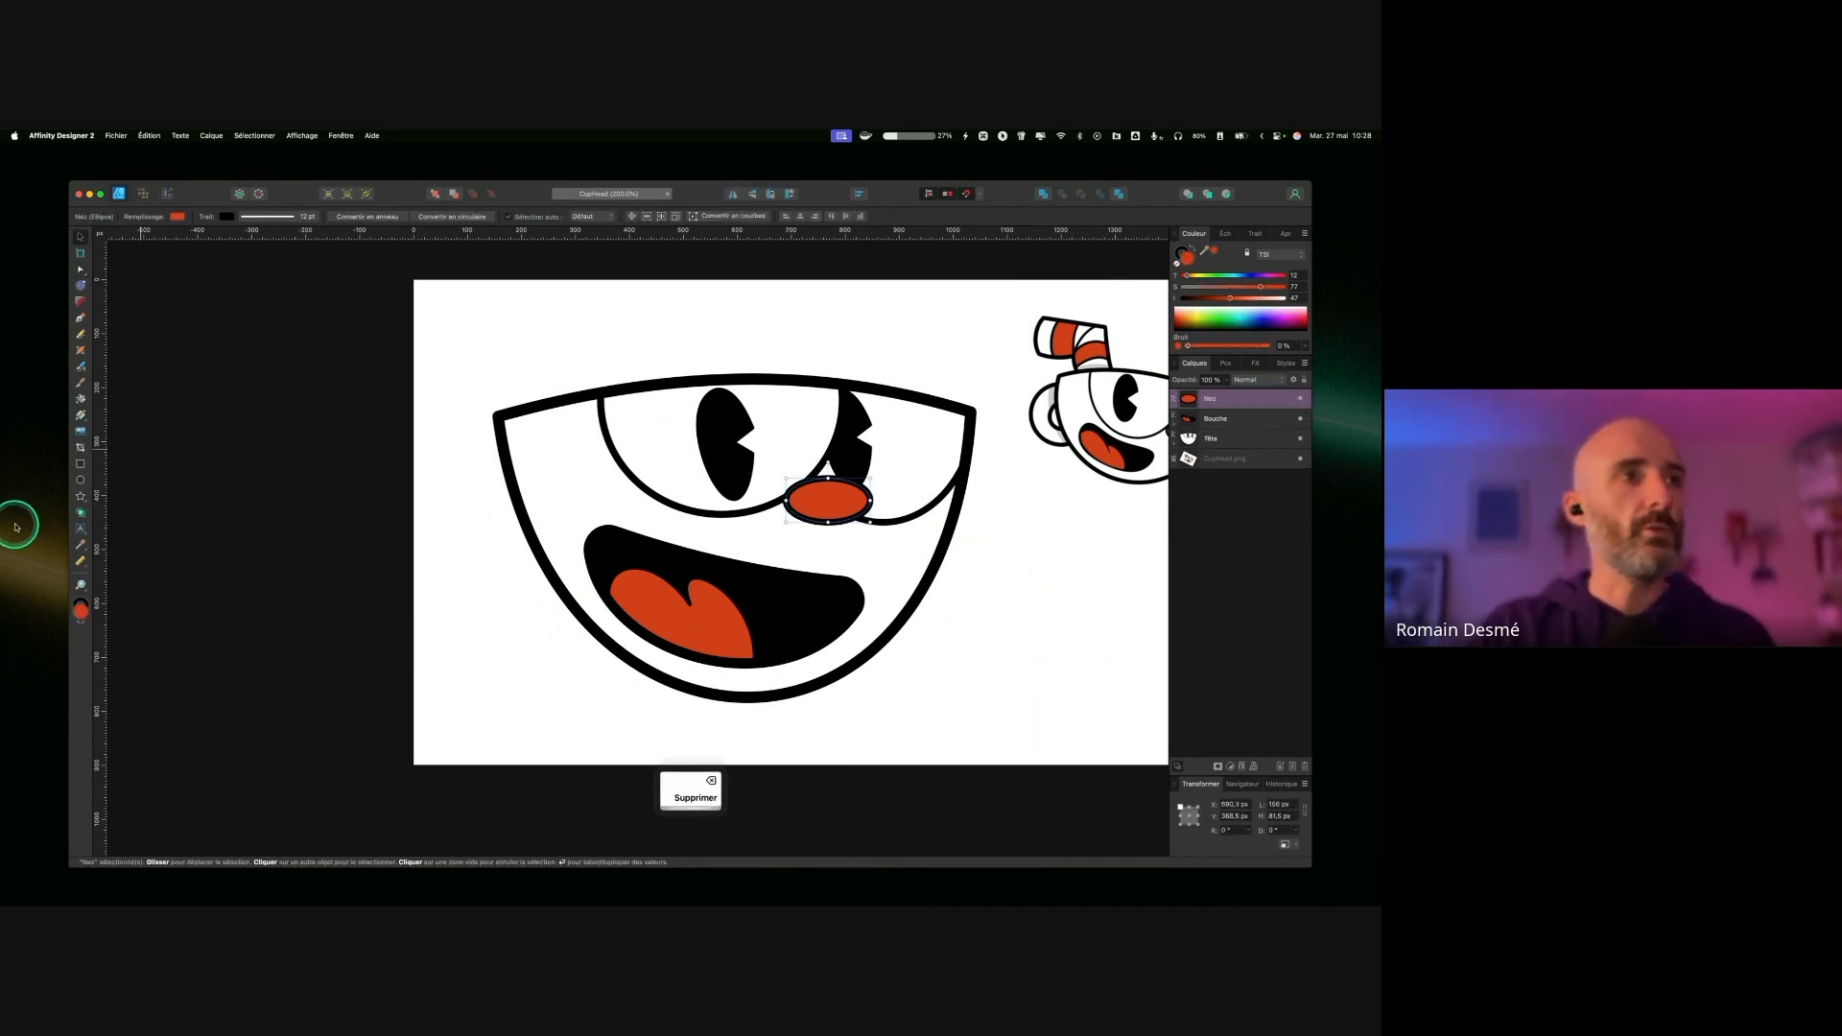
Step: Draw a ring about 205 px wide with the Donut tool below the reference image and set its hole radius to 50%
drag(81, 498, 152, 614)
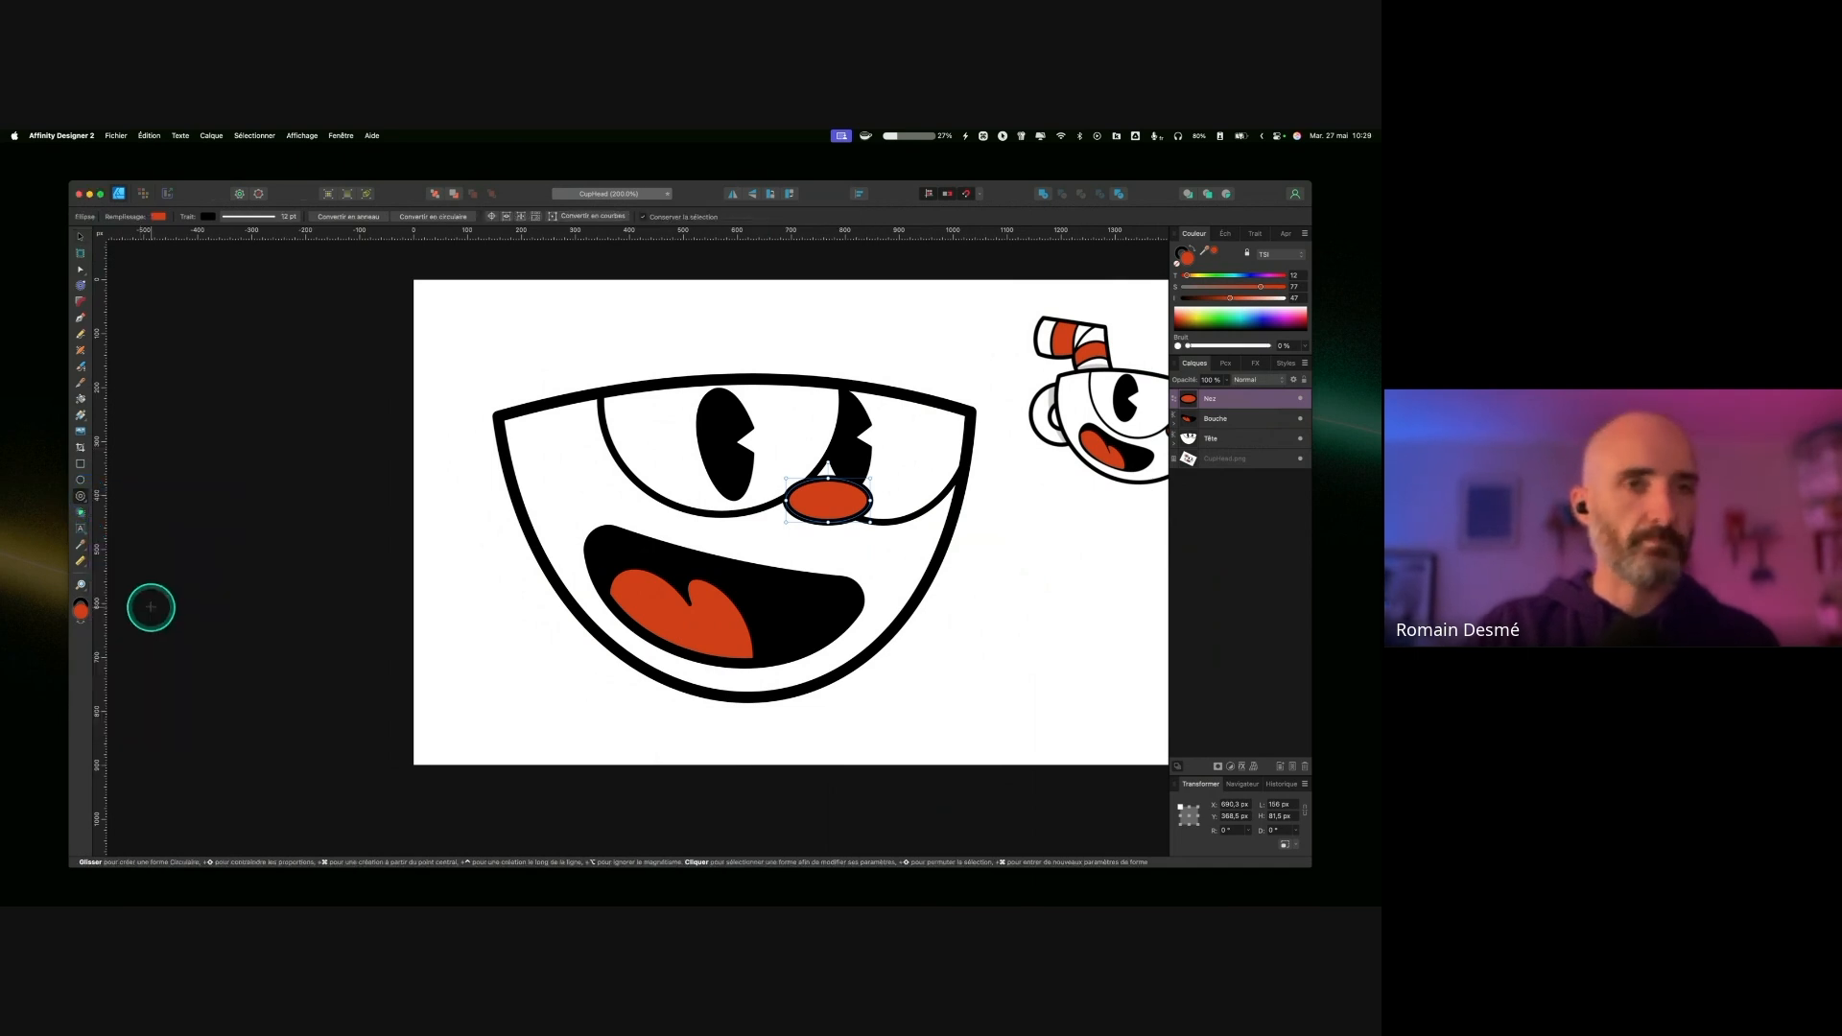
drag(1029, 559, 1140, 669)
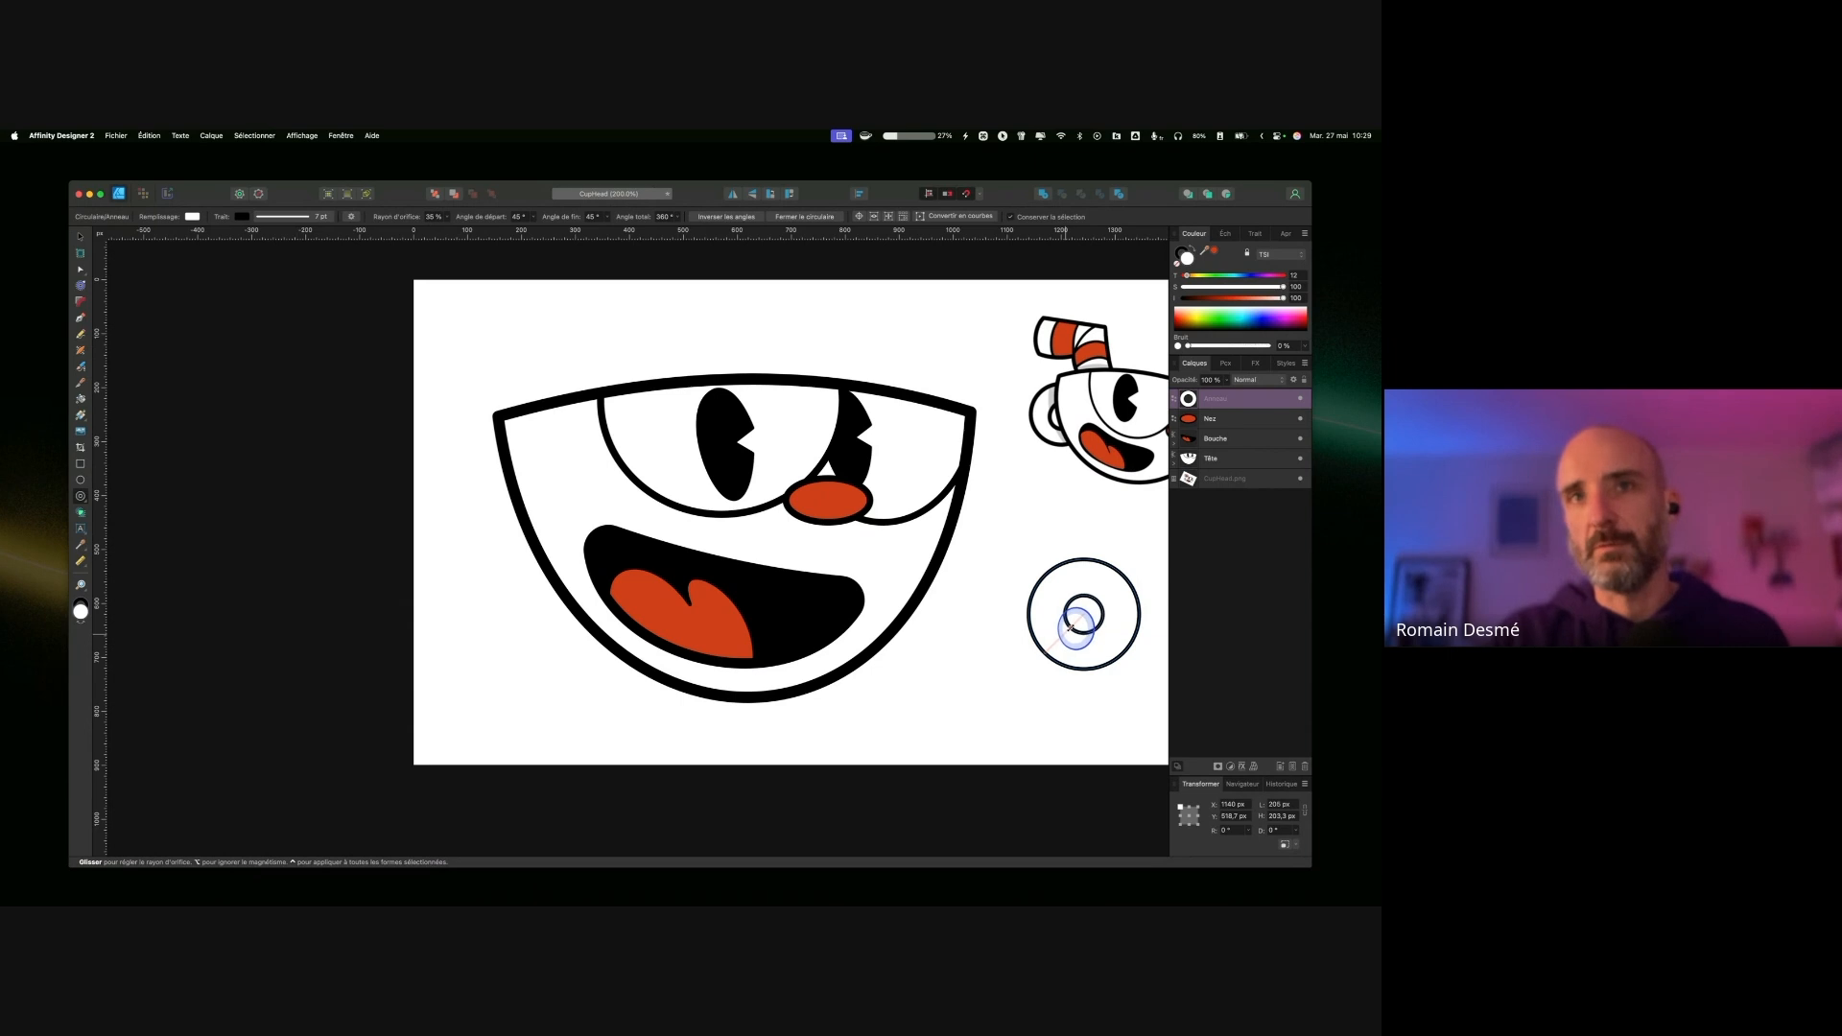
mouse_move(1069, 628)
mouse_down()
mouse_move(1079, 617)
mouse_move(1067, 627)
mouse_up()
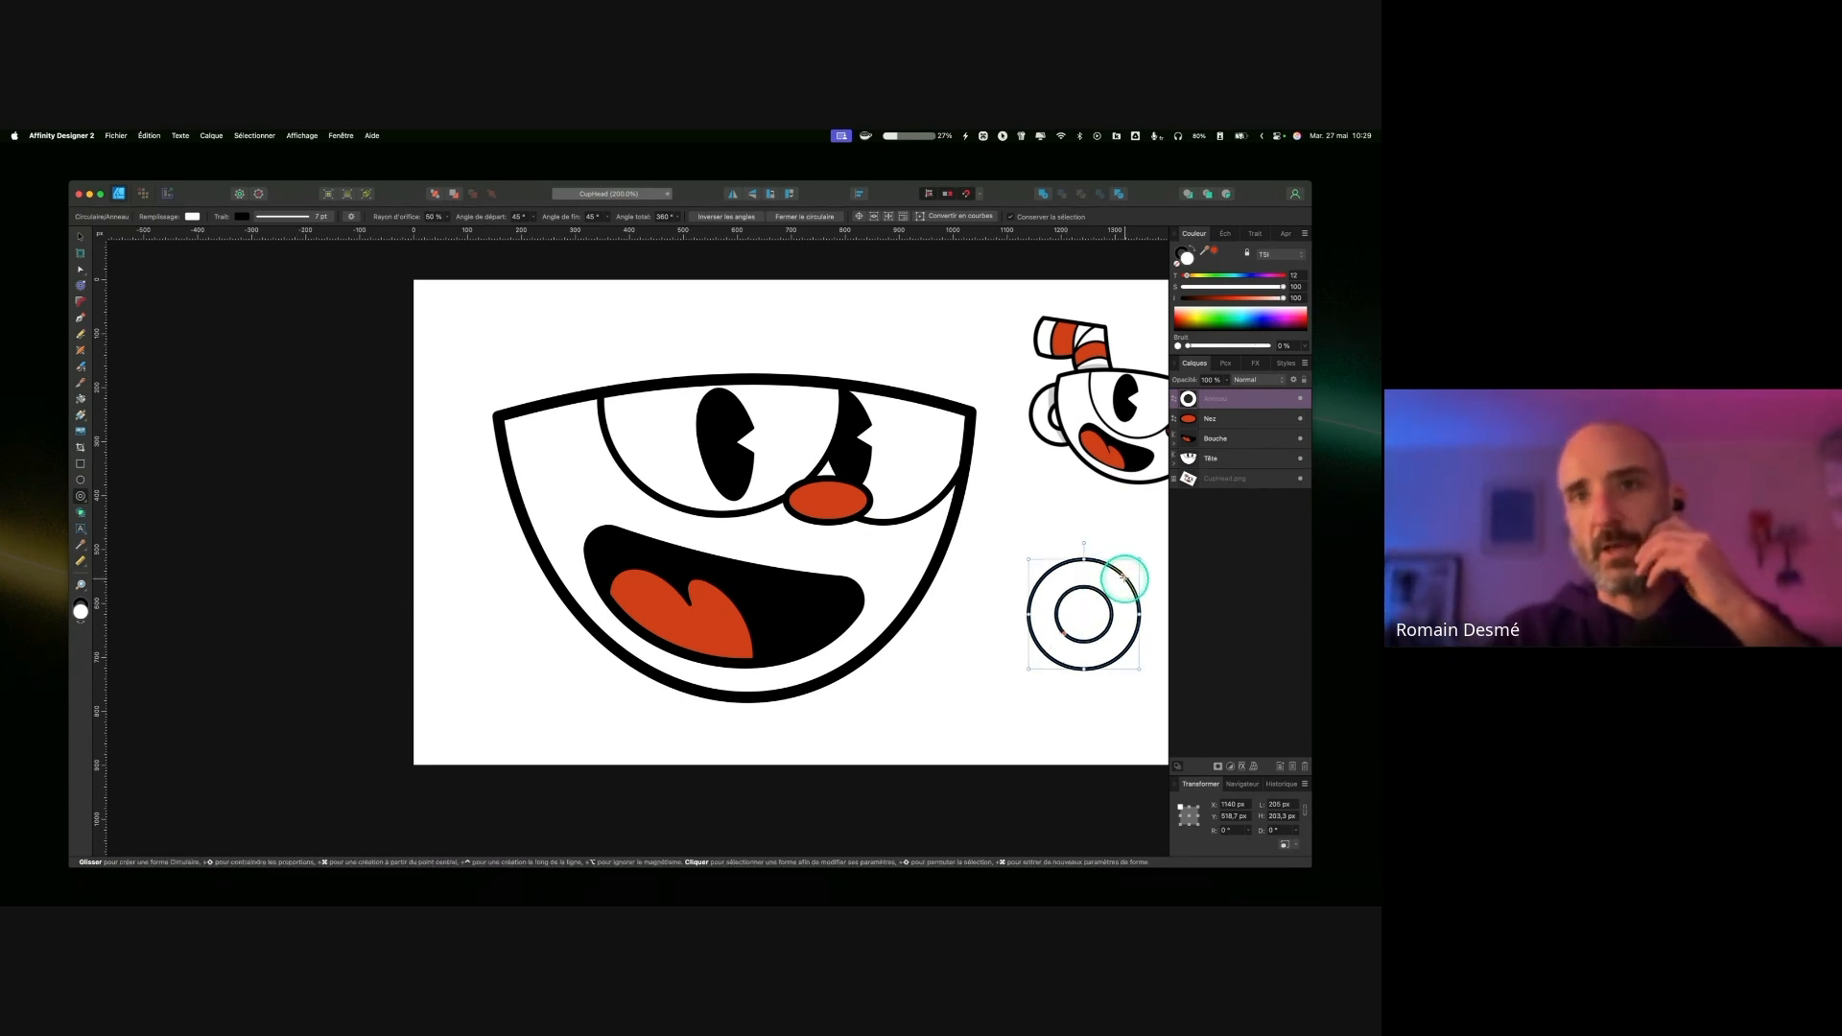
Step: Open the ring to a 270° total angle and rotate it about 90° clockwise so it forms a C shape
drag(1135, 567, 1061, 658)
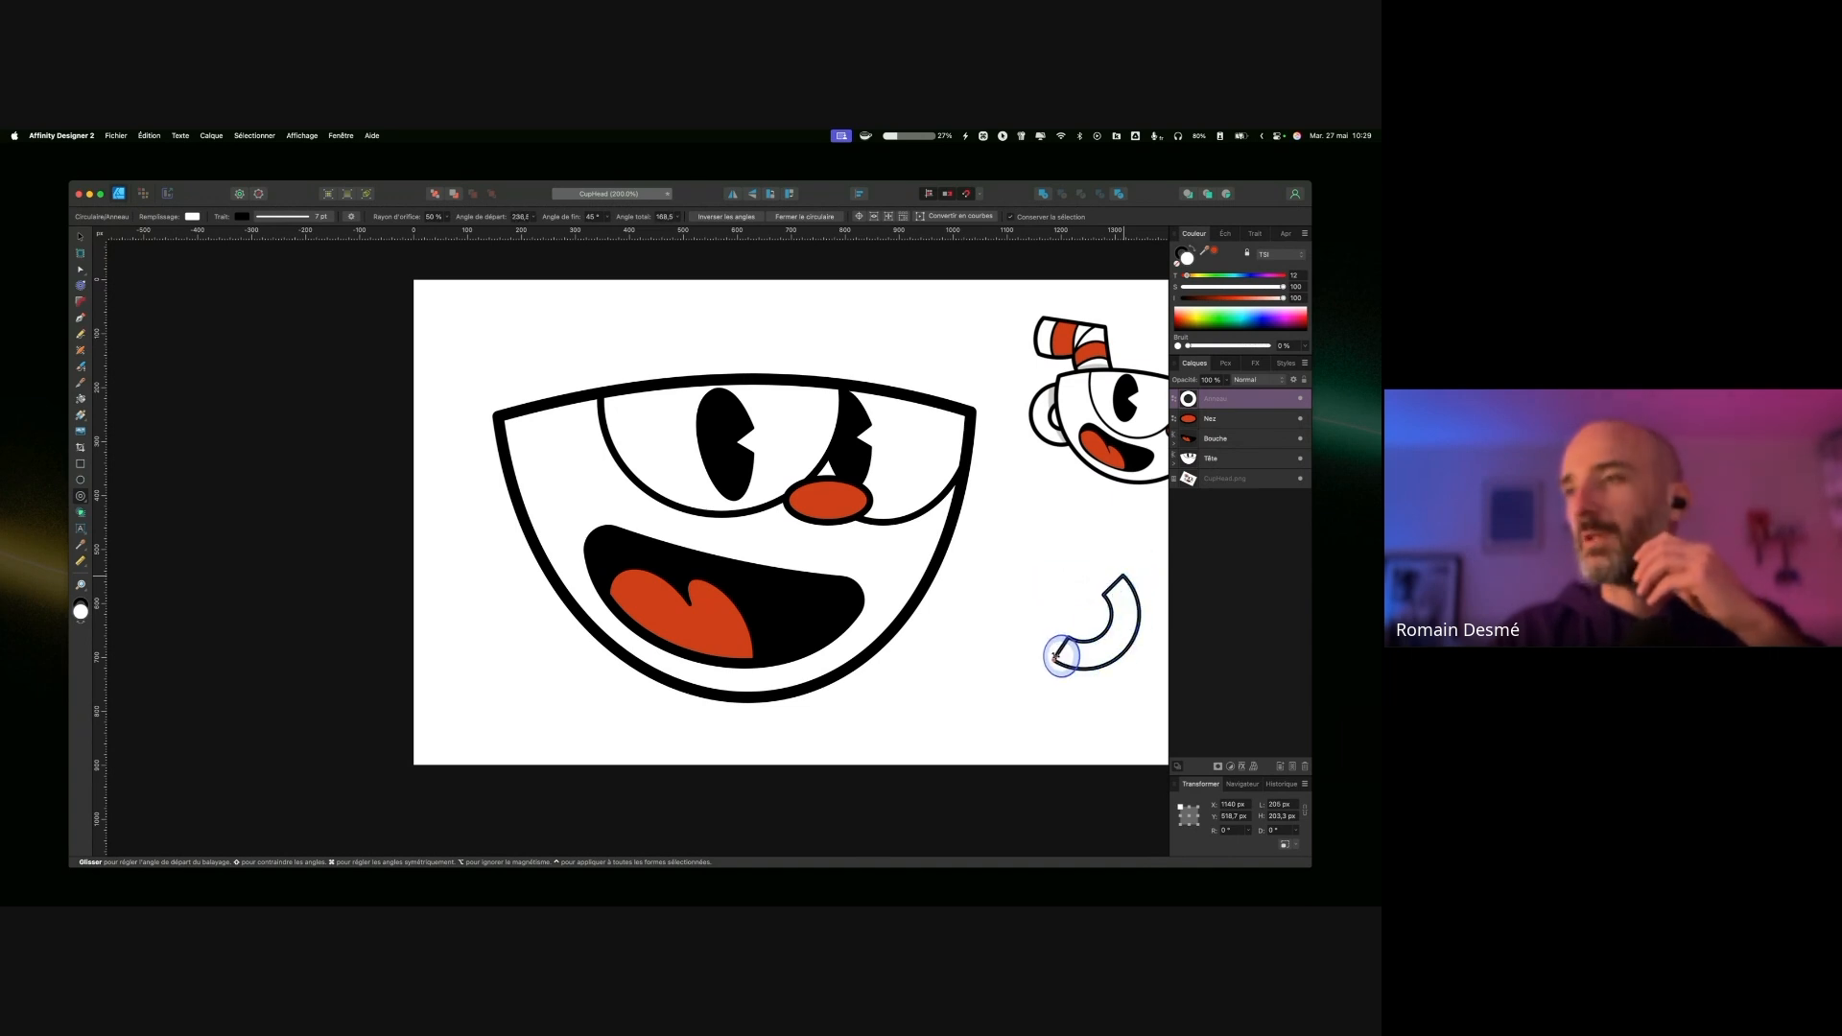
drag(1059, 654, 1087, 548)
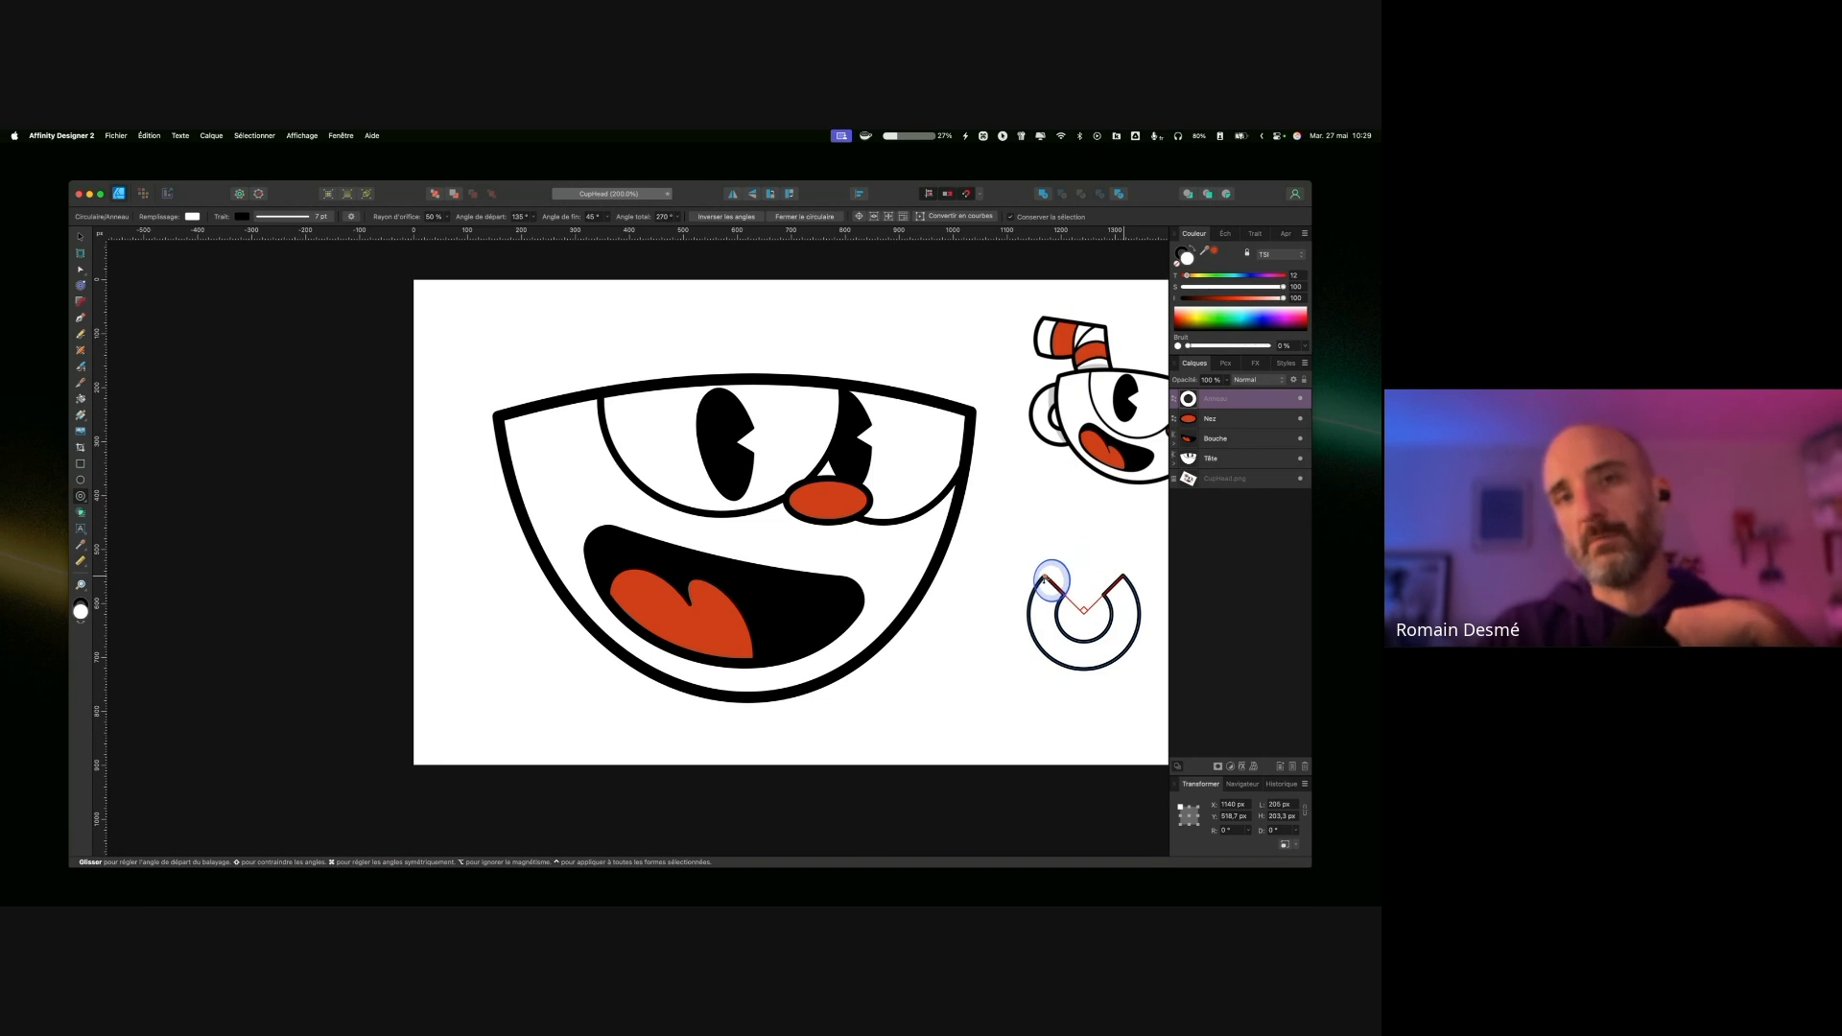
drag(1082, 538, 1143, 616)
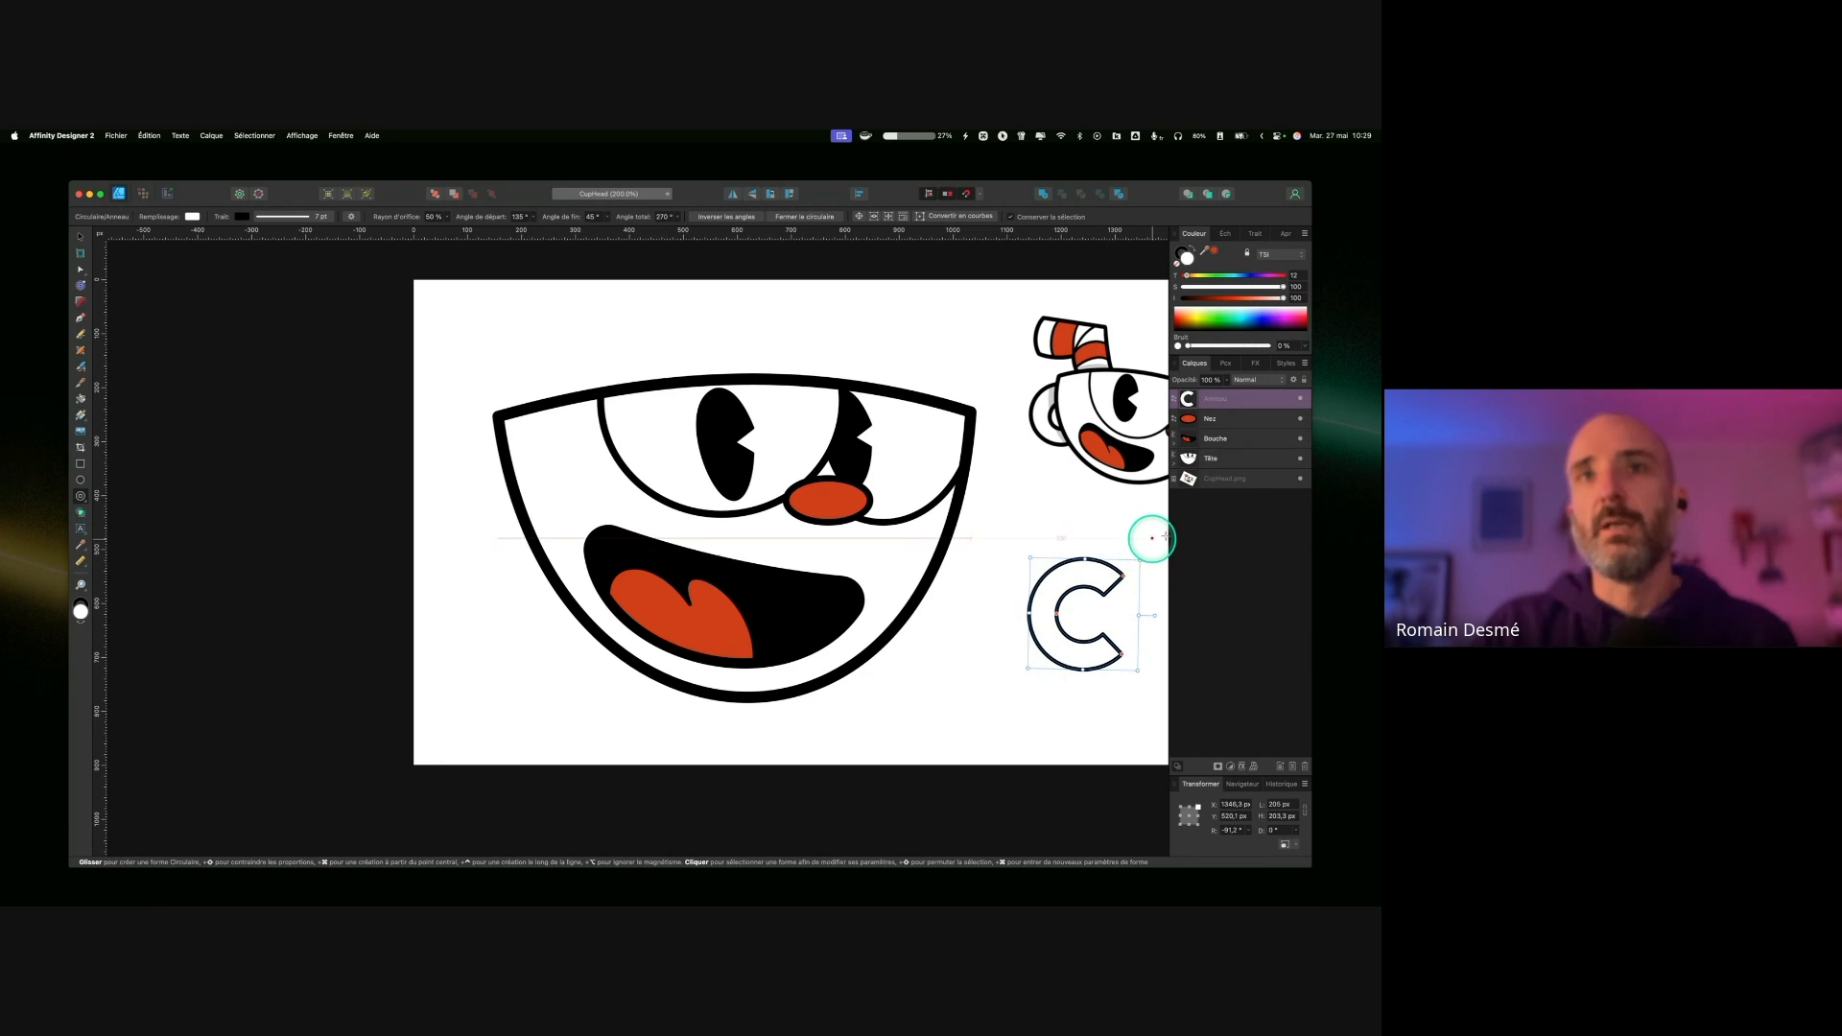
Step: Set the C shape's stroke width to 16 pt and stretch the shape slightly taller
click(1255, 234)
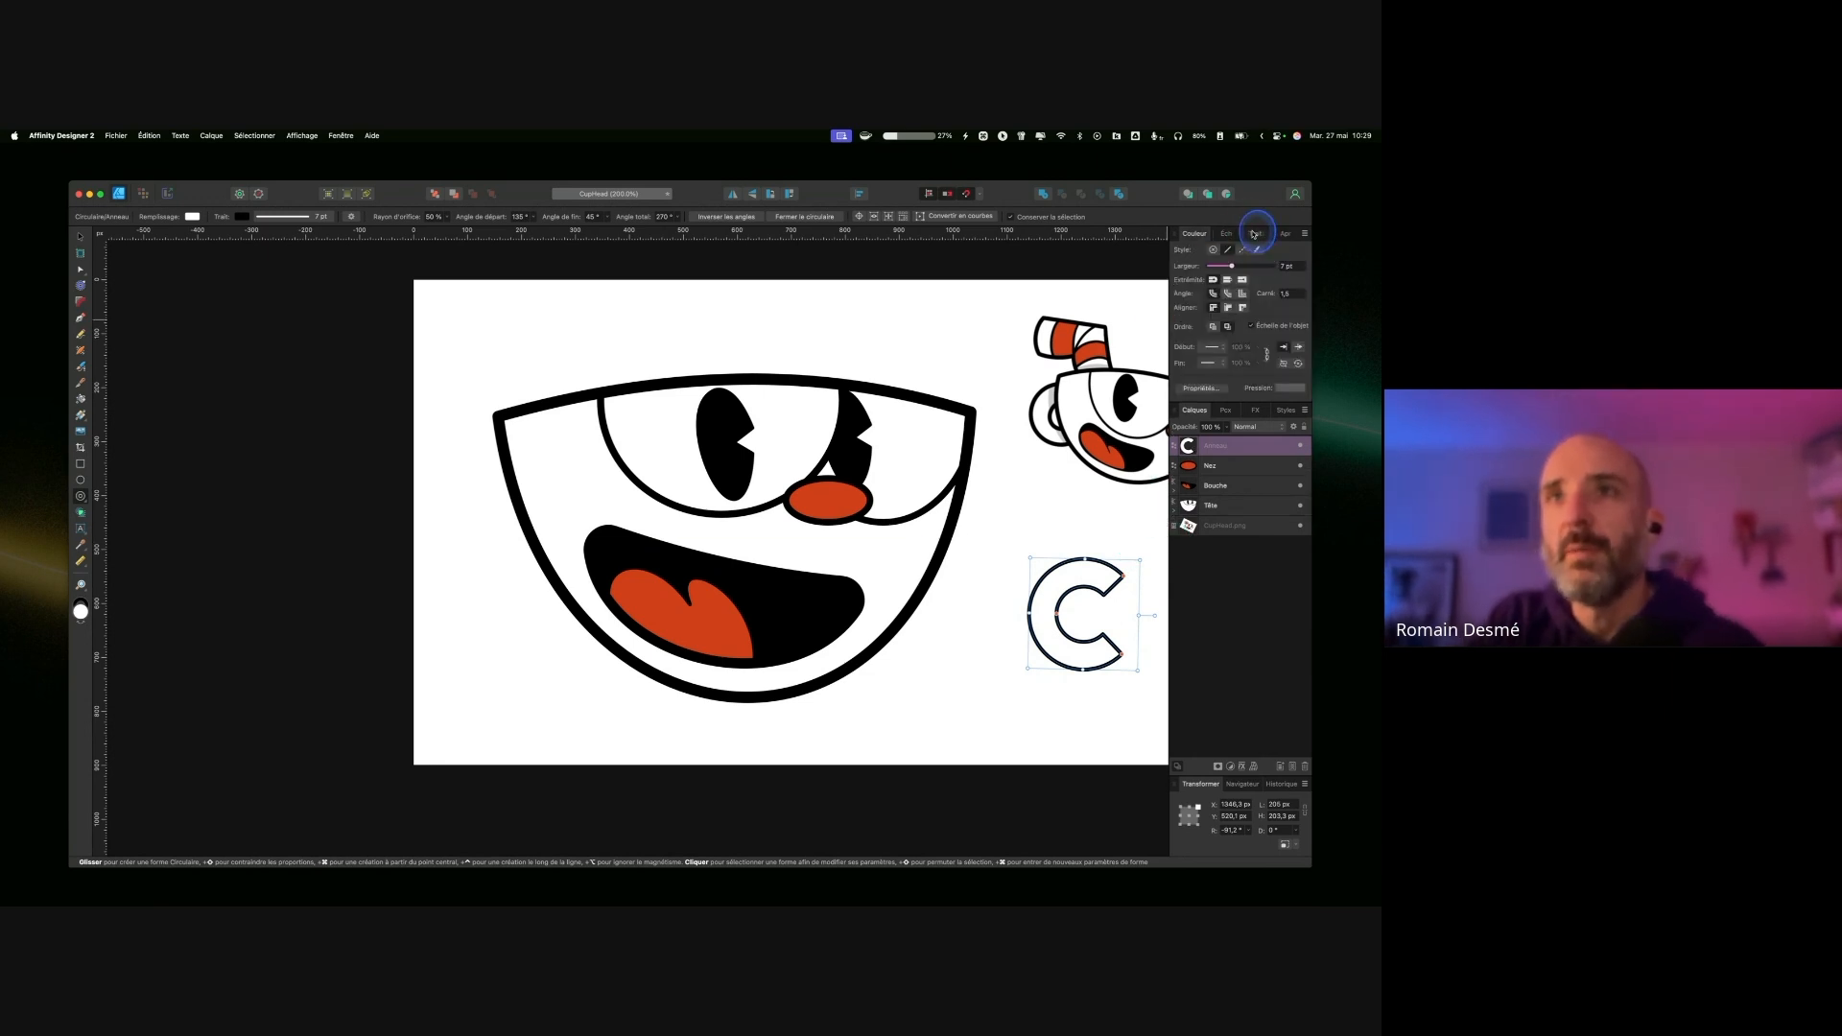
drag(1239, 264, 1243, 266)
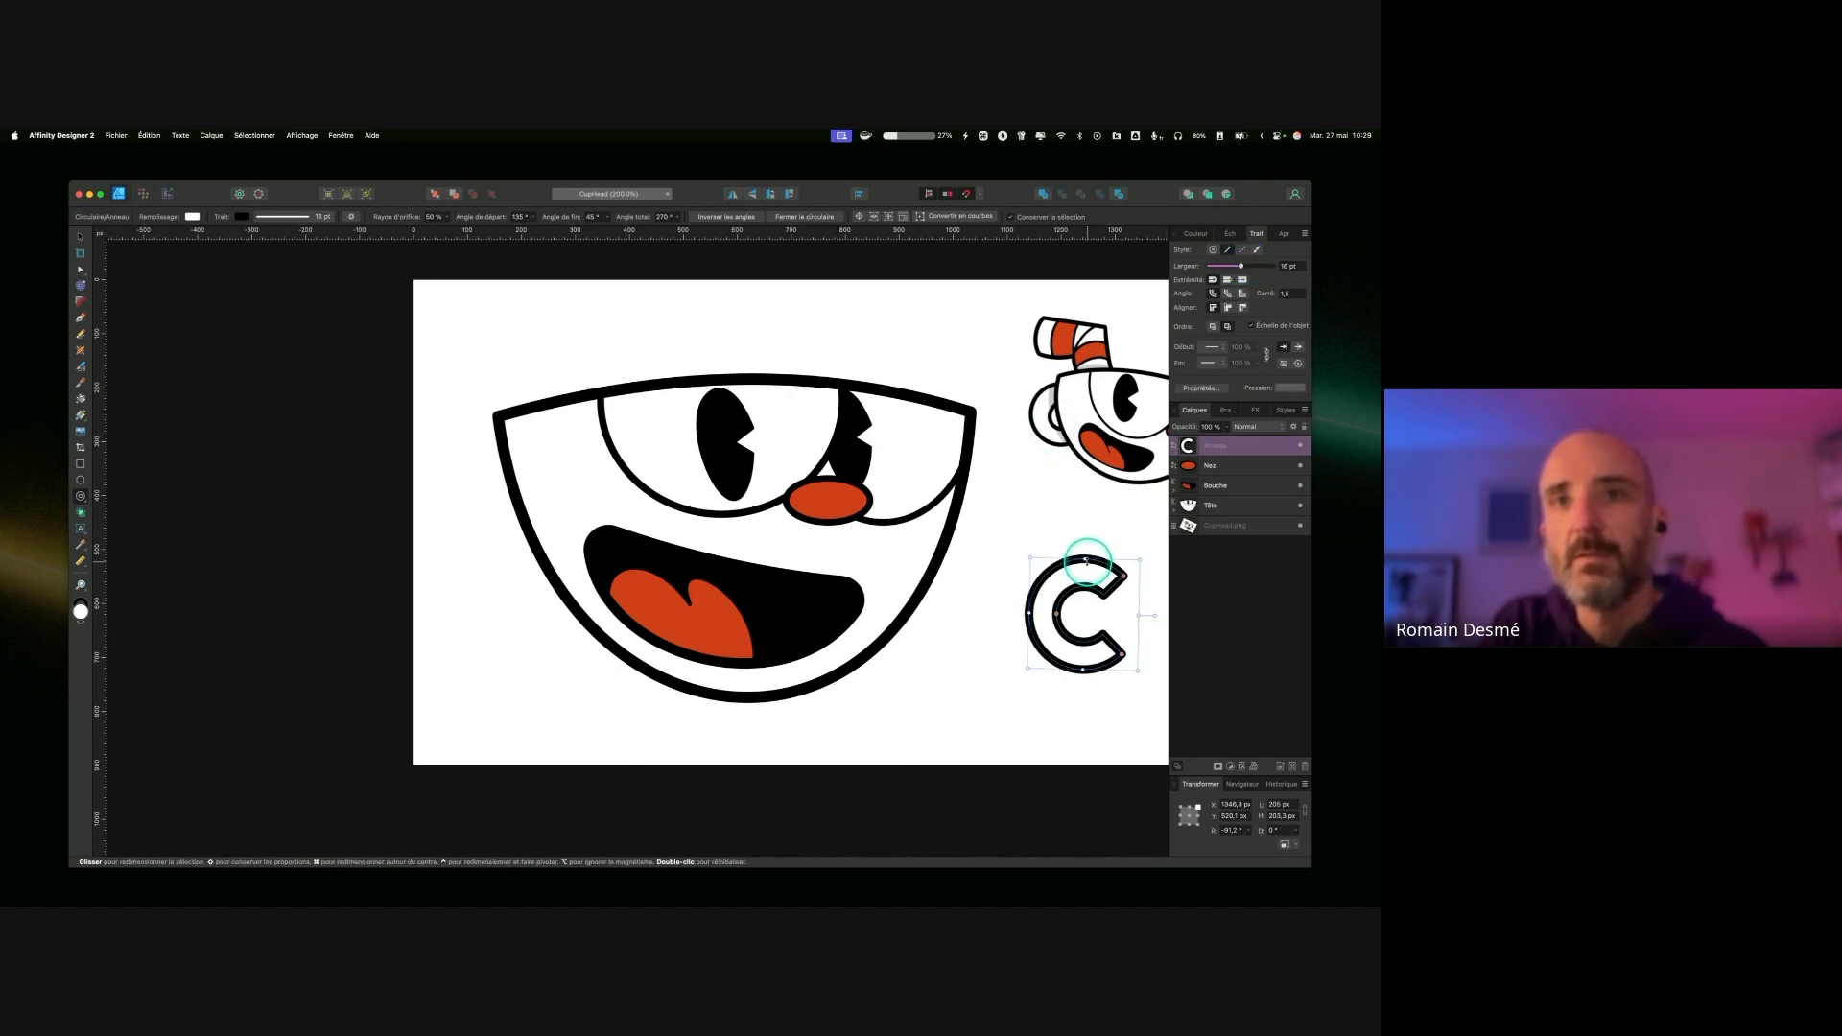
drag(1085, 558, 1087, 543)
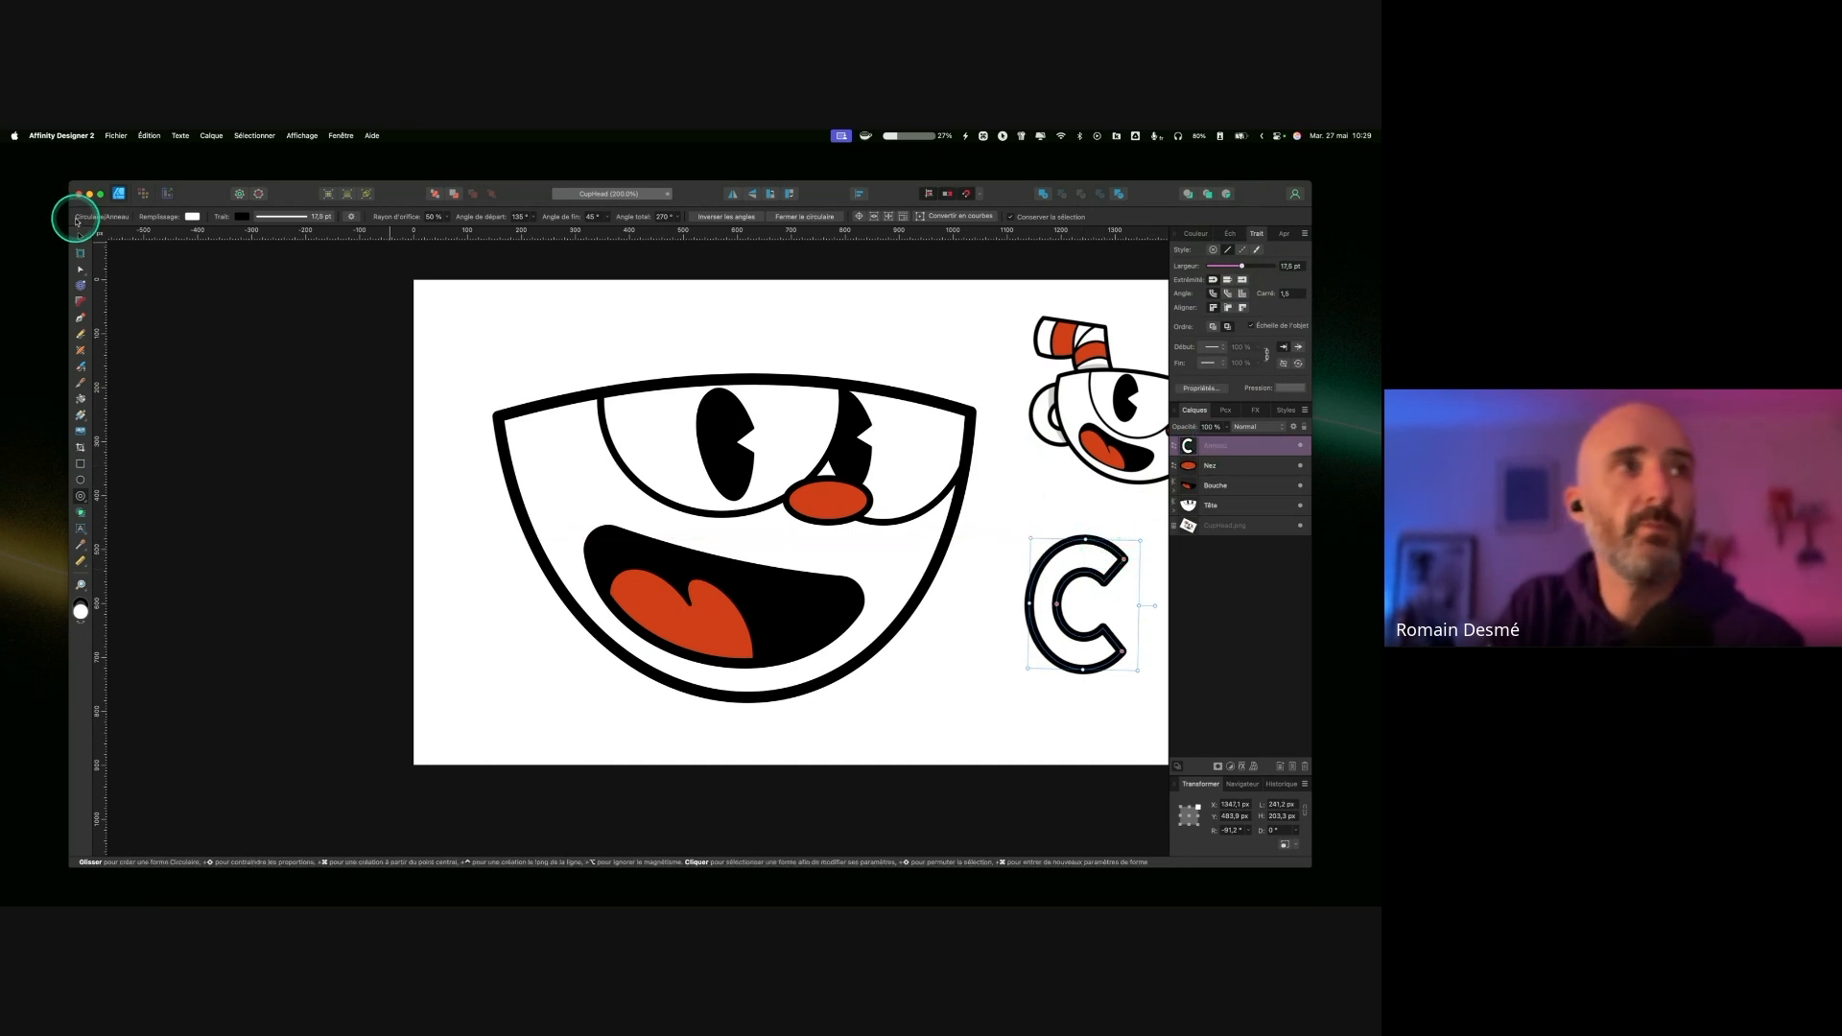
Step: Move the C shape to the cup's left side, rotate it to follow the cup's edge, and enlarge it
click(82, 237)
drag(1073, 549, 472, 467)
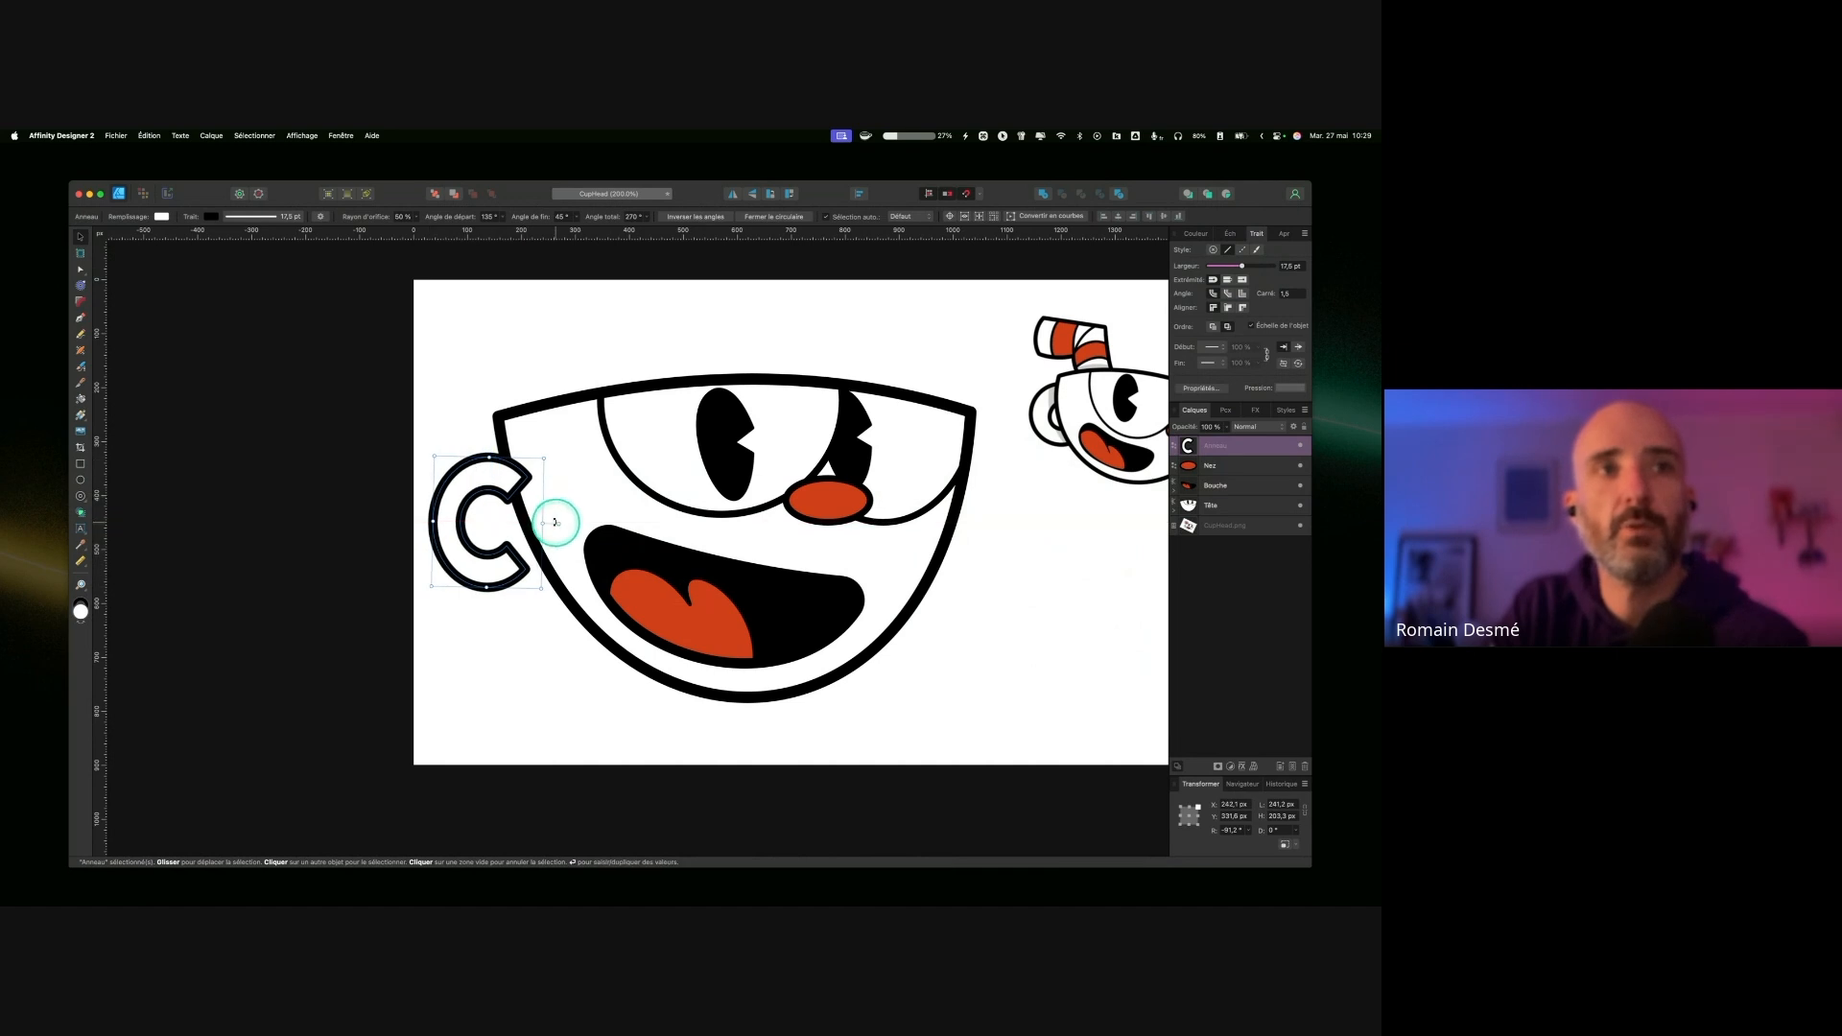
drag(555, 523, 574, 493)
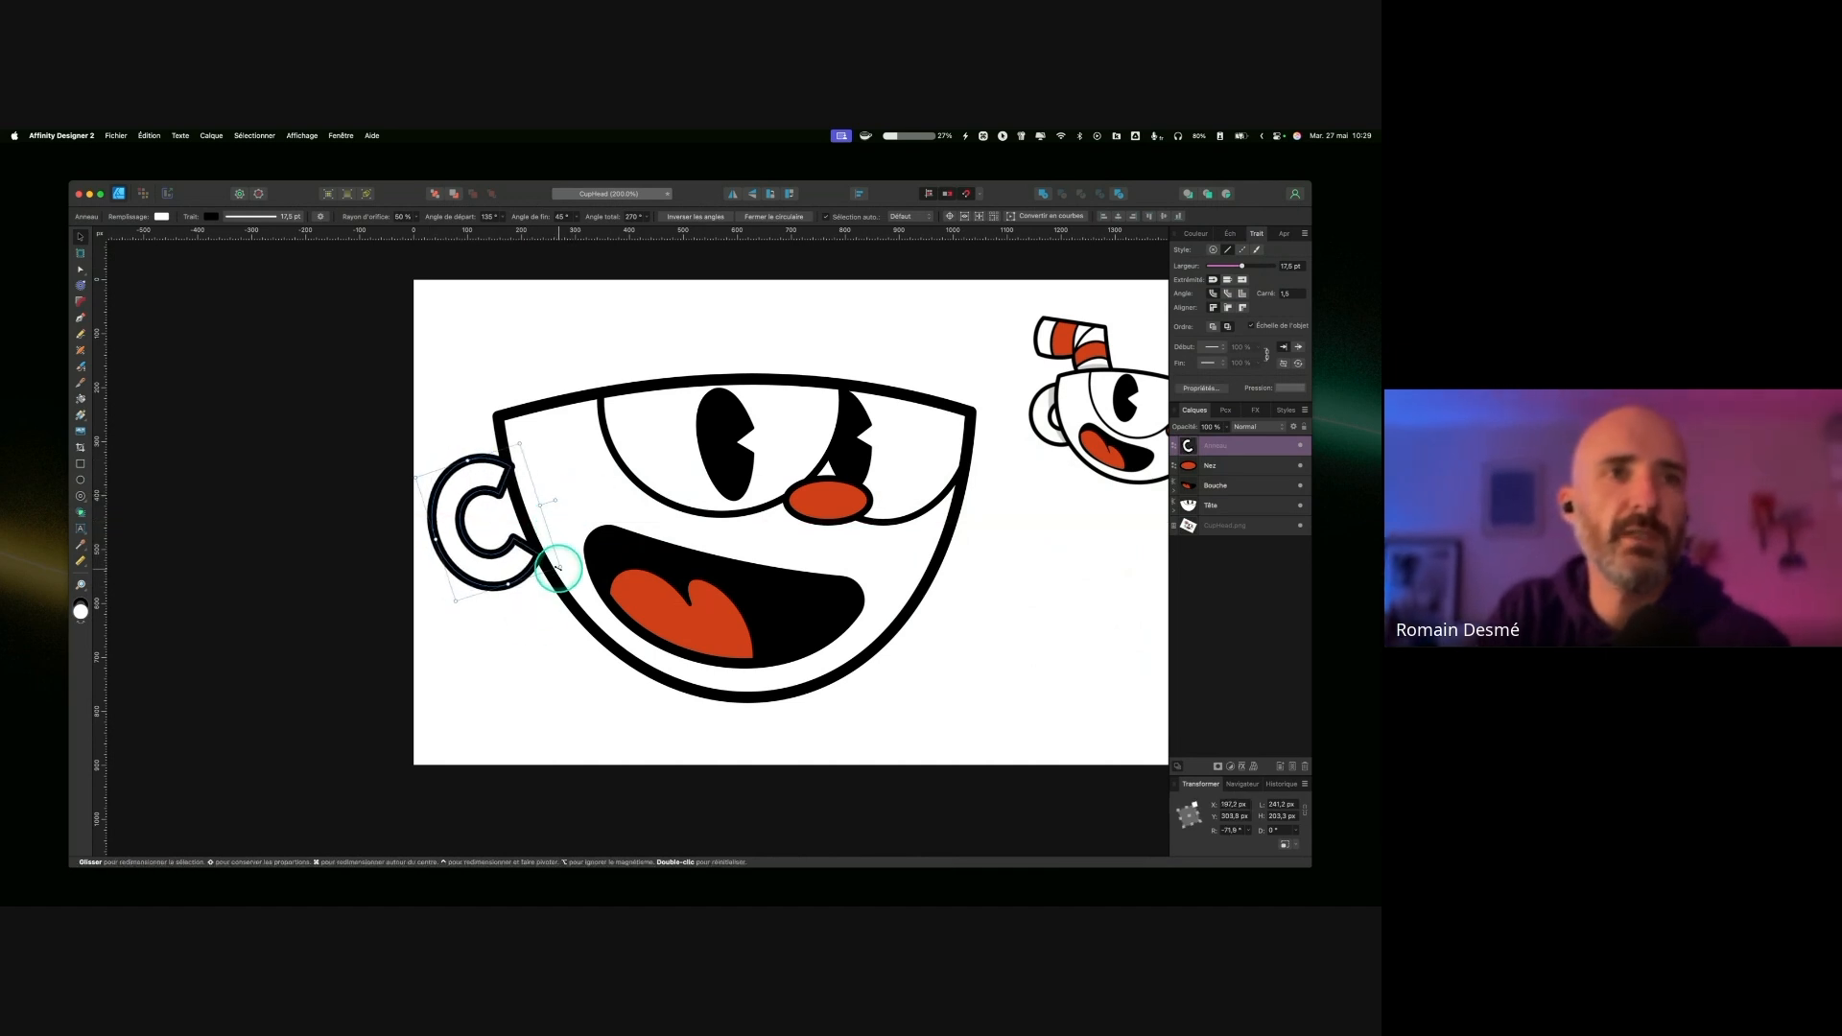
drag(560, 566, 609, 596)
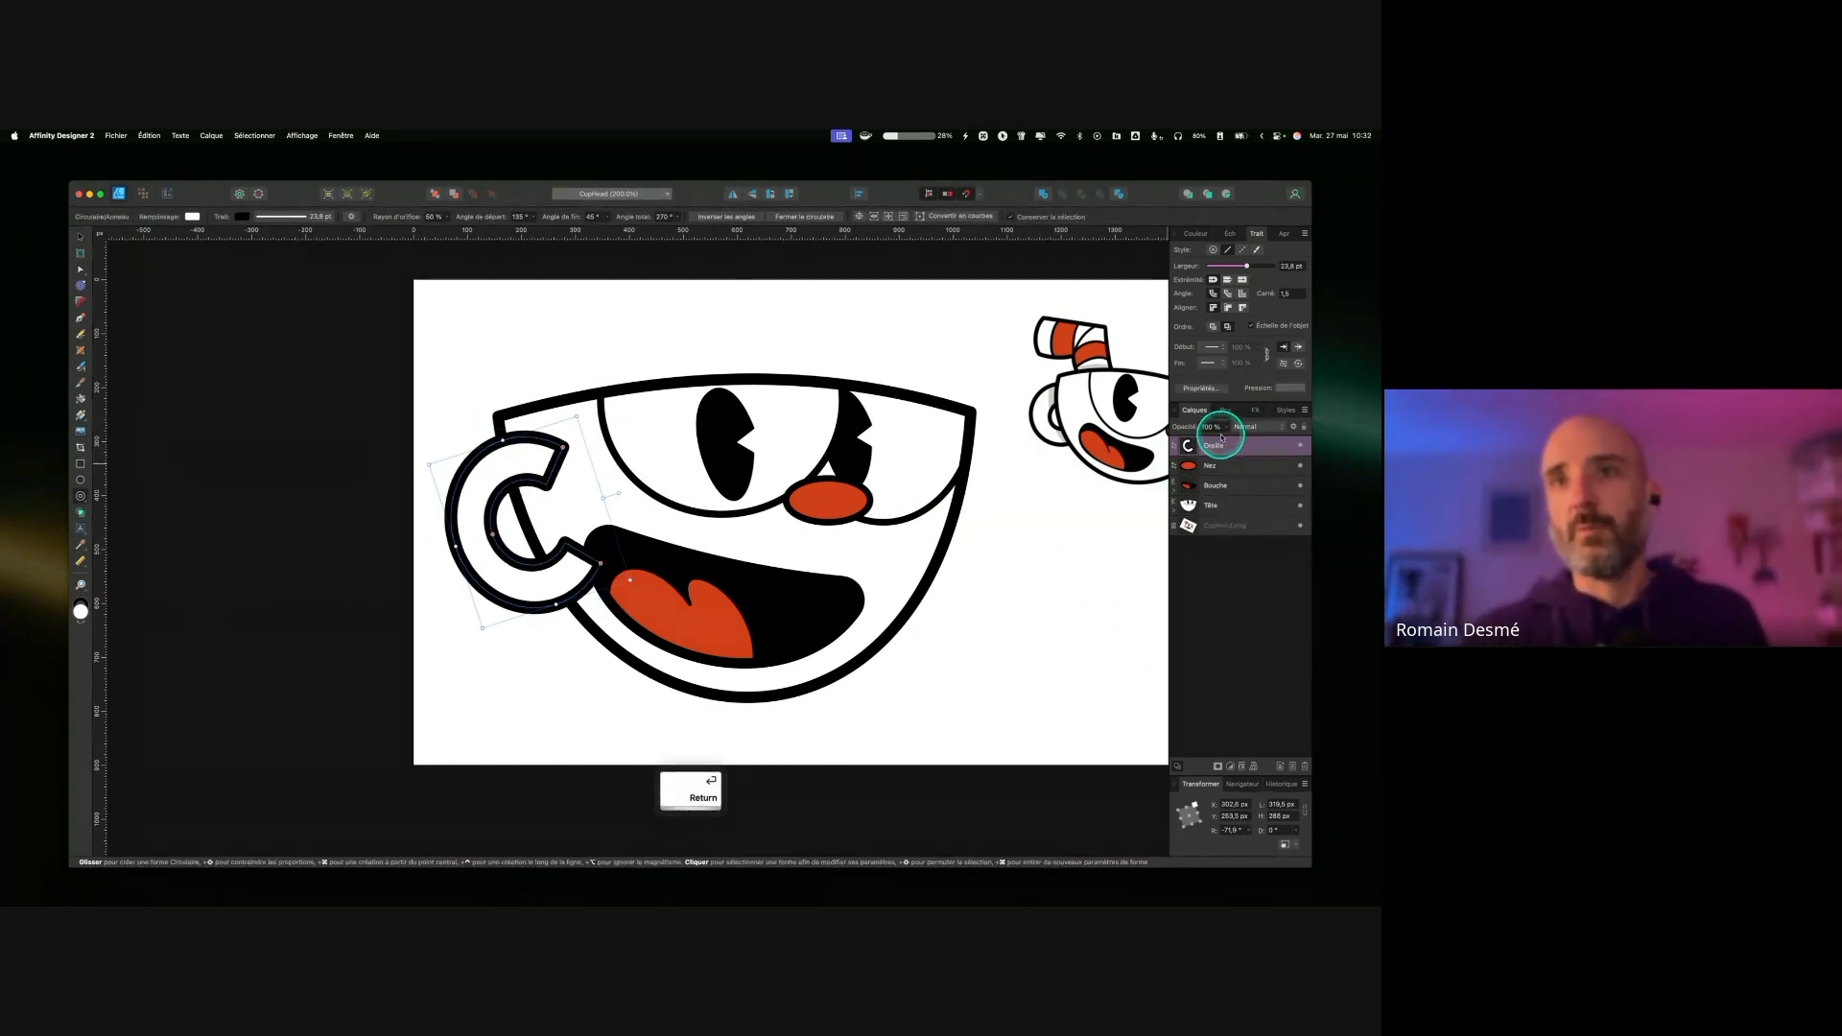
Step: Place the Oreille layer just below the Tête layer and clear the selection
drag(1247, 443, 1240, 516)
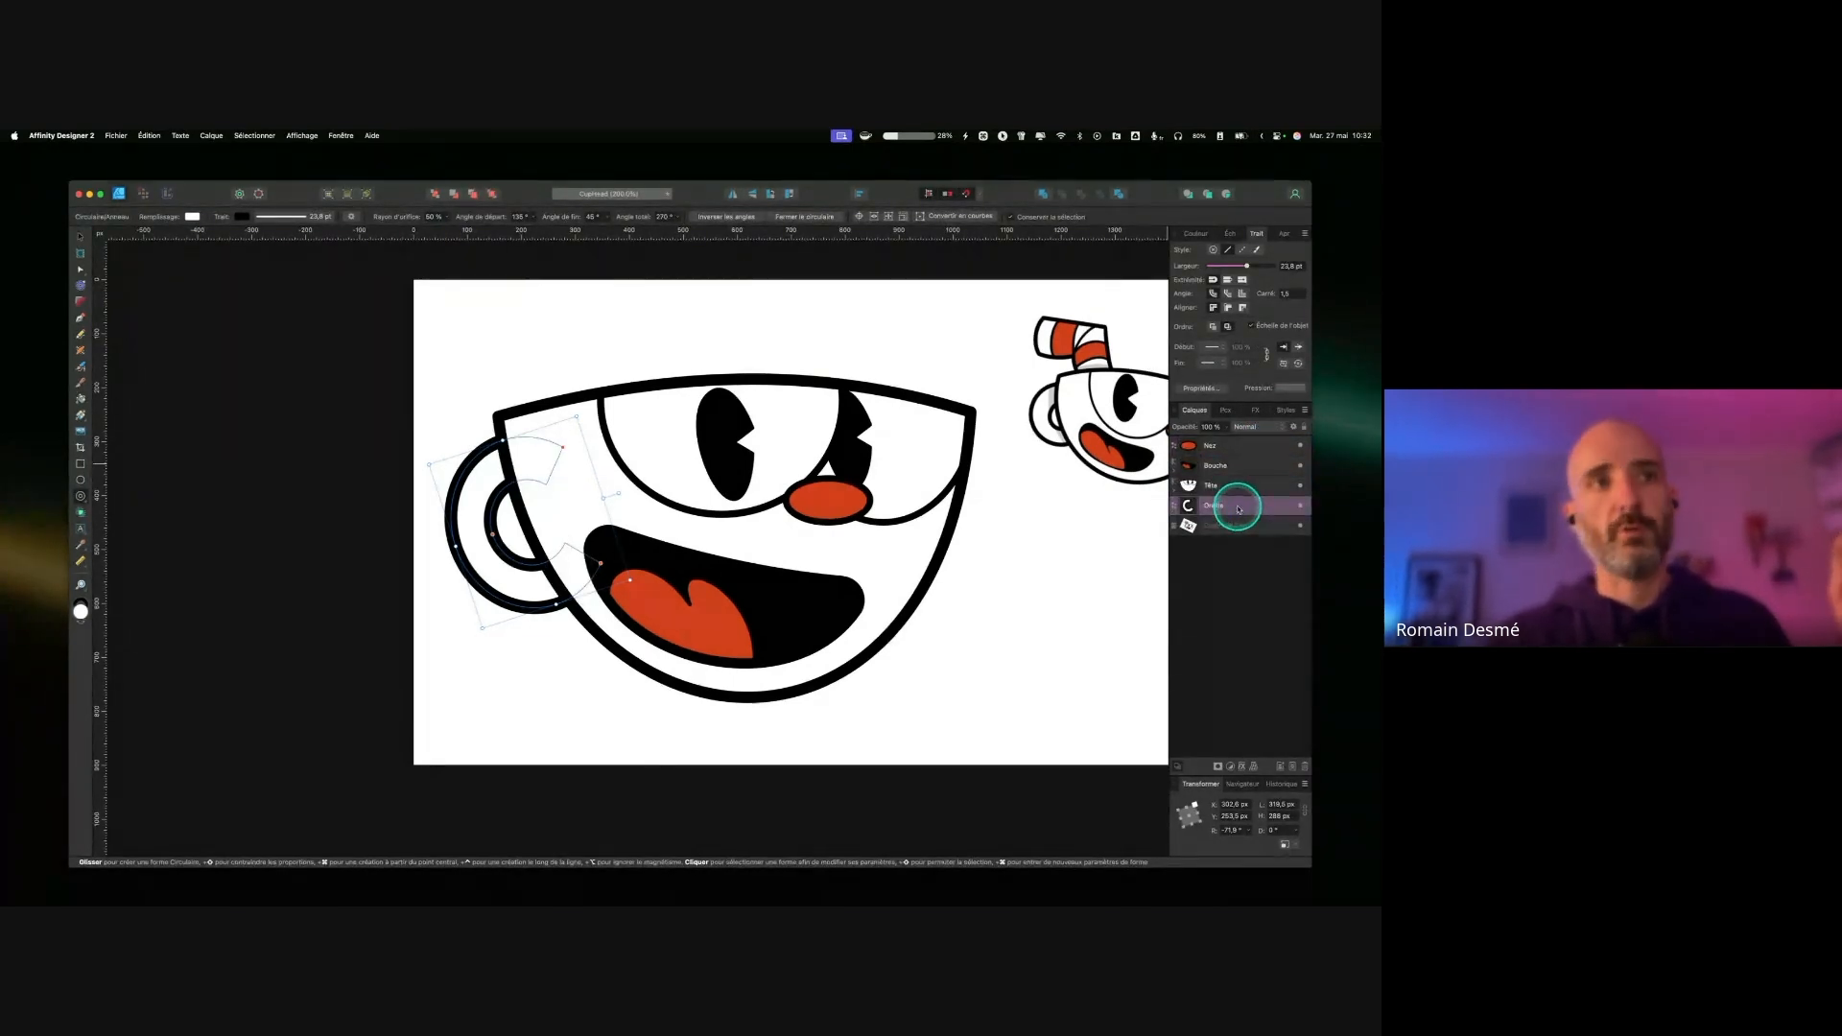
click(626, 352)
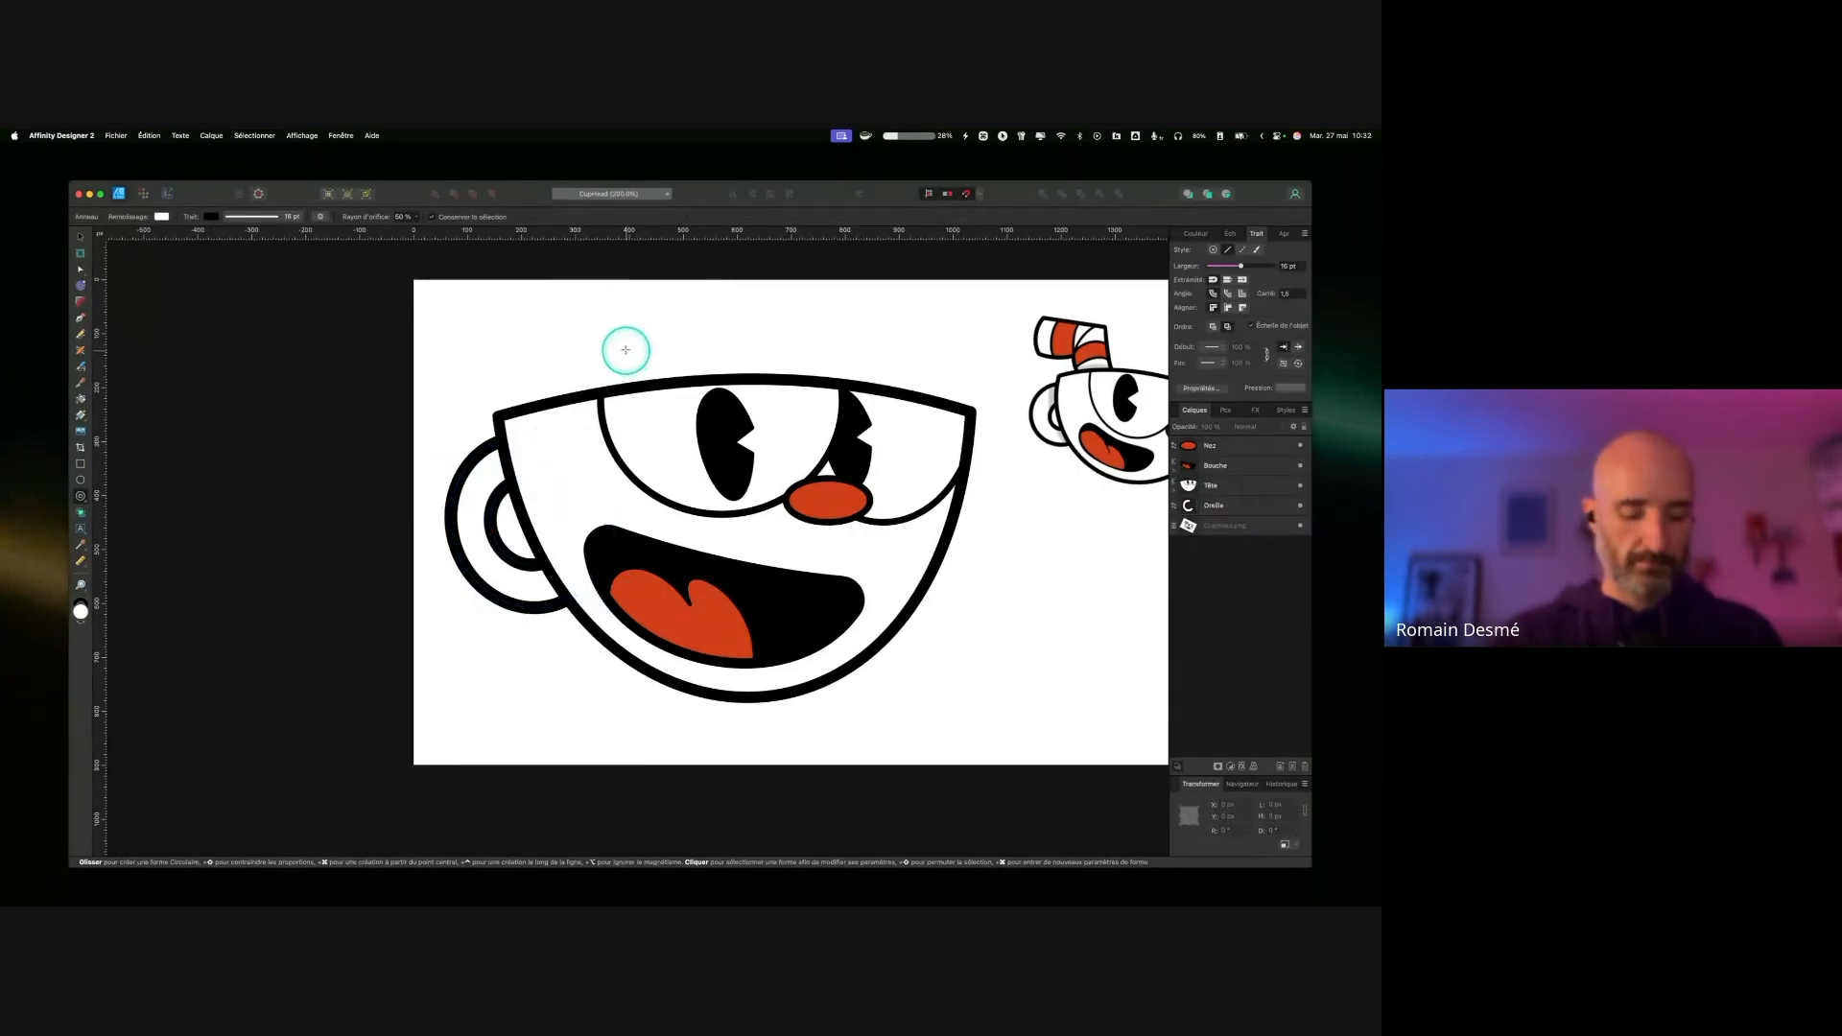
Step: Shorten the Oreille shape slightly from its upper side and convert it to curves
key(super+minus)
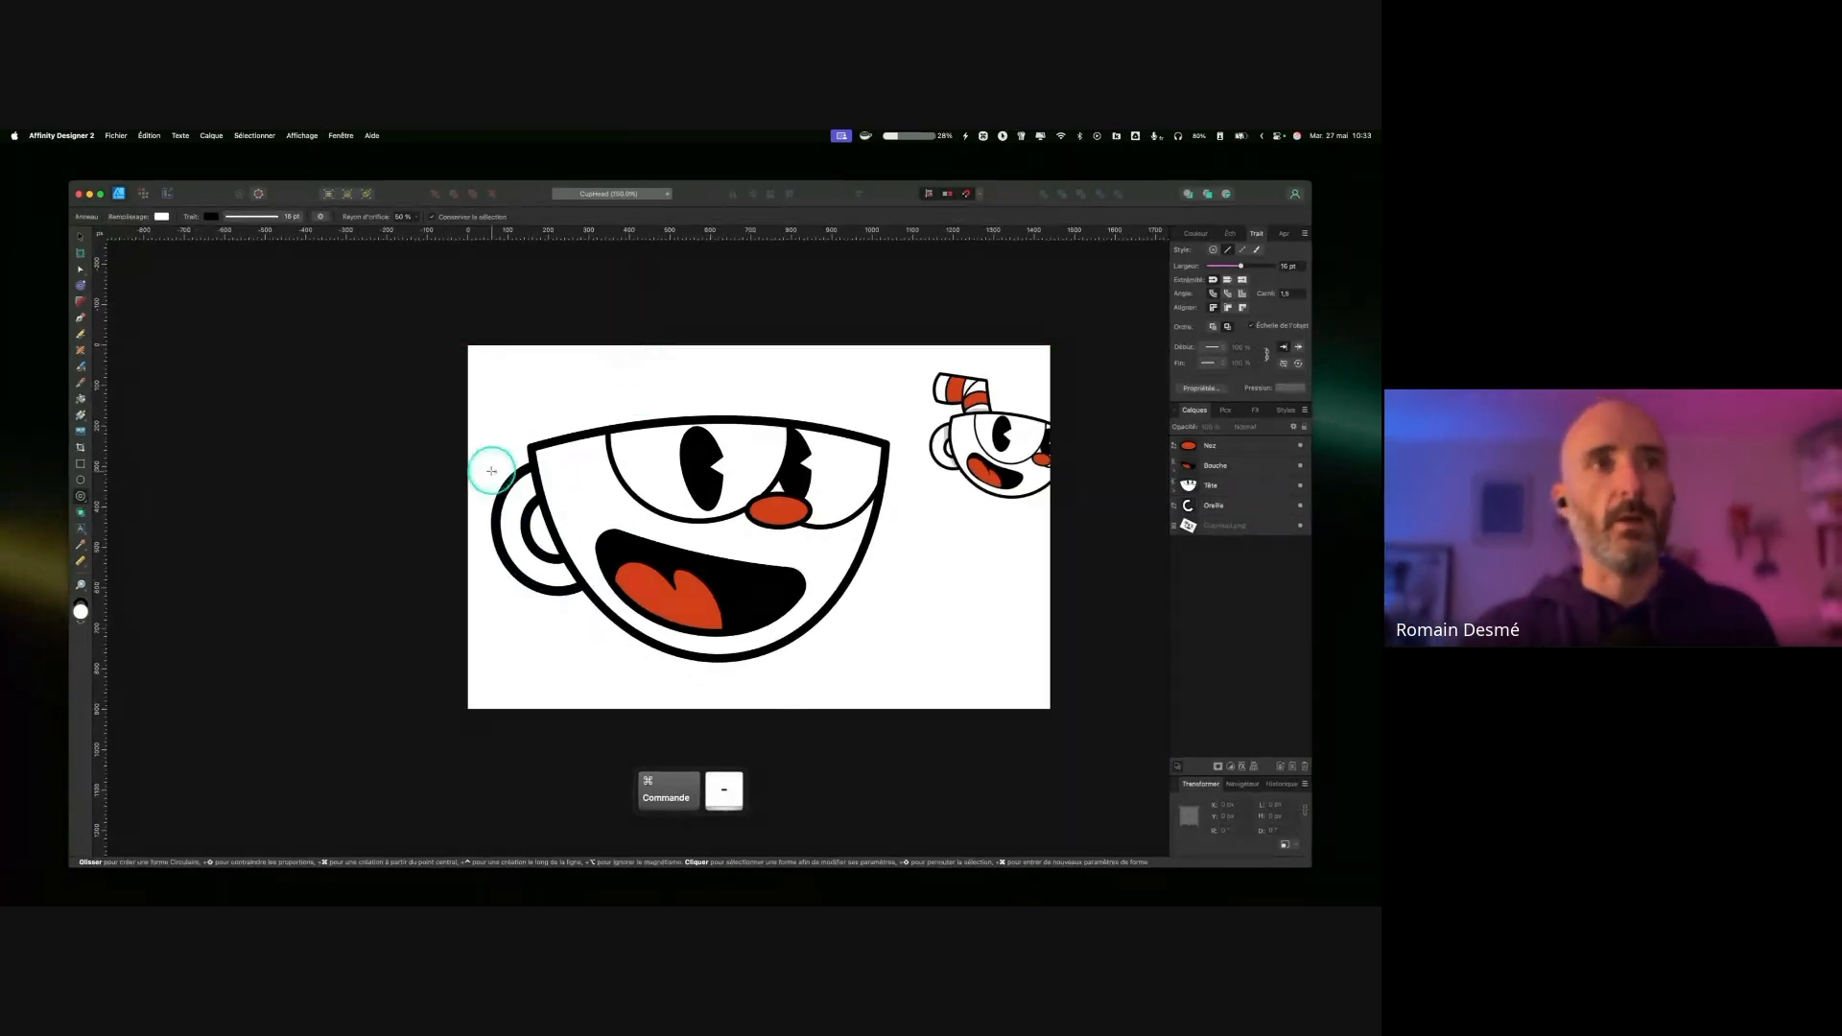
click(1226, 502)
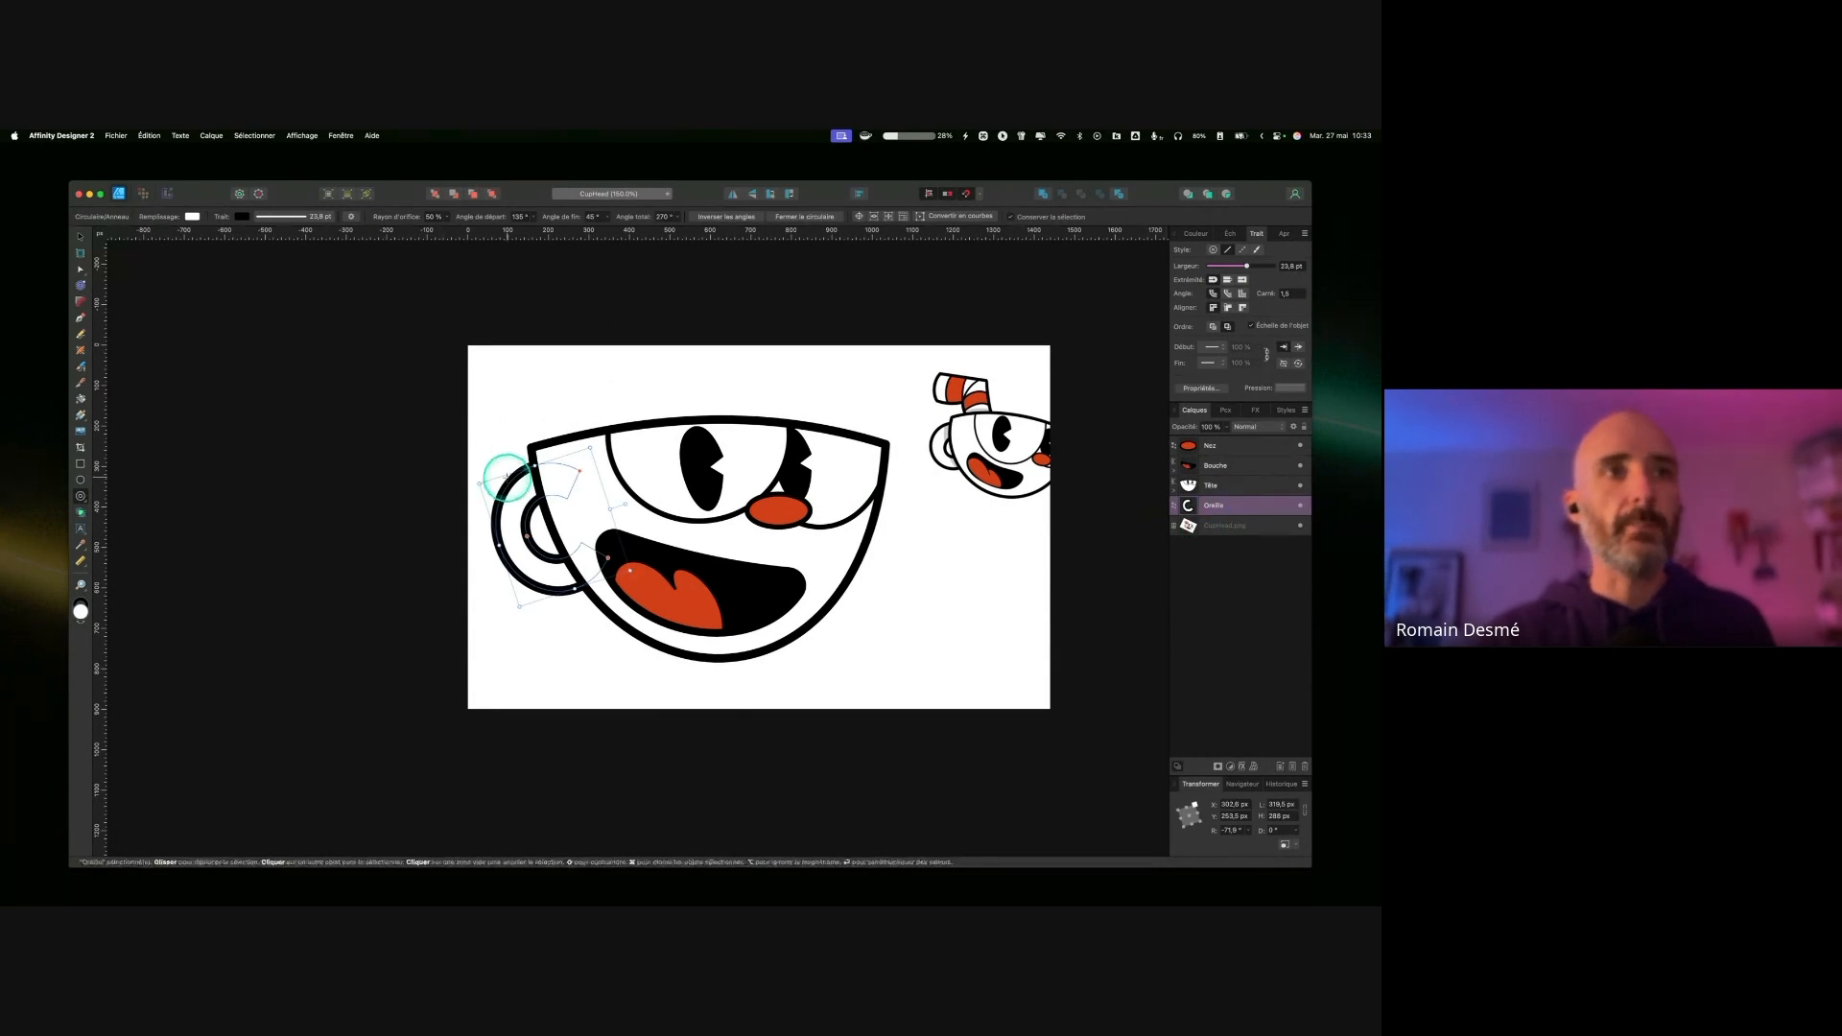
drag(533, 466, 550, 477)
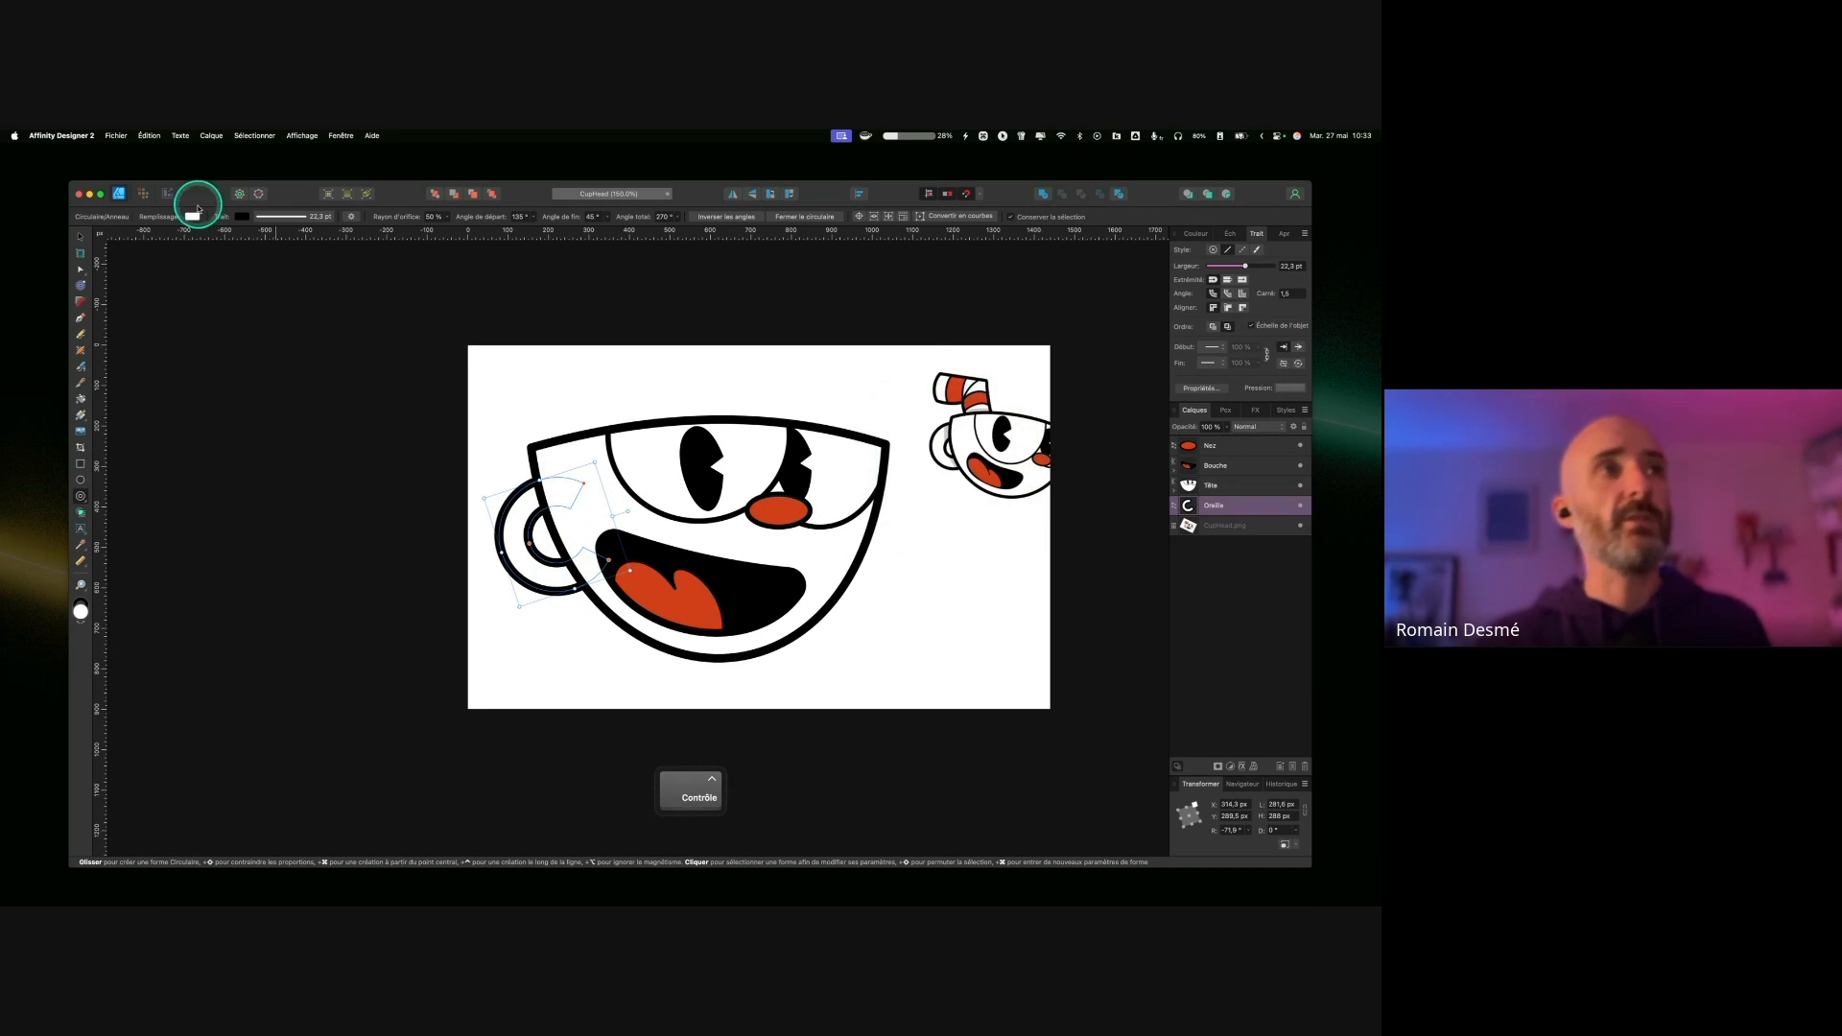
click(80, 238)
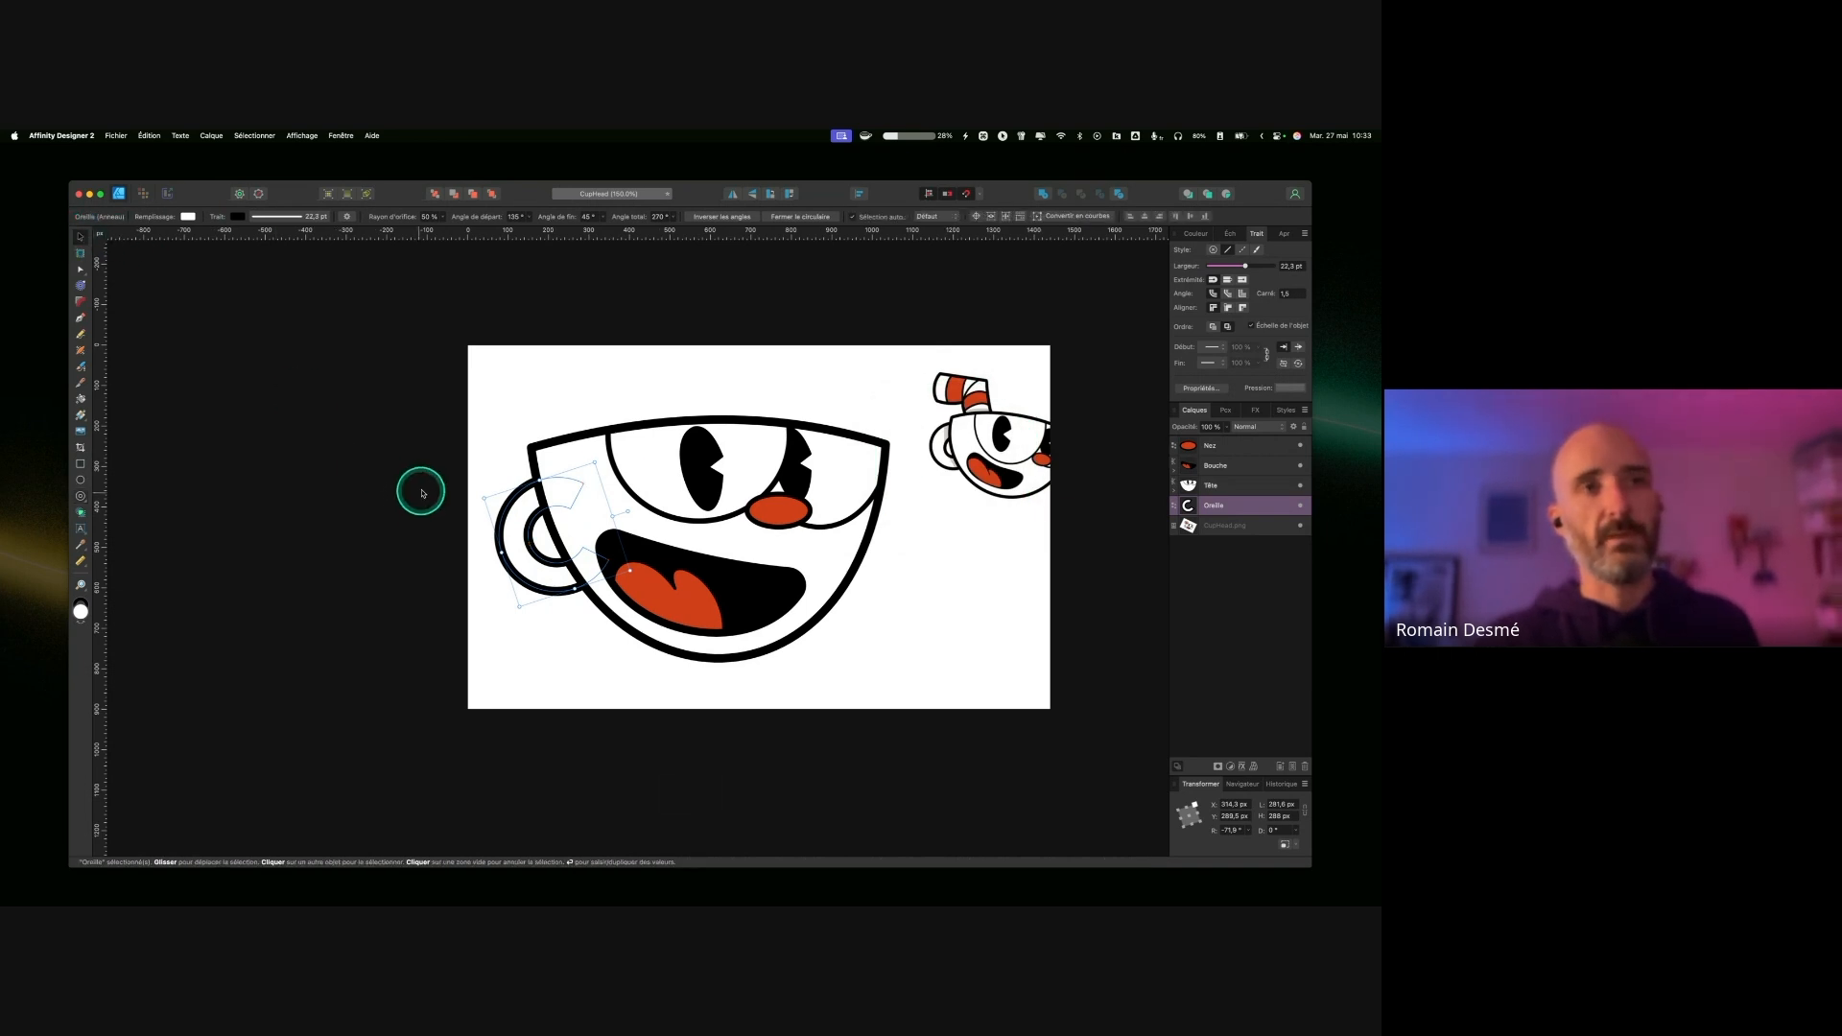
right_click(513, 500)
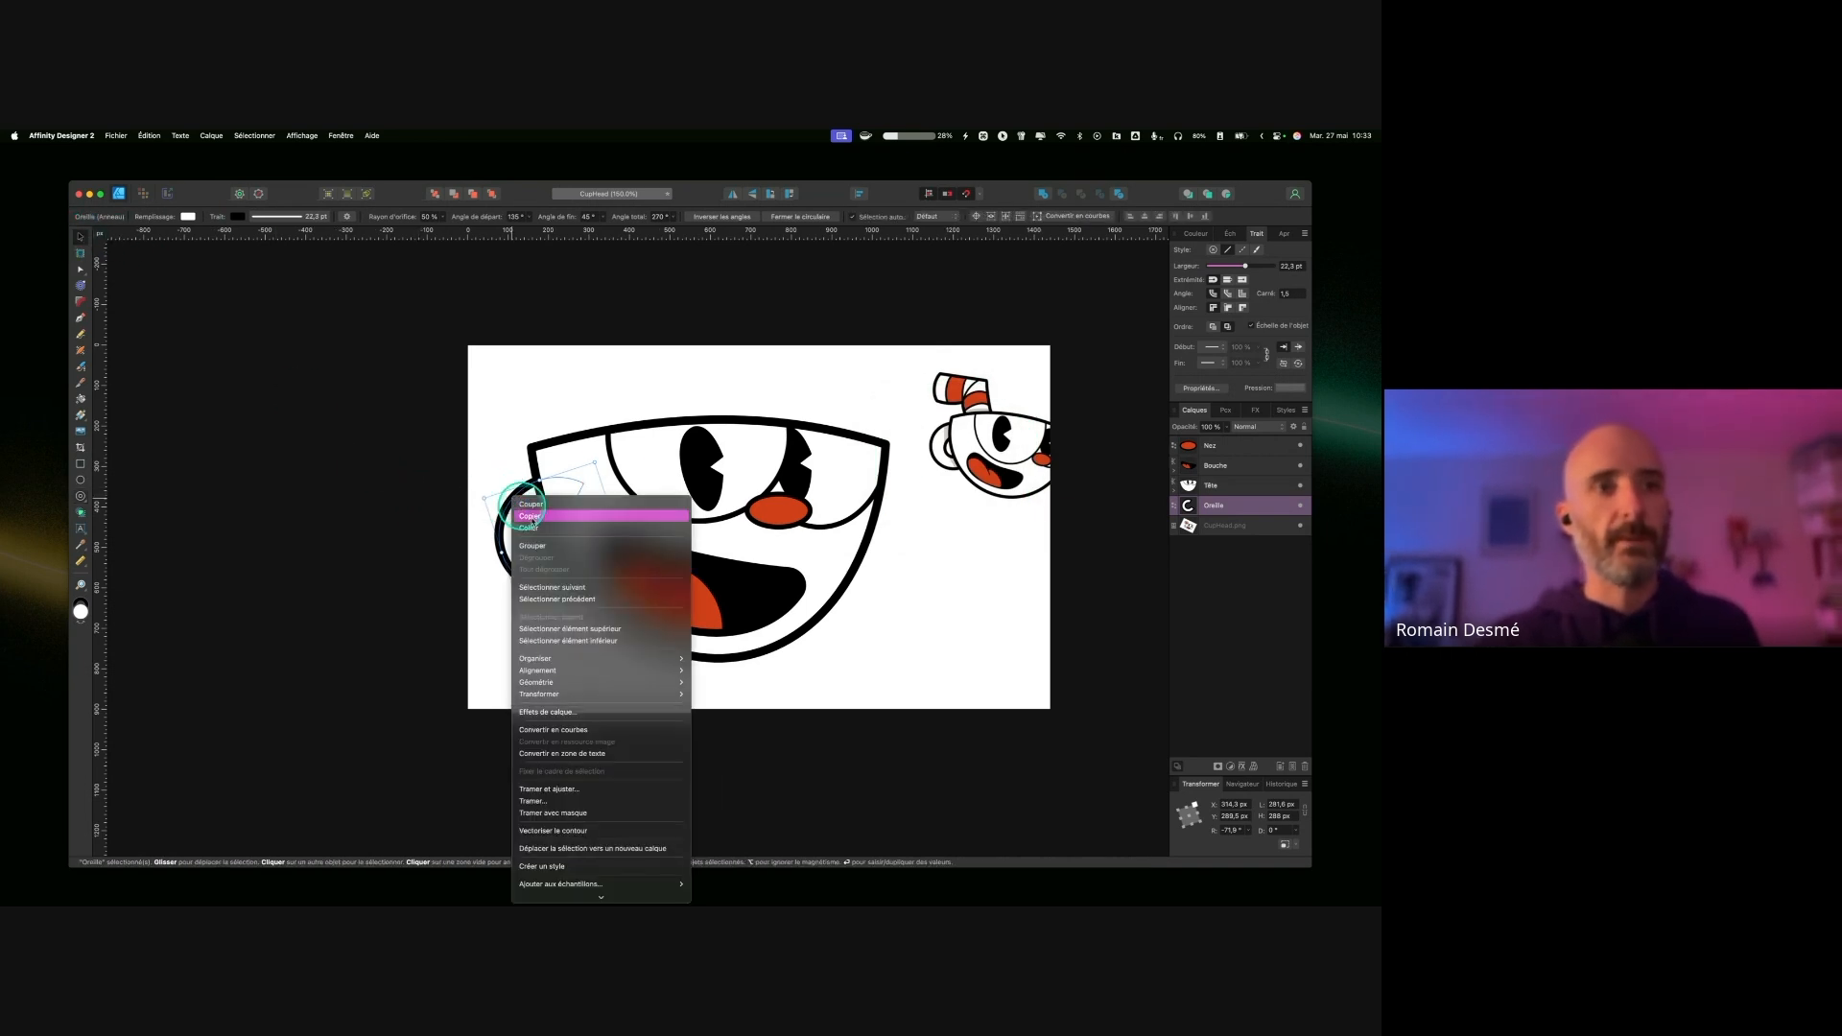
click(570, 731)
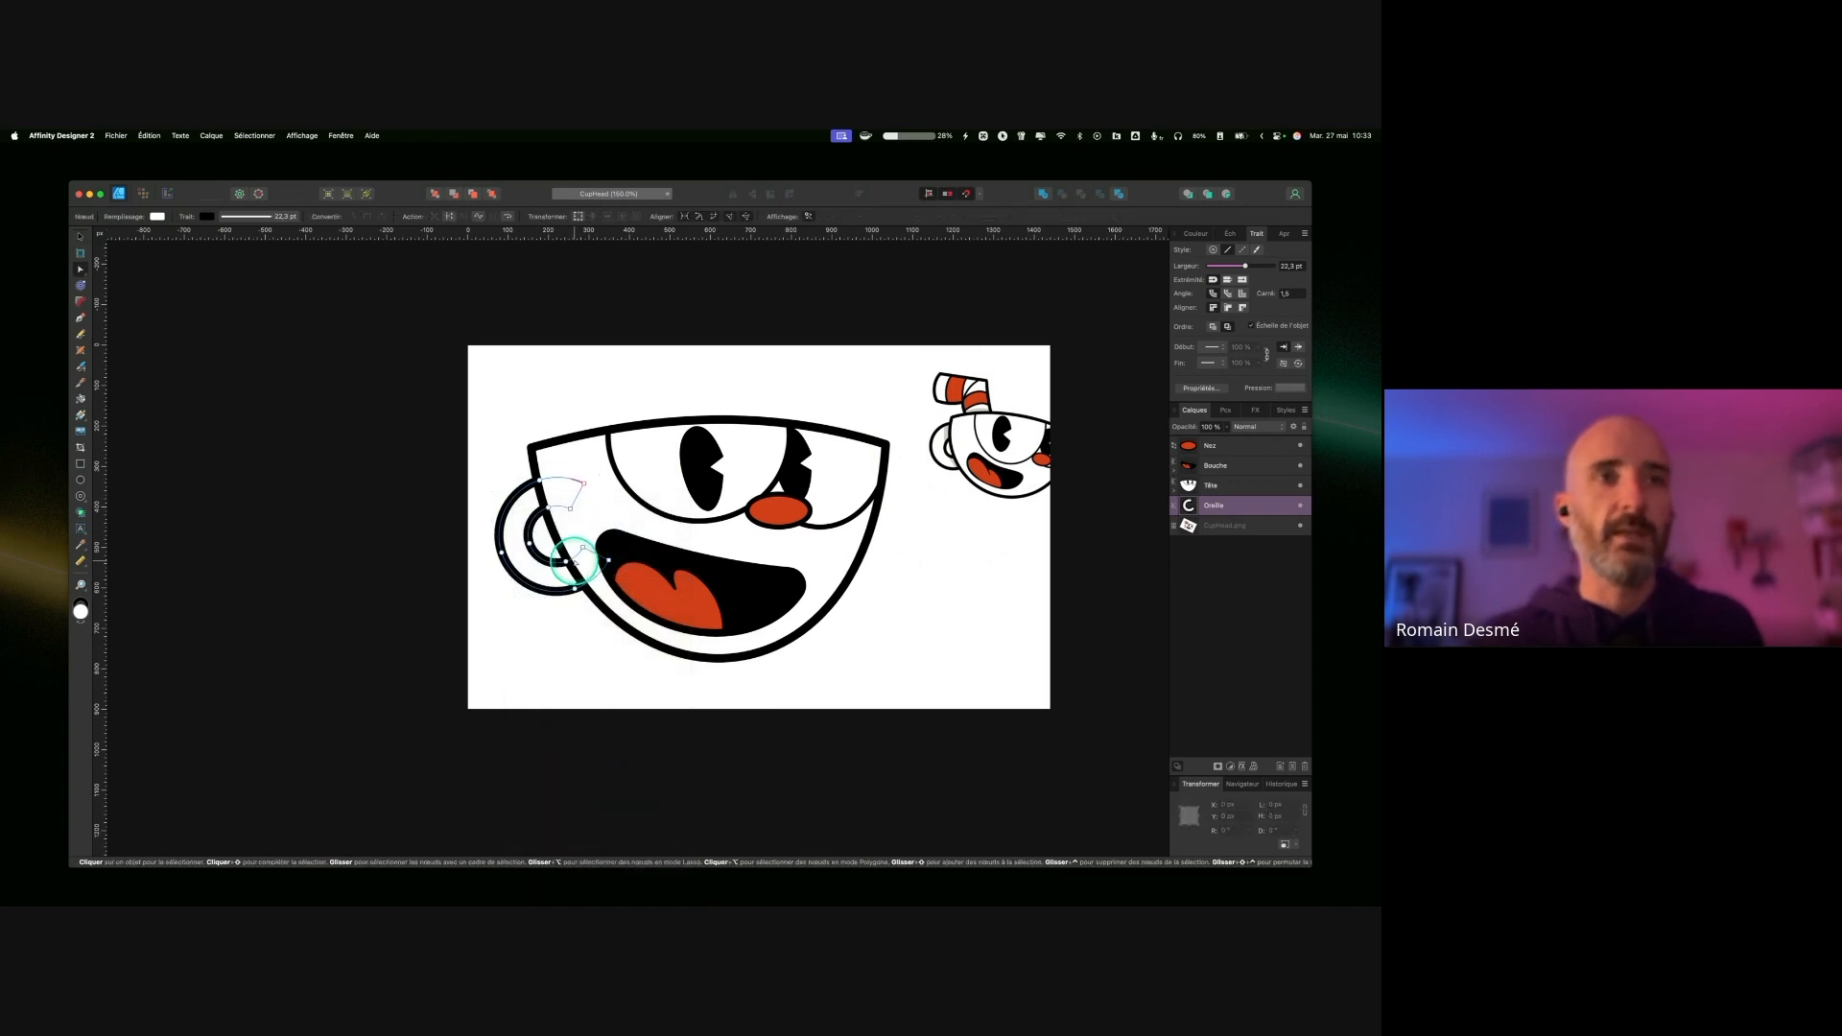
Step: Try nudging the two upper nodes of the ear's inner contour down, and undo the move
click(567, 562)
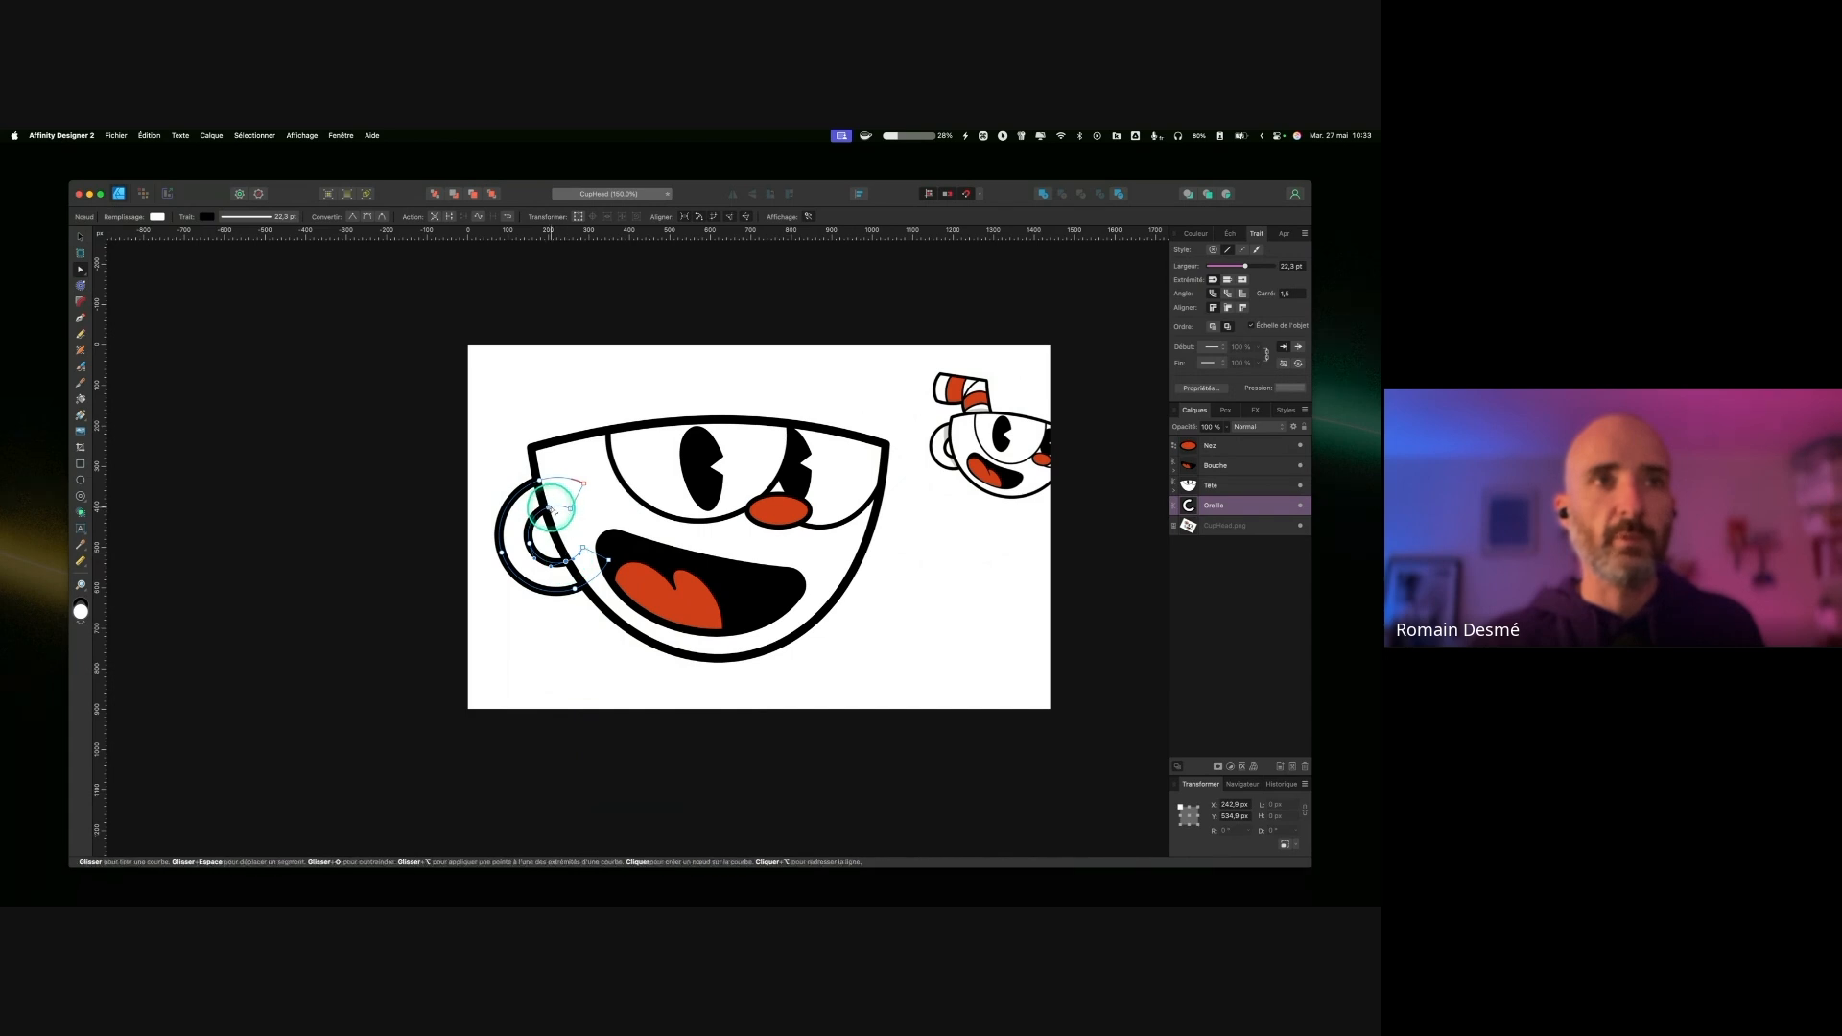
shift+click(571, 510)
shift+click(571, 511)
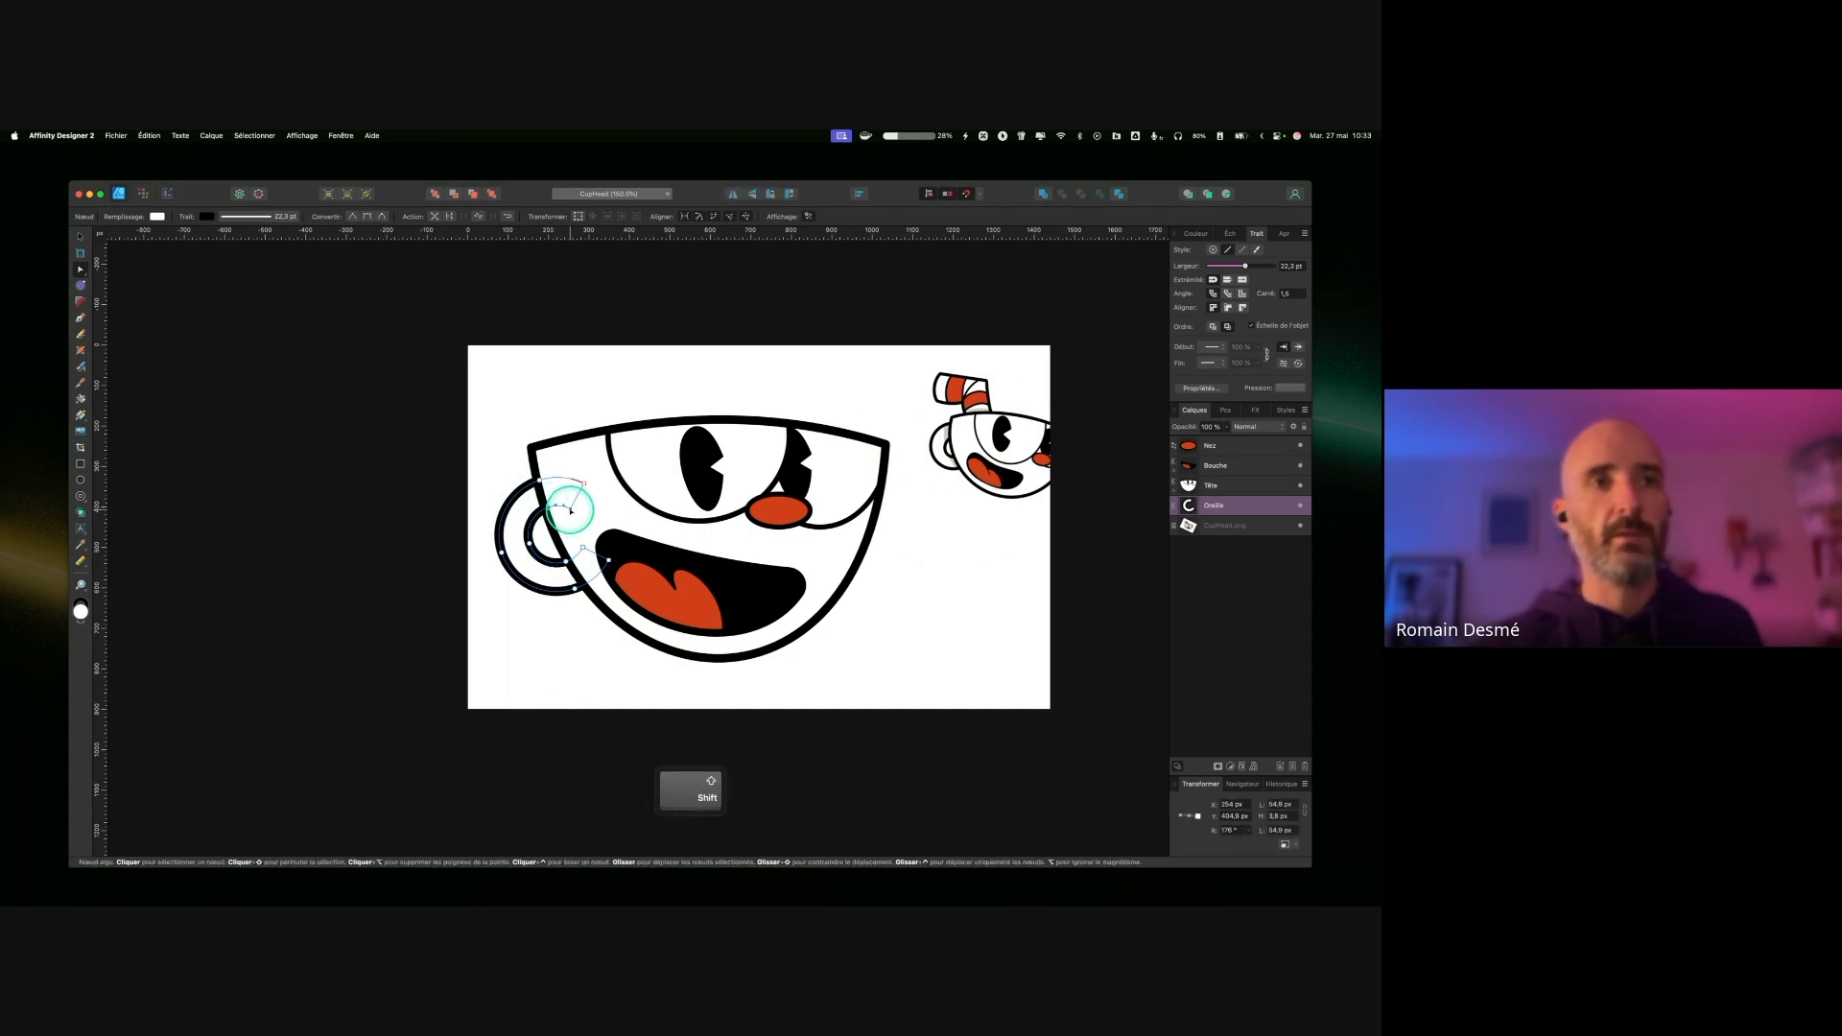
key(Down)
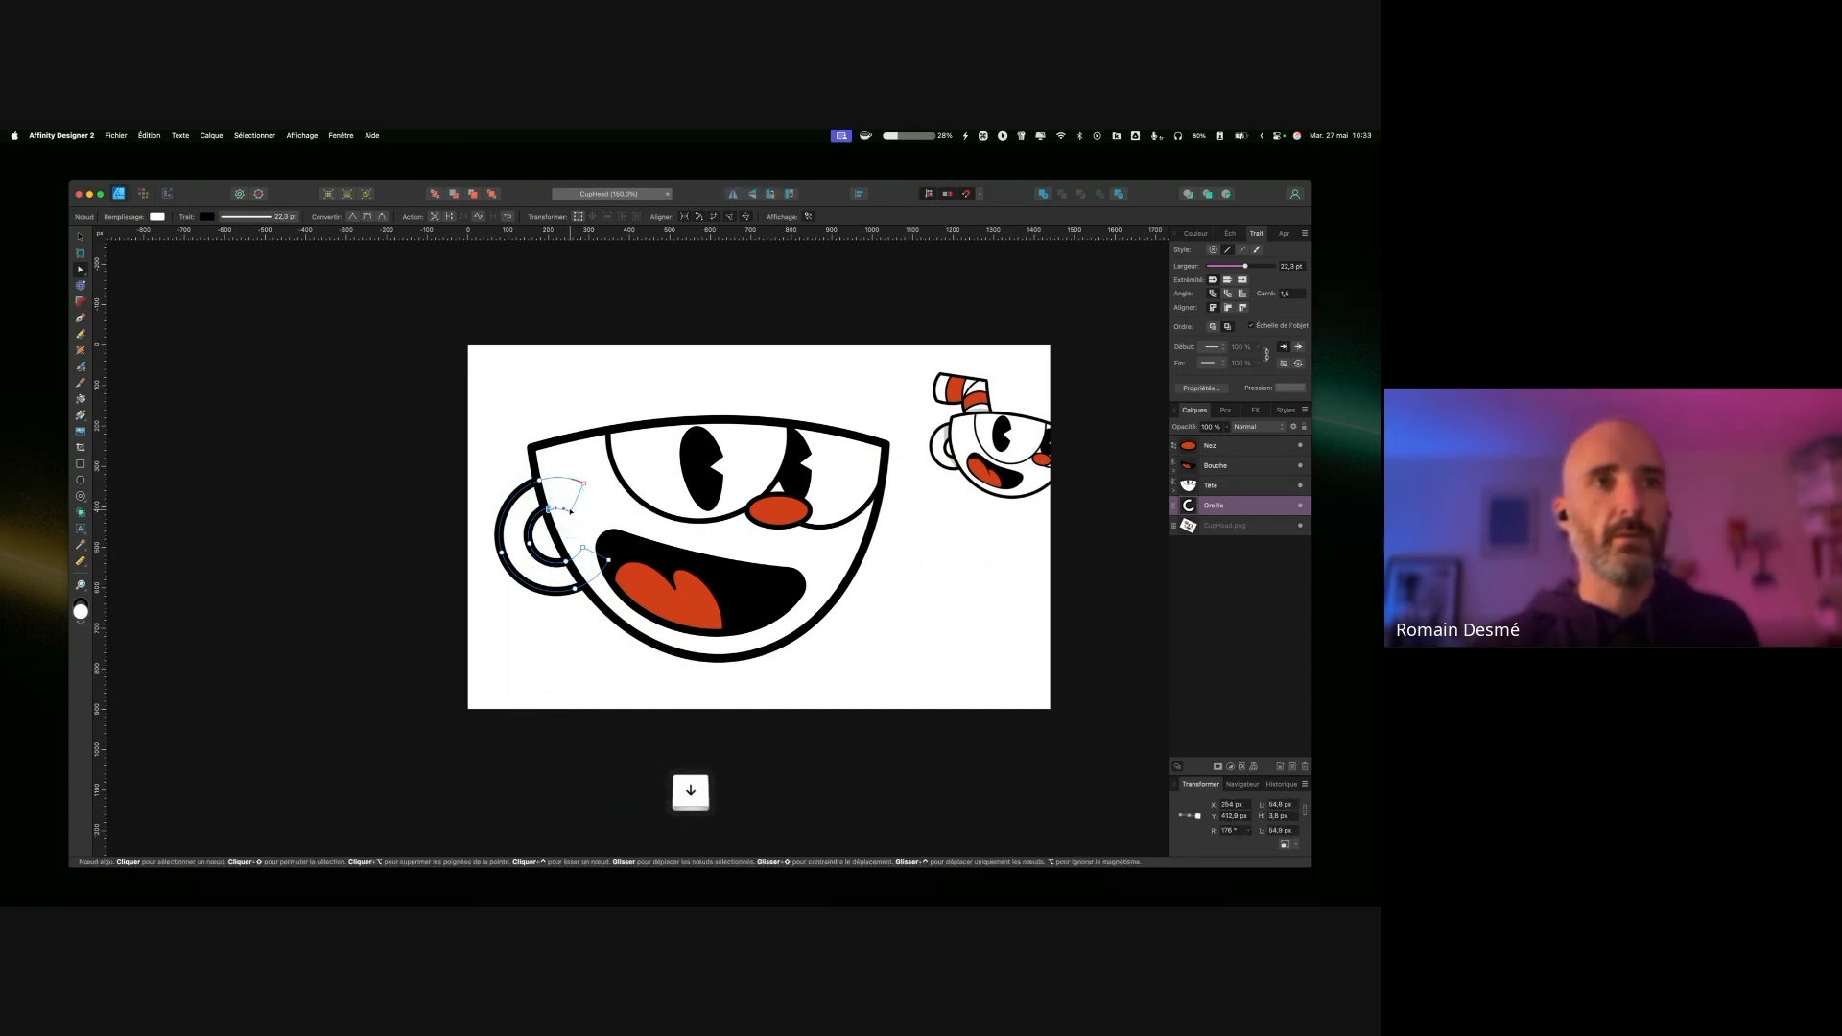
key(super+z)
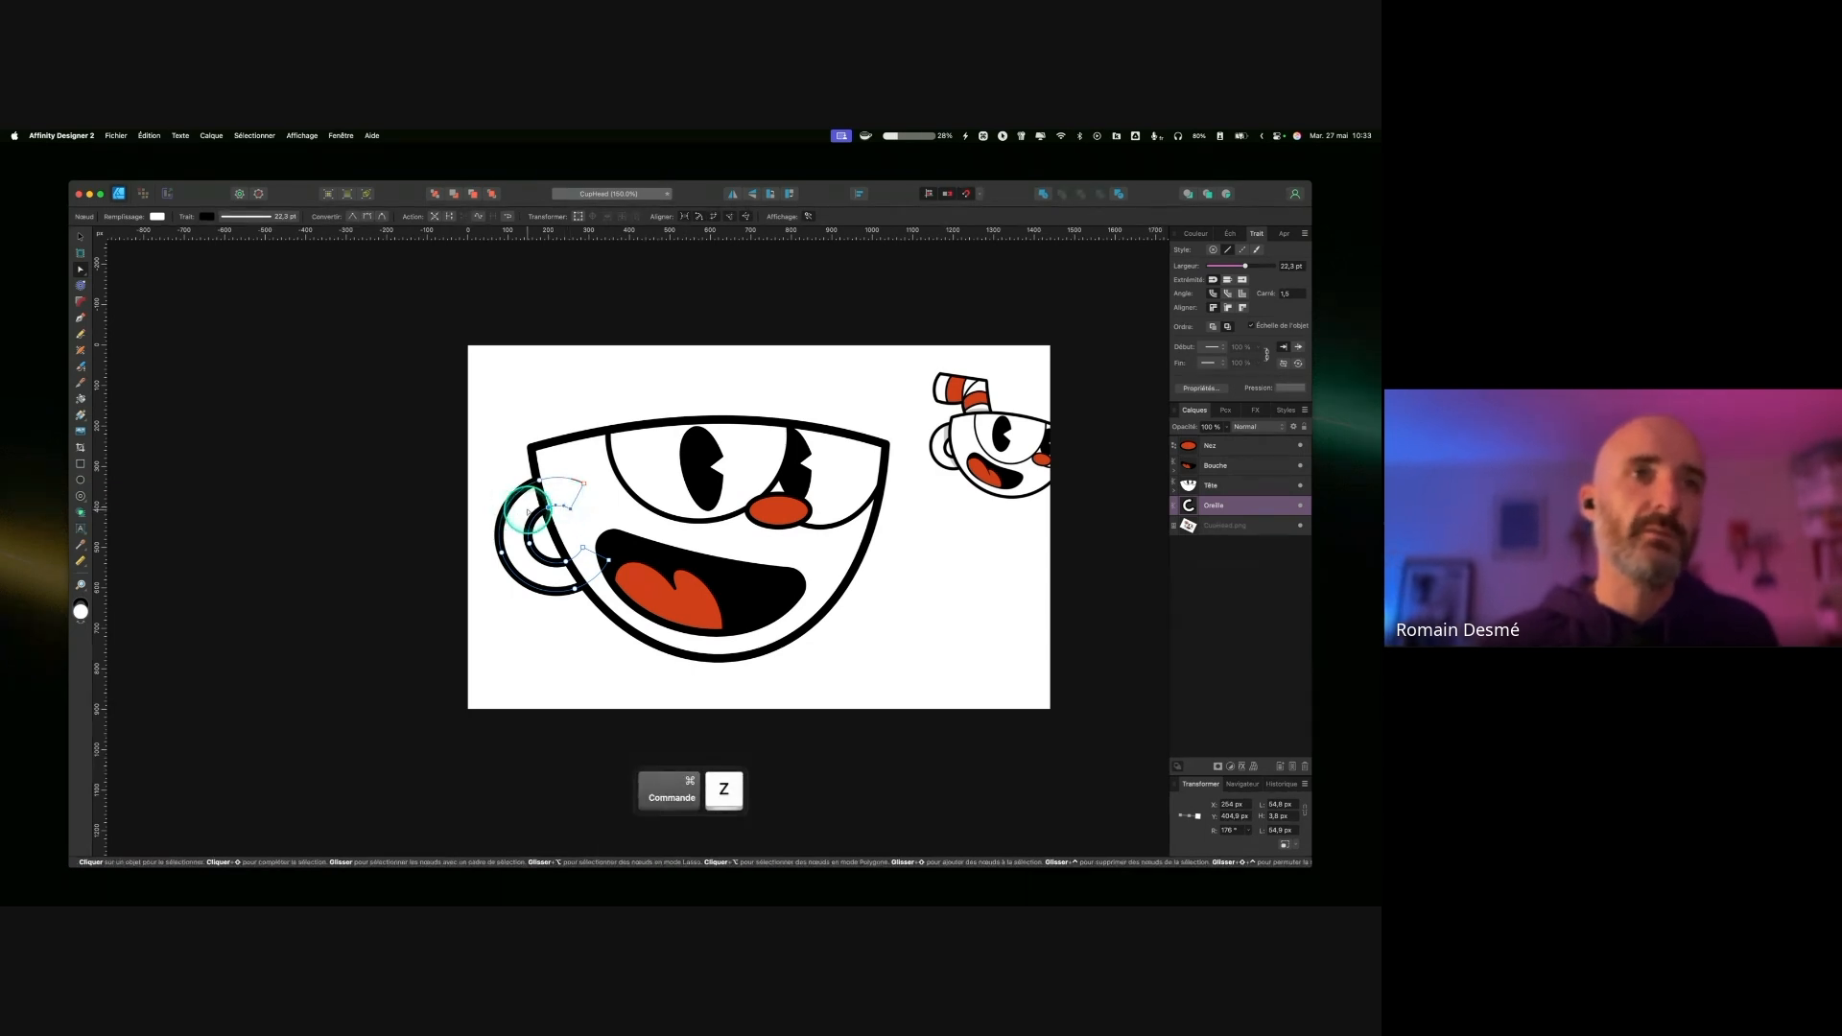
Step: Add the leftmost inner node to the selected ear nodes and nudge them slightly down and to the right
drag(576, 515, 574, 519)
shift+click(538, 548)
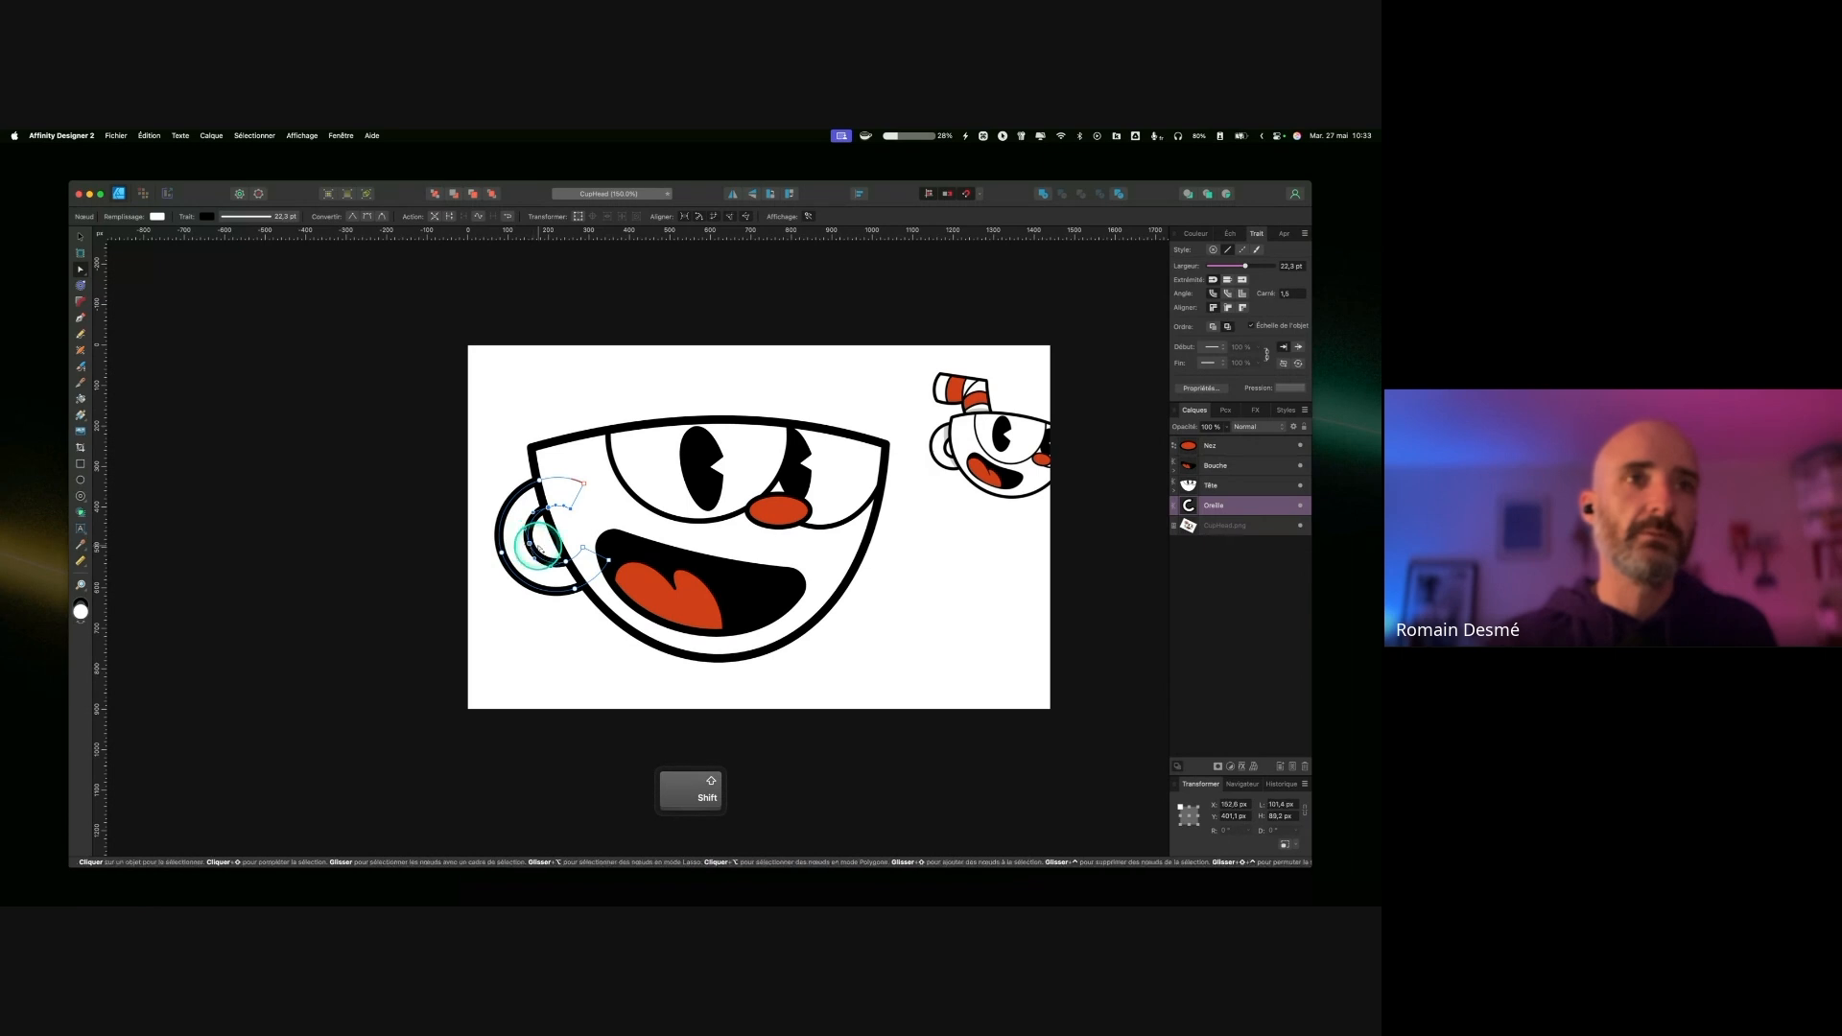
key(Down)
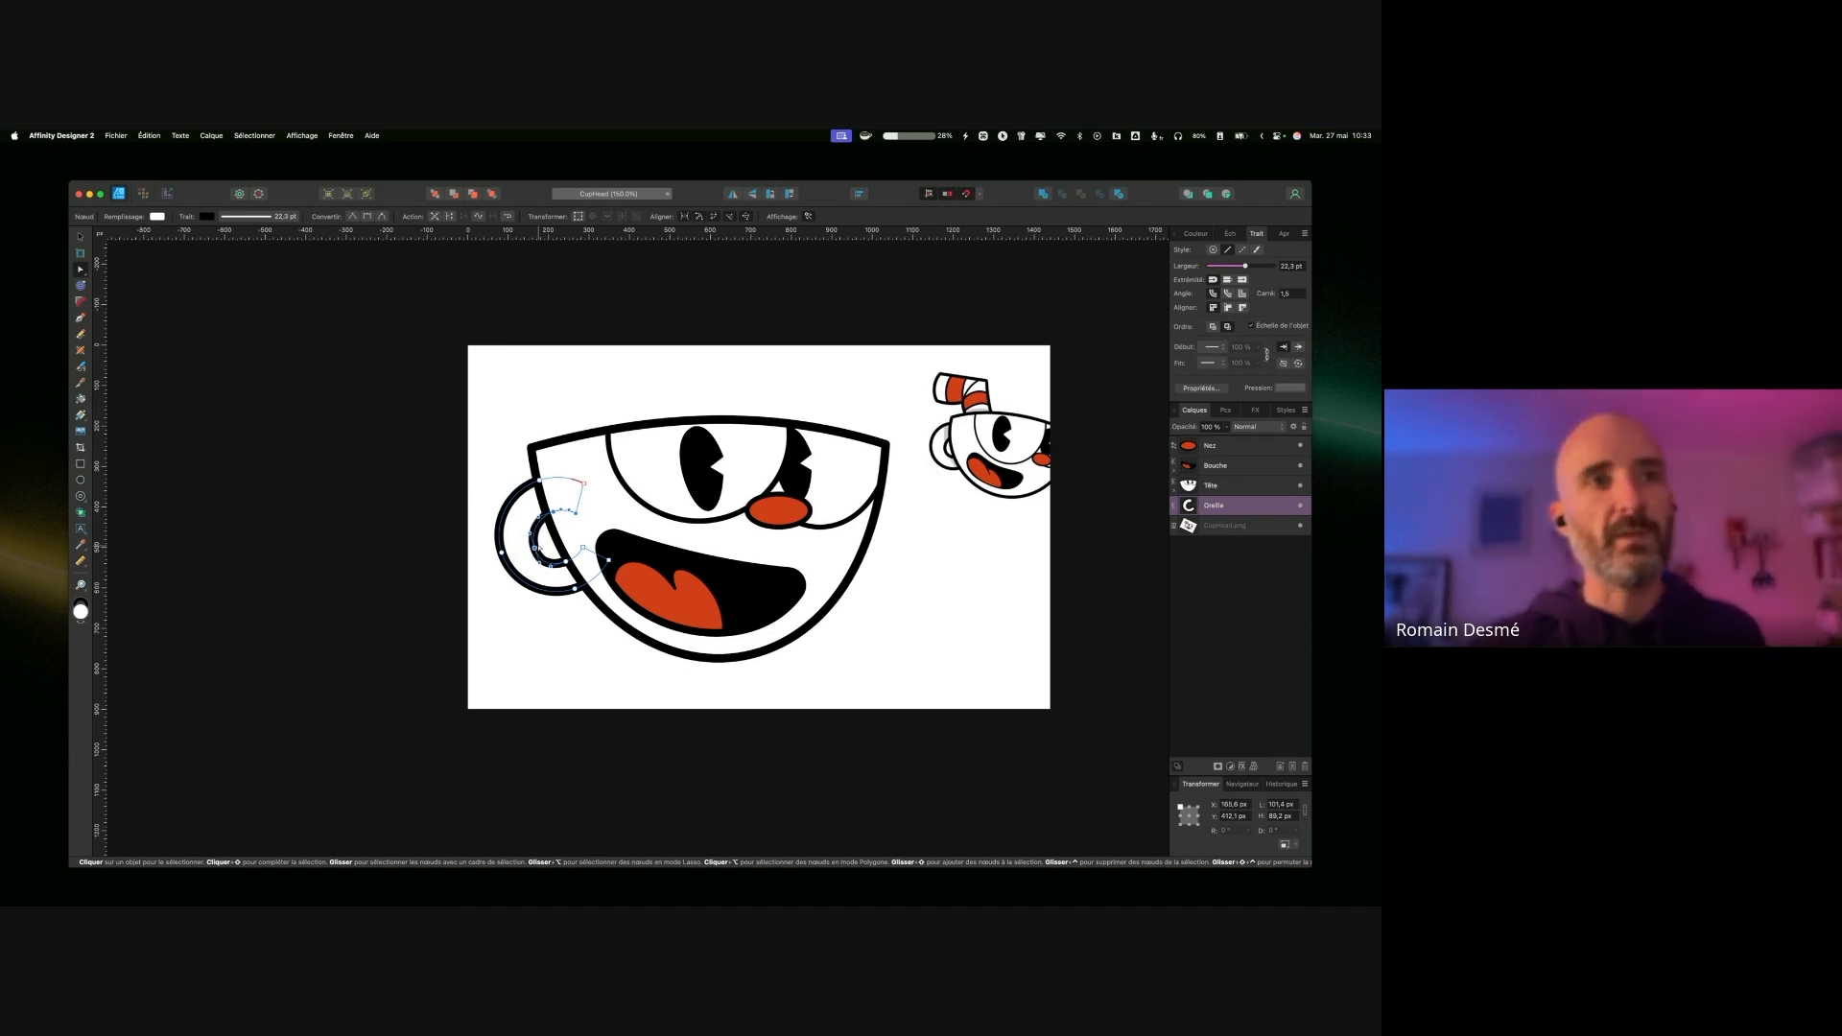
key(Right)
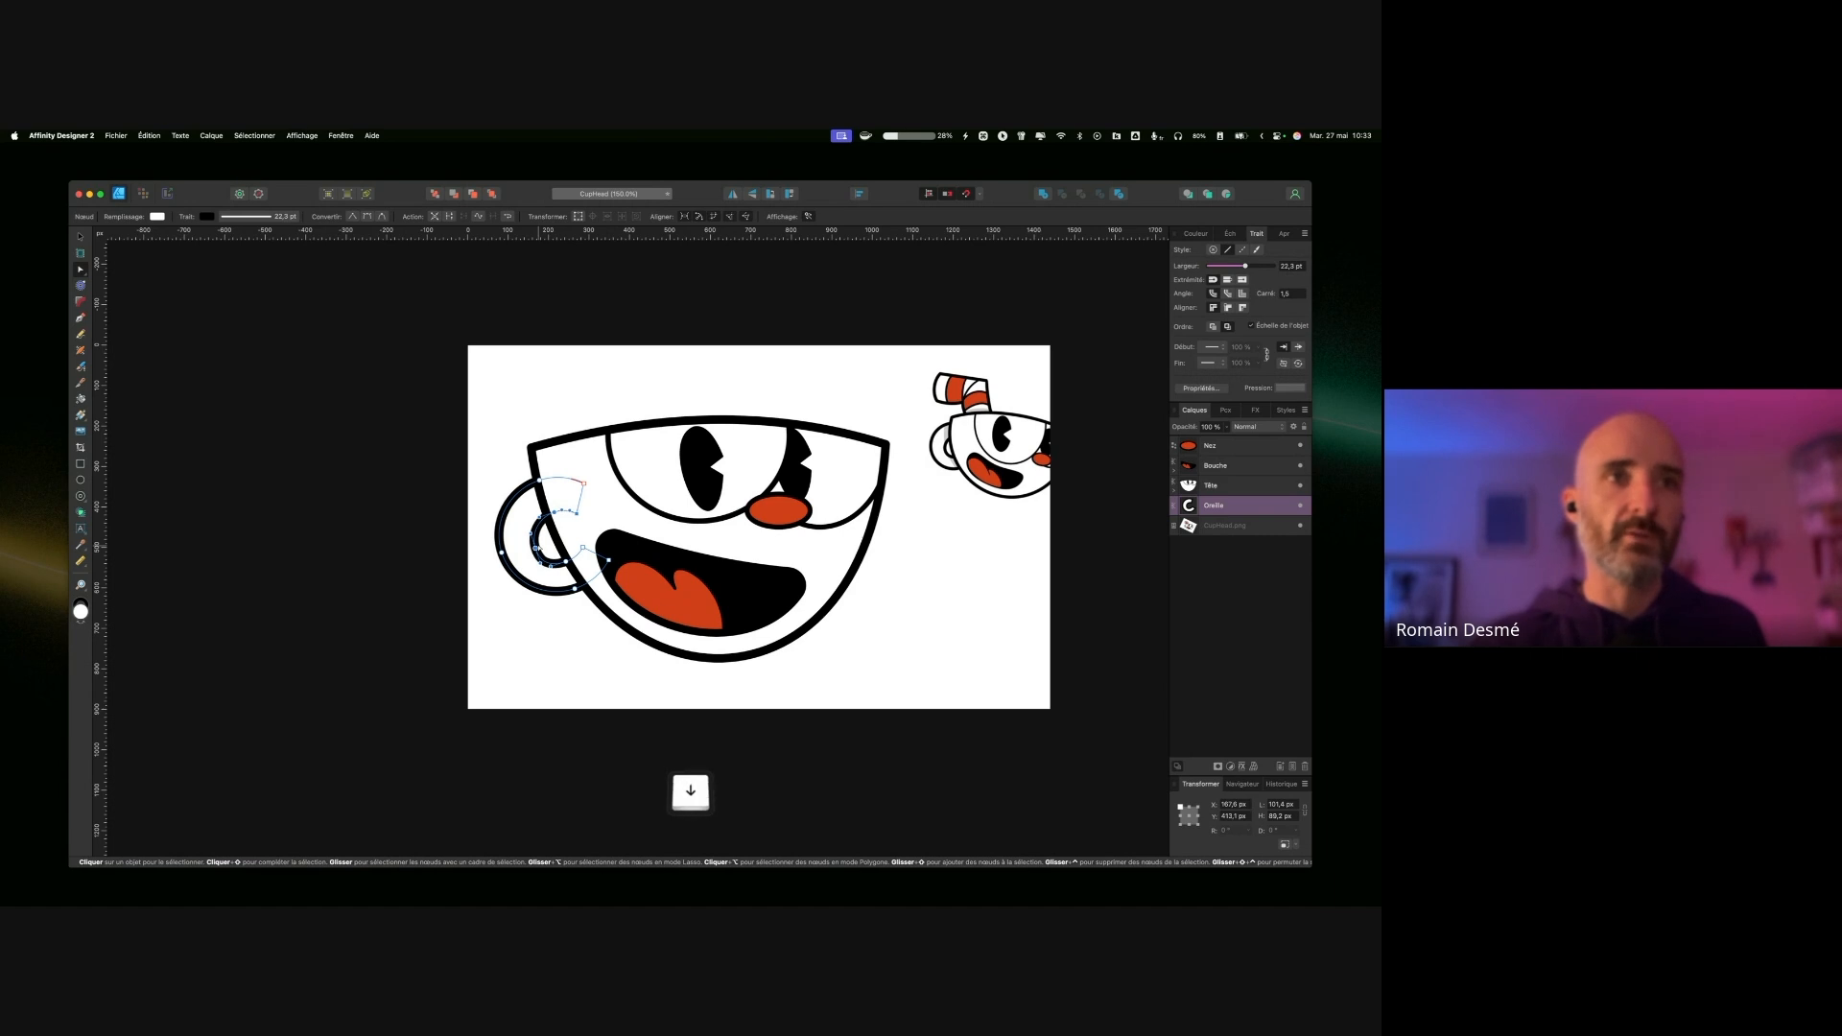
Step: Delete the lower node of the ear's inner contour
key(super+equal)
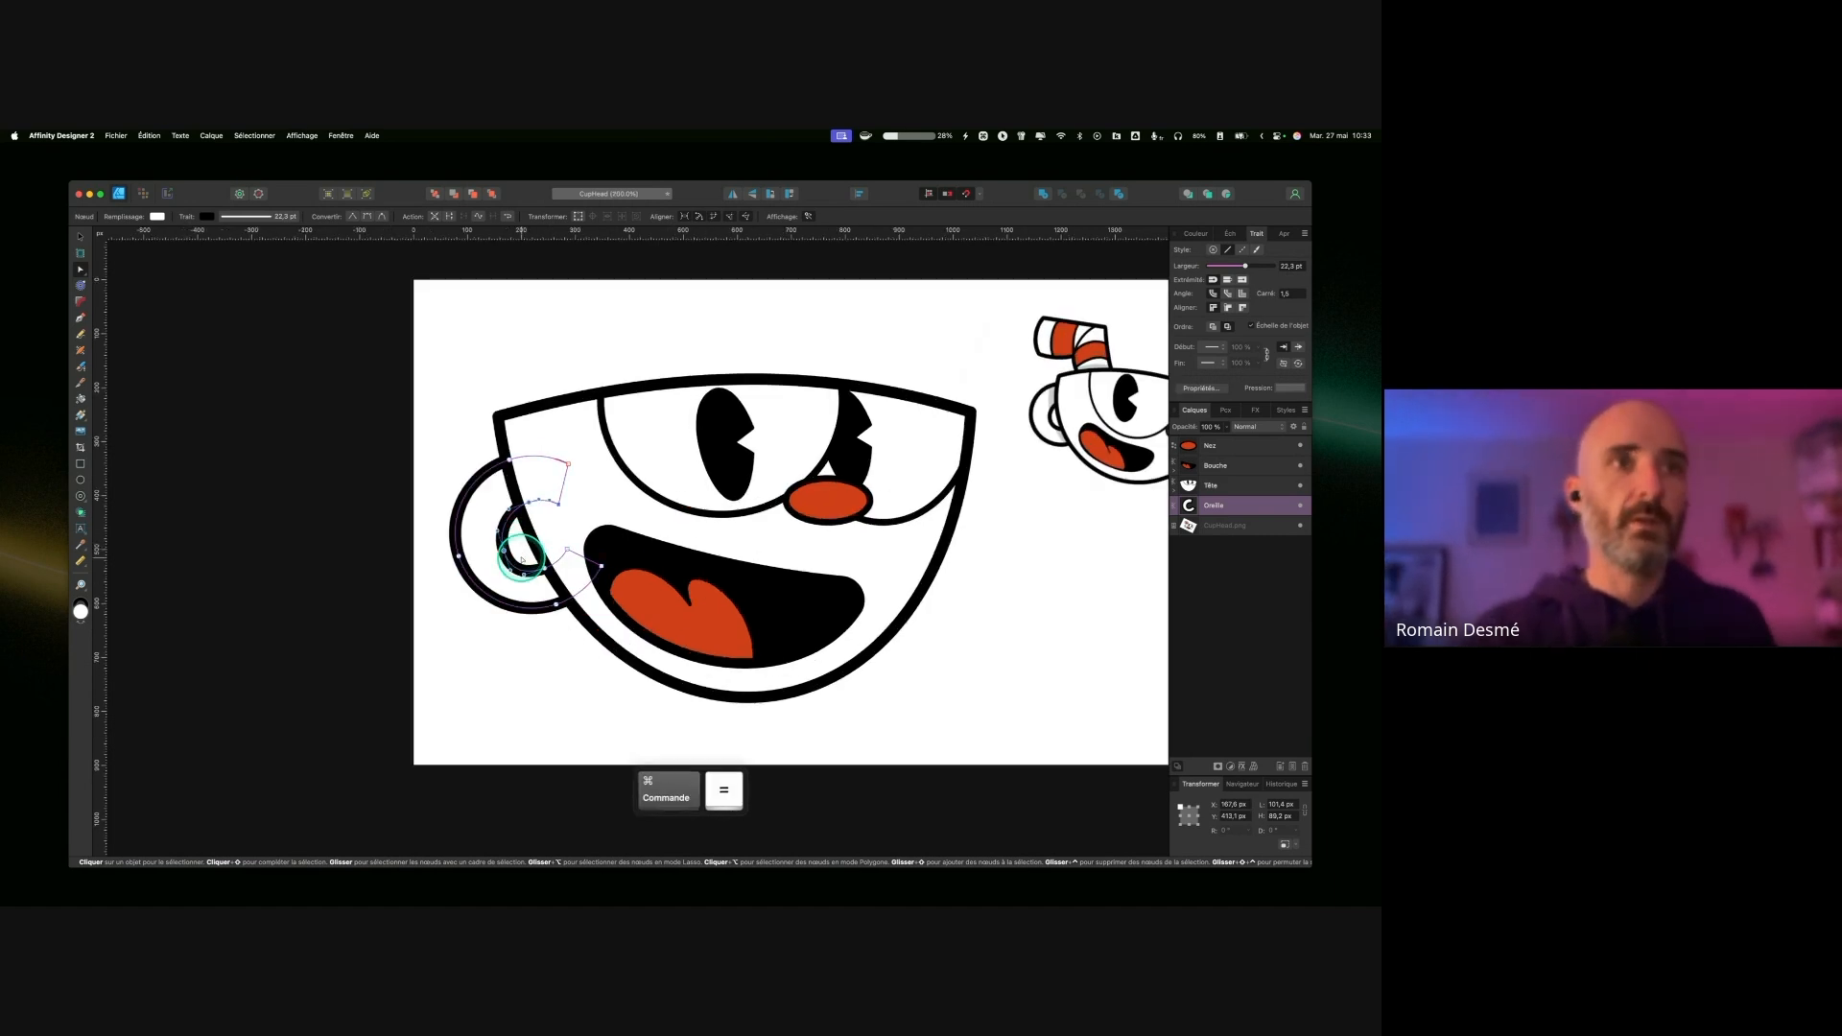
click(546, 569)
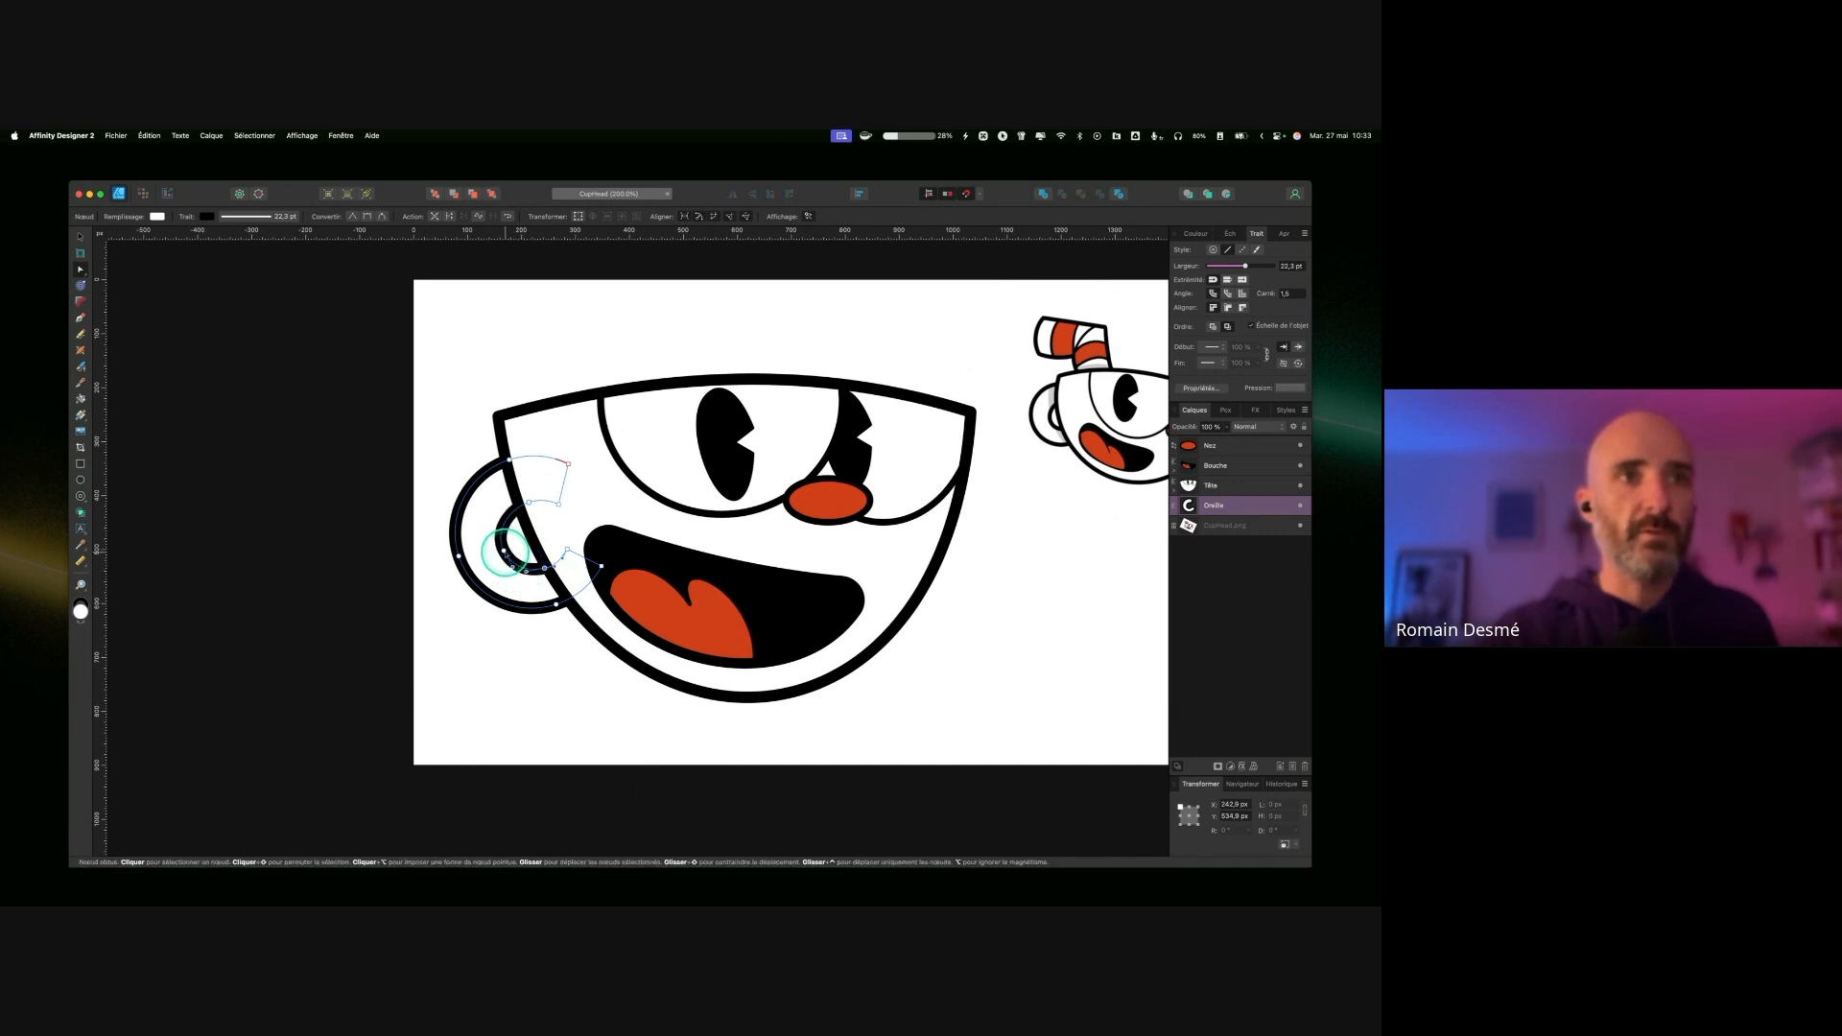
key(BackSpace)
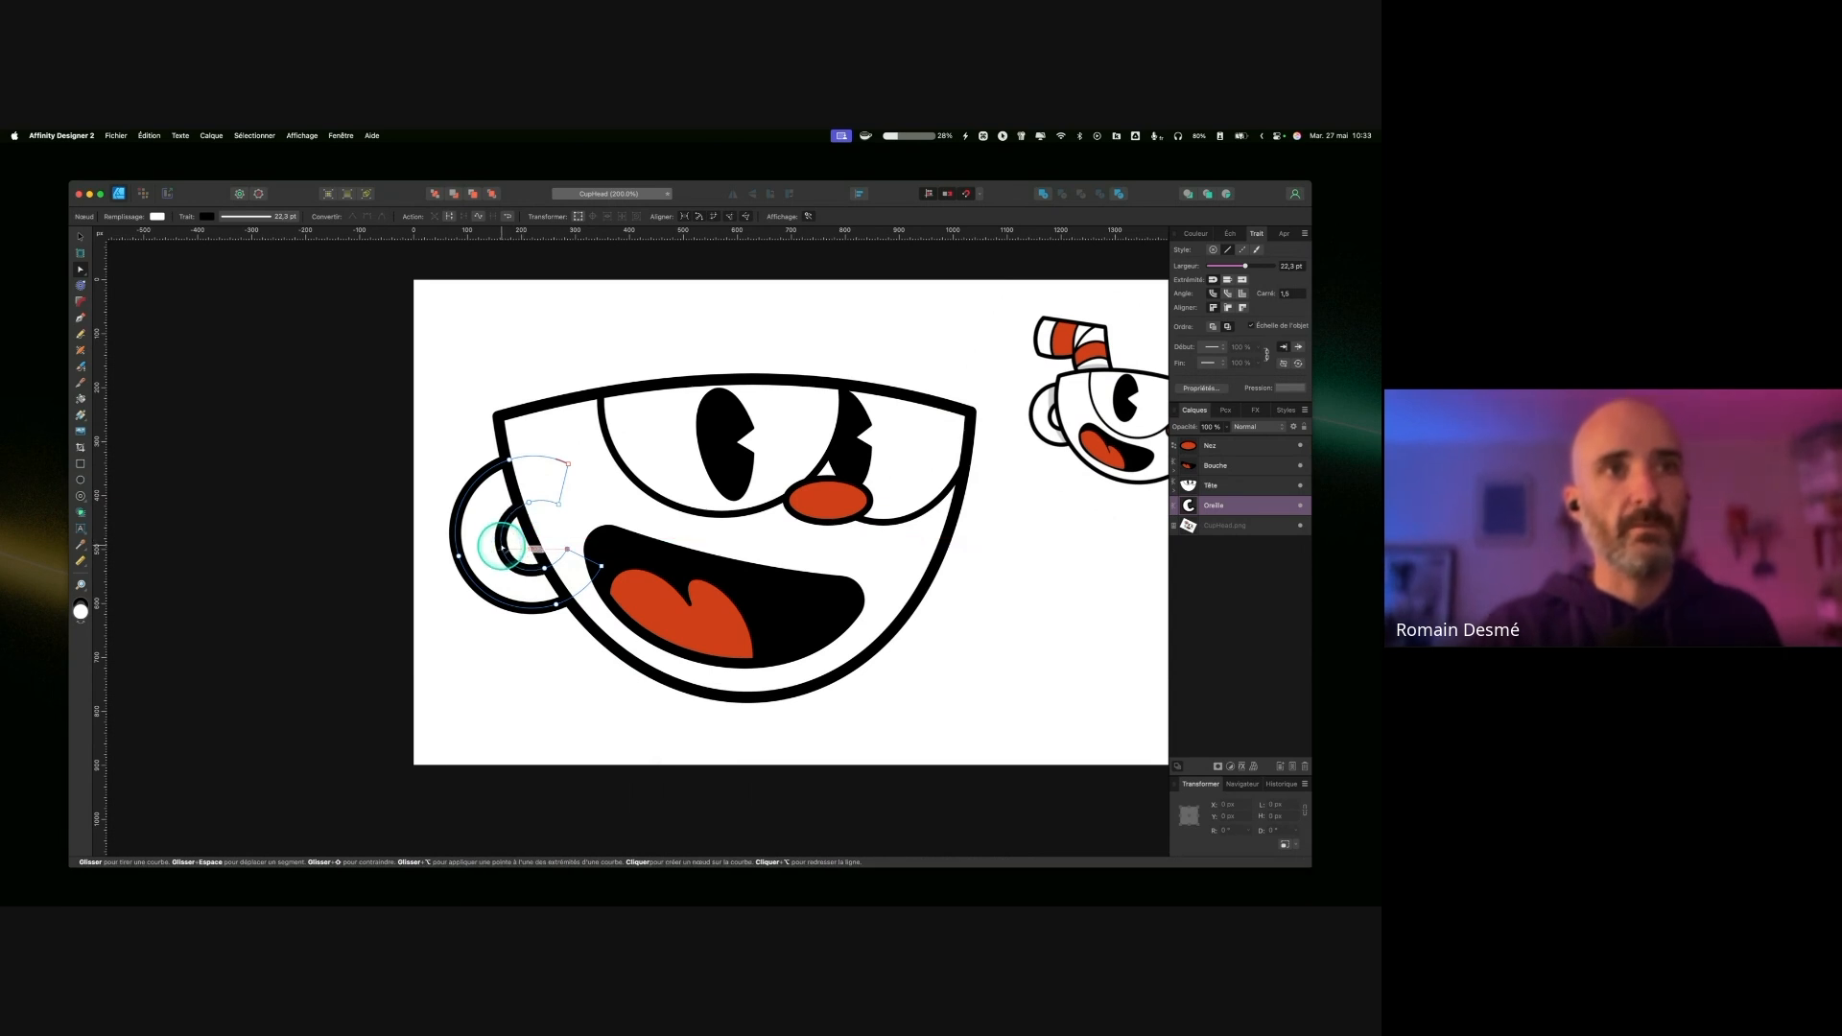
key(ctrl)
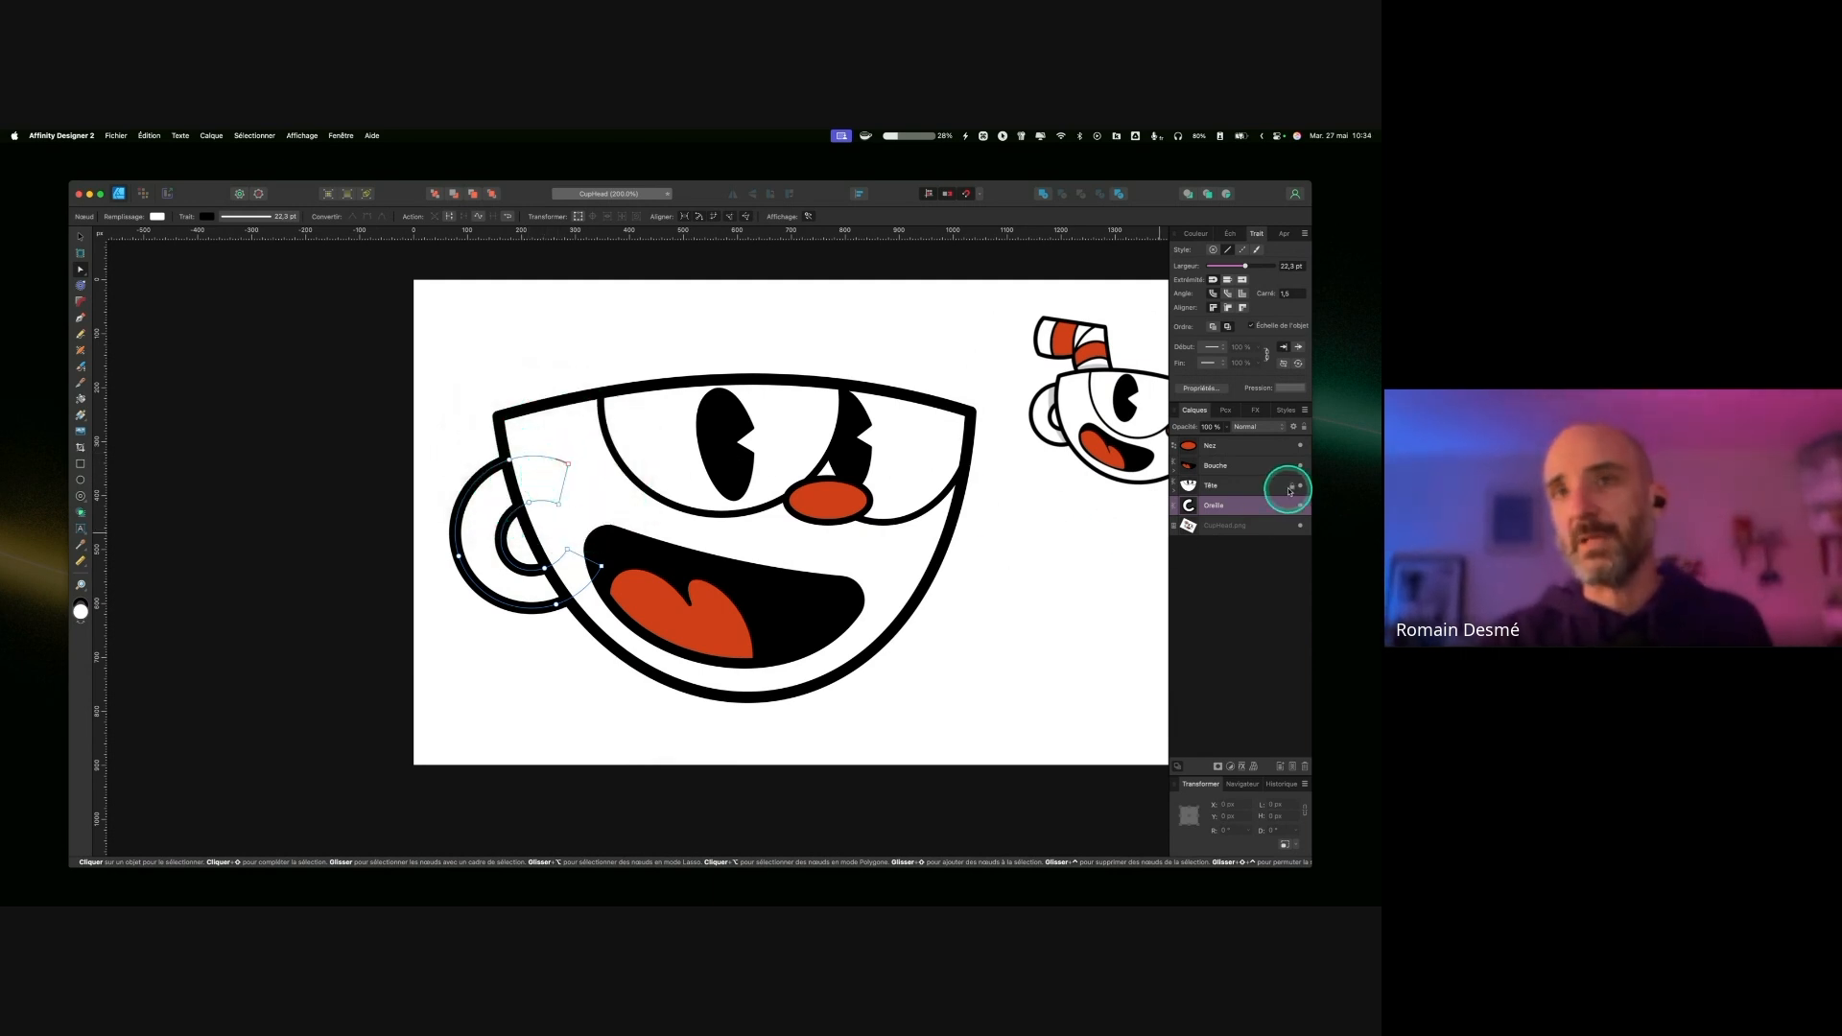
key(ctrl)
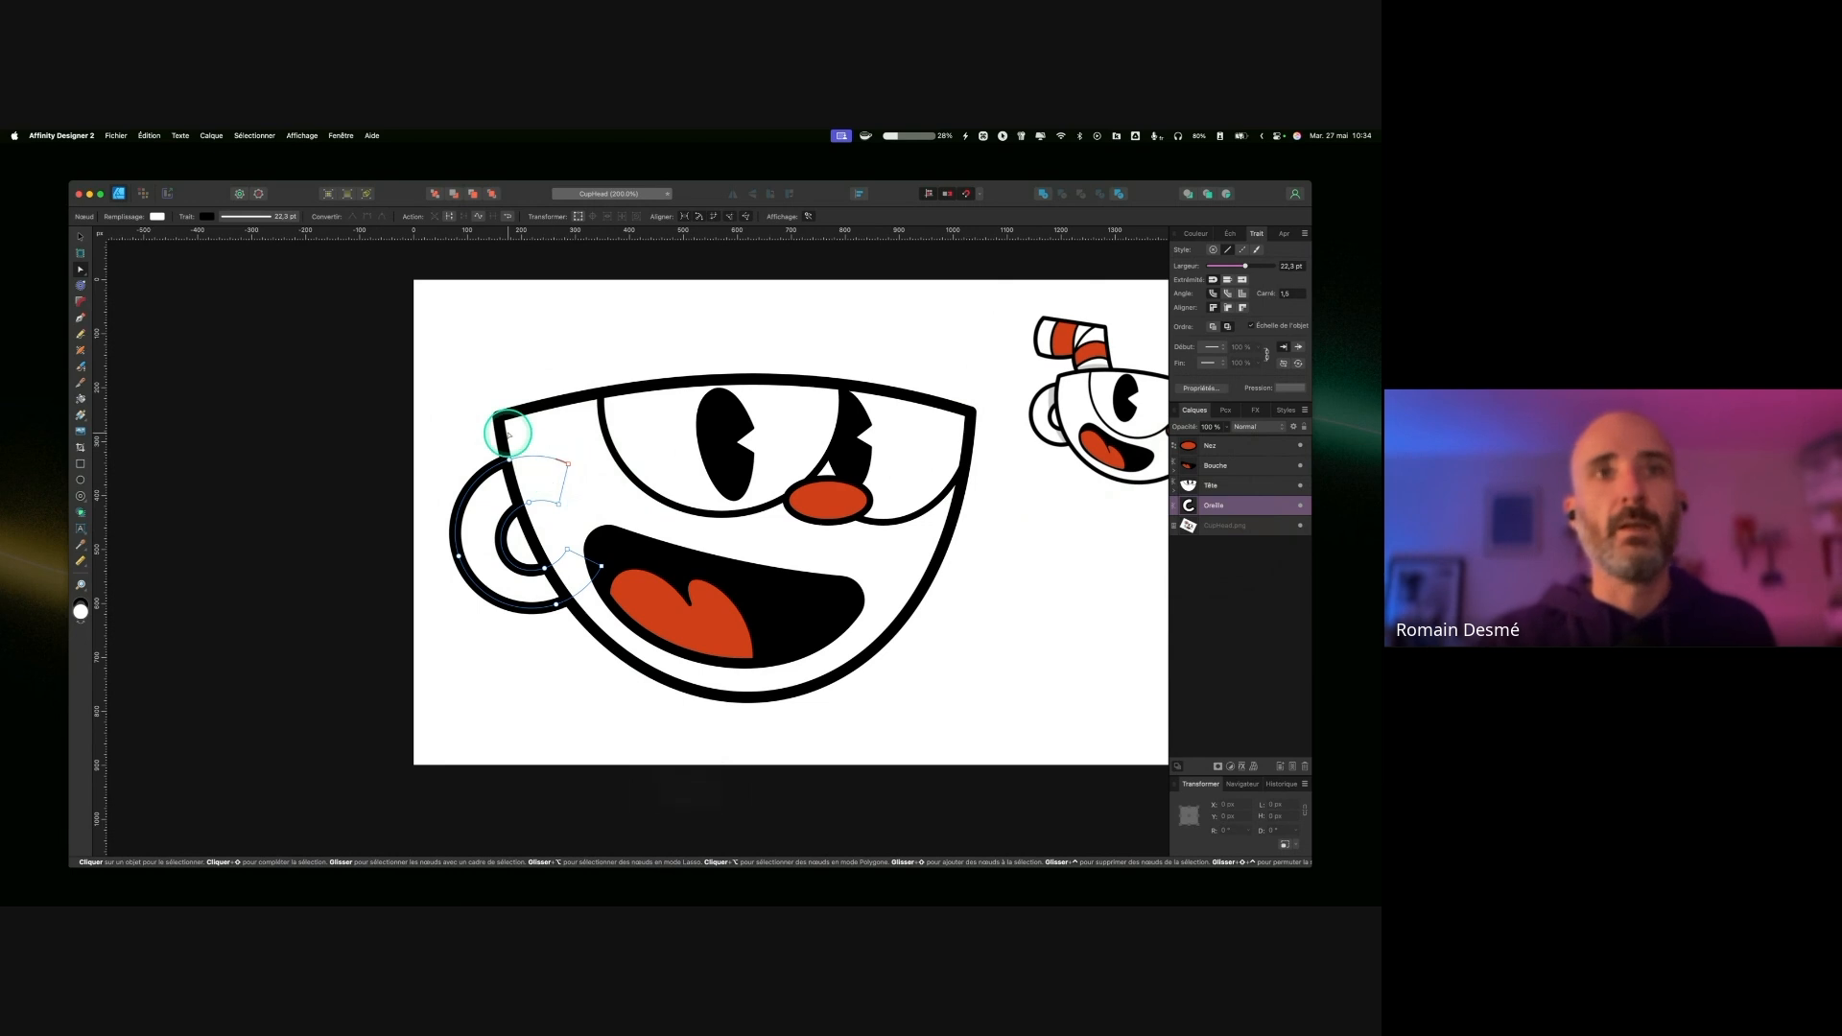
Step: Leave node editing, deselect the ear and save the document
click(81, 236)
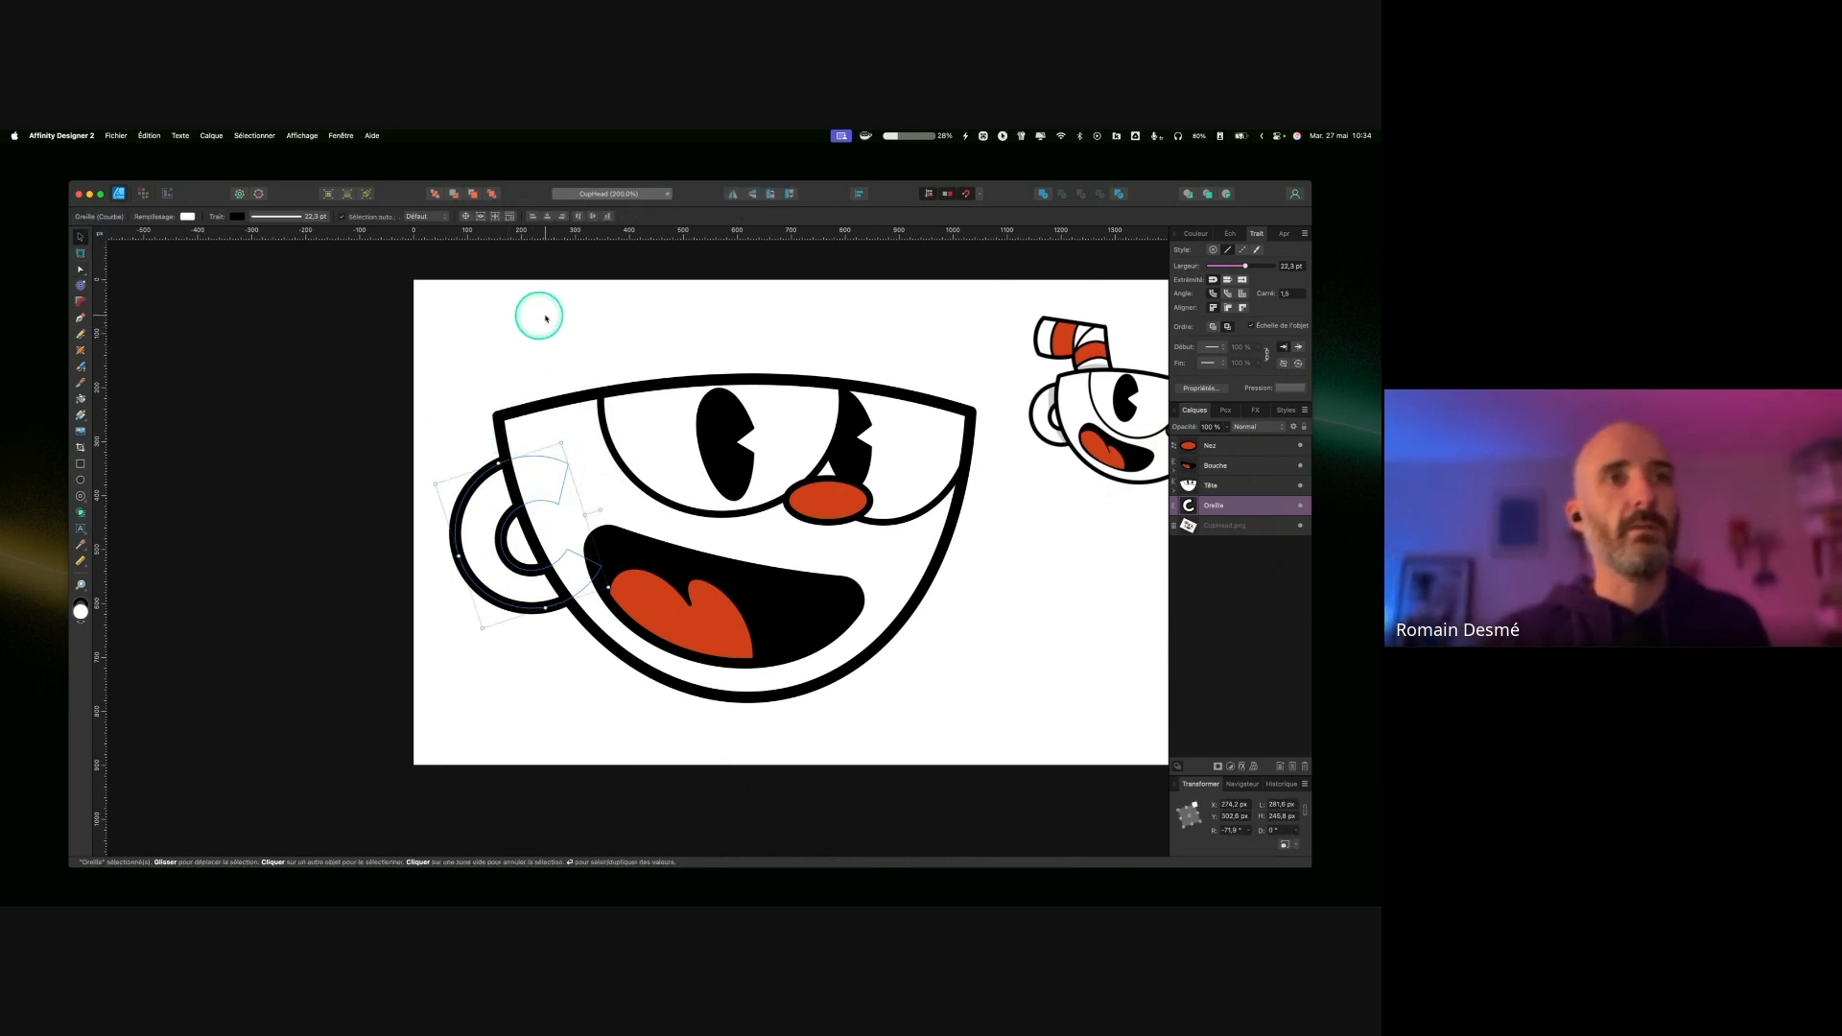
click(516, 309)
scroll(721, 481, right, 3)
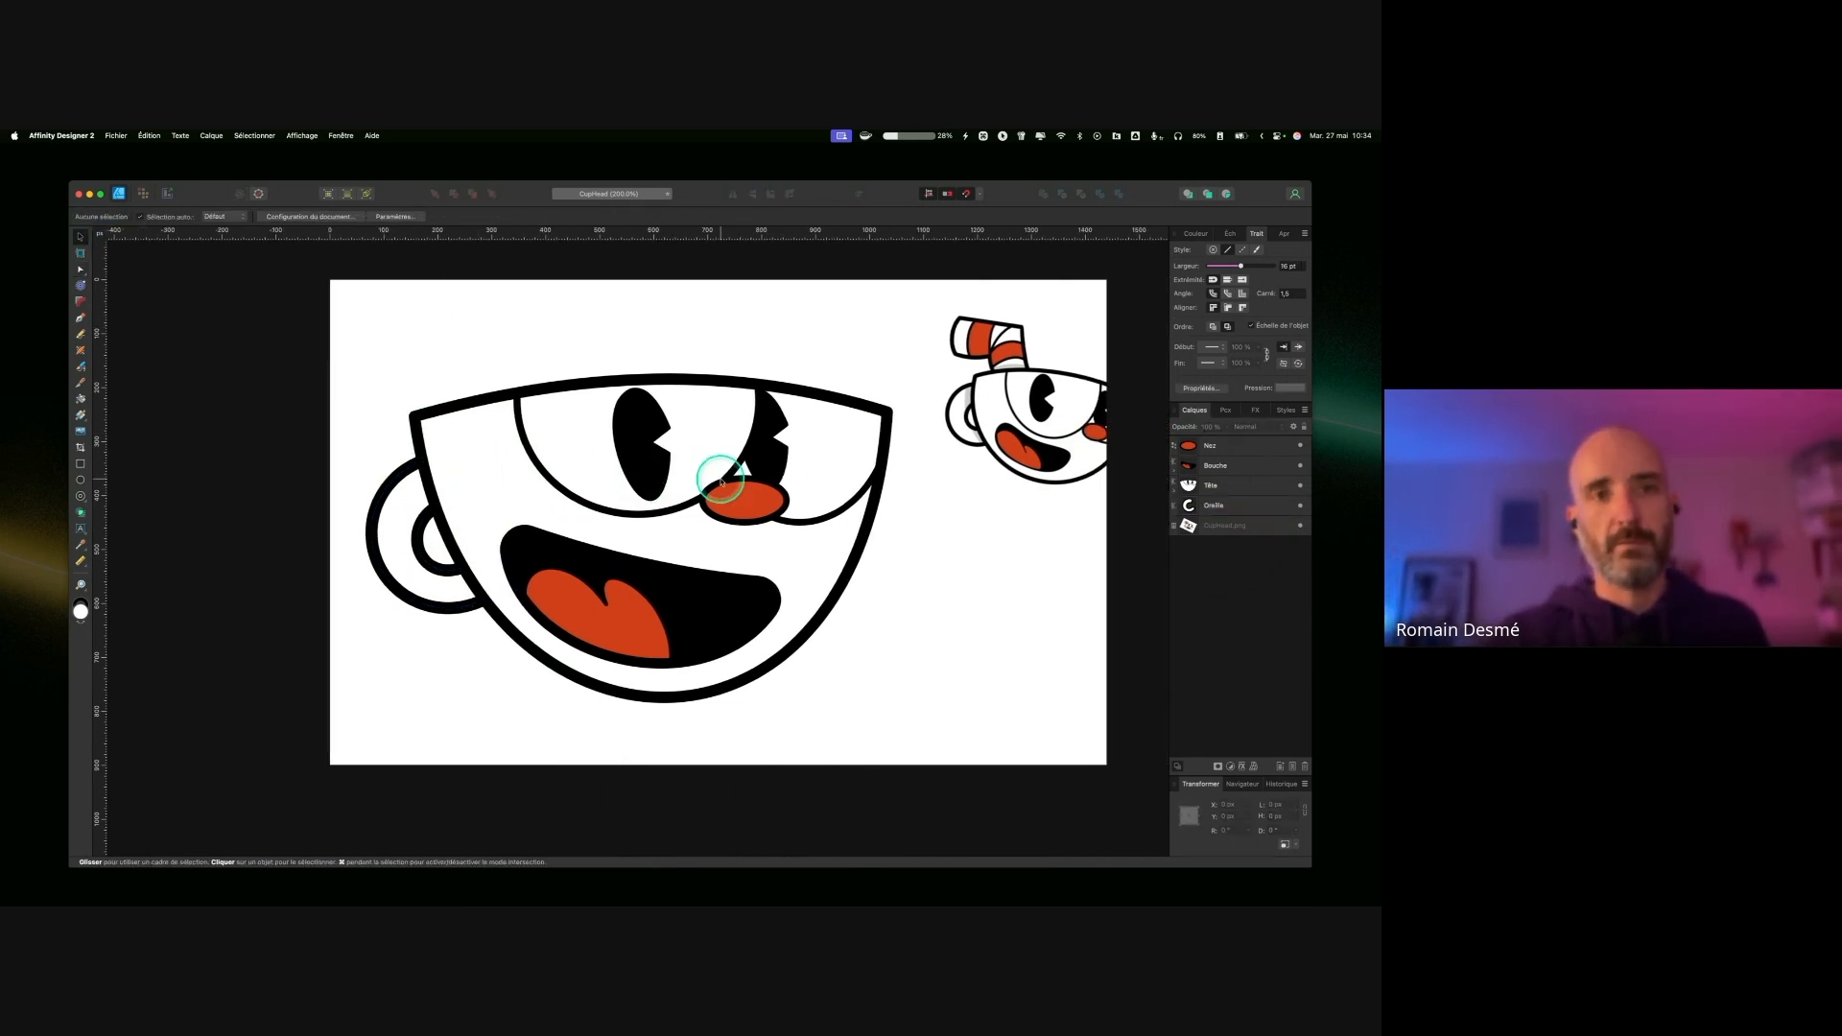
key(super+minus)
scroll(736, 490, right, 4)
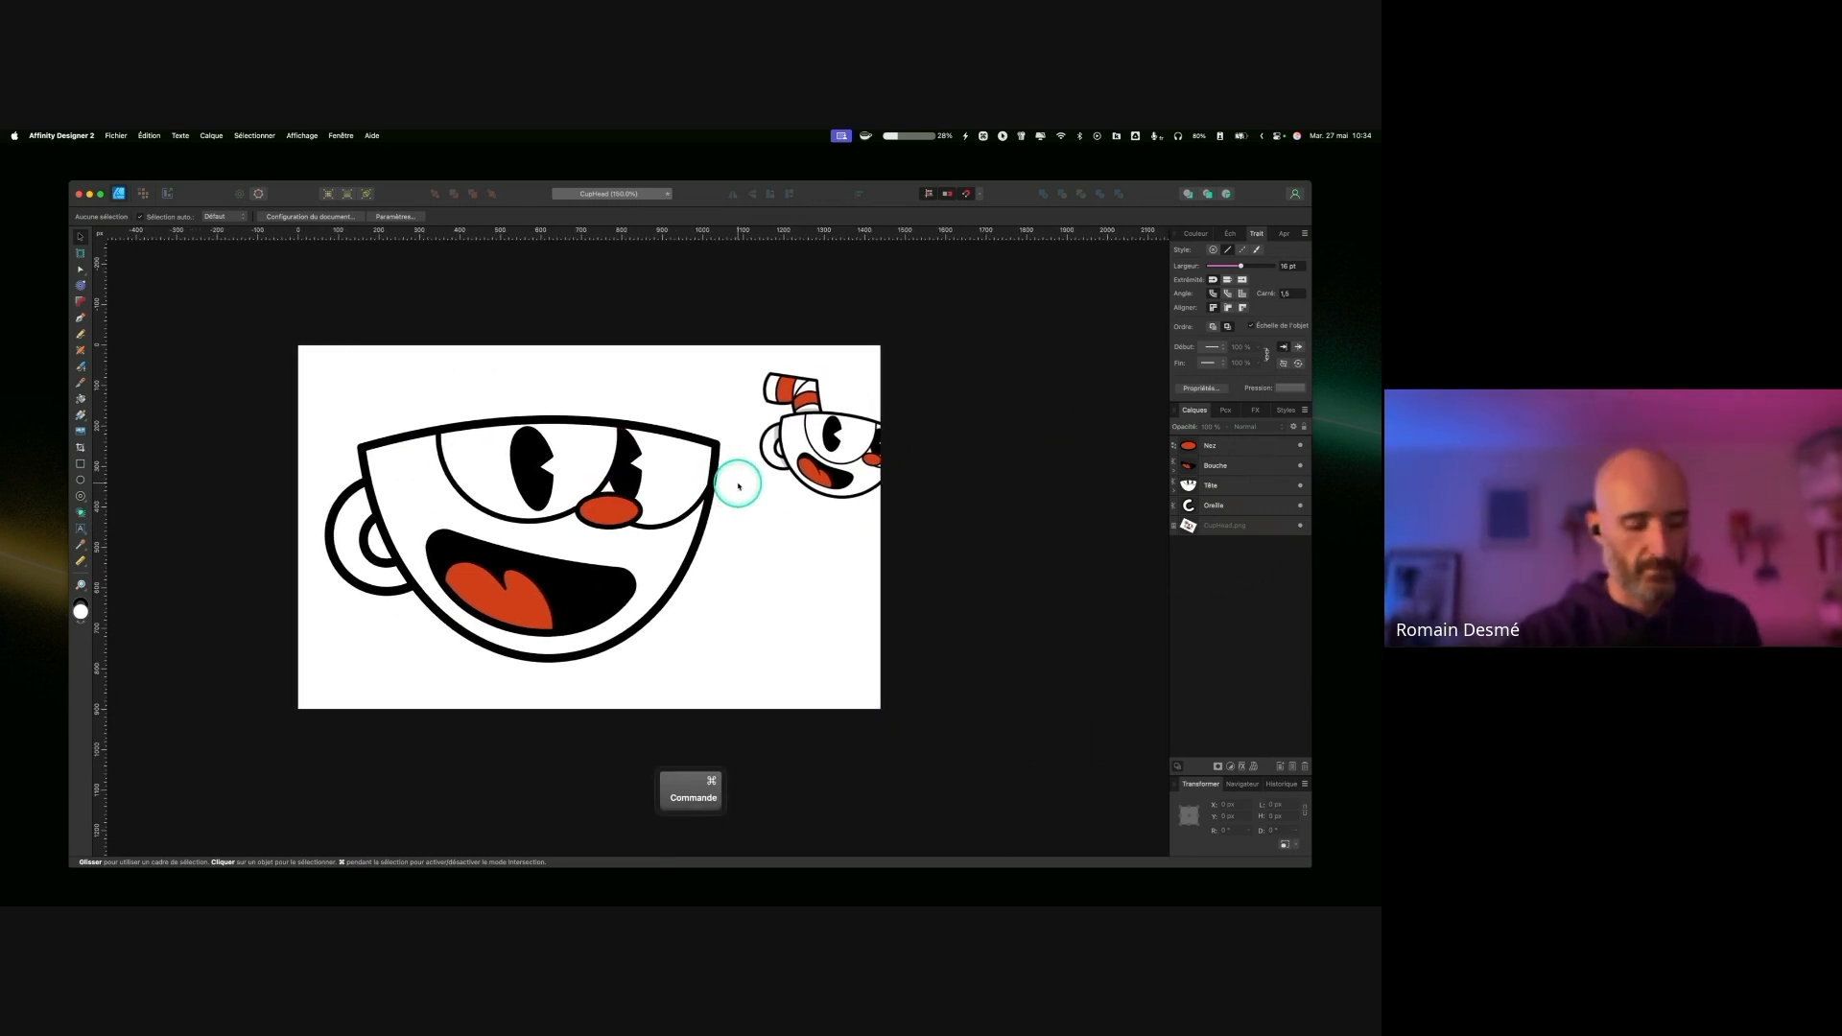
key(super+s)
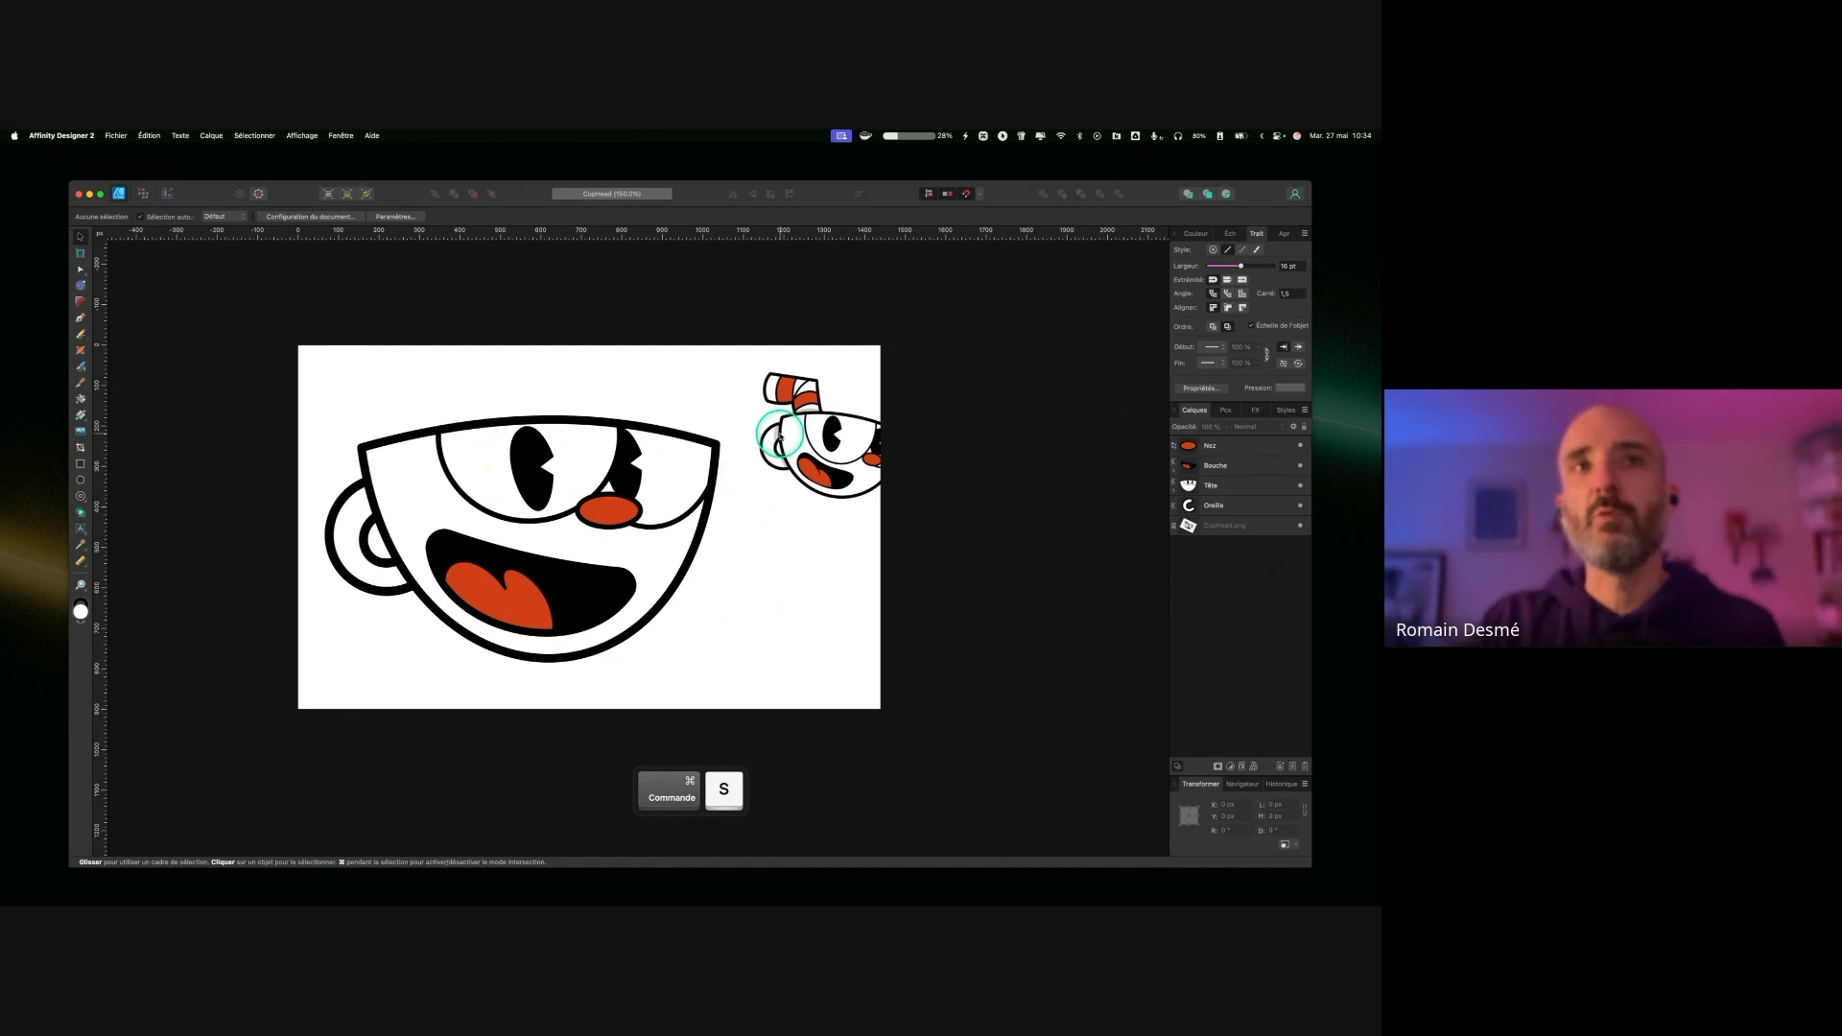
key(ctrl)
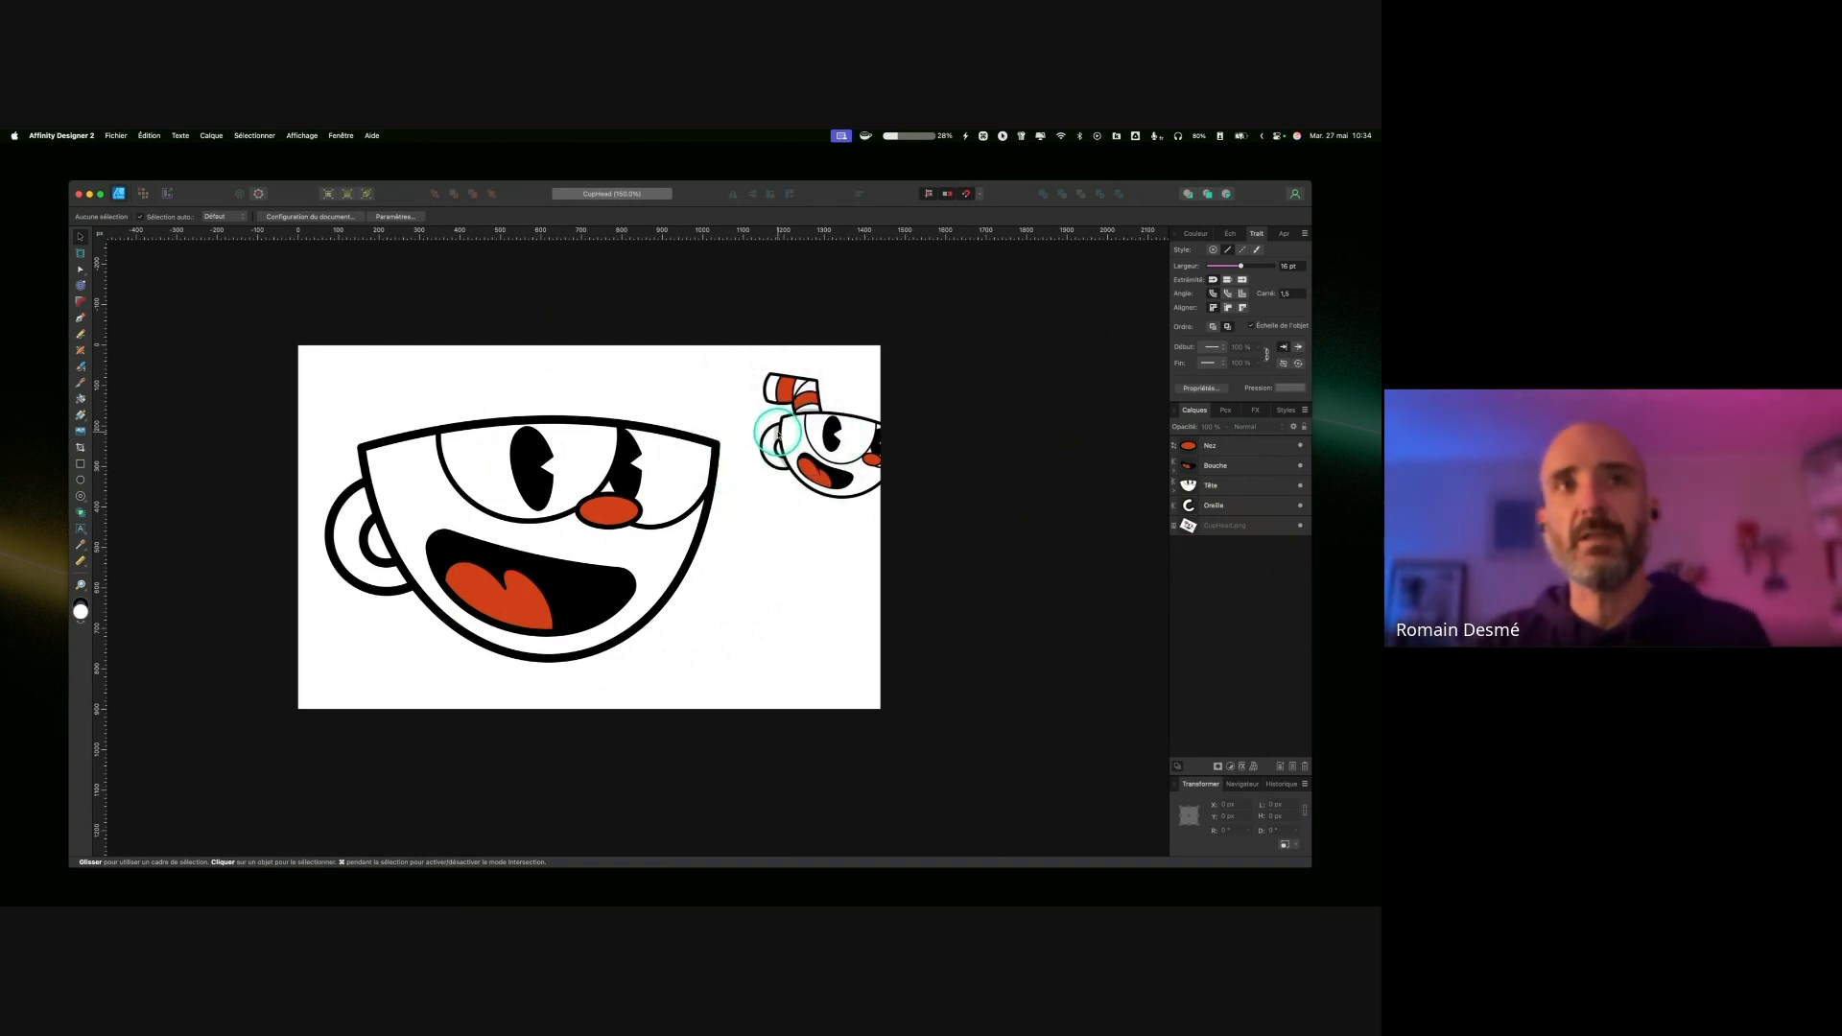
key(ctrl)
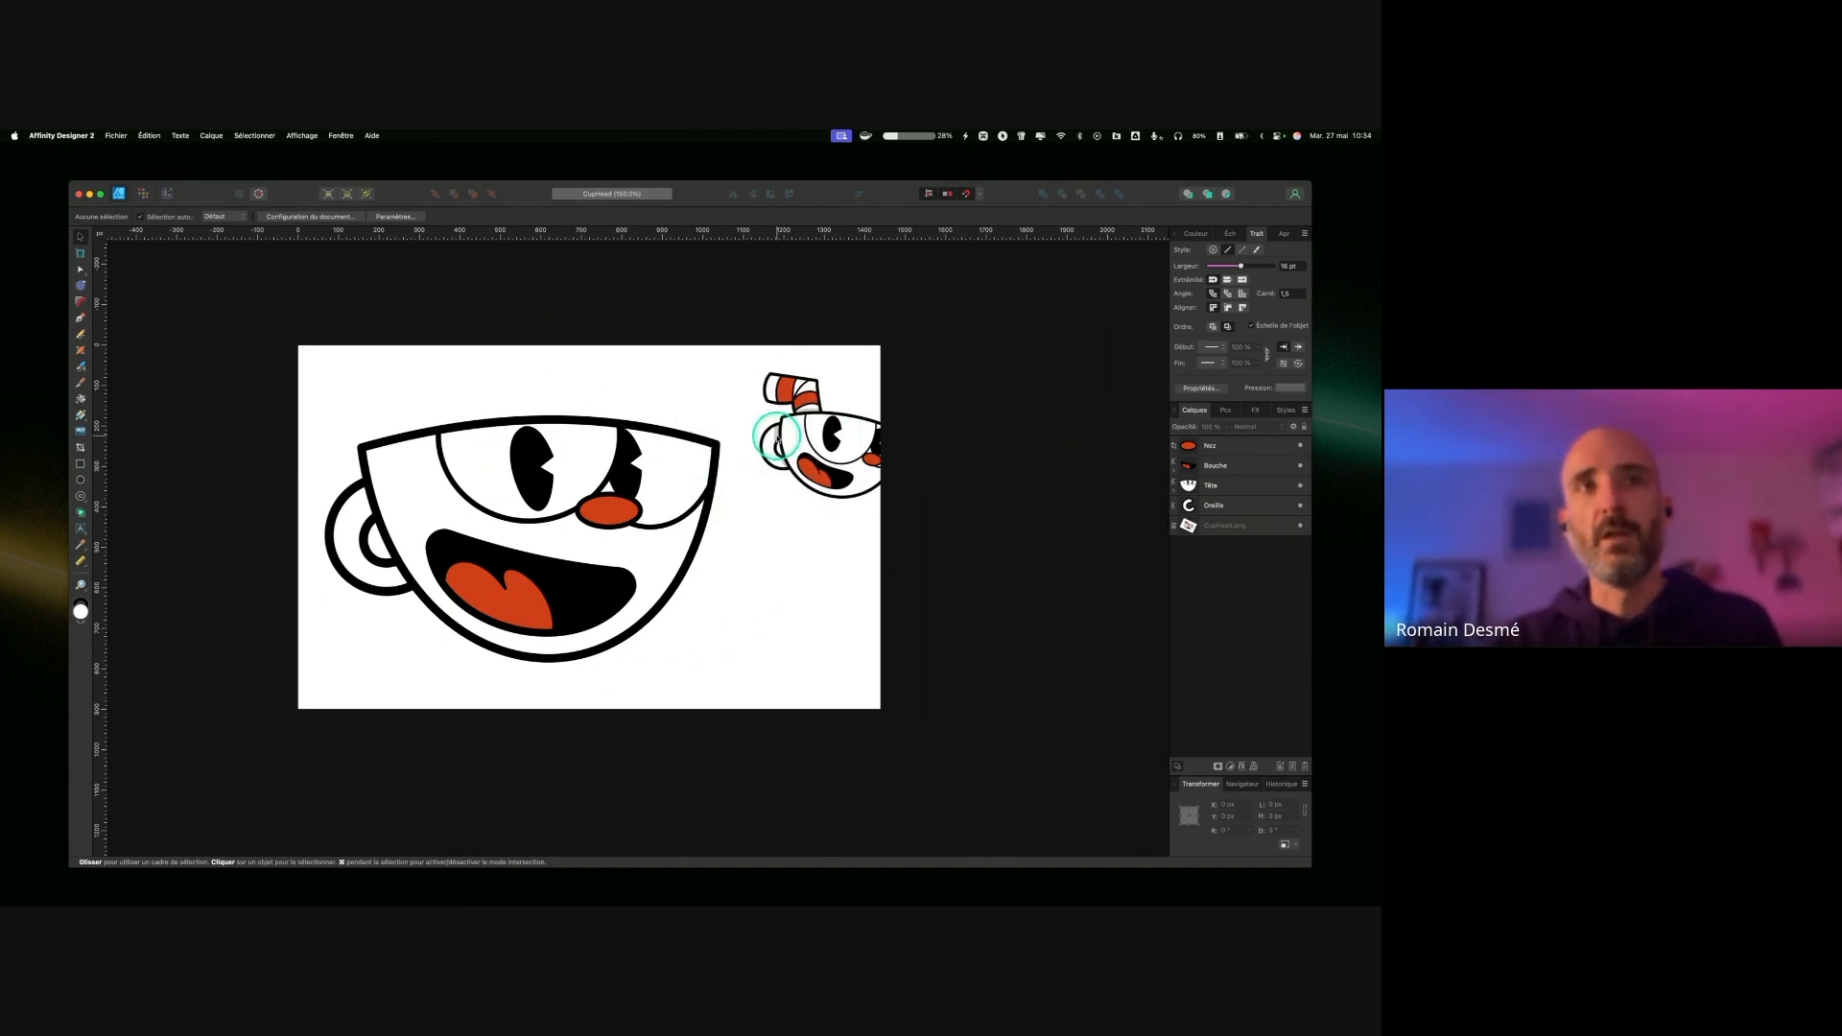
key(ctrl)
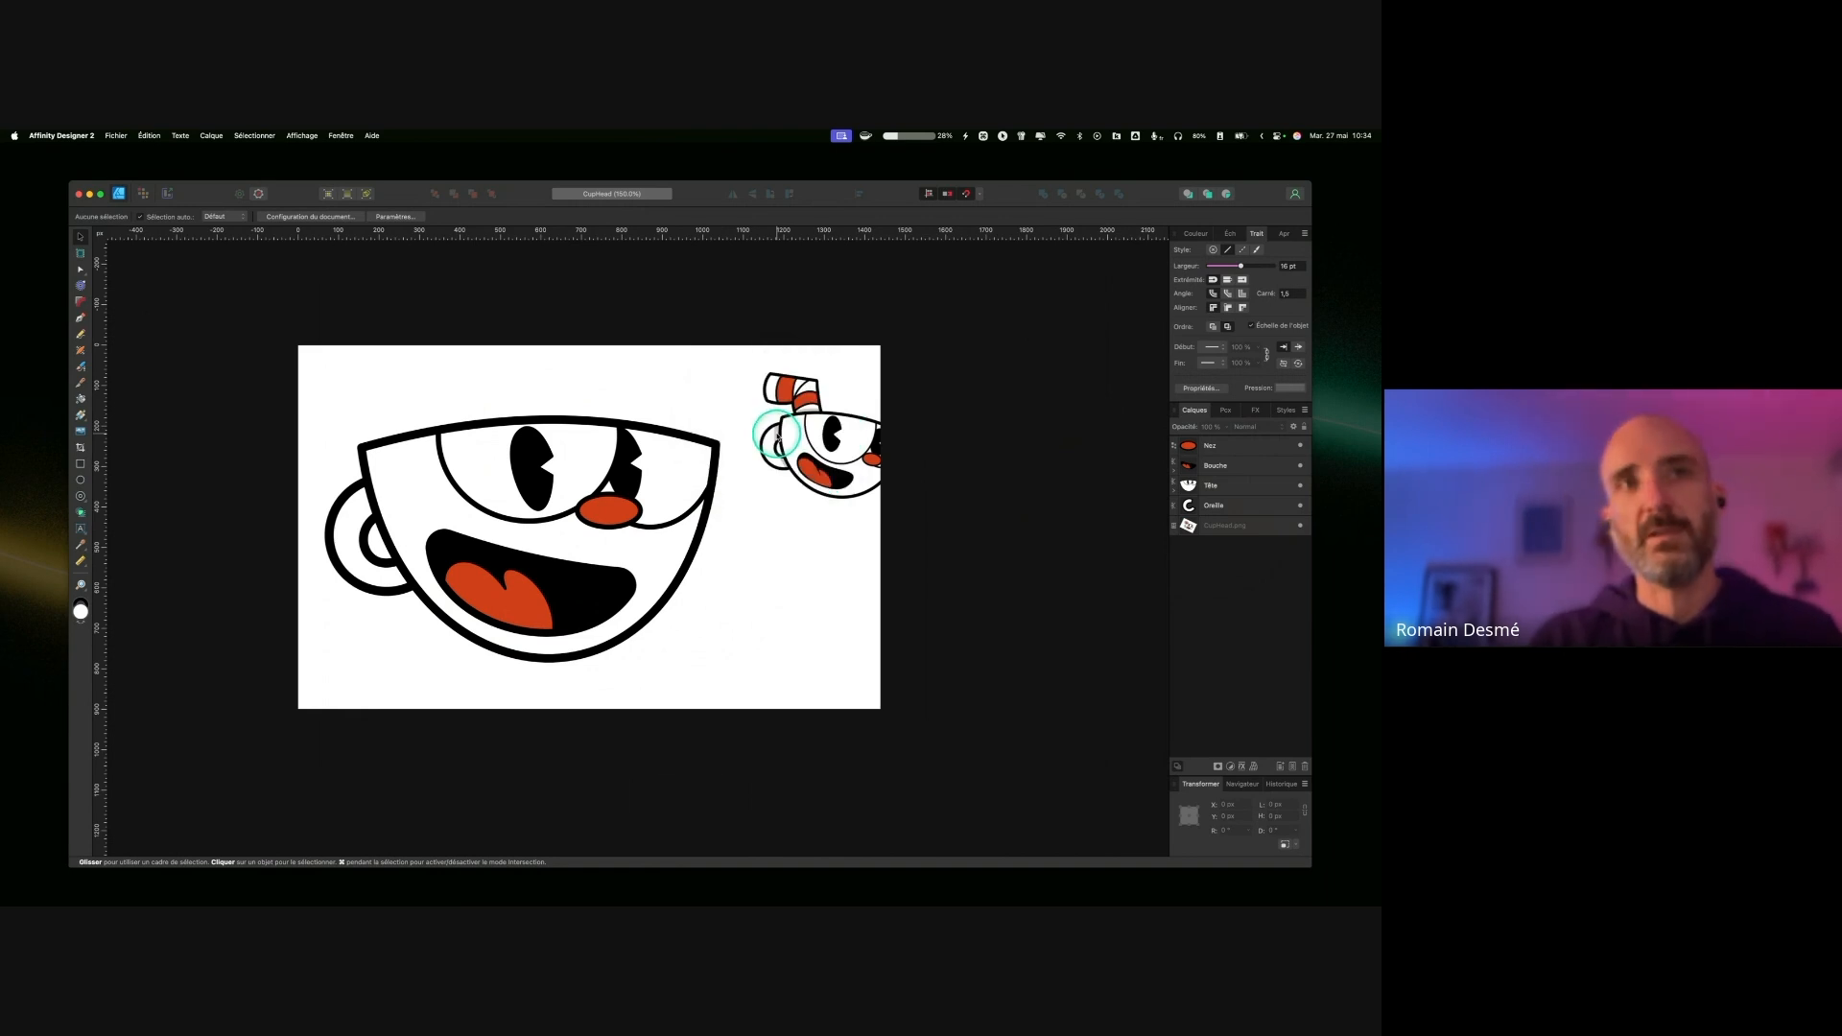
Step: Select the Tête, Bouche and Nez layers together, leaving out the Oreille layer
scroll(557, 423, up, 1)
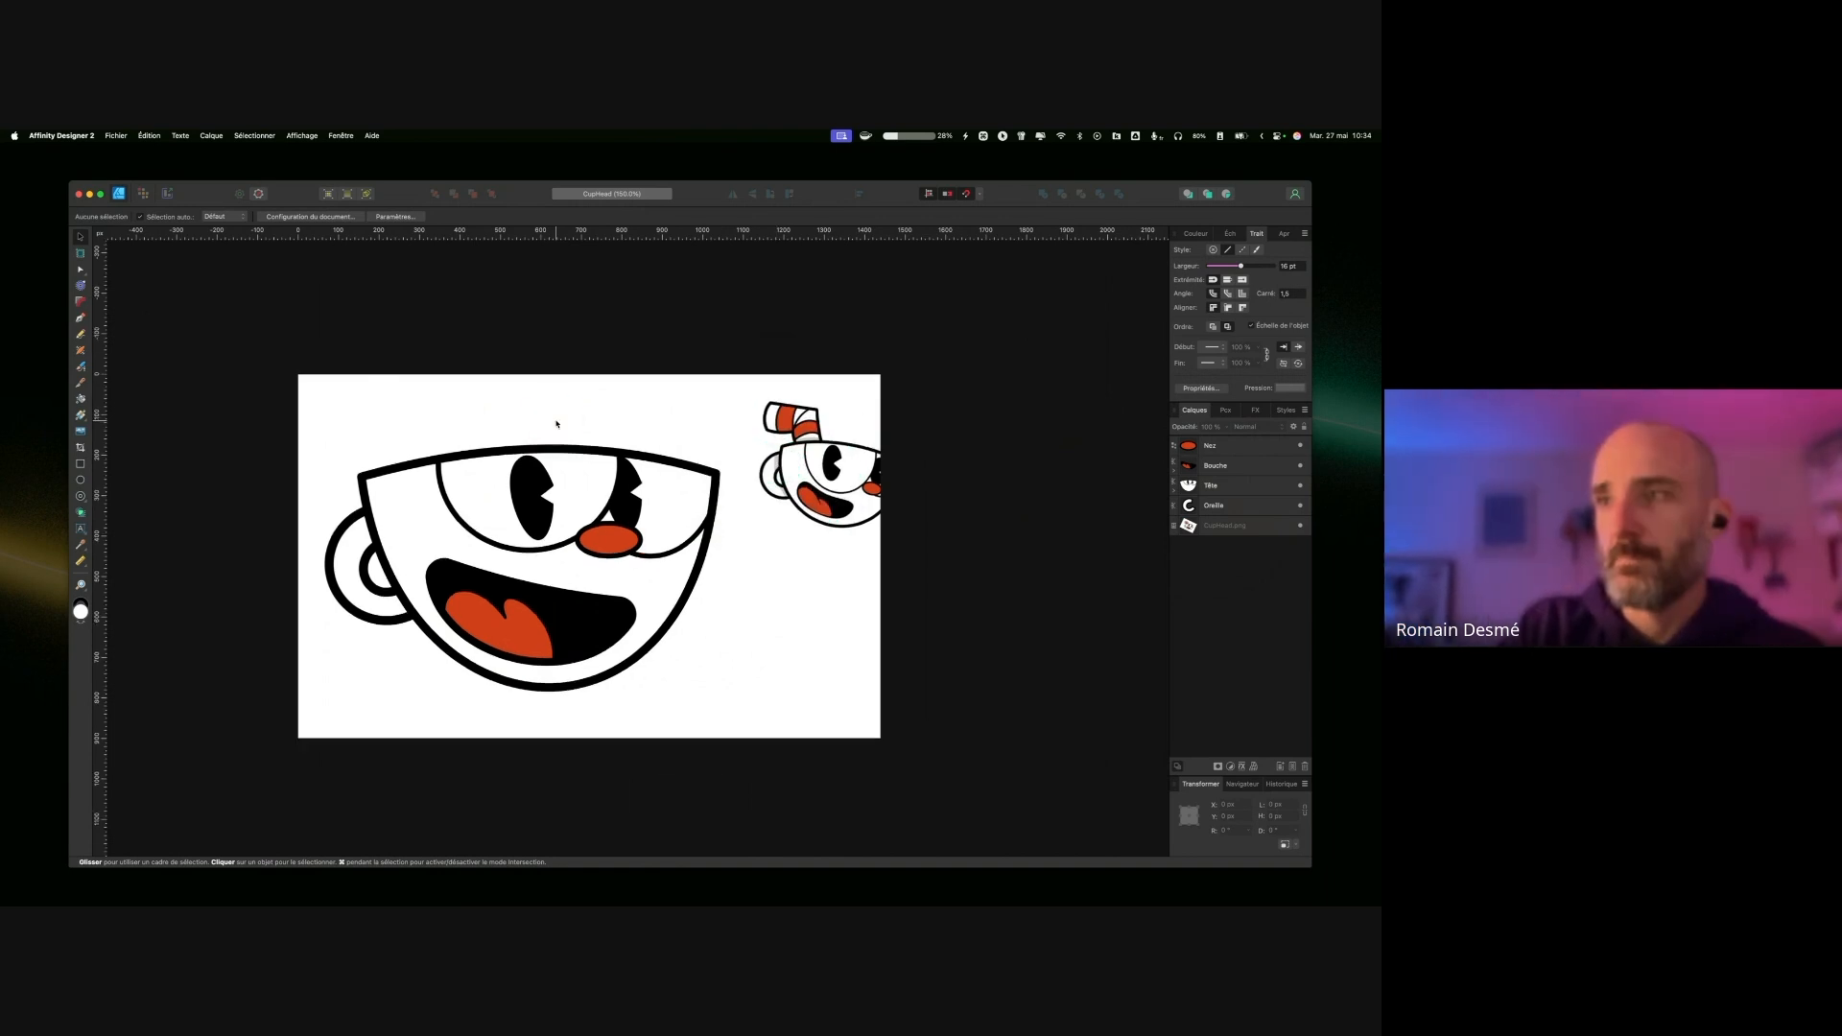
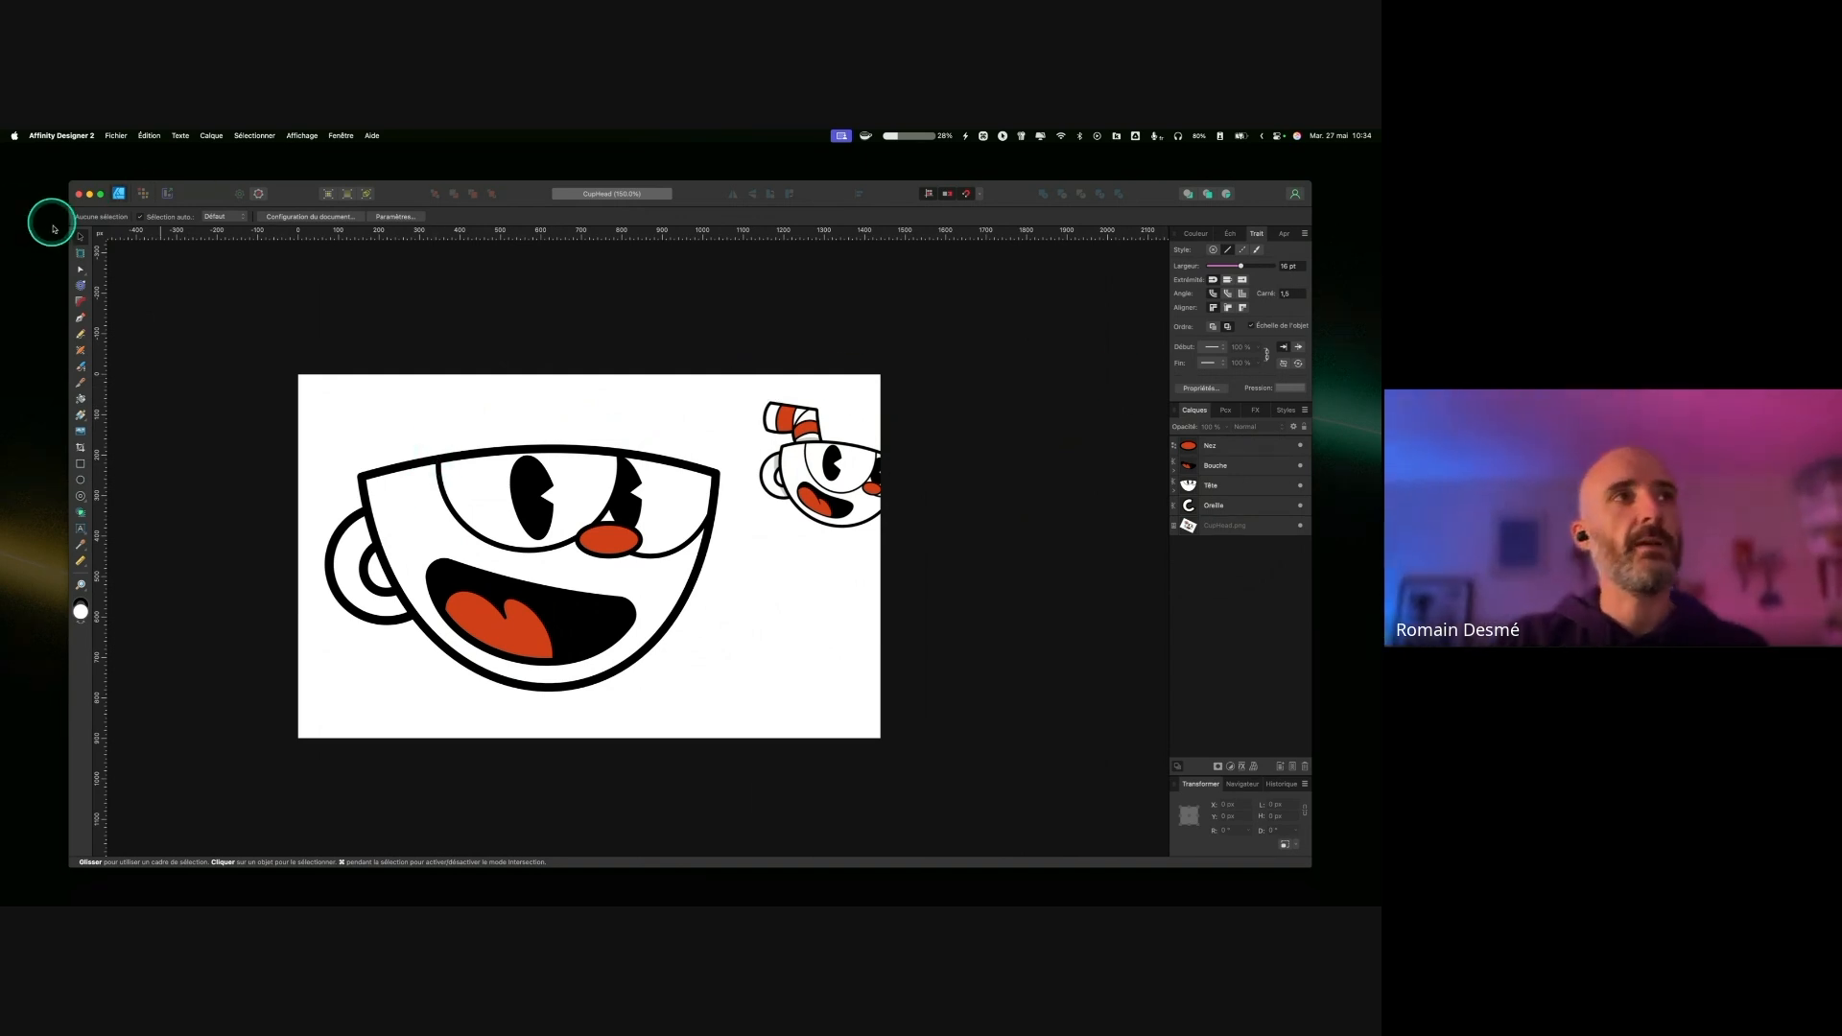
click(1239, 468)
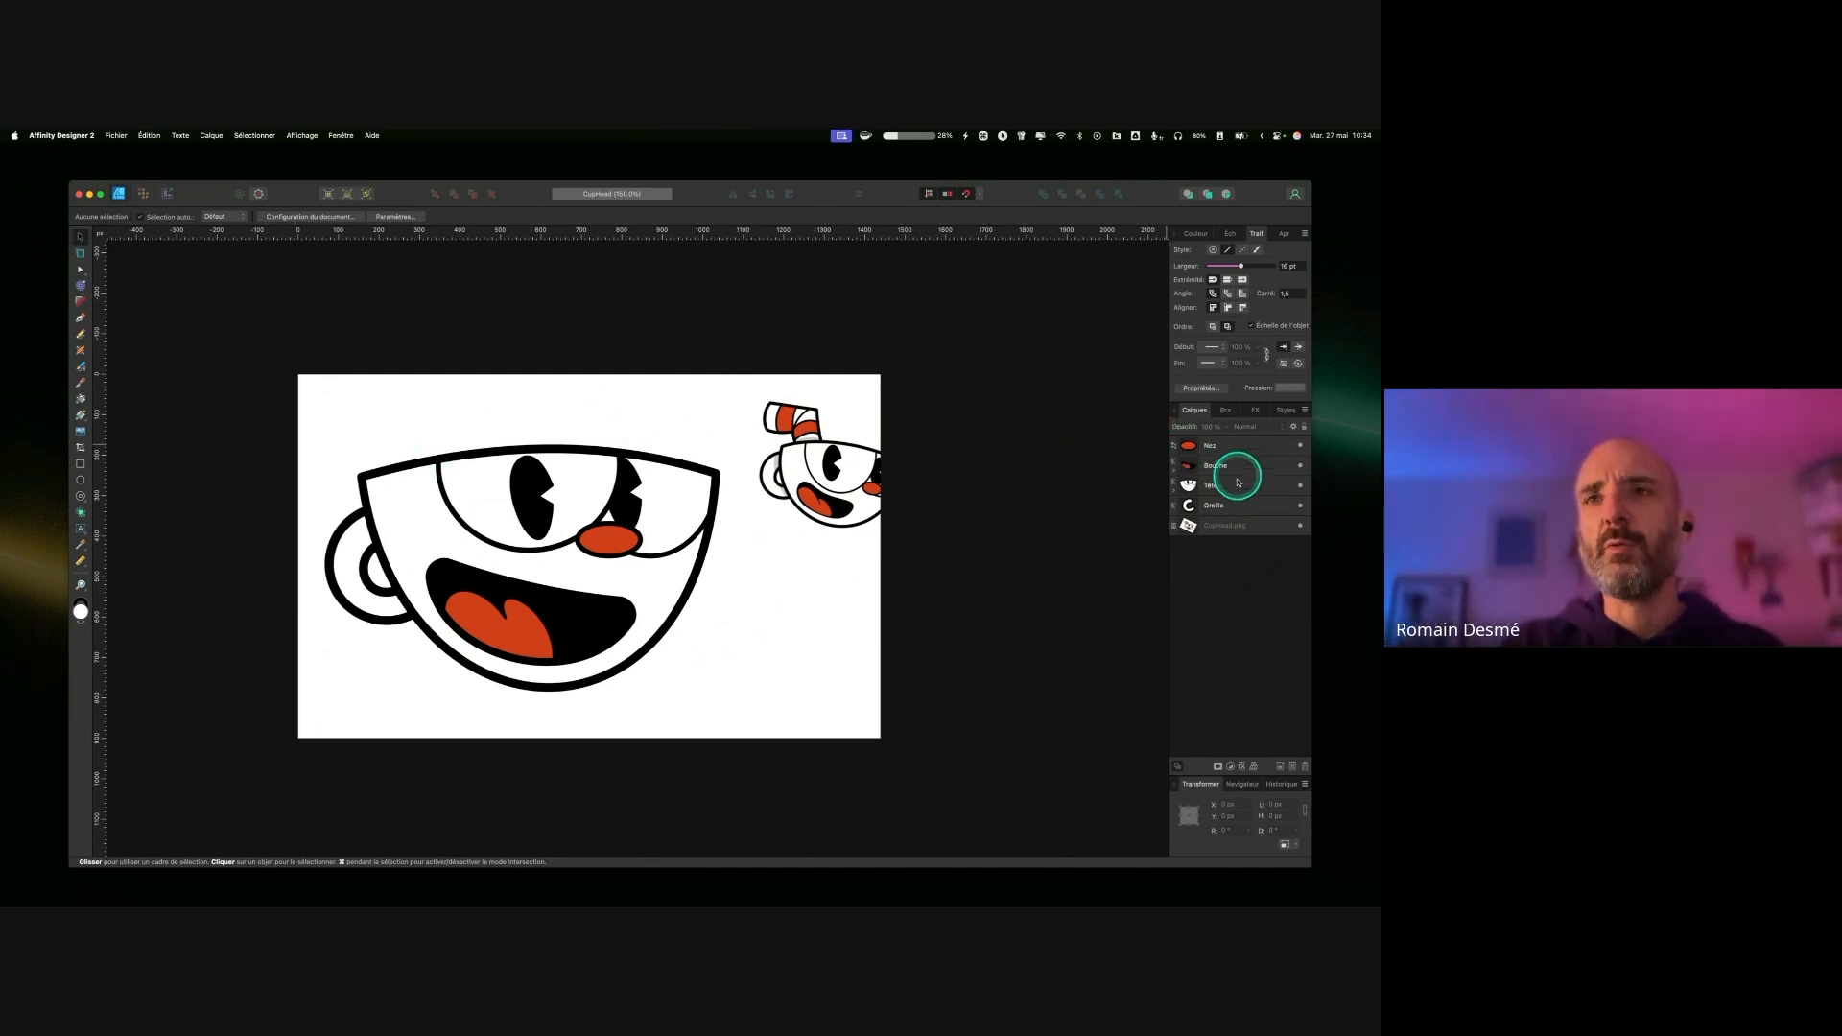
click(1248, 489)
super+click(1237, 456)
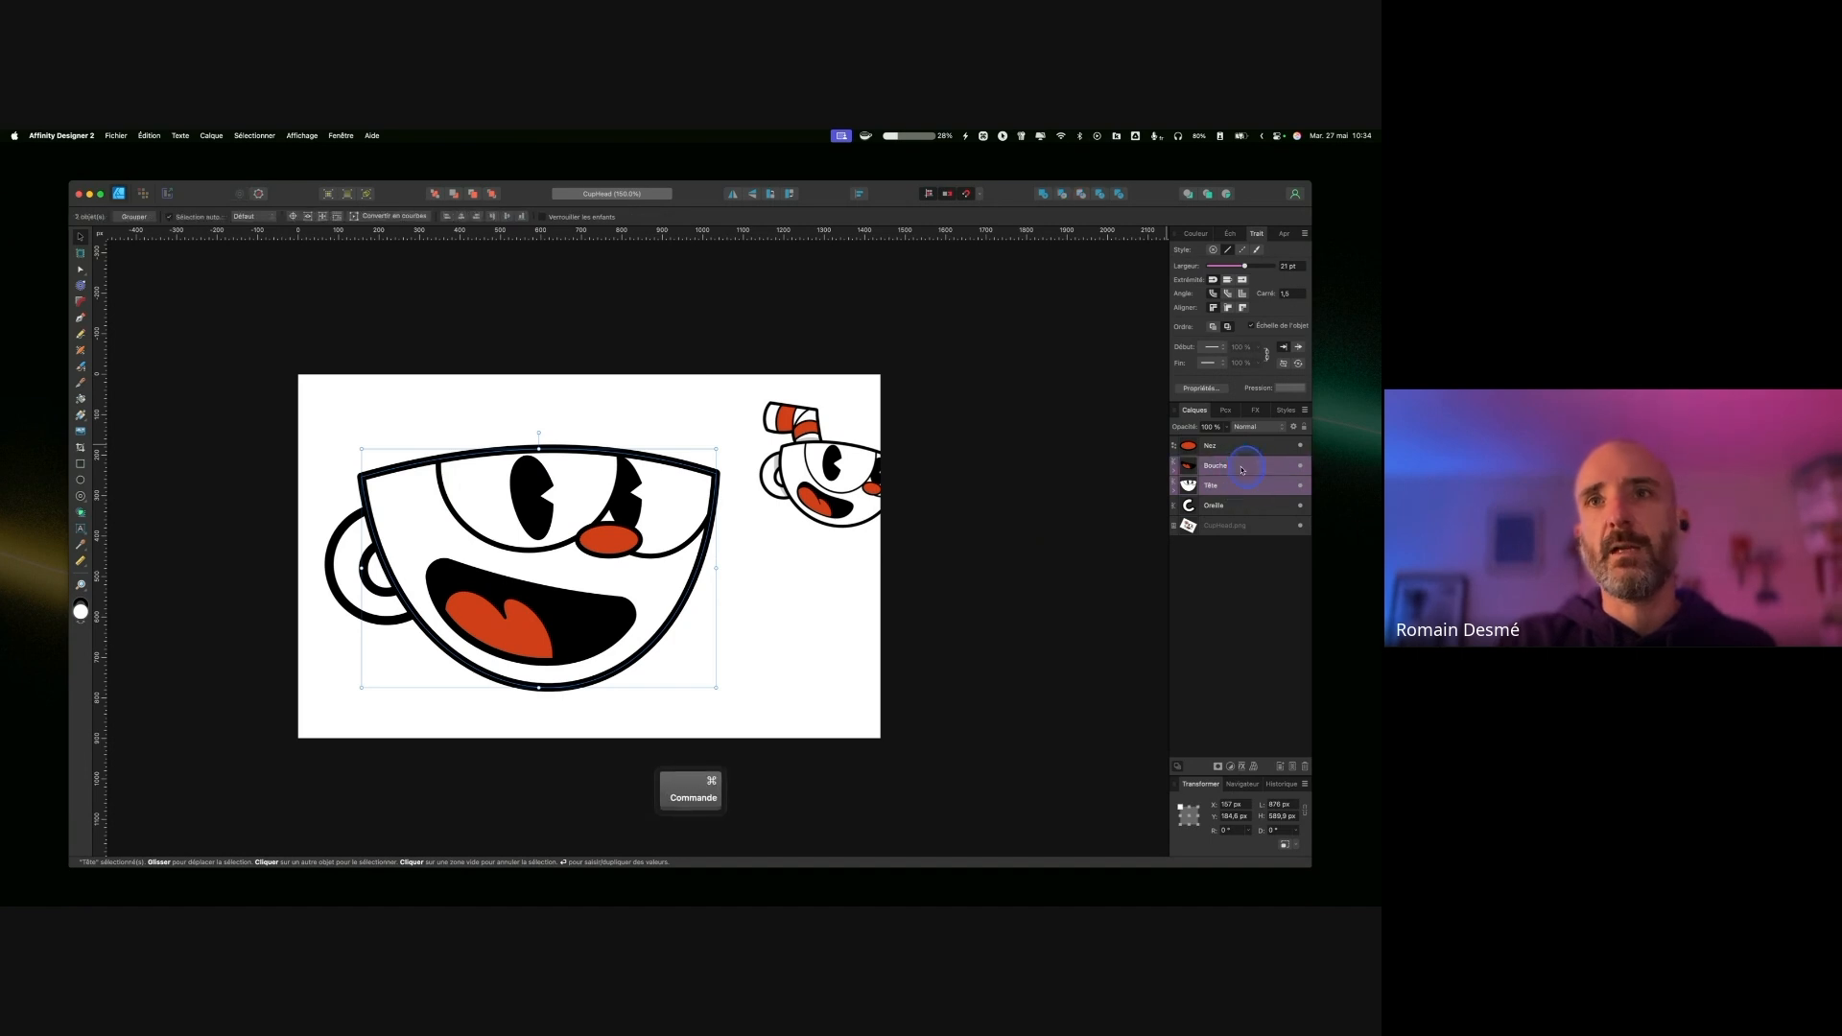
super+click(1237, 452)
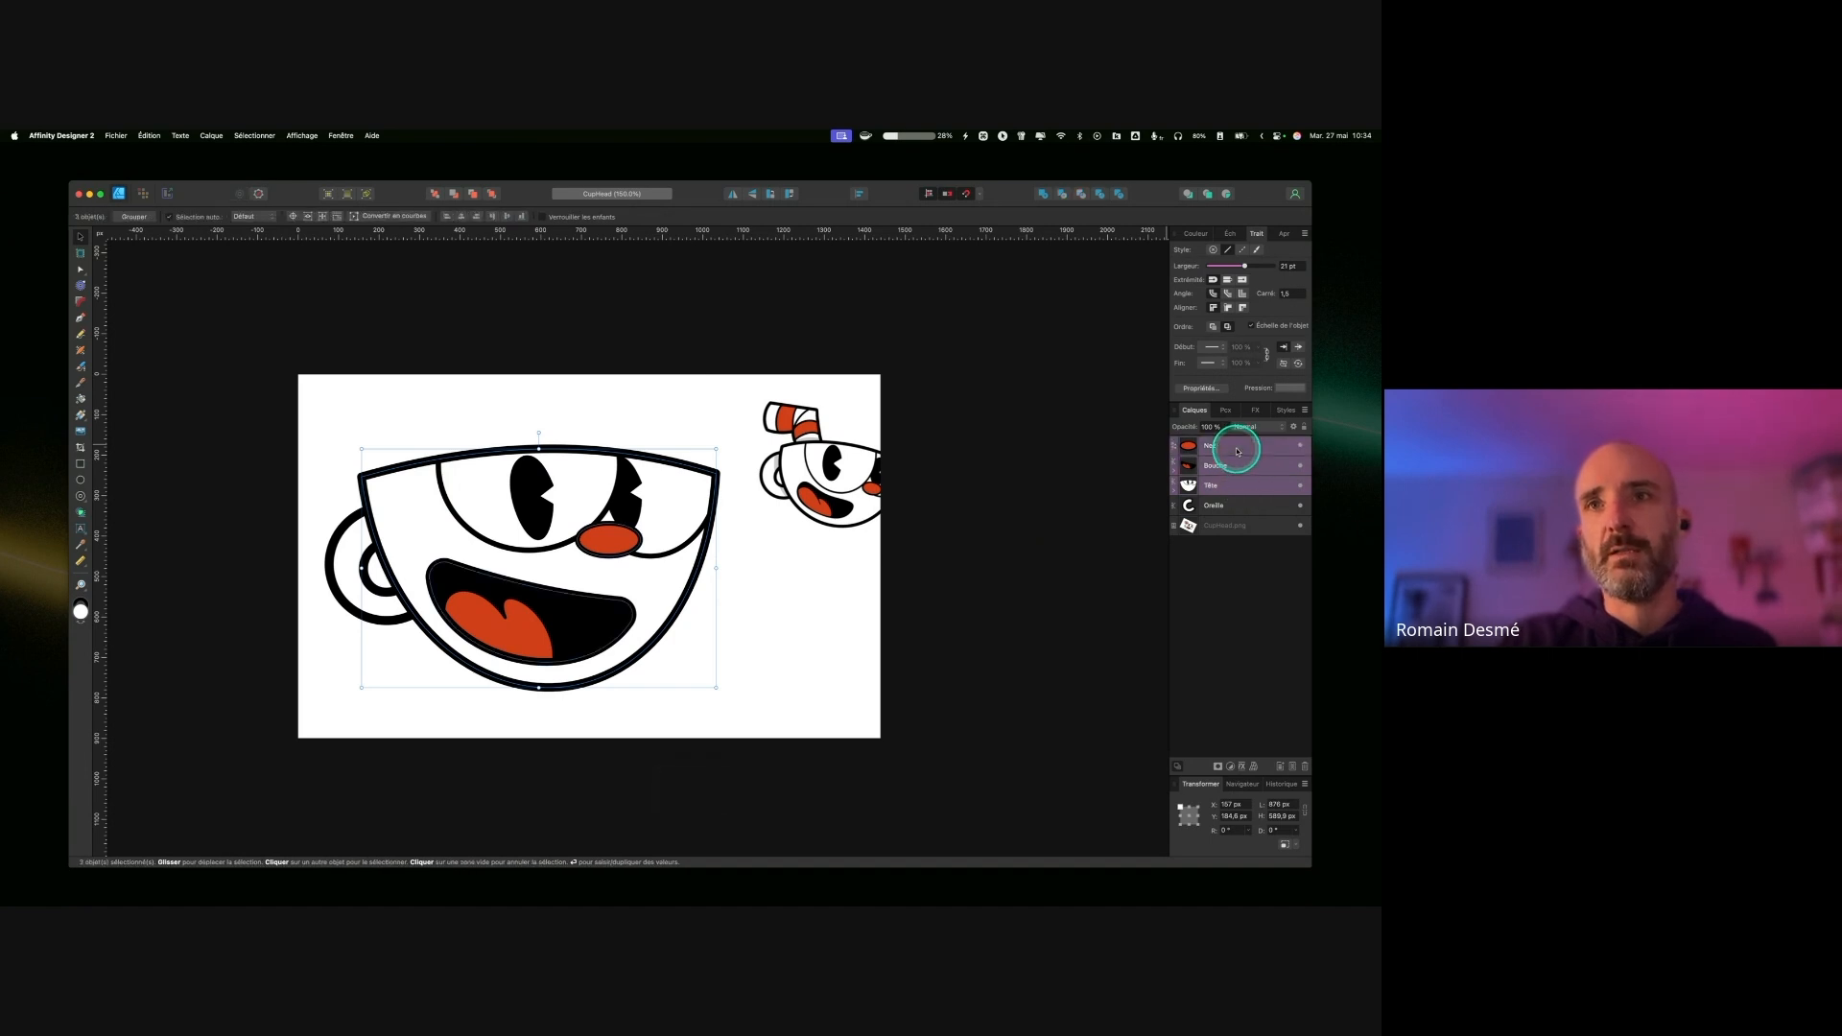
Step: Select the Oreille, Tête, Bouche and Nez layers in different combinations, individually and as a range
click(1252, 506)
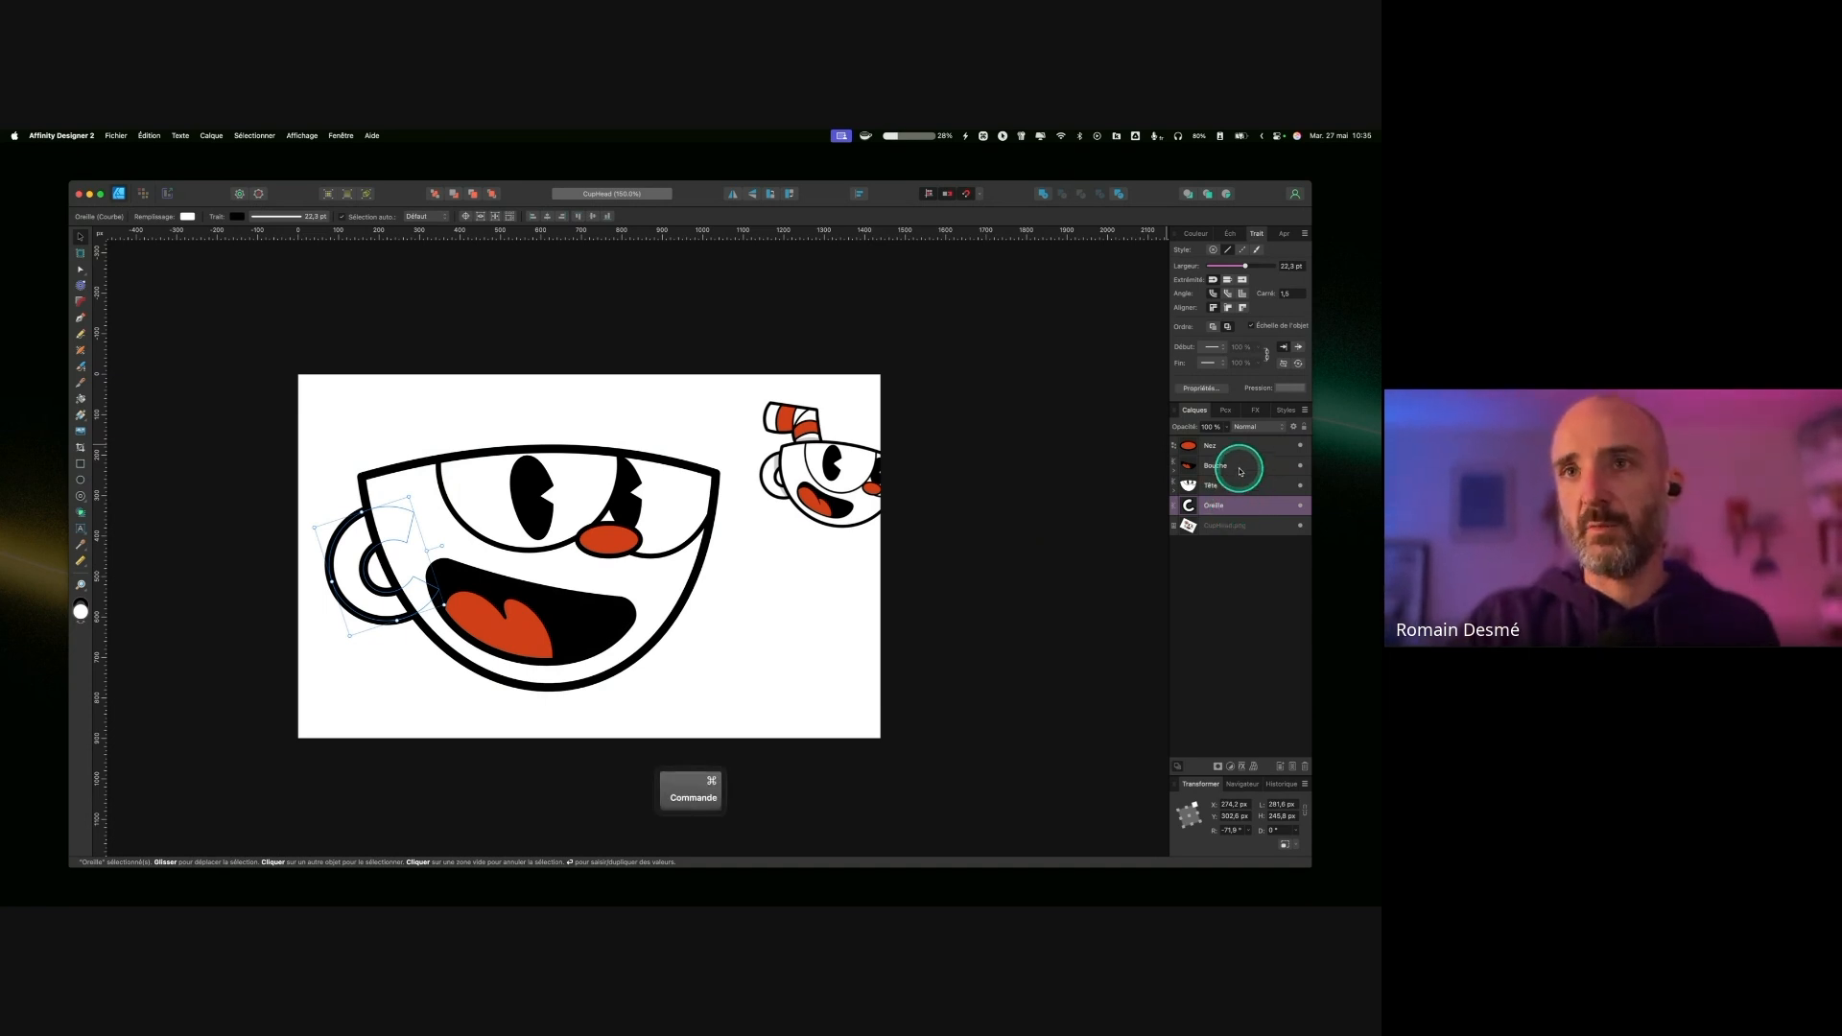
super+click(1240, 470)
super+click(1233, 445)
super+click(1249, 481)
super+click(1249, 468)
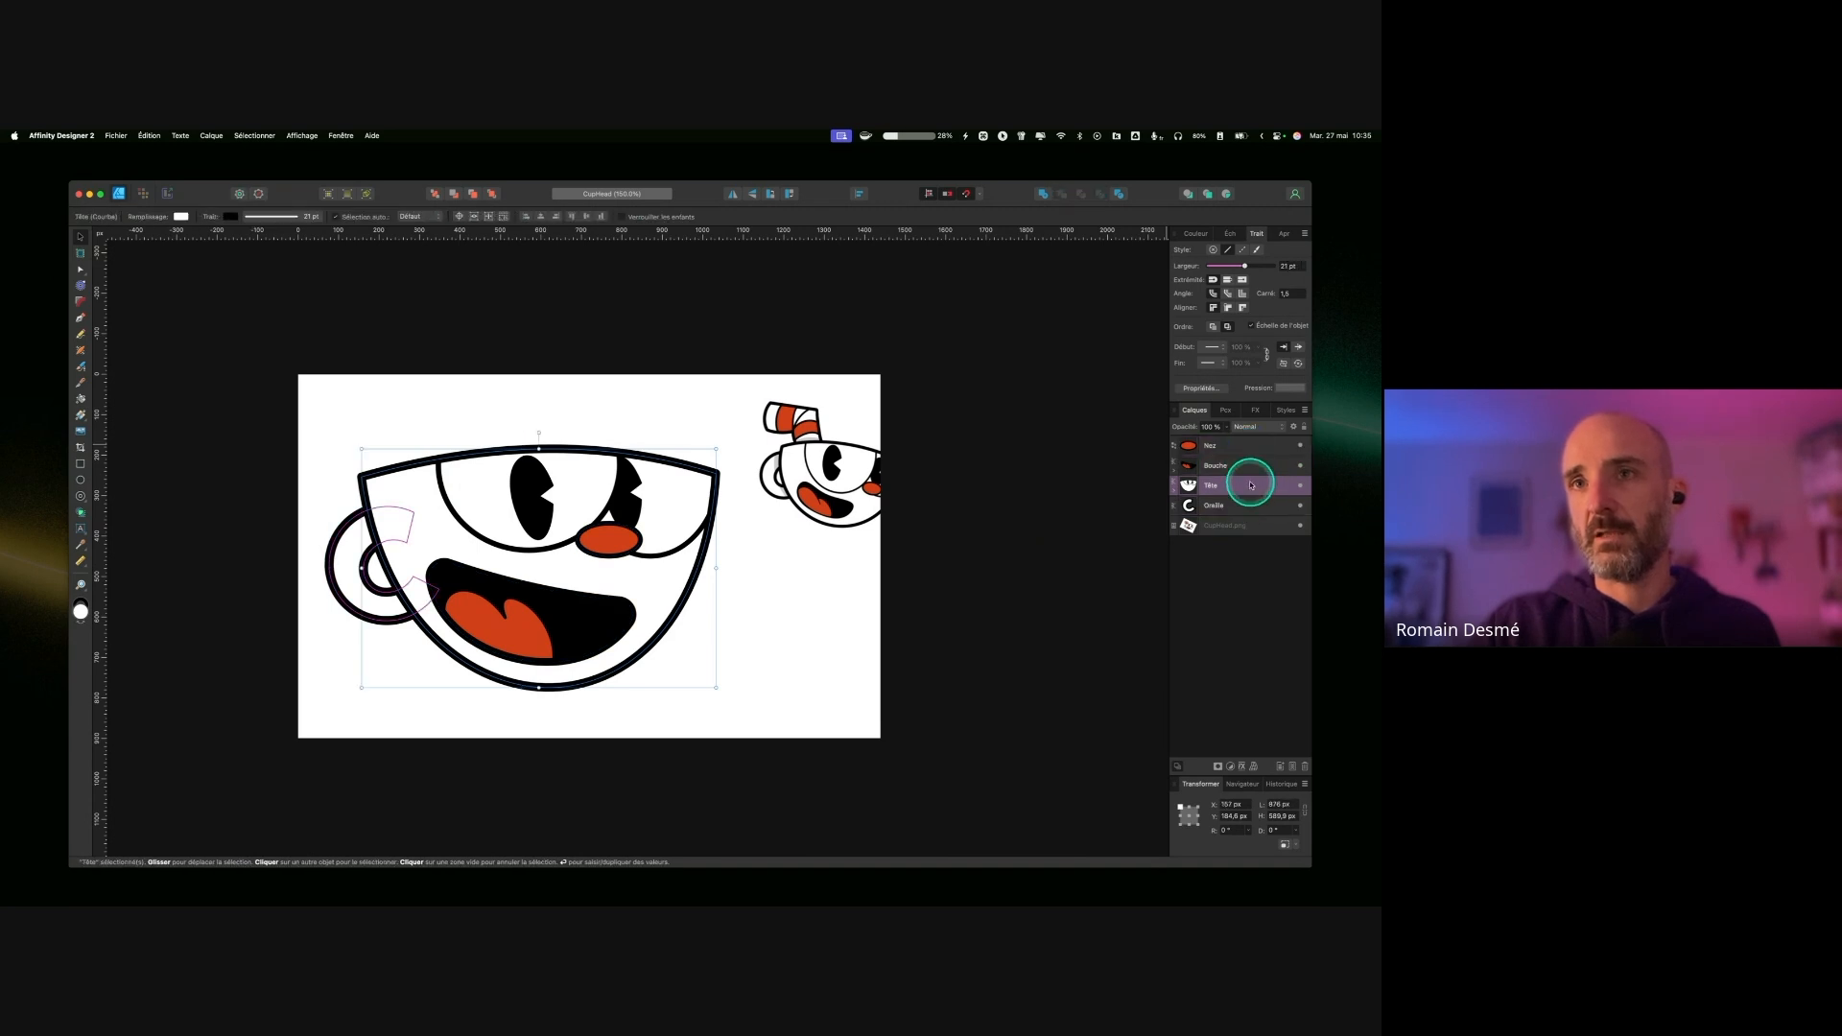
click(1251, 467)
shift+click(1258, 499)
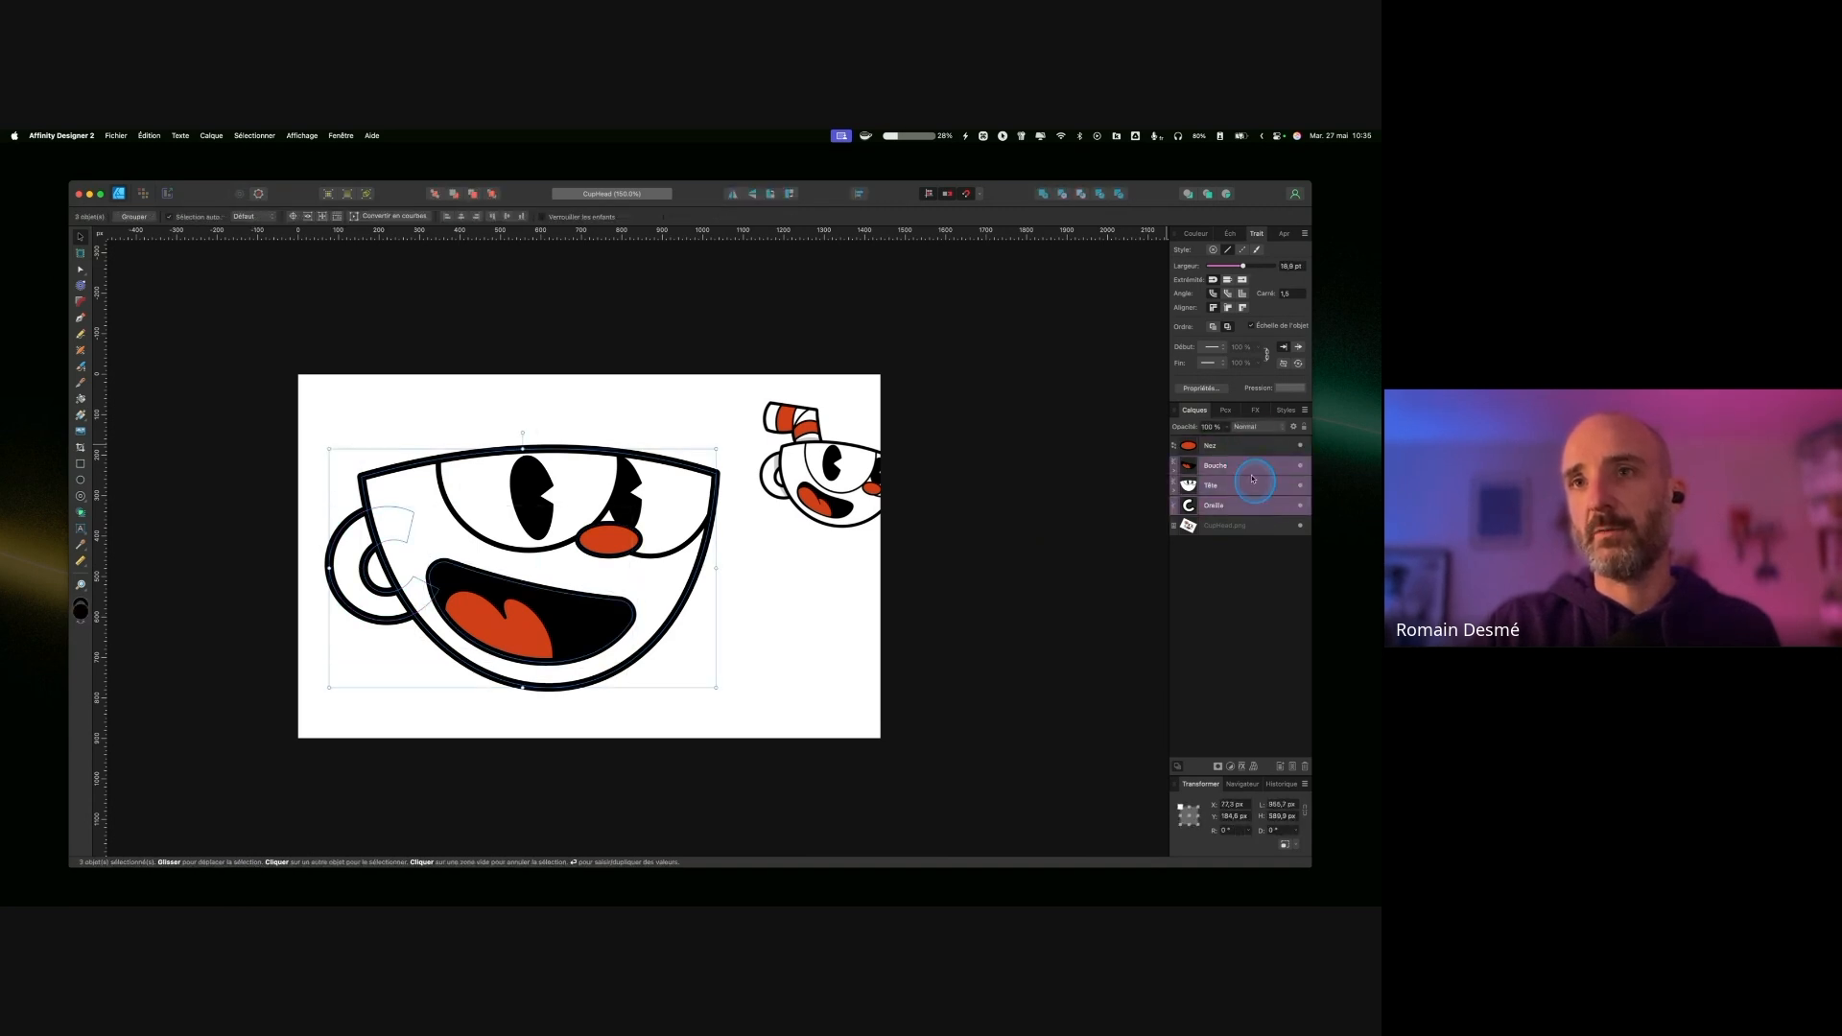
super+click(1250, 448)
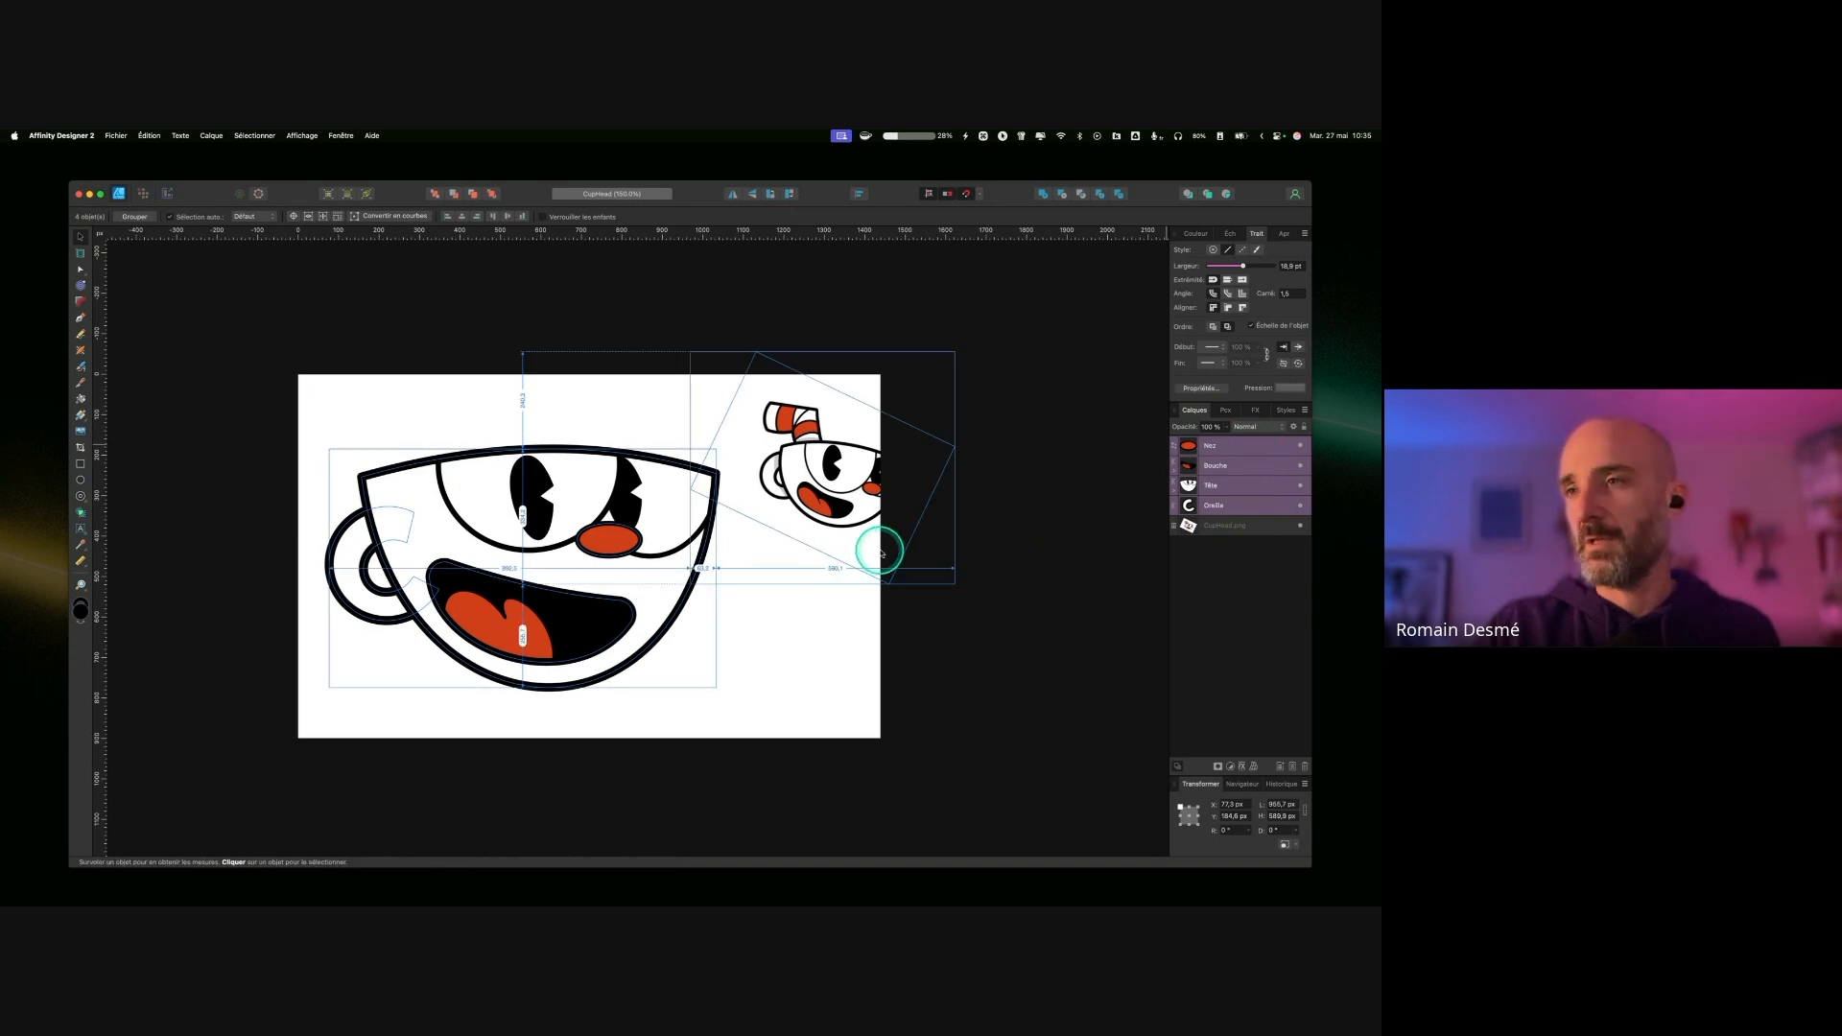
click(1254, 534)
Step: Group the Oreille, Tête, Bouche and Nez layers and rename the group TÊTE
click(1249, 508)
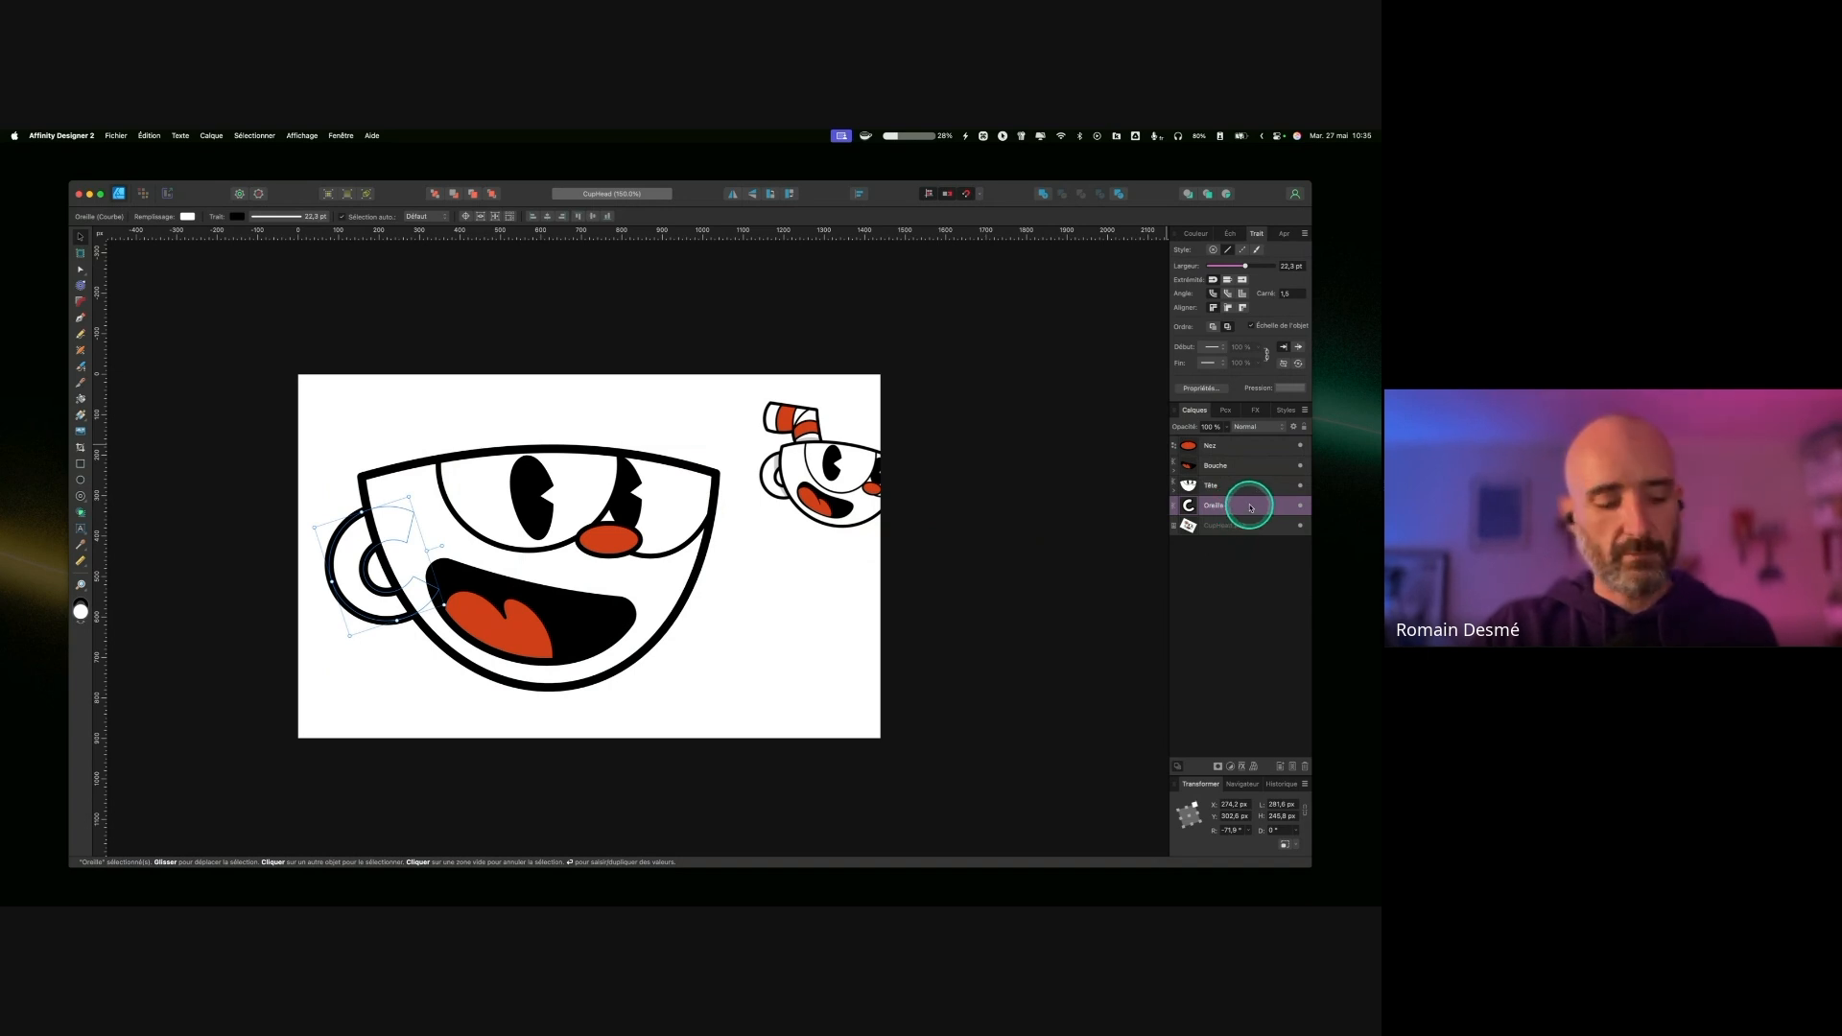
shift+click(1252, 449)
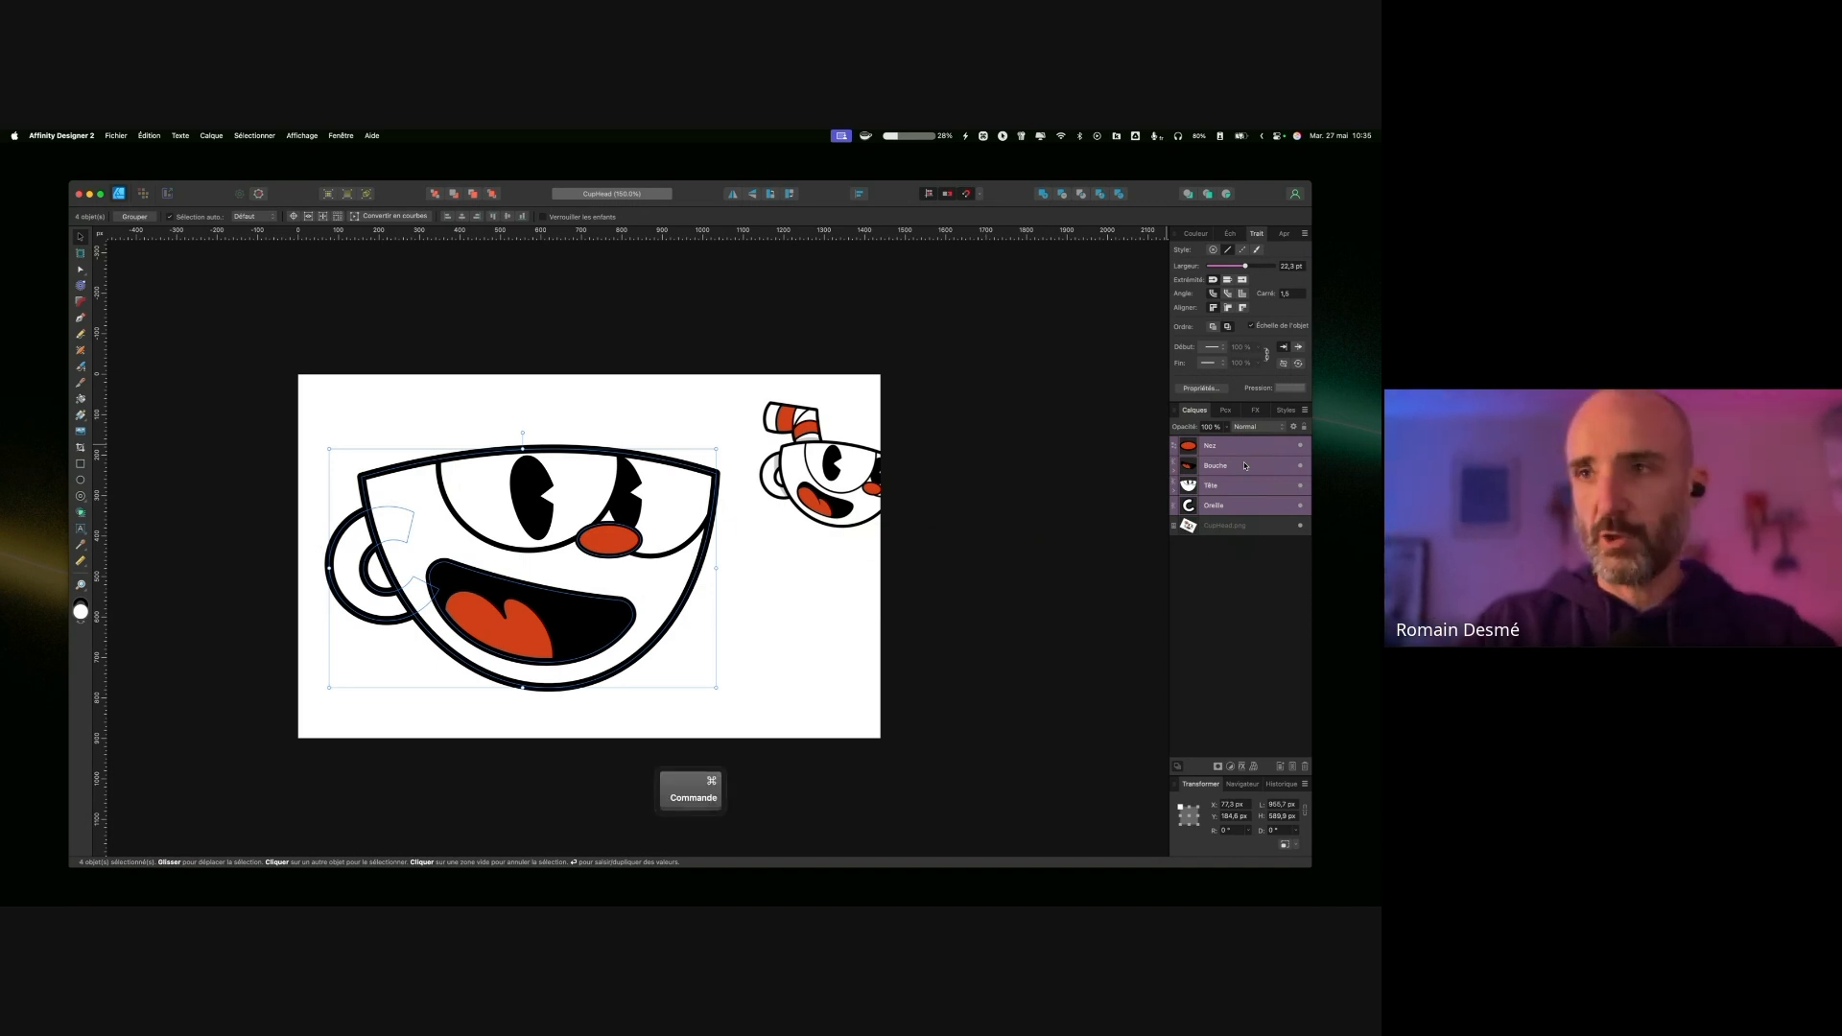
key(super+g)
click(1221, 444)
double_click(1219, 445)
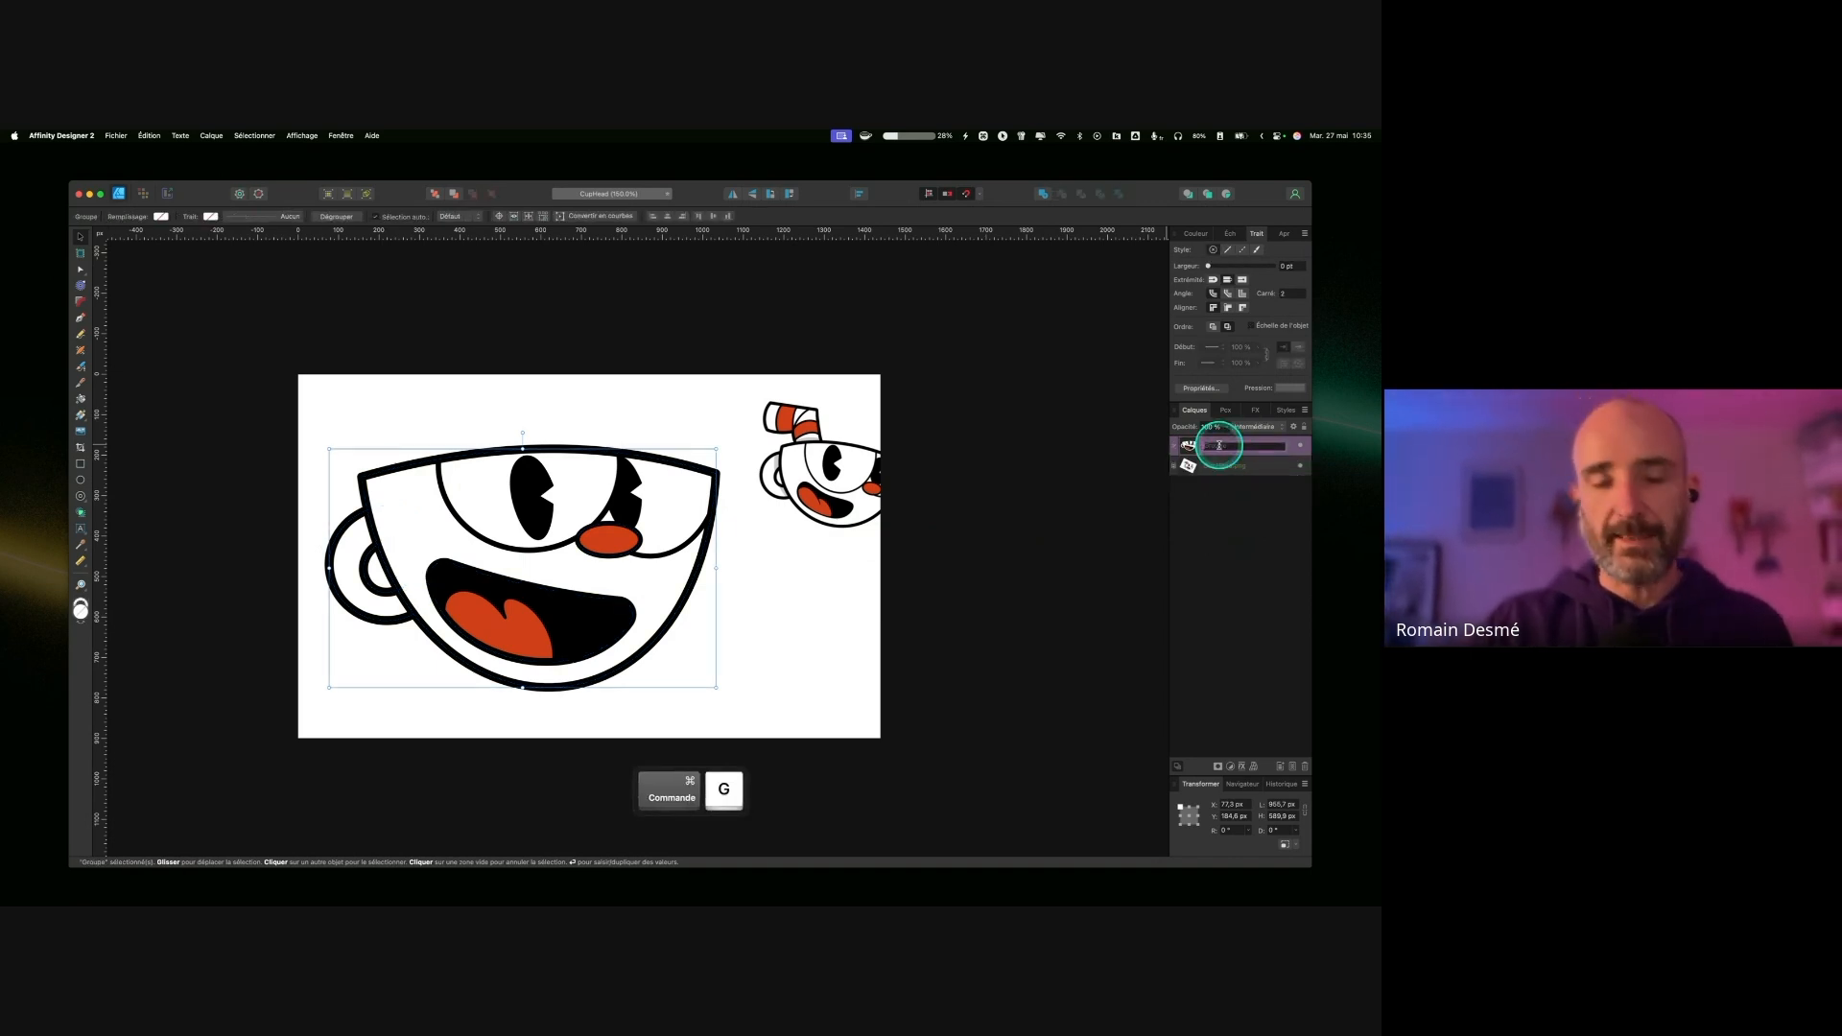
key(Caps_Lock)
text(TÊTE)
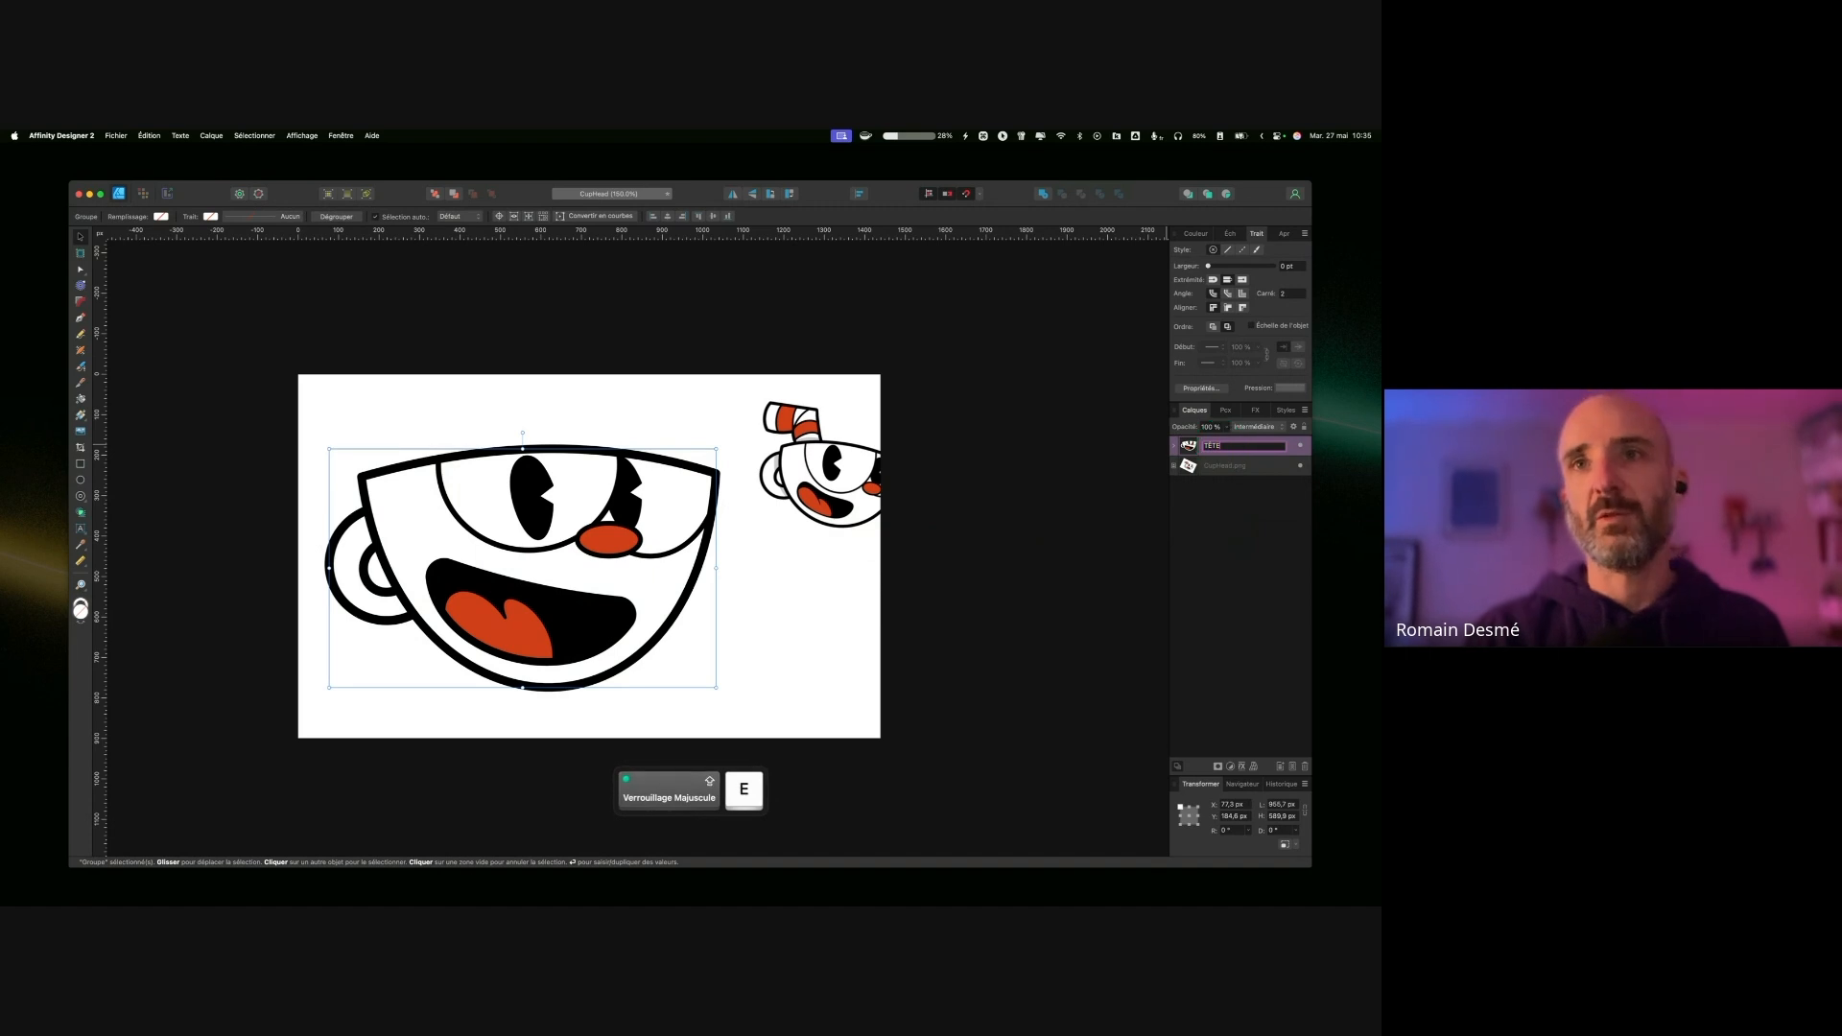
key(Return)
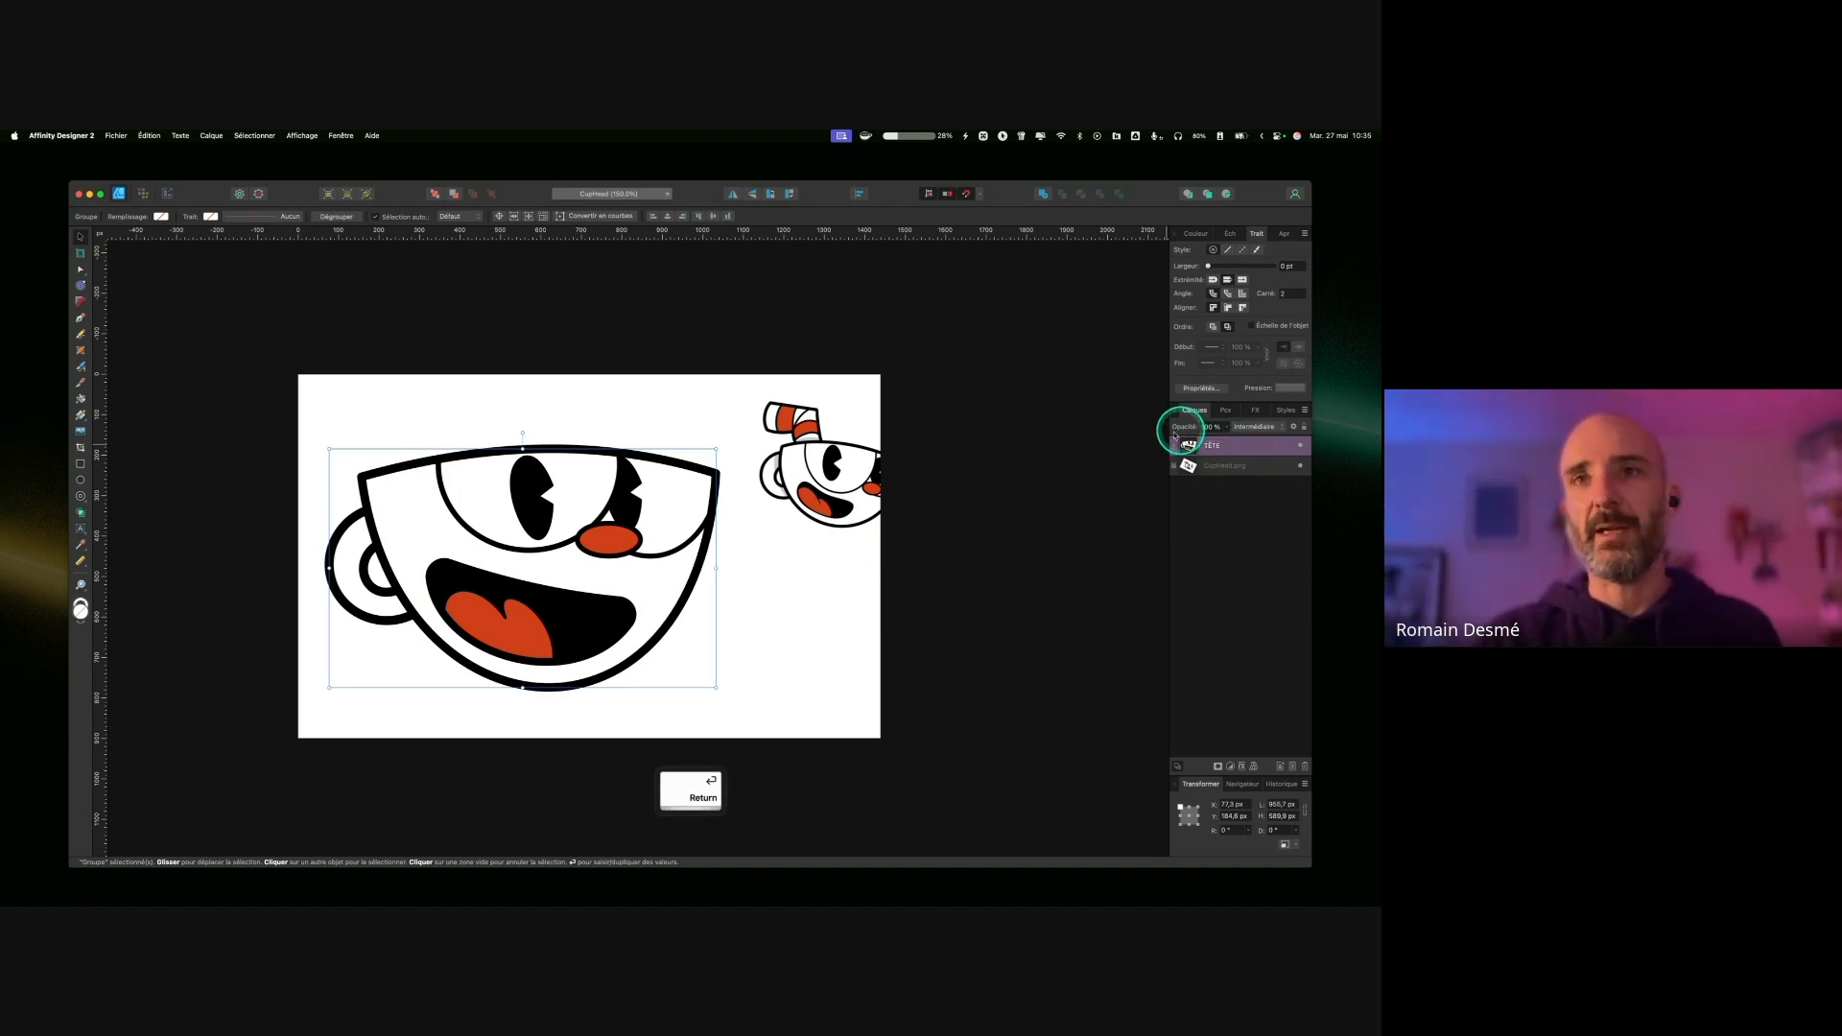
Step: Move the TÊTE group down to the lower part of the page and scale it proportionally to about 572 × 353 px
drag(537, 489, 569, 512)
drag(749, 471, 640, 536)
drag(515, 570, 553, 579)
drag(677, 545, 666, 543)
click(564, 588)
drag(545, 590, 532, 588)
click(632, 582)
drag(647, 558, 615, 570)
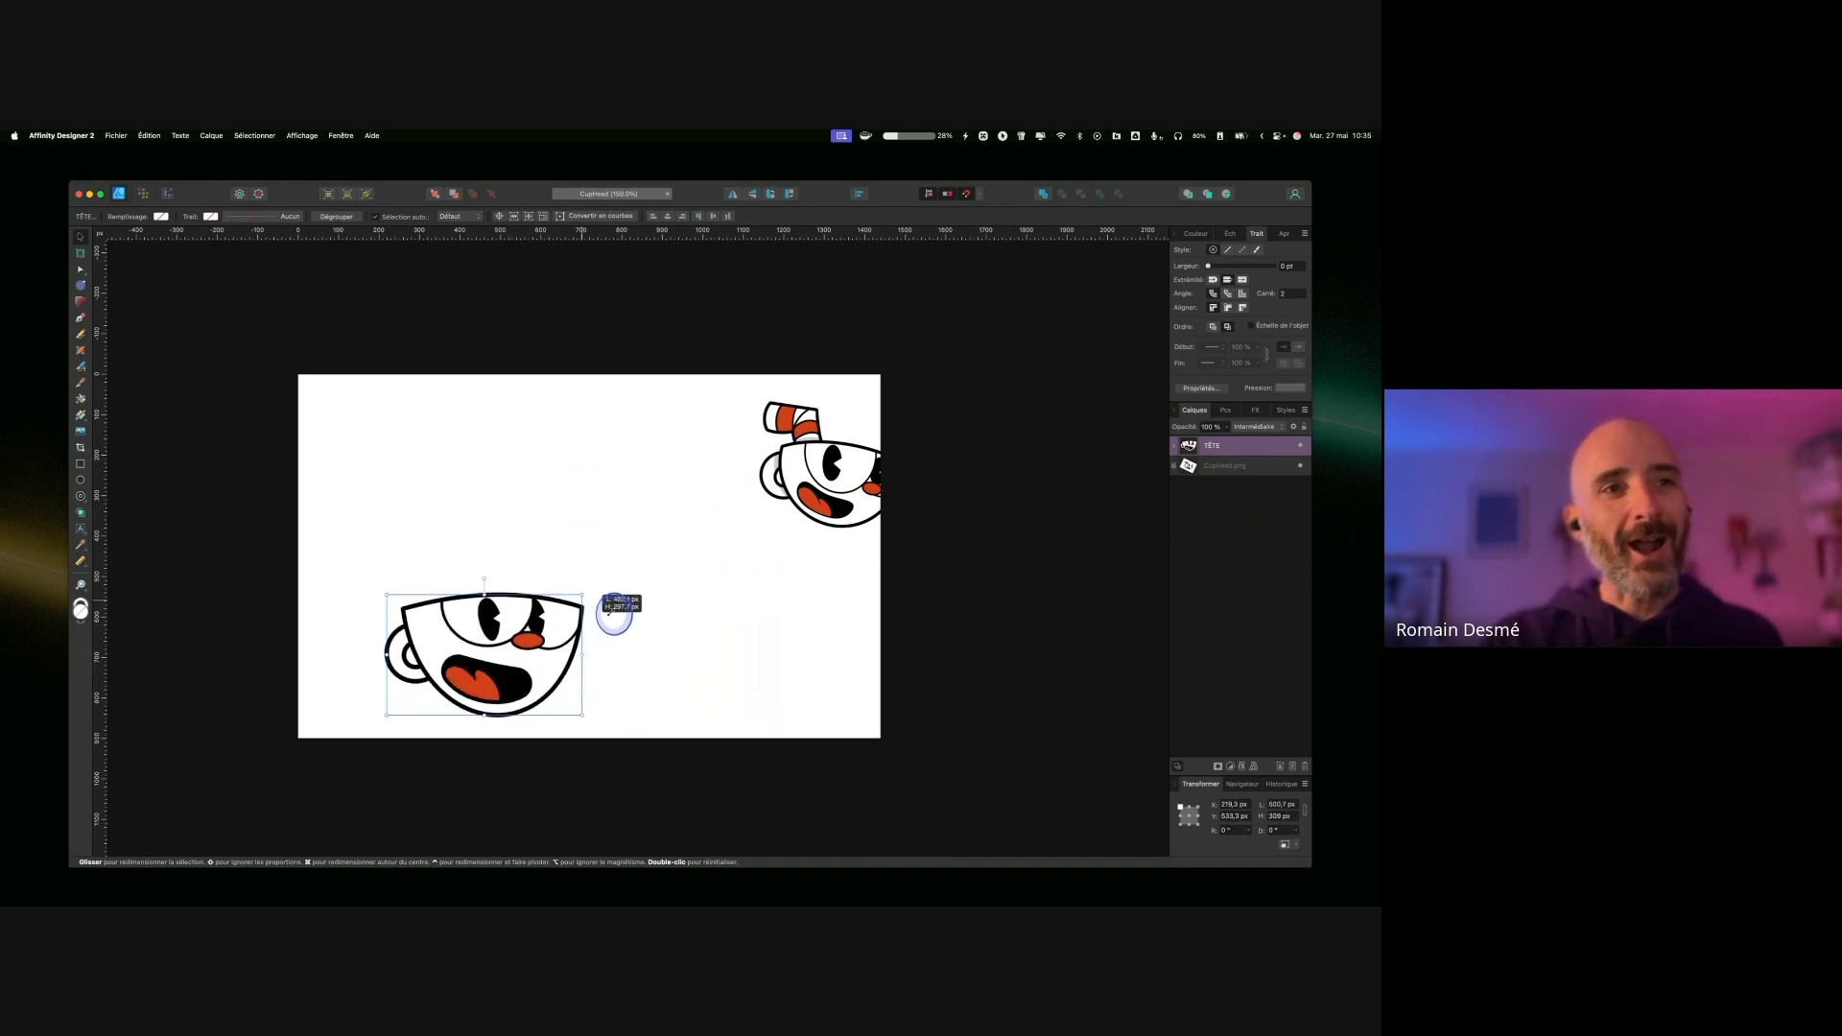
drag(638, 611, 600, 580)
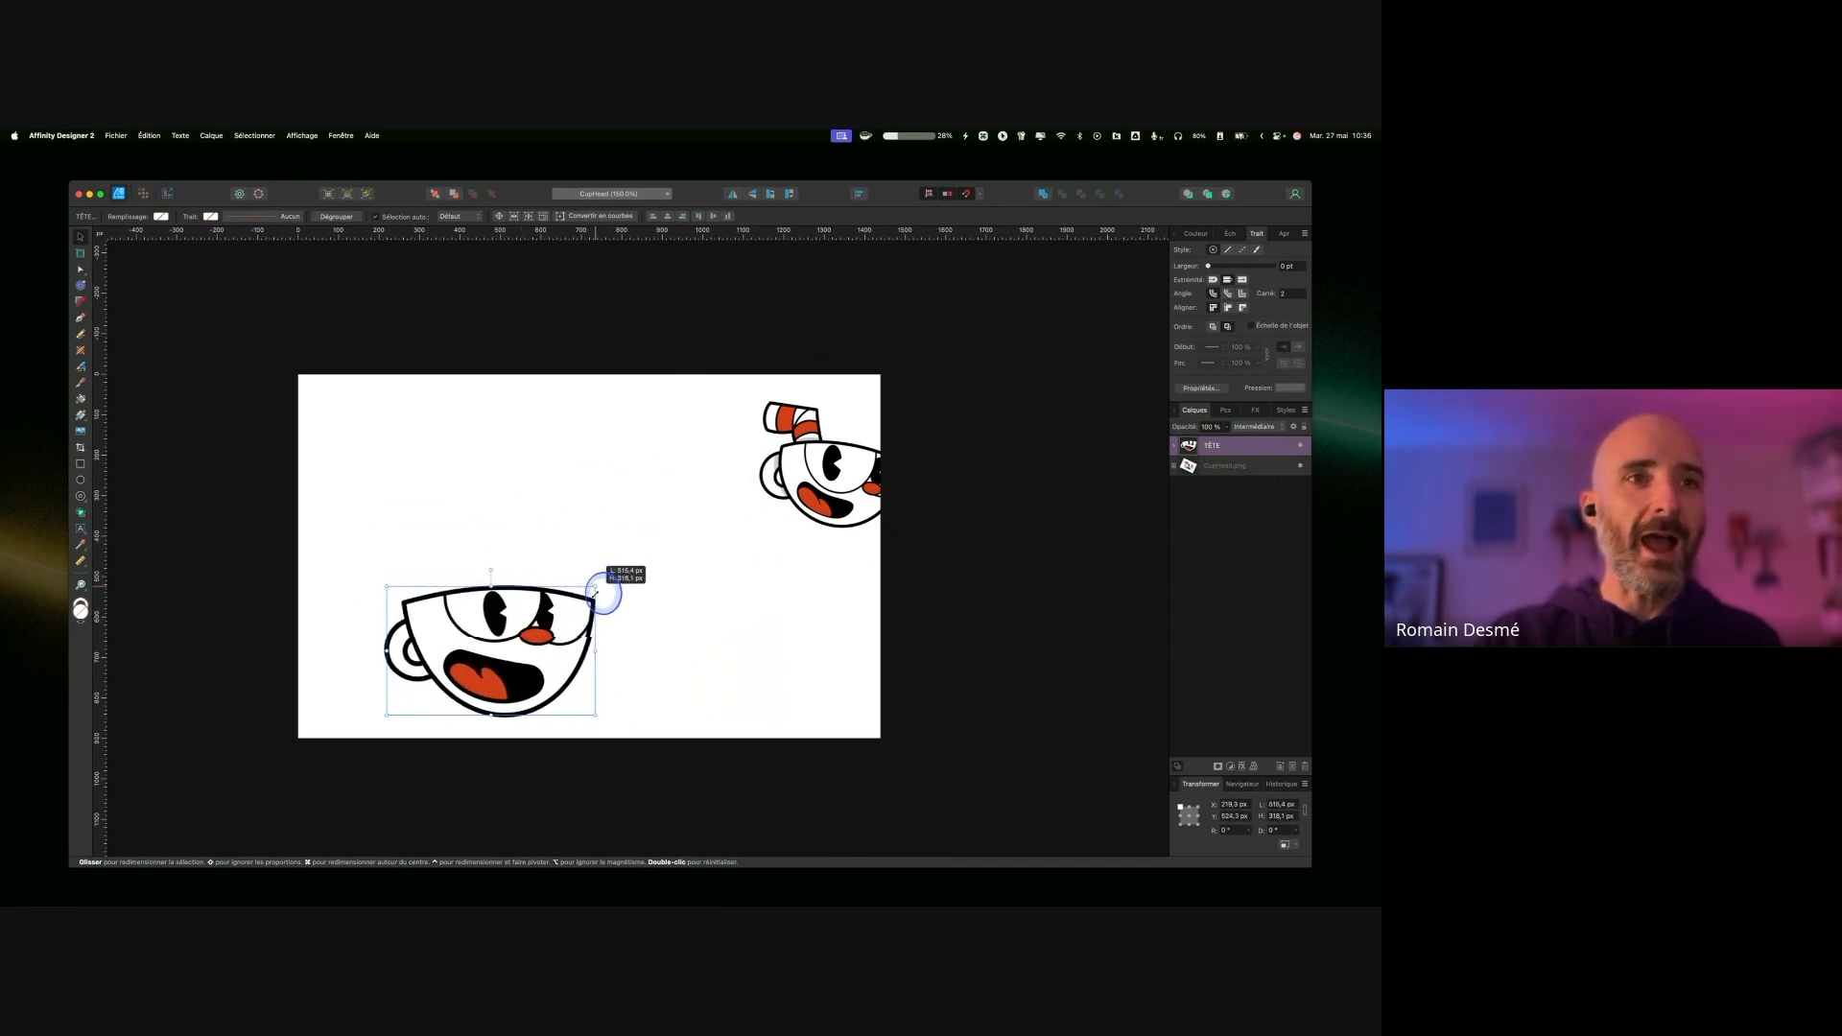
drag(524, 643, 619, 570)
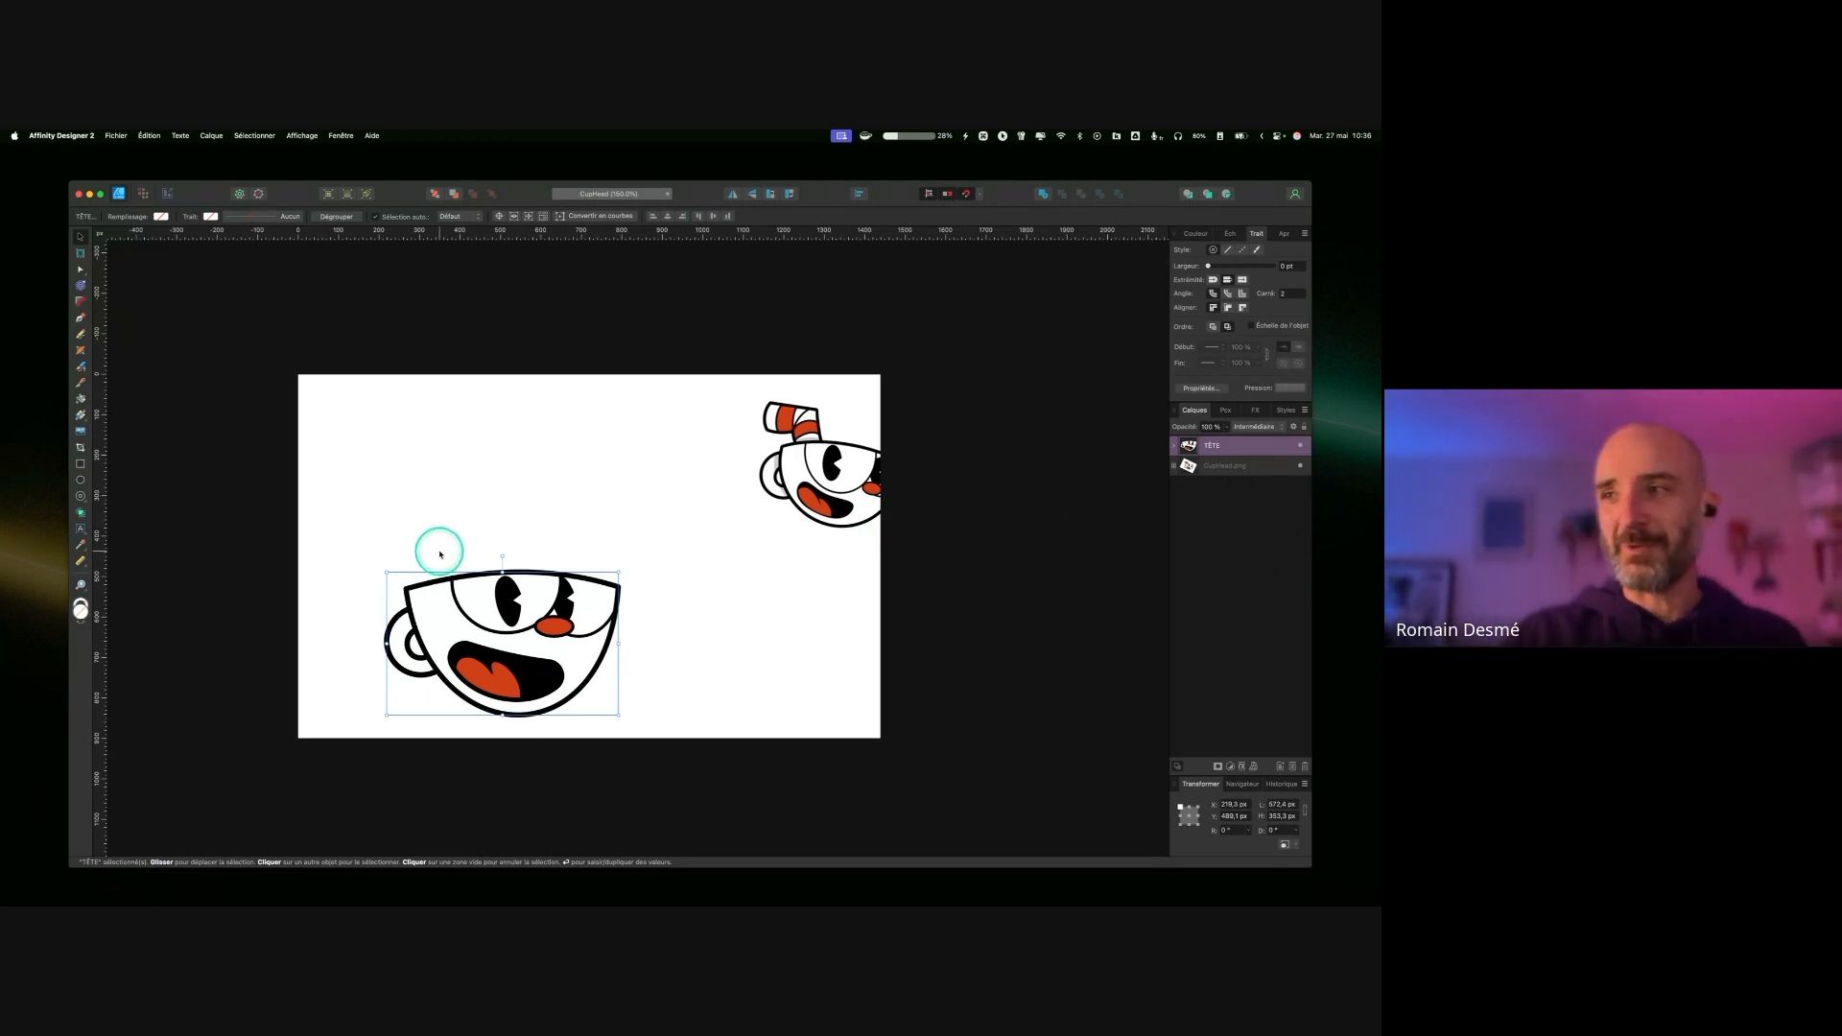
Step: Draw a closed, six-point bent straw outline about 215 px tall above the cup with the Pen tool
click(81, 319)
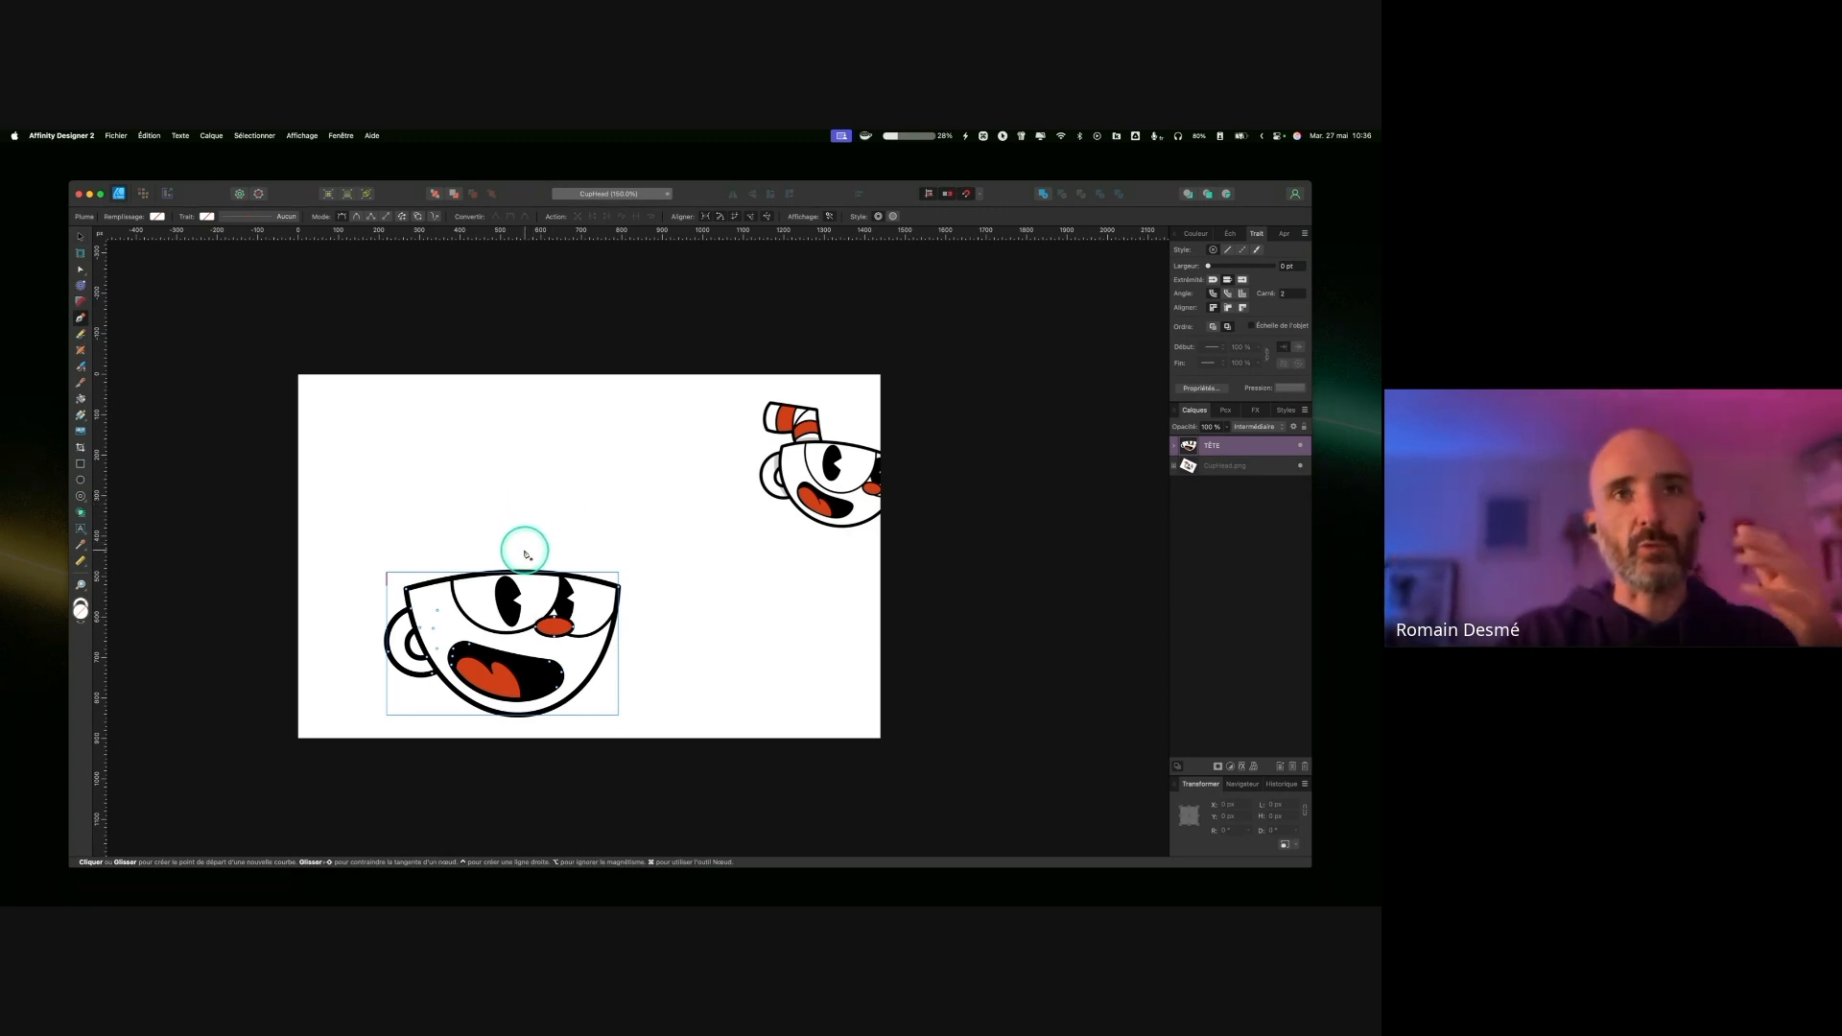
click(526, 554)
click(523, 482)
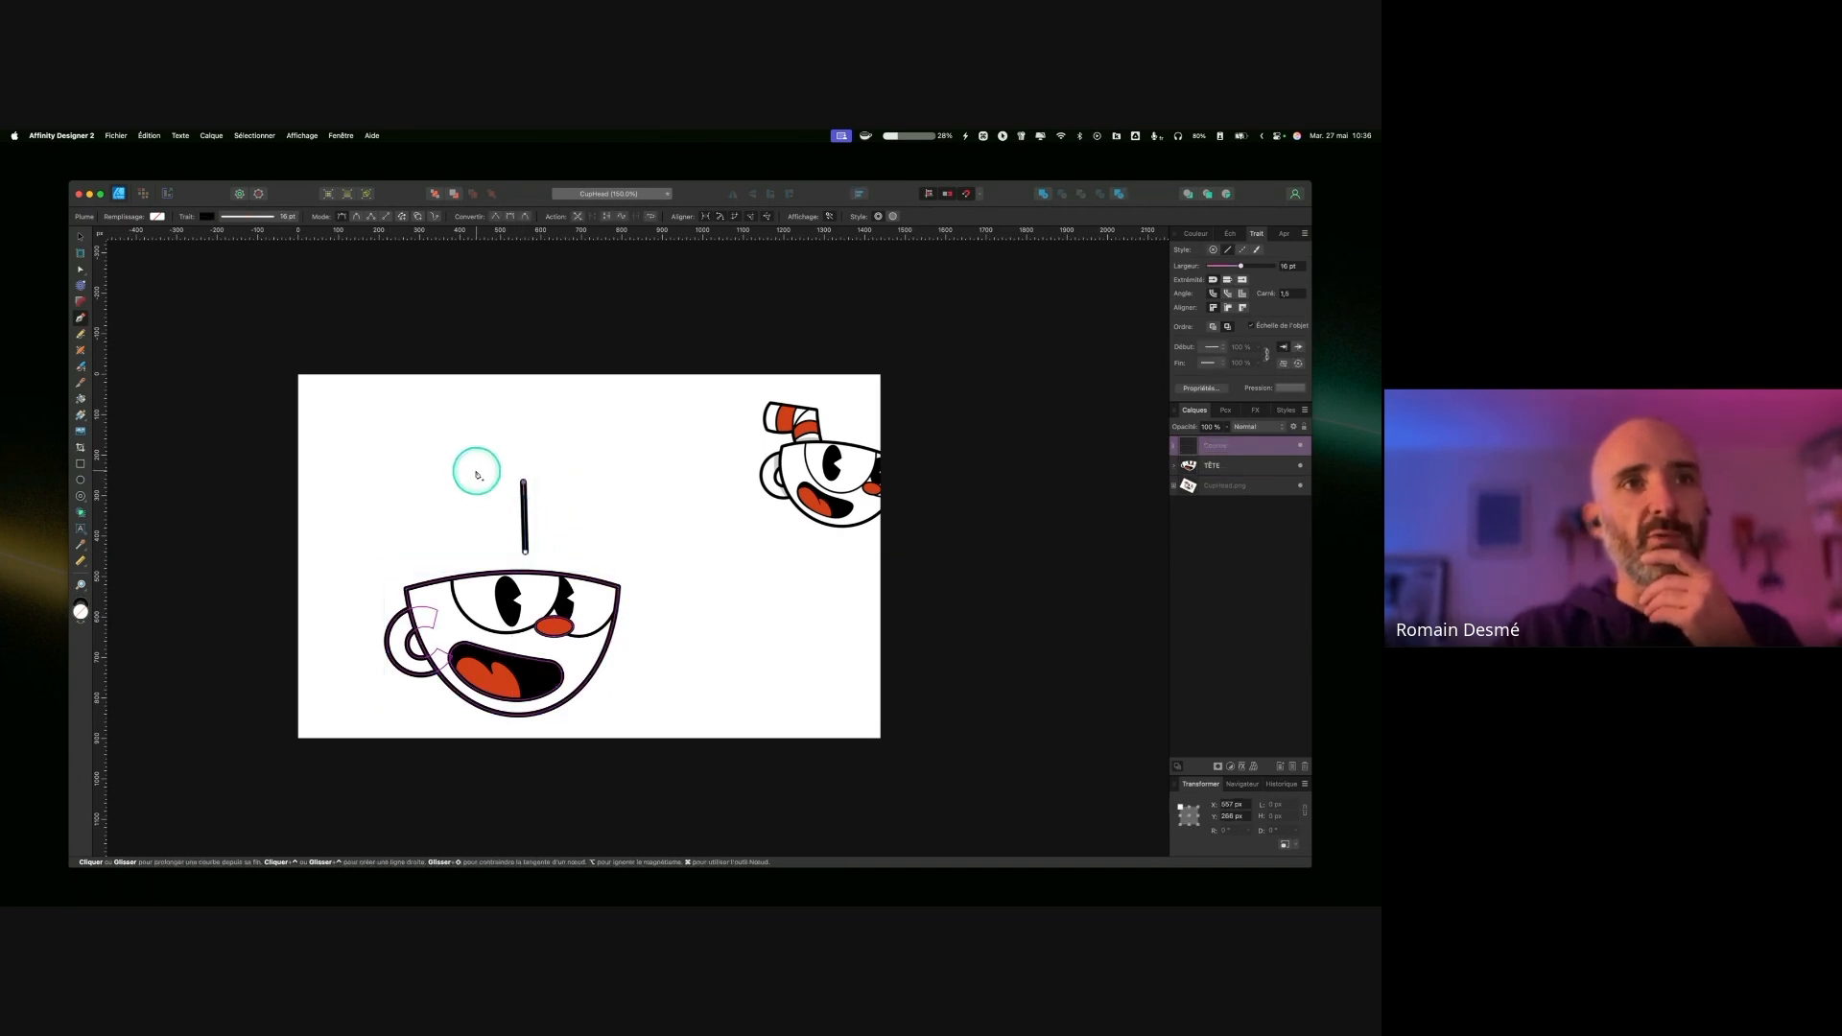
click(440, 469)
click(439, 514)
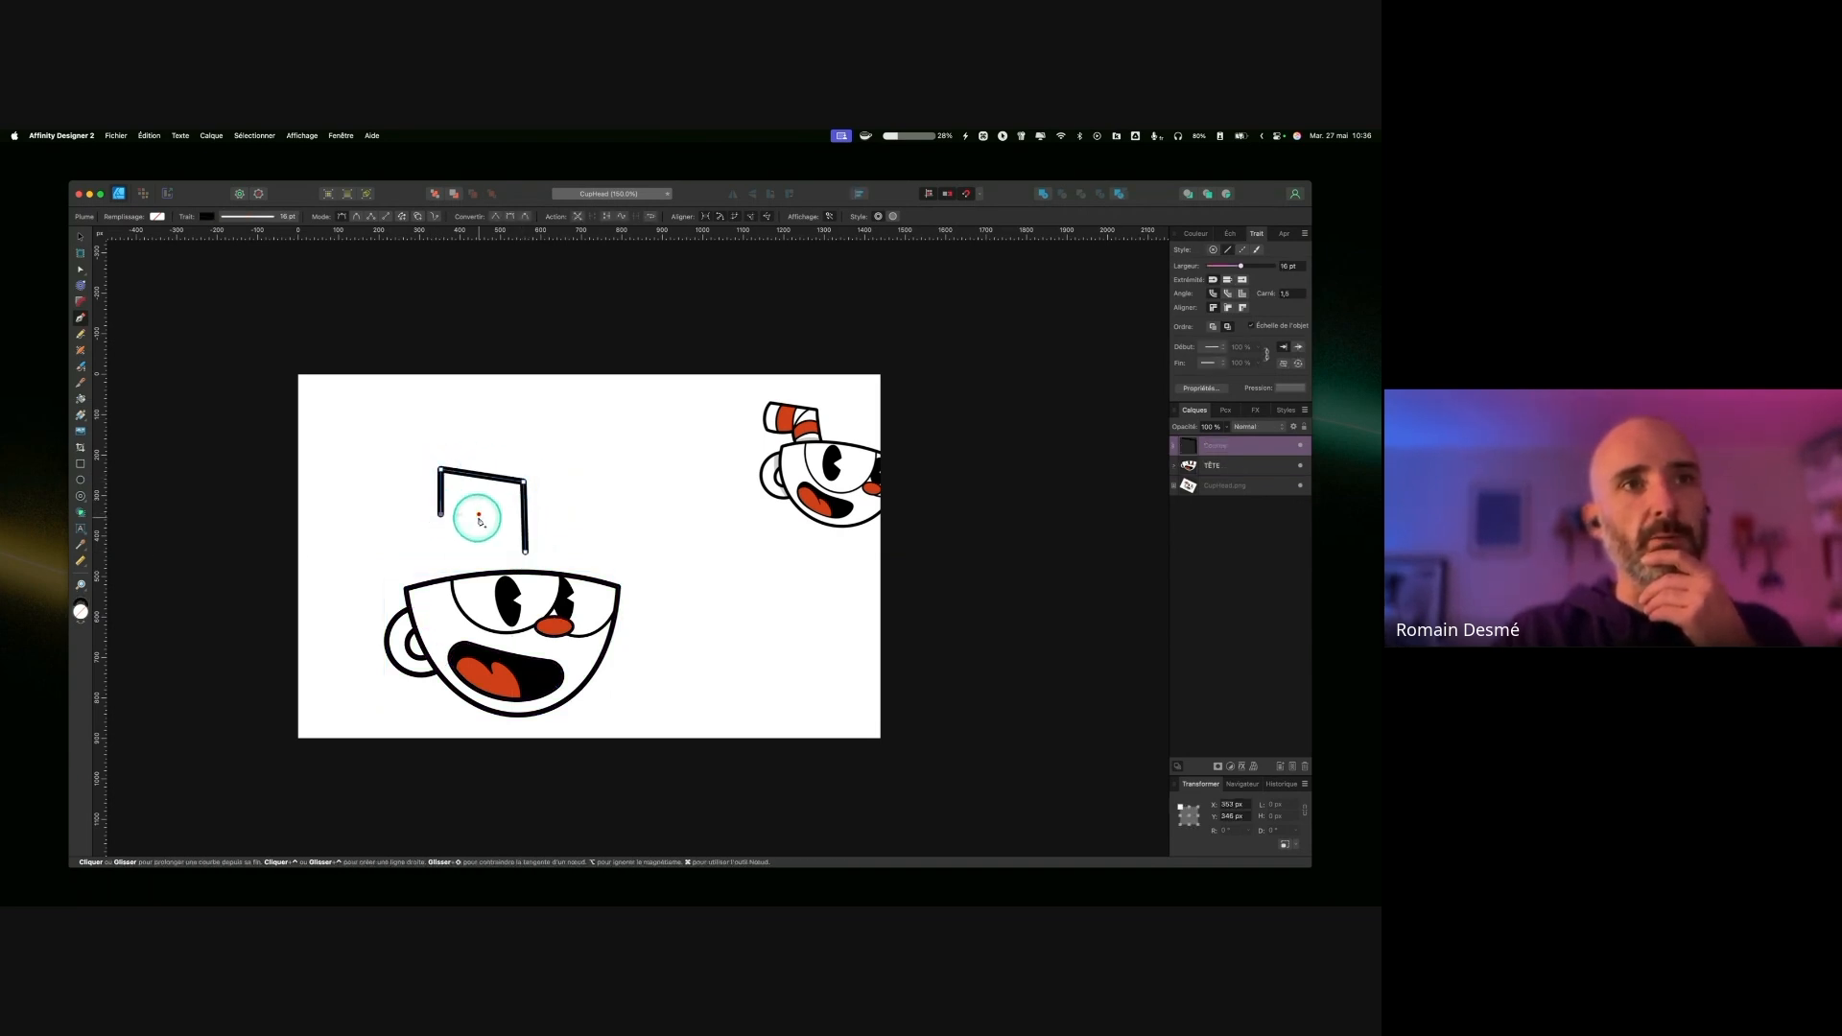
click(492, 556)
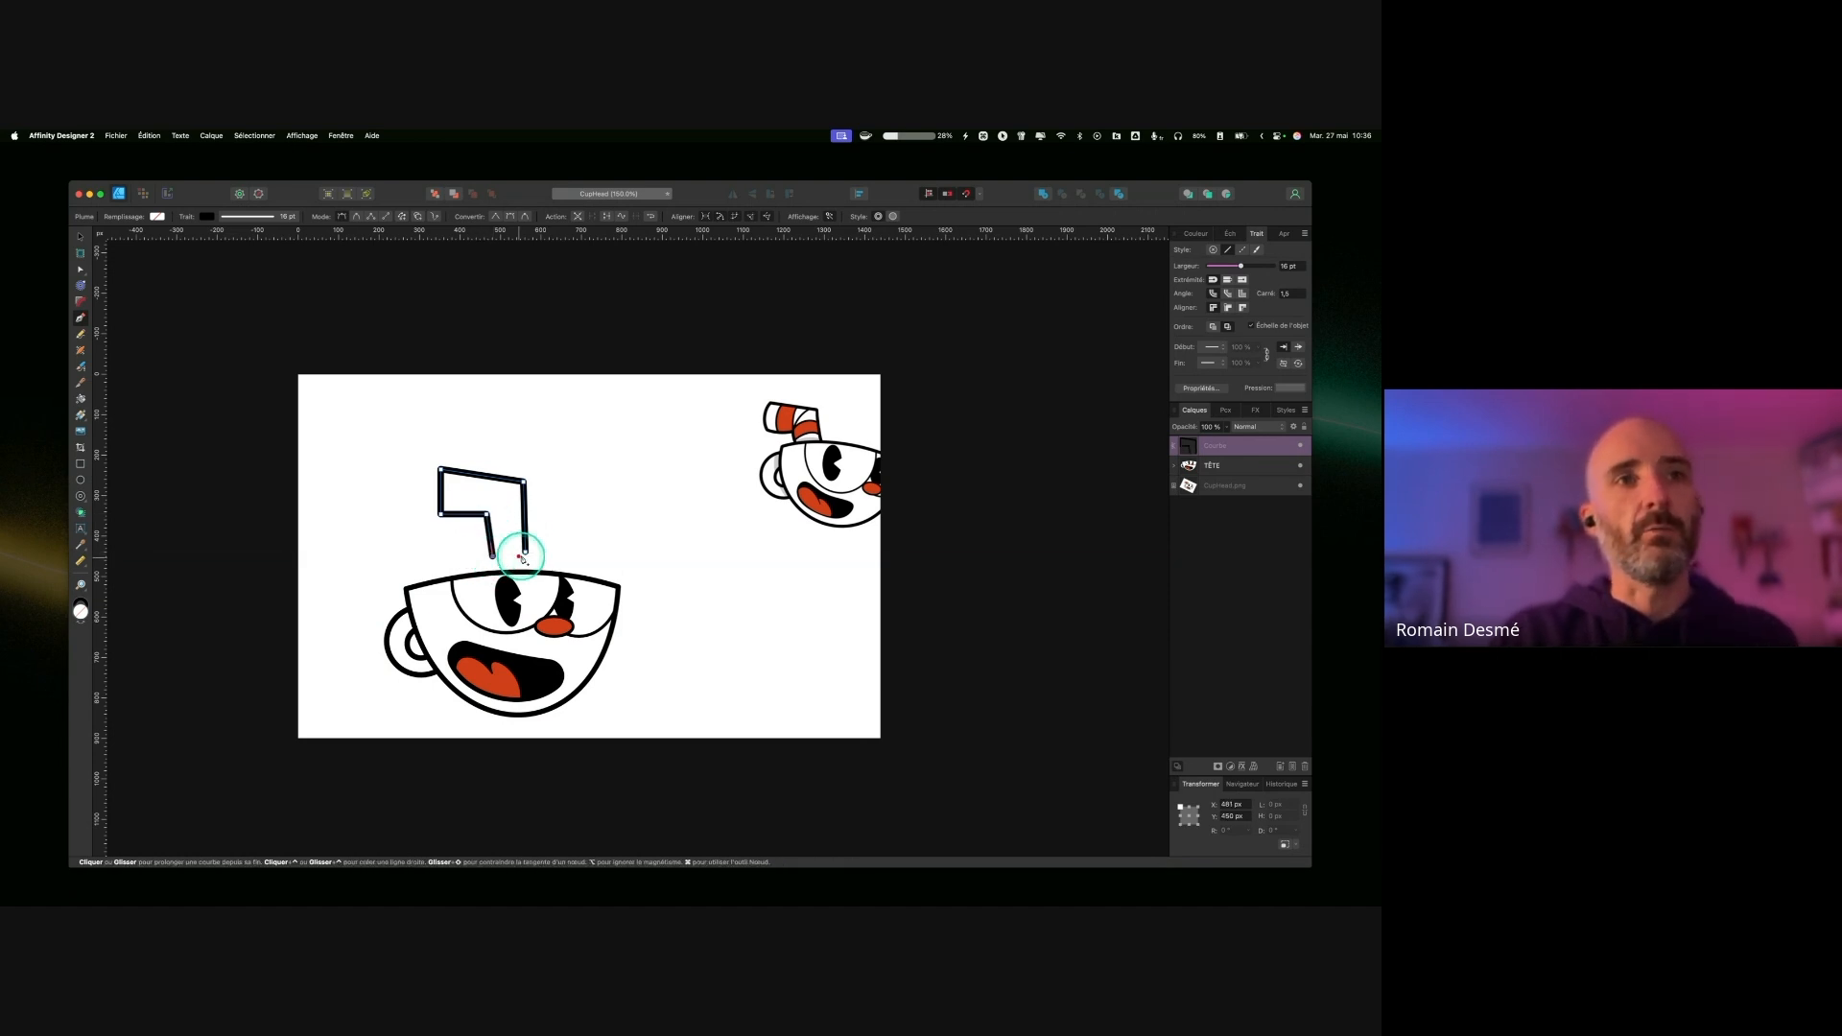
click(526, 554)
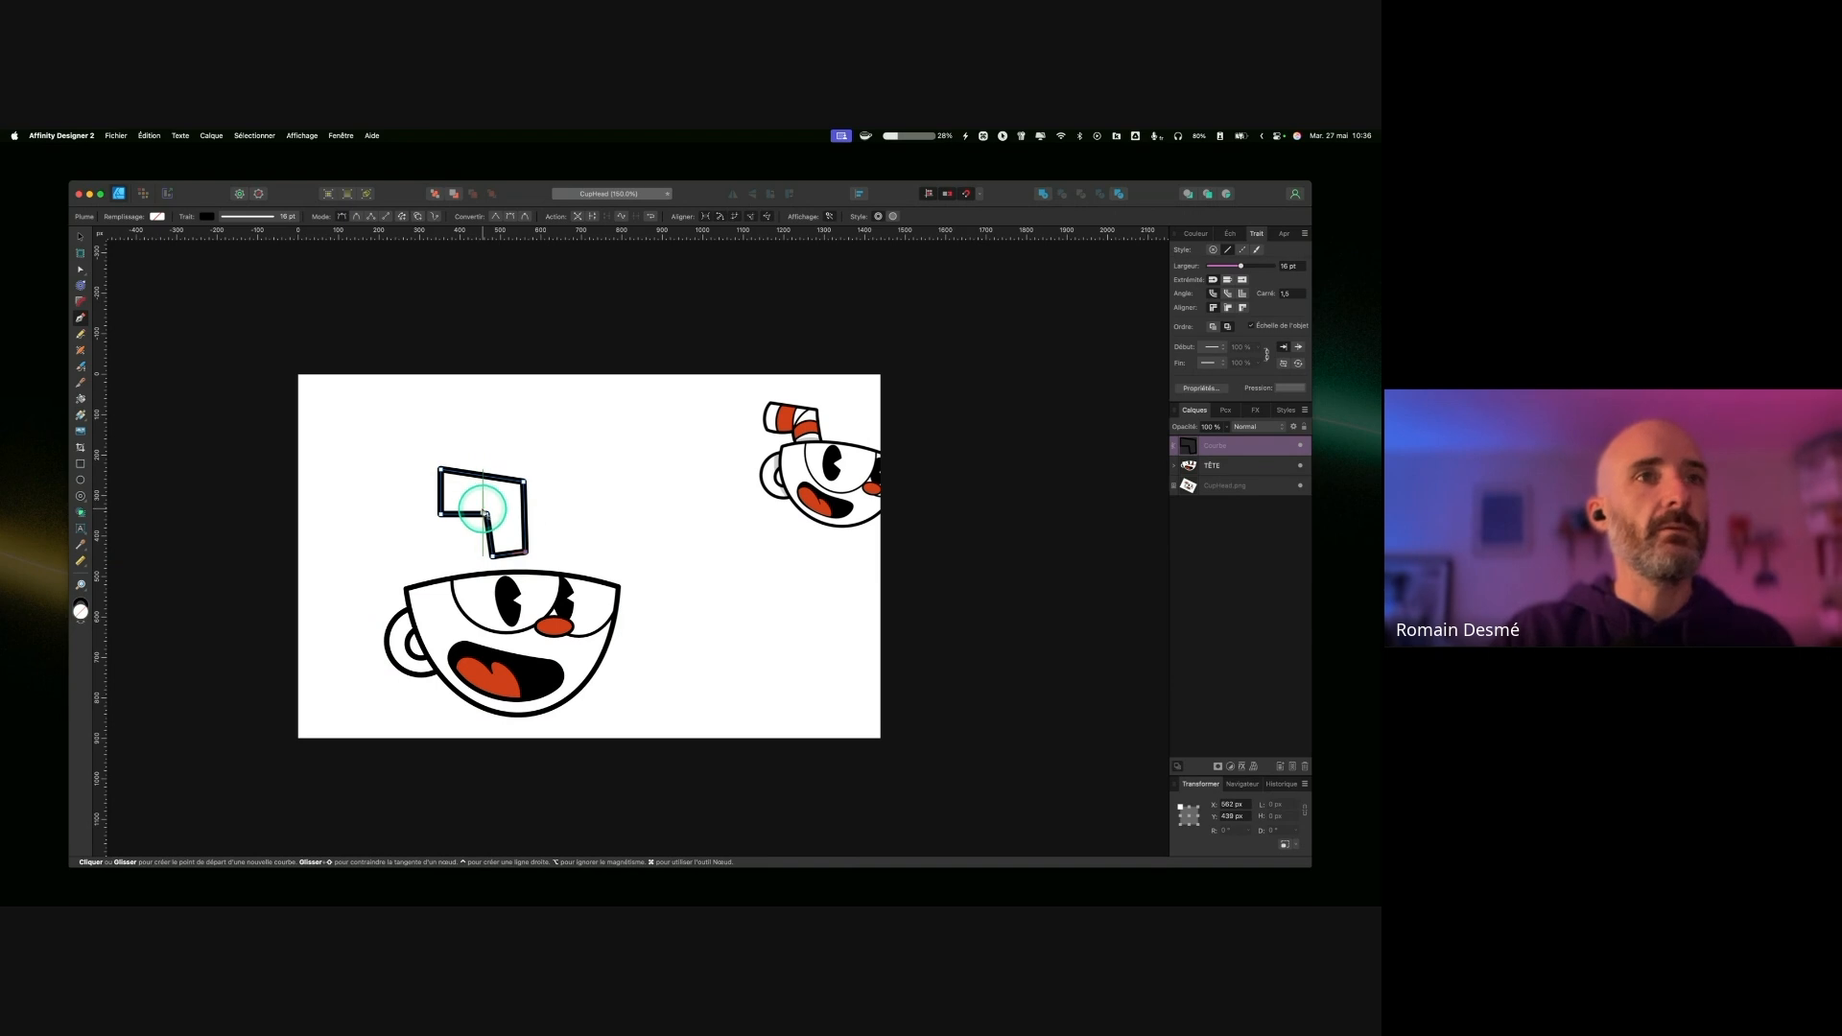
Step: Bend the straw's open end and vertical sides into slight curves and adjust its lower-end corner node with the Node tool
click(82, 273)
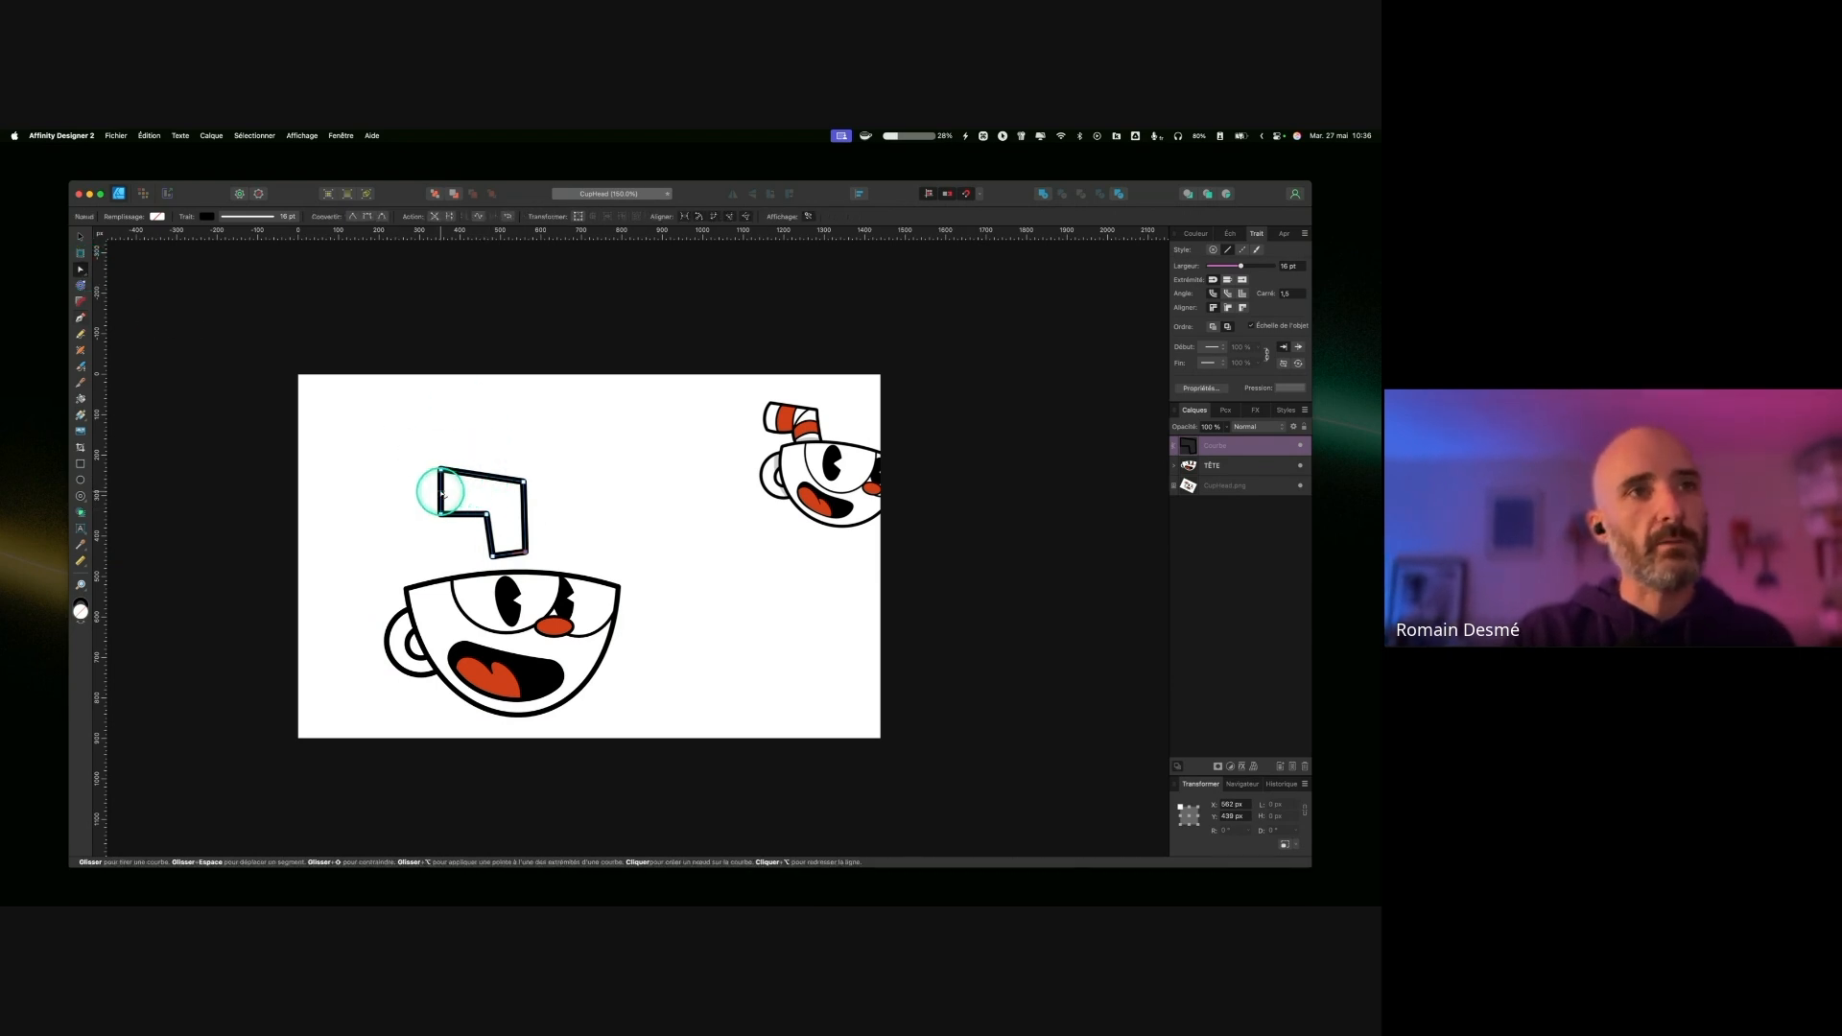
drag(435, 492, 431, 491)
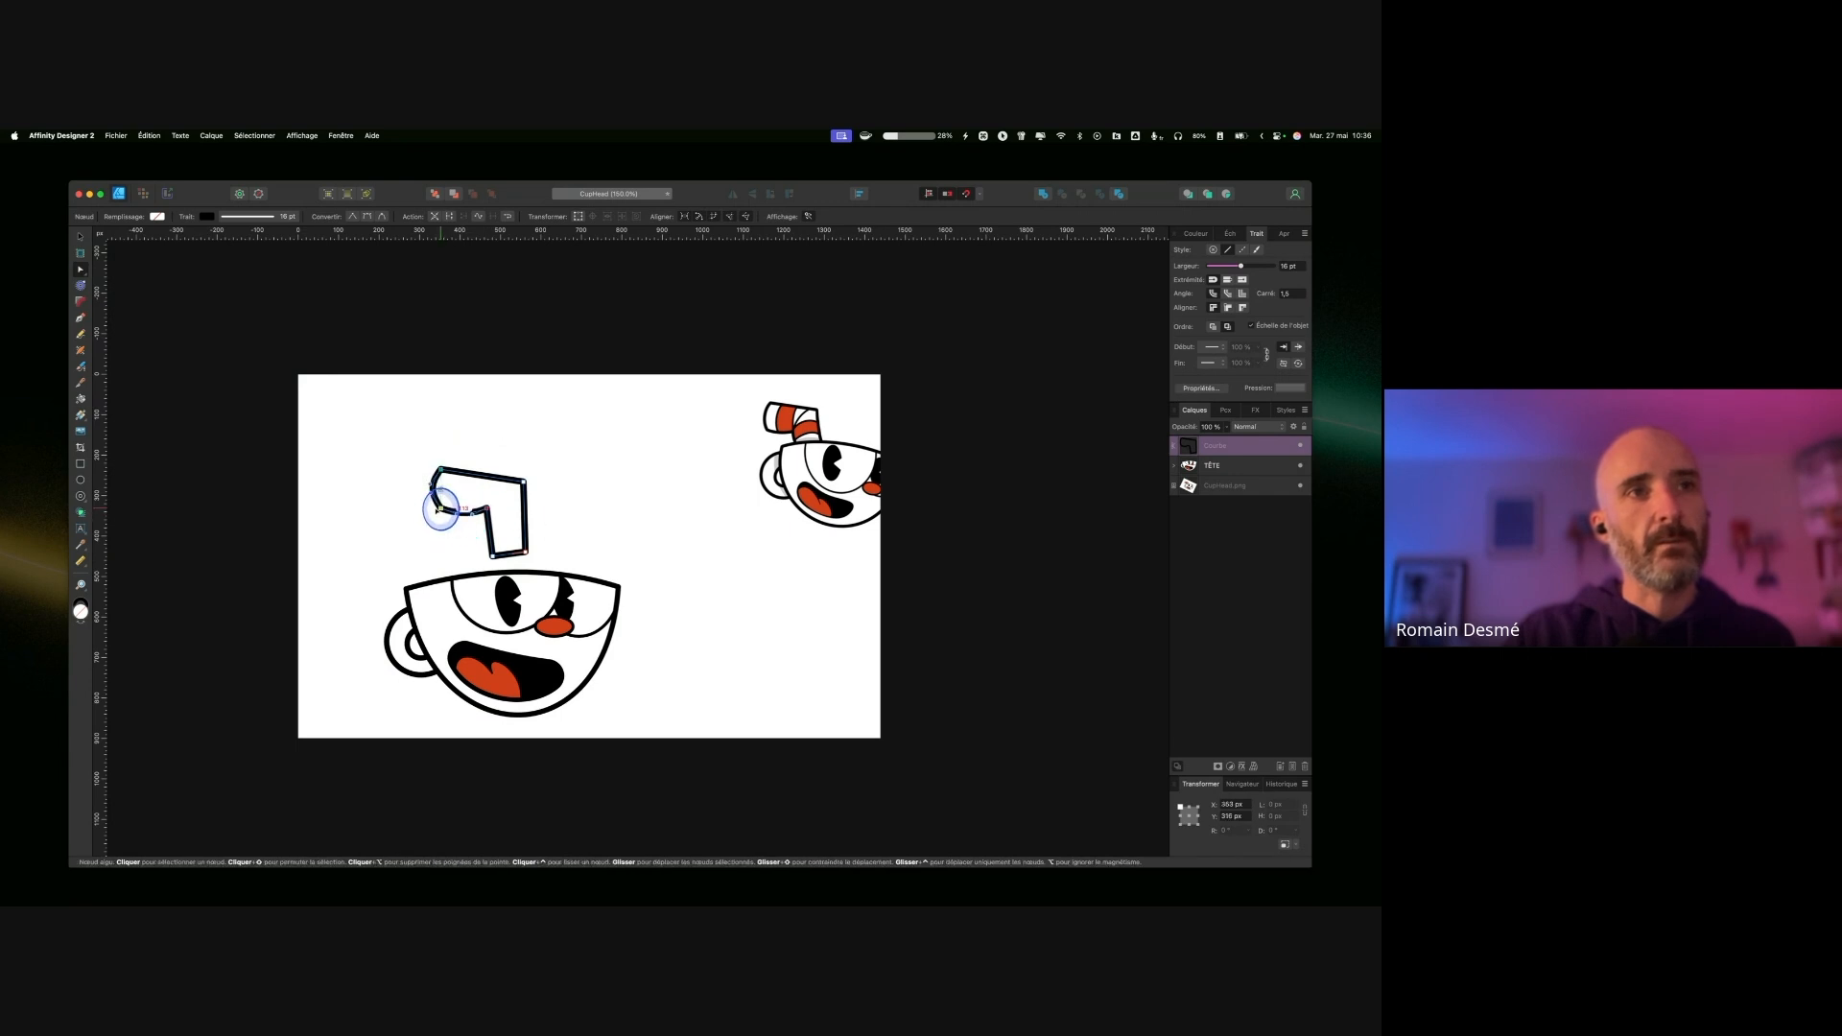
drag(439, 511, 435, 499)
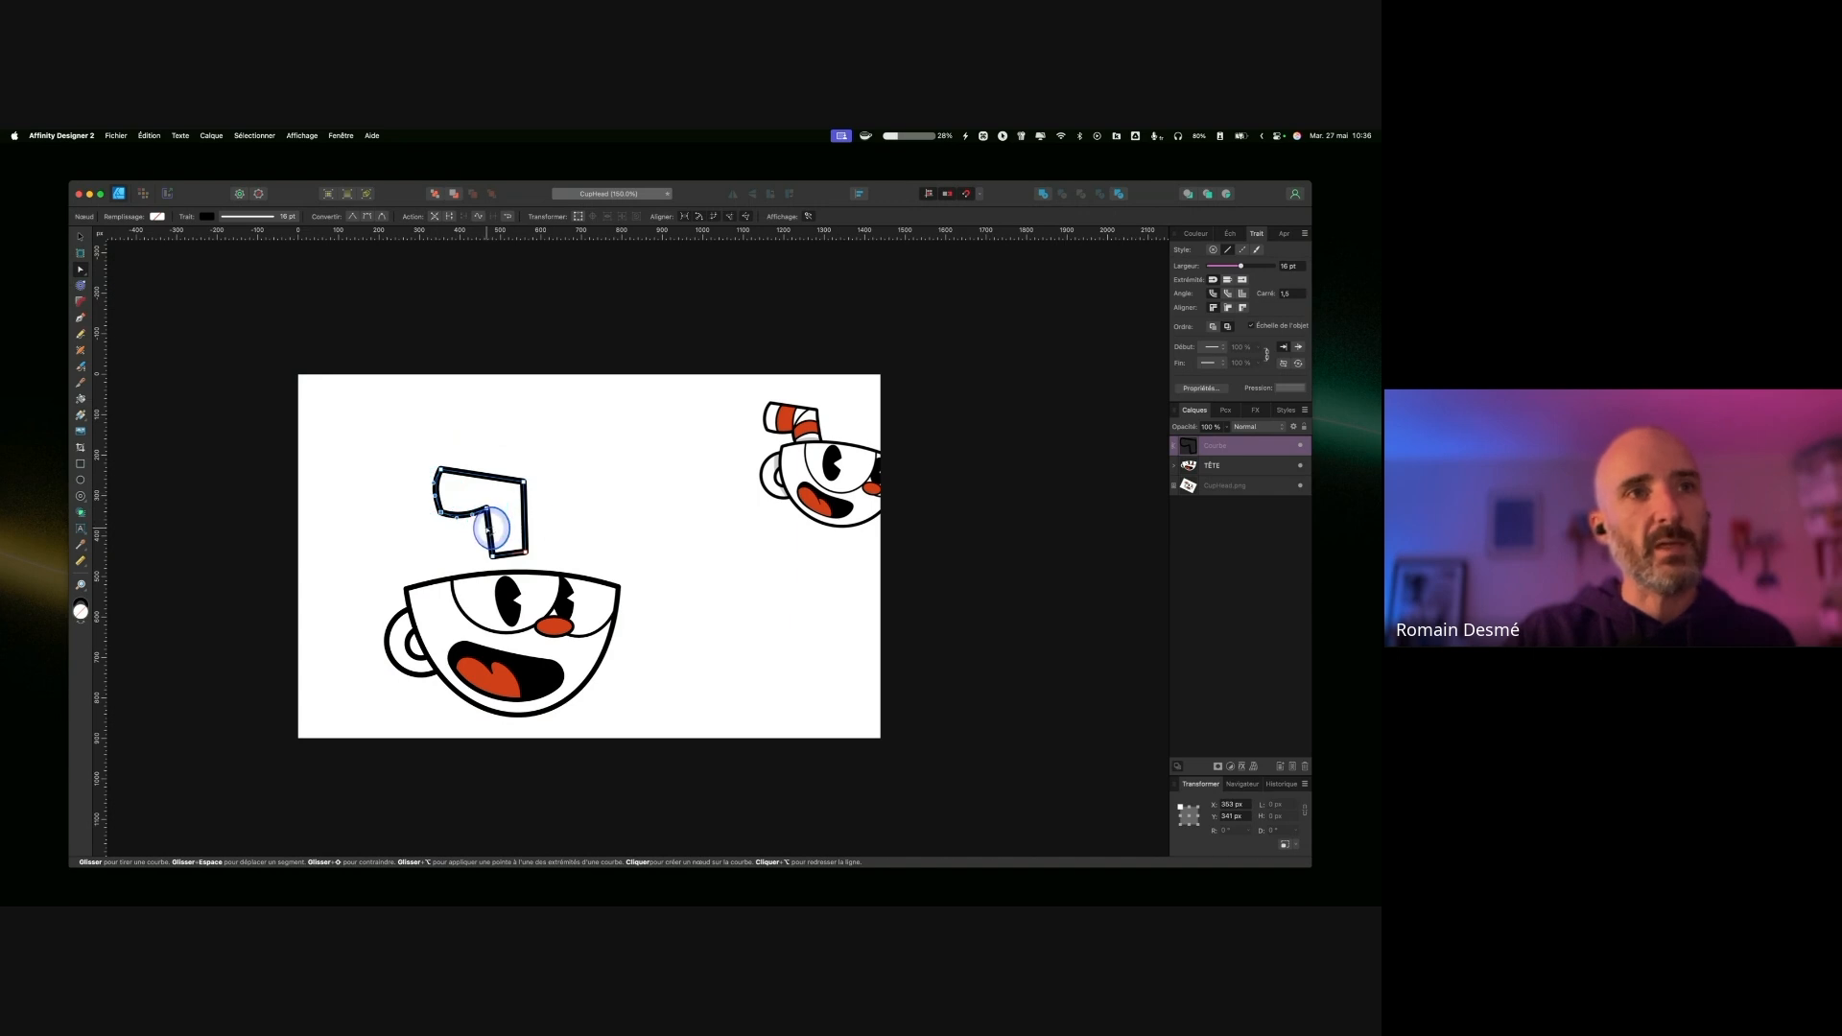
drag(488, 528, 517, 519)
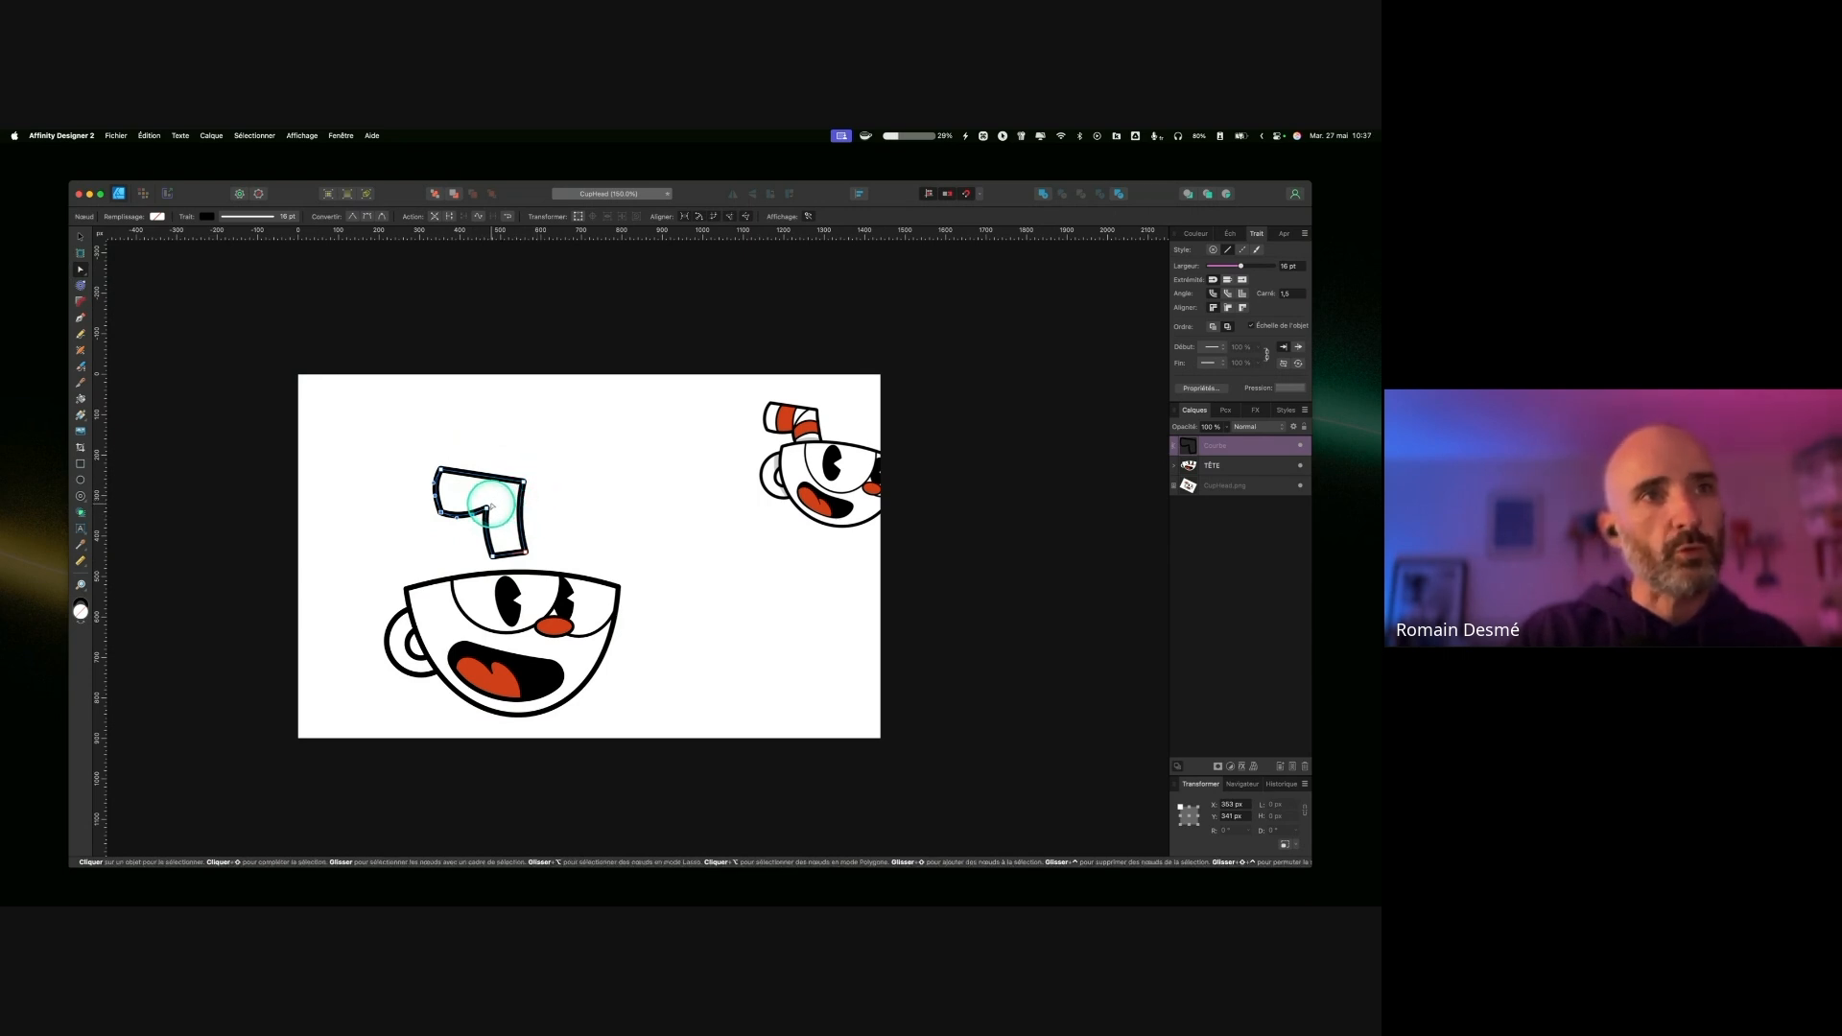
Step: Set the straw outline's stroke width to 12 pt
key(super+equal)
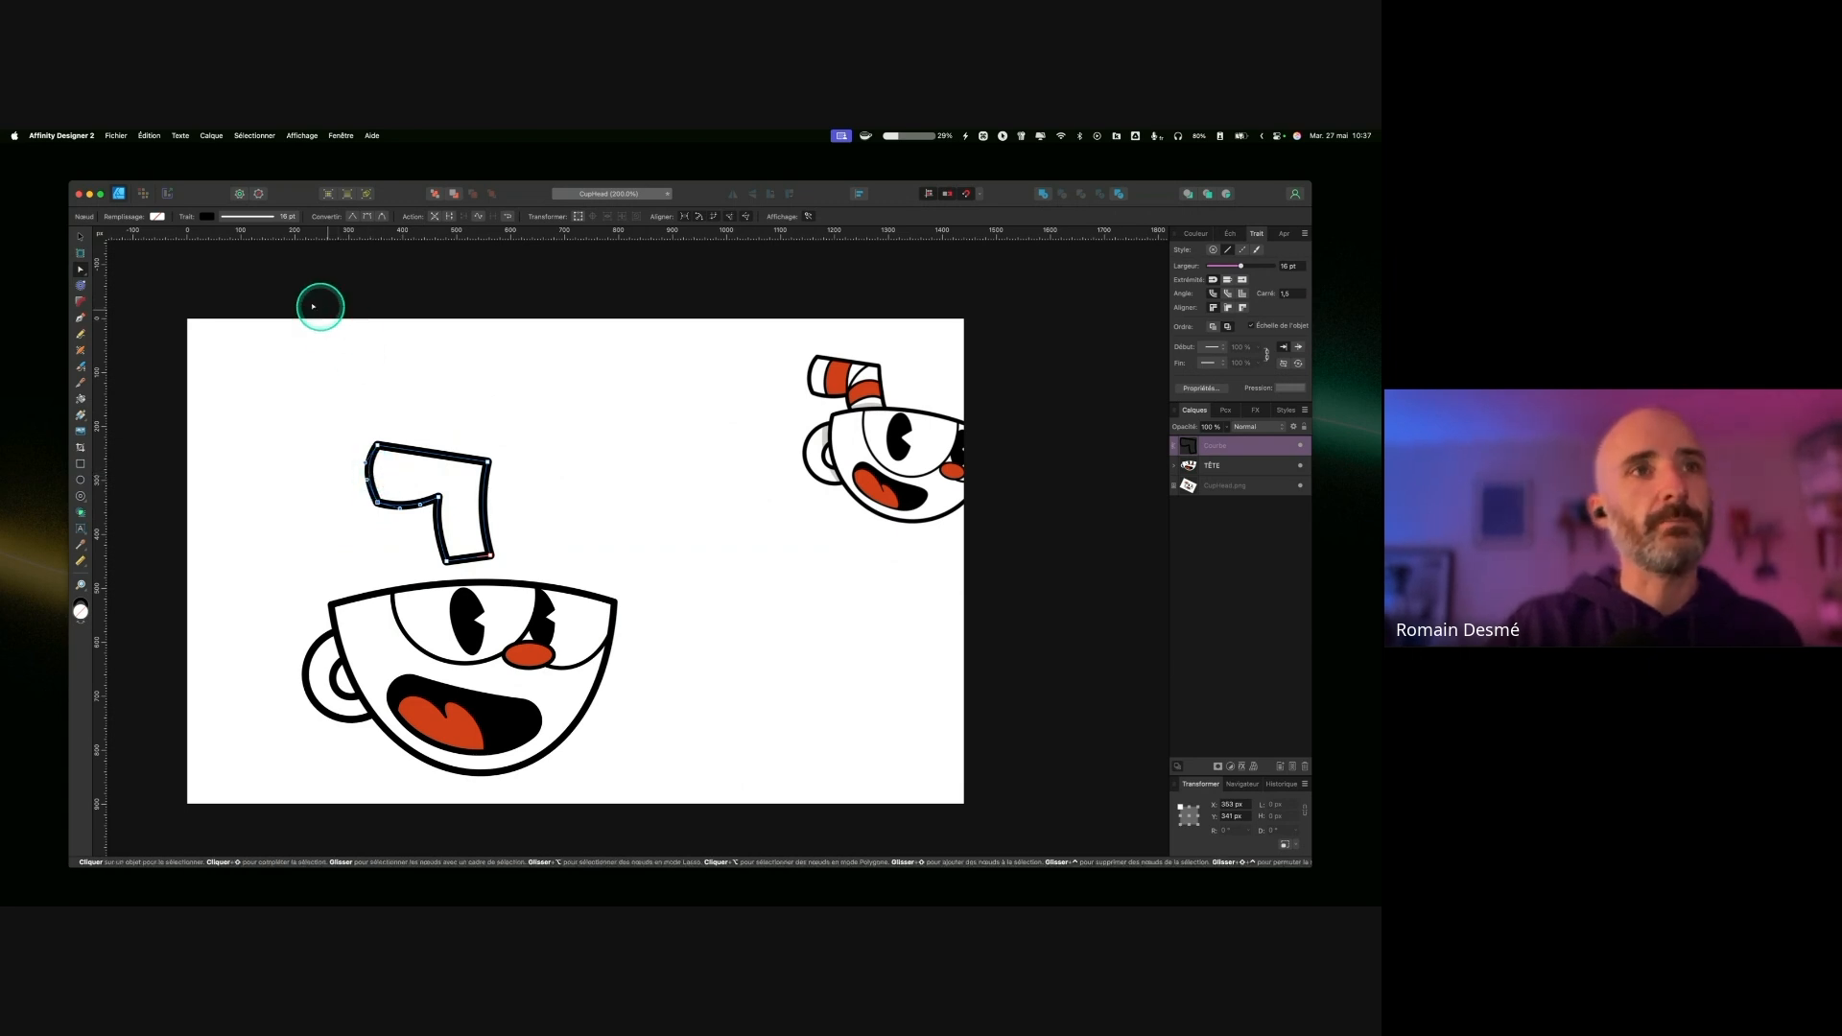
key(v)
drag(1240, 267, 1238, 268)
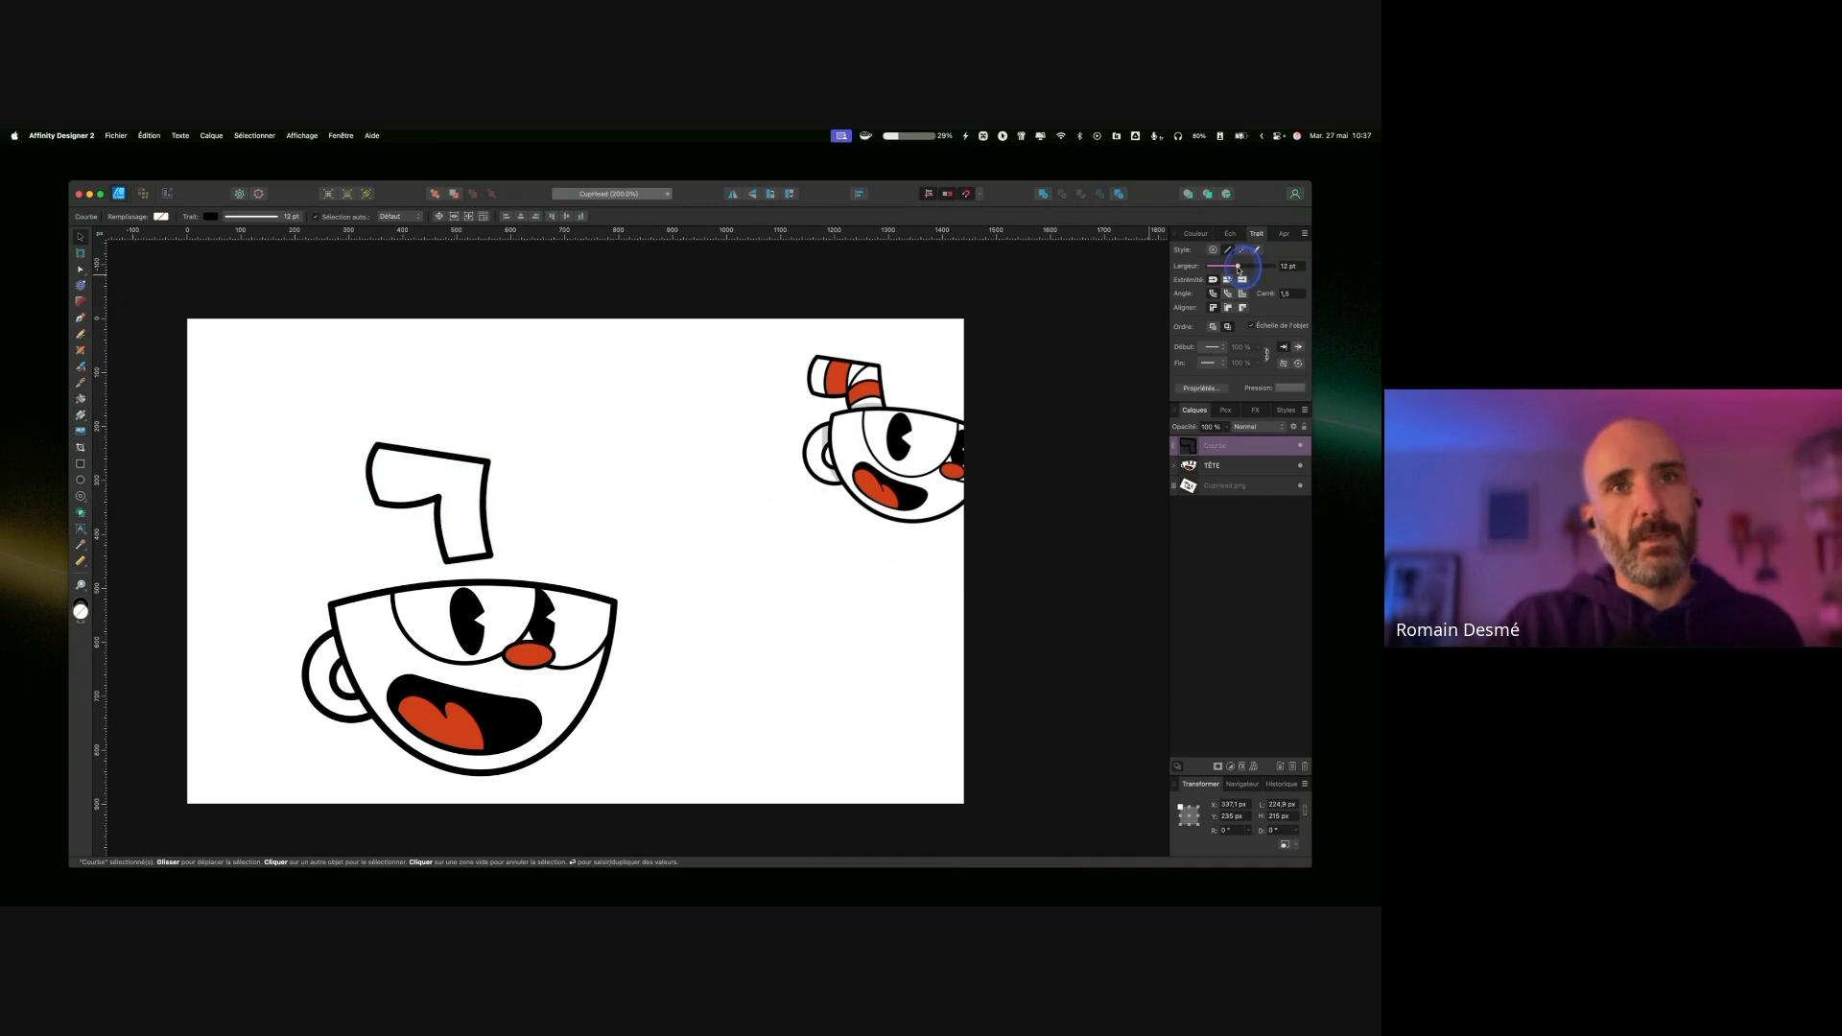
click(1285, 269)
text(12)
key(Return)
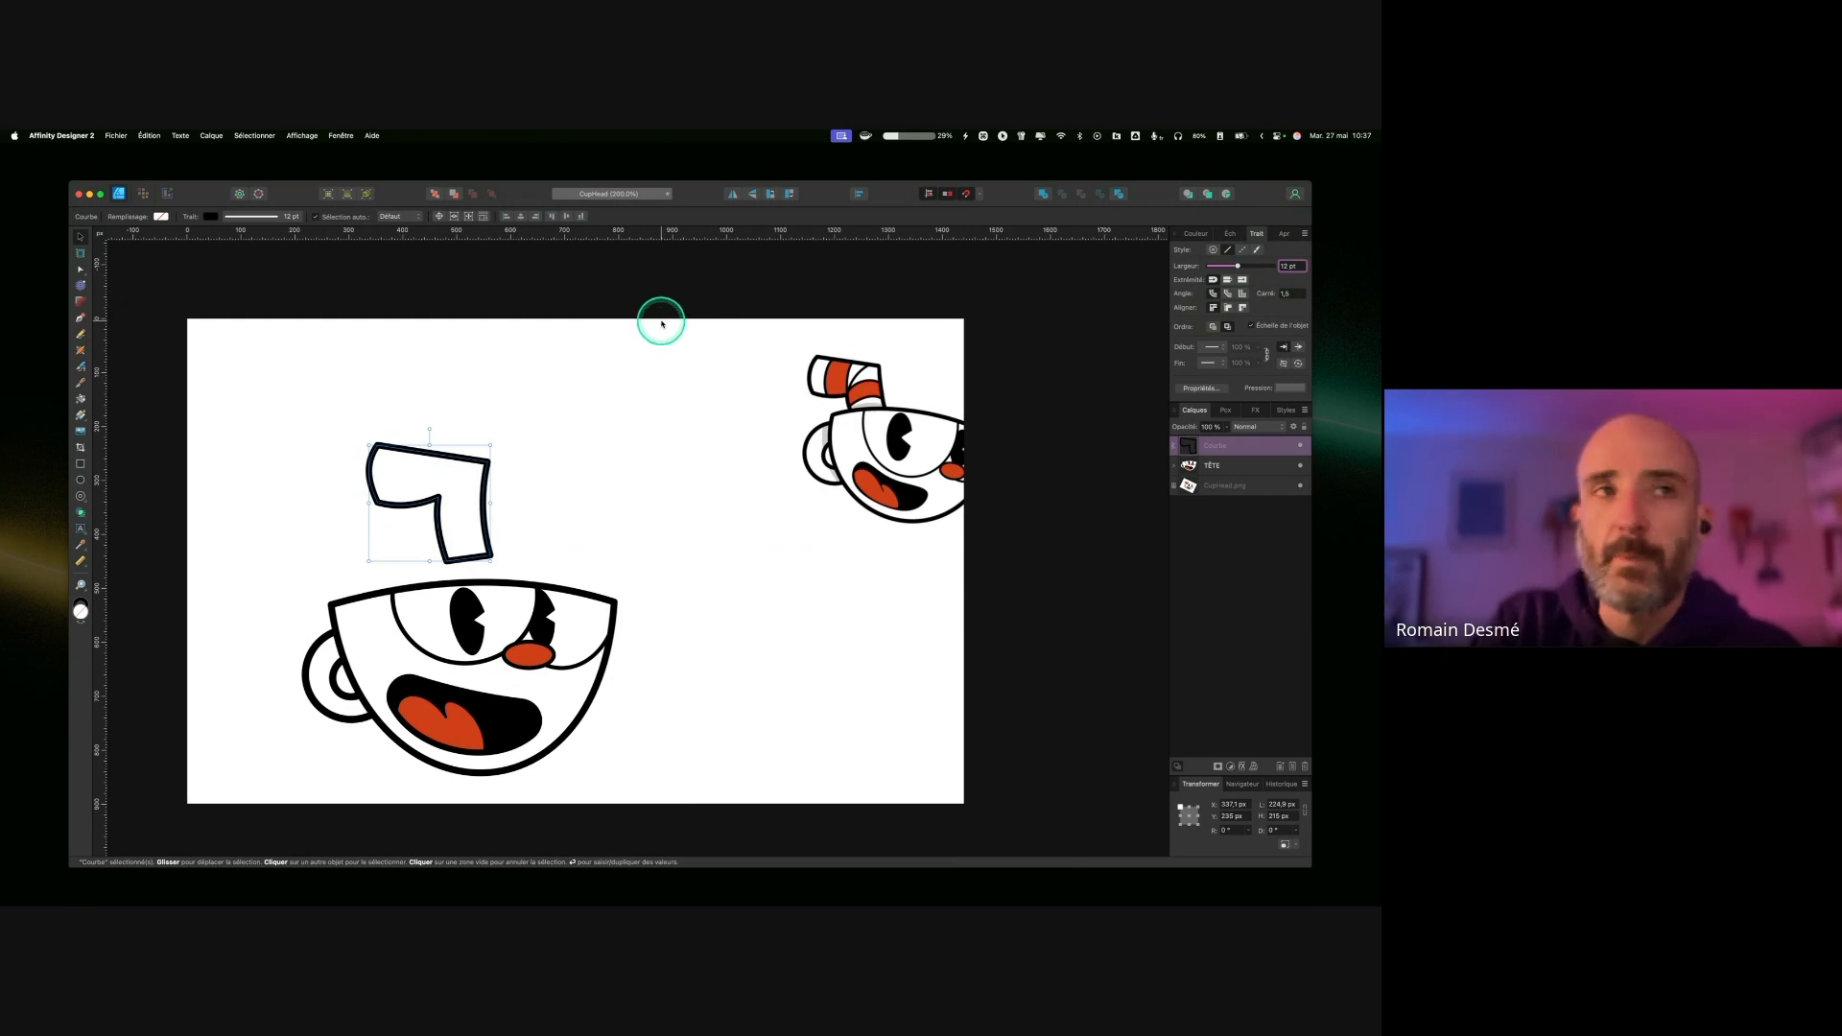
Step: Draw a closed four-point stripe across the straw's upper arm and curve its two crosswise edges to follow the straw's open end
click(80, 318)
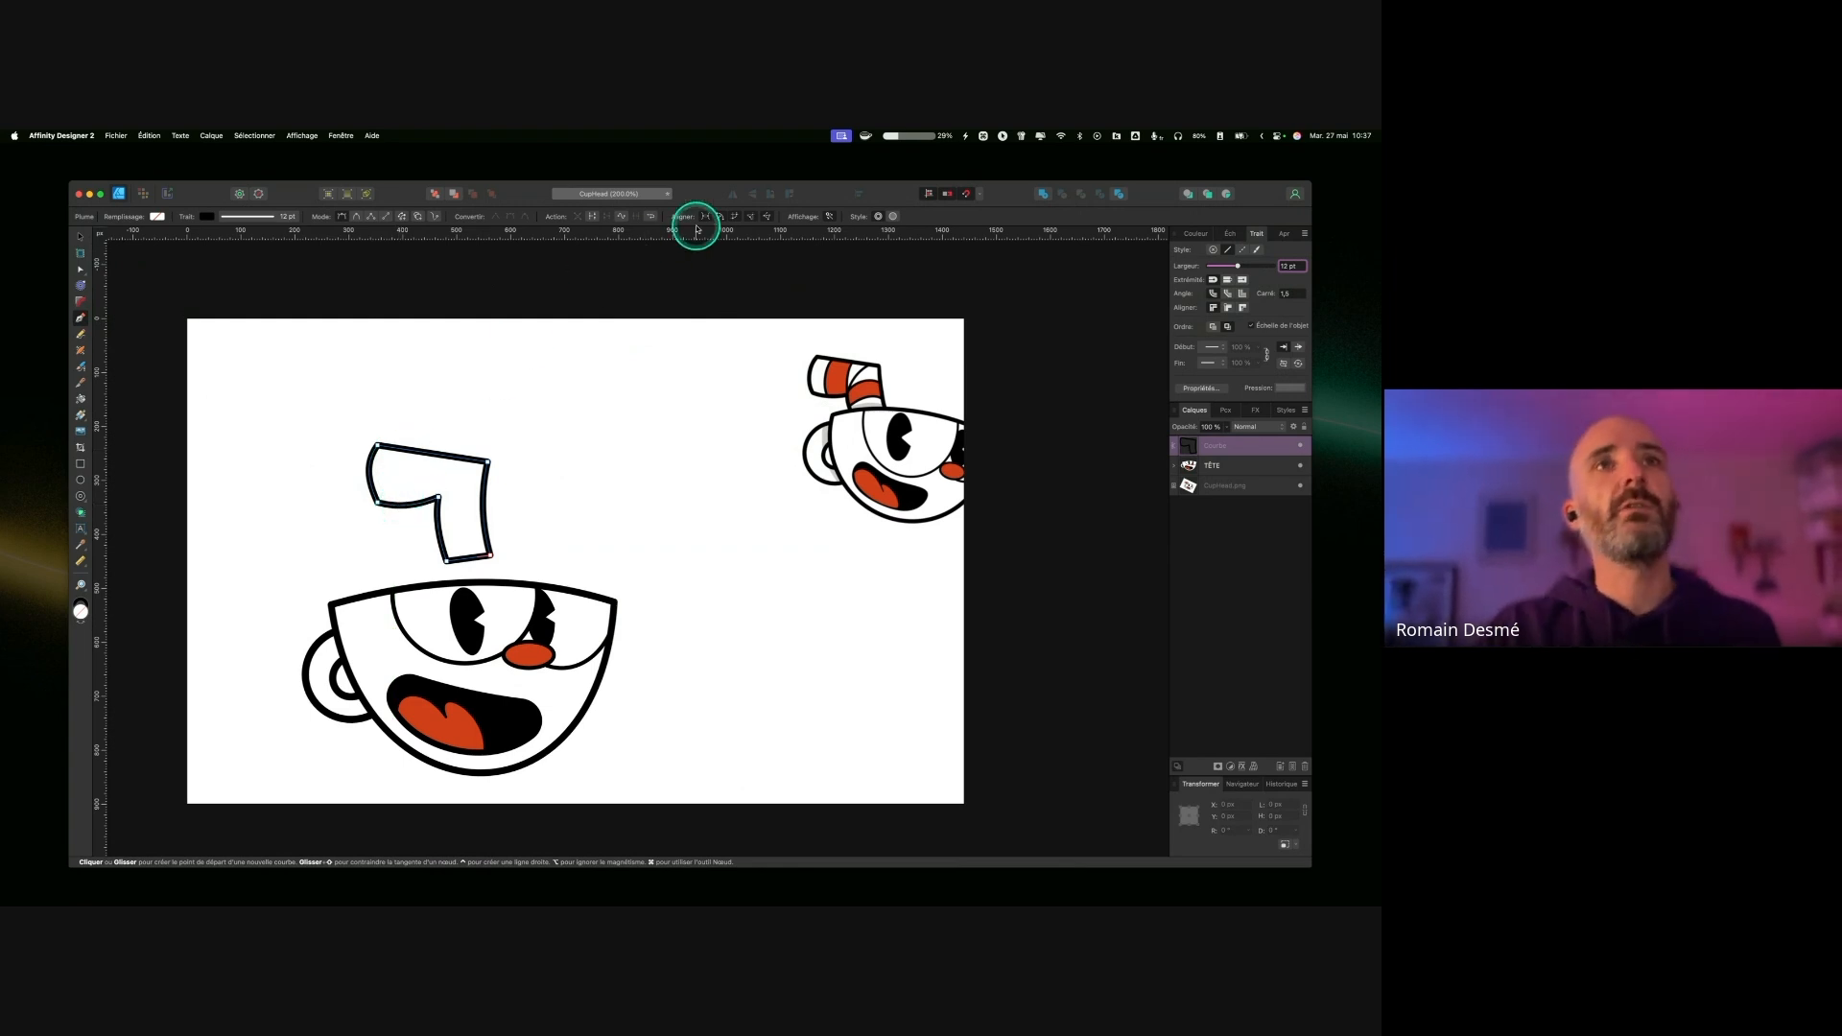
key(ctrl)
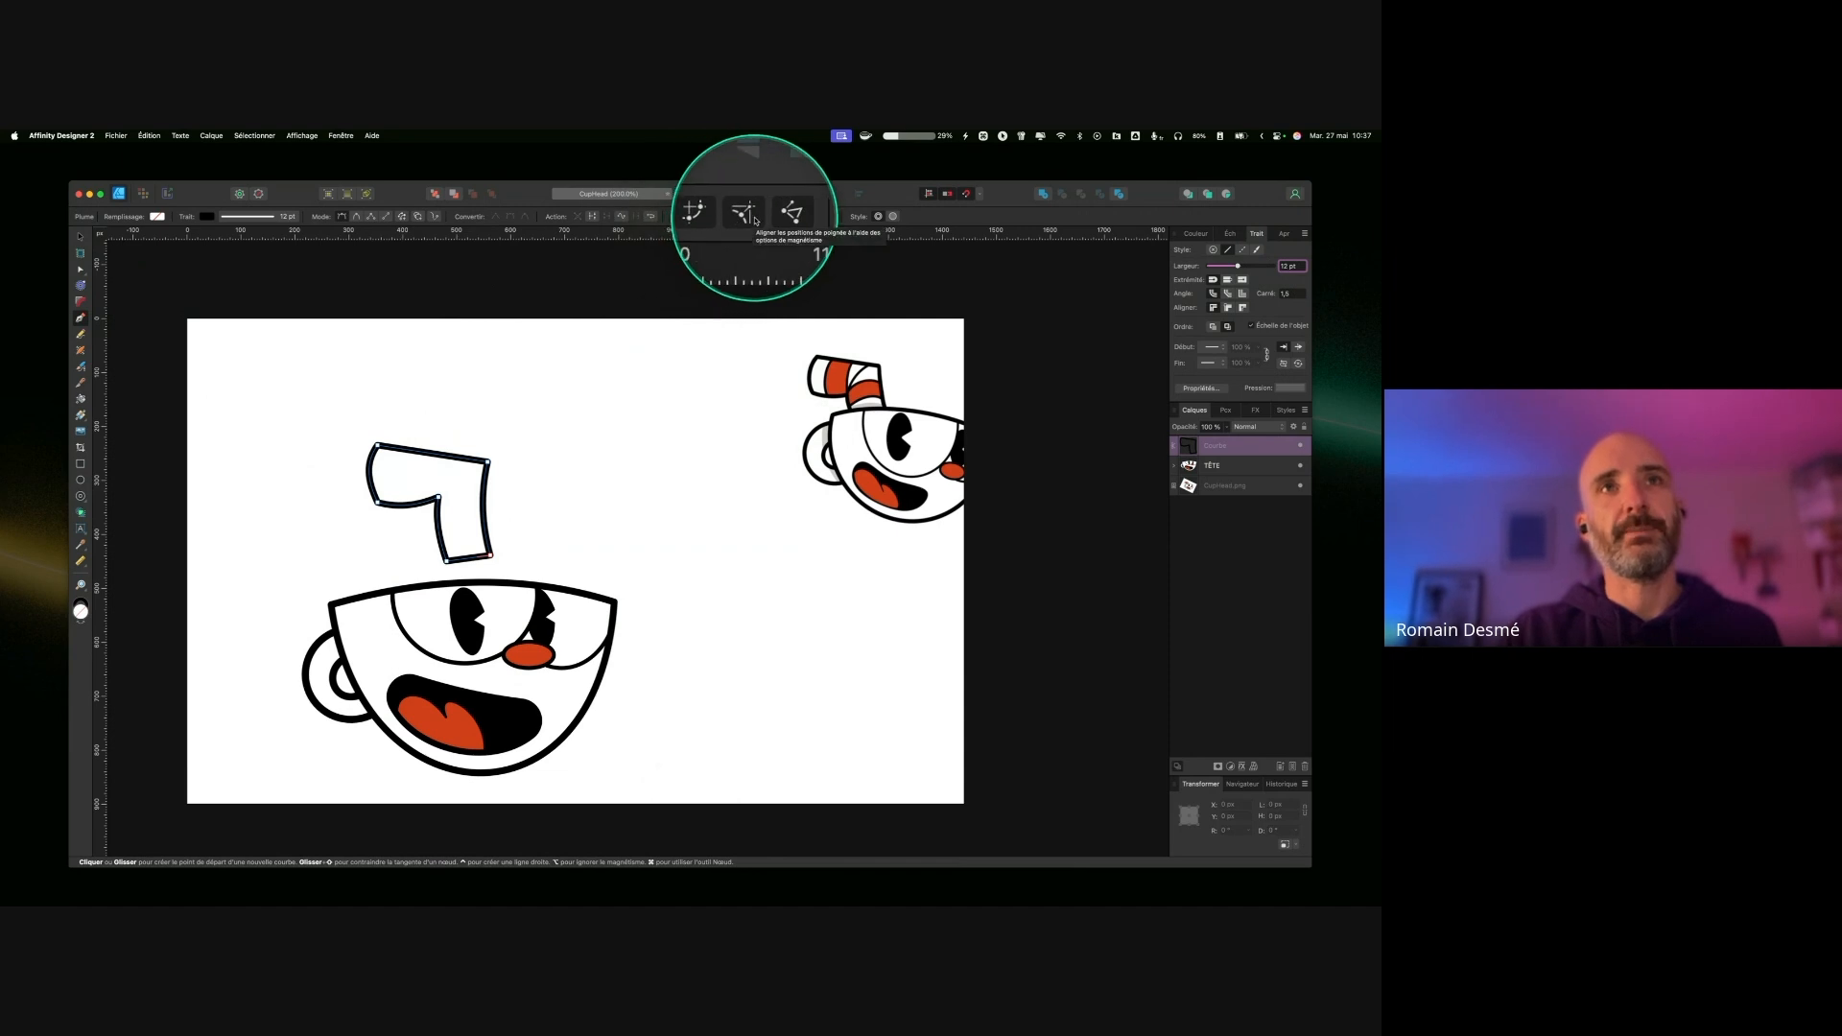
key(ctrl)
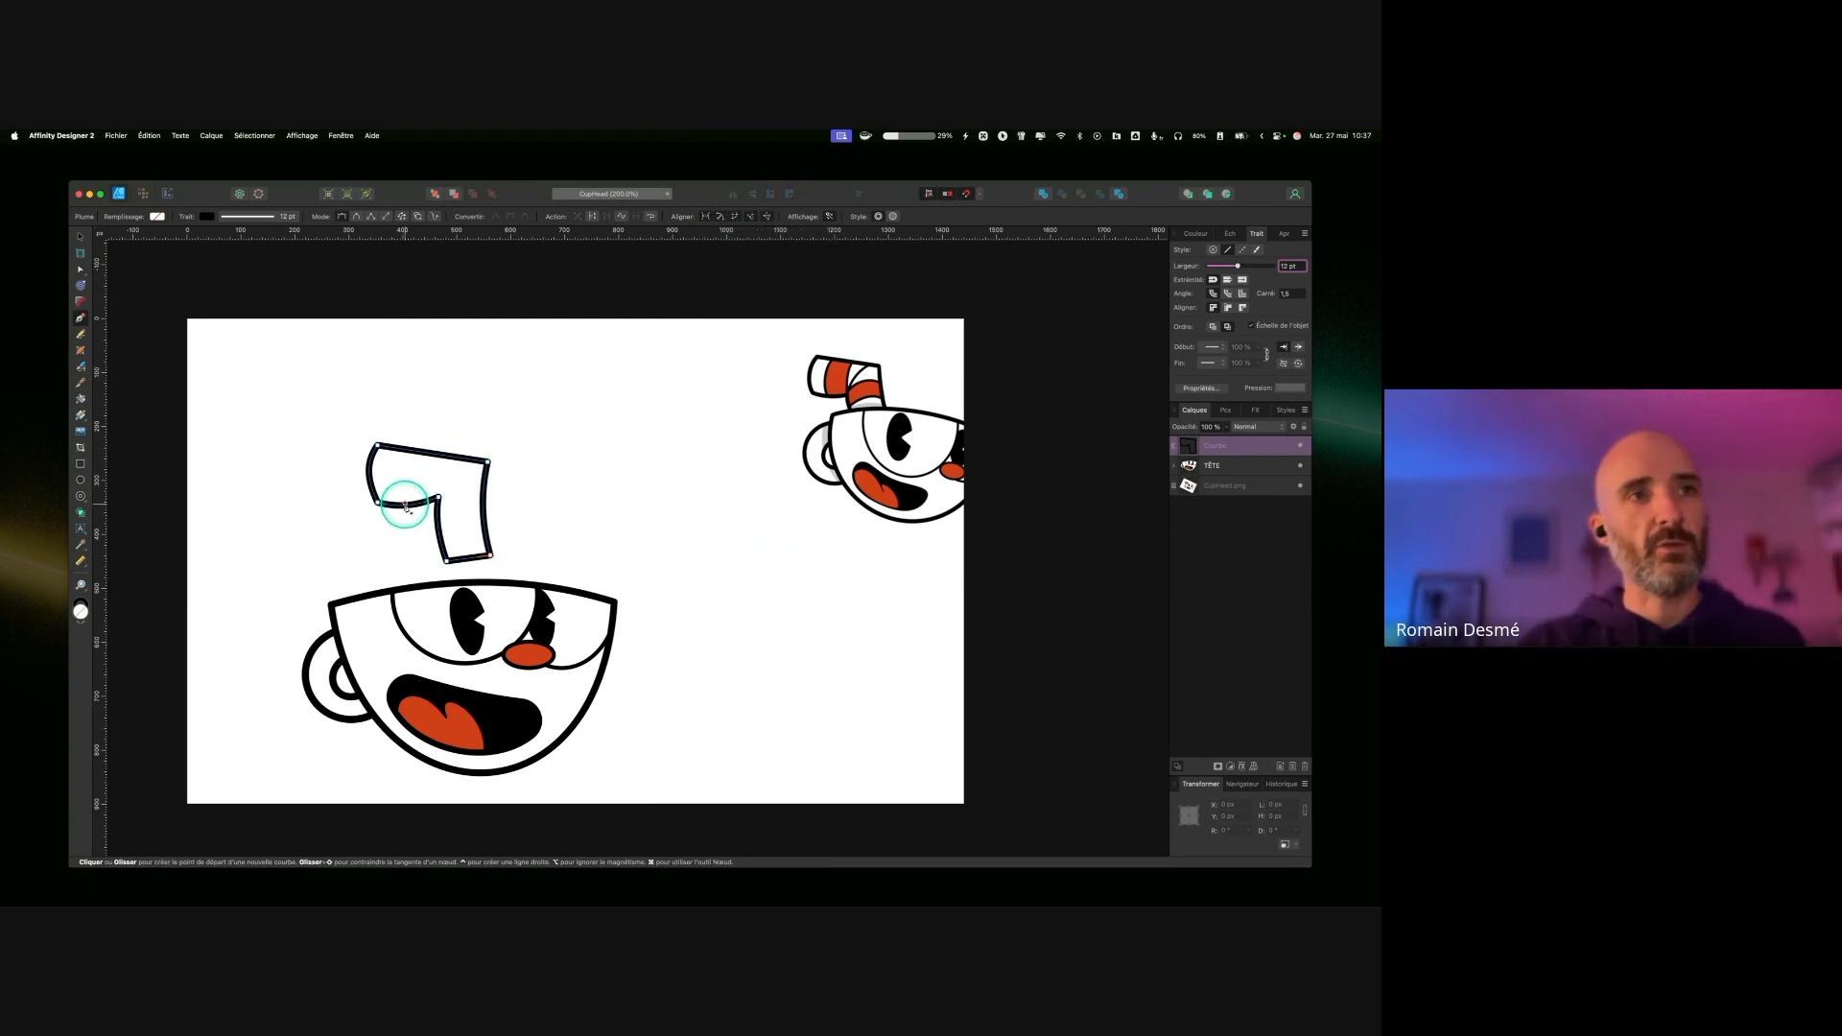
key(ctrl)
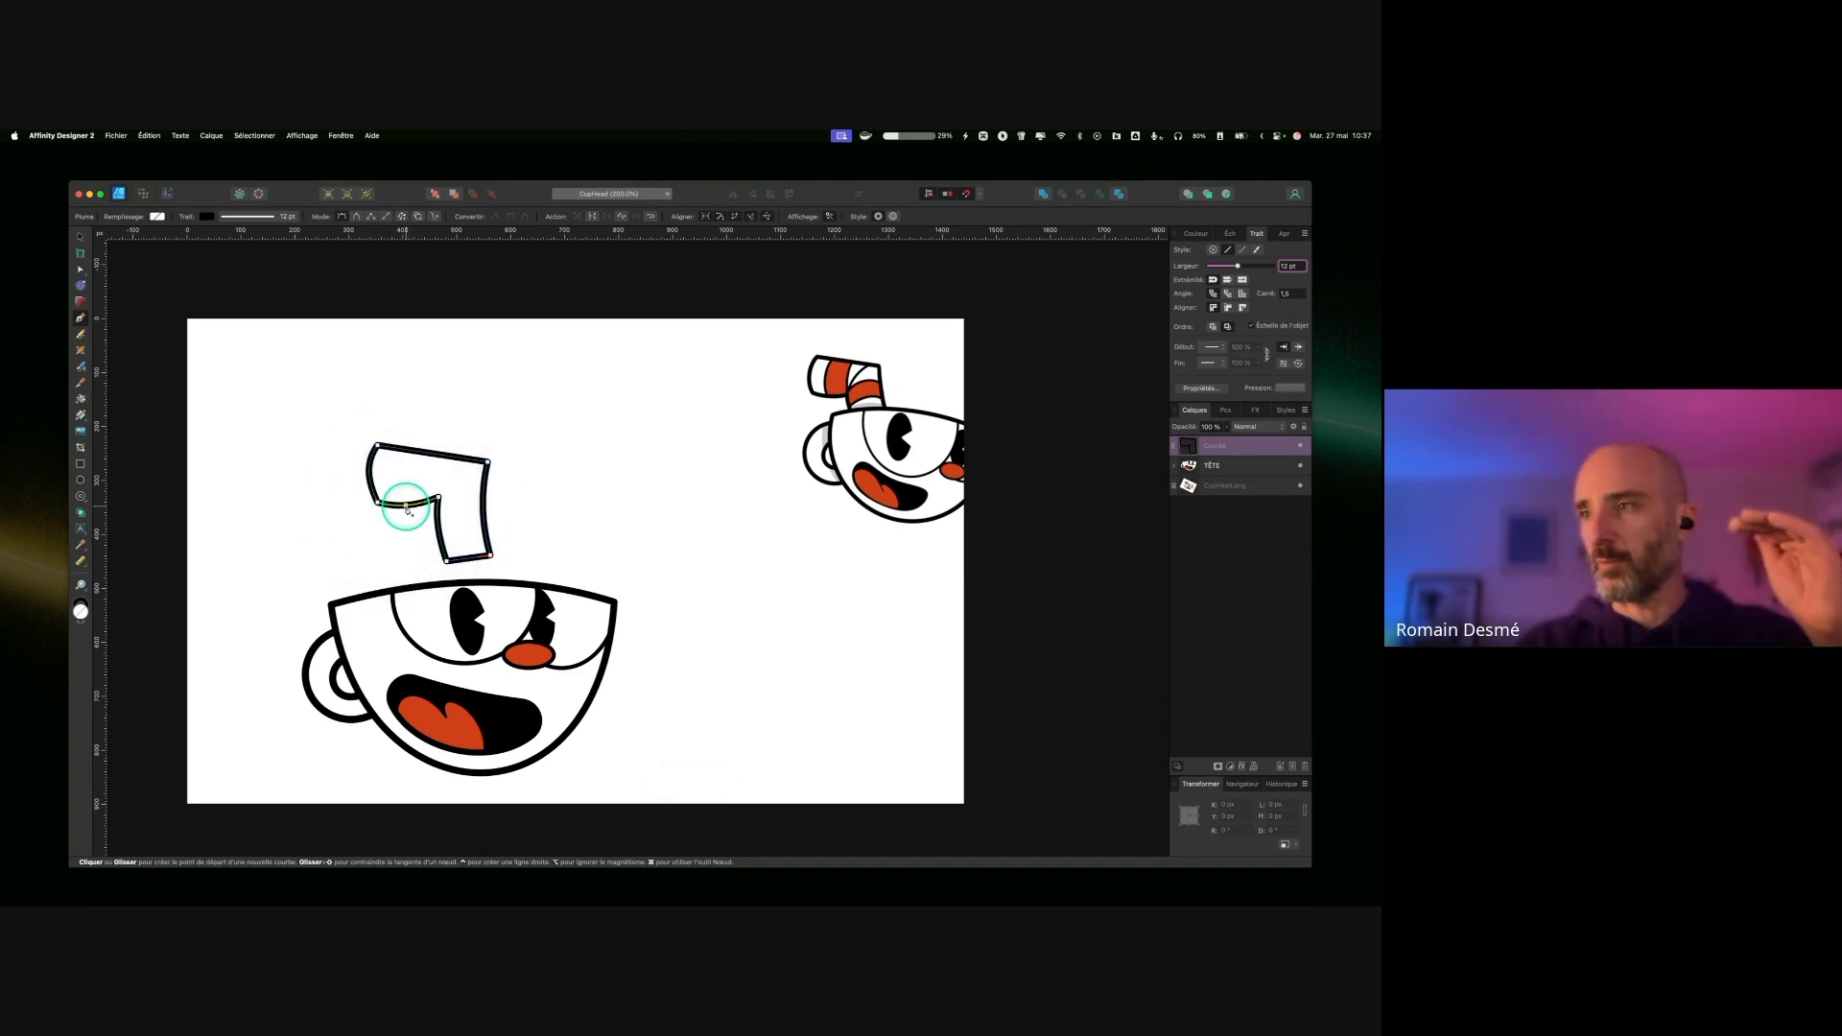
click(407, 507)
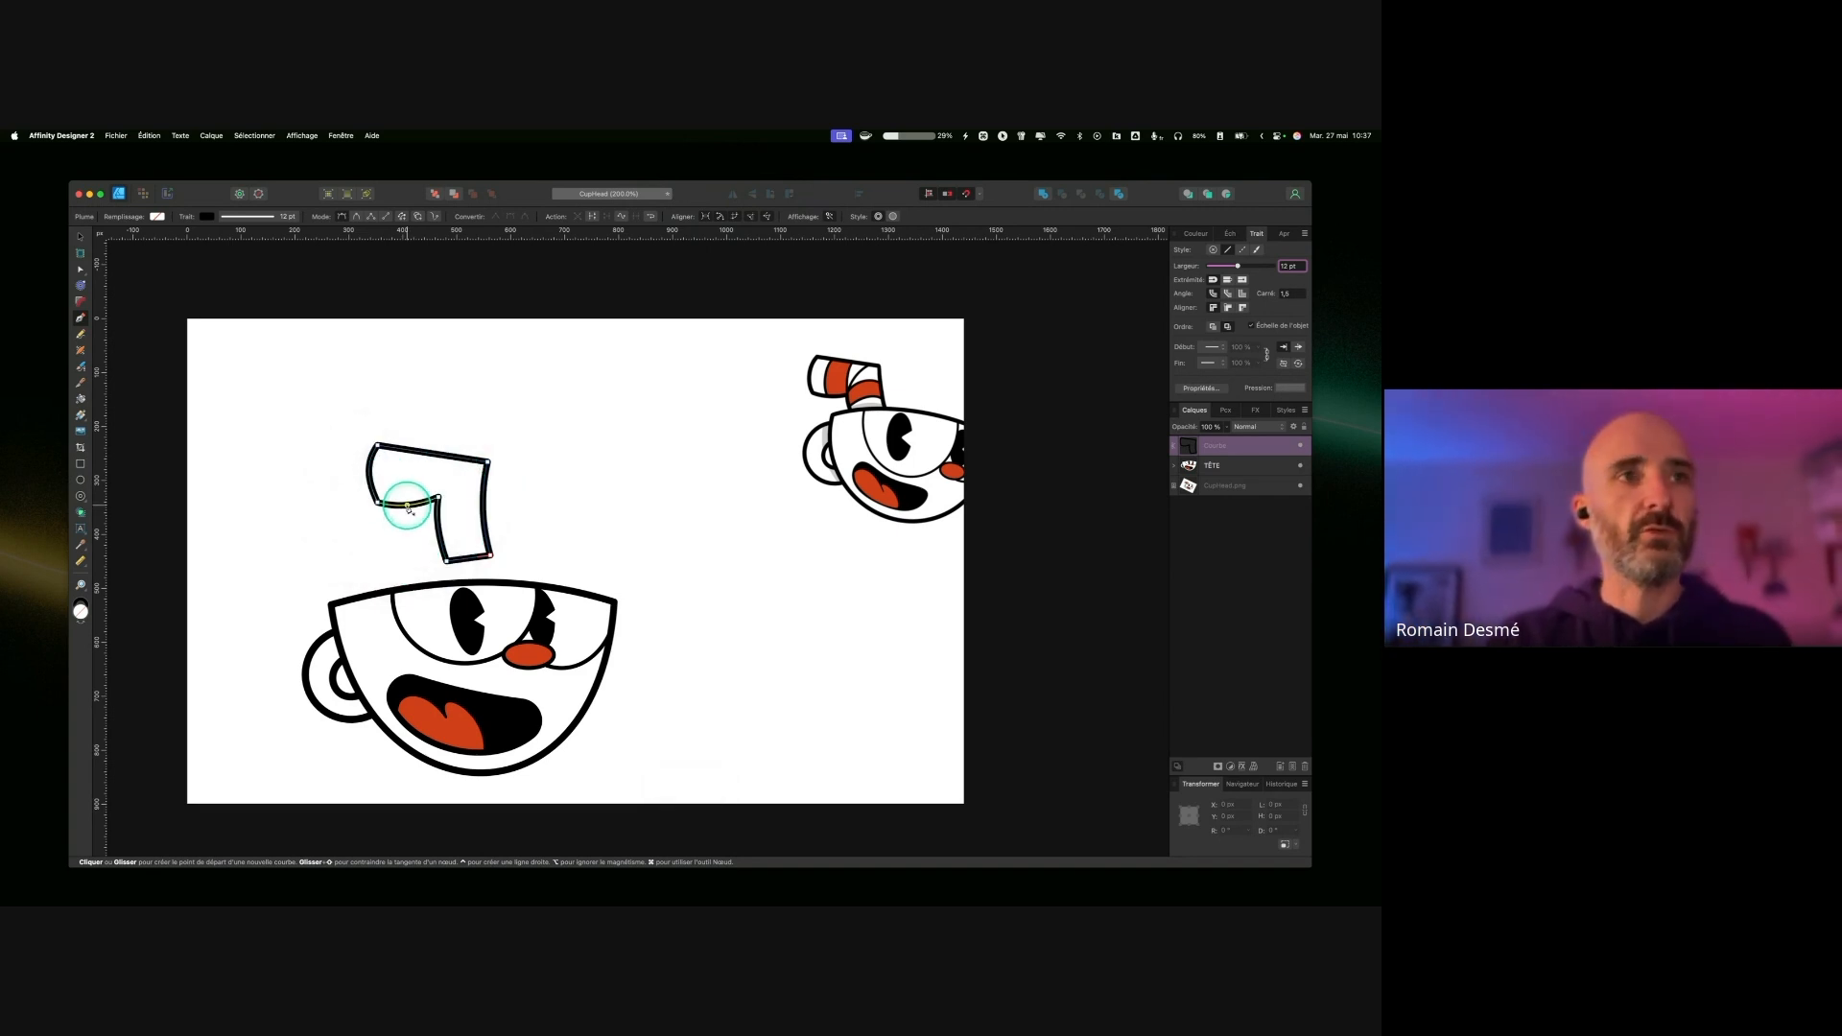
drag(403, 508, 408, 477)
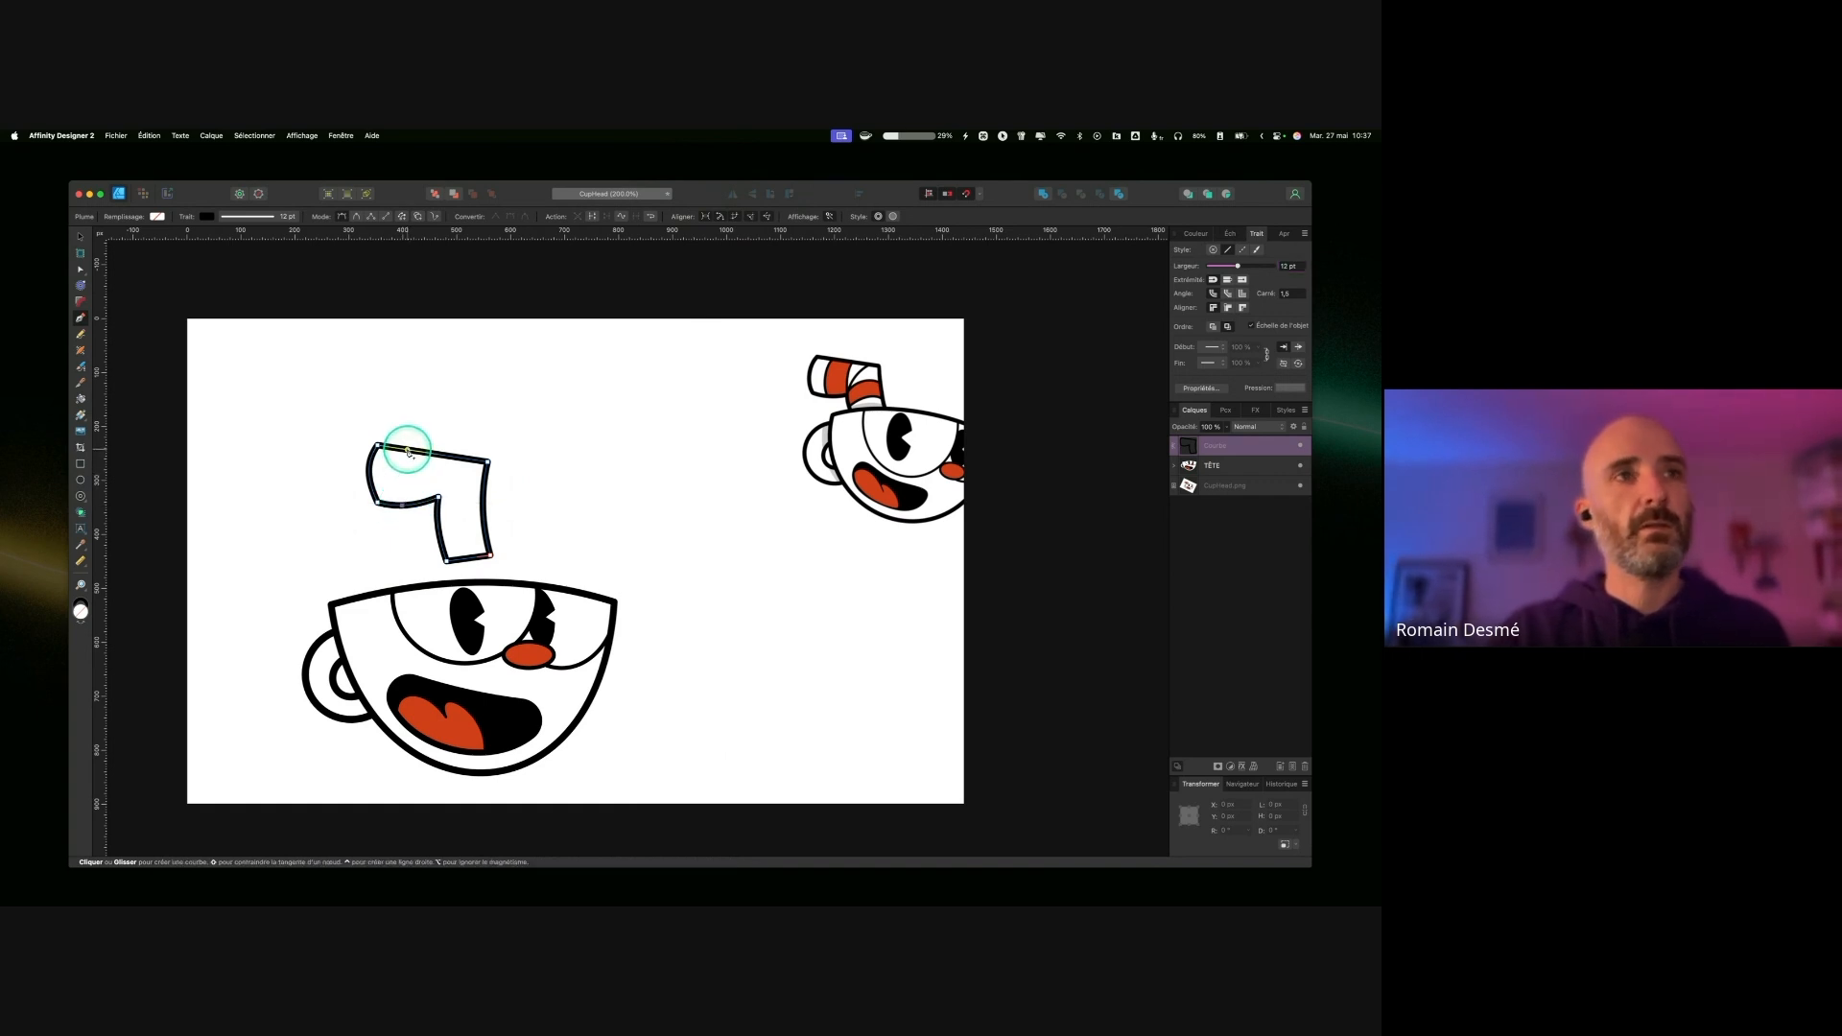
click(407, 451)
mouse_move(407, 451)
mouse_down()
mouse_move(439, 453)
mouse_move(435, 499)
mouse_up()
click(403, 507)
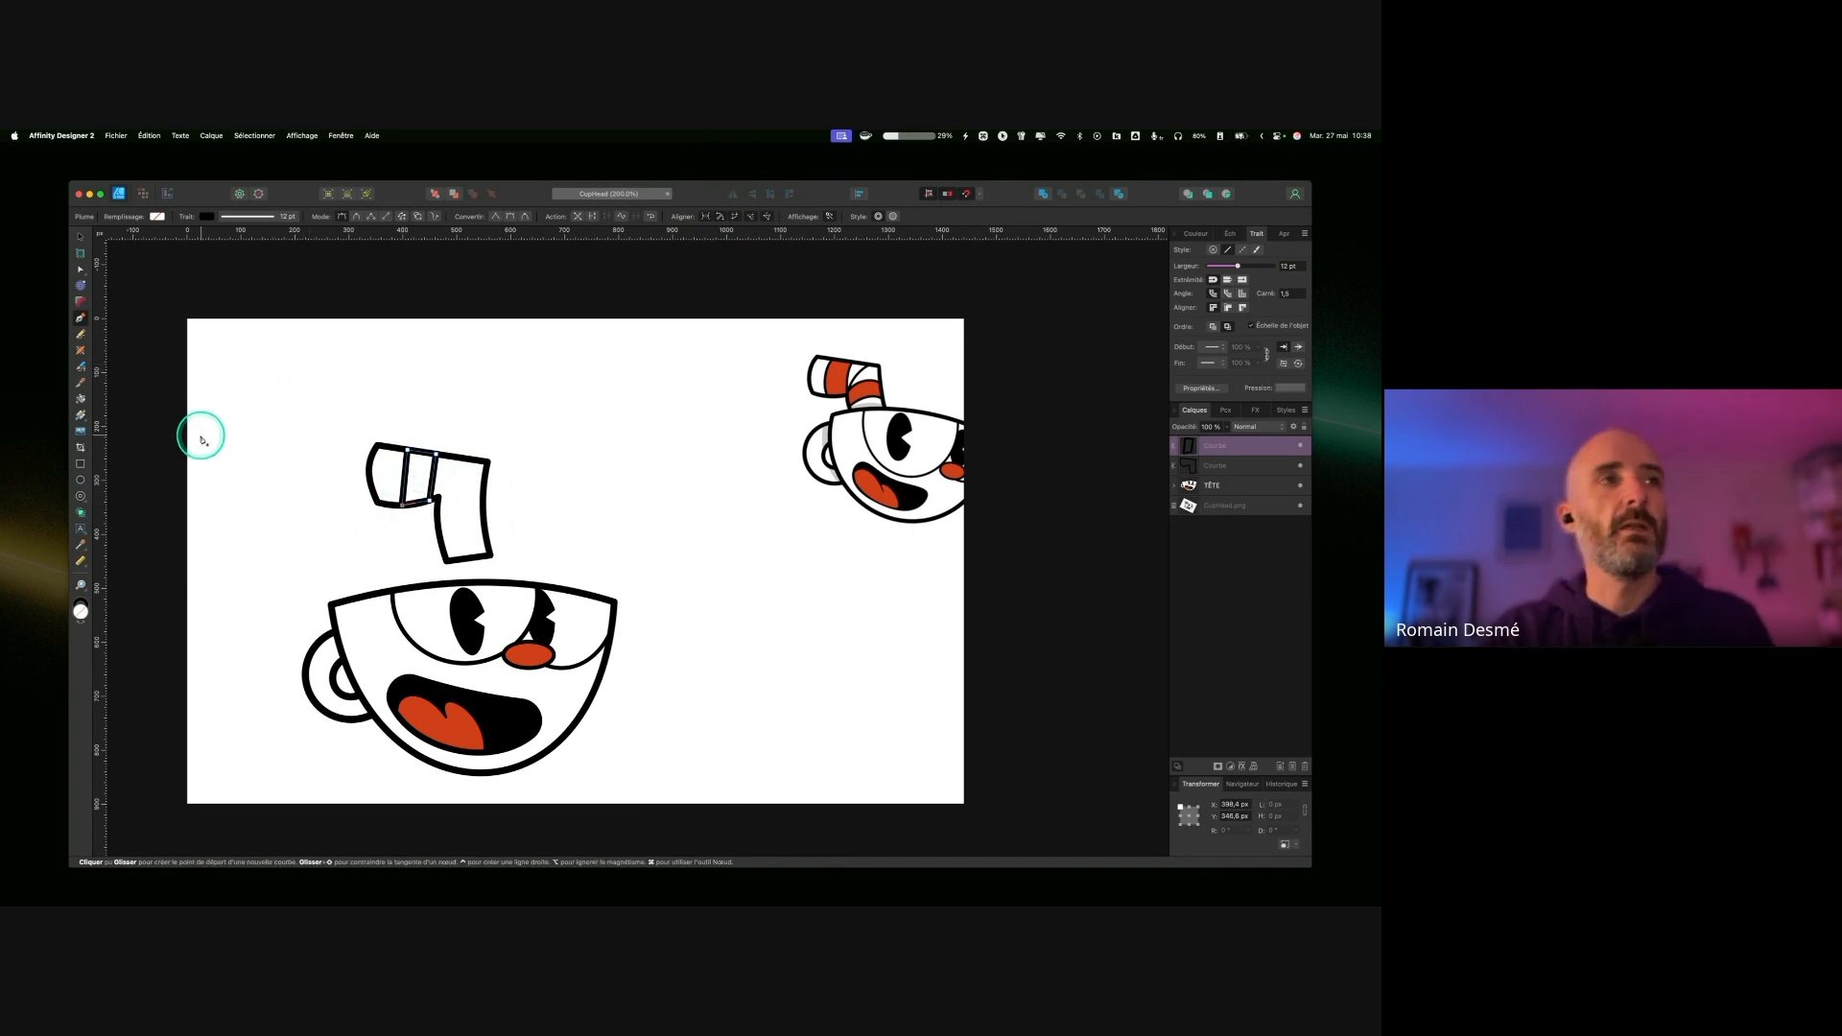
click(79, 278)
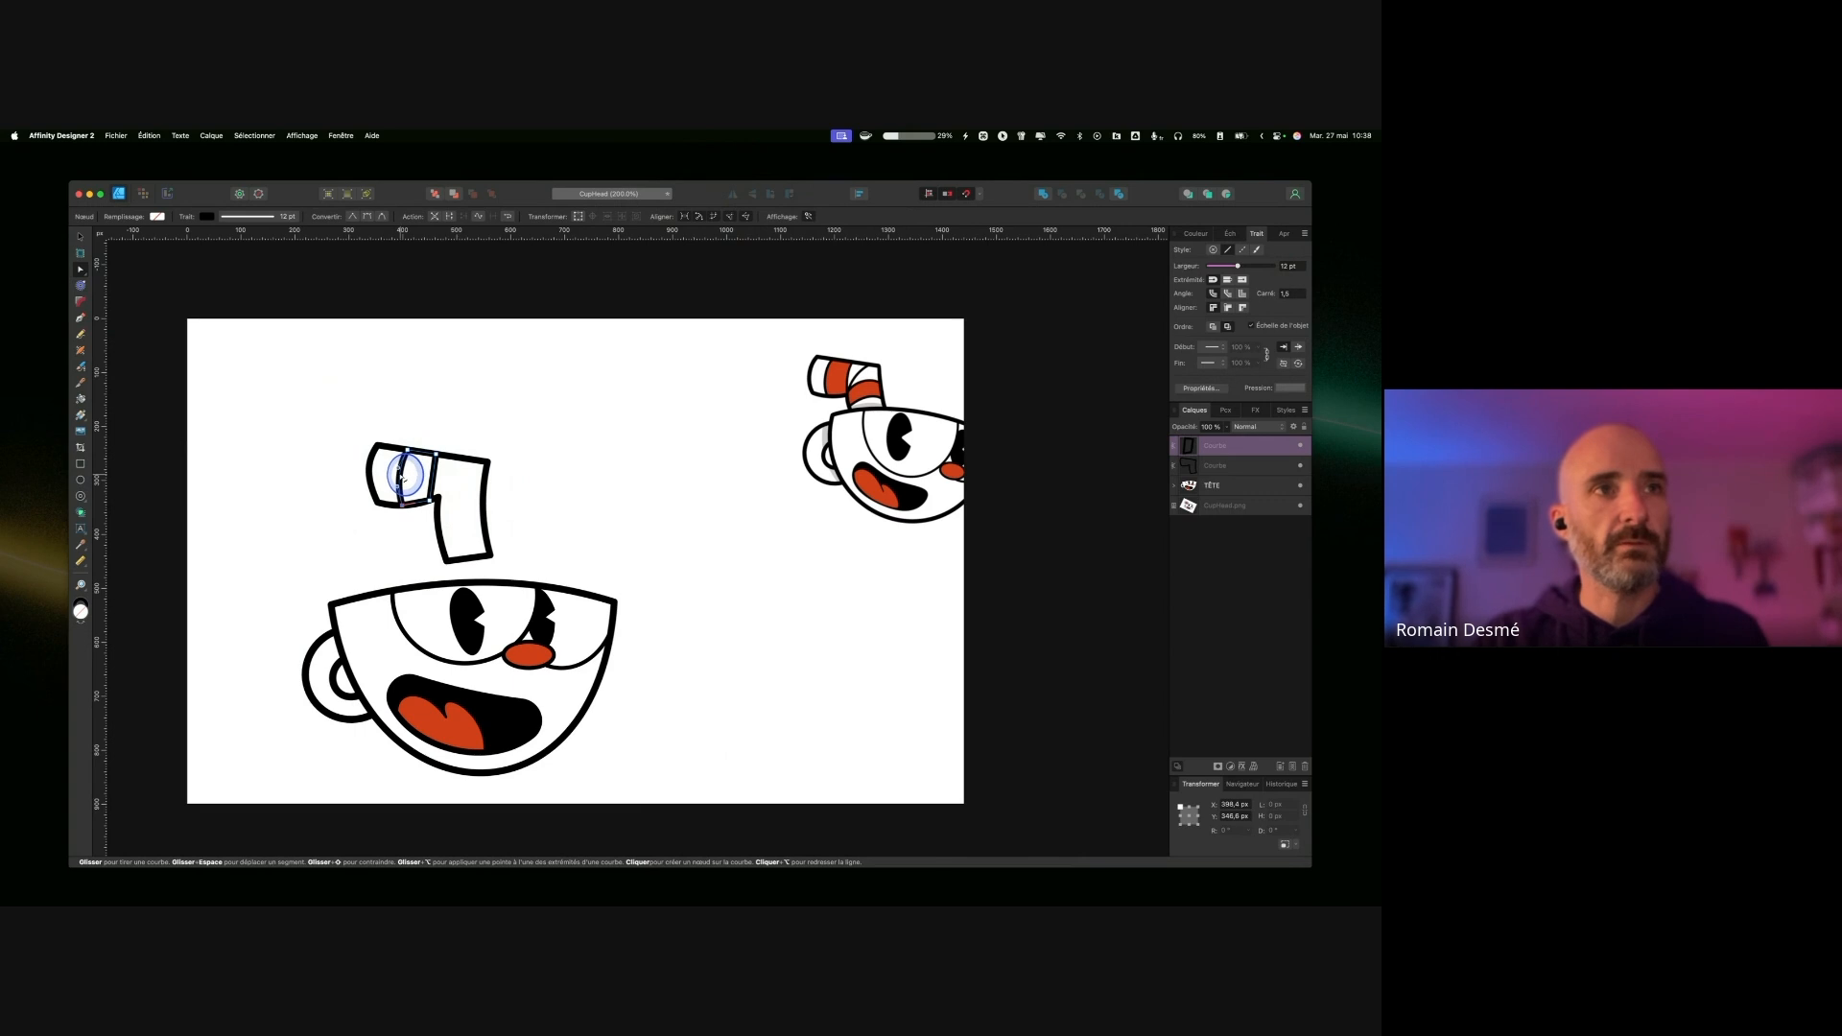
drag(433, 480, 428, 479)
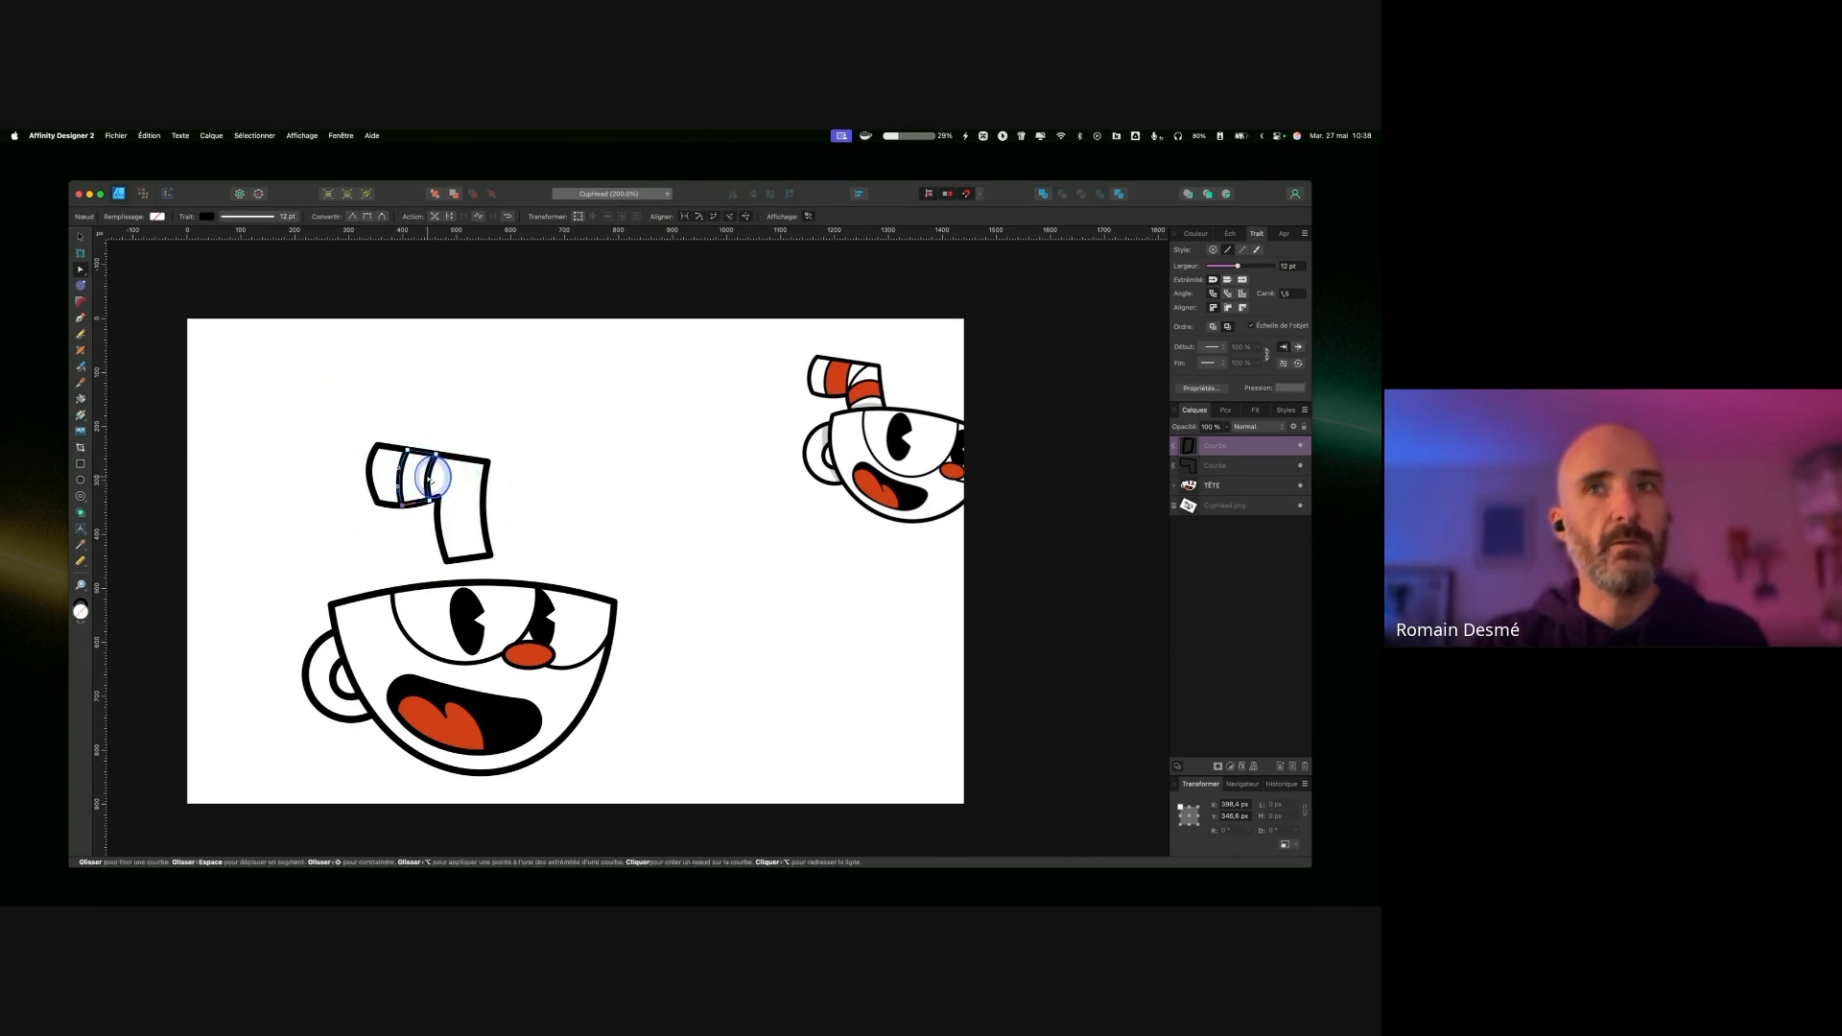
Step: Fill the stripe on the straw's upper arm with the sampled red from the colour picker and deselect it
click(1193, 234)
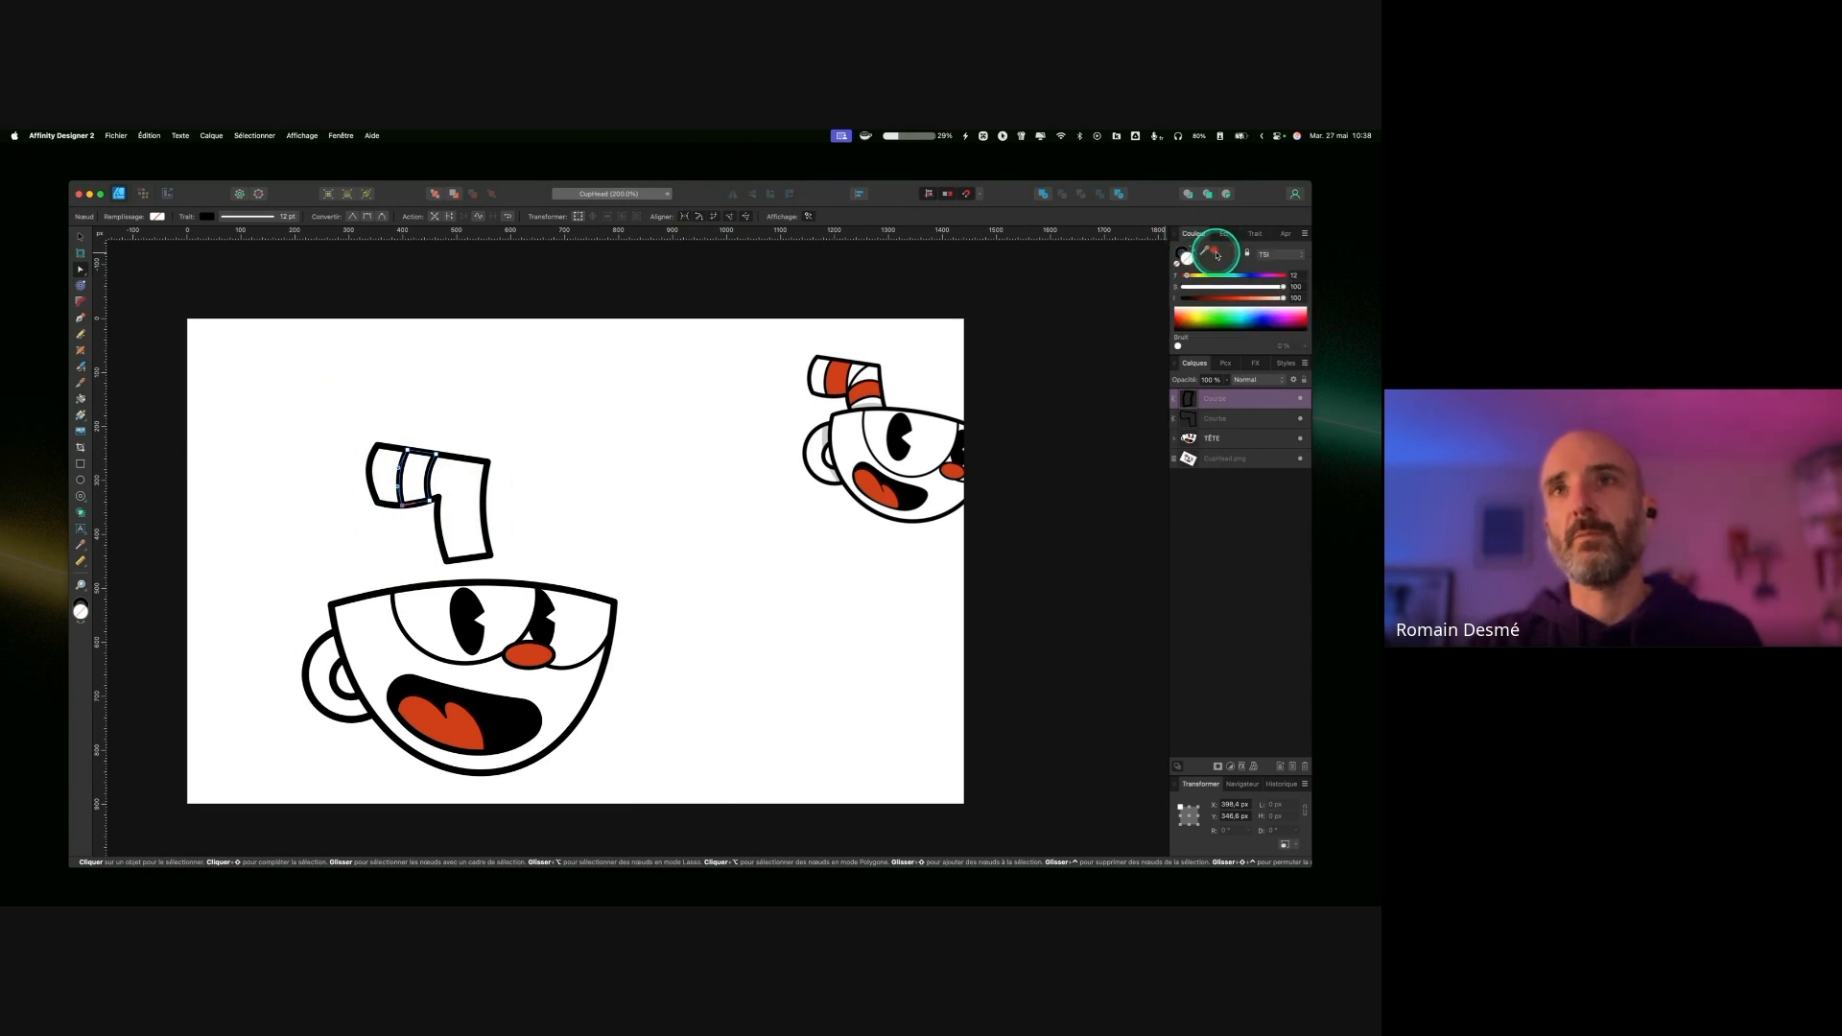
key(ctrl)
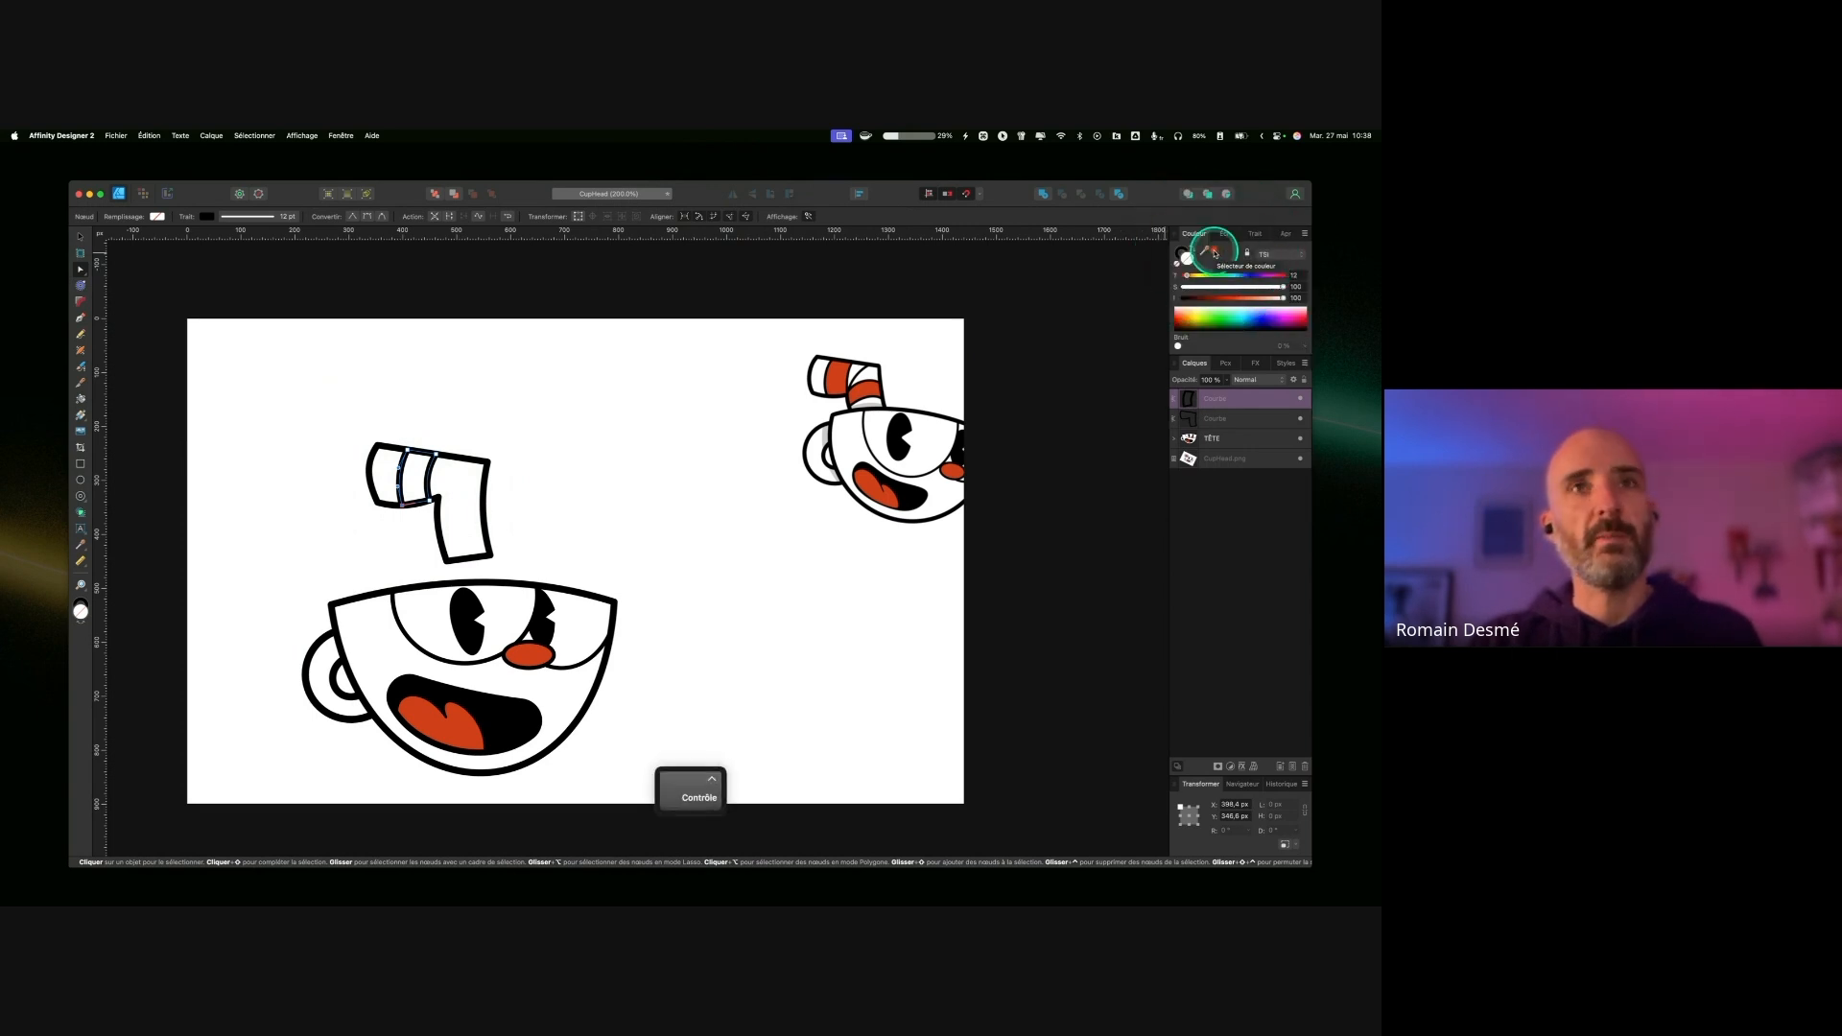
click(1214, 253)
click(81, 237)
click(302, 372)
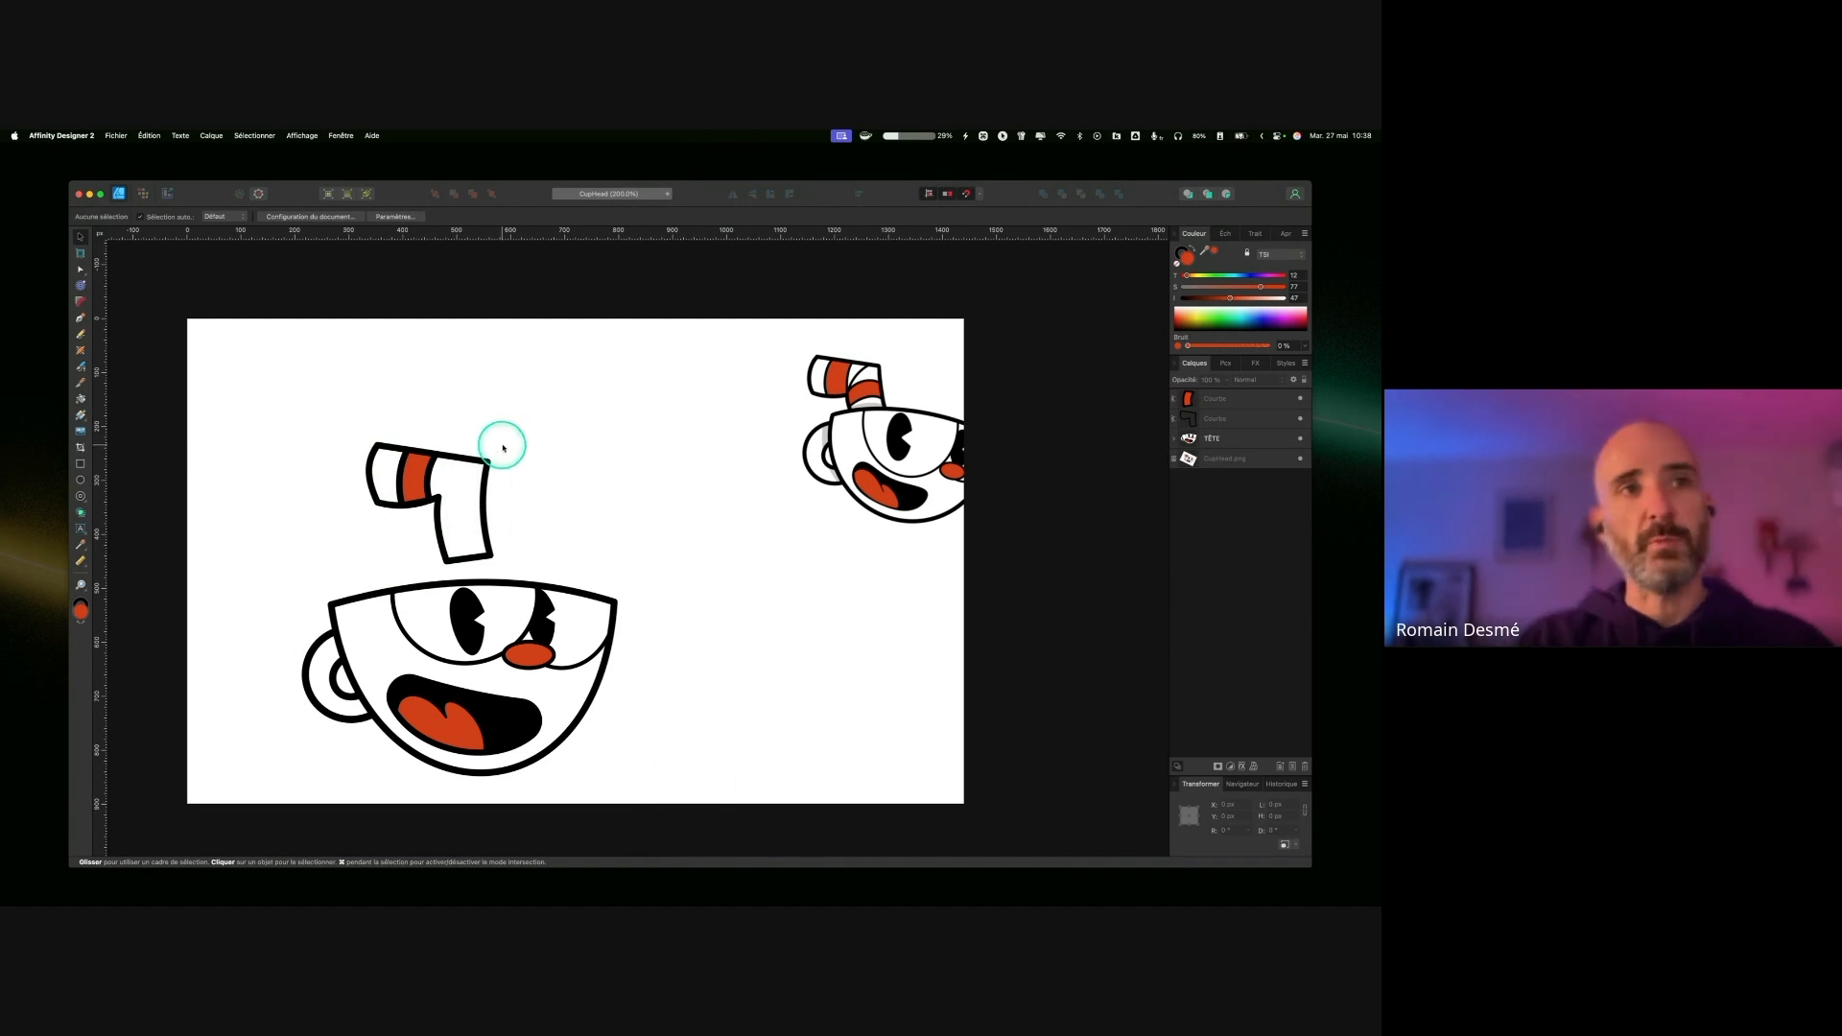
key(ctrl)
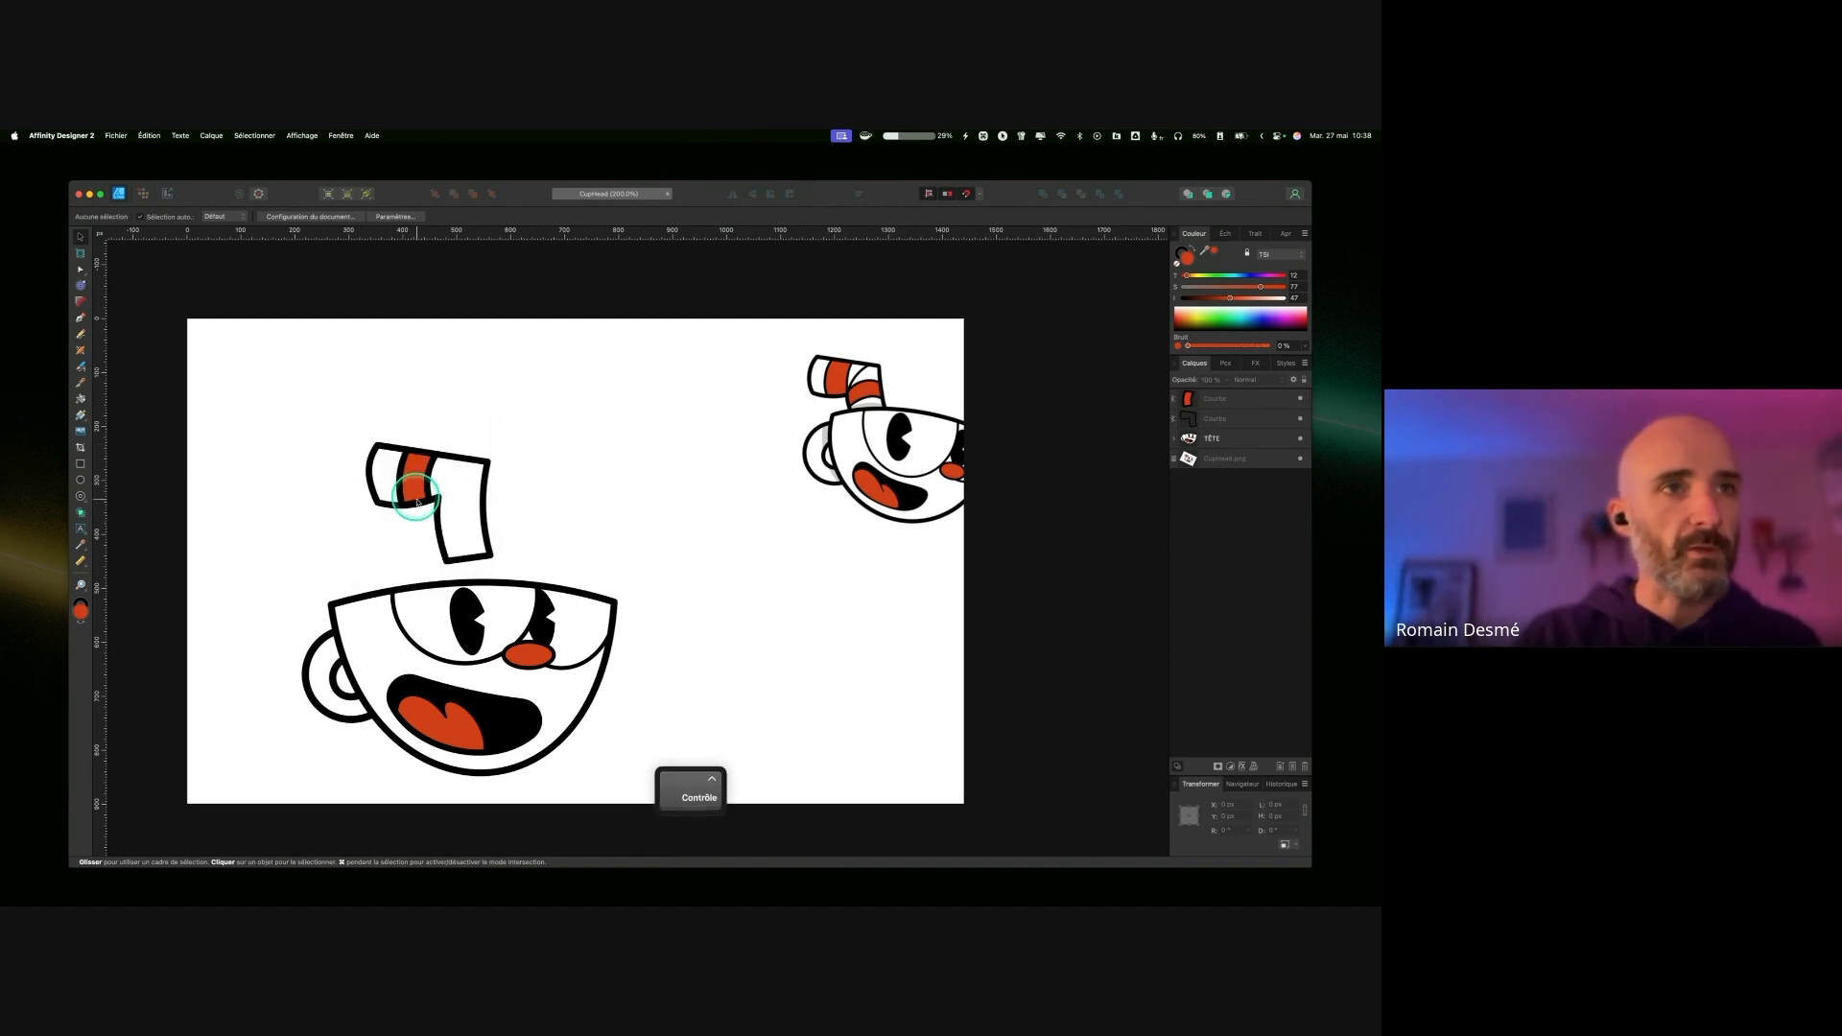
key(super+equal)
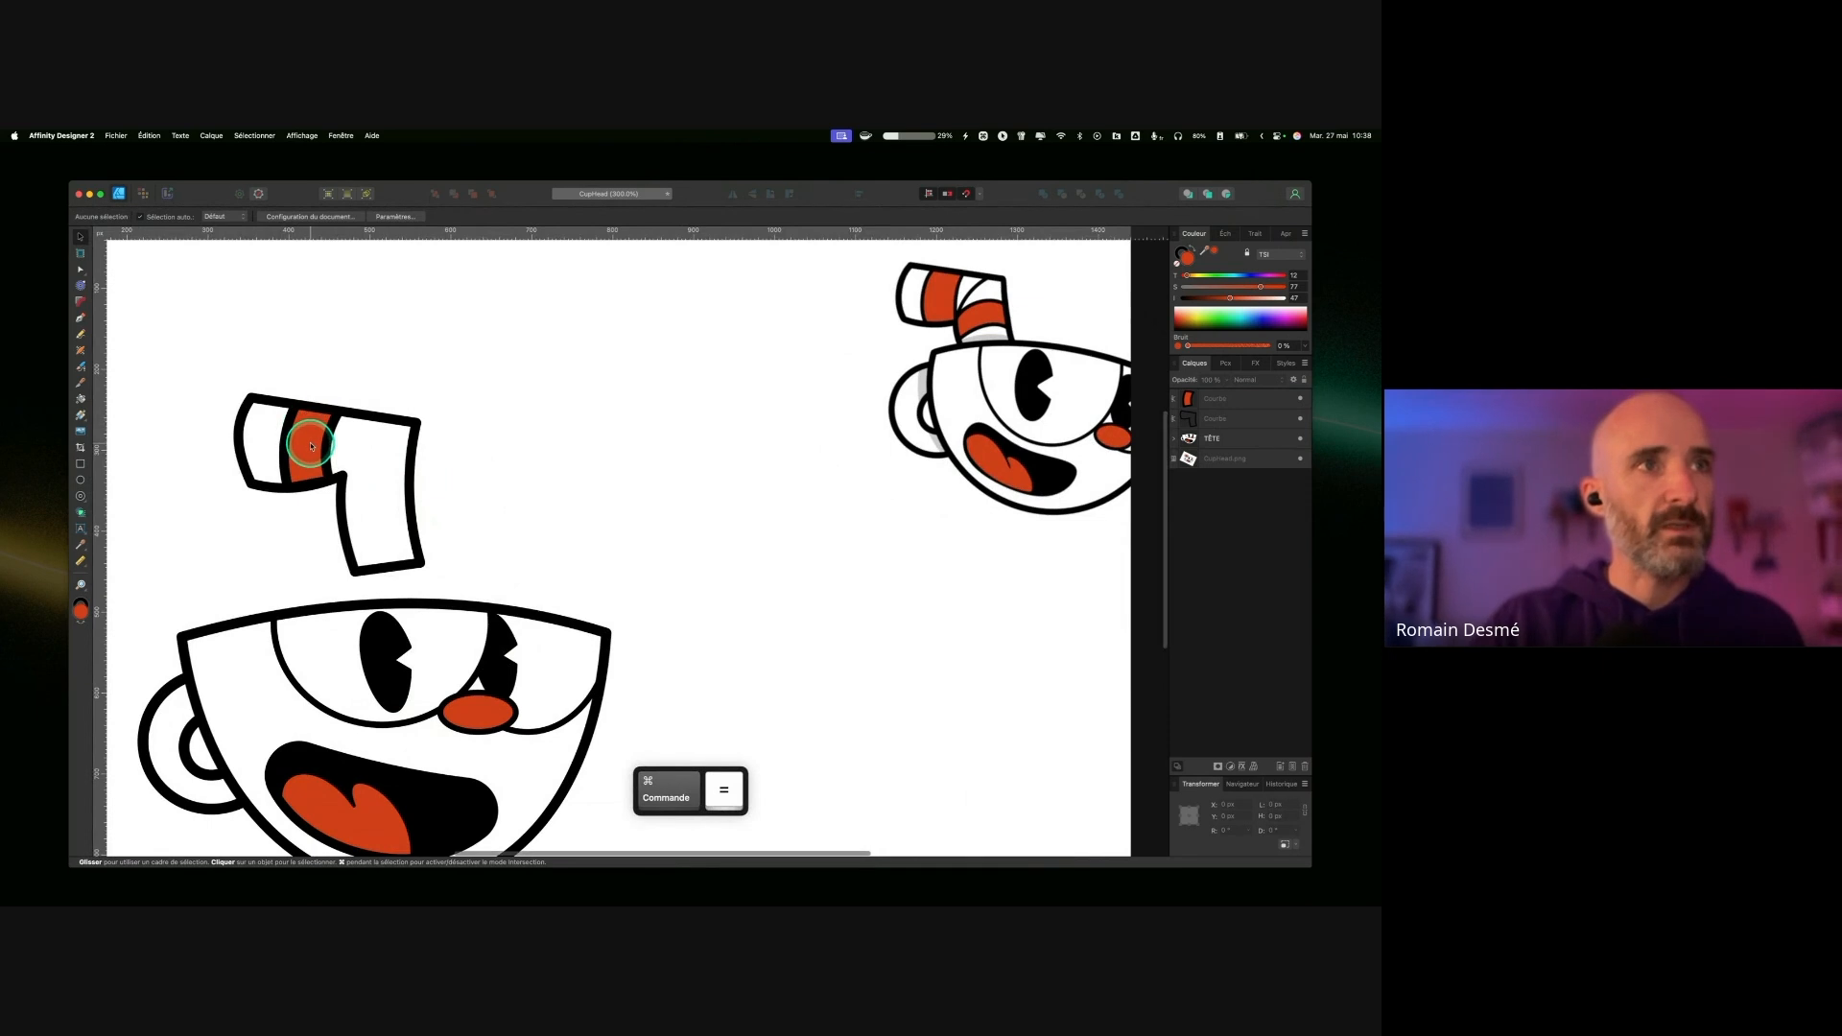
click(311, 446)
click(81, 270)
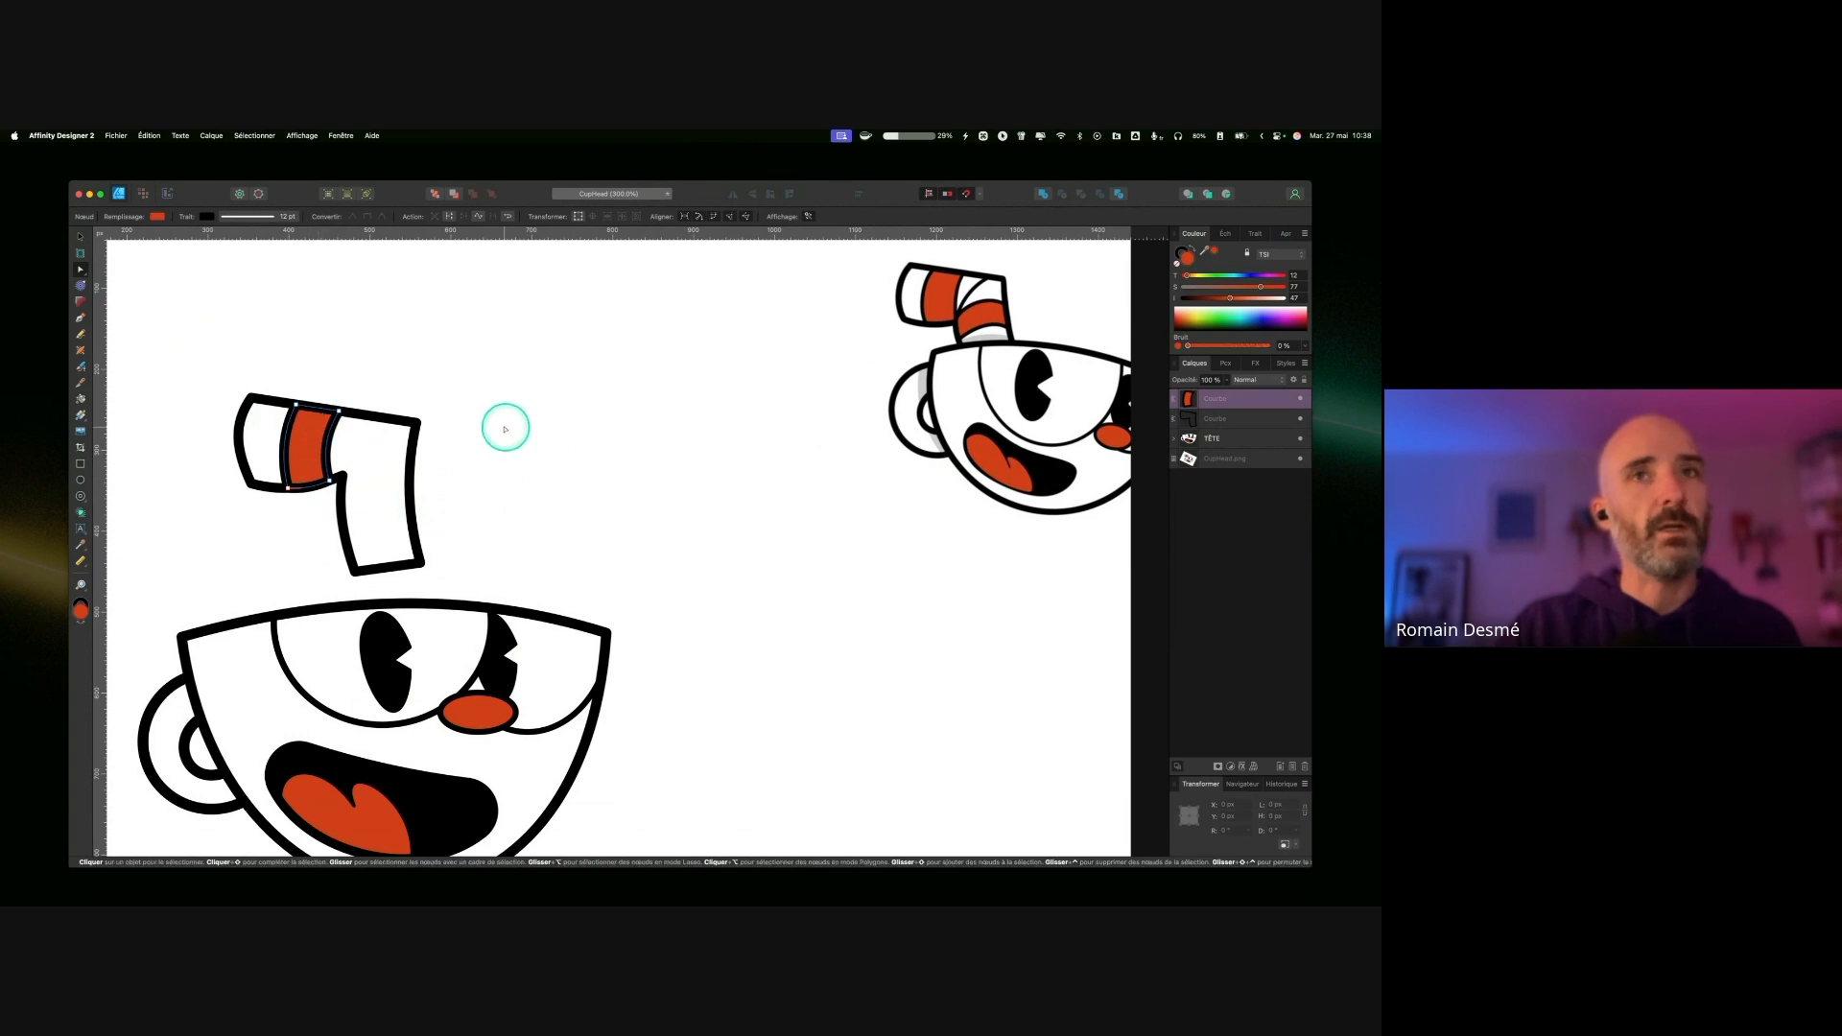
click(80, 236)
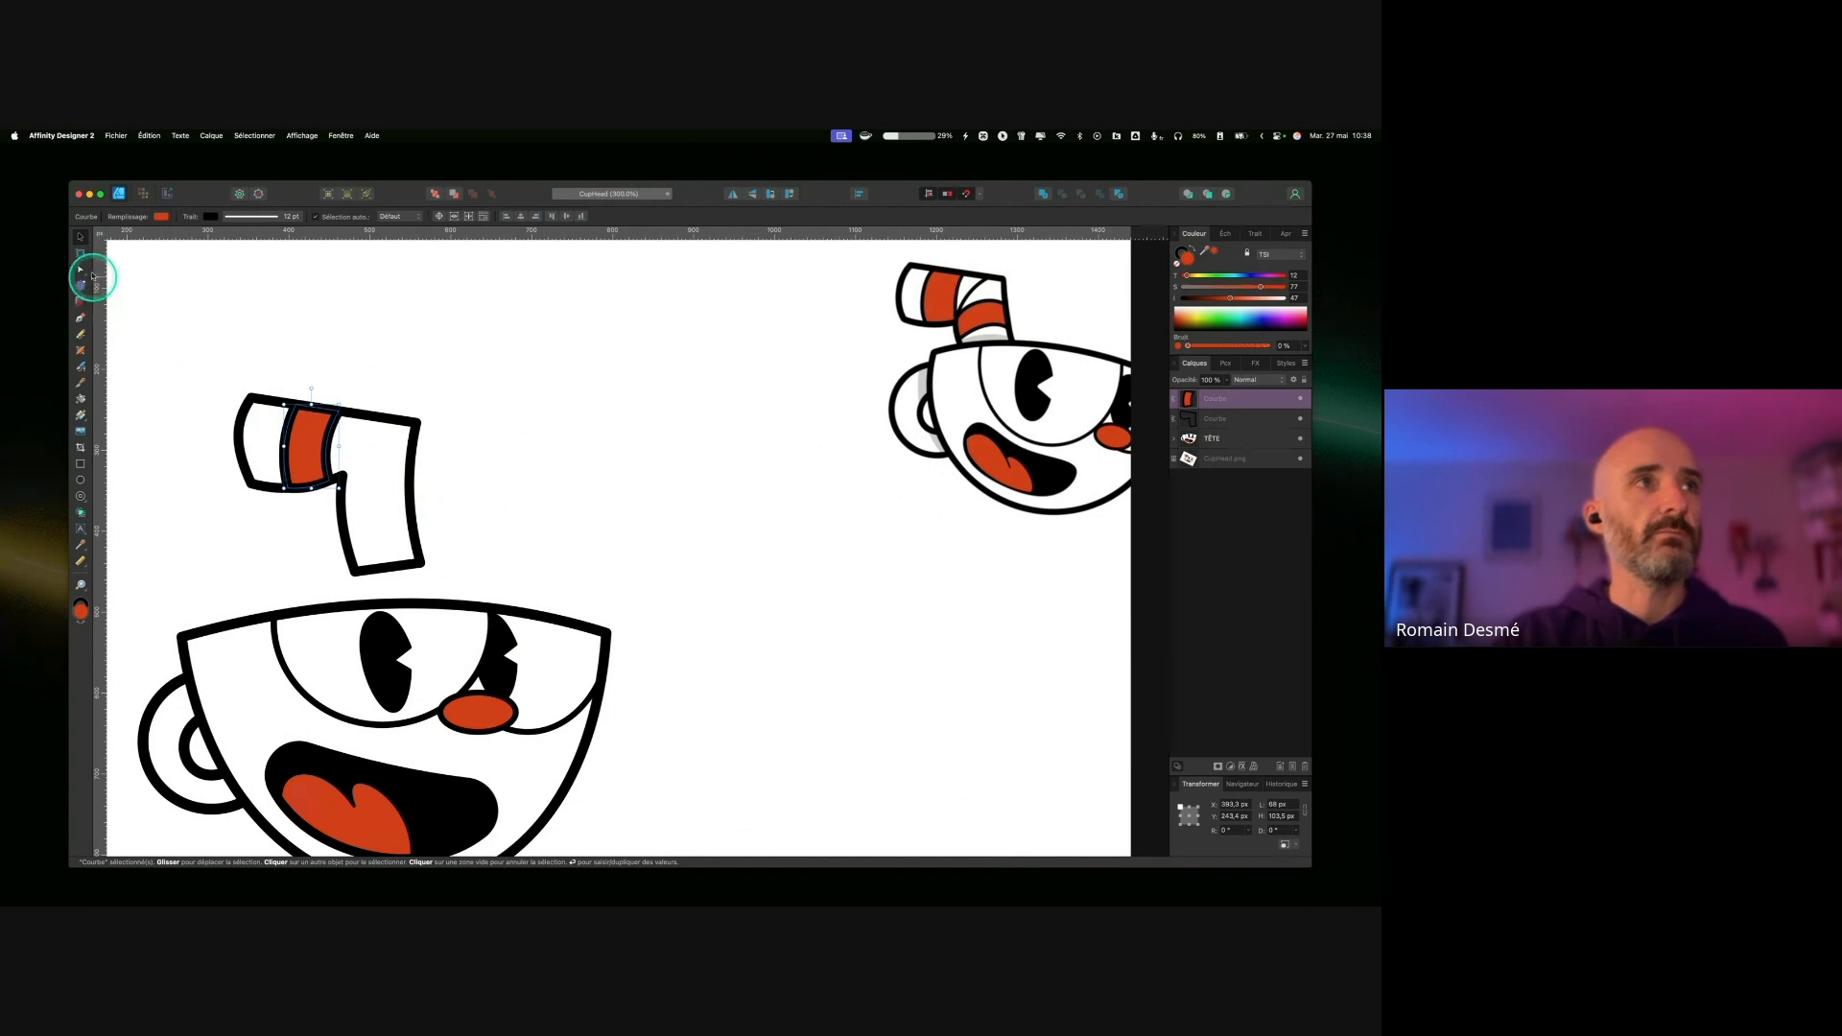
click(347, 335)
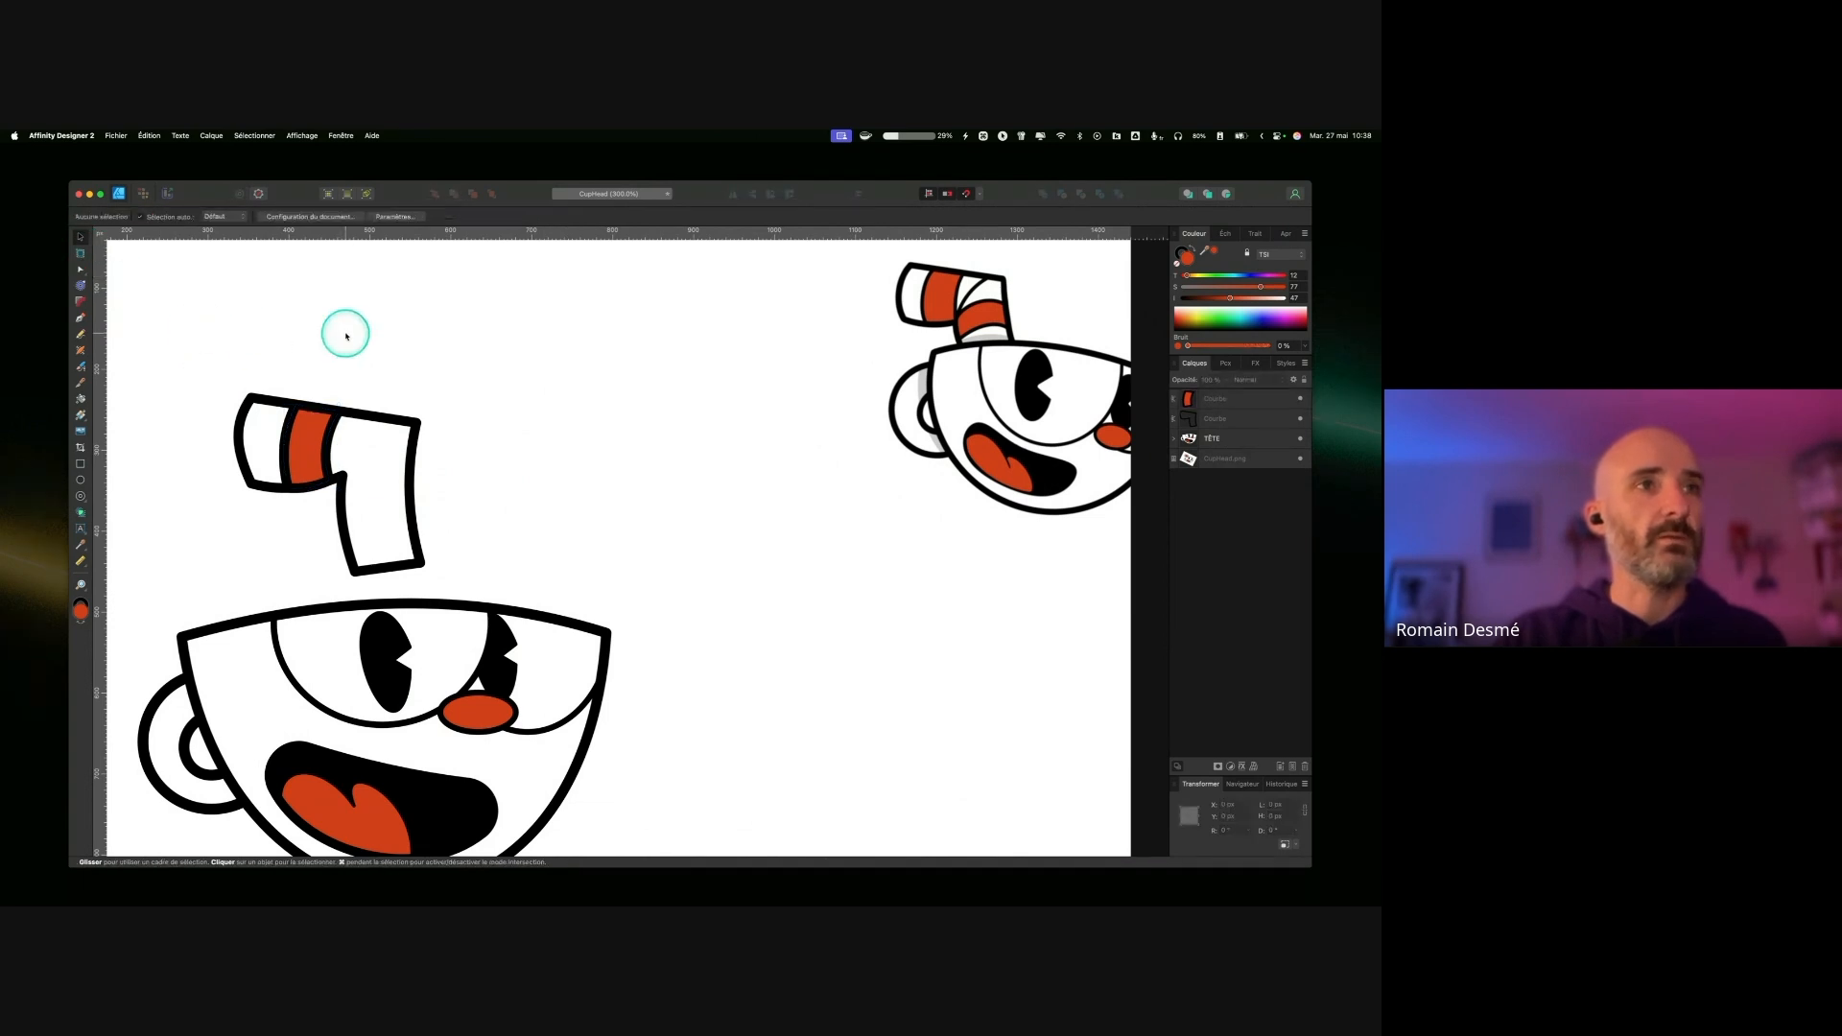
Step: Draw a two-point Pen line from the straw's inner bend corner to its upper edge and bow it into a curve
click(84, 318)
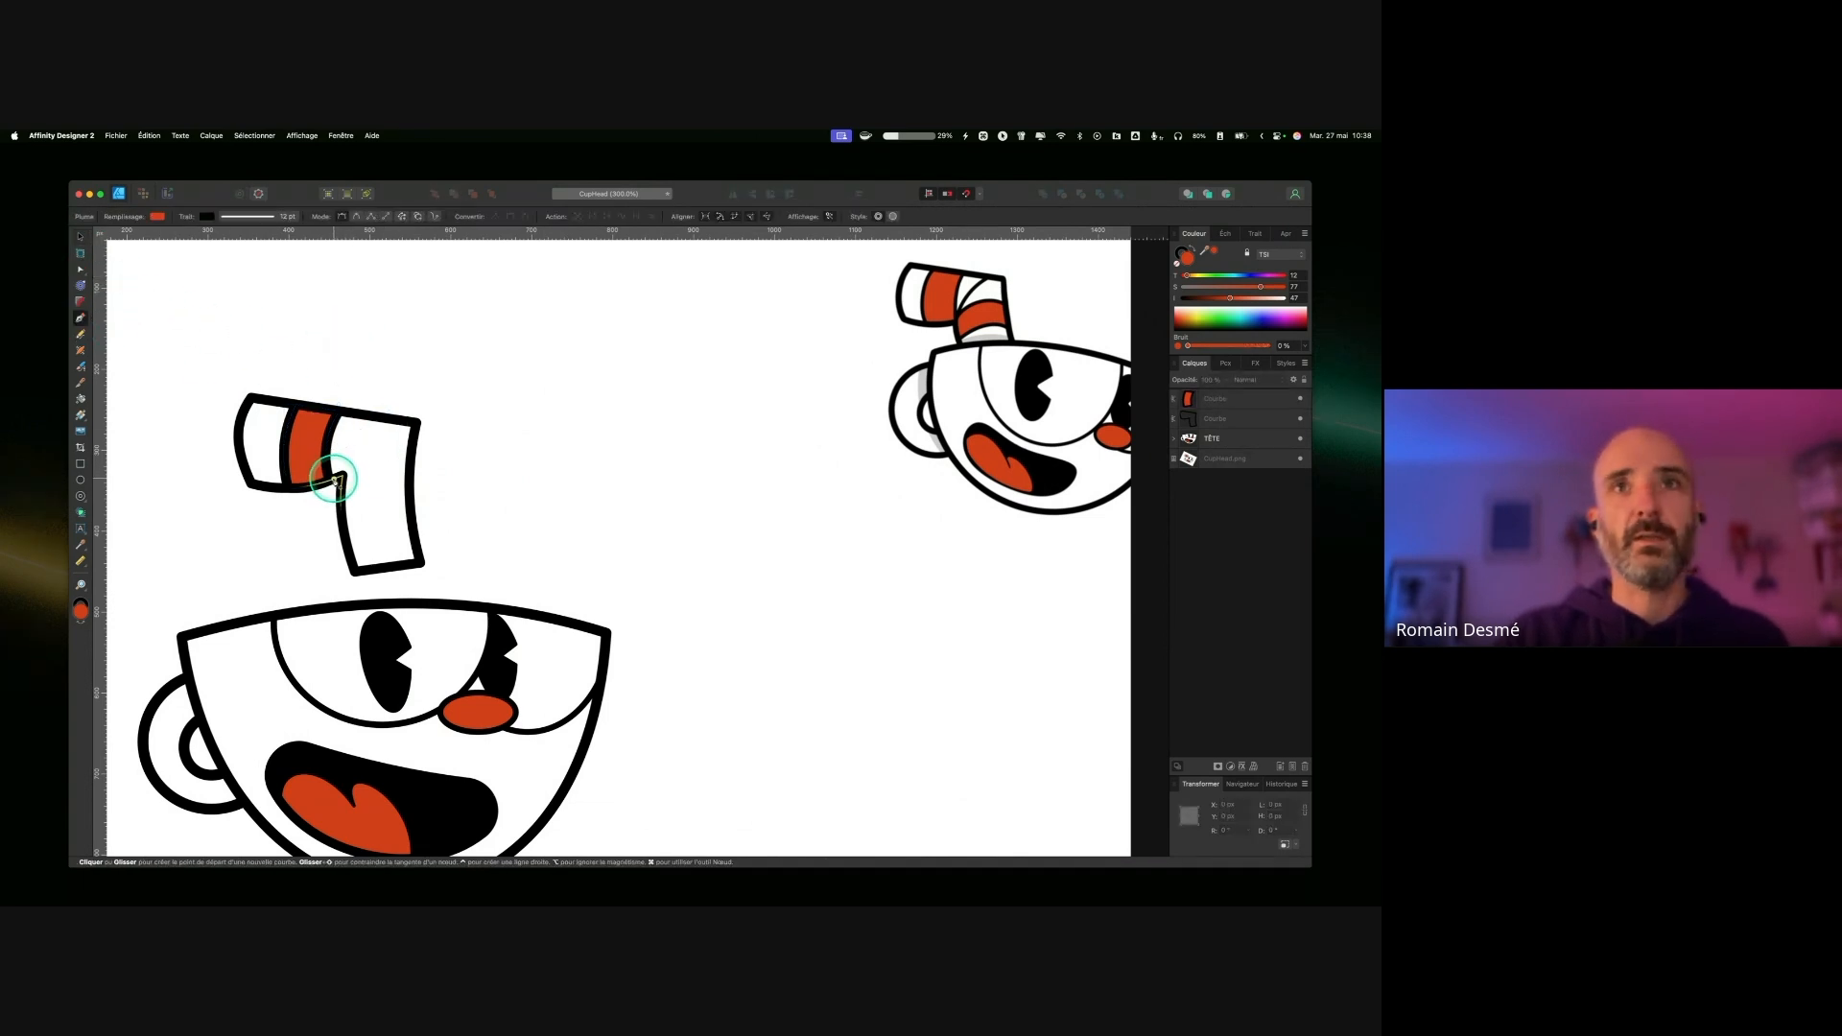
key(shift+ctrl)
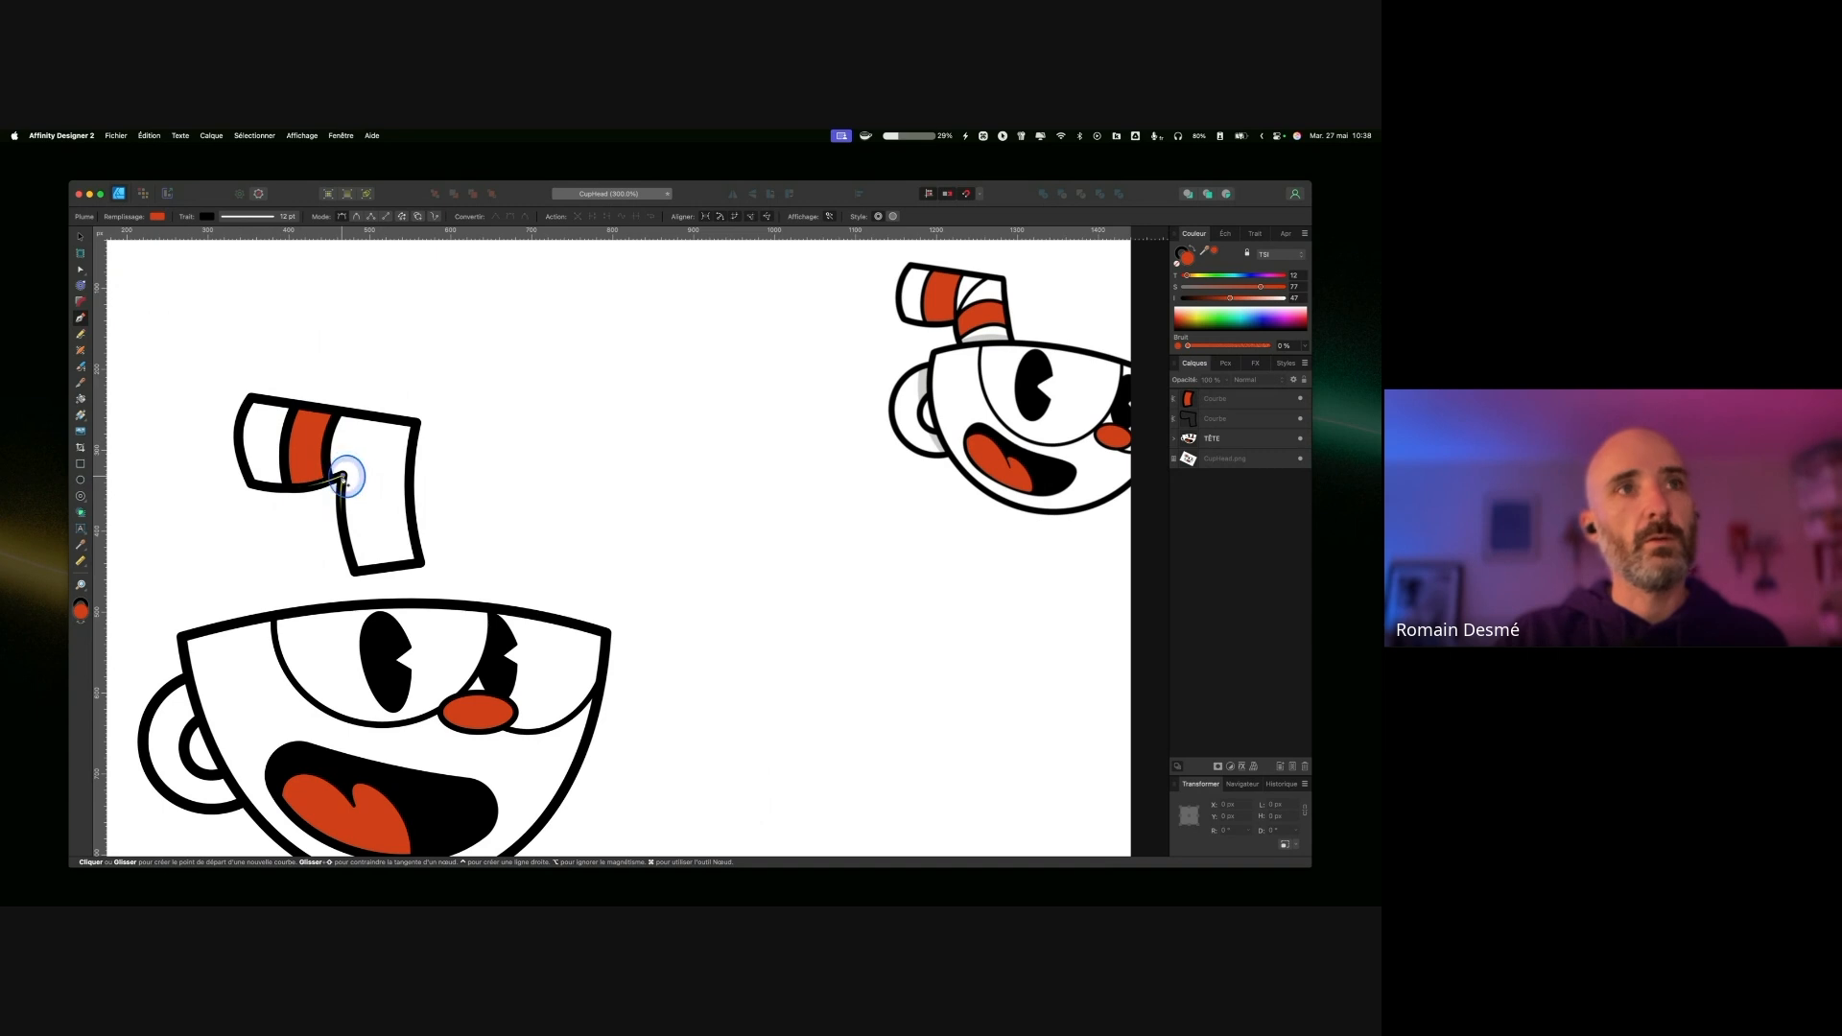
click(341, 476)
click(380, 418)
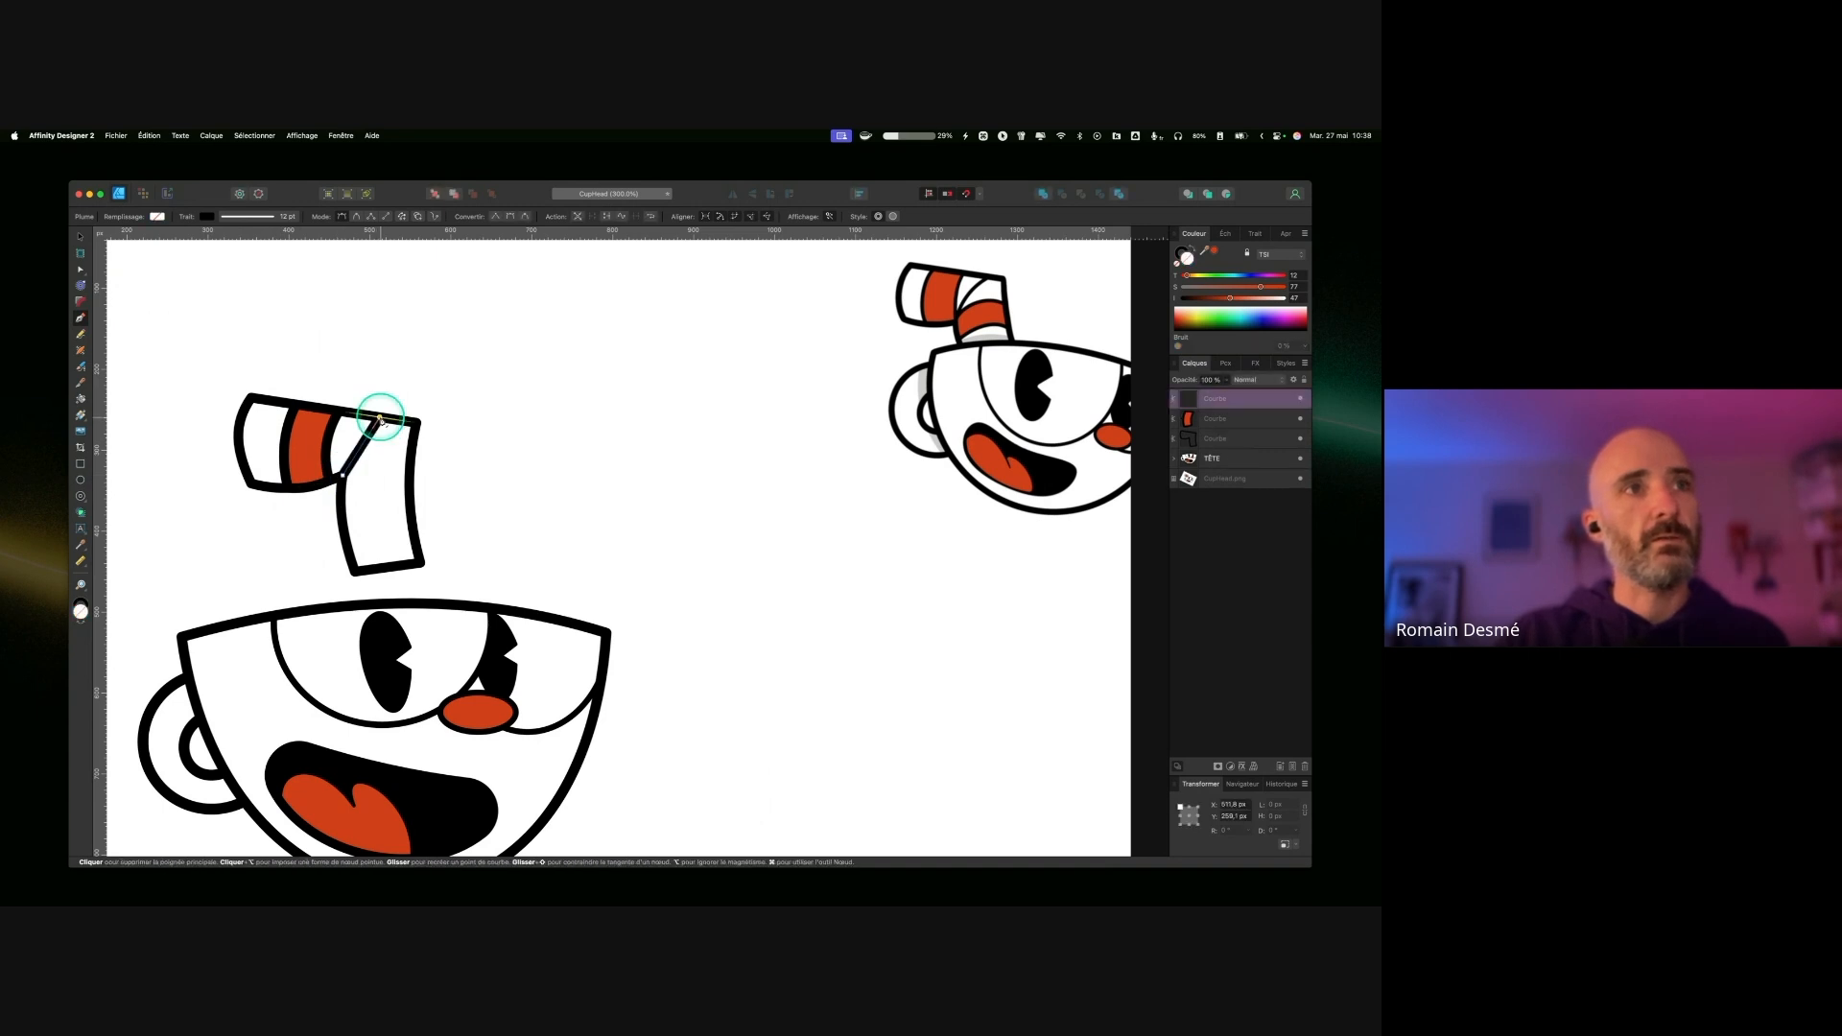
click(80, 267)
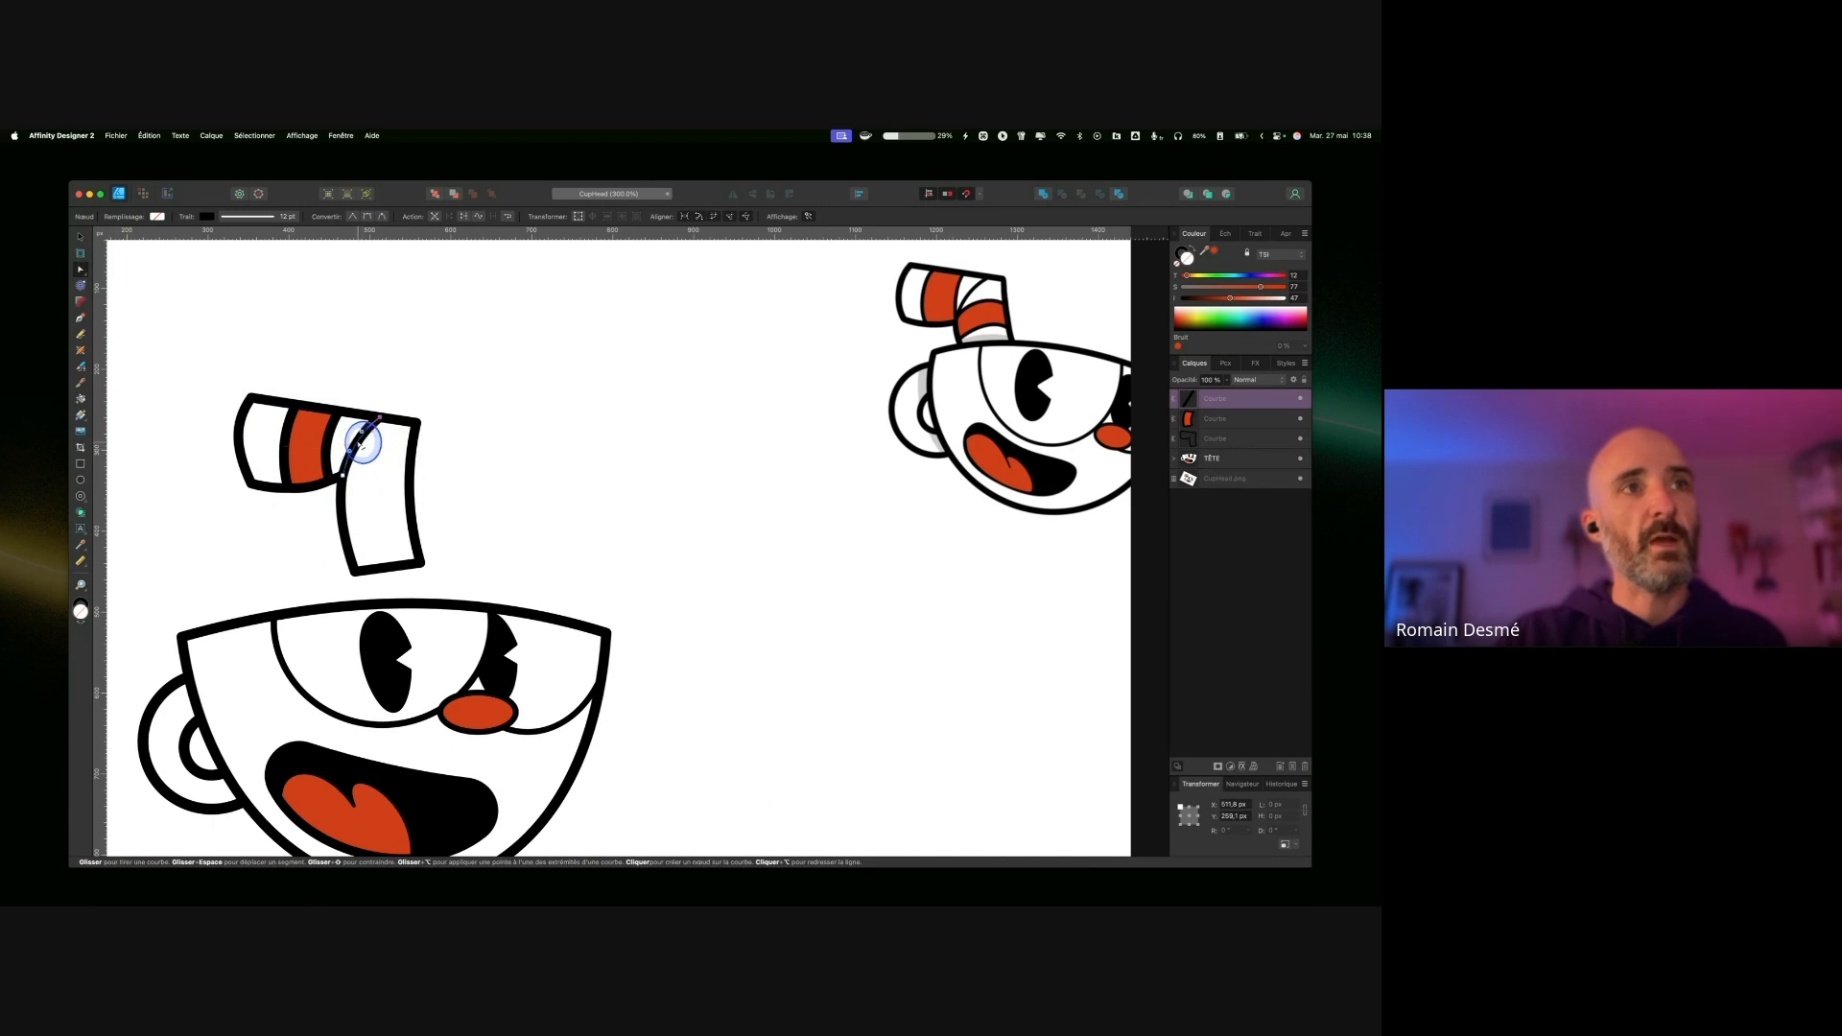
click(357, 438)
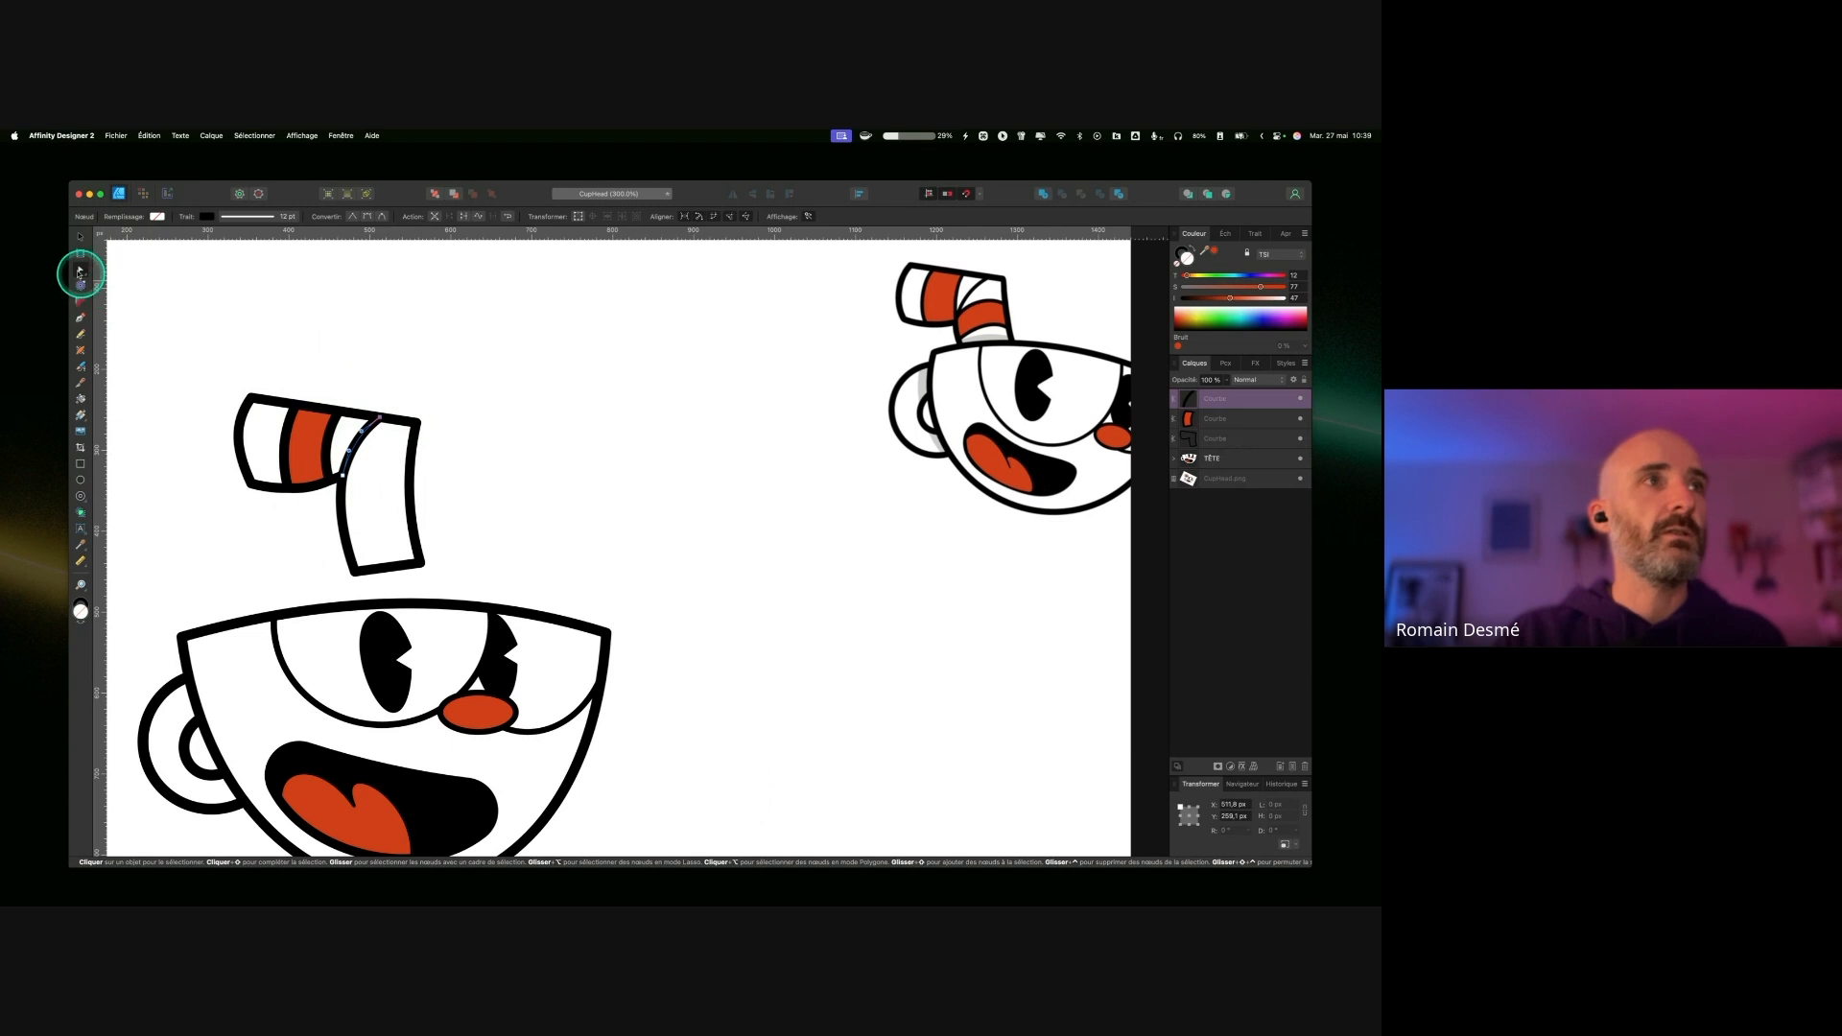
click(79, 318)
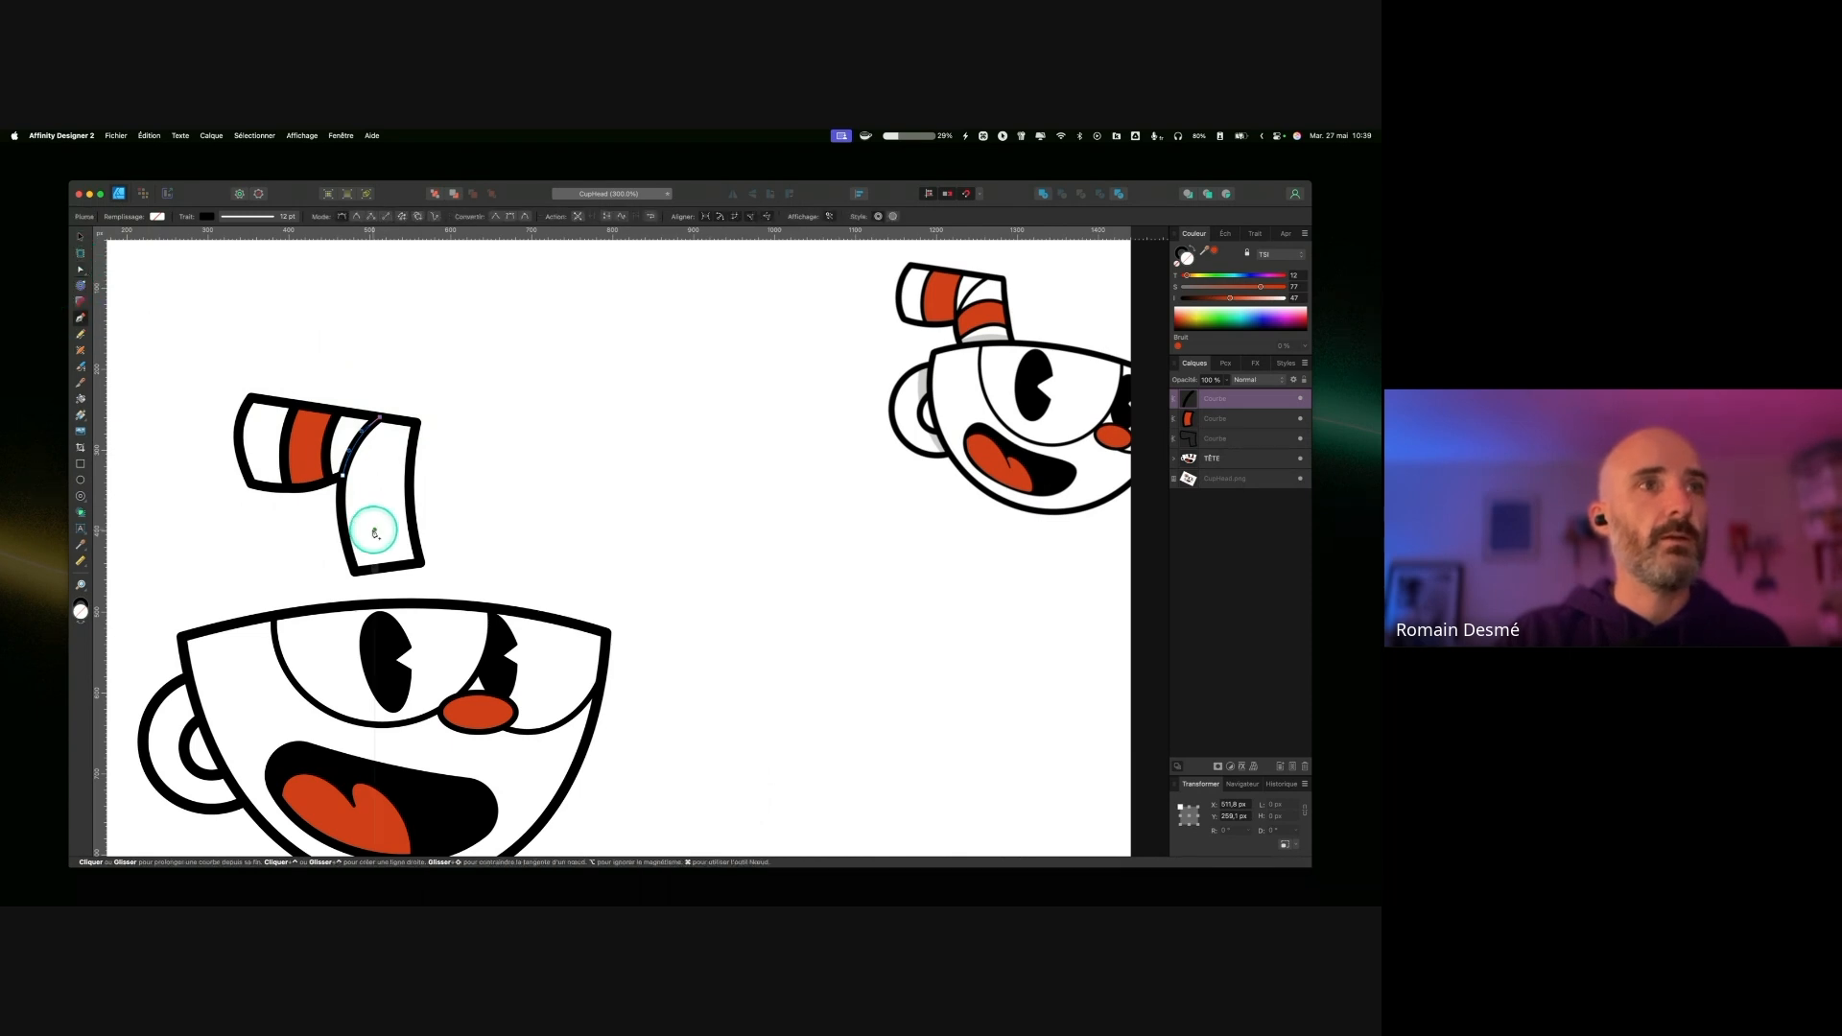
key(Escape)
key(Escape)
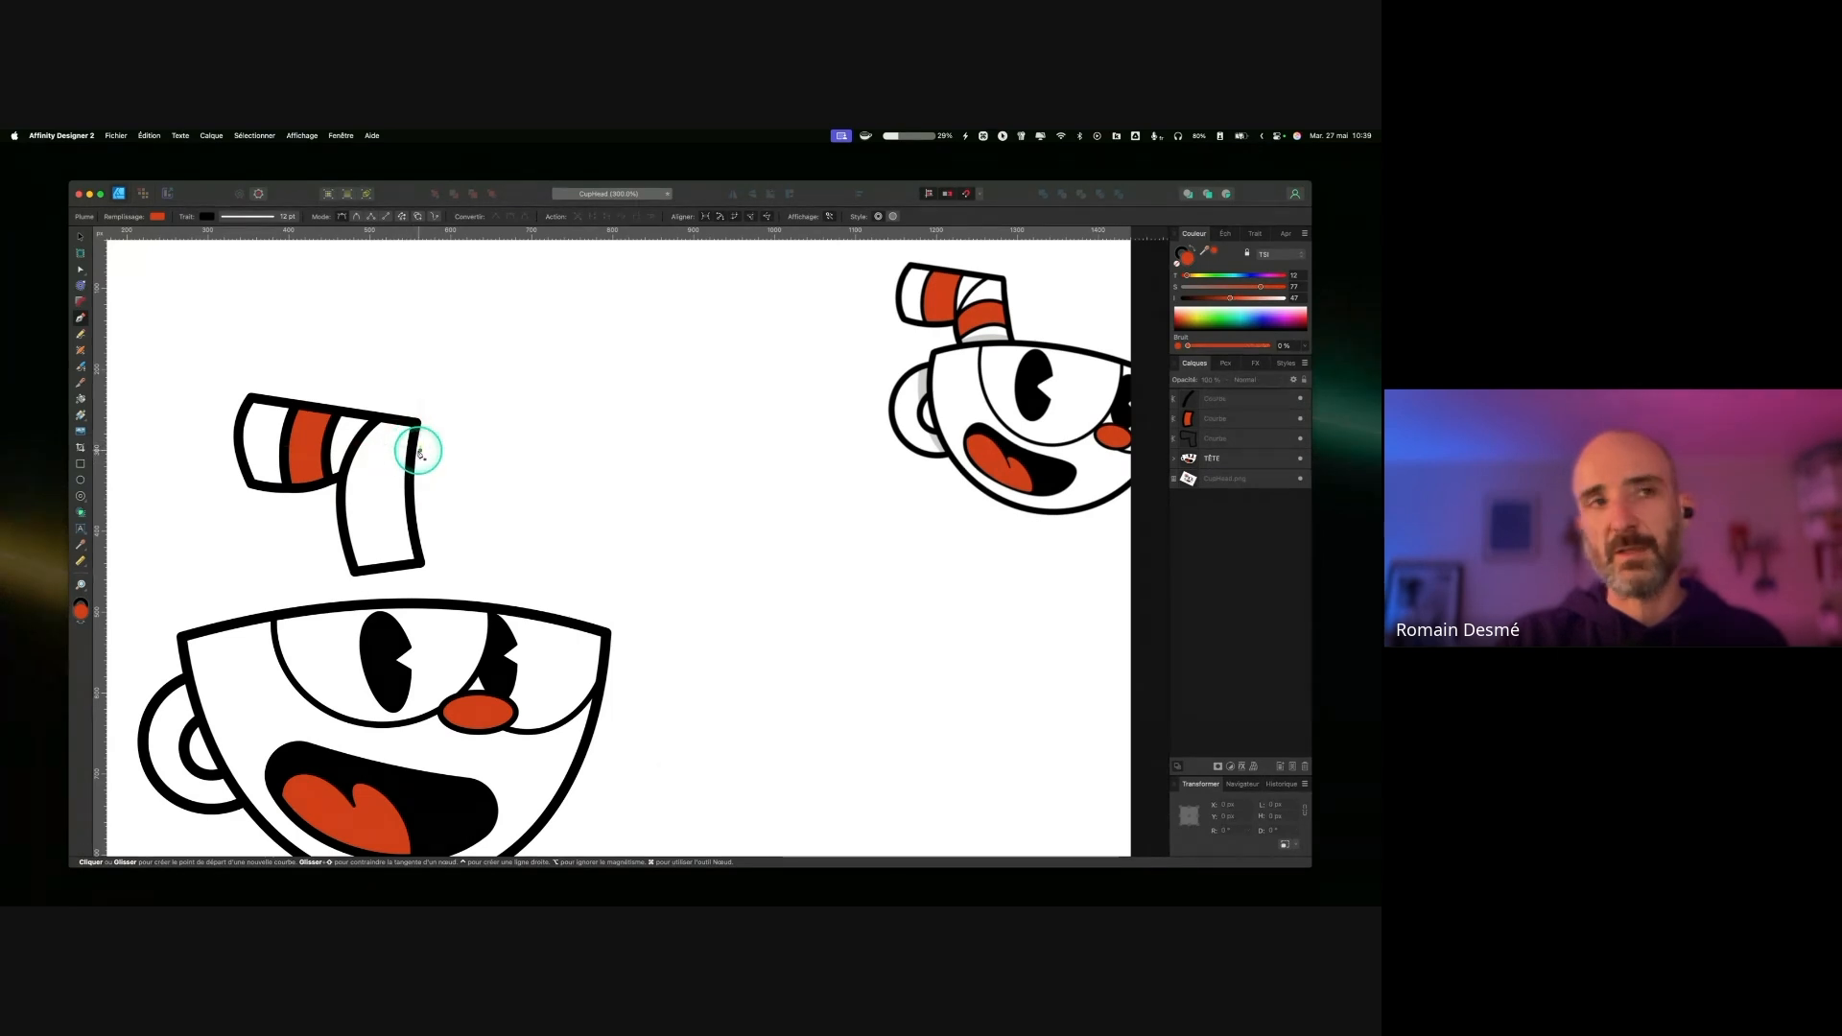
Step: Draw a closed four-point stripe across the straw's lower arm with the Pen tool
drag(341, 489, 342, 491)
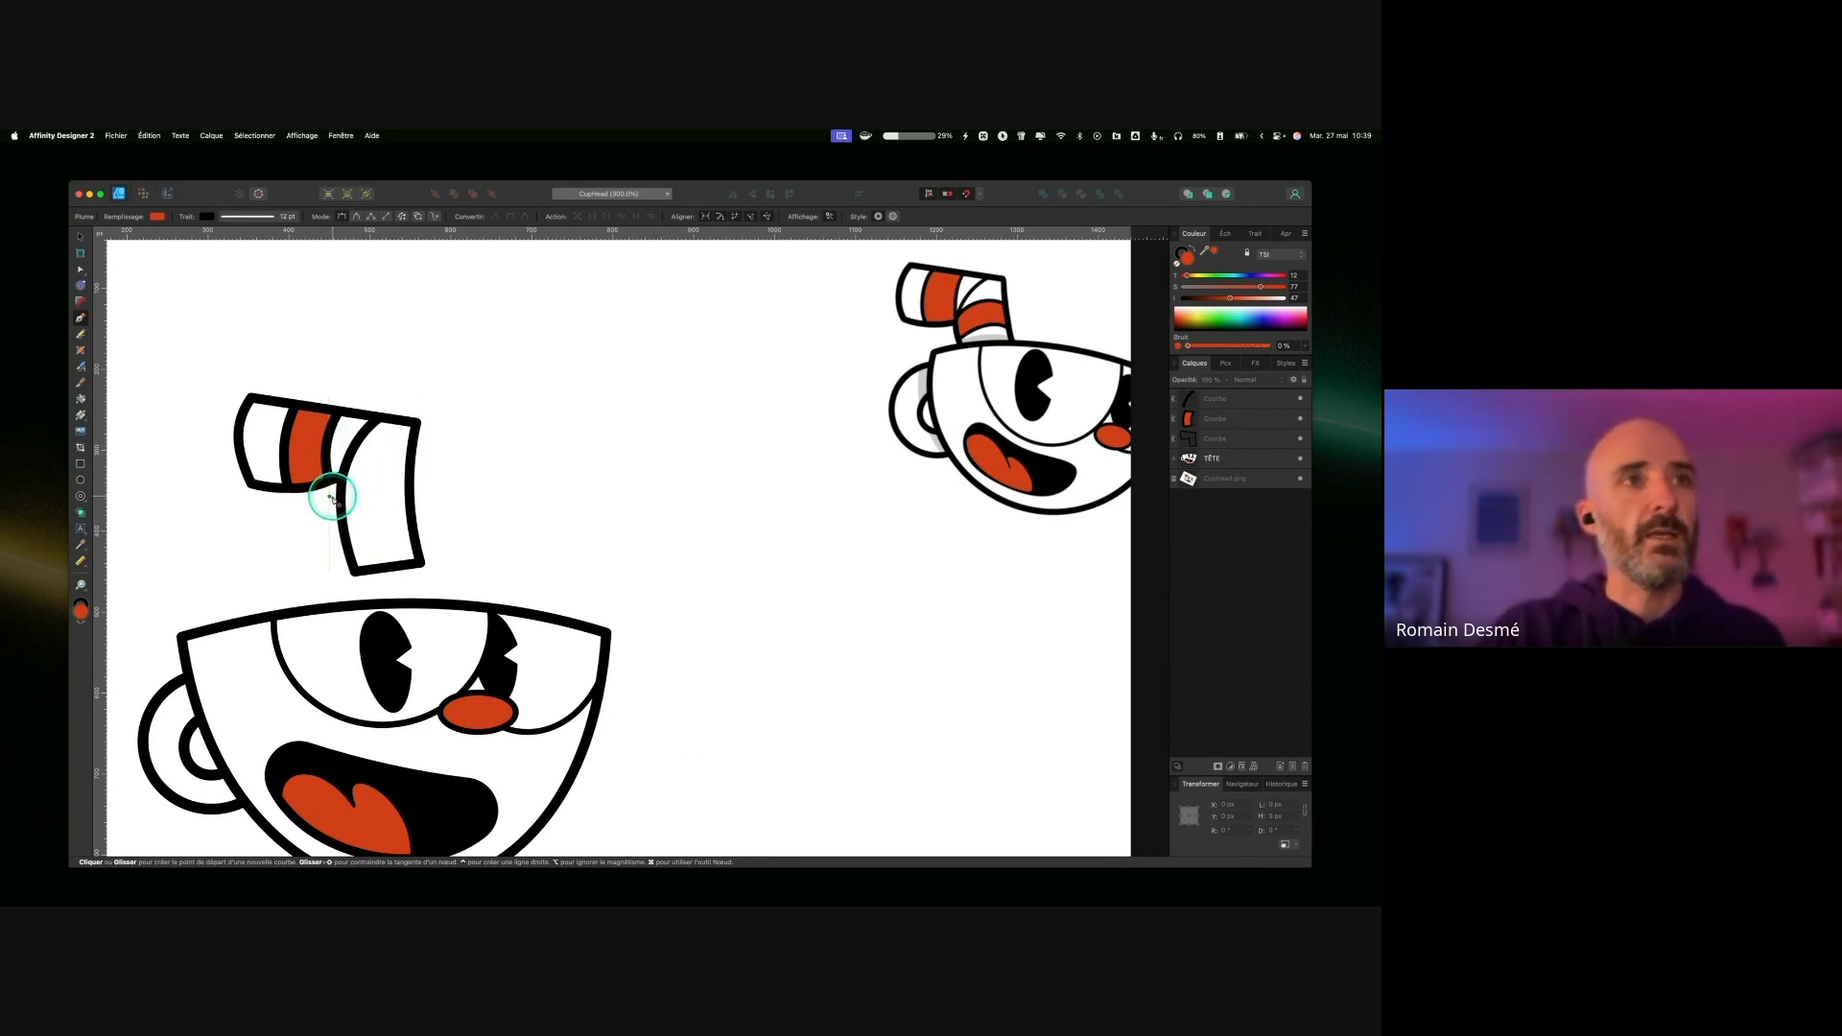
click(341, 496)
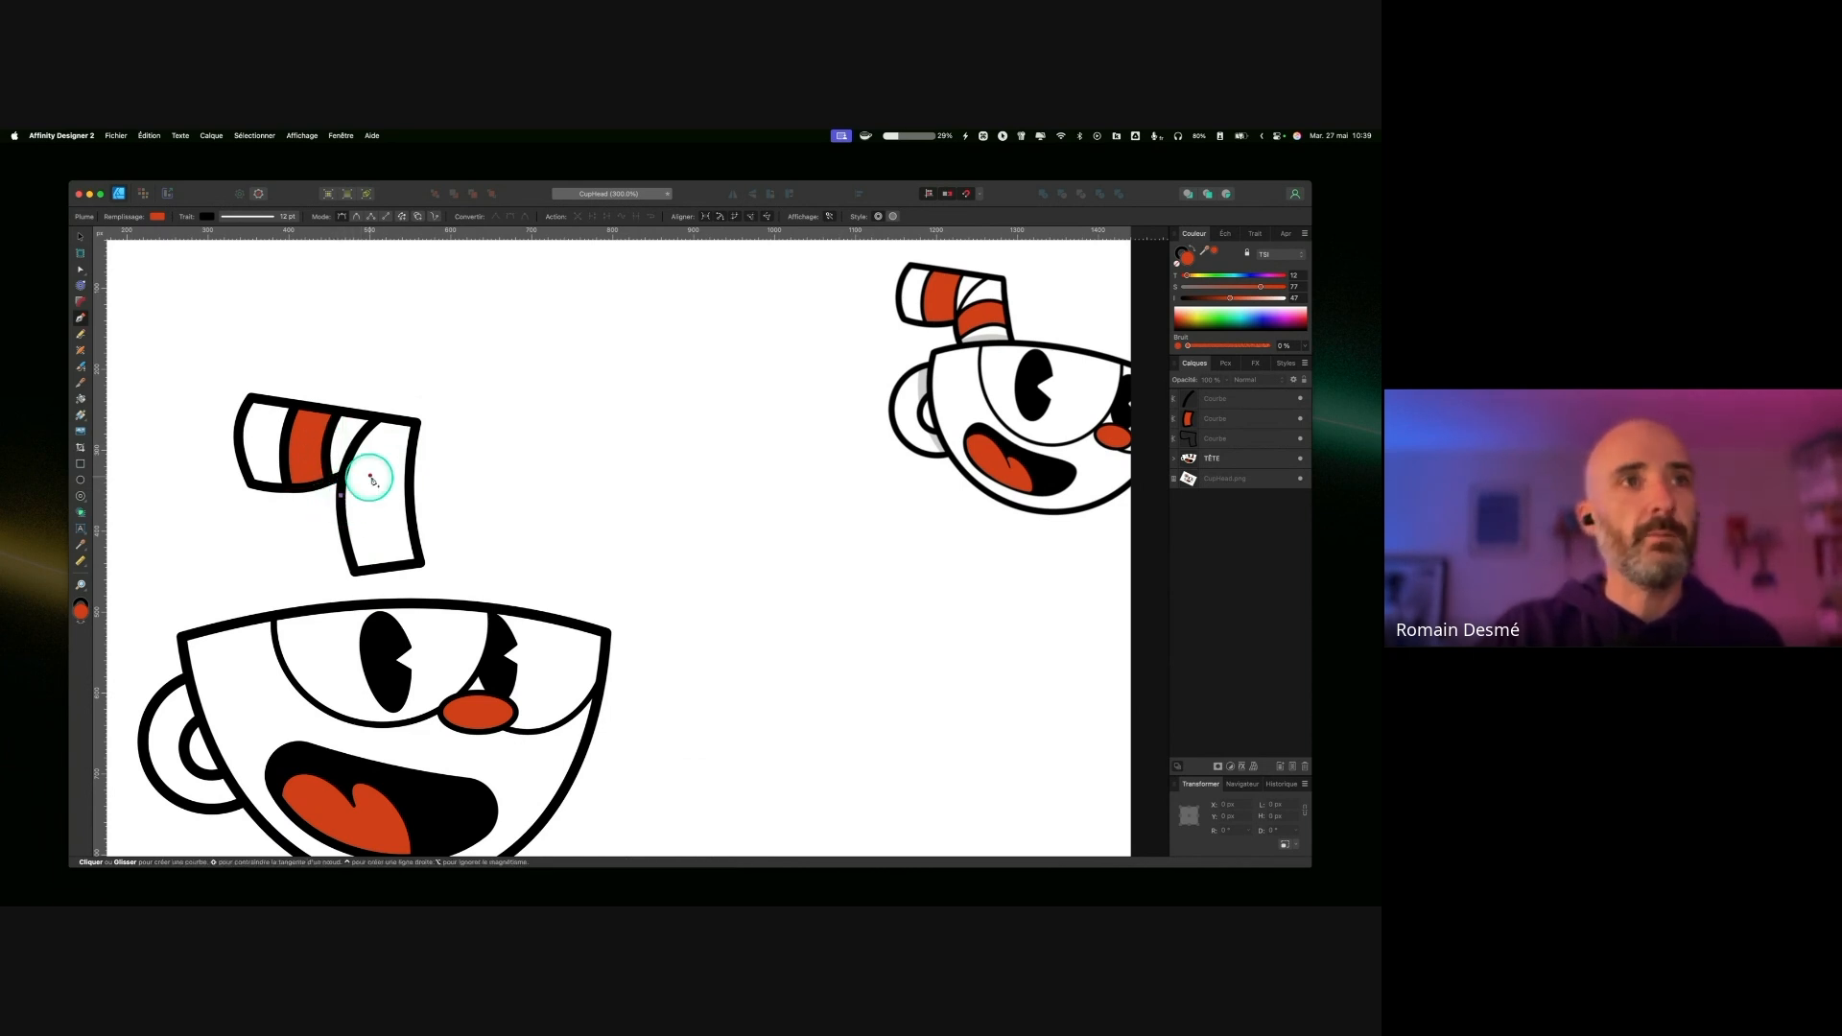
click(404, 476)
click(413, 519)
click(345, 533)
click(343, 470)
Step: Bow the lower-arm stripe's two crosswise edges upward and fill the stripe with the sampled red
key(a)
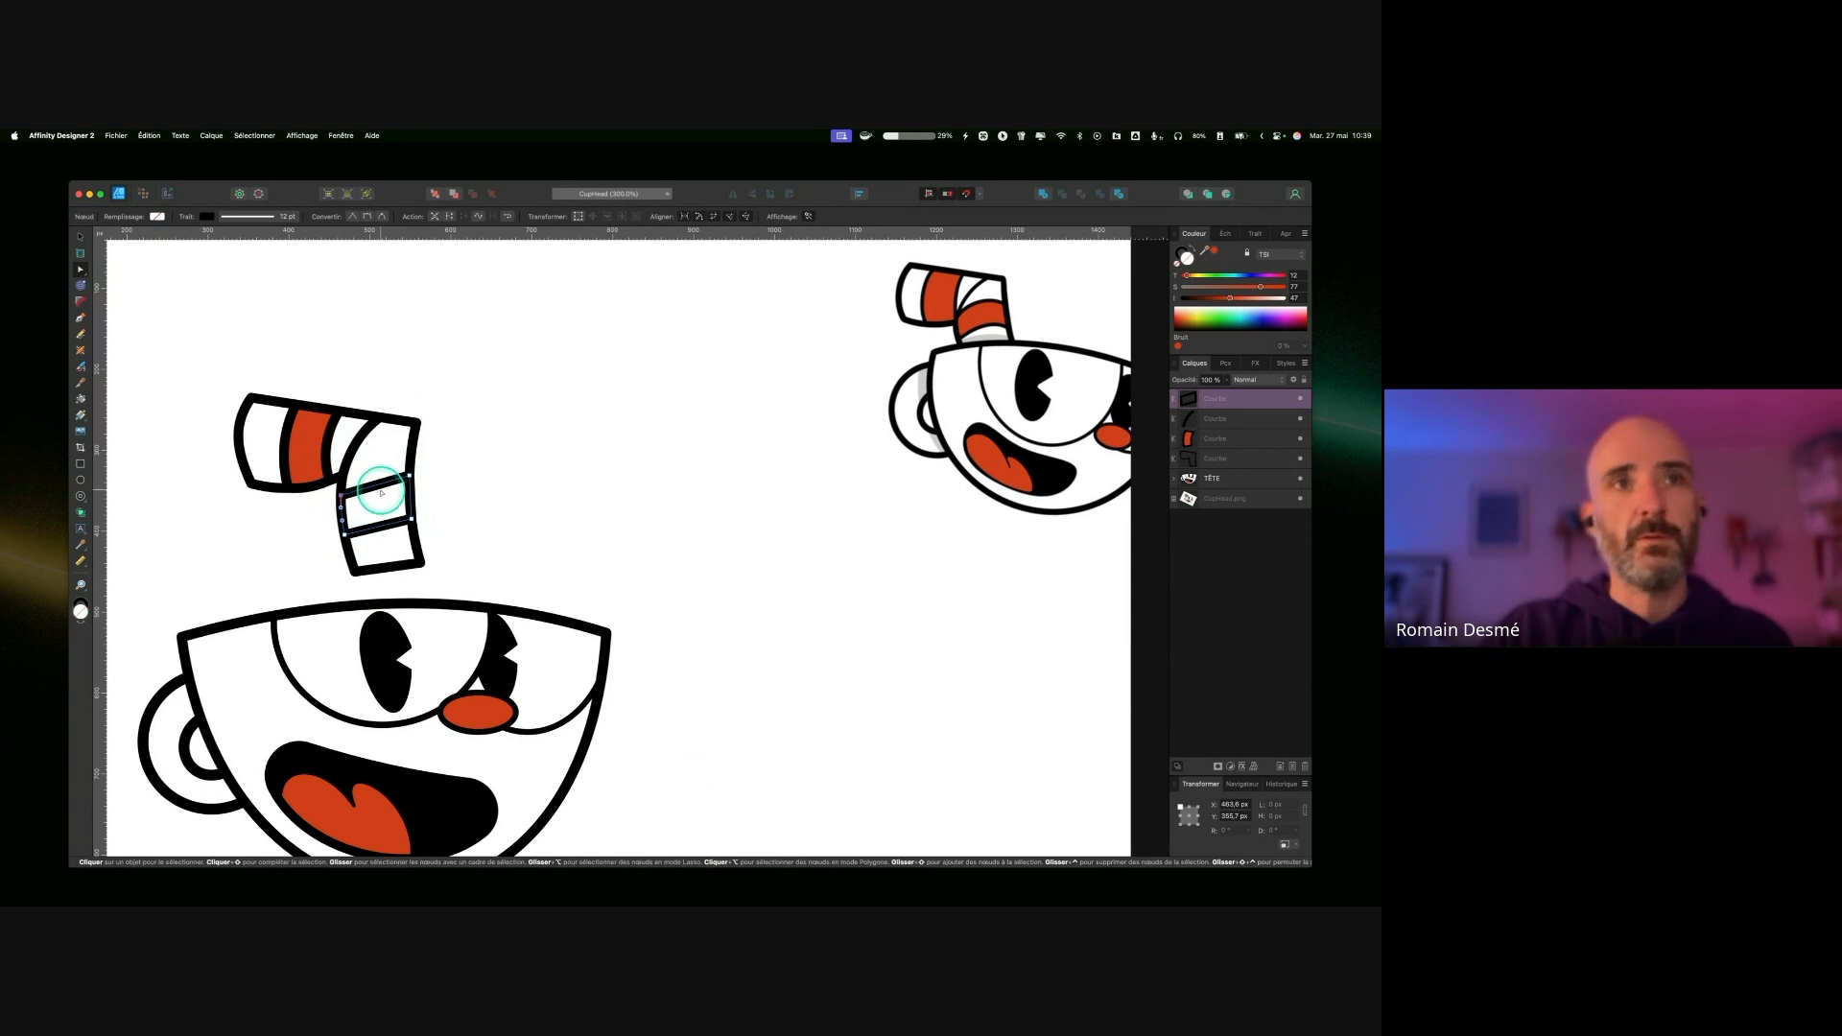
drag(378, 486, 383, 479)
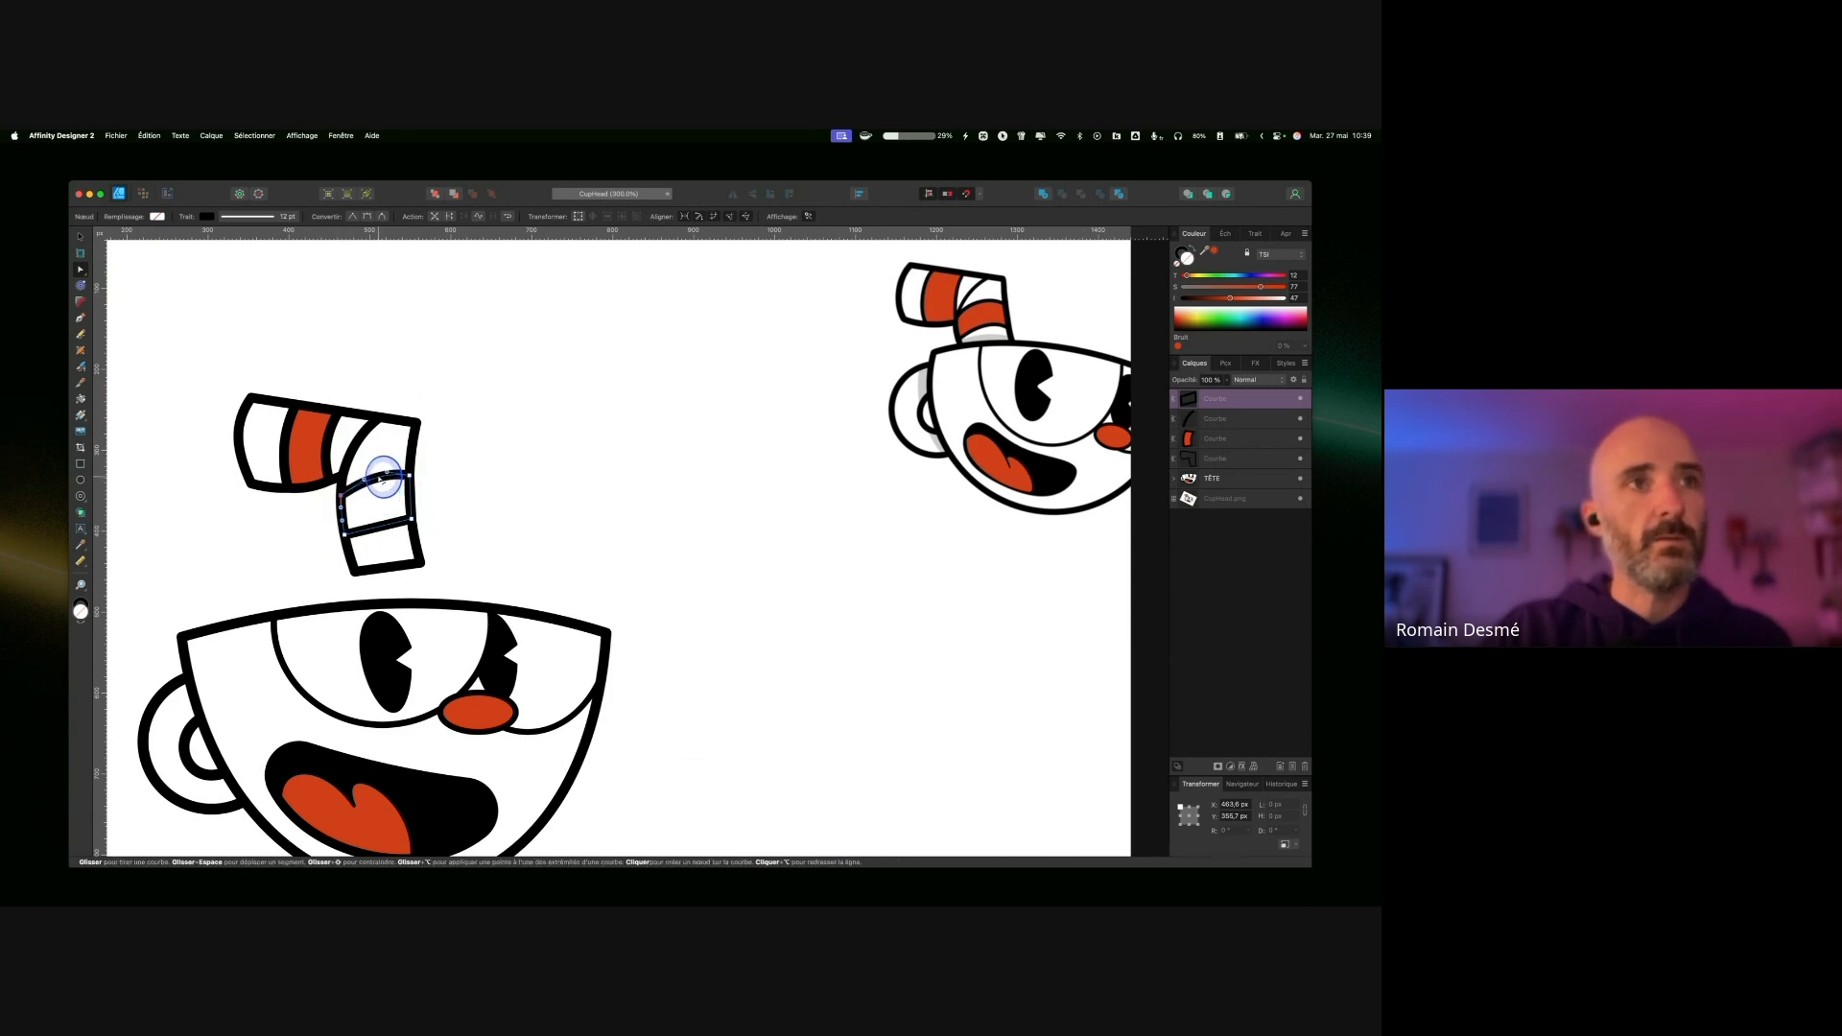
drag(381, 527, 384, 523)
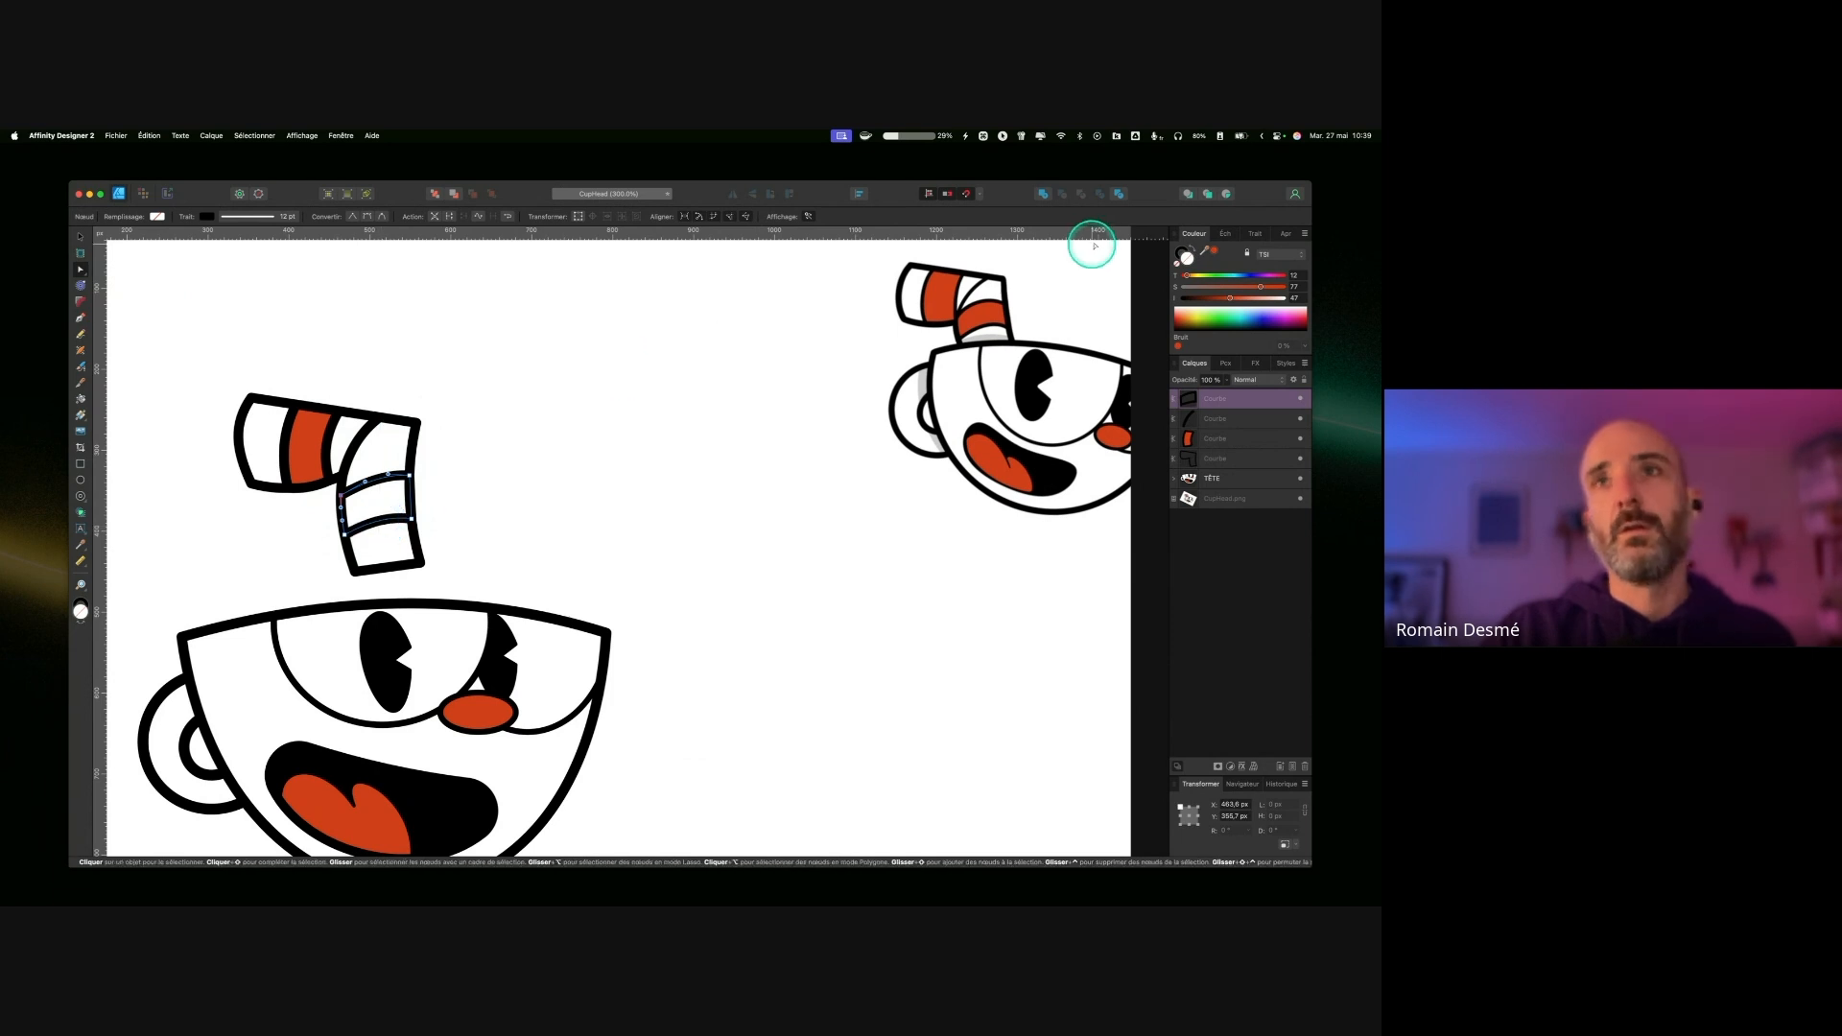
click(1213, 250)
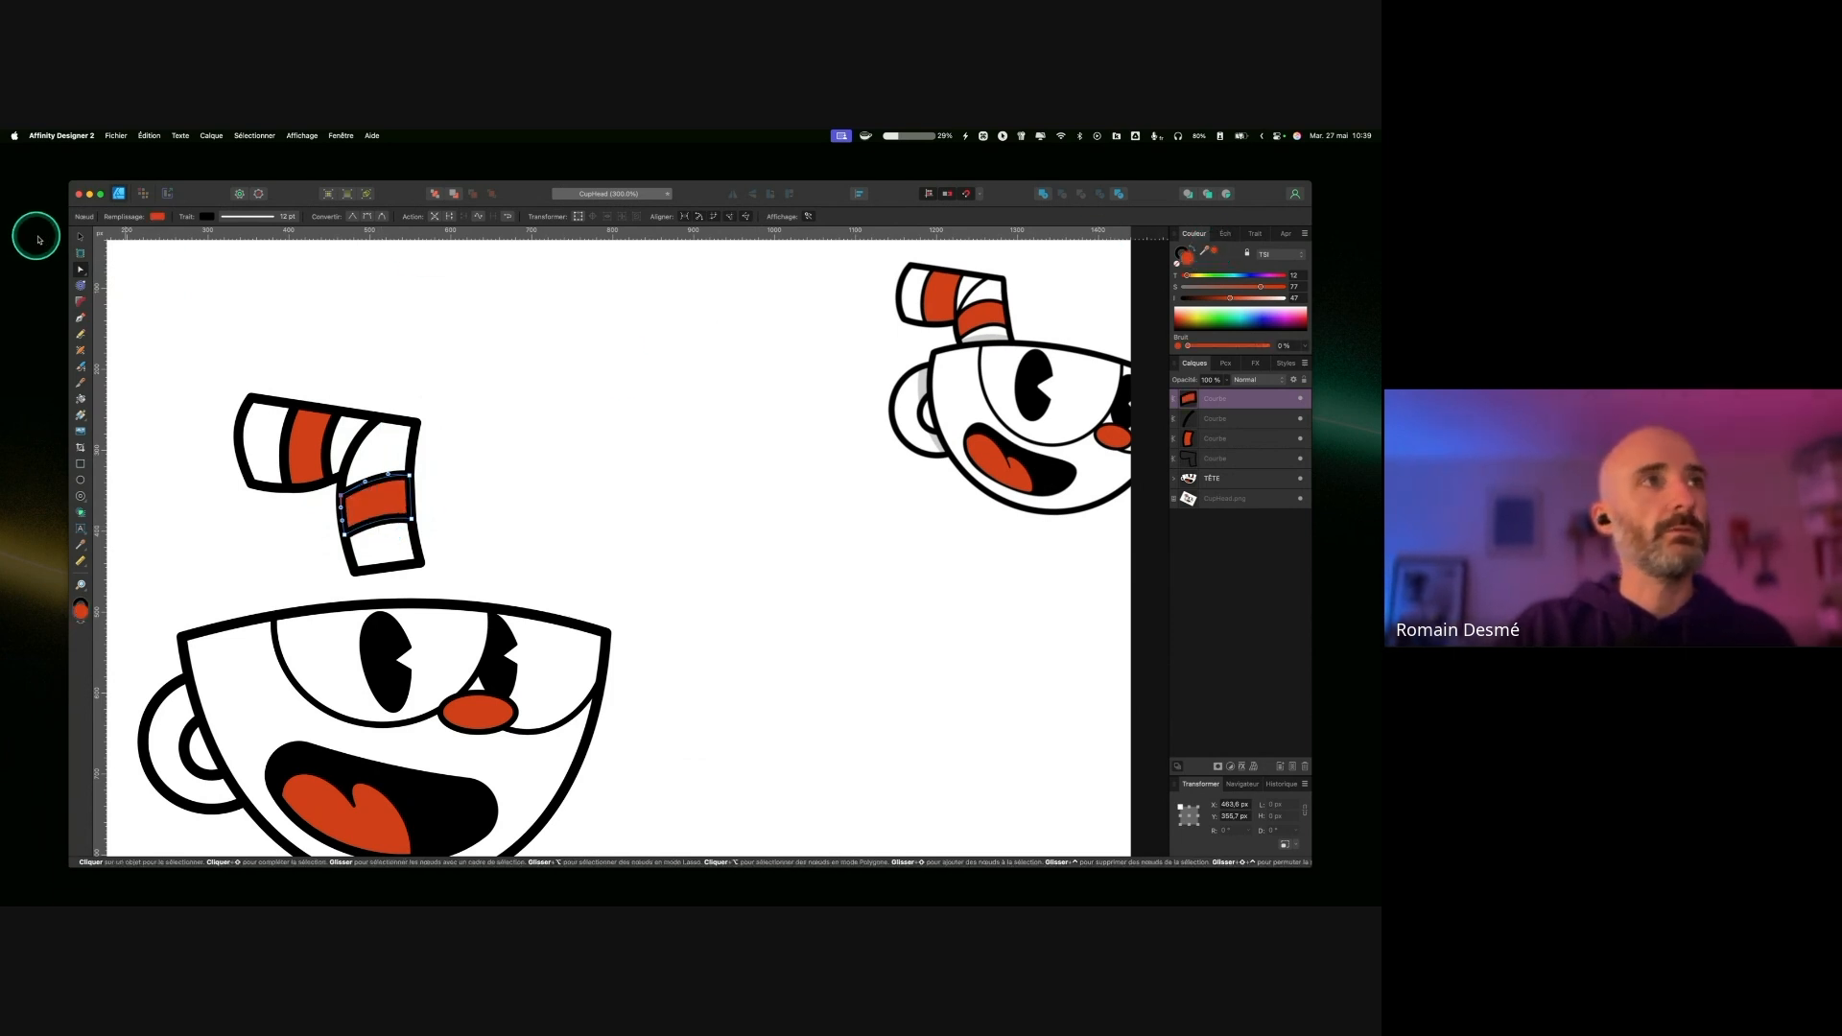
Step: Group the four straw objects and name the group PAILLE
click(82, 238)
mouse_move(169, 329)
mouse_down()
mouse_move(486, 607)
mouse_move(478, 578)
mouse_up()
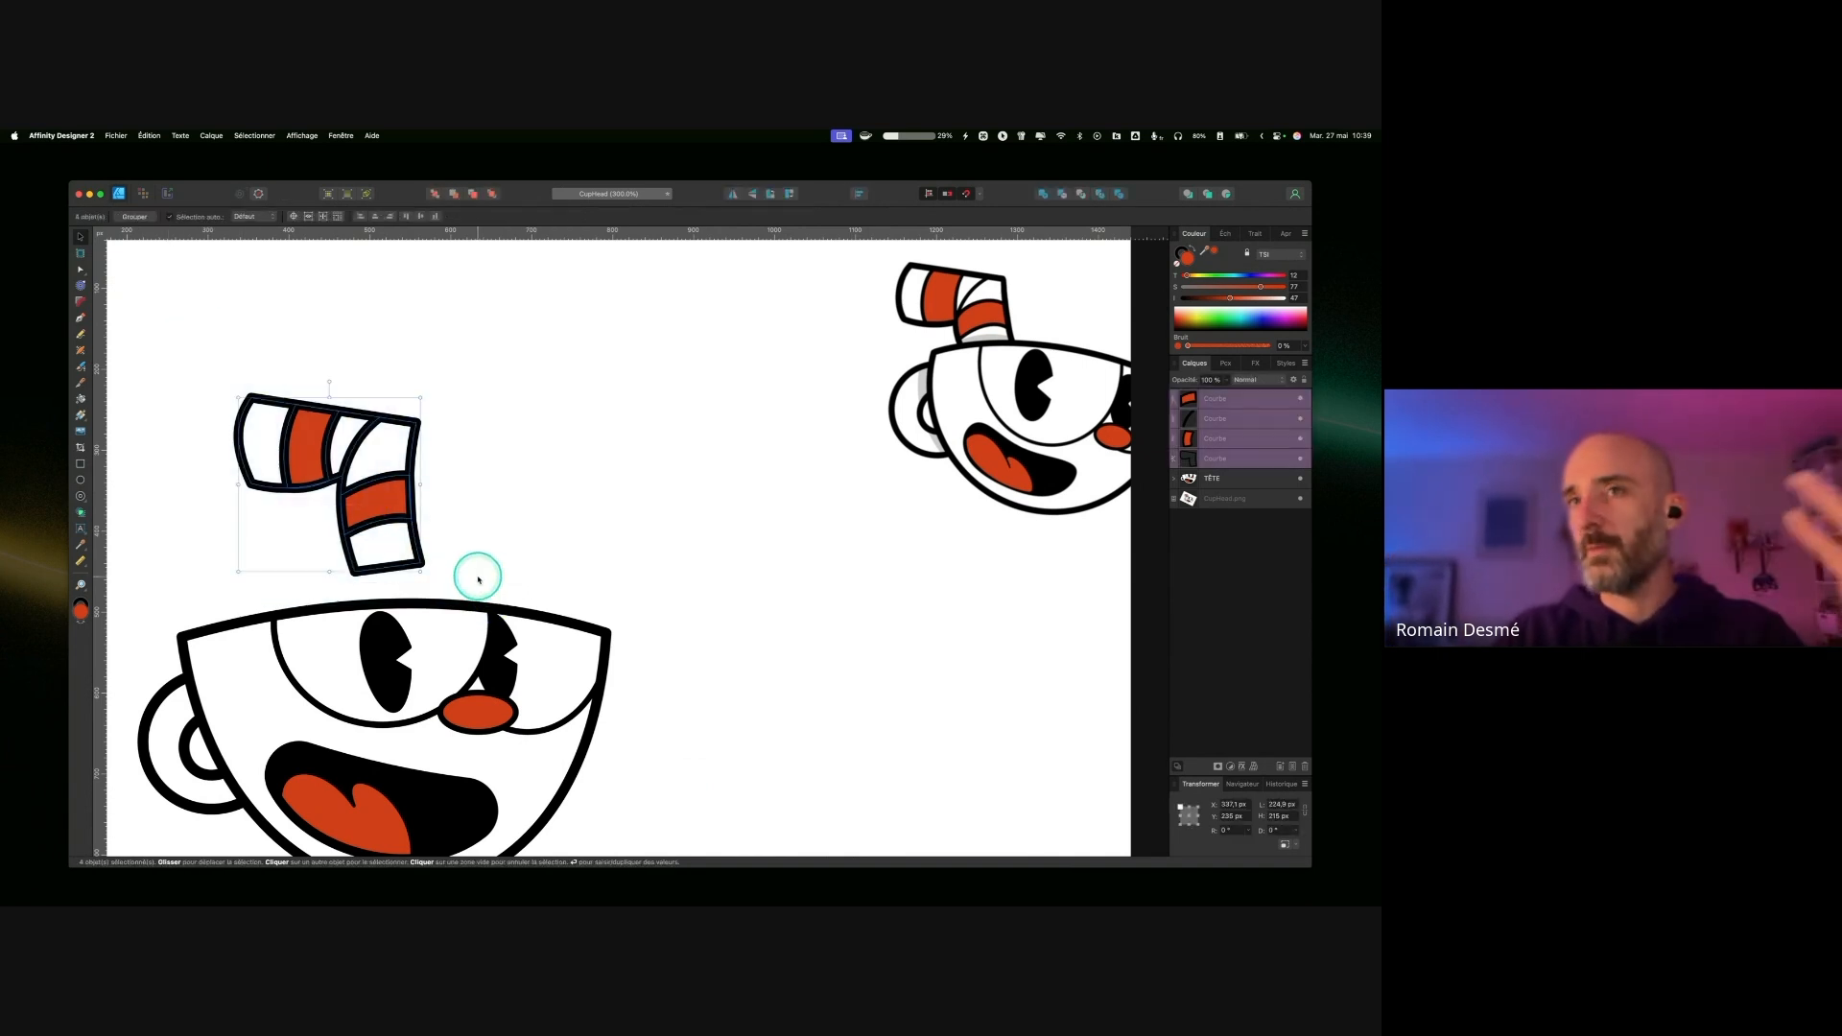
key(super+g)
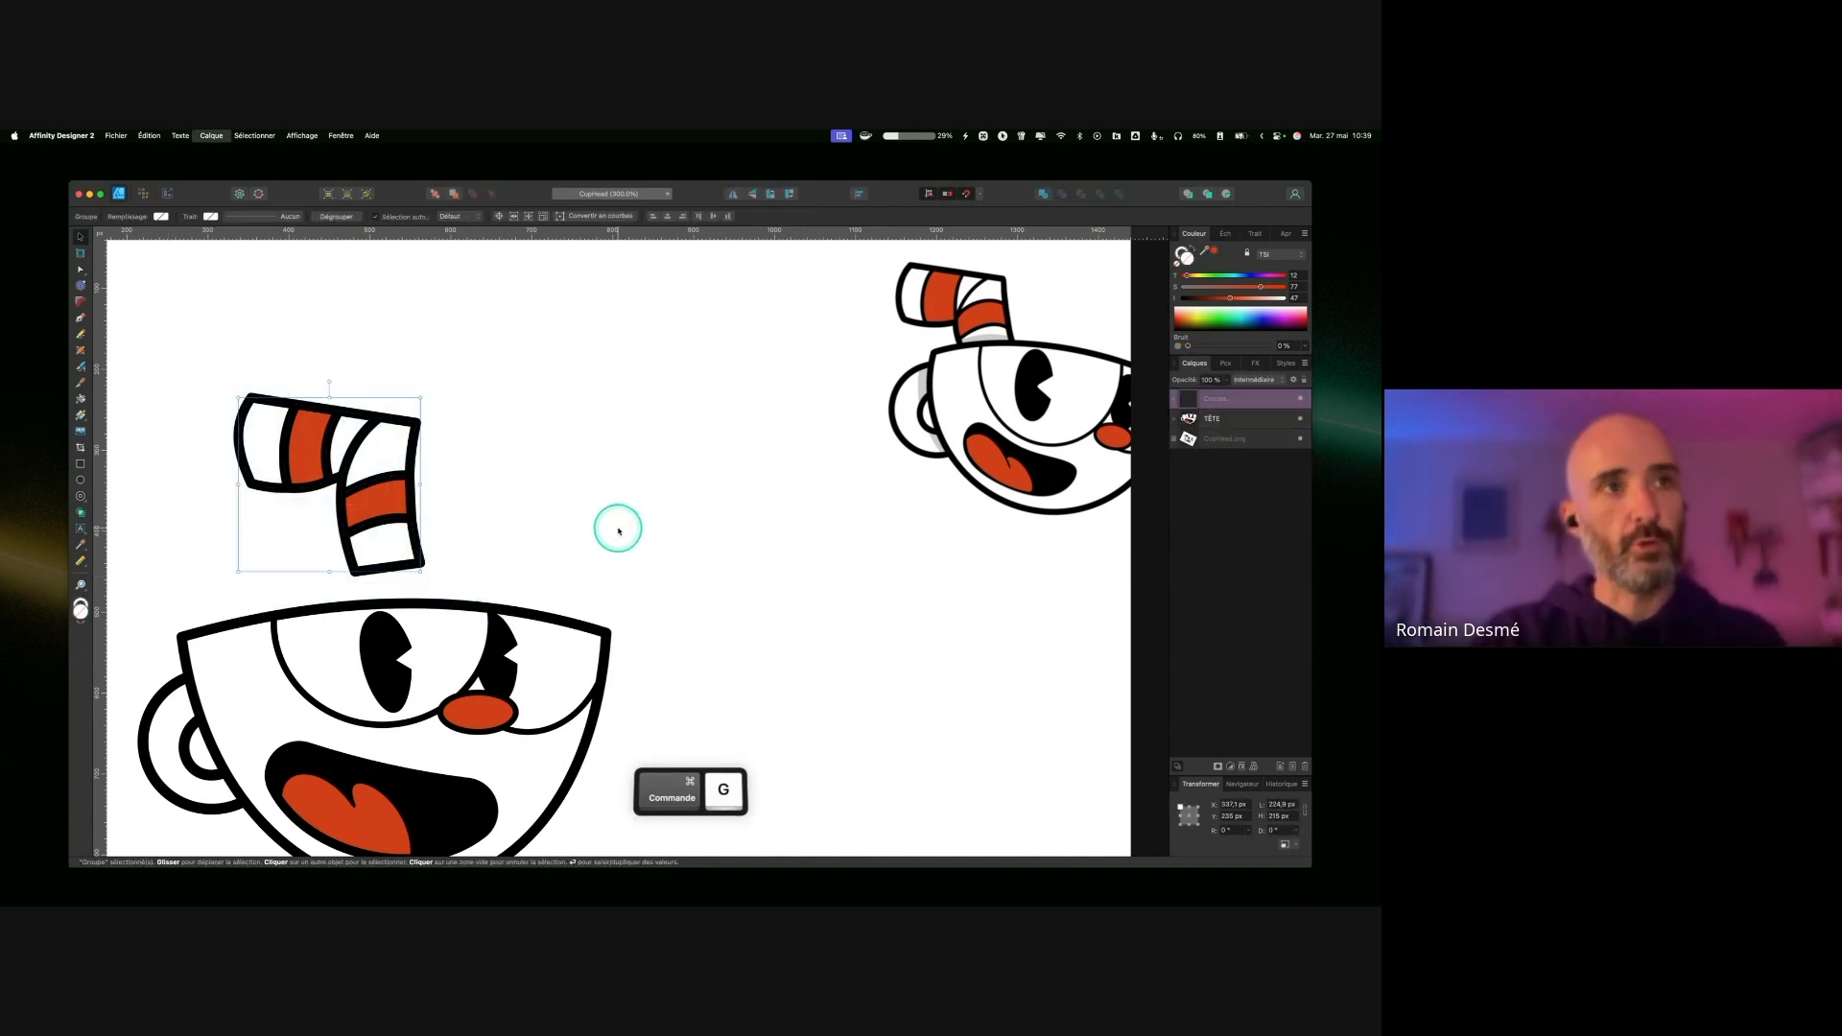
double_click(1211, 398)
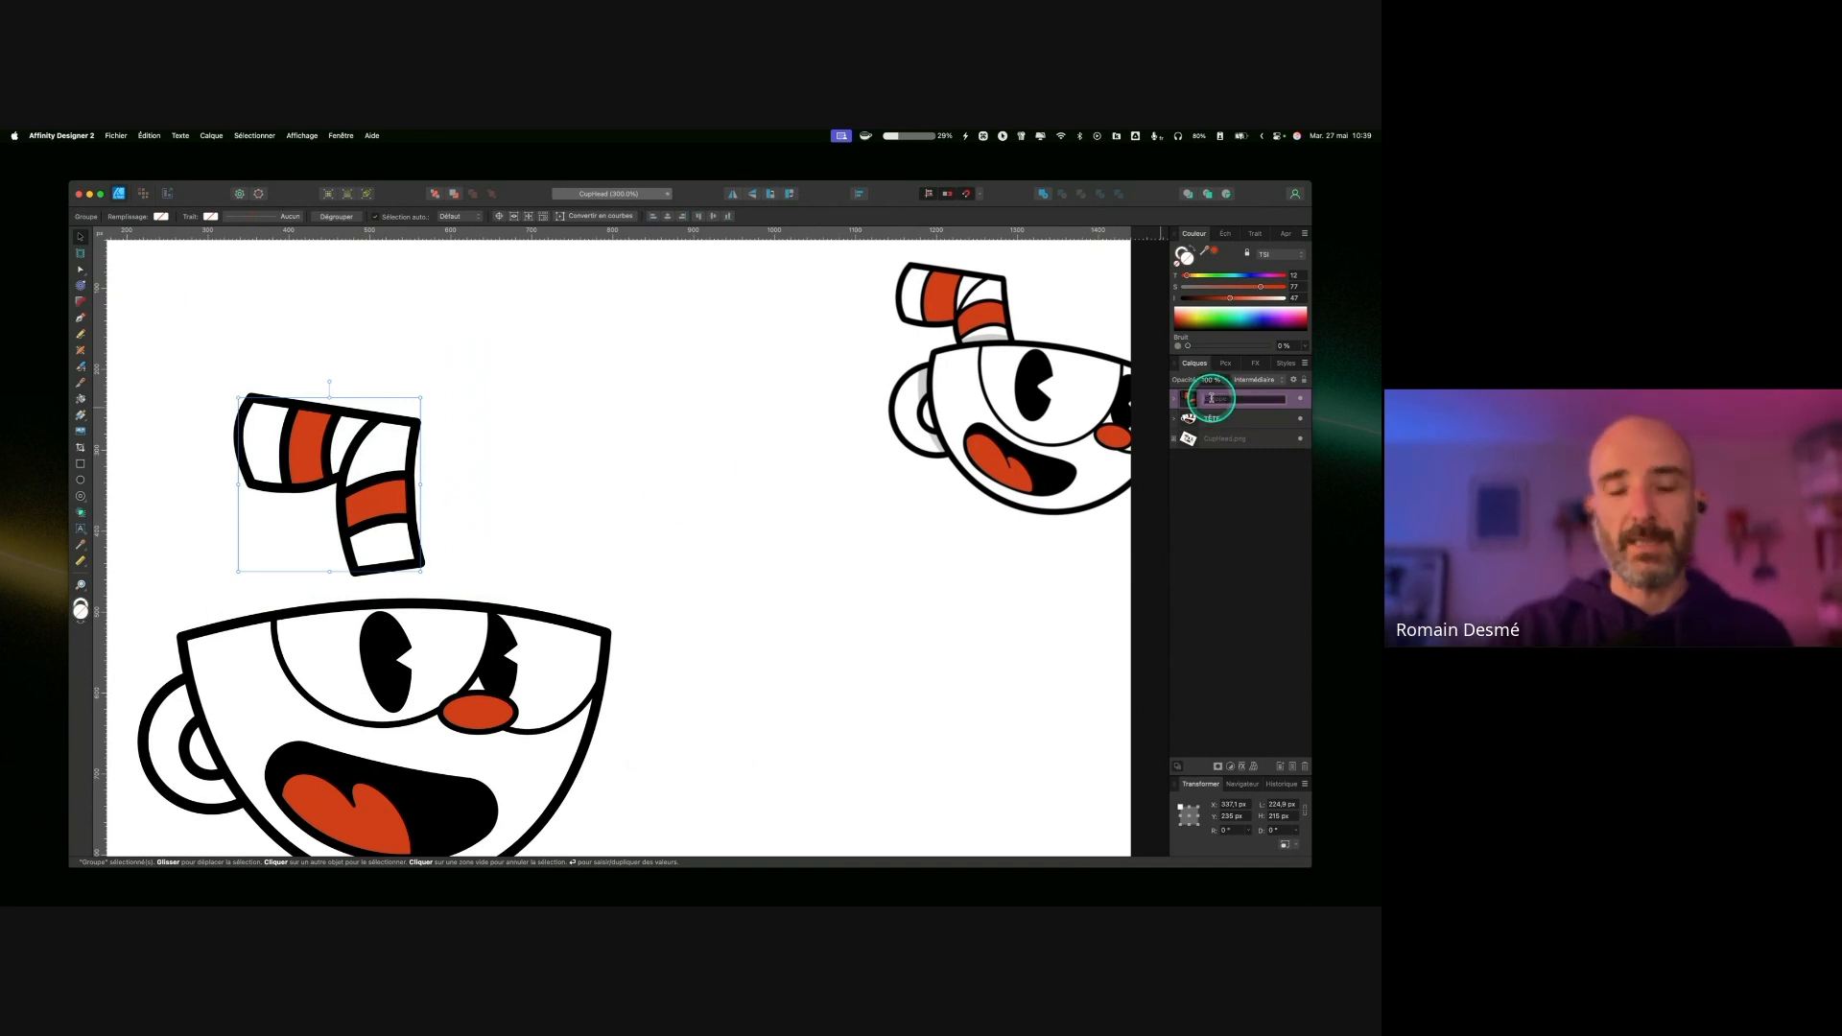
text(PAILLE)
key(Return)
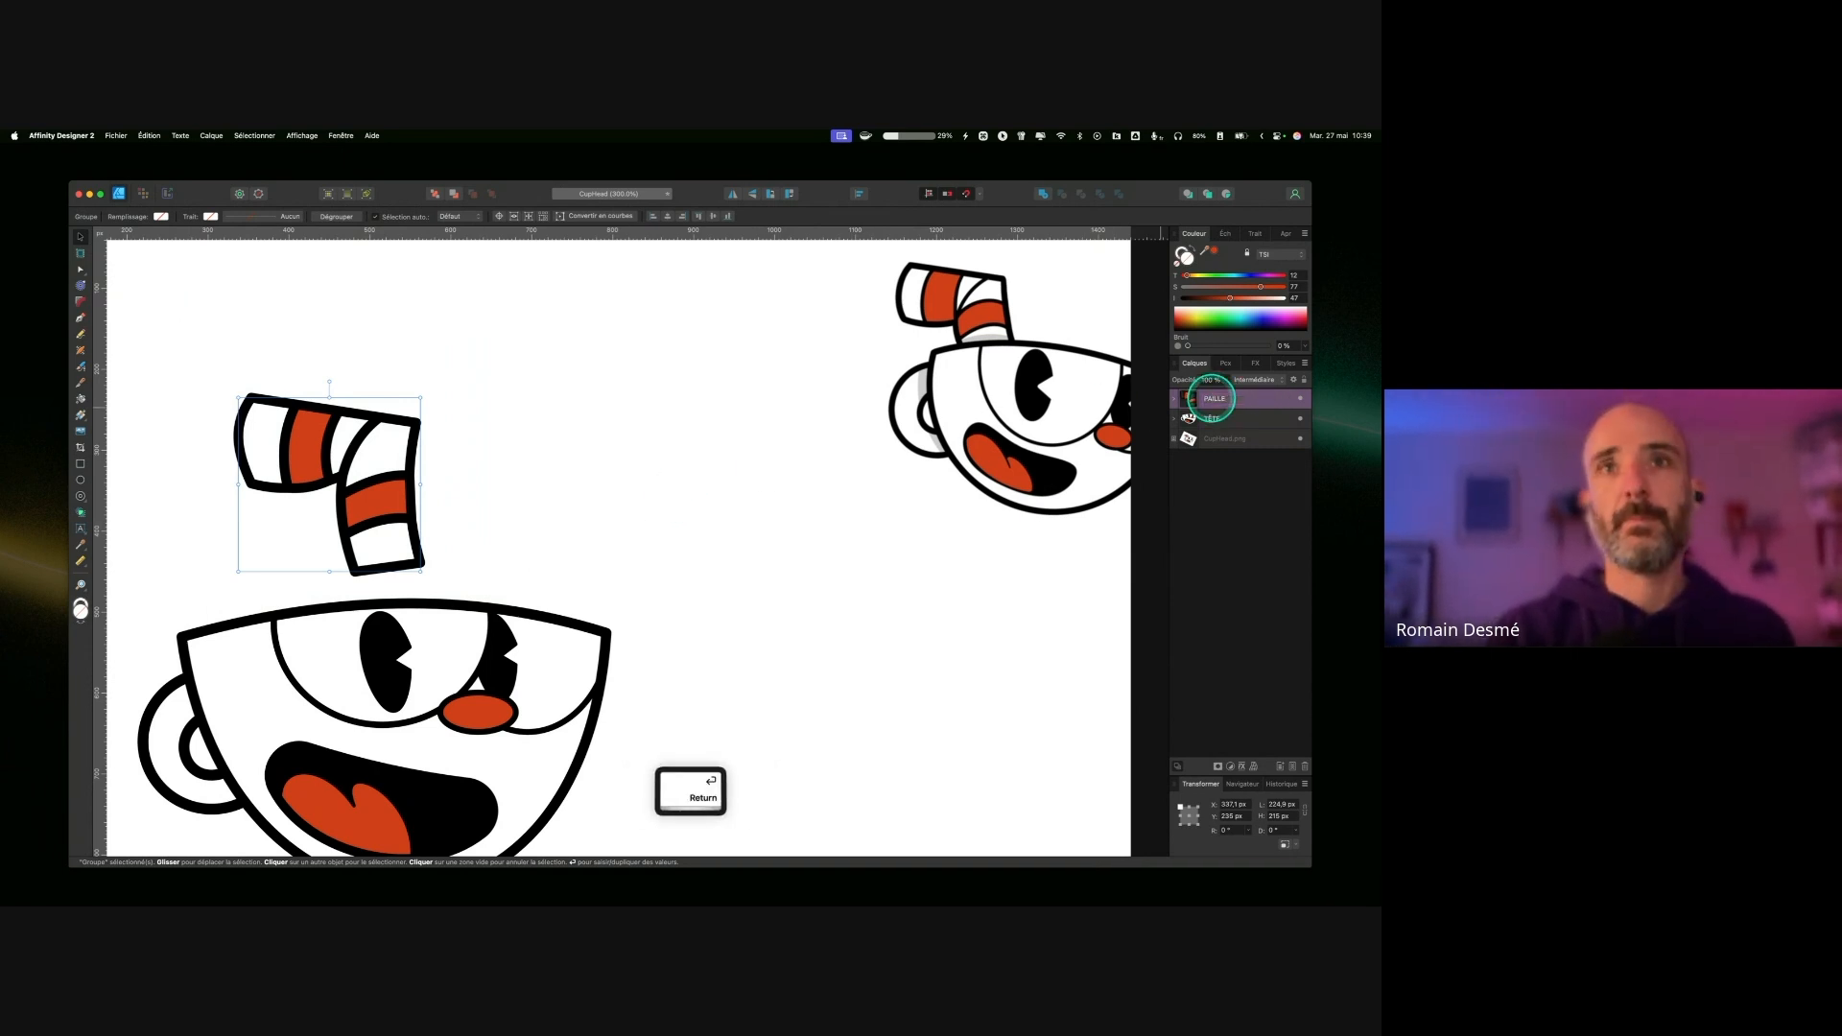
Step: Move the PAILLE group down onto the cup's rim and place it beneath the TÊTE group in the layer order
drag(288, 424, 229, 500)
drag(1240, 407, 1238, 428)
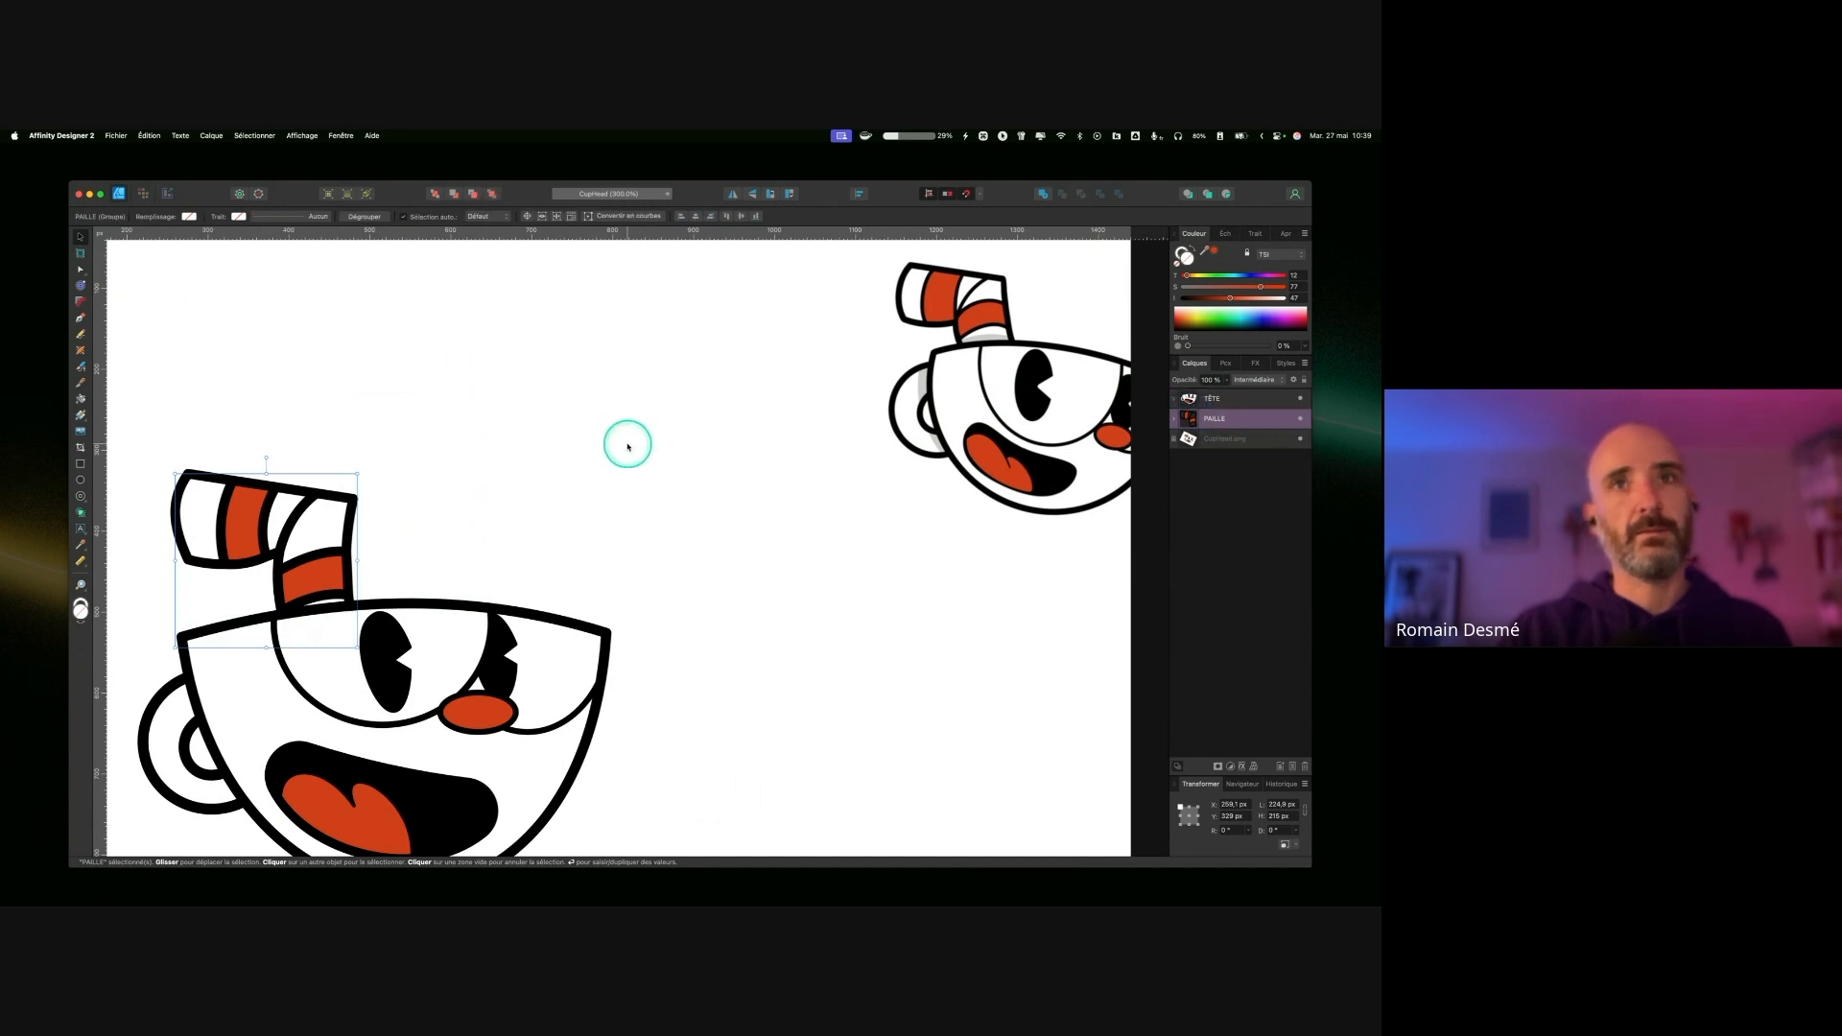
drag(327, 568, 327, 560)
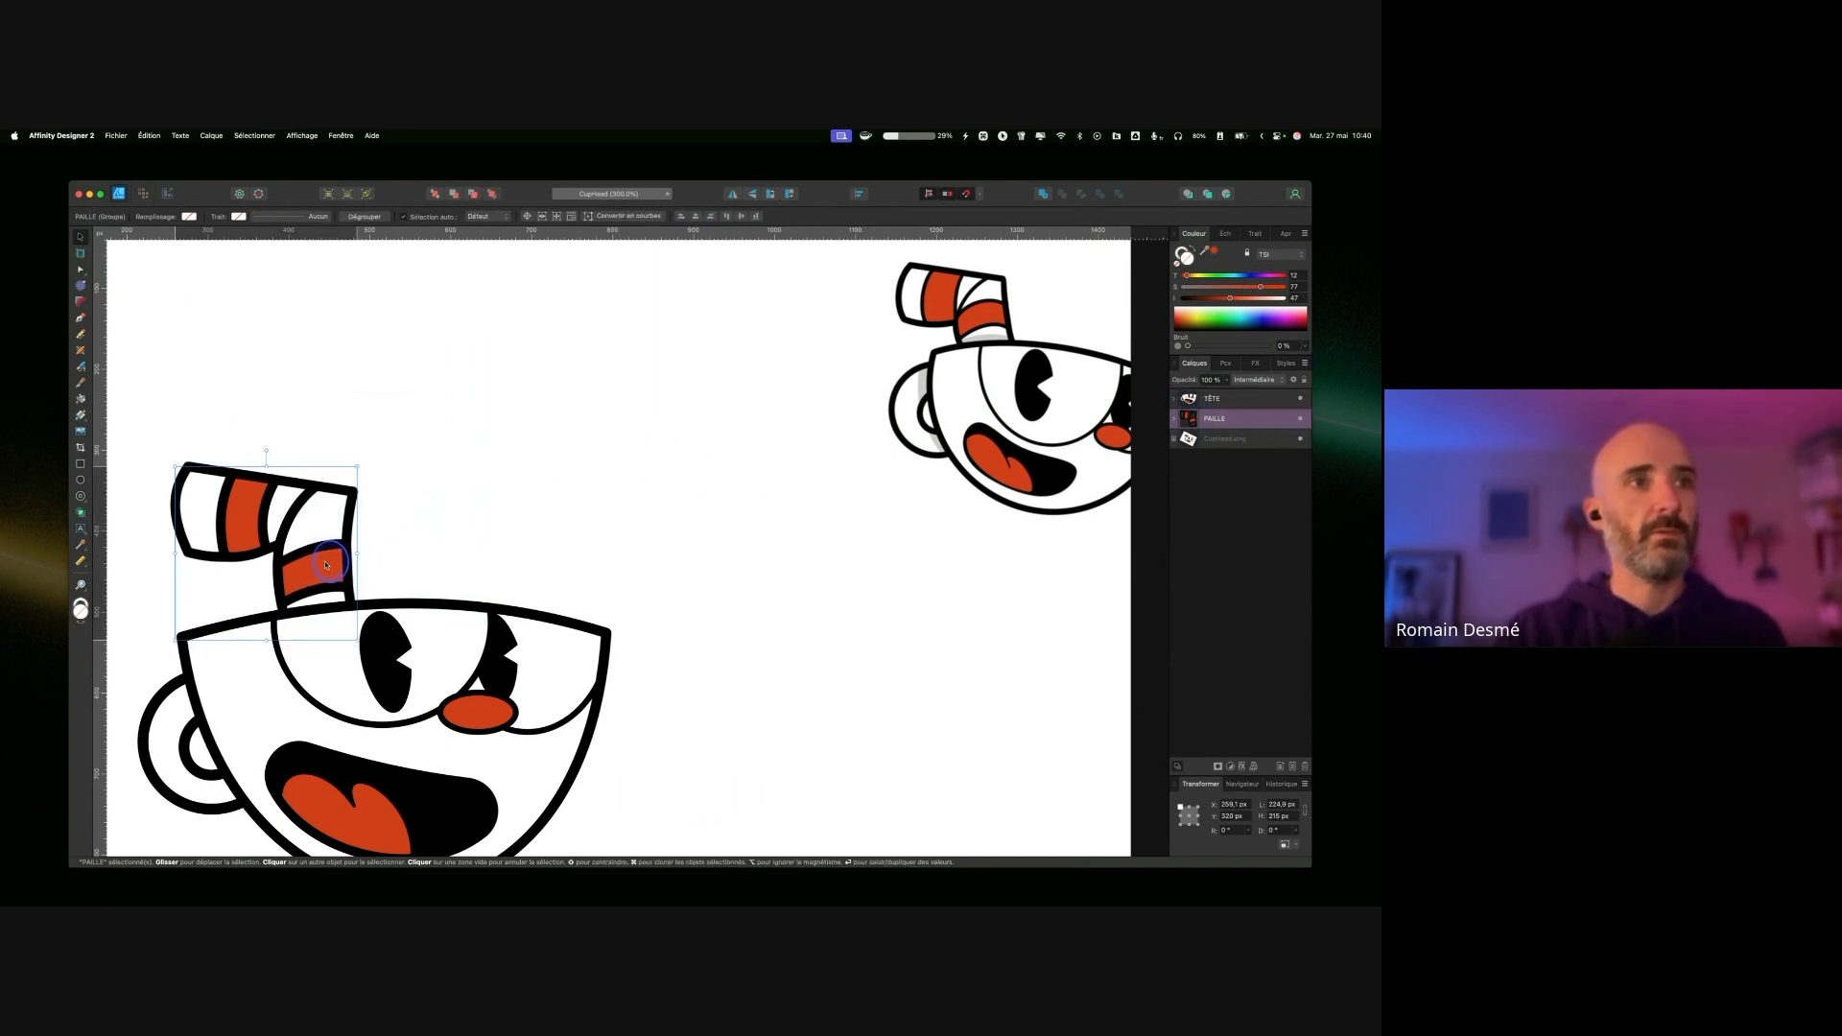
Step: Shorten the straw's upper arm by nudging its two open-end corner nodes toward the red stripe, and flatten the end's curve slightly
click(80, 270)
click(183, 535)
key(BackSpace)
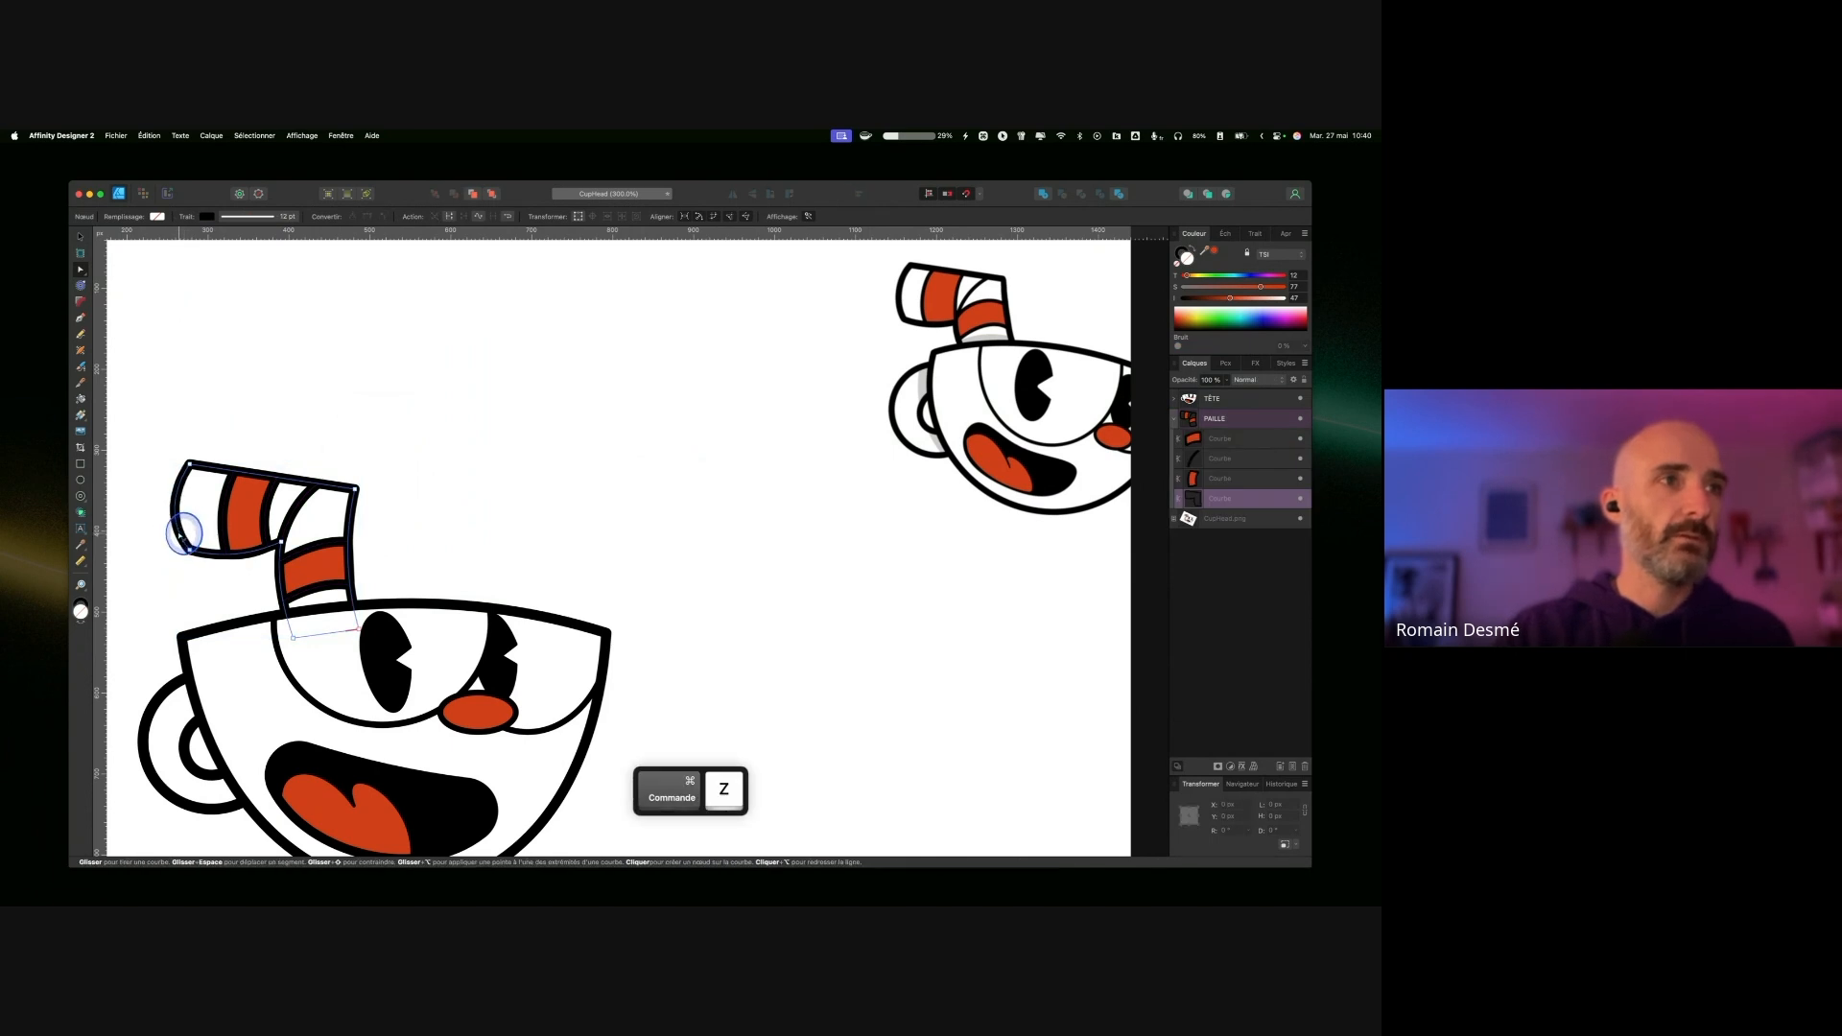
click(191, 464)
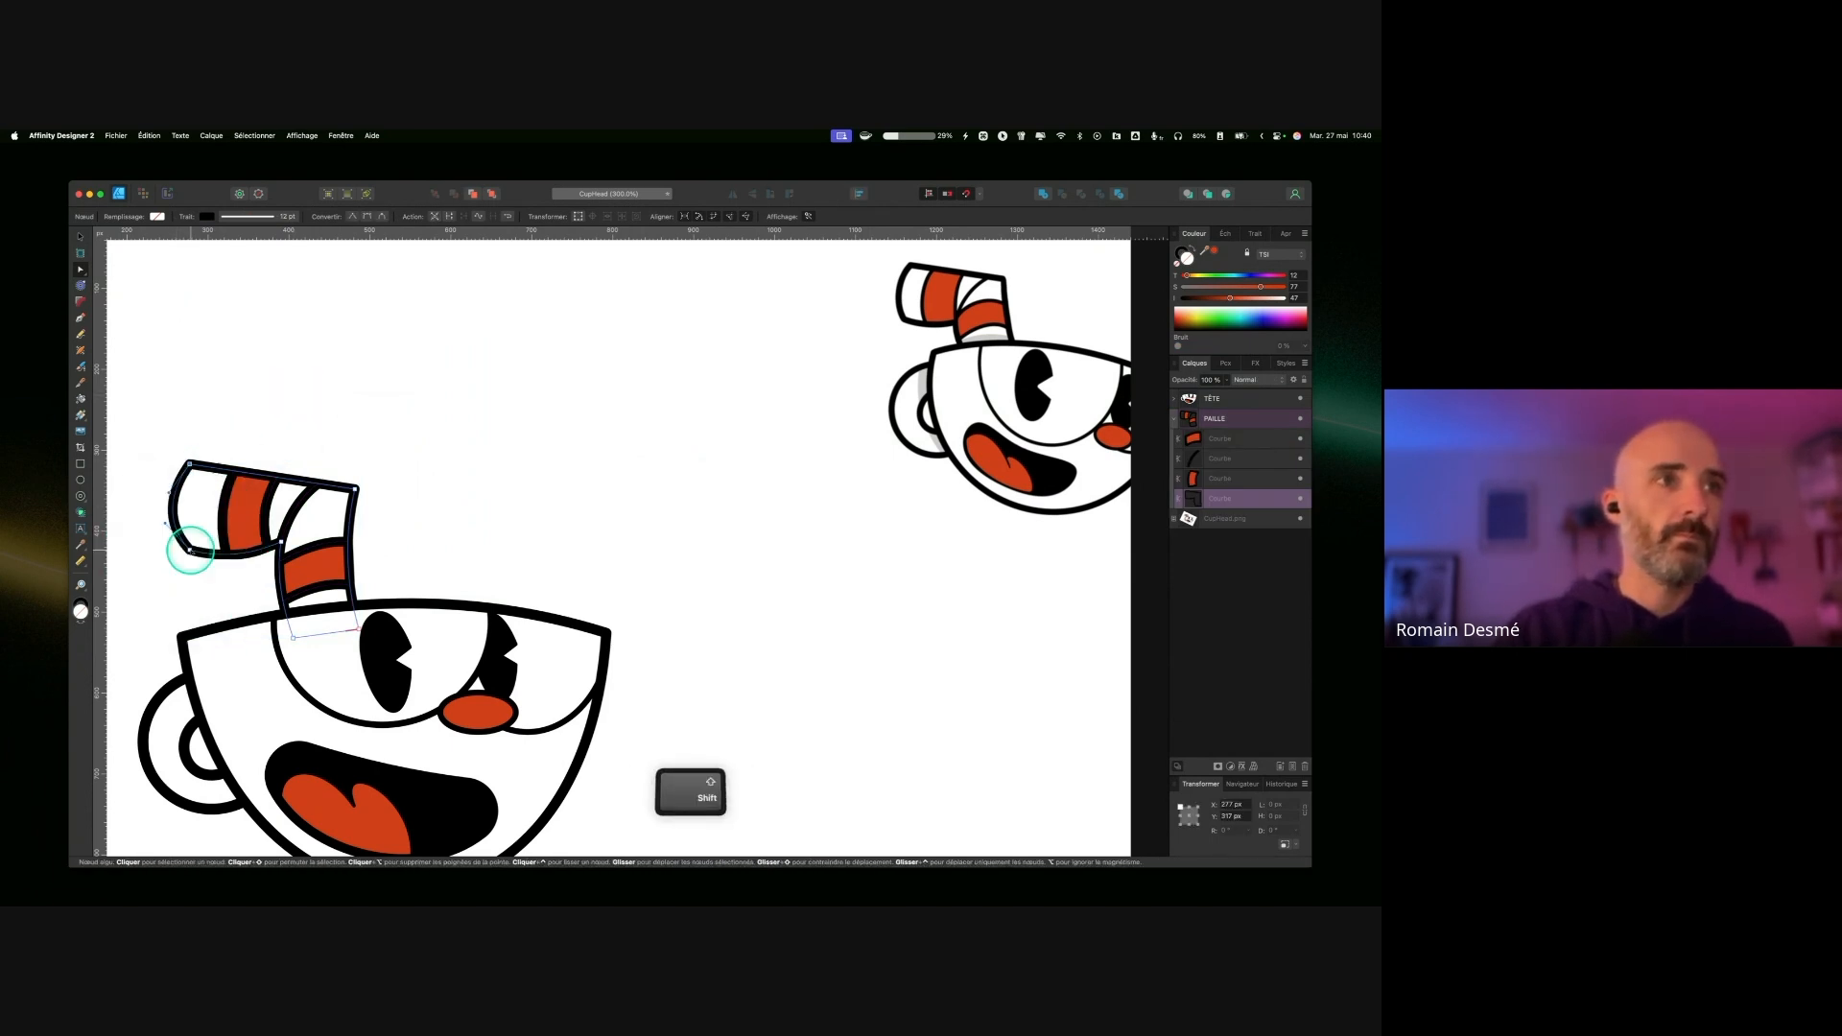
shift+click(190, 550)
key(Right)
key(Right)
key(Right)
key(Right)
key(Right)
key(Right)
key(Right)
key(Right)
key(Right)
key(Right)
click(182, 513)
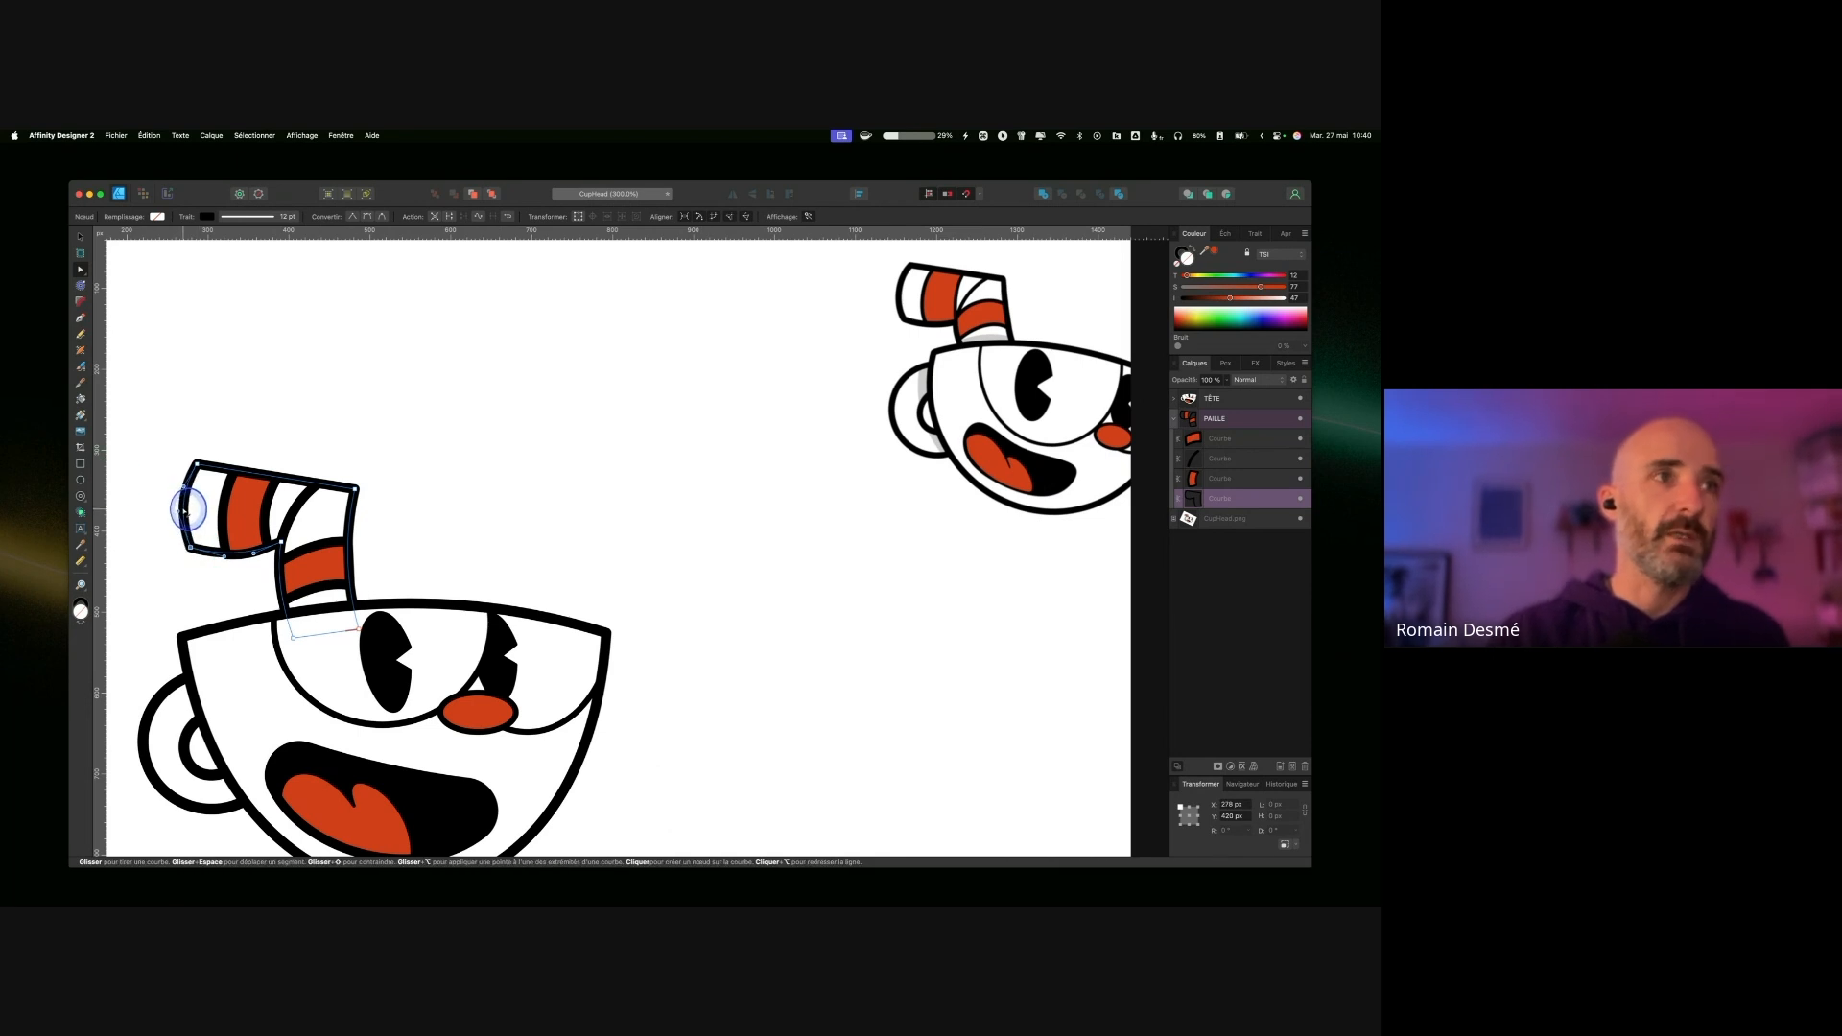
click(522, 494)
key(super+minus)
scroll(513, 492, down, 2)
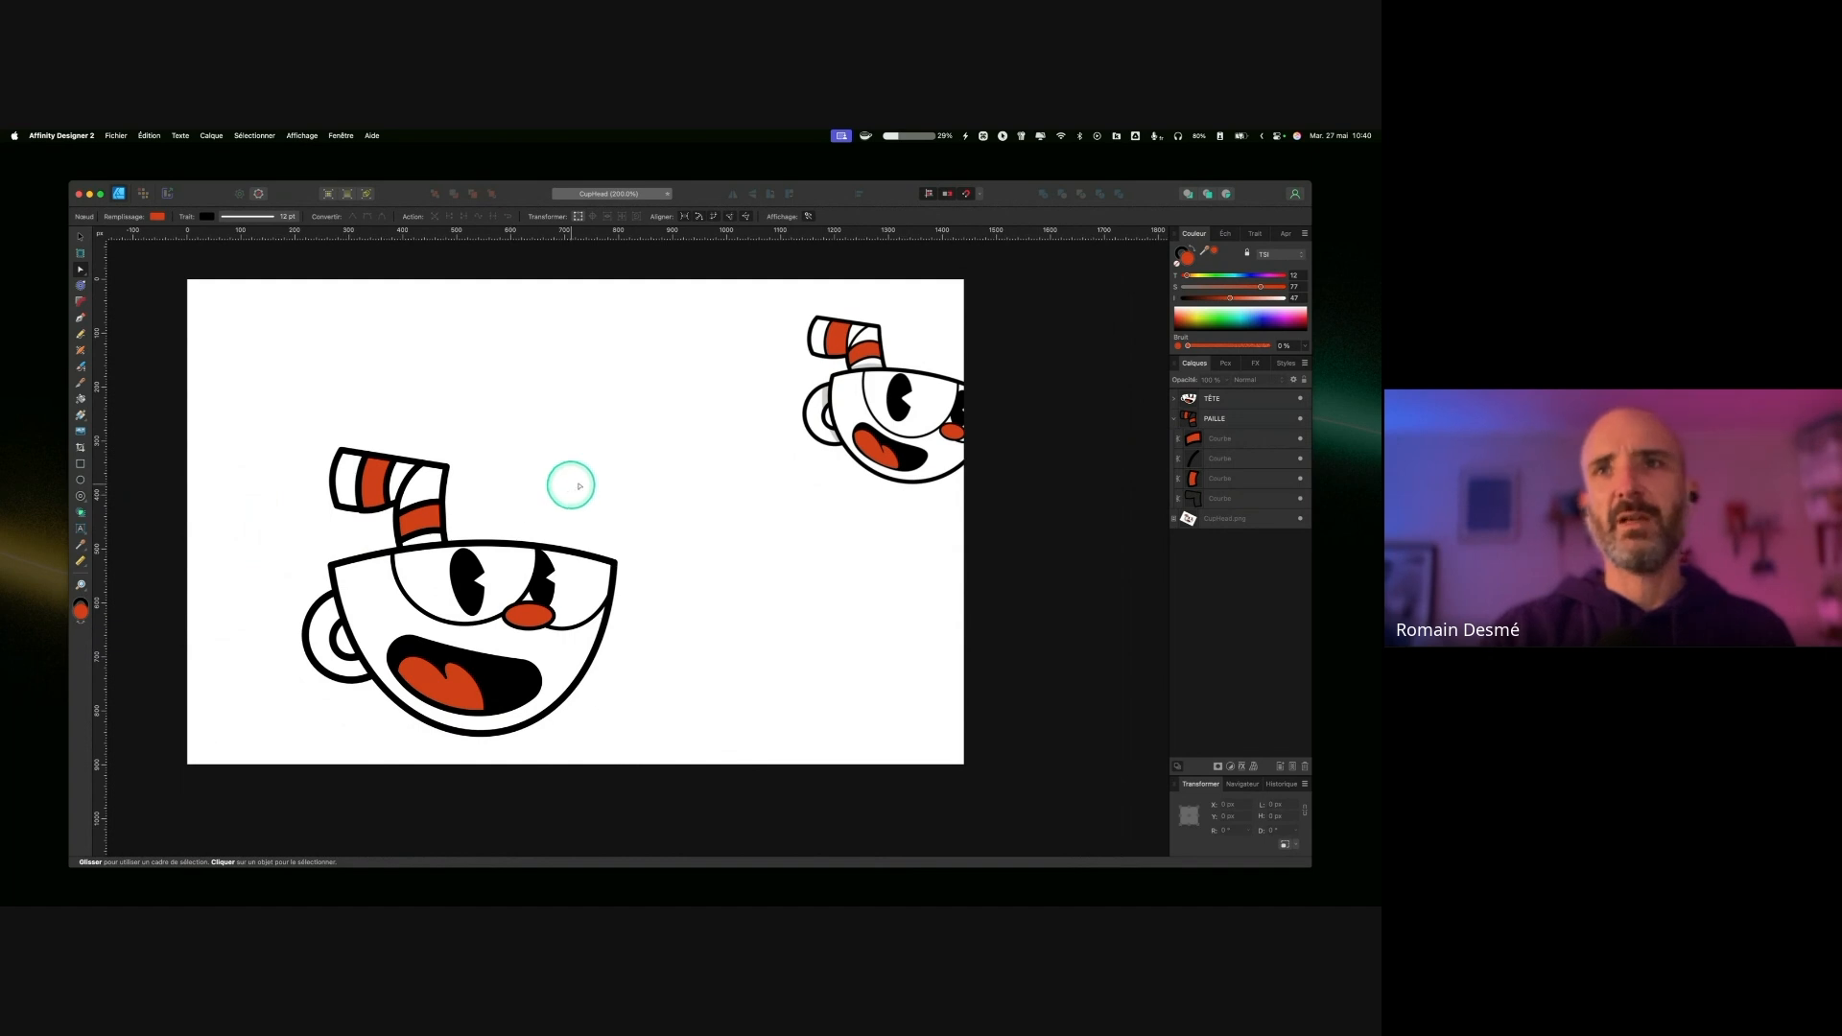
Step: Show the stroke settings and select all four curves inside the PAILLE group
click(1175, 418)
click(1205, 418)
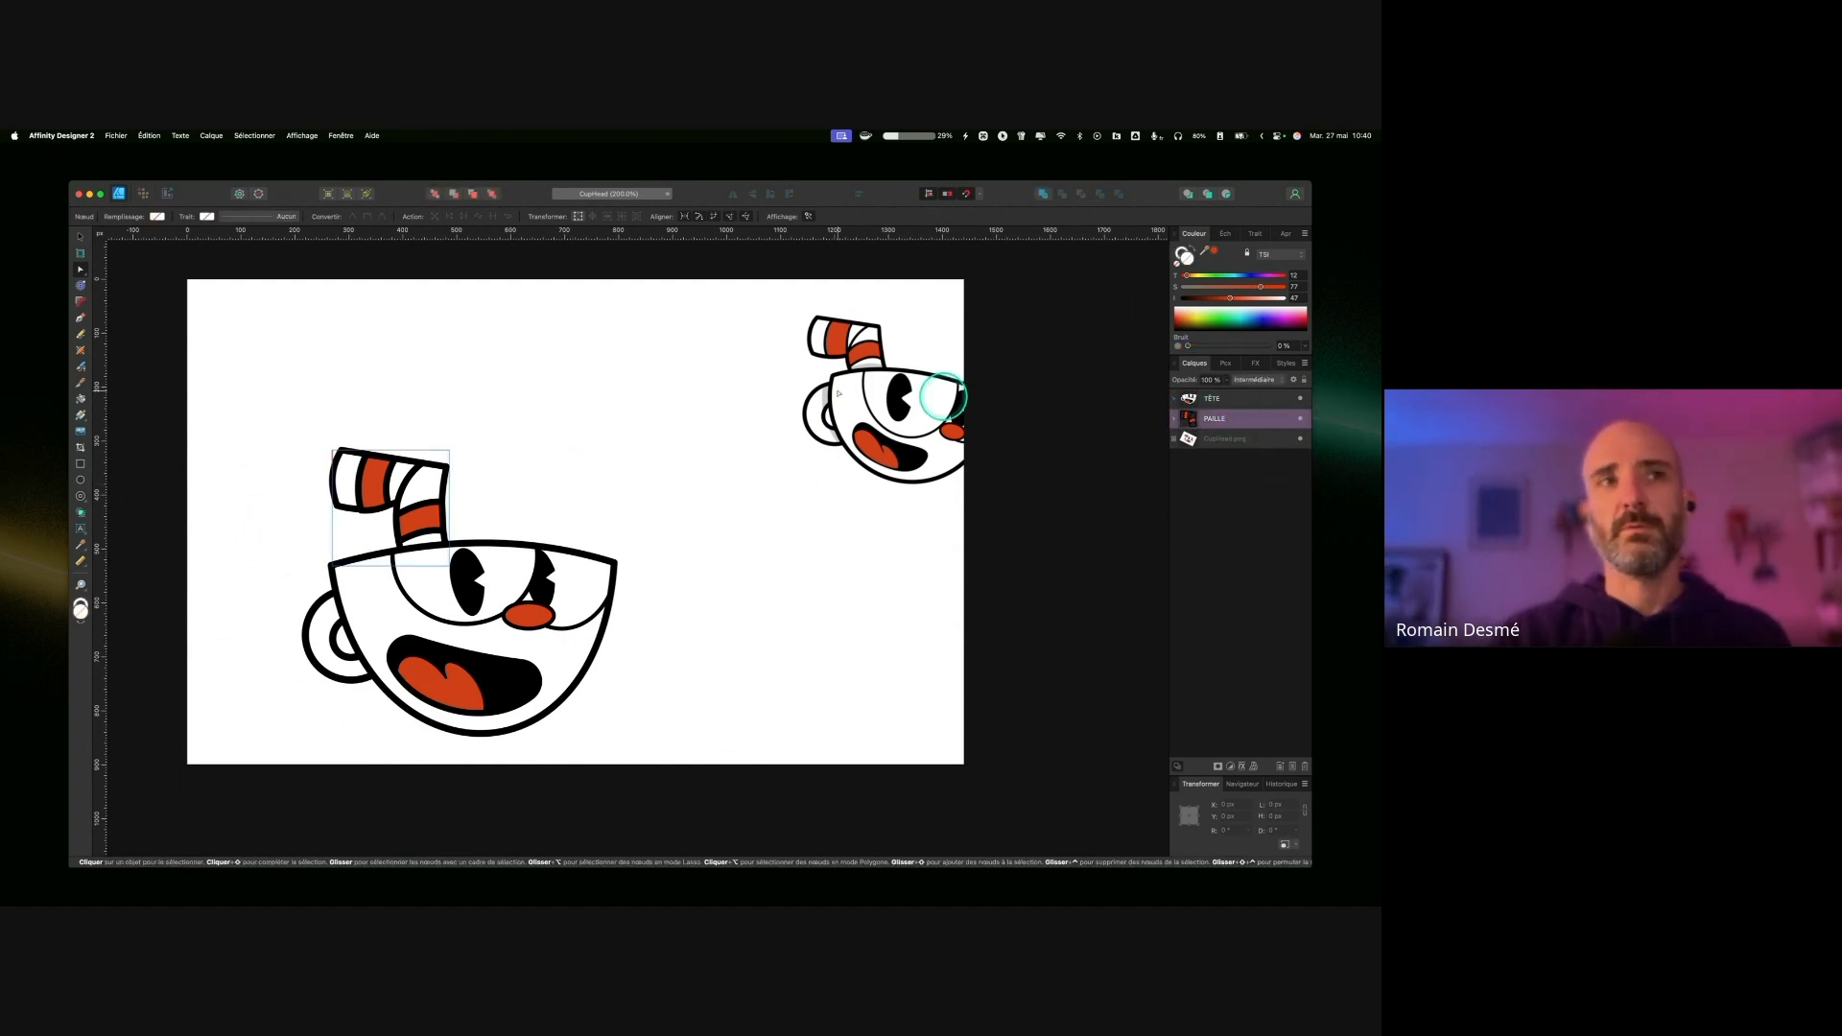
click(80, 237)
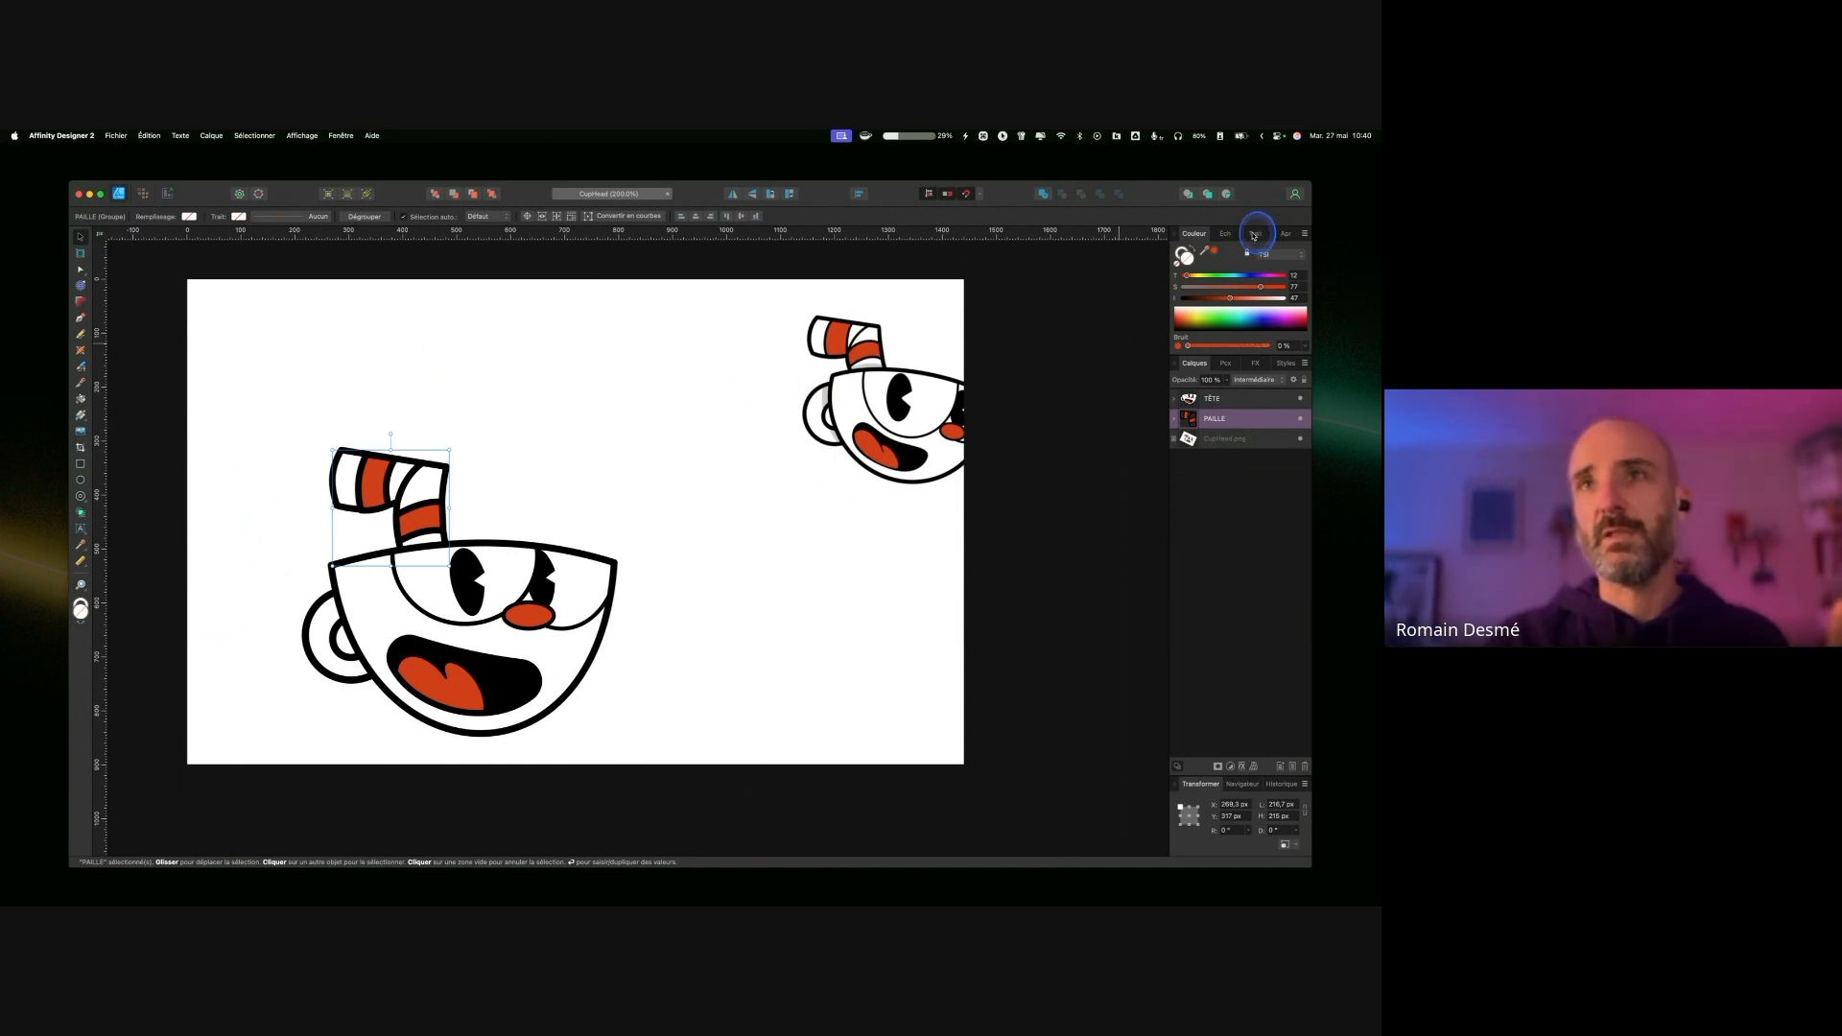
click(1255, 234)
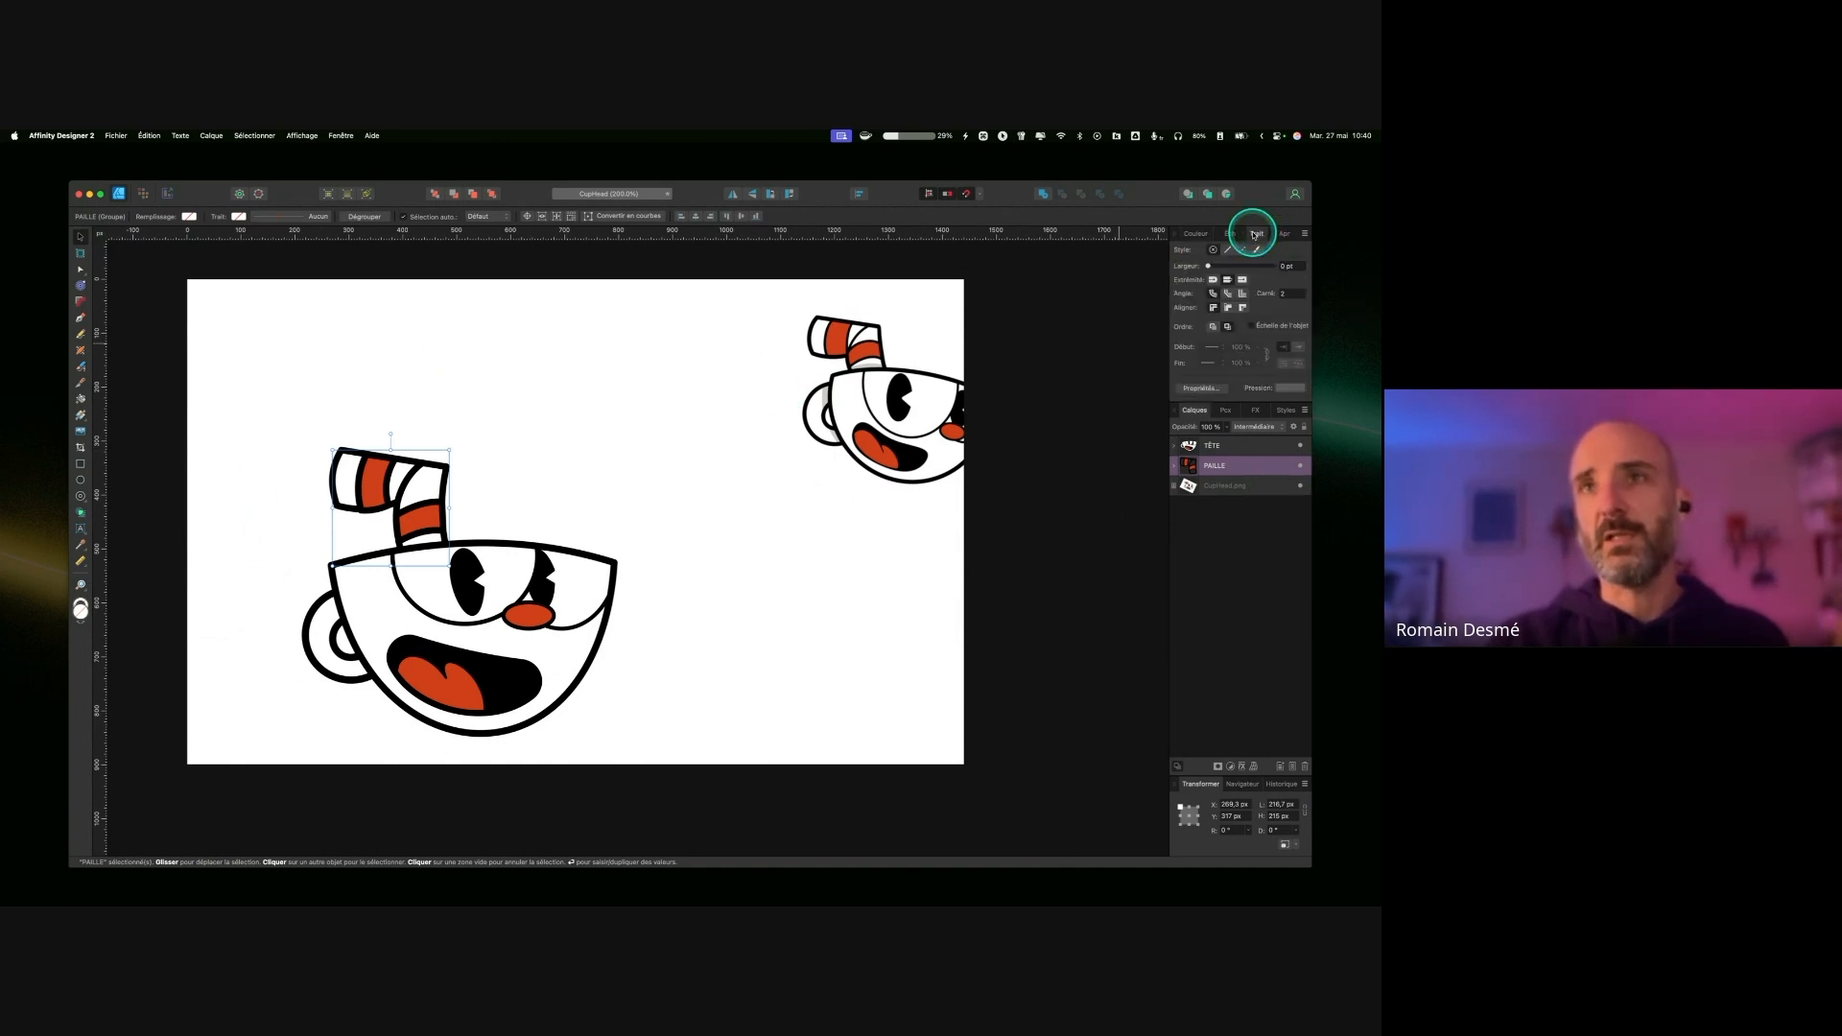
click(1174, 465)
click(1237, 485)
shift+click(1250, 545)
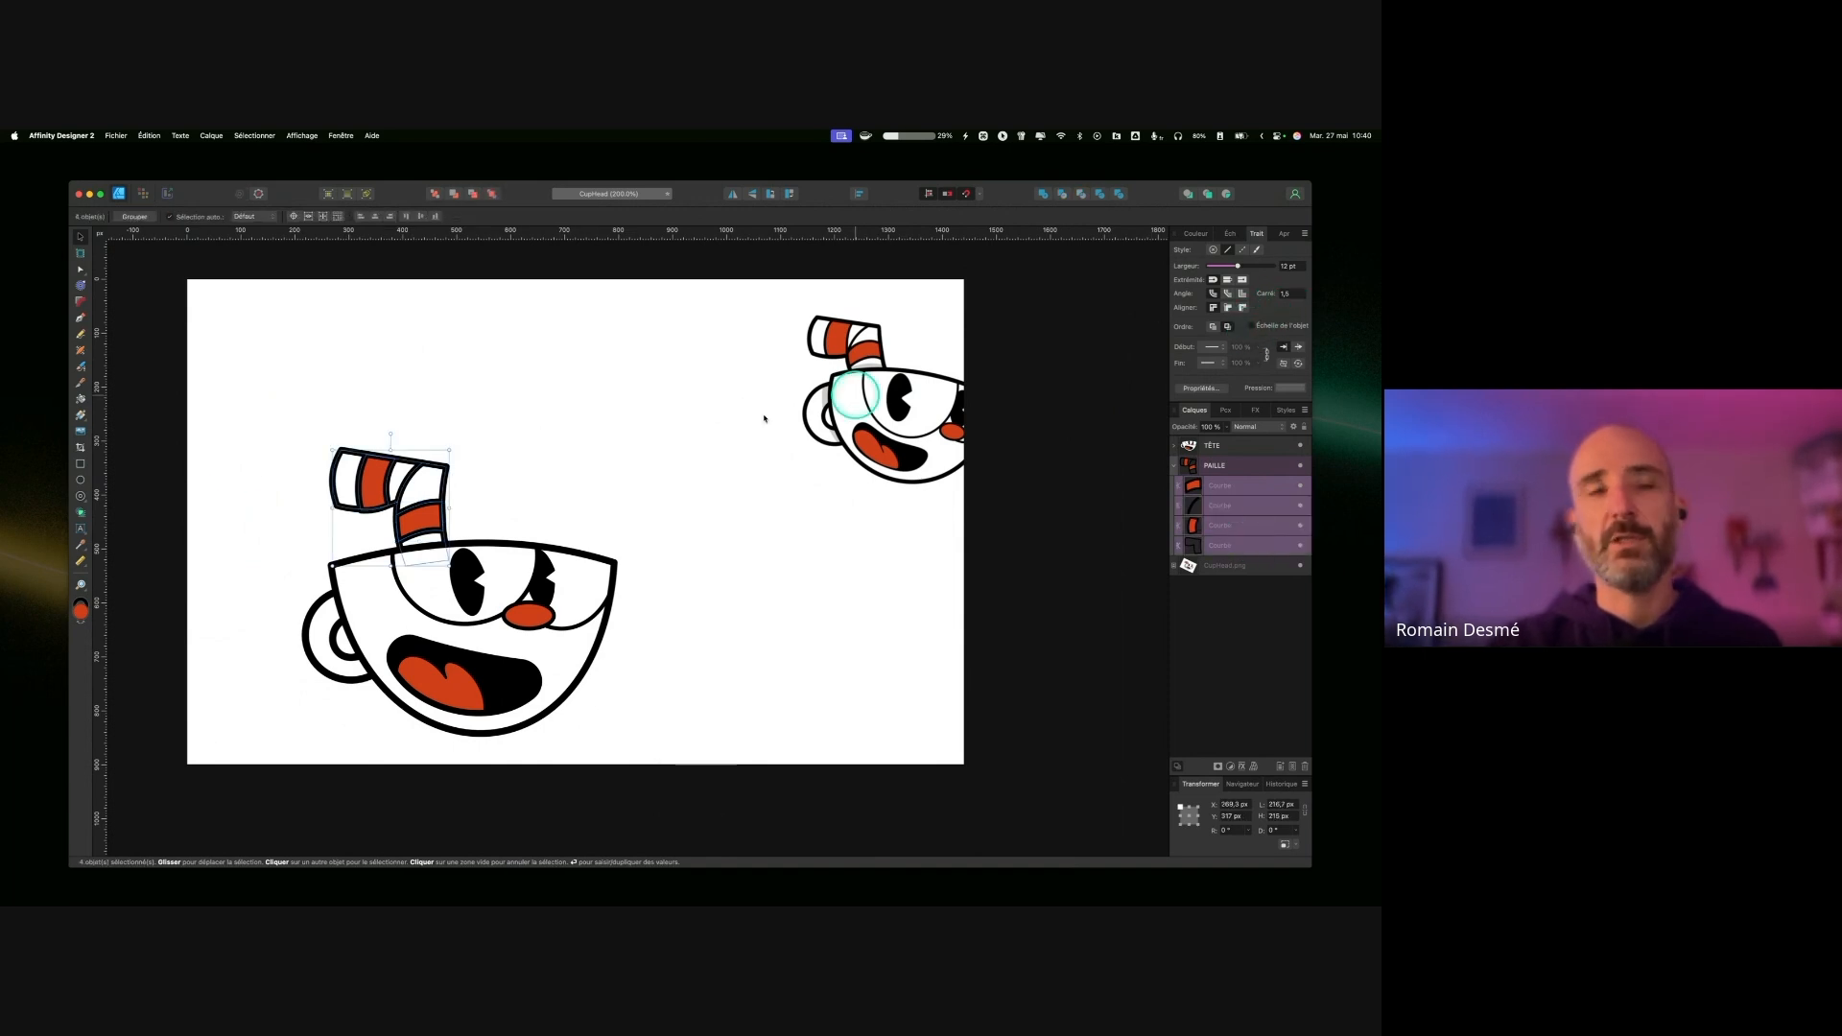
Step: Enlarge the four straw curves to about 248 px wide, reposition them on the cup, and delete the extra node on the upper red stripe's bottom edge
mouse_move(332, 450)
mouse_down()
mouse_move(312, 430)
mouse_move(356, 447)
mouse_up()
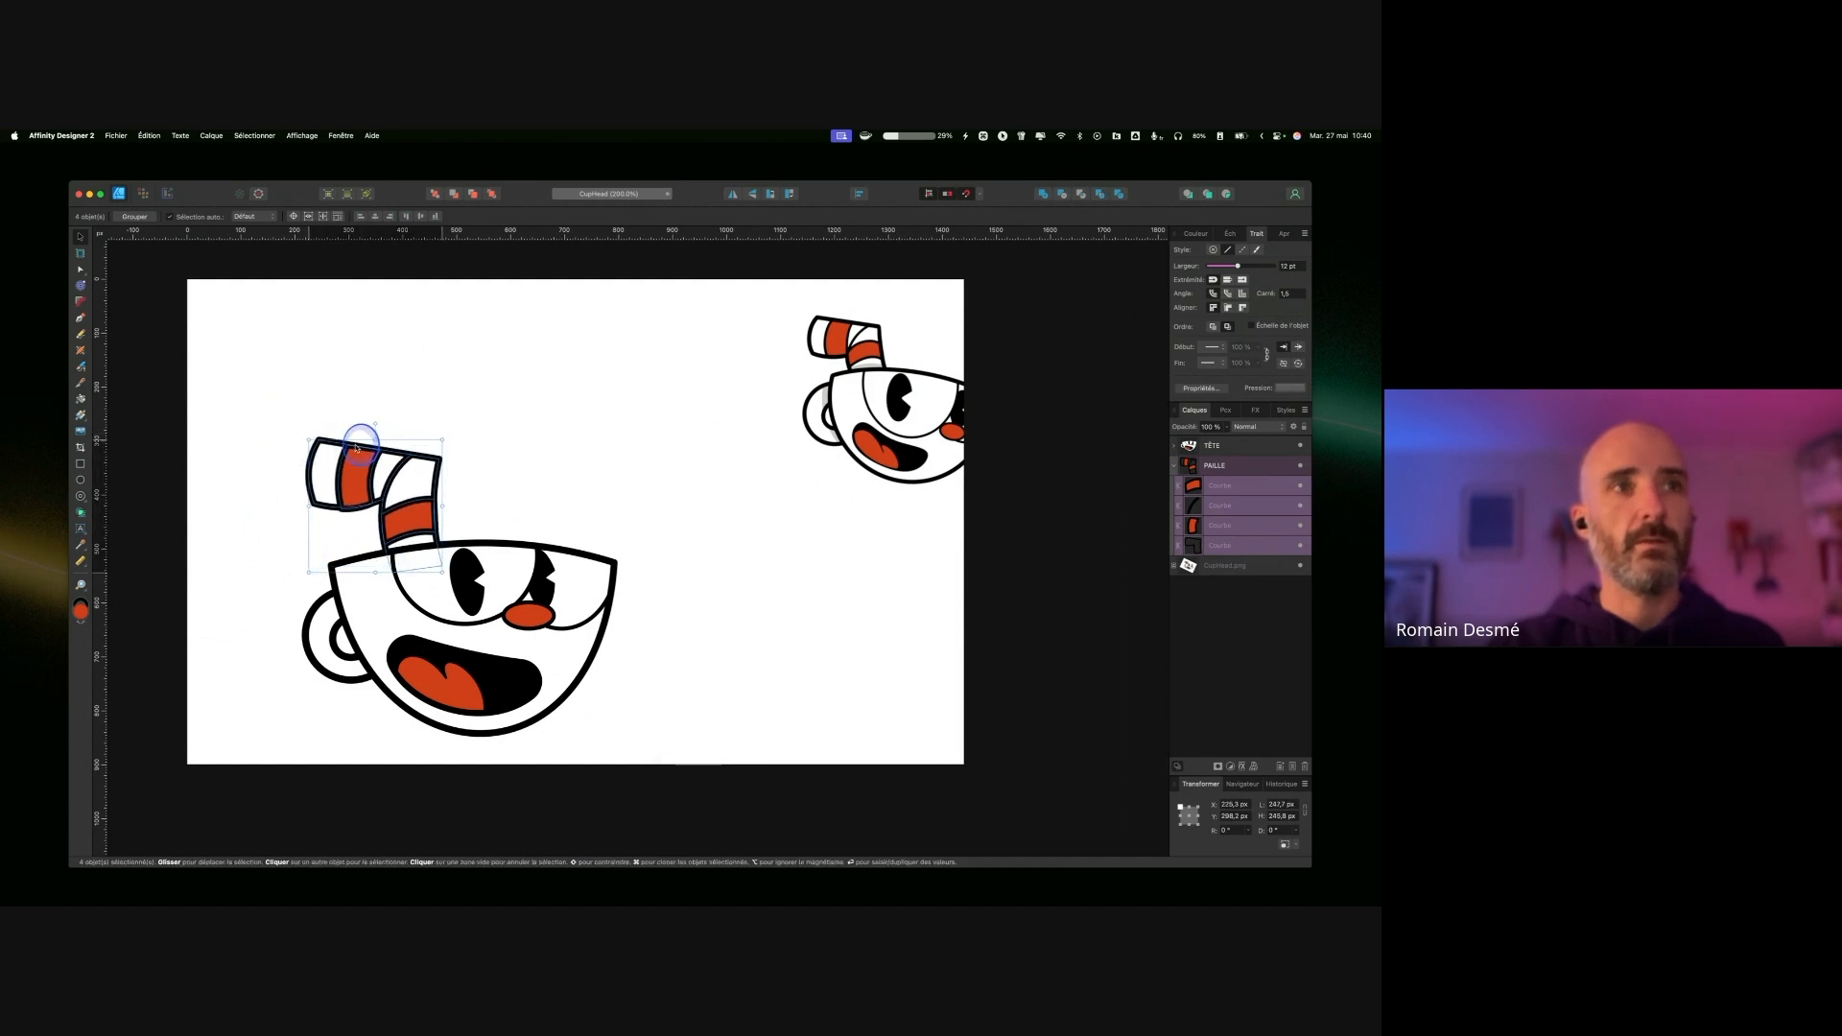
click(267, 416)
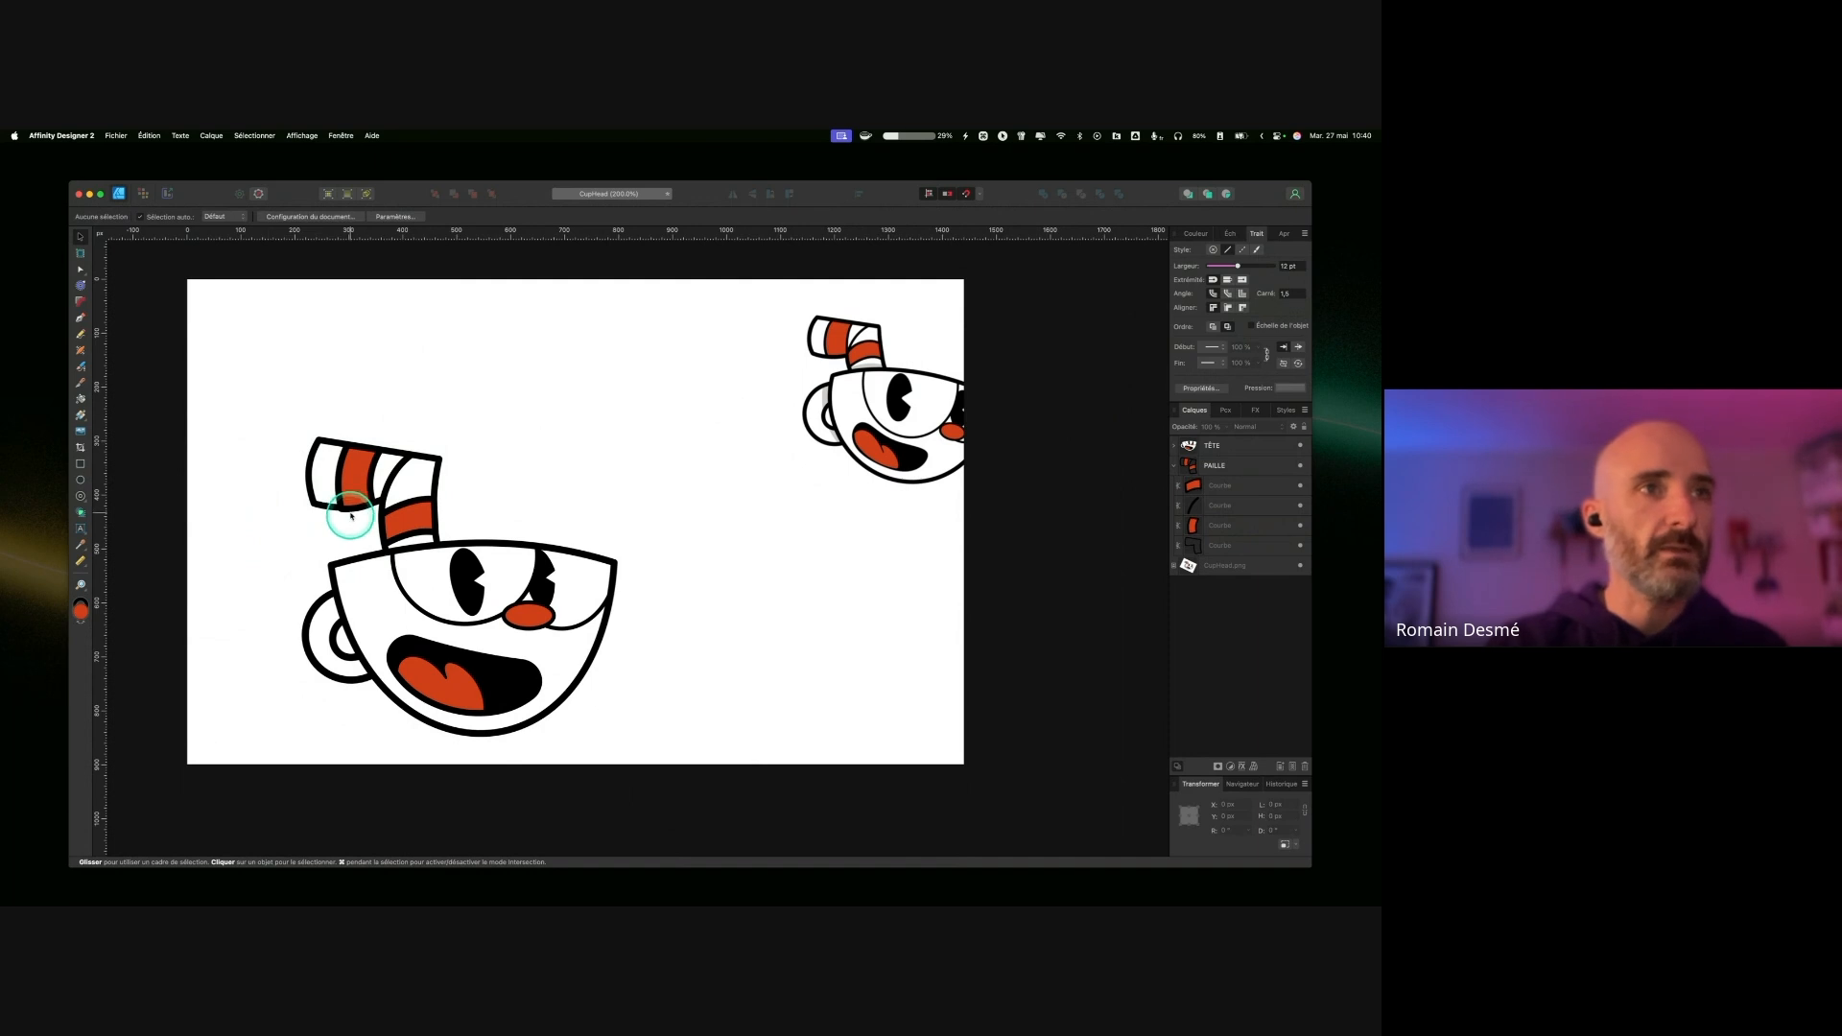
click(349, 509)
key(a)
scroll(349, 507, up, 5)
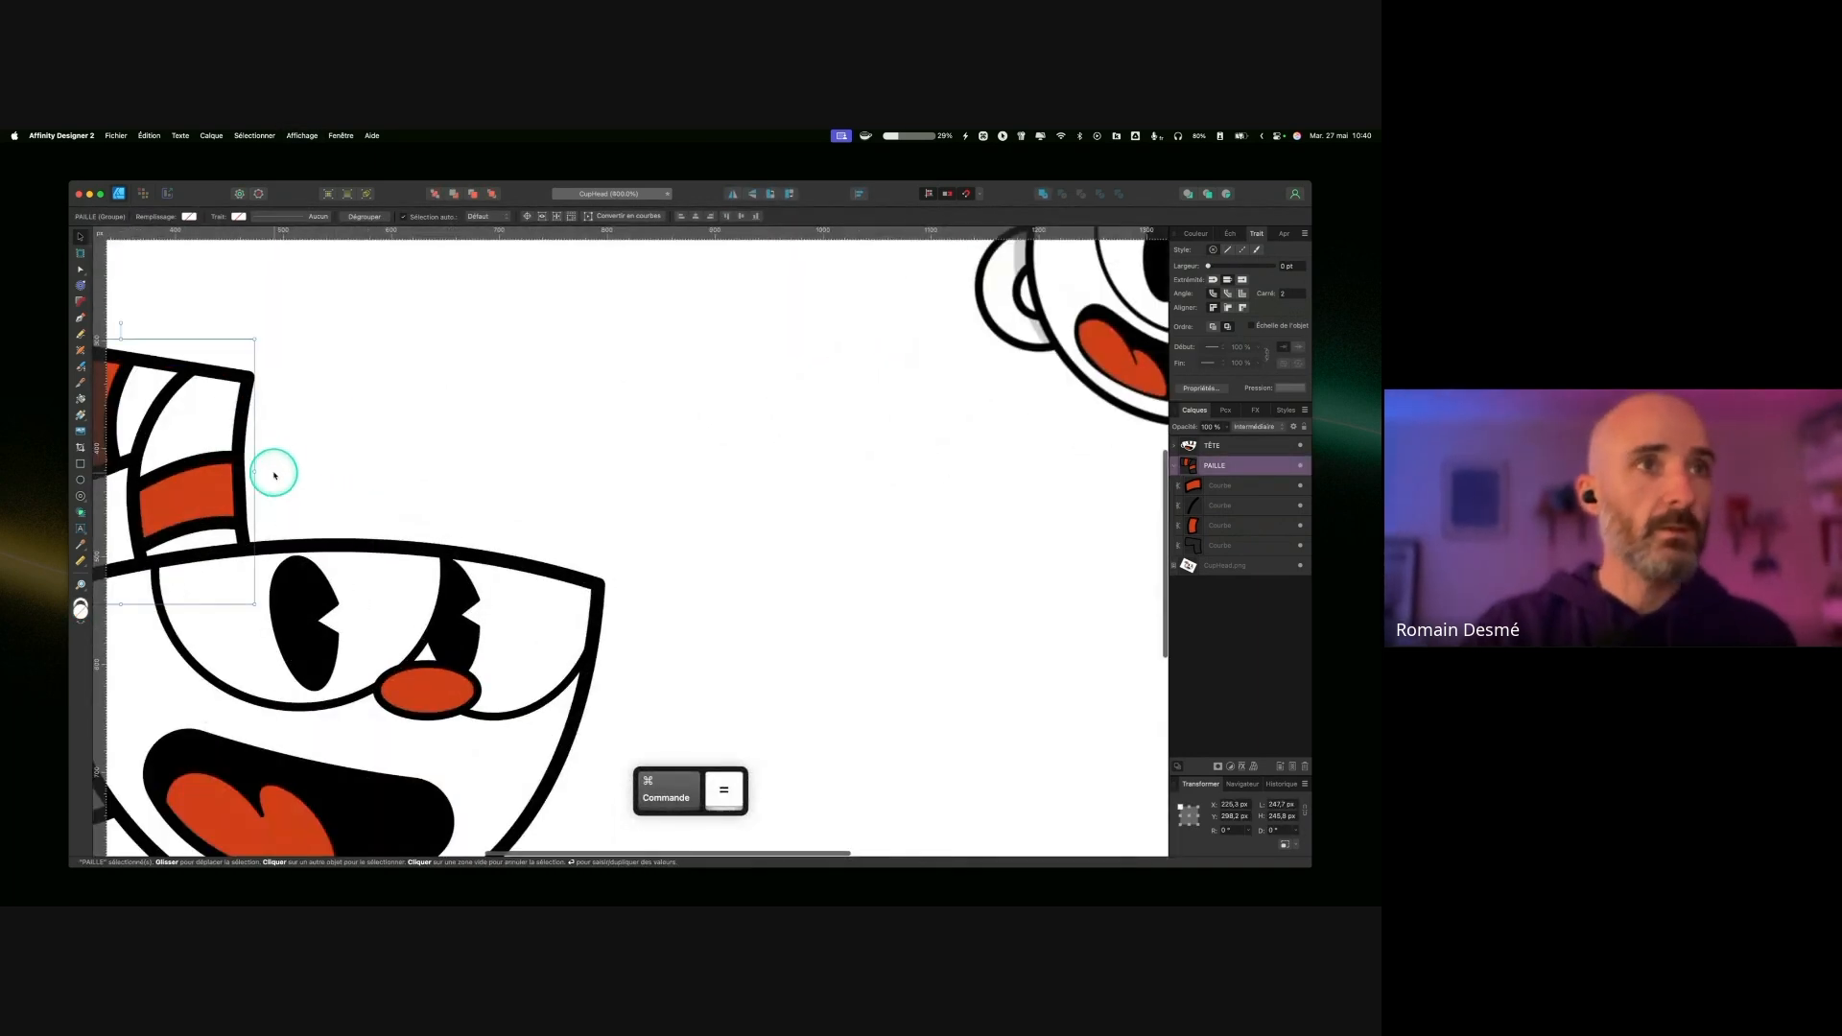
click(379, 469)
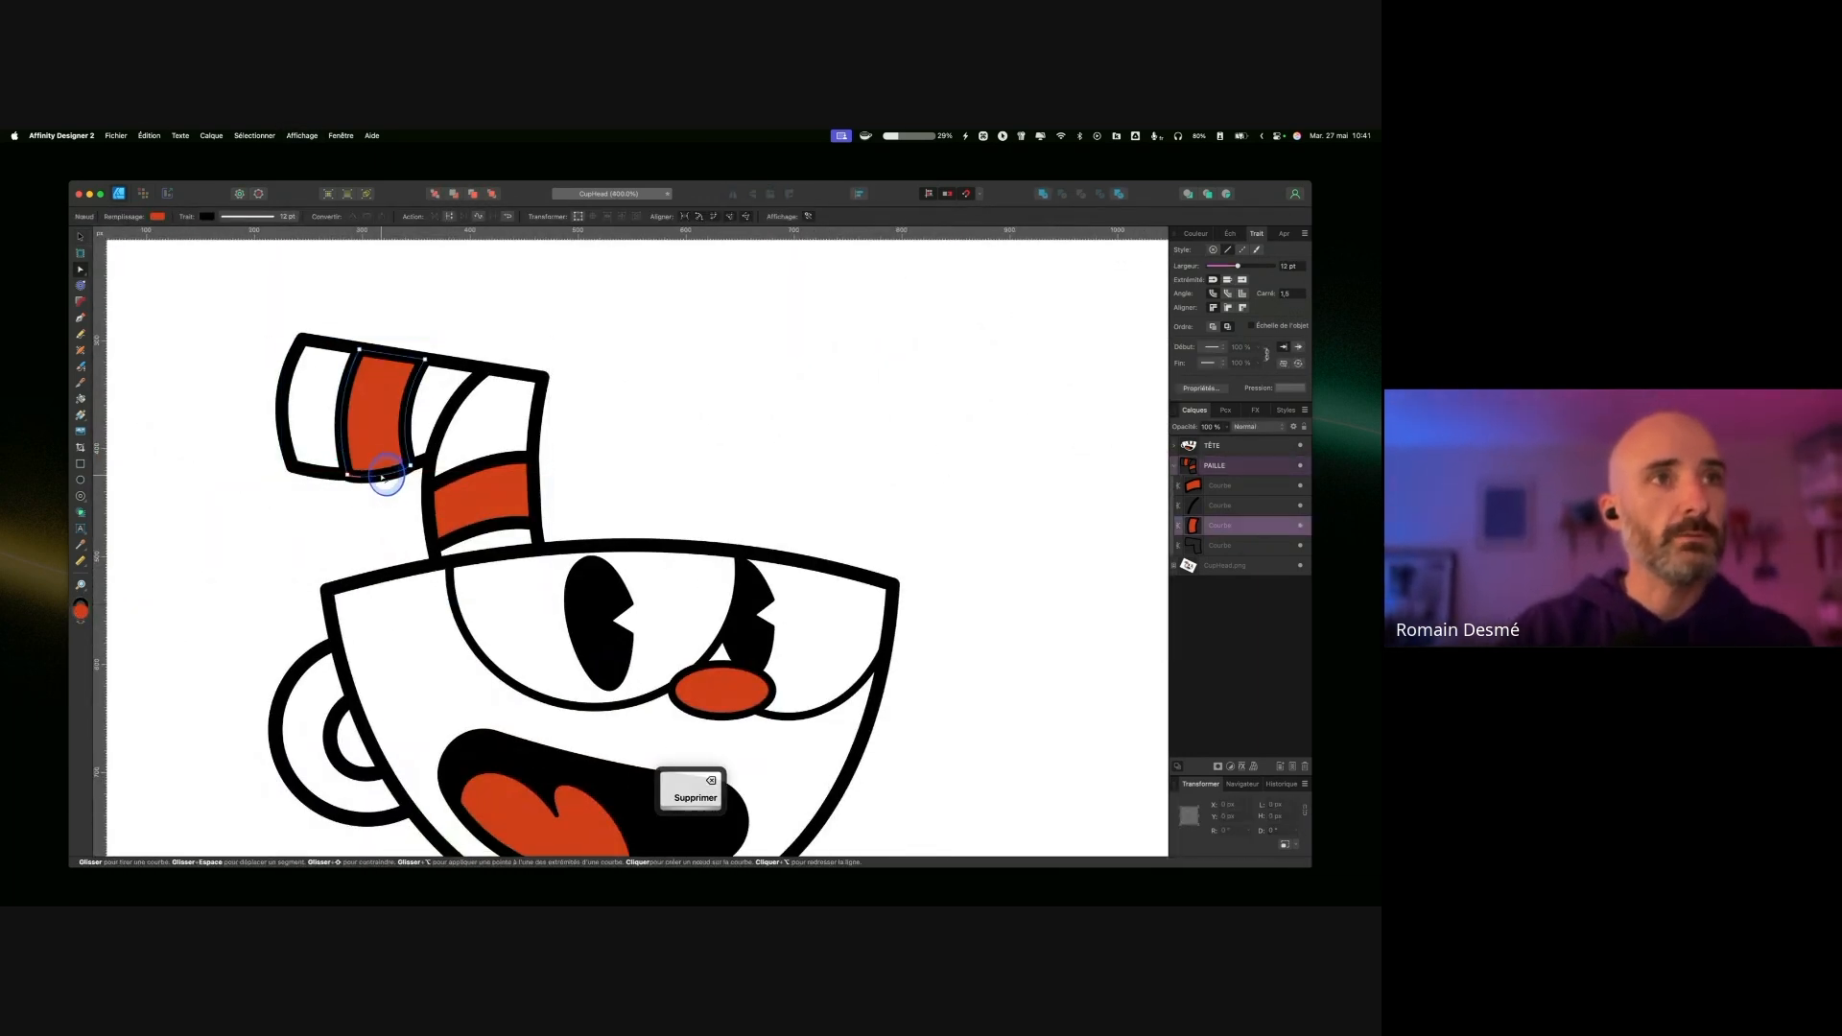
click(243, 374)
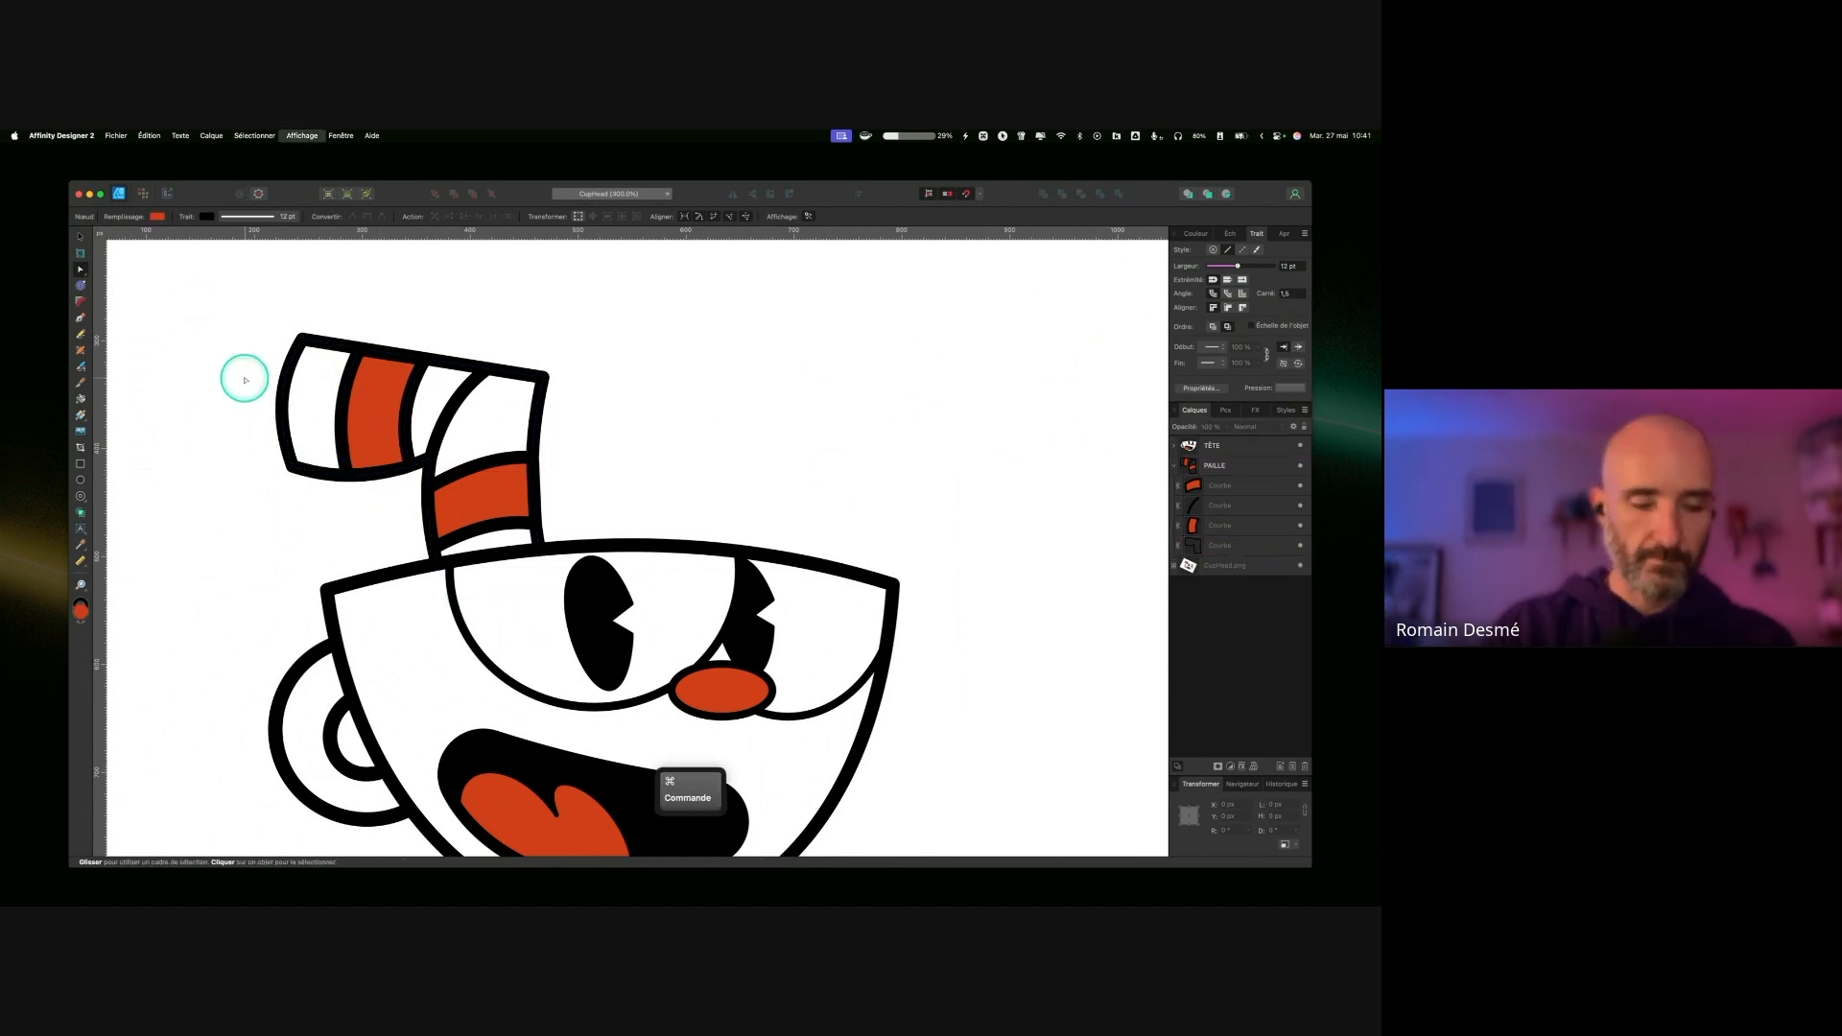
Step: Select all four curves inside the PAILLE group and make their strokes scale with the object
key(super+minus)
click(81, 237)
click(291, 284)
click(1245, 482)
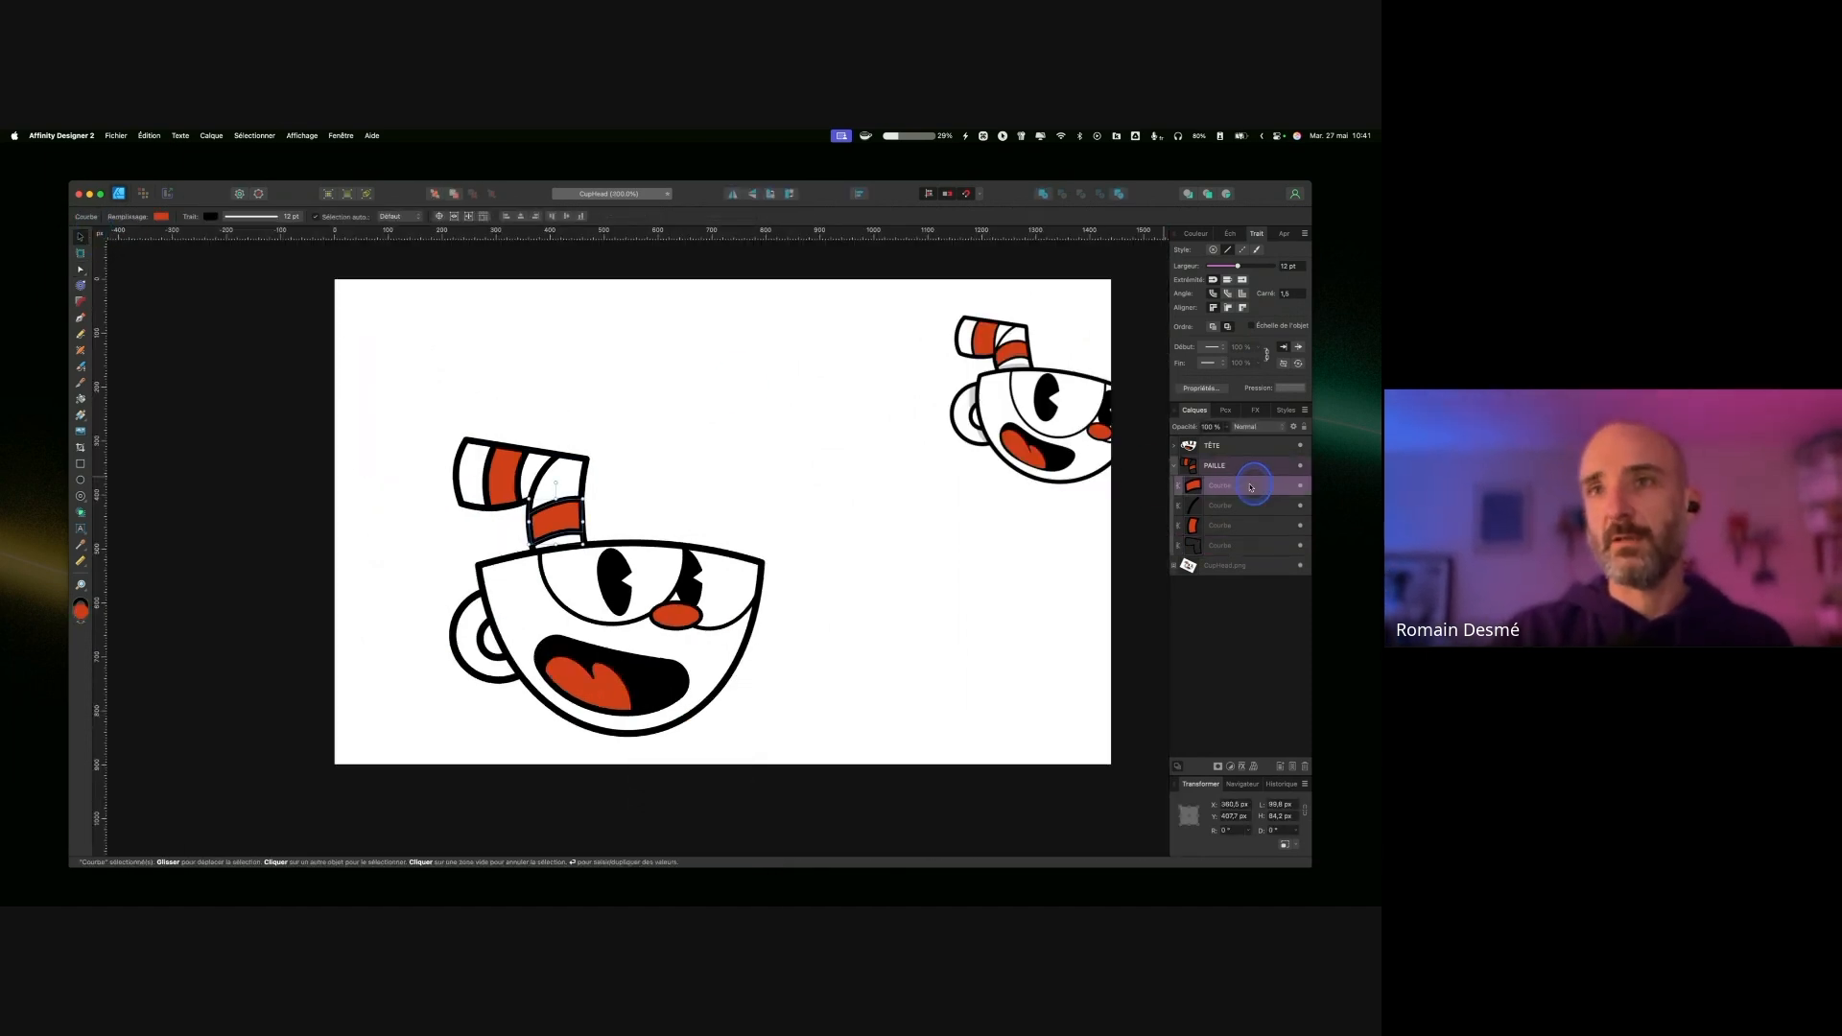
shift+click(1257, 537)
click(1253, 328)
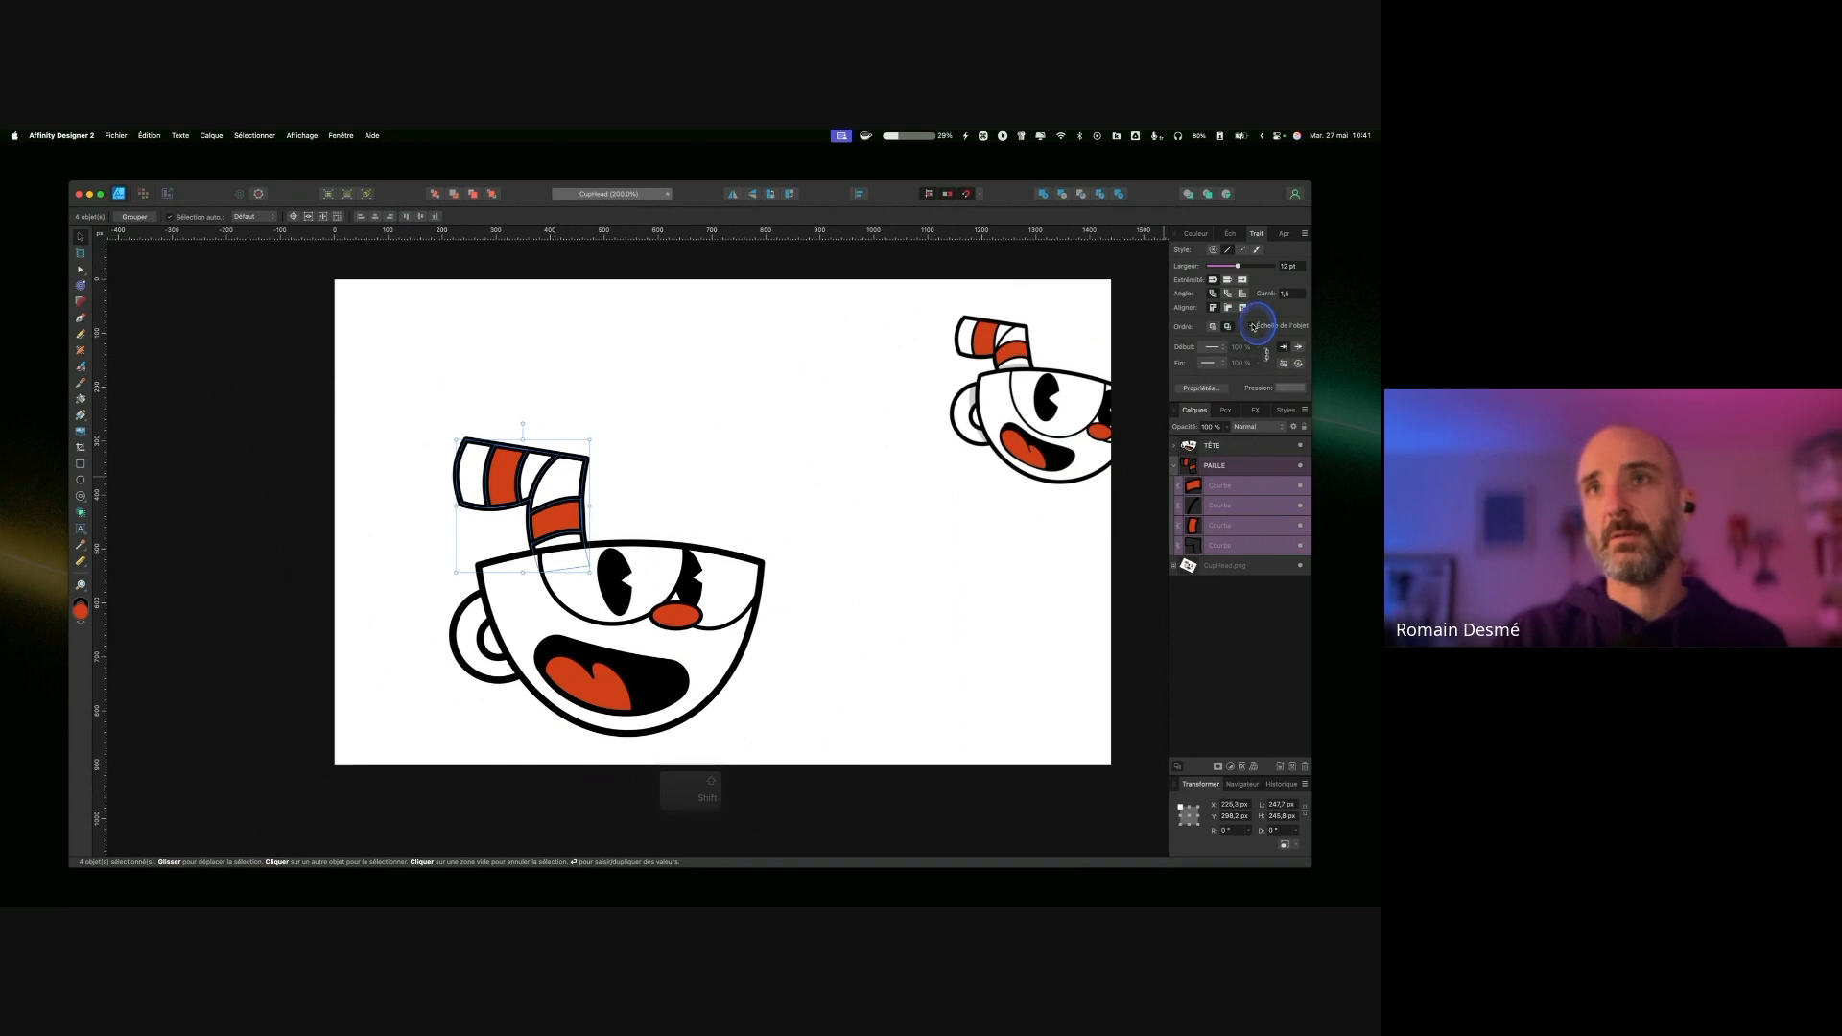
click(721, 430)
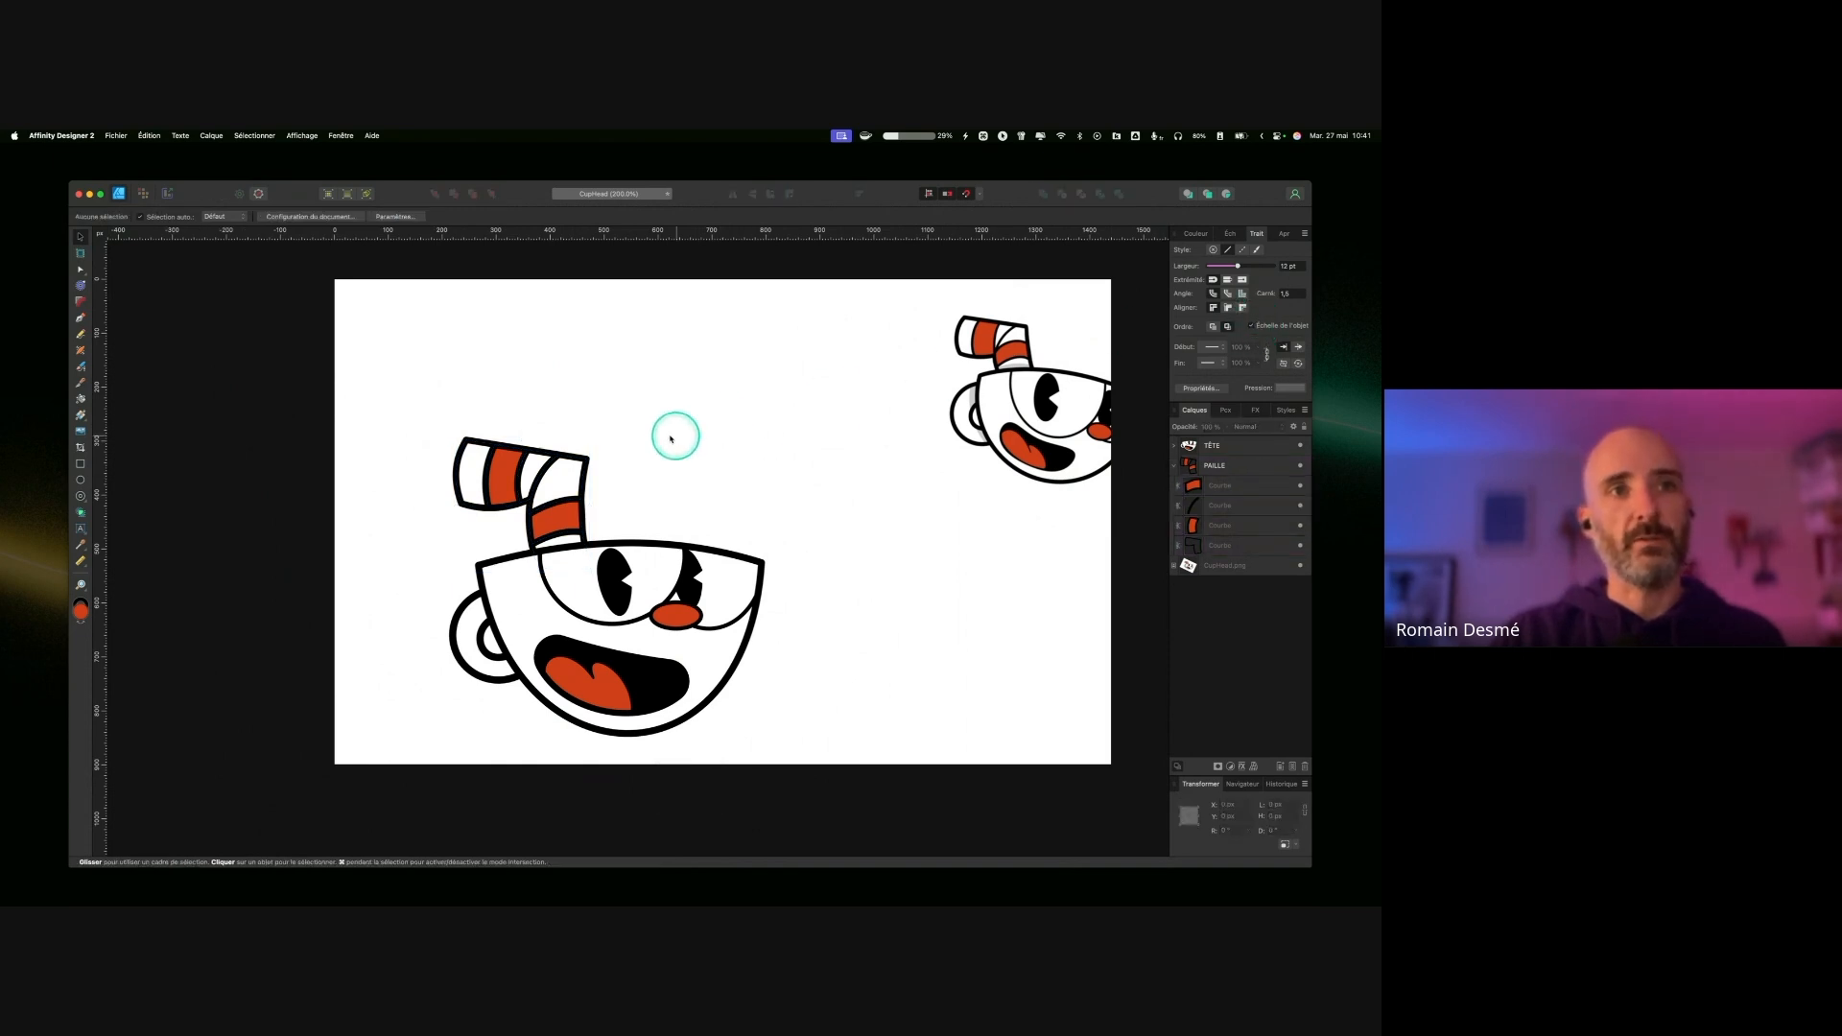
Step: Group the TÊTE and PAILLE groups together and name the new group CUPHEAD
key(super+minus)
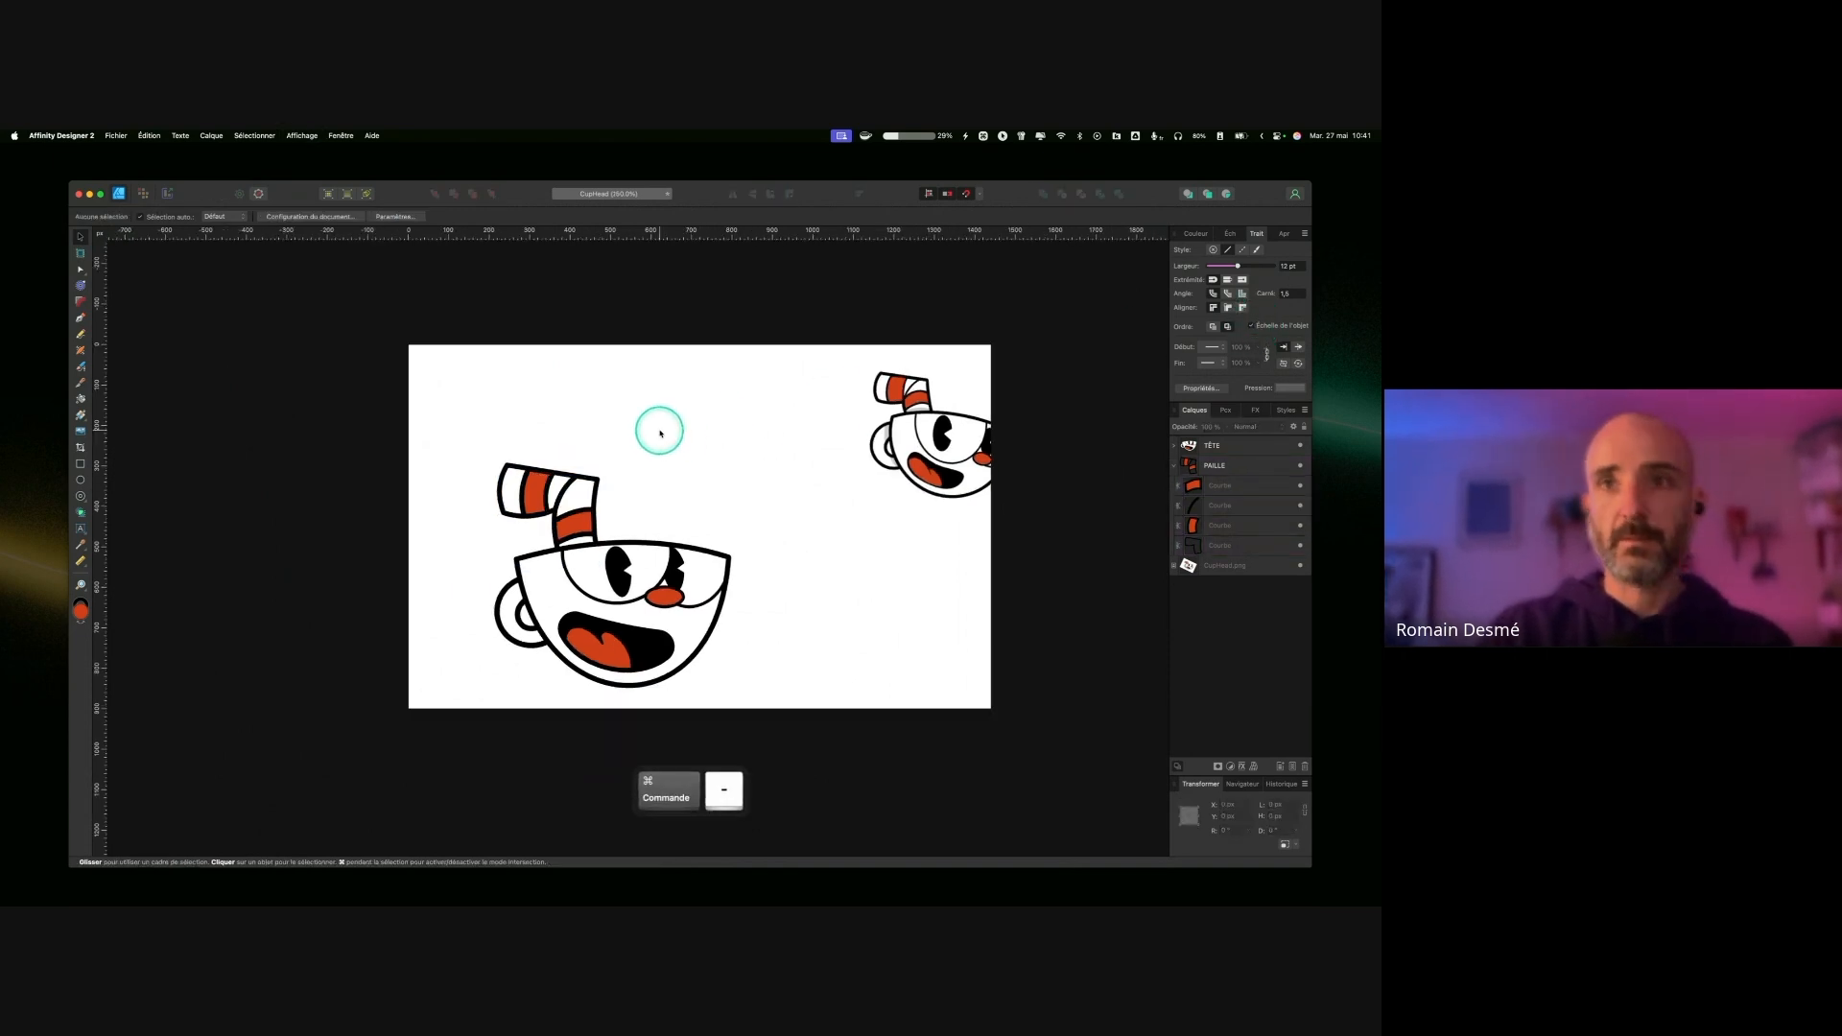
click(1174, 467)
click(1234, 468)
shift+click(1251, 449)
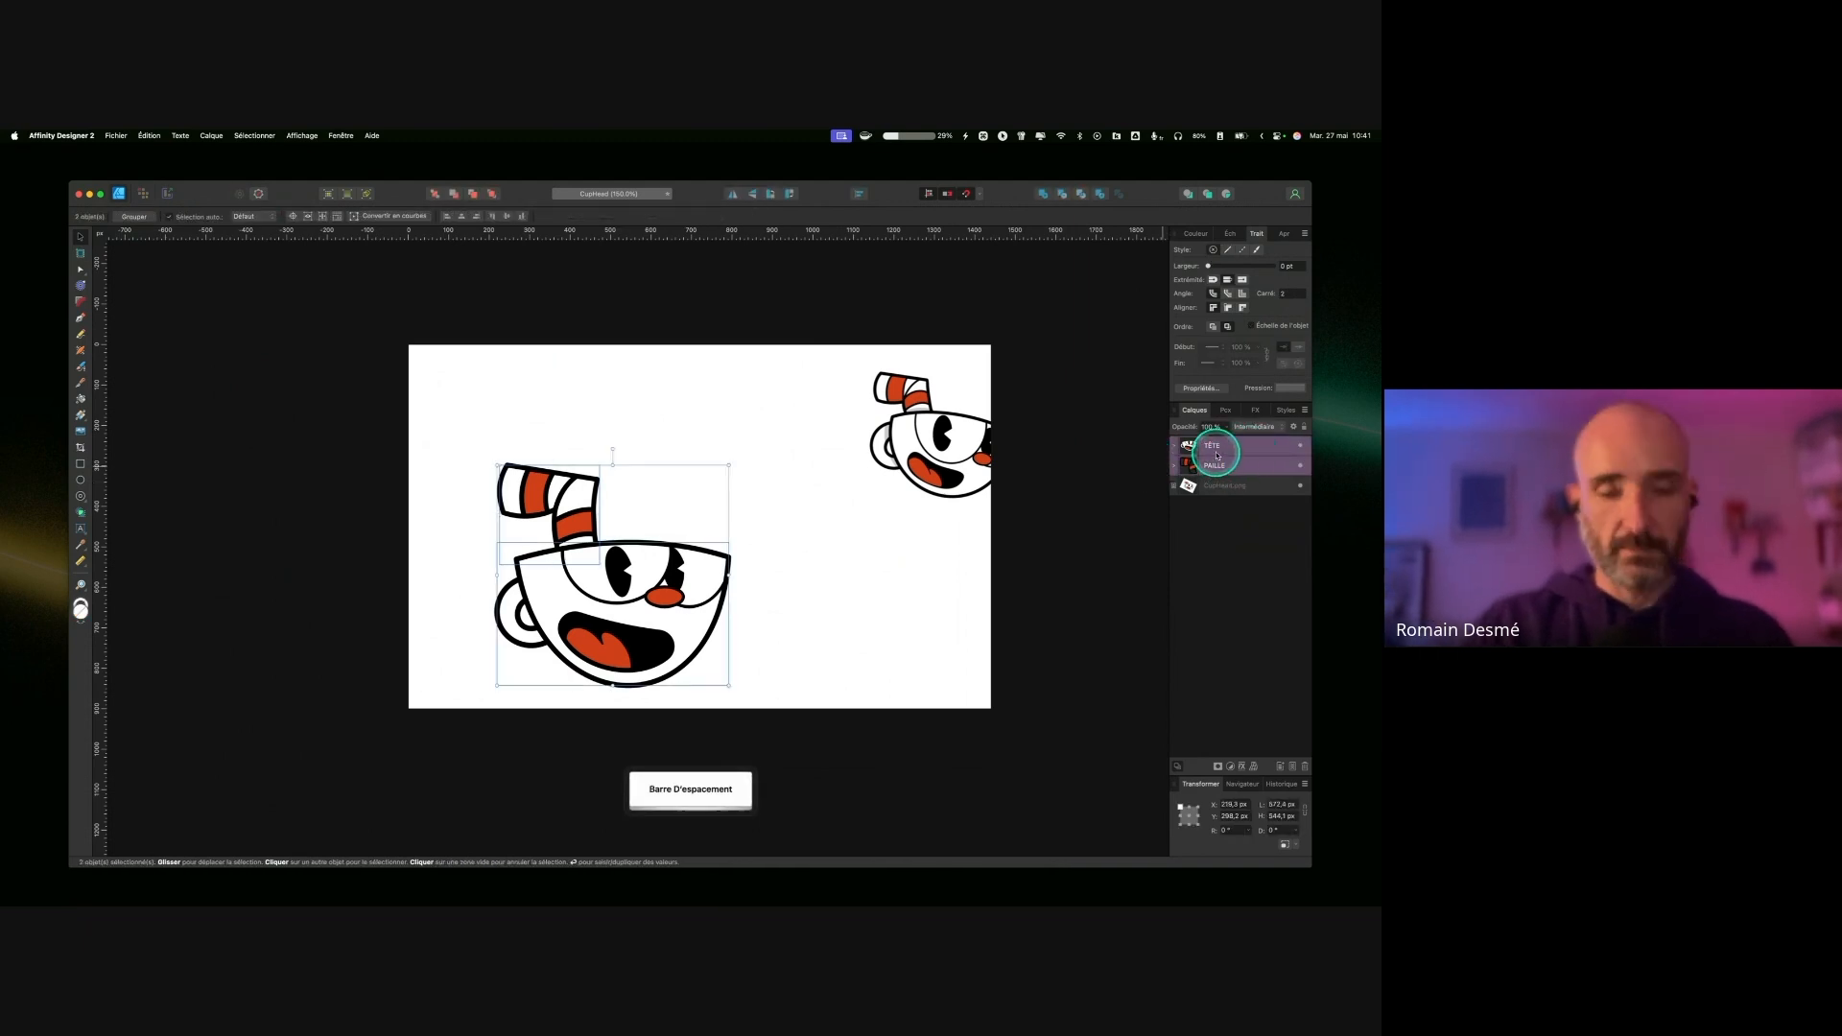
key(super+g)
double_click(1217, 447)
text(CUPH)
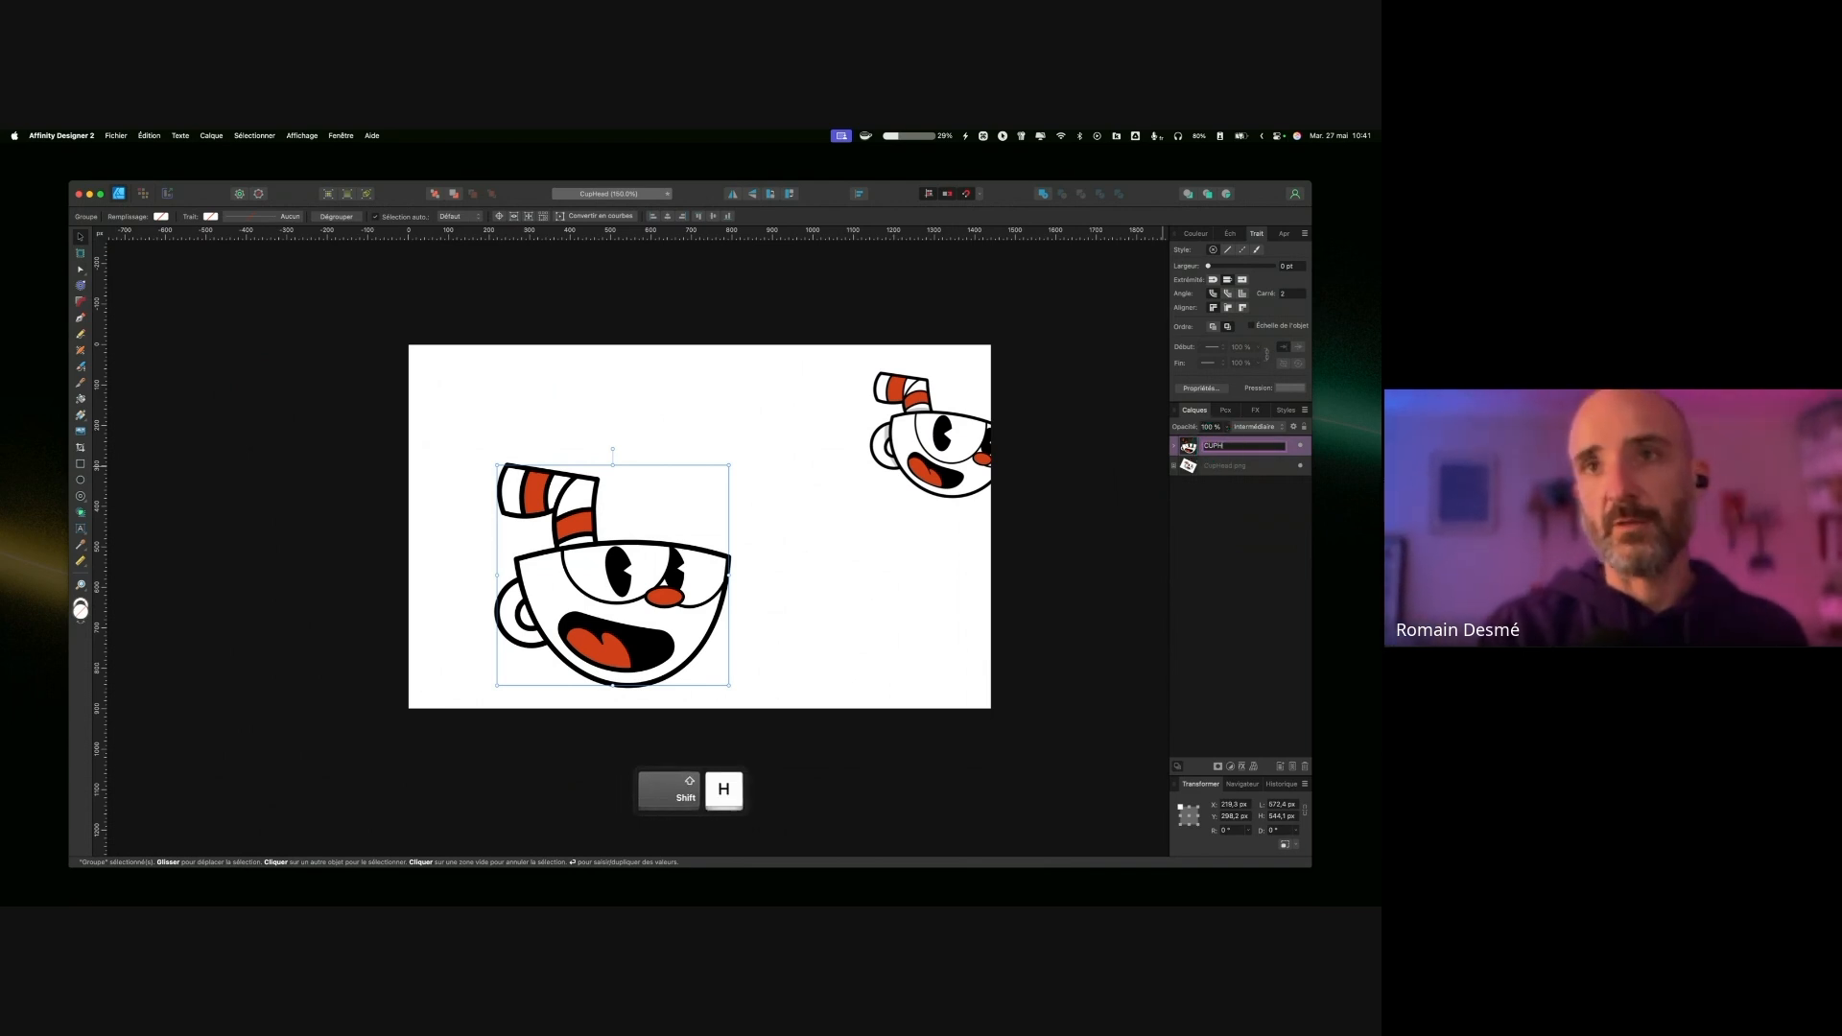
text(EAD)
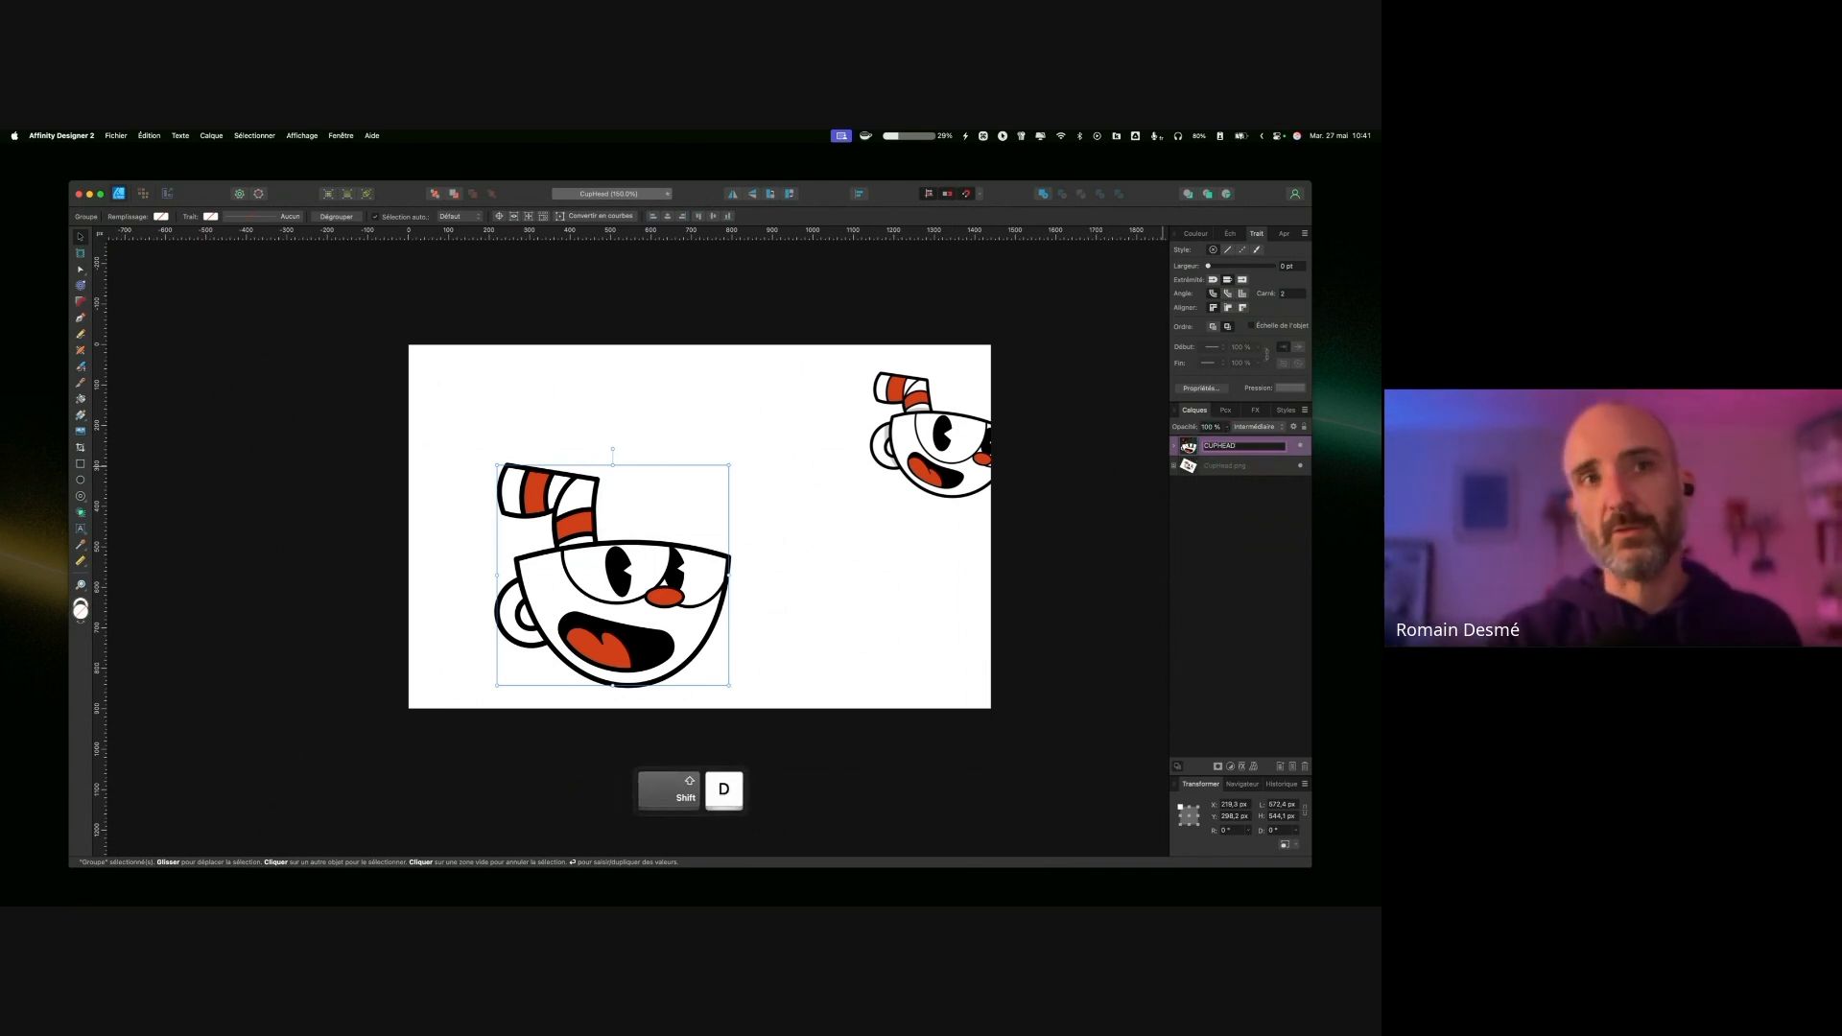
key(Return)
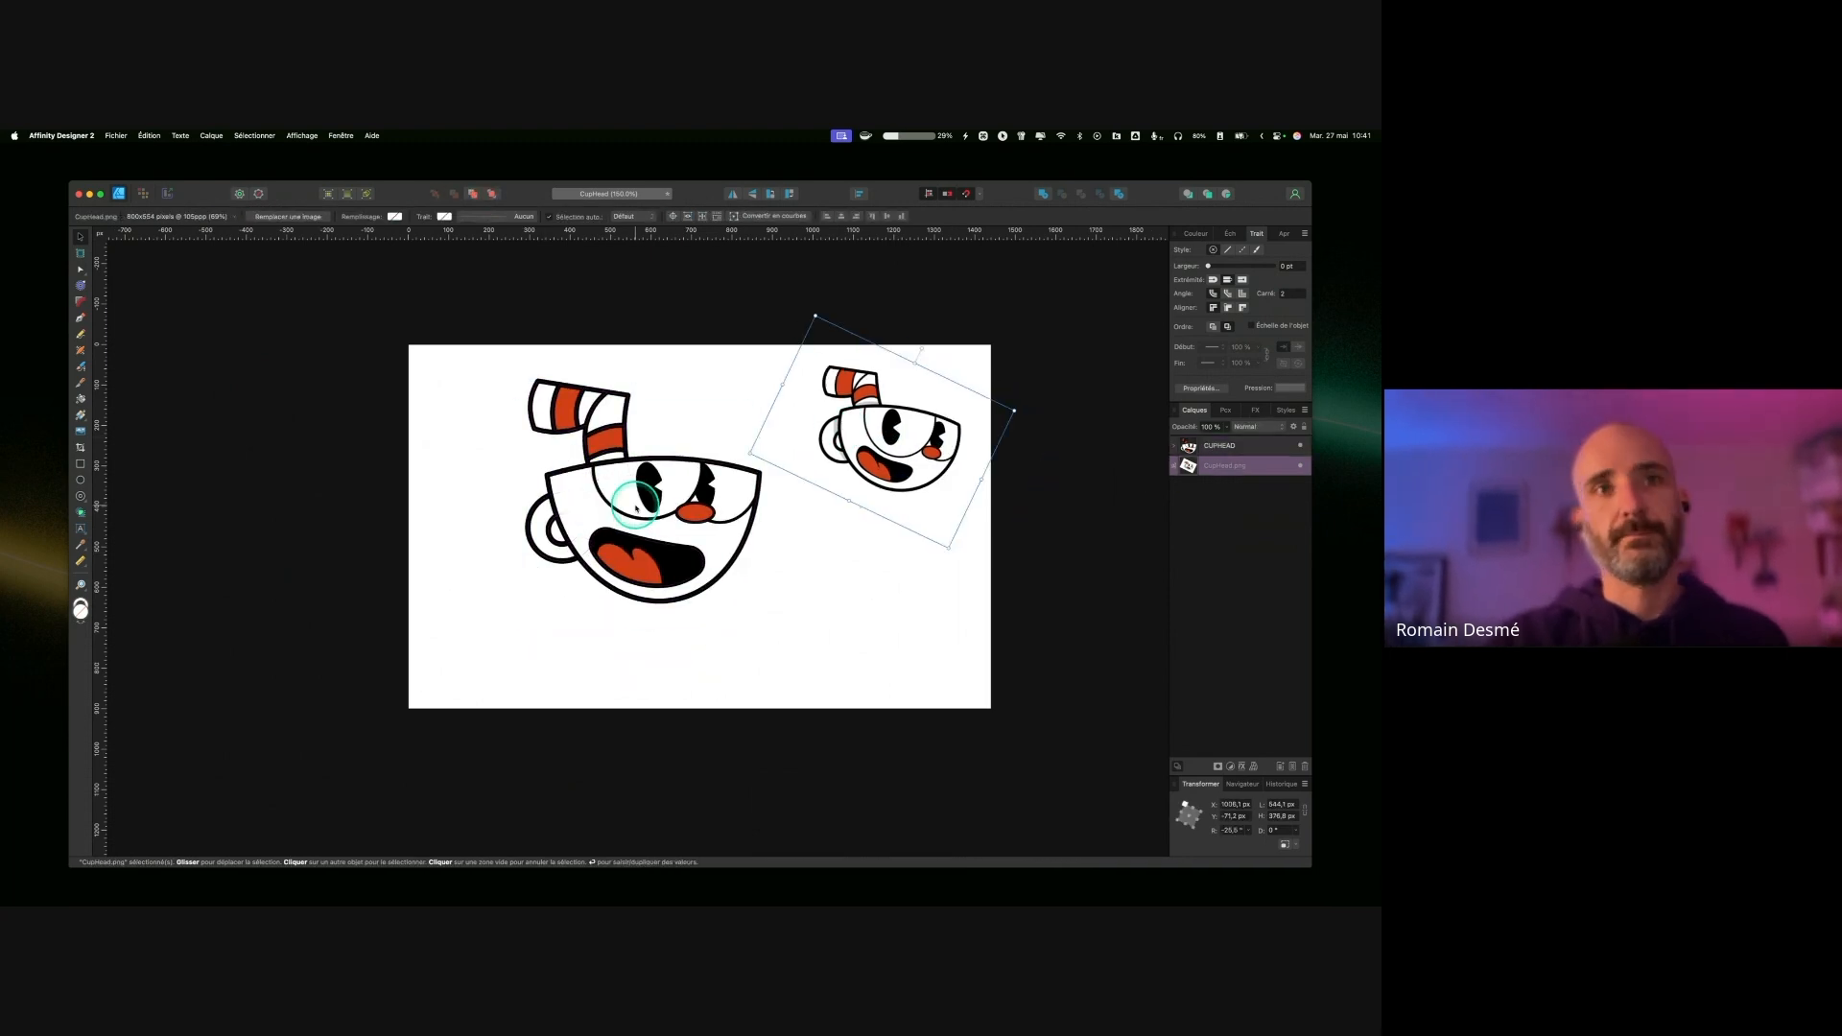
Step: Select both black pupils inside the YEUX group and adjust their horizontal position within the eyes
click(1188, 527)
click(618, 504)
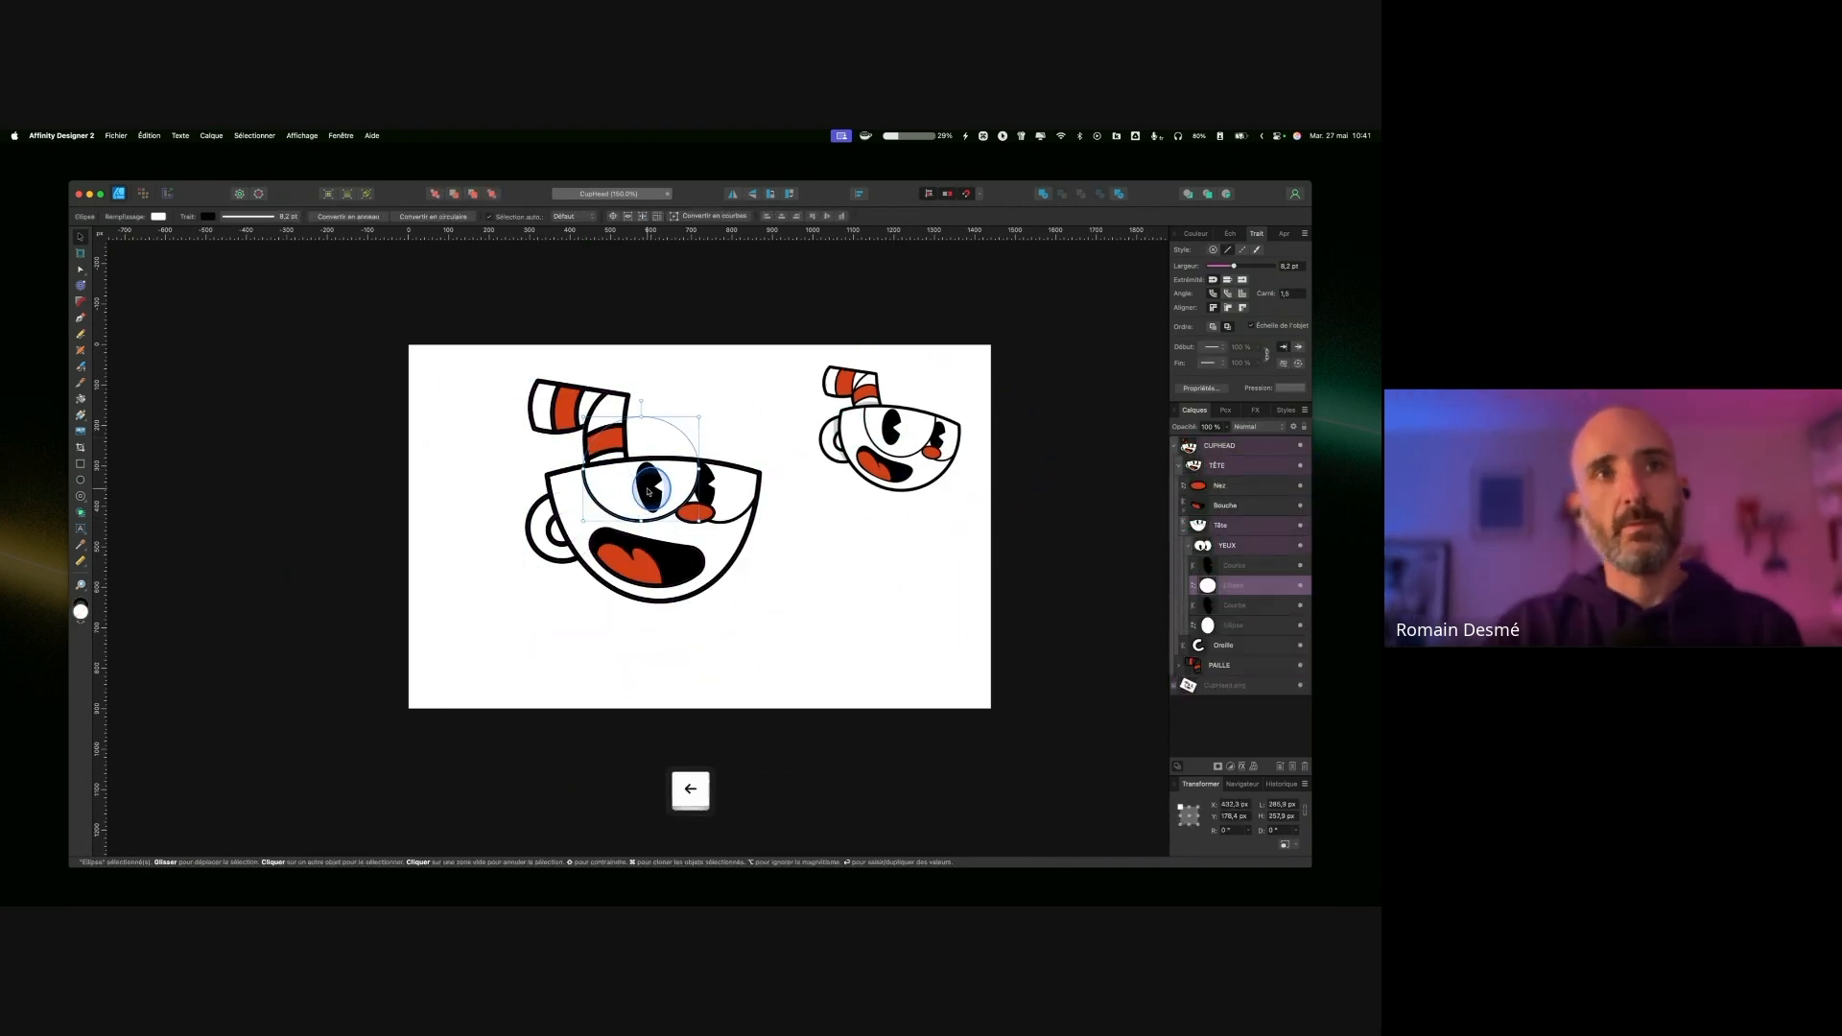
click(637, 484)
shift+click(706, 484)
drag(669, 437, 672, 446)
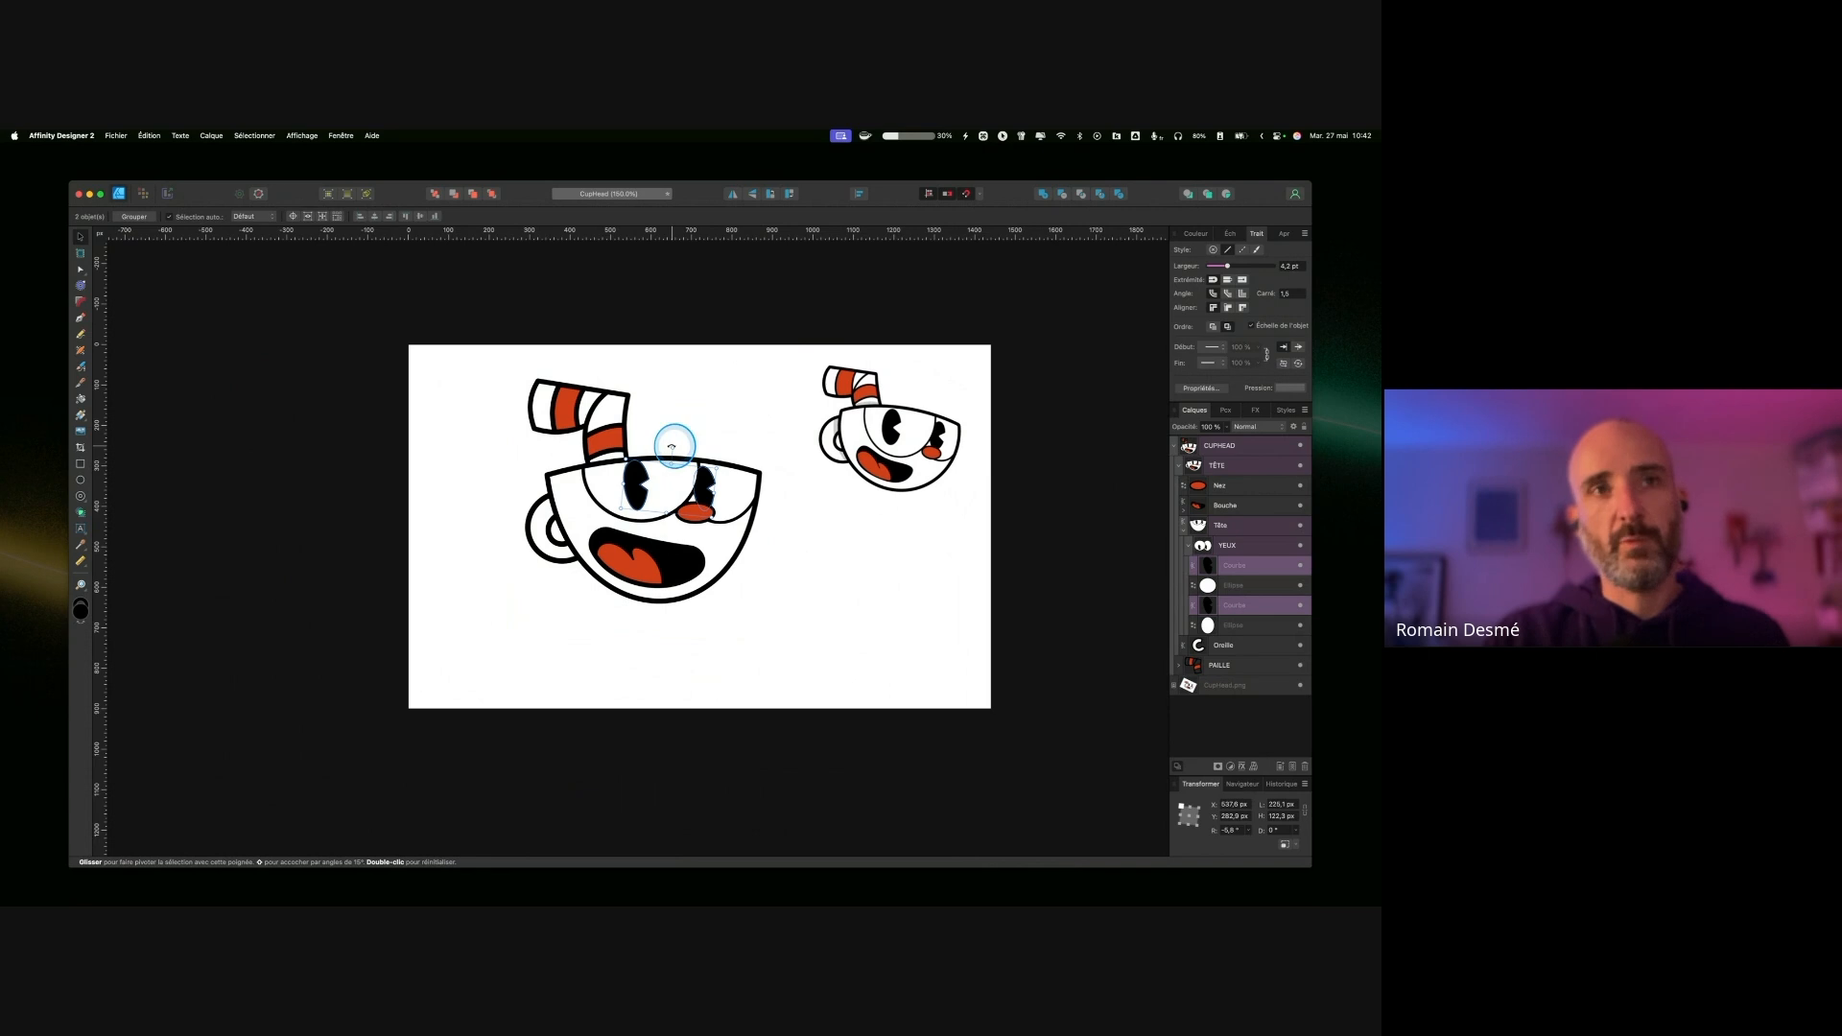
key(Right)
key(Right)
key(Right)
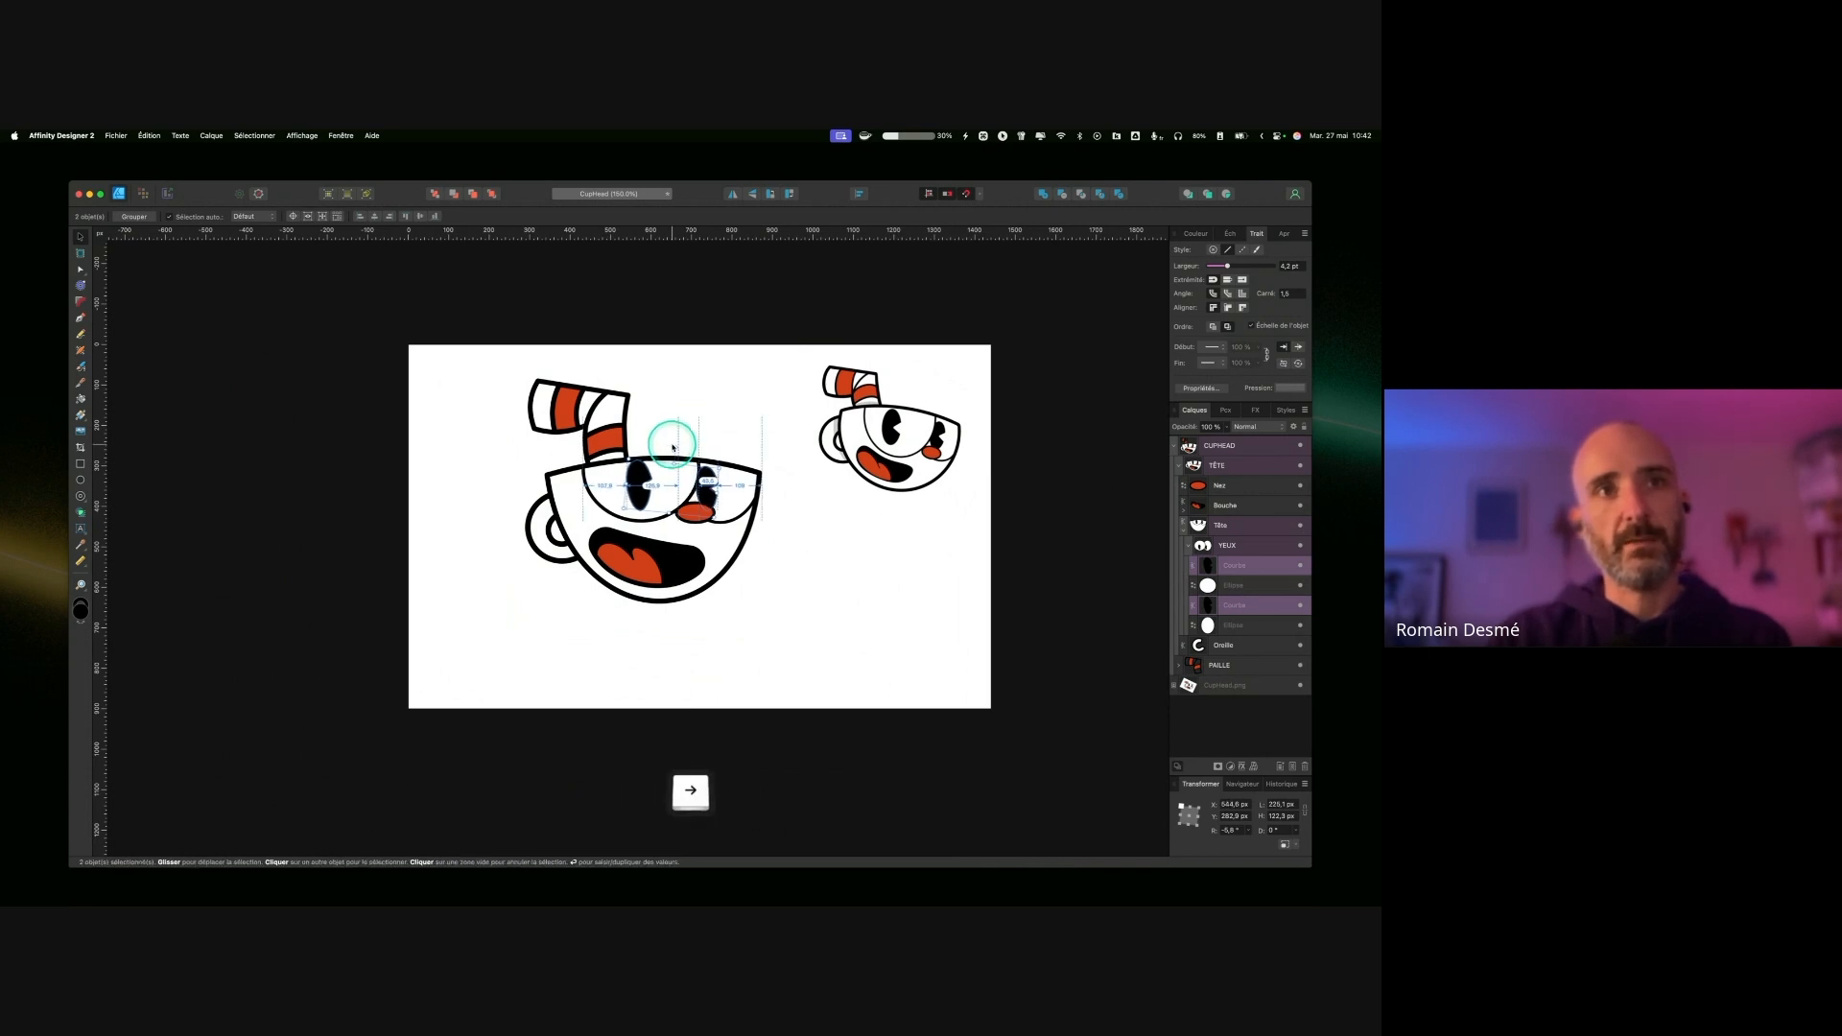
Step: Nudge only the left pupil slightly downward inside its eye
click(646, 471)
click(644, 472)
key(Down)
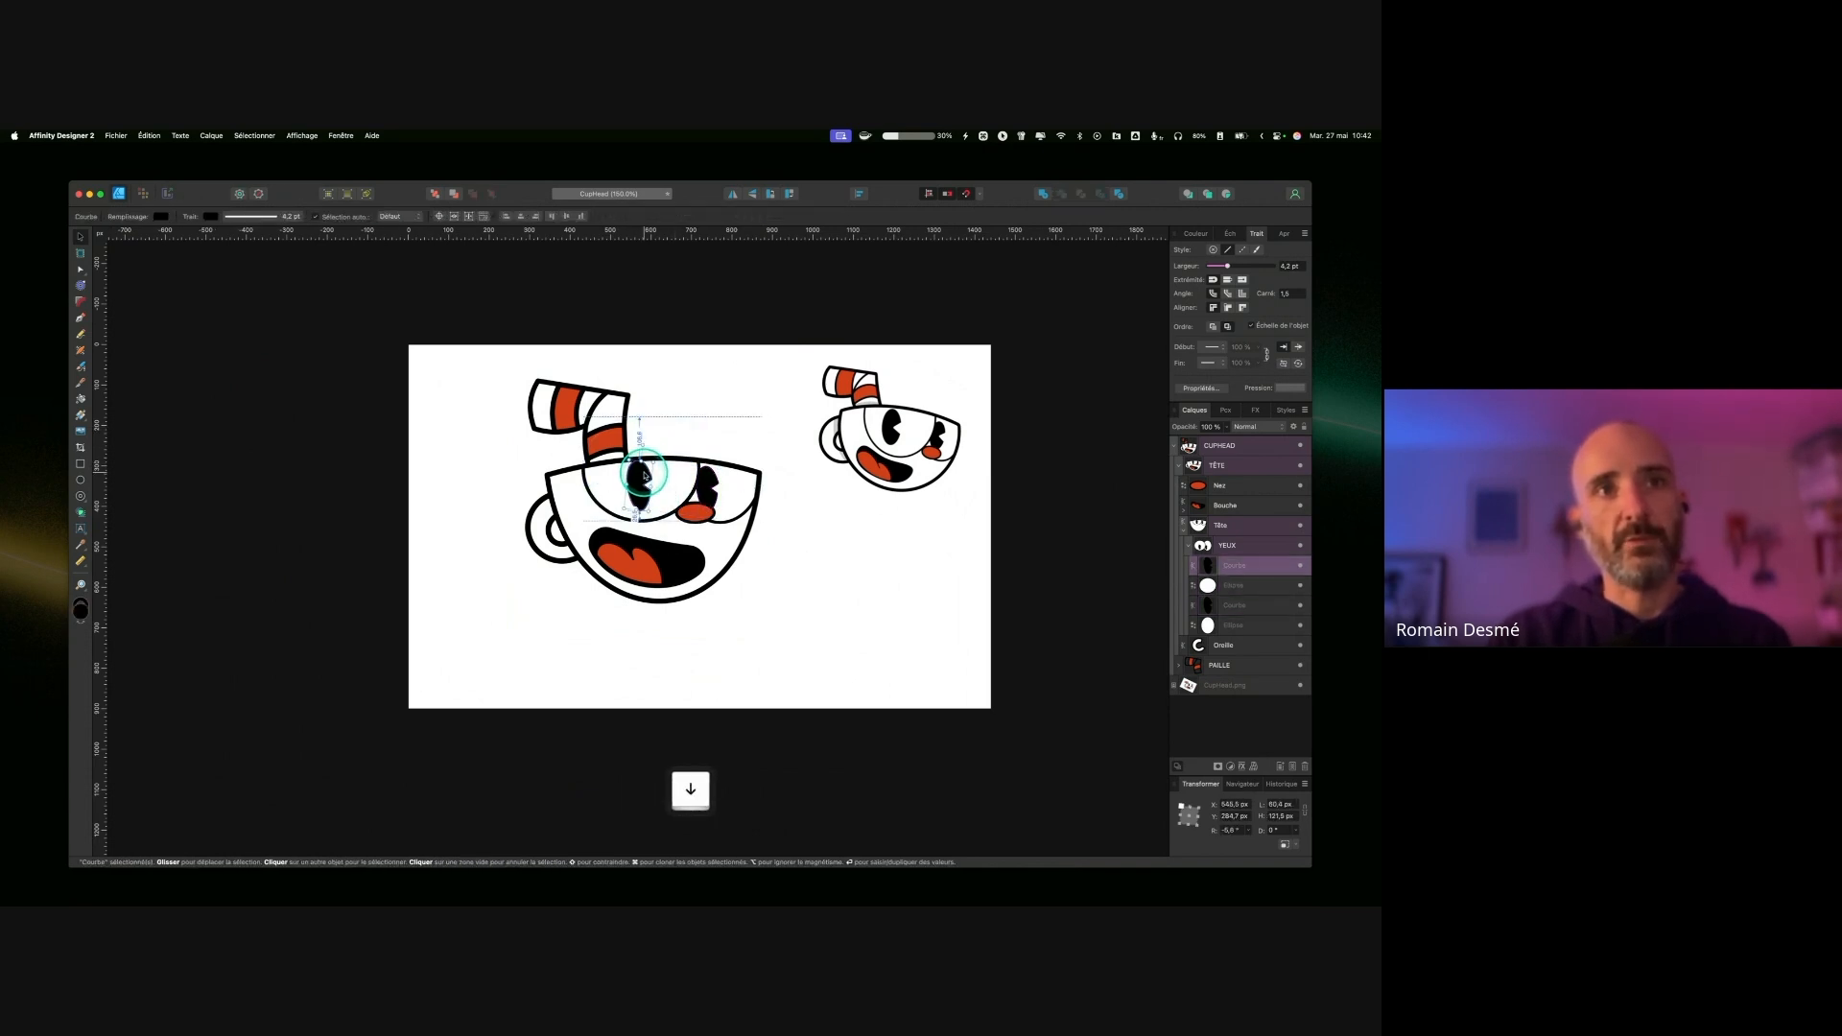
click(831, 557)
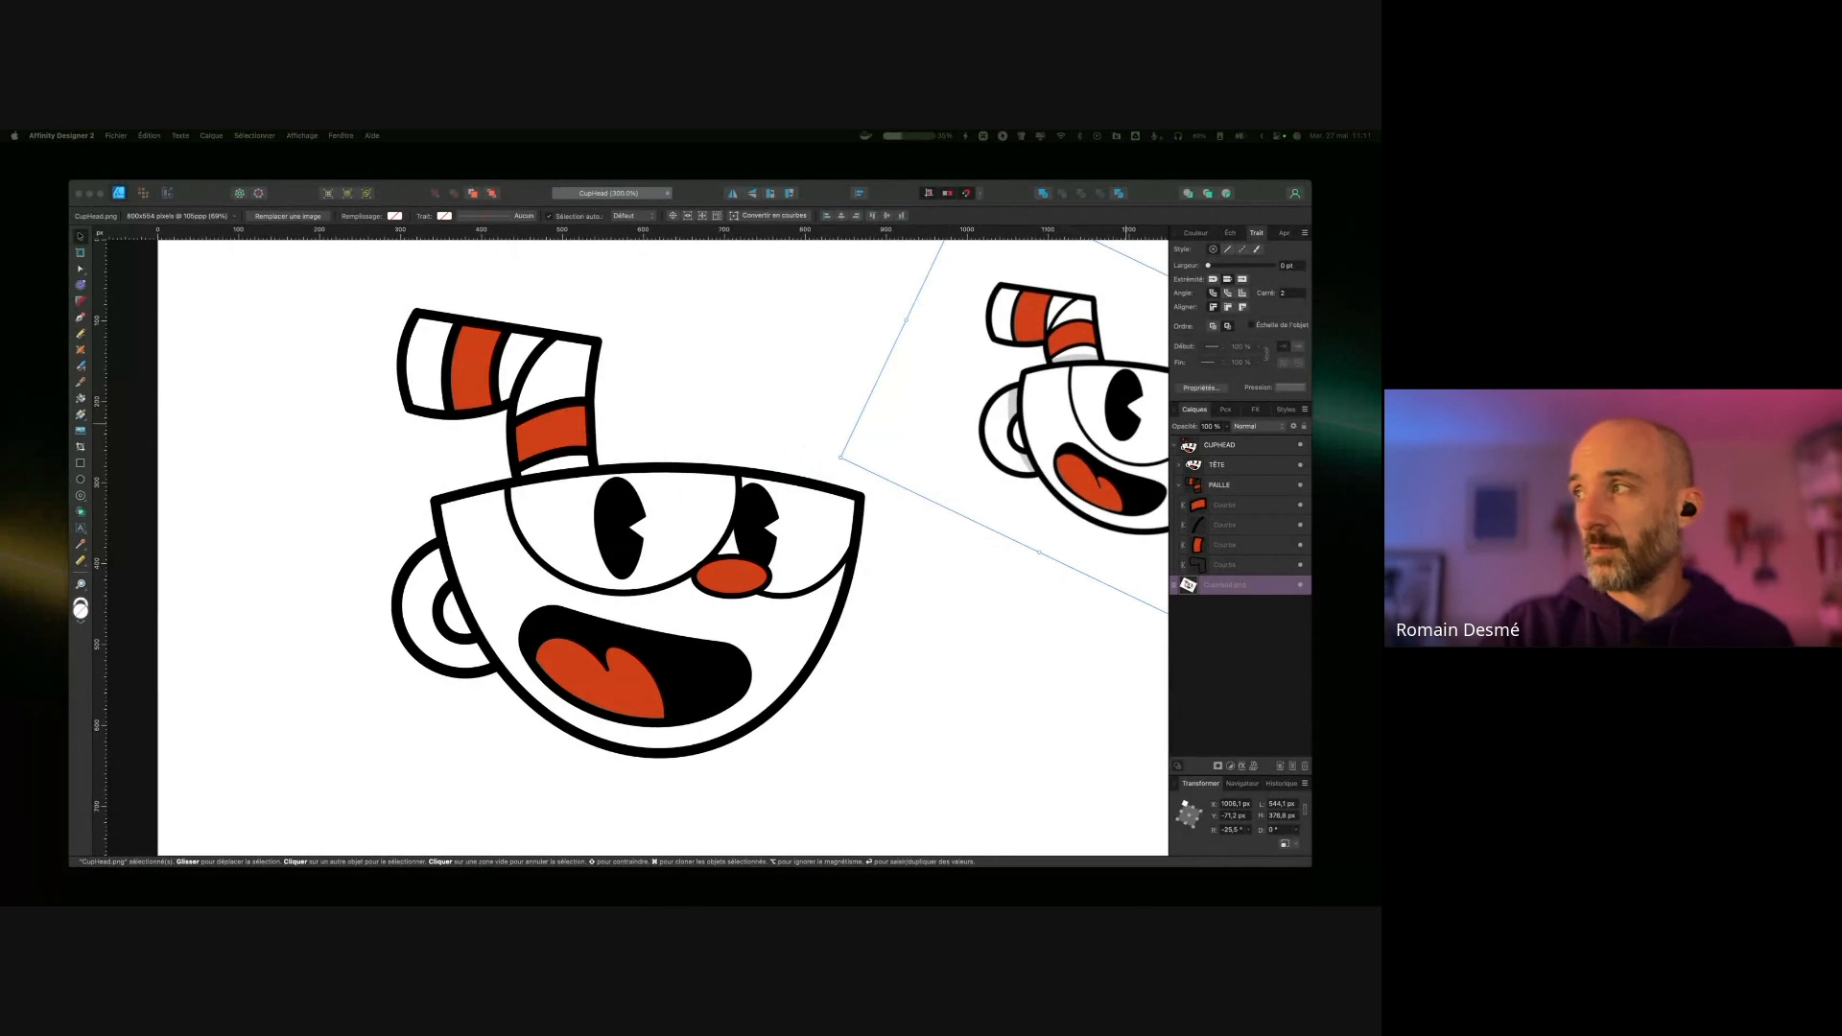
click(678, 394)
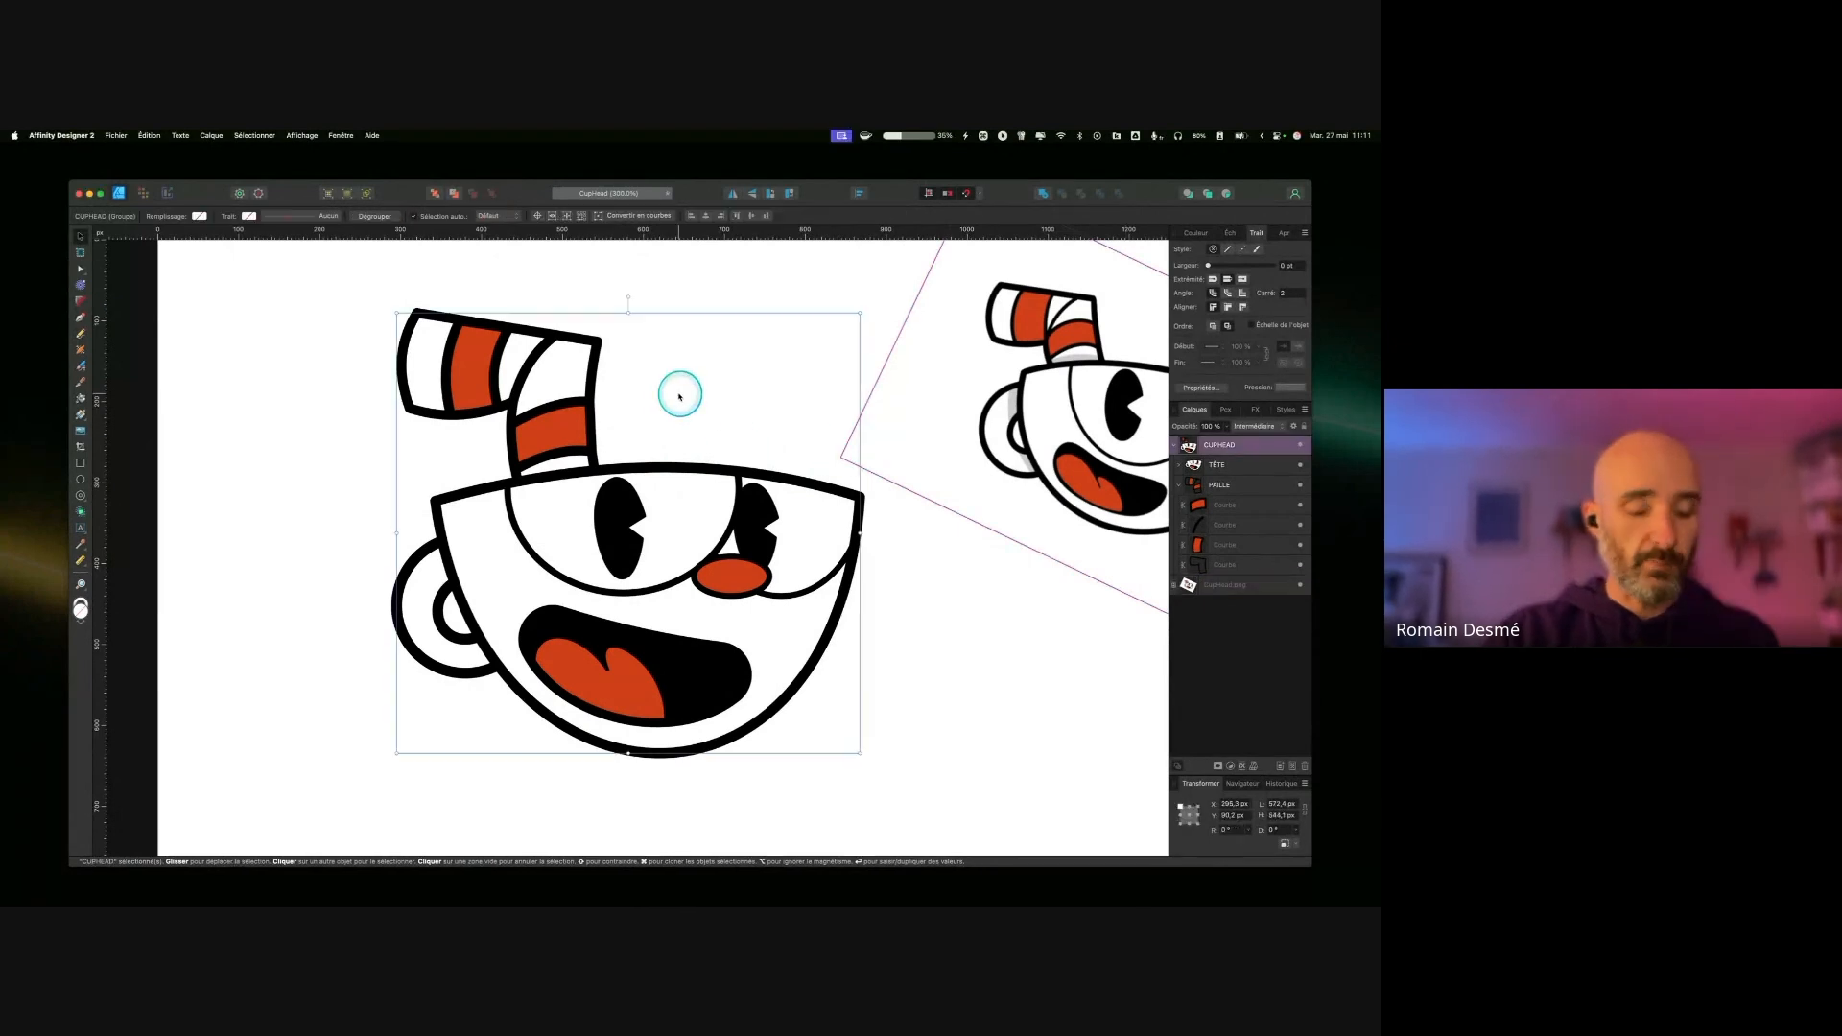
key(super+minus)
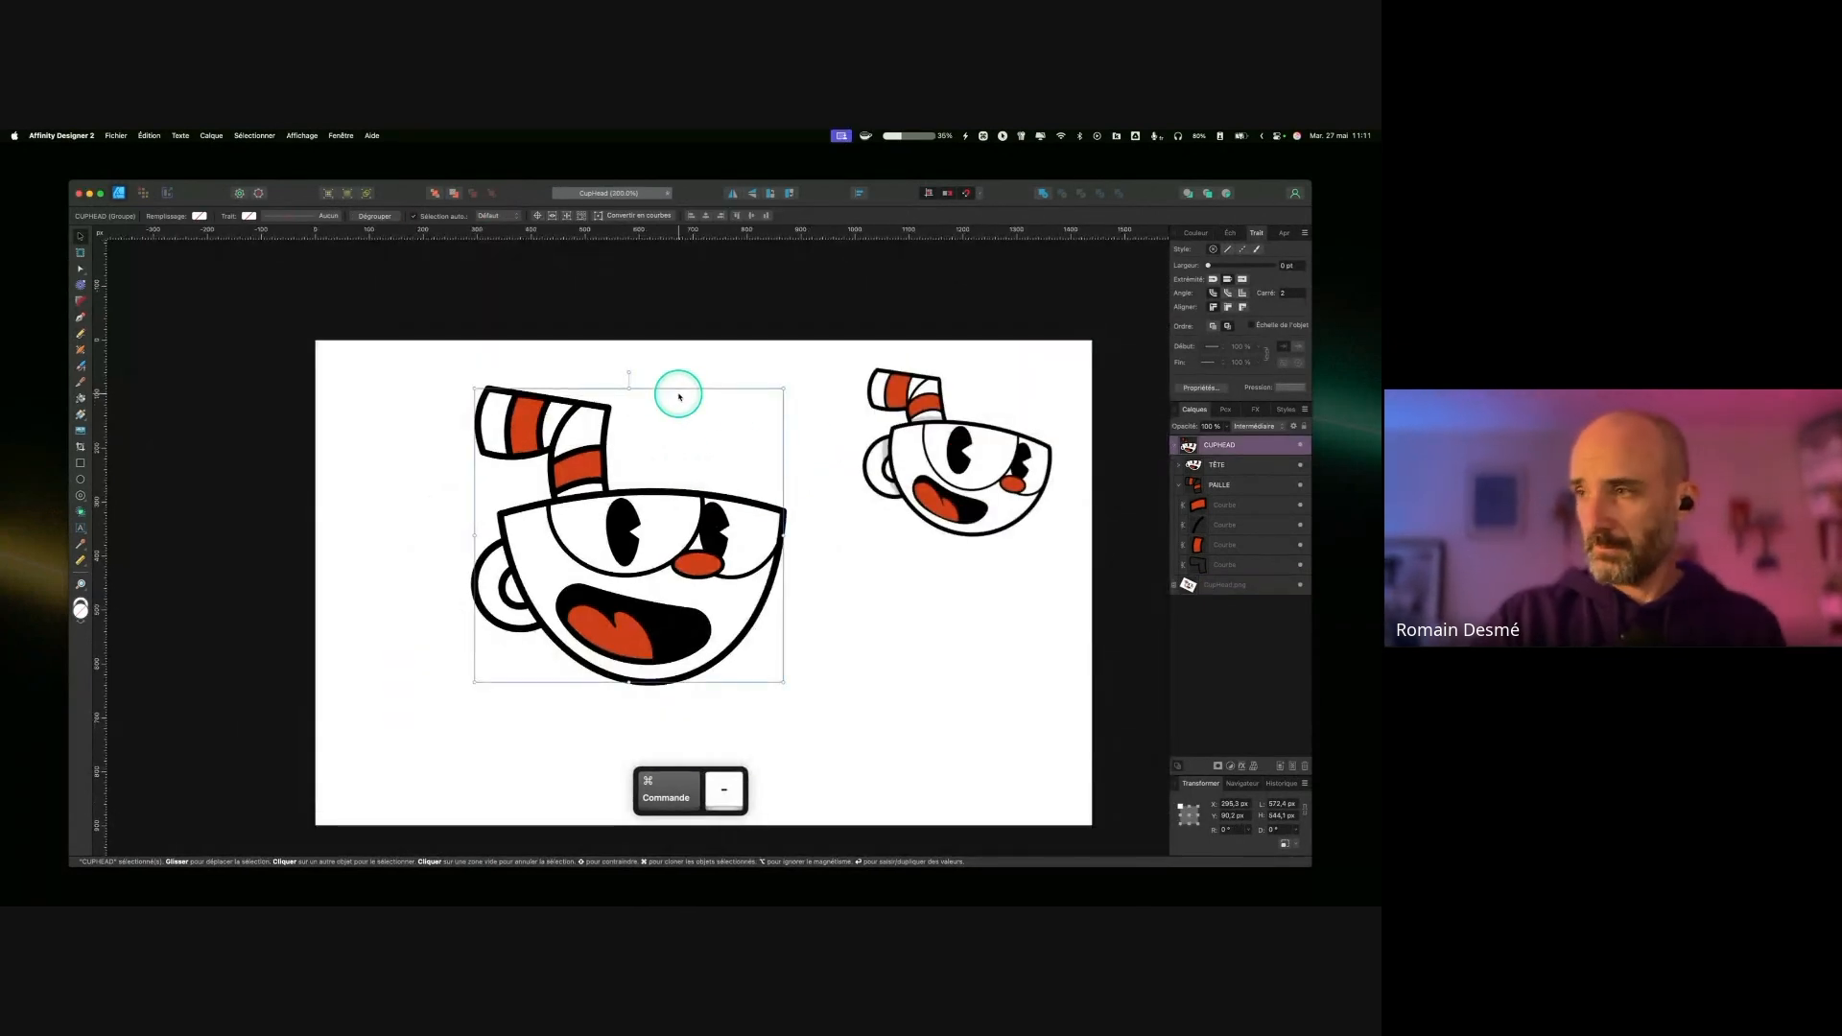
click(746, 370)
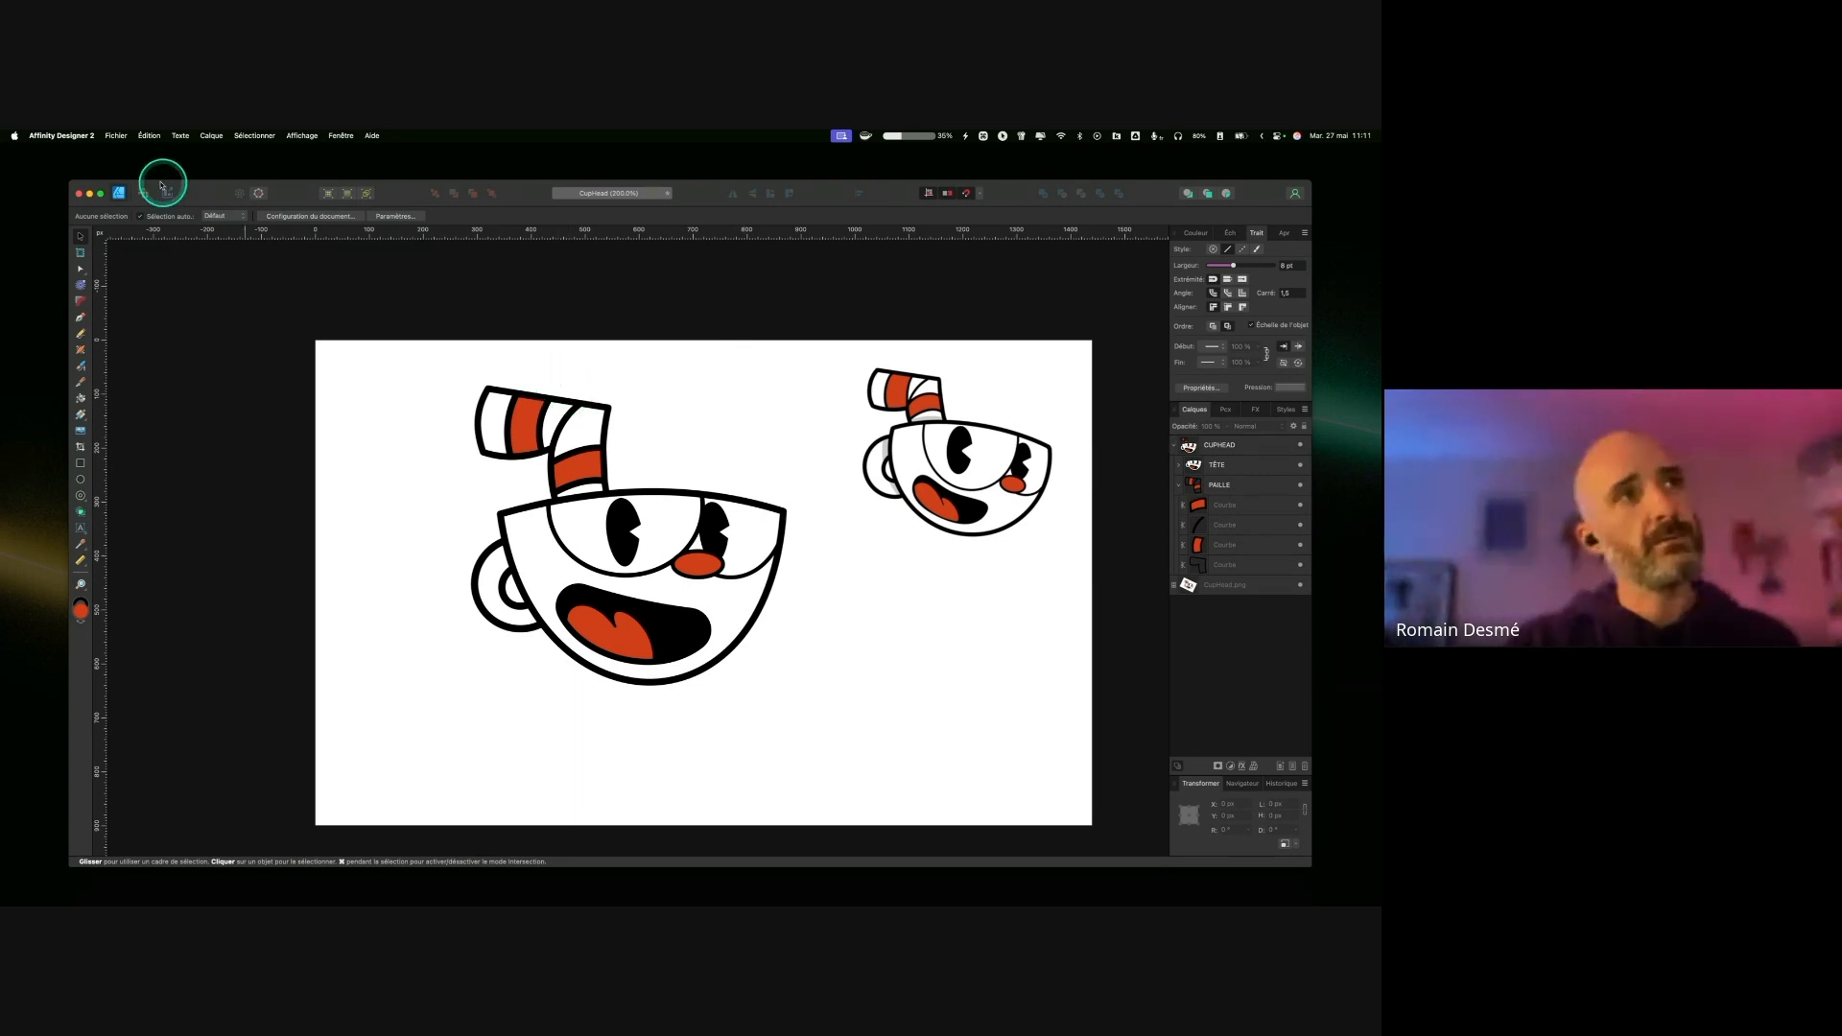
Step: Examine the export dialog's available file formats and its PNG options, and close it without exporting
click(116, 138)
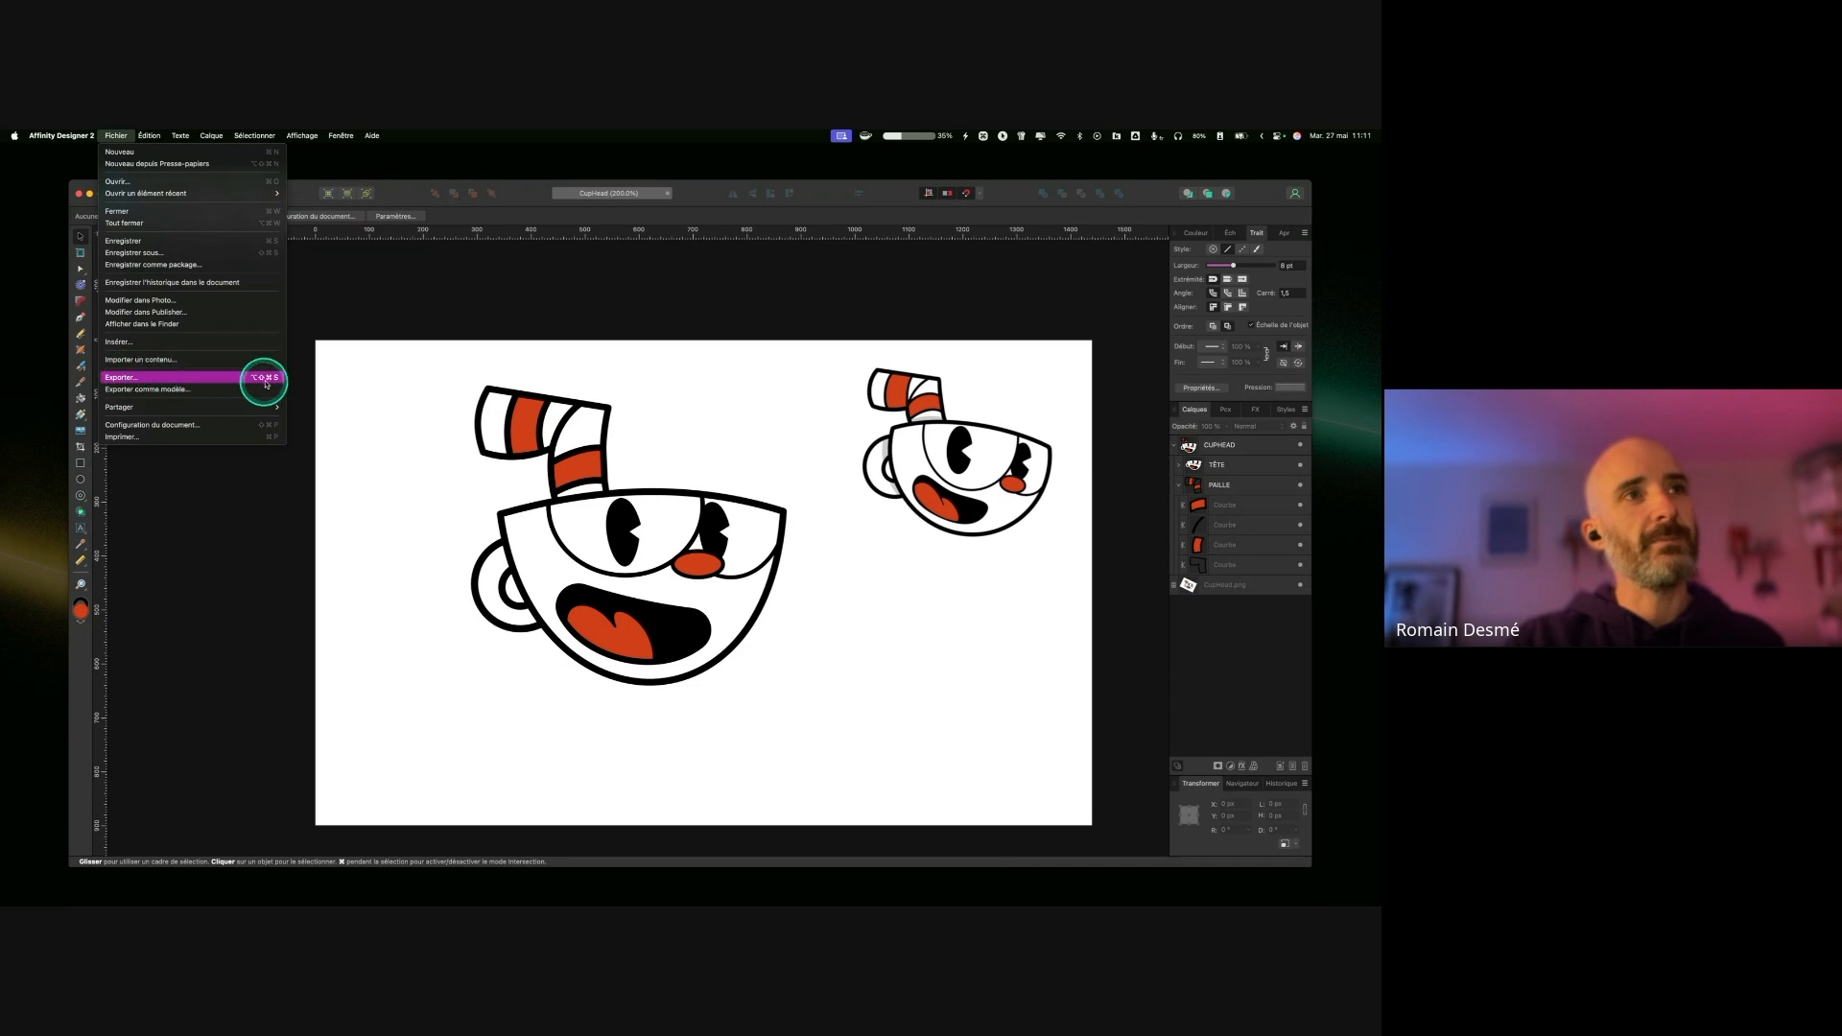
key(ctrl)
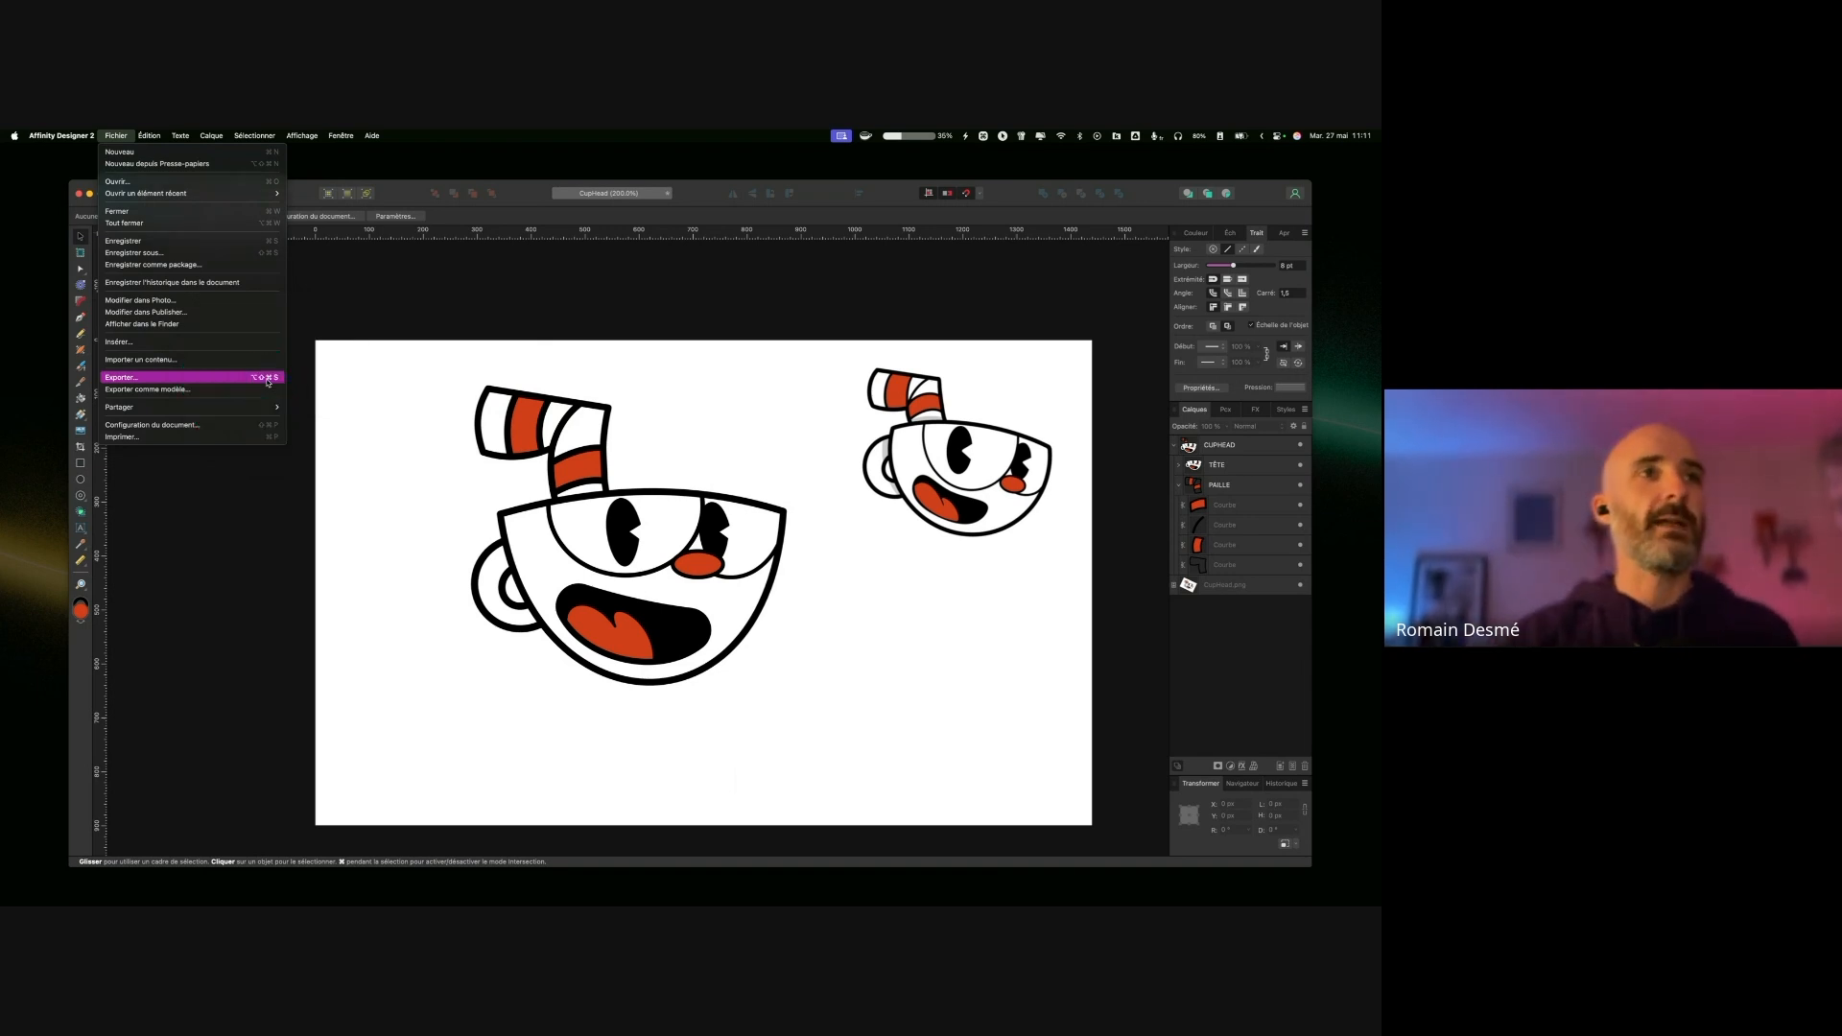
click(231, 381)
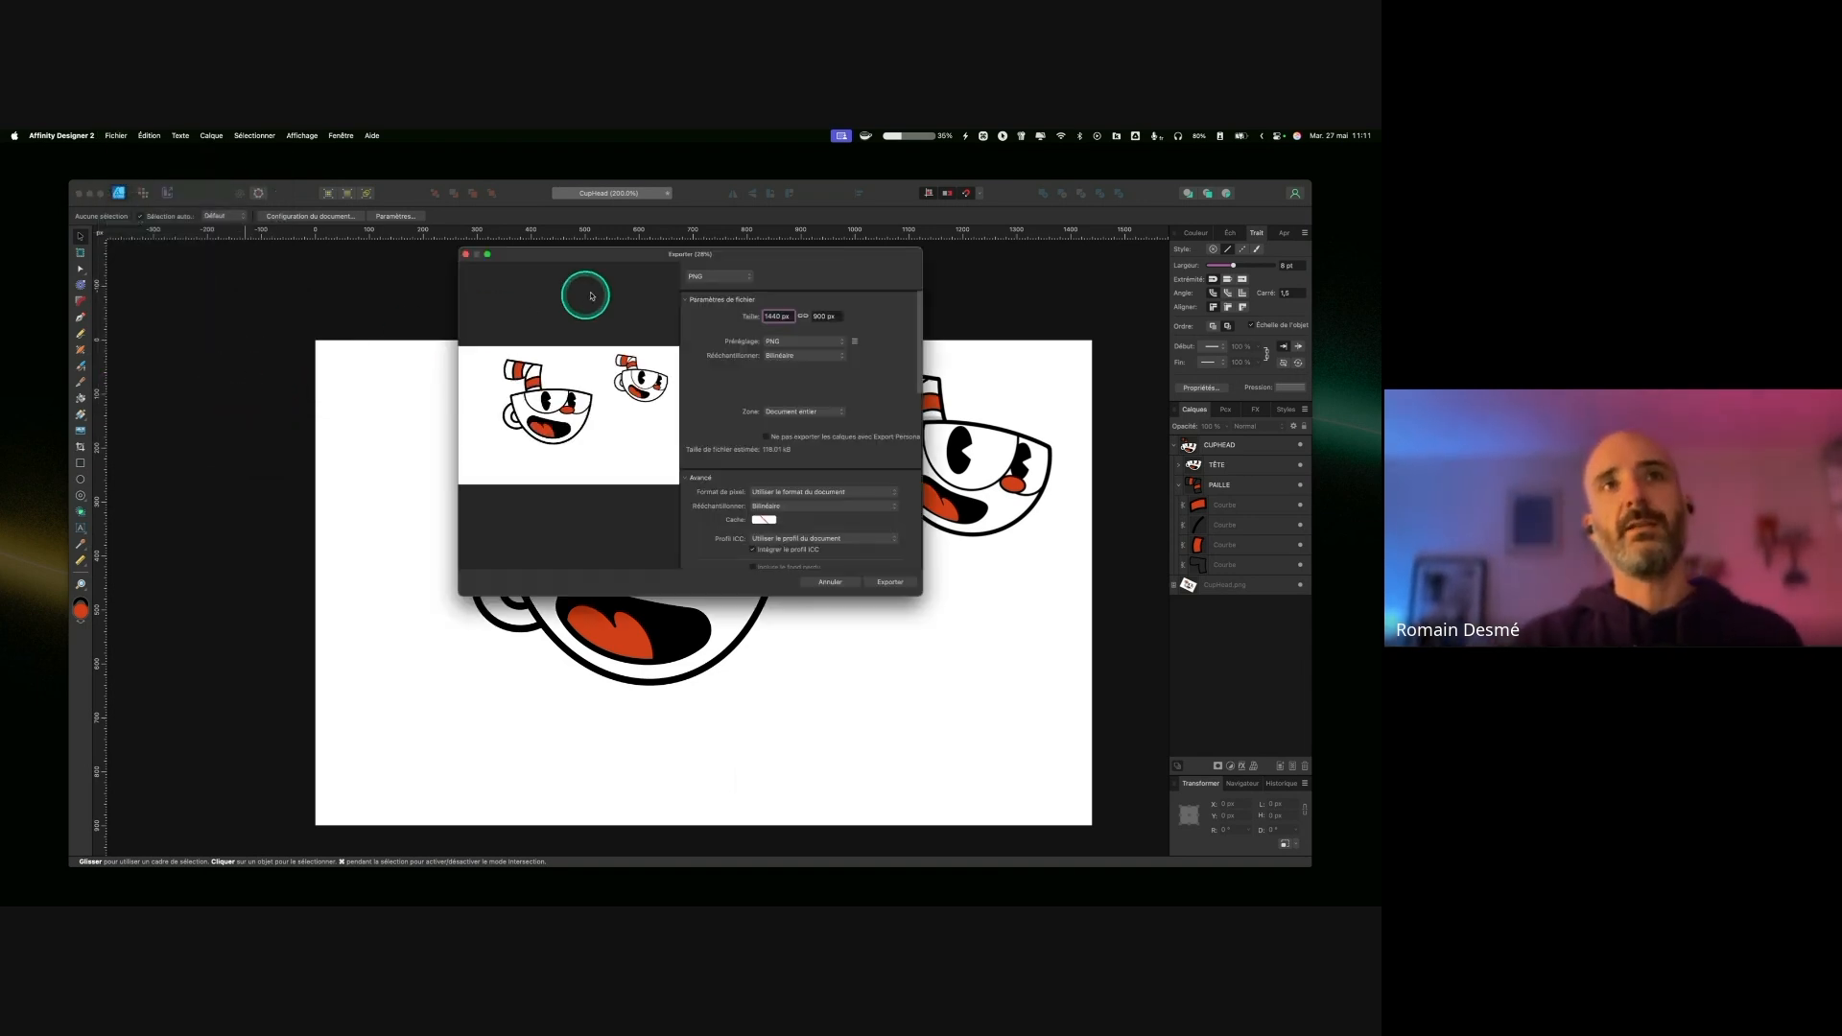
click(721, 277)
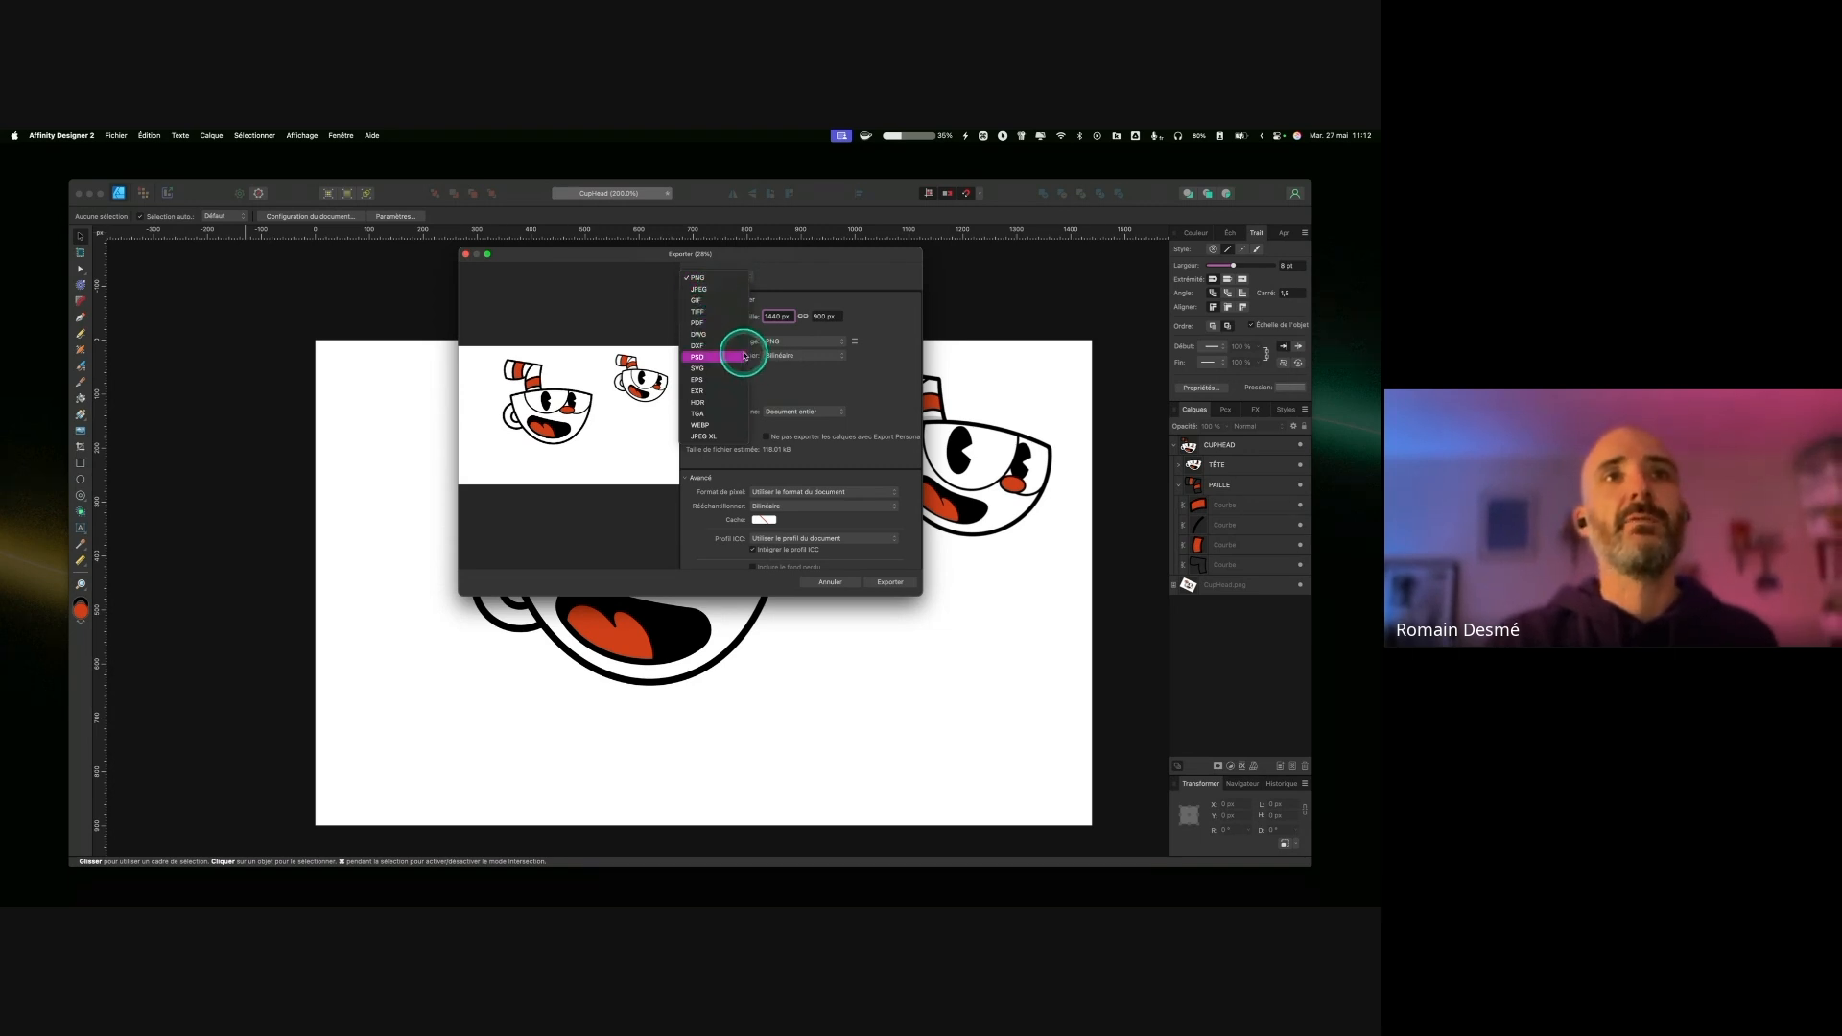
key(ctrl)
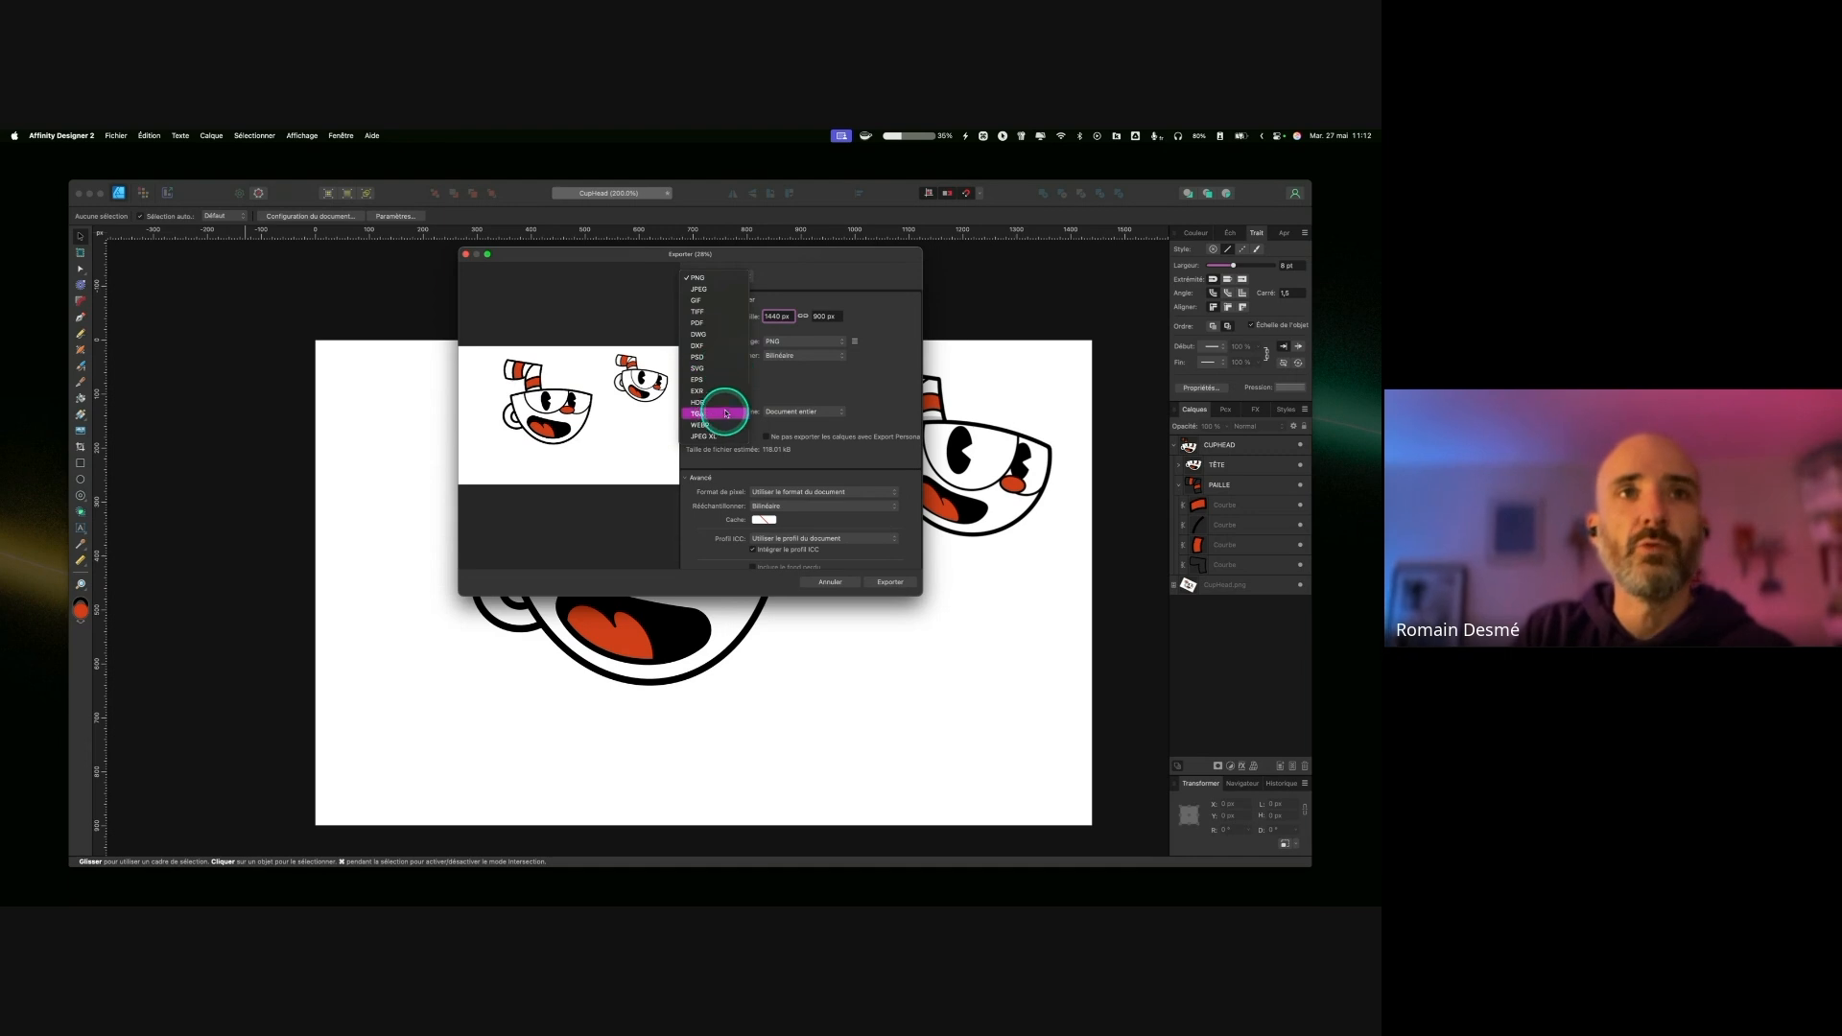
click(781, 281)
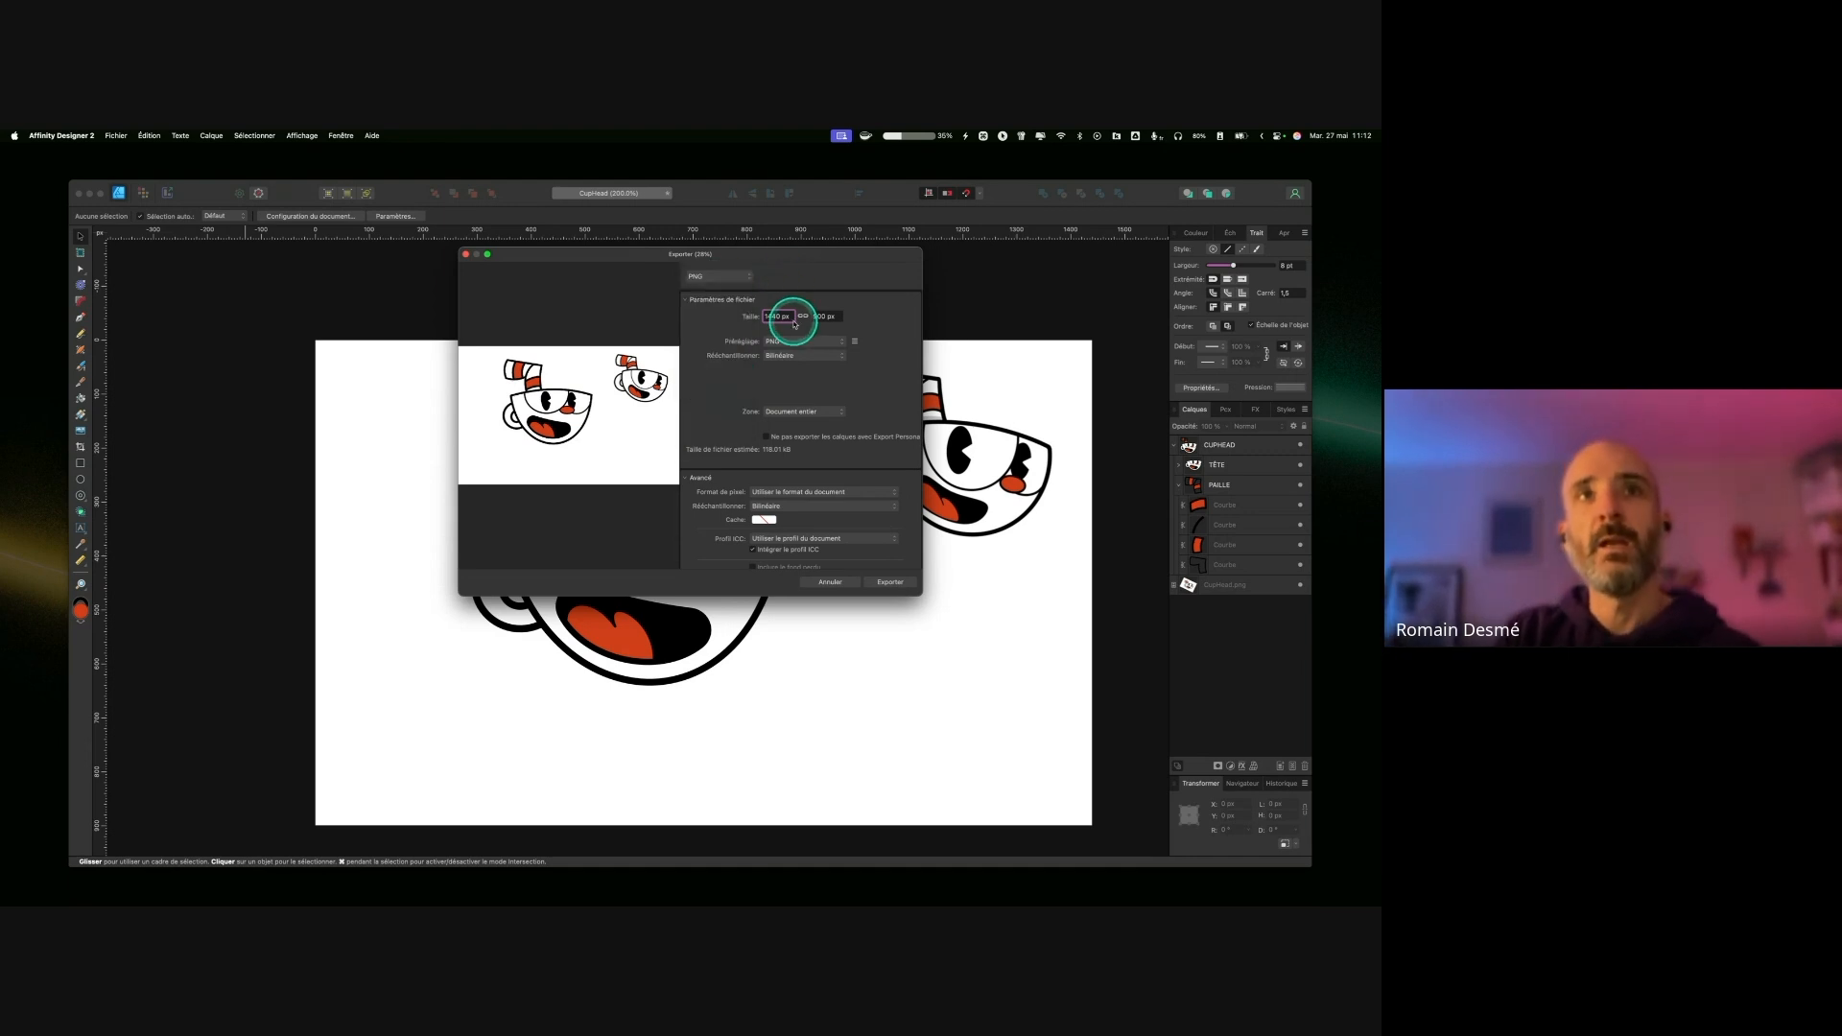
key(ctrl)
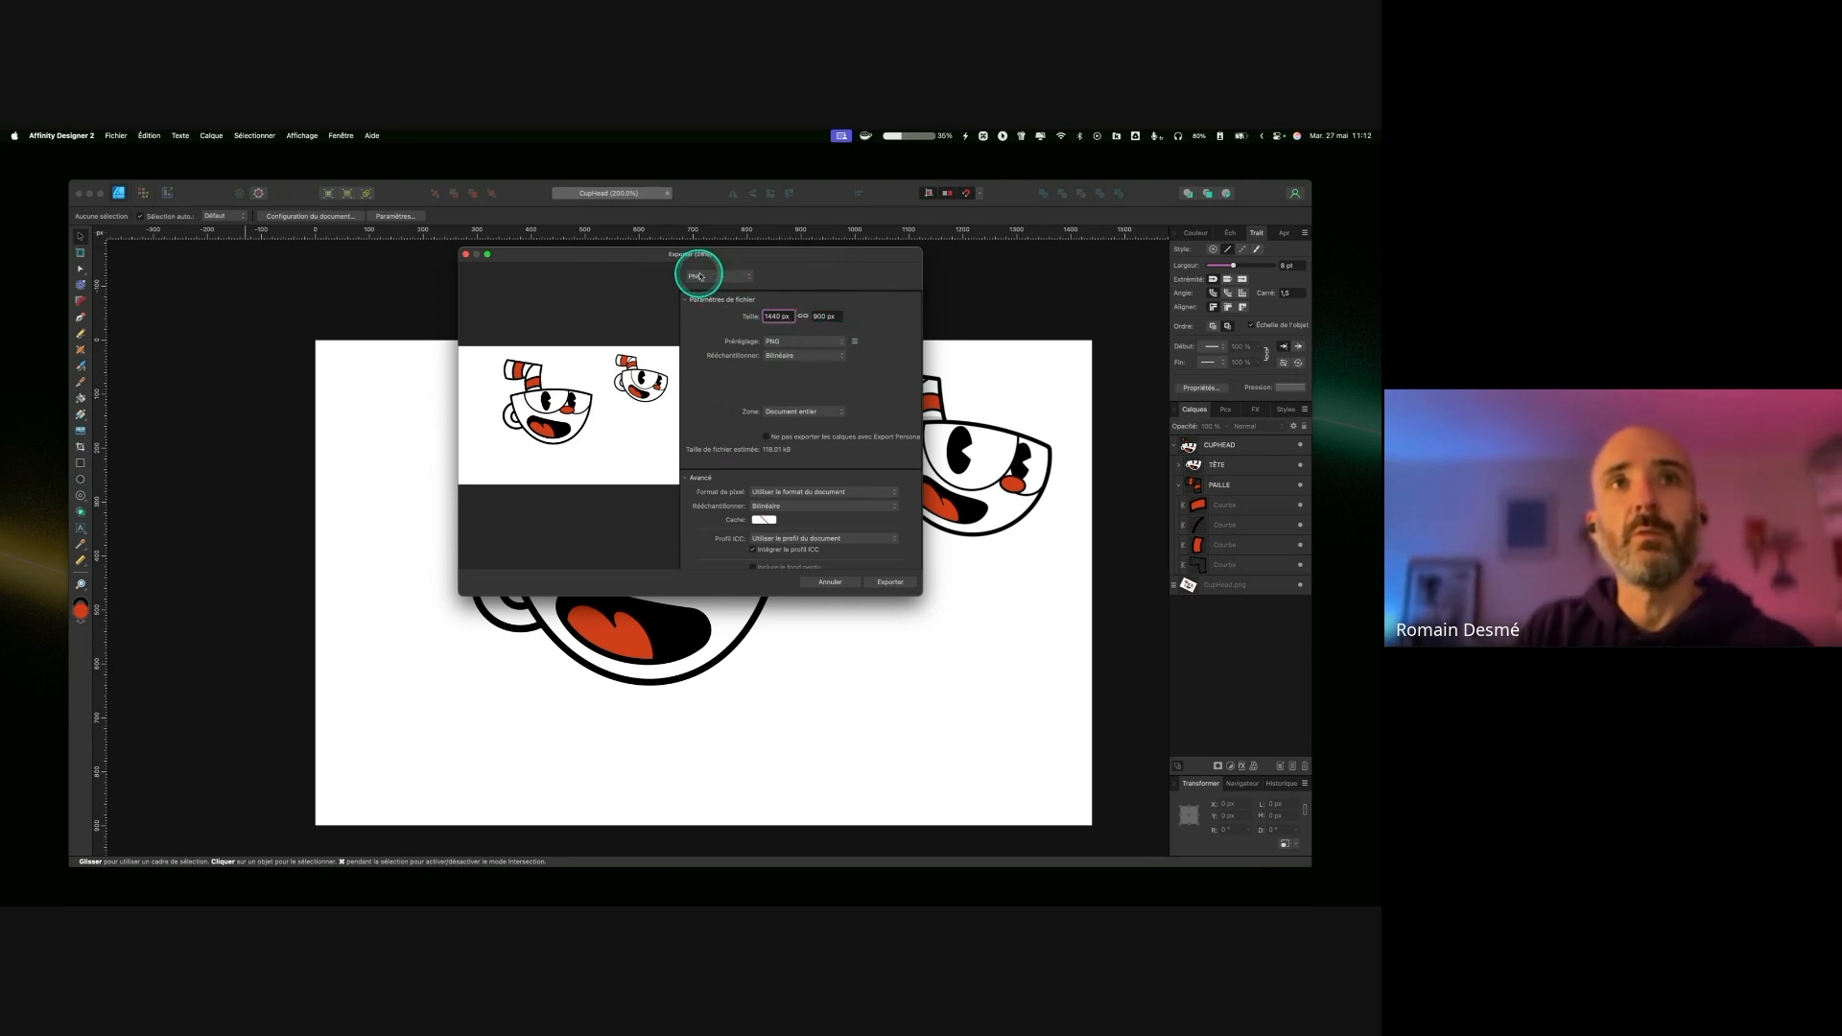
scroll(867, 394, down, 3)
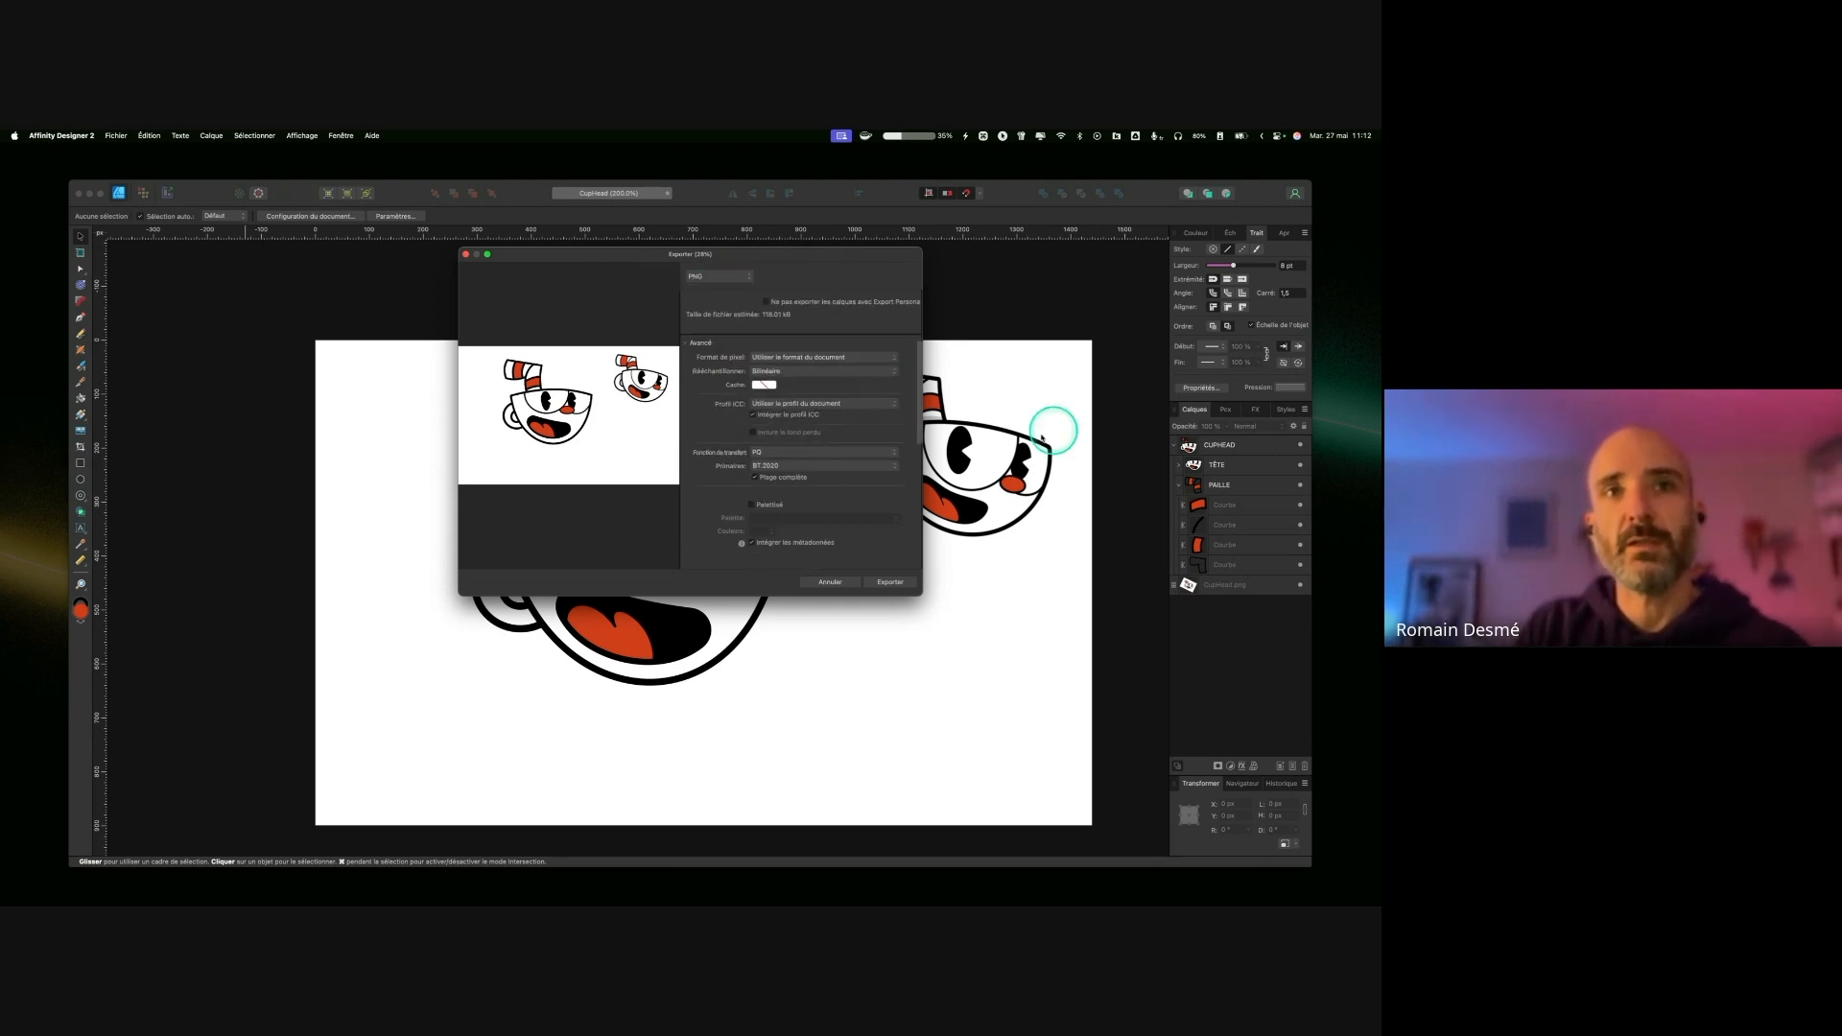
click(831, 582)
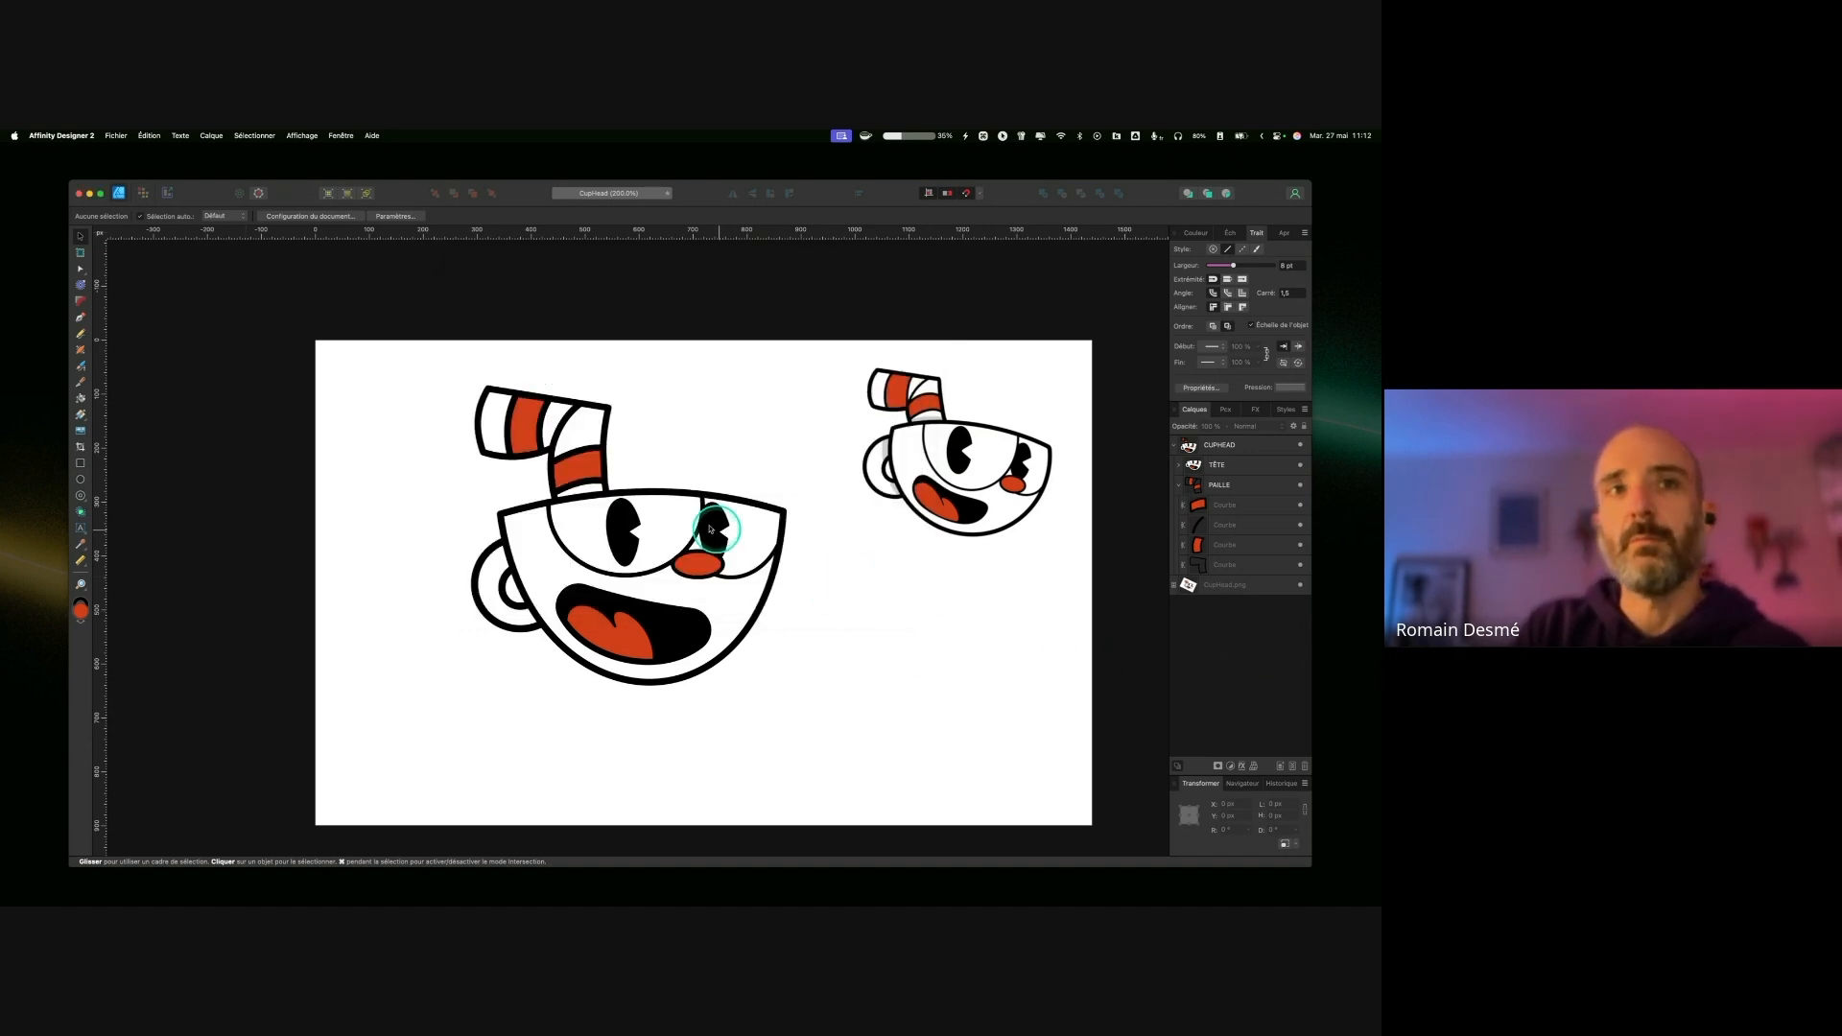
Step: Select the CUPHEAD group and switch to the Export Persona
click(645, 515)
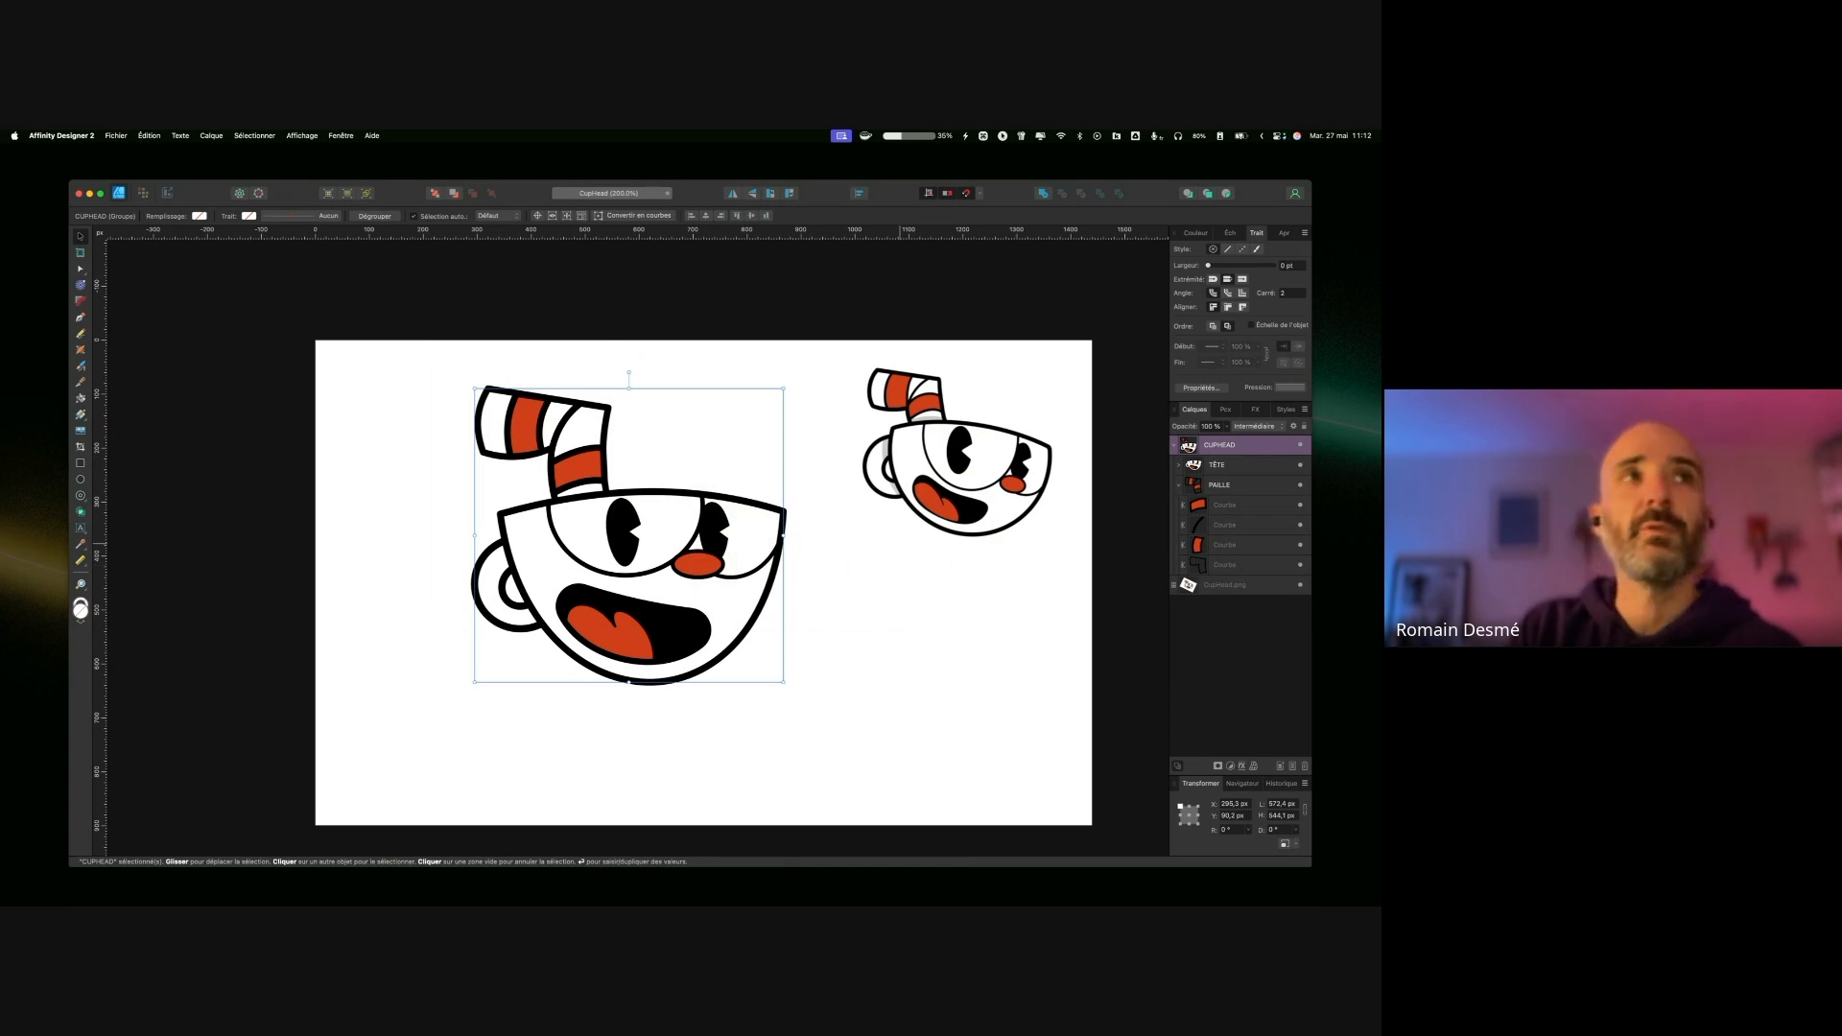
key(ctrl)
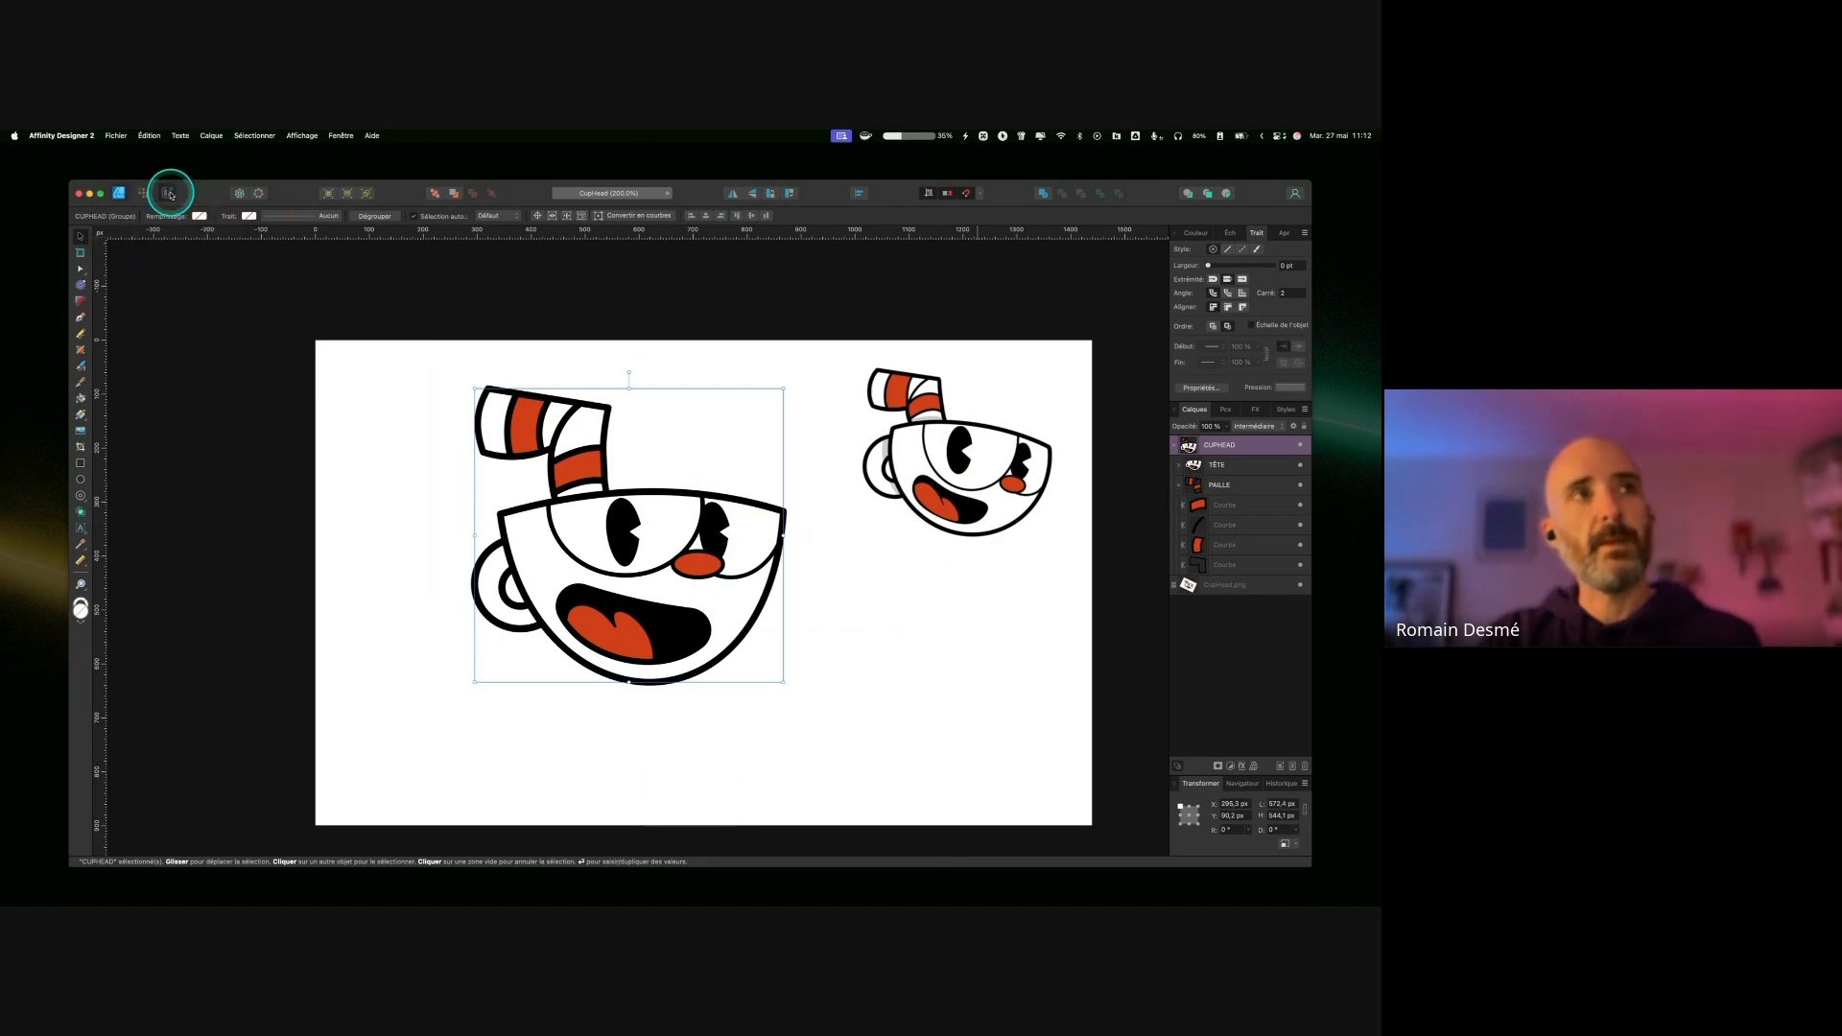
click(168, 194)
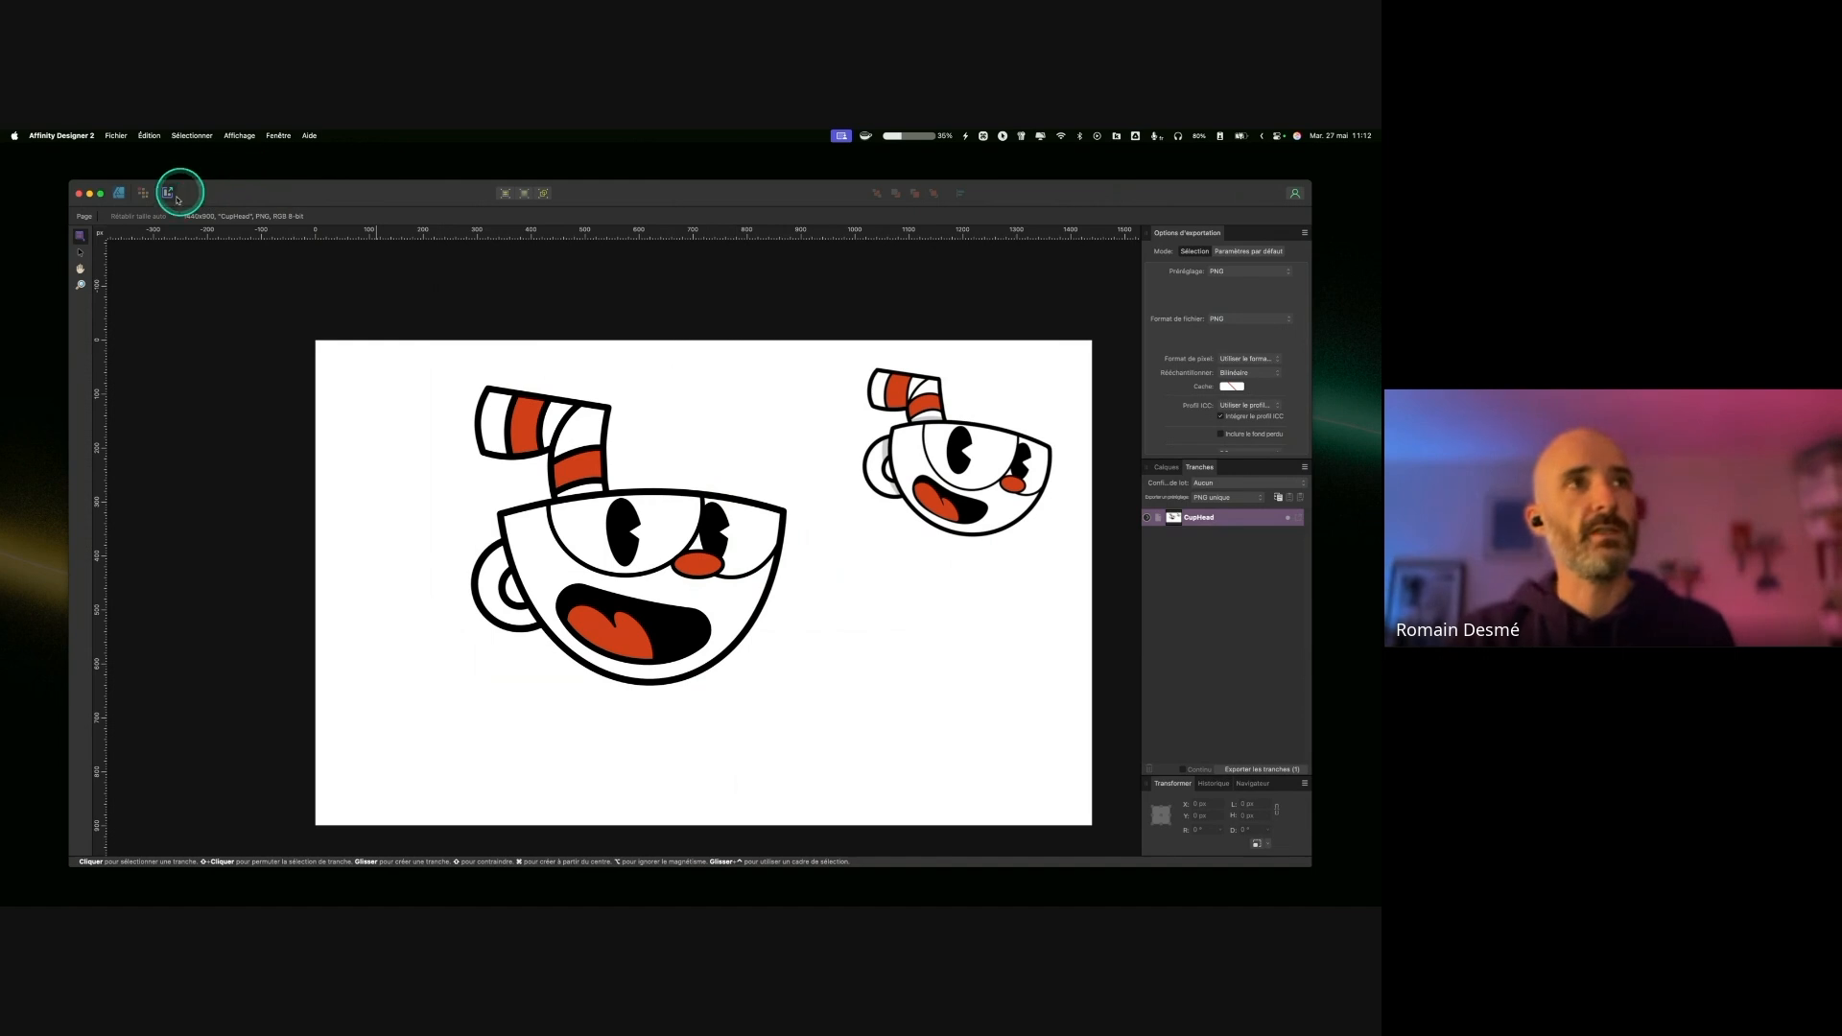
key(ctrl)
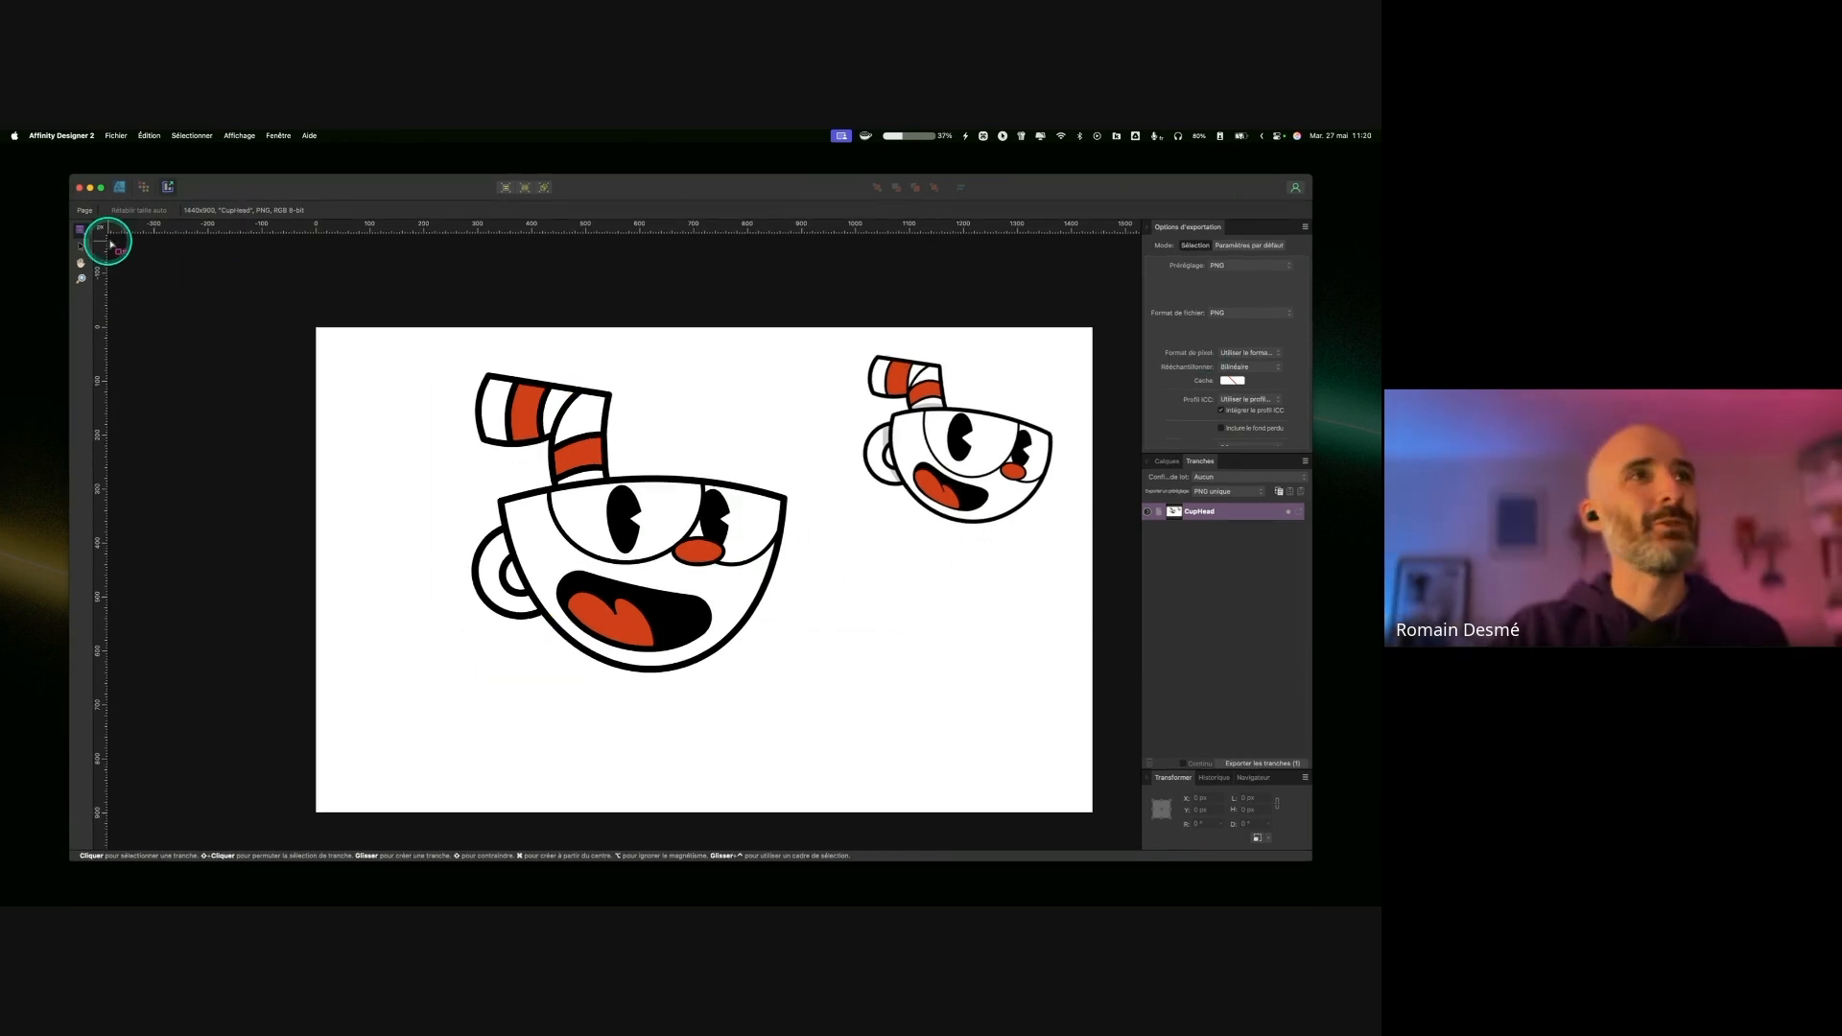
key(ctrl)
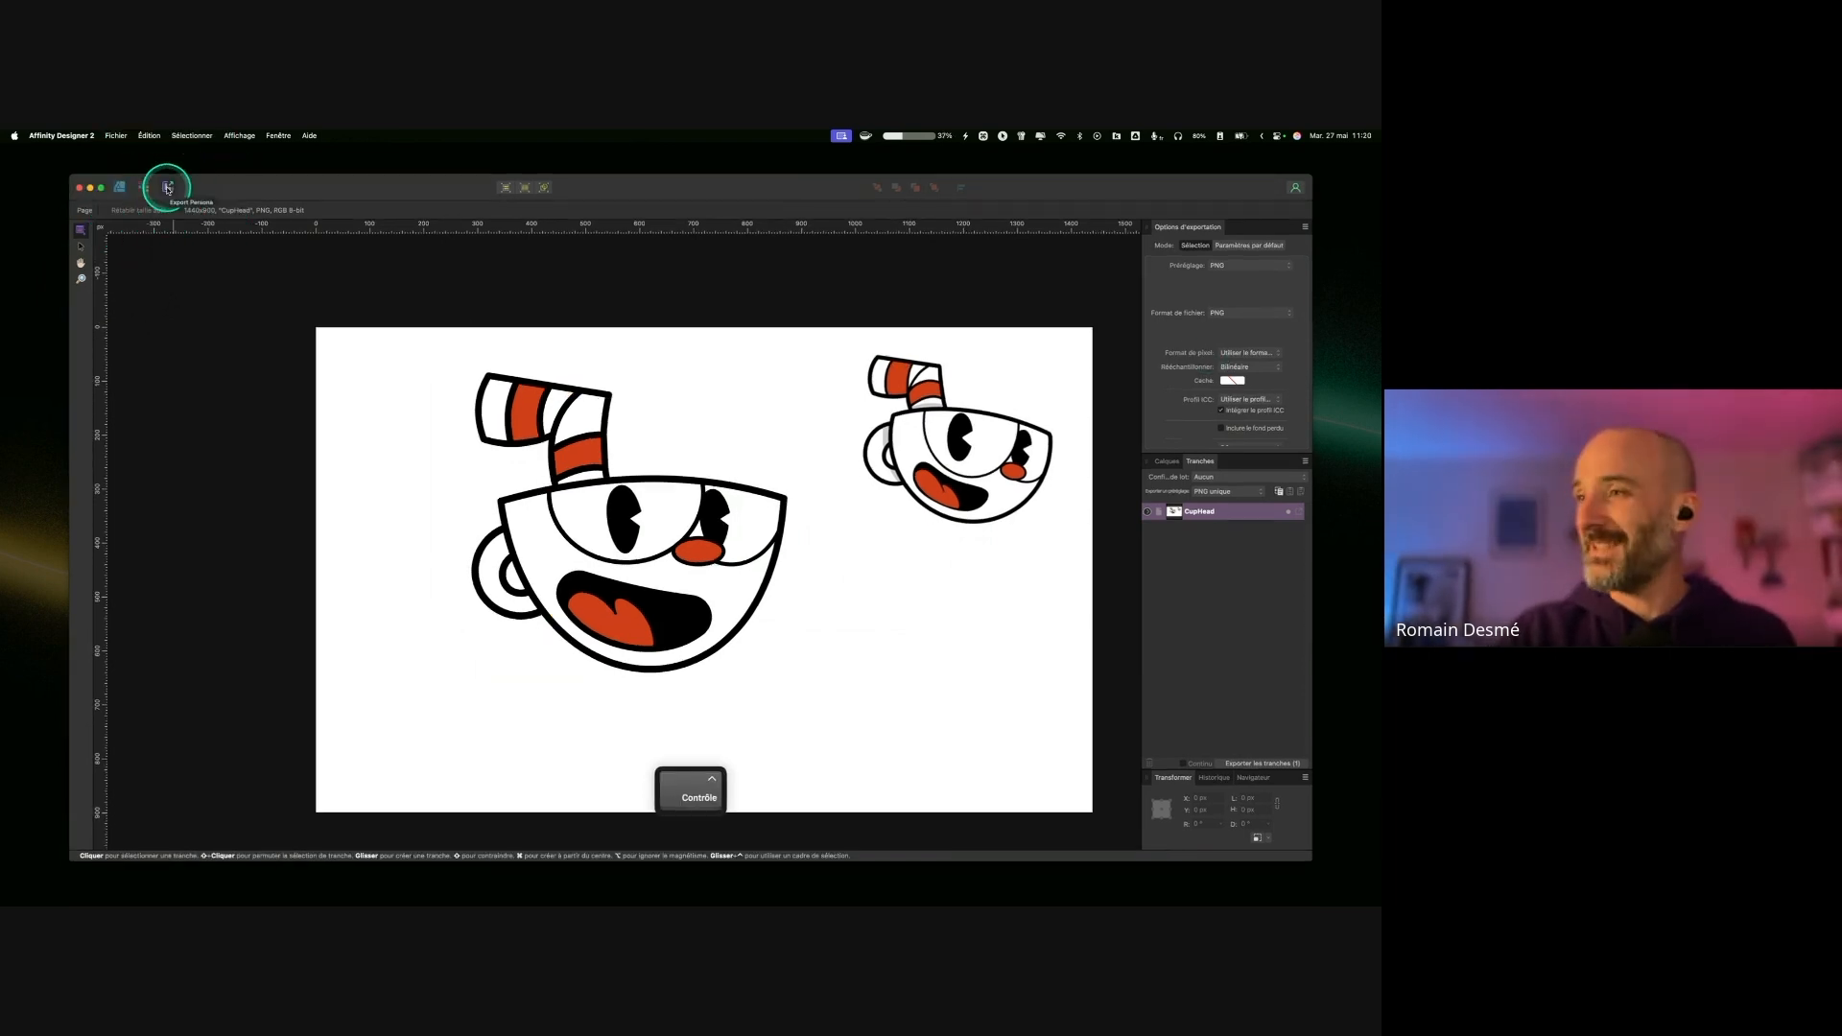
Step: Draw a freehand export slice of about 820 by 620 px around the large Cuphead, inspect its listing, and undo it
key(ctrl)
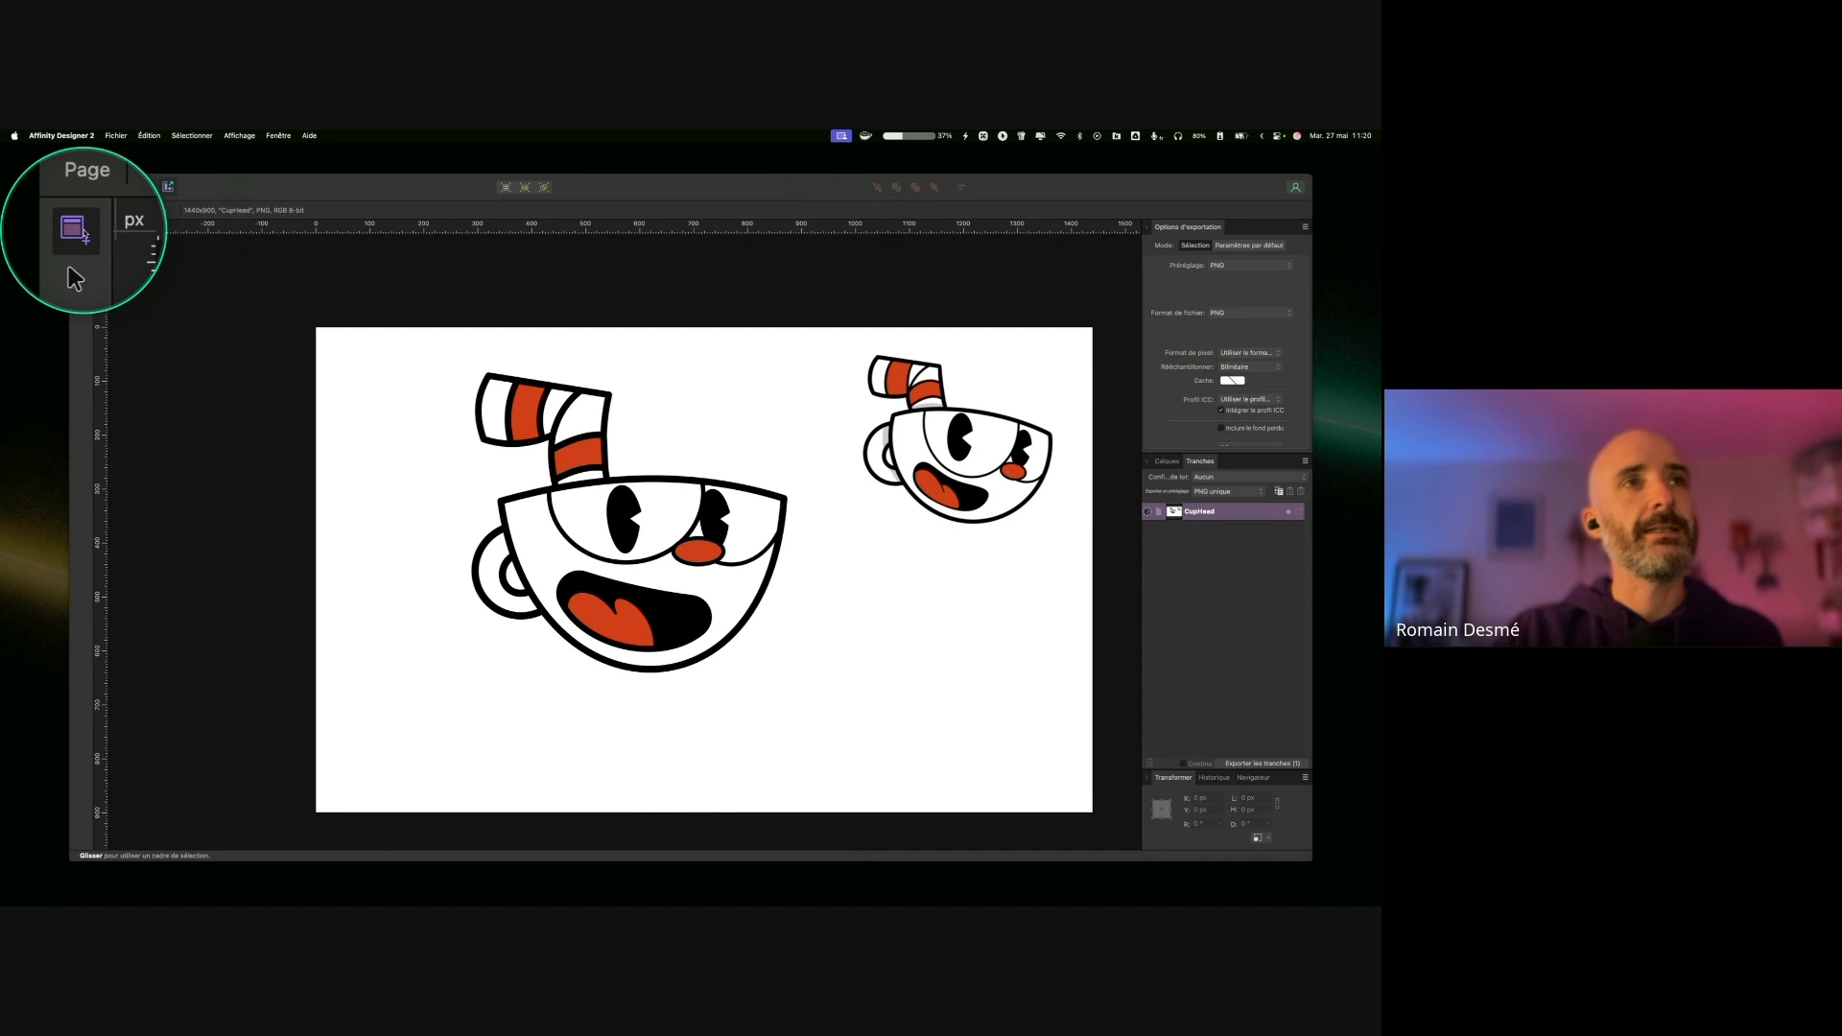
click(81, 230)
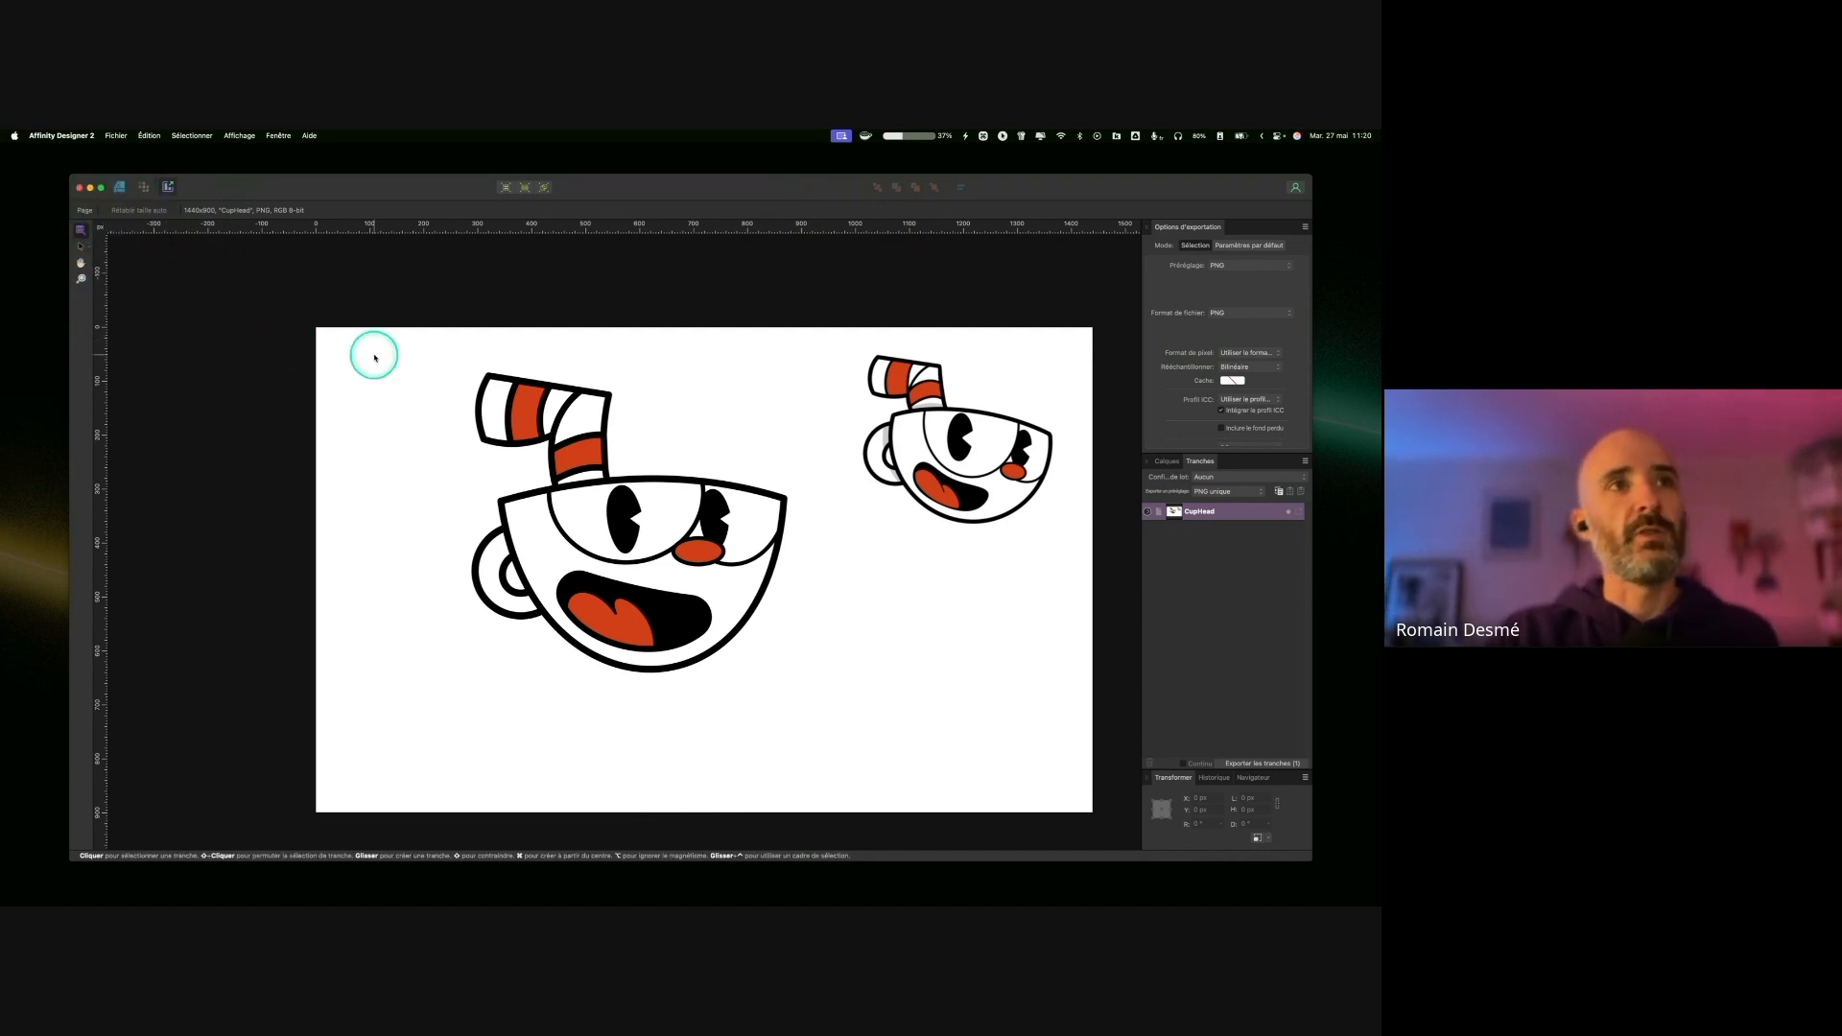
drag(387, 356, 829, 691)
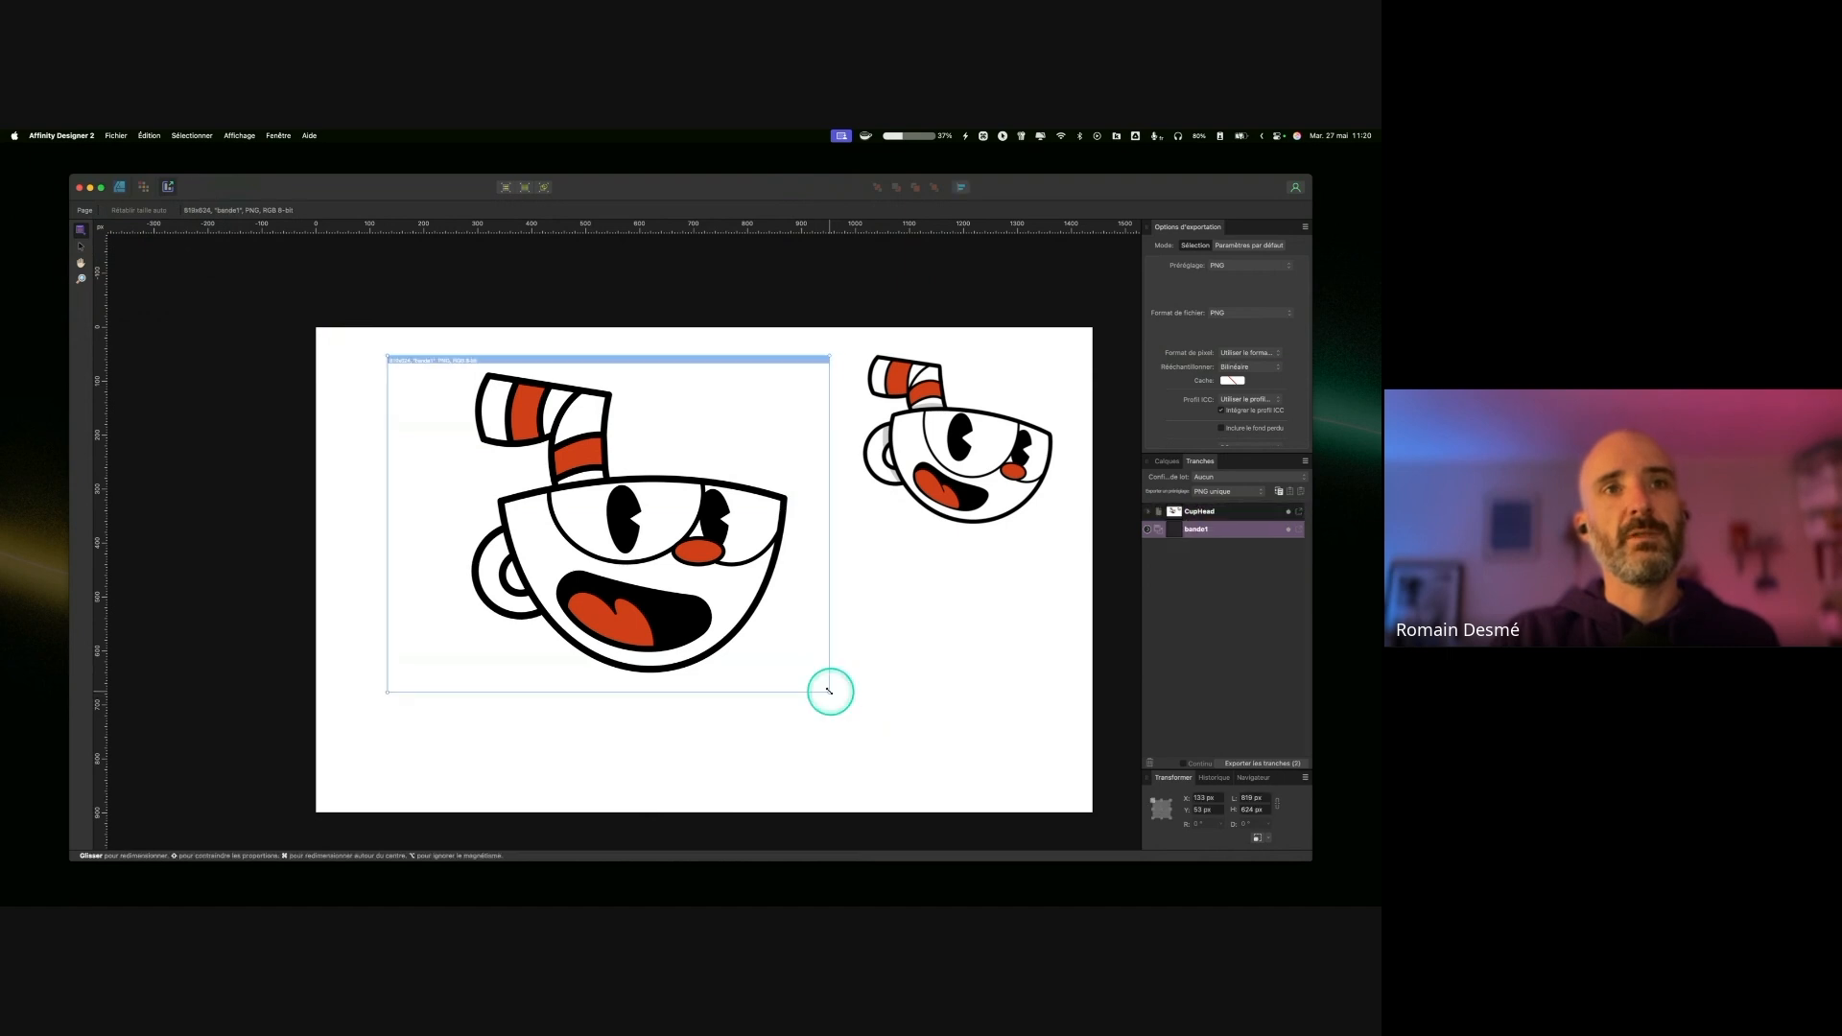
key(ctrl)
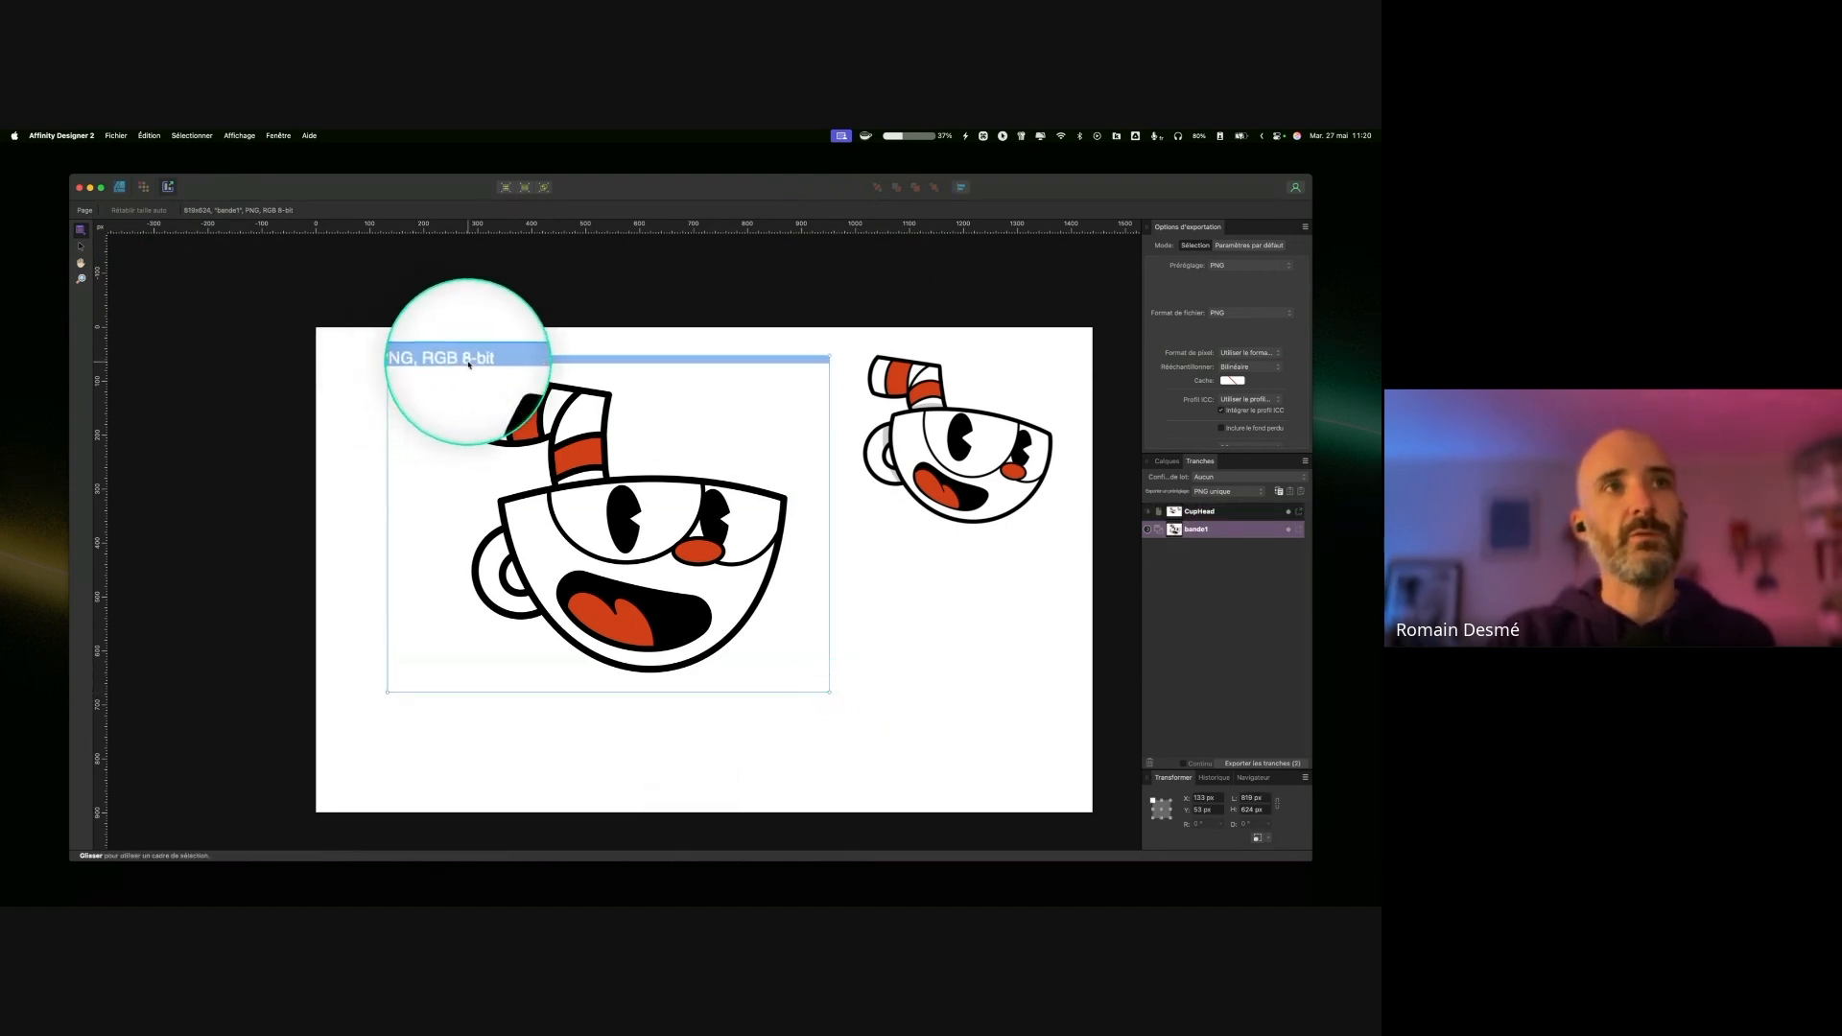
key(ctrl)
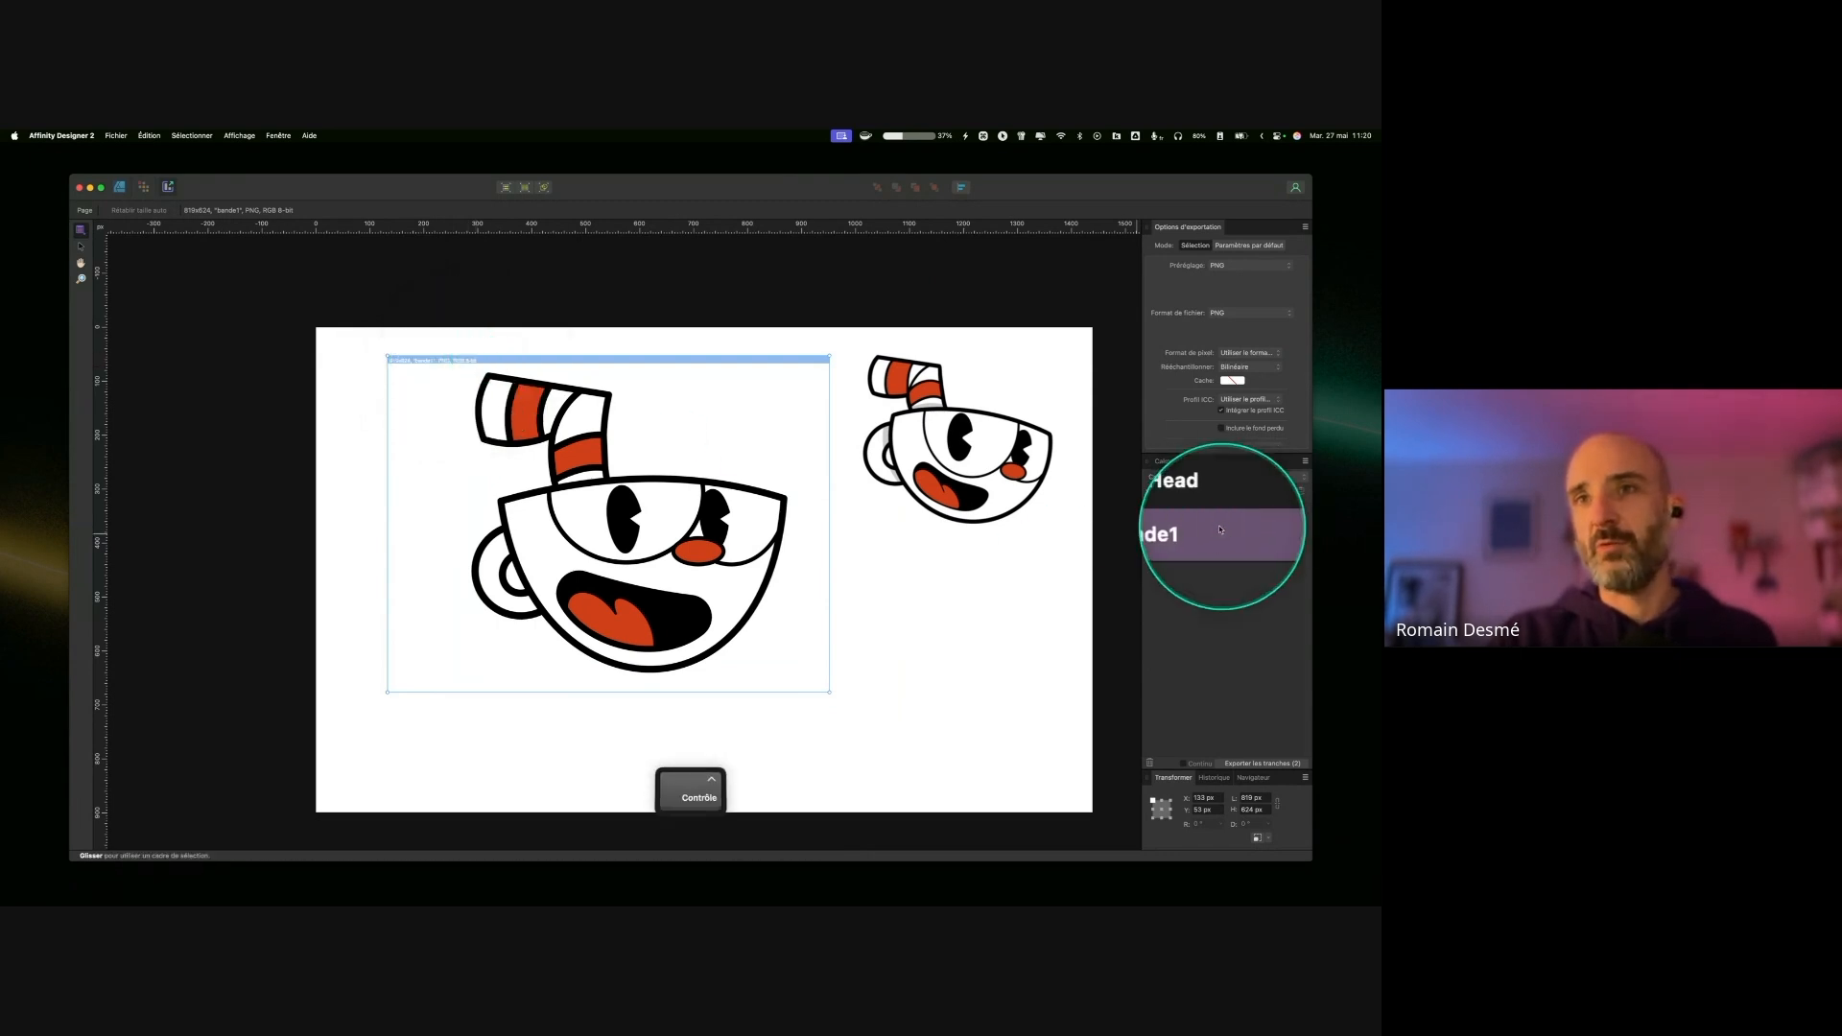
key(ctrl)
click(1167, 461)
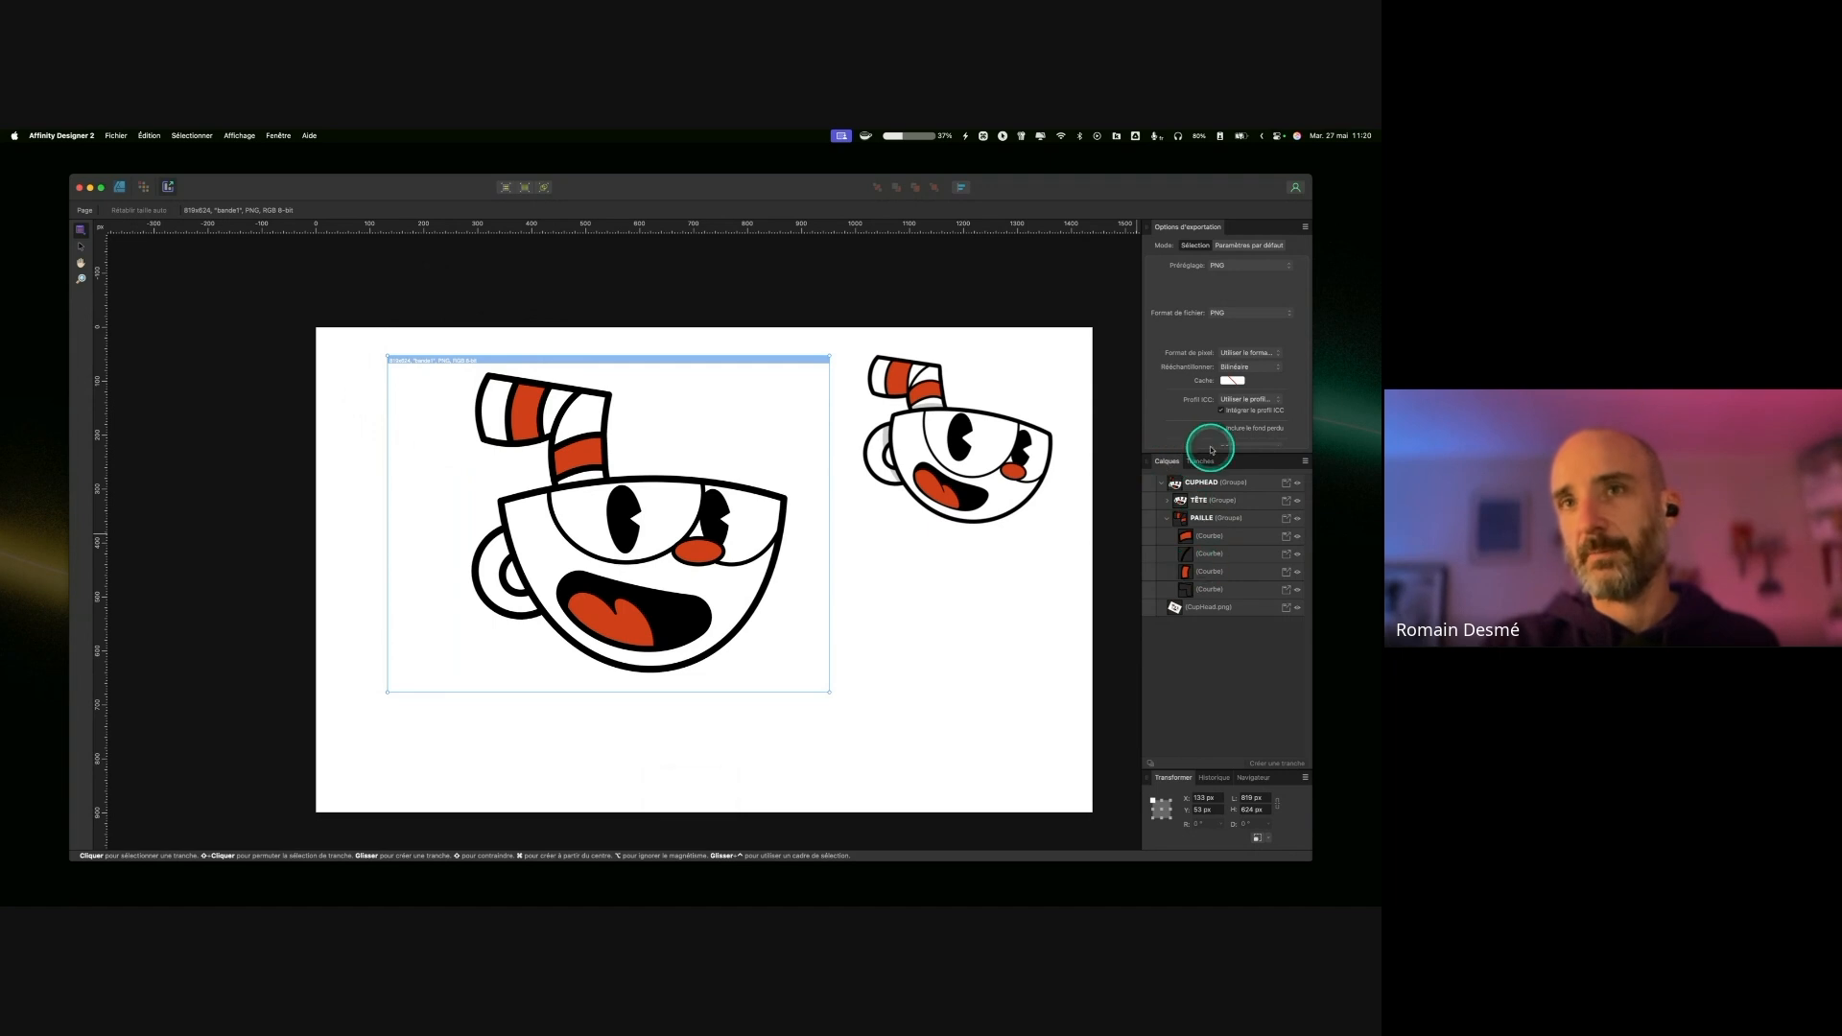
click(1200, 461)
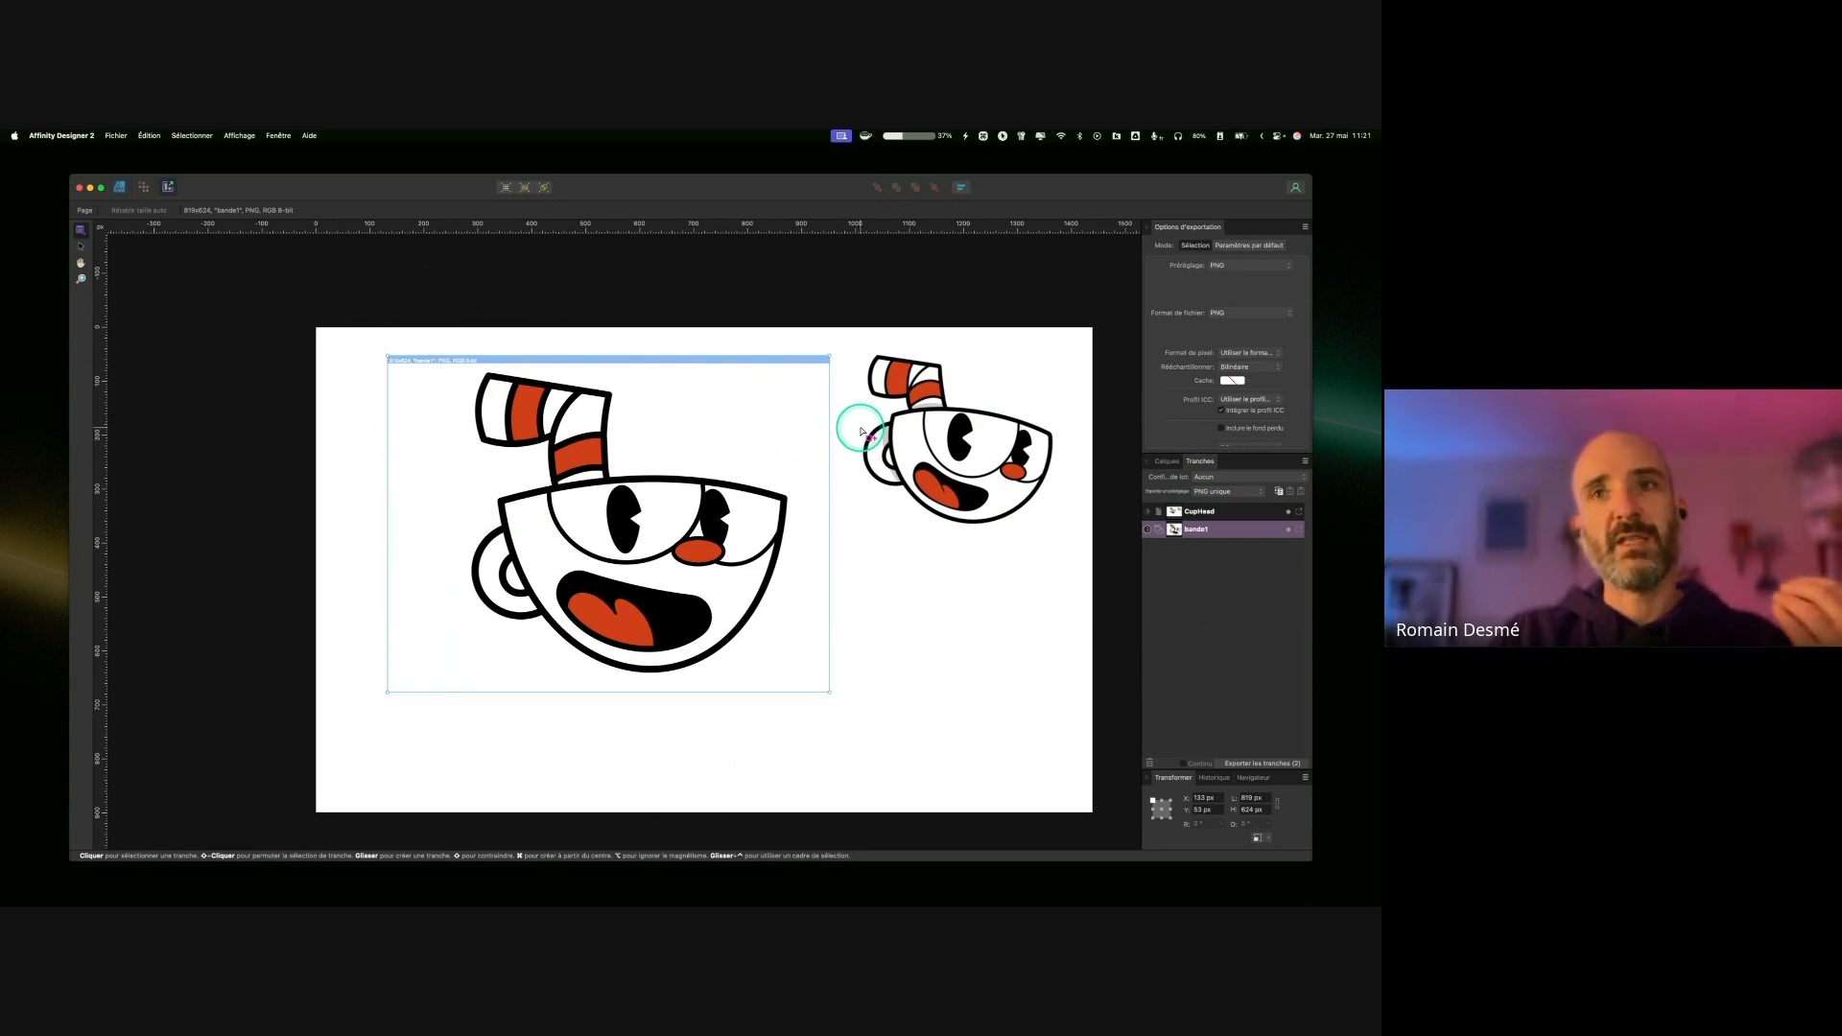
key(super+z)
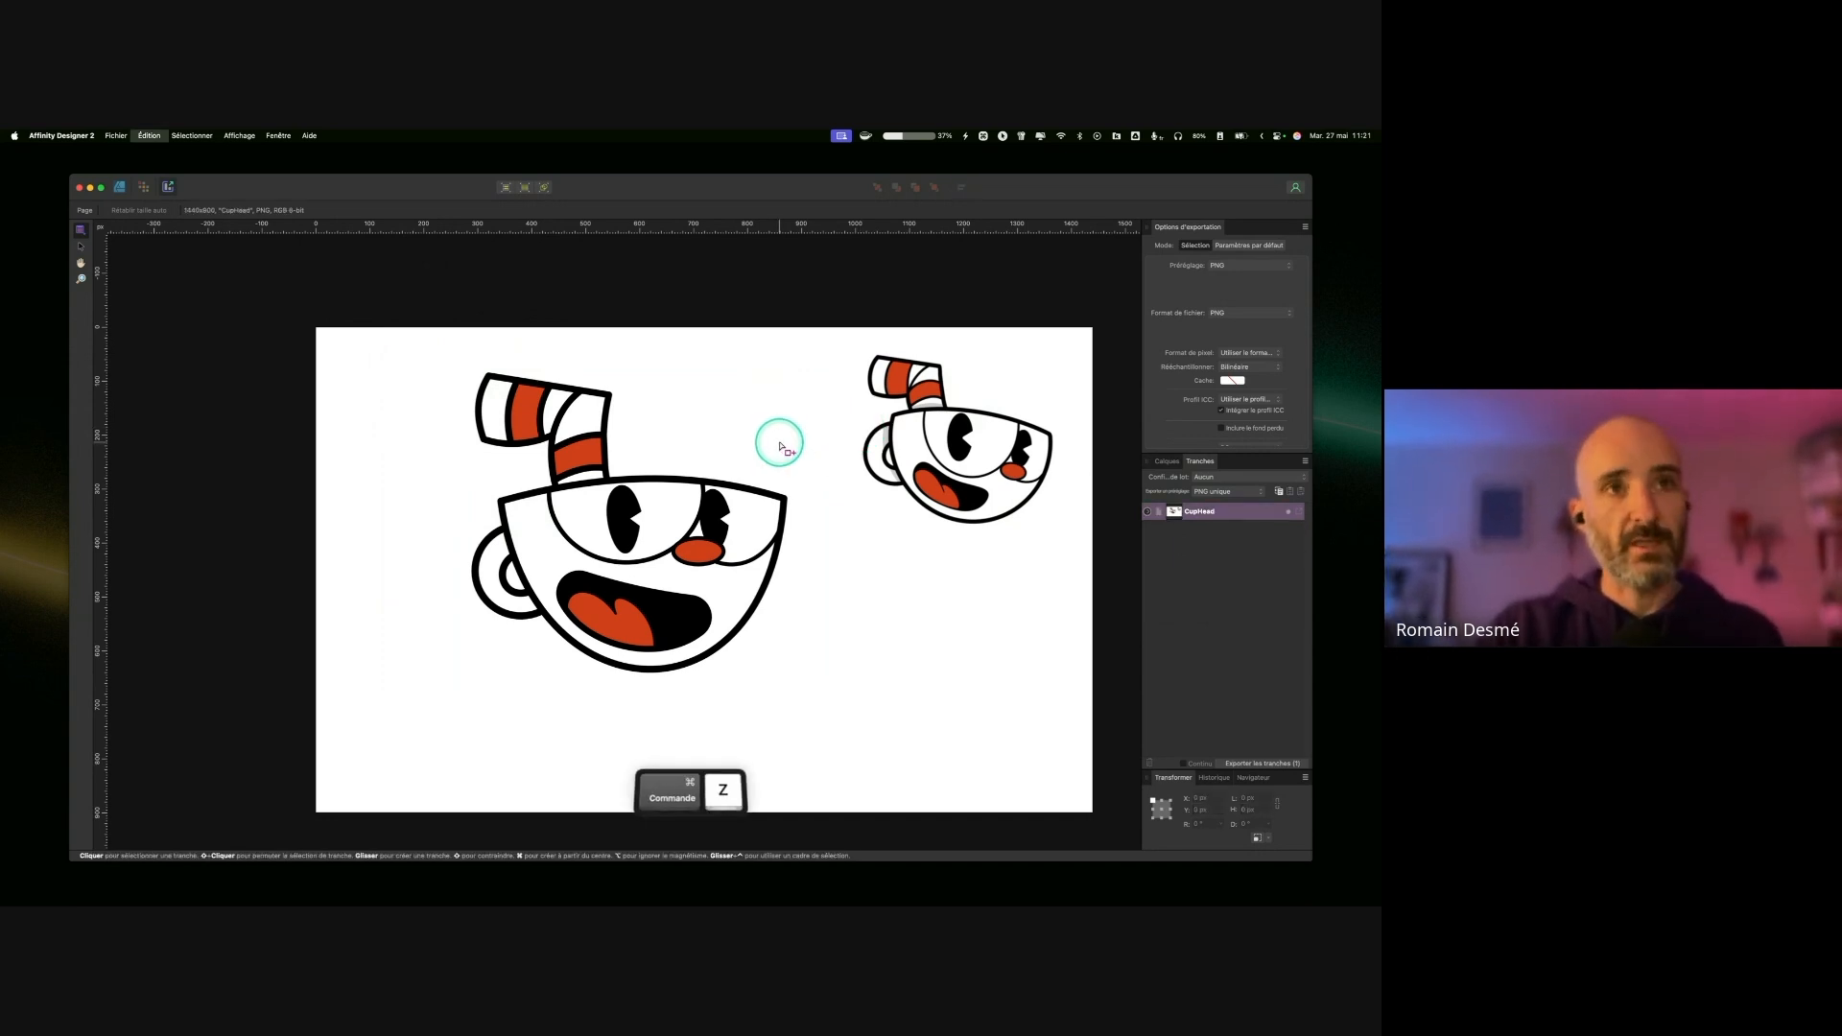
Step: Display the layers in the Export Persona, collapse the nested groups, and select the CUPHEAD group
click(1167, 462)
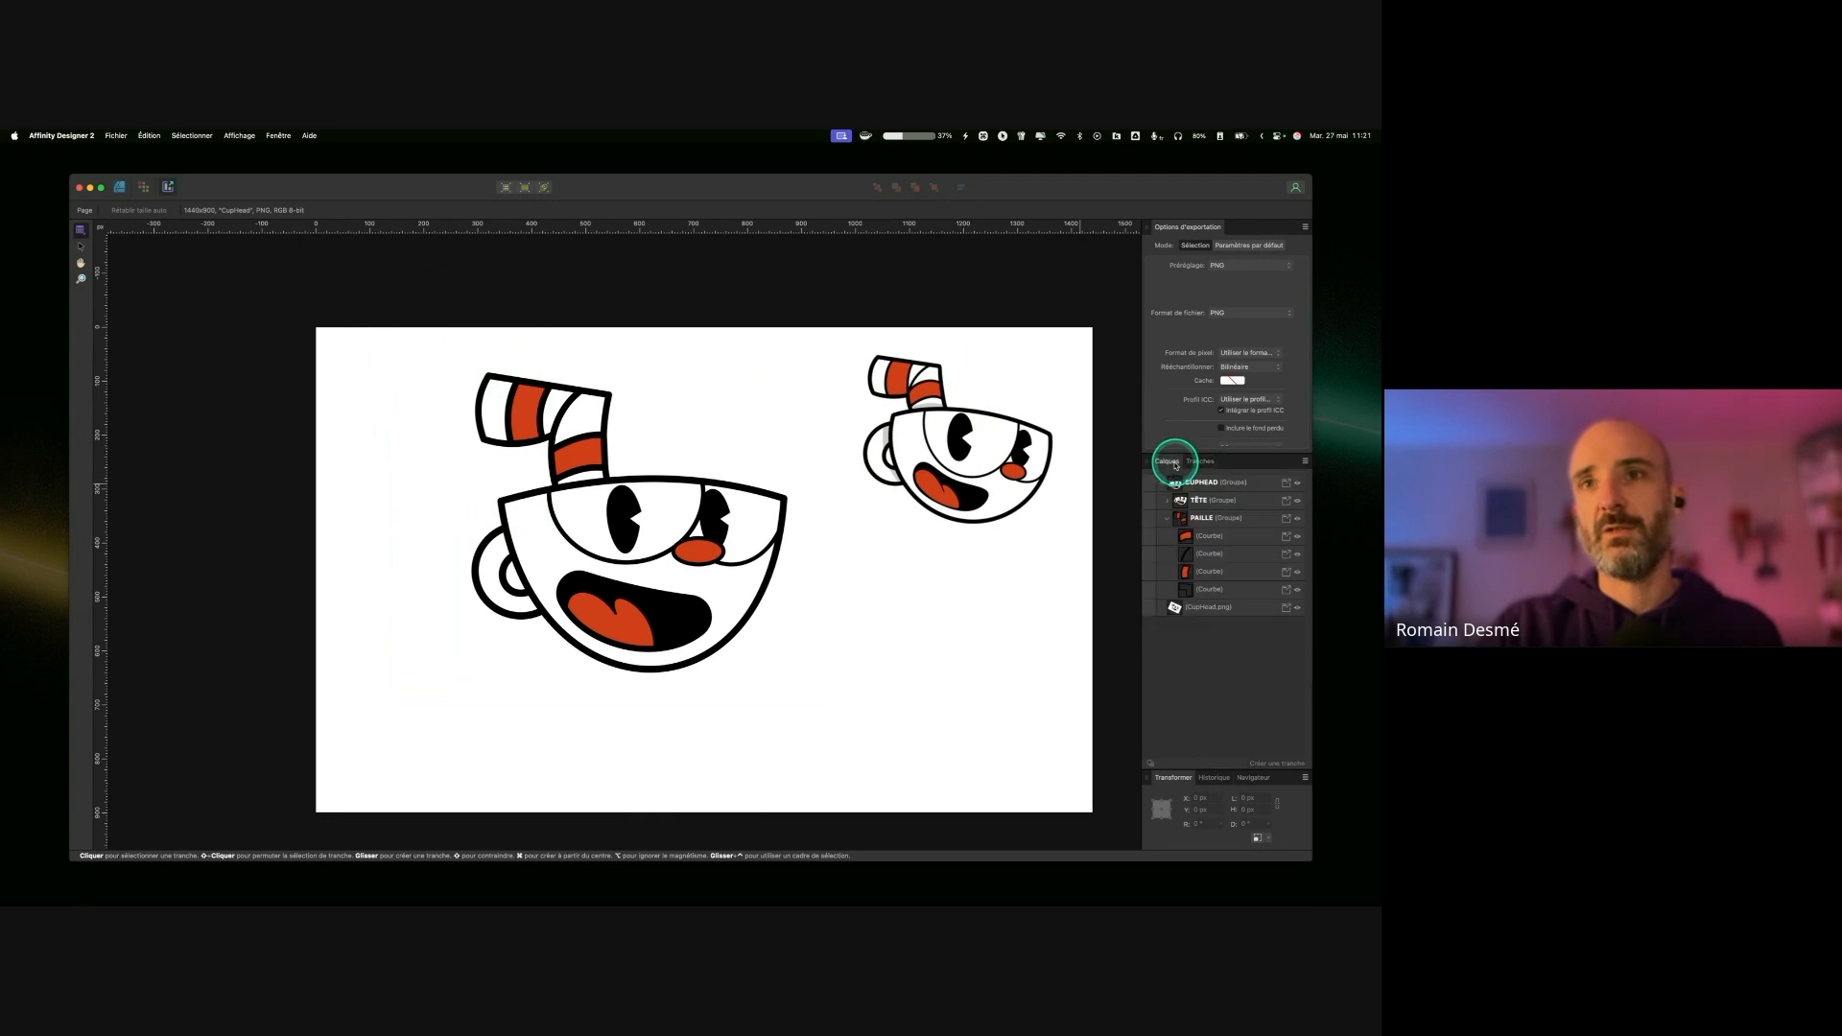
click(1167, 521)
click(1161, 483)
click(1228, 482)
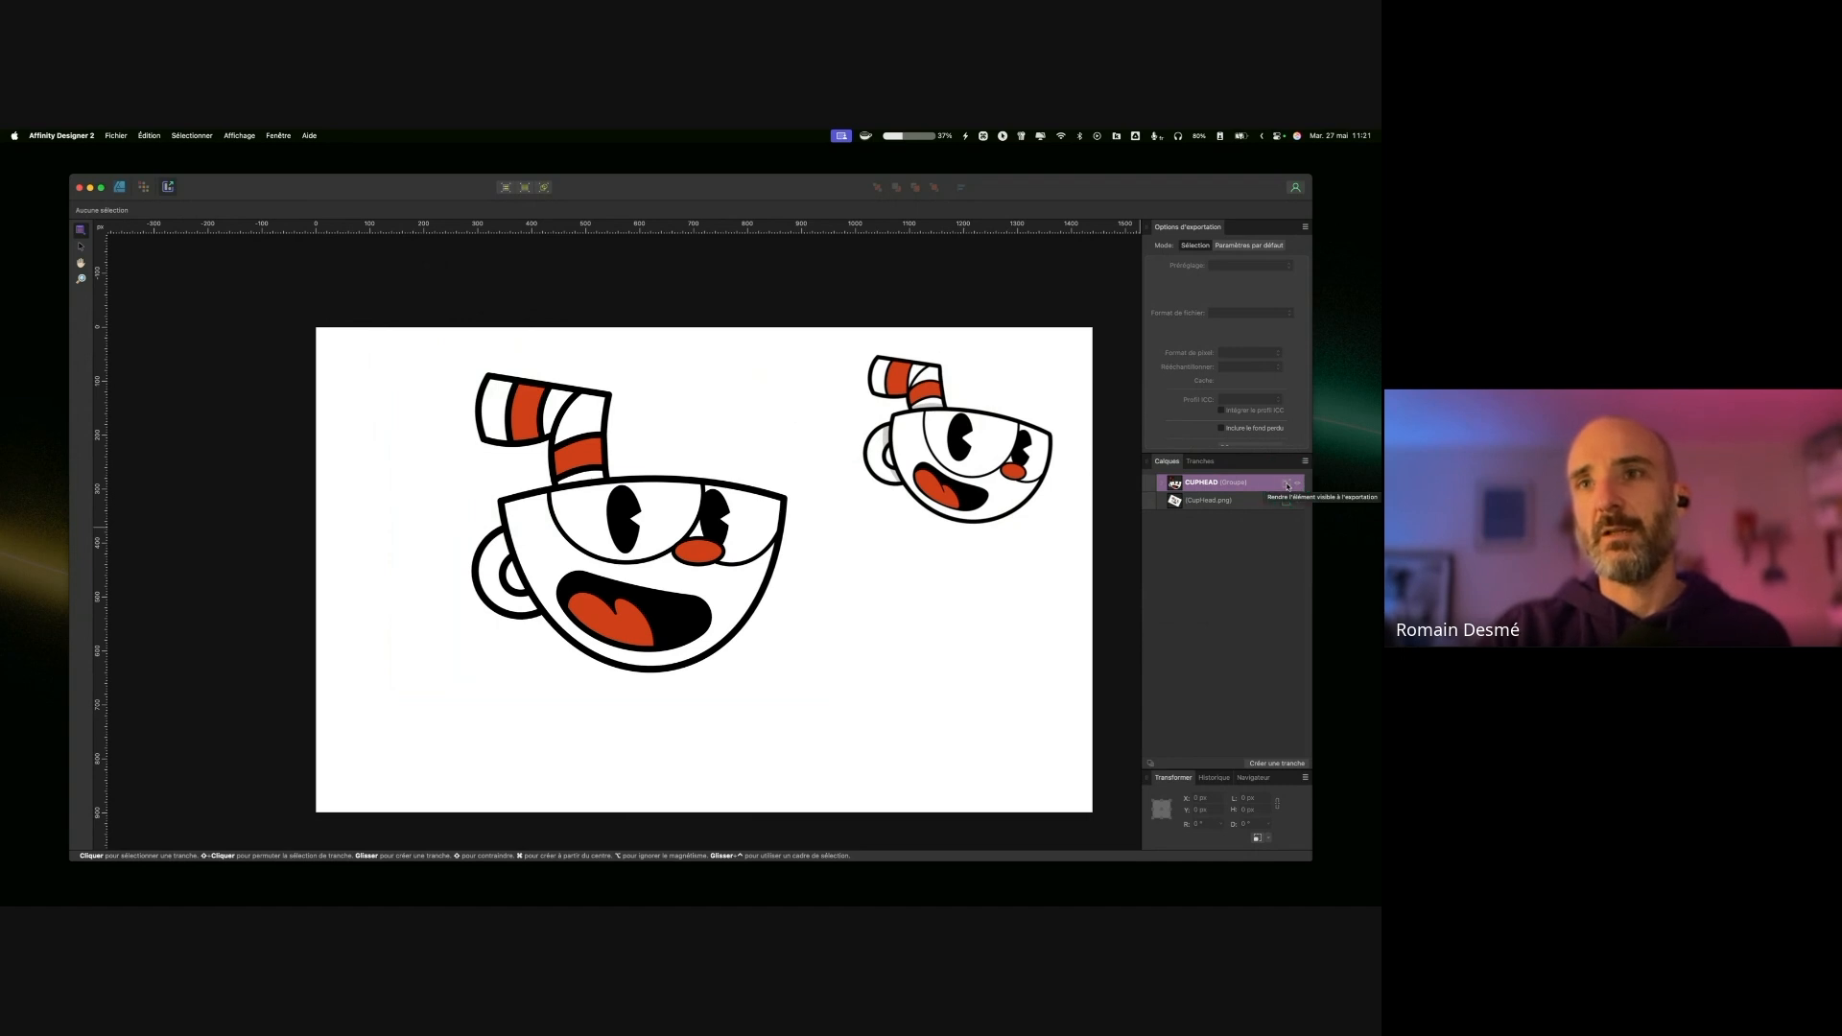
Step: Toggle the CUPHEAD group's export visibility off and on again
key(ctrl)
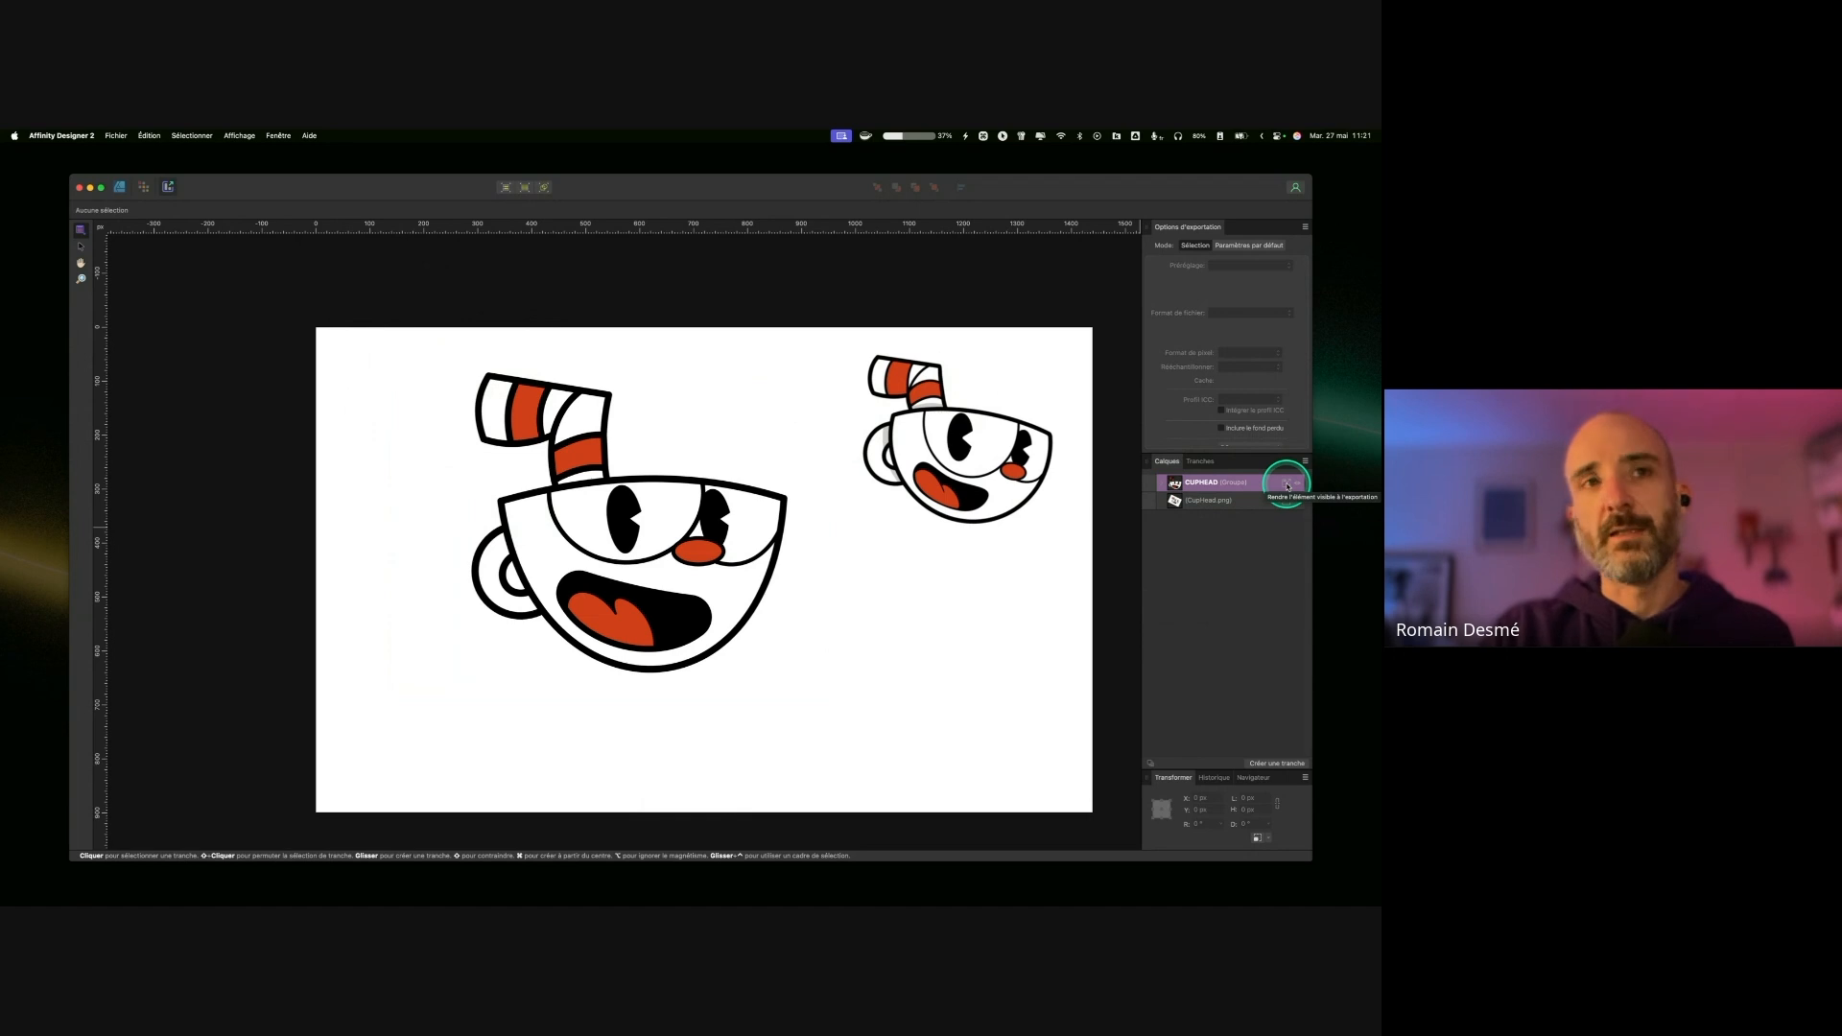
click(1288, 487)
click(1288, 486)
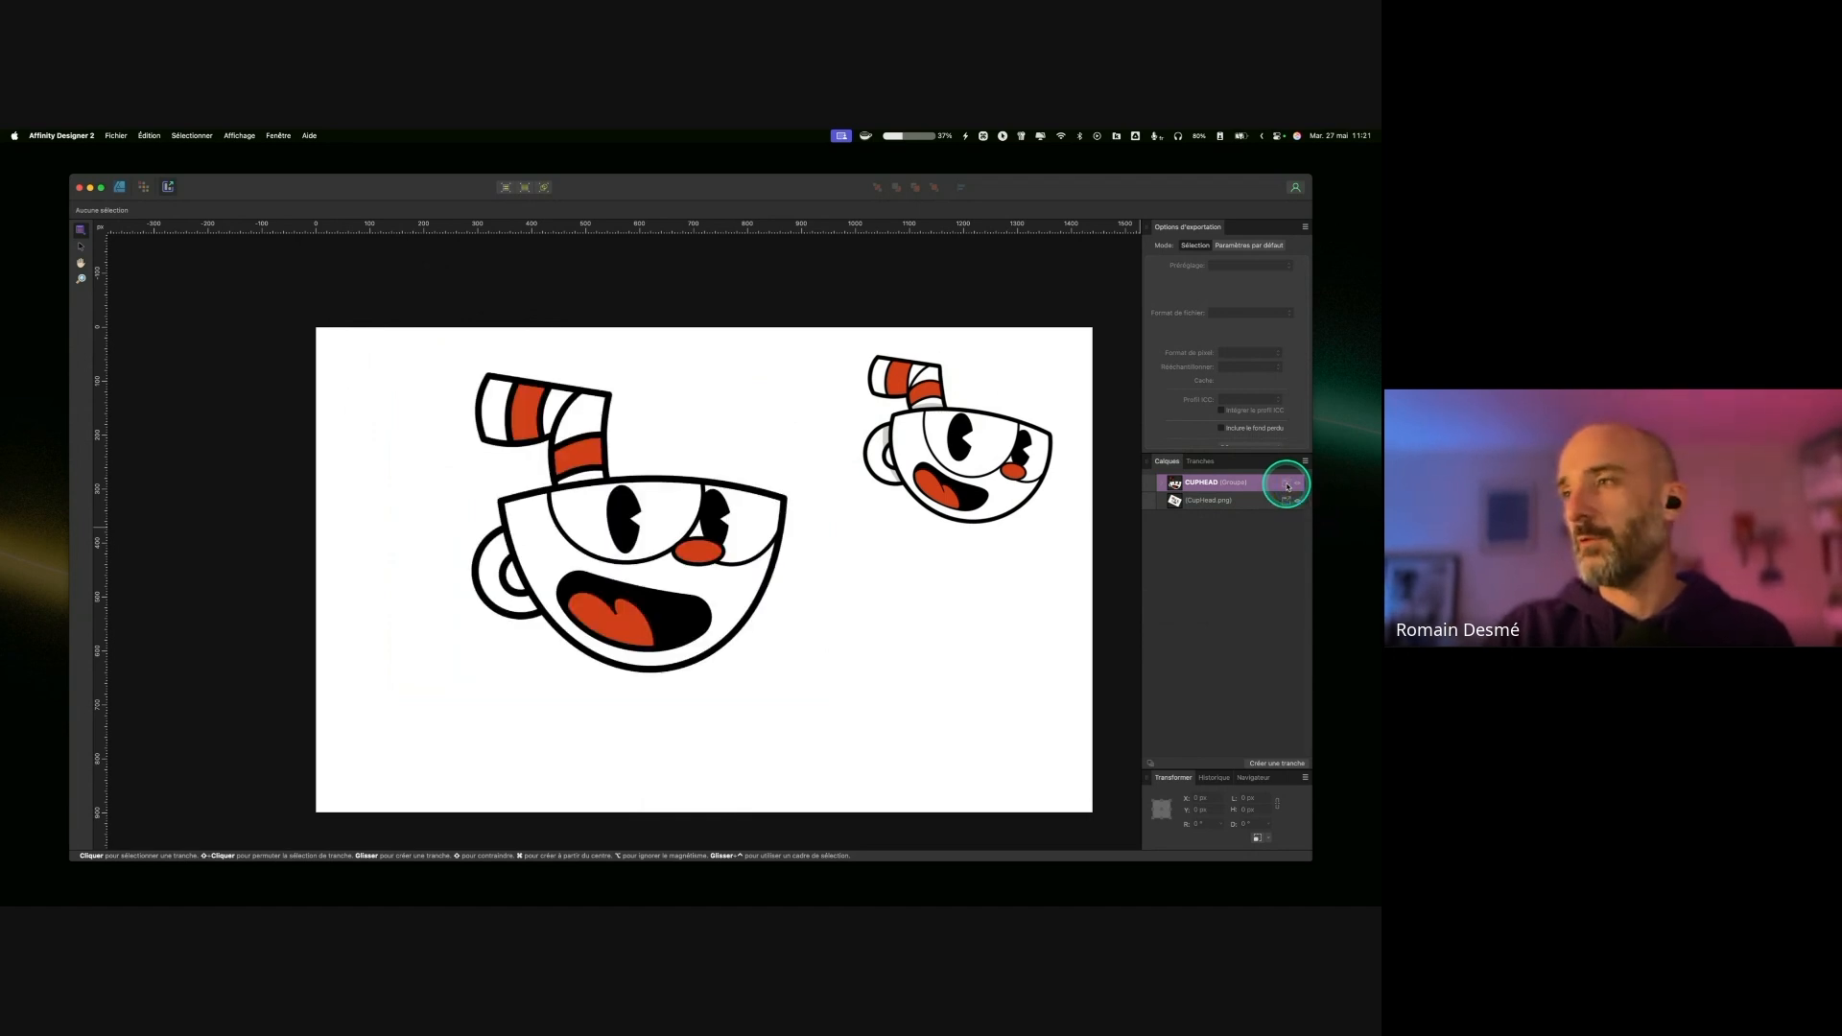
click(1288, 487)
click(1288, 486)
click(1287, 486)
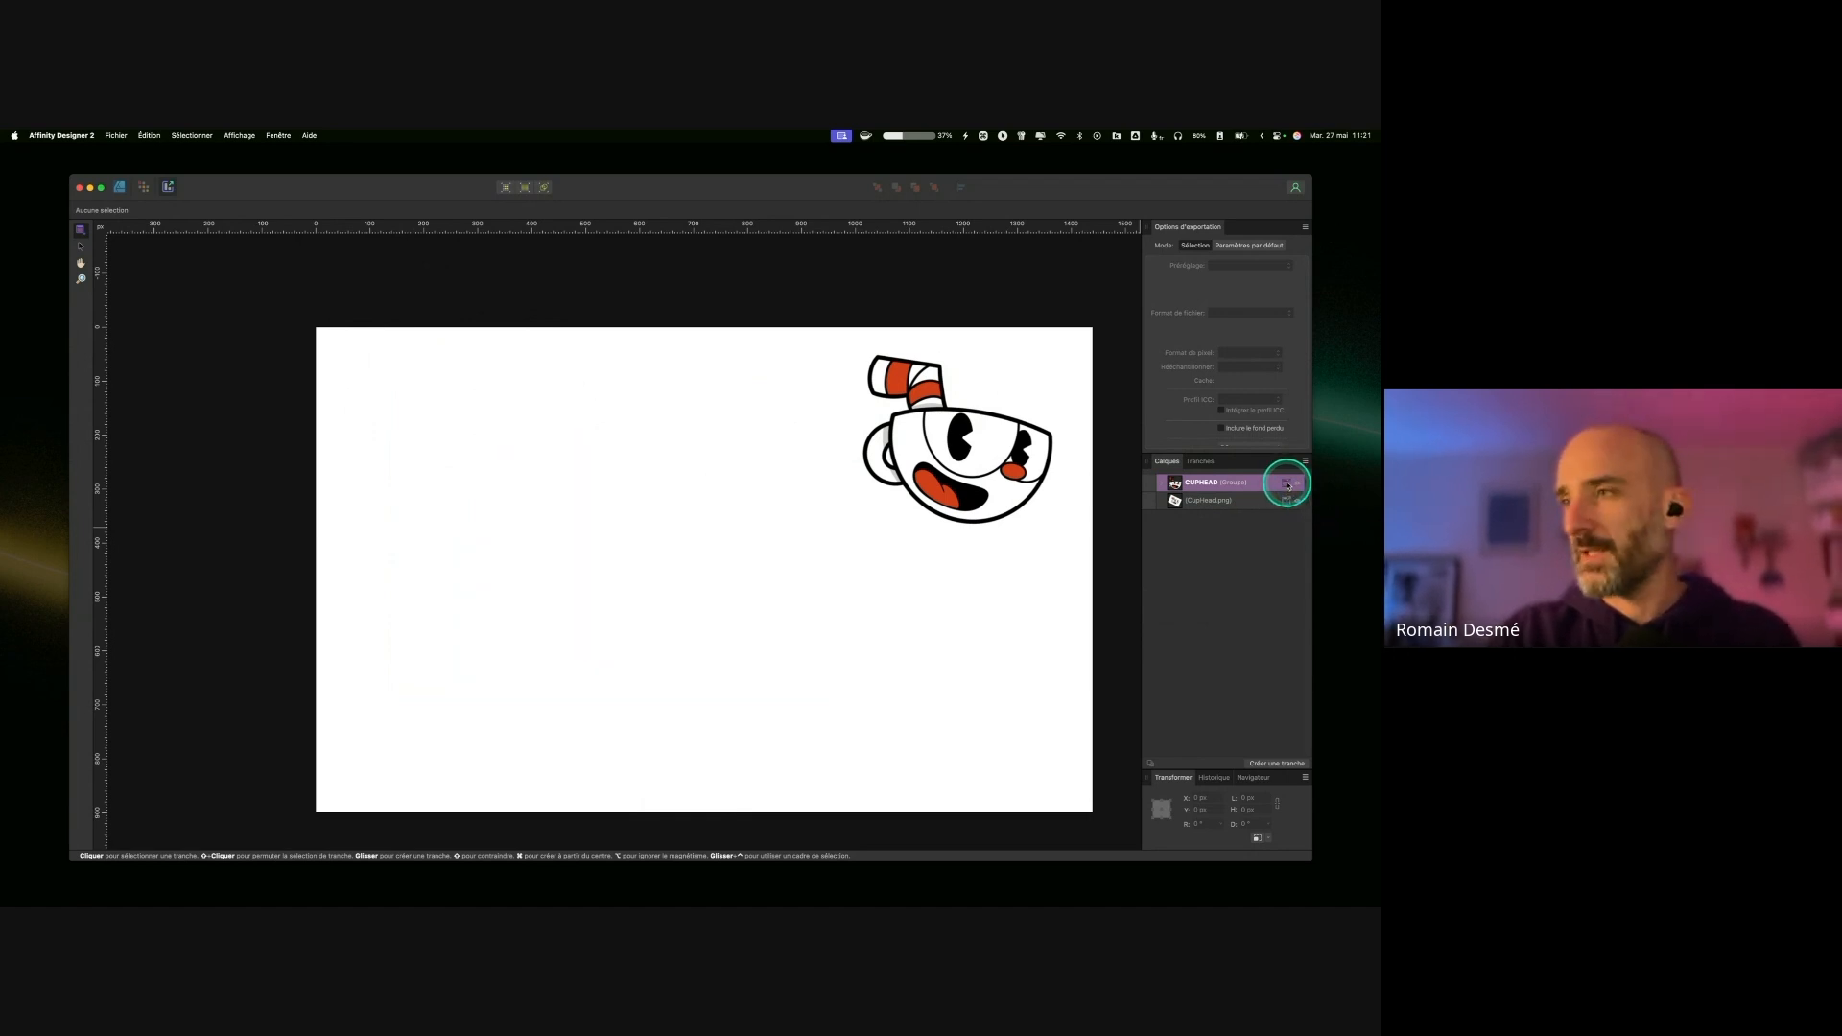
click(1287, 486)
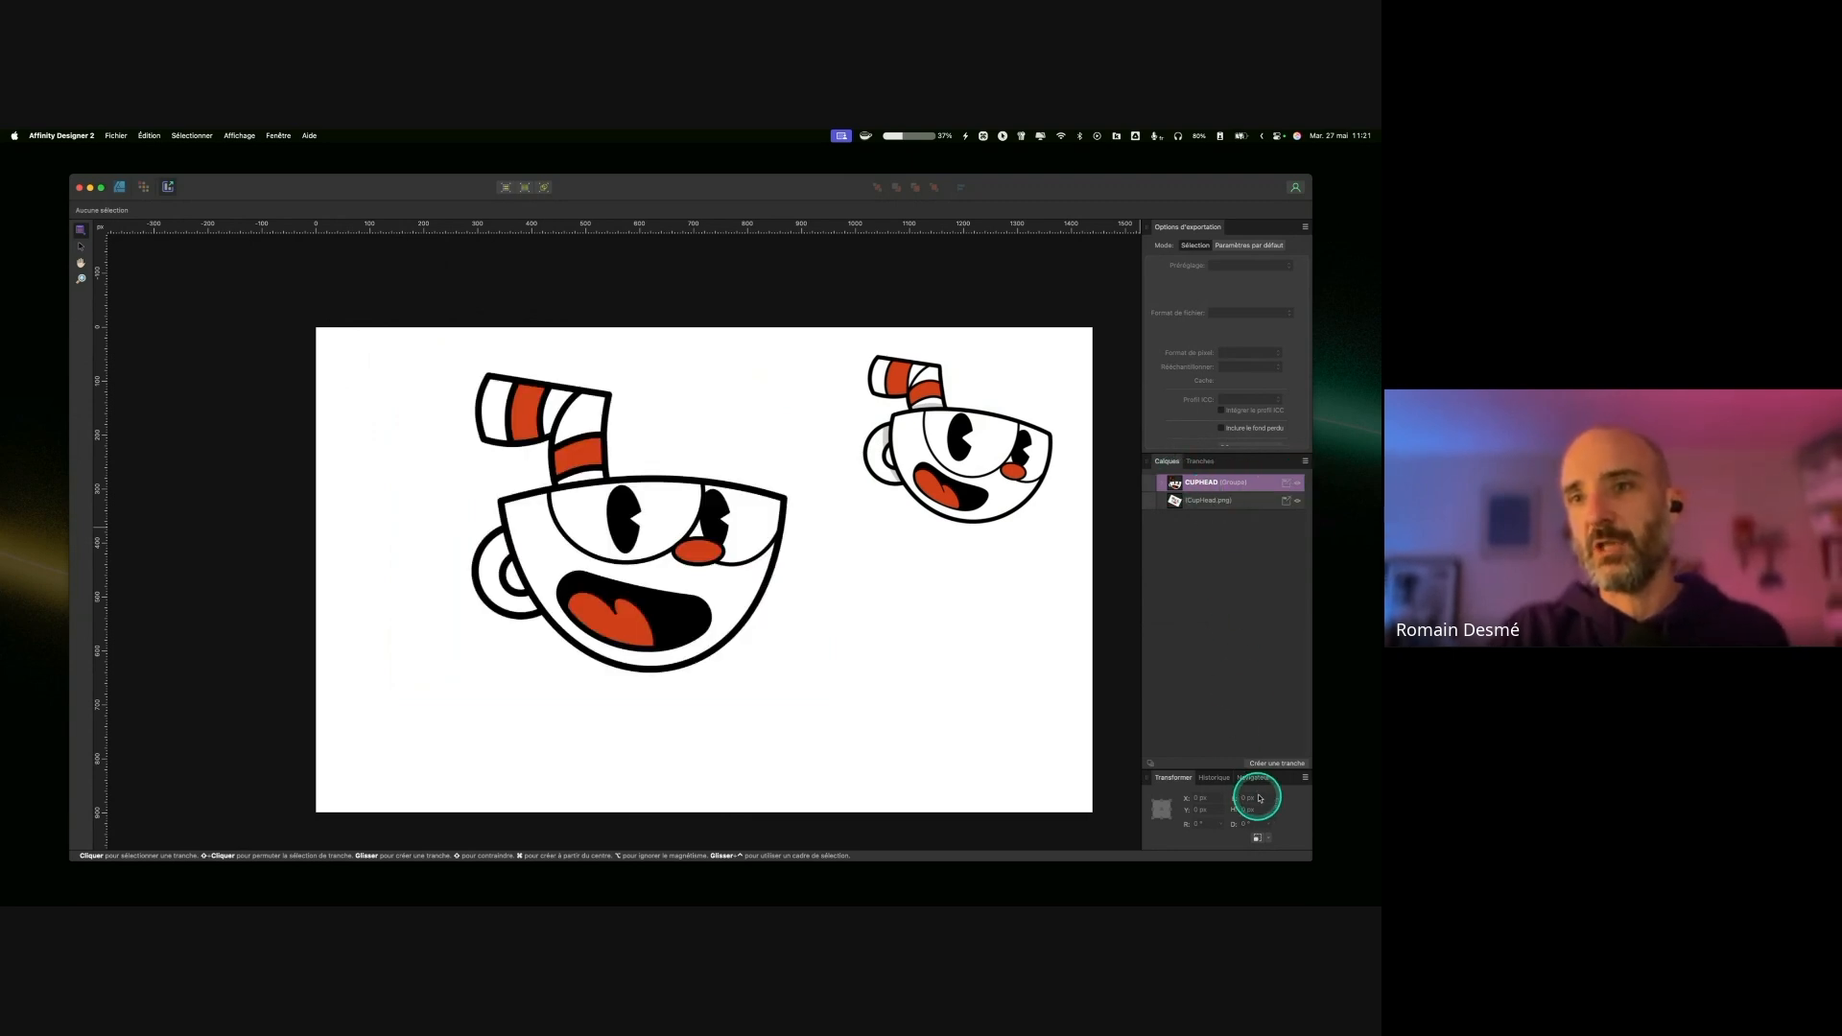
Step: Create an export slice from the CUPHEAD group and display it among the slices with its export options
key(ctrl)
click(1275, 764)
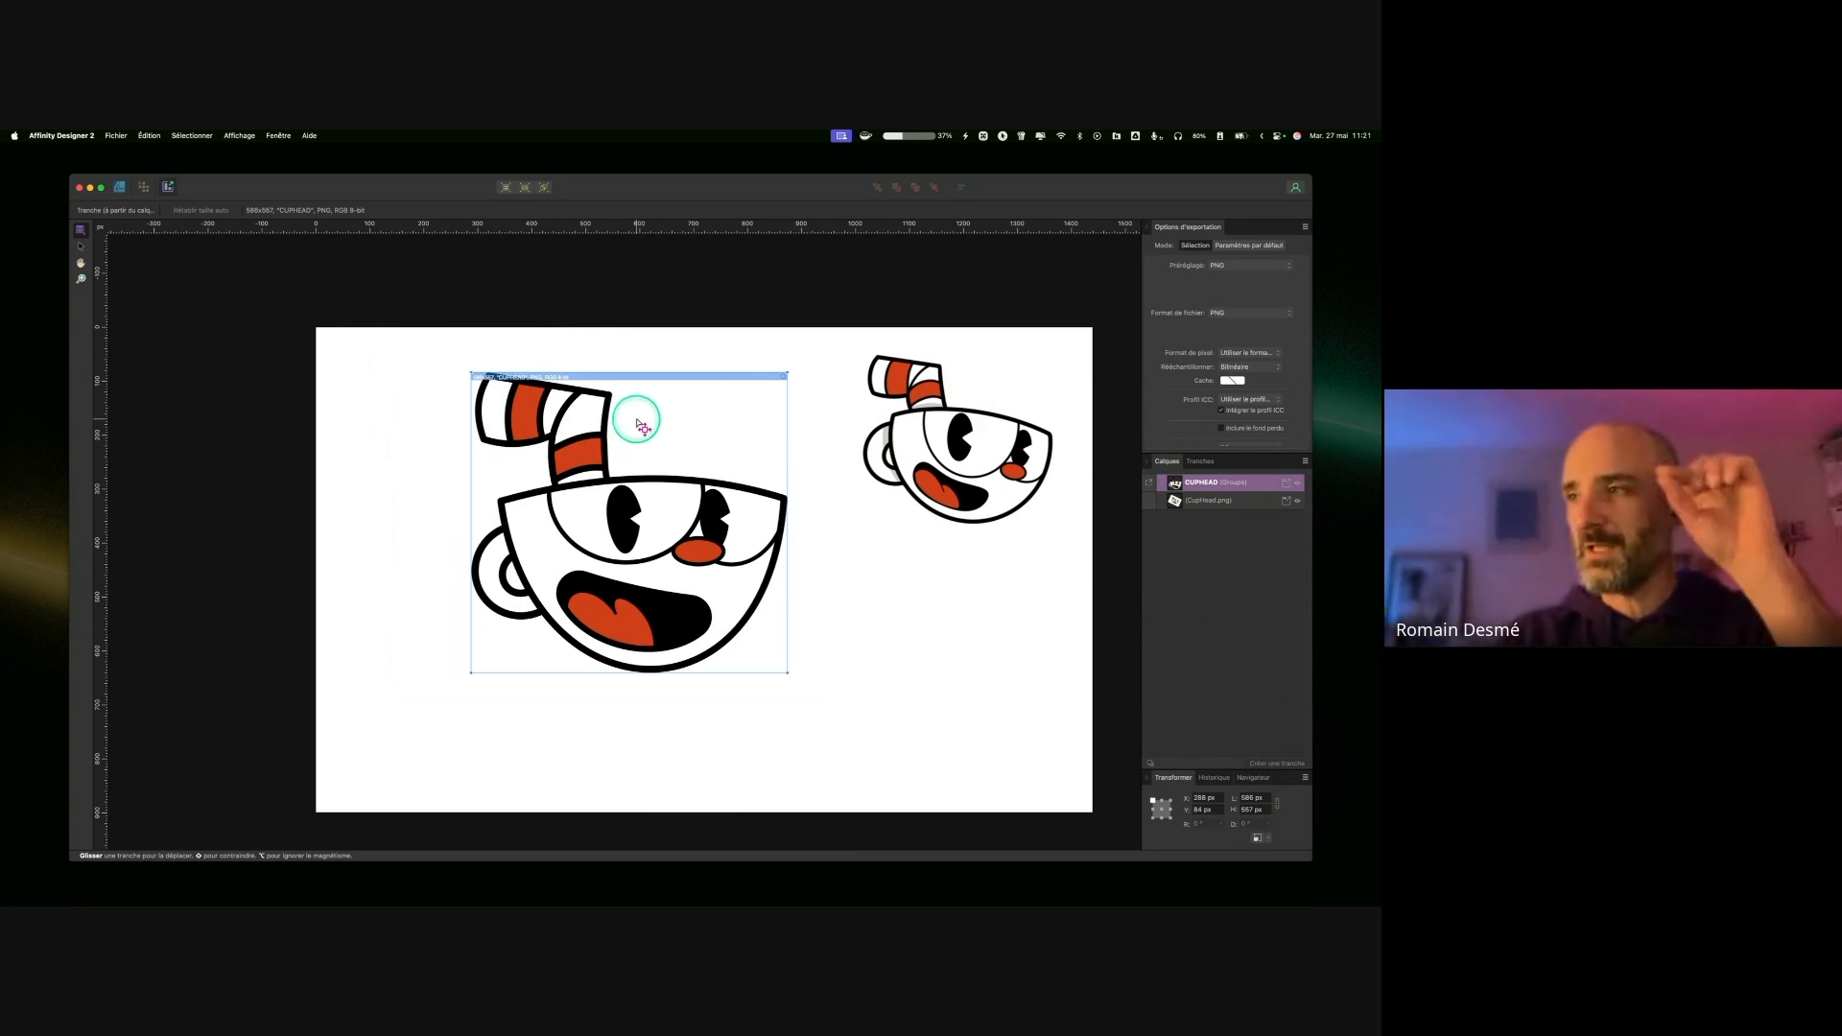
click(1199, 462)
key(ctrl)
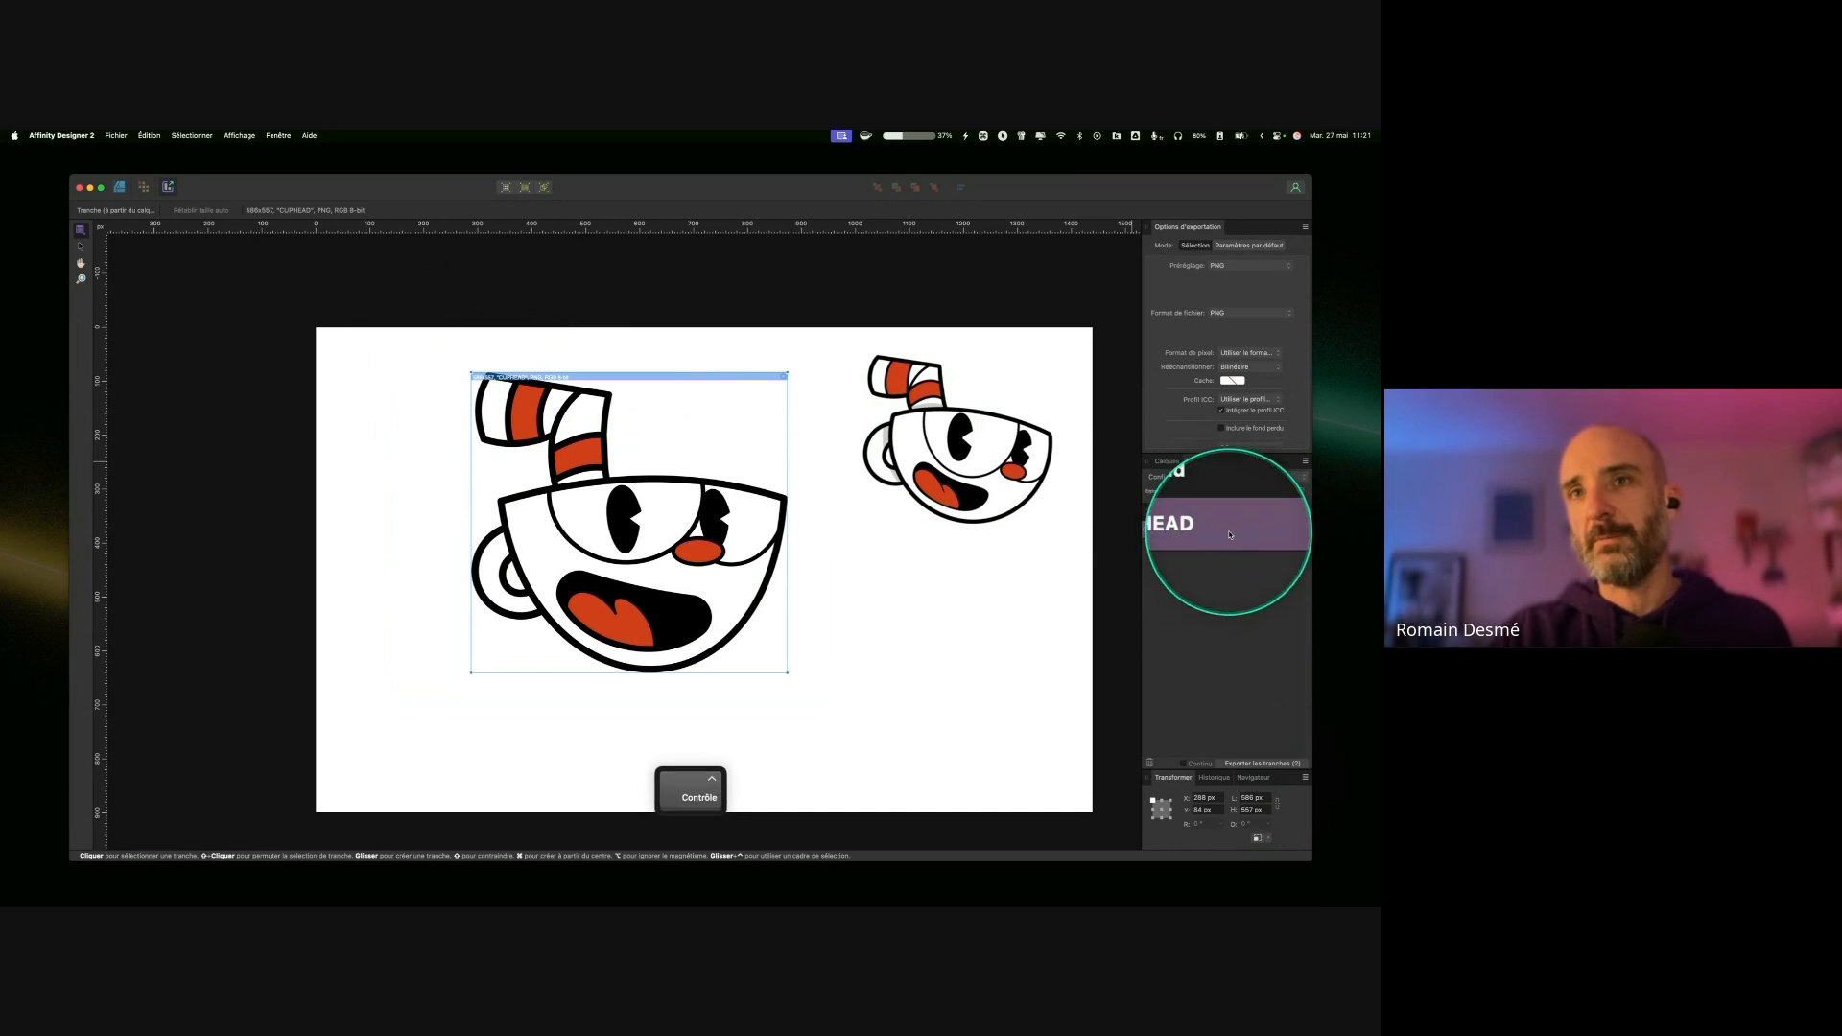
key(ctrl)
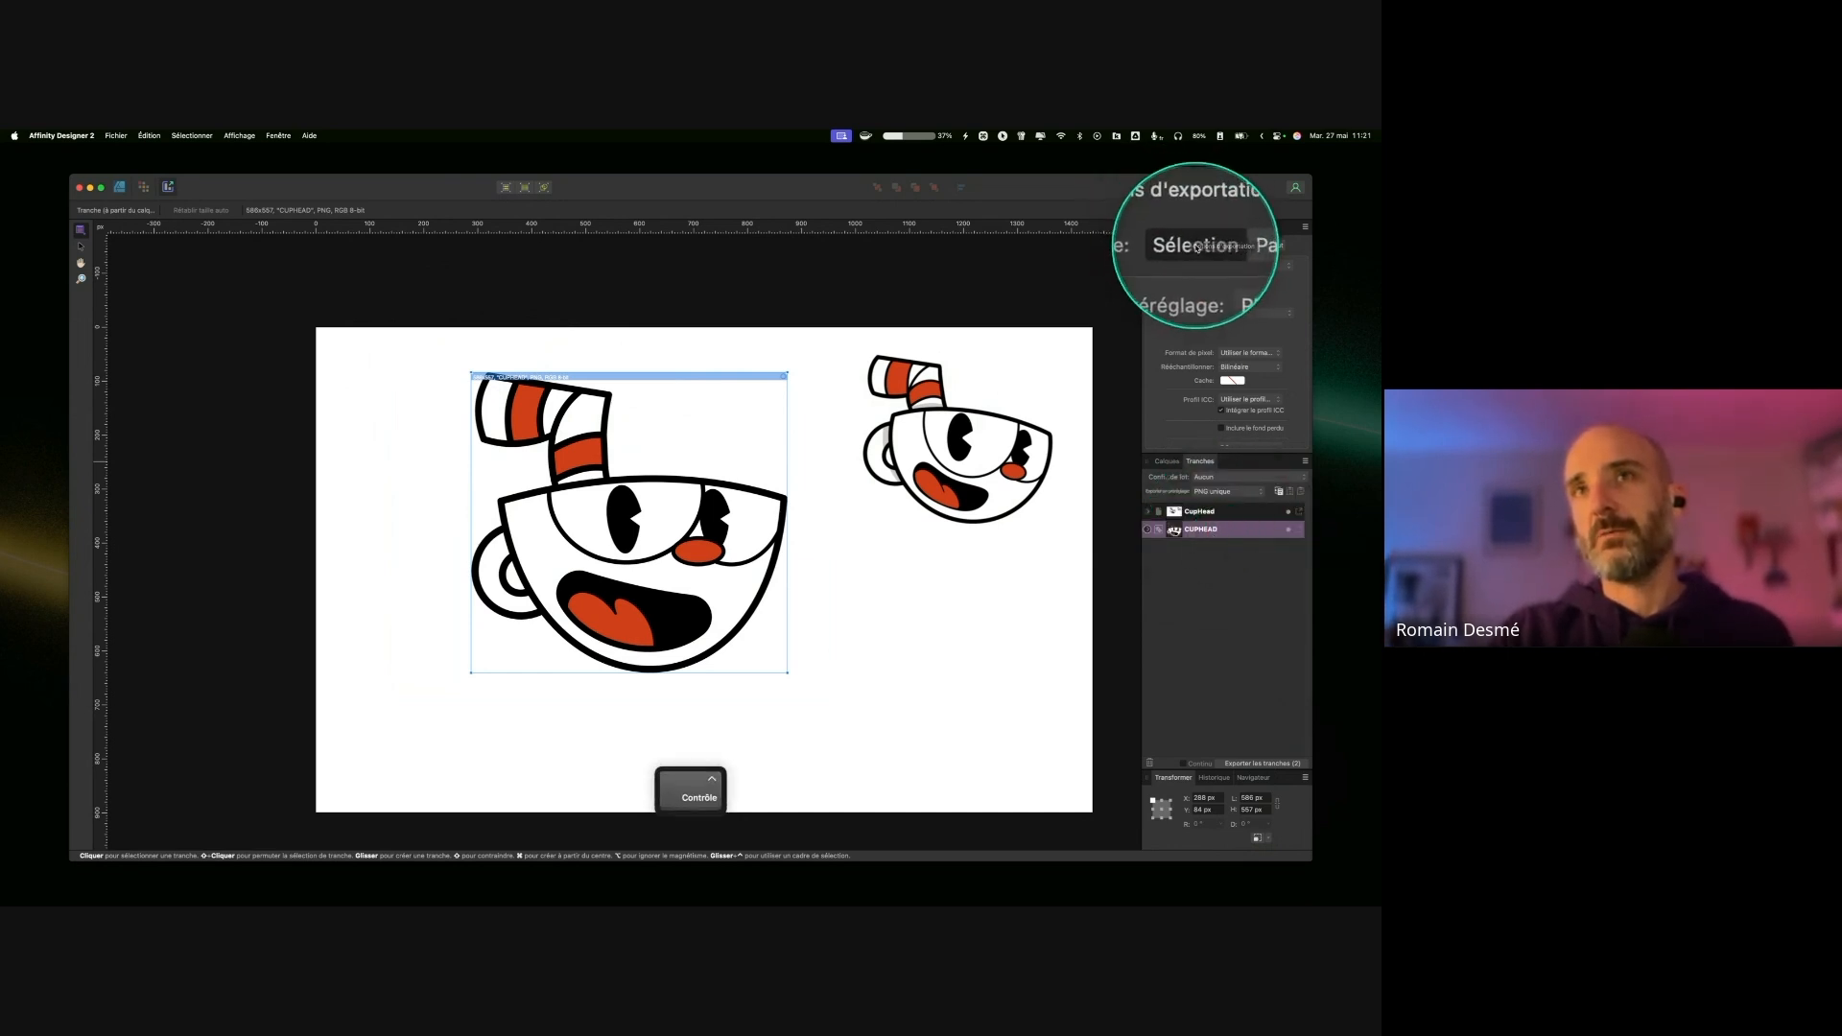
key(ctrl)
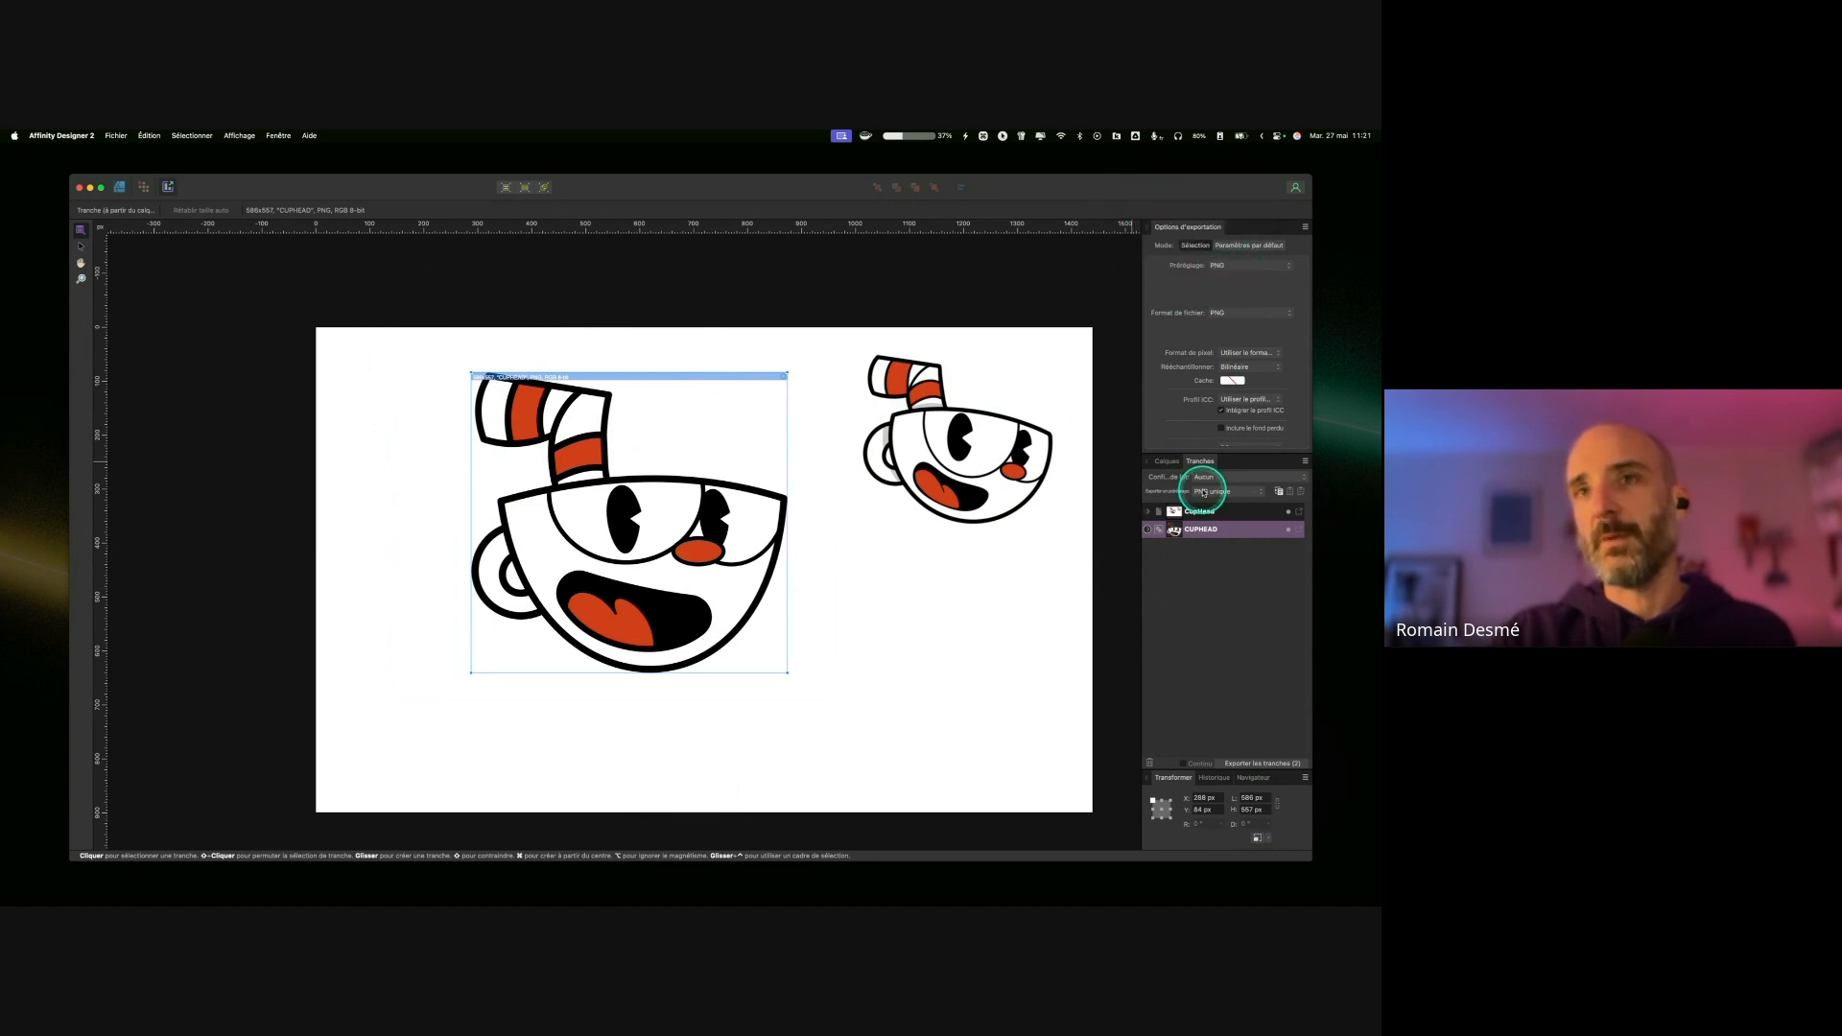
Step: Expand the CUPHEAD slice's export settings and add a second format, high-quality JPEG, alongside the PNG
click(1148, 531)
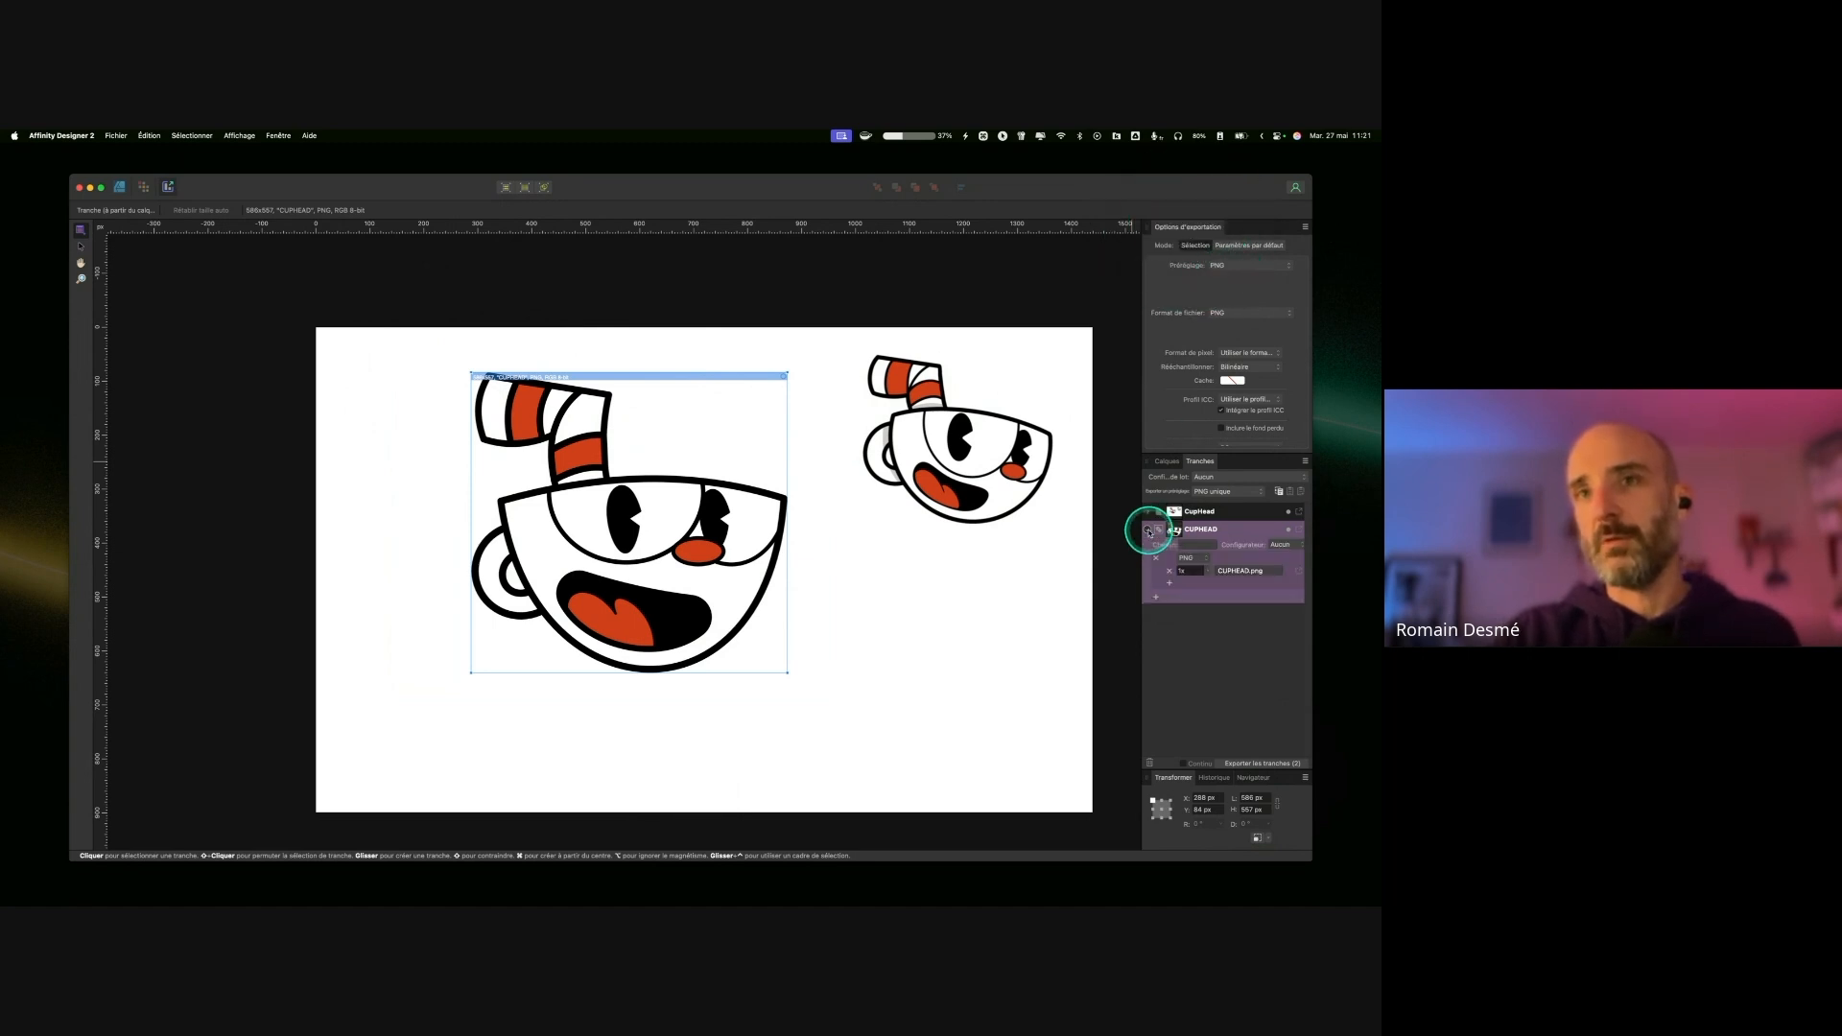
click(1206, 562)
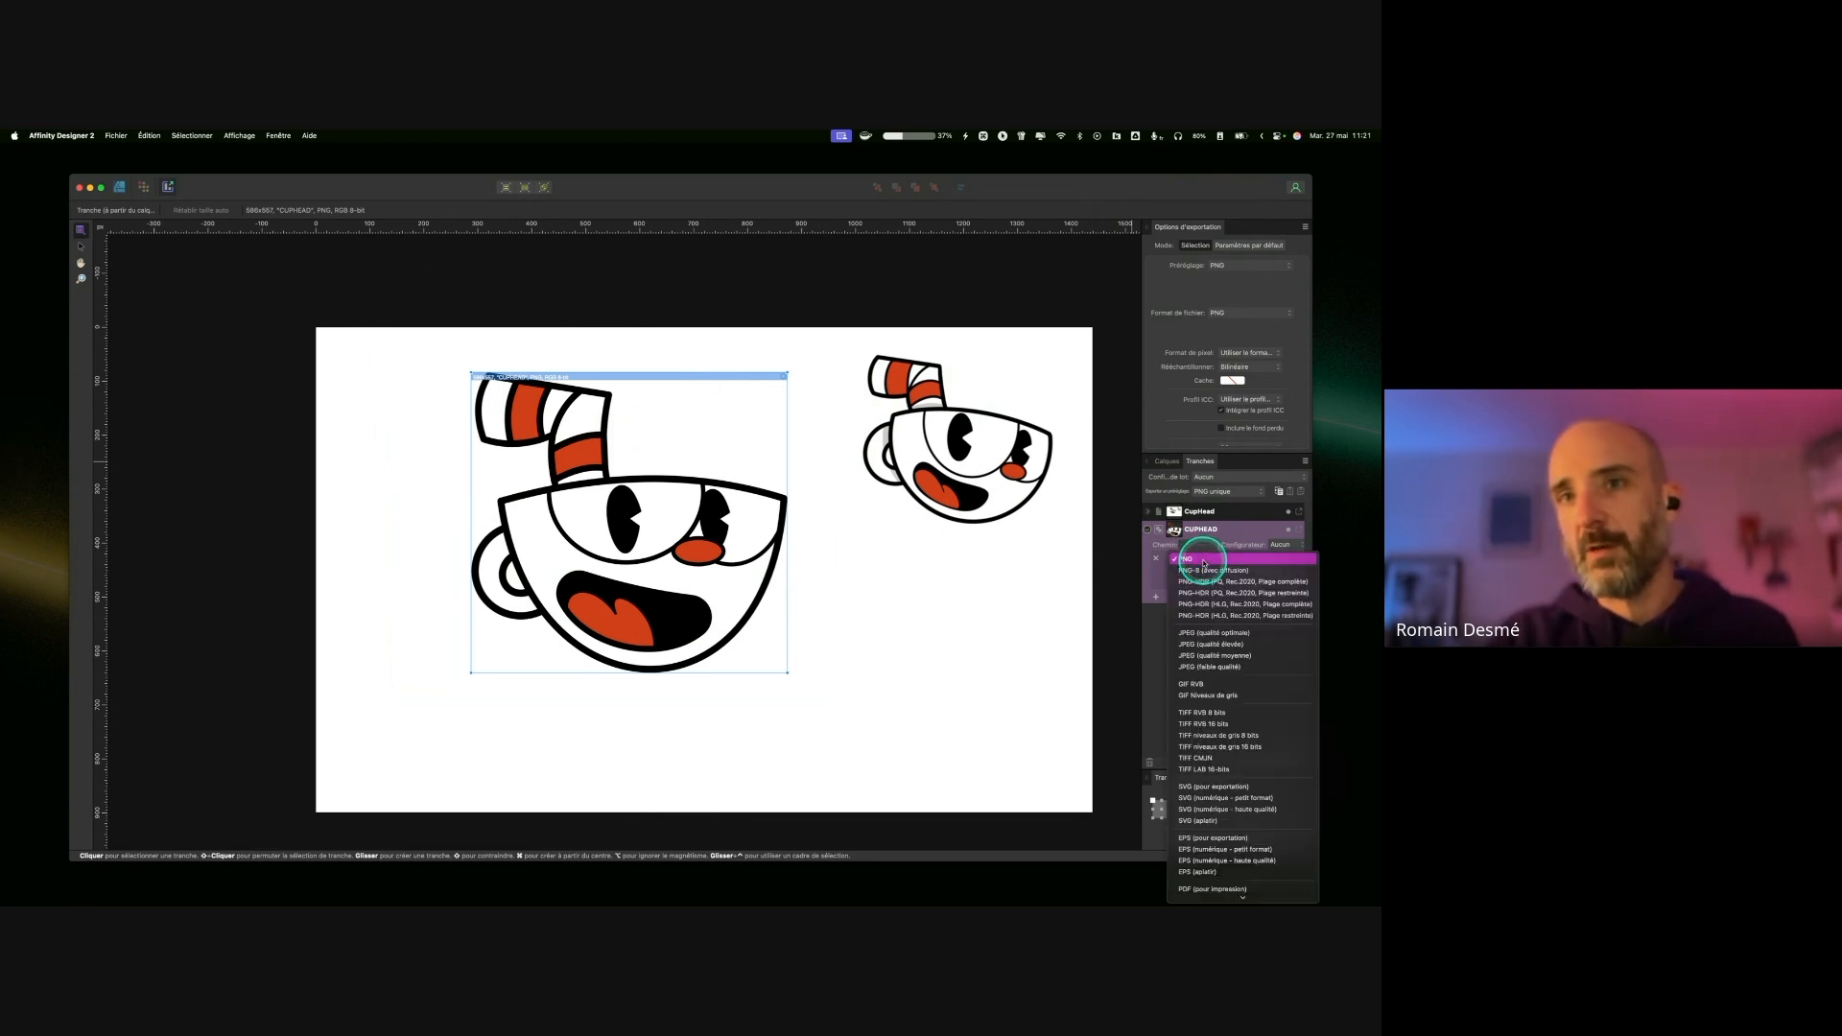
click(1206, 562)
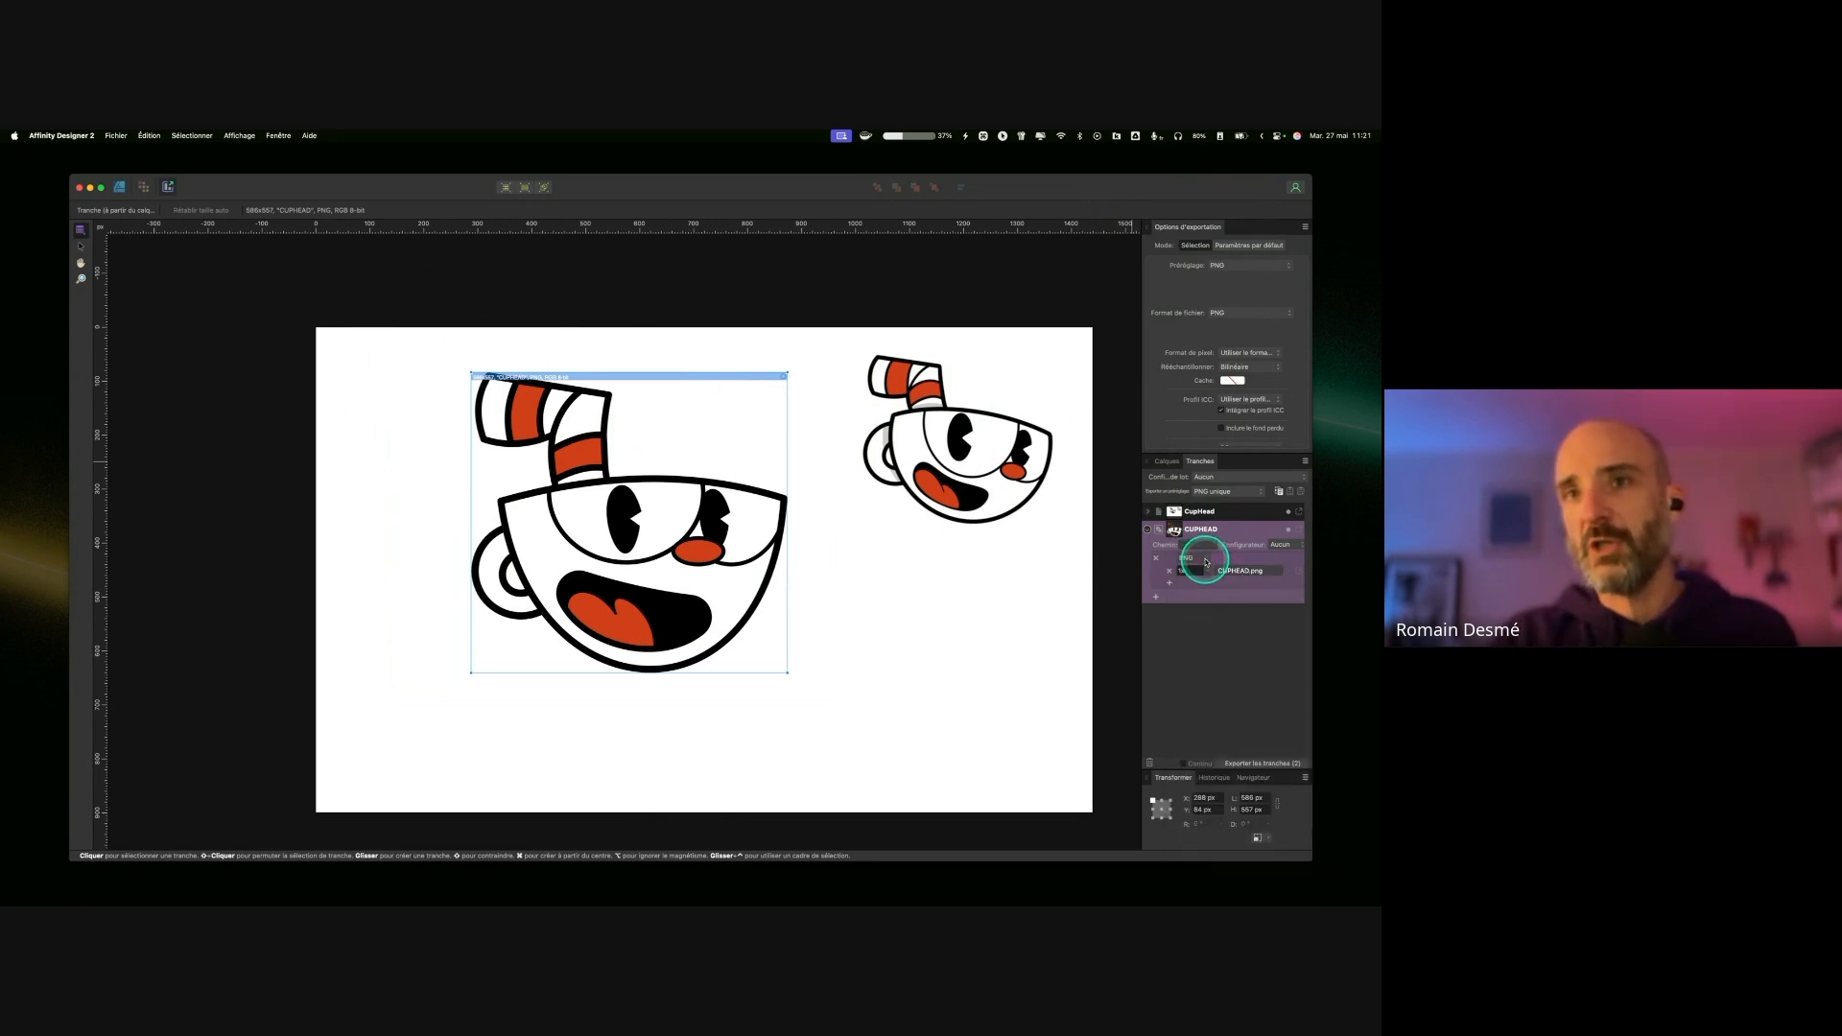
click(1158, 599)
click(1189, 595)
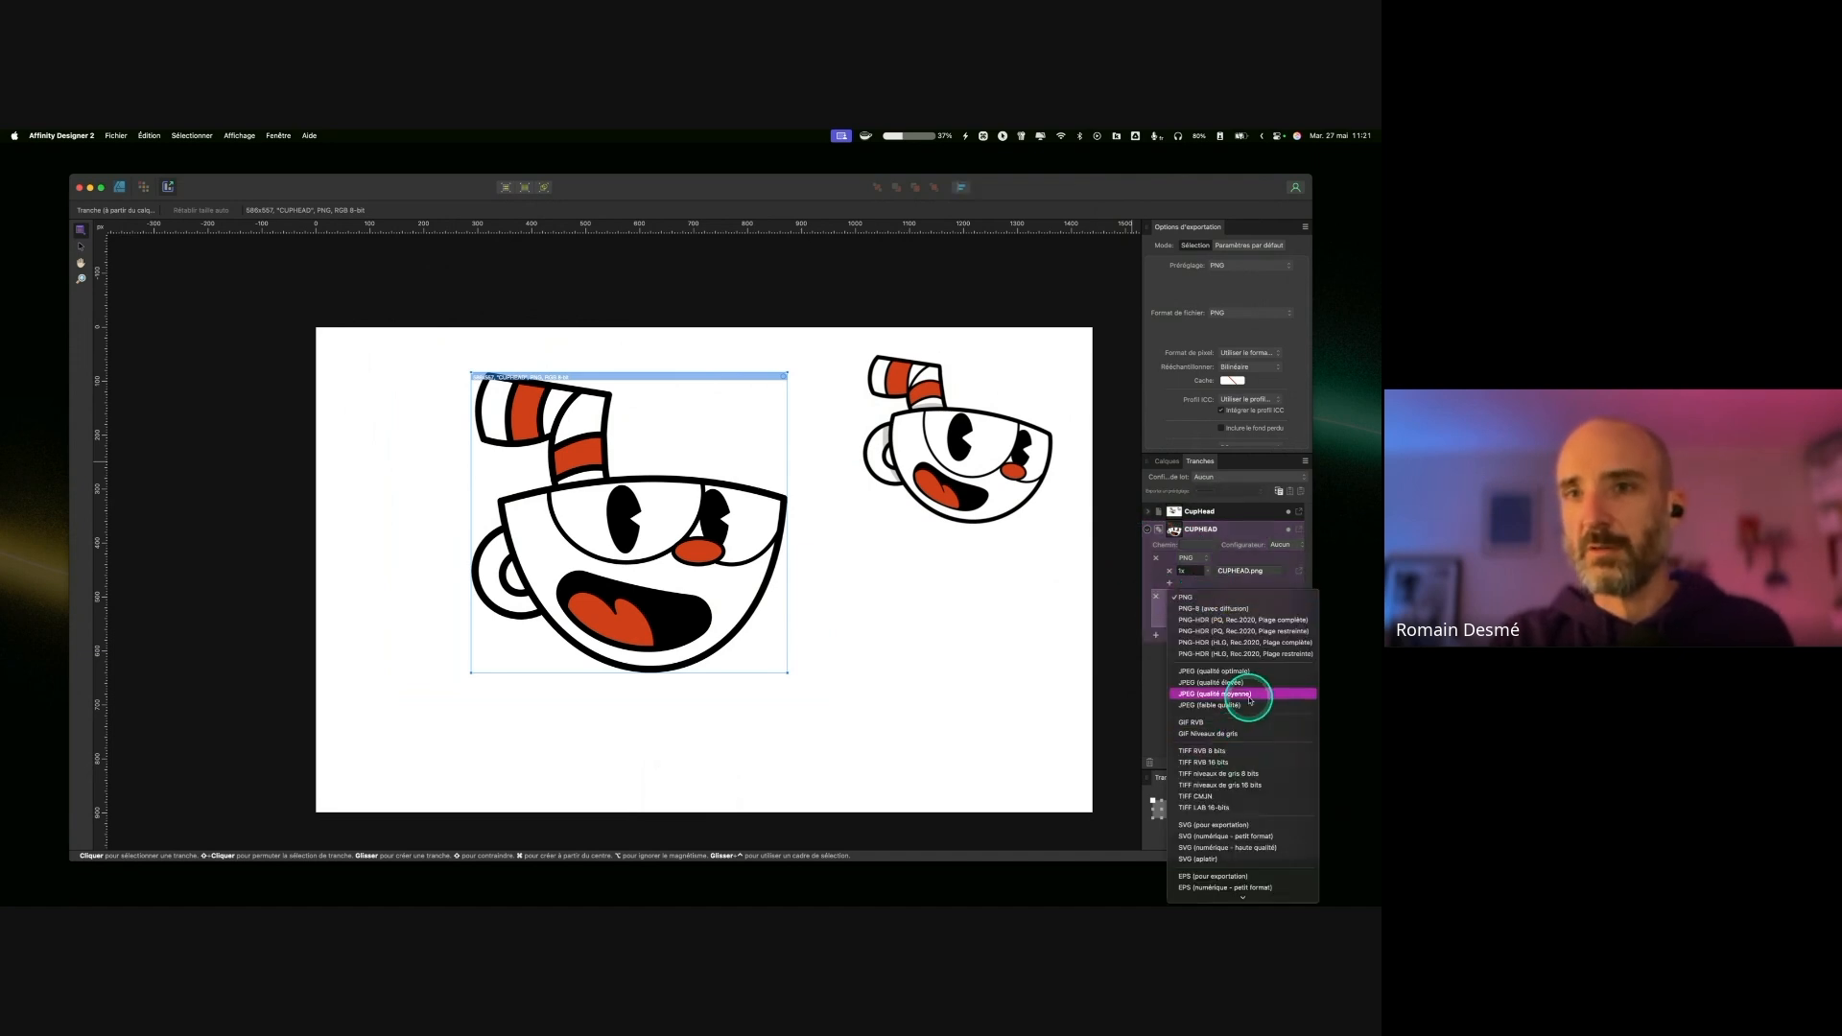
click(1264, 683)
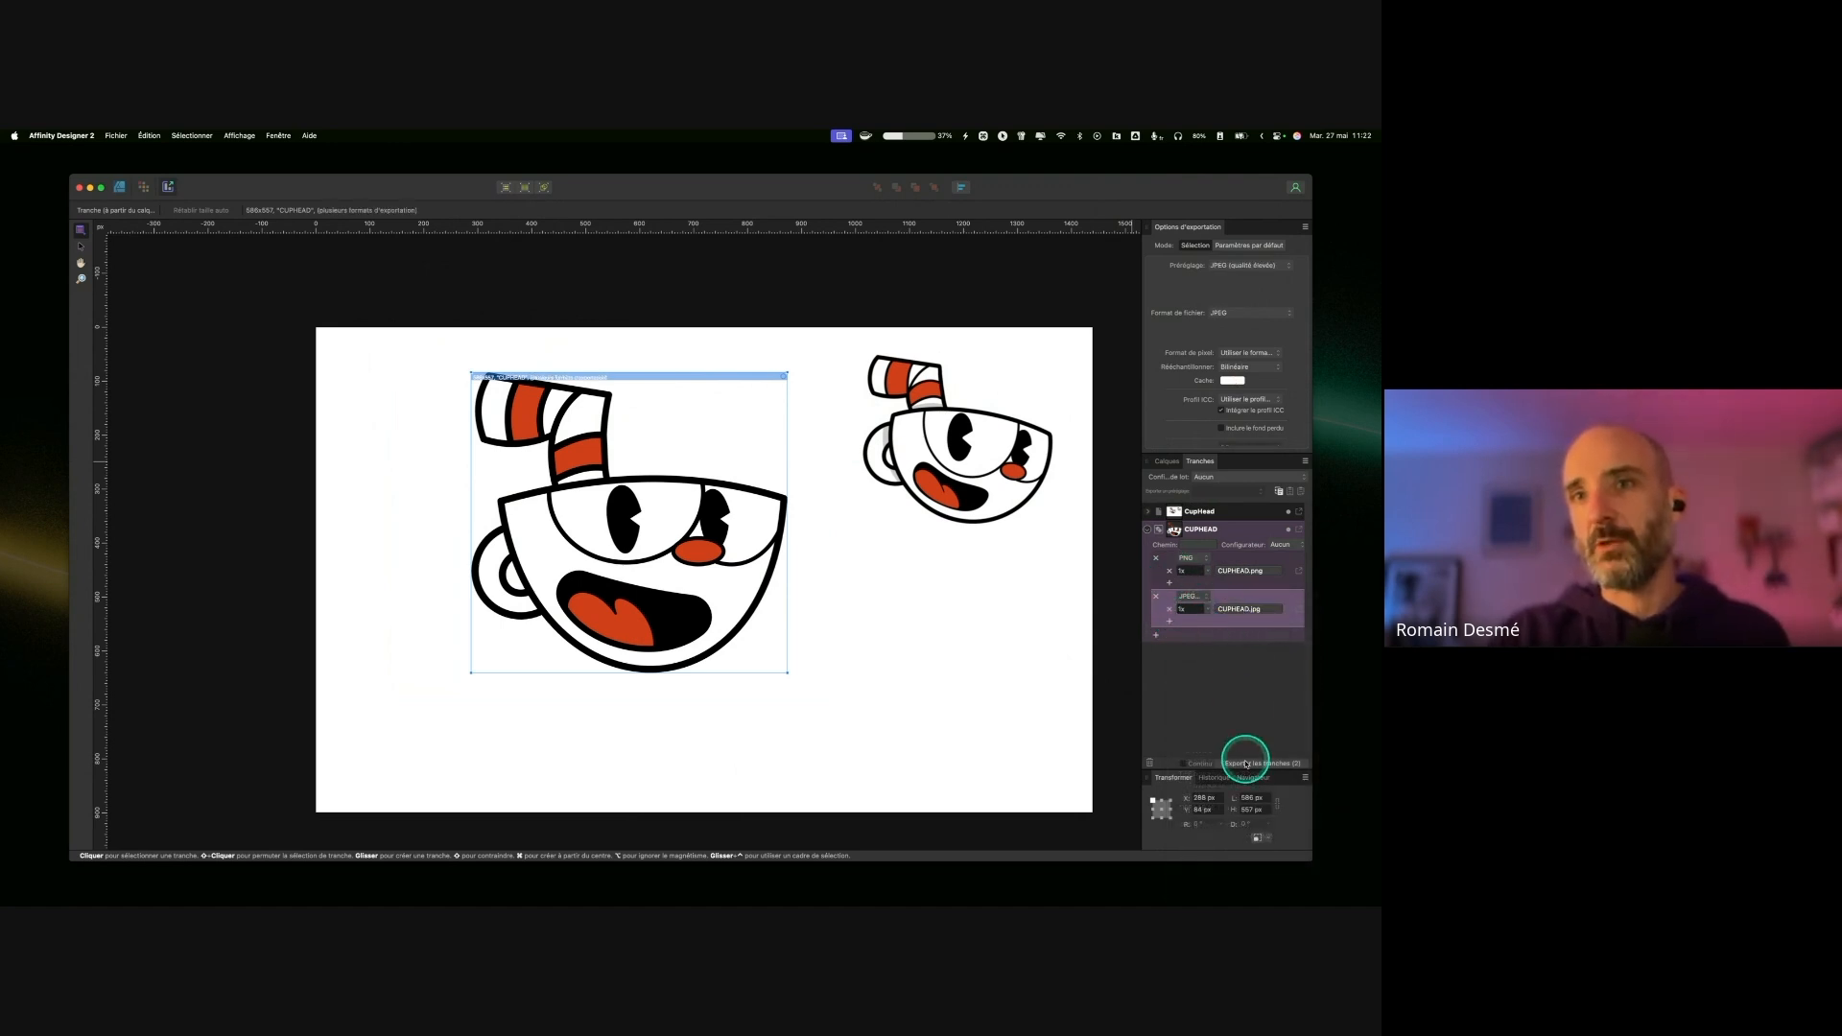
Step: Open the destination folder chooser for exporting the slices and cancel it without exporting
key(ctrl)
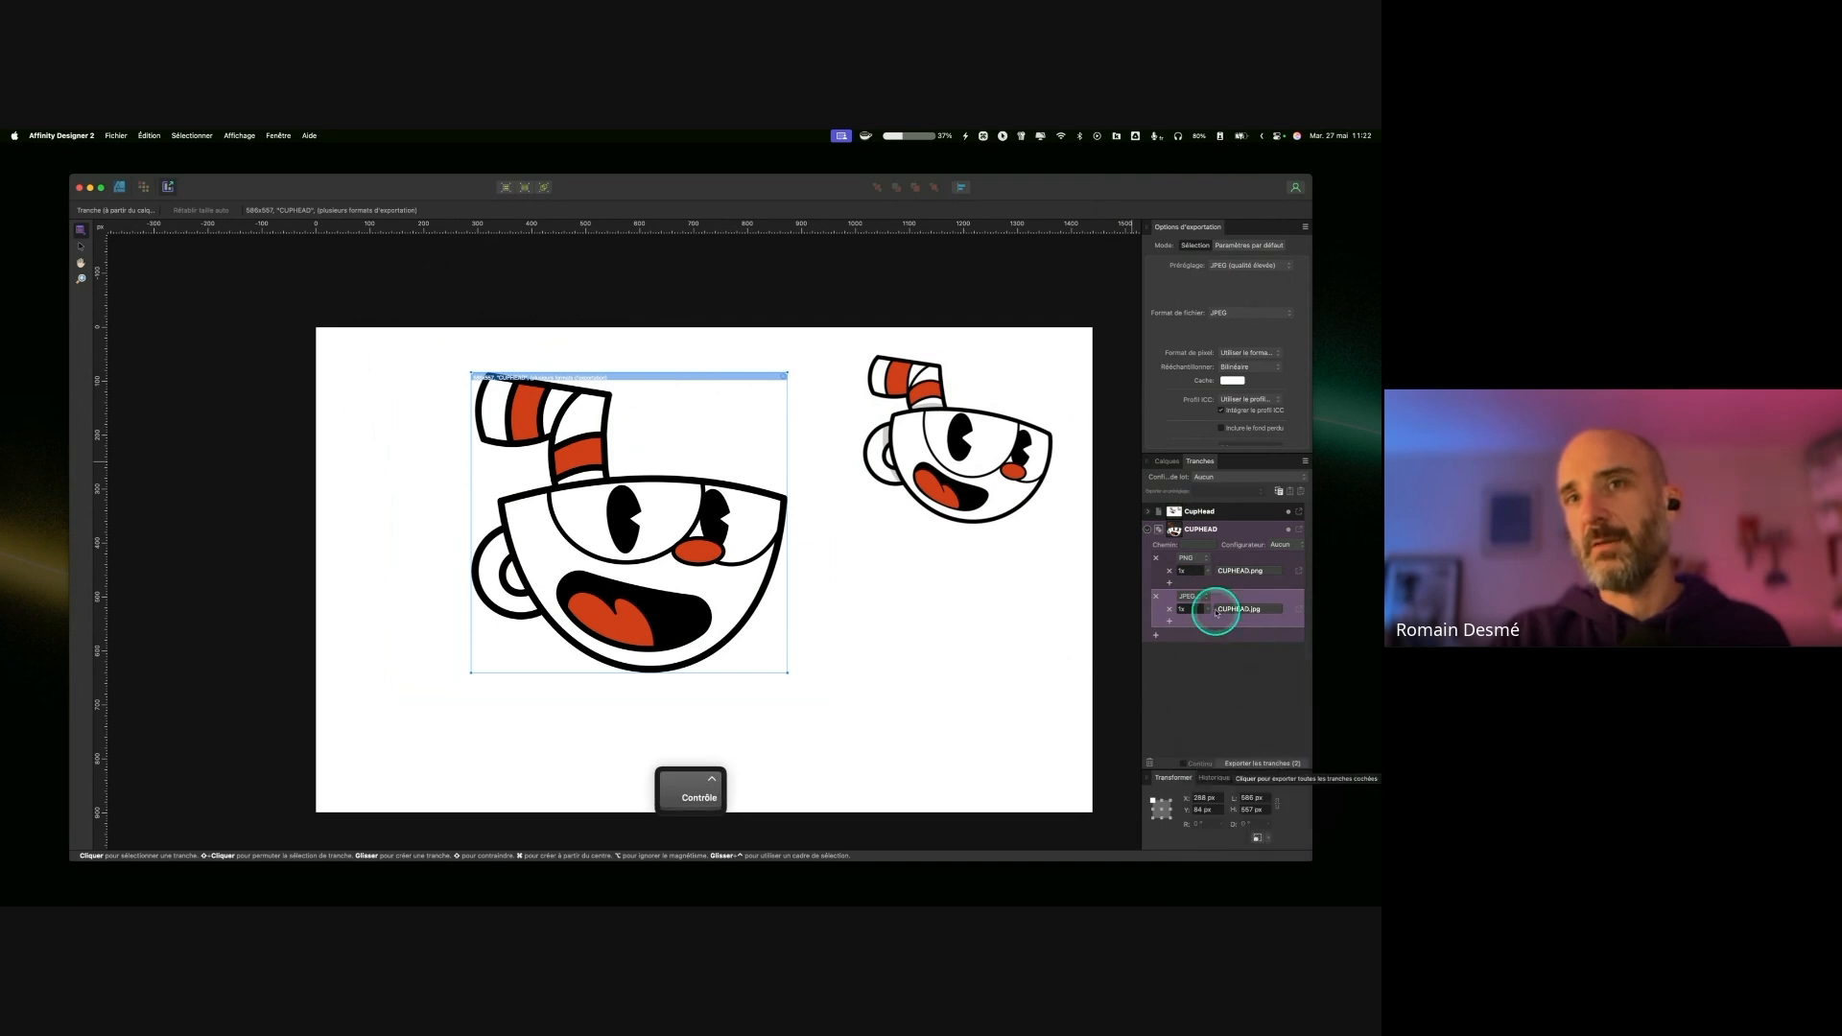
key(ctrl)
click(1281, 765)
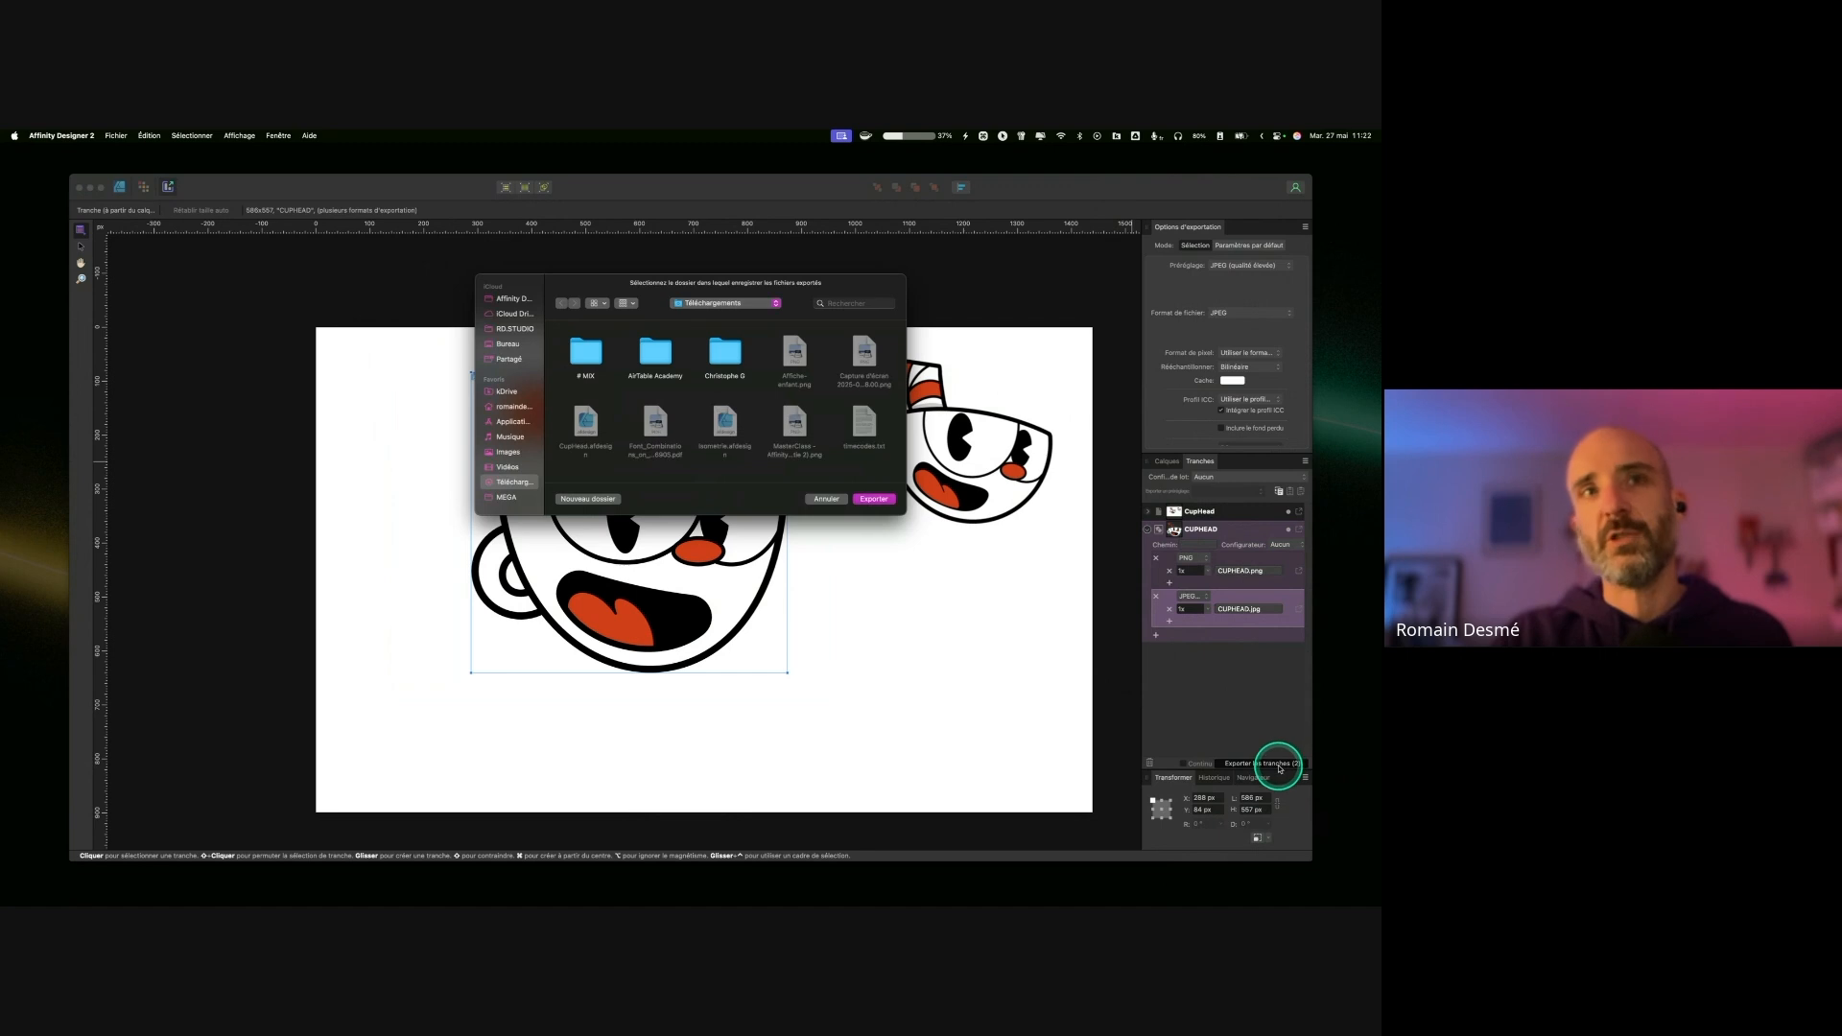
click(838, 499)
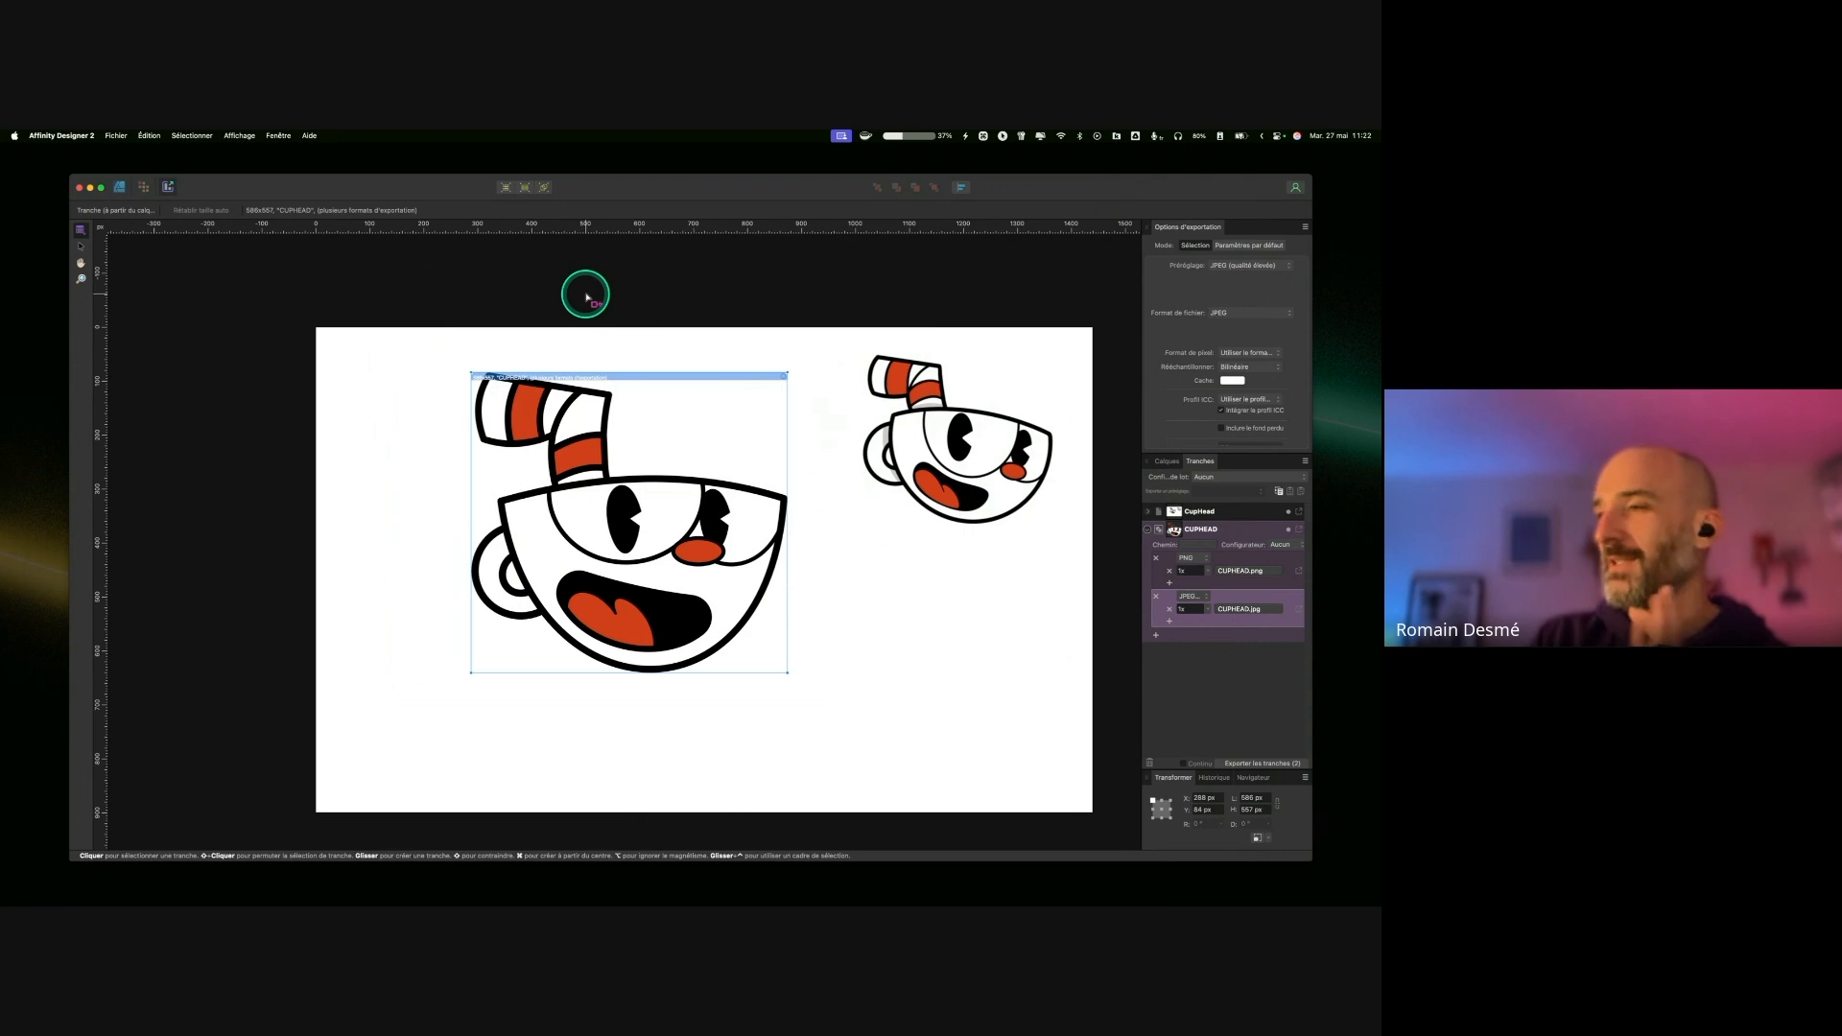
Step: Remove the JPEG format from the CUPHEAD slice and collapse the slice's export settings
click(1242, 531)
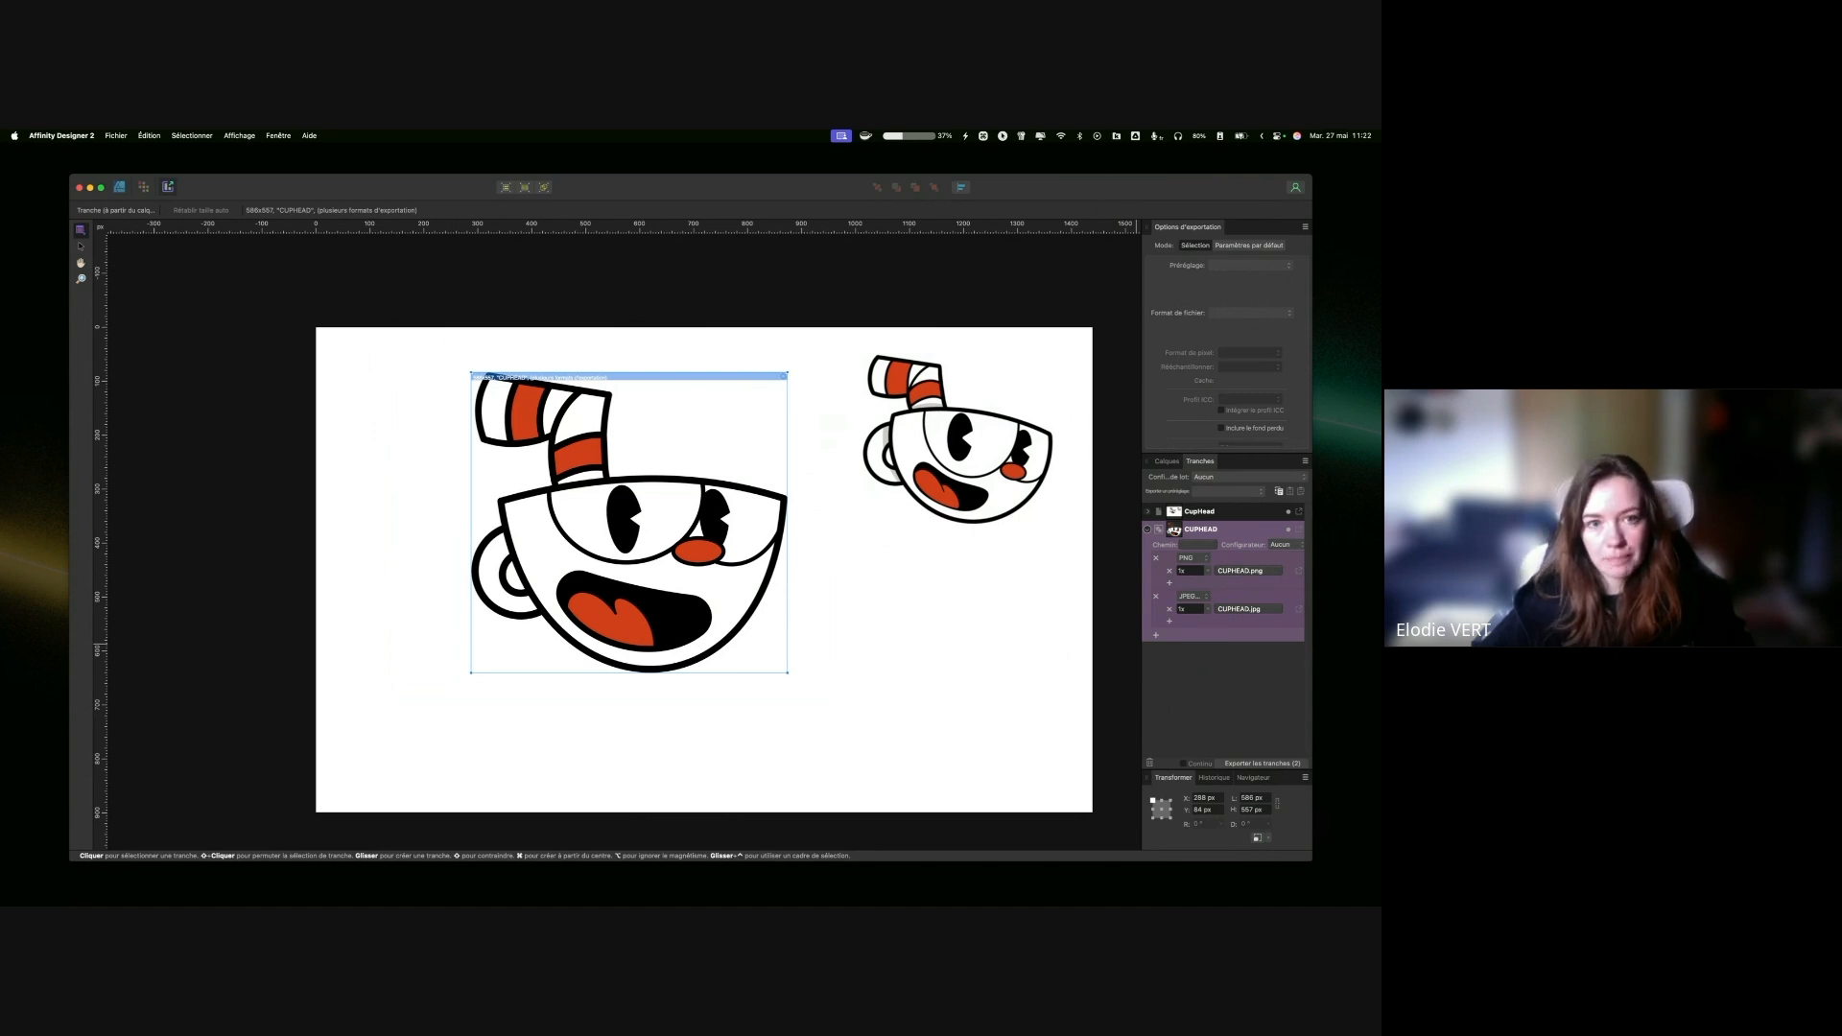
click(1157, 597)
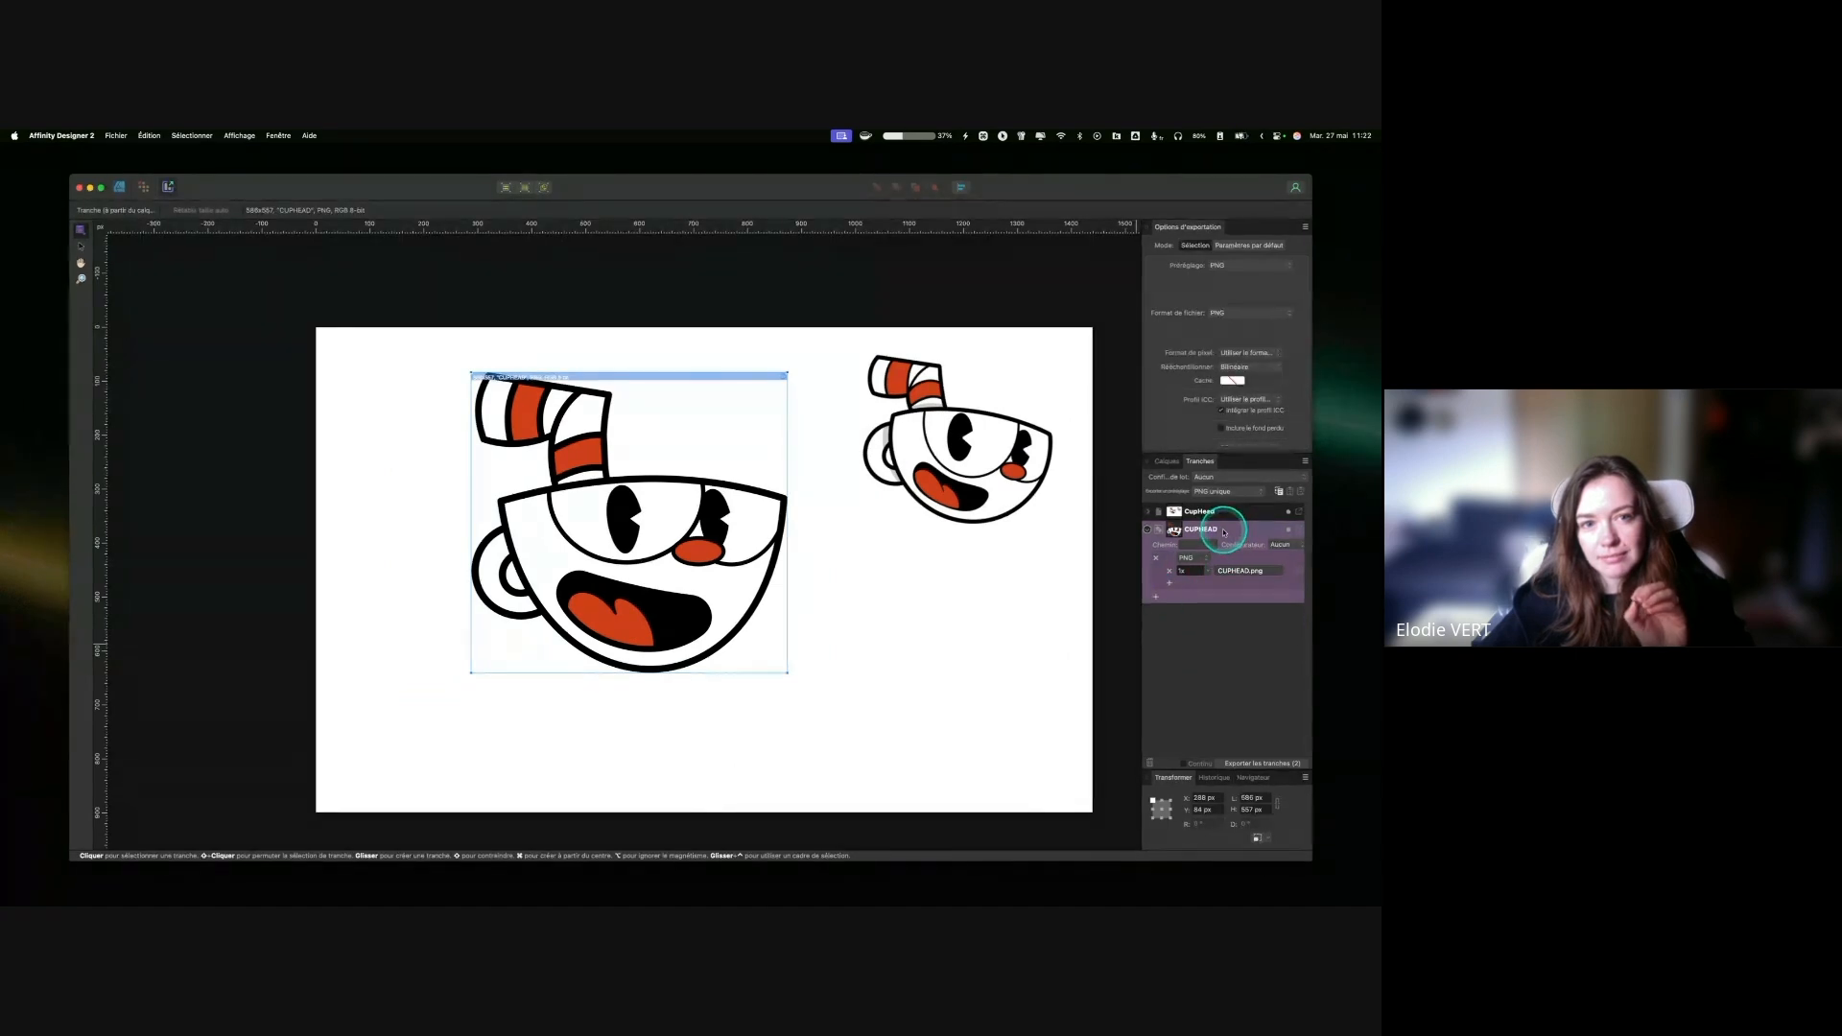
click(1149, 531)
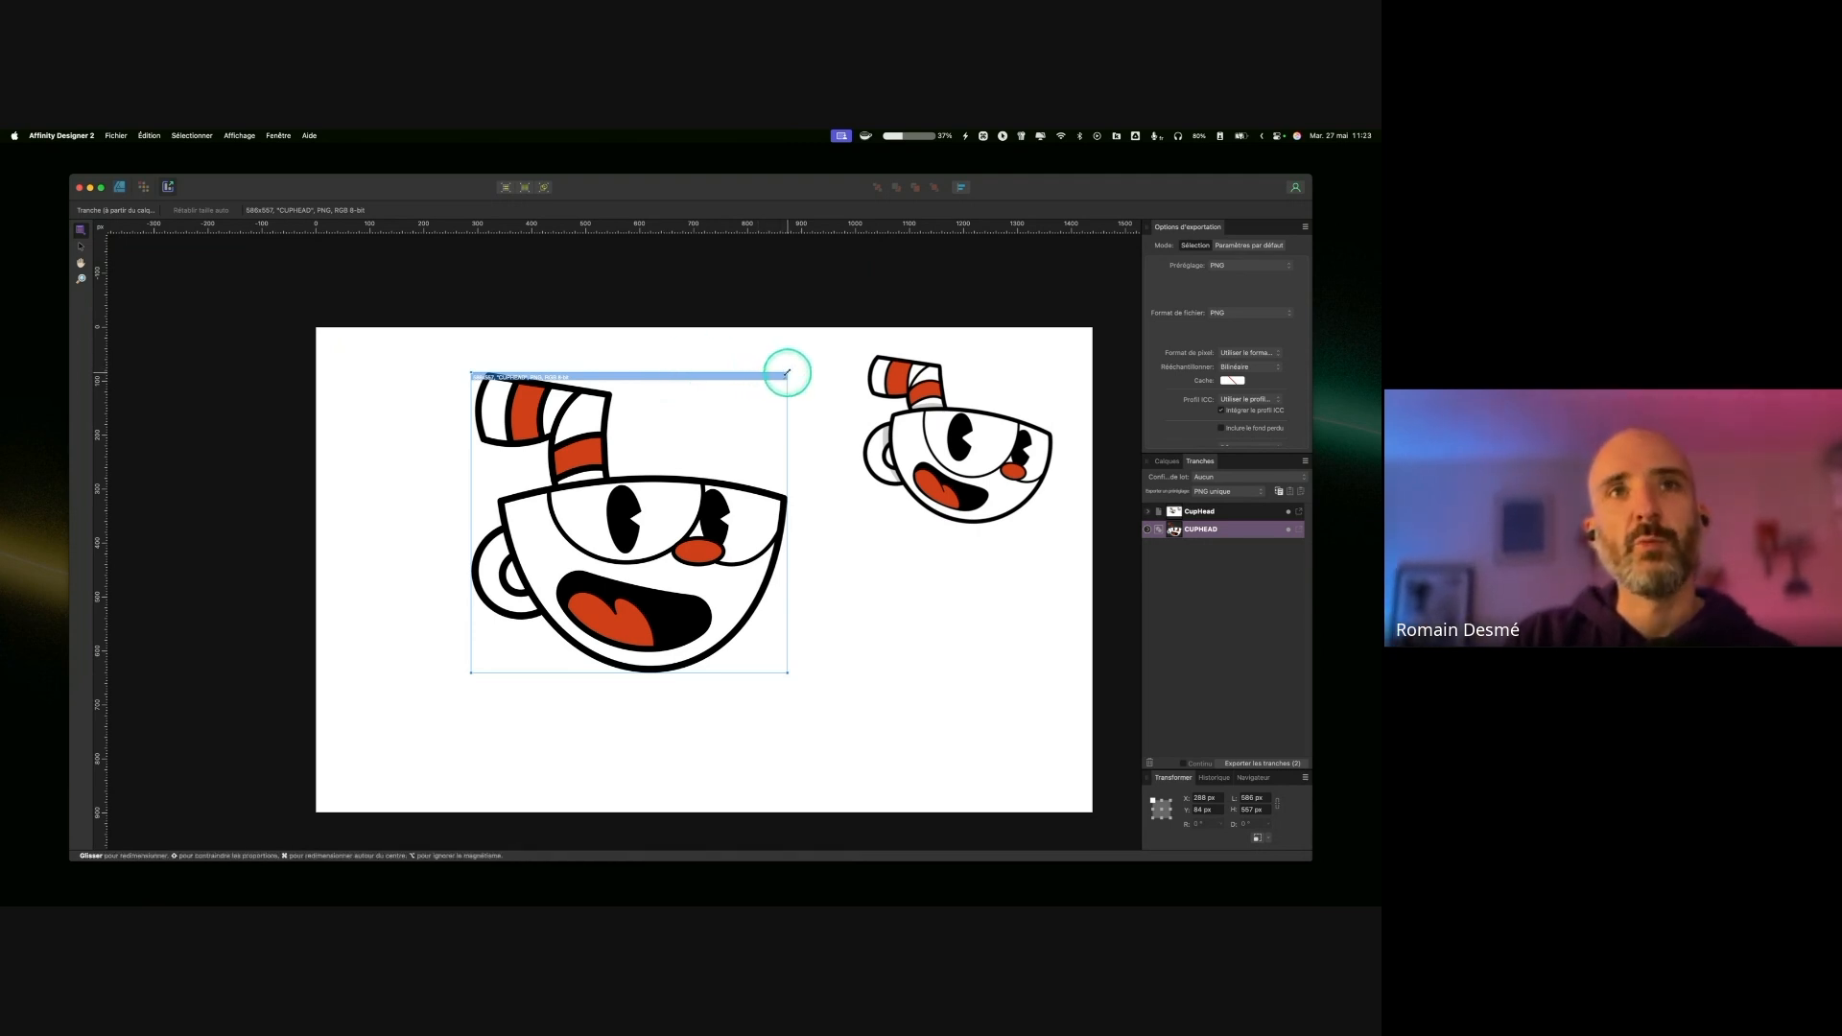
Step: Enlarge the CUPHEAD slice at its upper-right and lower-left corners to about 620 by 580 px, leaving a margin around the drawing
drag(793, 370, 798, 366)
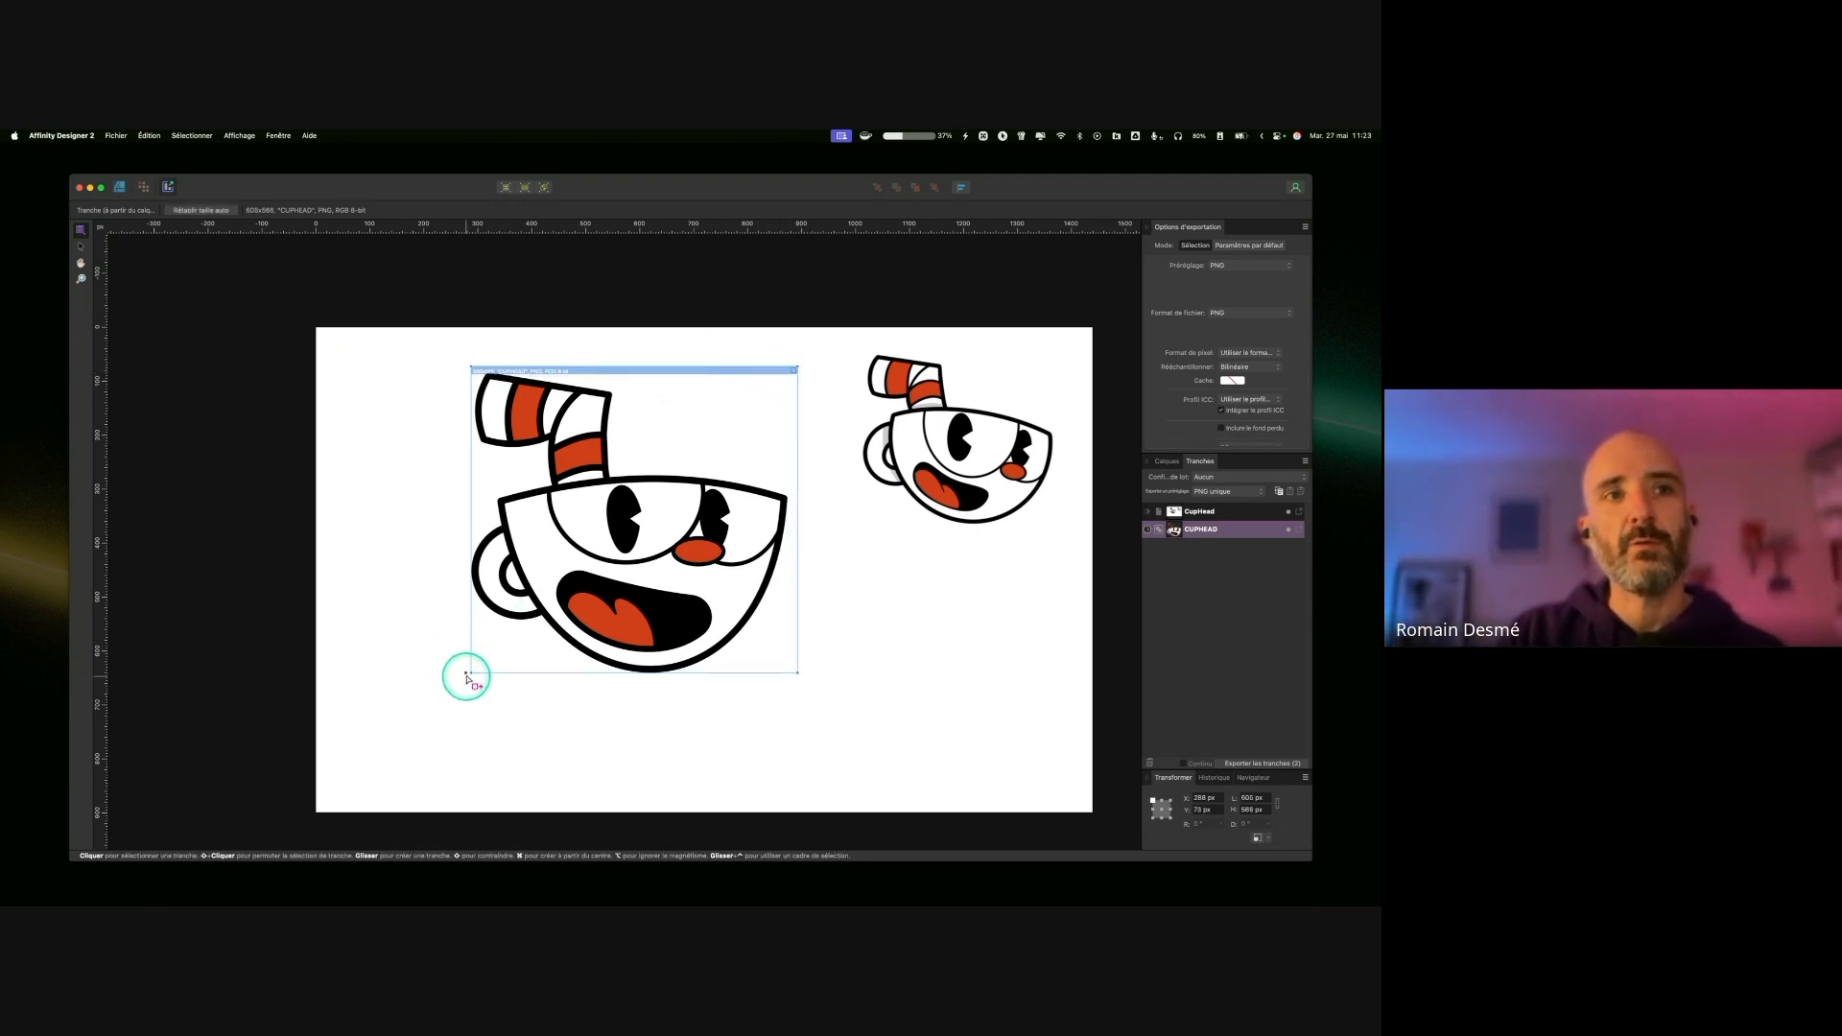
drag(470, 672, 464, 679)
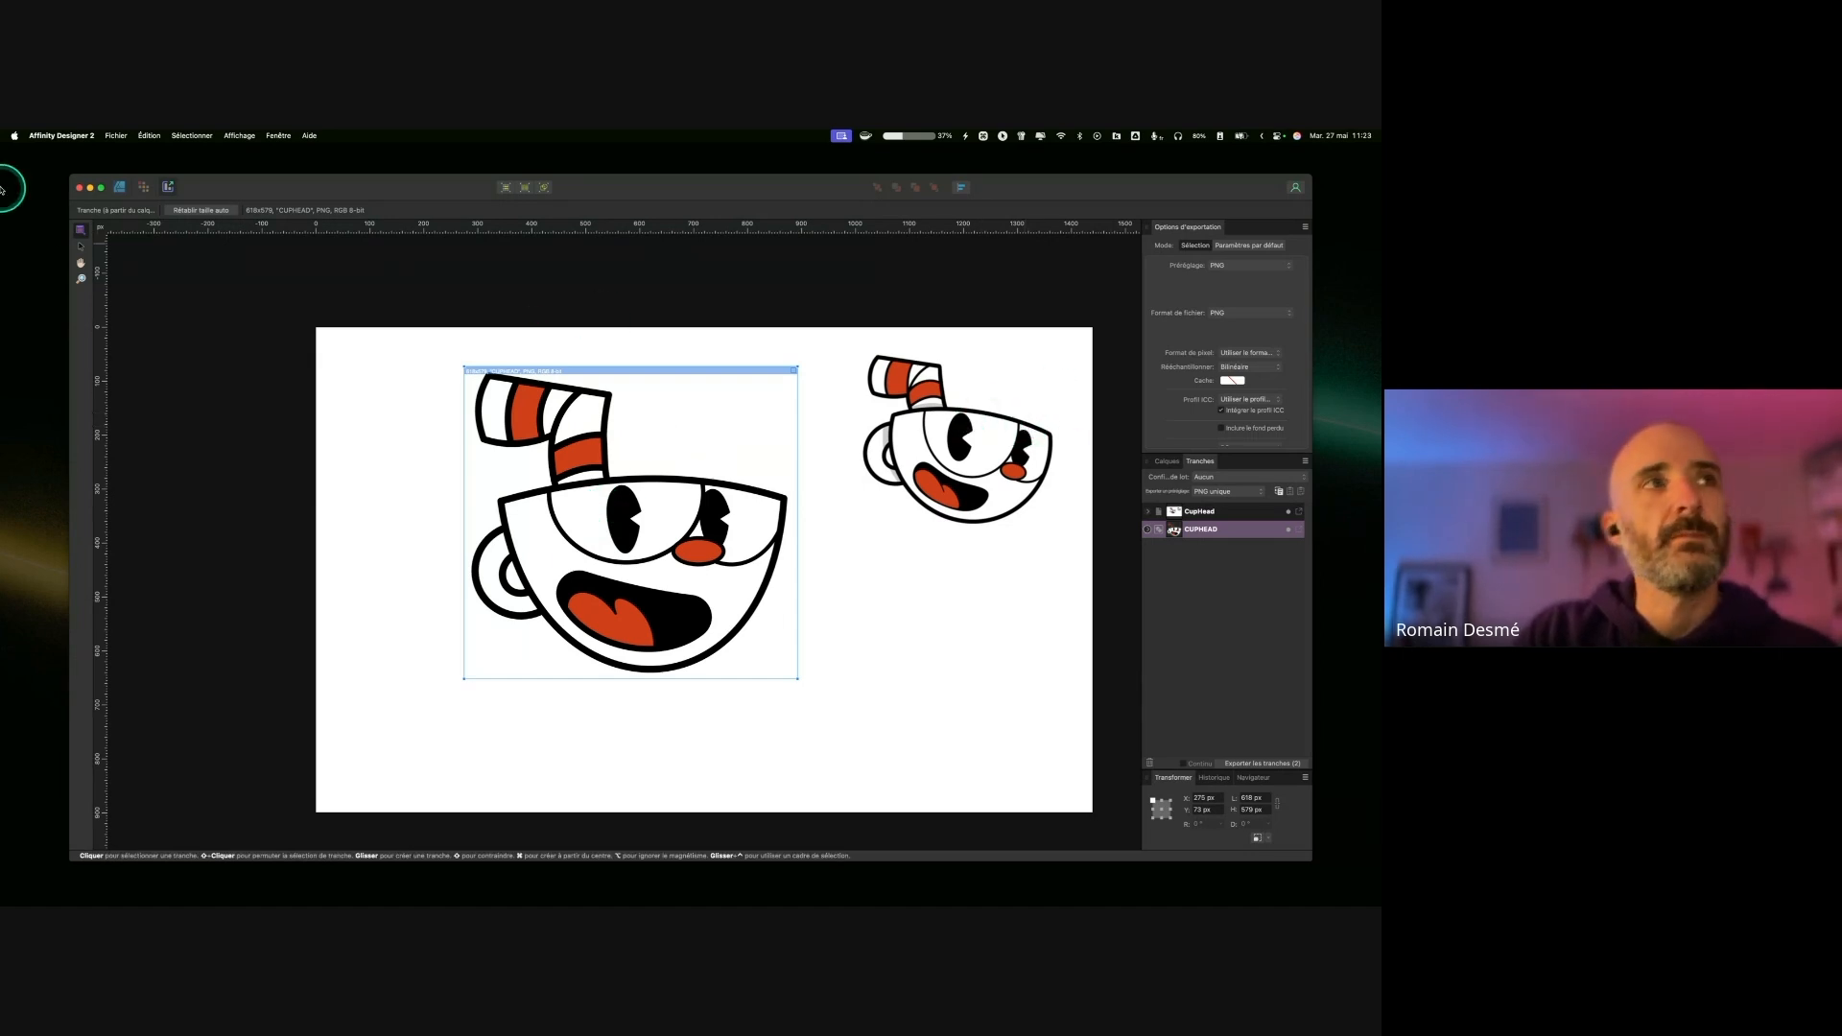
Step: Select the CUPHEAD group on the canvas with the layer selection tool, return to the Designer Persona, and deselect everything
click(80, 246)
click(242, 271)
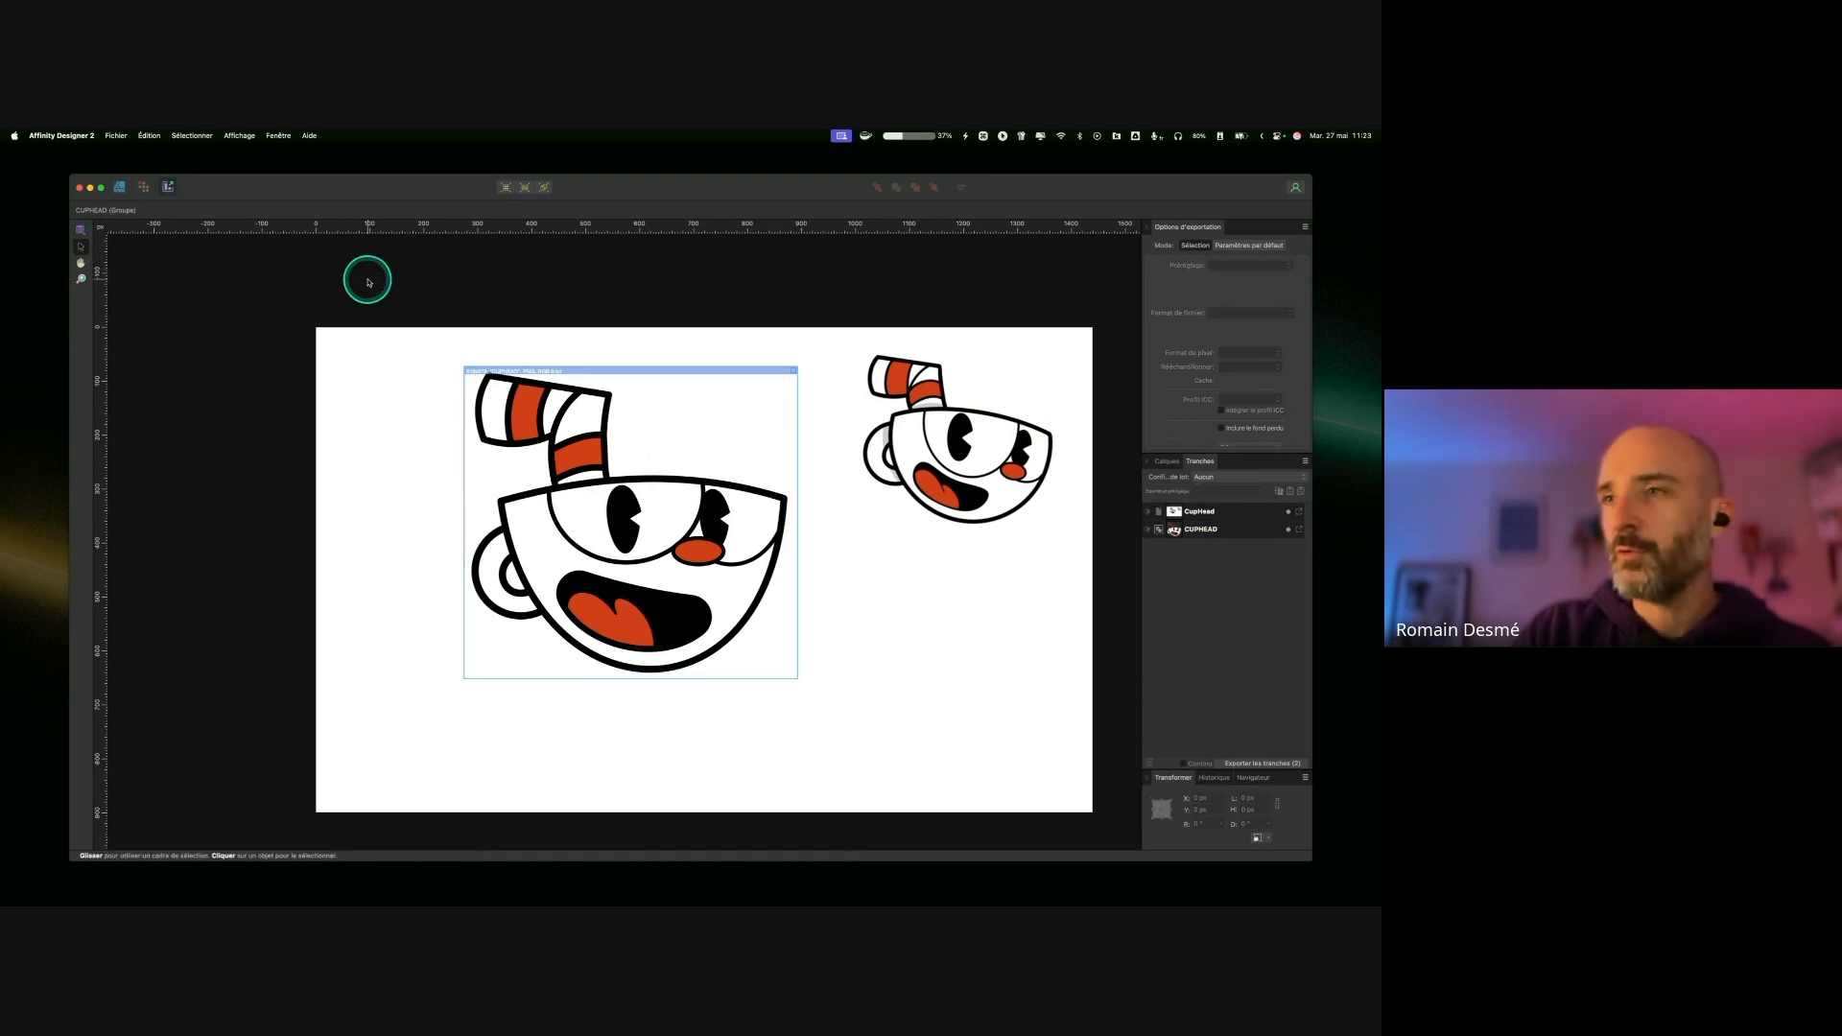
click(563, 396)
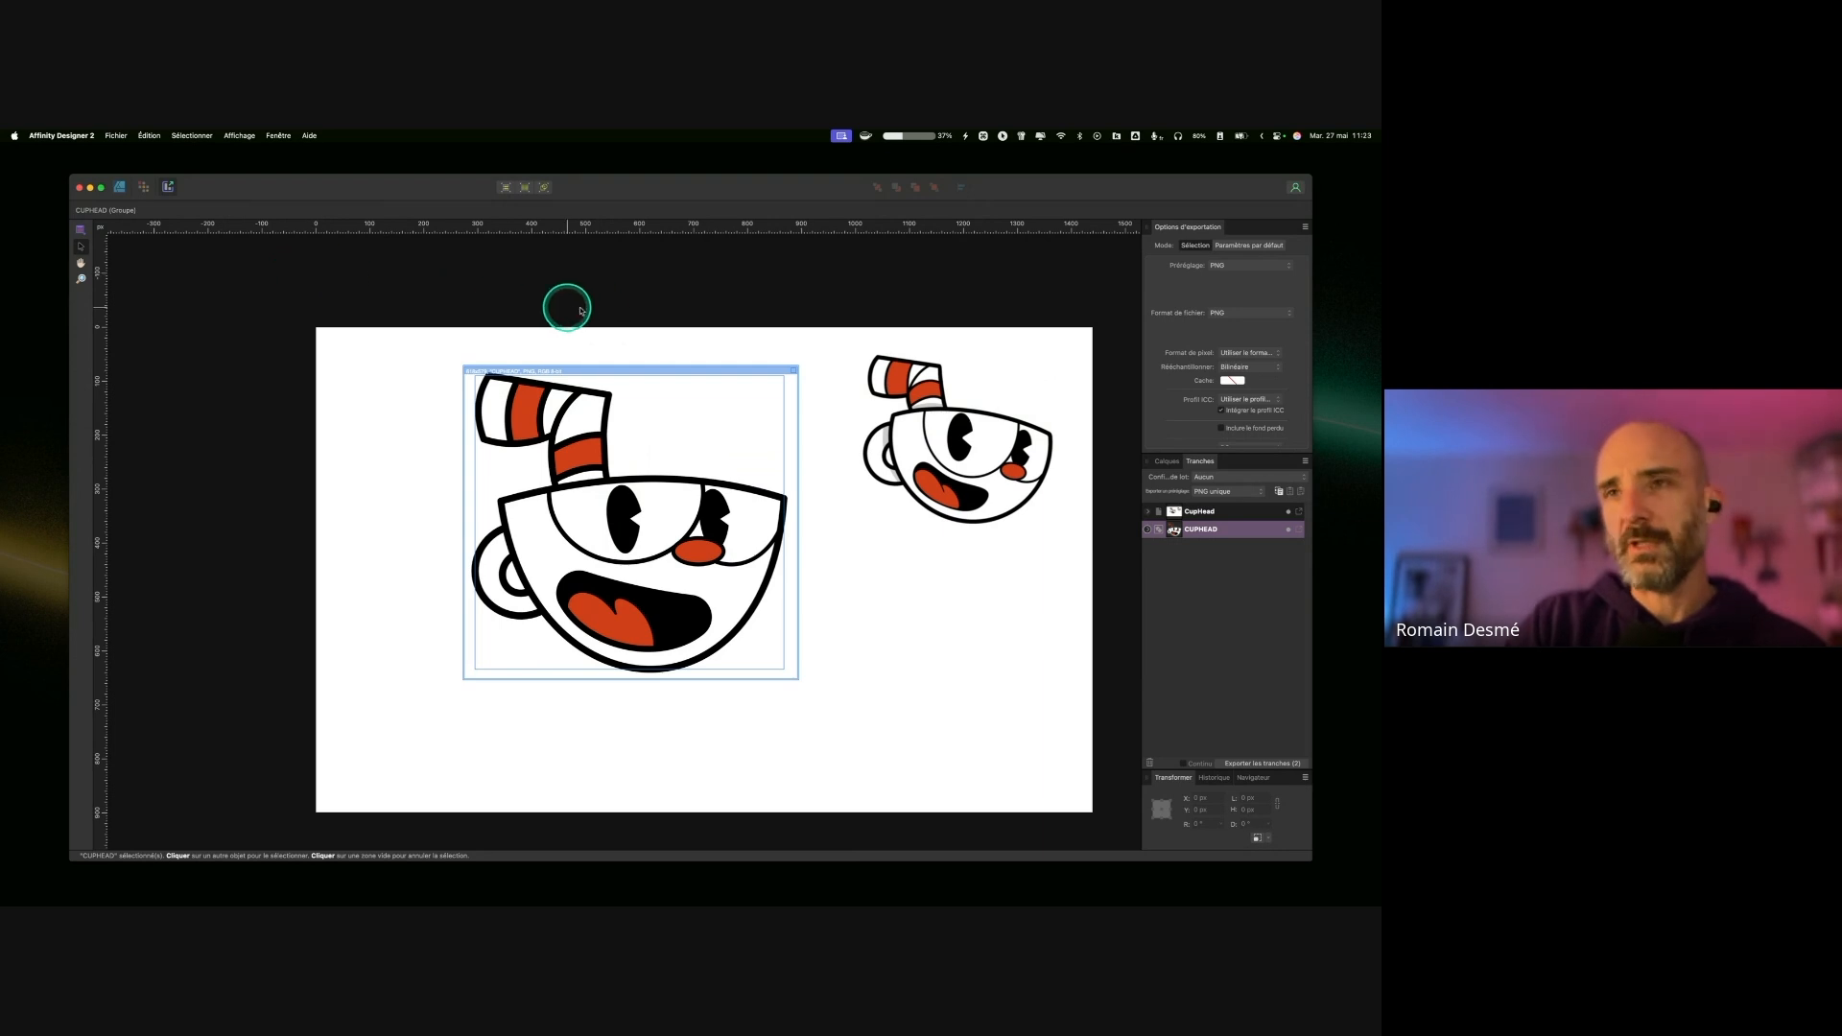
click(119, 188)
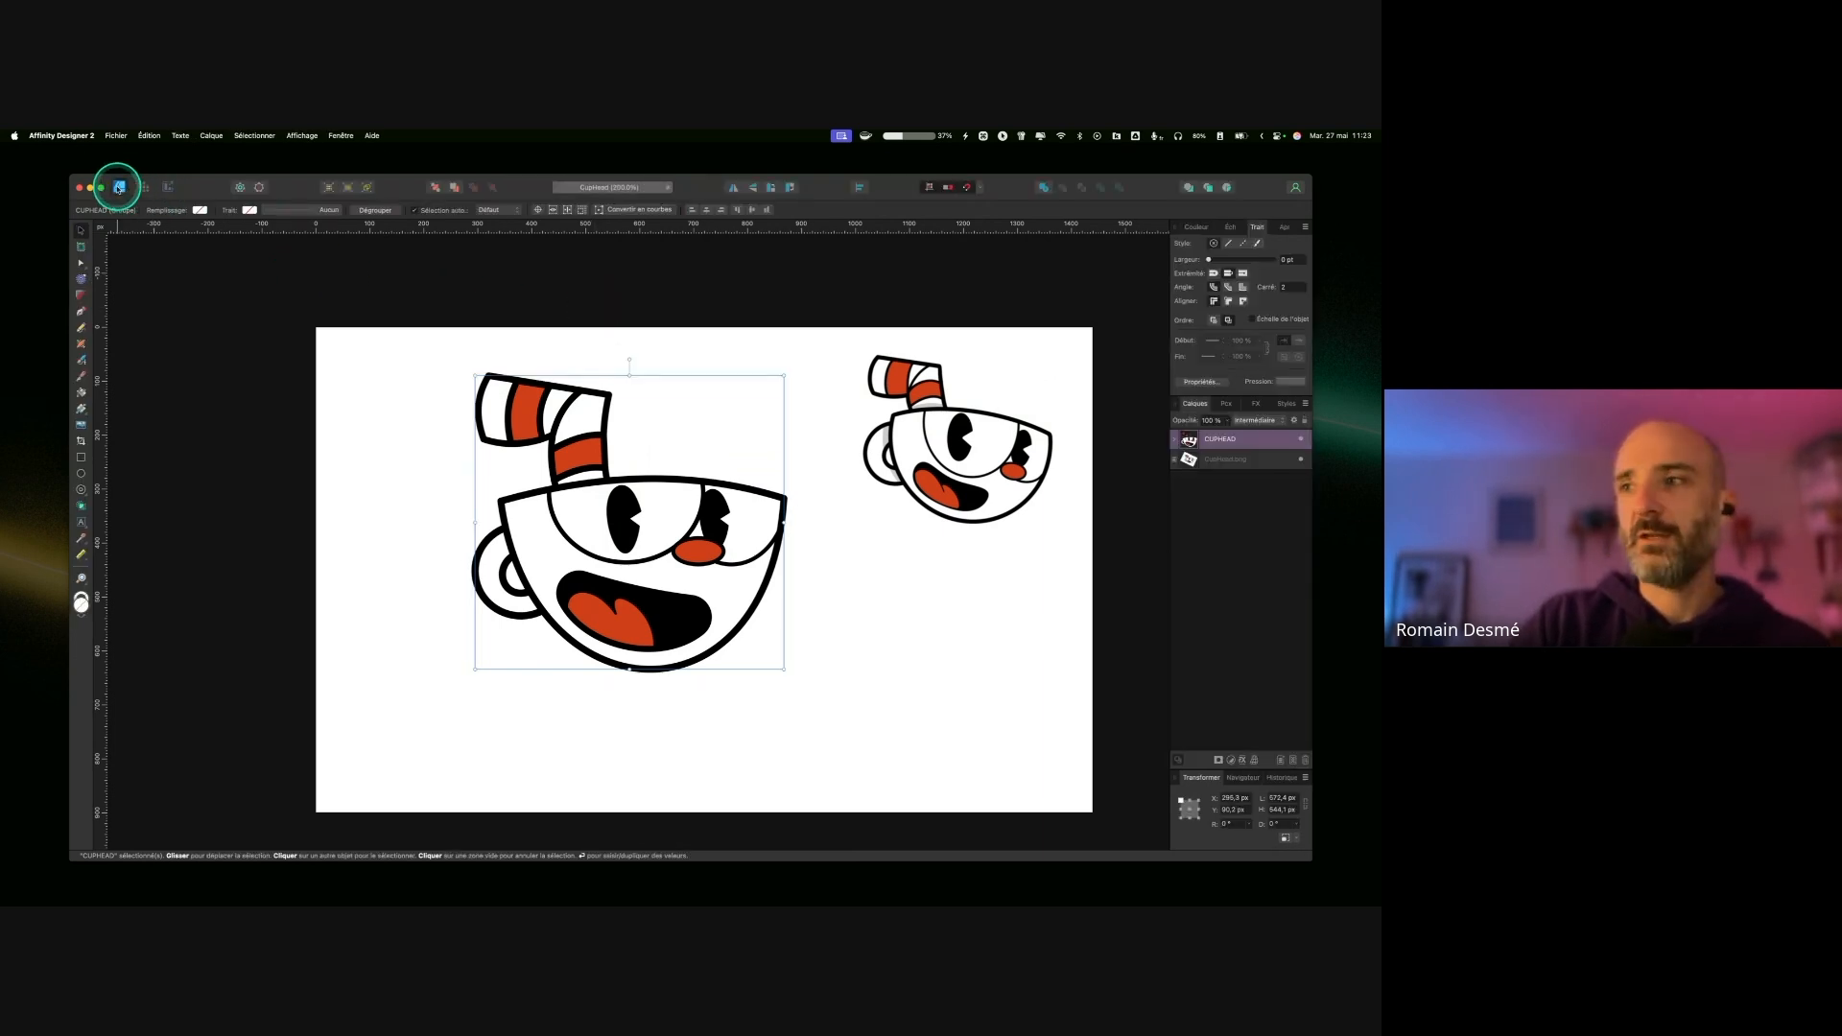
click(401, 362)
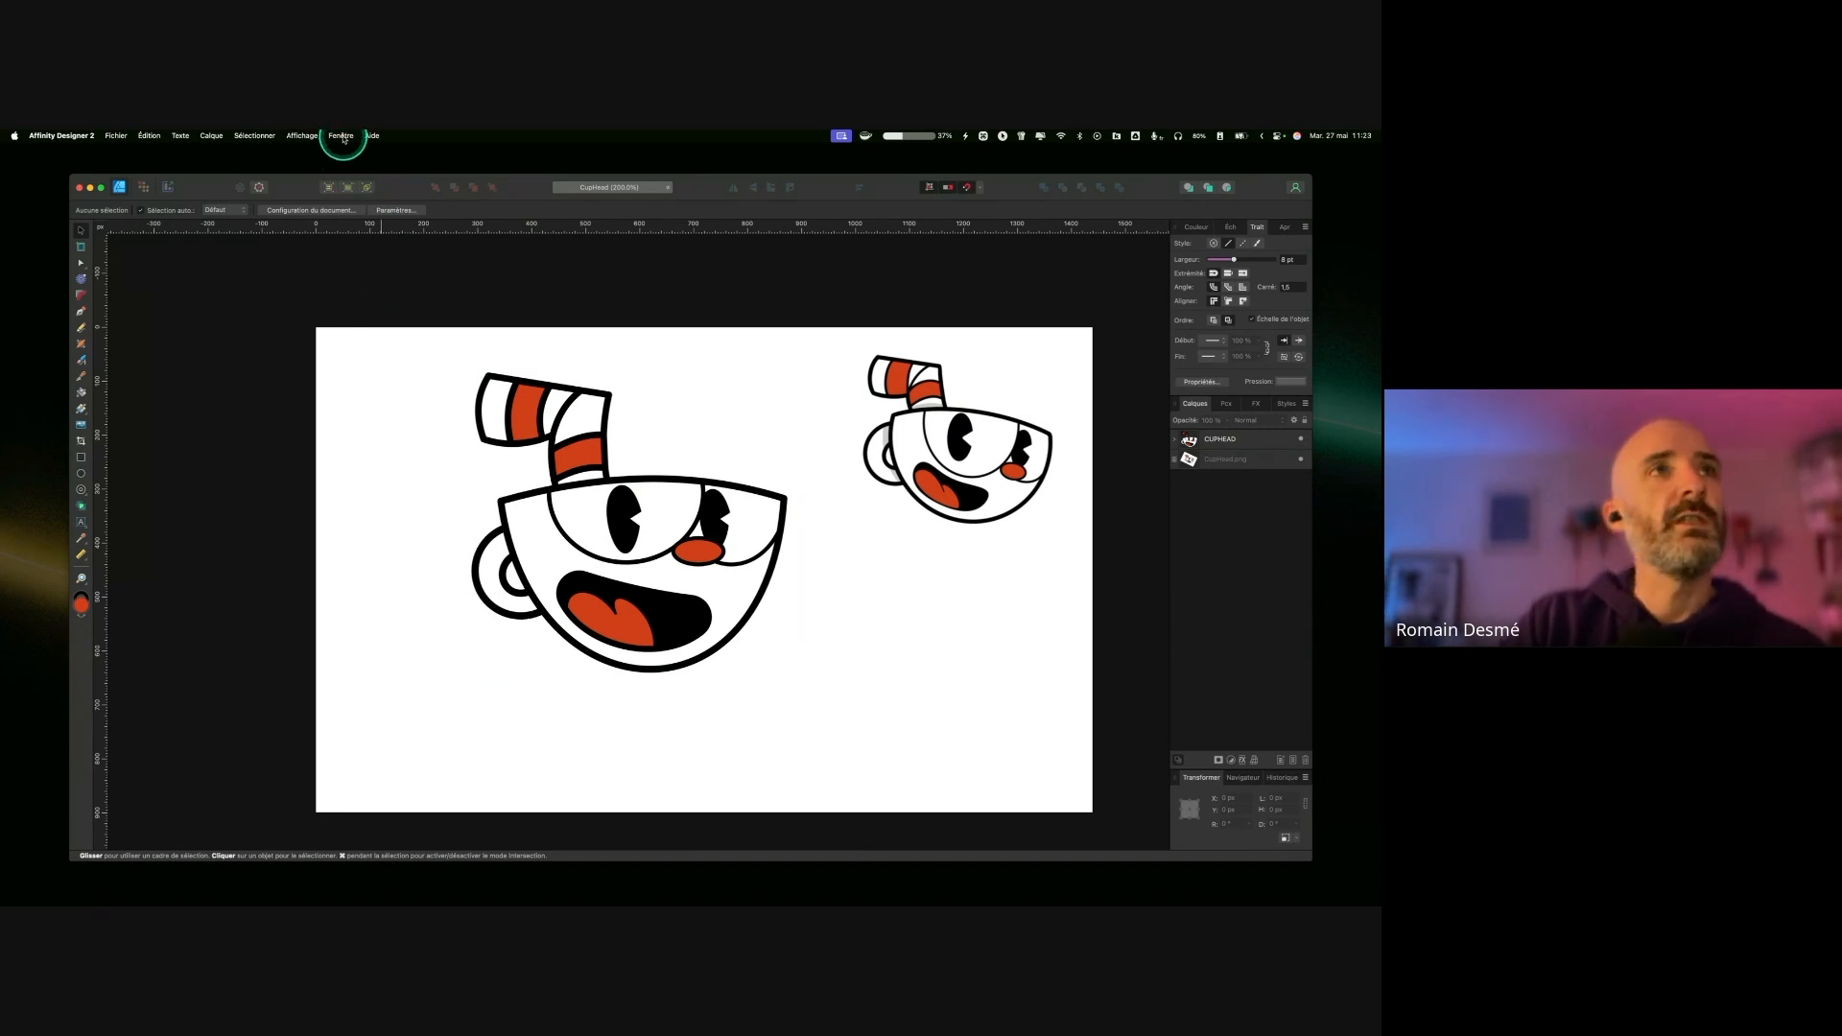
Step: Show the Stock panel, widen it so its contents are readable, and accept the Pixabay image terms
click(342, 136)
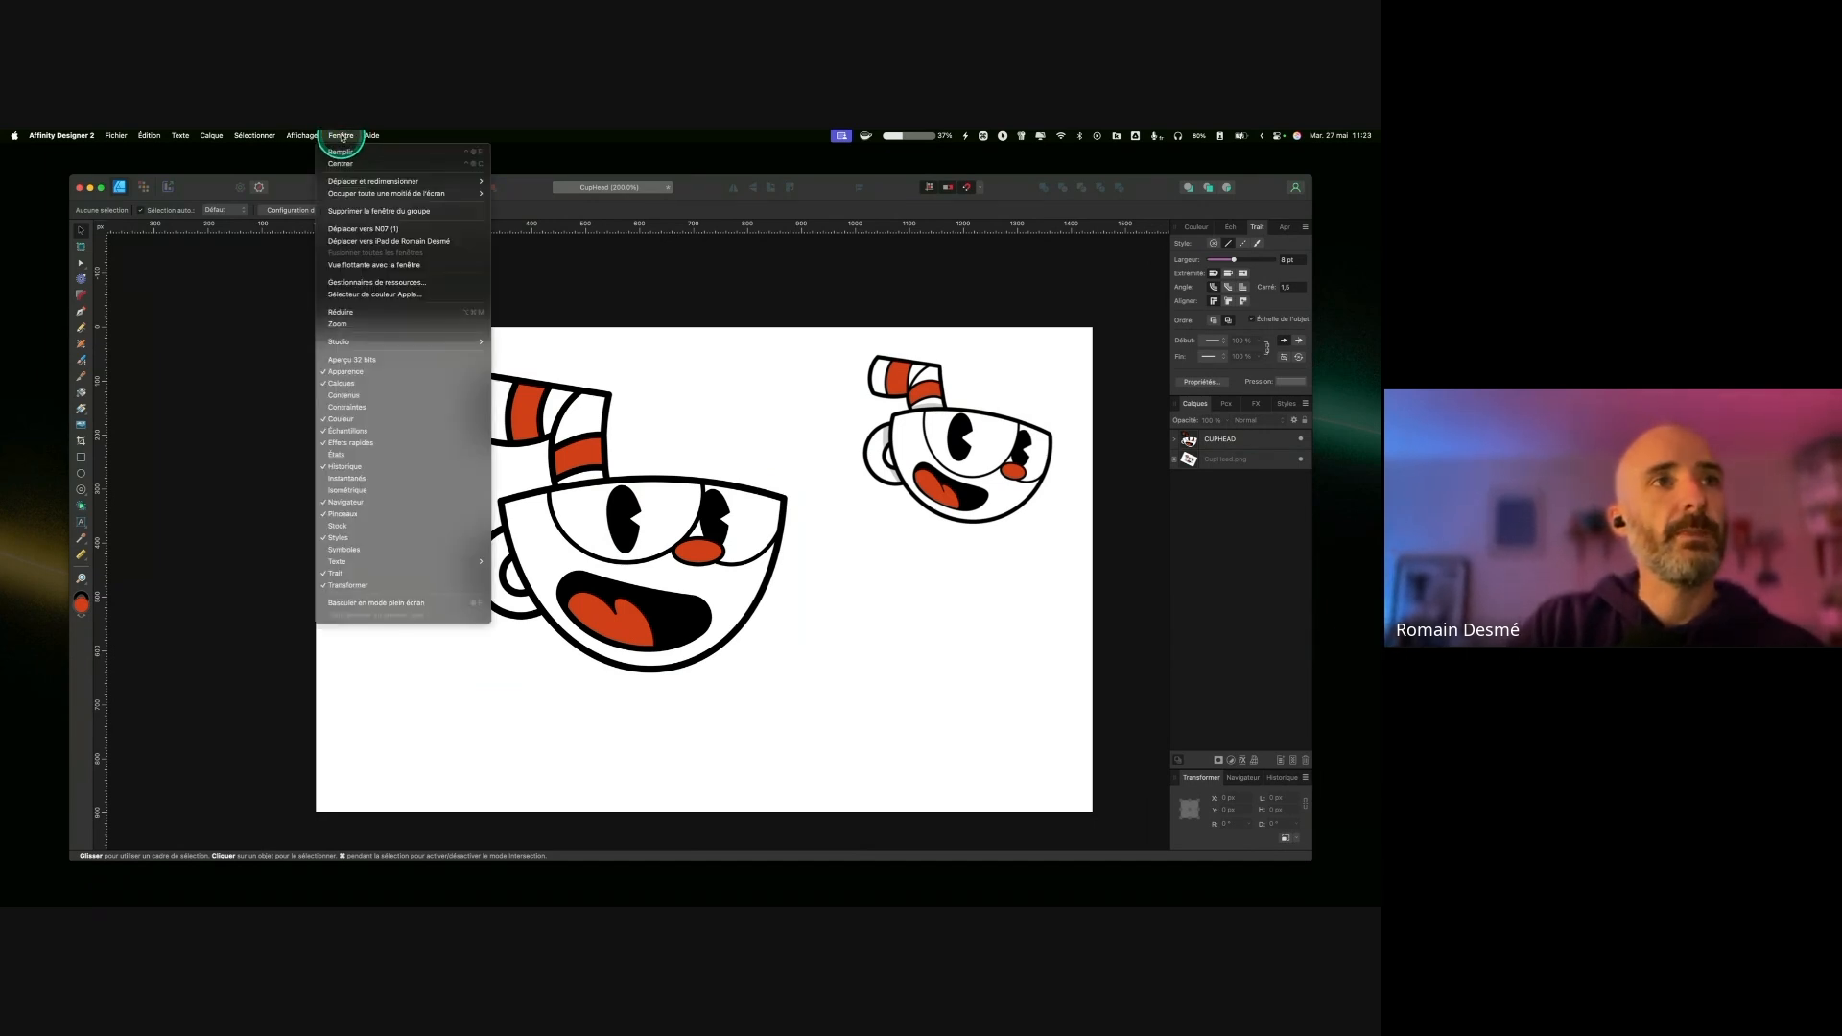
click(338, 527)
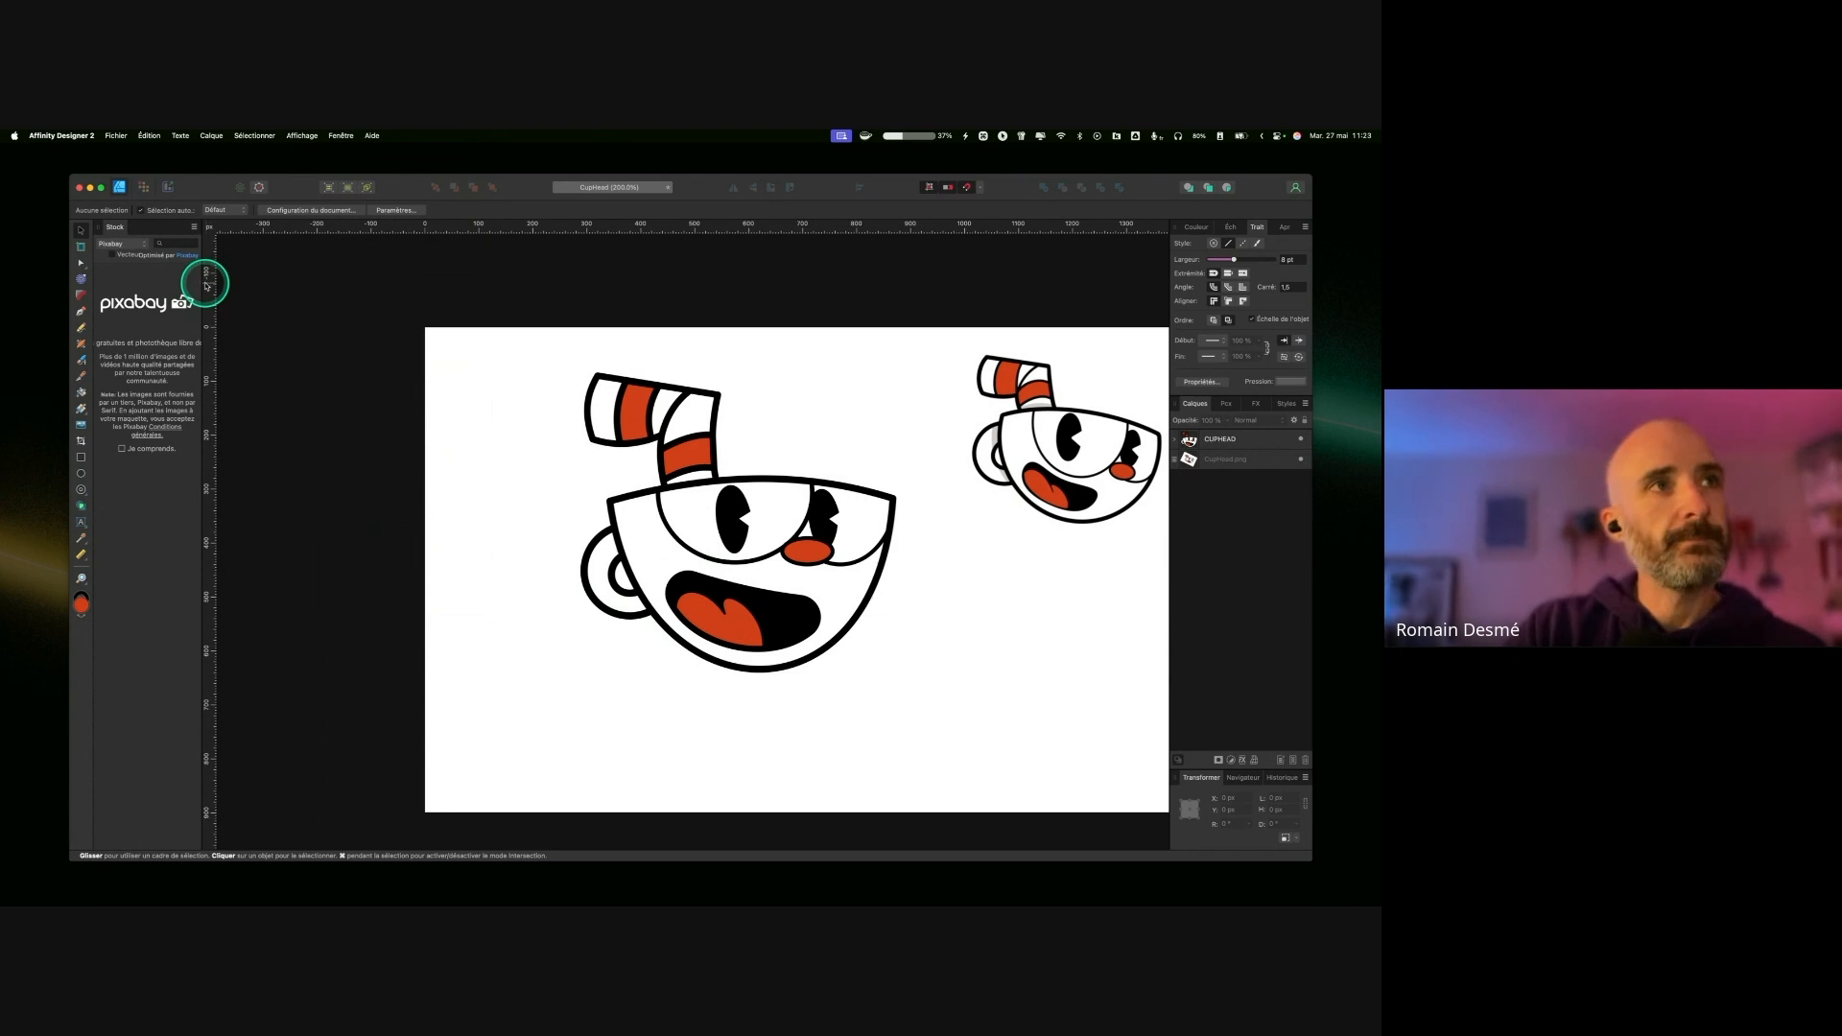
drag(203, 281, 294, 284)
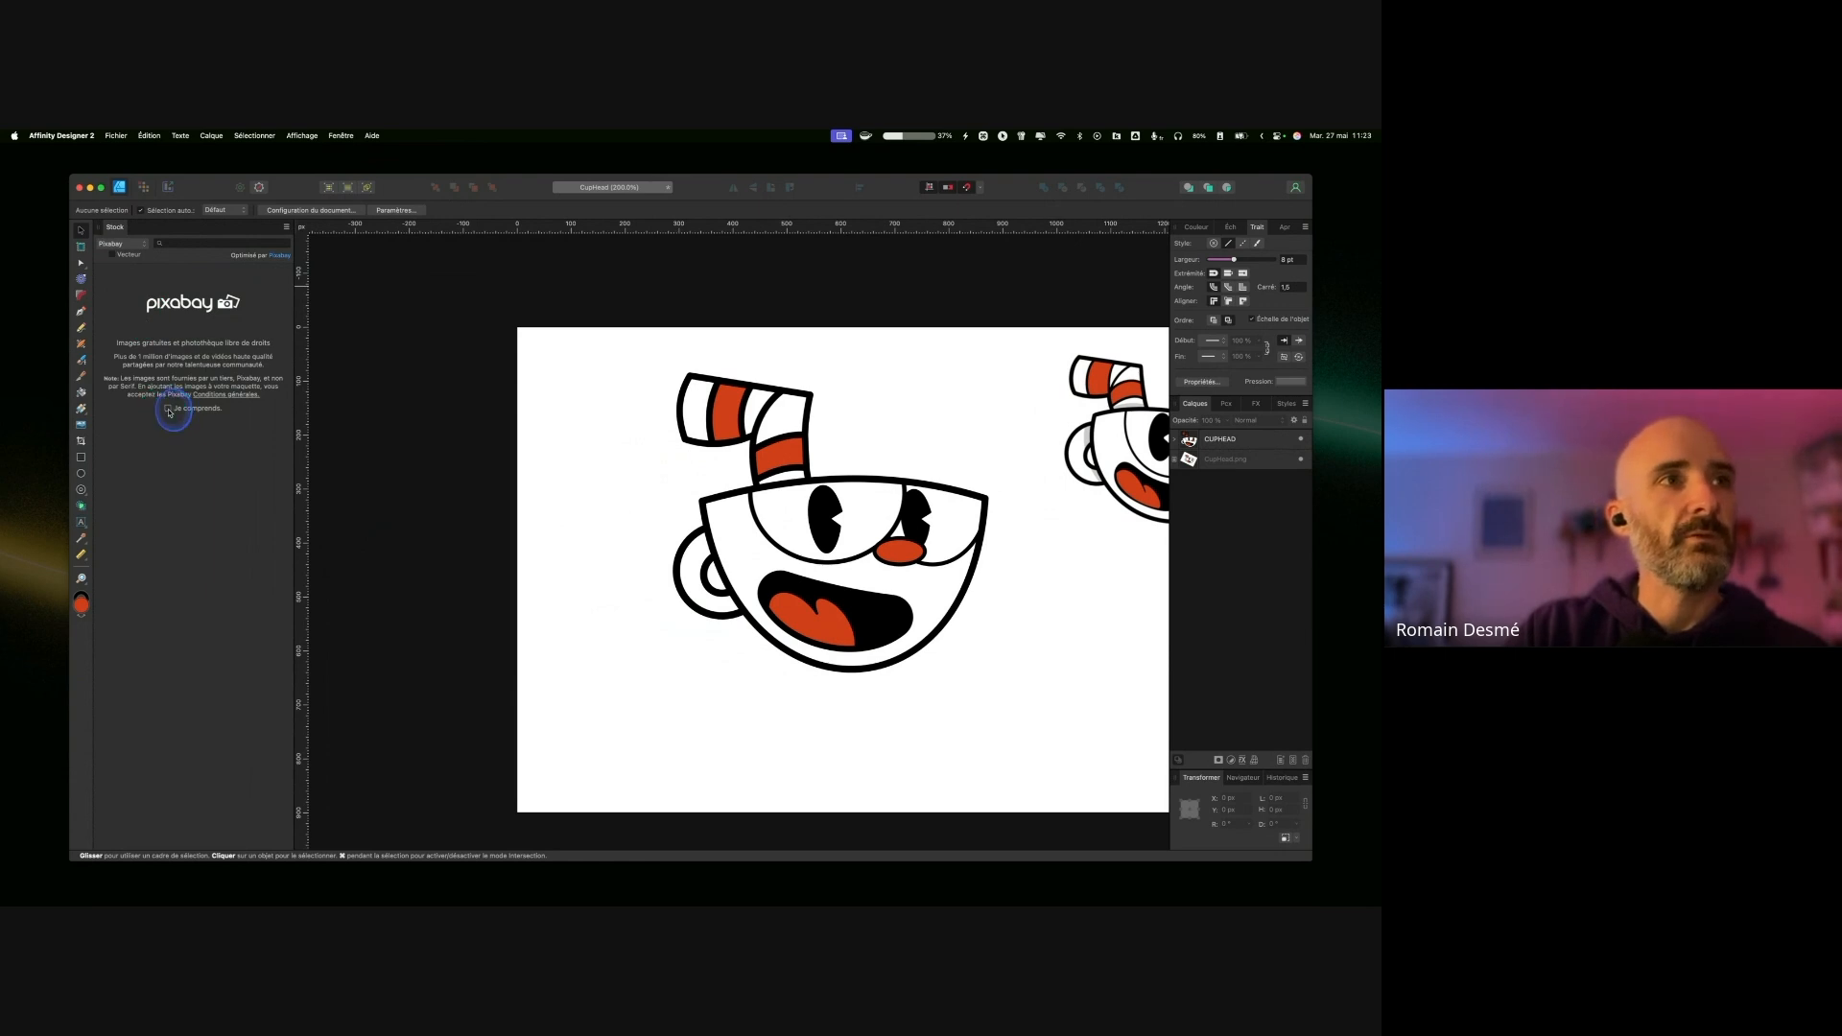
click(169, 410)
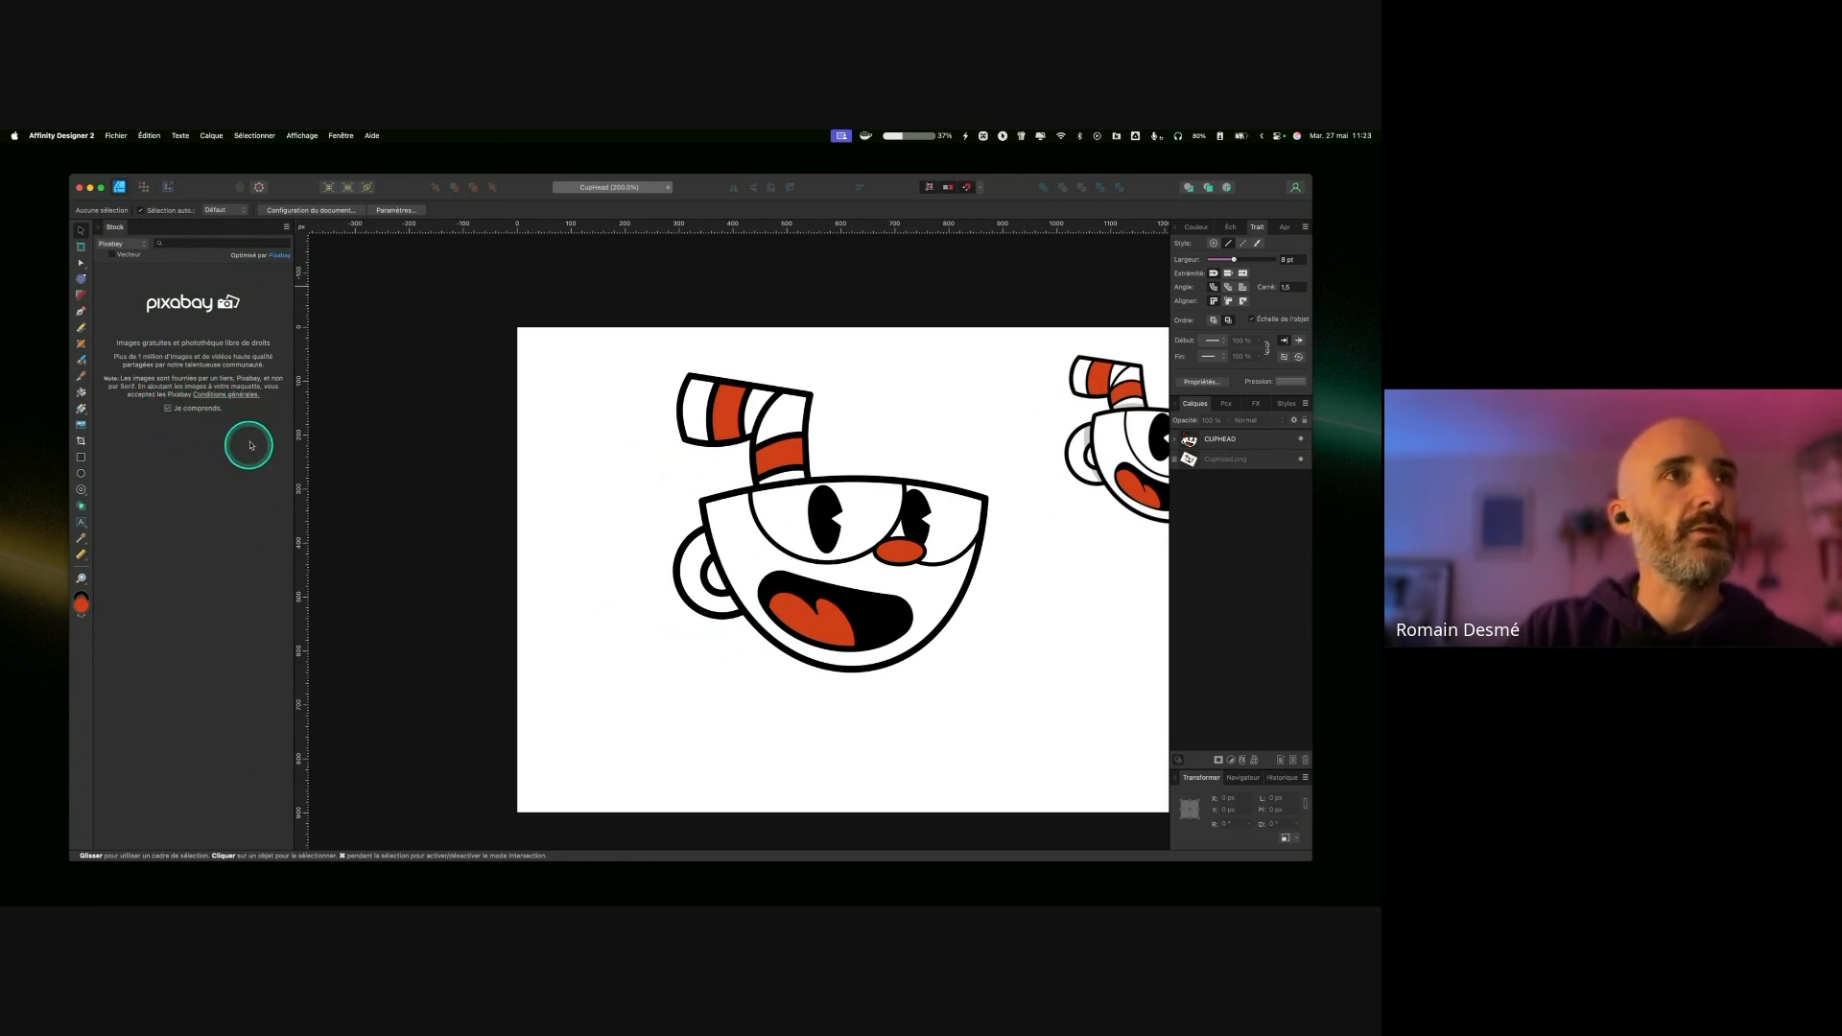
Step: Set the stock image source to Pexels and search it for "voiture"
click(211, 242)
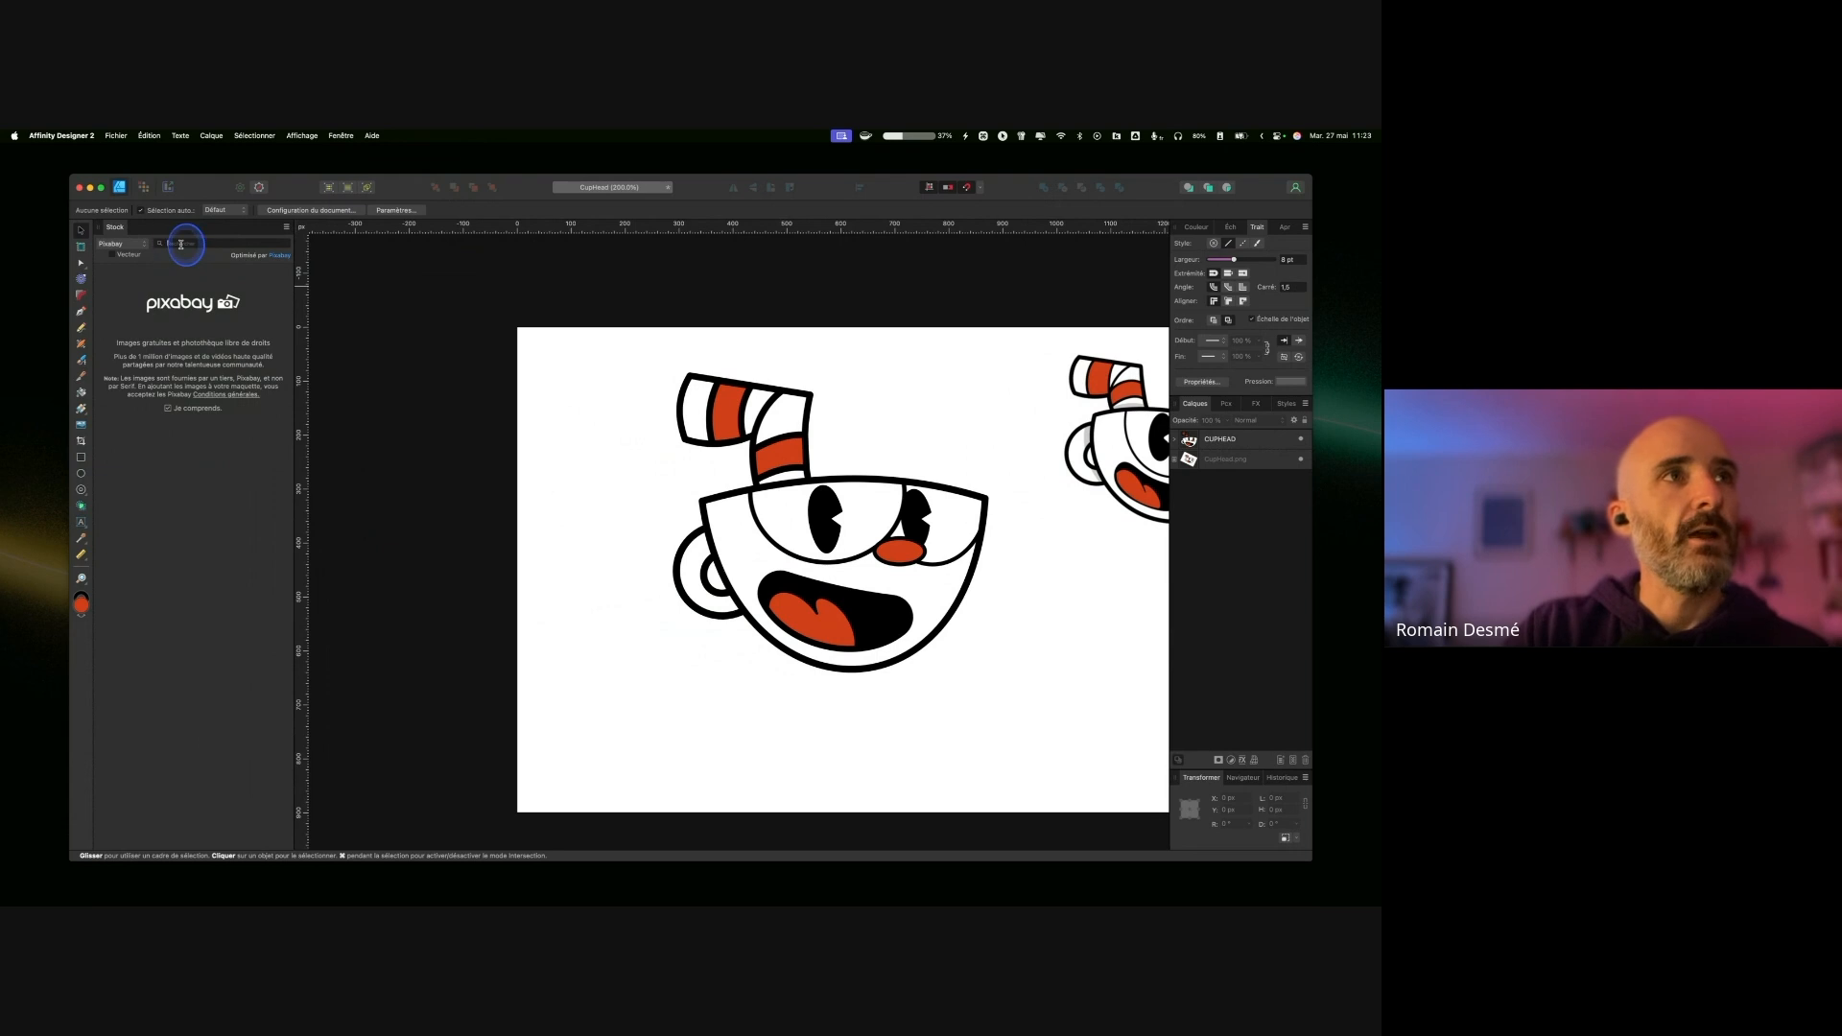
click(137, 248)
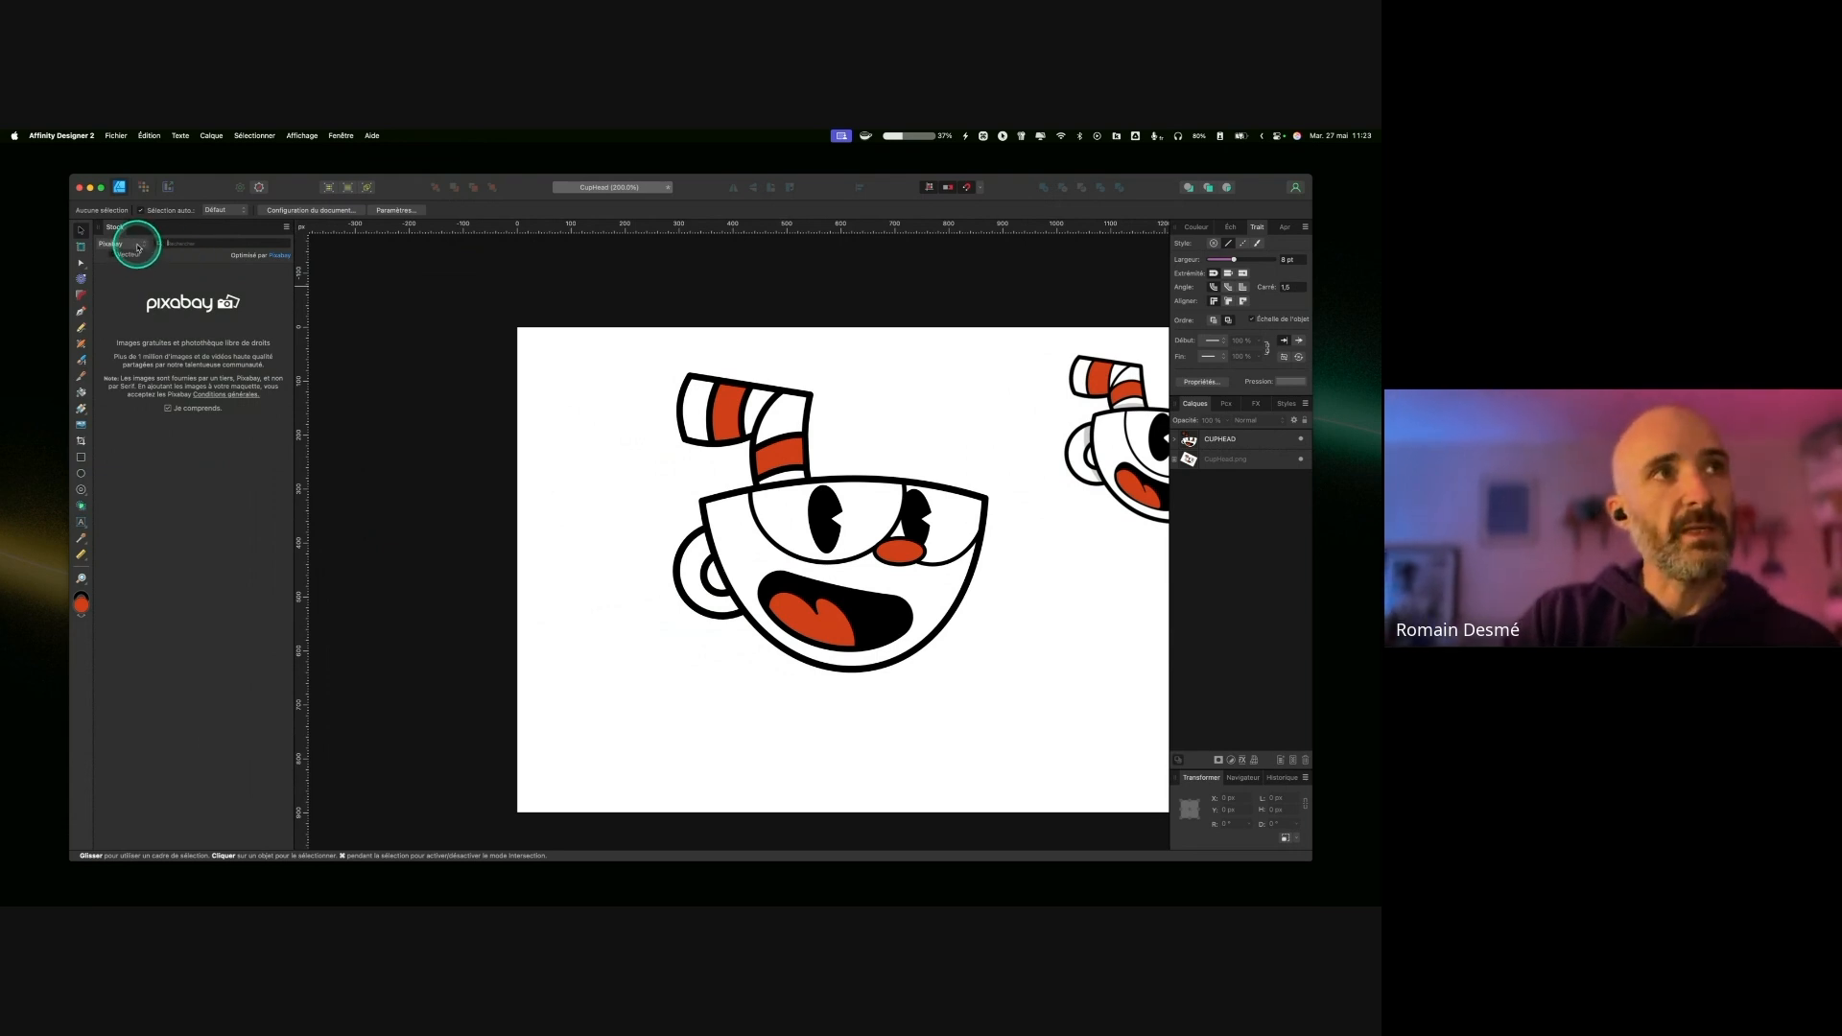
click(113, 233)
click(184, 241)
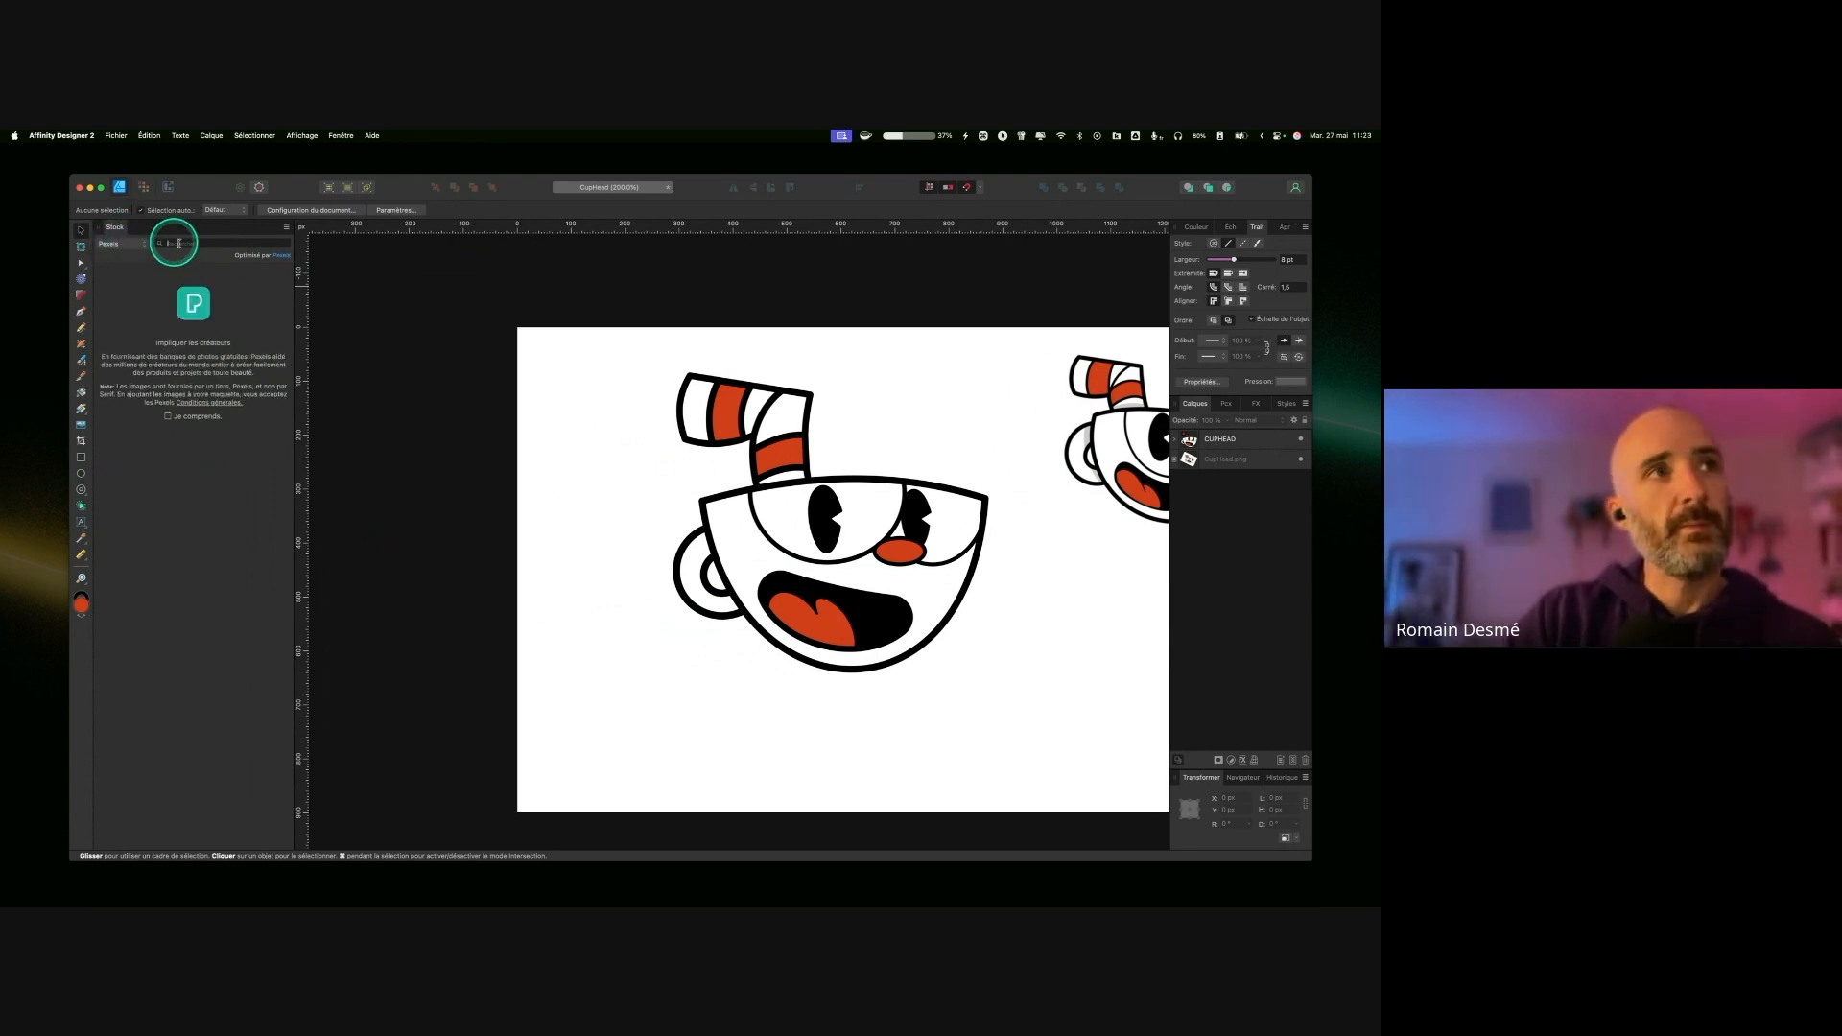
text(voiture)
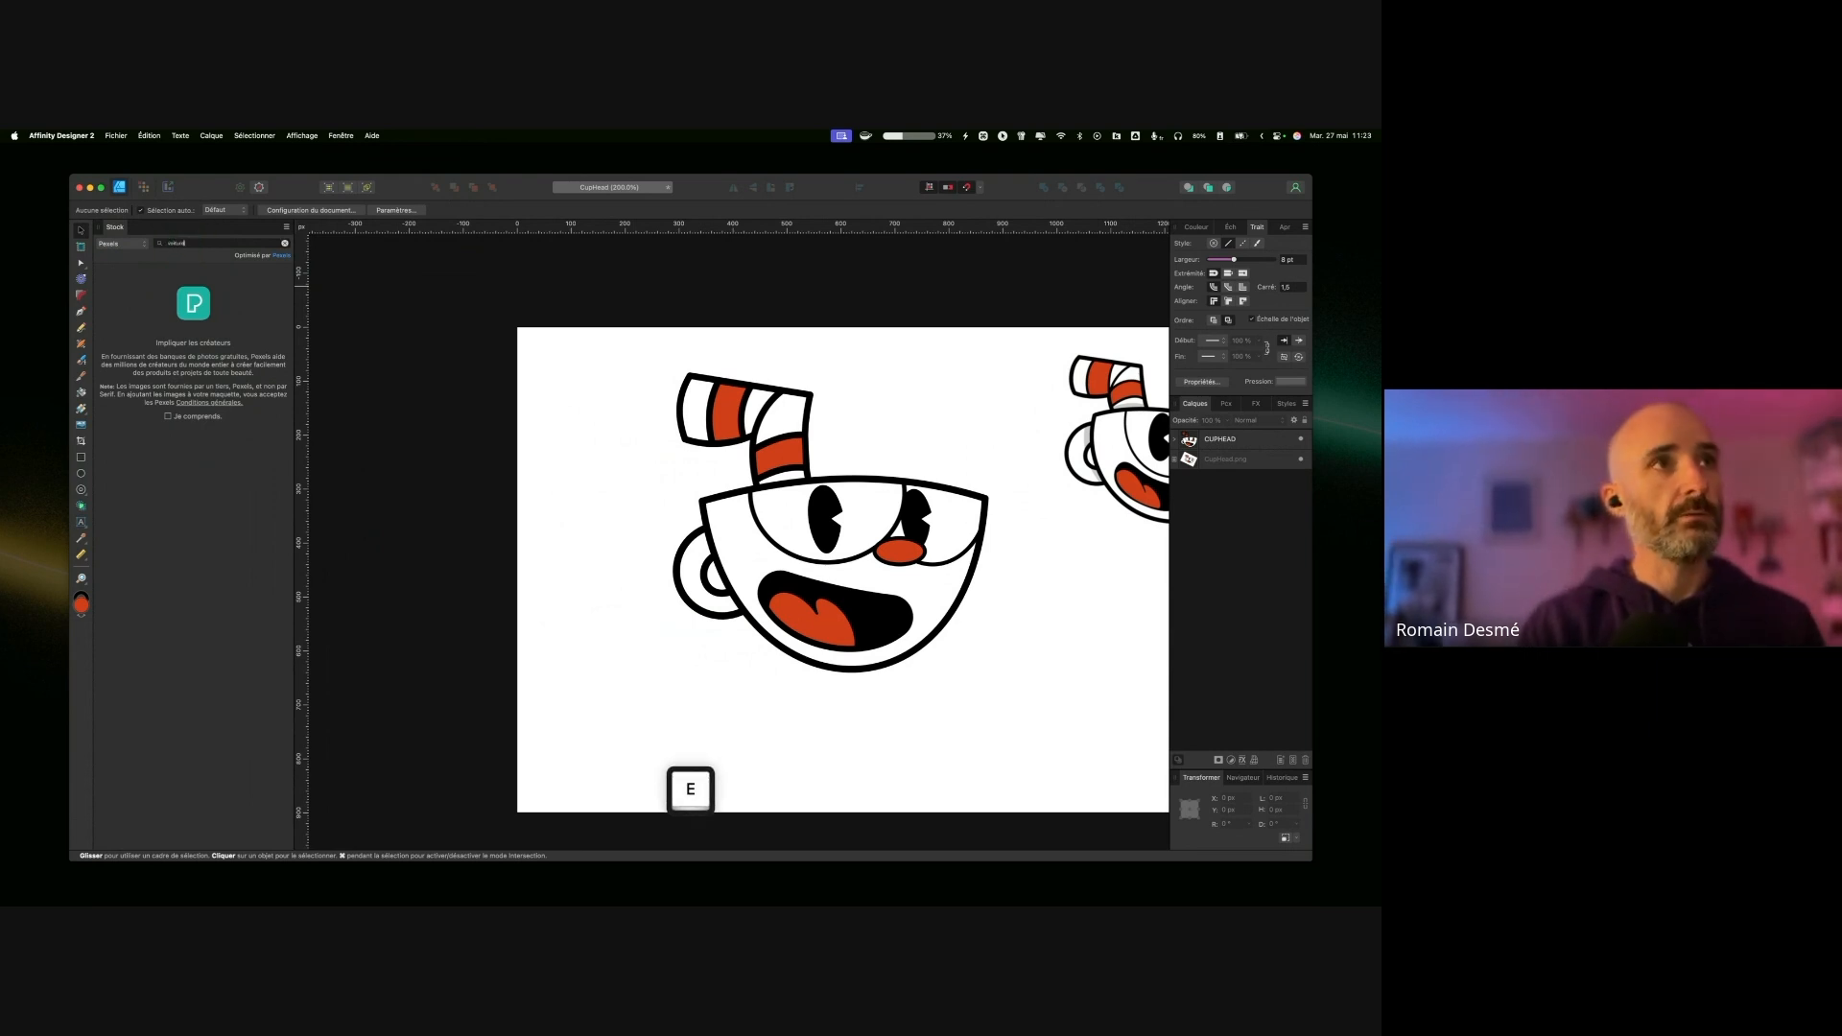
key(Return)
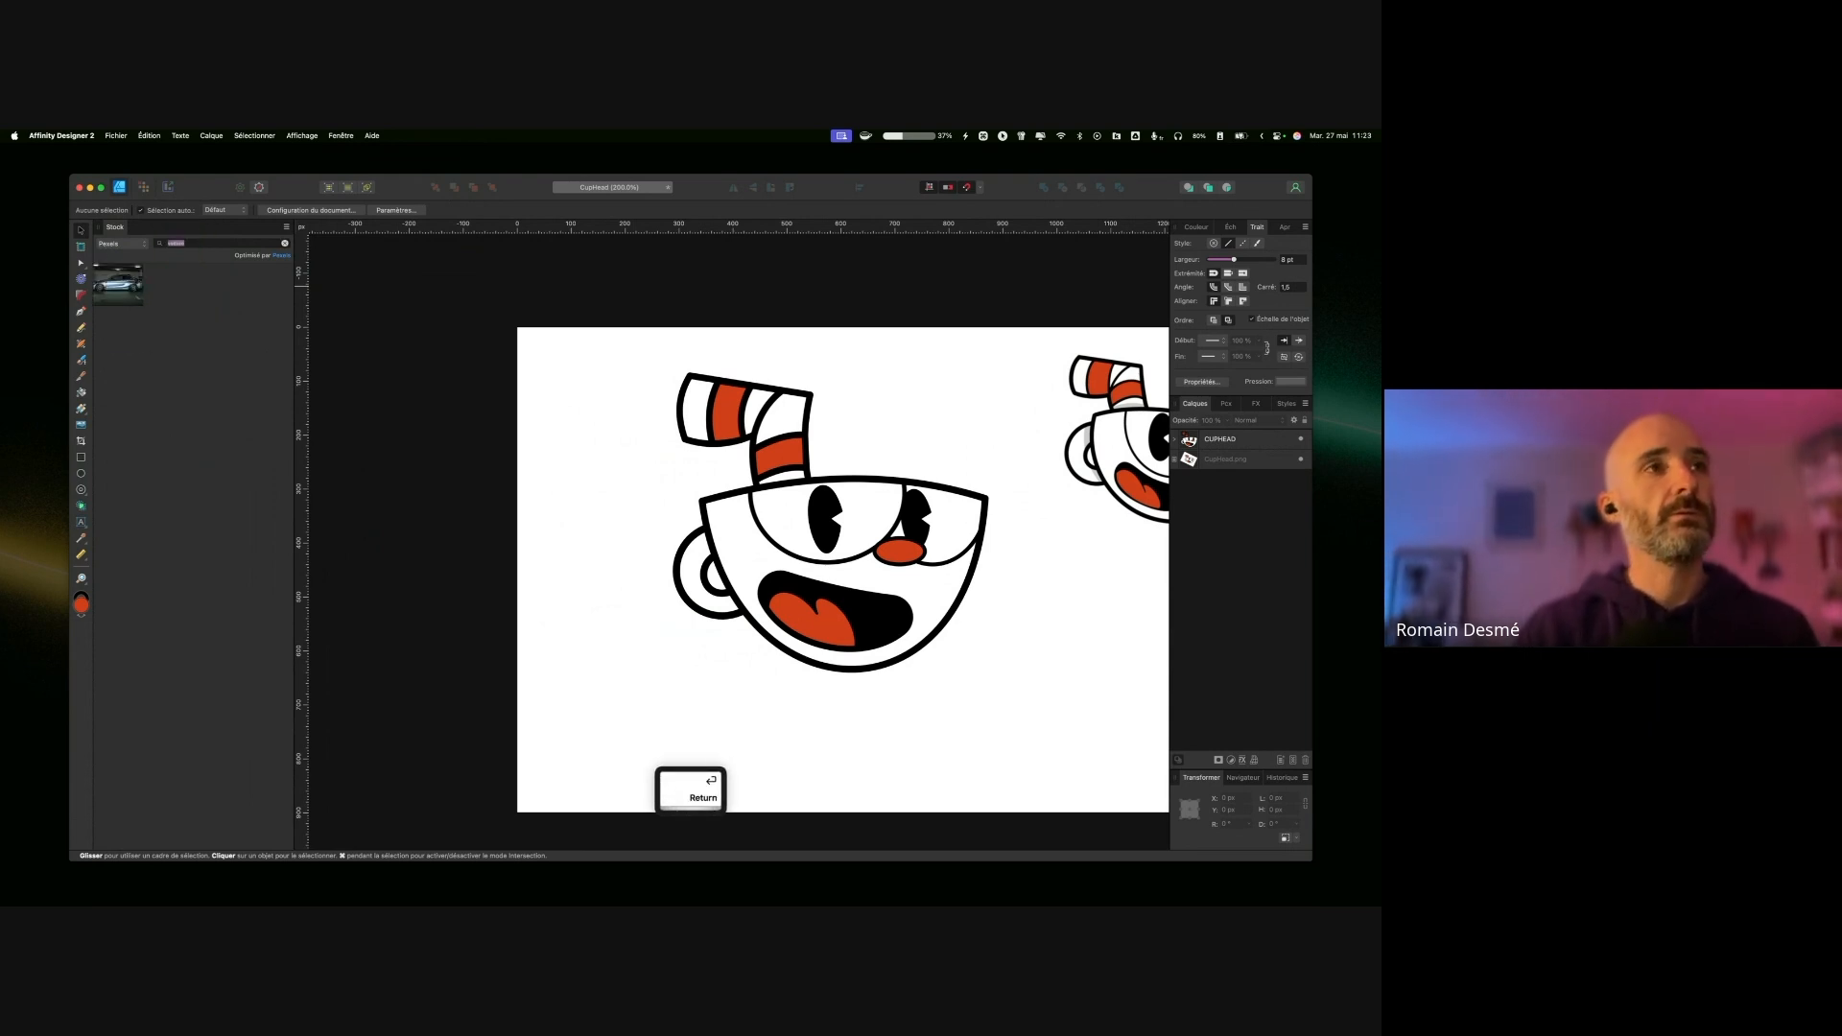
click(100, 261)
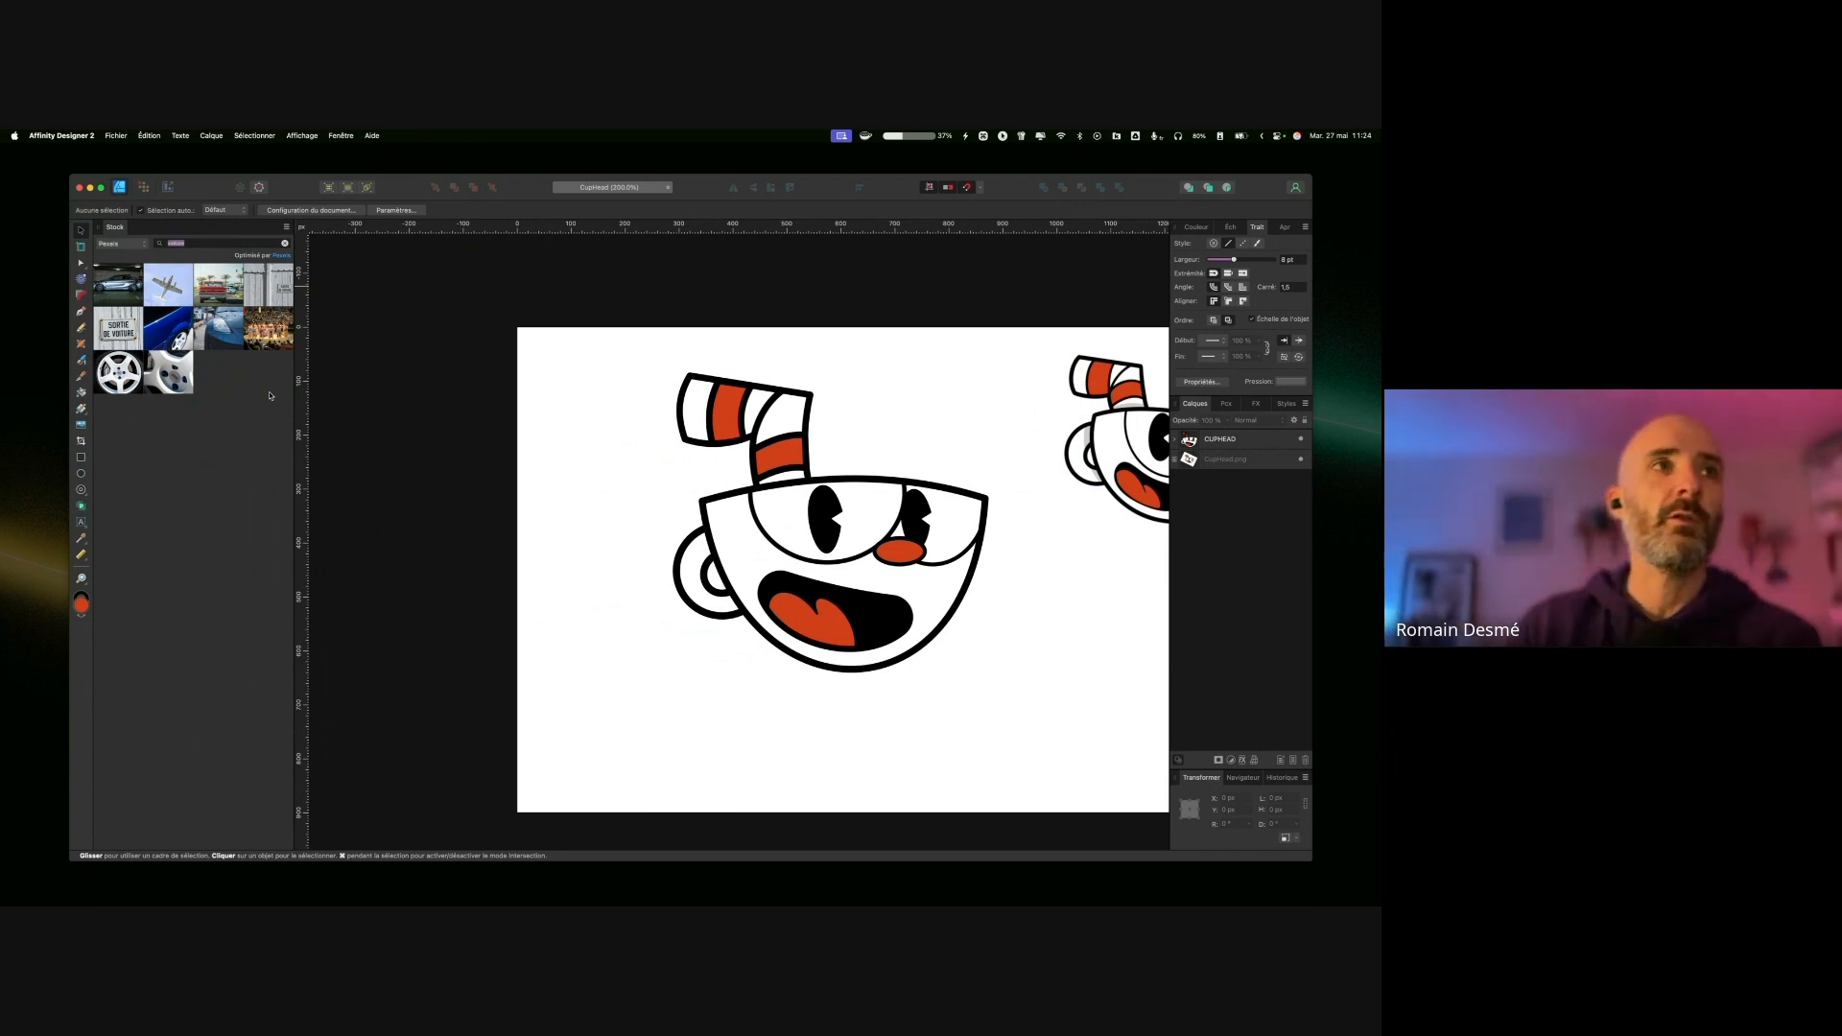
click(204, 244)
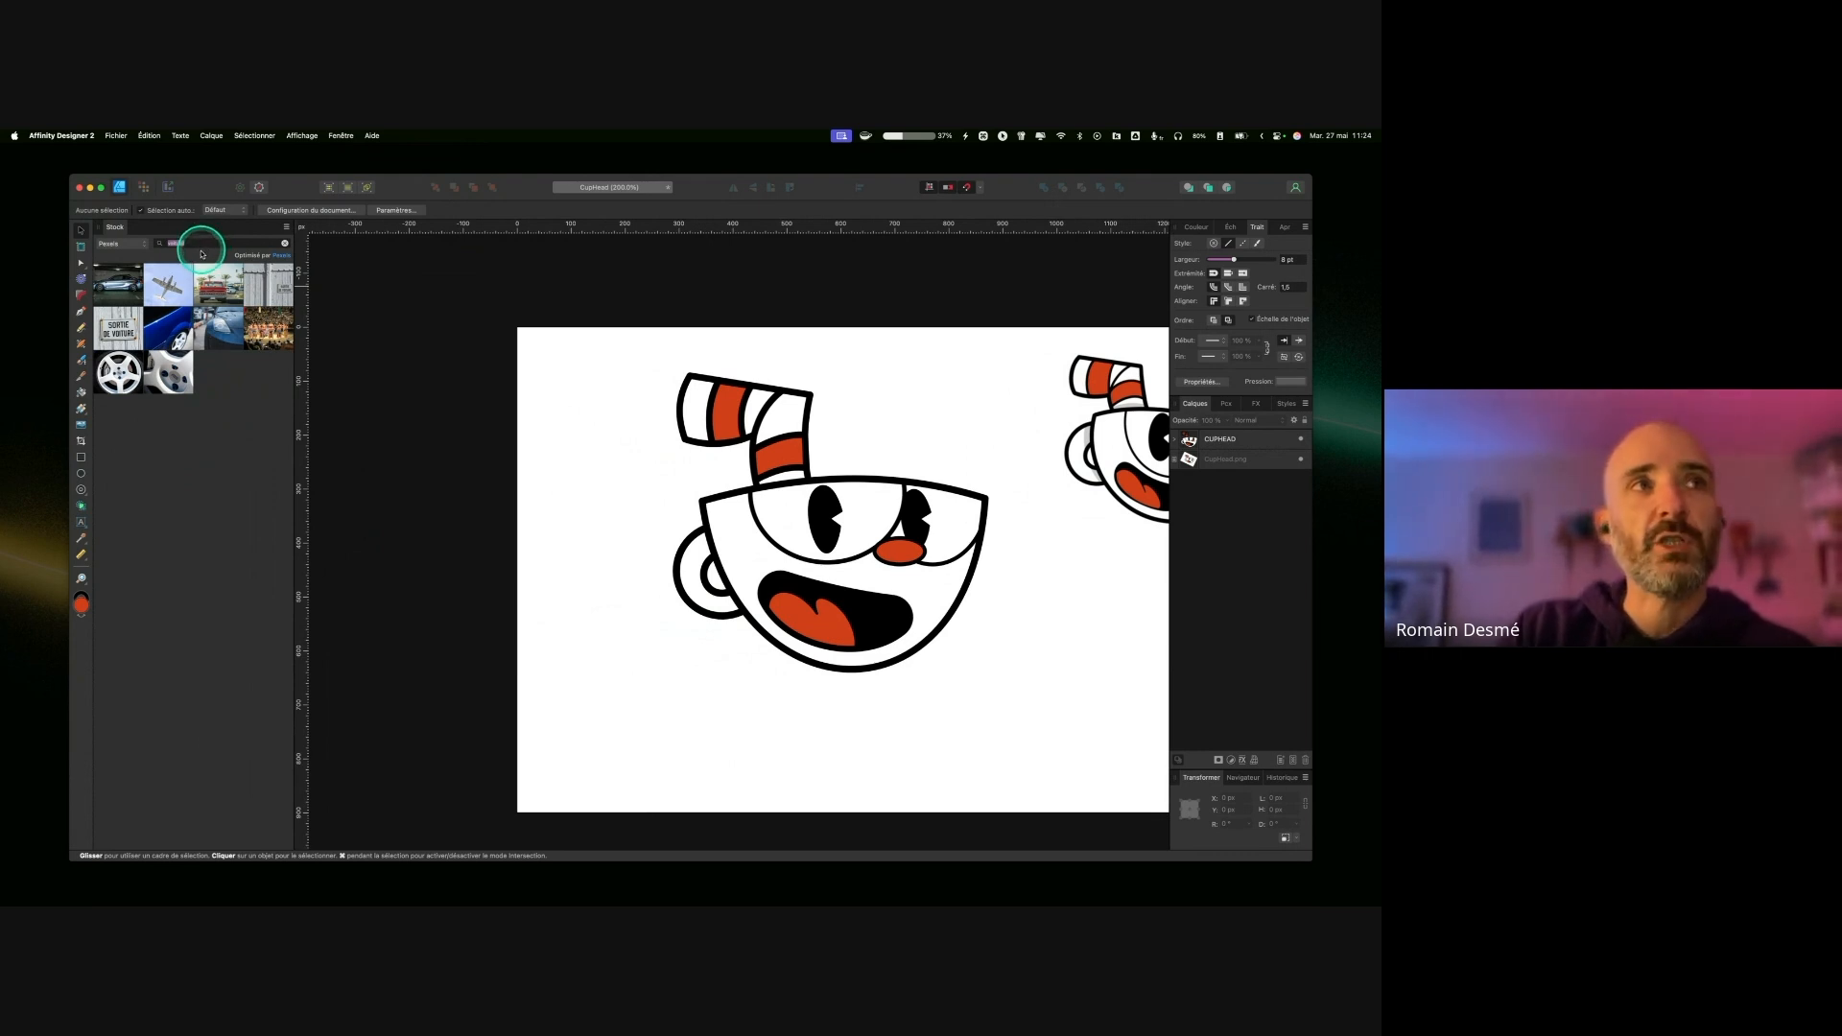
Step: Accept the Pexels disclaimer and place the airplane photo from the stock results on the canvas
drag(168, 285, 535, 411)
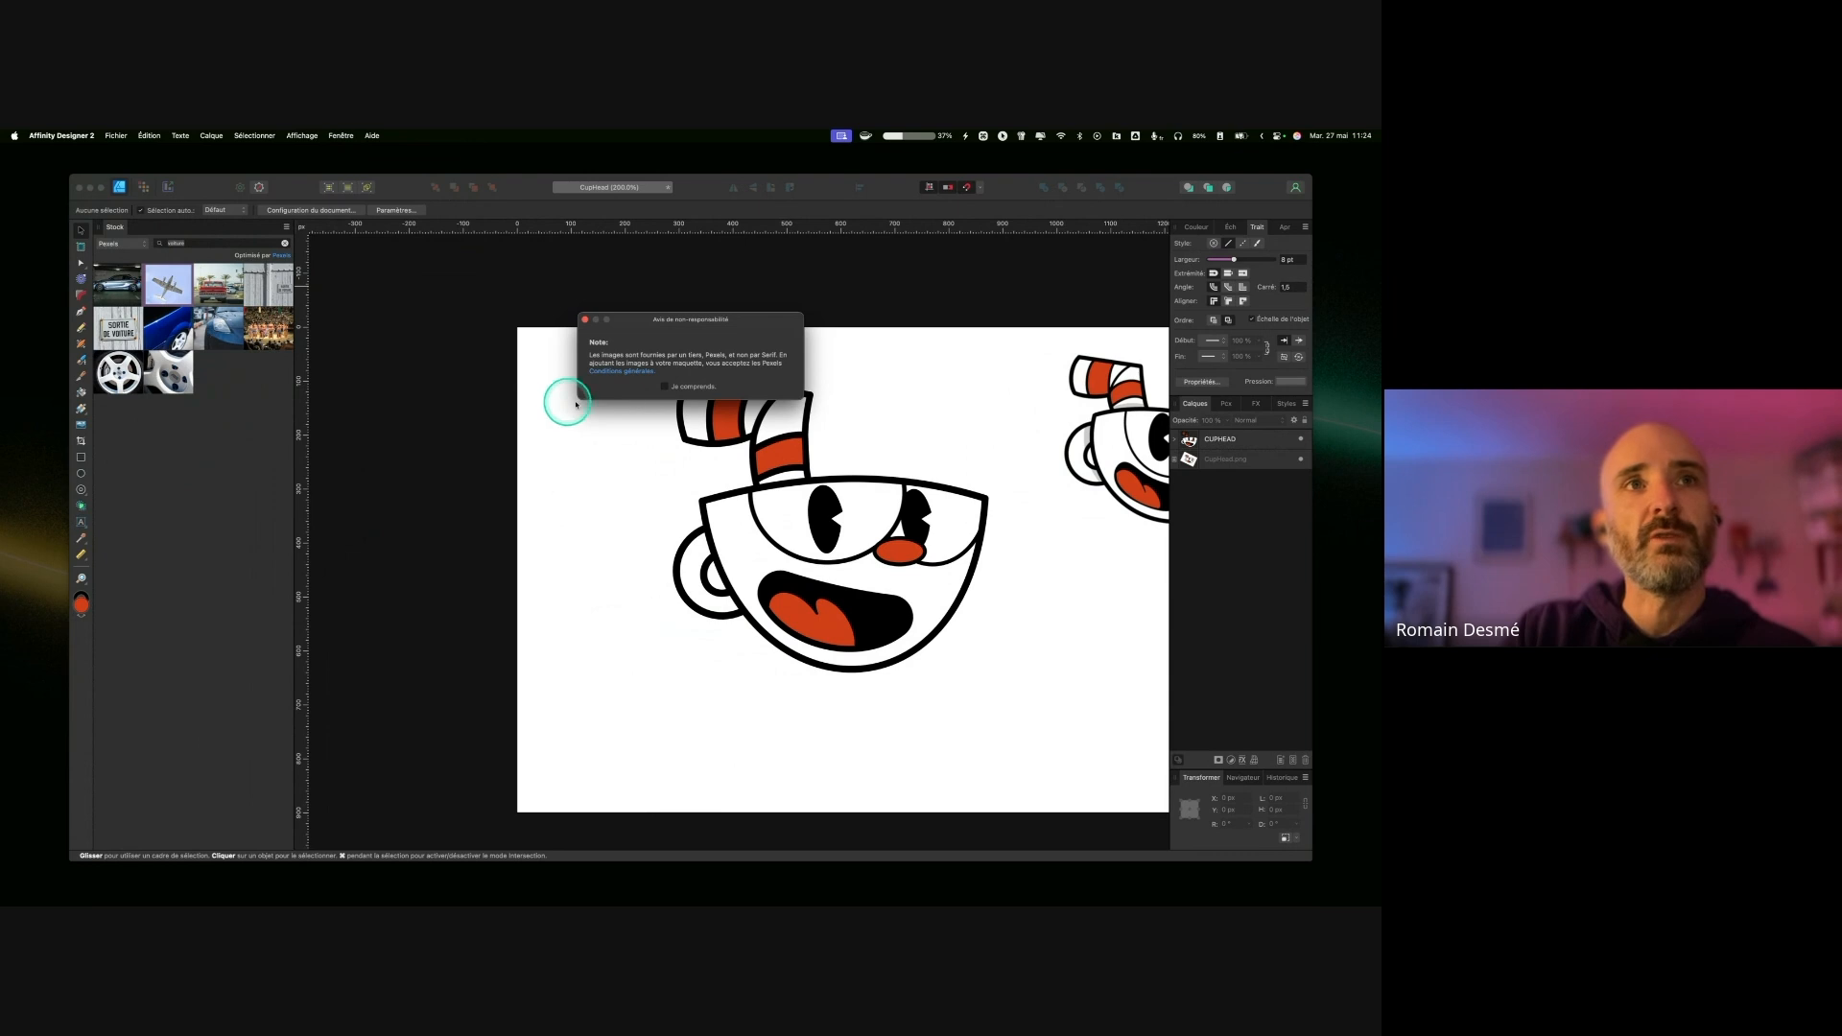
click(665, 388)
drag(168, 285, 617, 428)
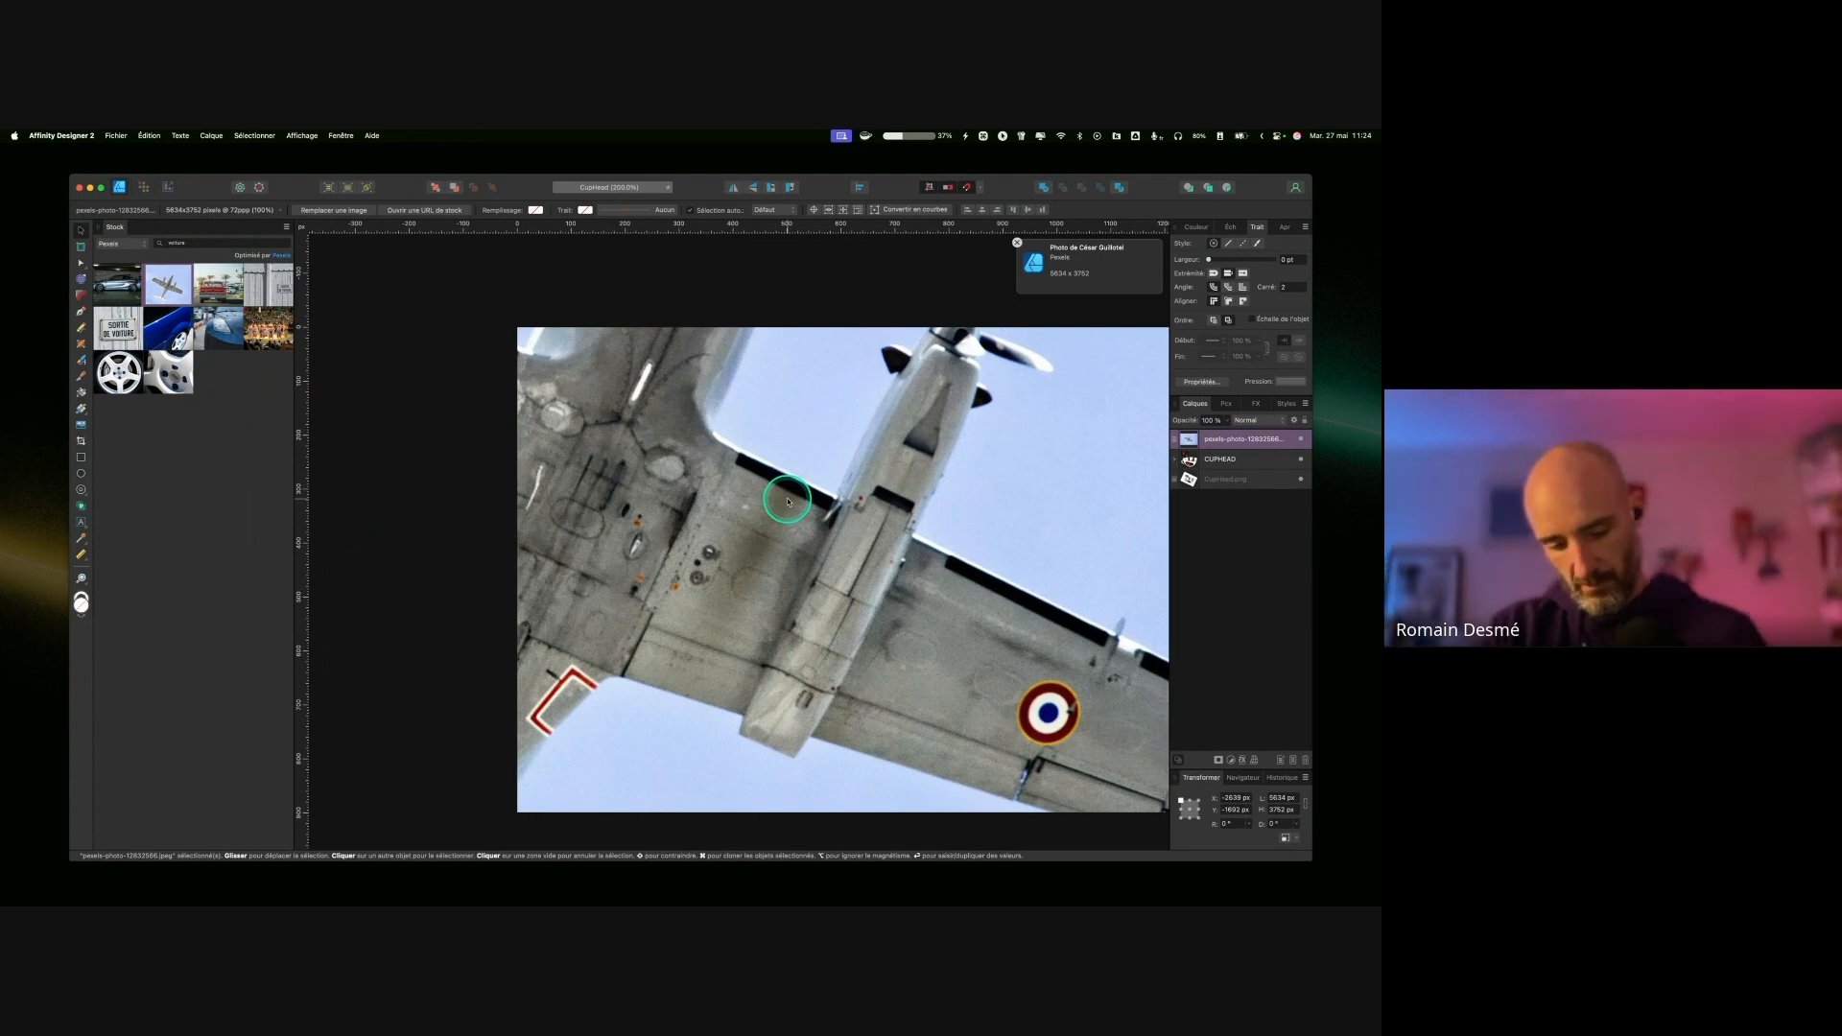
Step: Scale the airplane photo down from its corners to about 817 by 544 px, and delete it from the document
key(super+minus)
key(super+minus)
key(super+minus)
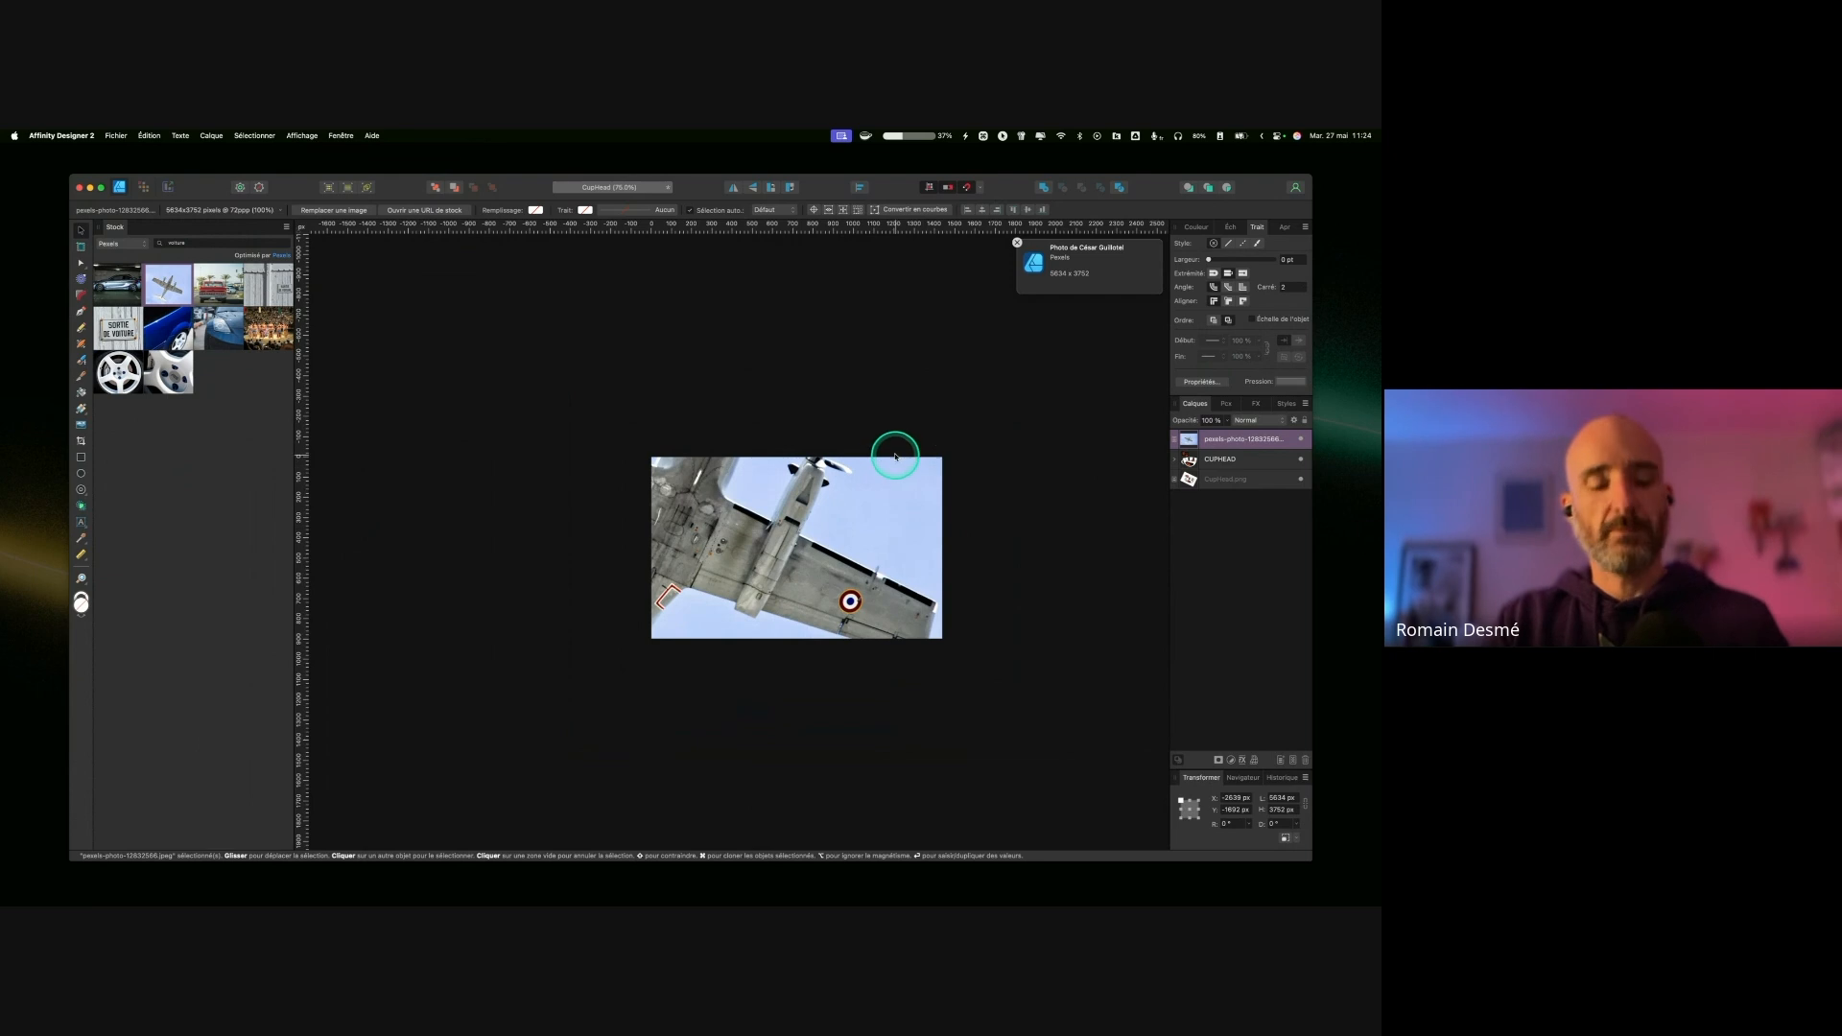
key(super+minus)
key(super+minus)
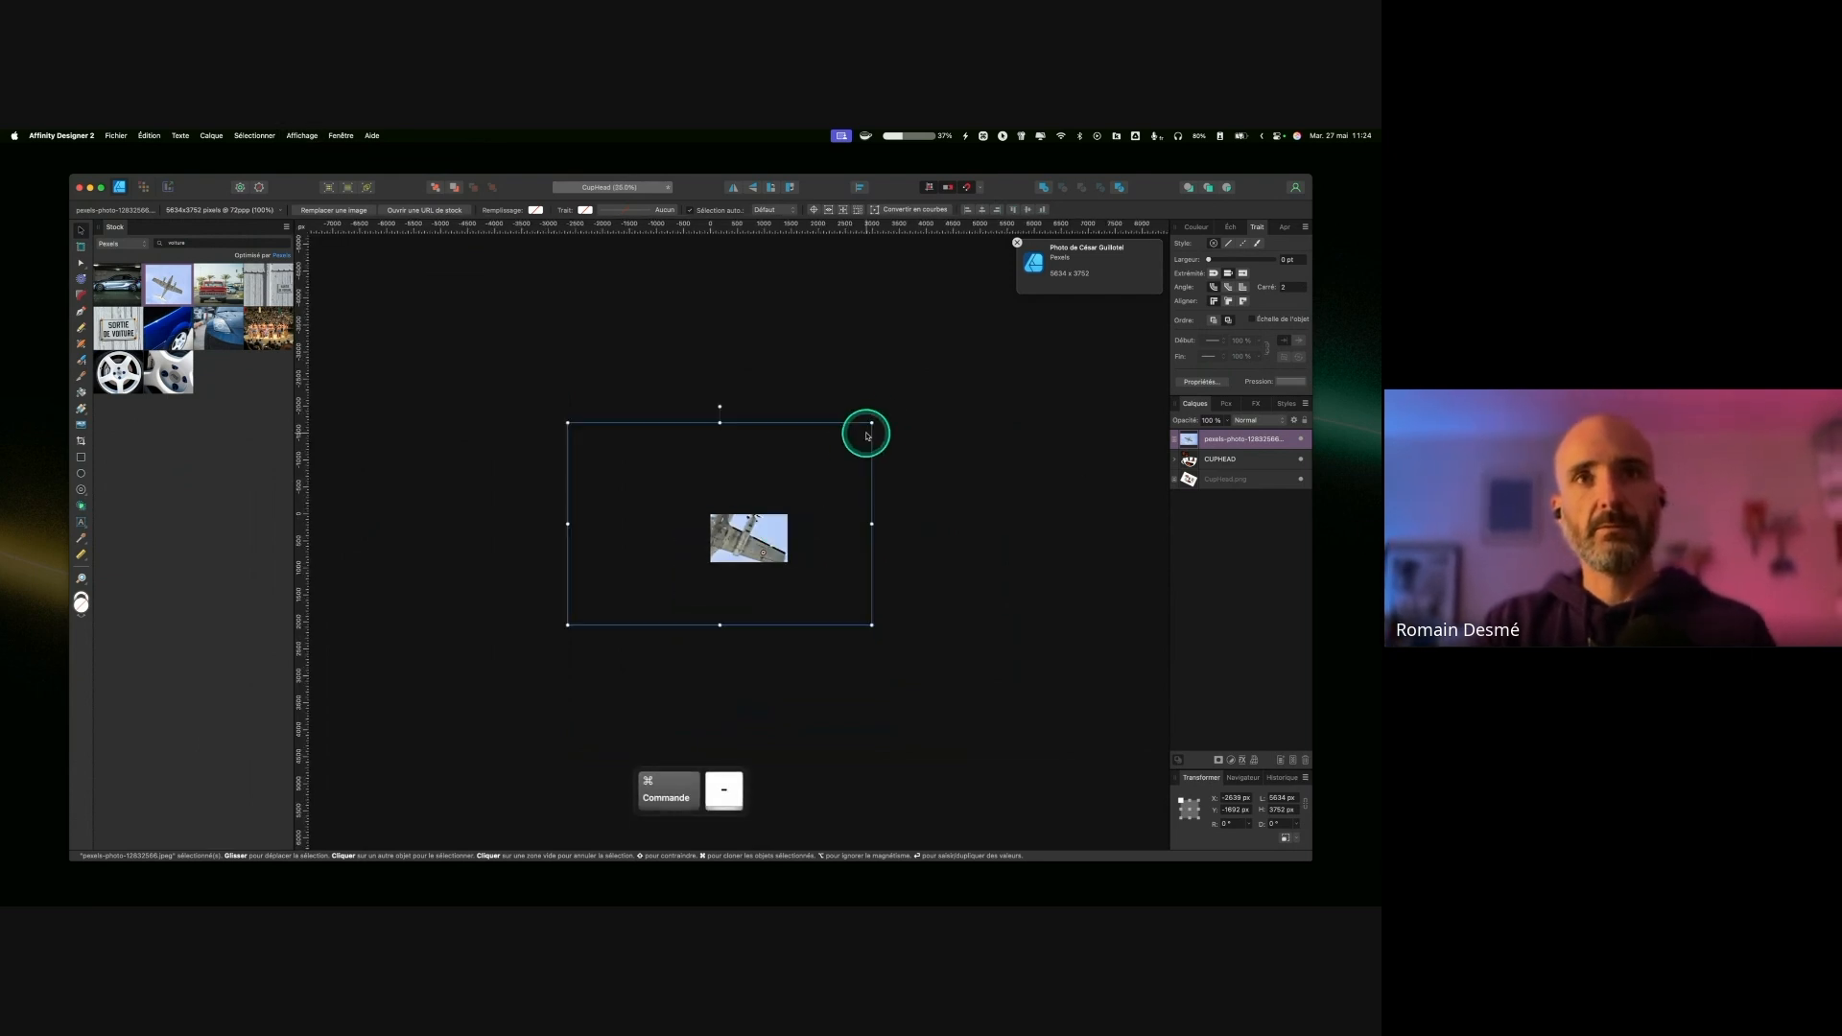
drag(871, 422, 737, 513)
drag(567, 624, 716, 548)
key(super+2)
right_click(881, 481)
click(829, 465)
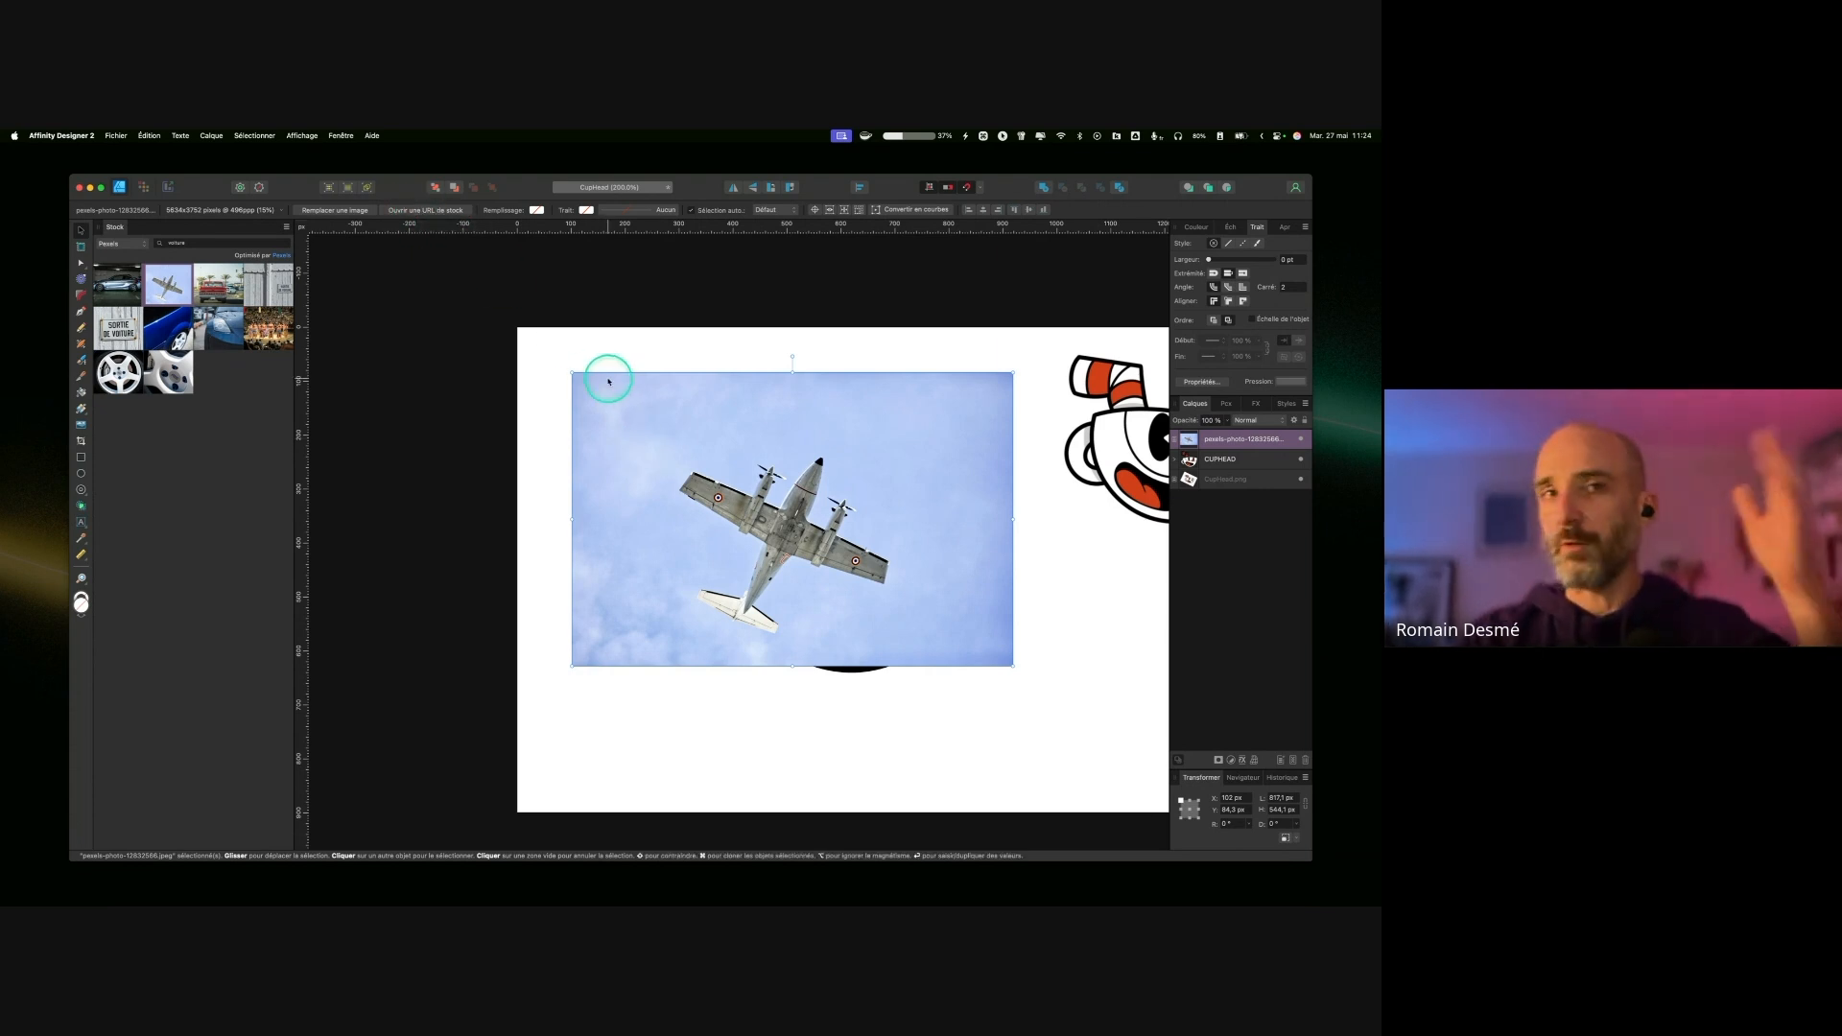
key(BackSpace)
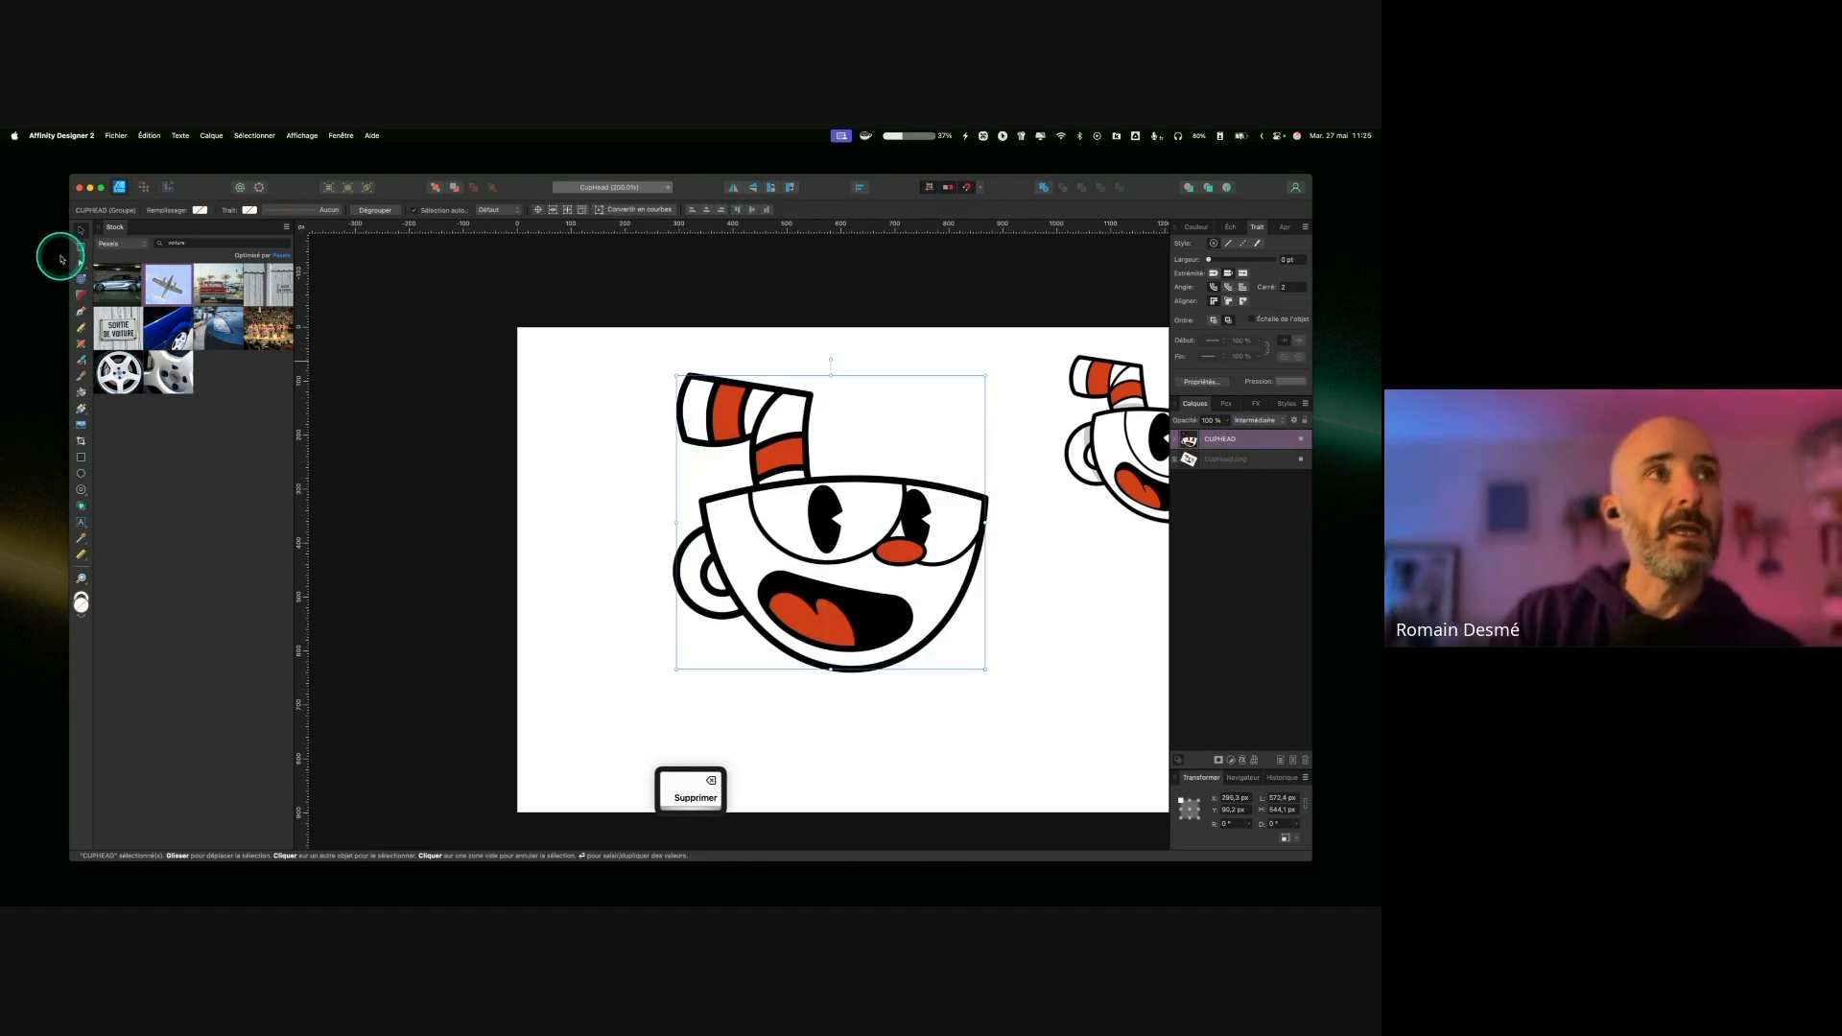
Step: Set the stock image source back to Pixabay, restrict results to vector images, and search for "car"
click(120, 243)
click(144, 254)
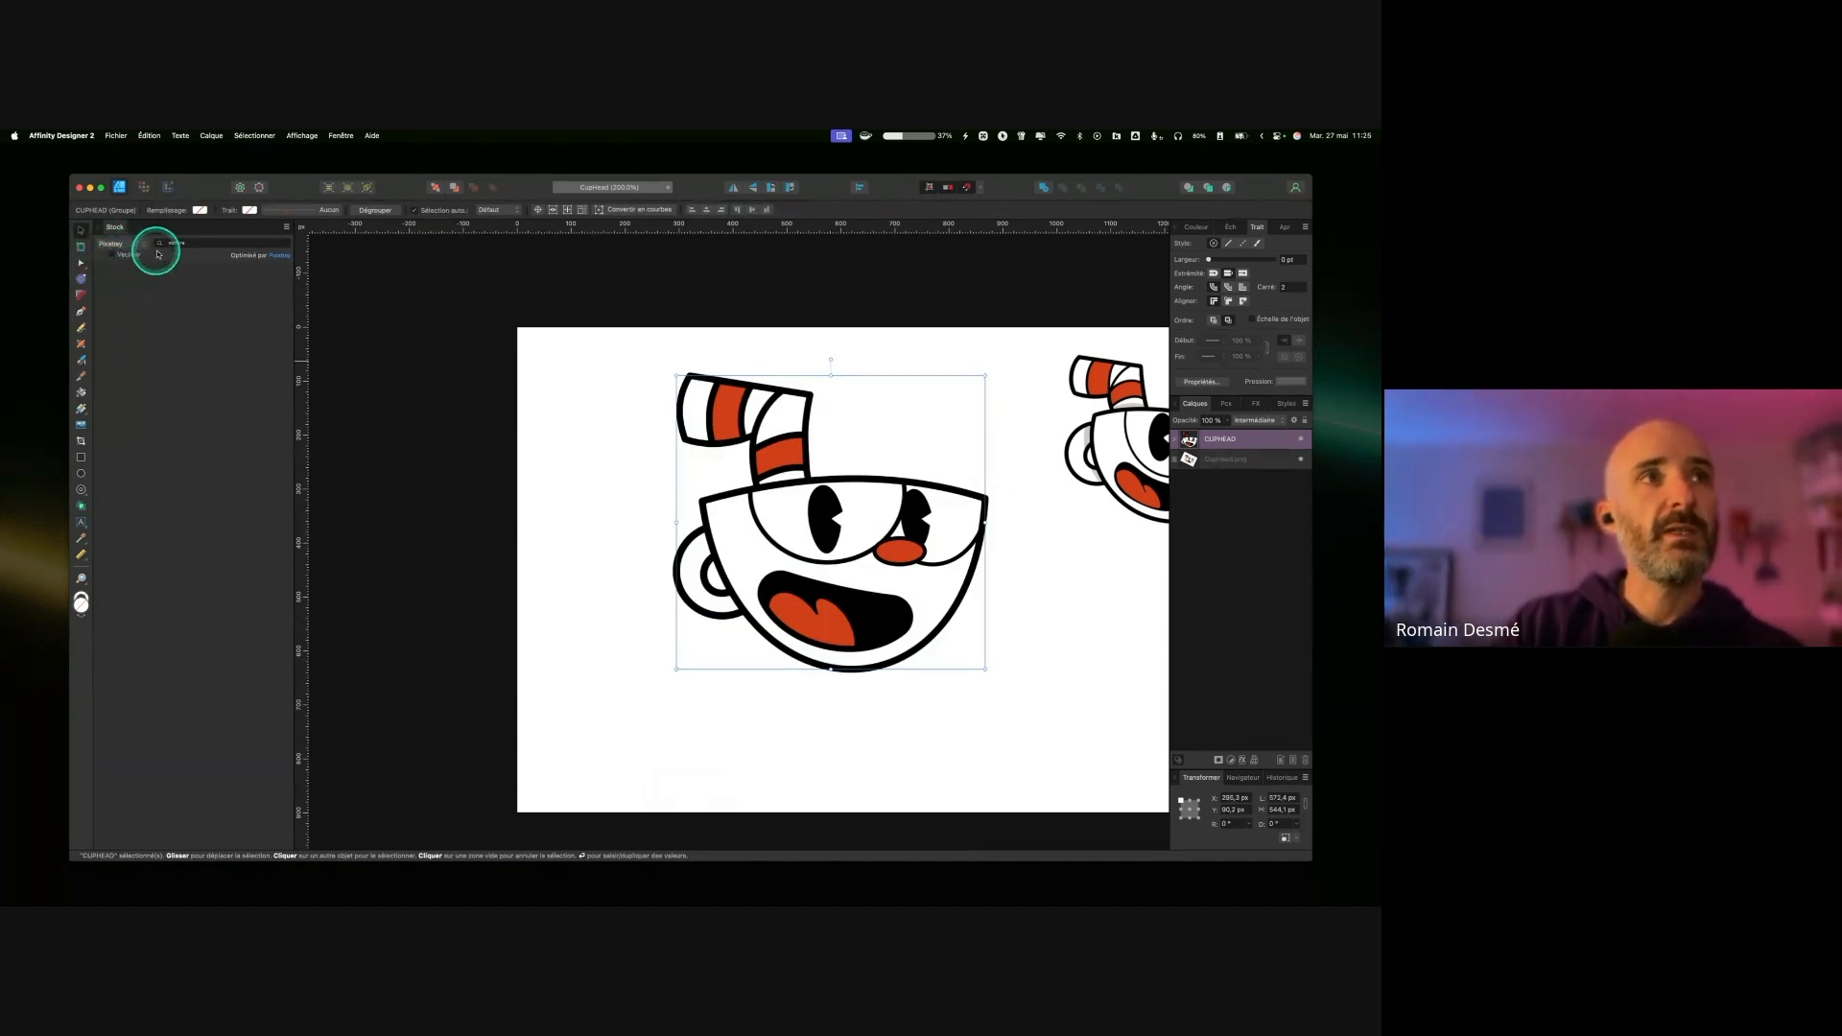
click(113, 256)
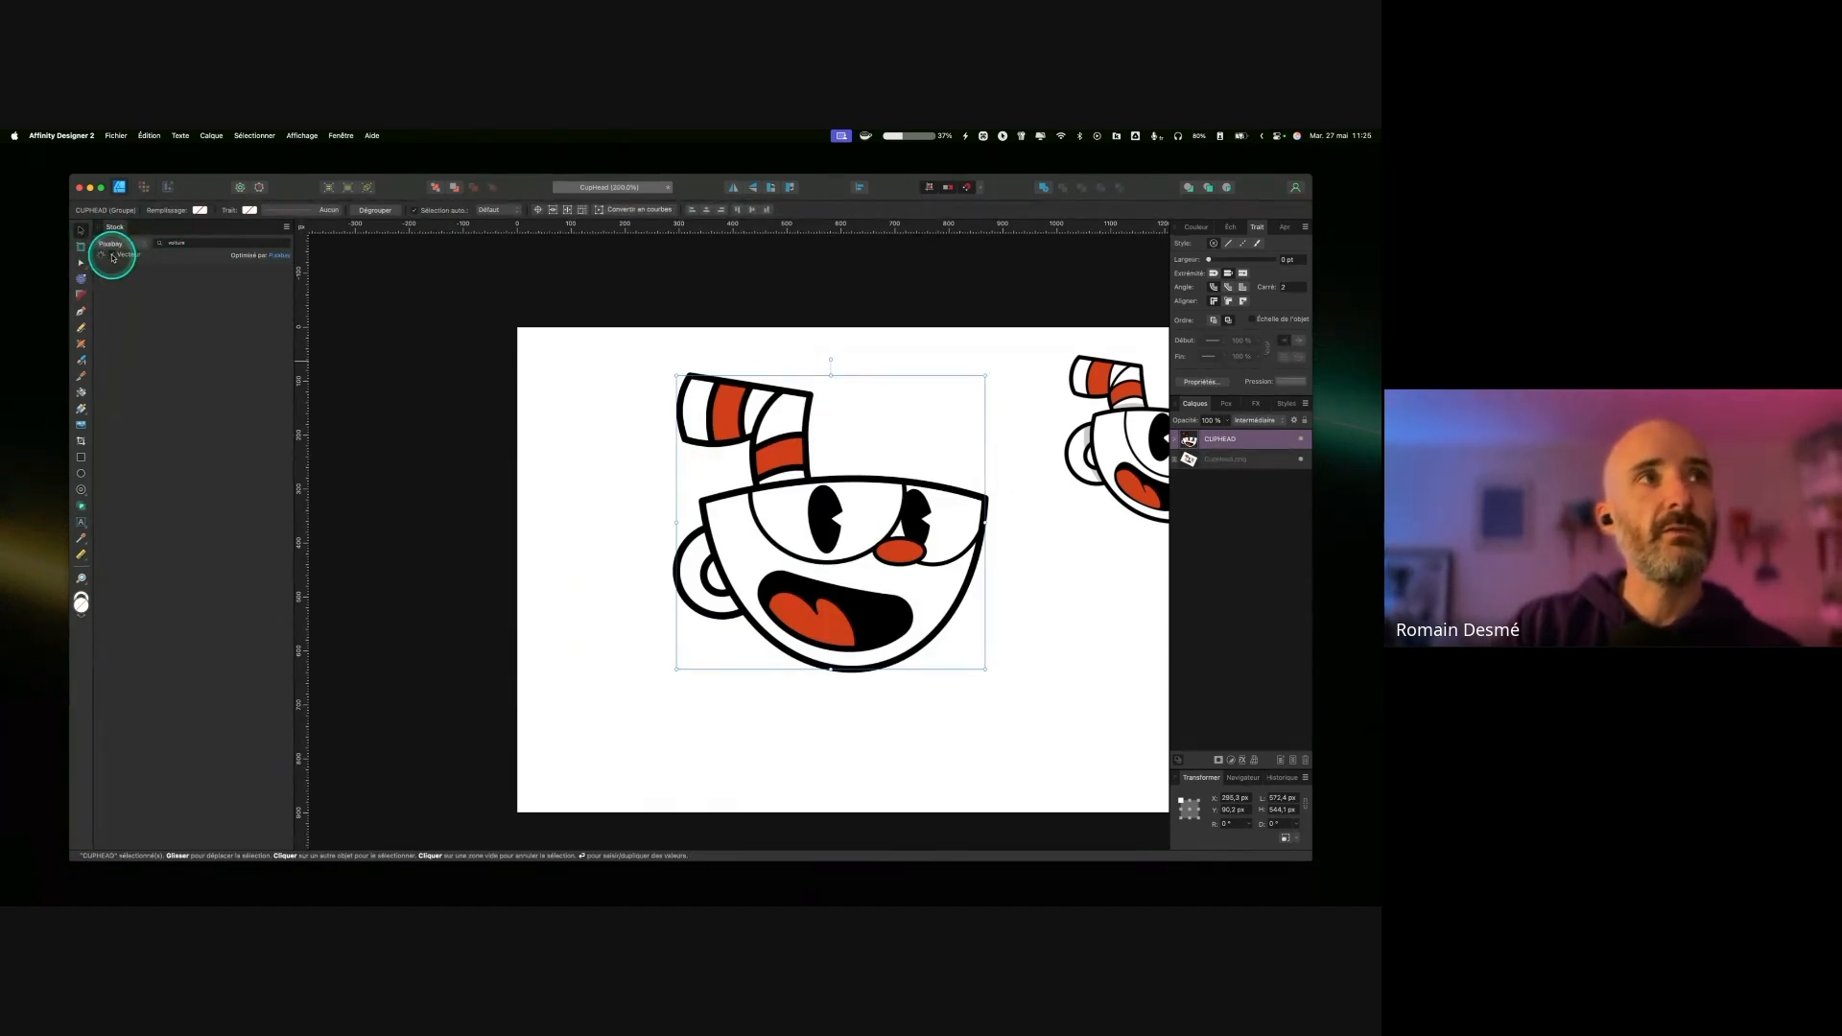
key(Return)
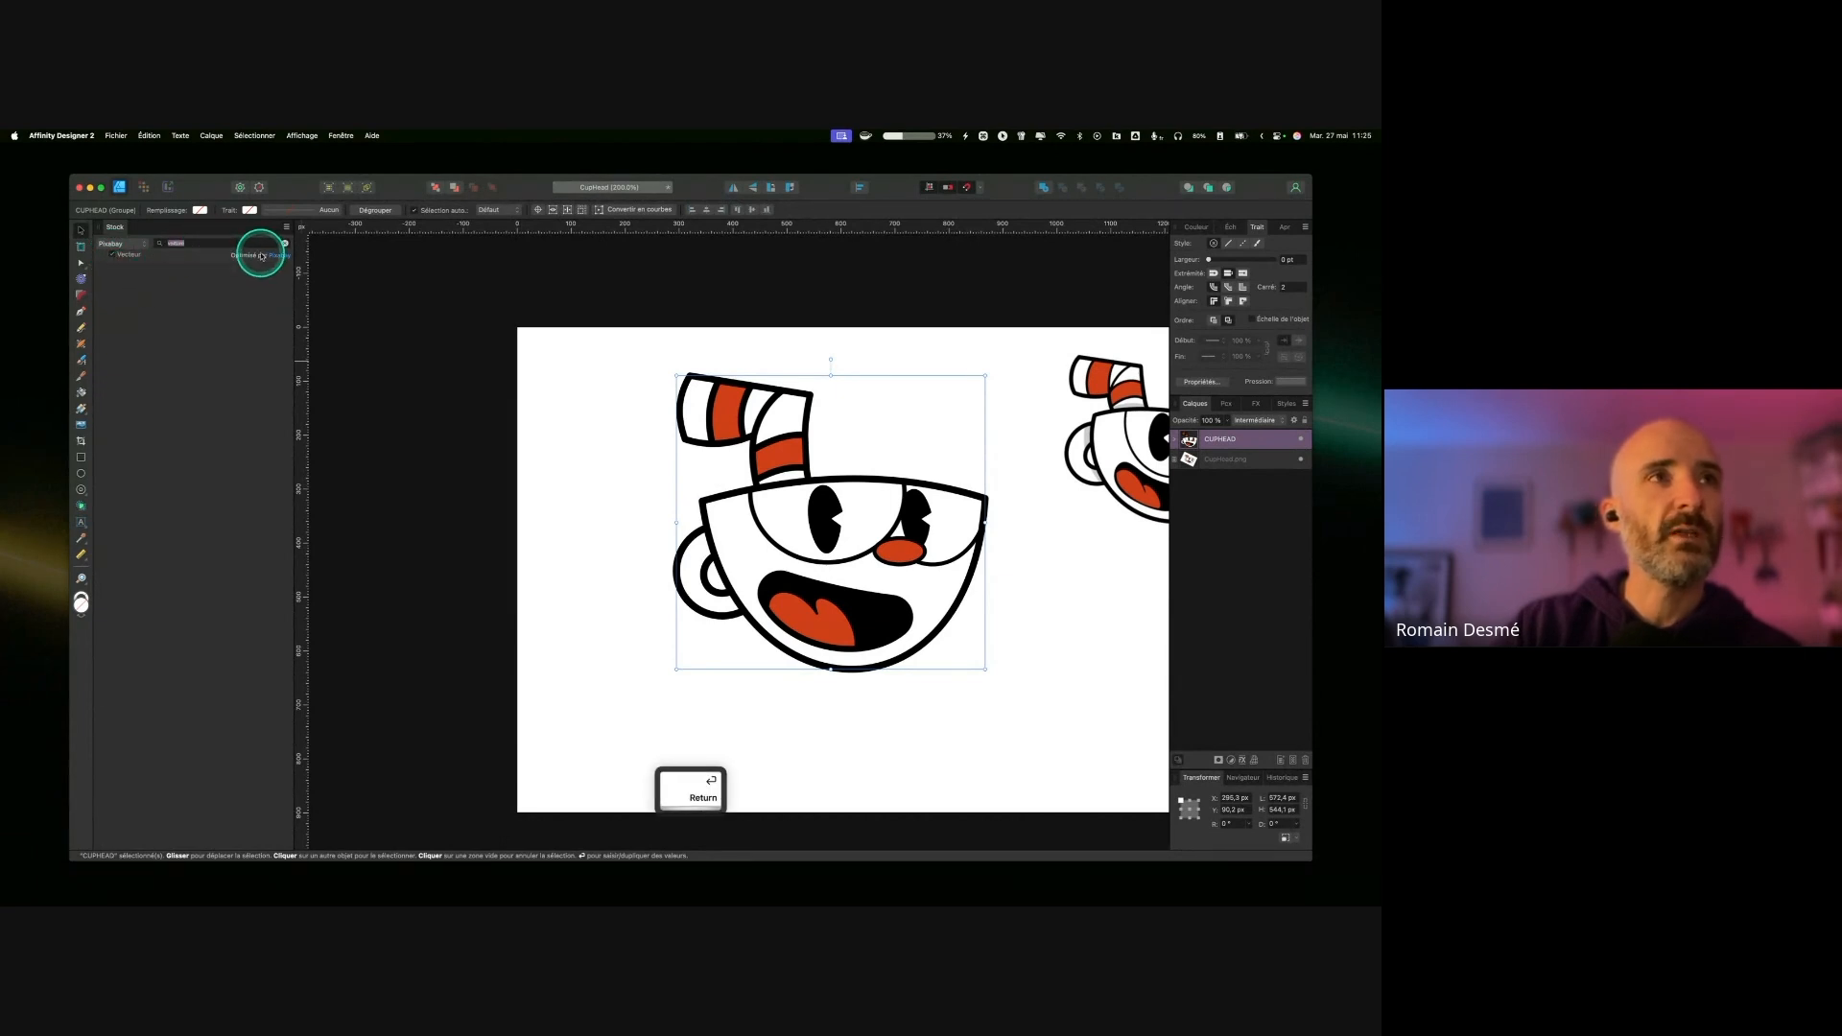
click(227, 242)
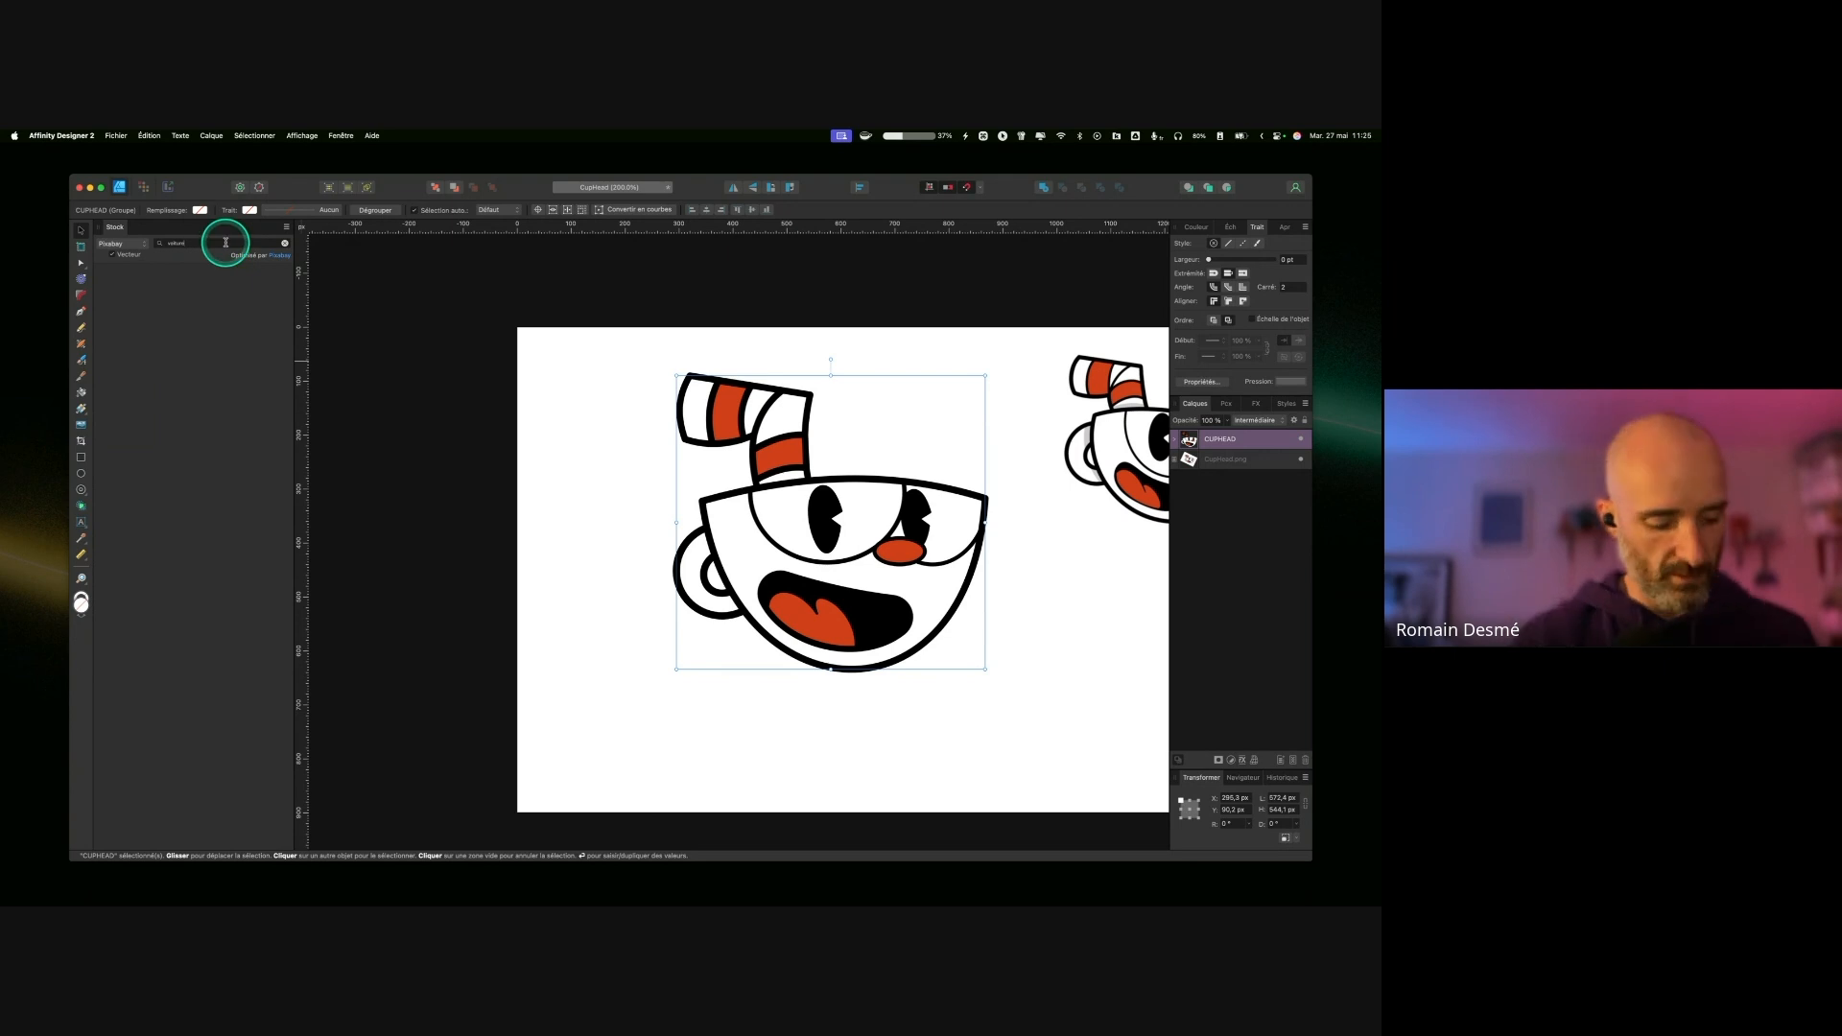
key(super+a)
text(car)
key(Return)
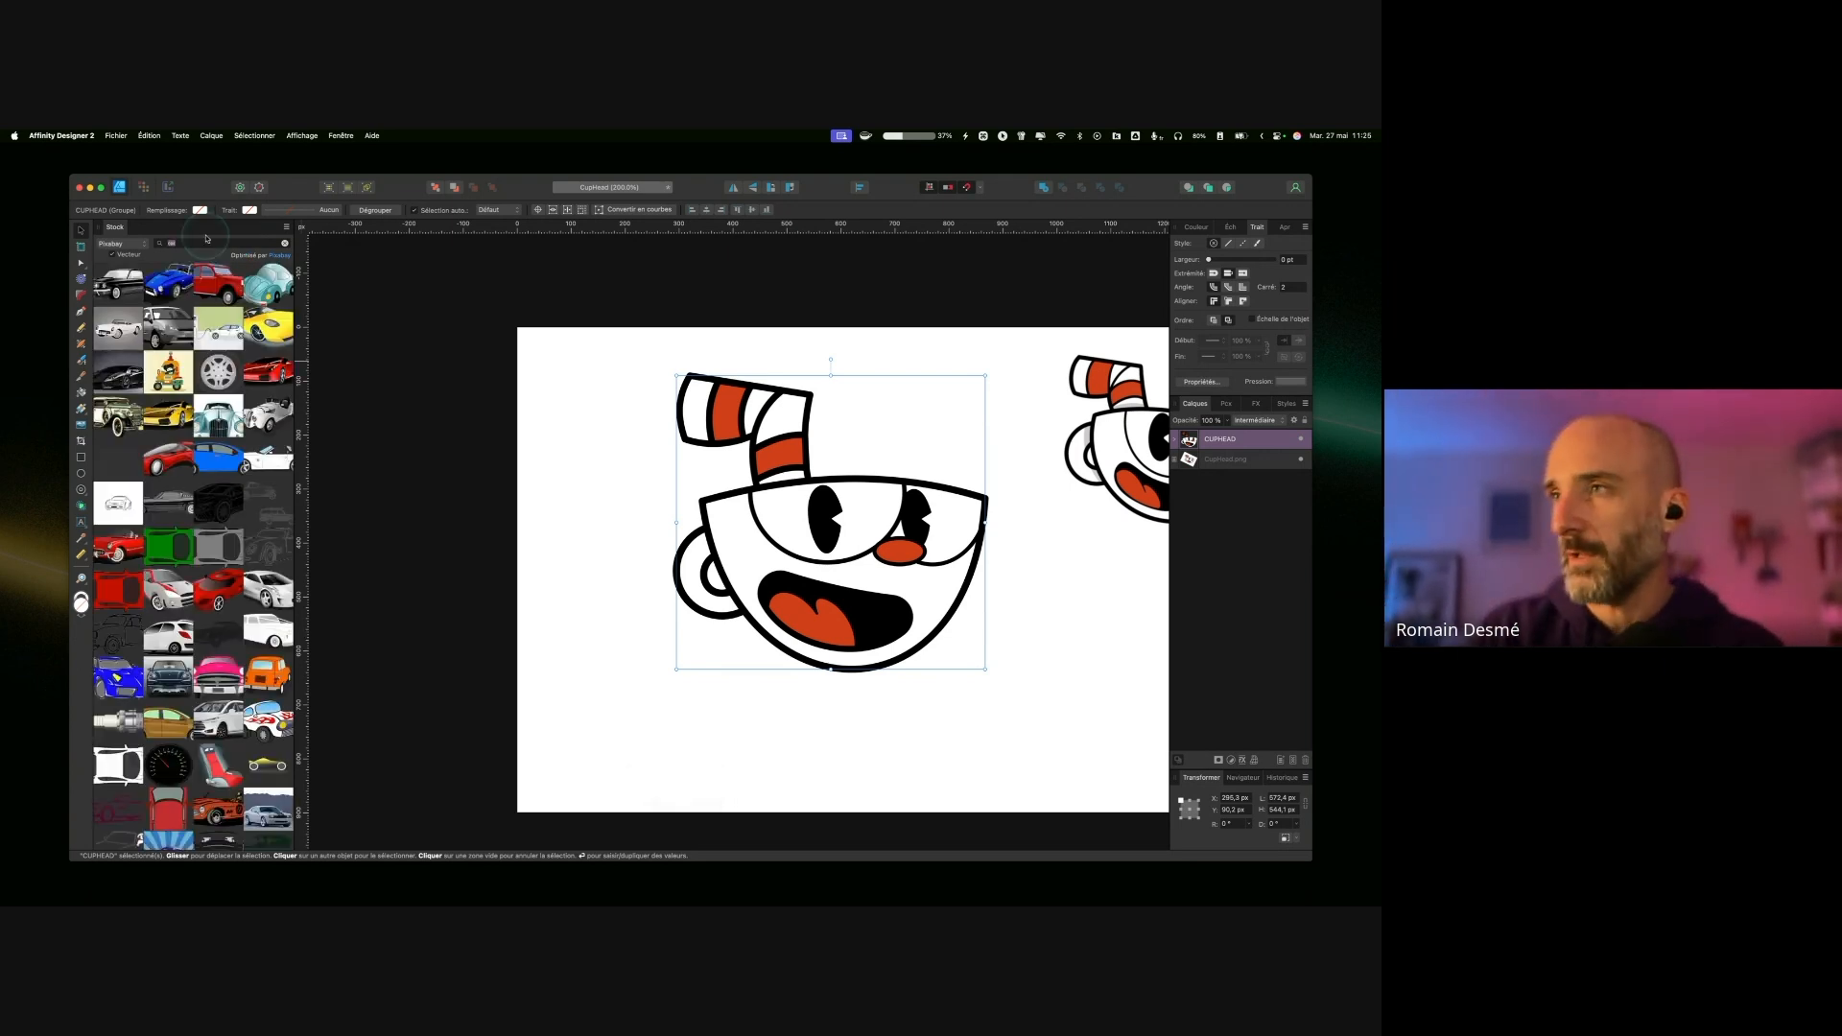
Step: Turn off the vector-only filter to view the Pixabay car photos, and clear the stock search
click(145, 245)
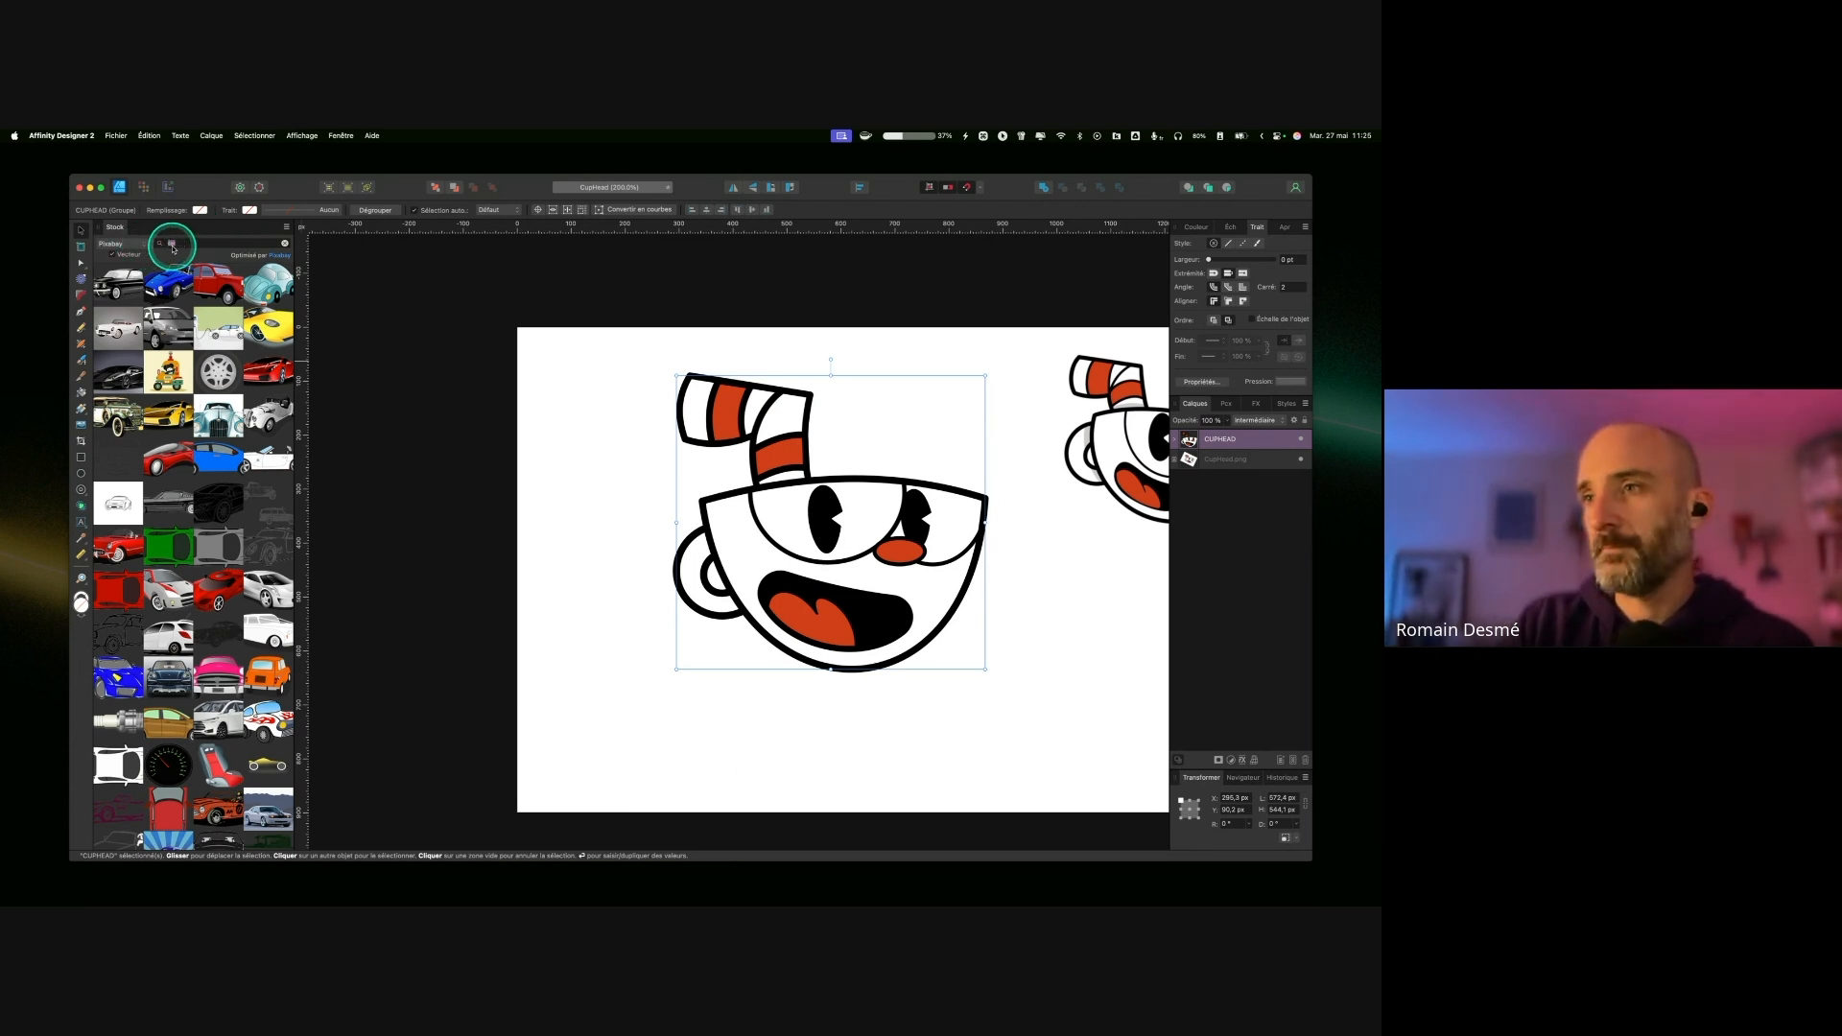
click(113, 255)
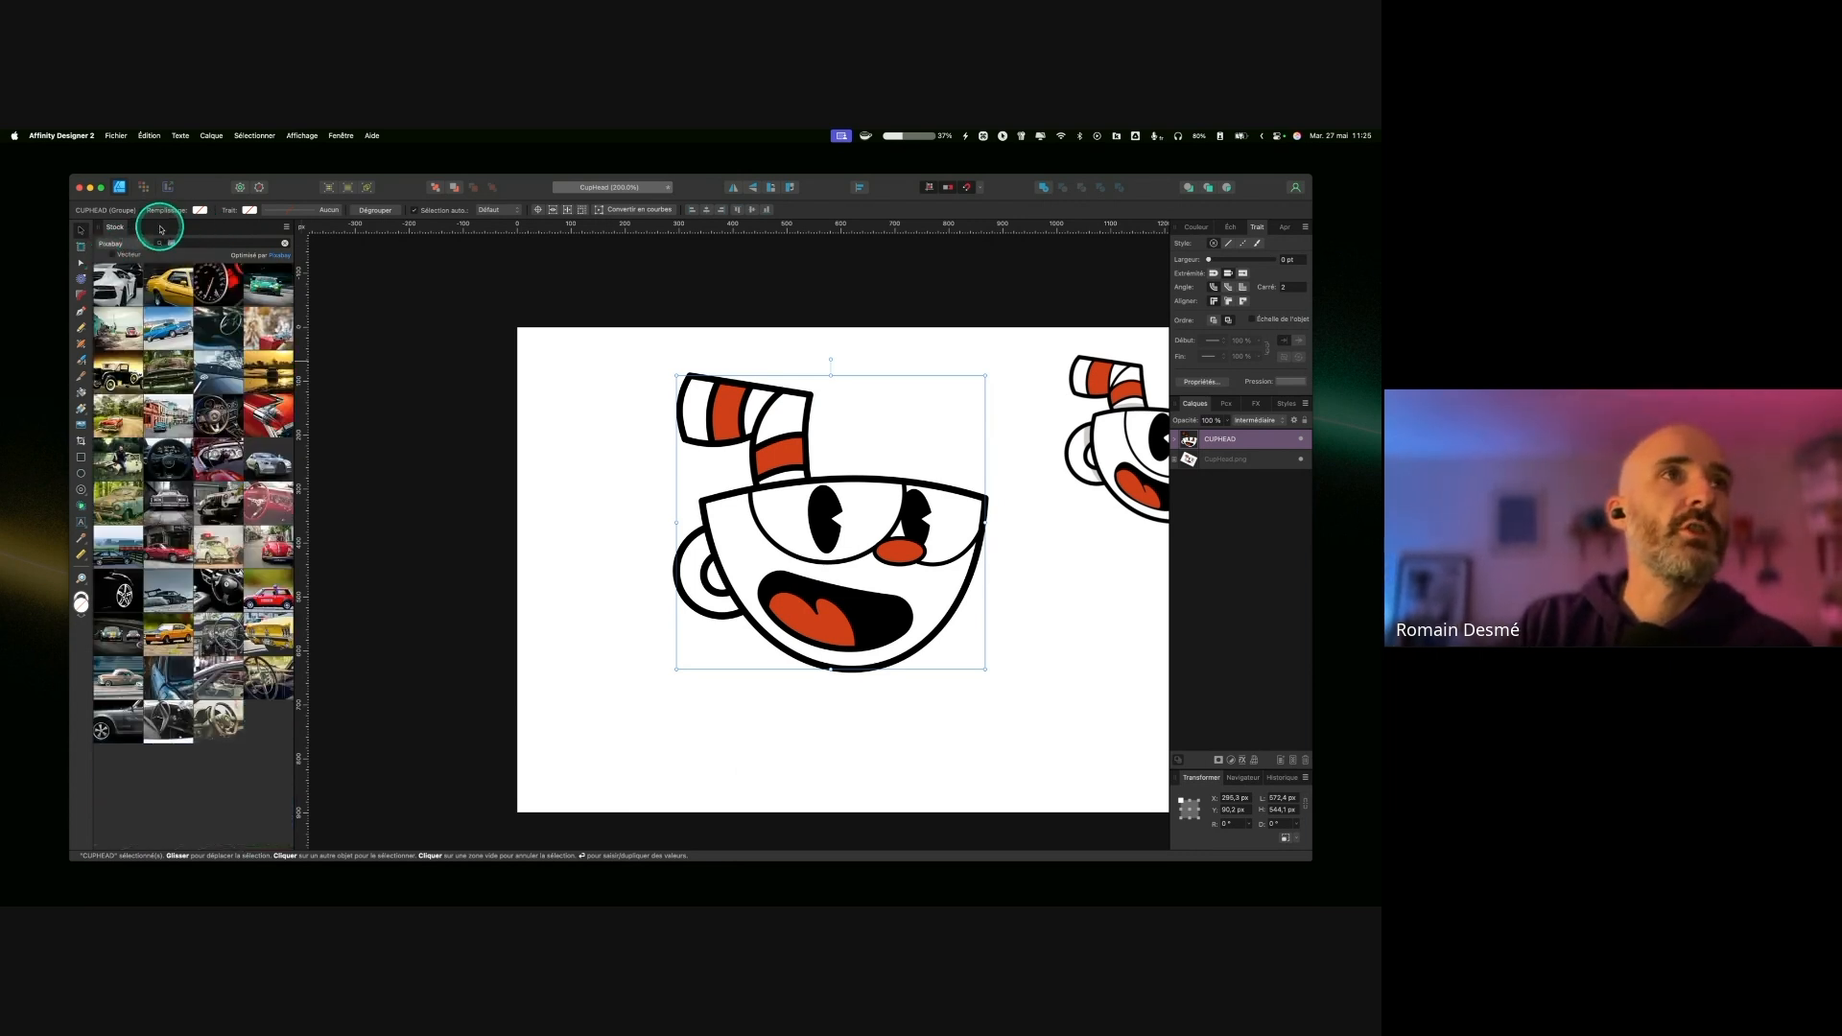
click(284, 244)
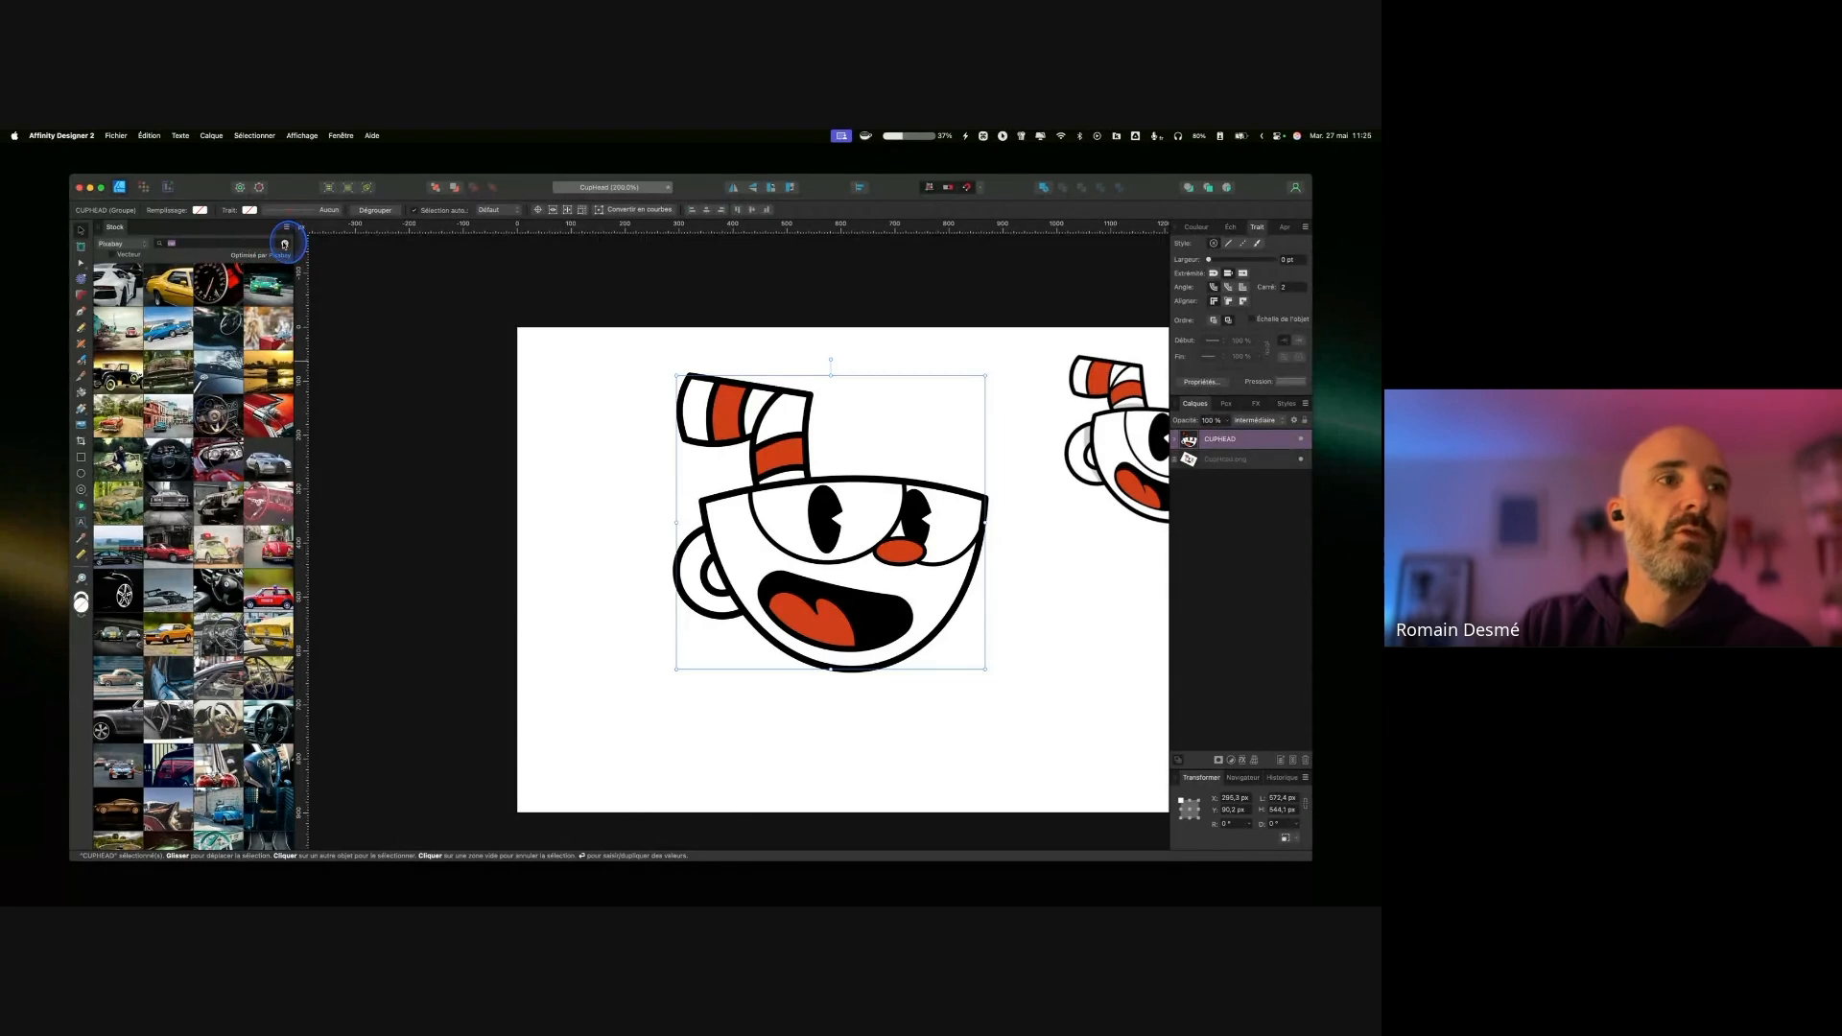
click(259, 243)
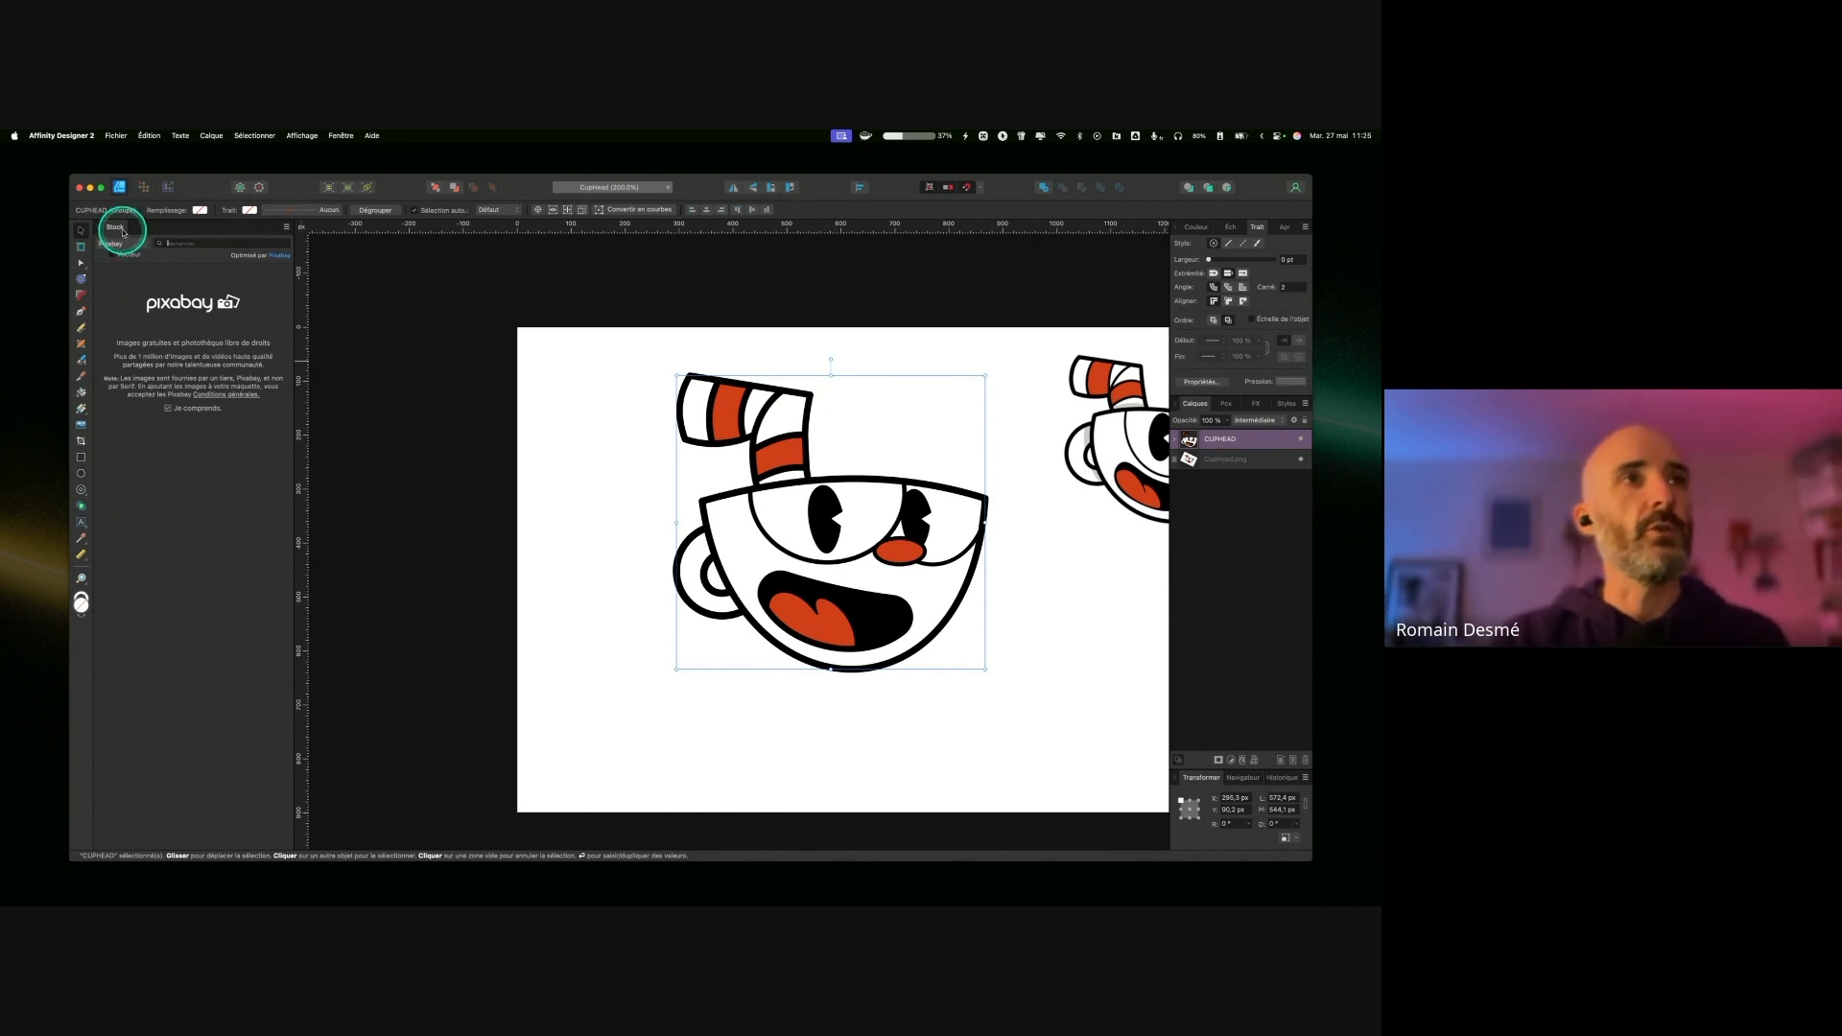
Step: Hide the Stock panel
click(340, 135)
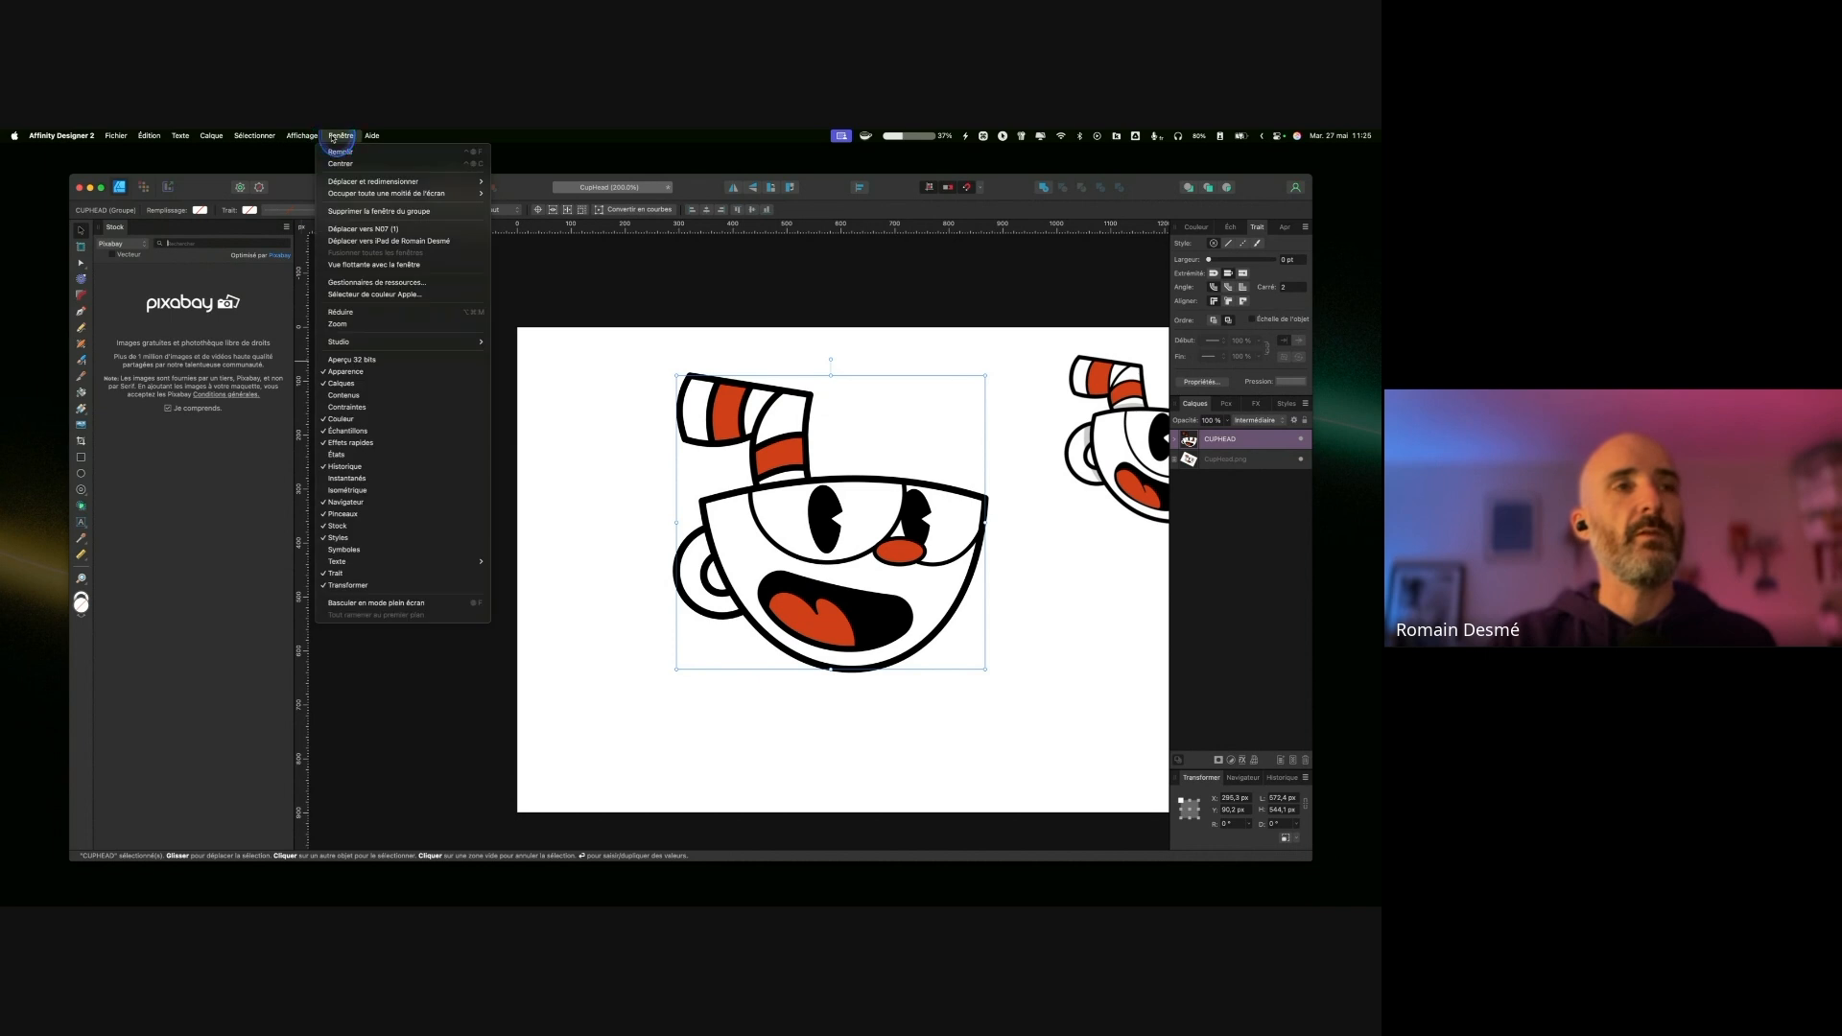
click(345, 526)
key(Return)
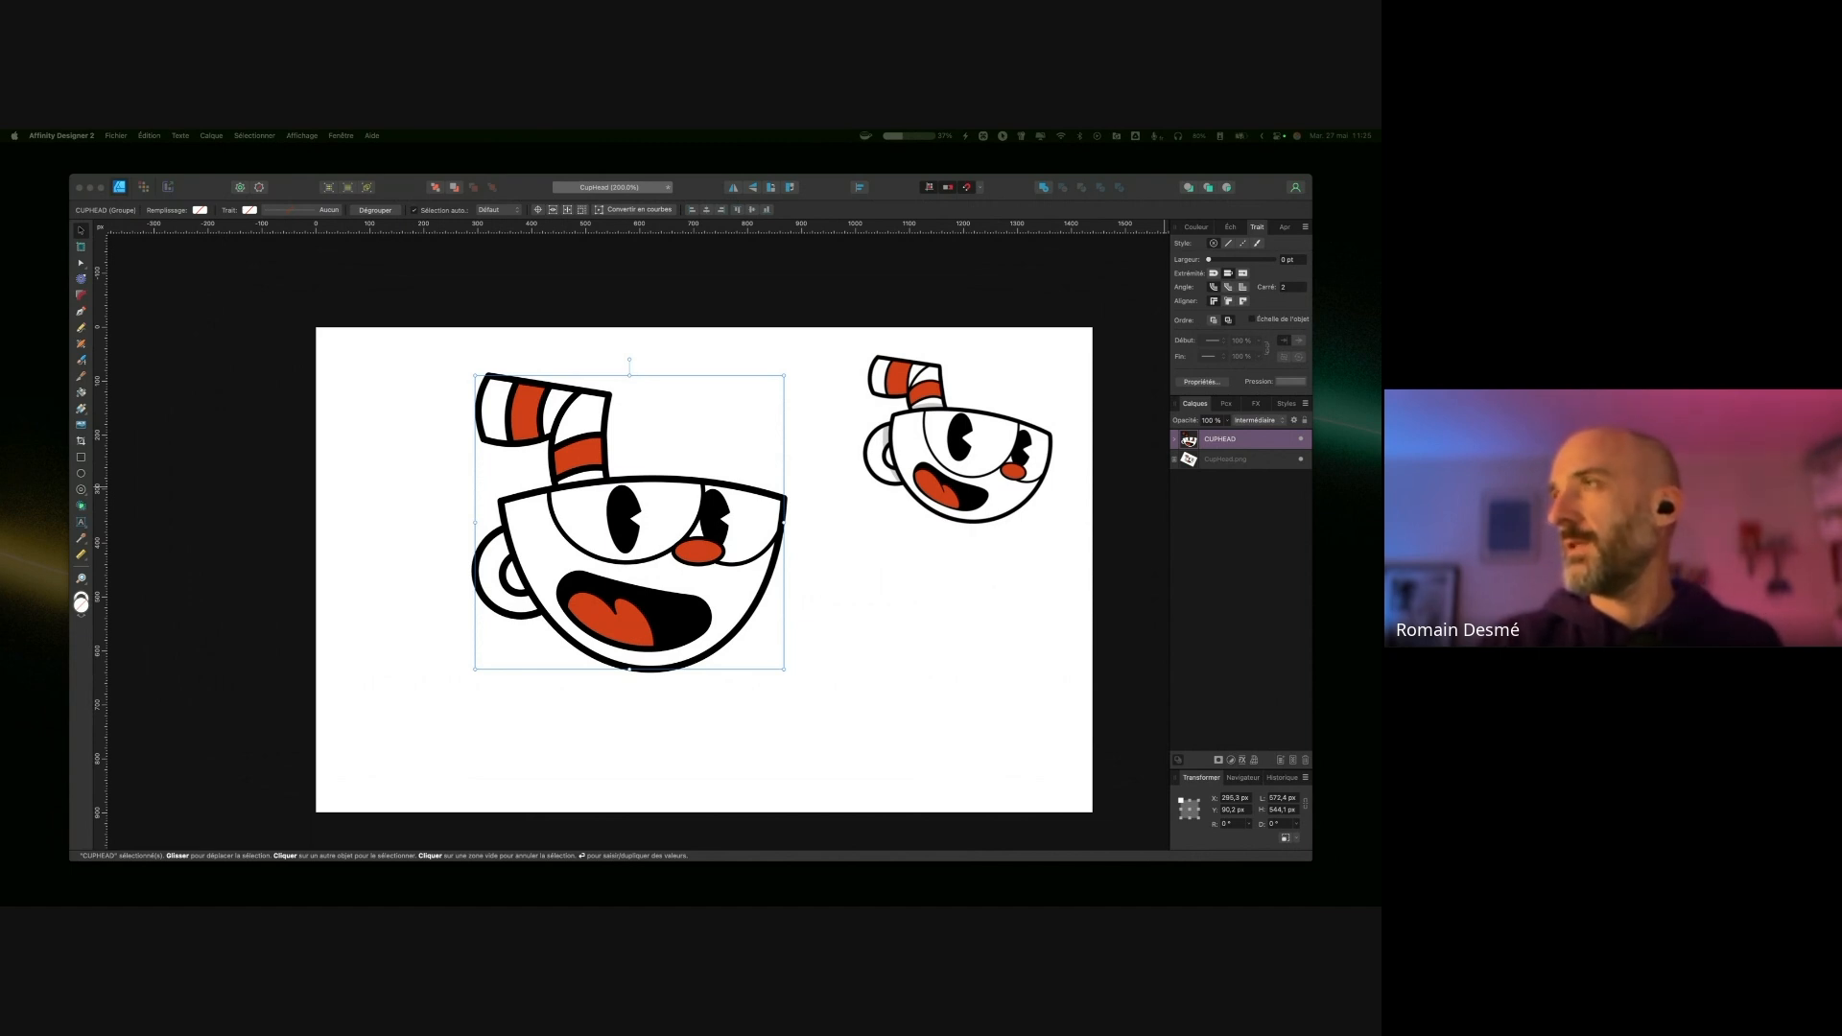
Step: Deselect the CUPHEAD group and close the Cuphead document, saving its changes
click(294, 306)
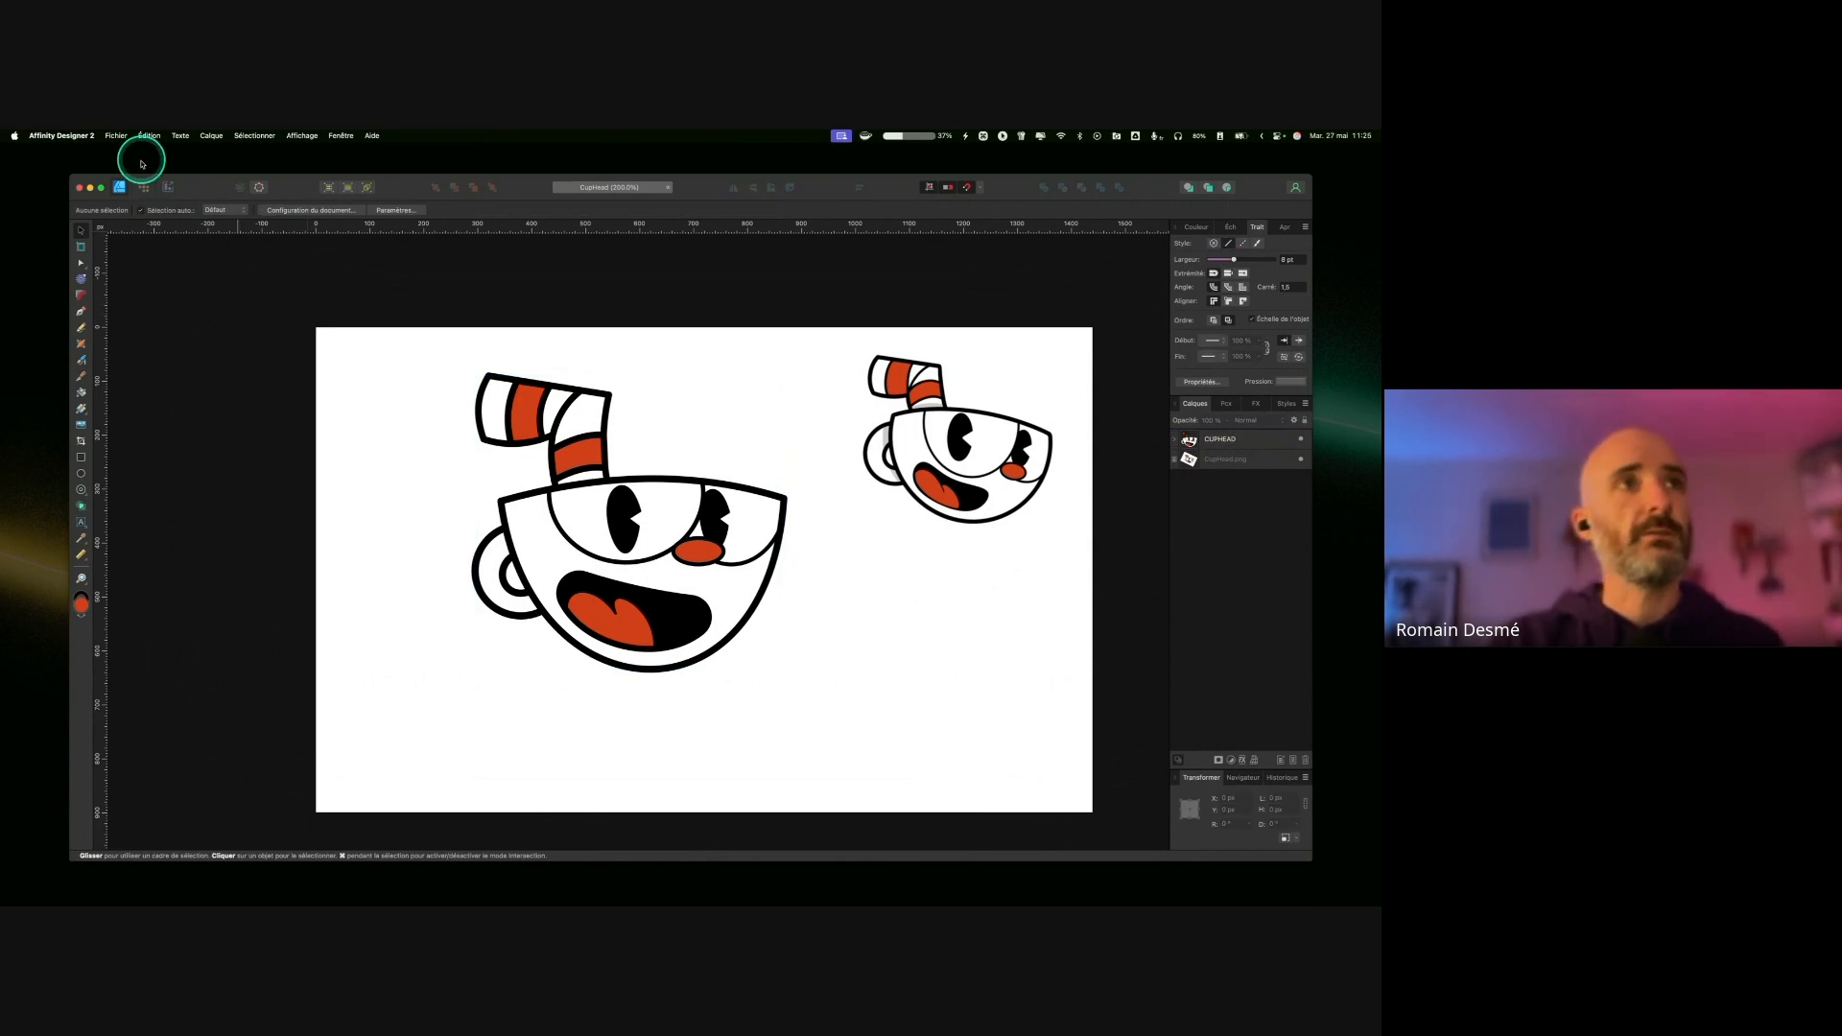
key(super+w)
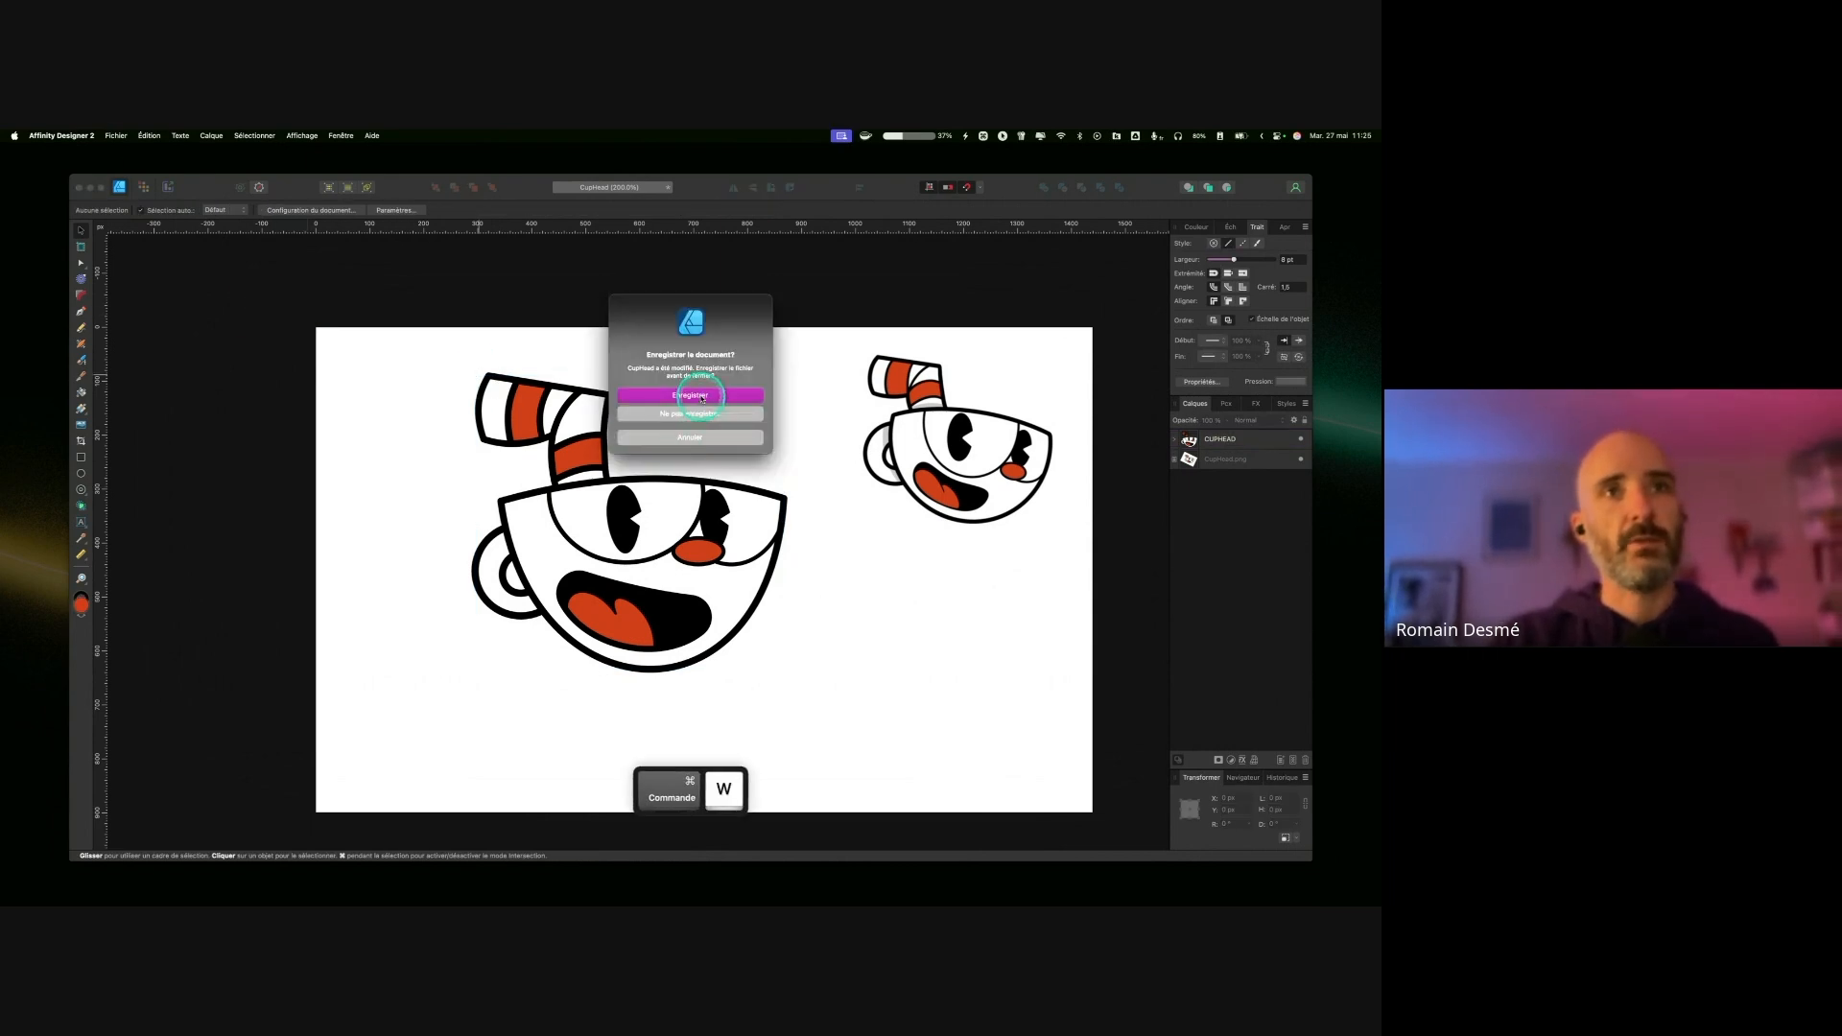
click(701, 399)
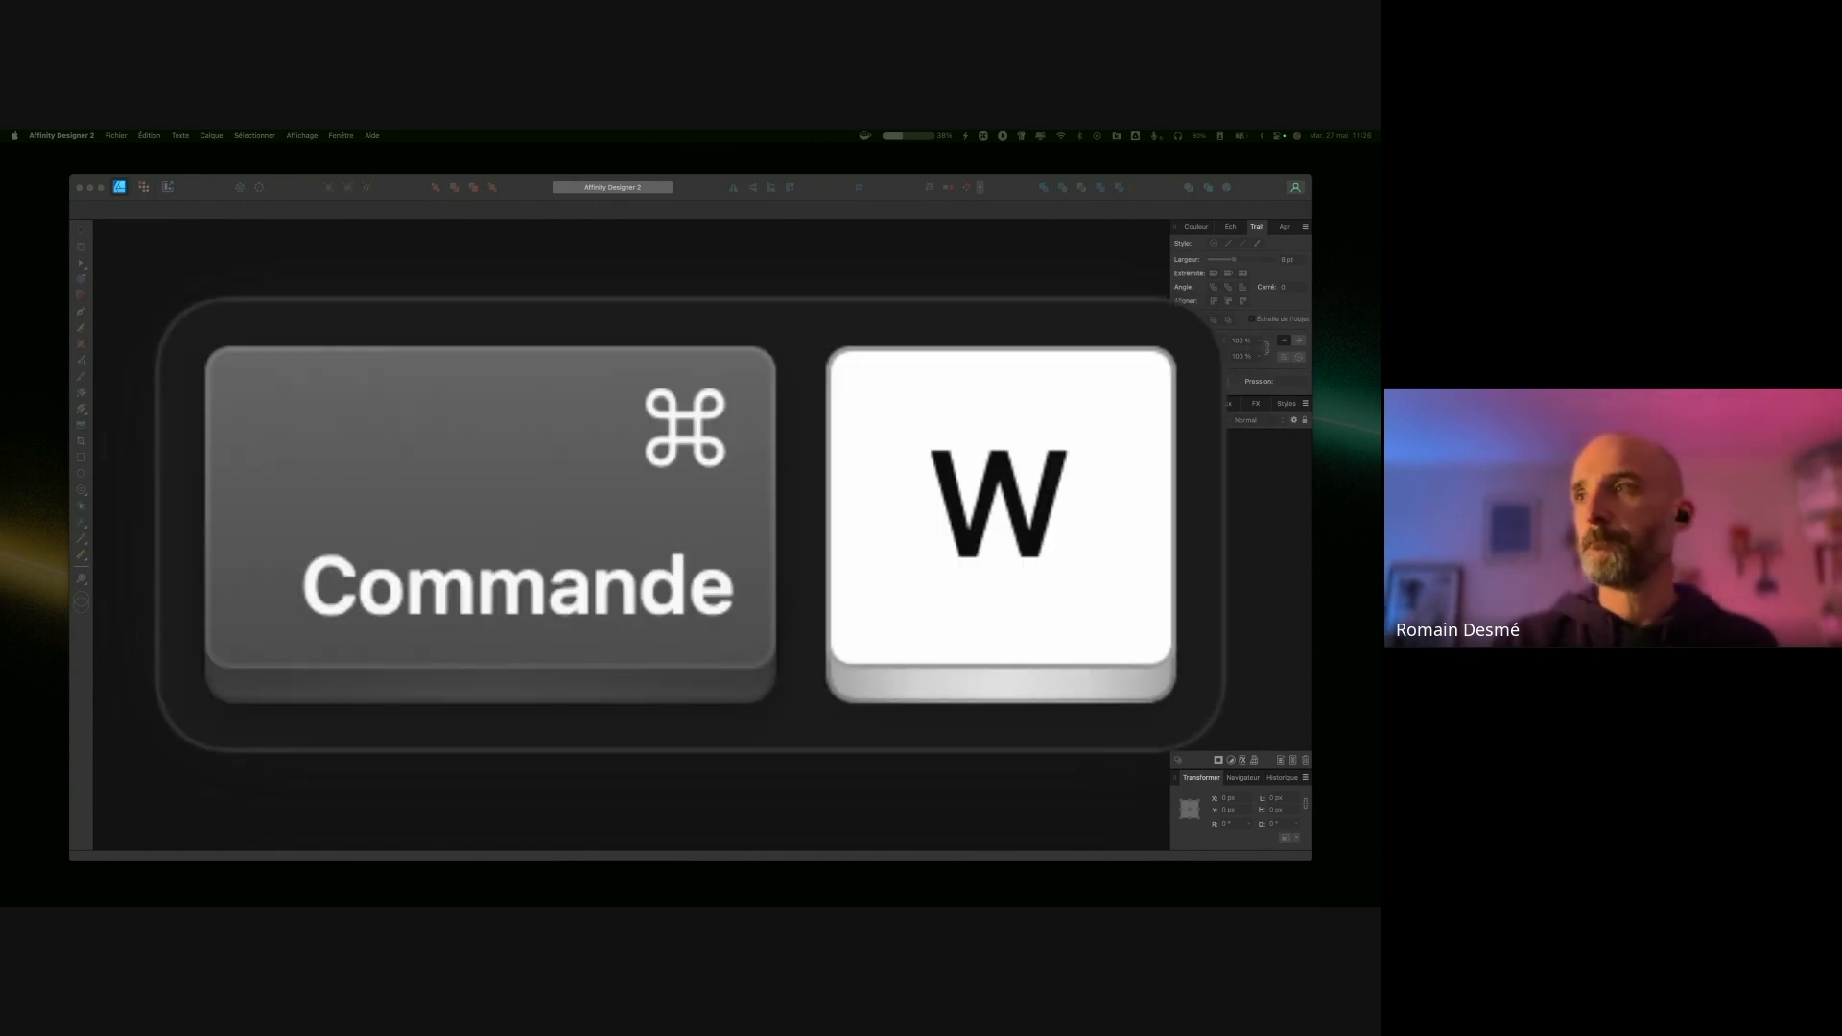
Step: Start a new document and show the print page presets instead of the web ones
click(117, 135)
click(125, 151)
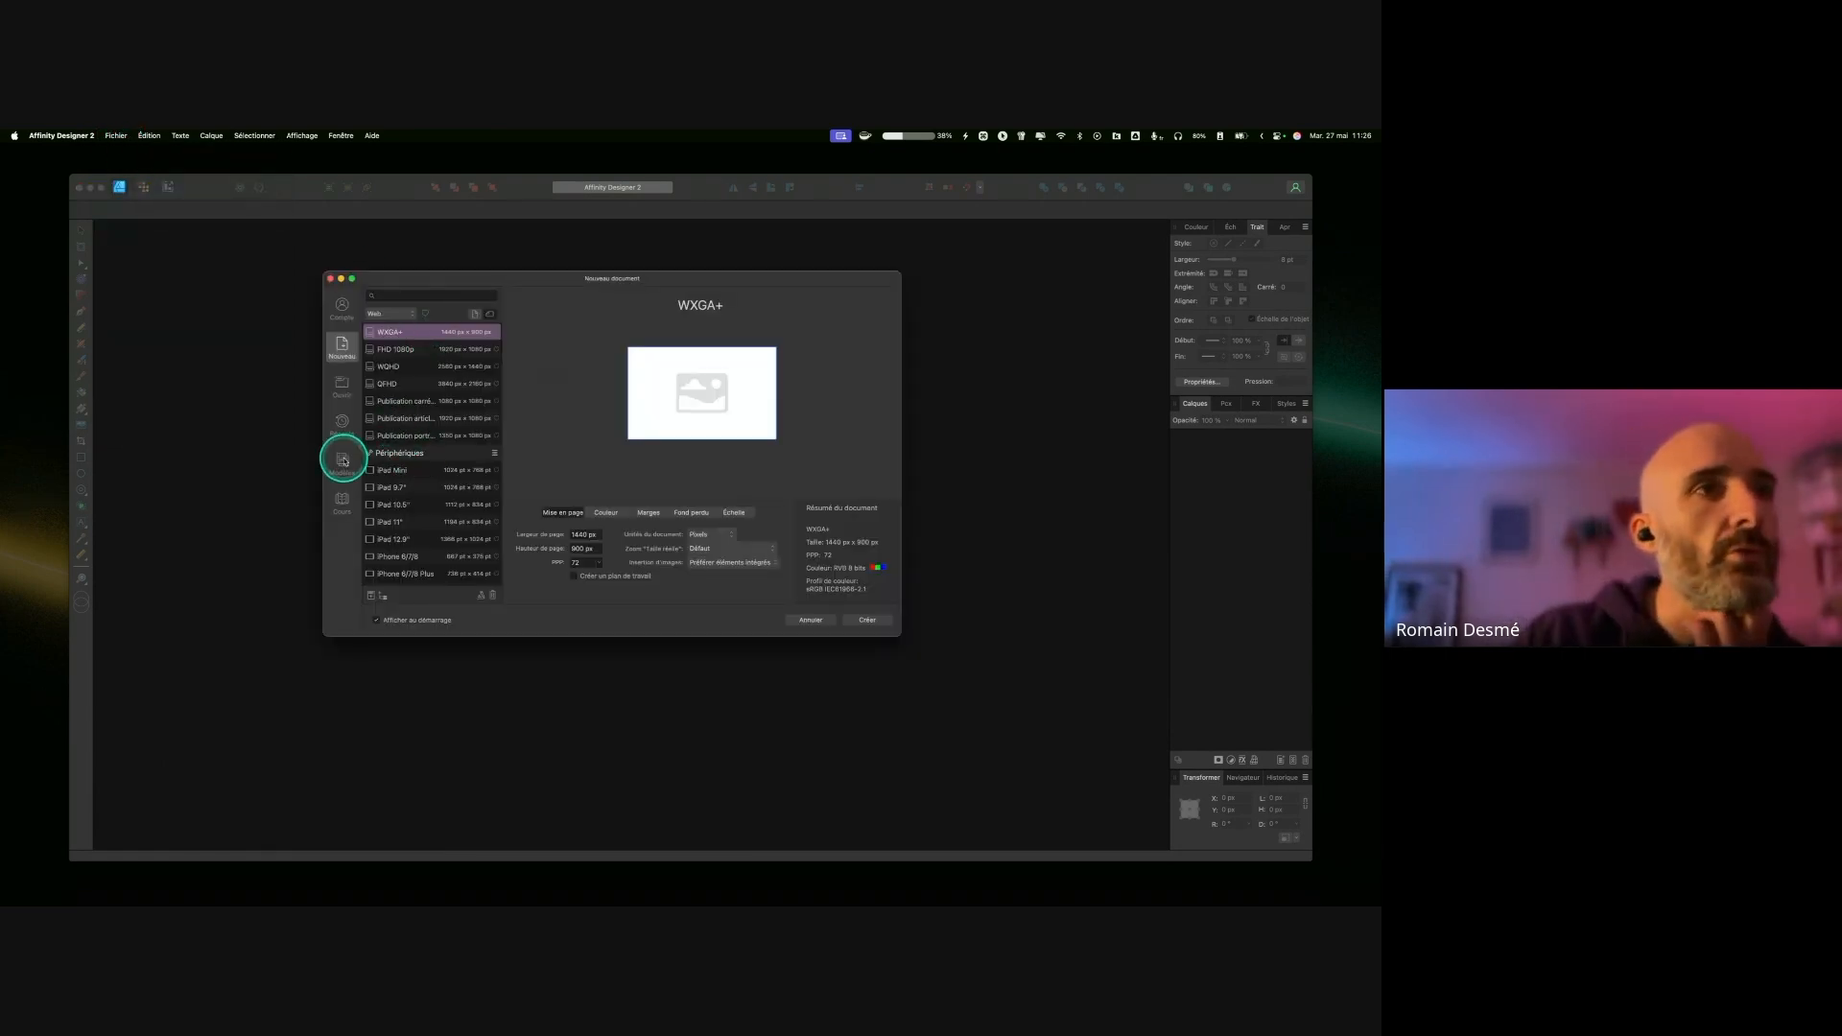
click(389, 313)
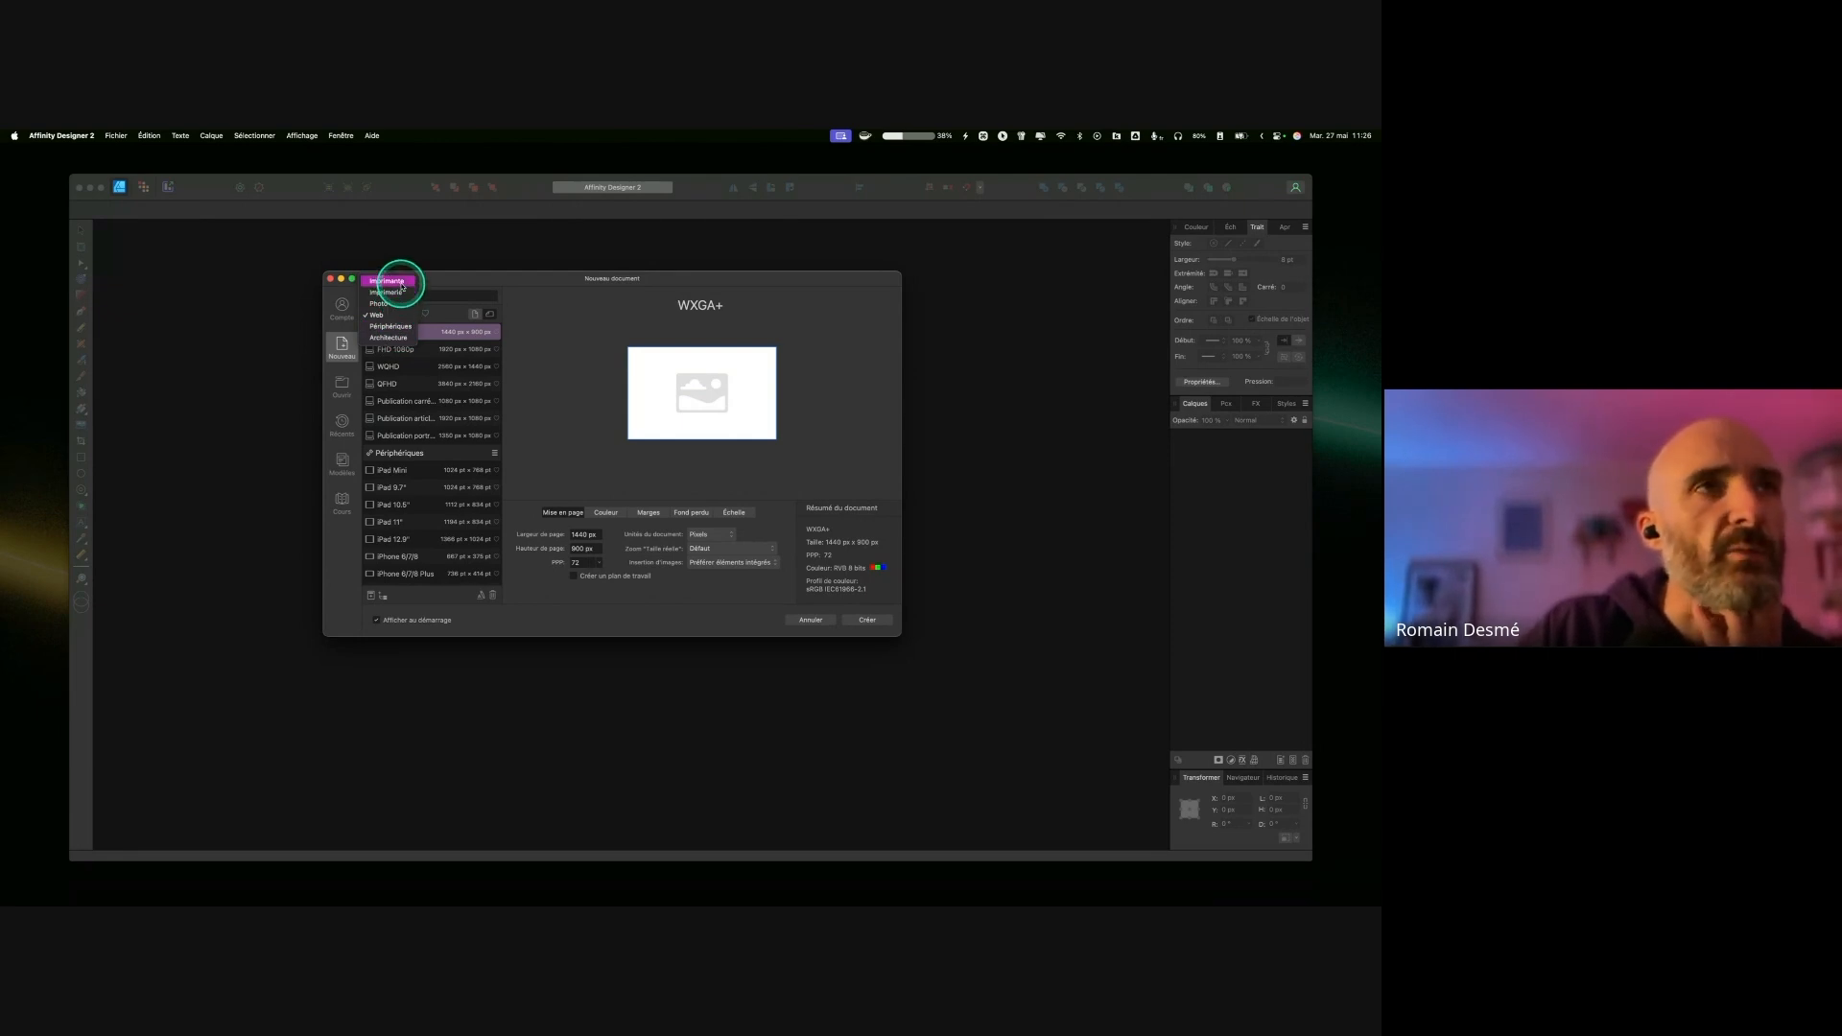
click(402, 285)
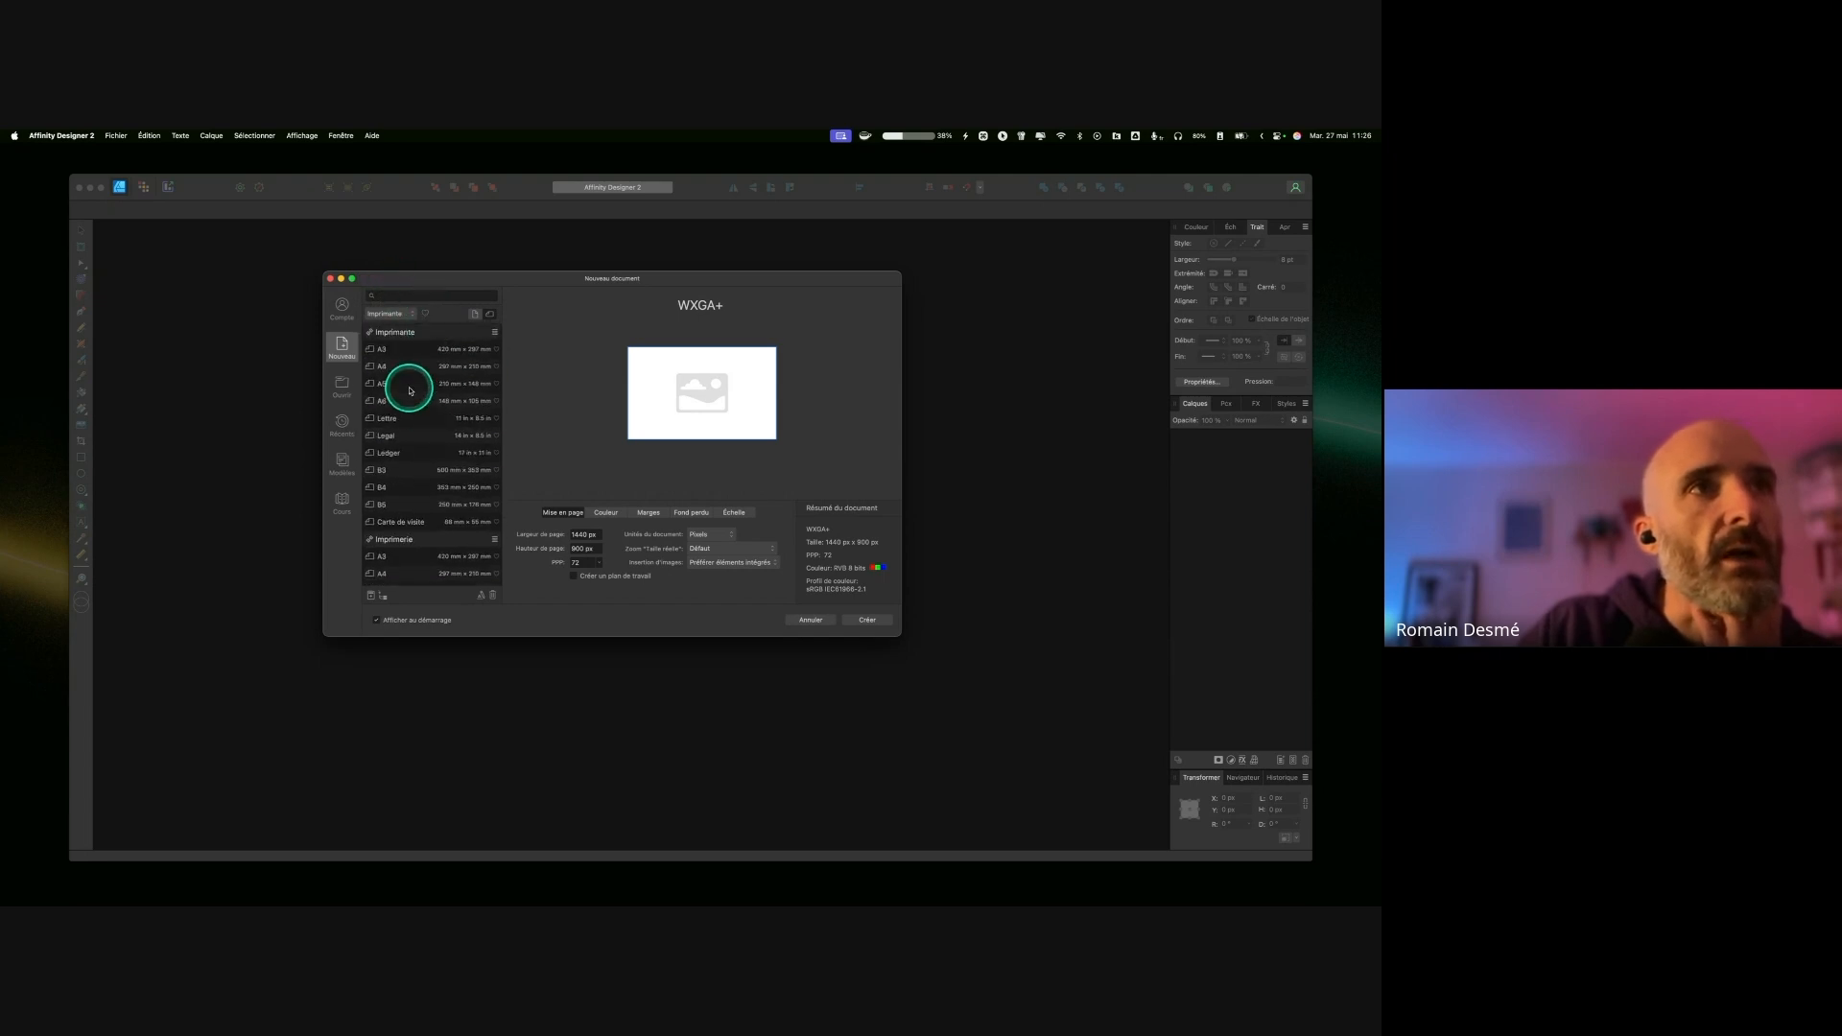
scroll(430, 403, up, 2)
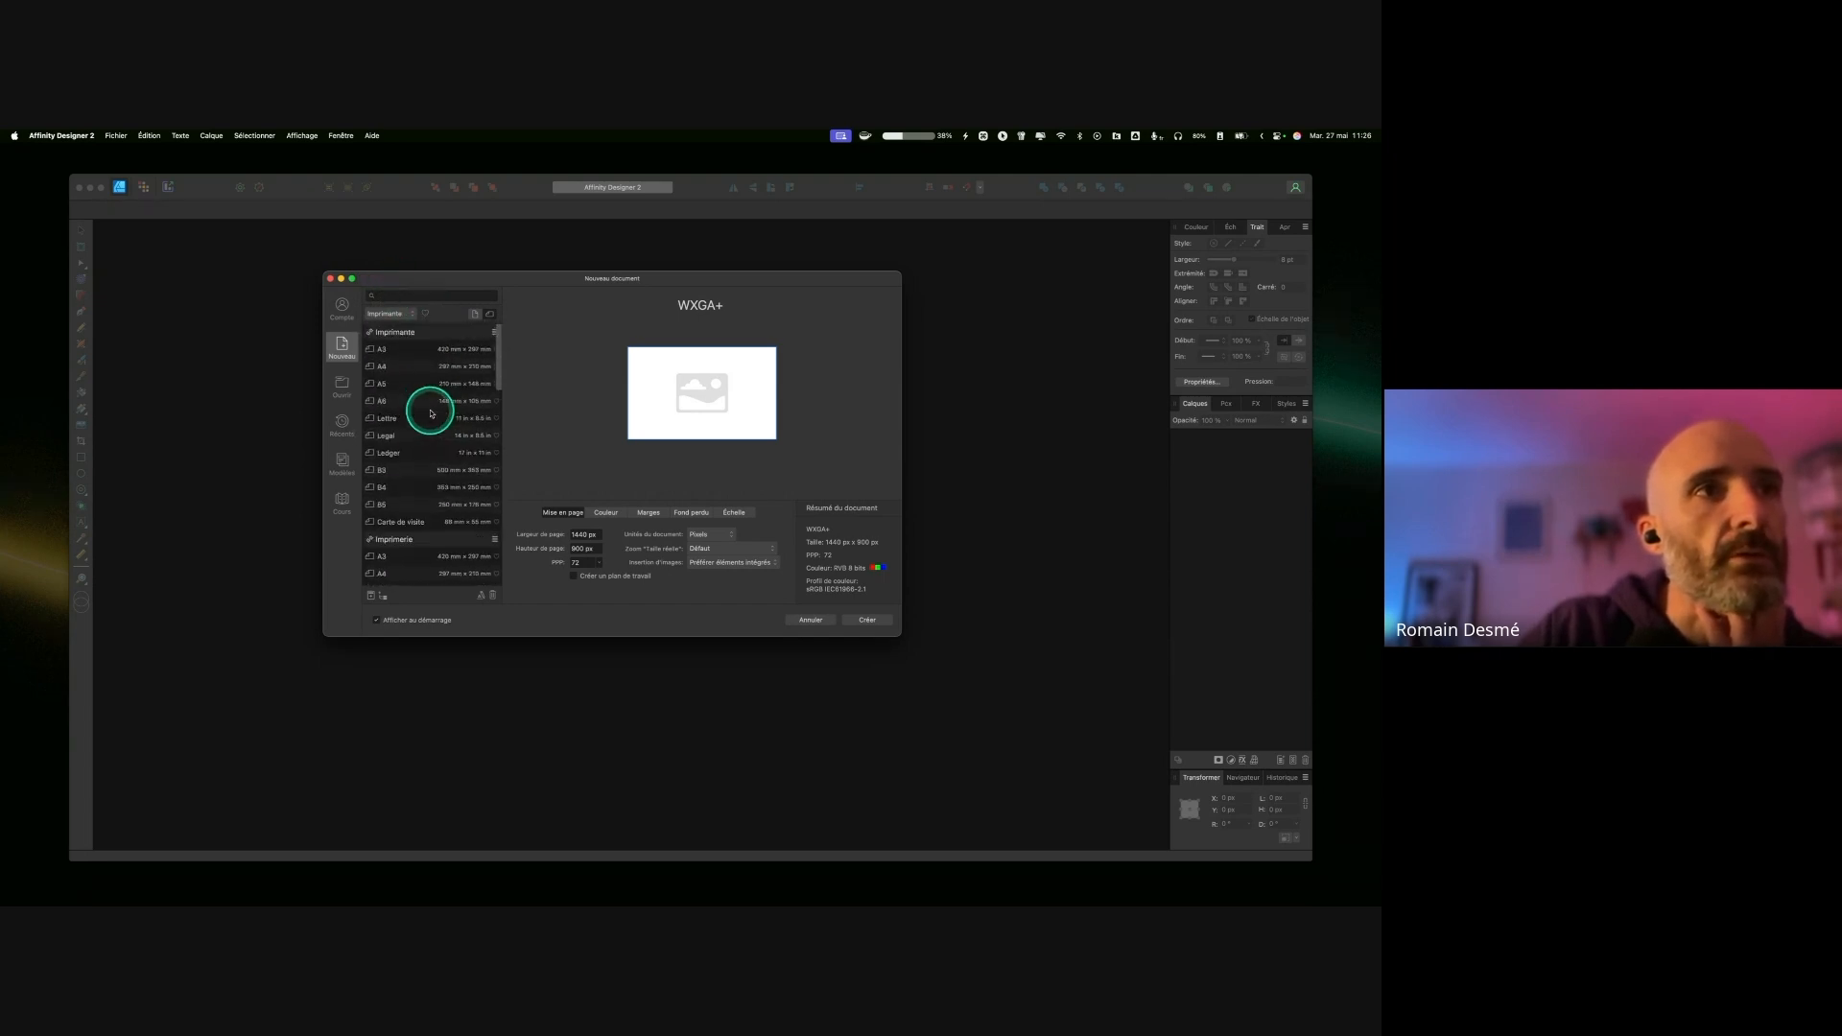
Step: Choose the A4 preset in portrait orientation and create the document
click(406, 351)
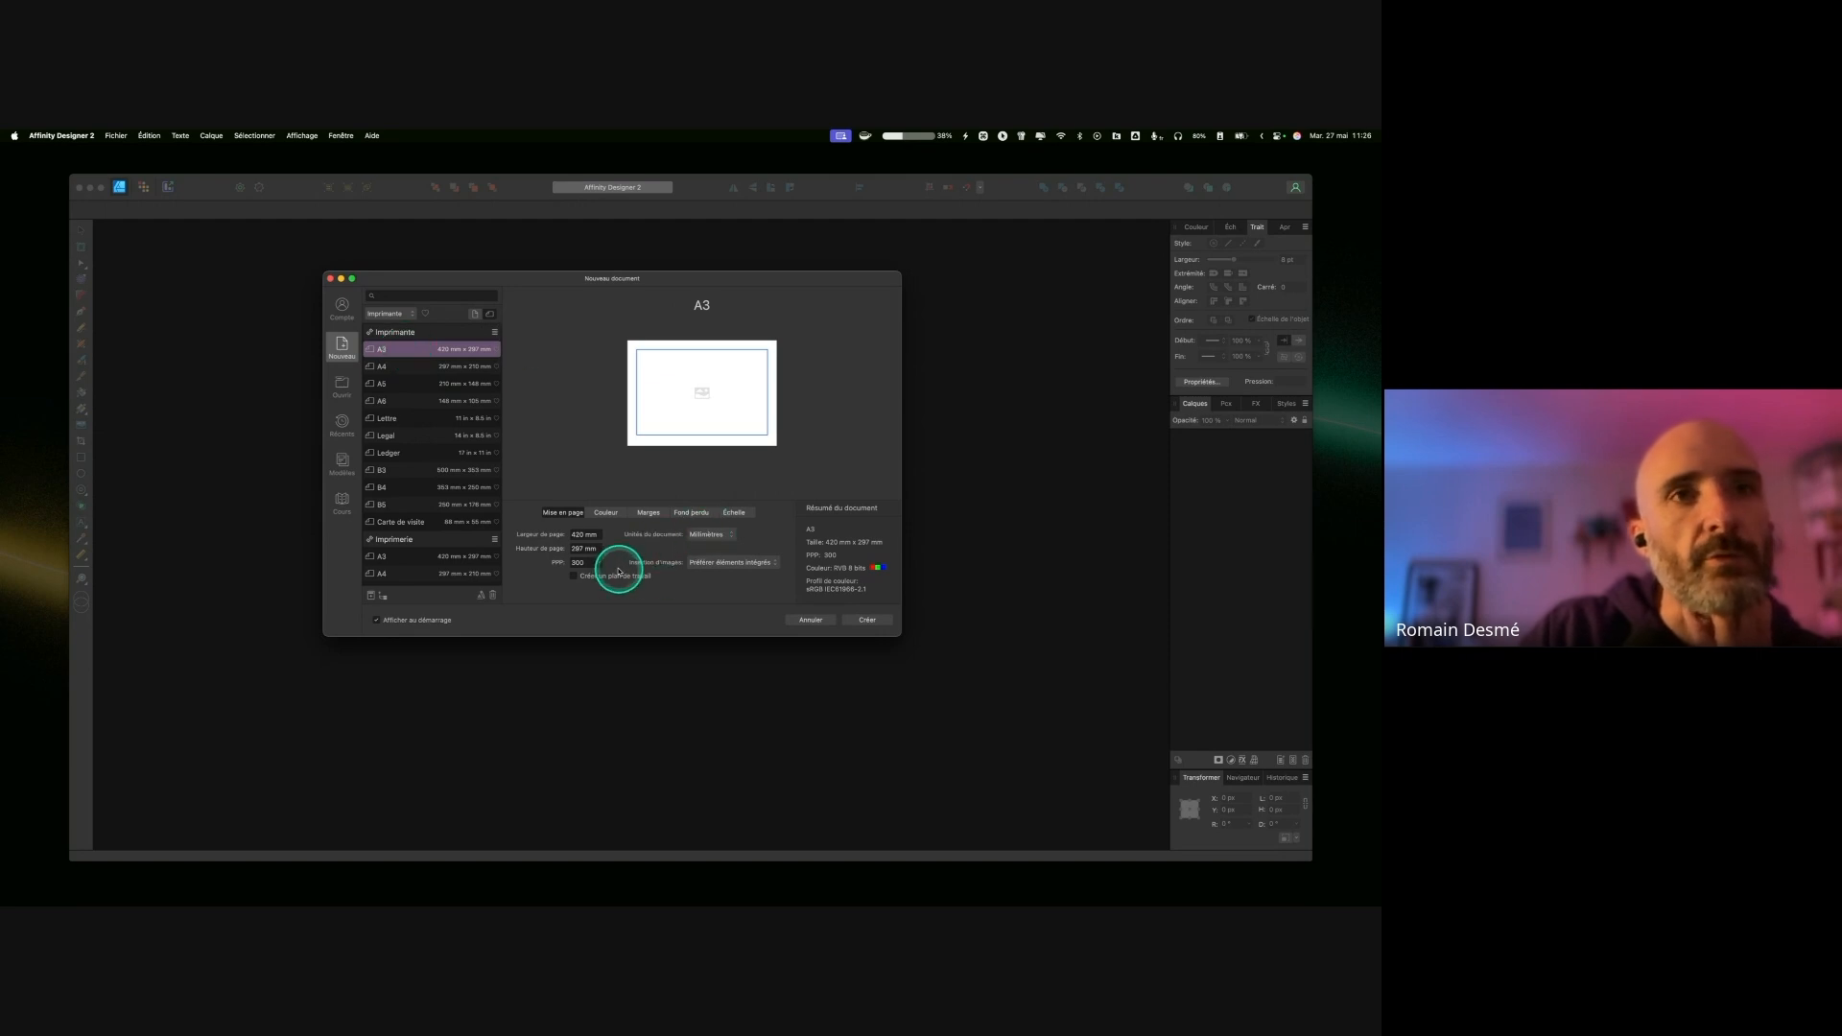
click(583, 534)
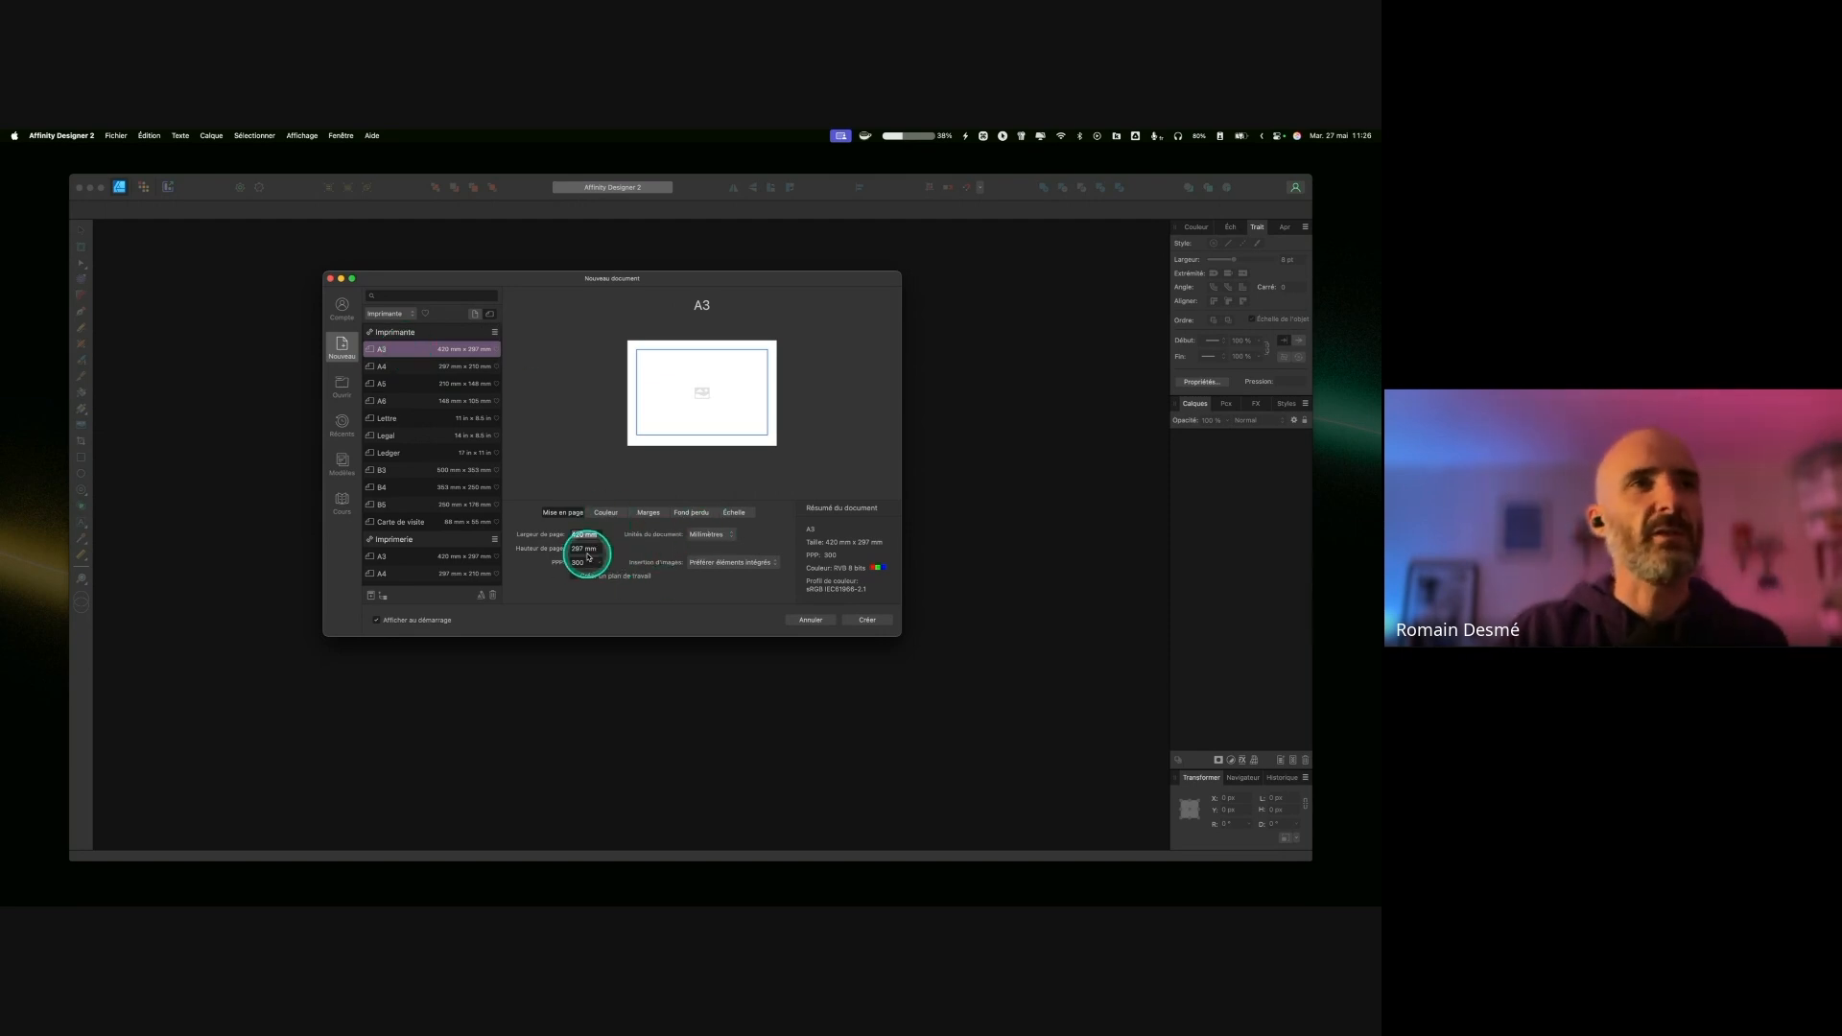
click(397, 367)
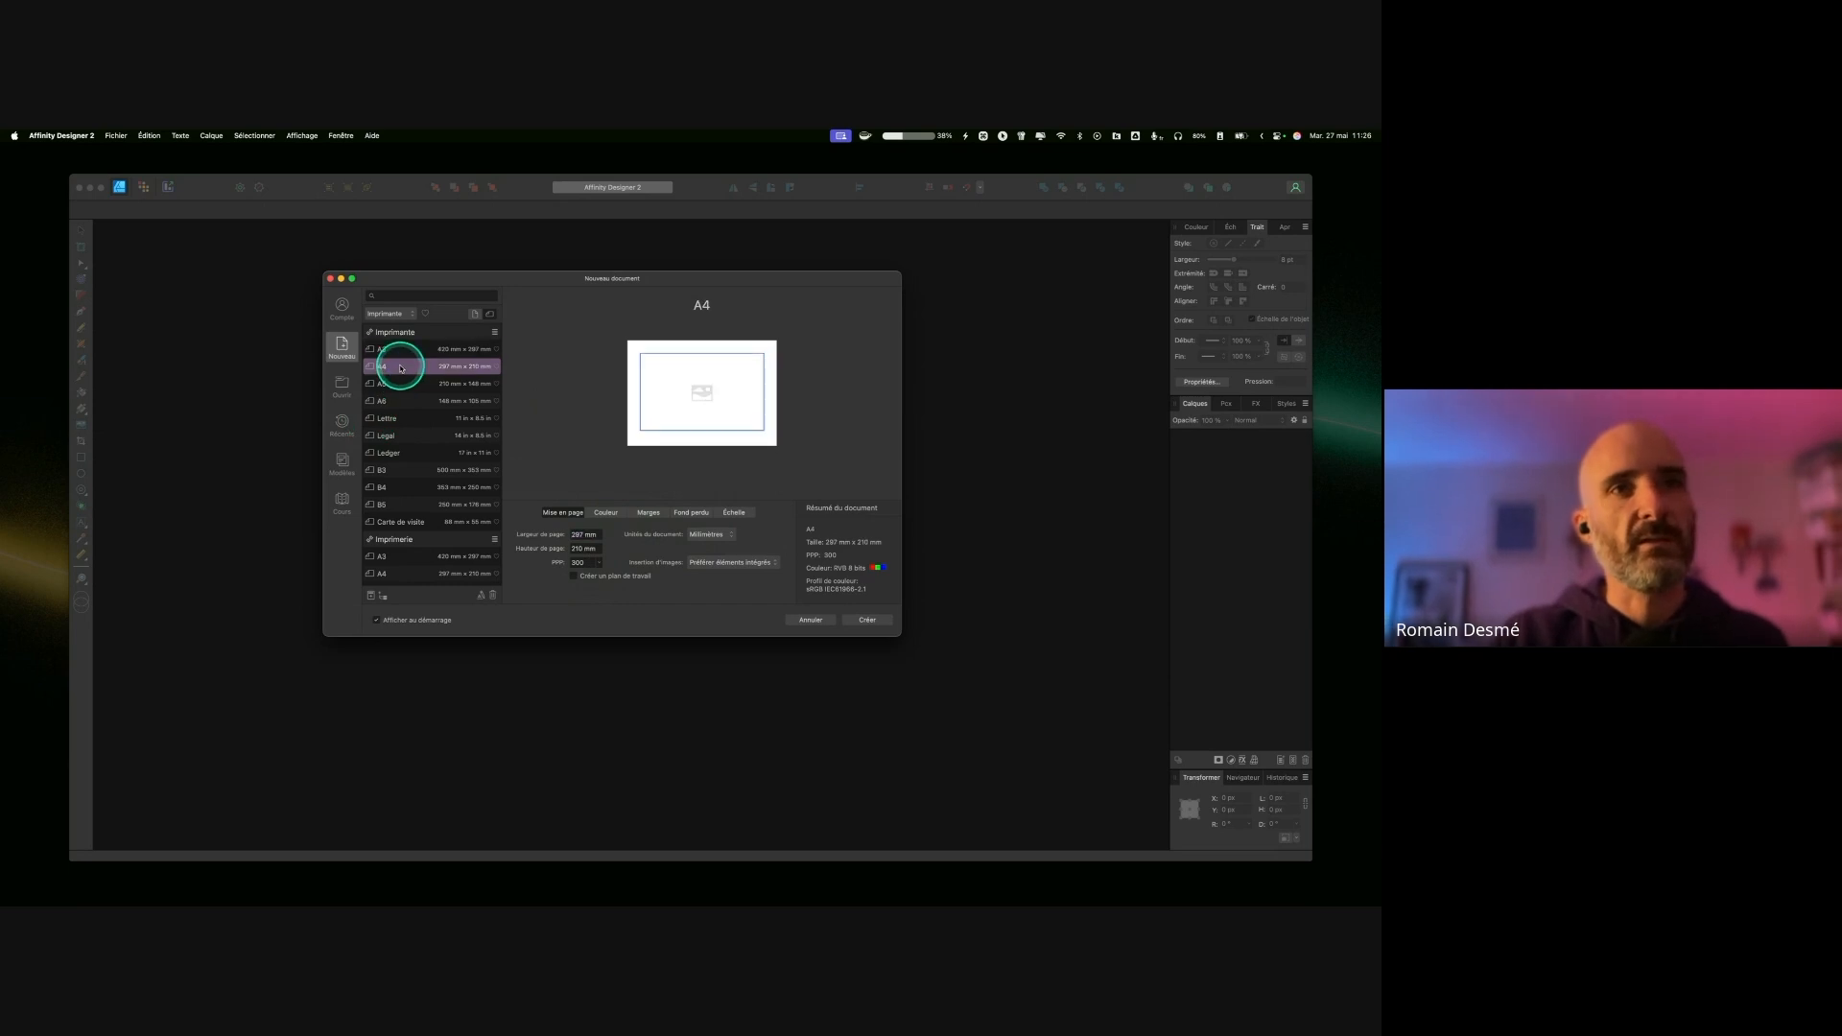
key(ctrl)
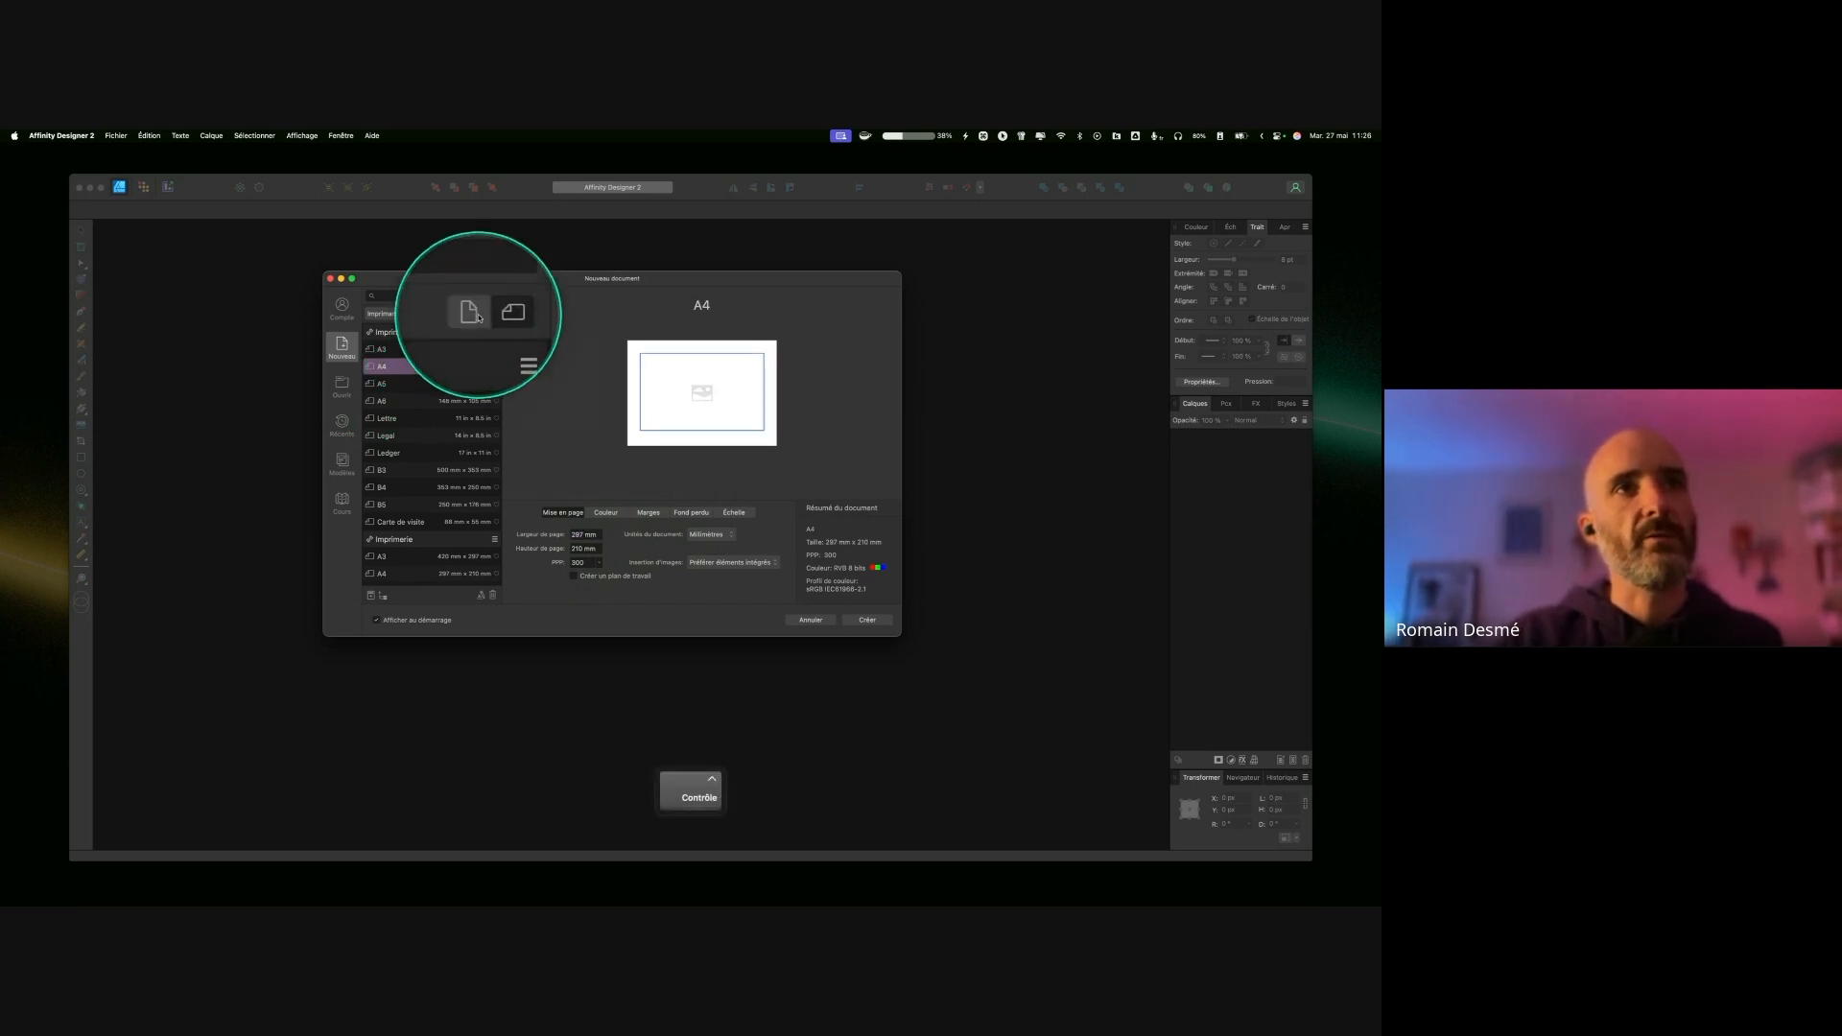
click(475, 314)
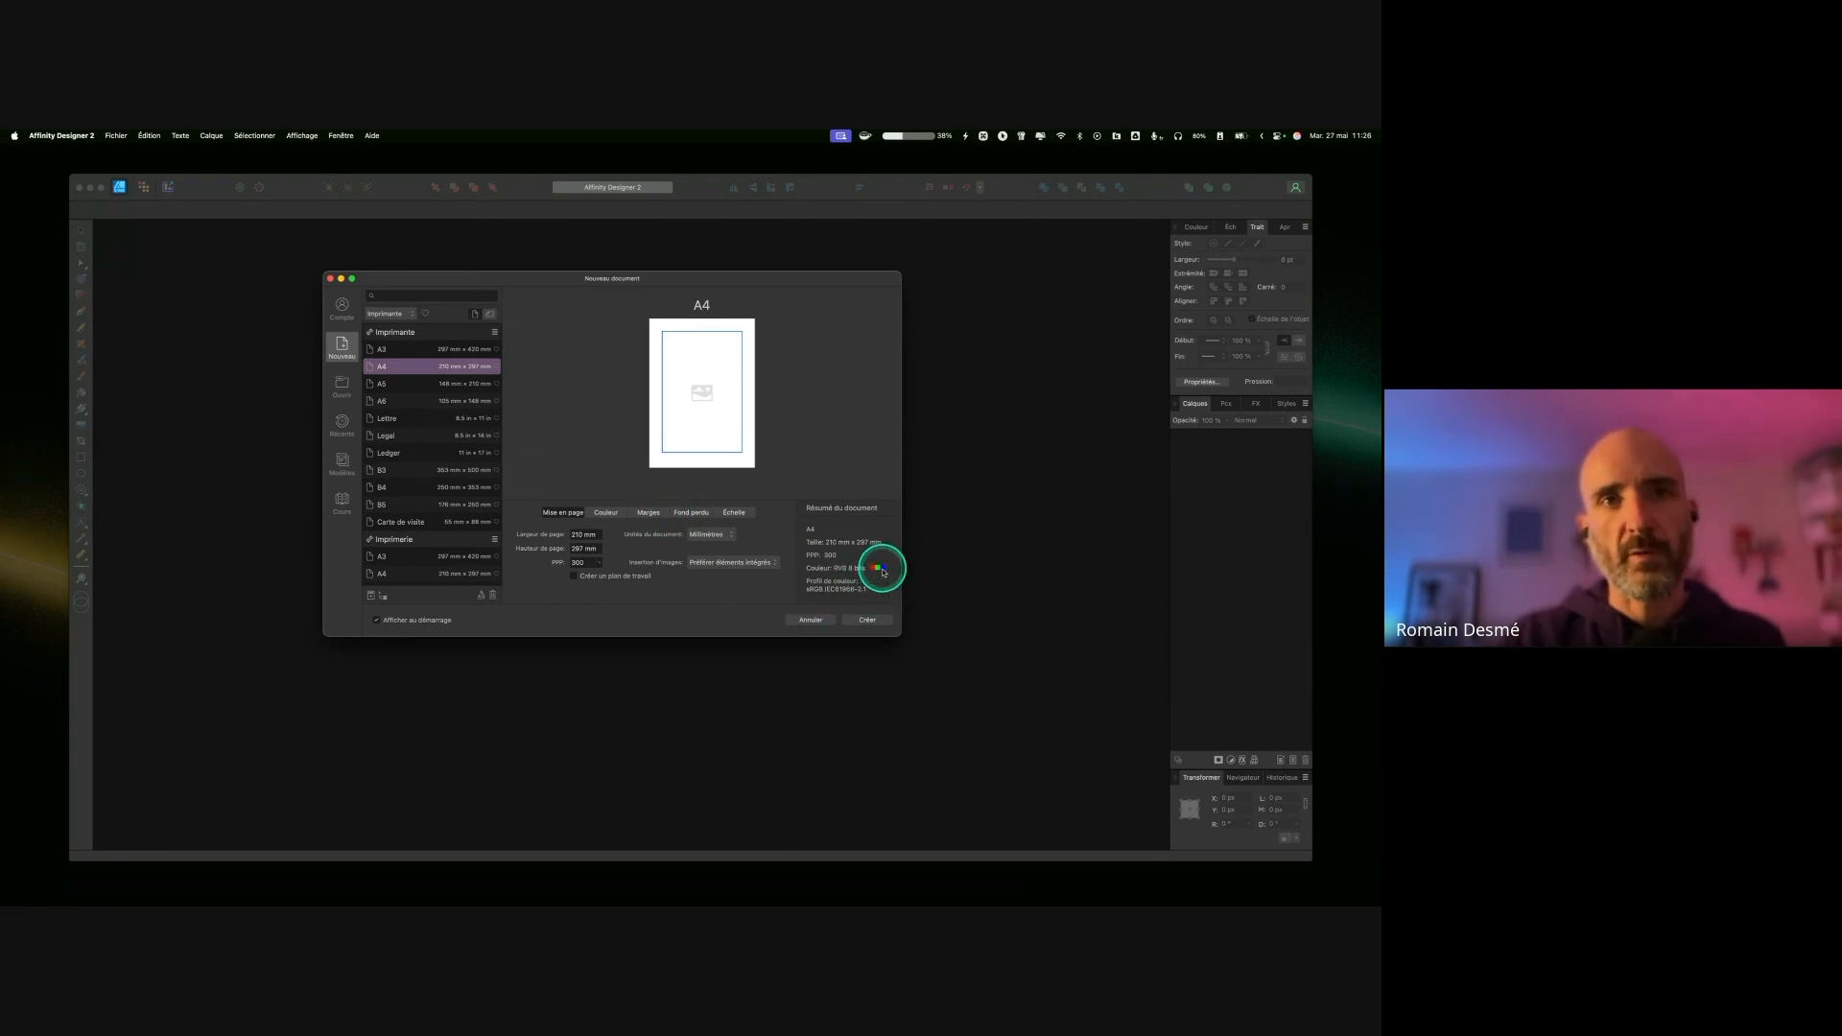
click(868, 621)
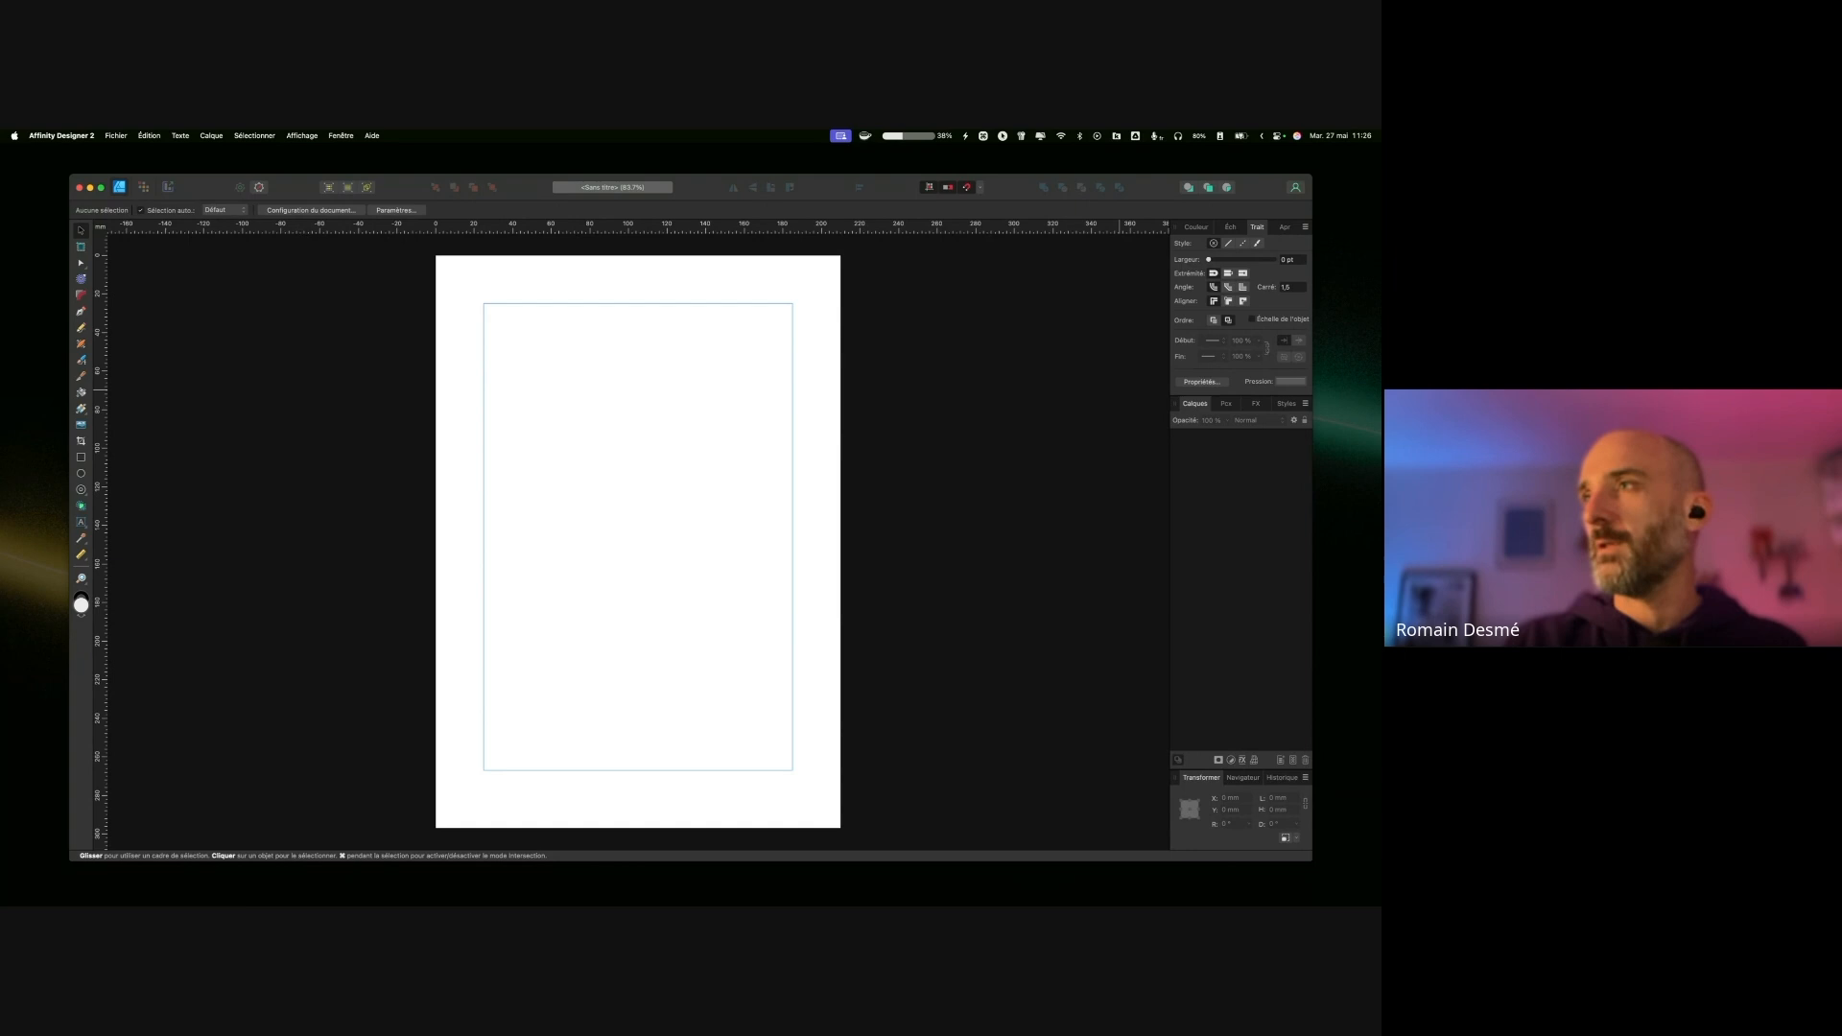
Step: Place the Affiche-enfant.png polar bear poster on the page, about 150 by 212 mm, and move it towards the page's upper-left corner
drag(1110, 383, 547, 518)
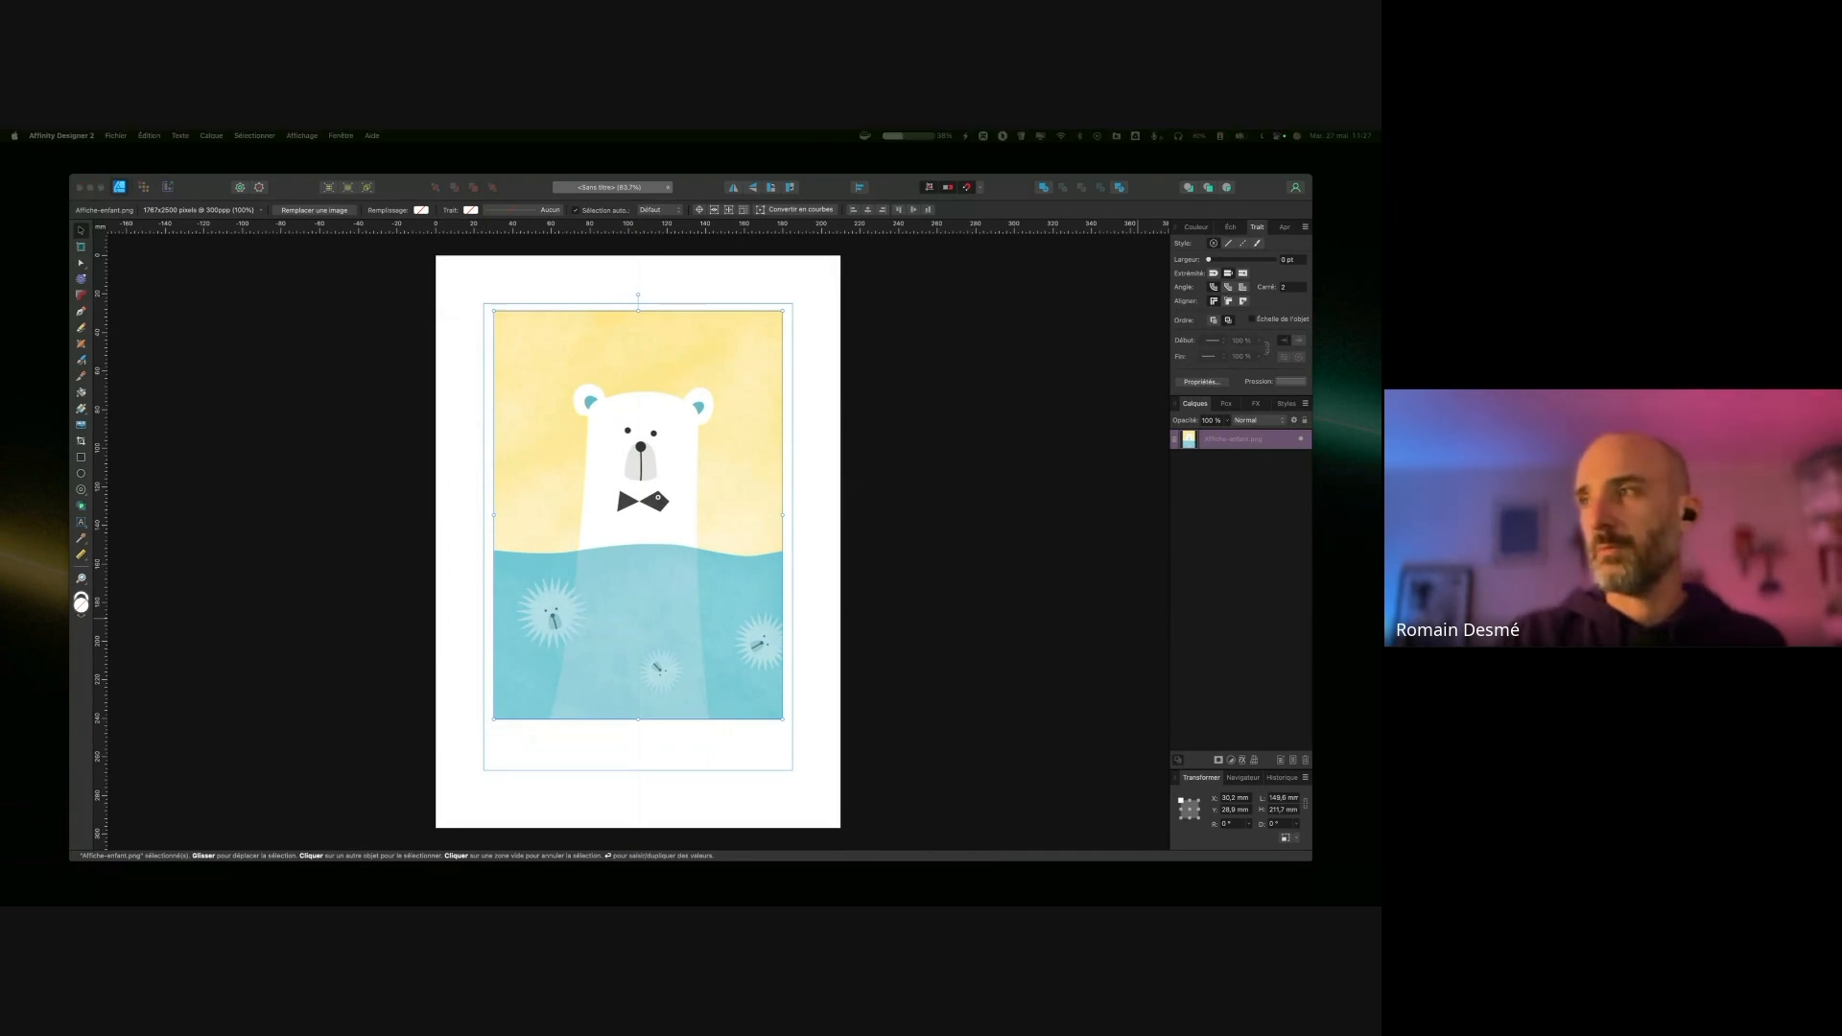
click(625, 391)
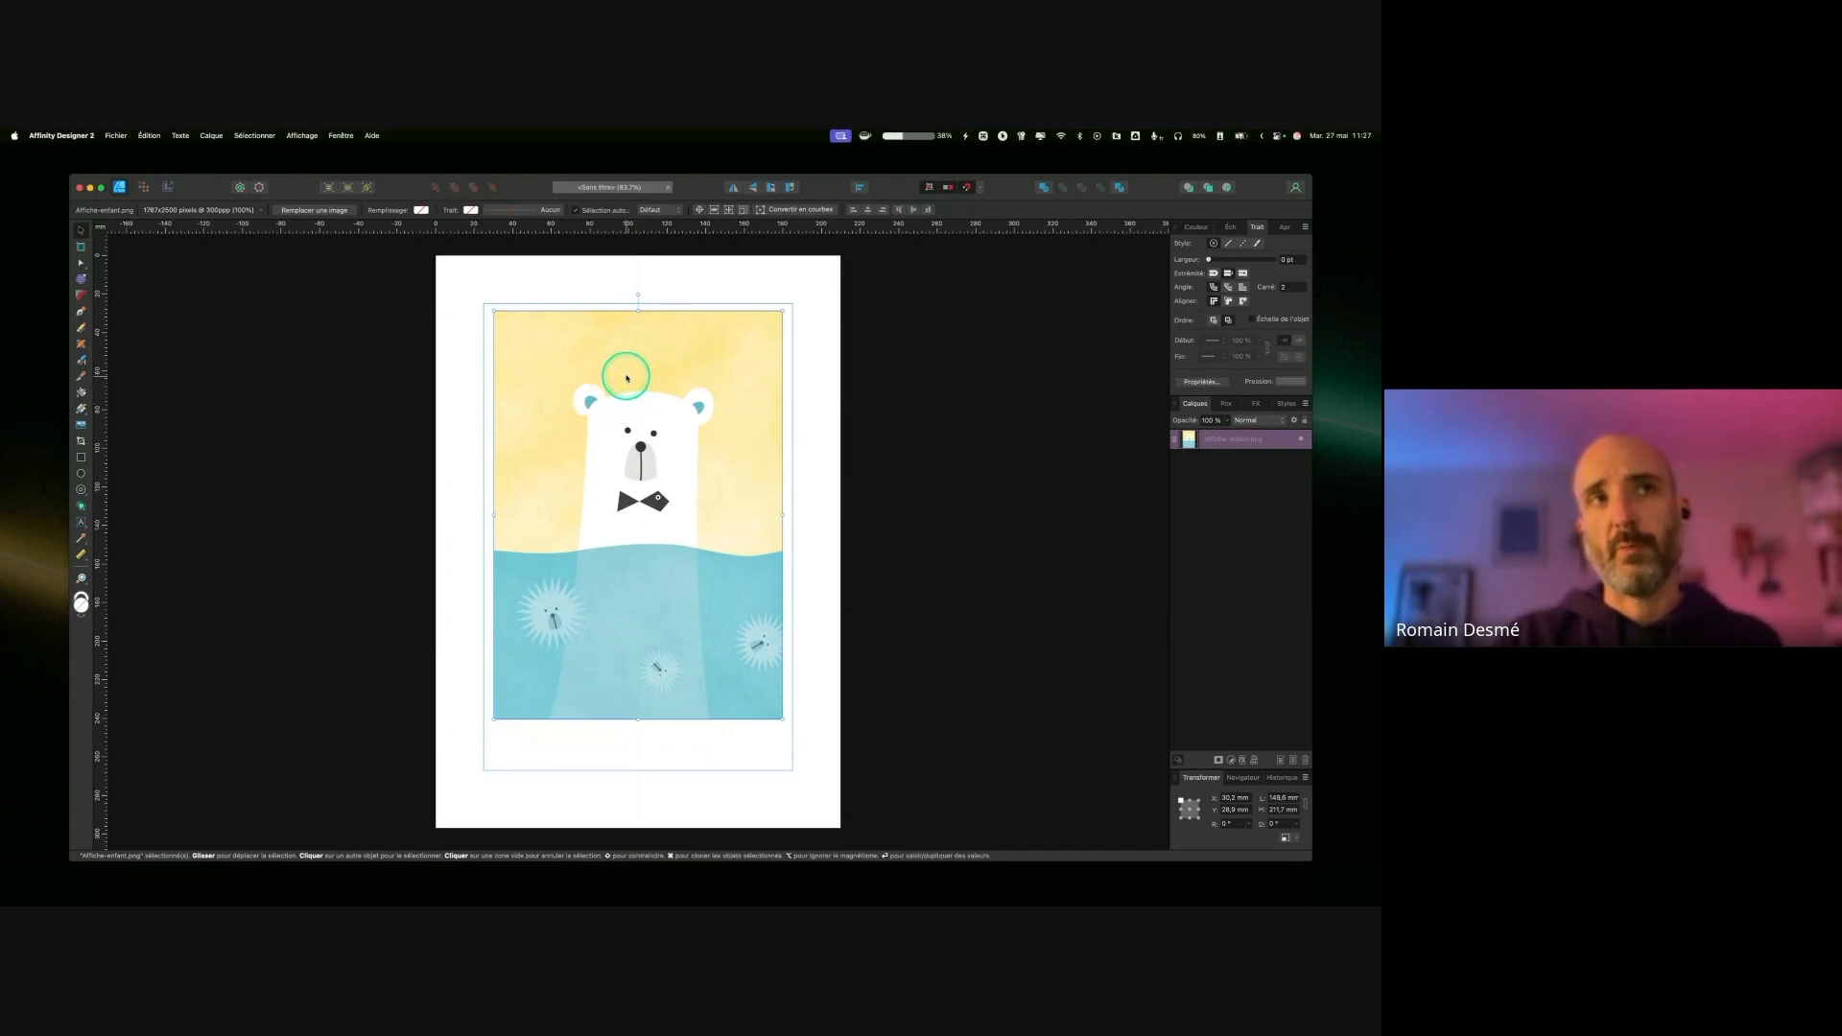
drag(635, 392, 630, 400)
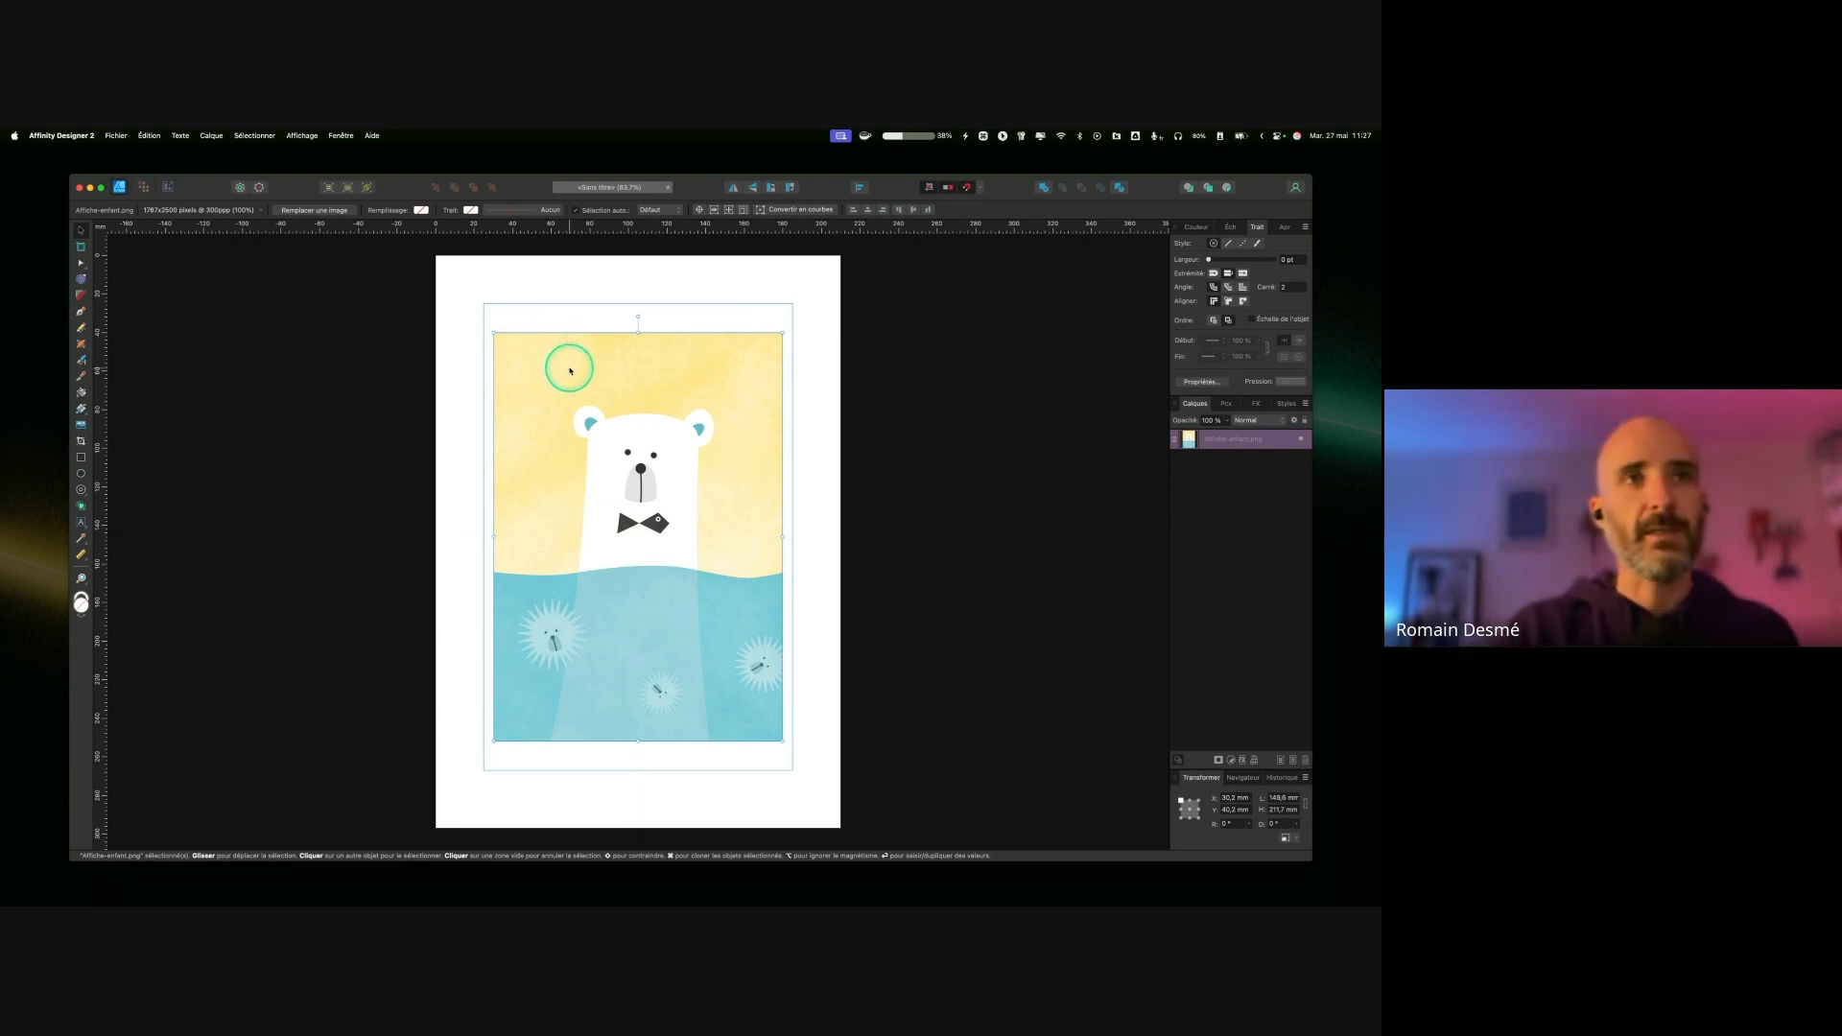
drag(515, 360, 493, 316)
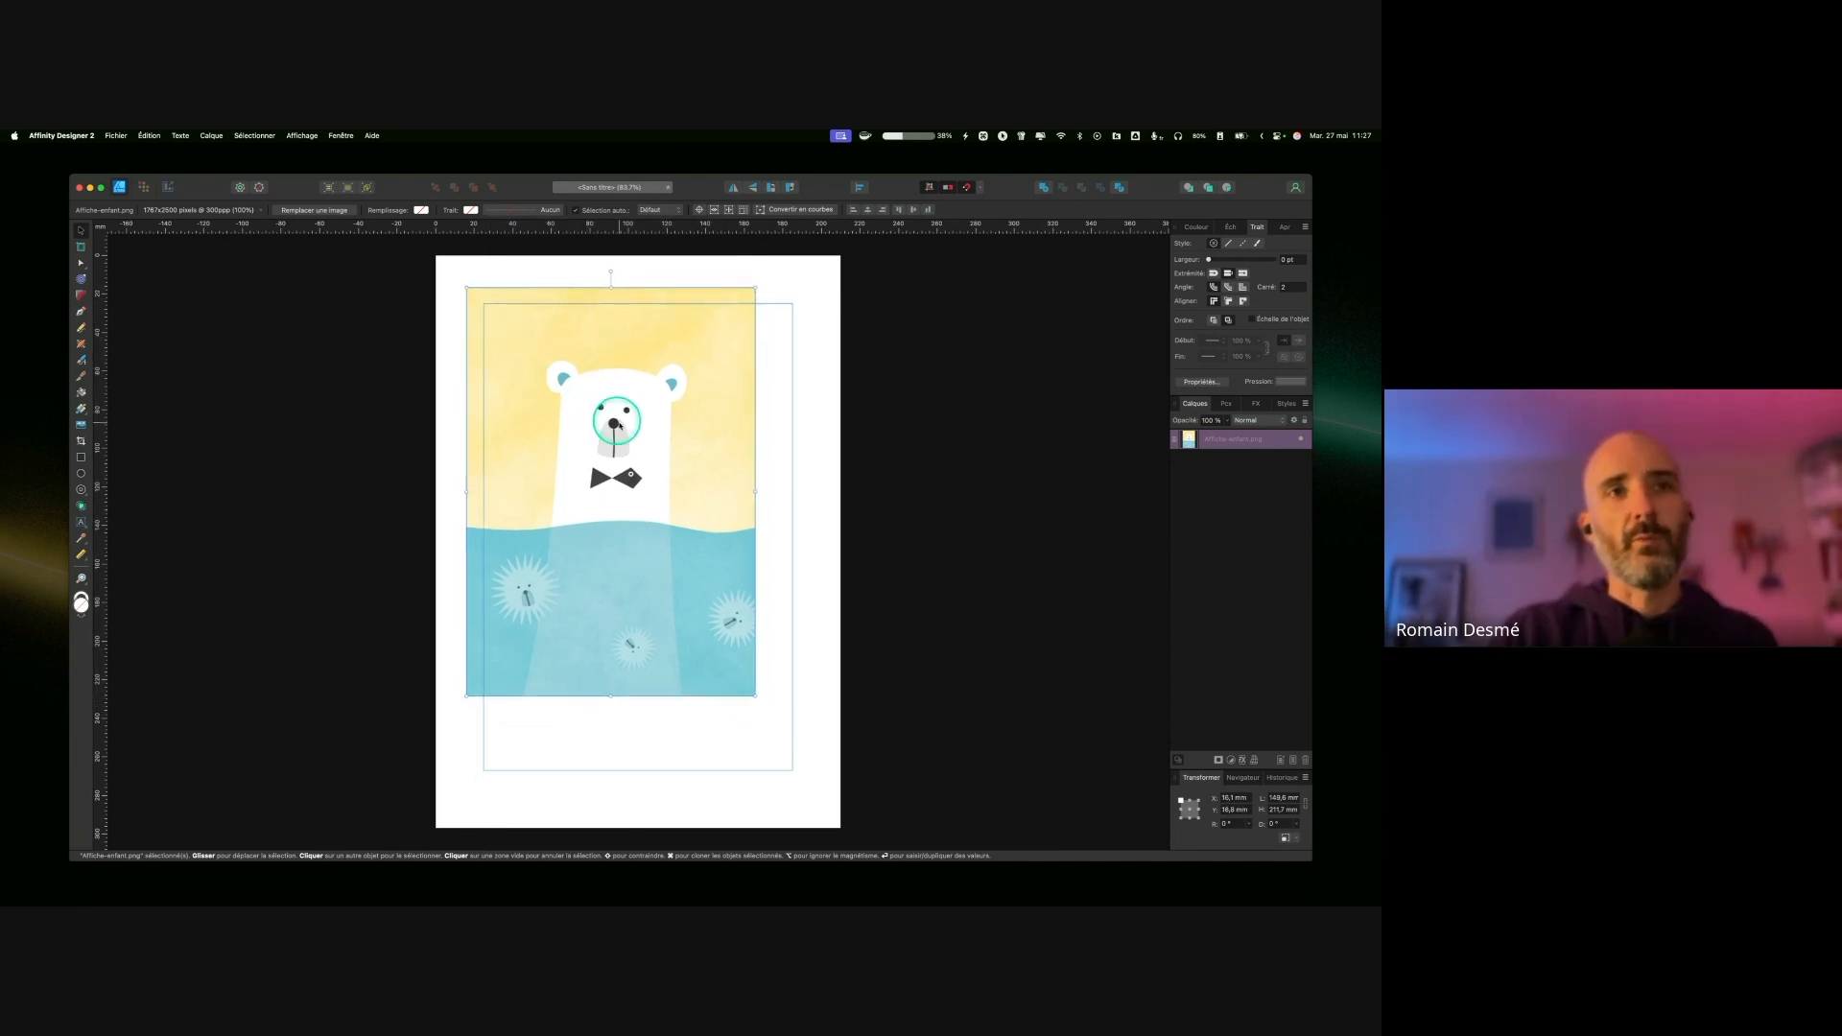
Step: Magnify the bear's face and a sea urchin for inspection, and move the poster partly past the page's left edge
scroll(606, 411, up, 5)
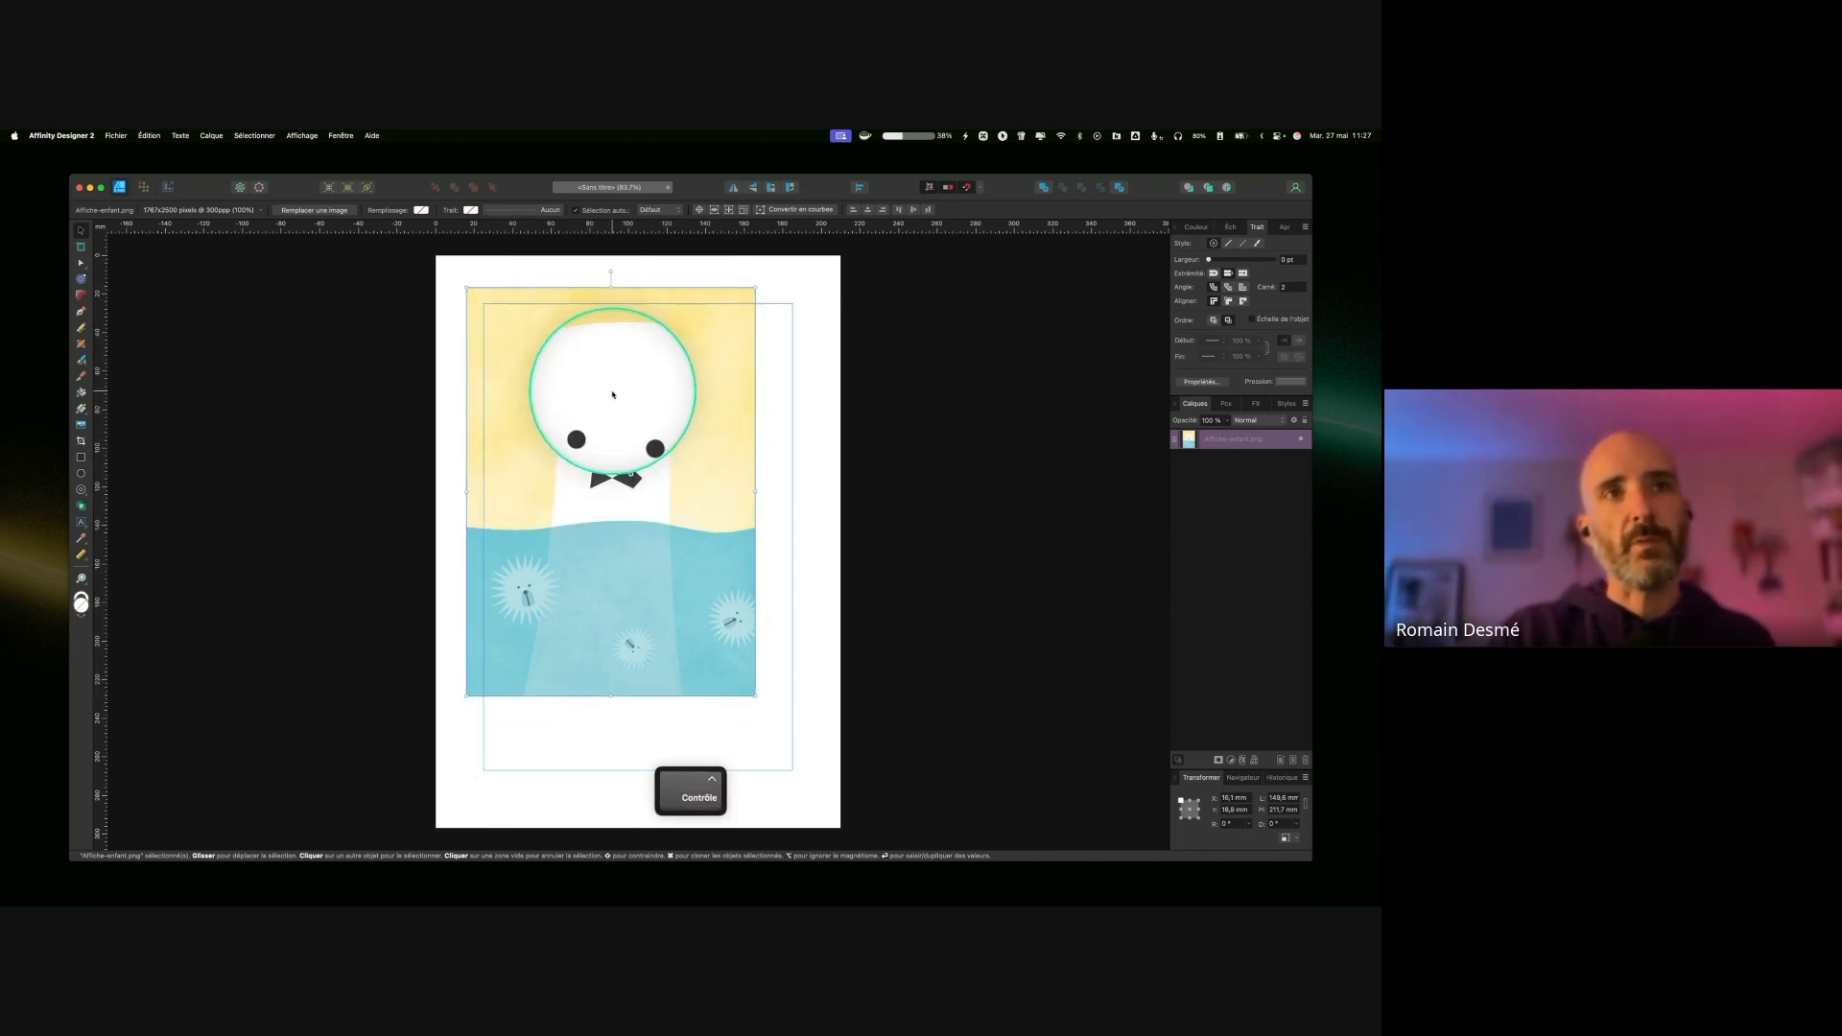
scroll(640, 440, down, 5)
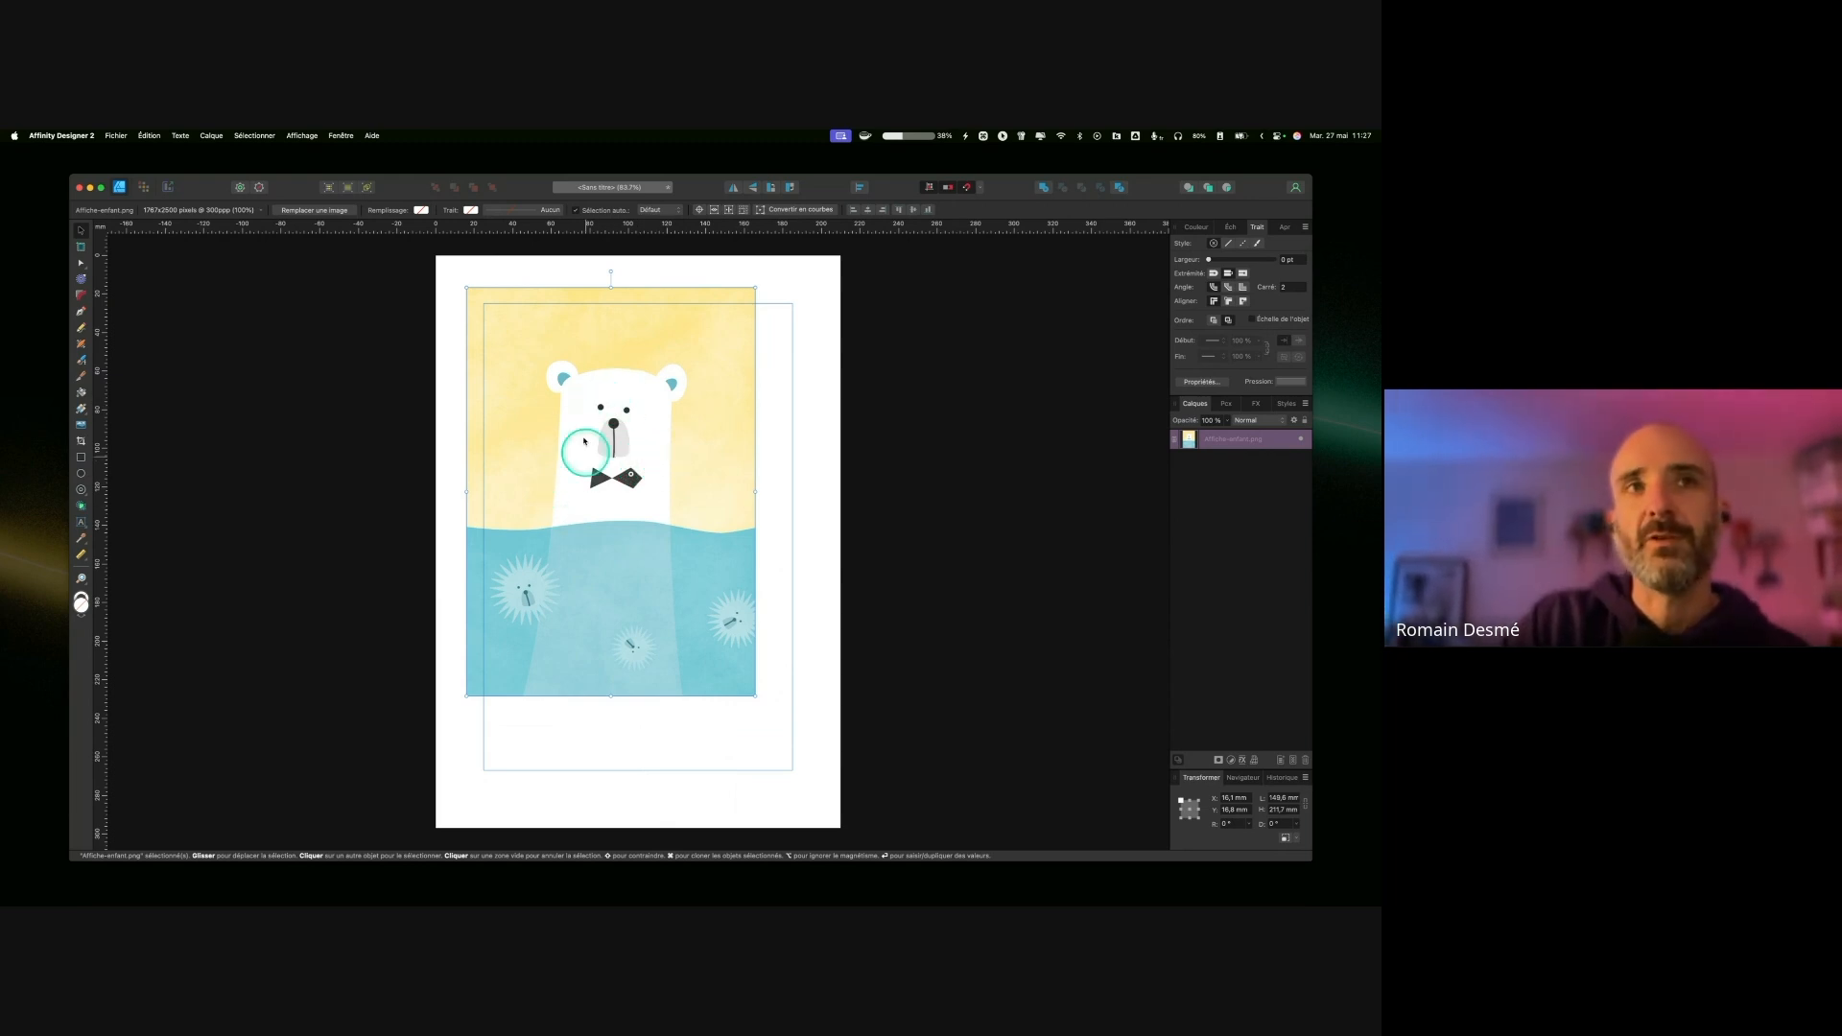
drag(638, 478, 675, 456)
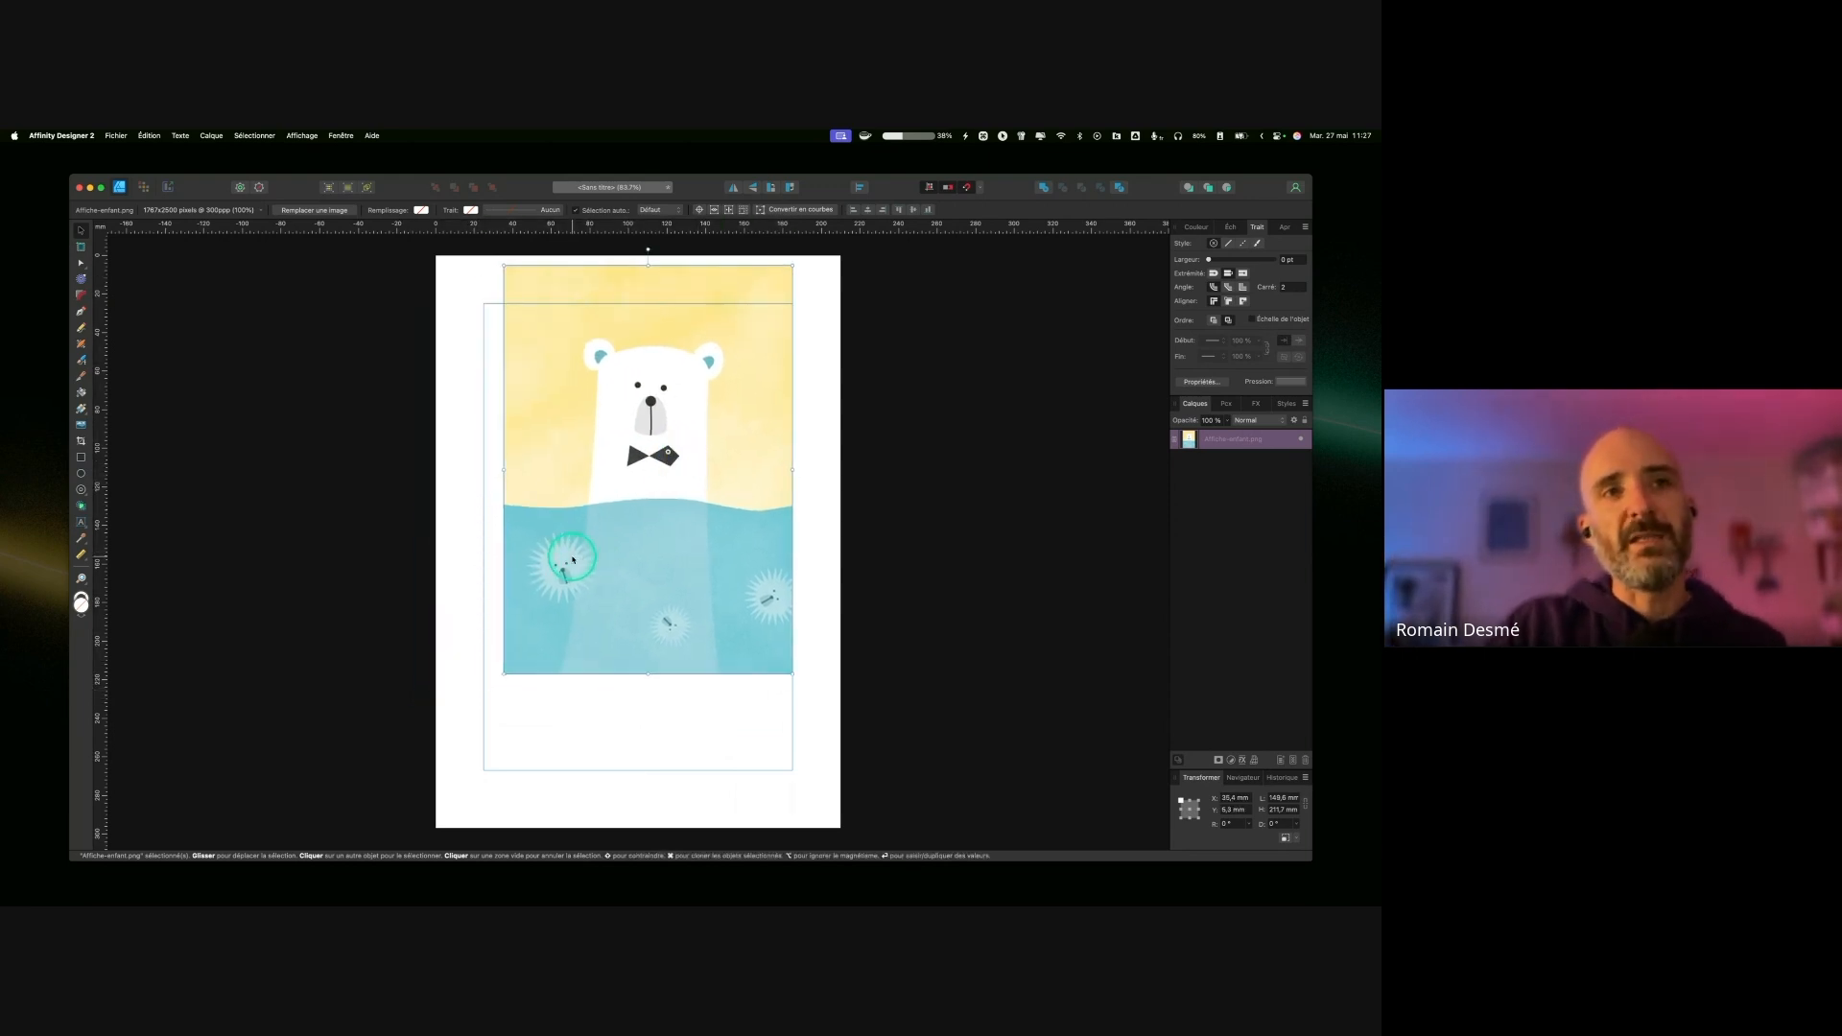
key(ctrl)
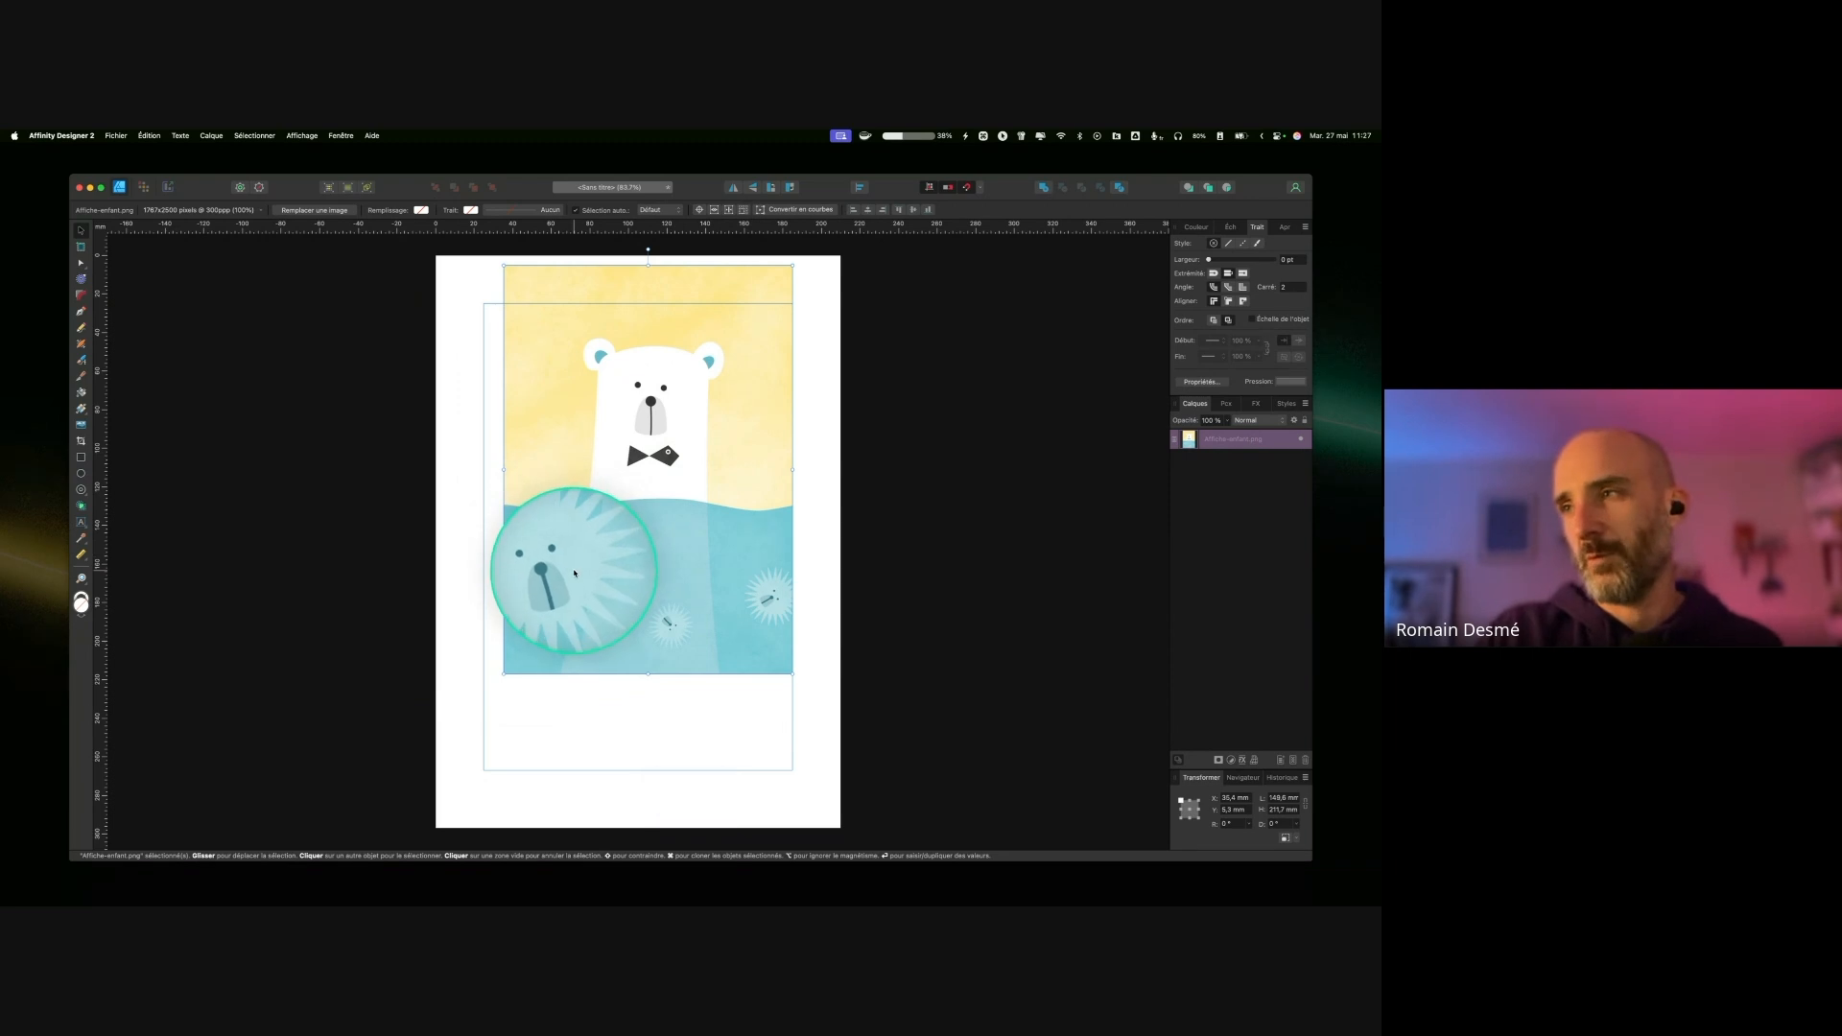
drag(604, 475, 467, 448)
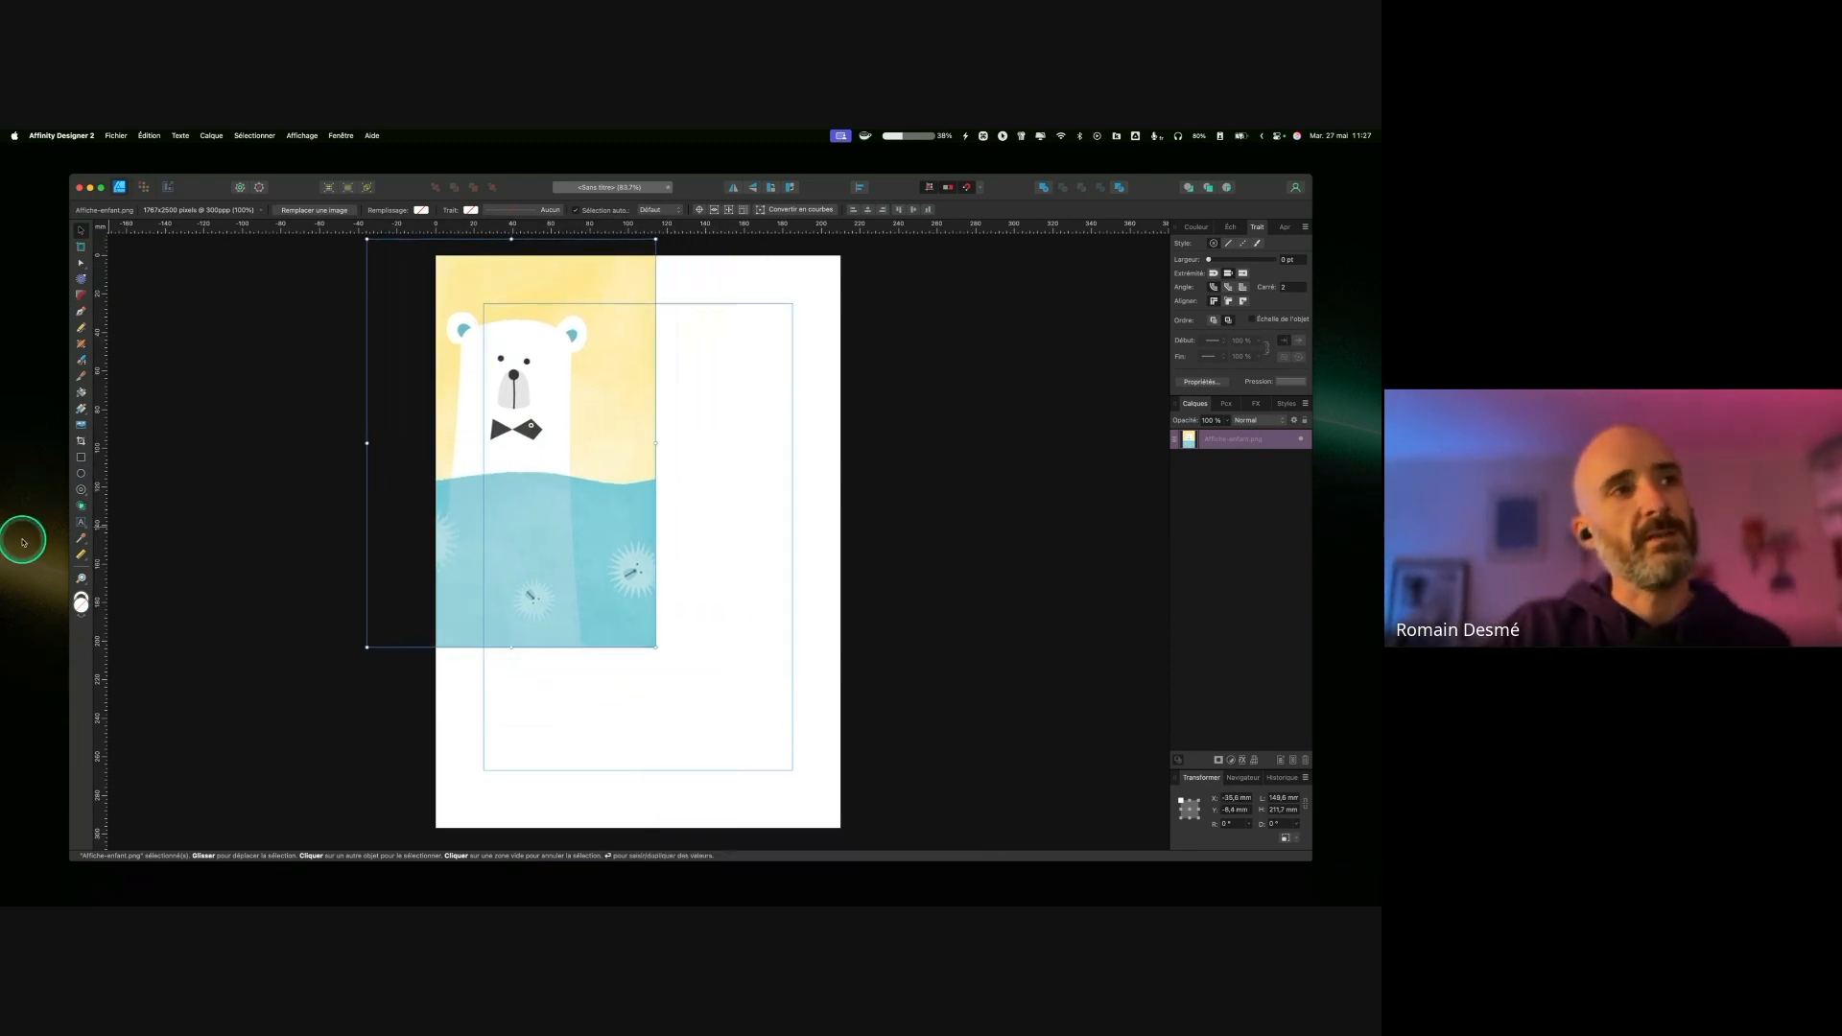
click(82, 491)
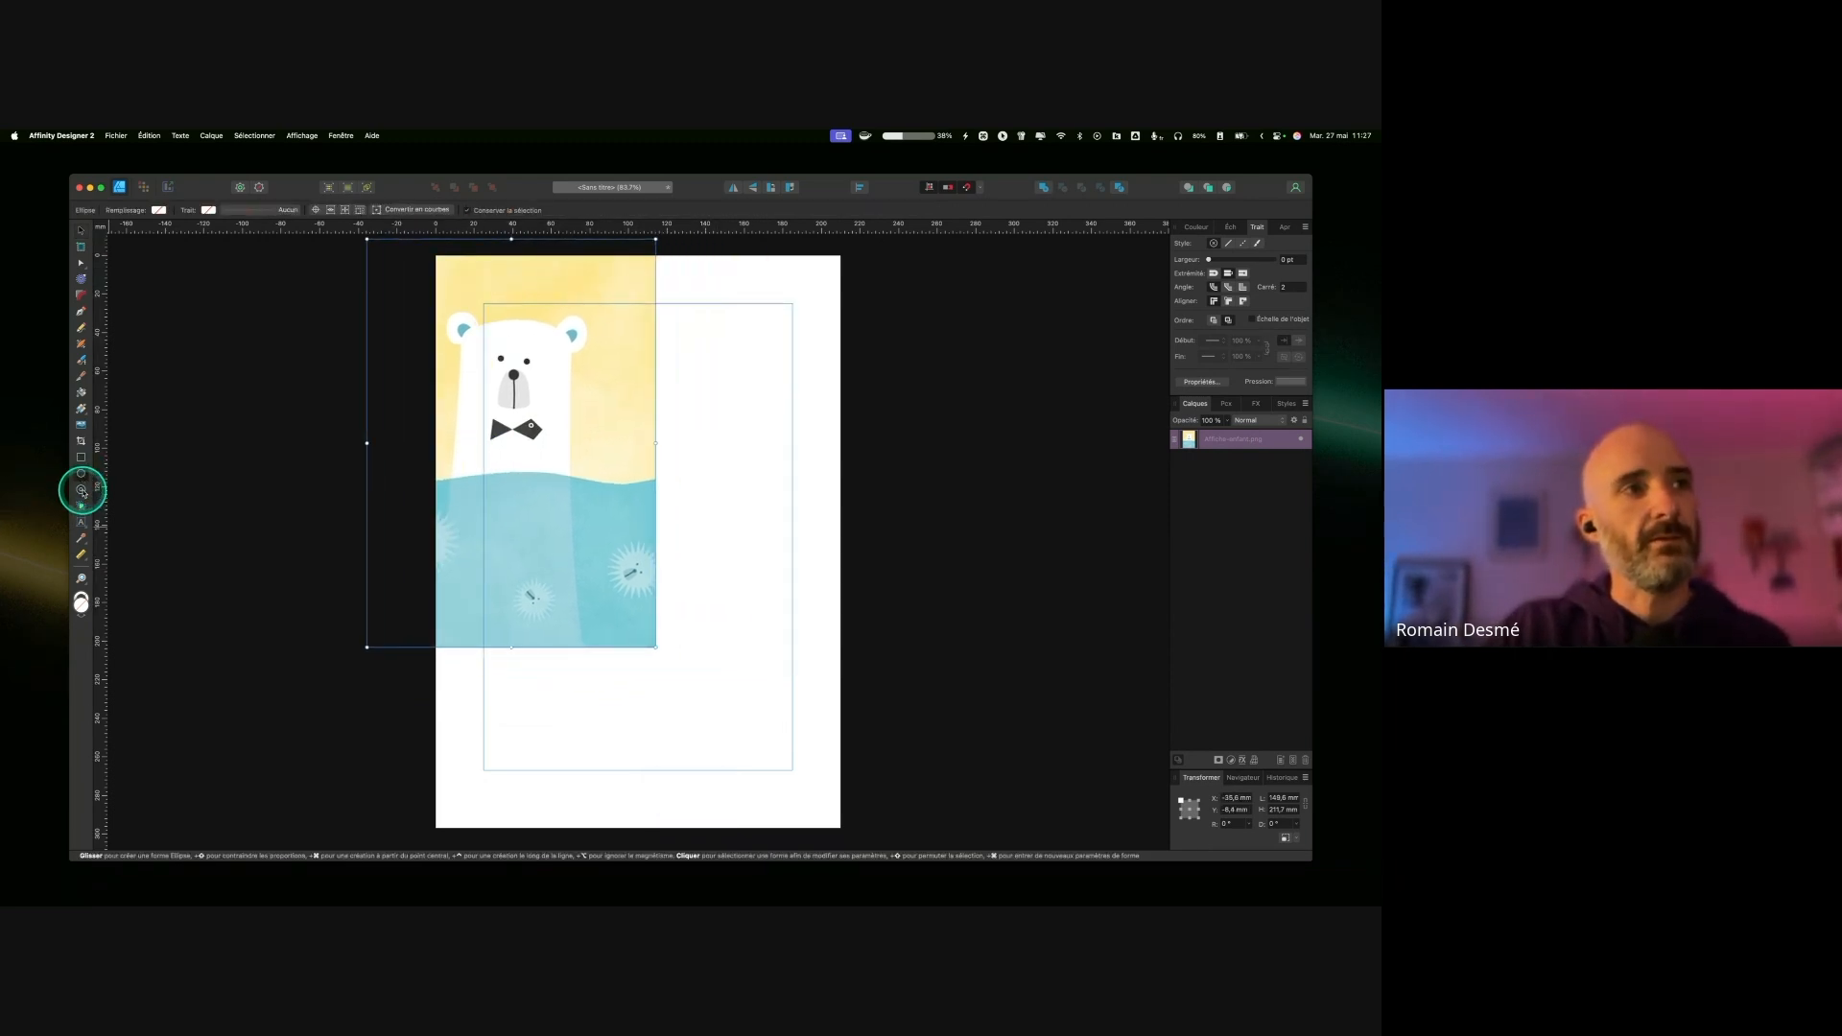
drag(83, 493, 167, 576)
drag(719, 453, 797, 538)
key(super+z)
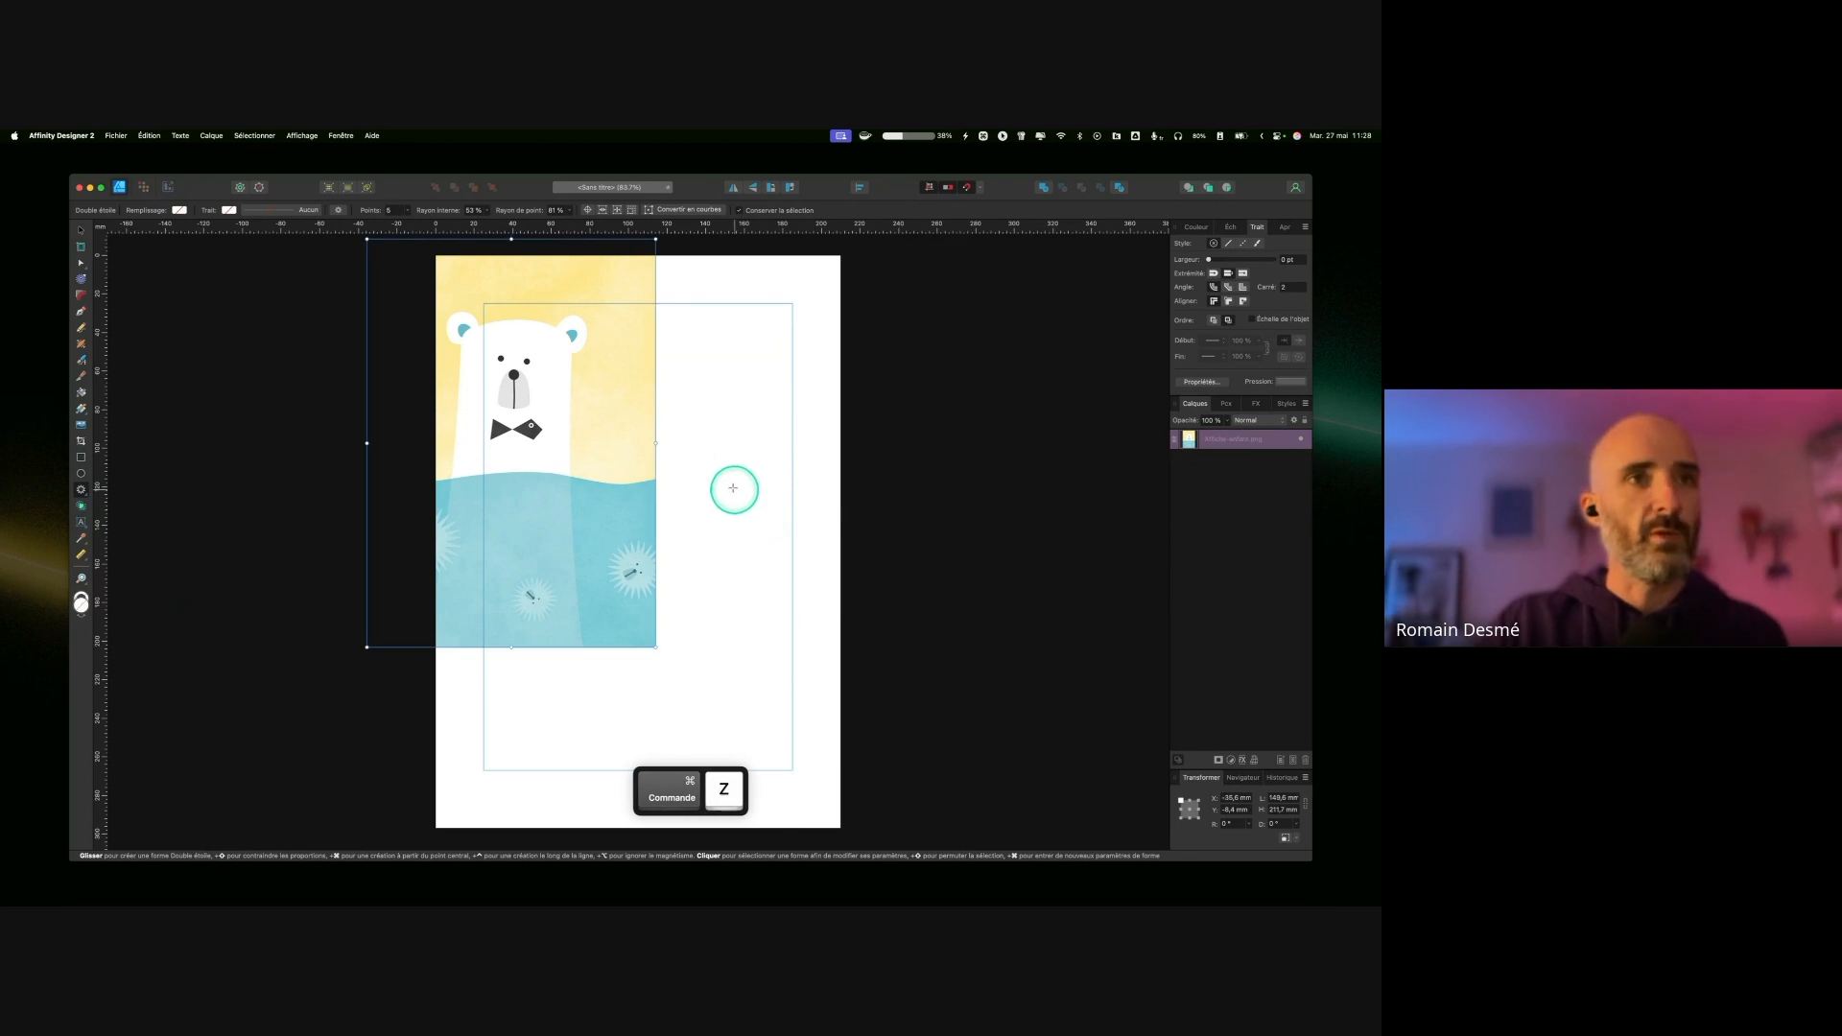
Step: Draw a regular star about 53 mm wide beside the poster and set its number of points to 10
drag(82, 490, 182, 555)
drag(739, 466, 840, 570)
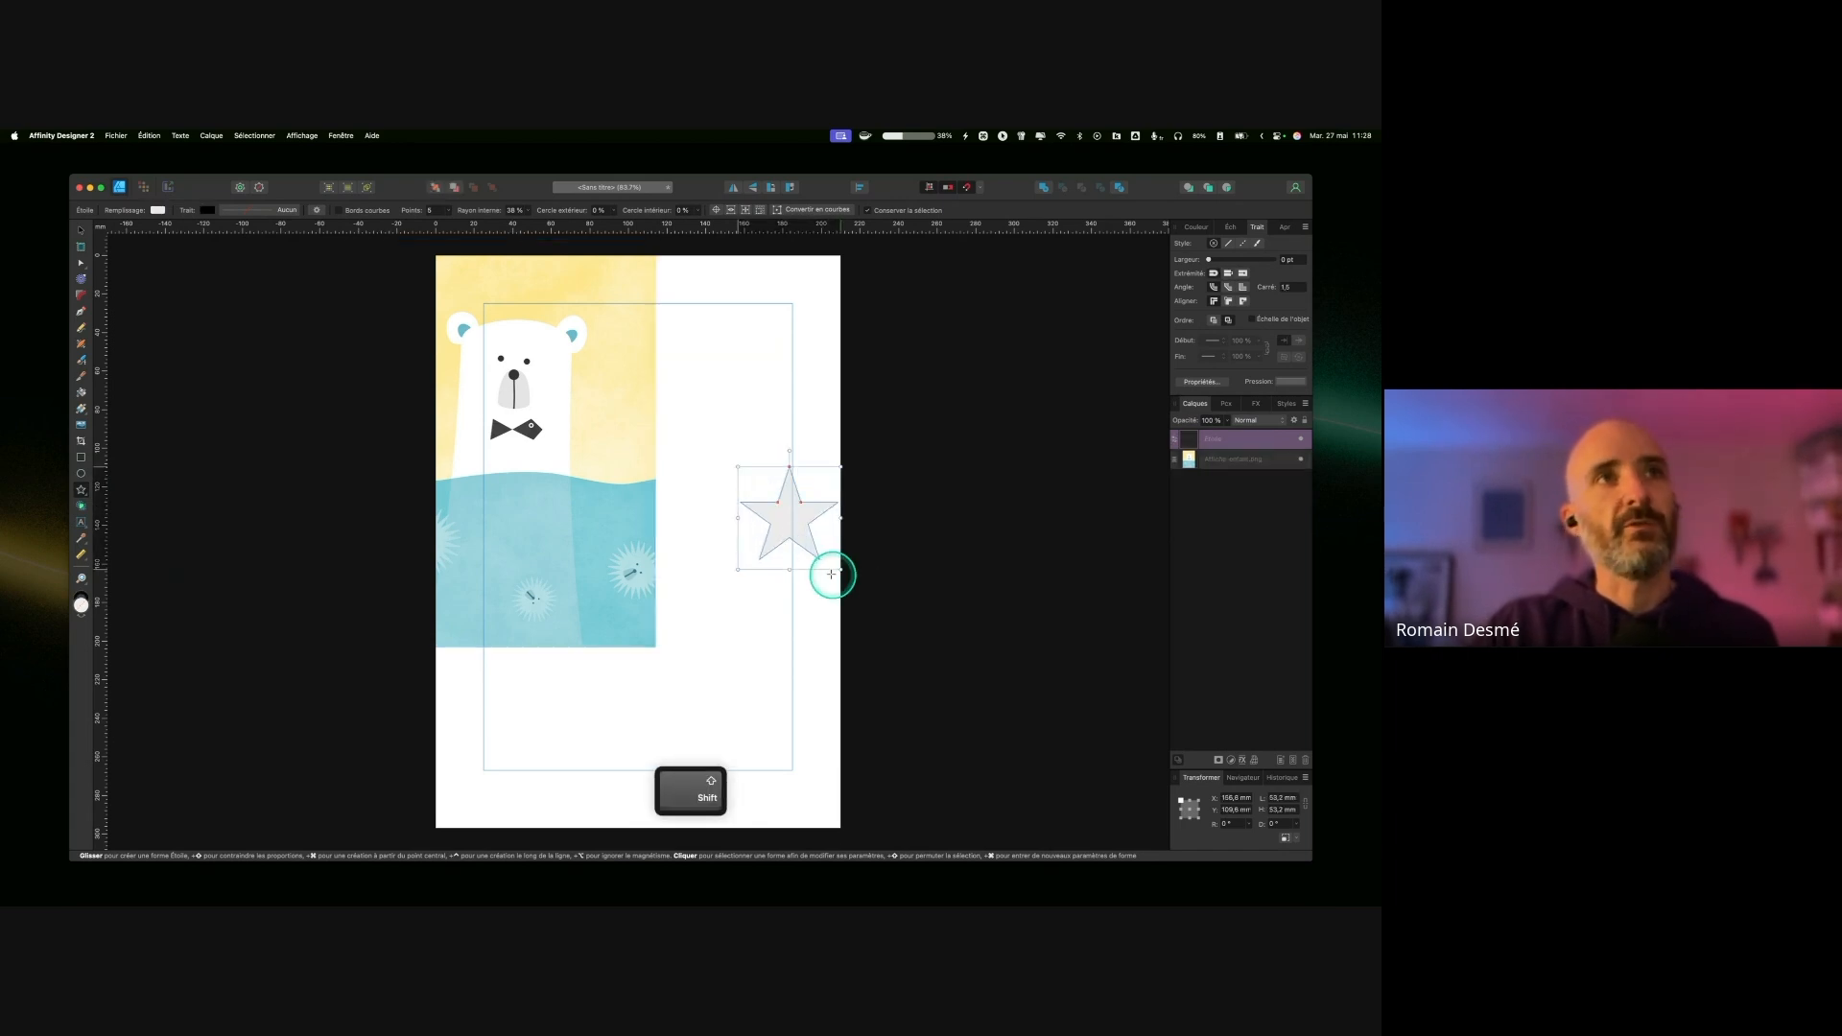
key(ctrl)
click(447, 211)
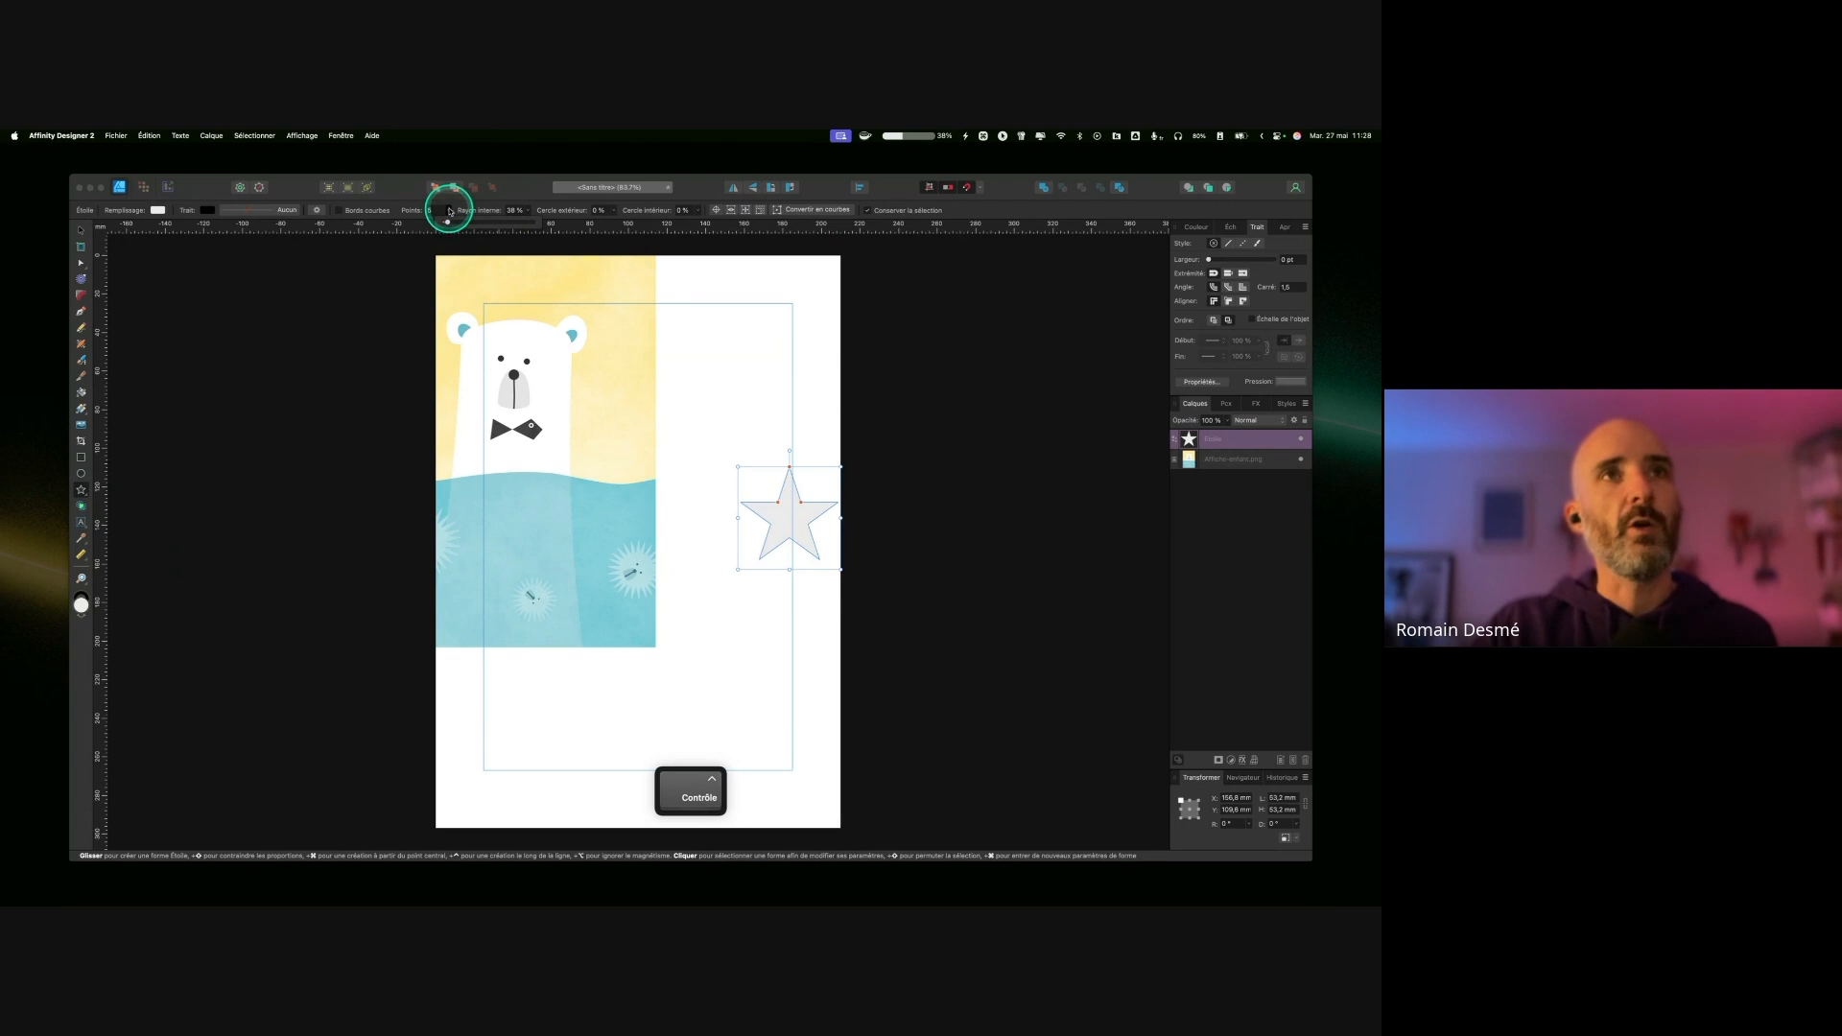
drag(447, 221, 457, 226)
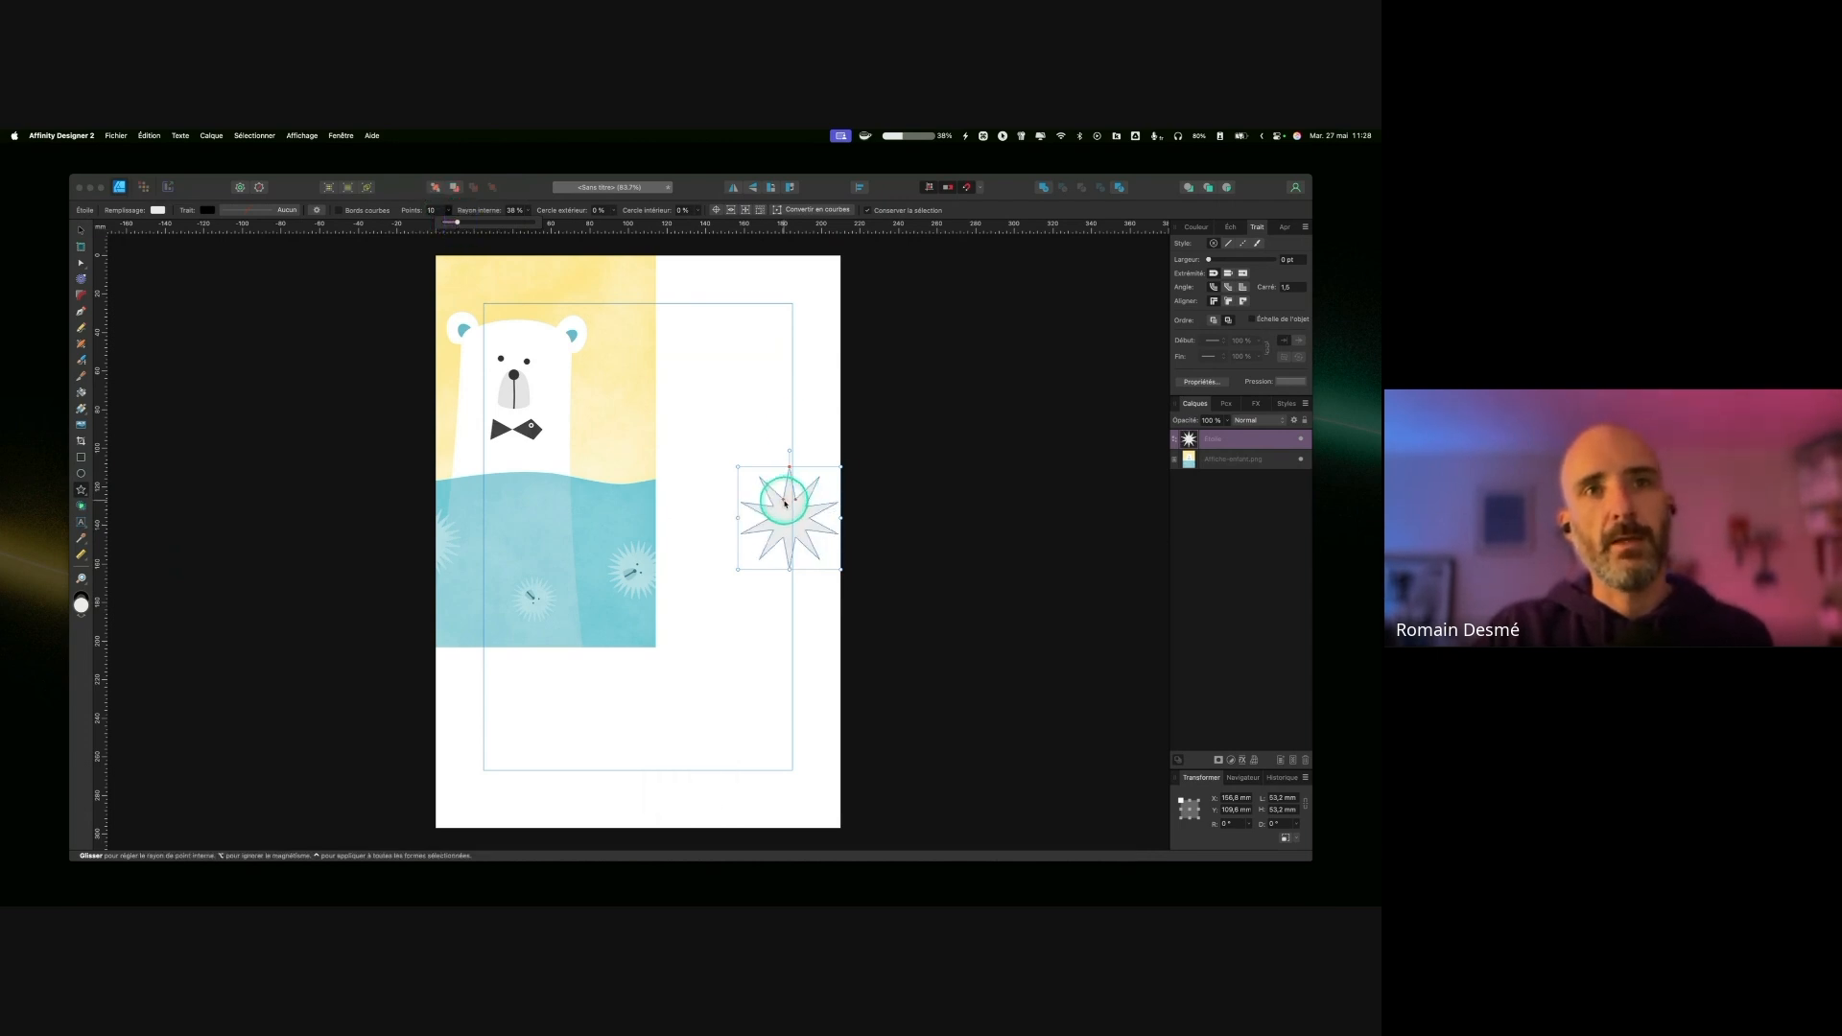
Step: Enlarge the star to about 87 mm, set it to 24 points with a 57% inner radius, and reselect it
mouse_move(795, 499)
mouse_down()
mouse_move(790, 462)
mouse_move(753, 538)
mouse_move(742, 508)
mouse_move(768, 515)
mouse_up()
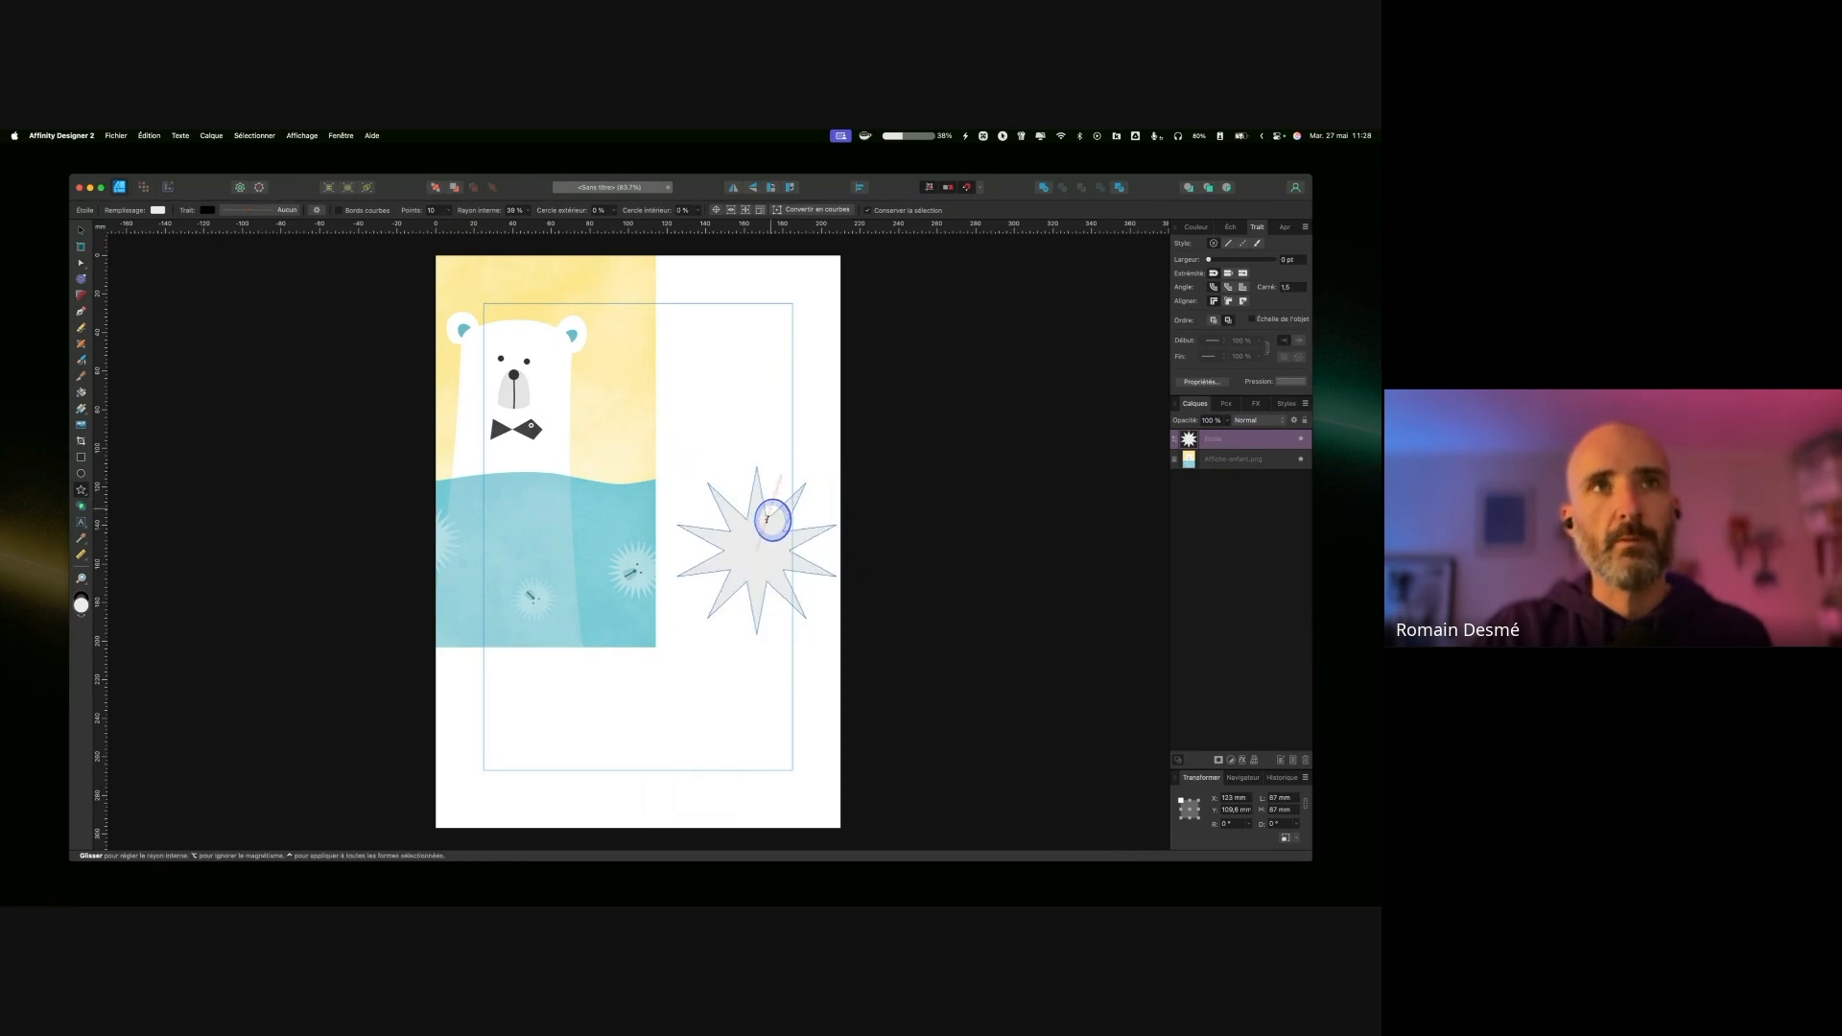
drag(447, 224, 477, 227)
drag(762, 521, 764, 500)
key(Escape)
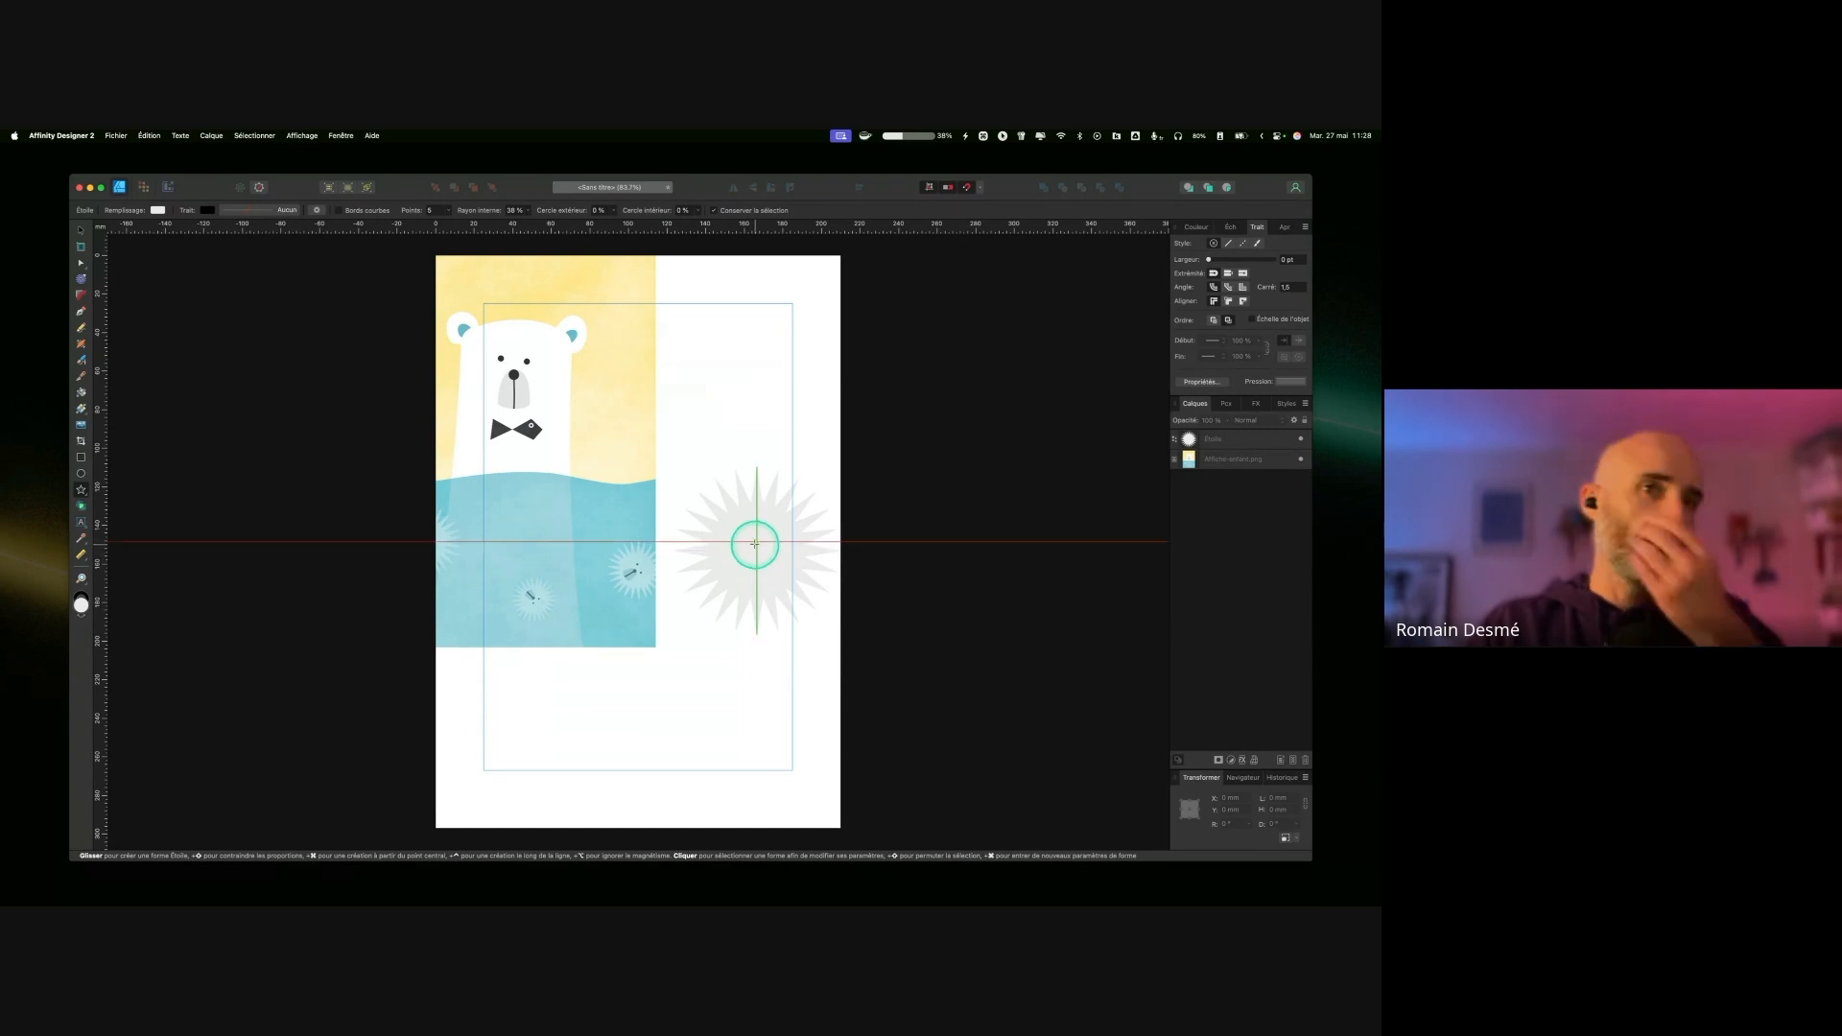
click(756, 547)
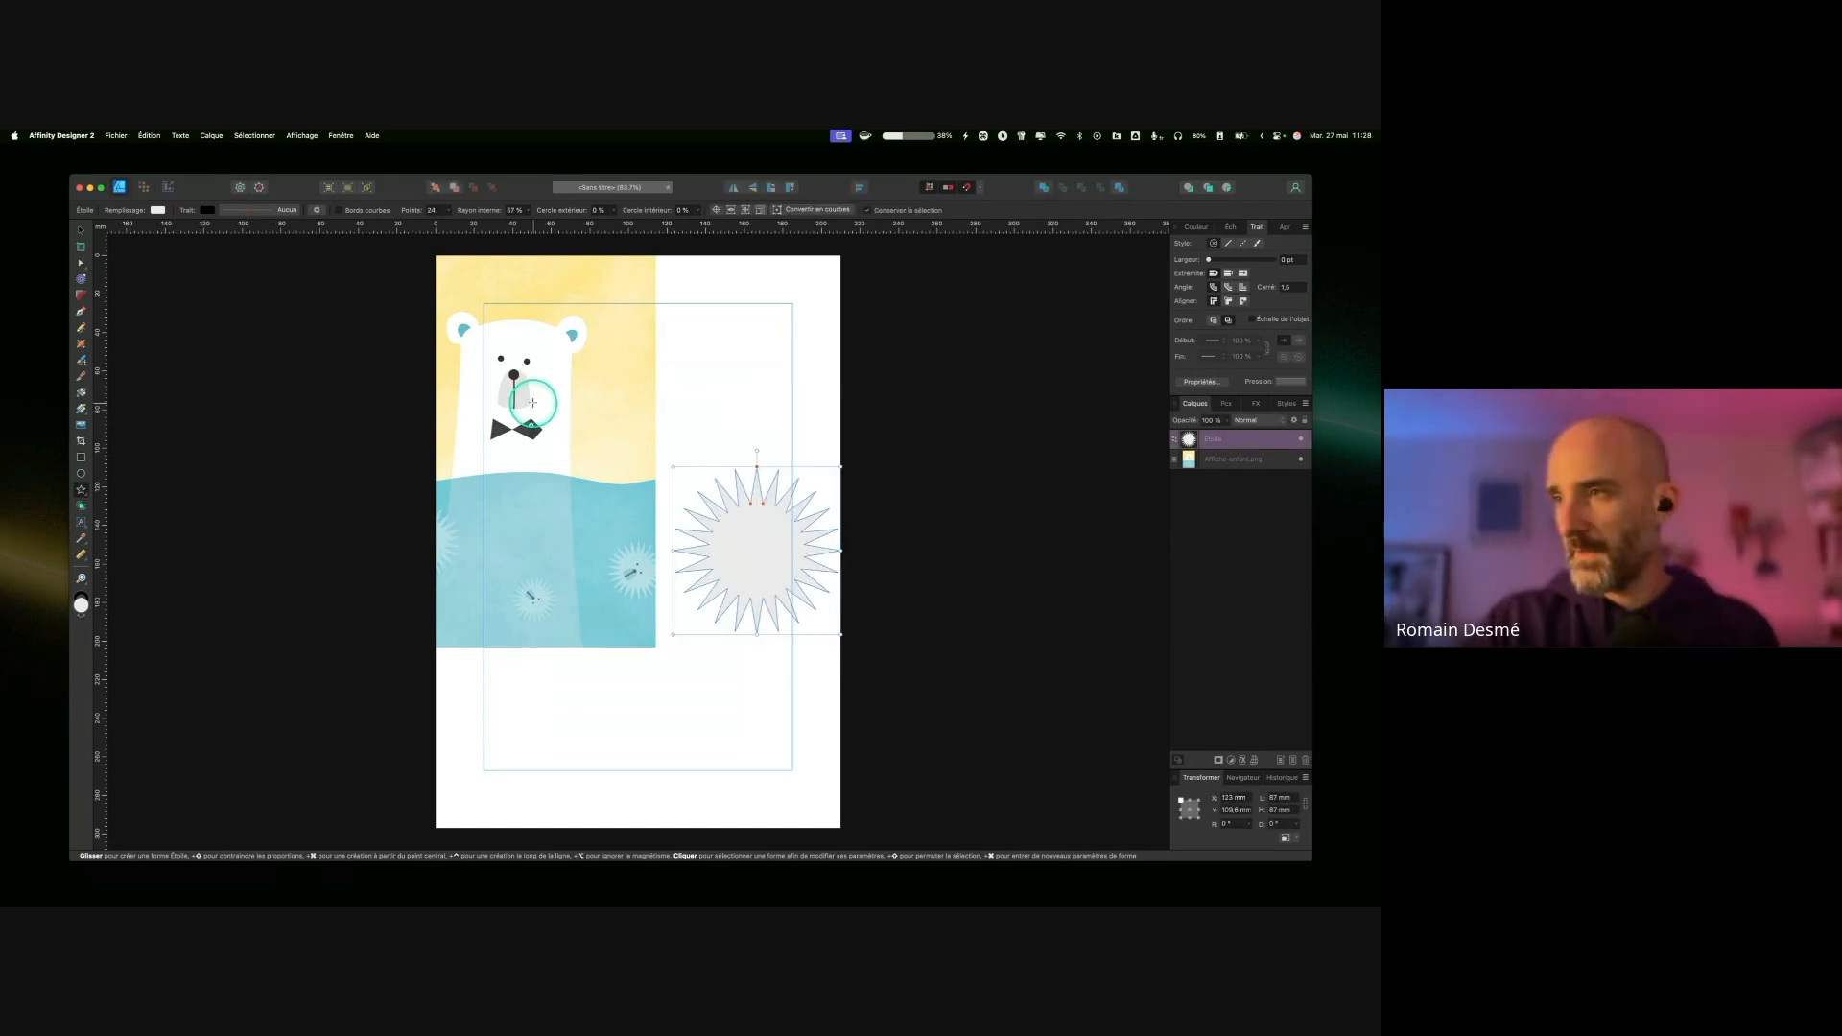
Step: Examine the poster's bear, bow tie and sea urchins up close beside the new star
click(531, 403)
scroll(530, 403, right, 2)
scroll(534, 405, left, 3)
key(super+equal)
key(super+equal)
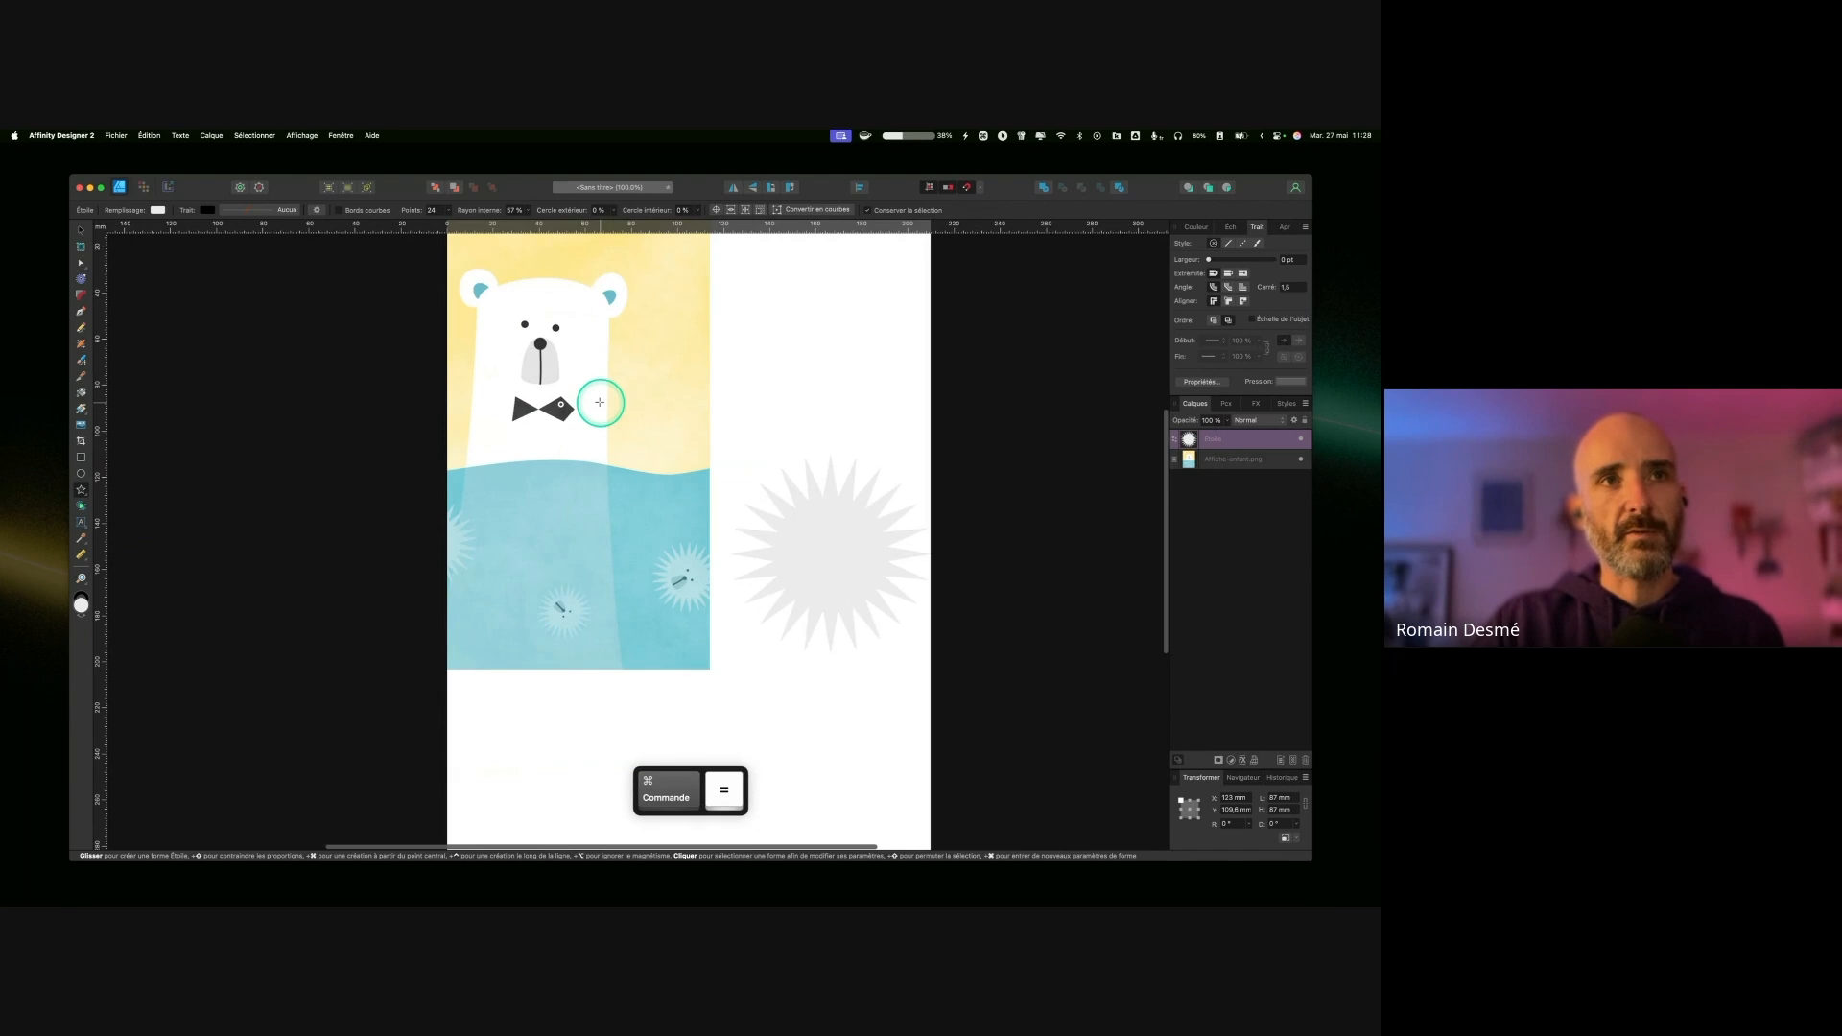
scroll(618, 521, up, 2)
scroll(618, 521, up, 3)
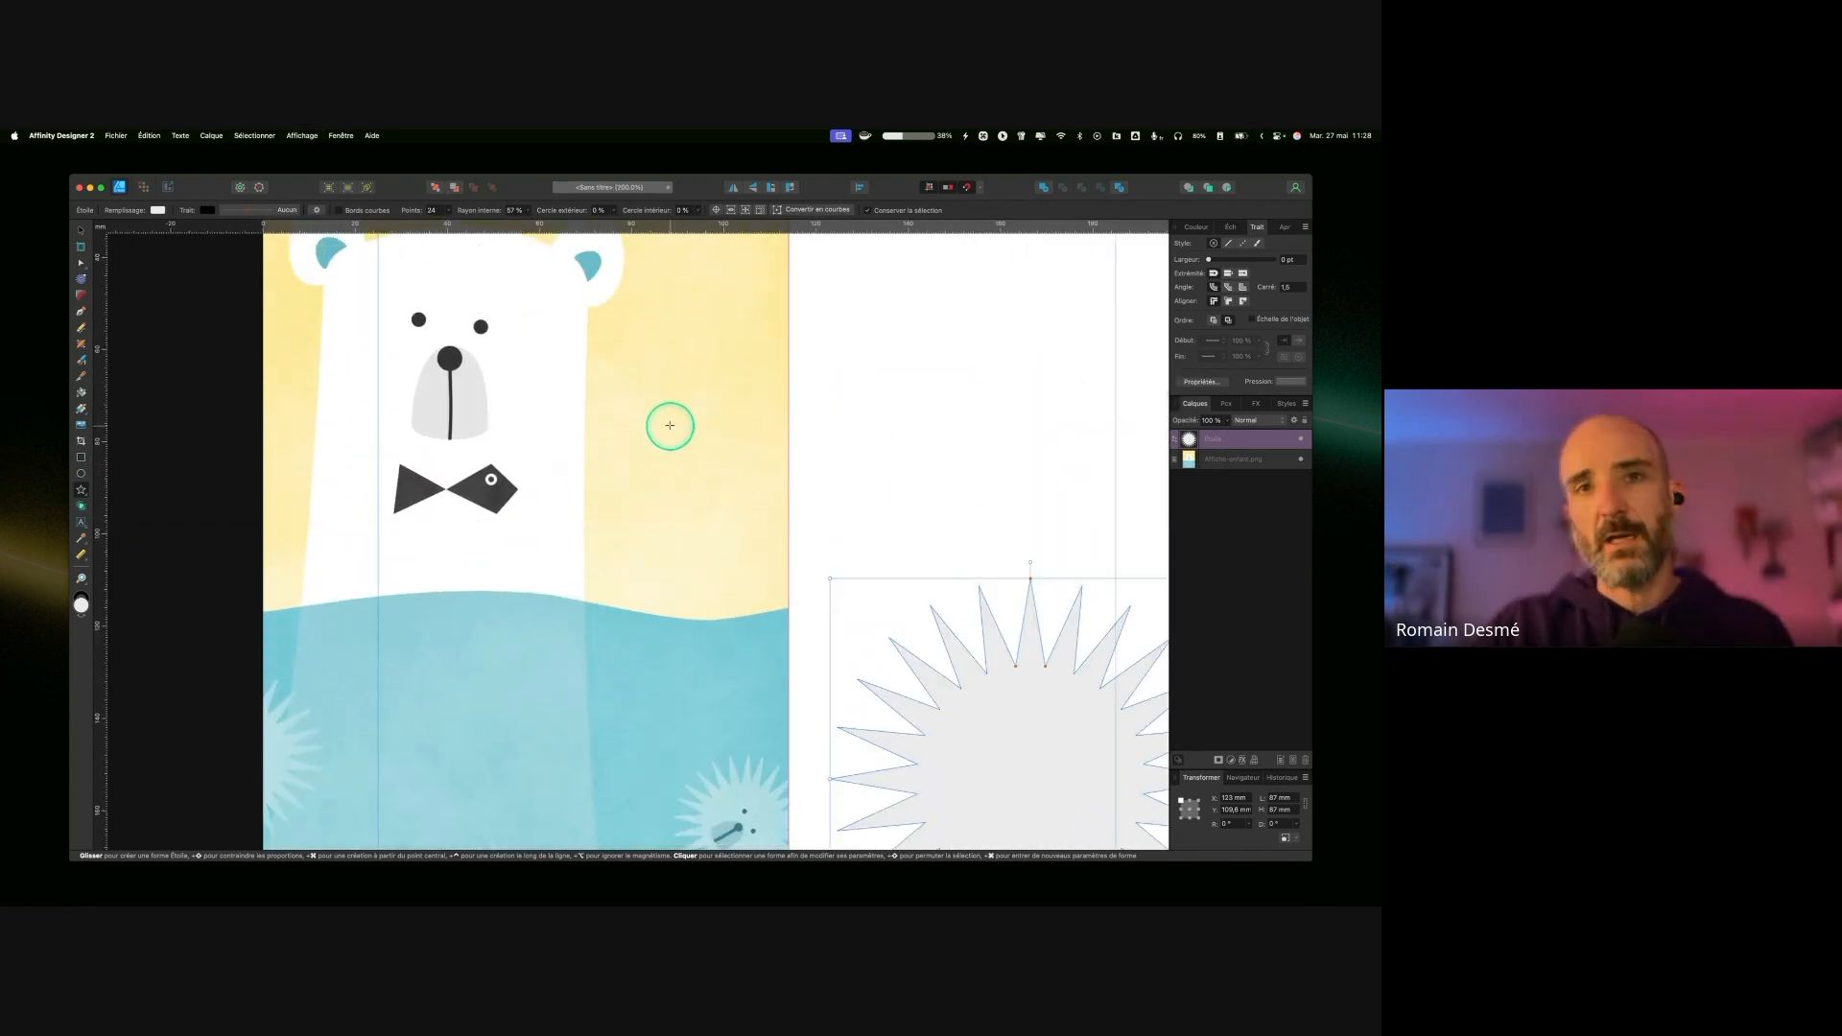
scroll(664, 412, down, 4)
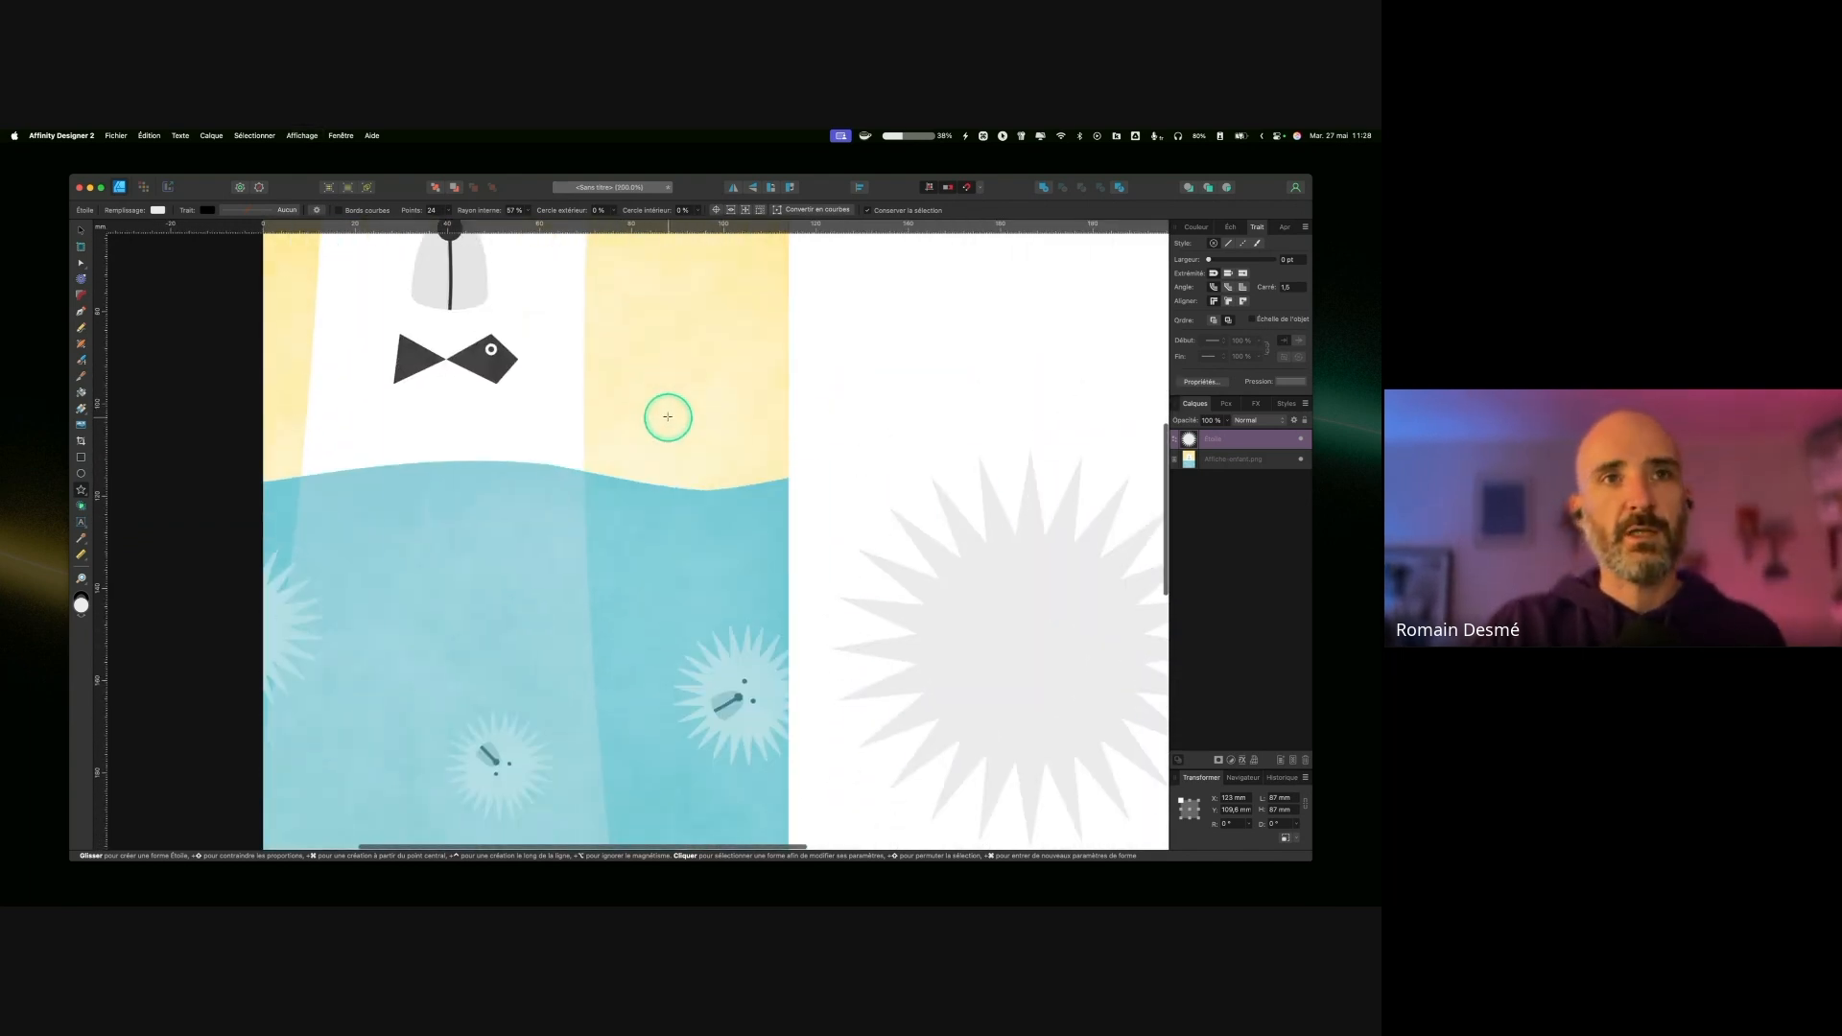
Step: Move the poster image completely off the page to the left, and reposition the star on the page's lower right area
click(81, 230)
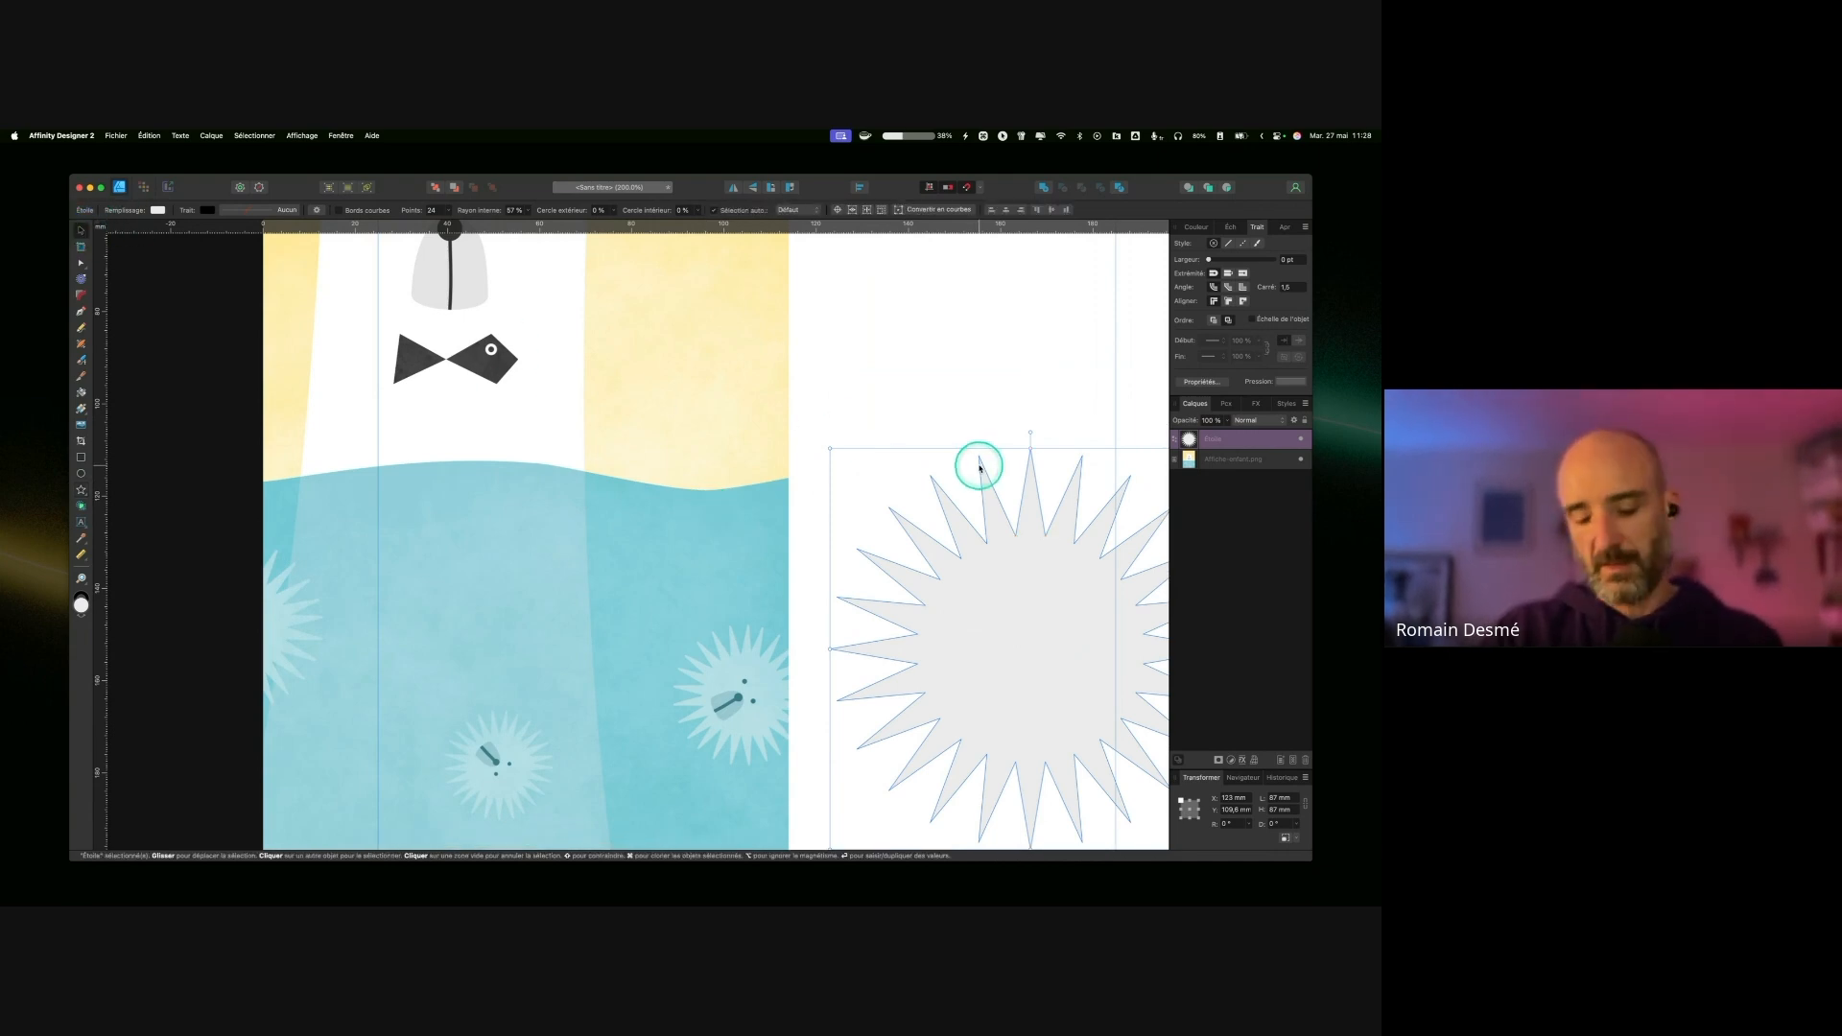
key(super+minus)
key(super+minus)
key(super+minus)
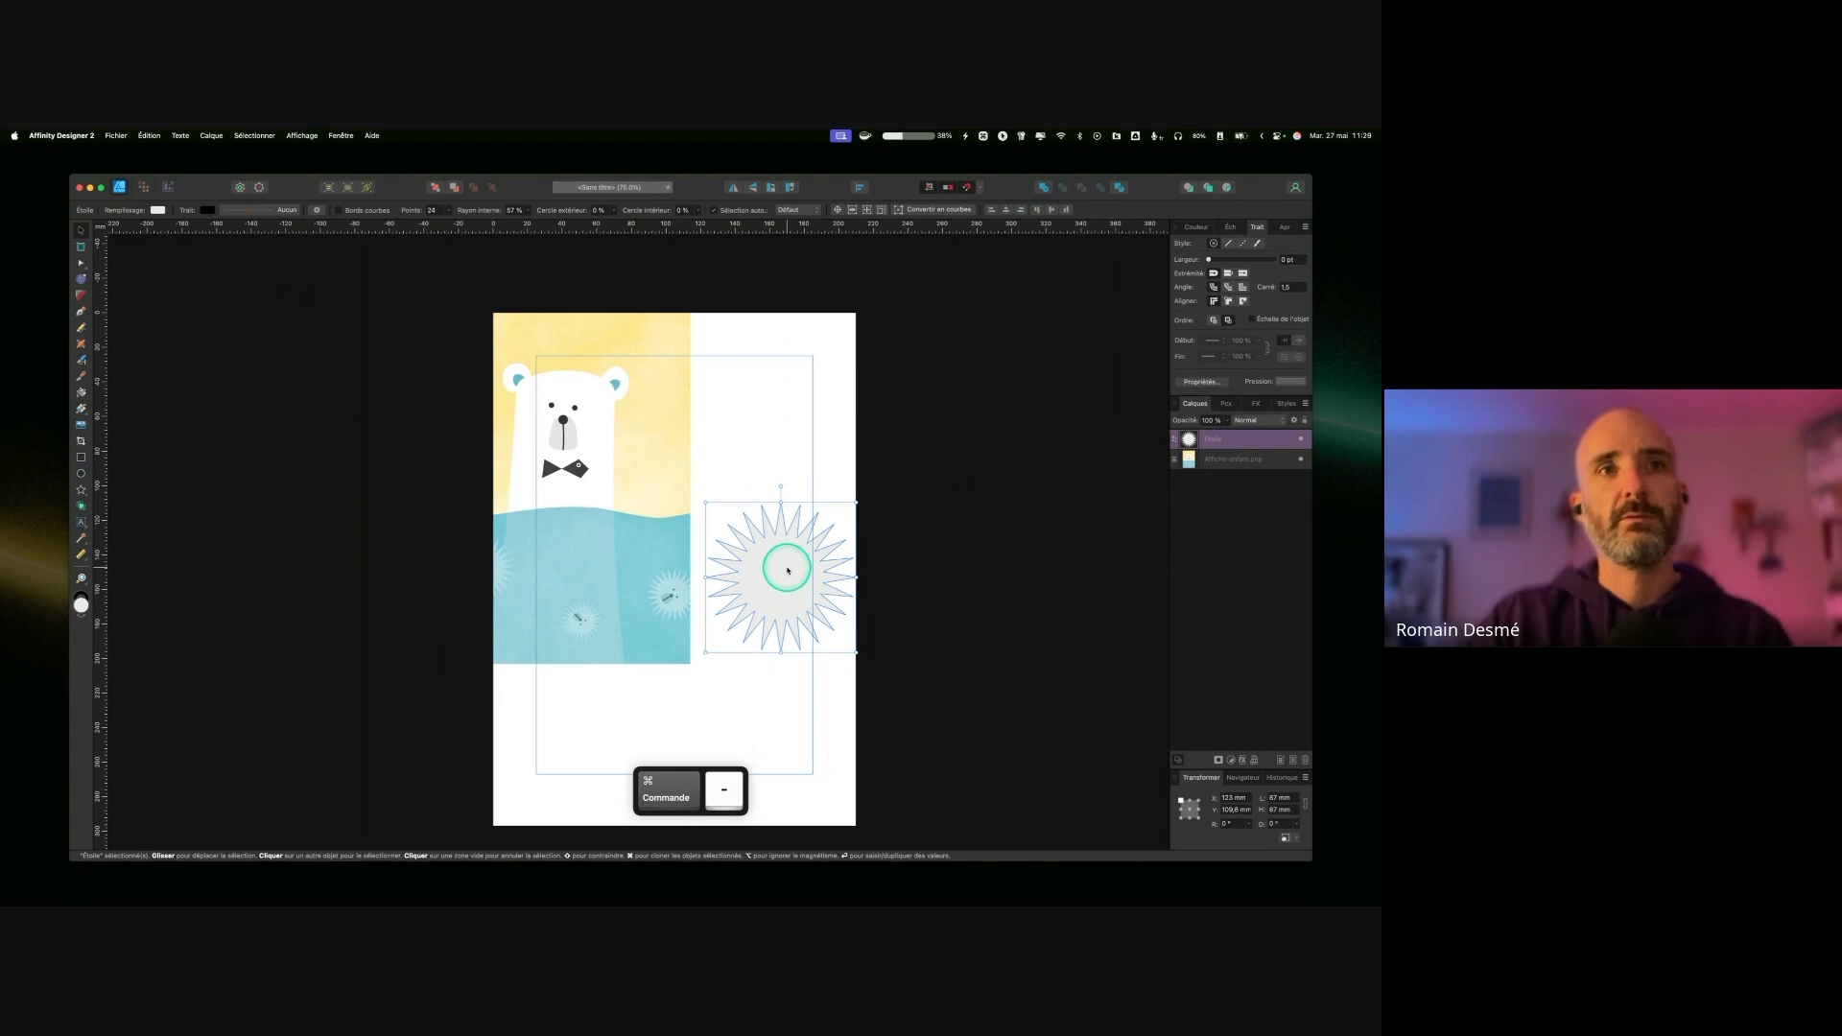
drag(786, 574, 918, 452)
drag(596, 415, 398, 437)
drag(876, 443, 725, 576)
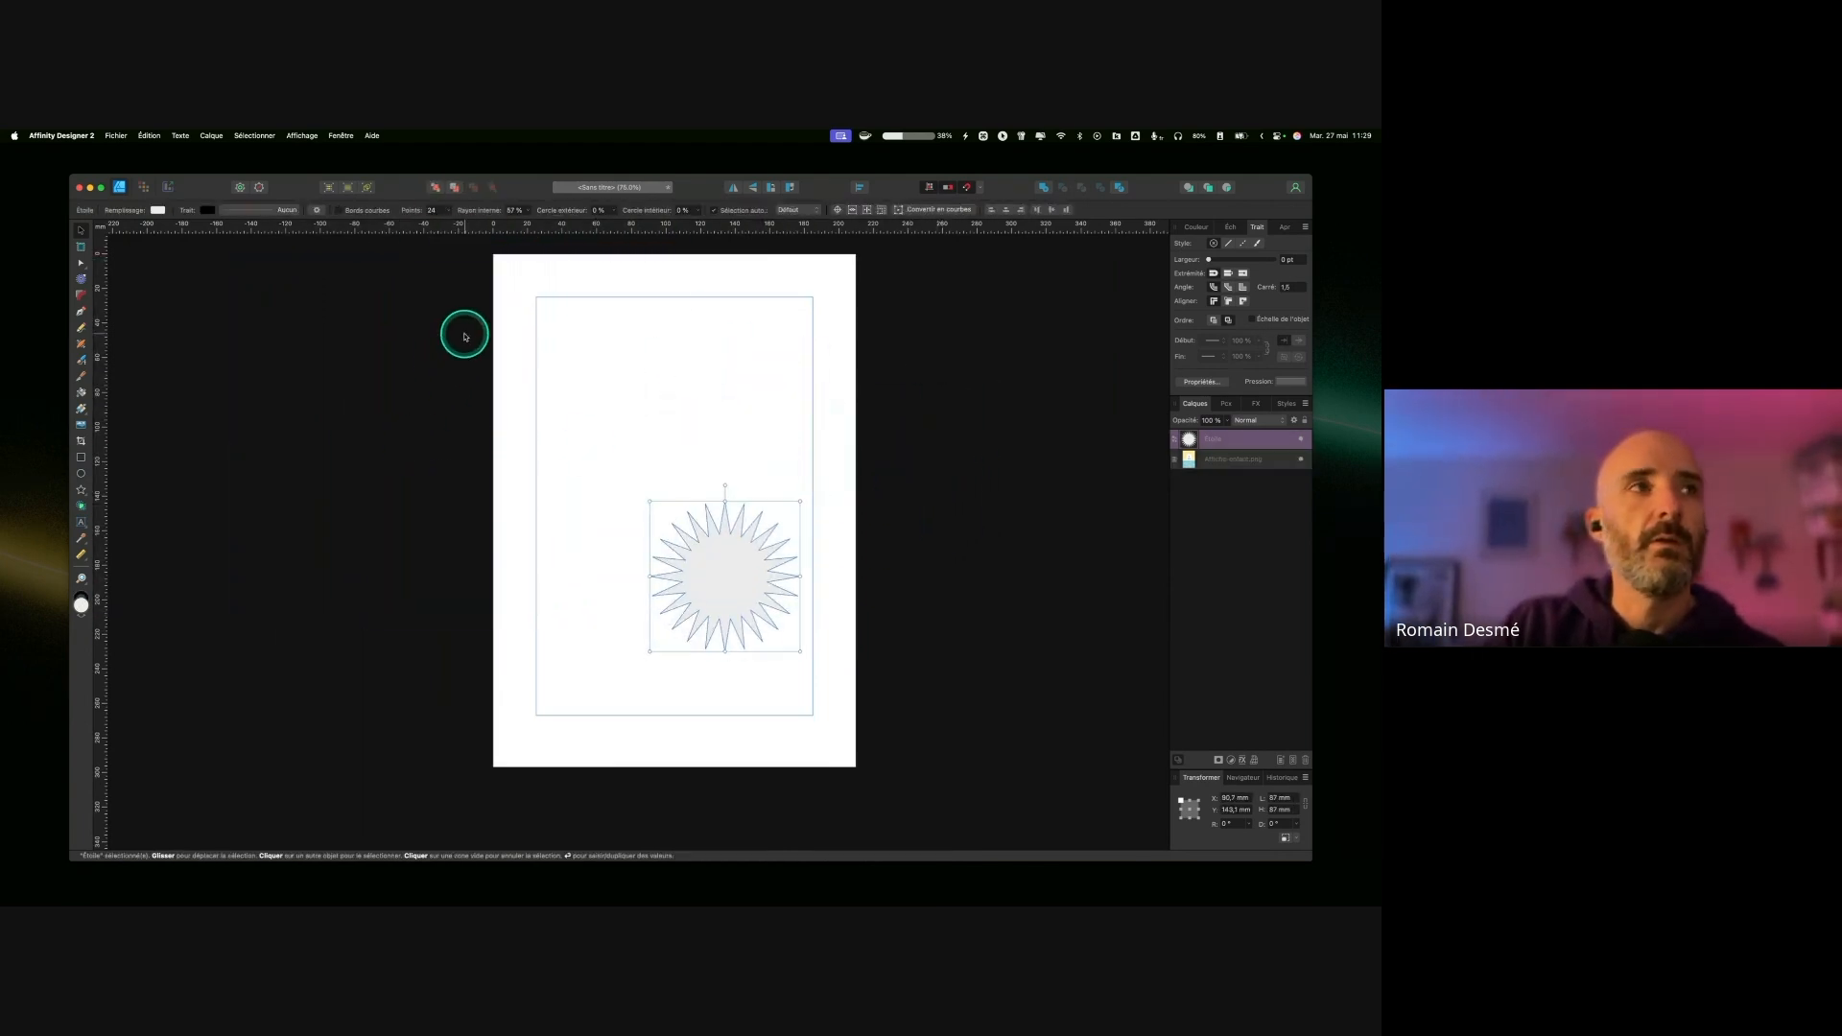
Step: Draw a 210 by 297 mm rectangle covering the whole page
click(82, 459)
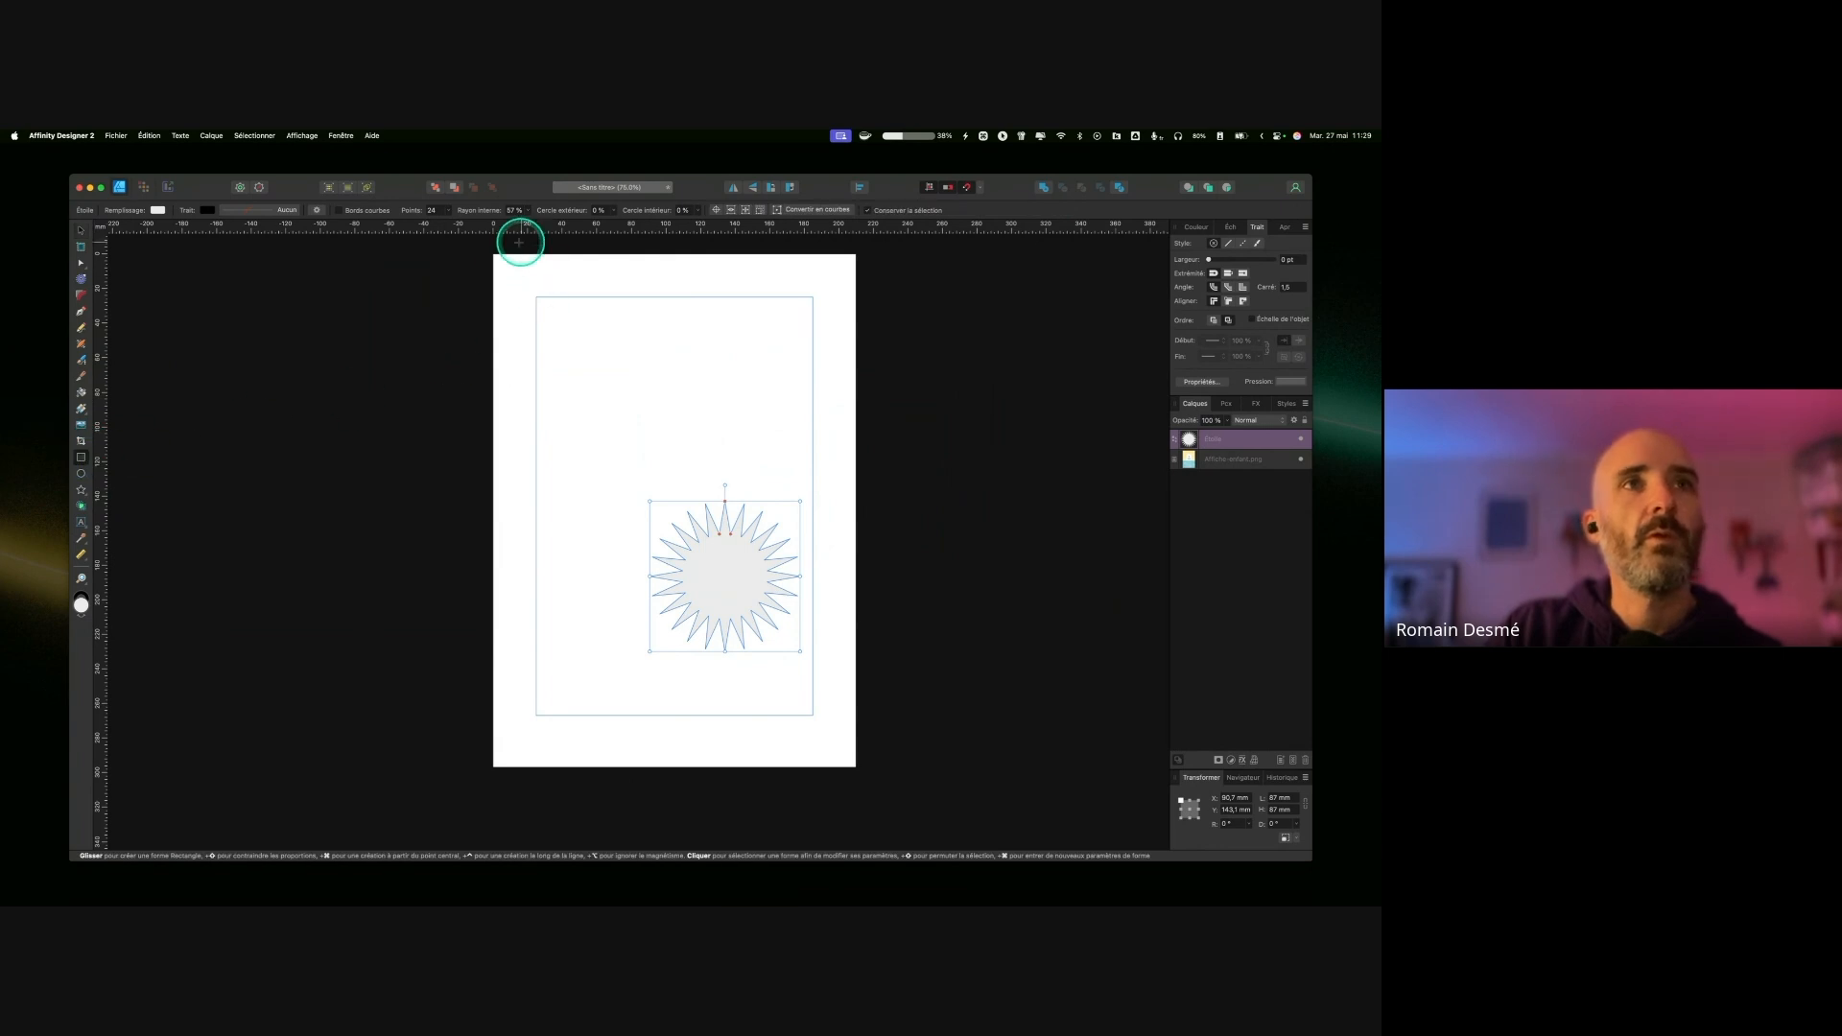
drag(493, 254, 857, 767)
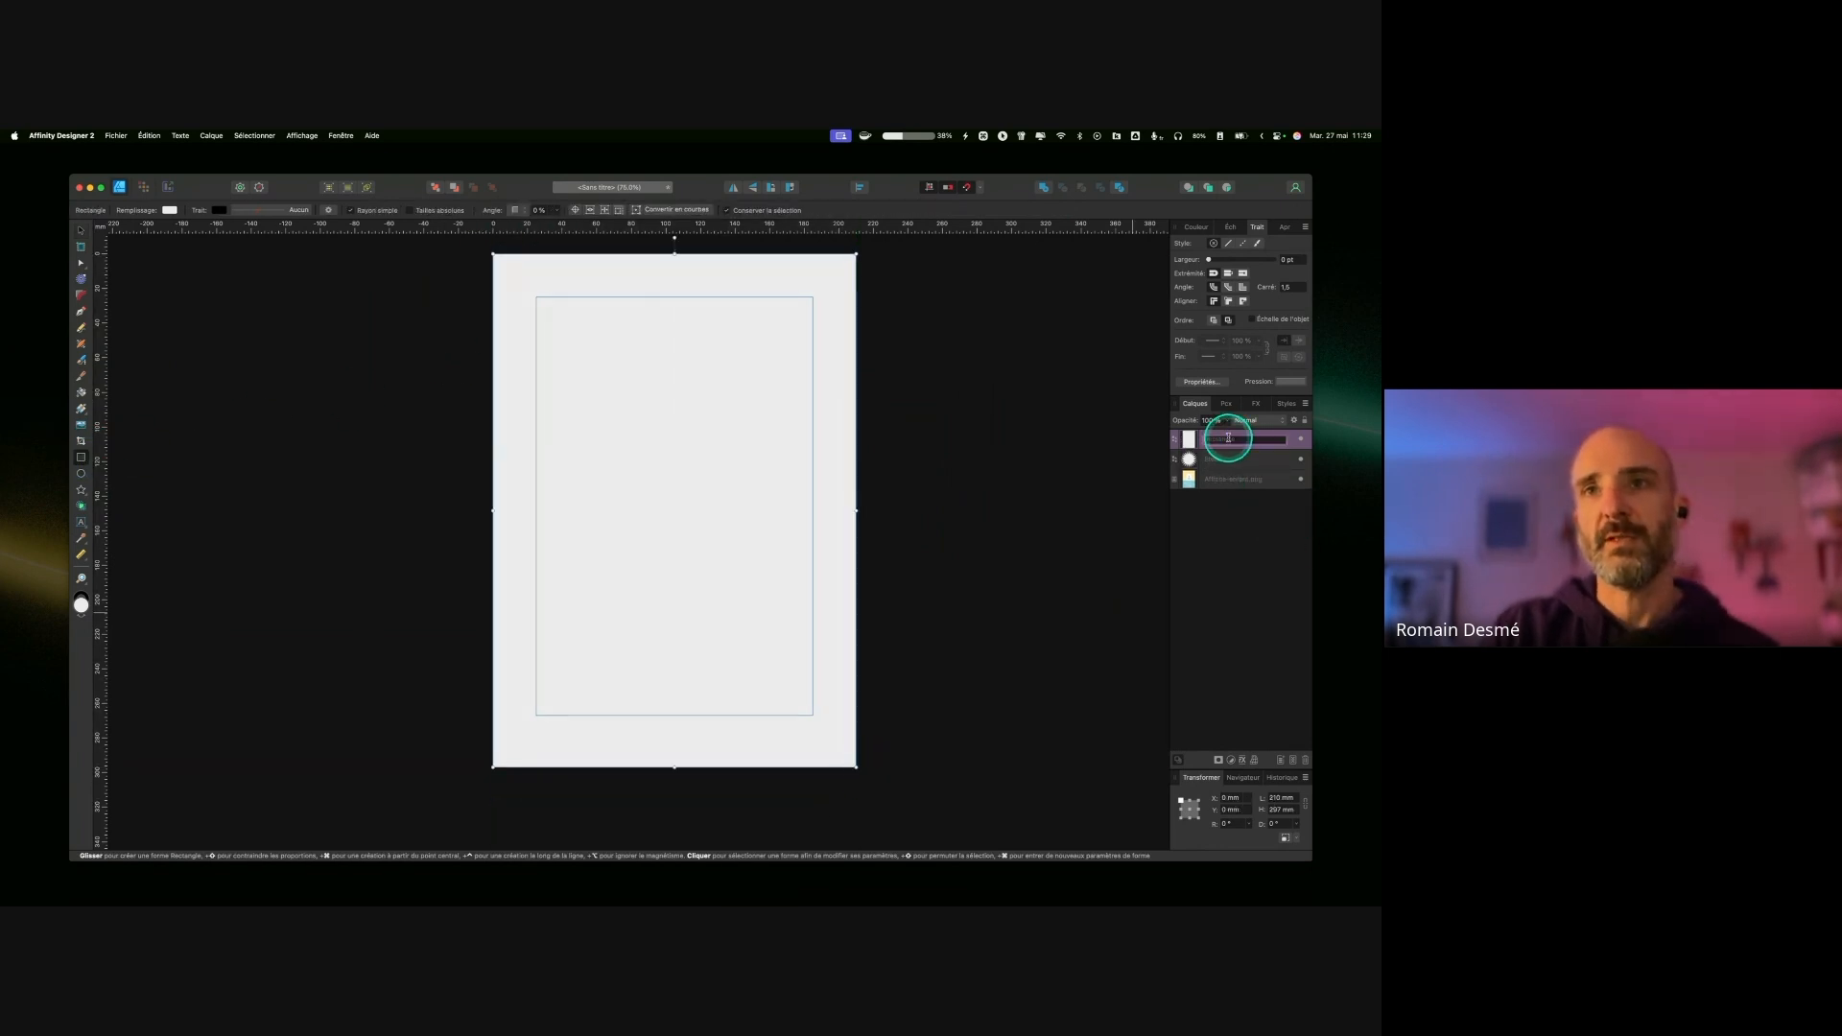
Step: Rename the page-sized rectangle as CIEL and fill it with pale yellow
text(Fond)
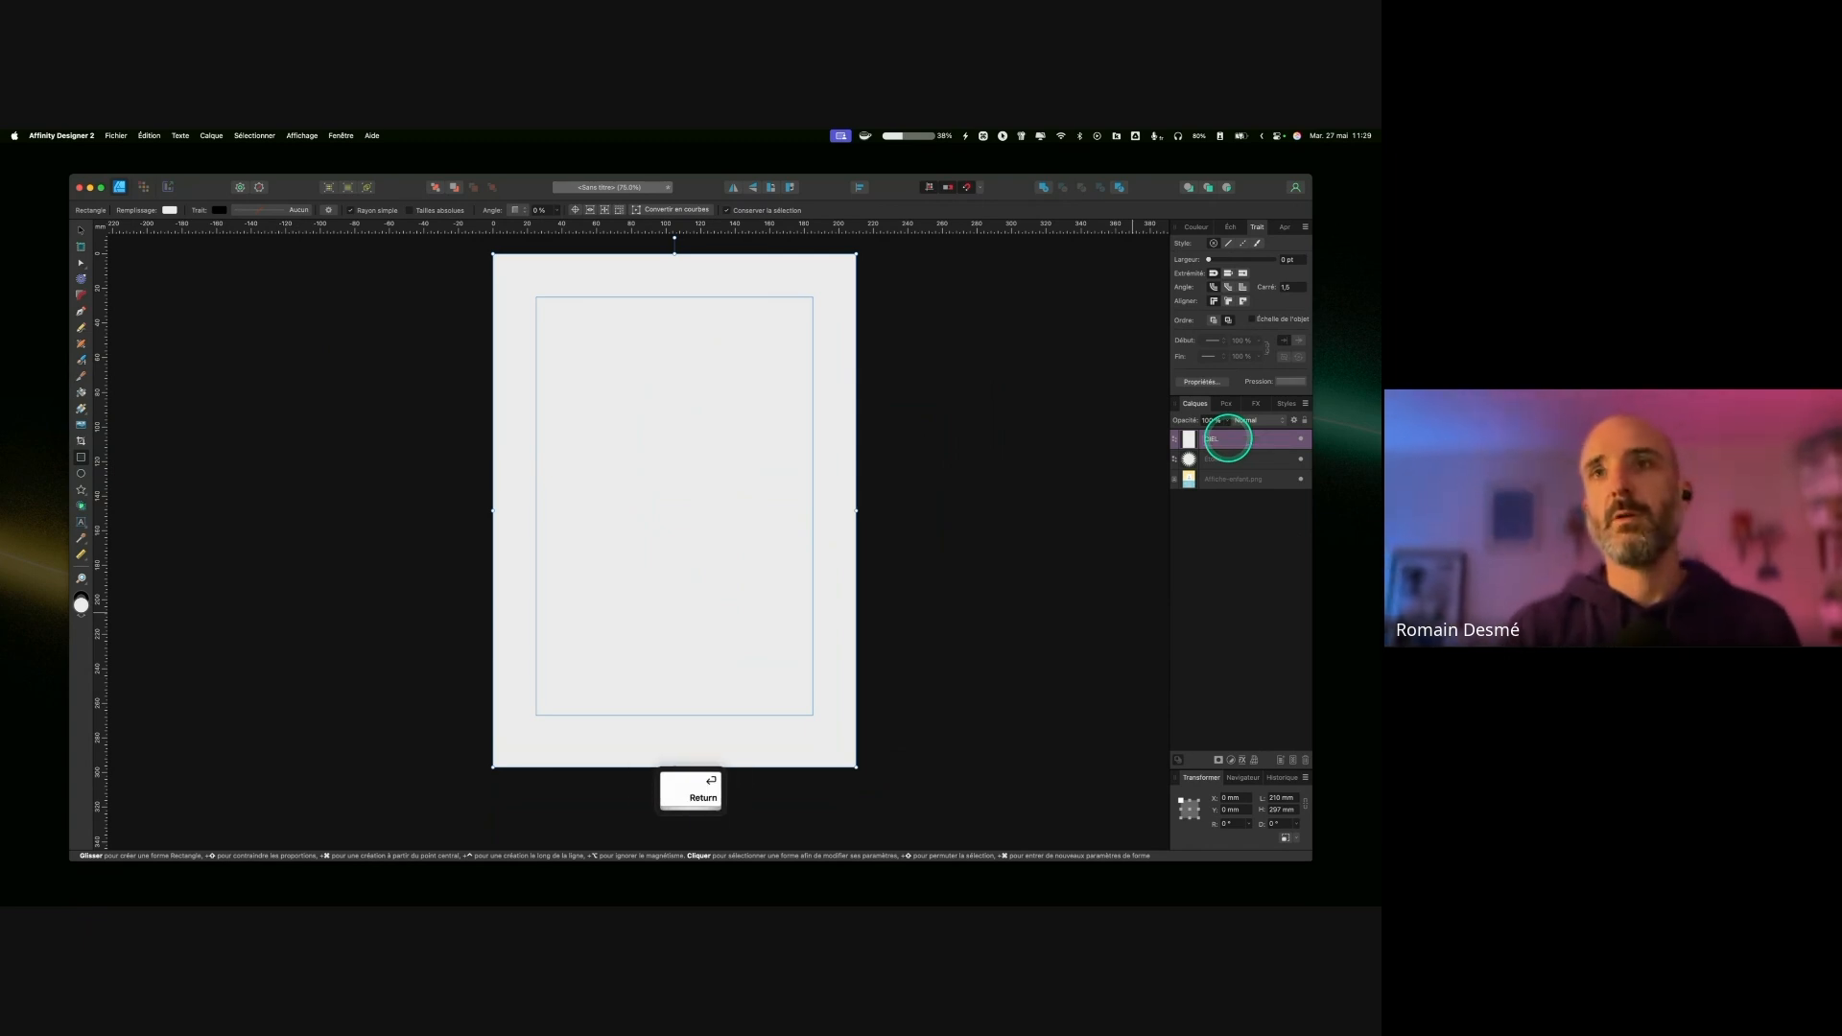
key(Return)
click(1195, 226)
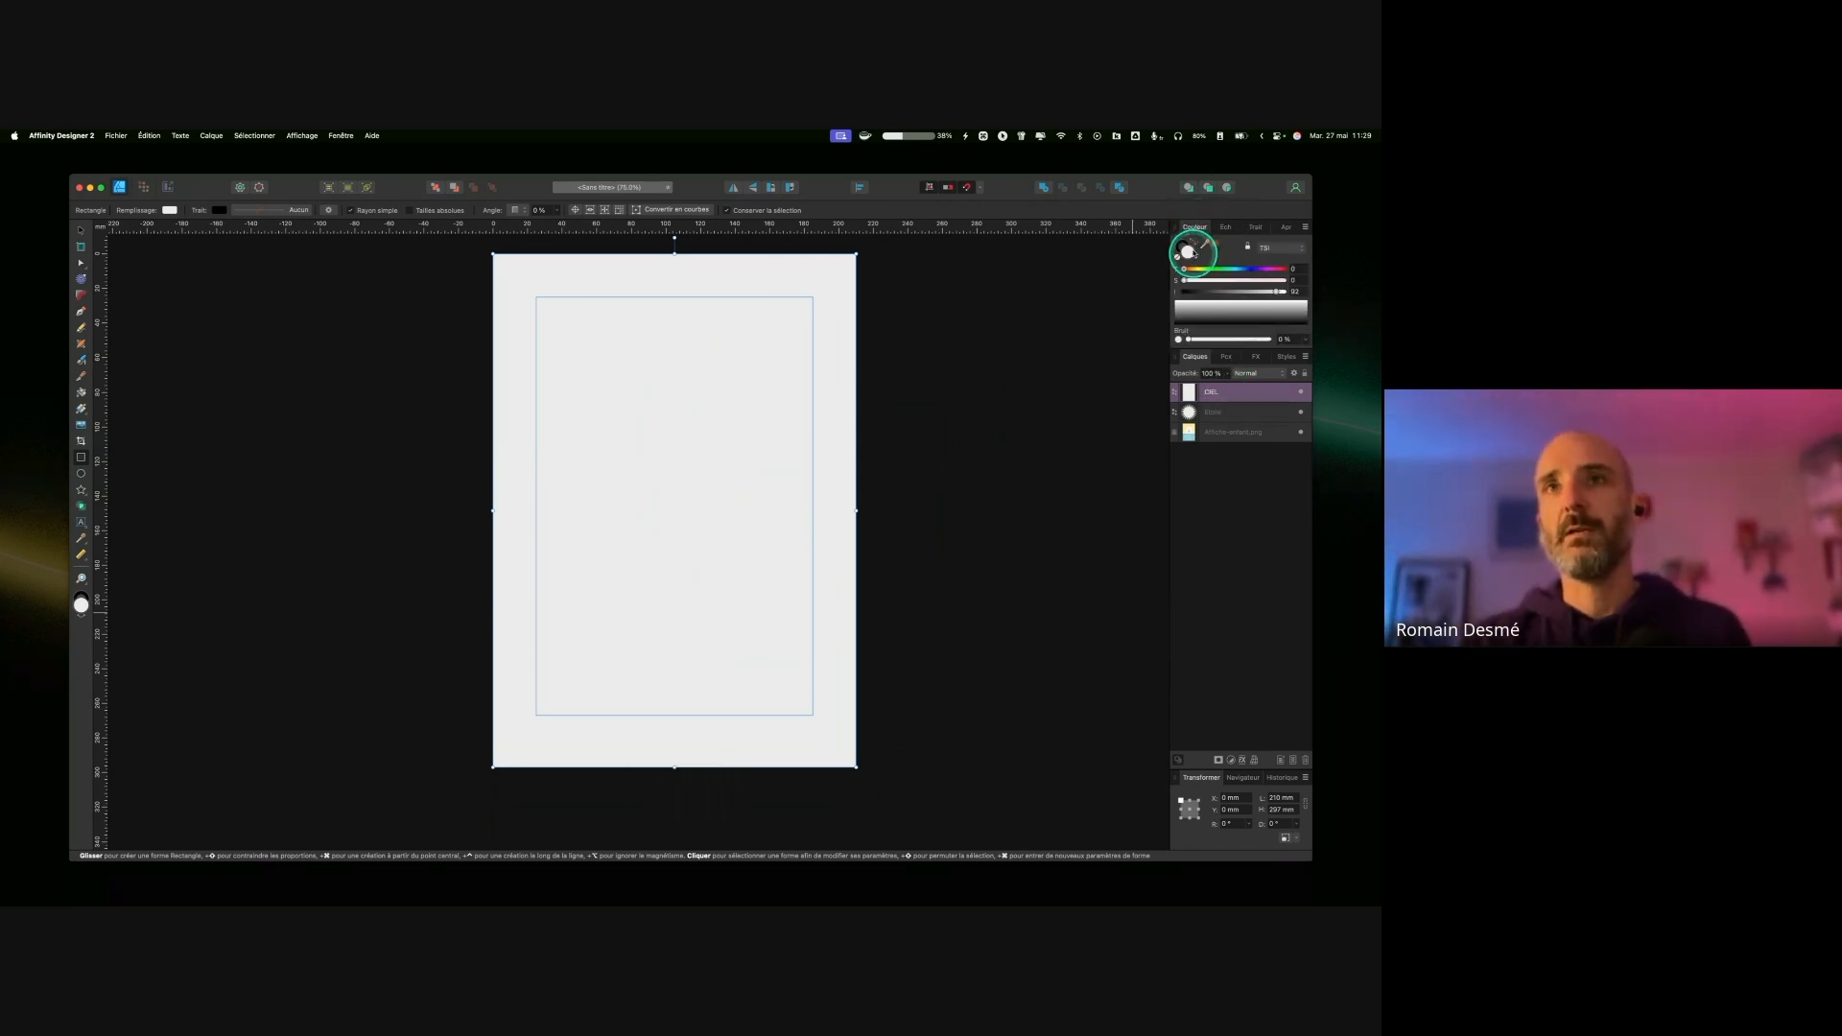
click(1187, 251)
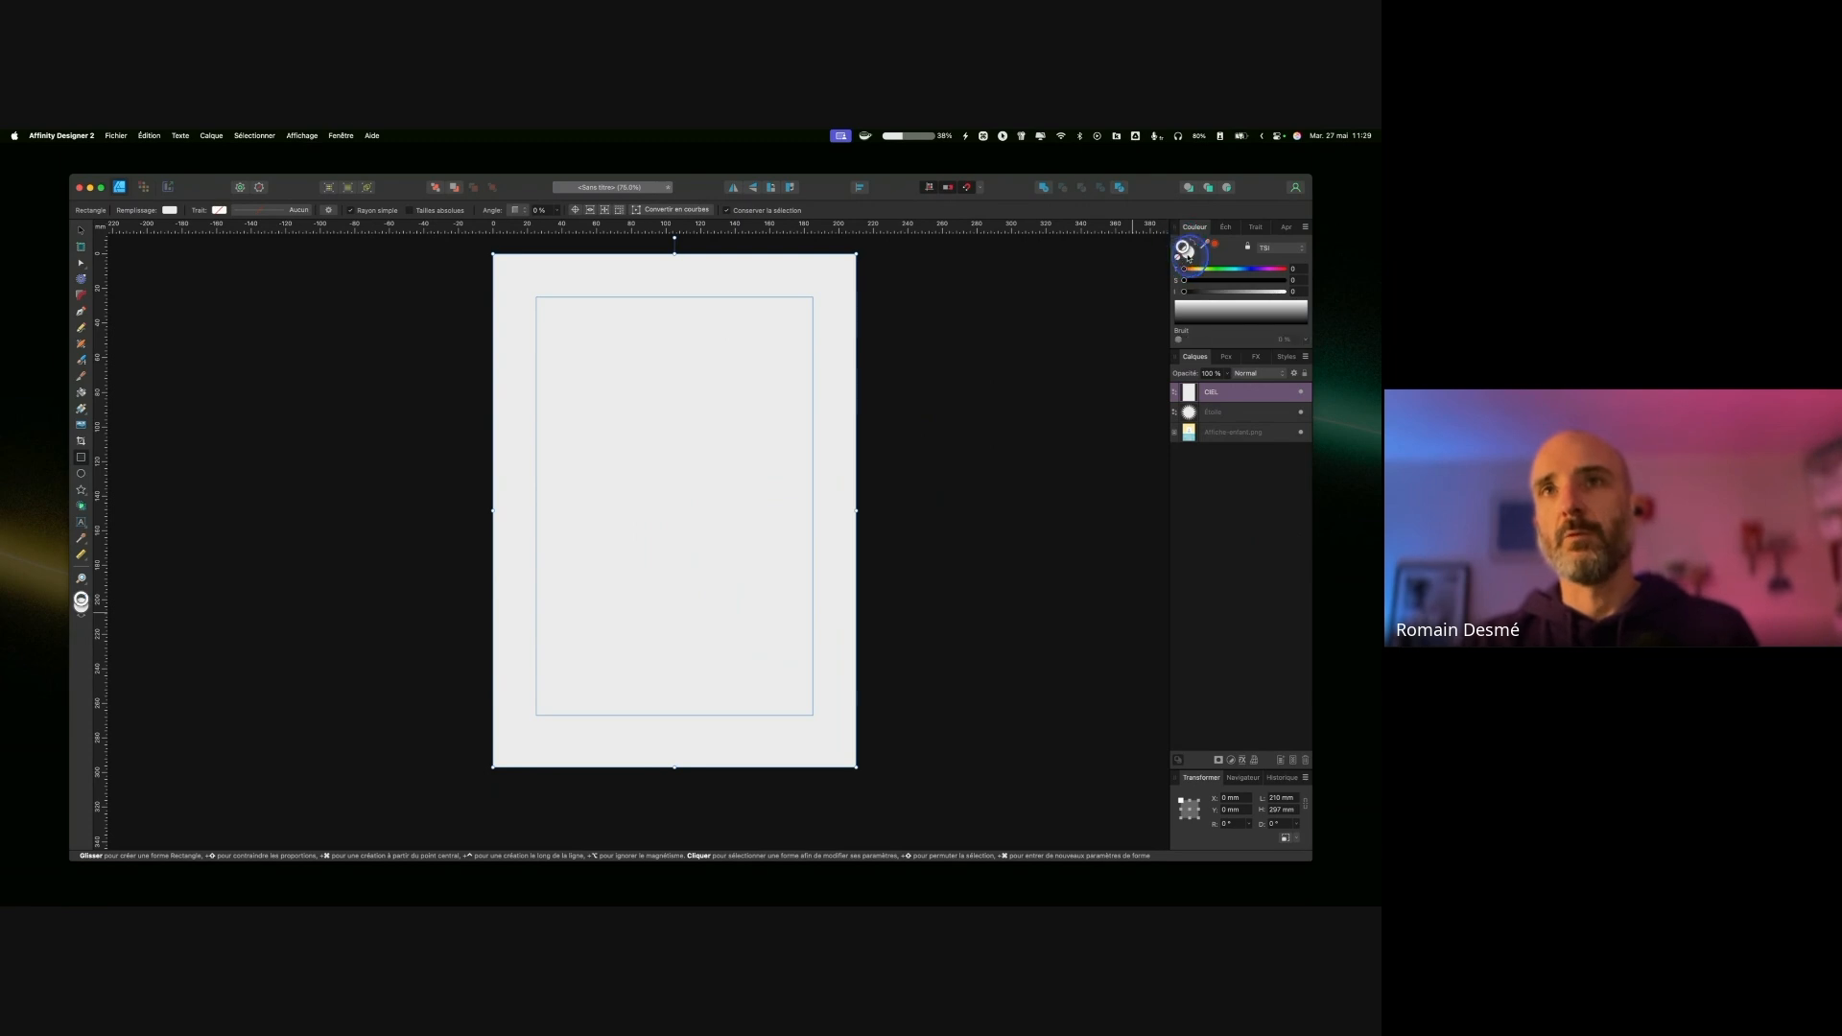
drag(1193, 270, 1258, 293)
click(1273, 280)
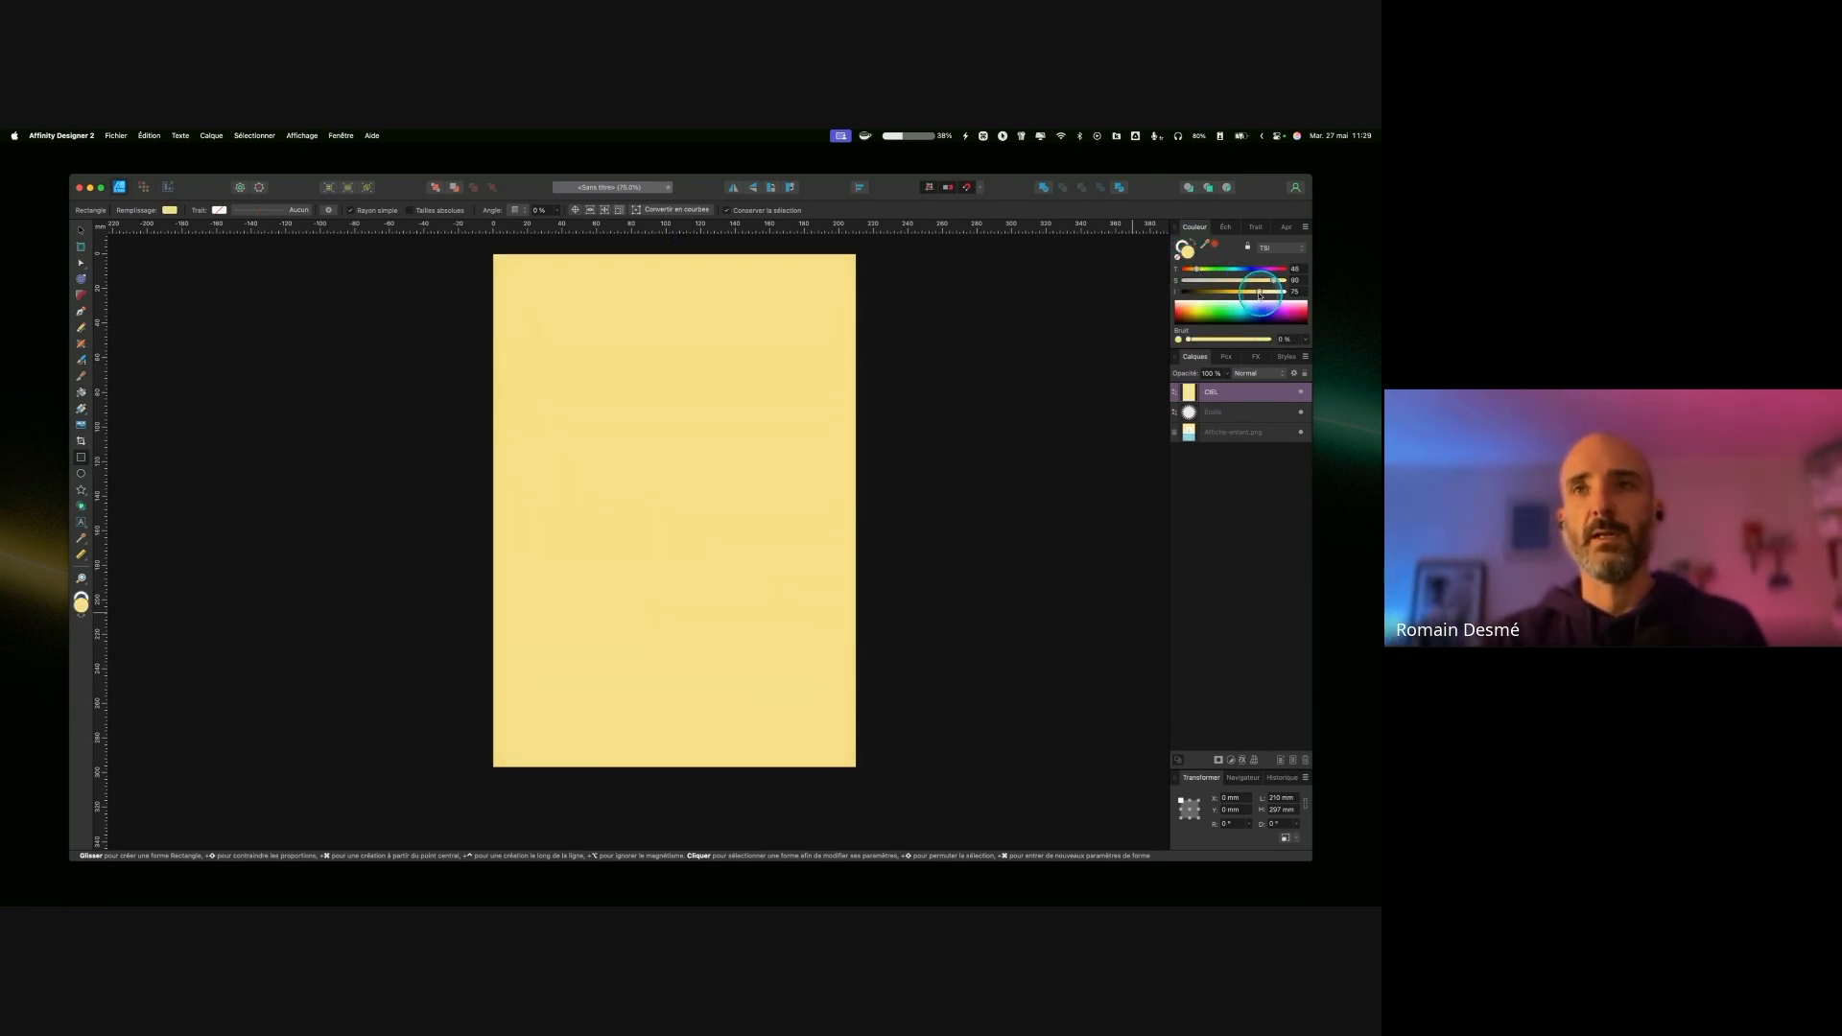
click(1213, 566)
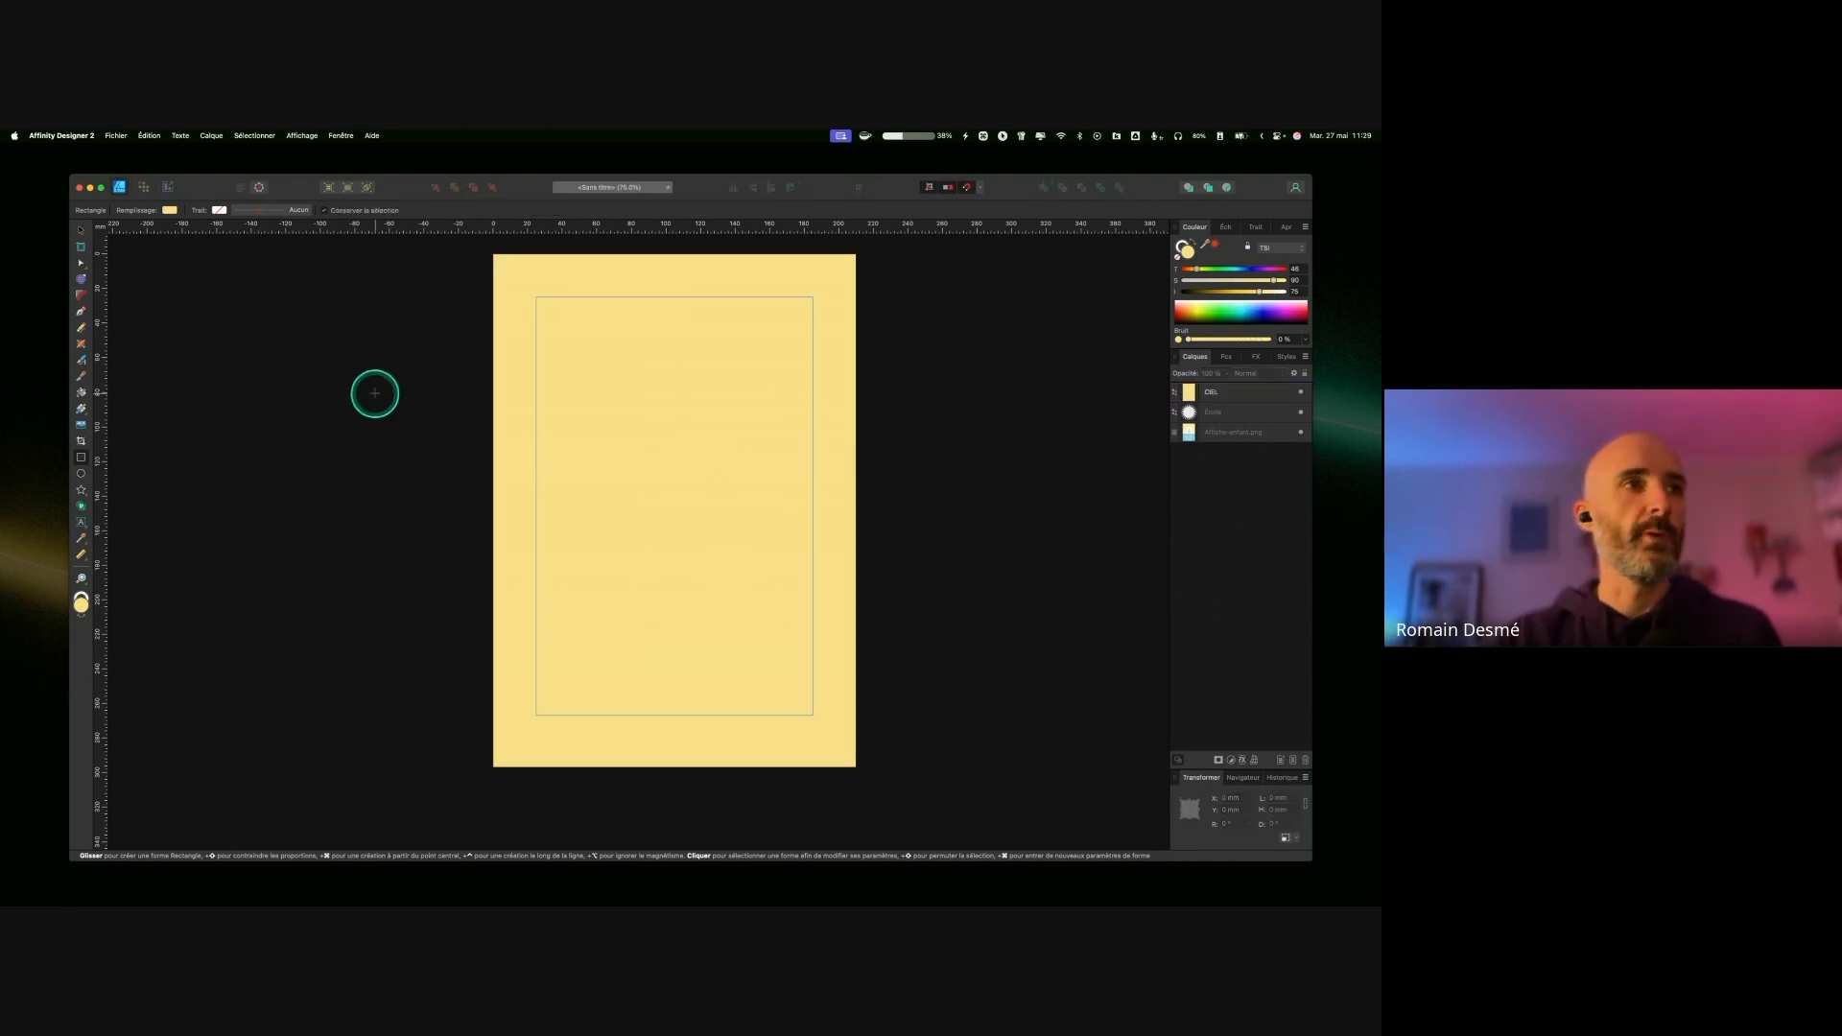
Step: Draw a closed Pen shape over the page's lower third, with two intermediate nodes along its top edge and its base extending beyond the page
click(79, 311)
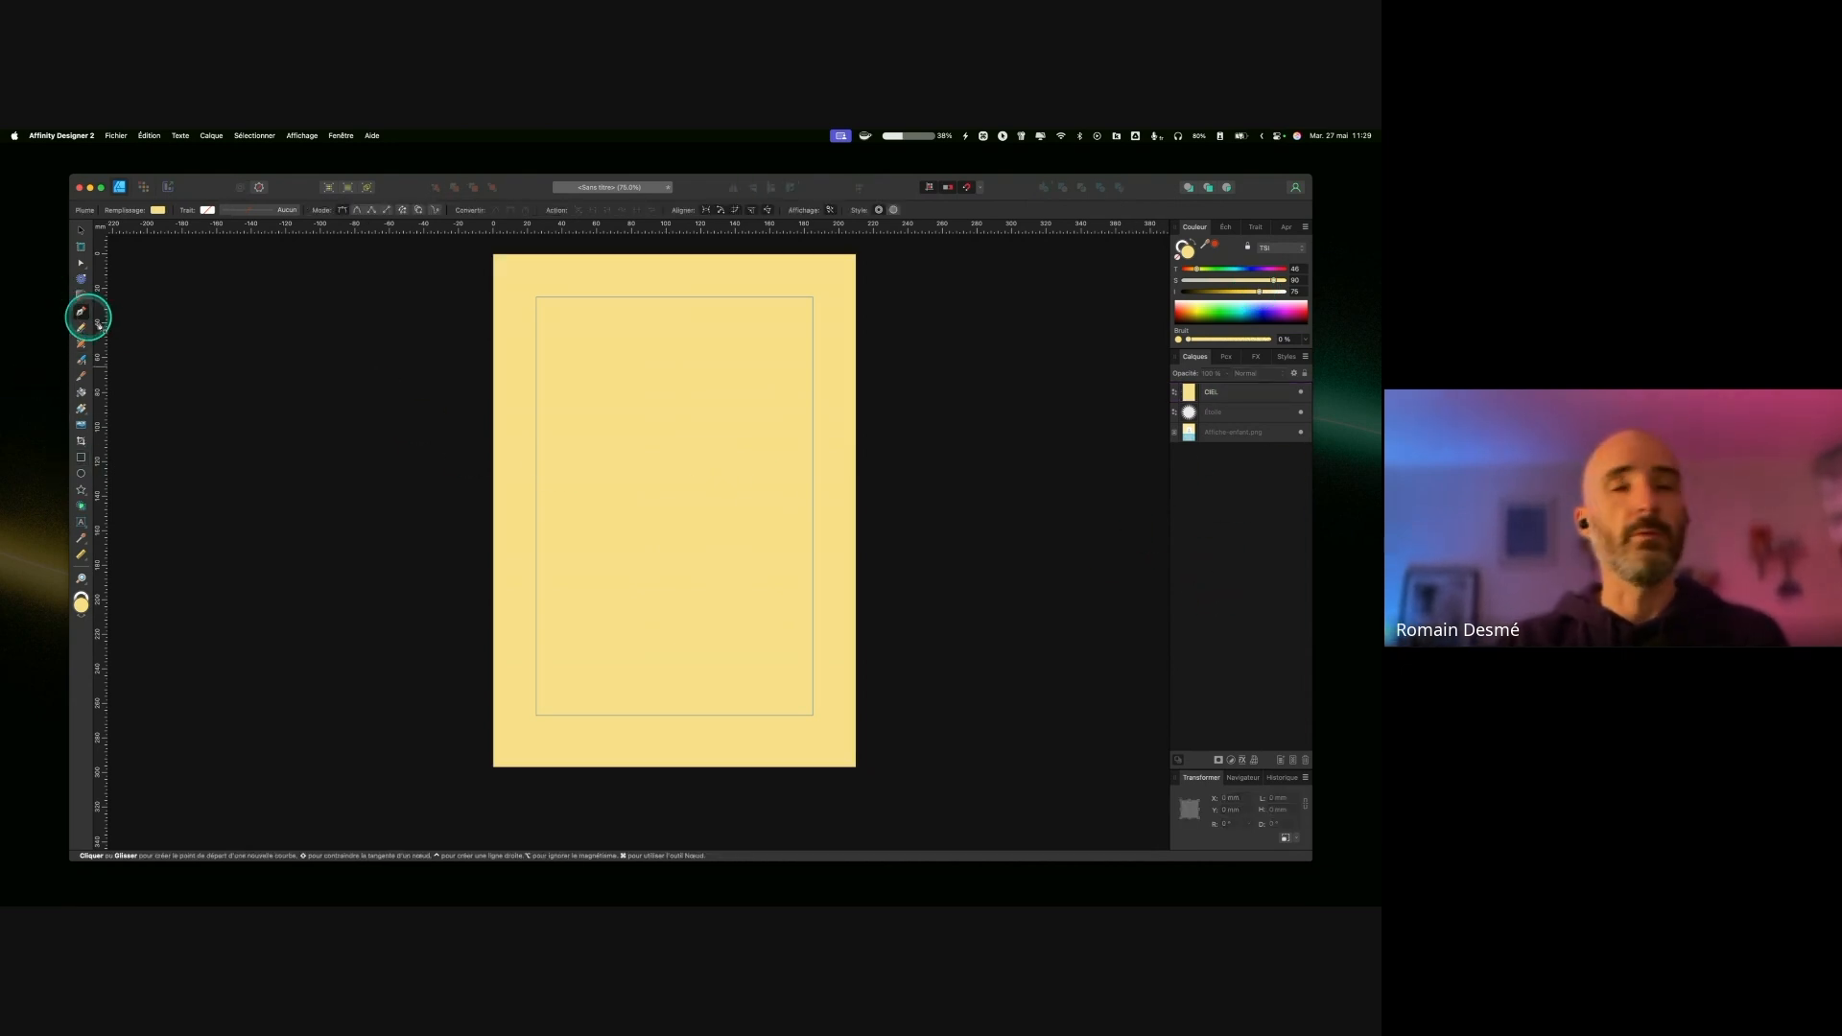
click(493, 596)
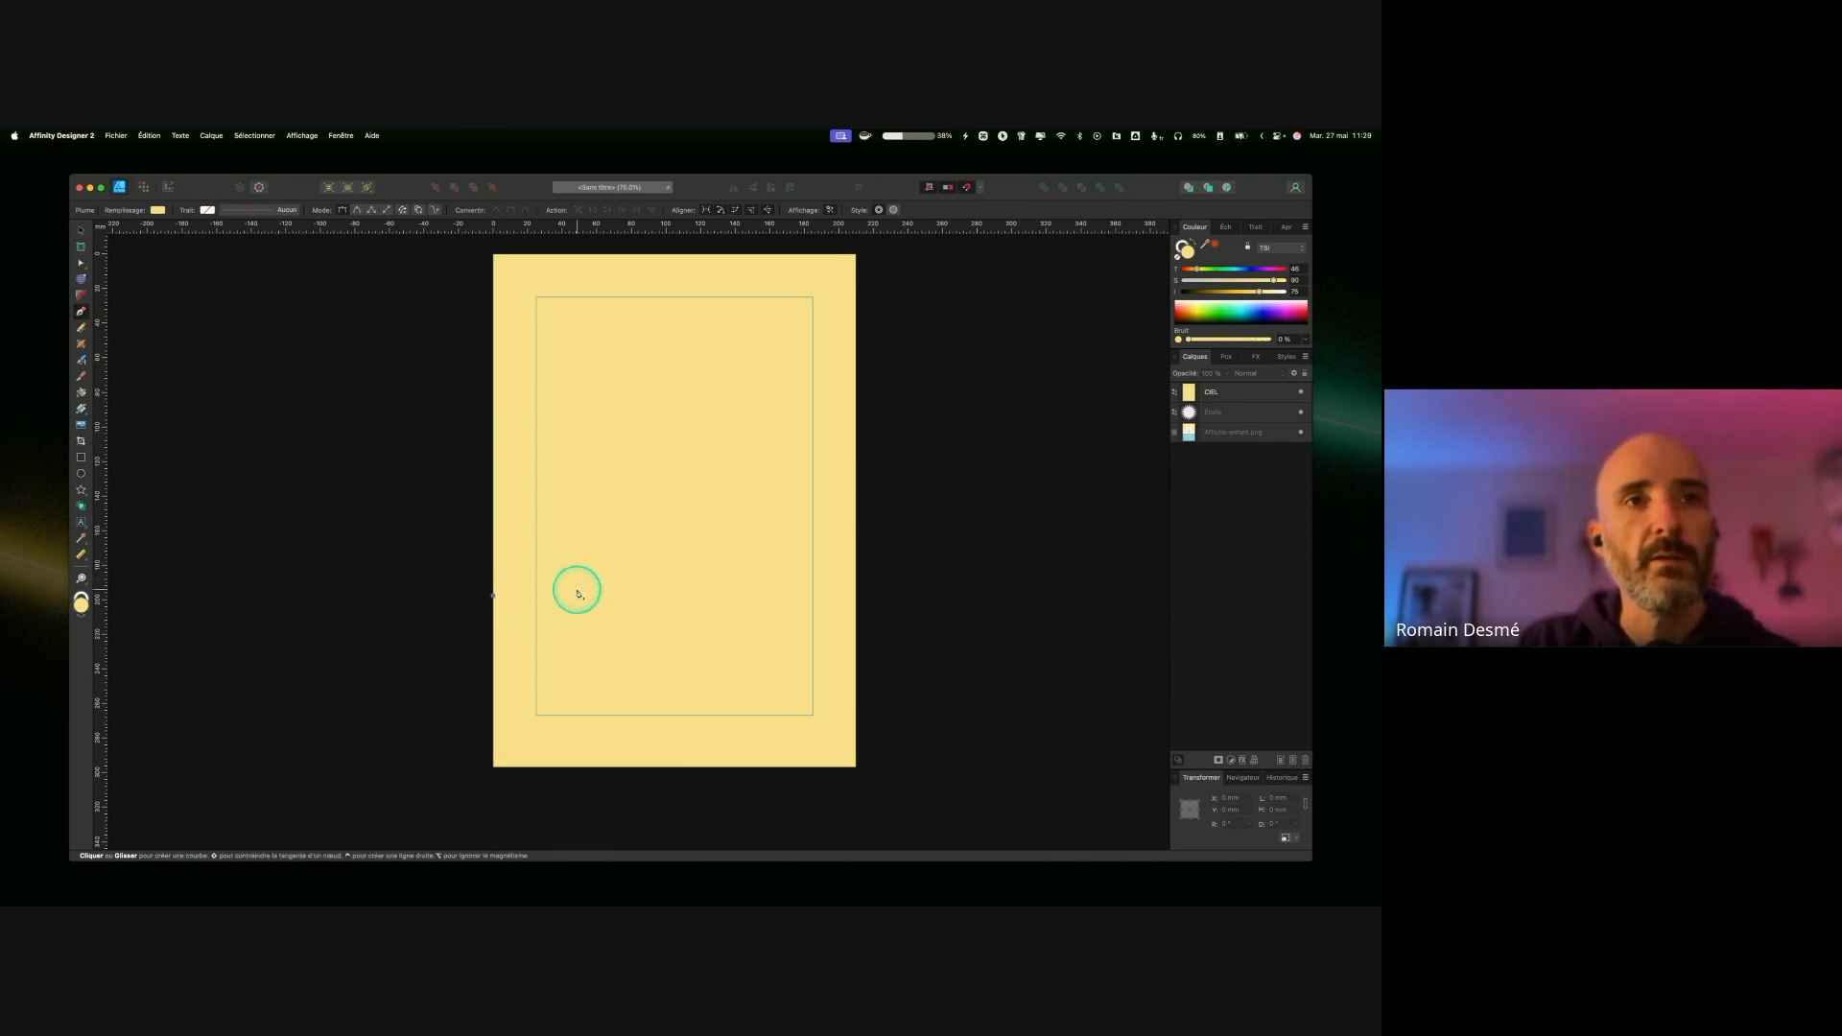
click(614, 596)
click(764, 593)
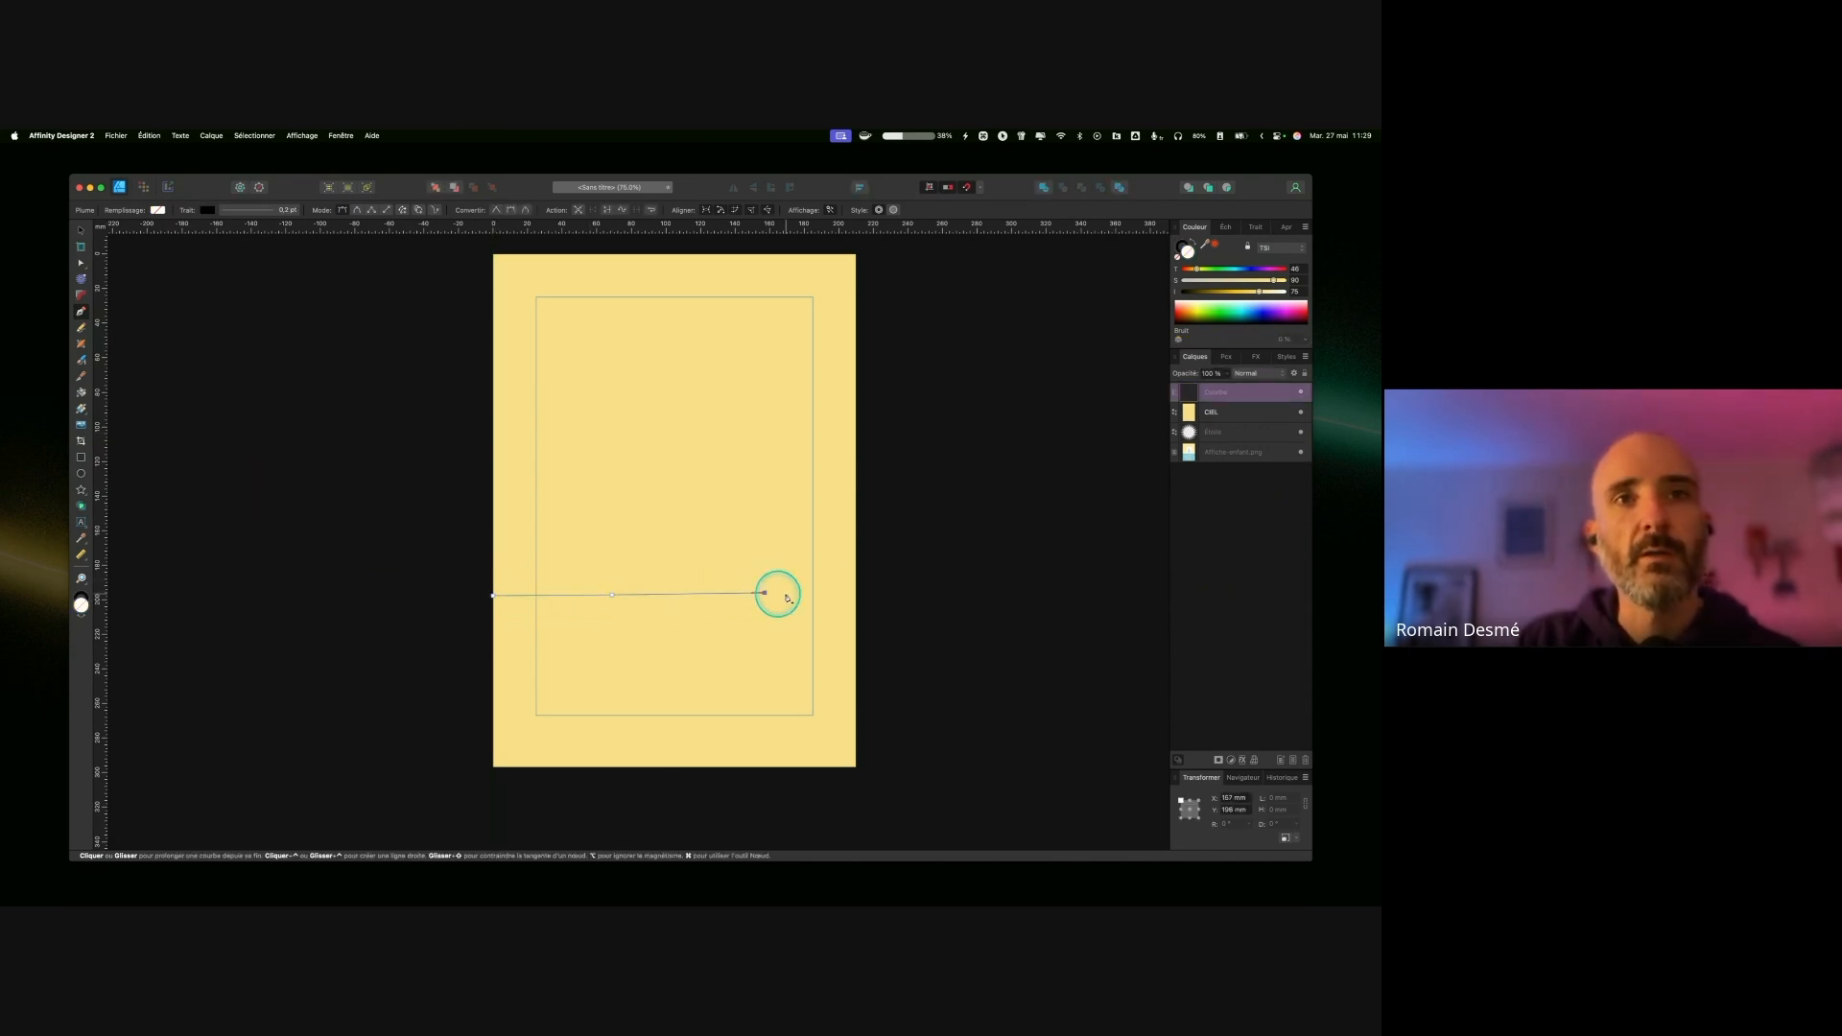
click(863, 594)
click(867, 782)
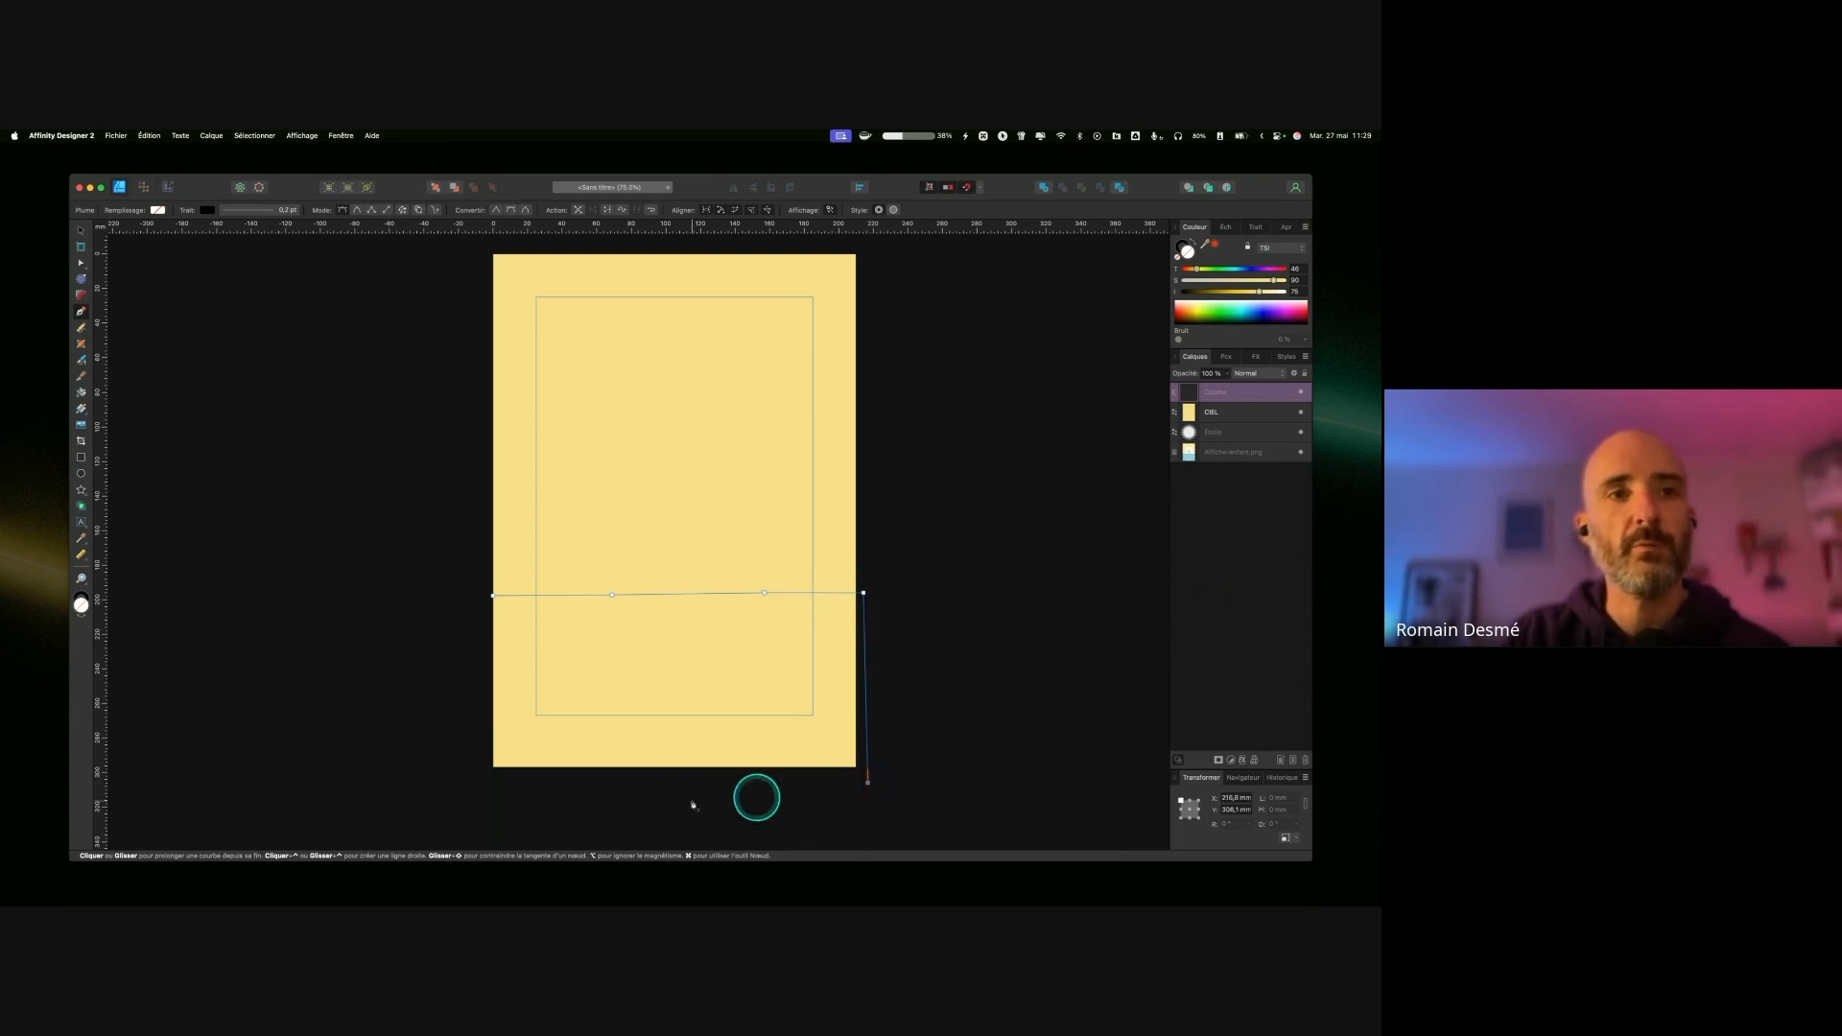
click(480, 785)
click(493, 596)
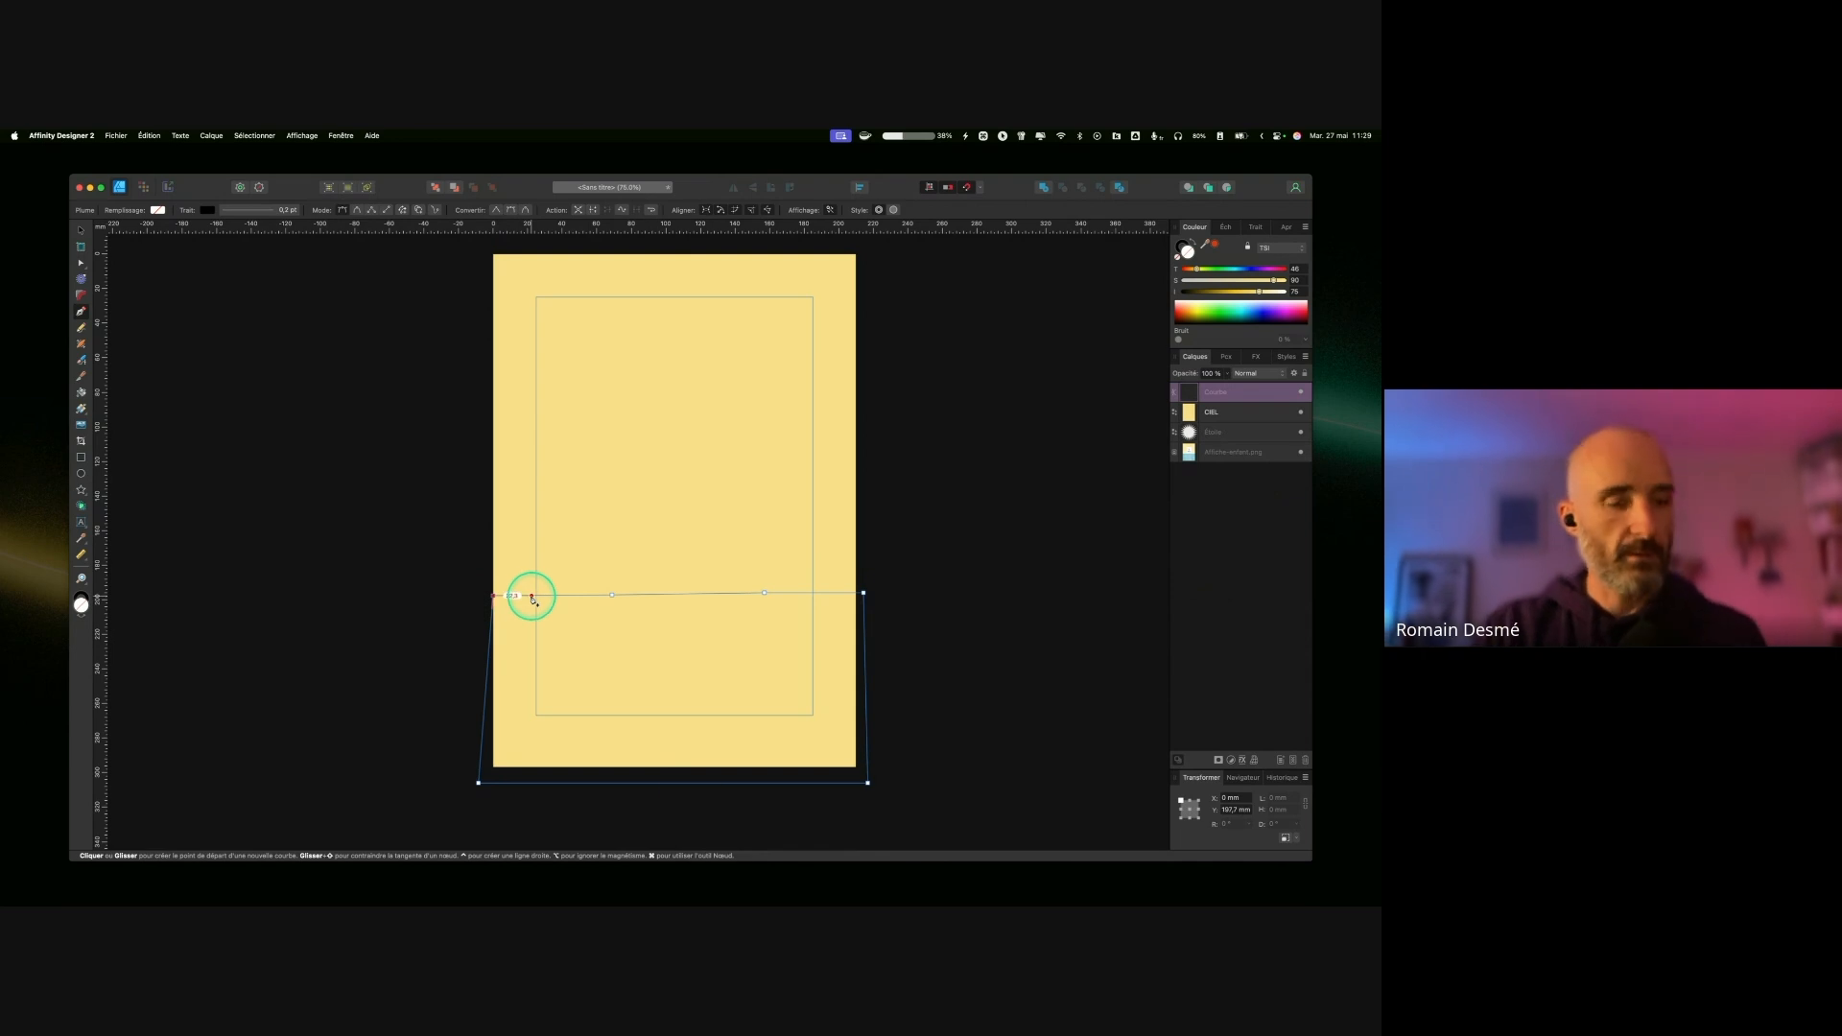
Step: Bend the segments of the shape's top edge into alternating gentle waves
key(a)
drag(543, 597, 548, 583)
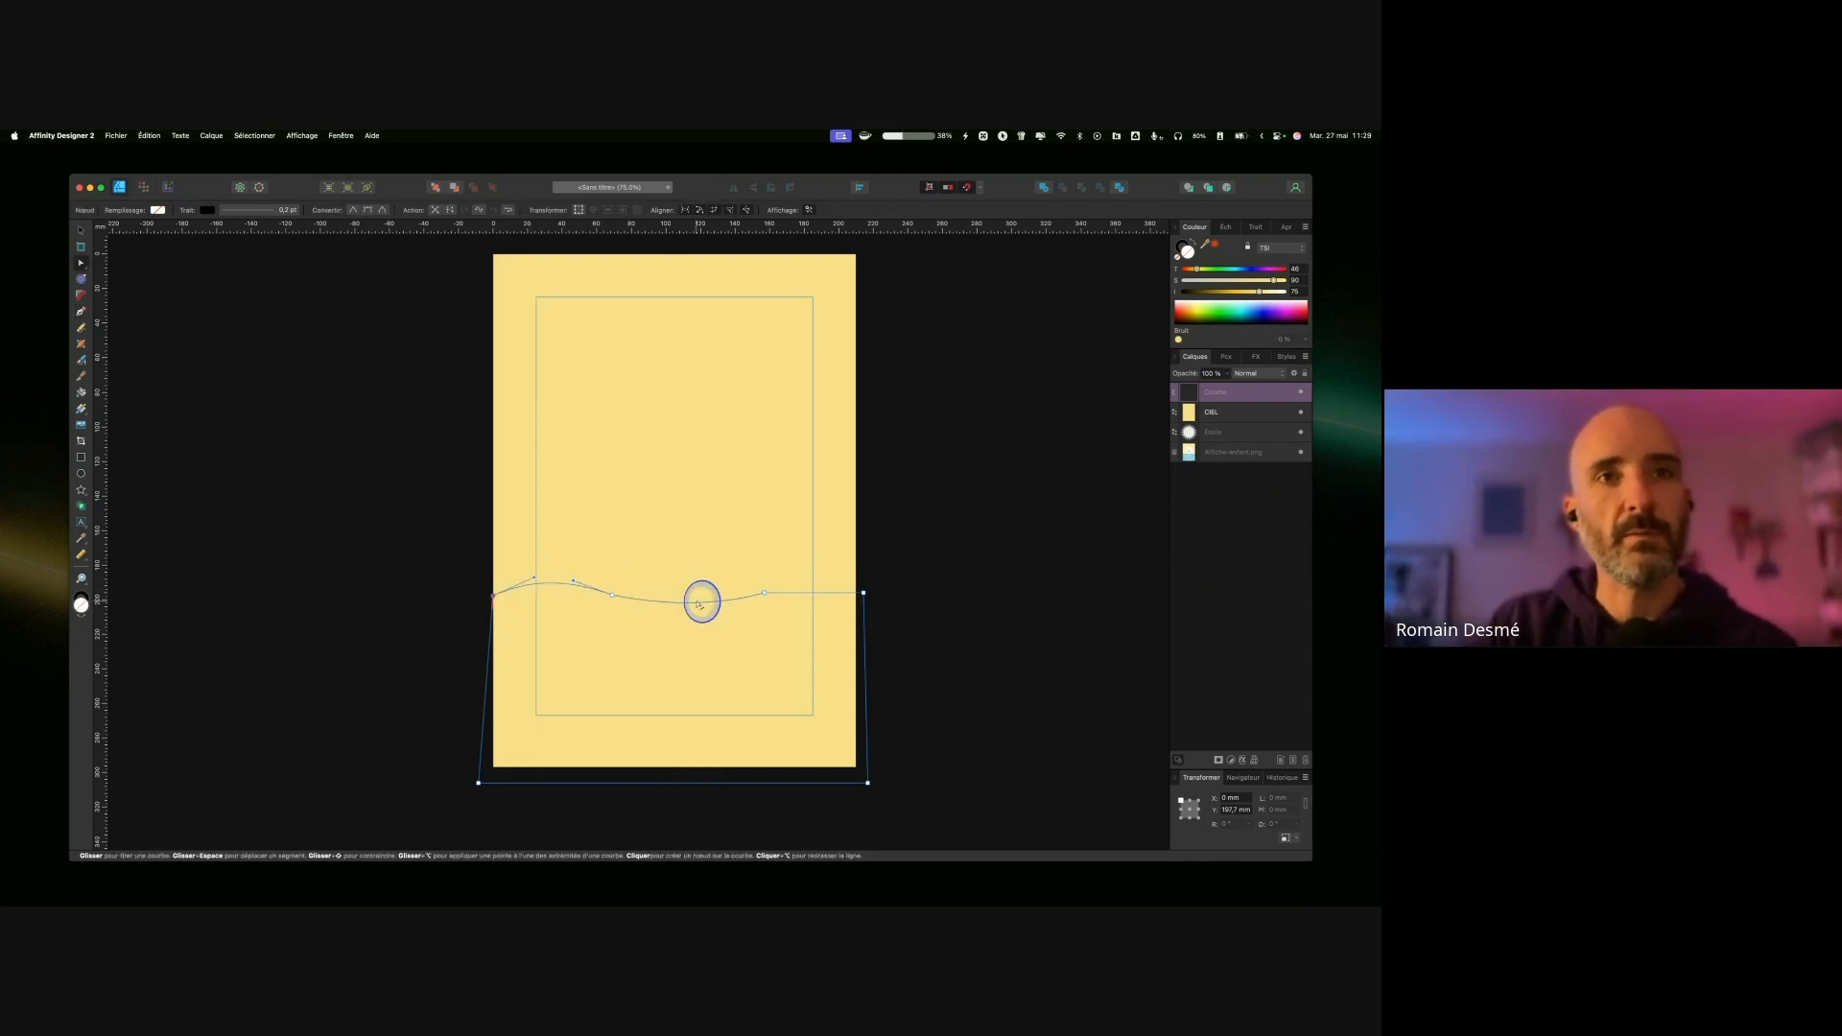
drag(816, 592, 820, 584)
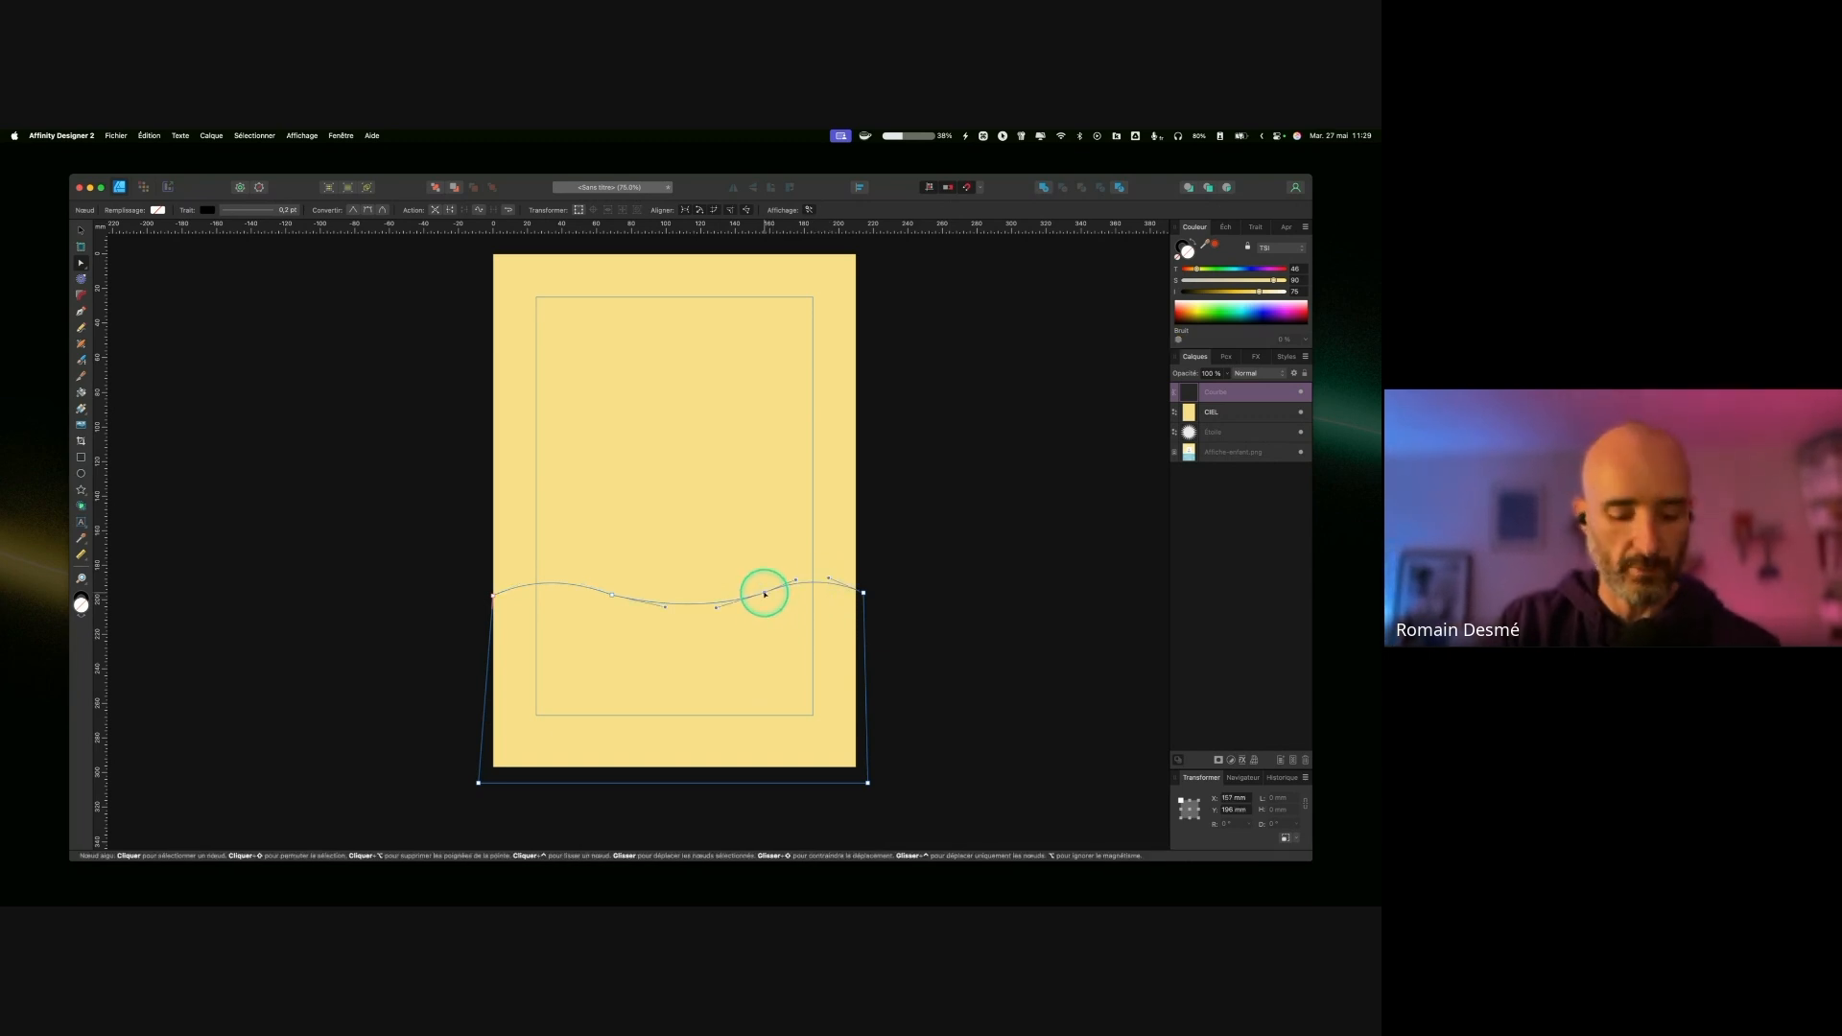
Step: Delete the right intermediate node on the wavy edge, then reposition the remaining one near the page's centre and adjust its curve
key(BackSpace)
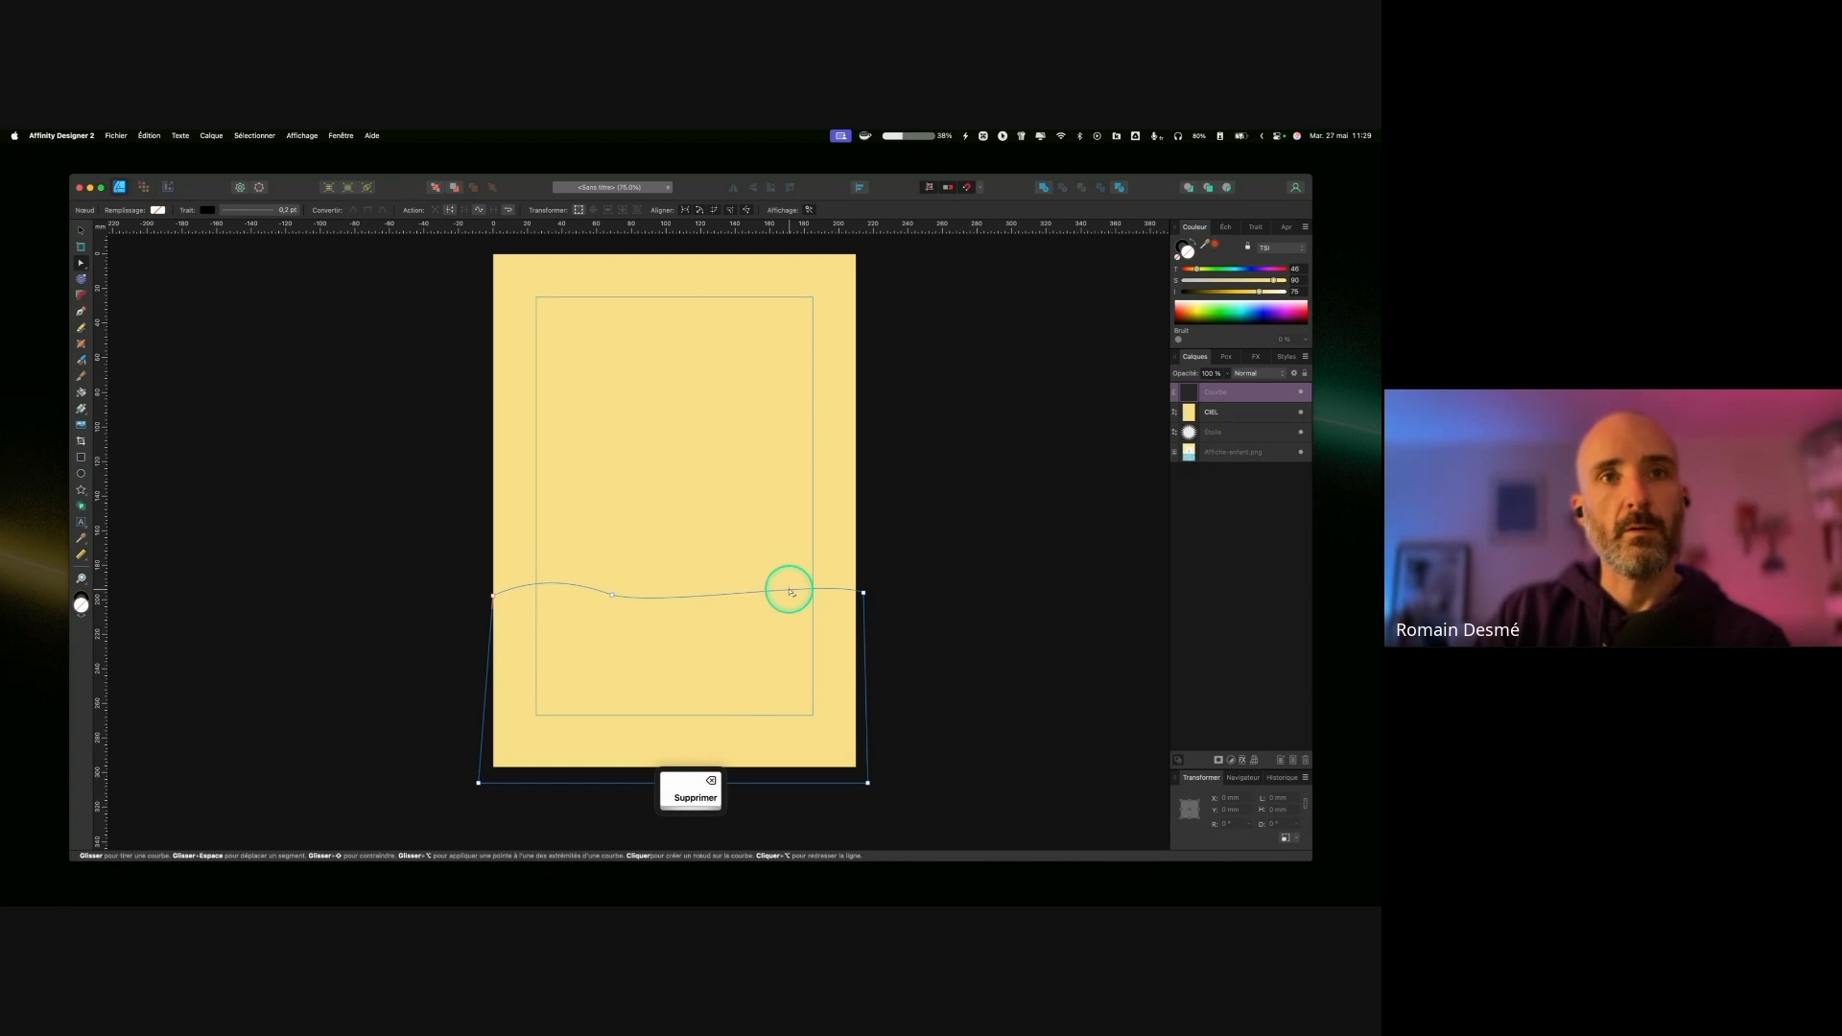
click(610, 596)
key(BackSpace)
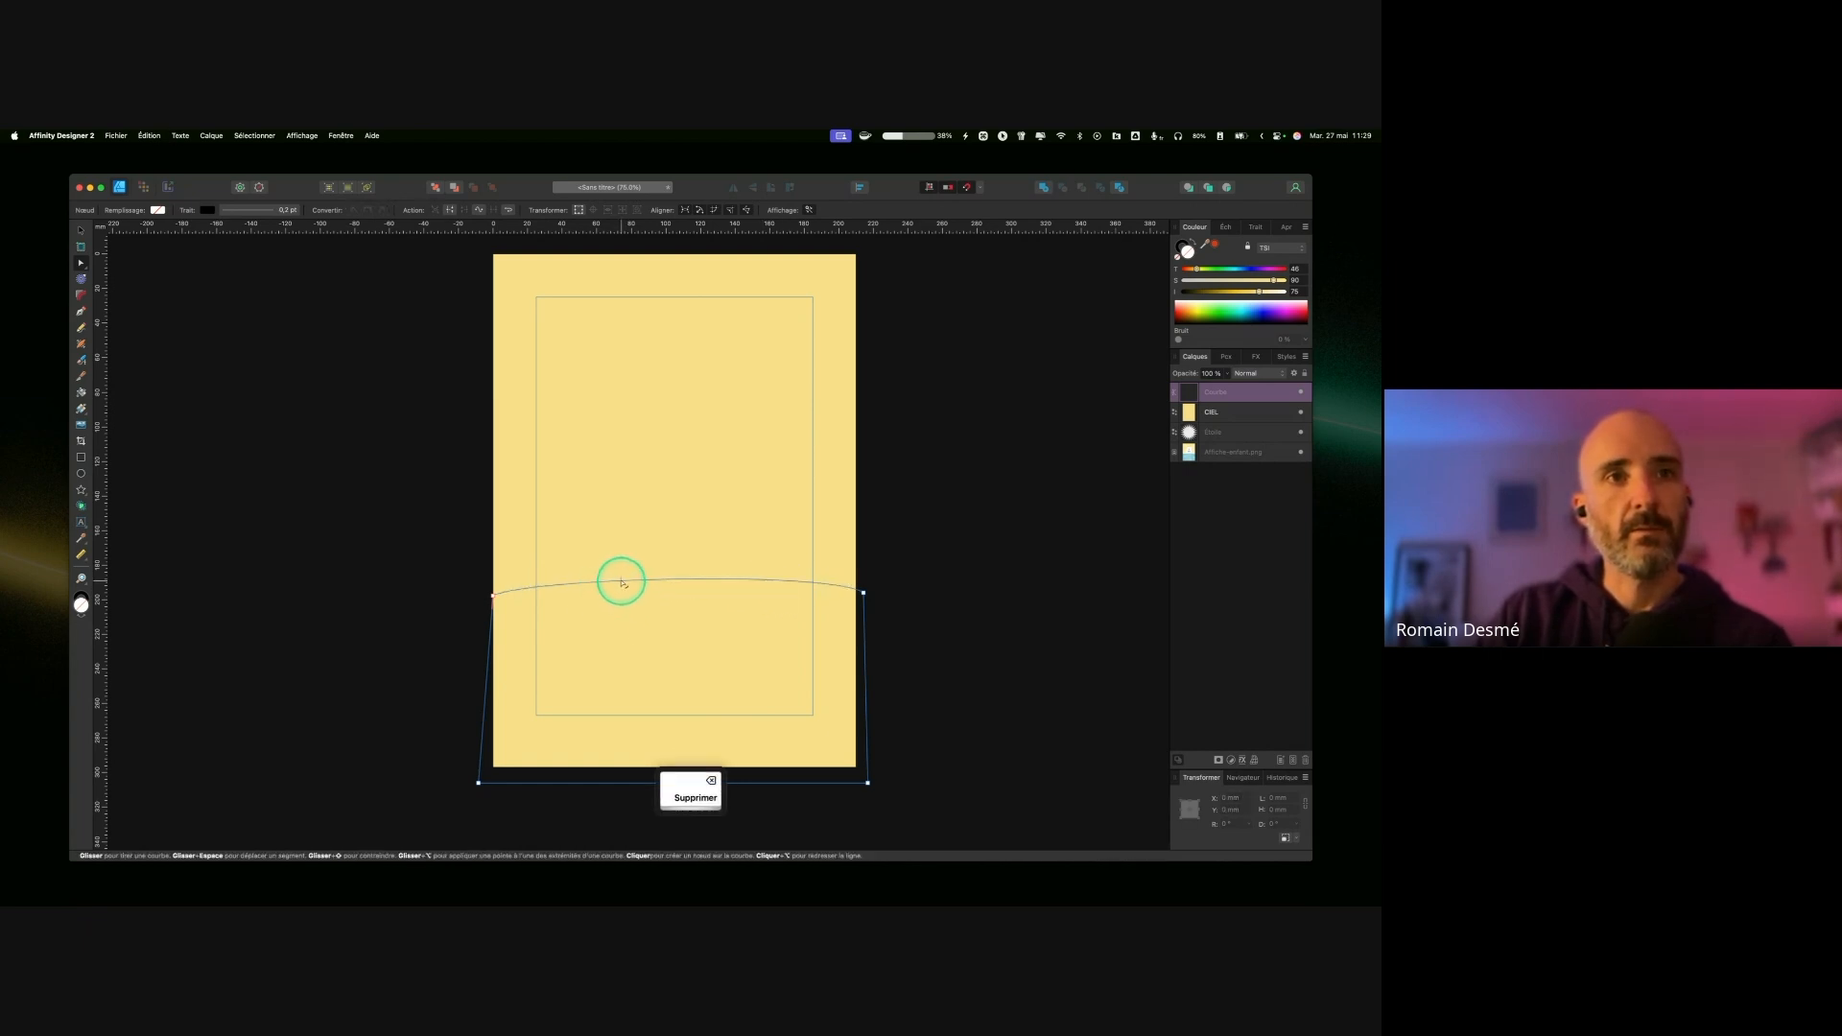
key(super+z)
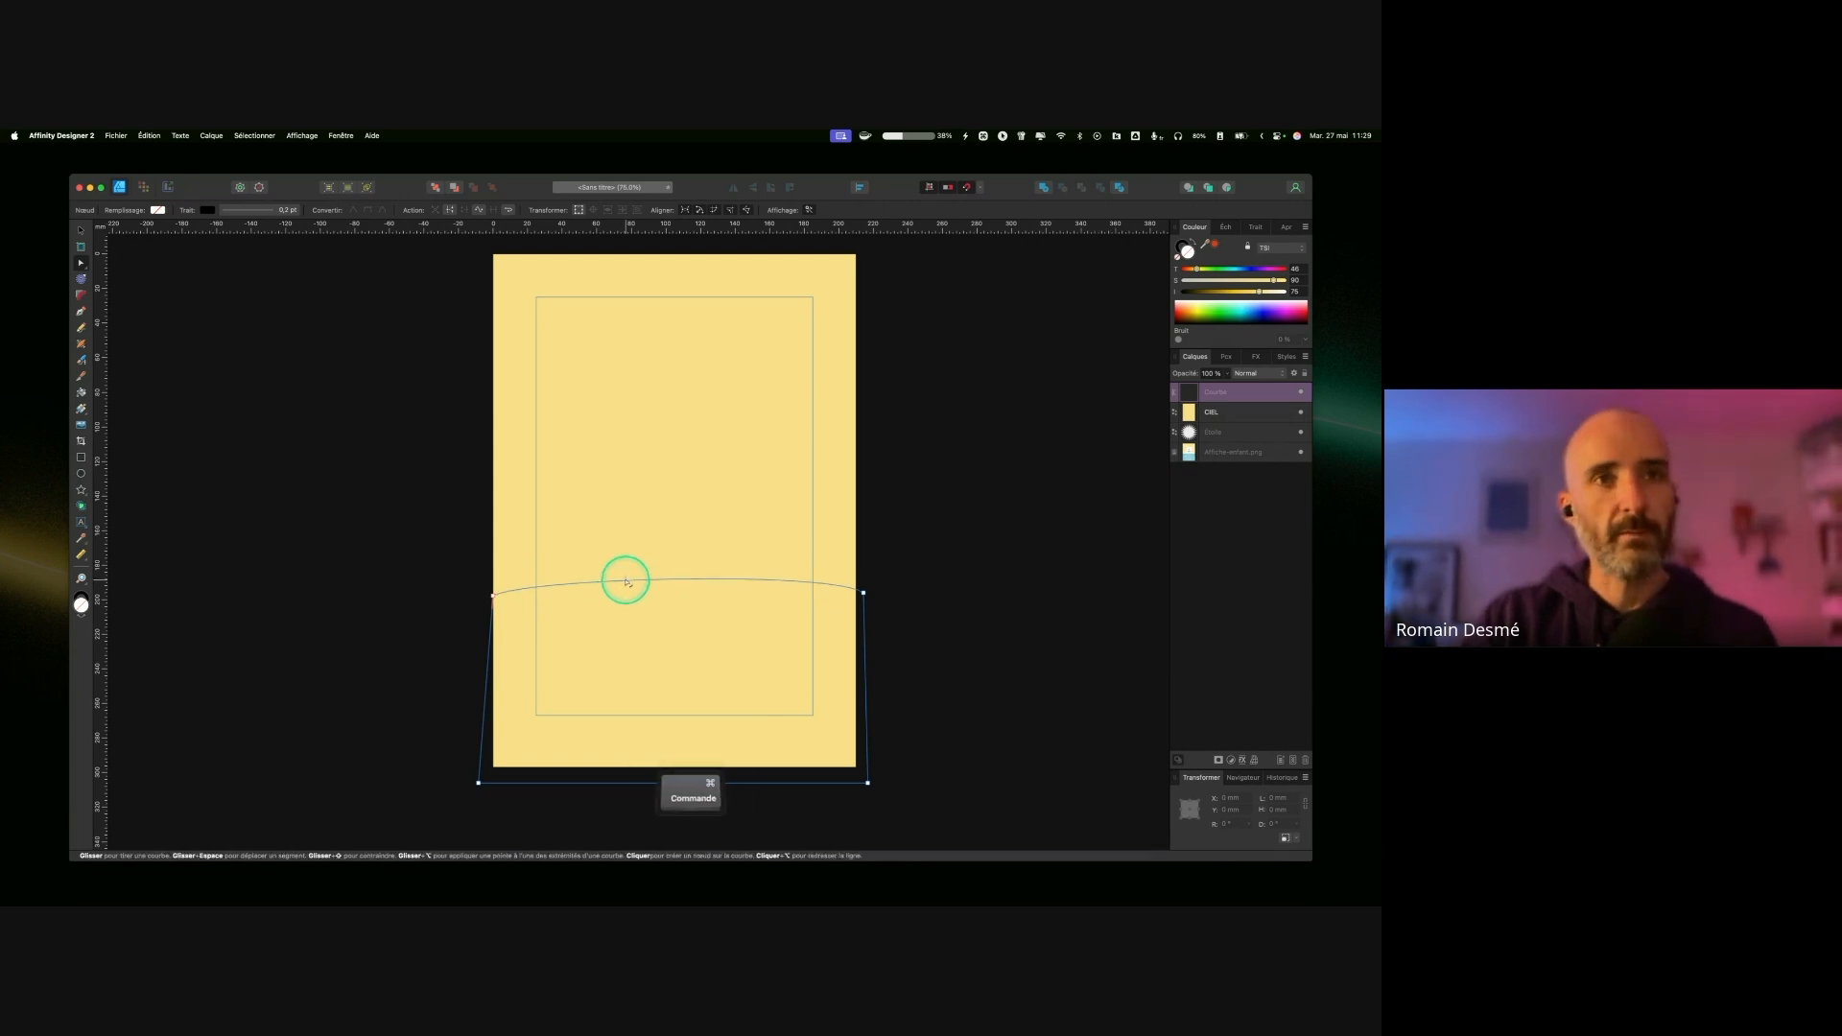
drag(611, 595, 723, 606)
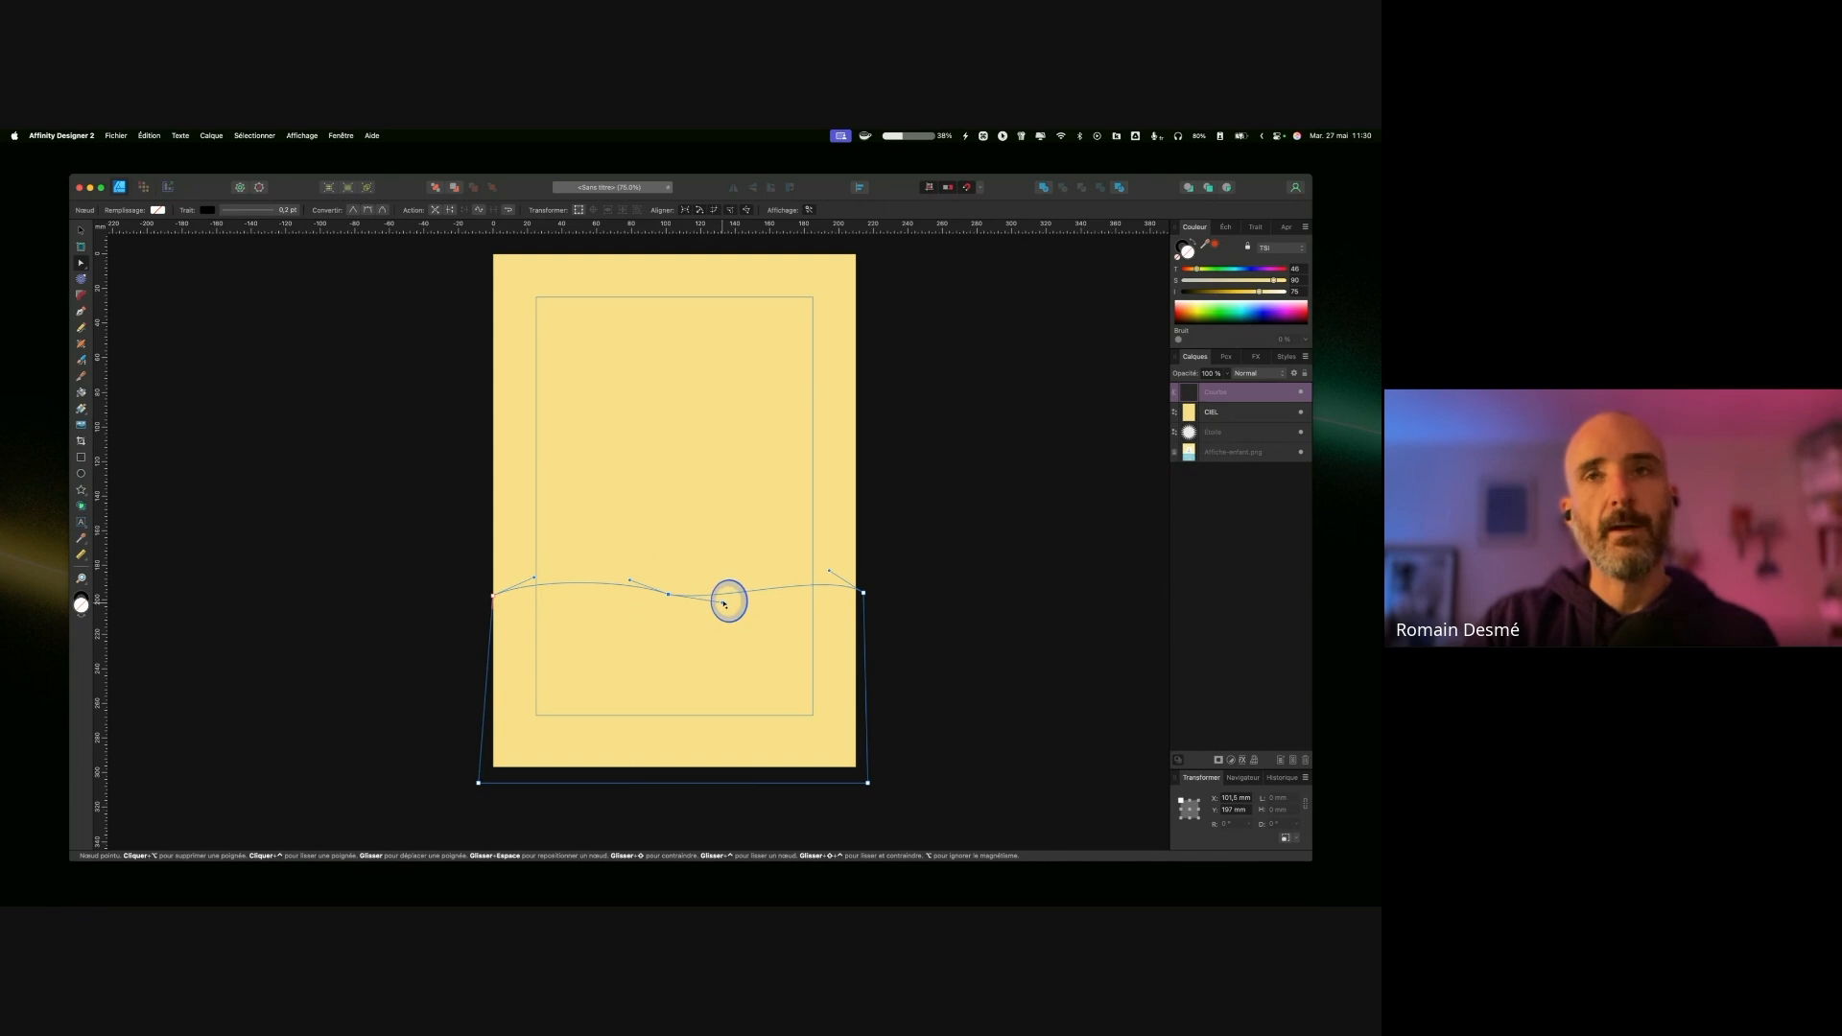
Step: Fill the wavy shape with turquoise, without an outline, and name its layer EAU
click(1183, 250)
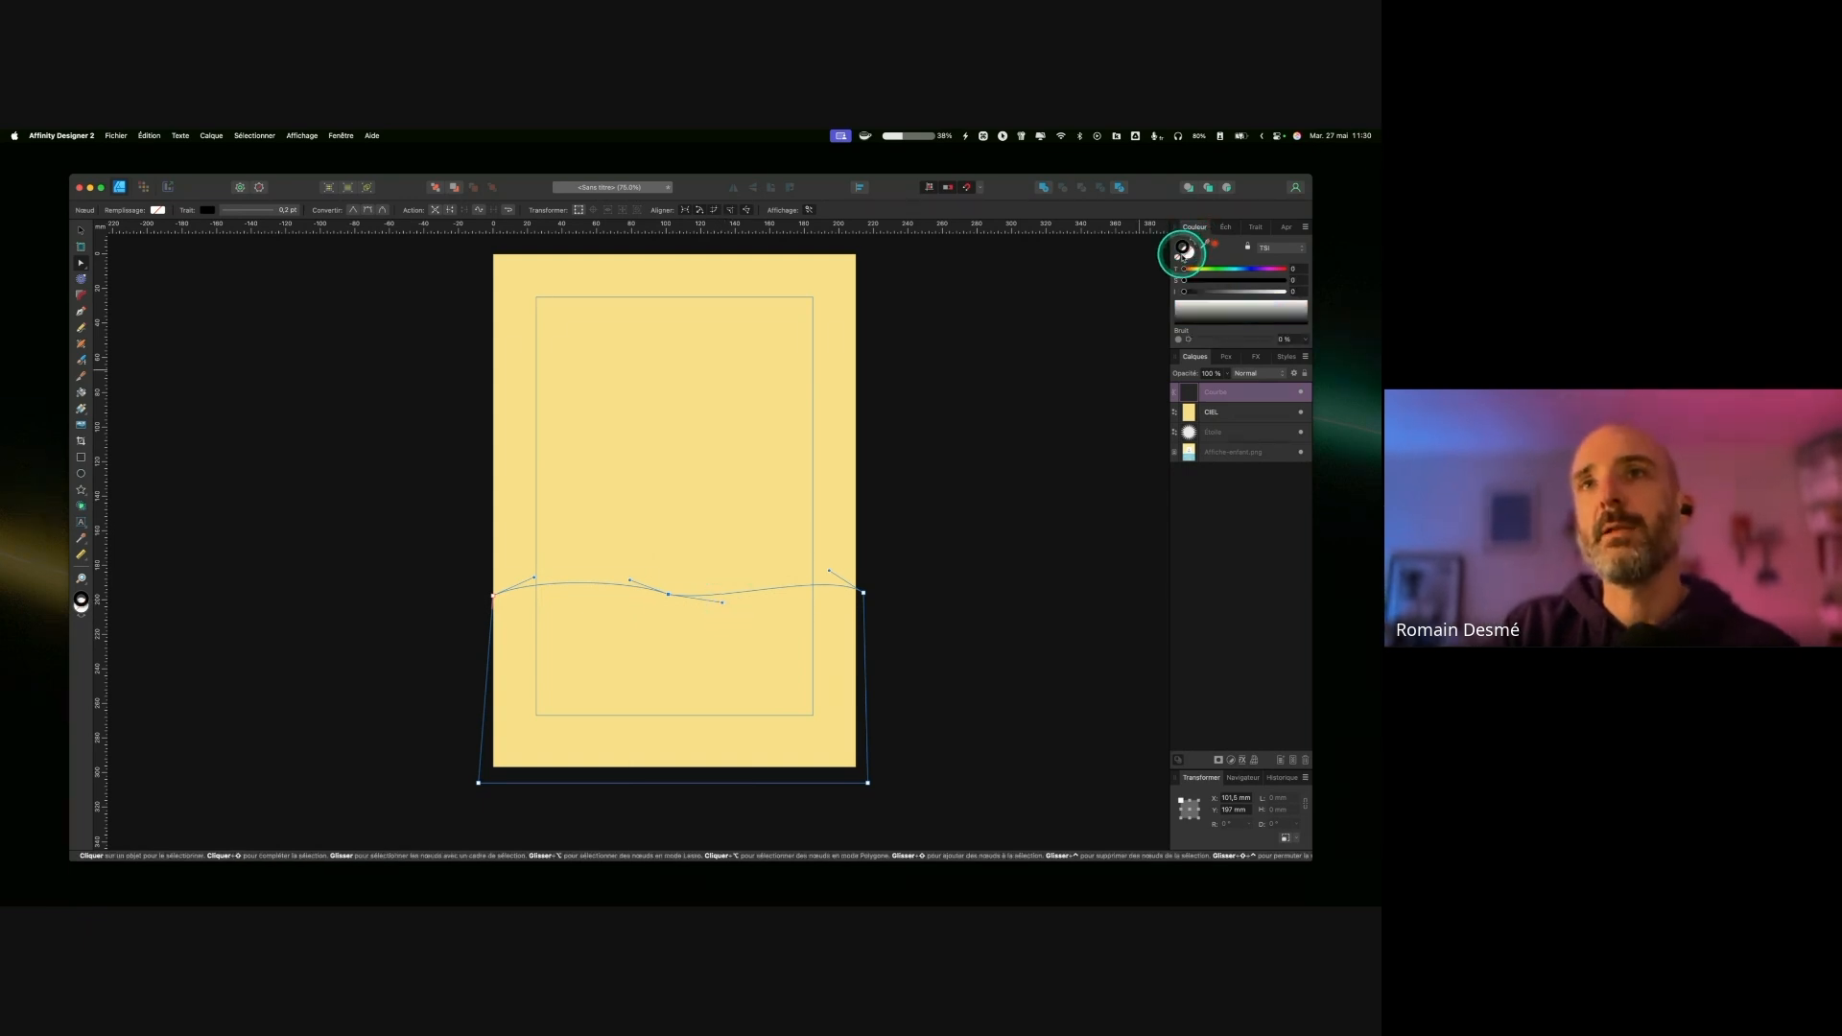
click(1233, 269)
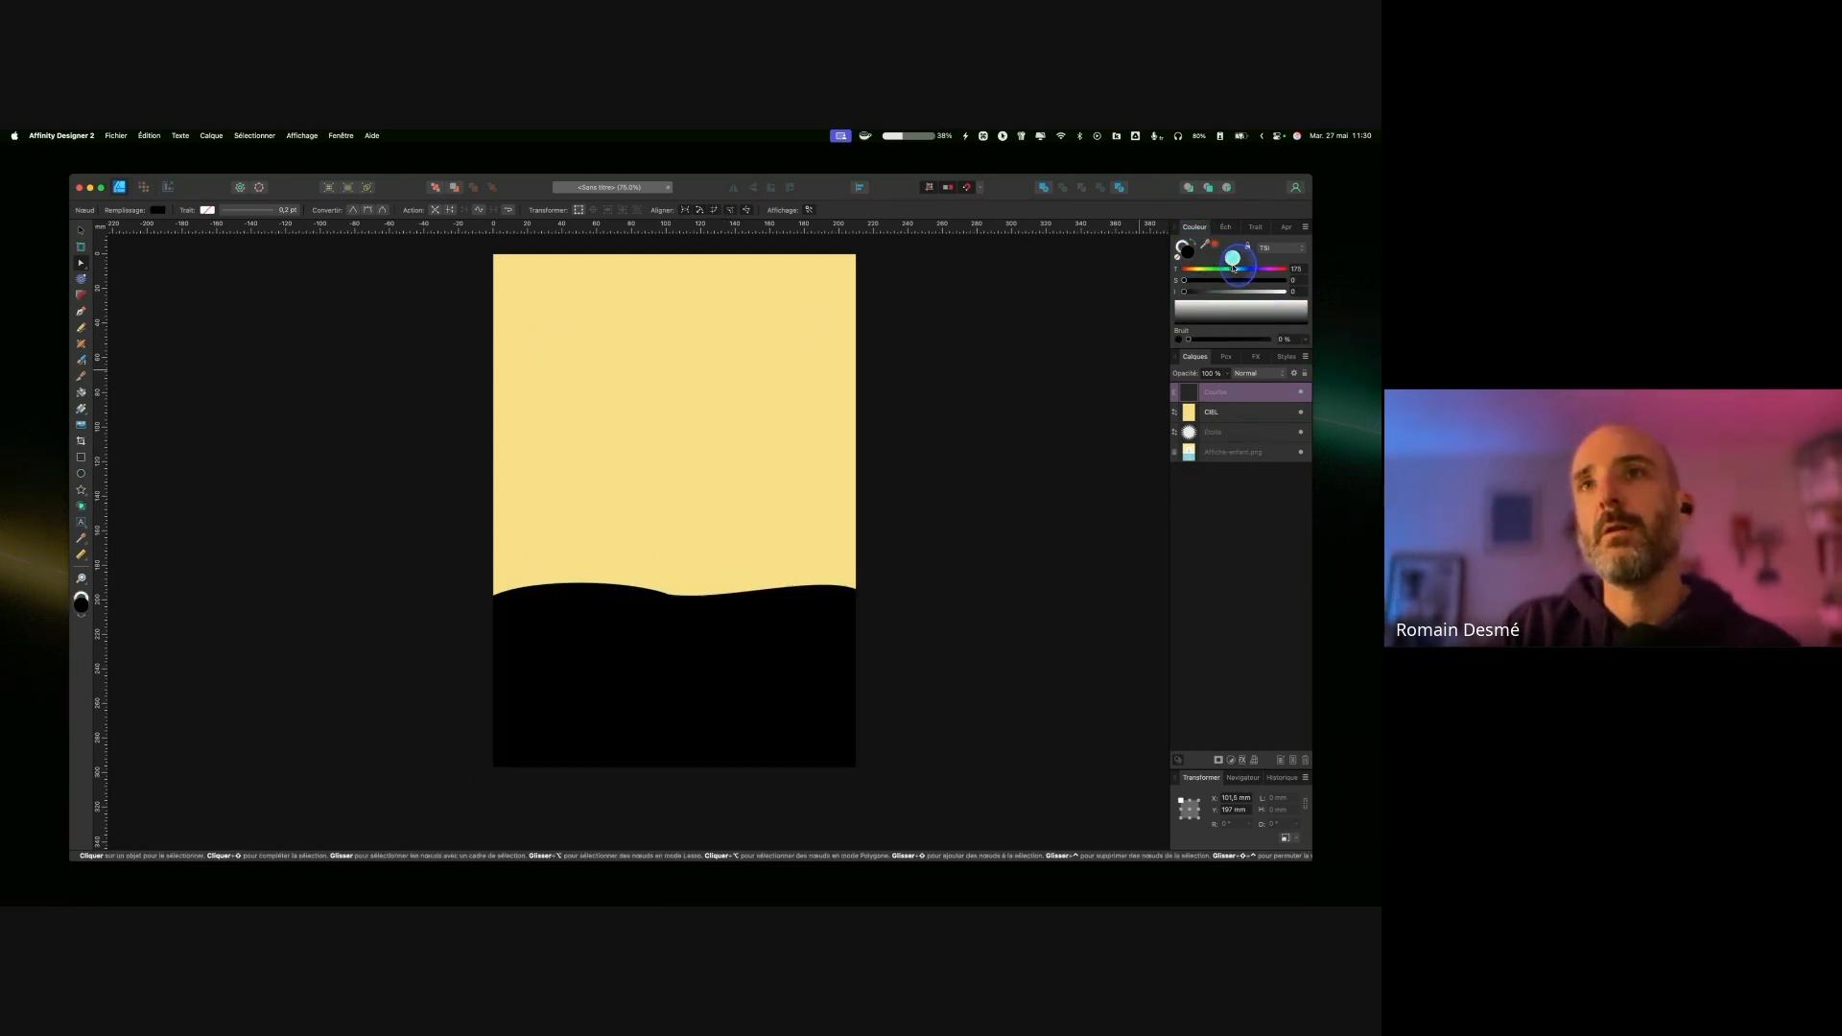
click(1238, 305)
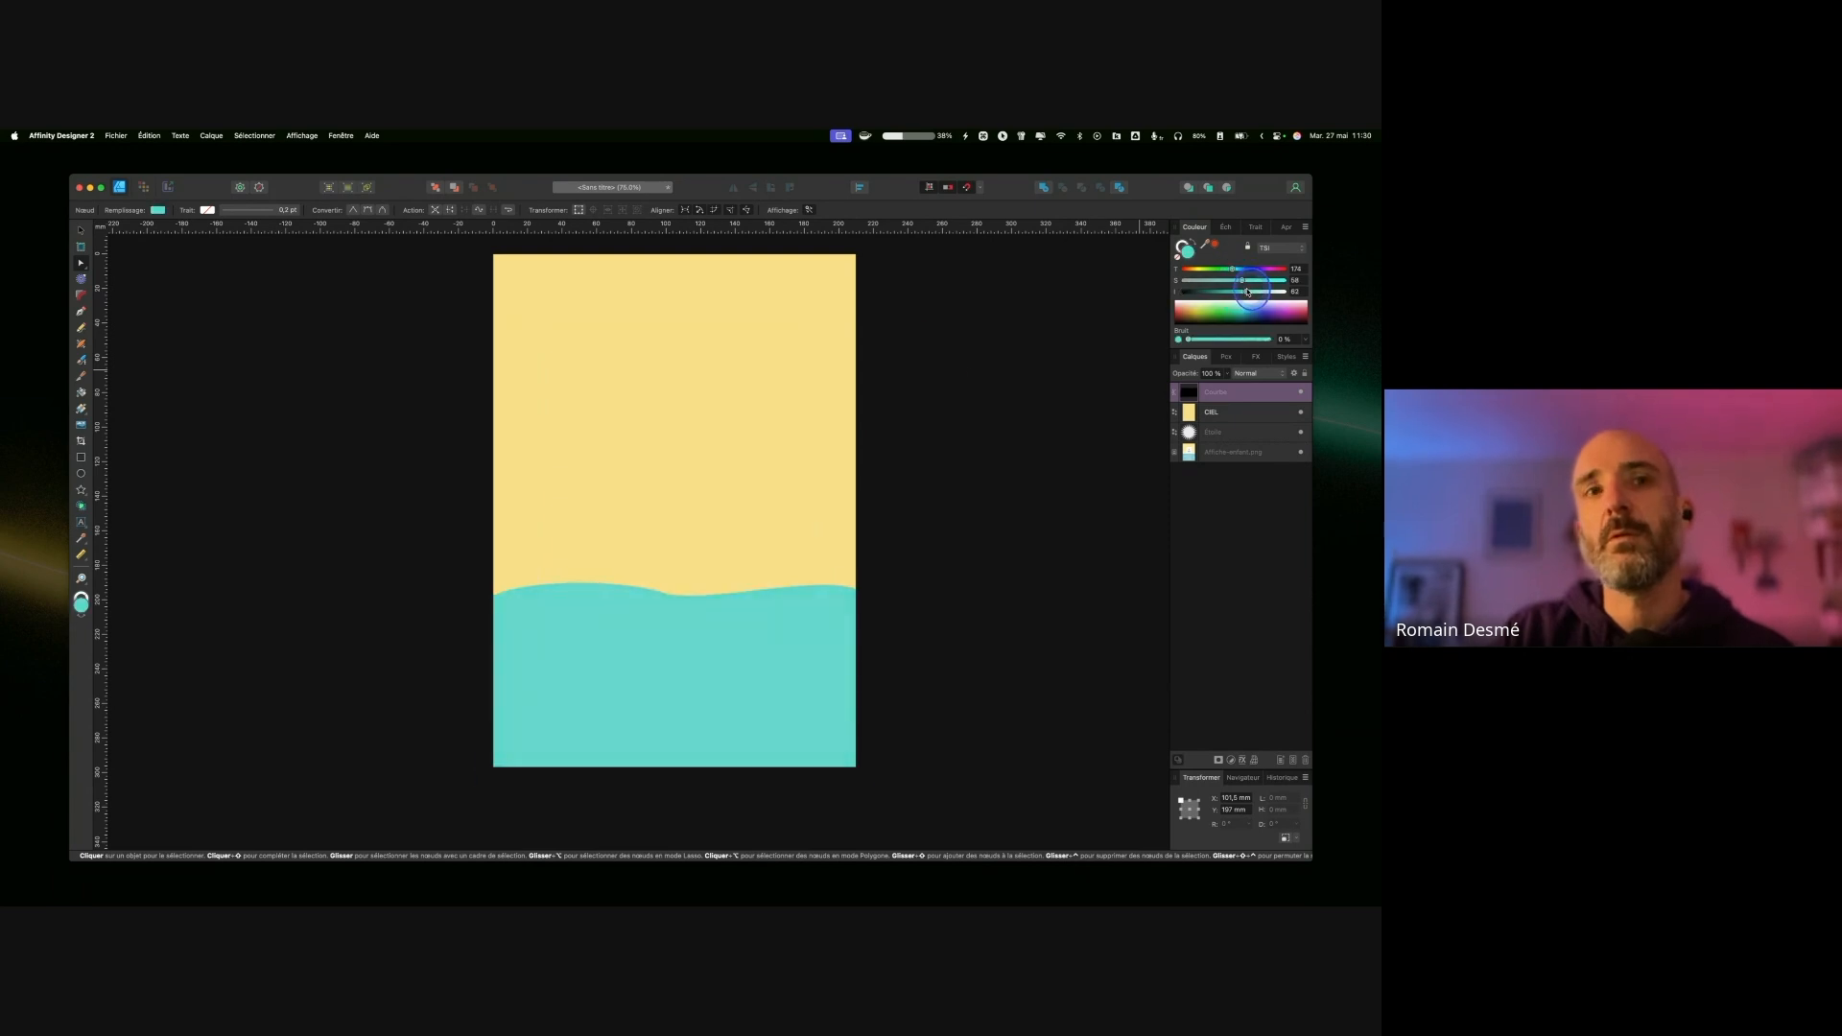
click(1227, 393)
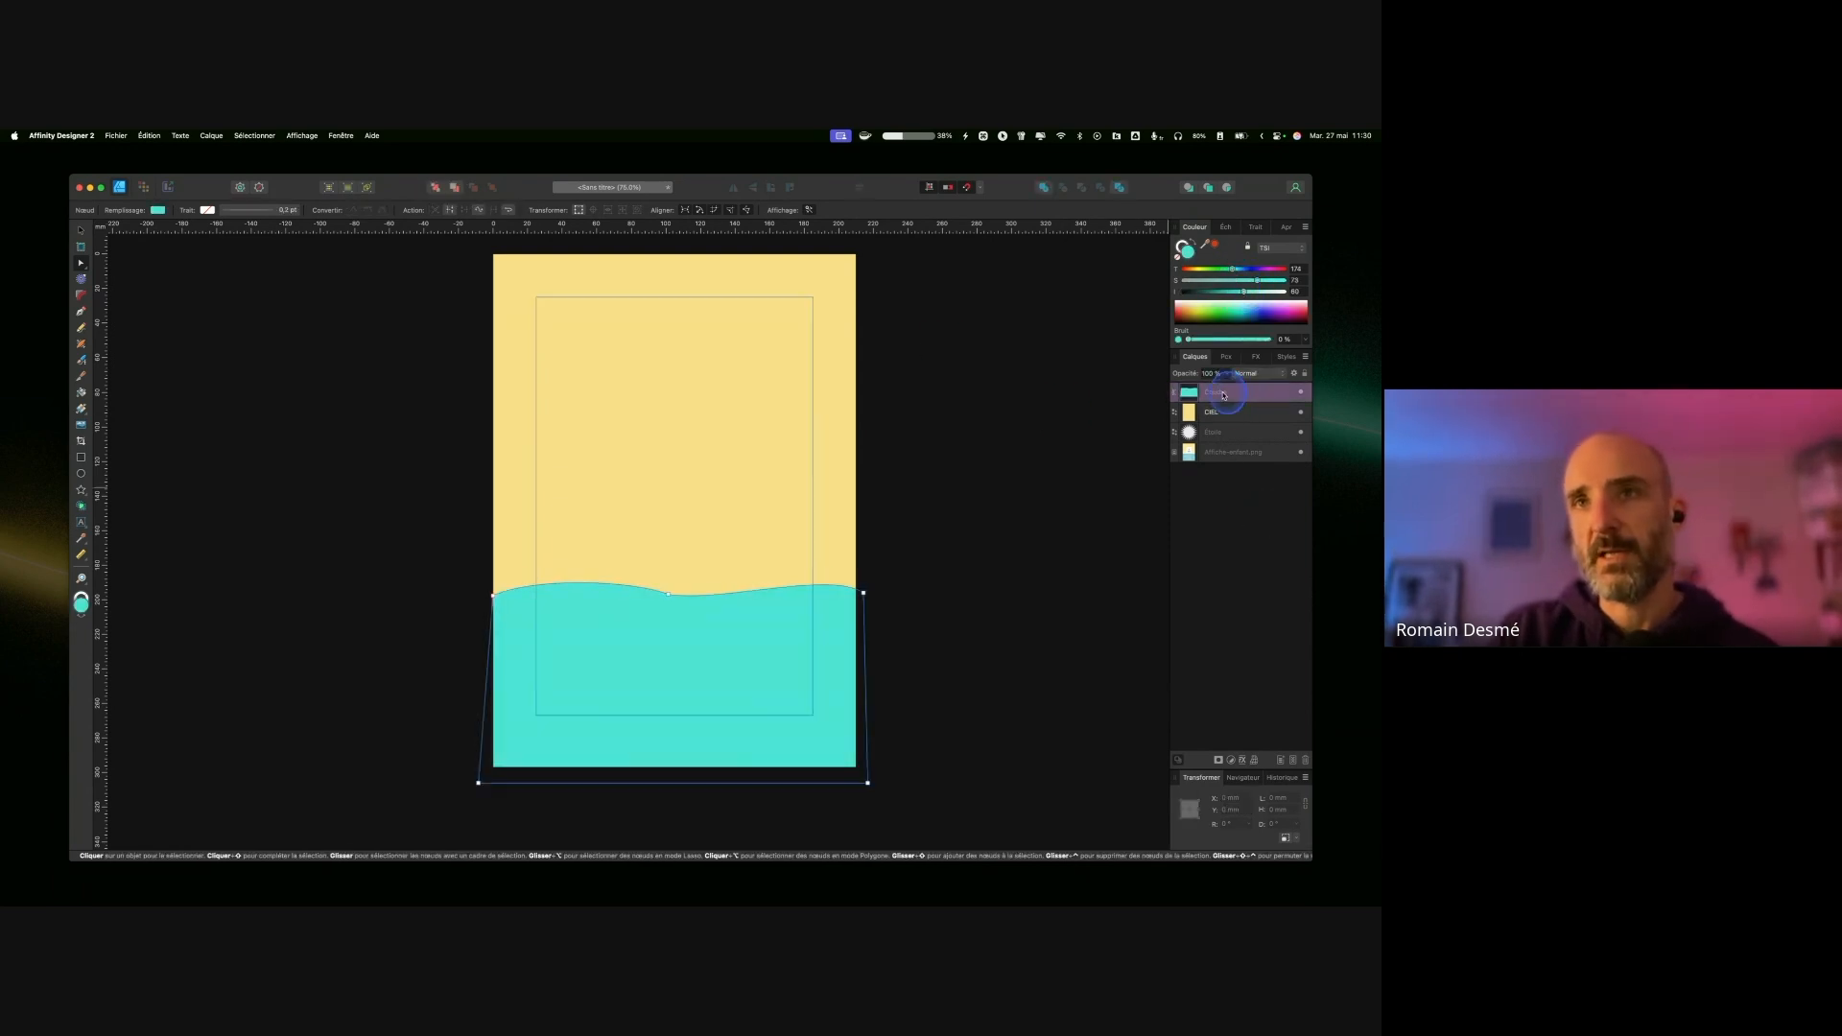
click(963, 469)
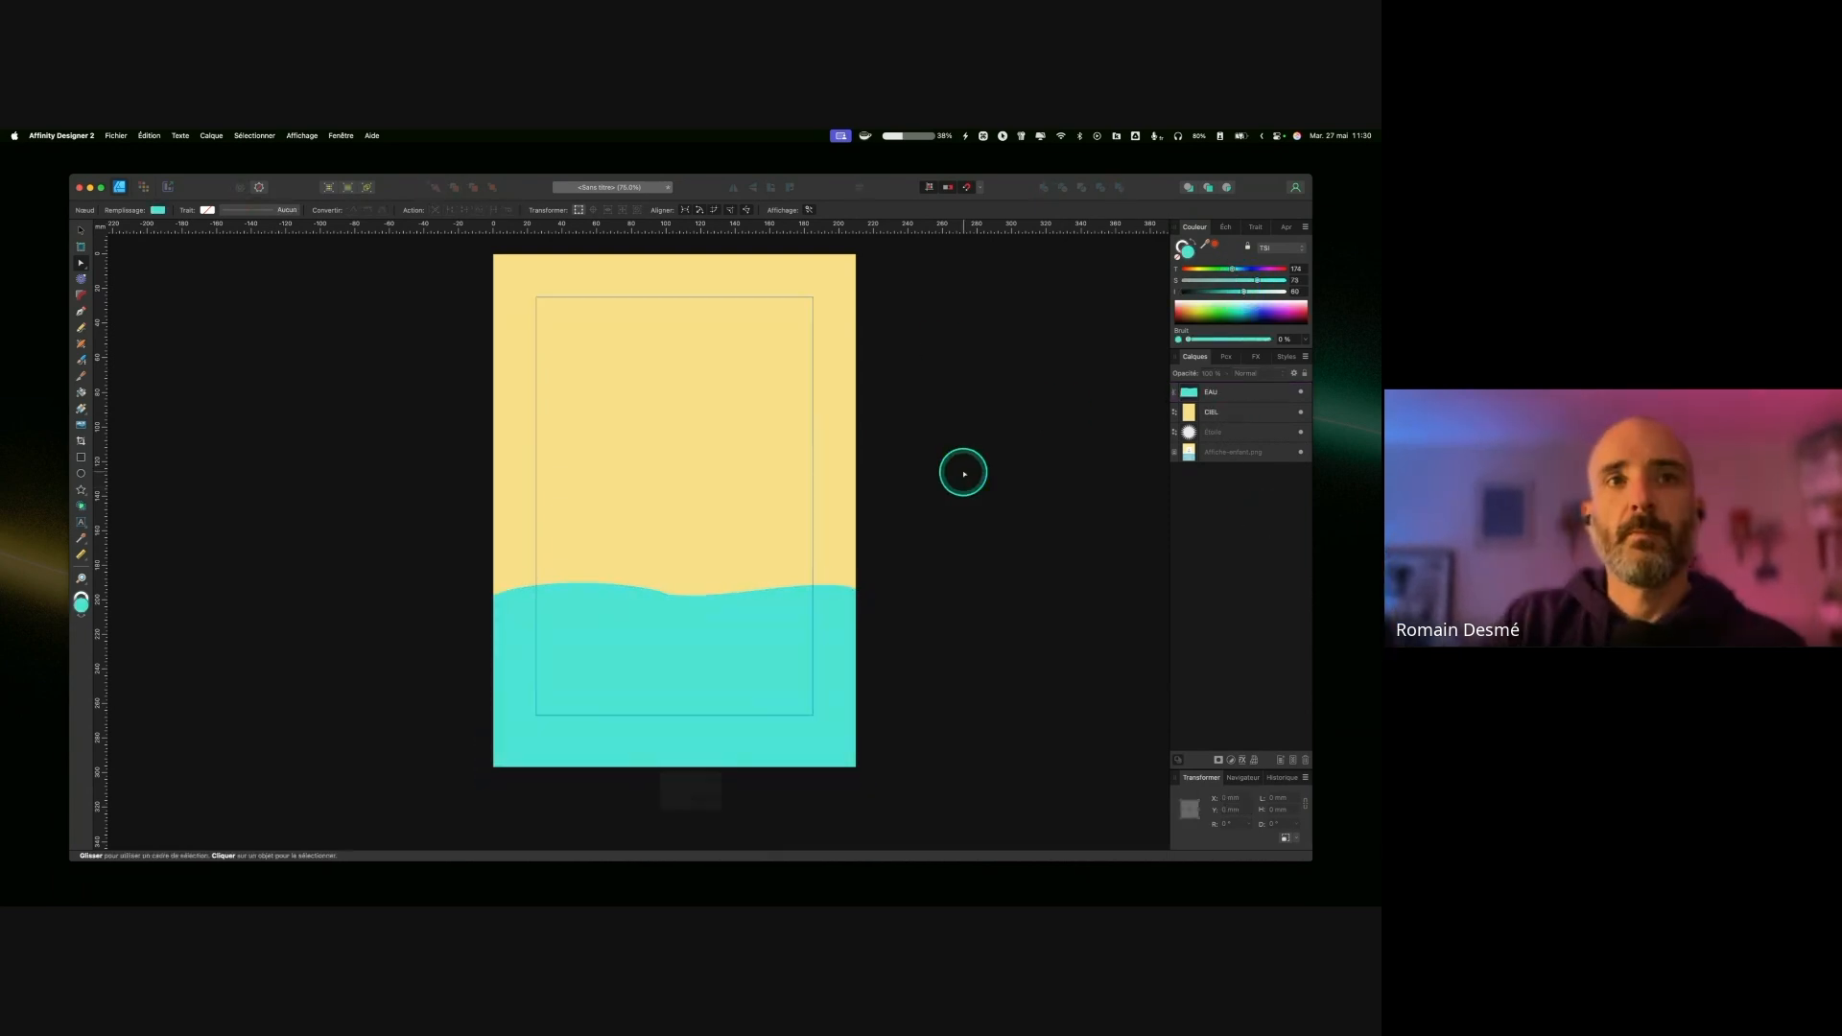
Step: Select the EAU shape and switch to the Pixel Persona's Paint Brush tool
click(81, 230)
click(1216, 392)
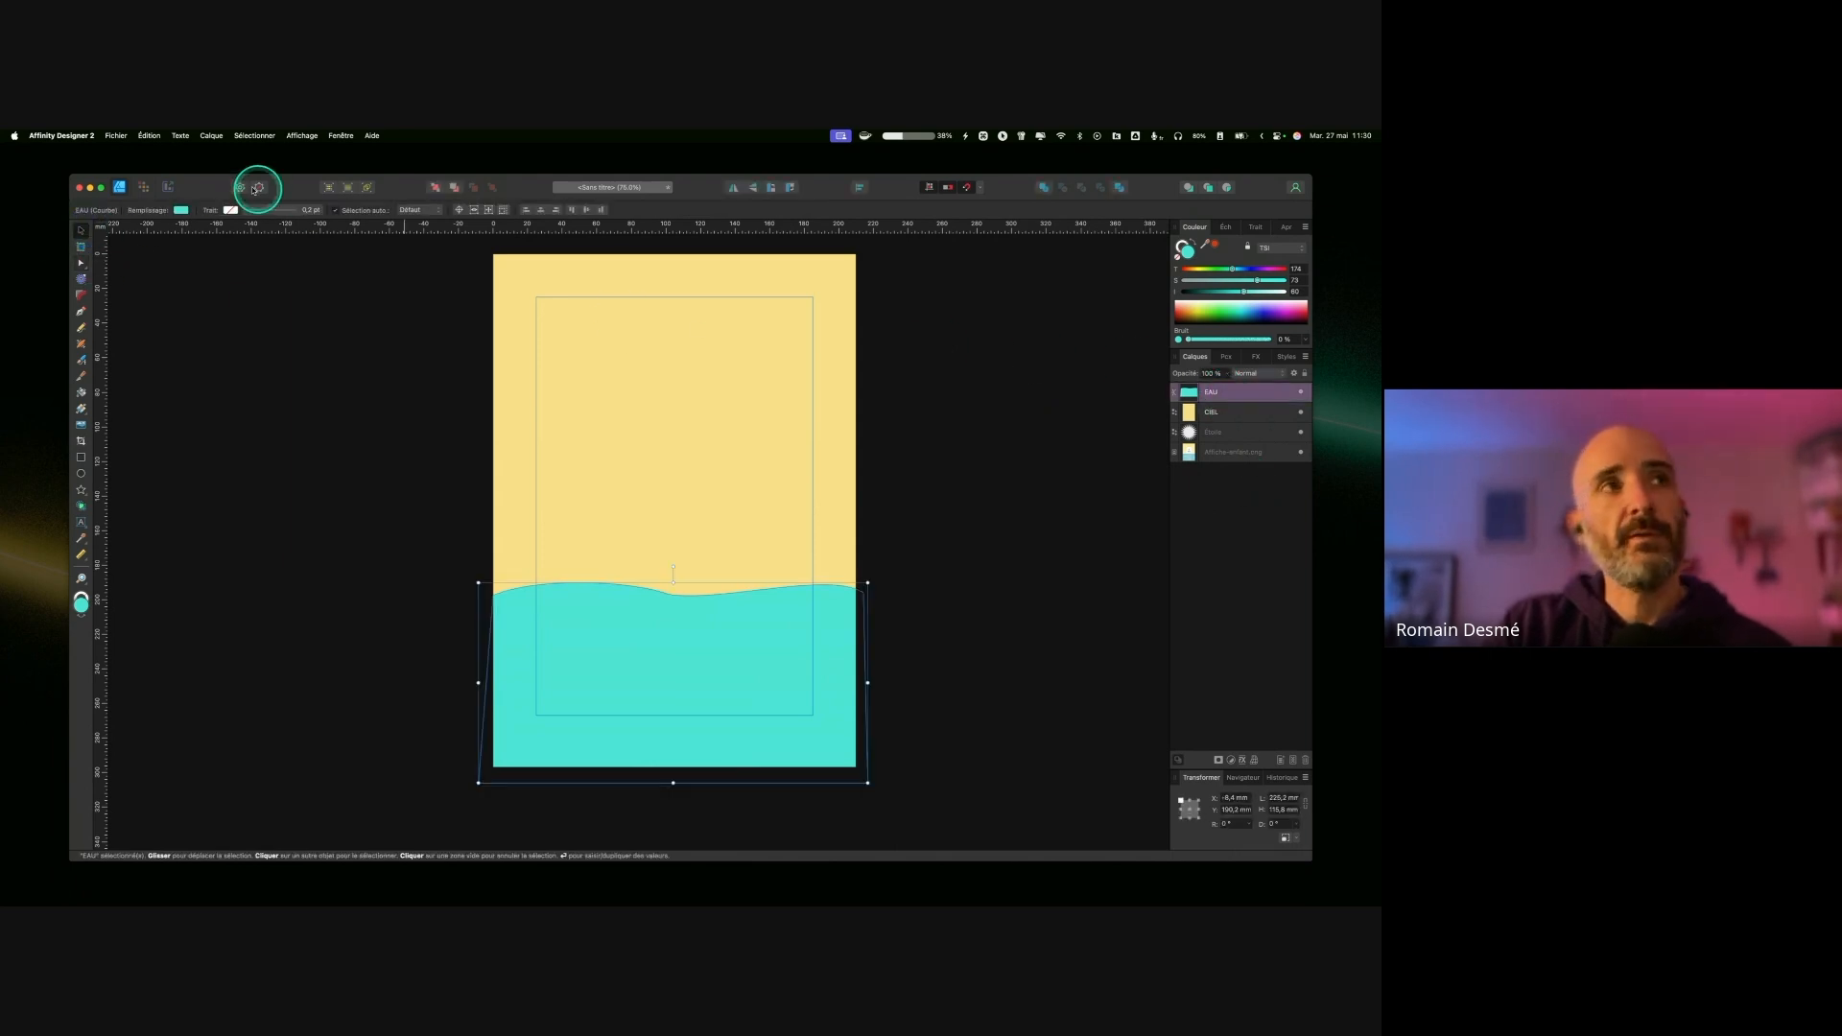
key(ctrl)
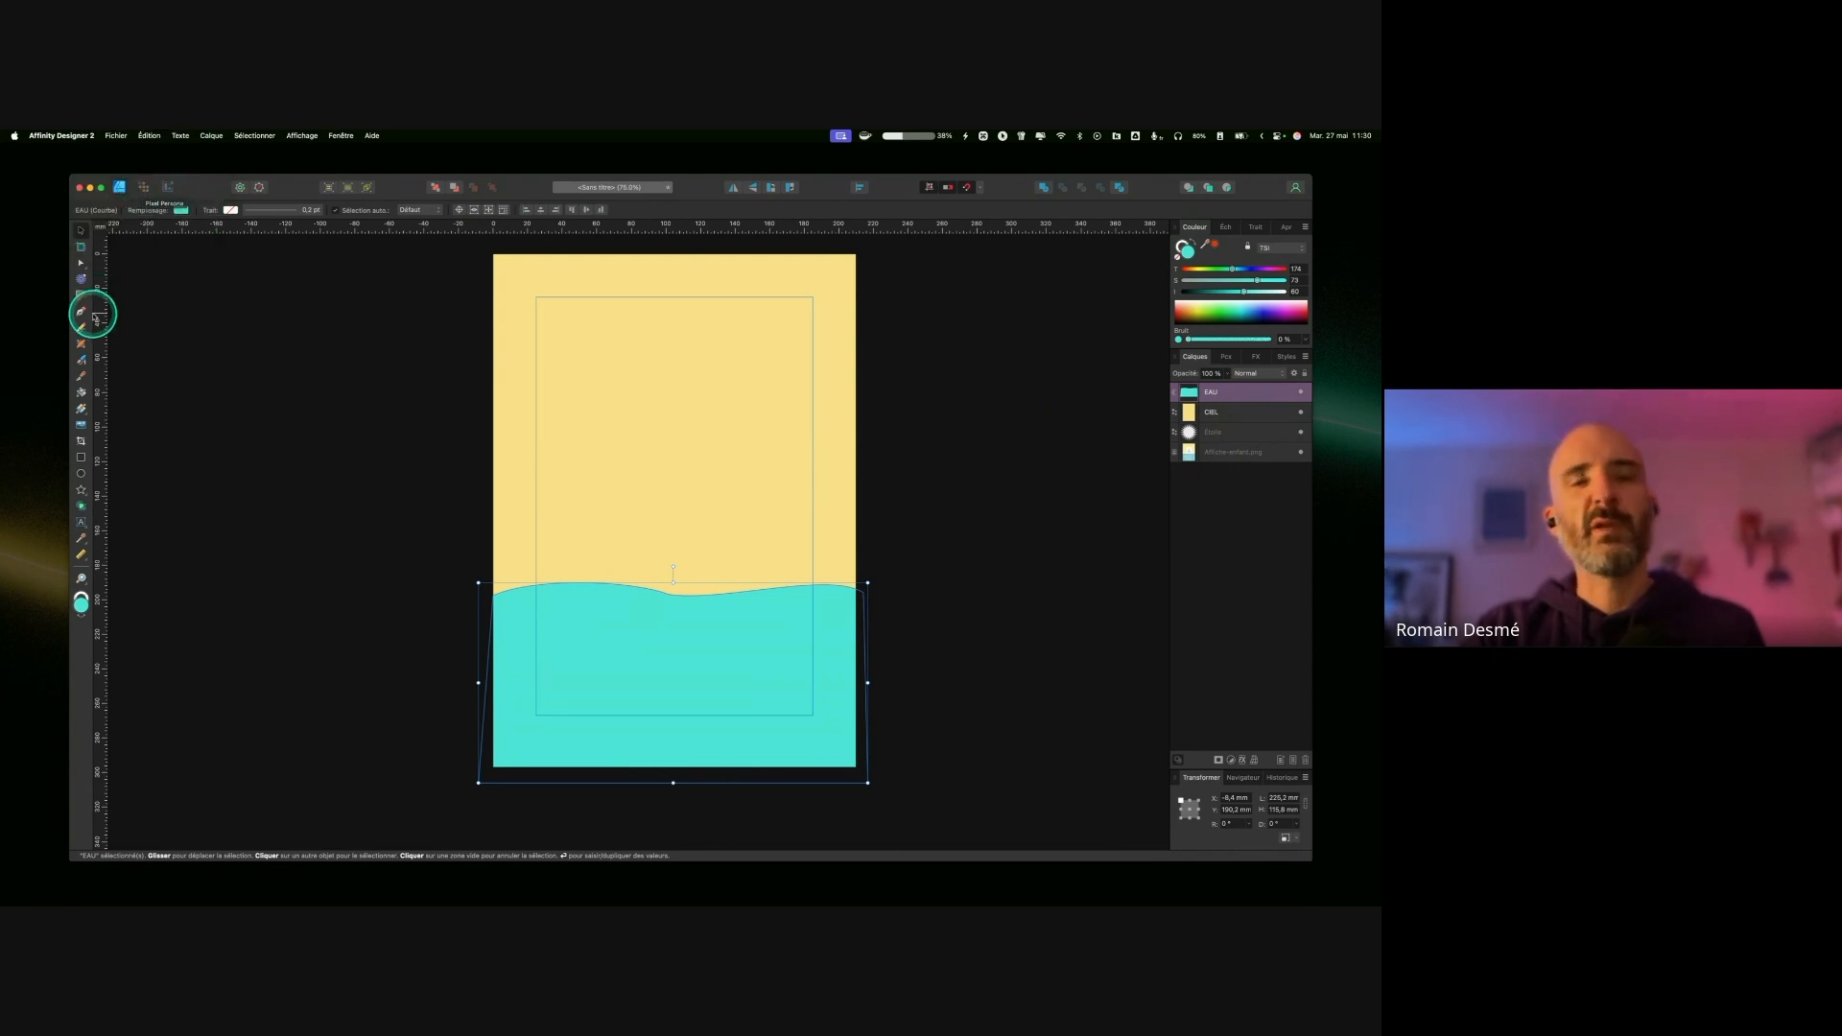
click(144, 189)
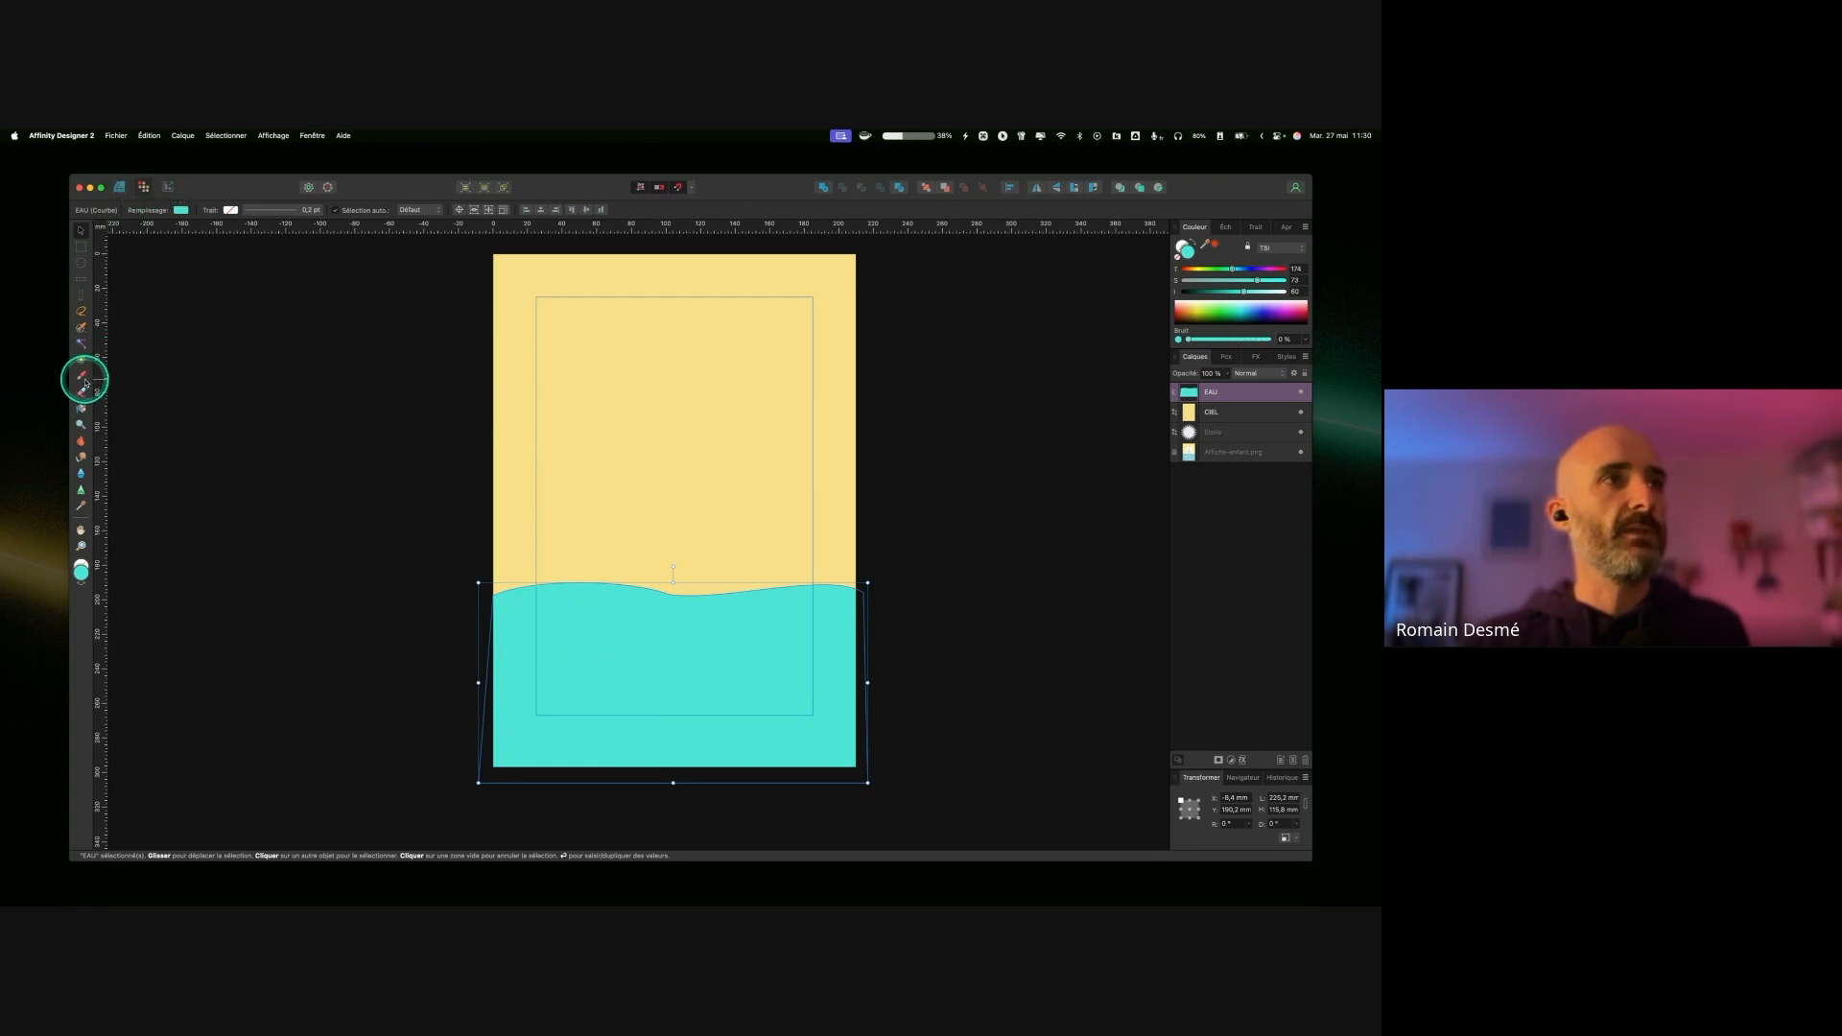
key(ctrl)
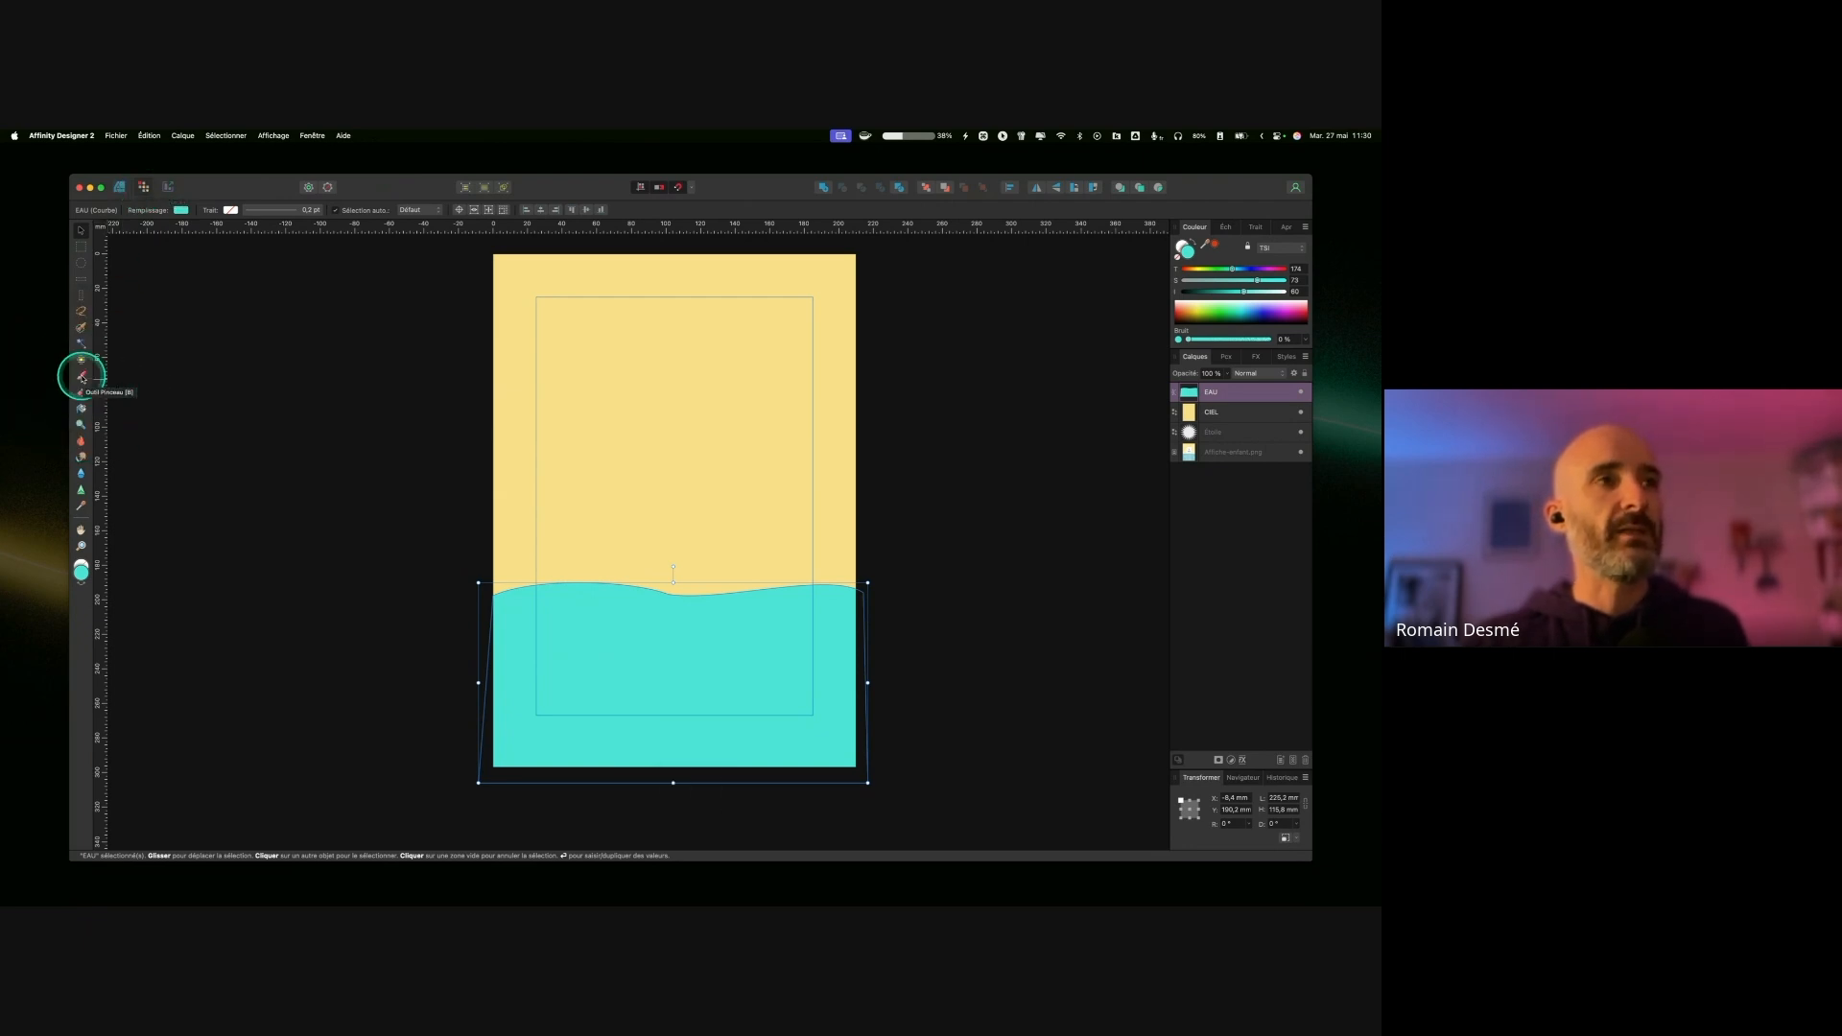
click(82, 378)
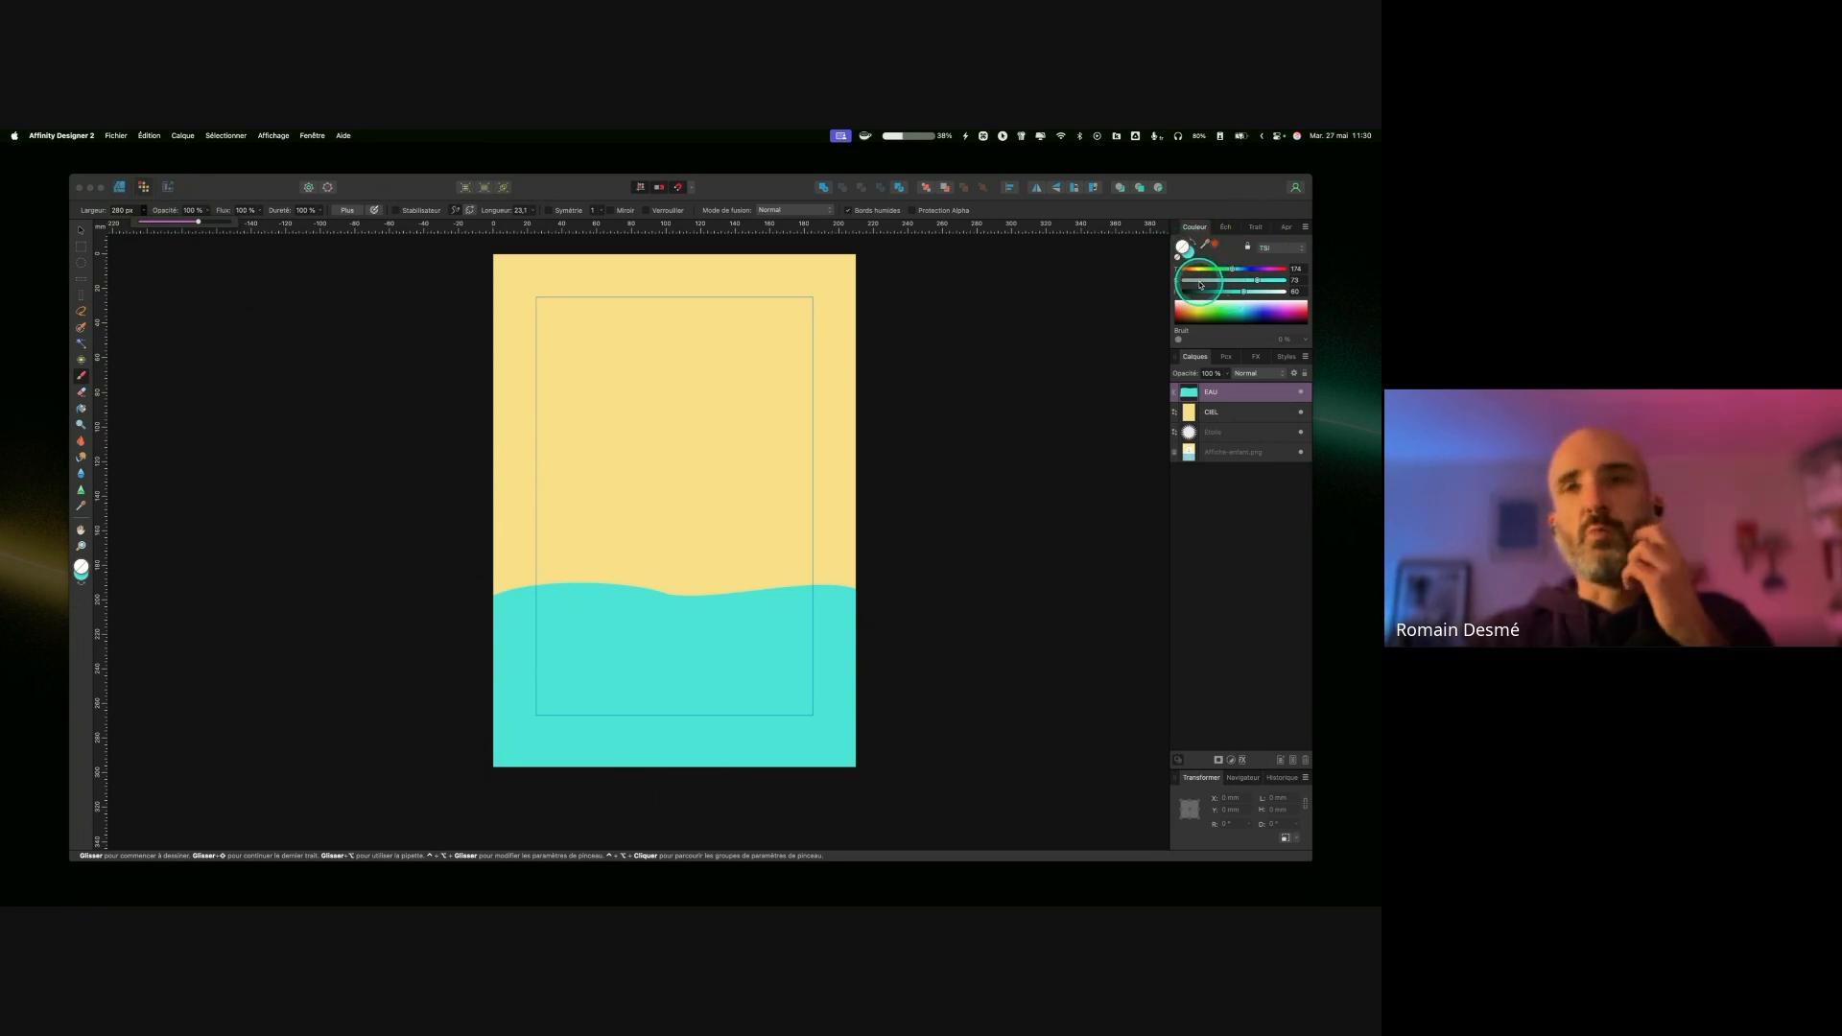
Step: Set the brush colour to a lighter tint of the water's turquoise
click(1283, 291)
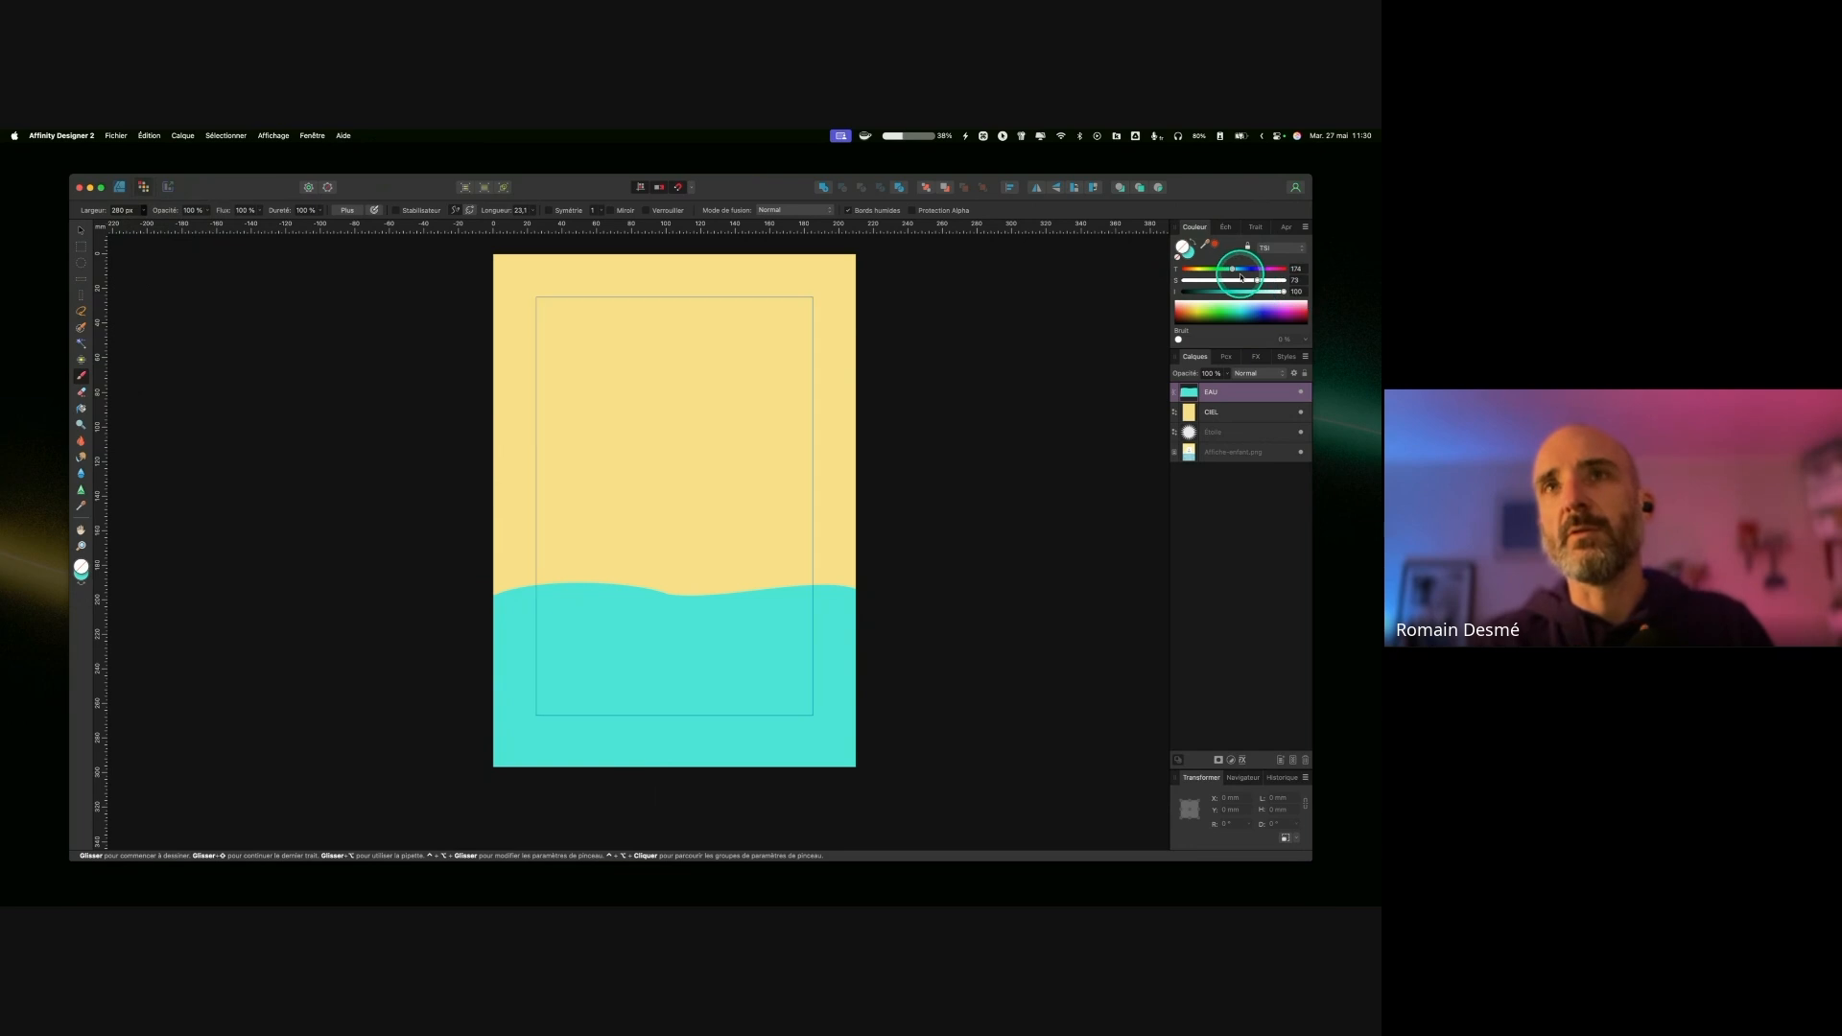
key(super+z)
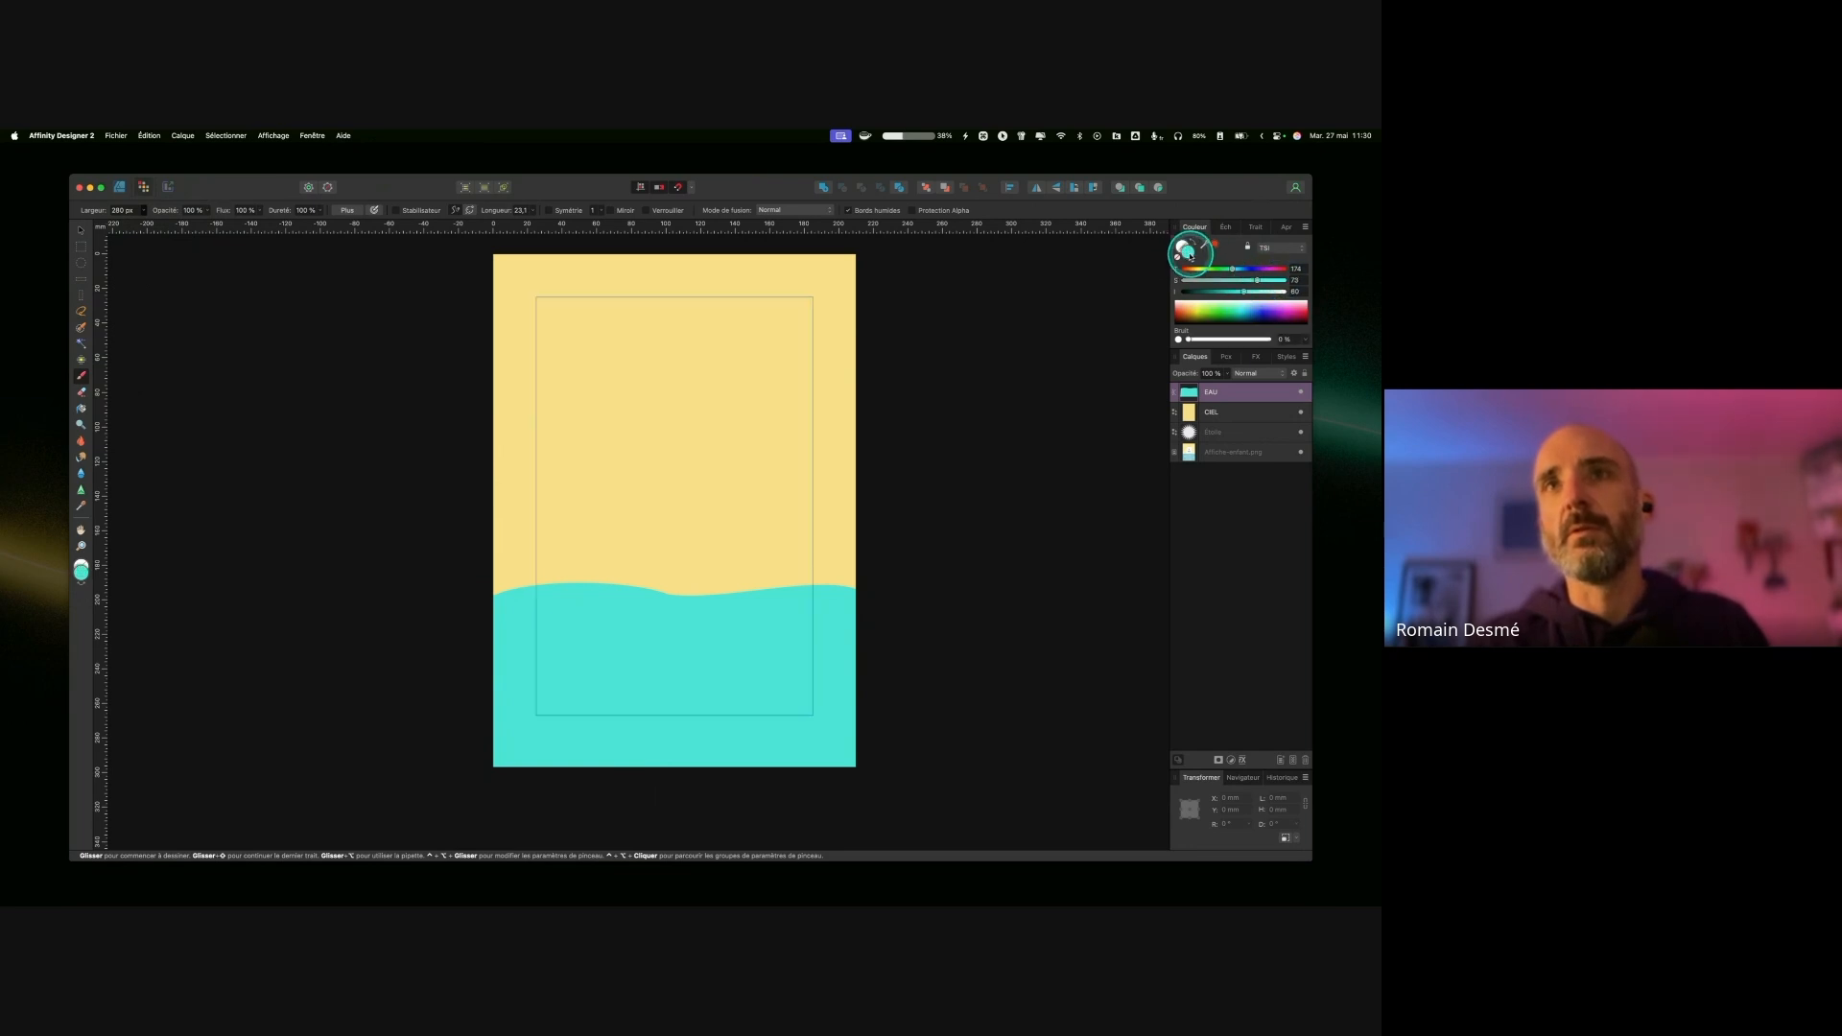
key(ctrl)
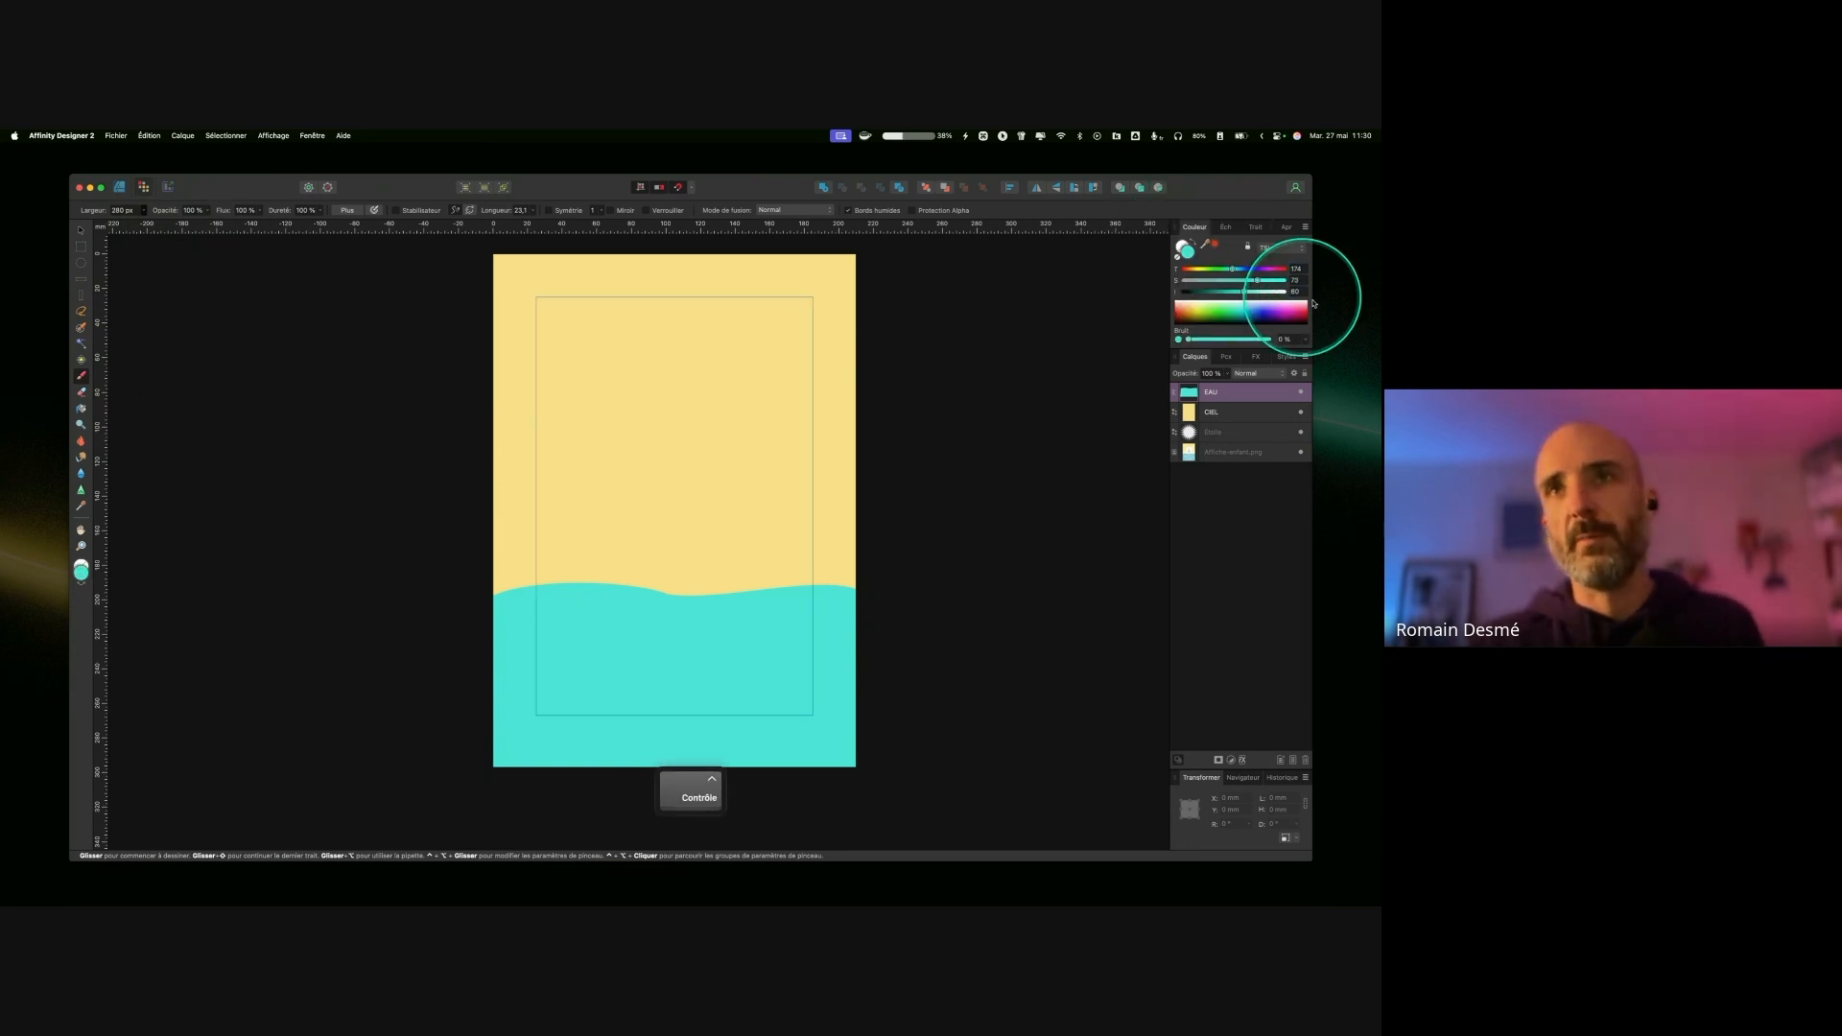
click(1270, 293)
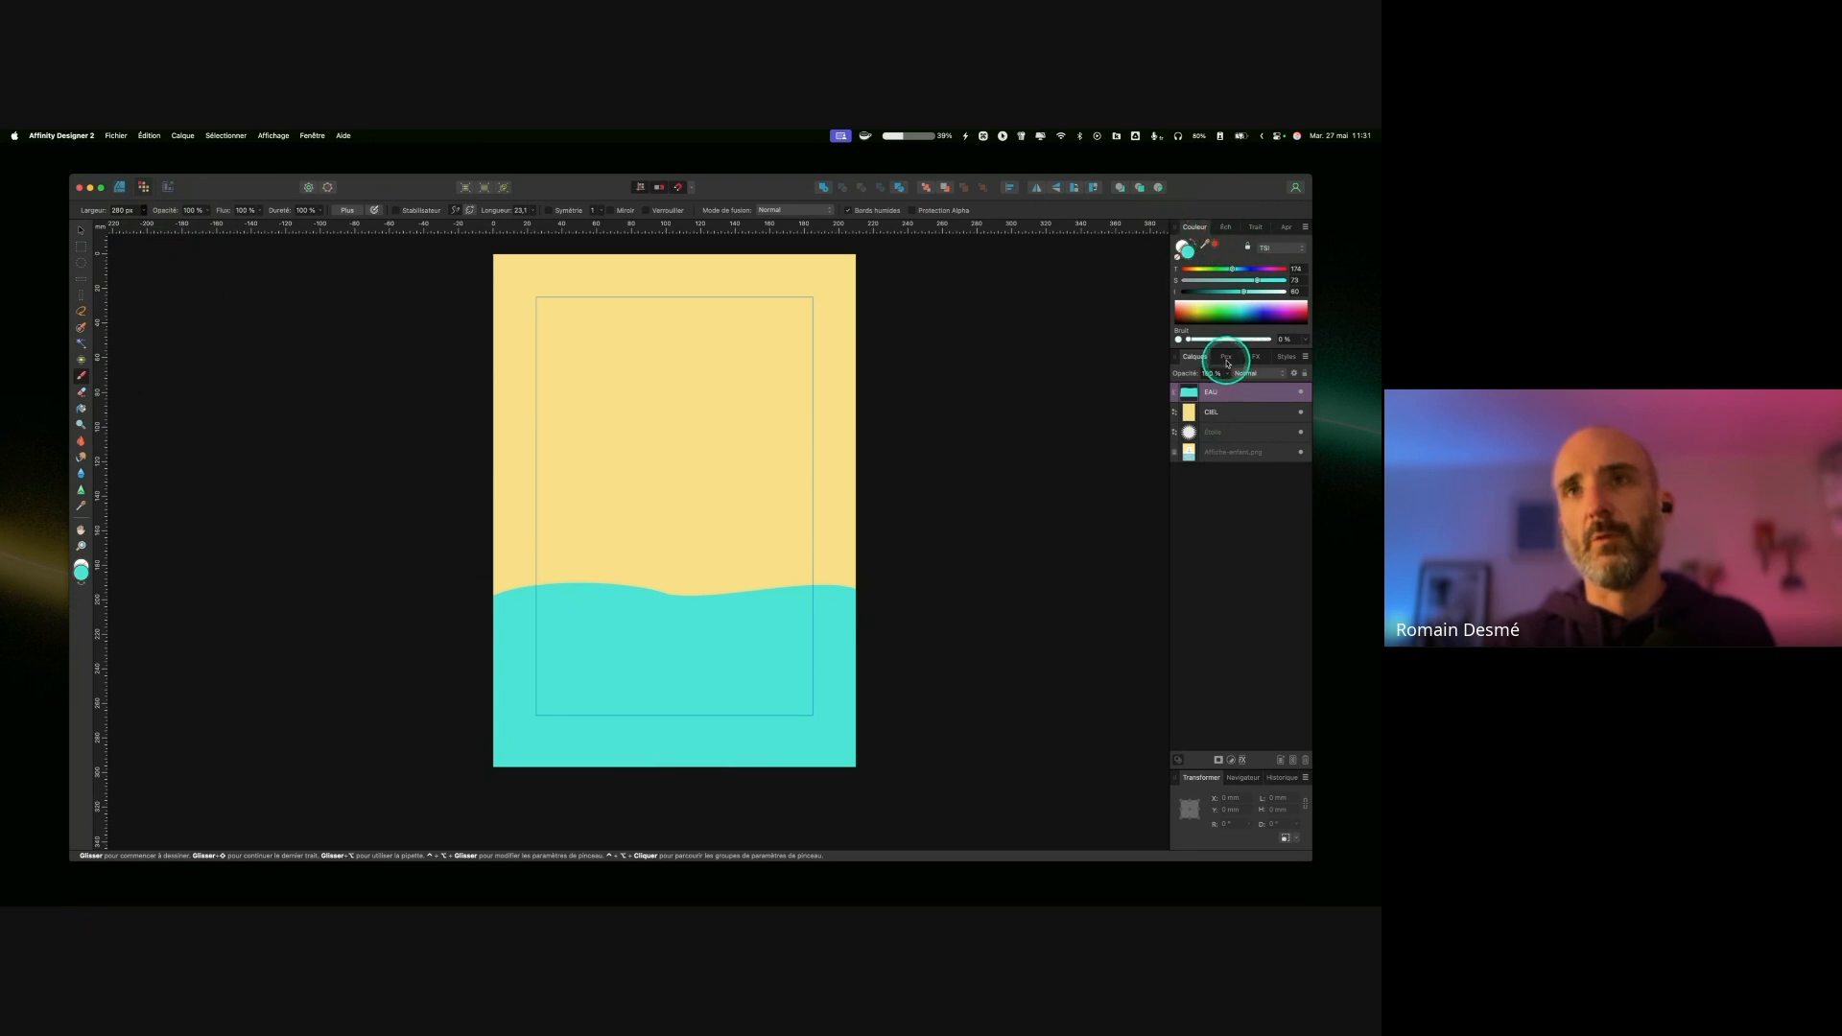
Step: Paint a light speckled stroke on the water's upper left area with the Motif de pinceau 03 brush from the Textures category
click(1227, 357)
scroll(1258, 602, down, 10)
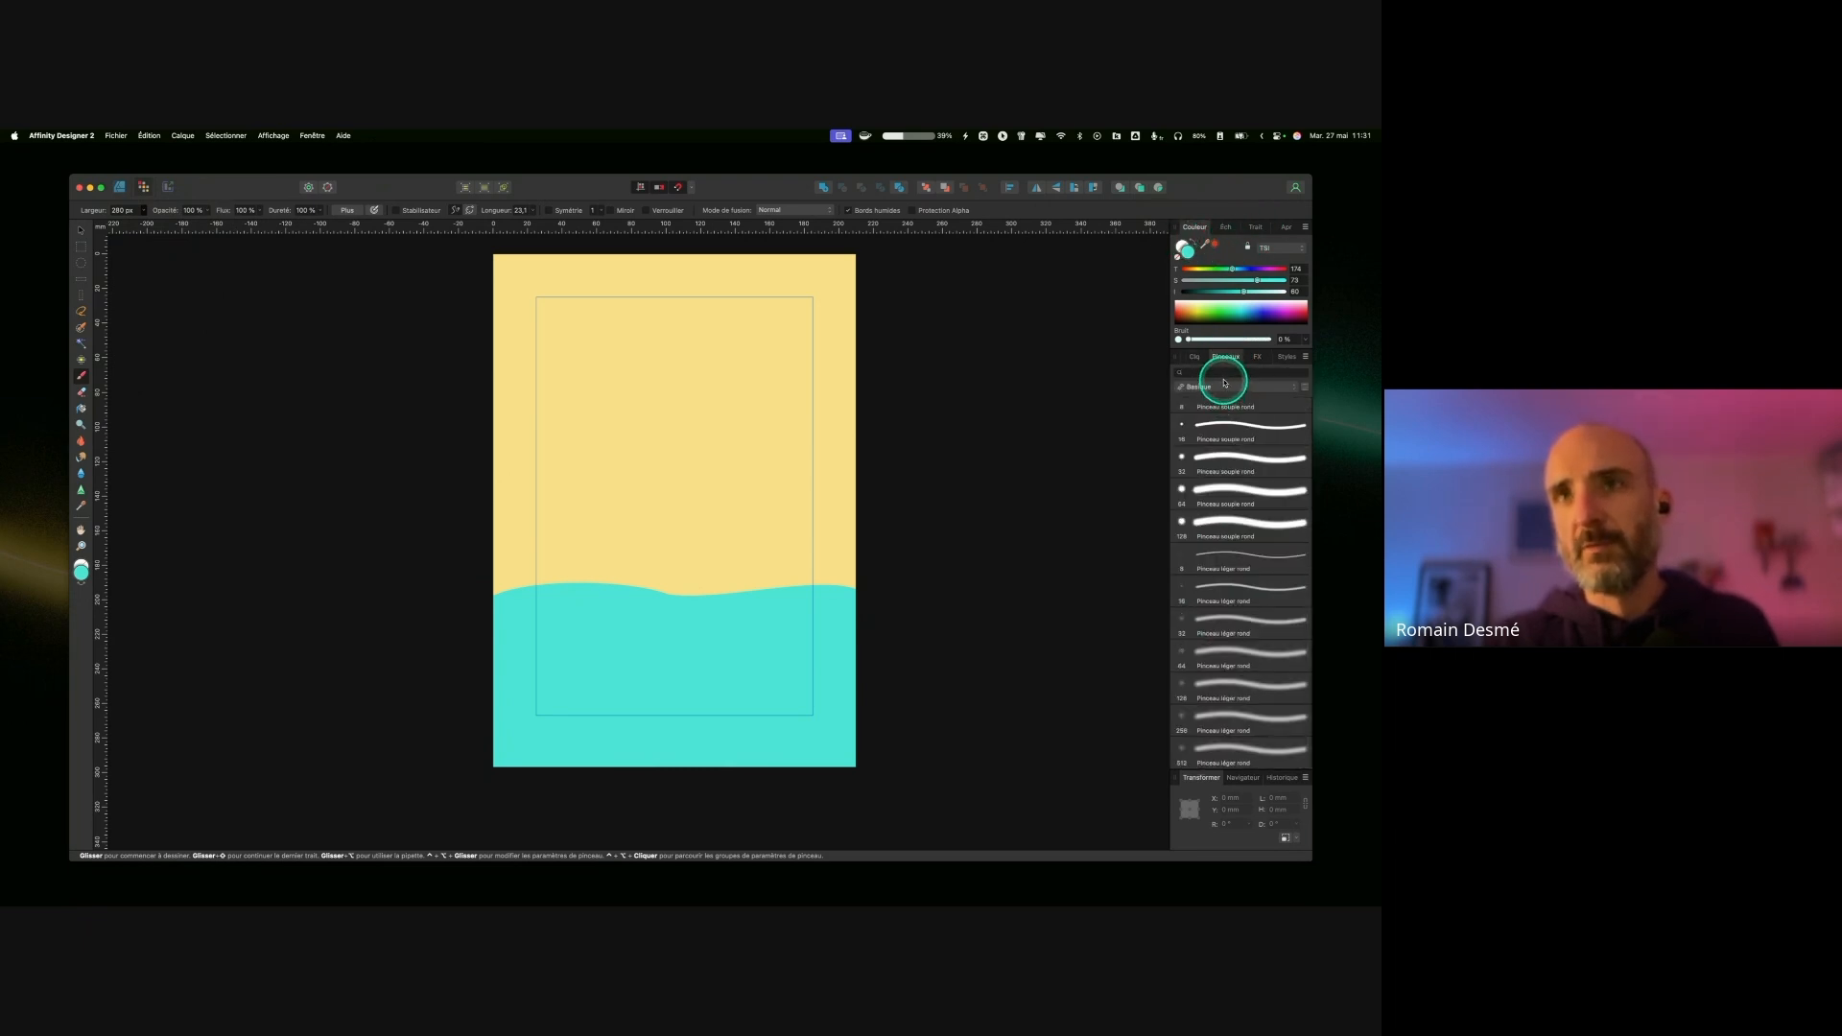
ctrl+click(1231, 388)
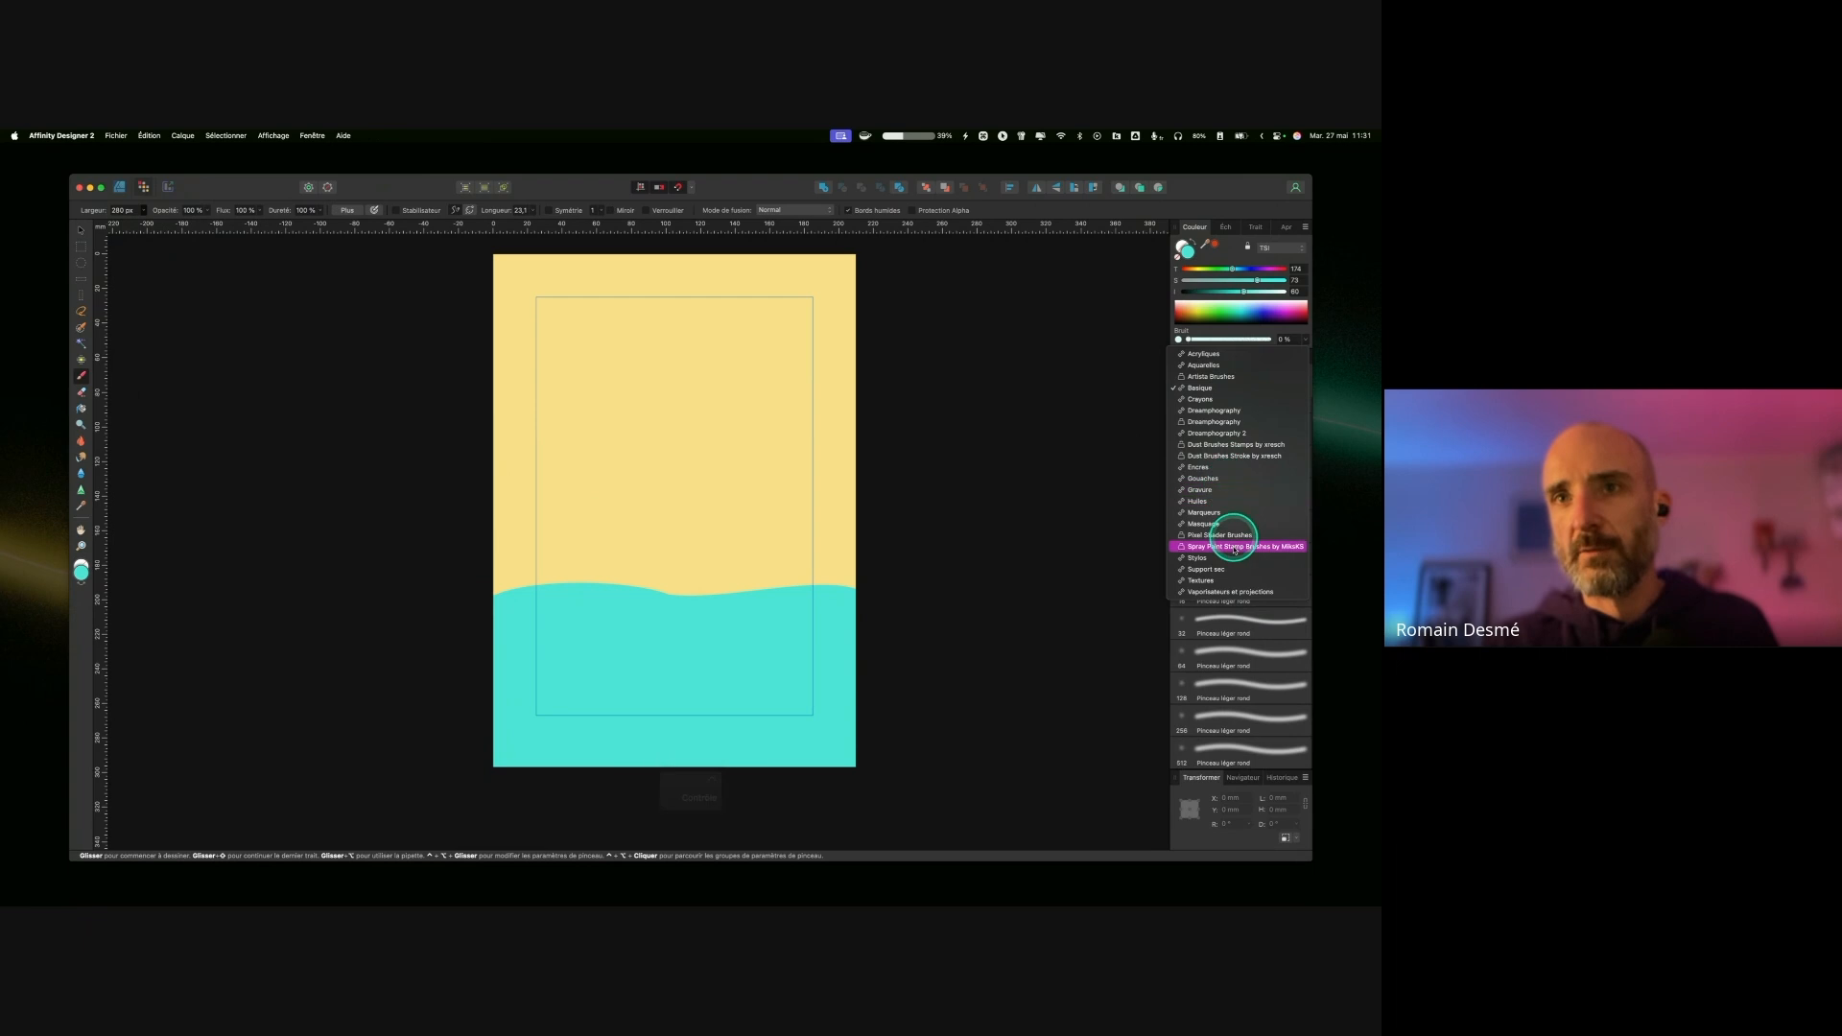
click(1233, 580)
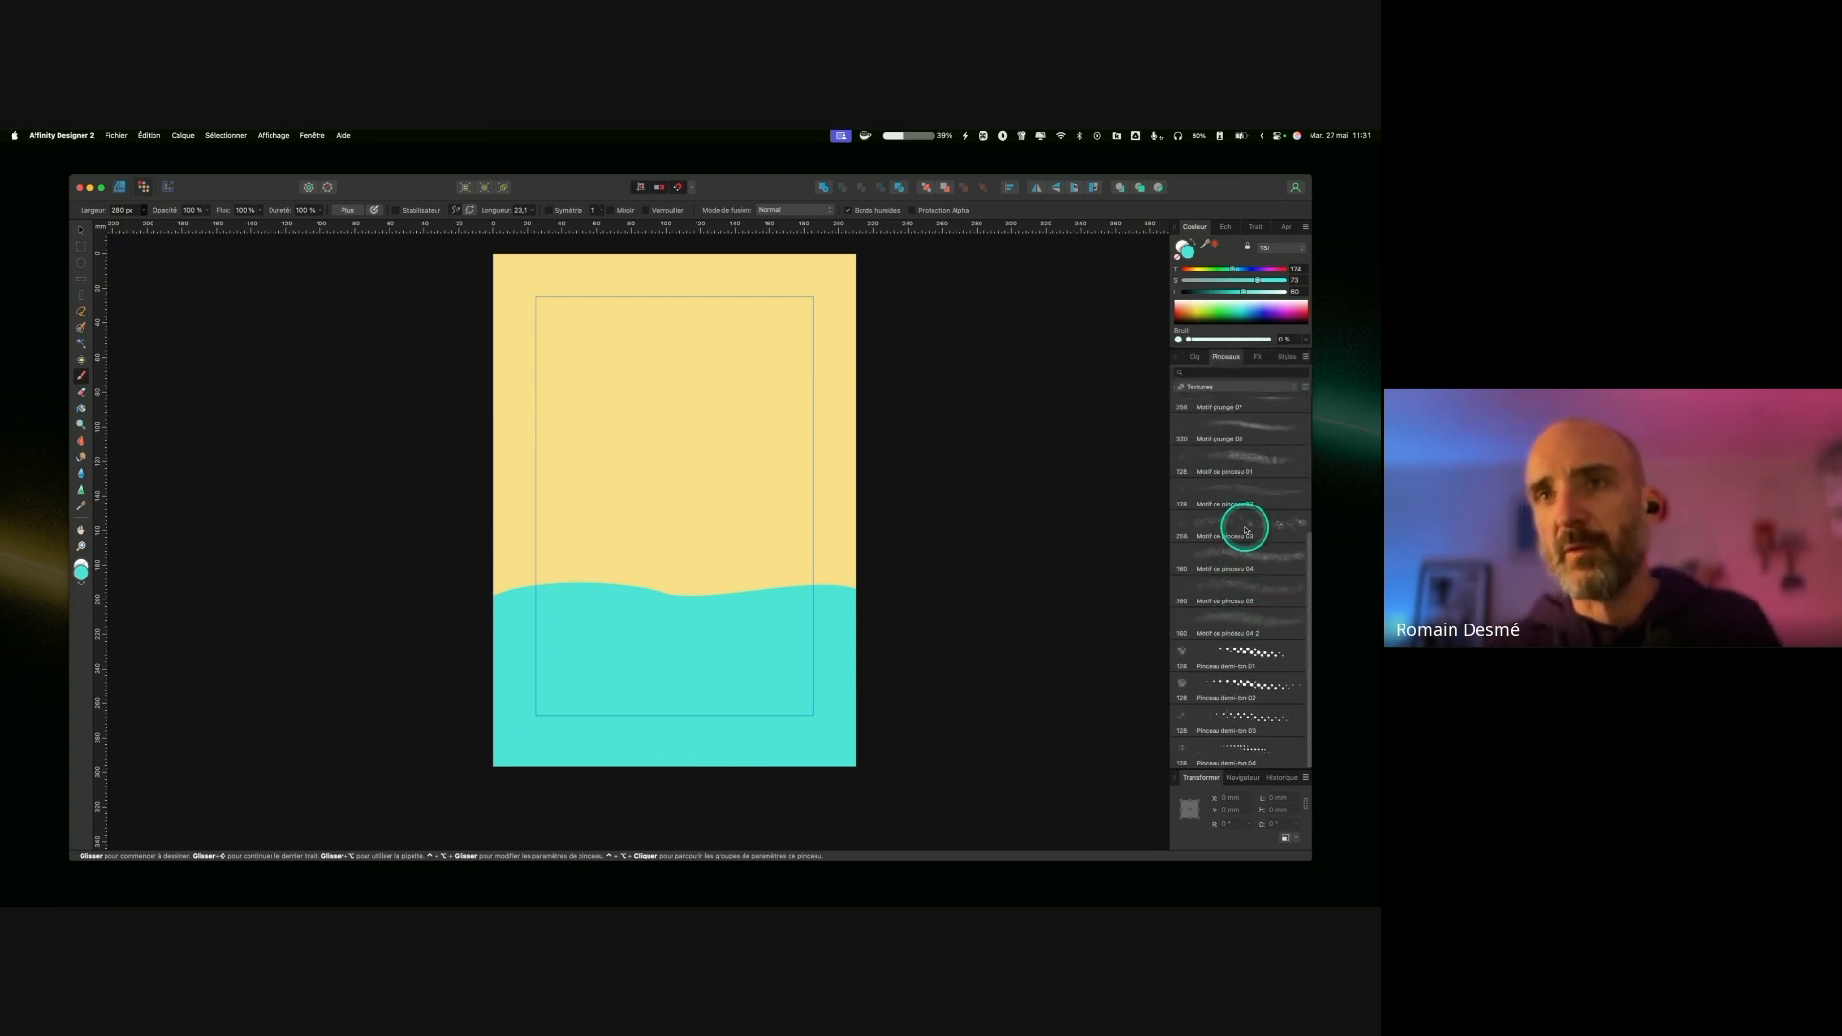
drag(562, 628, 658, 655)
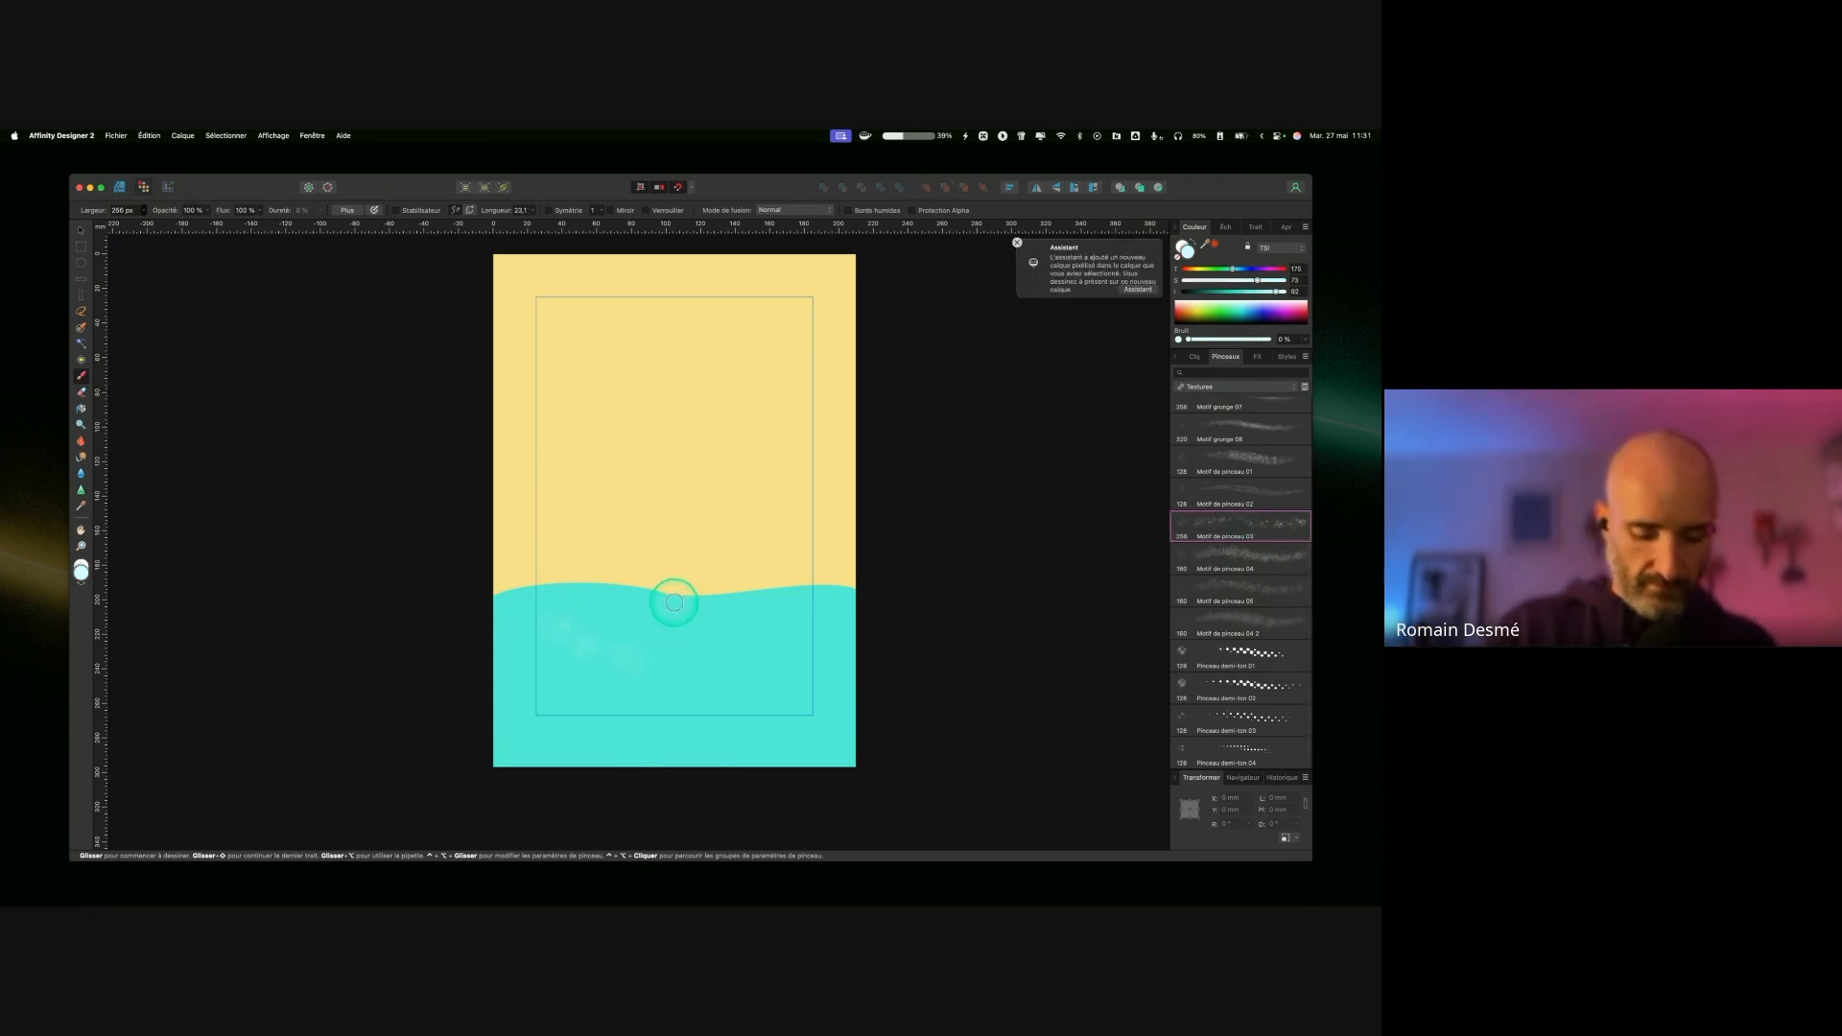
key(super+equal)
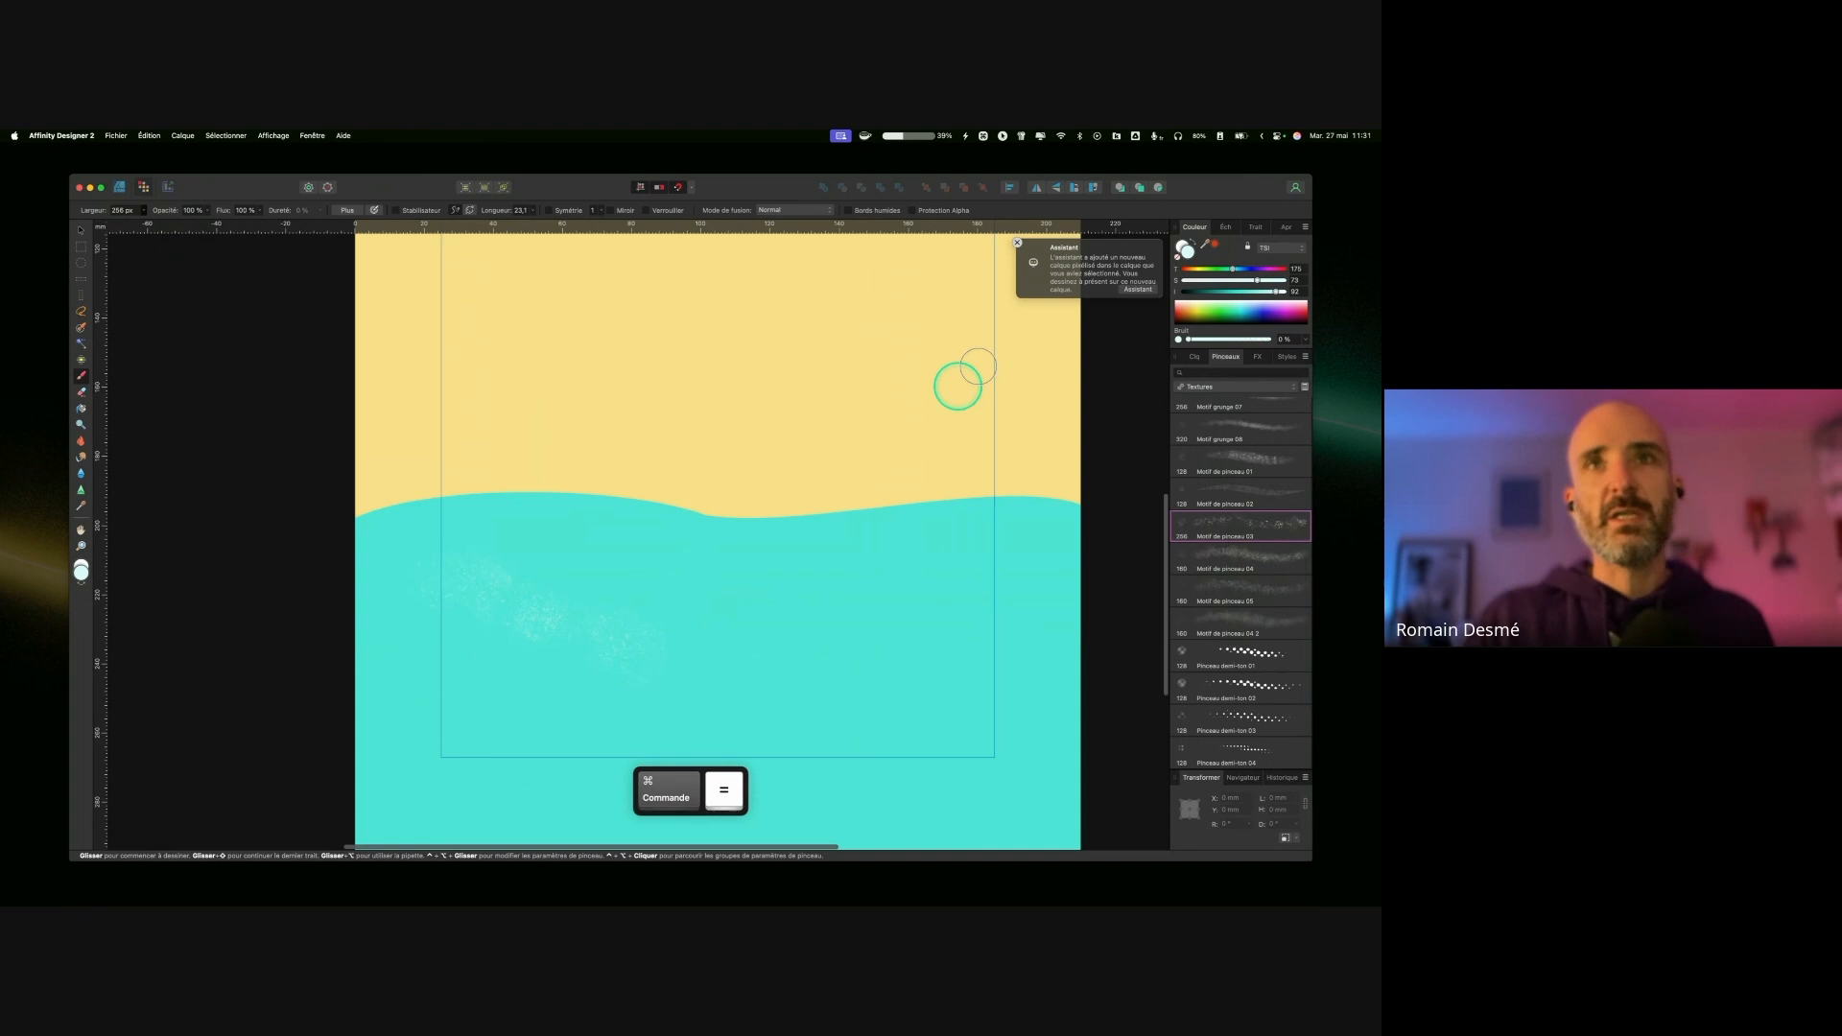
Step: Paint light speckles across the whole water area on the pixel layer, clipped inside the EAU shape
click(1194, 357)
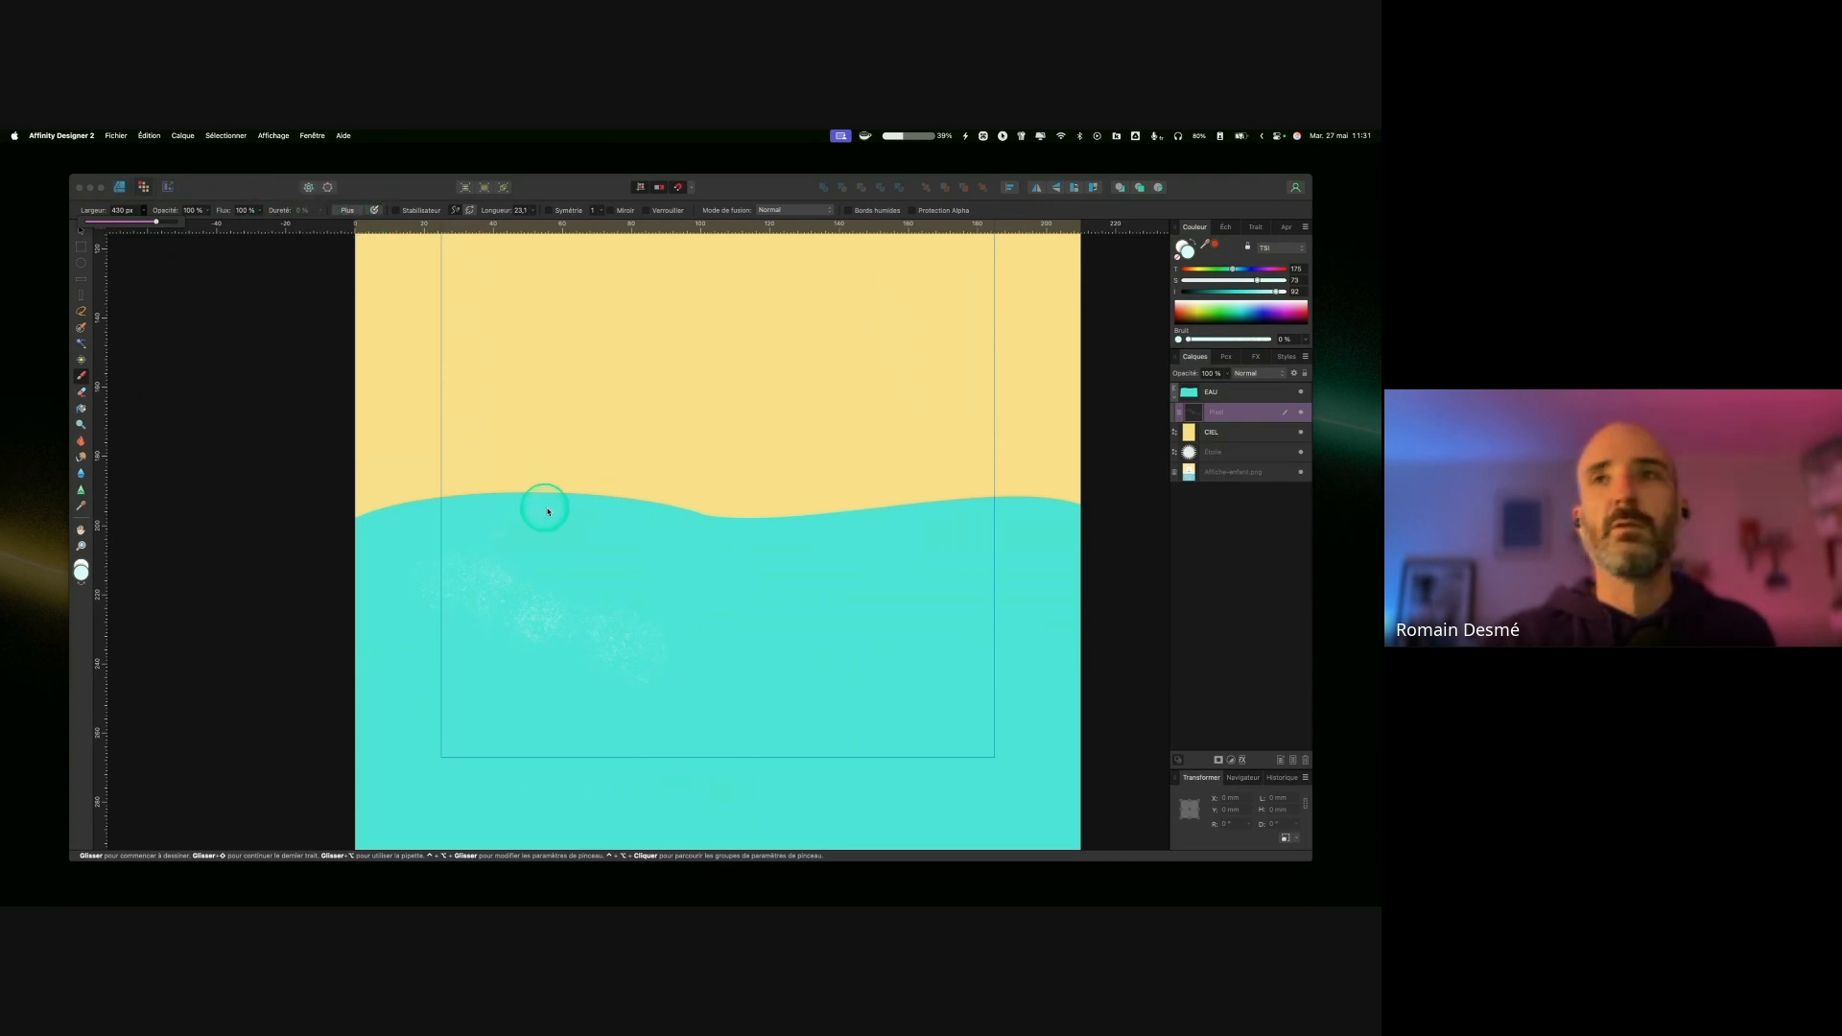
mouse_move(492, 568)
mouse_down()
mouse_move(600, 540)
mouse_move(864, 584)
mouse_move(884, 538)
mouse_move(622, 534)
mouse_move(506, 577)
mouse_up()
mouse_move(978, 543)
mouse_down()
mouse_move(1041, 583)
mouse_move(1051, 622)
mouse_move(873, 632)
mouse_move(581, 694)
mouse_move(394, 694)
mouse_move(431, 665)
mouse_move(560, 655)
mouse_move(508, 648)
mouse_move(500, 702)
mouse_move(433, 684)
mouse_up()
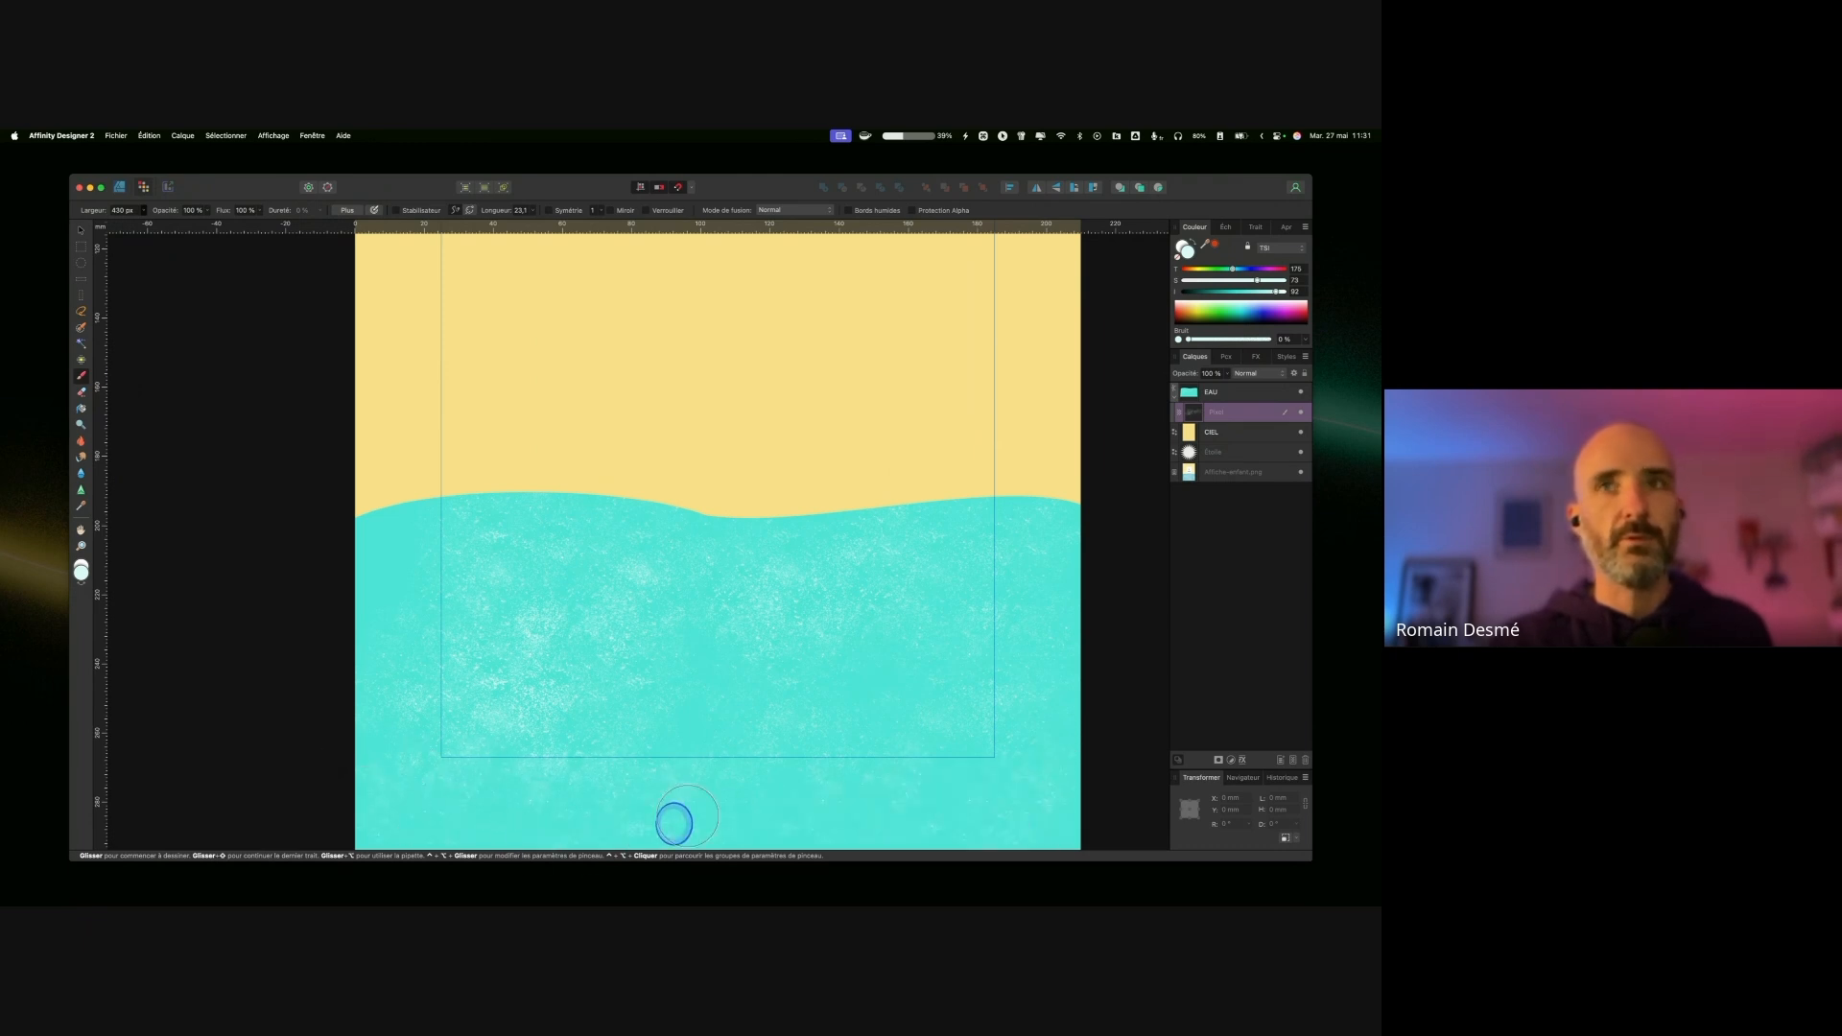
drag(1191, 388, 1197, 405)
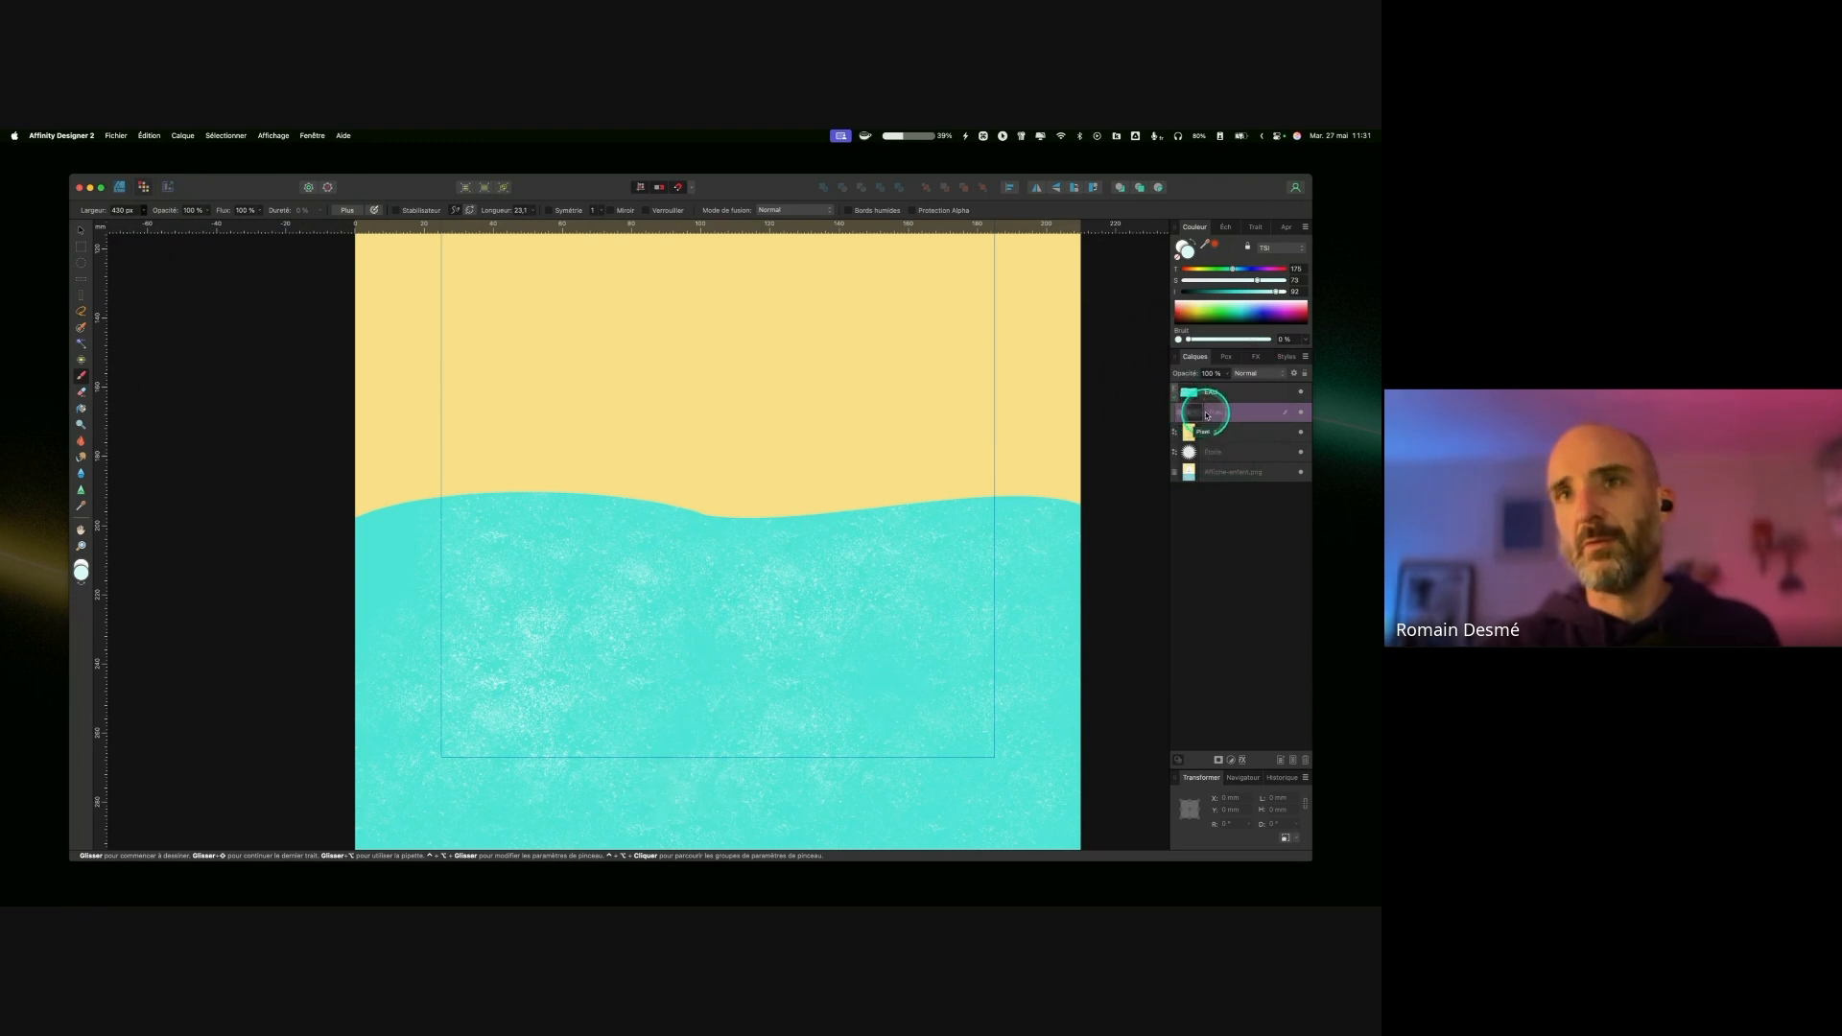
drag(1212, 420, 1212, 420)
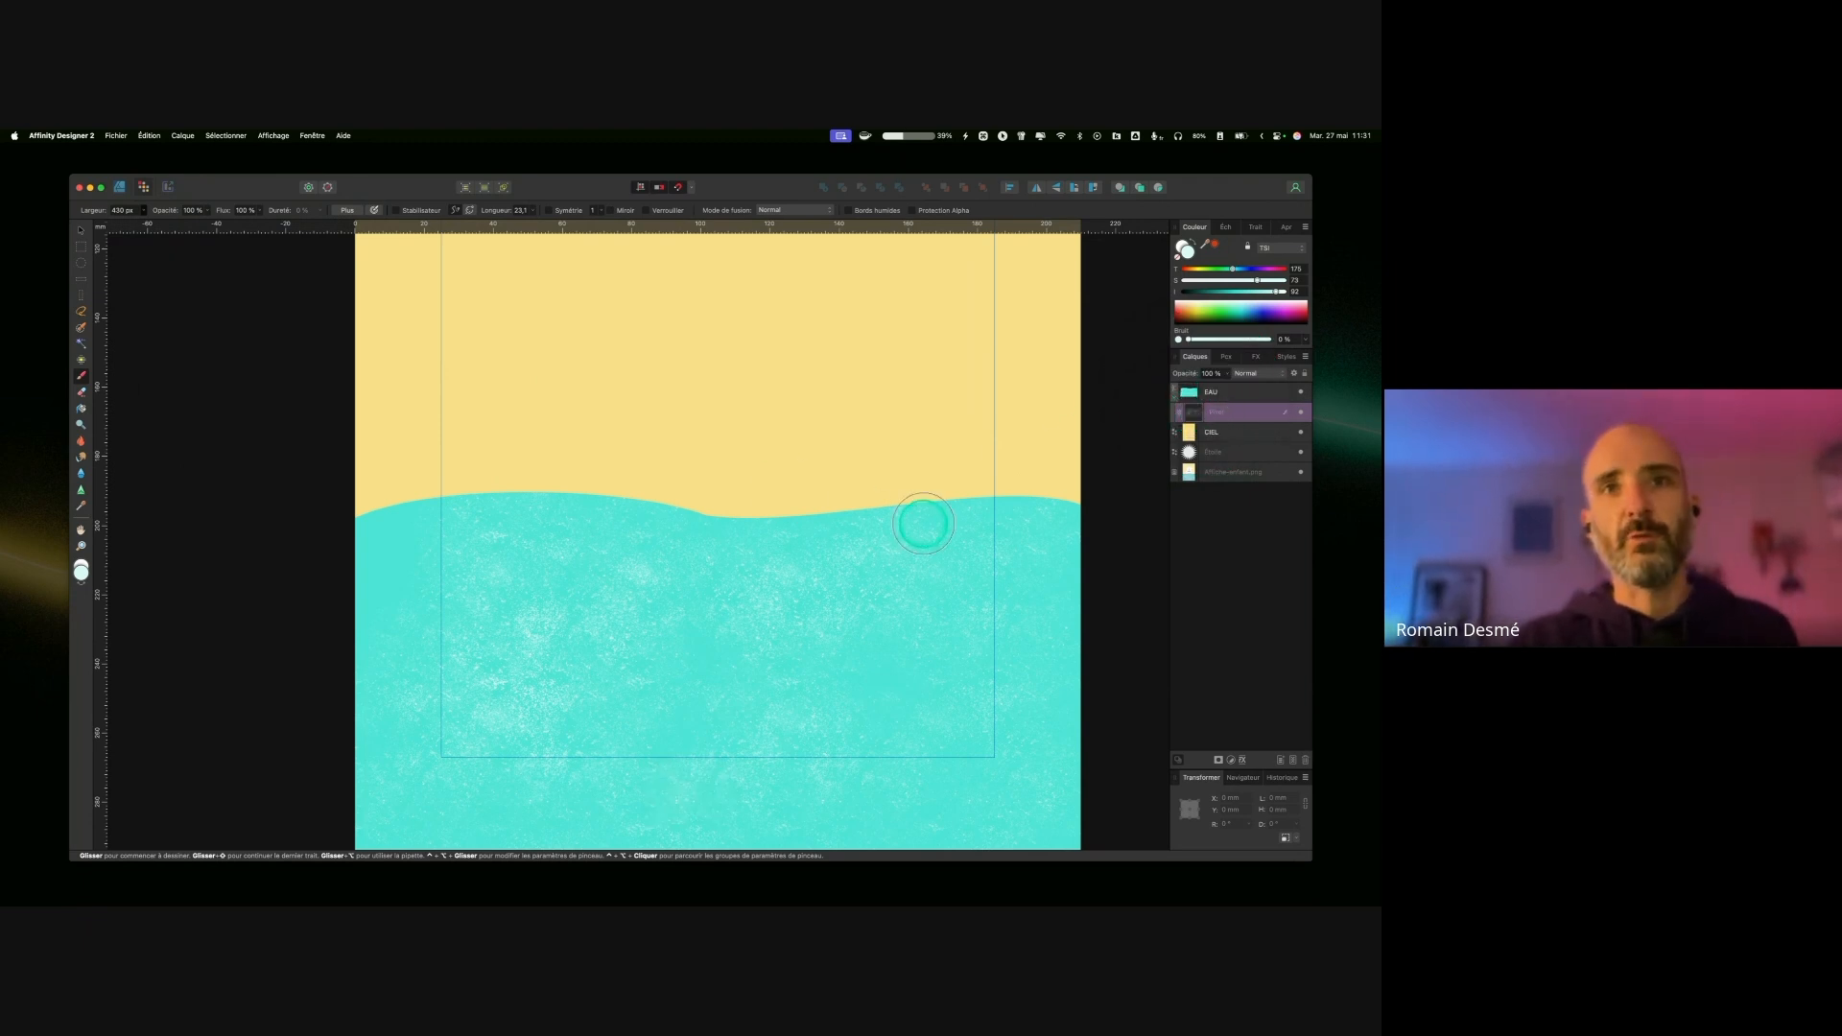
mouse_move(697, 394)
mouse_down()
mouse_move(710, 379)
mouse_move(757, 444)
mouse_up()
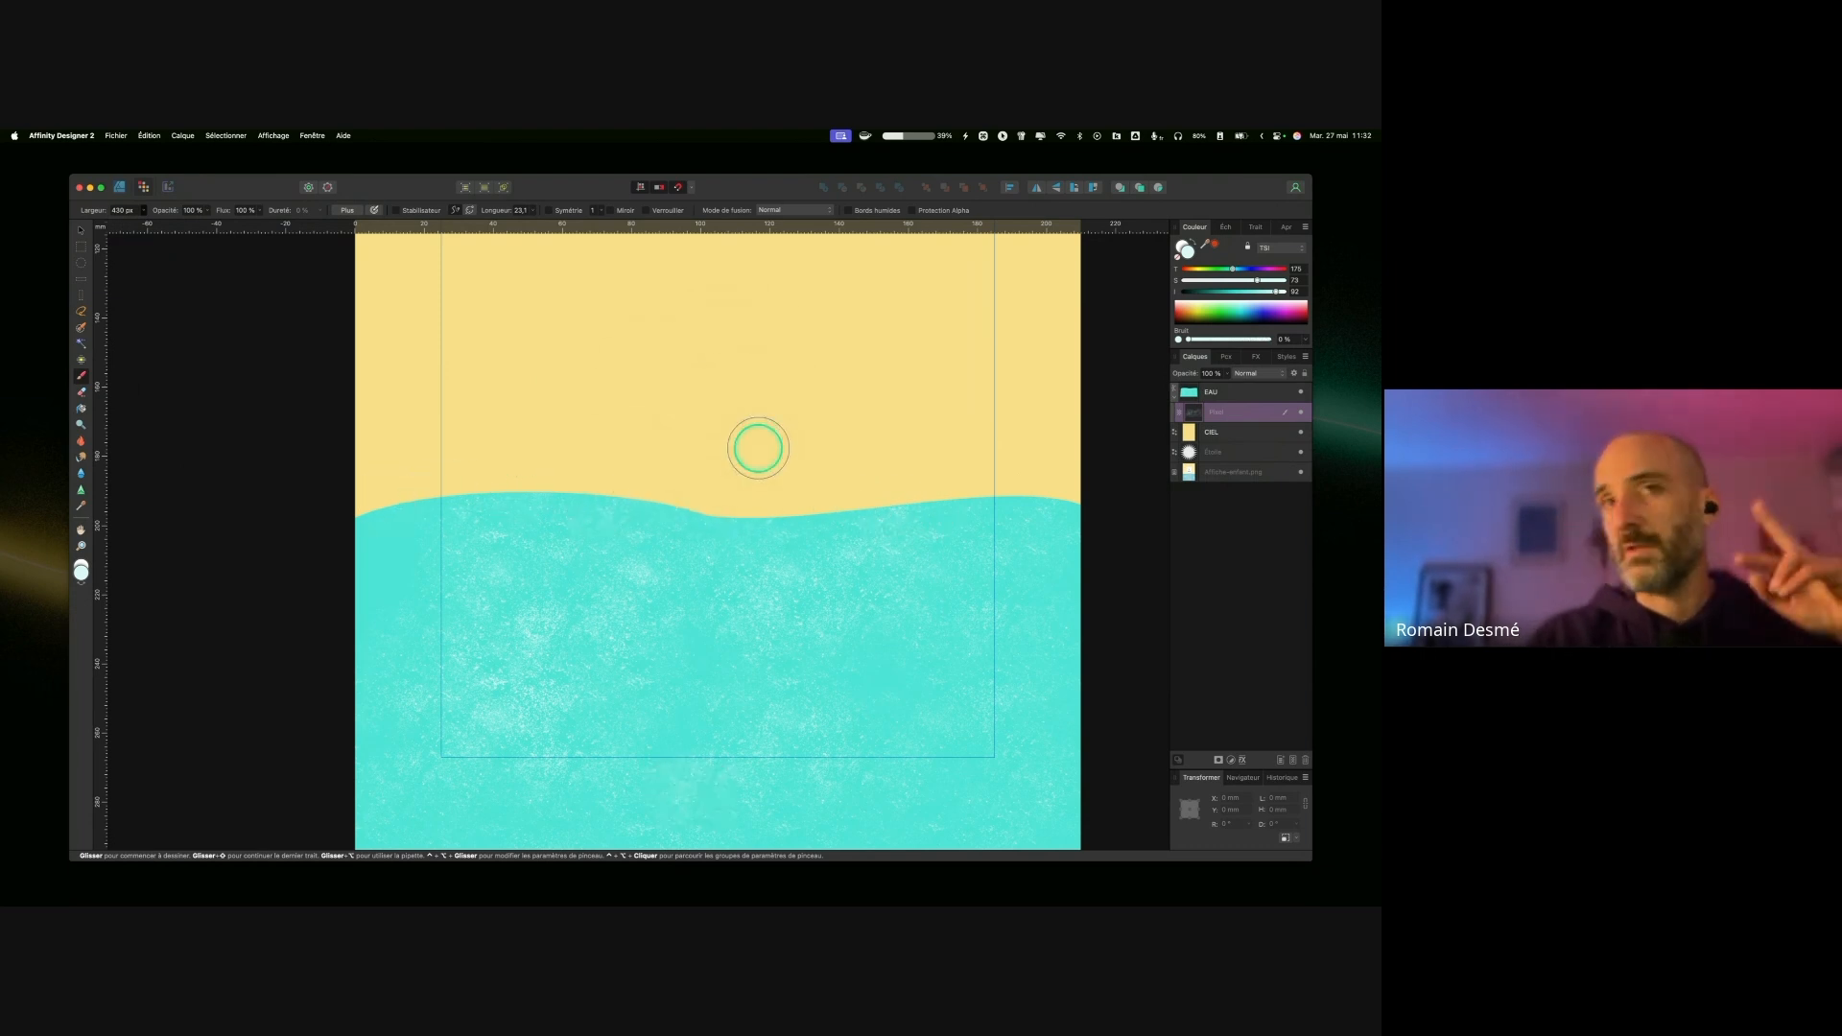
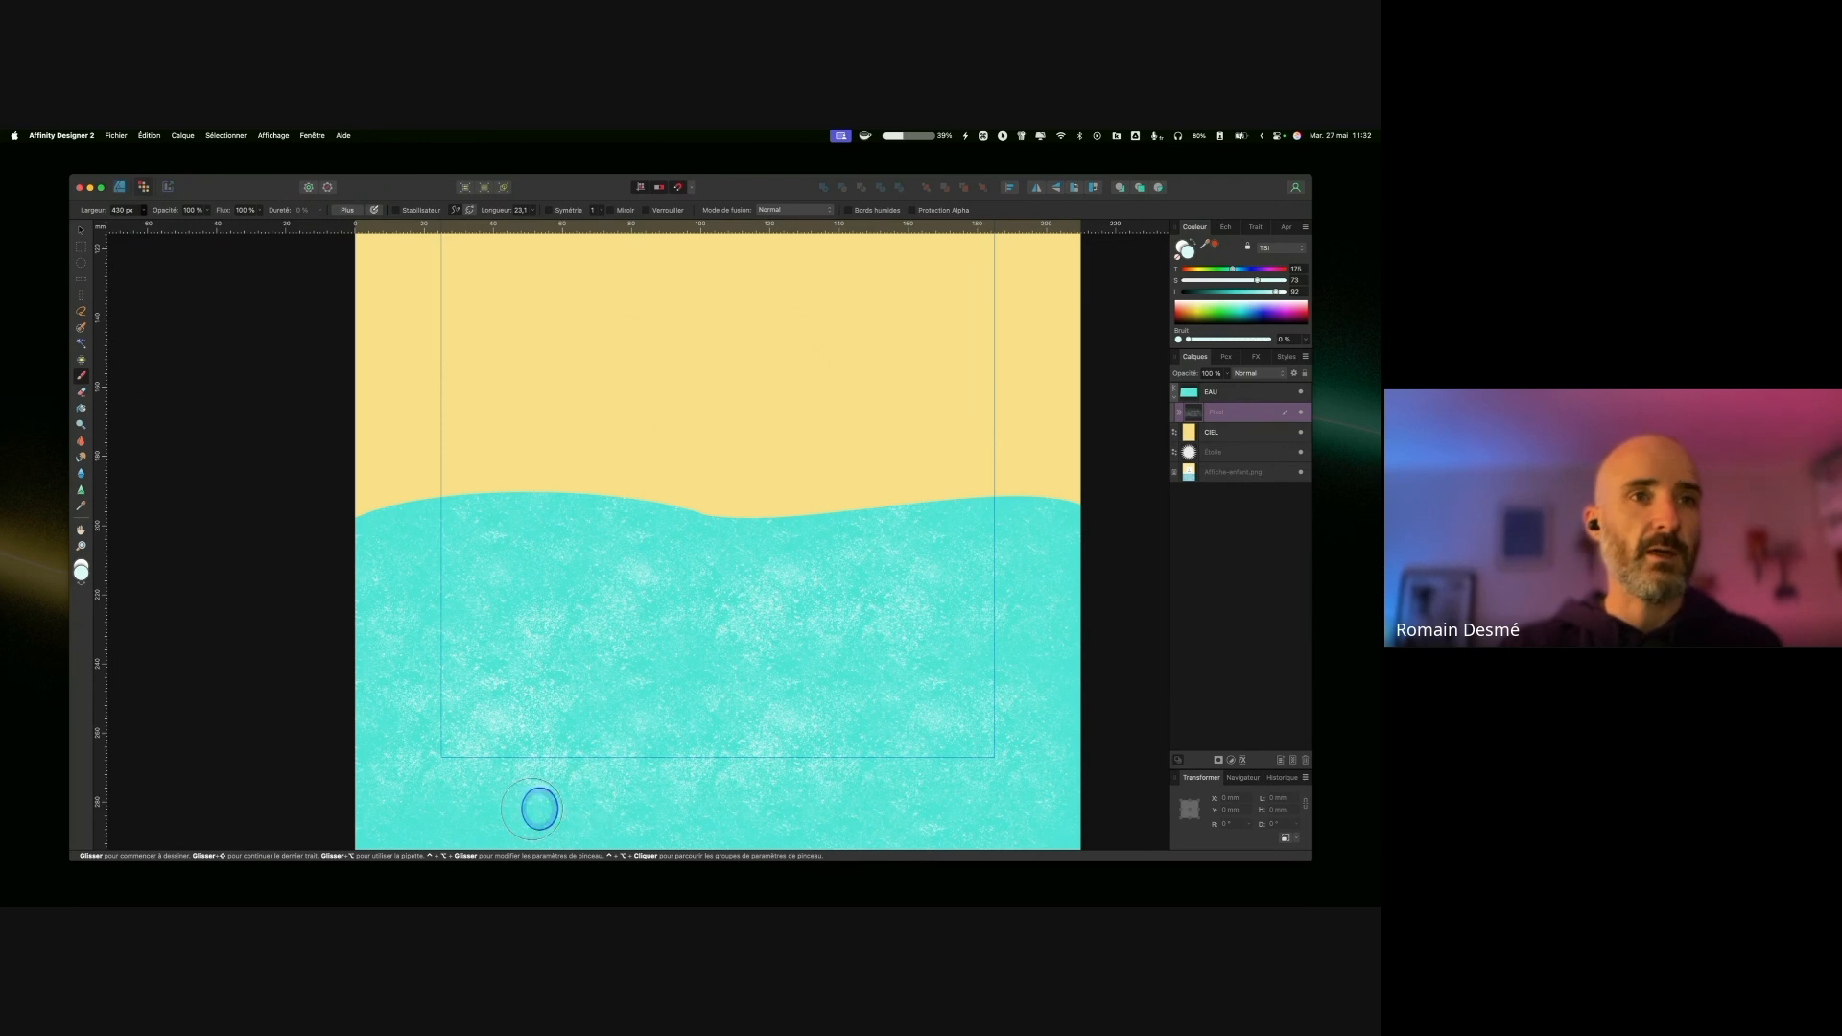
Step: Set the speckle layer's blend mode to Addition and its opacity to 64%
key(super+equal)
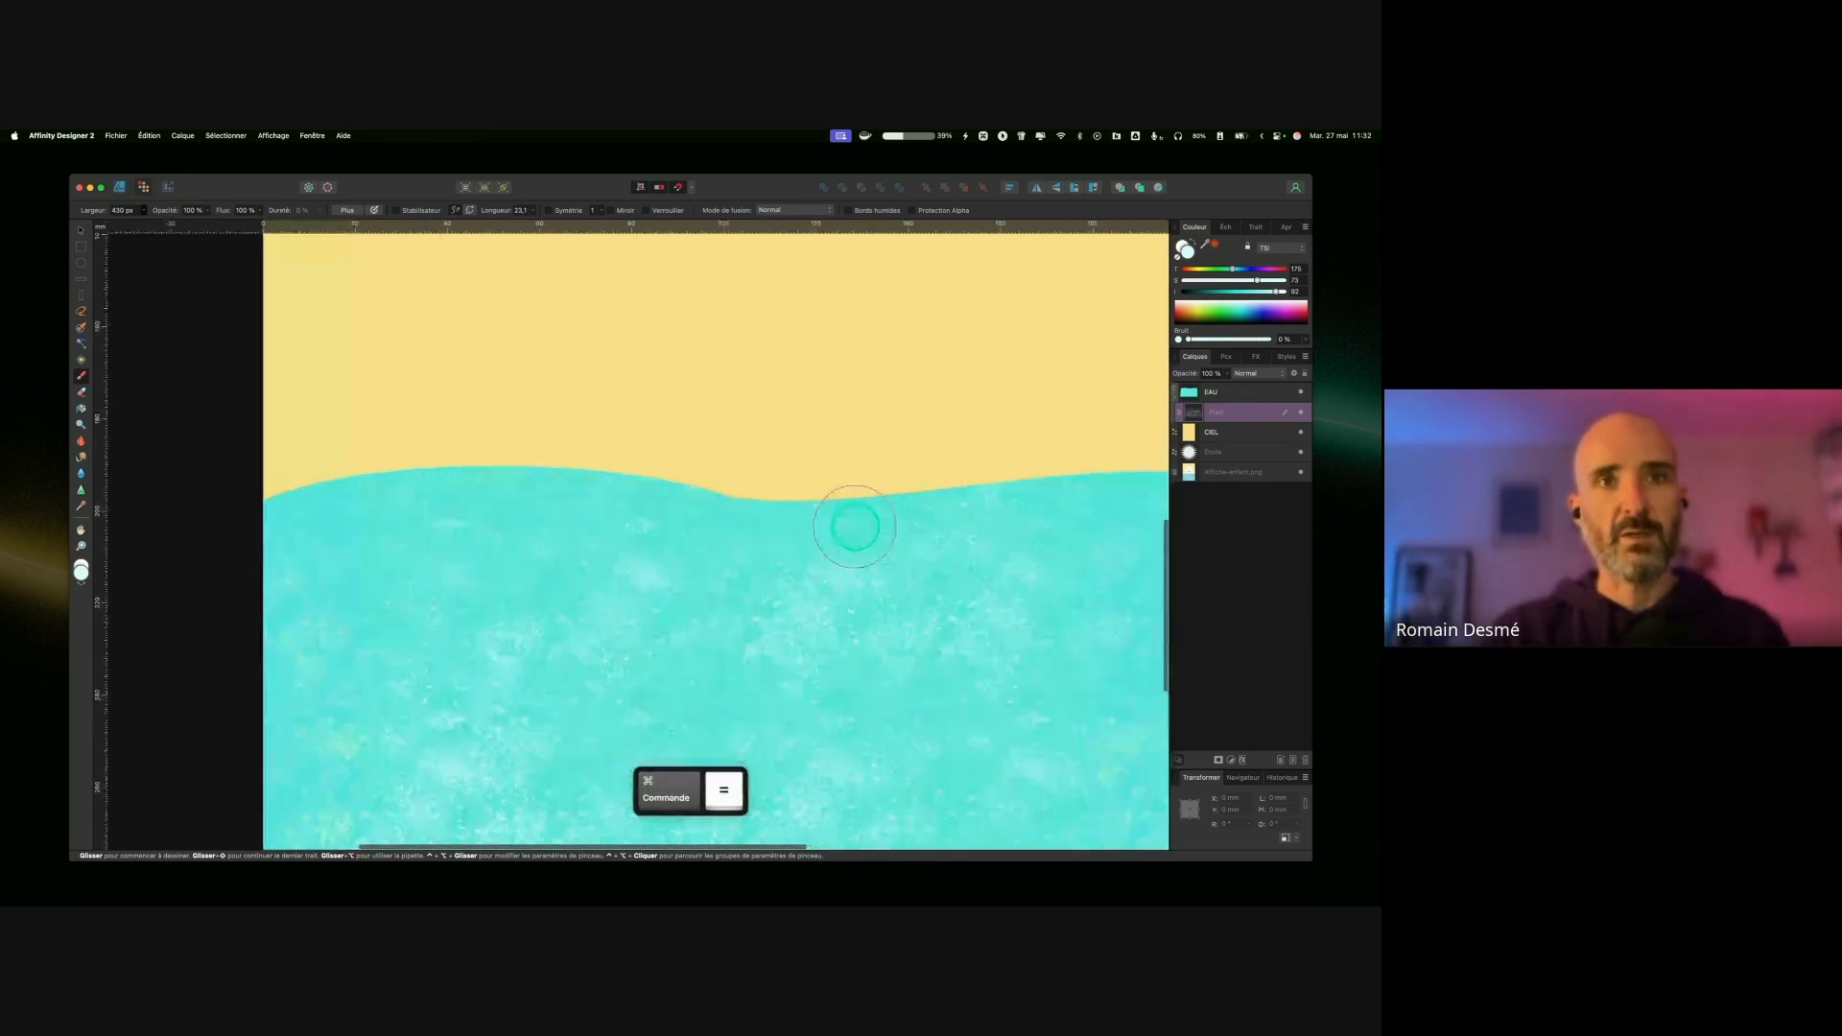
key(super+equal)
key(super+equal)
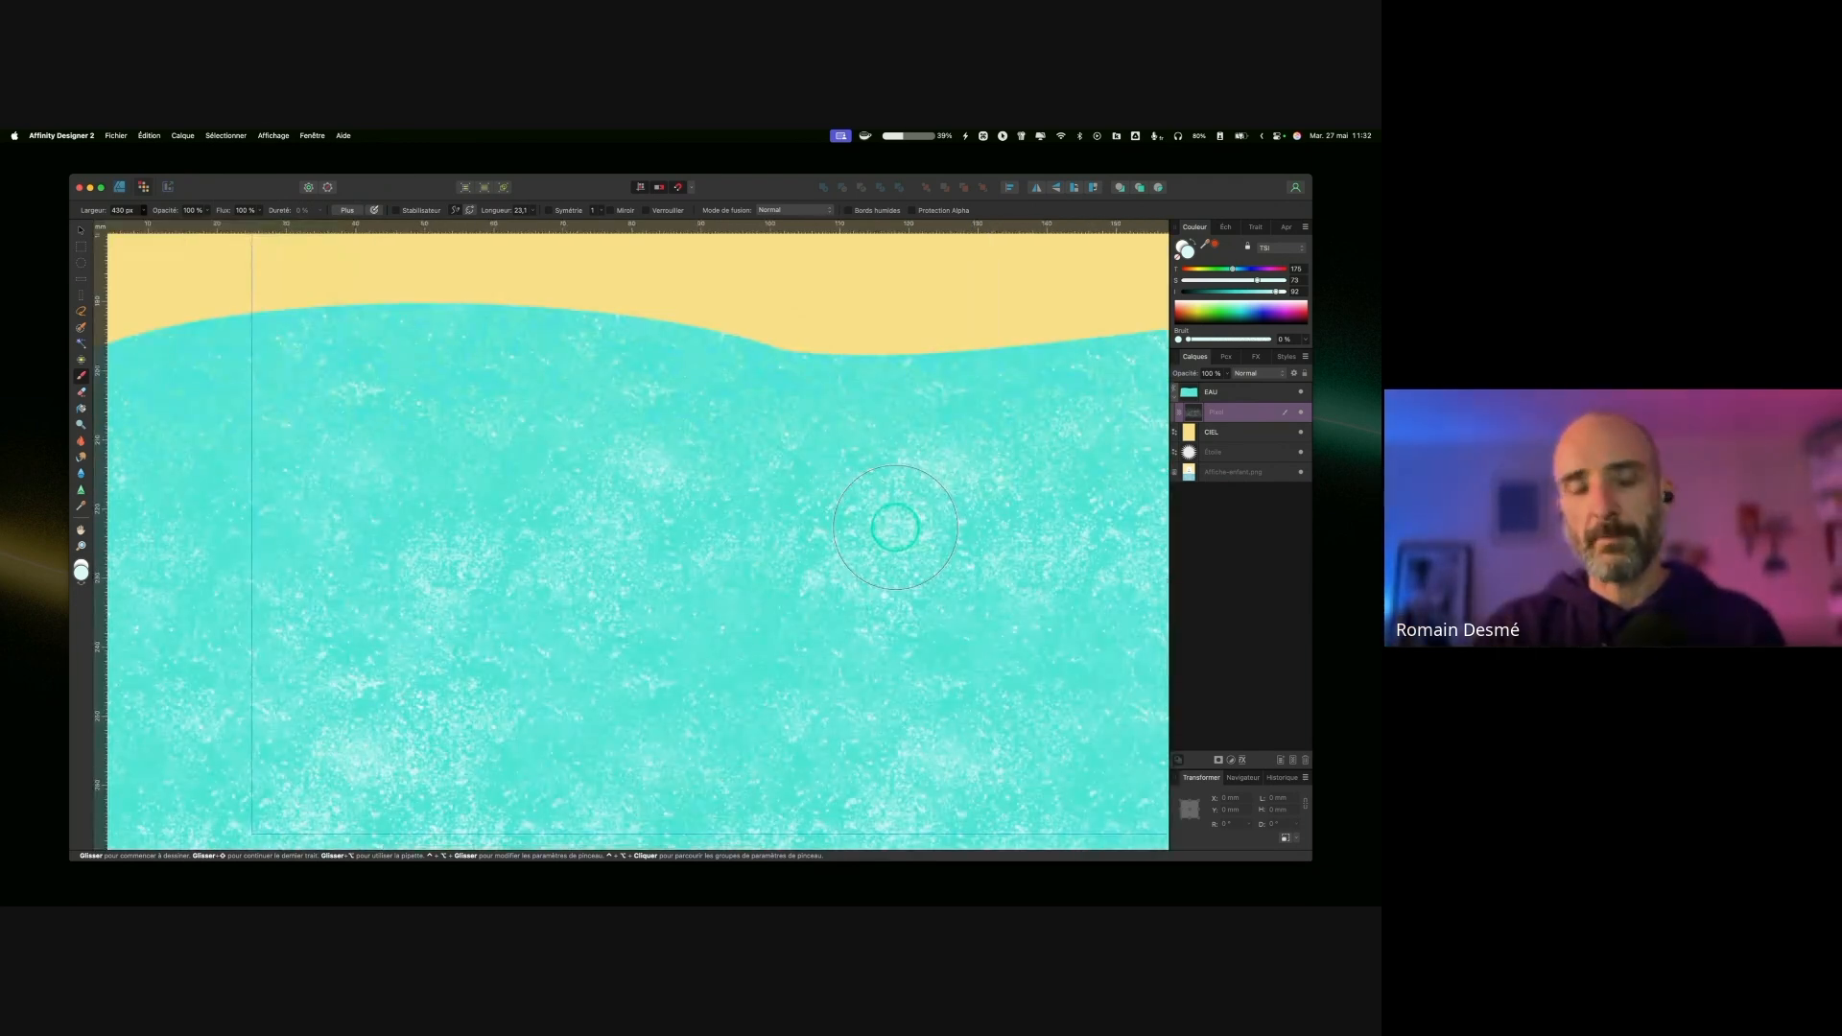
key(super+minus)
key(super+minus)
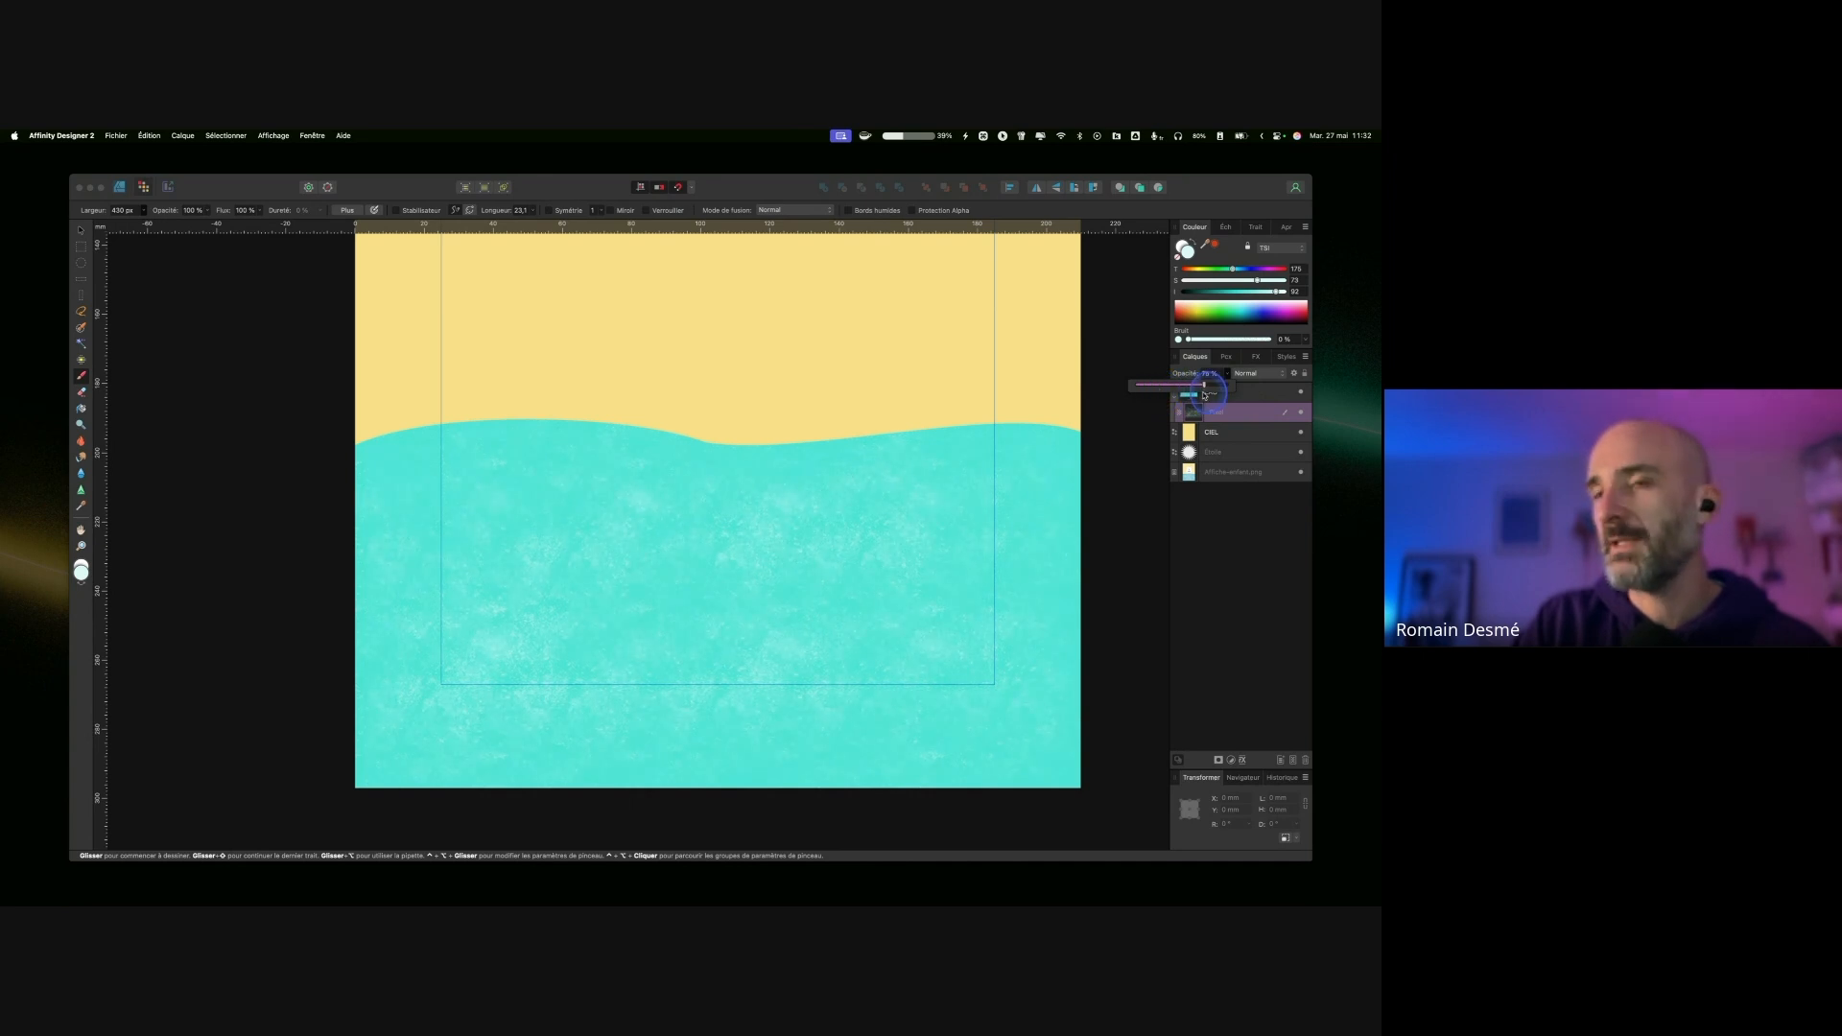
drag(1196, 420, 1254, 375)
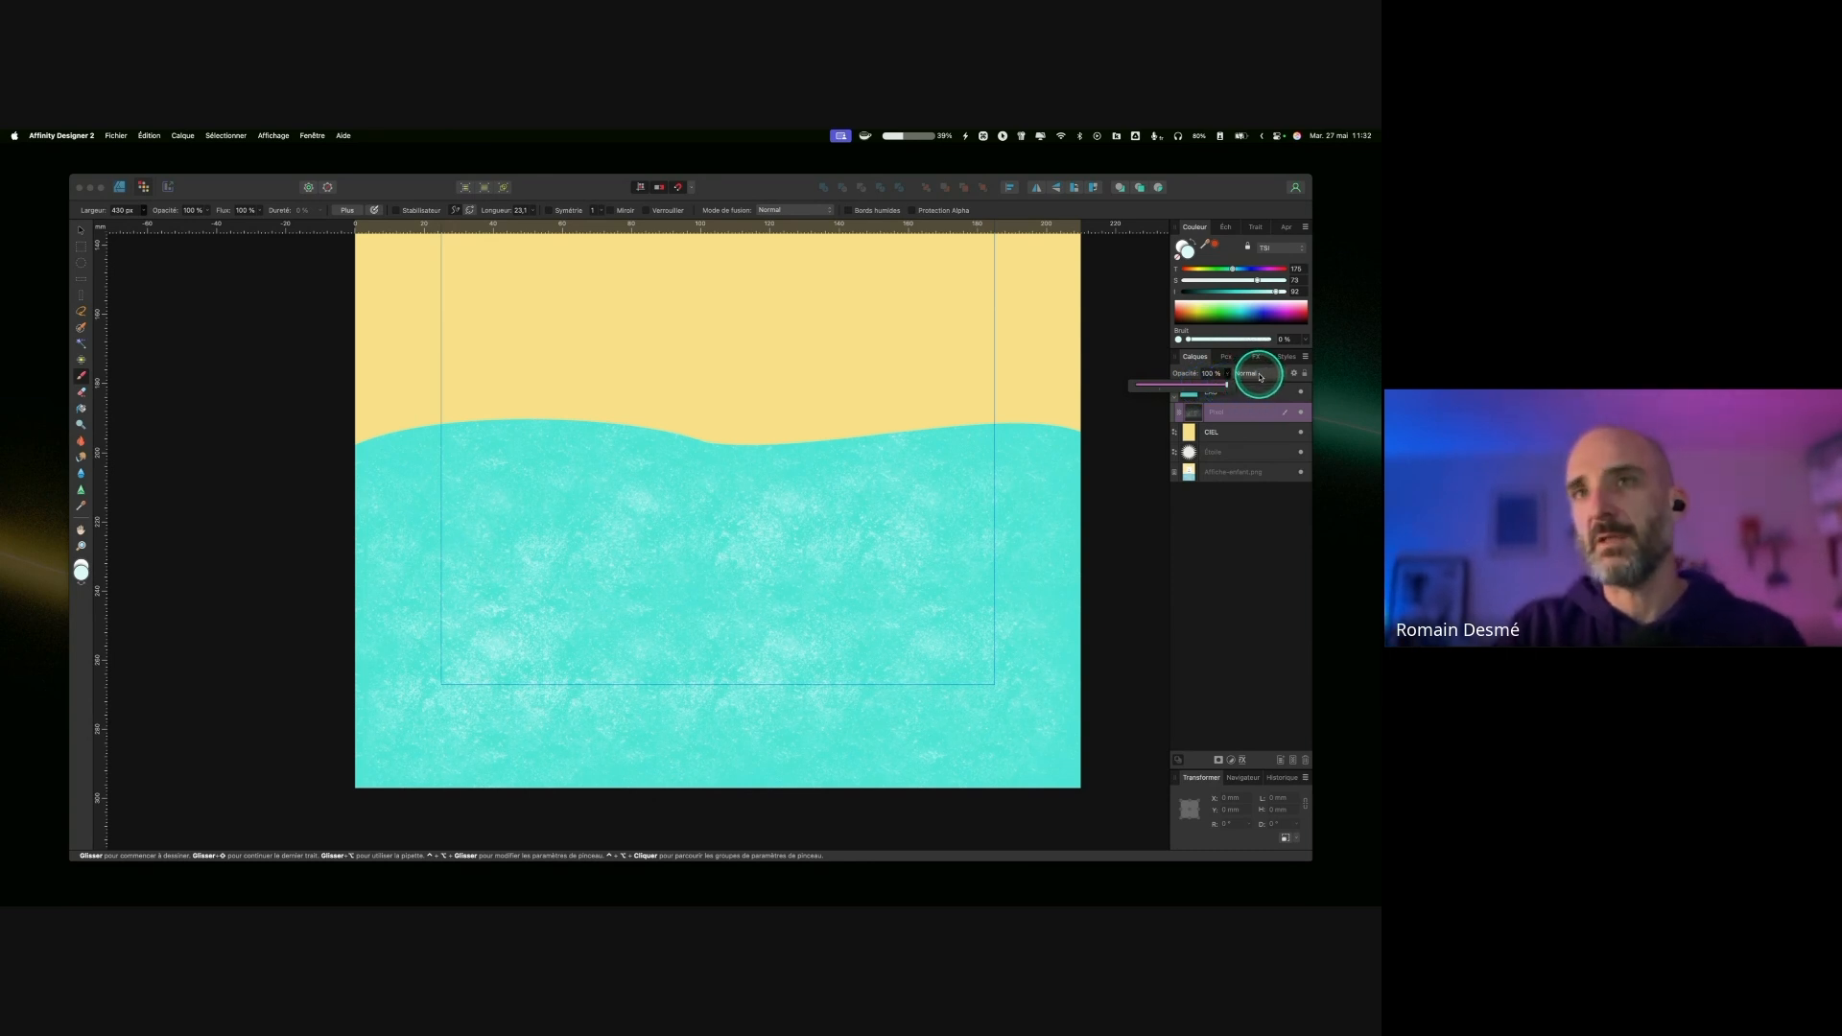
click(1257, 375)
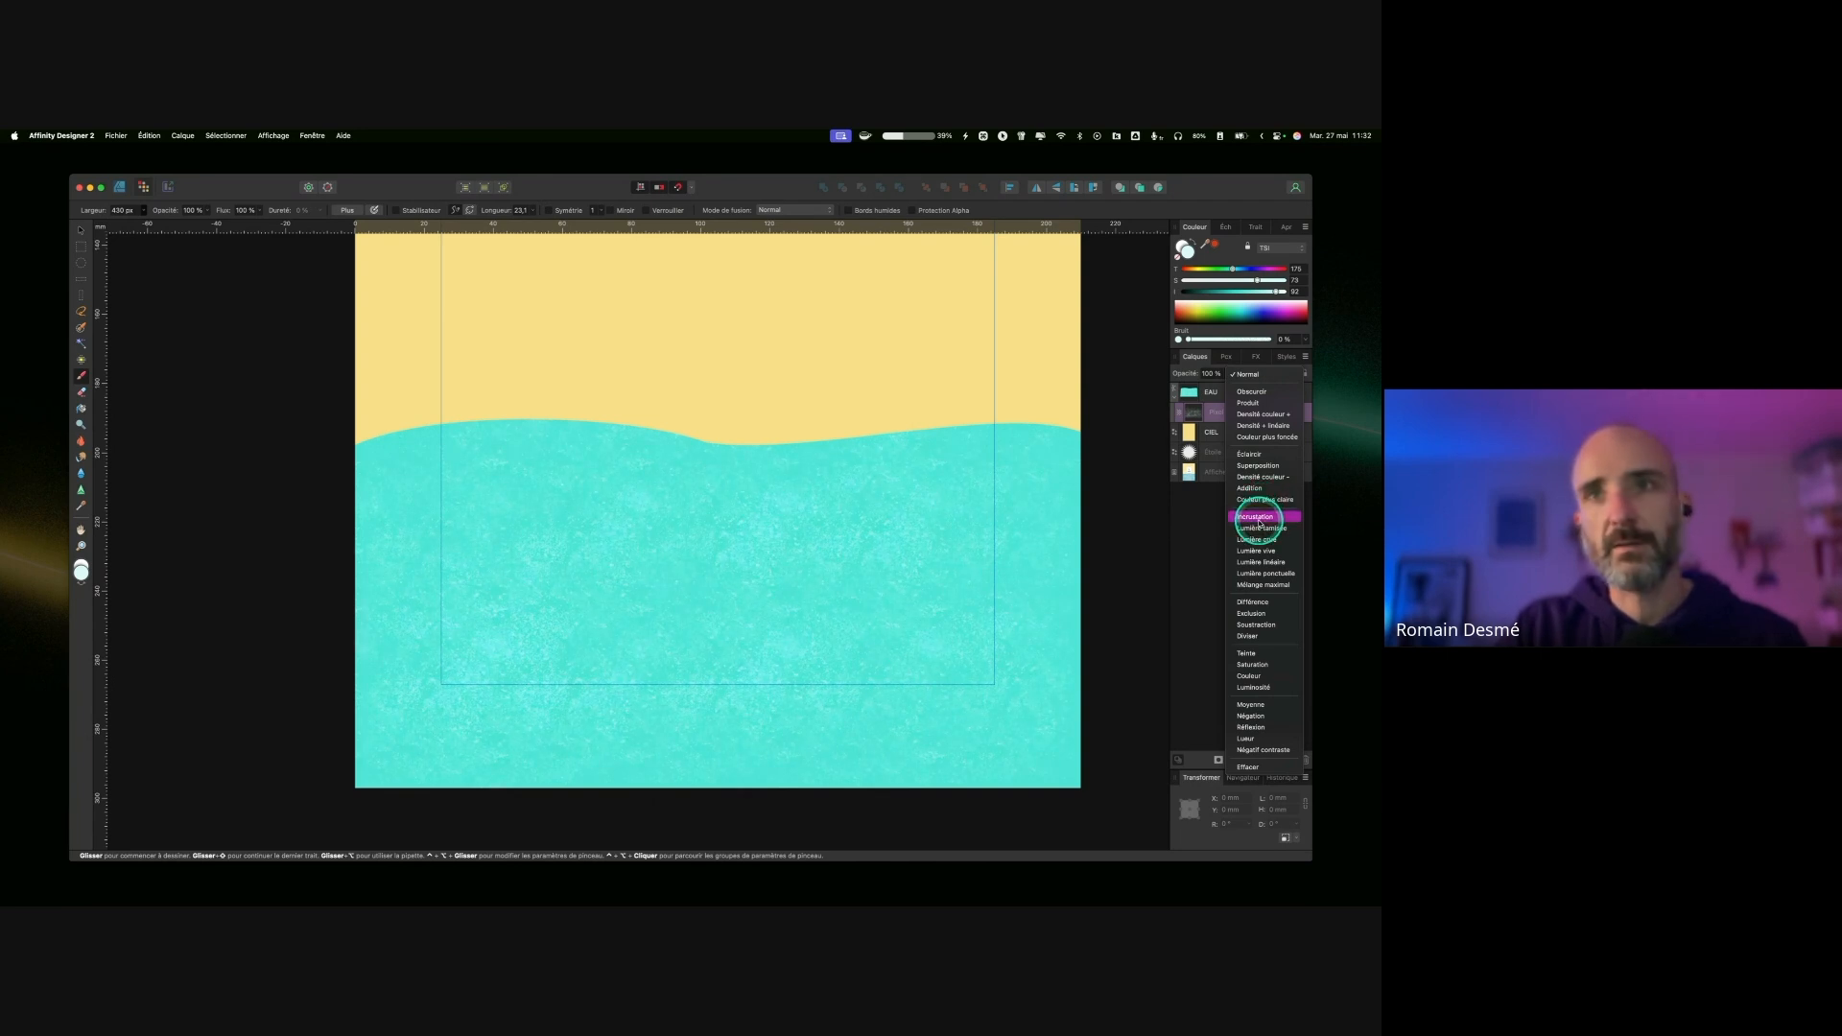
click(1265, 490)
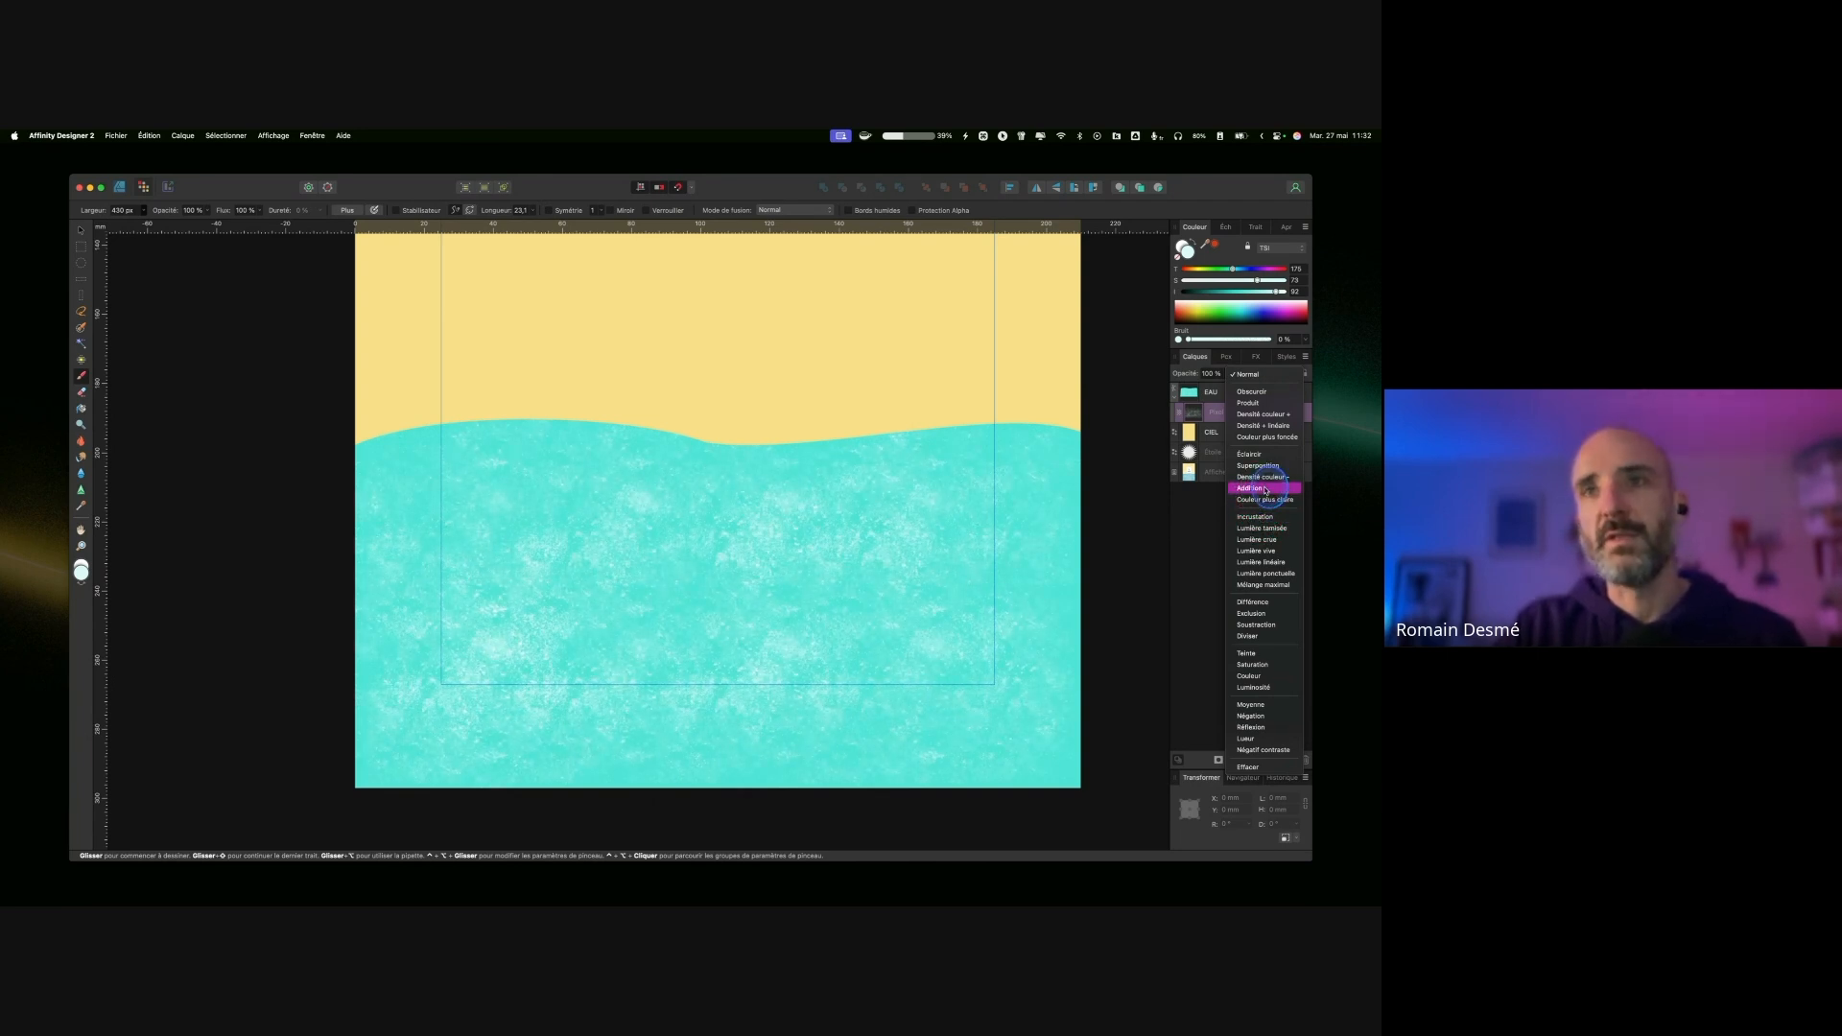
drag(1227, 374, 1197, 386)
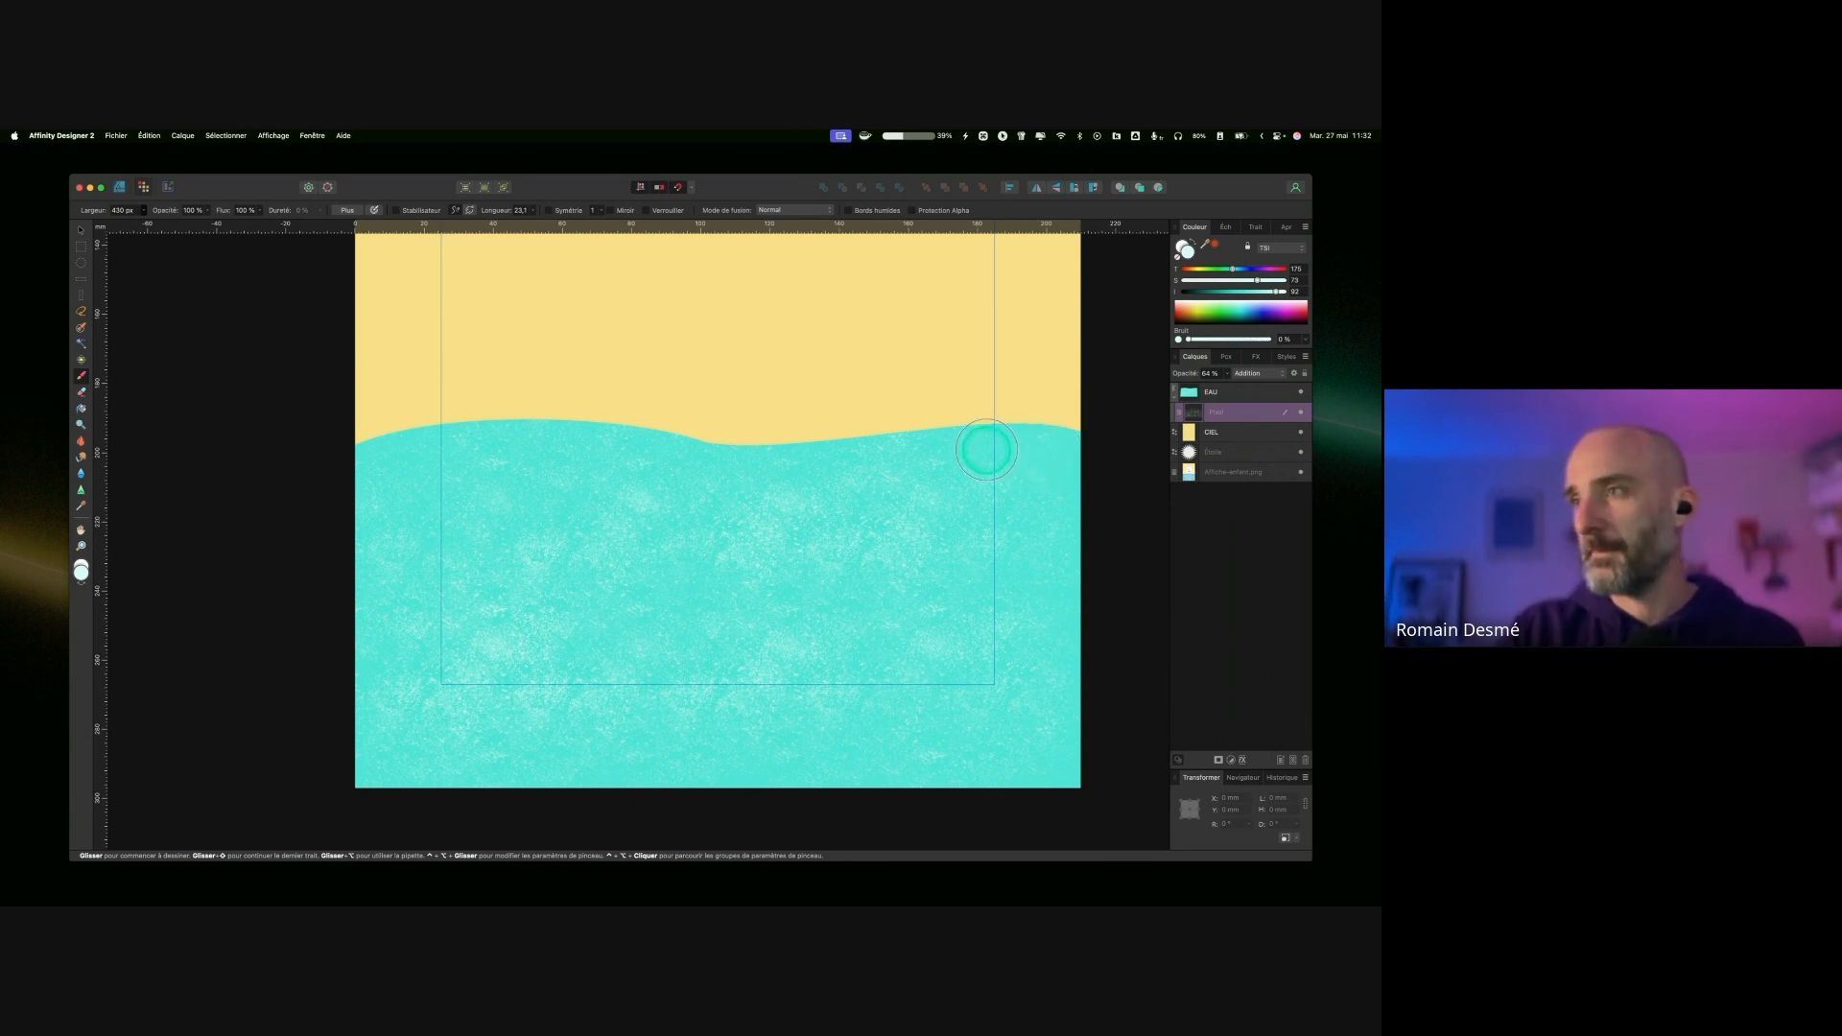
Step: Move the reference poster image to the front of the layer stack and enlarge it to cover the page
key(super+0)
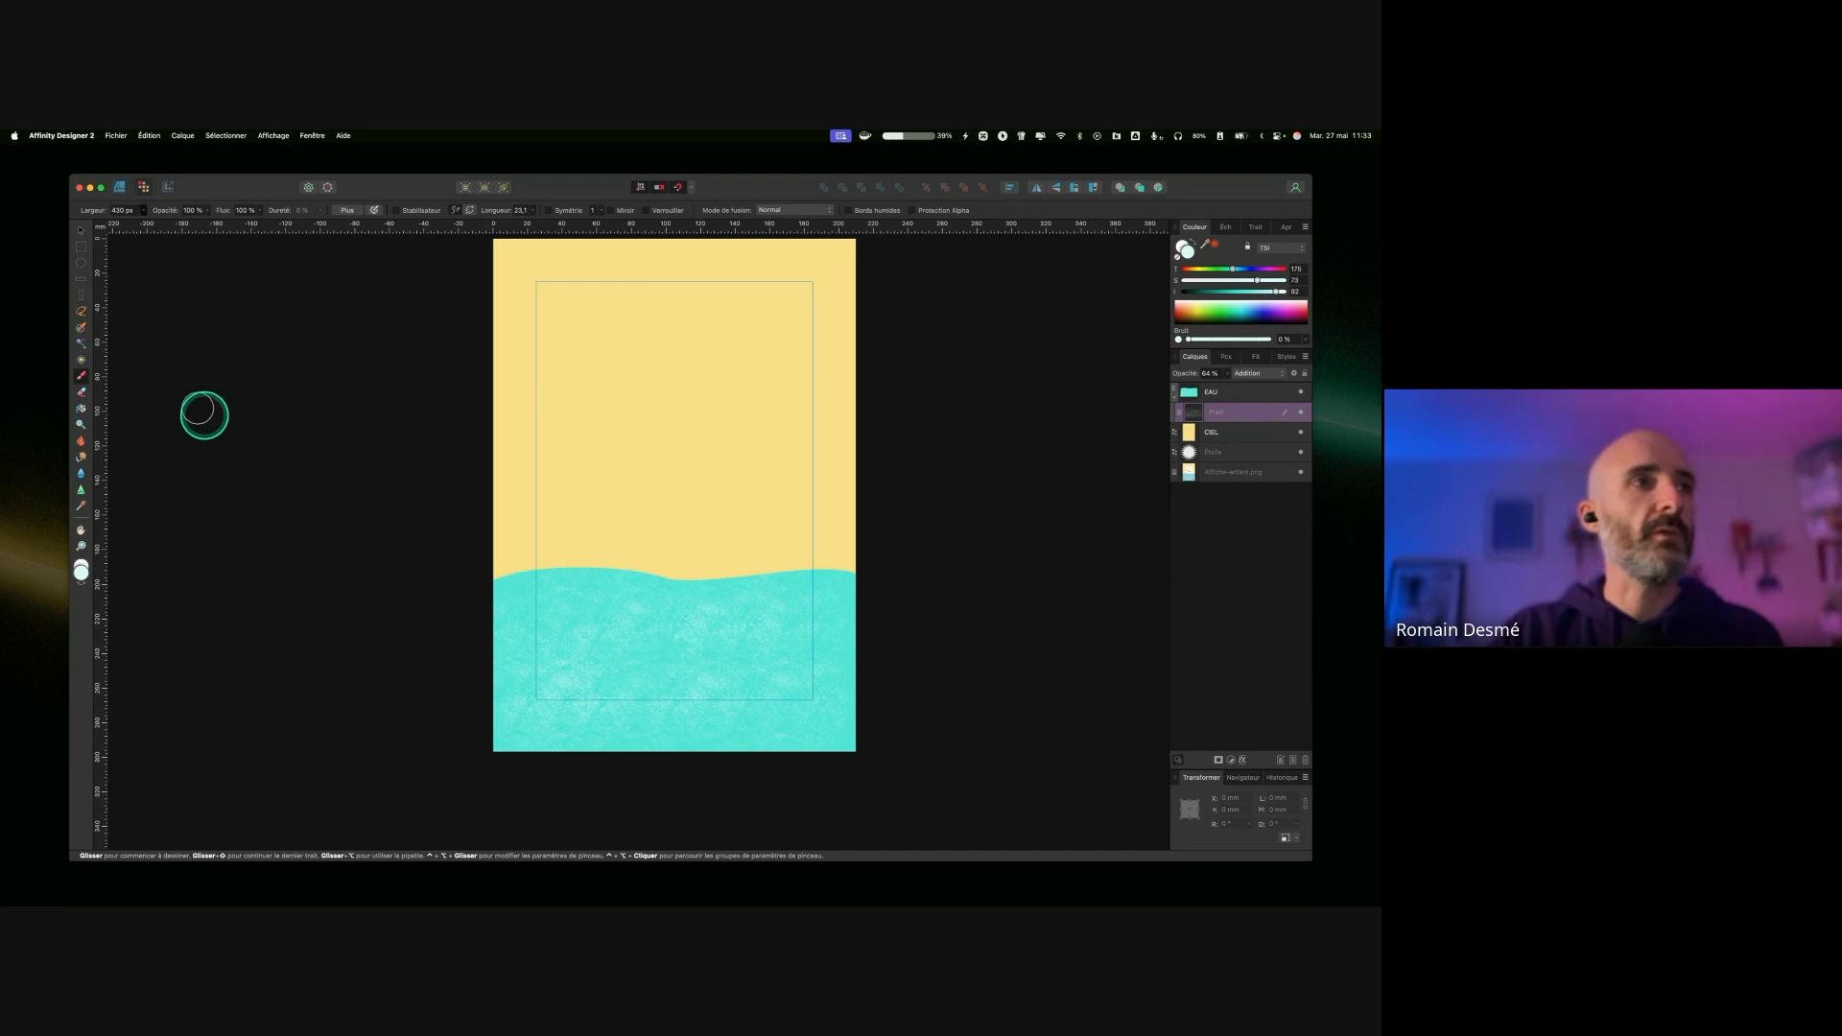
click(81, 230)
click(499, 401)
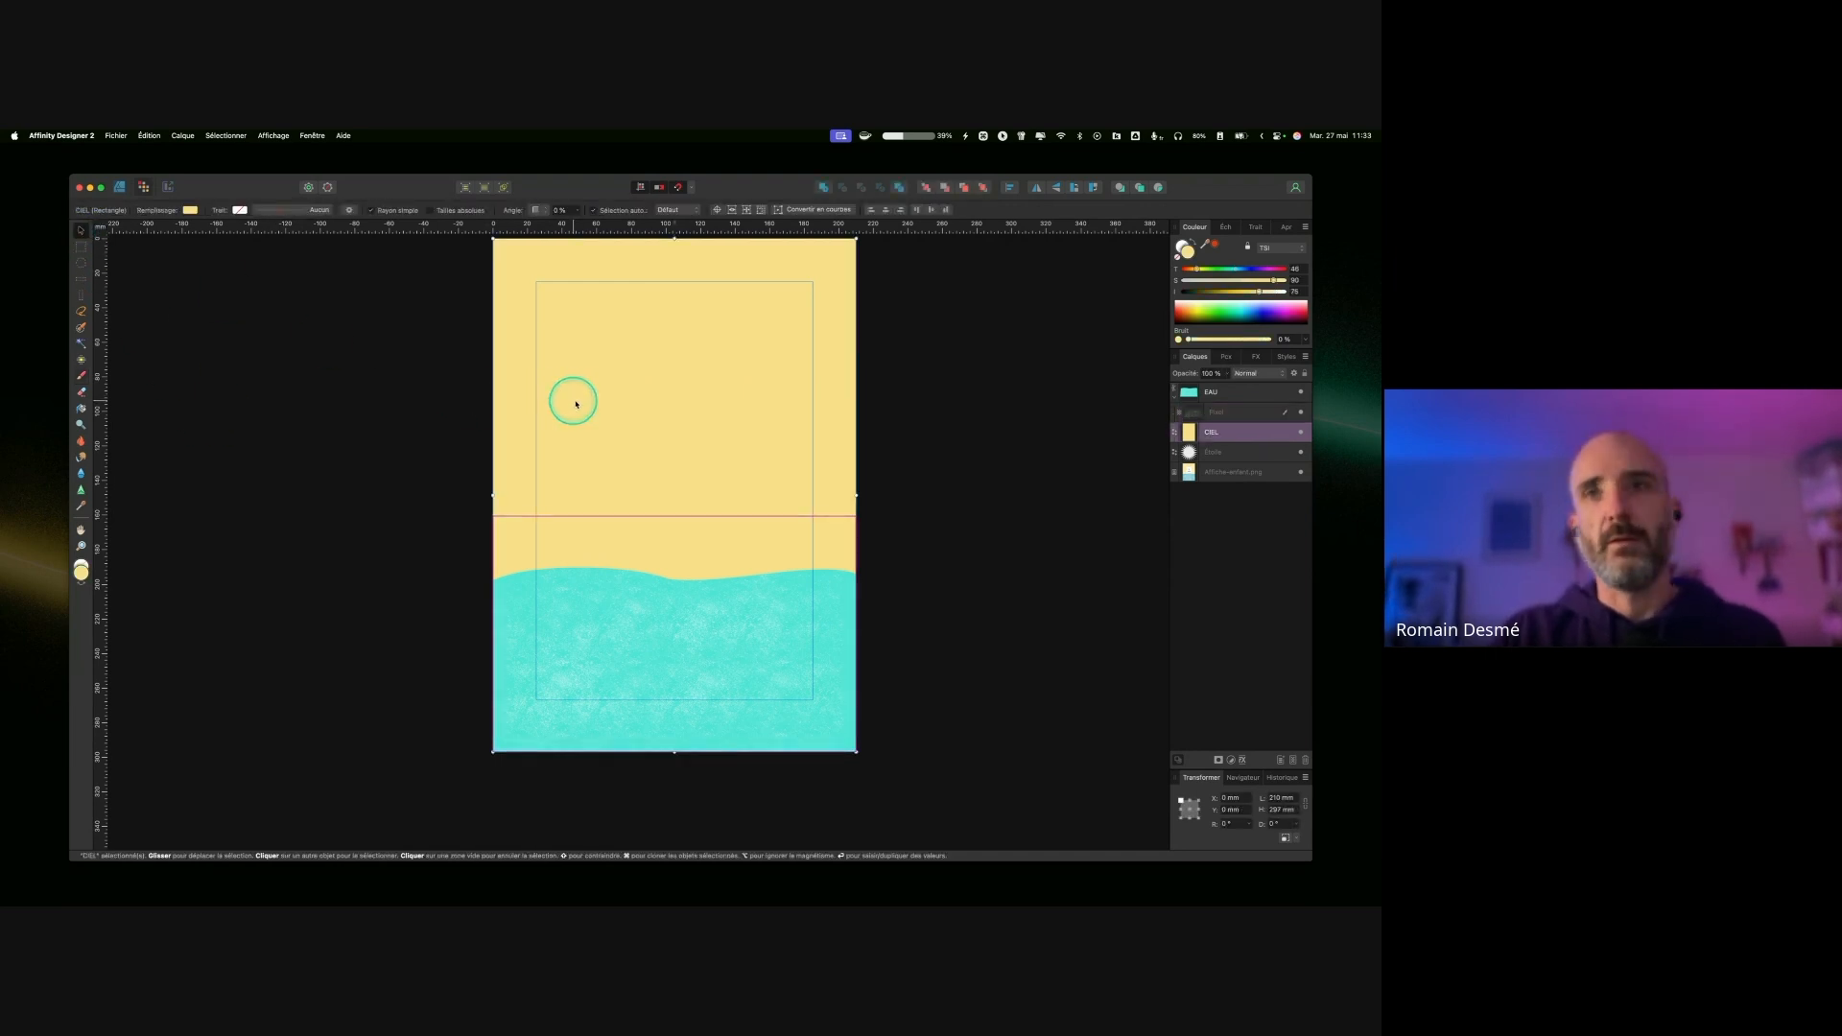
drag(1244, 427, 1244, 395)
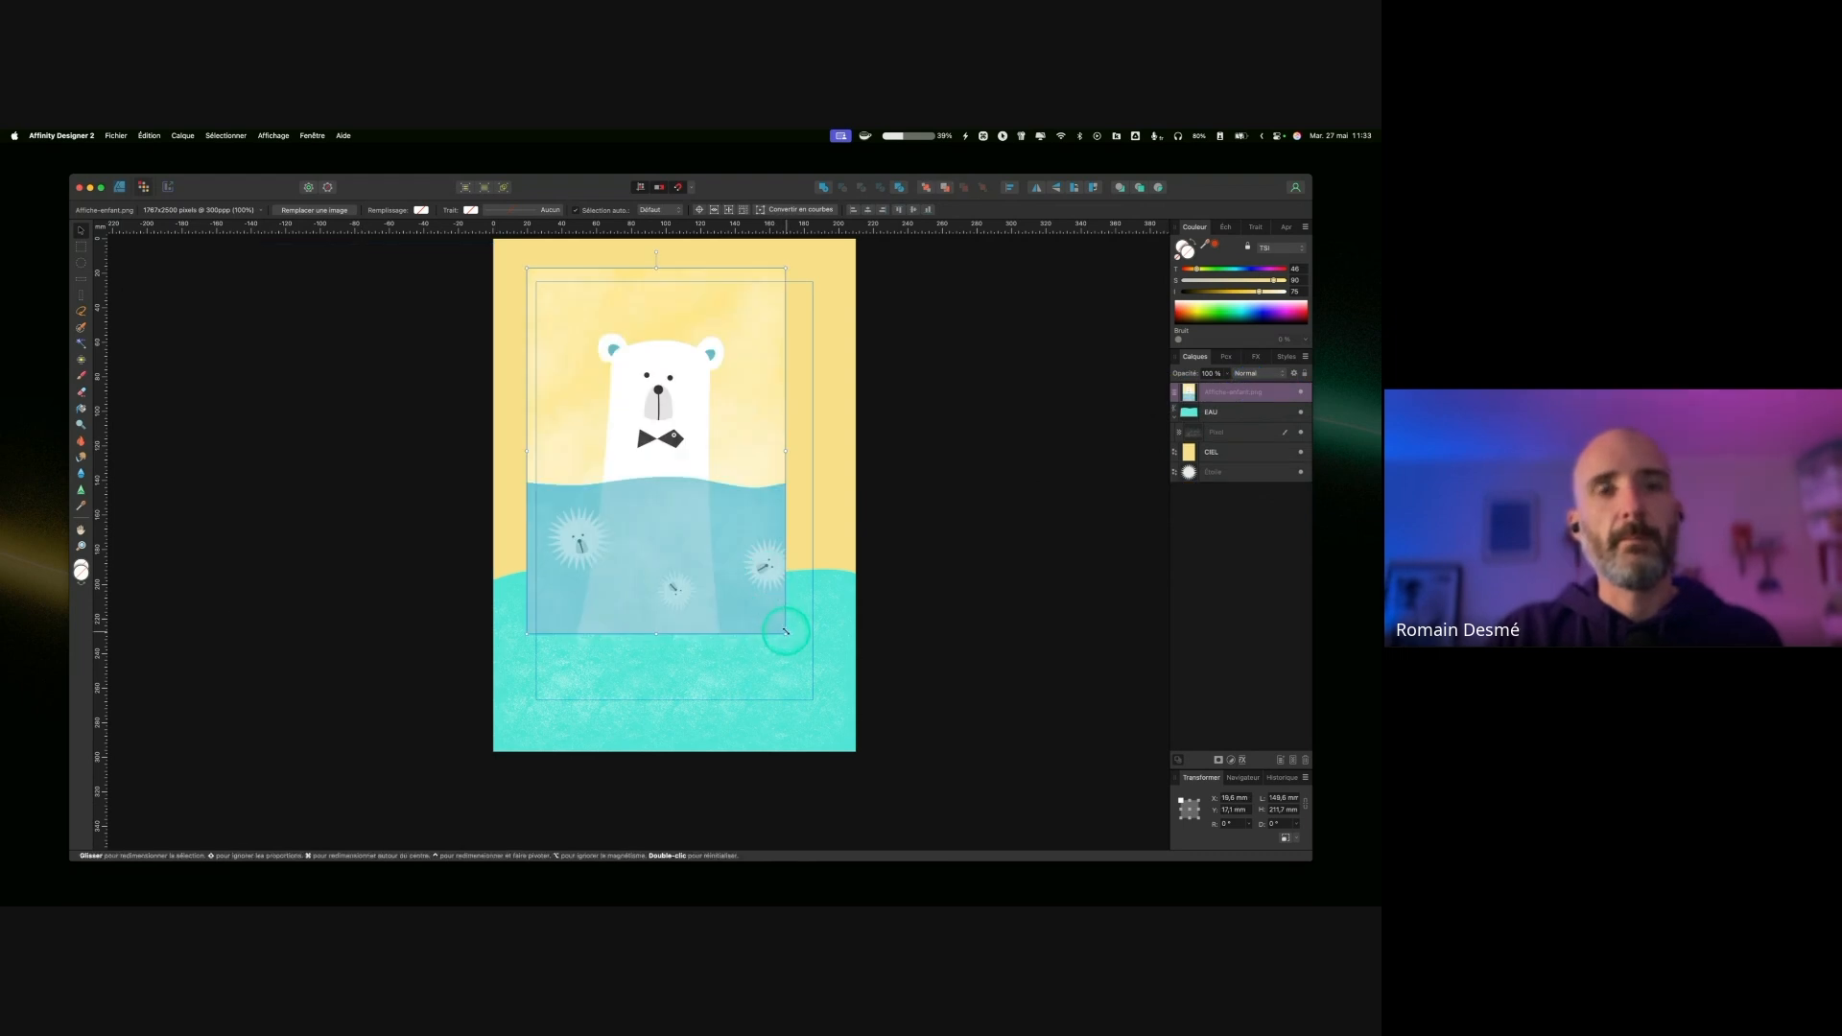
drag(785, 632, 856, 733)
drag(535, 741, 501, 755)
scroll(621, 506, up, 1)
drag(509, 283, 479, 252)
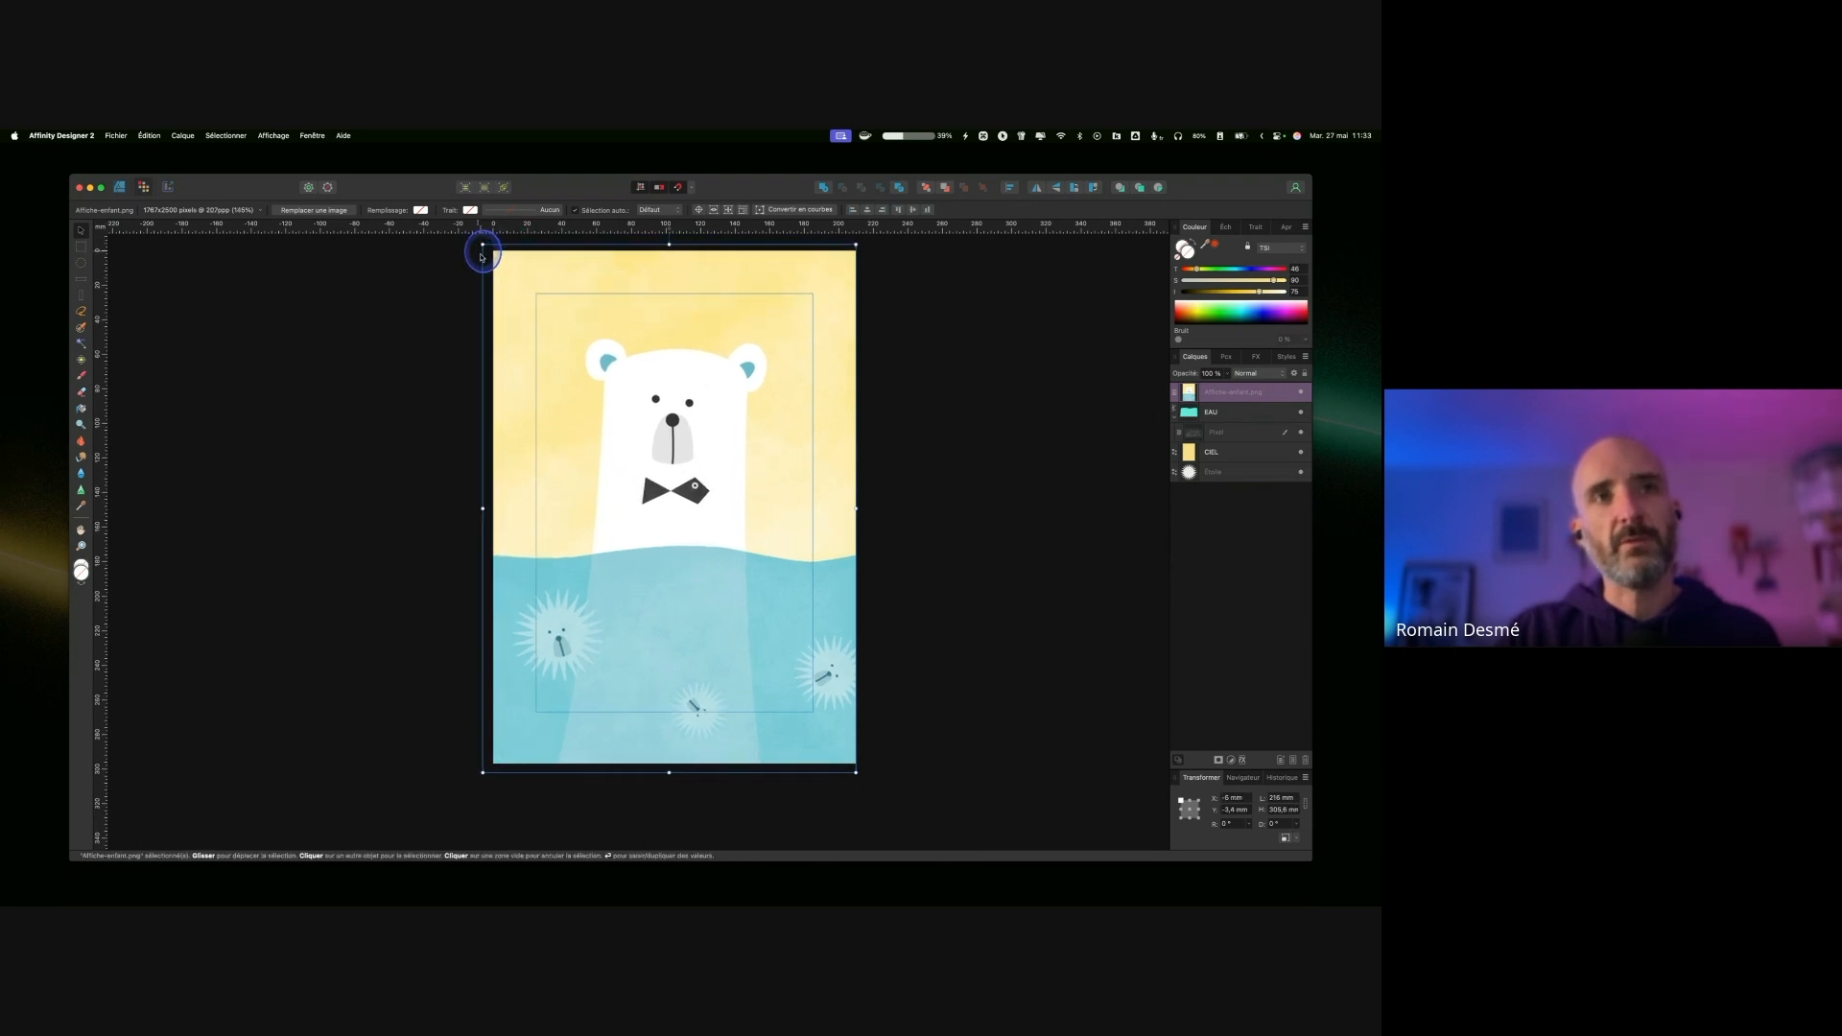
Step: Examine the bear's face and bow tie and the underwater part of the reference poster
key(ctrl)
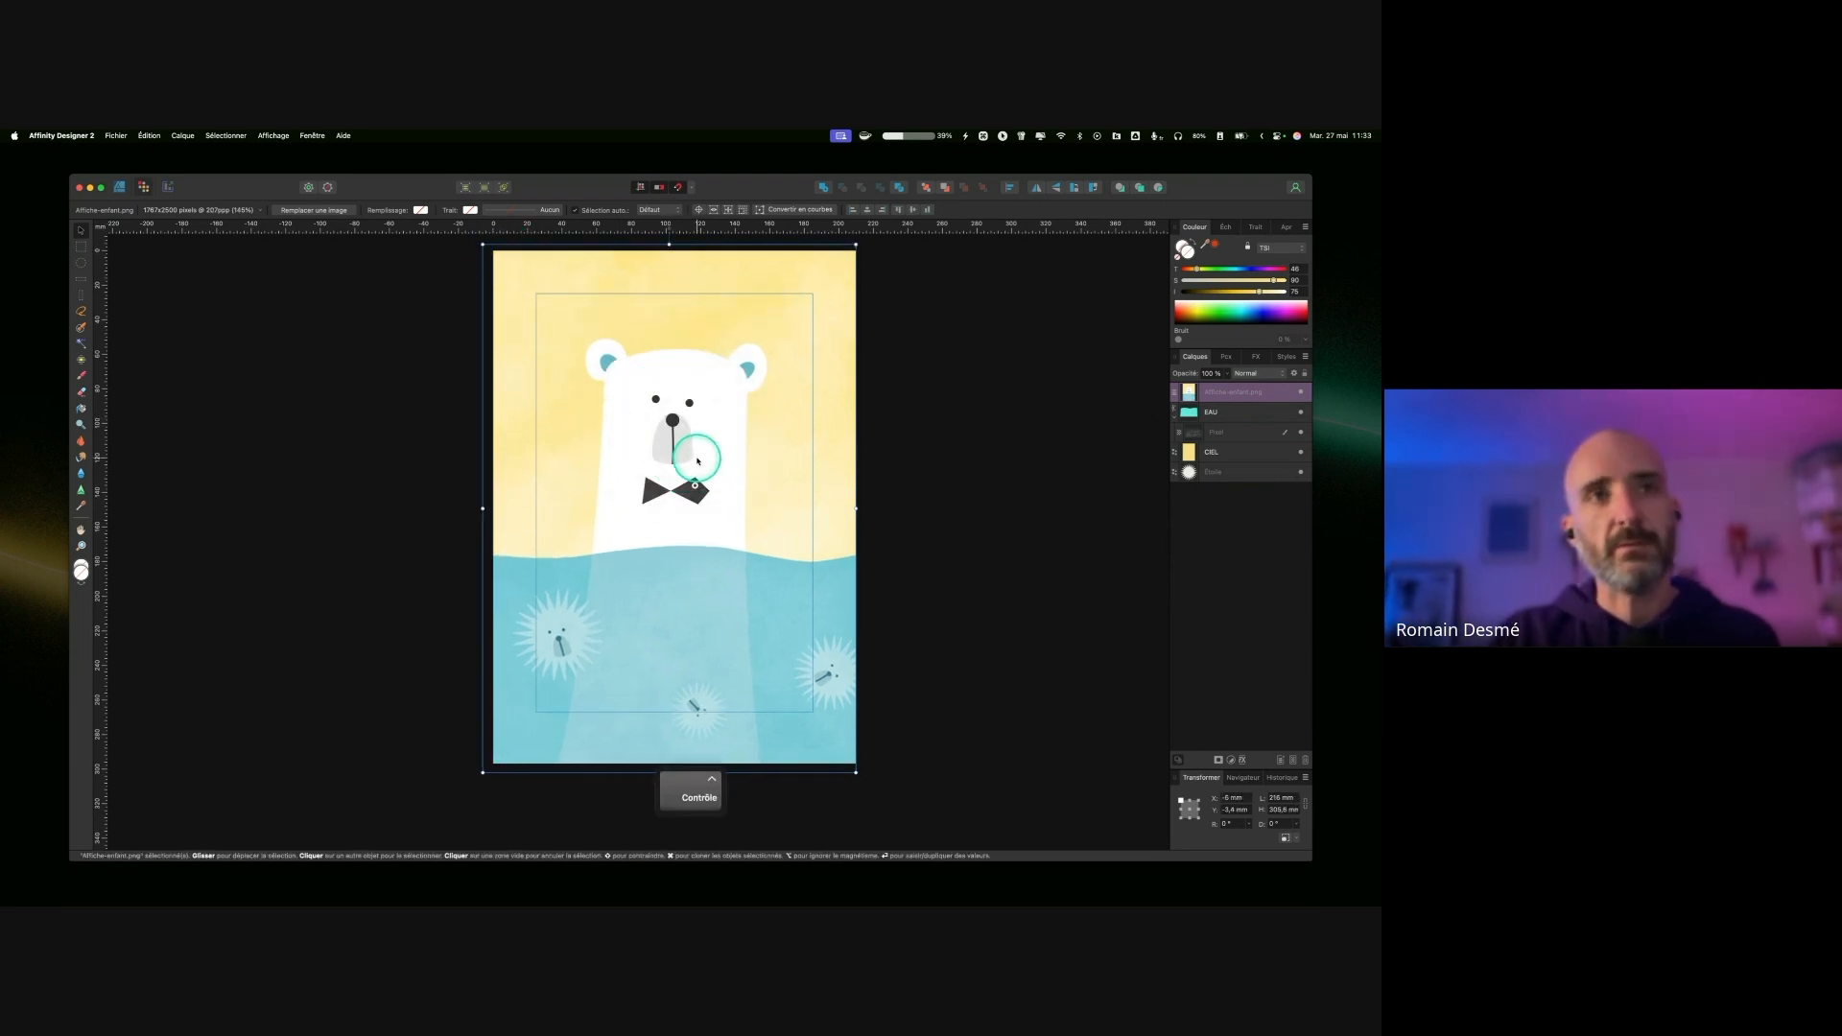
key(ctrl)
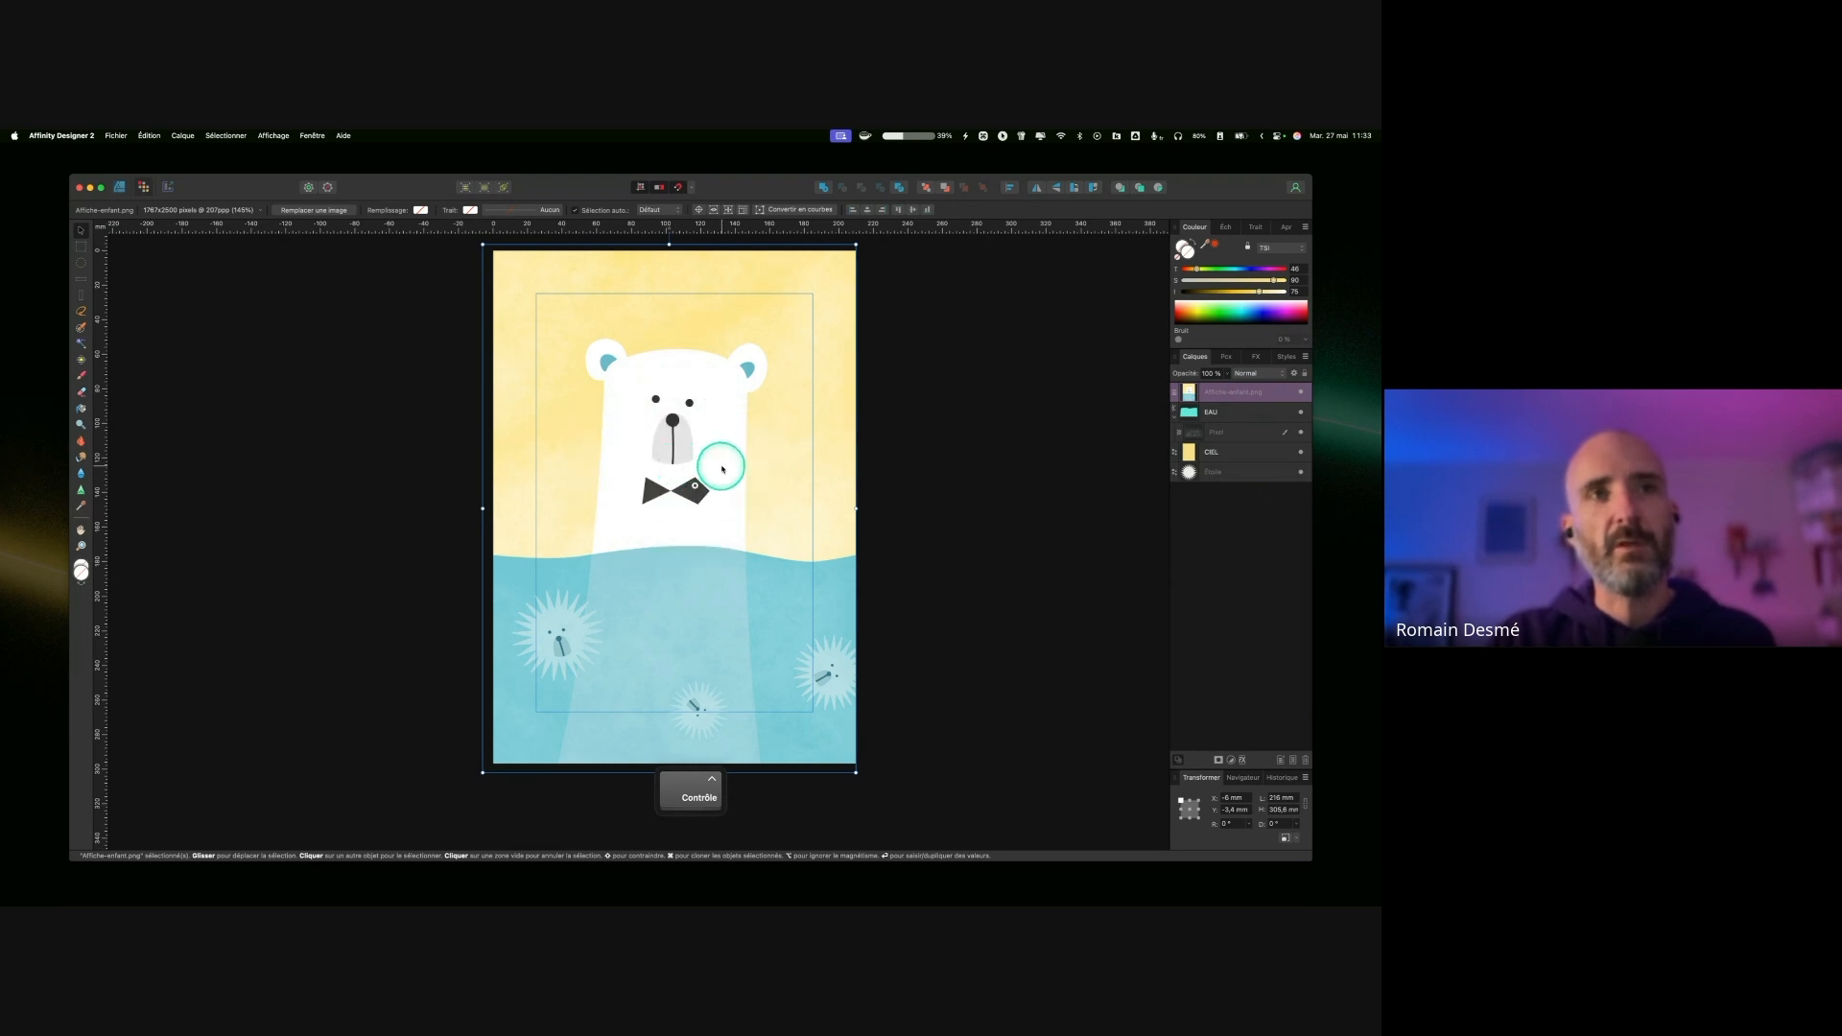
key(ctrl)
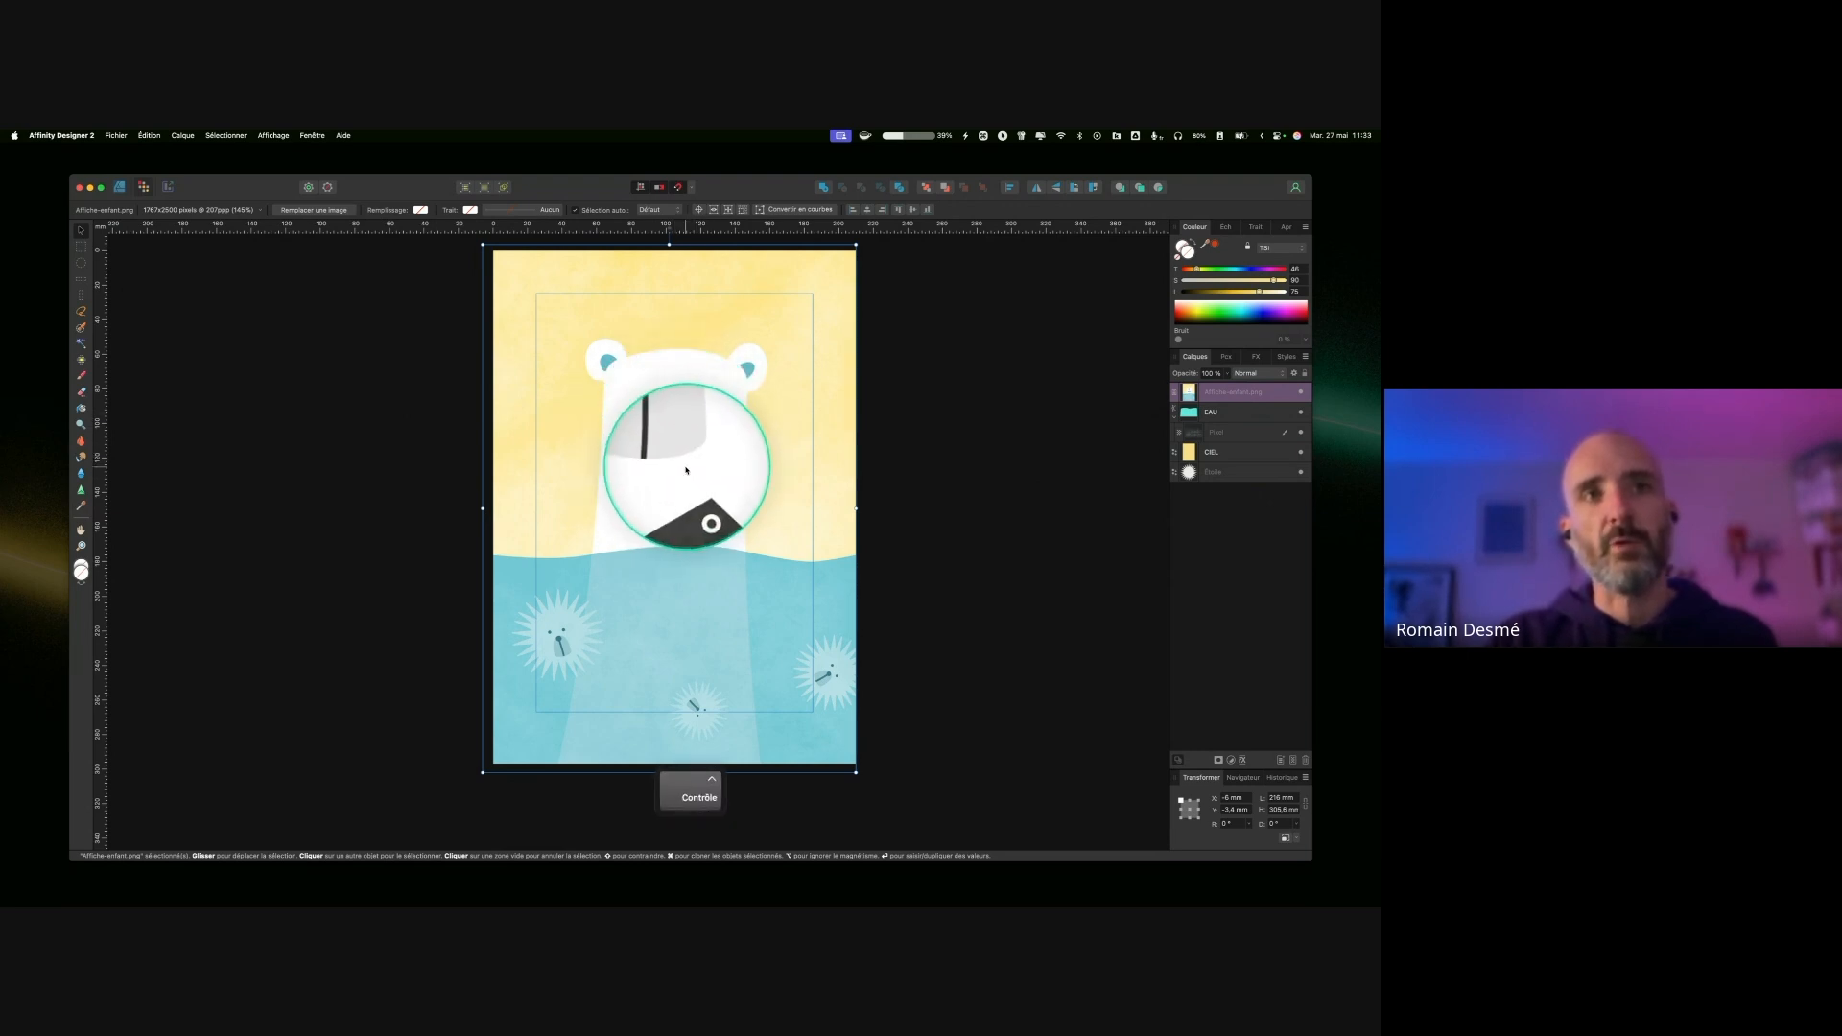
key(ctrl)
key(ctrl)
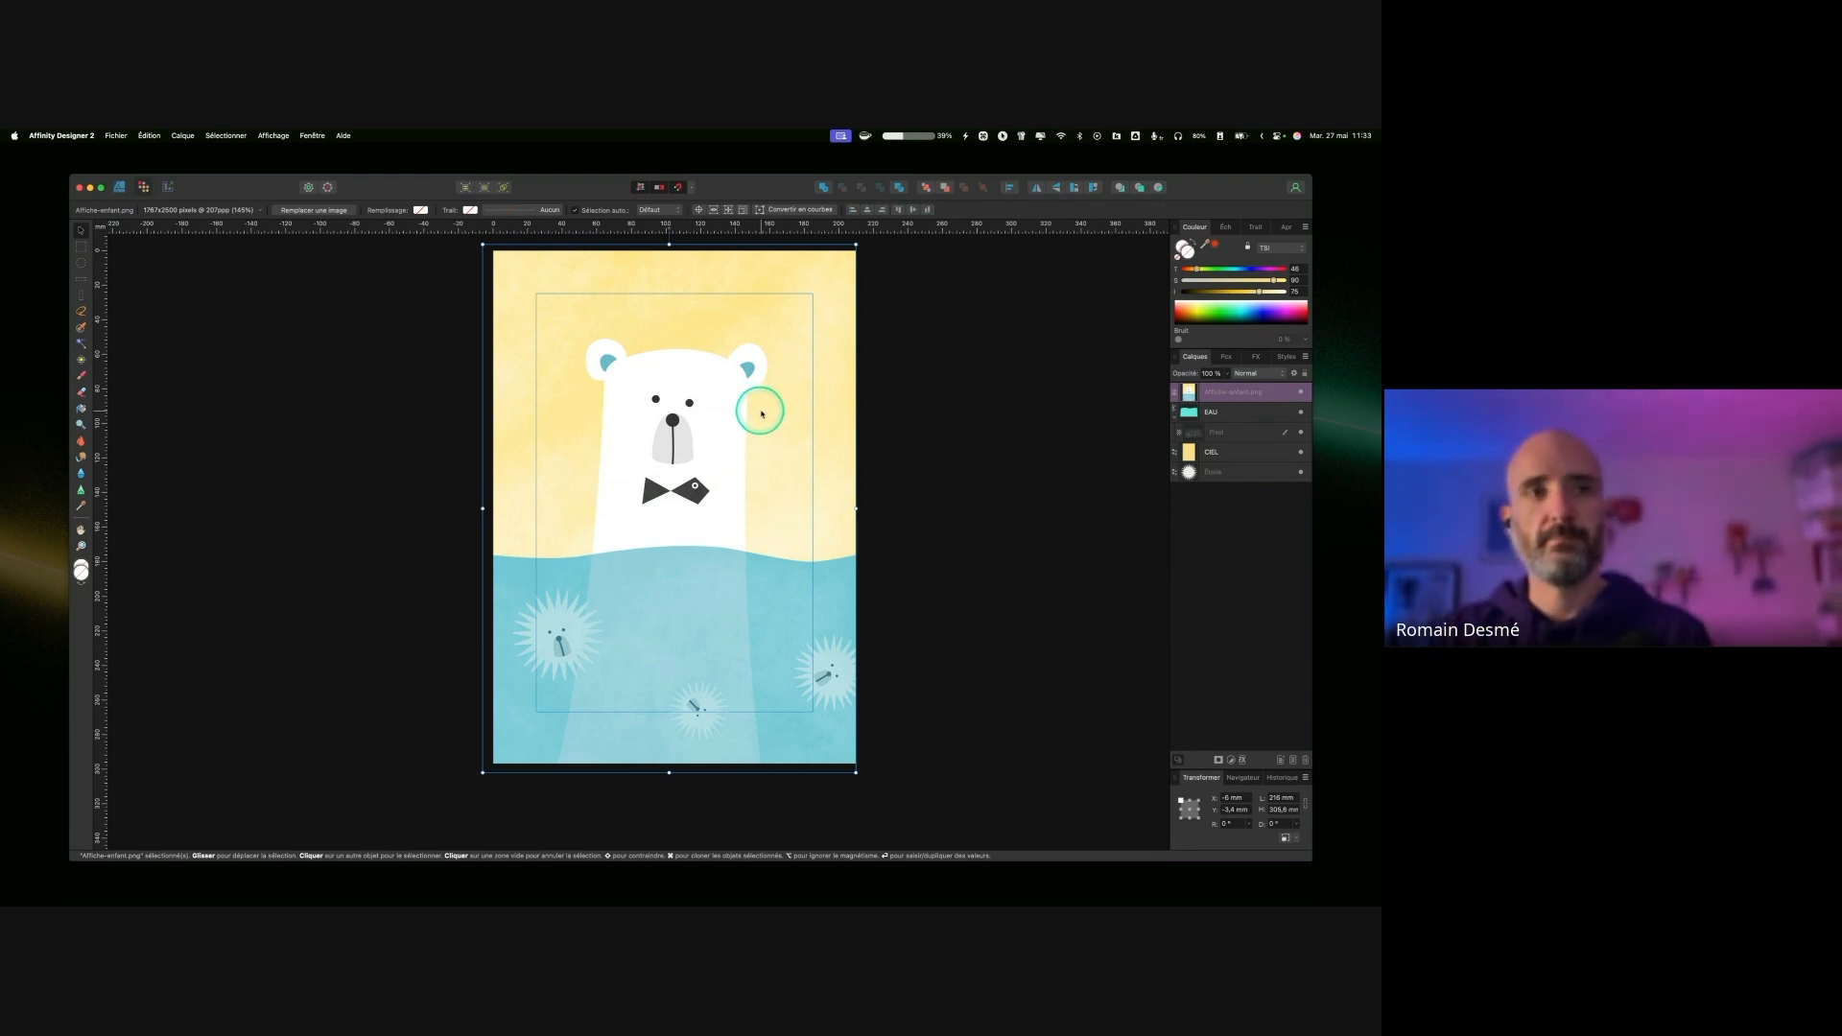
scroll(855, 500, down, 5)
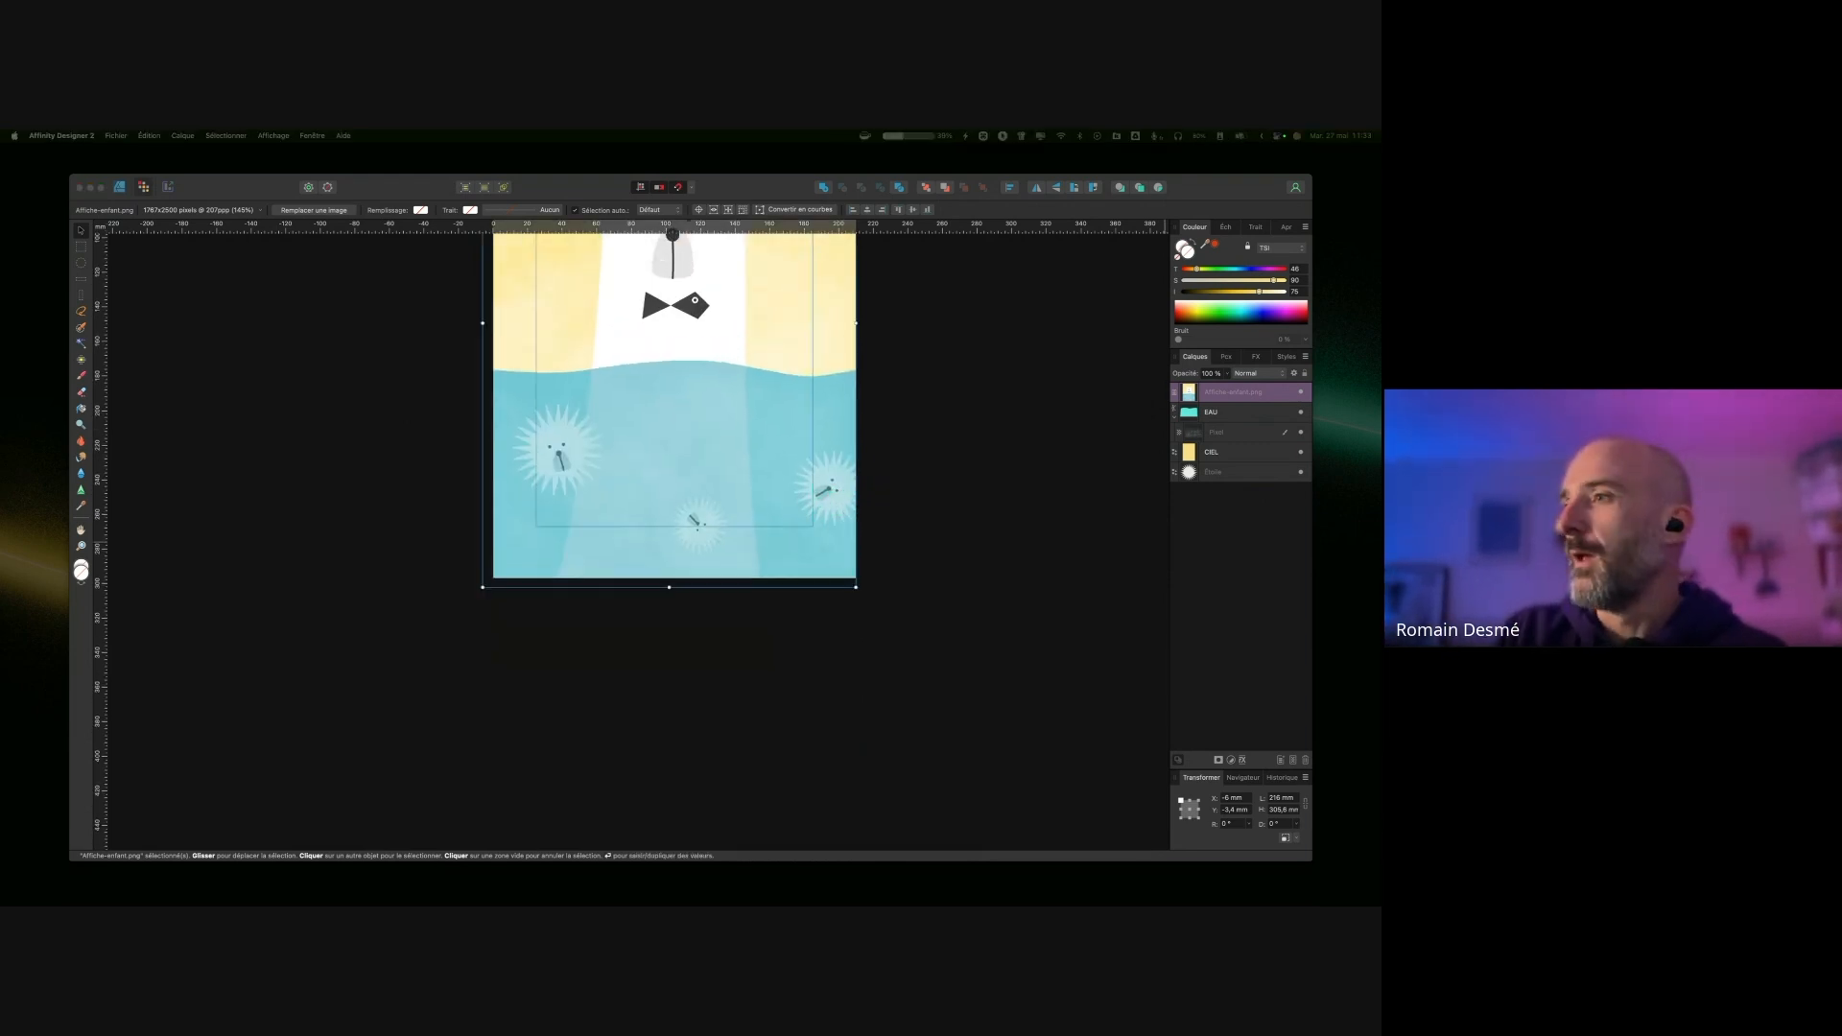
scroll(638, 422, up, 5)
Step: Shrink the reference poster to a small thumbnail and place it in the page's upper left corner
mouse_move(638, 422)
mouse_down()
mouse_move(400, 456)
mouse_move(643, 426)
mouse_up()
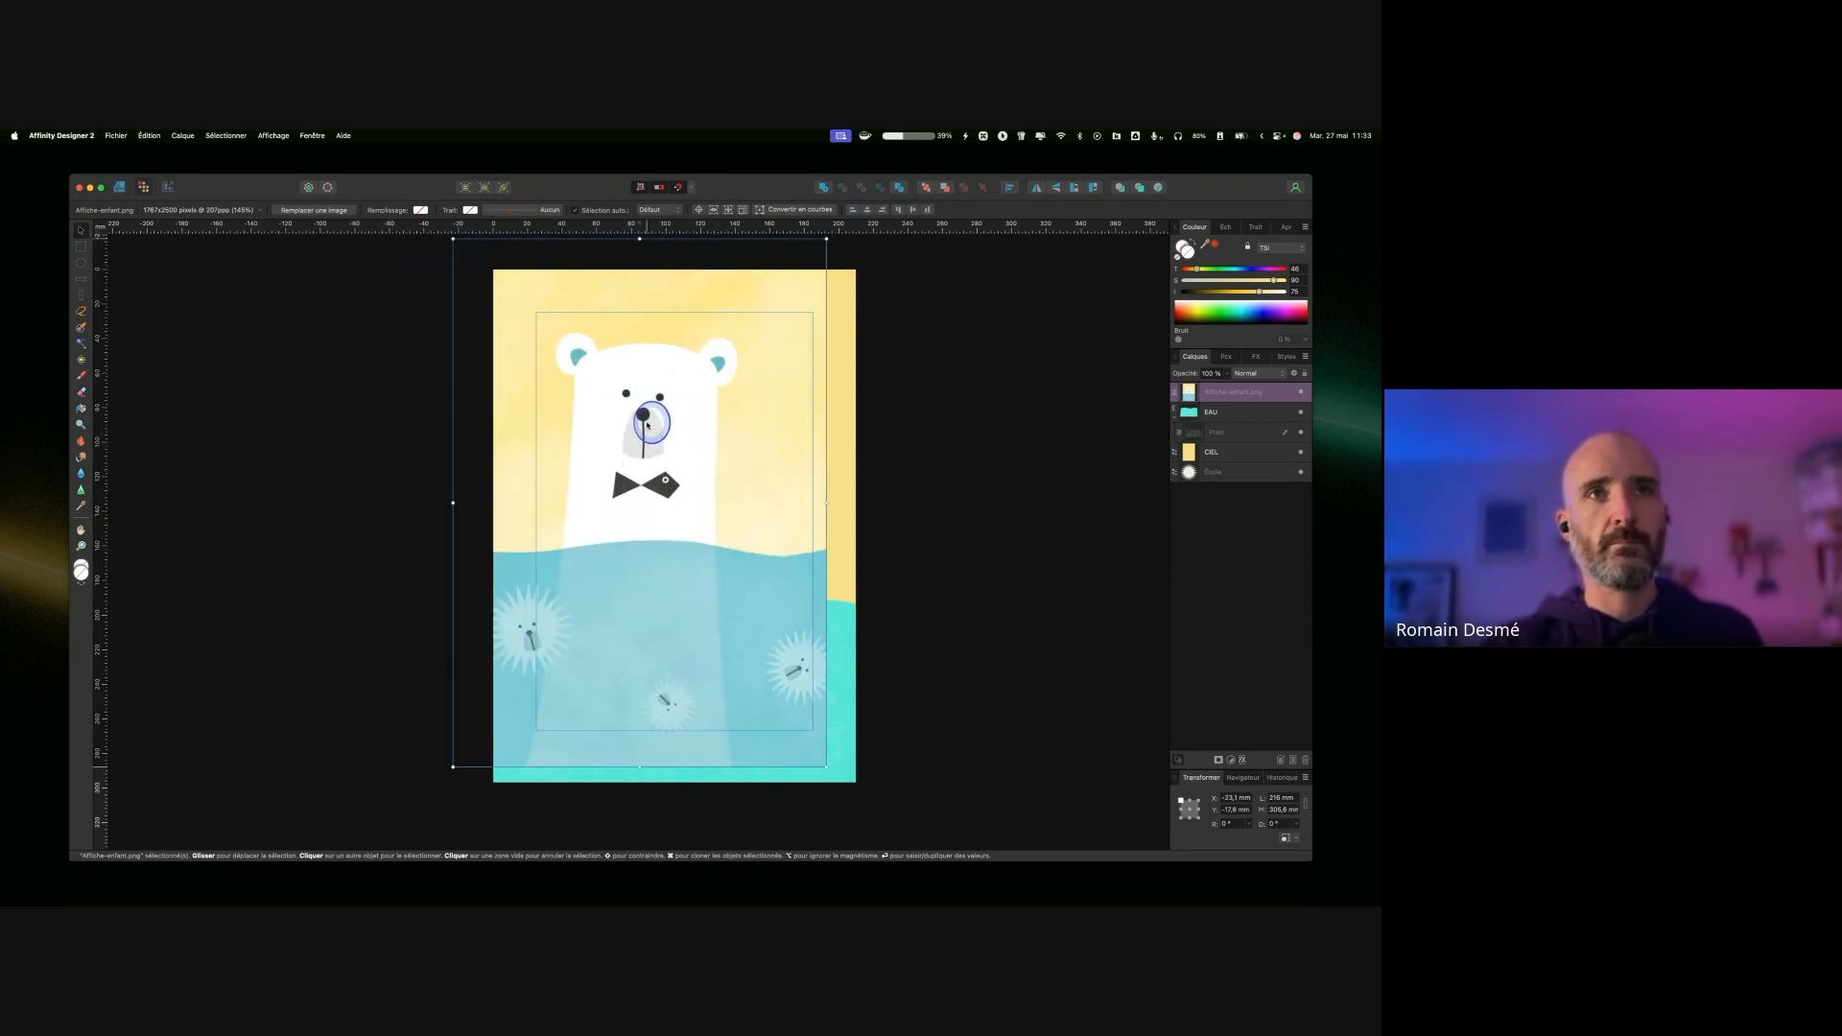
drag(821, 240, 596, 559)
drag(566, 633, 603, 330)
drag(633, 464, 618, 441)
drag(590, 384, 601, 373)
Step: Recolour the EAU shape with the blue sampled from the reference poster's water
click(1223, 411)
drag(1206, 245, 619, 384)
click(1214, 245)
Step: Lower the opacity of the speckle layer to 30%, keeping the Addition blend mode
click(1224, 431)
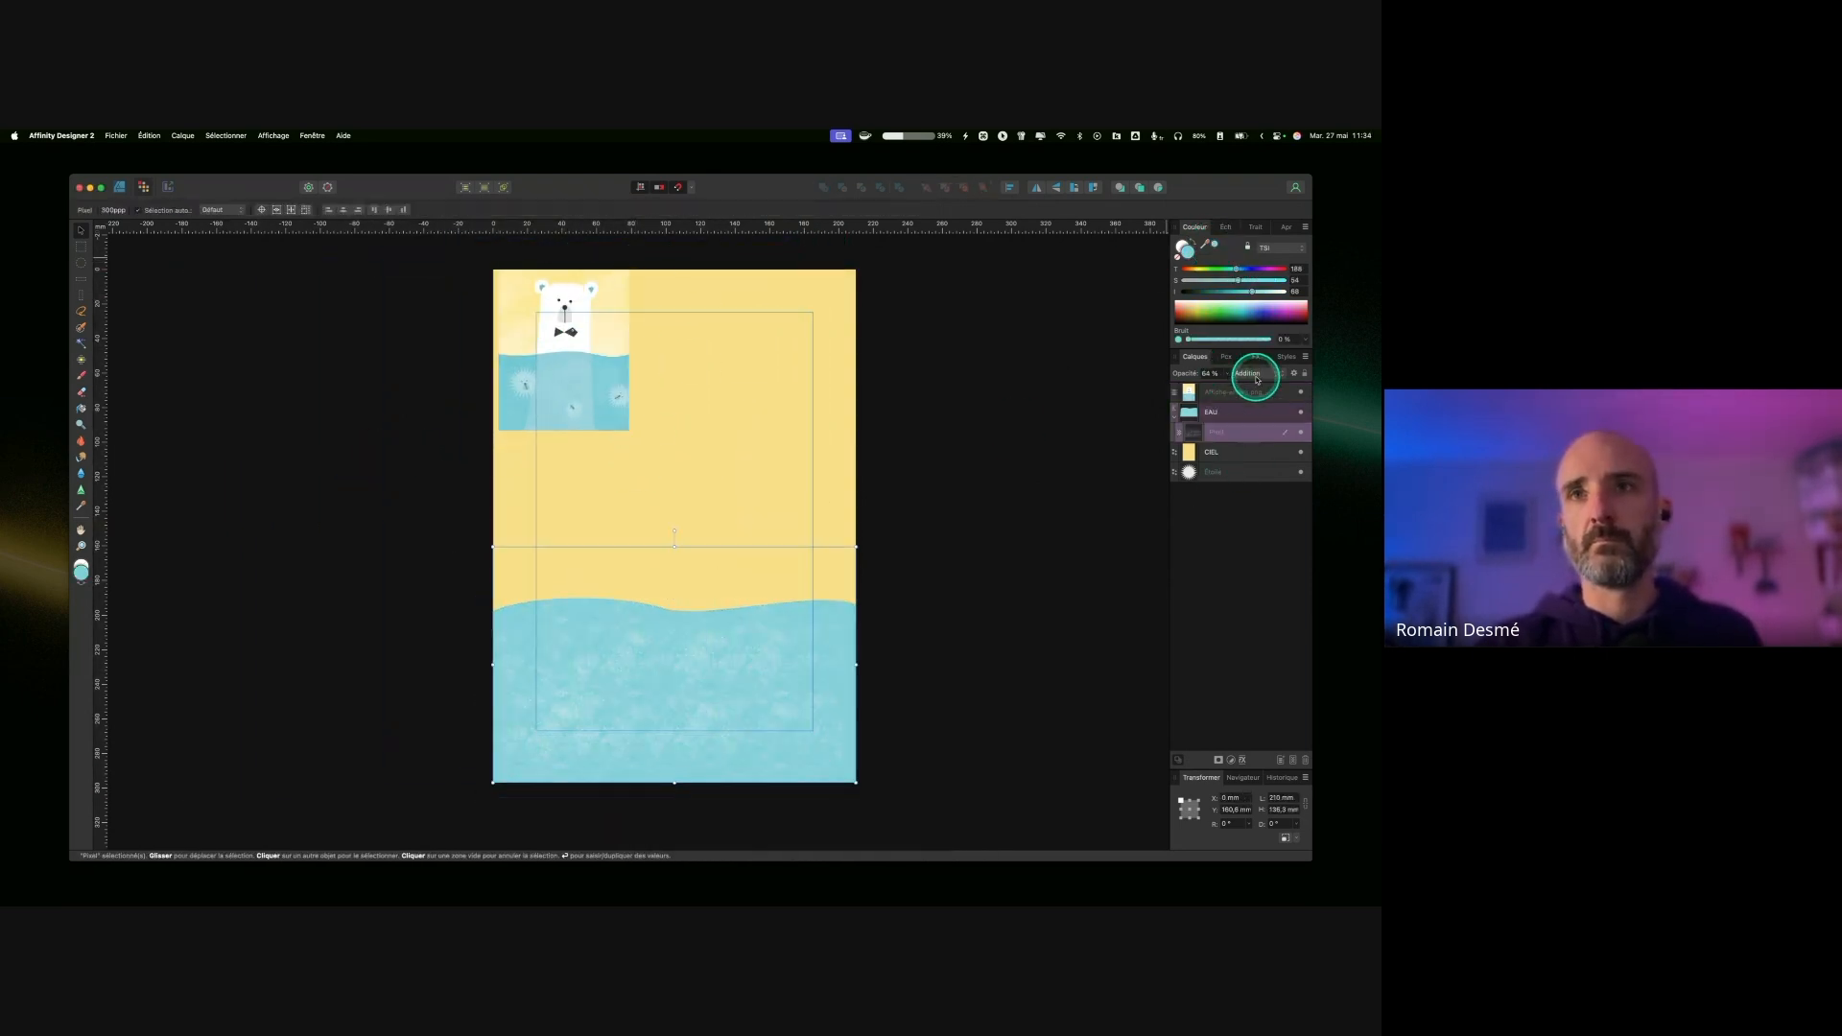
click(1255, 373)
click(1265, 374)
click(1211, 373)
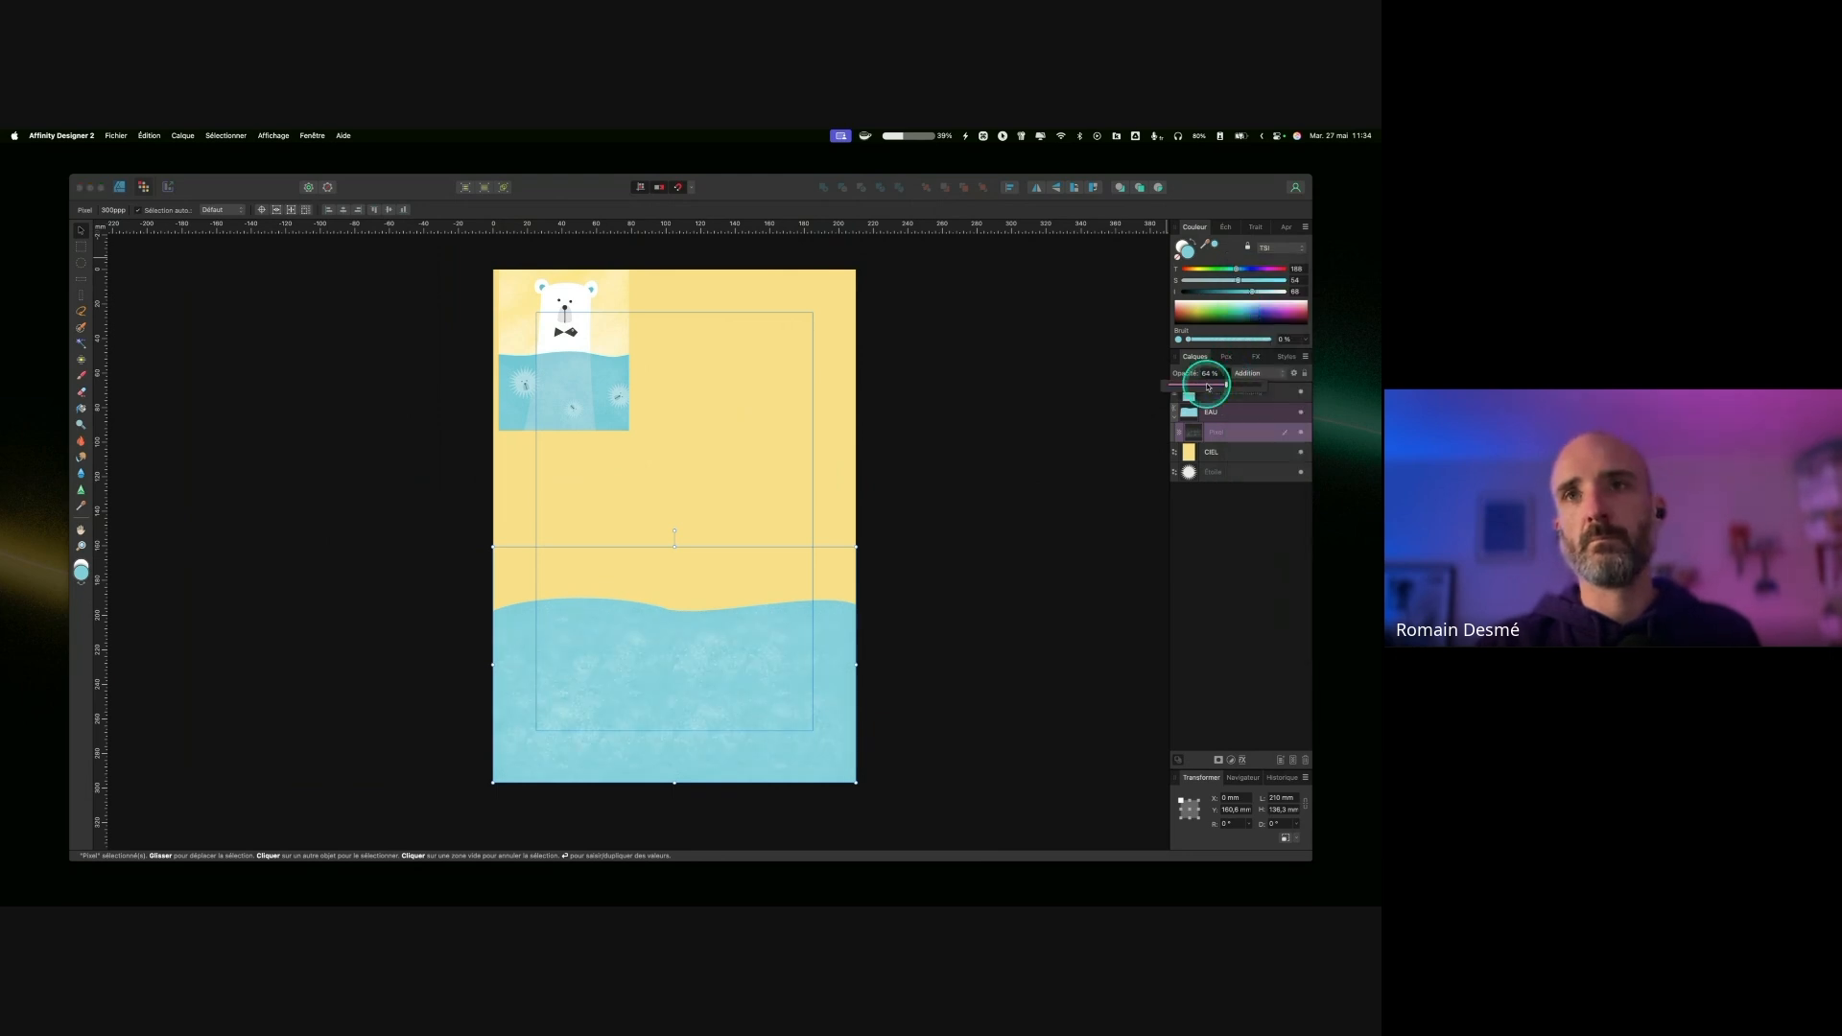
Step: Reshape the wave along the EAU shape's upper edge into a gentler curve and deselect the shape
click(1211, 412)
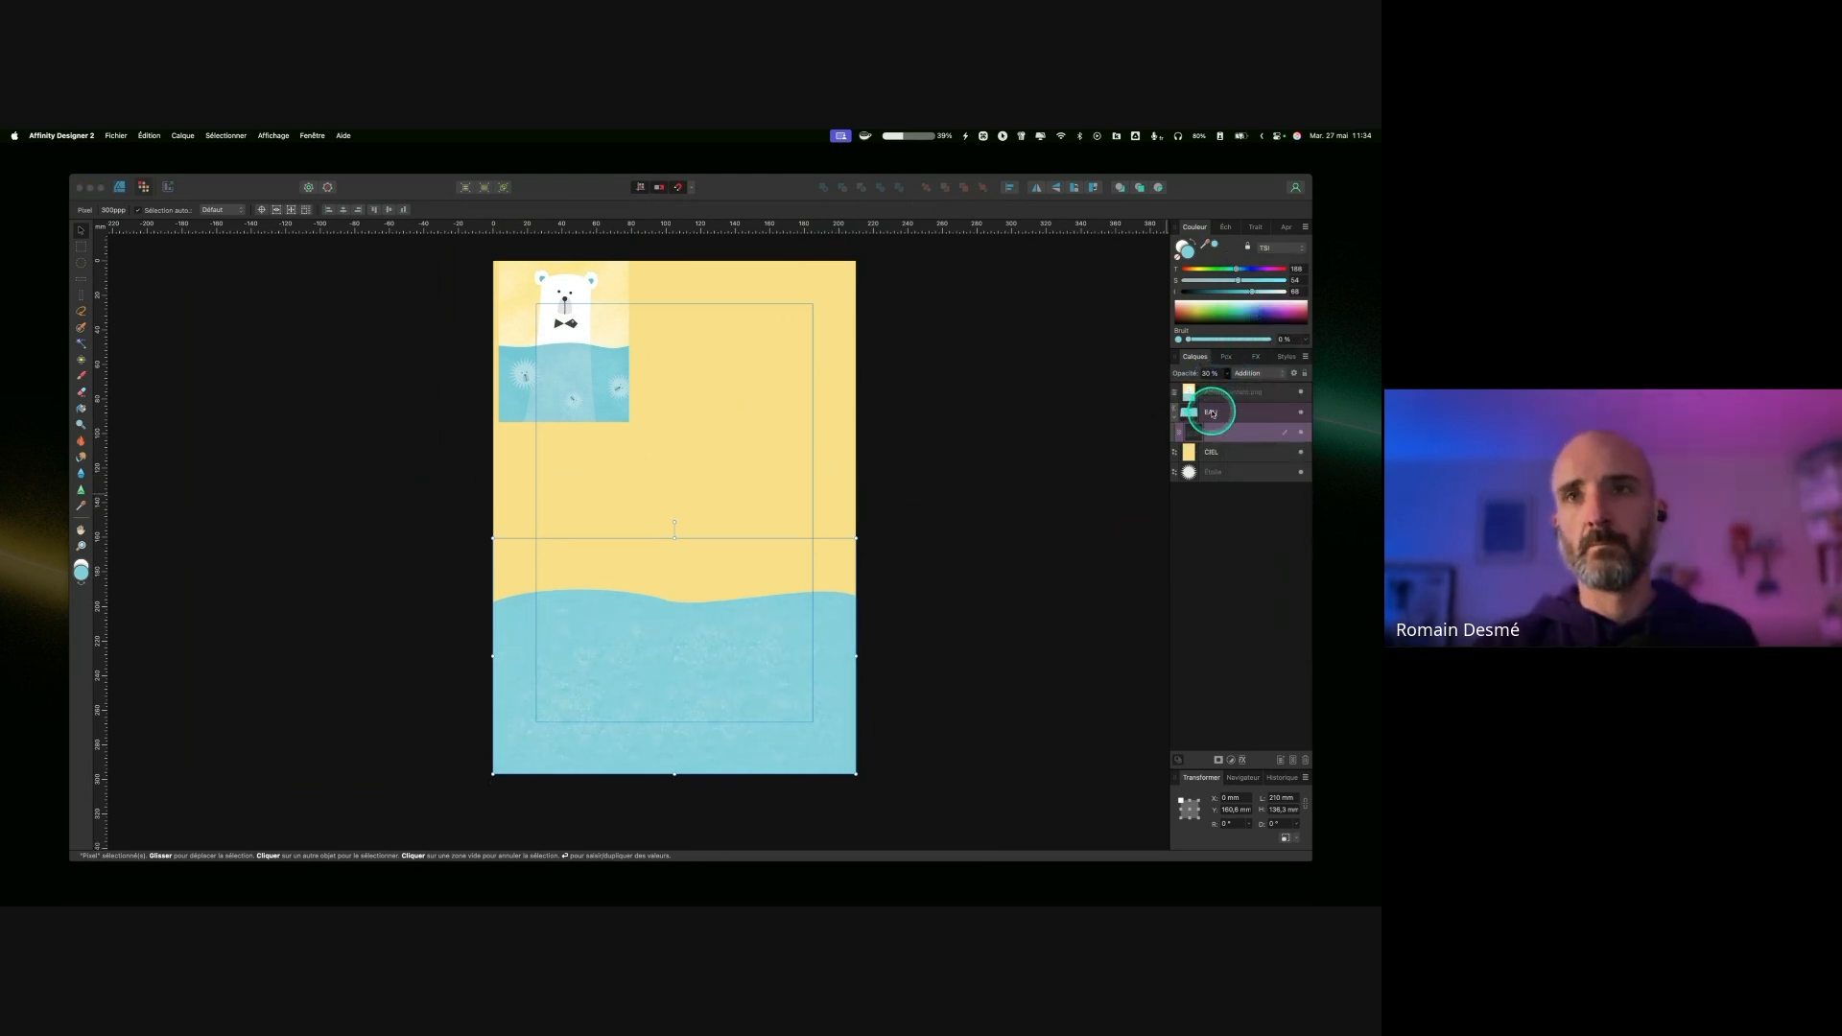
key(a)
key(a)
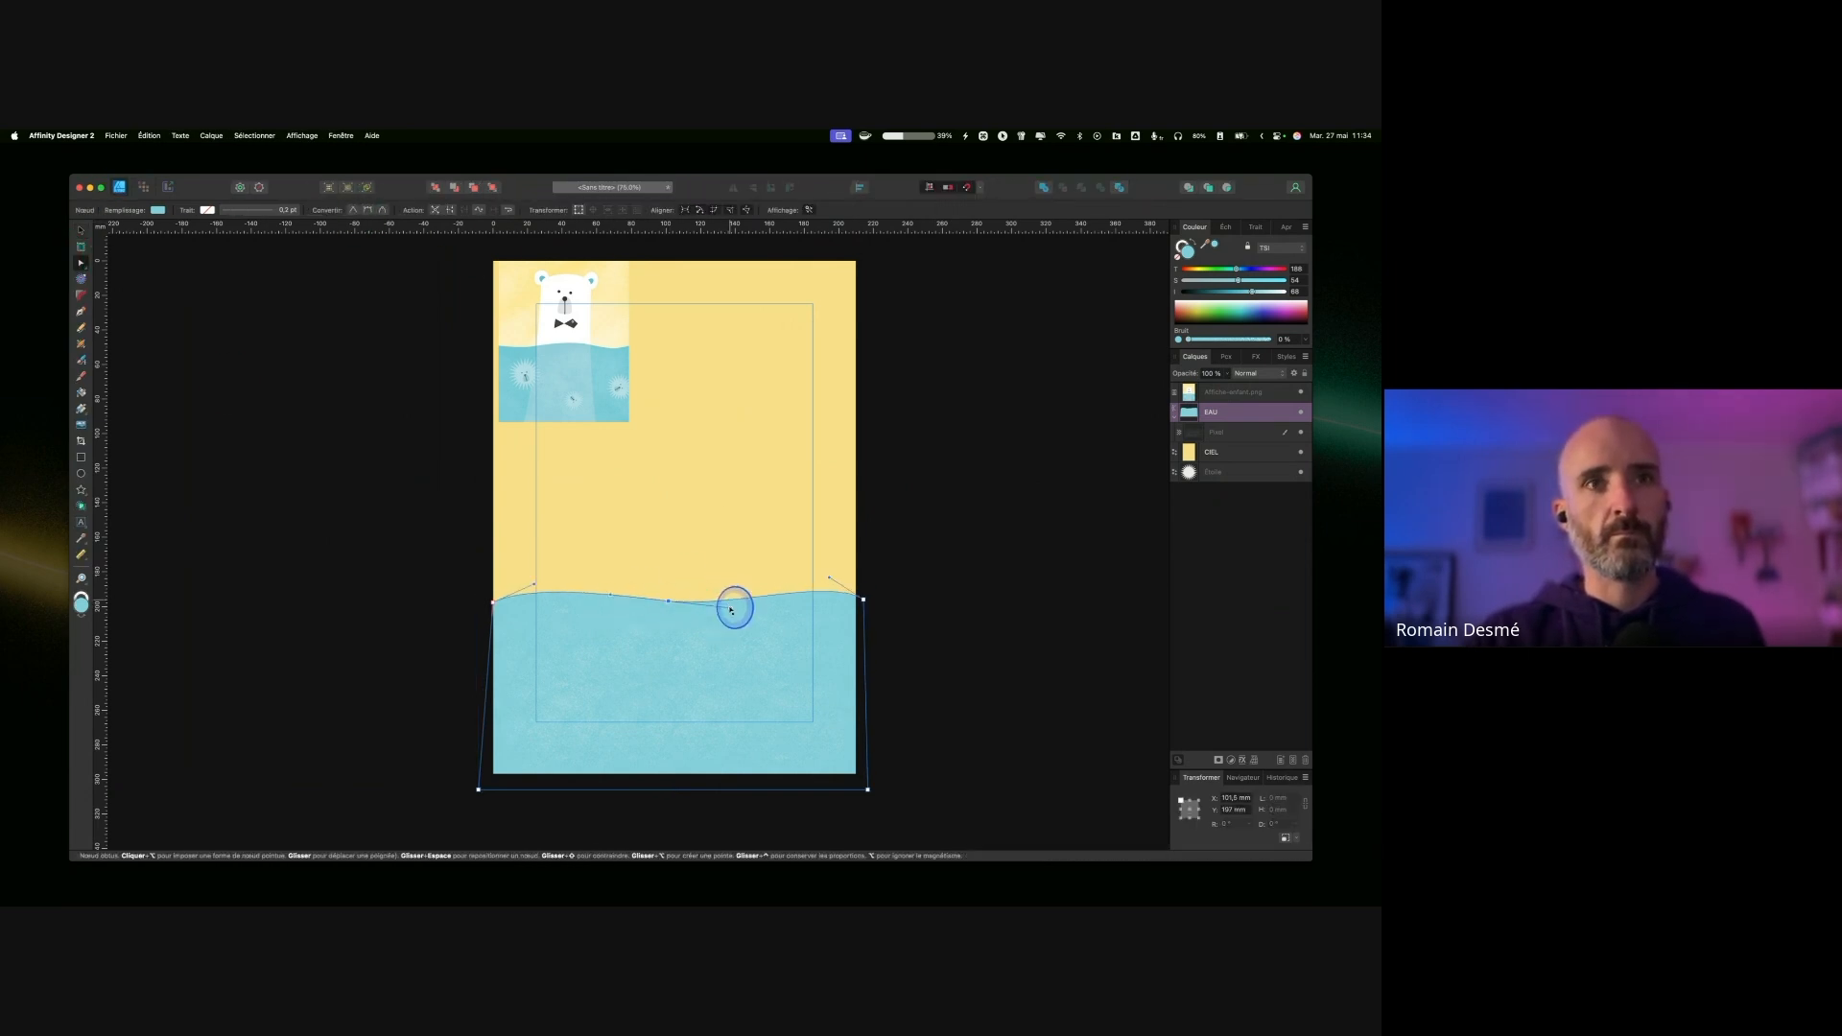
drag(736, 607, 738, 604)
click(382, 407)
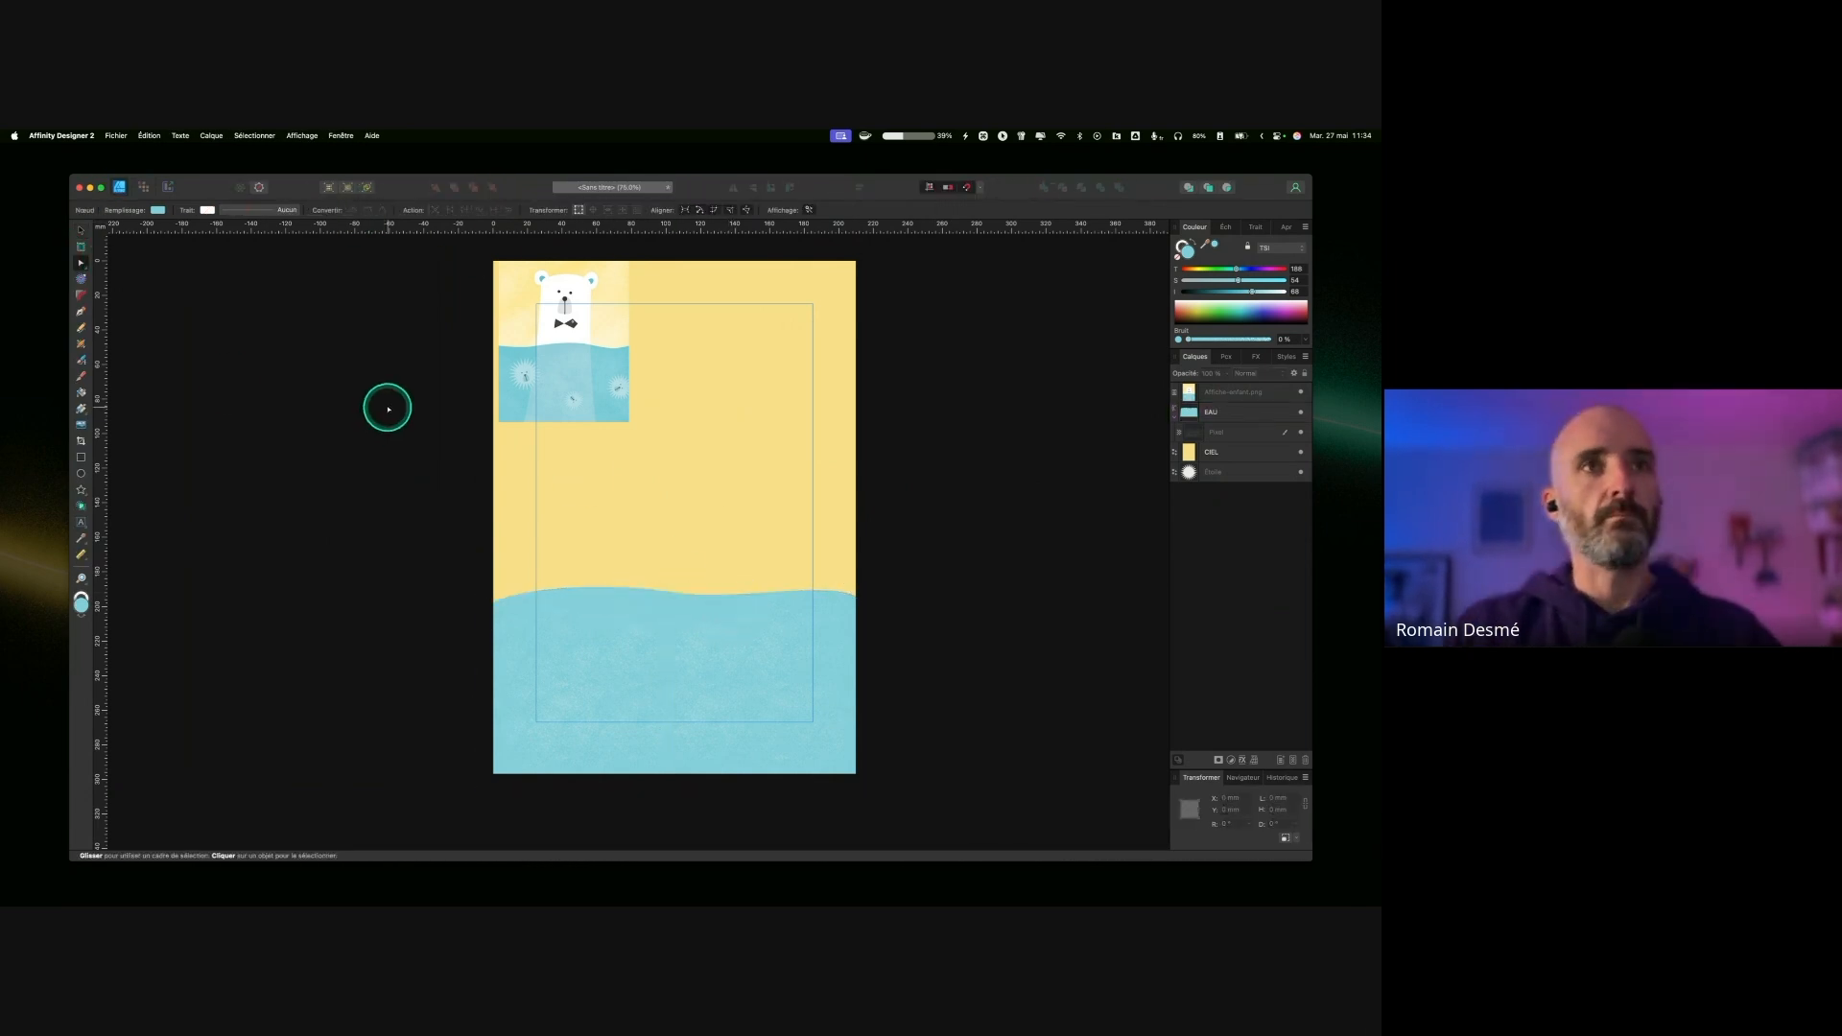
Step: Bring the spiky star to the front, move it up over the sky and set its fill to pure white
drag(1230, 472, 1244, 392)
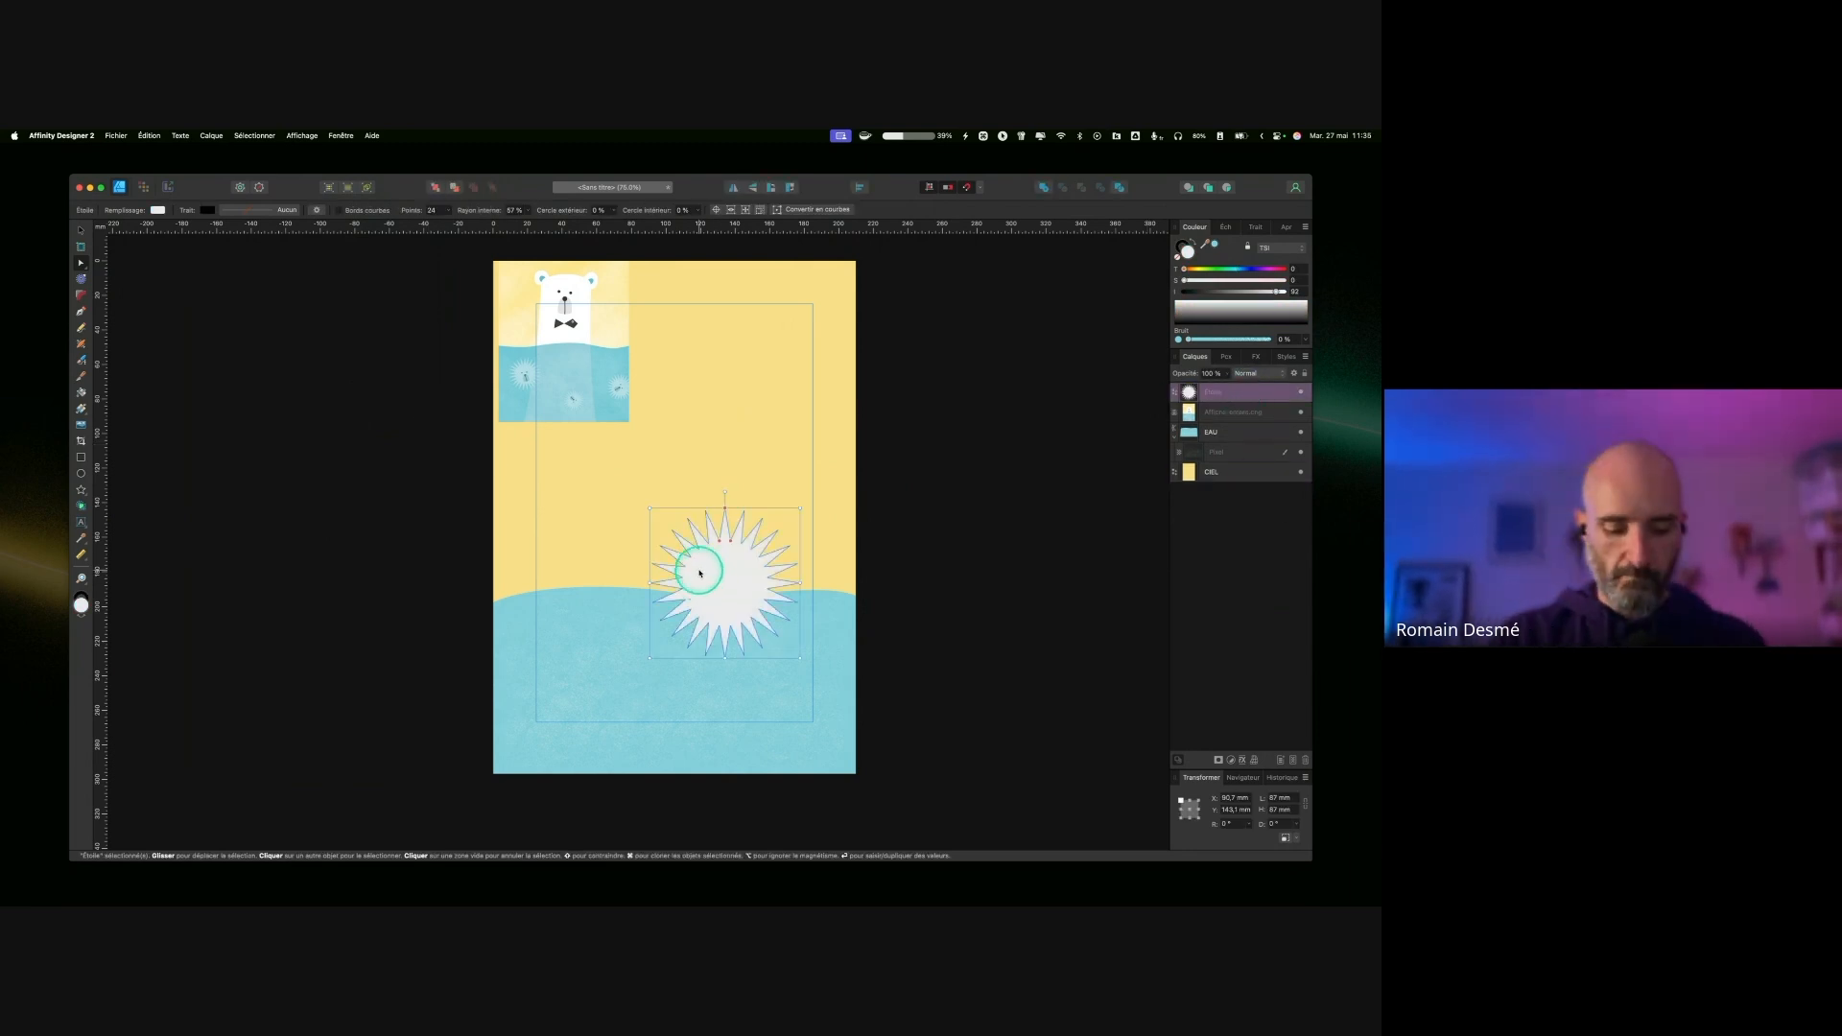
key(super+1)
drag(757, 537, 769, 473)
drag(1277, 292, 1286, 293)
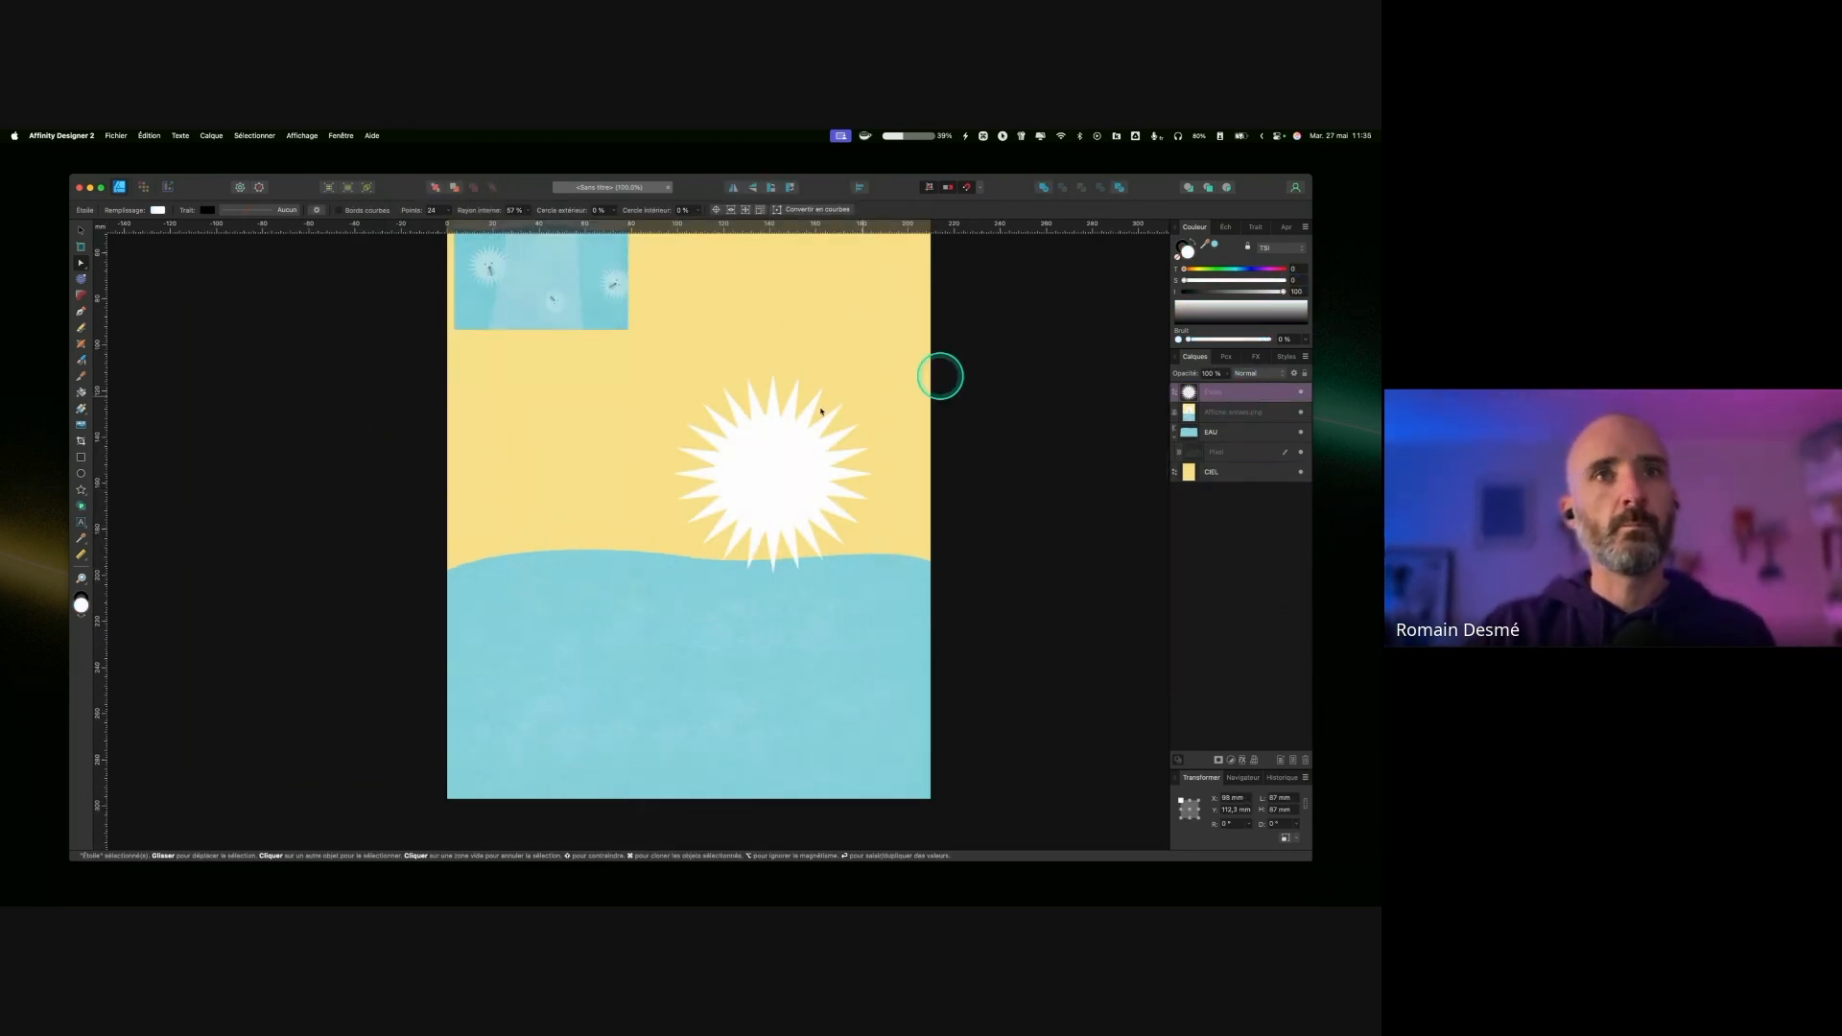
Step: Draw two small black circular eyes, about 6 mm wide, side by side on the star
click(80, 473)
drag(748, 453, 796, 467)
key(v)
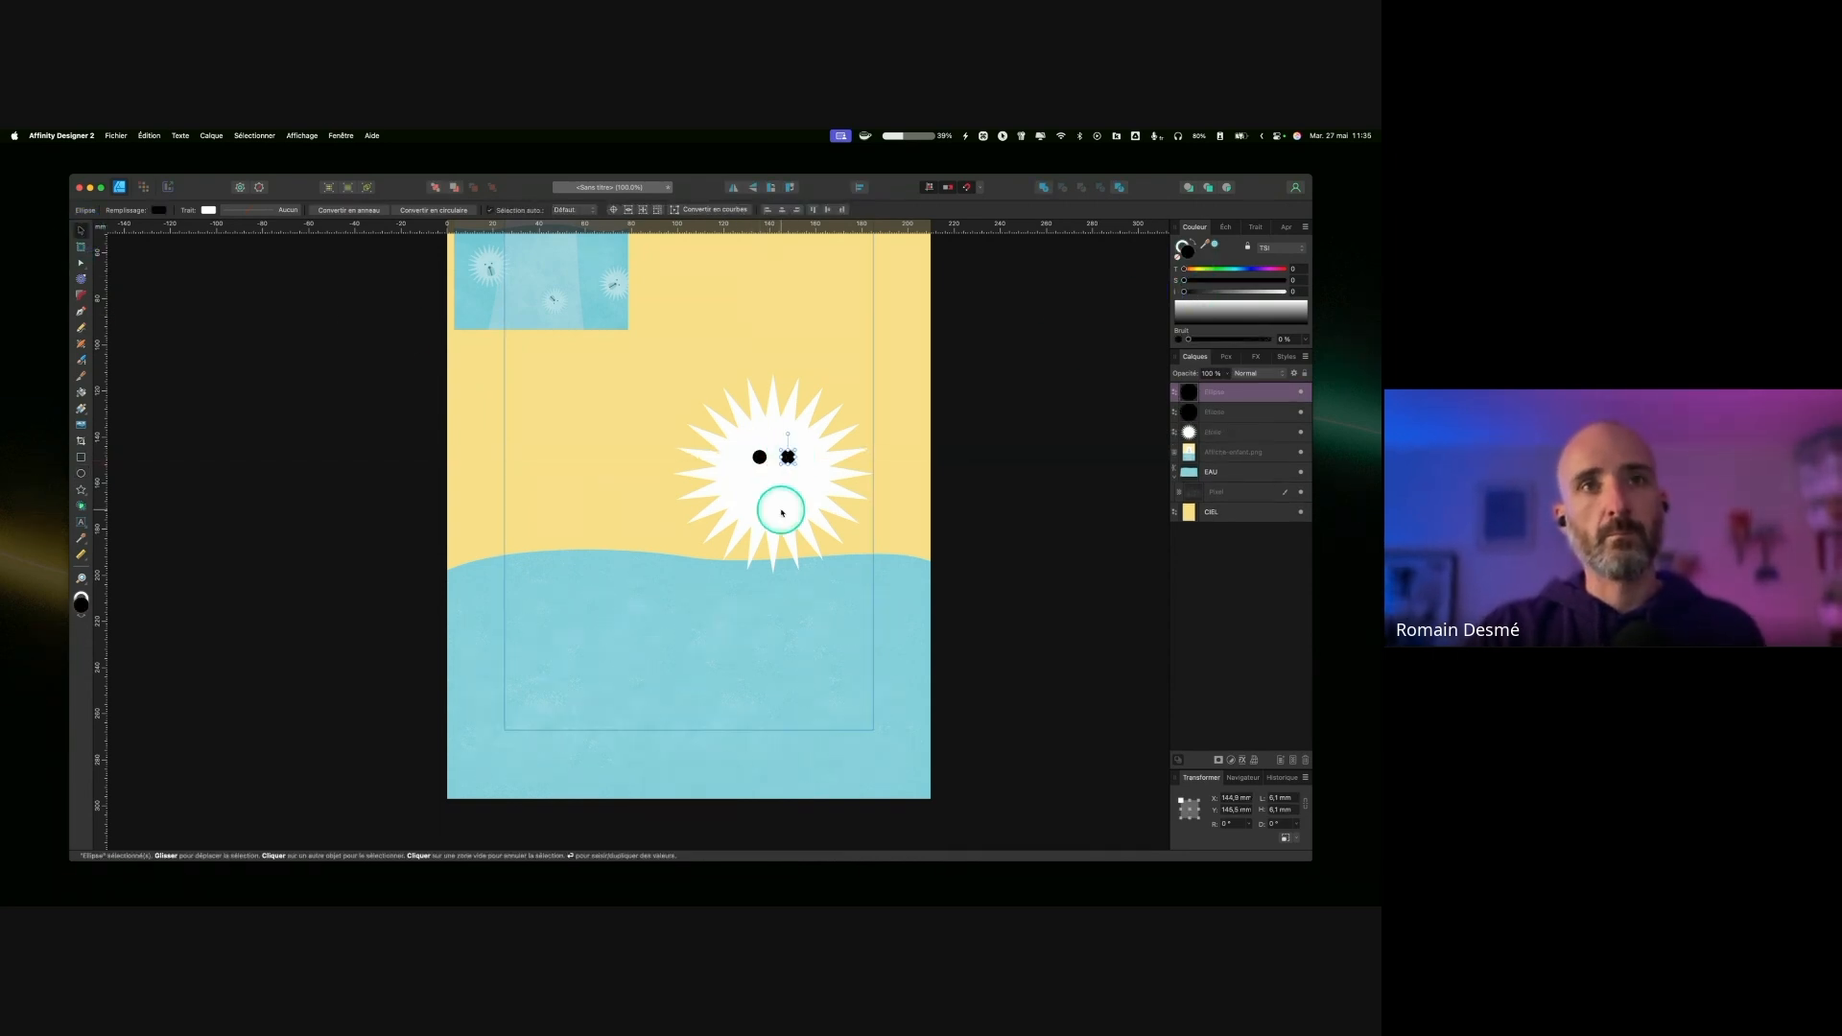
Step: Draw a closed, arched muzzle outline below the star's eyes with the Pen tool
key(p)
click(773, 478)
click(766, 511)
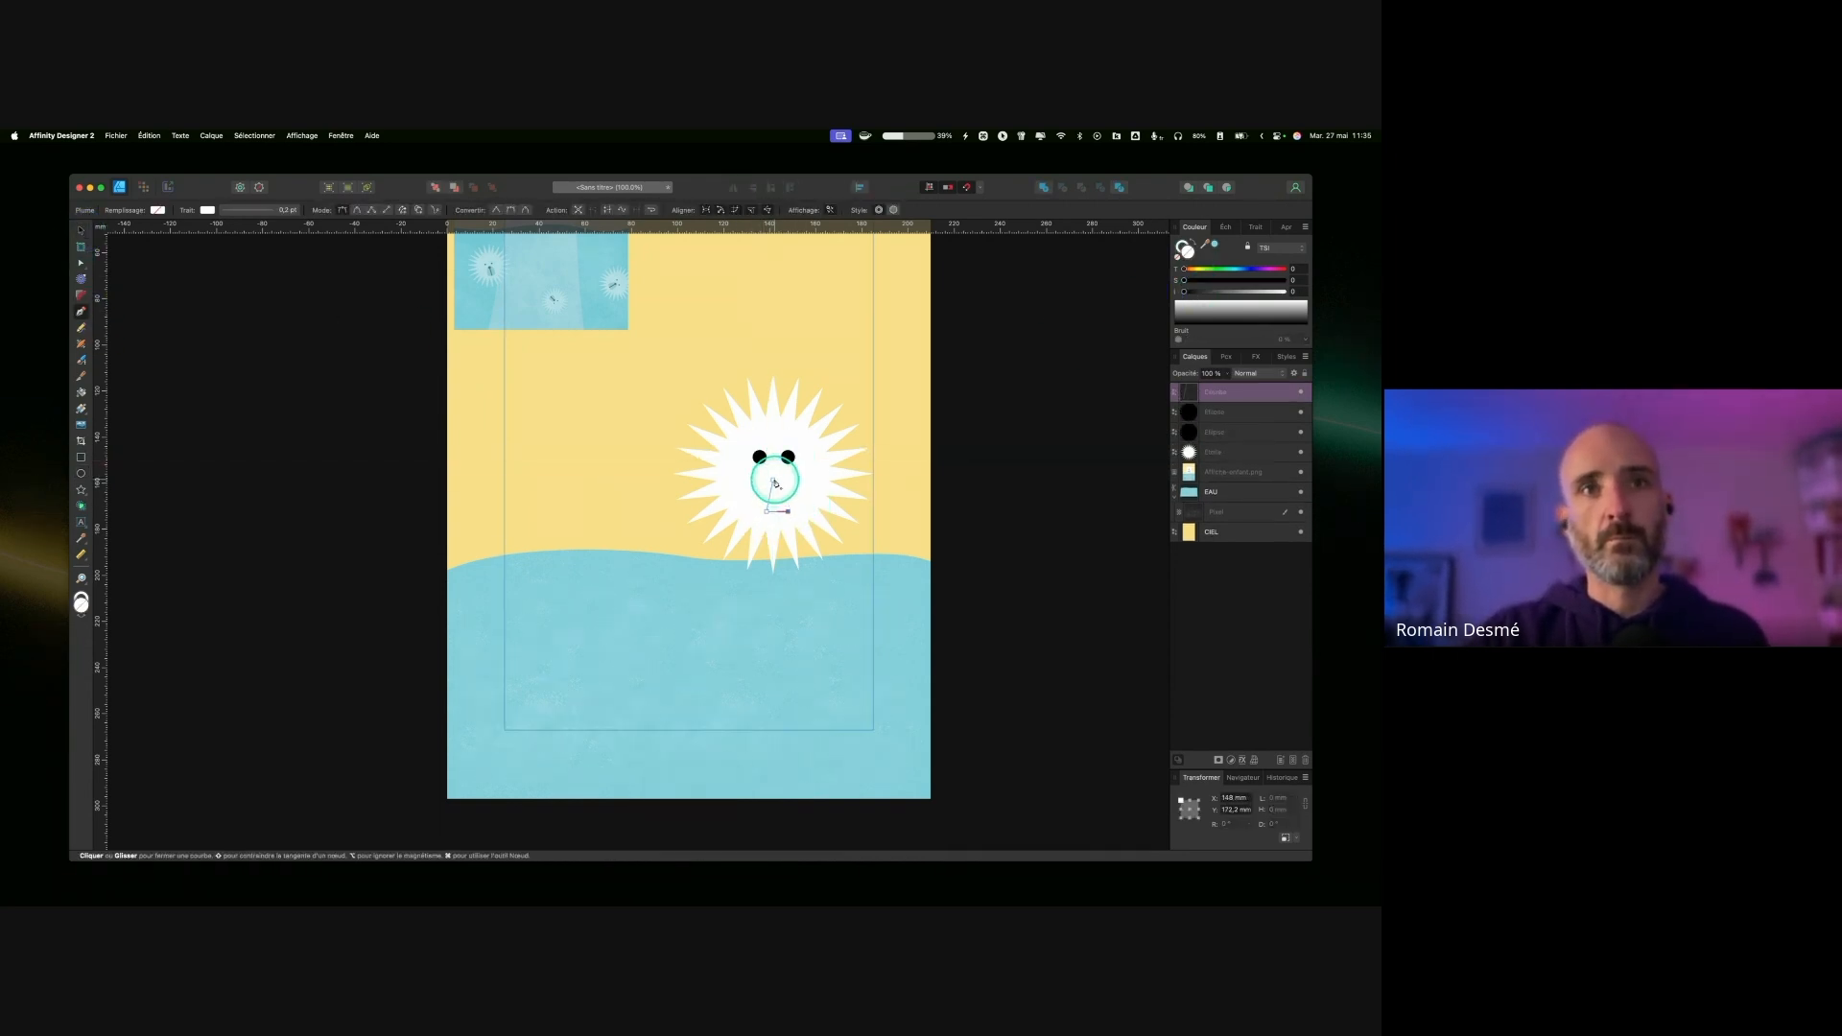
click(777, 485)
Step: Adjust the curve of the muzzle's lower edge with the Node tool
key(super+plus)
click(81, 262)
mouse_move(854, 475)
mouse_down()
mouse_move(843, 459)
mouse_move(864, 472)
mouse_move(851, 502)
mouse_up()
scroll(752, 481, up, 5)
scroll(849, 594, down, 3)
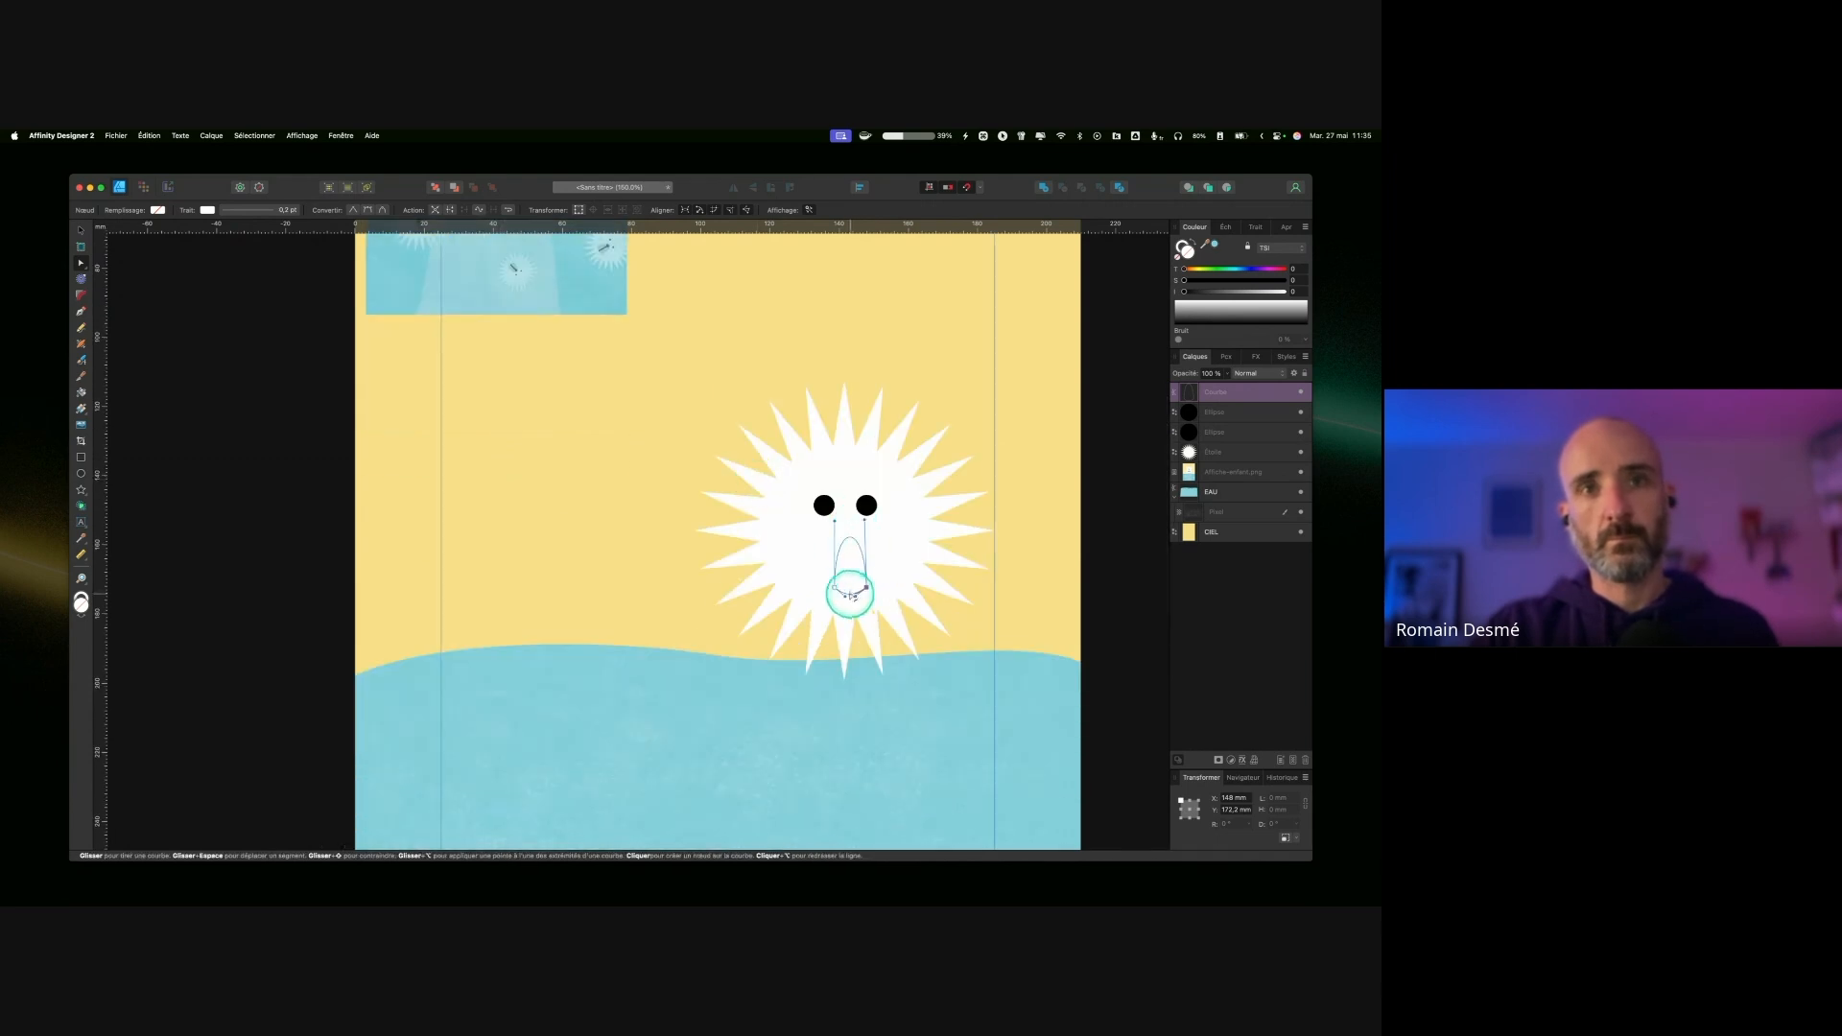
shift+click(833, 588)
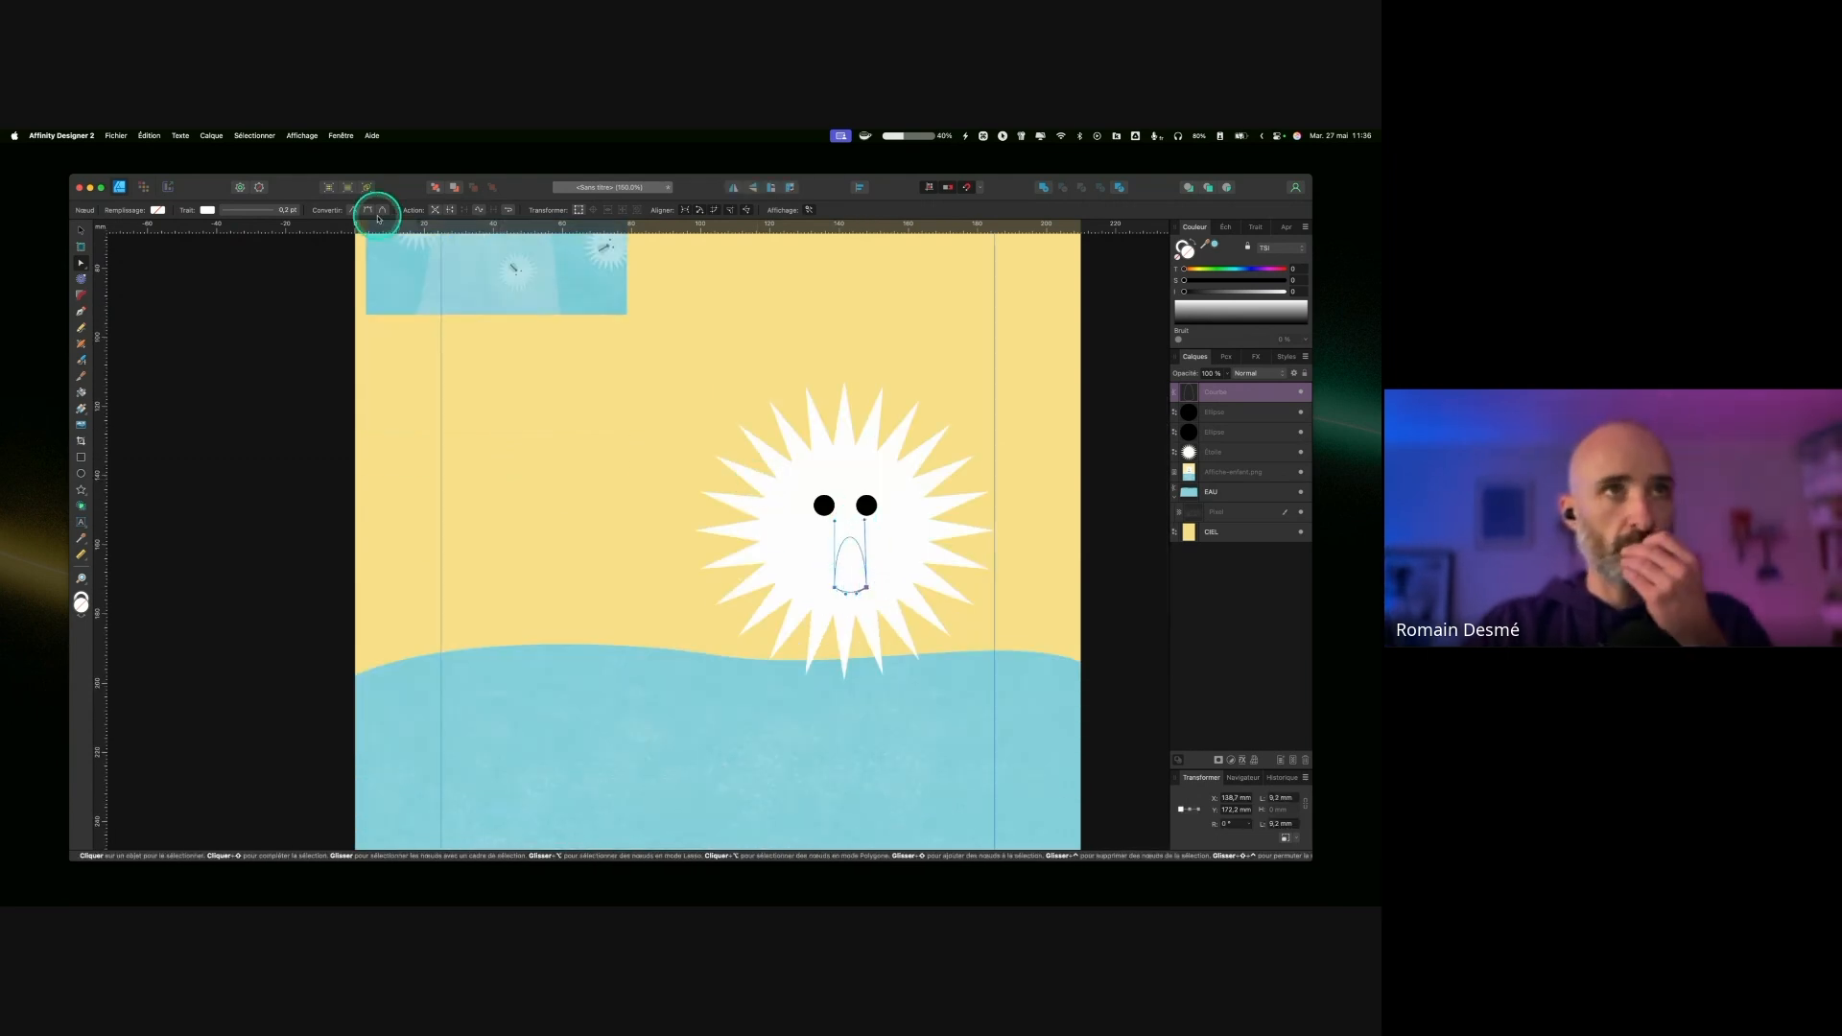
key(super+z)
Step: Fill the muzzle shape with a light grey of 84 lightness
click(844, 568)
click(1227, 393)
drag(1232, 292, 1229, 293)
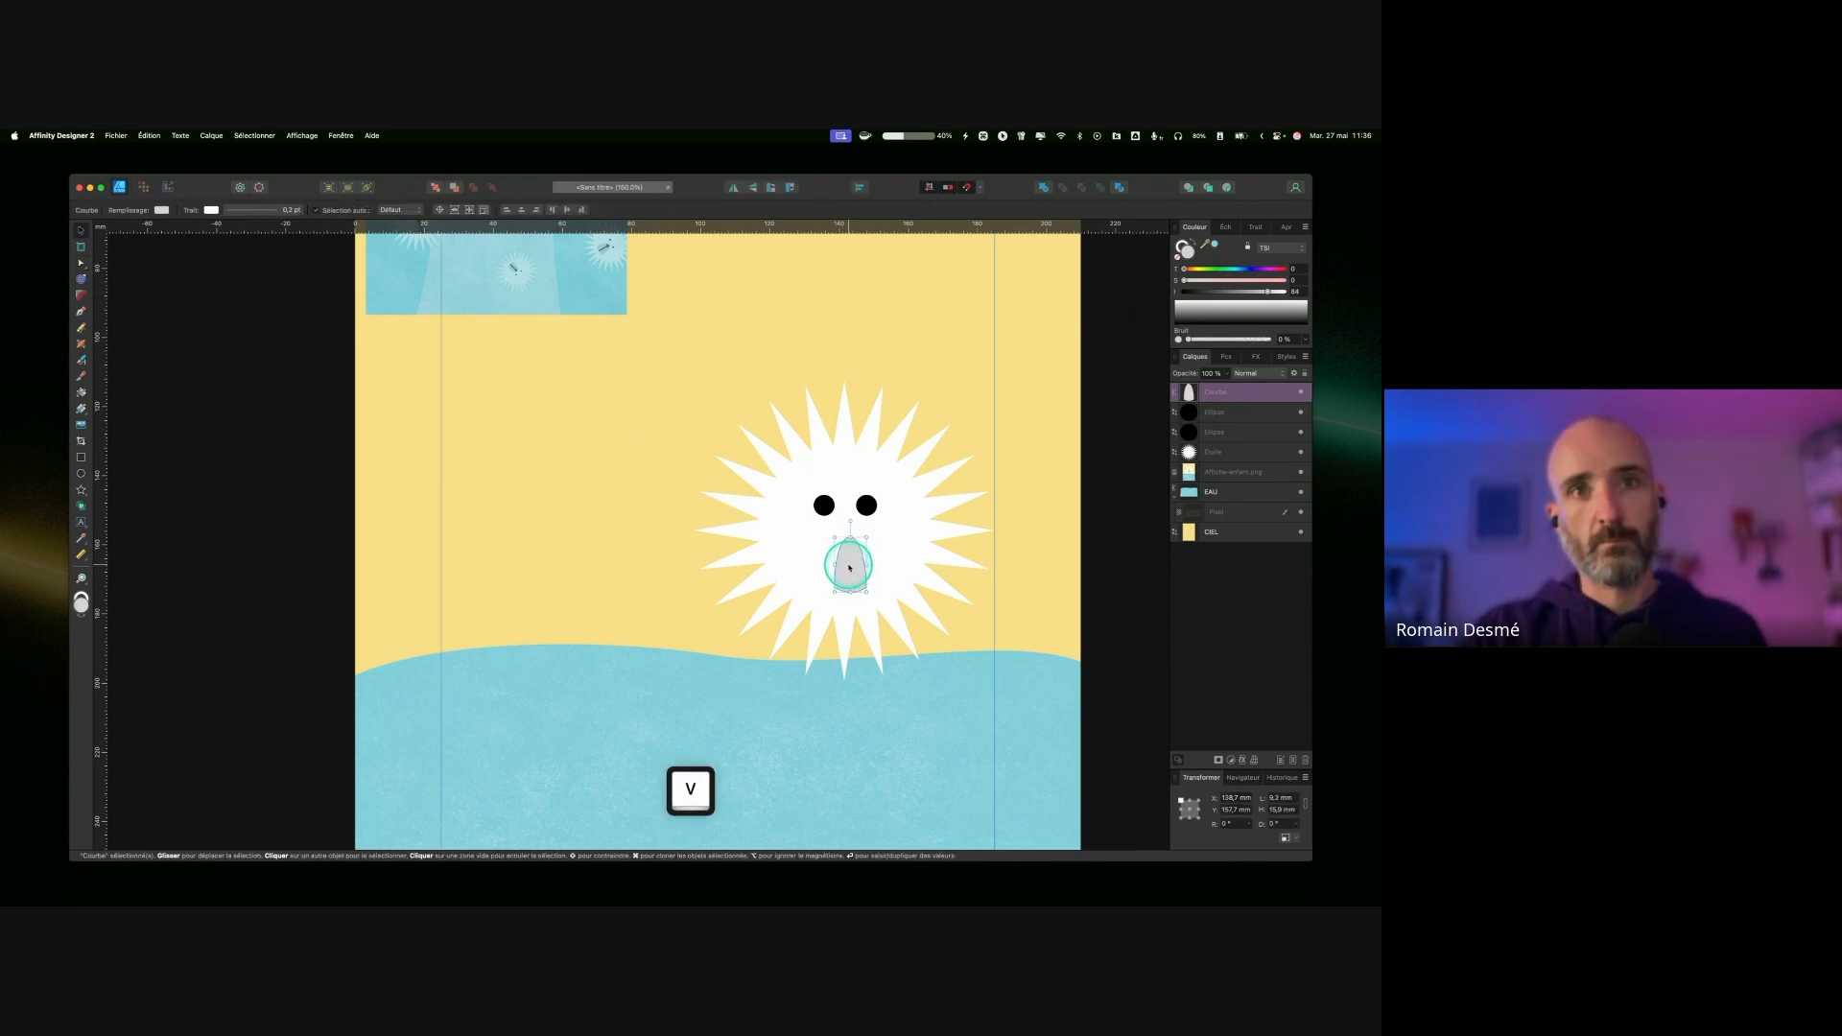
Step: Move the two eyes slightly further apart and shift the grey muzzle up between them
key(v)
click(823, 505)
click(868, 507)
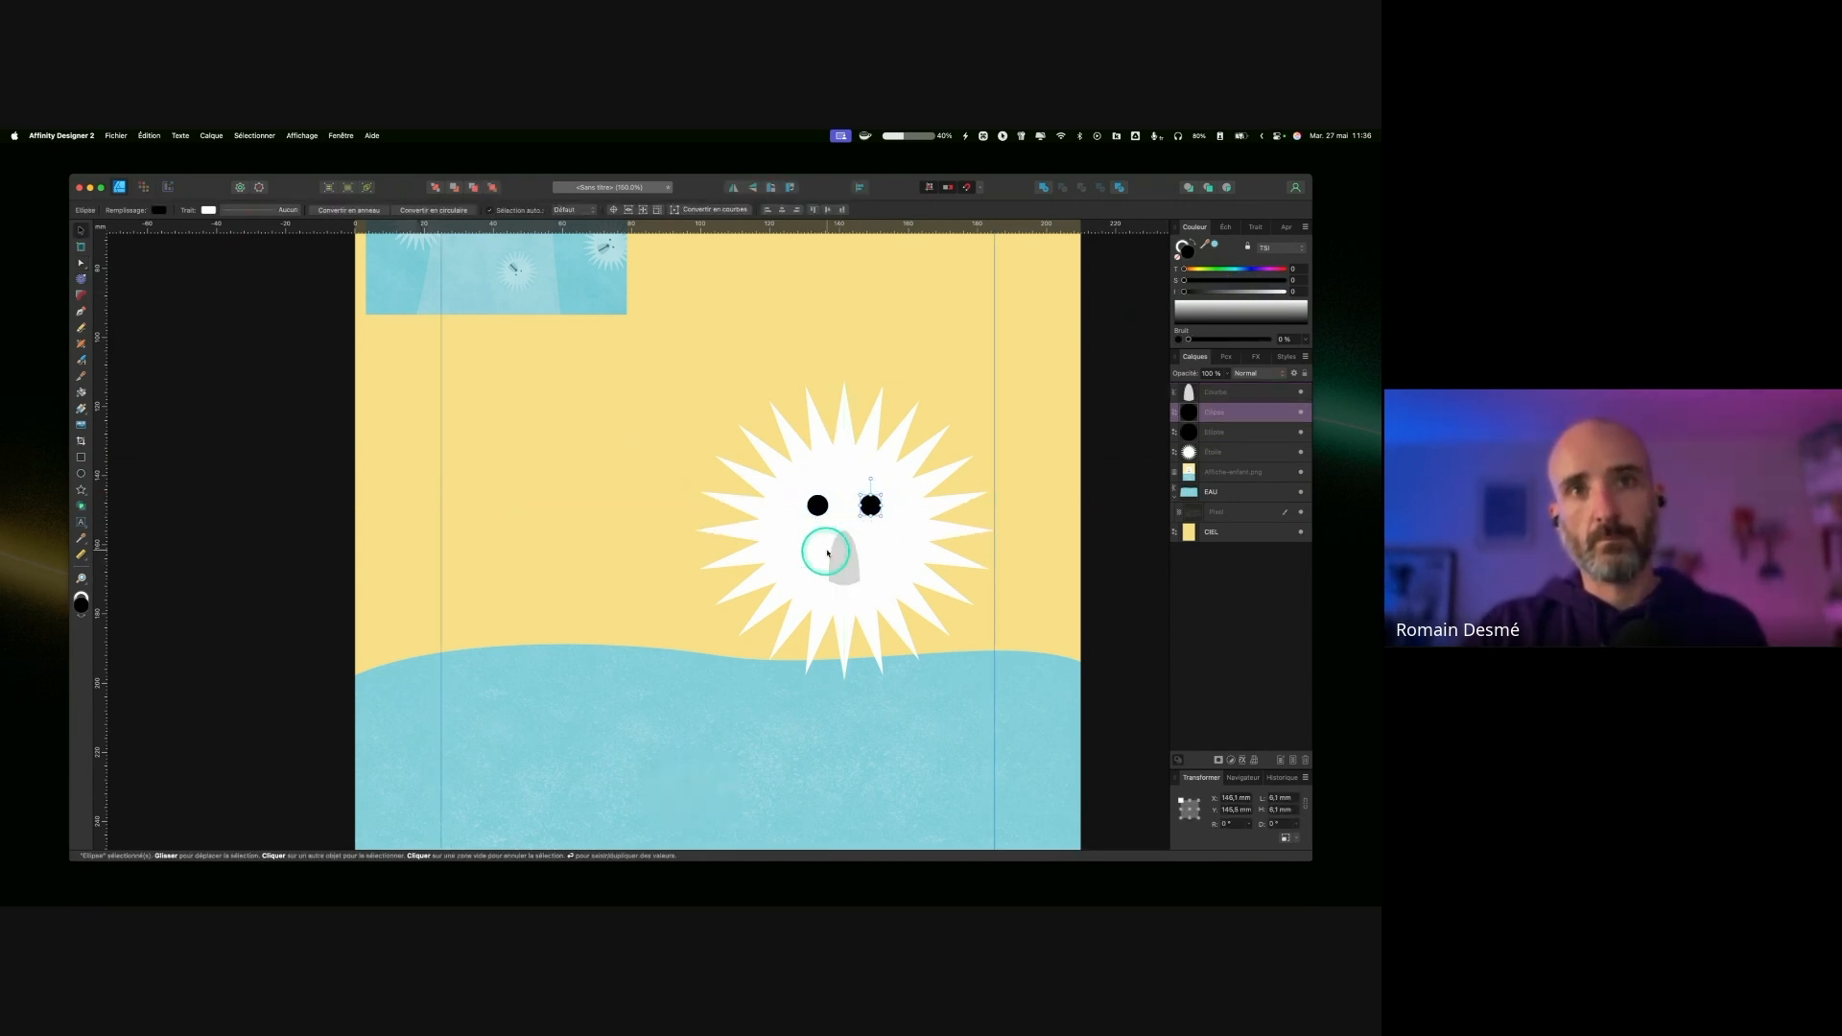
click(843, 532)
Step: Reshape the muzzle outline with the Node tool to about 11 mm wide and 18 mm tall
key(super+plus)
scroll(1118, 547, right, 5)
click(81, 263)
click(881, 572)
click(367, 211)
drag(826, 572, 851, 585)
Step: Draw a vertical mouth line about 12 mm long down the middle of the muzzle with the Pen tool and thin its stroke
click(81, 311)
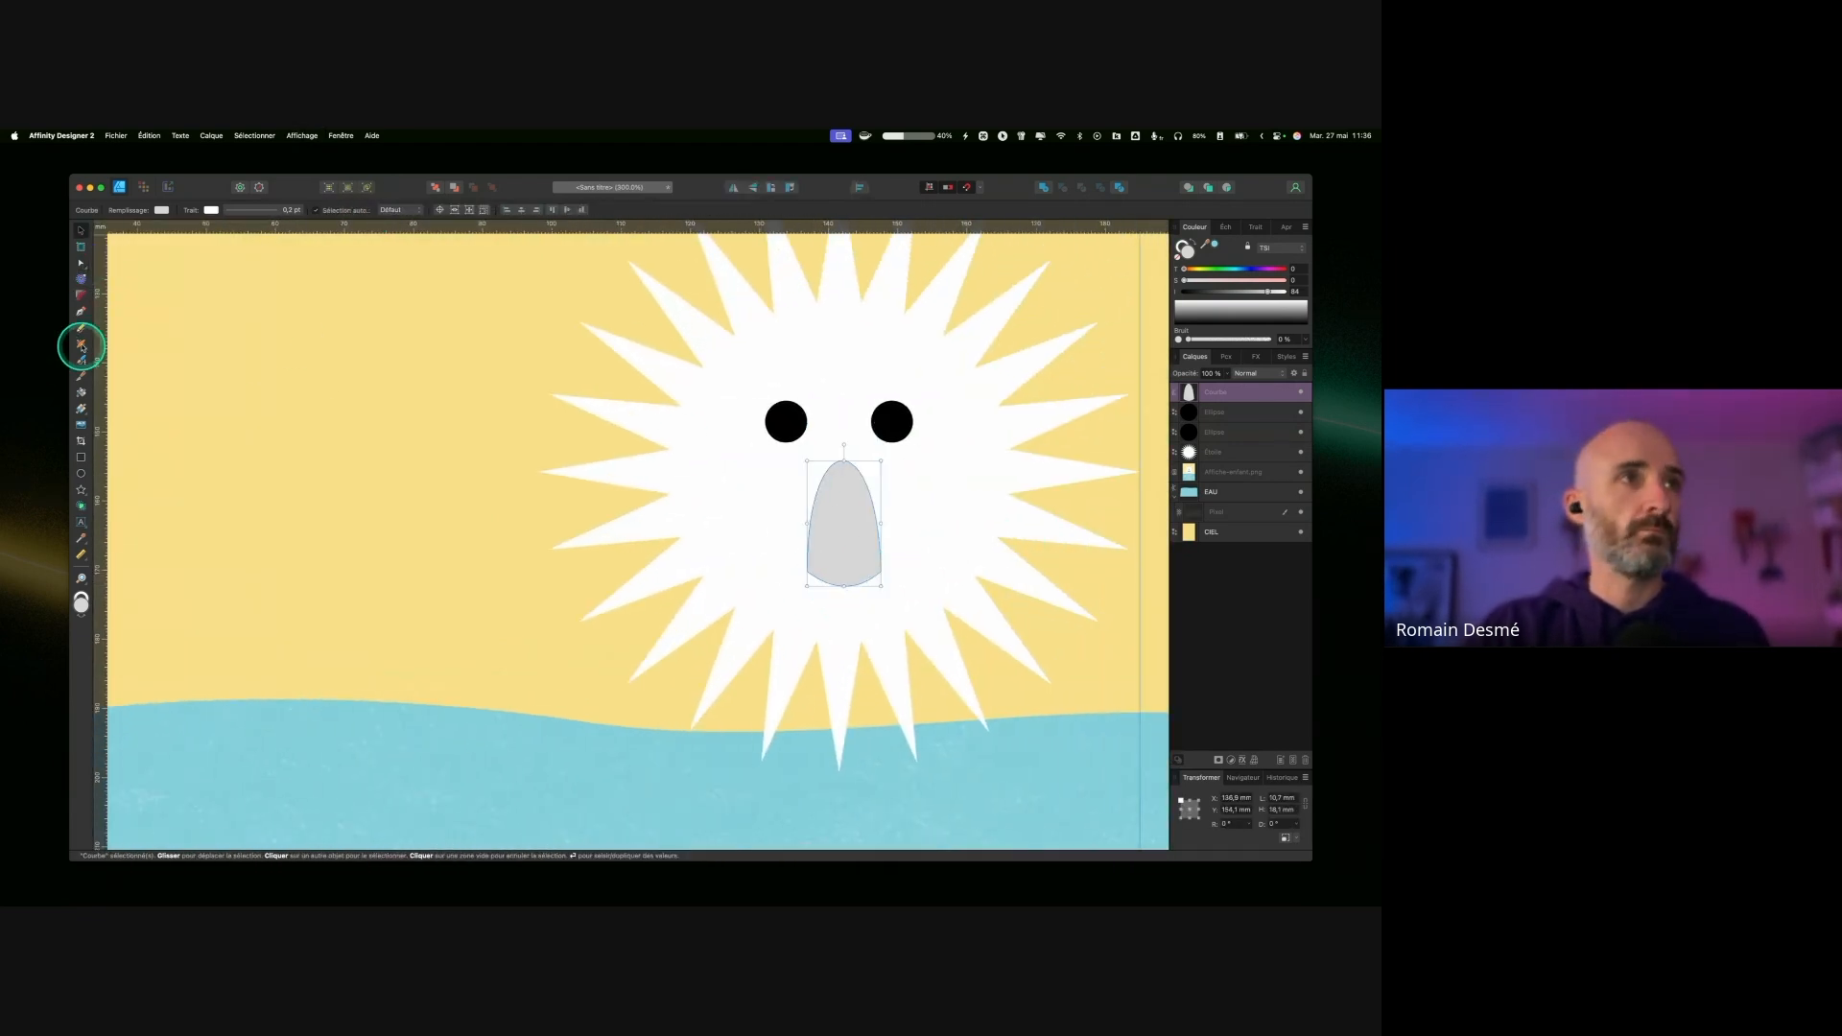
key(Escape)
scroll(844, 494, down, 3)
click(845, 407)
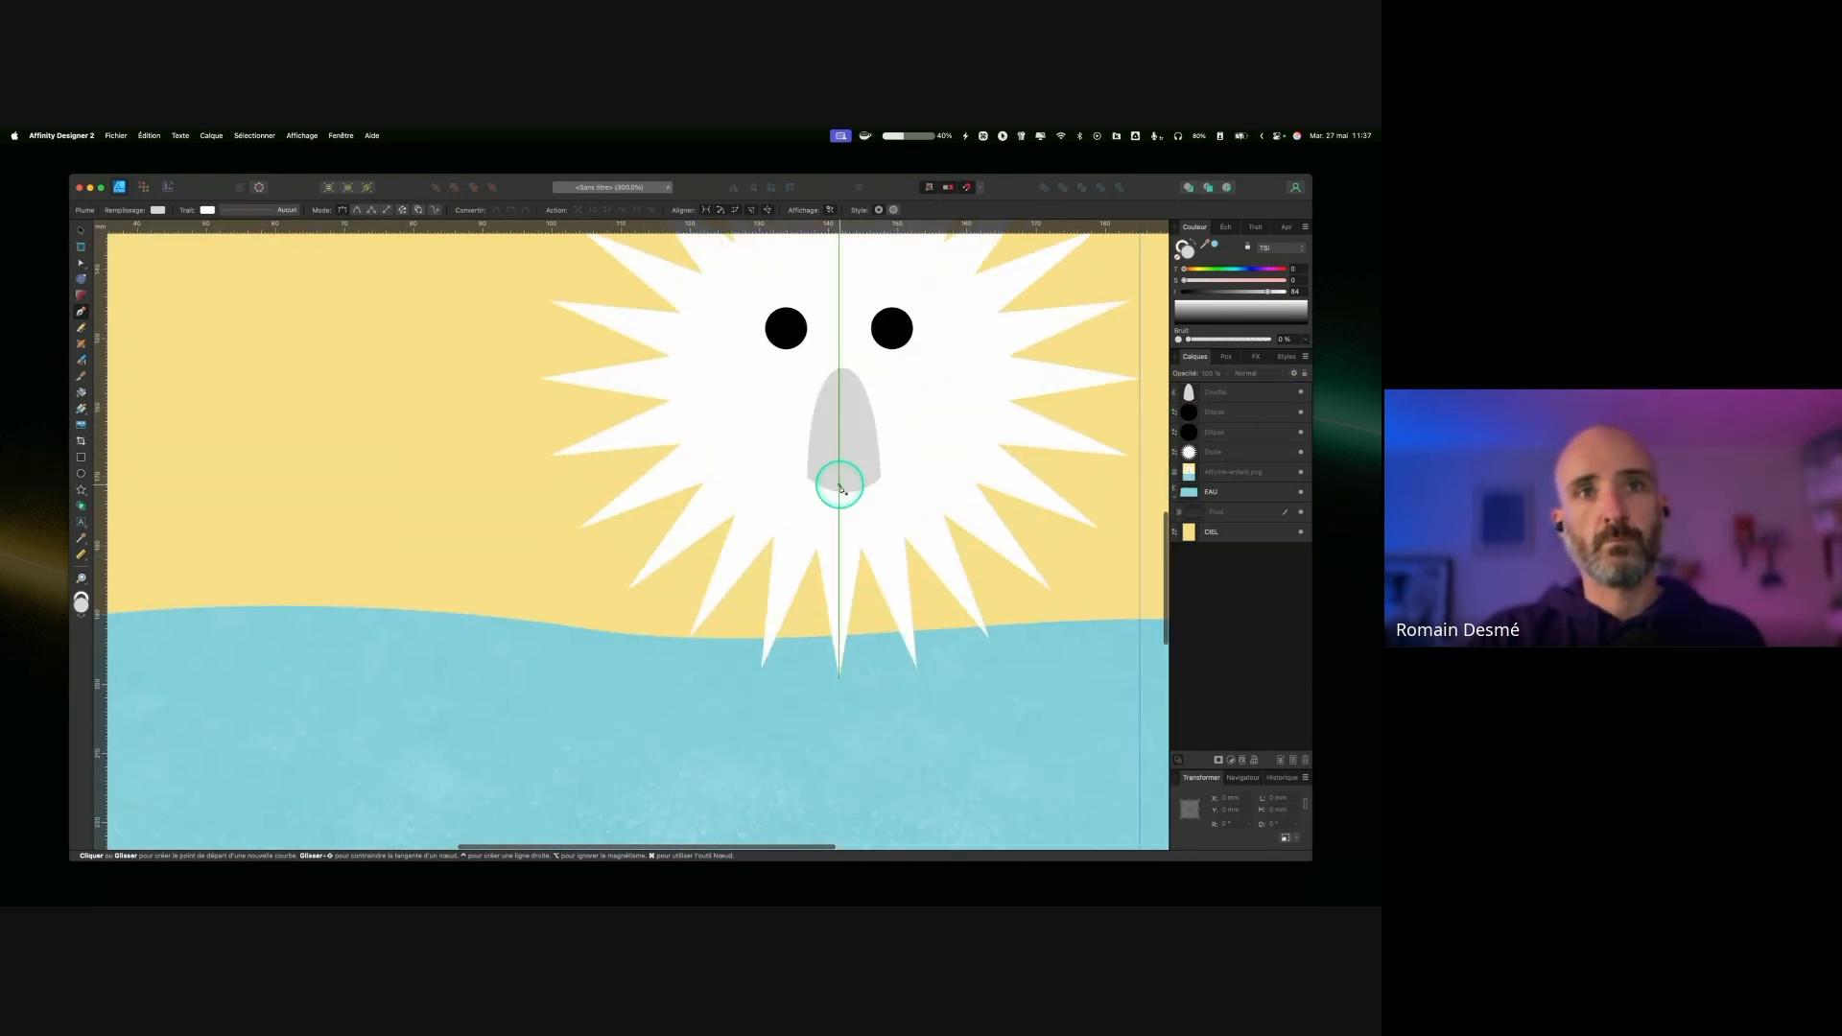
click(844, 492)
click(1256, 227)
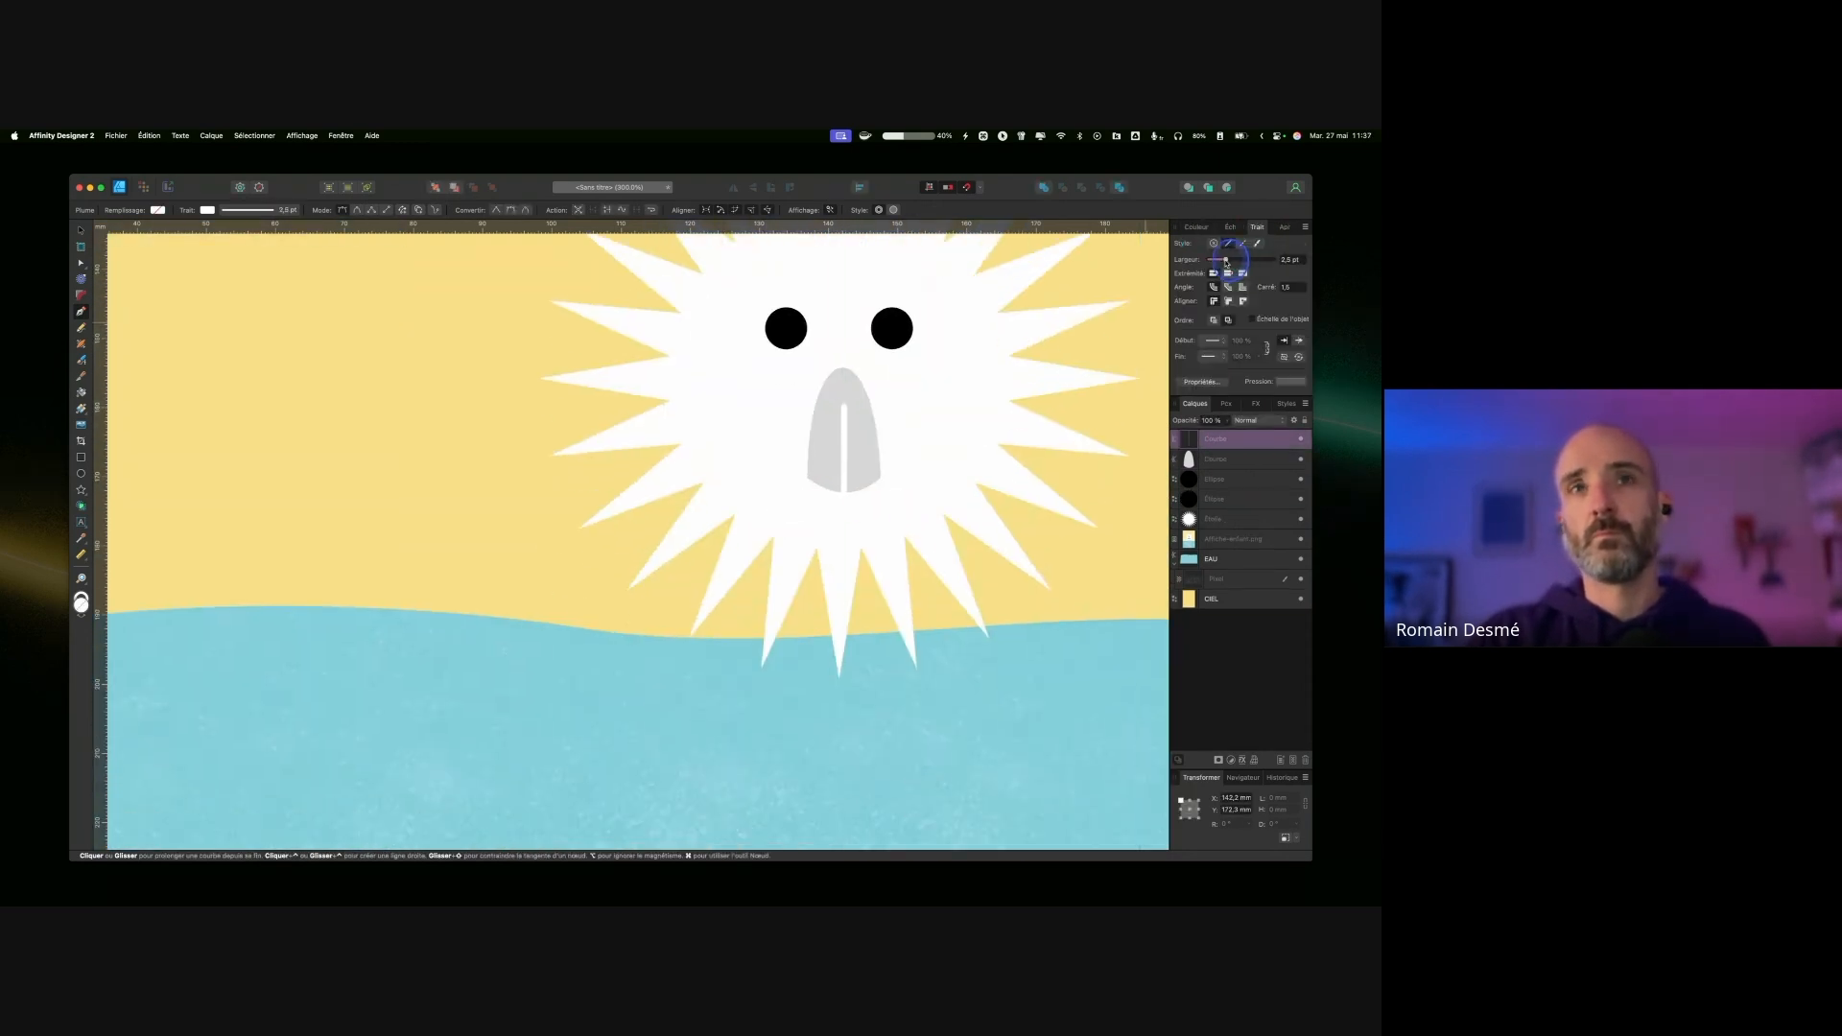
drag(1225, 262, 1220, 262)
Step: Give the mouth line a black stroke and no fill
click(1194, 228)
click(1205, 290)
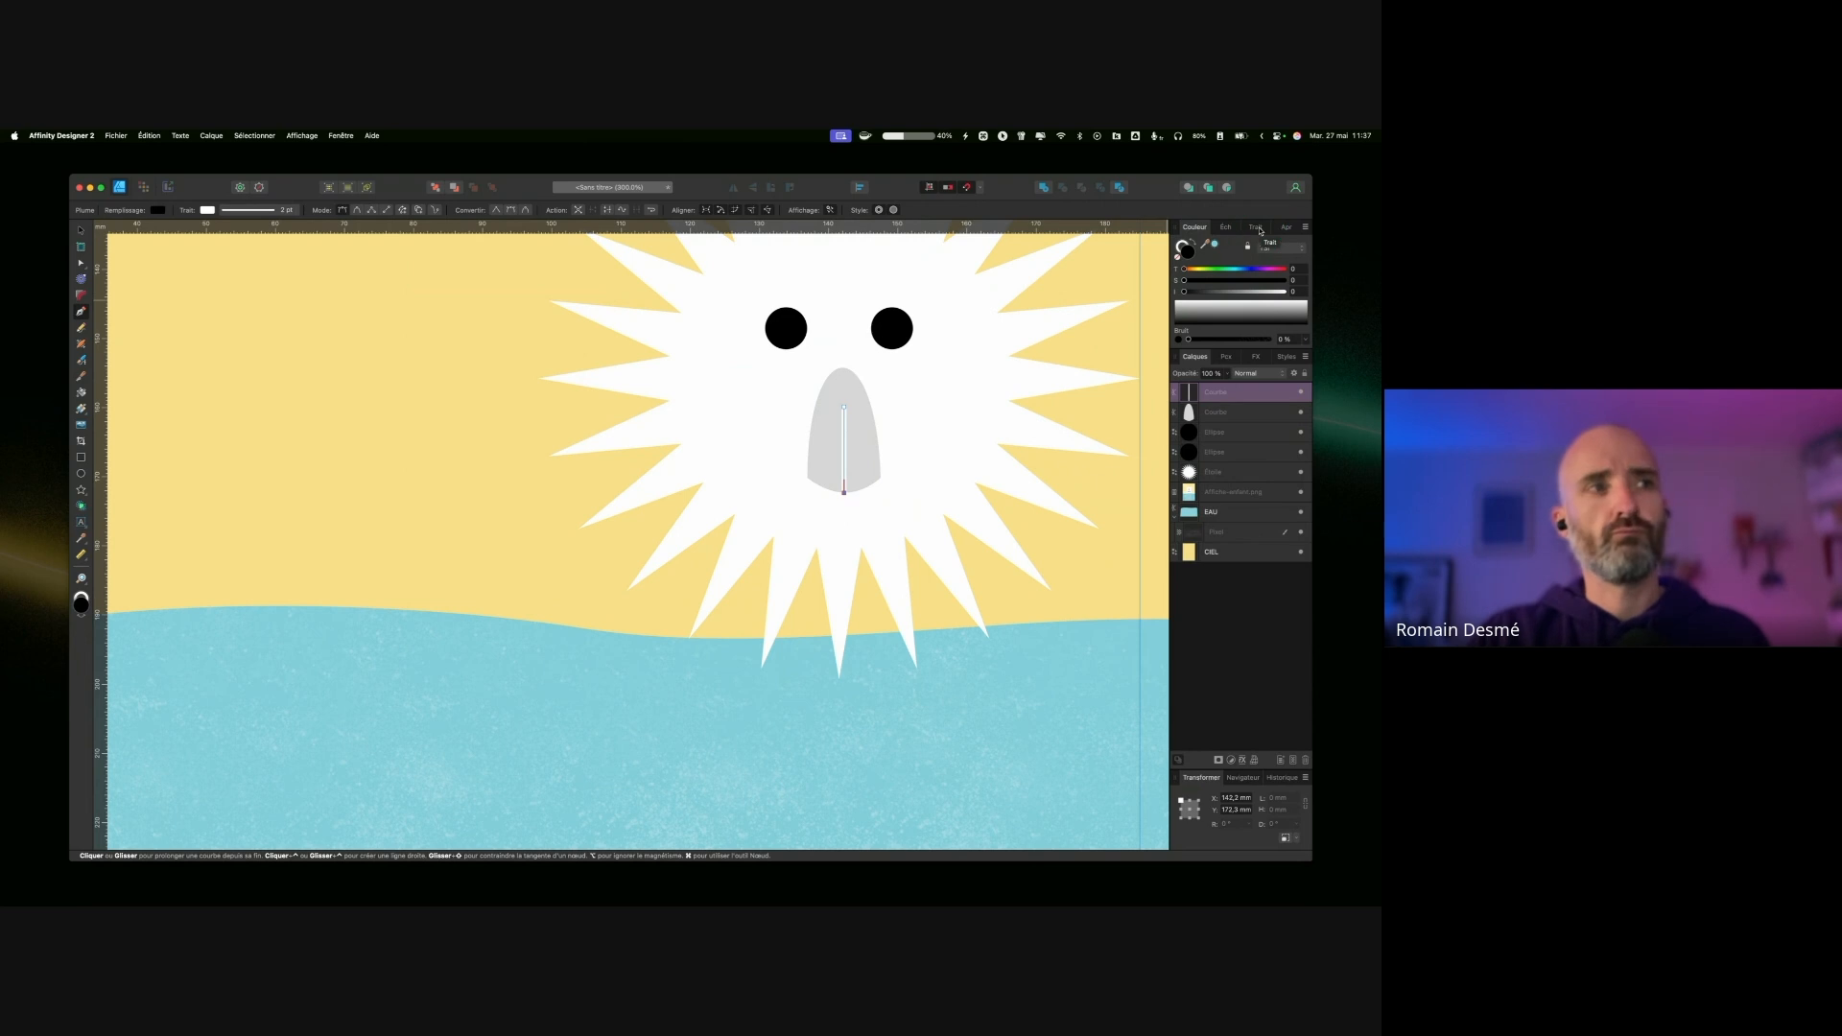
click(1186, 255)
key(v)
click(1211, 257)
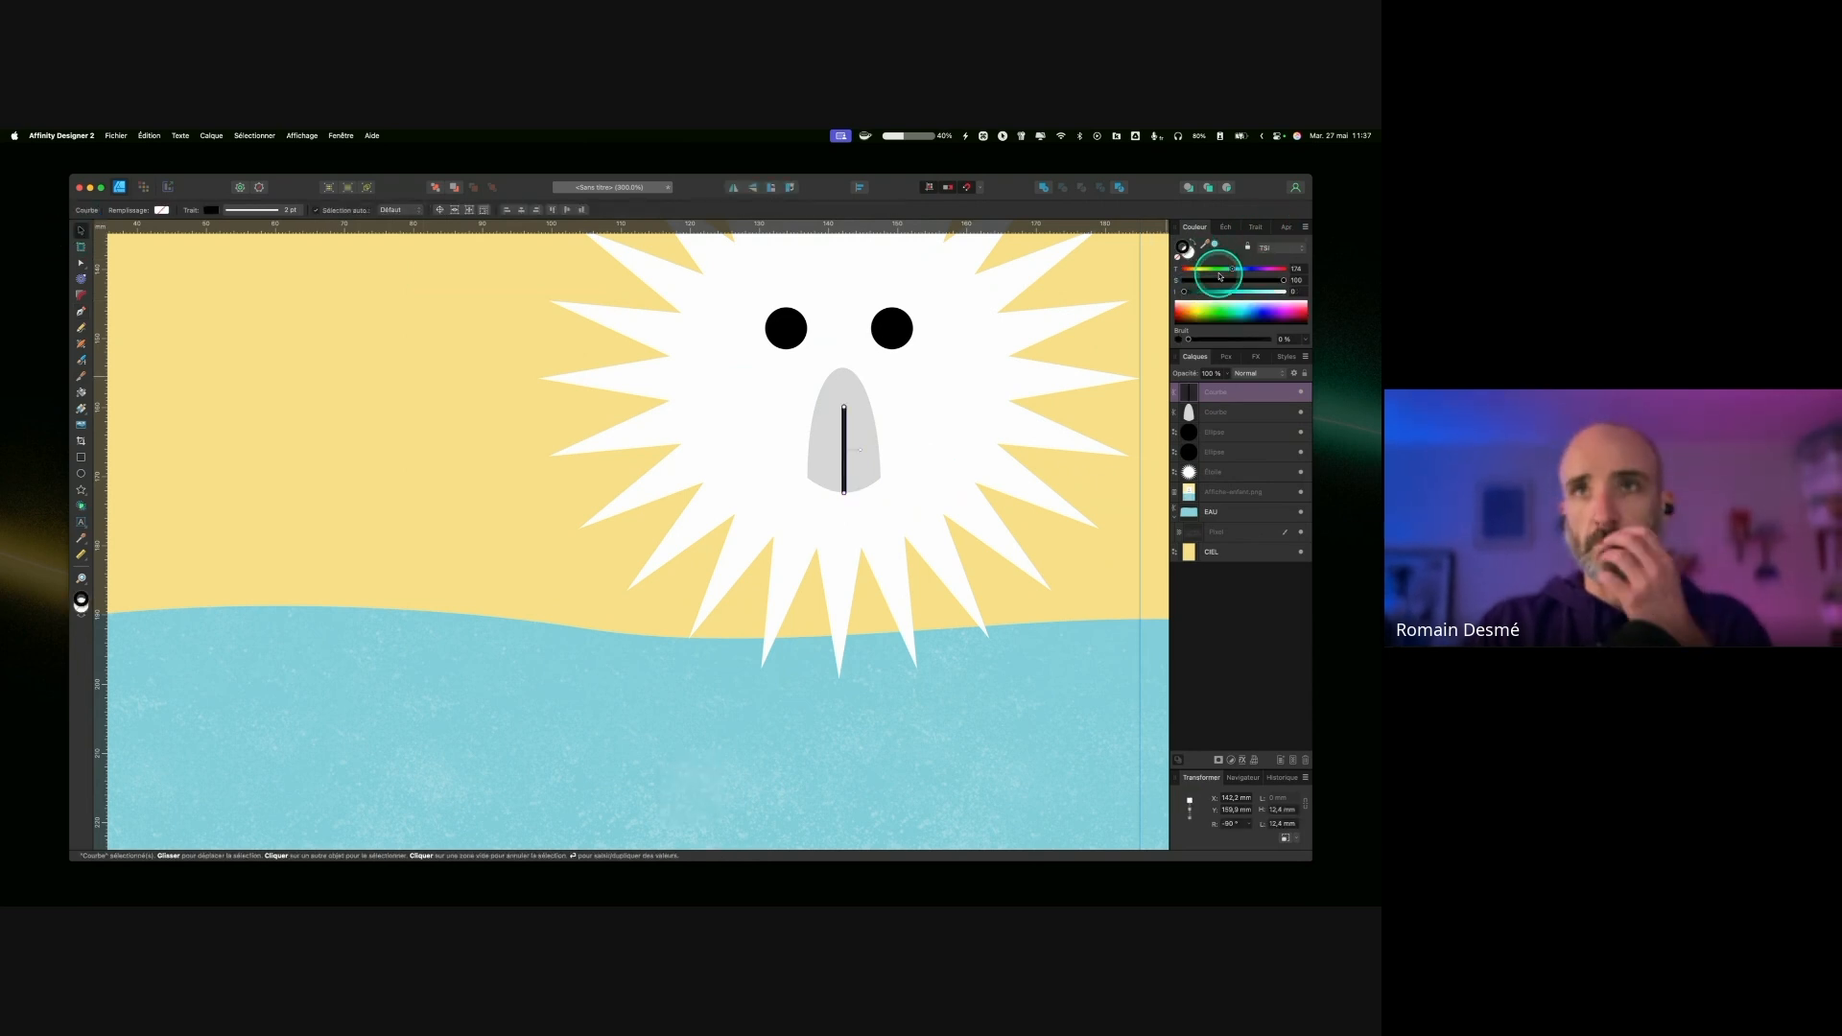
Step: Duplicate an eye circle above the other layers and place the copy at the mouth line's upper end as a nose
click(1256, 228)
key(super+plus)
click(827, 272)
key(super+j)
drag(827, 272, 876, 366)
drag(1233, 501, 1234, 433)
drag(914, 326, 915, 370)
Step: Nest the nose circle and mouth line inside the muzzle shape and rename the muzzle layer MUSEAU
key(a)
click(914, 419)
shift+click(1217, 478)
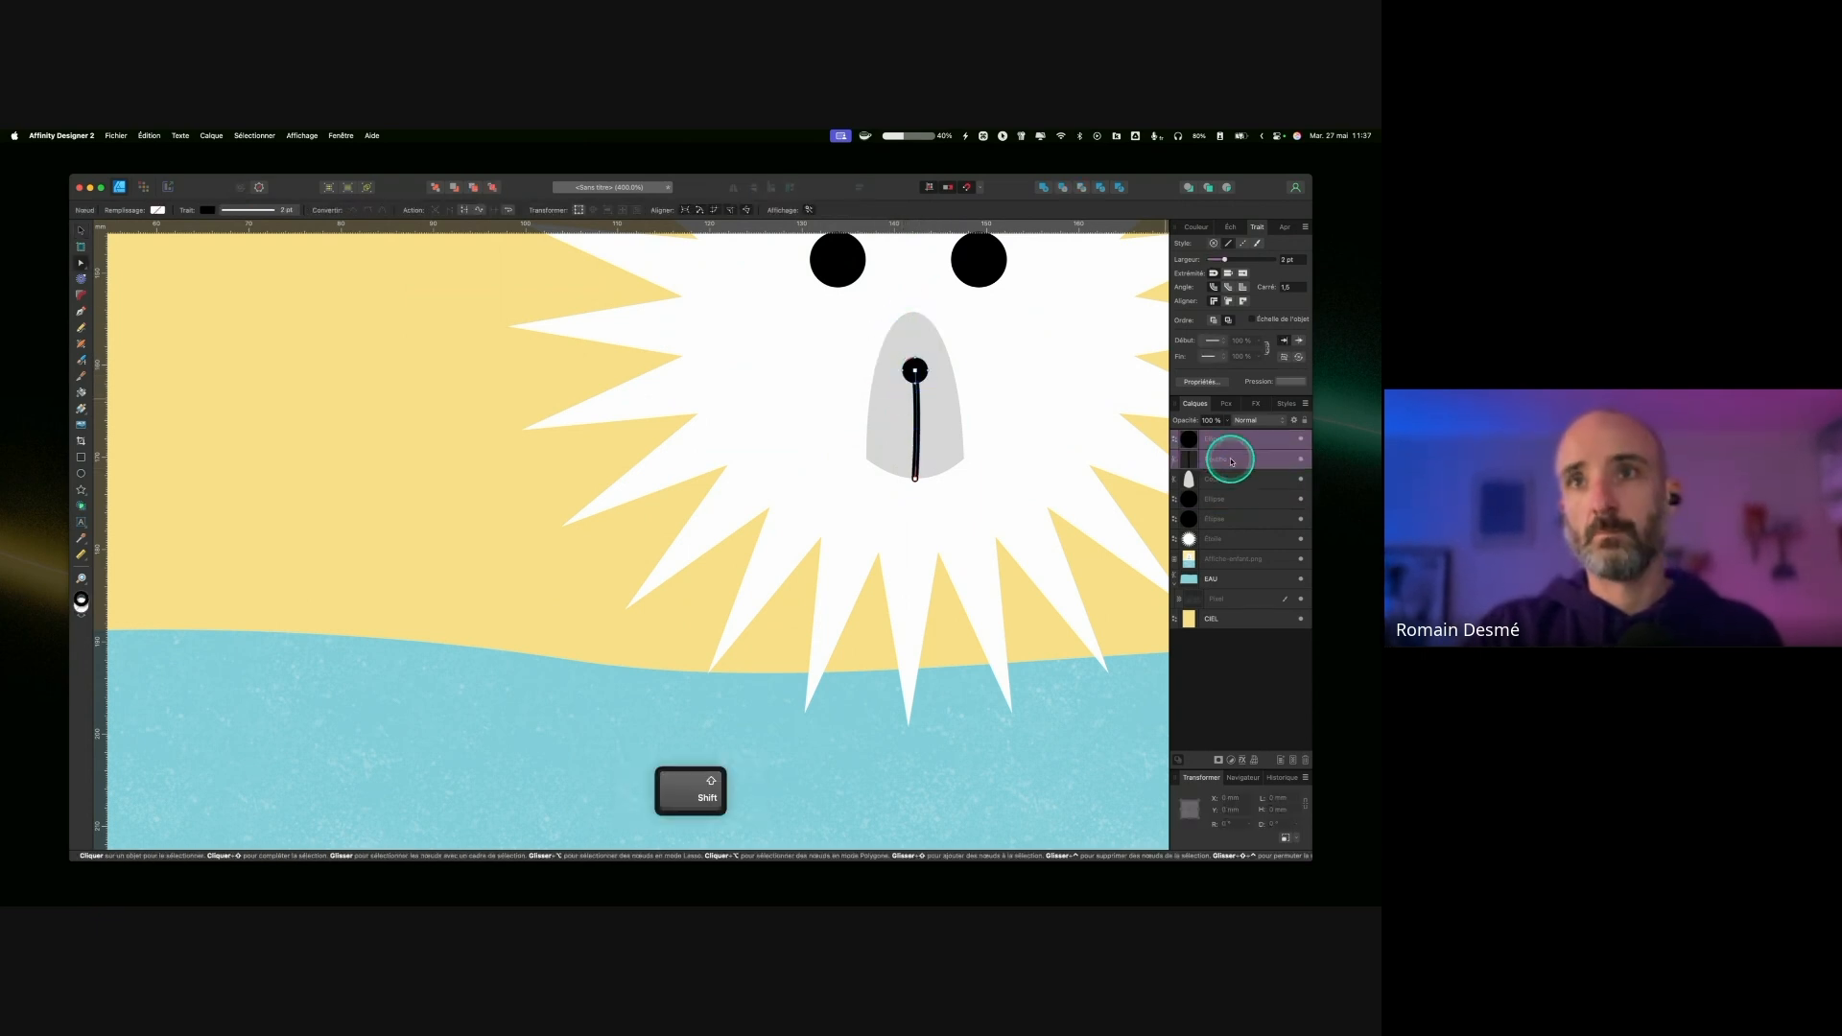
key(super+g)
double_click(1222, 439)
text(MUSEAU)
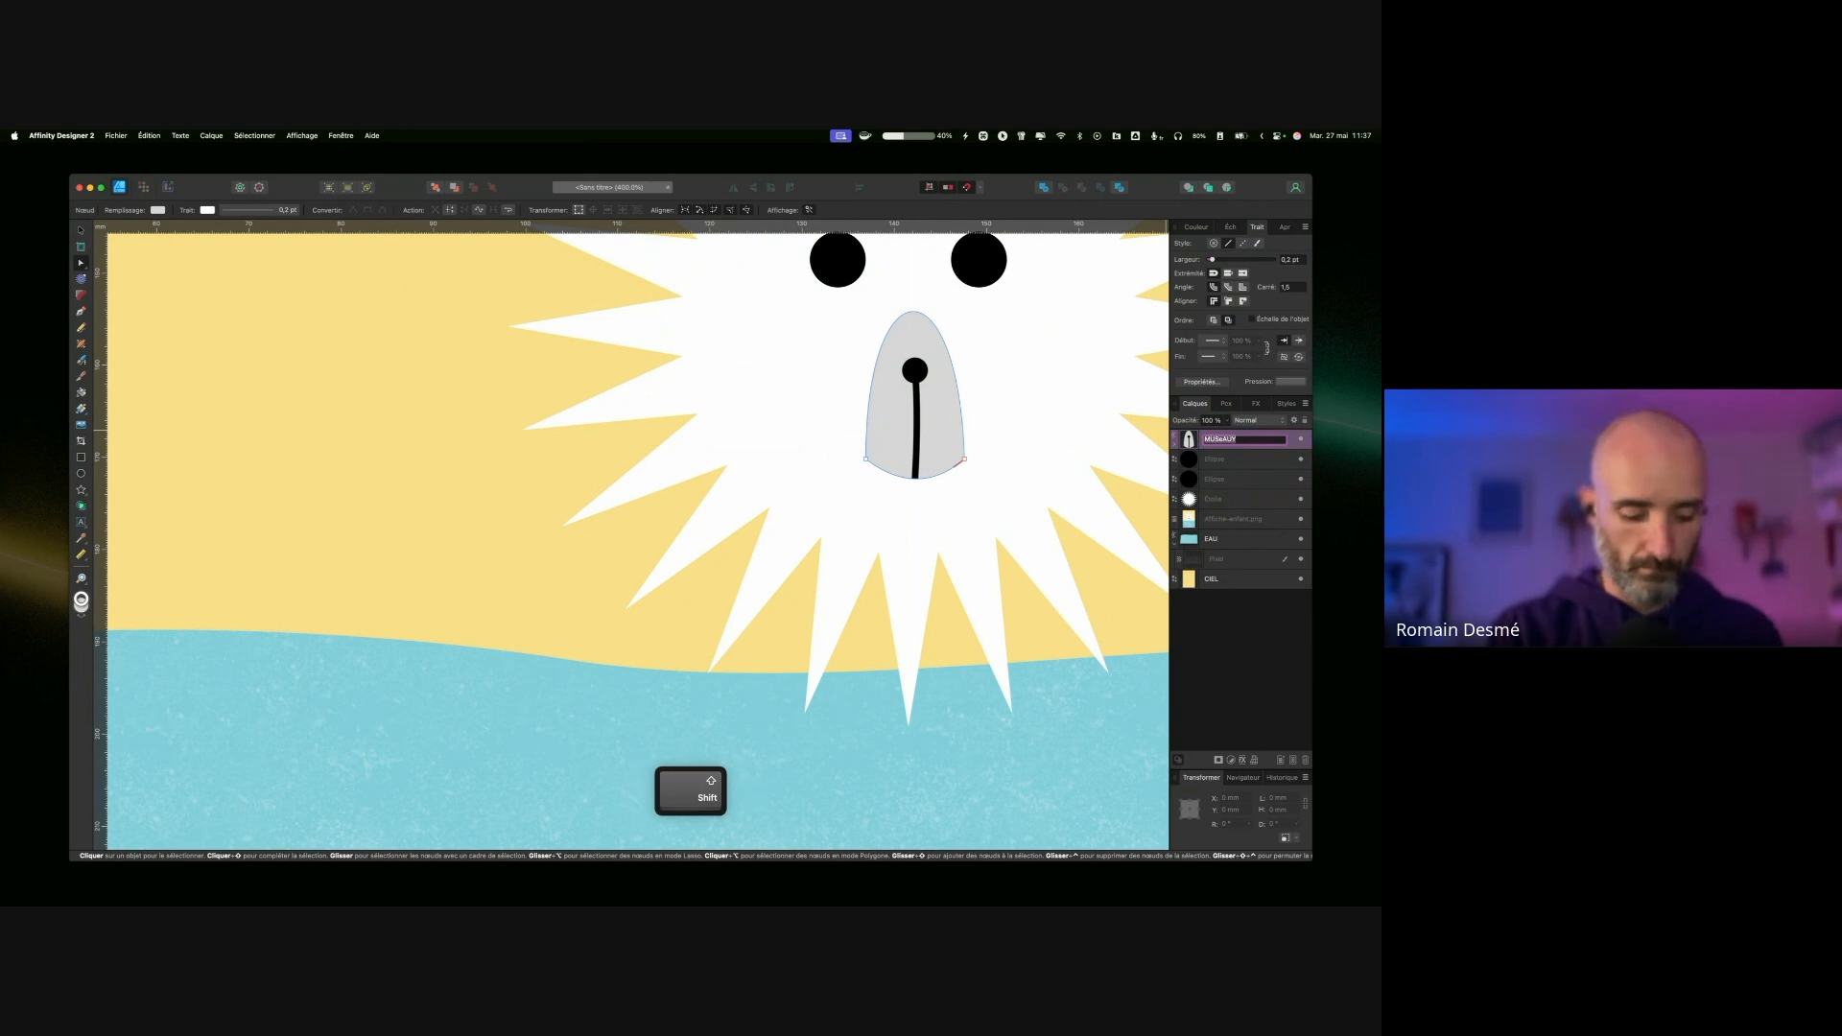
key(Return)
Step: Save the document as Oursins.afdesign in the Téléchargements folder
click(218, 296)
key(super+s)
text(Oursins.afdesign)
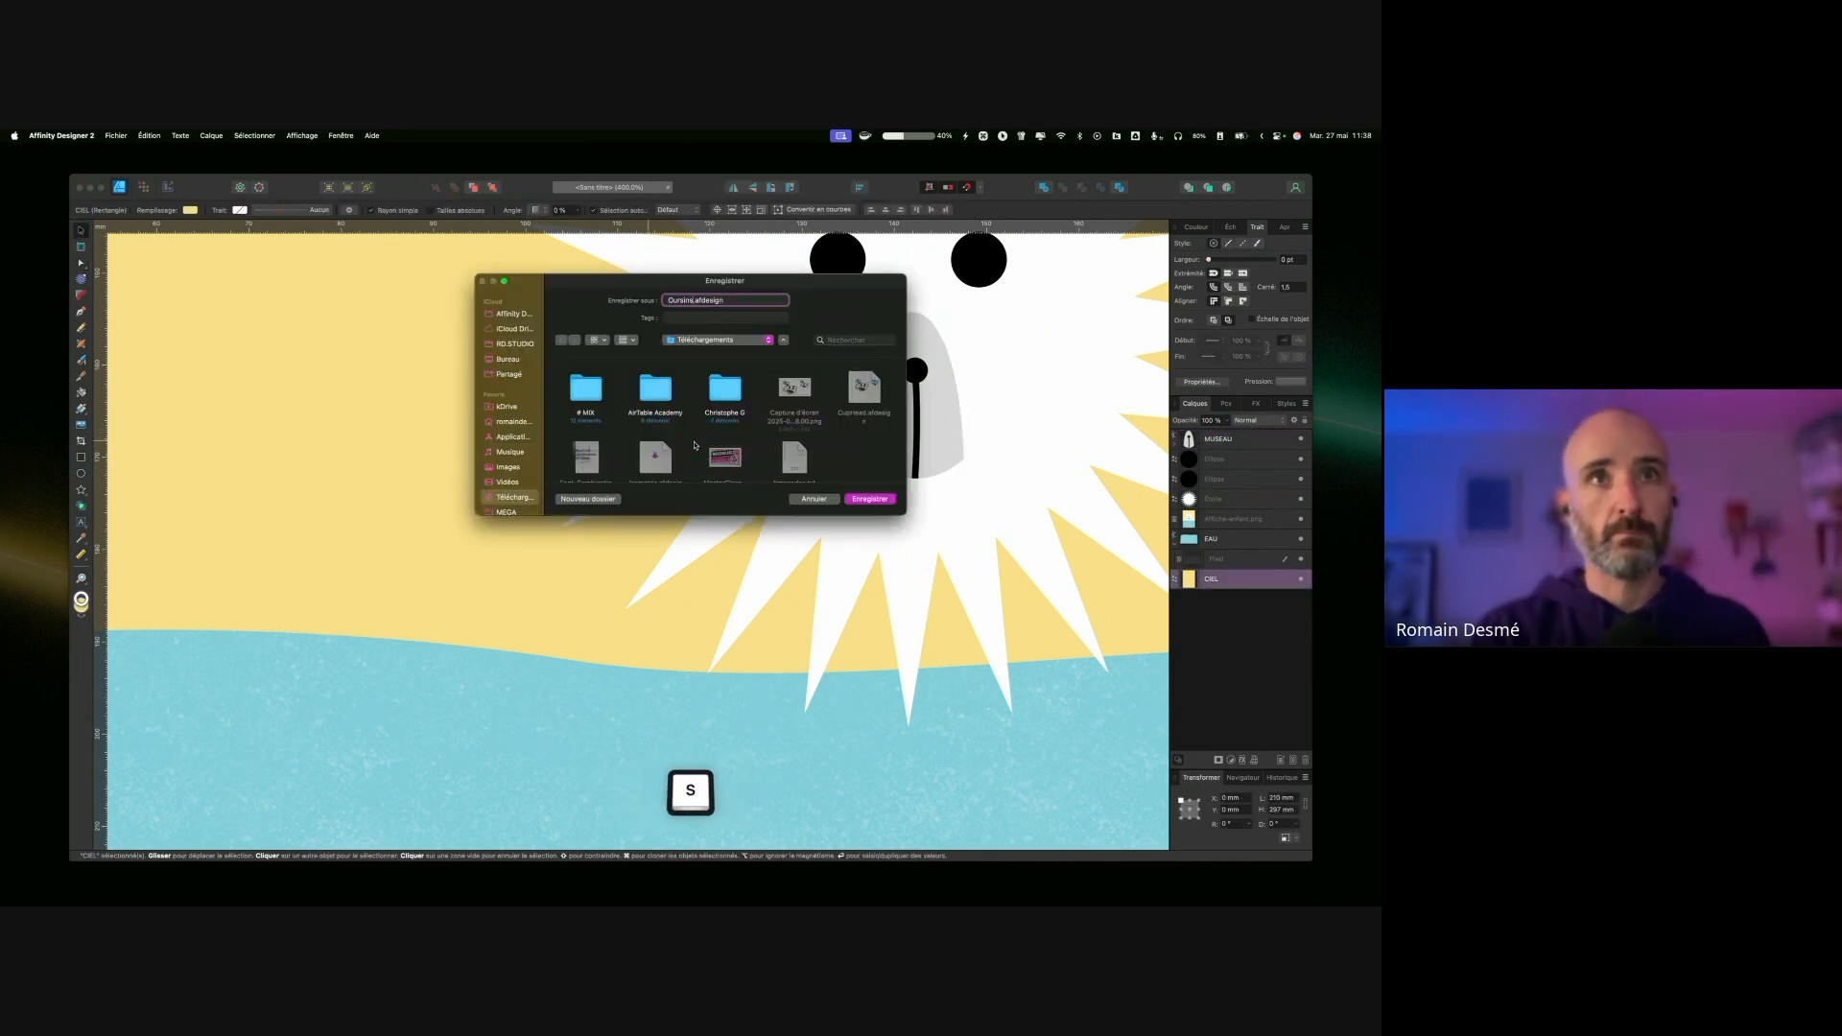
key(Return)
Step: Lower the top of the MUSEAU outline with the Node tool to about 16 mm tall and nudge the muzzle closer to the eyes
click(1220, 478)
click(962, 395)
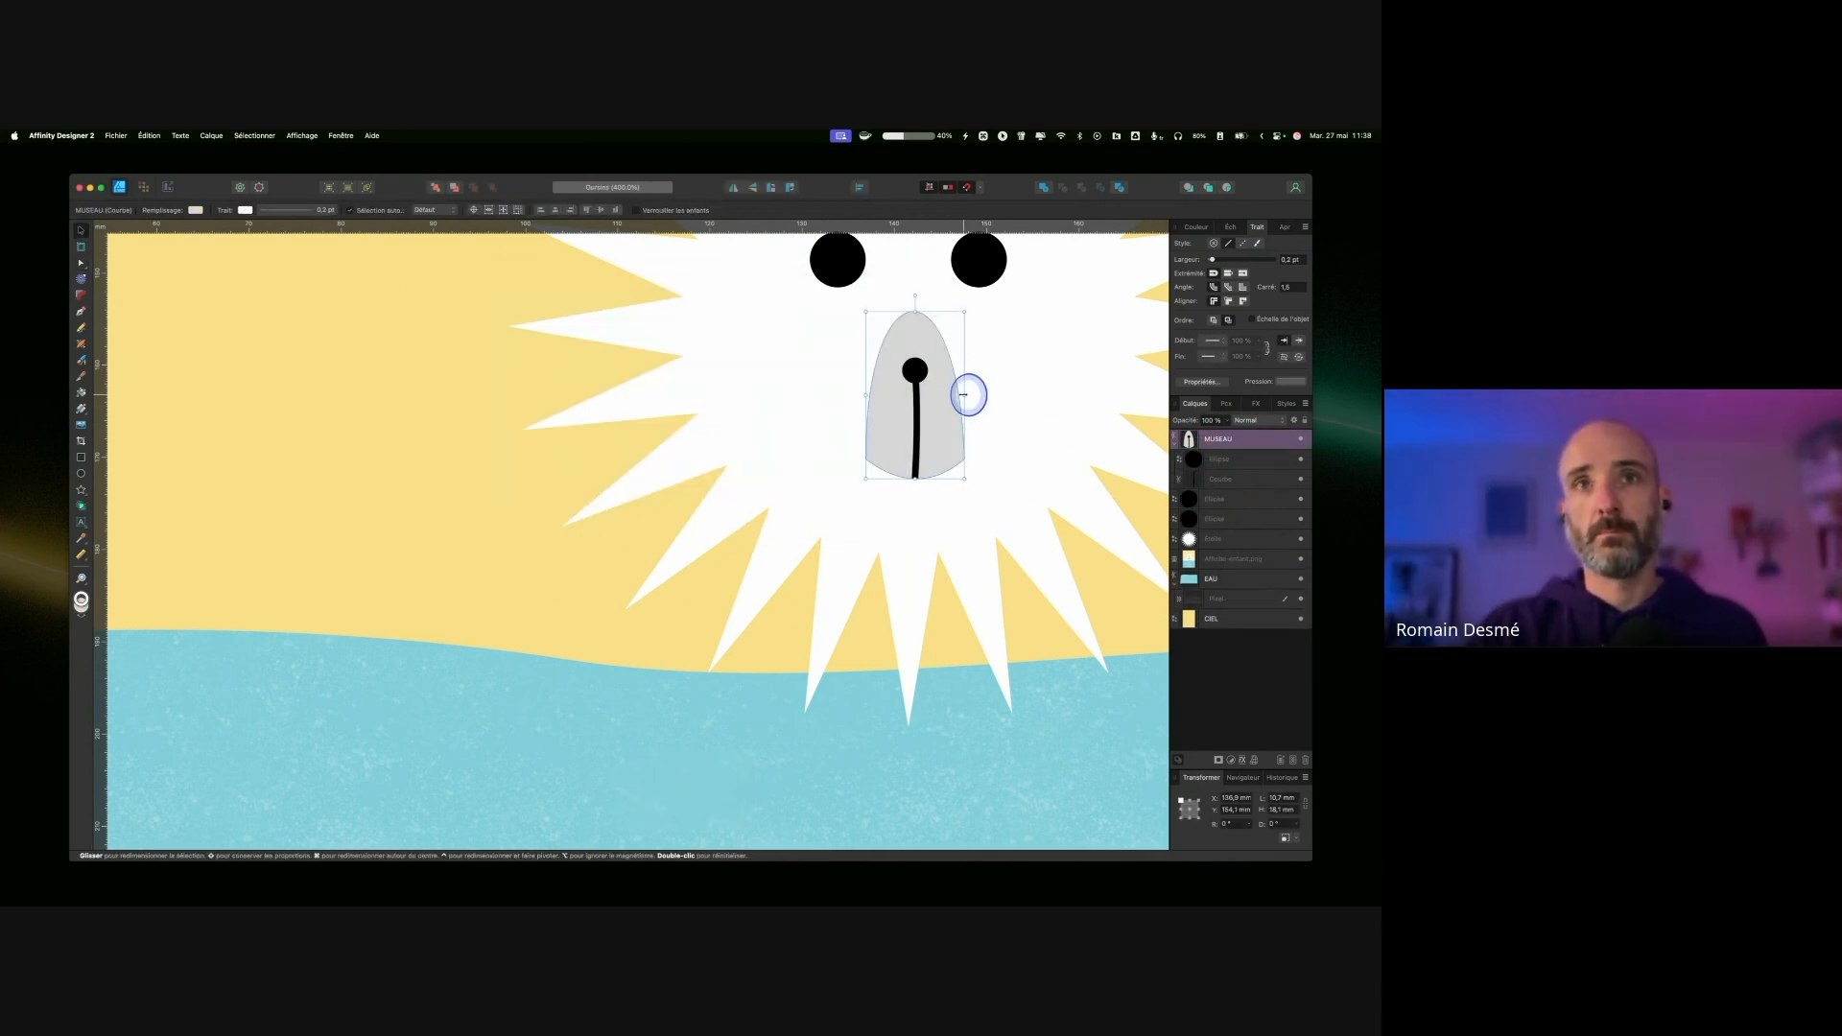
click(1190, 439)
click(82, 246)
click(872, 394)
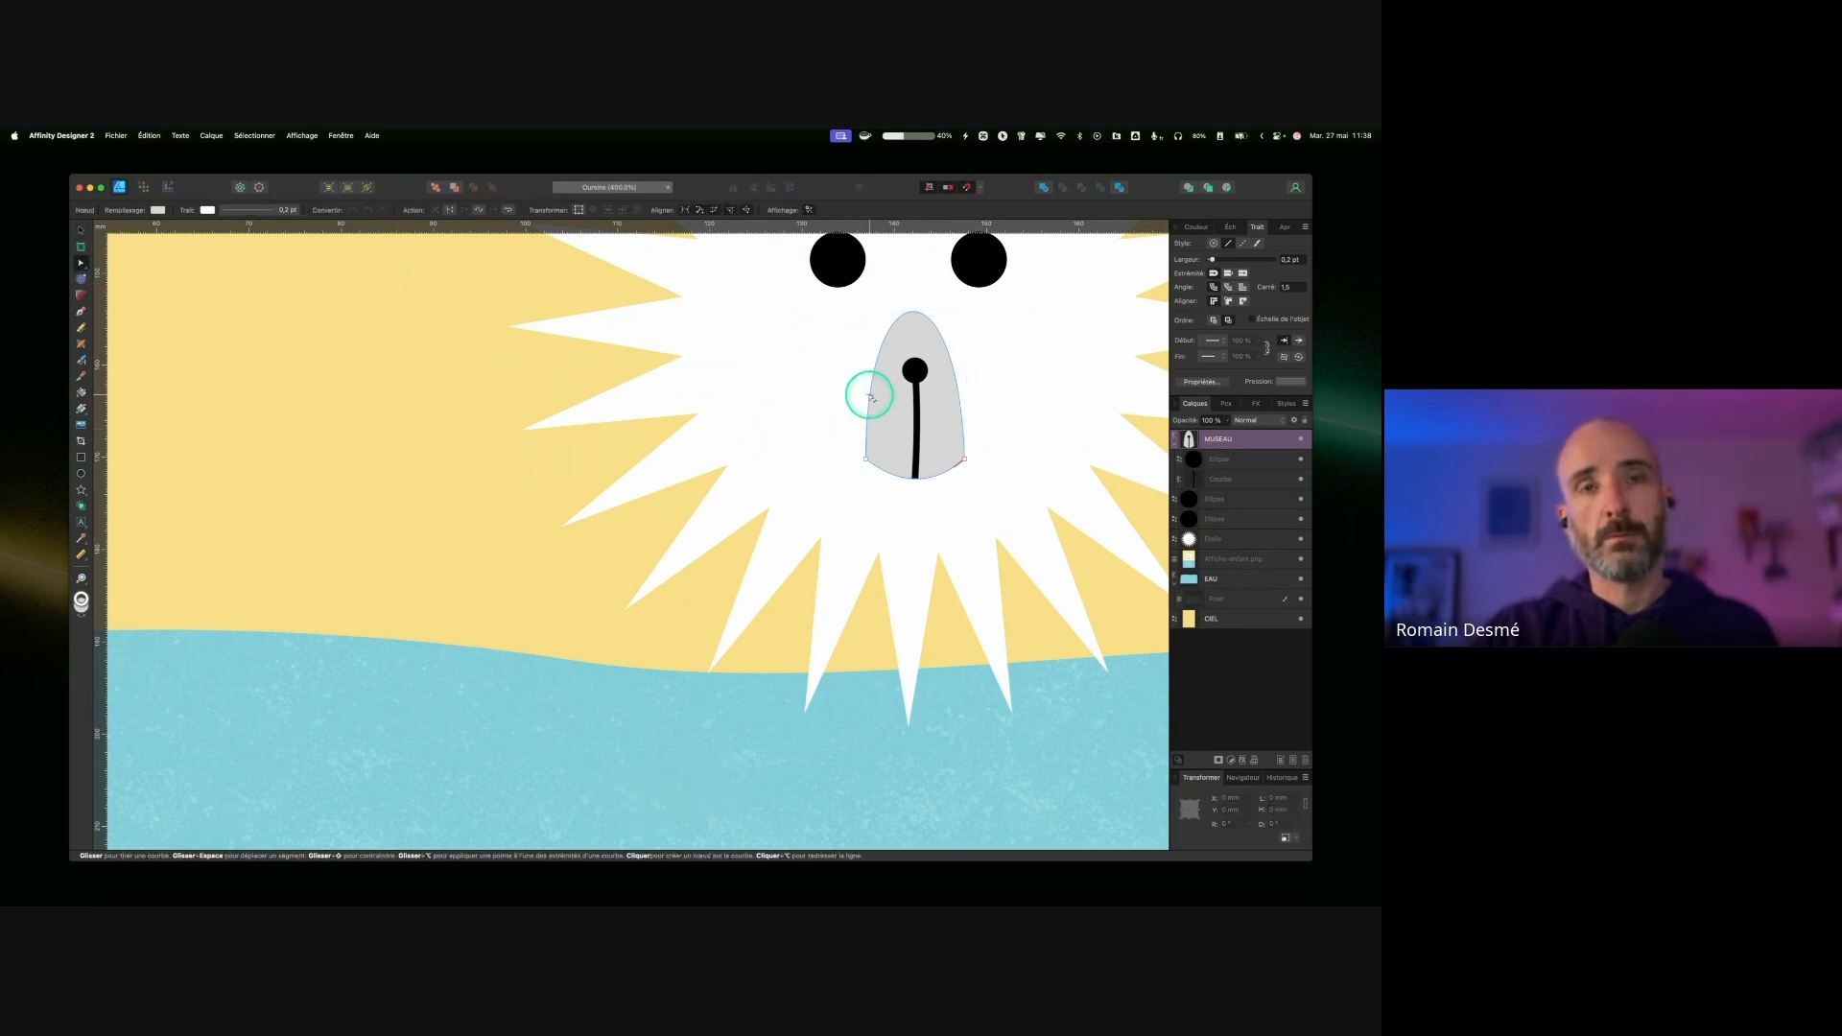
drag(914, 310, 916, 326)
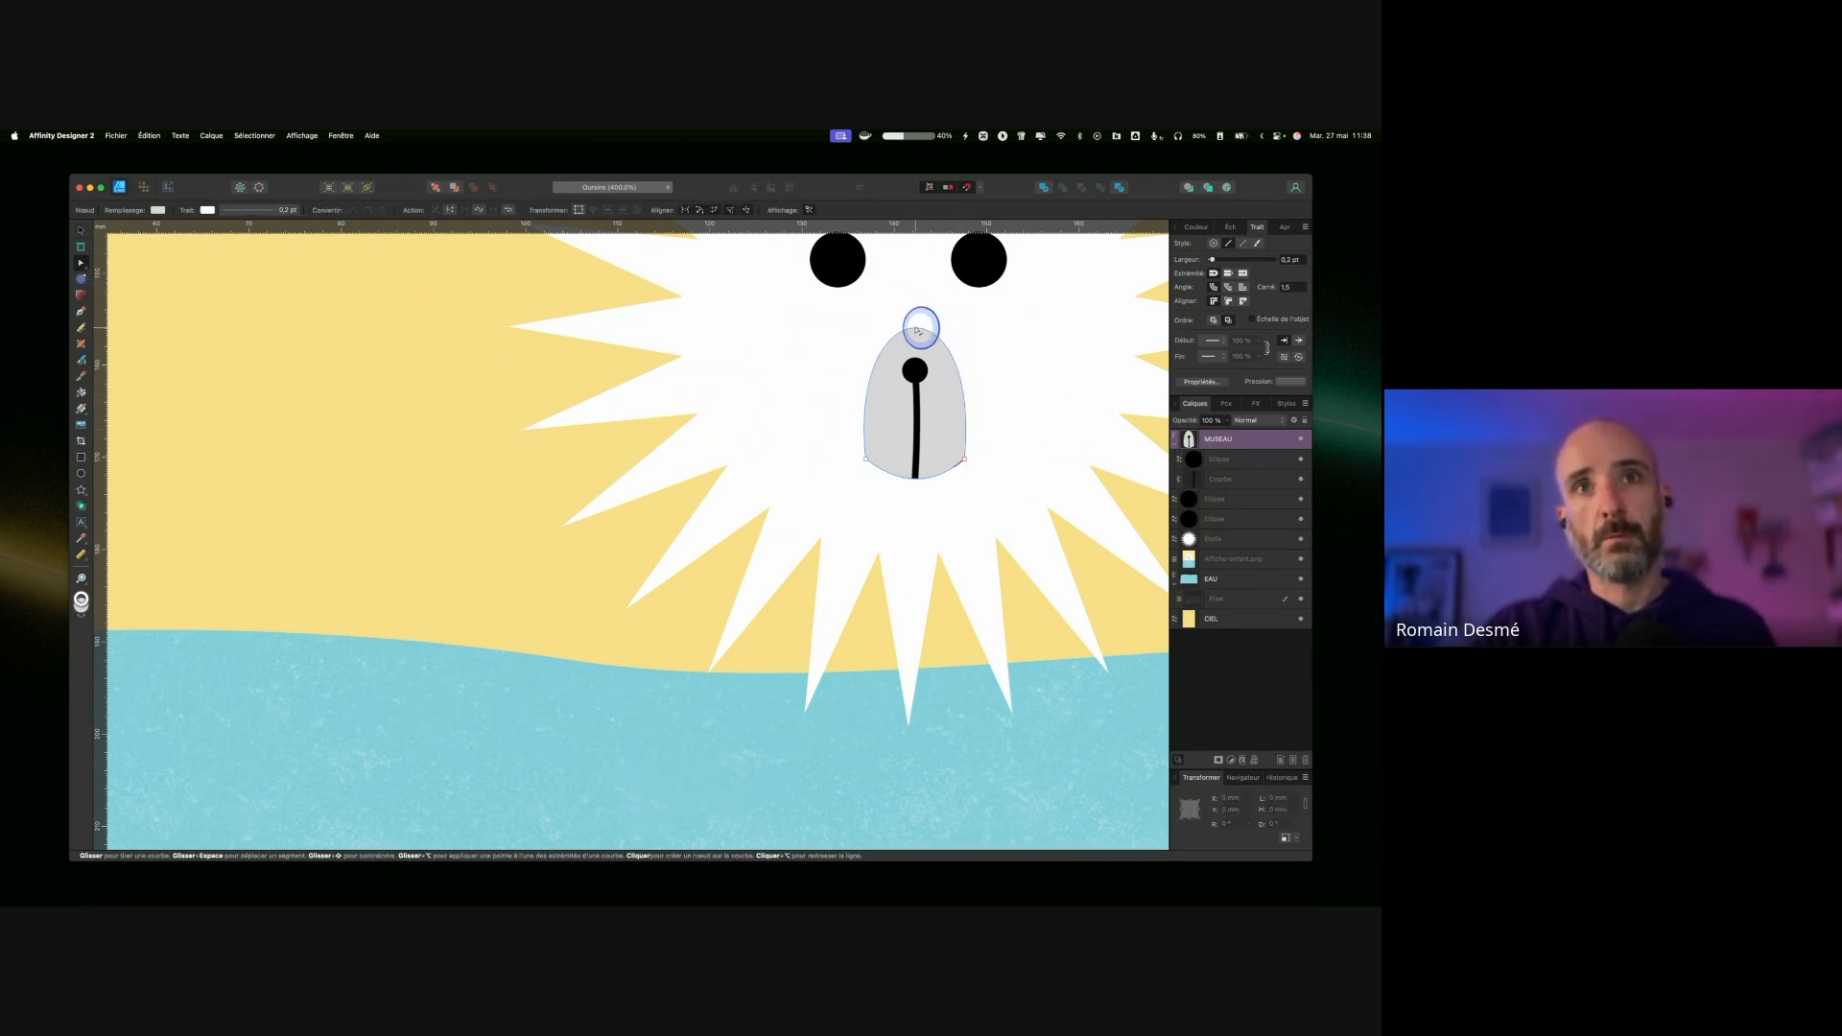
scroll(921, 331, up, 3)
click(1175, 441)
click(82, 230)
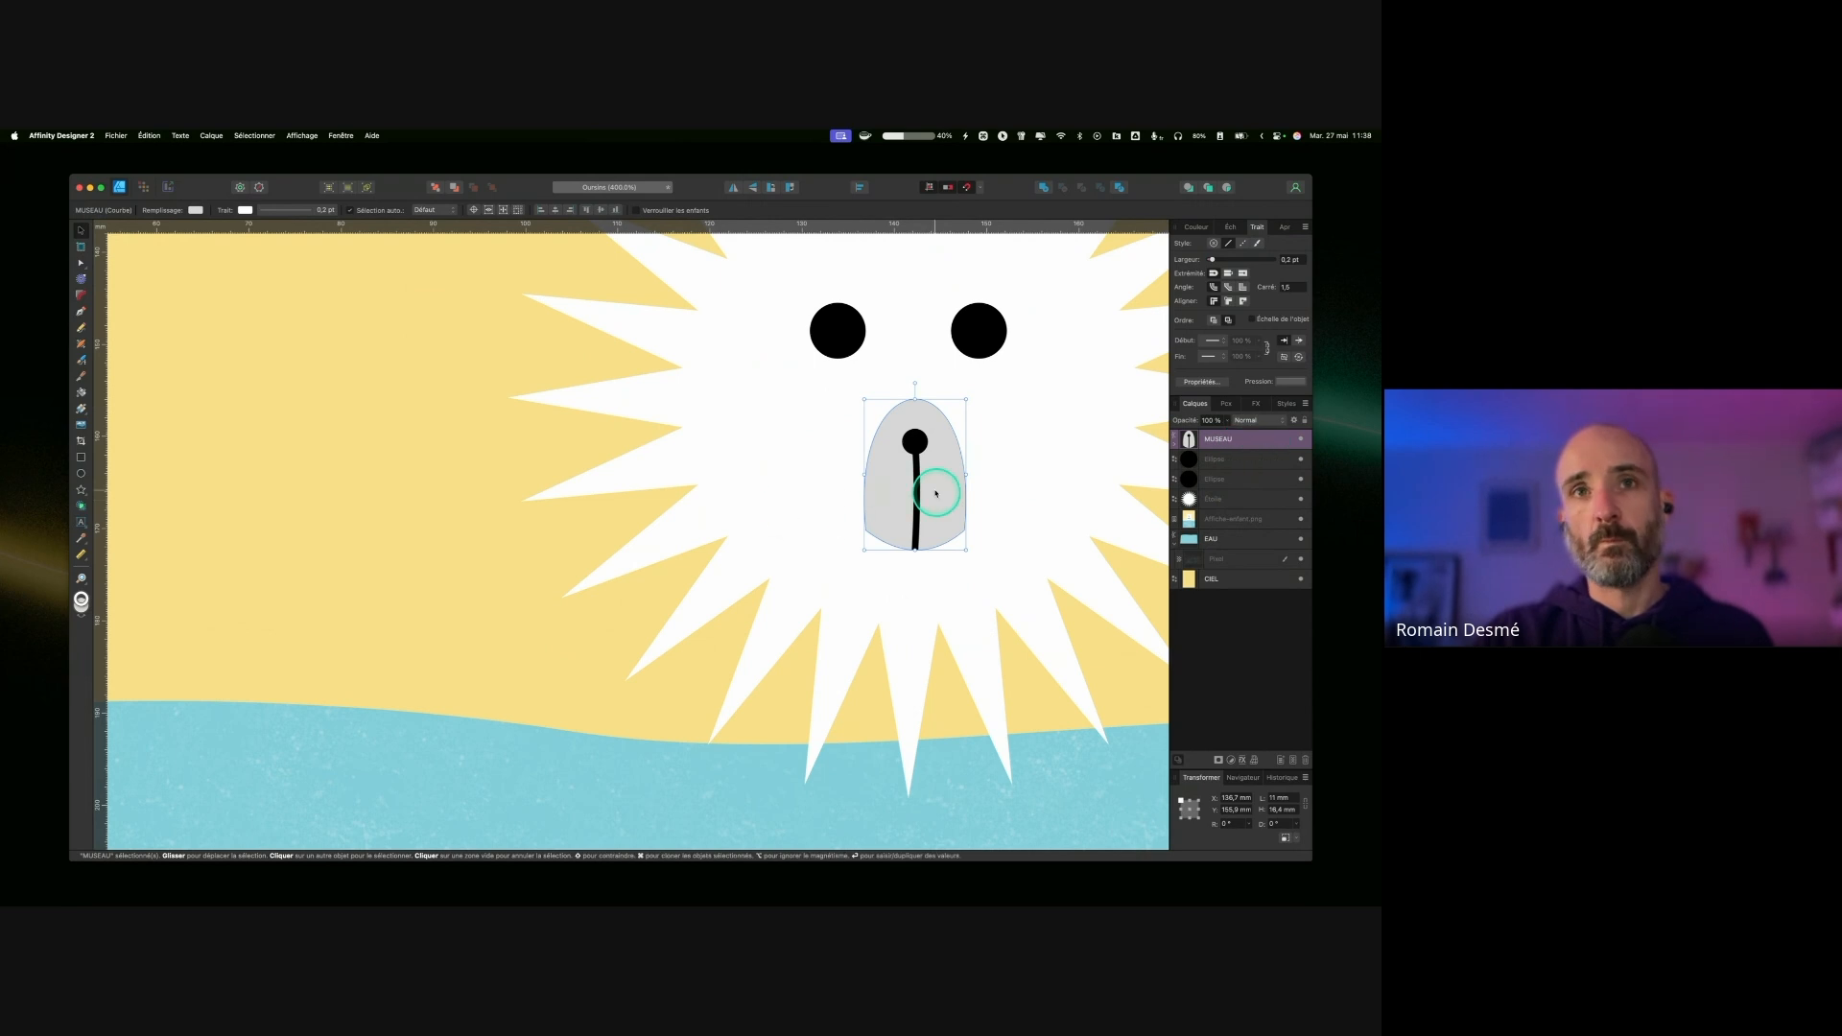
key(super+minus)
drag(784, 516, 781, 509)
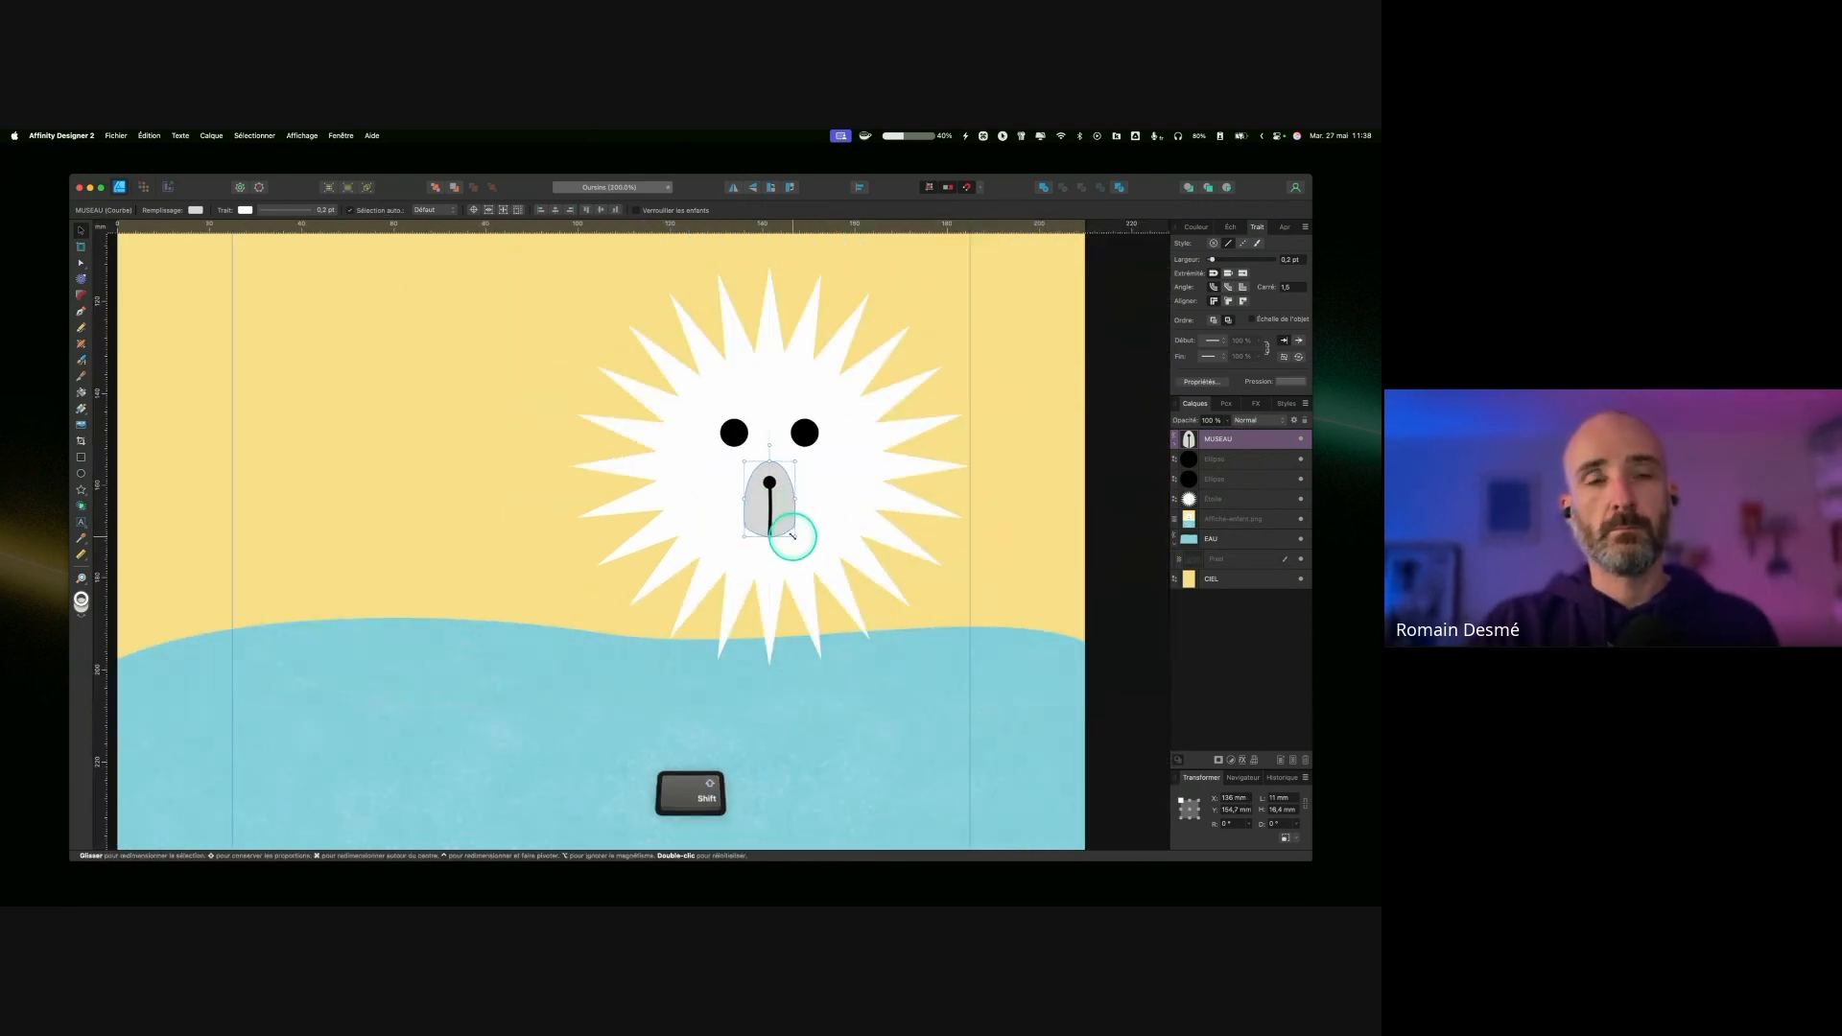
Step: Group the muzzle, both eyes and the star, and name the group OURSIN 1
shift+click(1219, 499)
key(super+g)
double_click(1218, 440)
text(OURSIN 1)
key(Return)
Step: Move the OURSIN 1 group down and to the left, across the water's surface line
key(super+minus)
key(super+minus)
key(super+minus)
drag(673, 499, 573, 566)
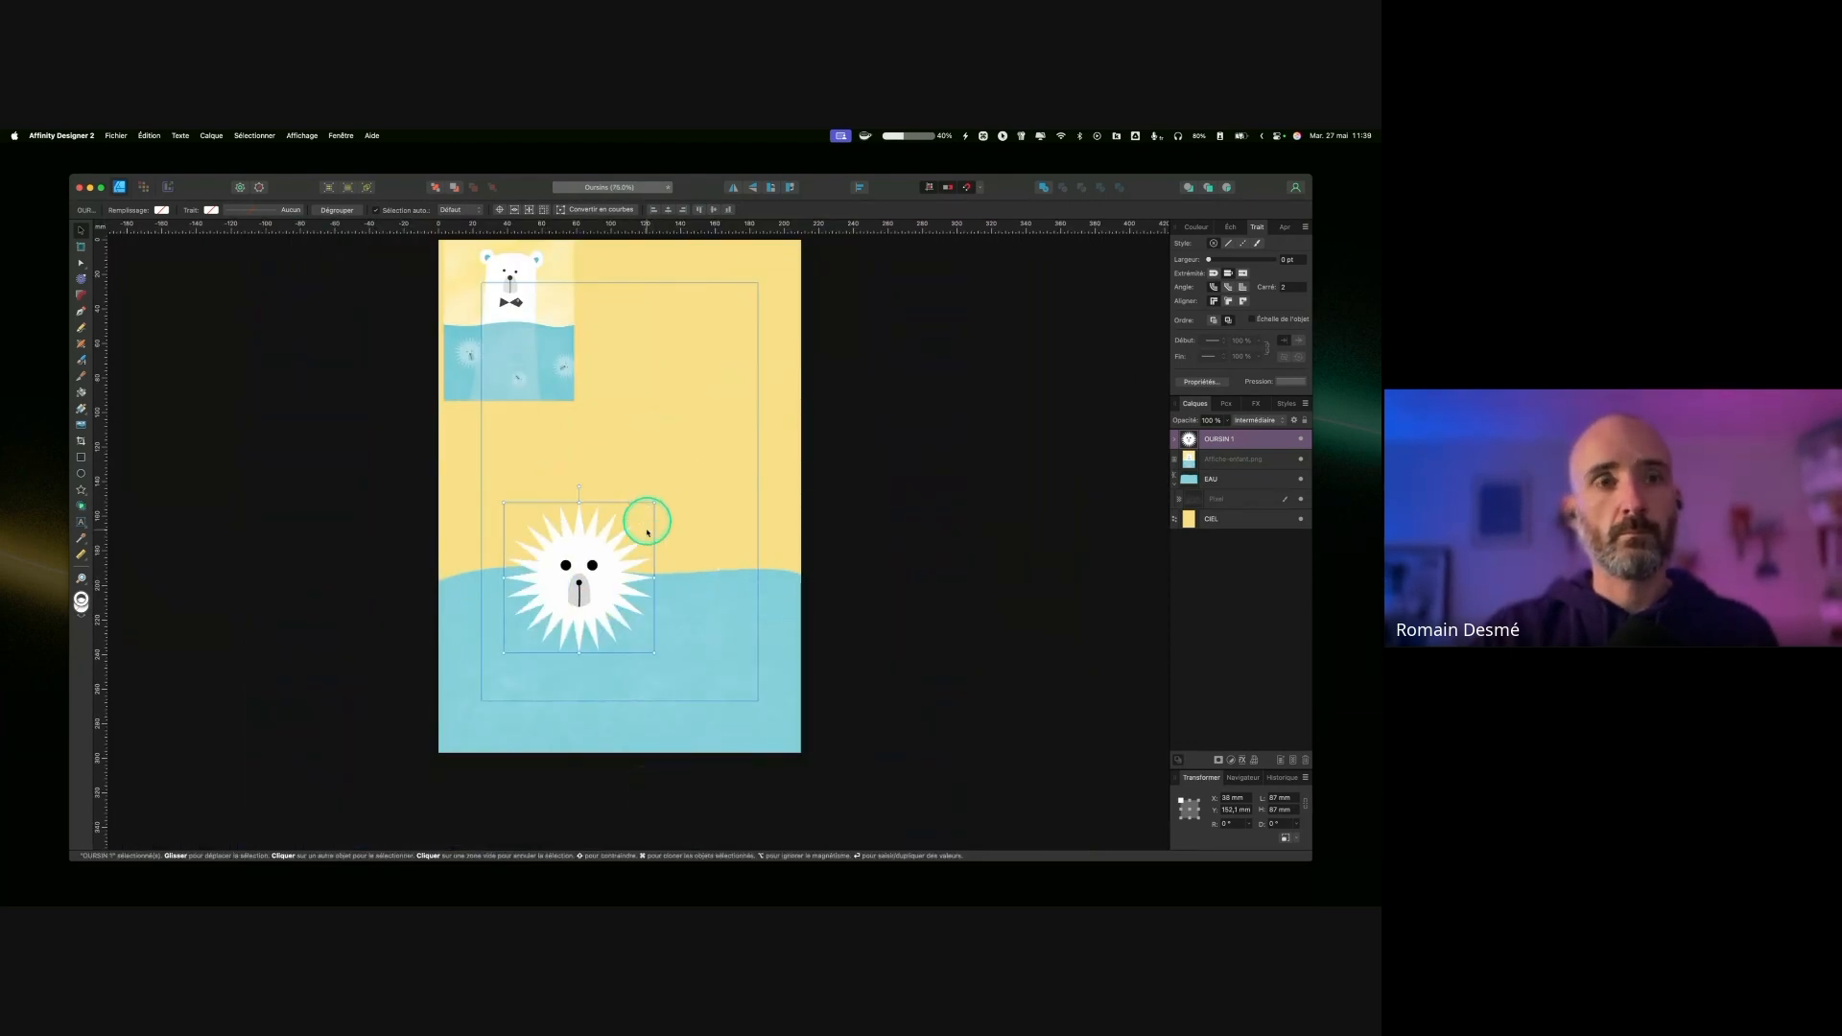
Step: Make the mouth line's stroke scale with the object
click(1174, 439)
click(1179, 460)
click(1252, 500)
click(1254, 322)
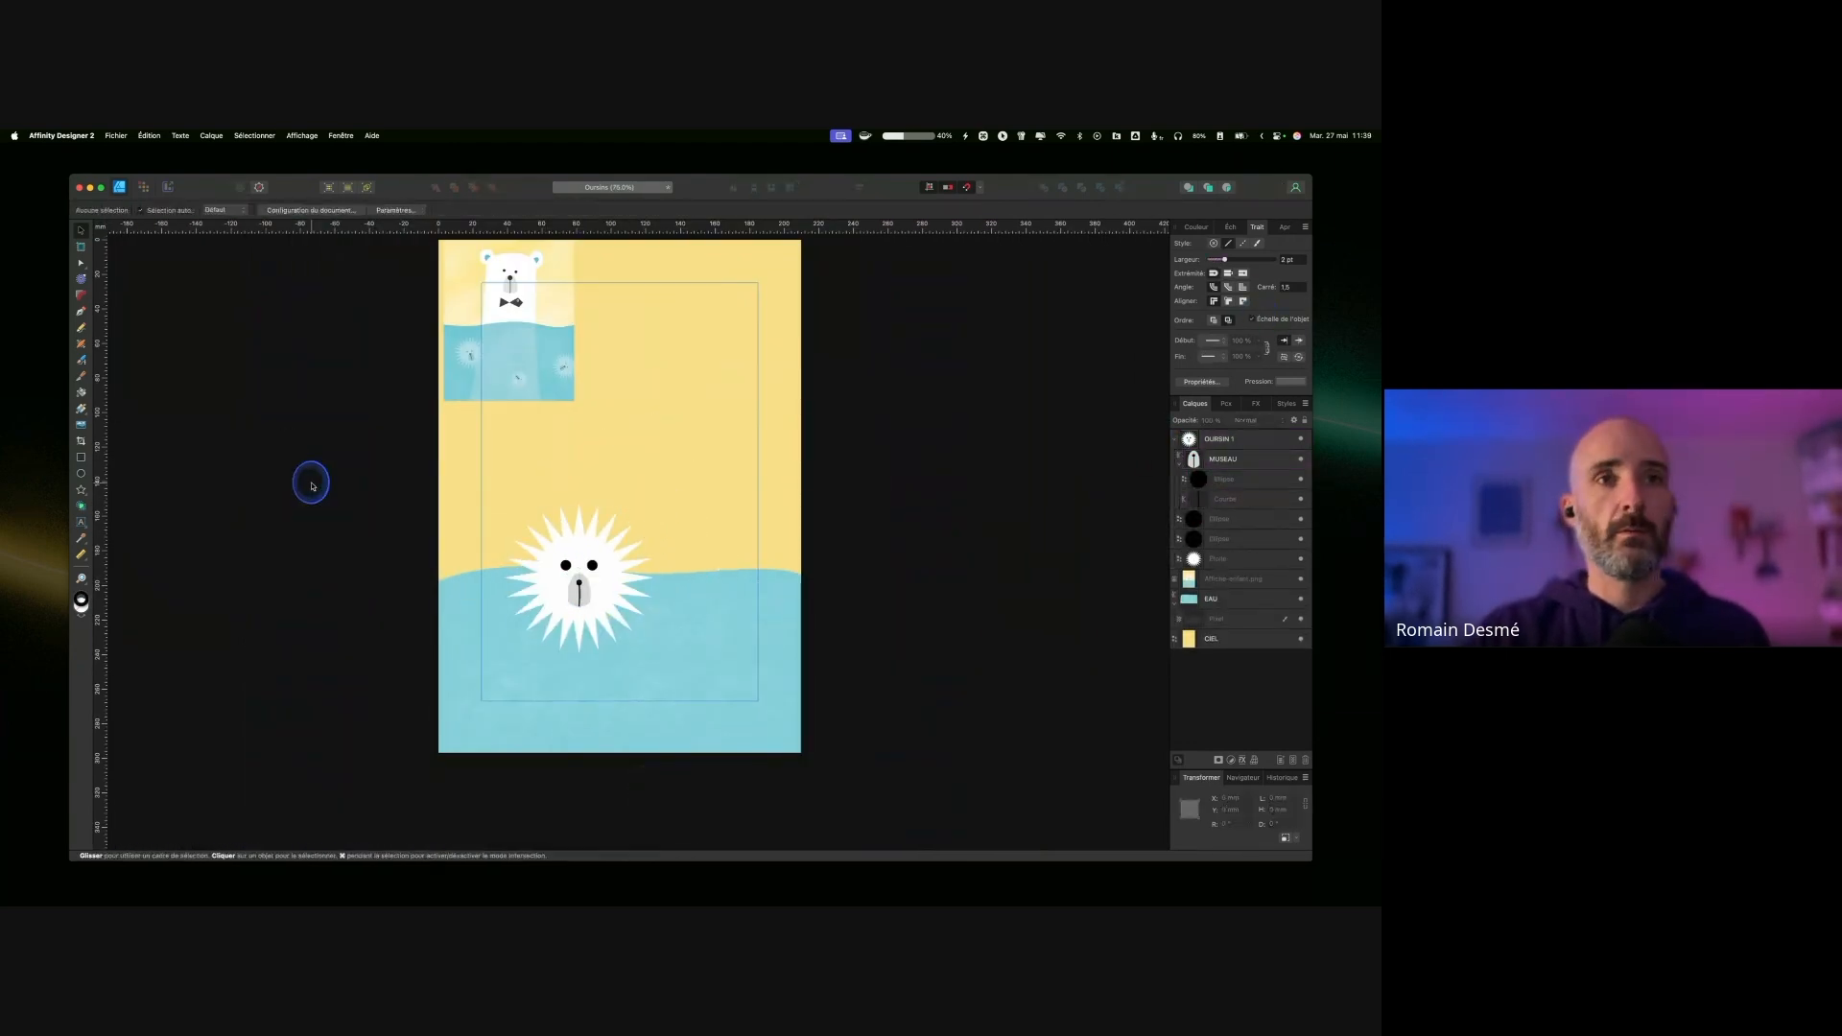
Step: Shrink the OURSIN 1 group to about 54 mm wide and place it in the water on the page's left side
click(1174, 439)
click(1189, 439)
drag(654, 507, 553, 646)
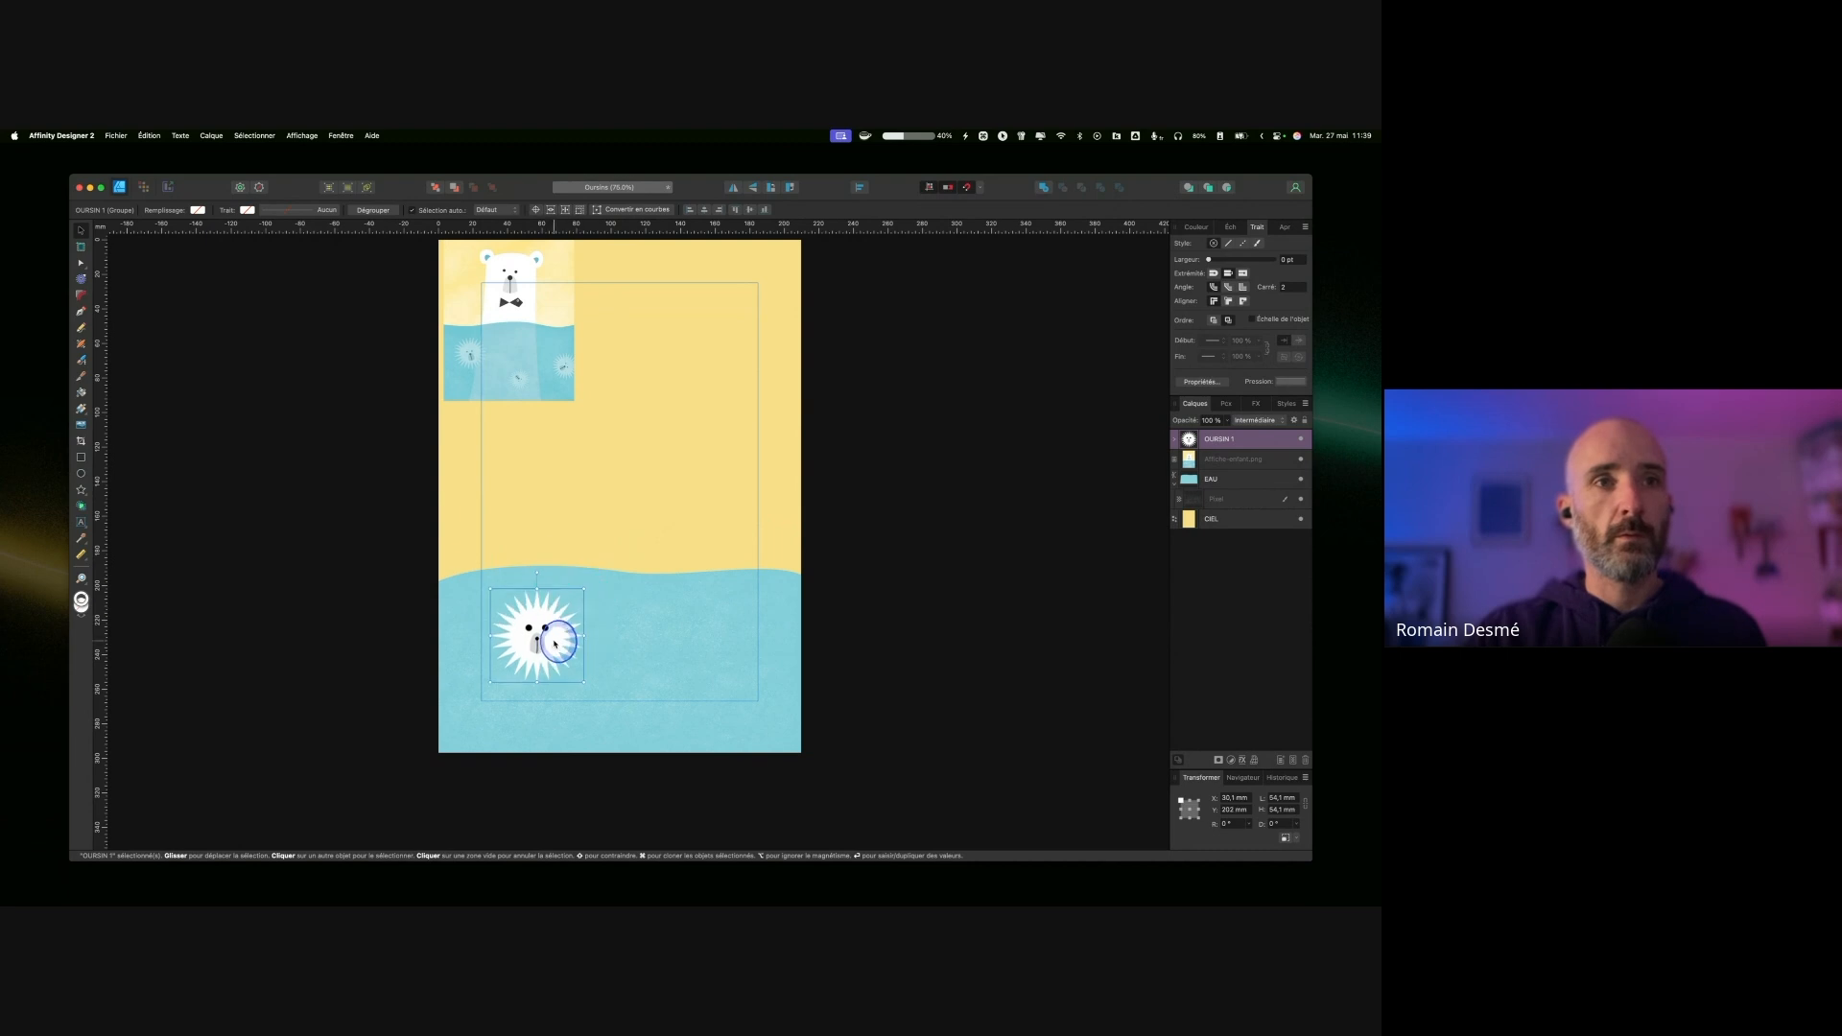
Step: Tilt the large urchin and add two smaller rotated copies of it in the water to its right
drag(530, 572, 671, 635)
drag(617, 576, 714, 583)
key(super+z)
key(super+j)
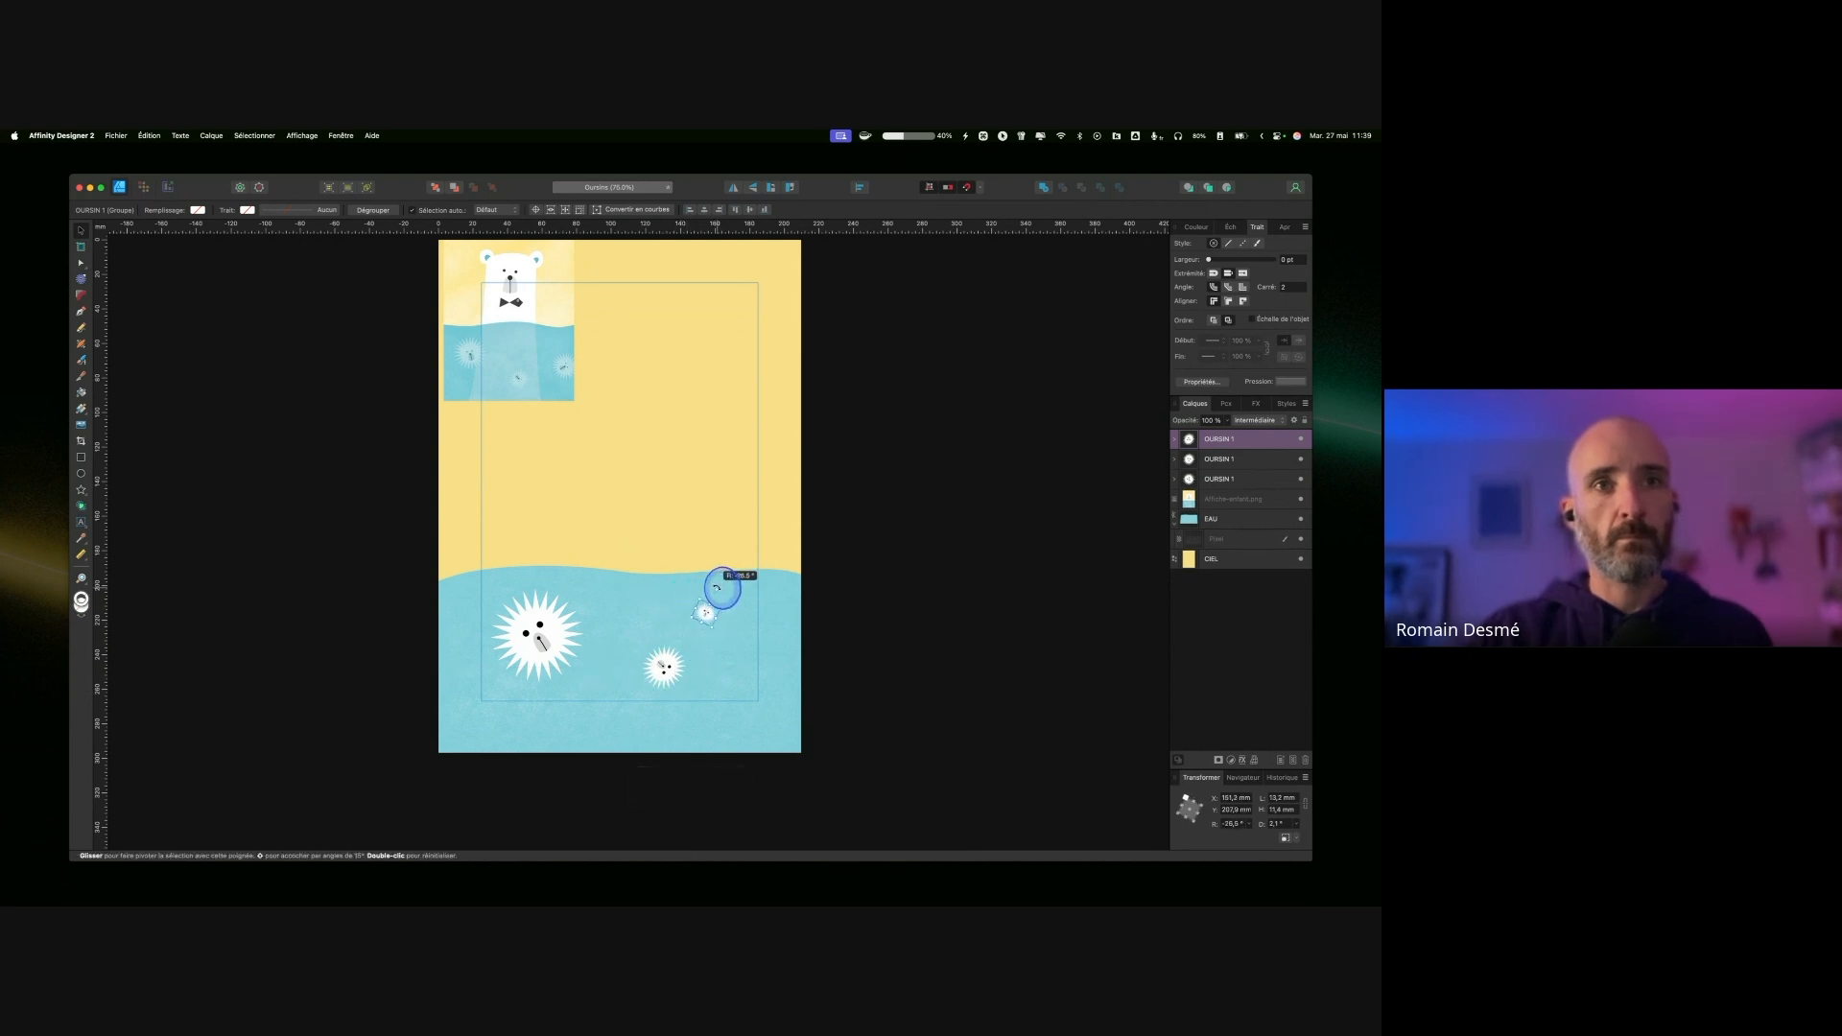
key(super+1)
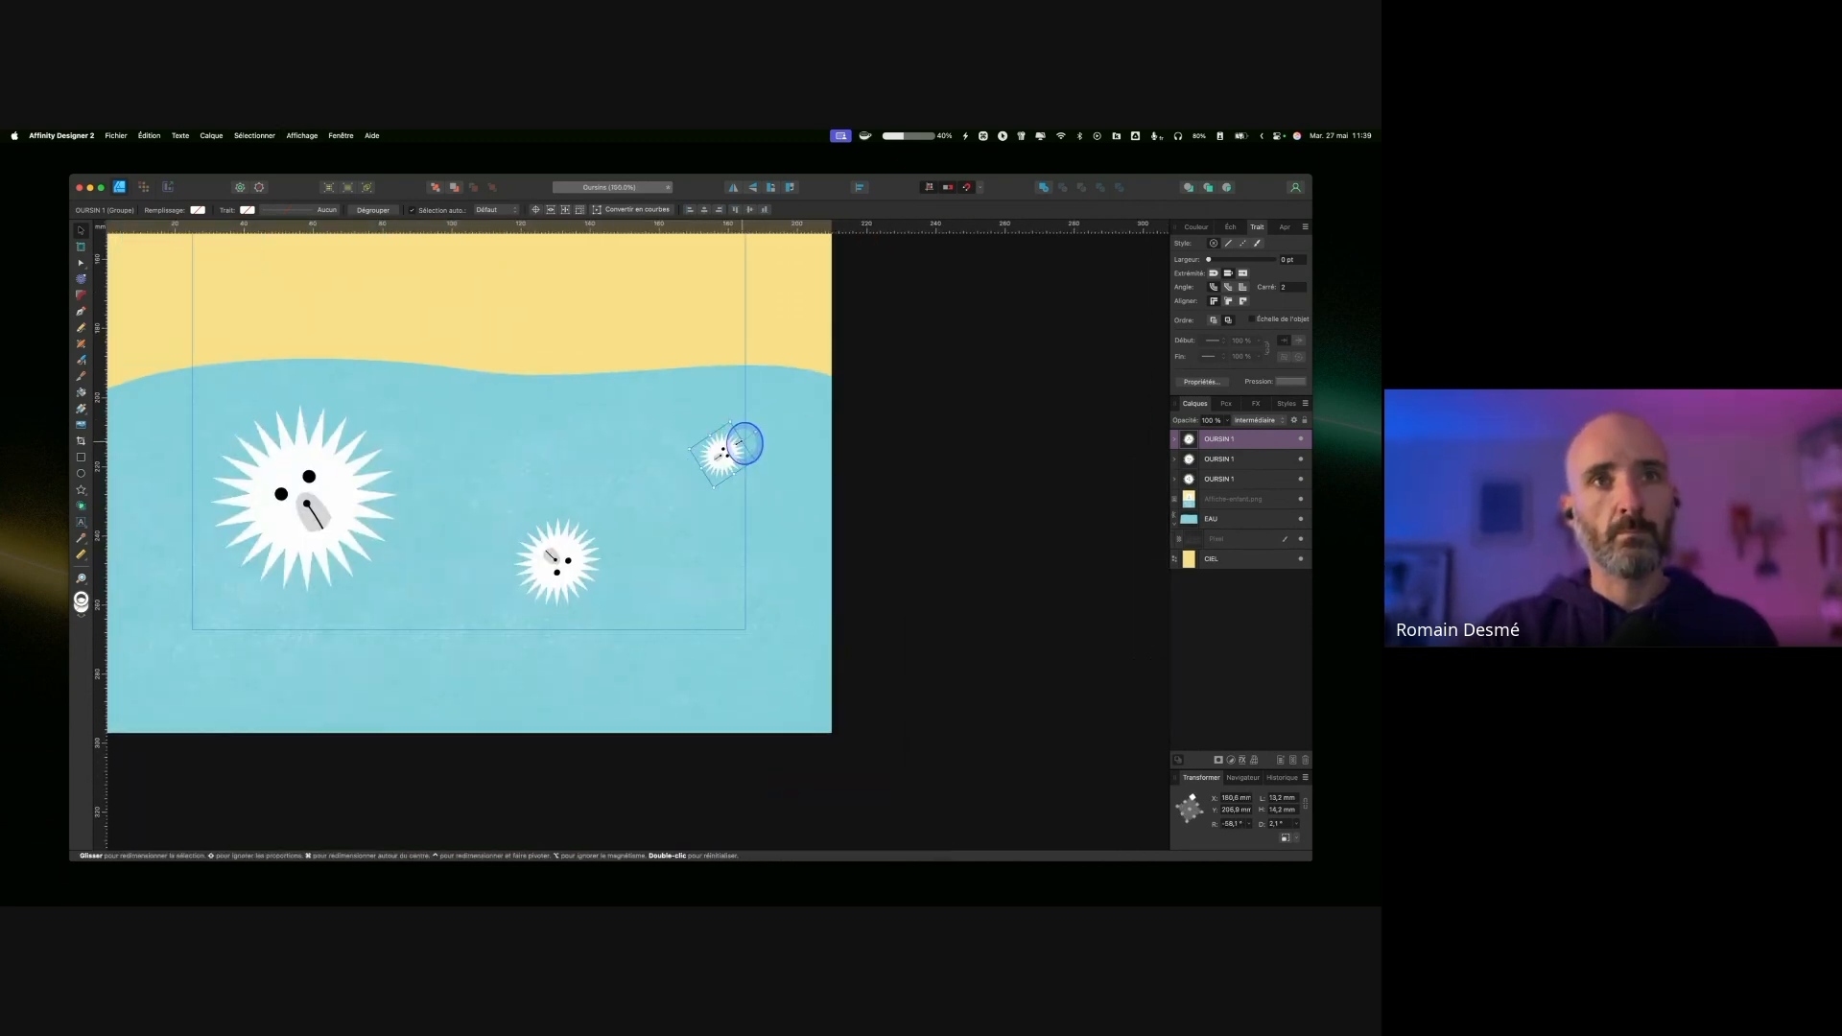
Step: Enlarge the rightmost urchin to about 32 mm and let it slightly overlap the page's right edge
drag(751, 461, 862, 495)
scroll(793, 548, up, 3)
key(super+minus)
key(super+minus)
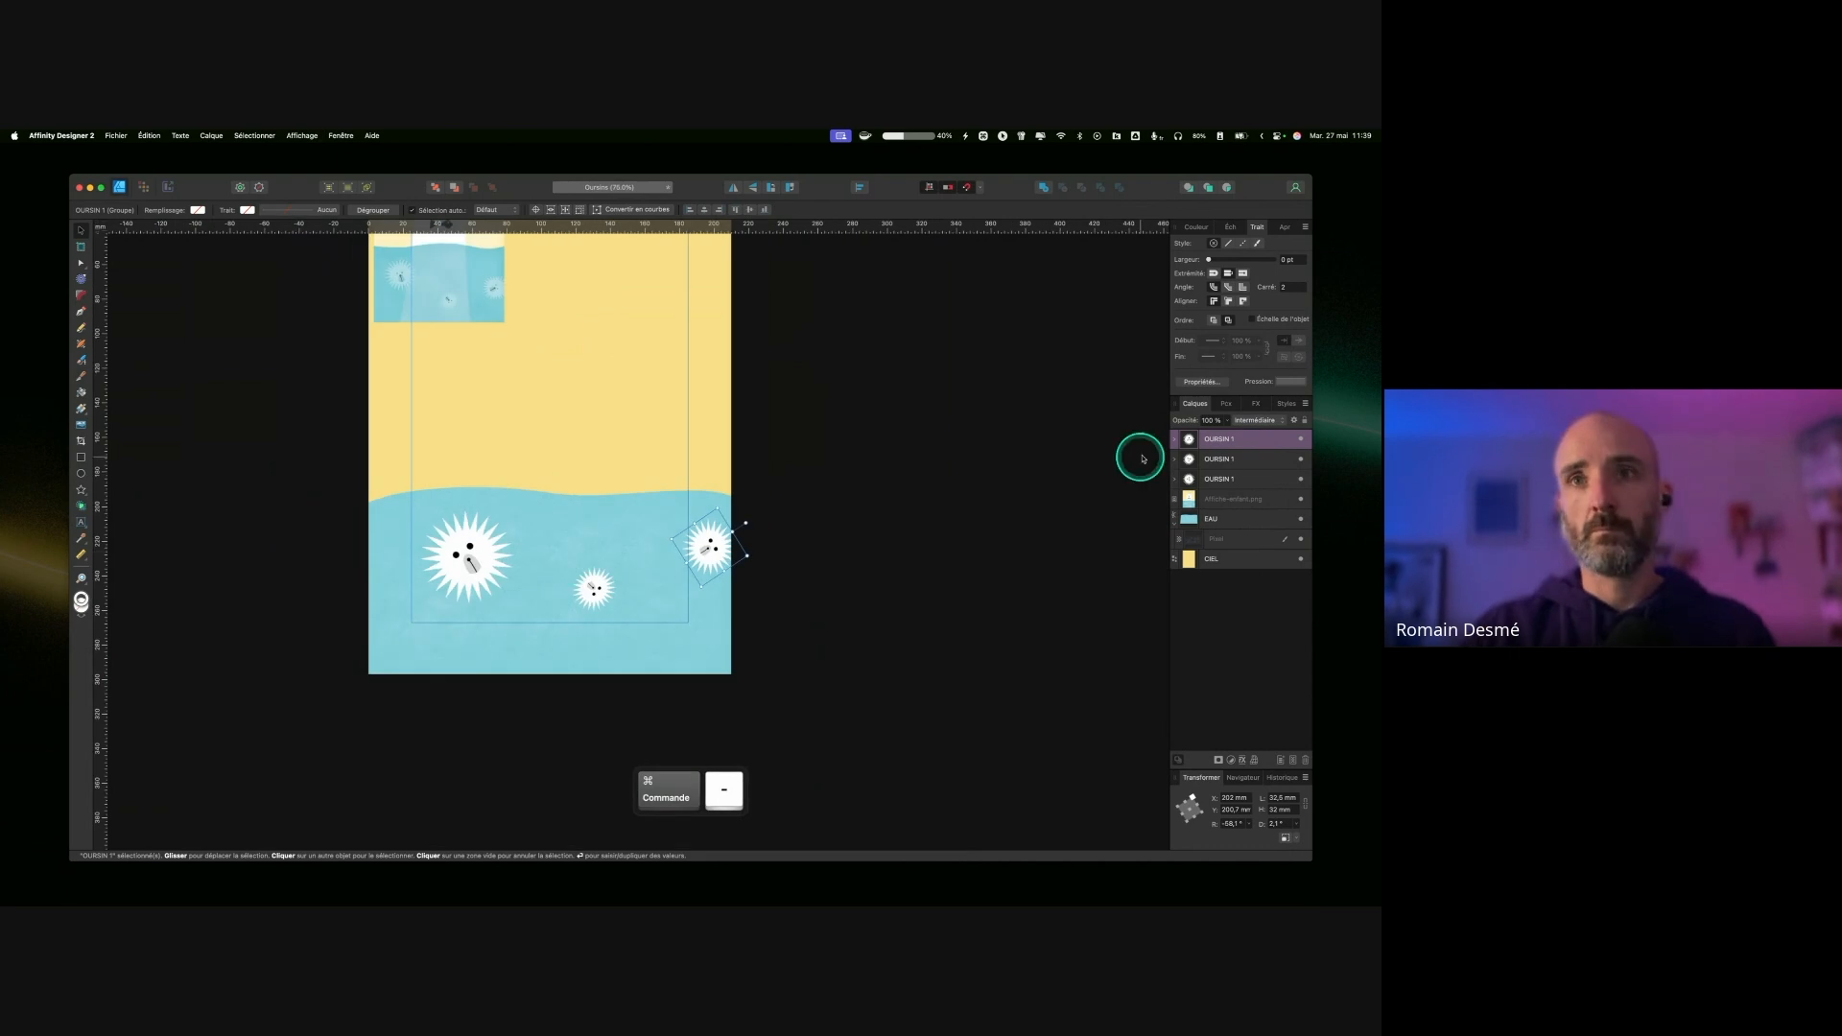
Step: Rename the two copied urchin groups OURSIN 2 and OURSIN 3
shift+click(1246, 479)
click(1245, 461)
double_click(1245, 460)
key(Right)
double_click(1238, 439)
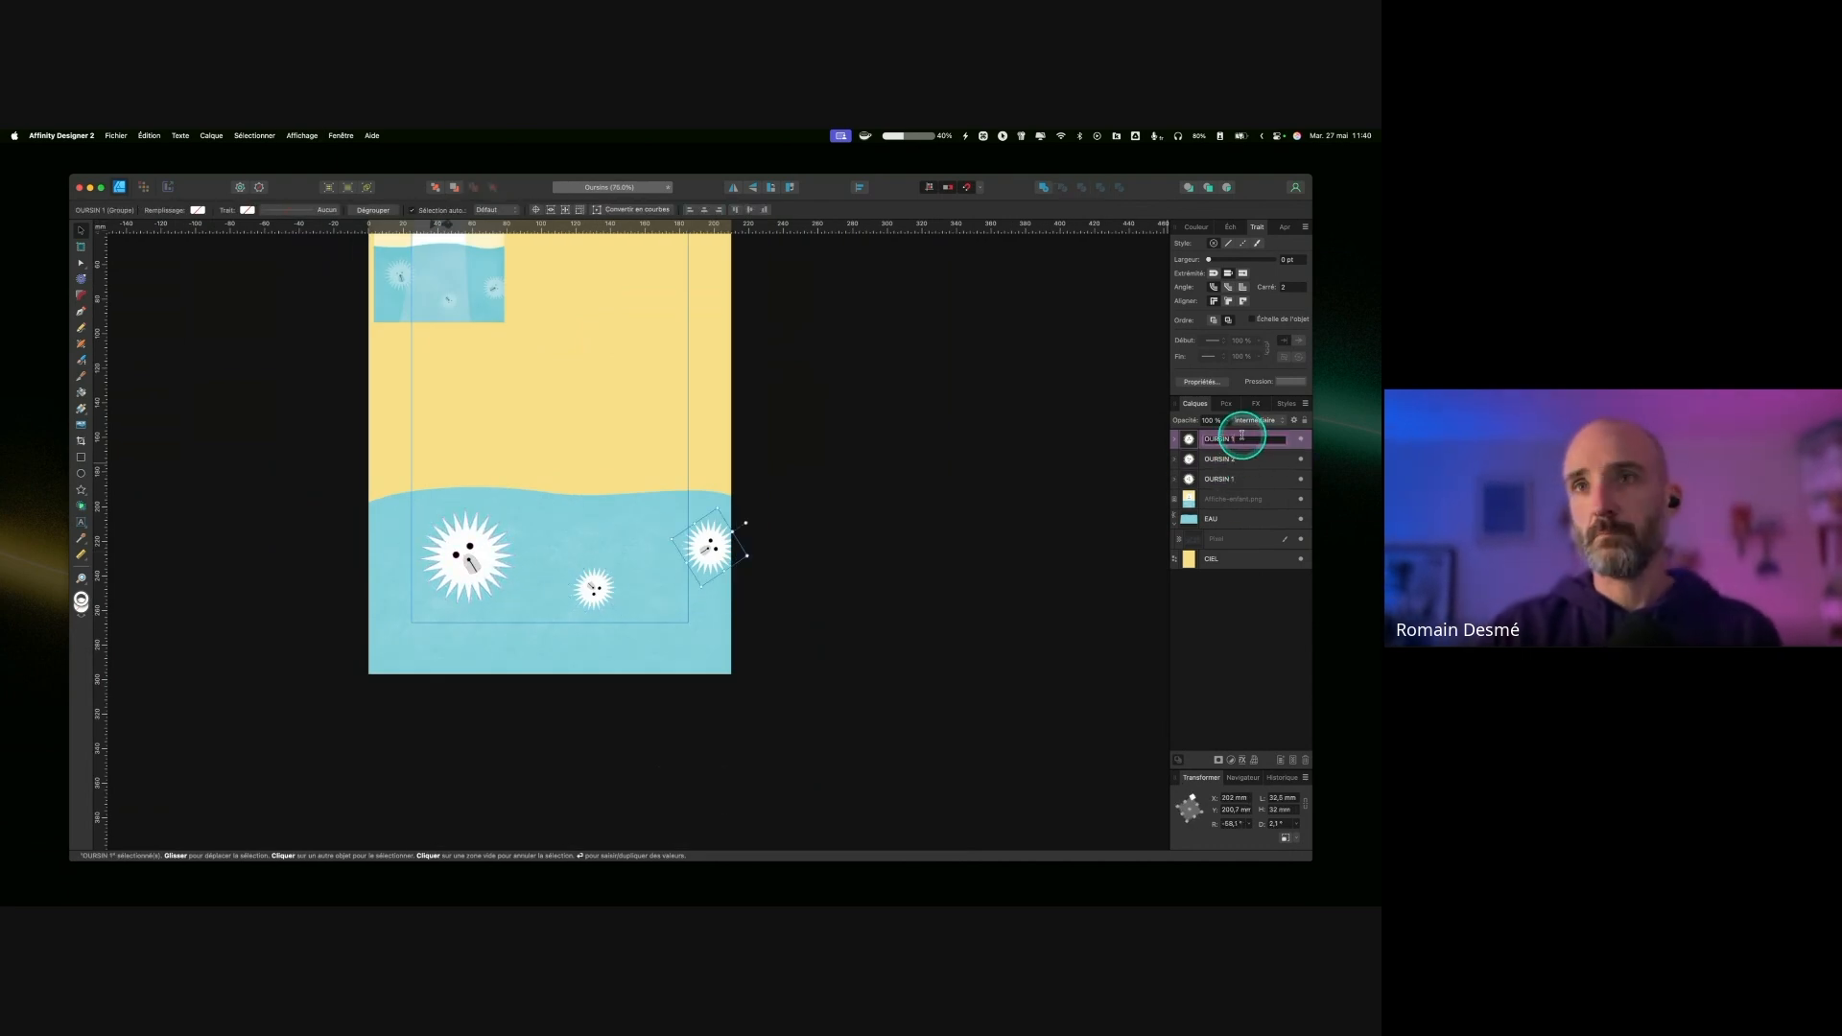
Step: Group the three urchins and name the group OURSINS
shift+click(1234, 479)
key(super+g)
double_click(1223, 439)
text(OURSINS)
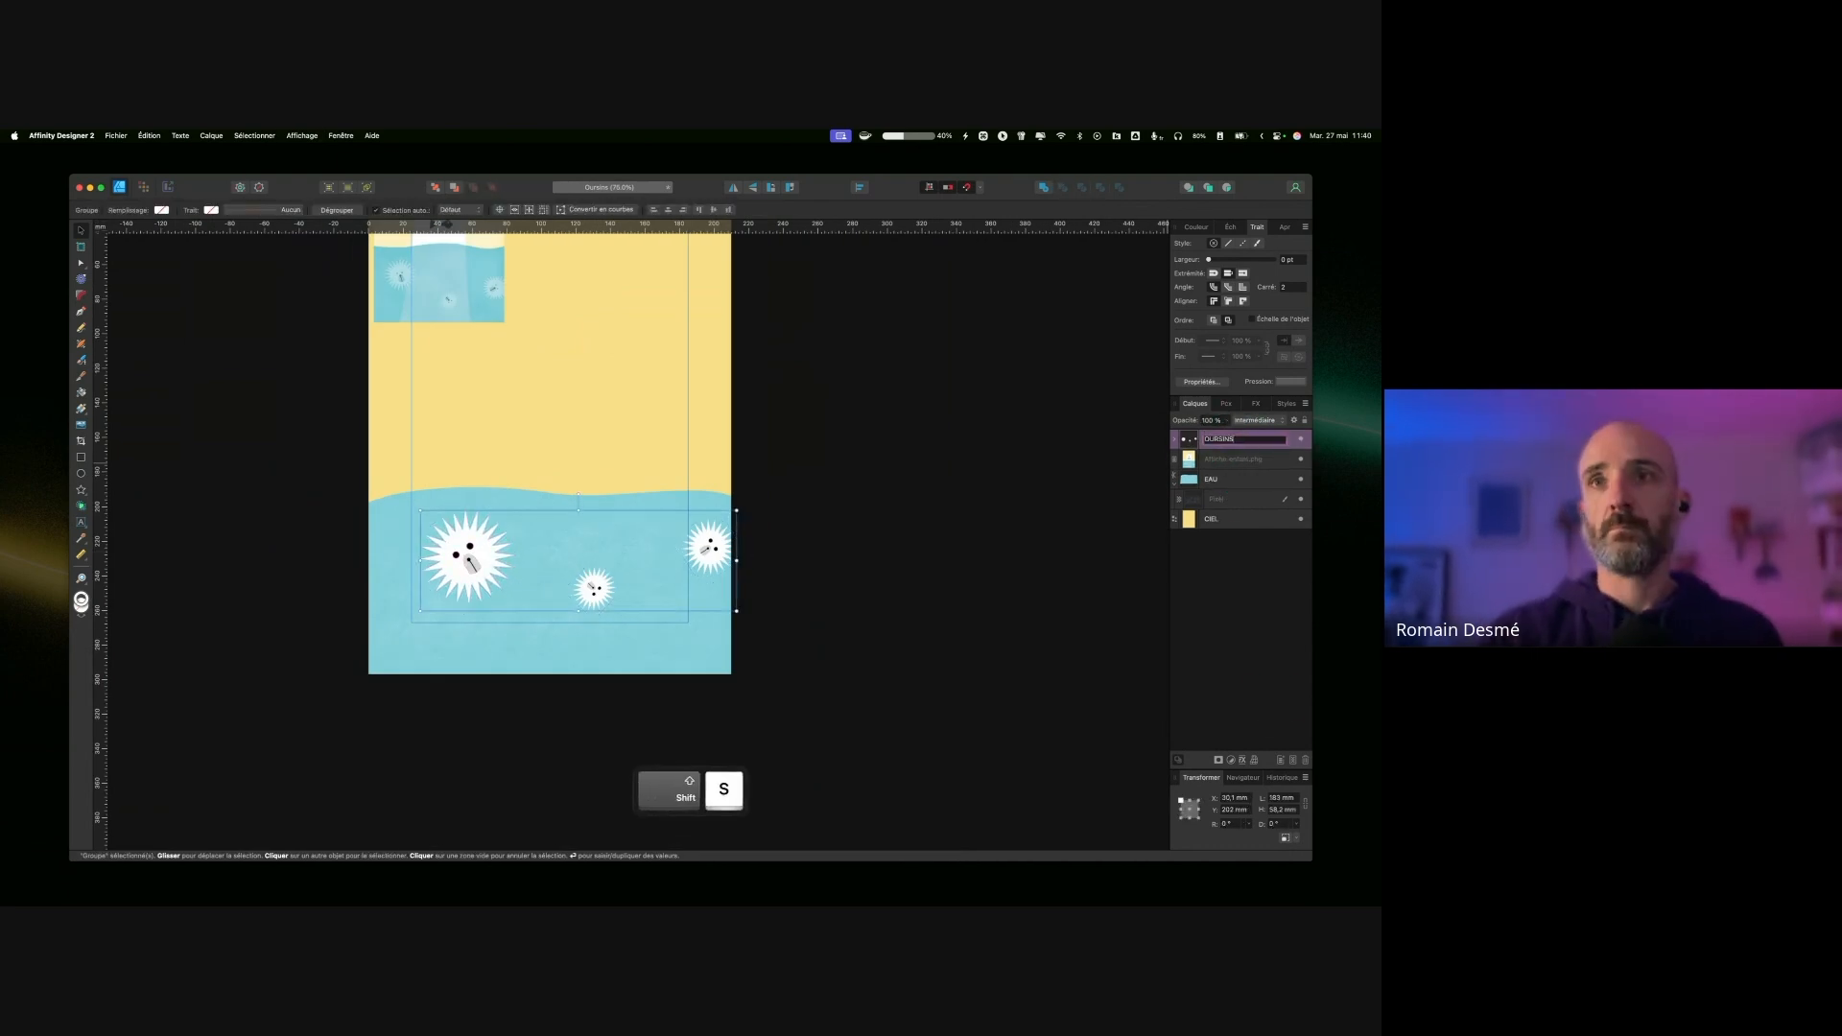
Step: Move the OURSINS group beneath the reference image layer and set its opacity to 60%
click(1229, 440)
drag(1239, 486, 1180, 432)
key(super+z)
key(super+z)
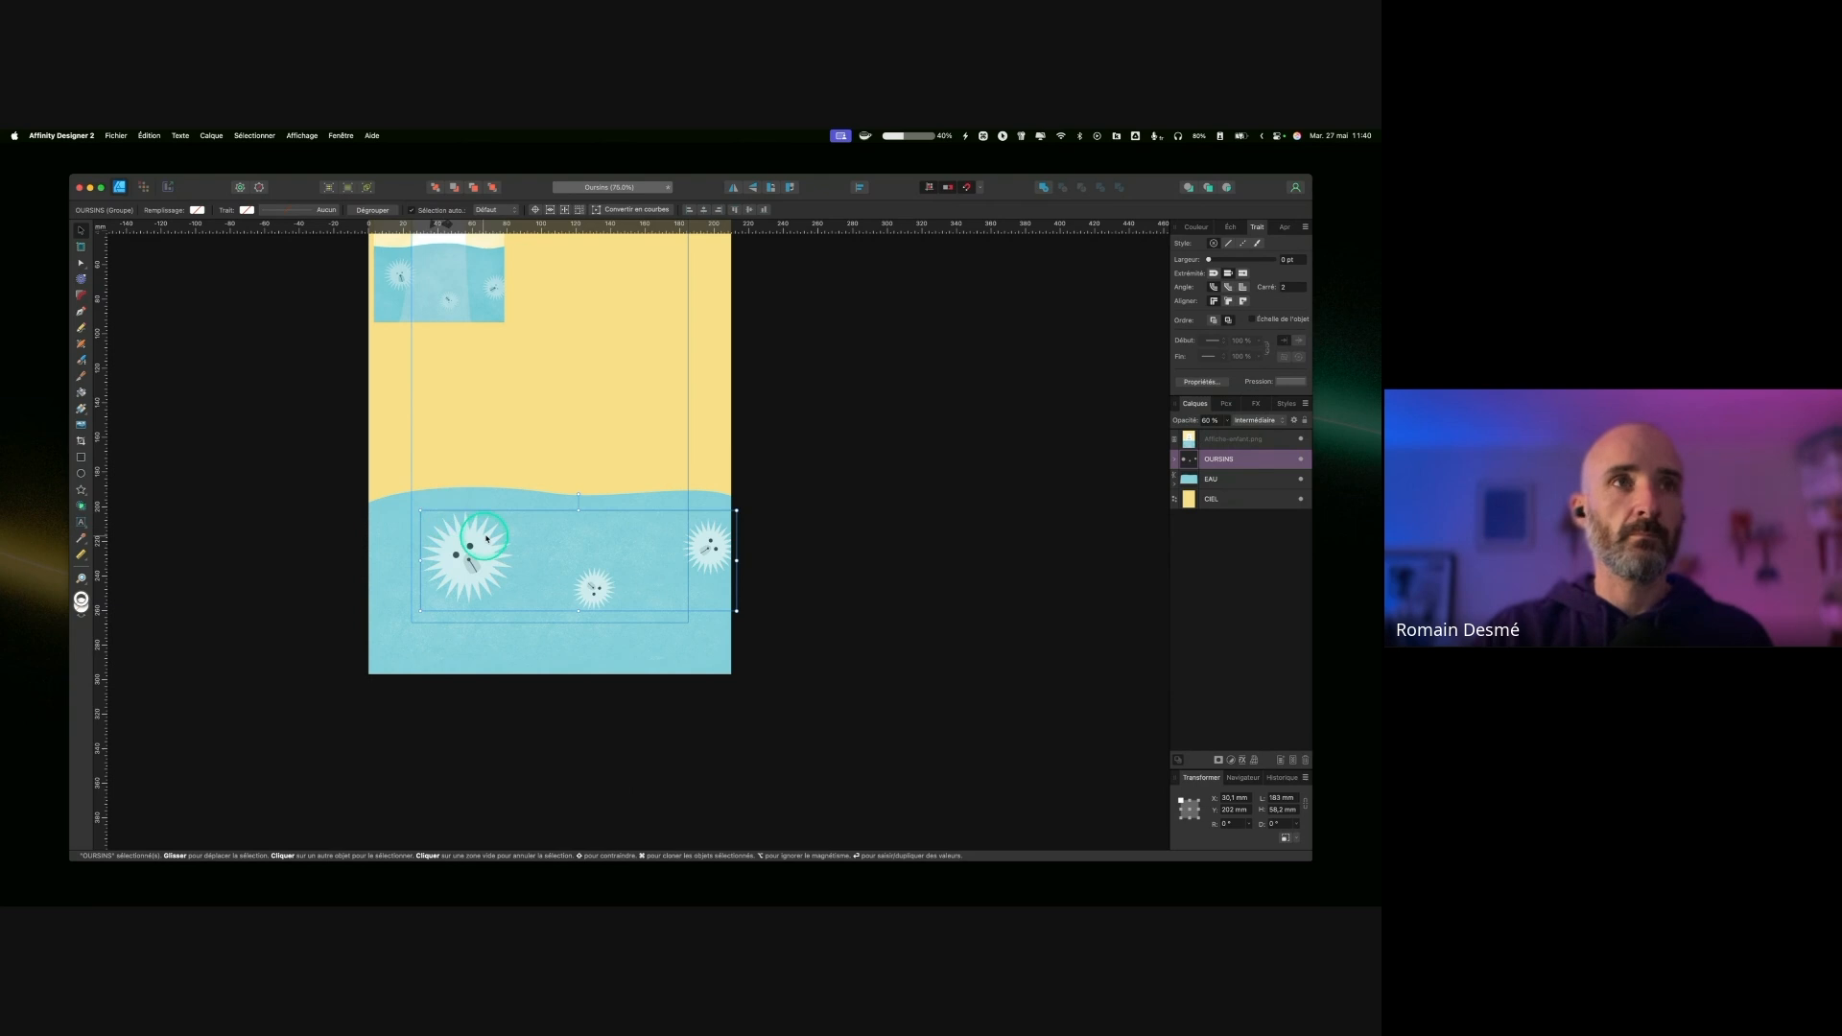
Step: Deselect the urchins and save the document
key(Escape)
scroll(629, 452, up, 3)
key(super+s)
Step: Draw a closed, tall outline for the bear's body, widening towards the page's bottom edge, with the Pen tool
key(p)
click(527, 393)
click(633, 393)
scroll(614, 576, right, 5)
scroll(557, 777, left, 3)
click(325, 798)
Step: Give the bear's body a white fill and no outline
click(80, 262)
click(1195, 226)
click(1193, 240)
click(1178, 305)
Step: Round the top and curve the sides of the bear's body with the Node tool, and position it mid-page over the water
drag(437, 392, 435, 374)
drag(365, 526, 375, 526)
drag(503, 572, 497, 572)
click(81, 231)
drag(397, 356, 417, 447)
Step: Group the muzzle and eyes inside OURSIN 1 and bring a duplicate of them to the top of the layer stack
click(1174, 432)
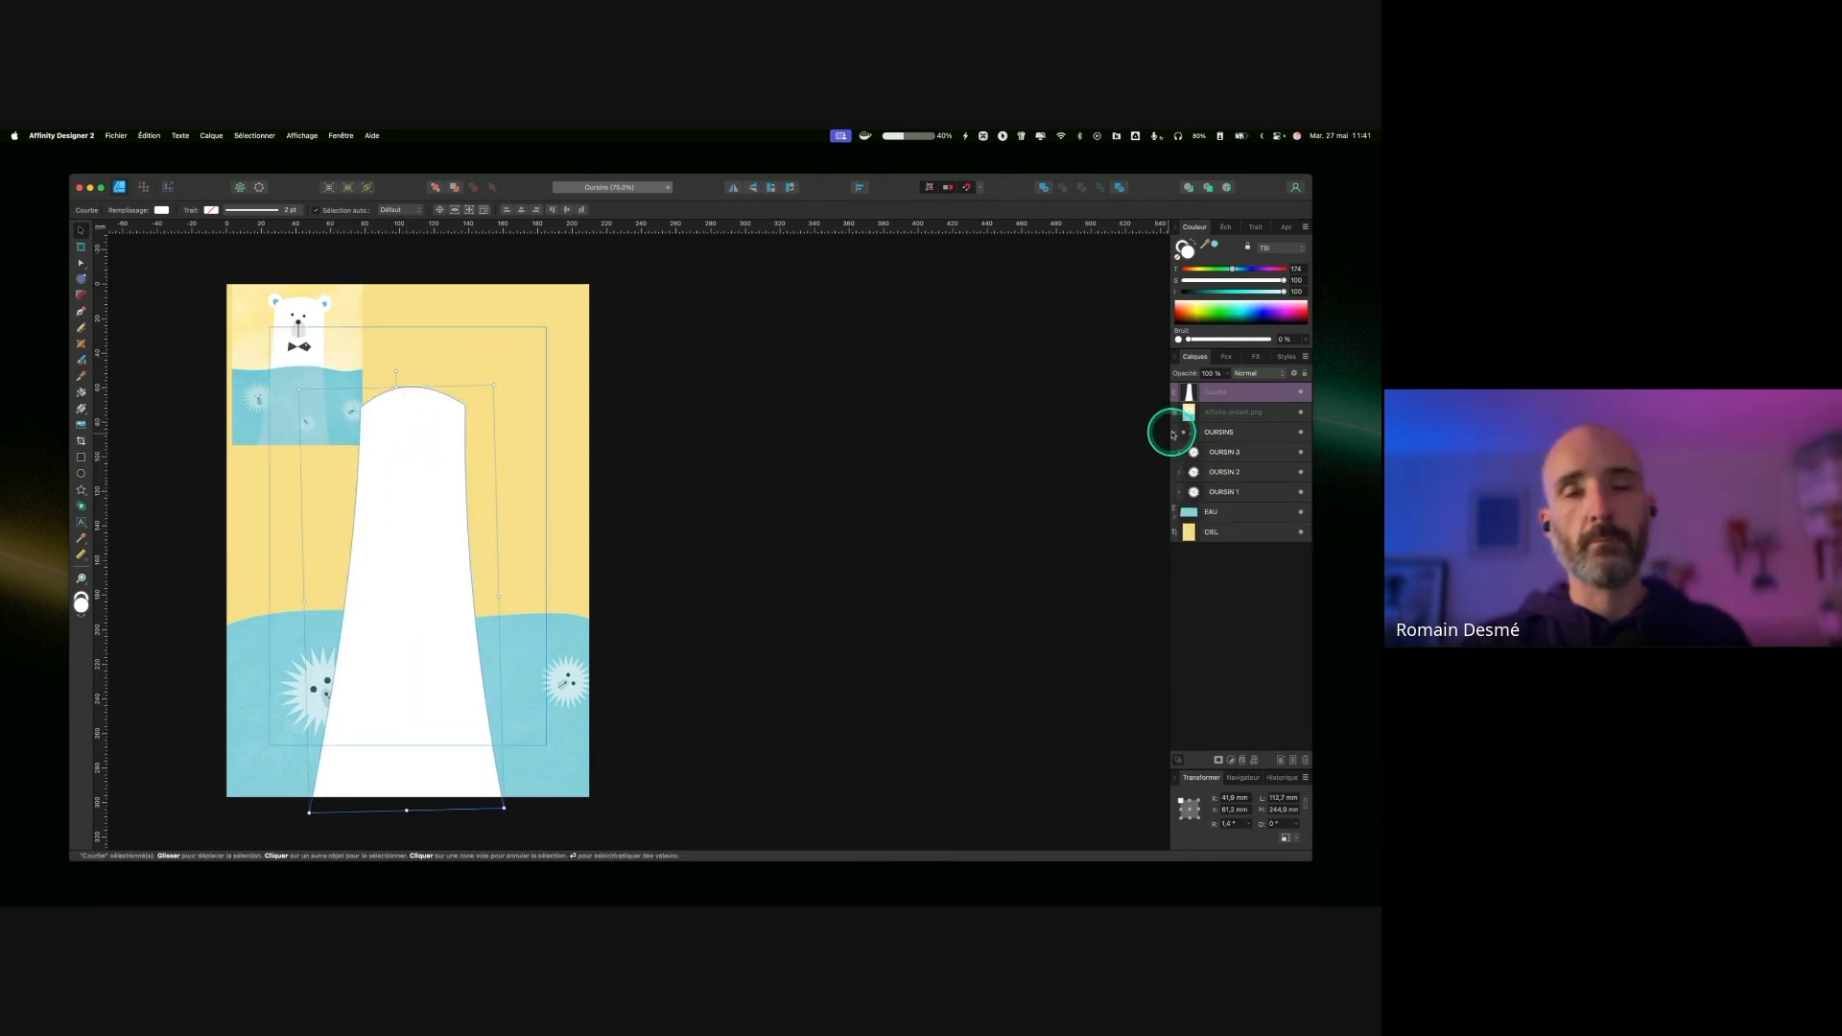
click(1179, 472)
click(1180, 472)
click(1179, 491)
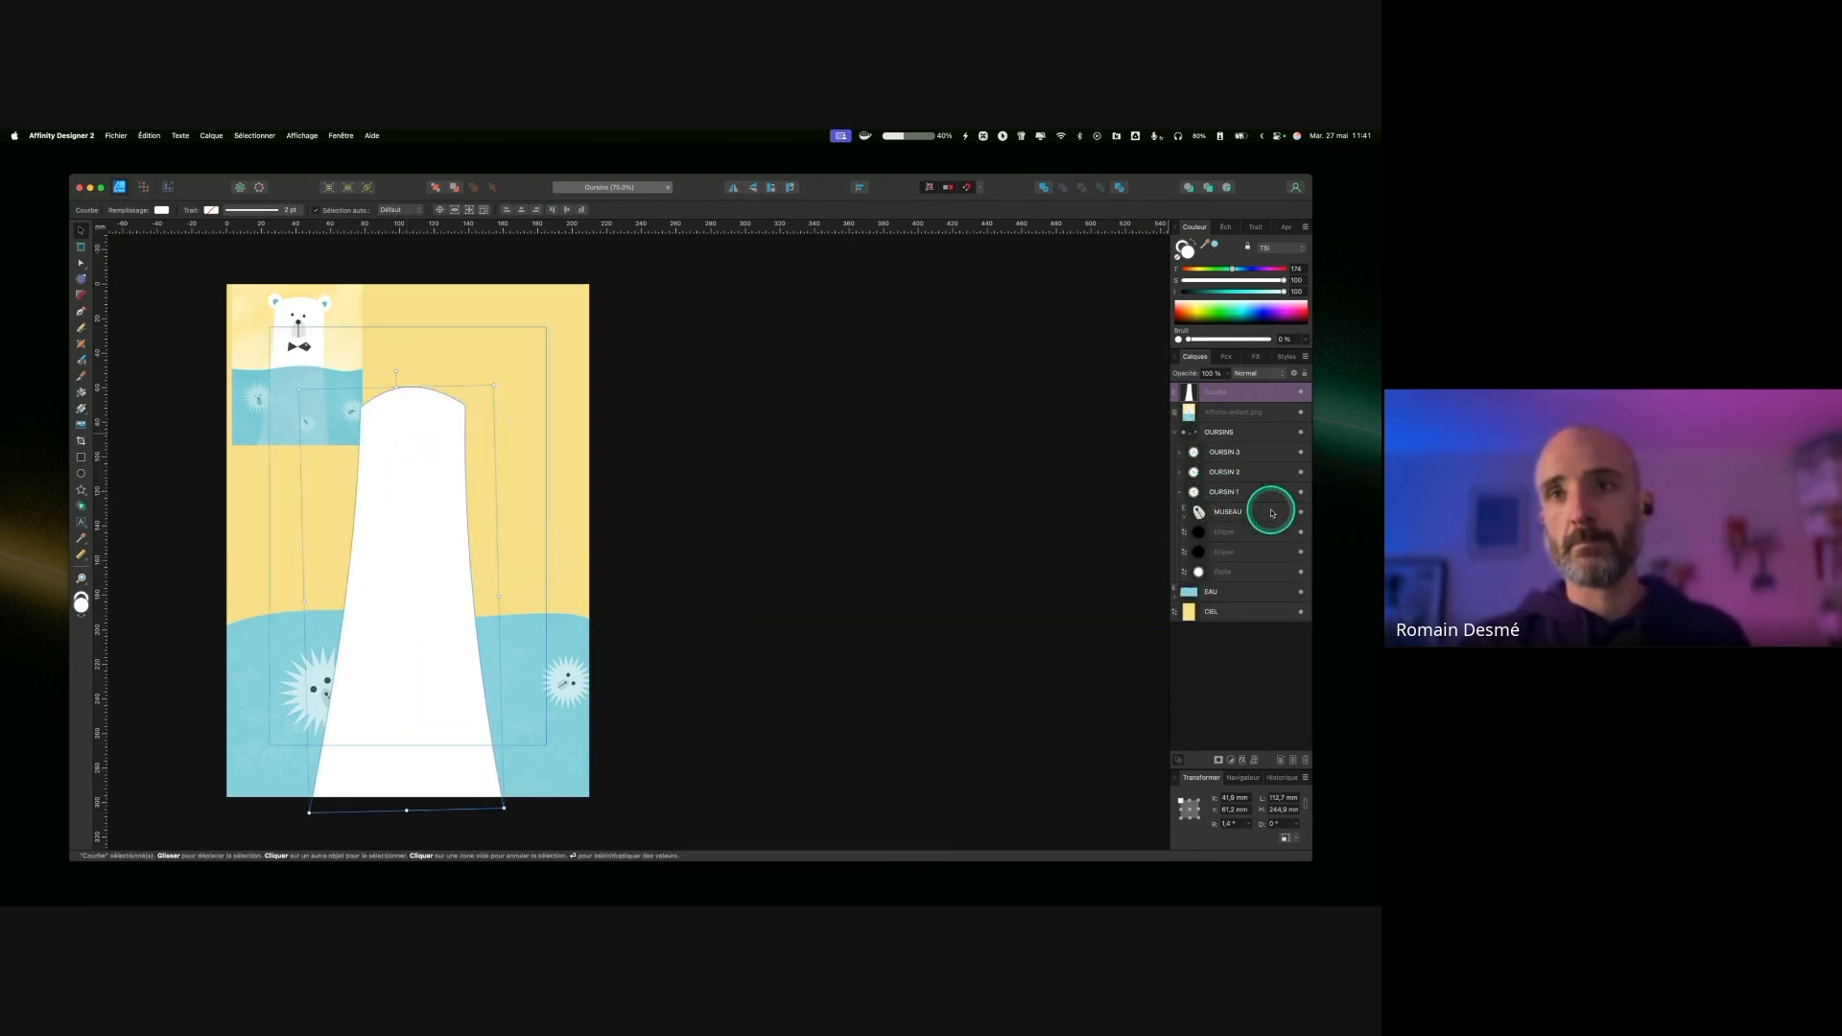
click(1236, 514)
key(super+j)
drag(1245, 516, 1230, 390)
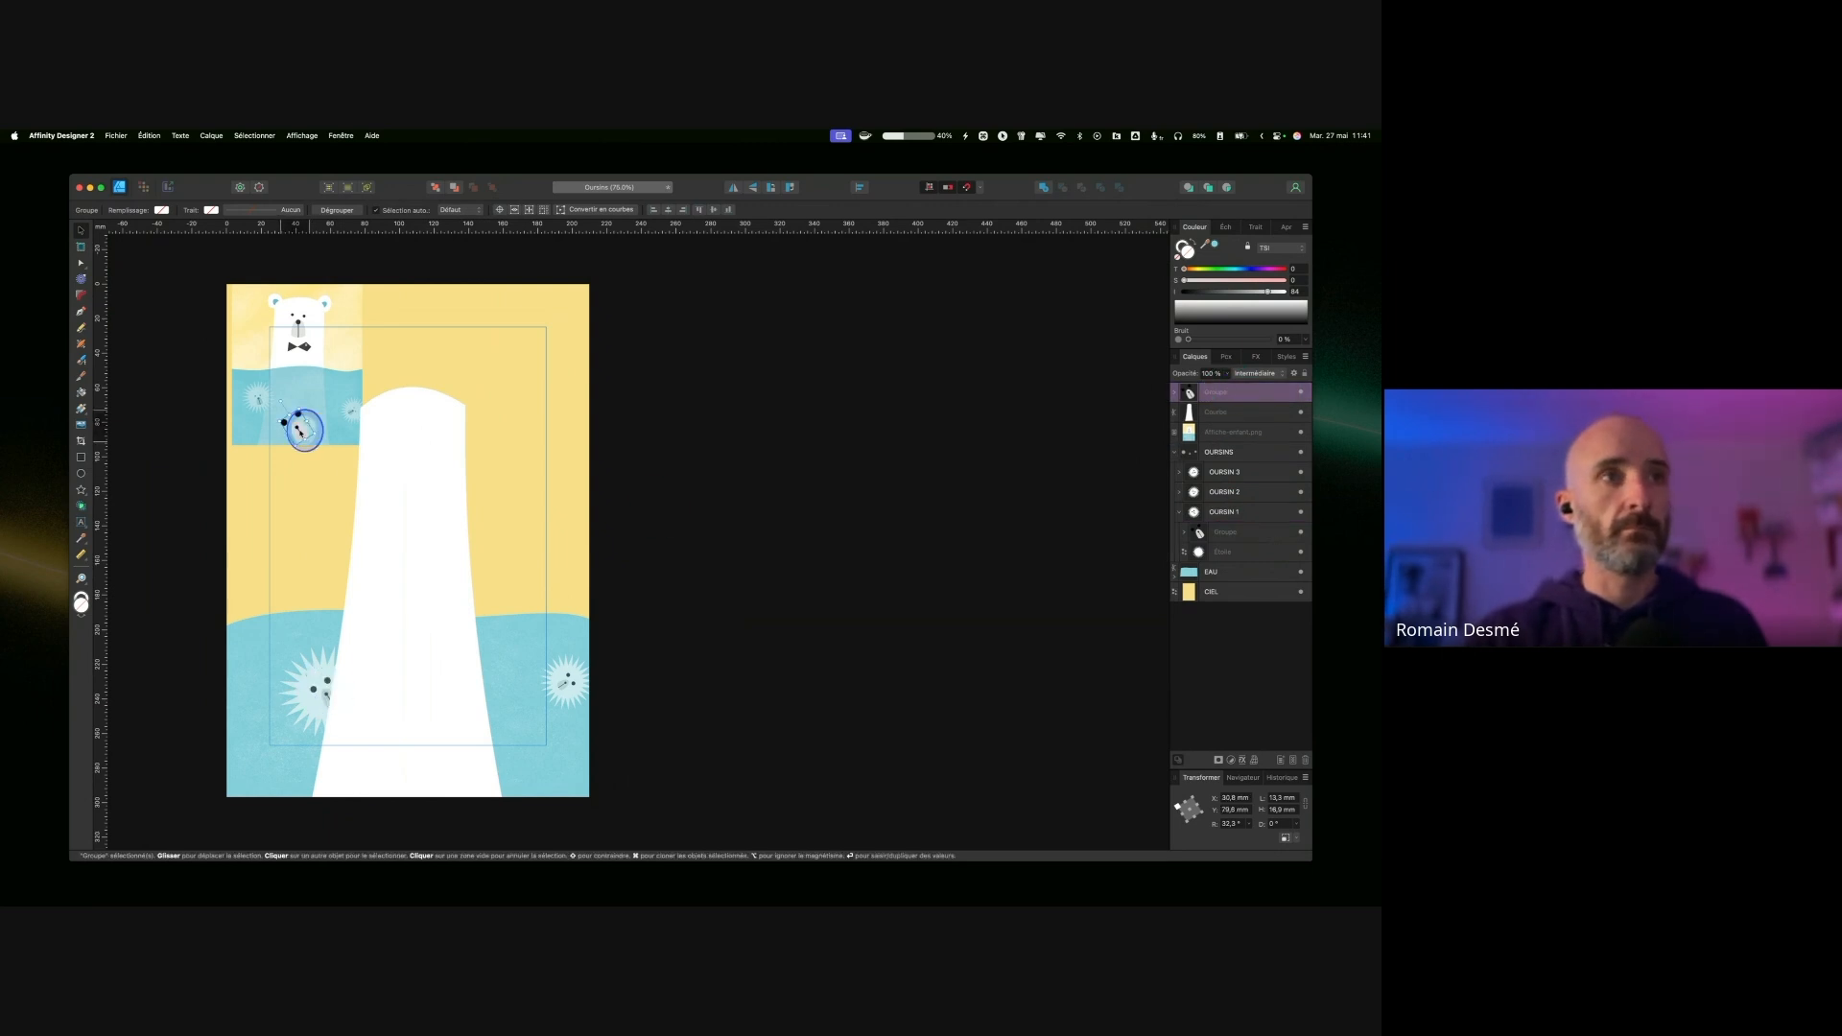
Step: Straighten and enlarge the copied face, and place it centred on the bear's head
mouse_move(413, 472)
mouse_down()
mouse_move(470, 526)
mouse_move(413, 494)
mouse_up()
drag(444, 520, 422, 492)
drag(403, 472, 417, 473)
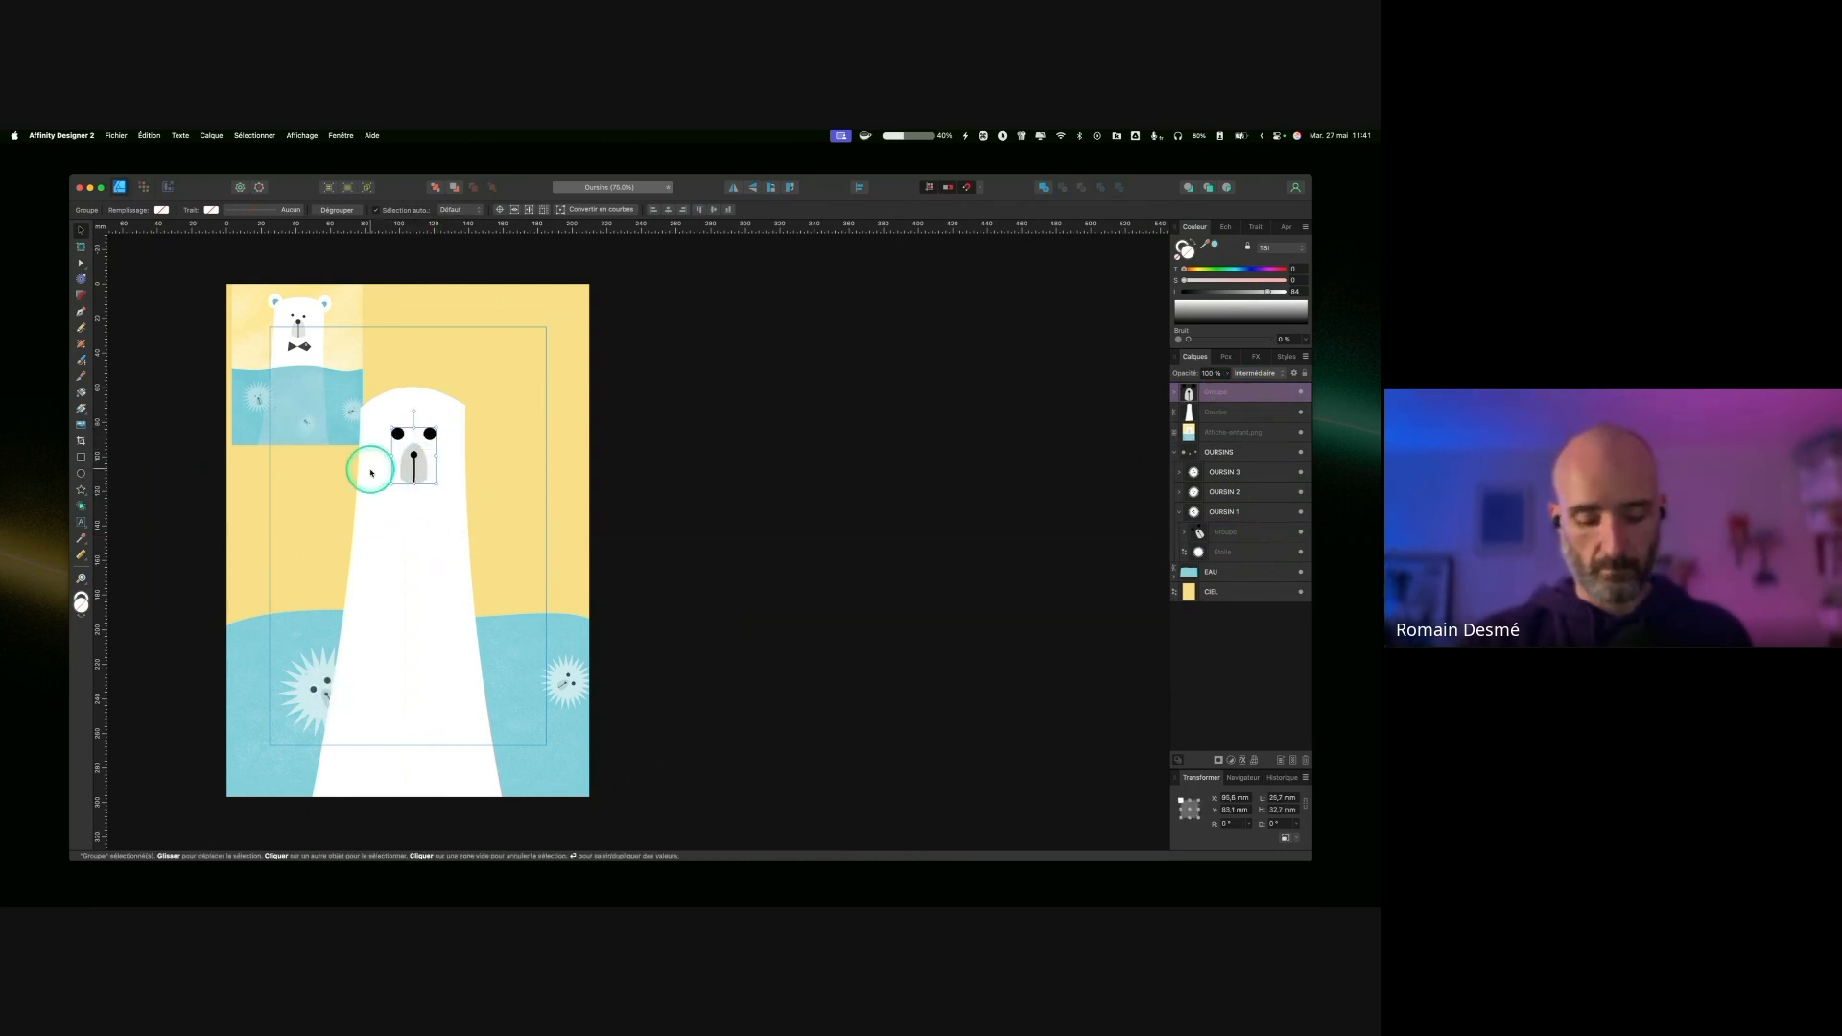
Step: Shrink the bear's two eyes and reposition them above the muzzle, the left one slightly higher than the right
key(super+plus)
key(super+plus)
scroll(390, 480, left, 6)
scroll(391, 480, up, 5)
click(547, 566)
click(528, 562)
click(1174, 392)
click(1218, 432)
shift+click(1218, 452)
drag(550, 582, 459, 549)
scroll(703, 576, down, 1)
click(1217, 393)
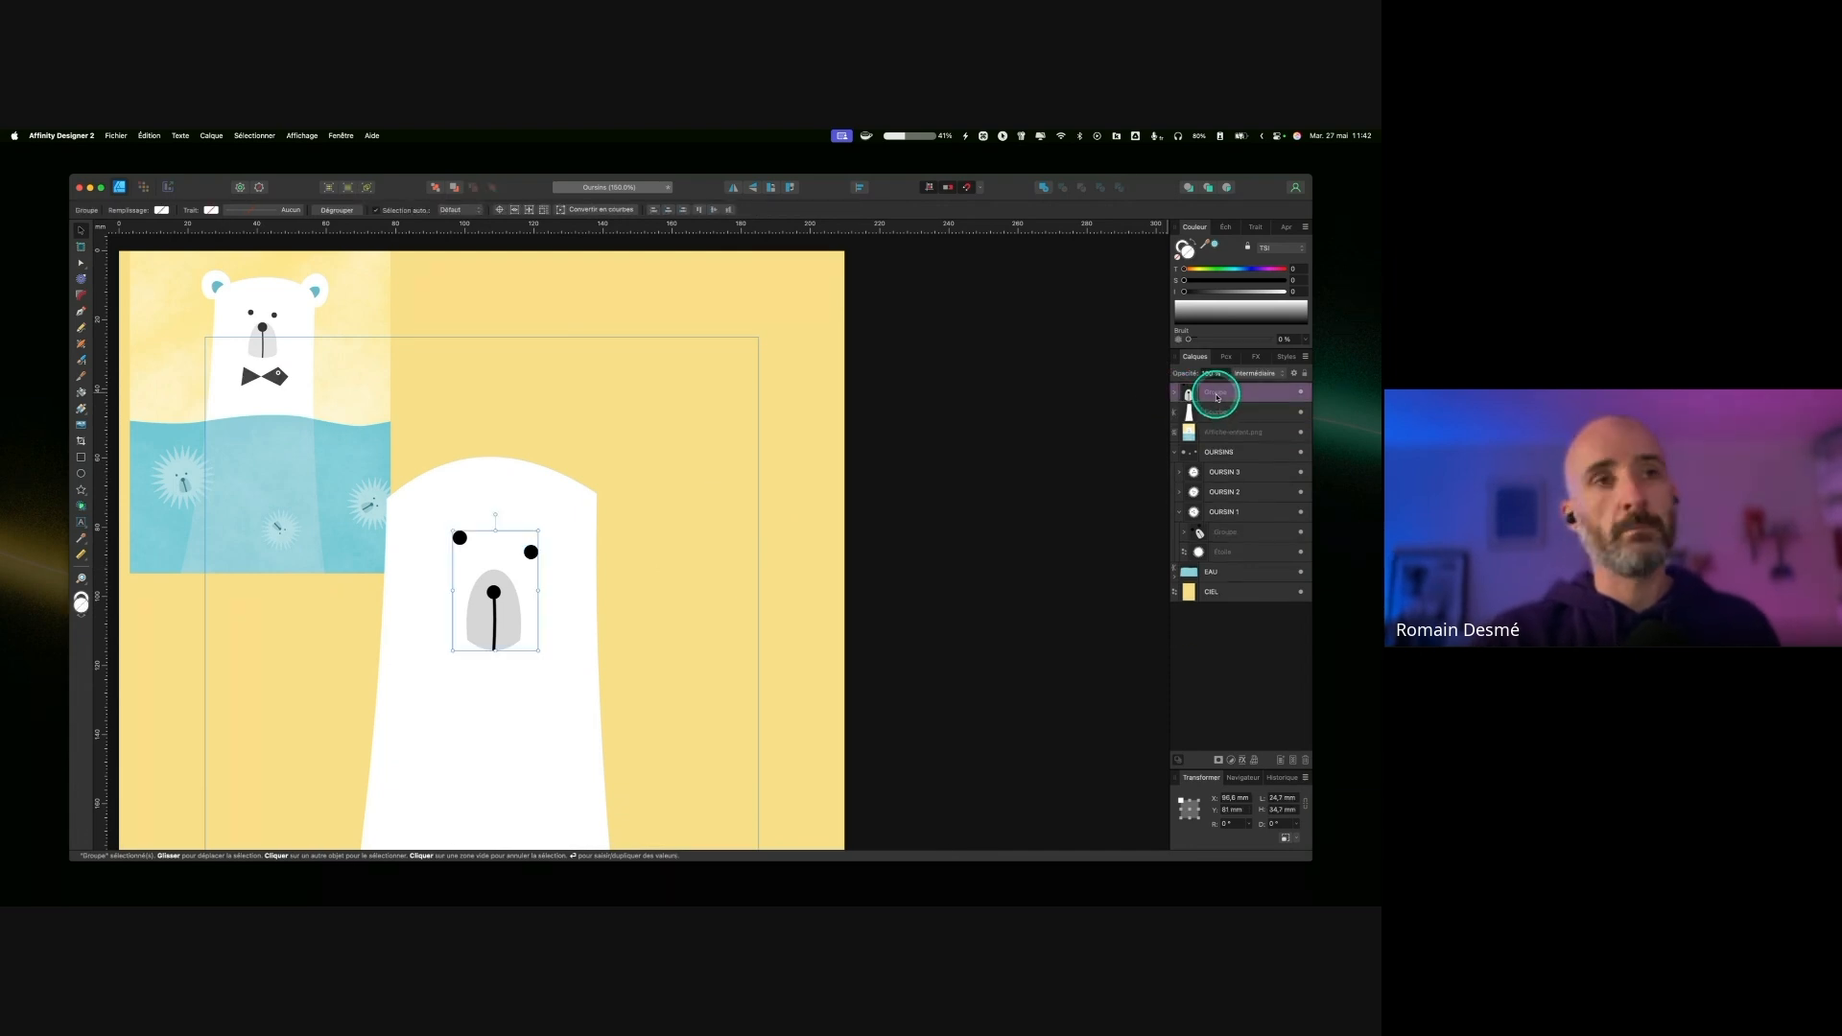
Step: Draw a closed three-point ear on the right of the bear's head with the Pen tool and round its outer sides with the Node tool
click(81, 326)
key(Escape)
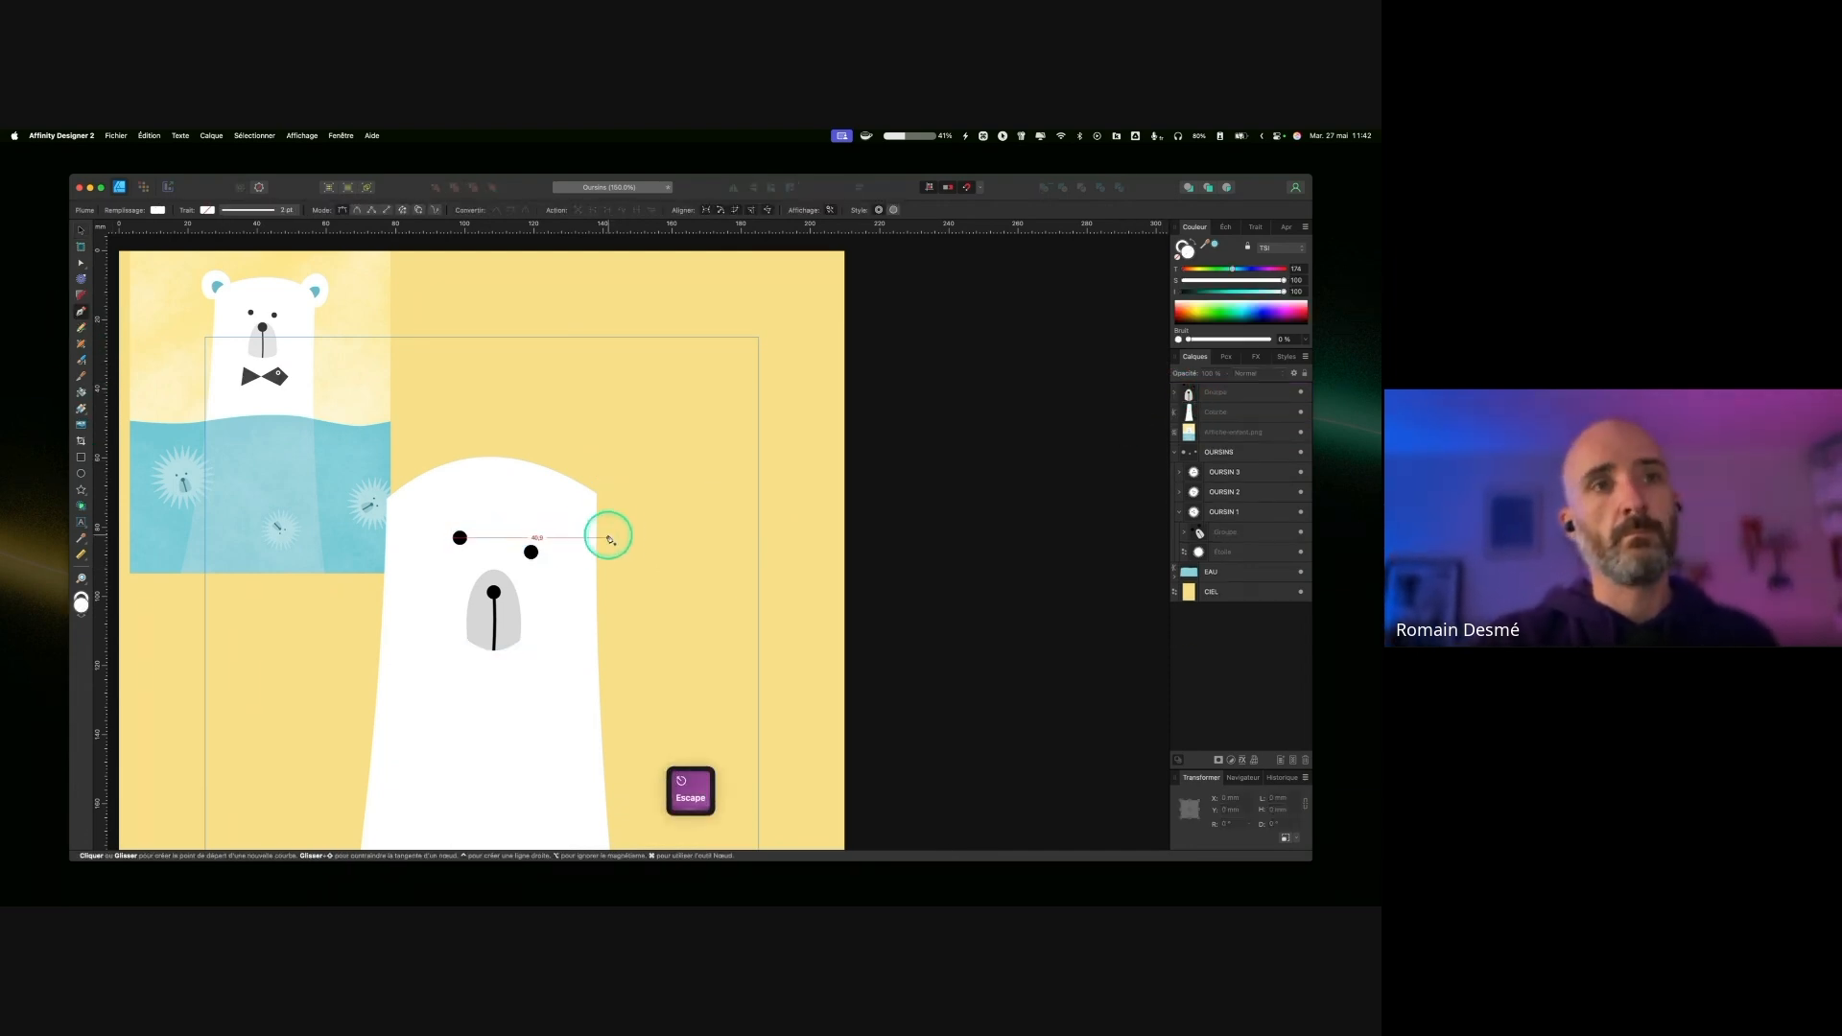
drag(648, 457, 589, 531)
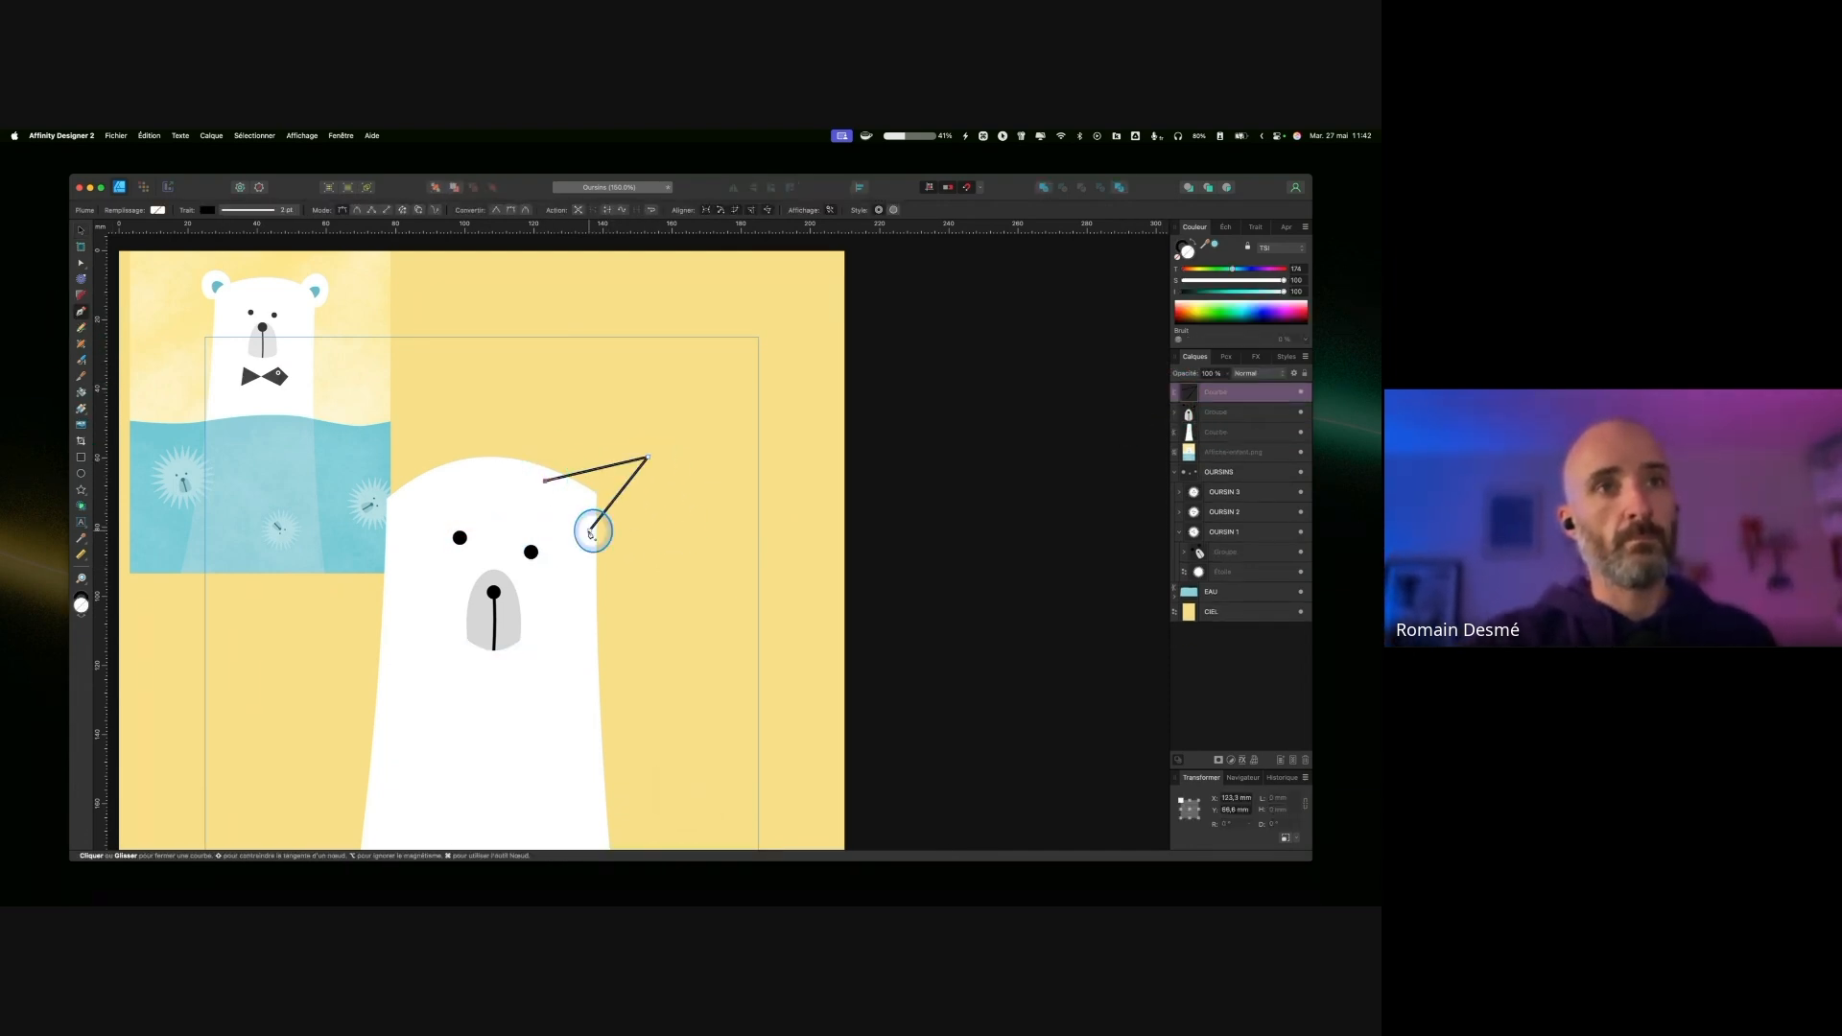
click(80, 266)
drag(597, 468, 660, 525)
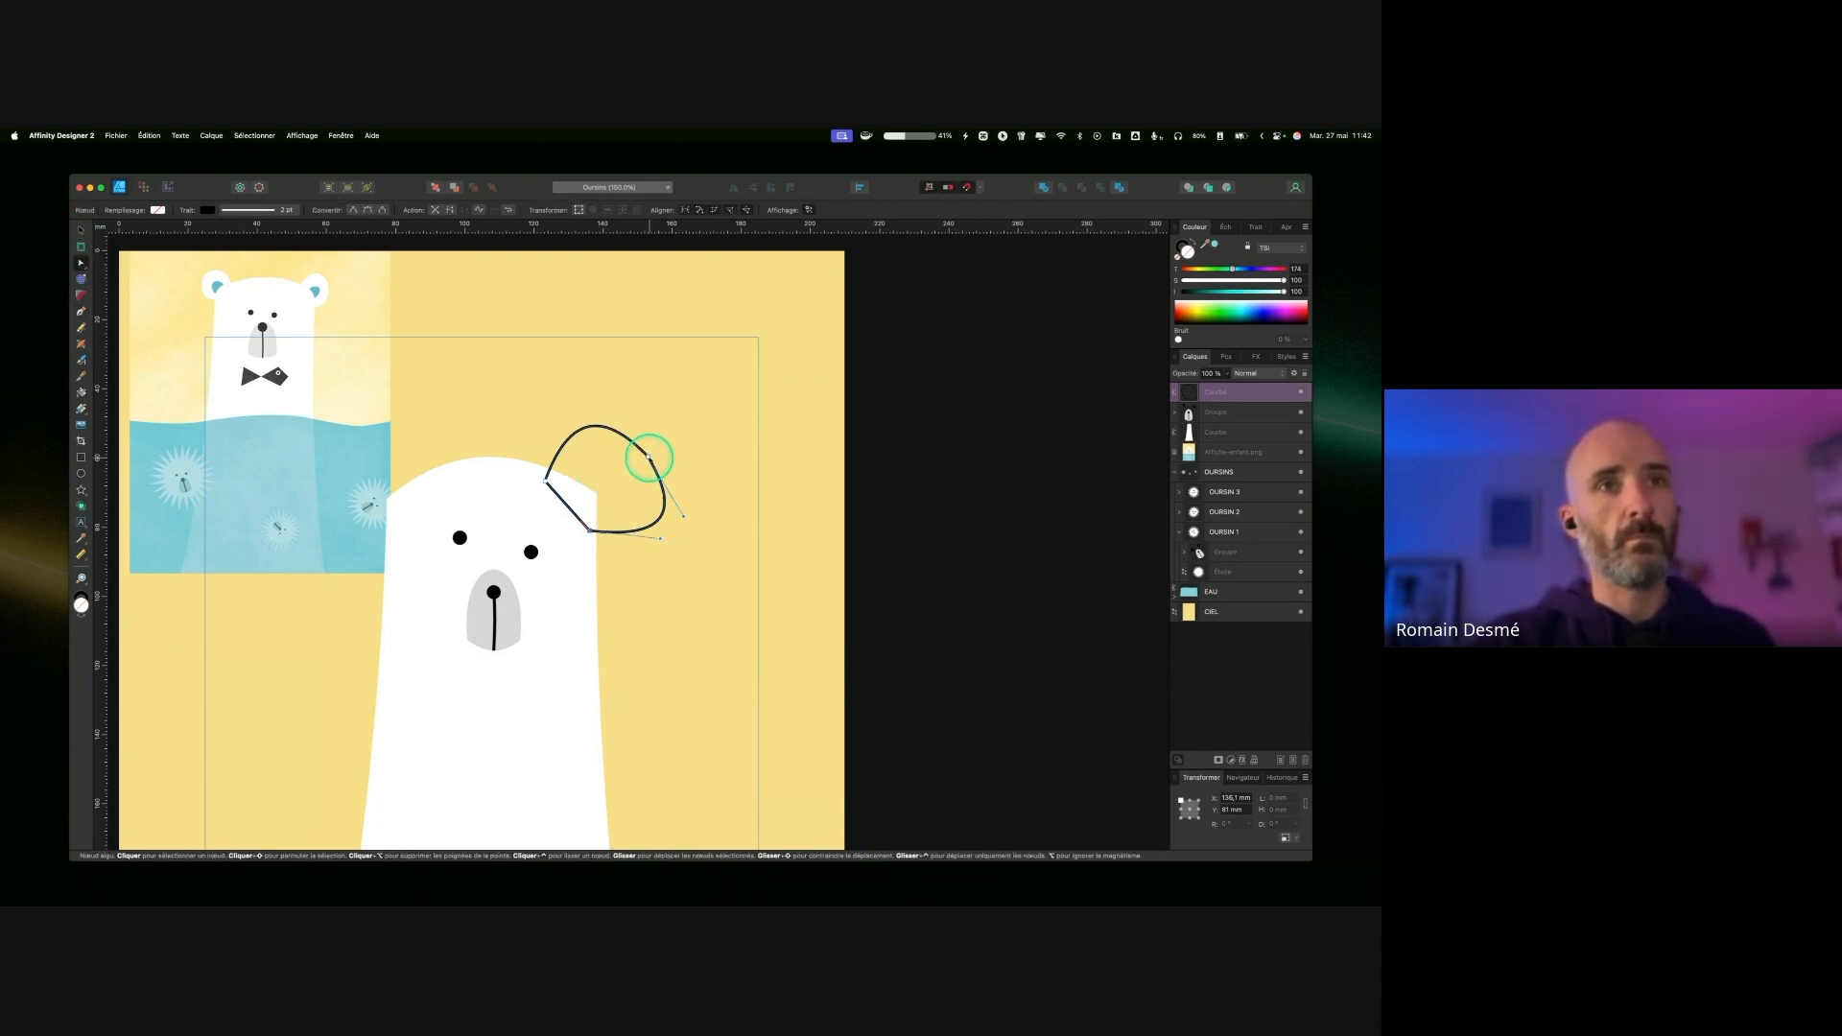
drag(648, 456, 608, 470)
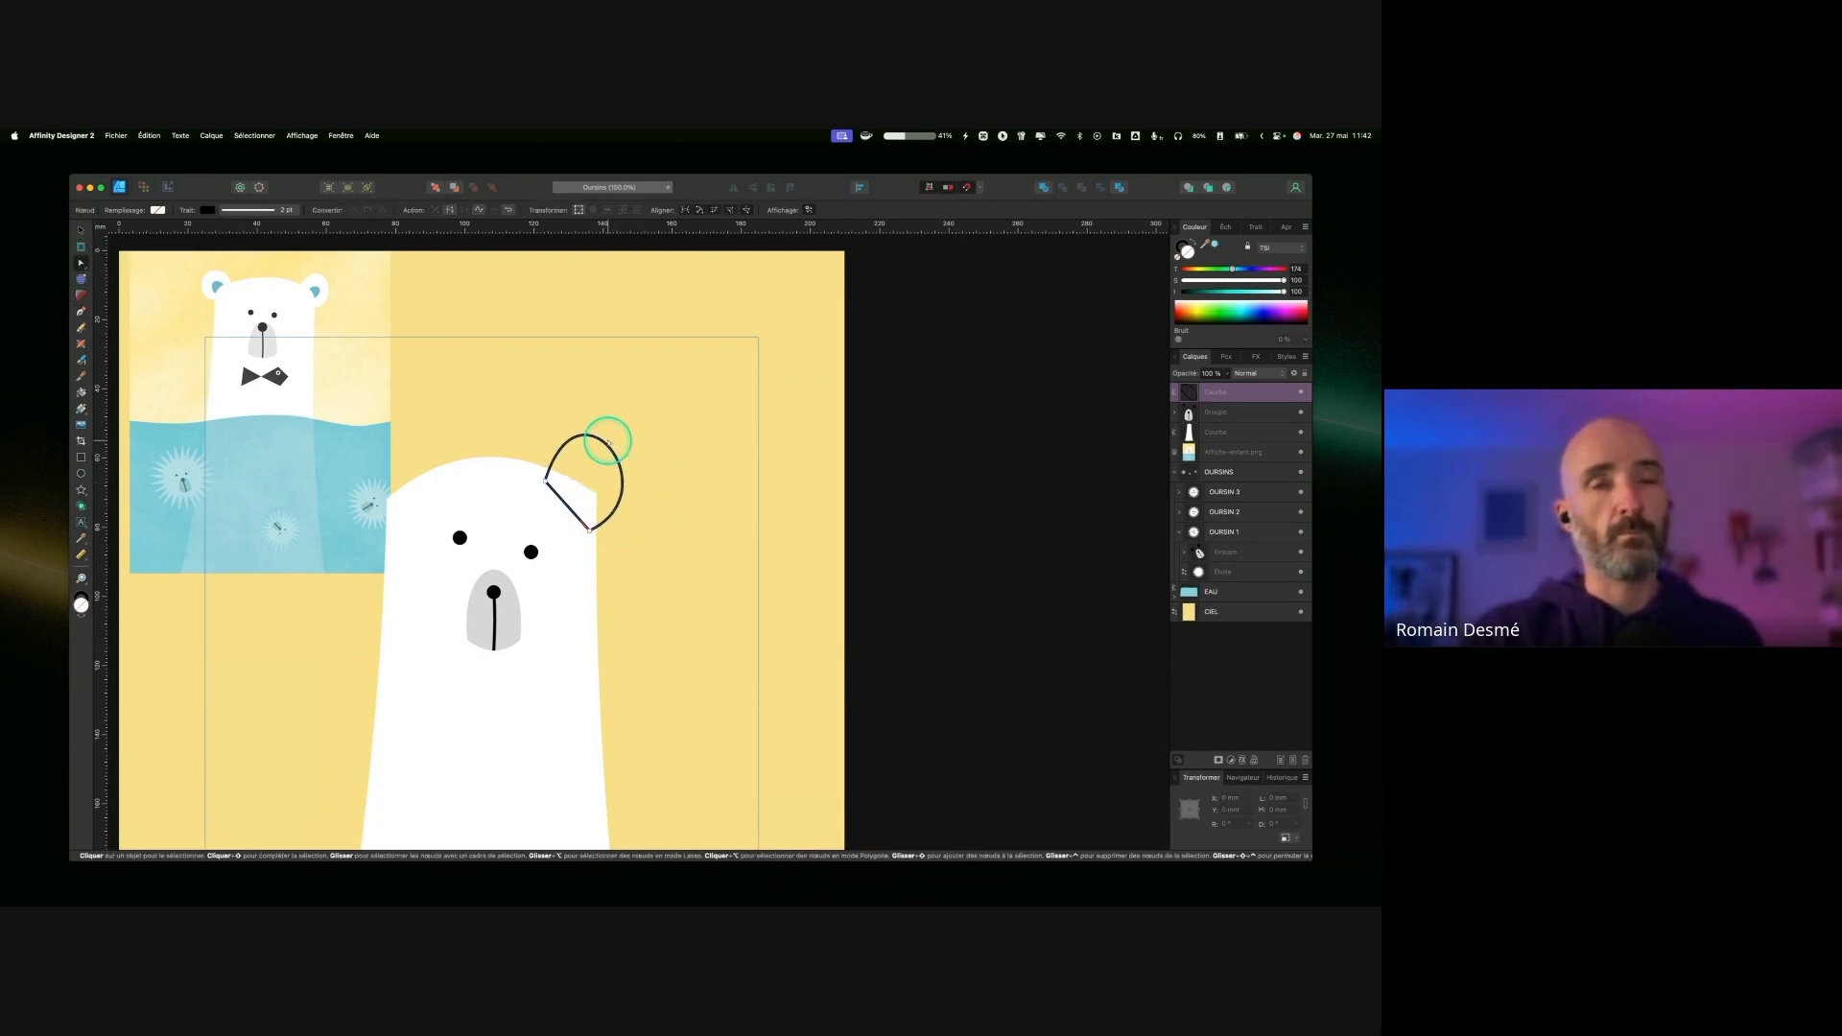
Step: Fill the ear white without an outline and move it up and to the right, off the head
click(1193, 241)
click(1178, 303)
click(81, 230)
drag(596, 483, 643, 443)
Step: Give the bear's body a 14 pt outline aligned to the outside and colour it white to thicken the silhouette
click(555, 493)
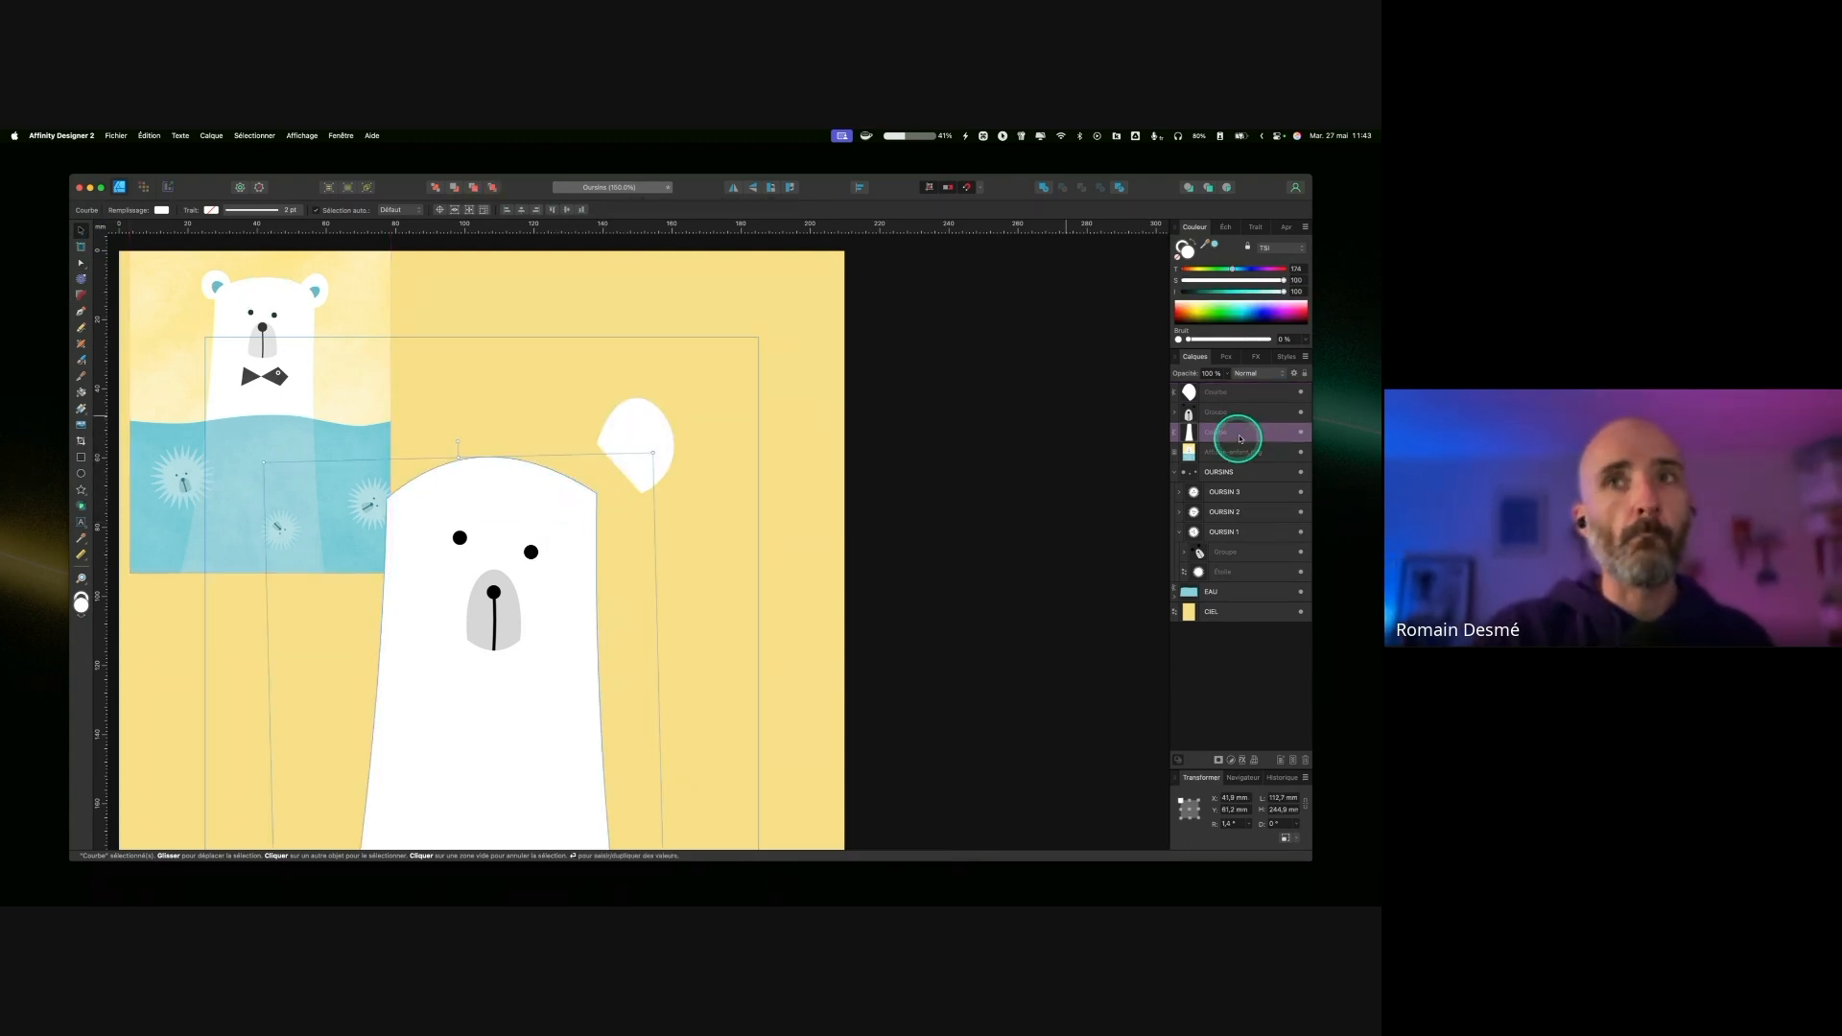
click(1256, 227)
click(1228, 243)
click(1228, 301)
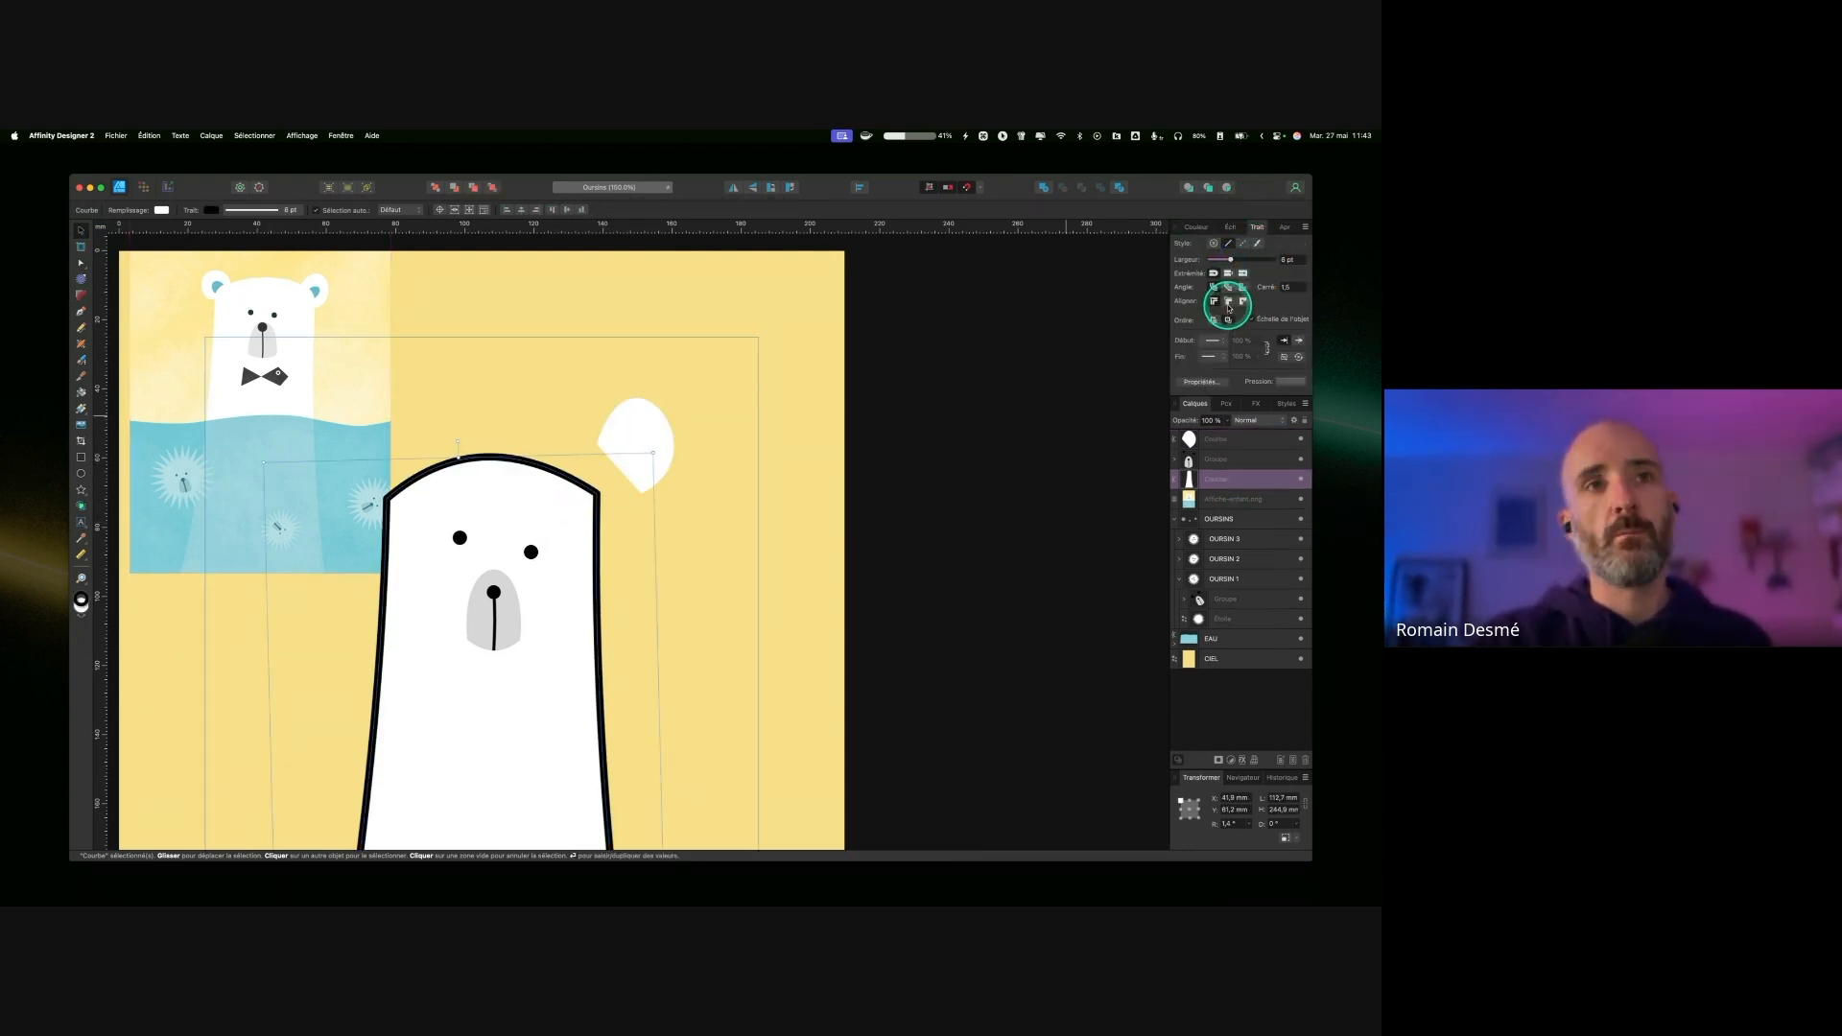
drag(1231, 260, 1242, 261)
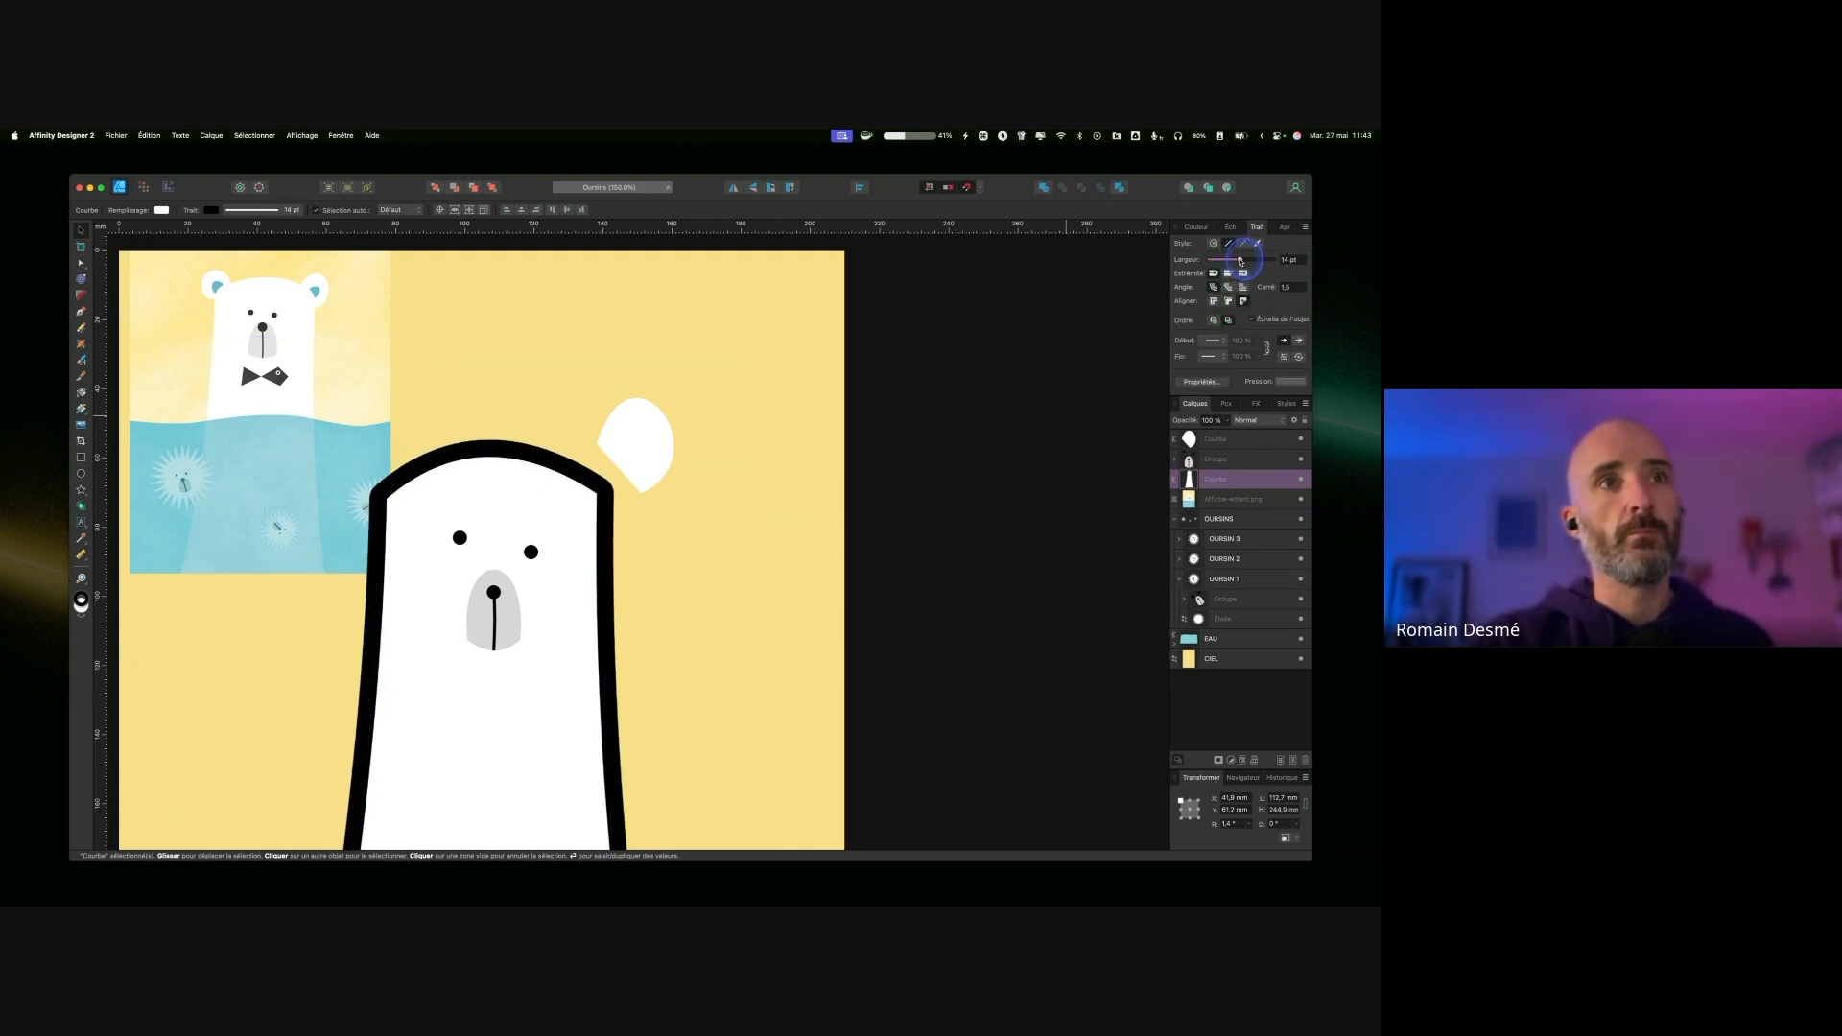
click(1195, 228)
click(1242, 312)
Step: Place the ear against the upper right of the head behind the body, and add a smaller duplicate as the inner ear
drag(660, 429, 627, 413)
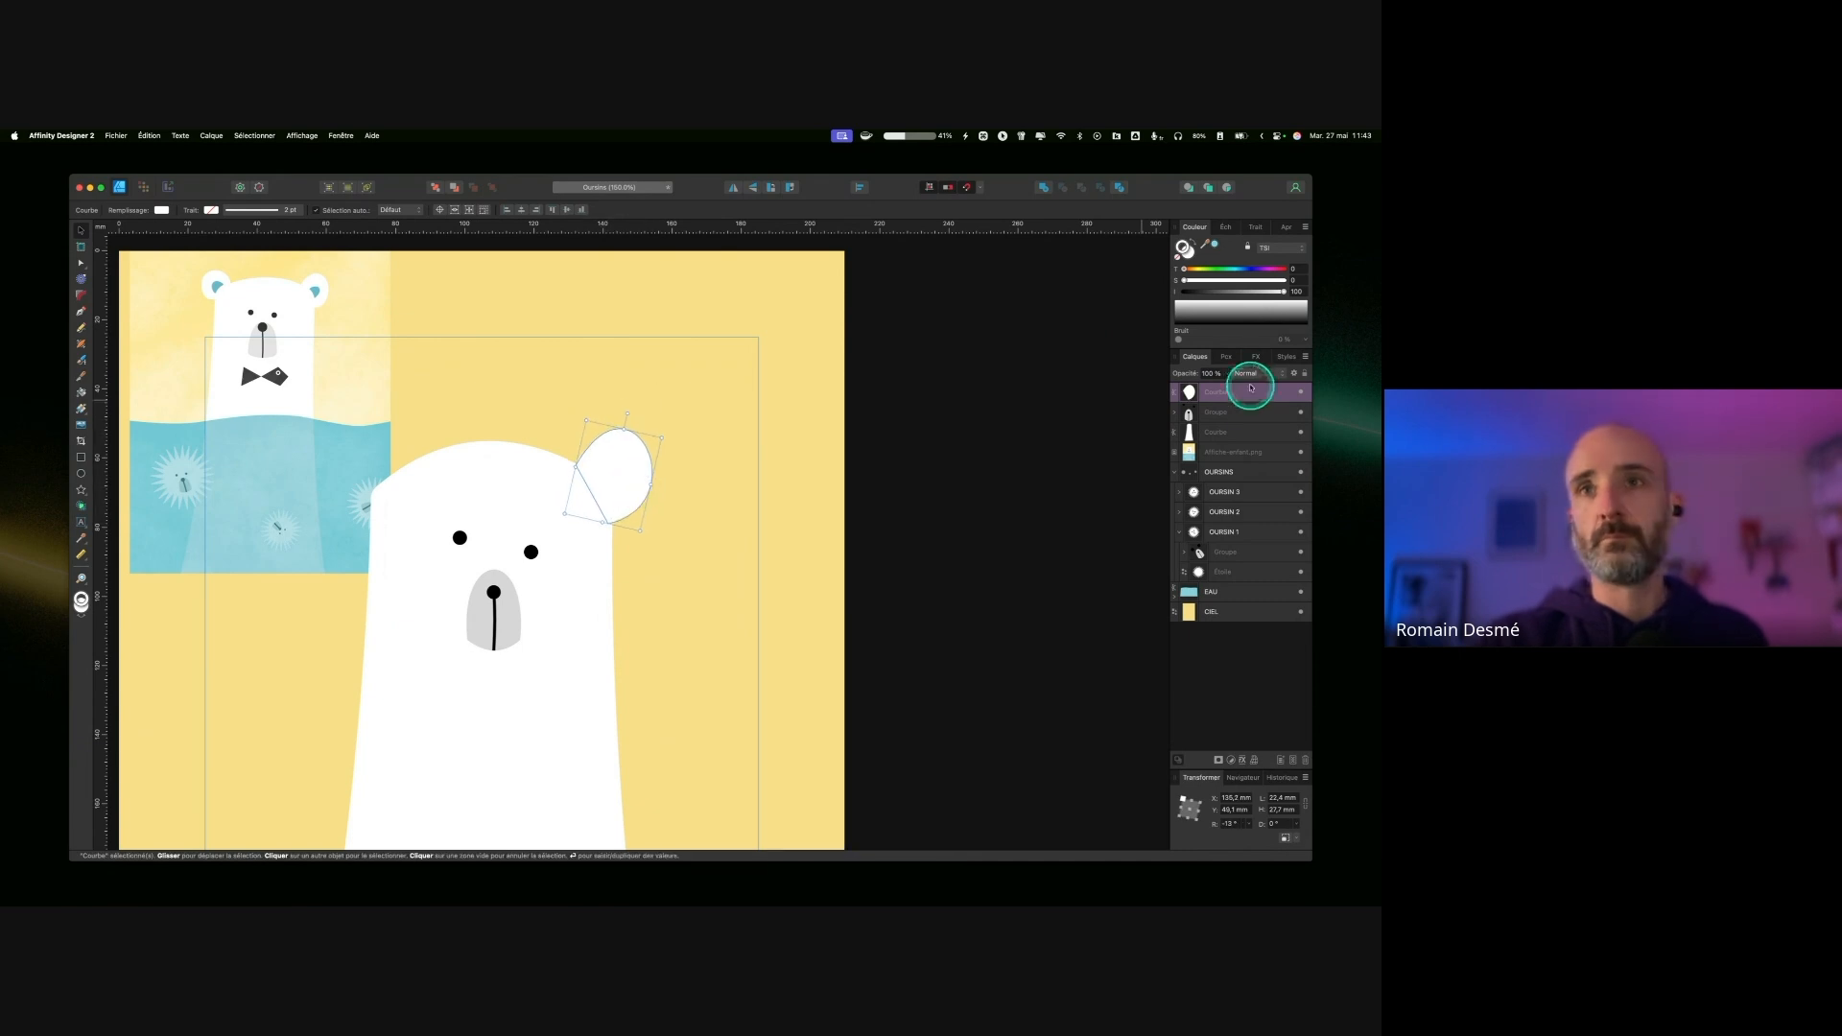
drag(1234, 440, 1234, 443)
key(super+j)
drag(629, 463, 613, 477)
Step: Fill the inner ear with the water's light blue and shrink it further inside the white ear
click(1303, 290)
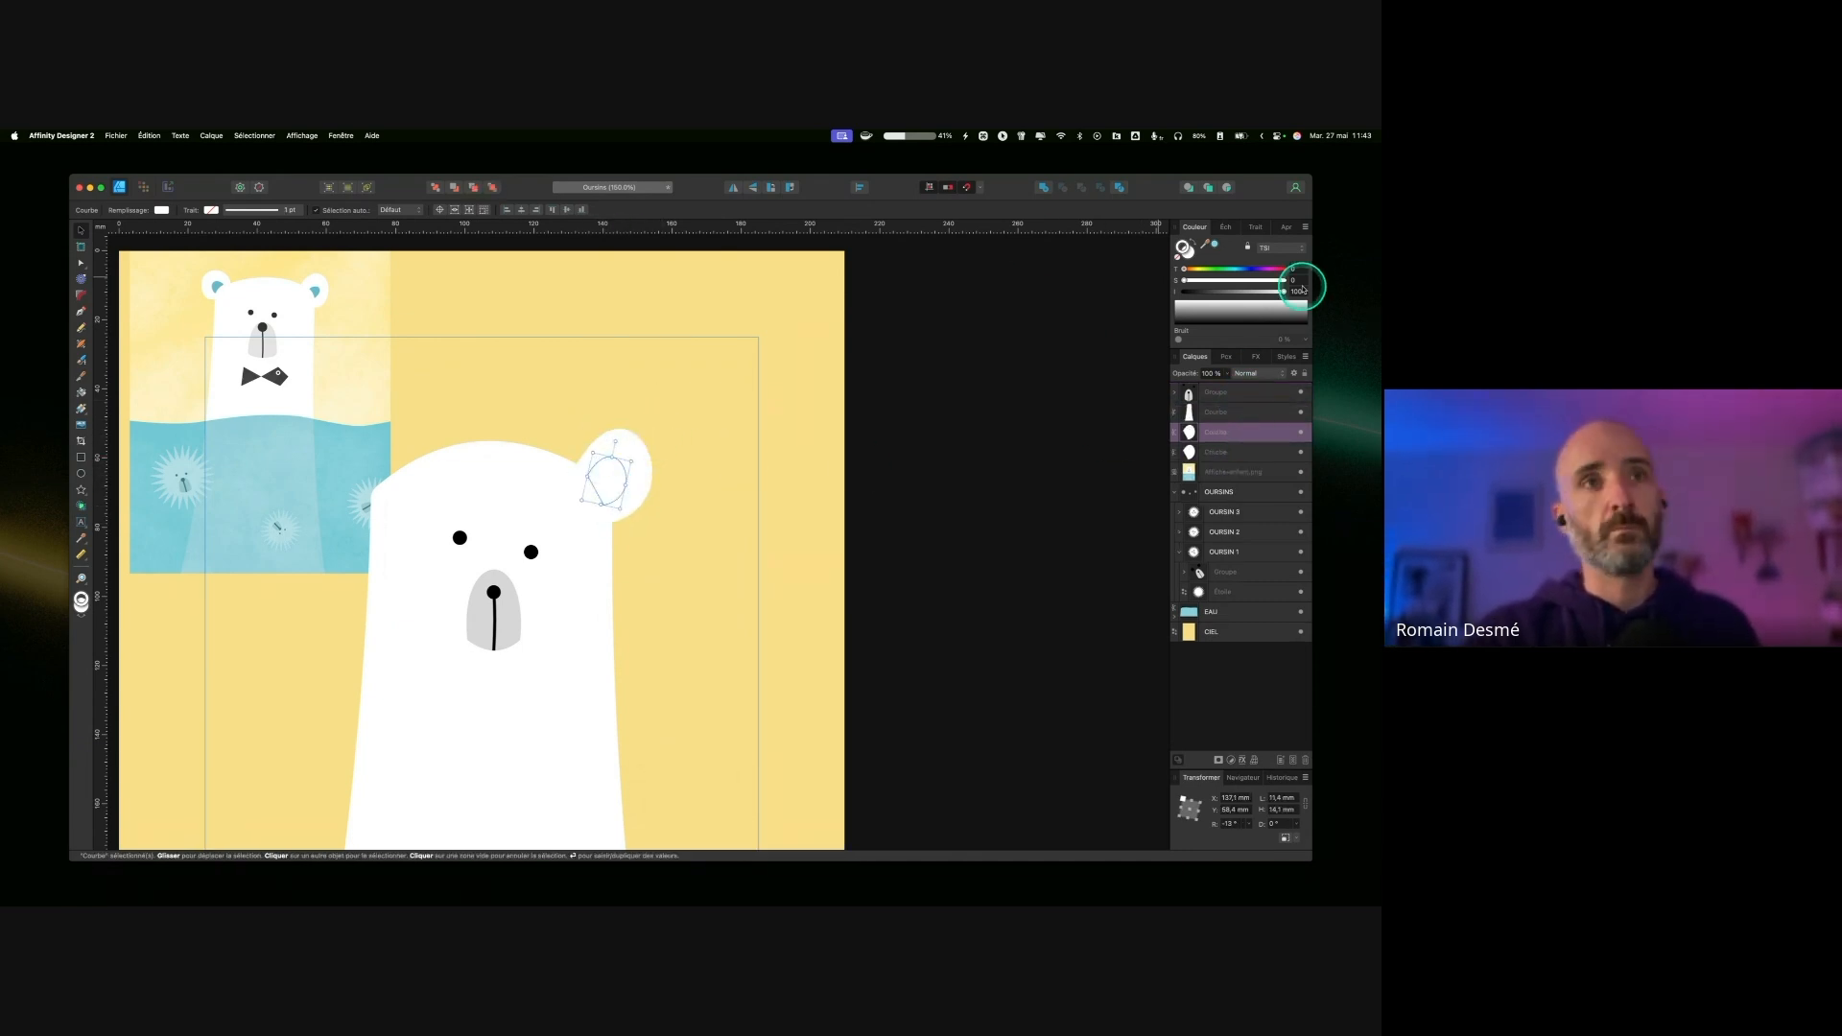
click(1190, 254)
key(a)
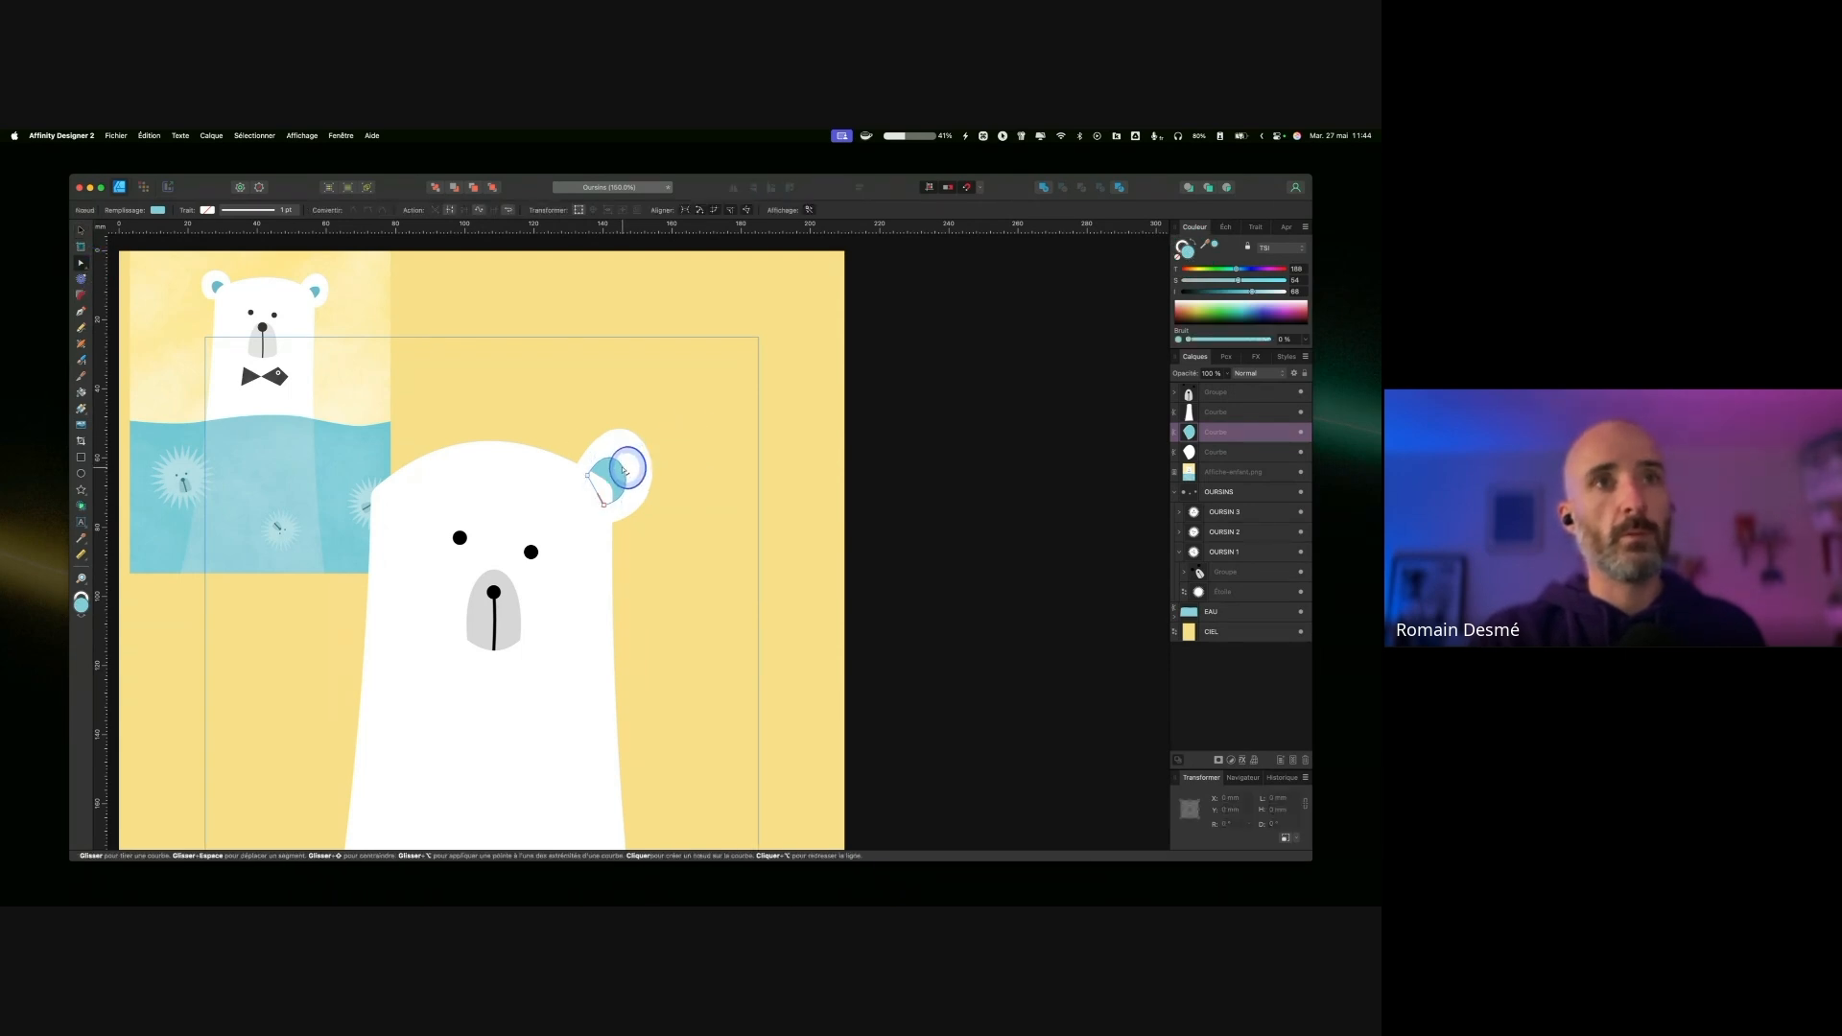
key(v)
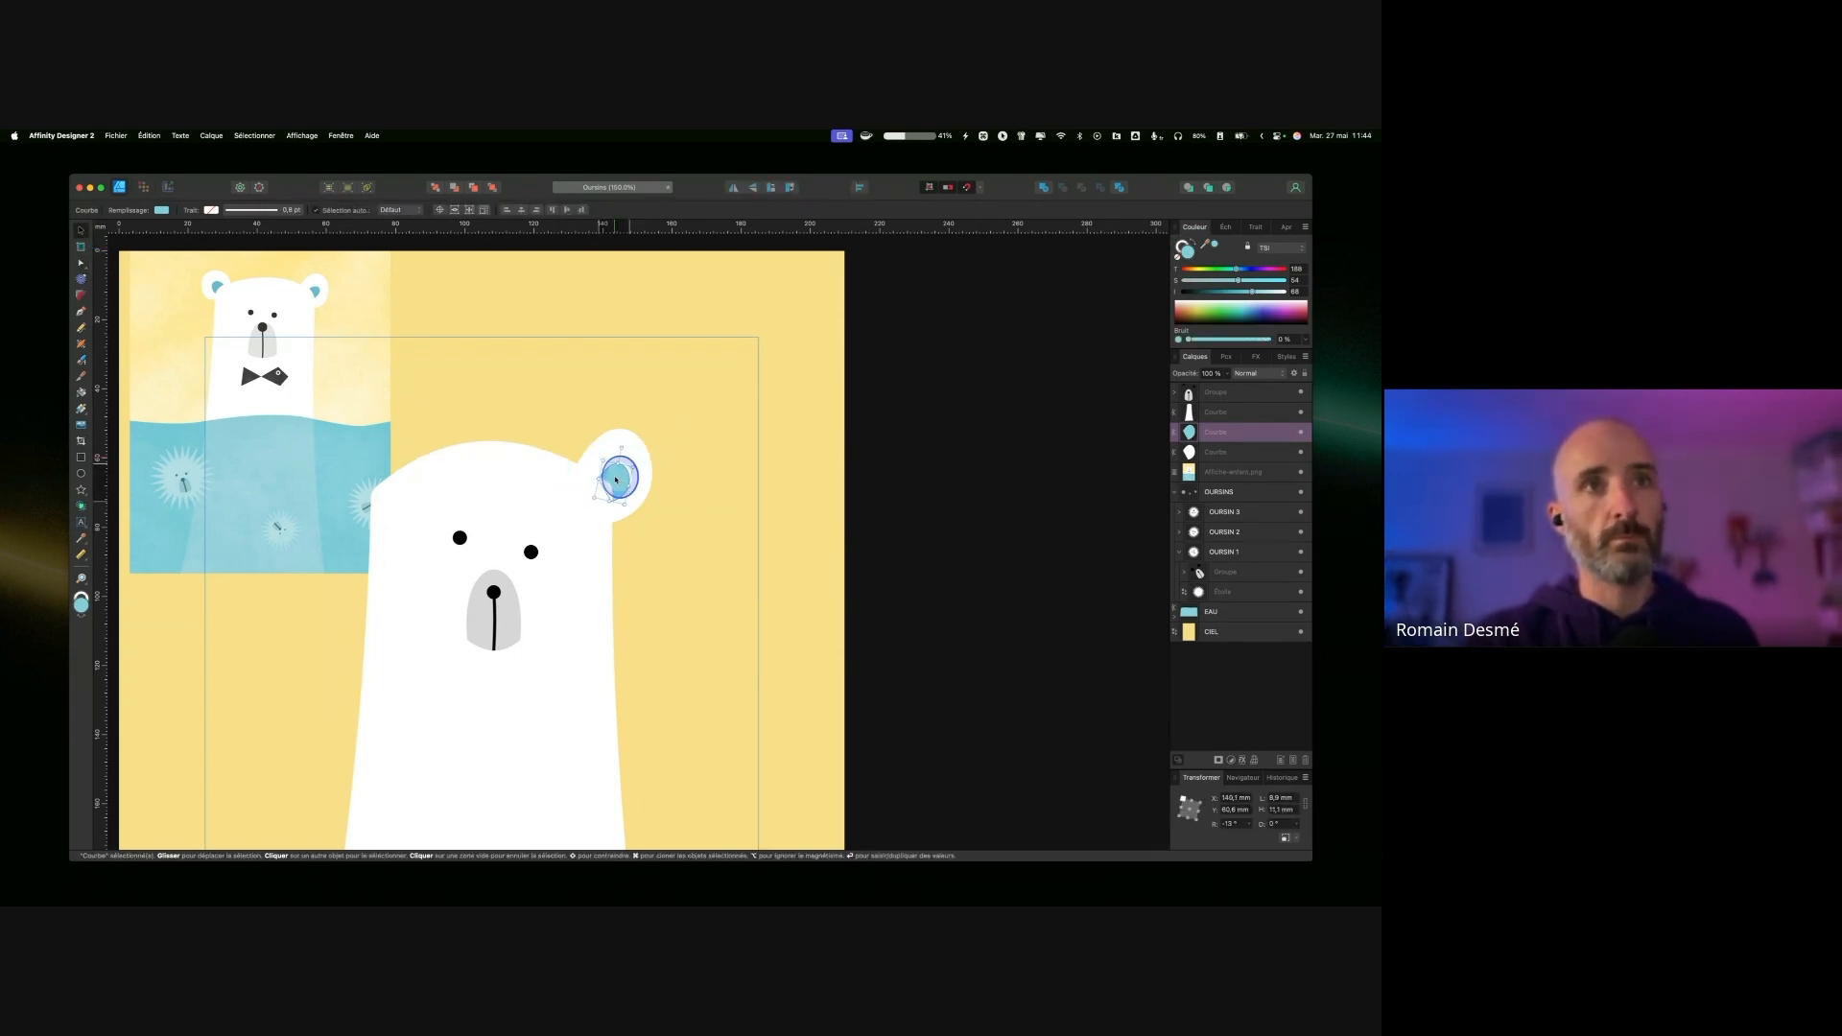
Step: Slightly enlarge the white ear and shift the blue inner ear back toward the head
click(658, 447)
drag(667, 446, 678, 429)
click(620, 485)
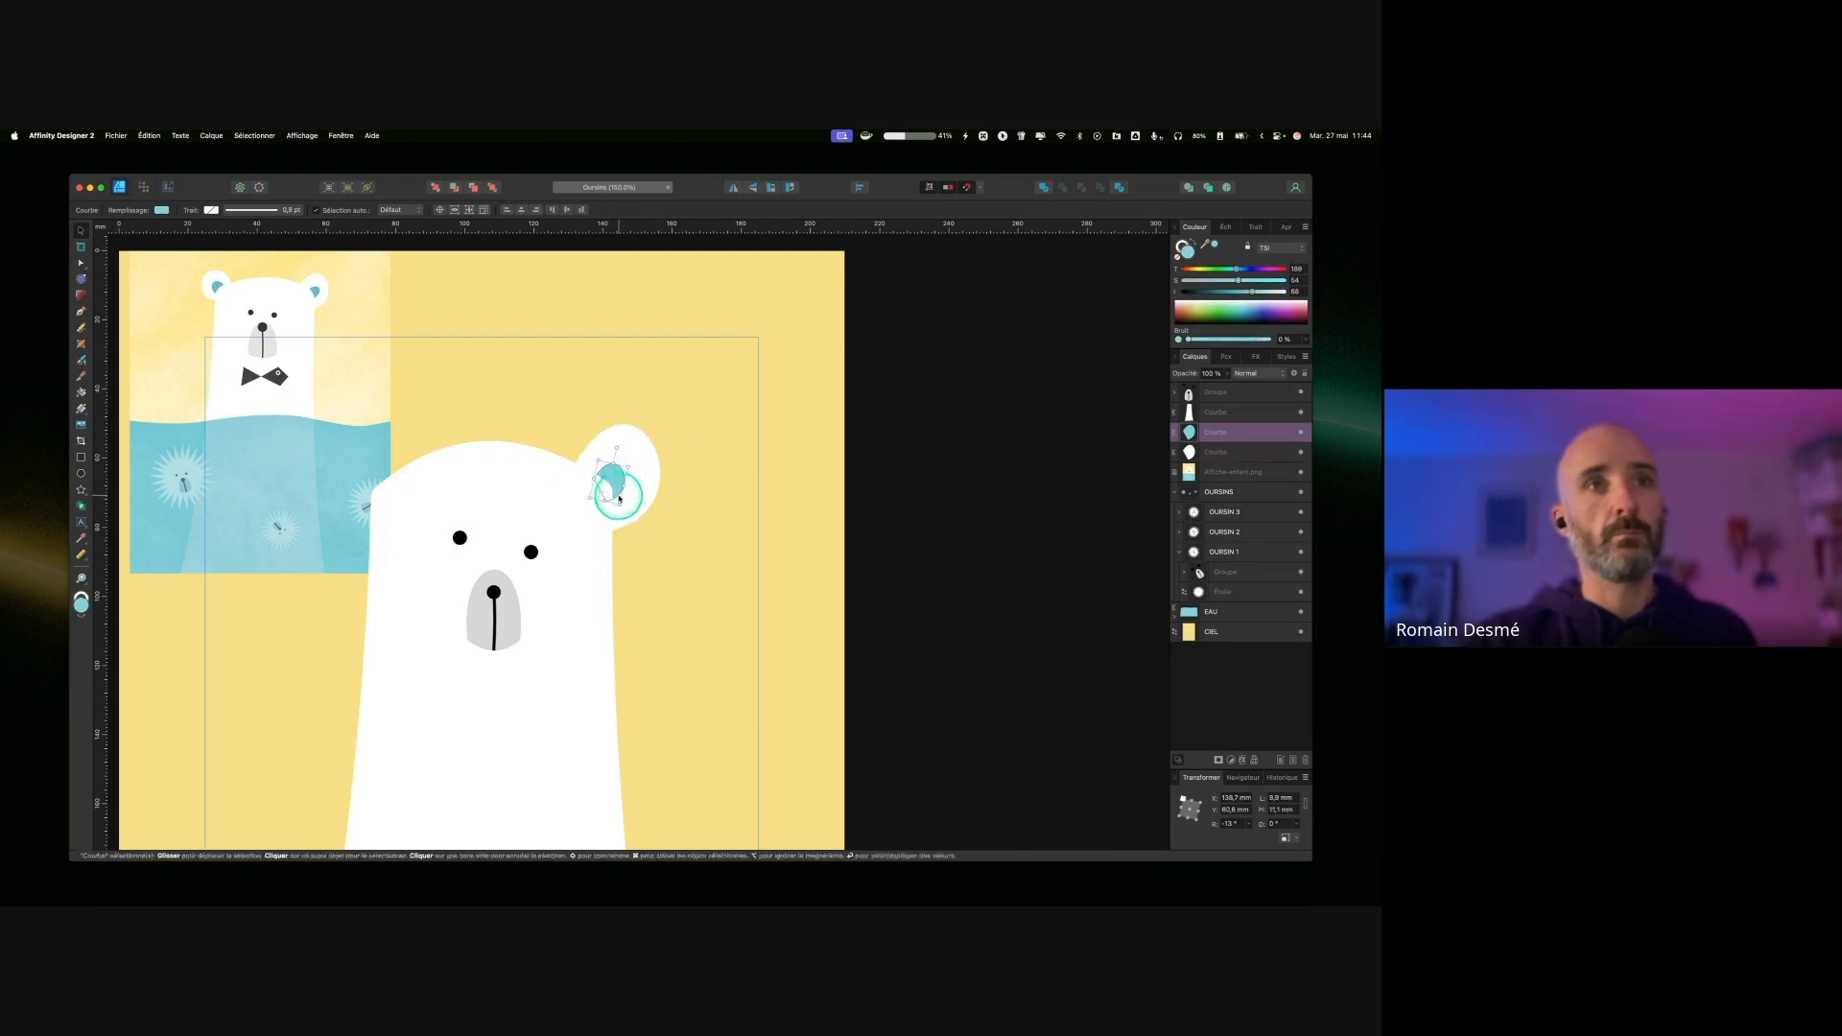
Step: Group the white ear with its blue inner ear and name the group OREILLE DROITE
shift+click(1223, 449)
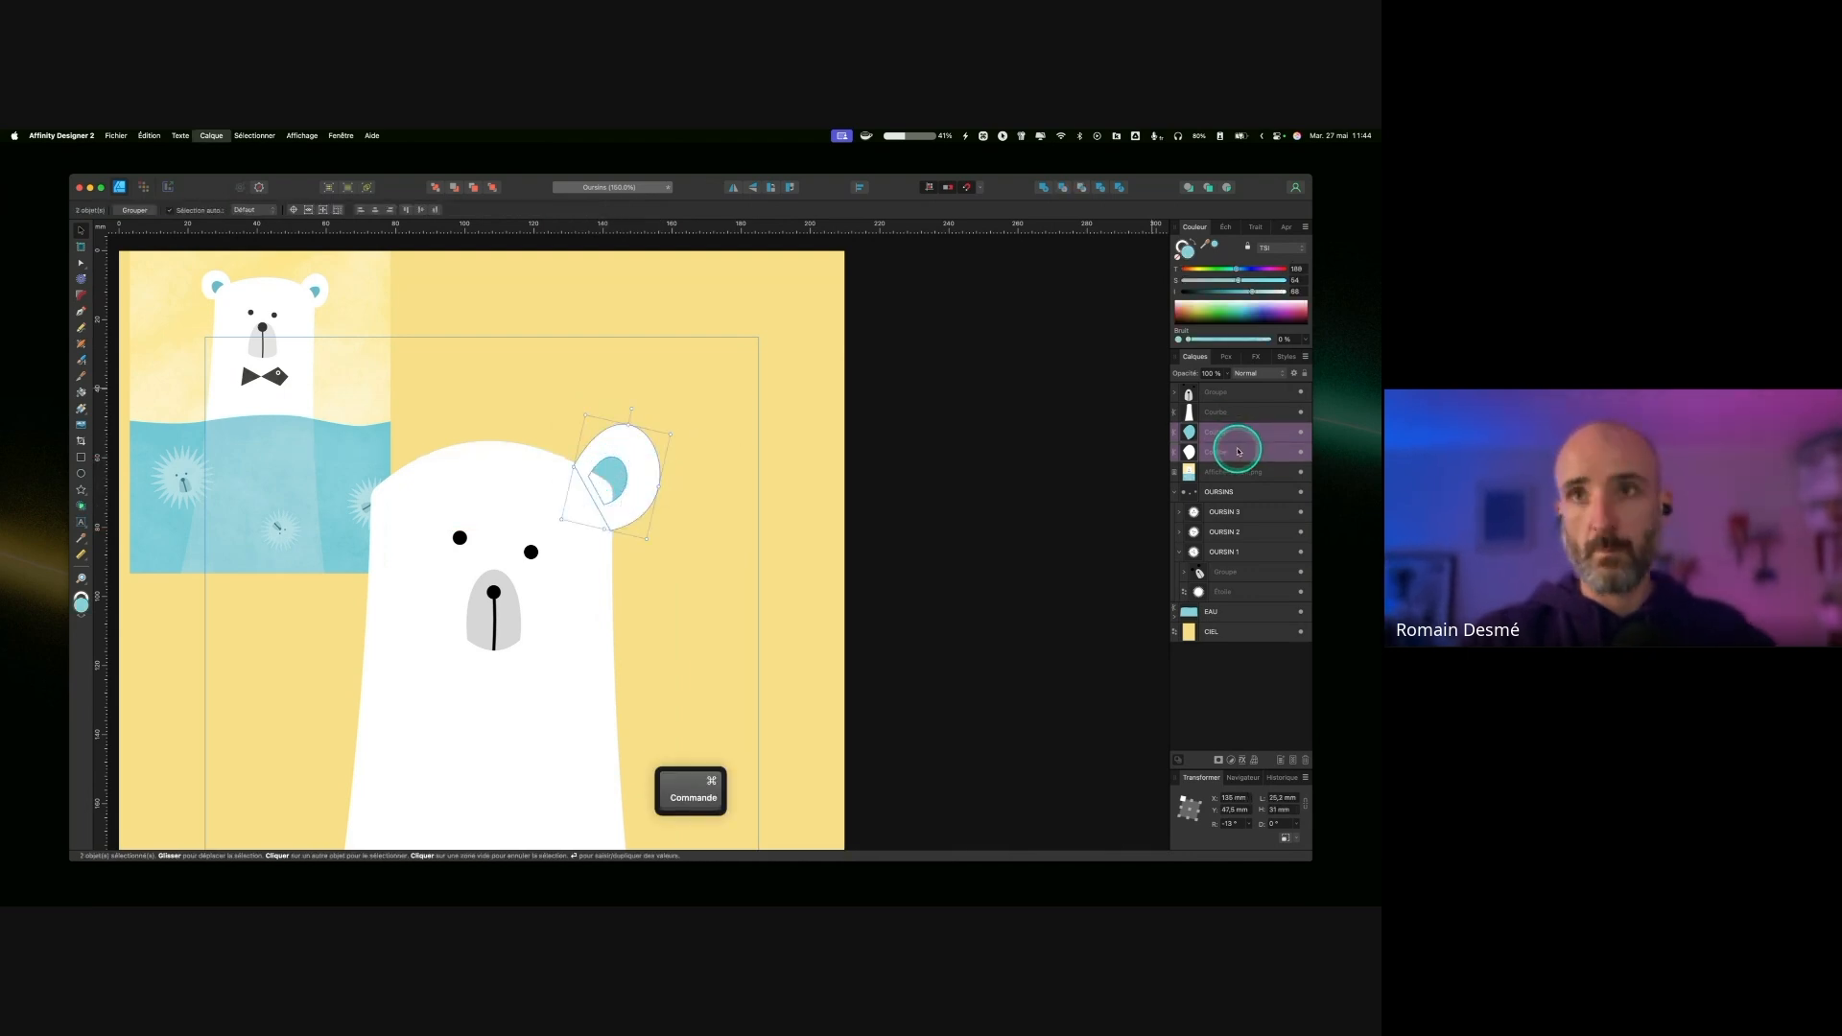
key(super+g)
double_click(1217, 431)
text(OREILLE DROITE)
key(Return)
key(Right)
click(1244, 457)
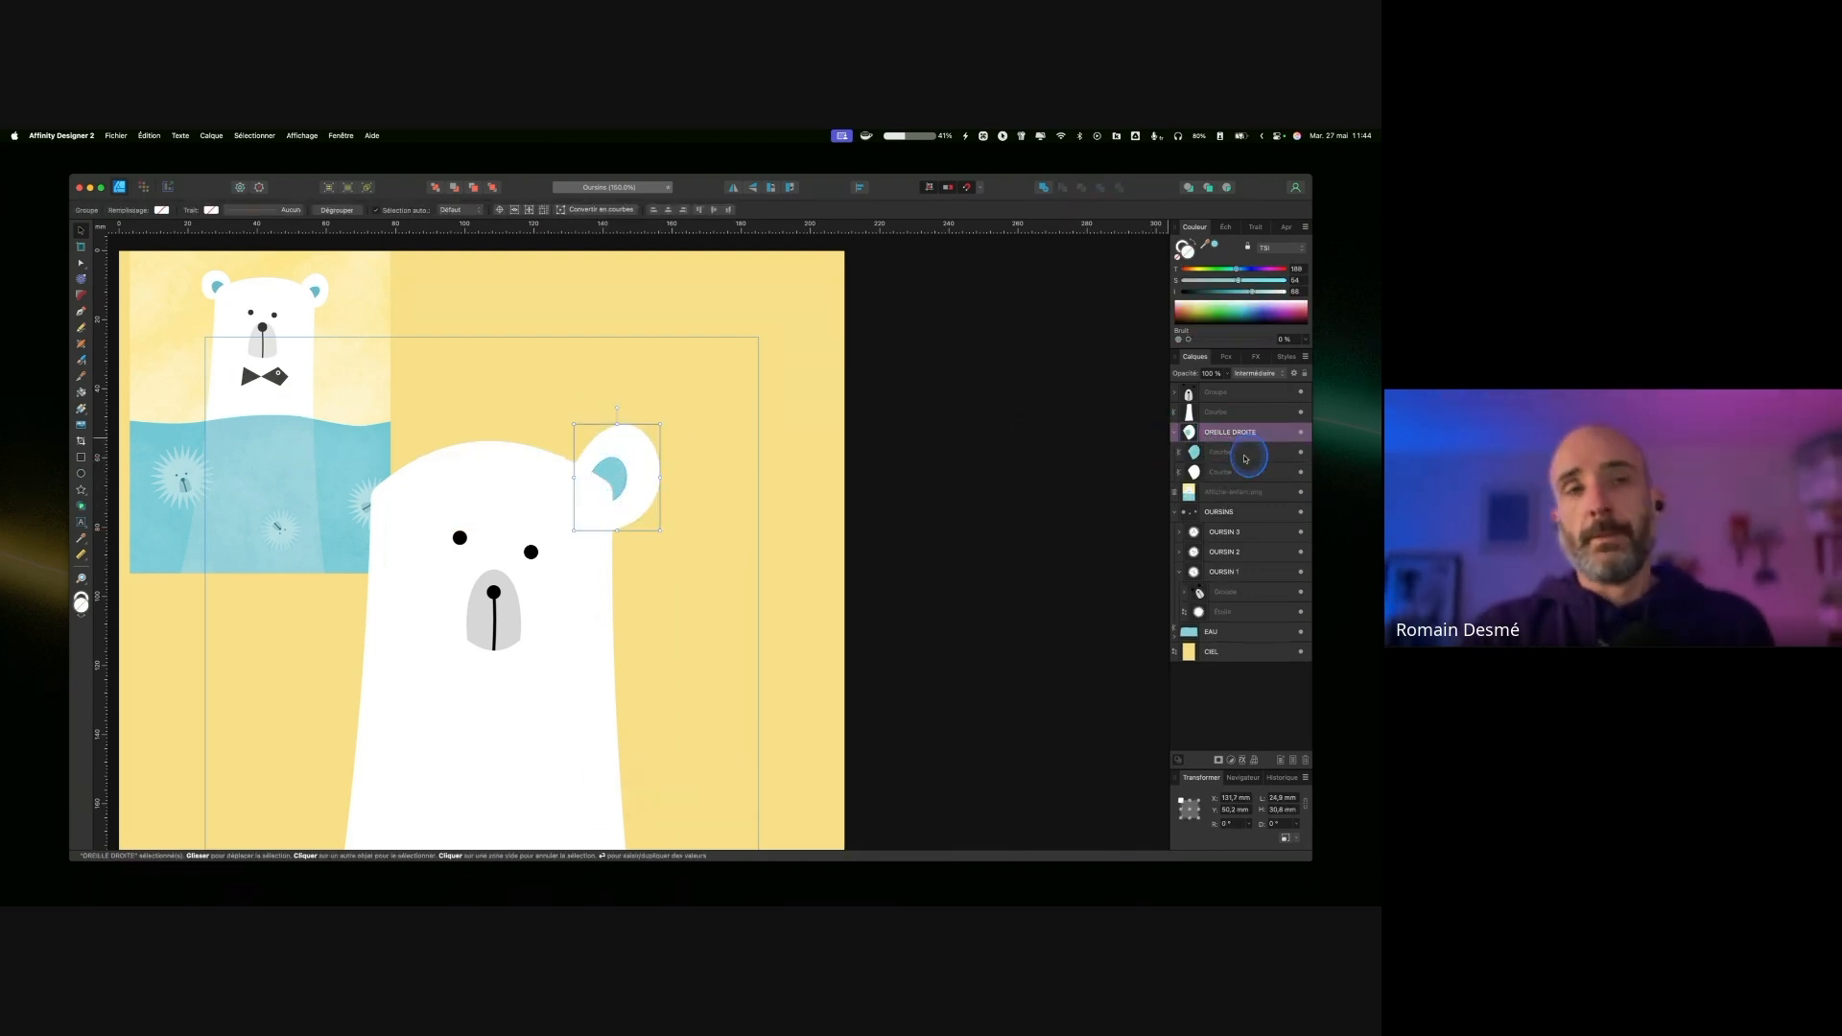
click(1180, 432)
Step: Duplicate the ear group as OREILLE GAUCHE and mirror it horizontally onto the opposite side of the head
key(super+j)
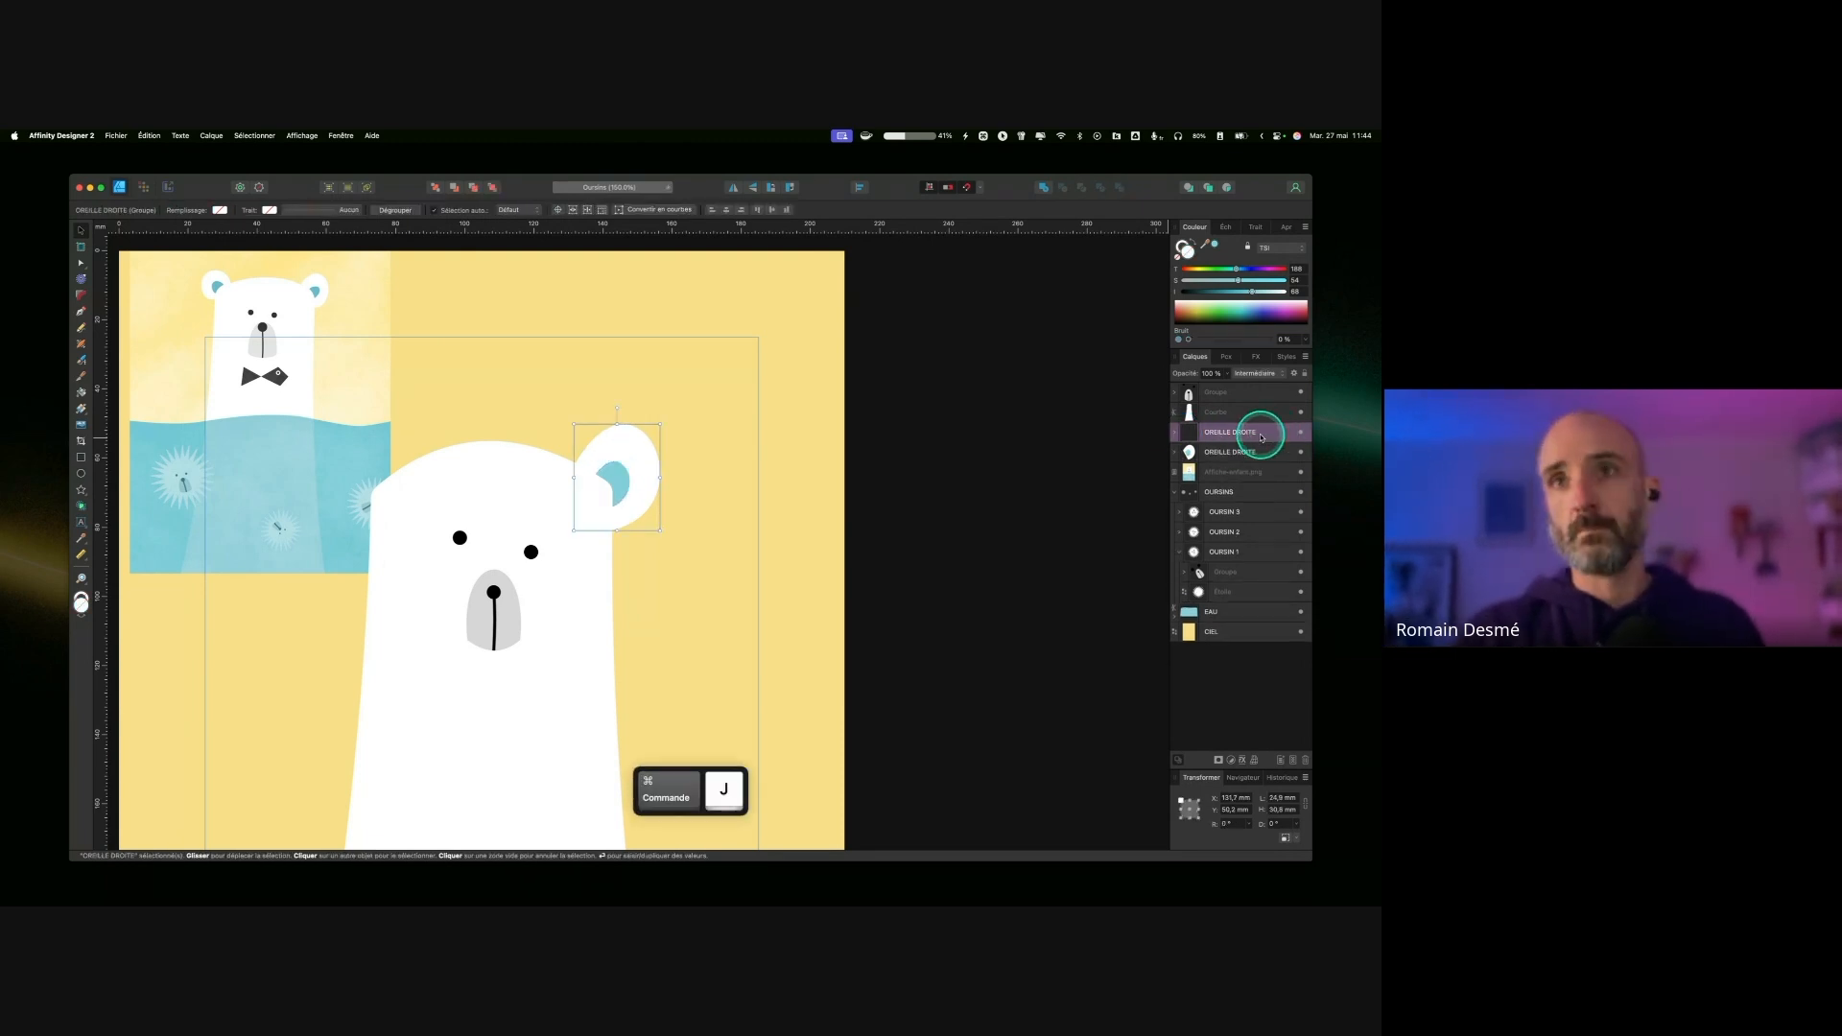
double_click(1244, 432)
text(OREILLE GAUCHE)
key(Return)
drag(637, 444, 341, 470)
click(733, 188)
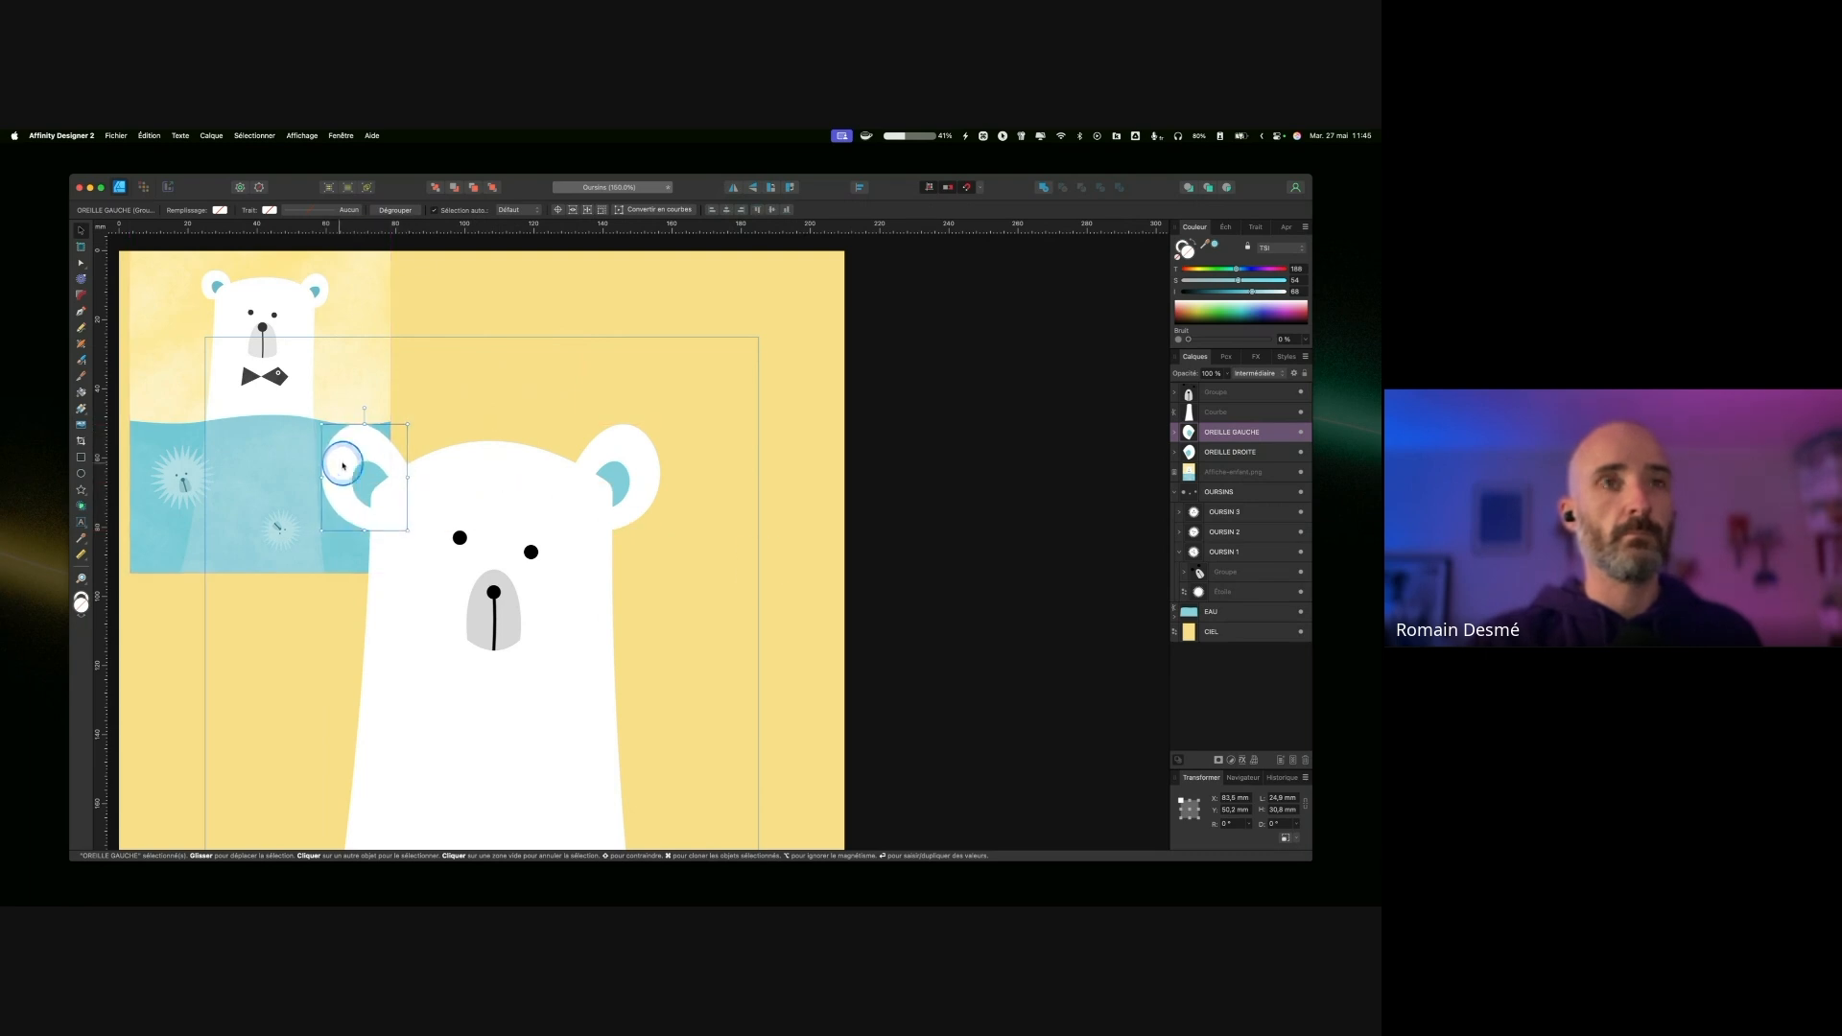
Step: Group the bear's face, body and both ears and name the group OURS
super+click(1267, 392)
super+click(1267, 412)
double_click(1218, 392)
text(OURS)
key(Return)
Step: Move the reference image to the top of the layer stack and lock the OURS, OURSINS, EAU and CIEL layers
click(1175, 432)
click(1247, 412)
drag(1248, 412, 1259, 385)
click(1267, 410)
shift+click(1263, 472)
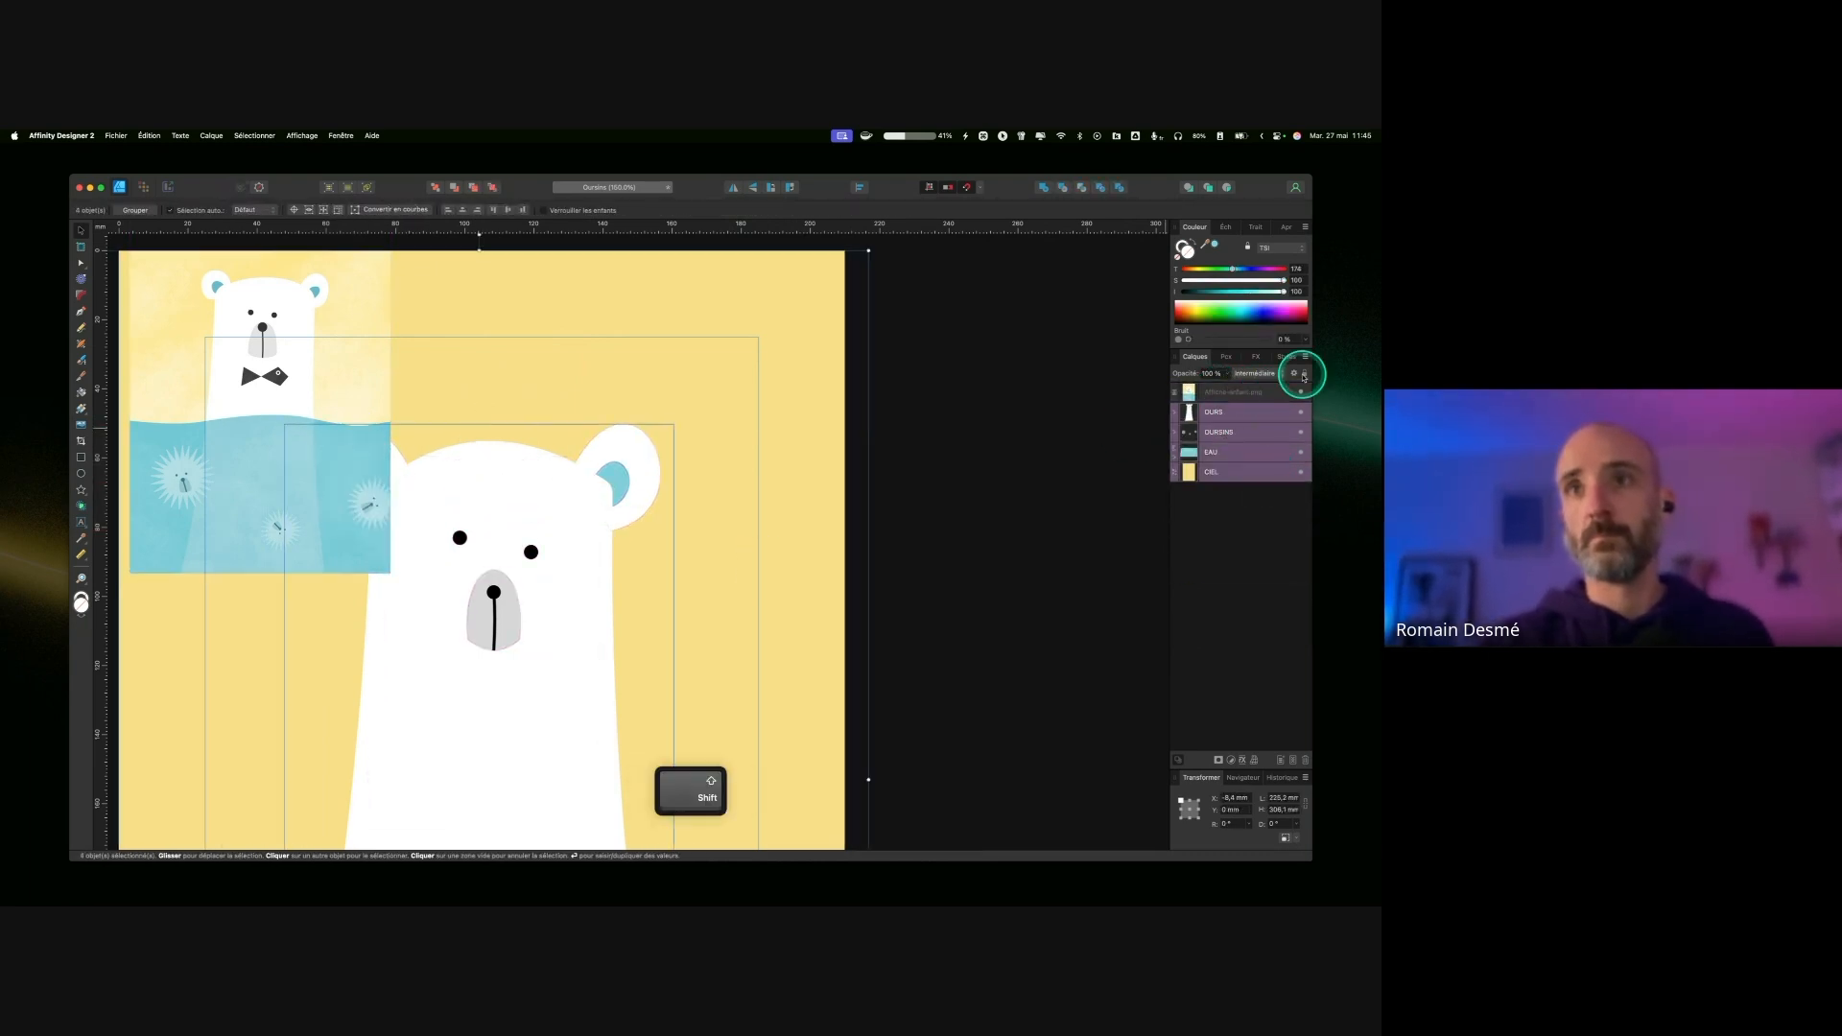
click(1304, 373)
drag(1276, 456, 1261, 566)
click(1255, 392)
drag(1234, 410, 1228, 479)
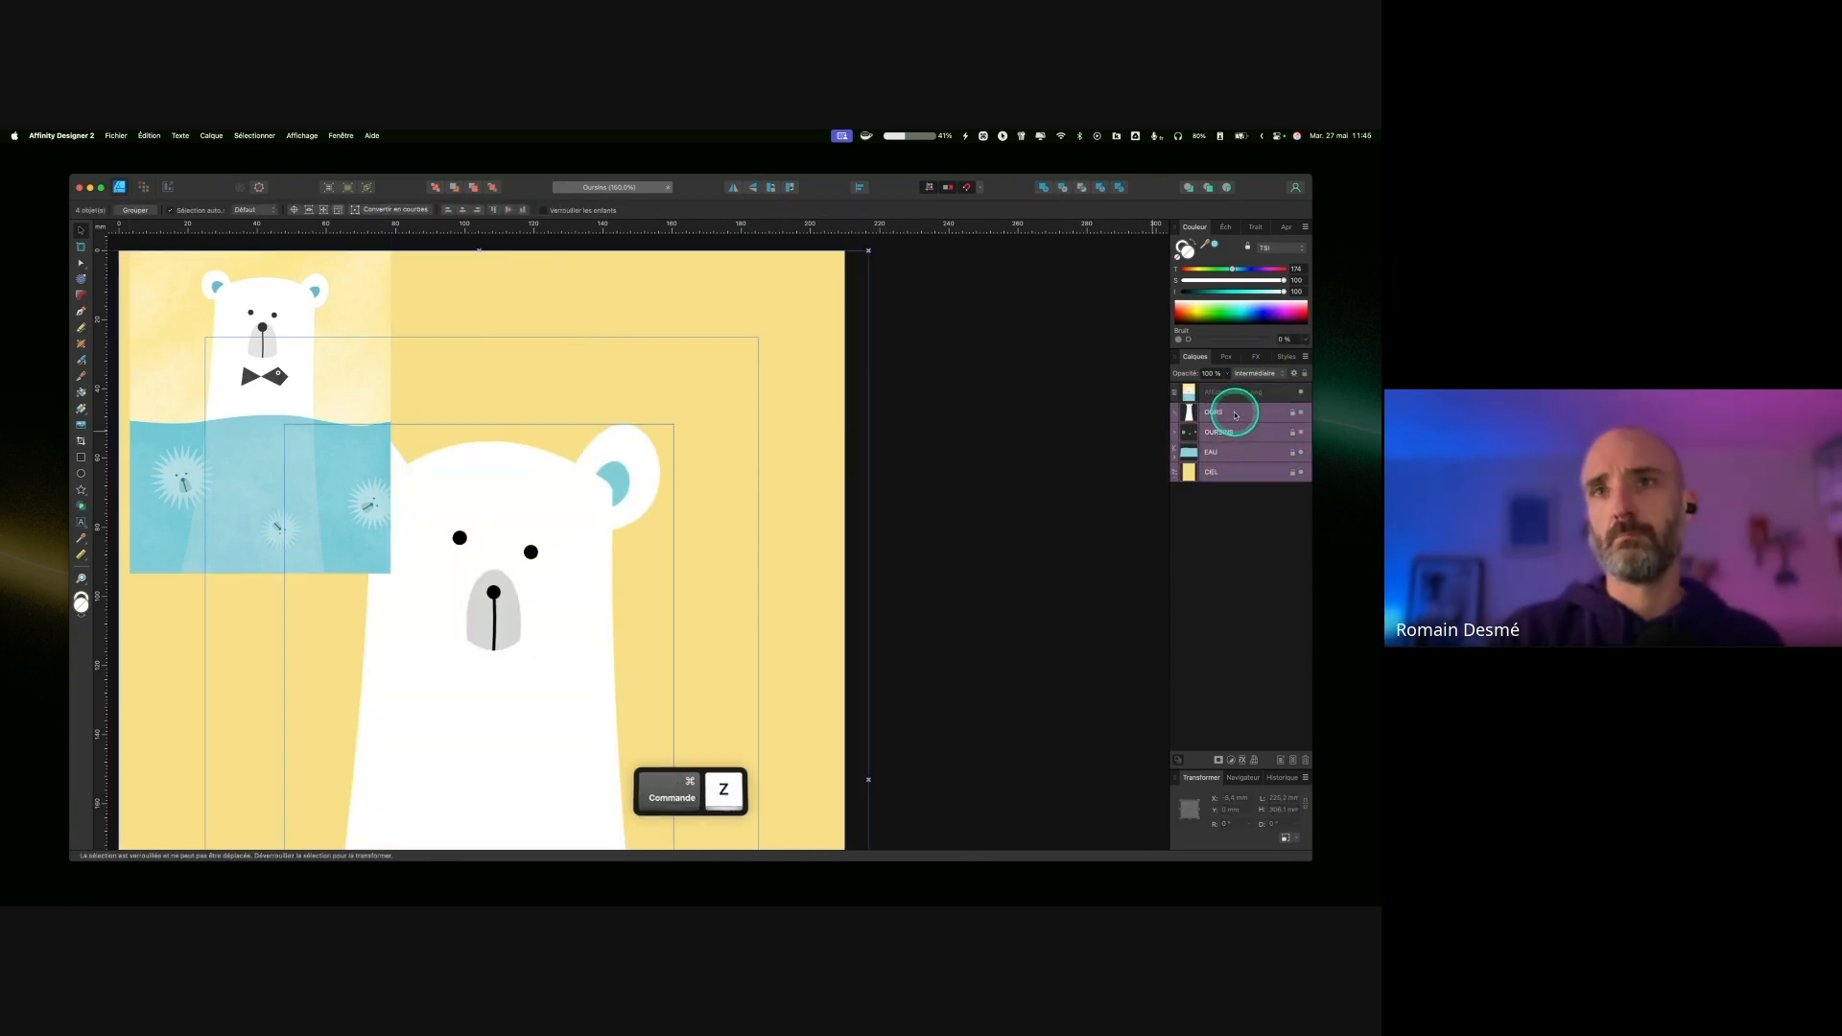
Step: Shift the reference image to the left, partly off the page, so it clears the bear's ear
scroll(436, 394, left, 4)
drag(329, 299, 235, 310)
Step: Draw a closed six-point bow-tie shape about 51 mm wide below the bear's muzzle with the Pen tool
scroll(576, 485, down, 3)
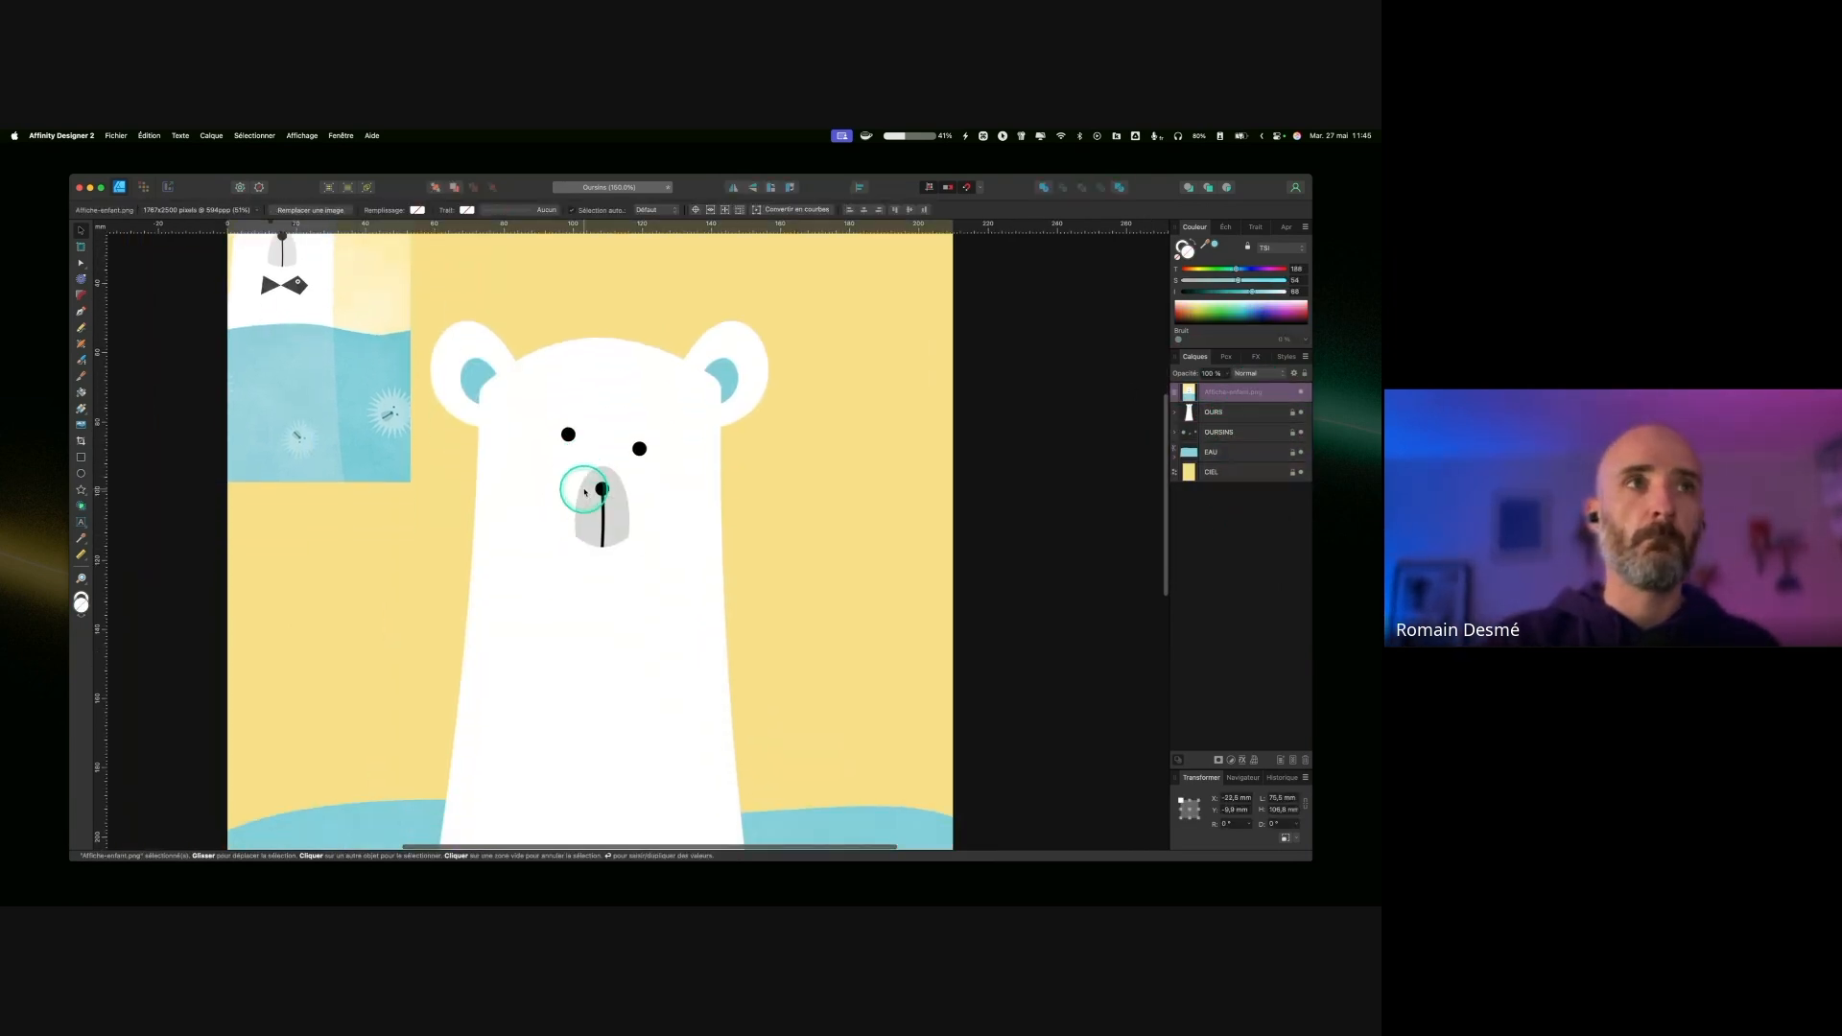
key(p)
click(526, 622)
click(534, 573)
click(594, 610)
click(671, 567)
click(703, 612)
click(630, 660)
click(526, 621)
key(v)
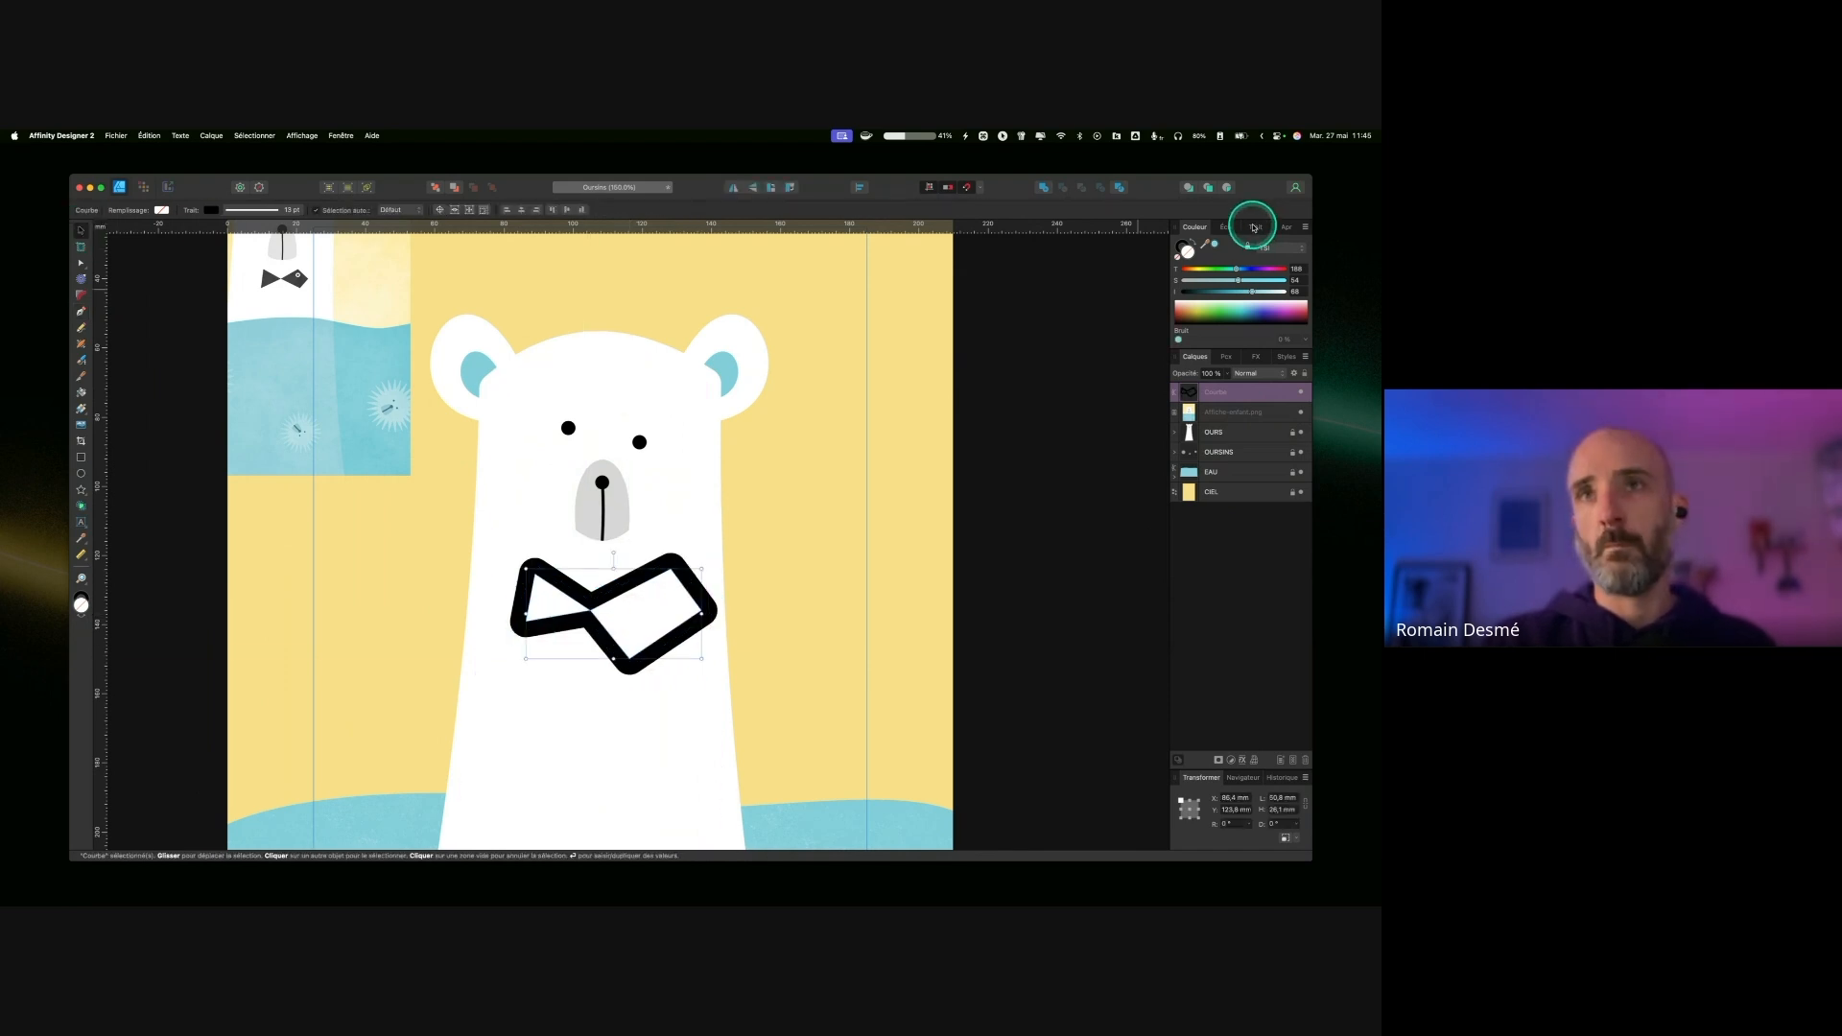
Step: Fill the bow tie black without an outline and move its nodes to form a narrower fish with a small tail
key(shift+x)
click(82, 247)
drag(670, 568, 651, 568)
drag(629, 660, 654, 637)
drag(651, 567, 678, 610)
shift+click(534, 575)
drag(534, 585, 543, 627)
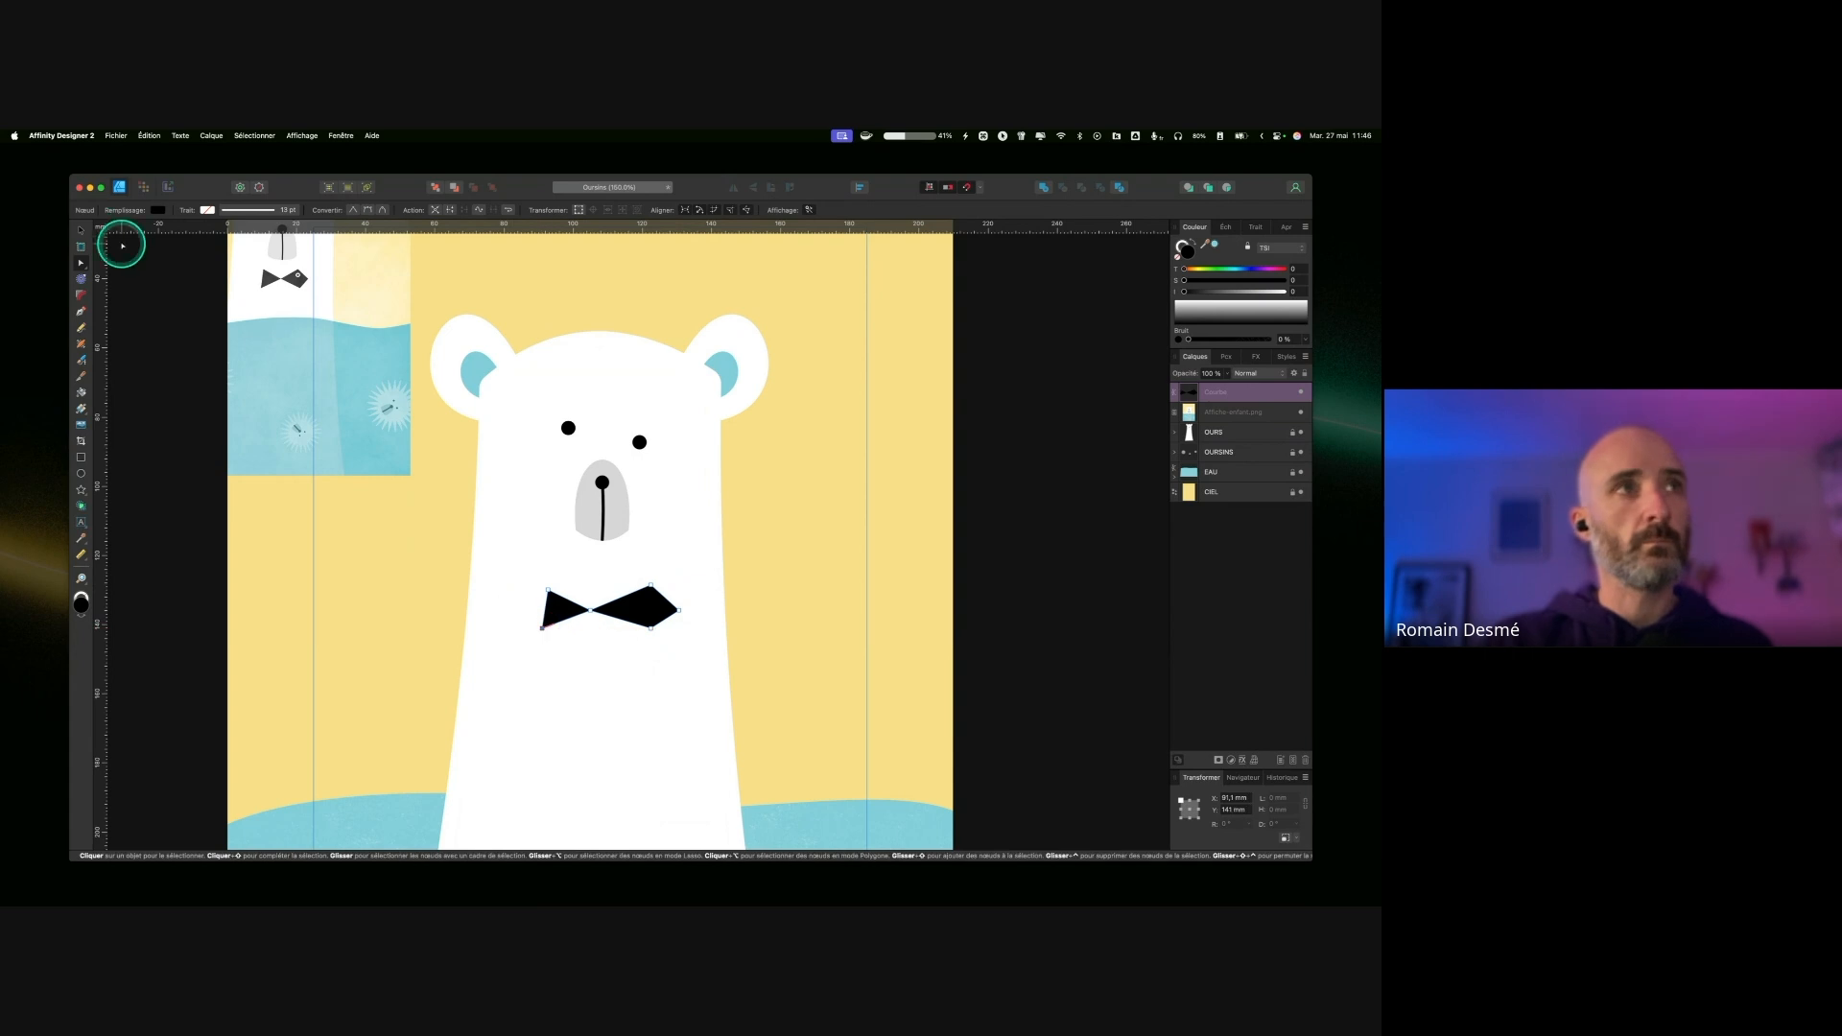
Step: Draw a small round eye about 4 mm across on the fish's head as a white ring with a black centre
click(78, 229)
key(super+plus)
mouse_move(81, 490)
mouse_down()
mouse_move(131, 697)
mouse_move(131, 607)
mouse_up()
drag(649, 522, 665, 538)
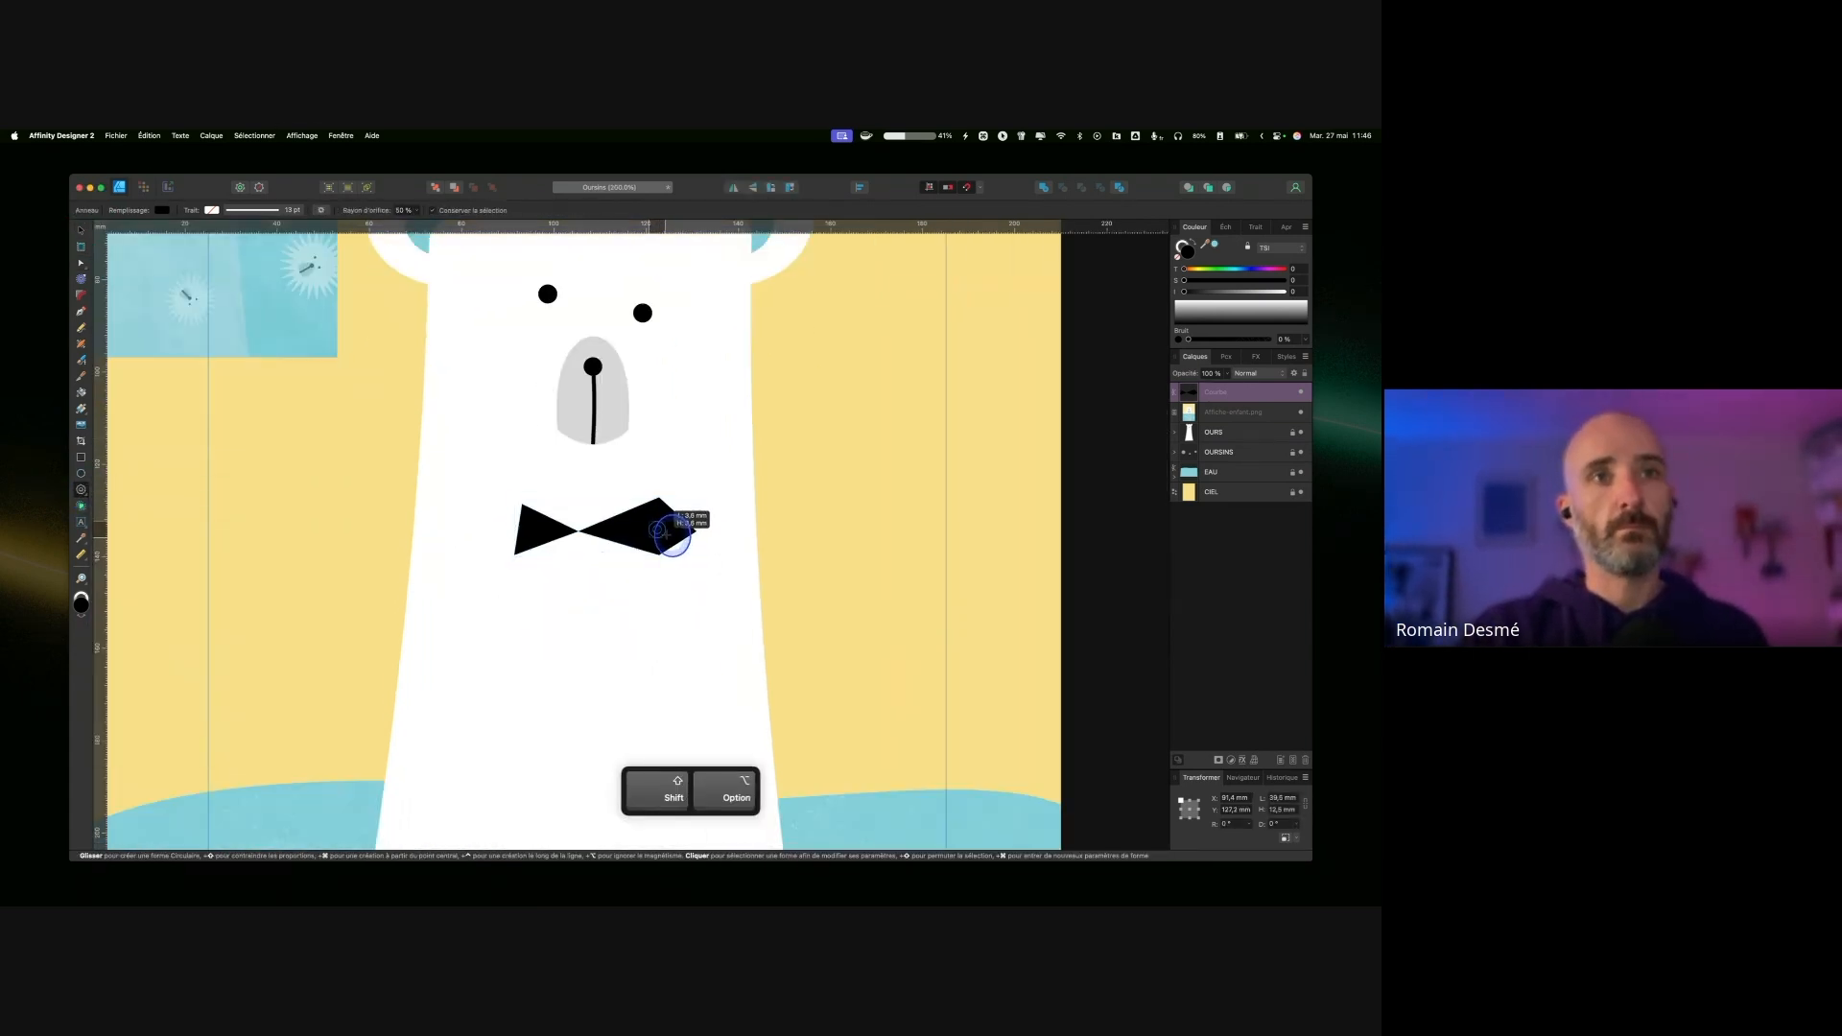
click(1202, 271)
shift+click(662, 523)
Step: Group the fish body and eye as POISSON and move the group slightly up toward the muzzle
key(super+g)
double_click(1225, 395)
text(POISSON)
key(Return)
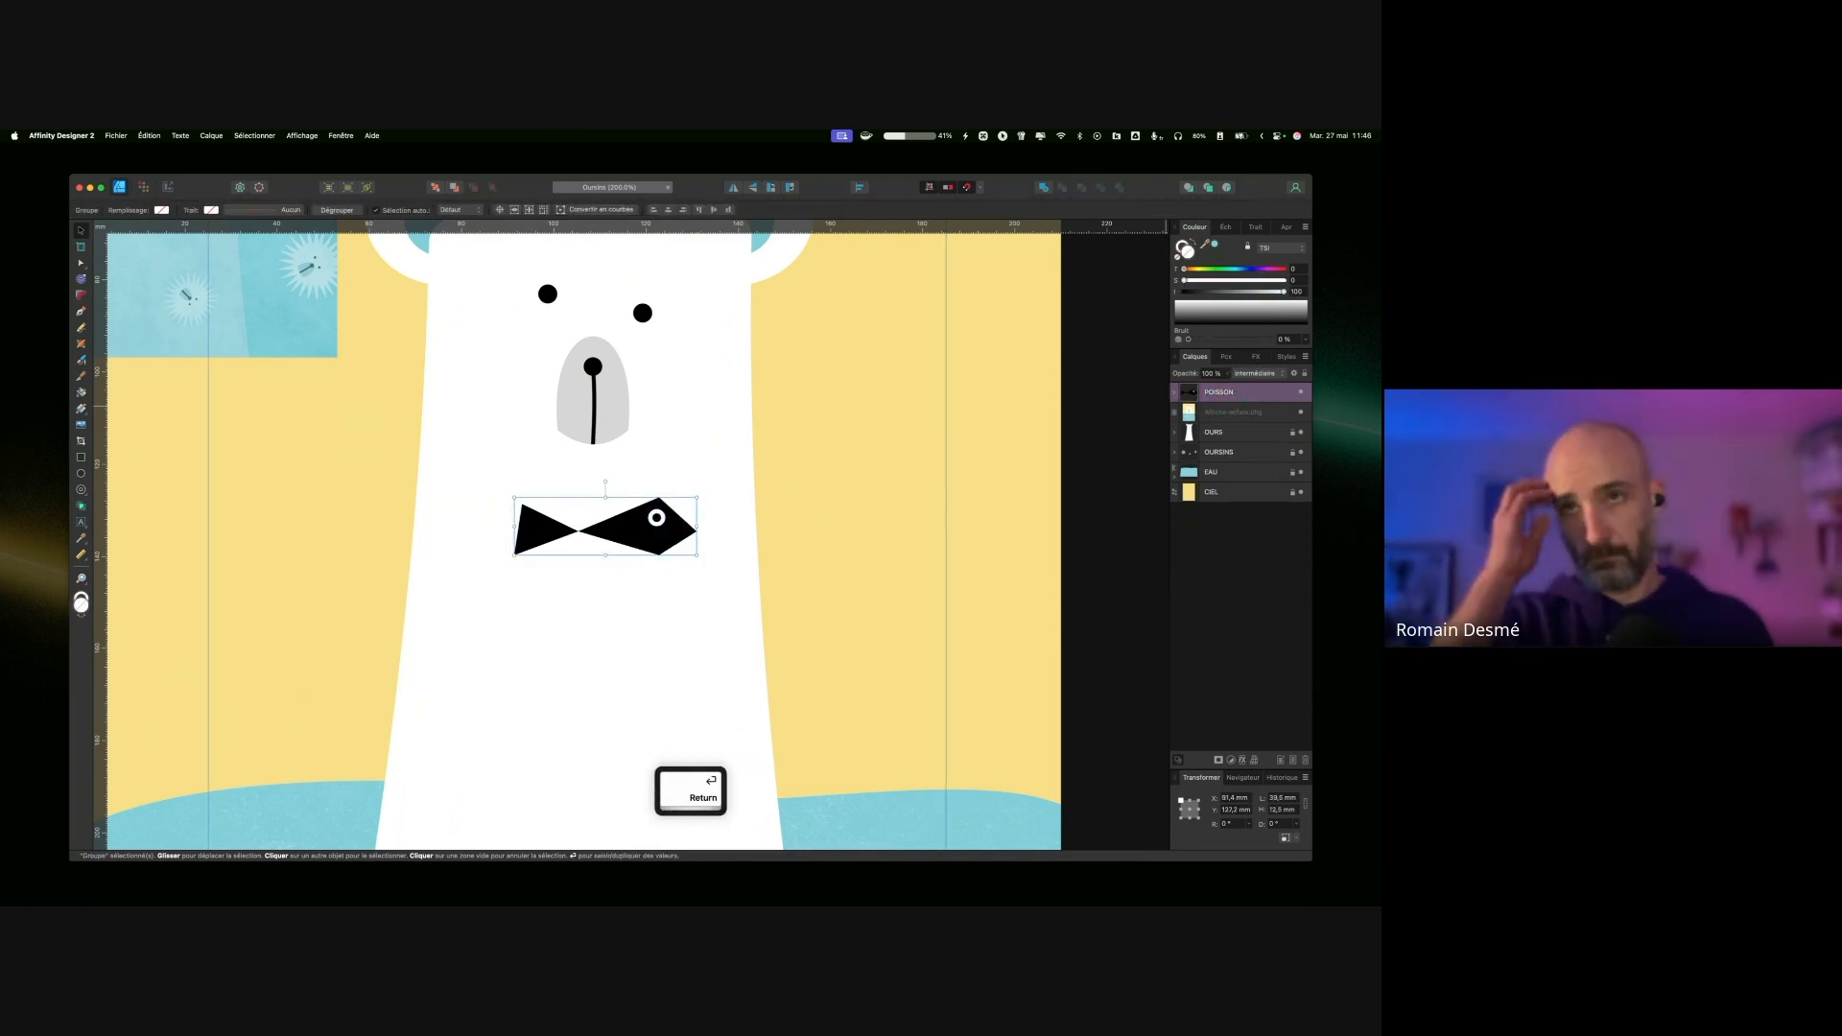
drag(633, 528, 628, 513)
Step: Unlock the layers and move the OURS group beneath EAU, directly above CIEL
click(1241, 483)
key(super+1)
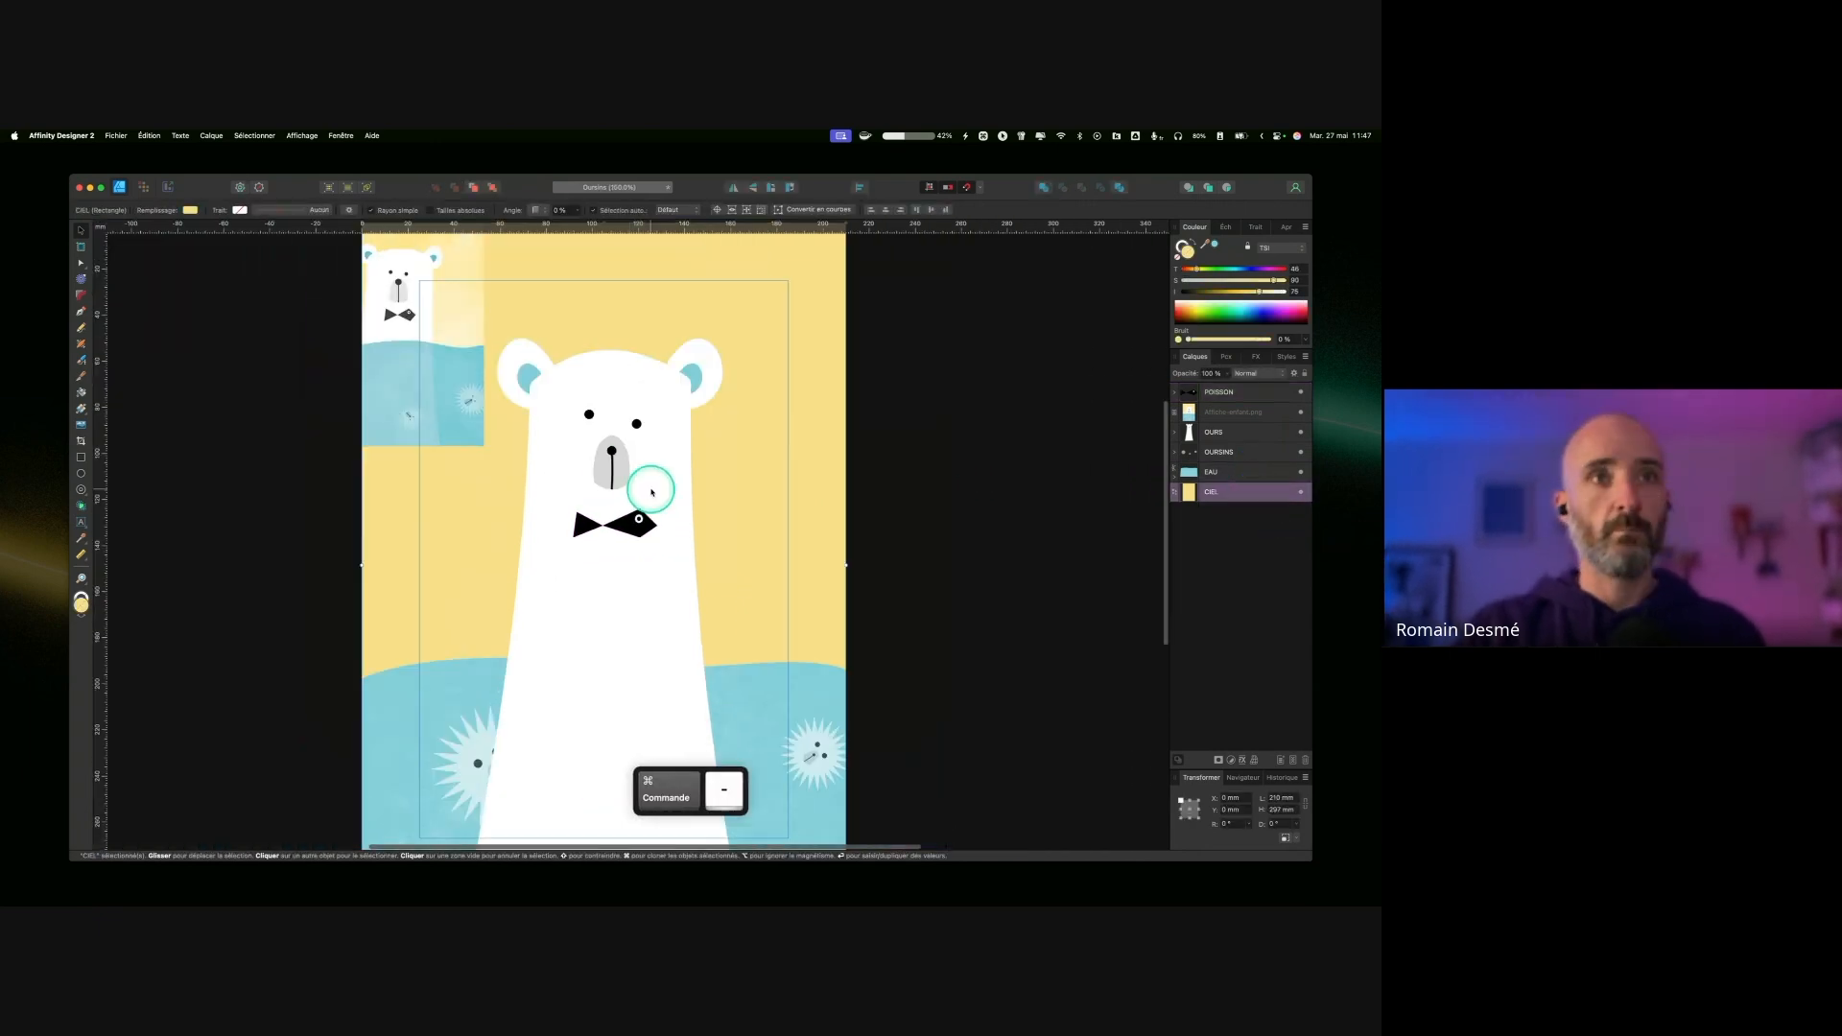
drag(1225, 430, 1231, 480)
scroll(689, 572, down, 3)
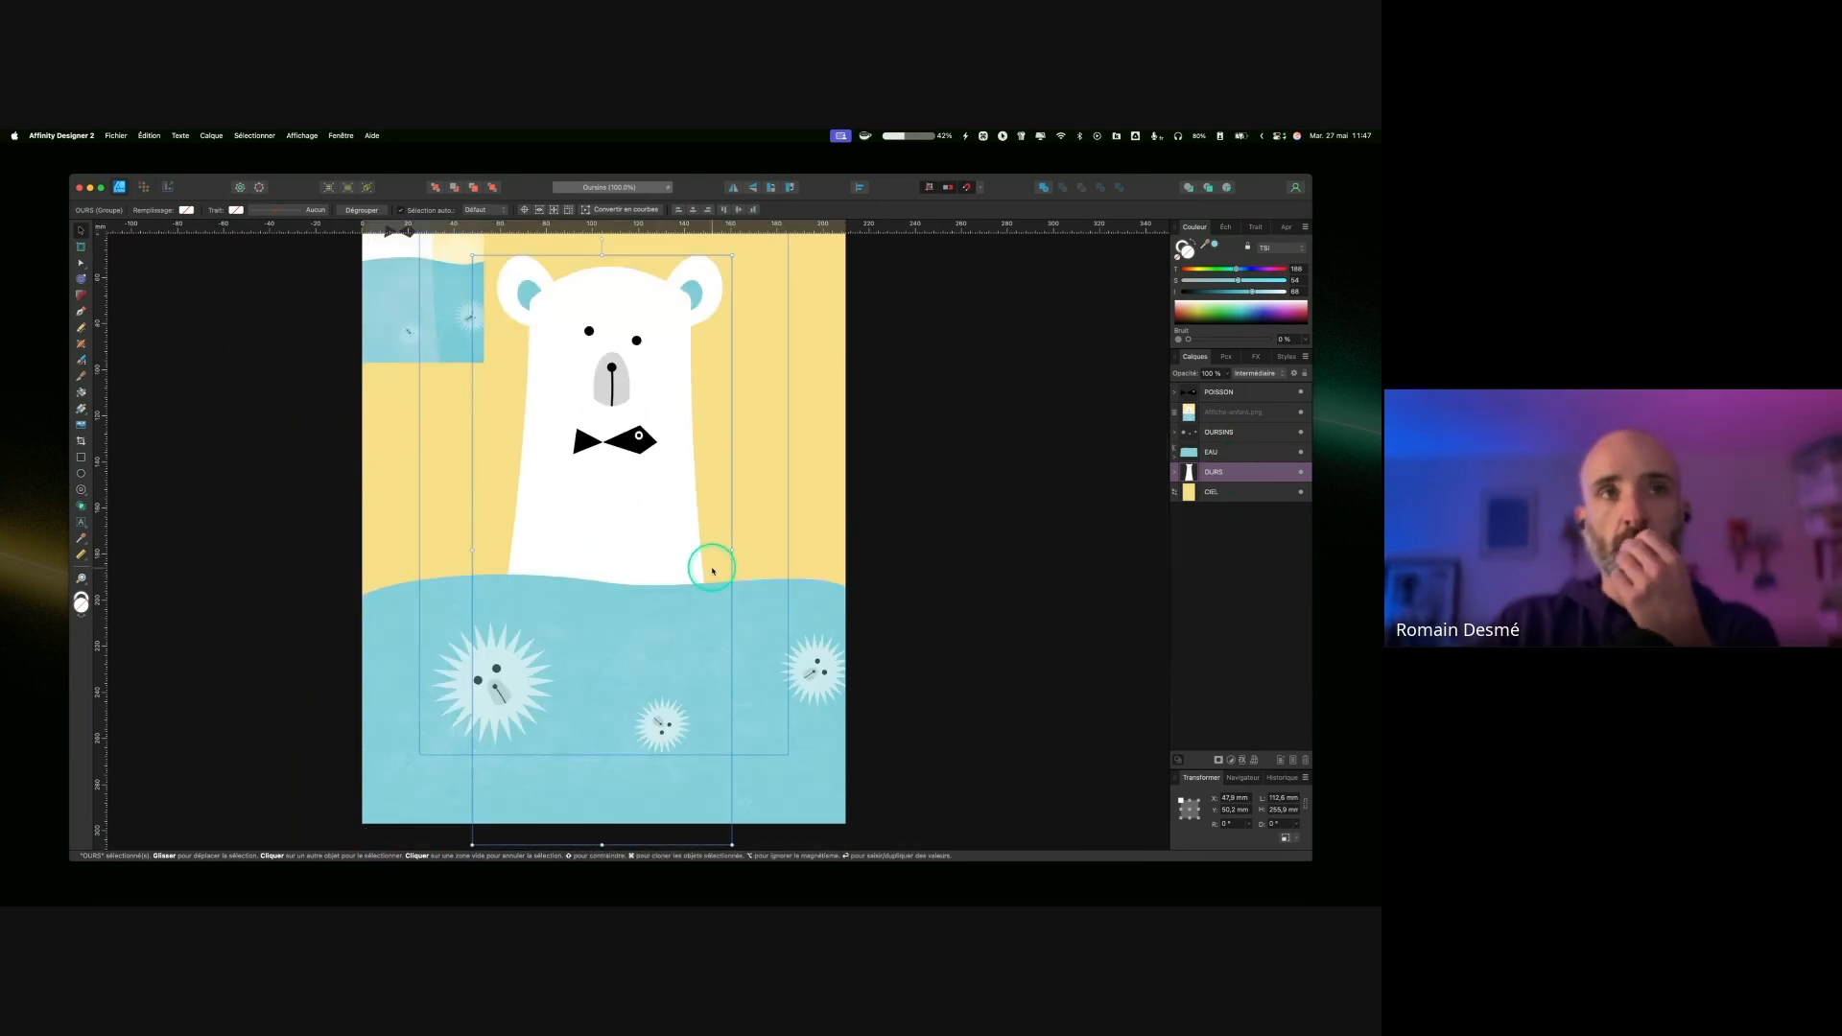
Step: Try lowering the opacity of the existing water layer so the bear's body shows through
mouse_move(1237, 472)
mouse_down()
mouse_move(1238, 443)
mouse_move(1254, 478)
mouse_up()
click(1236, 374)
click(1254, 375)
click(1239, 453)
drag(1228, 375, 1206, 387)
Step: Duplicate the EAU layer, keeping one copy beneath OURS and making the copy above the bear semi-transparent
key(cmd+j)
drag(1247, 452, 1238, 482)
mouse_move(1228, 375)
mouse_down()
mouse_move(1213, 384)
mouse_move(1253, 386)
mouse_up()
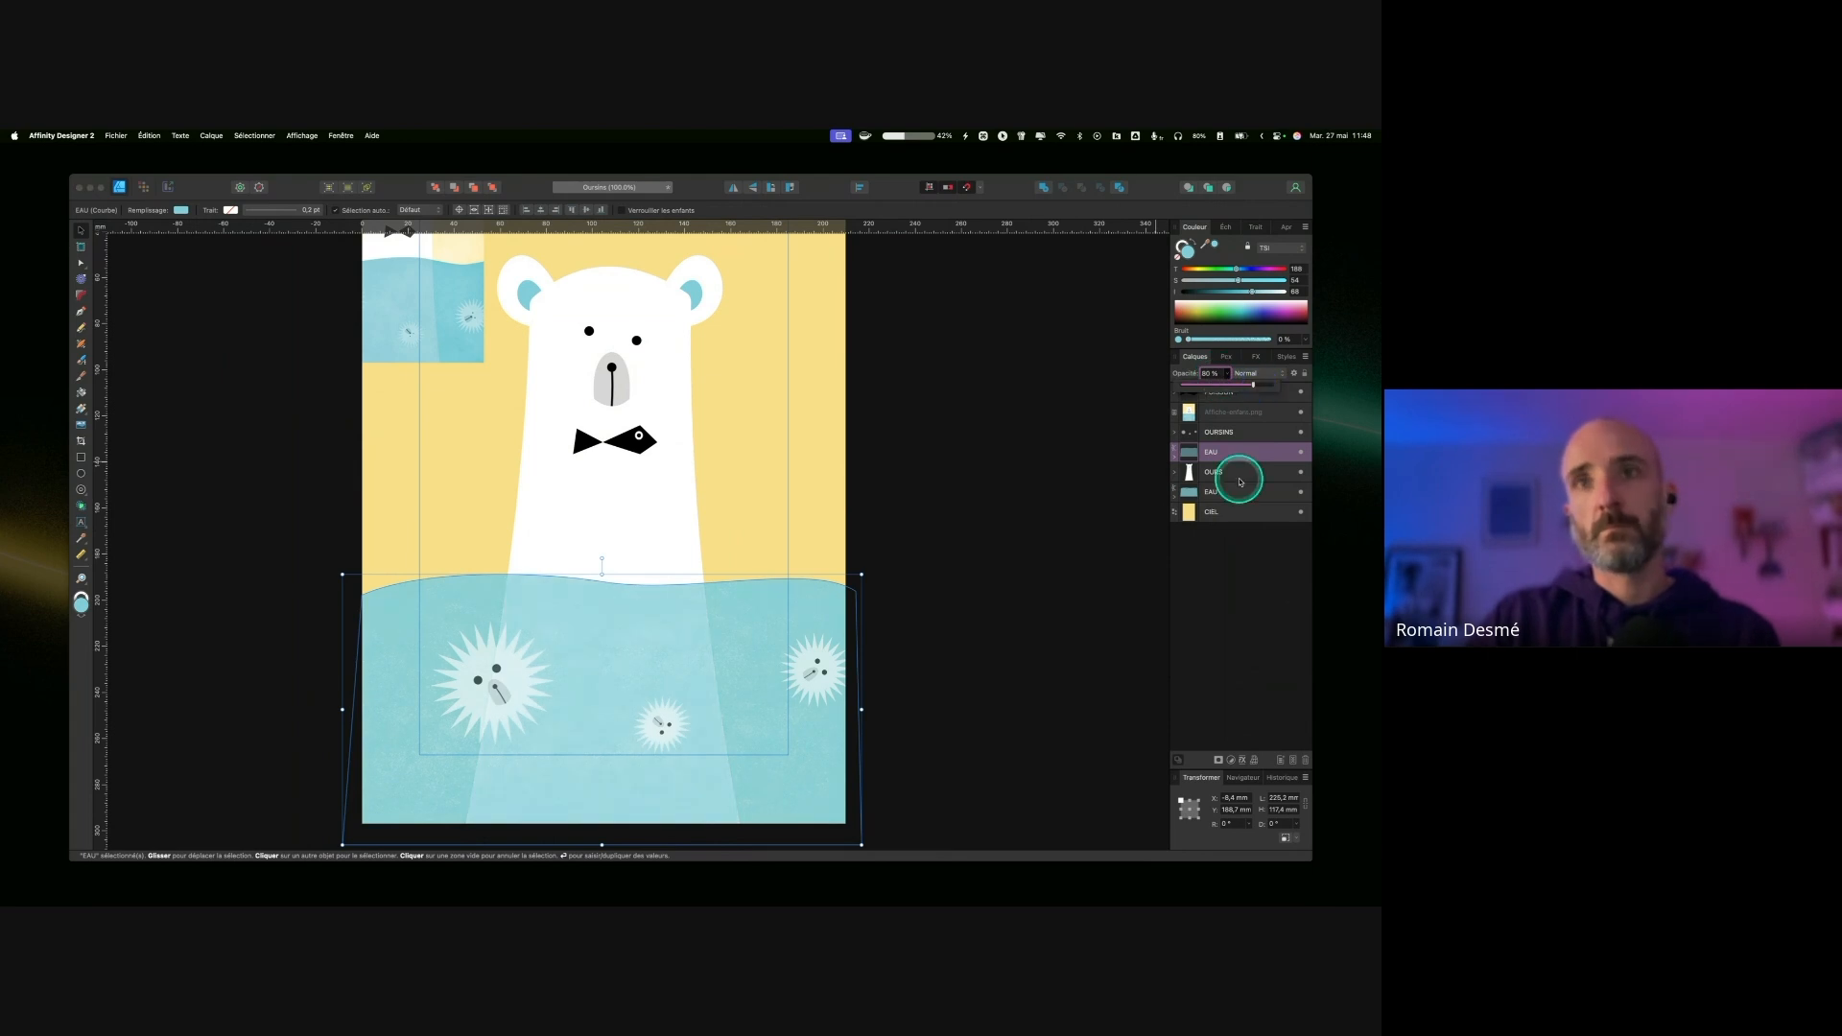
Step: Lower the opacity of the texture pixel layer nested inside the upper EAU layer
click(950, 481)
click(1181, 500)
click(1207, 512)
click(1181, 455)
click(1175, 458)
click(1223, 473)
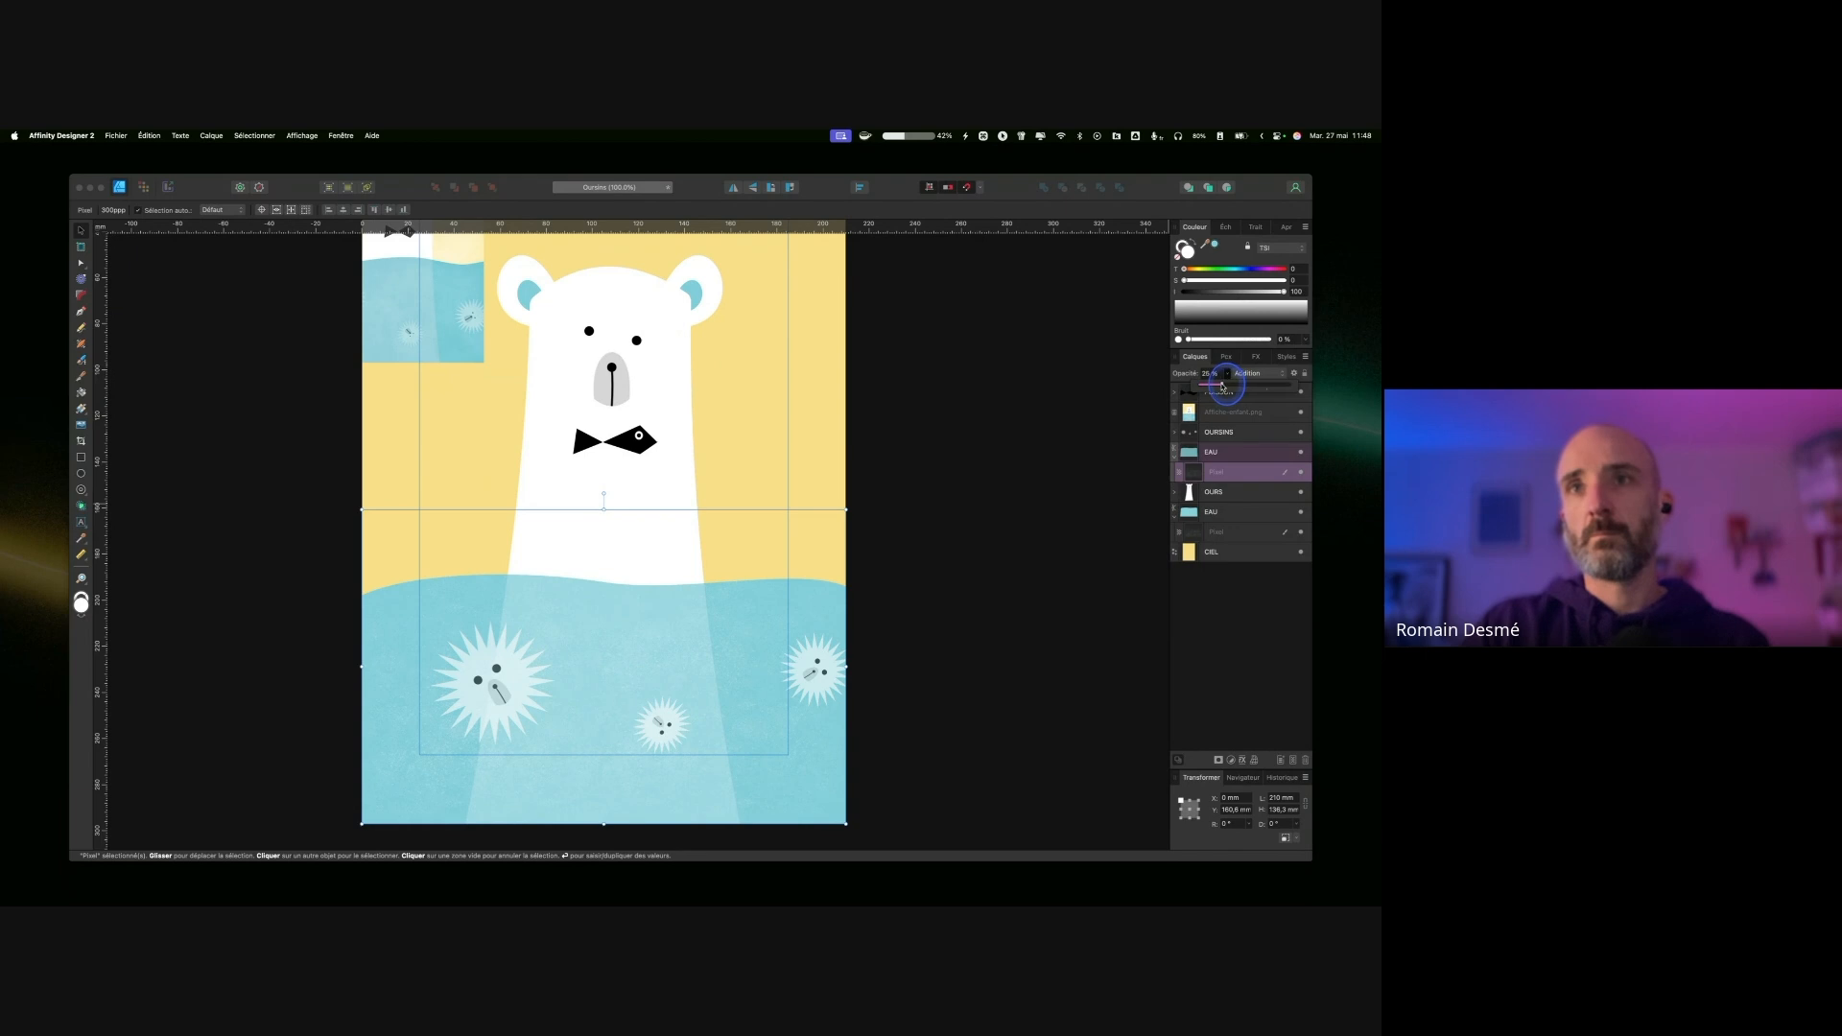
Step: With the CIEL layer as target, choose the Motif grunge 07 texture brush and set its width to 4096 px
click(880, 502)
scroll(697, 490, left, 1)
key(super+0)
click(143, 186)
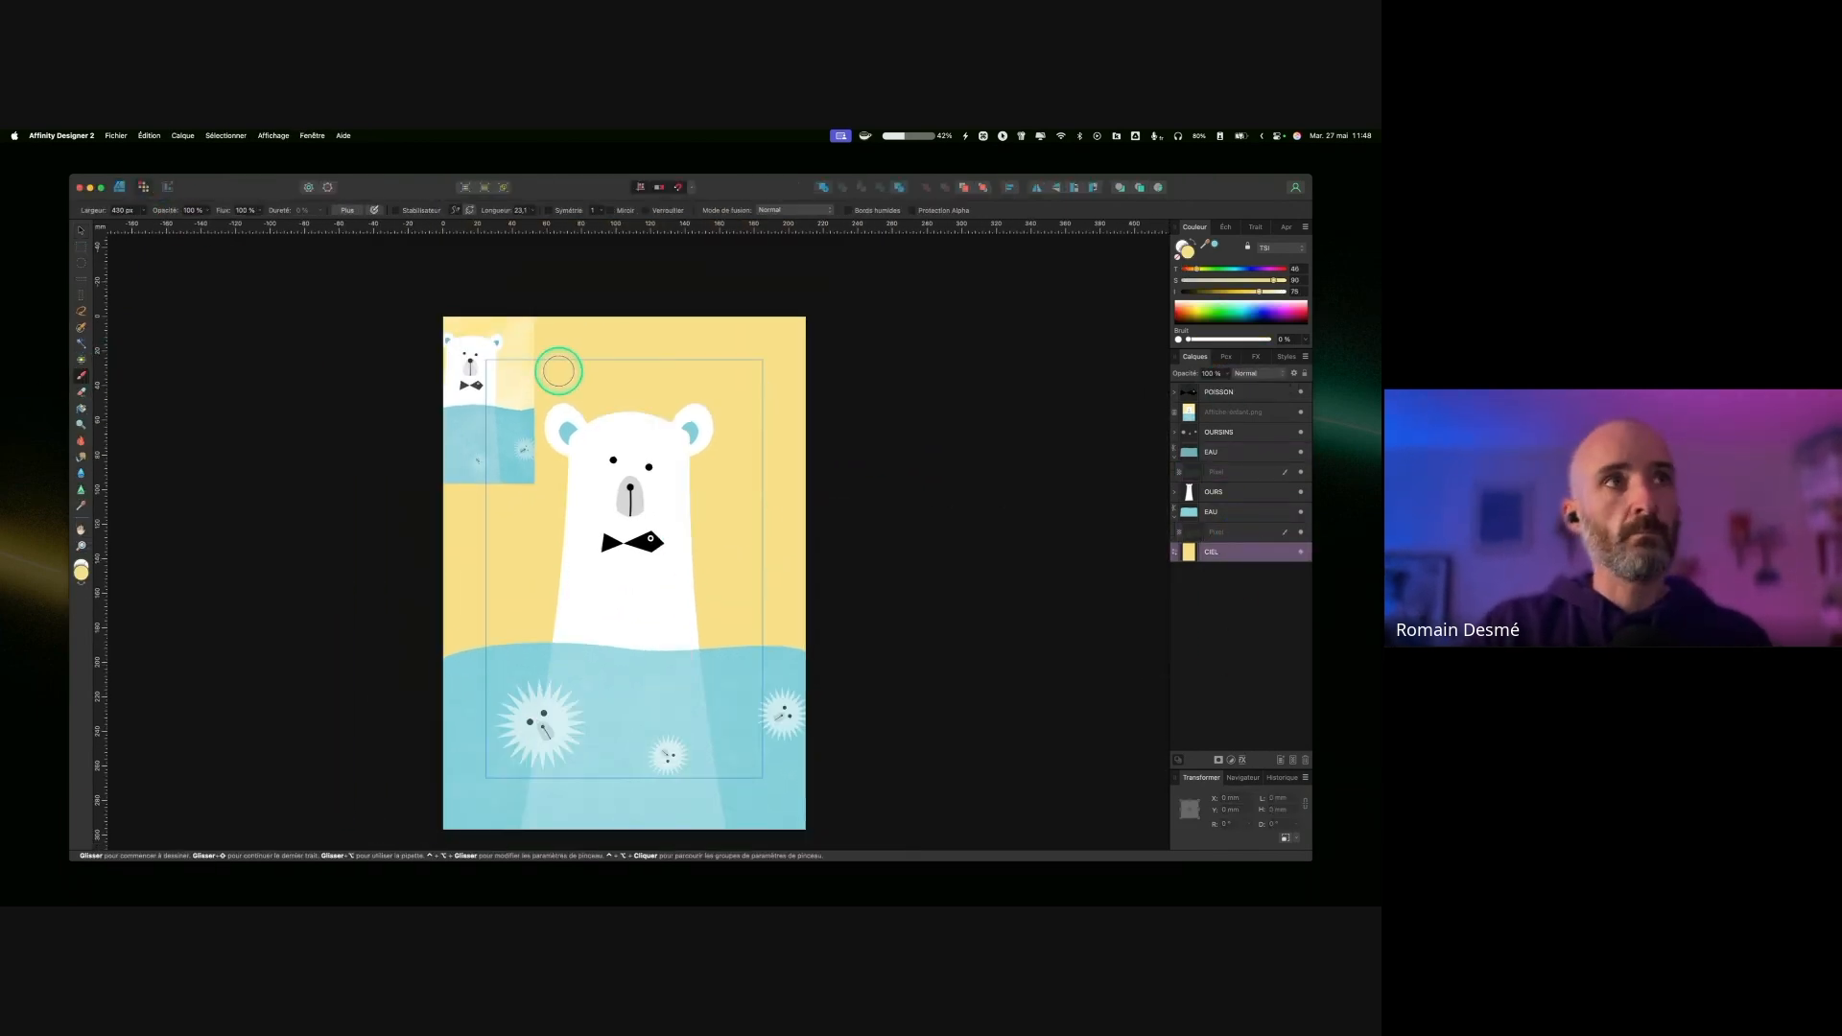
click(1220, 357)
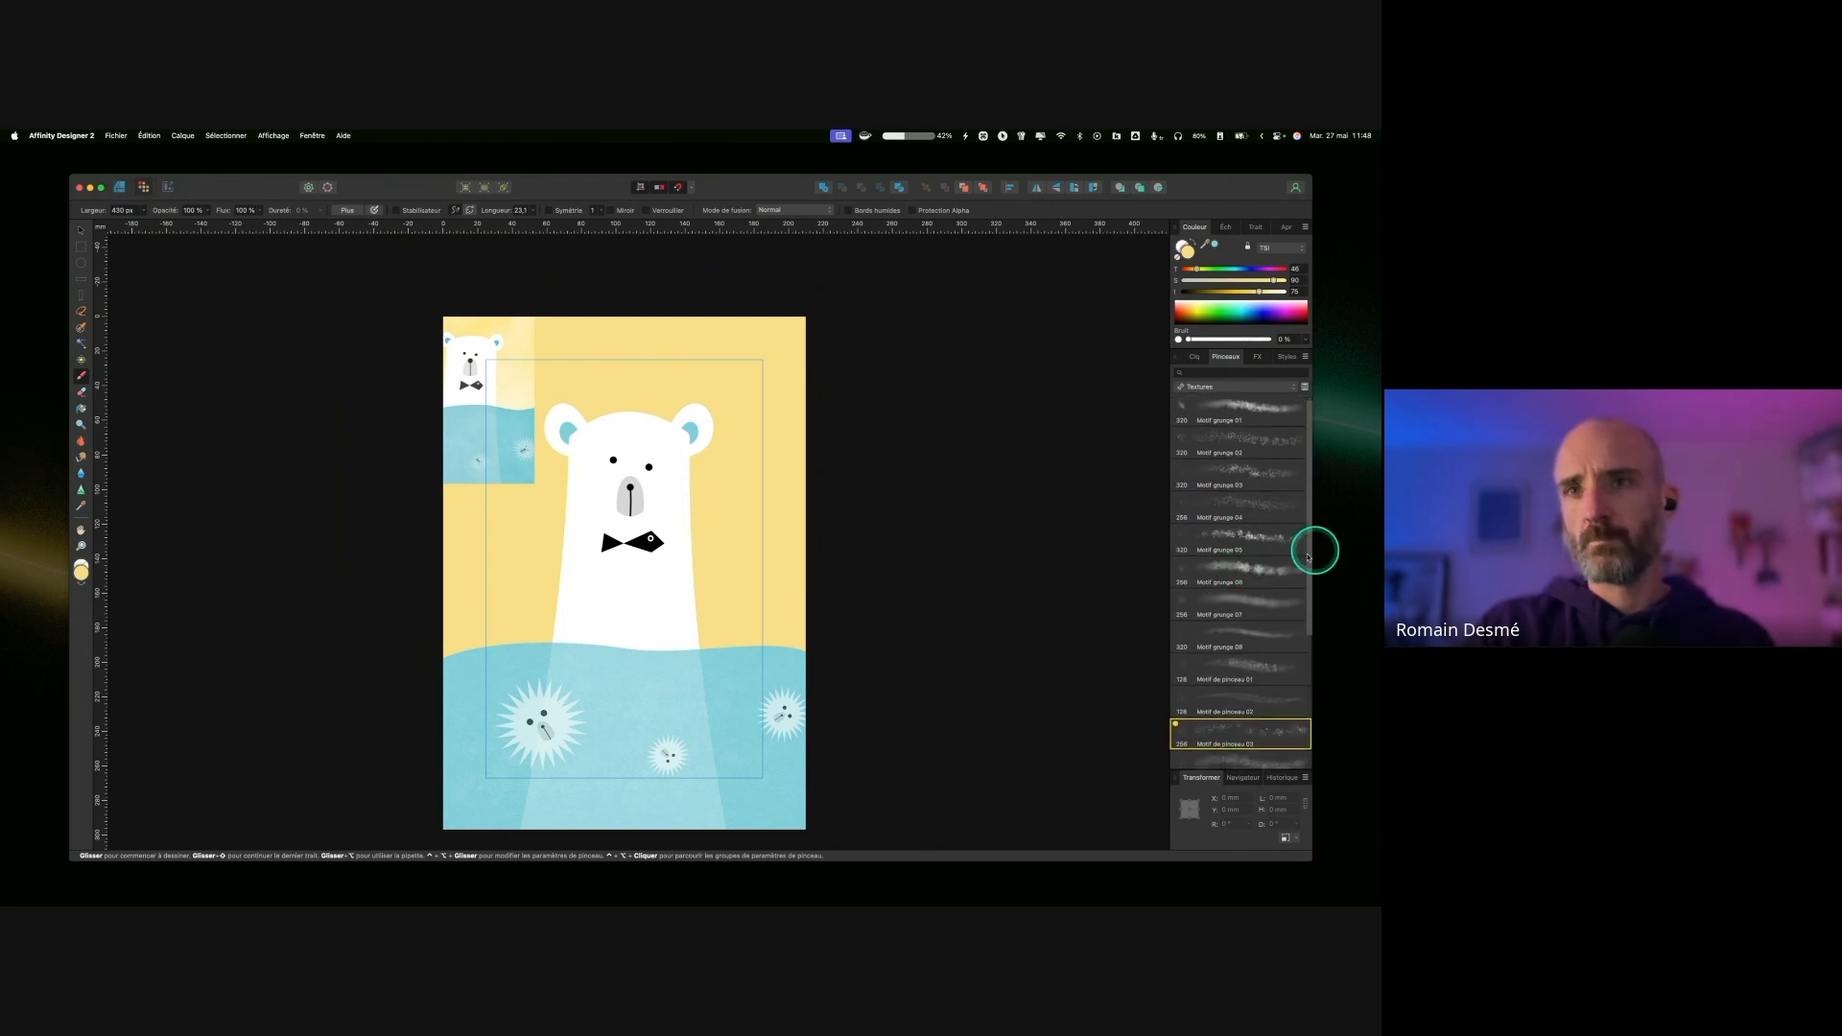
click(1242, 605)
click(143, 210)
drag(164, 222, 199, 219)
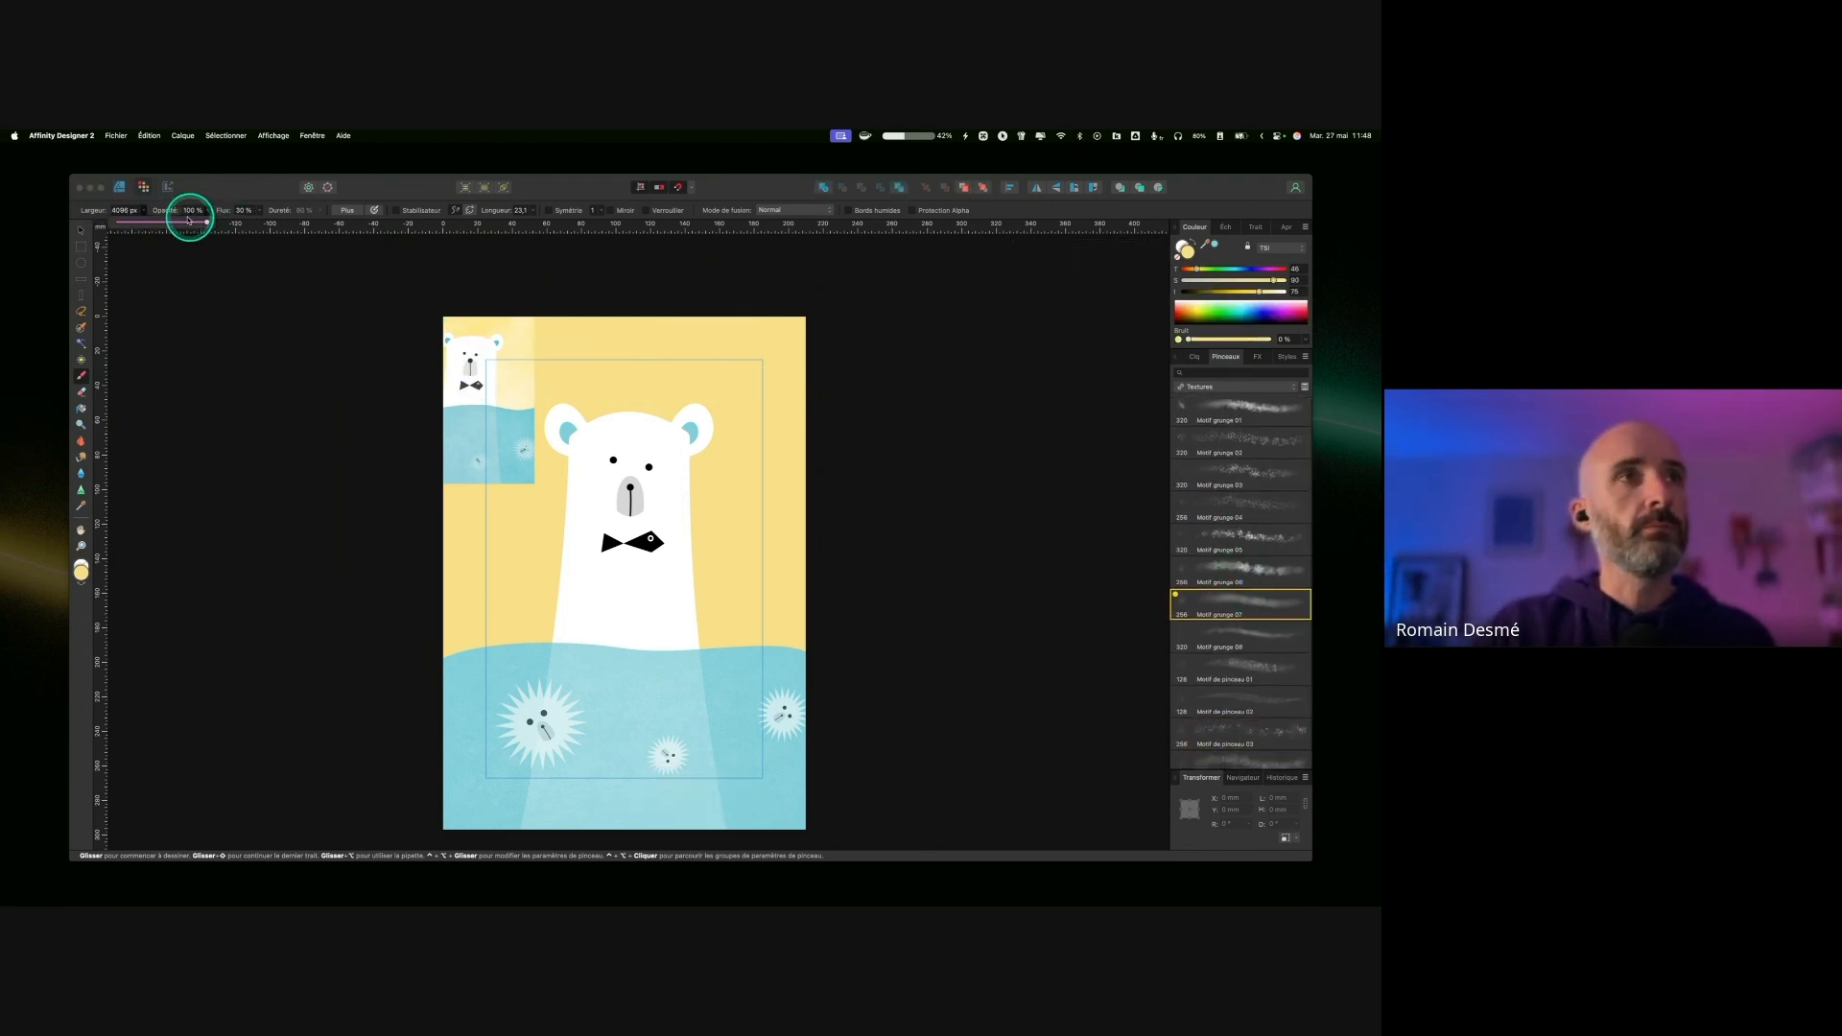
Step: Paint a subtle white grunge texture over the yellow sky with the brush
key(x)
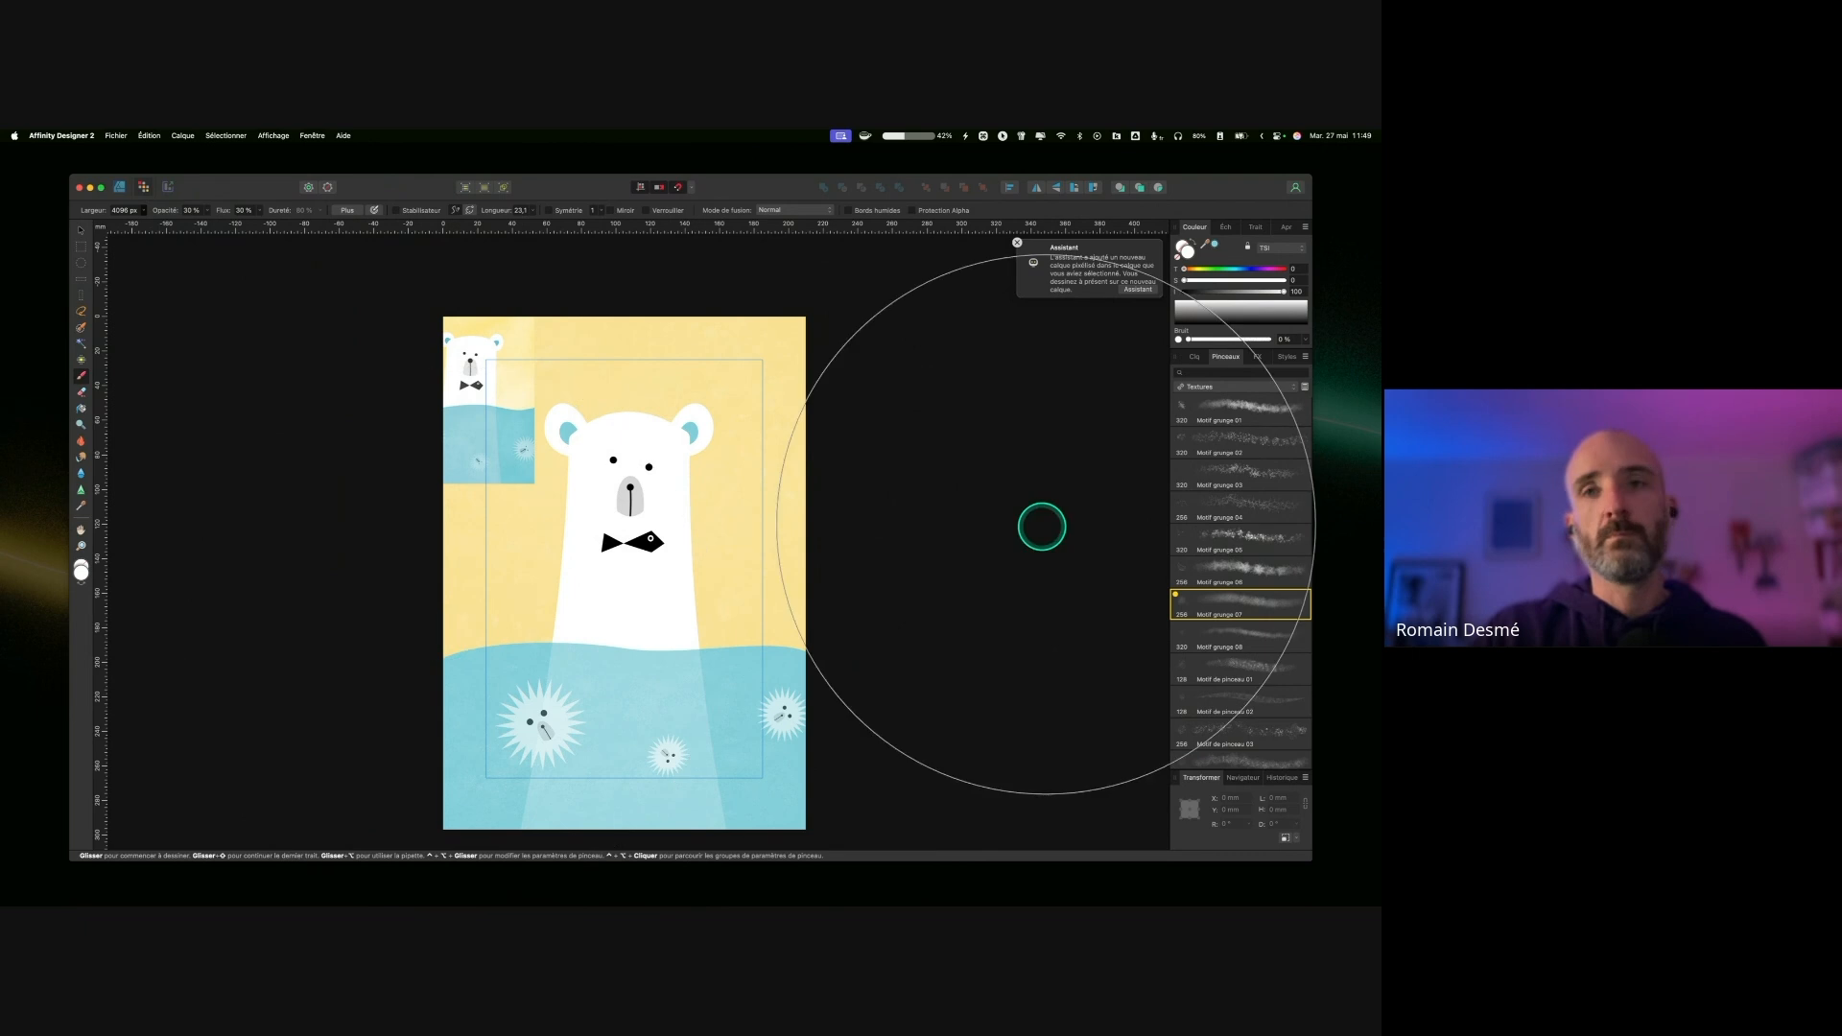
click(1194, 357)
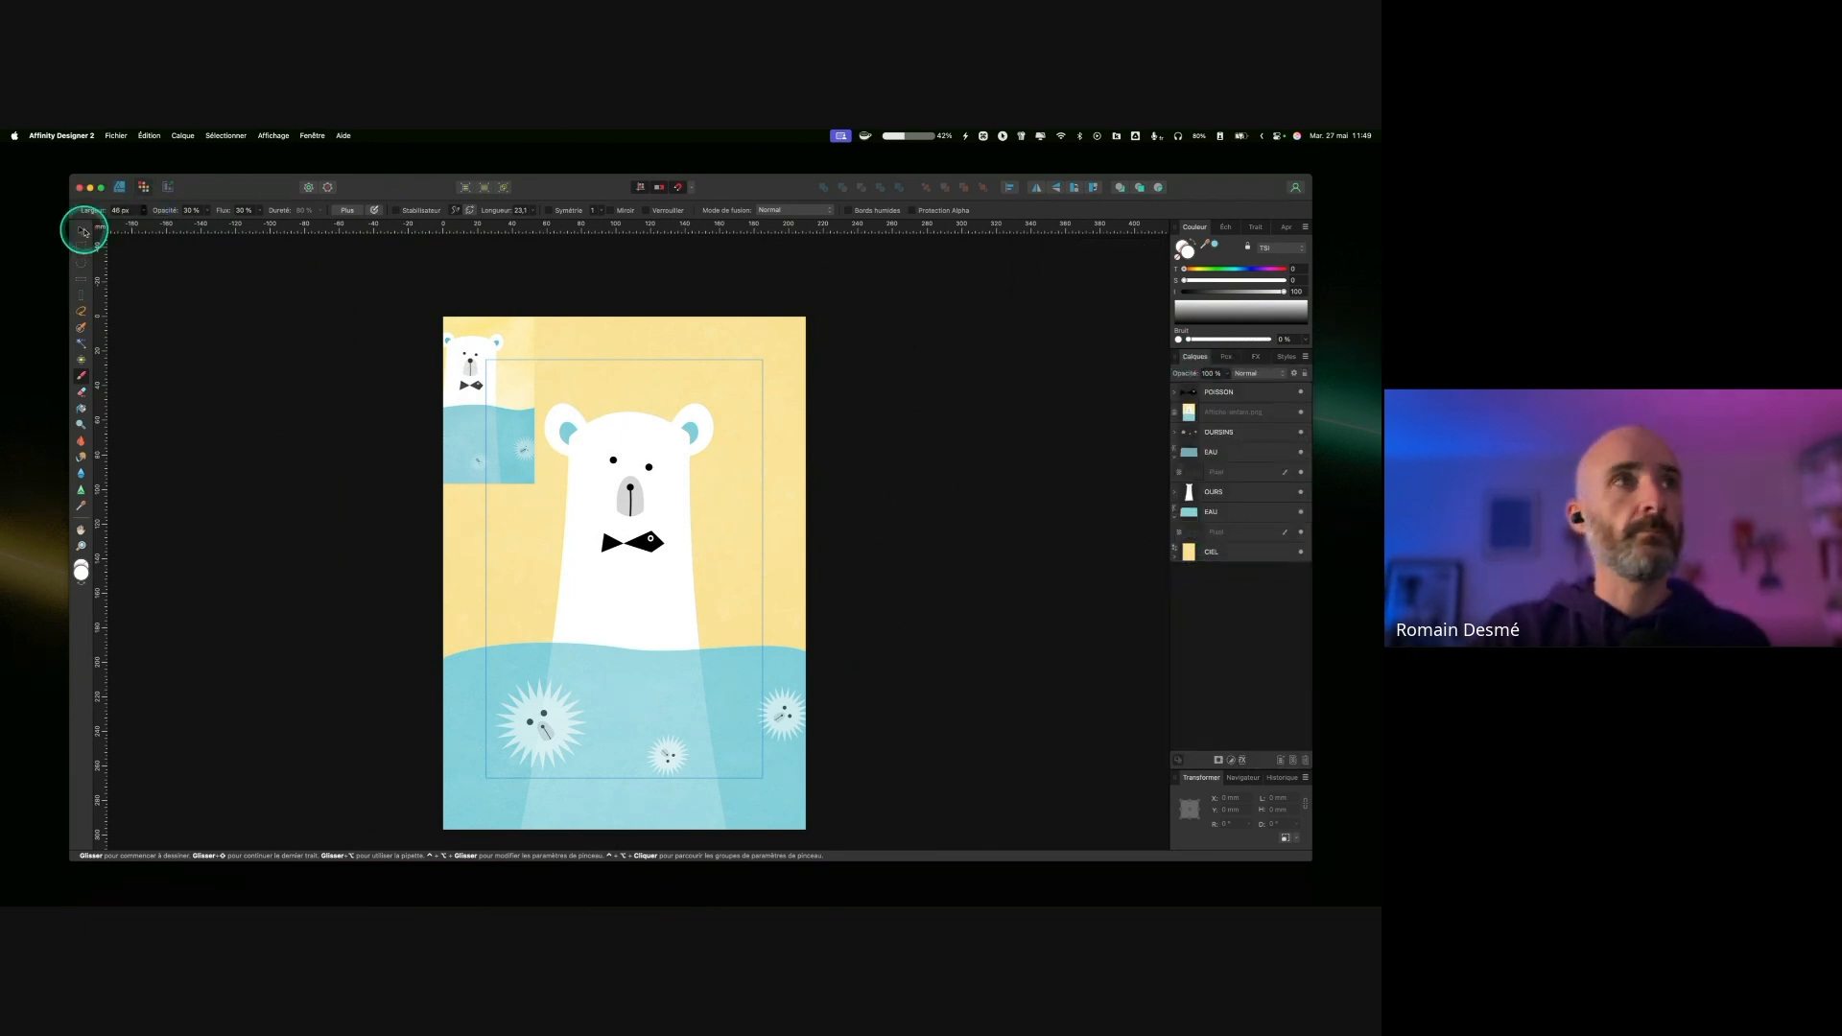
click(80, 230)
Step: Delete the reference poster image and save the document
click(1222, 412)
key(BackSpace)
scroll(931, 454, down, 5)
click(930, 454)
scroll(911, 441, up, 3)
key(super+s)
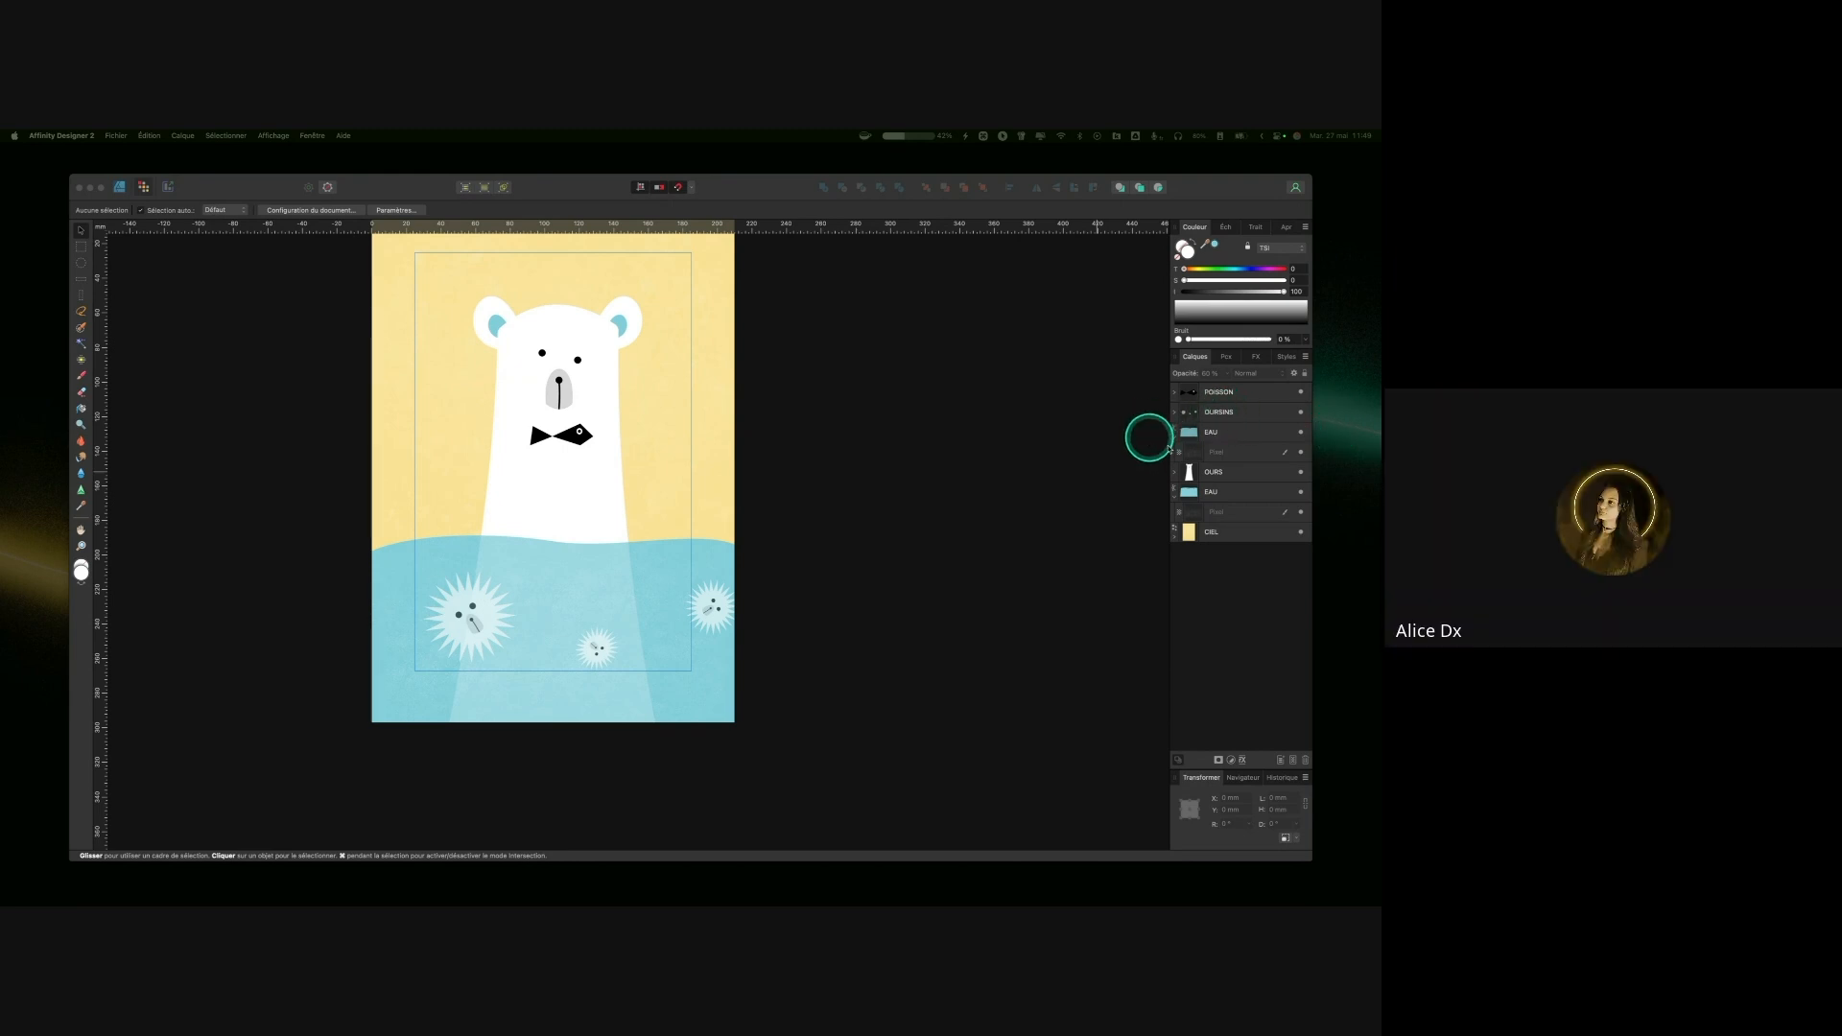
Step: Review the whole finished poster and save it again
scroll(1089, 440, up, 3)
scroll(1014, 446, down, 2)
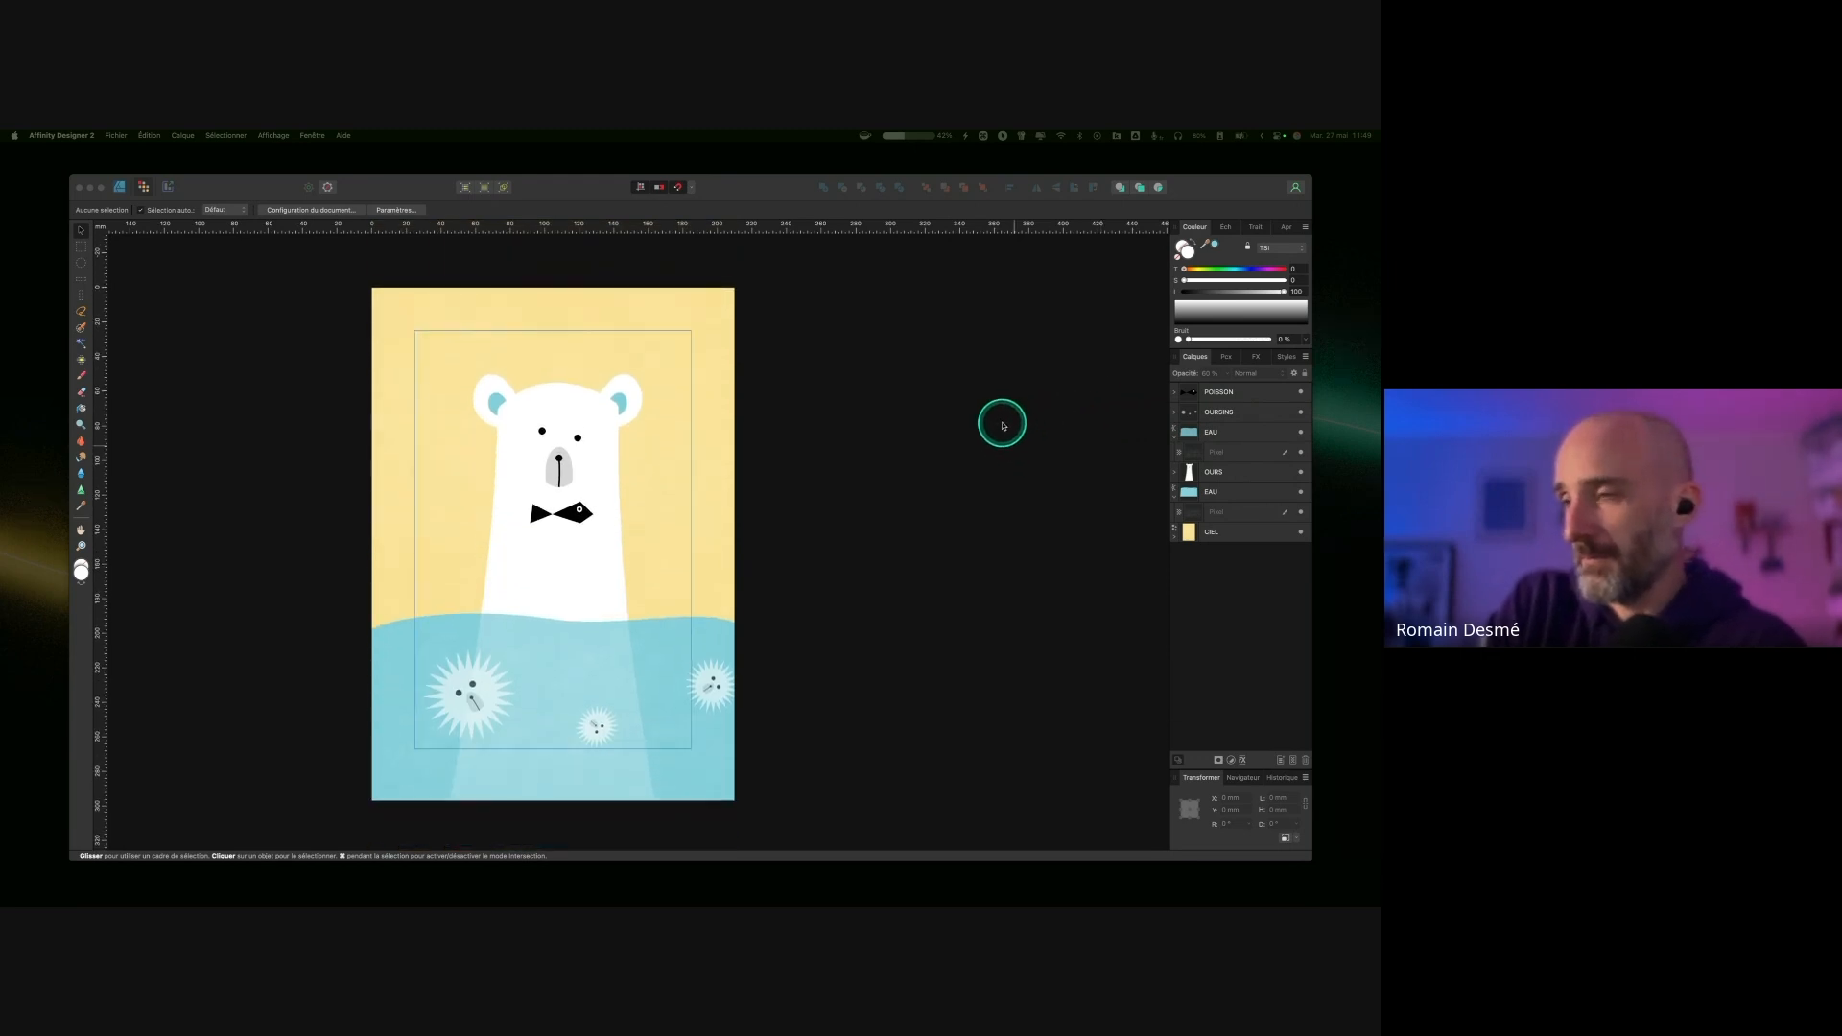
scroll(1003, 426, left, 4)
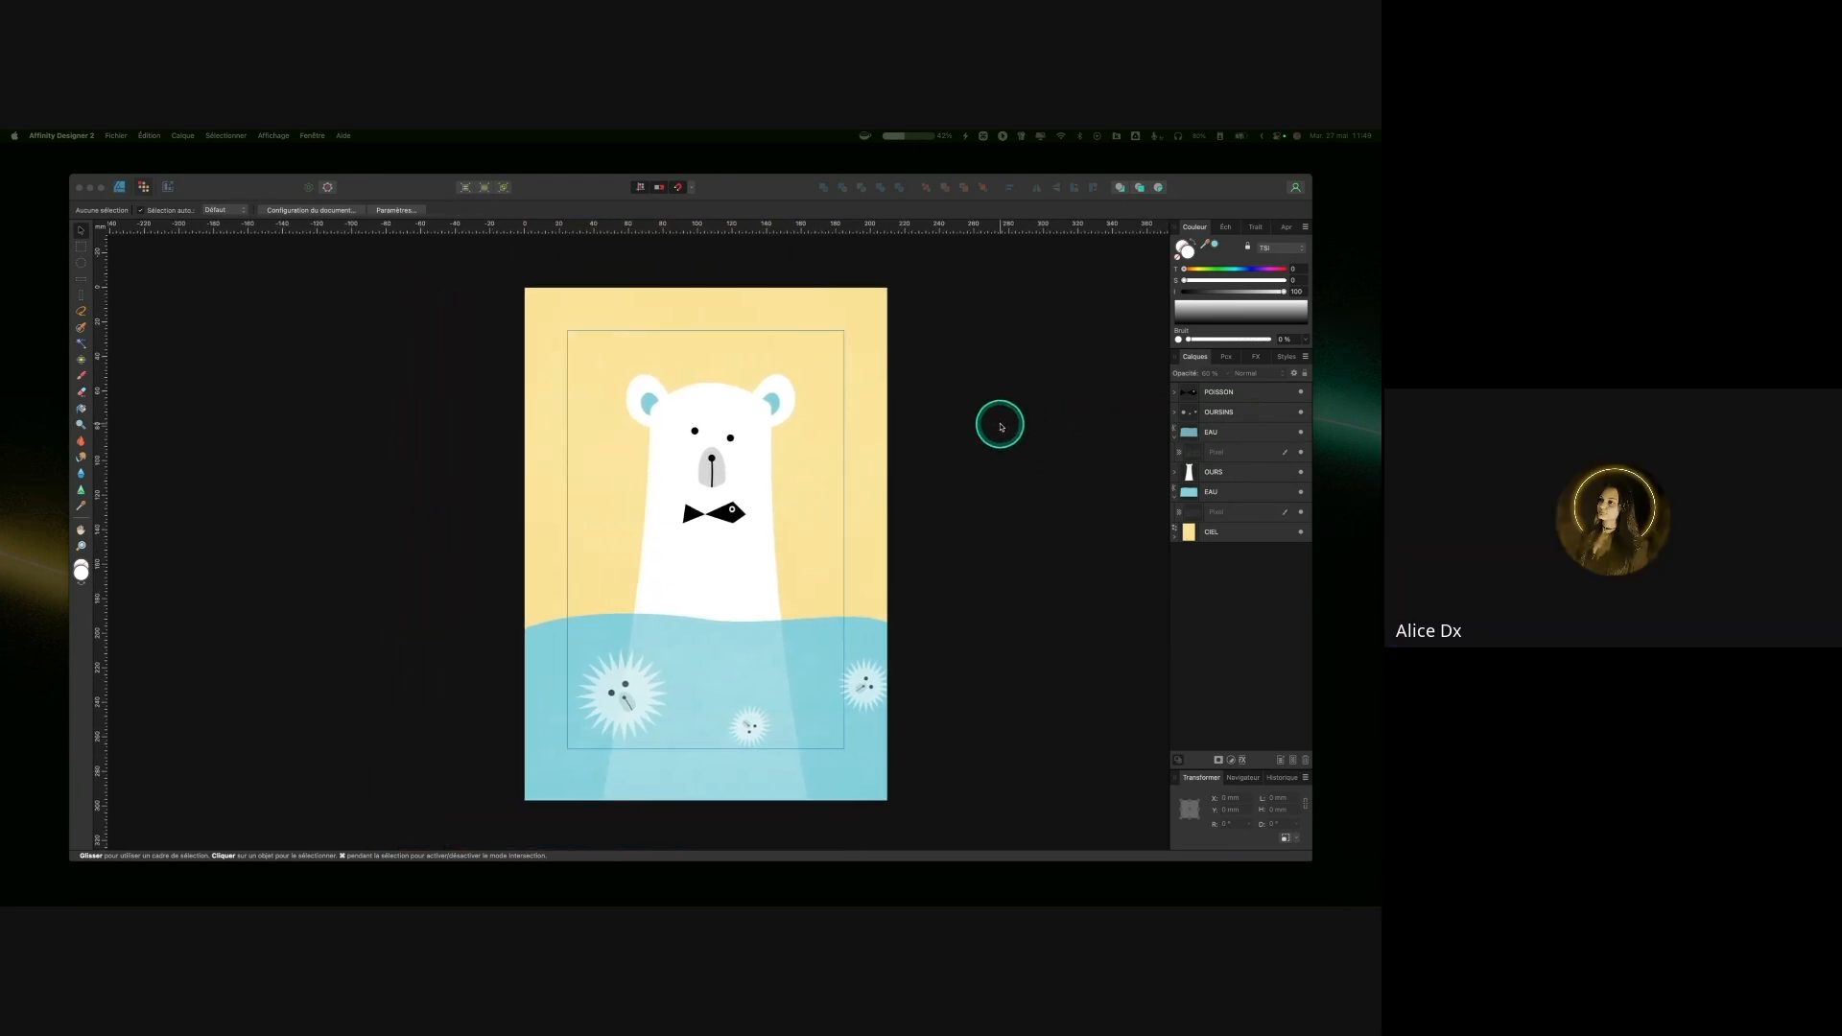
scroll(1017, 432, down, 2)
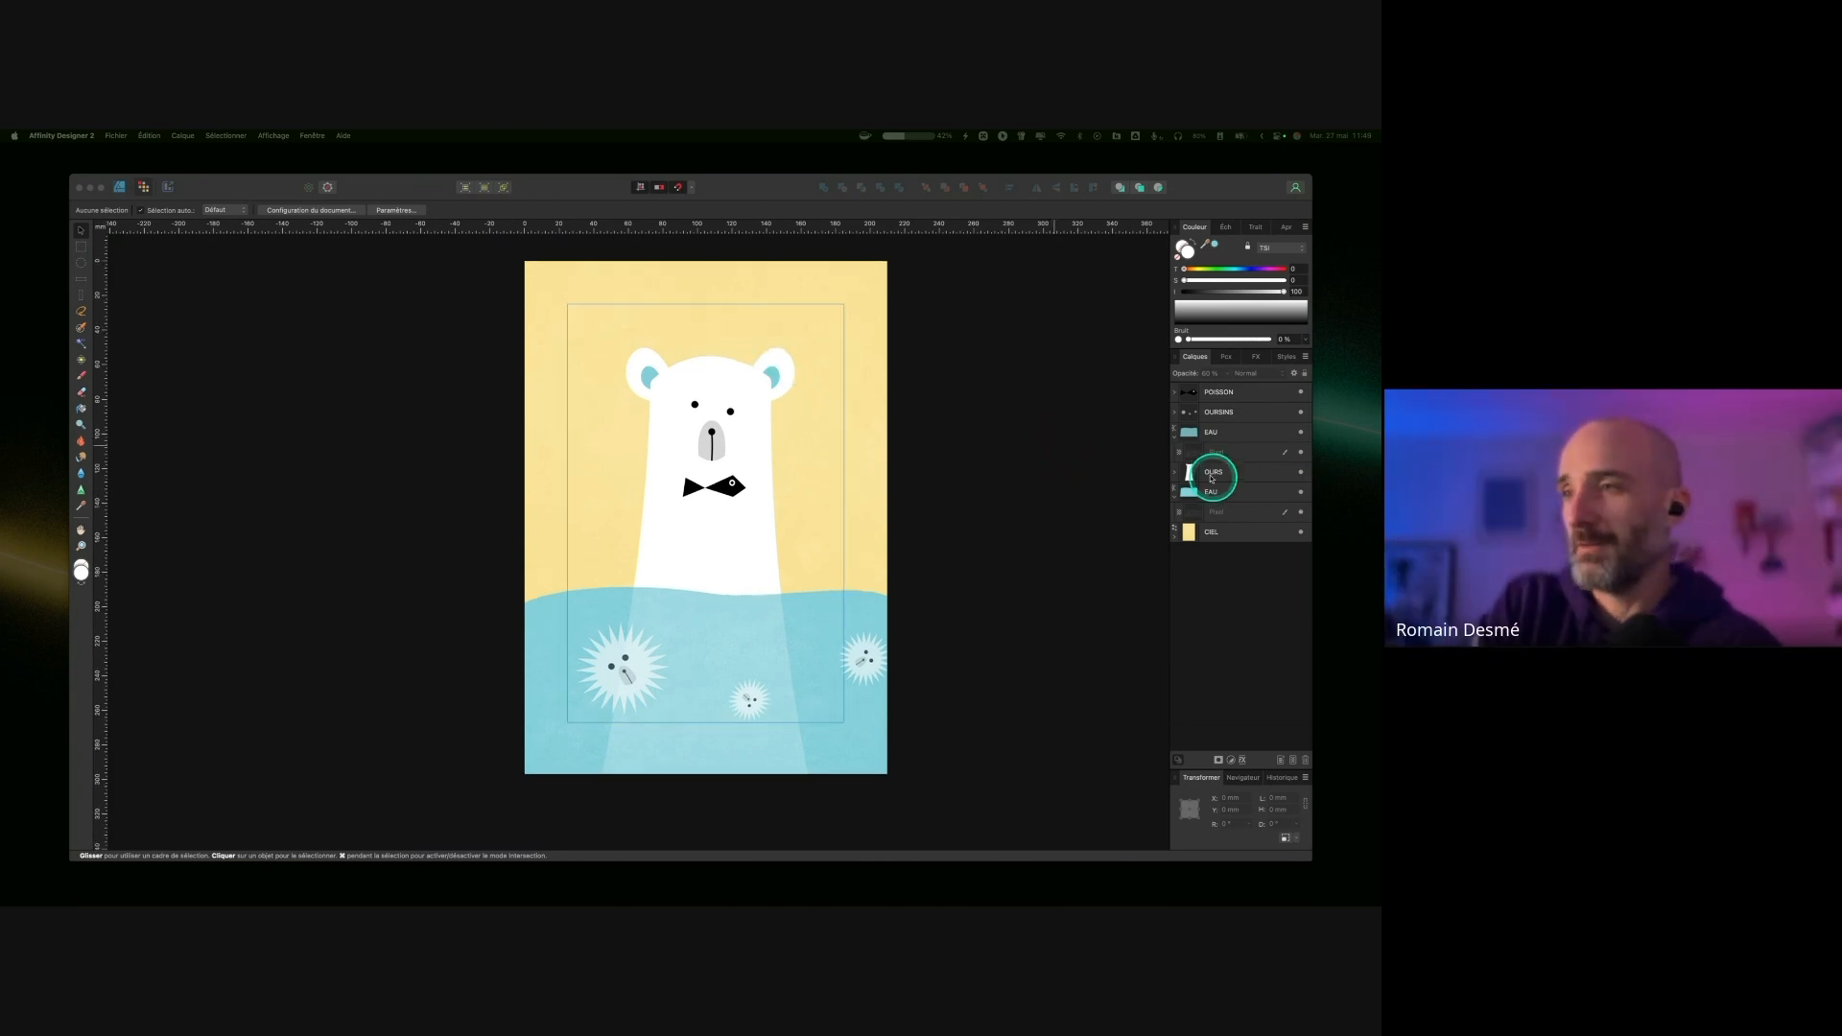
key(super)
key(super+s)
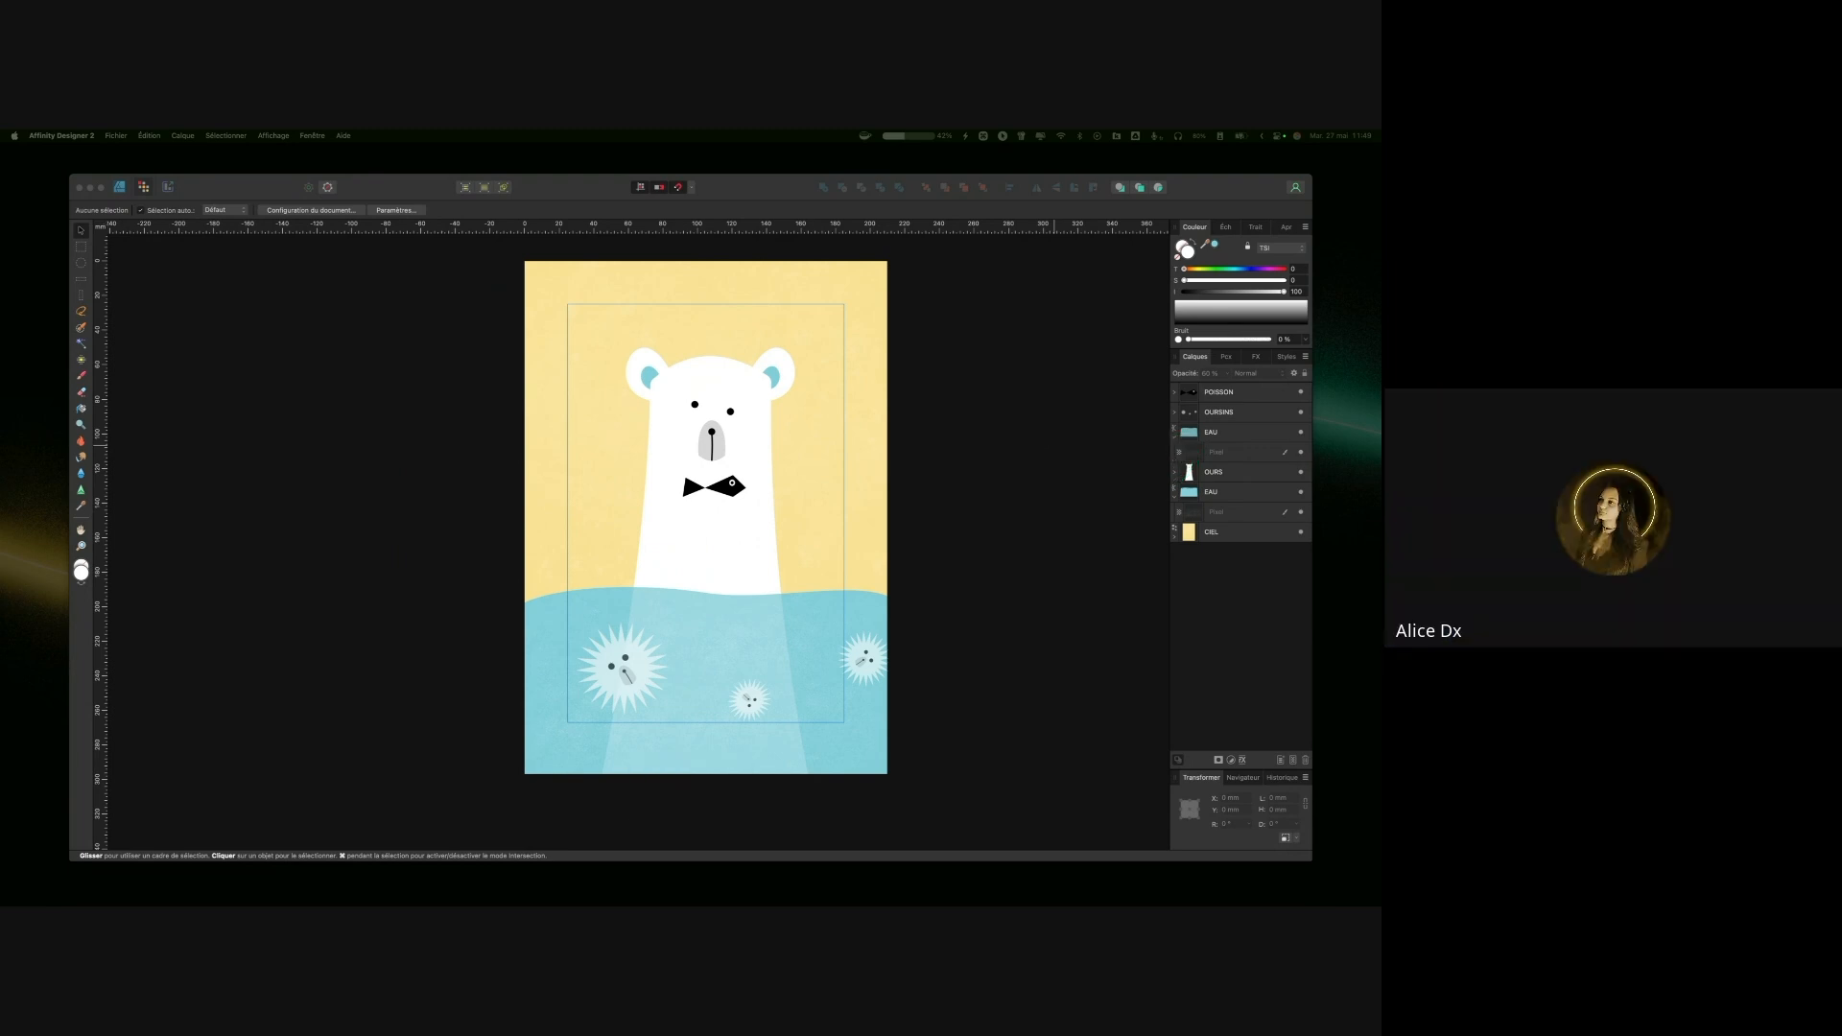
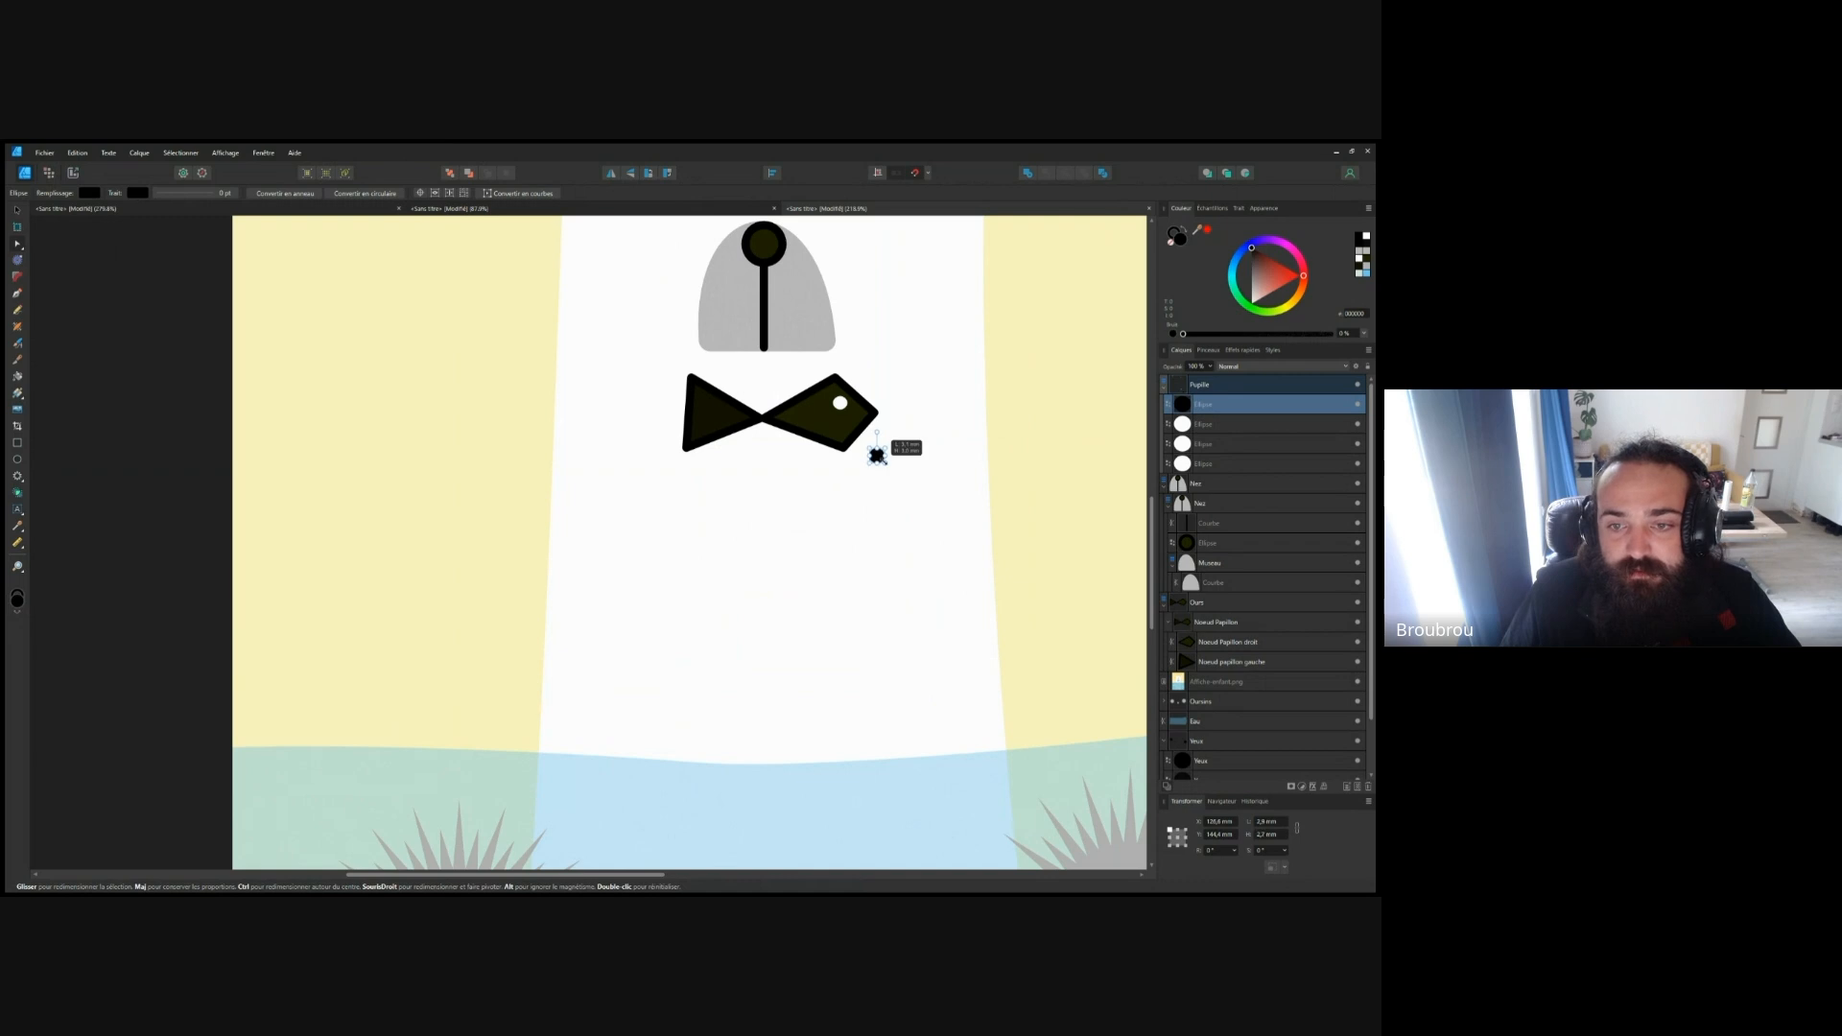
Step: Centre the small black pupil circle in the white fish eye at the bow tie's pointed end
scroll(869, 452, up, 10)
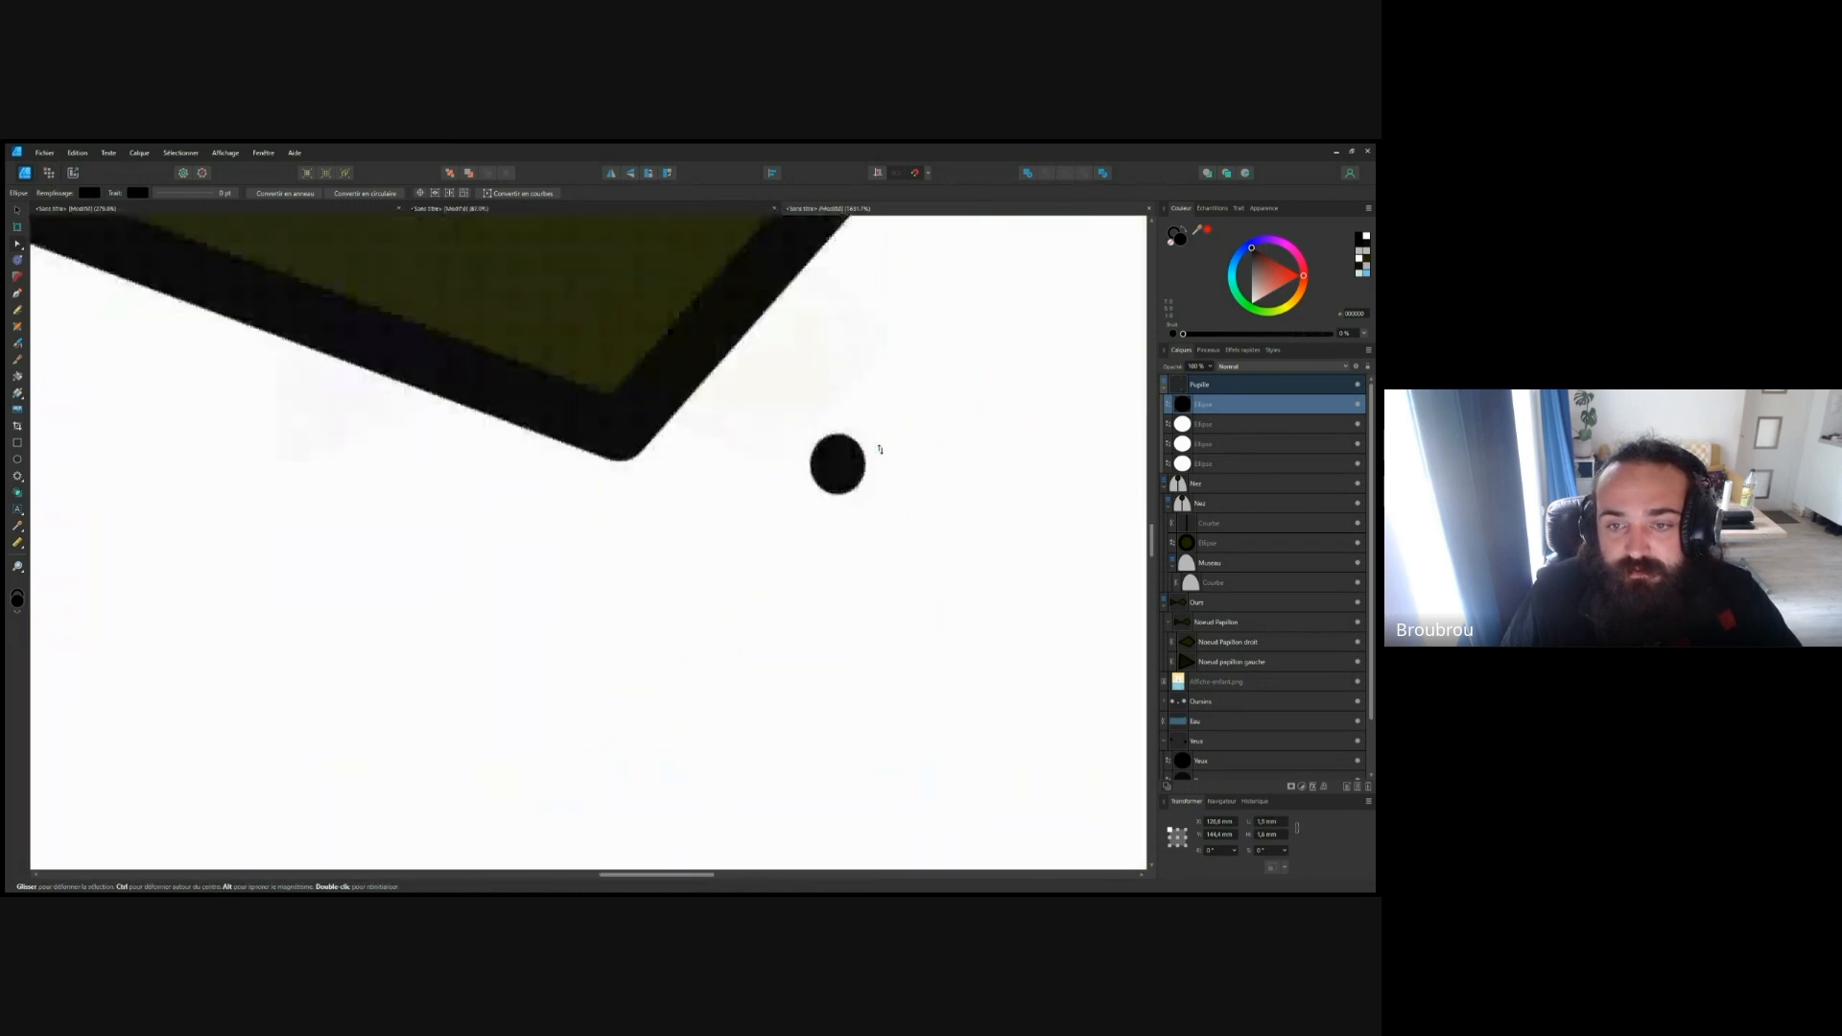
scroll(833, 509, up, 2)
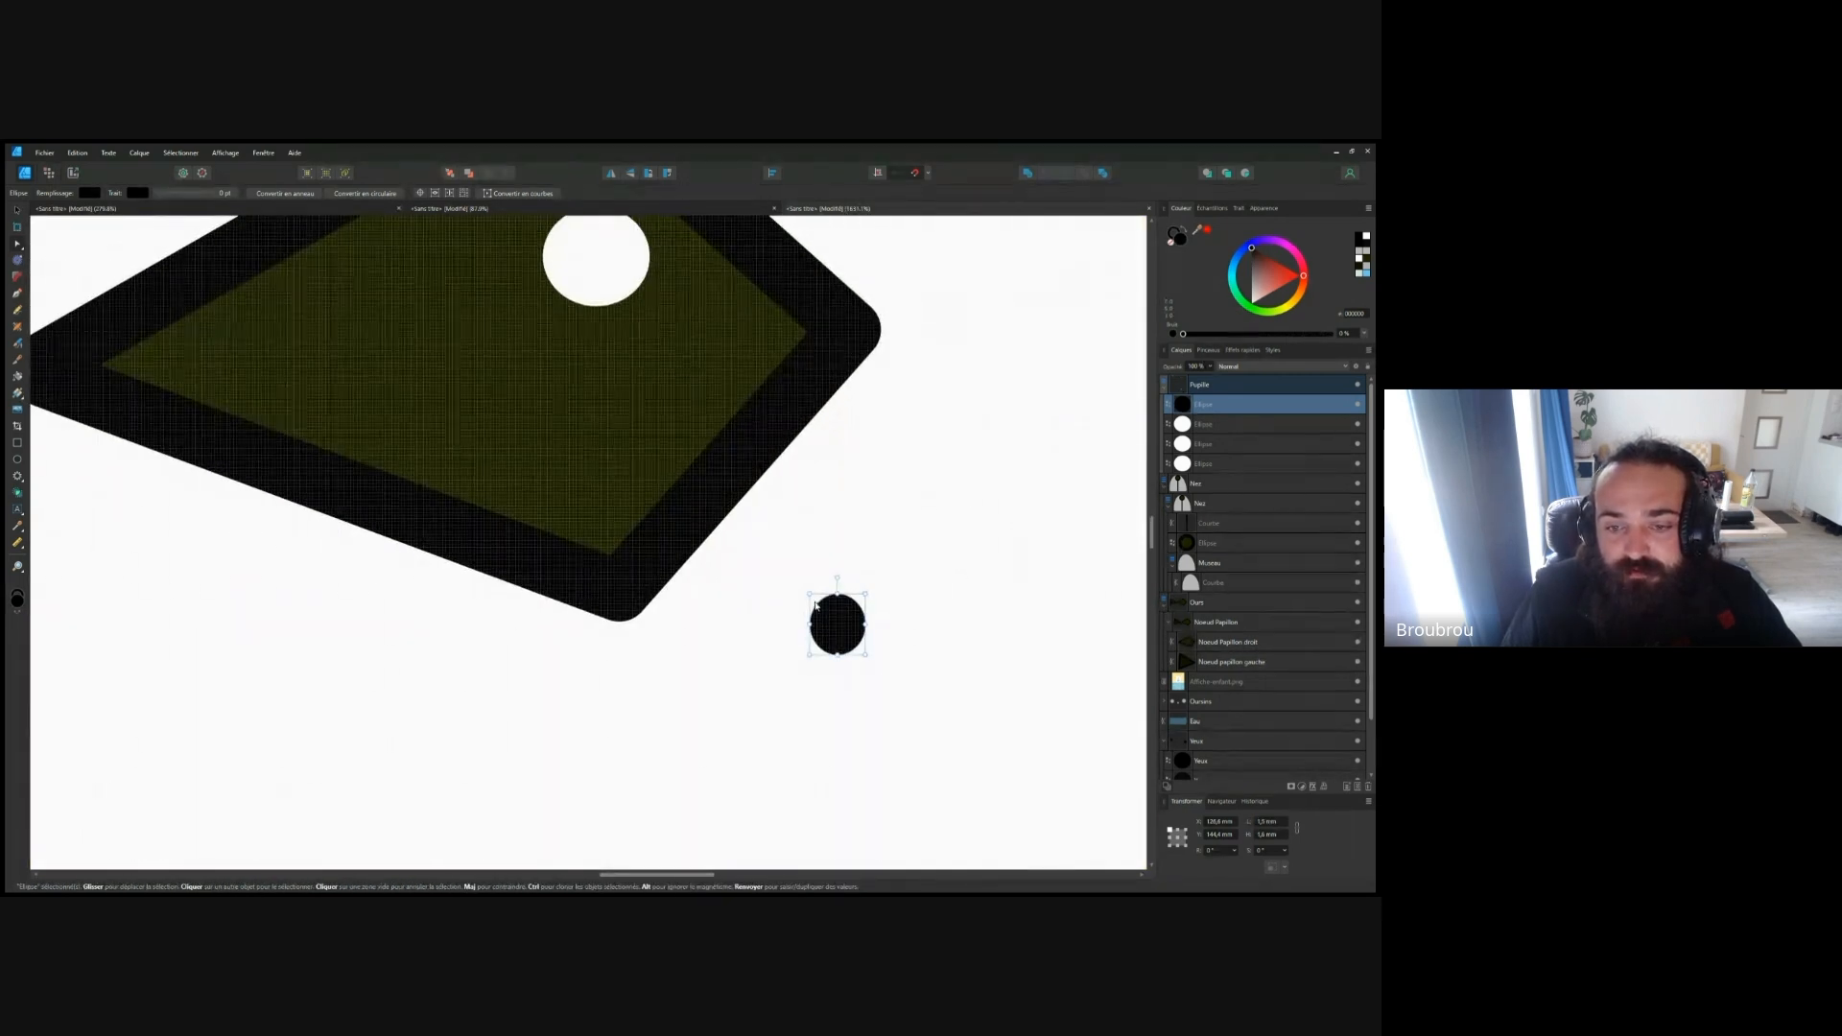
drag(811, 601, 597, 256)
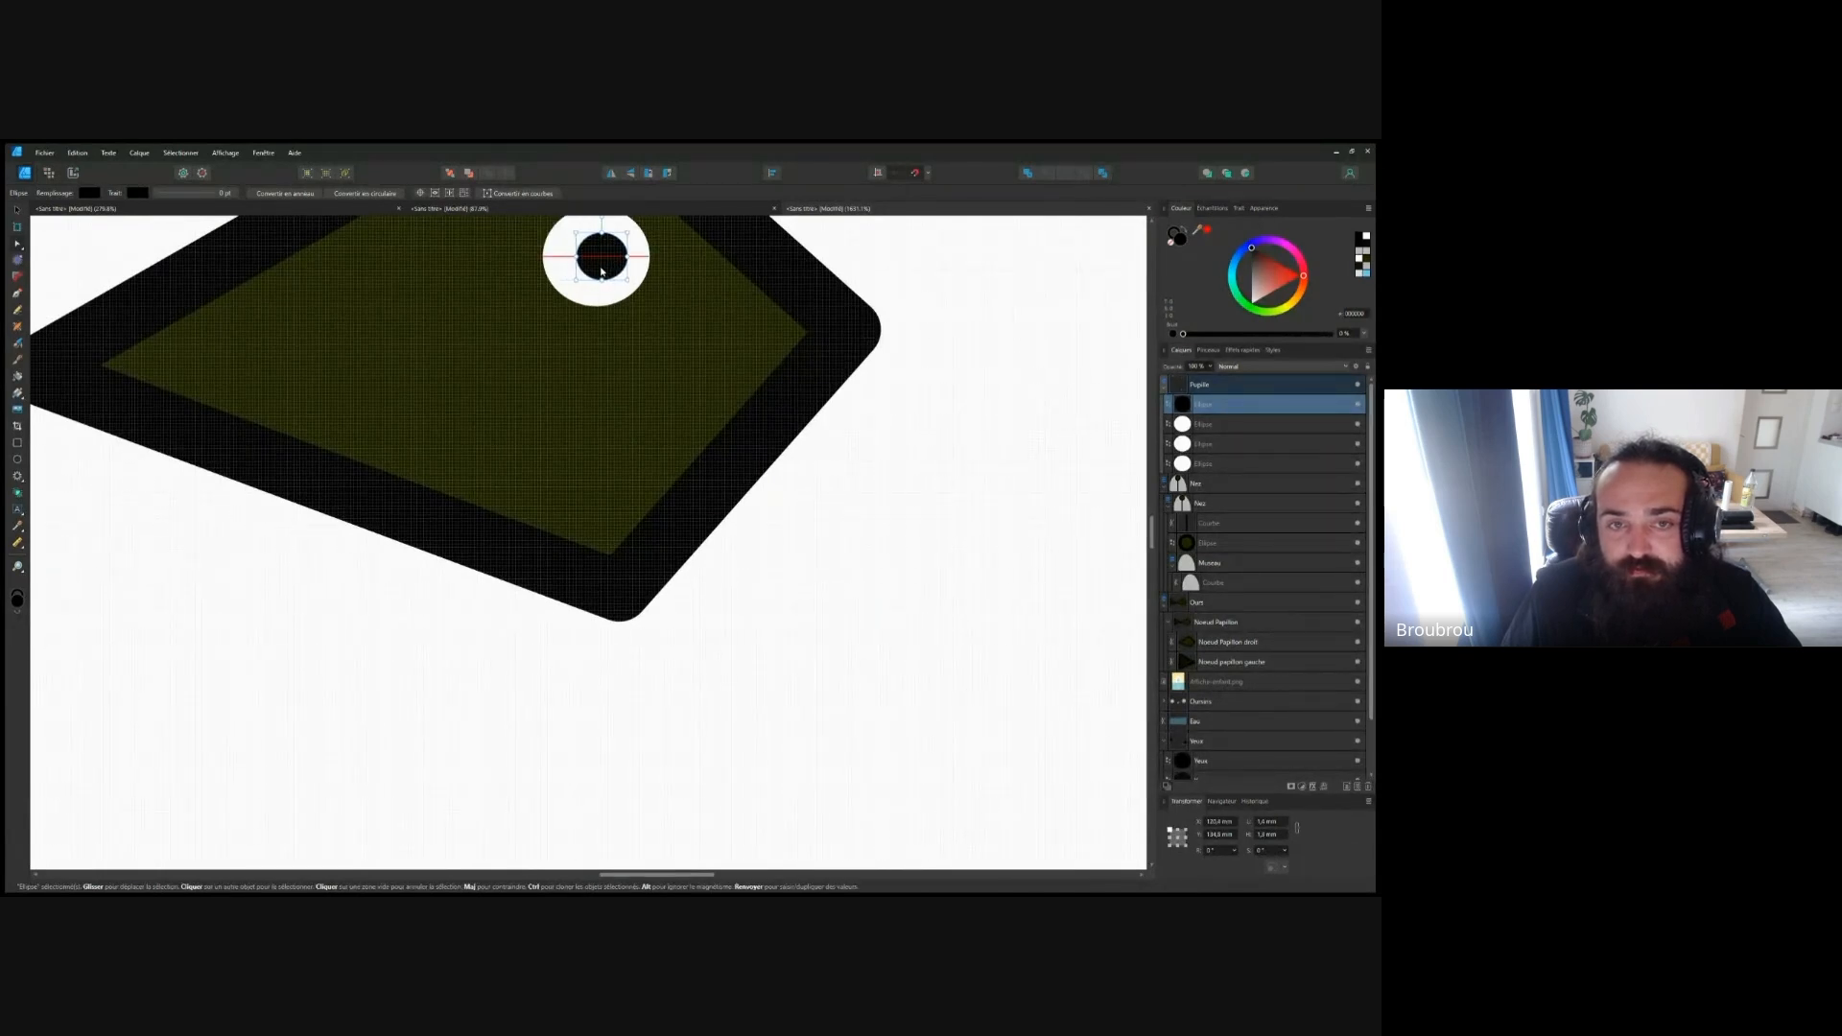
scroll(839, 566, down, 8)
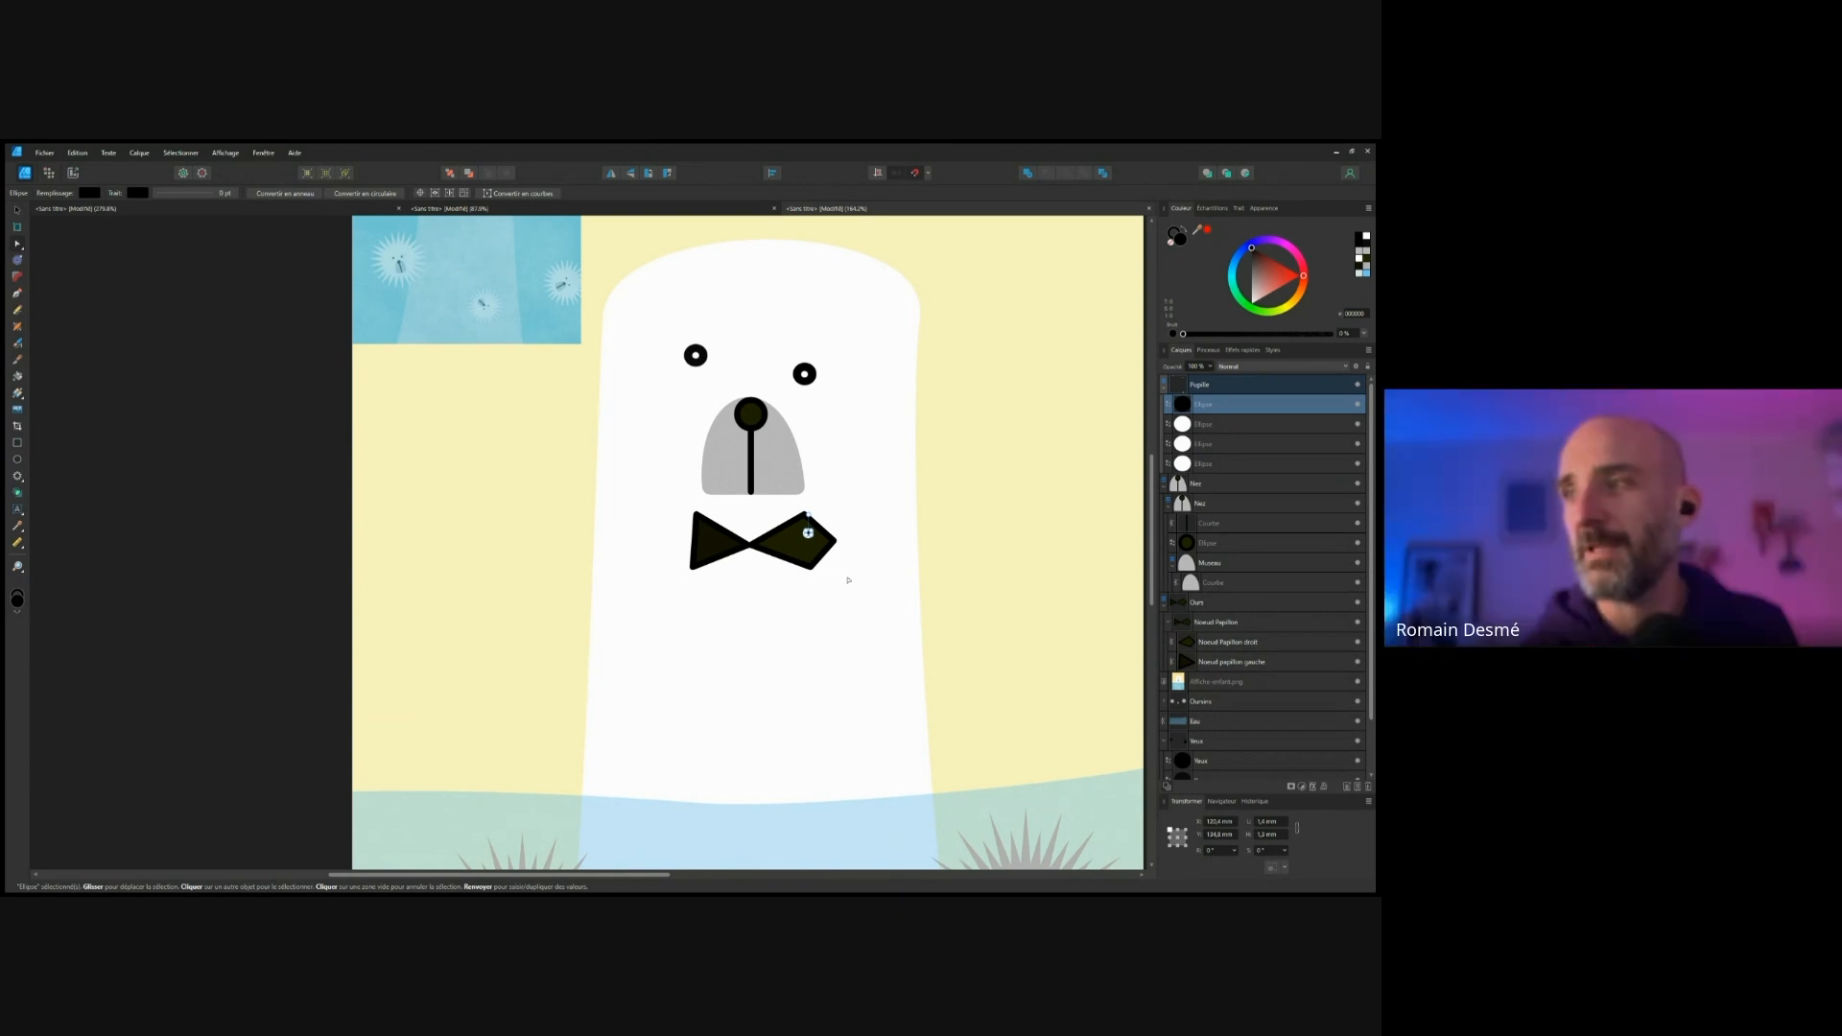
click(1008, 562)
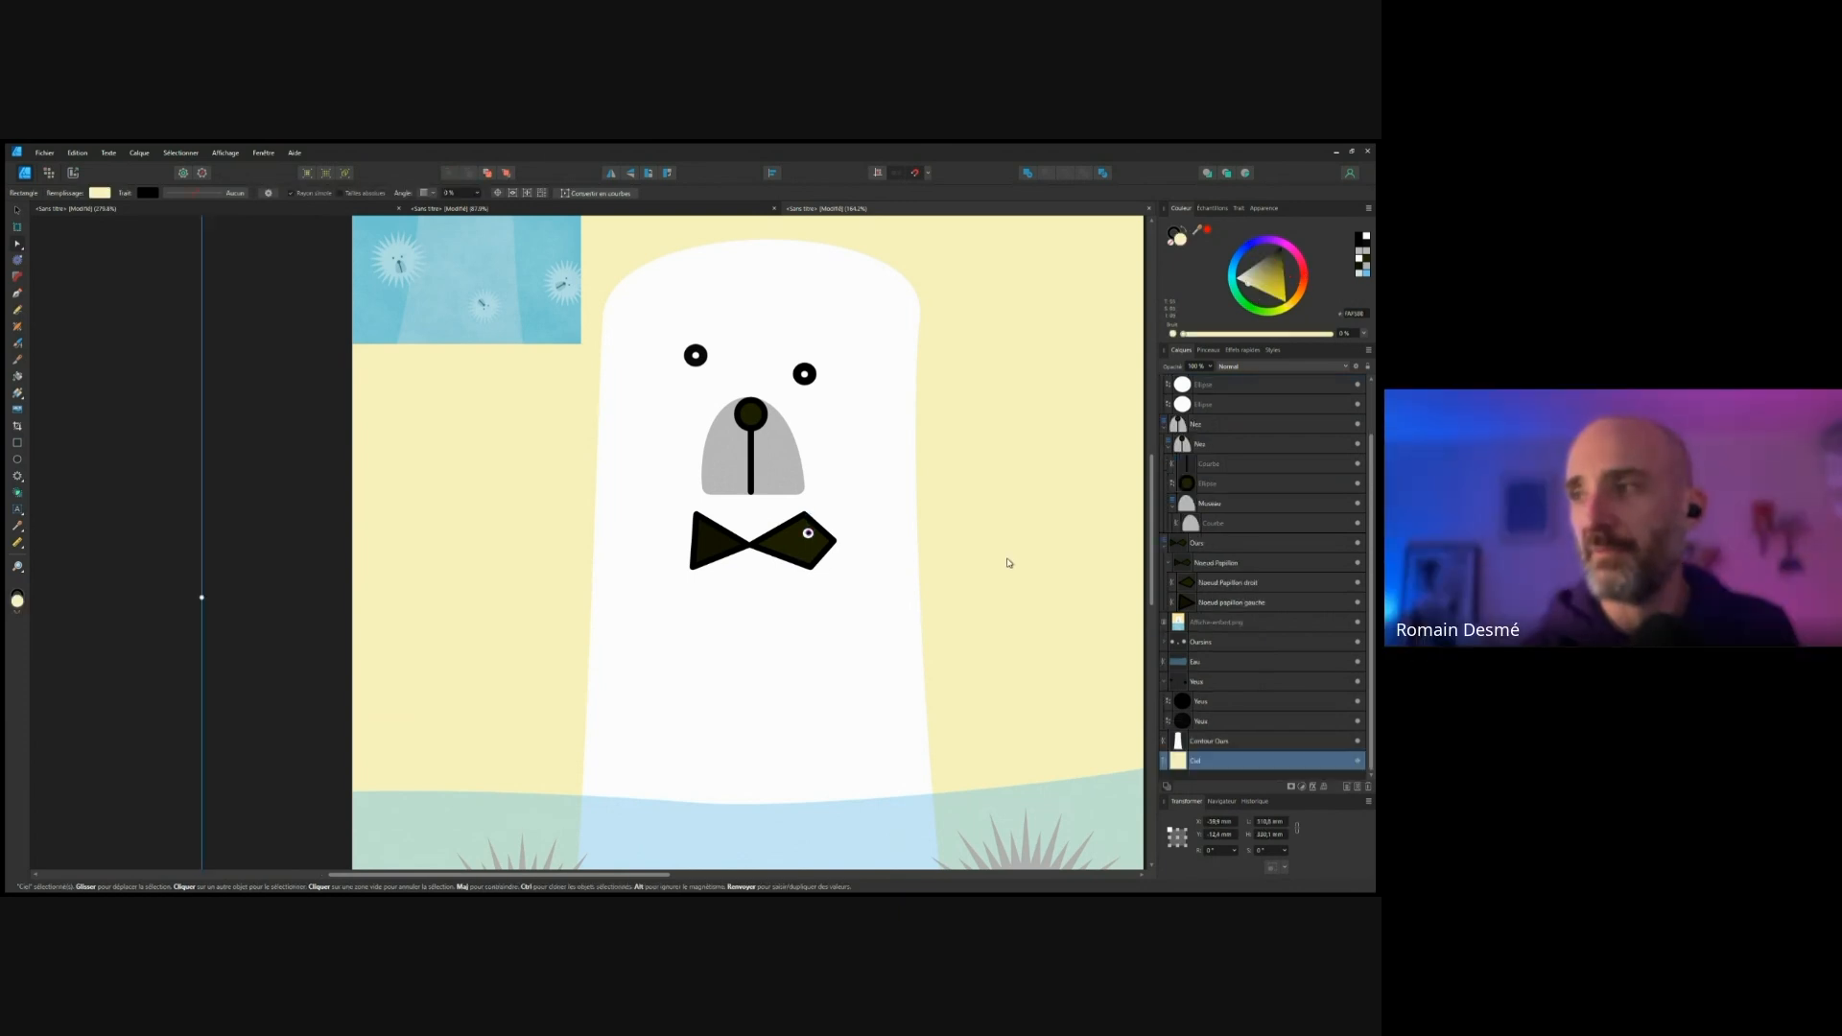
scroll(888, 561, up, 3)
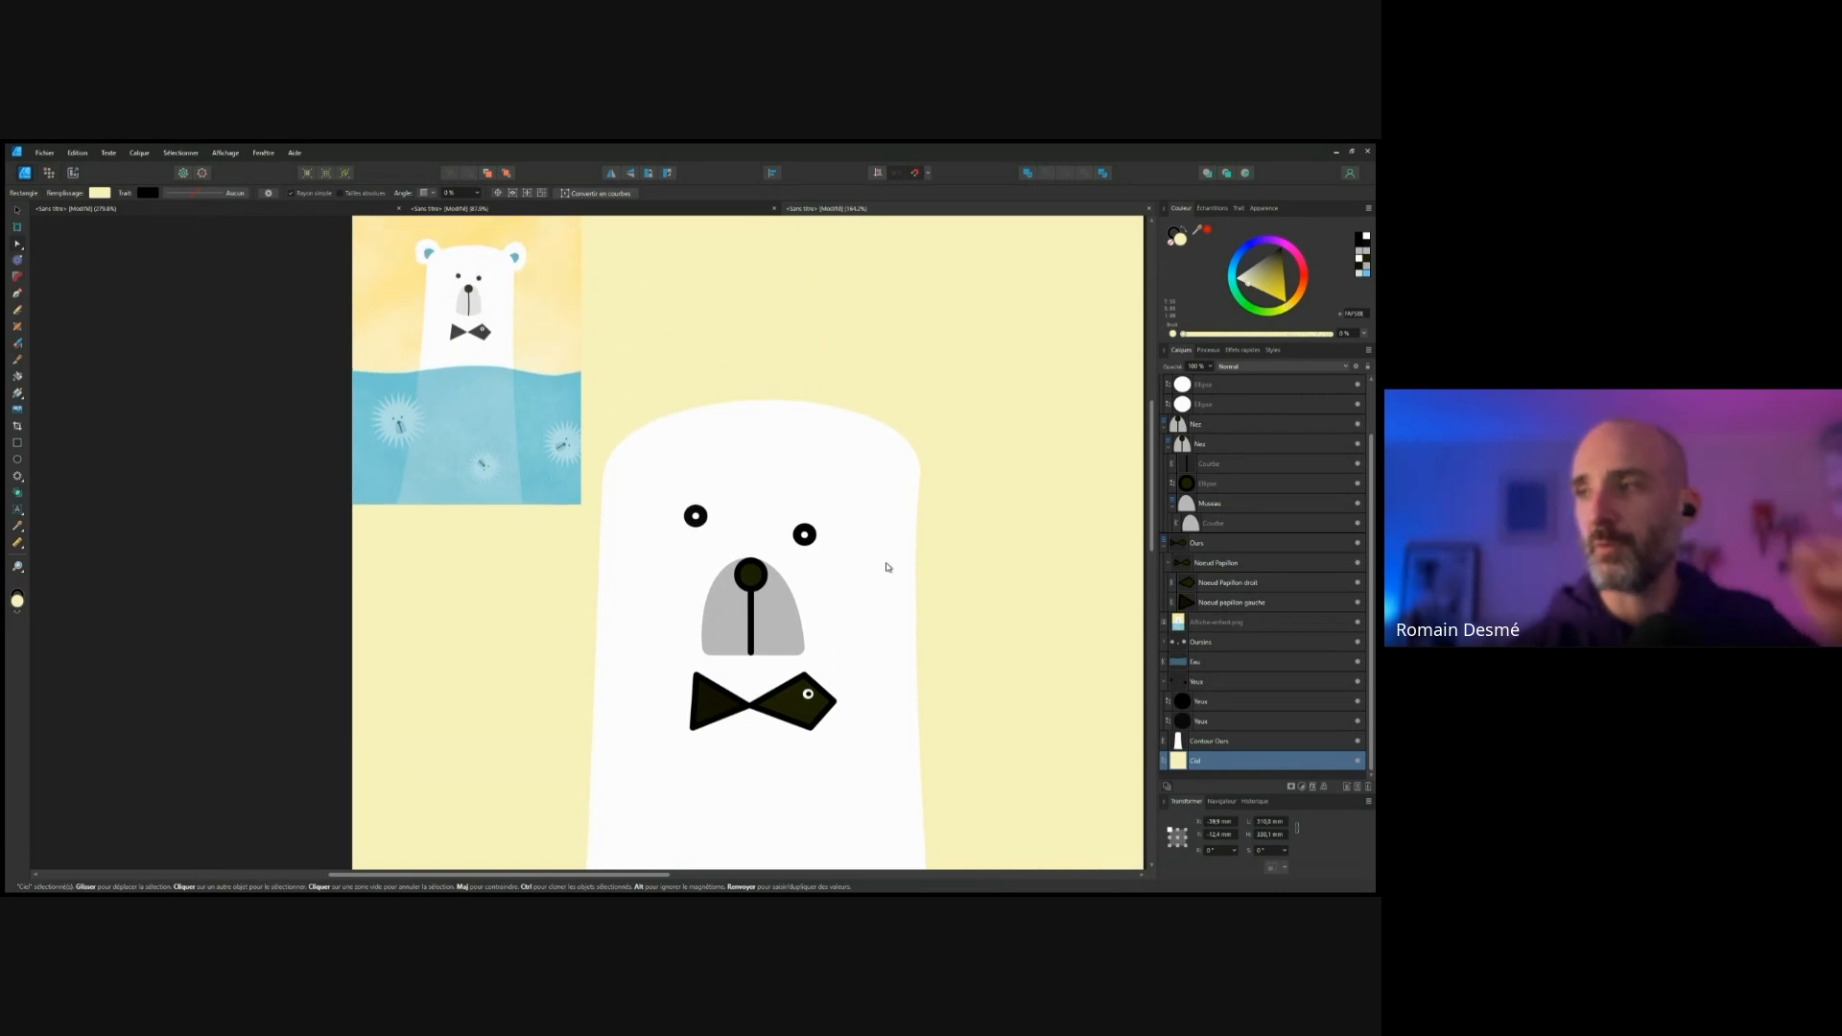
scroll(894, 569, down, 3)
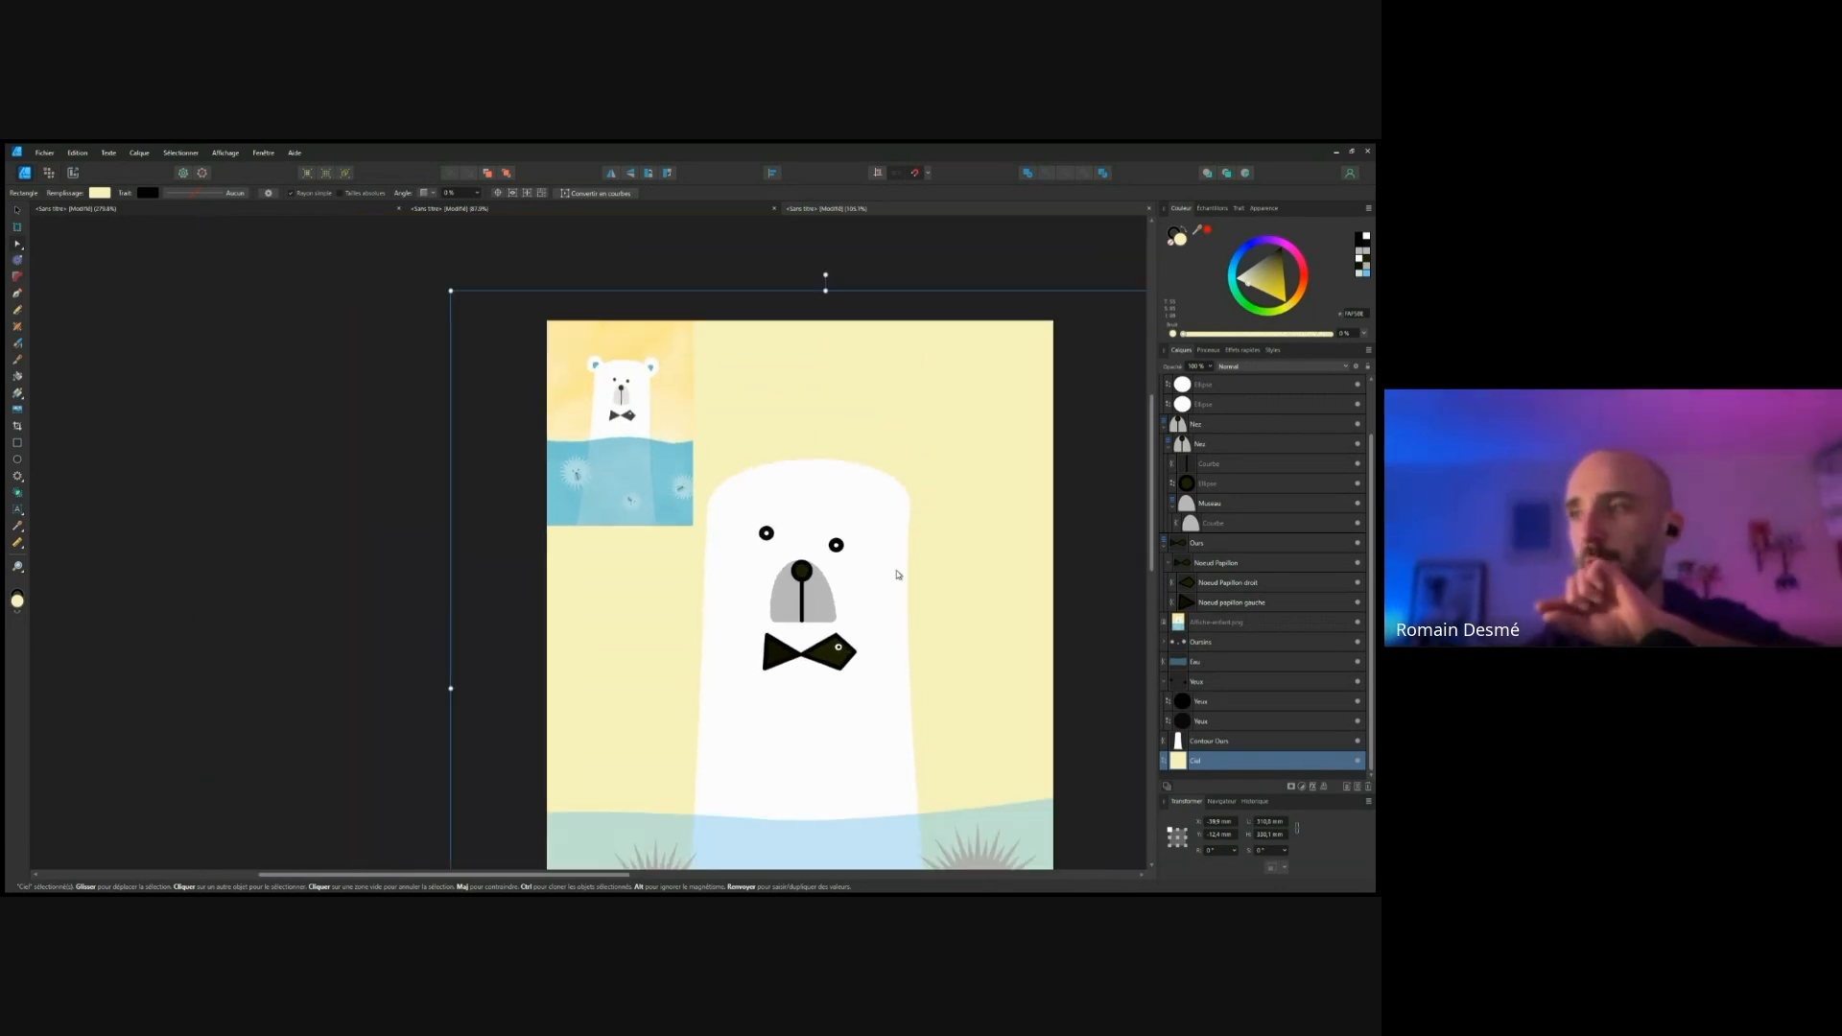
scroll(826, 552, up, 1)
Step: Collapse the Yeux, Oursins and Pupille groups in the layer list
click(821, 536)
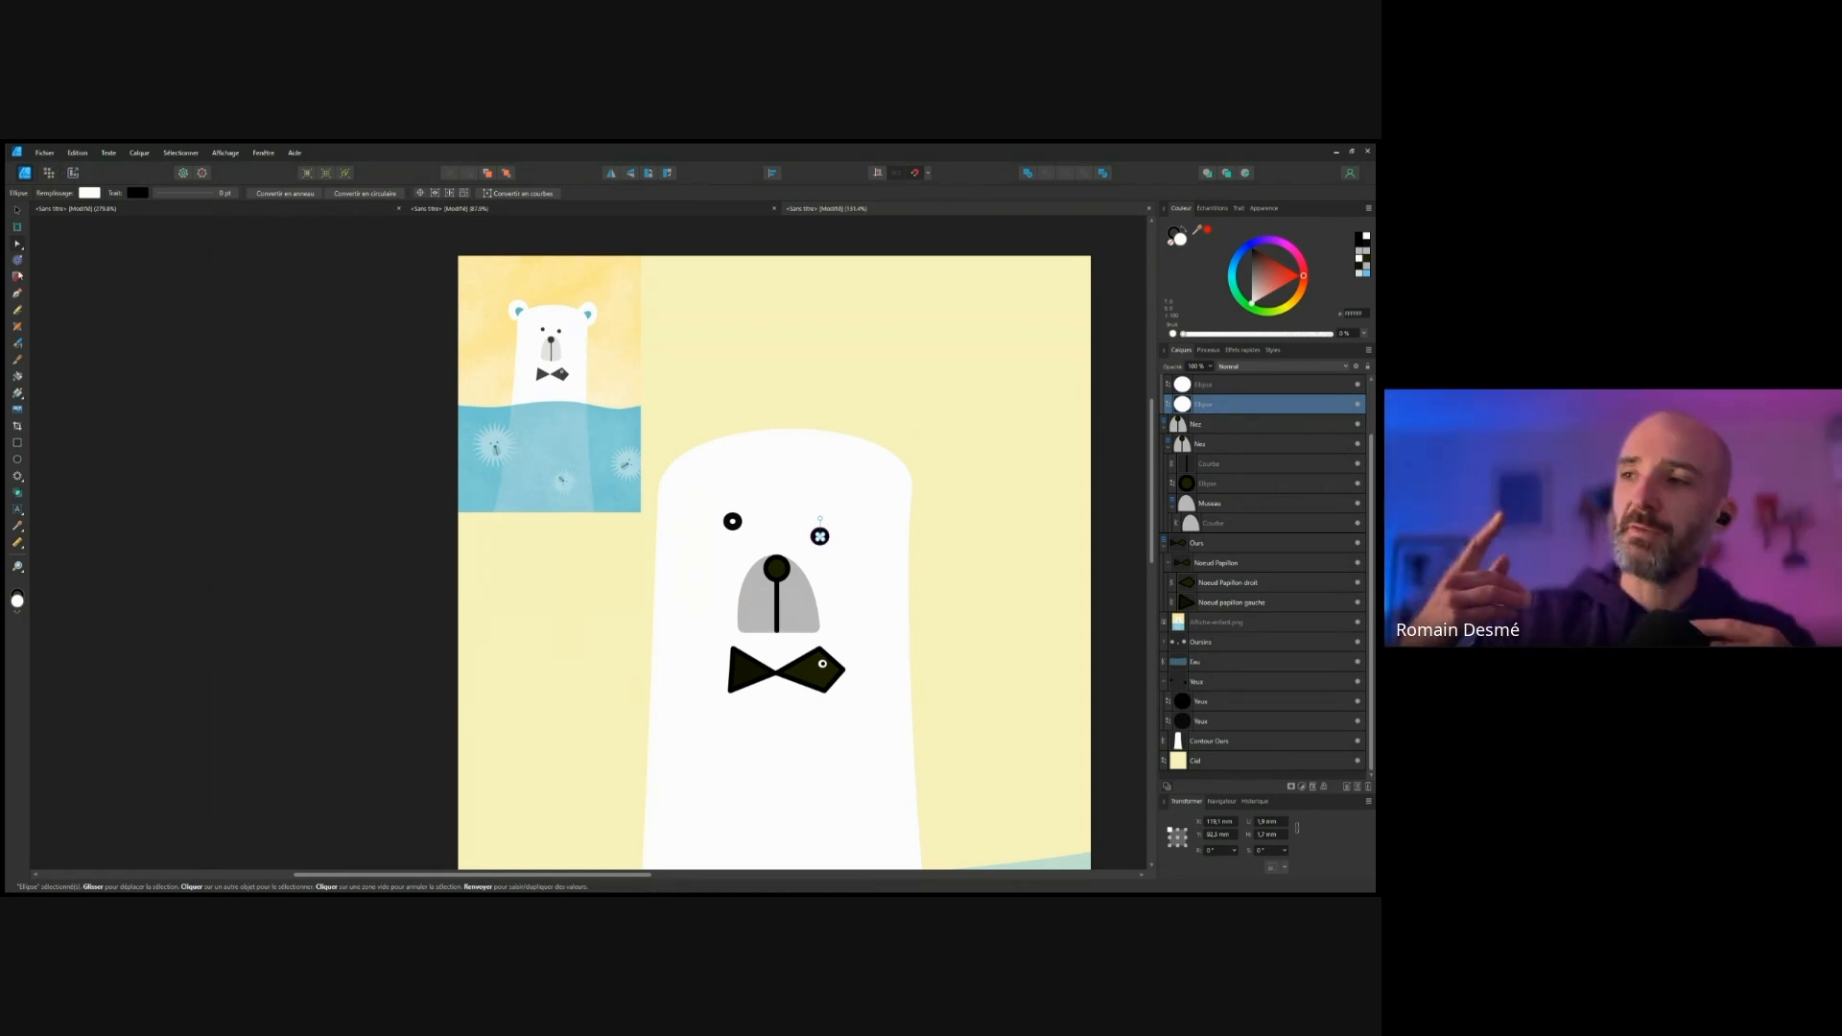
key(p)
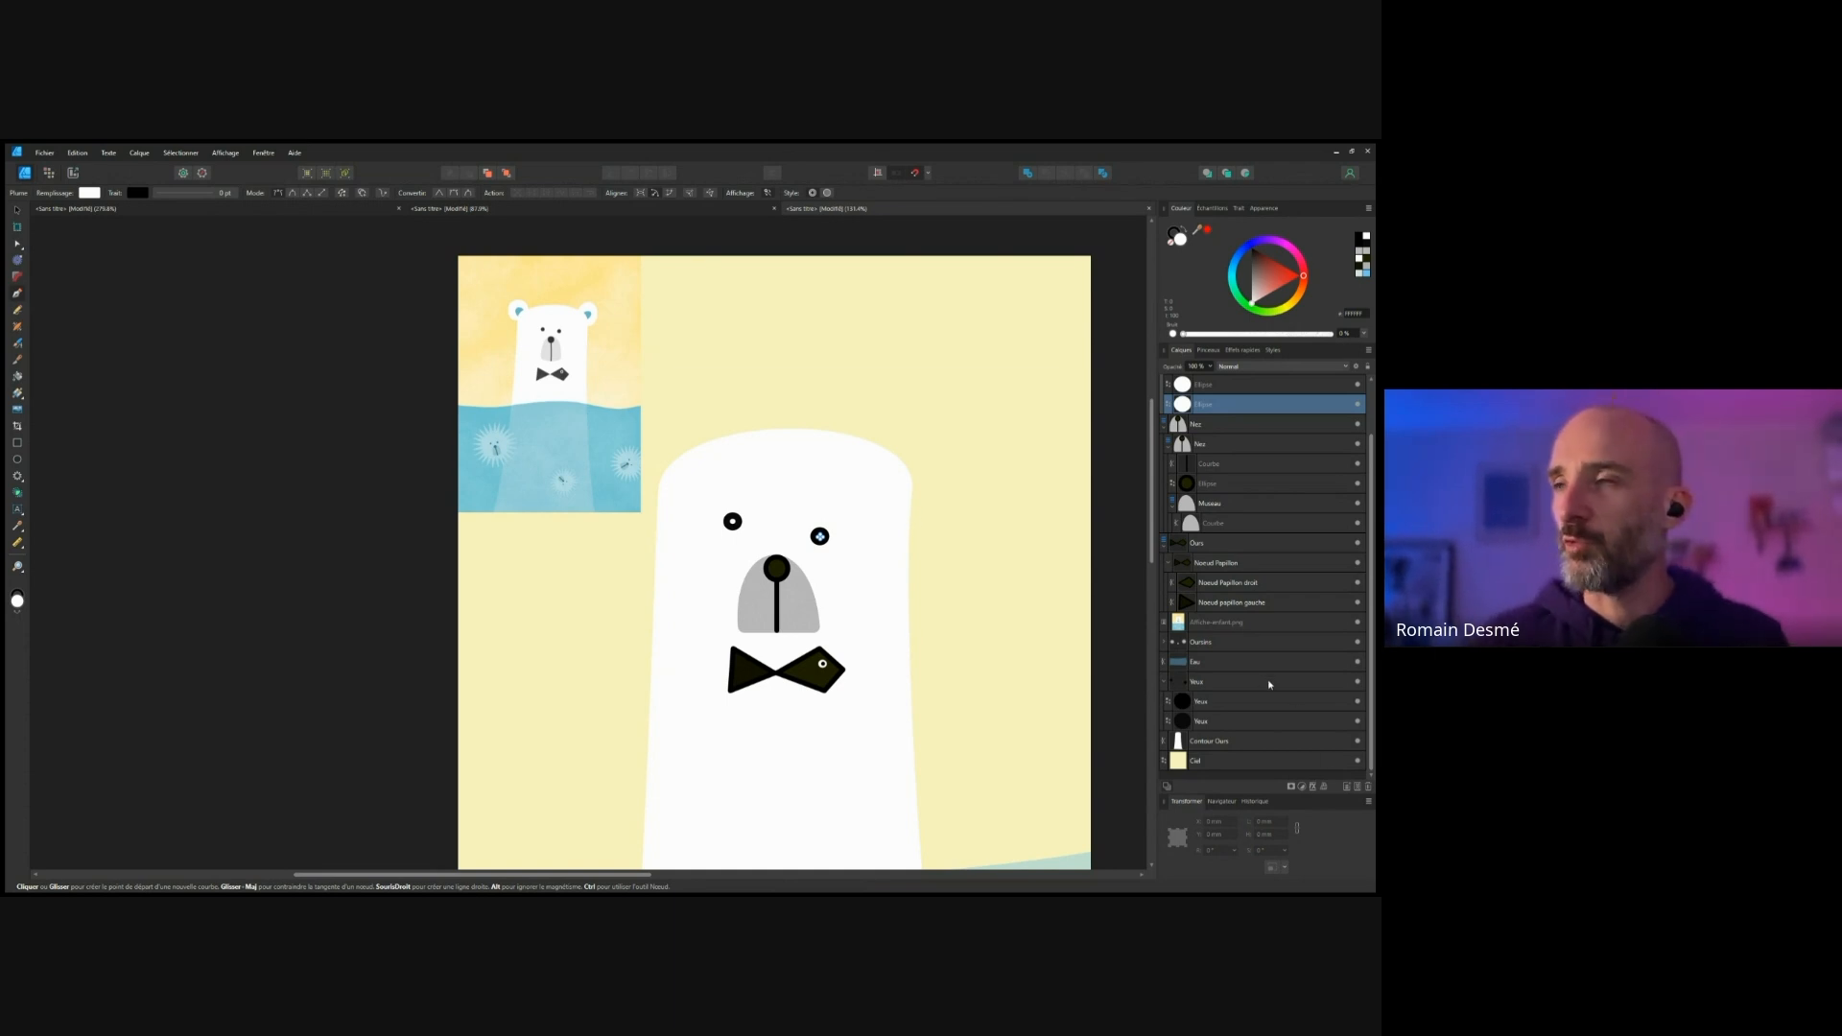
click(1165, 682)
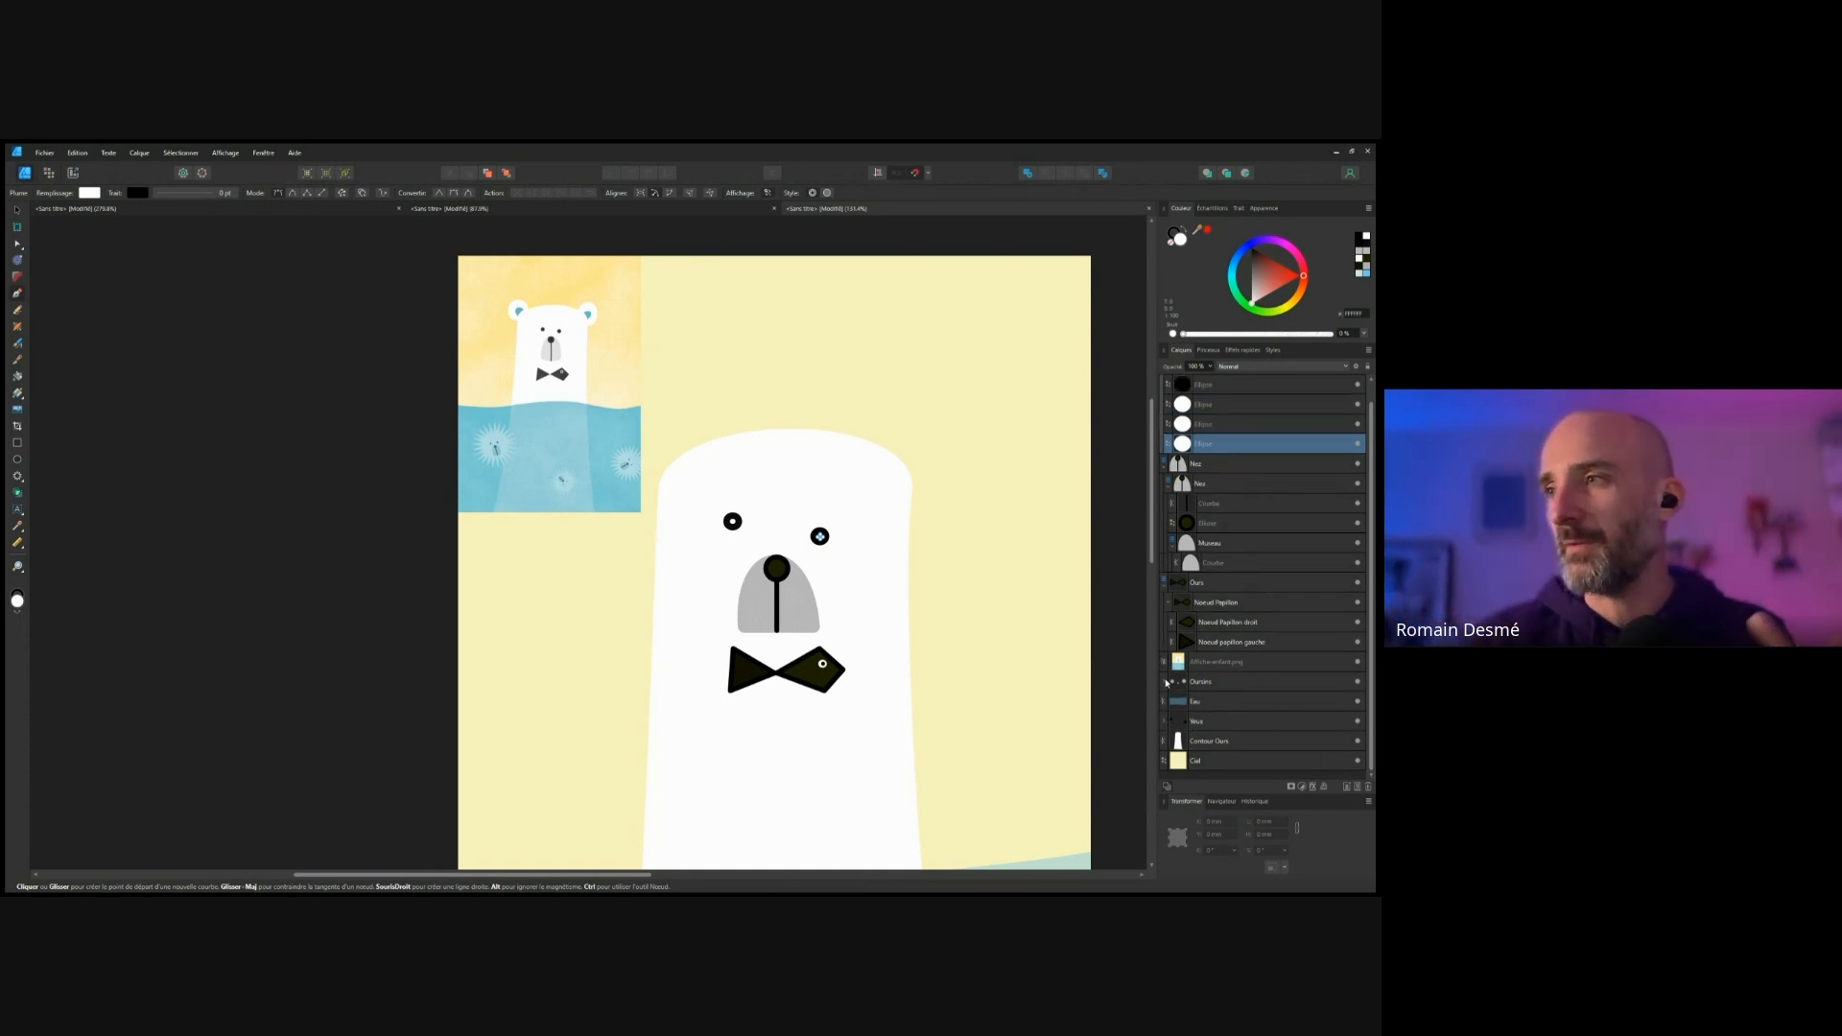
click(1166, 682)
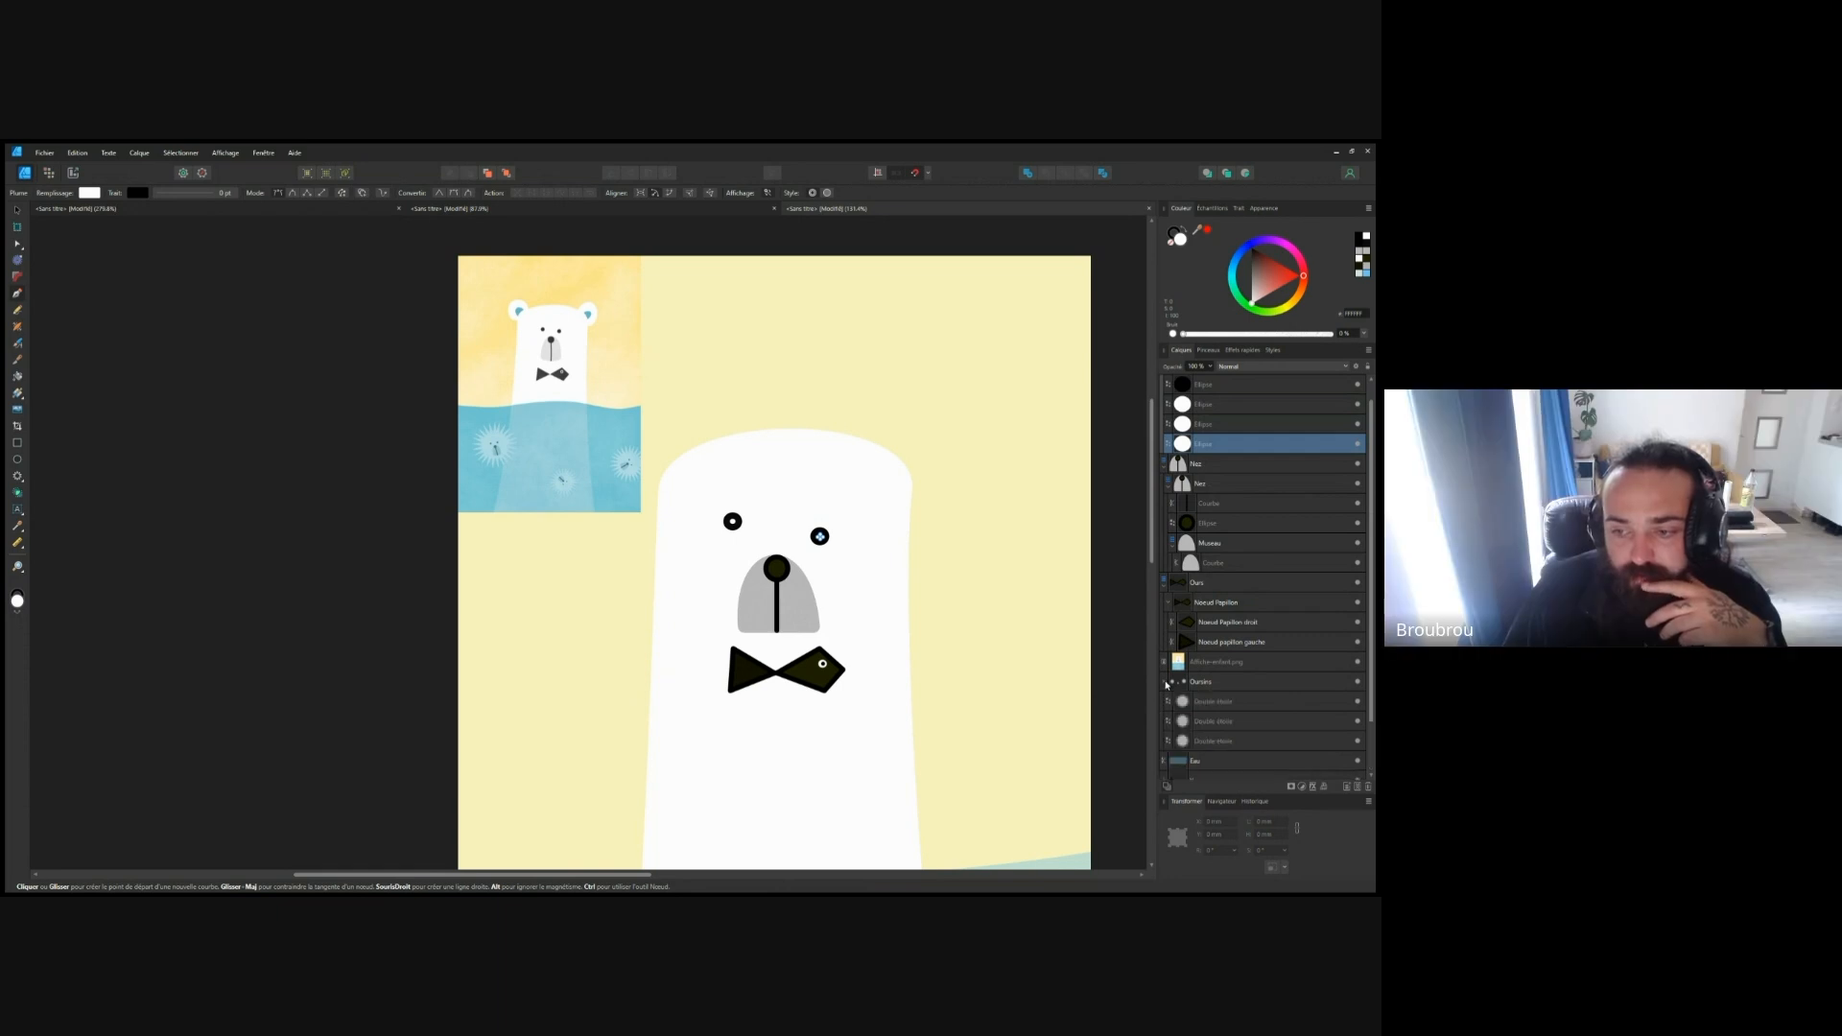
click(1166, 682)
scroll(991, 670, down, 5)
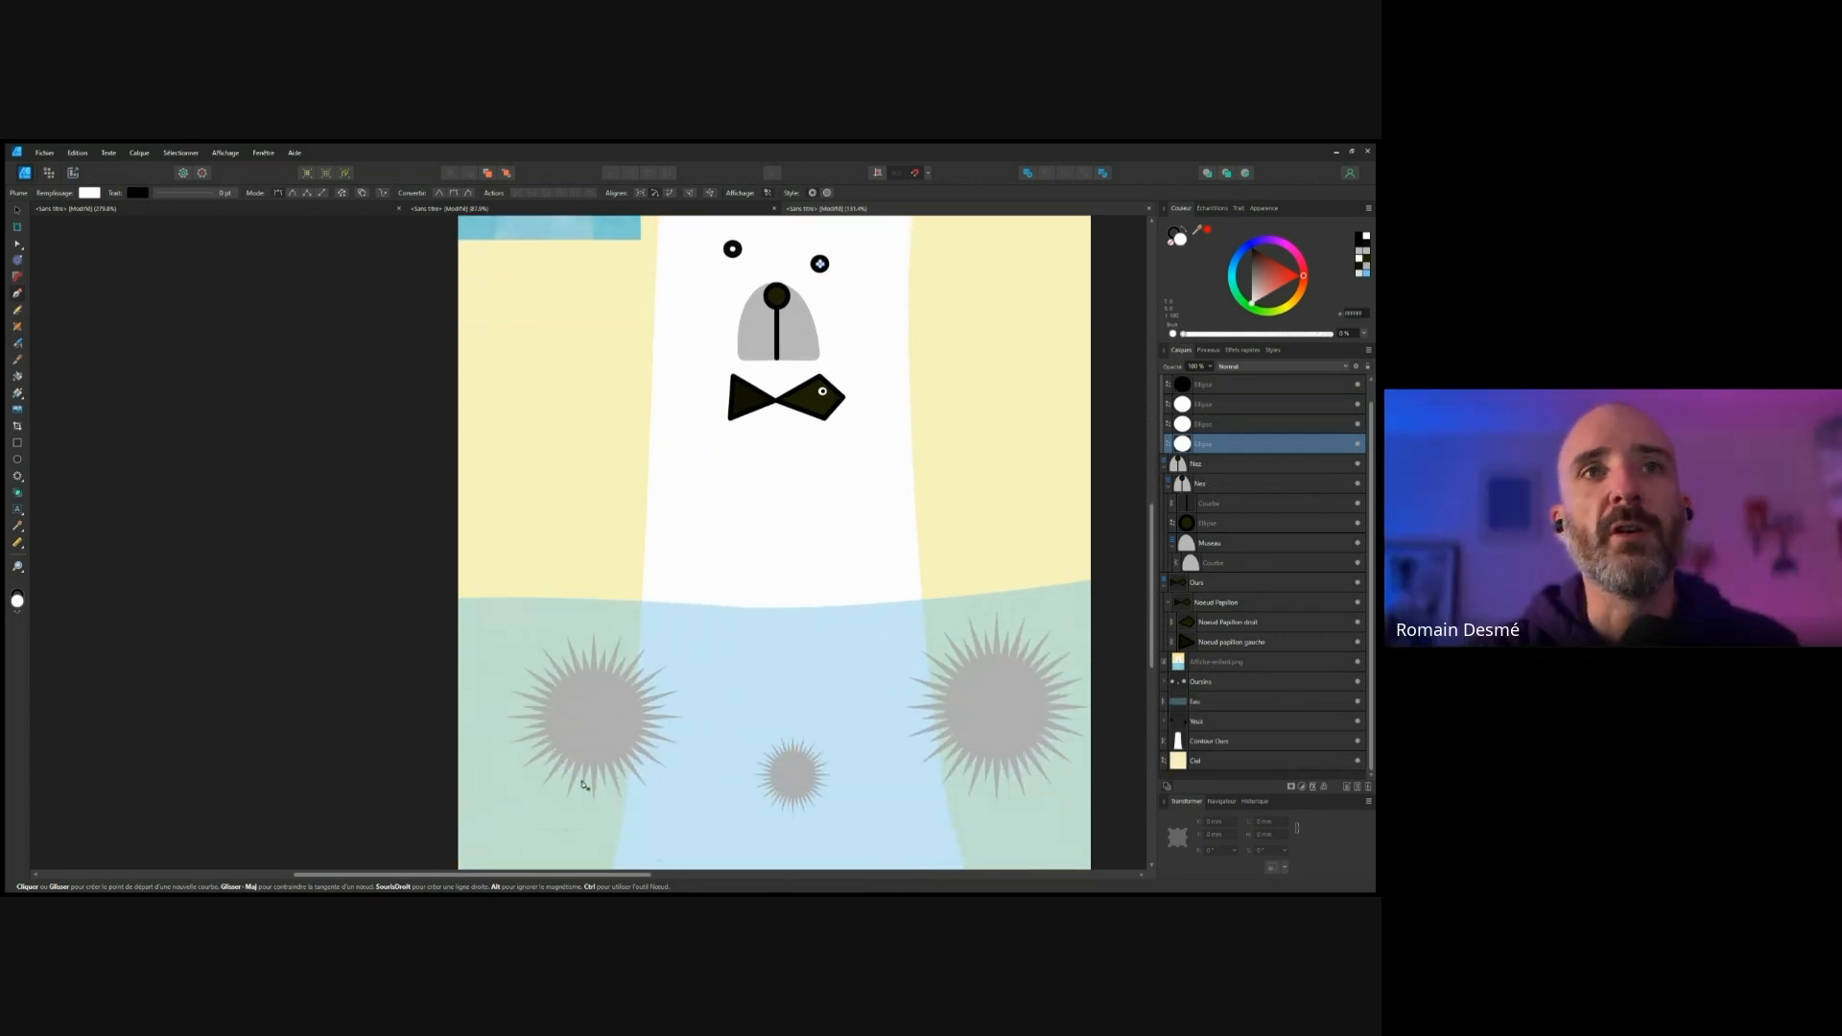
scroll(897, 595, up, 1)
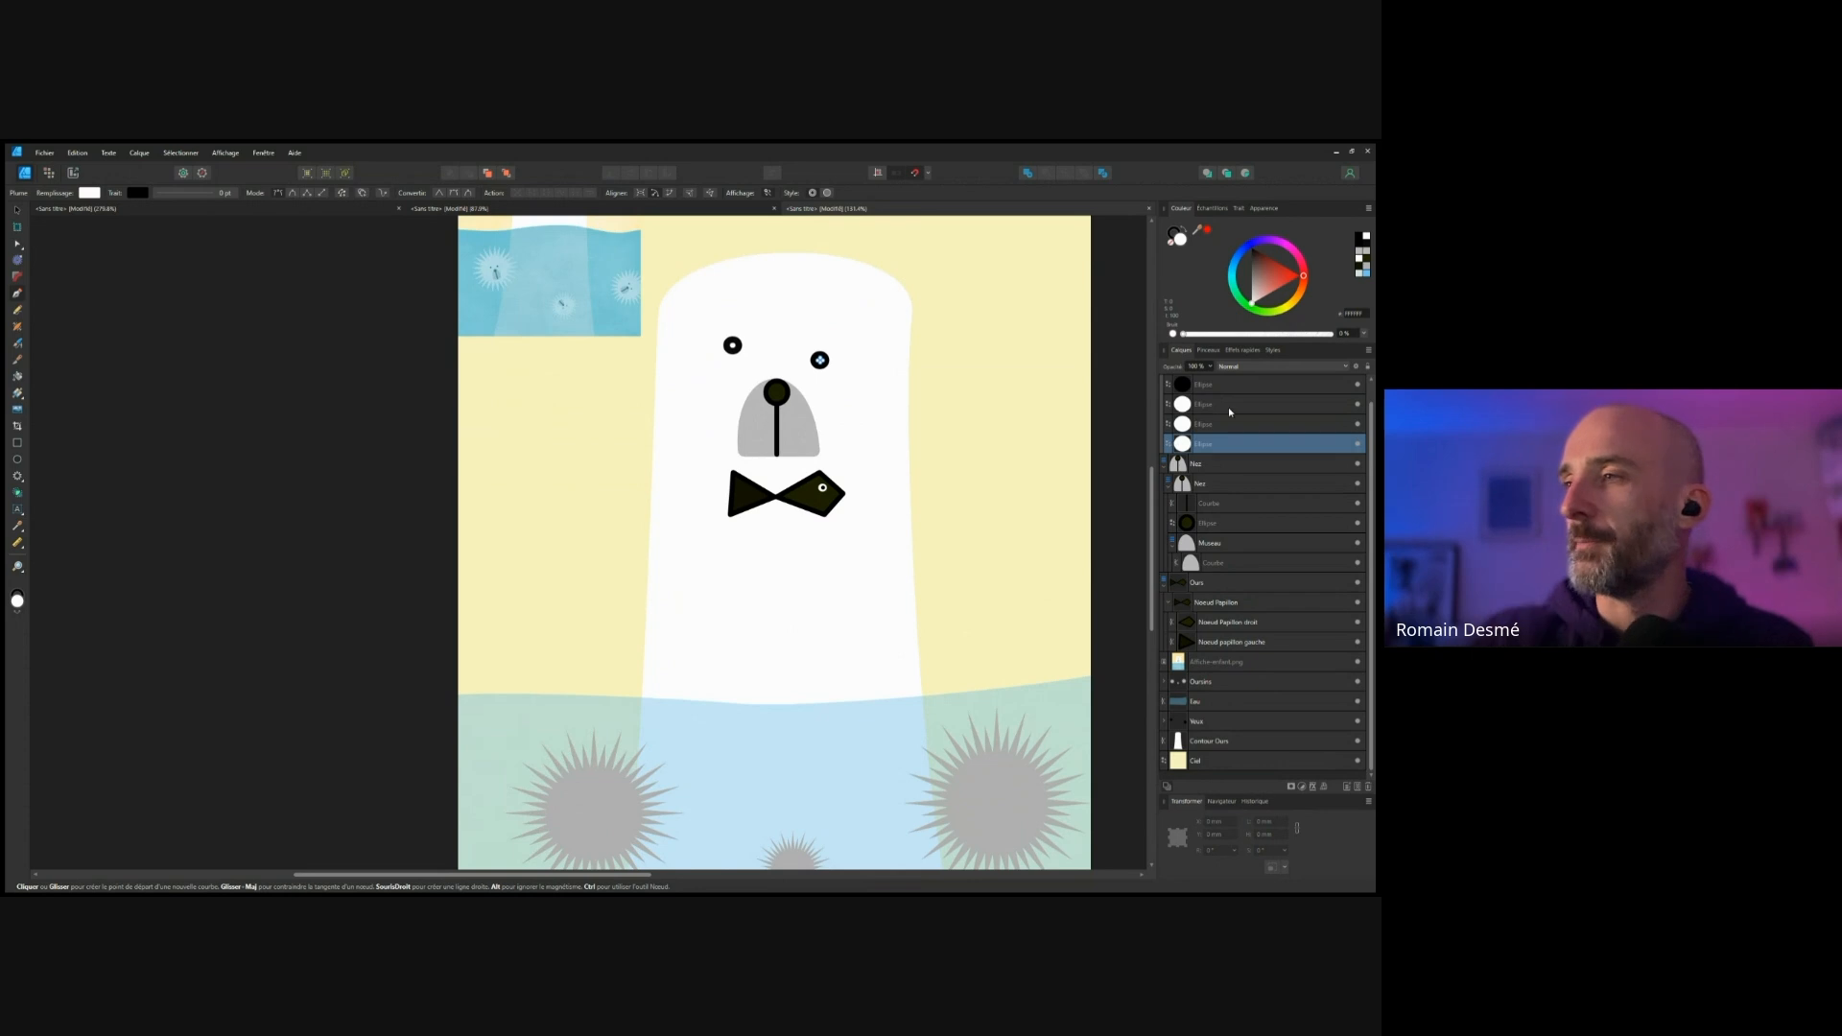
scroll(1170, 393, up, 1)
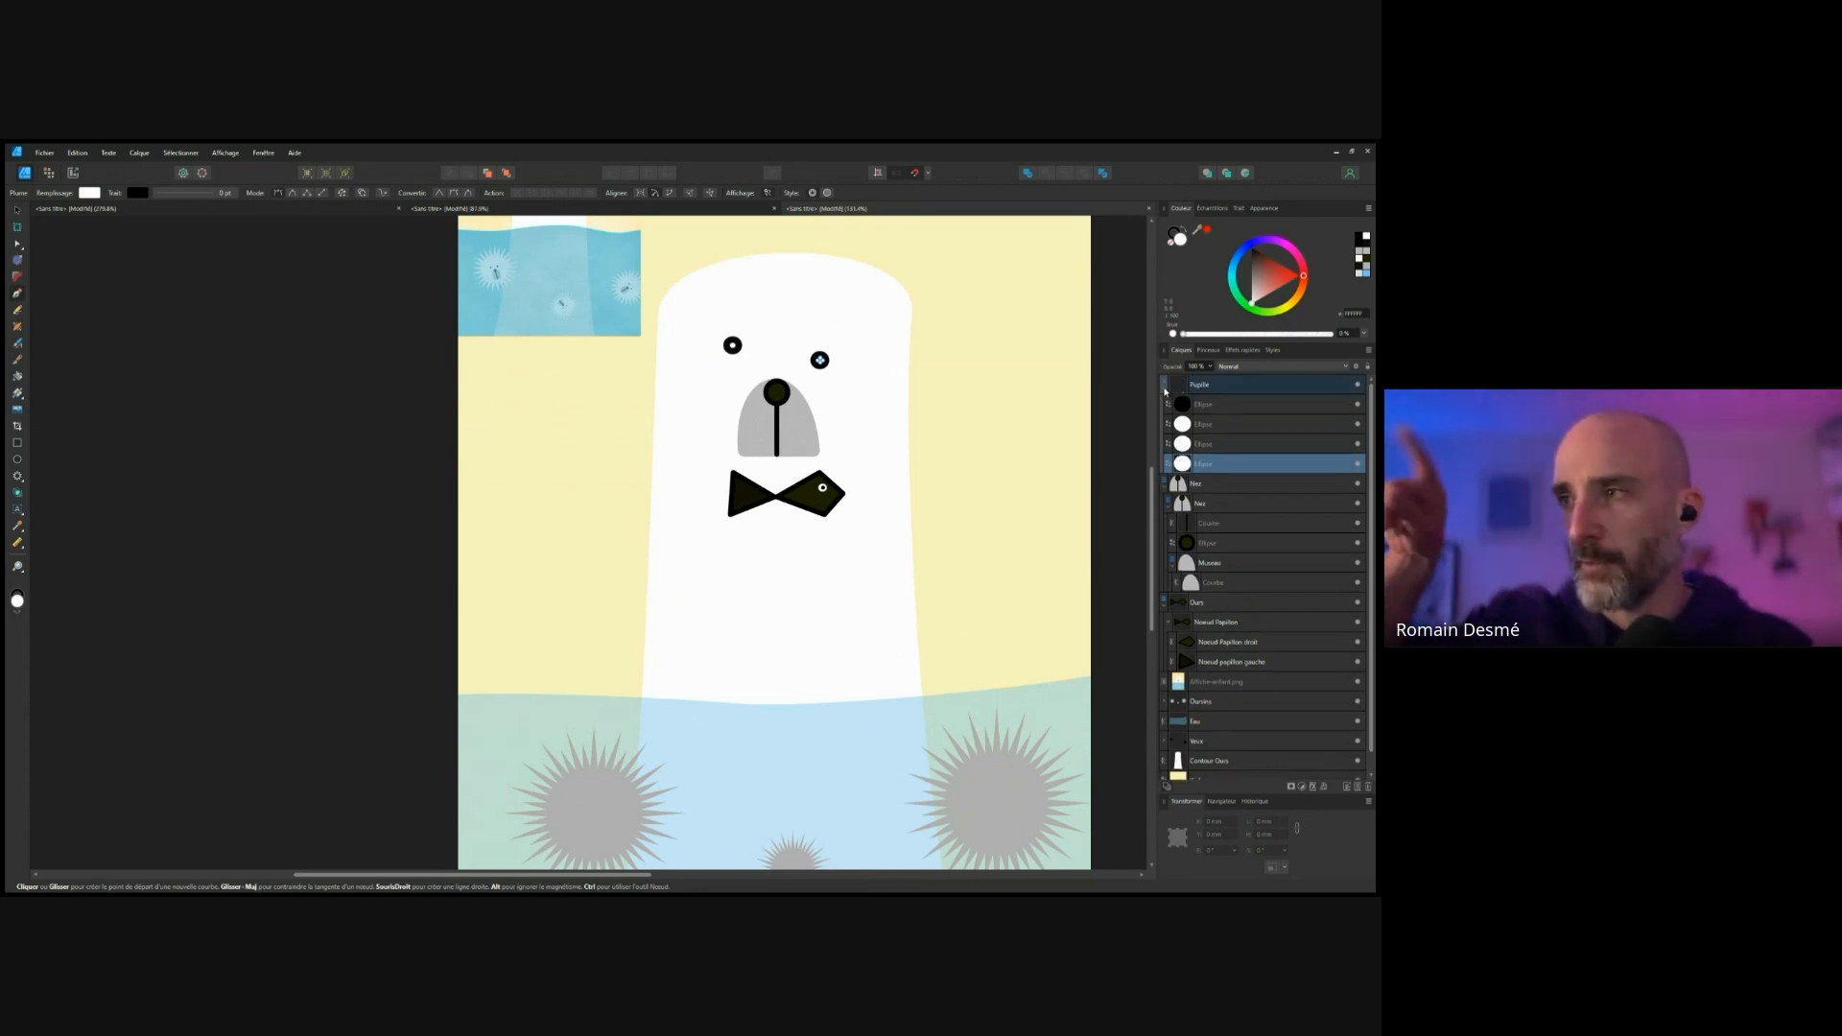
click(1165, 389)
Step: Compare the bear, water and sea urchins with the small reference poster
scroll(672, 563, up, 2)
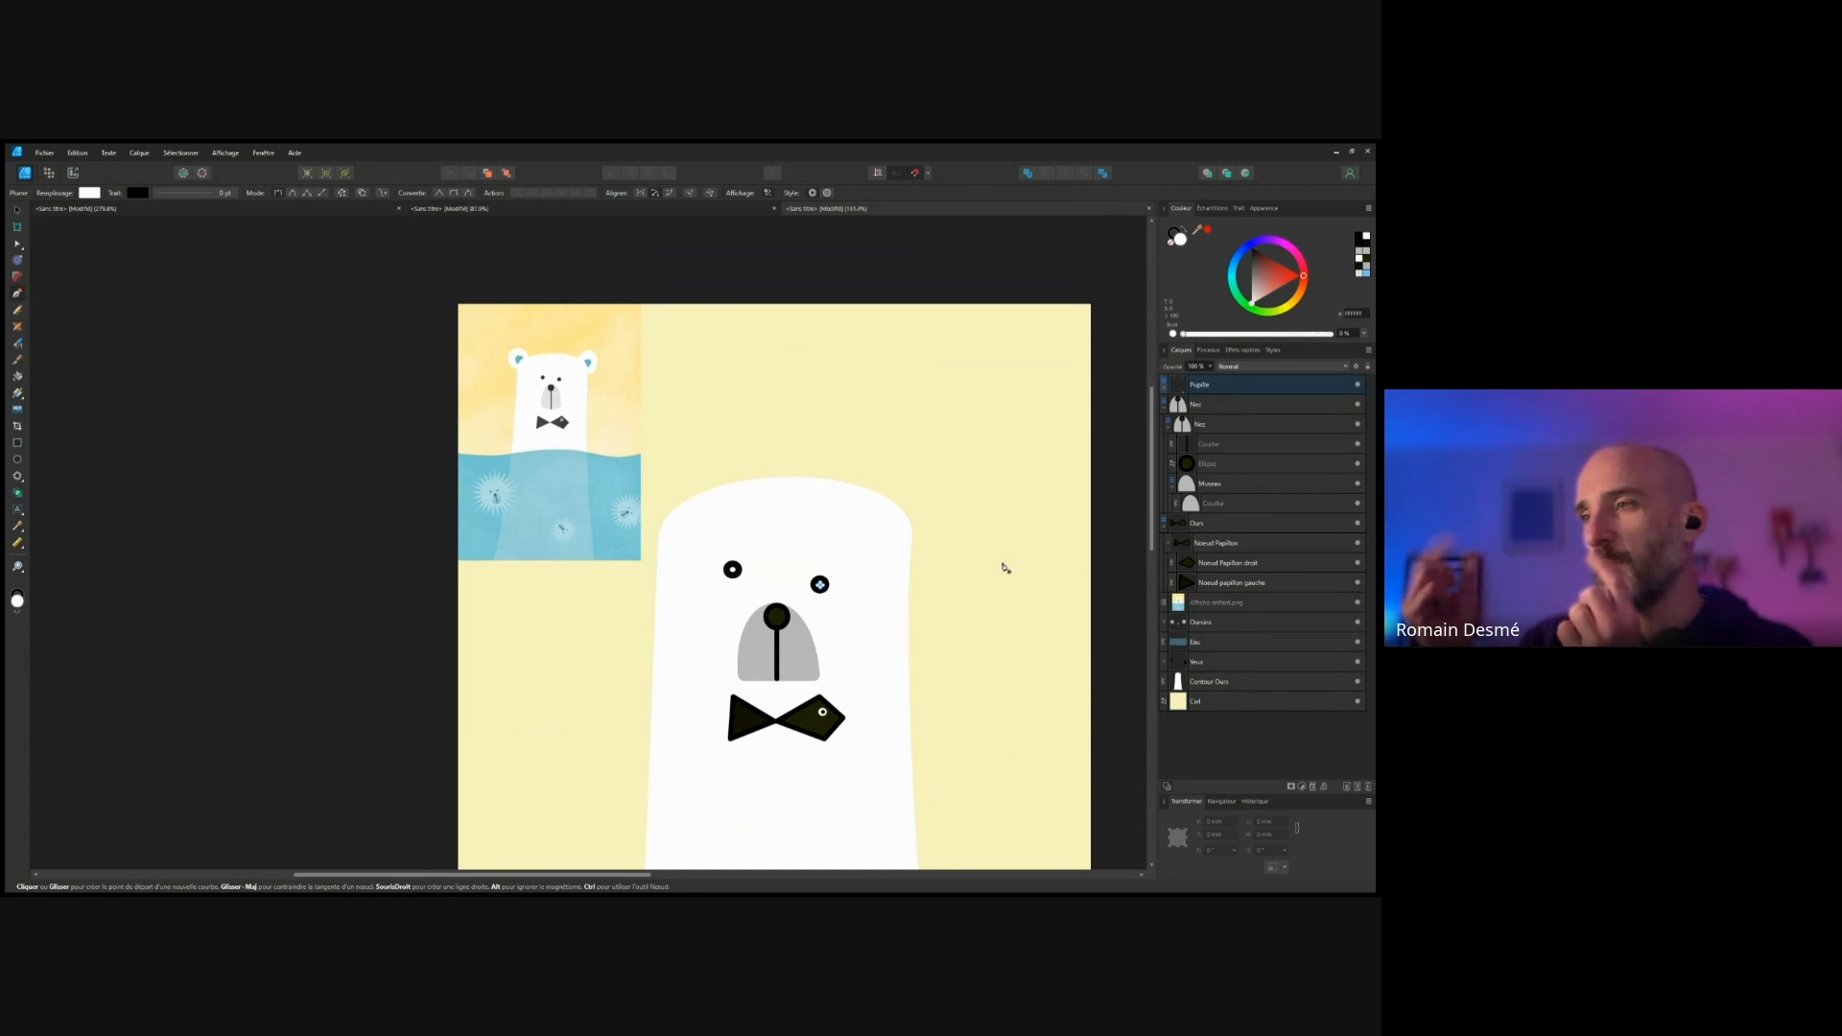
scroll(888, 668, down, 1)
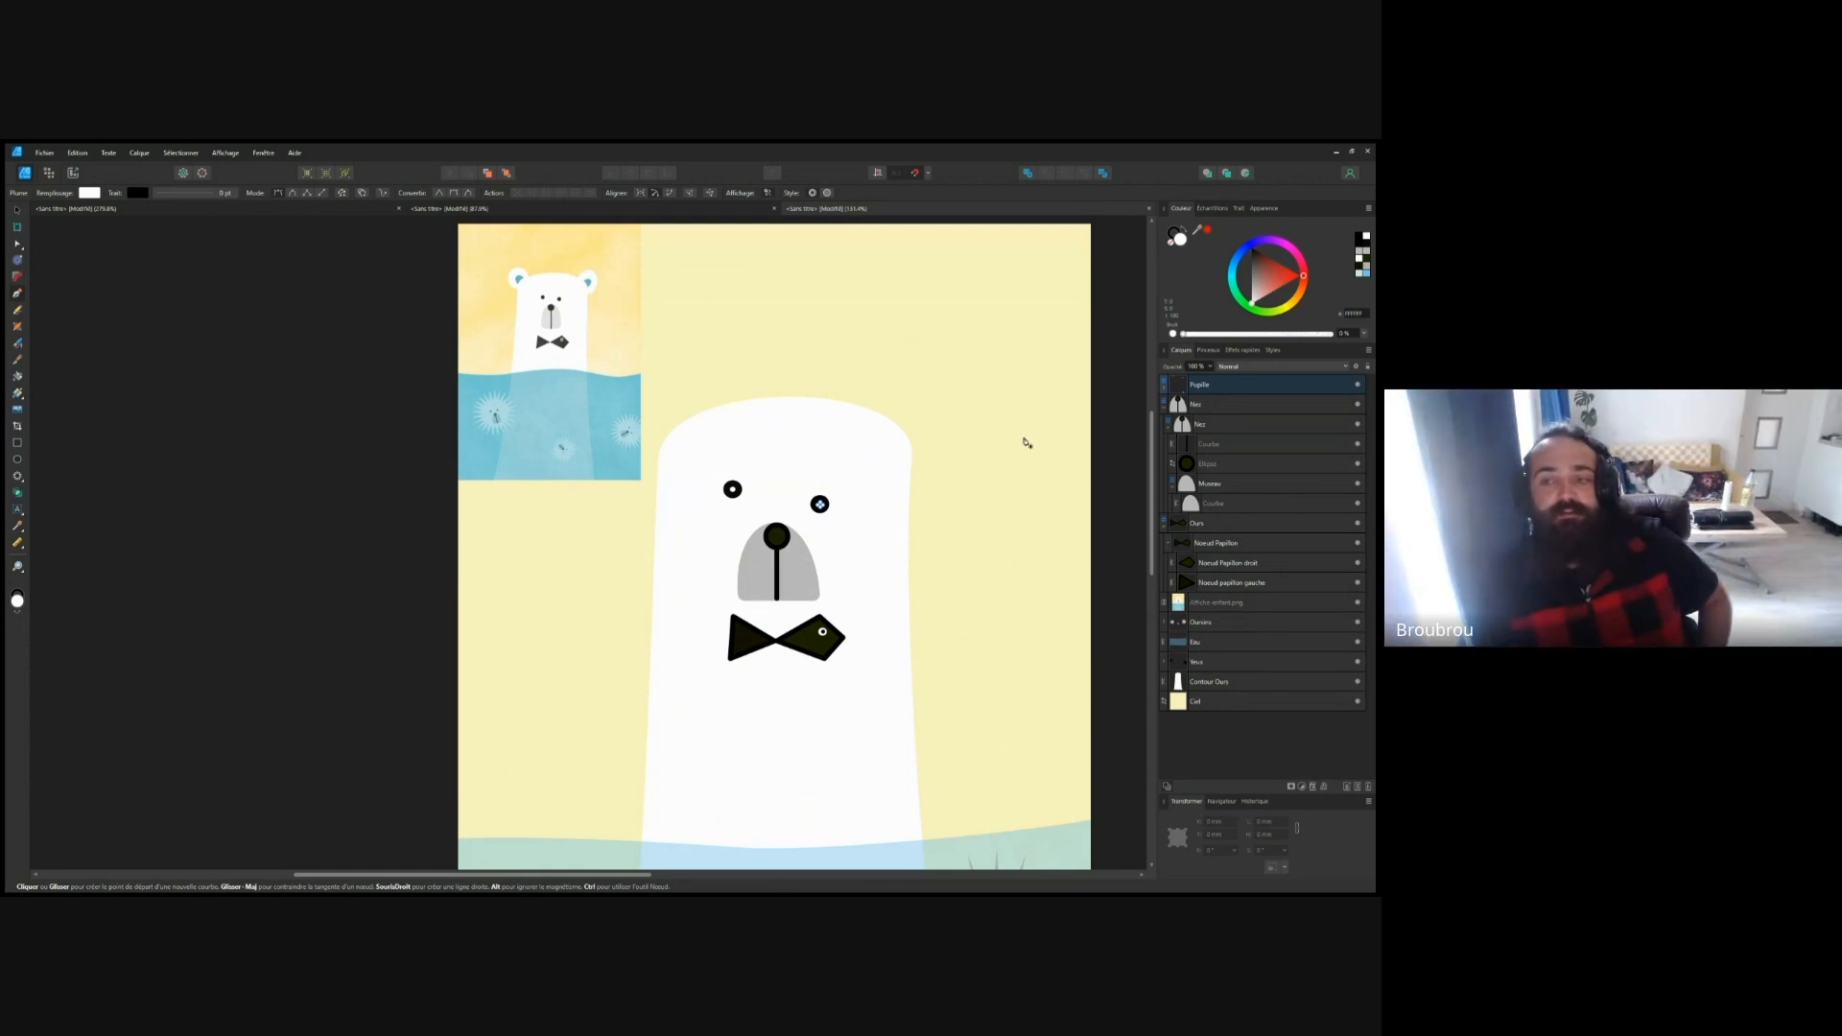
scroll(943, 694, down, 2)
scroll(943, 695, down, 2)
scroll(935, 749, down, 1)
scroll(855, 765, up, 1)
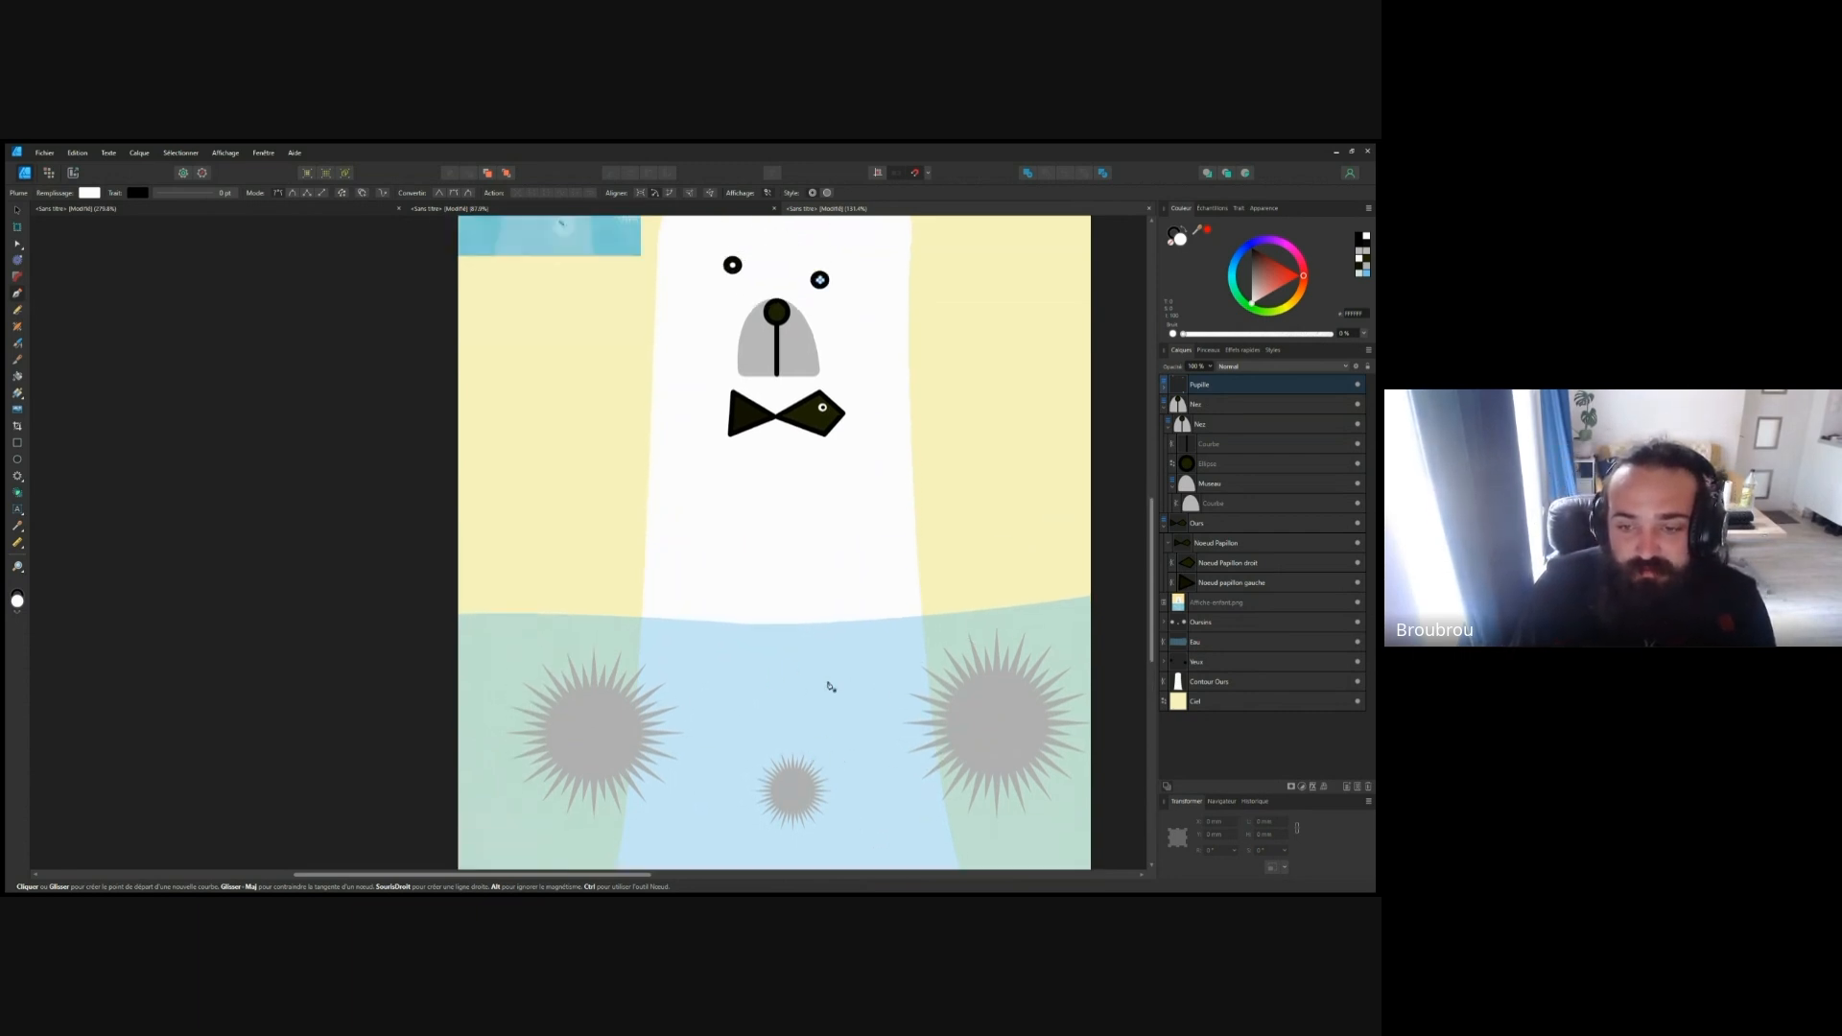
scroll(827, 758, up, 2)
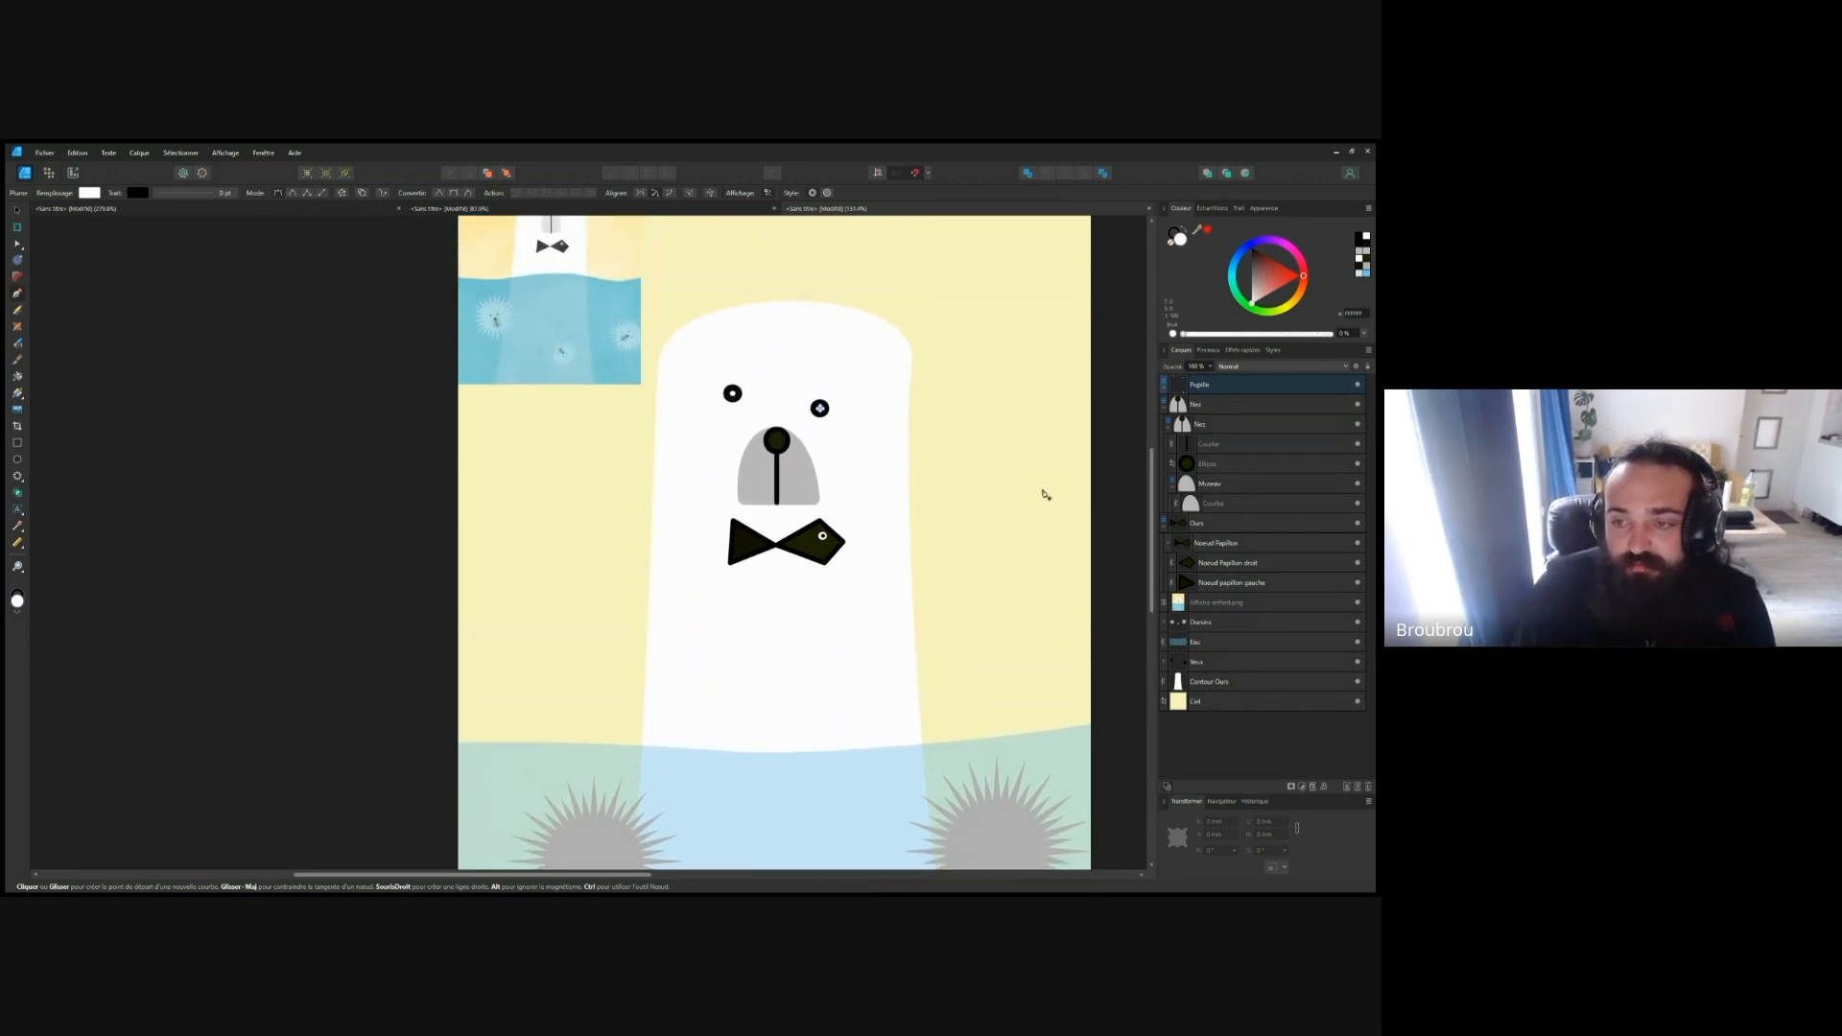
Step: Check the vector brush library for motif texture brushes and return to the layer list
click(1210, 351)
click(1189, 379)
click(1195, 382)
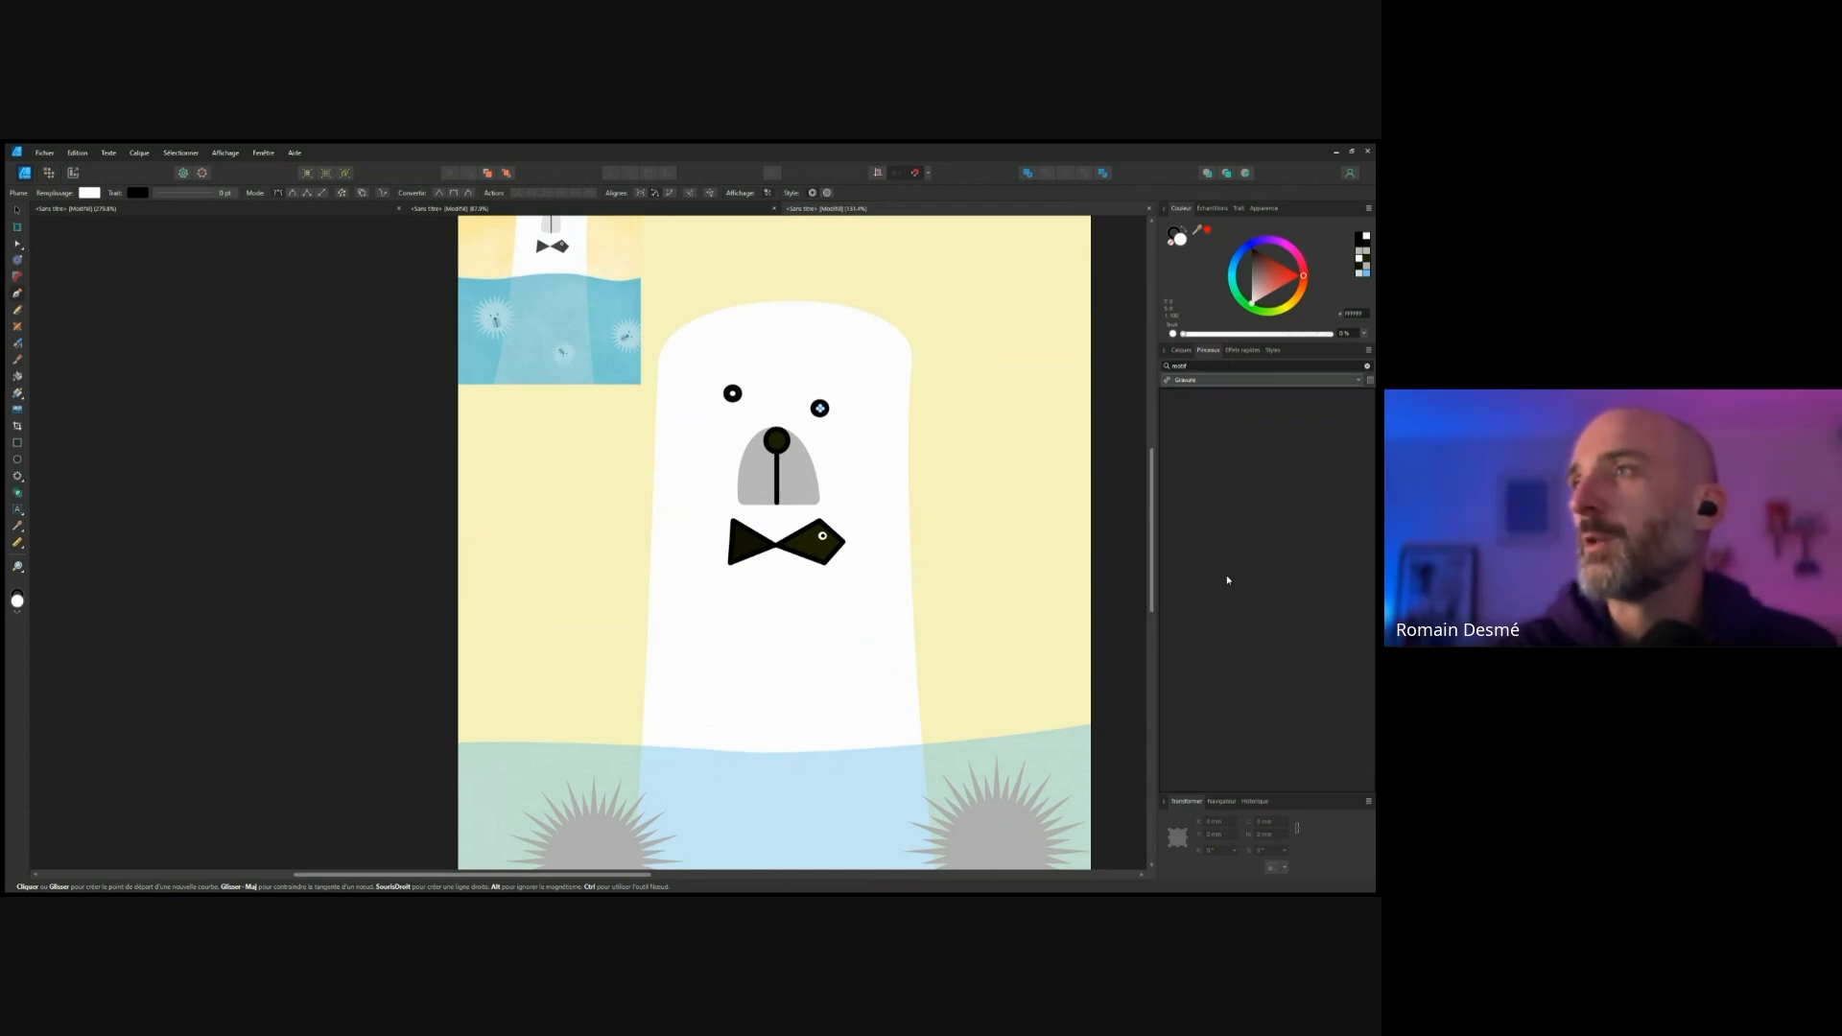
click(1186, 351)
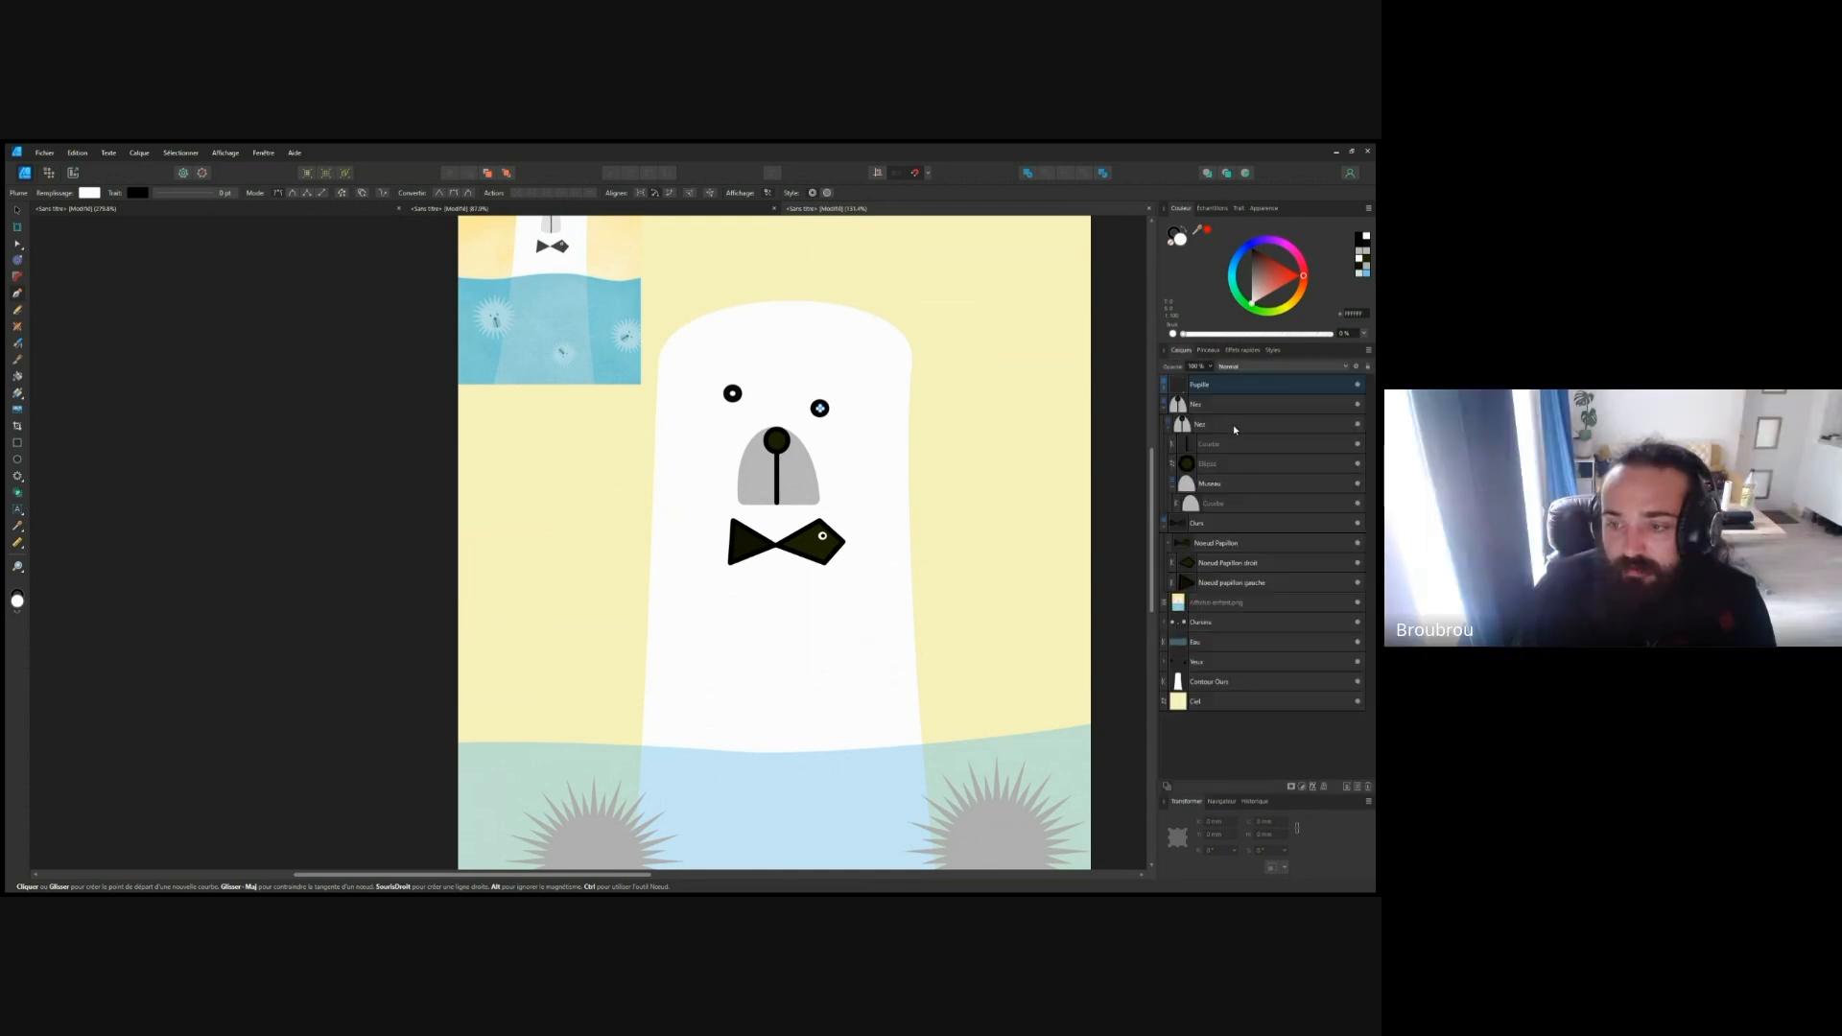
Step: Try the basic pixel paint brush with a short black stroke and dot on the Ciel layer, and delete them
click(1199, 705)
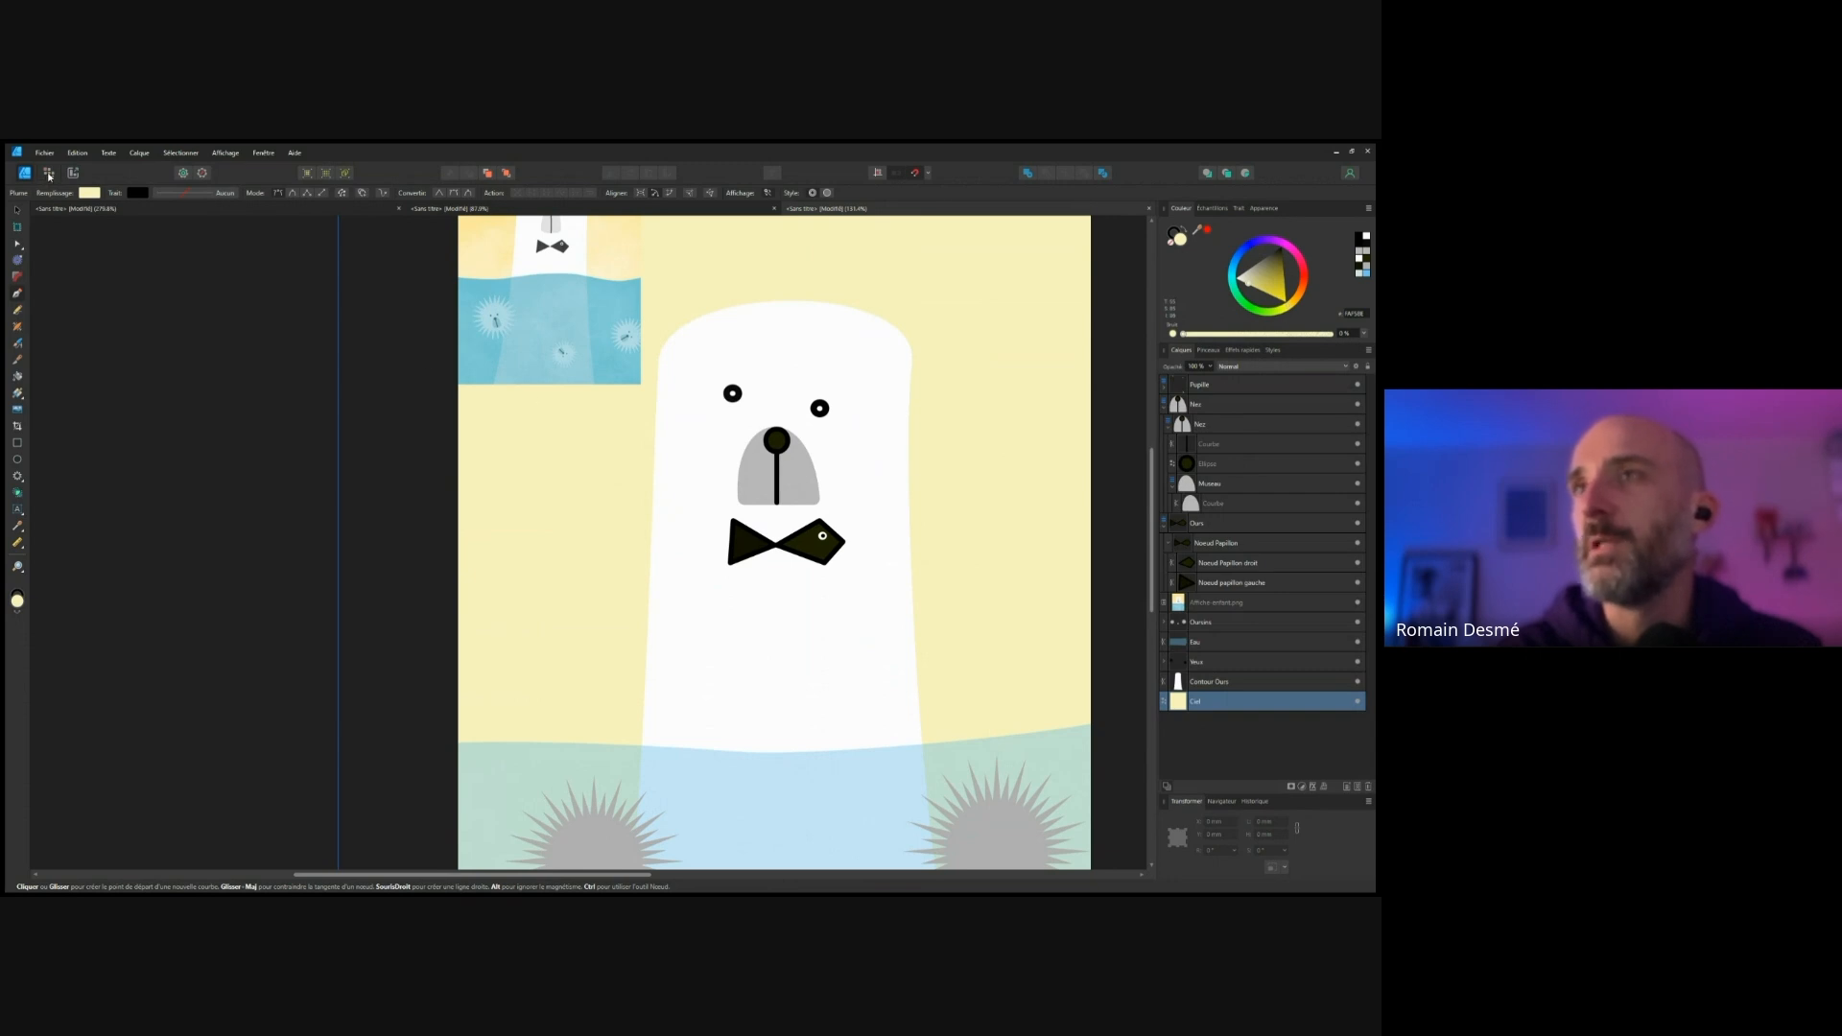
click(50, 174)
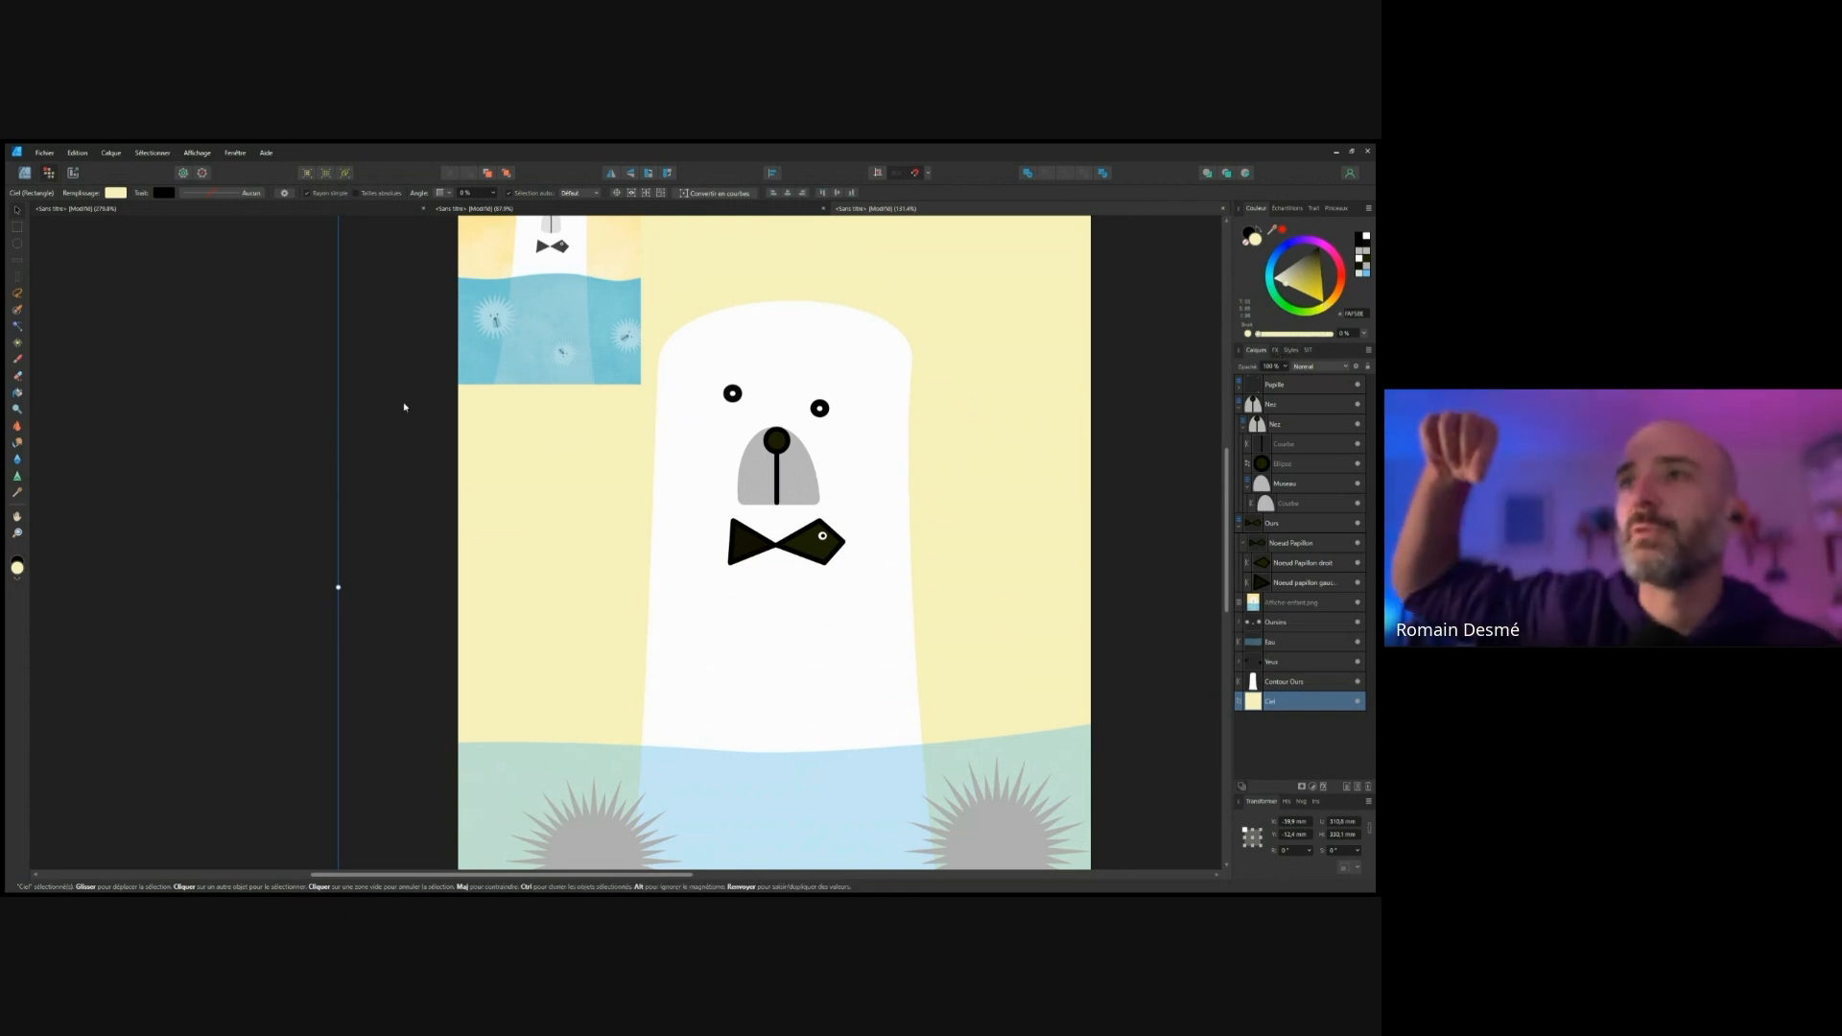
click(17, 360)
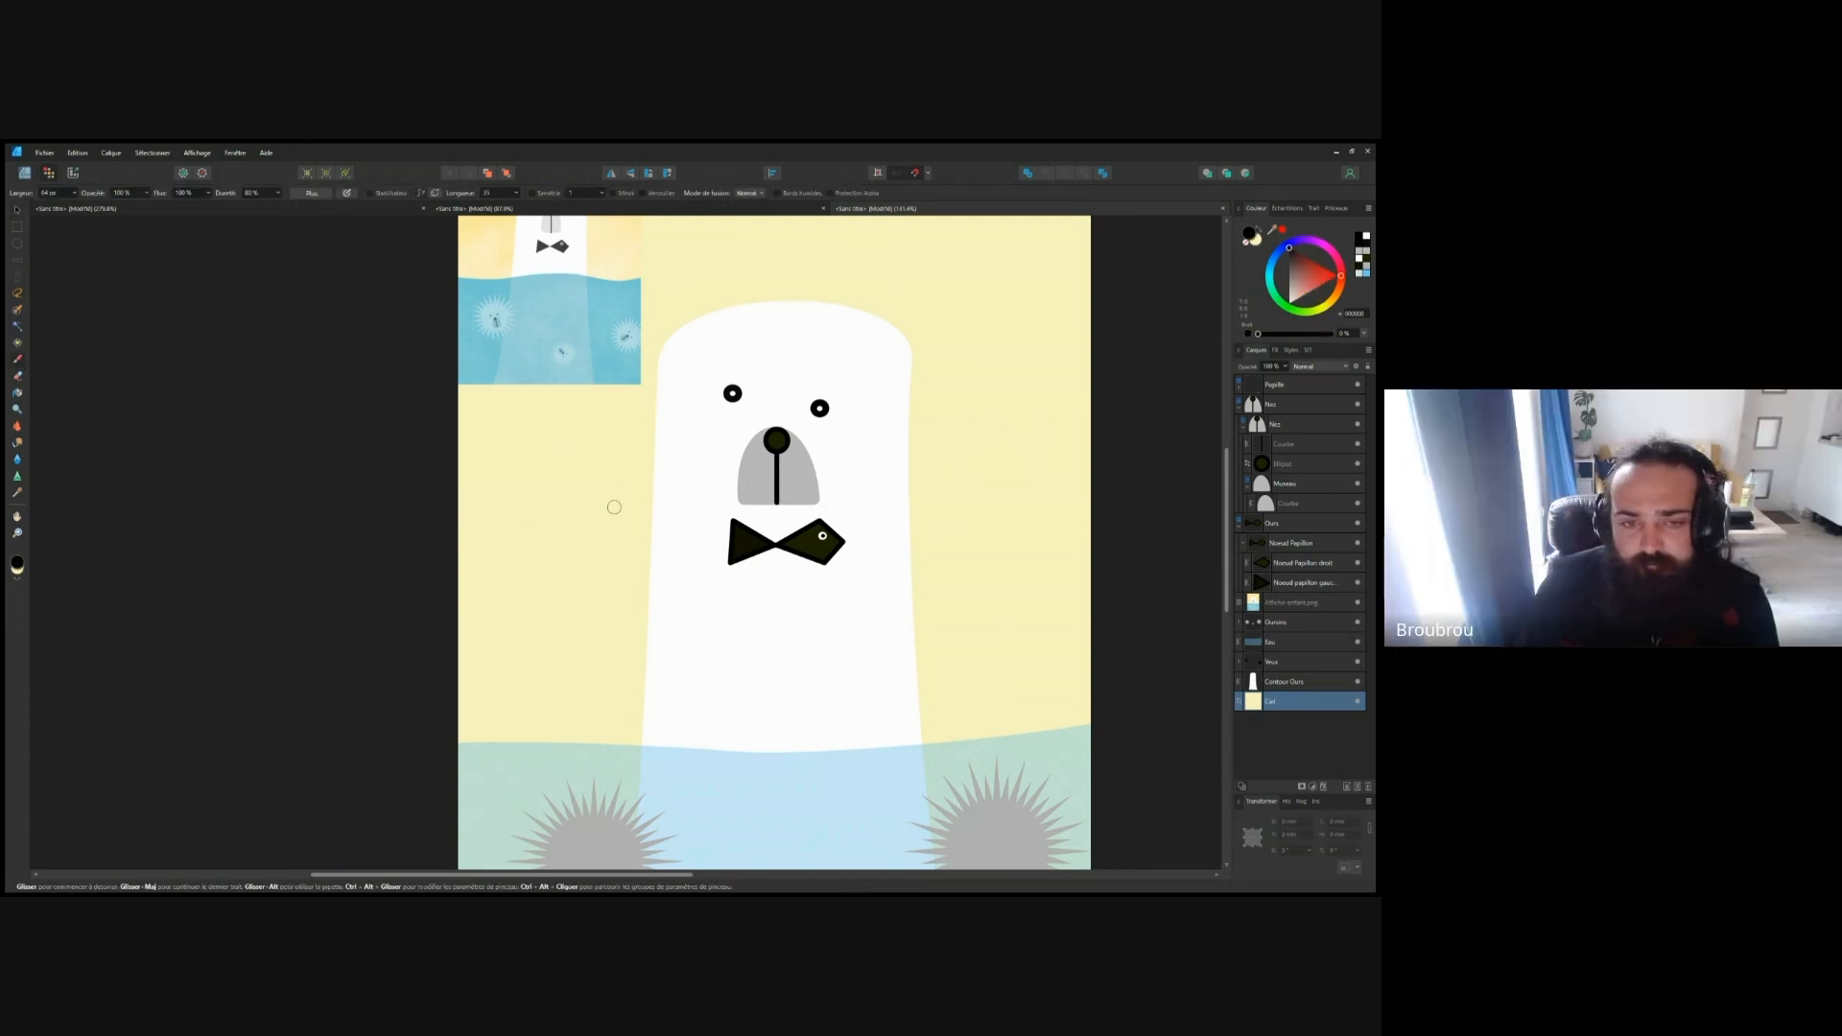
drag(612, 494, 608, 566)
click(633, 562)
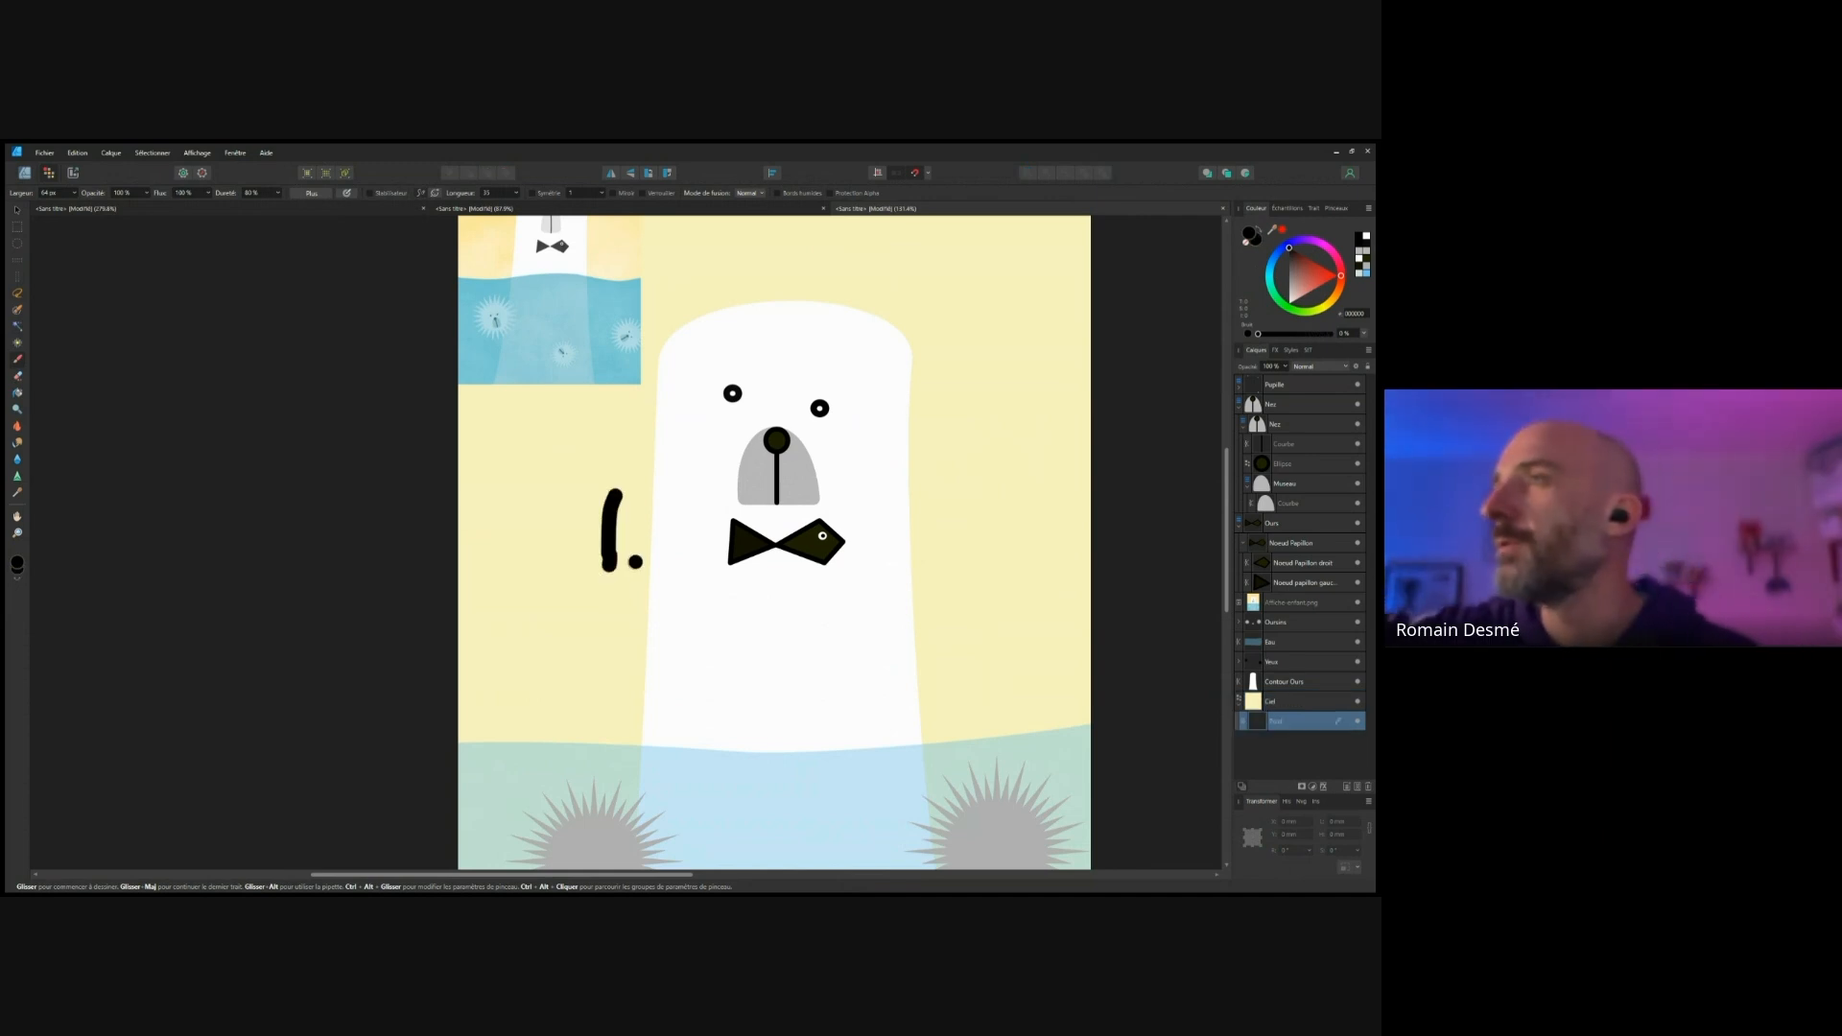
key(Delete)
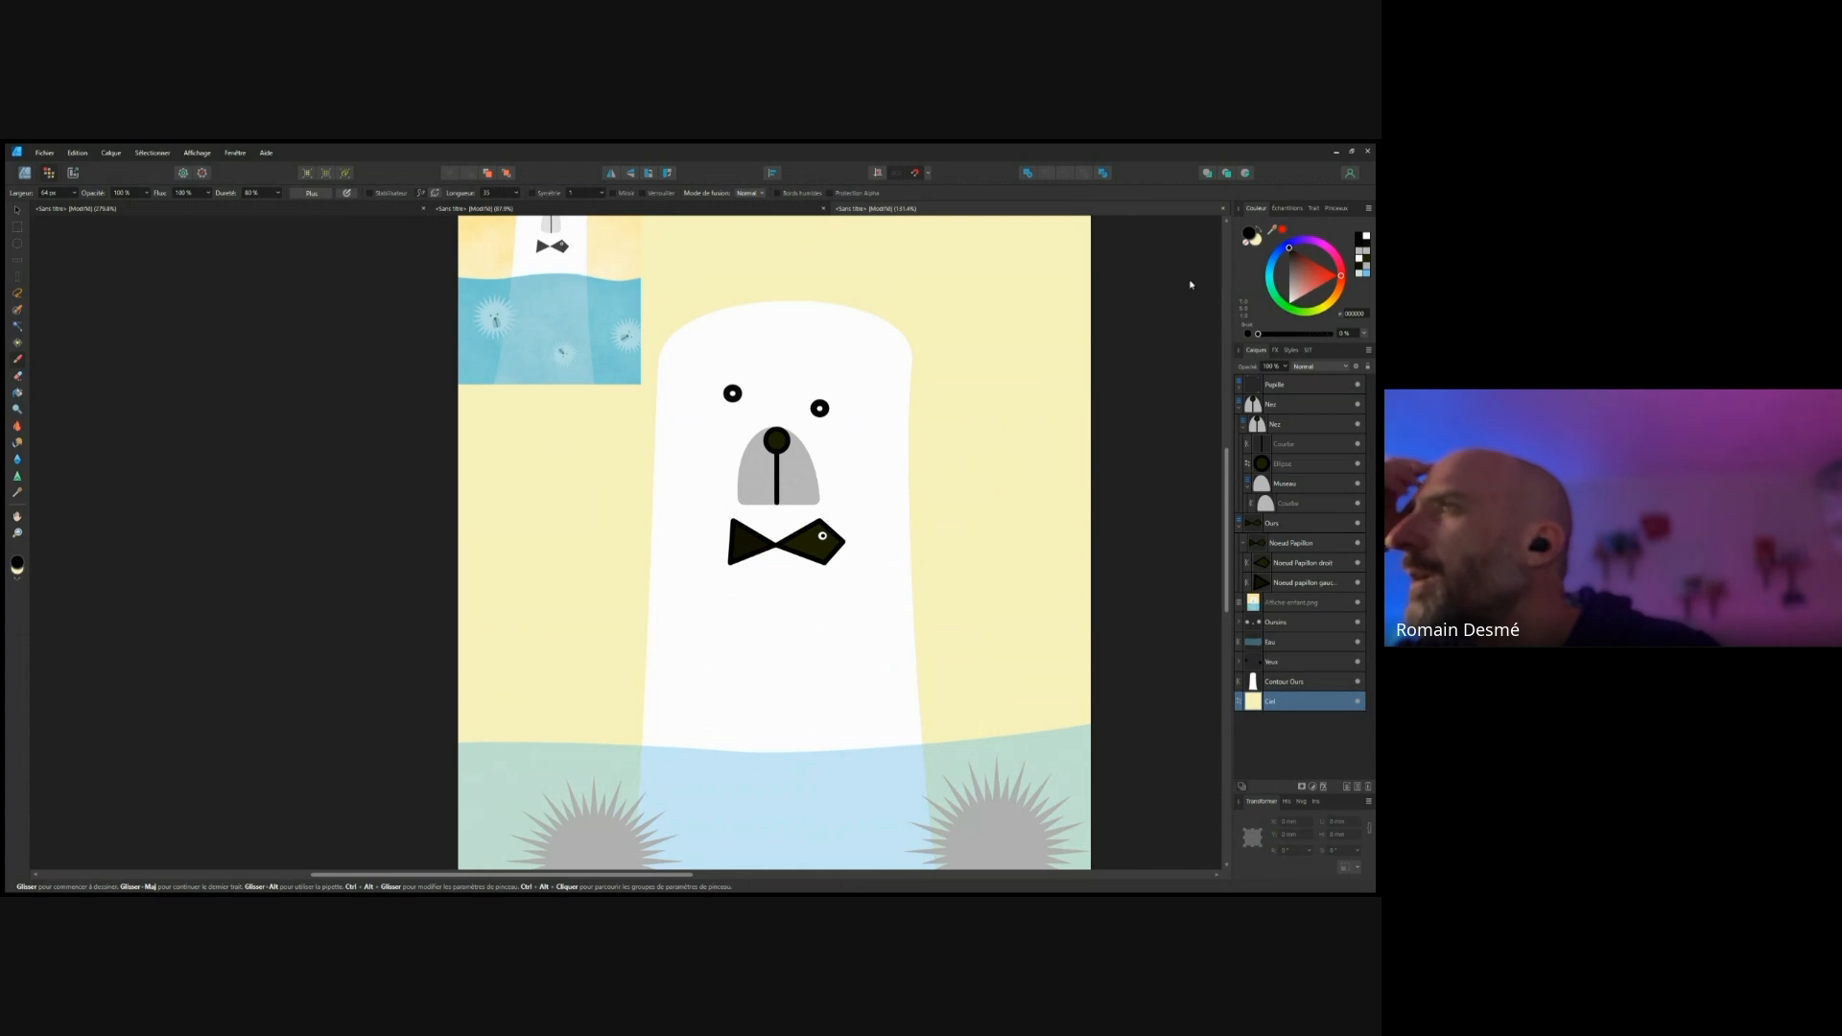
Step: Try black strokes over the sky and bear with the first Motif grunge texture brush, and undo them
click(1337, 208)
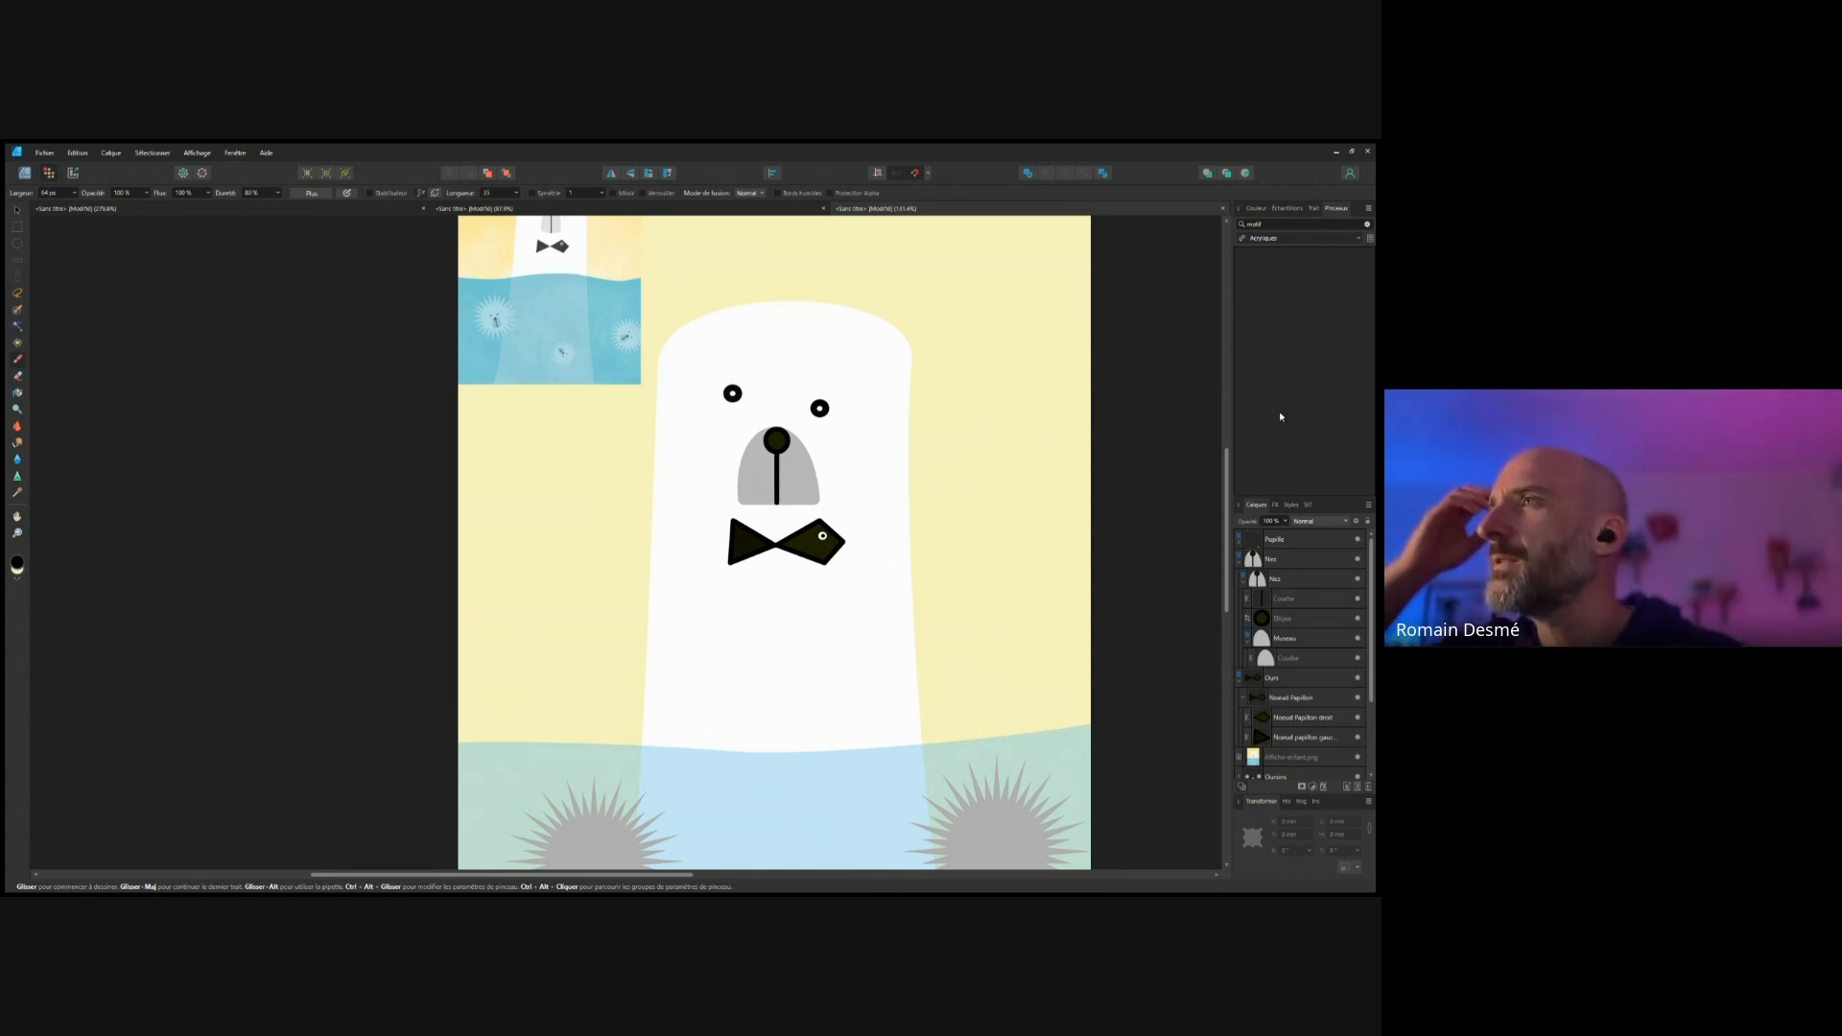
mouse_move(994, 339)
mouse_down()
mouse_move(981, 396)
mouse_move(1004, 467)
mouse_up()
key(ctrl+z)
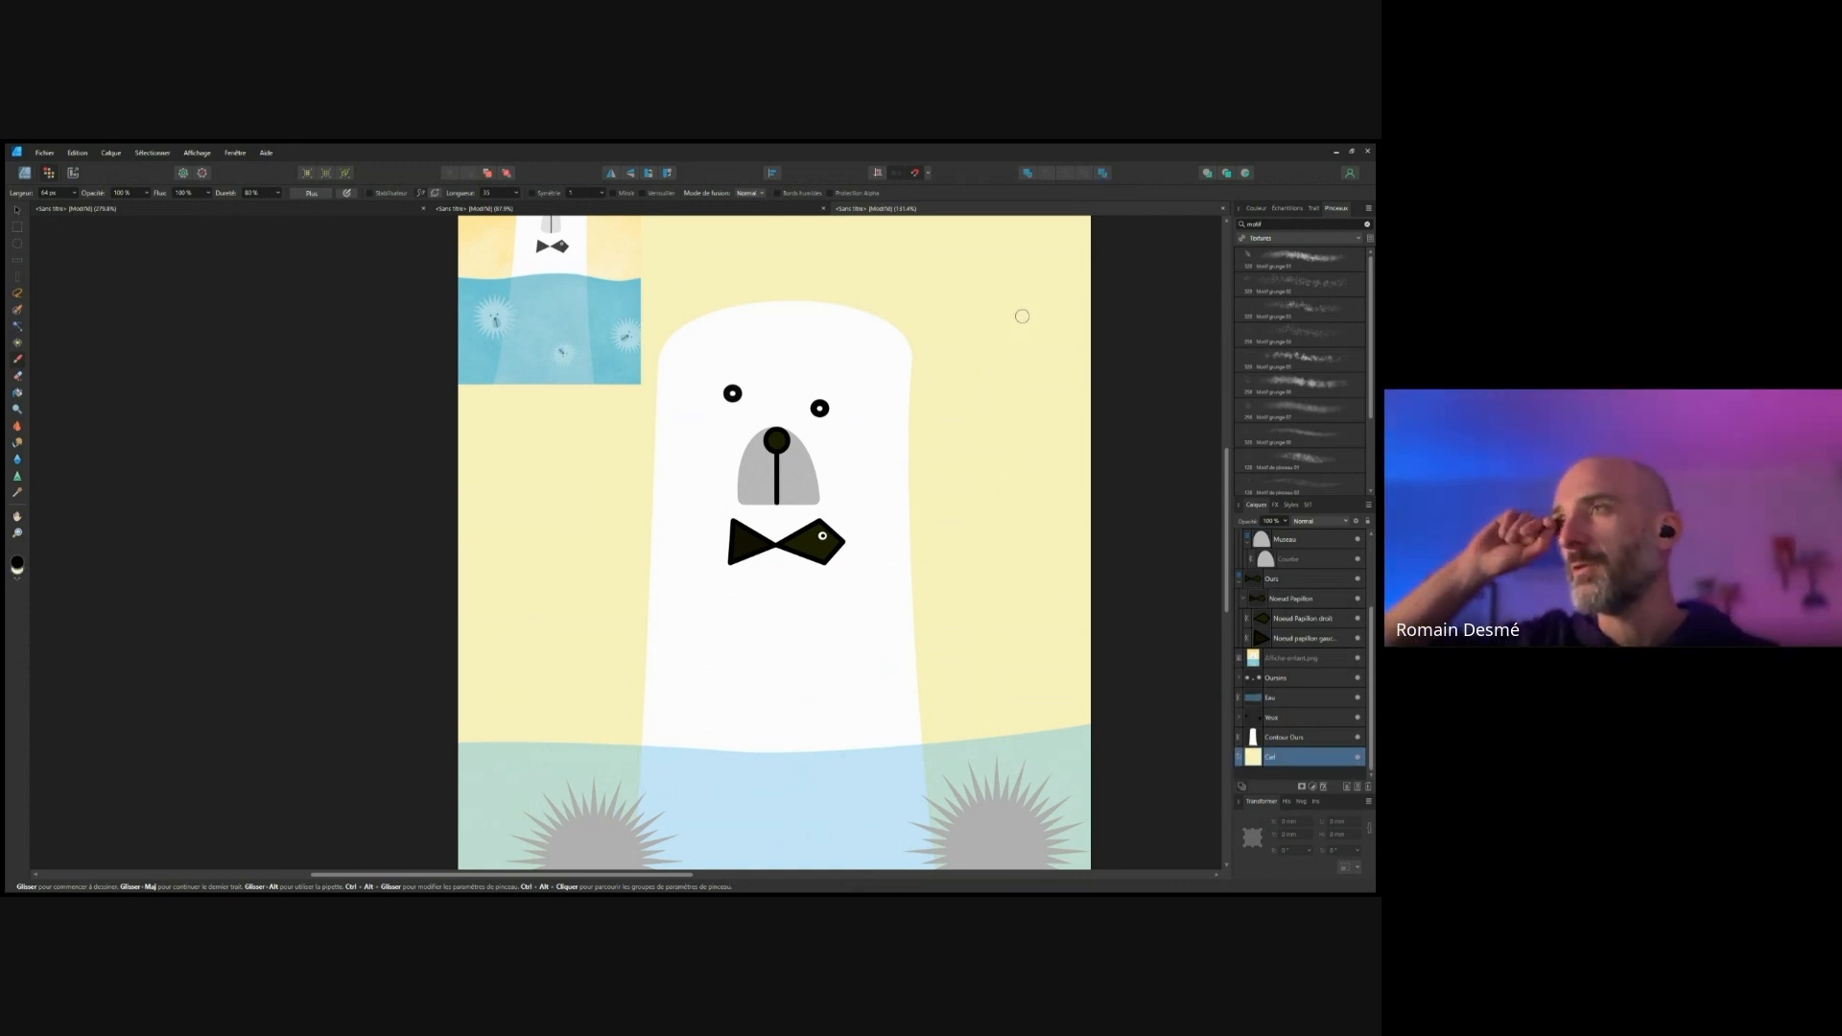
click(1304, 258)
mouse_move(1012, 350)
mouse_down()
mouse_move(984, 461)
mouse_move(985, 535)
mouse_move(1020, 613)
mouse_move(1013, 684)
mouse_up()
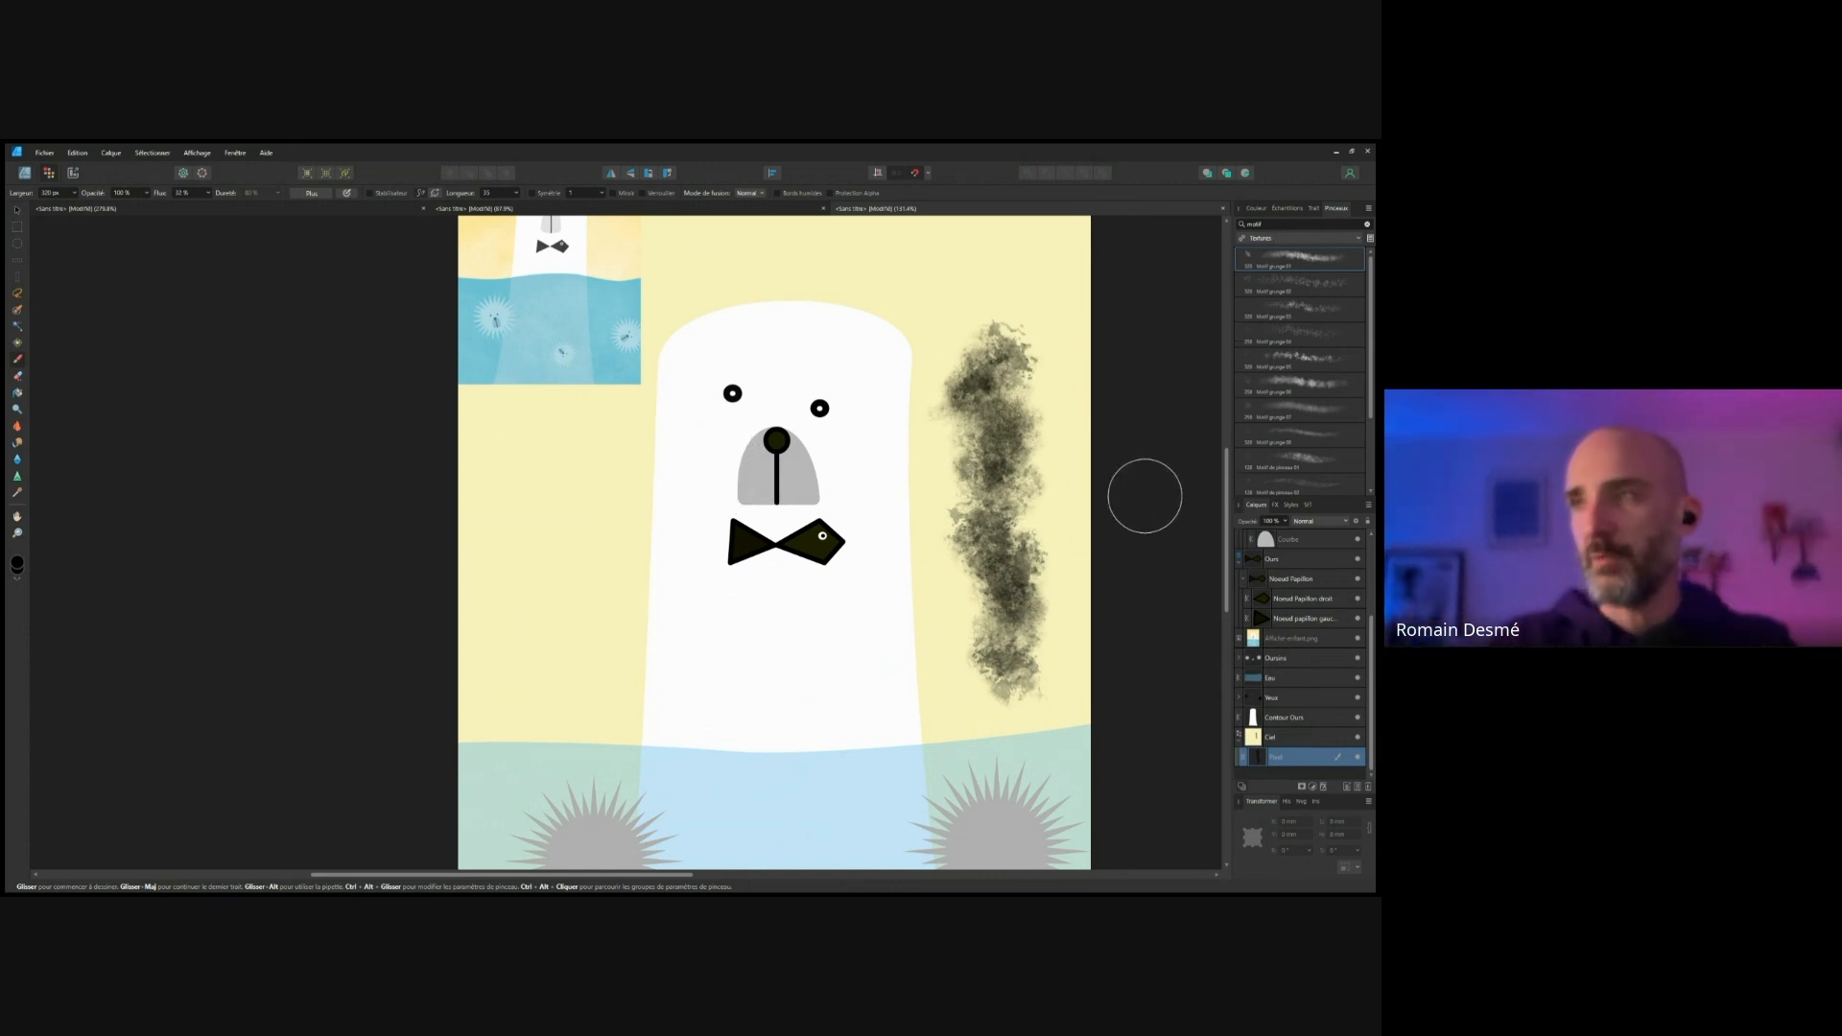
mouse_move(666, 423)
mouse_down()
mouse_move(663, 278)
mouse_move(746, 317)
mouse_up()
key(ctrl+z)
key(ctrl+z)
key(ctrl+z)
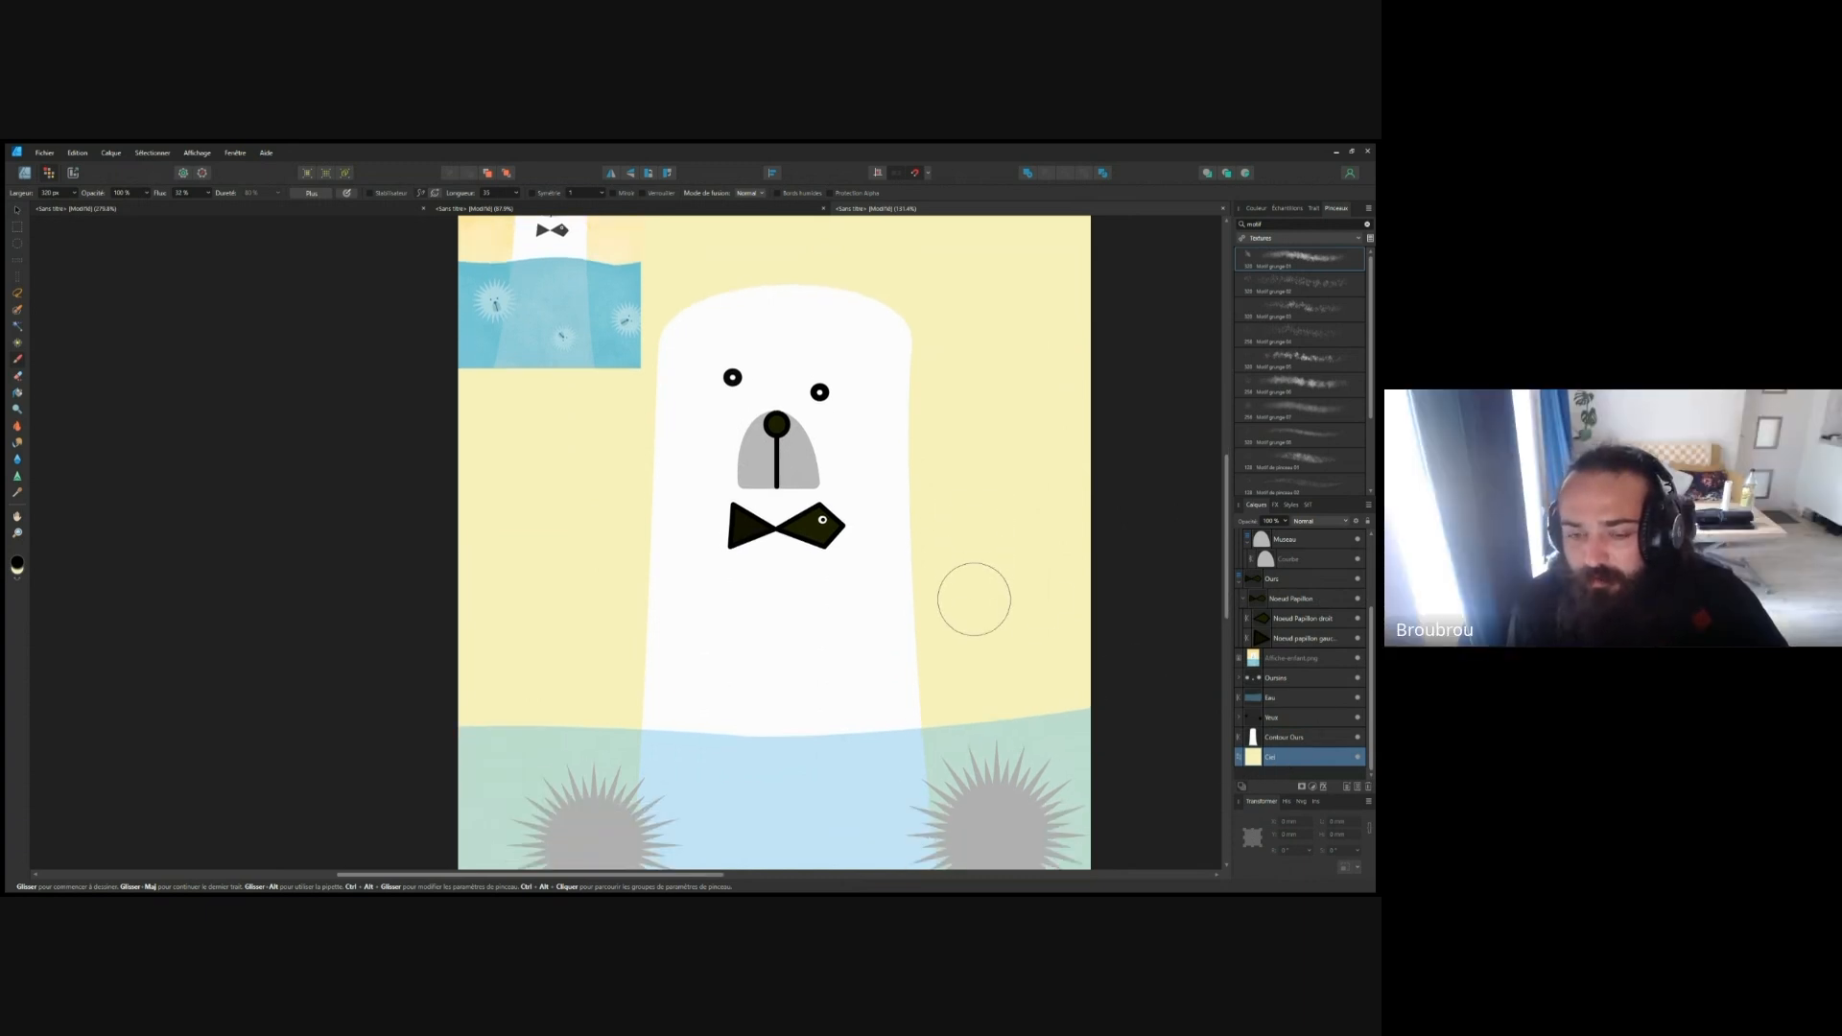
scroll(974, 599, down, 4)
scroll(974, 600, up, 5)
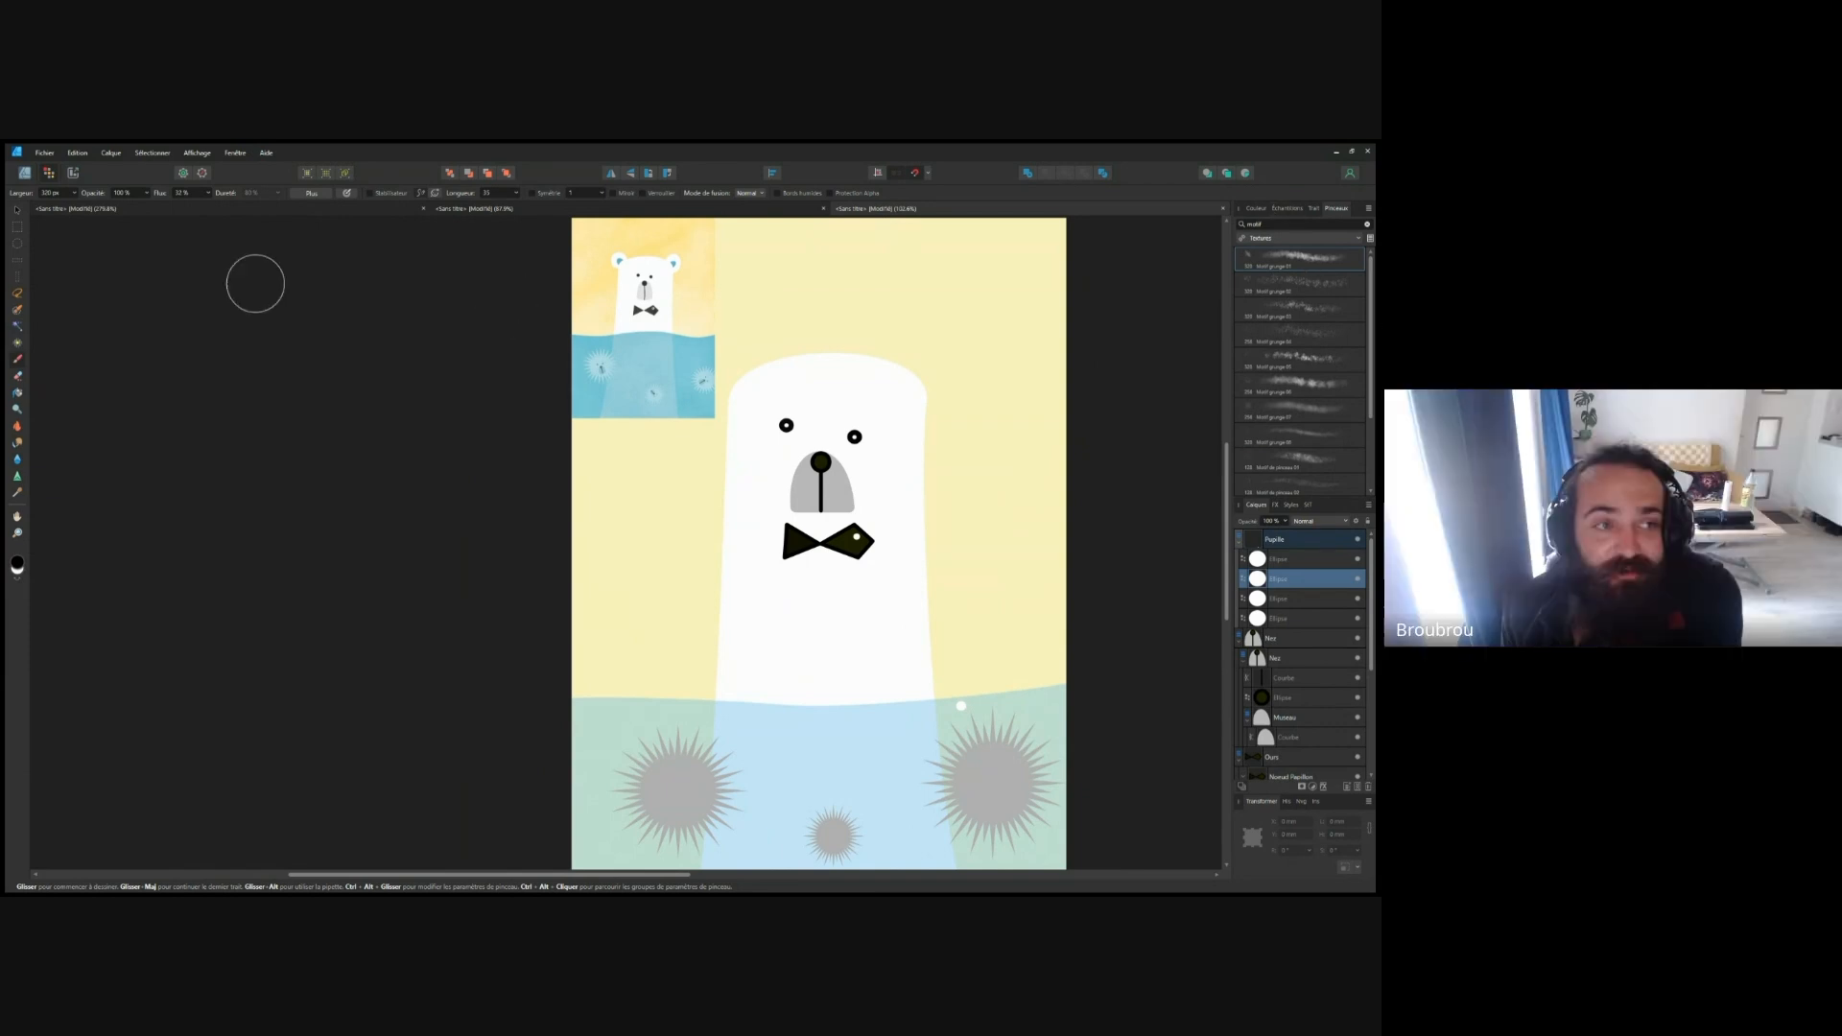
Step: Back in vector editing, move the spare white circle onto the bow tie, shrink it, turn it black and centre it in the fish's eye
click(25, 174)
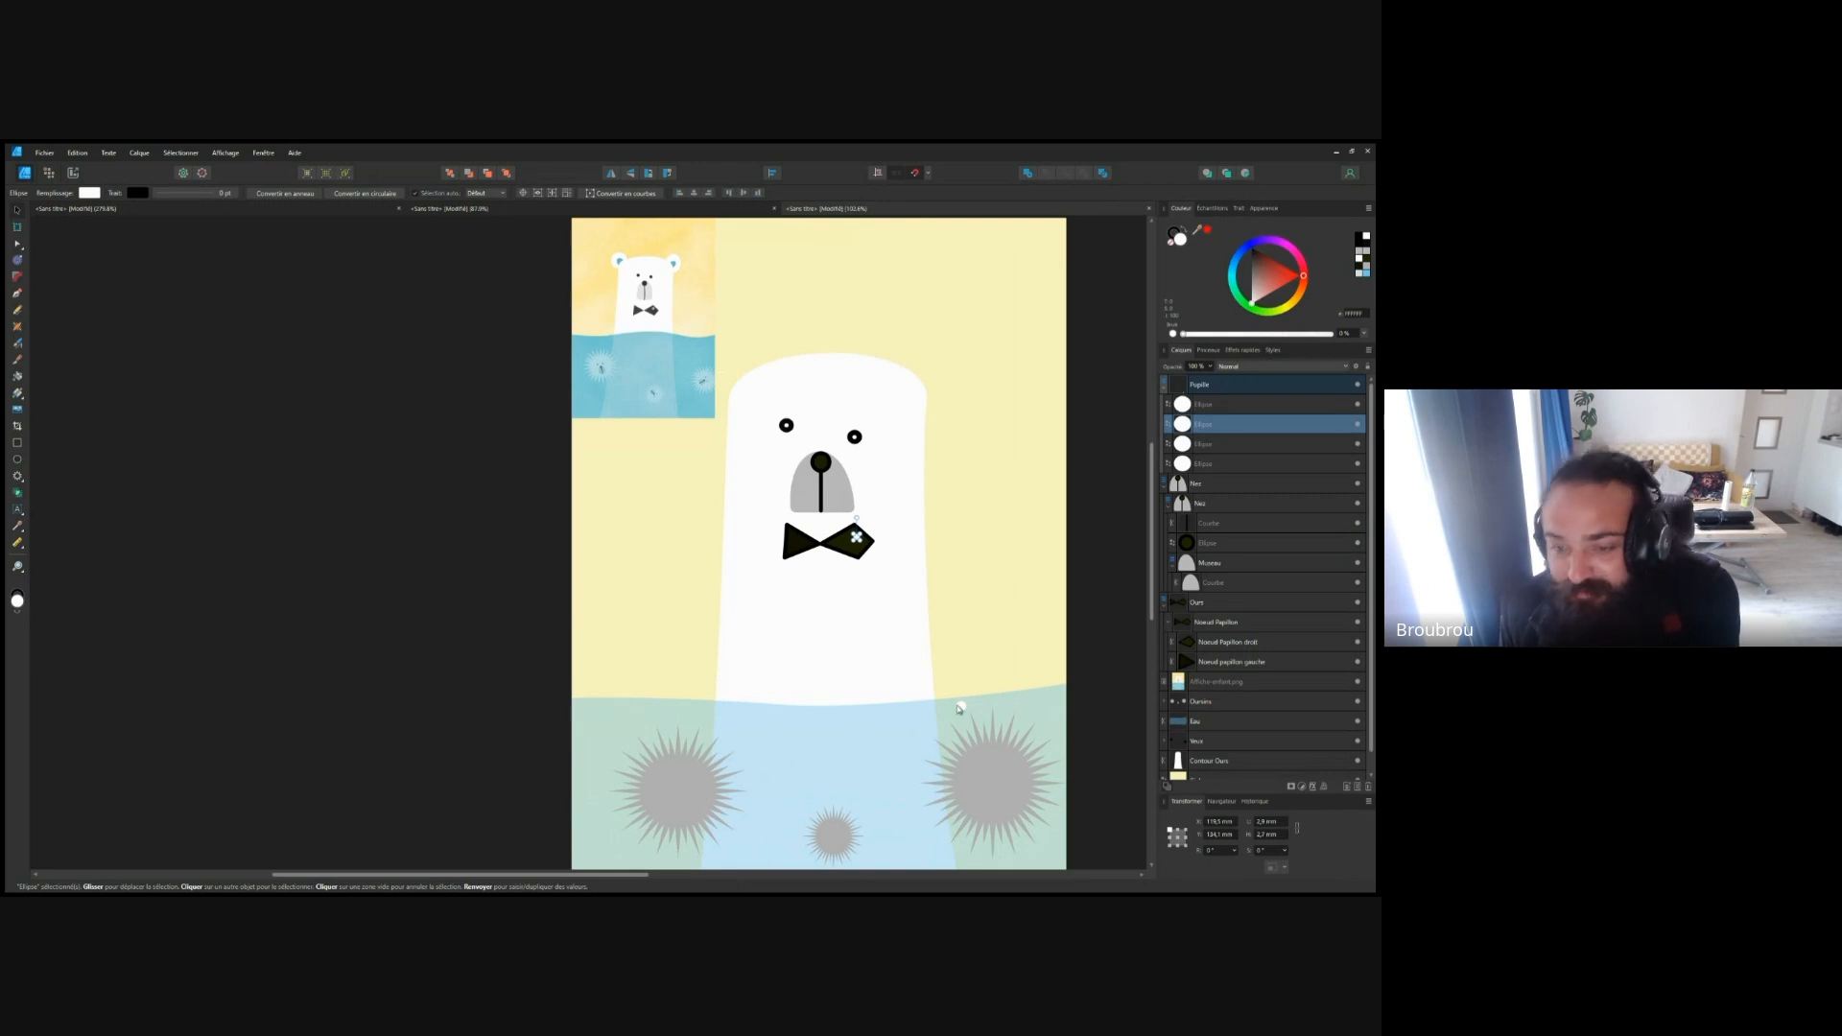
click(860, 534)
drag(861, 535, 857, 543)
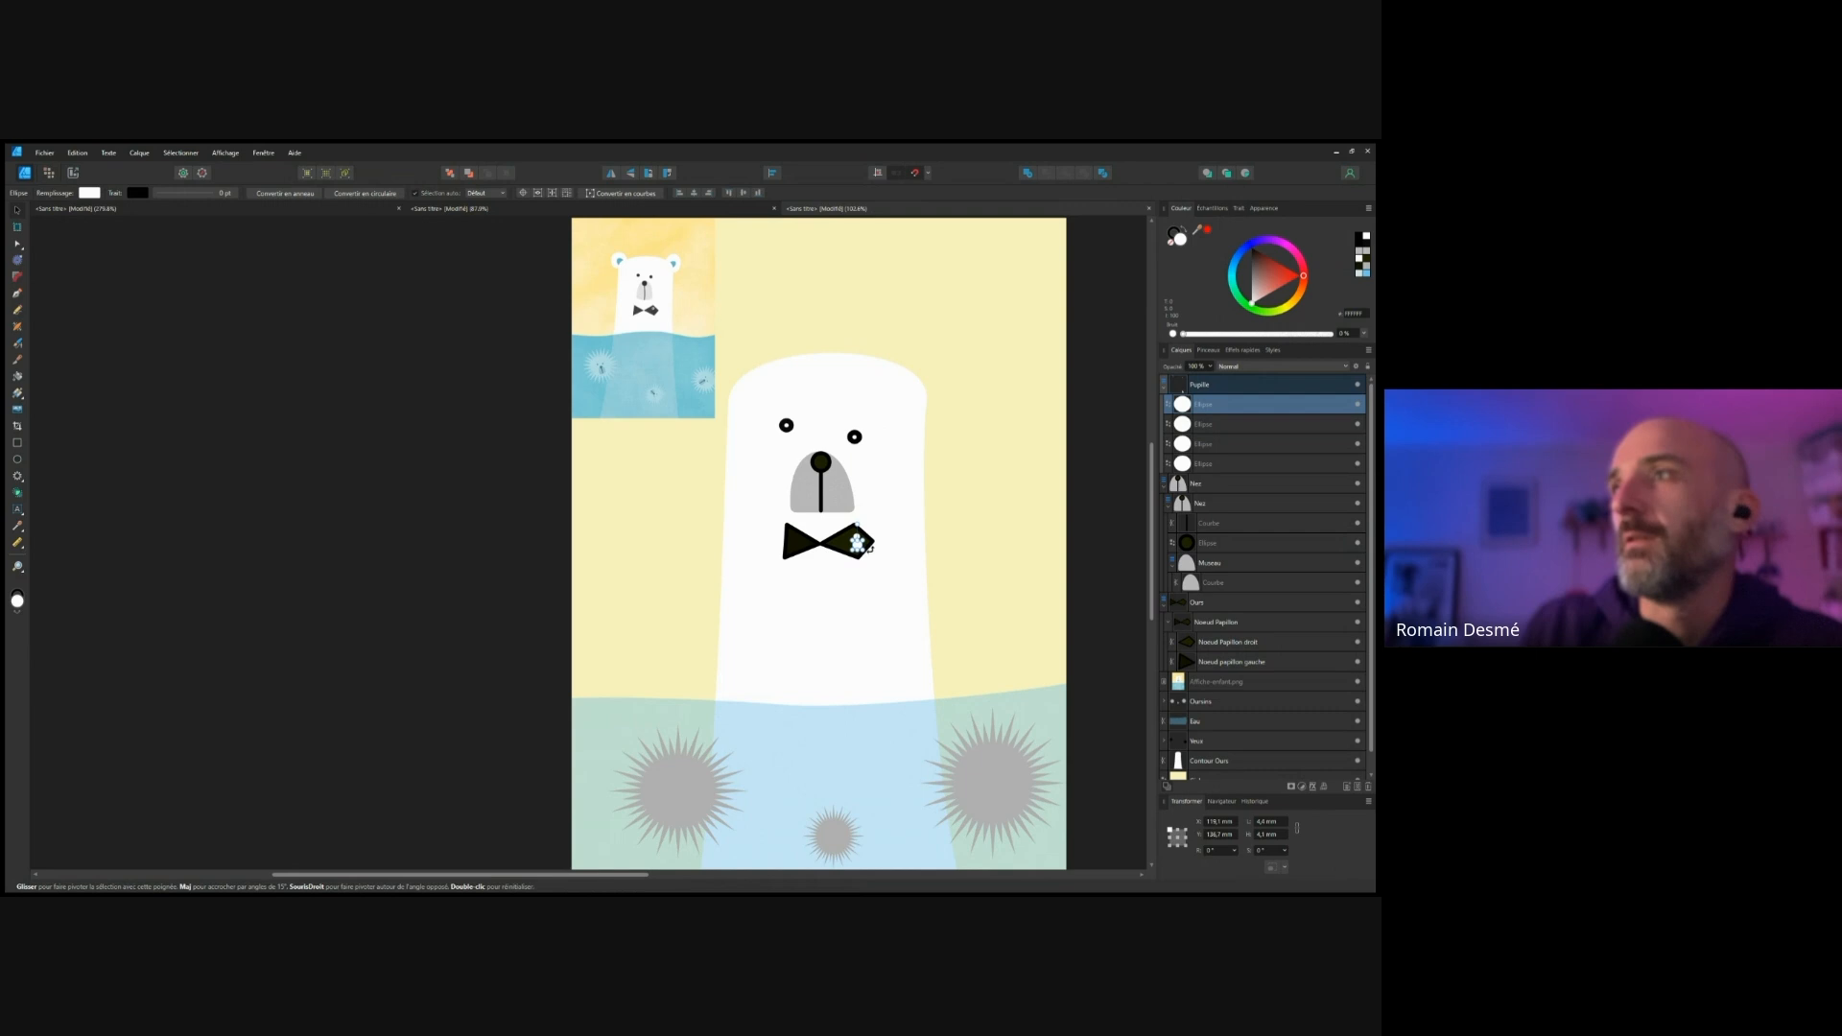
scroll(873, 557, up, 5)
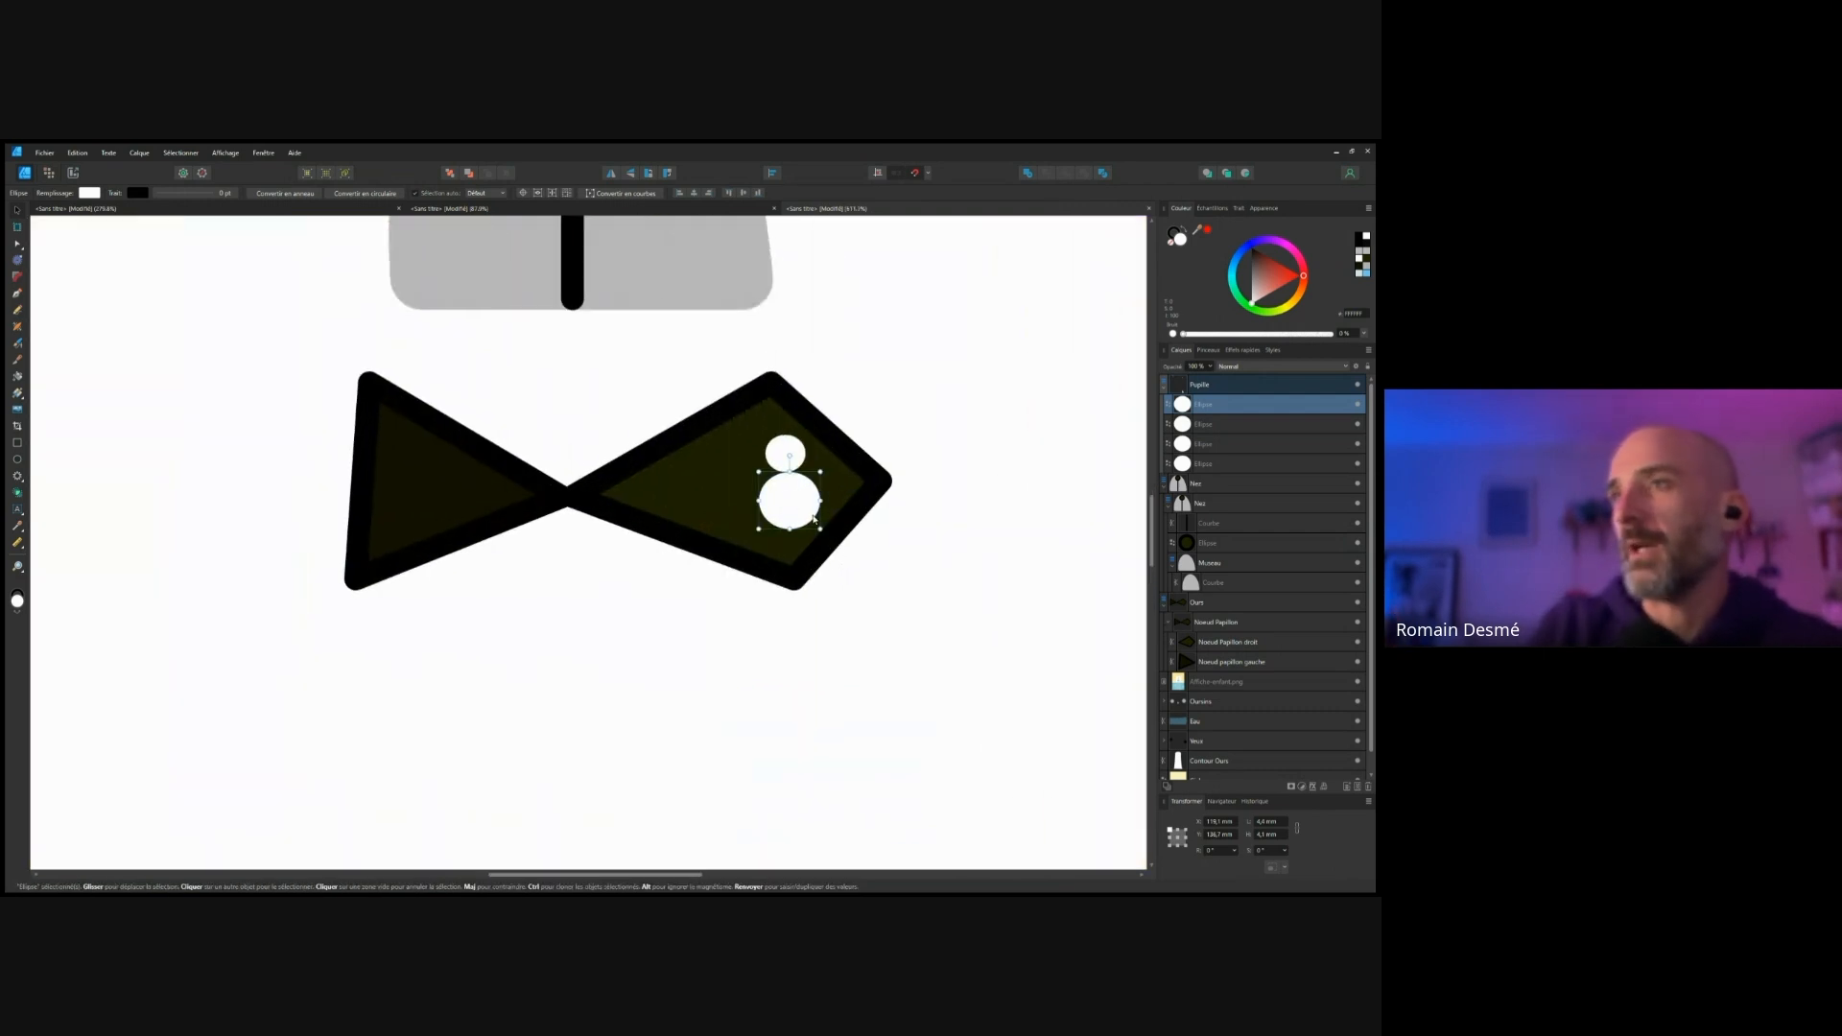
drag(822, 530, 804, 481)
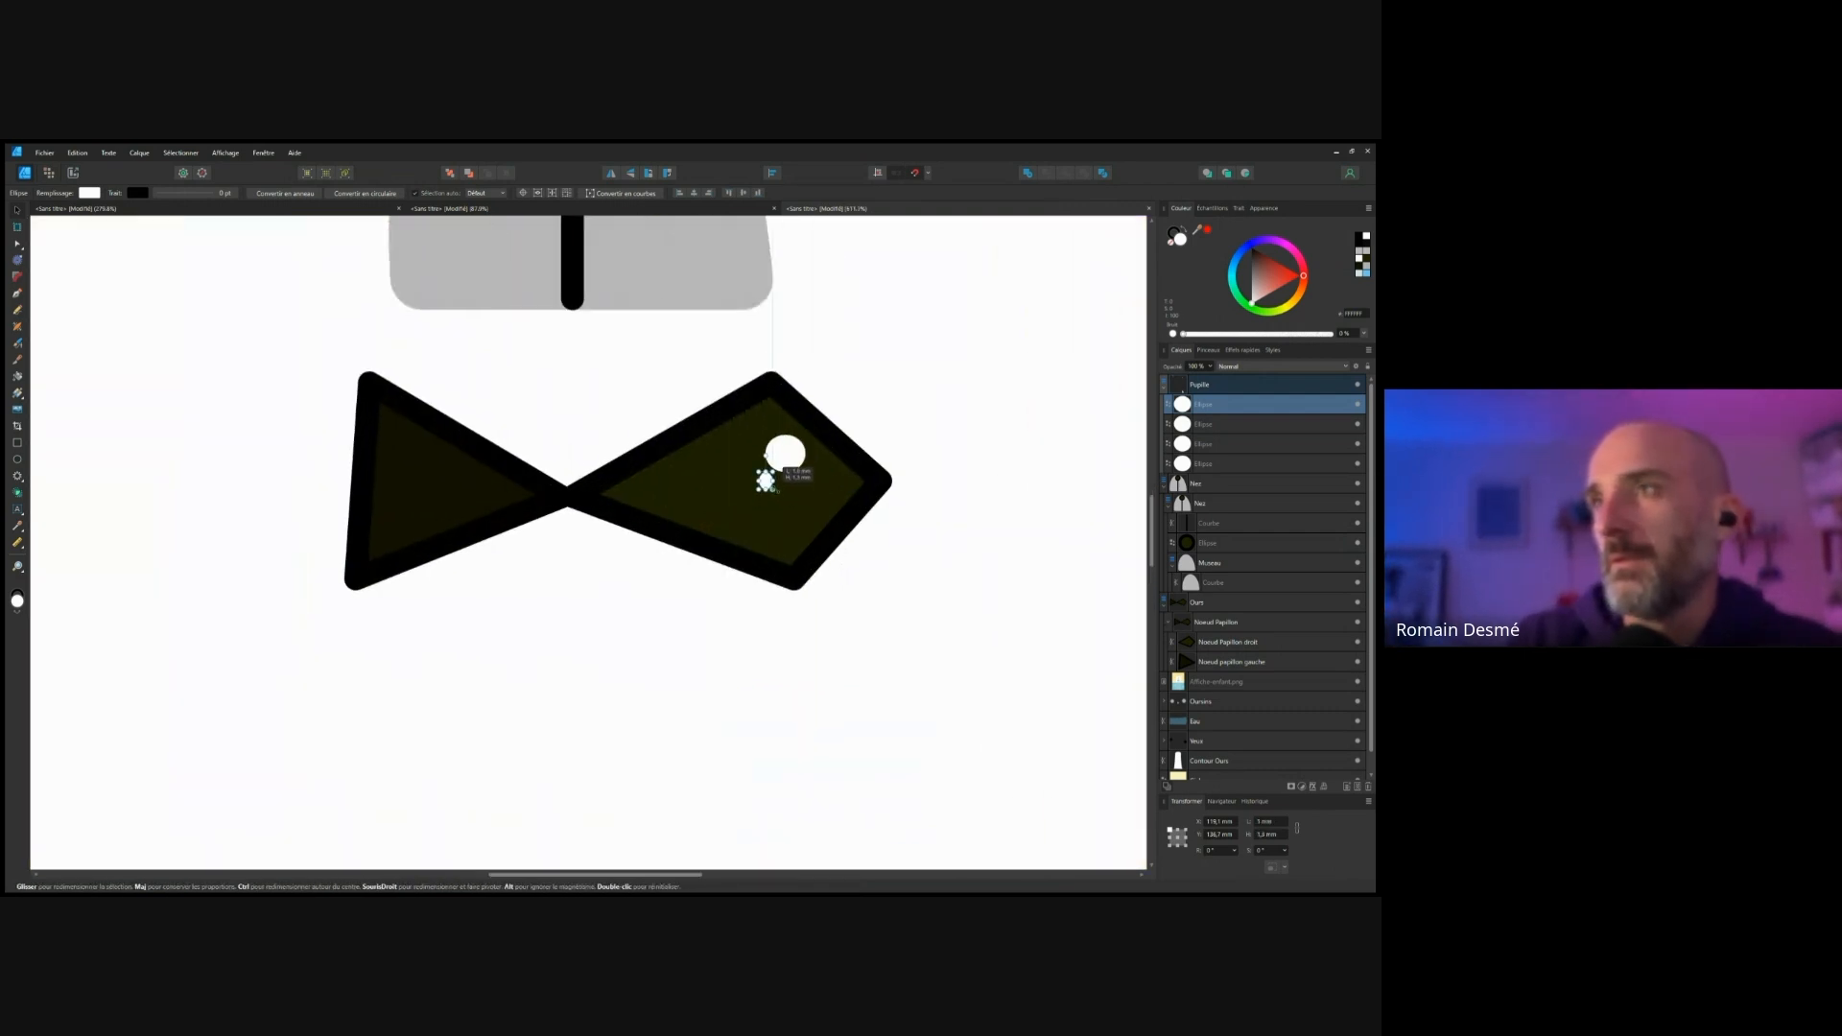
key(shift+x)
drag(765, 483, 787, 453)
Step: Switch to the open document with the smiling cup character
click(499, 208)
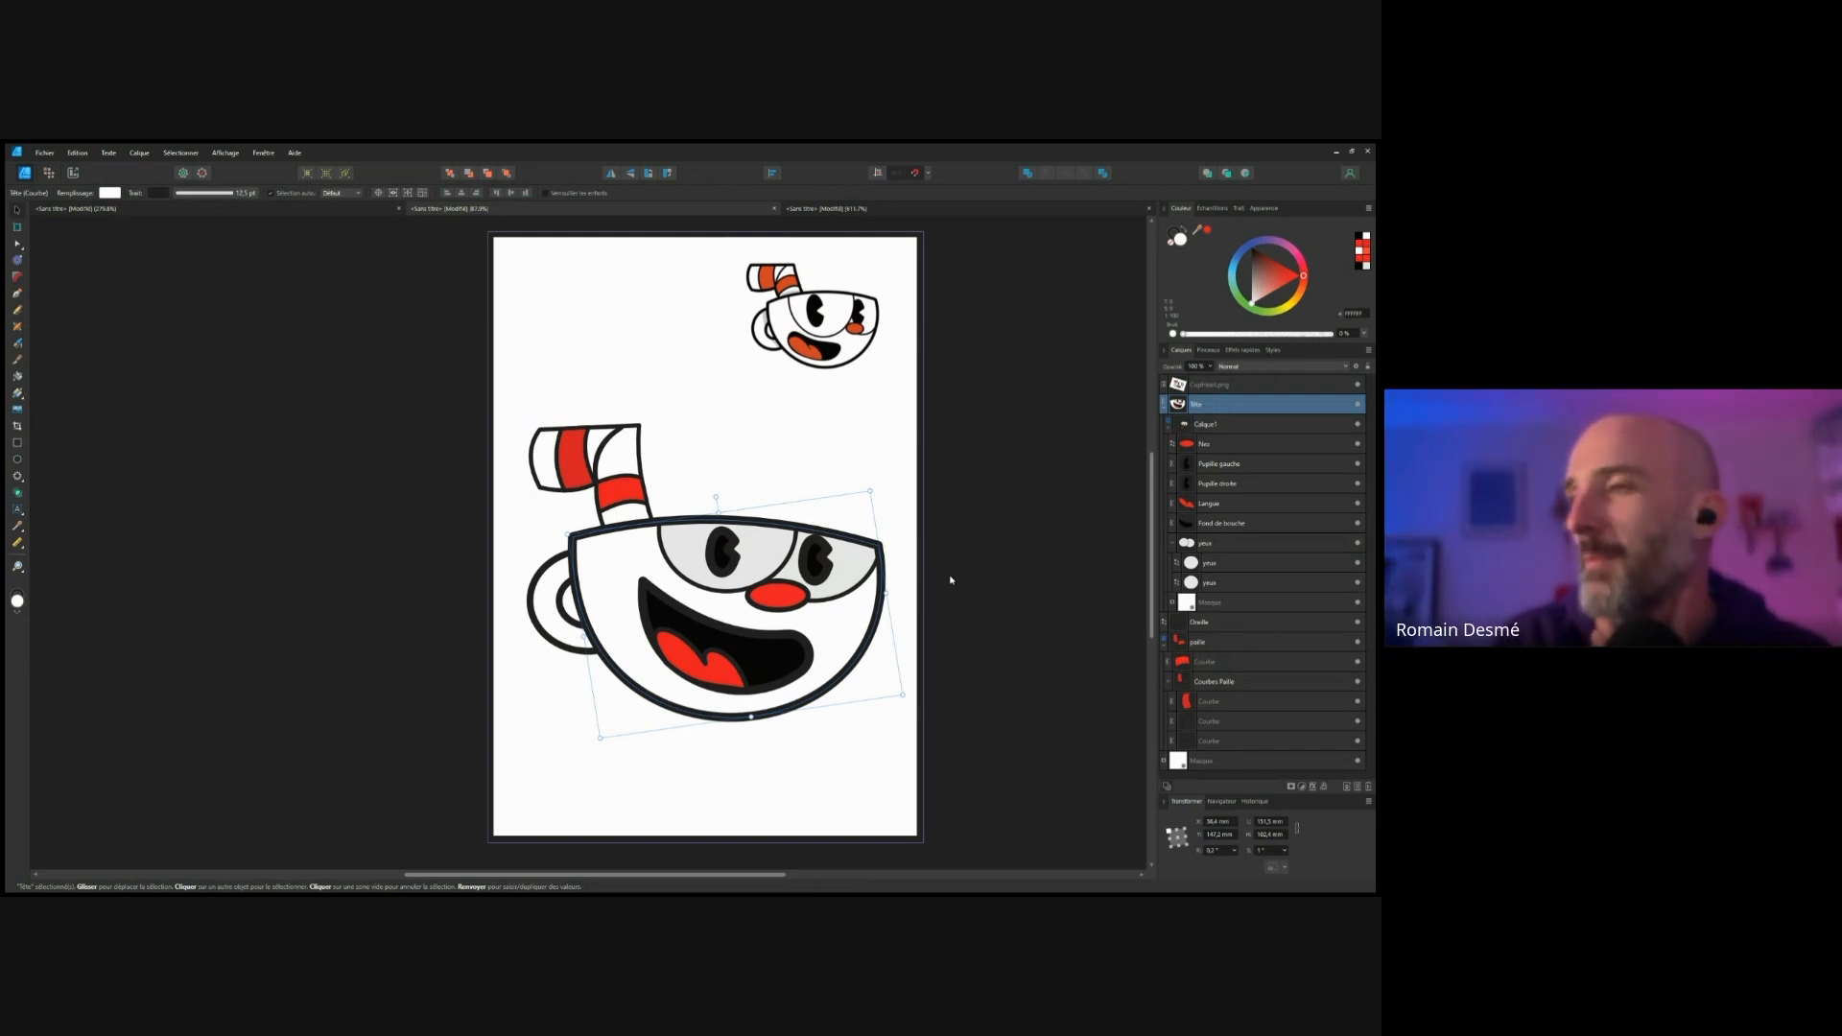
Step: Examine the cup character's layer hierarchy by collapsing and expanding the head, face details and straw groups
click(1003, 601)
click(718, 678)
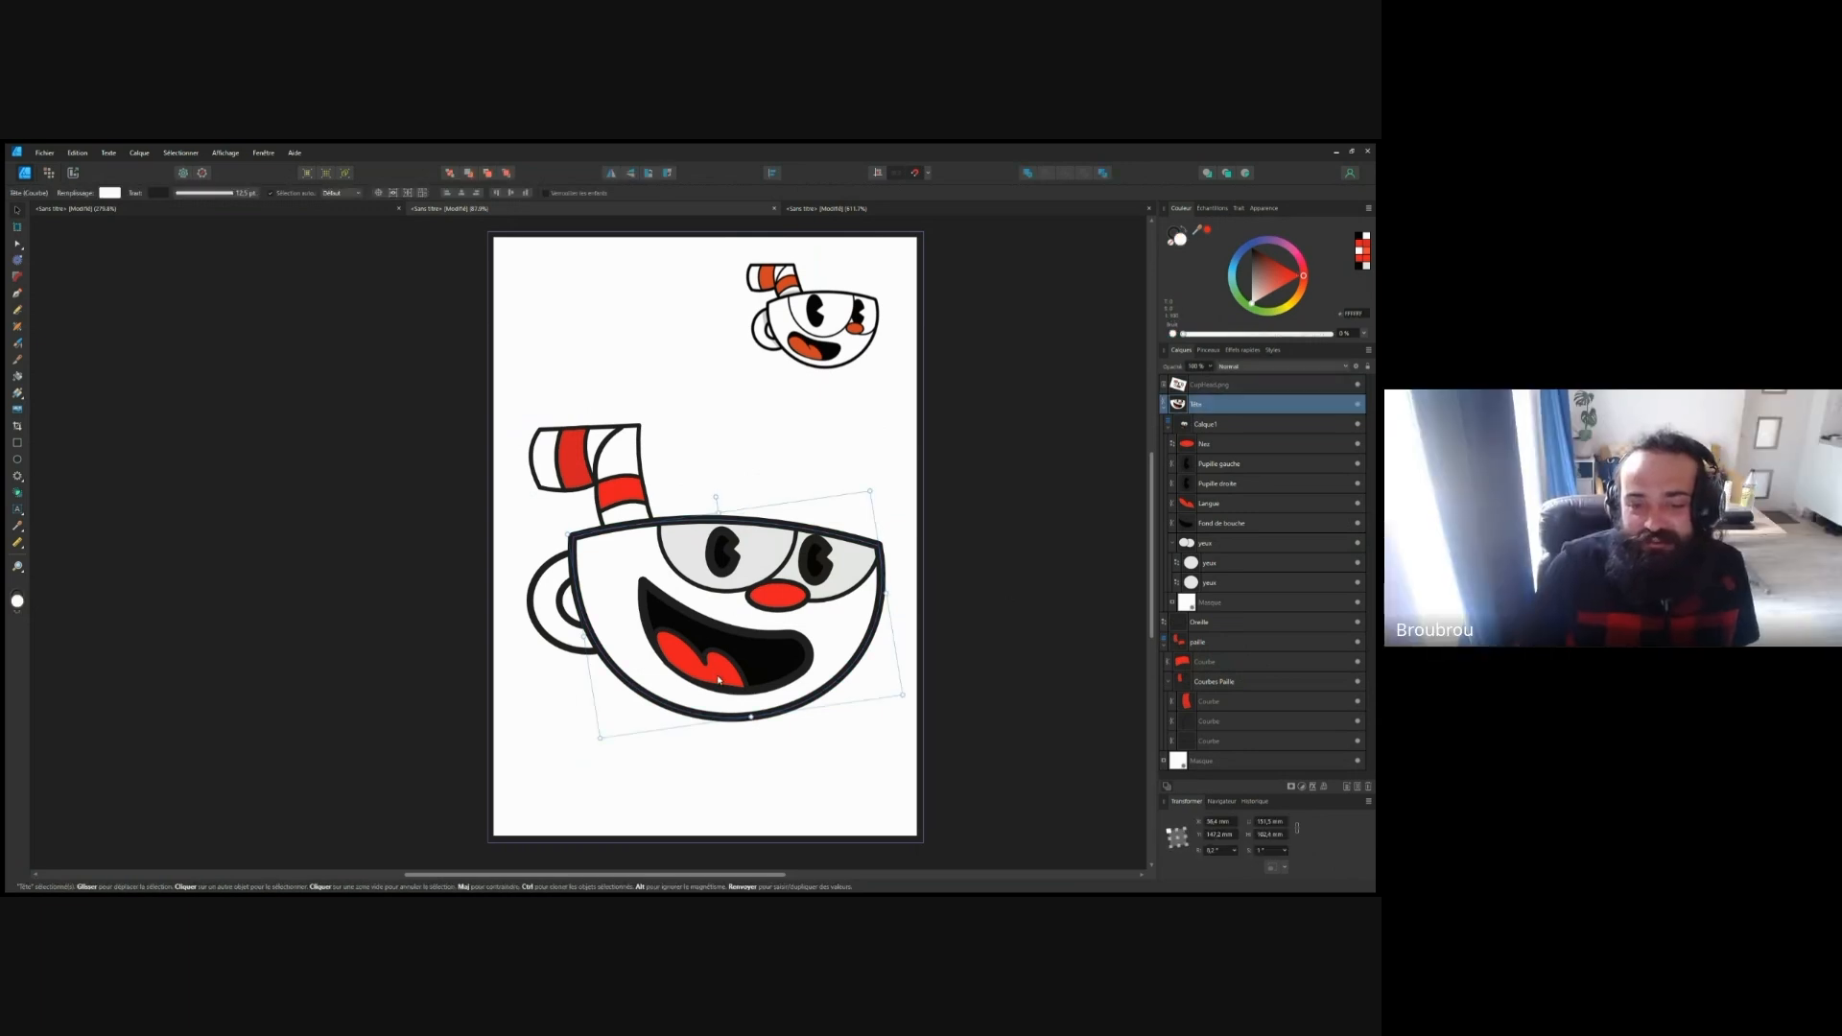
click(1168, 429)
click(1166, 464)
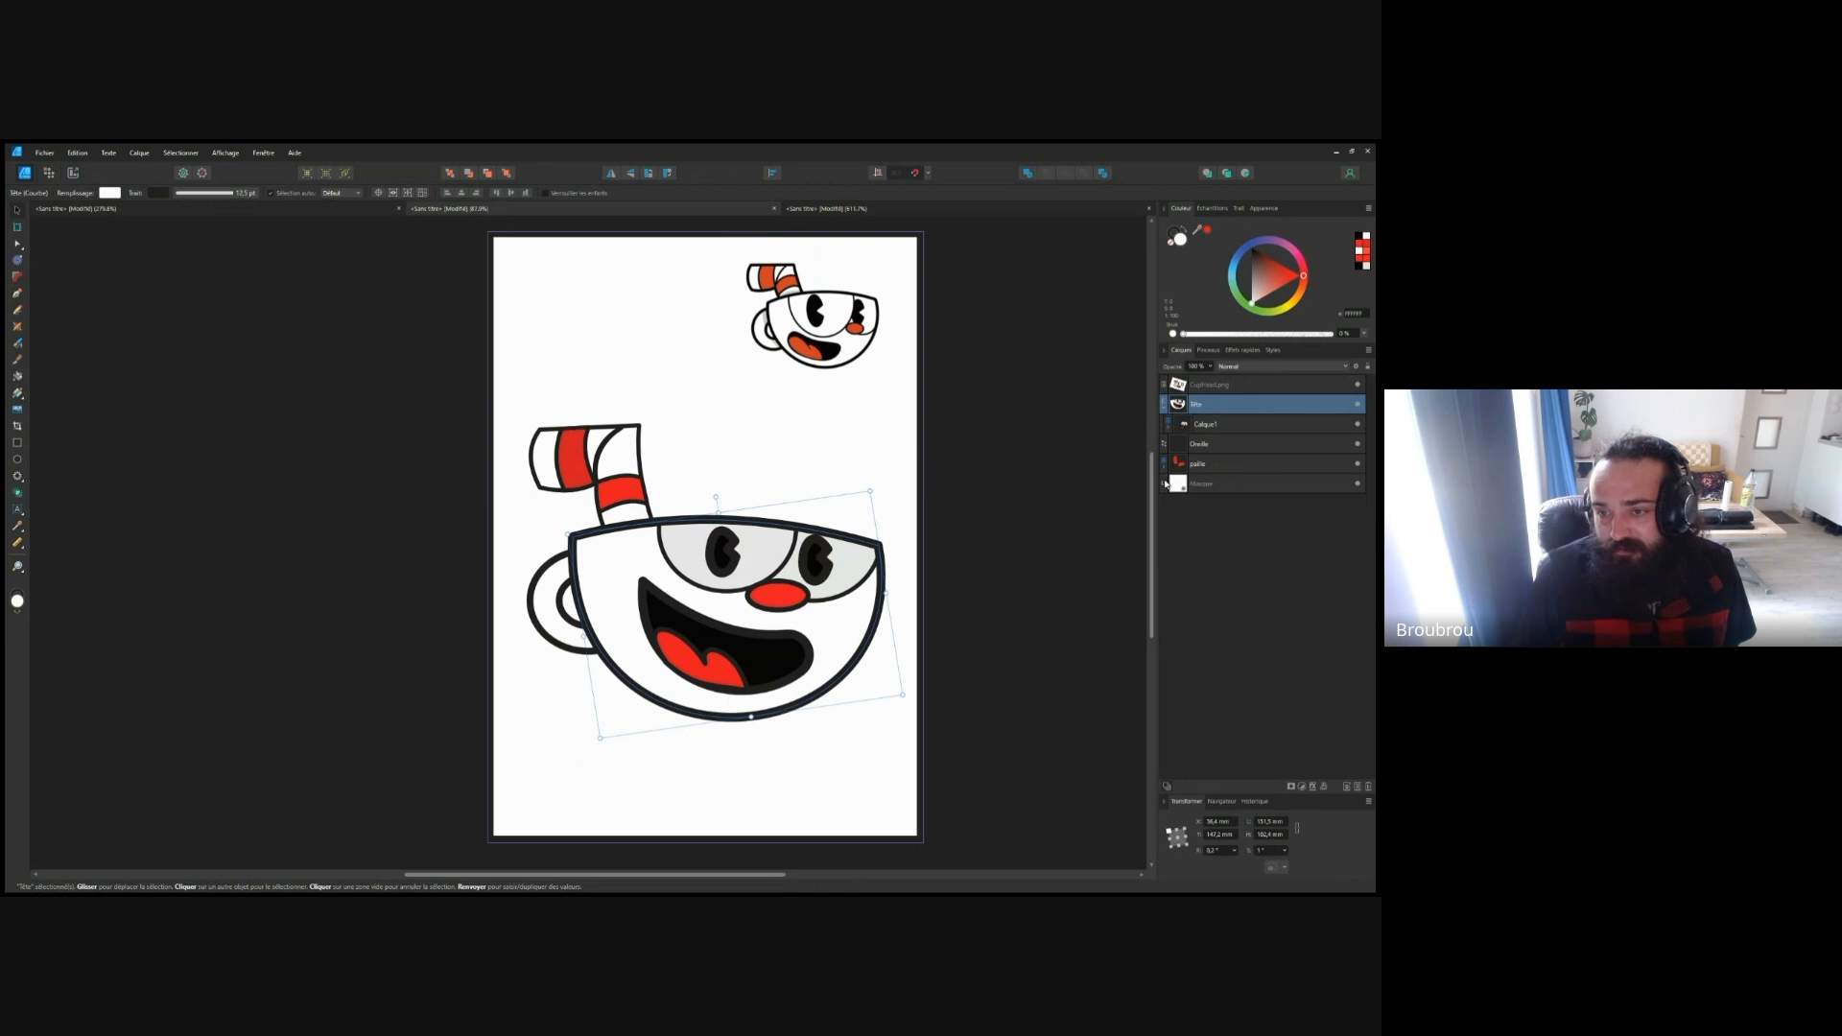
click(1165, 408)
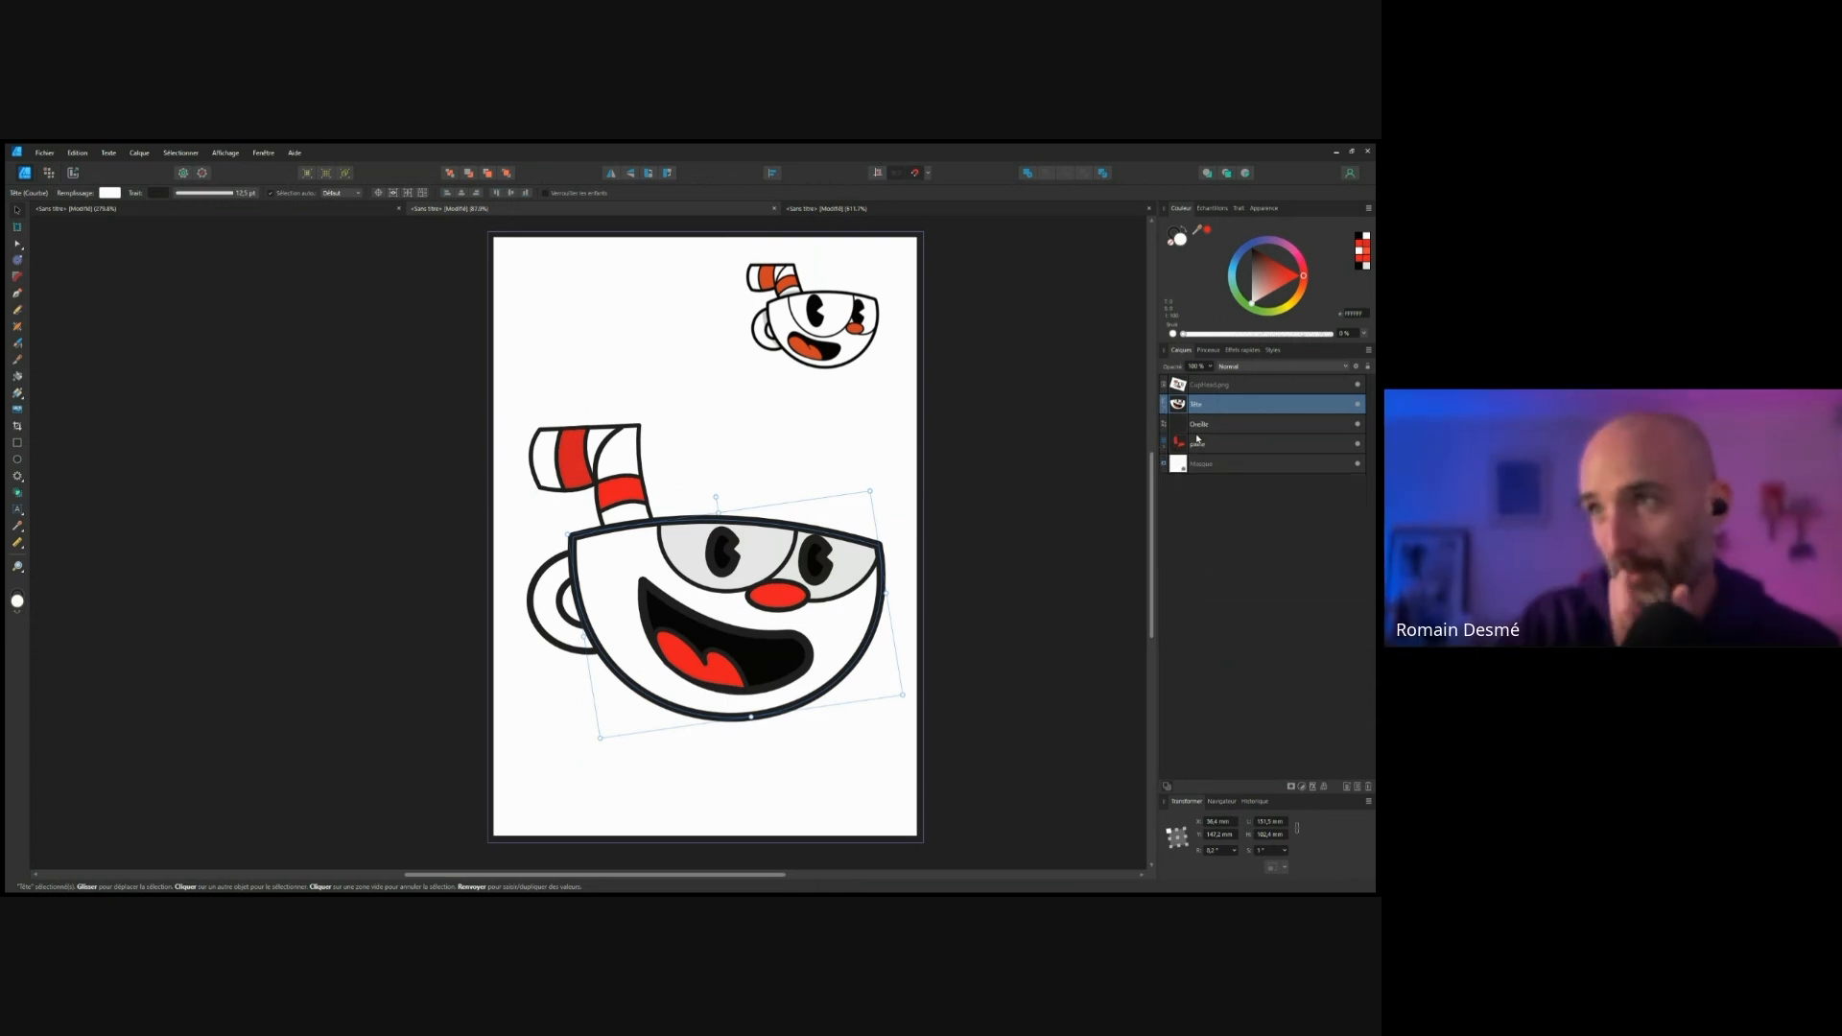
click(1173, 425)
click(1164, 448)
click(1164, 447)
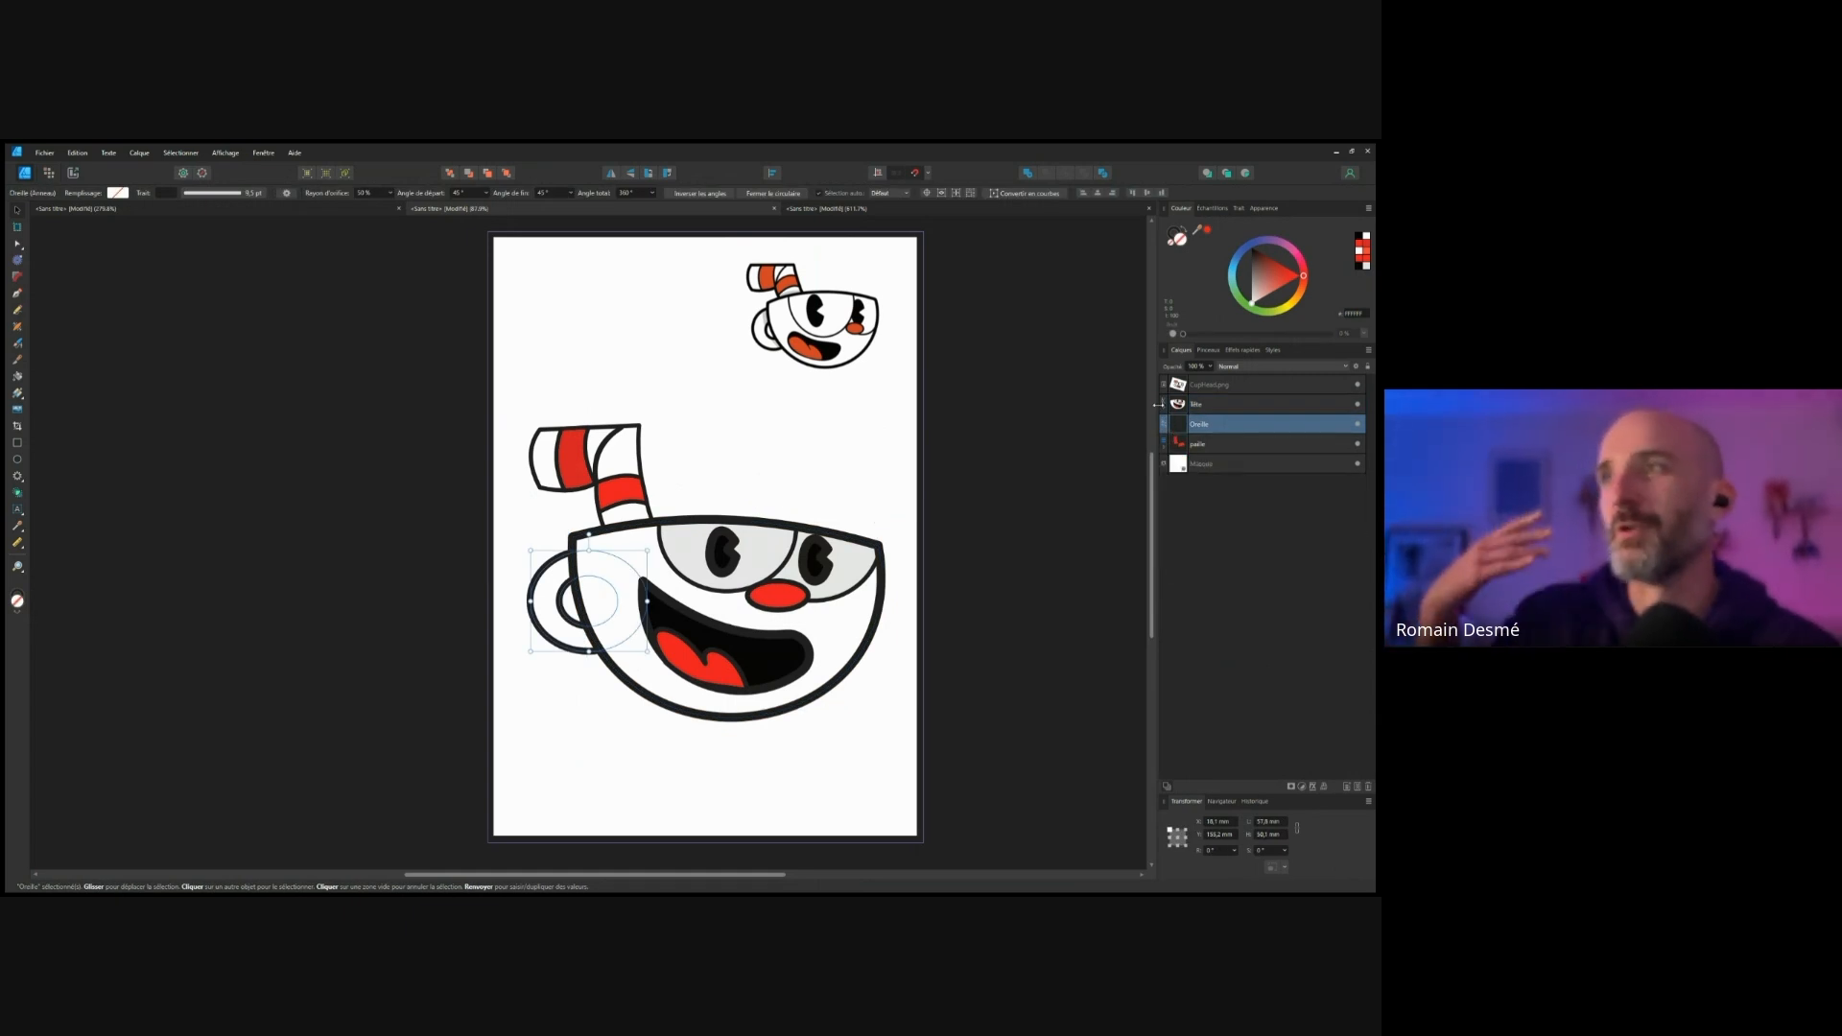
click(1164, 407)
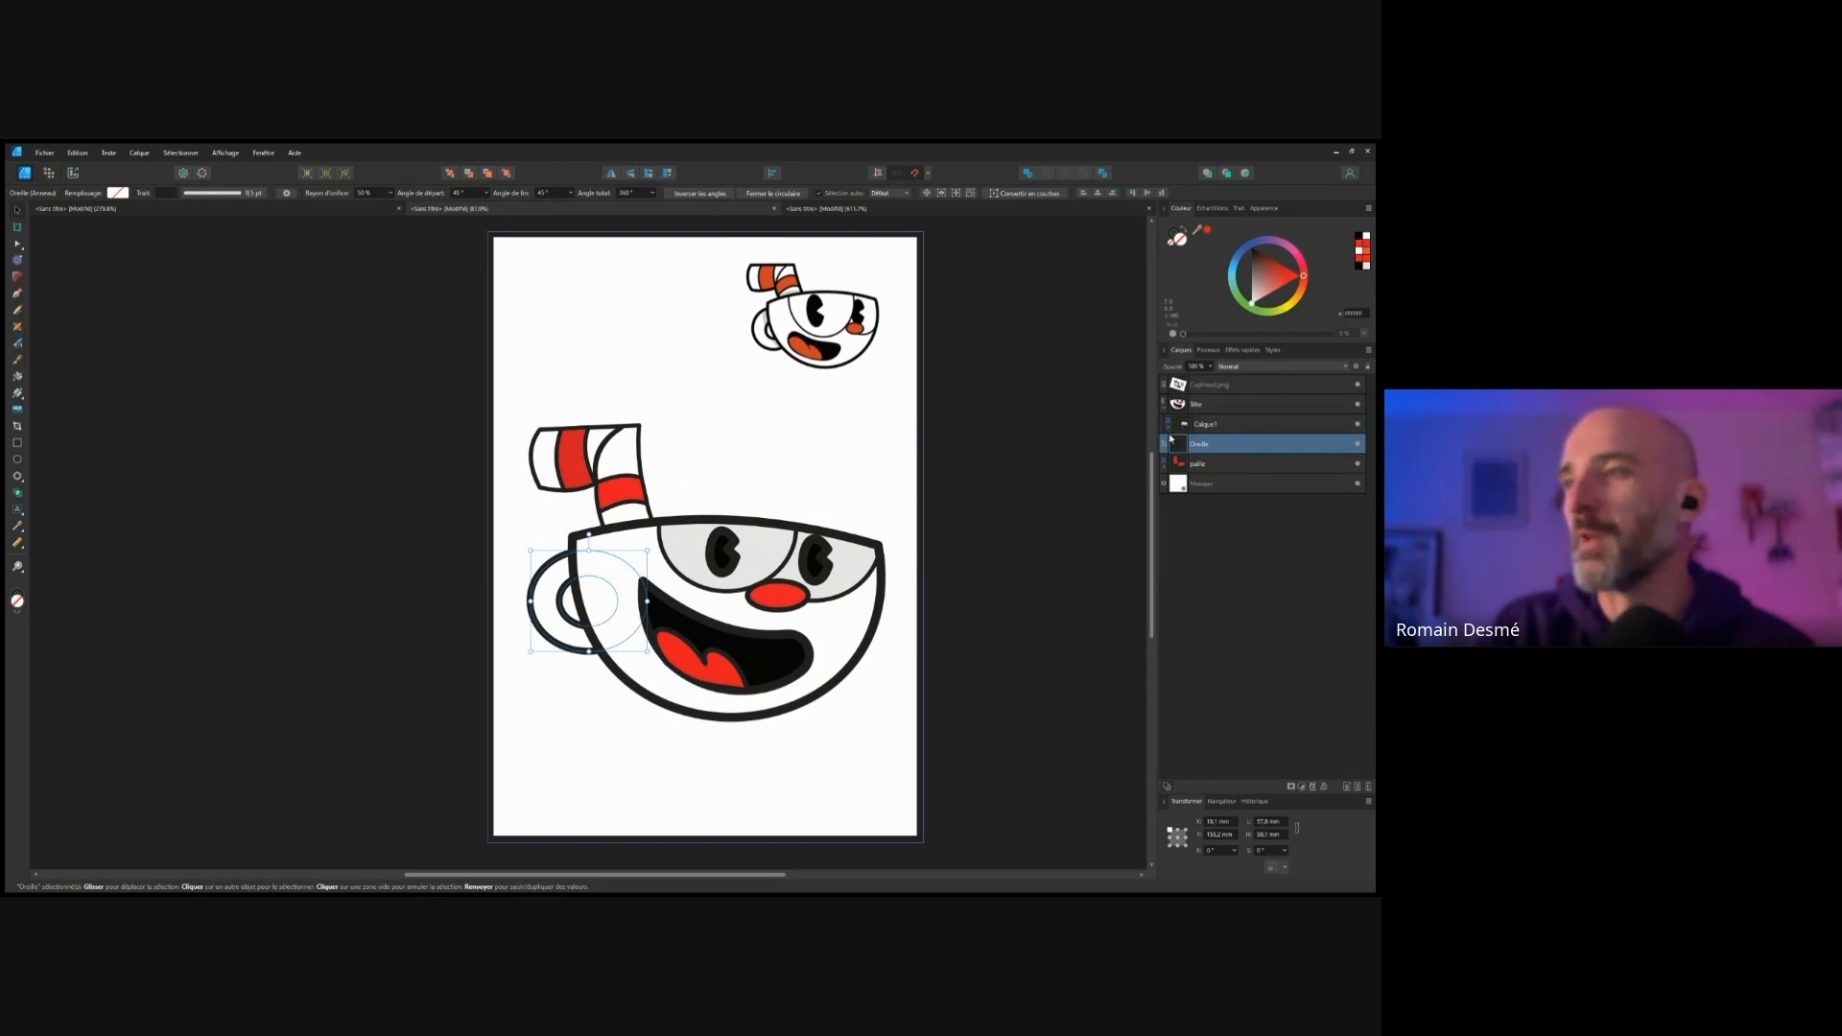
click(1170, 427)
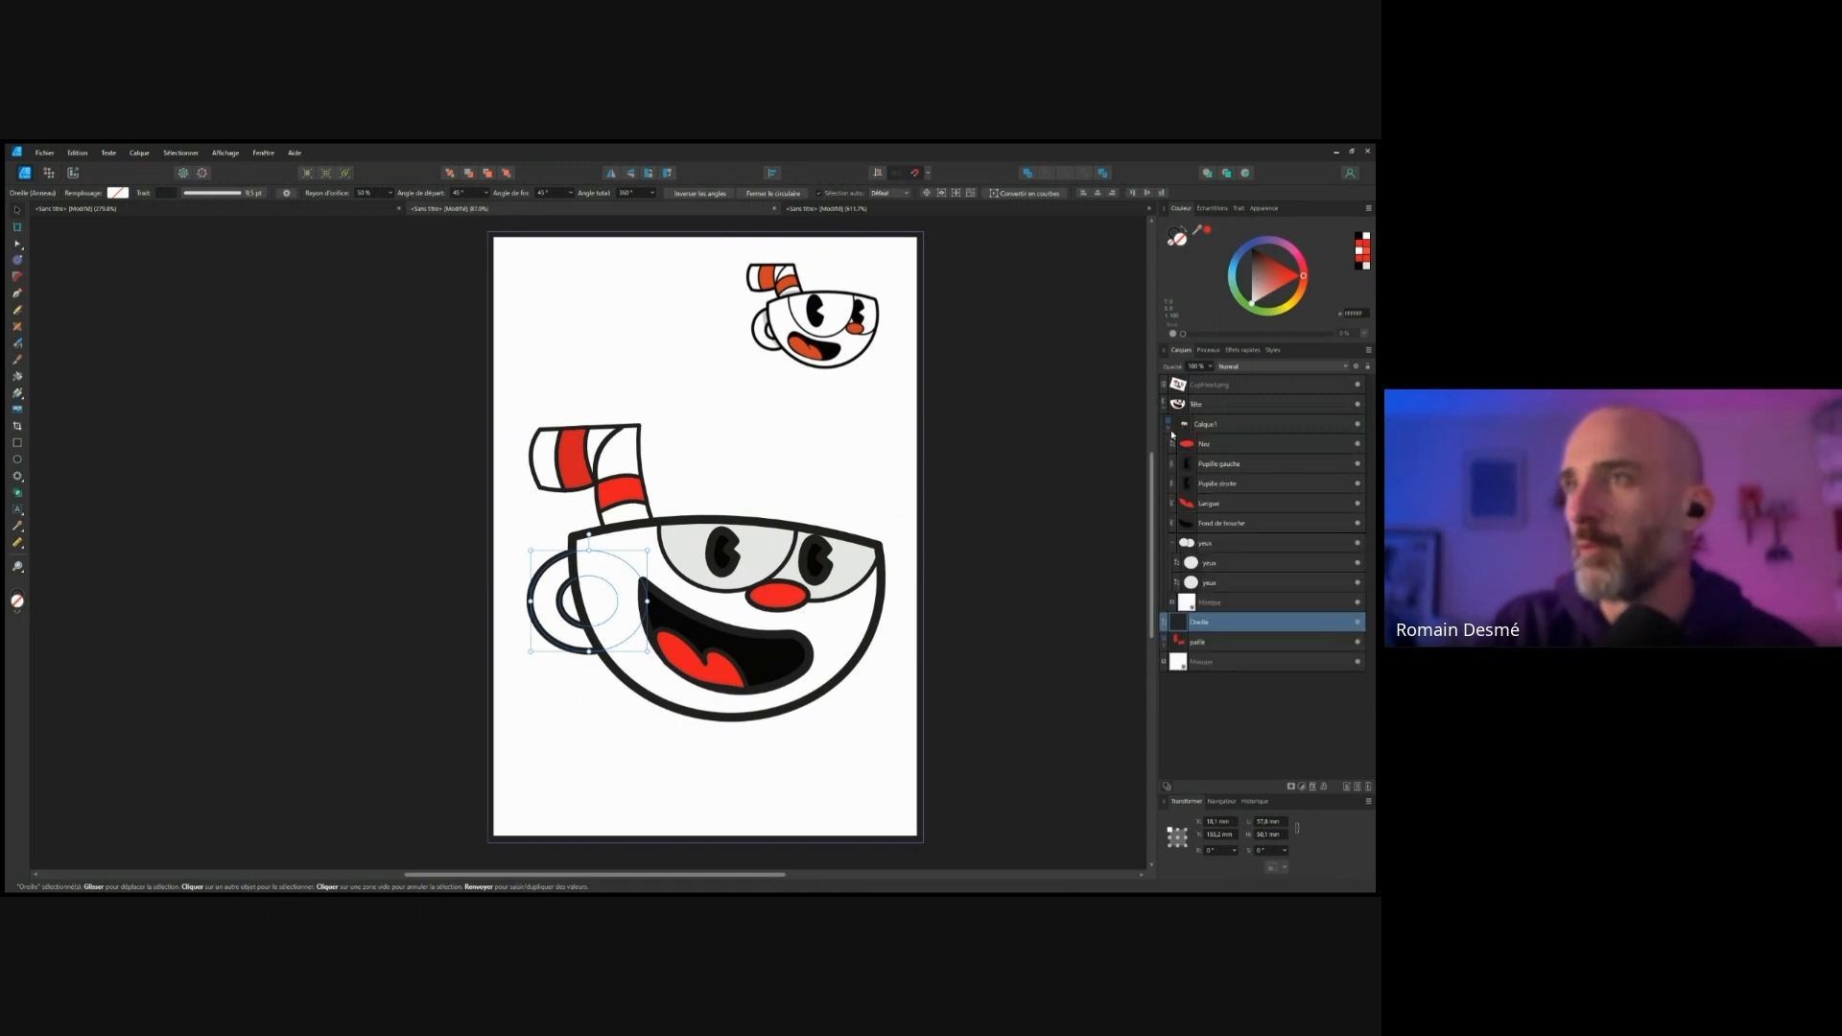
Step: Move the red tongue out of the mouth onto the upper part of the cup, return it to the mouth, and select the cup's head
click(1237, 509)
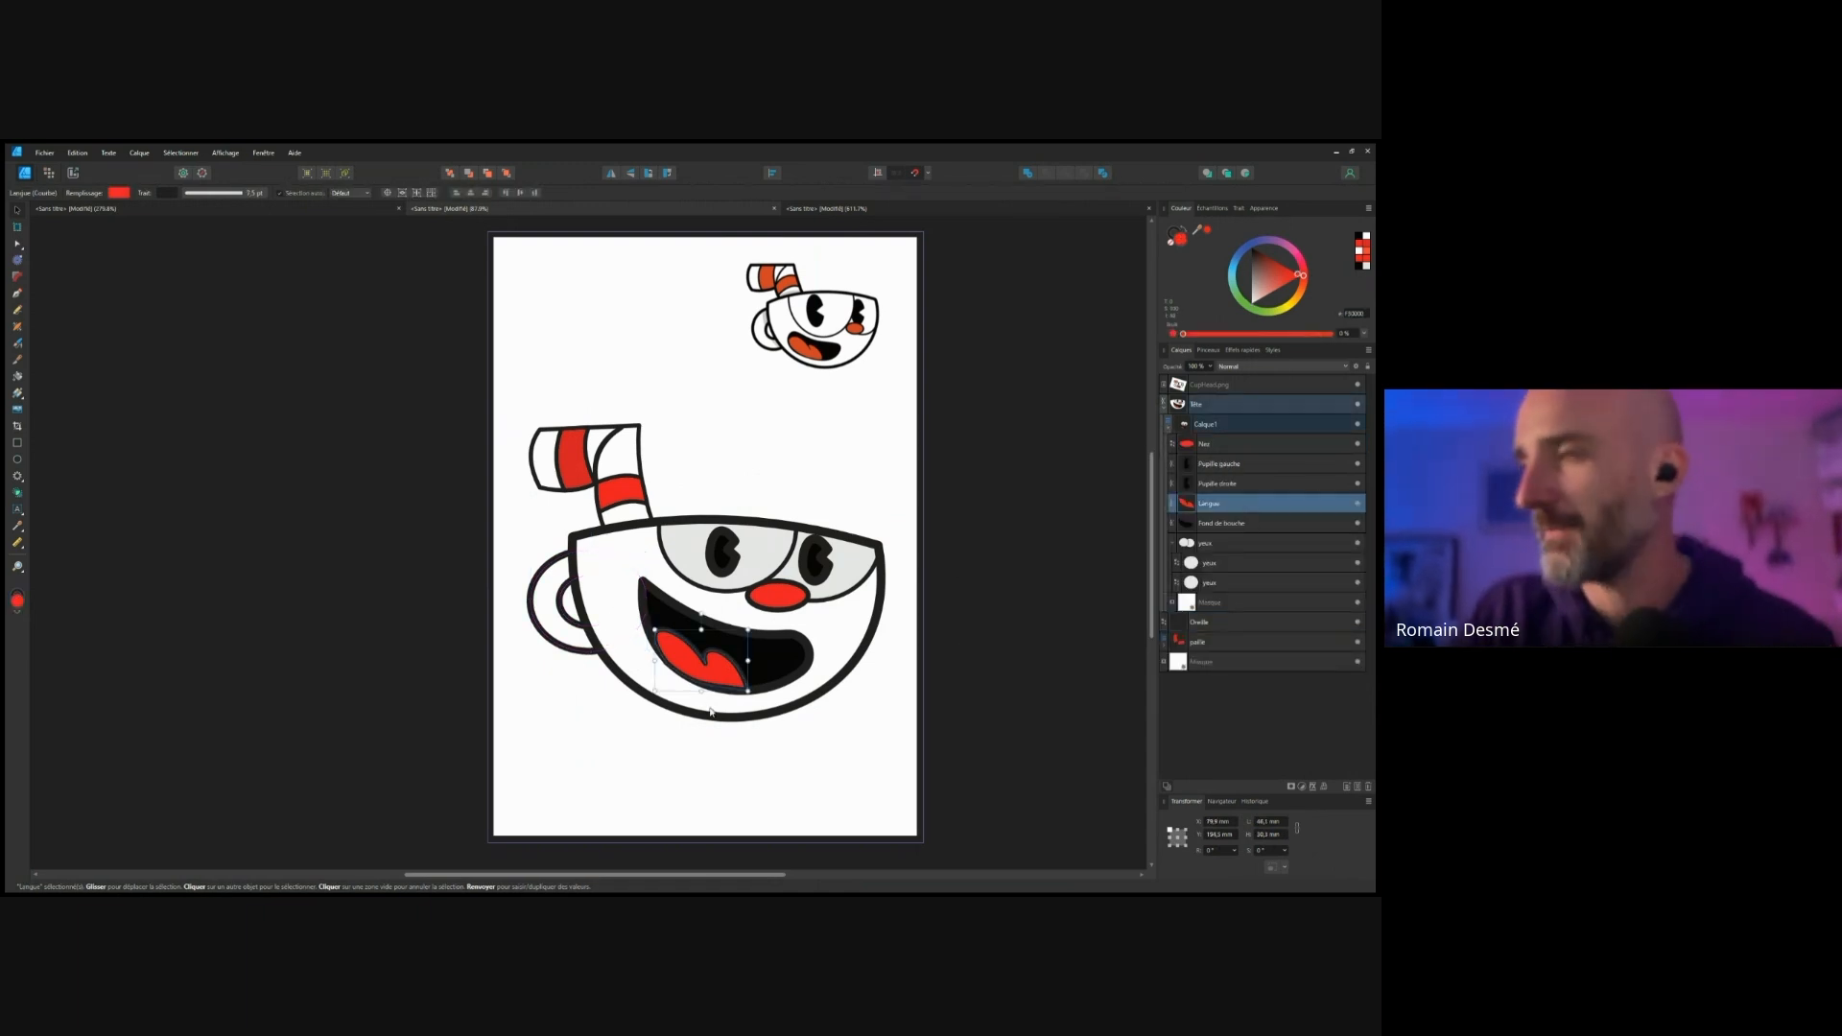
drag(711, 694, 646, 583)
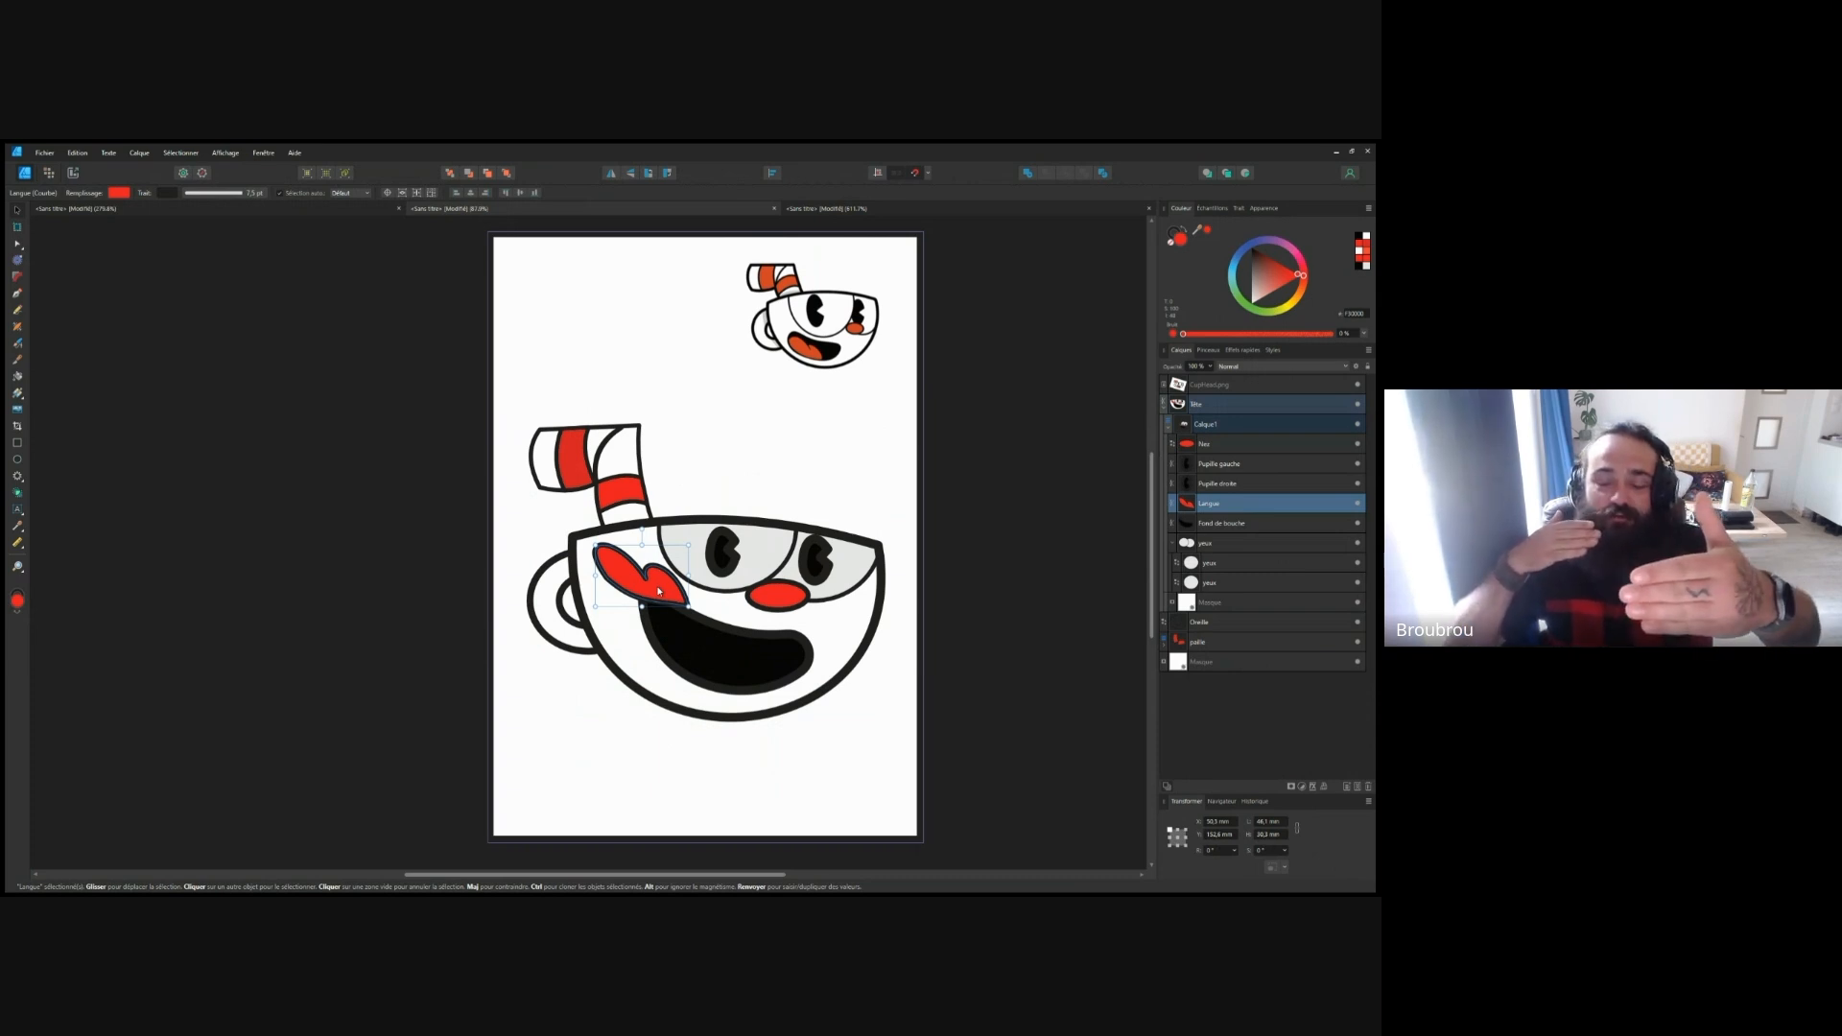
drag(659, 590, 720, 680)
click(811, 746)
click(715, 671)
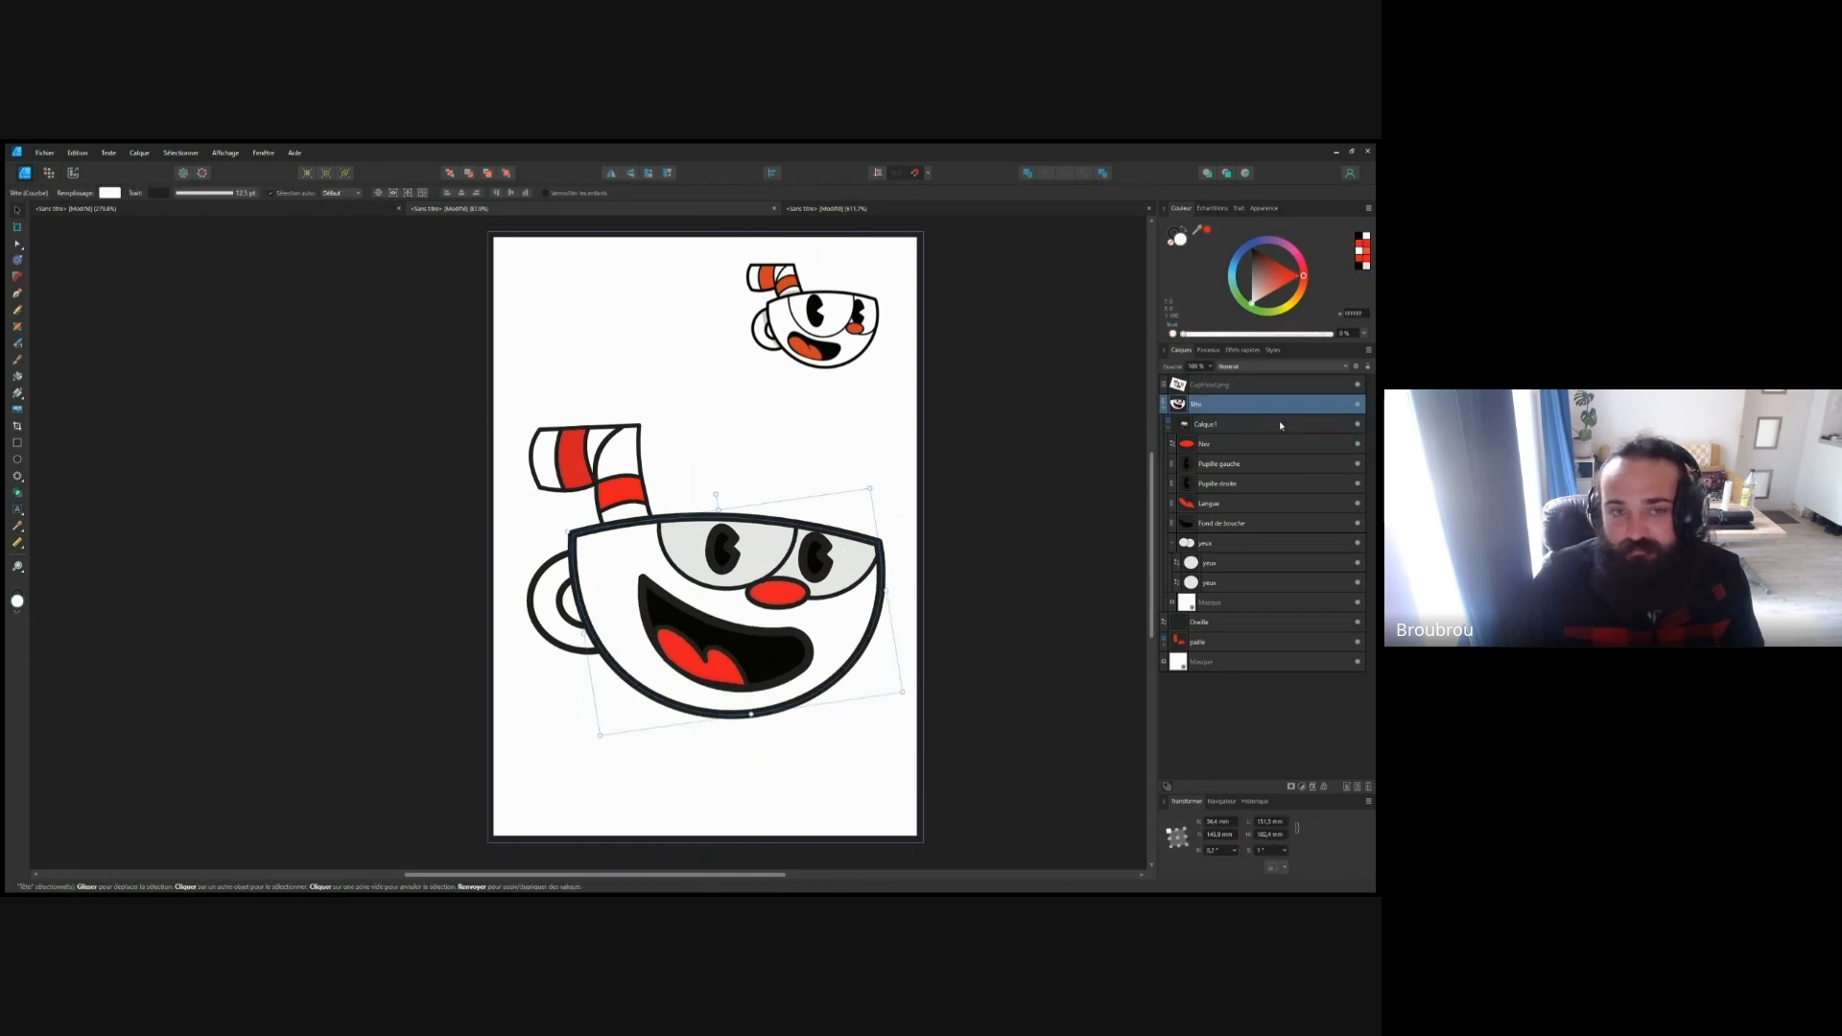
Step: Switch to the isometric building document, shift the window group slightly along the orange facade, and deselect it
click(112, 210)
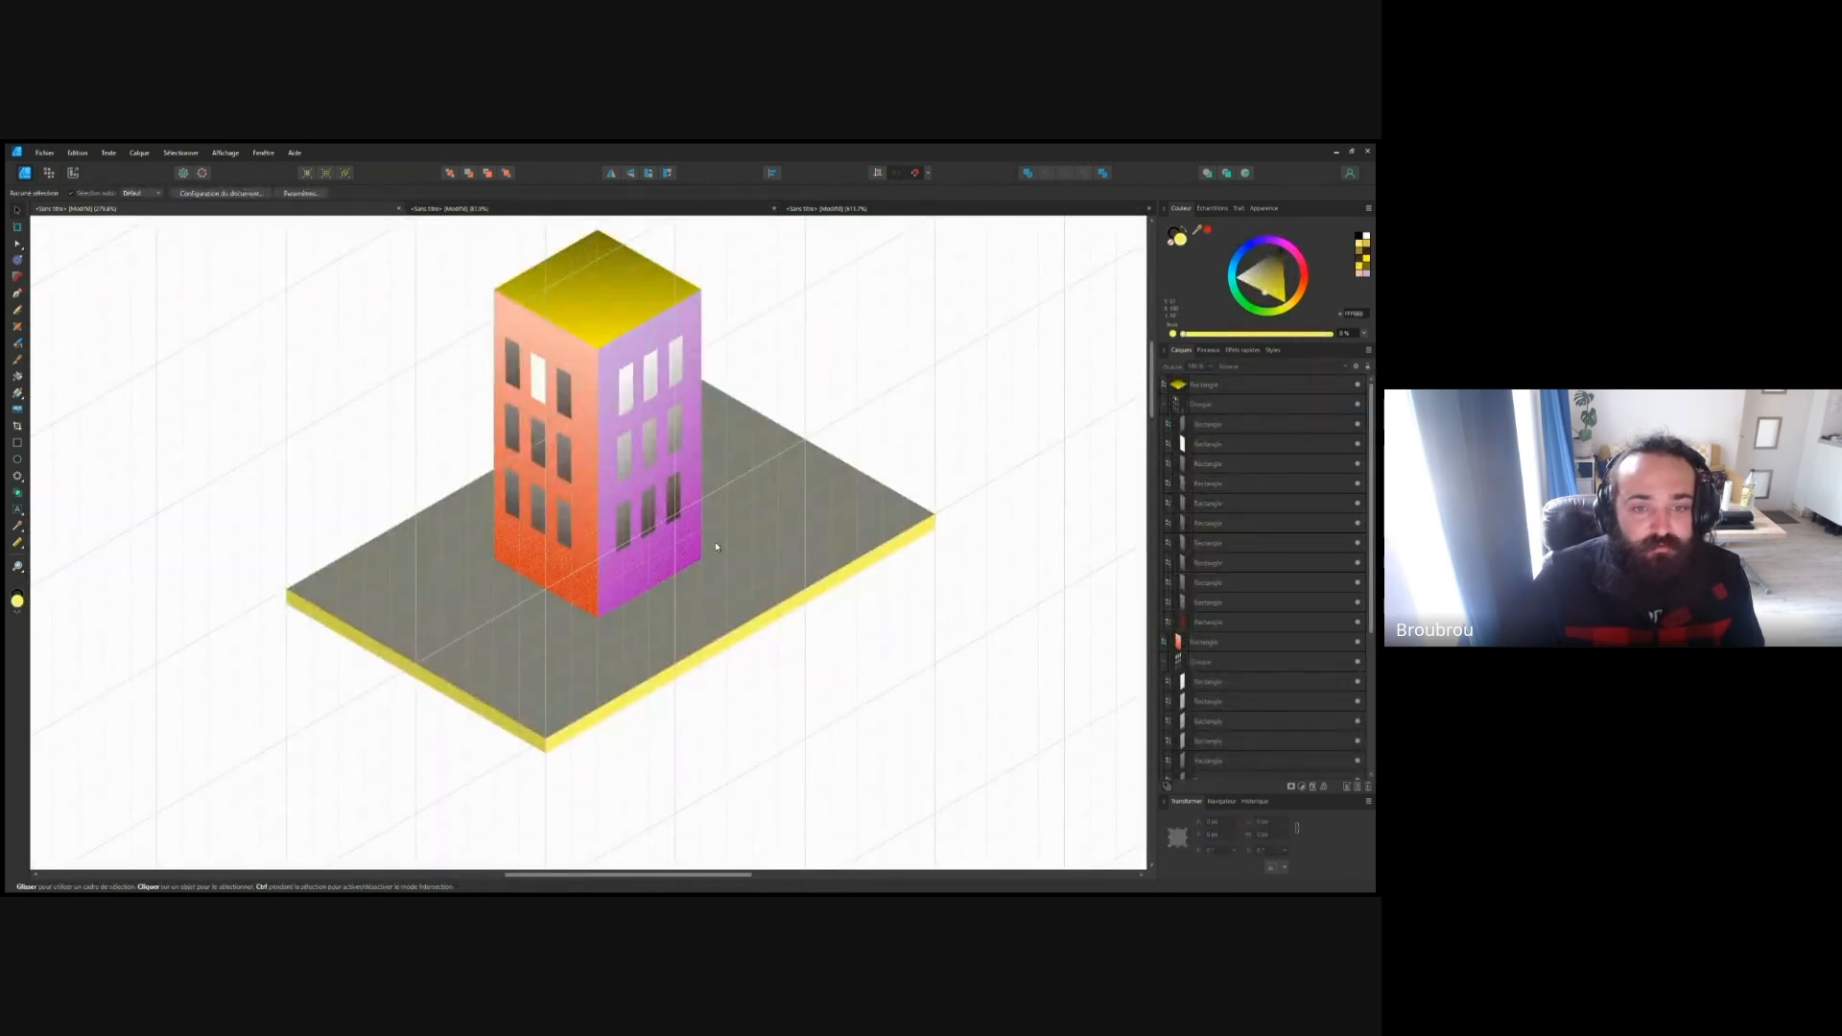
scroll(795, 739, up, 2)
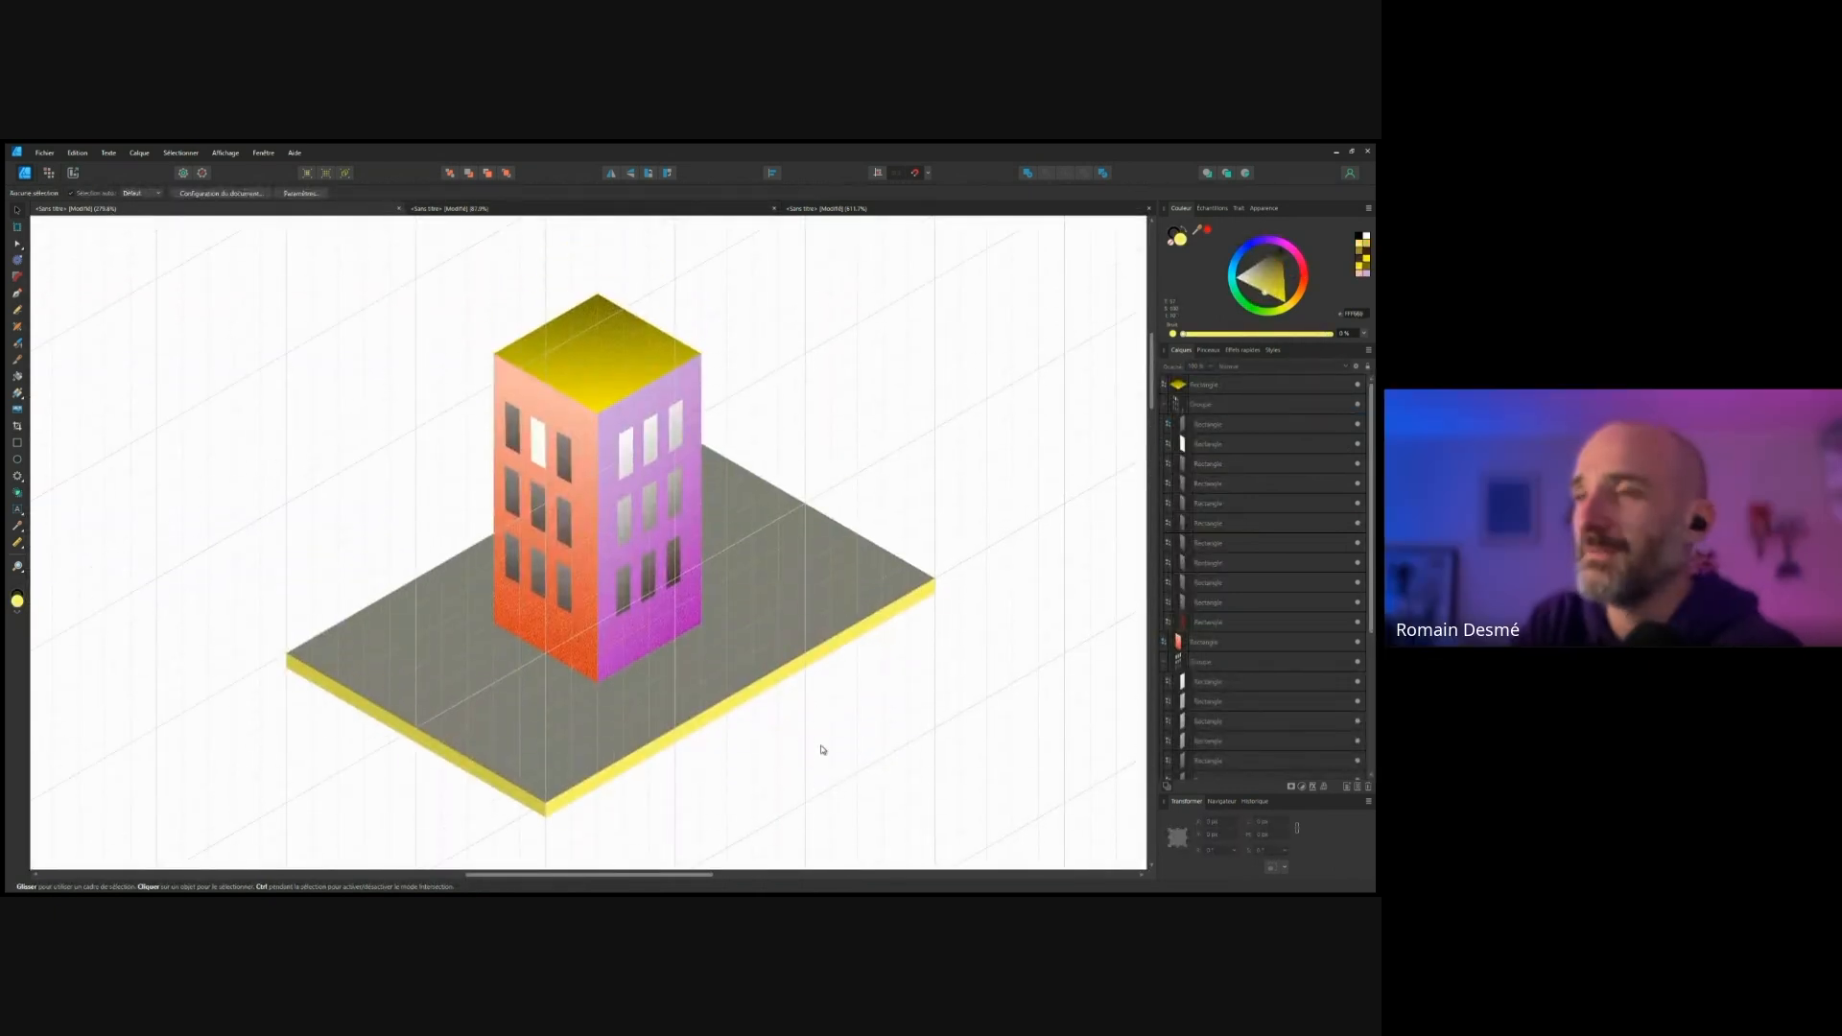
click(540, 447)
mouse_move(532, 454)
mouse_down()
mouse_move(551, 460)
mouse_move(428, 472)
mouse_move(293, 360)
mouse_move(554, 468)
mouse_move(542, 452)
mouse_up()
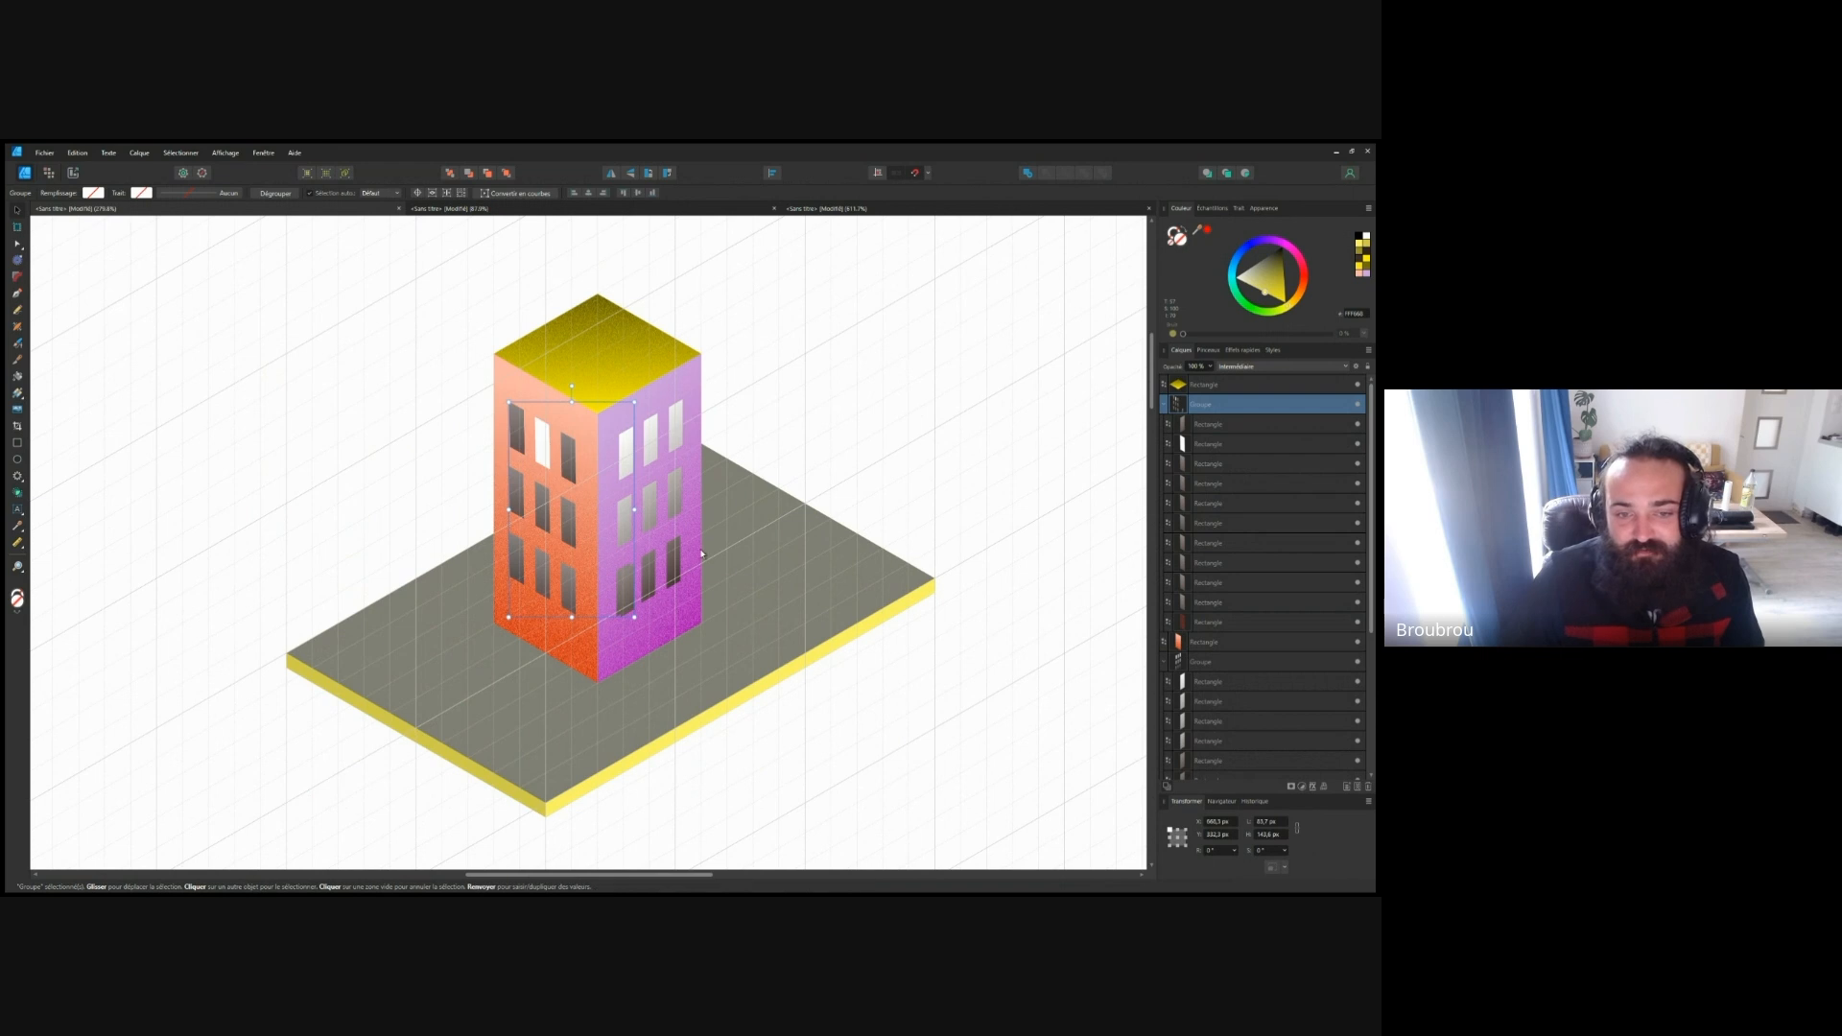
click(1043, 750)
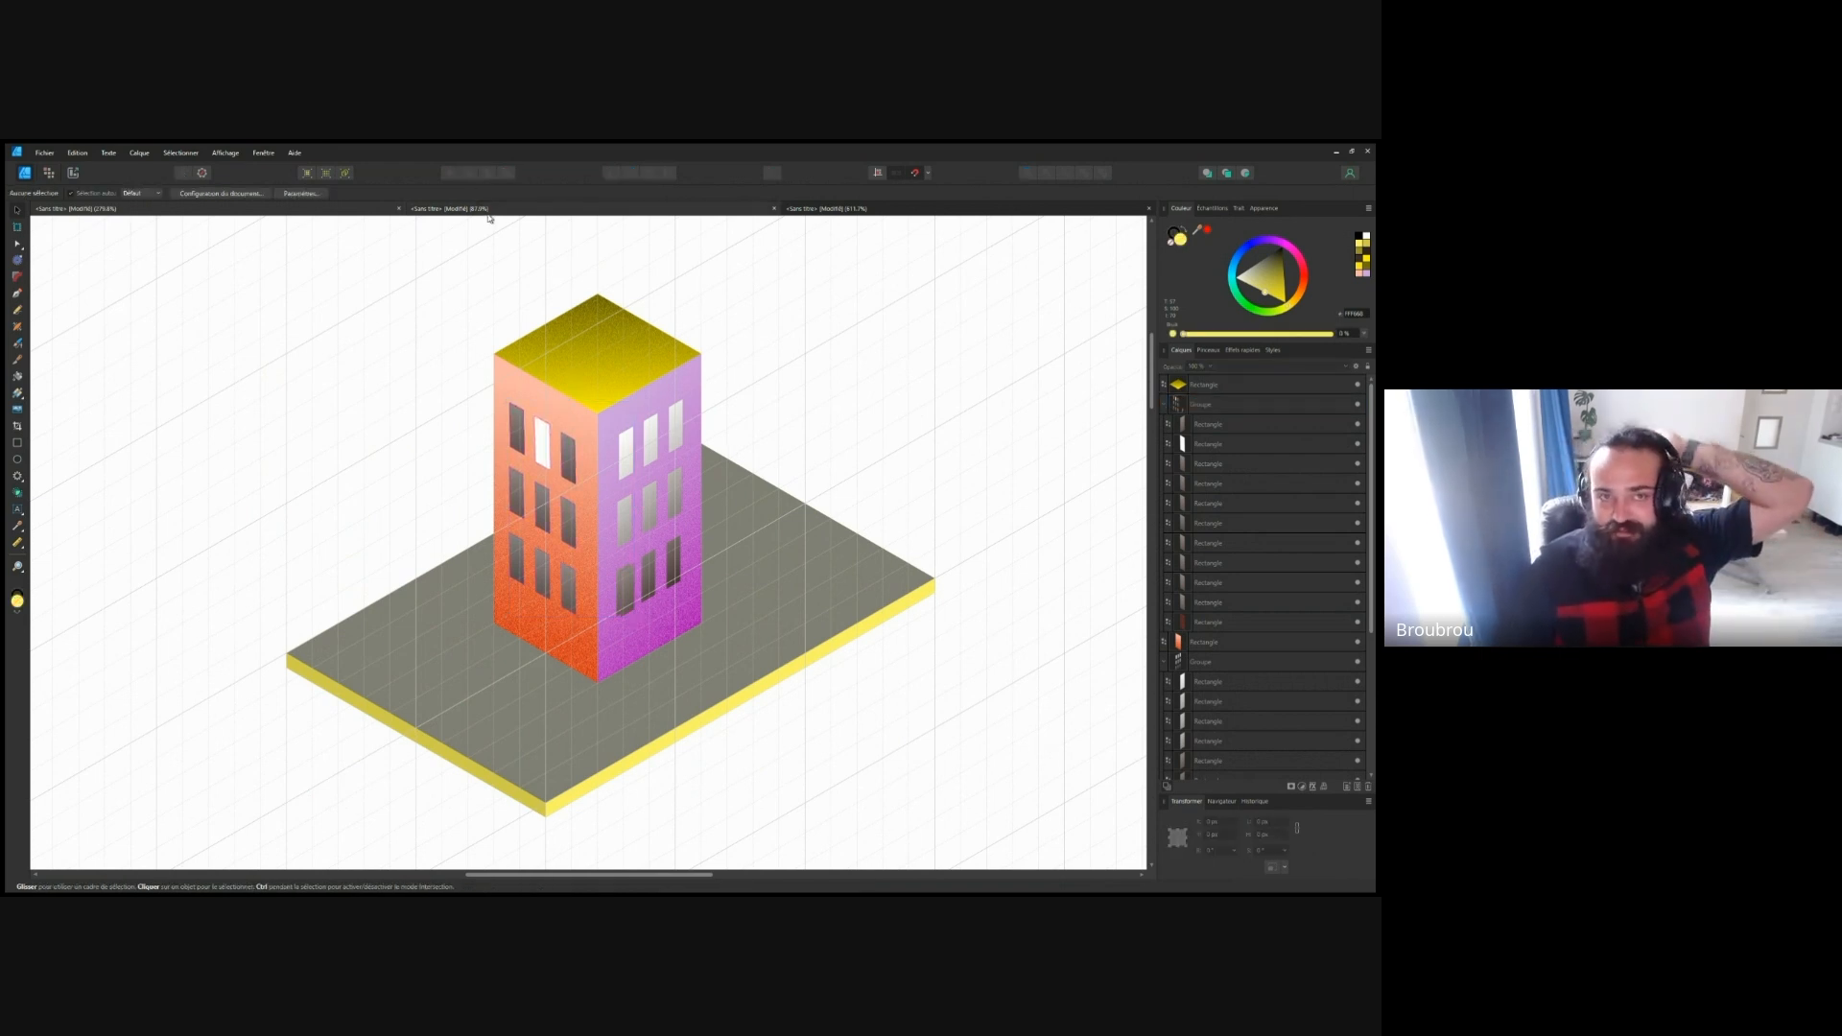
Step: Return to the polar bear poster document with the fish-shaped bow tie
click(978, 209)
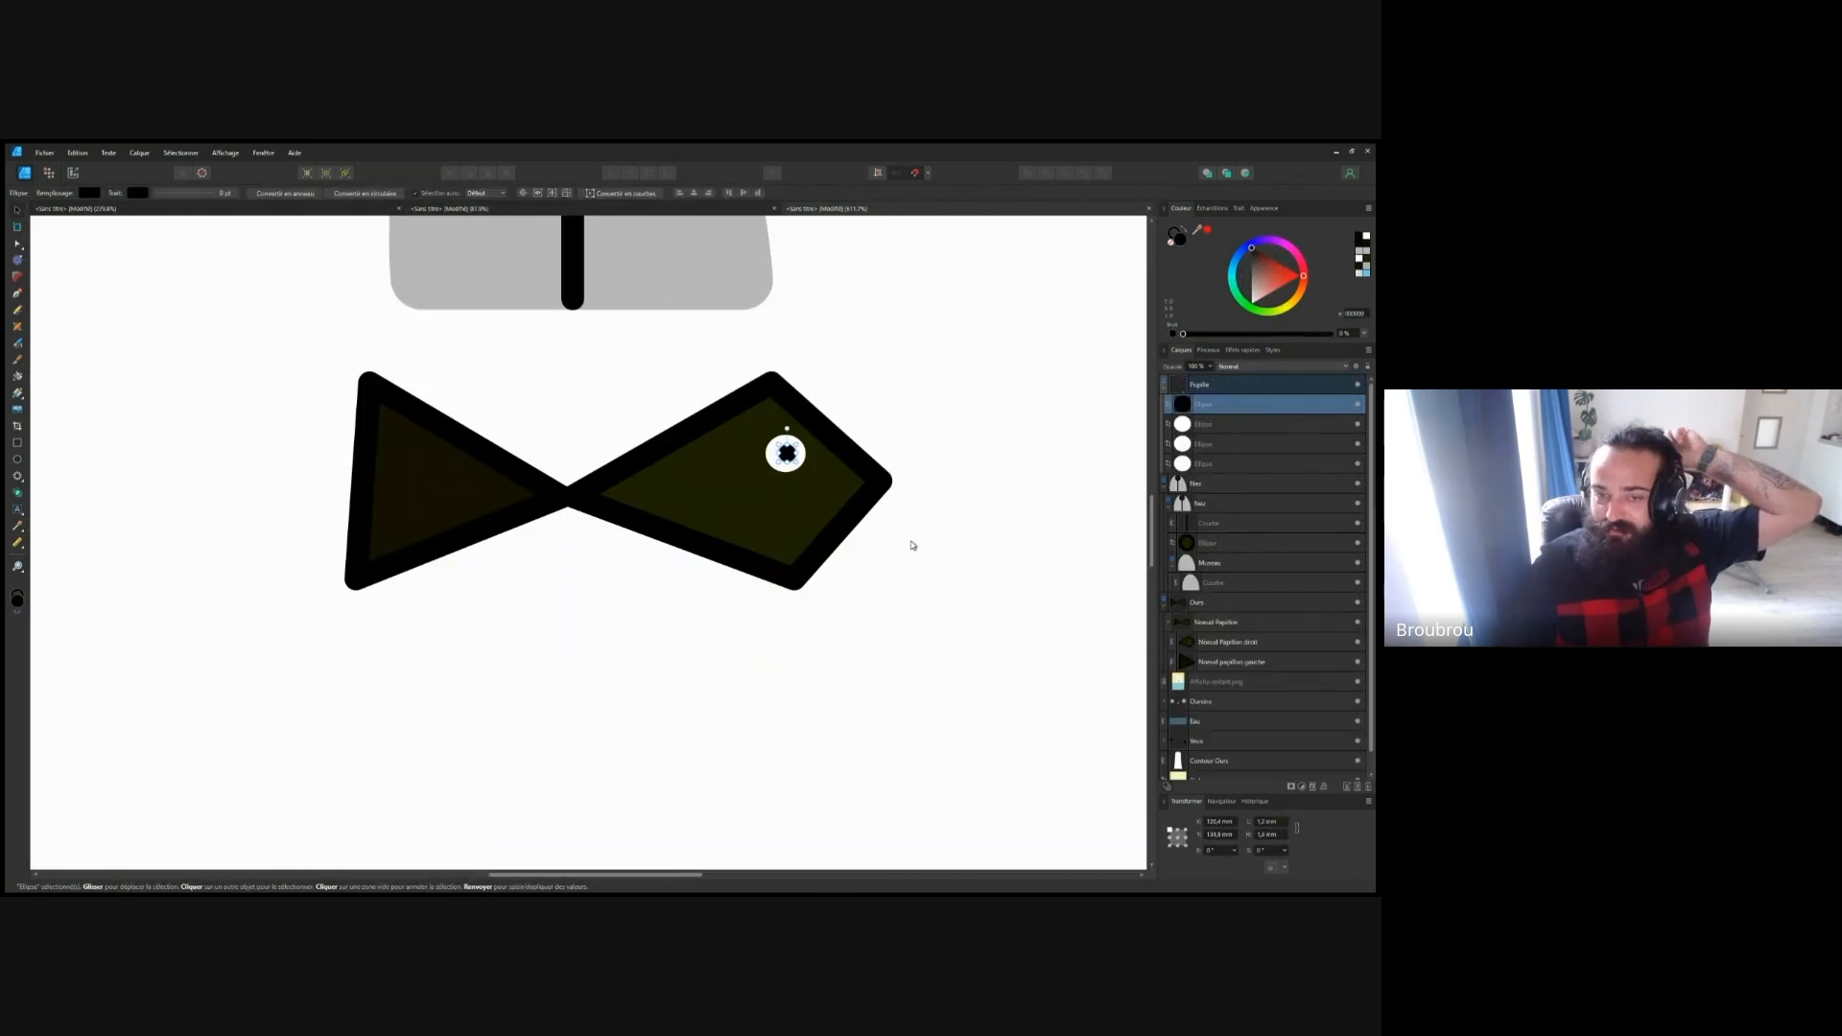
scroll(928, 555, down, 10)
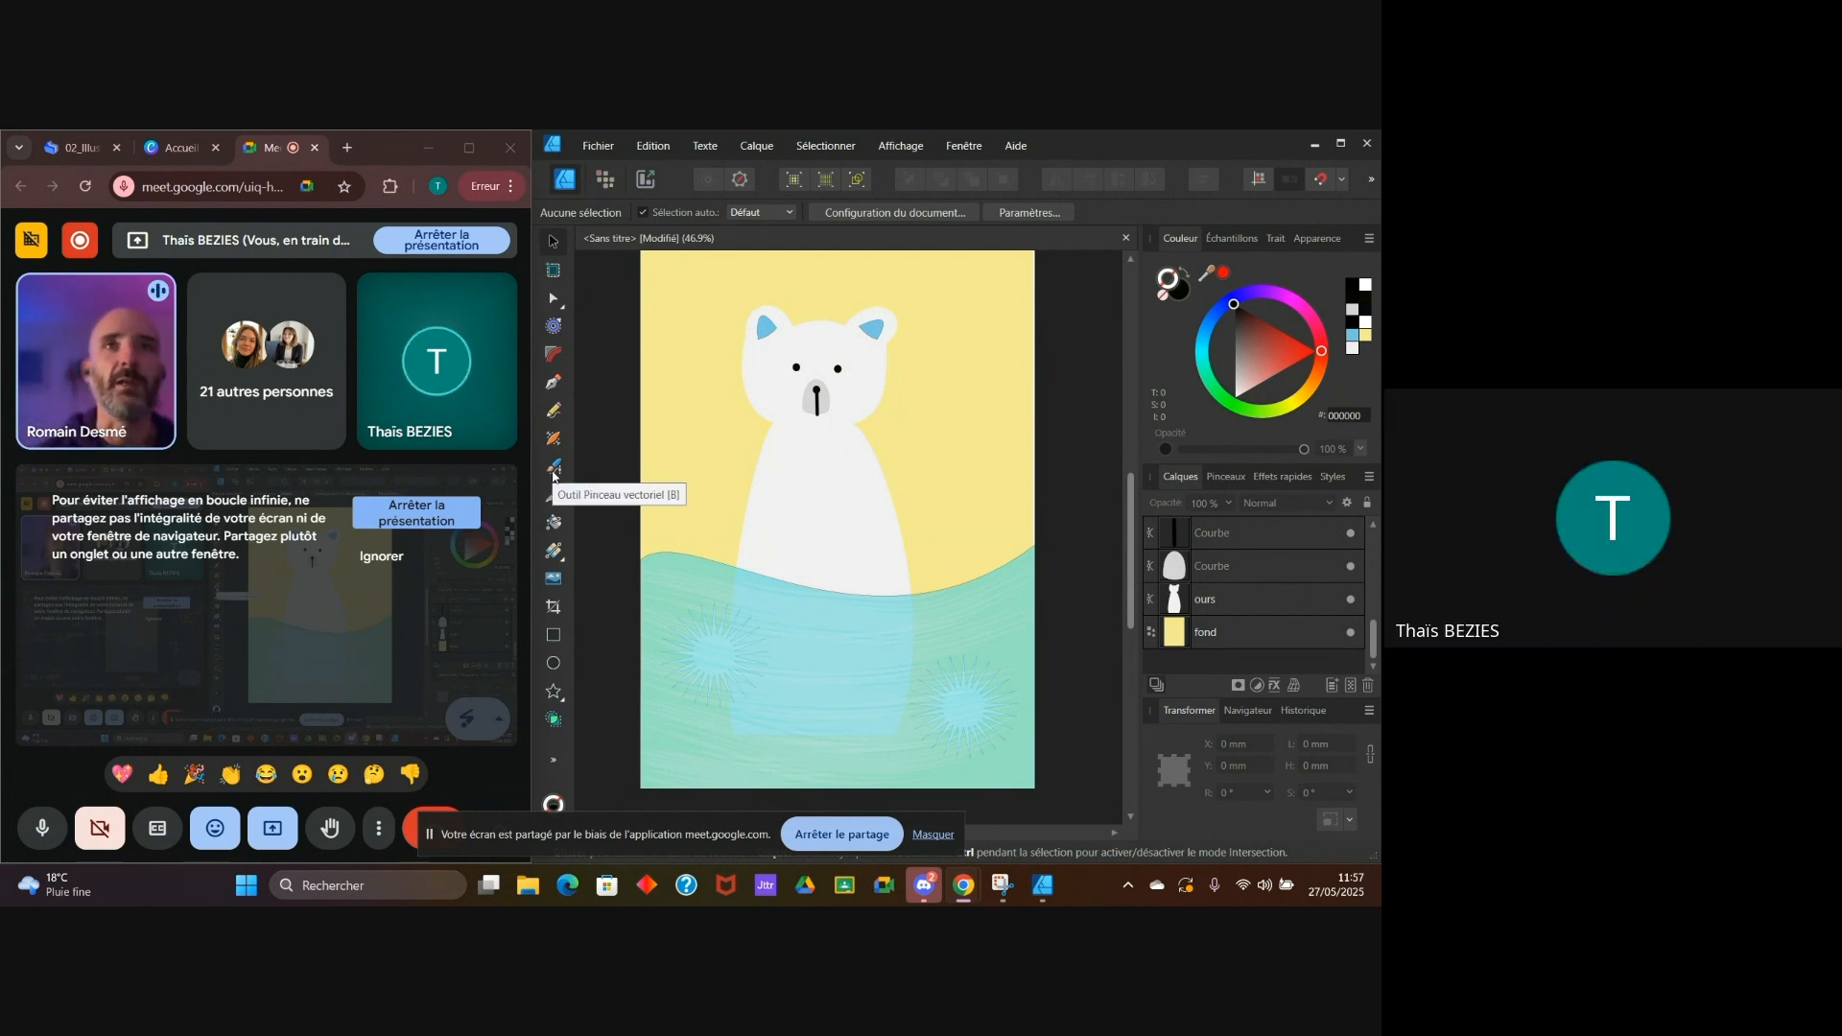
Step: Activate the Vector Brush tool in the polar bear poster, and stop presenting the screen in the Google Meet call
click(553, 472)
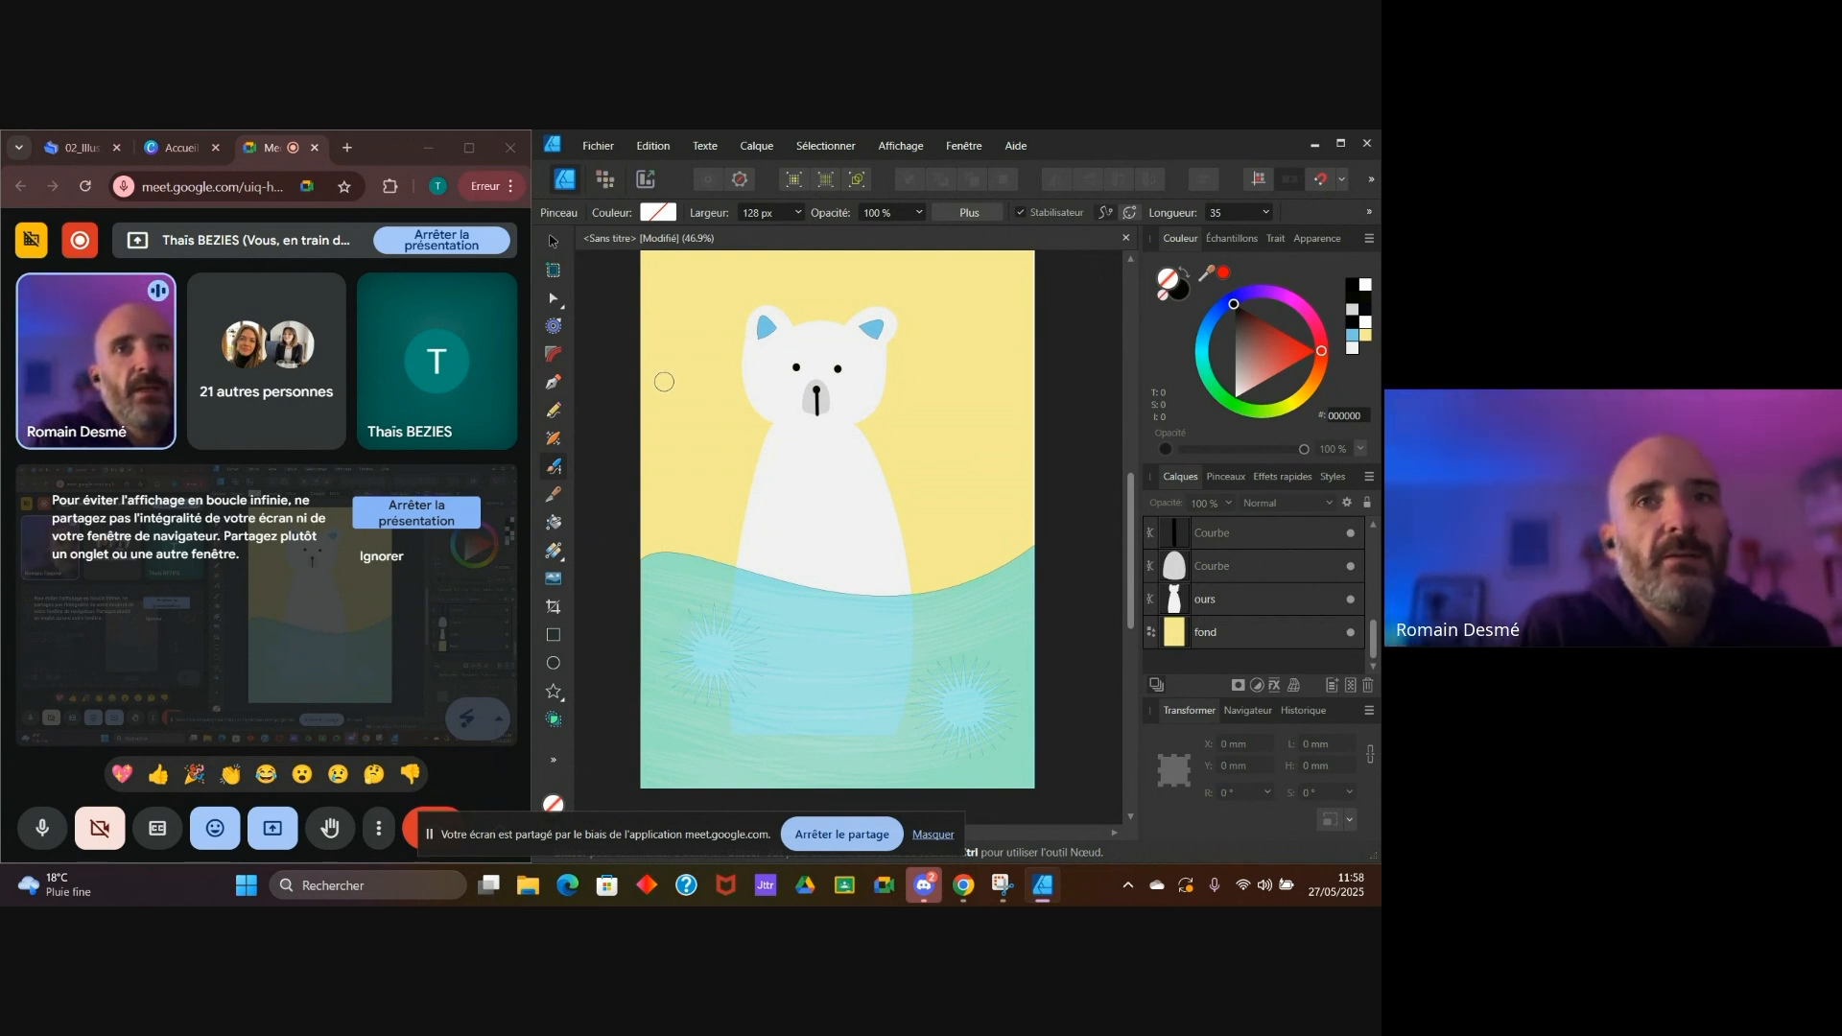
click(273, 827)
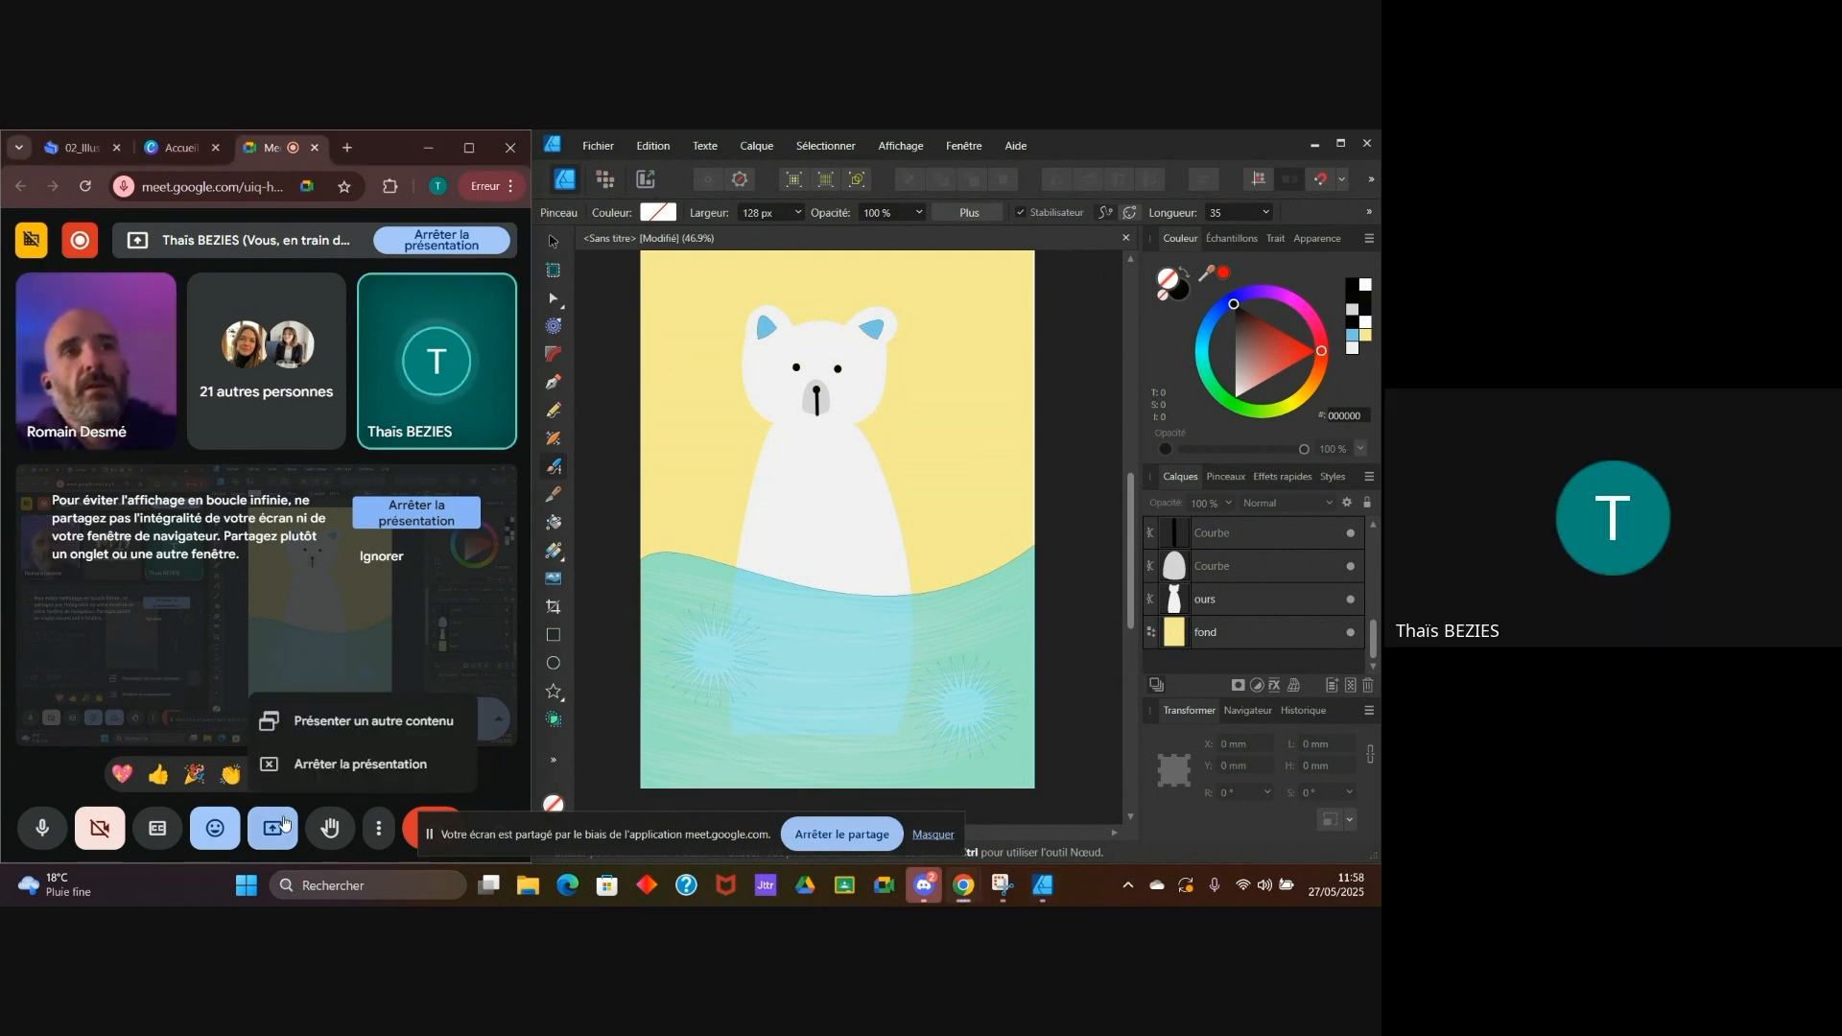
click(301, 779)
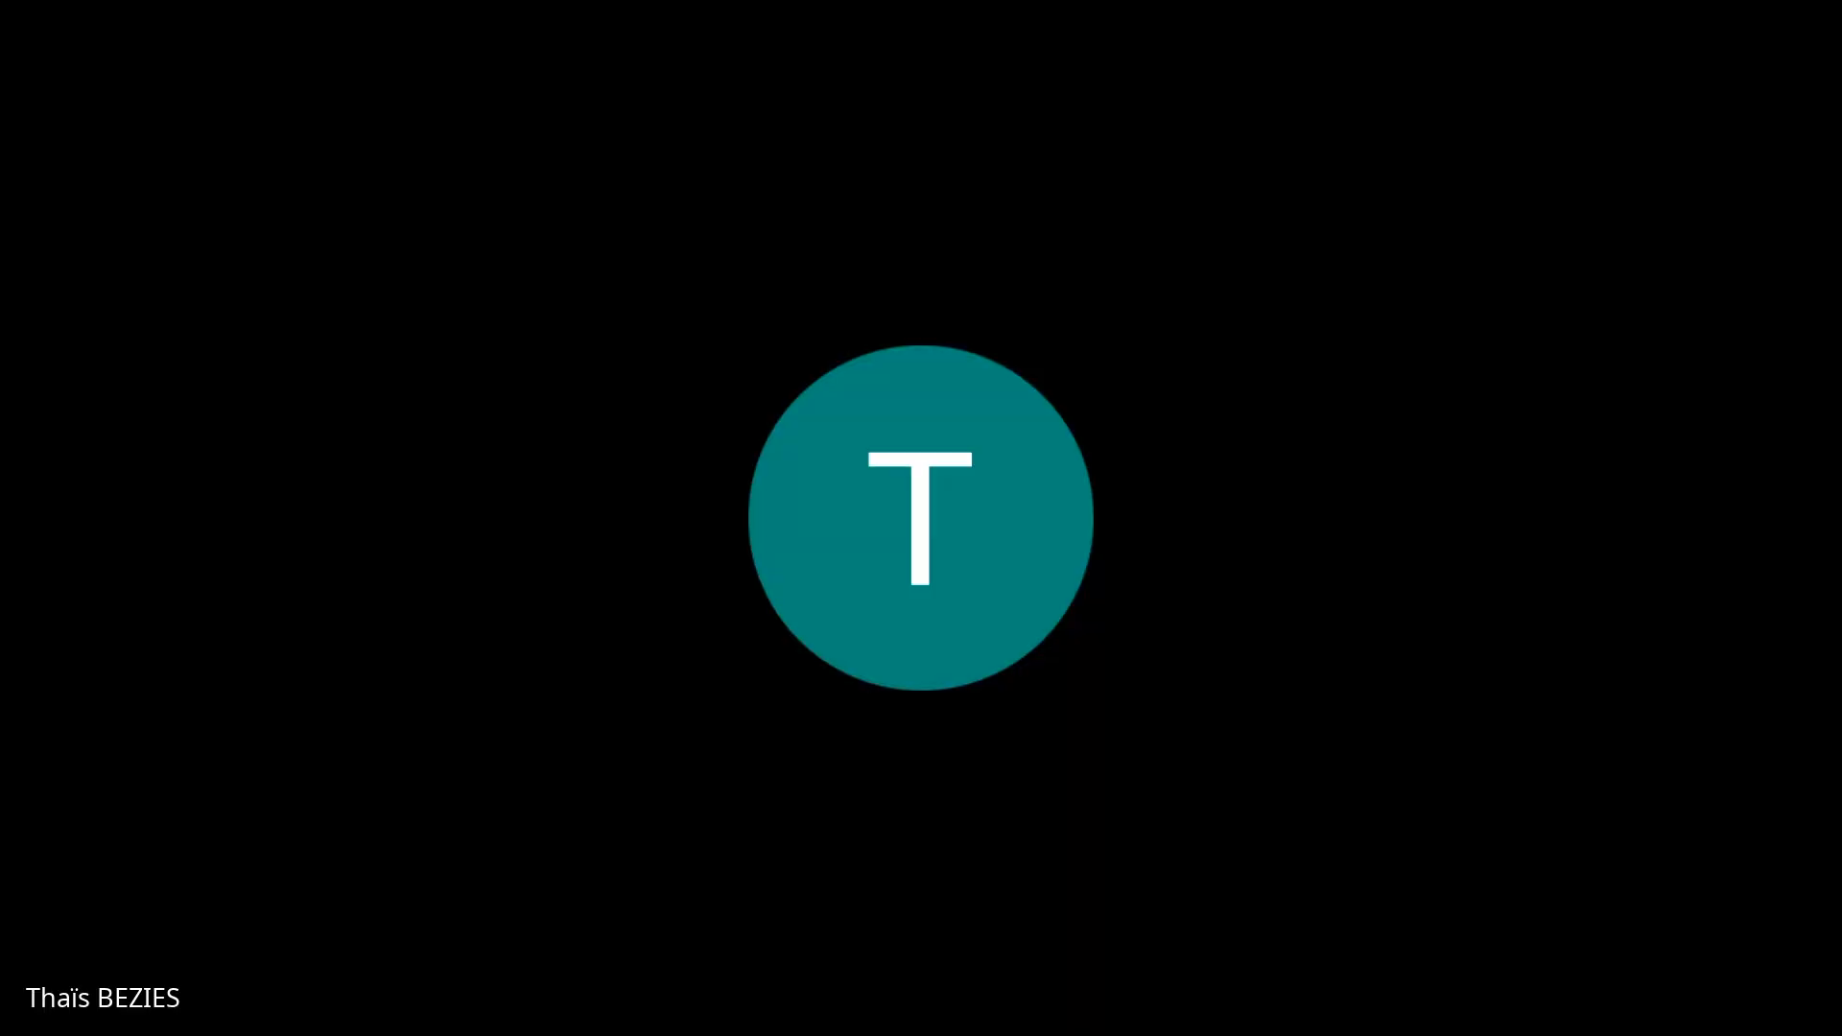